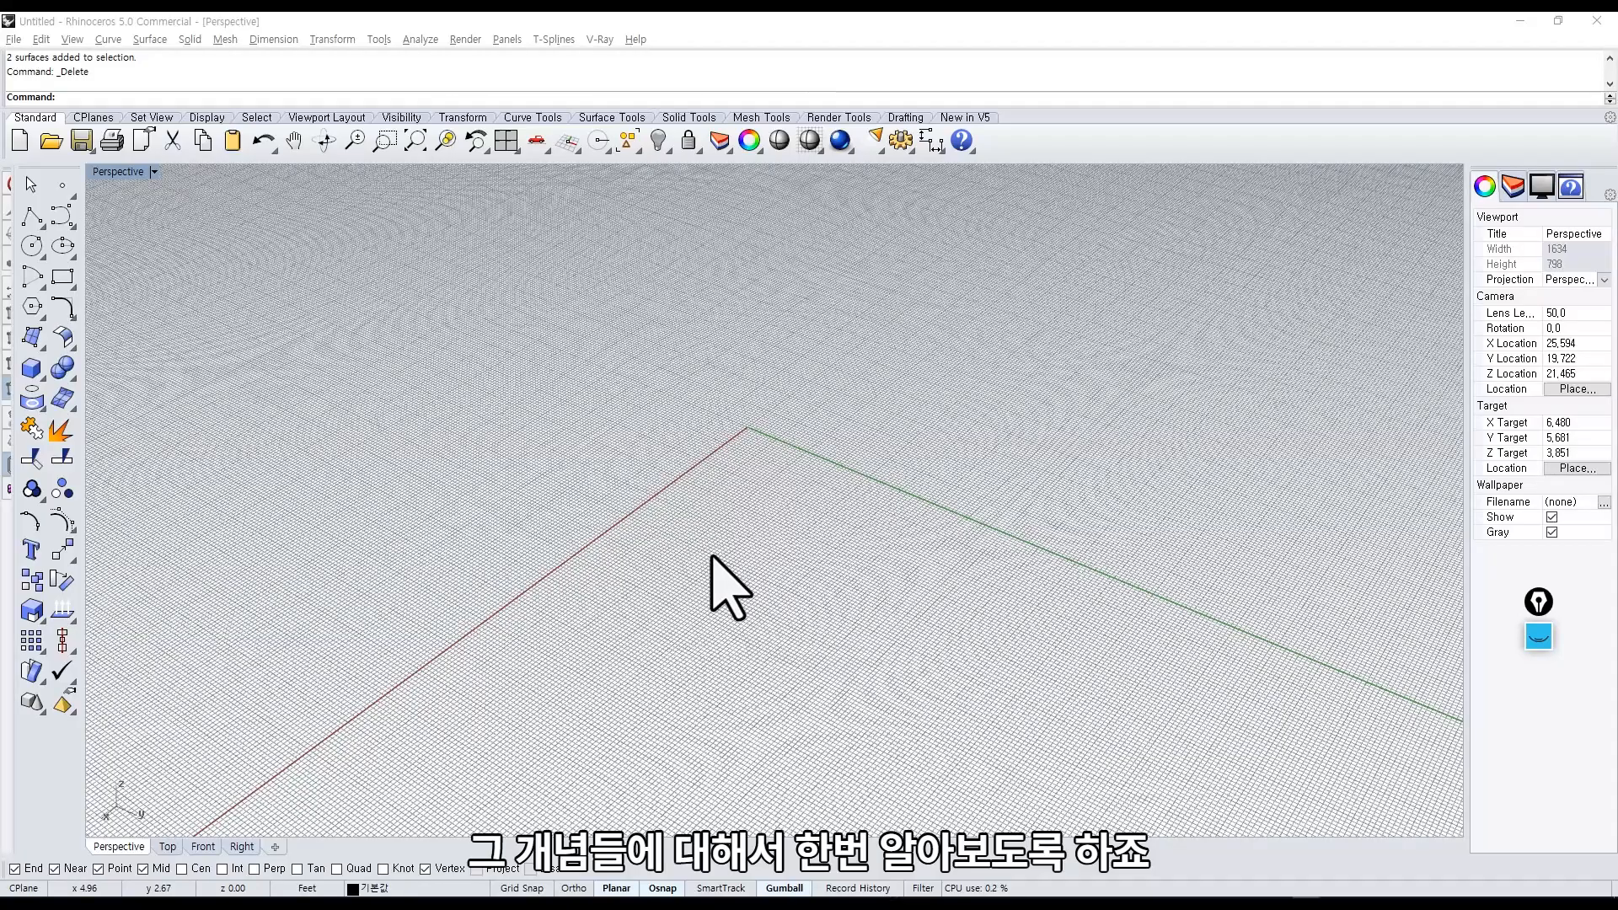
Float the Surface Creation and Plane tool sets over the Perspective viewport.
right_click_drag(609, 505, 553, 494, "shift")
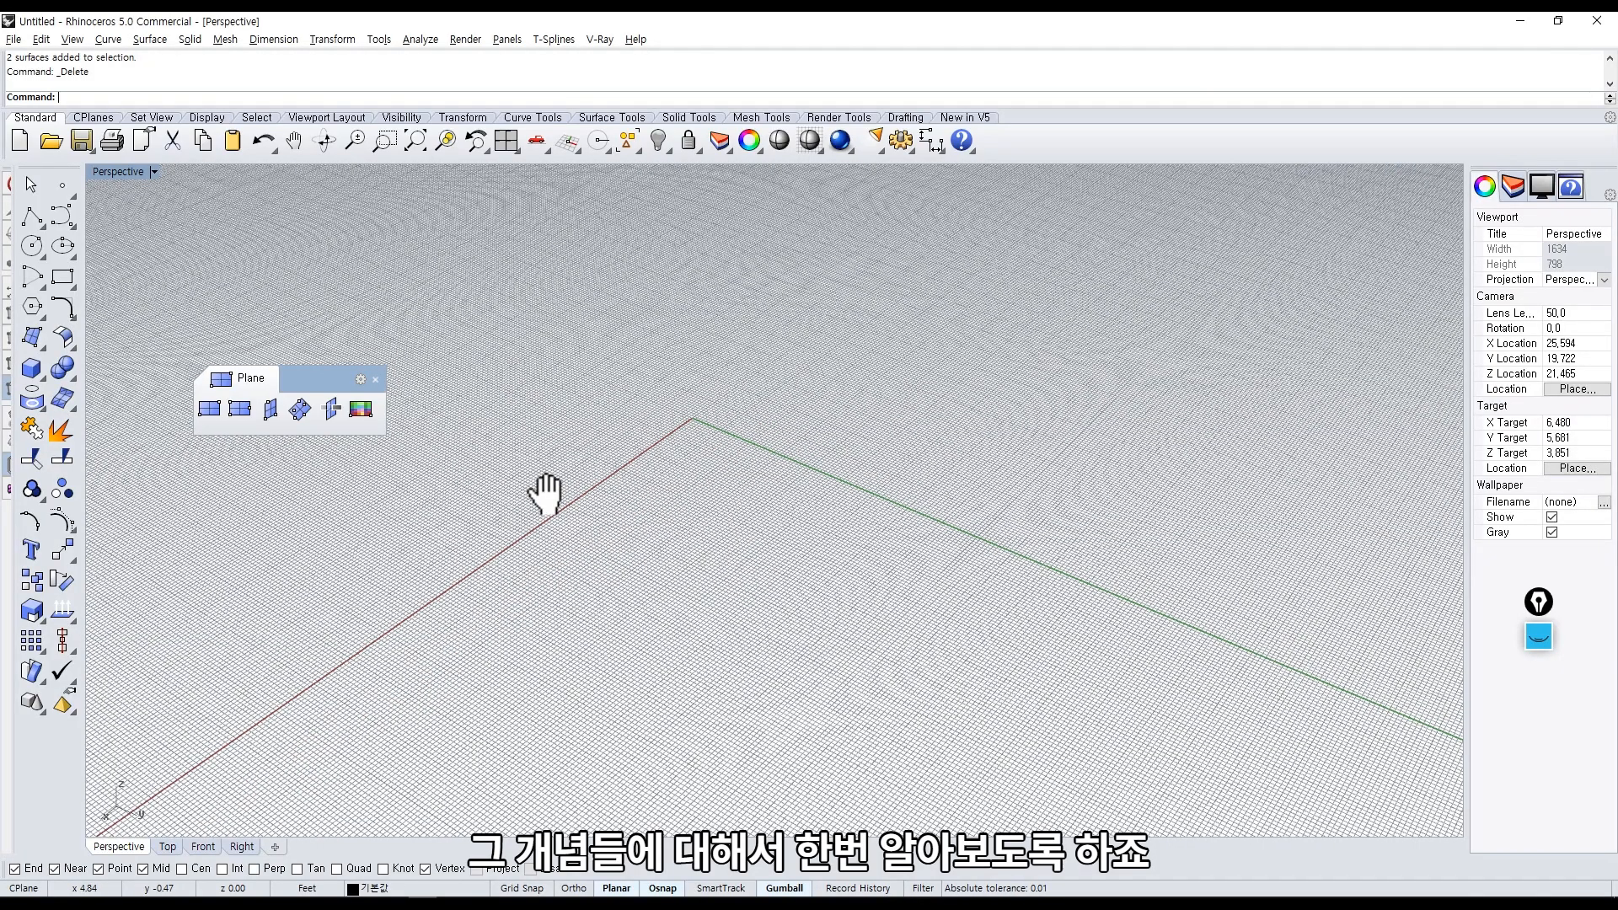
left_click(34, 338)
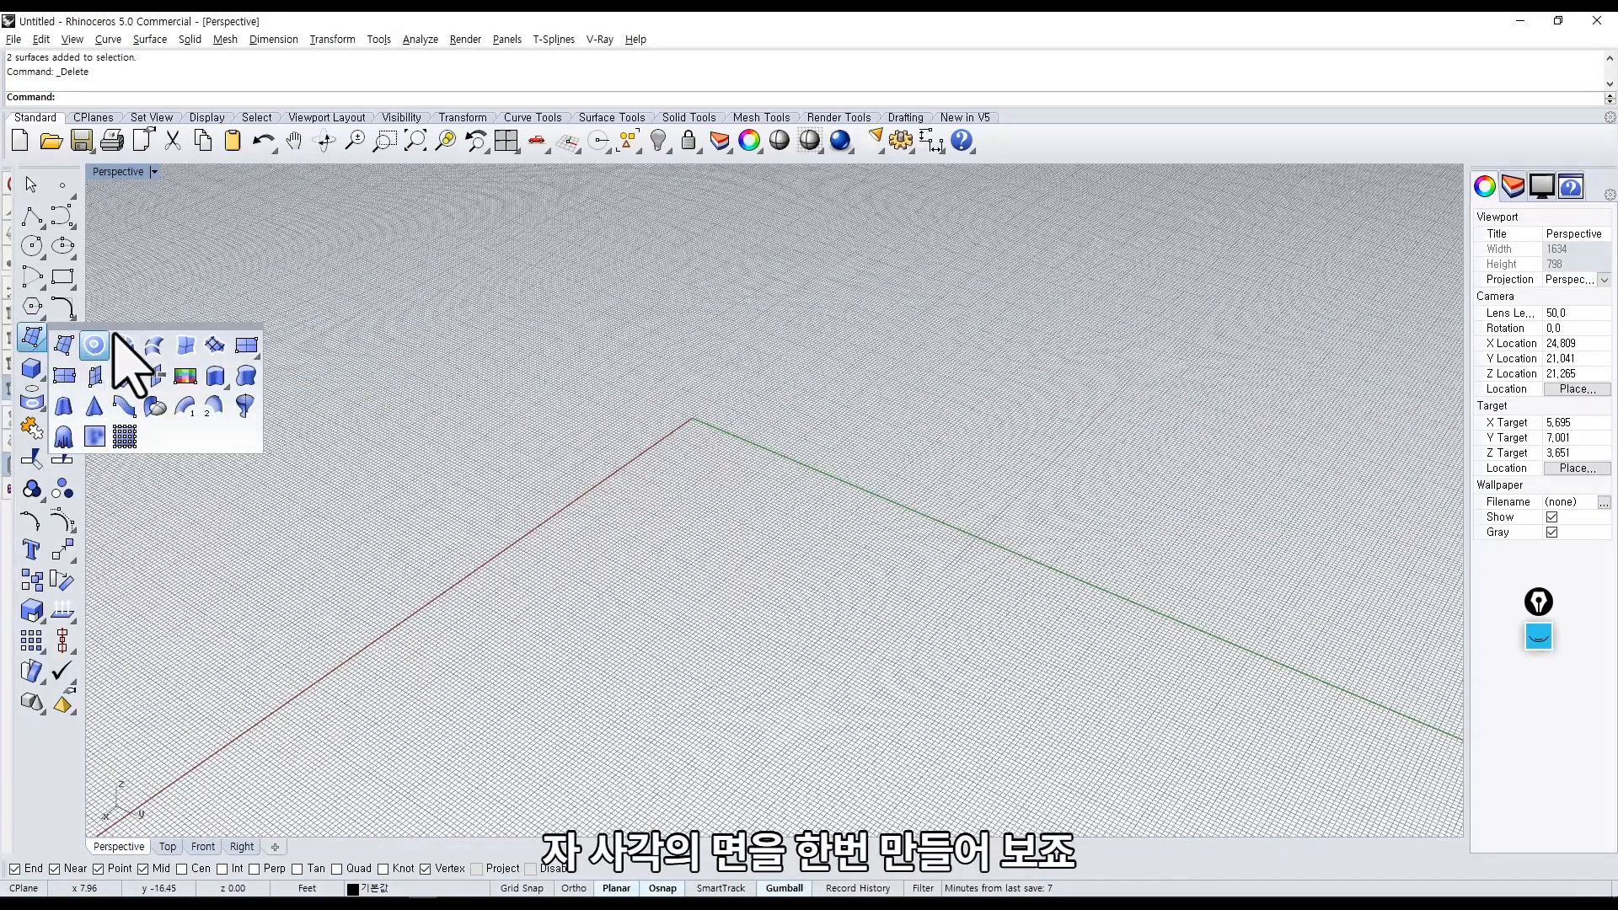
left_click_drag(122, 327, 185, 295)
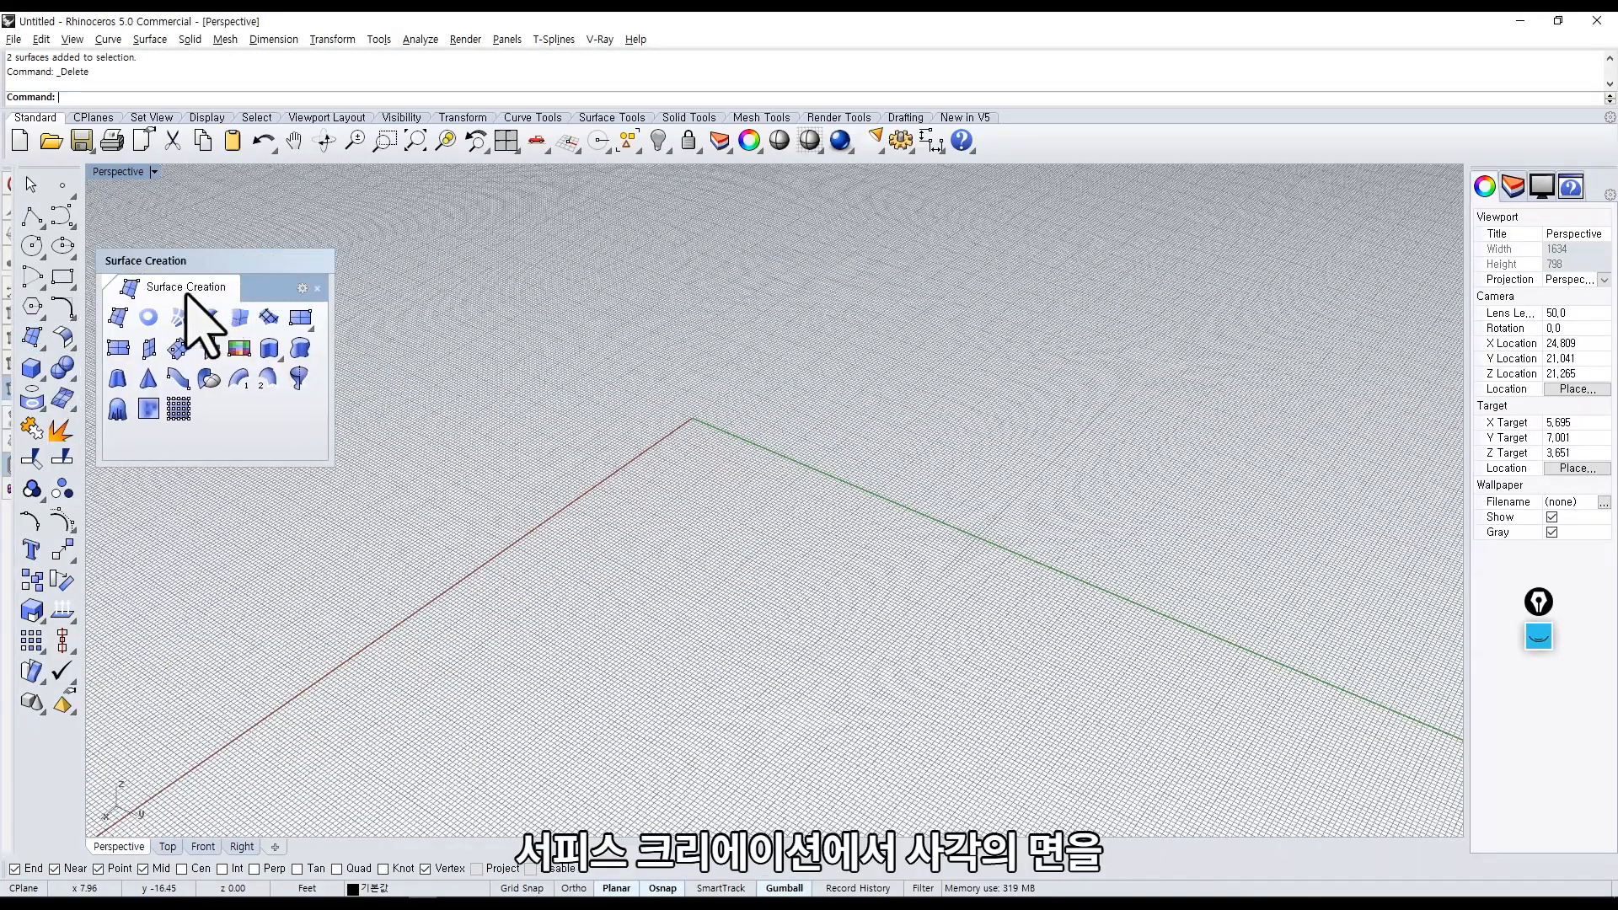
left_click(300, 348)
left_click_drag(331, 331, 411, 295)
Create a rectangular plane surface from corner to corner across the red axis near the origin.
left_click(383, 339)
left_click(460, 539)
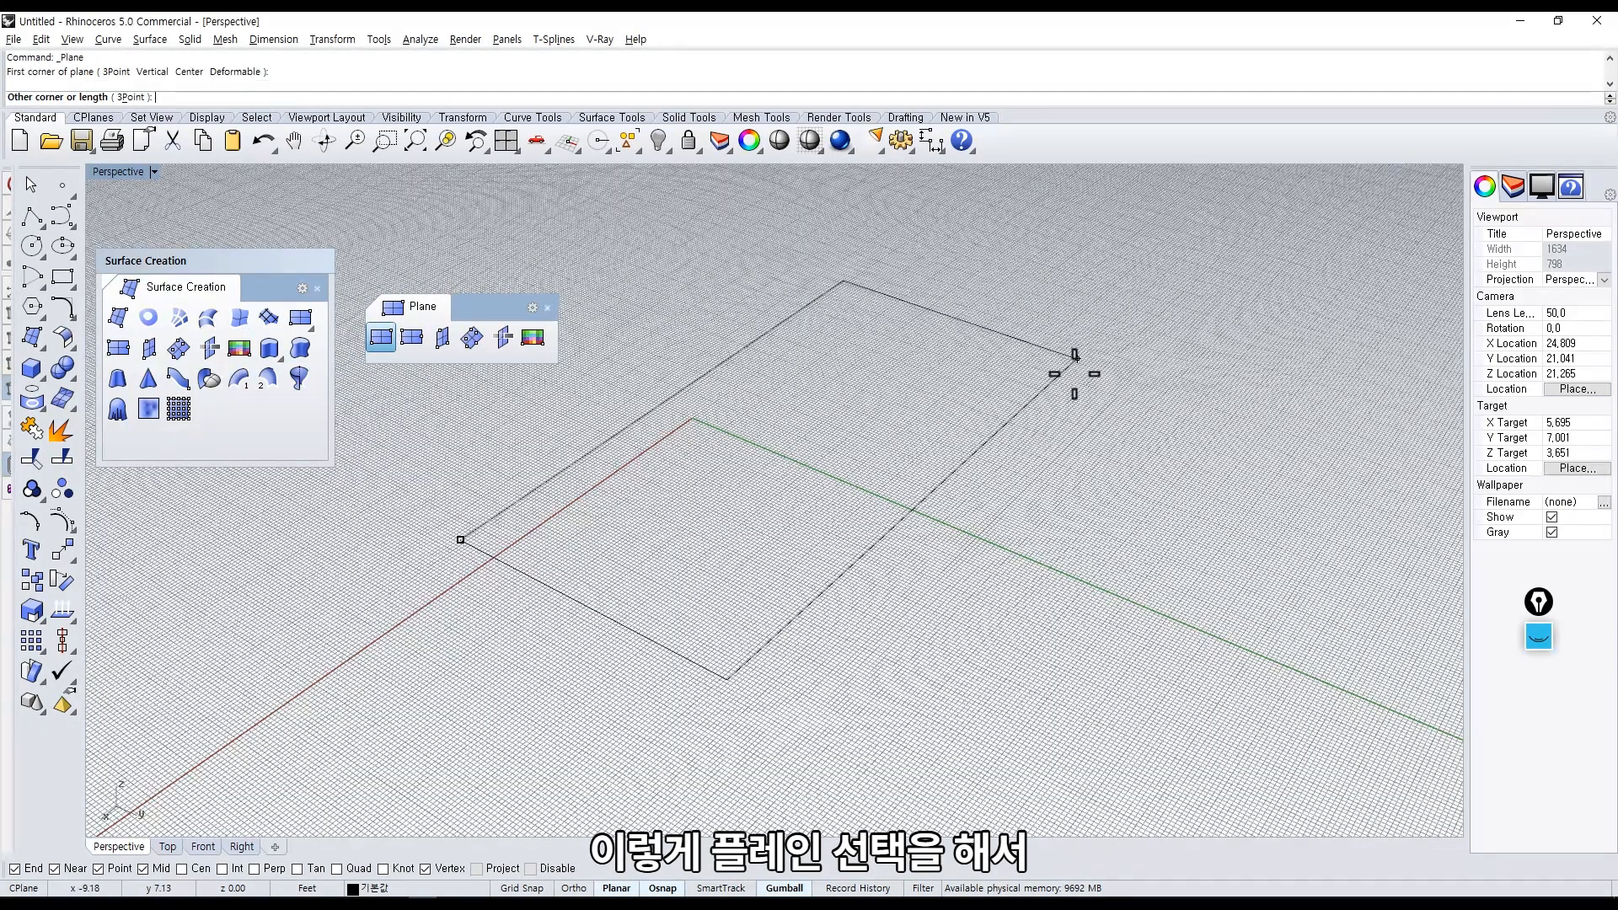
left_click(925, 472)
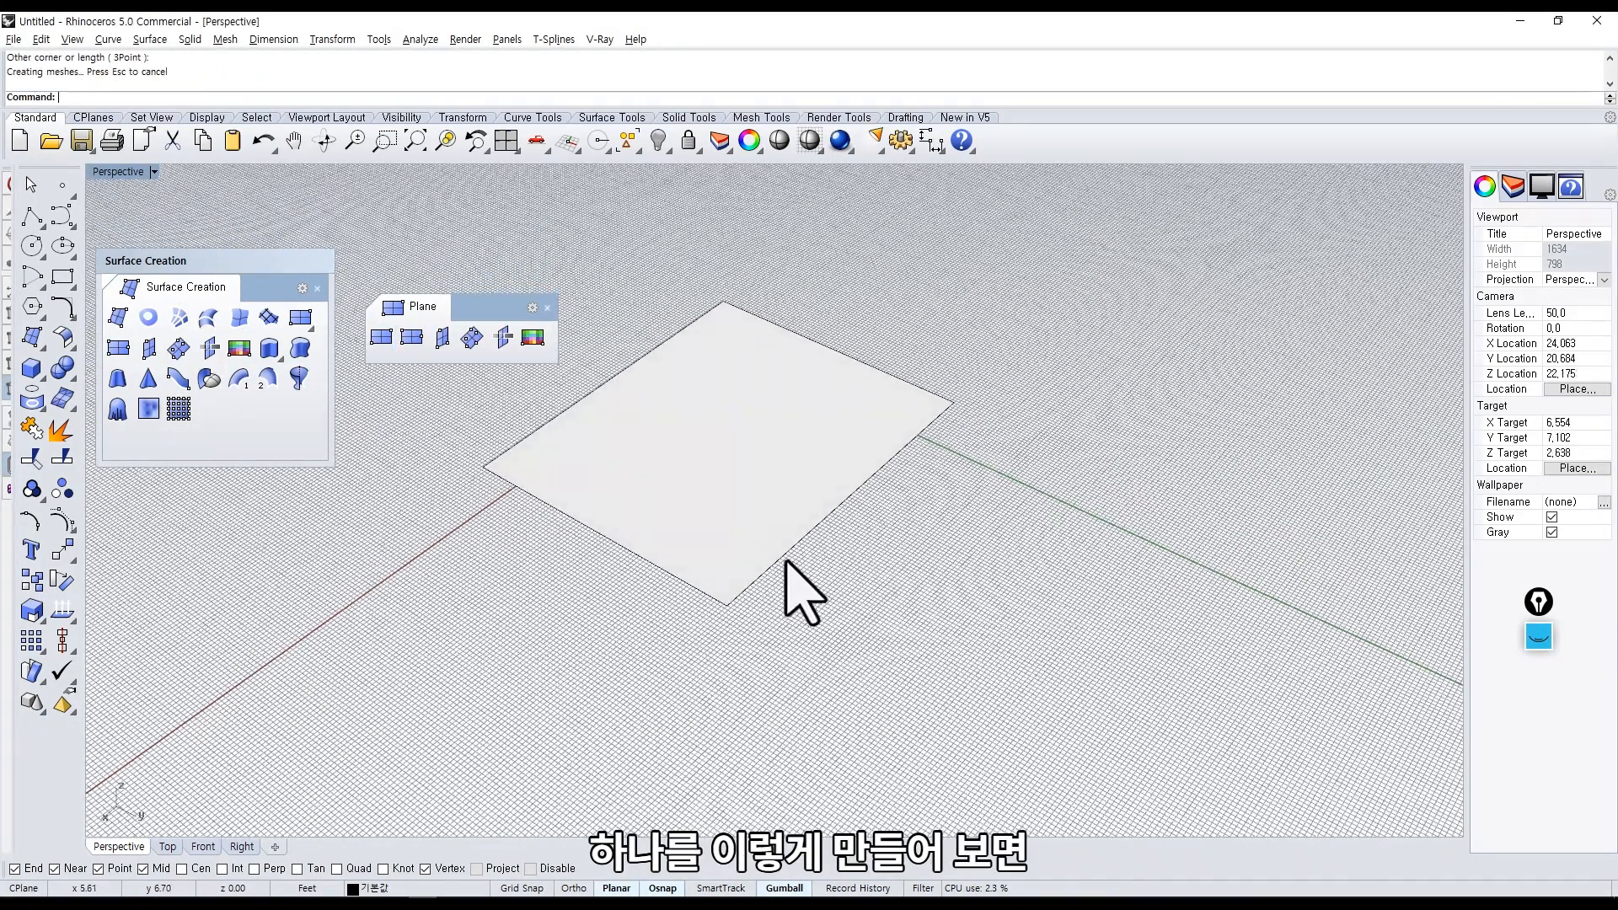
Hide the construction grid and turn on the control points of the rectangular surface.
key("F7")
scroll(753, 560, "up", 2)
right_click_drag(782, 574, 815, 599, "shift")
left_click_drag(927, 770, 732, 534)
right_click_drag(731, 547, 642, 497)
left_click(59, 520)
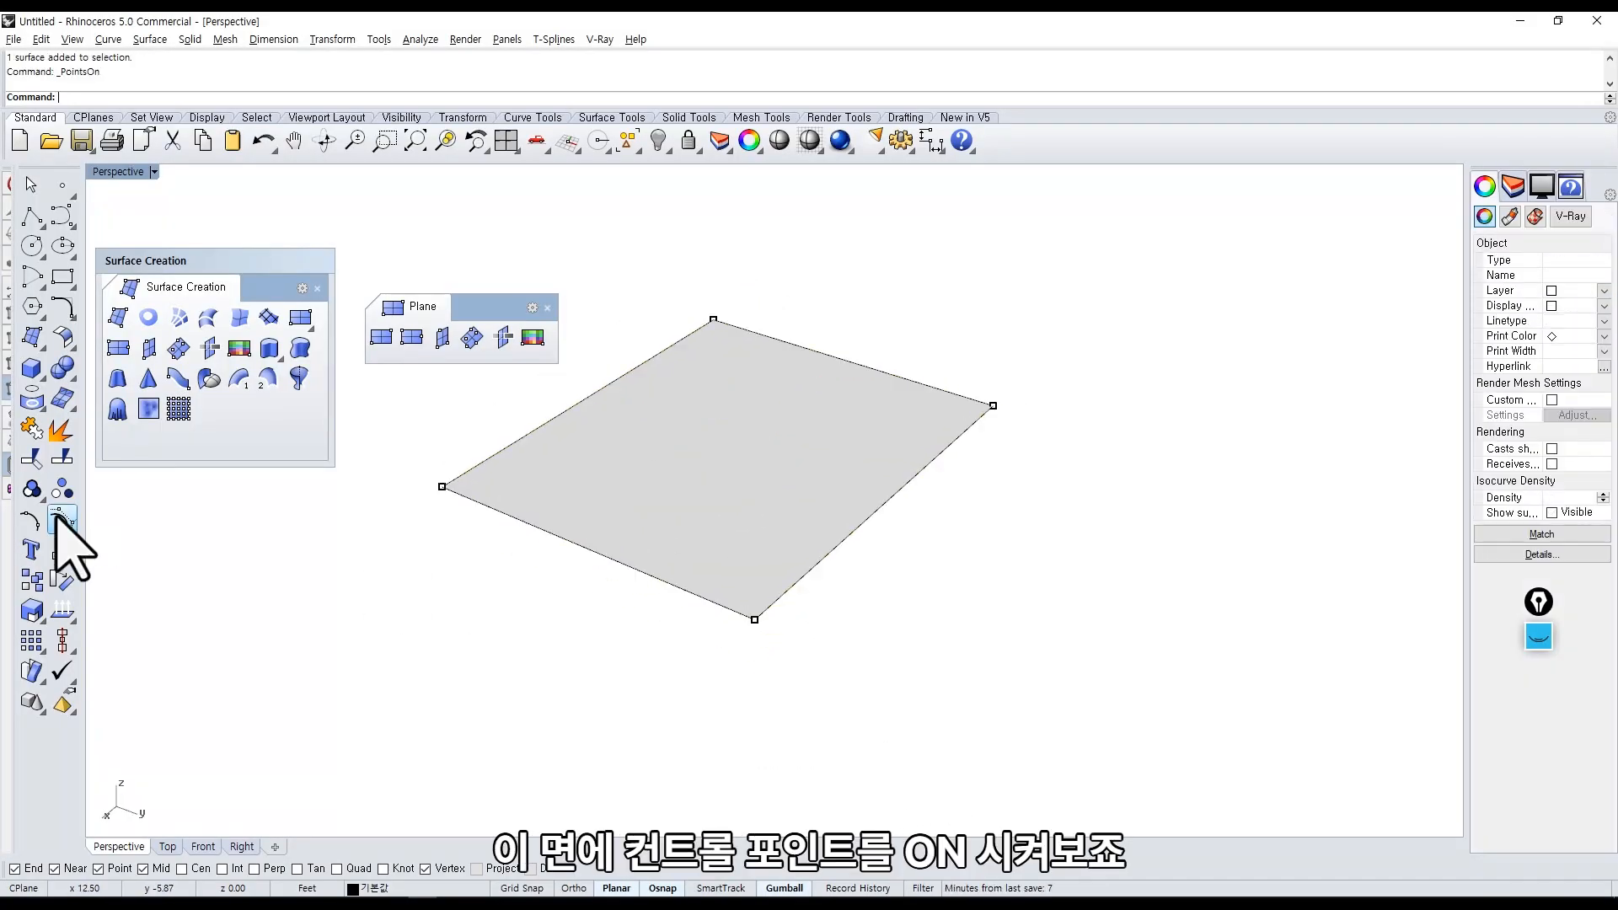
Select each of the surface's four corner control points one by one, and clear the selection.
left_click_drag(390, 440, 472, 544)
left_click_drag(668, 272, 754, 371)
left_click_drag(932, 343, 1032, 446)
left_click_drag(686, 699, 830, 546)
left_click(590, 658)
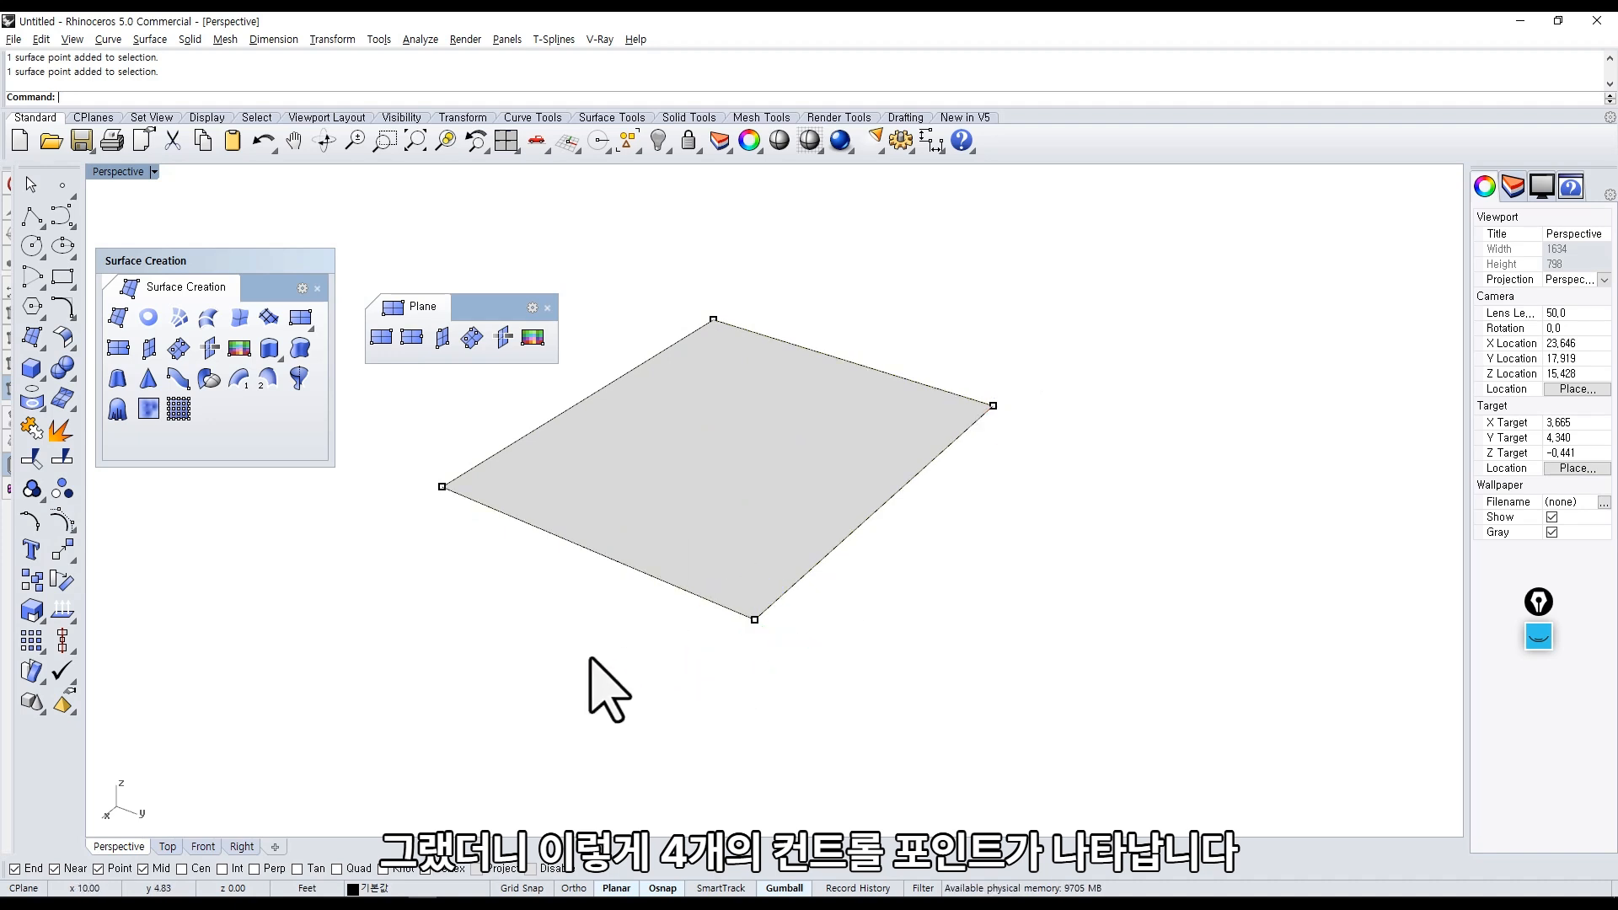
Run Rebuild on the rectangular surface and place its options dialog beside the surface's upper part.
right_click_drag(590, 644, 602, 648, "shift")
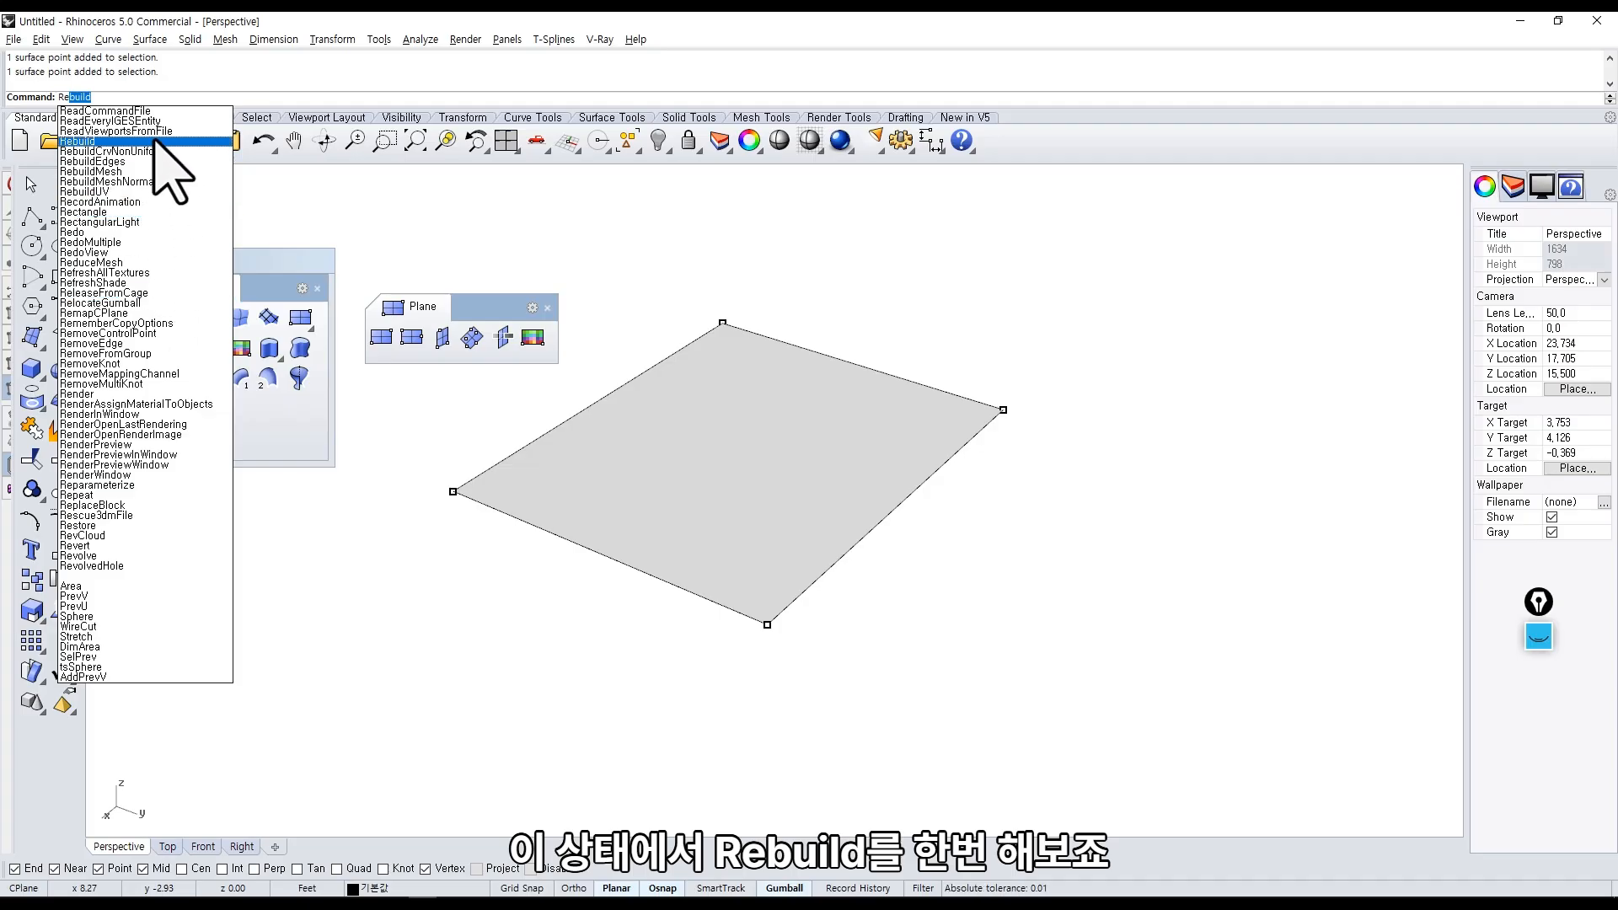
left_click(97, 142)
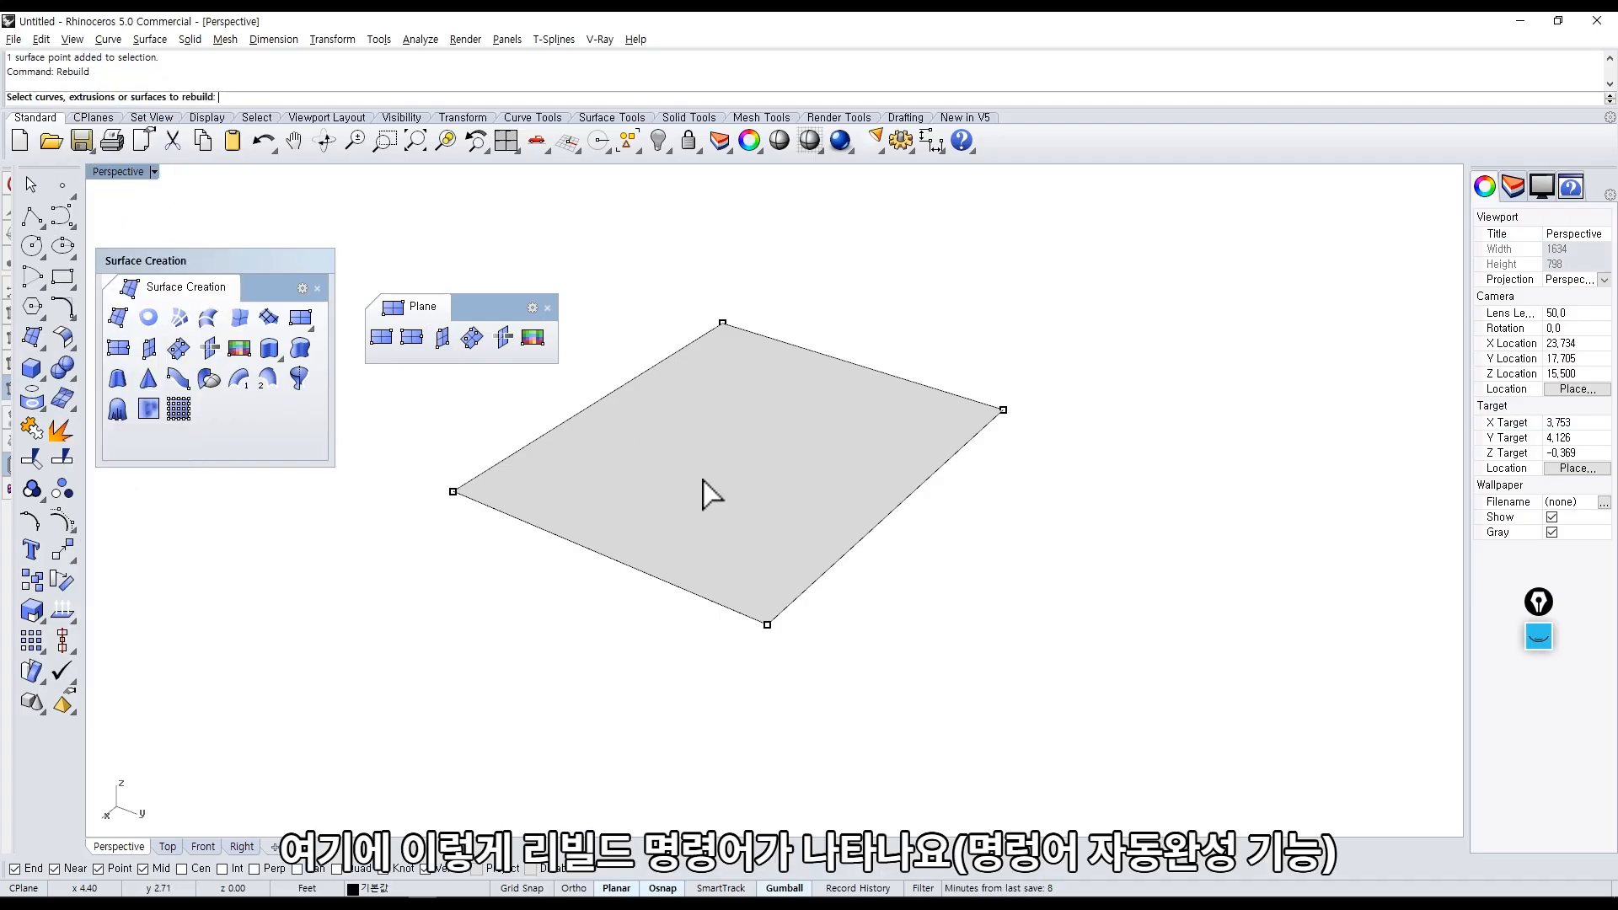
left_click(711, 497)
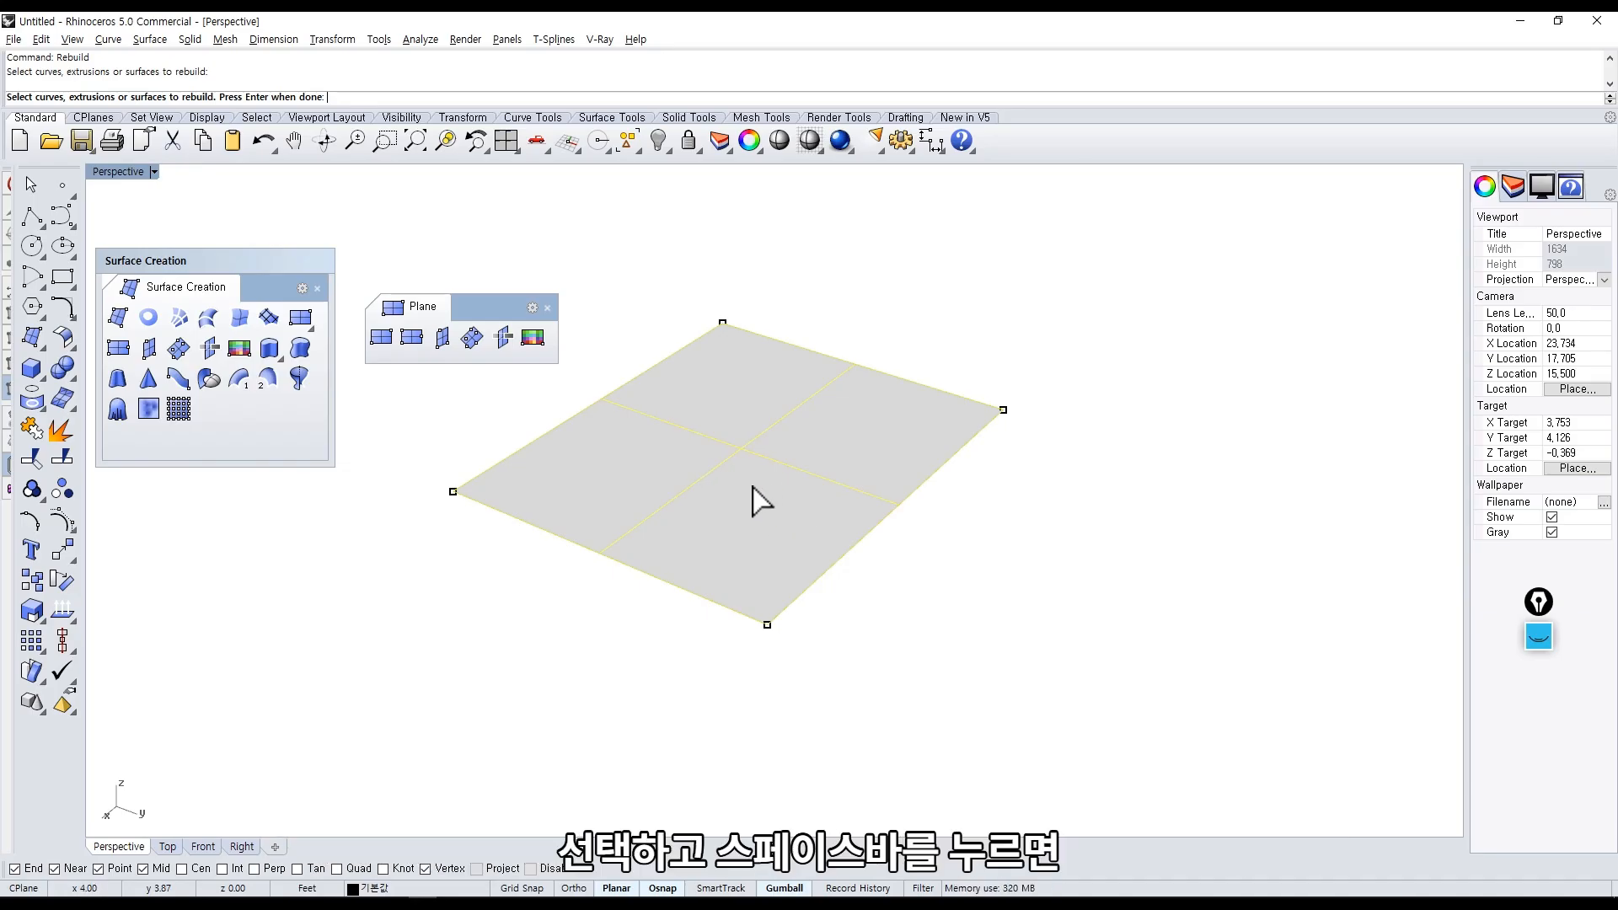
key("space")
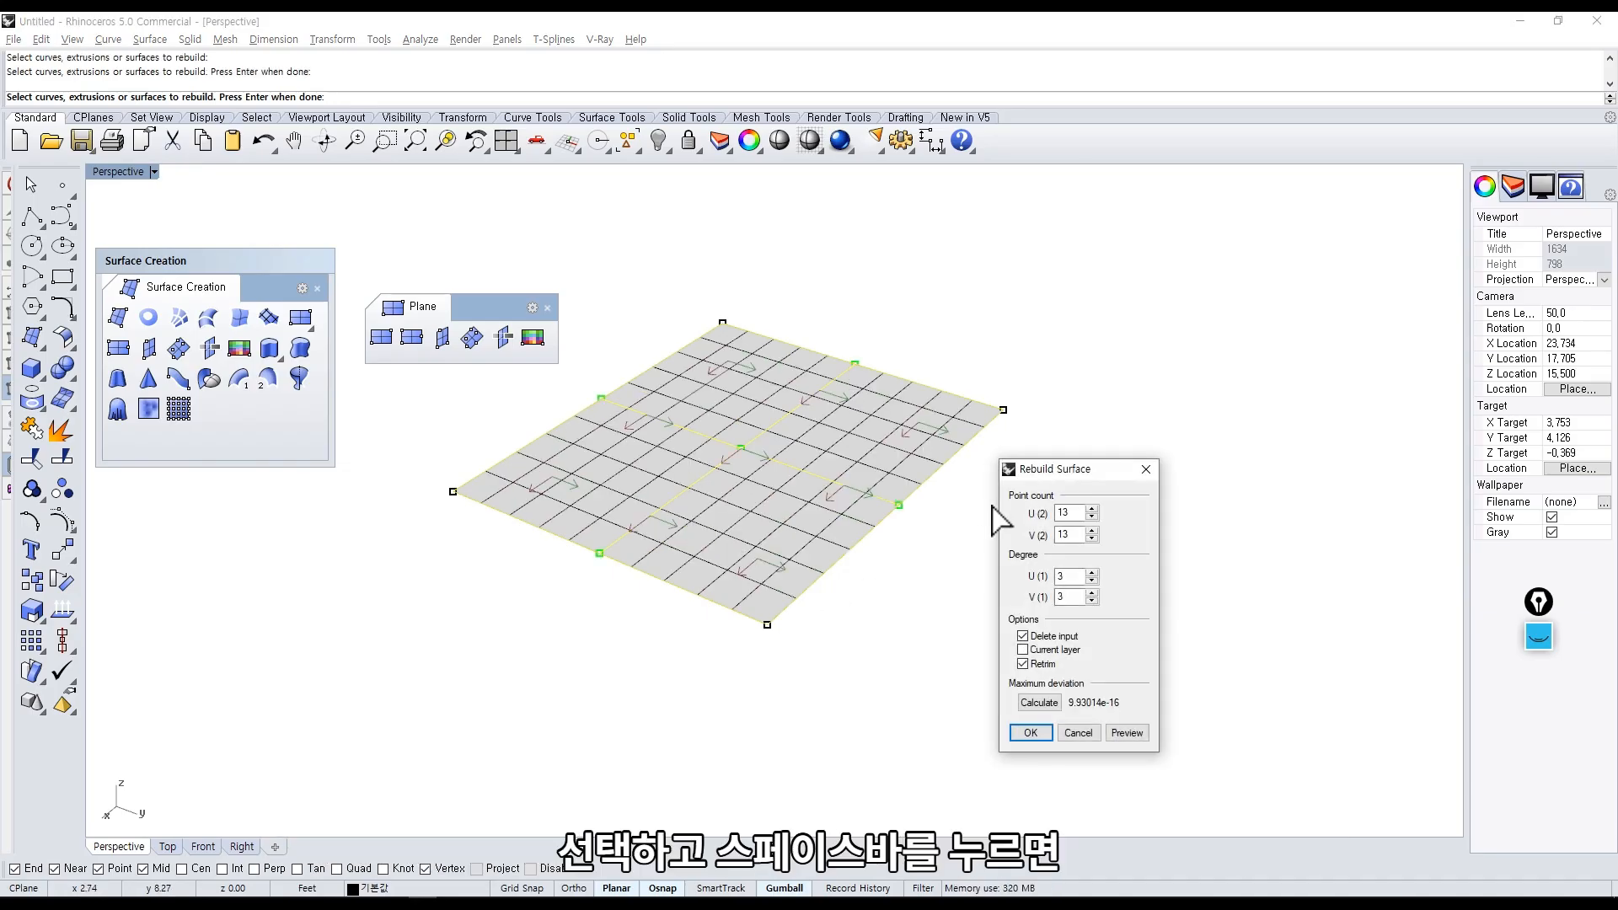
left_click_drag(1048, 469, 1032, 312)
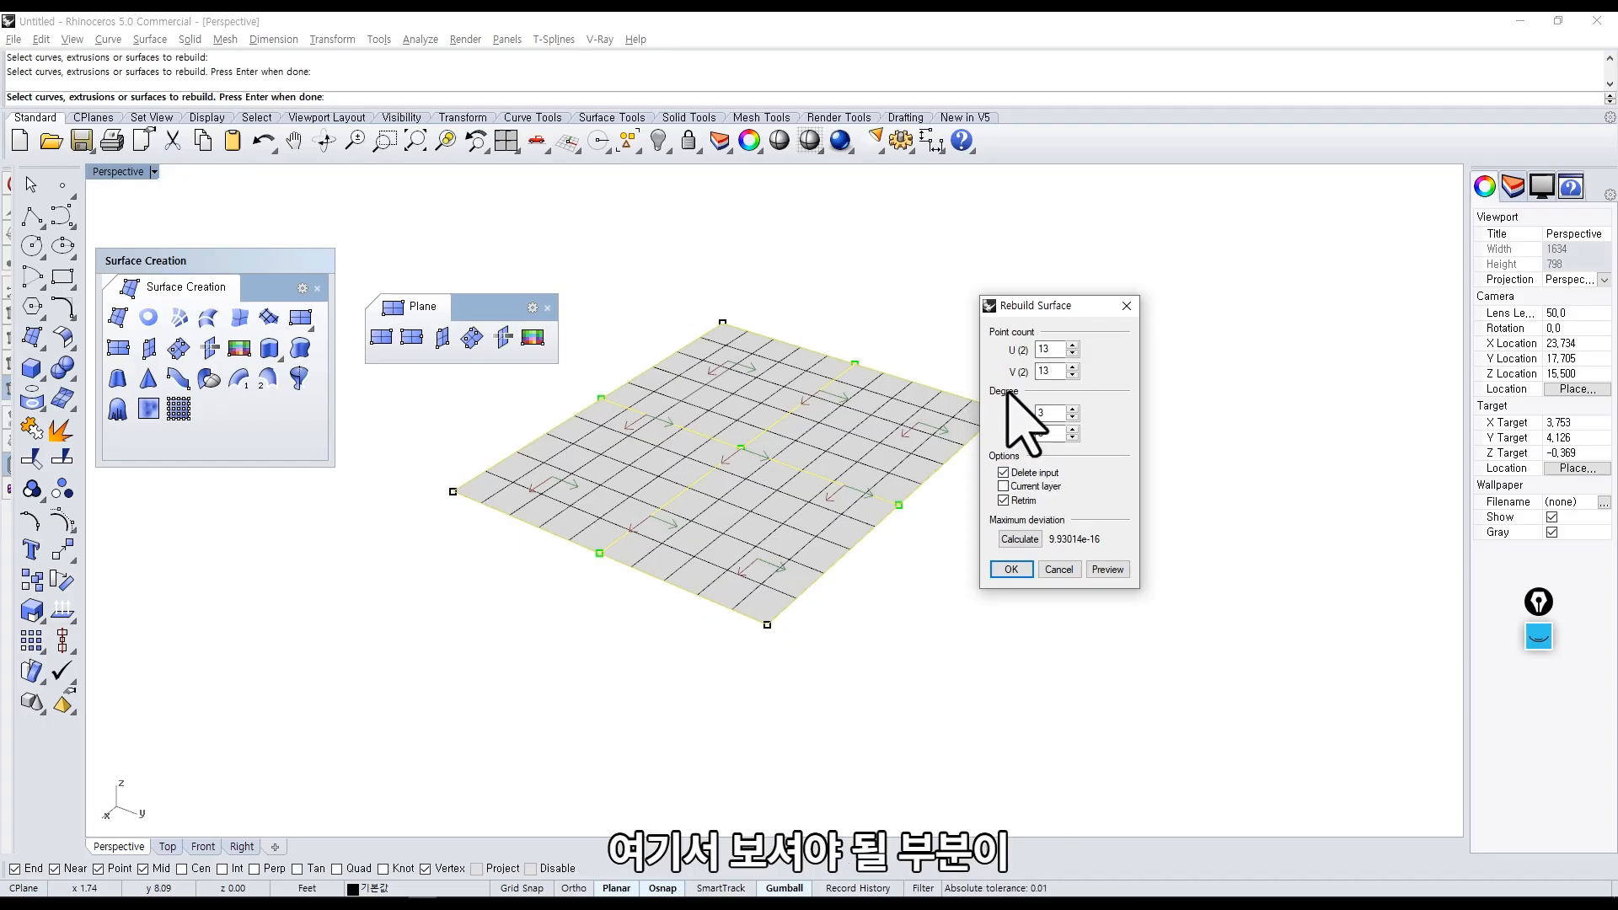
Switch to the on-screen annotation pen and mark the Point count and Degree headings of the Rebuild Surface options in red.
left_click(1539, 636)
left_click(1539, 687)
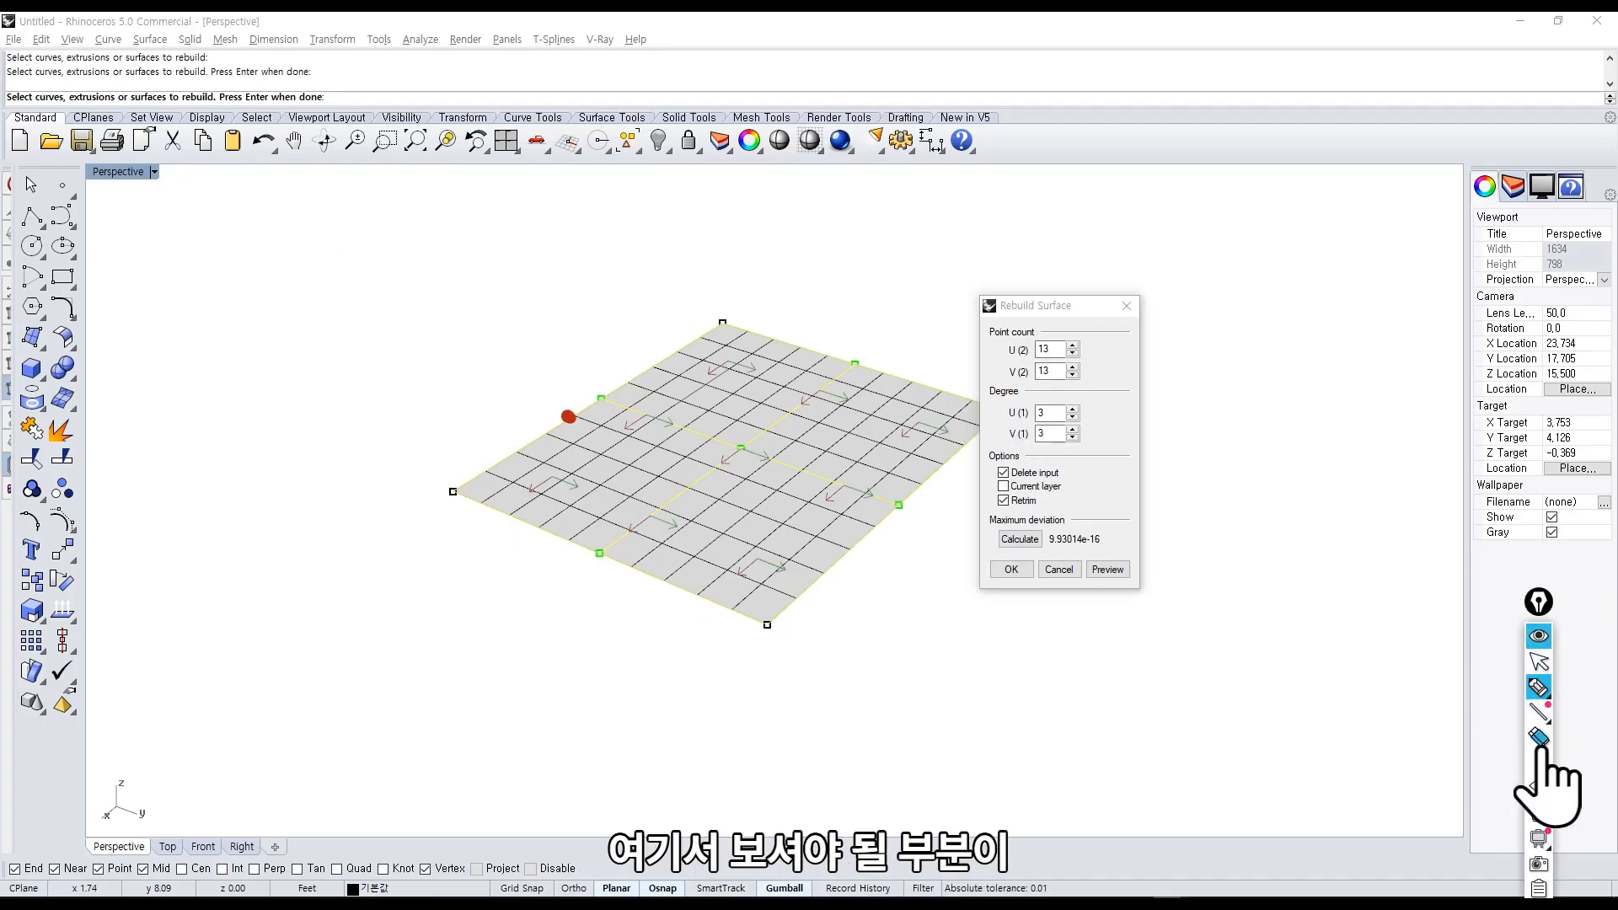
left_click(982, 392)
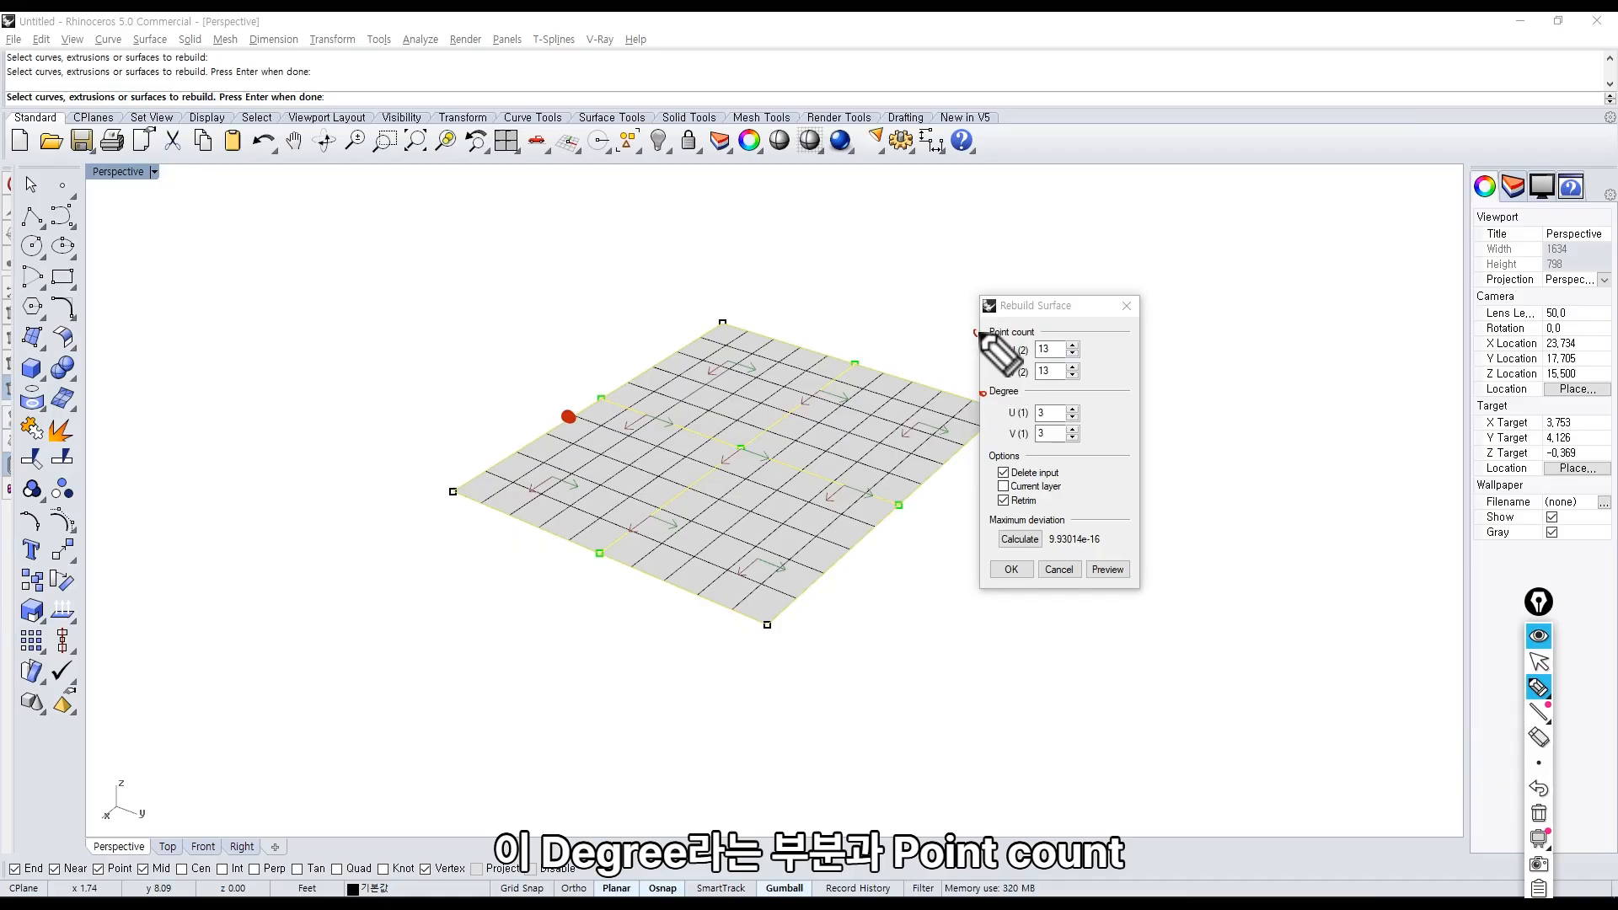
left_click_drag(983, 402, 1023, 403)
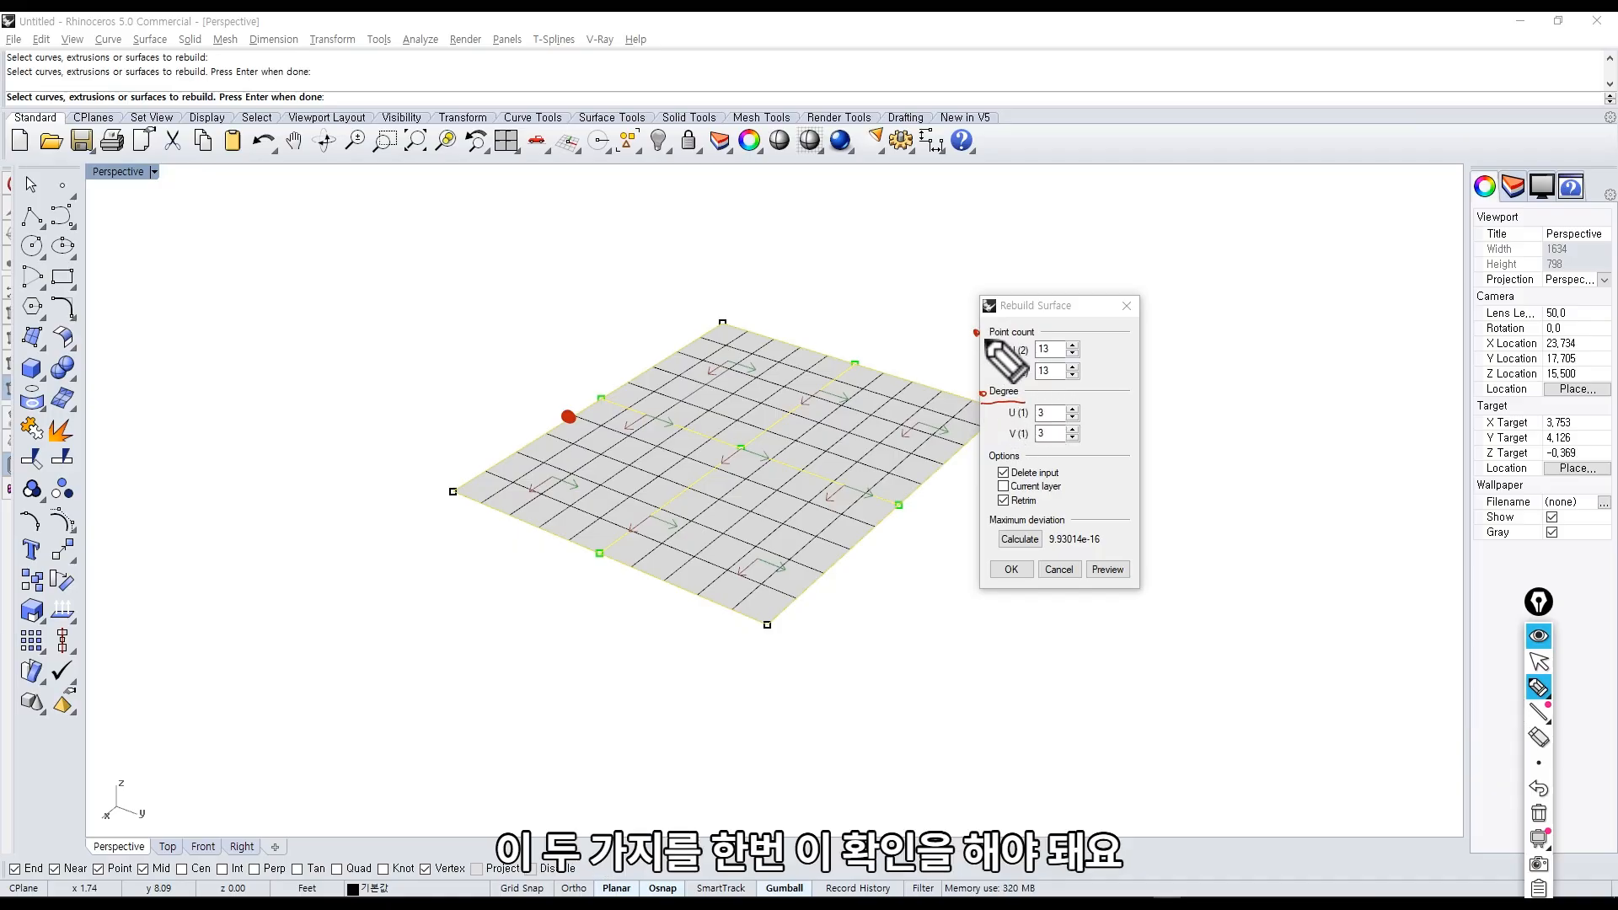
mouse_move(988, 341)
left_mouse_down()
mouse_move(1043, 342)
mouse_move(985, 337)
left_mouse_up()
left_click_drag(977, 402, 1028, 401)
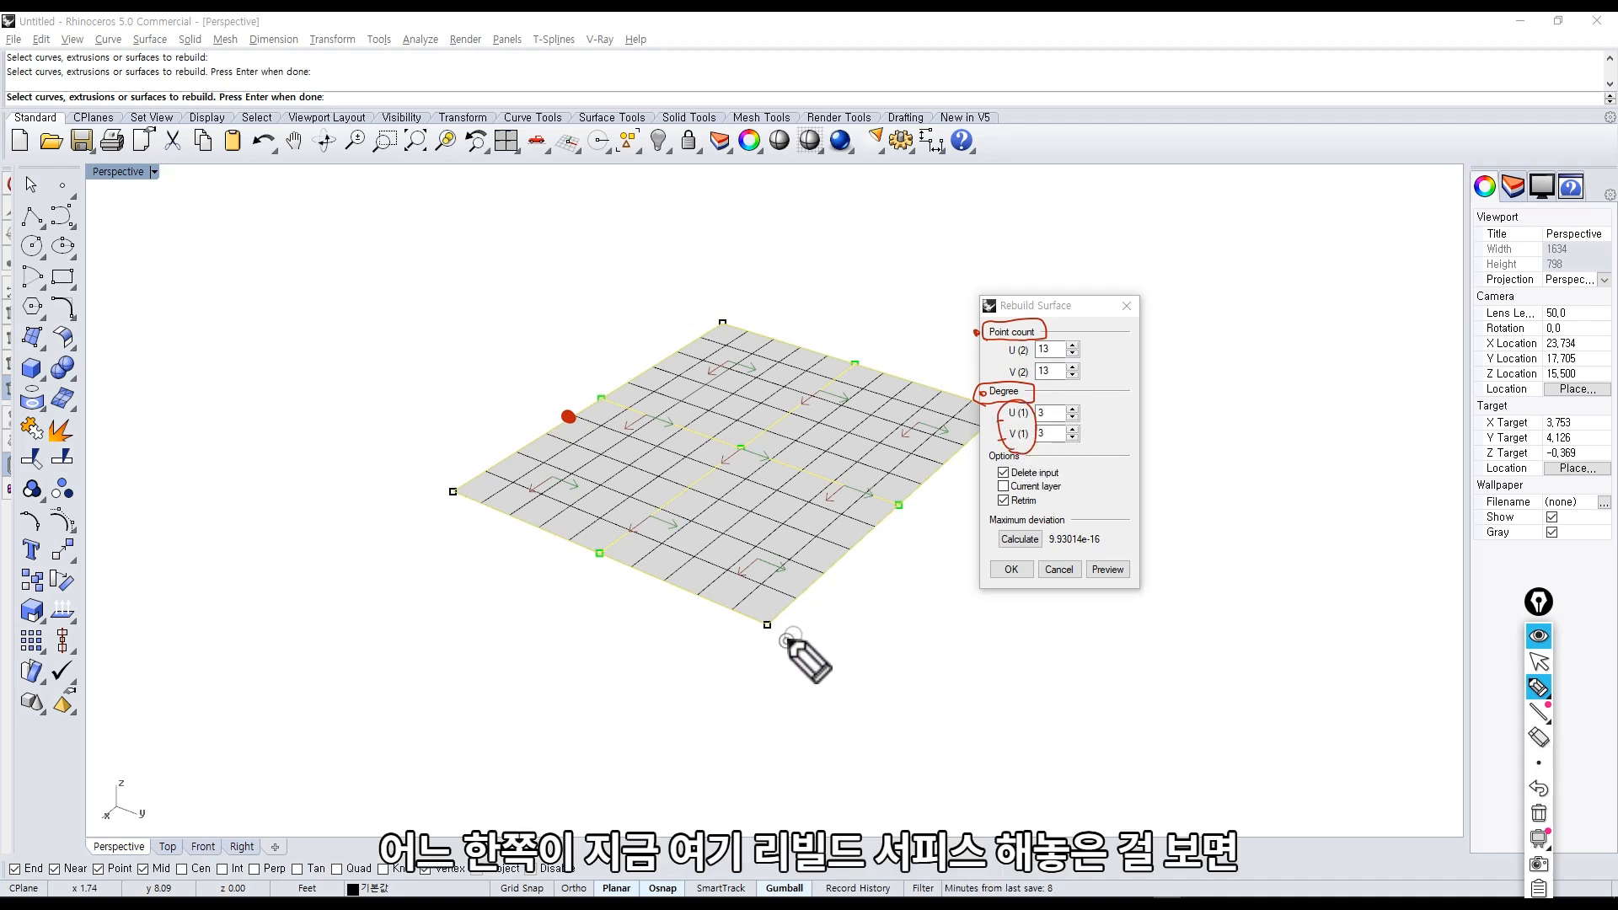
Draw arrows along the surface's two front edges, circle the direction marker near the front corner, and label the arrows U and V.
left_click_drag(788, 638, 942, 508)
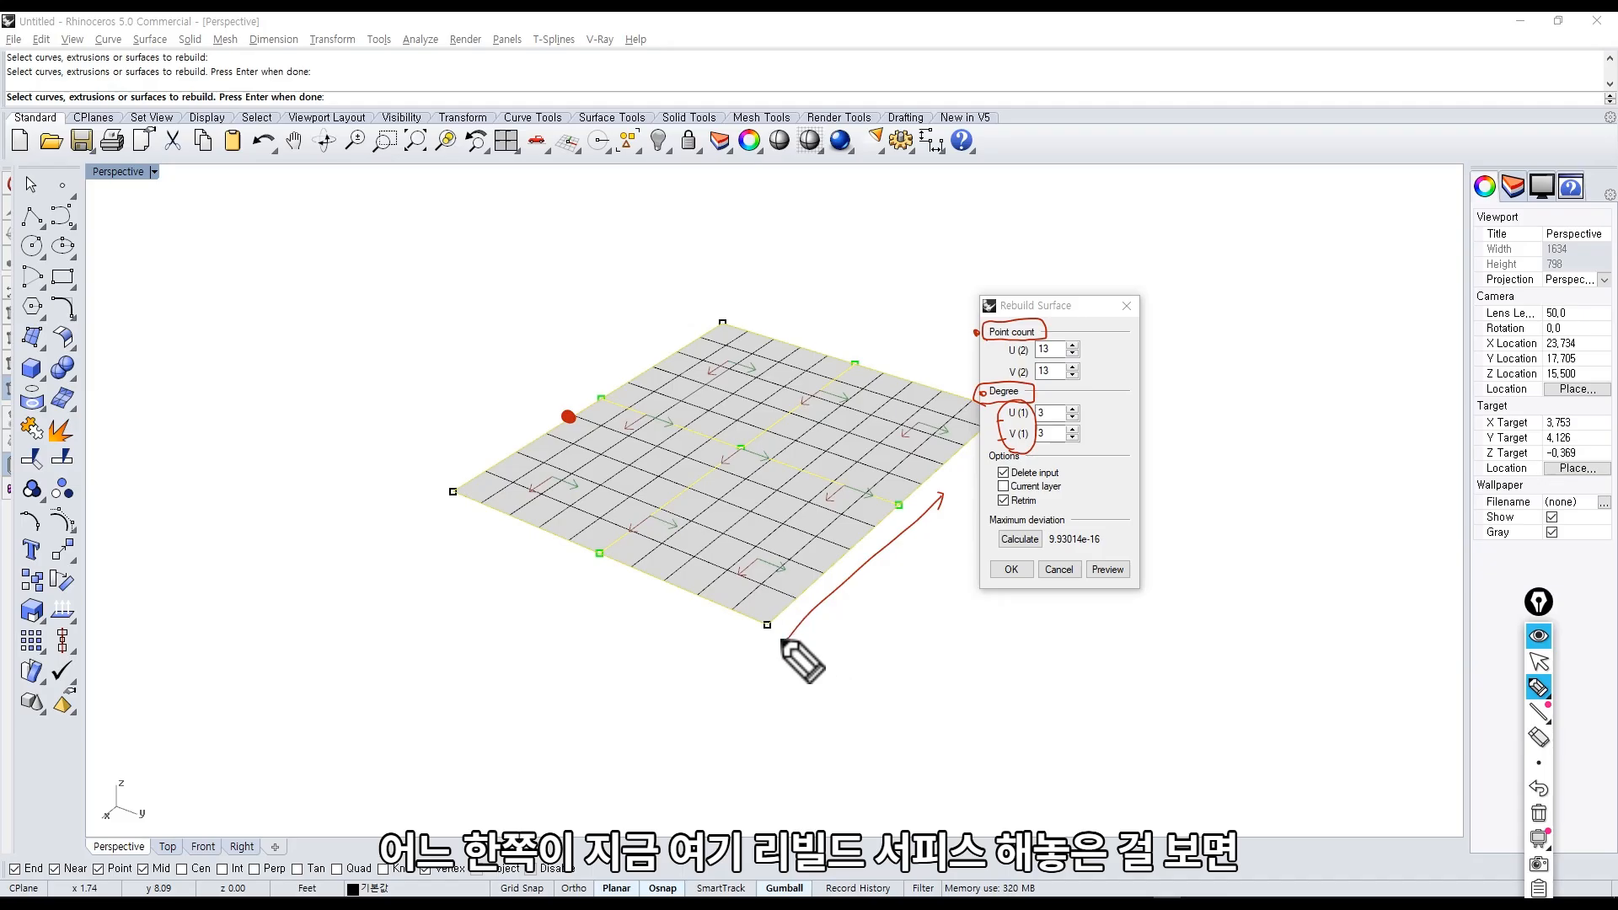
left_click_drag(760, 647, 580, 573)
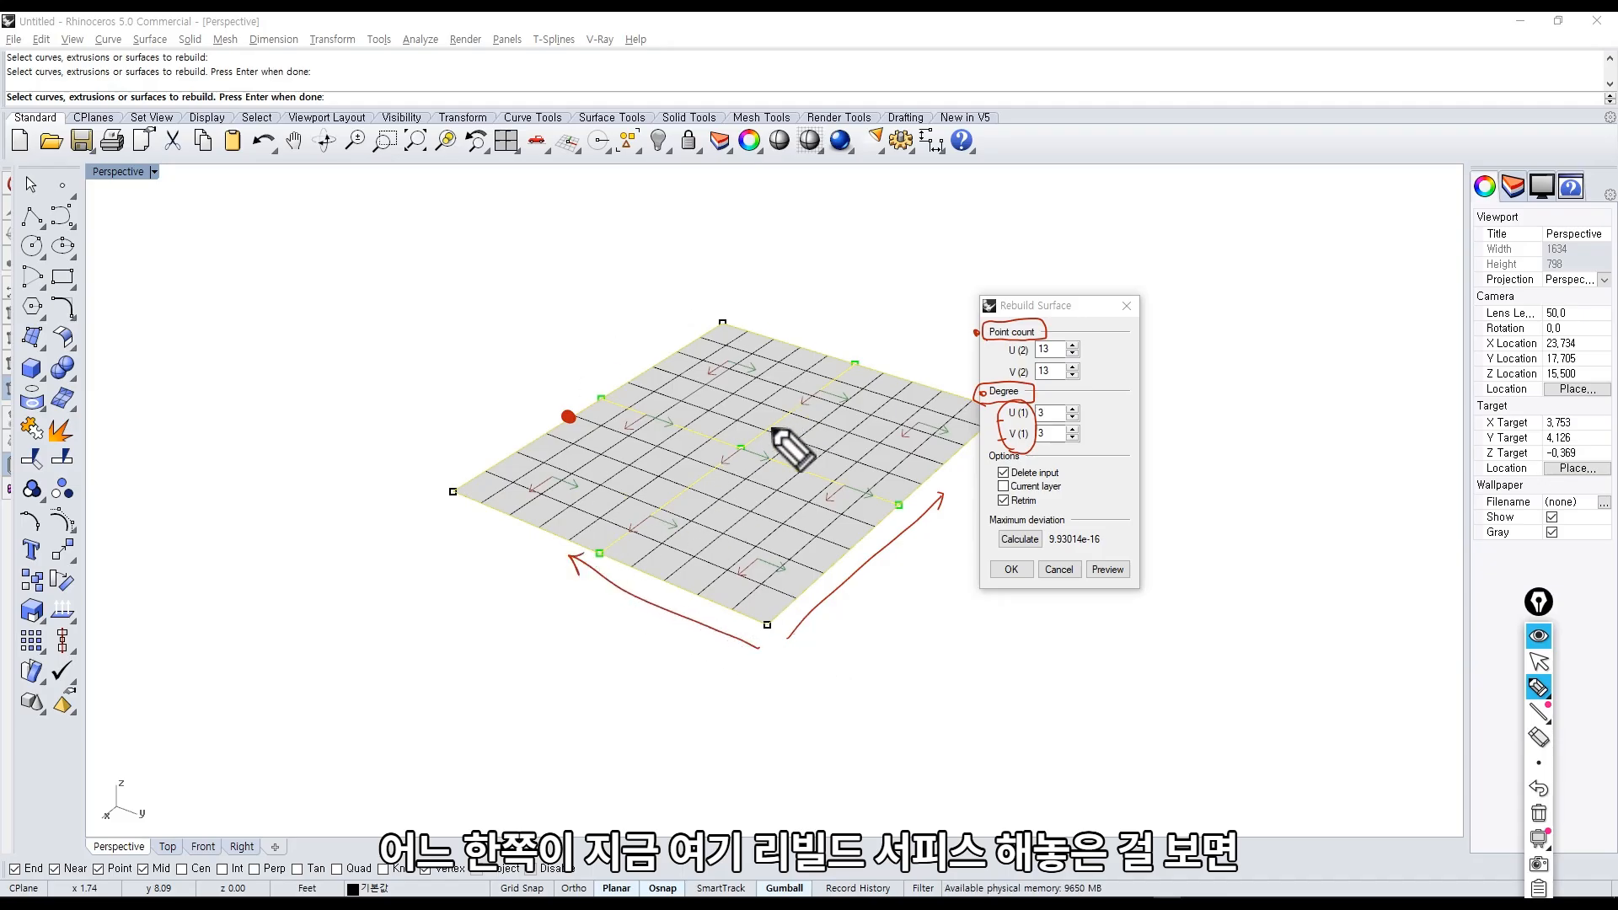
mouse_move(750, 534)
left_mouse_down()
mouse_move(781, 606)
mouse_move(748, 541)
mouse_move(796, 592)
left_mouse_up()
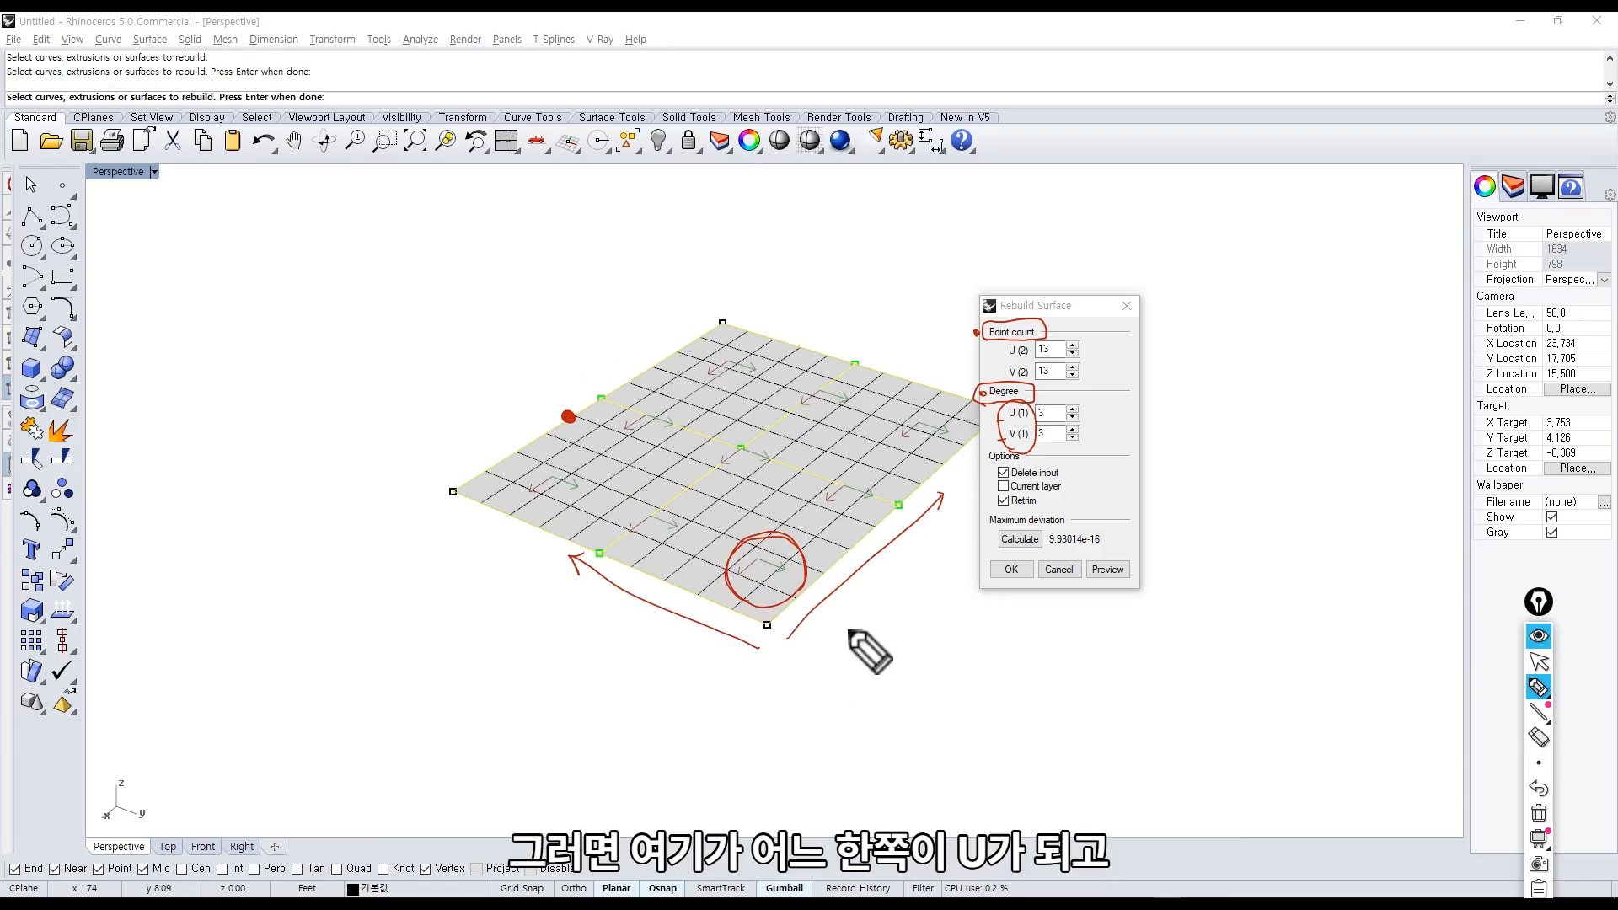
left_click_drag(814, 625, 834, 612)
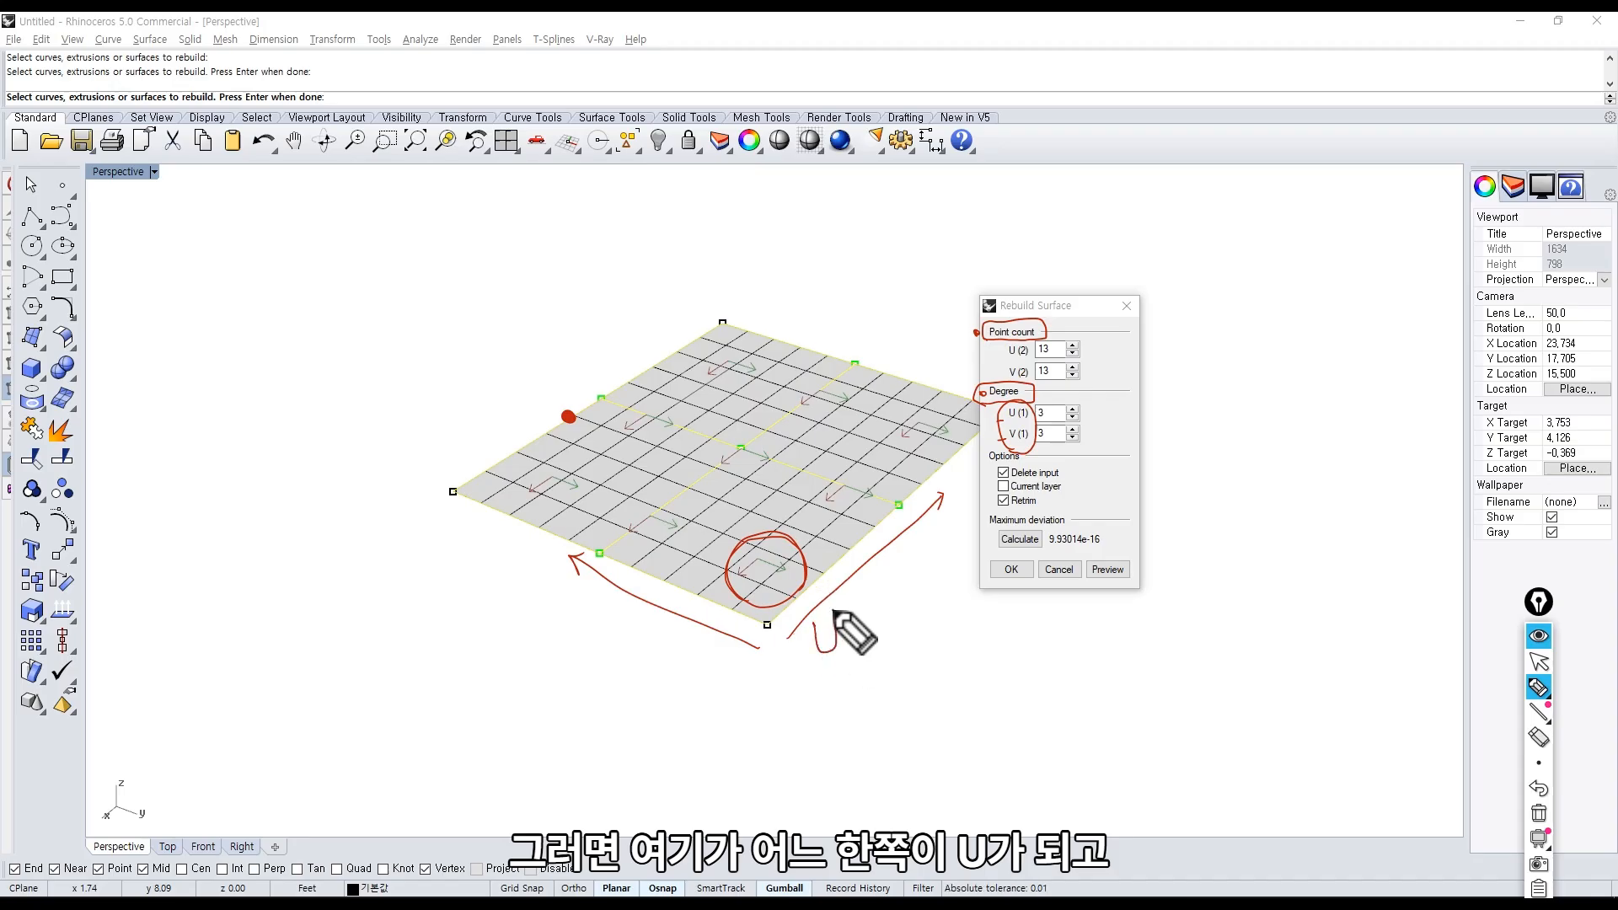
left_click_drag(638, 643, 647, 592)
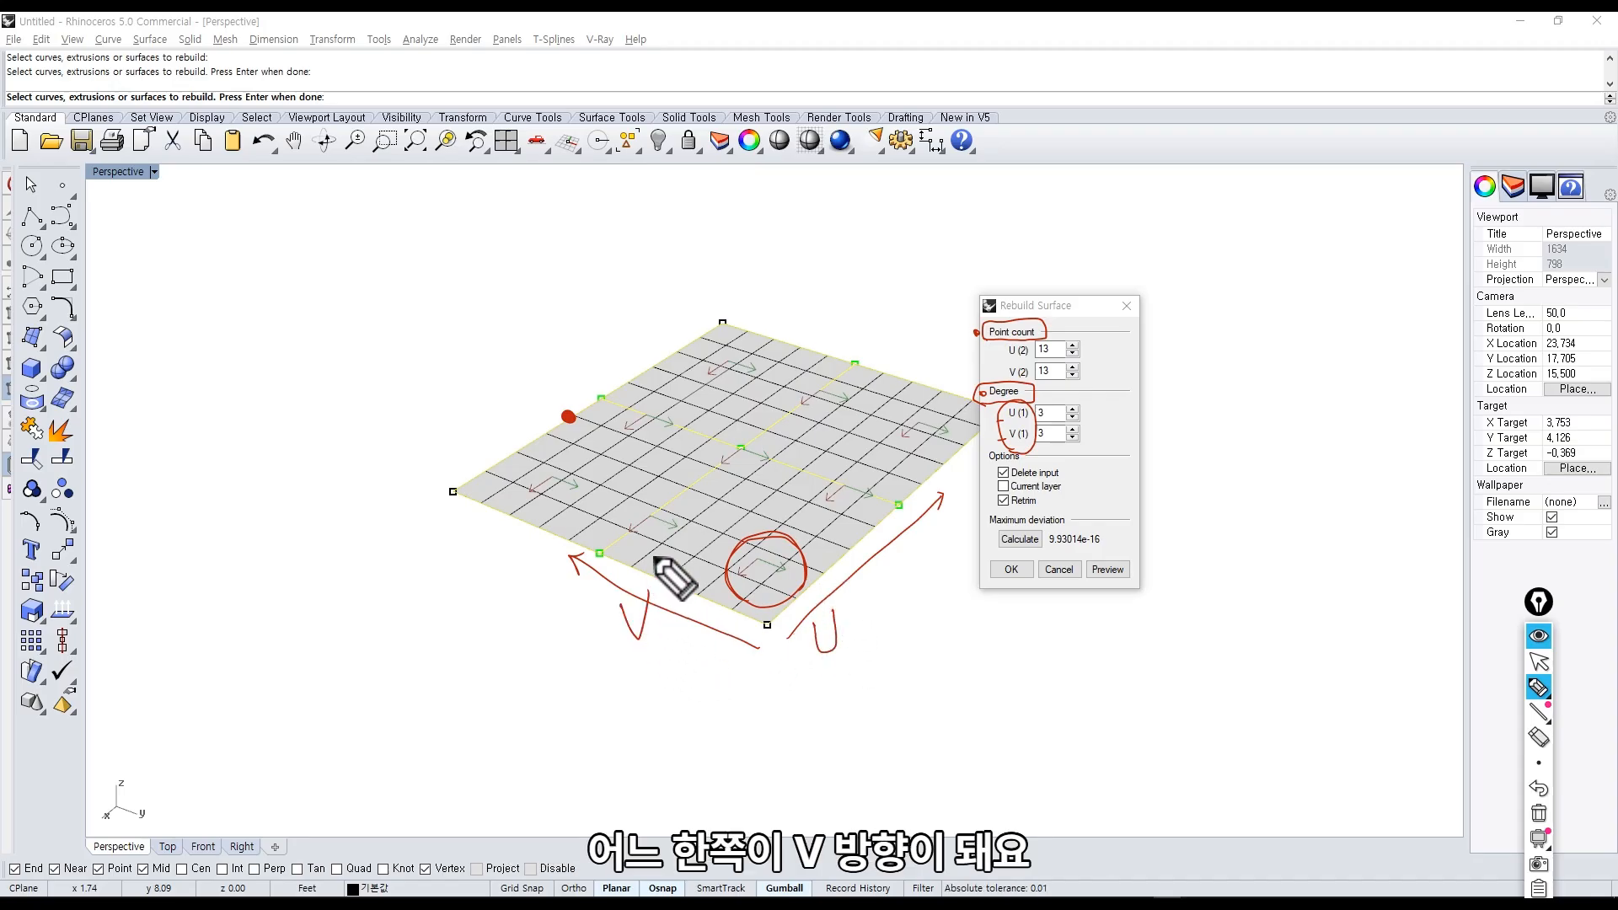
Write the underlined note "가로, 세로" below the surface's front corner and circle the U and V labels.
mouse_move(784, 694)
left_mouse_down()
mouse_move(797, 712)
mouse_move(876, 686)
left_mouse_up()
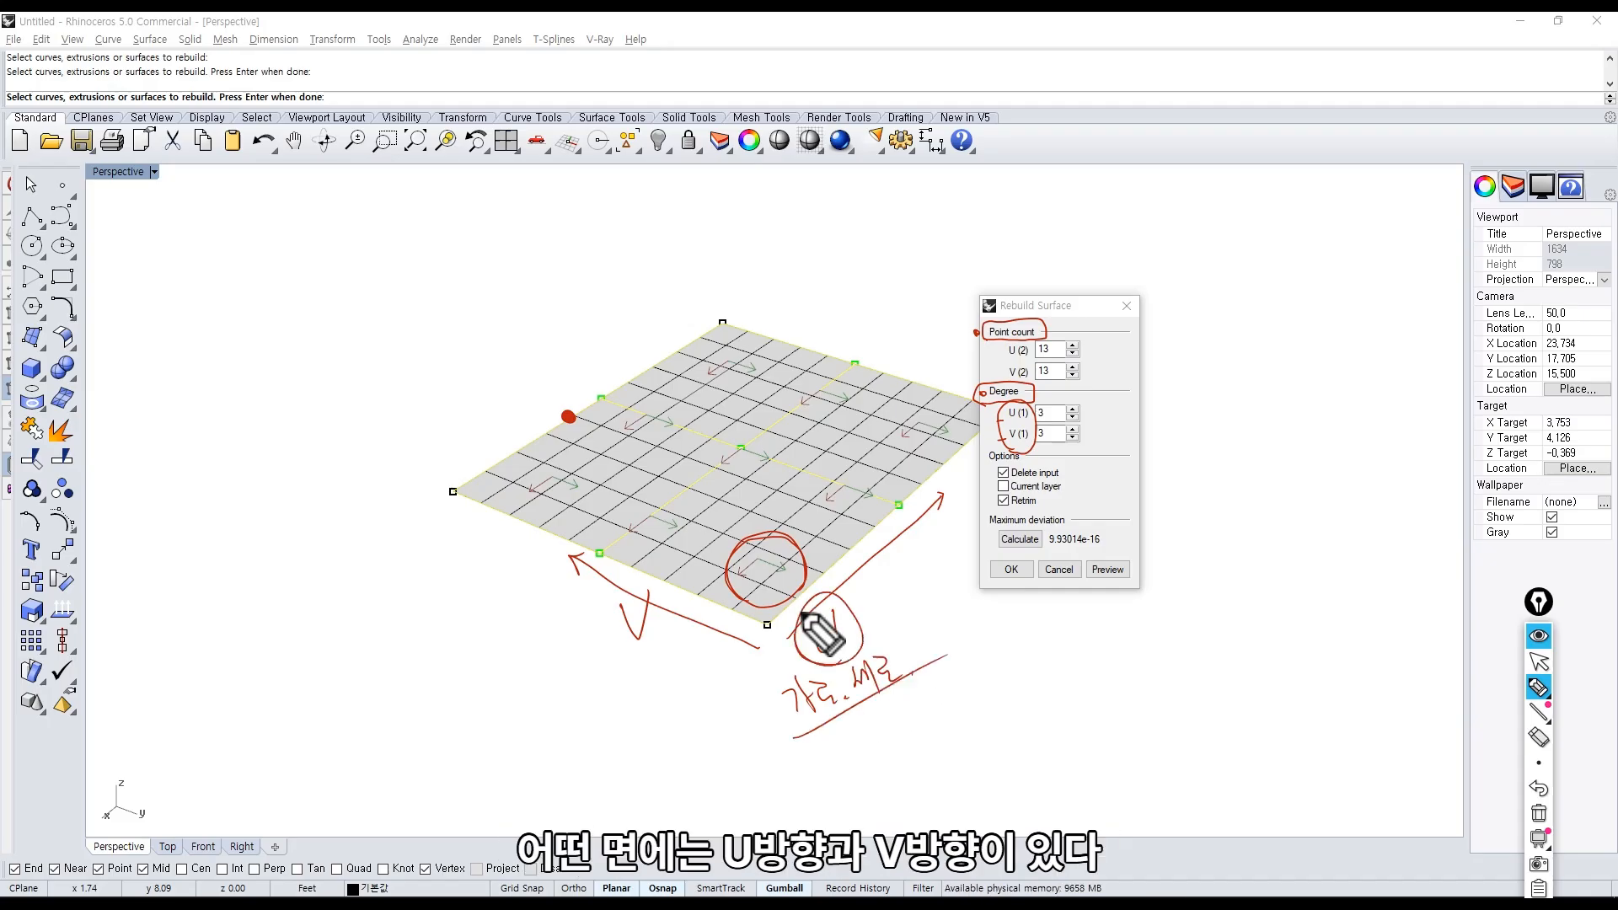
left_click_drag(807, 615, 797, 632)
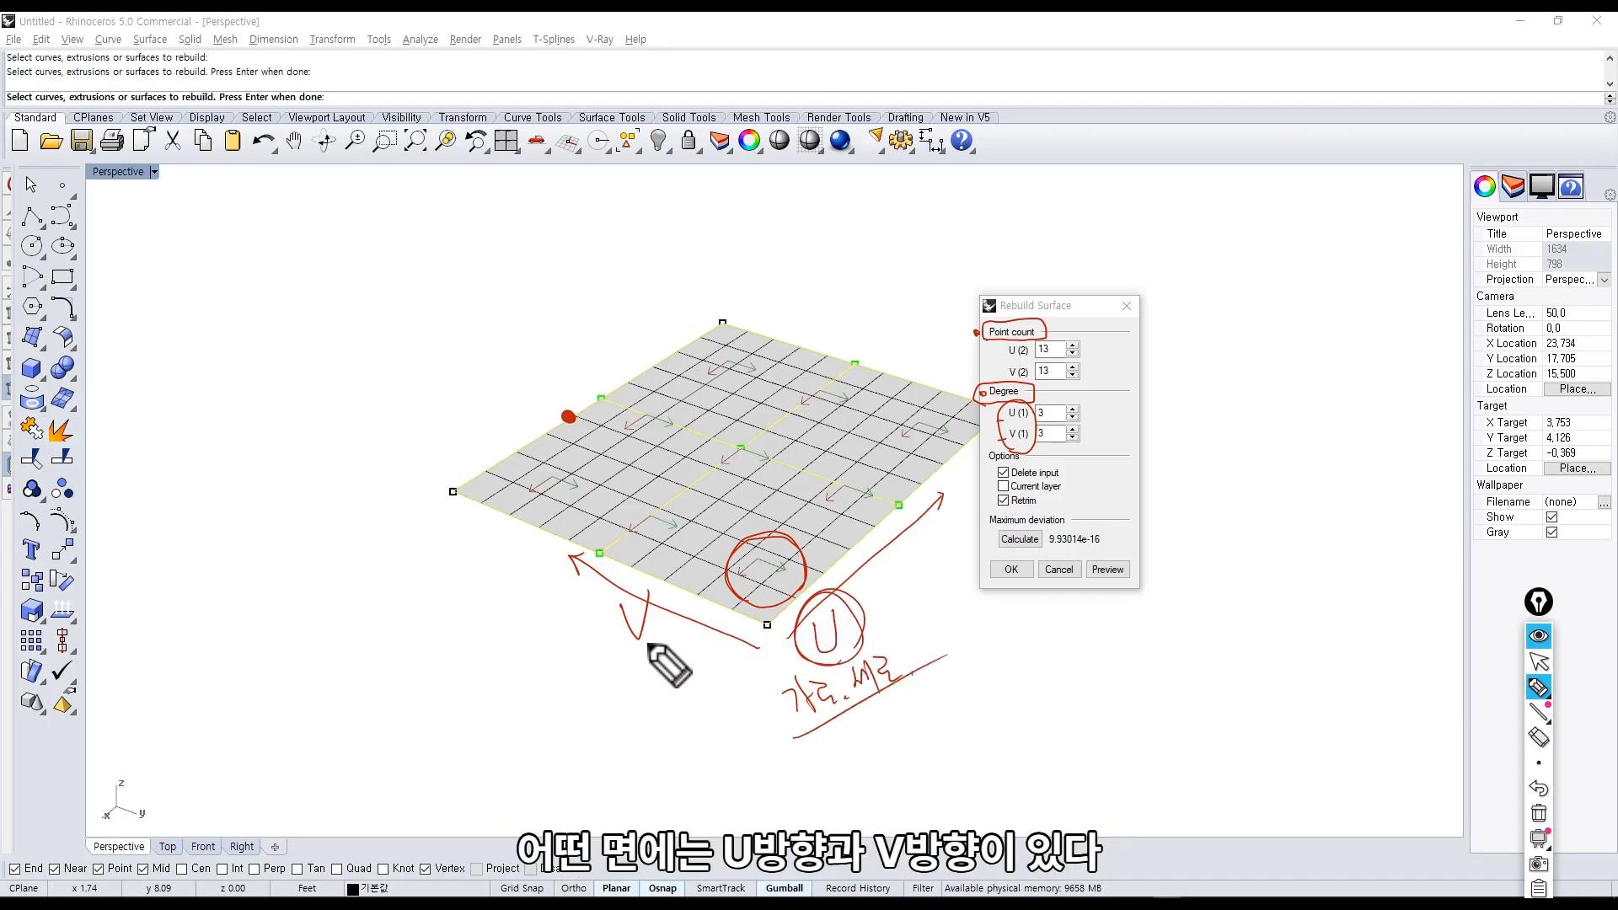
left_click_drag(623, 645, 680, 625)
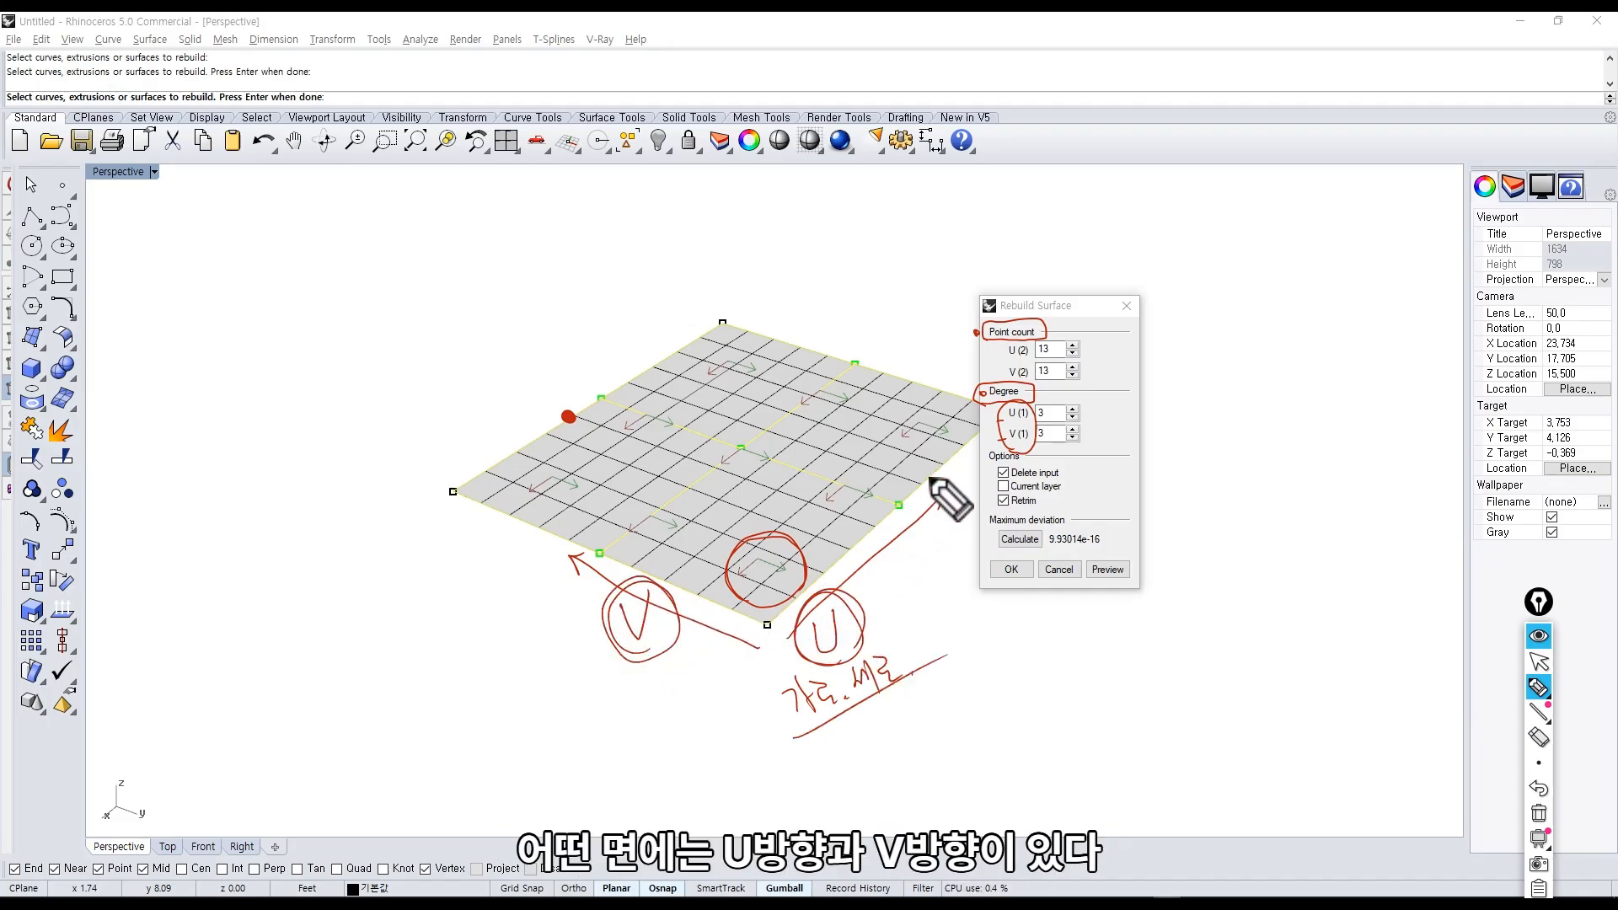
left_click_drag(930, 497, 943, 493)
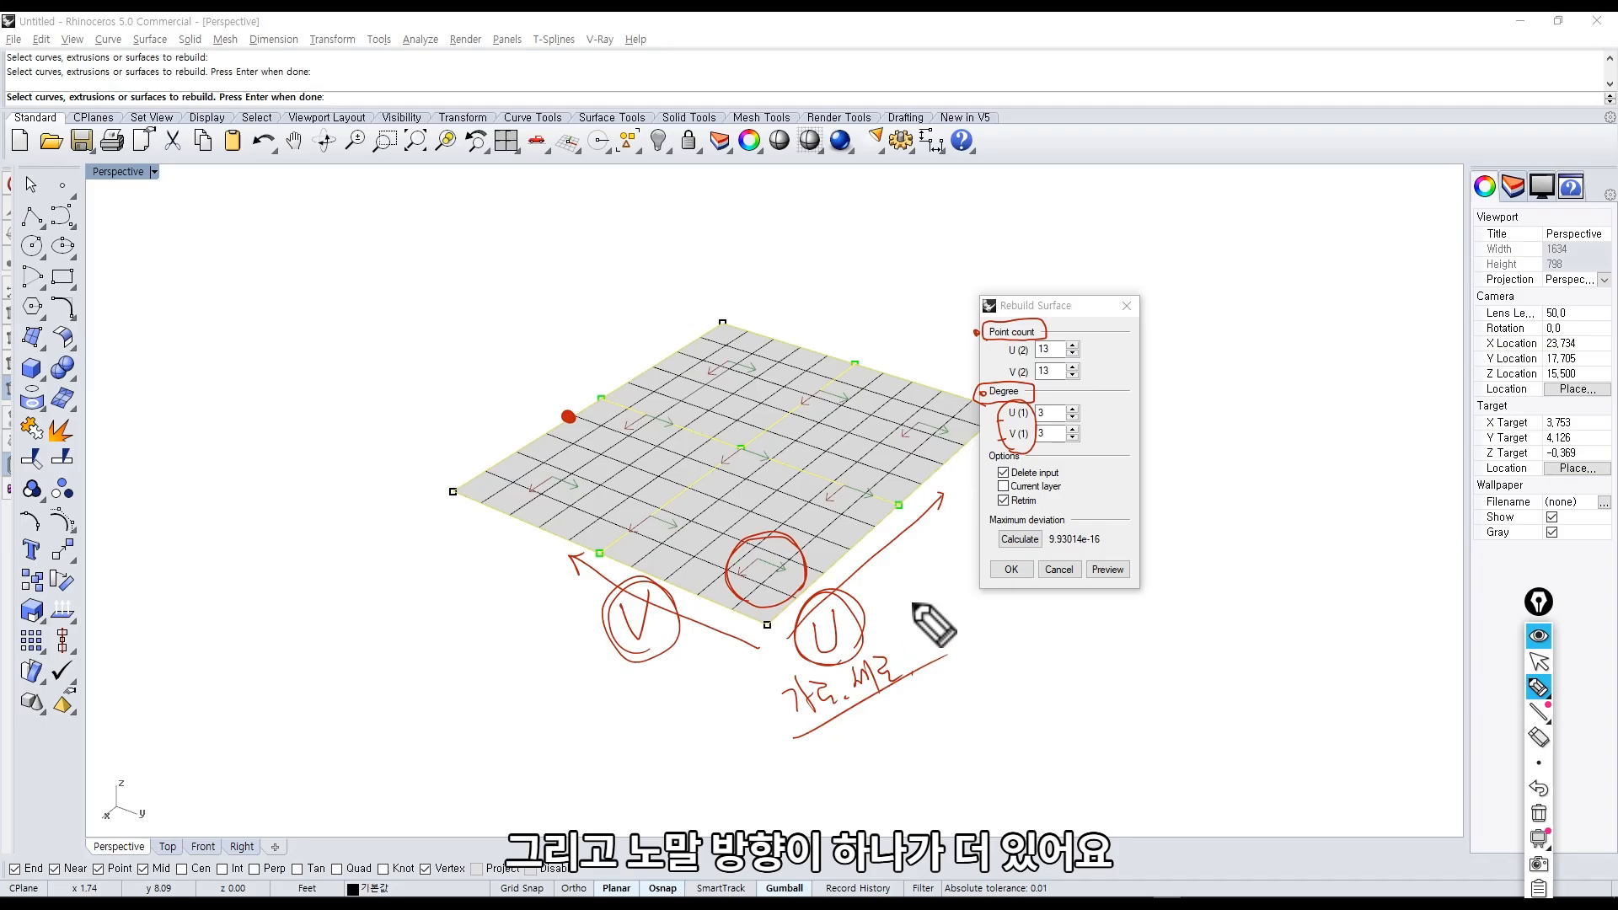
Write an underlined N beside the circled U and annotate it with "면의 안쪽 바깥쪽".
left_click_drag(912, 605, 932, 579)
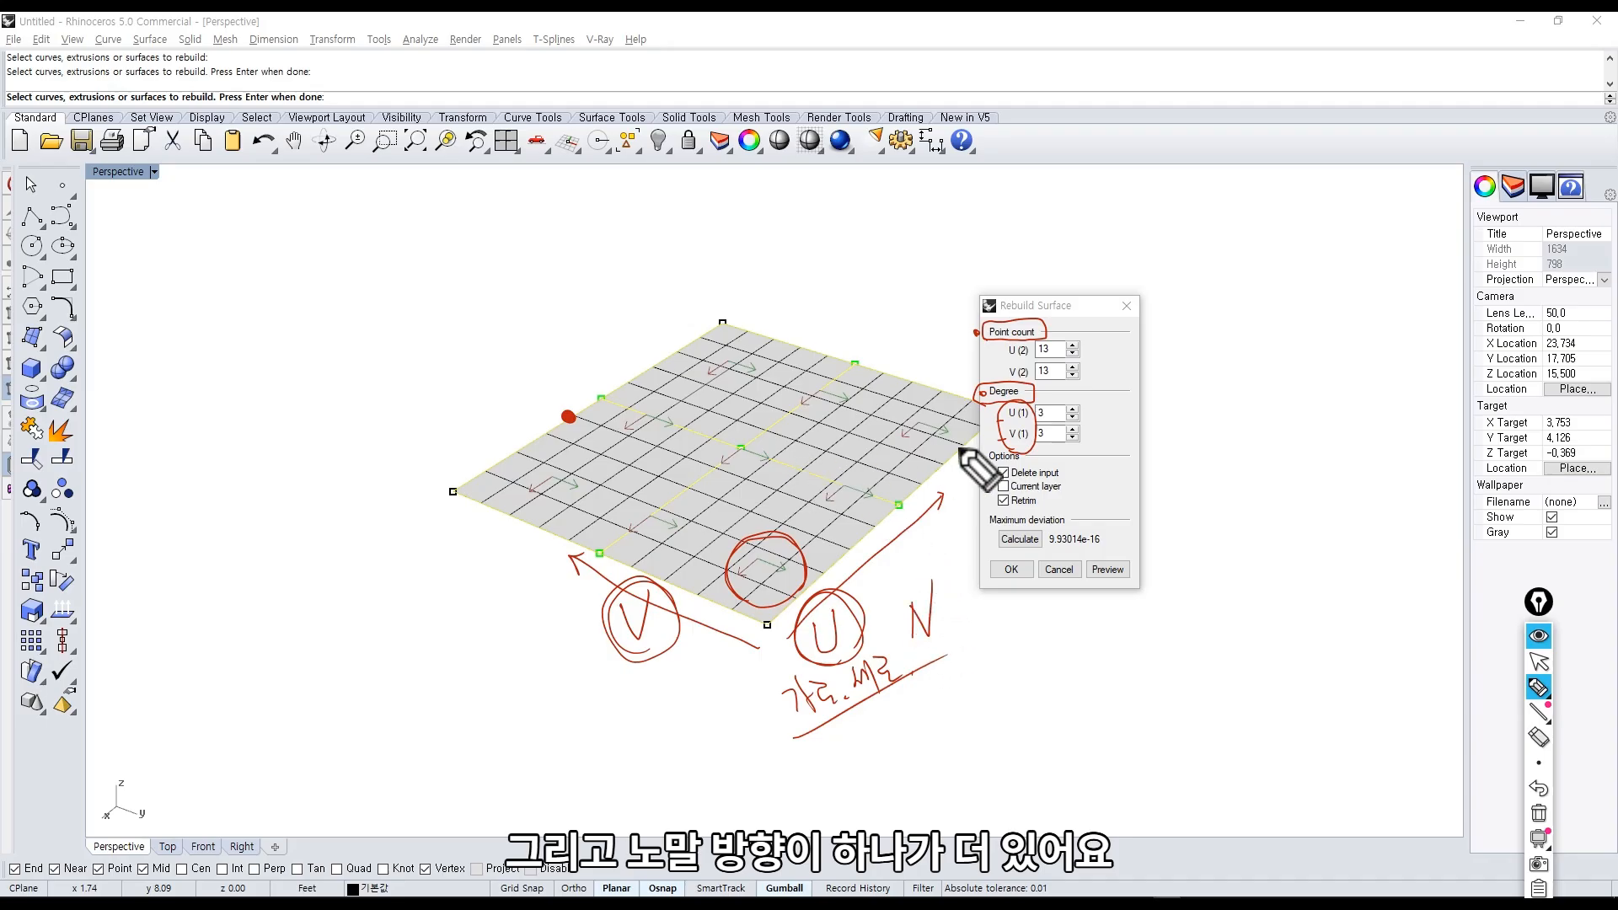
left_click_drag(930, 651, 1011, 630)
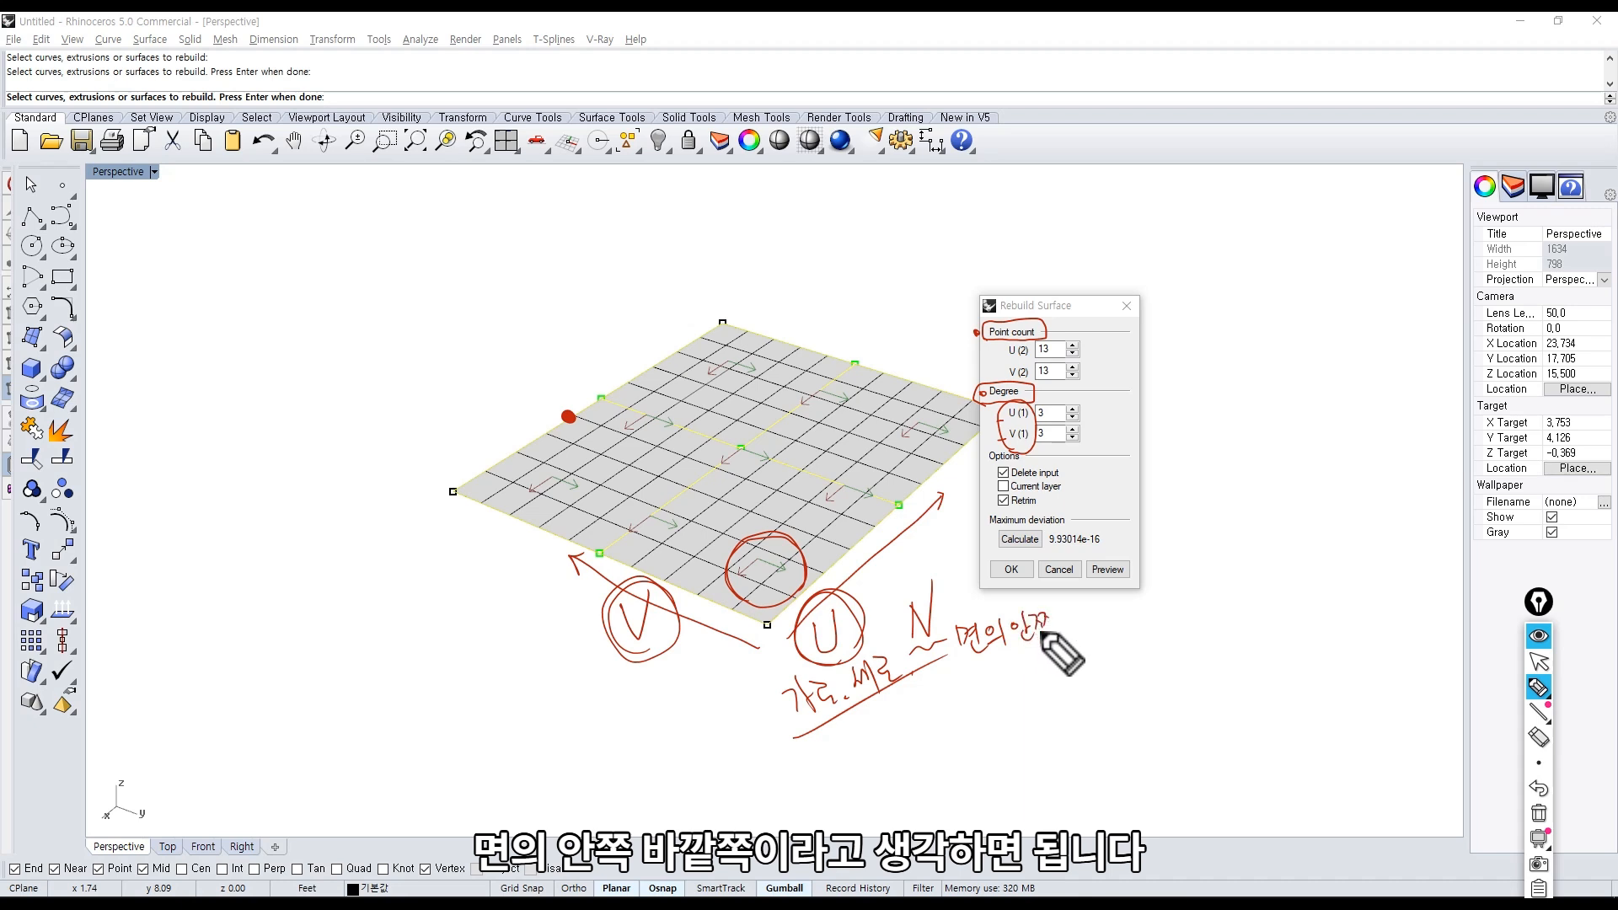
left_click_drag(1042, 633, 1051, 649)
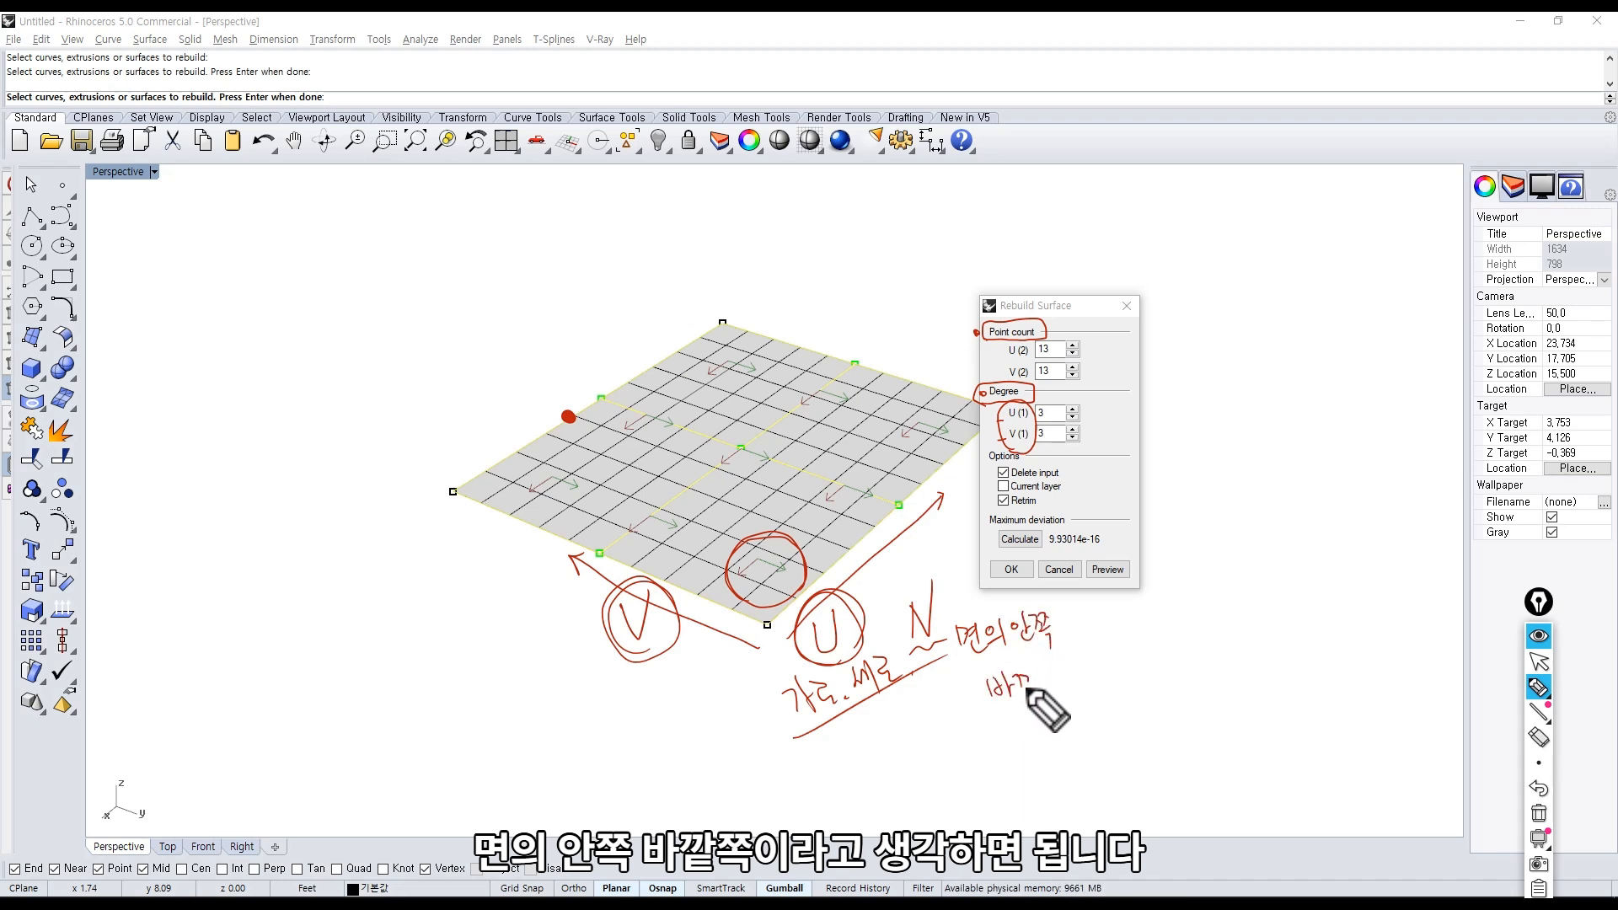
left_click_drag(1047, 681, 1075, 710)
left_click(1080, 690)
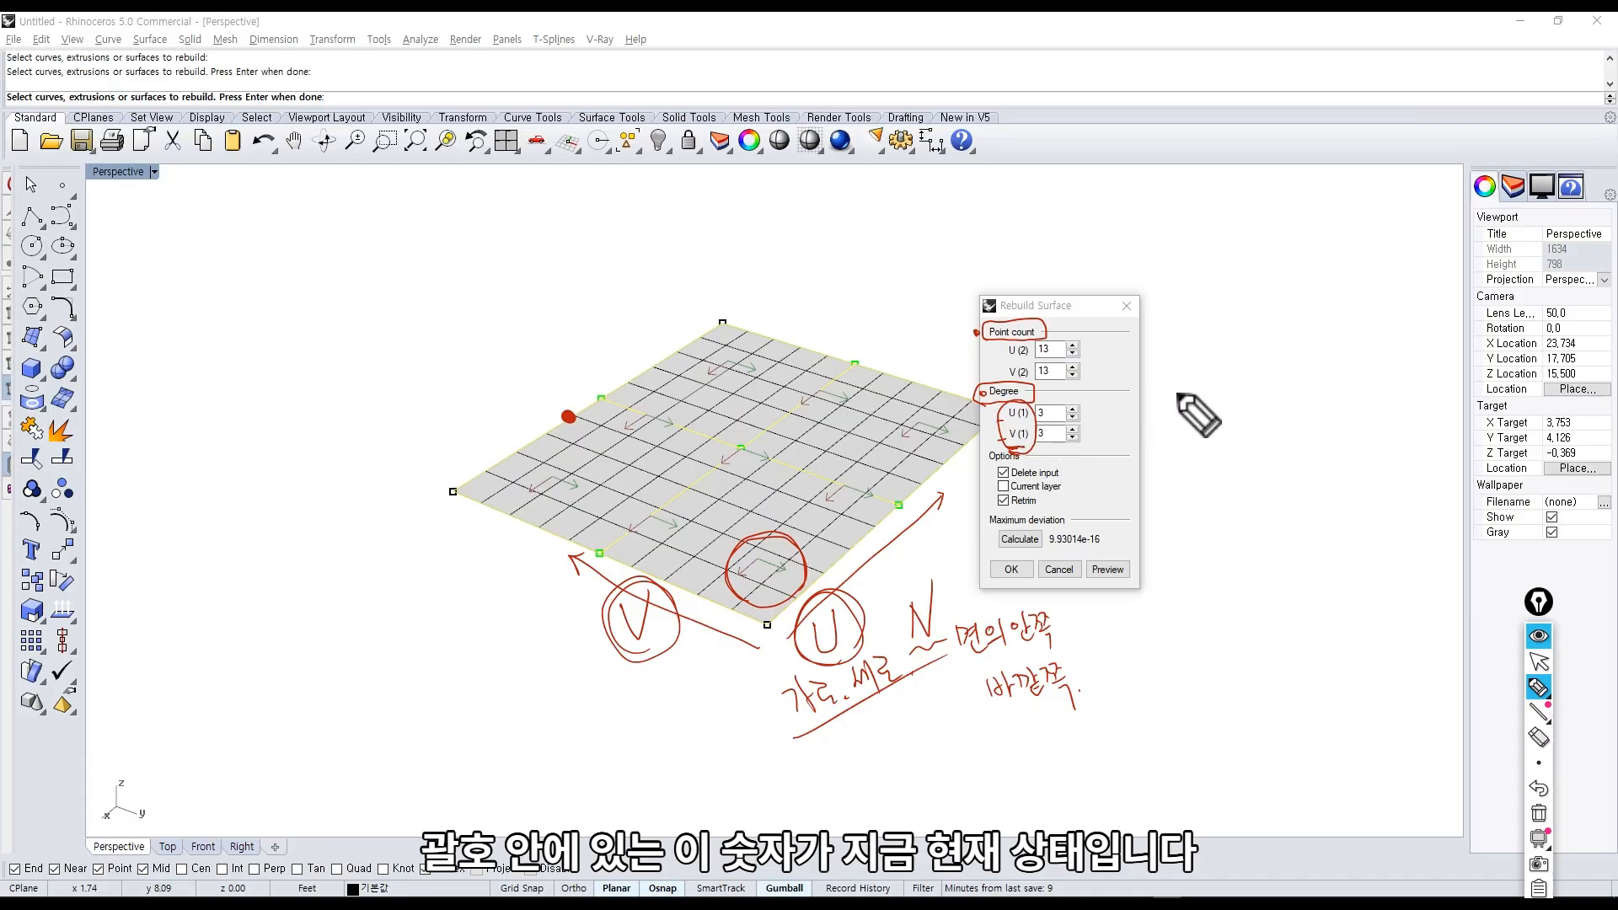
Write the note "V(O) 현상태." in the empty area beside the Rebuild Surface options.
mouse_move(1169, 377)
left_mouse_down()
mouse_move(1188, 376)
mouse_move(1207, 411)
mouse_move(1250, 409)
mouse_move(1215, 389)
mouse_move(1227, 439)
mouse_move(1271, 447)
left_mouse_up()
left_click(1283, 455)
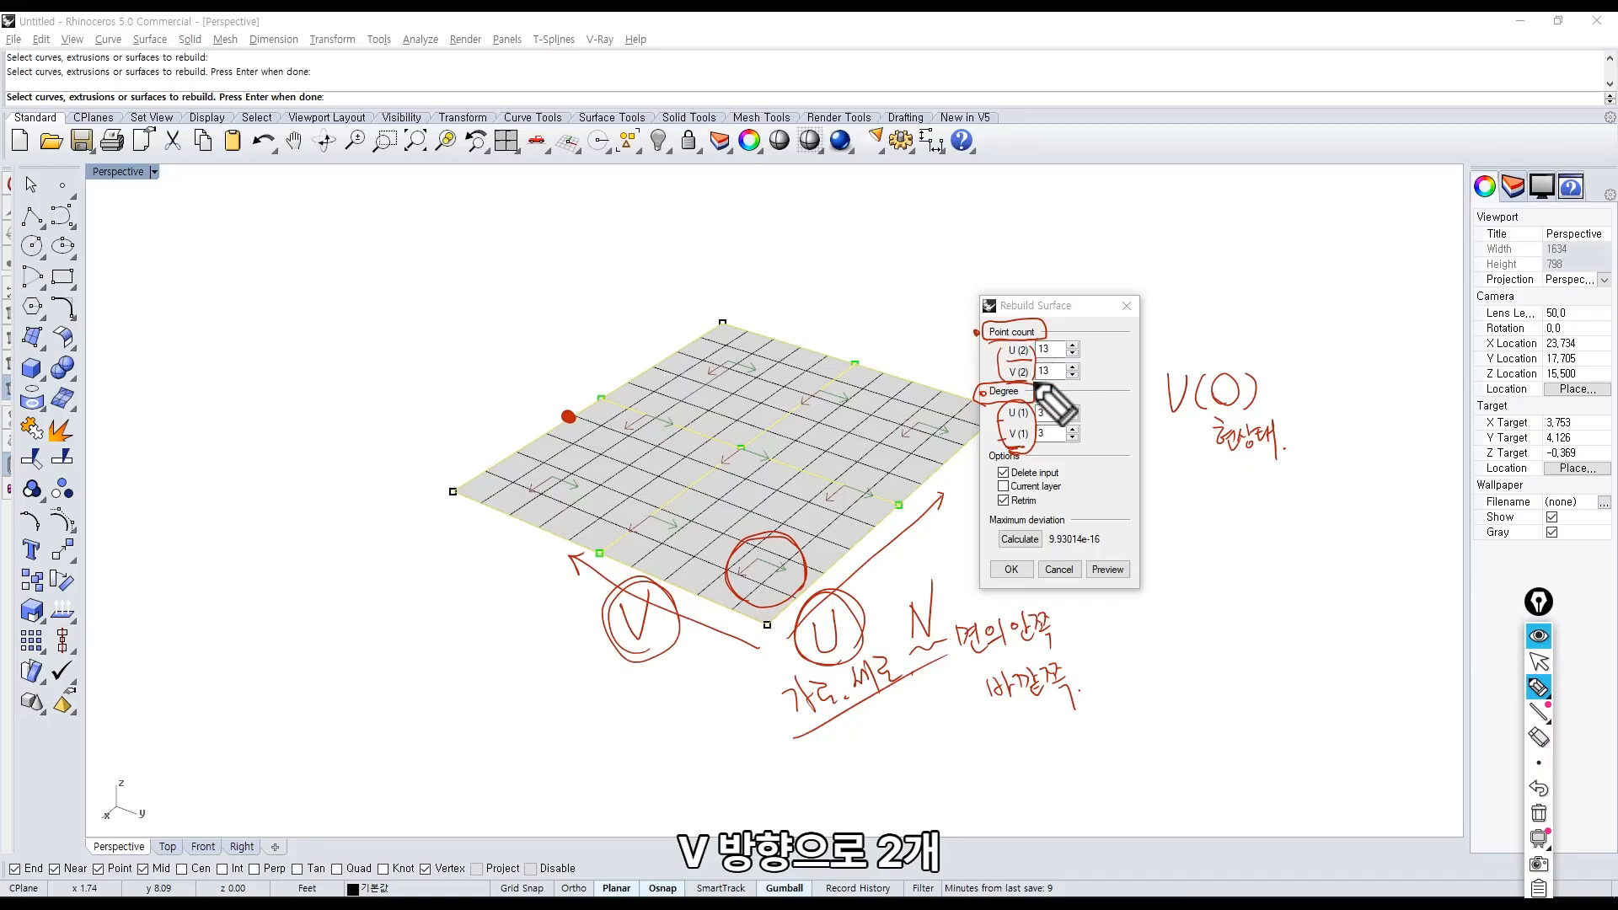
Circle the back, left and front corner control points, numbering the left one 1 and the back one 2, and circle the Point count and Degree values.
left_click_drag(733, 337, 731, 335)
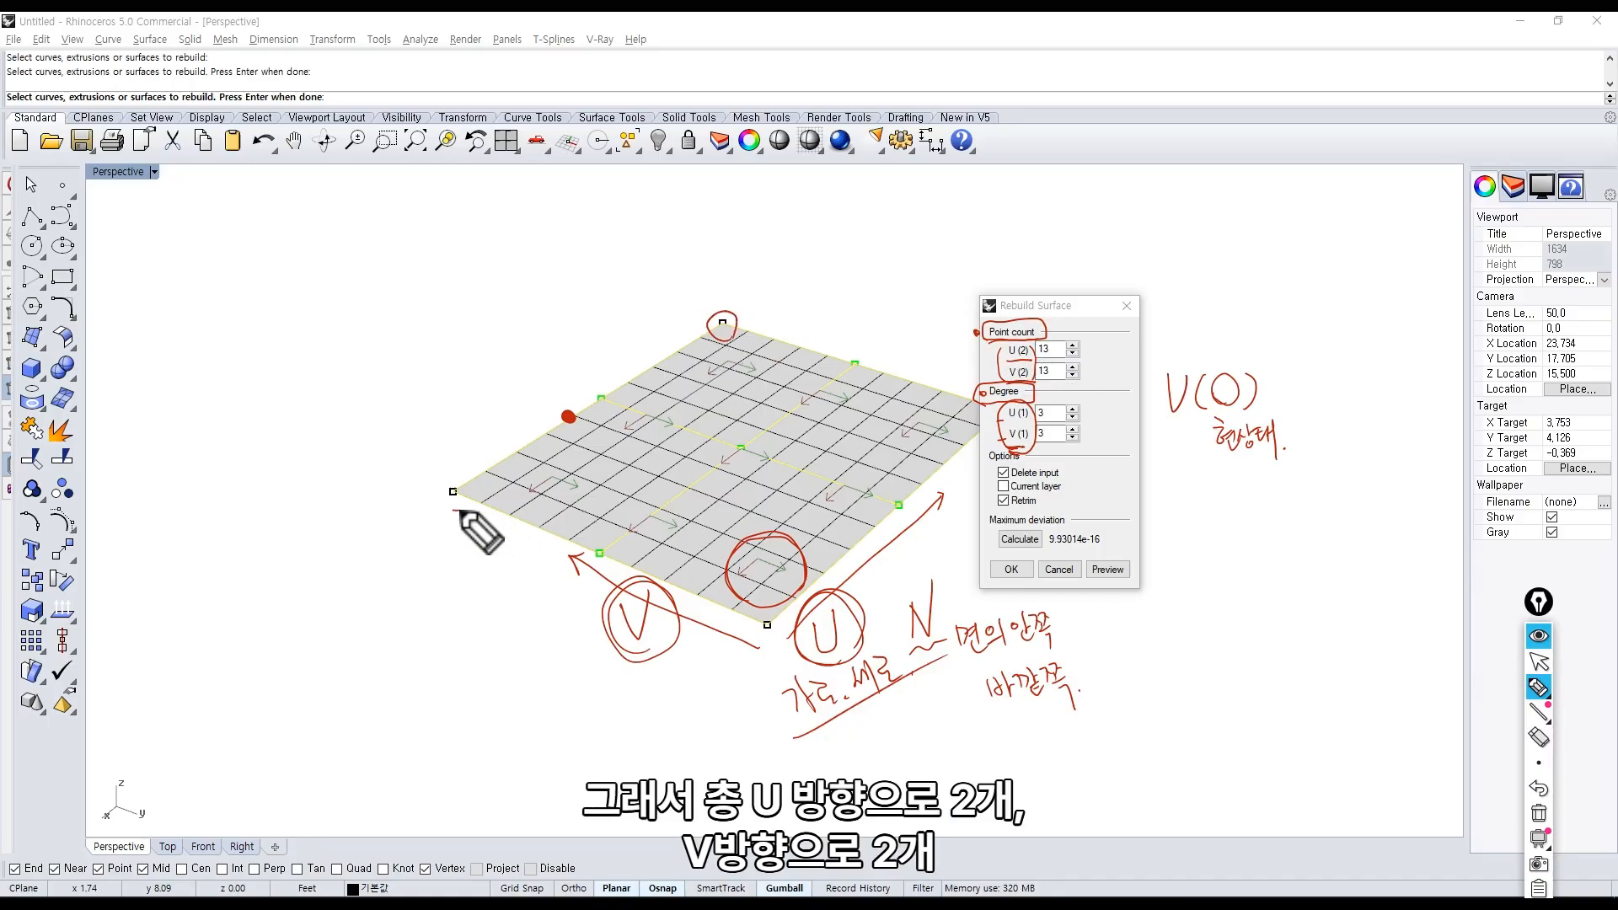
left_click_drag(456, 477, 457, 508)
left_click_drag(448, 447, 449, 462)
left_click_drag(707, 303, 721, 307)
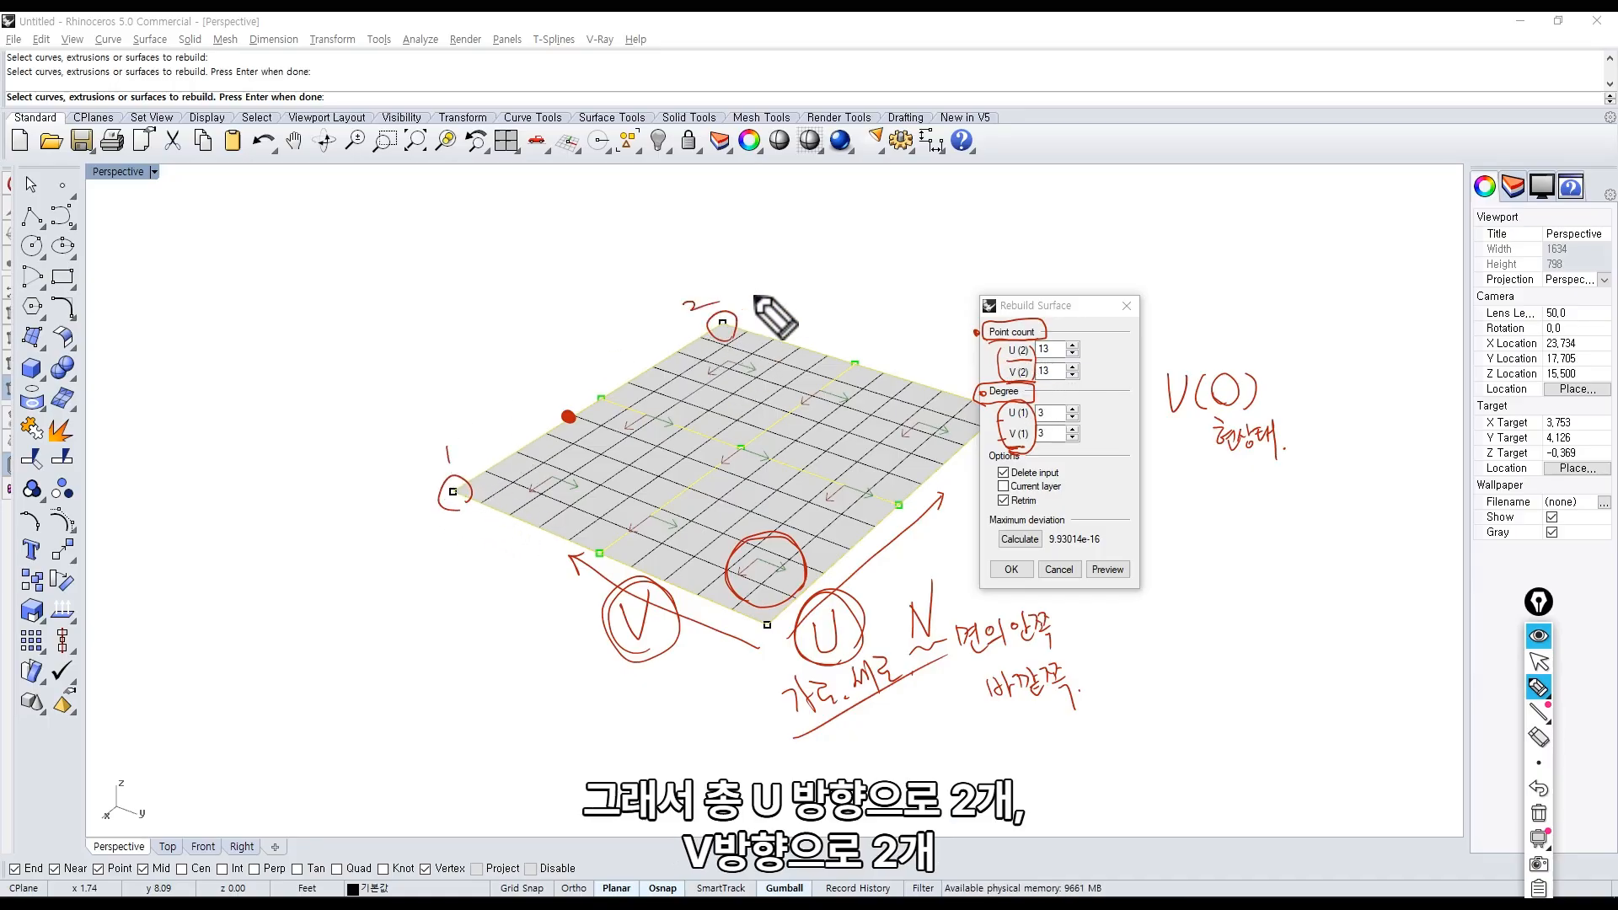
left_click_drag(464, 473, 473, 515)
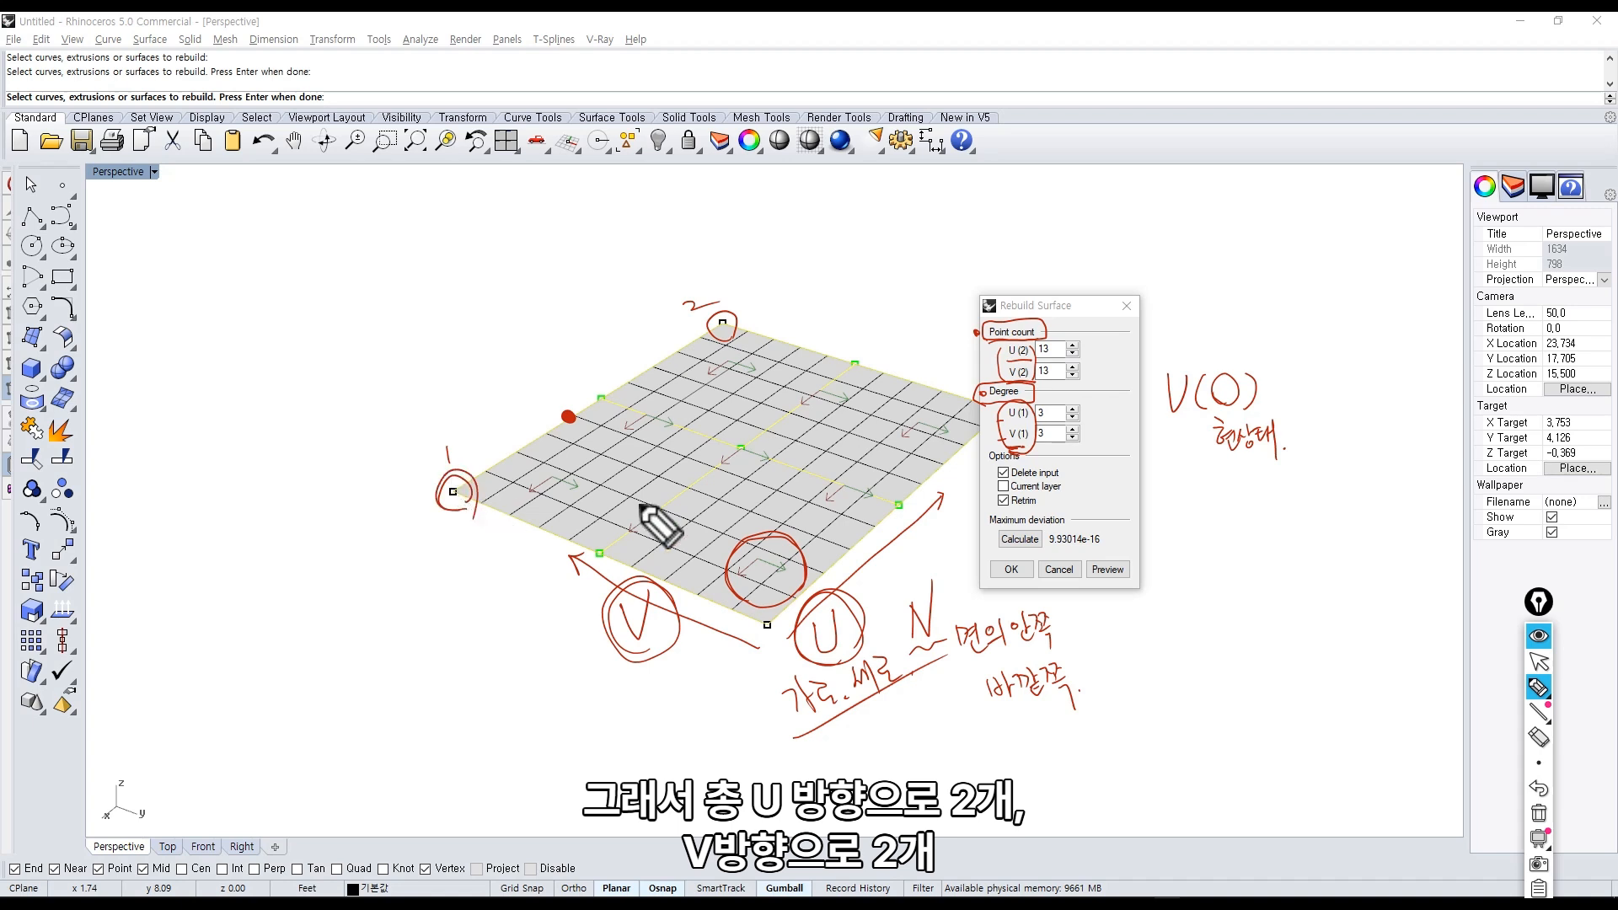
left_click_drag(777, 649, 749, 655)
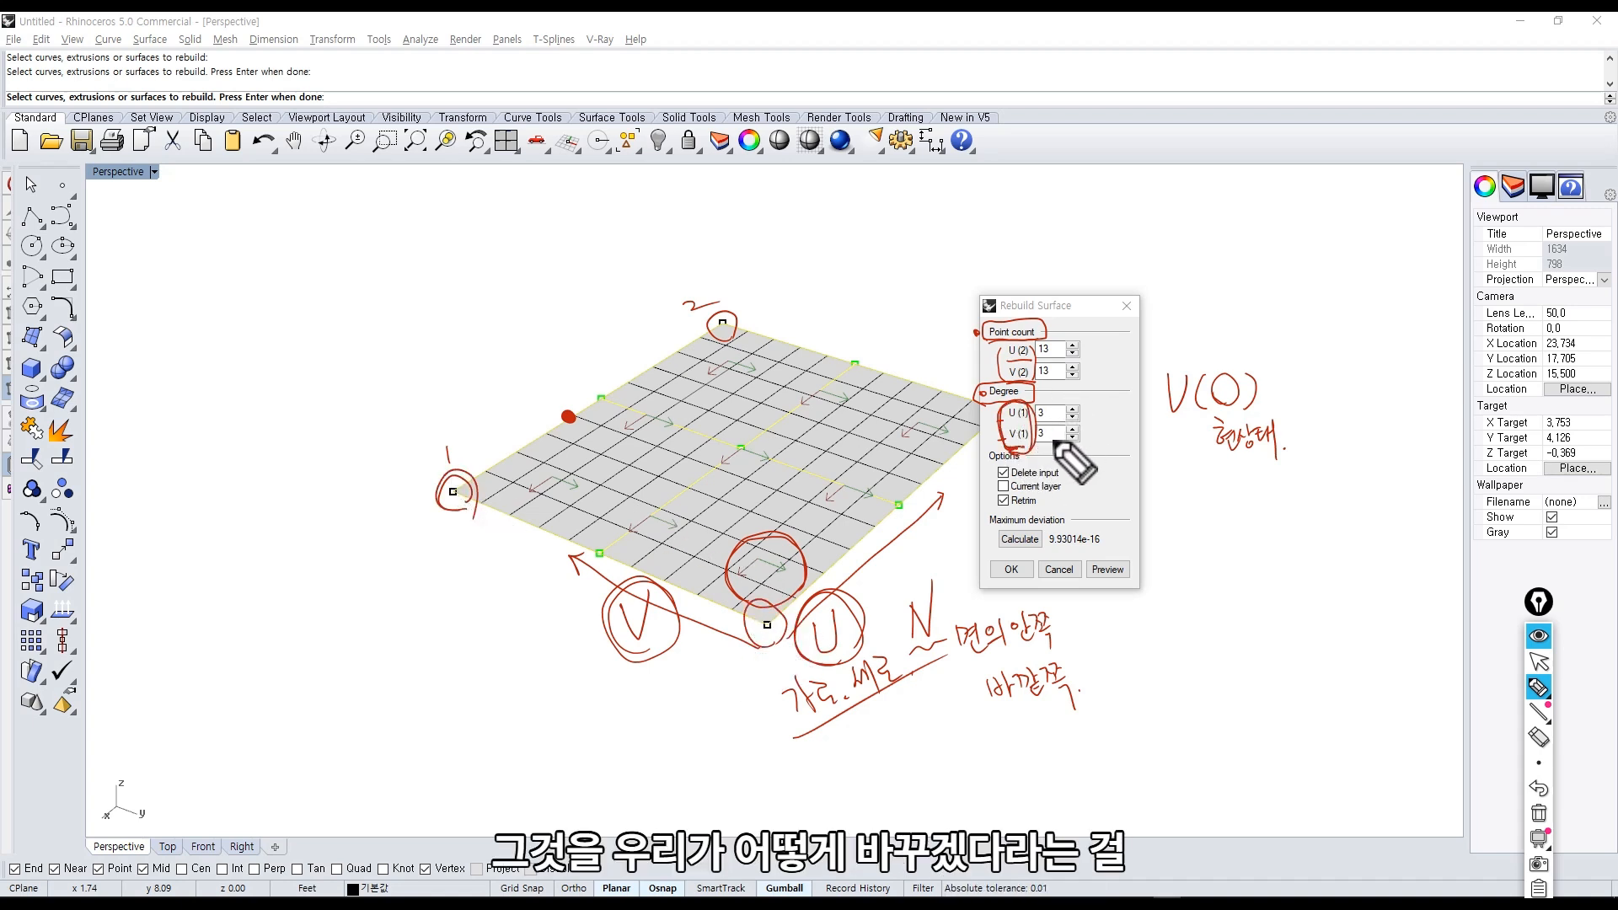
mouse_move(1038, 451)
left_mouse_down()
mouse_move(1063, 455)
mouse_move(1086, 423)
mouse_move(1042, 408)
mouse_move(1085, 371)
mouse_move(1021, 322)
left_mouse_up()
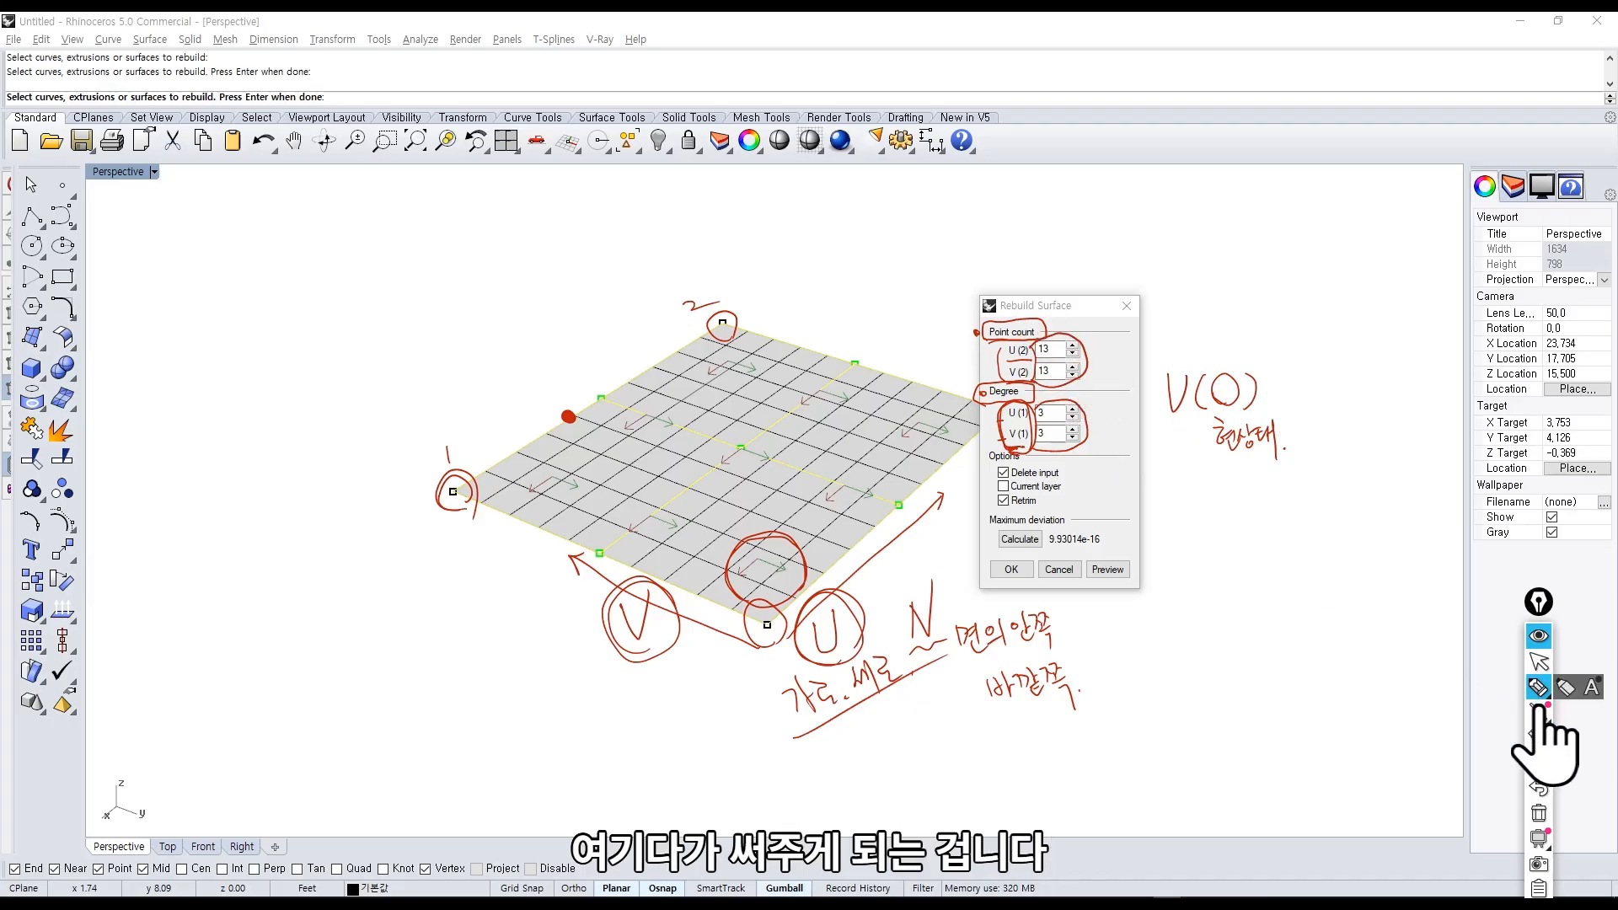
Clear all pen annotations from the screen and select the V degree value in the Rebuild Surface options.
left_click(1538, 737)
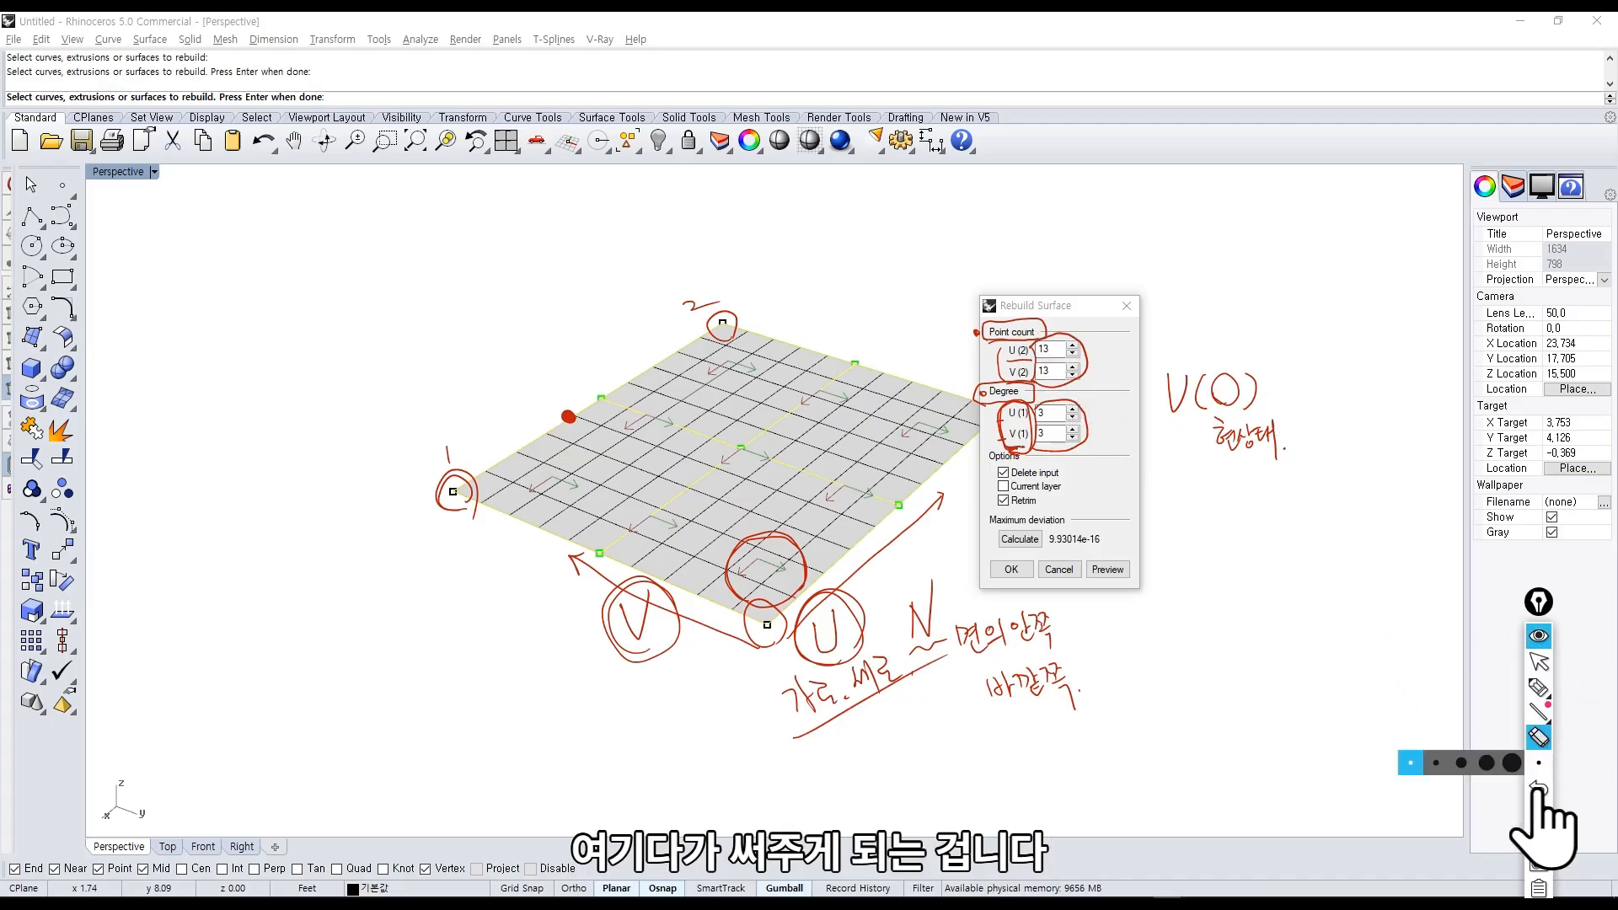
left_click(1538, 813)
left_click(1538, 636)
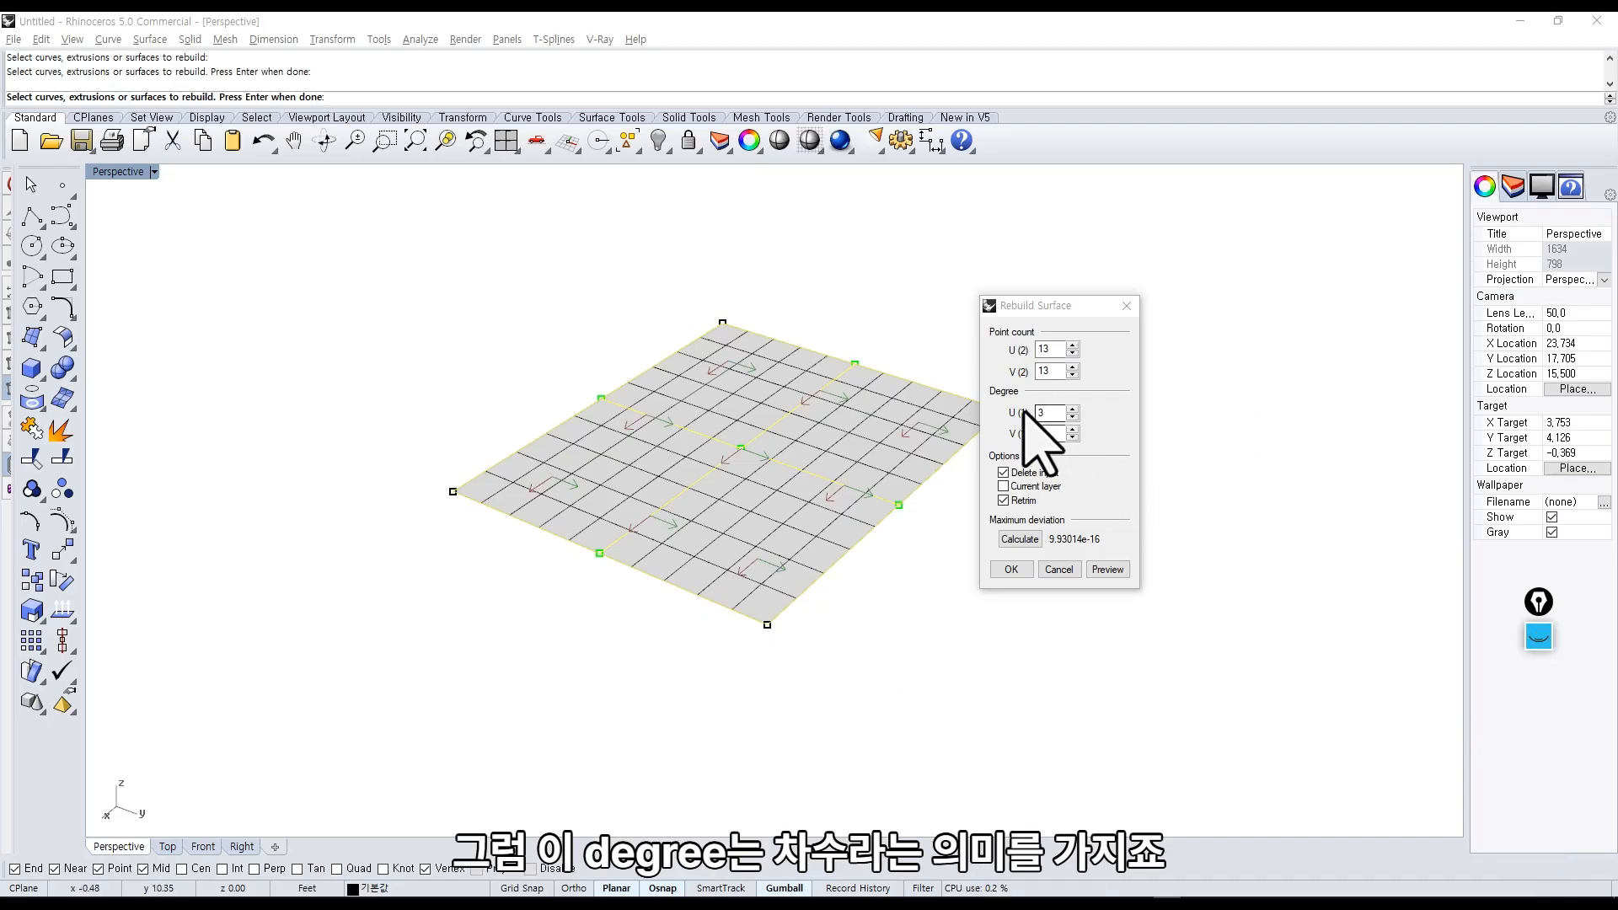
double_click(1060, 431)
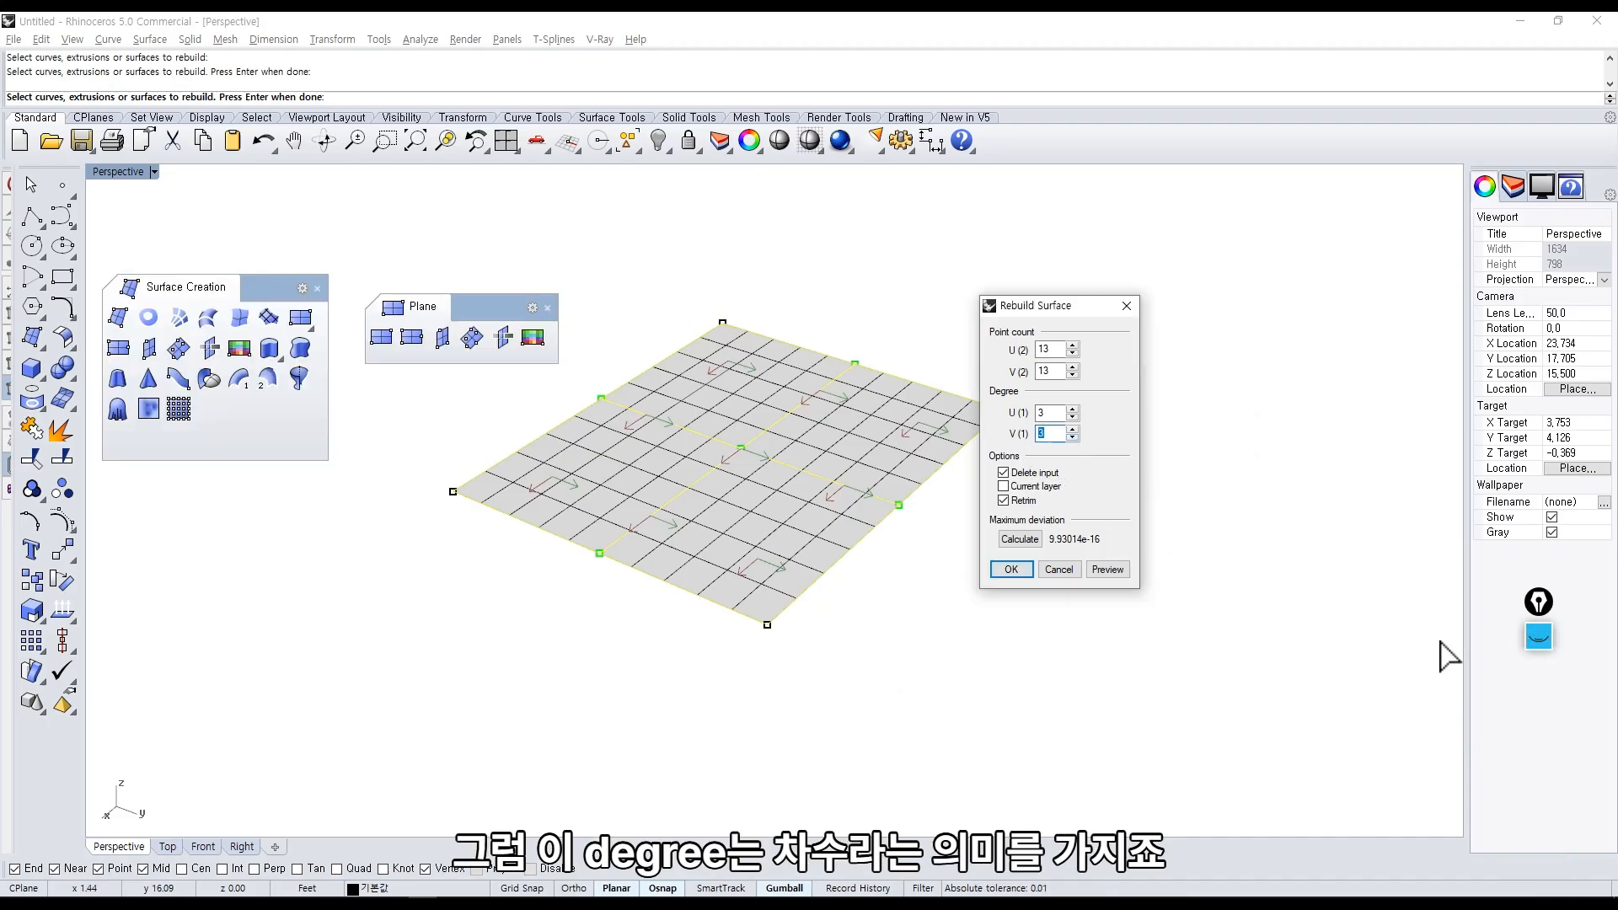
Write the pen note "Degree=차수" above the surface's left half, underlining 차수.
left_click(1539, 636)
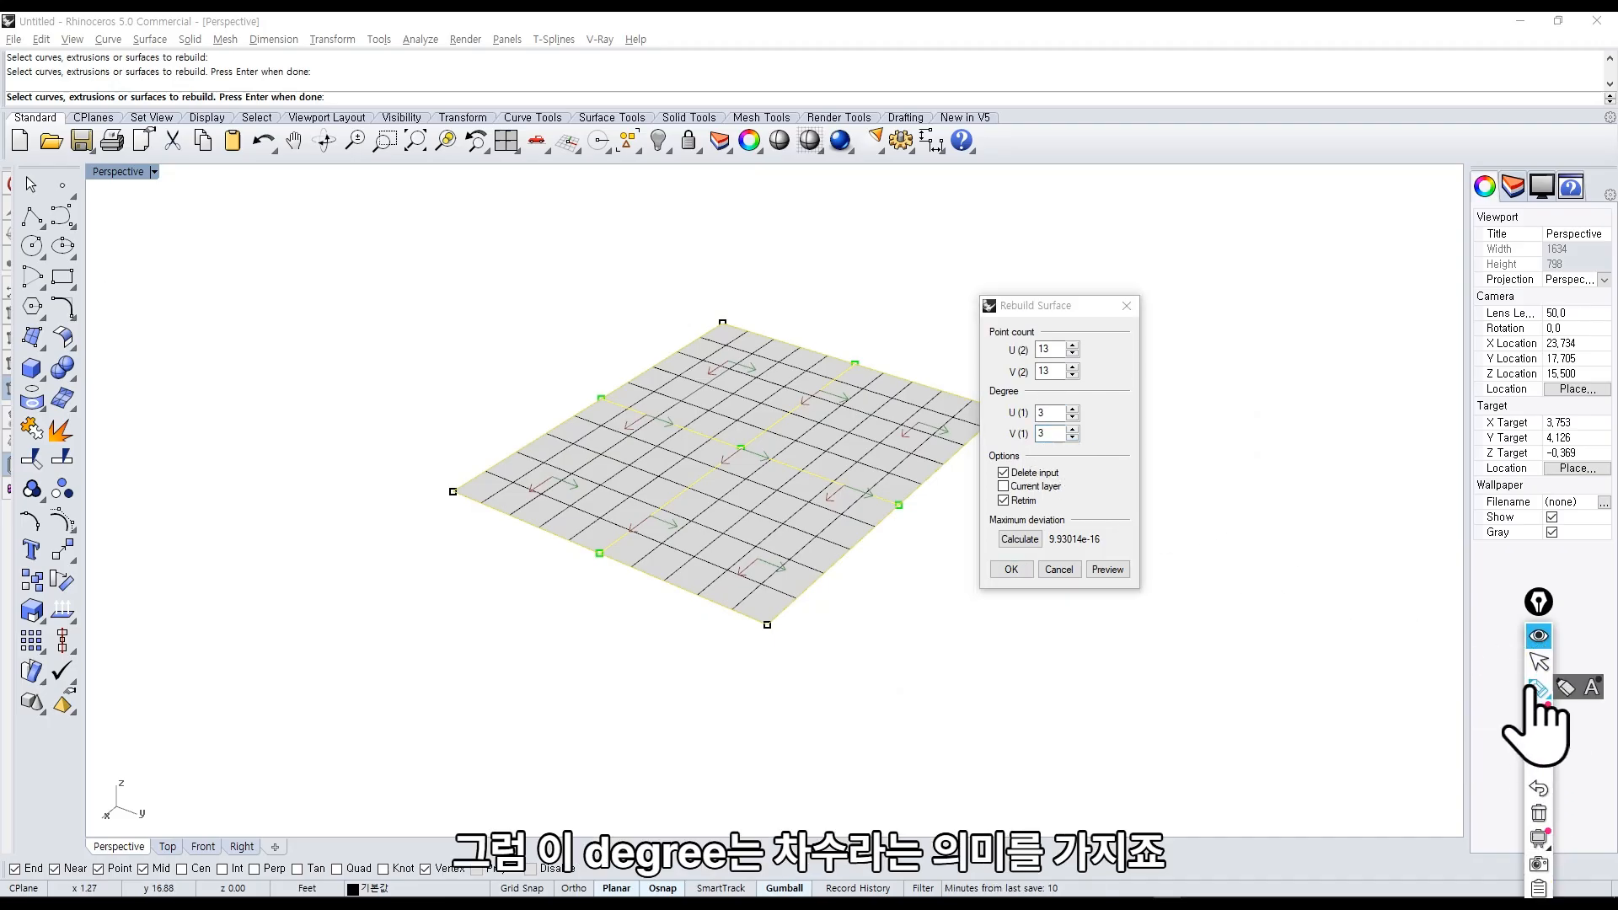
left_click(1536, 689)
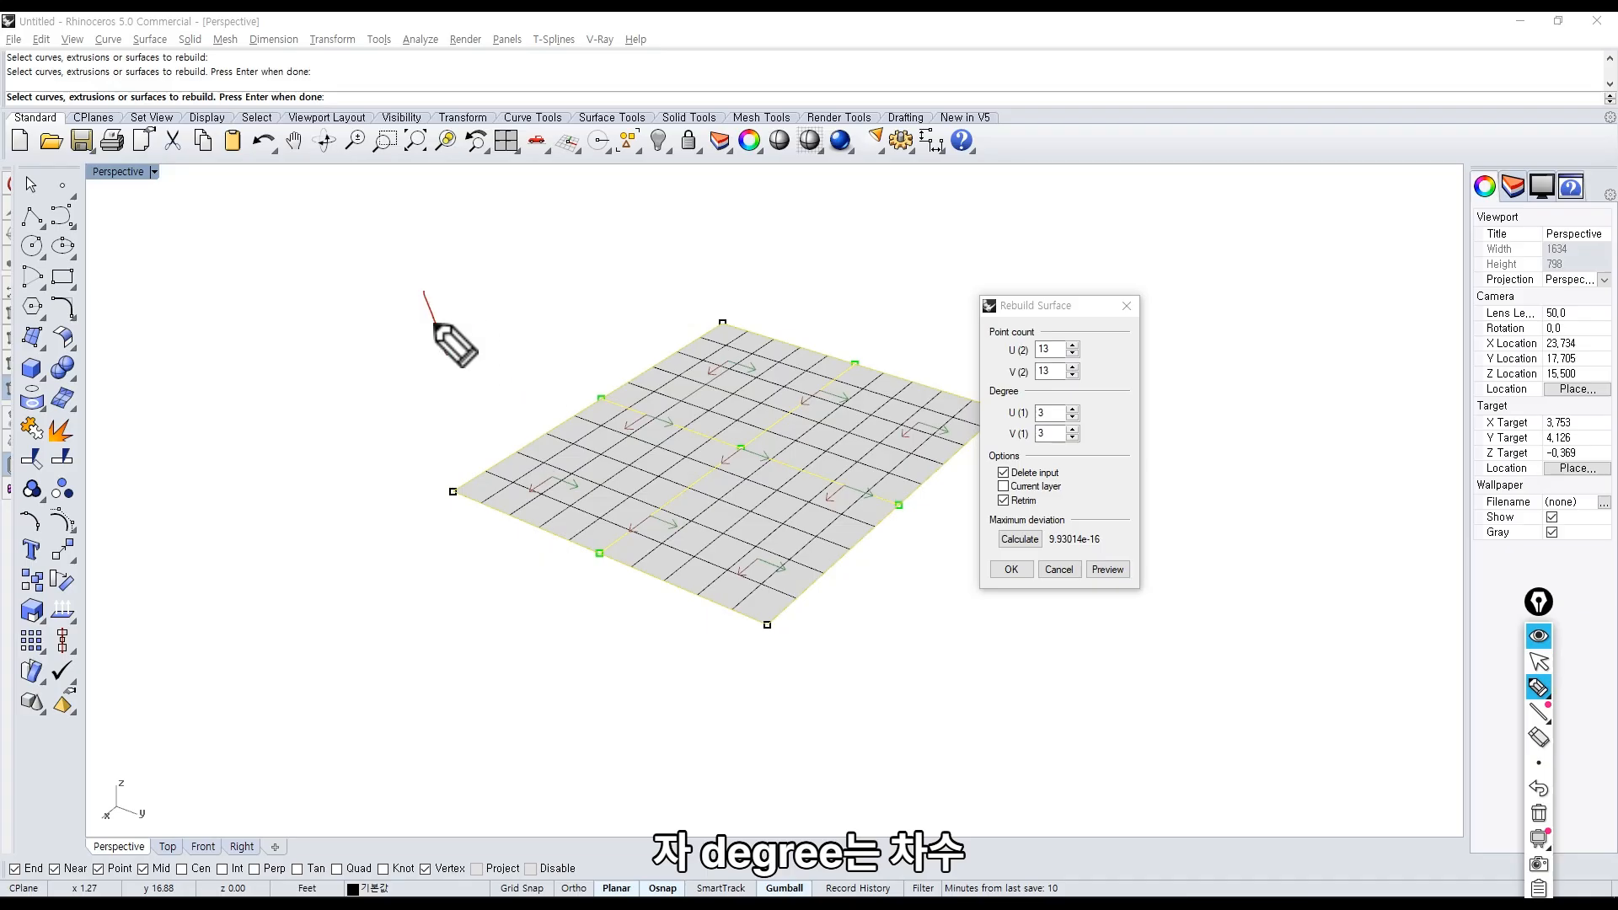
mouse_move(423, 295)
left_mouse_down()
mouse_move(505, 319)
mouse_move(514, 365)
left_mouse_up()
mouse_move(524, 308)
left_mouse_down()
mouse_move(661, 245)
mouse_move(684, 267)
mouse_move(661, 314)
mouse_move(667, 281)
left_mouse_up()
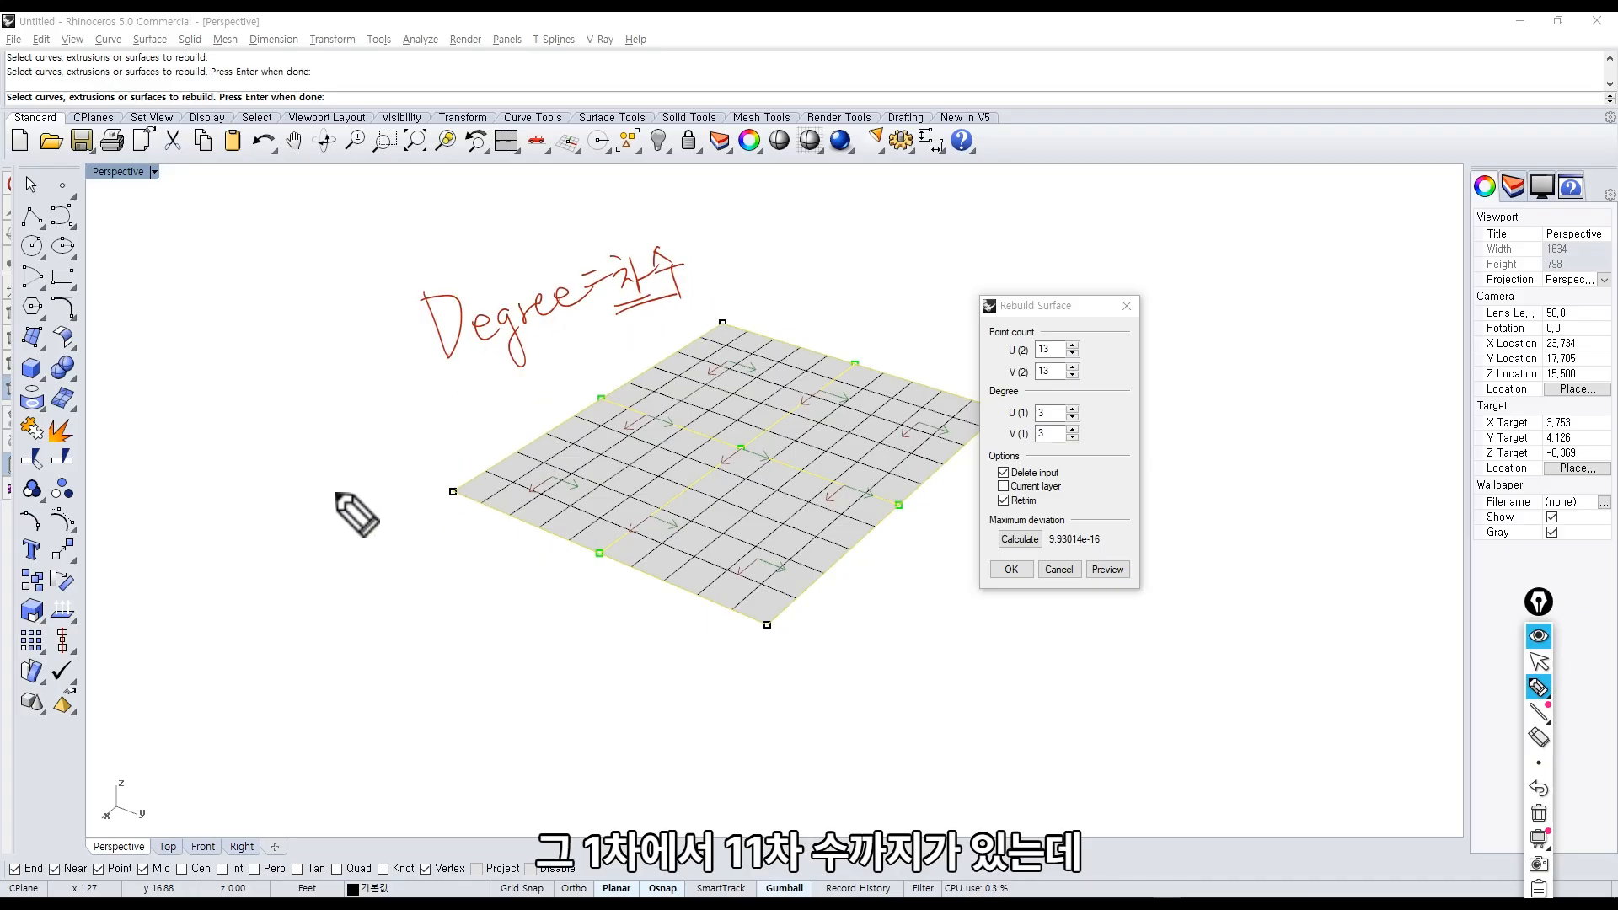
Write the boxed range "1차 ~ 11차수" across the surface's left edge, with 1차 underlined and "함수식" written below.
mouse_move(349, 473)
left_mouse_down()
mouse_move(385, 502)
mouse_move(480, 438)
left_mouse_up()
mouse_move(528, 405)
left_mouse_down()
mouse_move(532, 428)
mouse_move(564, 390)
left_mouse_up()
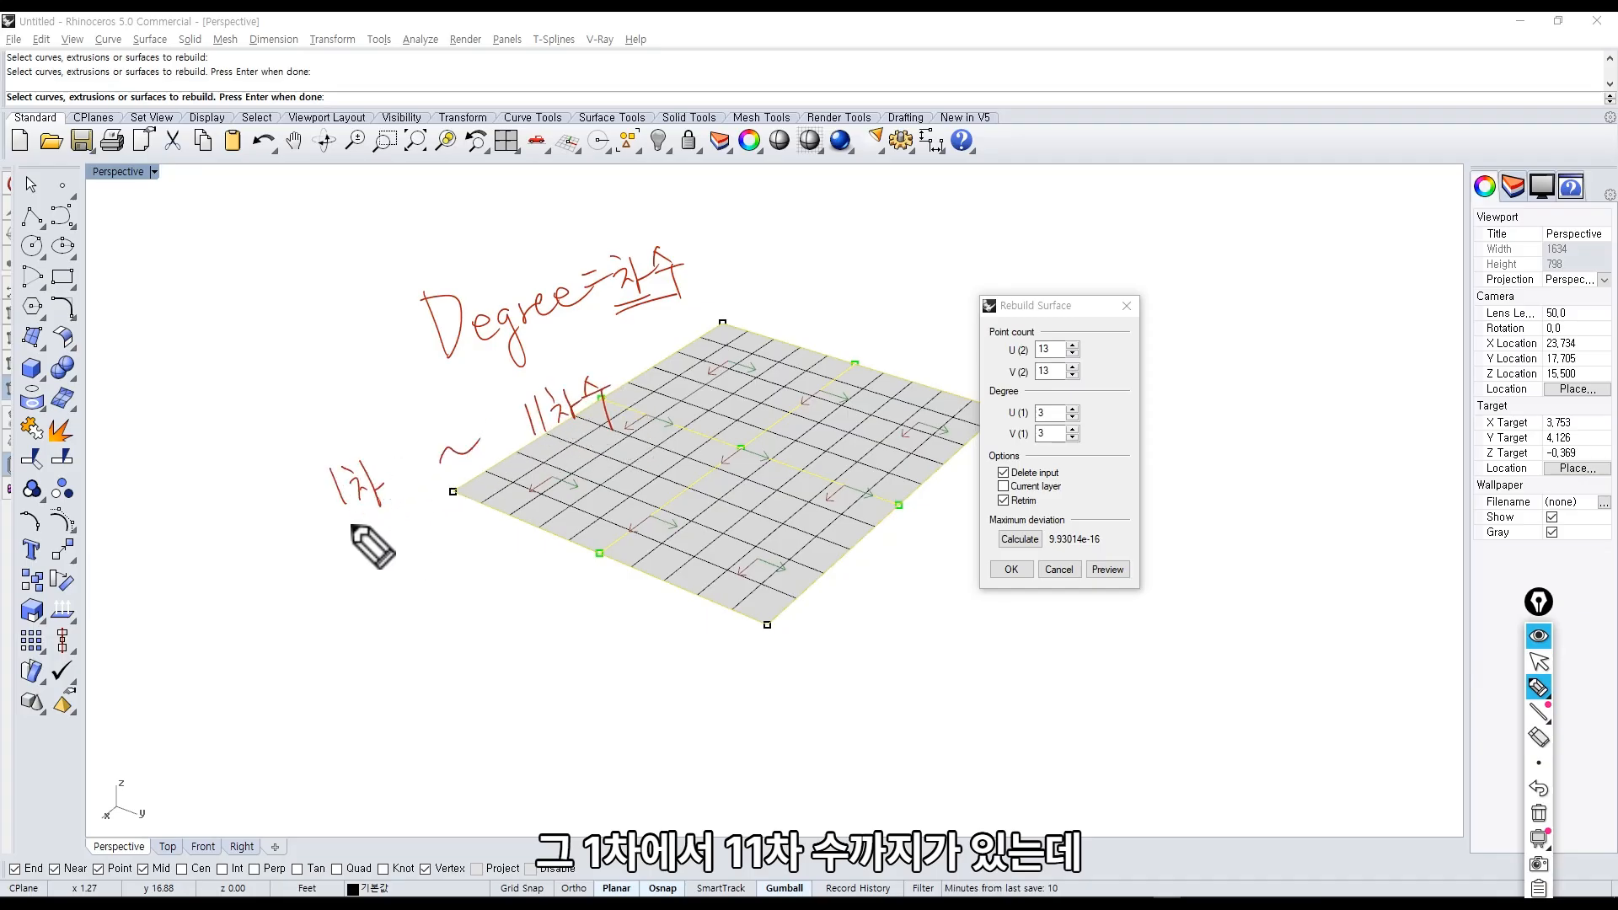
mouse_move(349, 525)
left_mouse_down()
mouse_move(638, 426)
mouse_move(625, 358)
mouse_move(418, 416)
mouse_move(330, 527)
left_mouse_up()
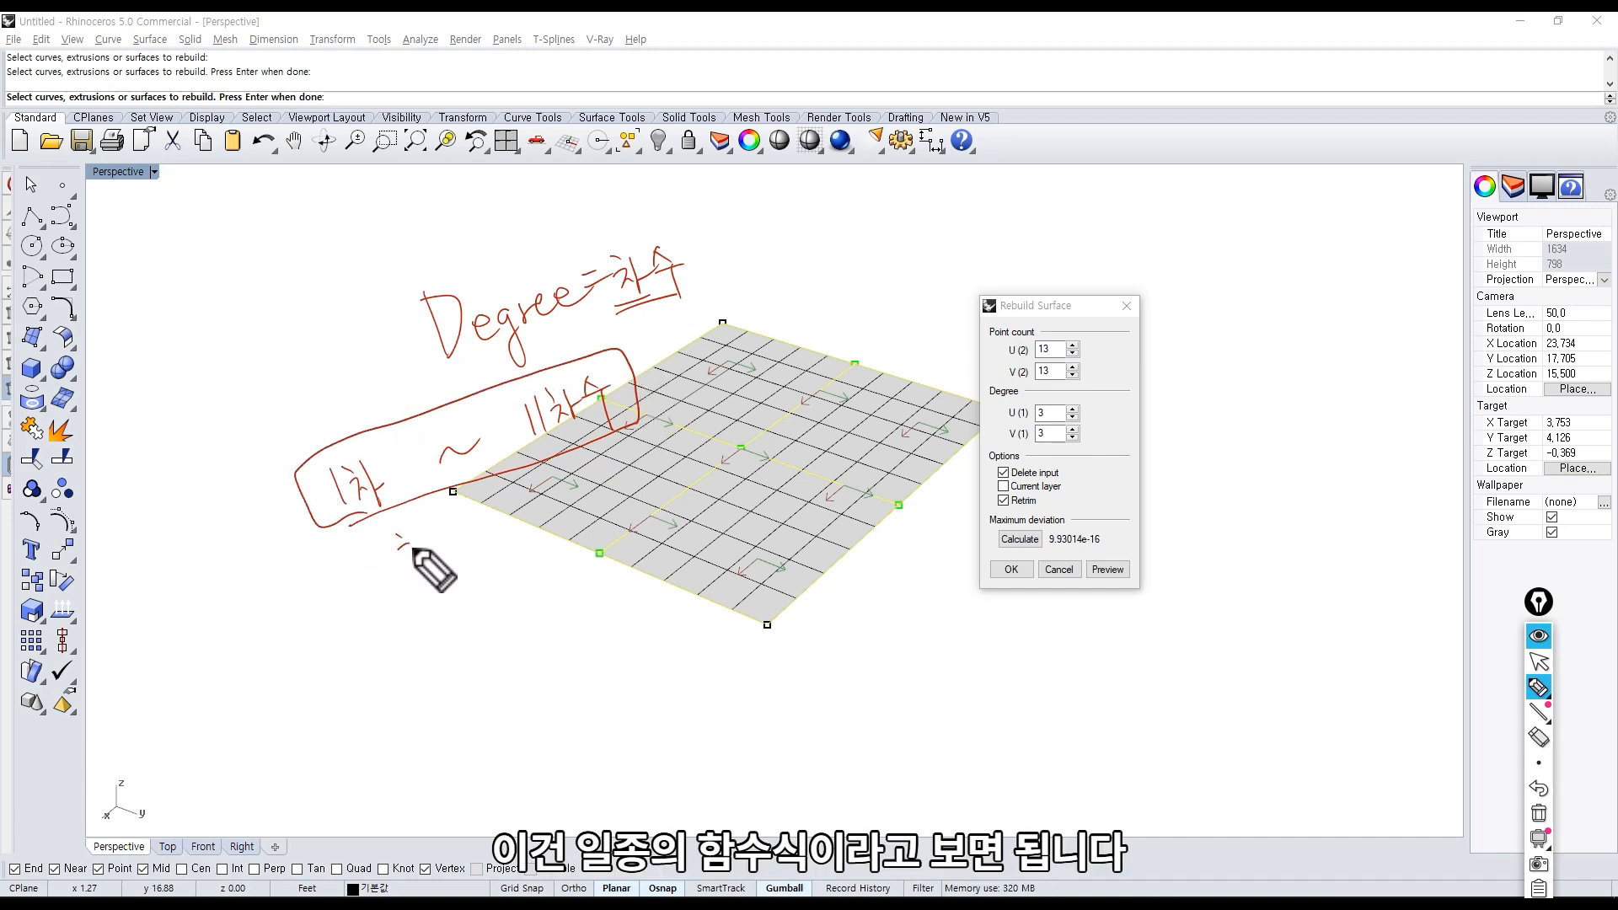
left_click_drag(431, 544, 504, 580)
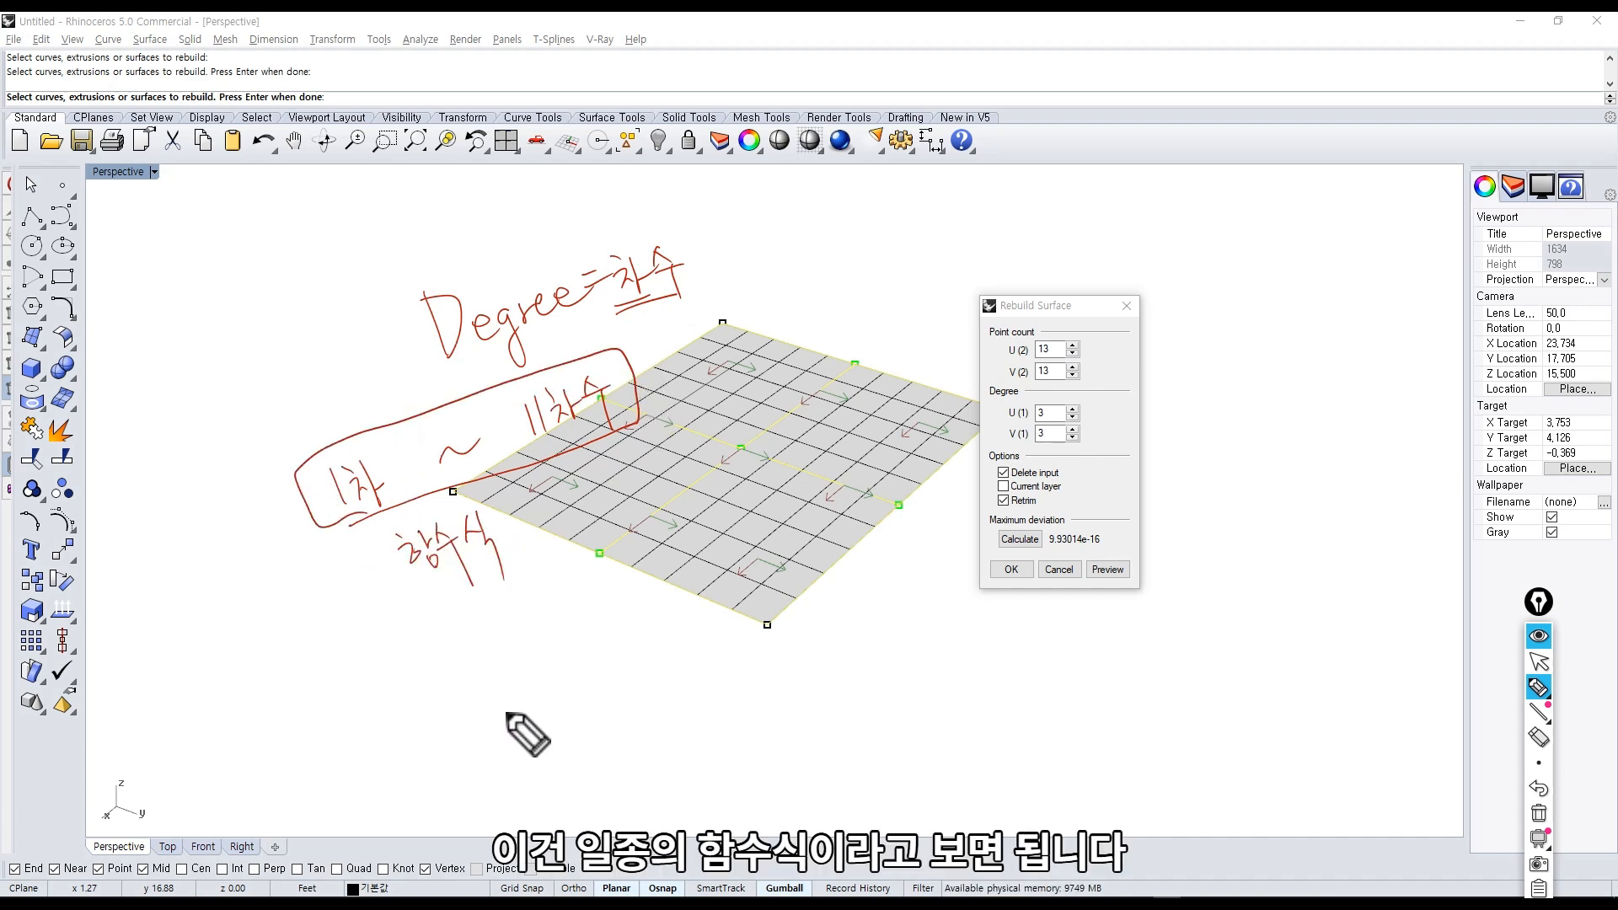
left_click_drag(354, 529, 352, 526)
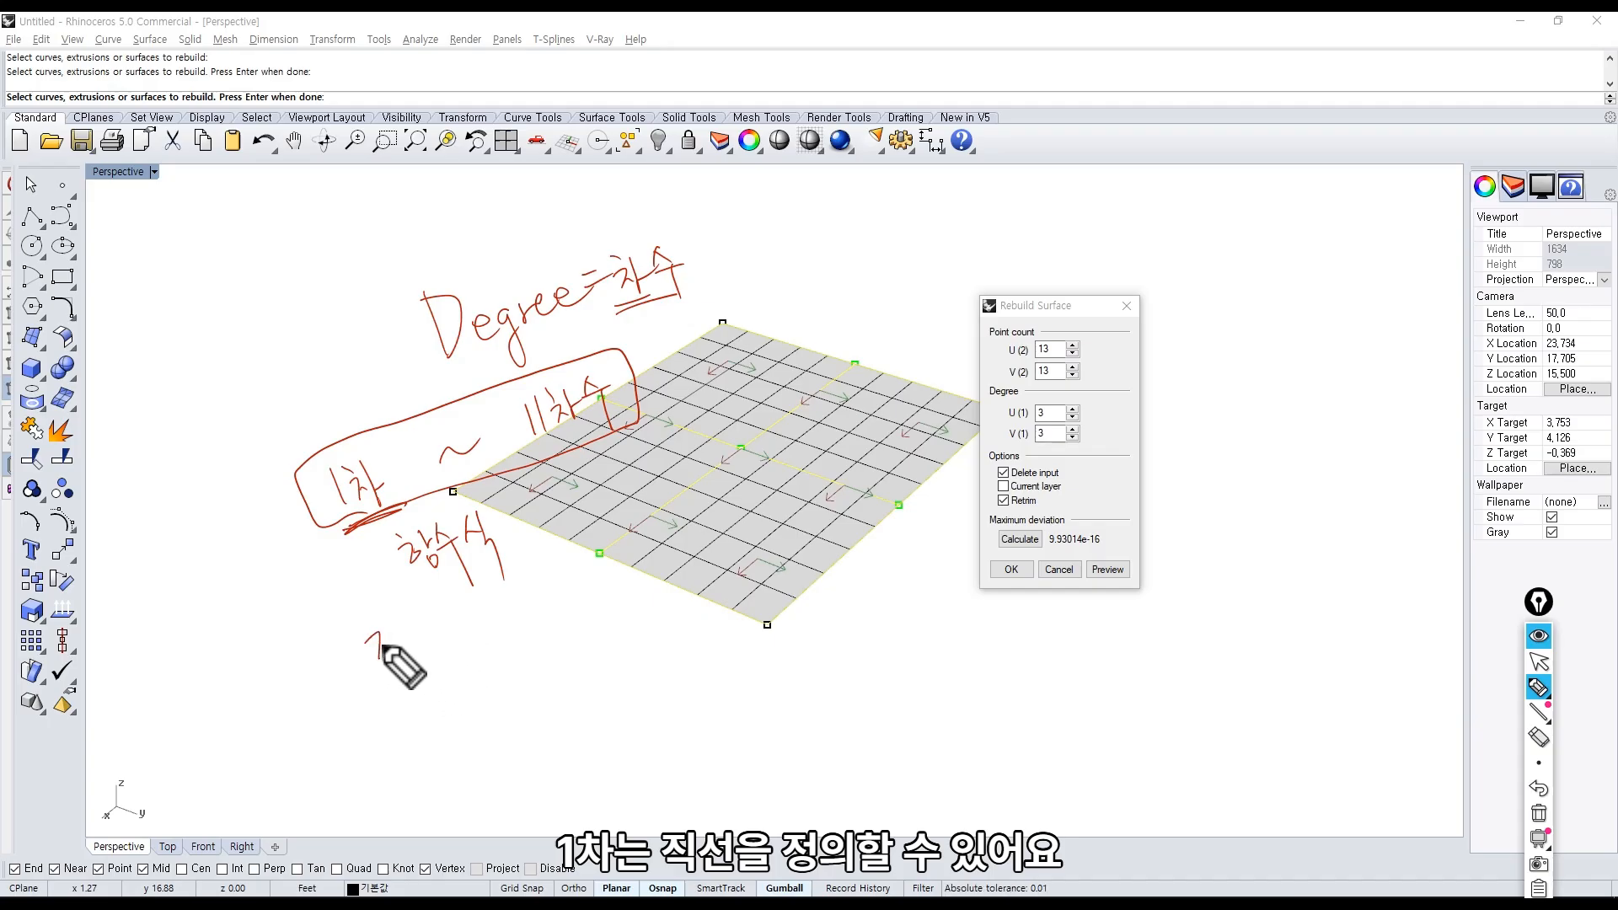
Write "직선." below 함수식 and sketch a pair of arrowed axes beside it, labelled X and Y with a marked origin.
mouse_move(384, 647)
left_mouse_down()
mouse_move(408, 671)
mouse_move(422, 643)
mouse_move(455, 649)
mouse_move(510, 729)
mouse_move(510, 784)
left_mouse_up()
left_click(457, 655)
mouse_move(482, 782)
left_mouse_down()
mouse_move(670, 790)
mouse_move(663, 805)
left_mouse_up()
left_click_drag(511, 615, 521, 636)
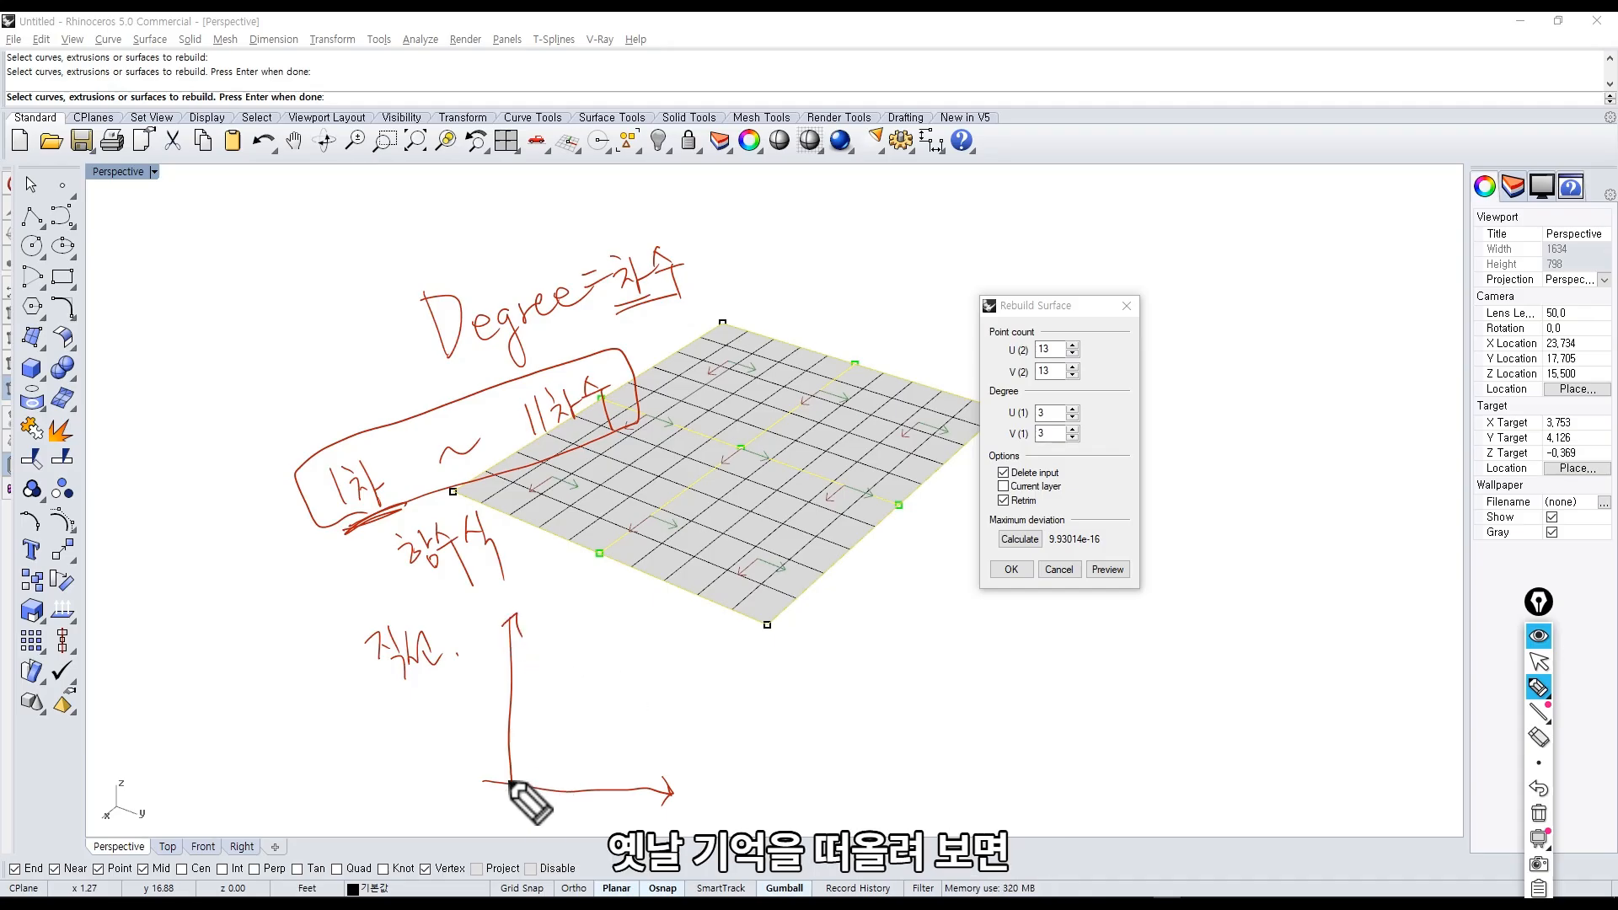
mouse_move(504, 808)
left_mouse_down()
mouse_move(498, 825)
mouse_move(517, 824)
left_mouse_up()
left_click_drag(650, 835, 665, 847)
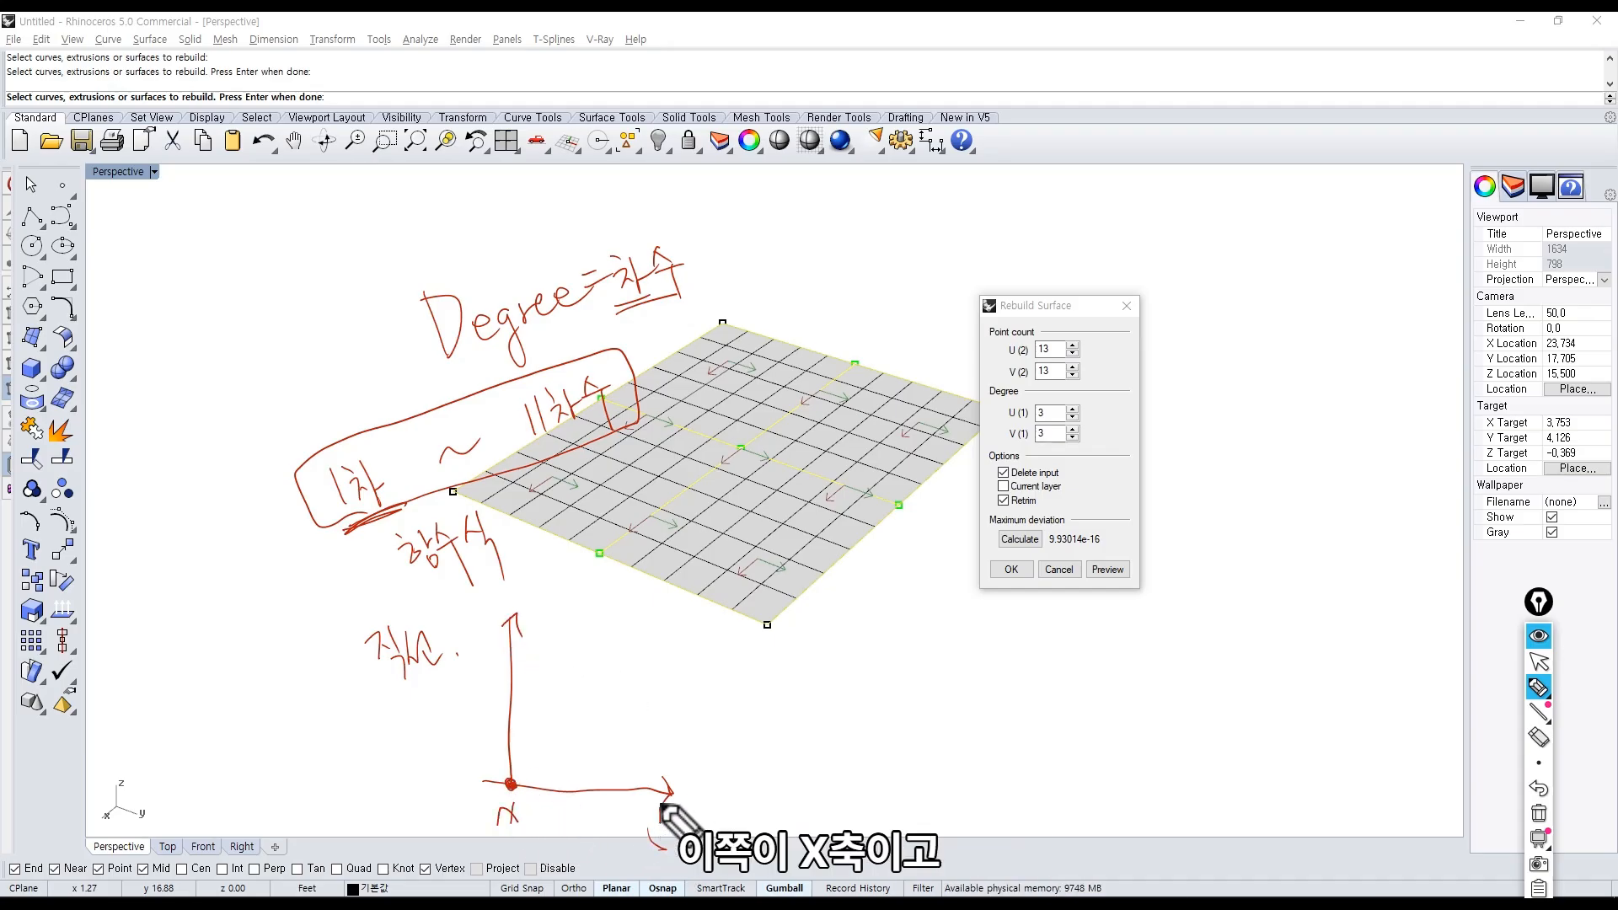
left_click_drag(489, 612, 499, 642)
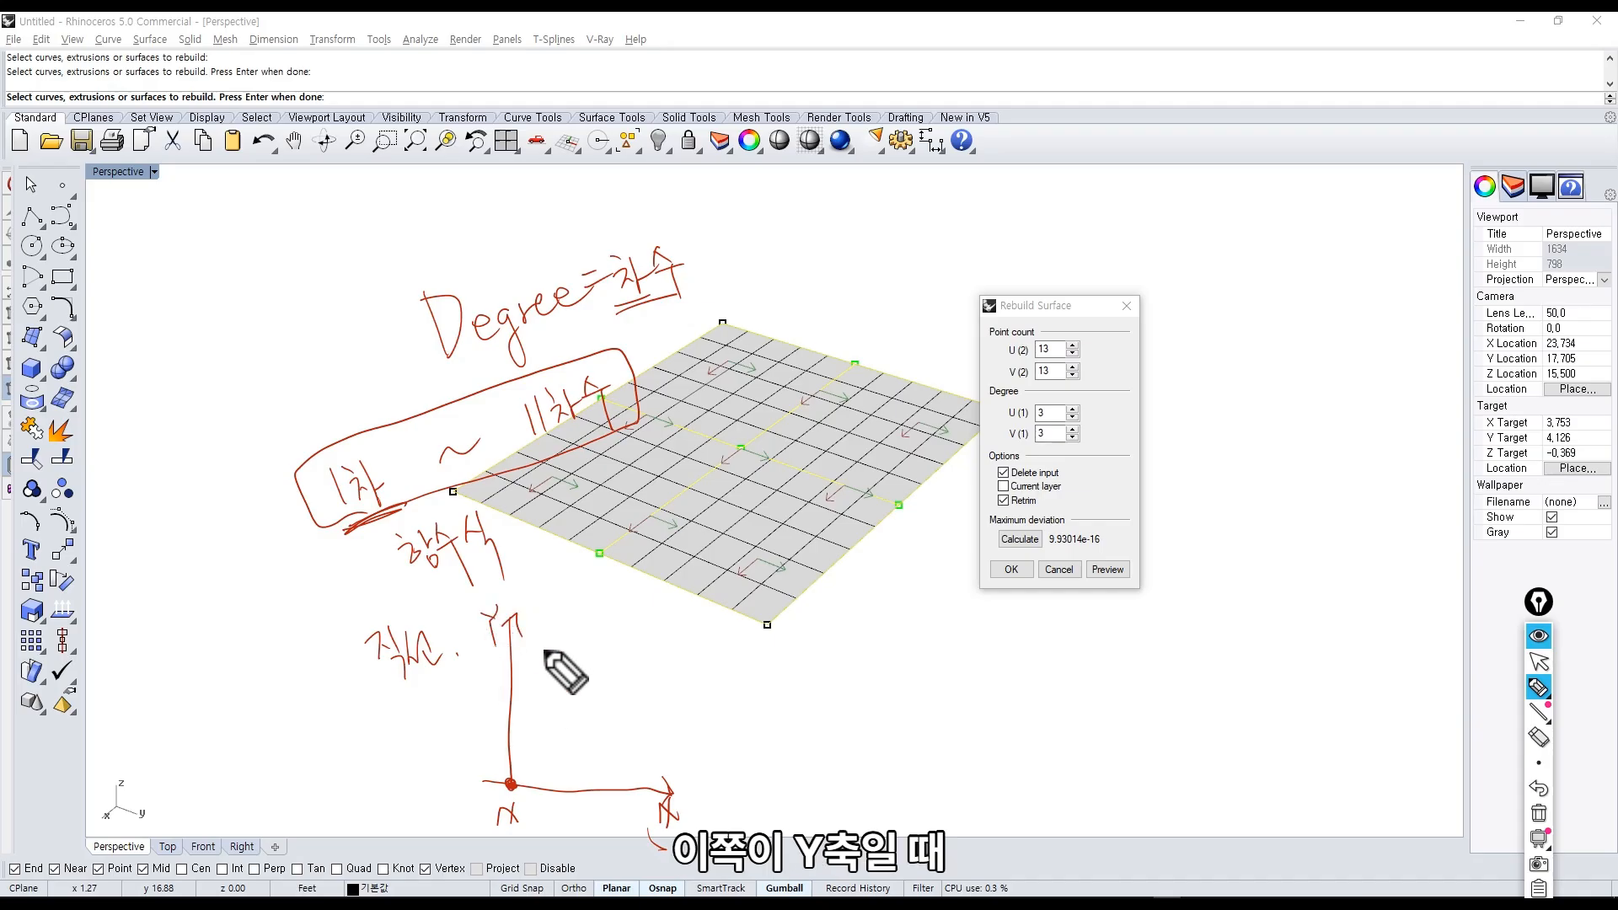
Draw a rising straight line in the 직선 graph, labelling its end points (X1,Y1) and (X2,Y2).
mouse_move(513, 786)
left_mouse_down()
mouse_move(558, 786)
mouse_move(558, 816)
left_mouse_up()
left_click_drag(509, 710, 651, 641)
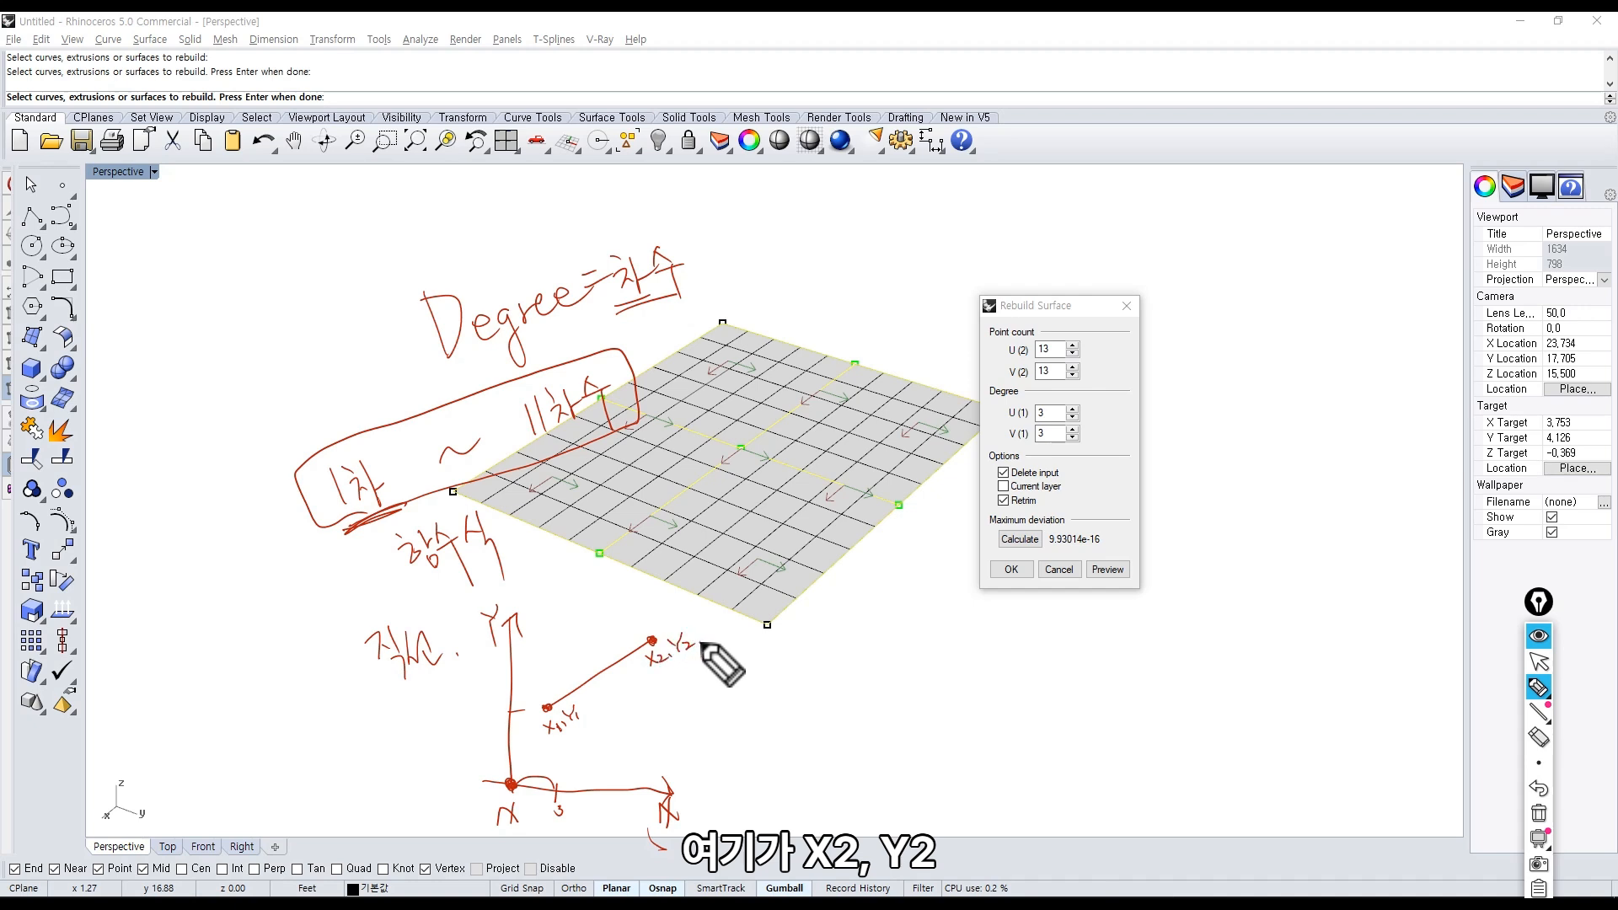
mouse_move(691, 630)
left_mouse_down()
mouse_move(686, 655)
mouse_move(581, 730)
left_mouse_up()
left_click_drag(544, 722, 539, 742)
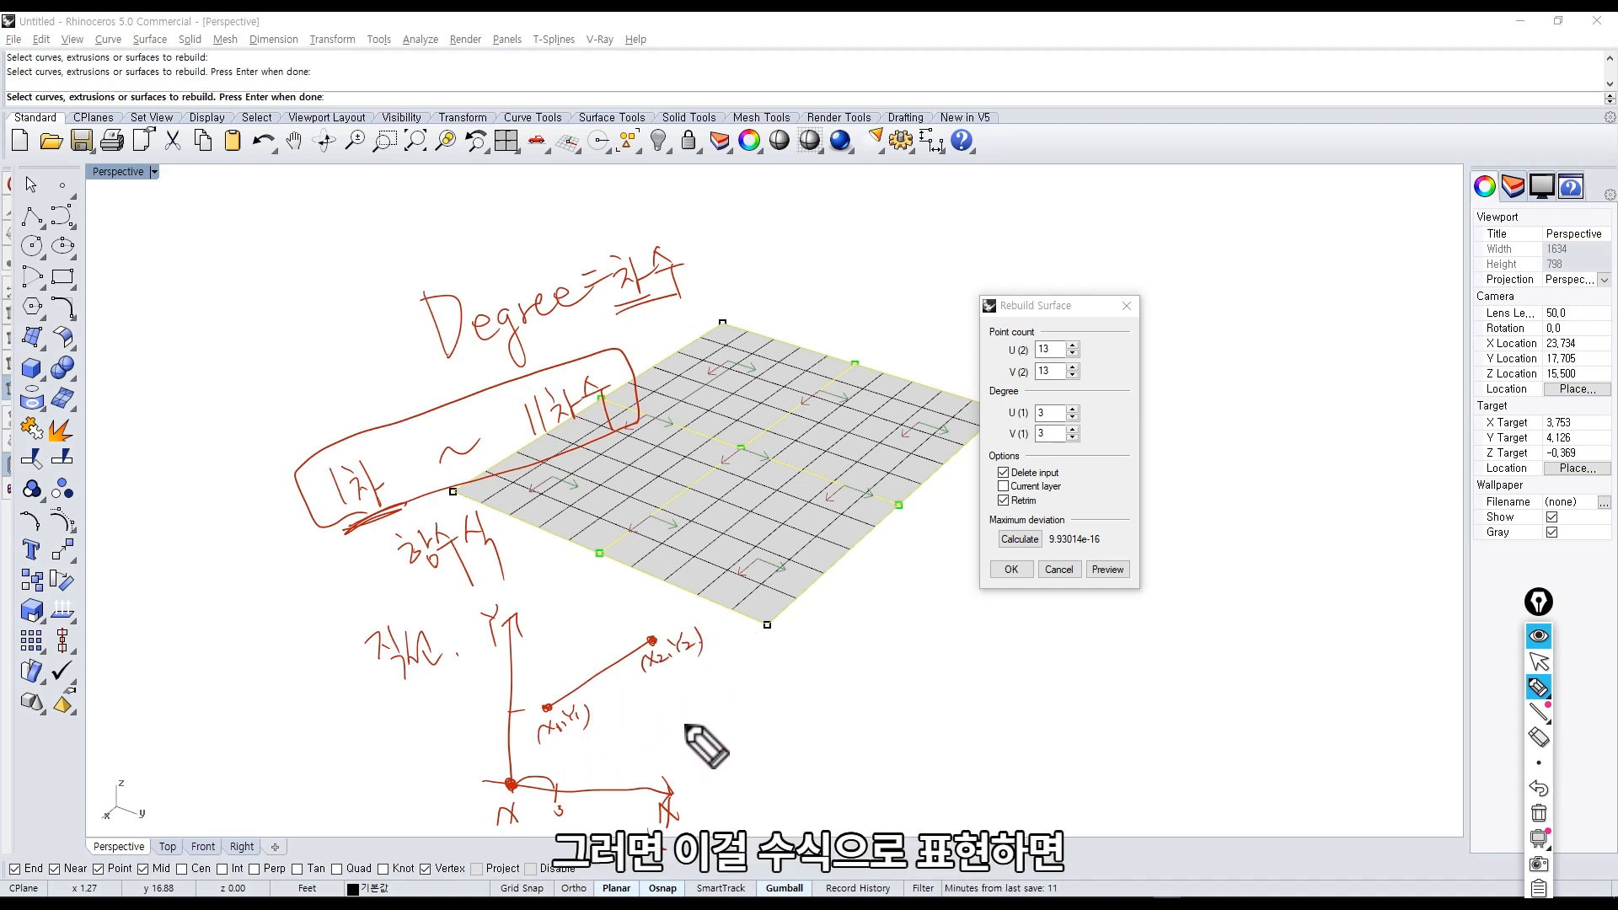
Write "수식", "X=2Y" and the underlined "A=1X+NY" beside the 직선 graph and add more straight lines at different angles inside it.
left_click_drag(694, 709, 696, 724)
left_click_drag(686, 724, 701, 736)
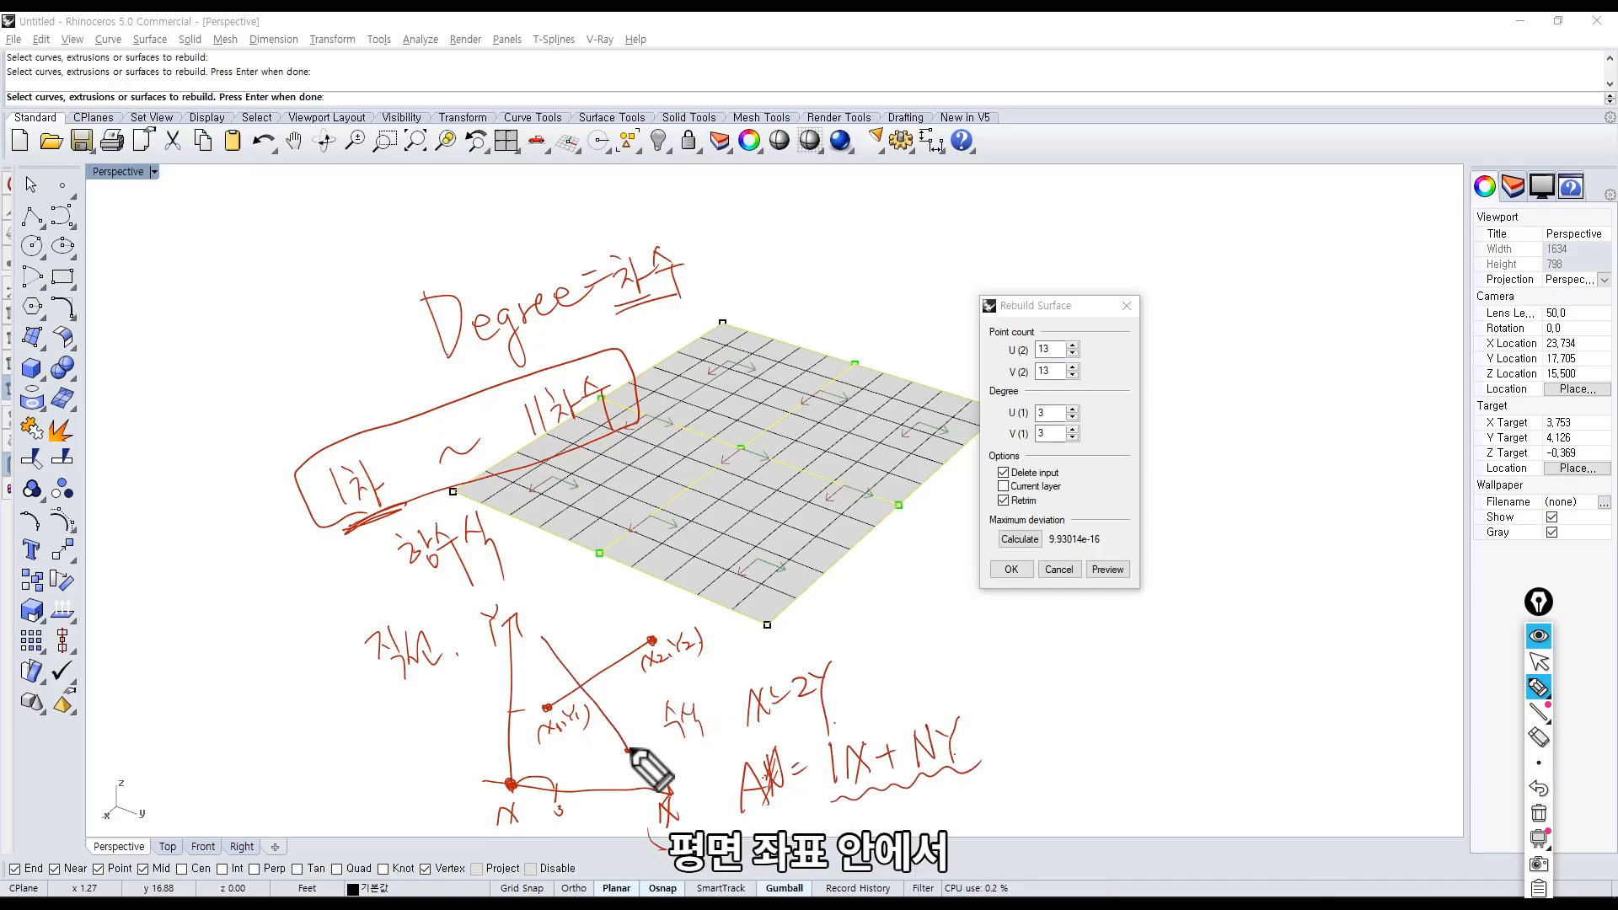
left_click_drag(628, 748, 544, 641)
left_click_drag(559, 765, 649, 621)
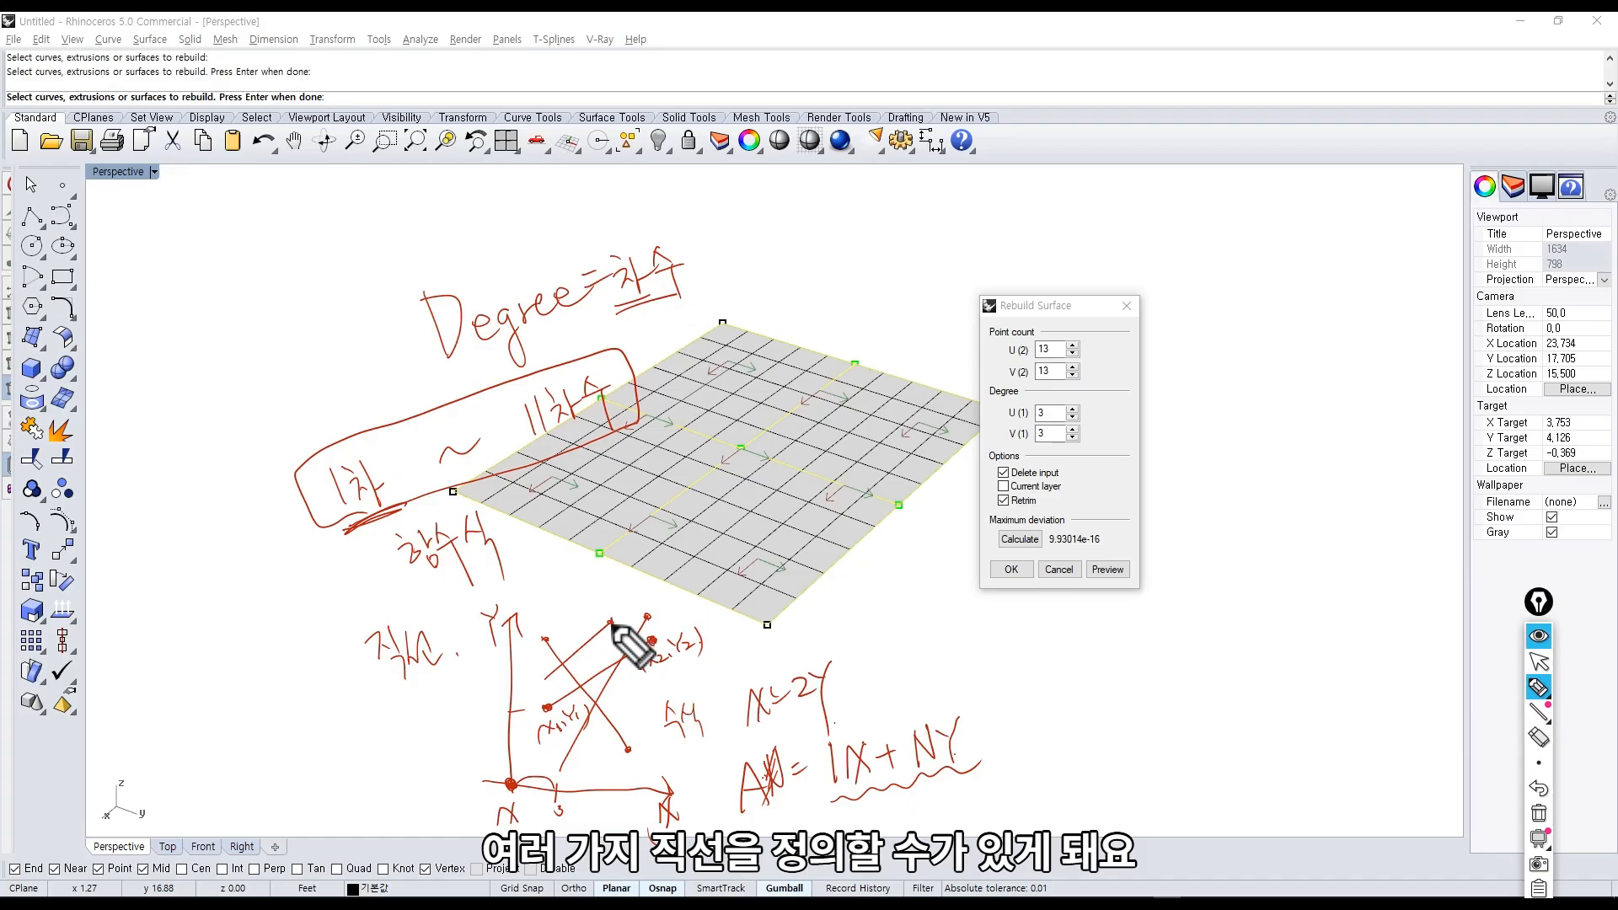
Sketch a second pair of arrowed axes below the Rebuild Surface options and label the graph "곡선".
mouse_move(1043, 624)
left_mouse_down()
mouse_move(1049, 799)
mouse_move(1261, 807)
left_mouse_up()
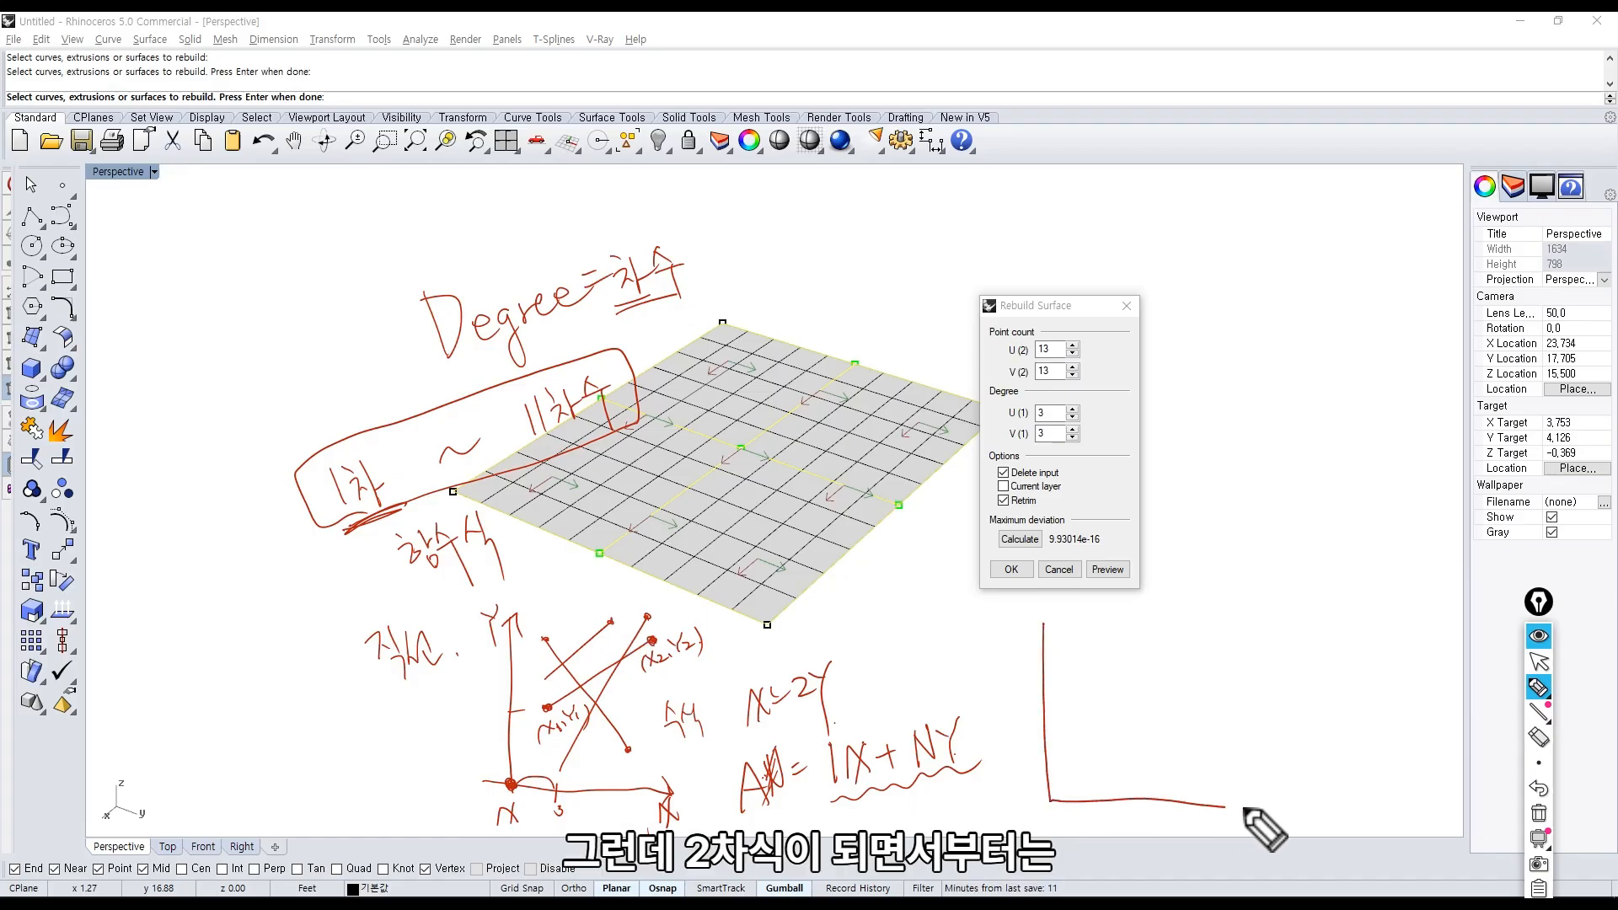
left_click_drag(1033, 636, 1052, 635)
left_click_drag(1250, 818, 1249, 797)
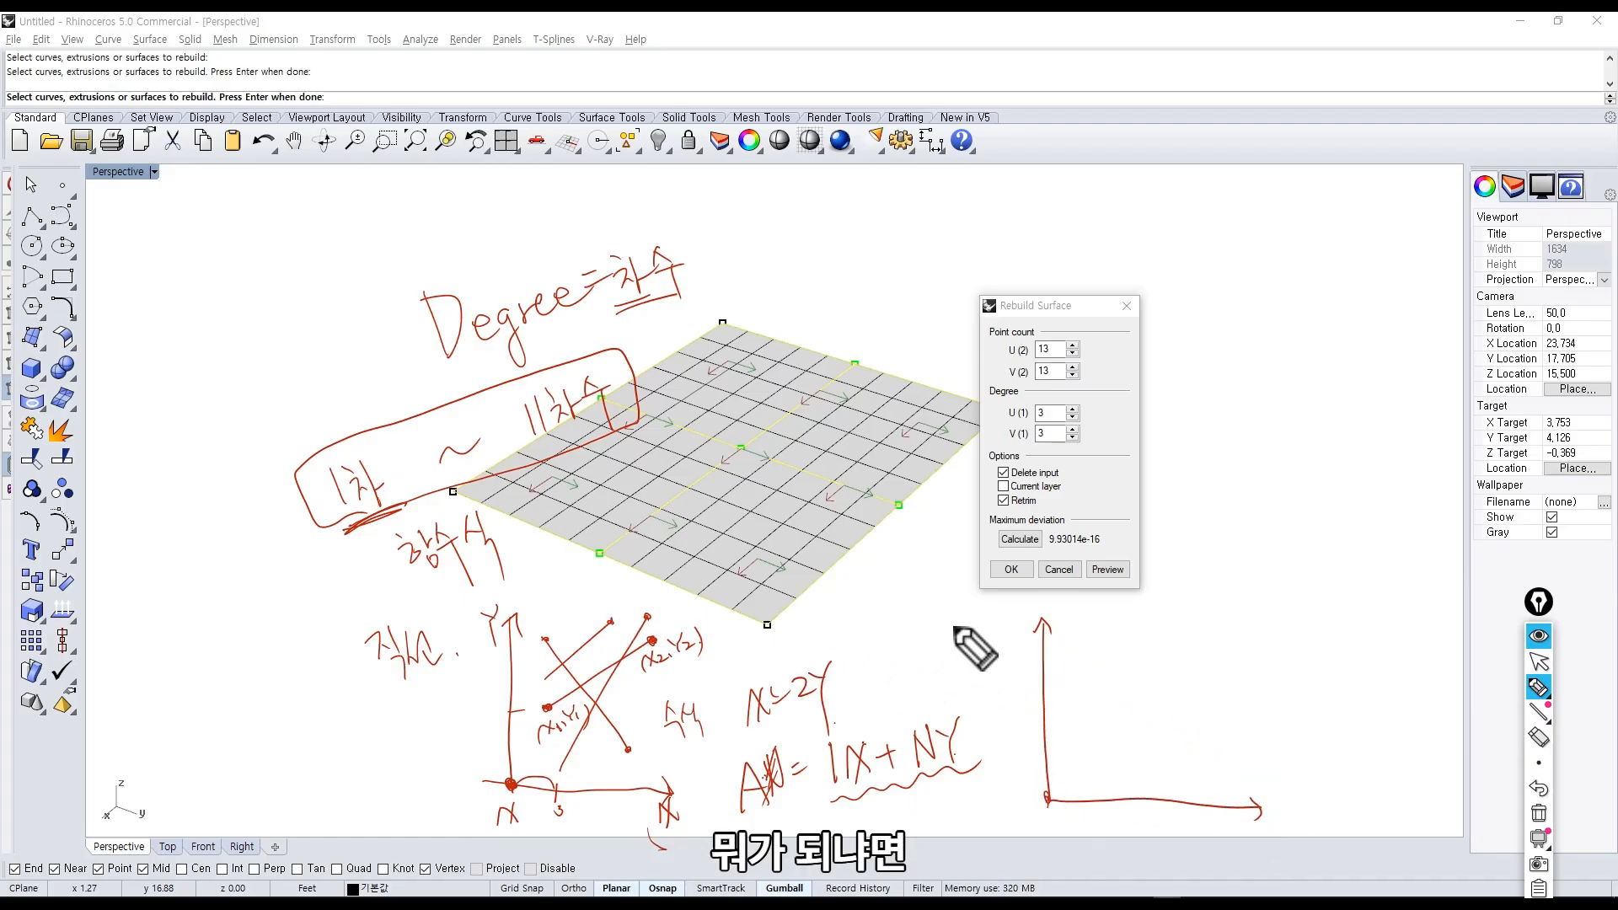
left_click_drag(943, 619, 960, 632)
left_click_drag(953, 632, 965, 641)
mouse_move(947, 653)
left_mouse_down()
mouse_move(962, 670)
mouse_move(969, 644)
left_mouse_up()
left_click_drag(974, 630, 983, 641)
left_click_drag(982, 632, 992, 629)
mouse_move(993, 615)
left_mouse_down()
mouse_move(992, 641)
mouse_move(1008, 638)
left_mouse_up()
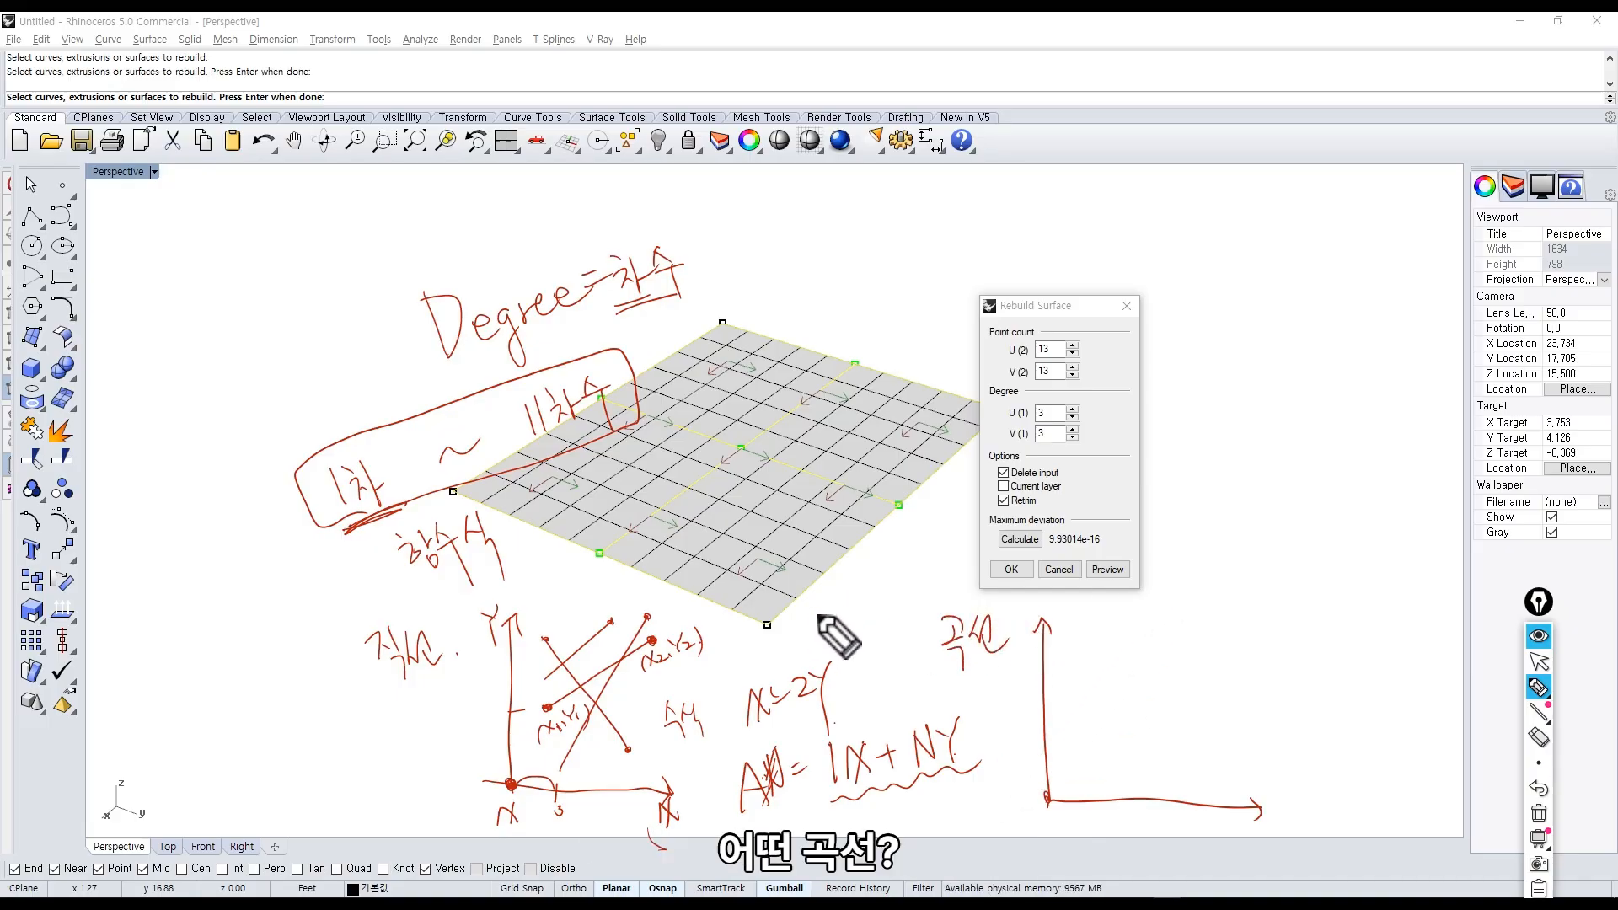
Write the quadratic formula "A=2X²" between the surface's front corner and the 곡선 label.
mouse_move(815, 630)
left_mouse_down()
mouse_move(834, 594)
mouse_move(890, 605)
left_mouse_up()
left_click_drag(867, 605, 916, 572)
left_click_drag(911, 581, 962, 550)
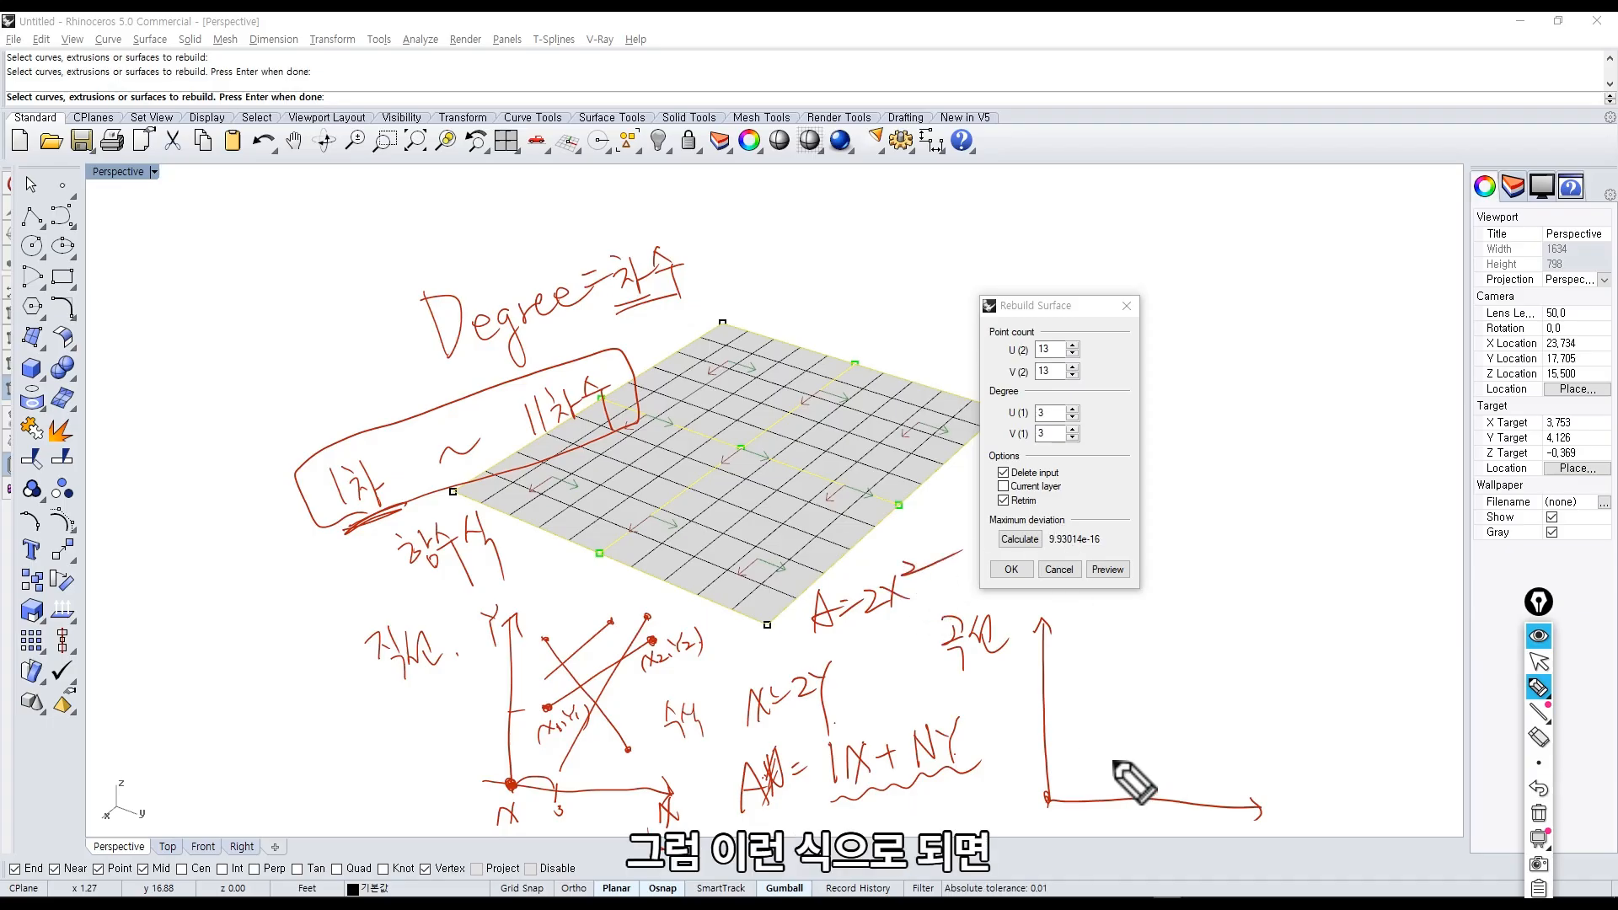
Draw four arrowed curves in the 곡선 graph: two rising, one falling and one running steeply downward.
mouse_move(1060, 792)
left_mouse_down()
mouse_move(1116, 777)
mouse_move(1184, 722)
mouse_move(1222, 625)
left_mouse_up()
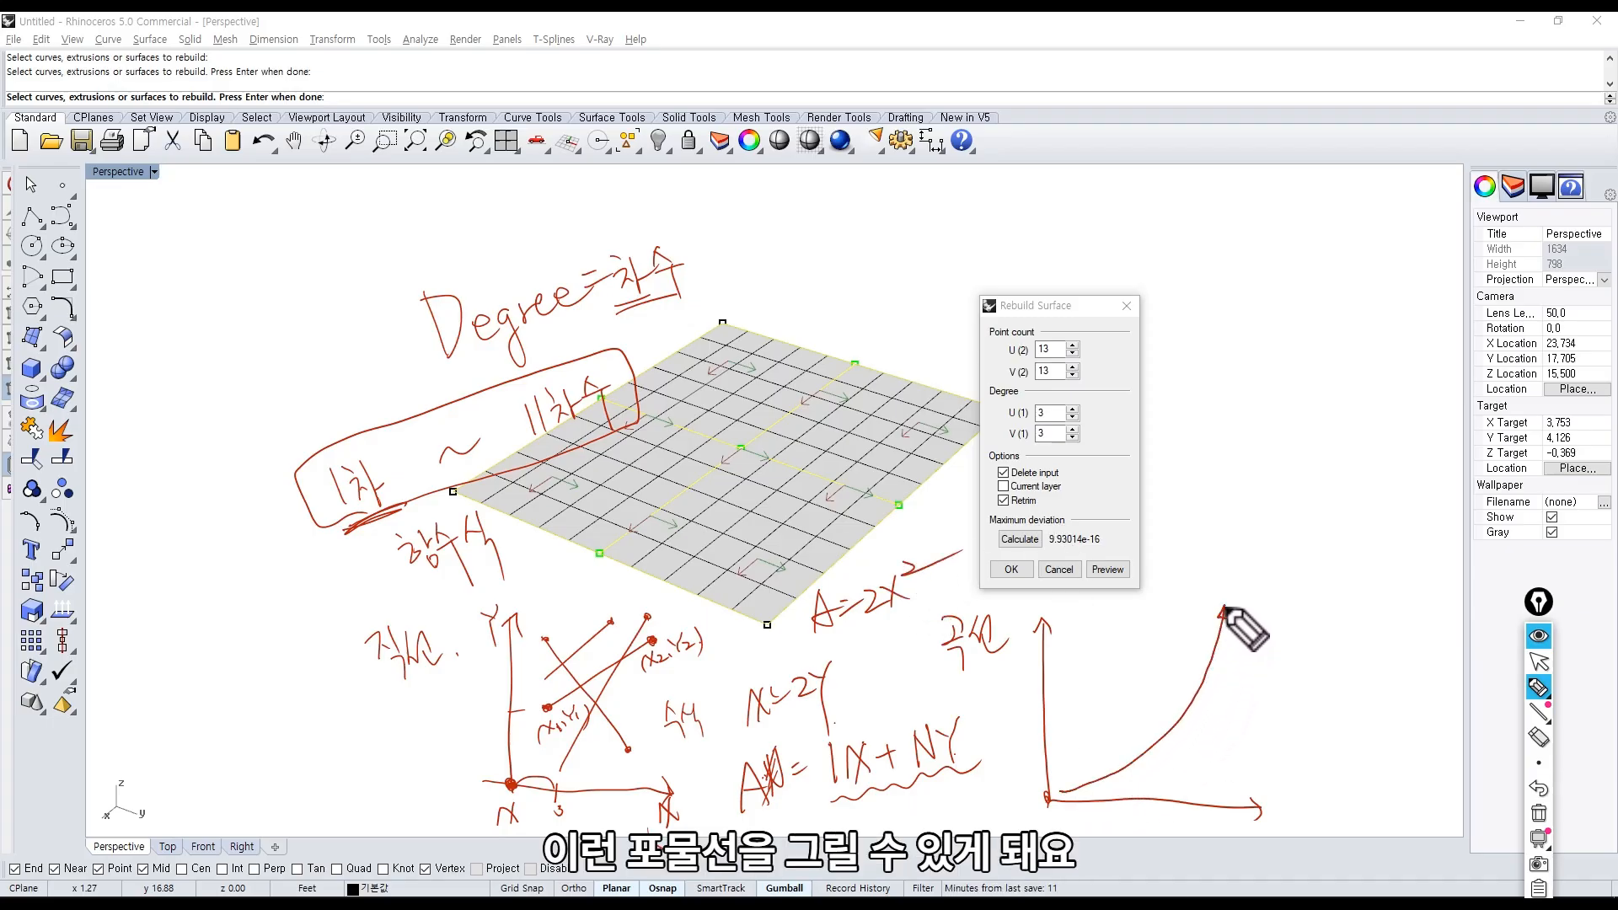
mouse_move(1062, 651)
left_mouse_down()
mouse_move(1142, 663)
mouse_move(1236, 730)
left_mouse_up()
mouse_move(1078, 730)
left_mouse_down()
mouse_move(1209, 708)
mouse_move(1297, 657)
left_mouse_up()
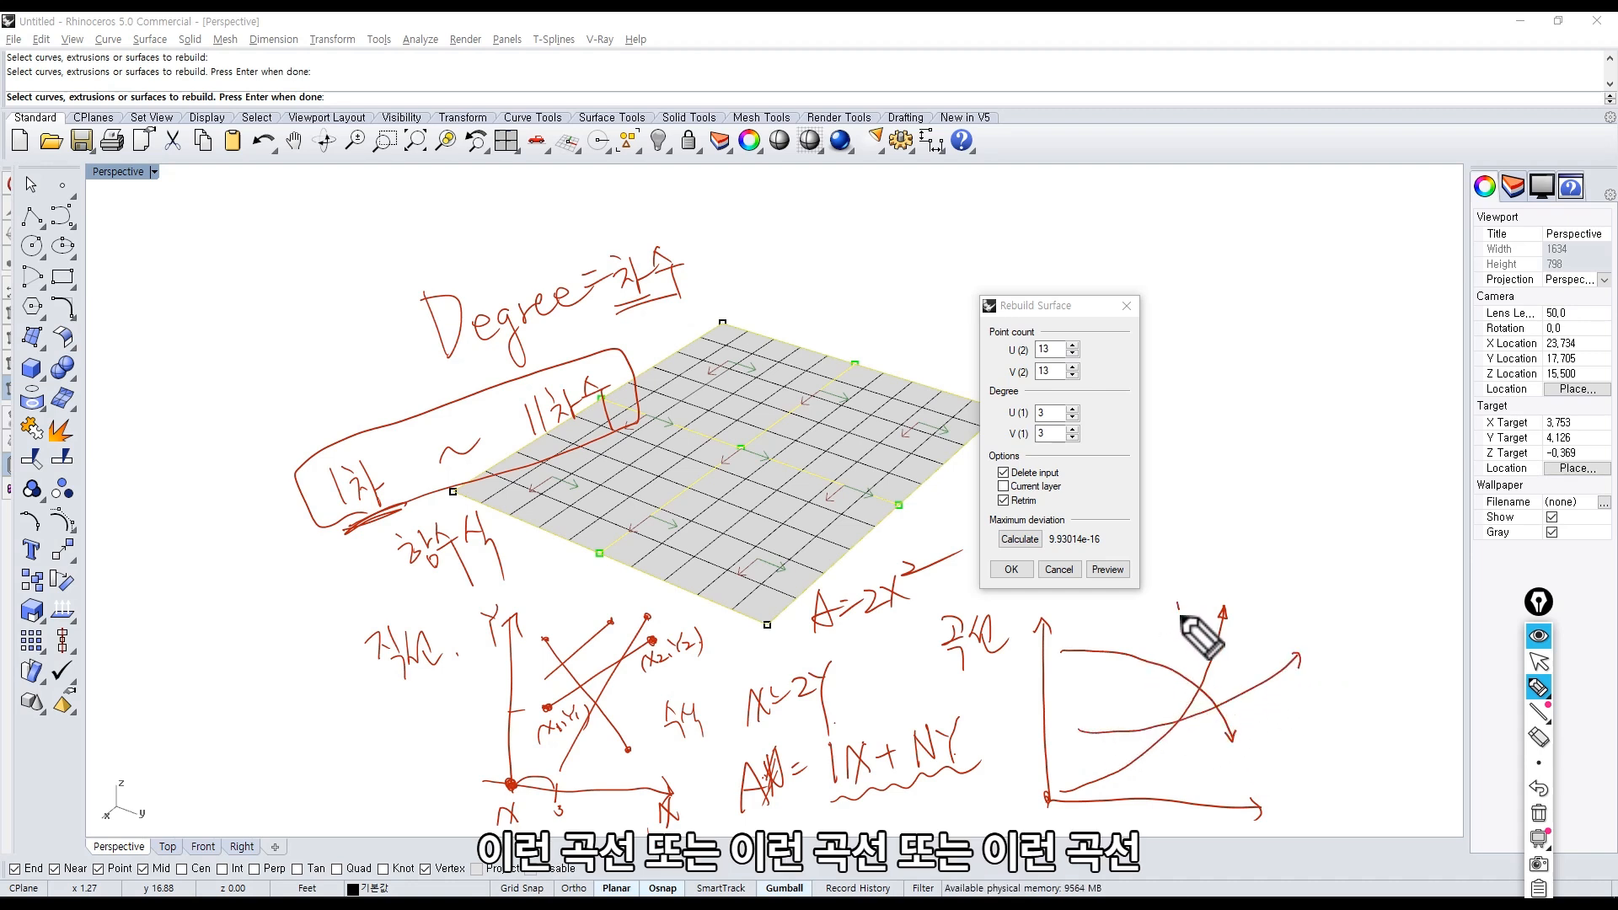
left_click_drag(1181, 616, 1174, 784)
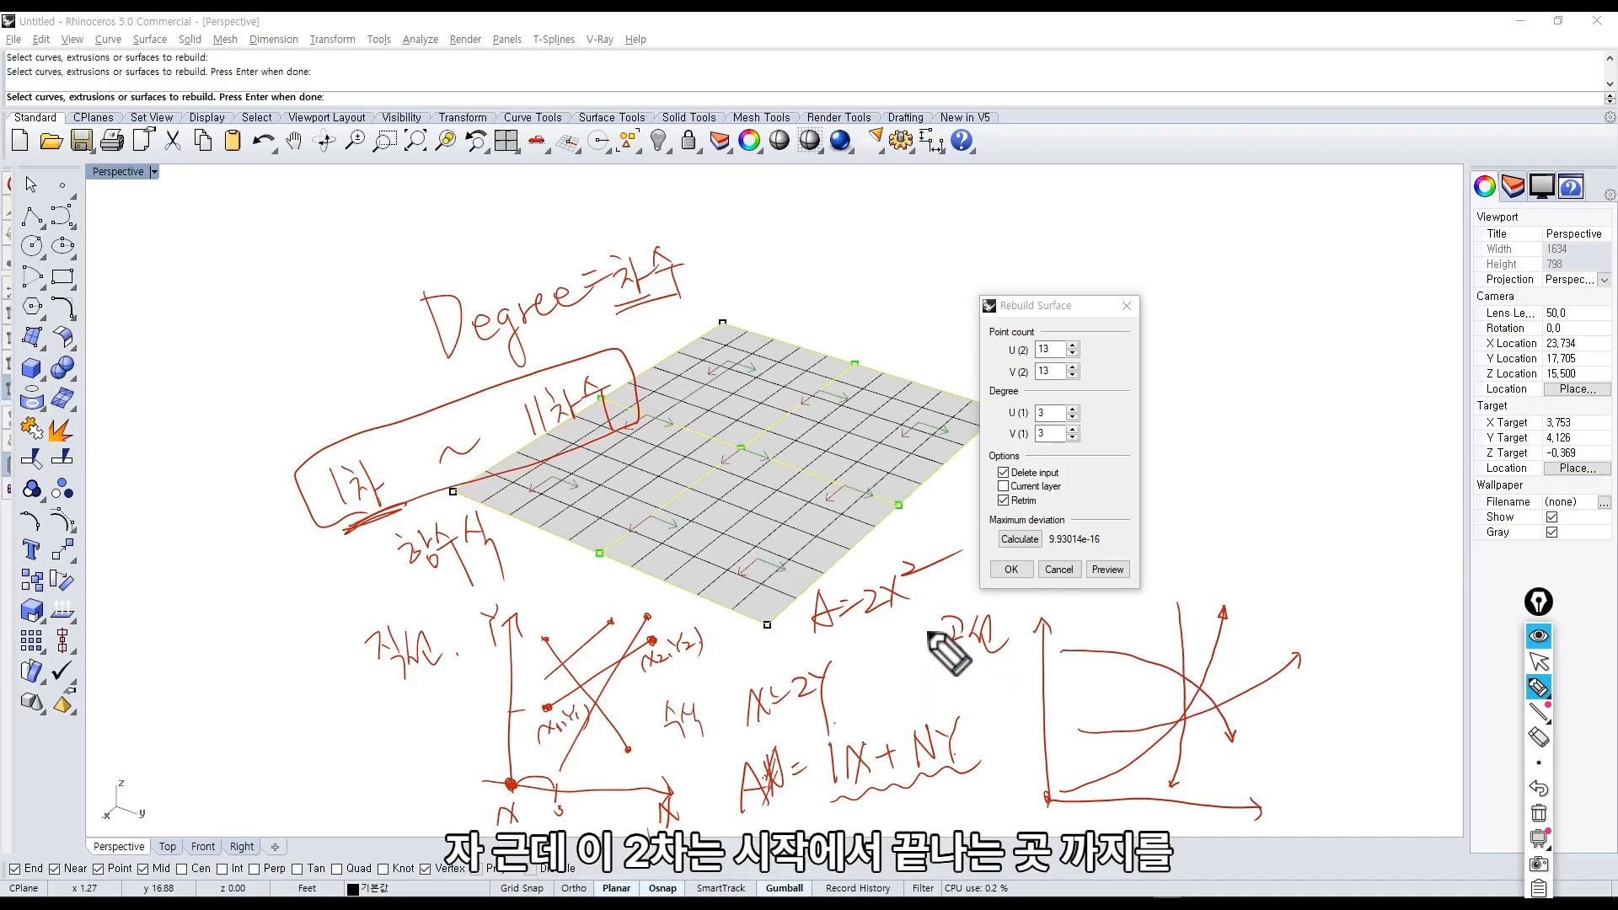
Underline A=2X², label the 곡선 graph "2차", and mark its steep curve with end dots, a parallel arrow and an X.
left_click_drag(806, 649, 933, 607)
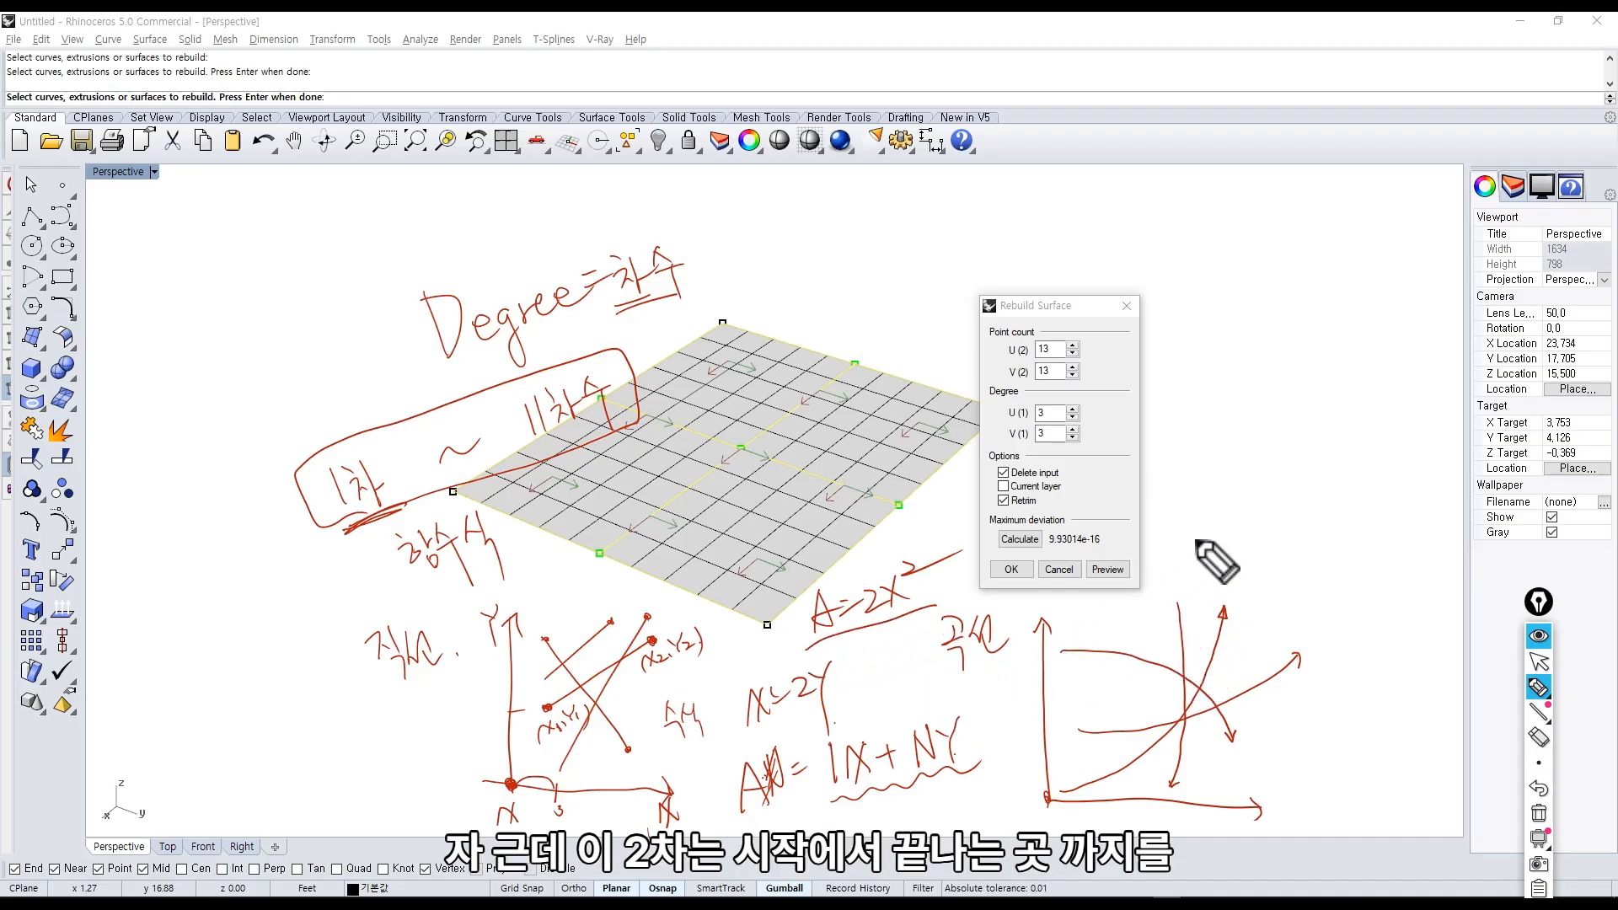
left_click_drag(1246, 549, 1259, 541)
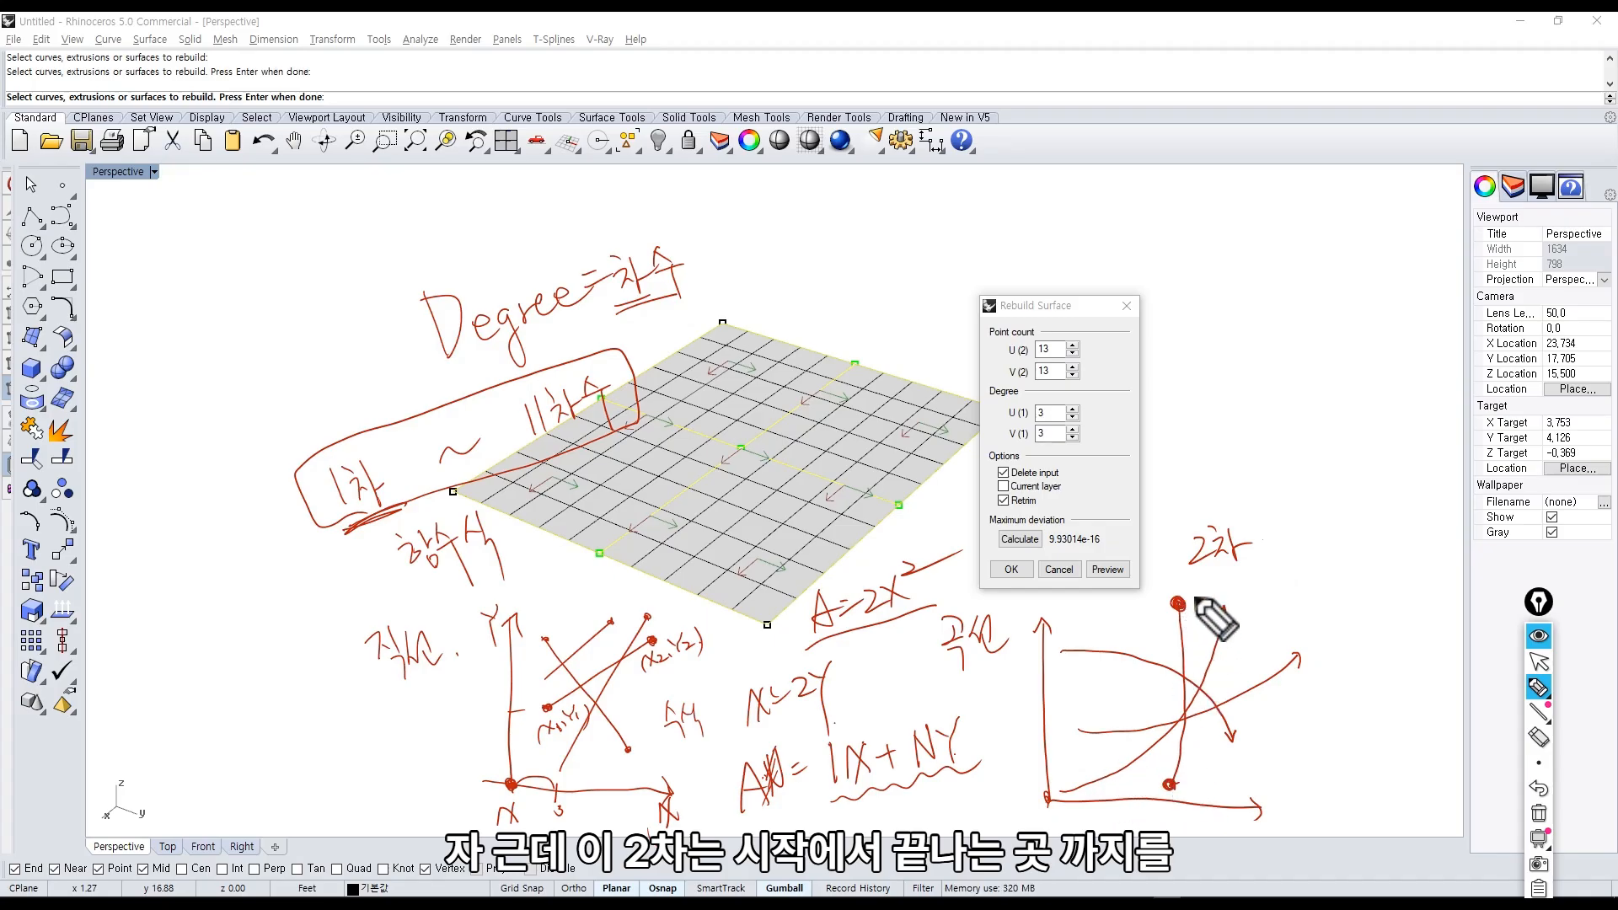
left_click_drag(1201, 608, 1190, 785)
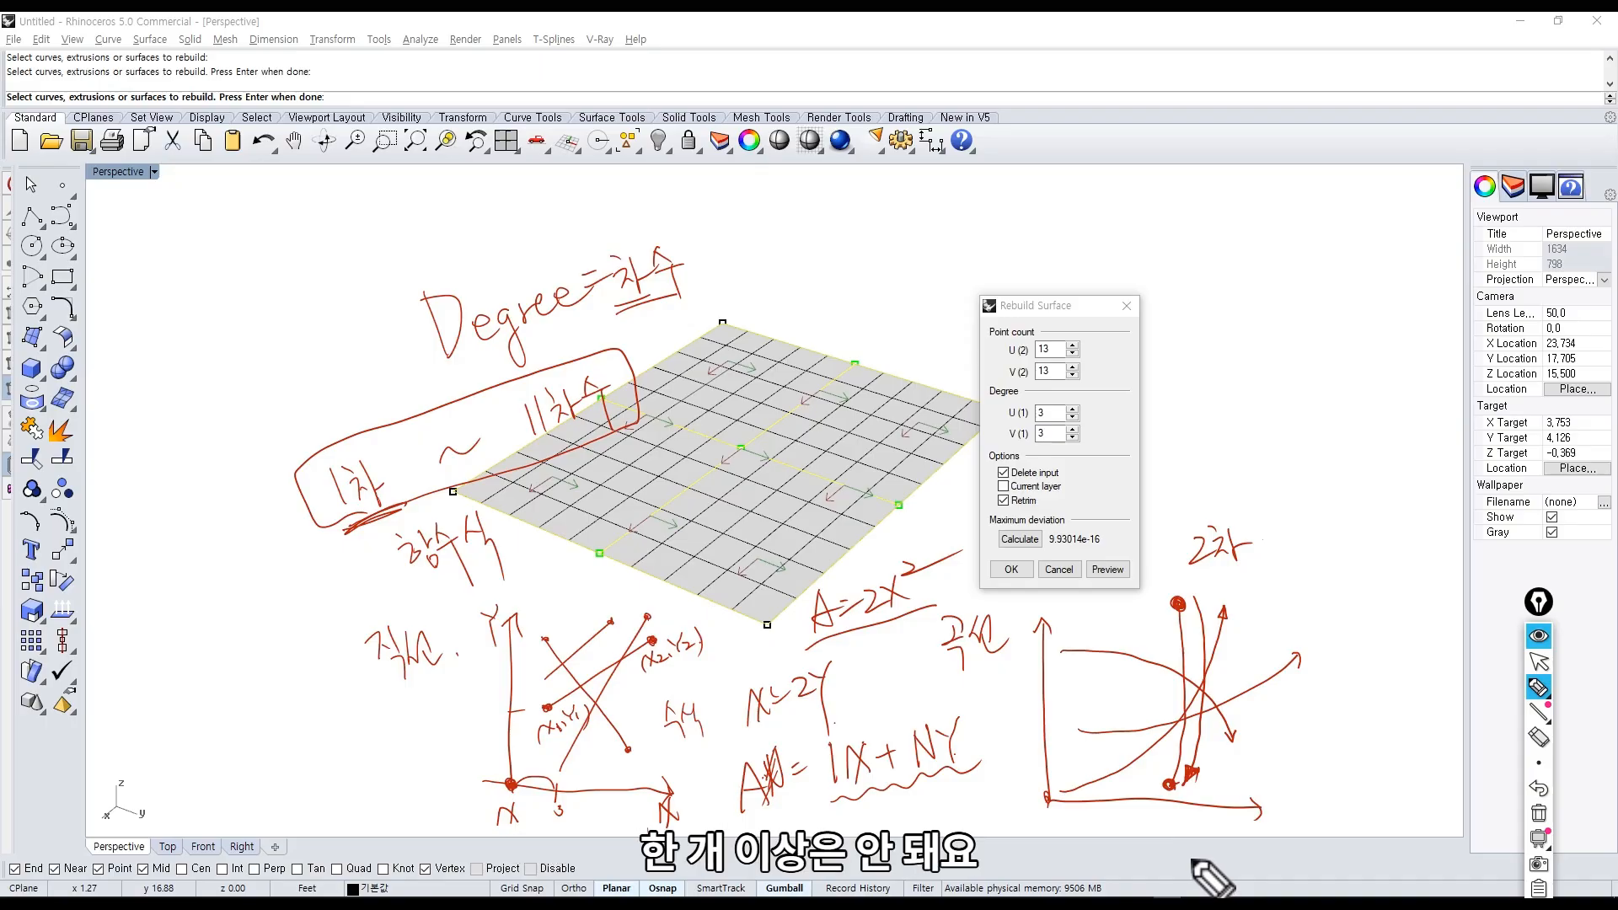
left_click_drag(1238, 652, 1225, 689)
left_click_drag(1221, 663, 1241, 696)
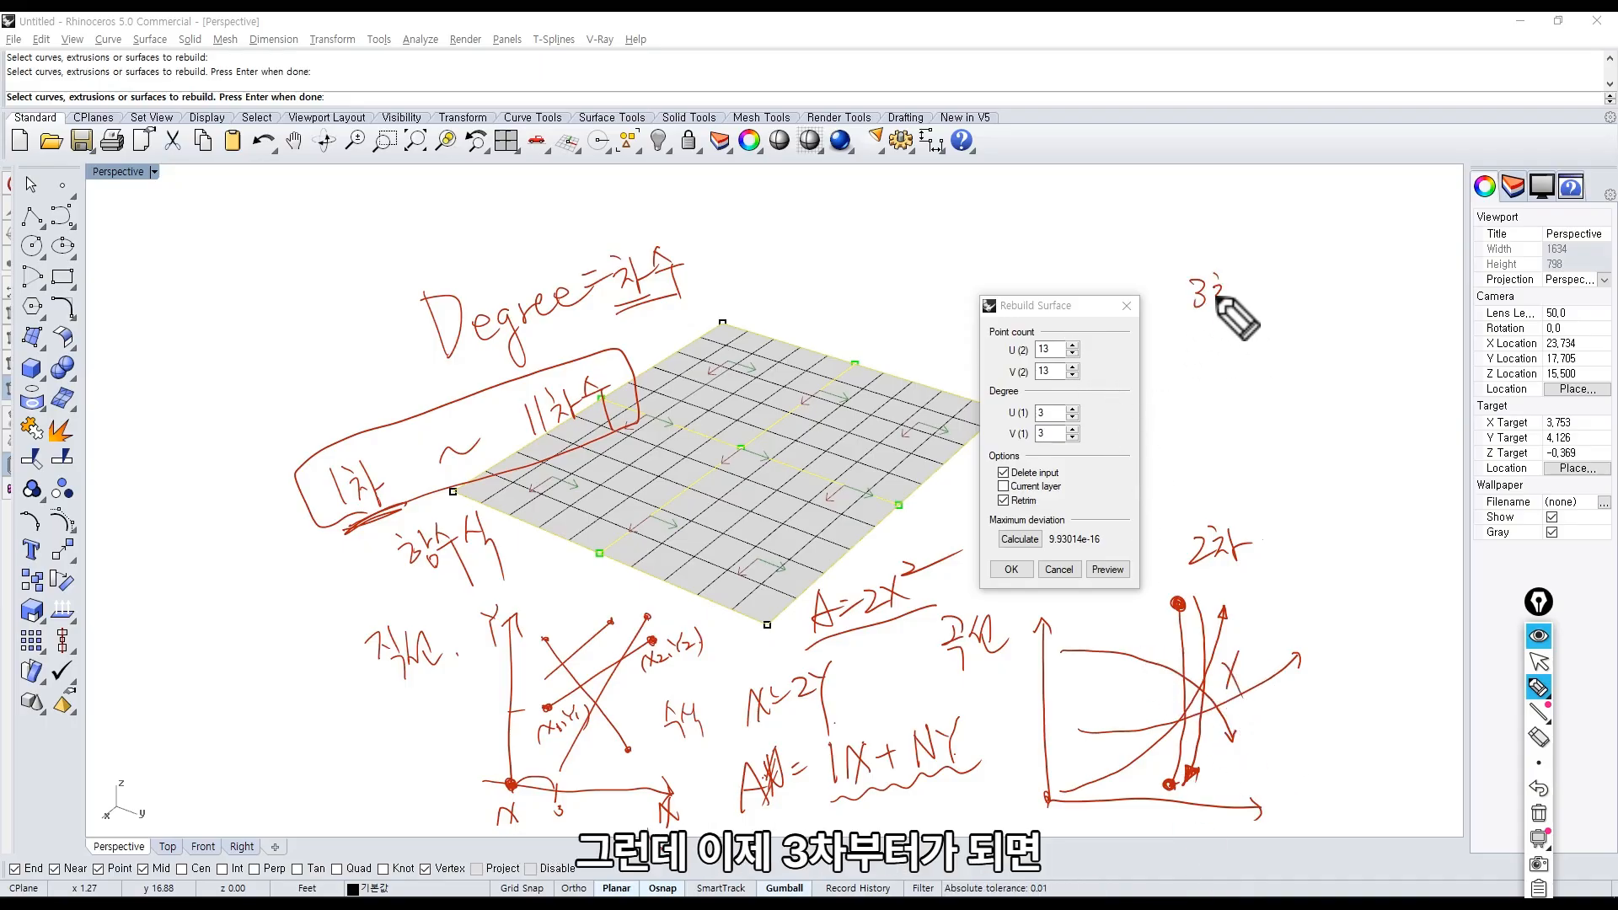
Write "3차" beside the Rebuild Surface options and sketch a third pair of axes beneath it.
left_click_drag(1235, 281, 1234, 310)
left_click_drag(1235, 293, 1255, 287)
mouse_move(1177, 337)
left_mouse_down()
mouse_move(1177, 488)
mouse_move(1395, 502)
left_mouse_up()
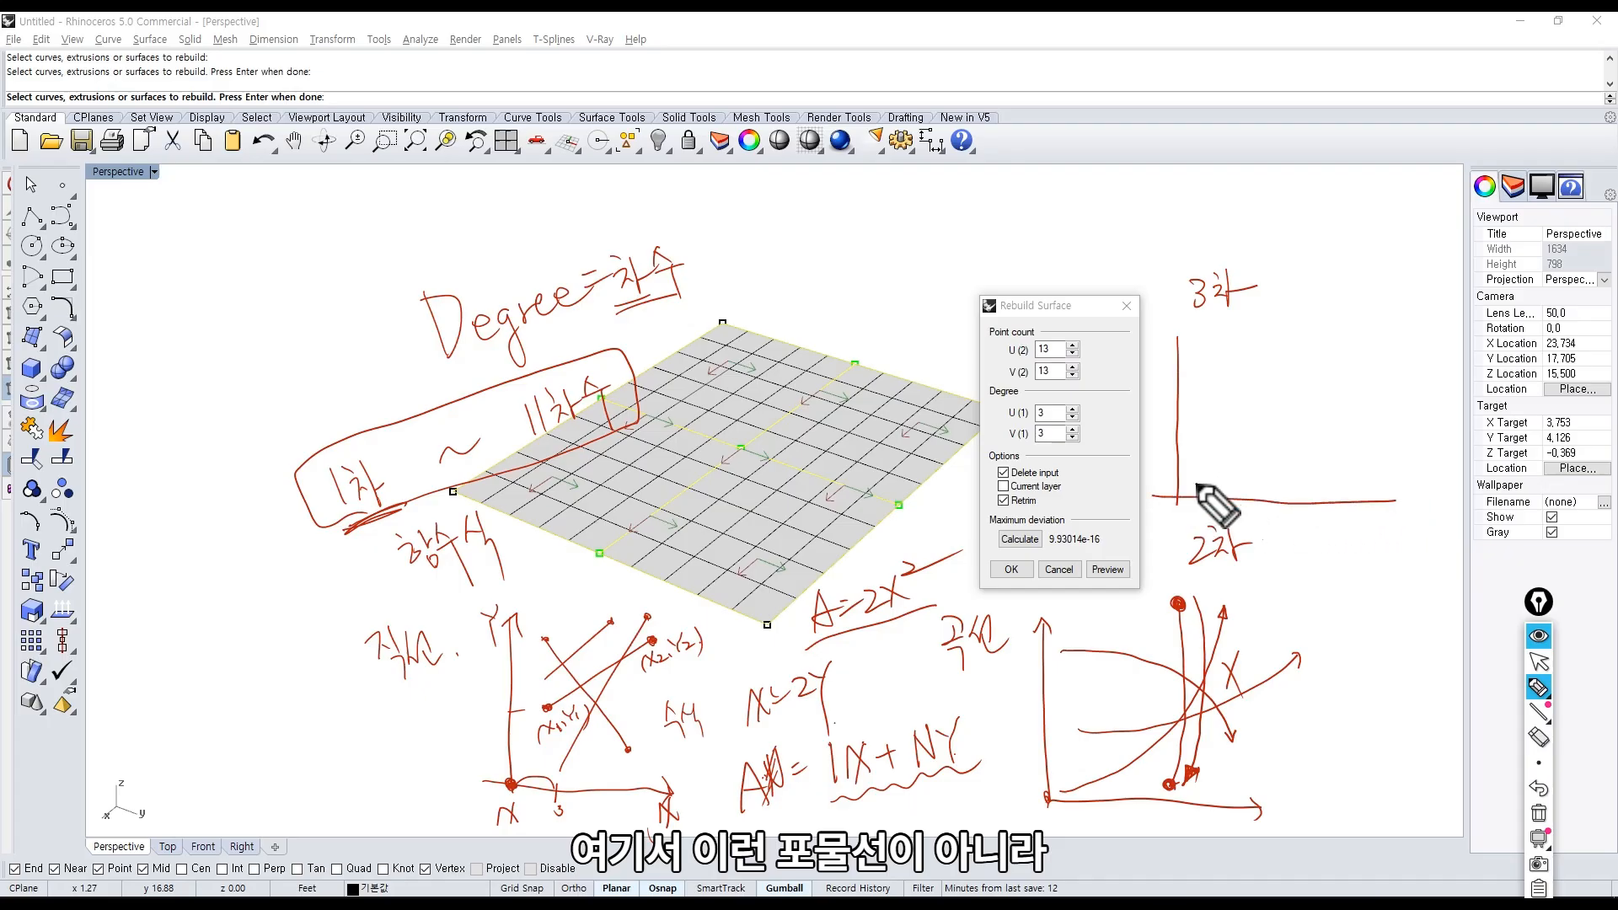
Add an arch-shaped curve to the 2차 graph and draw an arrowed wavy curve in the 3차 graph.
mouse_move(1080, 731)
left_mouse_down()
mouse_move(1141, 653)
mouse_move(1228, 766)
left_mouse_up()
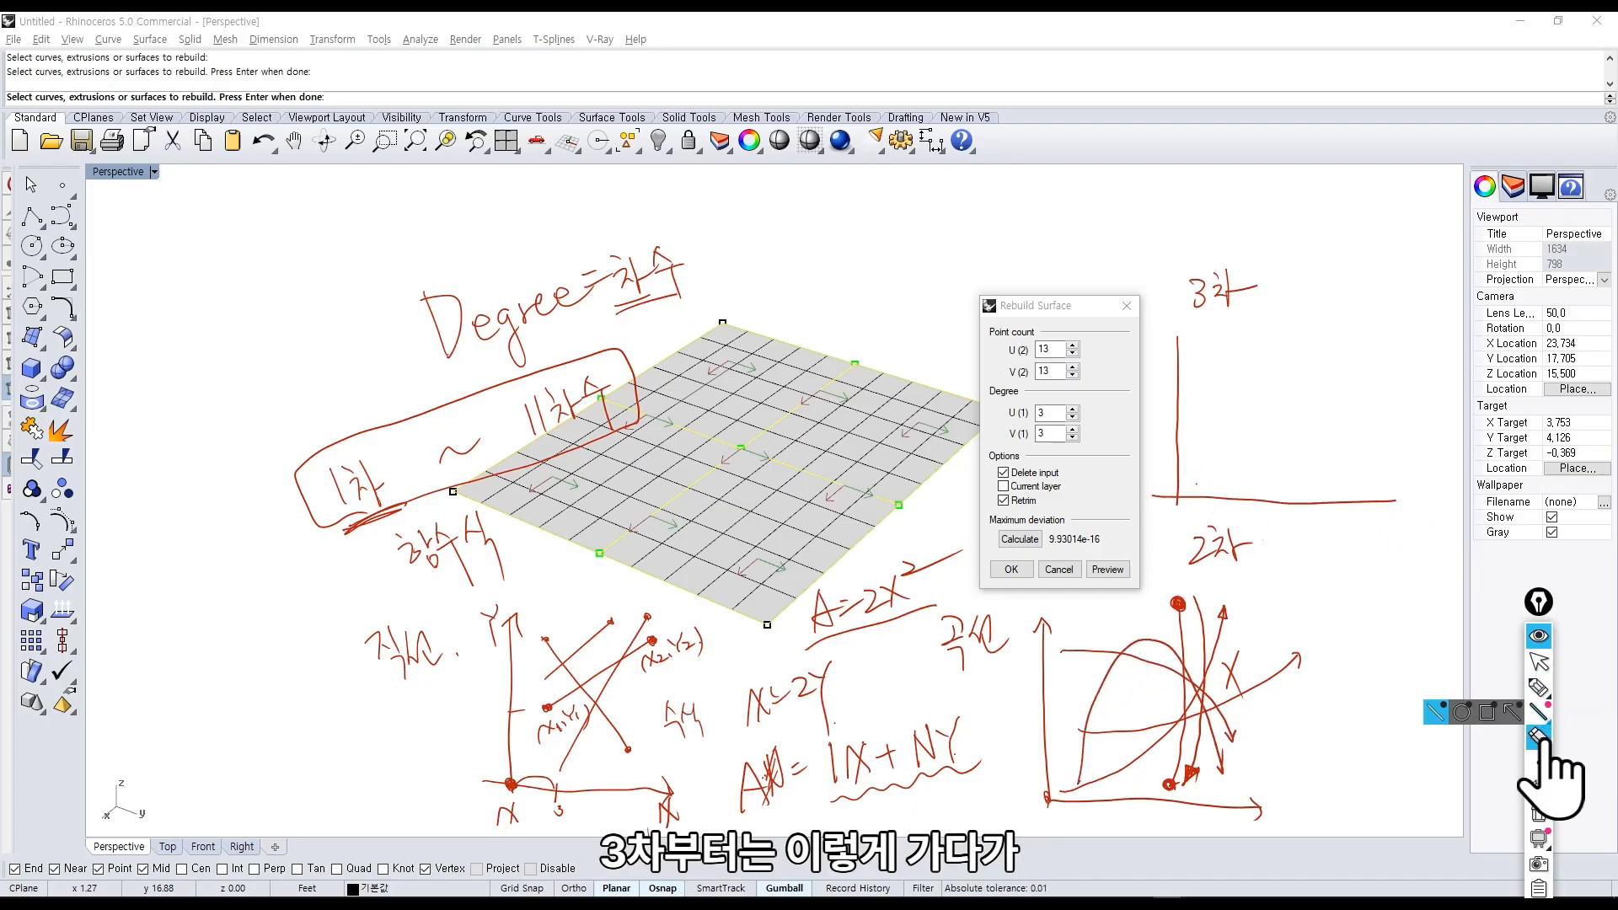
left_click(1539, 686)
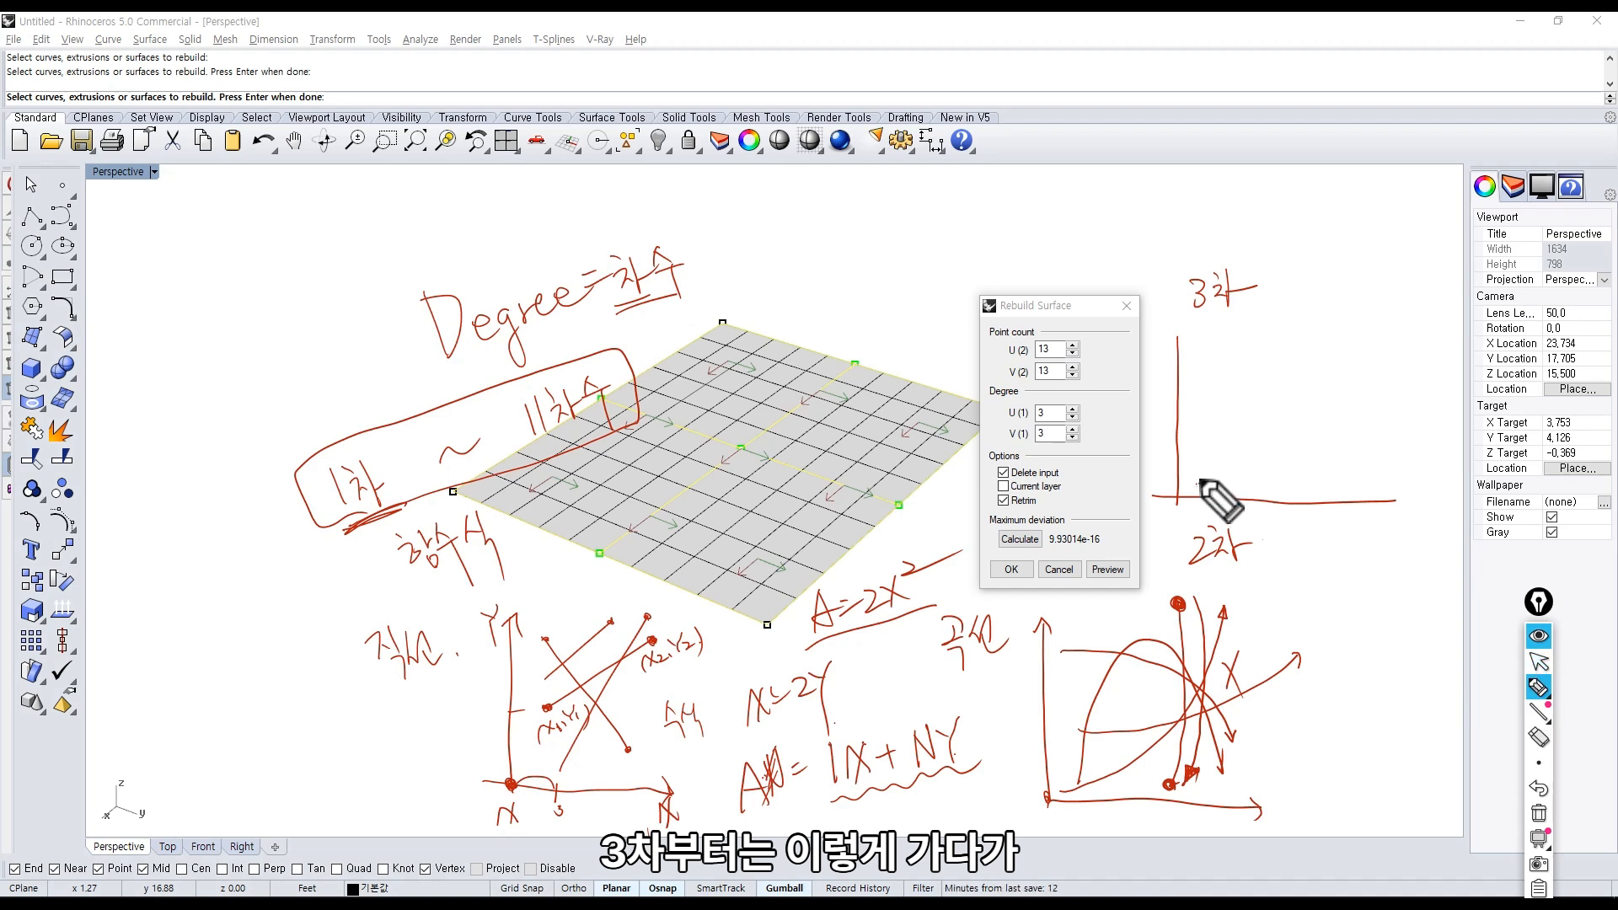
mouse_move(1201, 482)
left_mouse_down()
mouse_move(1254, 389)
mouse_move(1344, 418)
mouse_move(1413, 372)
left_mouse_up()
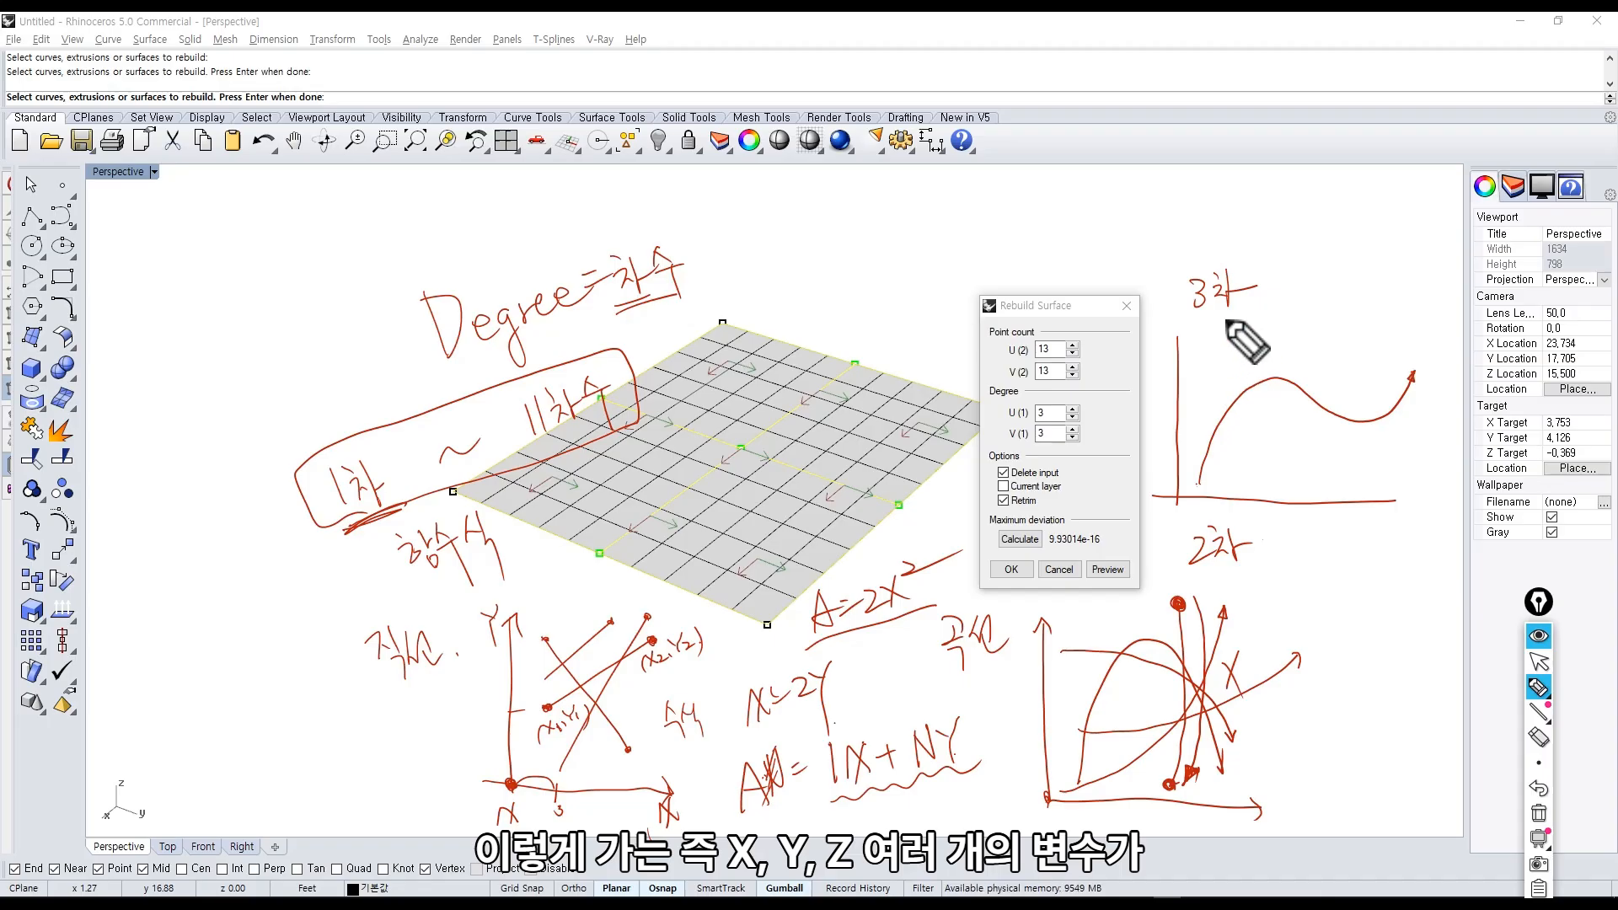
Annotate the circled 3차 with "자유곡선", circled X, Y, Z and a boxed "변수", and add more wavy curves to its graph.
mouse_move(1272, 319)
left_mouse_down()
mouse_move(1294, 302)
mouse_move(1277, 347)
mouse_move(1312, 340)
mouse_move(1265, 335)
mouse_move(1303, 397)
mouse_move(1226, 318)
mouse_move(1205, 326)
mouse_move(1306, 244)
mouse_move(1323, 240)
mouse_move(1312, 263)
mouse_move(1351, 233)
mouse_move(1424, 246)
left_mouse_up()
mouse_move(1201, 479)
left_mouse_down()
mouse_move(1194, 416)
mouse_move(1252, 472)
mouse_move(1301, 440)
mouse_move(1372, 466)
mouse_move(1386, 453)
left_mouse_up()
mouse_move(1191, 422)
left_mouse_down()
mouse_move(1215, 482)
mouse_move(1249, 352)
mouse_move(1302, 486)
mouse_move(1360, 392)
left_mouse_up()
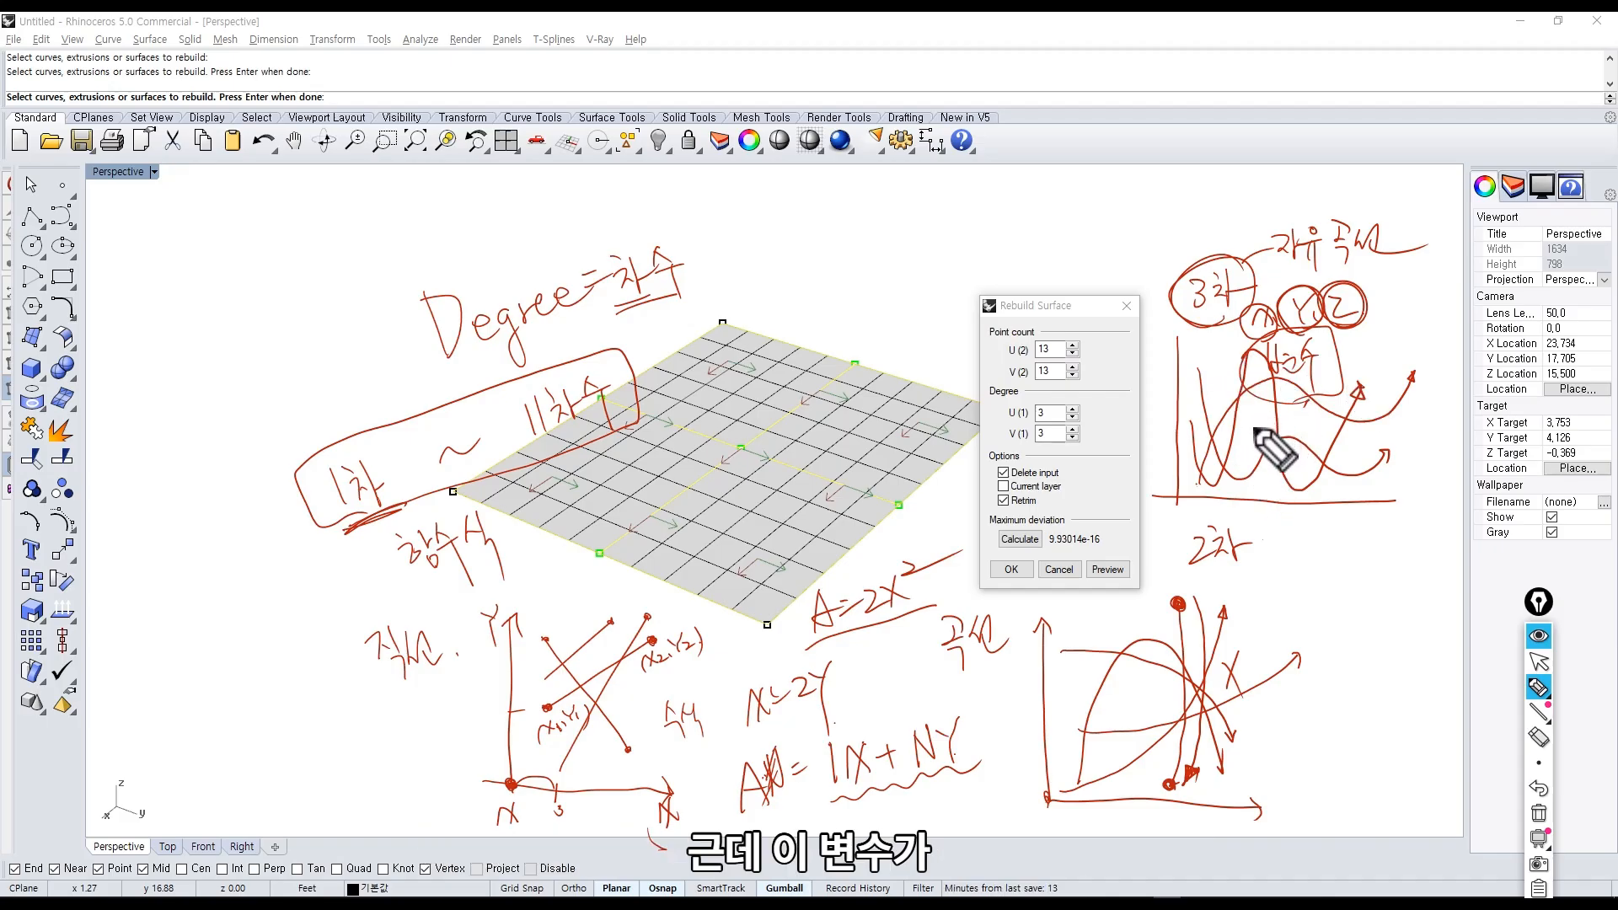
Write "4차, 5차 ~ 11차." above 자유곡선 and sketch another graph over the surface's back corner with a rising arc and a wavy curve.
mouse_move(1166, 224)
left_mouse_down()
mouse_move(1179, 205)
mouse_move(1226, 221)
mouse_move(1268, 202)
mouse_move(1424, 206)
left_mouse_up()
mouse_move(760, 199)
left_mouse_down()
mouse_move(761, 419)
mouse_move(999, 403)
left_mouse_up()
mouse_move(777, 397)
left_mouse_down()
mouse_move(796, 348)
mouse_move(867, 271)
mouse_move(996, 238)
left_mouse_up()
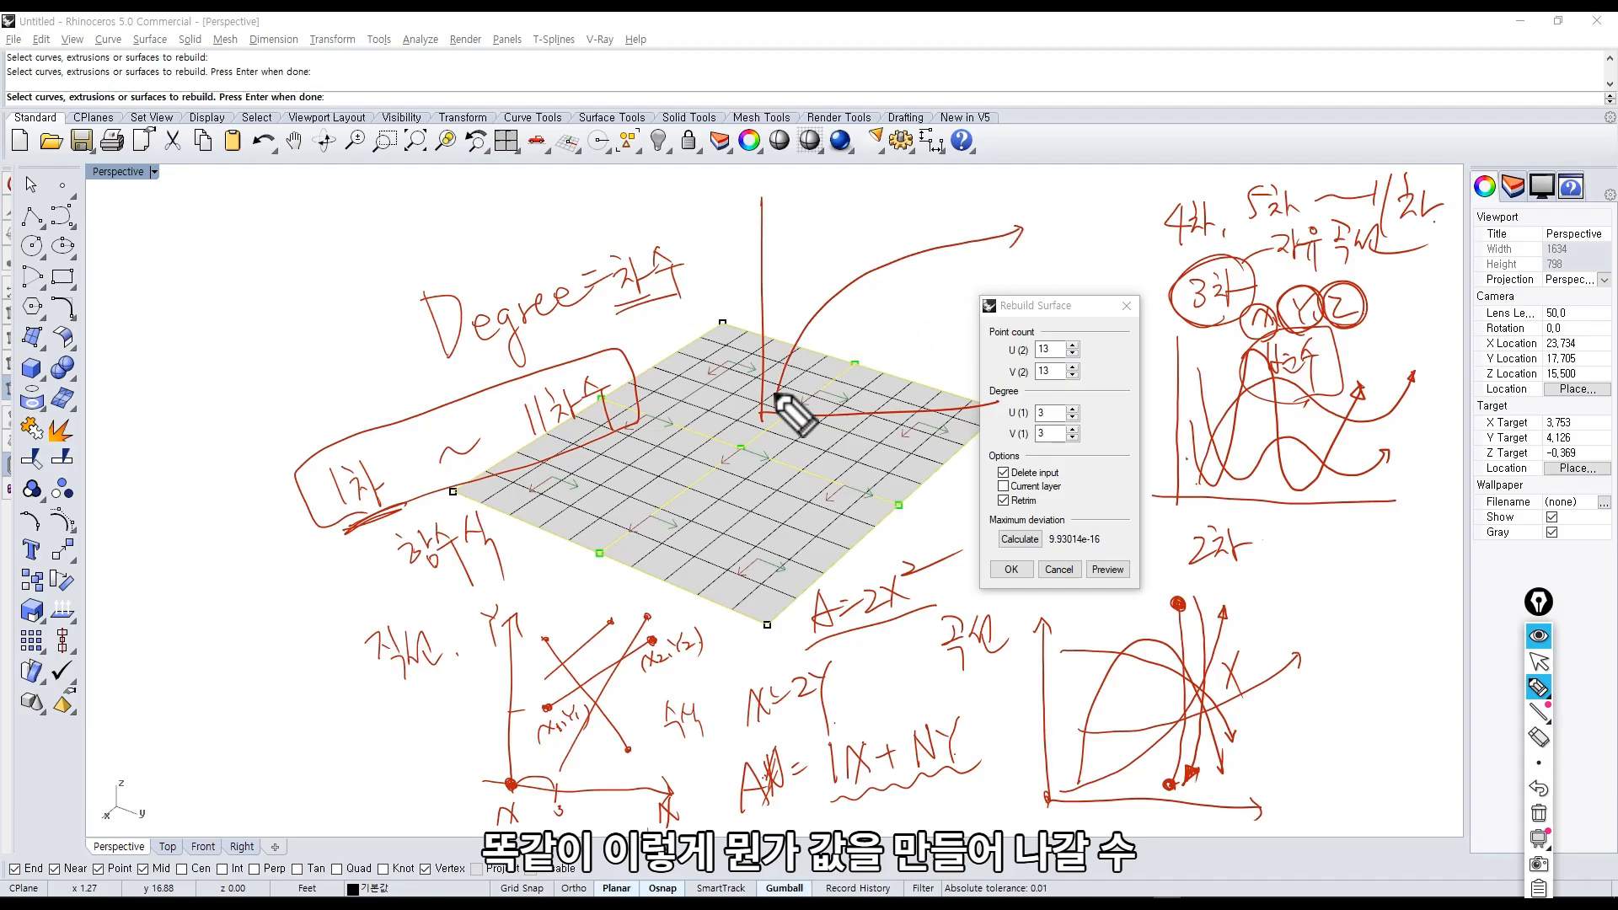
mouse_move(775, 397)
left_mouse_down()
mouse_move(824, 241)
mouse_move(900, 386)
mouse_move(954, 219)
left_mouse_up()
left_click_drag(970, 295, 966, 325)
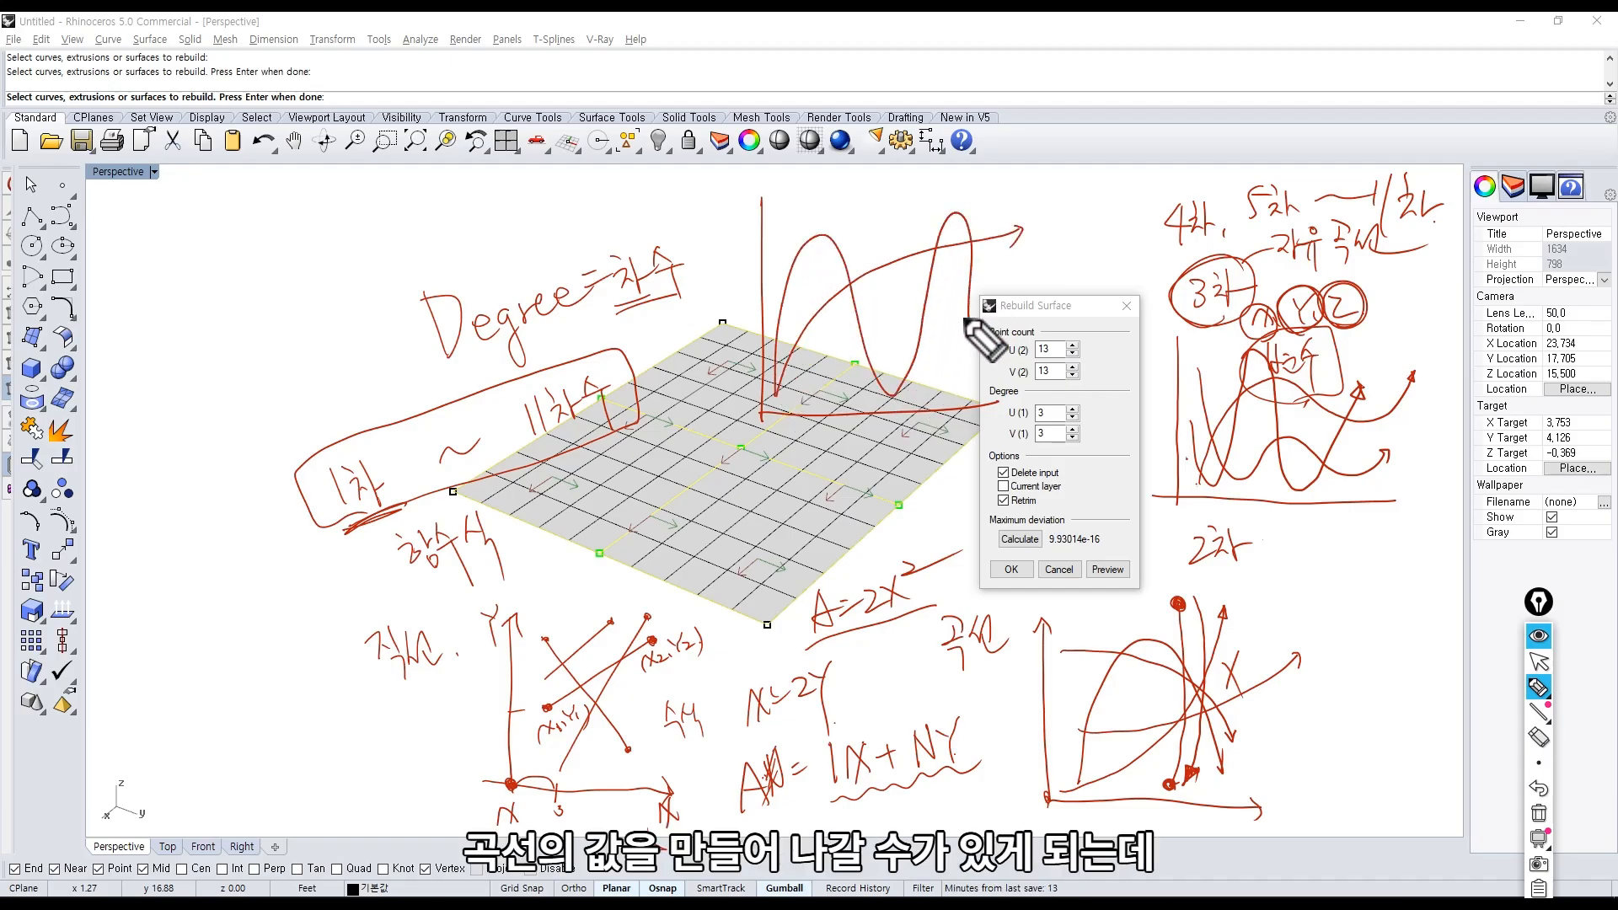
Circle "11차", mark control points along the curves of the graph over the surface's back corner, and write "11개" inside it.
mouse_move(1418, 240)
left_mouse_down()
mouse_move(1345, 243)
mouse_move(1418, 139)
mouse_move(1324, 254)
left_mouse_up()
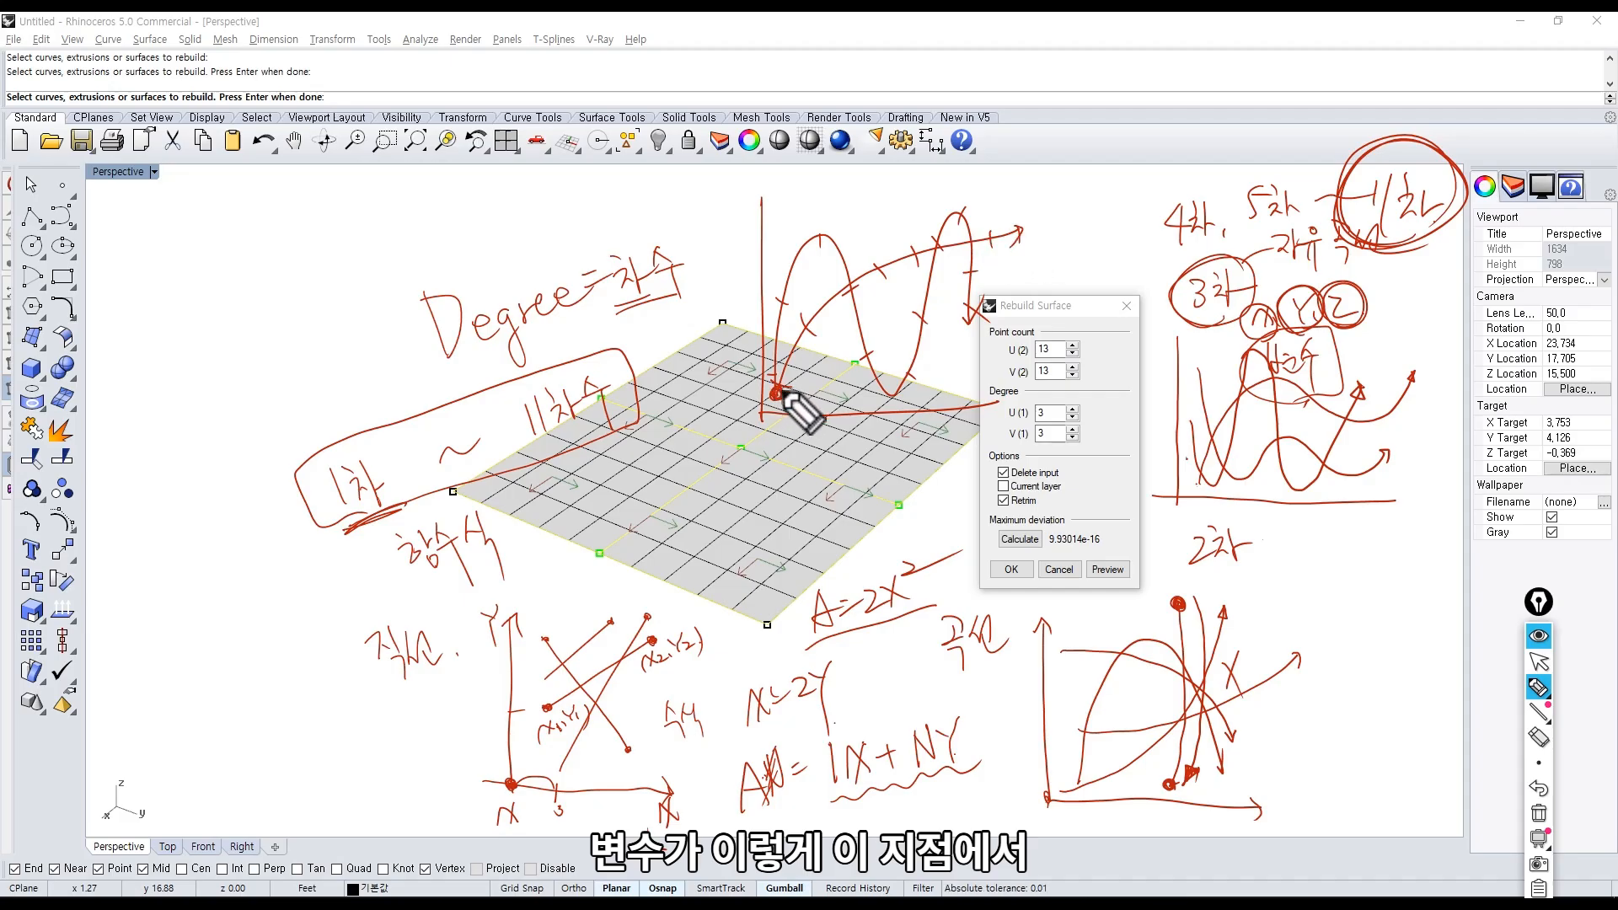
left_click_drag(807, 325, 804, 329)
left_click_drag(875, 269, 991, 241)
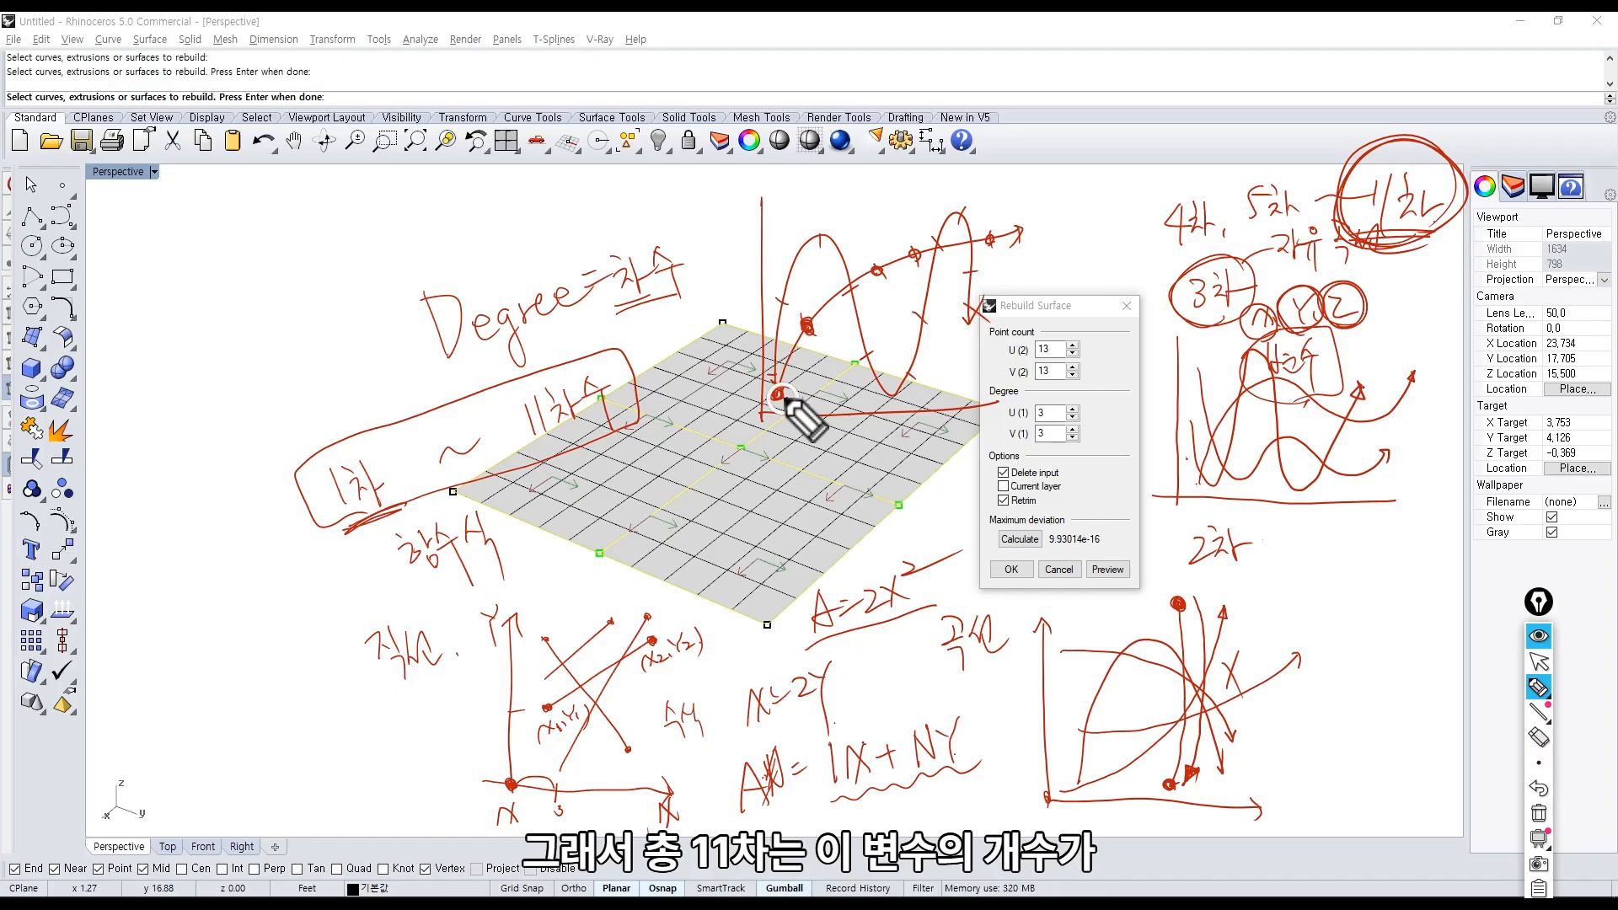
mouse_move(802, 364)
left_mouse_down()
mouse_move(804, 388)
mouse_move(842, 379)
left_mouse_up()
left_click_drag(848, 352, 851, 384)
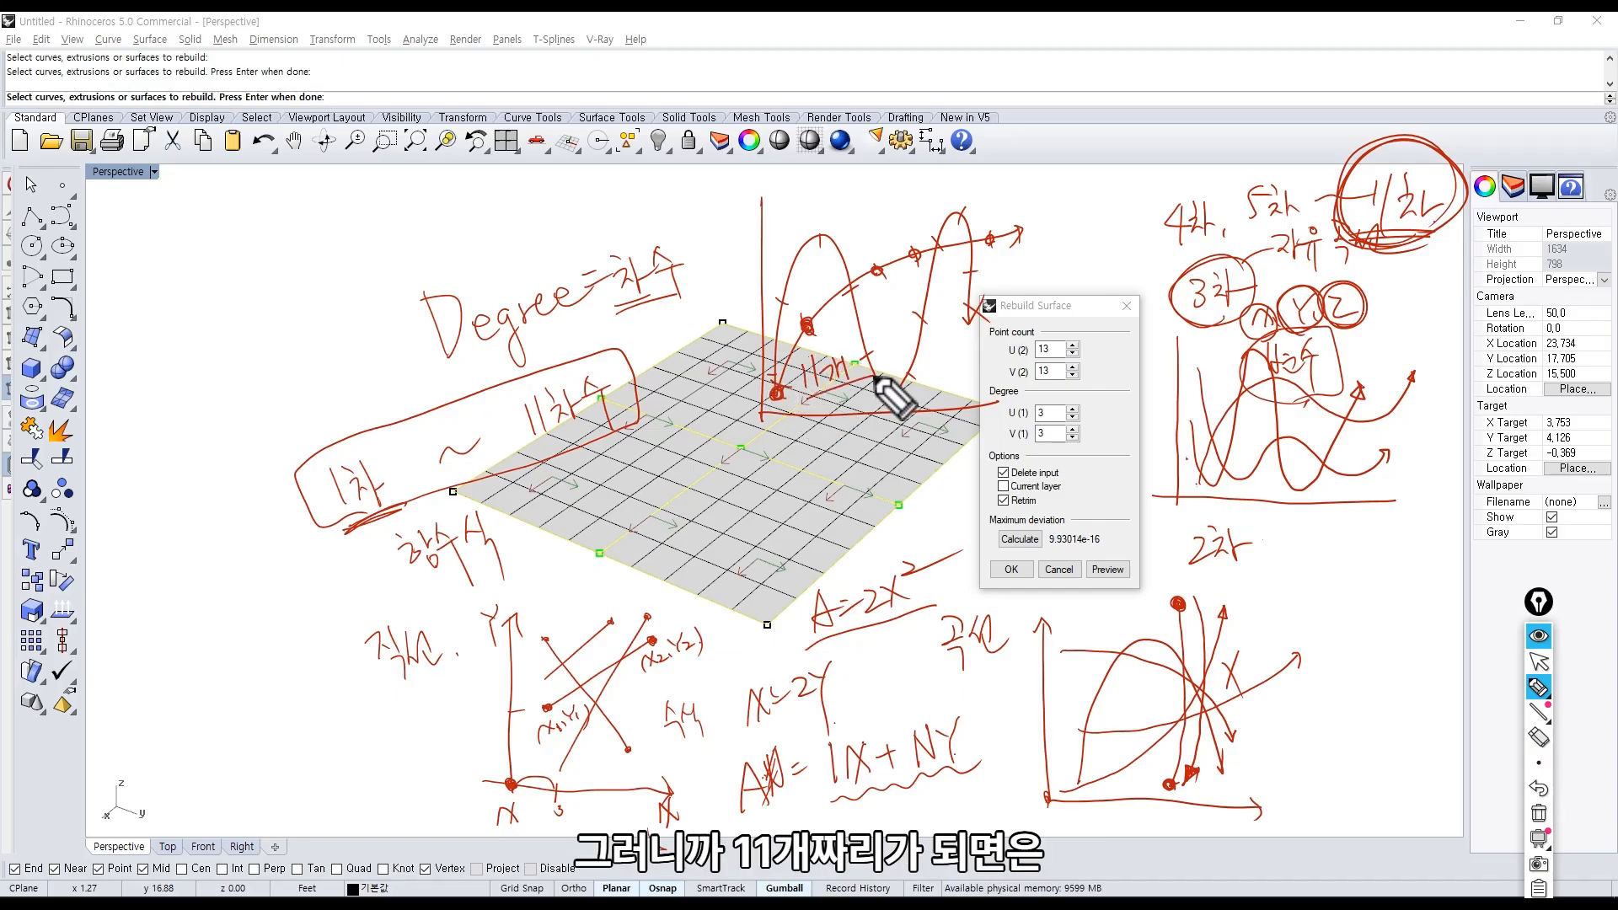
Replace the "Degree=차수" note with a large pair of axes holding a long rising arc labelled boxed "3차", and start a "2차" label.
mouse_move(174, 213)
left_mouse_down()
mouse_move(171, 472)
mouse_move(546, 487)
left_mouse_up()
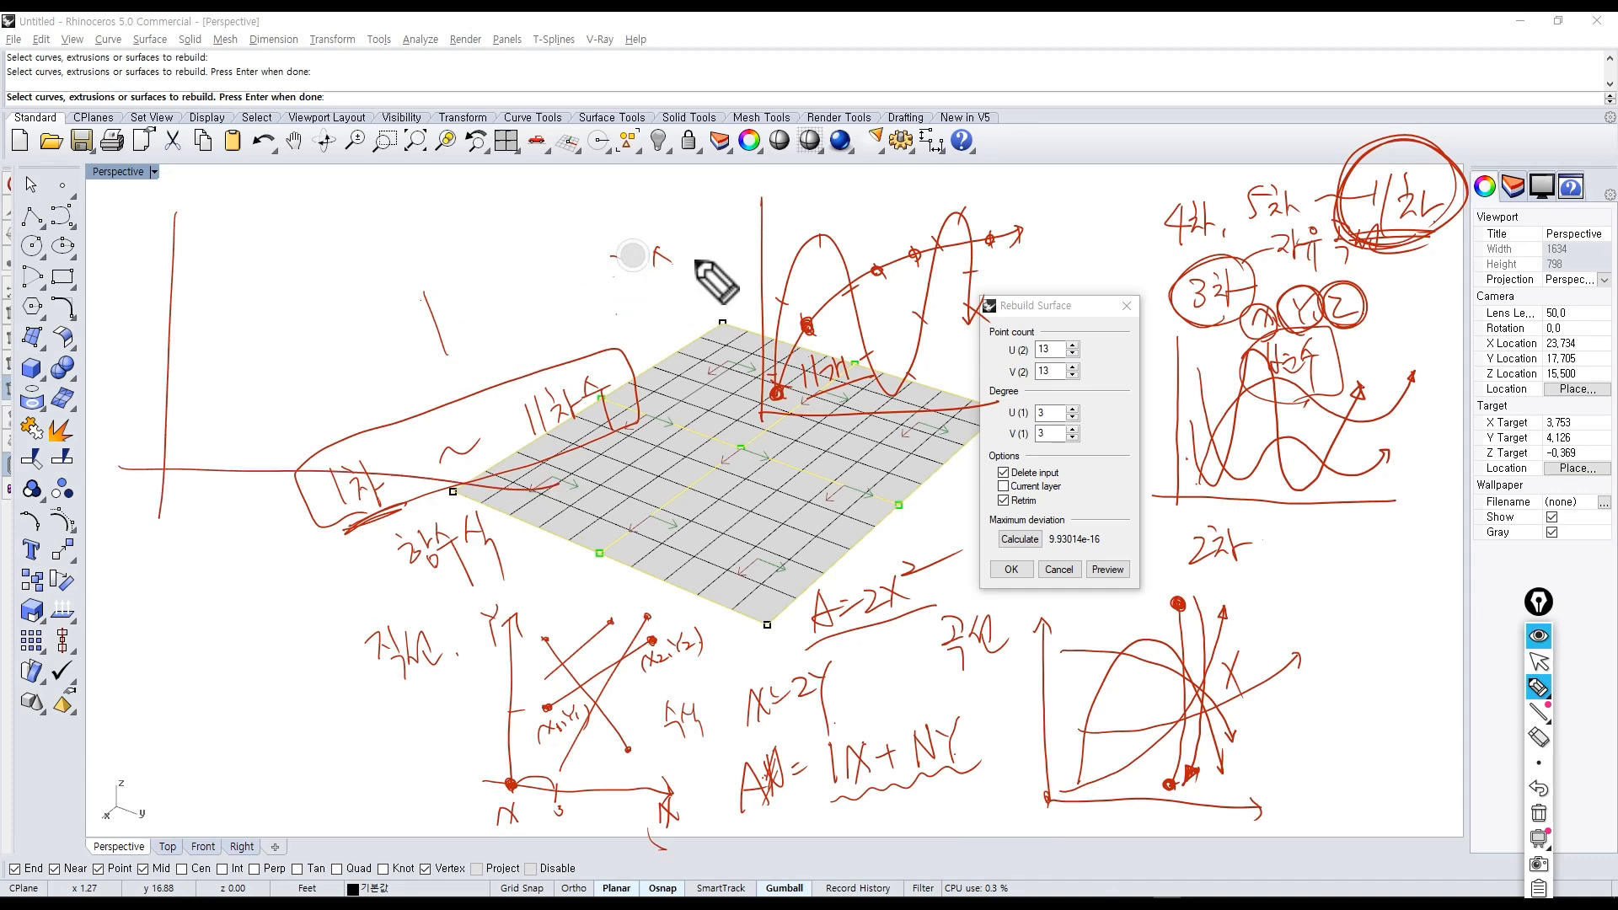
mouse_move(518, 382)
right_mouse_down()
mouse_move(561, 389)
mouse_move(602, 363)
right_mouse_up()
left_click(182, 452)
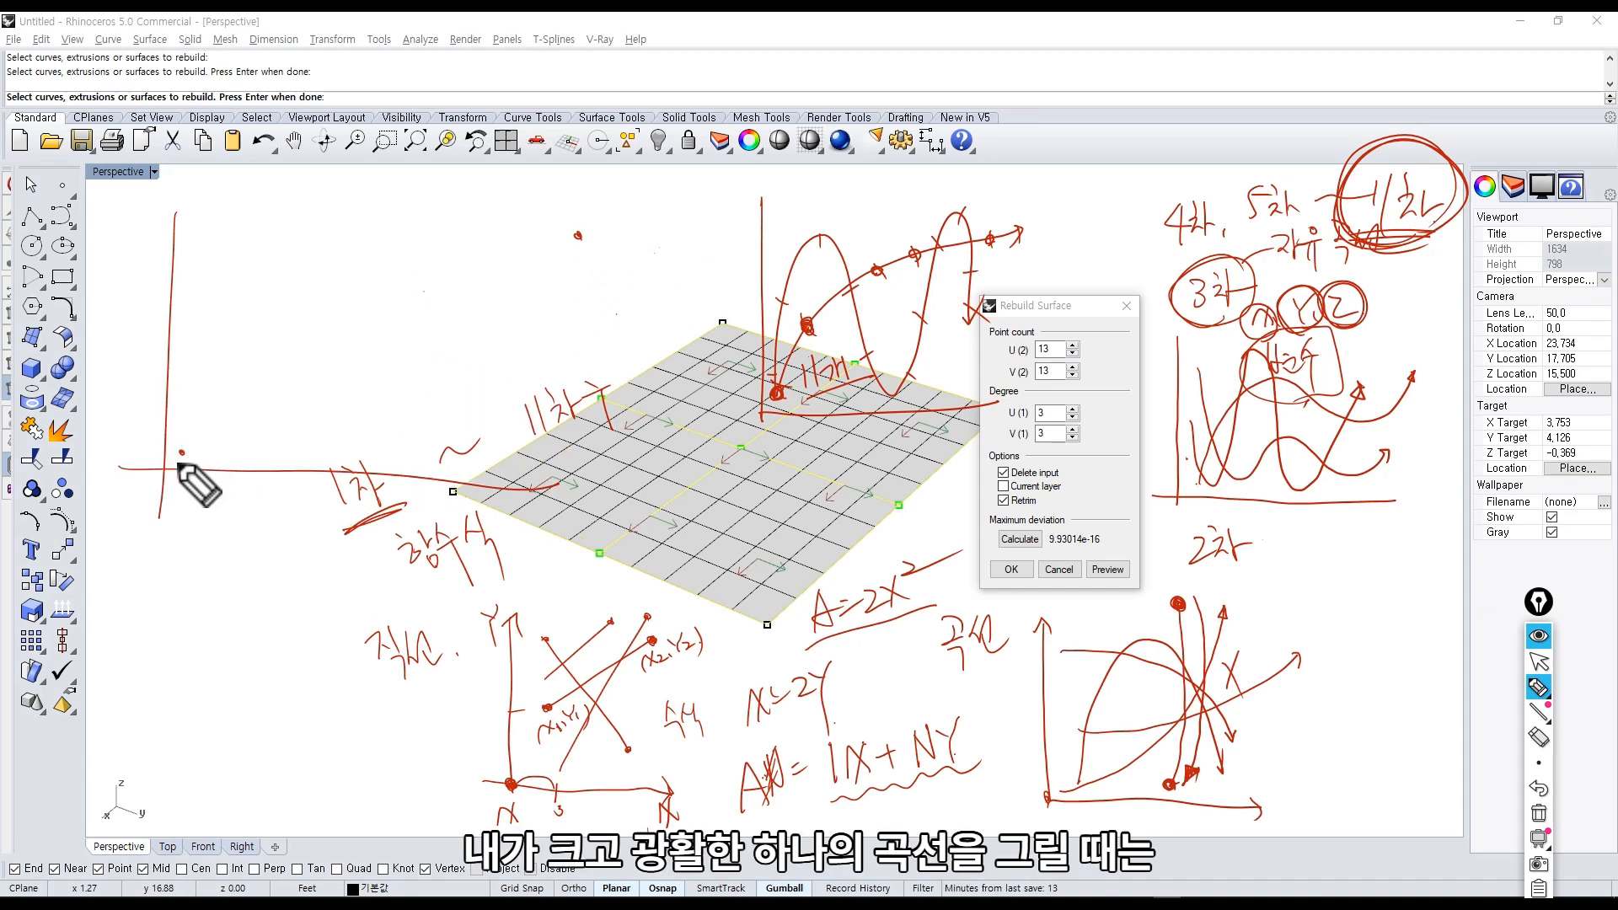
mouse_move(182, 453)
left_mouse_down()
mouse_move(413, 315)
mouse_move(645, 236)
mouse_move(615, 268)
mouse_move(687, 229)
mouse_move(720, 226)
mouse_move(710, 256)
mouse_move(657, 276)
mouse_move(721, 250)
left_mouse_up()
left_click_drag(606, 325, 624, 341)
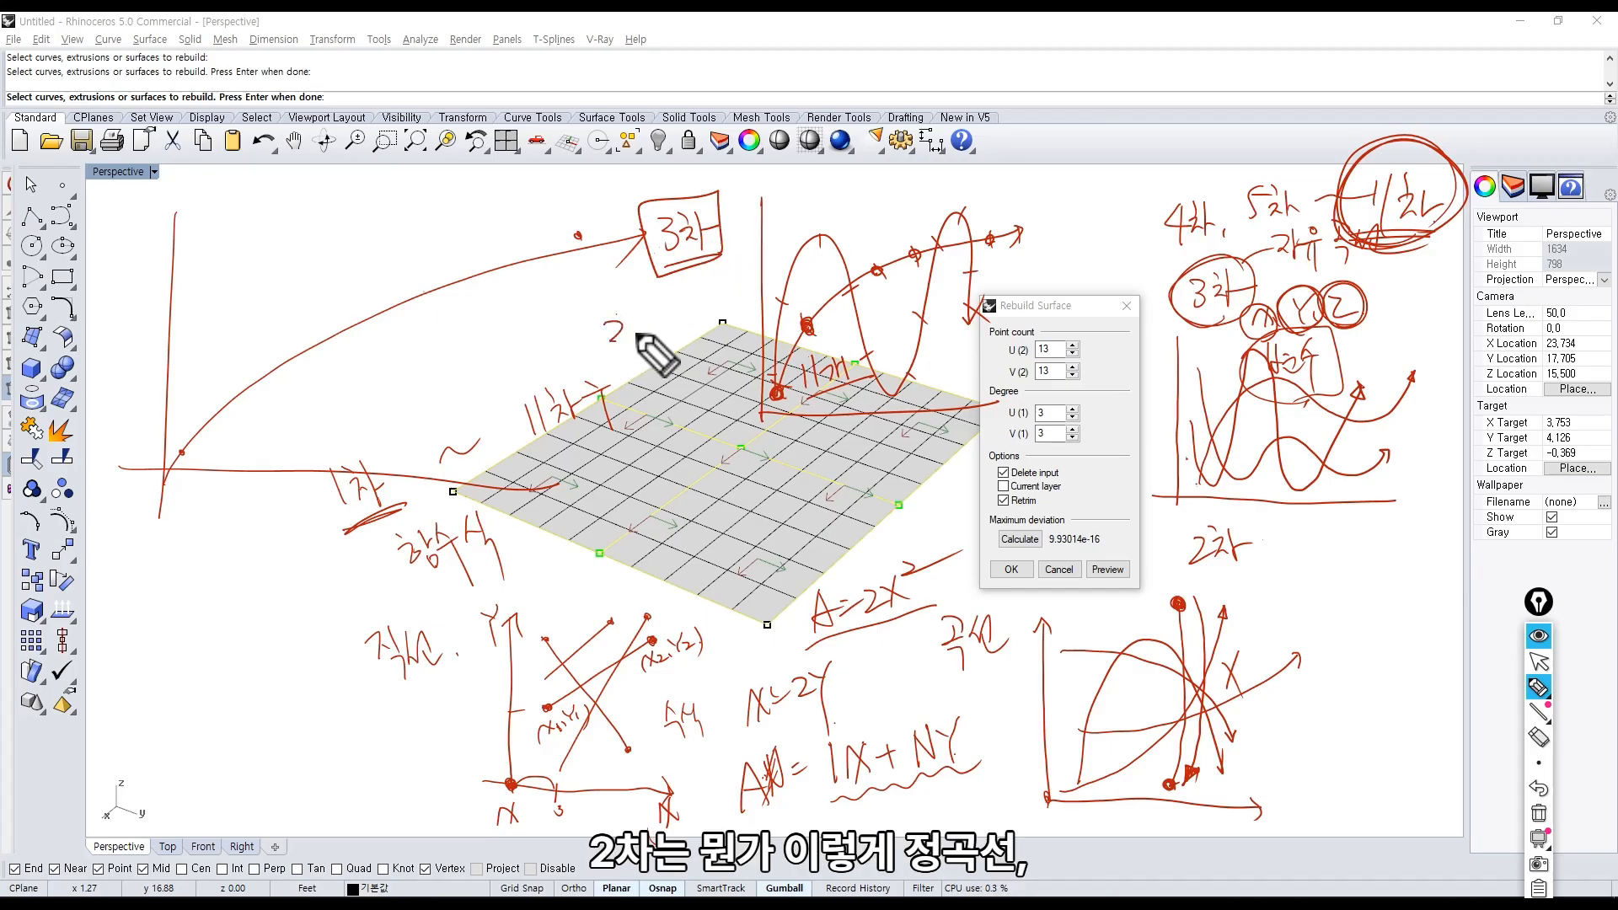
Try a U-shaped curve and a short arrowed arc as 2차 examples in the large graph.
mouse_move(208, 228)
left_mouse_down()
mouse_move(303, 457)
mouse_move(490, 212)
left_mouse_up()
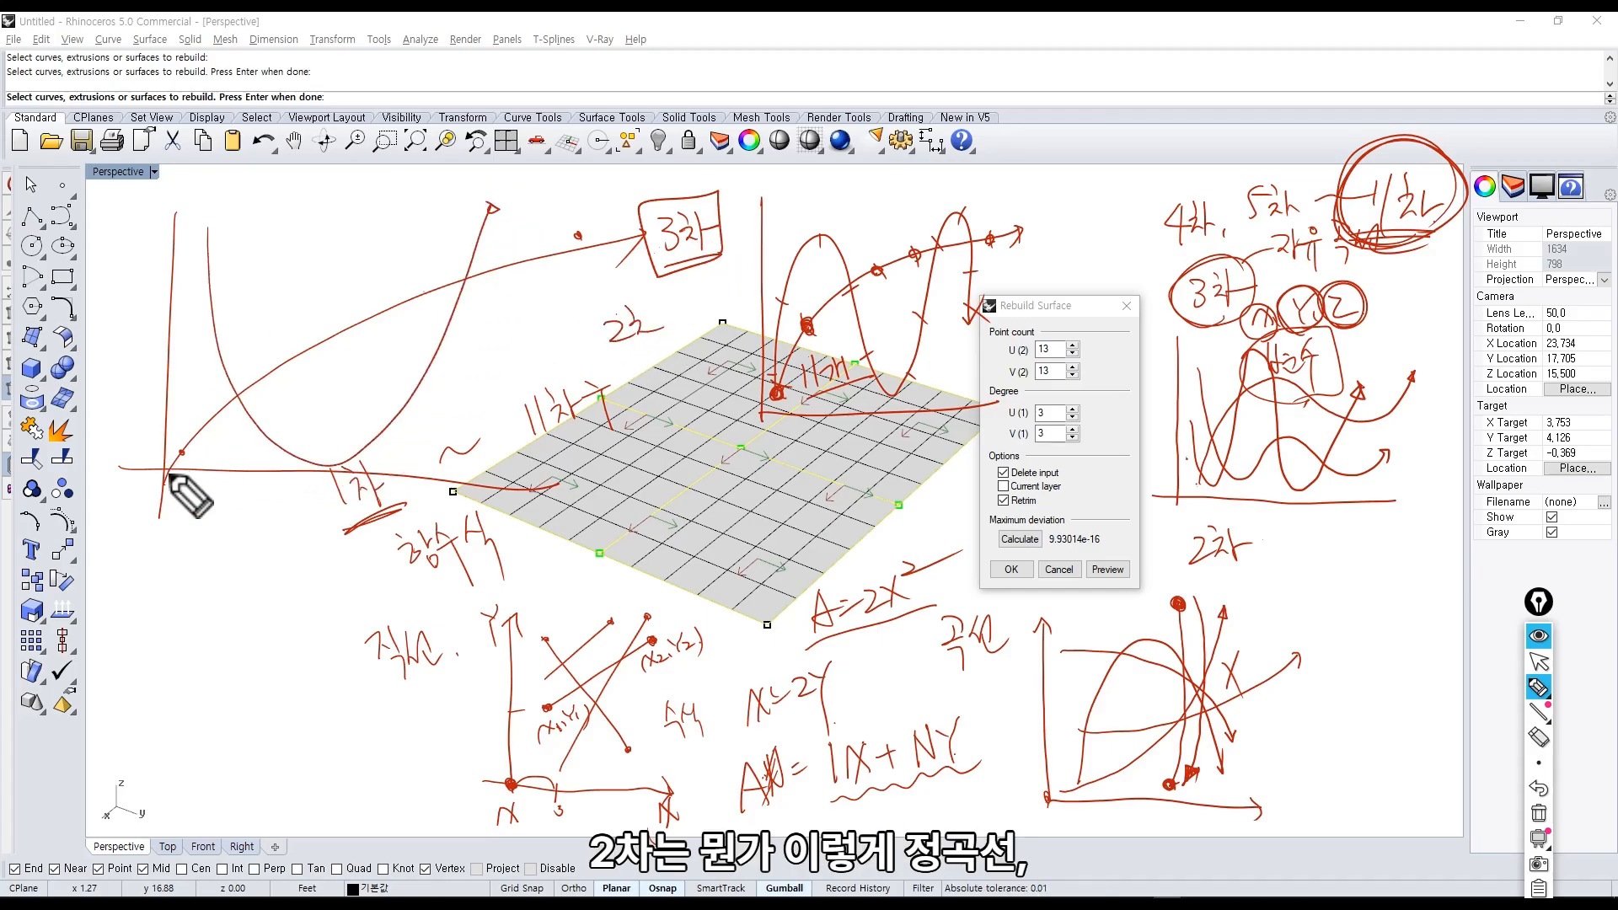
mouse_move(181, 455)
left_mouse_down()
mouse_move(278, 332)
mouse_move(438, 243)
mouse_move(428, 268)
left_mouse_up()
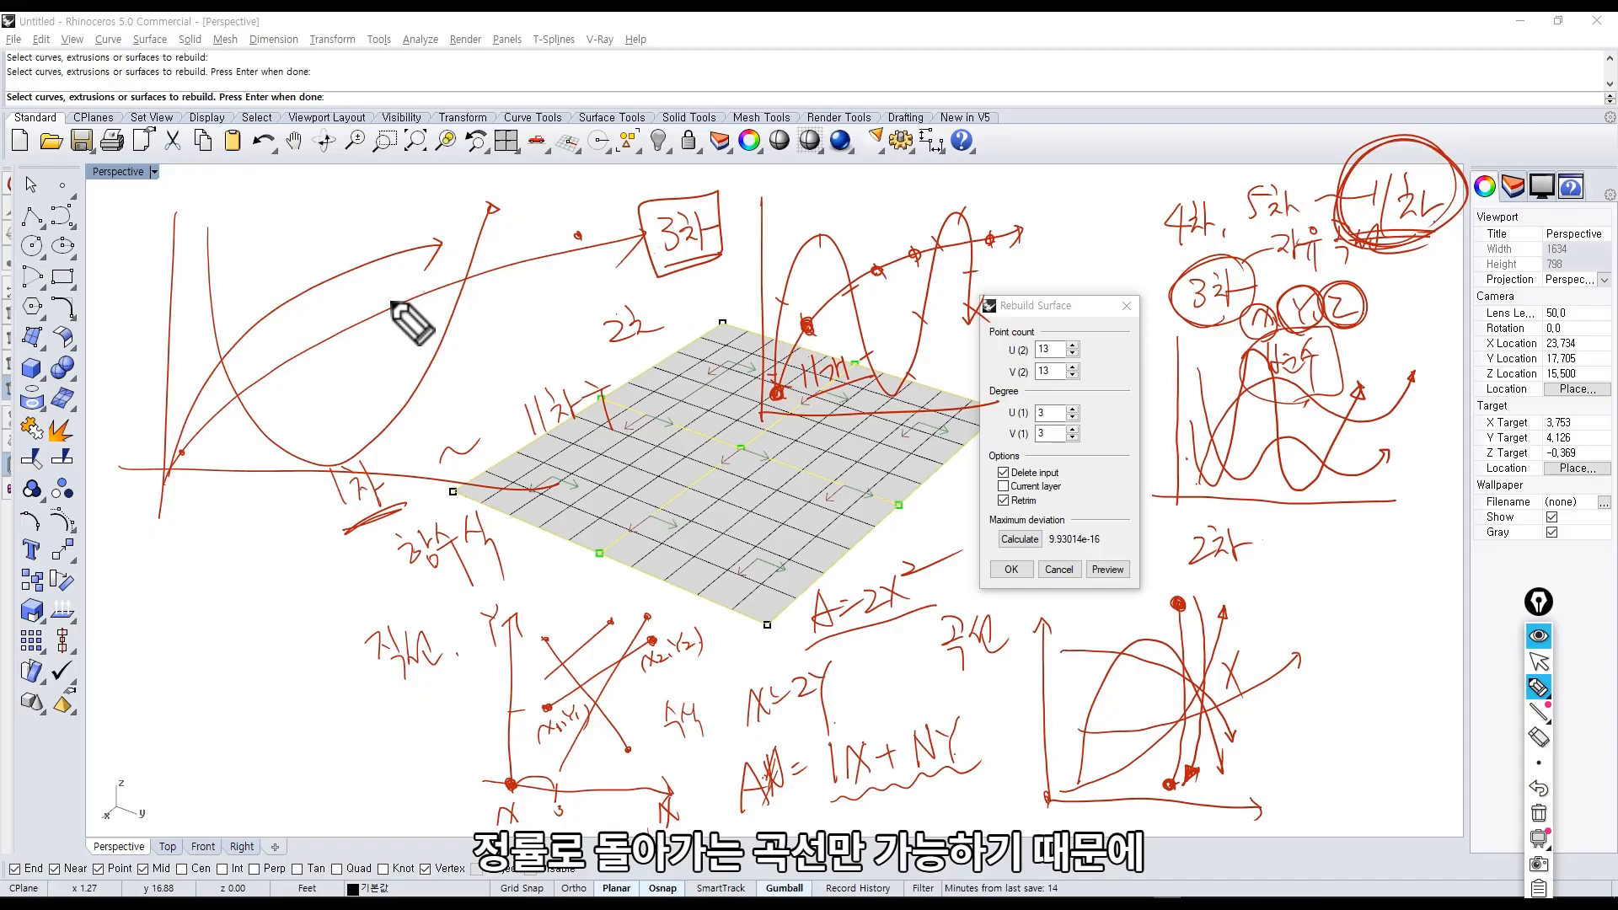
left_click_drag(606, 355, 653, 348)
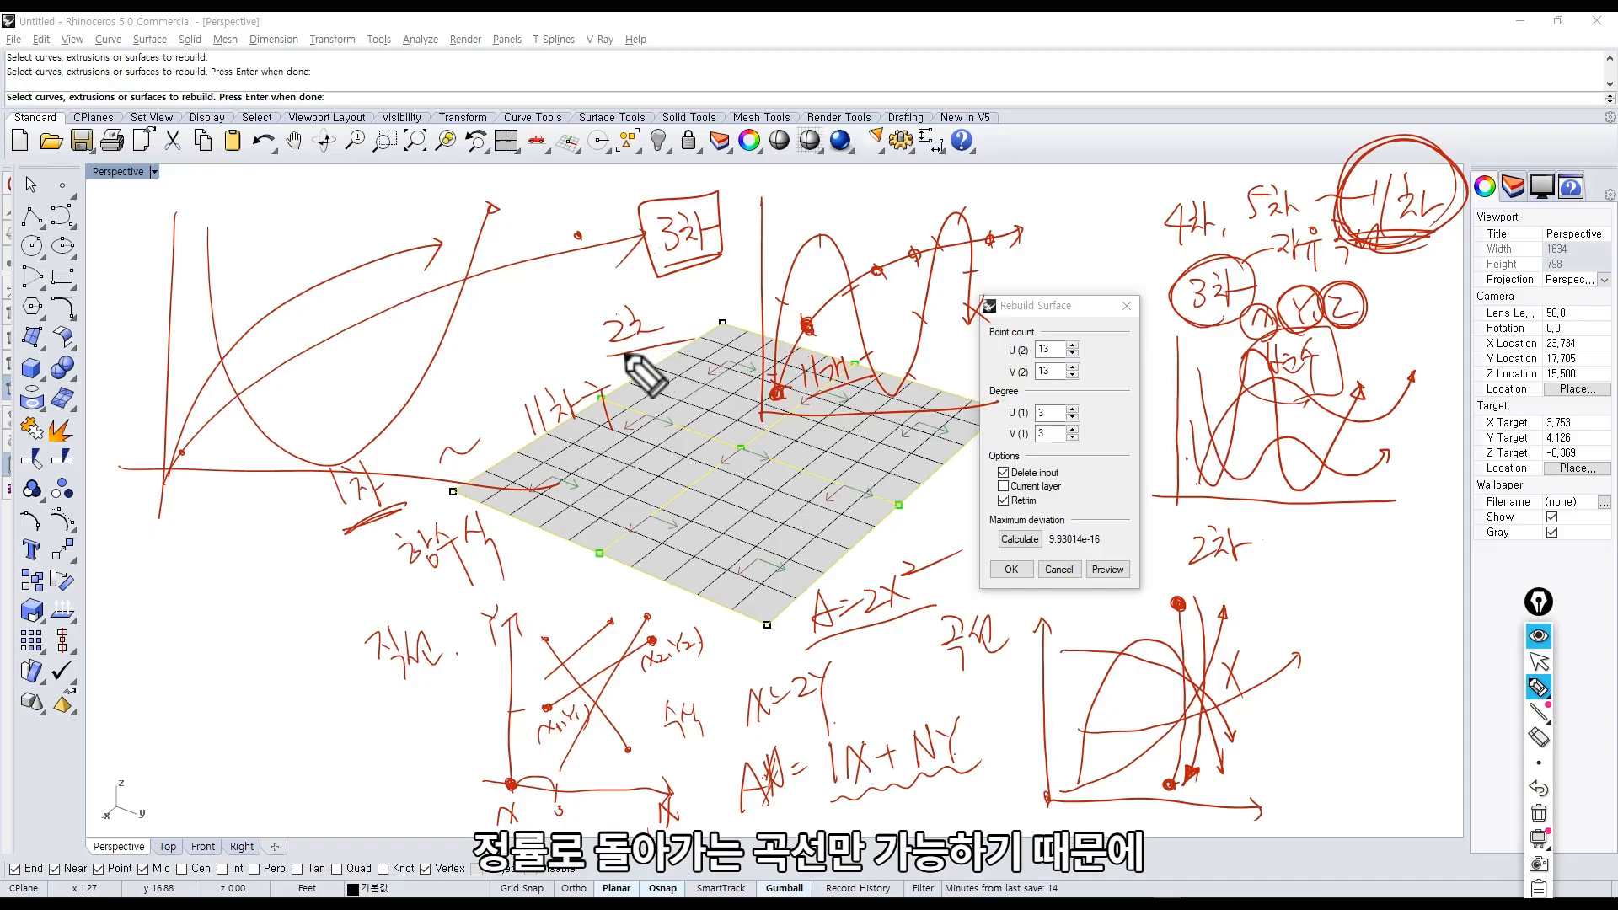
key("ctrl+z")
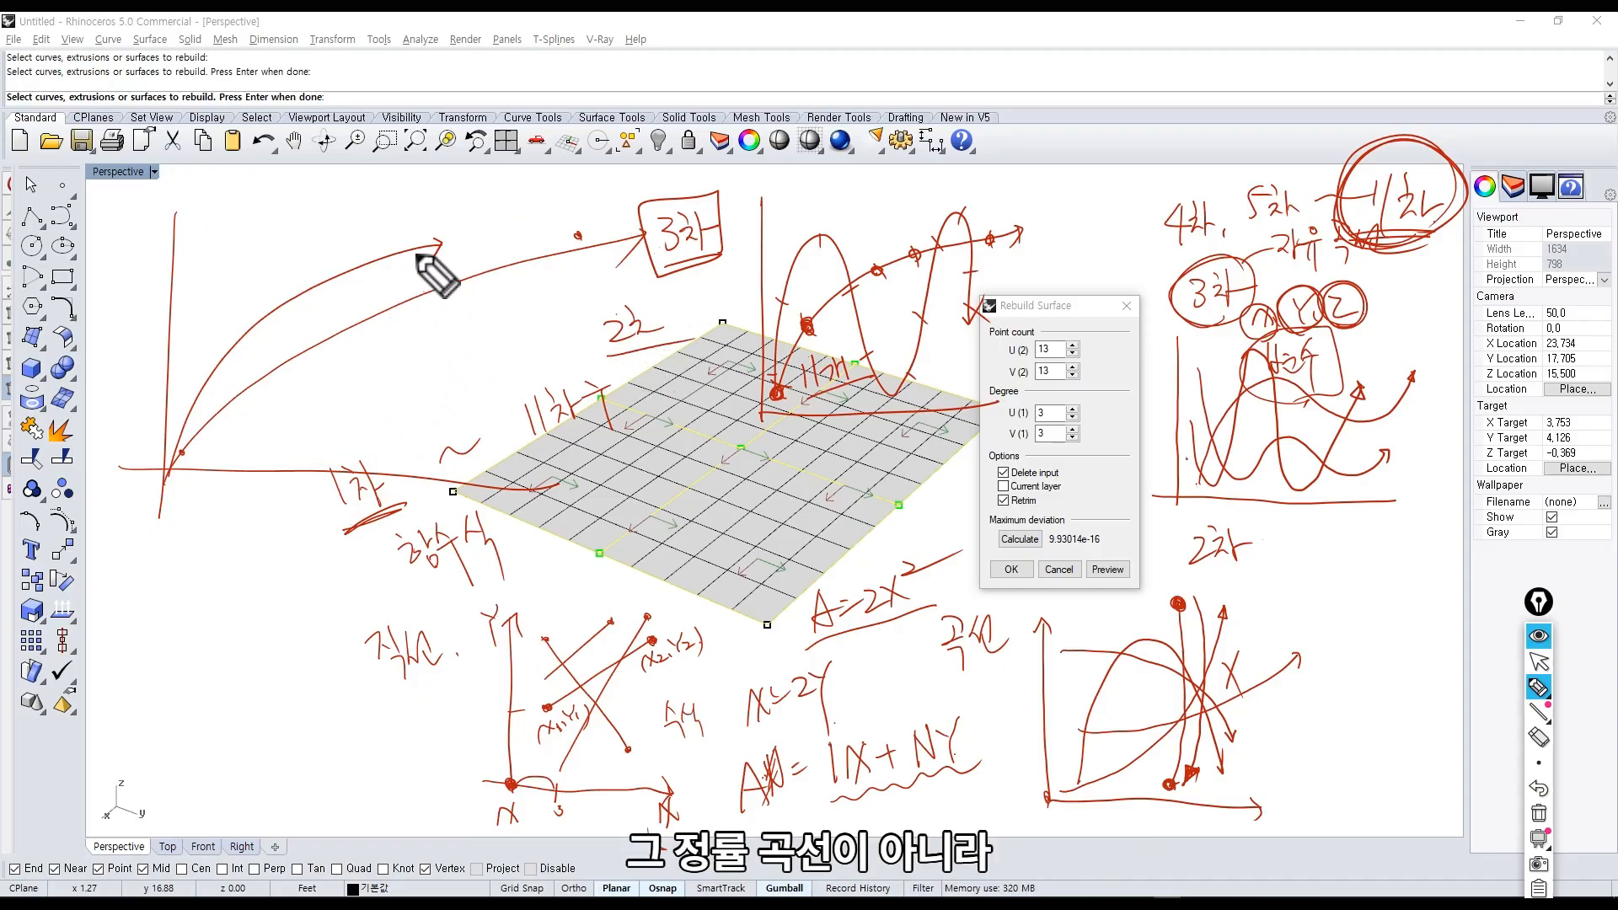
key("ctrl+z")
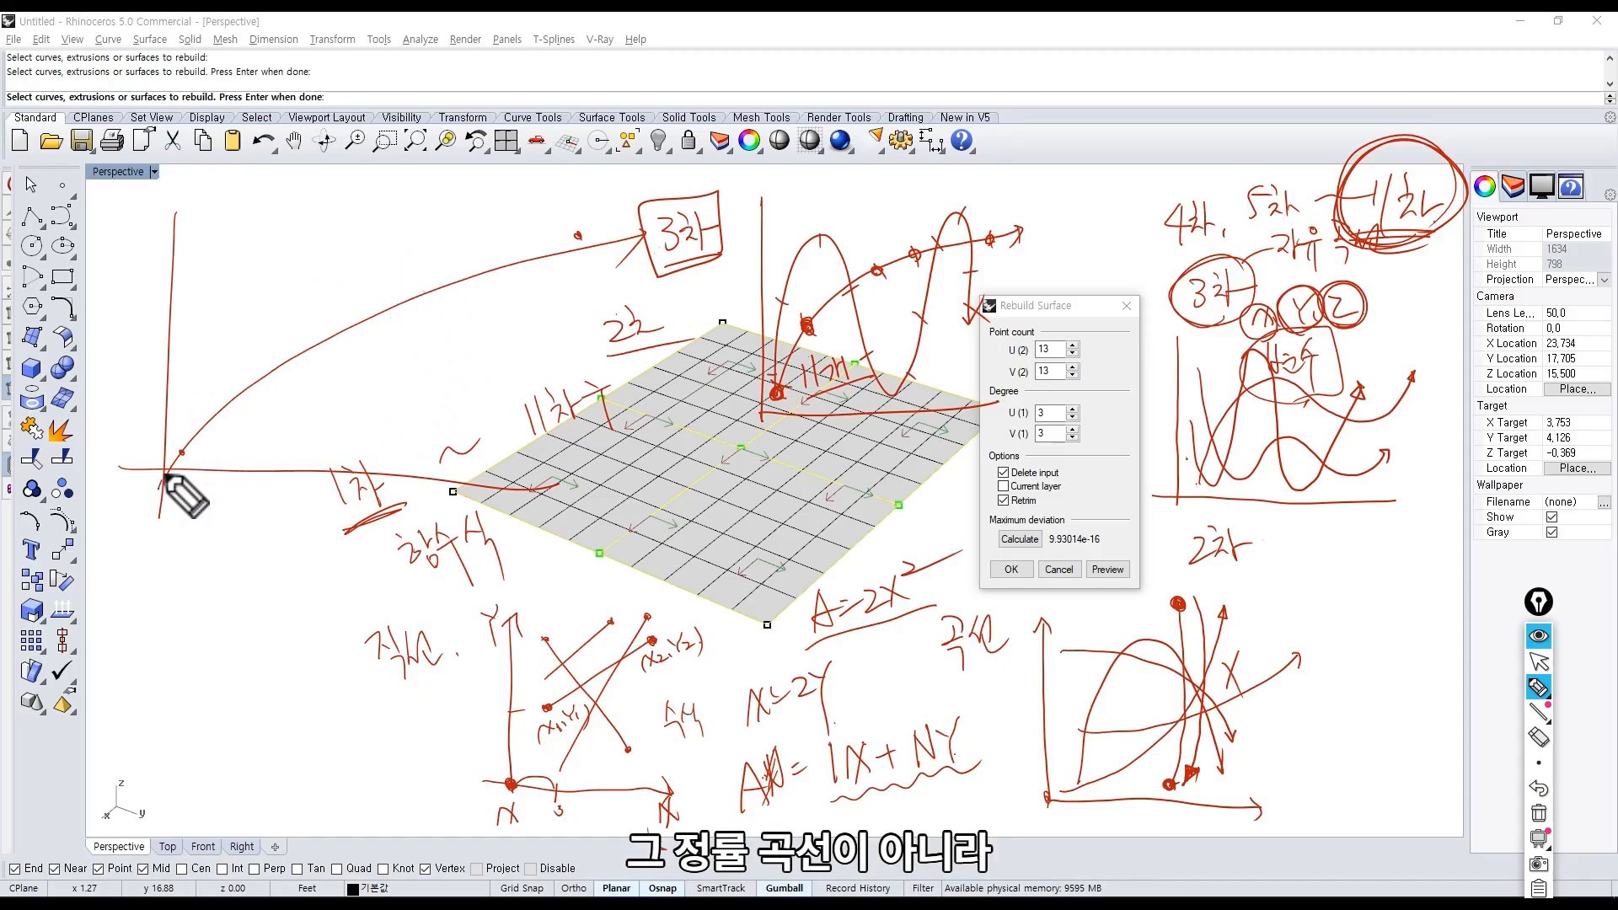
Add two flatter rising arcs and a falling arrowed curve to the large graph, and circle its boxed "3차" label.
mouse_move(168, 472)
left_mouse_down()
mouse_move(218, 413)
mouse_move(581, 305)
left_mouse_up()
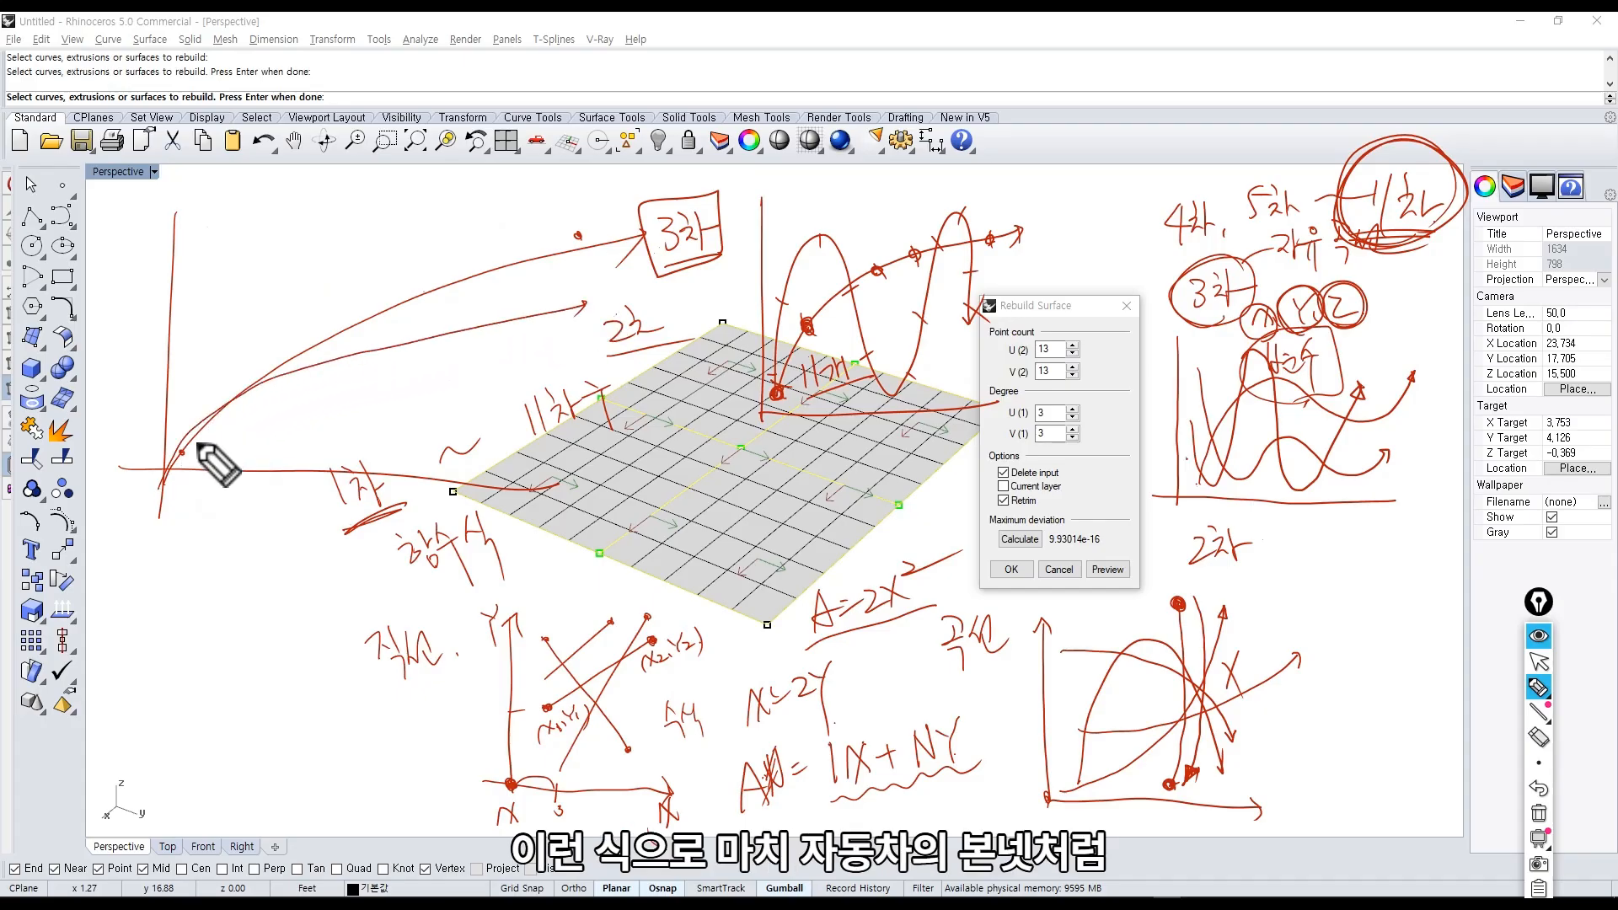
mouse_move(169, 472)
left_mouse_down()
mouse_move(239, 398)
mouse_move(373, 361)
mouse_move(607, 319)
mouse_move(666, 333)
left_mouse_up()
mouse_move(194, 246)
left_mouse_down()
mouse_move(217, 289)
mouse_move(366, 401)
left_mouse_up()
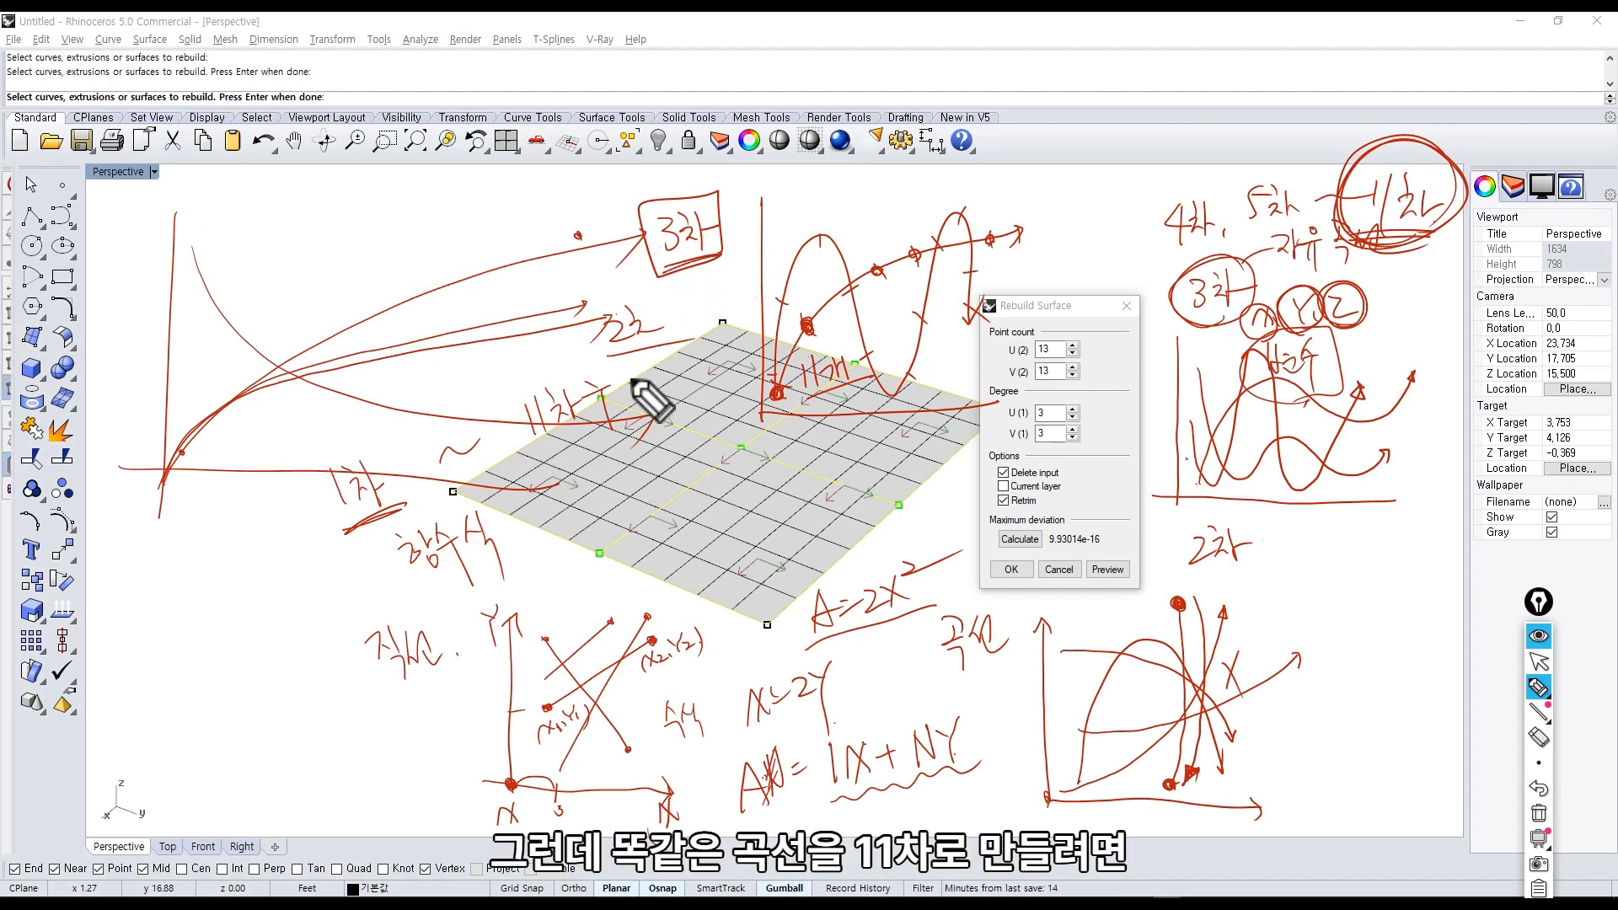
mouse_move(638, 263)
left_mouse_down()
mouse_move(742, 244)
mouse_move(683, 282)
left_mouse_up()
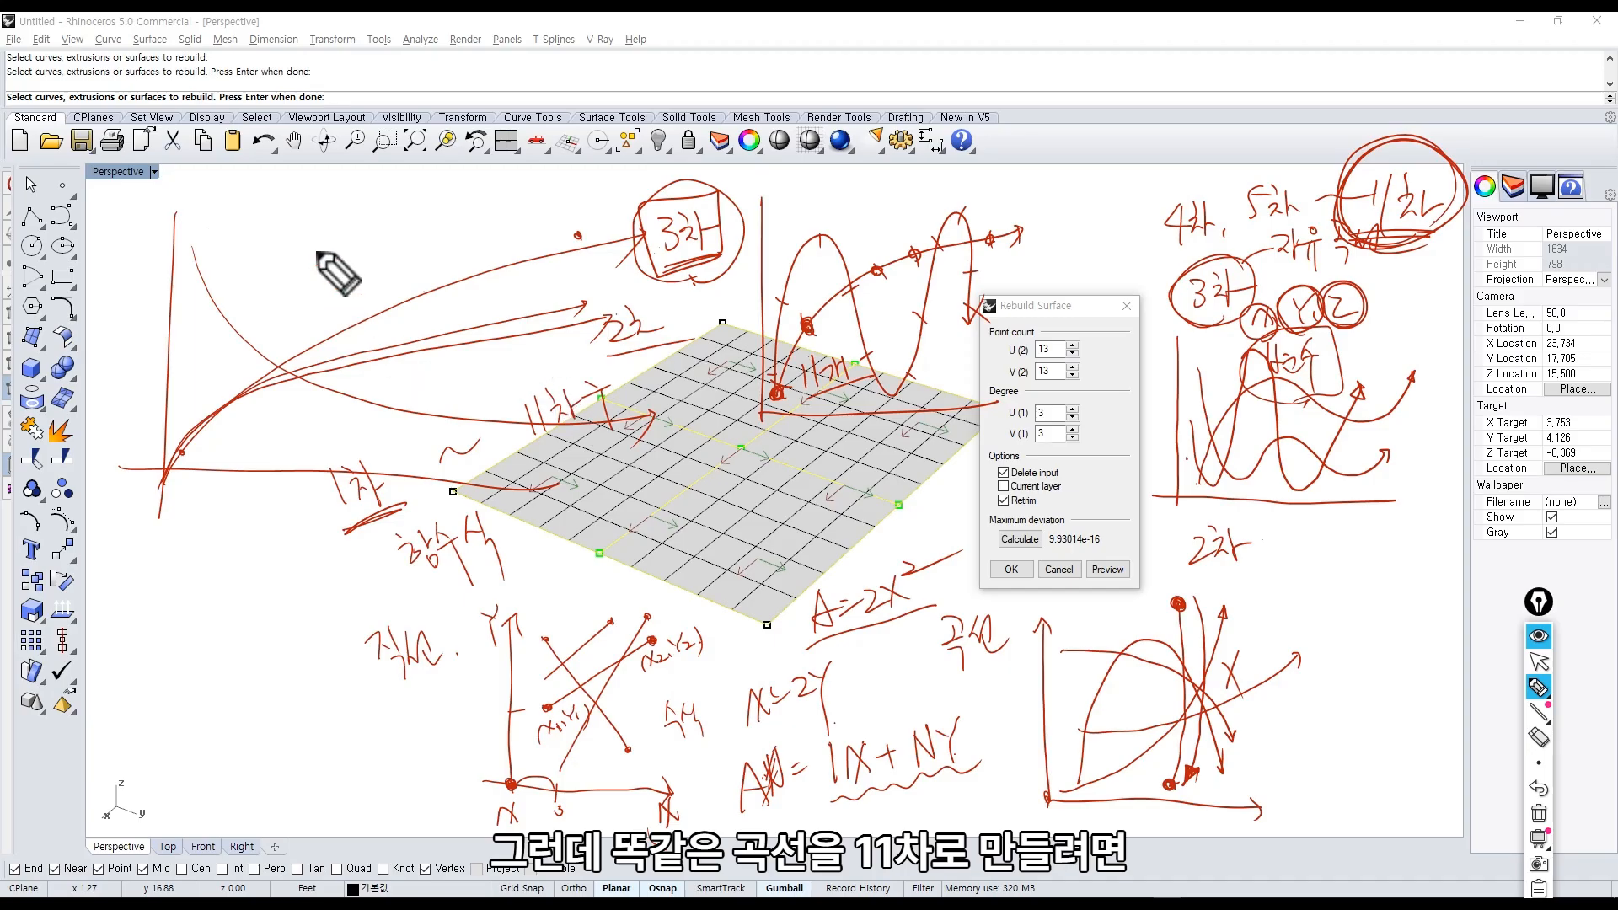
Label the falling curve "11차" and dot evenly spaced control points along it.
left_click_drag(262, 256, 266, 283)
left_click_drag(265, 268, 286, 259)
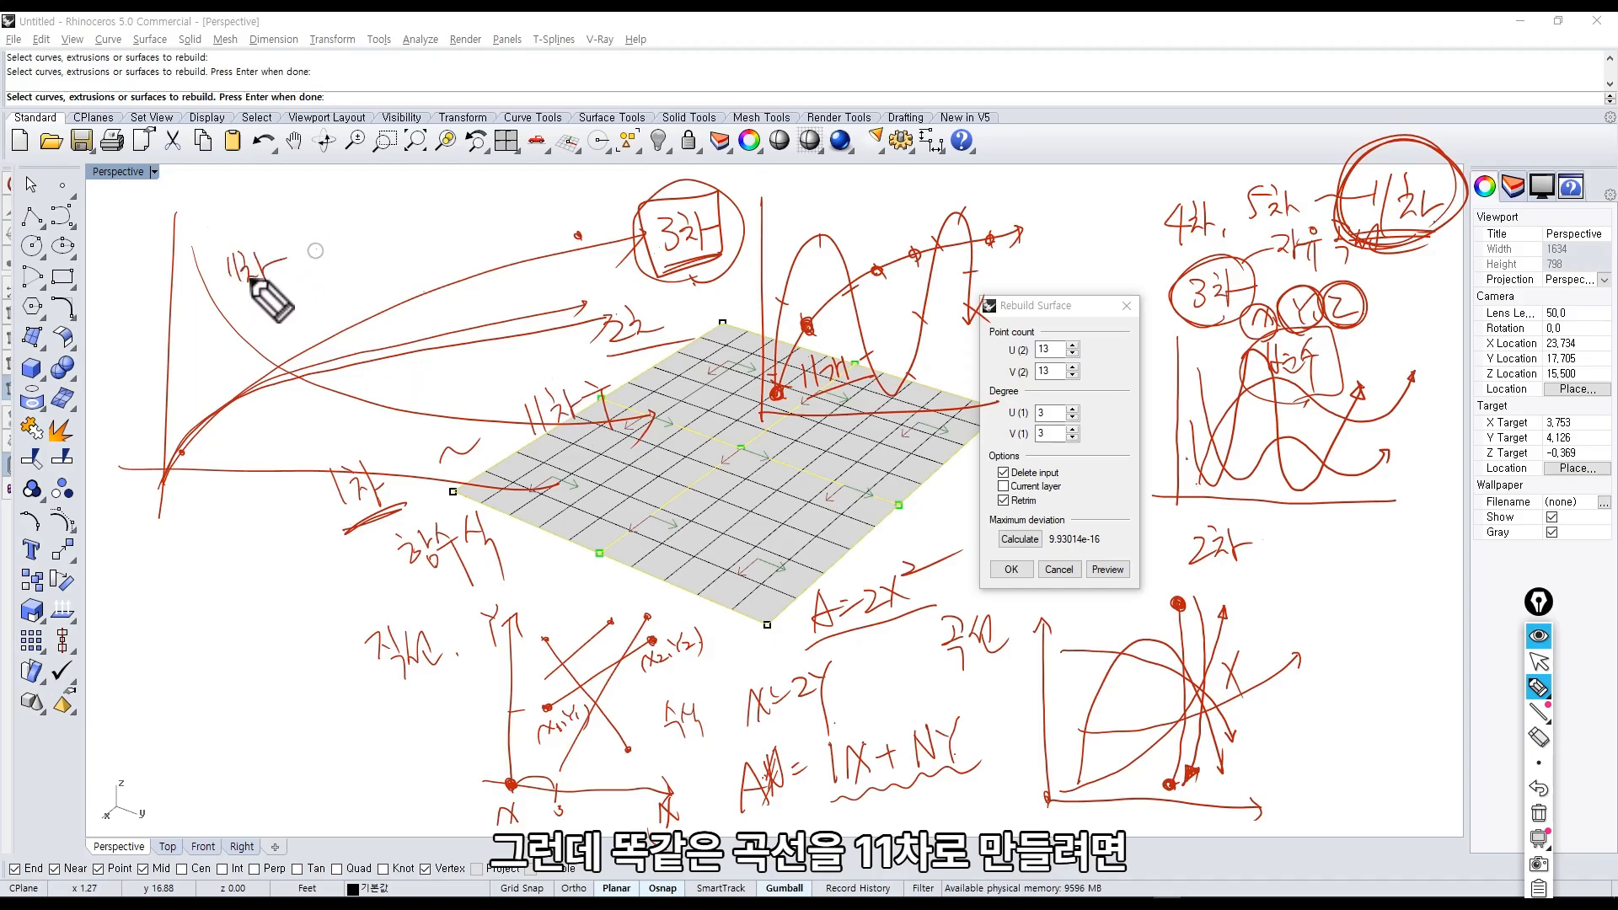
left_click(190, 247)
left_click(220, 310)
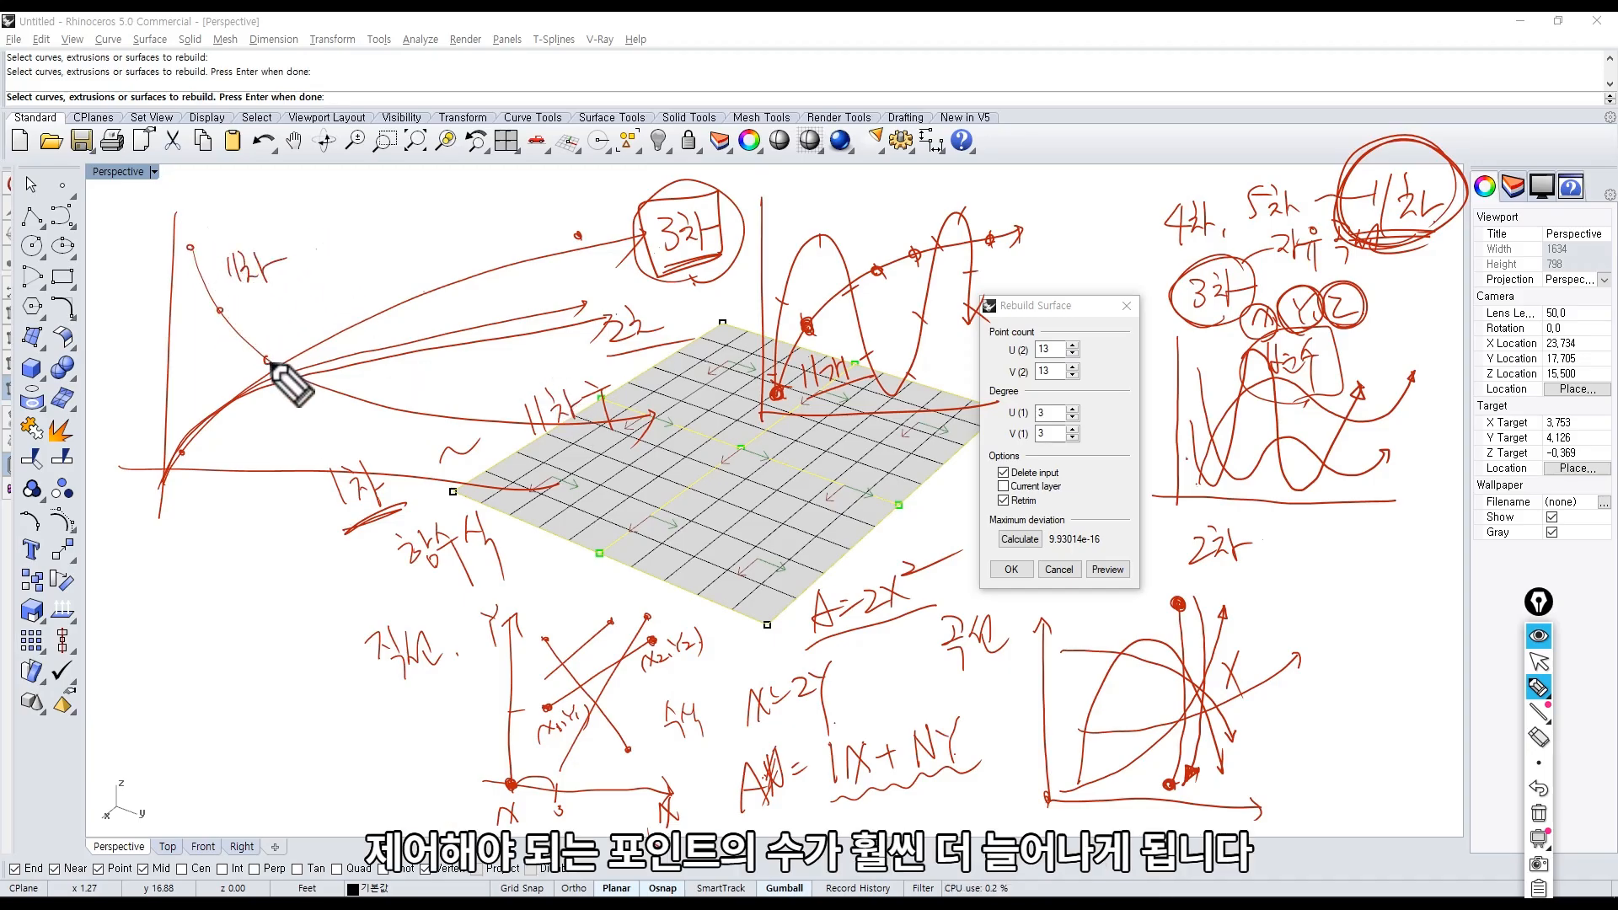
left_click(341, 397)
left_click(418, 415)
left_click(497, 425)
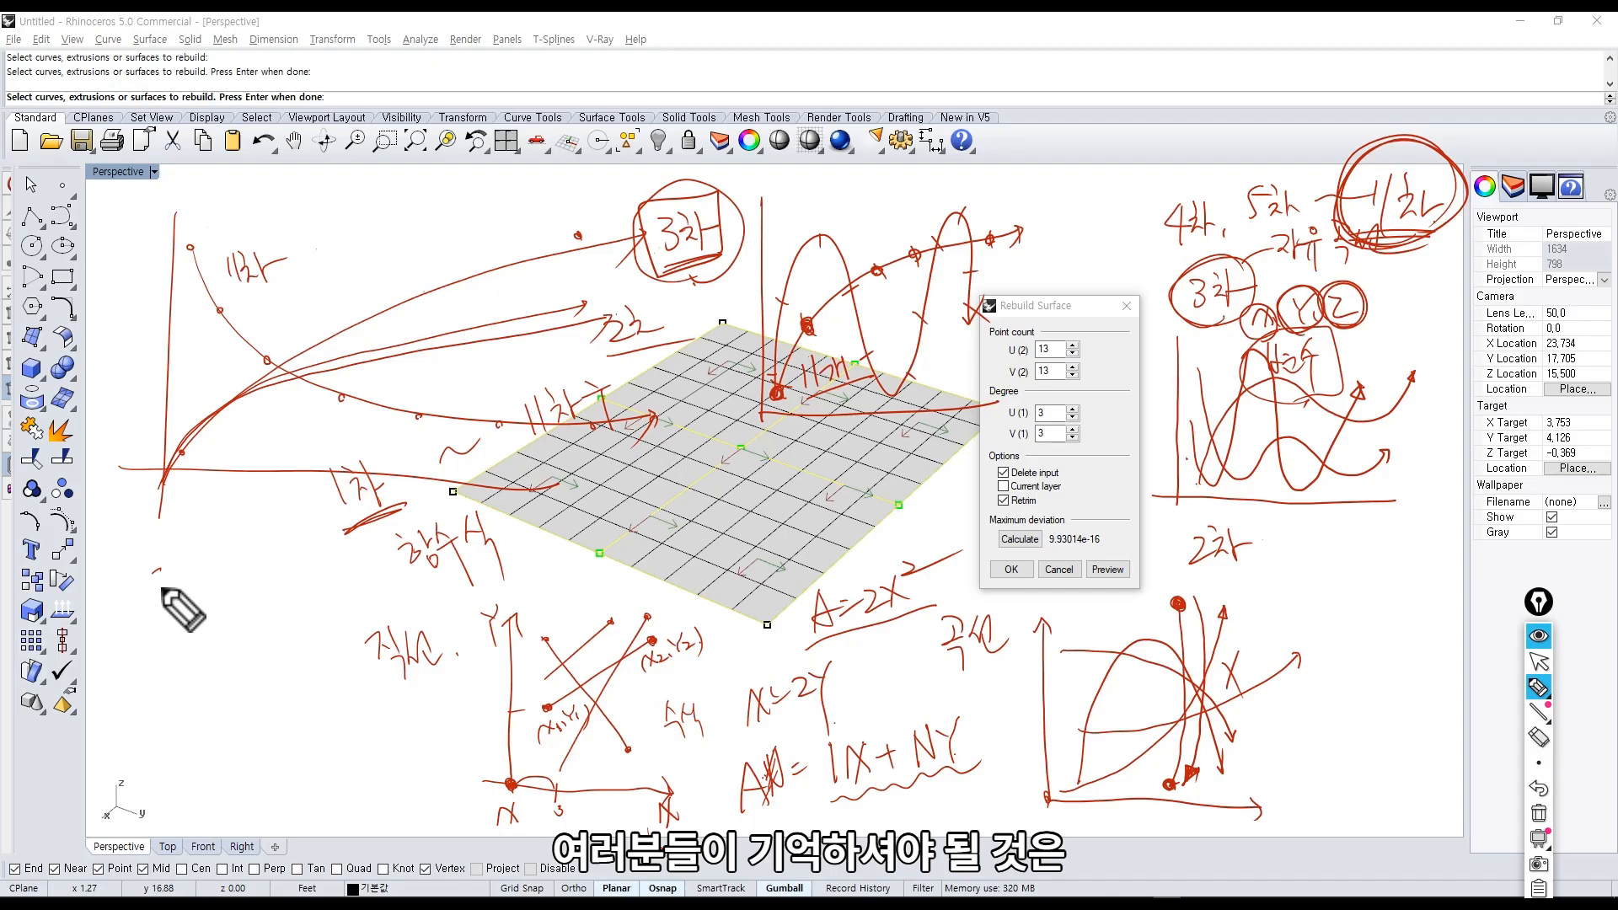
Write note ① "직면, 직선 = 1차, 2차" below the large graph and encircle it.
mouse_move(175, 612)
left_mouse_down()
mouse_move(206, 571)
mouse_move(301, 536)
mouse_move(314, 557)
left_mouse_up()
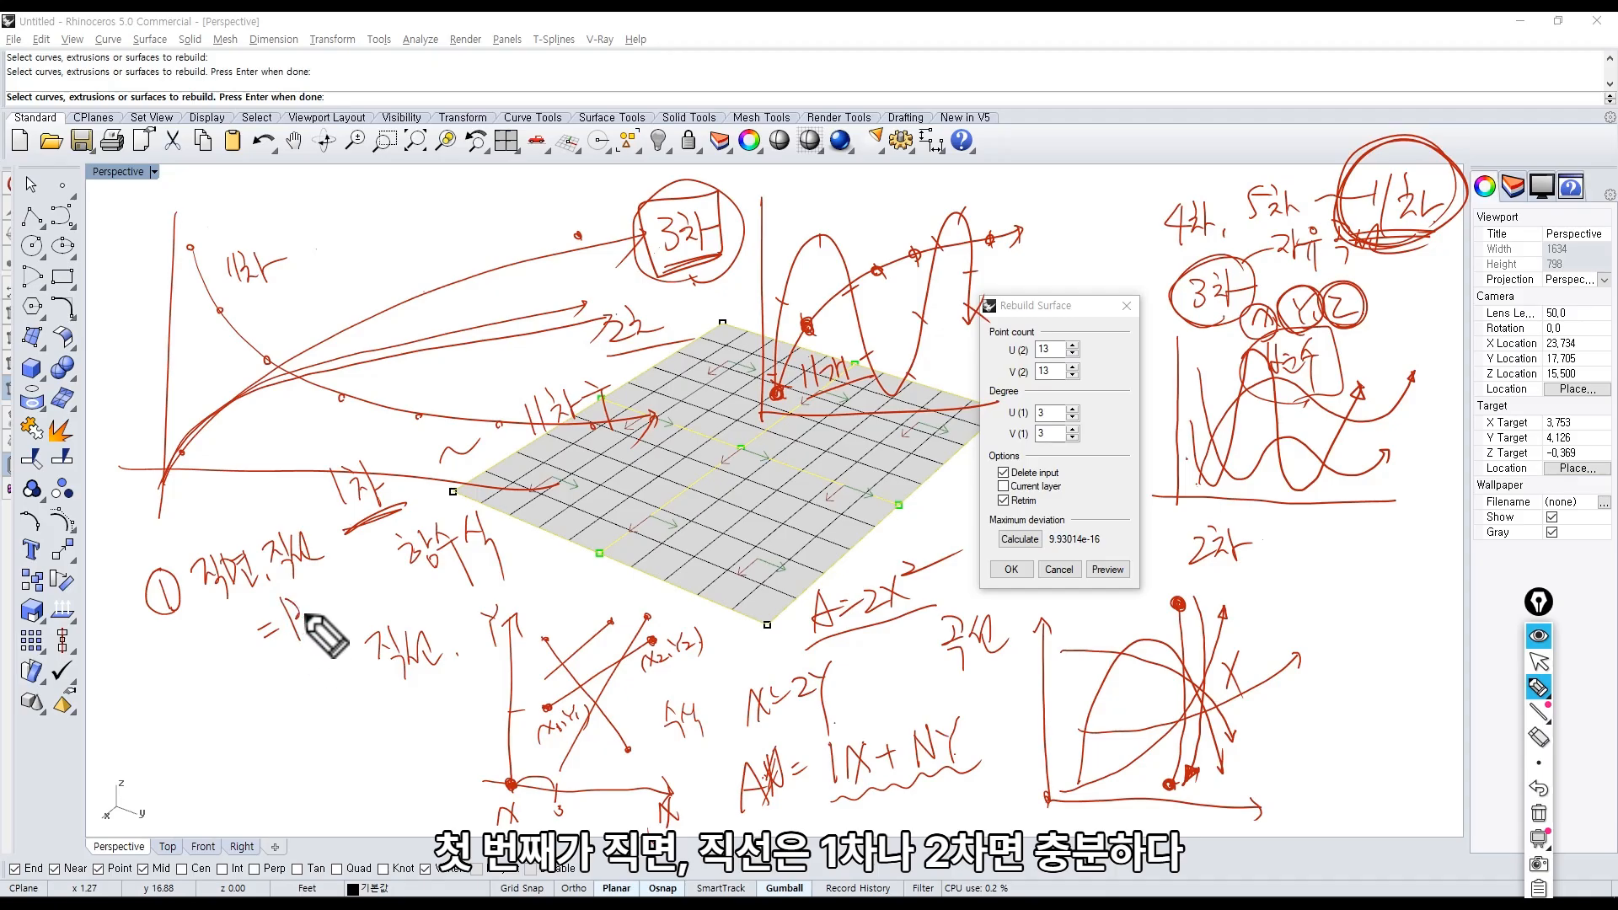
left_click_drag(319, 619, 331, 626)
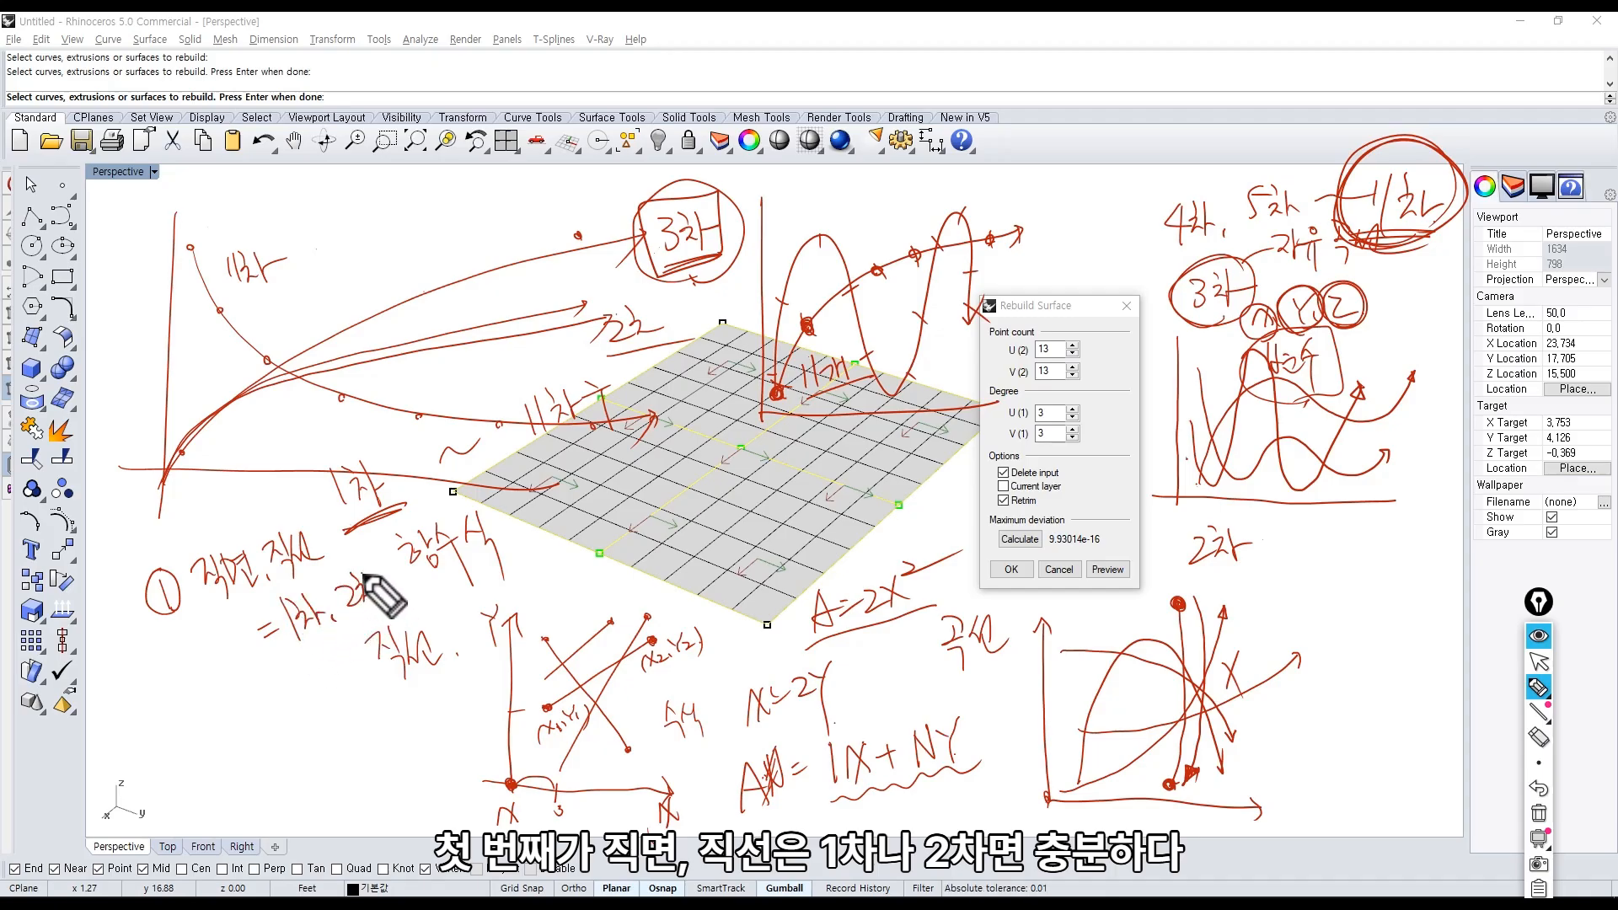
mouse_move(365, 575)
left_mouse_down()
mouse_move(320, 650)
mouse_move(189, 572)
mouse_move(389, 603)
left_mouse_up()
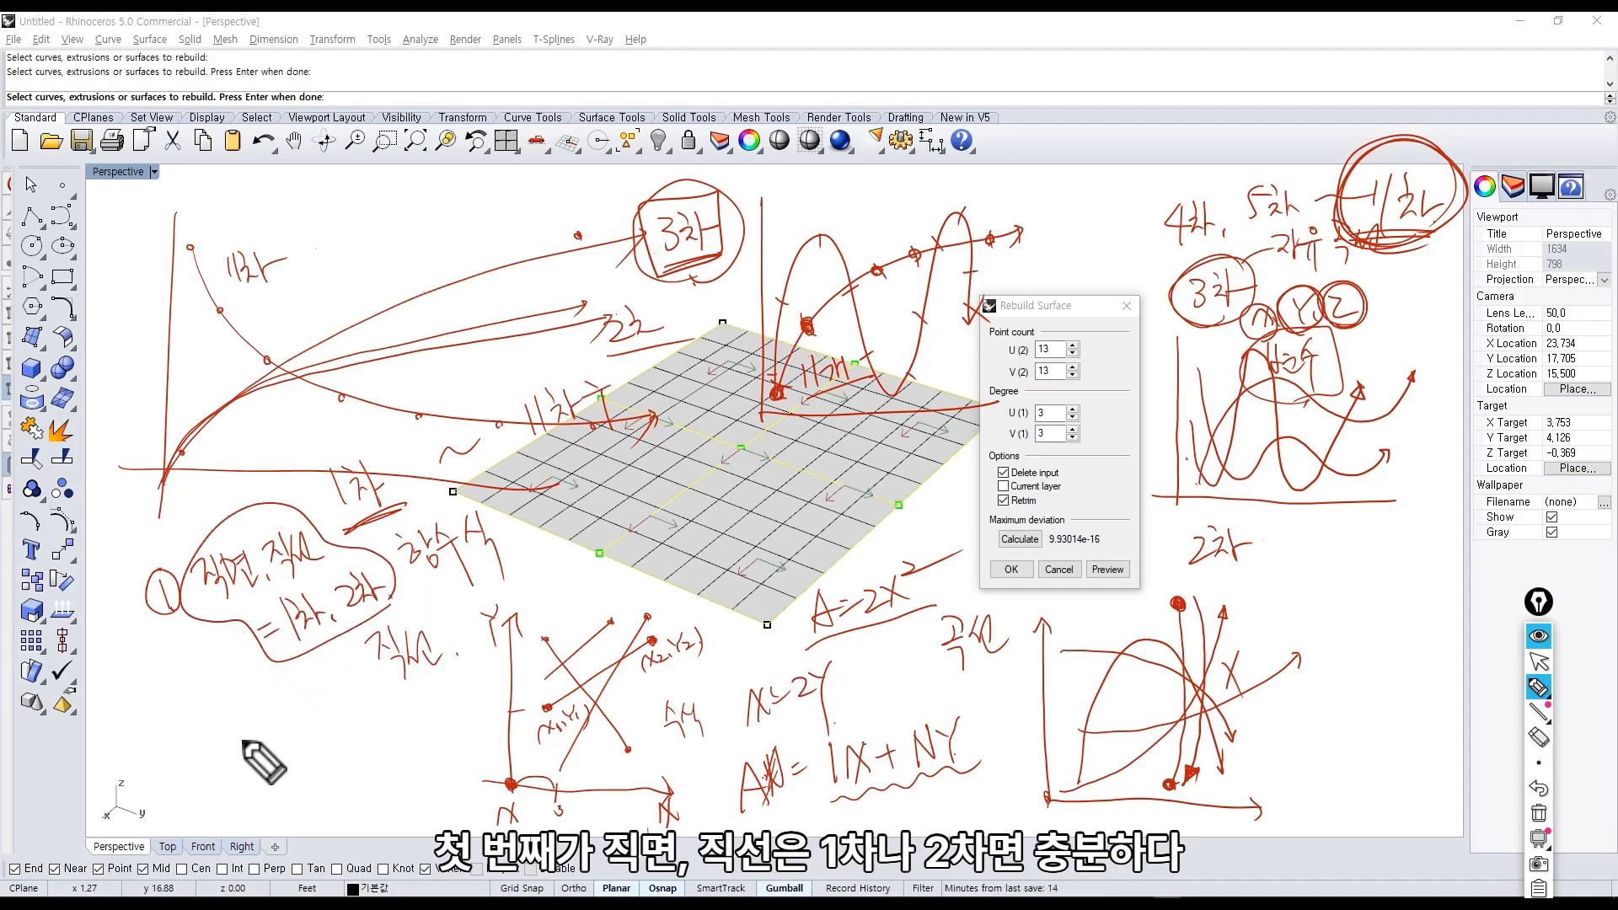
Write note ② "자유곡면, 자유곡선 3차 가능하다" beneath note ① and encircle it.
mouse_move(243, 742)
left_mouse_down()
mouse_move(303, 708)
mouse_move(378, 706)
left_mouse_up()
mouse_move(390, 665)
right_mouse_down()
mouse_move(419, 654)
mouse_move(412, 639)
right_mouse_up()
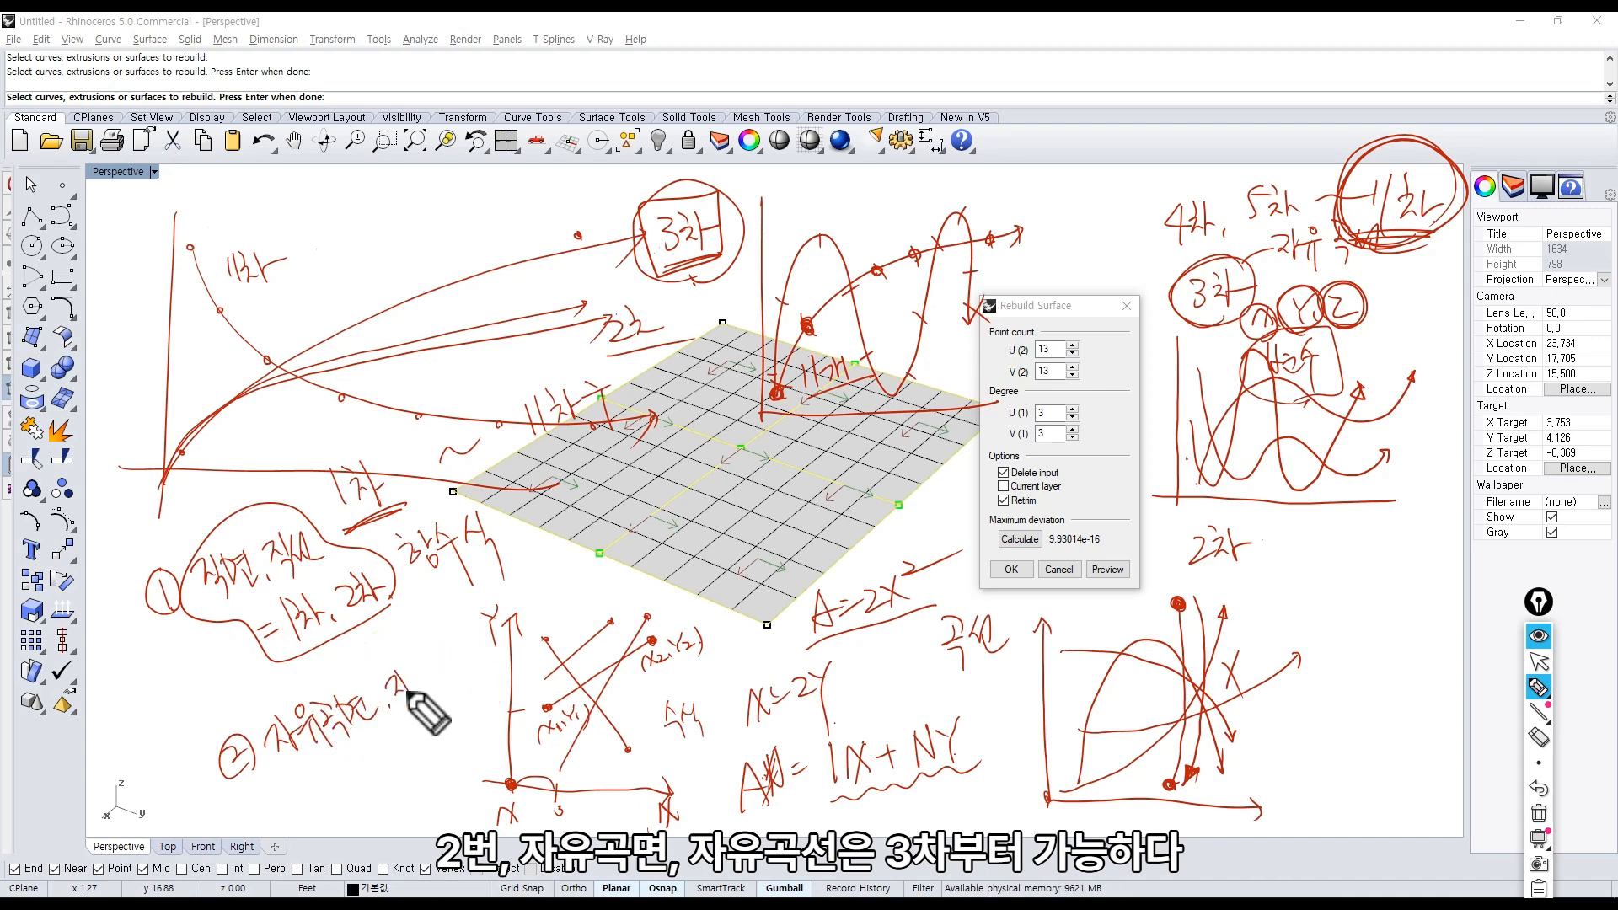
left_click_drag(407, 698, 441, 669)
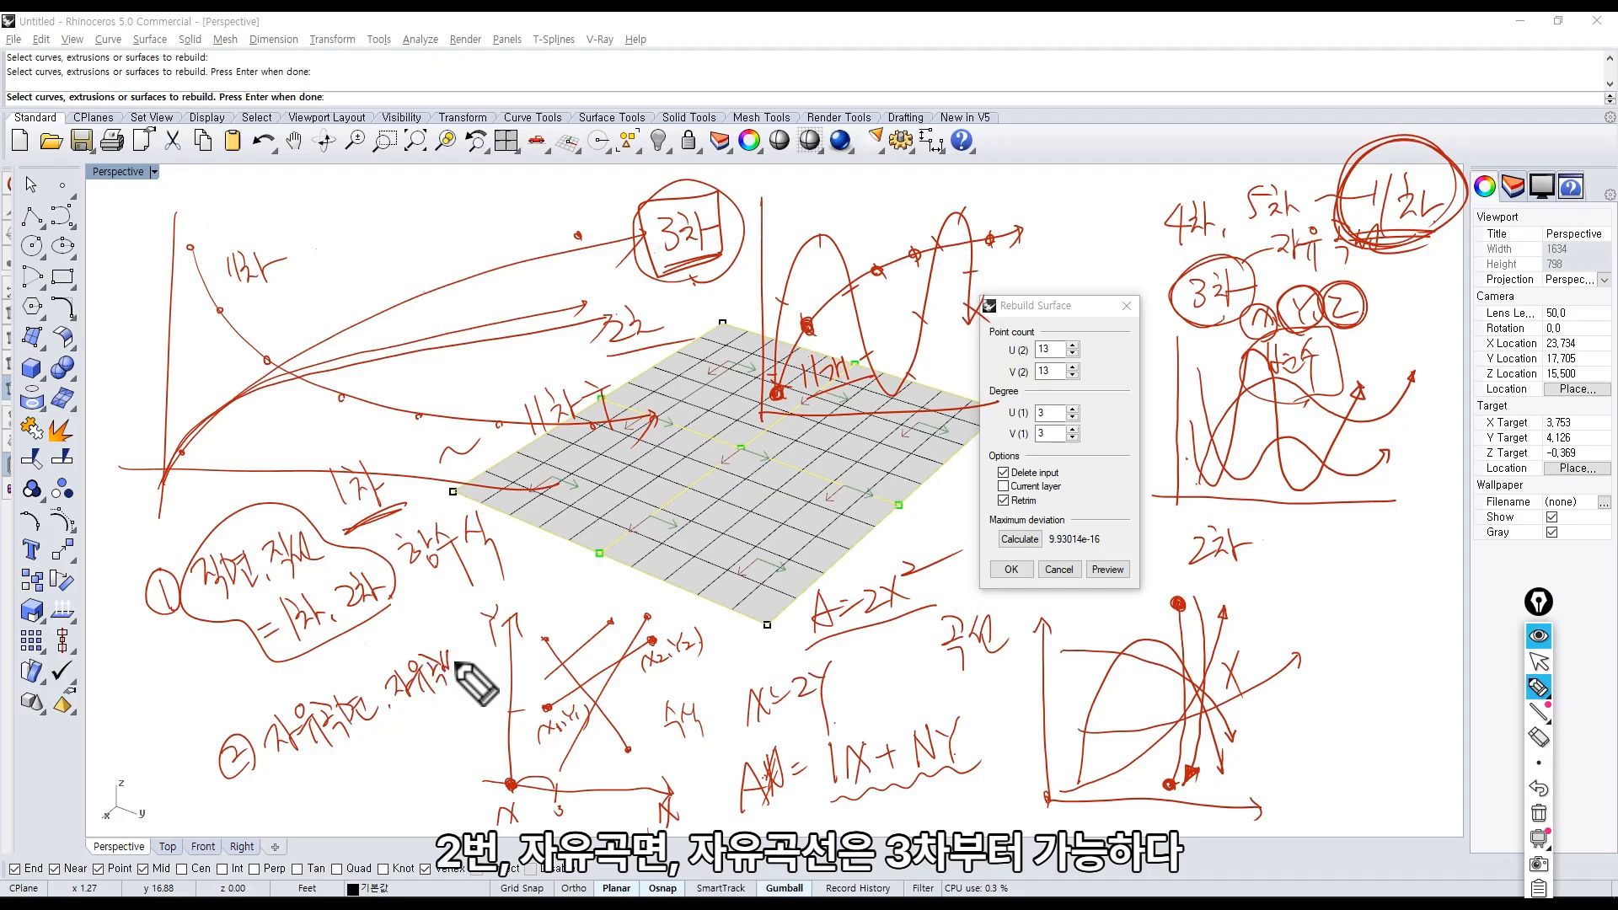
left_click_drag(381, 780, 402, 762)
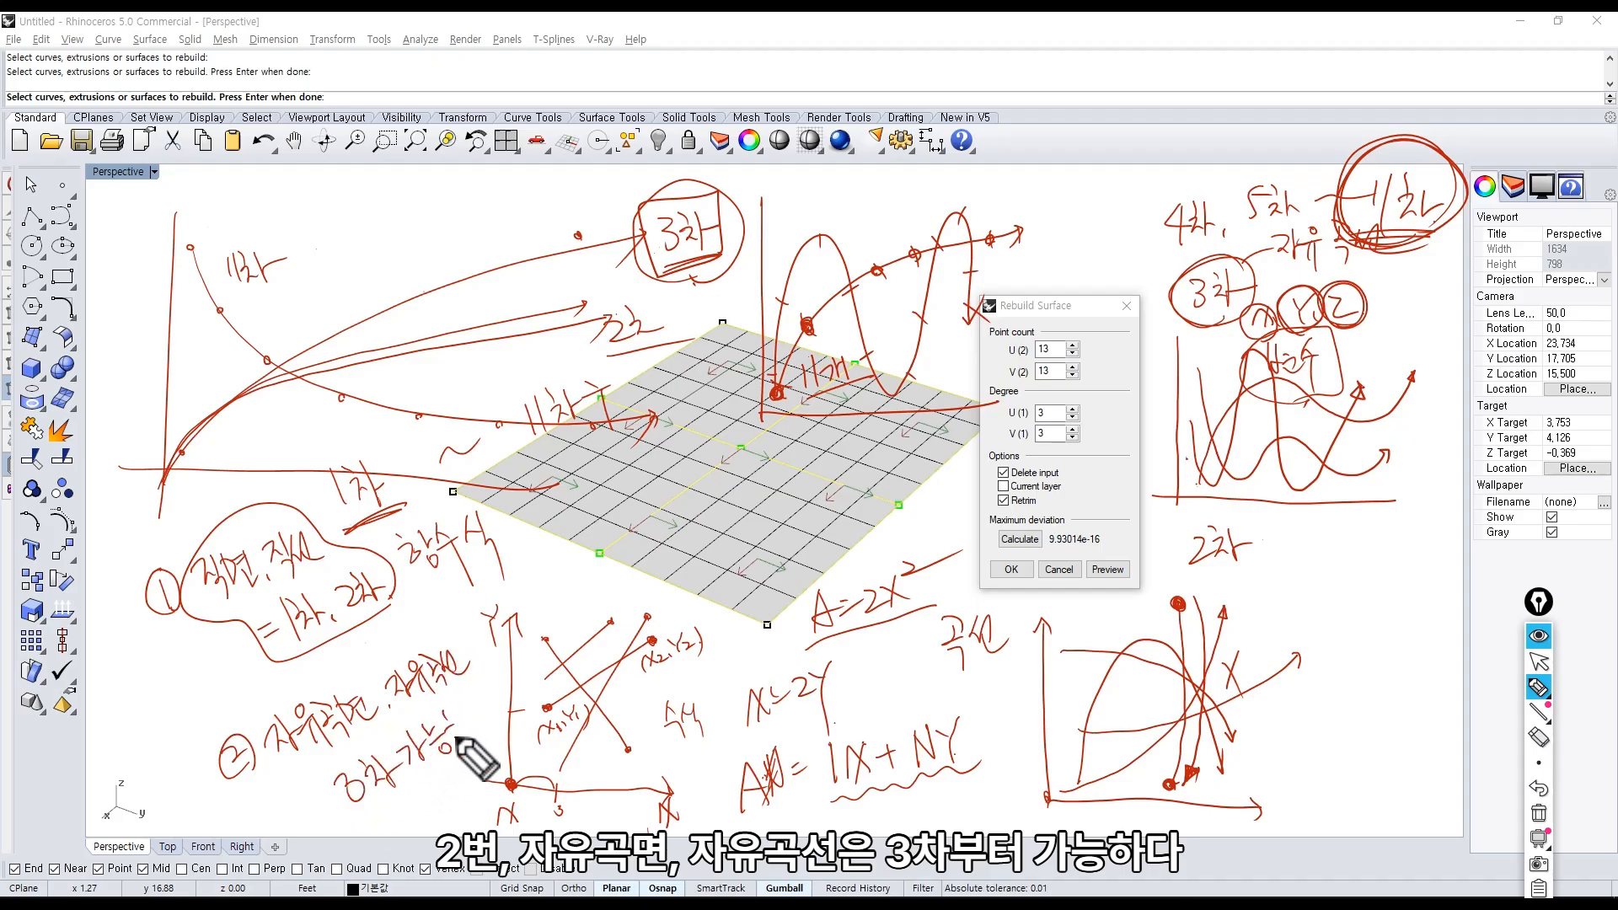
left_click_drag(477, 714, 499, 716)
left_click_drag(482, 663, 437, 811)
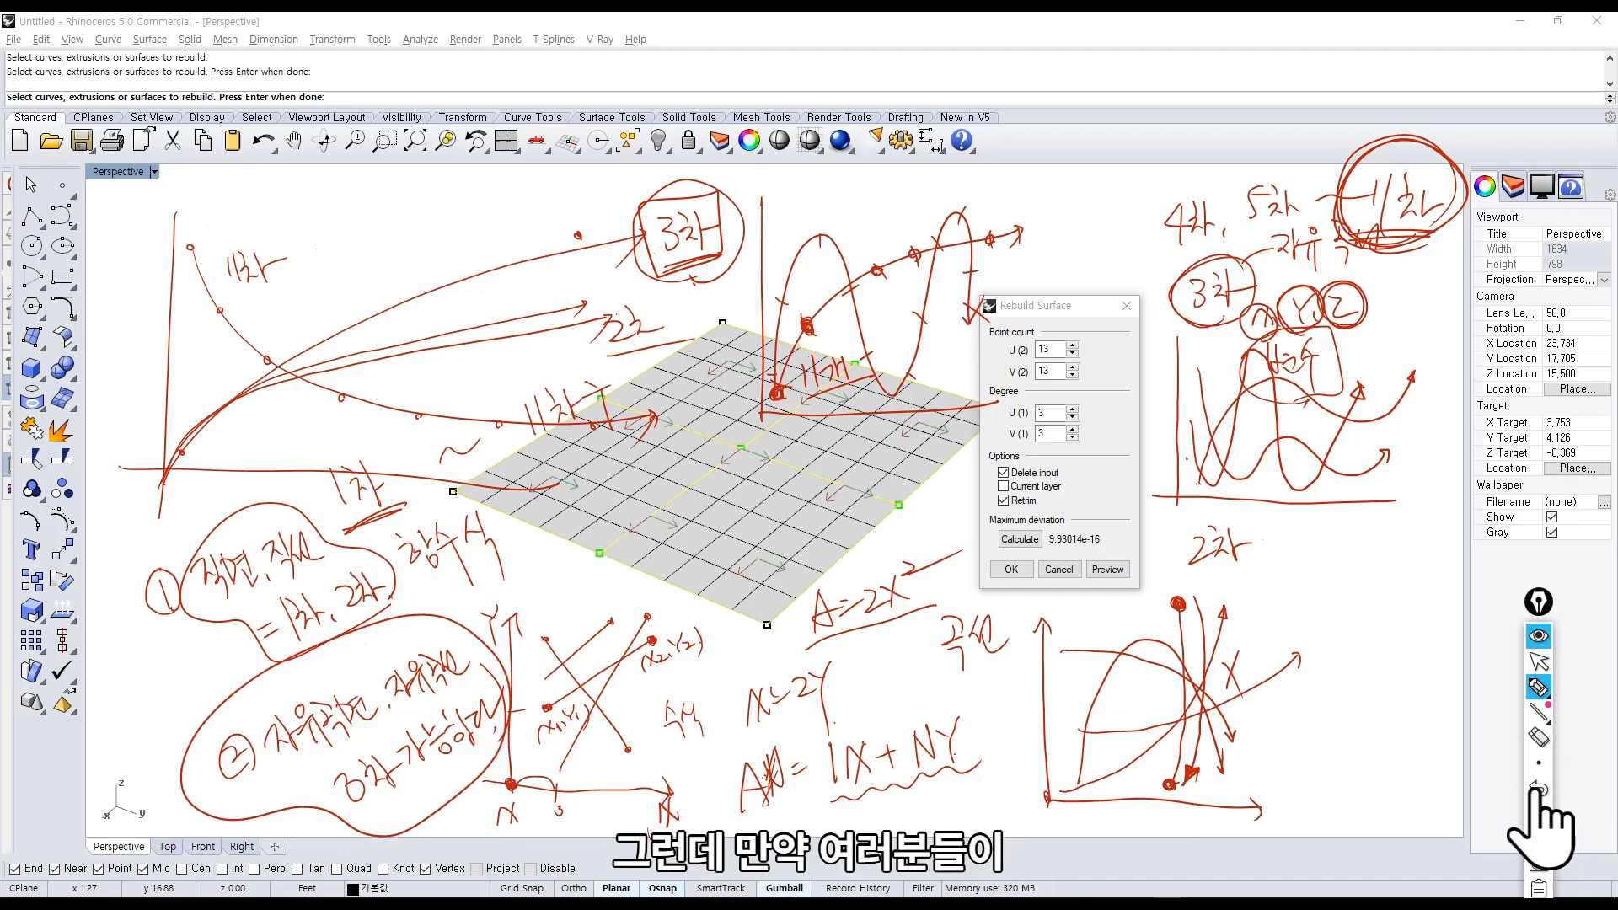
Clear all pen annotations and draw long, flowing car character-line curves above and across the surface.
left_click(1539, 813)
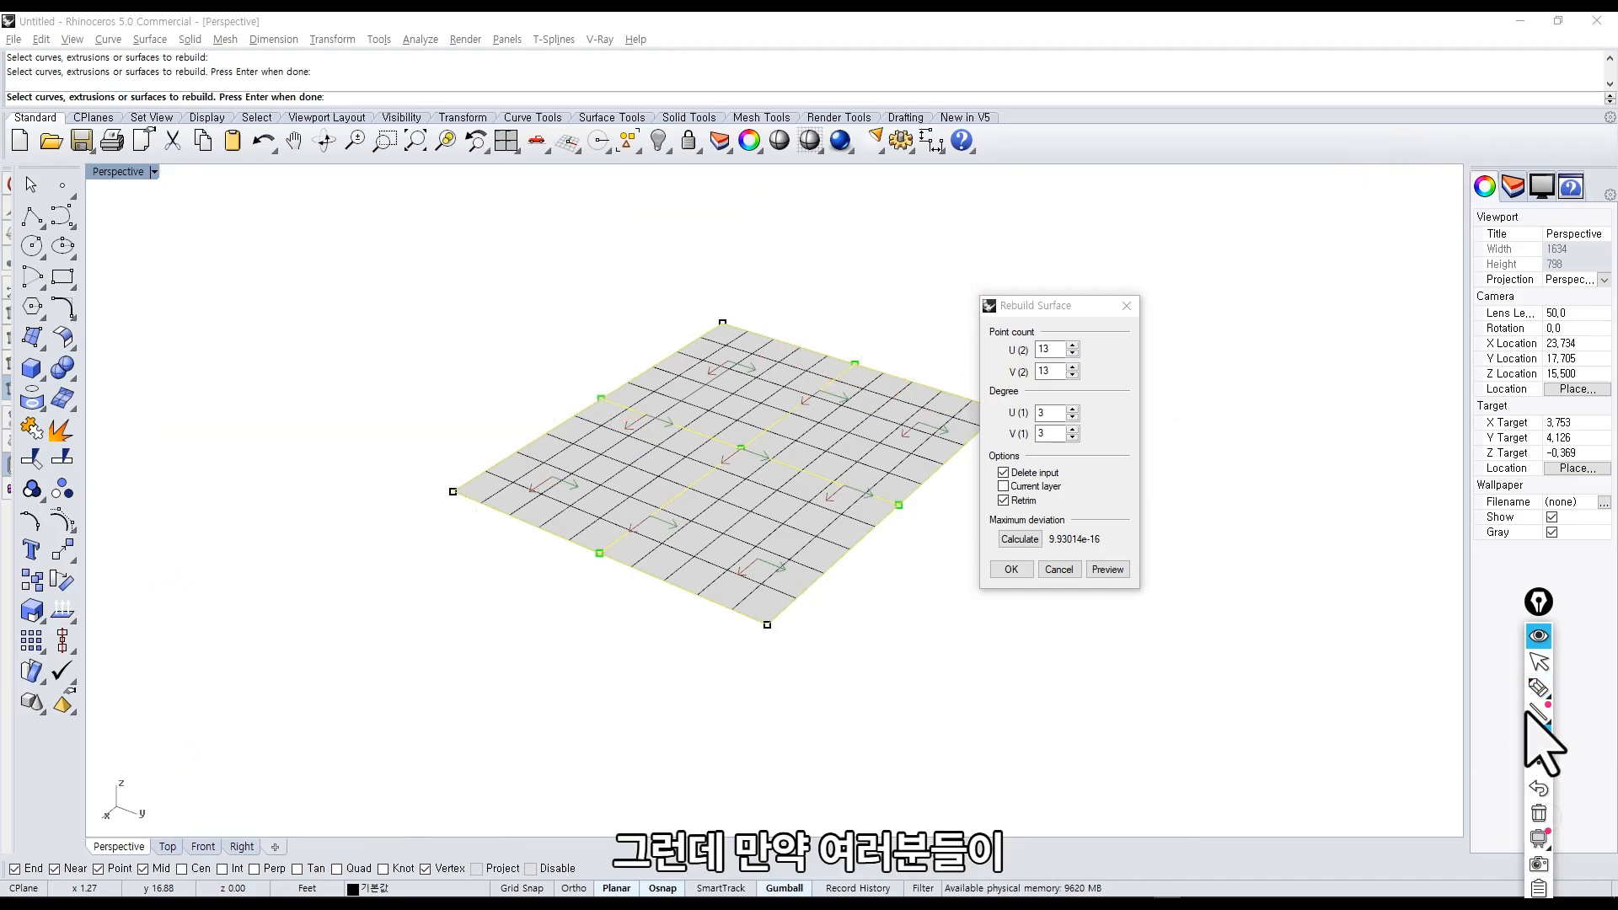
mouse_move(1521, 689)
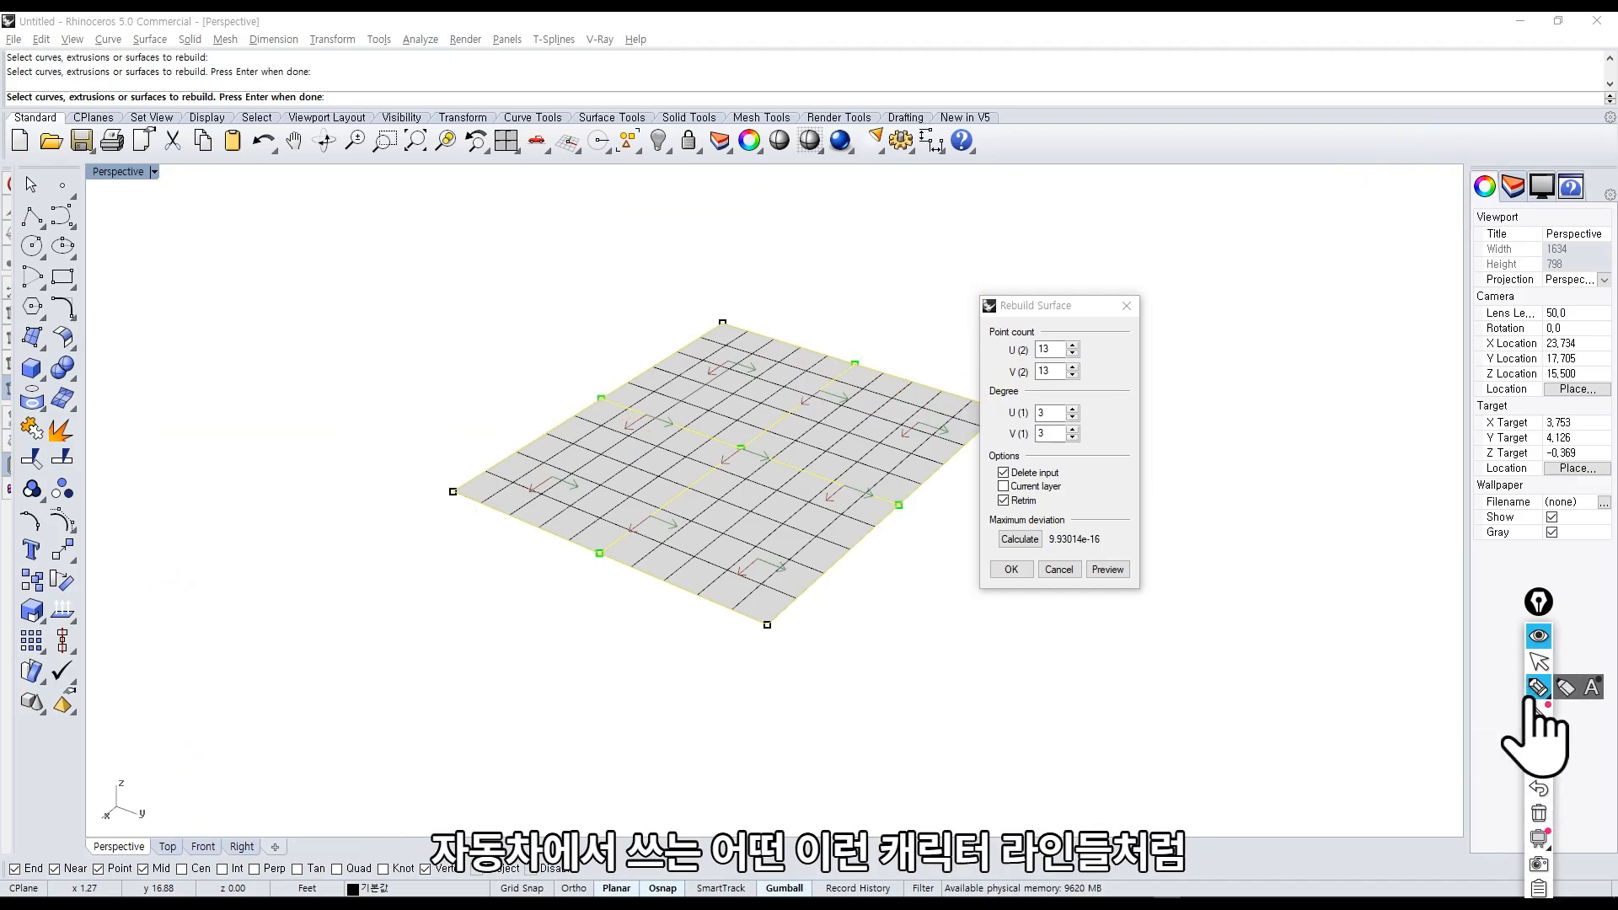
mouse_move(162, 453)
left_mouse_down()
mouse_move(624, 295)
mouse_move(687, 289)
left_mouse_up()
left_click_drag(421, 334, 866, 234)
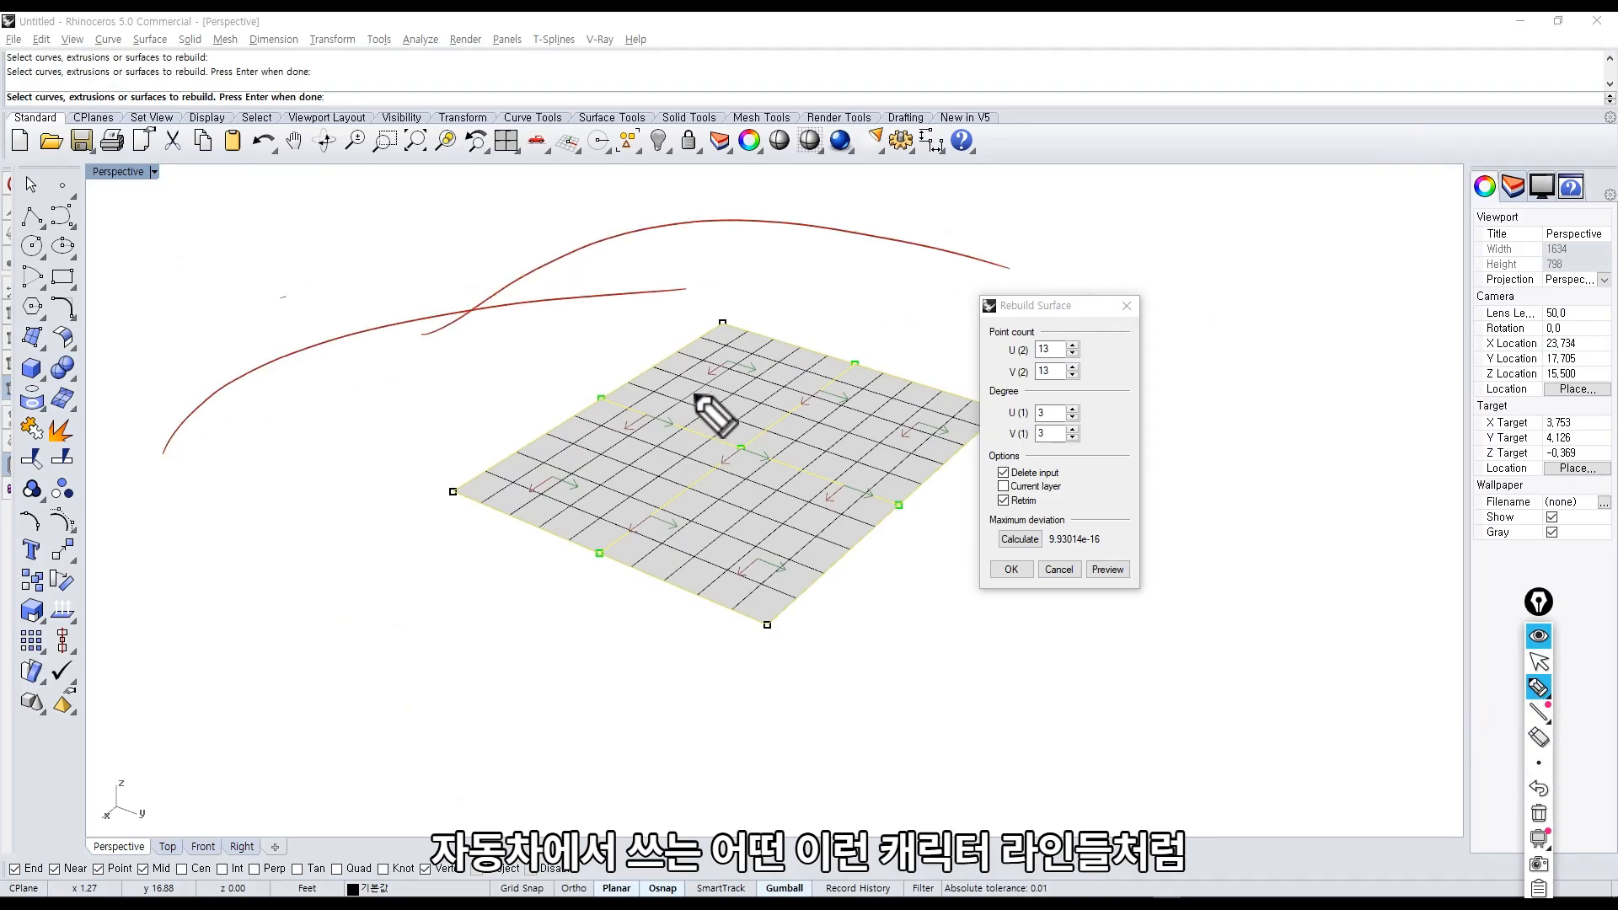
mouse_move(698, 407)
left_mouse_down()
mouse_move(874, 280)
mouse_move(1201, 390)
left_mouse_up()
left_click_drag(1066, 314, 1071, 409)
Extend the long lower character line to meet the upper one and add control-point tick marks along both curves.
left_click_drag(209, 383, 218, 400)
left_click_drag(298, 344, 305, 366)
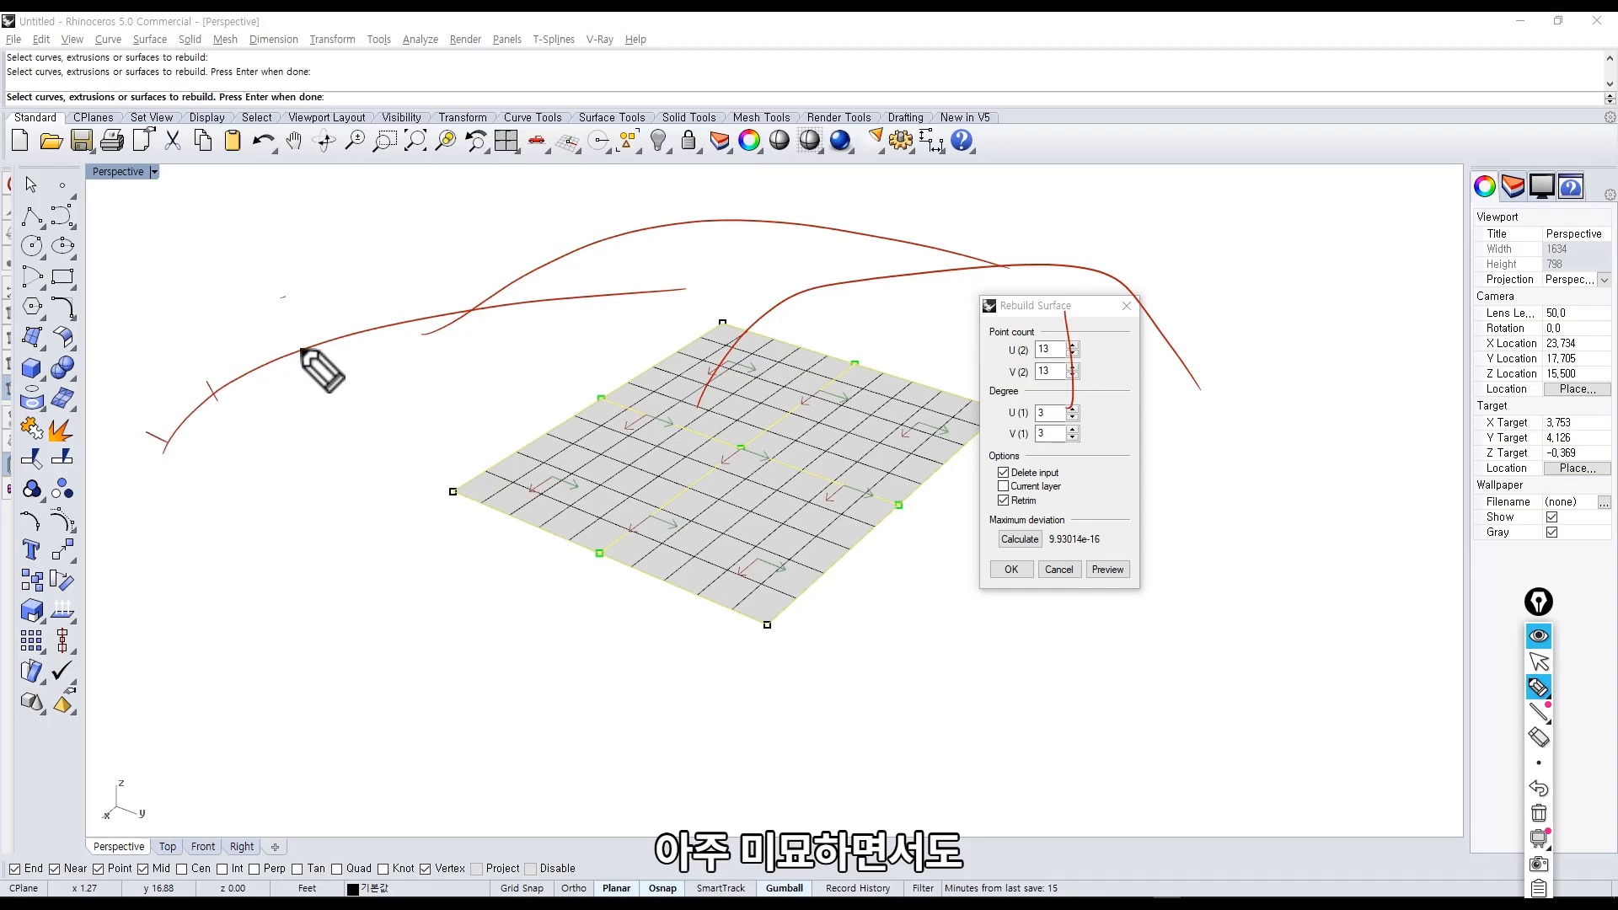
left_click_drag(400, 320, 403, 342)
left_click_drag(520, 302, 524, 319)
mouse_move(635, 290)
left_mouse_down()
mouse_move(639, 310)
mouse_move(883, 266)
mouse_move(1014, 278)
mouse_move(1003, 289)
left_mouse_up()
left_click_drag(783, 274, 781, 300)
mouse_move(917, 257)
left_mouse_down()
mouse_move(921, 279)
mouse_move(1009, 282)
left_mouse_up()
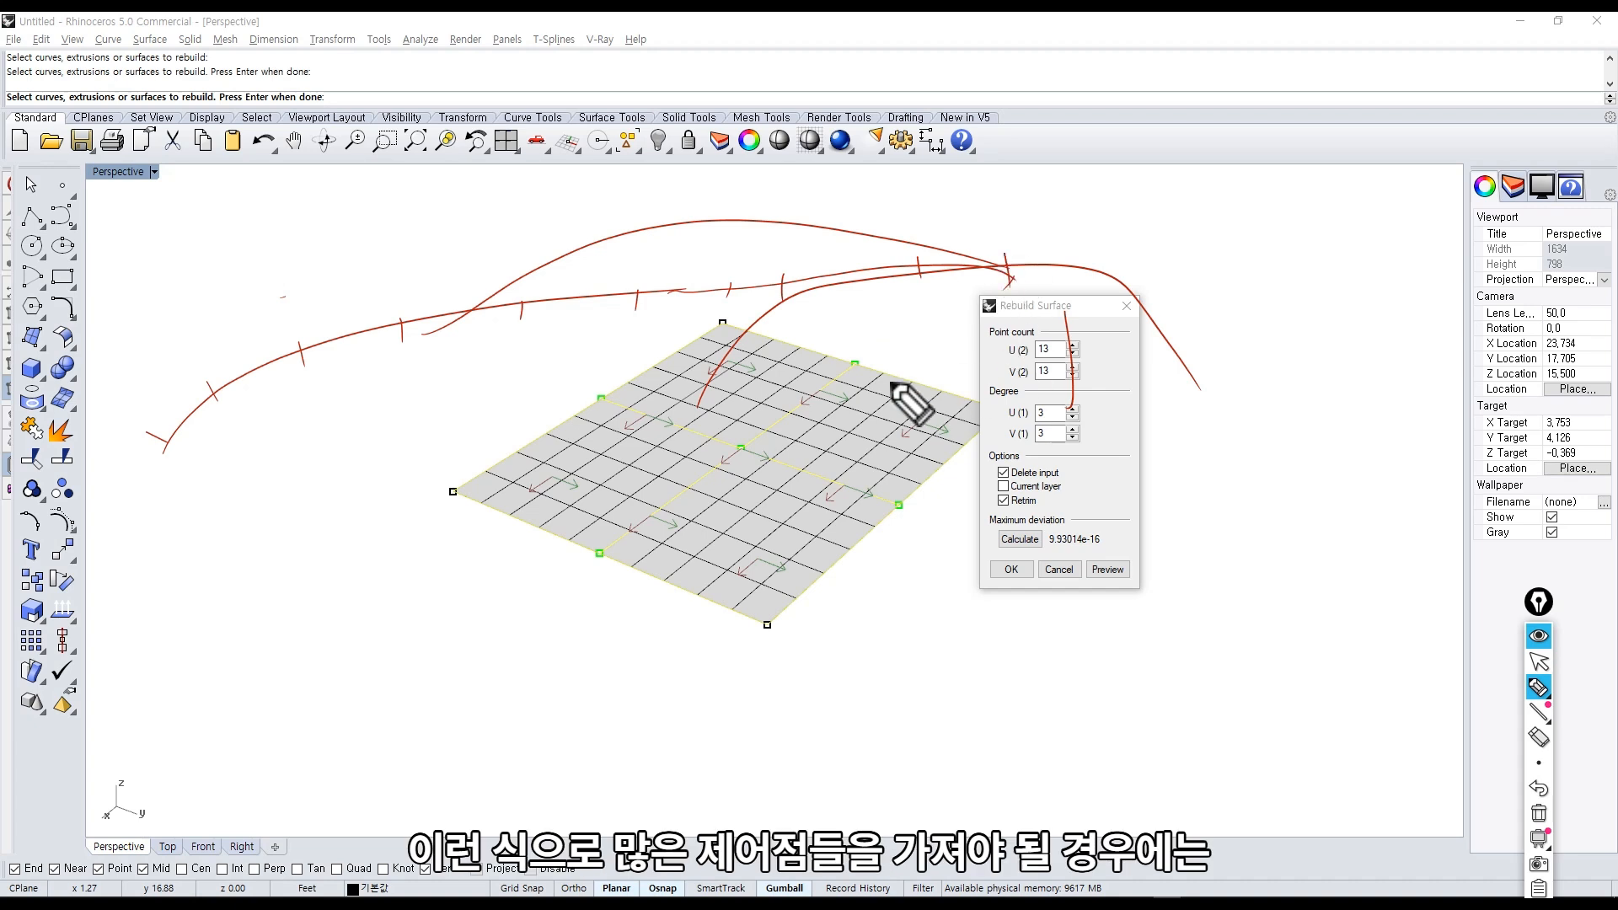
left_click_drag(470, 302, 482, 326)
left_click_drag(756, 214, 758, 237)
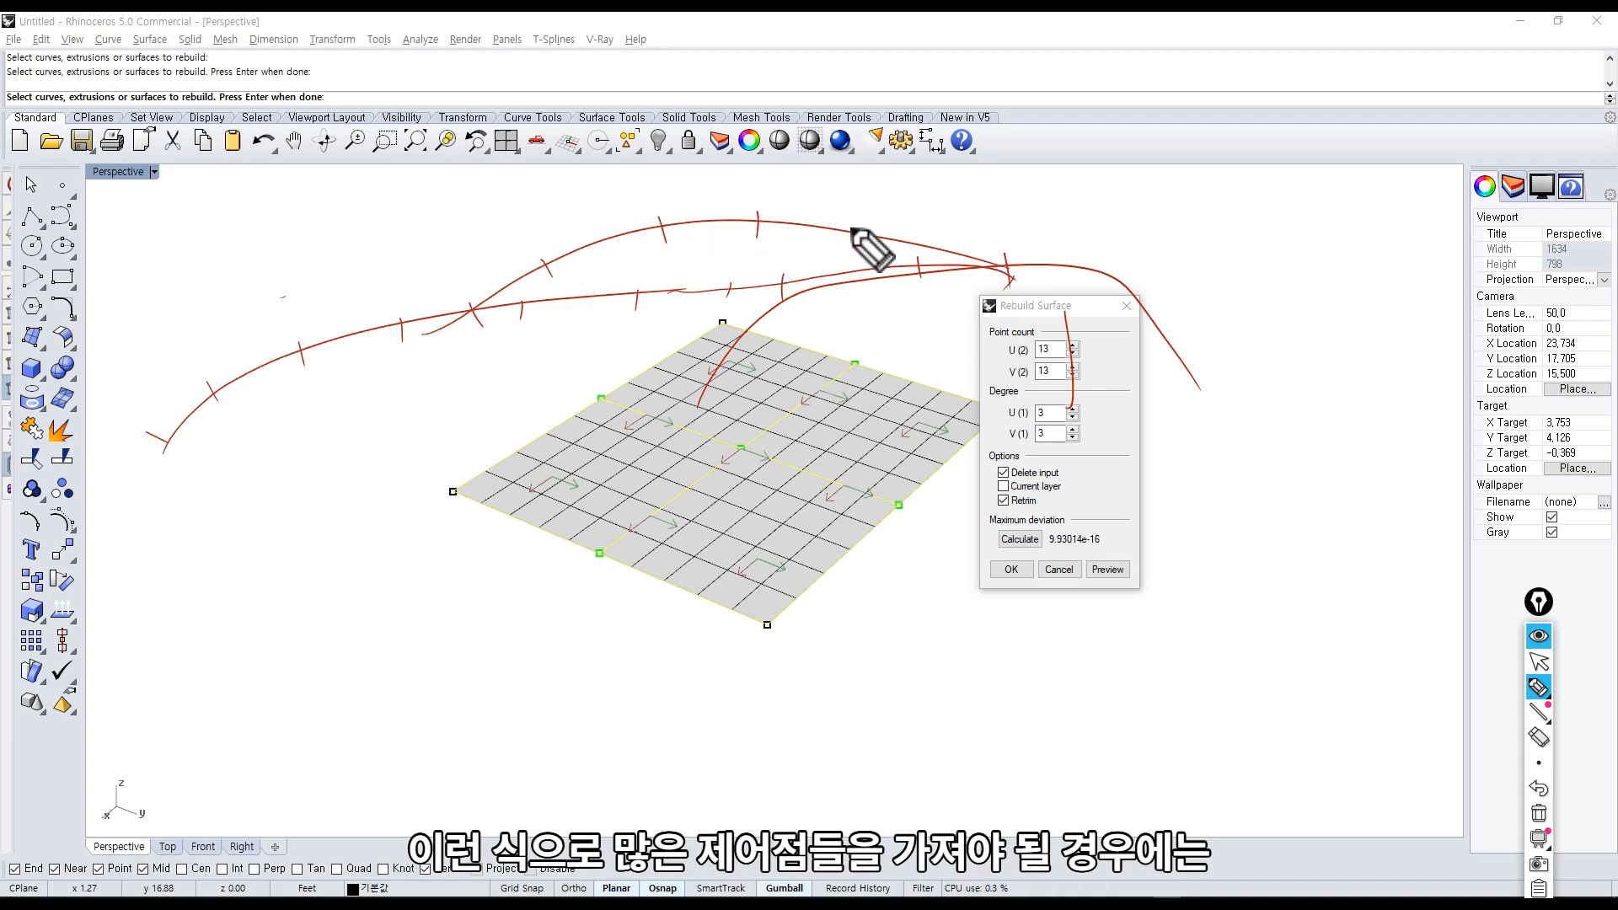
mouse_move(882, 220)
left_mouse_down()
mouse_move(872, 242)
mouse_move(922, 261)
left_mouse_up()
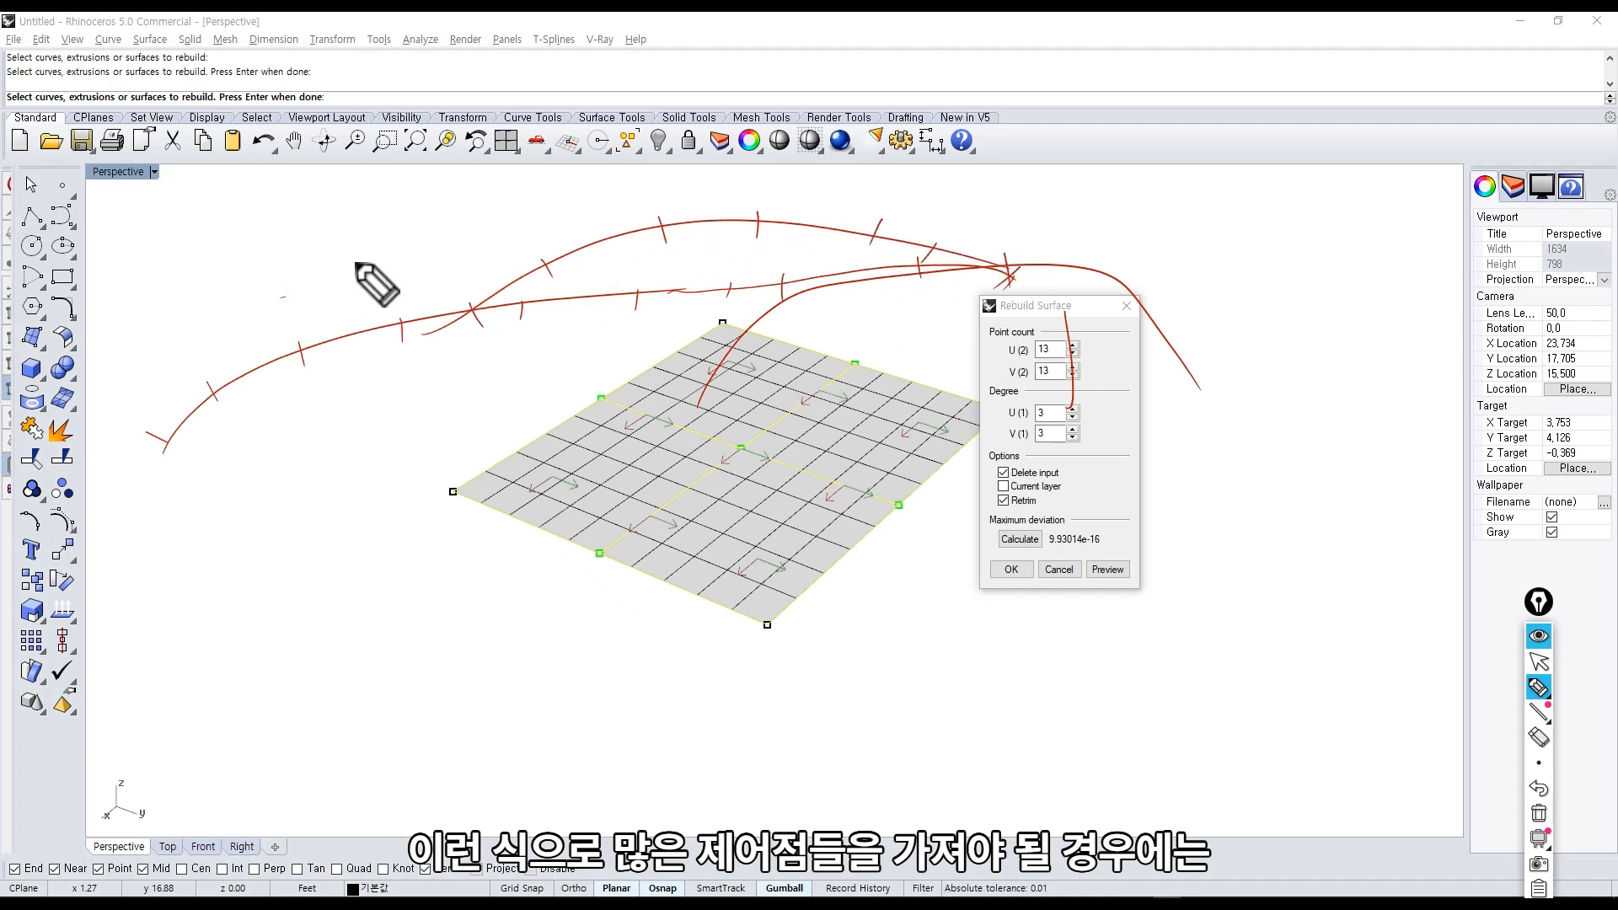
Write "3차 ↑" above the character lines and "제품, 3차이상 X" below them.
mouse_move(339, 239)
left_mouse_down()
mouse_move(361, 232)
mouse_move(378, 260)
left_mouse_up()
left_click_drag(379, 251, 404, 229)
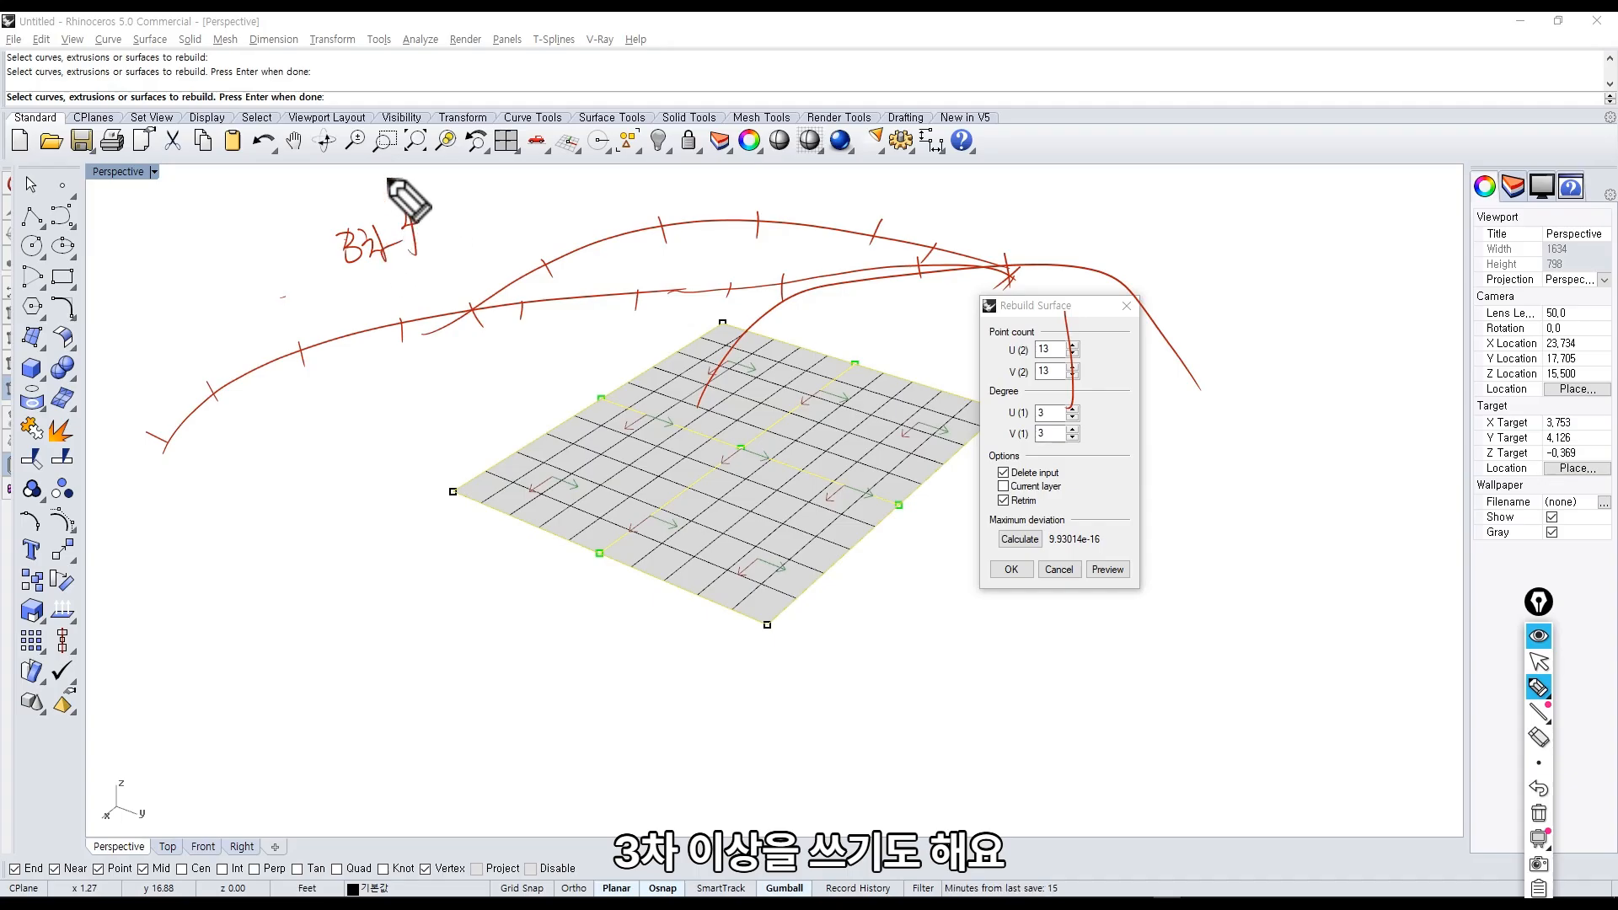
left_click_drag(264, 464, 324, 495)
left_click_drag(342, 462, 410, 451)
left_click_drag(411, 434, 486, 394)
left_click_drag(479, 408, 481, 409)
left_click_drag(520, 356, 504, 399)
left_click_drag(502, 365, 544, 403)
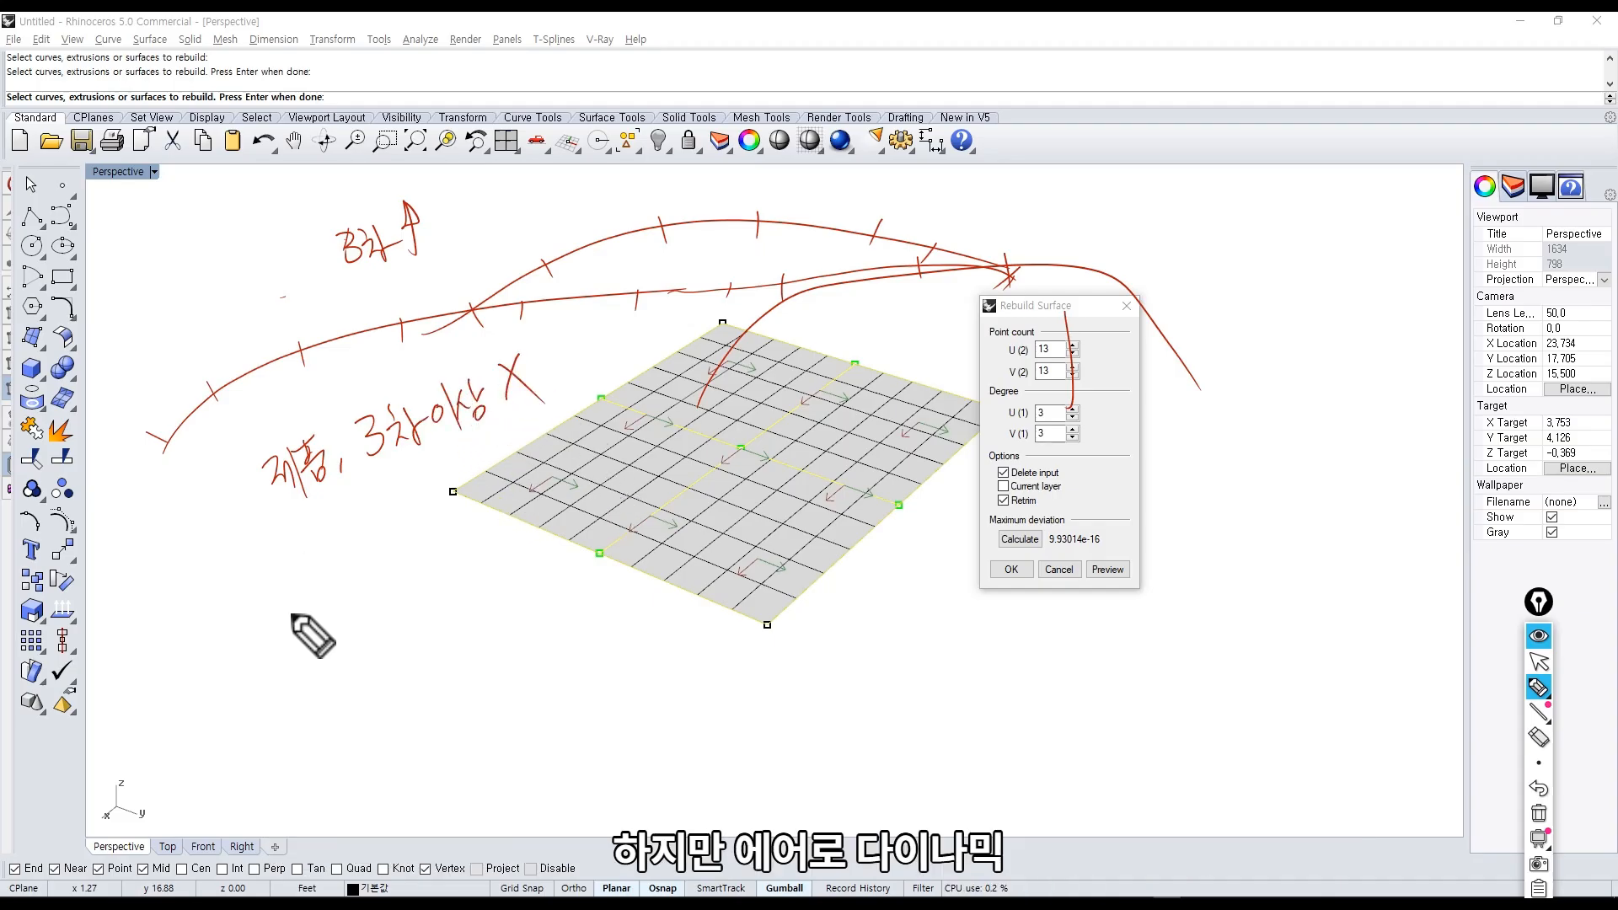
Write "Aerodynamic" below the product note, with the examples "비행기, 요트, 자동차" and "유체저항" beneath it.
mouse_move(292, 617)
left_mouse_down()
mouse_move(322, 565)
mouse_move(374, 566)
left_mouse_up()
left_click_drag(377, 517, 498, 560)
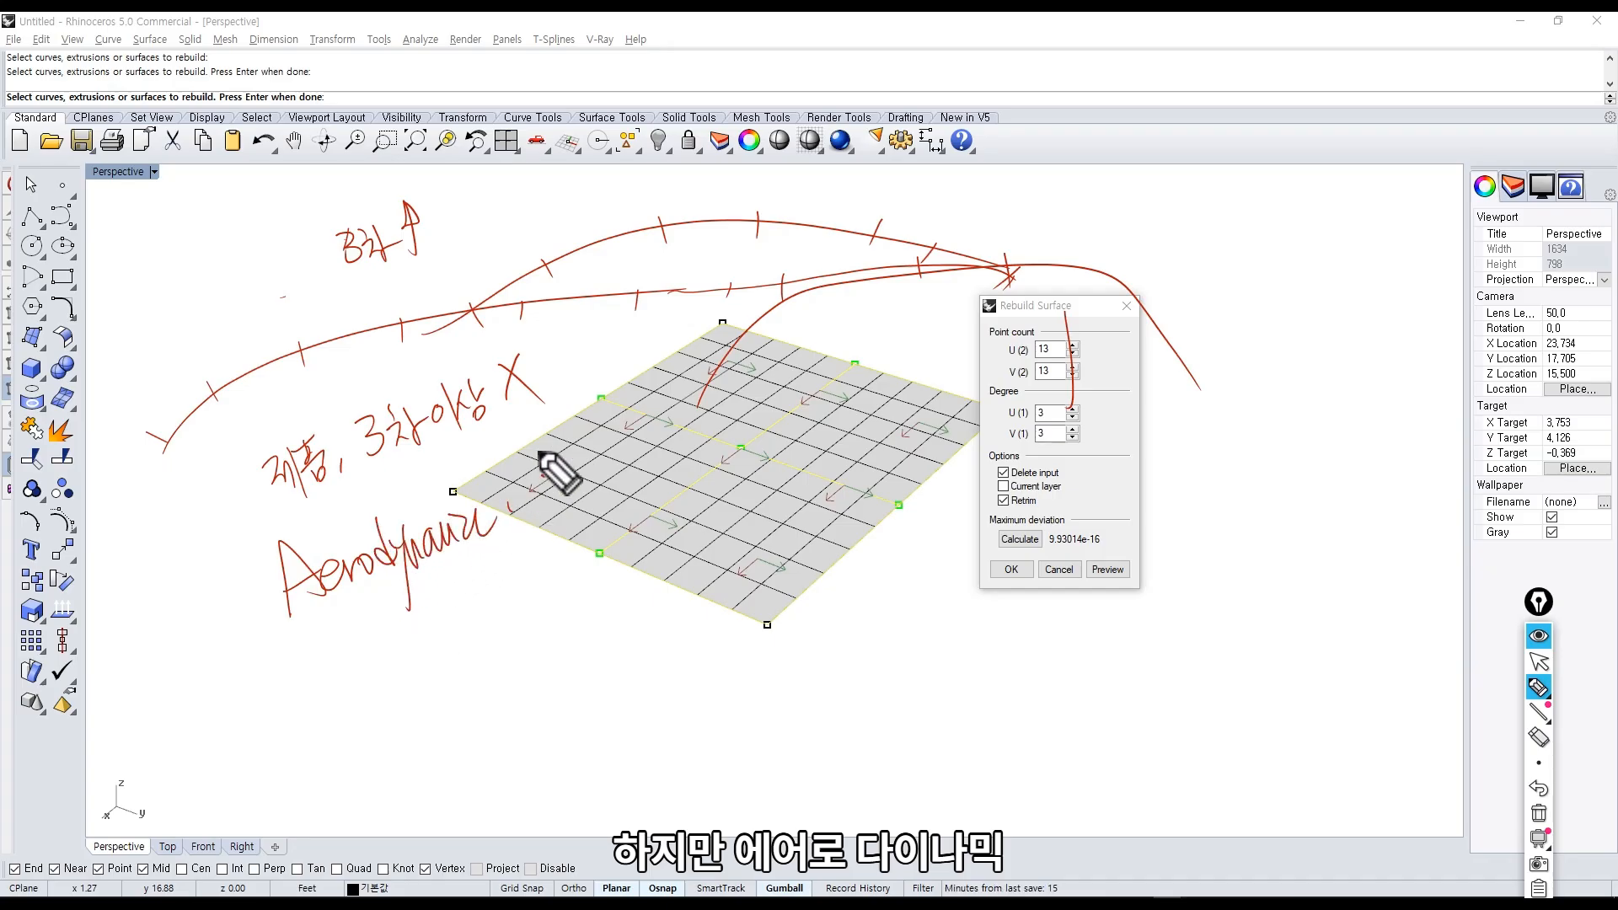
mouse_move(356, 652)
left_mouse_down()
mouse_move(367, 674)
mouse_move(418, 632)
mouse_move(460, 652)
left_mouse_up()
left_click_drag(473, 605, 471, 659)
left_click(480, 630)
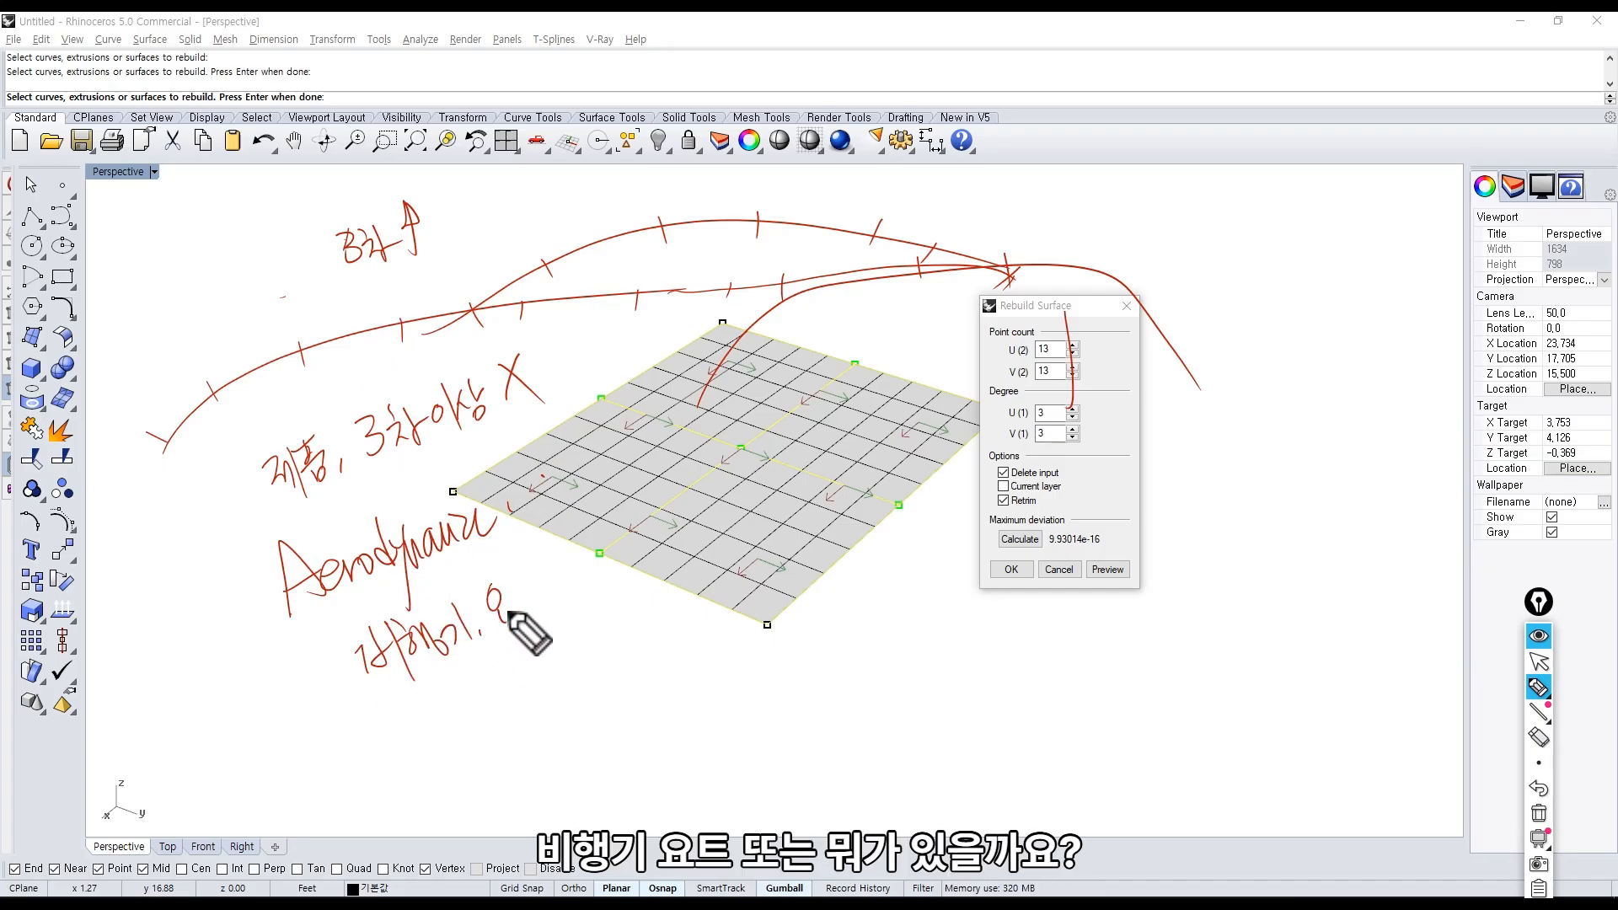
left_click_drag(517, 594, 539, 592)
left_click_drag(529, 608, 555, 594)
left_click(570, 596)
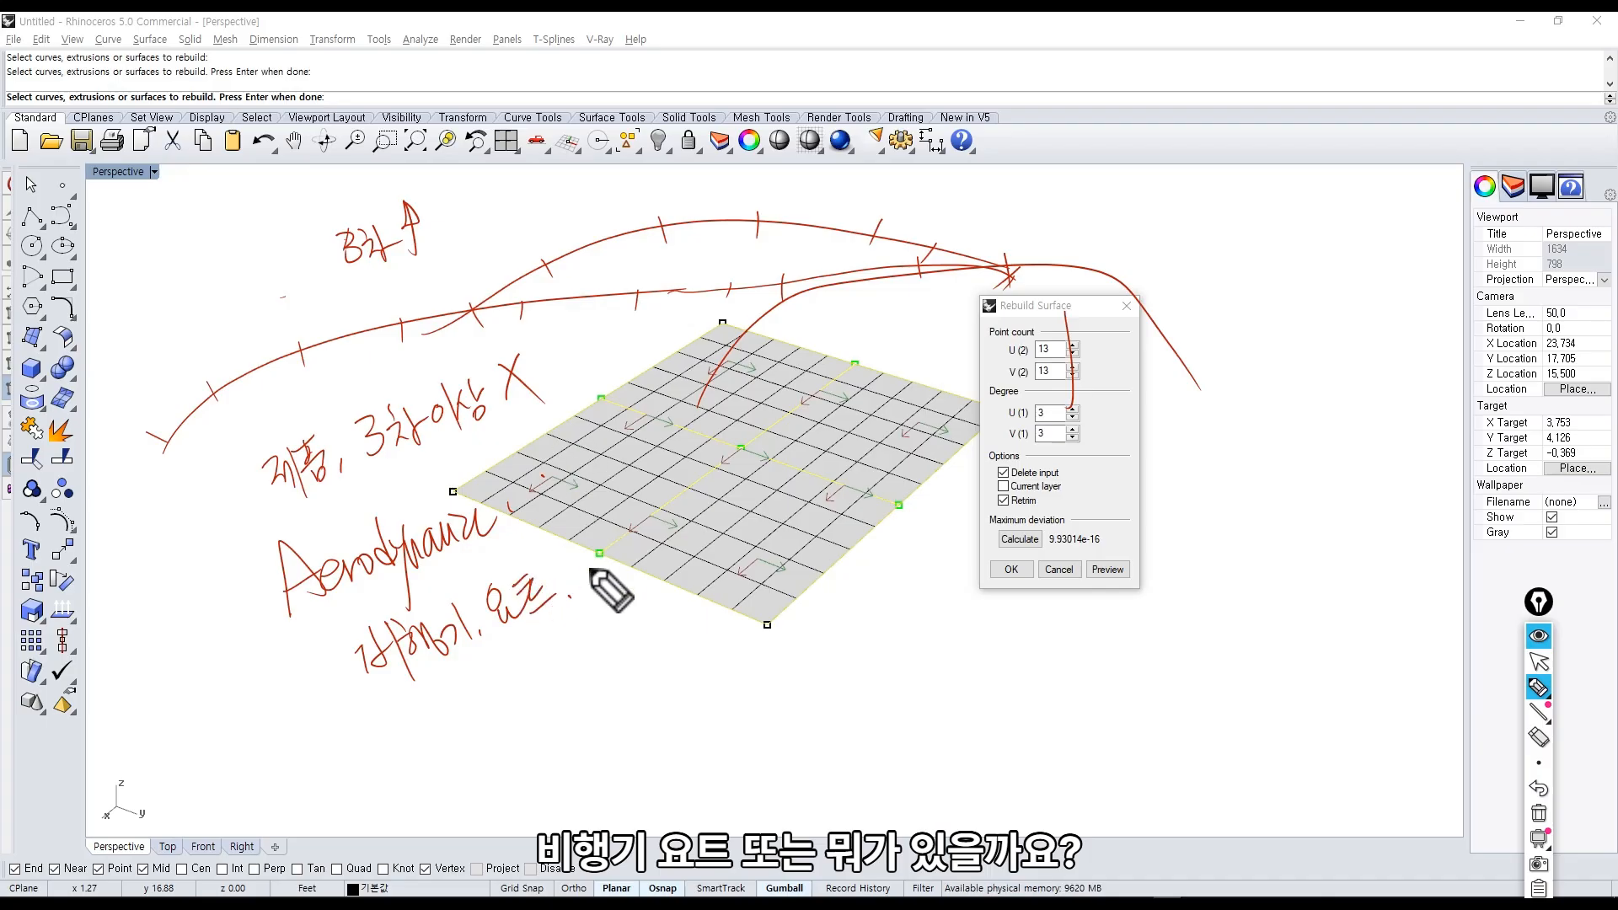
left_click_drag(571, 574, 578, 588)
left_click_drag(583, 575, 602, 582)
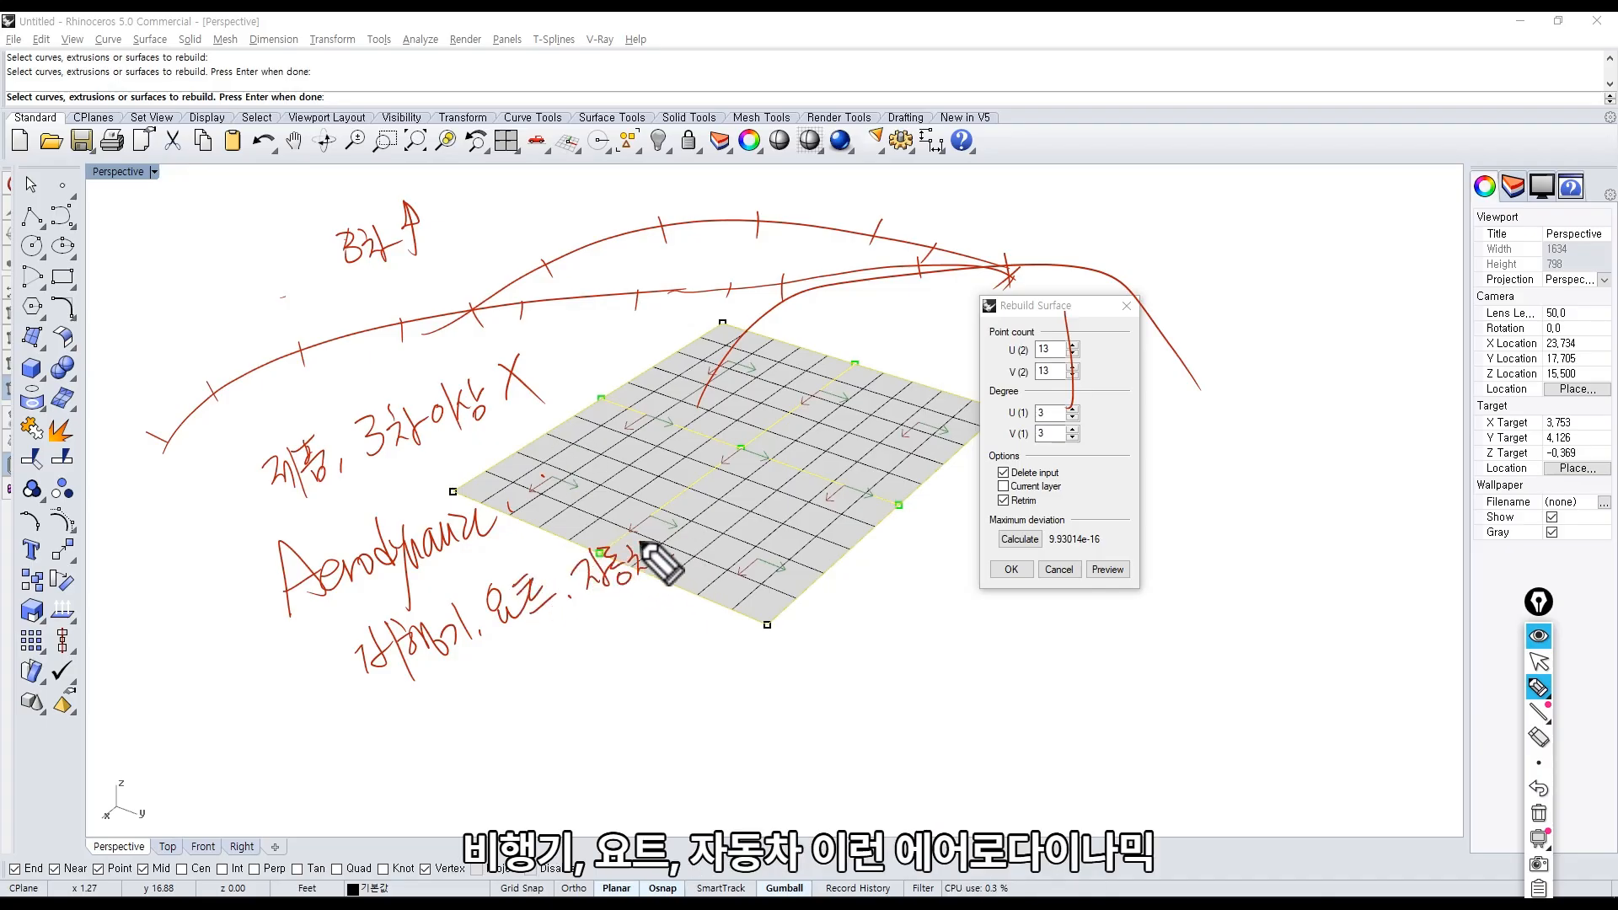
Trace a long flowing curve with an arrowhead over the character lines and write an underlined "8차" beside "3차 ↑".
left_click_drag(160, 448, 1228, 280)
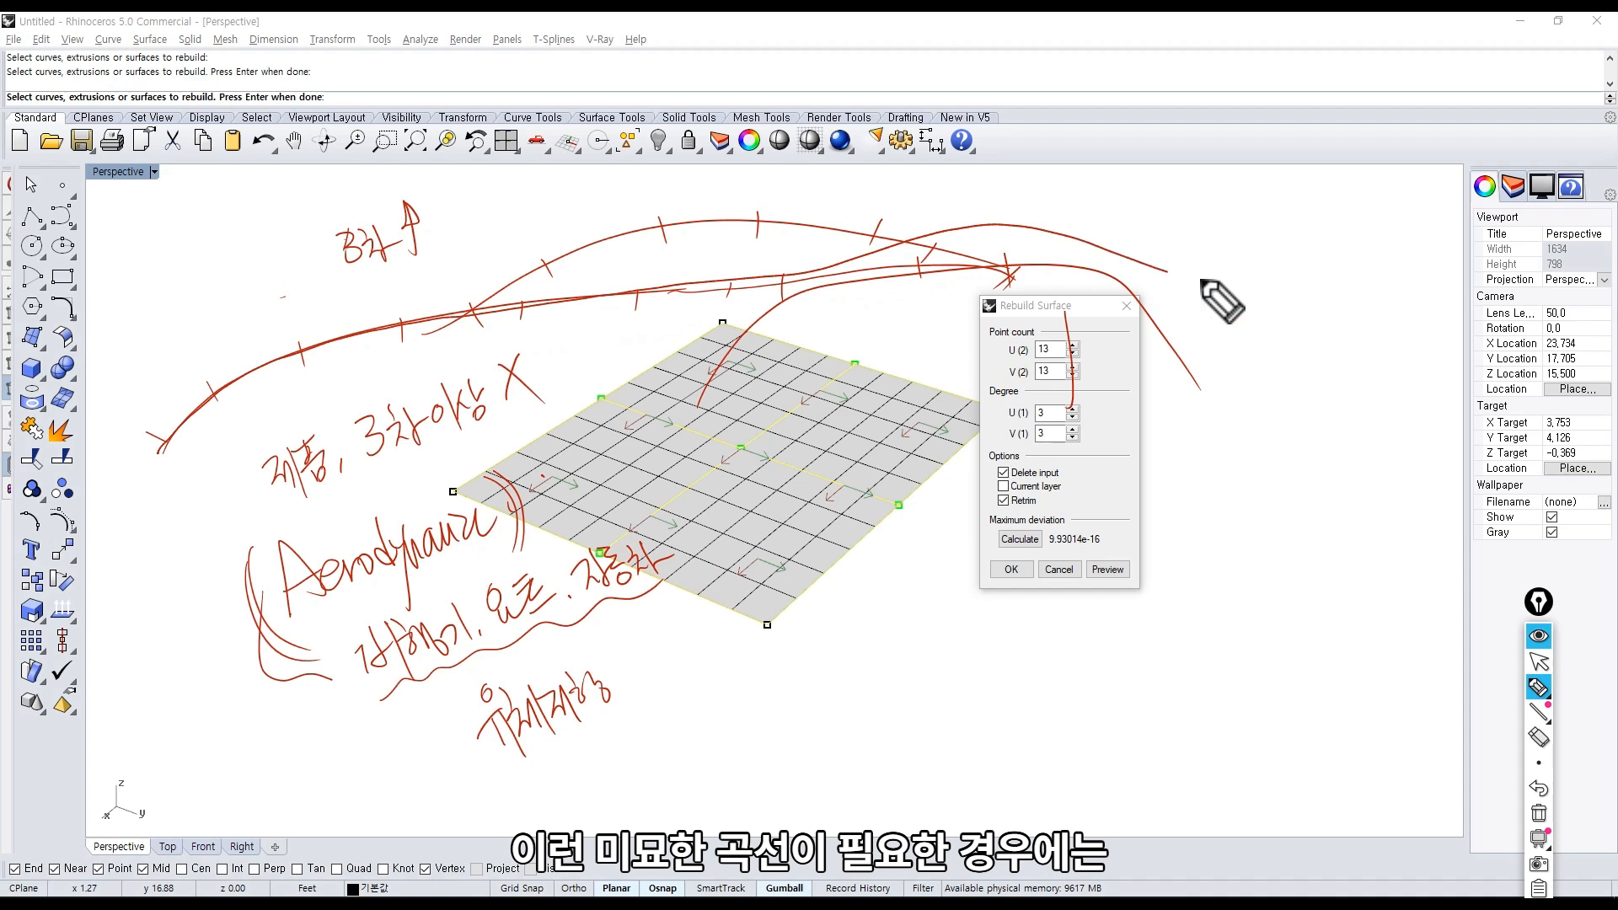
left_click_drag(1209, 270, 1183, 328)
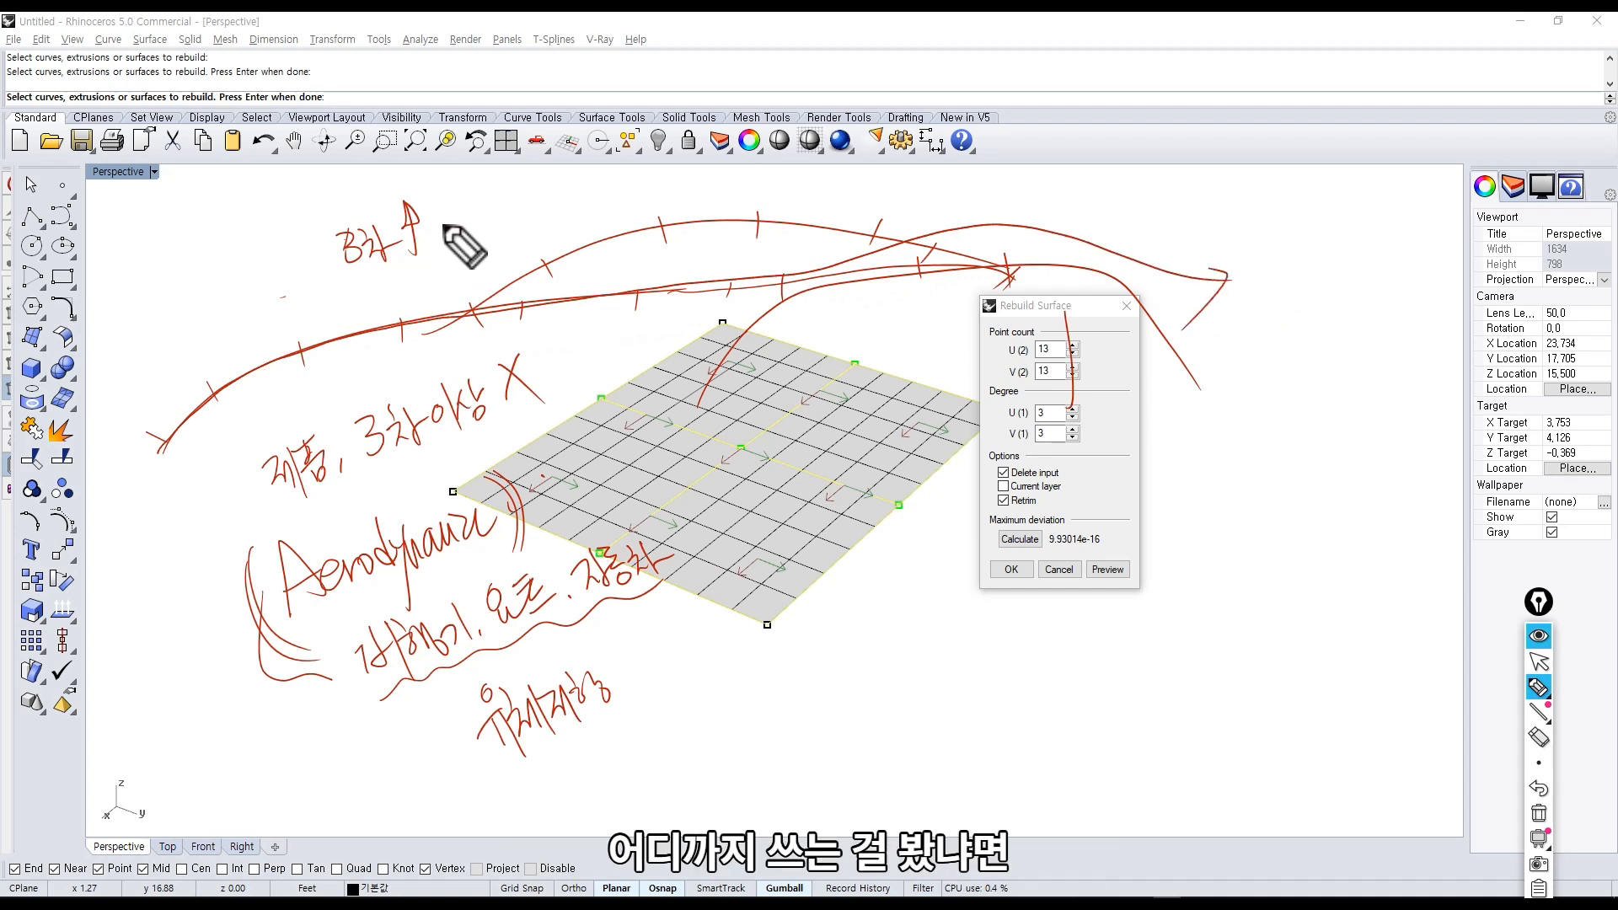
mouse_move(437, 203)
left_mouse_down()
mouse_move(441, 221)
mouse_move(514, 225)
left_mouse_up()
left_click_drag(425, 270, 527, 243)
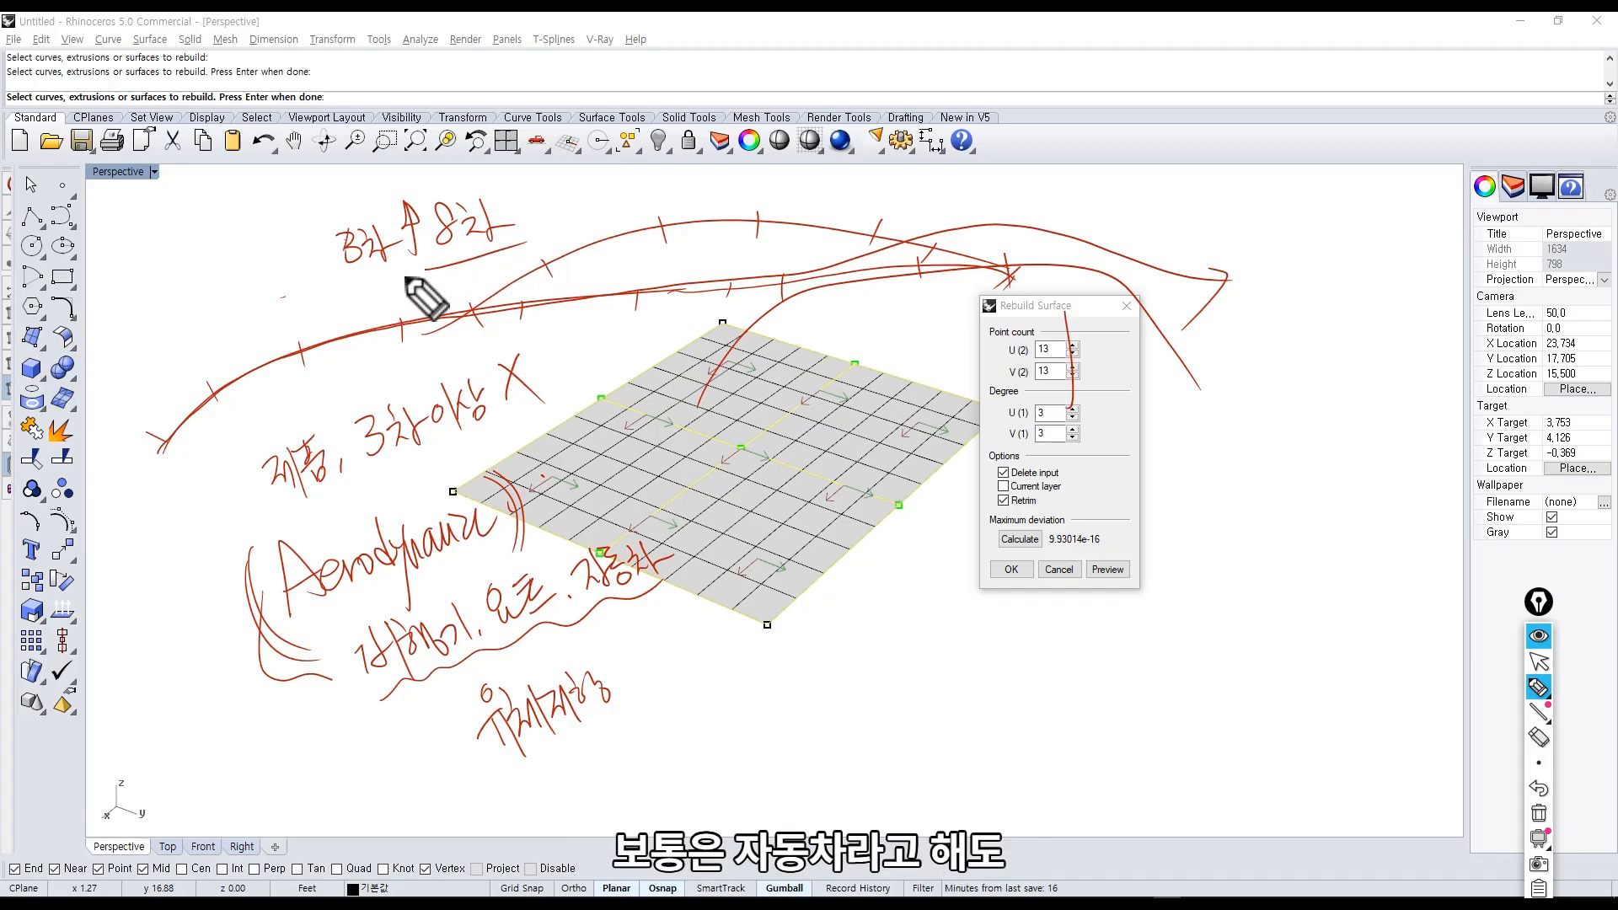
Write "5차, 9차" beneath the degree note, circle "8차" and "9차", and mark "8차" with an X.
mouse_move(412, 278)
left_mouse_down()
mouse_move(396, 307)
mouse_move(465, 291)
mouse_move(461, 321)
left_mouse_up()
left_click_drag(387, 269, 389, 340)
left_click_drag(502, 266, 506, 282)
left_click_drag(520, 243, 528, 252)
left_click_drag(516, 269, 523, 268)
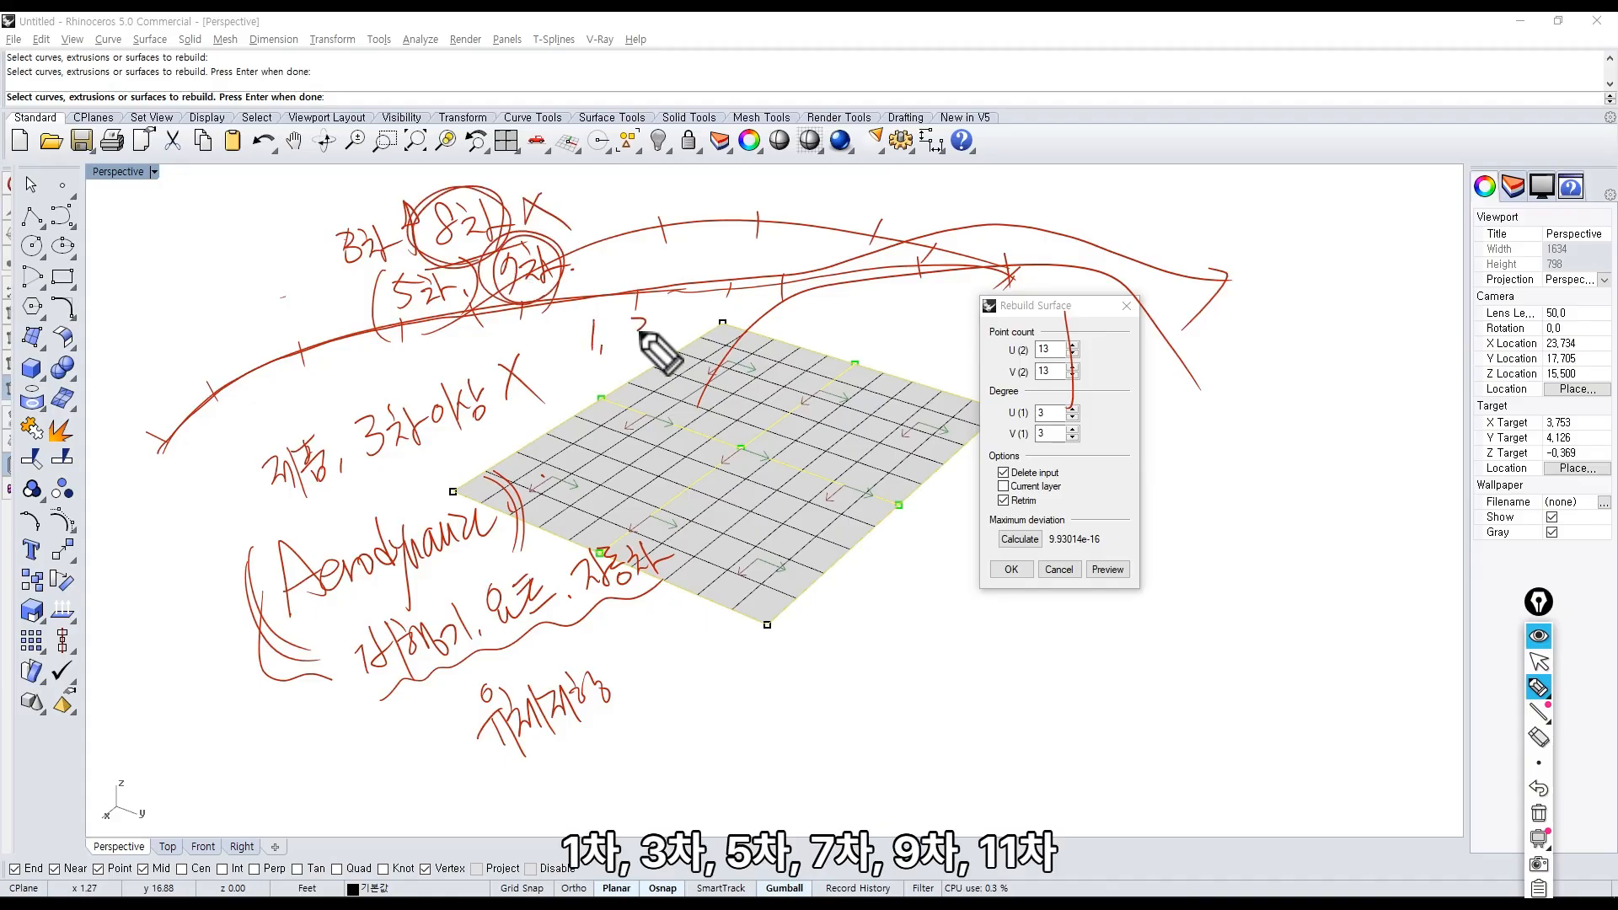
Write the odd-degree list "1, 3, 5, 7, 9, 11차" across the surface's upper part and draw a box around it.
left_click_drag(644, 327, 643, 347)
left_click_drag(661, 335, 658, 348)
mouse_move(690, 311)
left_mouse_down()
mouse_move(681, 334)
mouse_move(699, 352)
left_mouse_up()
left_click_drag(722, 323, 741, 355)
left_click_drag(789, 314, 777, 353)
left_click_drag(794, 344, 877, 363)
left_click_drag(884, 344, 895, 344)
left_click_drag(903, 321, 883, 371)
mouse_move(581, 310)
left_mouse_down()
mouse_move(592, 389)
mouse_move(927, 396)
mouse_move(627, 300)
left_mouse_up()
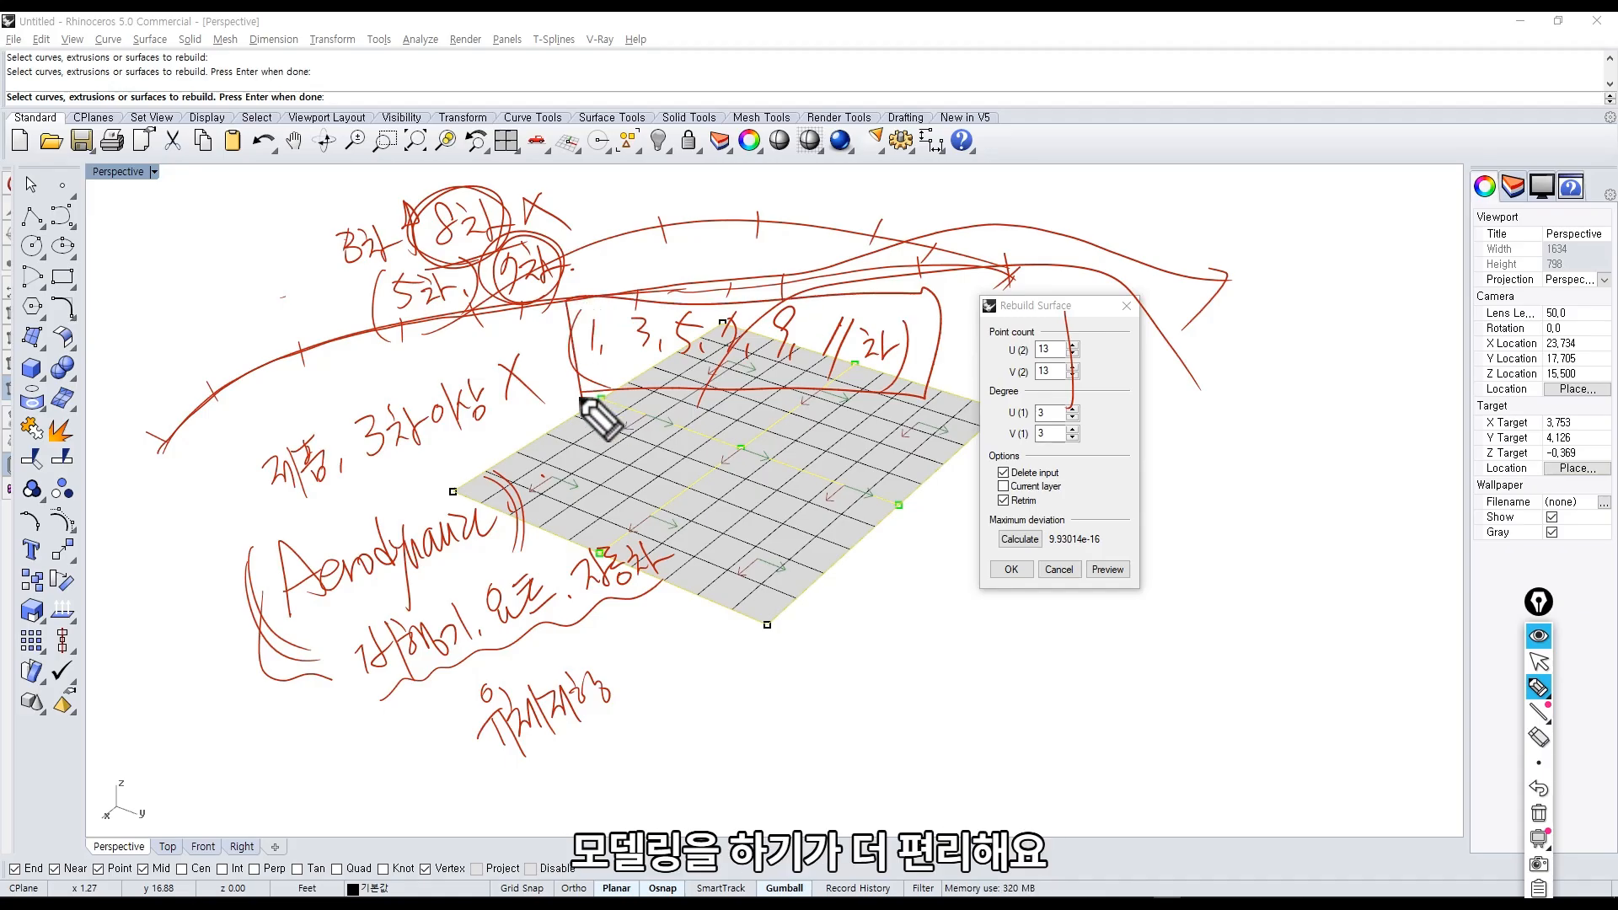
Write "Rule" beneath the boxed degree list and add a short note at the surface's lower corner.
mouse_move(707, 442)
left_mouse_down()
mouse_move(722, 494)
mouse_move(874, 469)
left_mouse_up()
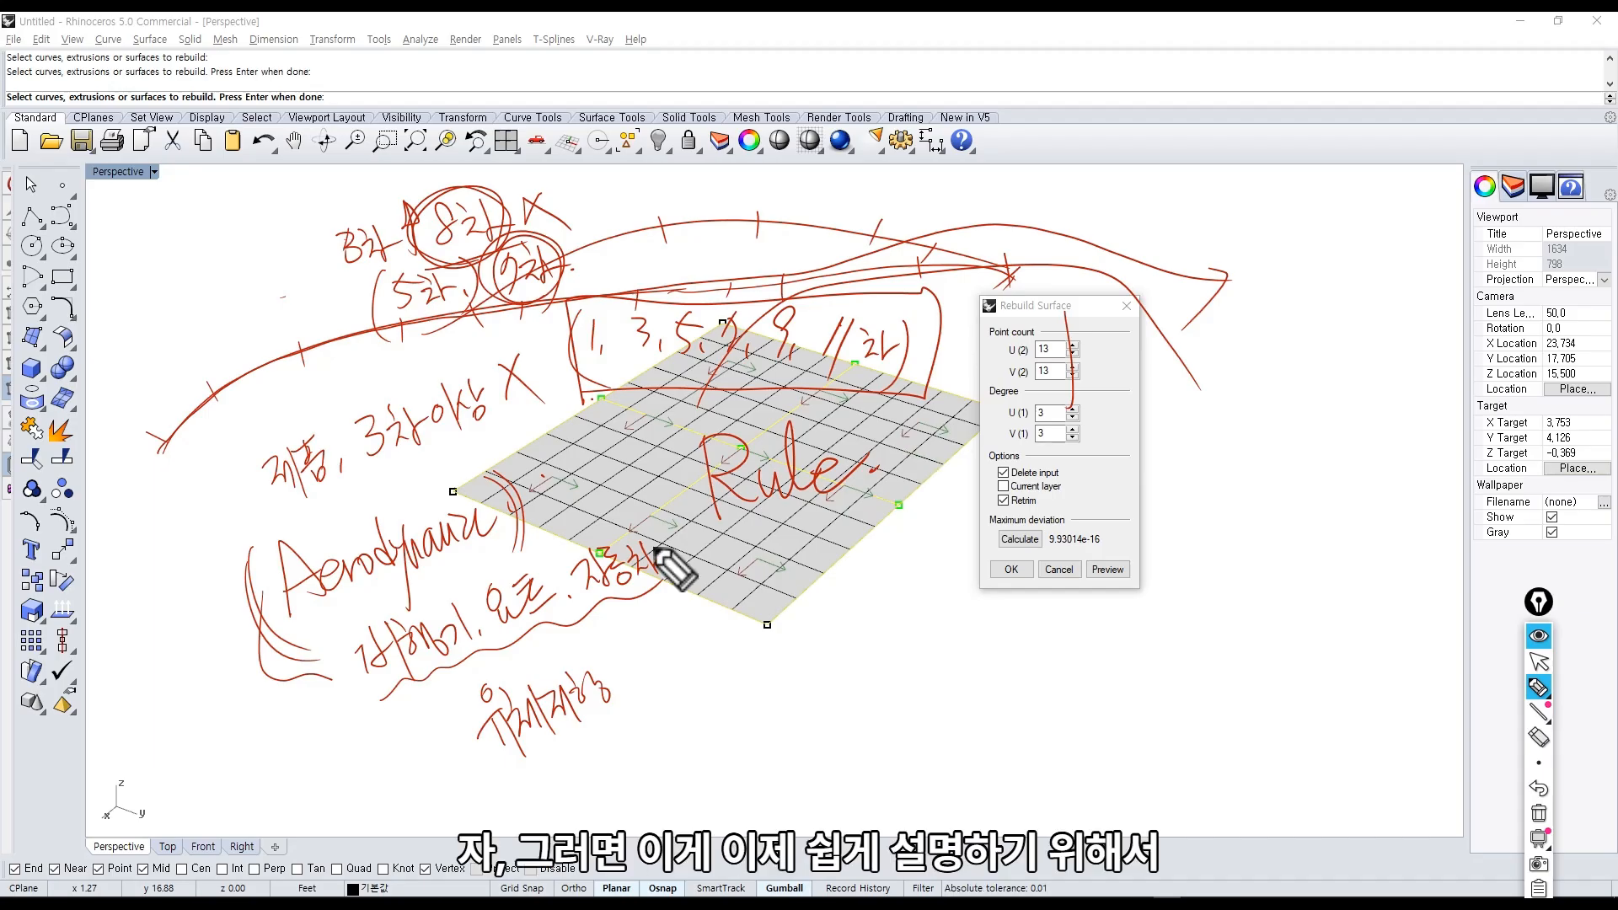
mouse_move(715, 586)
left_mouse_down()
mouse_move(706, 625)
mouse_move(807, 646)
left_mouse_up()
left_click_drag(837, 587, 844, 654)
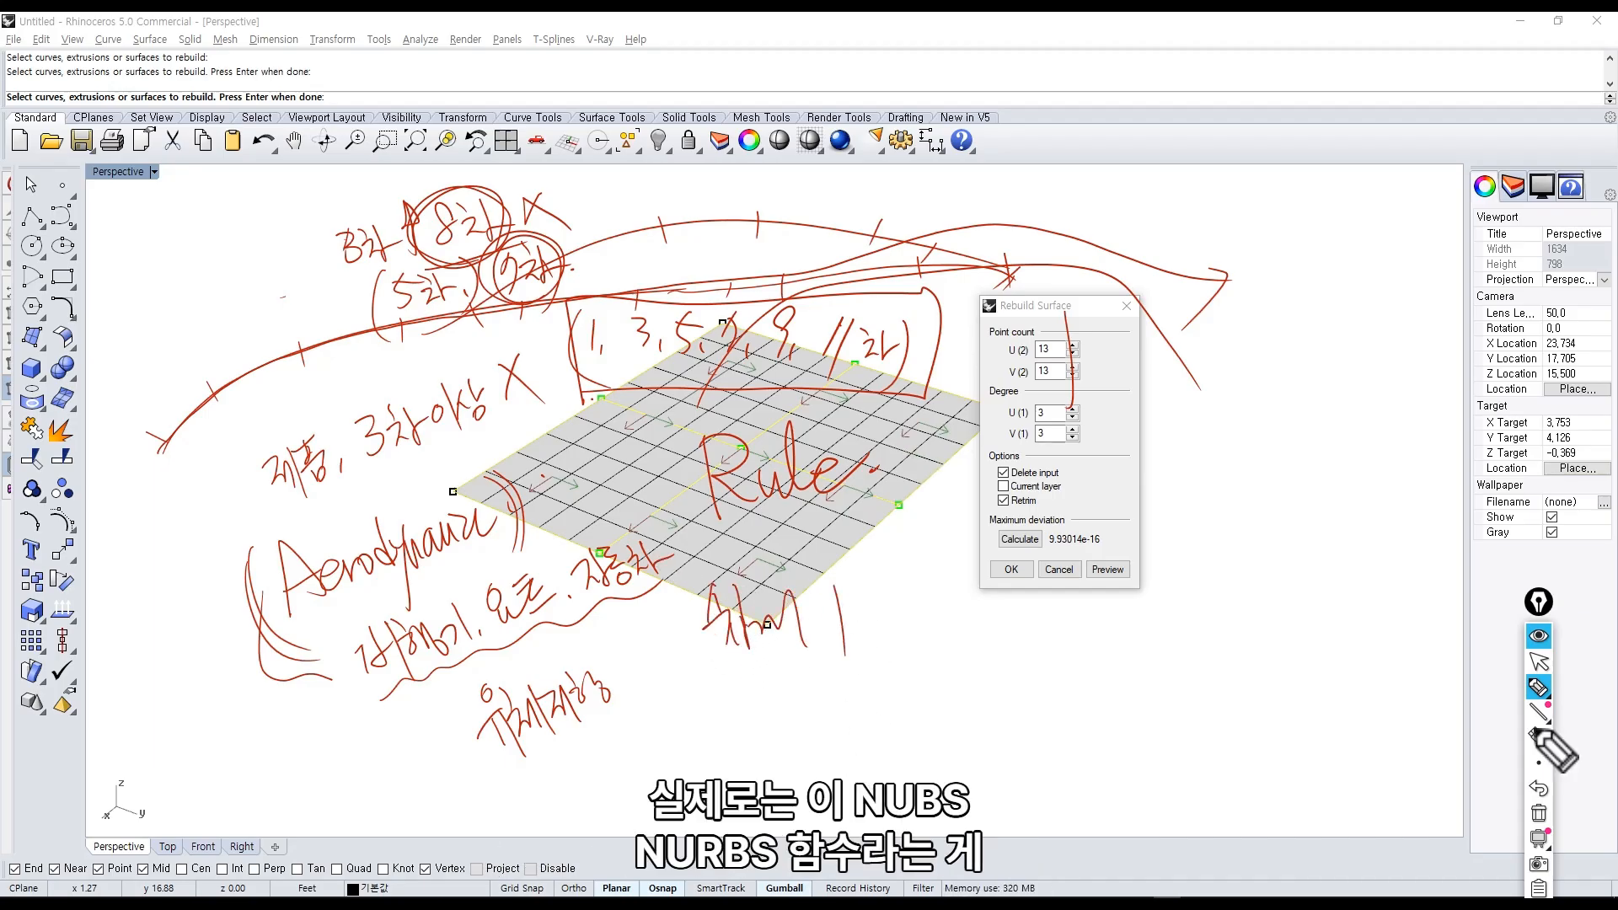
Clear all pen annotations and write "Nurbs 함수" above the surface.
left_click(1538, 813)
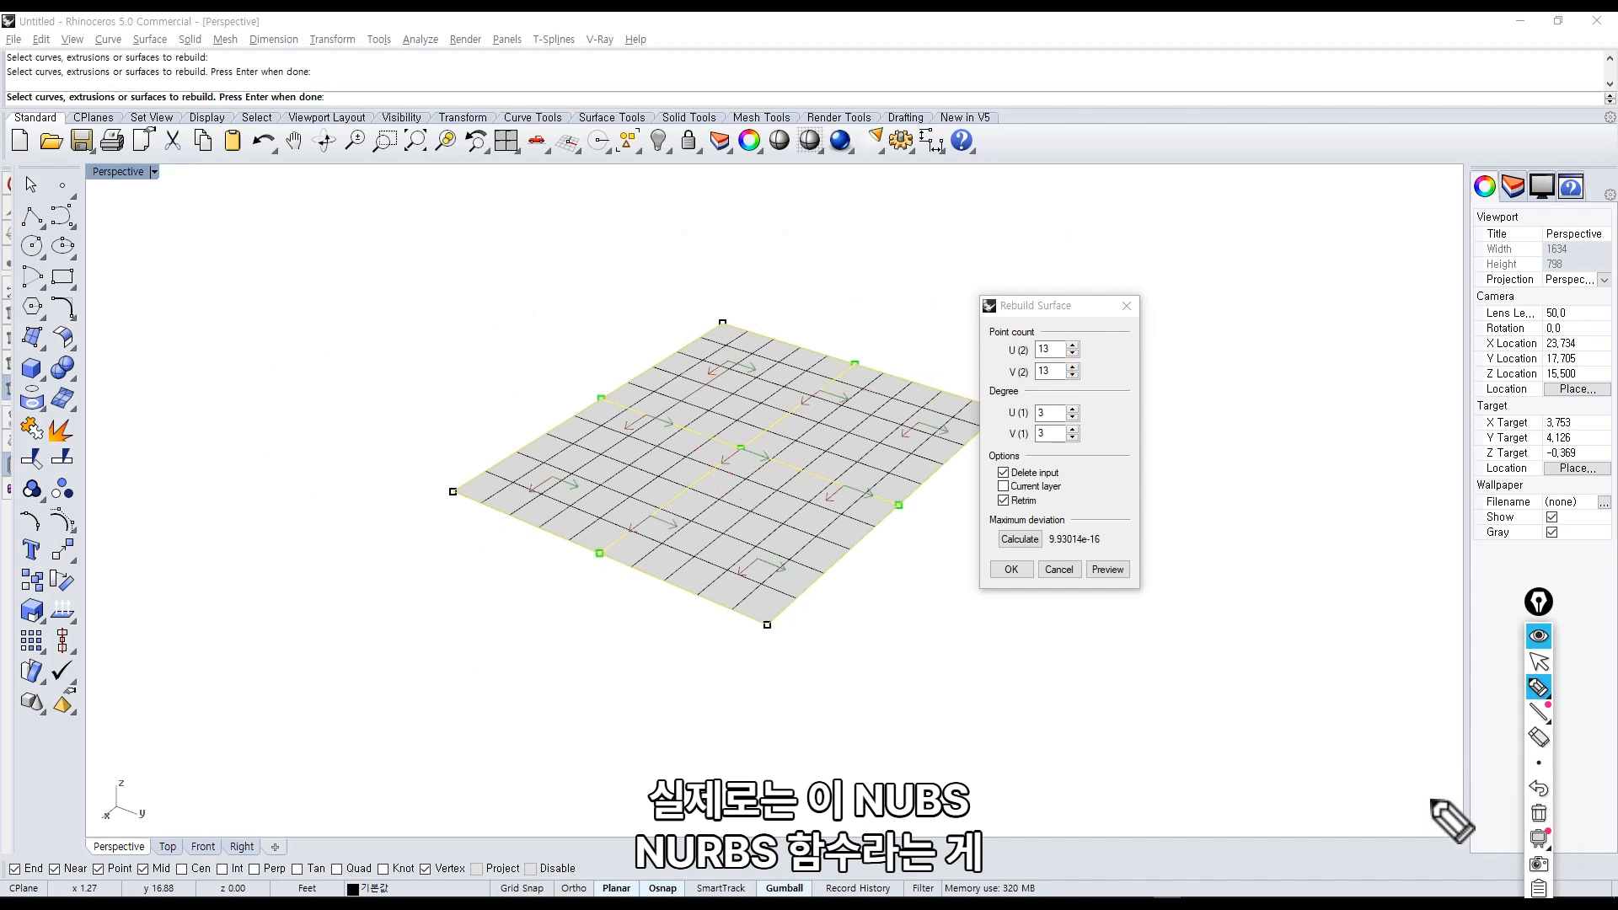
mouse_move(323, 299)
left_mouse_down()
mouse_move(422, 325)
mouse_move(463, 270)
mouse_move(516, 281)
mouse_move(564, 253)
mouse_move(614, 358)
left_mouse_up()
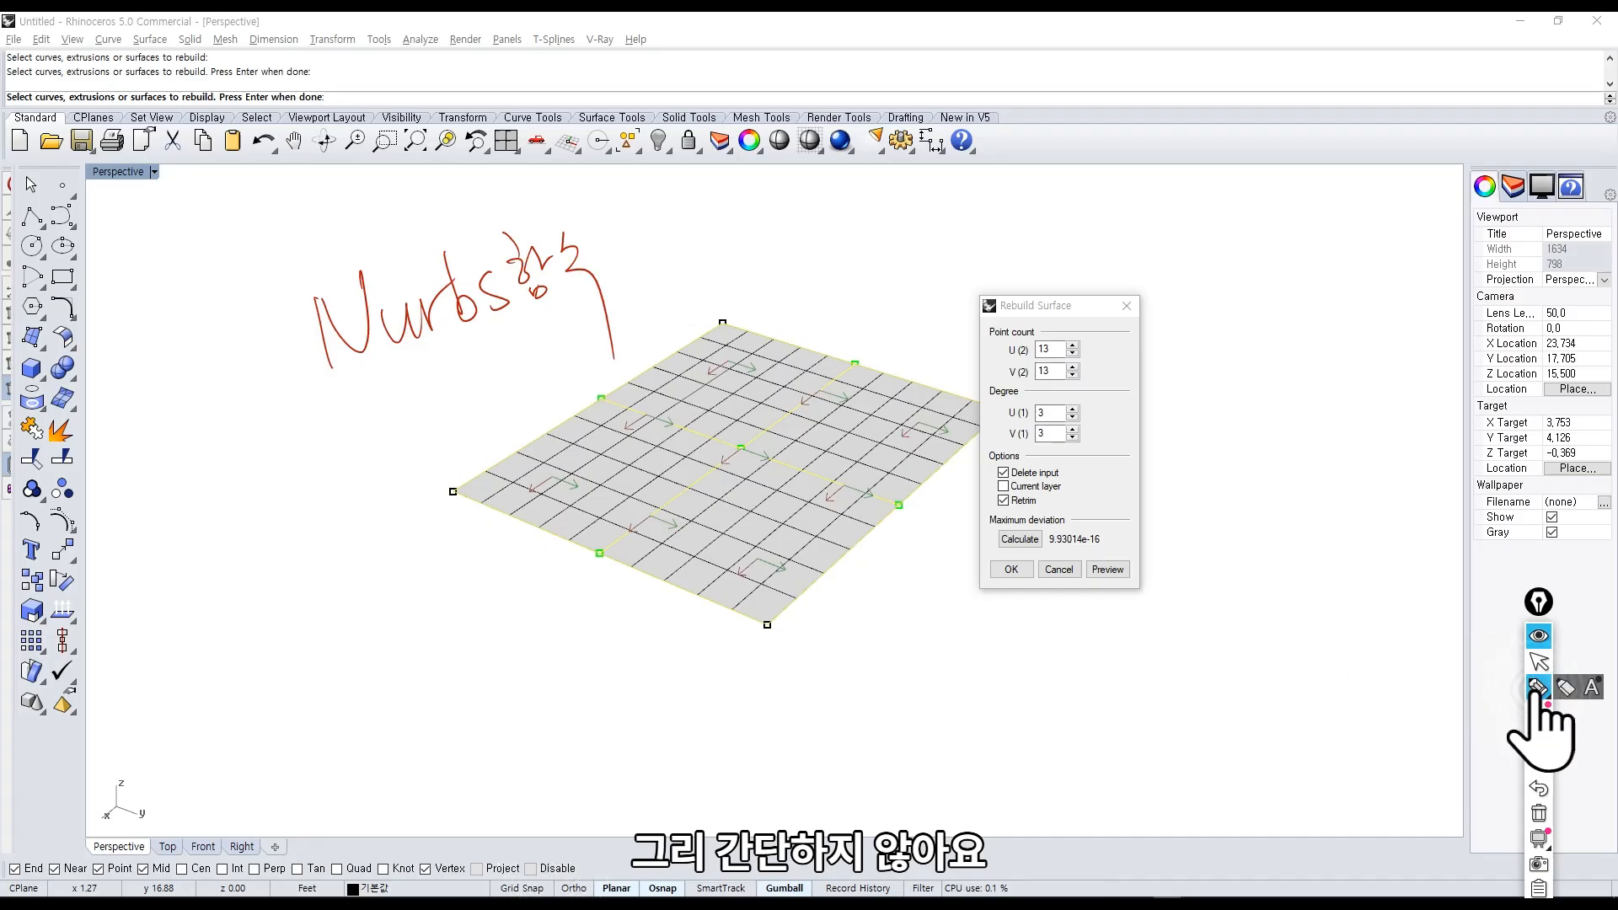
Hide the annotation overlay, search Google for "nurbs" in Chrome and open the Wikipedia article "Non-uniform rational B-spline".
left_click(1539, 640)
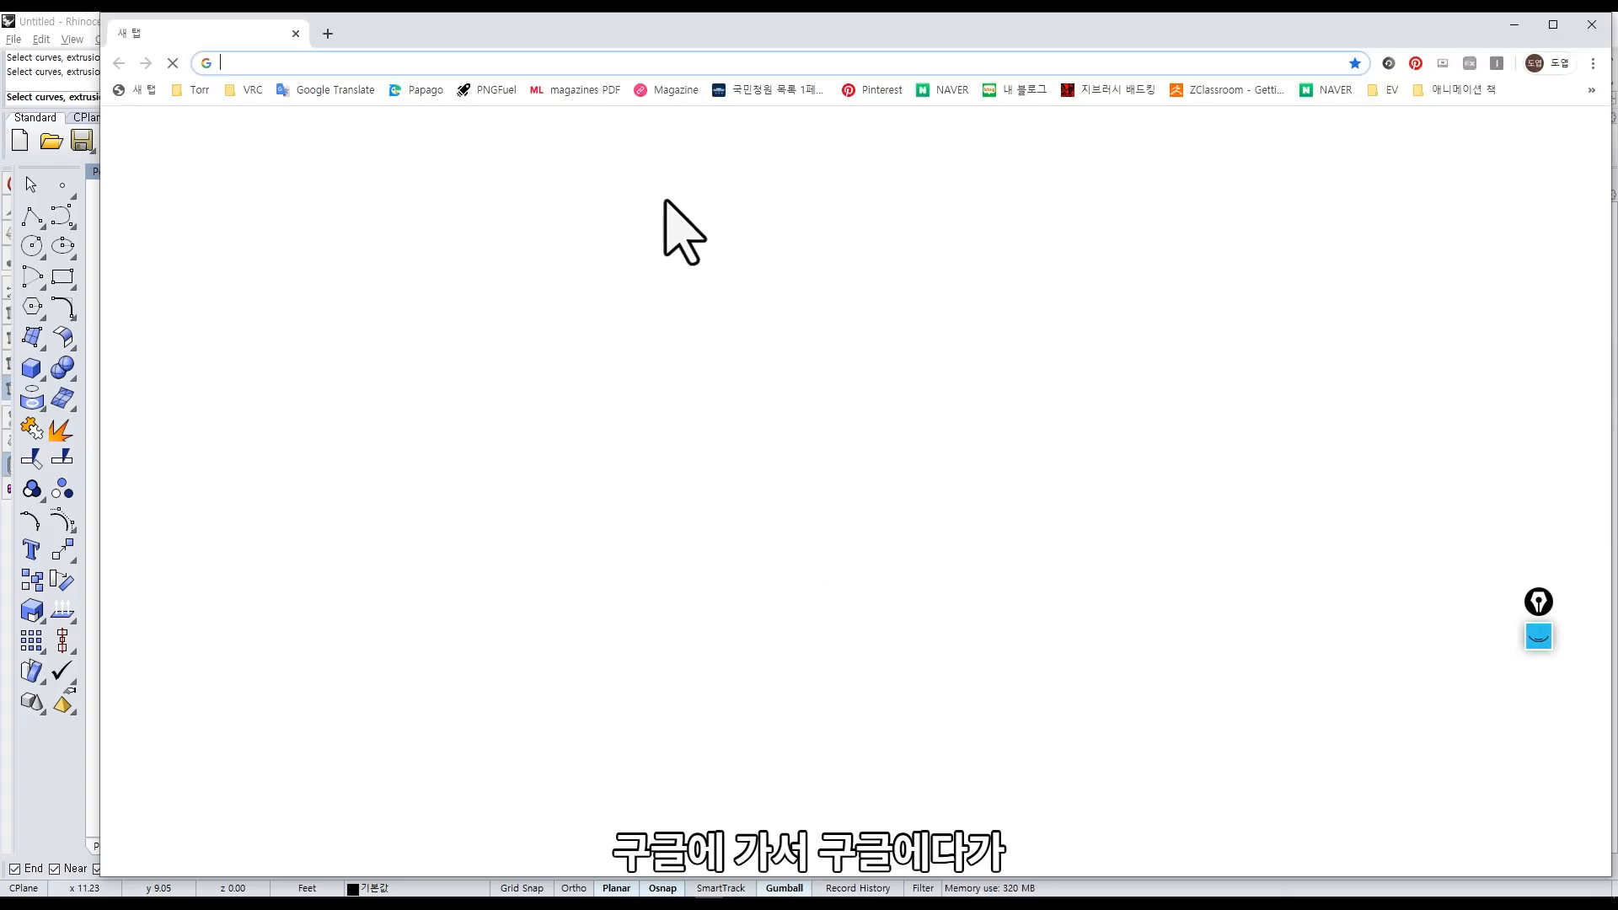
left_click(712, 372)
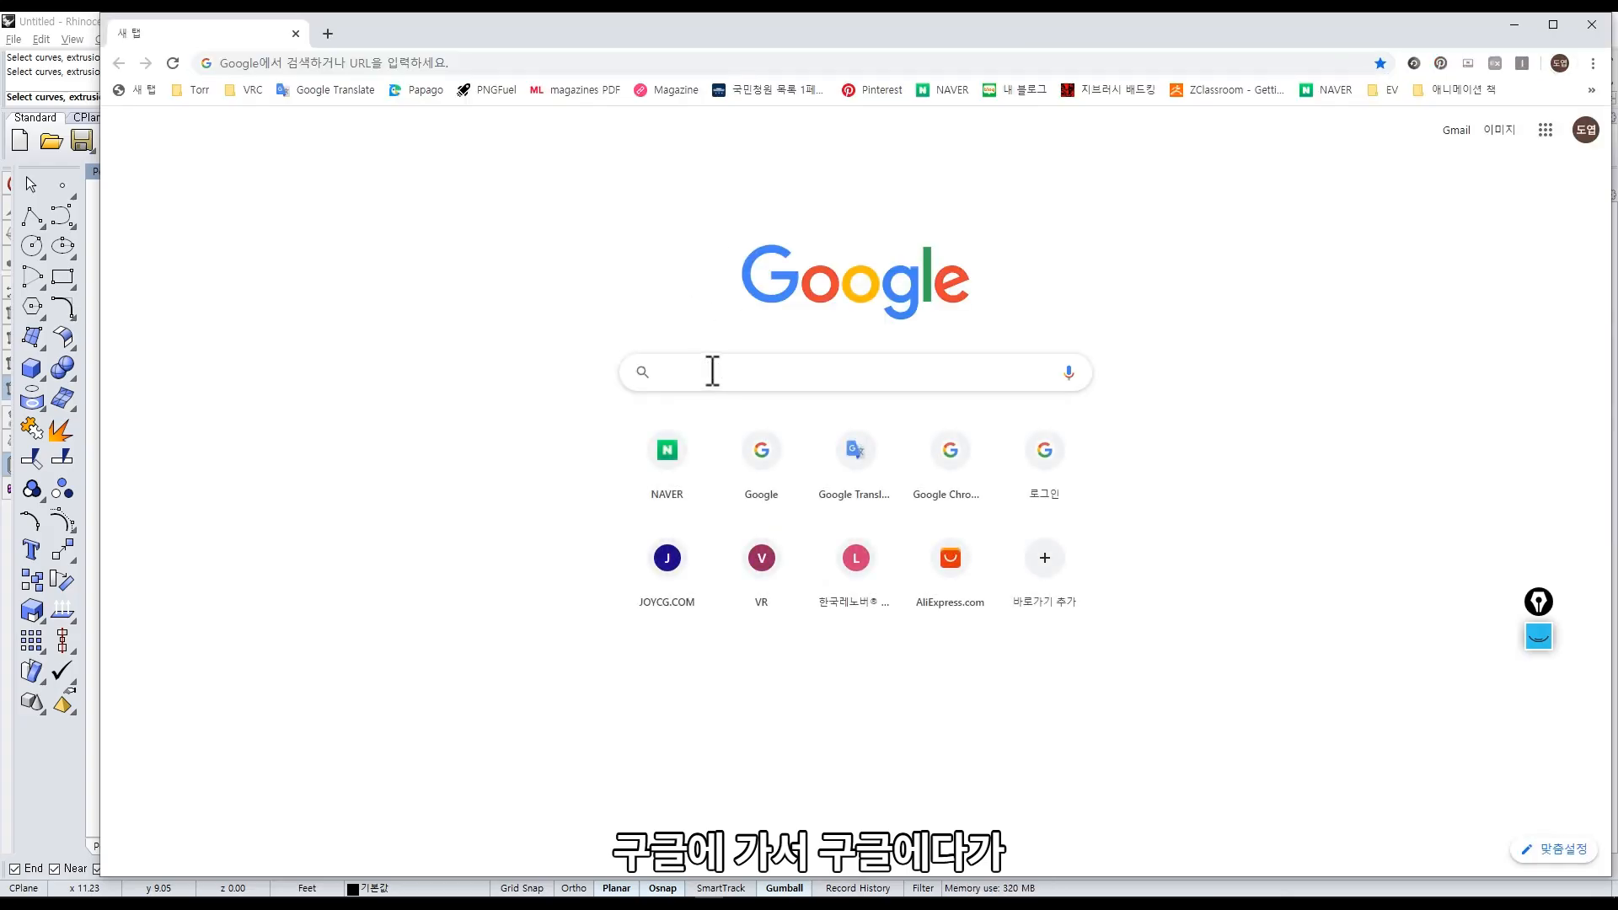
type("nu")
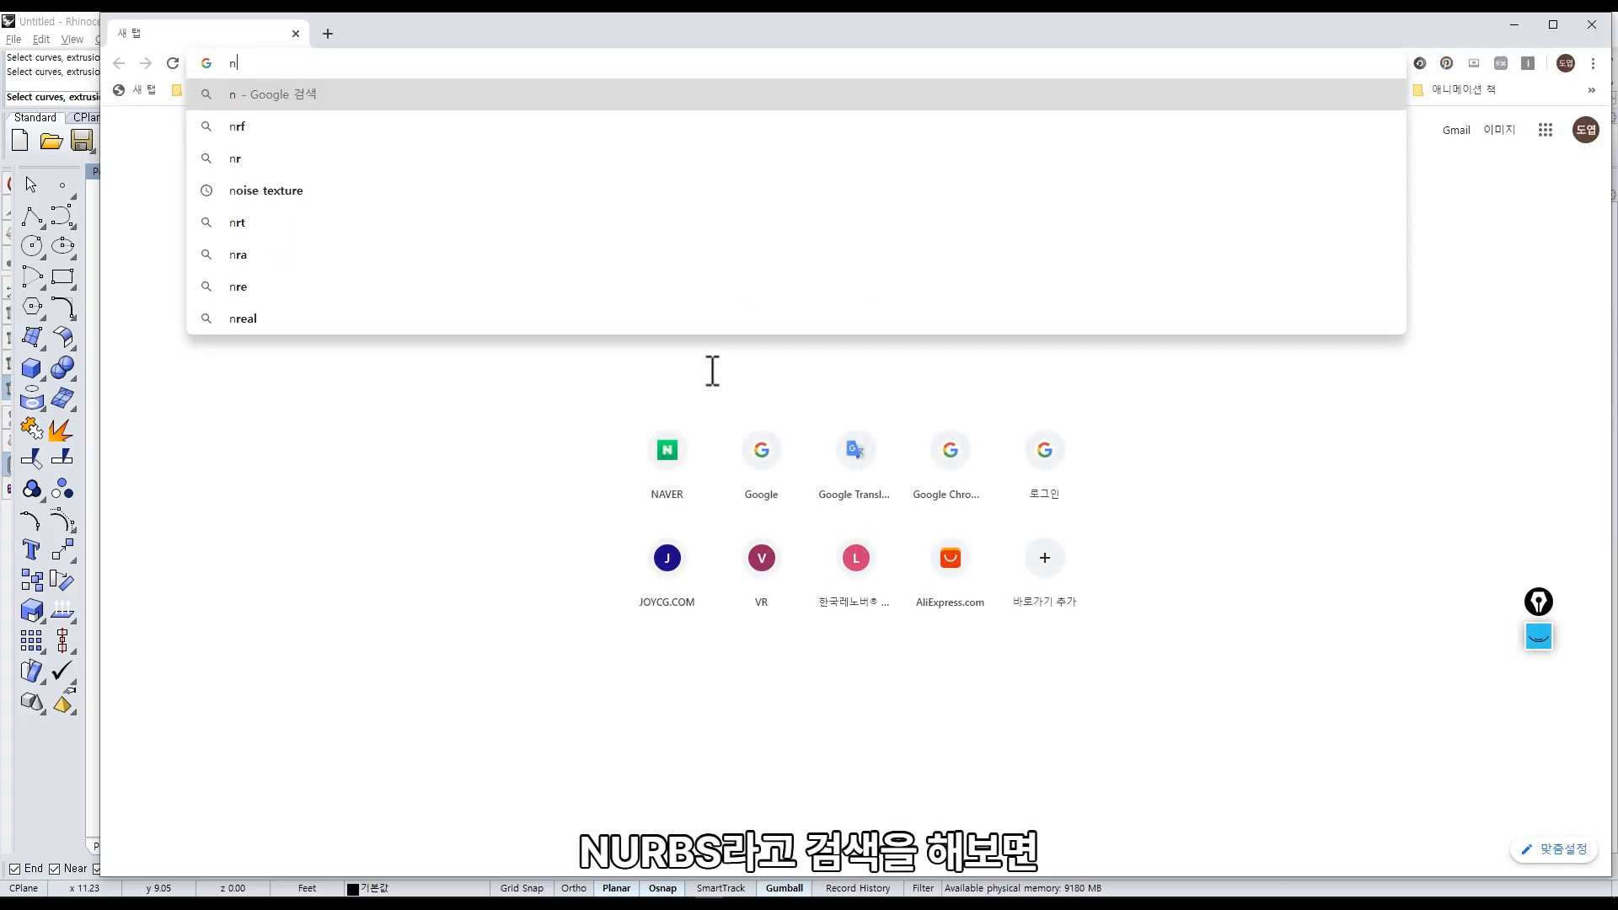
type("rbs")
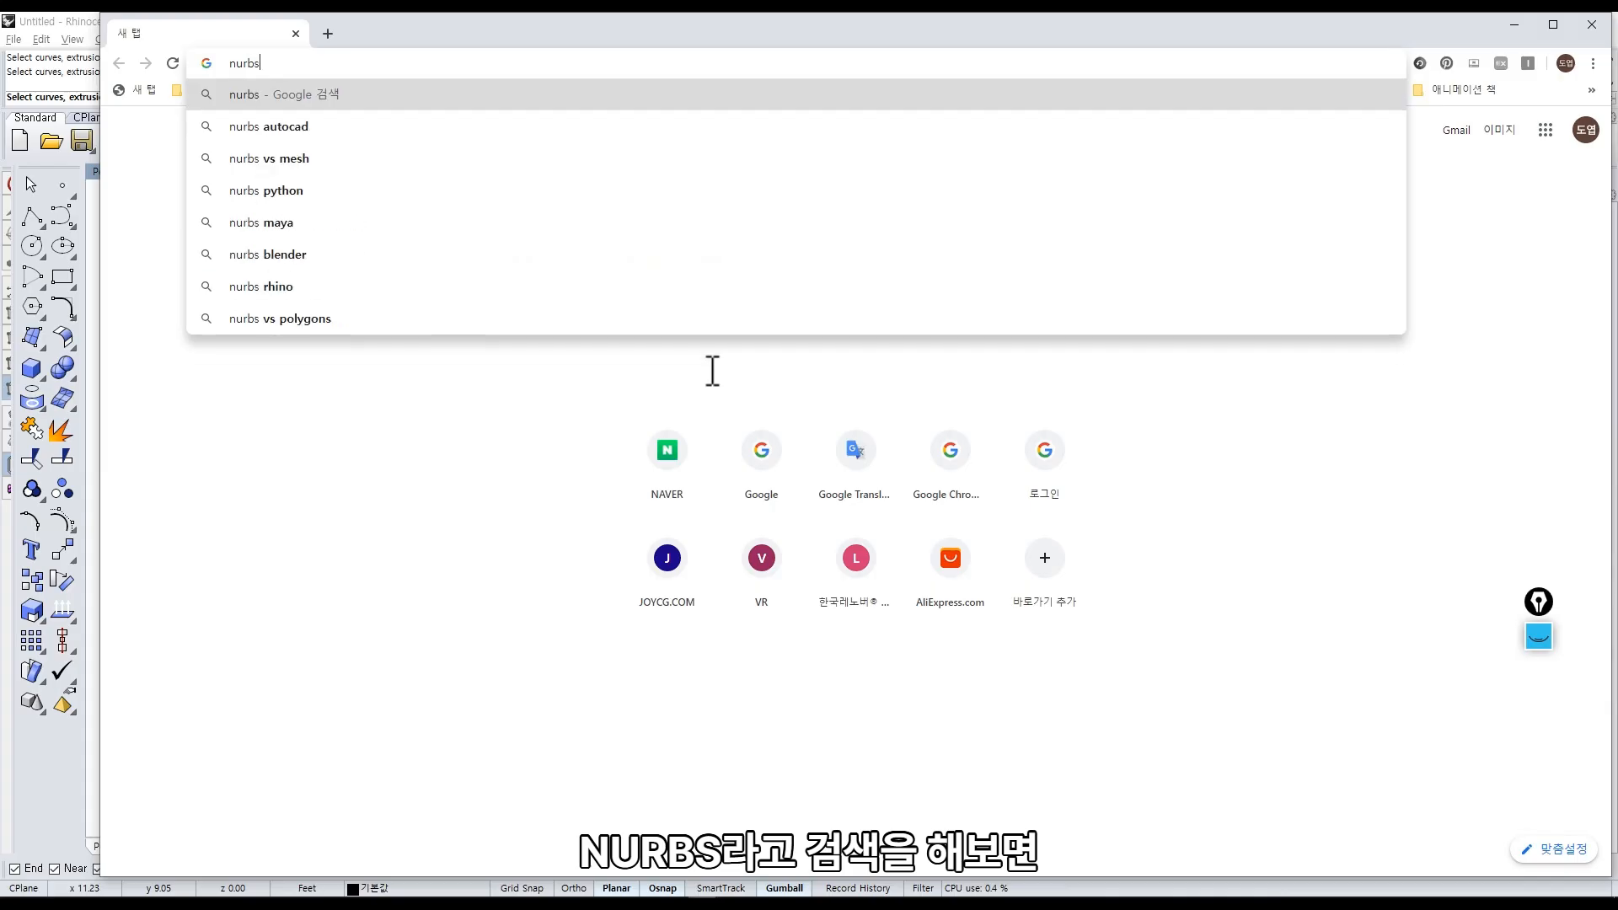
key("Return")
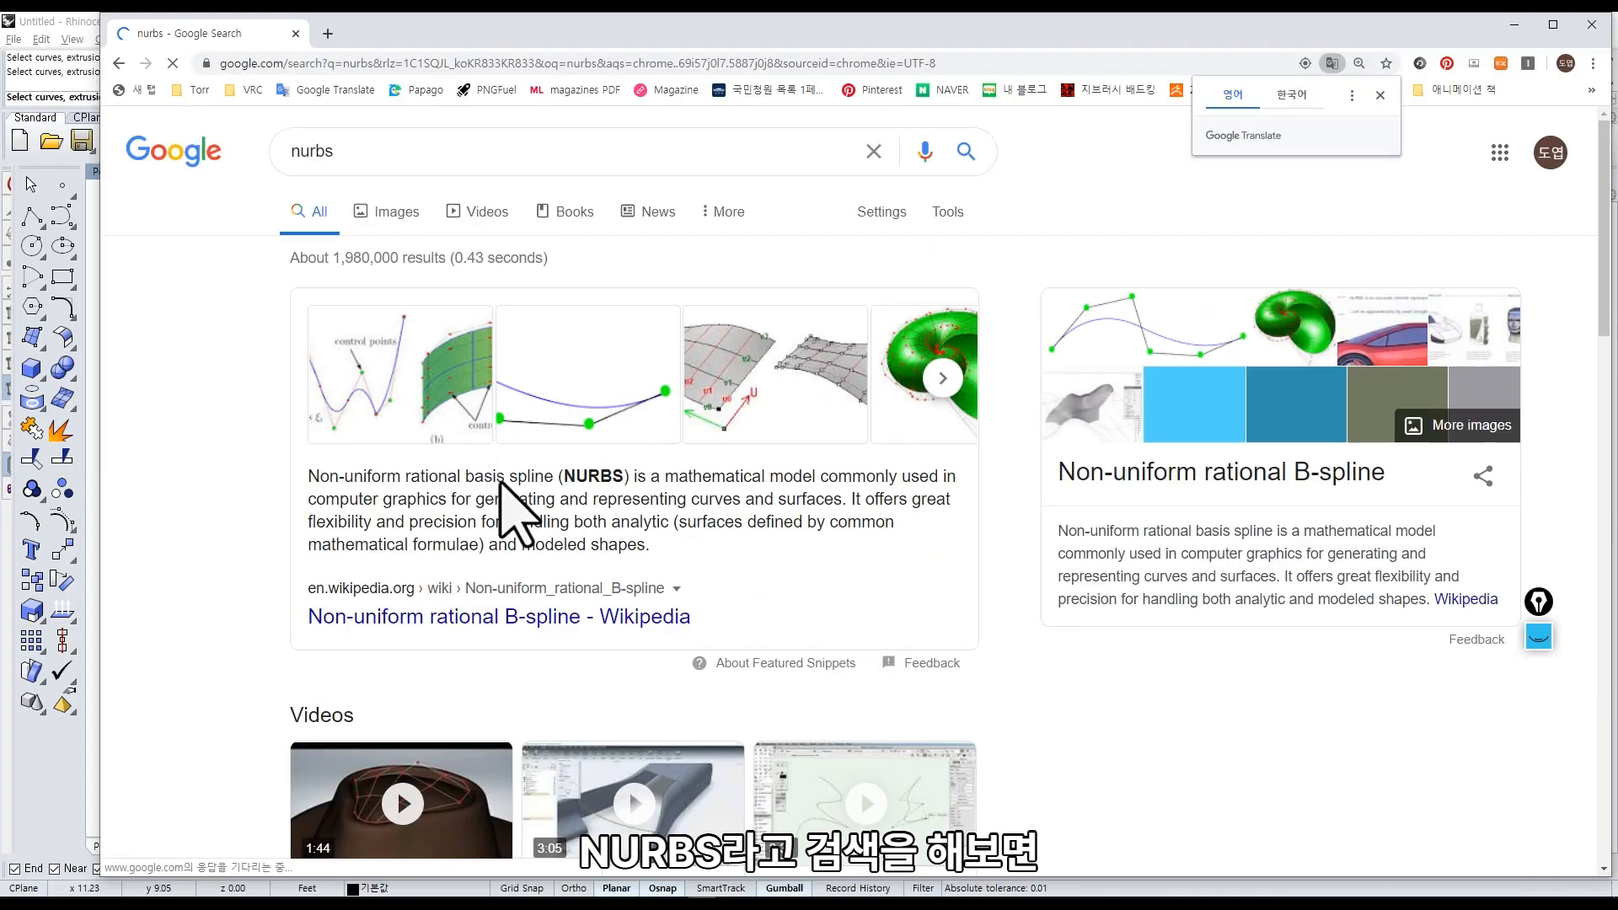
scroll(674, 506, "down", 2)
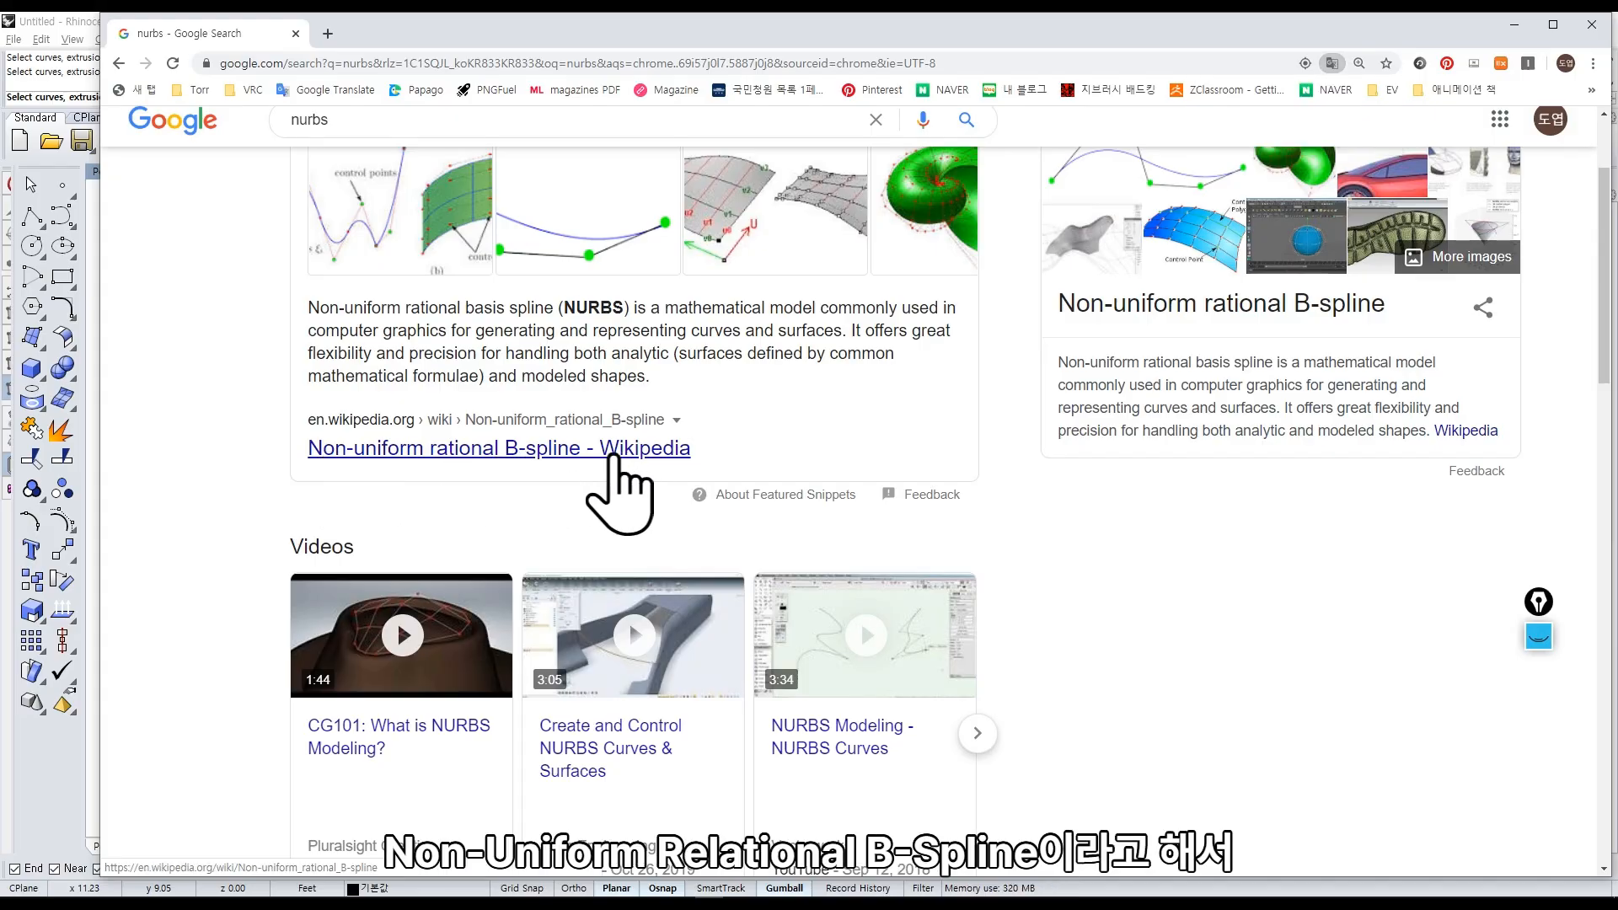
left_click(613, 459)
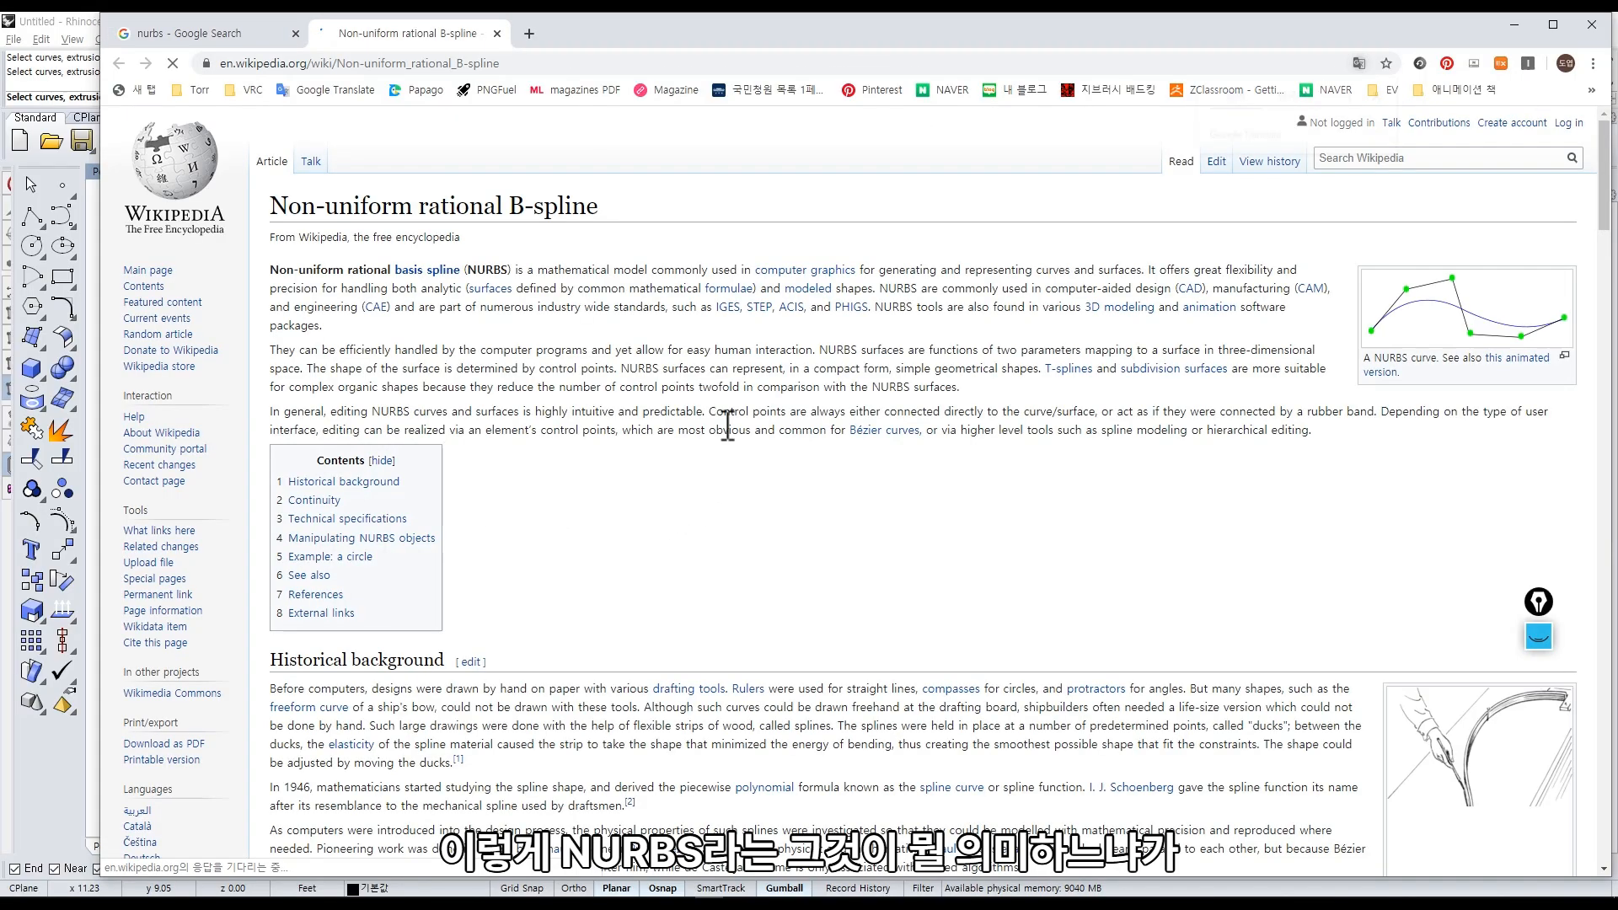
Go through the article to "General form of a NURBS curve" and highlight the word "curve" in that heading.
scroll(727, 434, "down", 3)
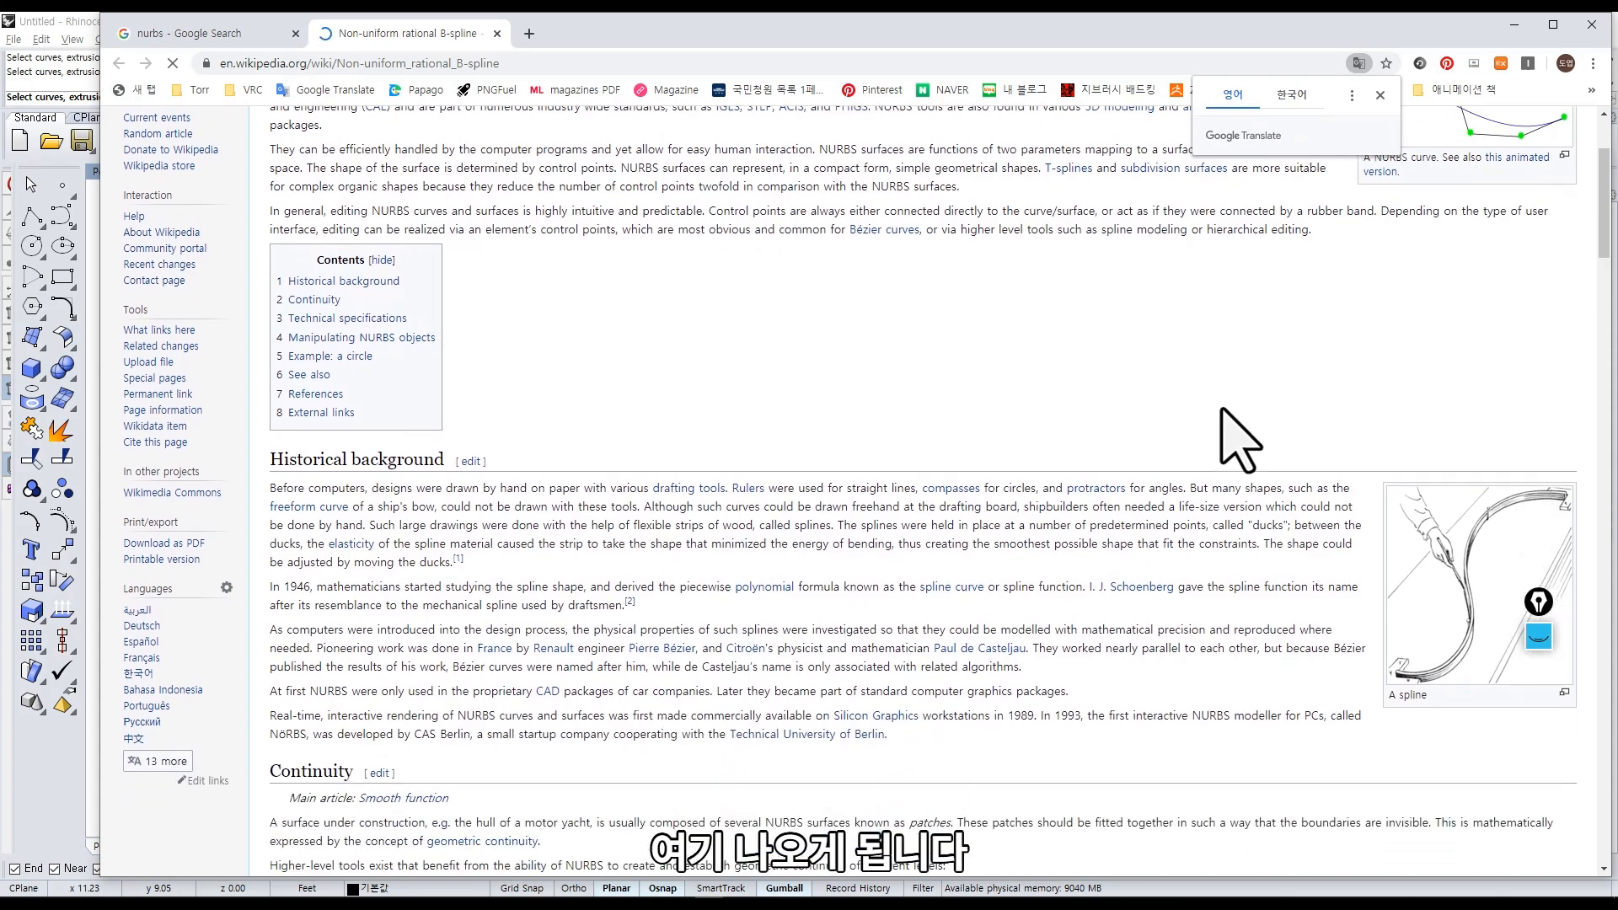
scroll(1238, 438, "down", 10)
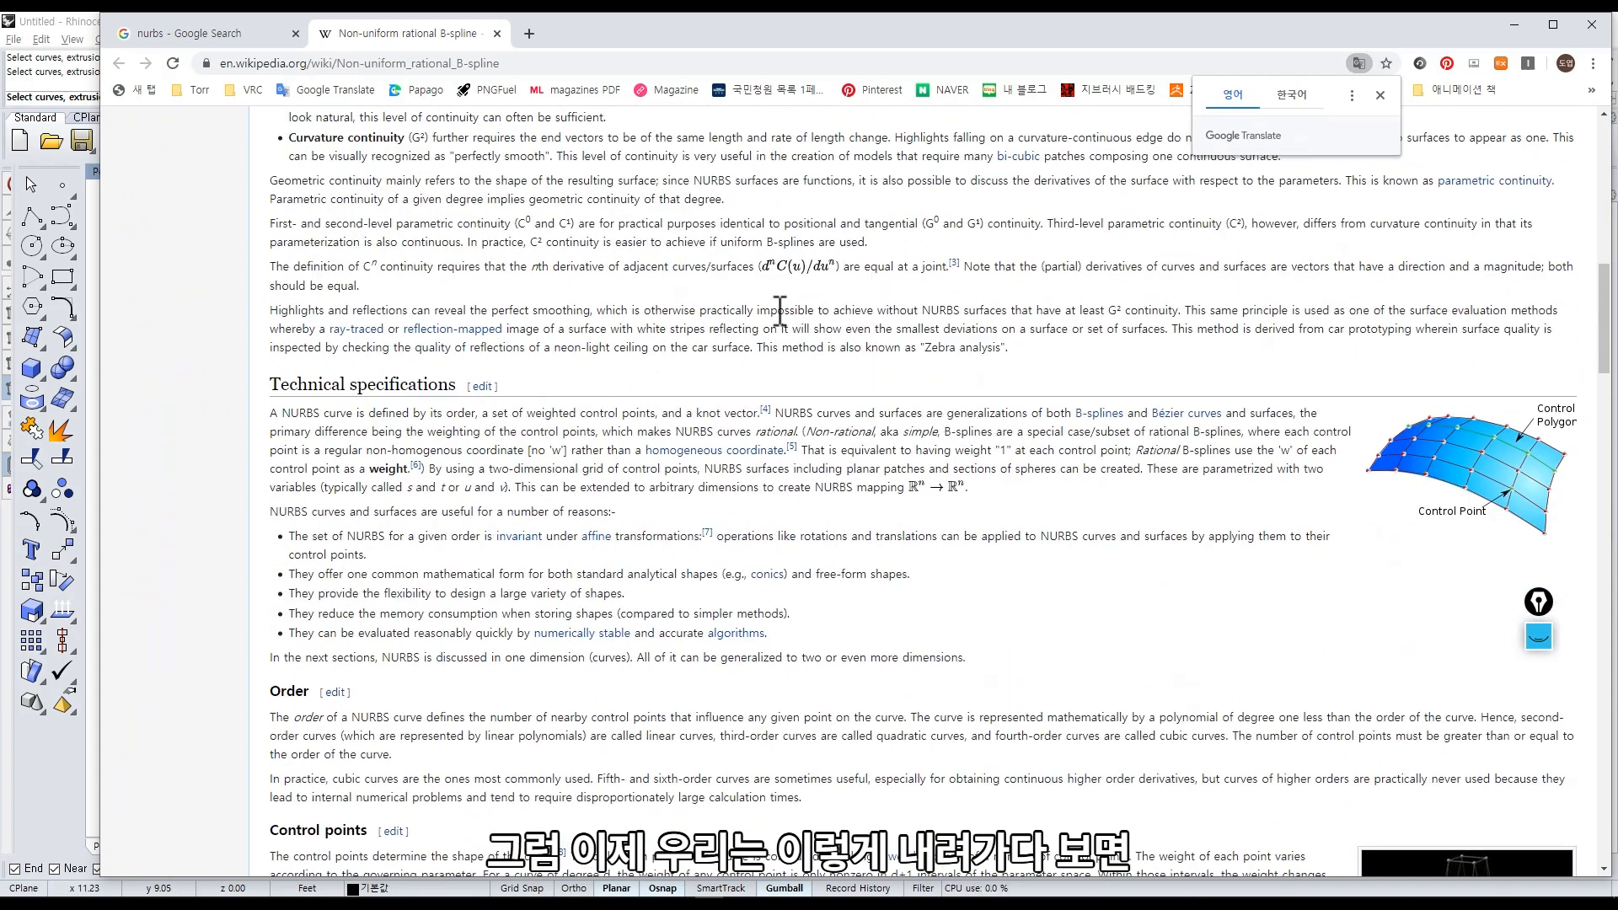
scroll(780, 310, "down", 18)
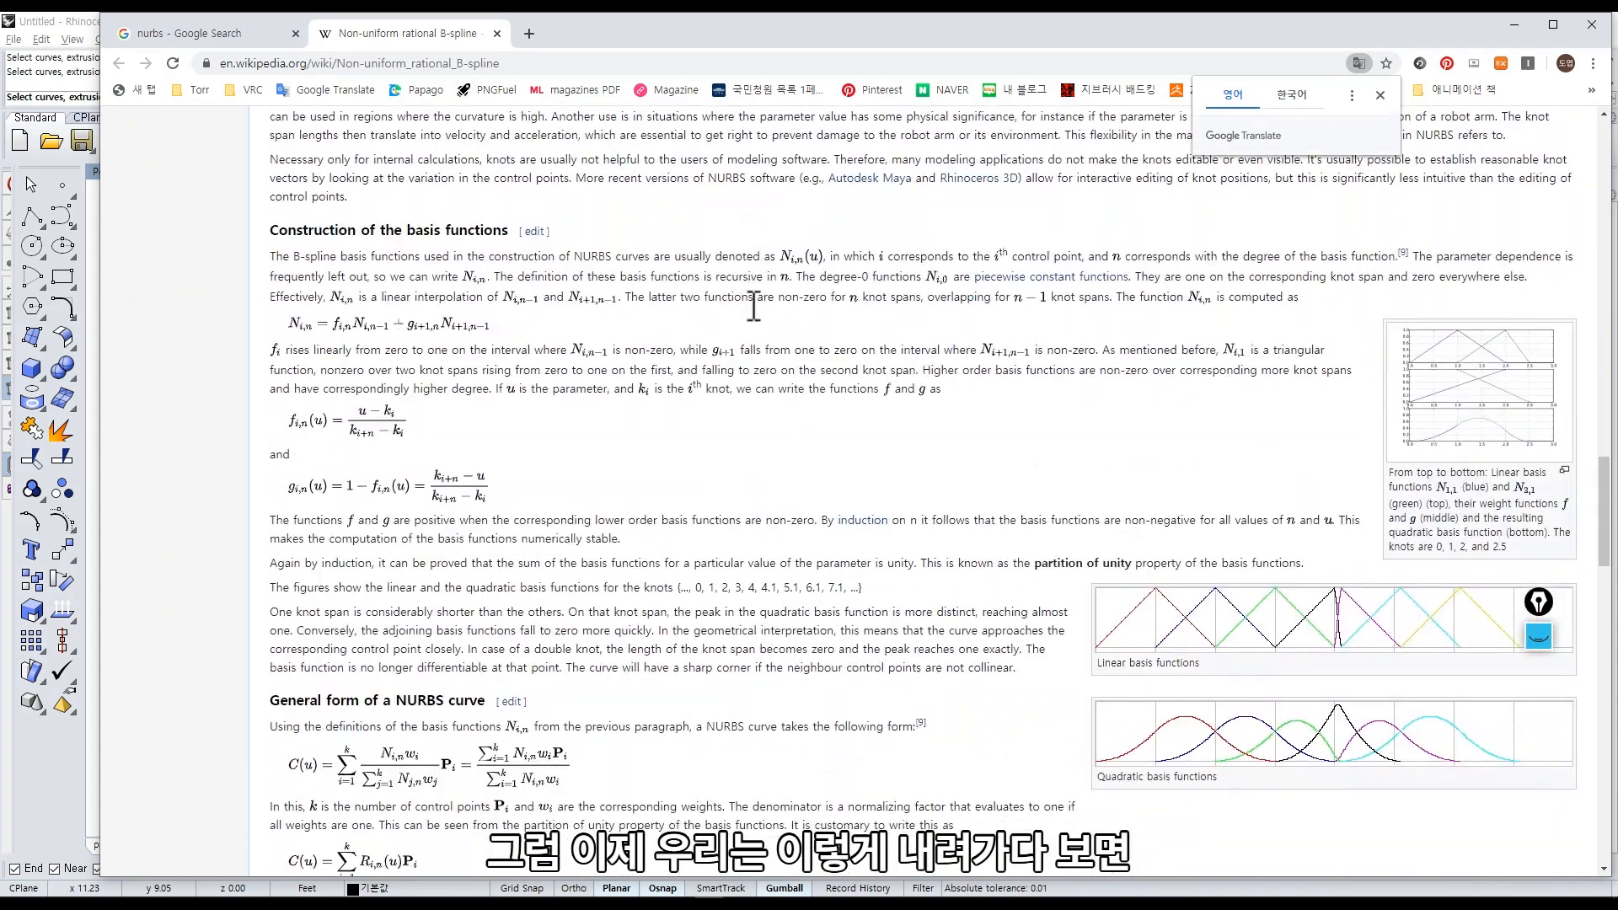
scroll(754, 310, "down", 3)
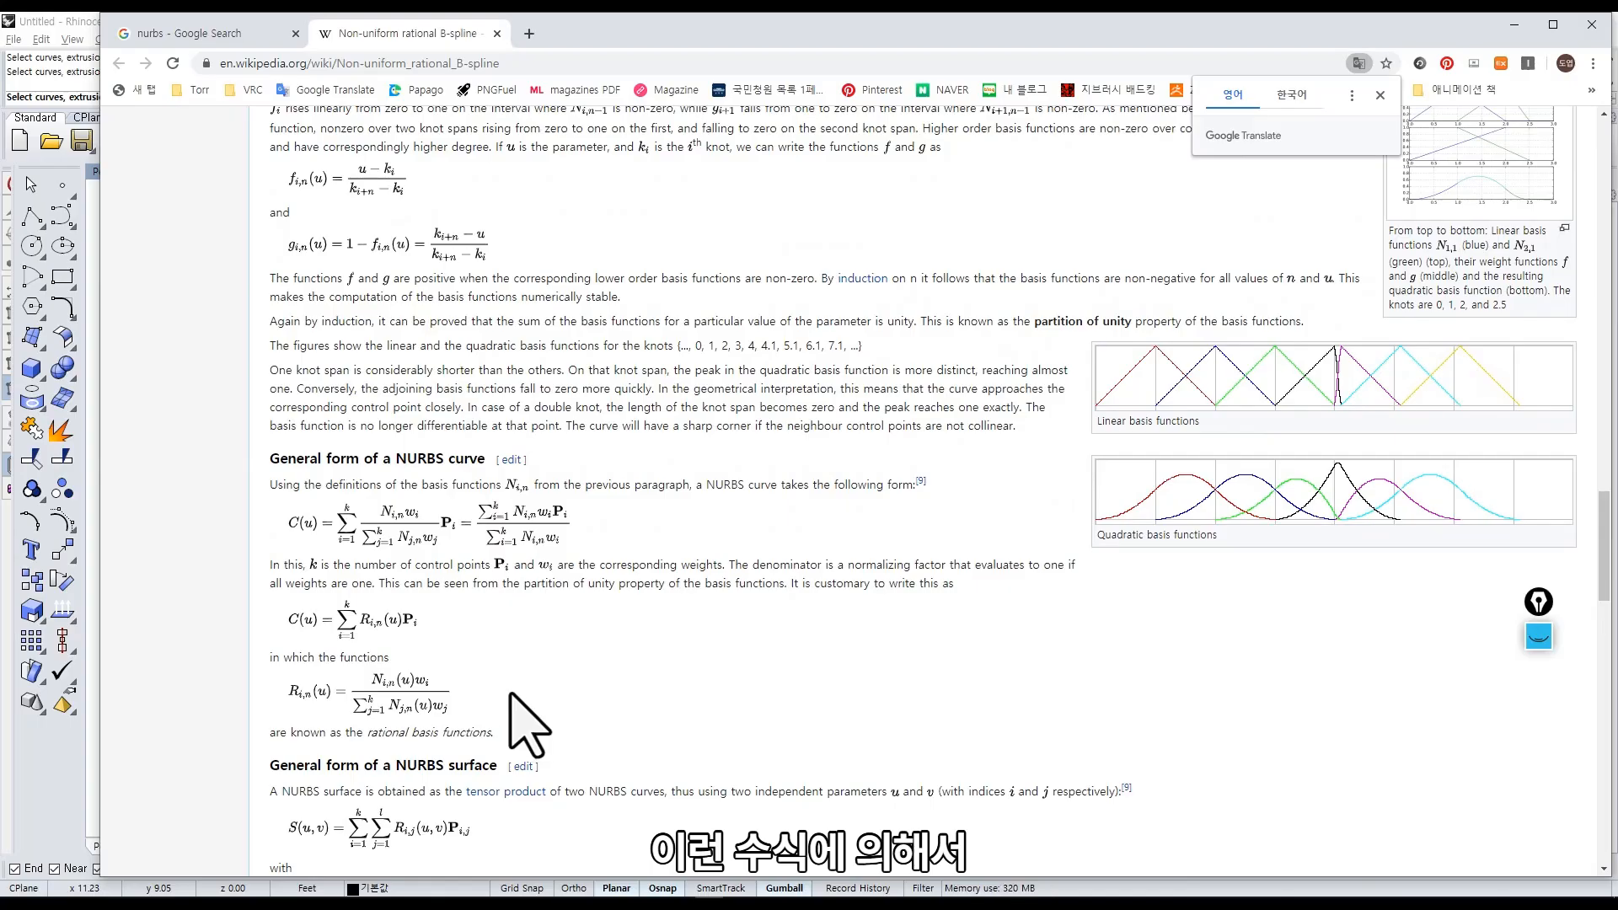
left_click_drag(451, 462, 482, 462)
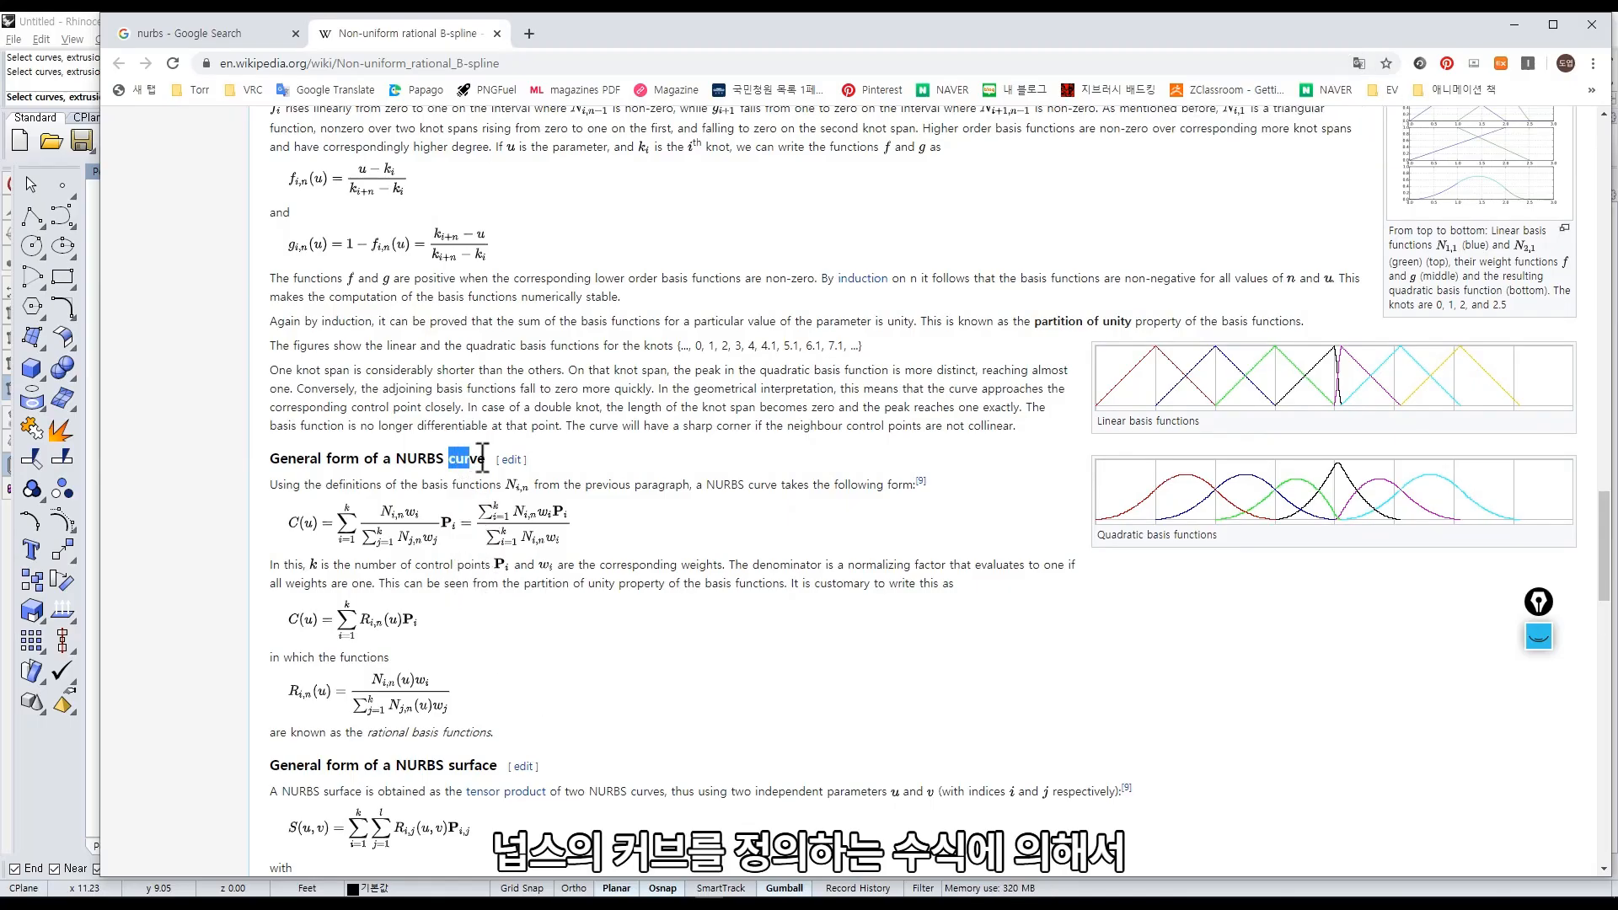
Examine the general NURBS curve and surface formulas, continuing through the article to the circle example.
scroll(389, 566, "down", 4)
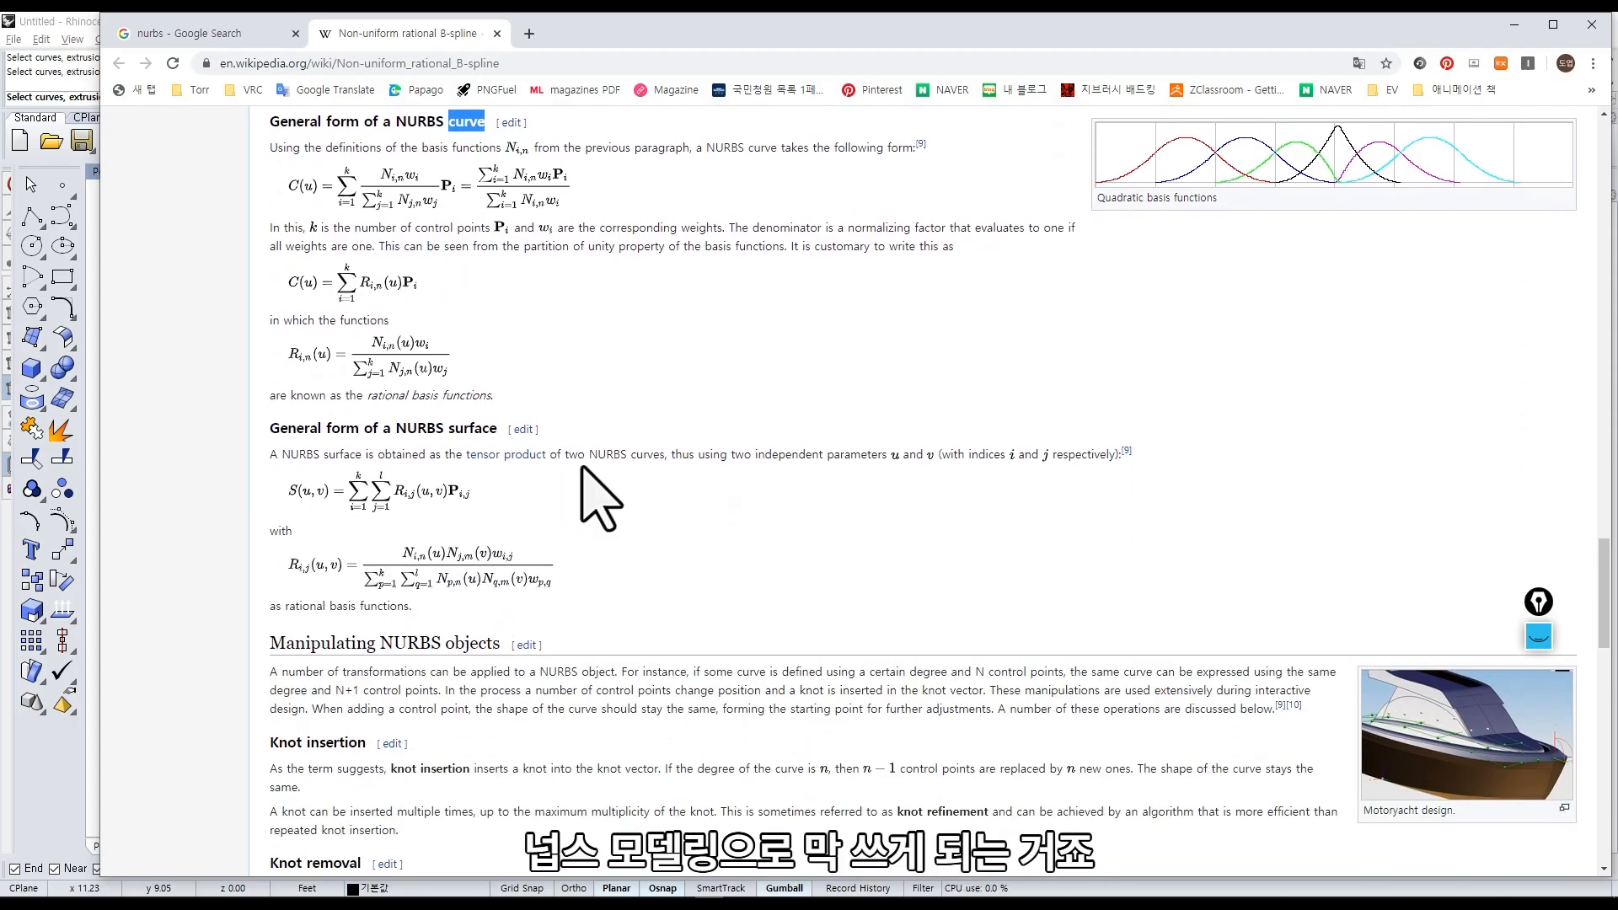
scroll(606, 493, "down", 3)
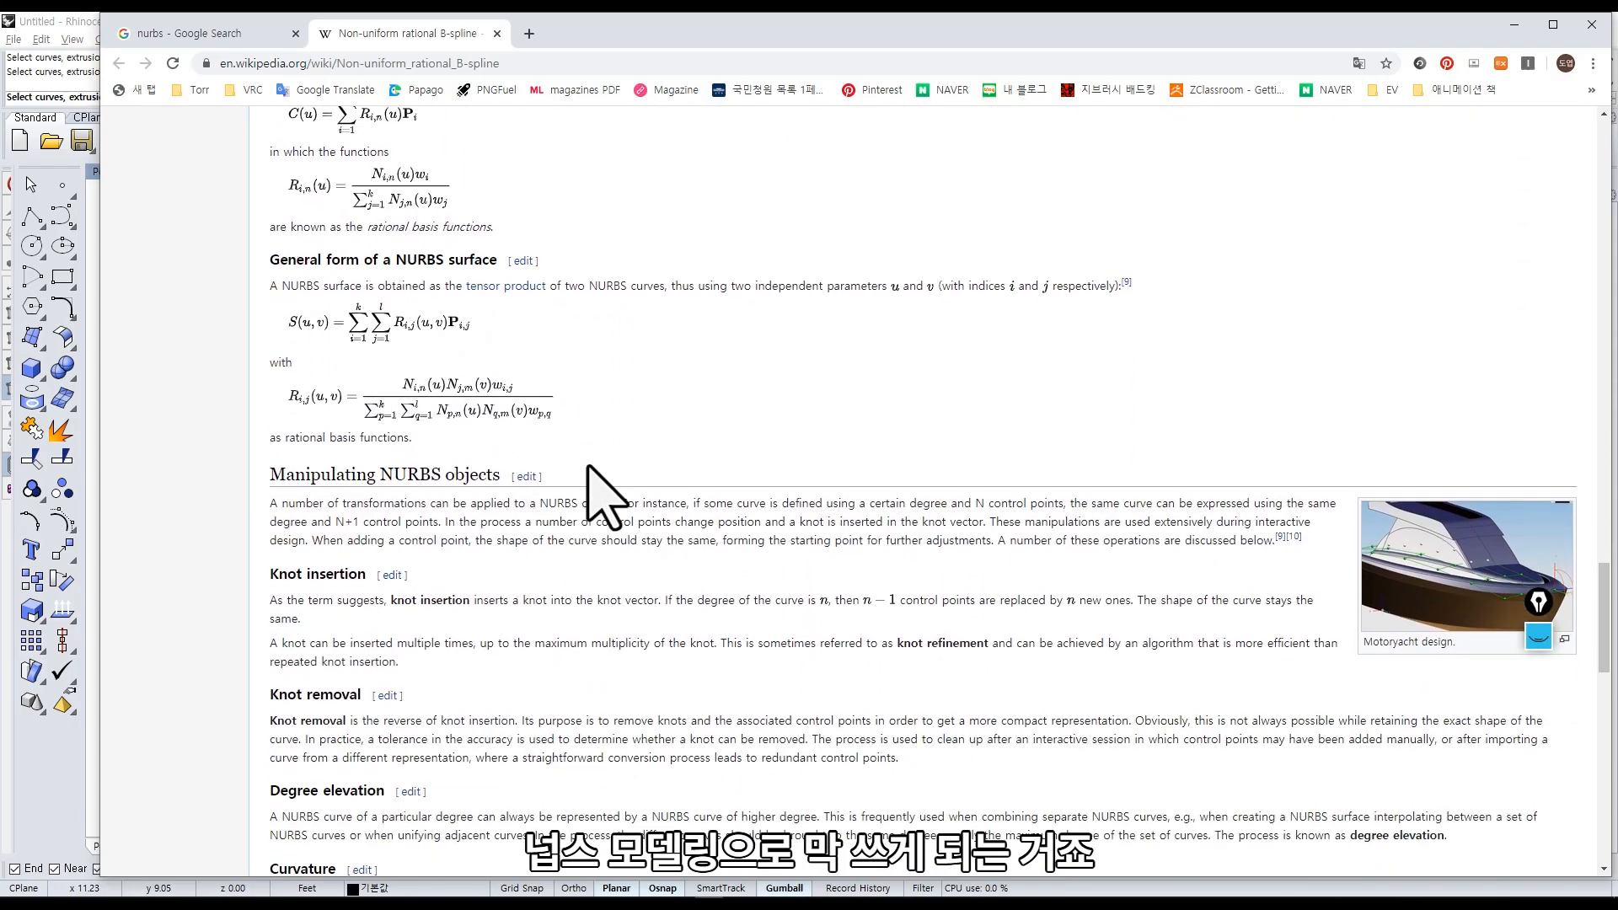
scroll(607, 487, "up", 4)
left_click_drag(286, 265, 614, 668)
left_click(716, 670)
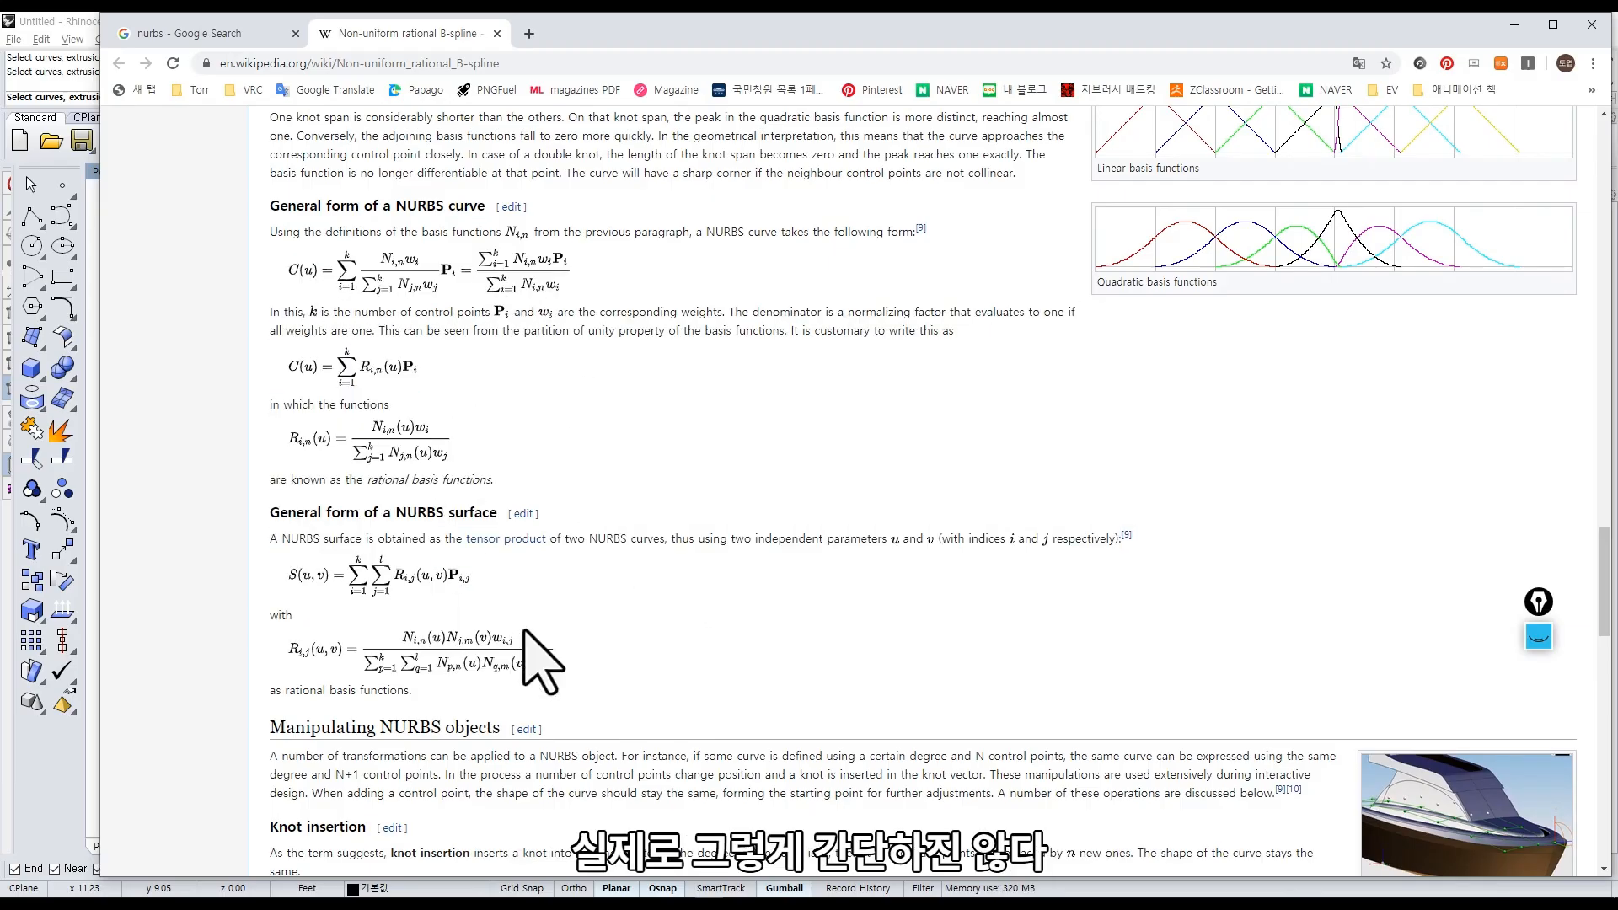
scroll(617, 674, "down", 2)
scroll(617, 674, "down", 5)
scroll(913, 480, "down", 5)
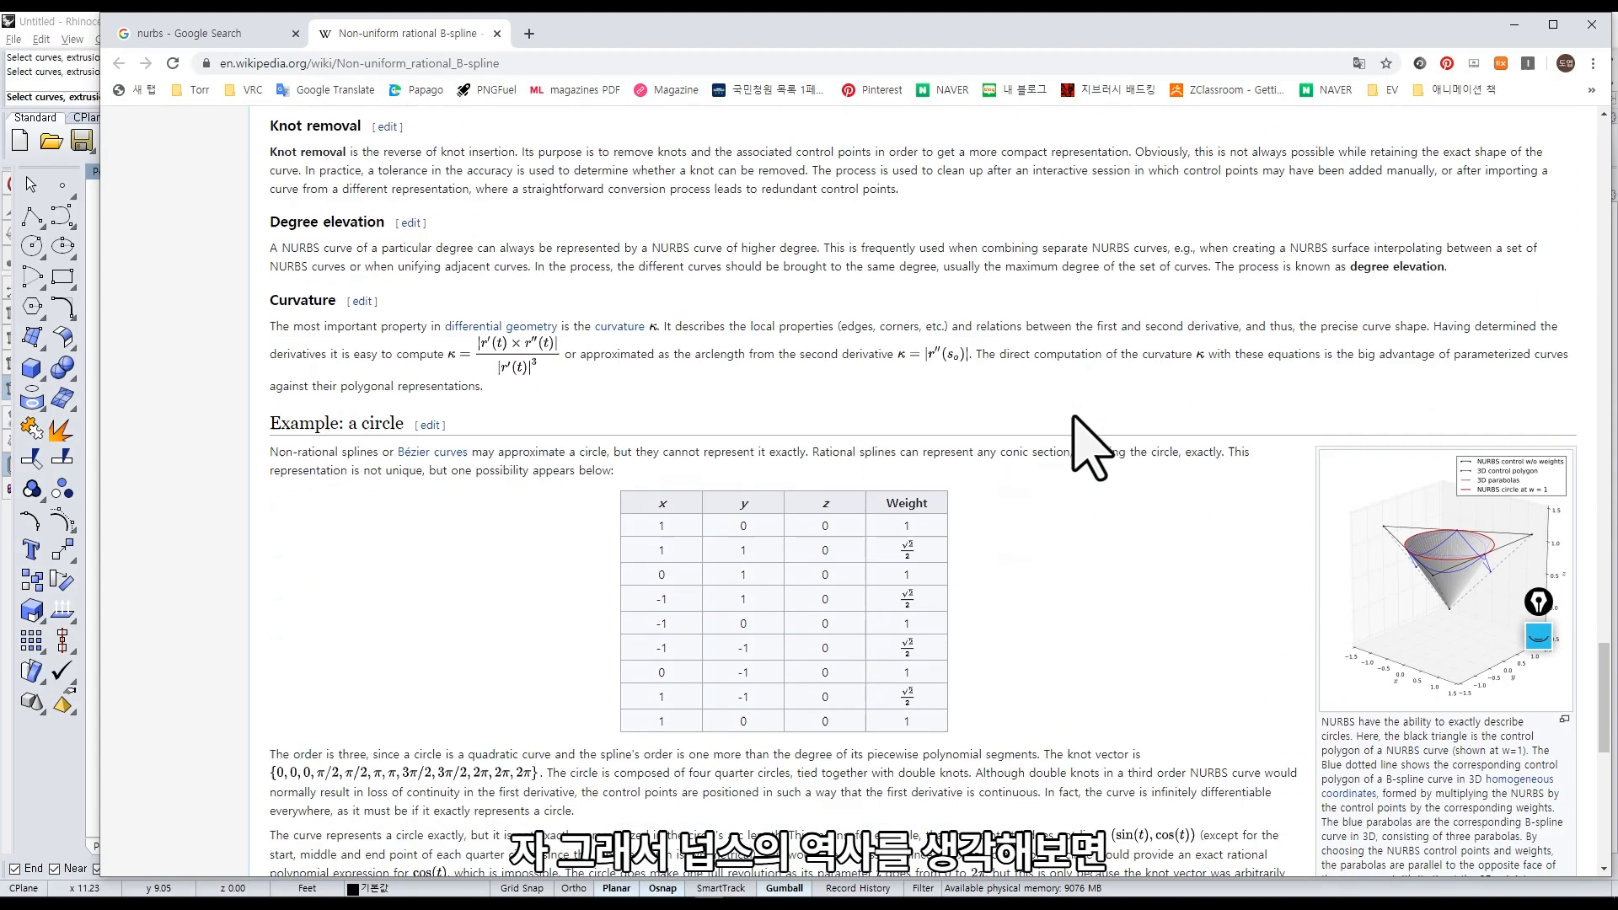
Switch back to Rhinoceros, show the pen annotations again and activate the pen.
left_click(1514, 24)
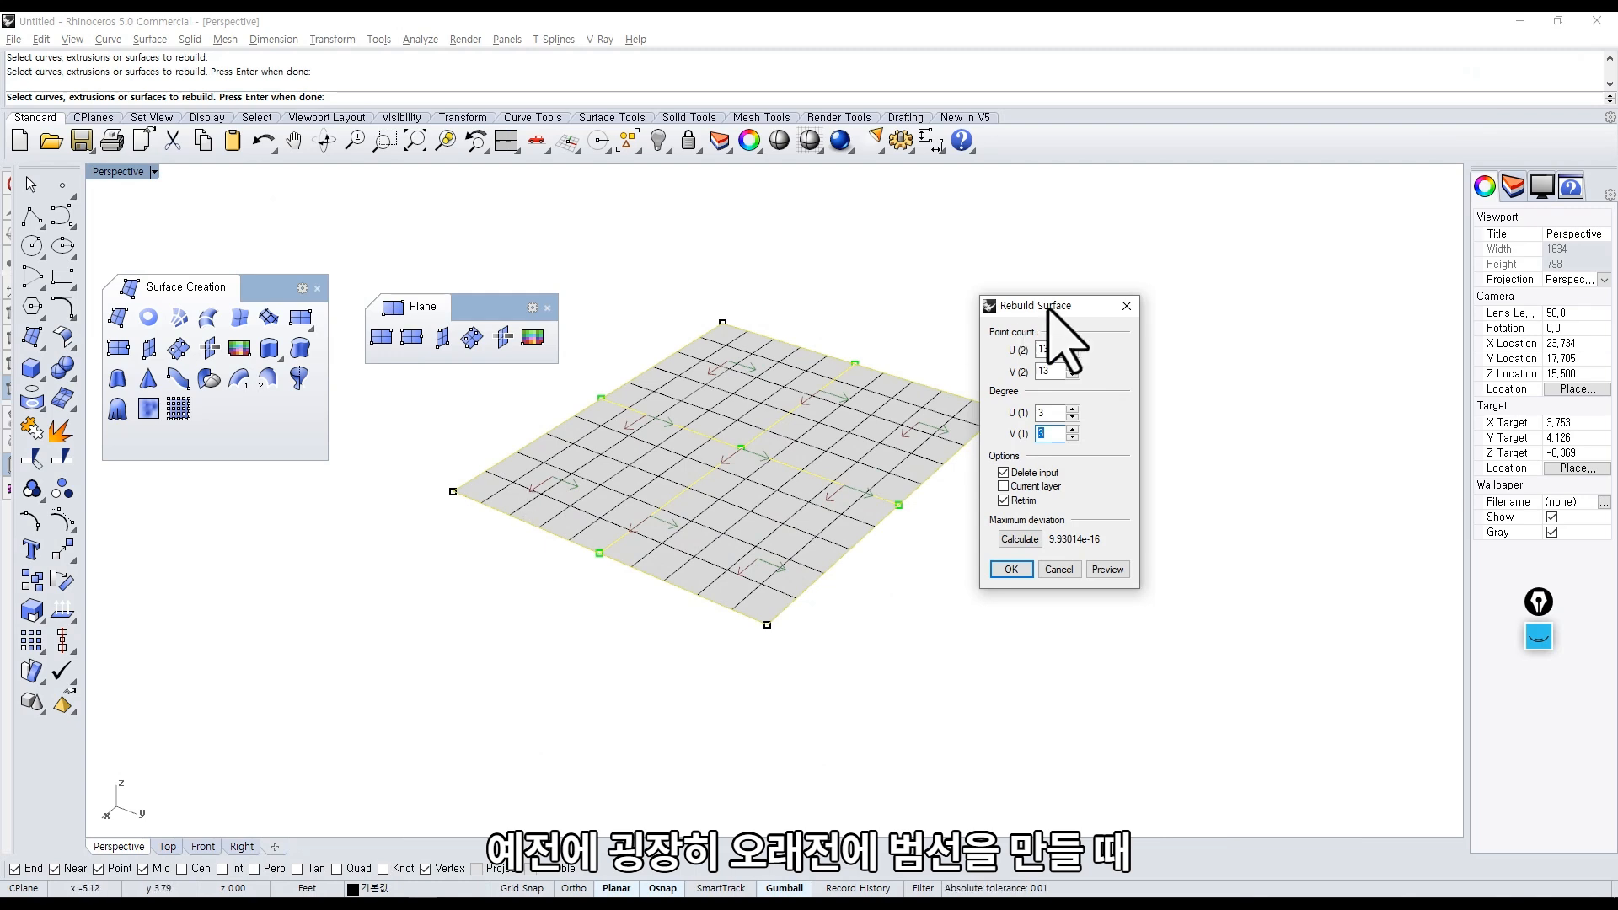
left_click(1538, 636)
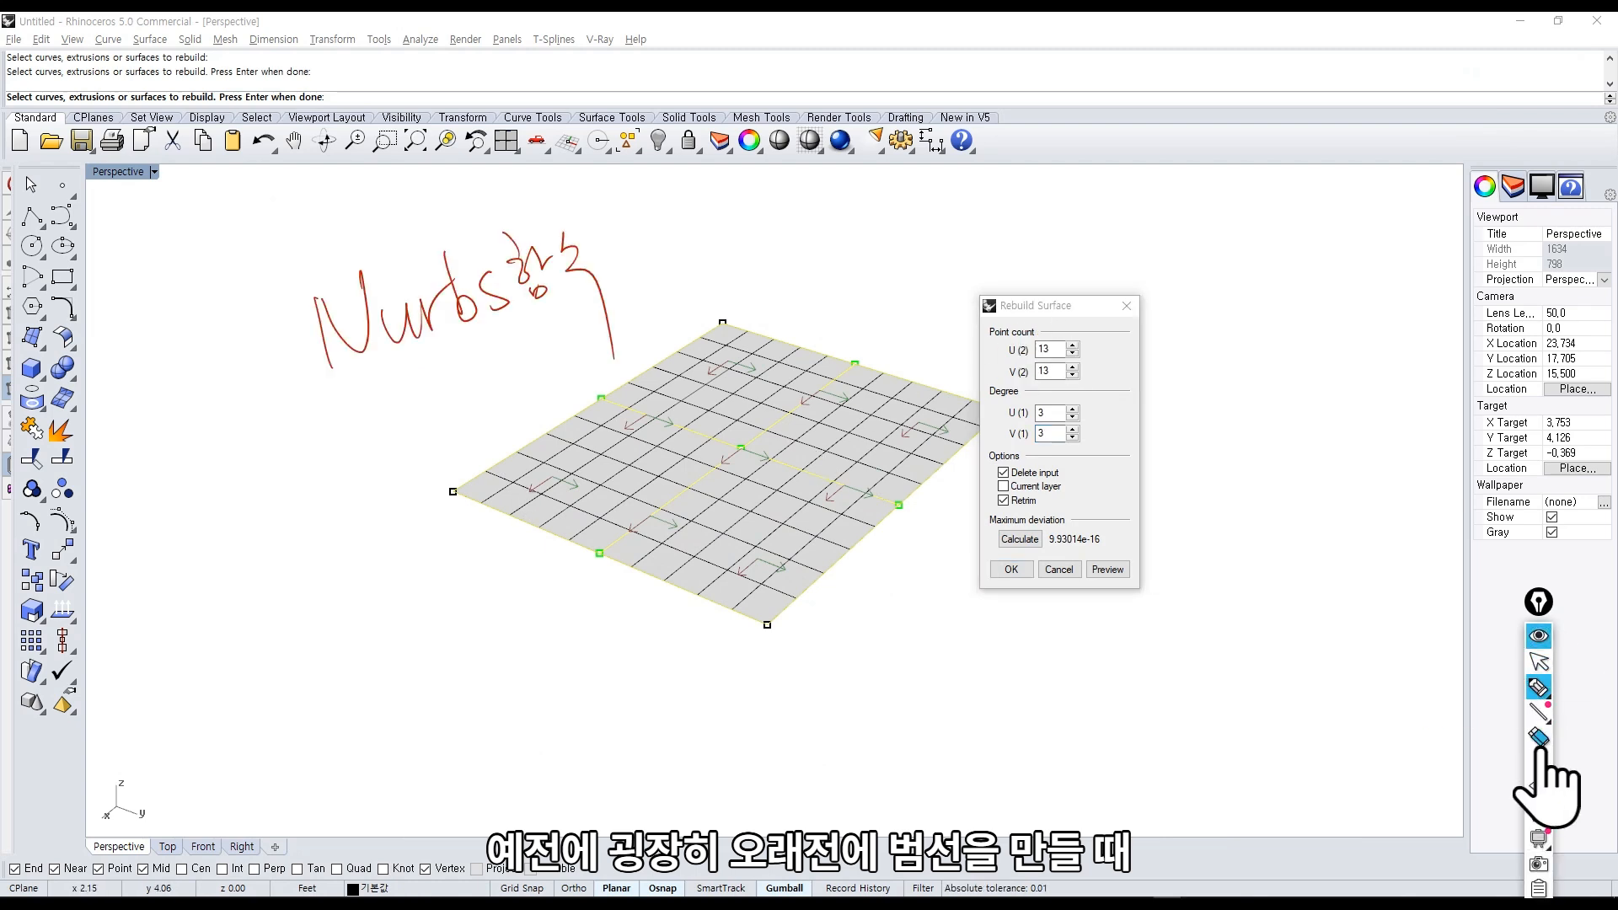
left_click(1538, 687)
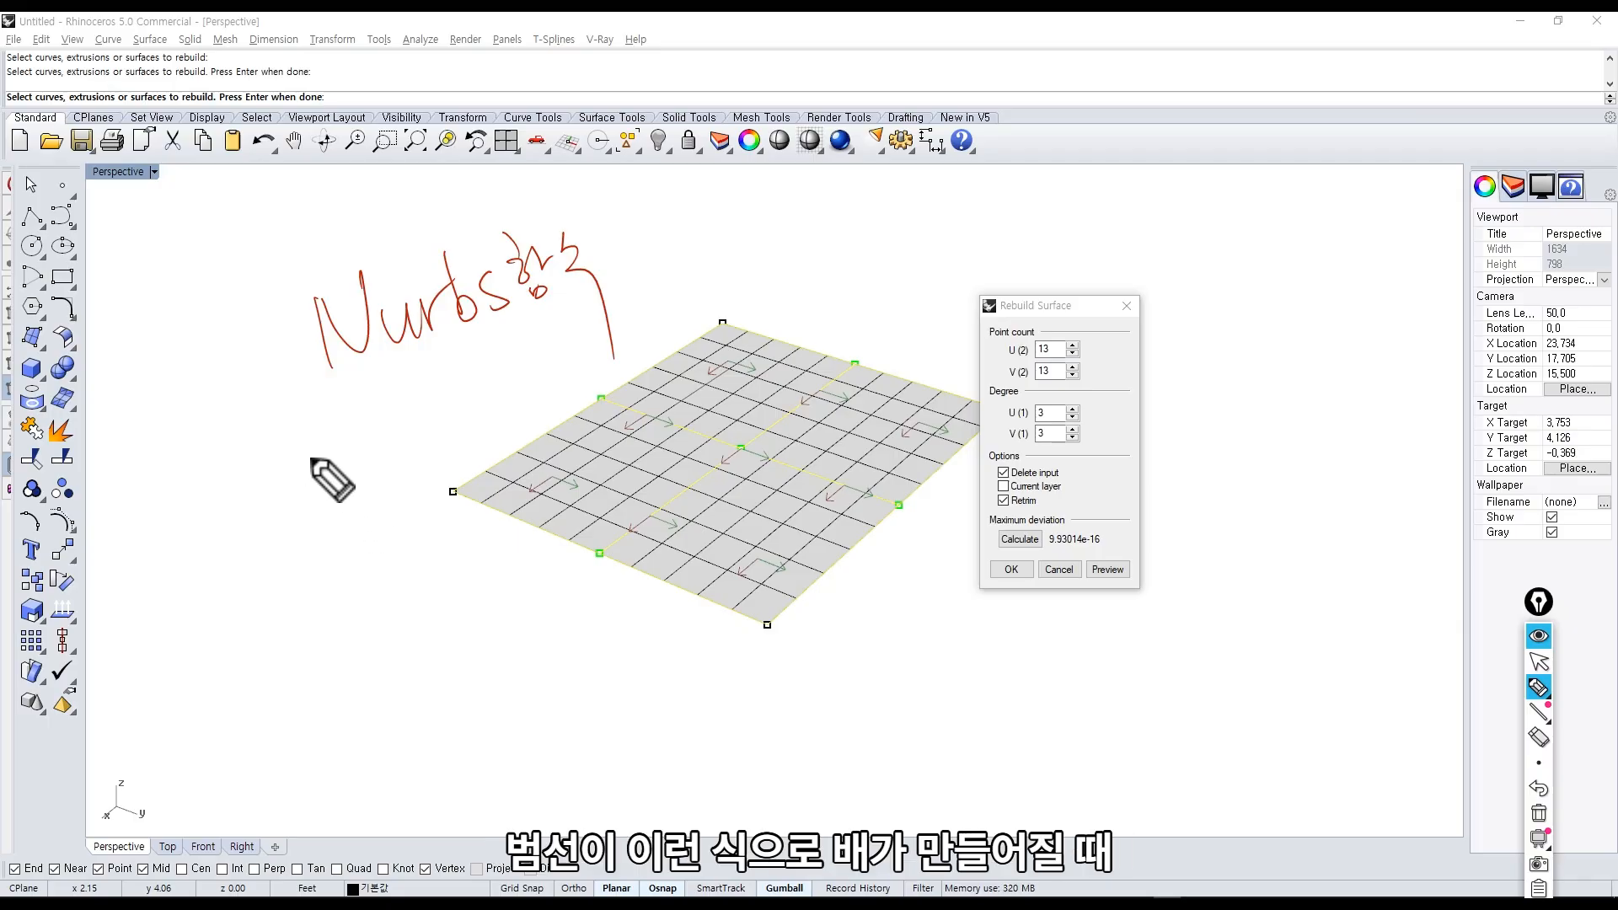
Draw a boat hull beneath "Nurbs 함수" and add curved arrows along its sides for the bent wooden planks.
mouse_move(721, 341)
left_mouse_down()
mouse_move(421, 473)
mouse_move(306, 465)
mouse_move(678, 320)
mouse_move(723, 341)
mouse_move(444, 467)
mouse_move(514, 456)
mouse_move(337, 515)
mouse_move(627, 494)
mouse_move(741, 327)
left_mouse_up()
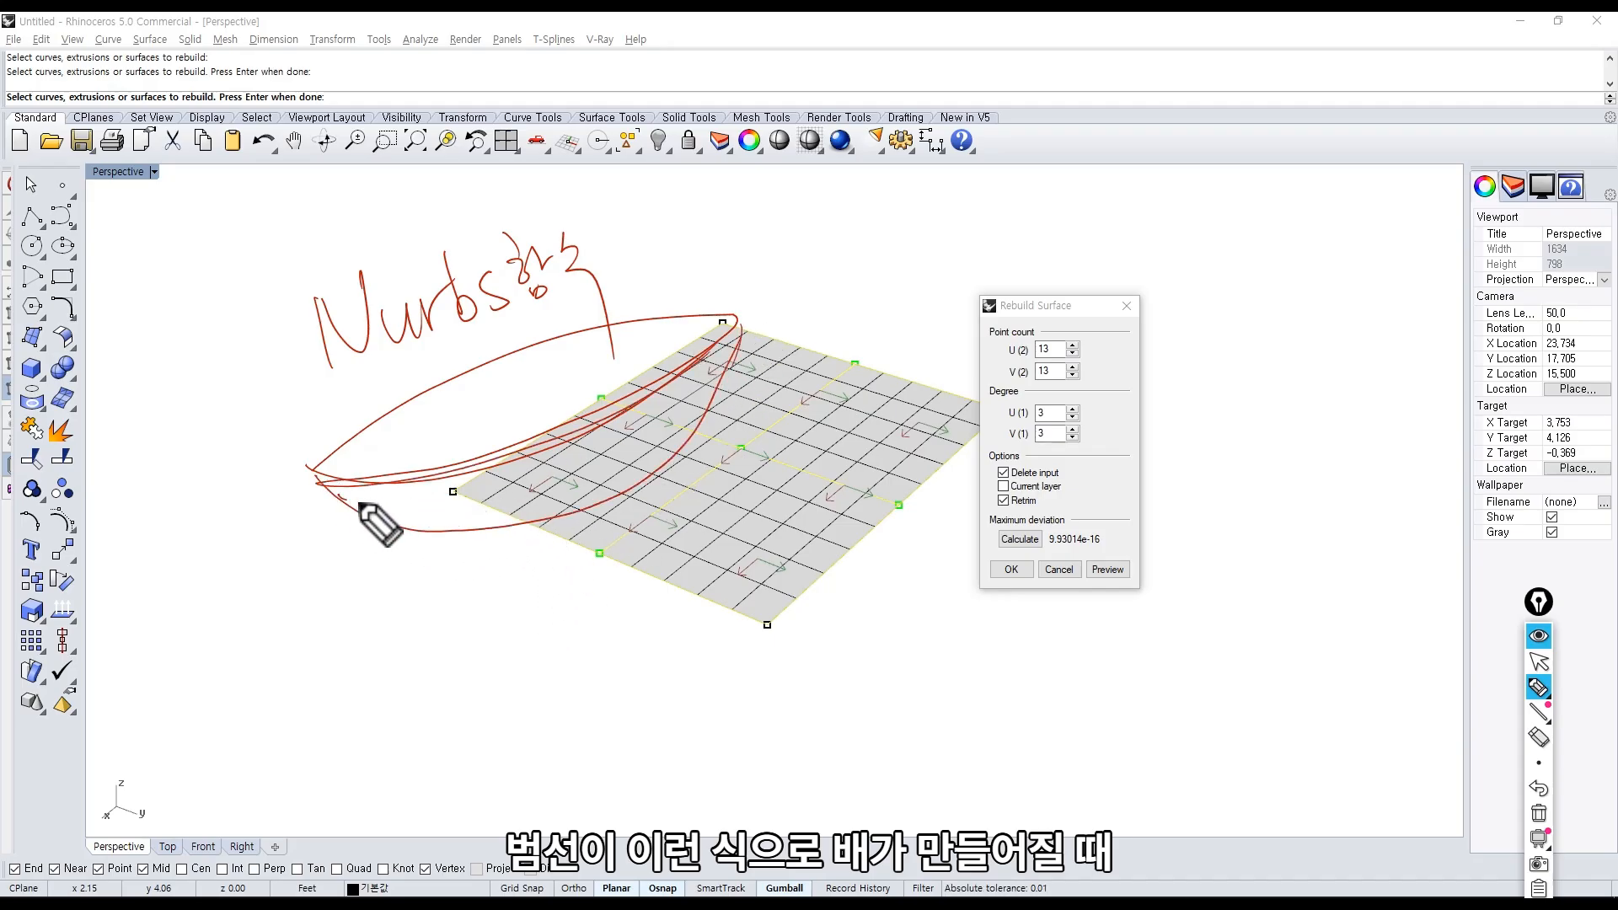
left_click_drag(359, 503, 656, 439)
mouse_move(395, 517)
left_mouse_down()
mouse_move(611, 479)
mouse_move(602, 500)
left_mouse_up()
mouse_move(344, 478)
left_mouse_down()
mouse_move(522, 369)
mouse_move(510, 395)
mouse_move(560, 390)
left_mouse_up()
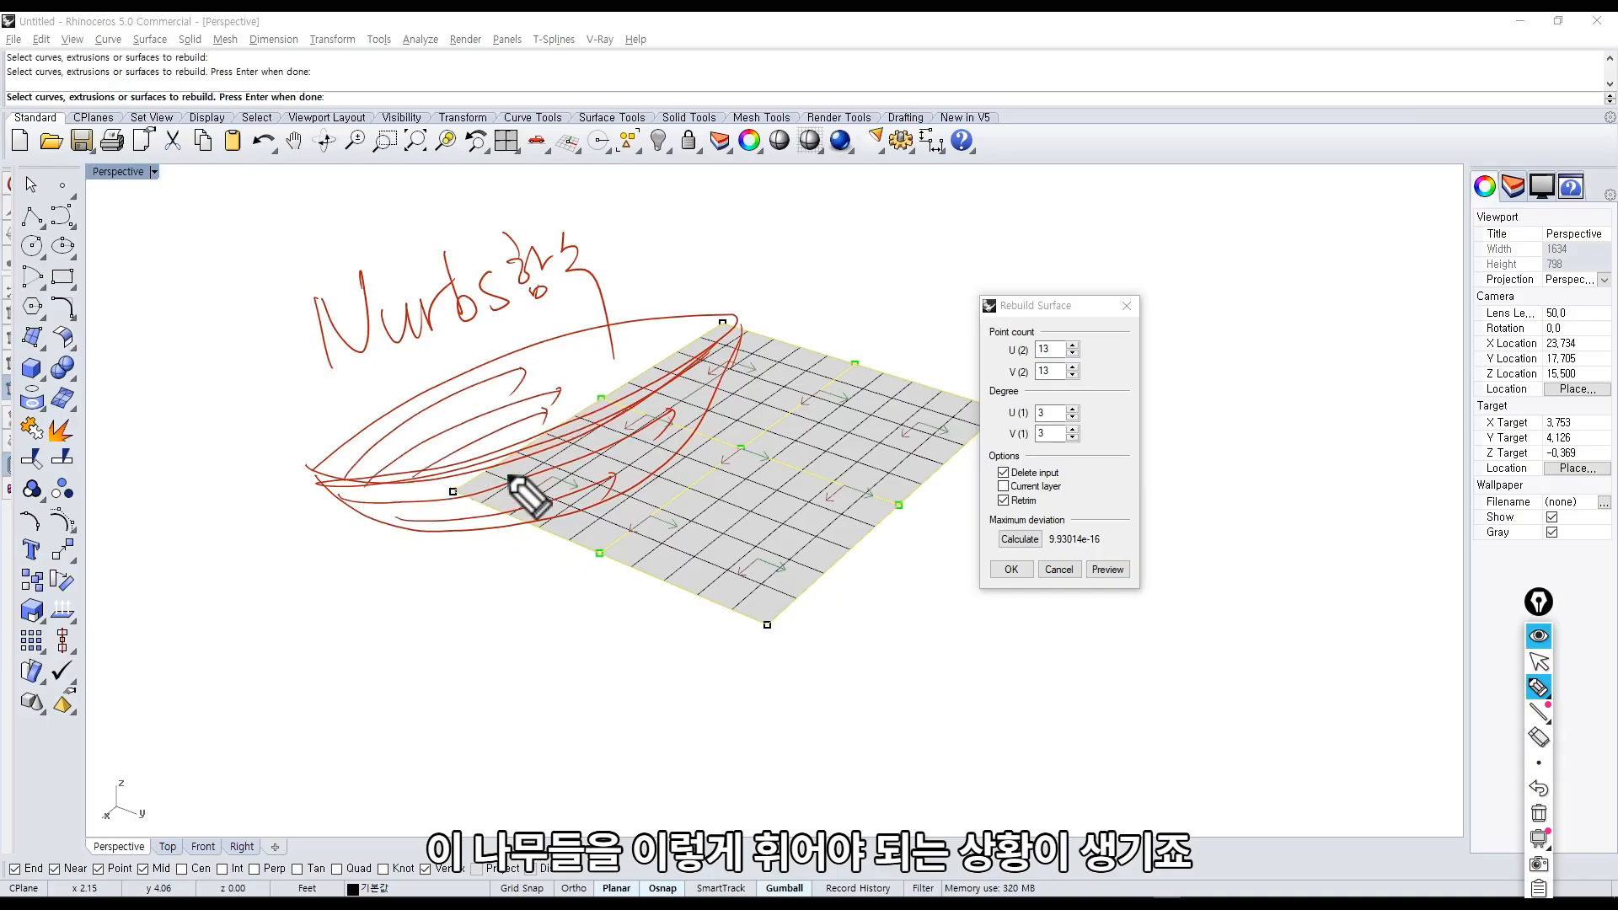
Draw three round iron weights below the surface, label the first one, and bend a wood curve around all three.
mouse_move(466, 648)
left_mouse_down()
mouse_move(487, 651)
mouse_move(470, 613)
left_mouse_up()
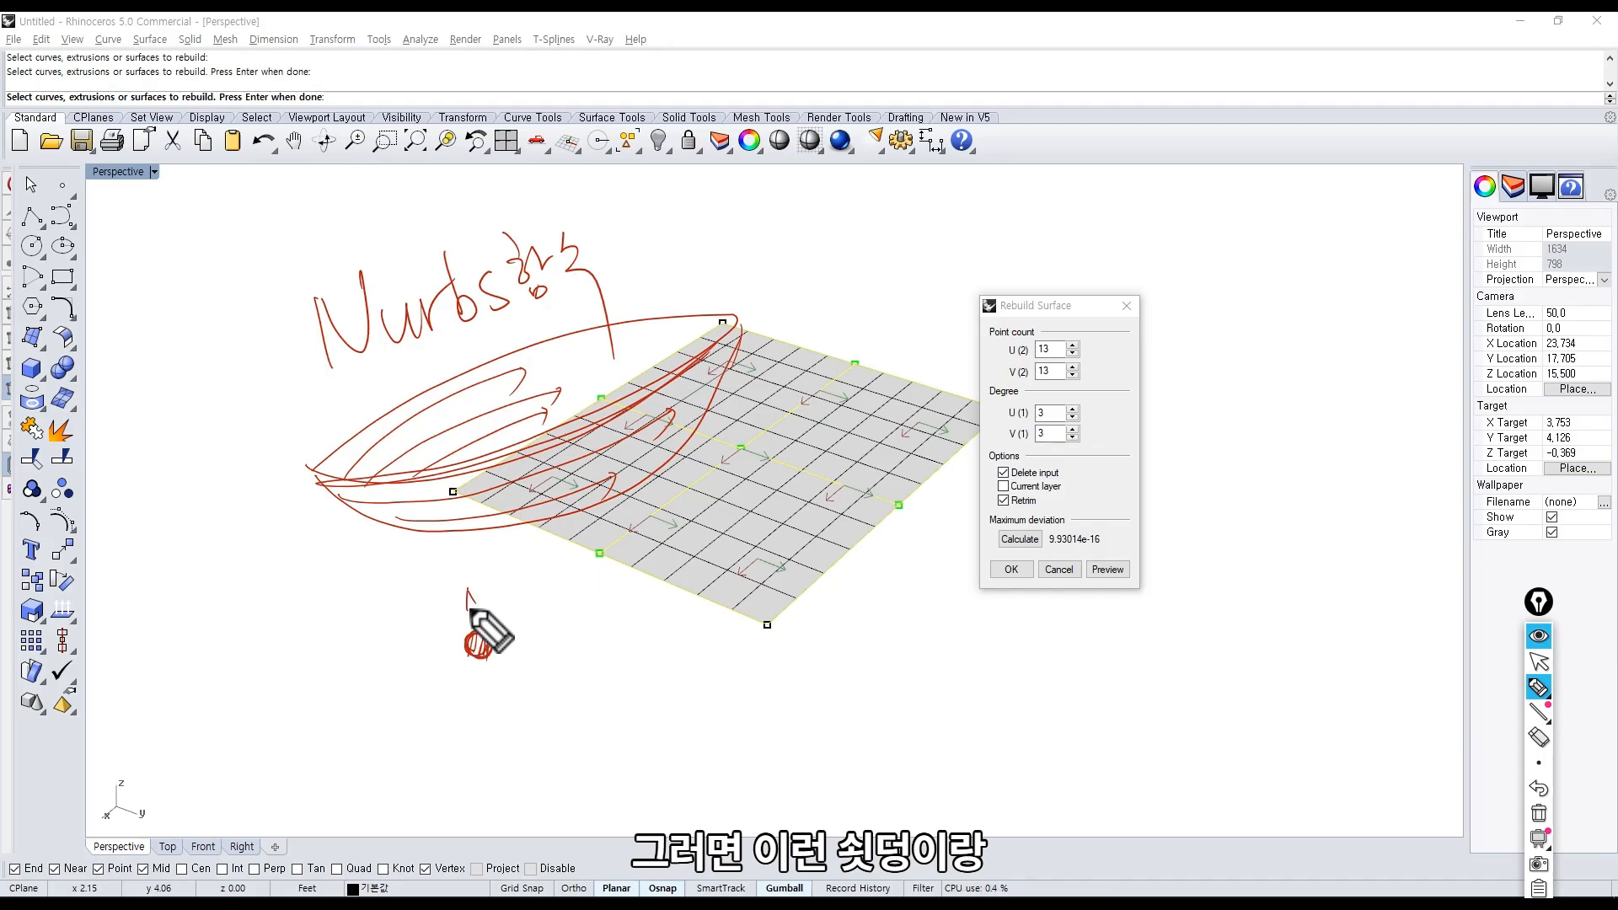
mouse_move(680, 730)
left_mouse_down()
mouse_move(679, 749)
mouse_move(692, 739)
left_mouse_up()
left_click_drag(863, 614, 860, 638)
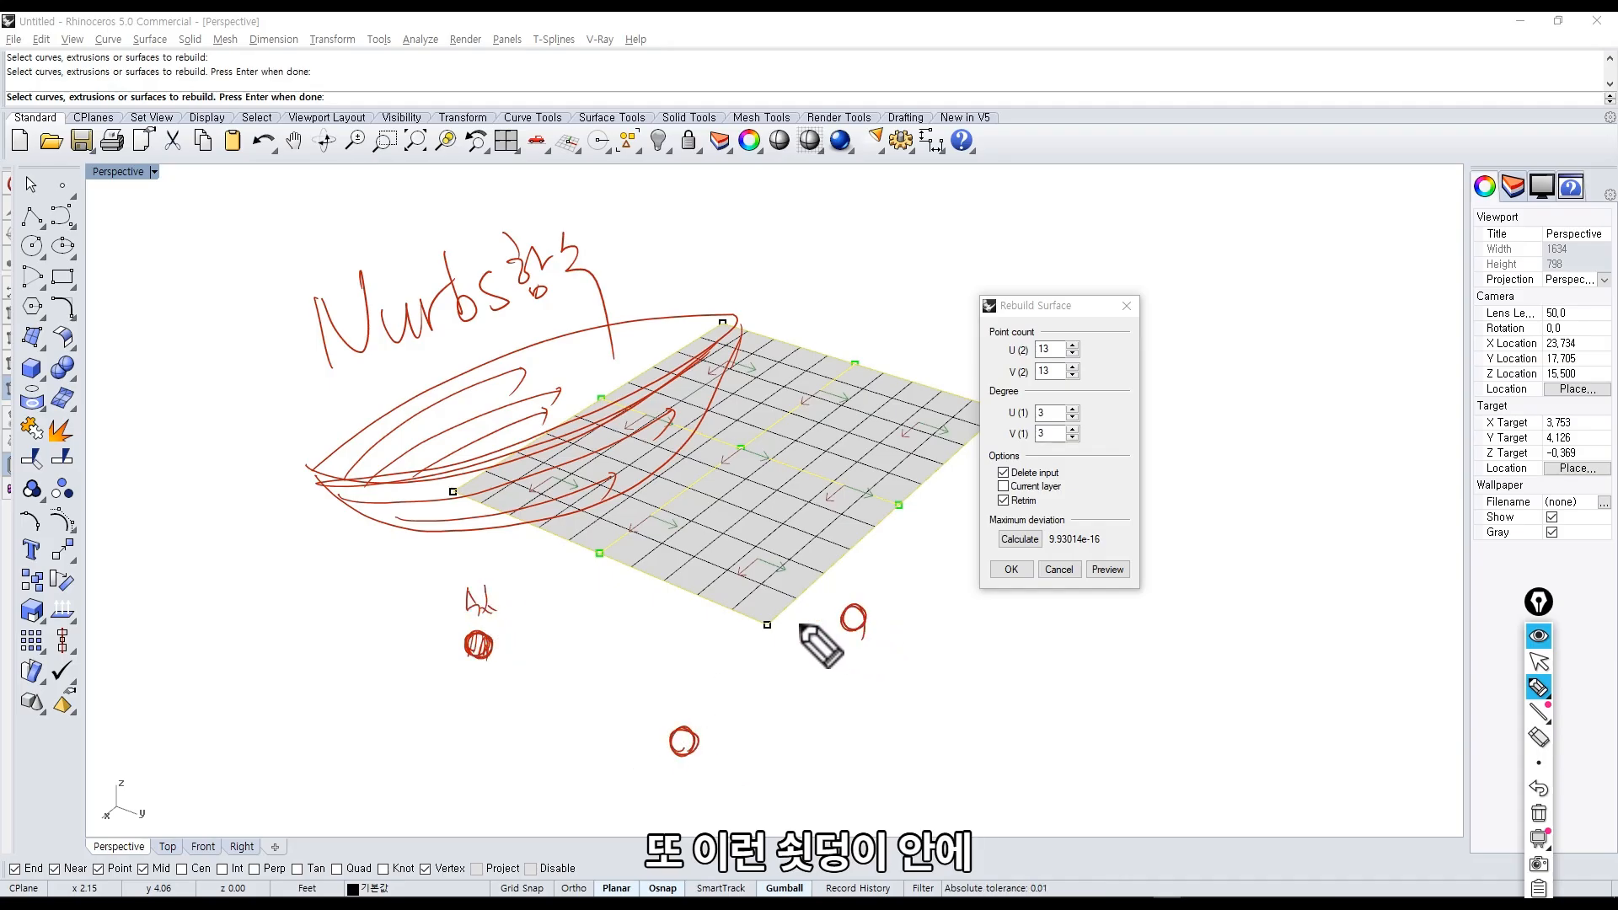
mouse_move(421, 696)
left_mouse_down()
mouse_move(469, 634)
mouse_move(514, 629)
left_mouse_up()
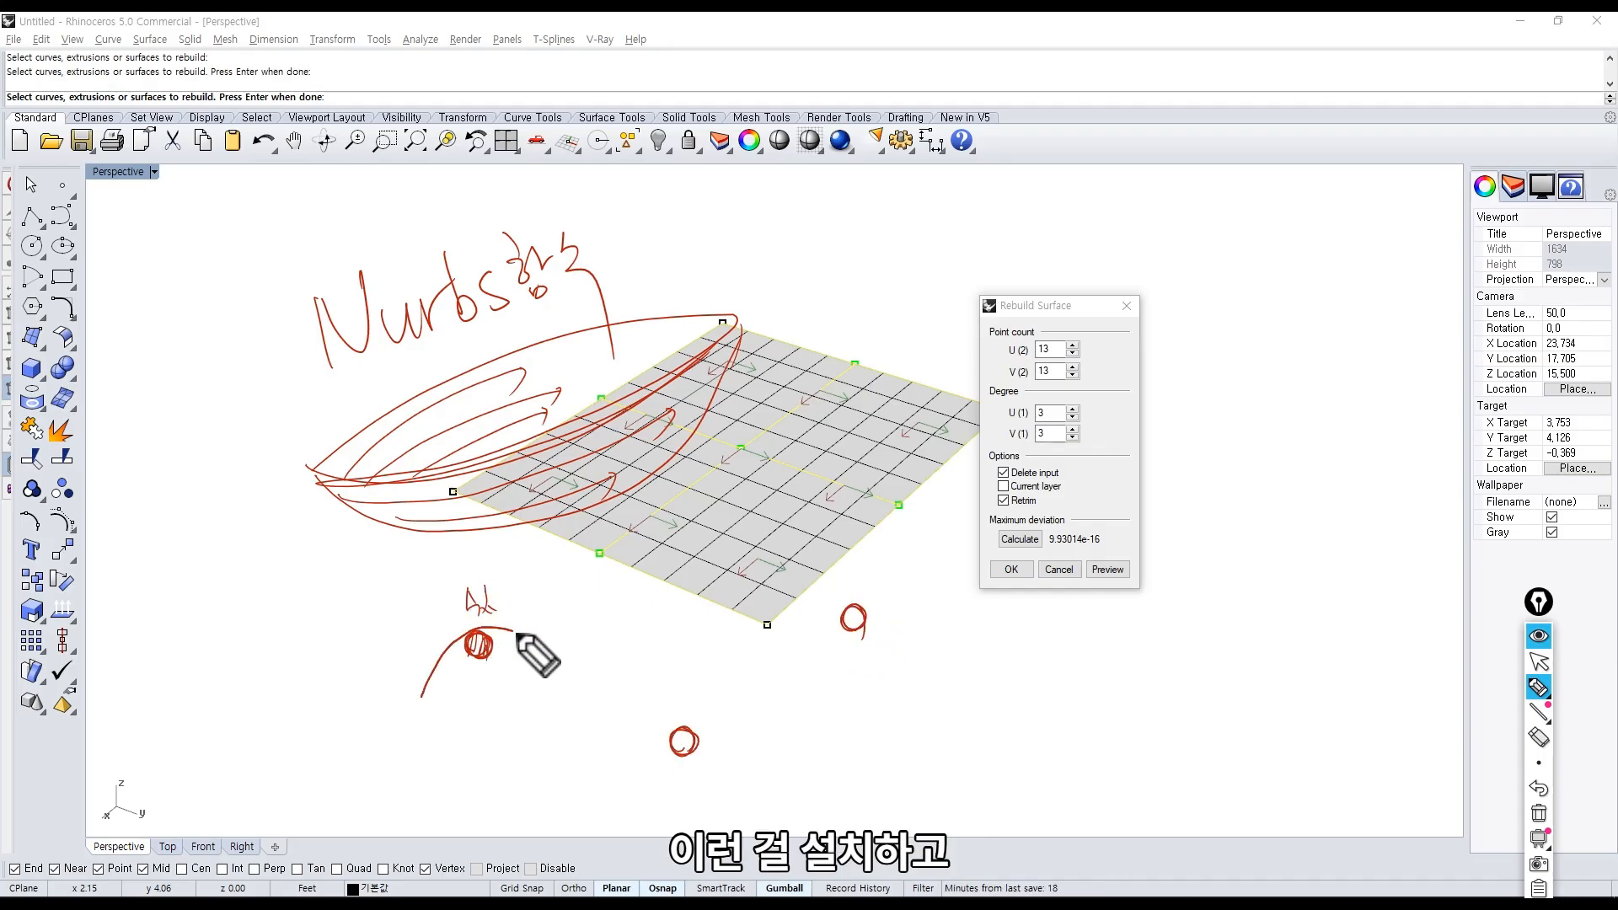
mouse_move(653, 744)
left_mouse_down()
mouse_move(679, 756)
mouse_move(734, 738)
mouse_move(871, 602)
mouse_move(909, 613)
mouse_move(865, 654)
left_mouse_up()
Add force arrows at the three weights and retrace the curve bending around them.
left_click_drag(683, 710, 683, 787)
left_click_drag(678, 780, 689, 780)
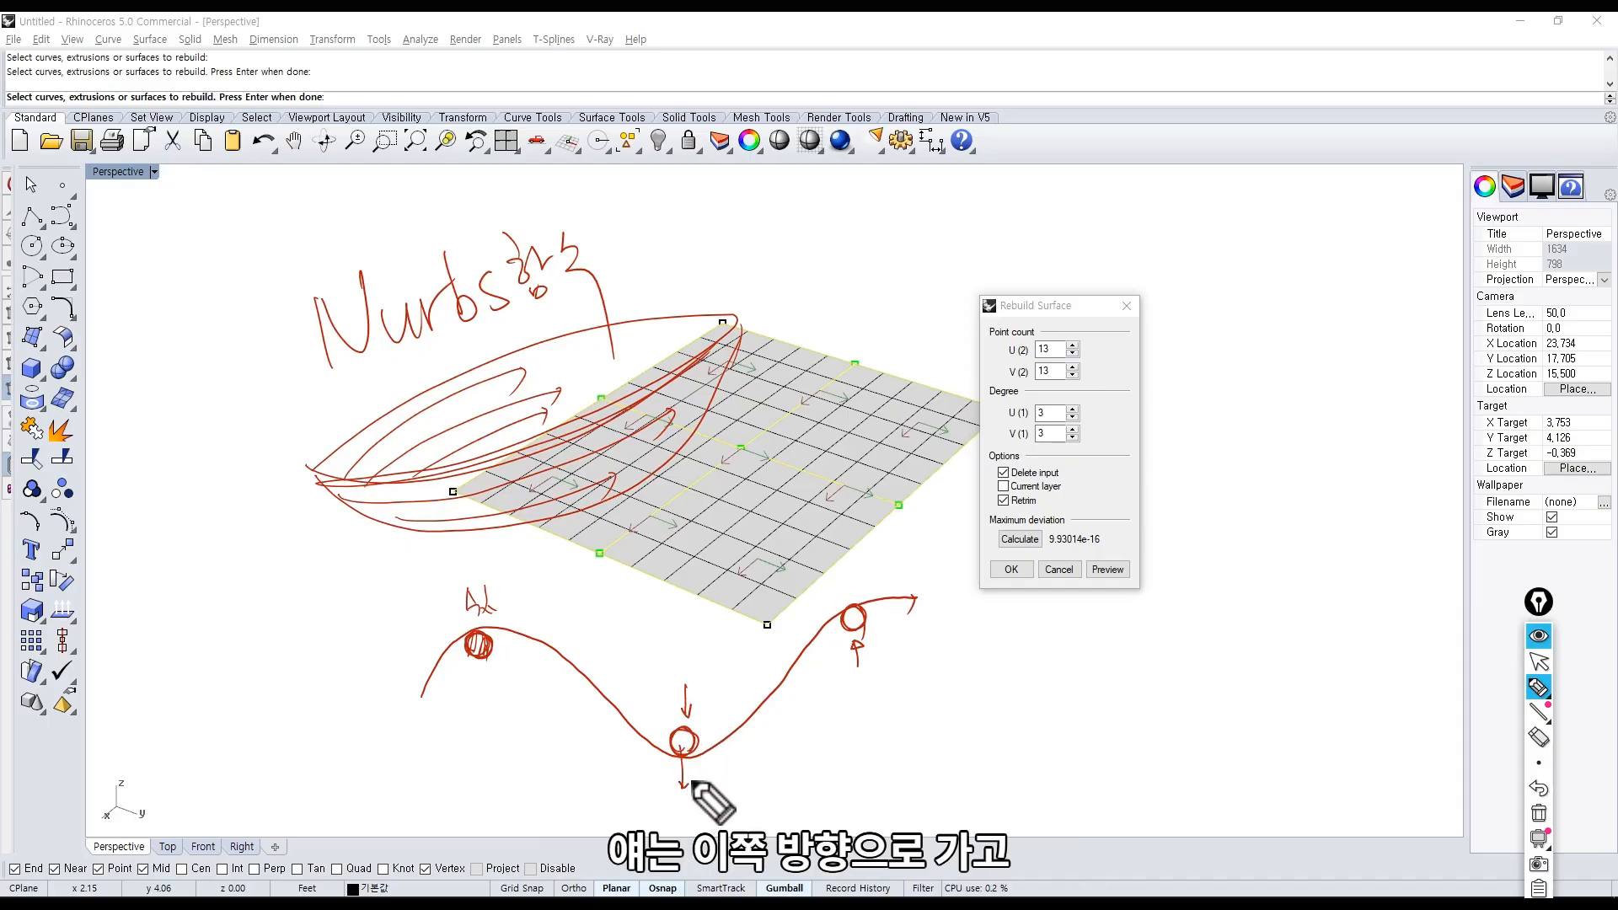
left_click_drag(853, 622, 857, 588)
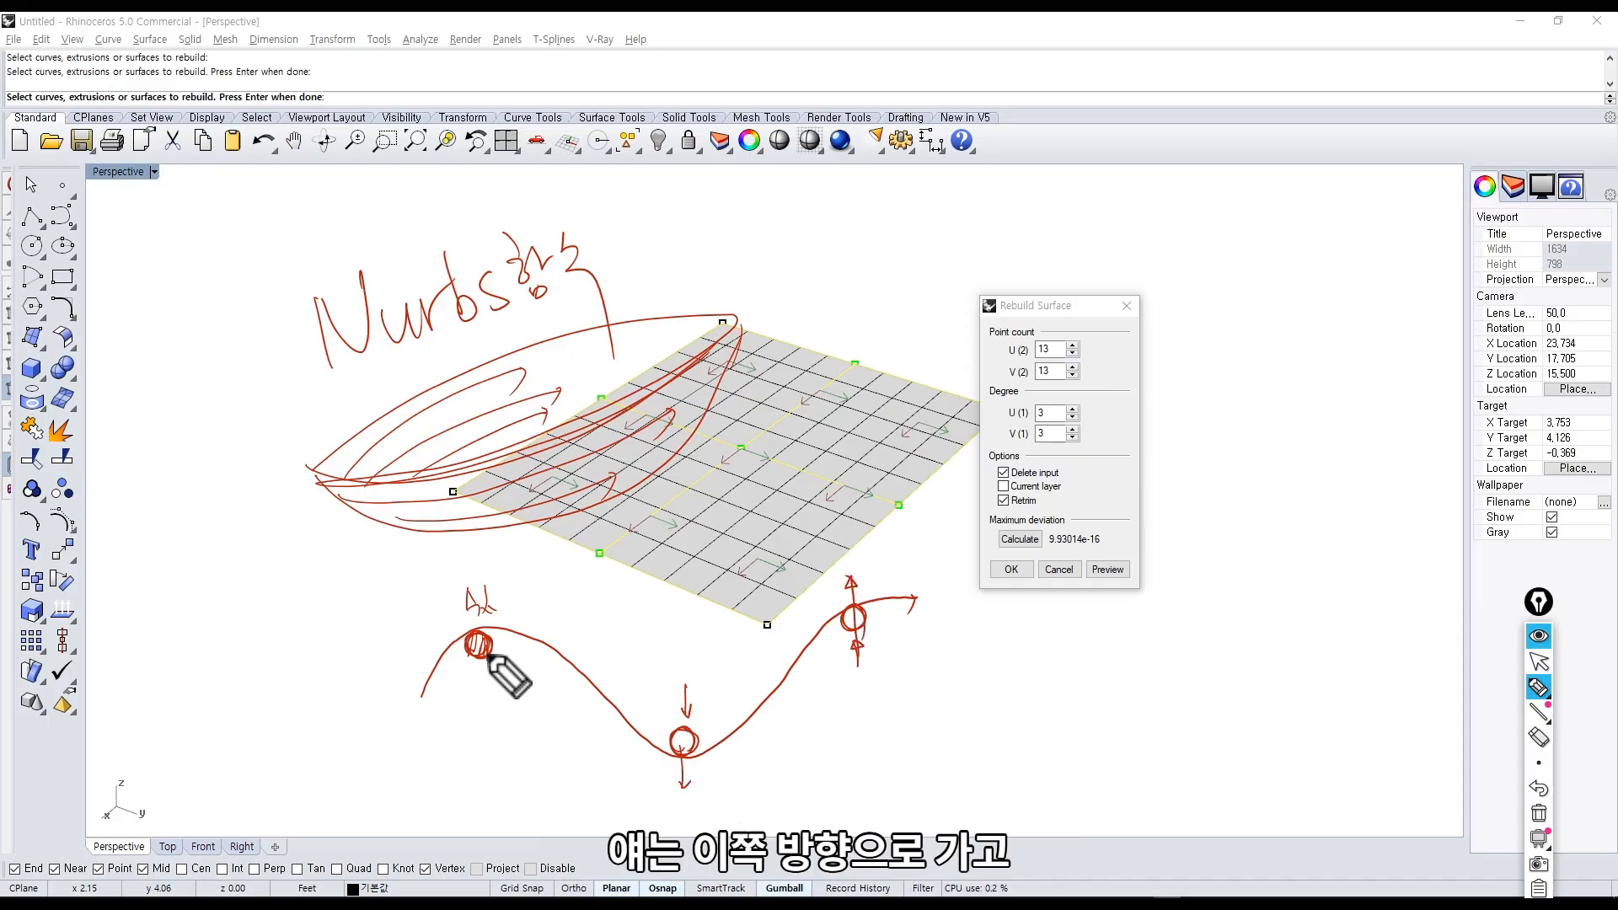
left_click_drag(481, 688, 480, 629)
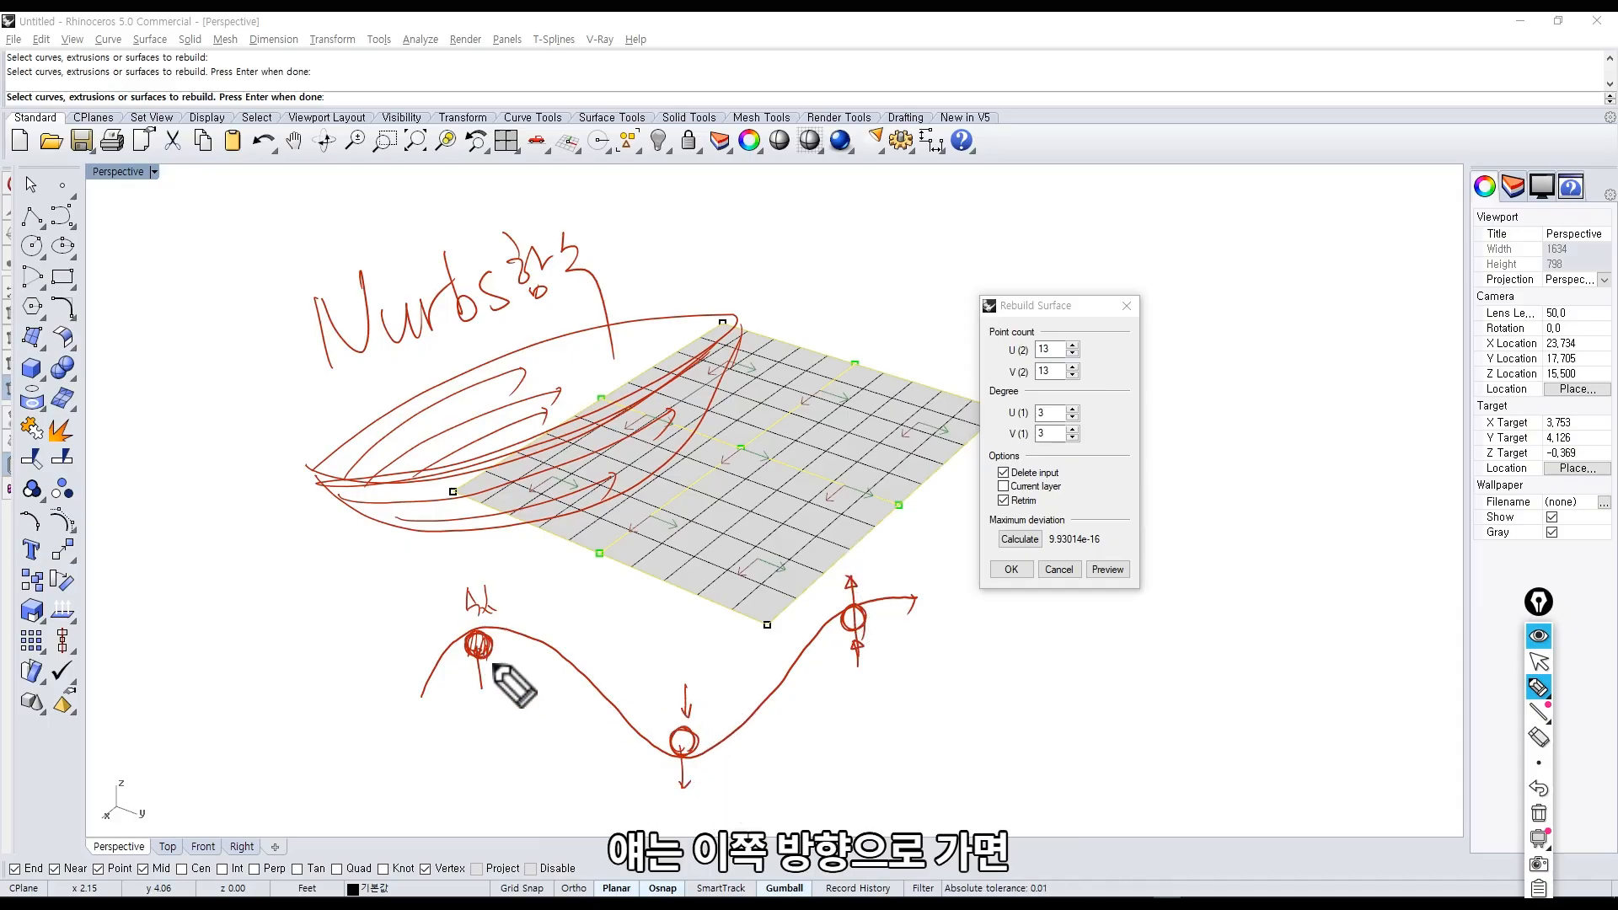
left_click_drag(424, 696, 475, 634)
mouse_move(610, 716)
left_mouse_down()
mouse_move(726, 746)
mouse_move(838, 622)
mouse_move(914, 600)
left_mouse_up()
left_click_drag(1076, 311, 1118, 268)
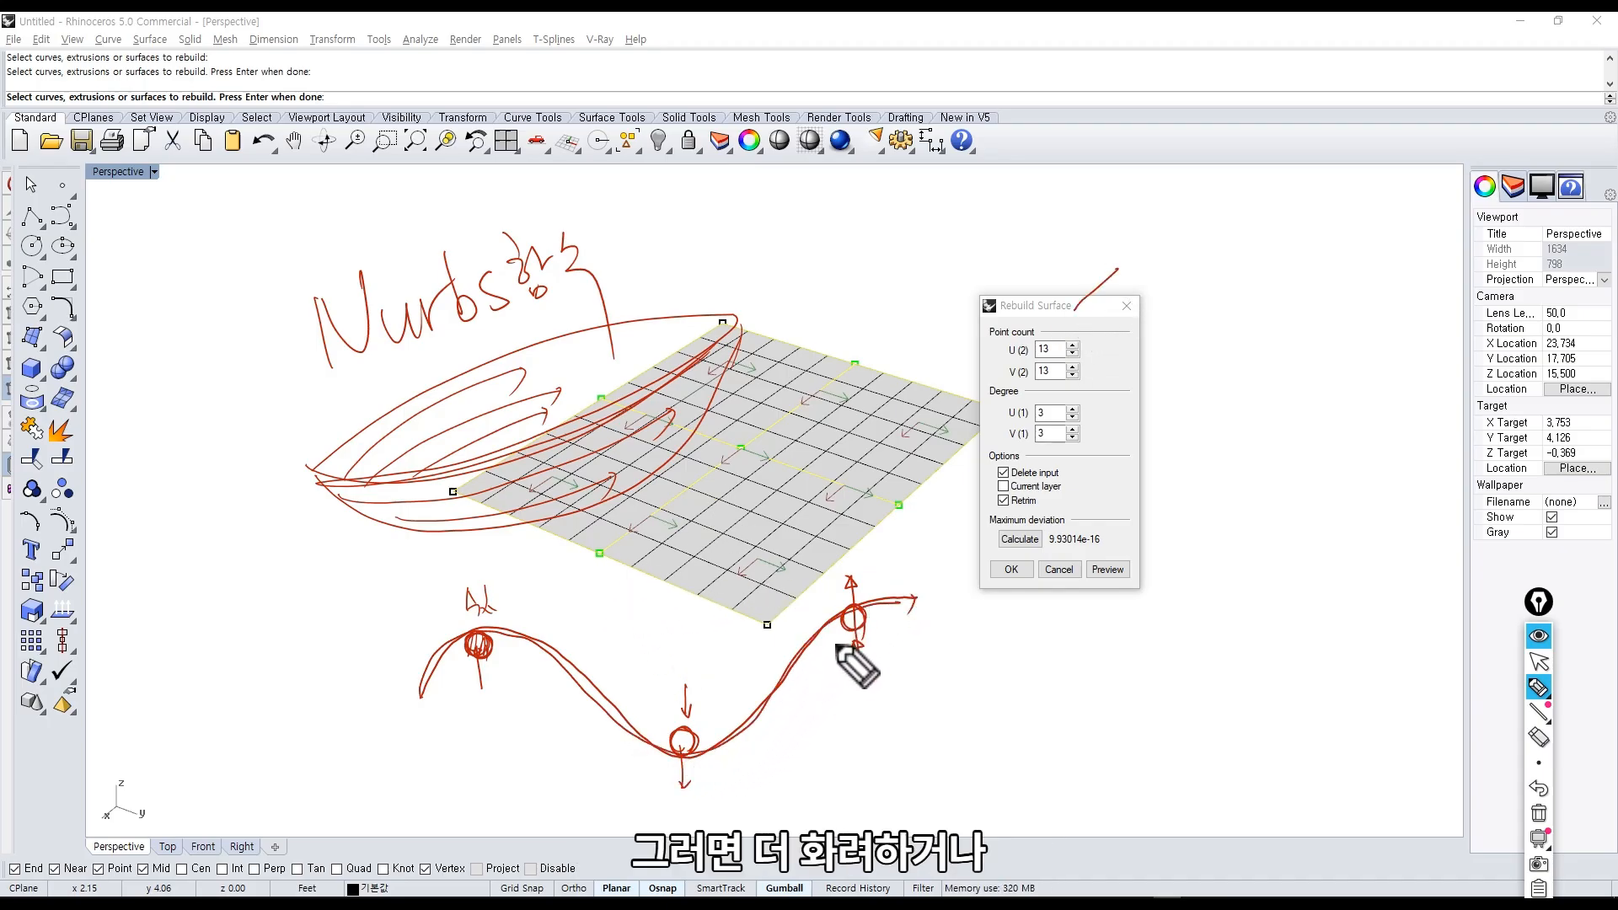
left_click_drag(852, 657, 861, 657)
Draw a gentle curve and a wavier one beside the weights sketch, with three filled points and pull-direction arrows on the wavy curve.
mouse_move(792, 766)
left_mouse_down()
mouse_move(1030, 670)
mouse_move(1306, 647)
left_mouse_up()
mouse_move(794, 761)
left_mouse_down()
mouse_move(1255, 603)
mouse_move(1322, 610)
left_mouse_up()
left_click_drag(864, 697, 880, 701)
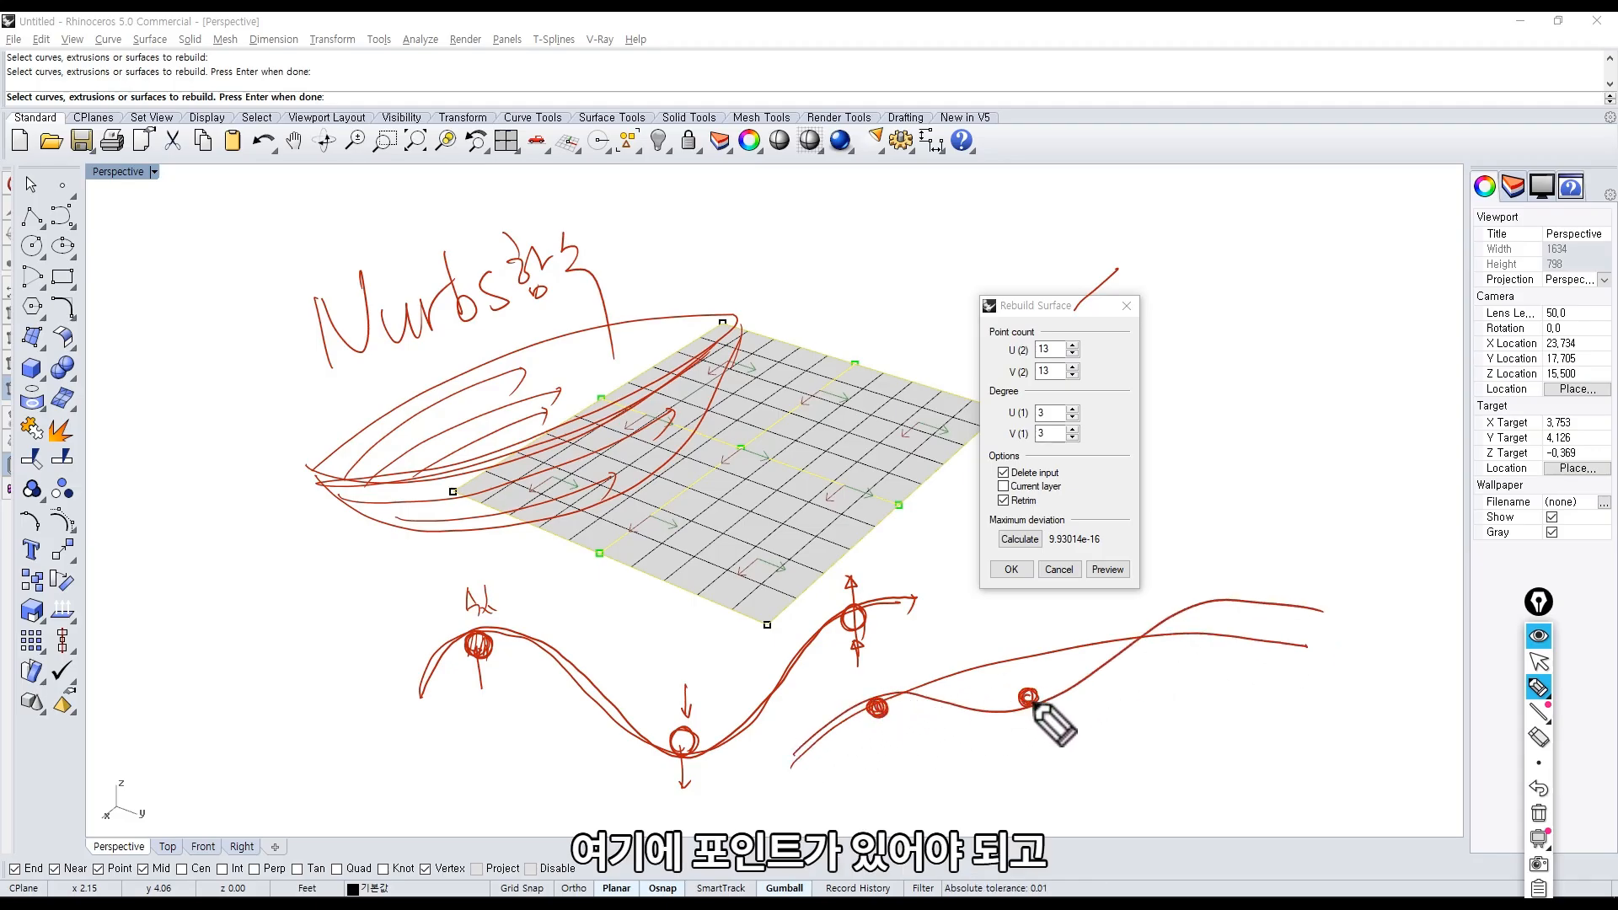
left_click_drag(1216, 624, 1217, 585)
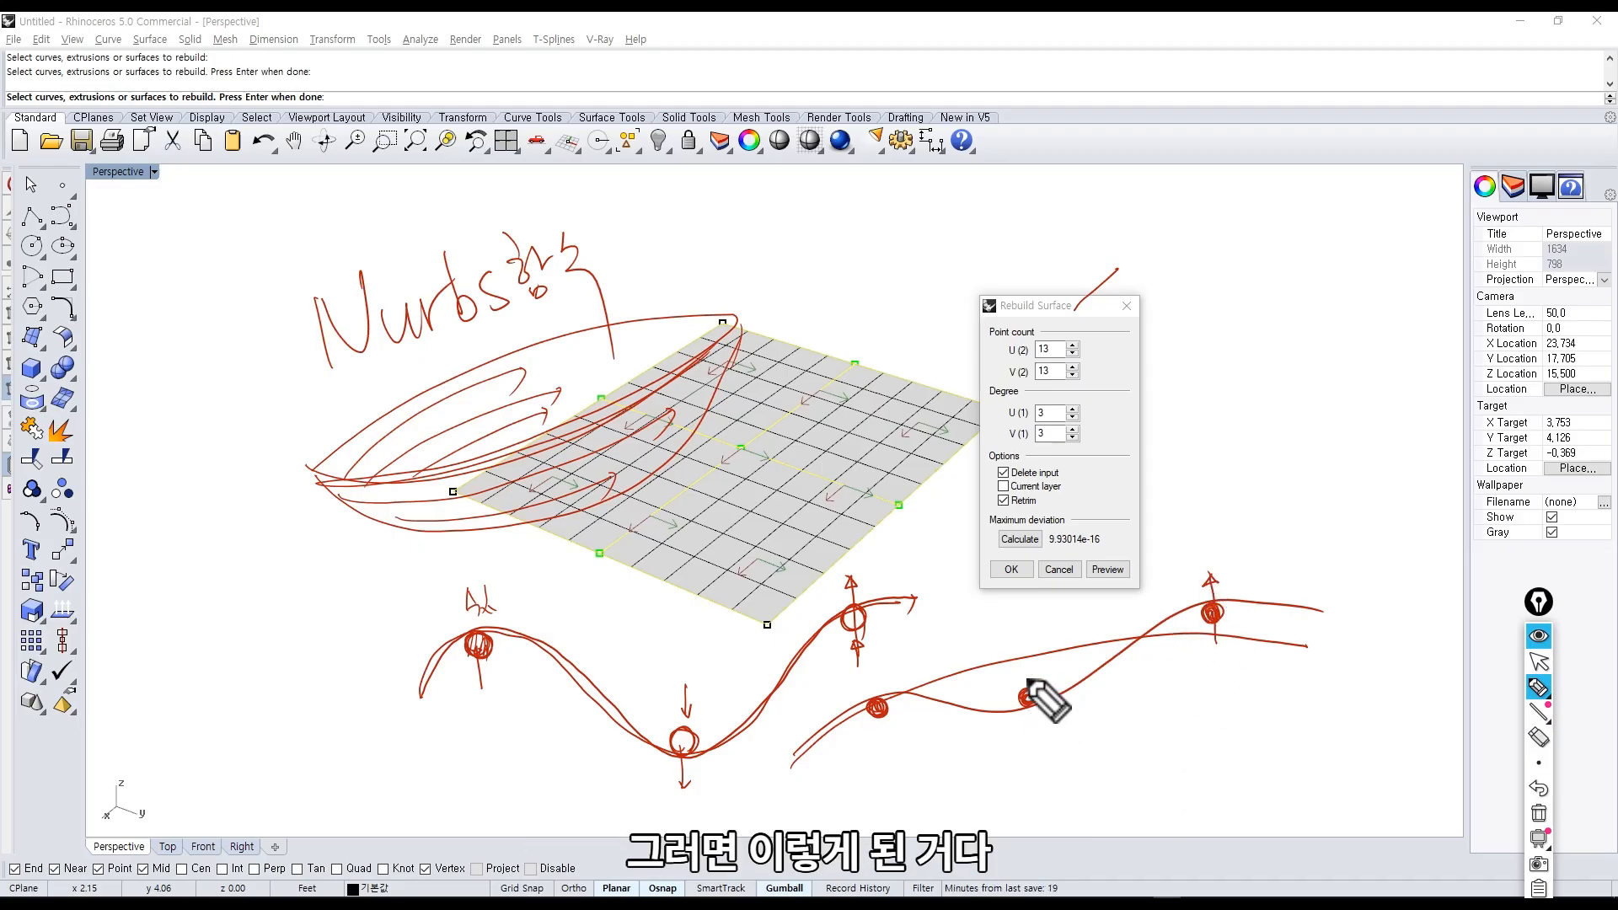
left_click_drag(1029, 678, 1030, 731)
left_click_drag(882, 743, 877, 692)
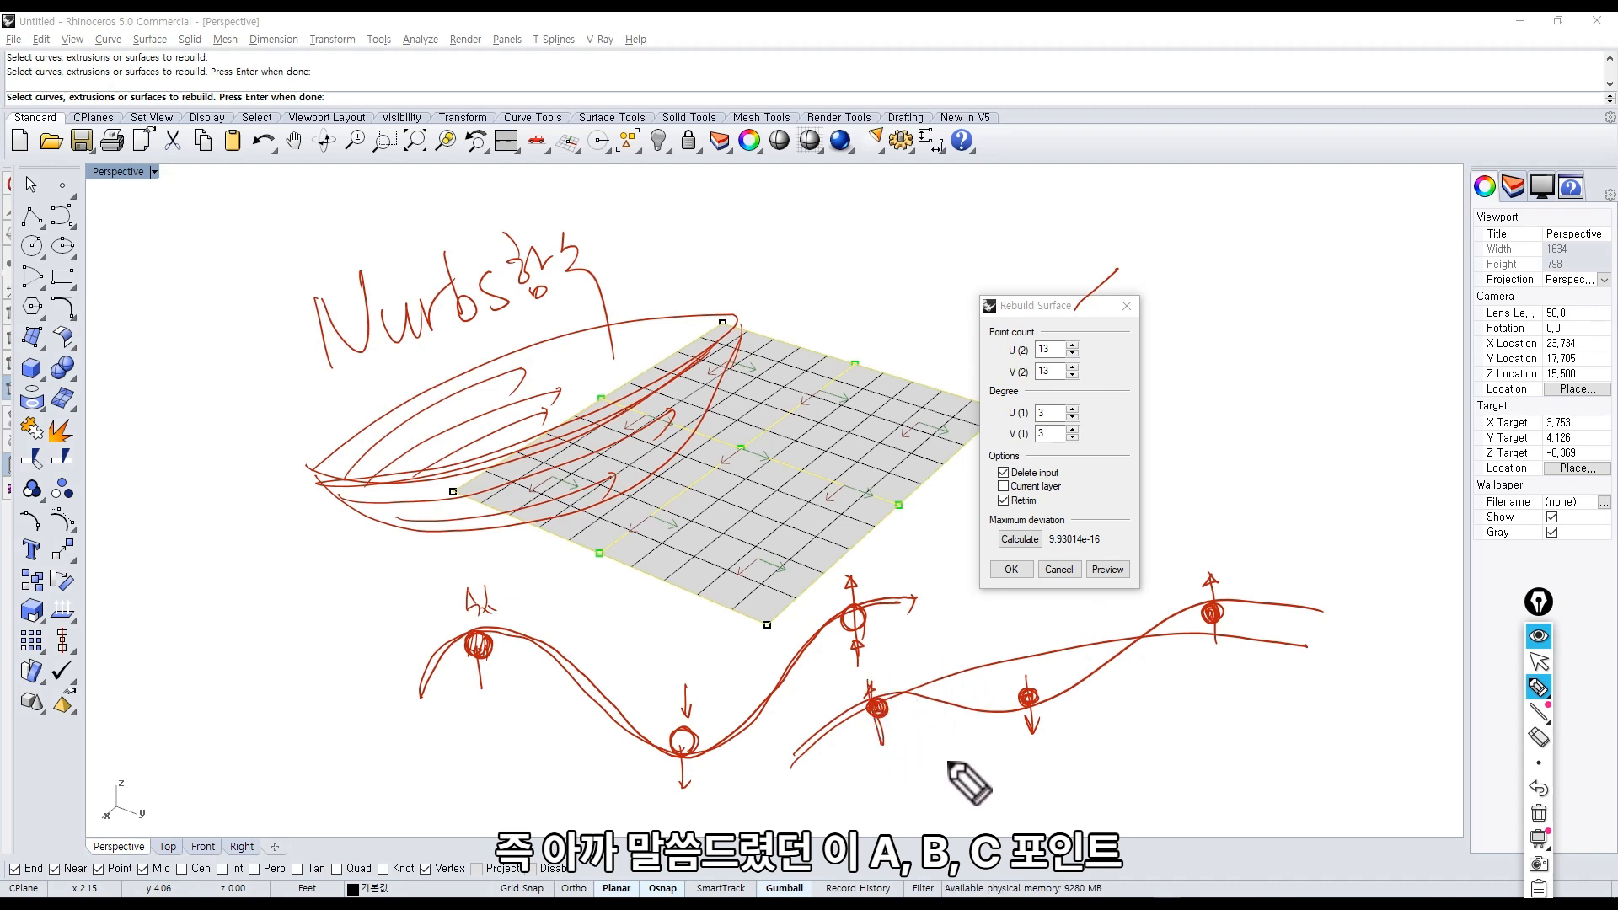
Label the wavy curve's three points A, B and C, and mark and label its start and end points.
mouse_move(890, 754)
left_mouse_down()
mouse_move(888, 782)
mouse_move(905, 766)
left_mouse_up()
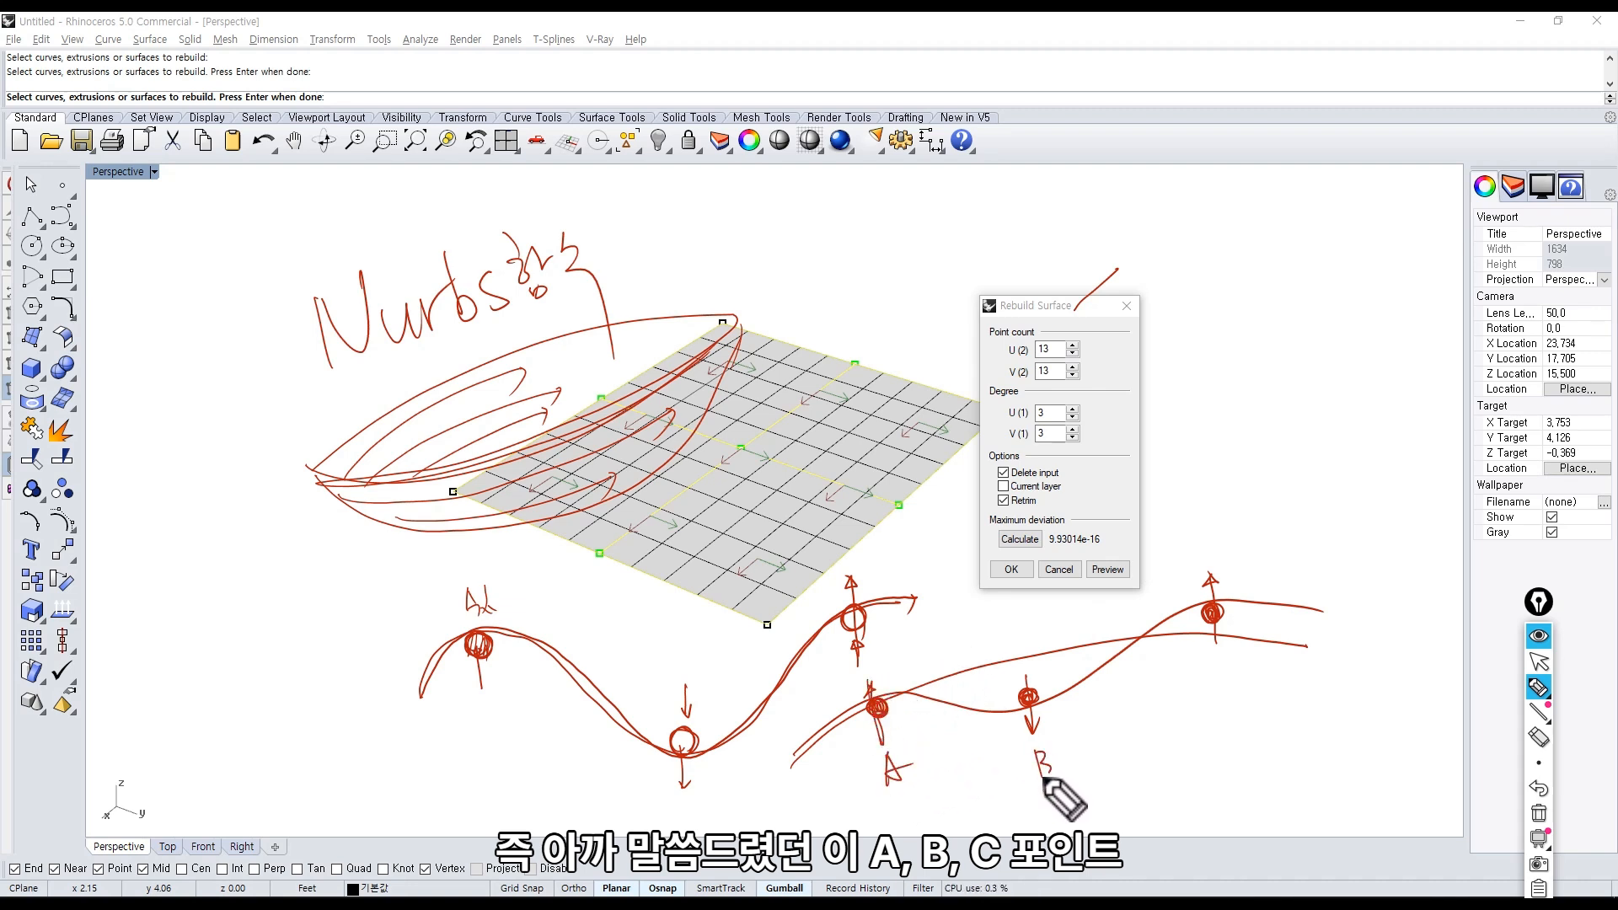
left_click_drag(1223, 649, 1251, 657)
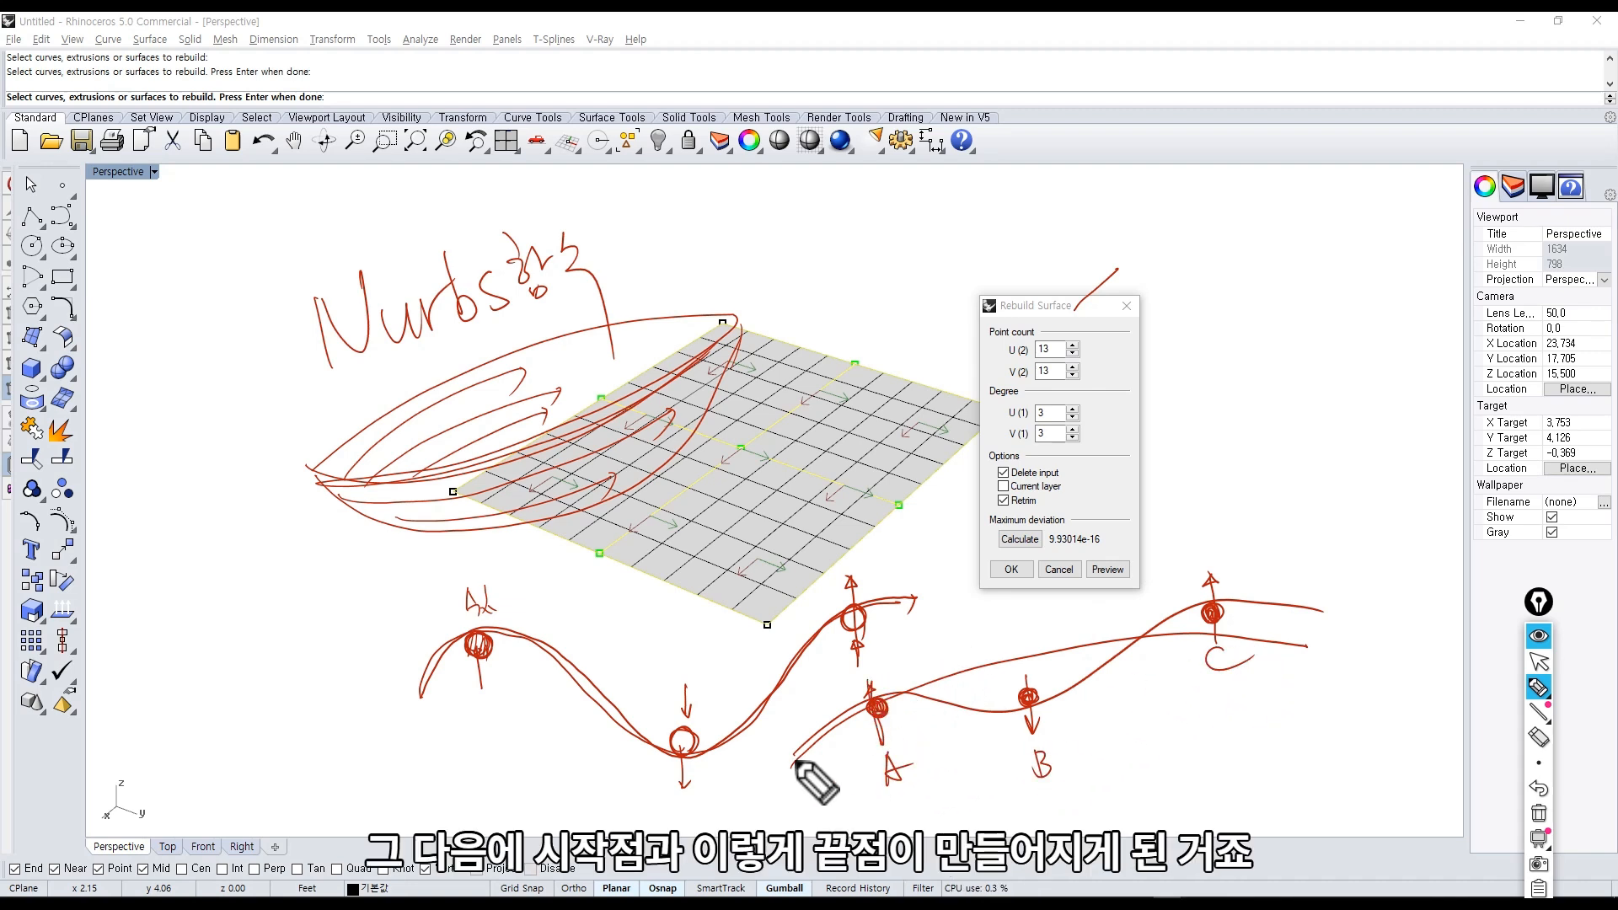
left_click_drag(792, 757, 790, 760)
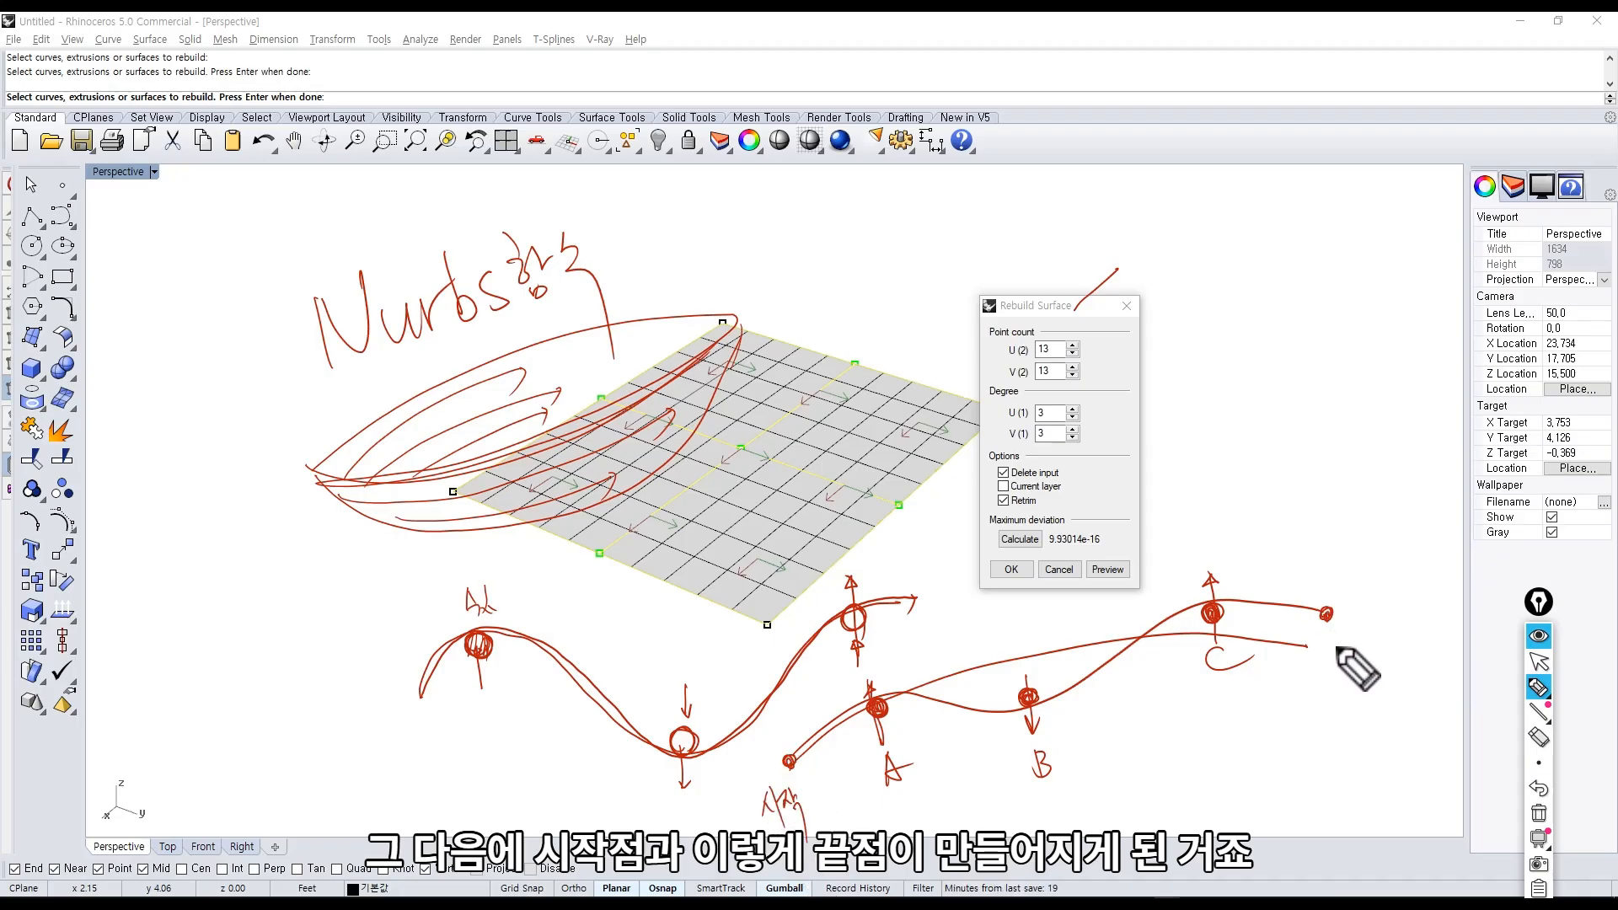
left_click(1371, 681)
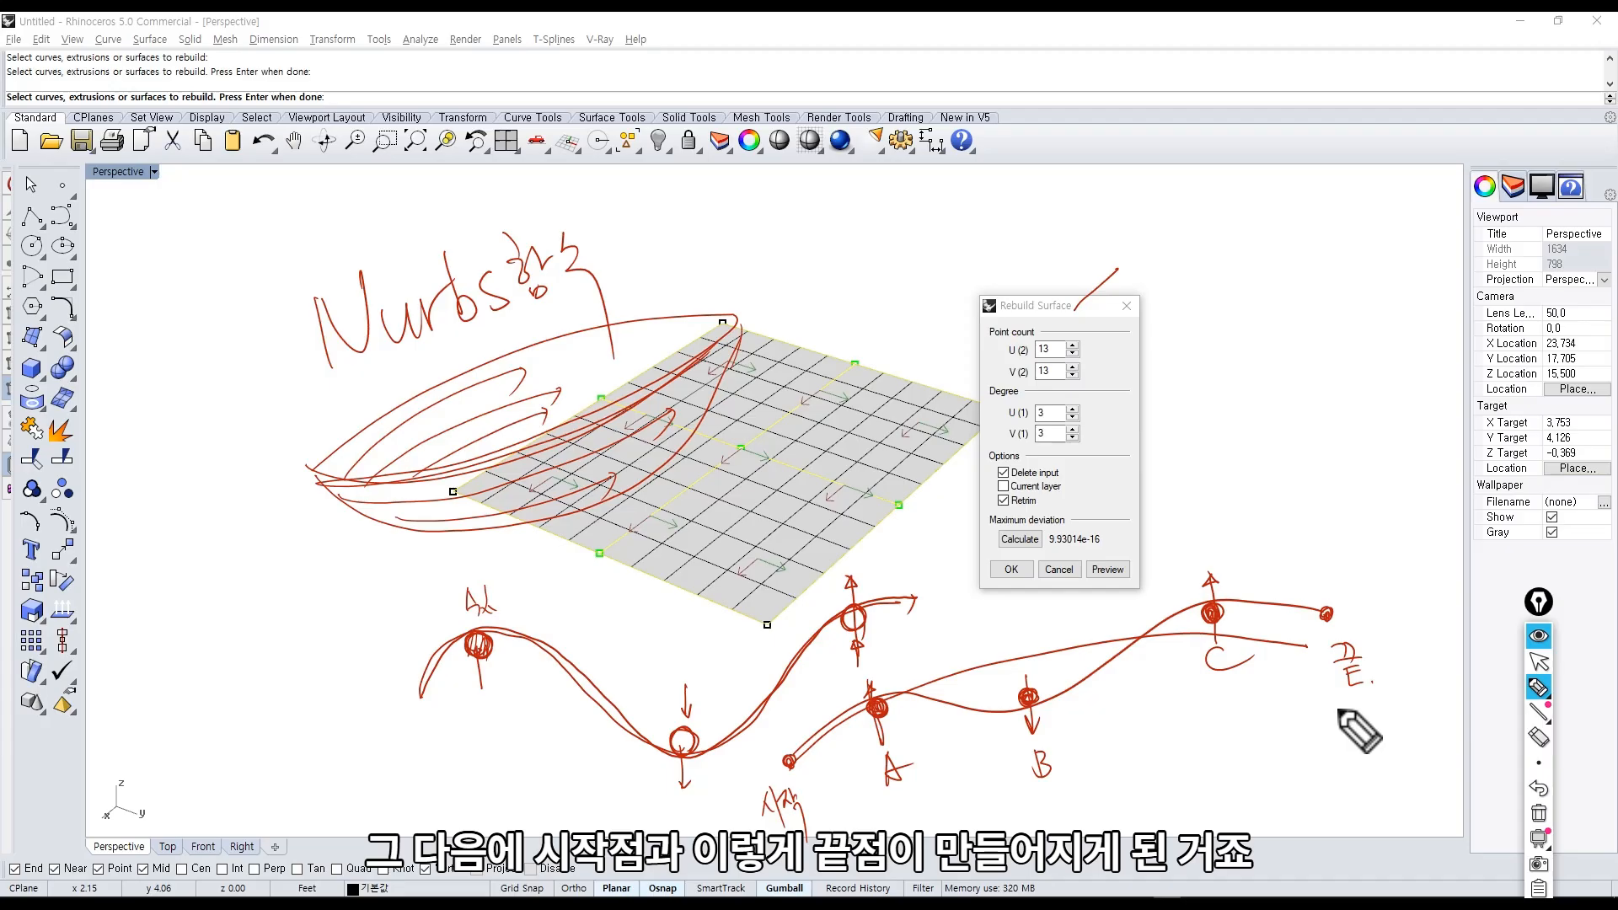
Draw a simple arc above the surface with three filled points, fill in many extra points along it and mark it with an X.
mouse_move(678, 288)
left_mouse_down()
mouse_move(781, 244)
mouse_move(1217, 231)
left_mouse_up()
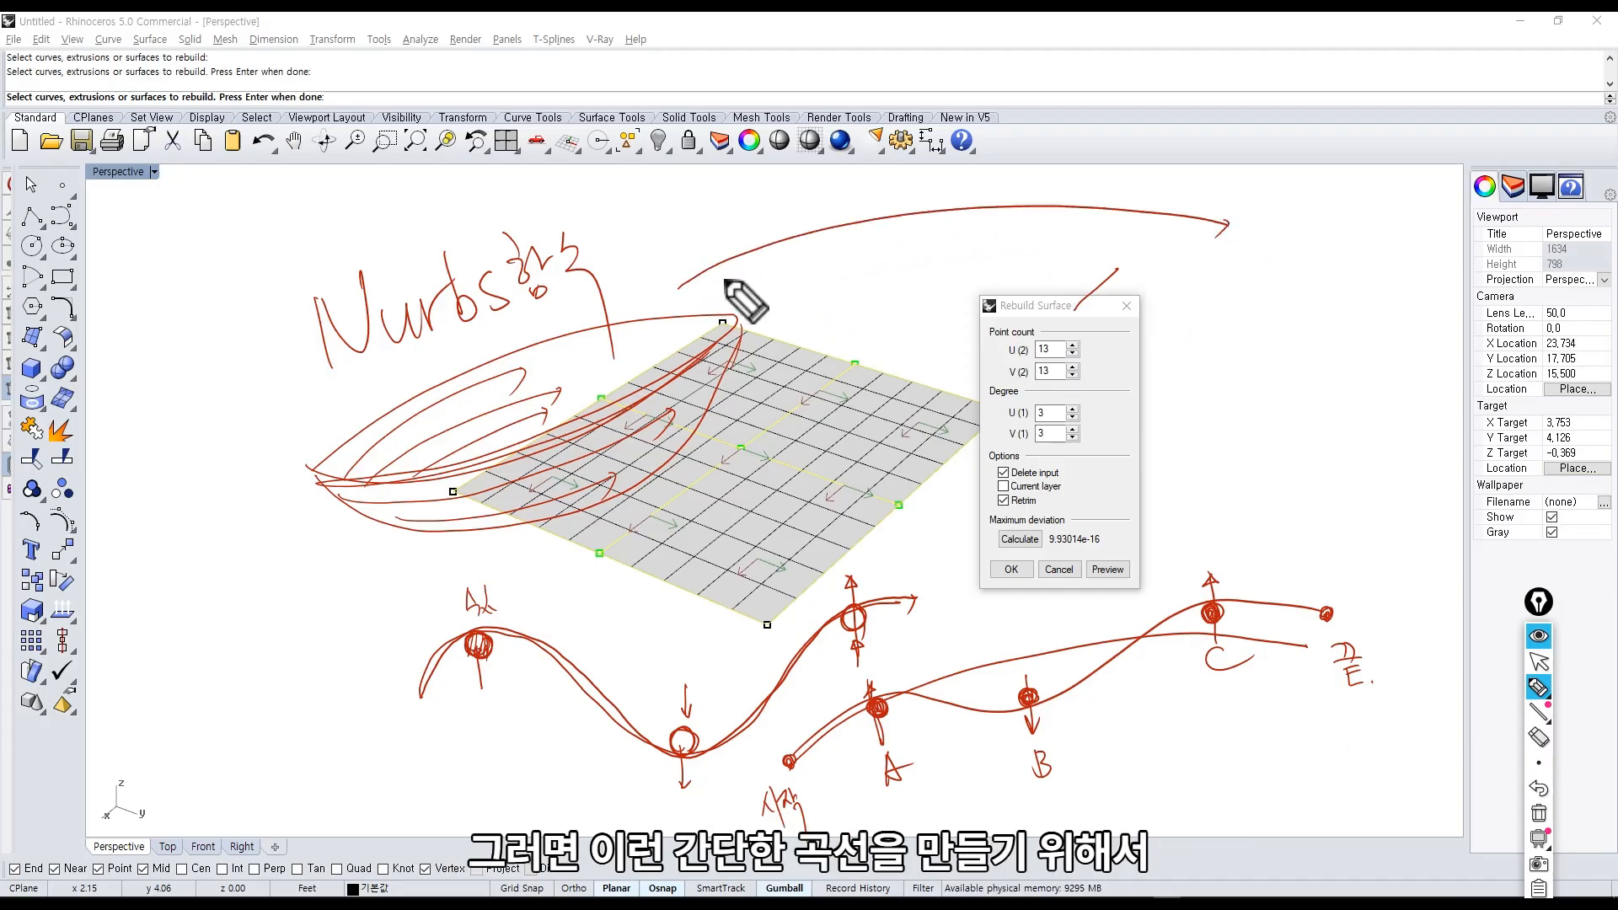
left_click_drag(722, 275, 722, 272)
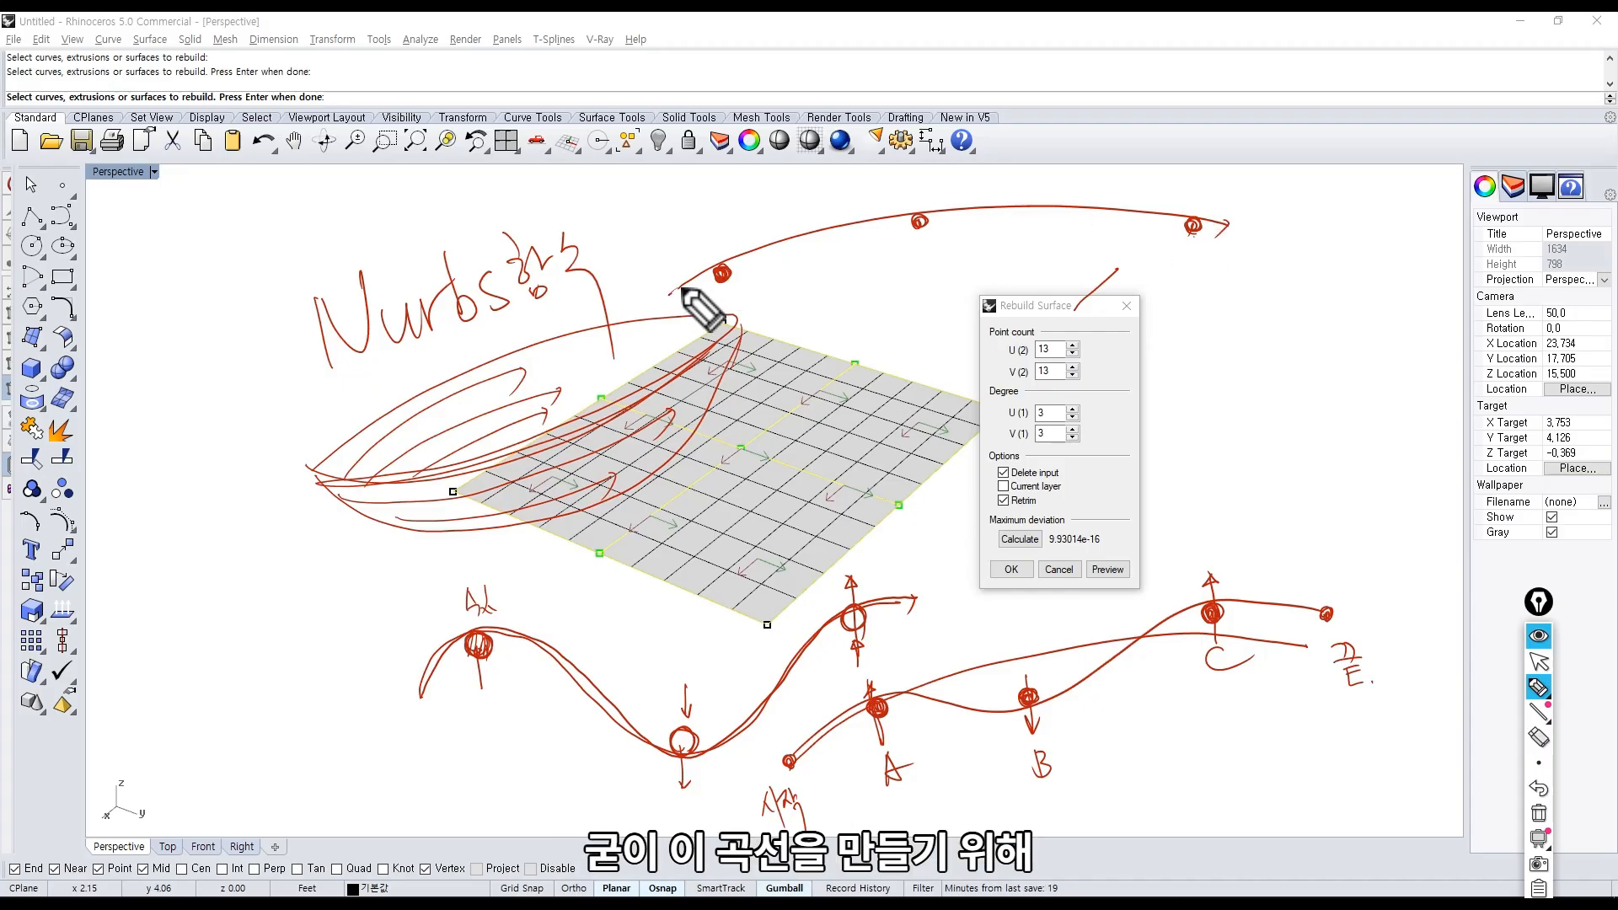
mouse_move(681, 288)
left_mouse_down()
mouse_move(919, 224)
mouse_move(1207, 229)
mouse_move(1233, 245)
left_mouse_up()
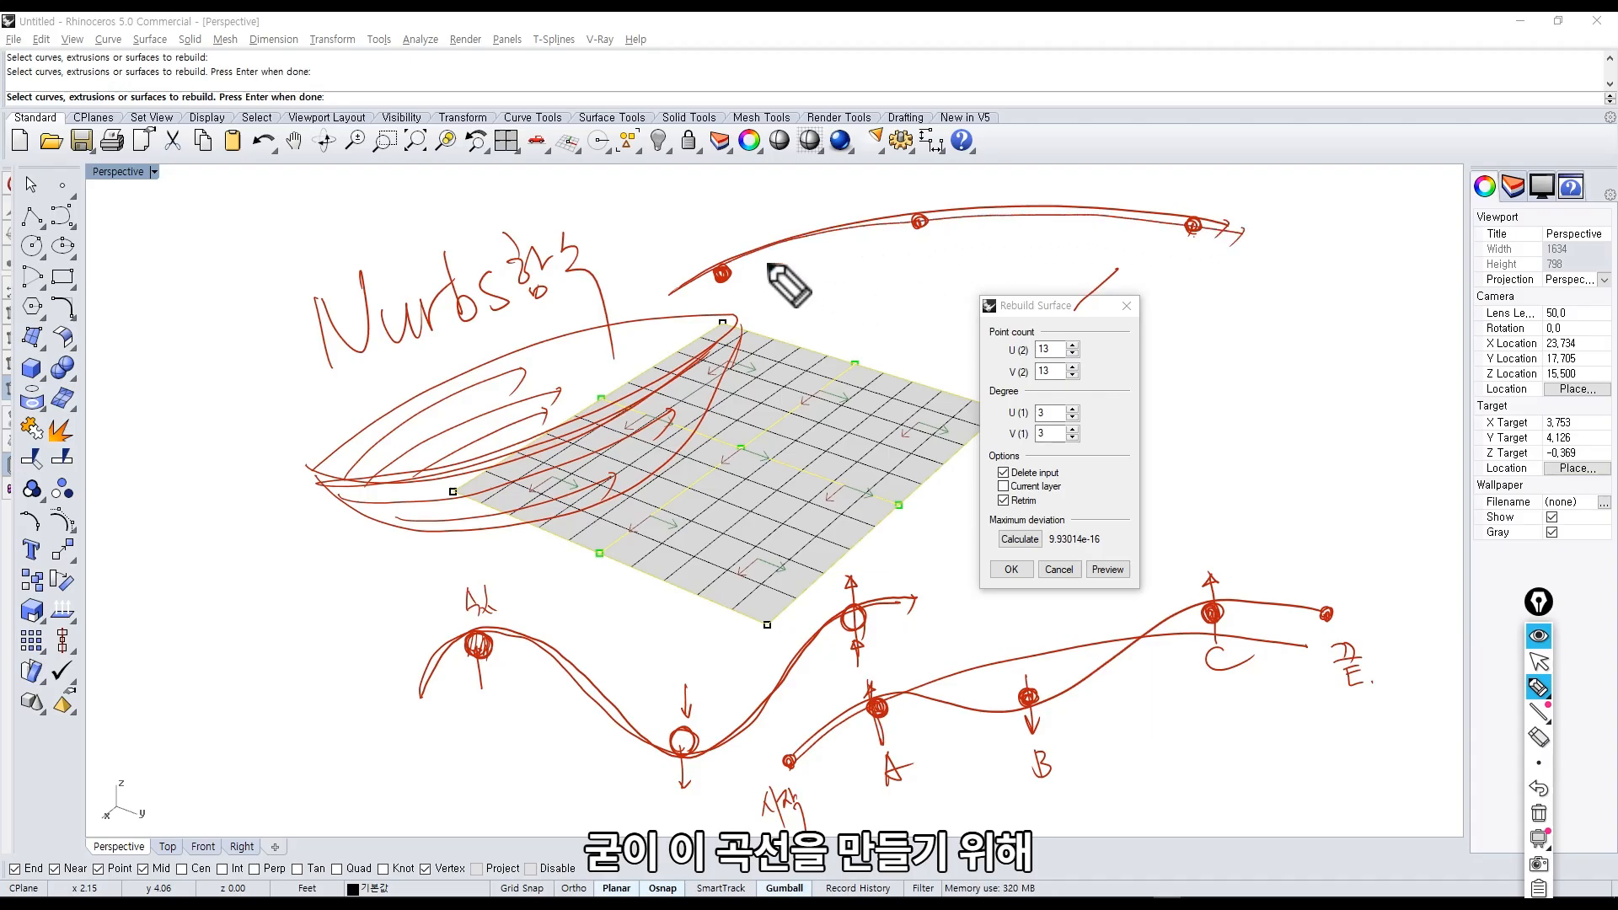
left_click_drag(762, 253, 878, 226)
mouse_move(979, 217)
left_mouse_down()
mouse_move(1144, 218)
mouse_move(1194, 281)
left_mouse_up()
left_click_drag(1193, 256, 1175, 281)
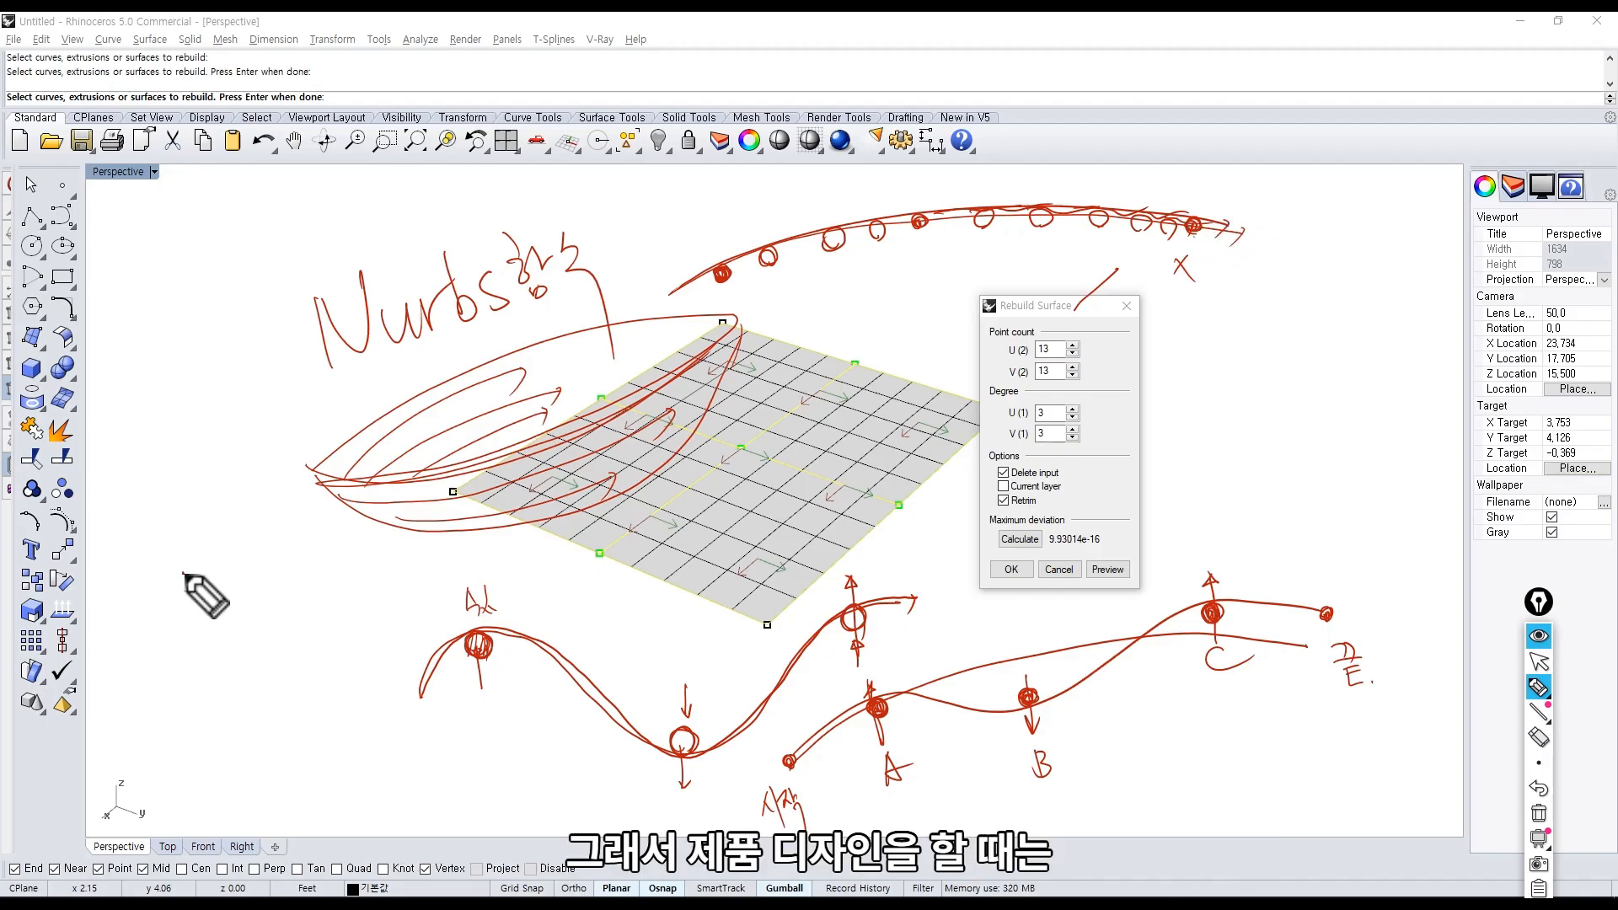
Write bracketed notes beneath the boat: products "3차" with an X, and cars, yachts and airplanes "7차~9차".
mouse_move(204, 570)
left_mouse_down()
mouse_move(257, 547)
mouse_move(287, 570)
mouse_move(337, 560)
left_mouse_up()
left_click_drag(341, 538, 370, 558)
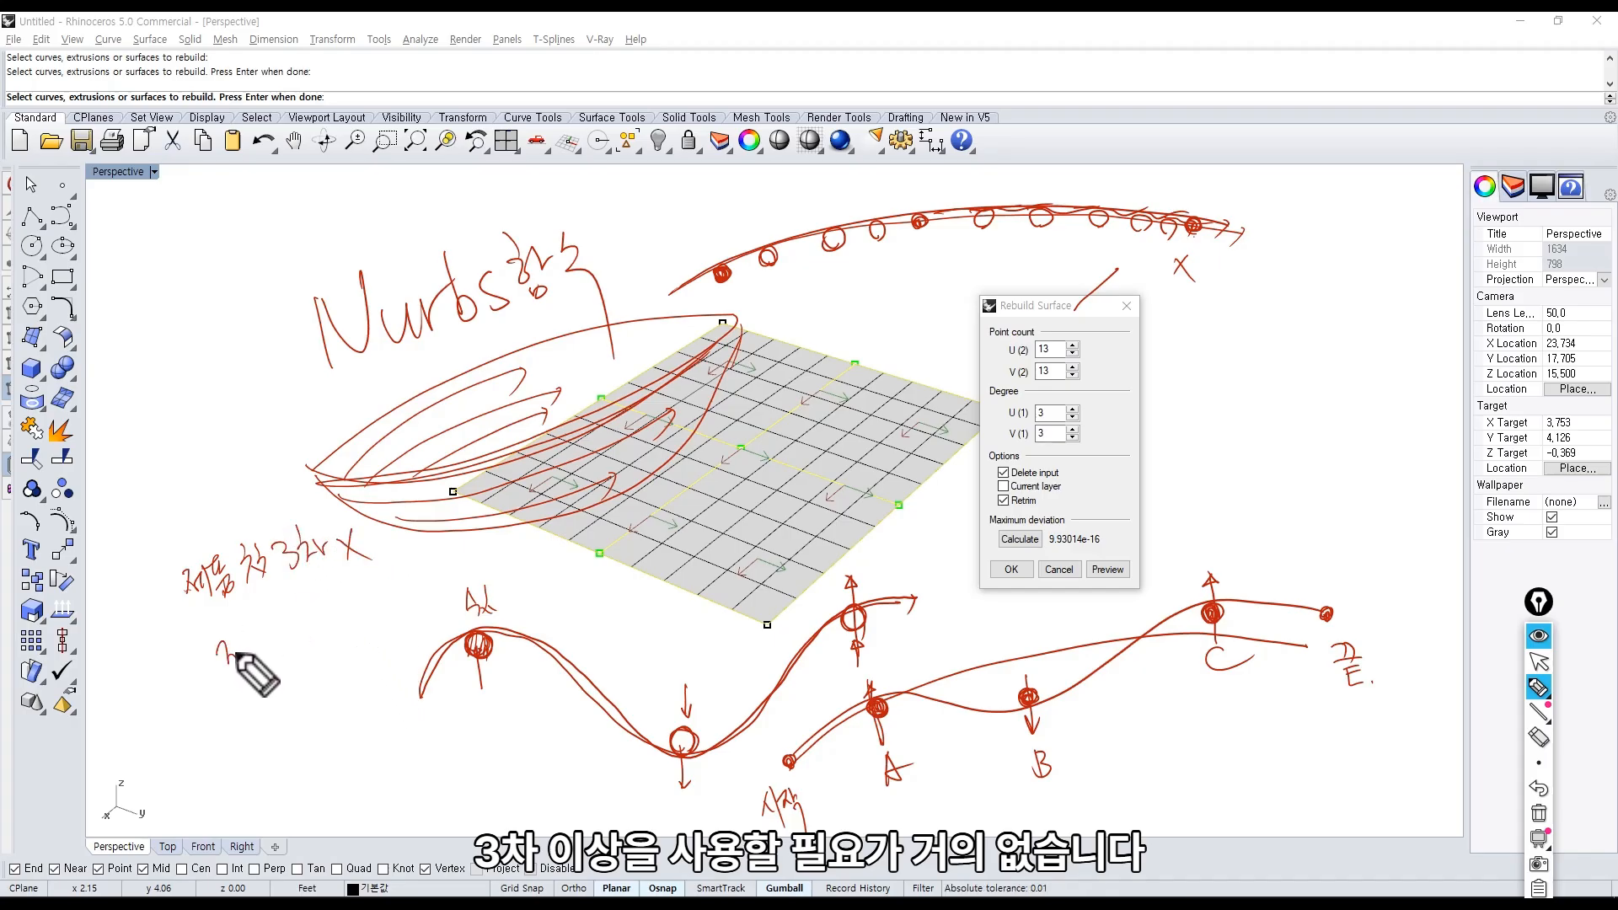
mouse_move(238, 642)
left_mouse_down()
mouse_move(244, 661)
mouse_move(257, 634)
left_mouse_up()
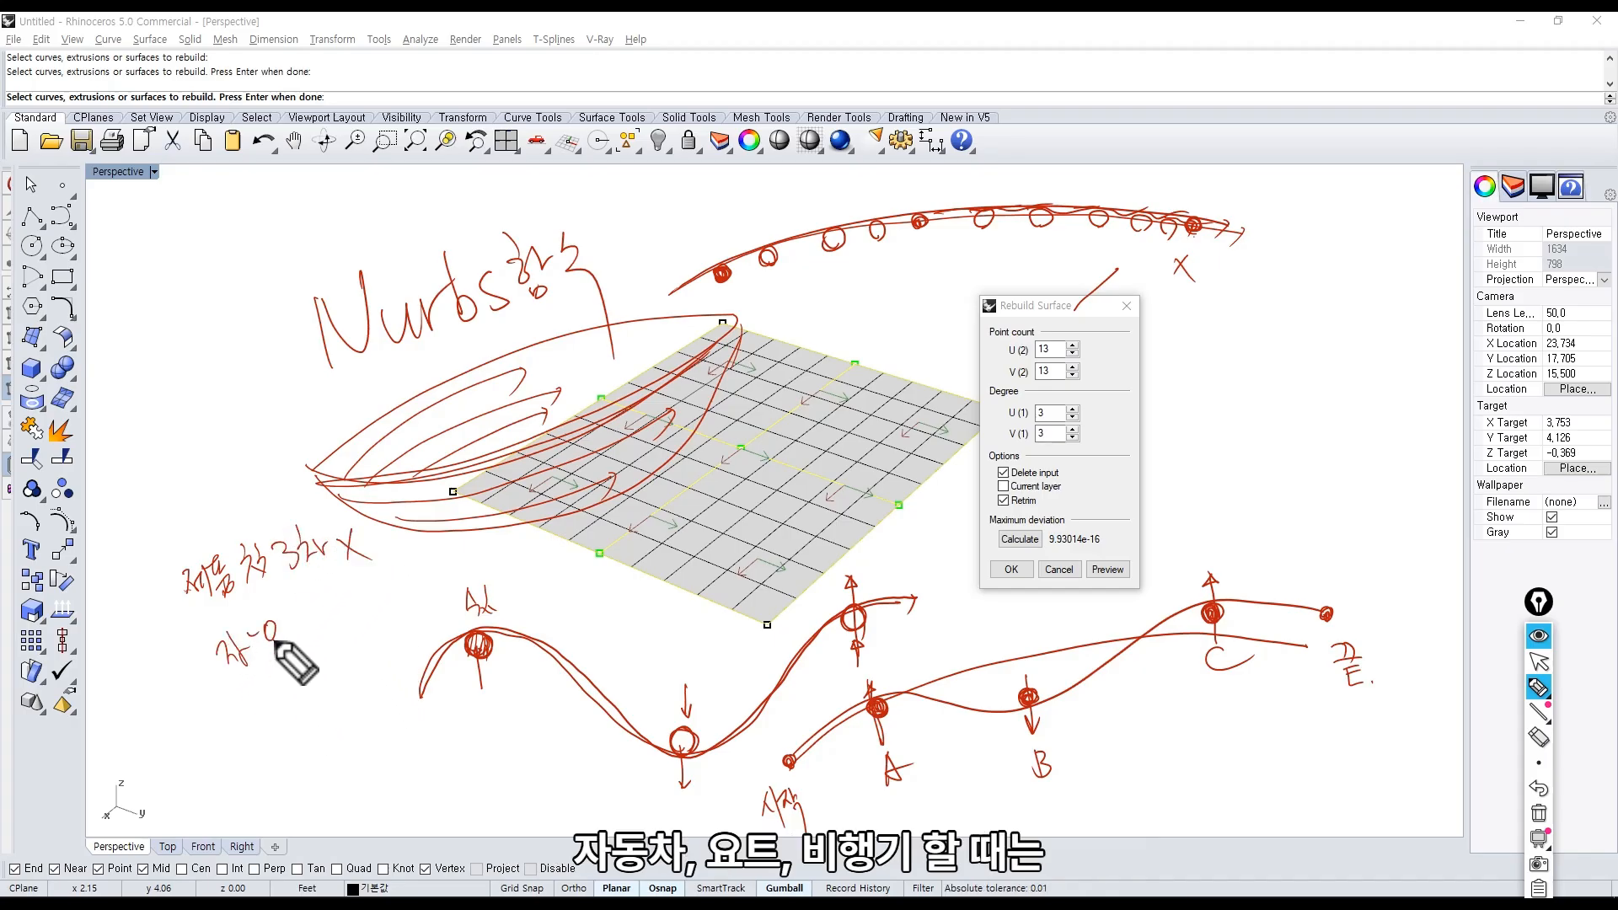
left_click_drag(341, 619, 445, 562)
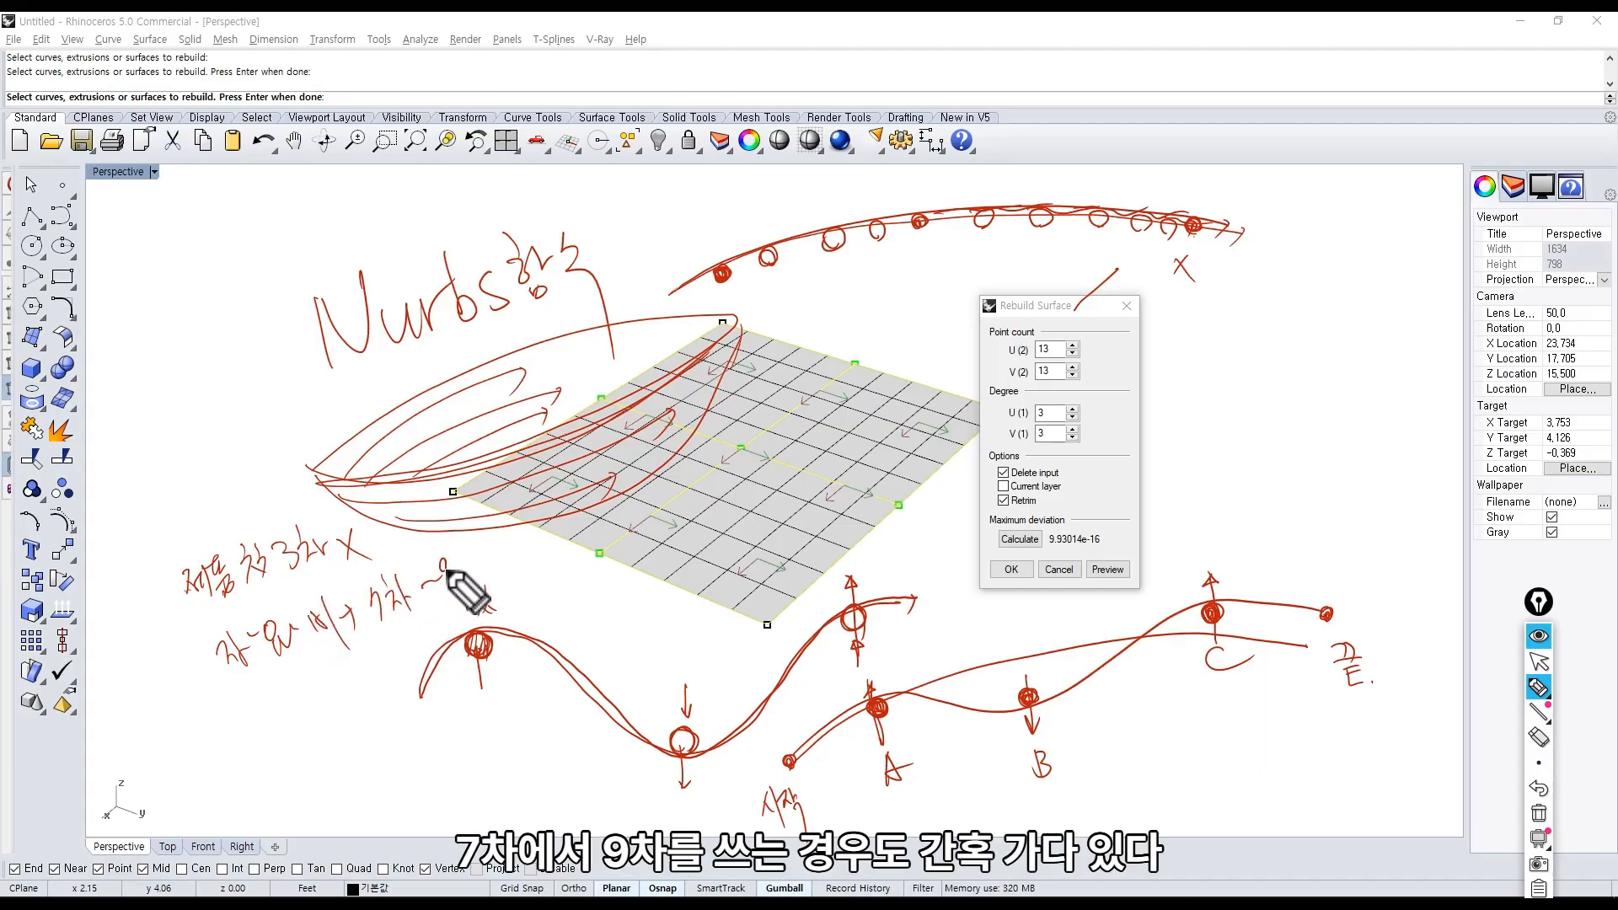
left_click_drag(384, 632, 437, 629)
left_click_drag(492, 571, 495, 580)
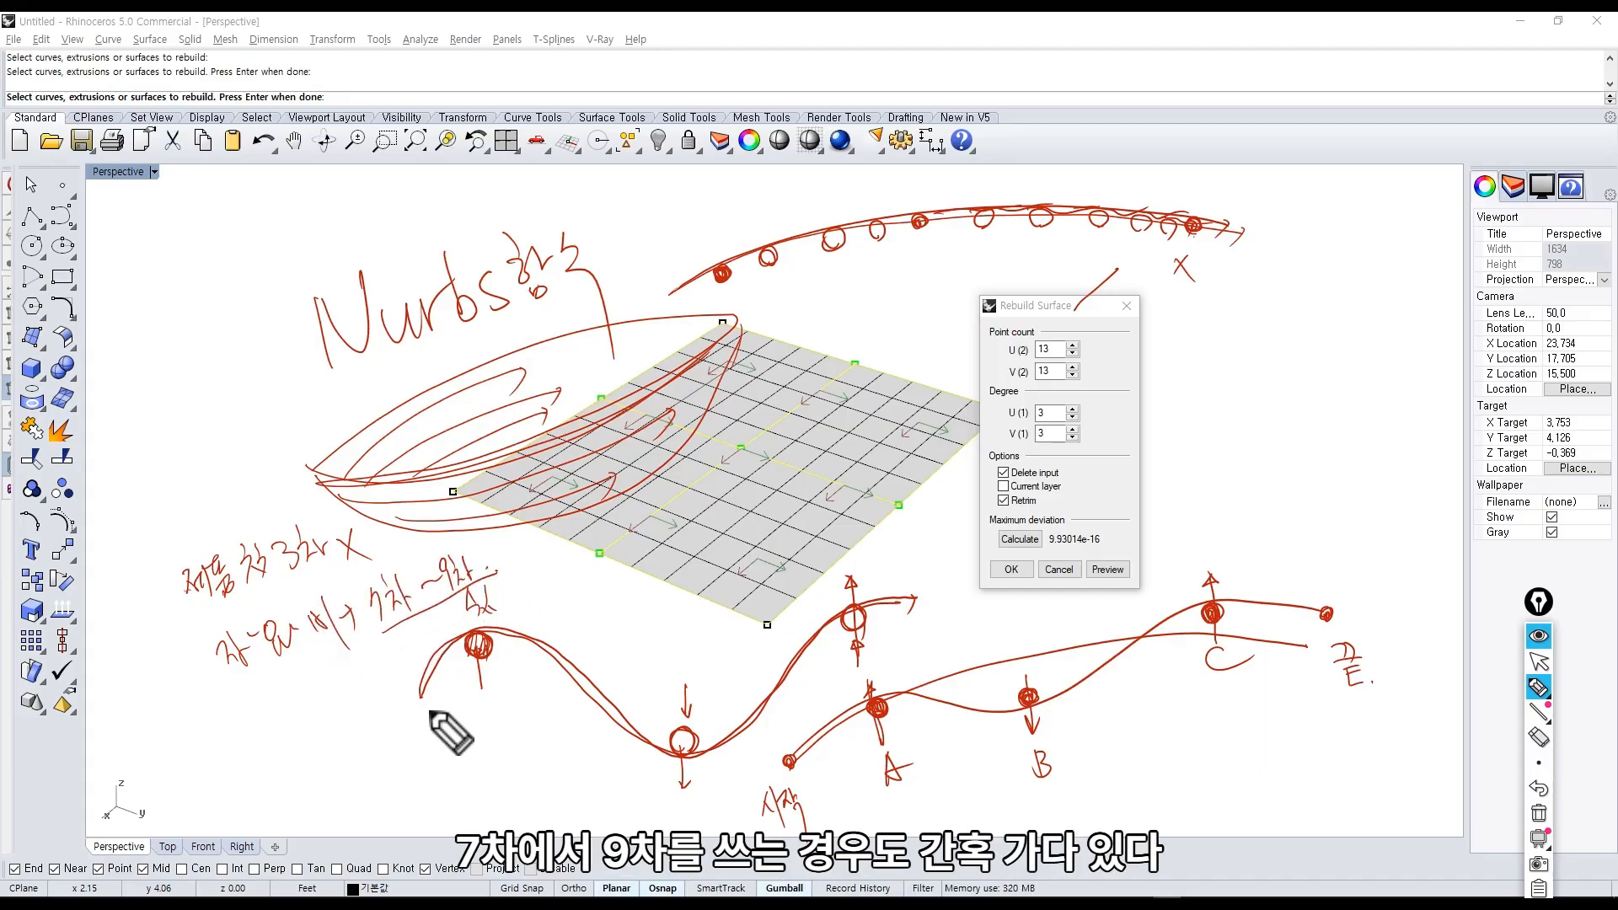
left_click_drag(173, 609, 203, 687)
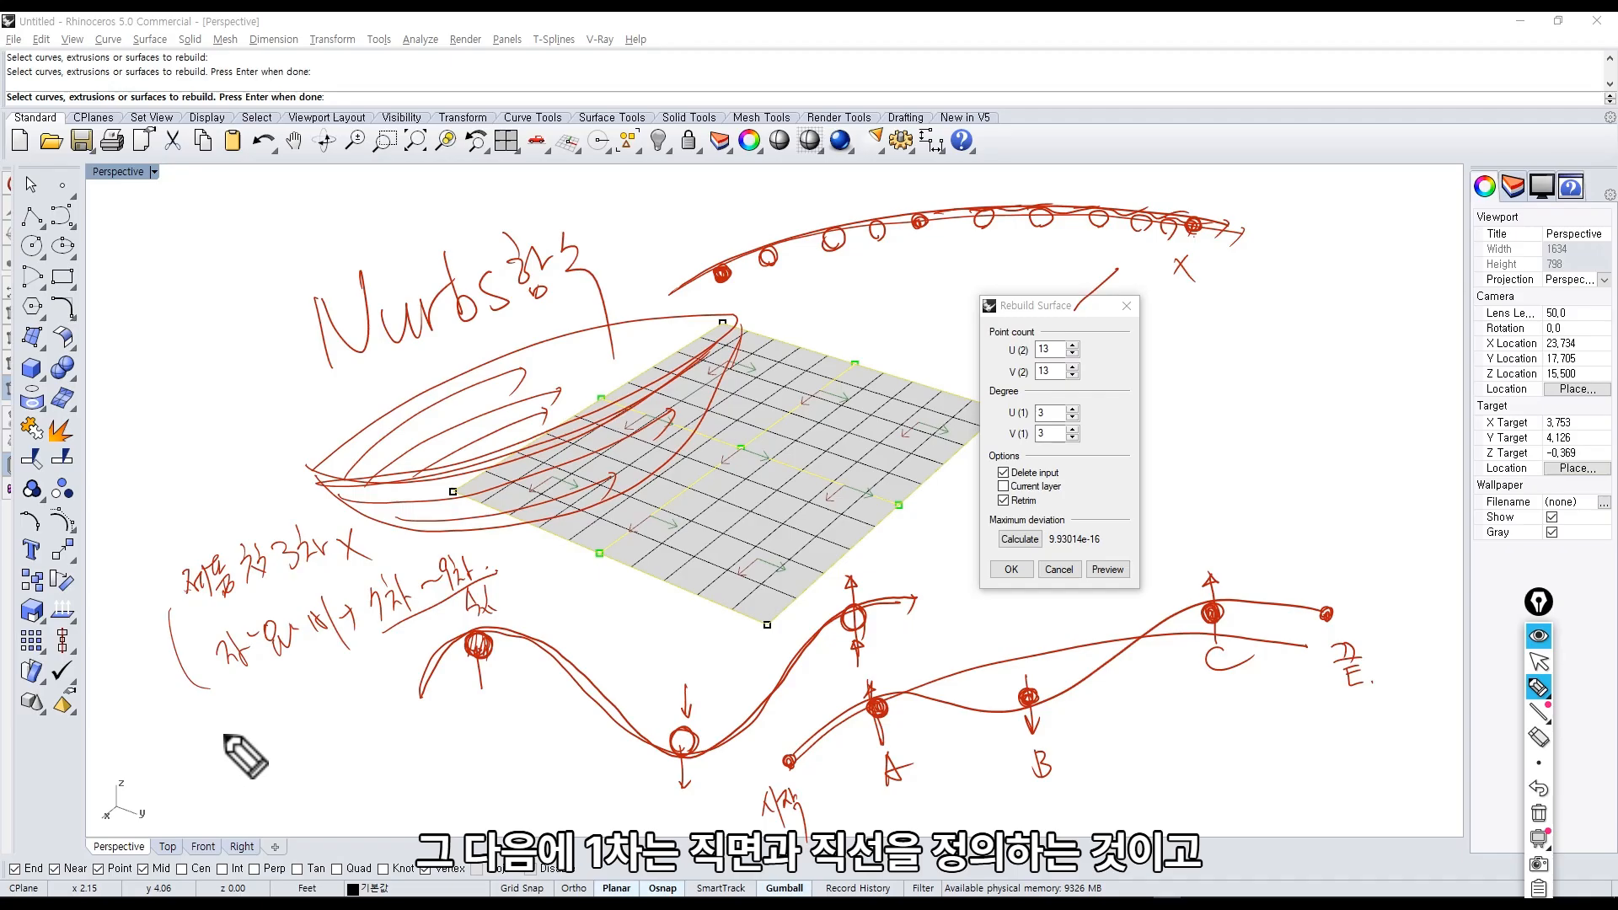
Note "1차" for flat surfaces and straight lines and "2차" for parabolas with a cut circle, then hatch over the "2차" note.
mouse_move(279, 704)
left_mouse_down()
mouse_move(346, 706)
mouse_move(373, 678)
left_mouse_up()
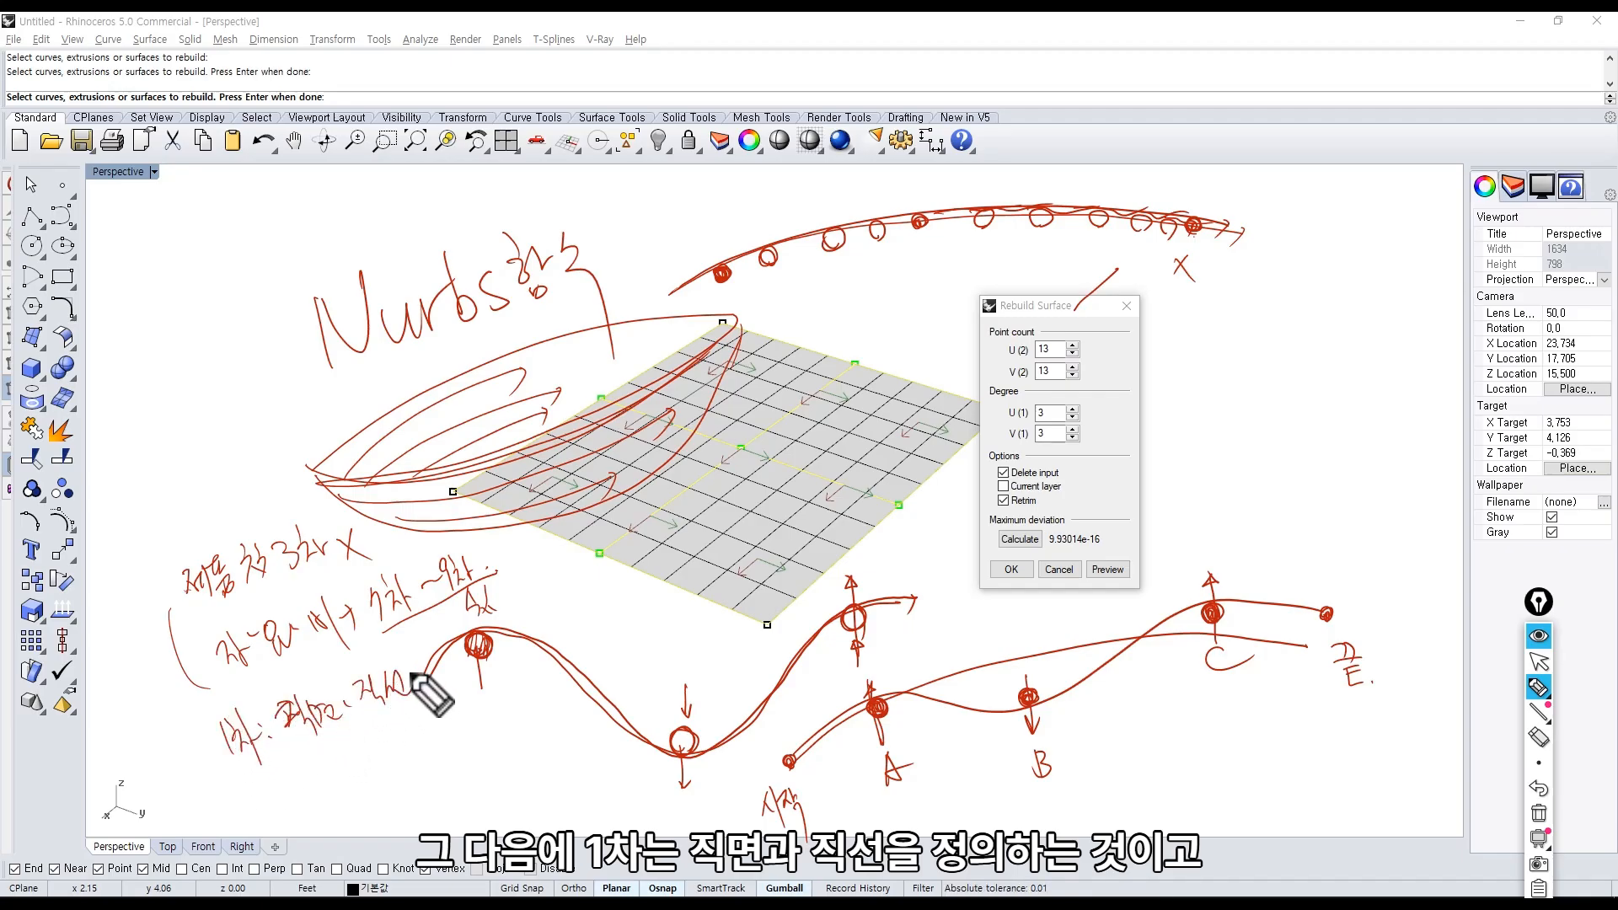
mouse_move(450, 743)
left_mouse_down()
mouse_move(381, 780)
mouse_move(389, 762)
mouse_move(342, 766)
left_mouse_up()
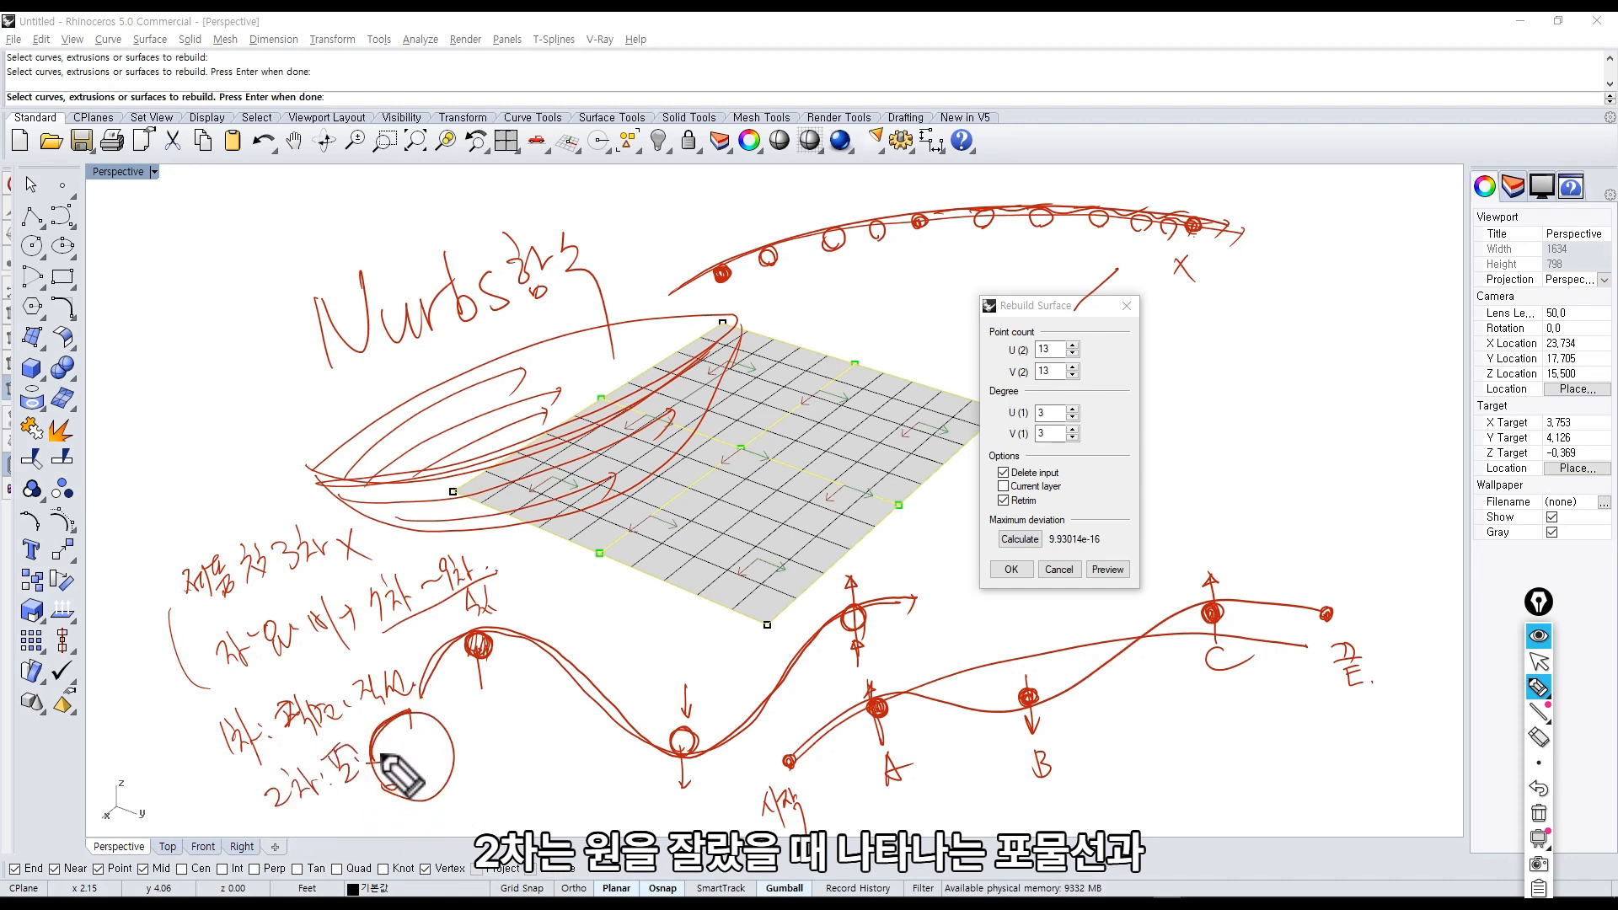
left_click_drag(410, 710, 414, 743)
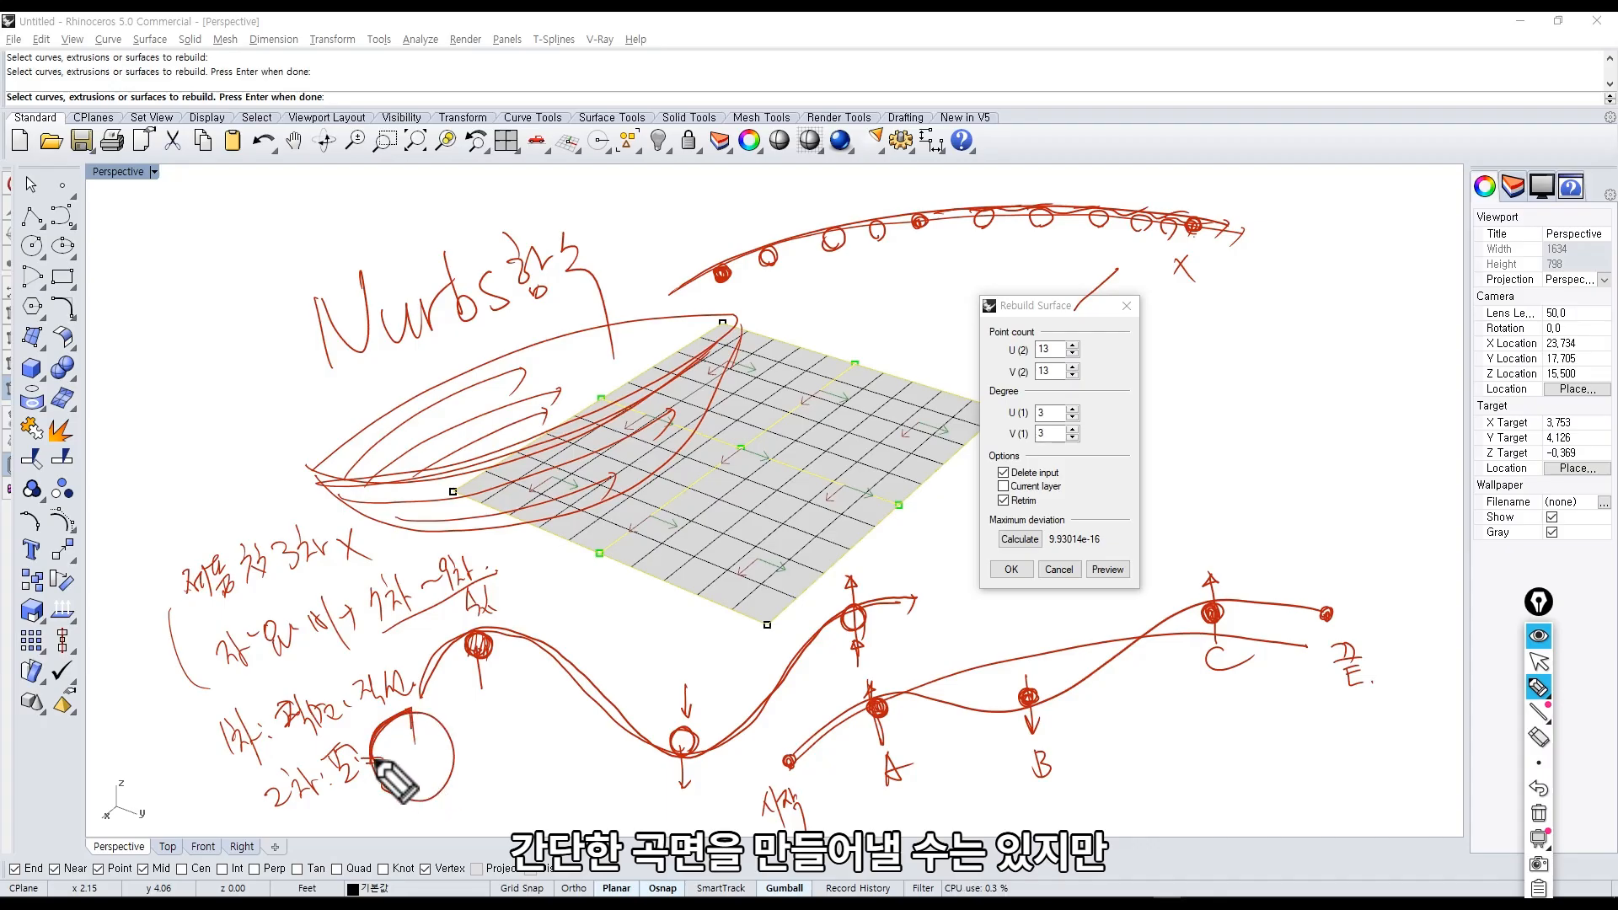
mouse_move(301, 757)
left_mouse_down()
mouse_move(316, 743)
mouse_move(323, 783)
mouse_move(393, 723)
left_mouse_up()
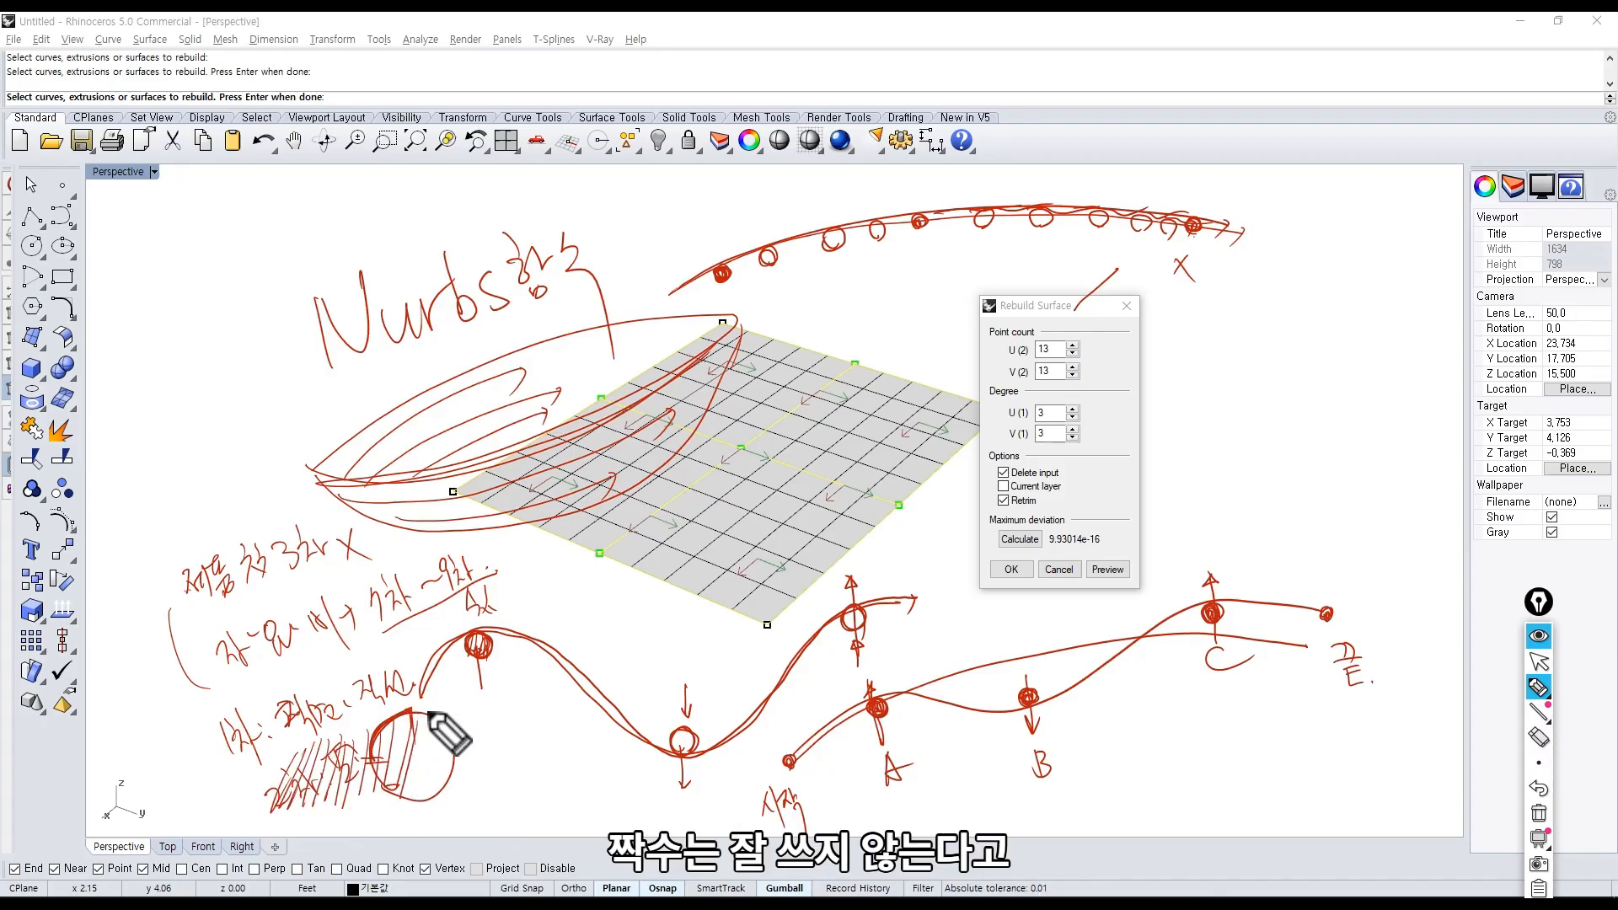
Ring the "1차" note, link it to the "3차" note marked "ok", circle its two terms and put an X beside "2차".
mouse_move(247, 771)
left_mouse_down()
mouse_move(244, 690)
mouse_move(413, 665)
mouse_move(295, 765)
mouse_move(227, 786)
left_mouse_up()
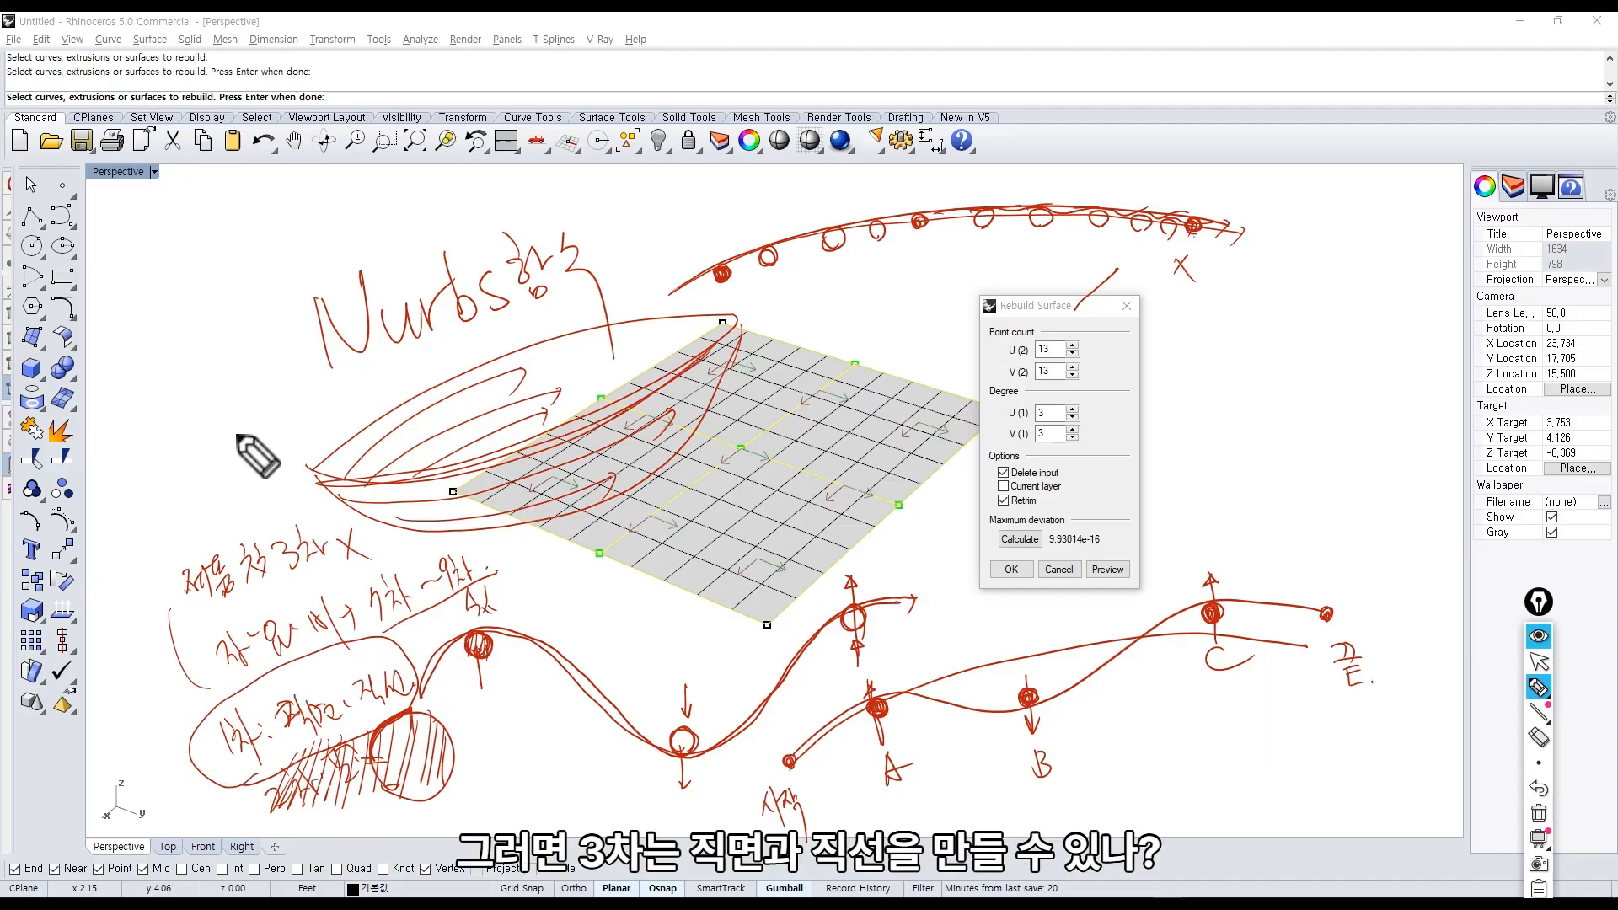
mouse_move(193, 629)
left_mouse_down()
mouse_move(364, 553)
mouse_move(185, 629)
mouse_move(206, 754)
left_mouse_up()
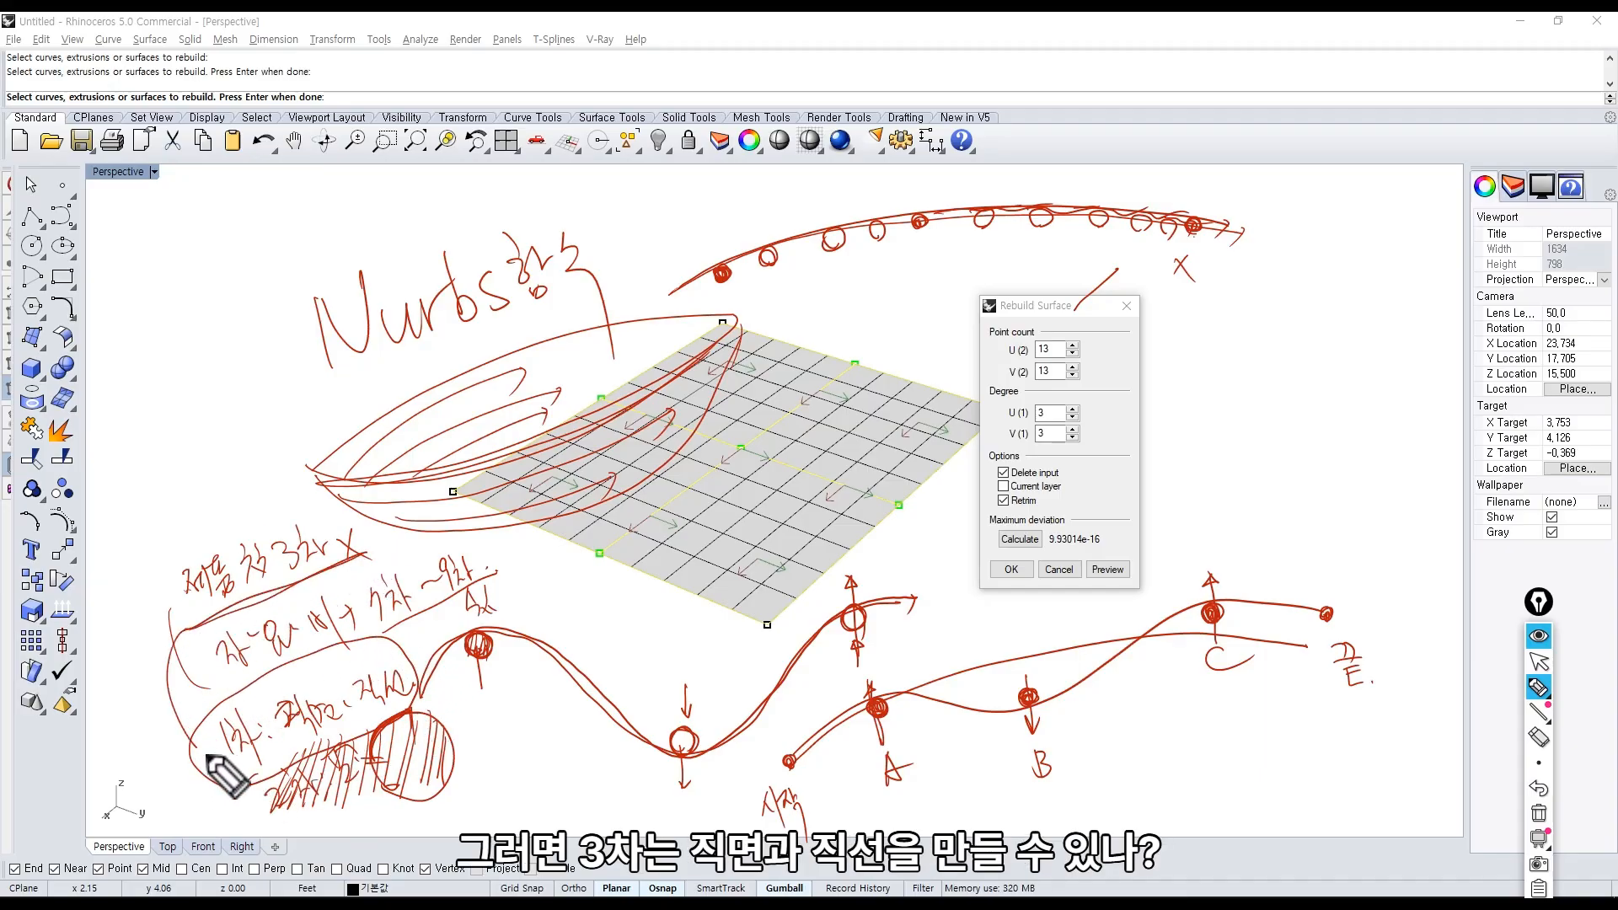
mouse_move(333, 713)
left_mouse_down()
mouse_move(324, 701)
mouse_move(419, 695)
left_mouse_up()
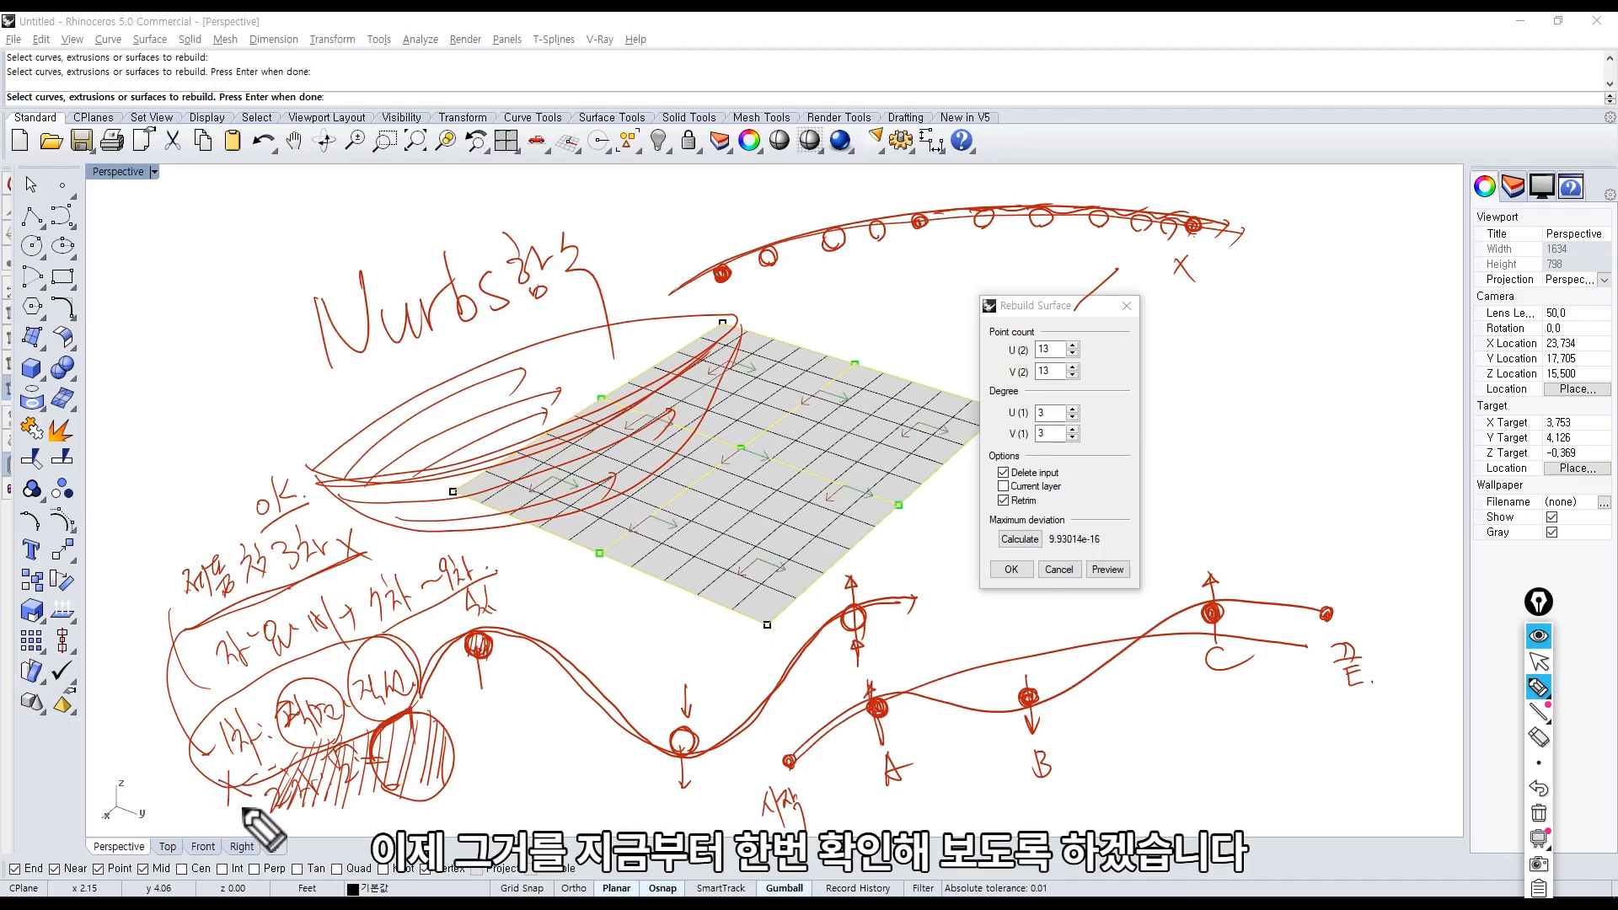
Clear all pen annotations from the screen and hide the annotation tools.
mouse_move(699, 579)
left_mouse_down()
mouse_move(739, 711)
mouse_move(604, 587)
left_mouse_up()
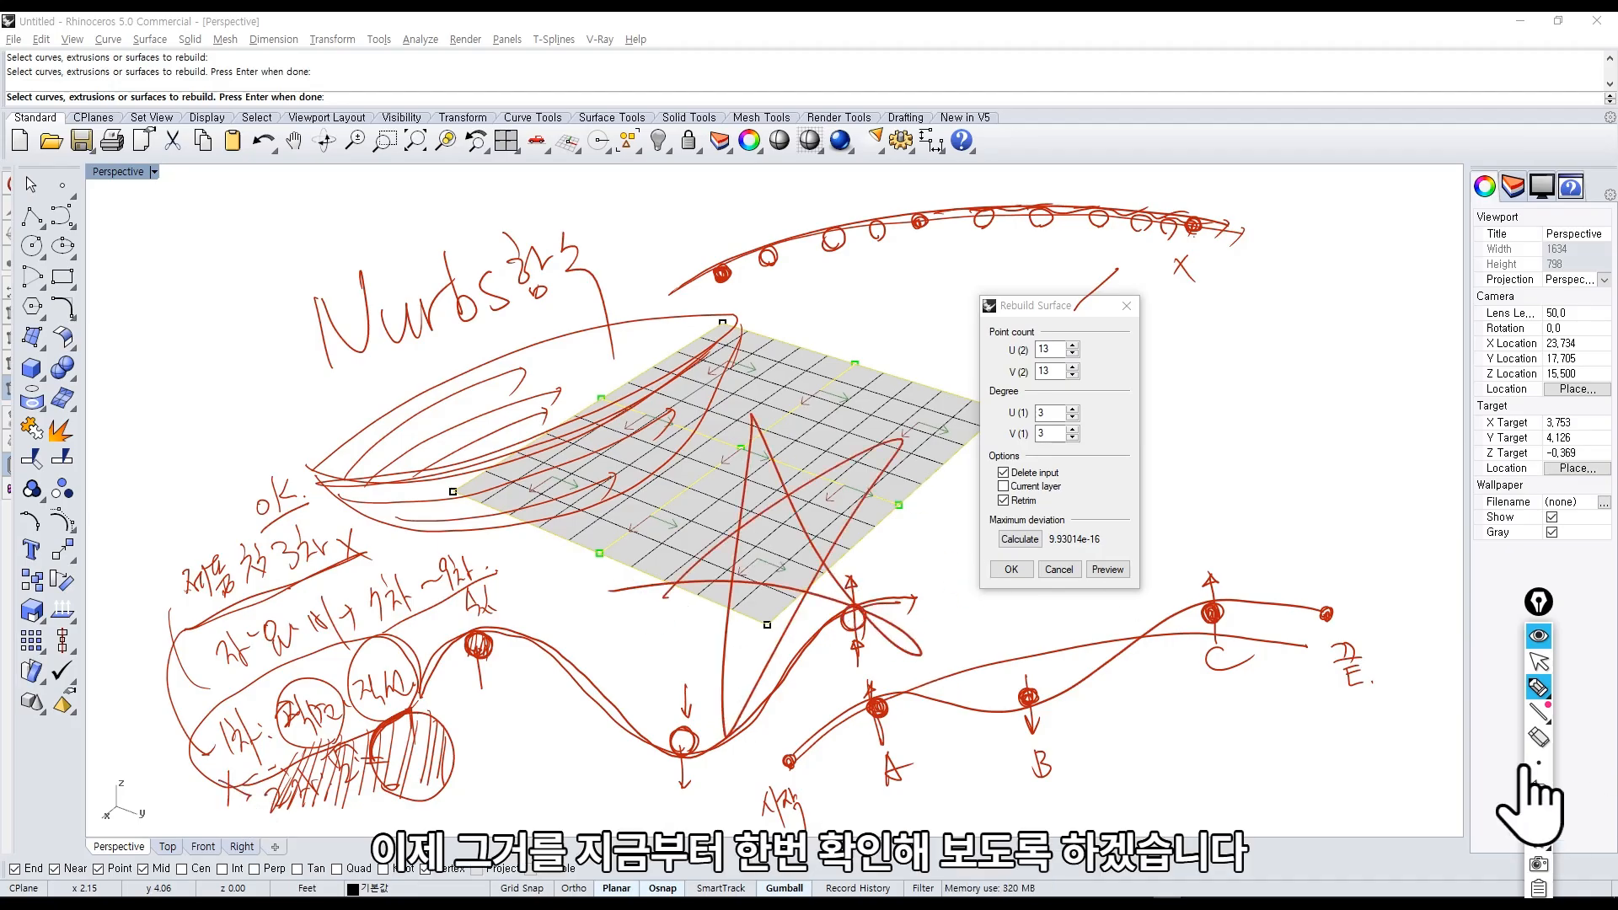
left_click(1539, 813)
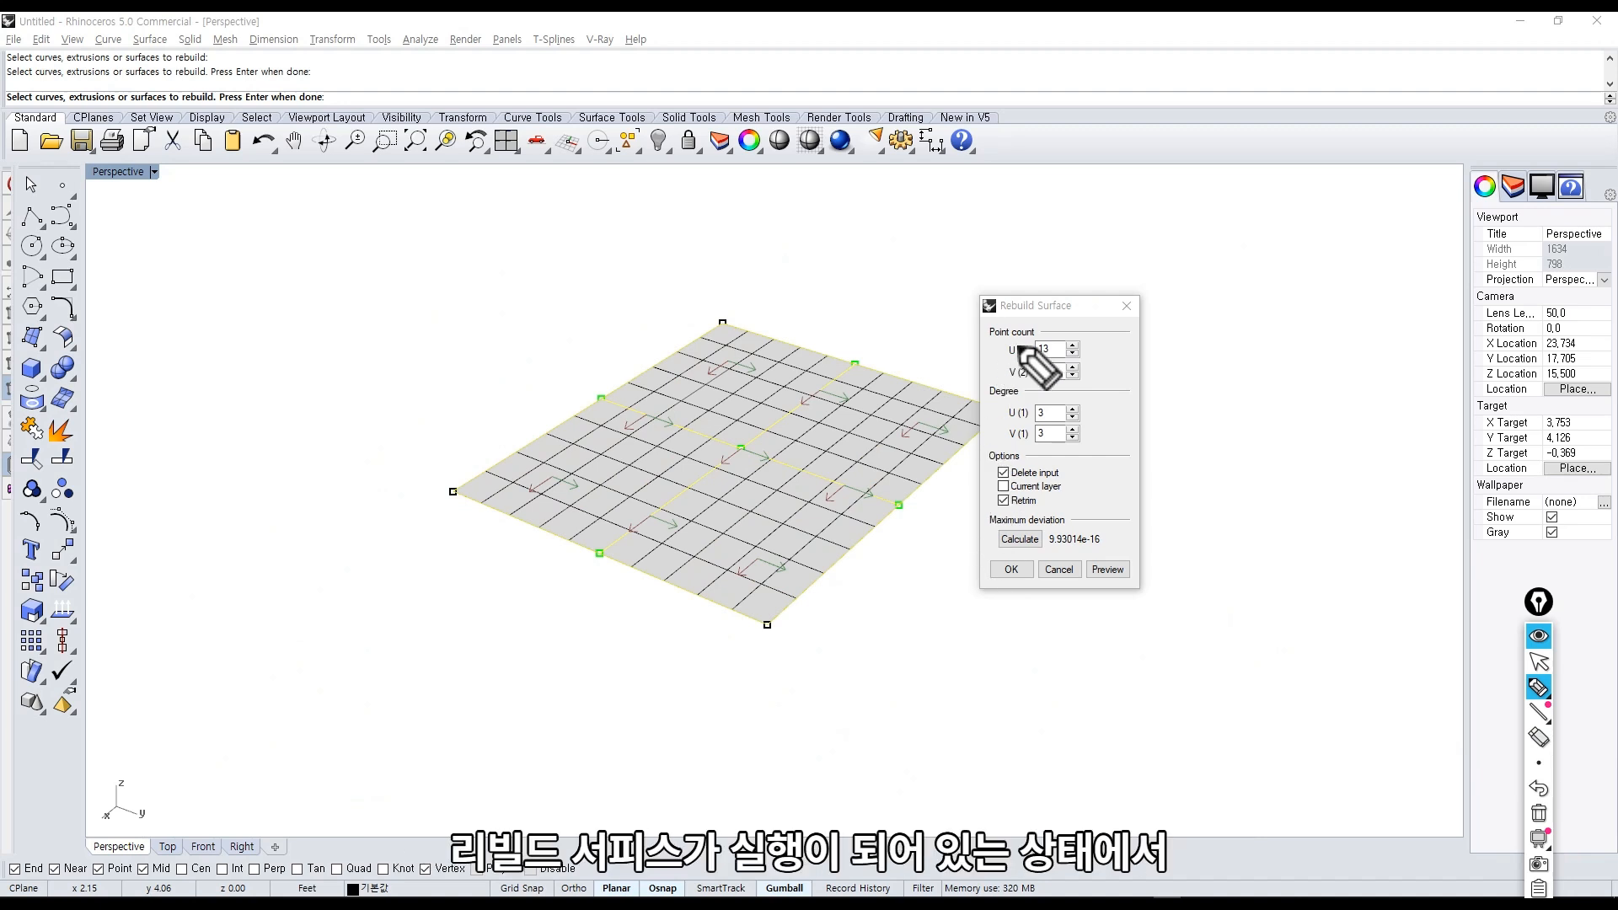
left_click(1538, 636)
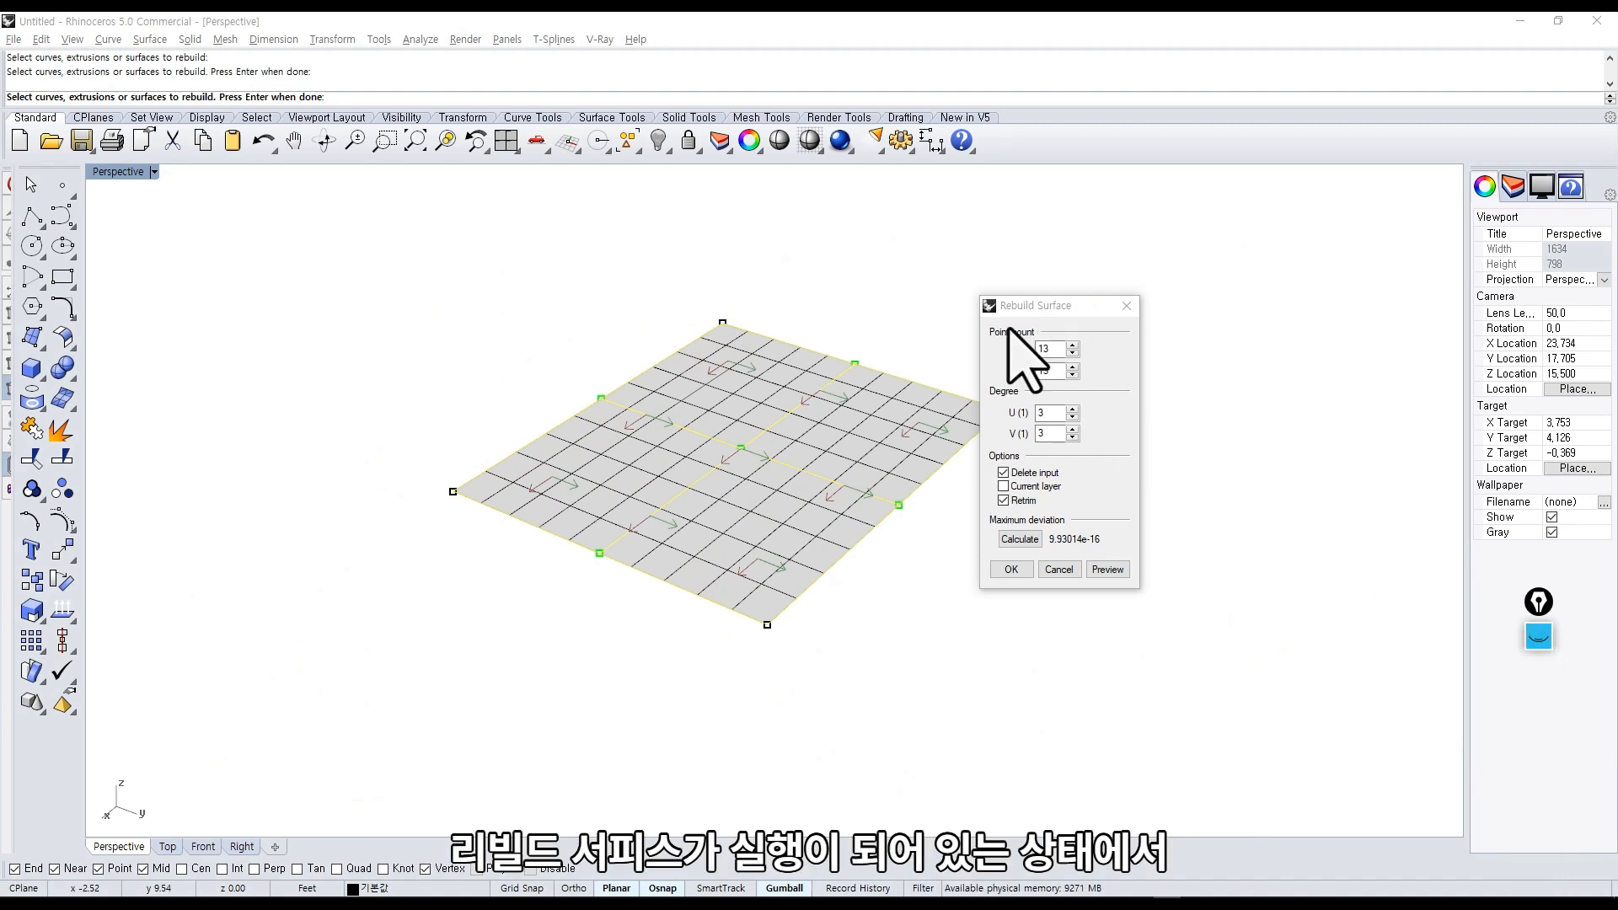
Rebuild the plane with a U and V point count of 4 and degree 1 in both directions.
left_click_drag(1046, 308, 1049, 259)
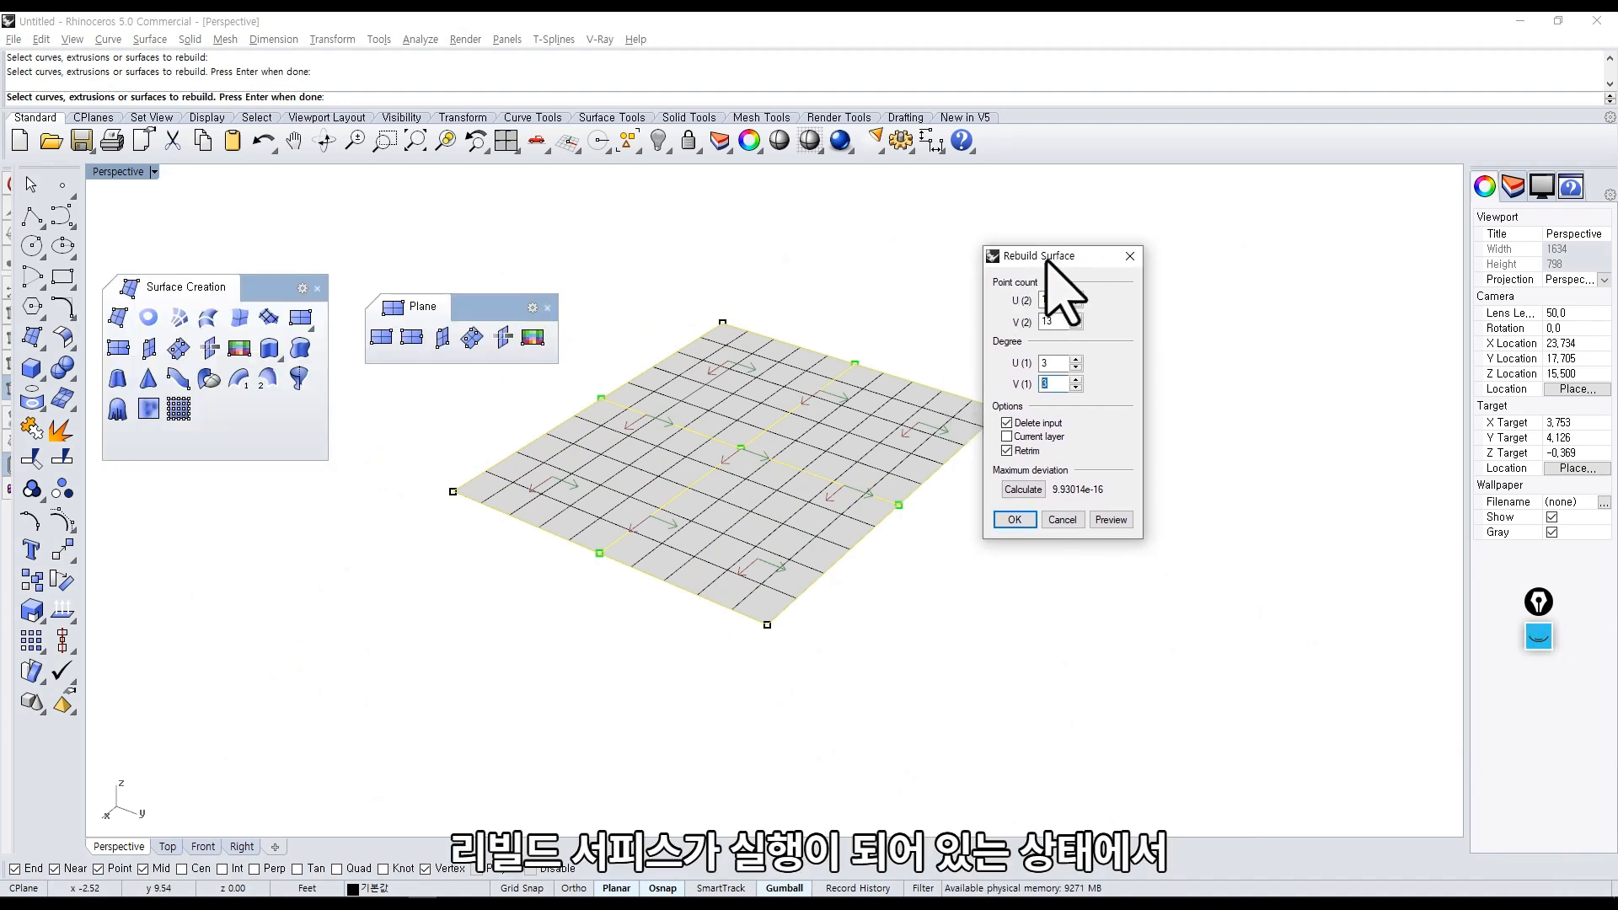
left_click(1052, 364)
type("1")
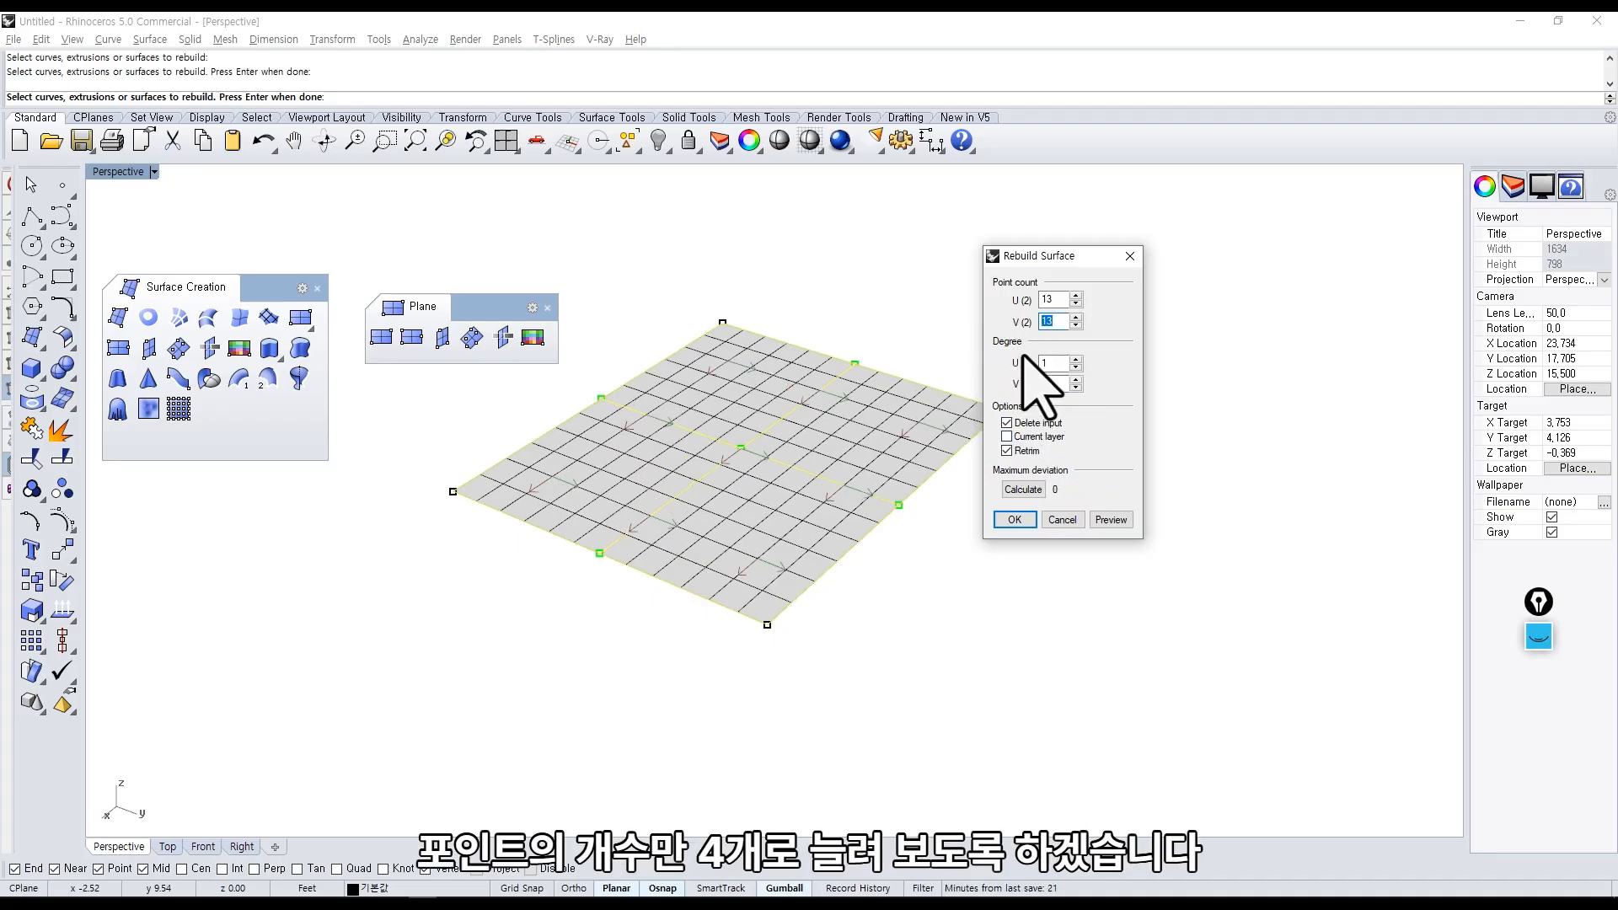
type("44")
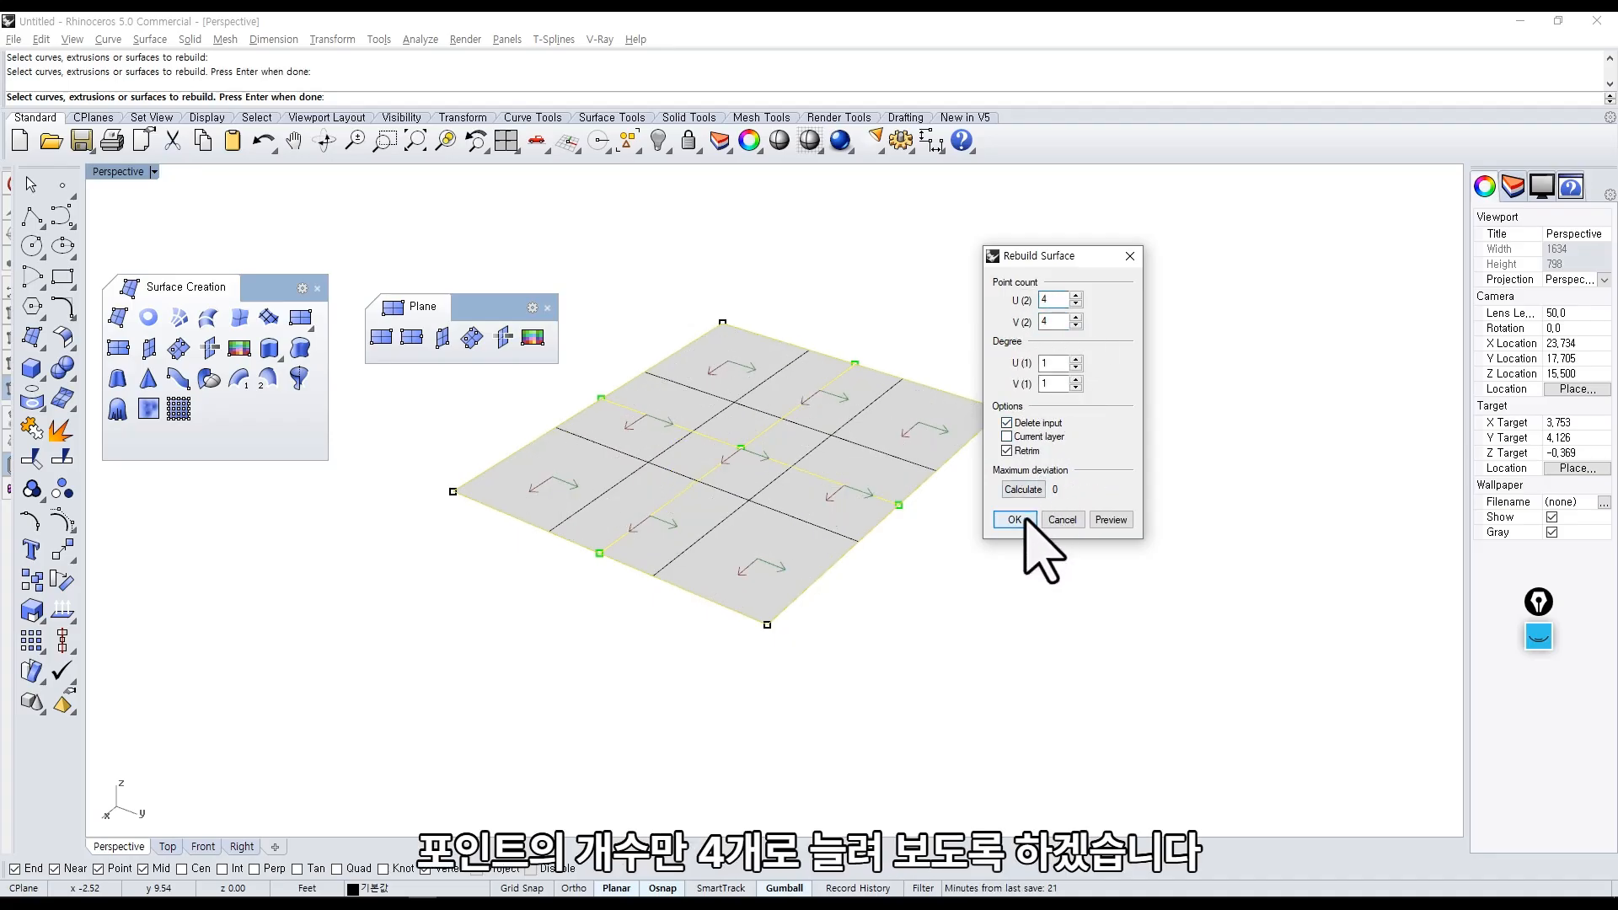
left_click(1015, 519)
right_click_drag(845, 603, 785, 612, "shift")
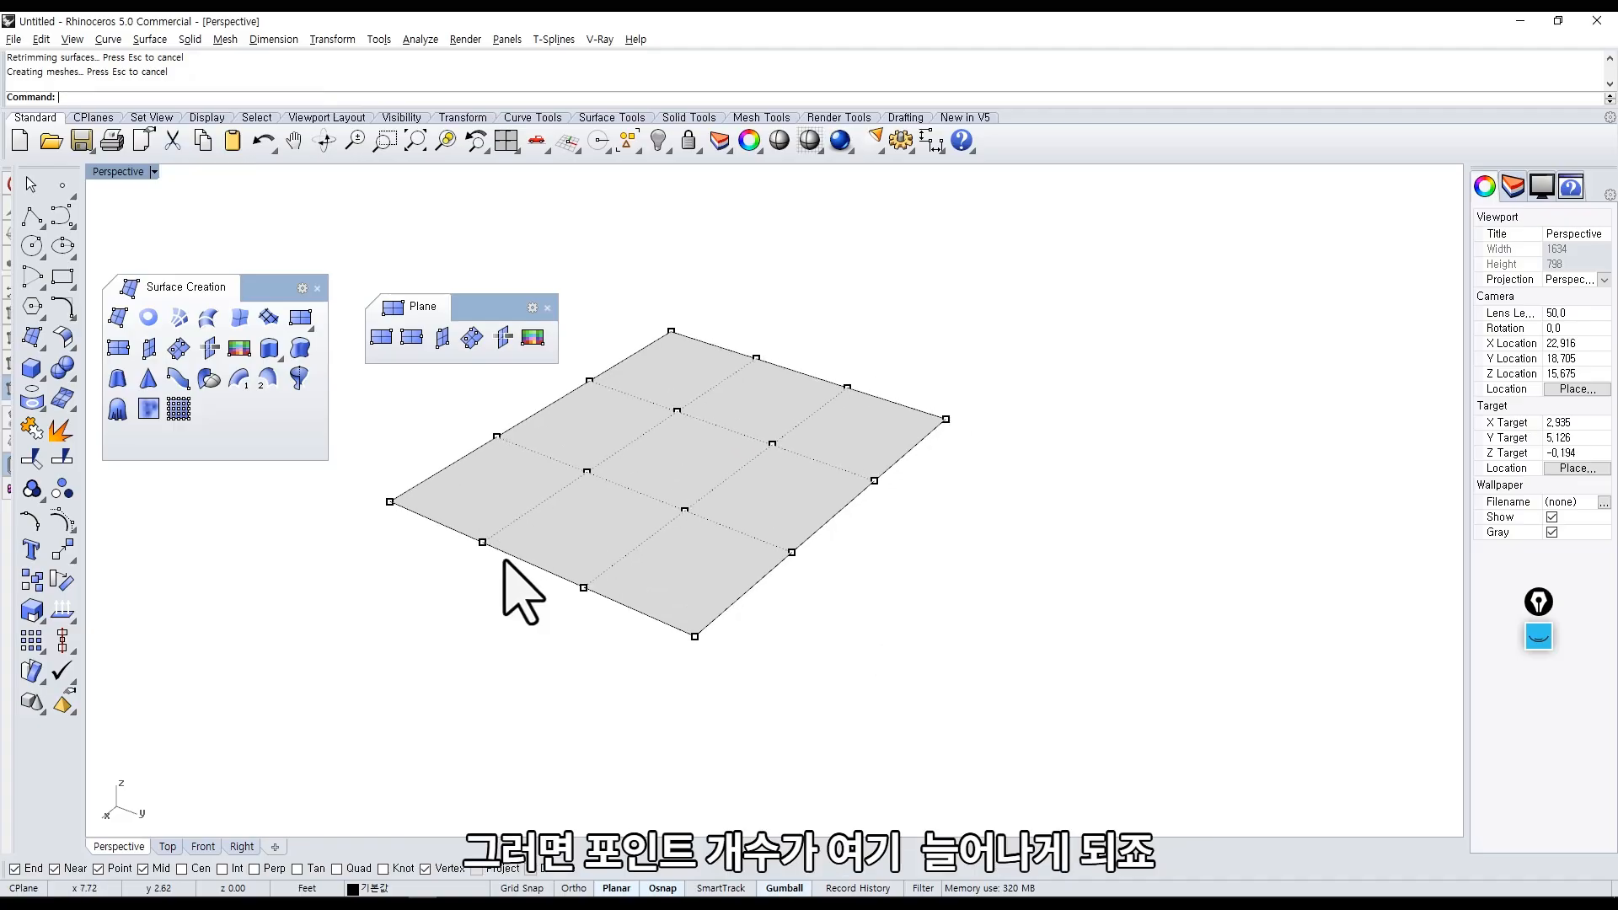
Turn off the control points and place a duplicate of the rebuilt plane right beside the original.
key("Escape")
left_click(803, 514)
left_click_drag(741, 498, 1087, 674)
key("alt")
Show the original plane's control points and pull its far corner point upward into a peak.
left_click(649, 539)
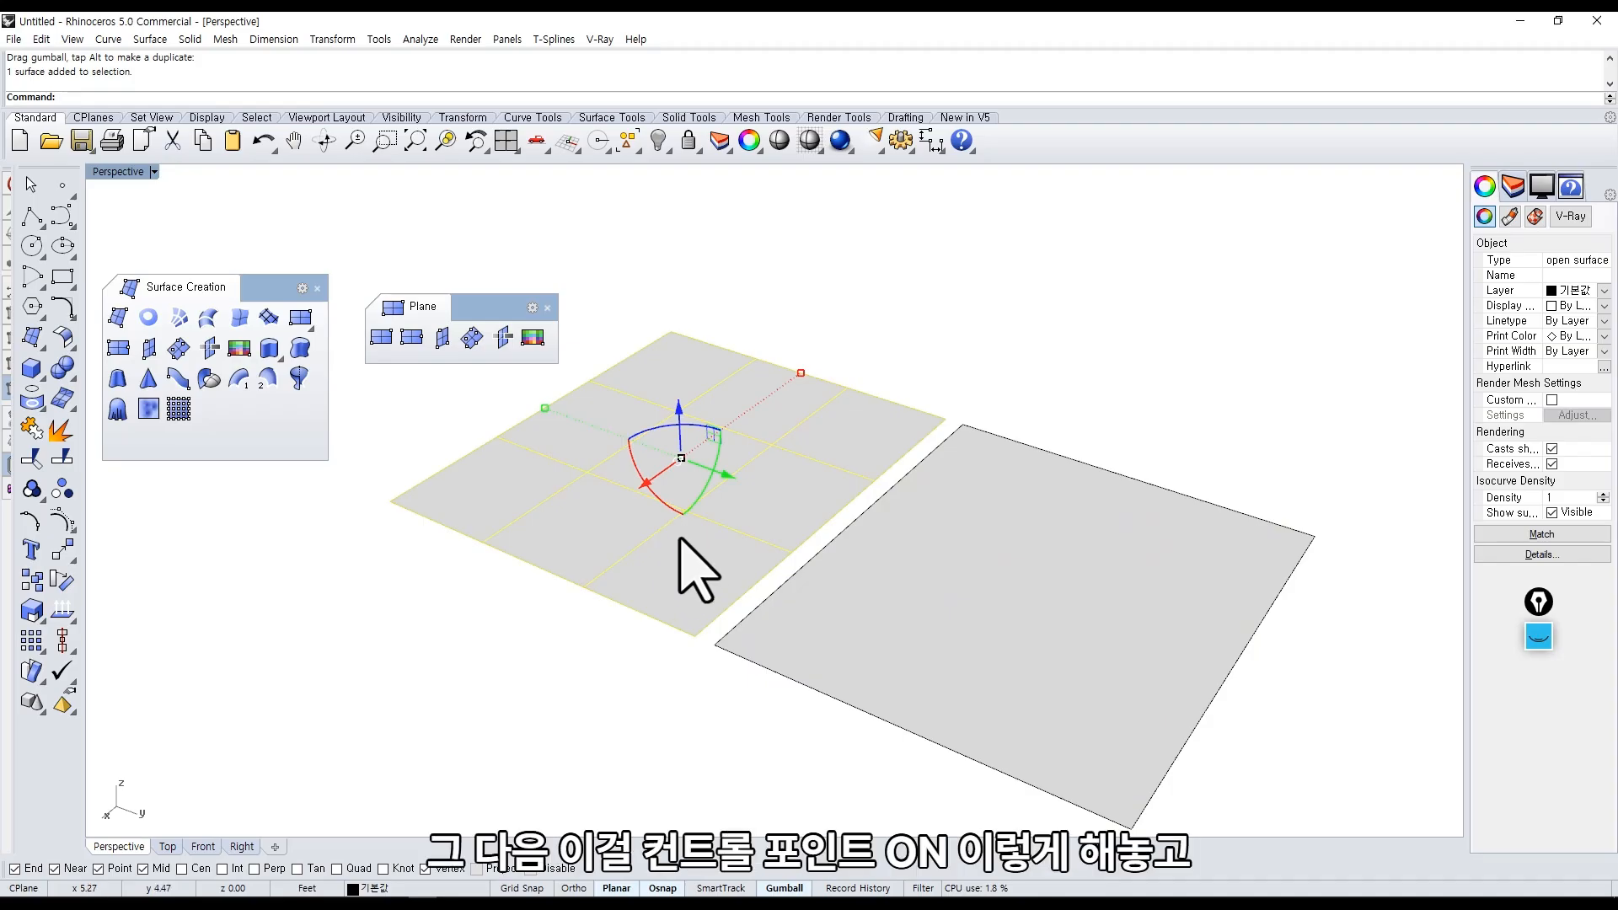
middle_click(704, 558)
left_click(667, 477)
right_click_drag(660, 487, 843, 573)
left_click(806, 353)
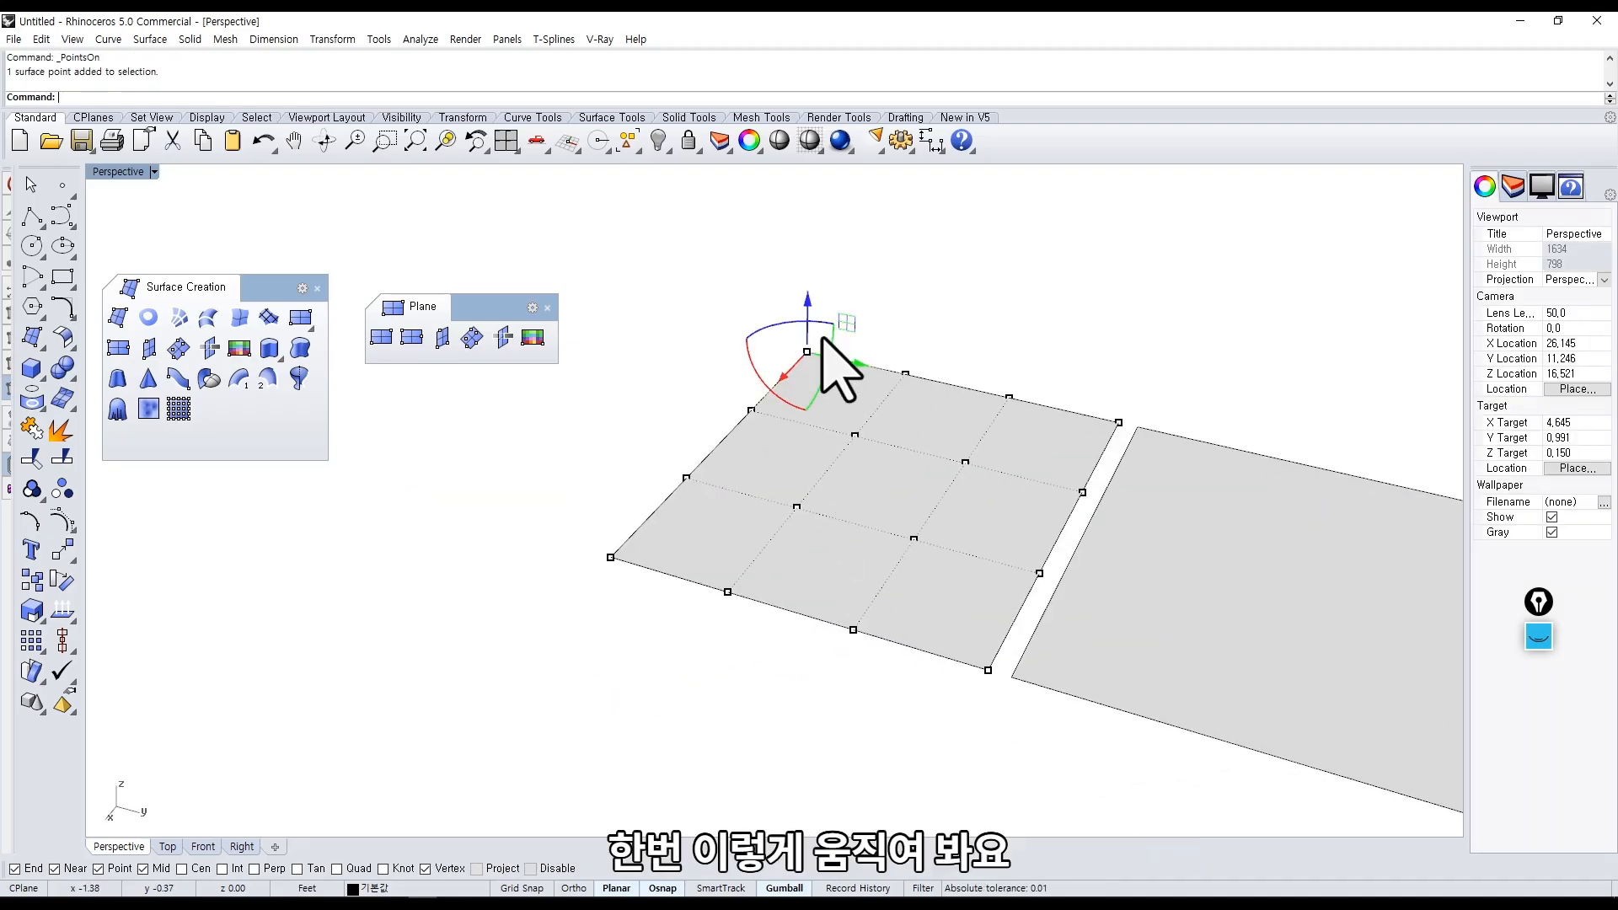
left_click_drag(807, 330, 770, 287)
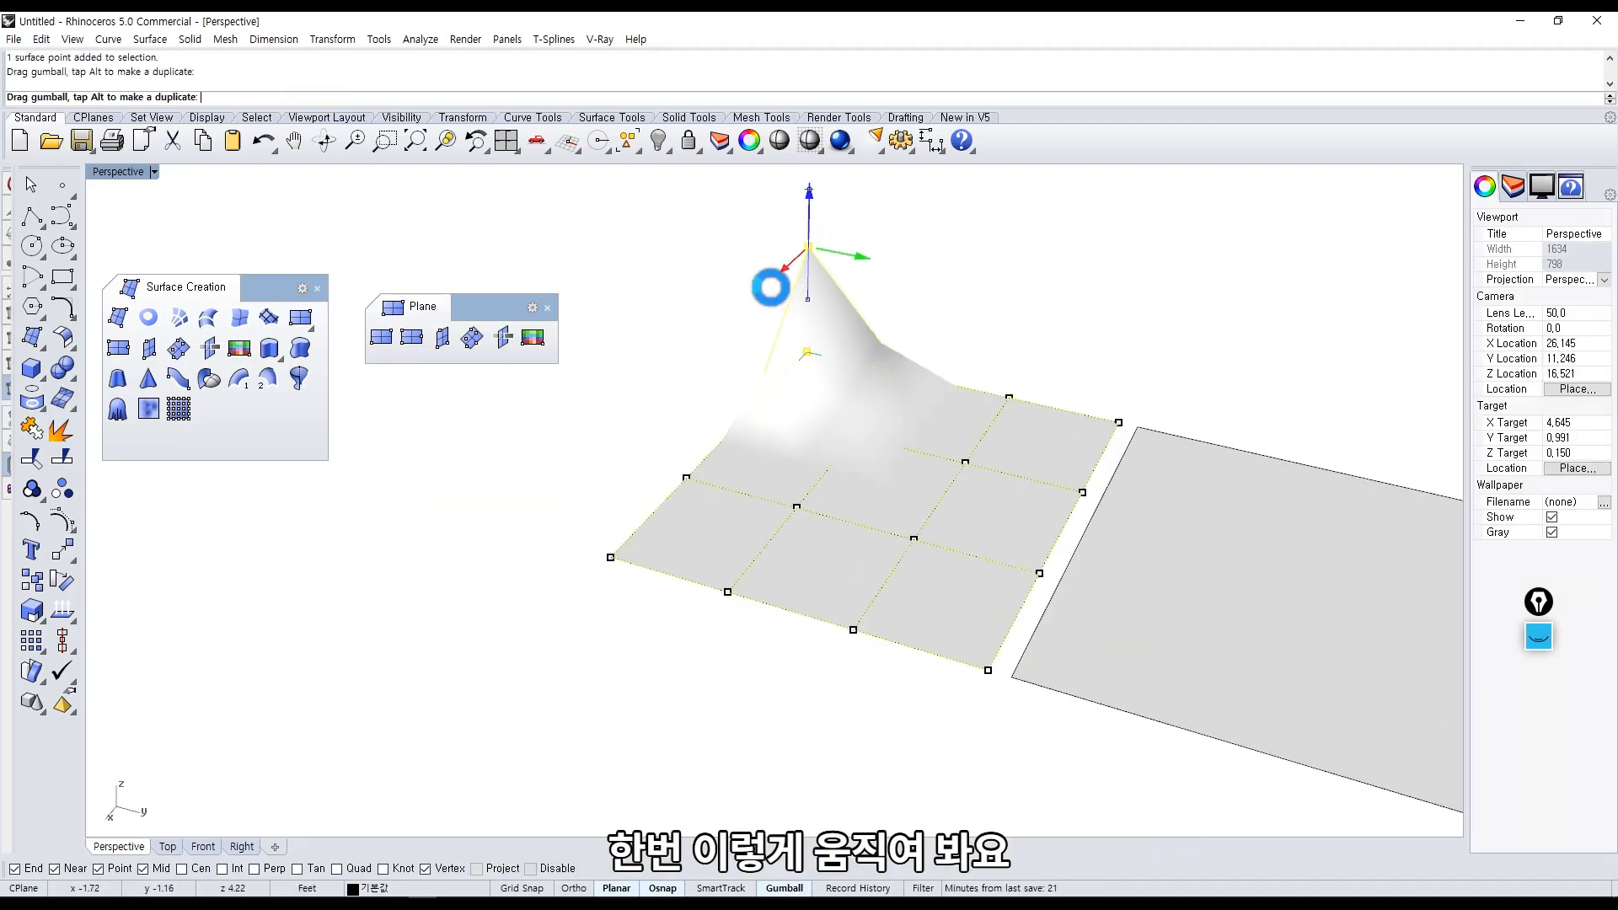
Pull an interior control point of the degree 1 surface downward and raise a point on its near edge.
left_click(915, 537)
left_click_drag(922, 561, 840, 751)
right_click_drag(841, 751, 838, 632)
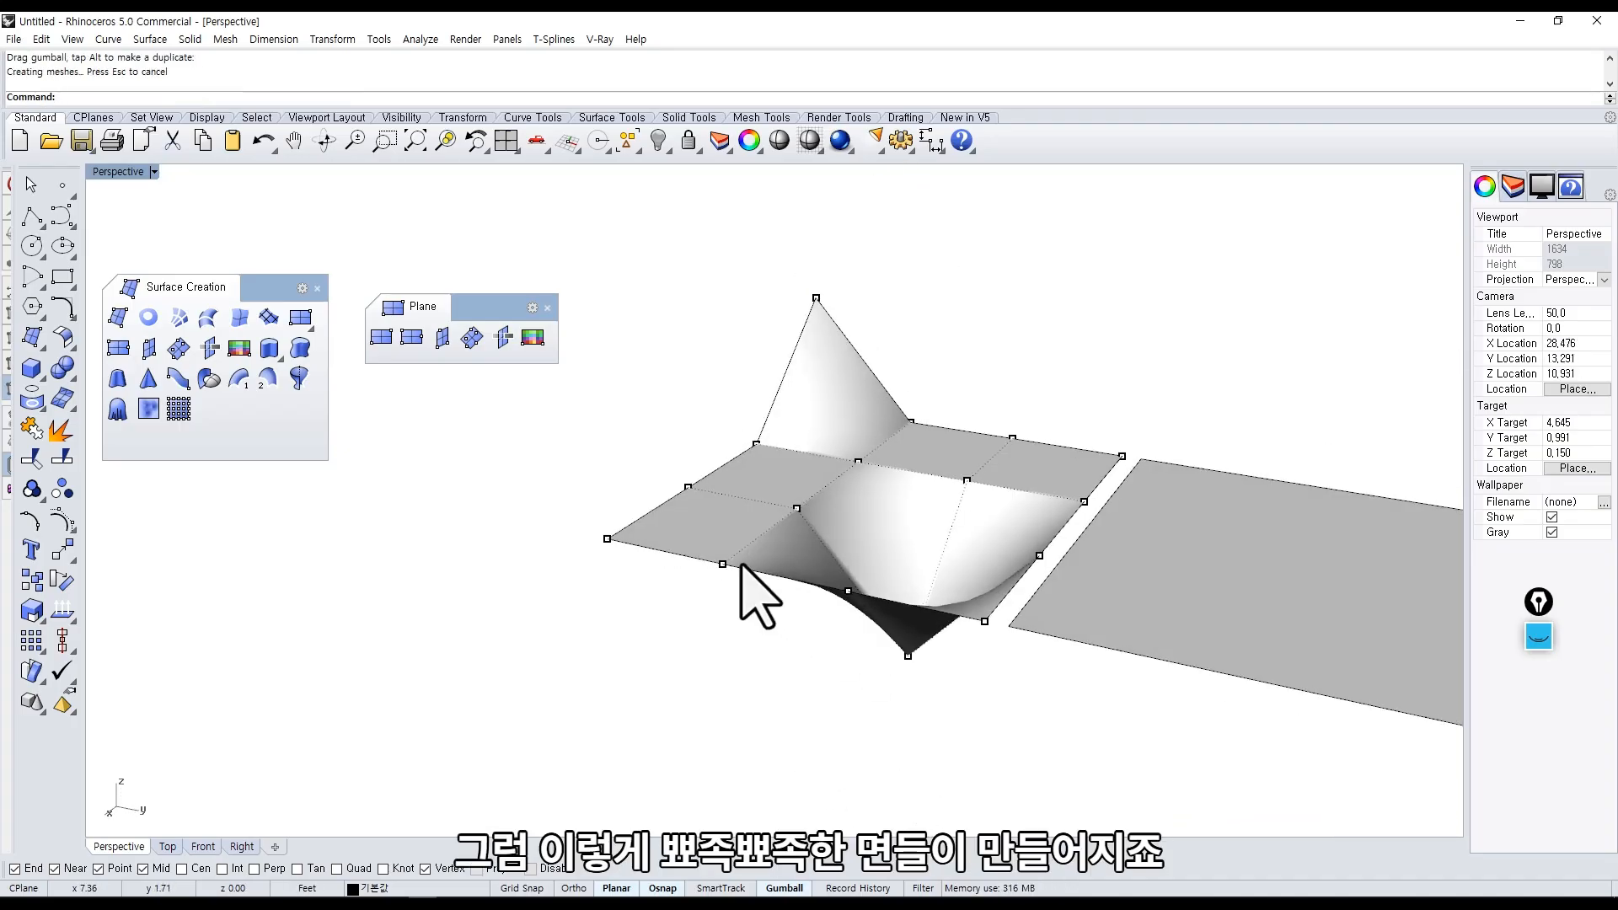
left_click(722, 564)
left_click_drag(722, 508, 722, 354)
left_click(625, 300)
Rebuild the duplicated flat plane with degree 3 in both directions, keeping the U and V point counts at 4.
right_click_drag(905, 392, 816, 455)
right_click_drag(927, 569, 879, 536)
left_click(878, 536)
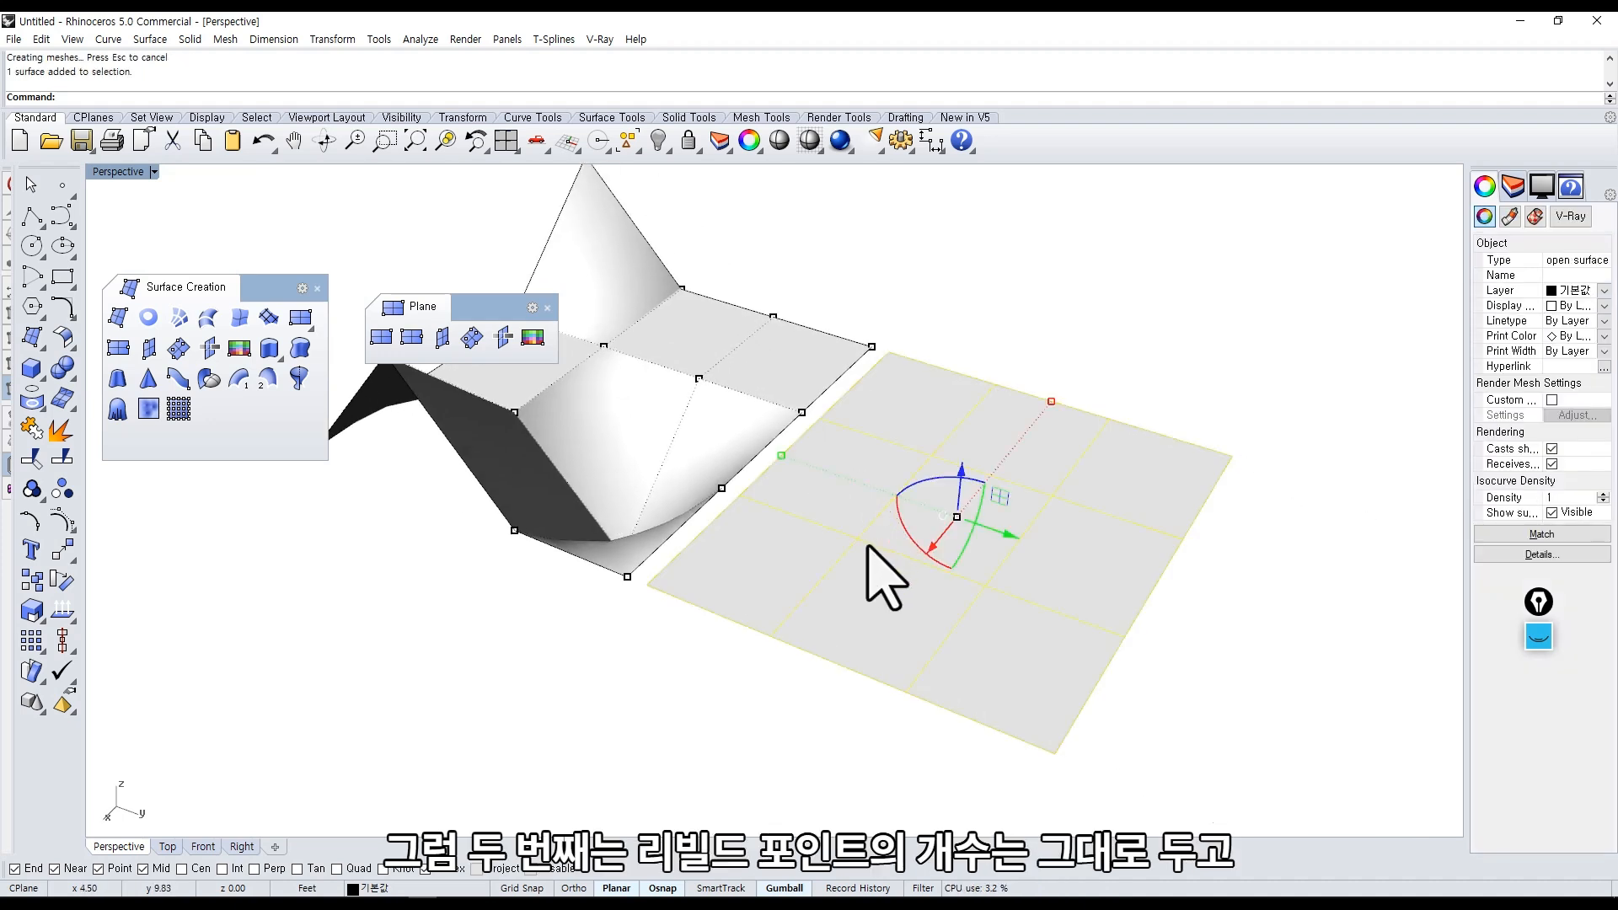
type("Rebuild")
key("Return")
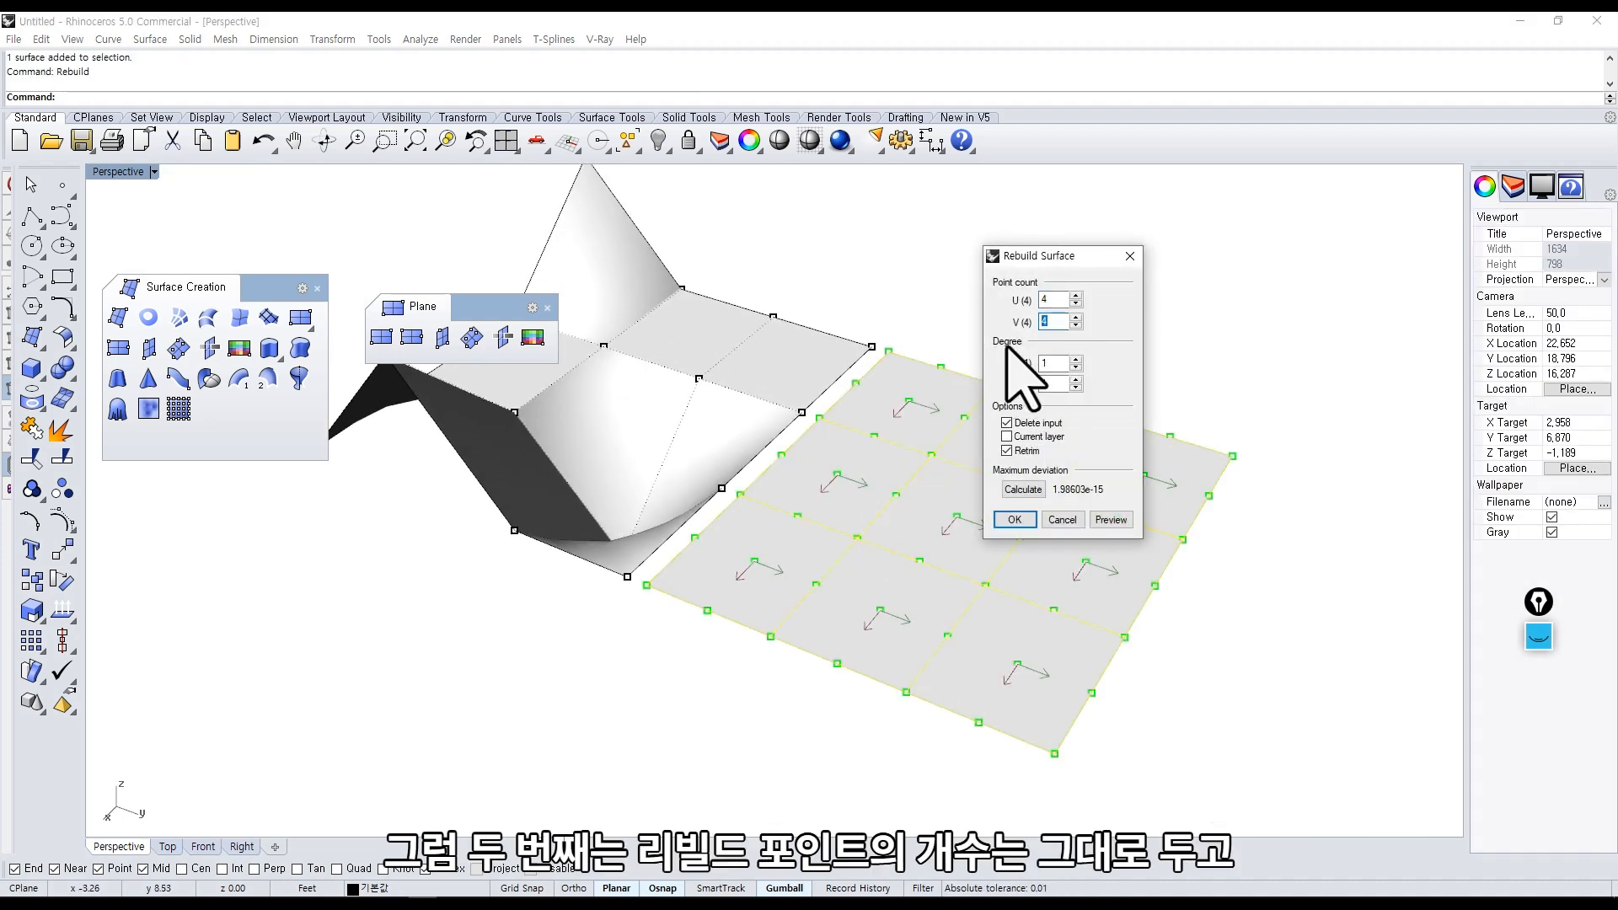
key("Tab")
left_click(1023, 488)
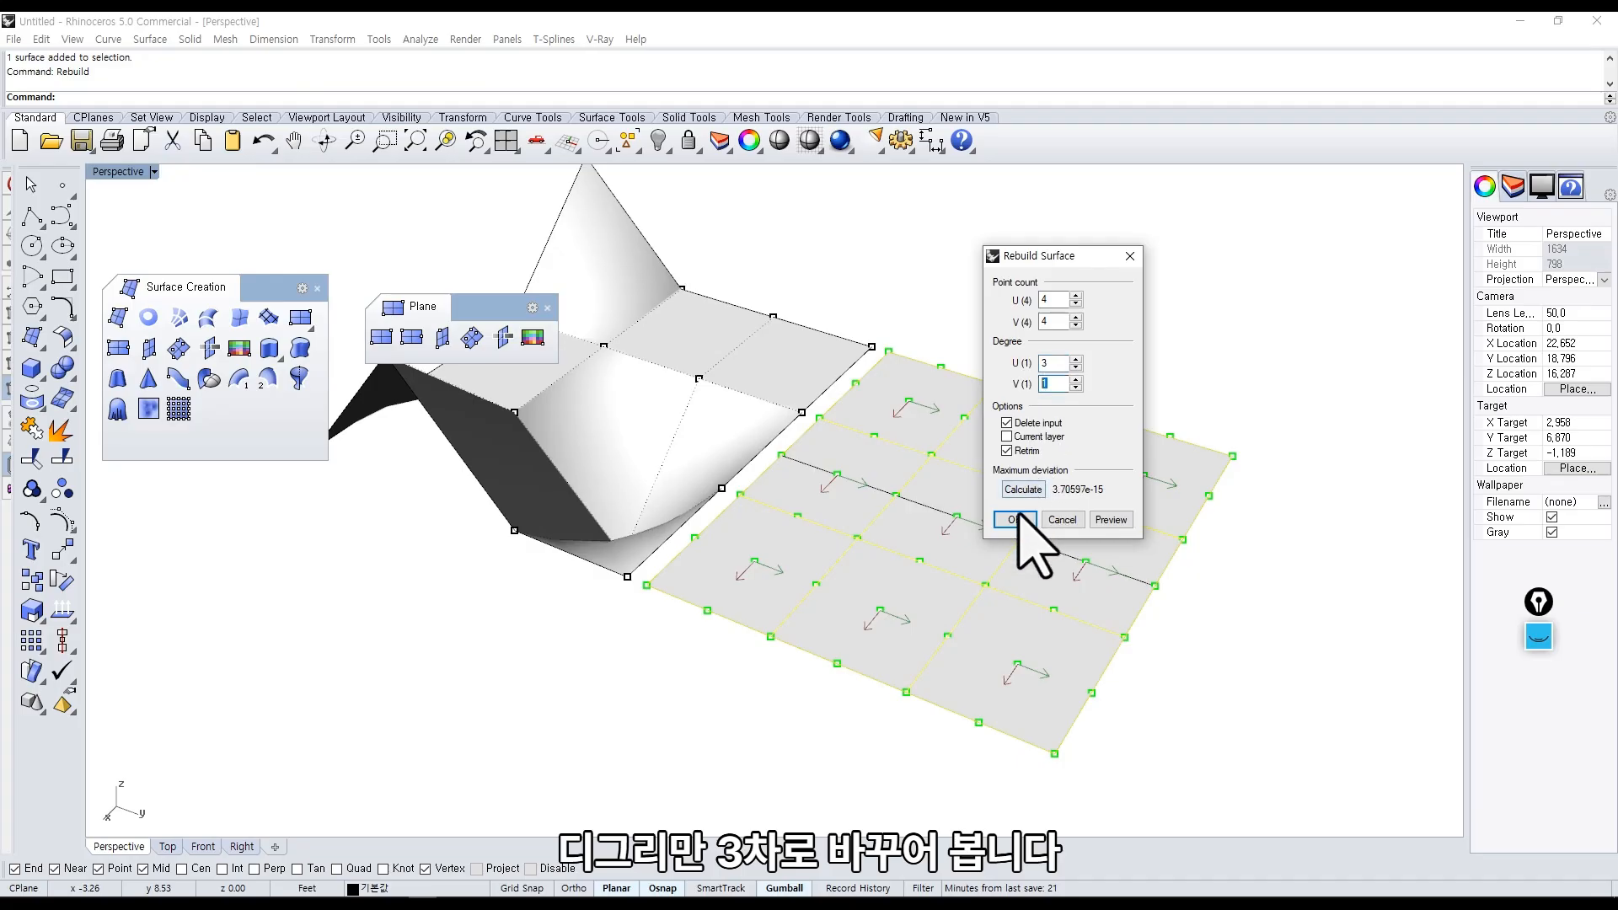
left_click(1015, 519)
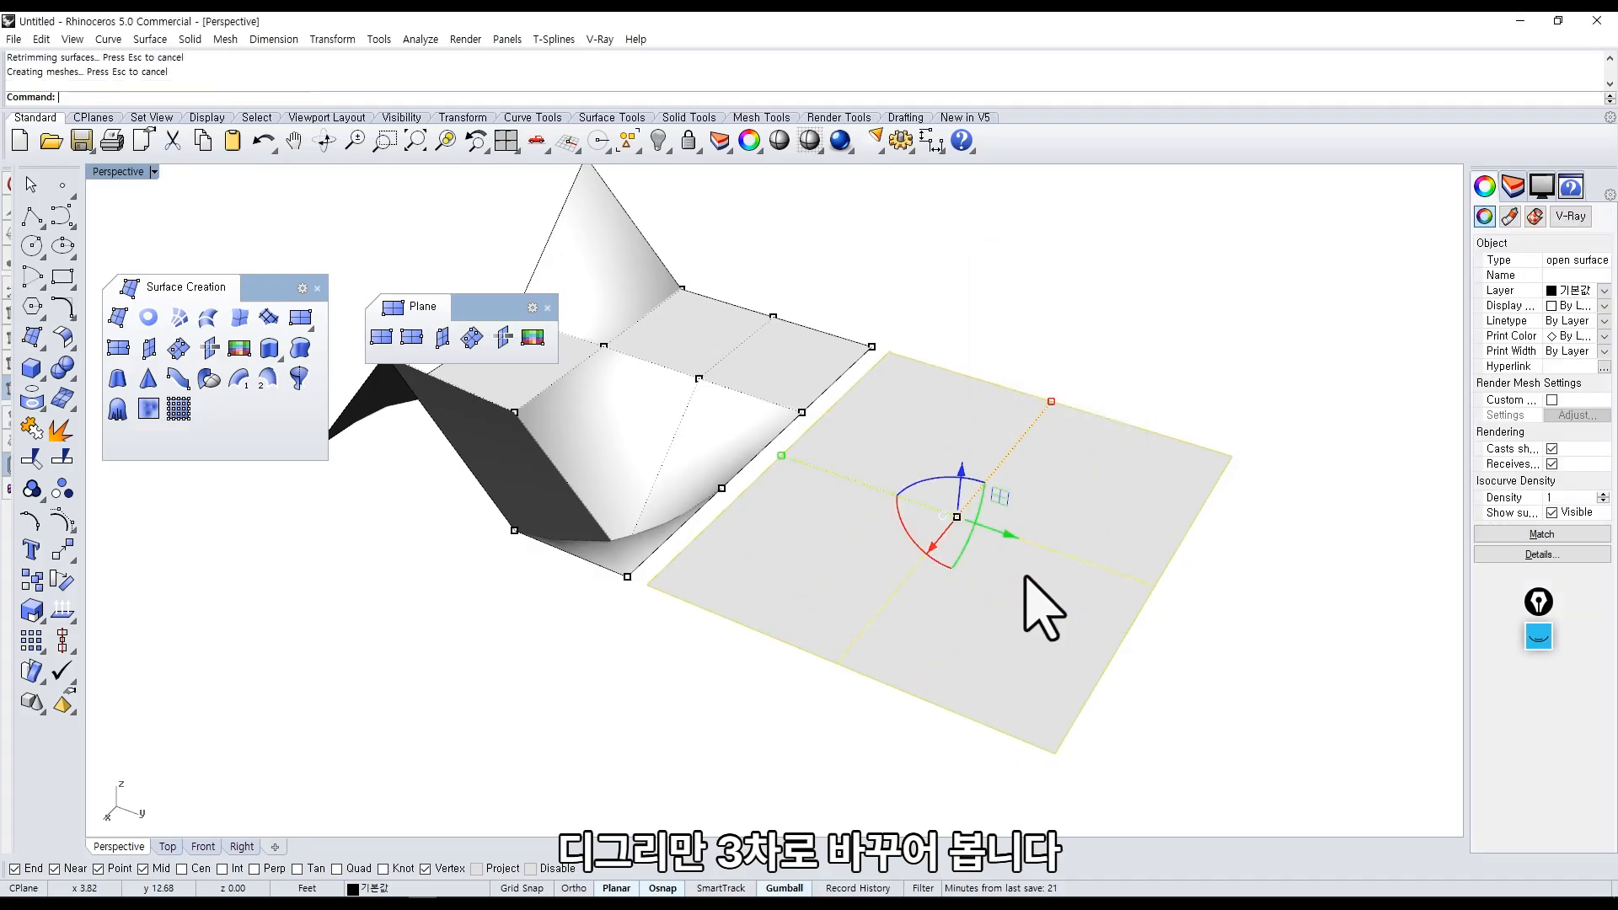
Show the control points of the degree 3 plane.
left_click(1011, 417)
middle_click(872, 506)
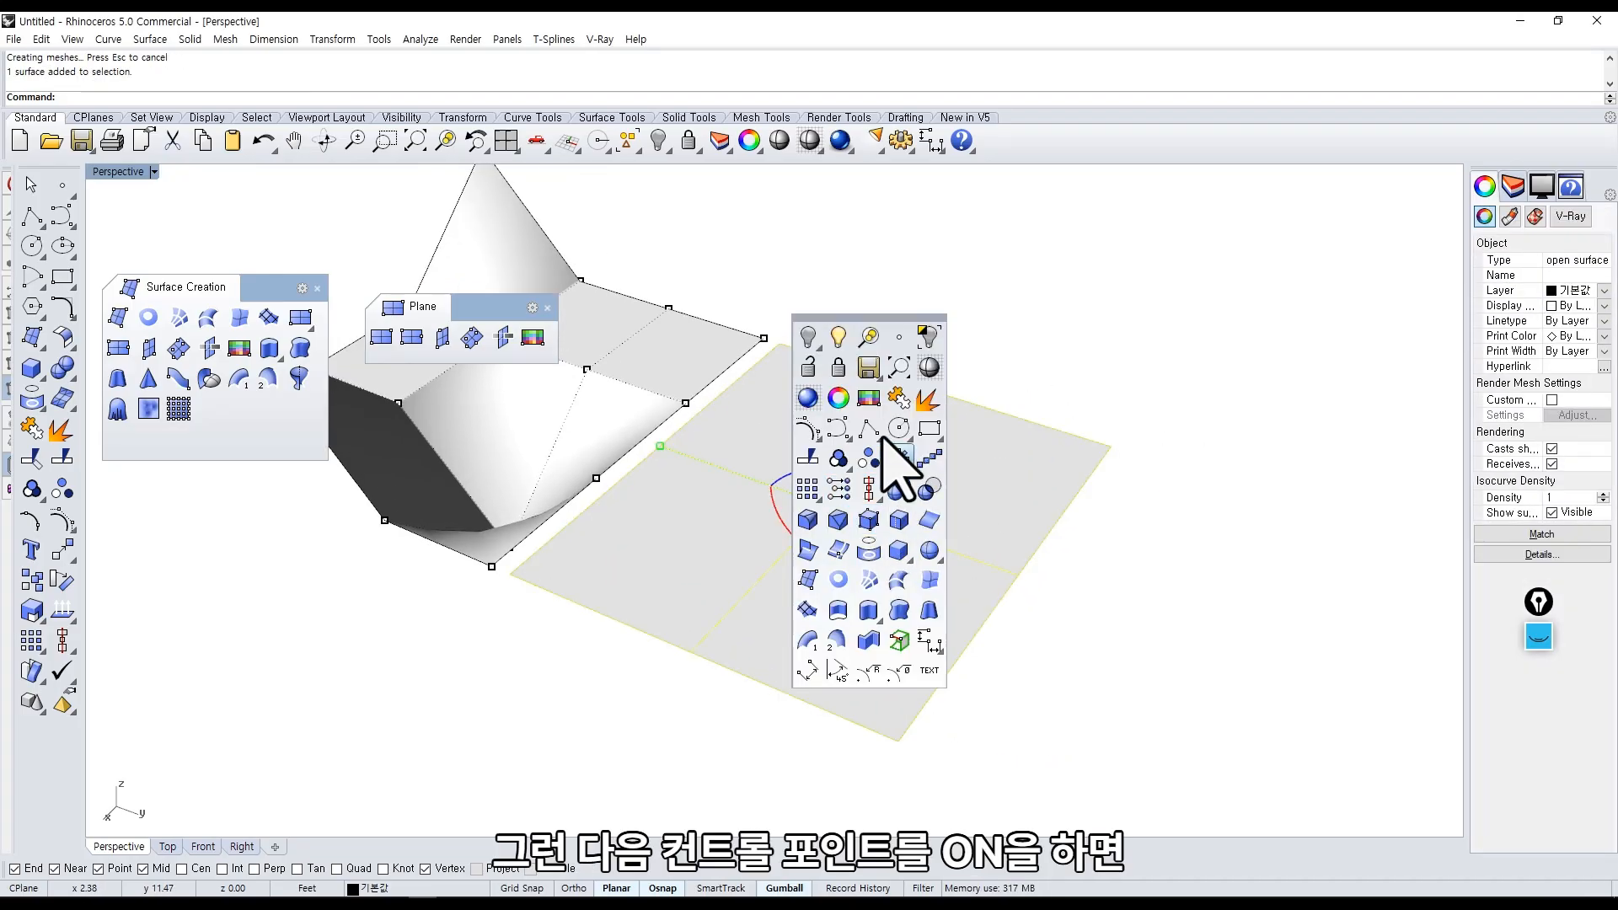
left_click(809, 429)
right_click_drag(824, 516, 977, 551)
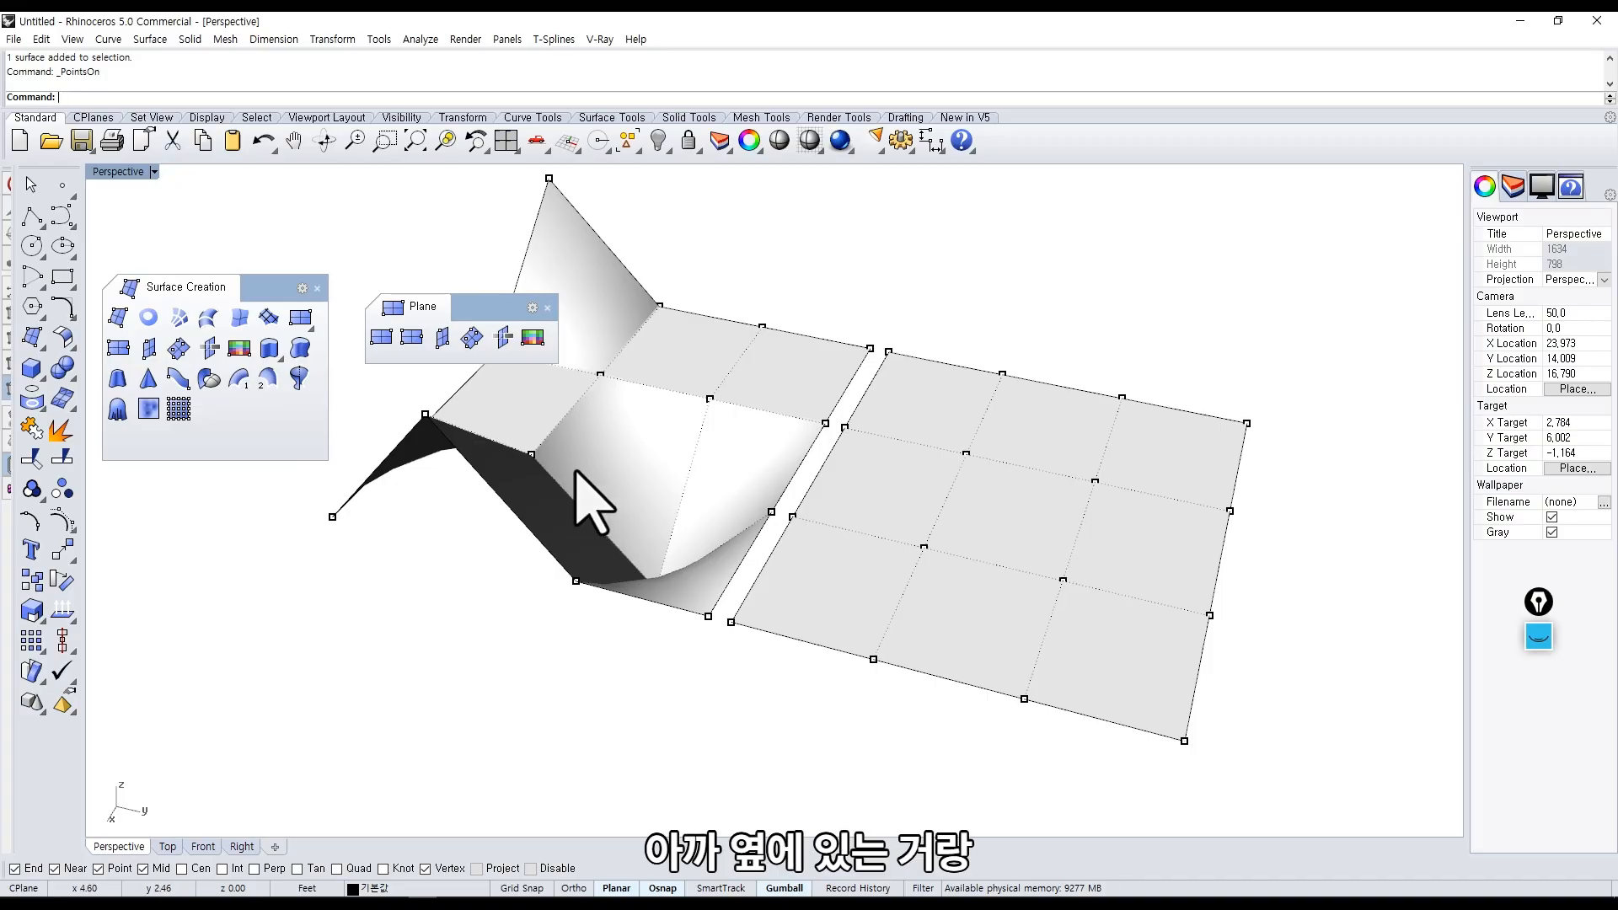
Label the peaked surface "1차" and the flat surface "3차" with the annotation pen.
left_click(1539, 636)
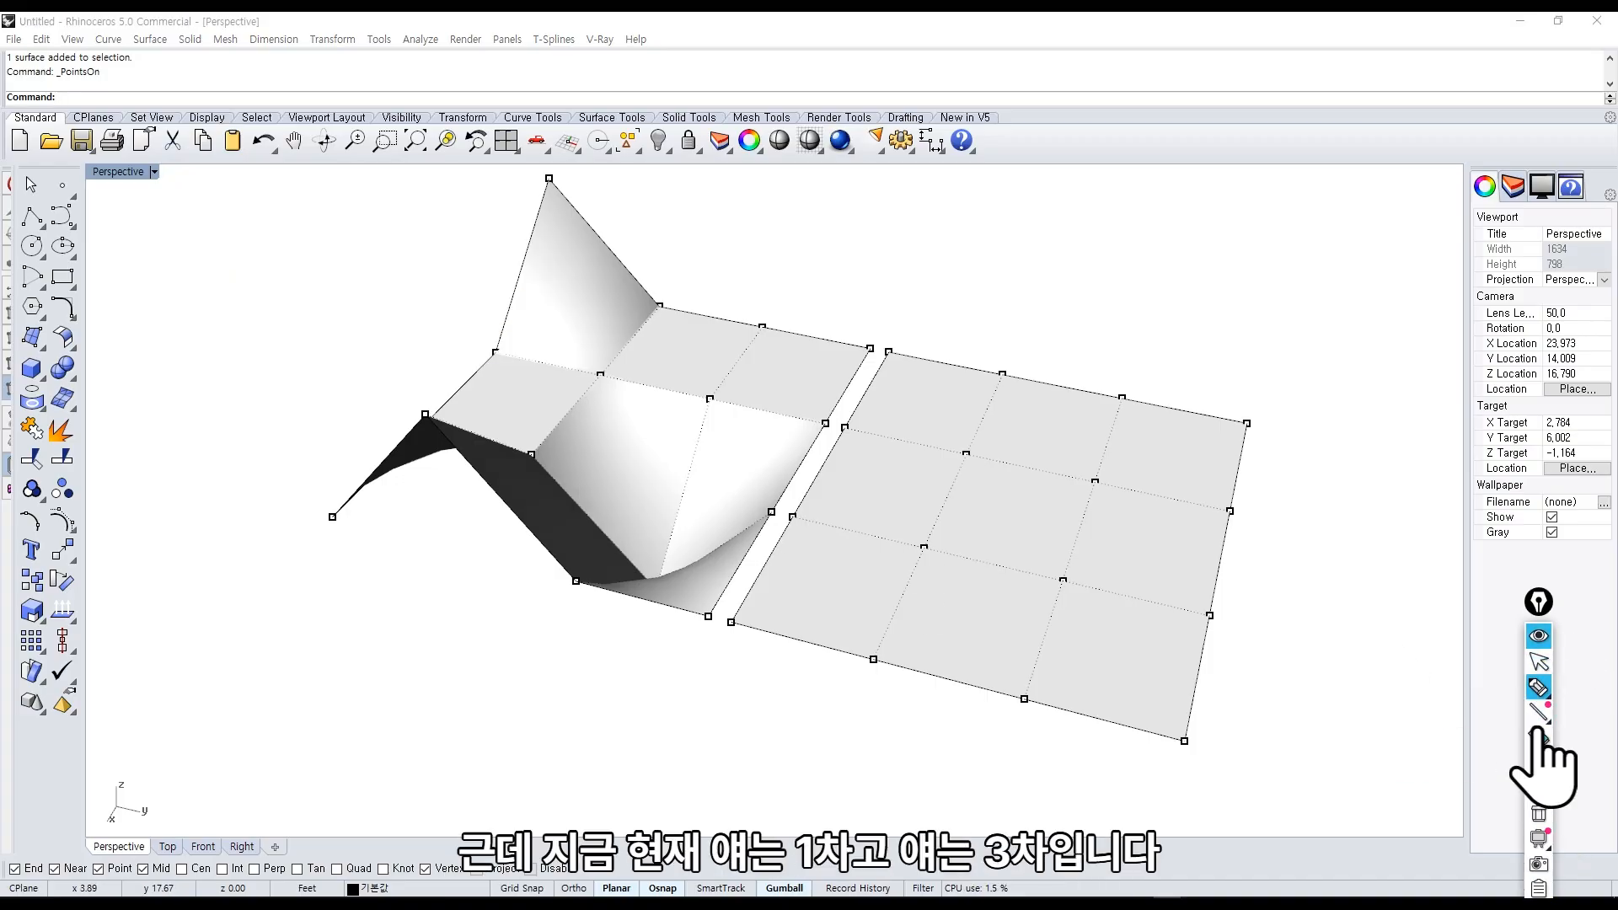
left_click(1538, 686)
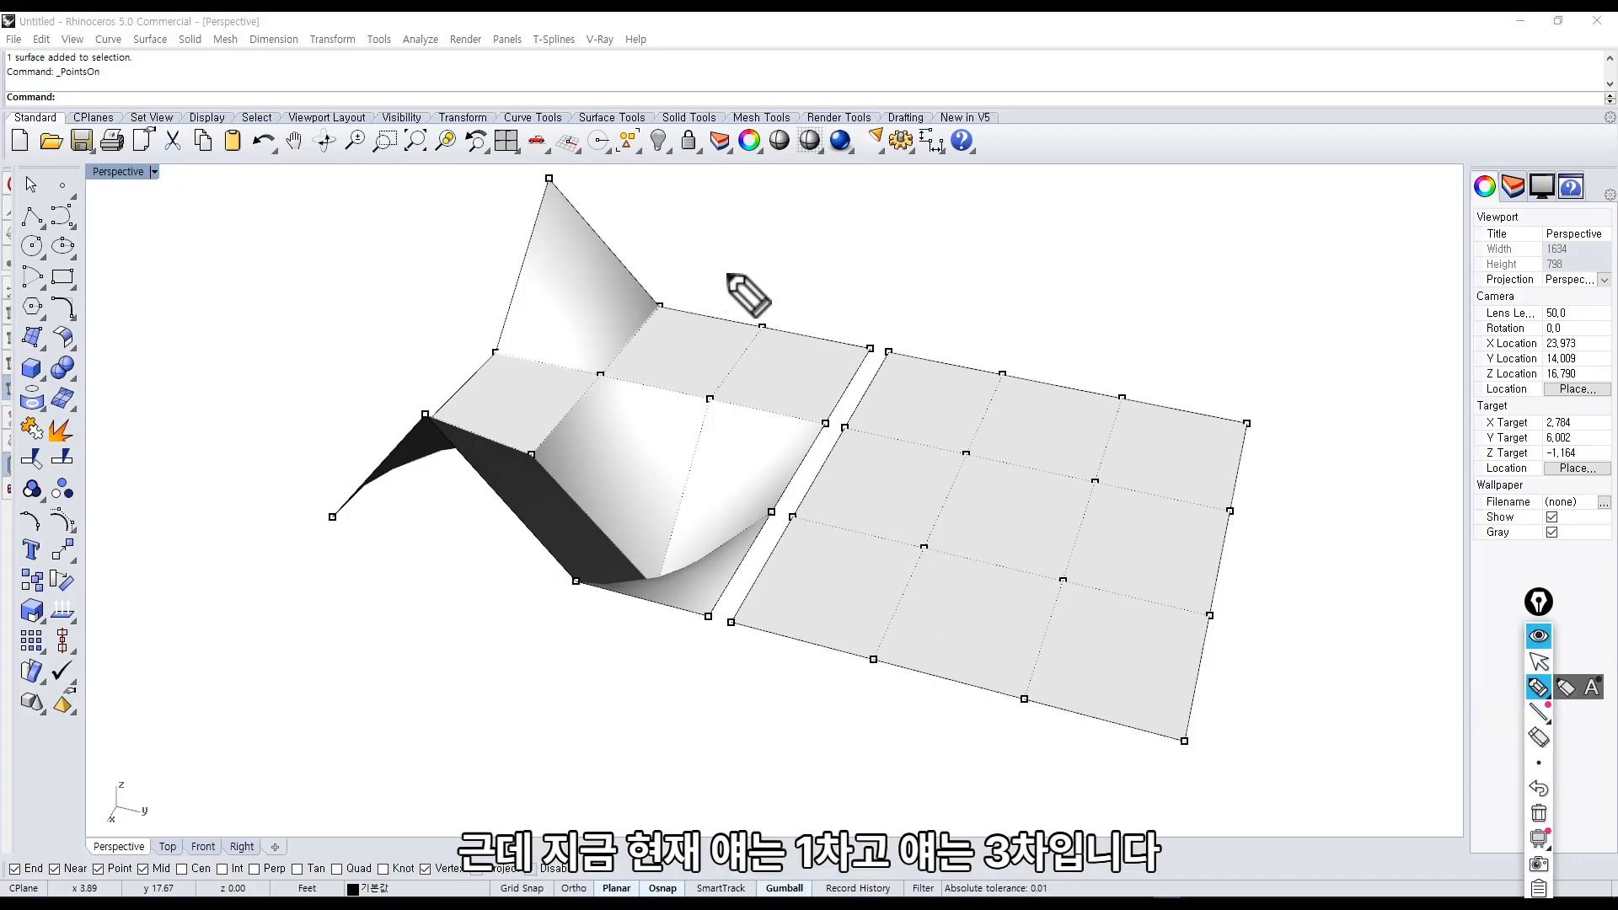
left_click_drag(718, 260, 811, 269)
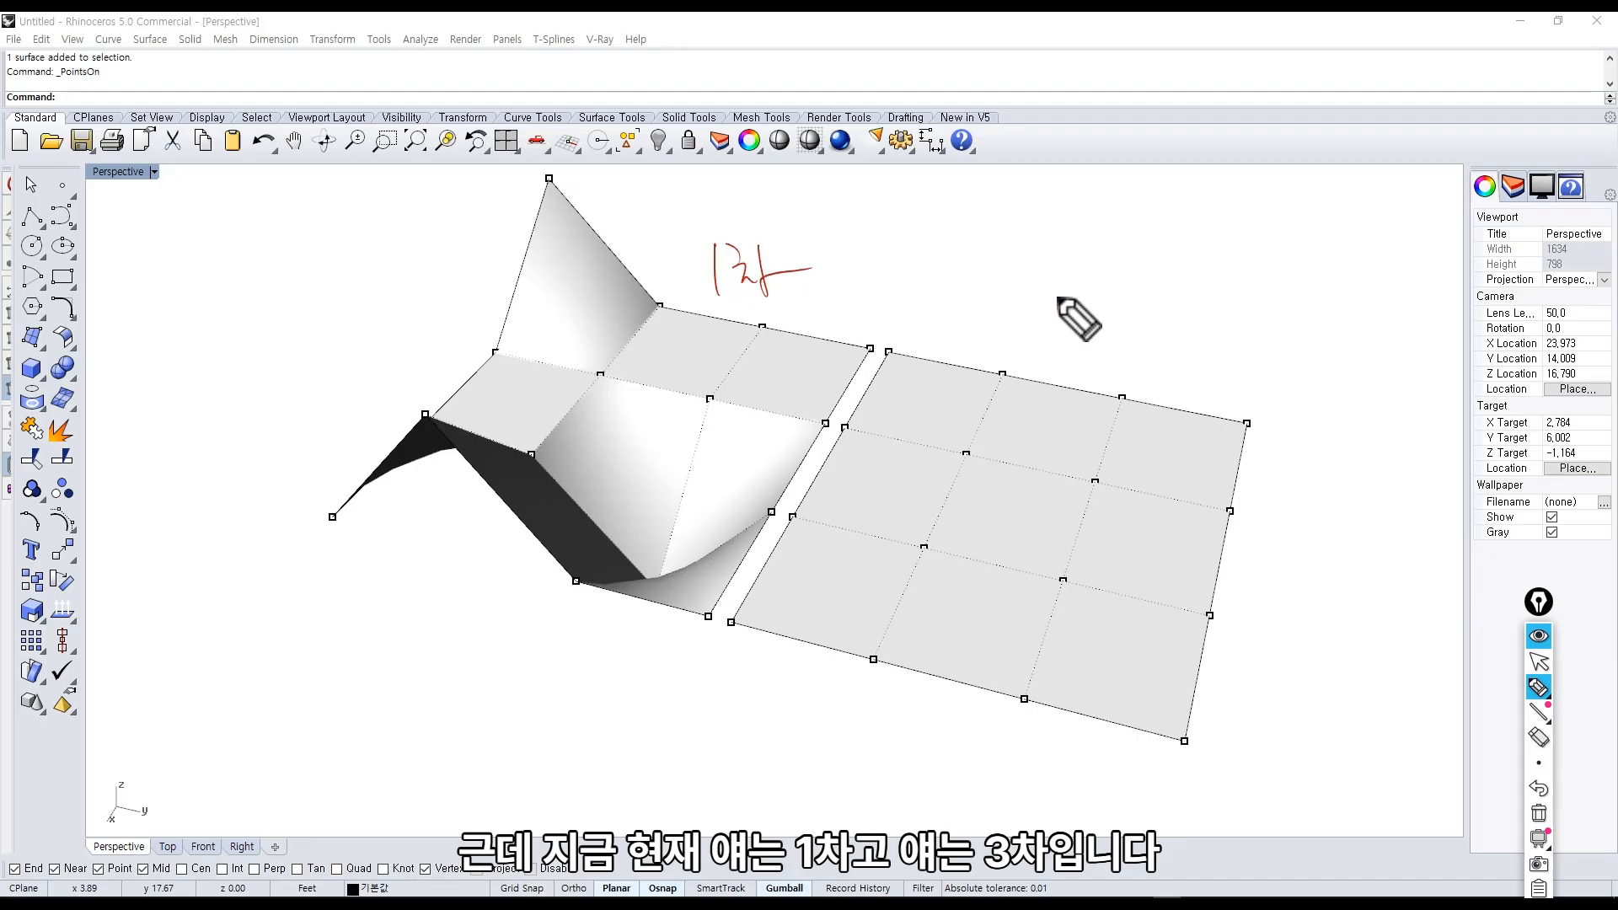
mouse_move(1054, 293)
left_mouse_down()
mouse_move(1054, 325)
mouse_move(1154, 308)
left_mouse_up()
Write "U4" and "V4" beneath each degree label, and hide the annotations and pen tools.
left_click_drag(712, 306, 773, 327)
mouse_move(762, 319)
left_mouse_down()
mouse_move(765, 358)
mouse_move(740, 362)
mouse_move(775, 390)
left_mouse_up()
left_click_drag(769, 363, 773, 455)
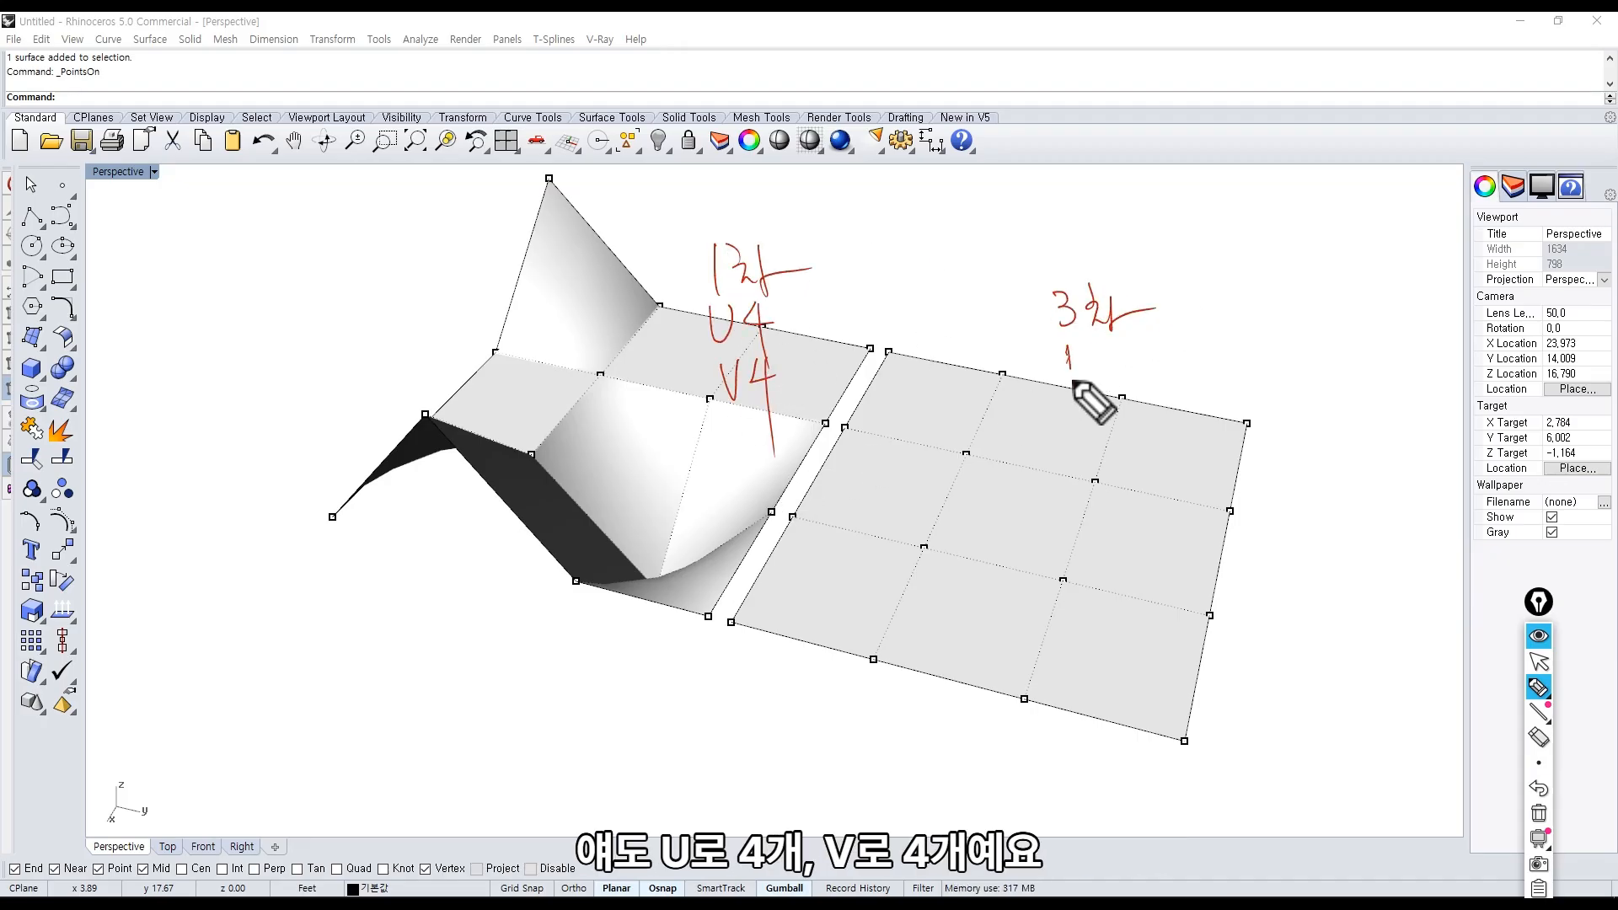
left_click_drag(1073, 382, 1087, 343)
mouse_move(1106, 339)
left_mouse_down()
mouse_move(1133, 365)
mouse_move(1128, 411)
left_mouse_up()
left_click_drag(1121, 395, 1123, 487)
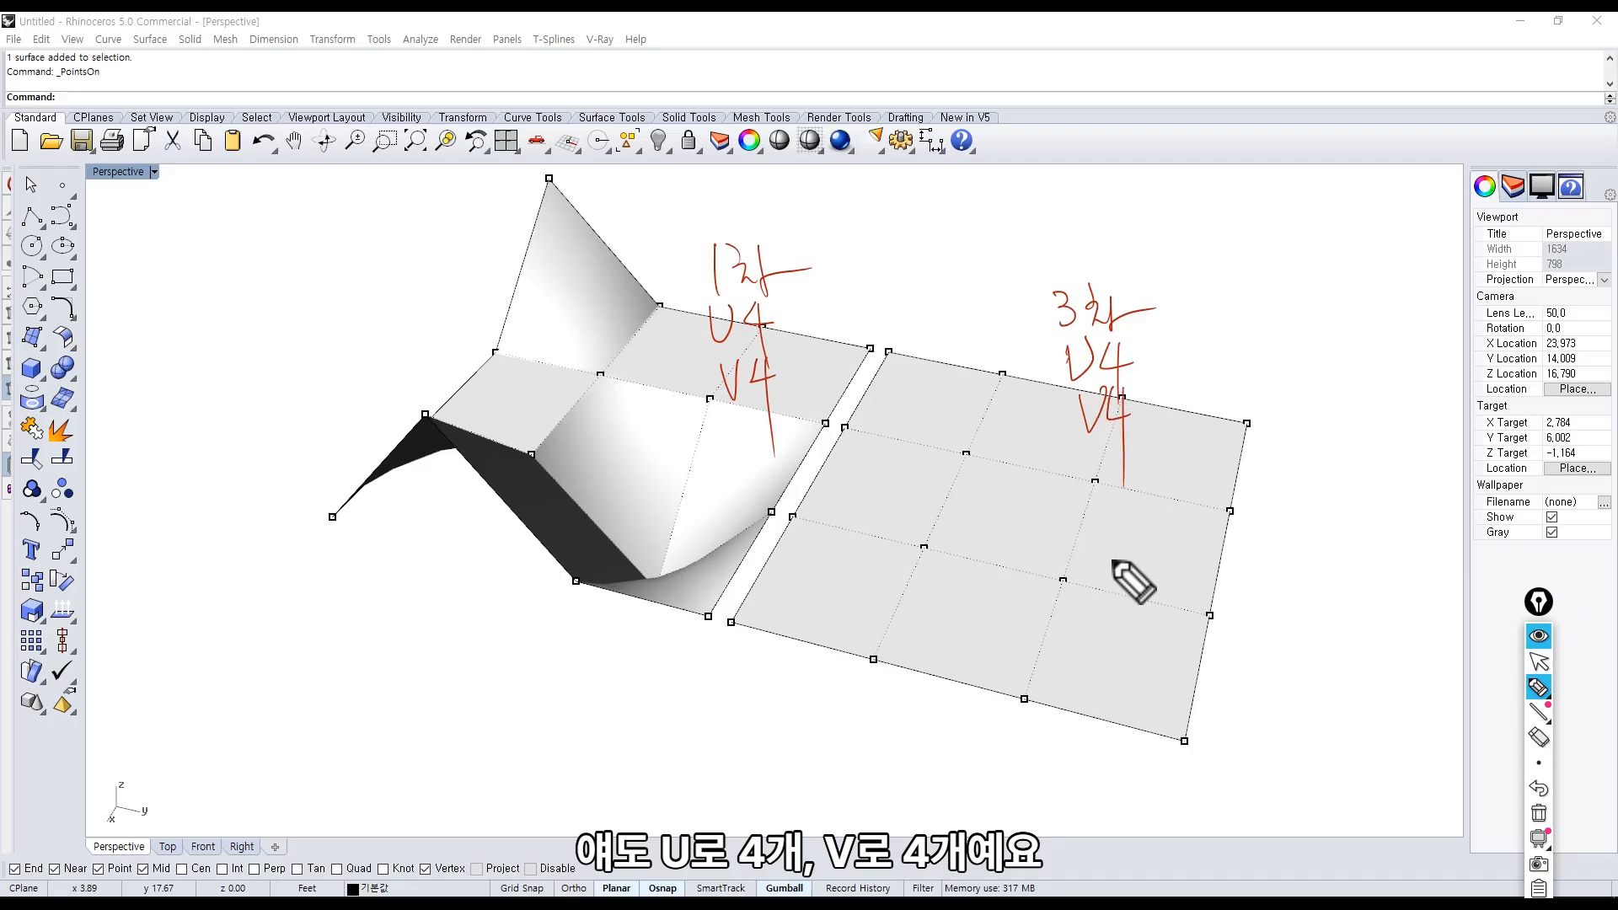
left_click(1539, 637)
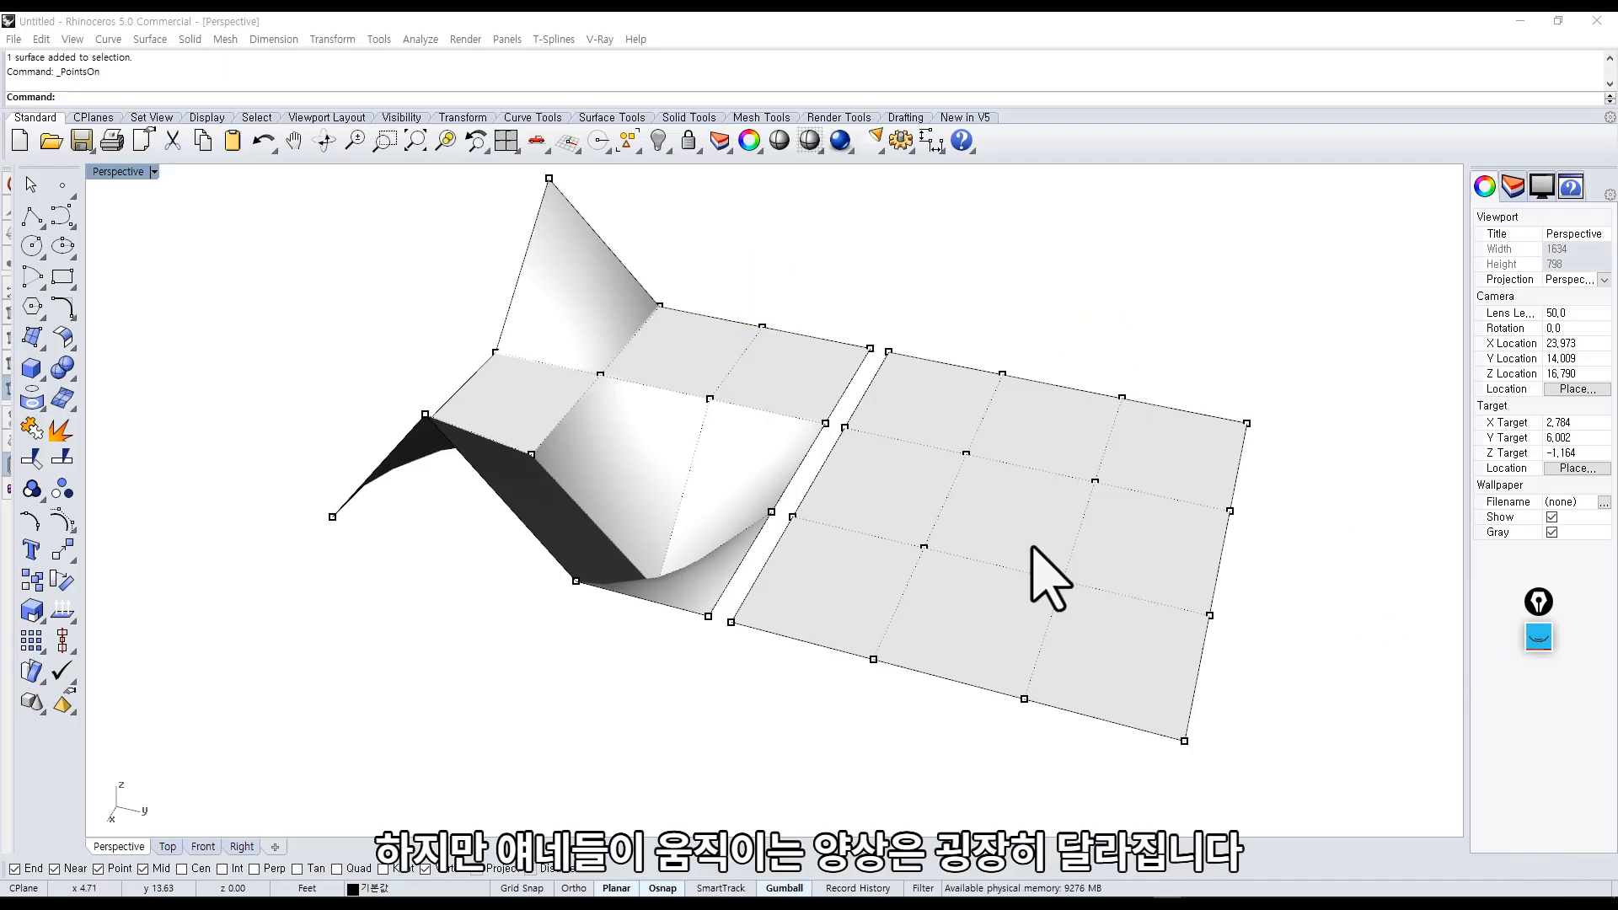
Pull the far corner control point of the degree 3 surface upward.
left_click(890, 353)
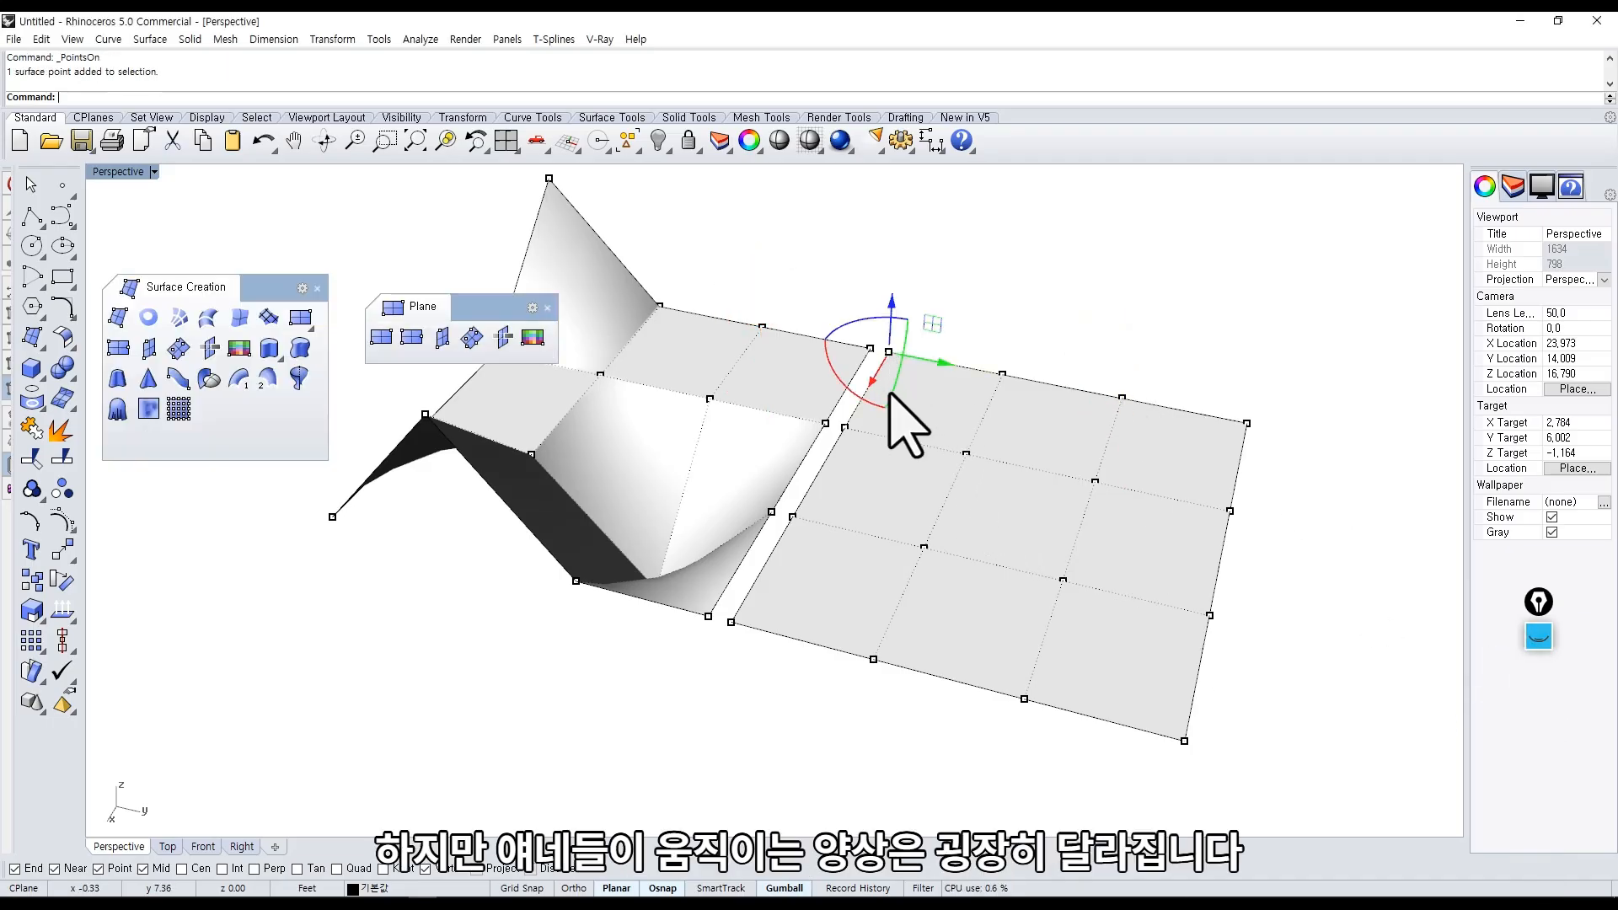
right_click_drag(892, 394, 947, 506, "shift")
left_click_drag(944, 458, 978, 260)
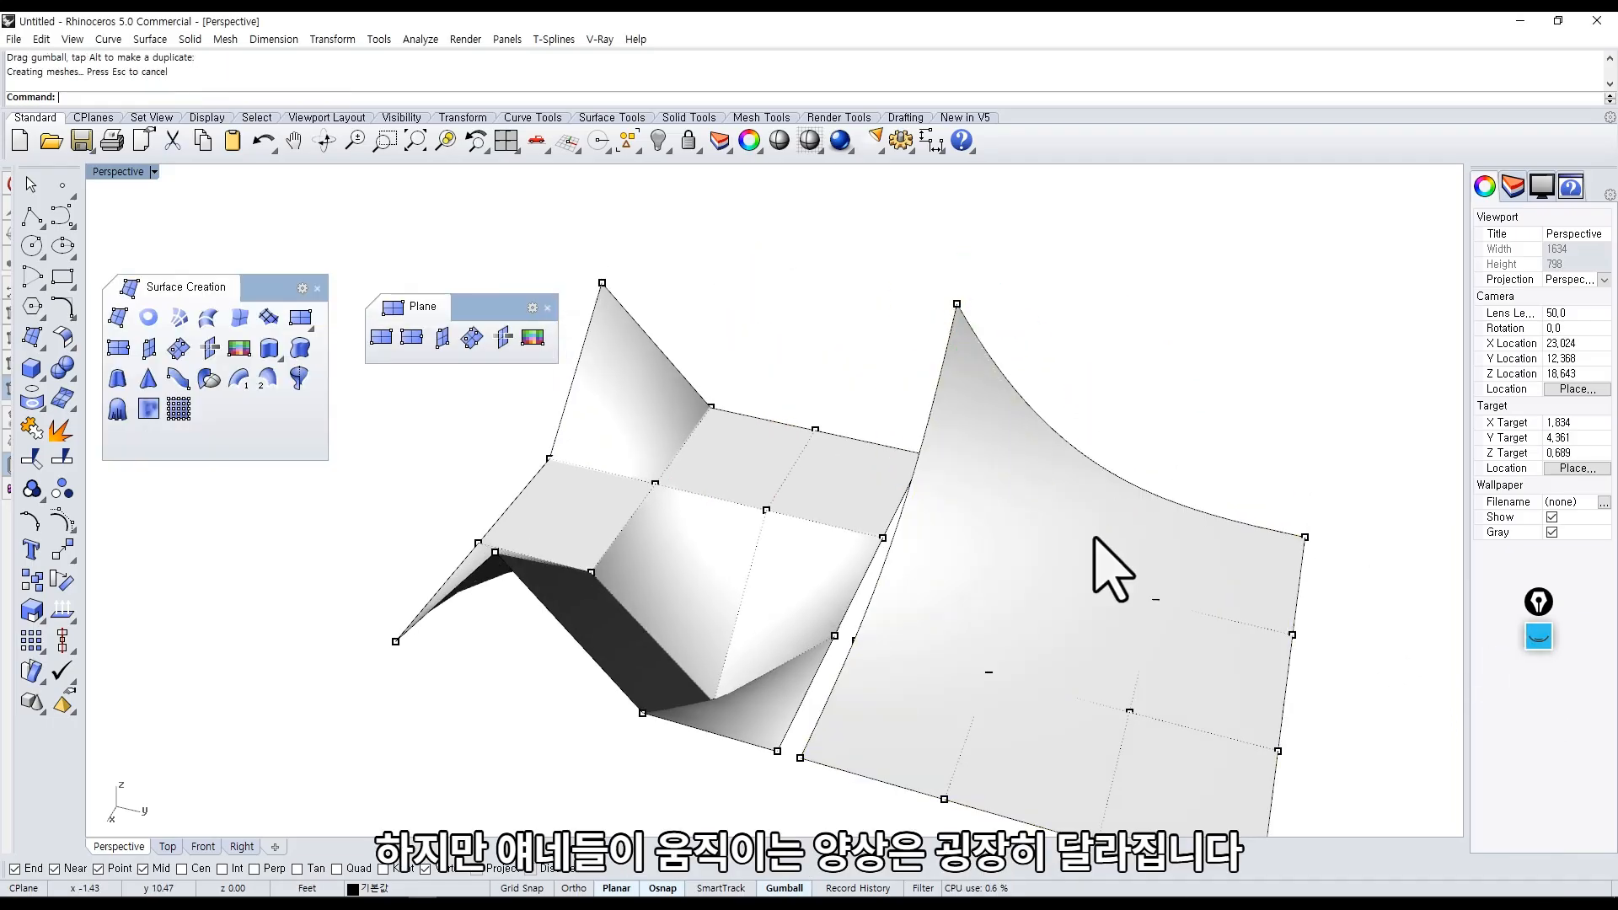
right_click_drag(1108, 567, 1028, 529, "shift")
Pull the matching interior point of the degree 3 surface downward and raise its near edge point to compare both surfaces.
left_click(1092, 601)
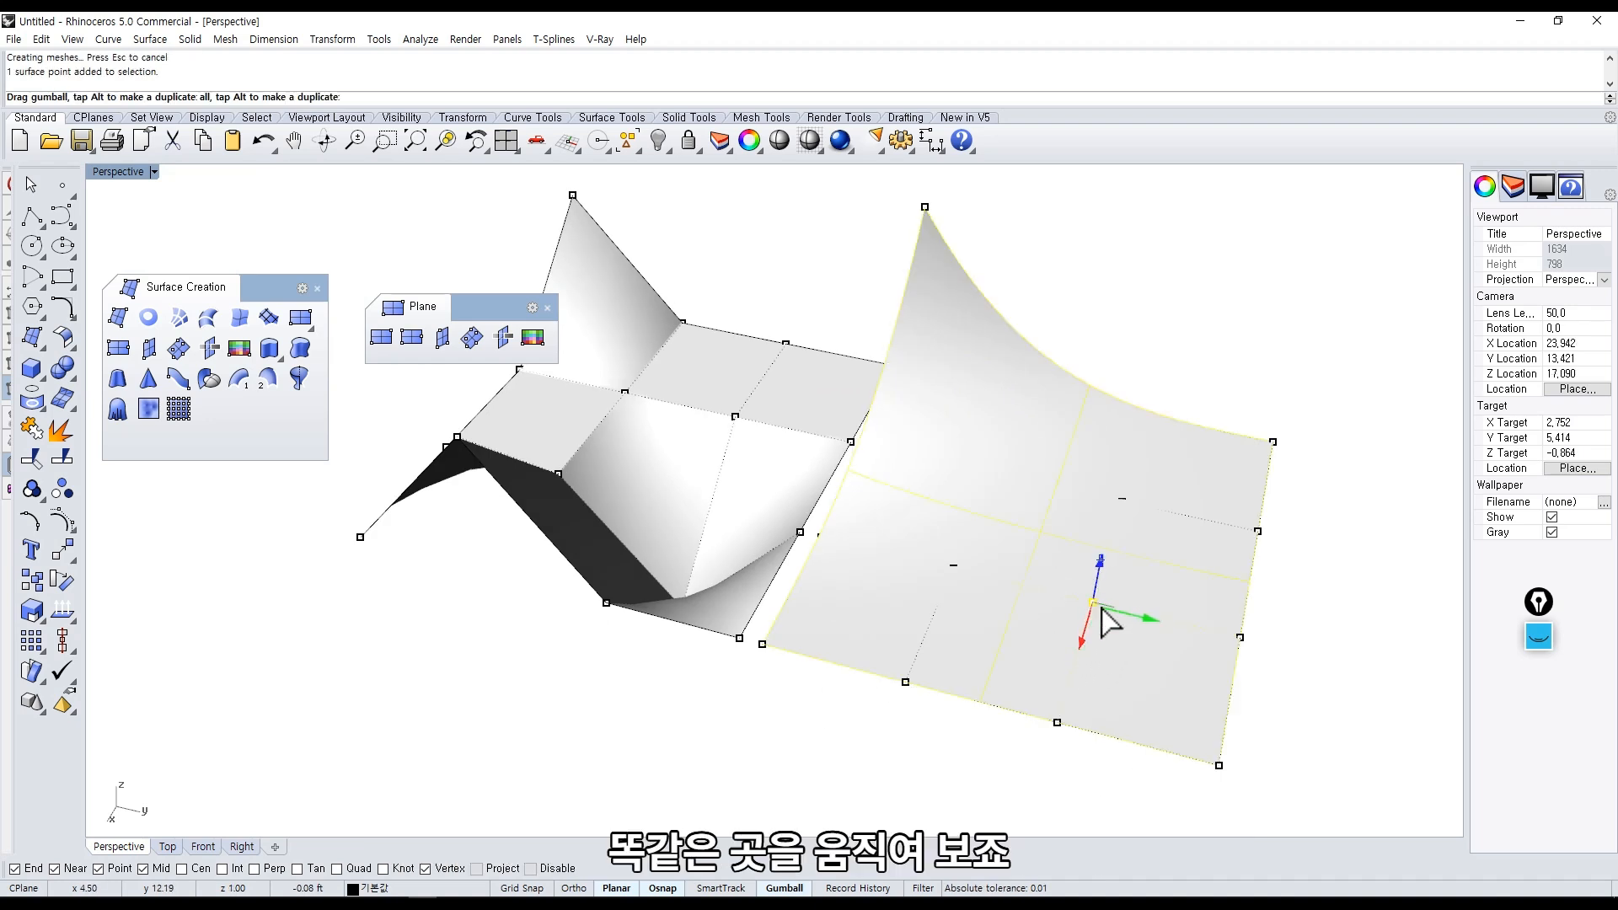
left_click_drag(1100, 556, 1101, 821)
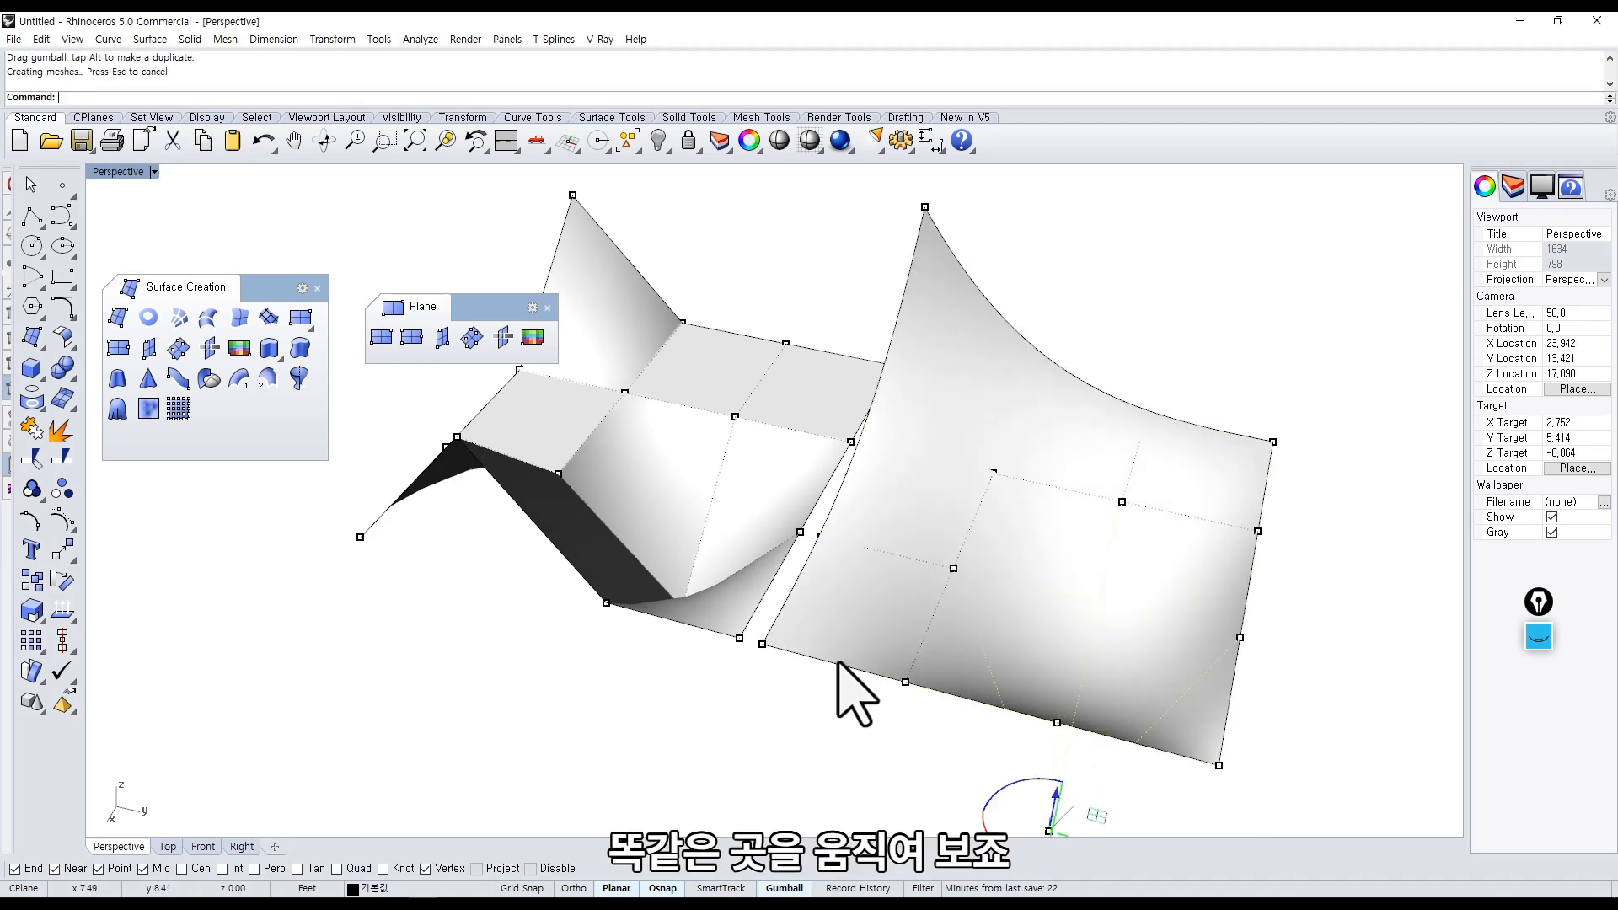
left_click(895, 675)
left_click_drag(908, 639, 927, 337)
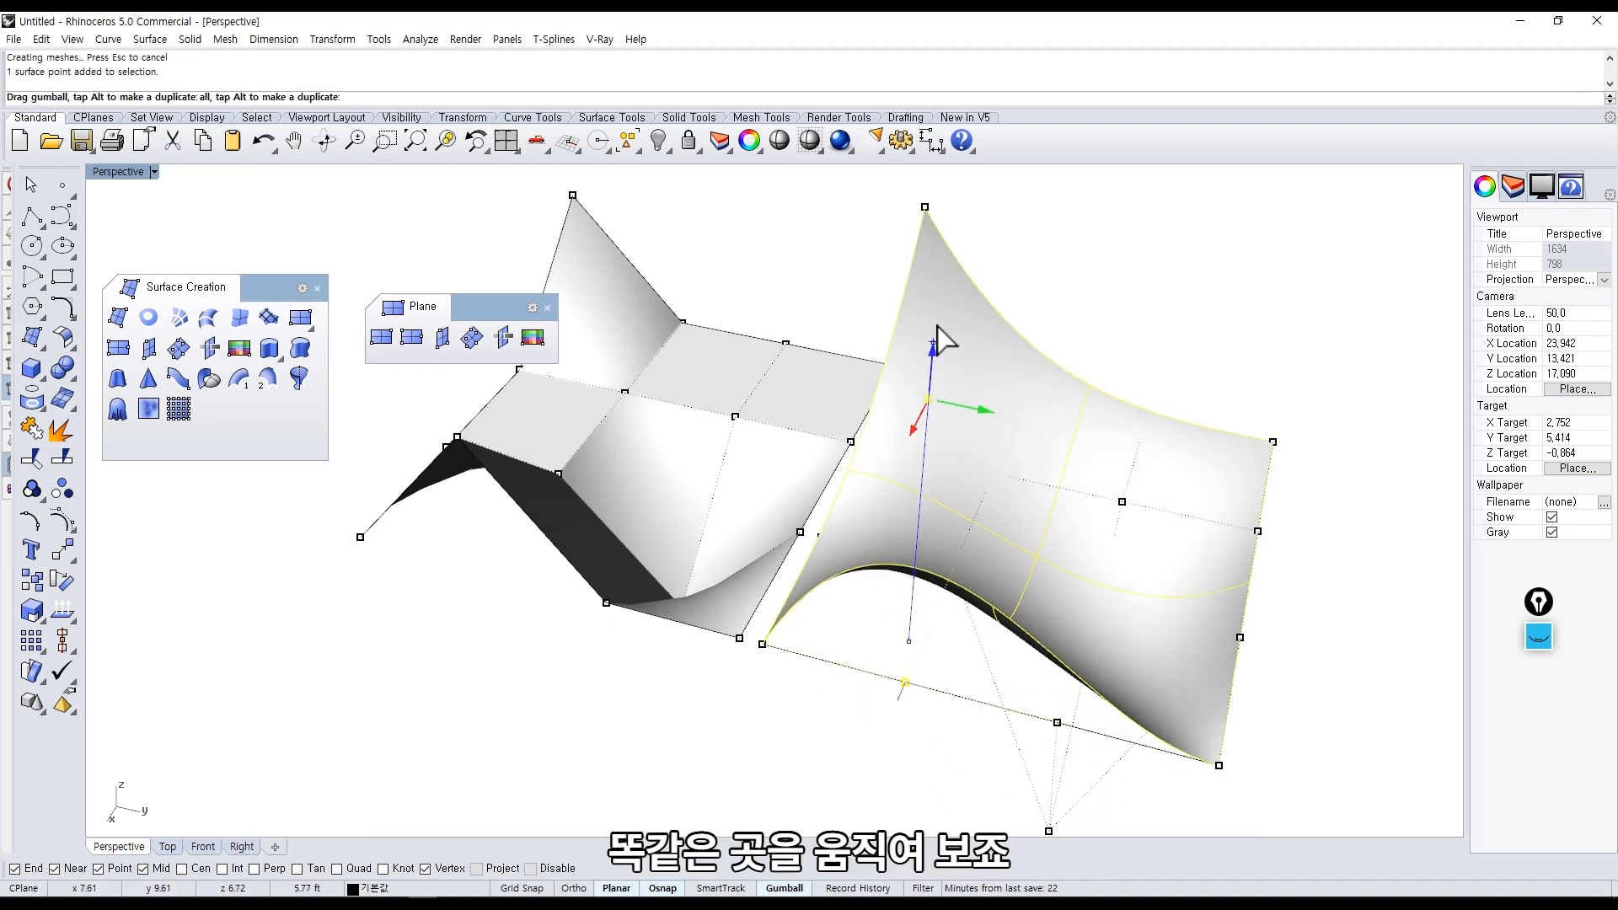
right_click_drag(1076, 307, 896, 621)
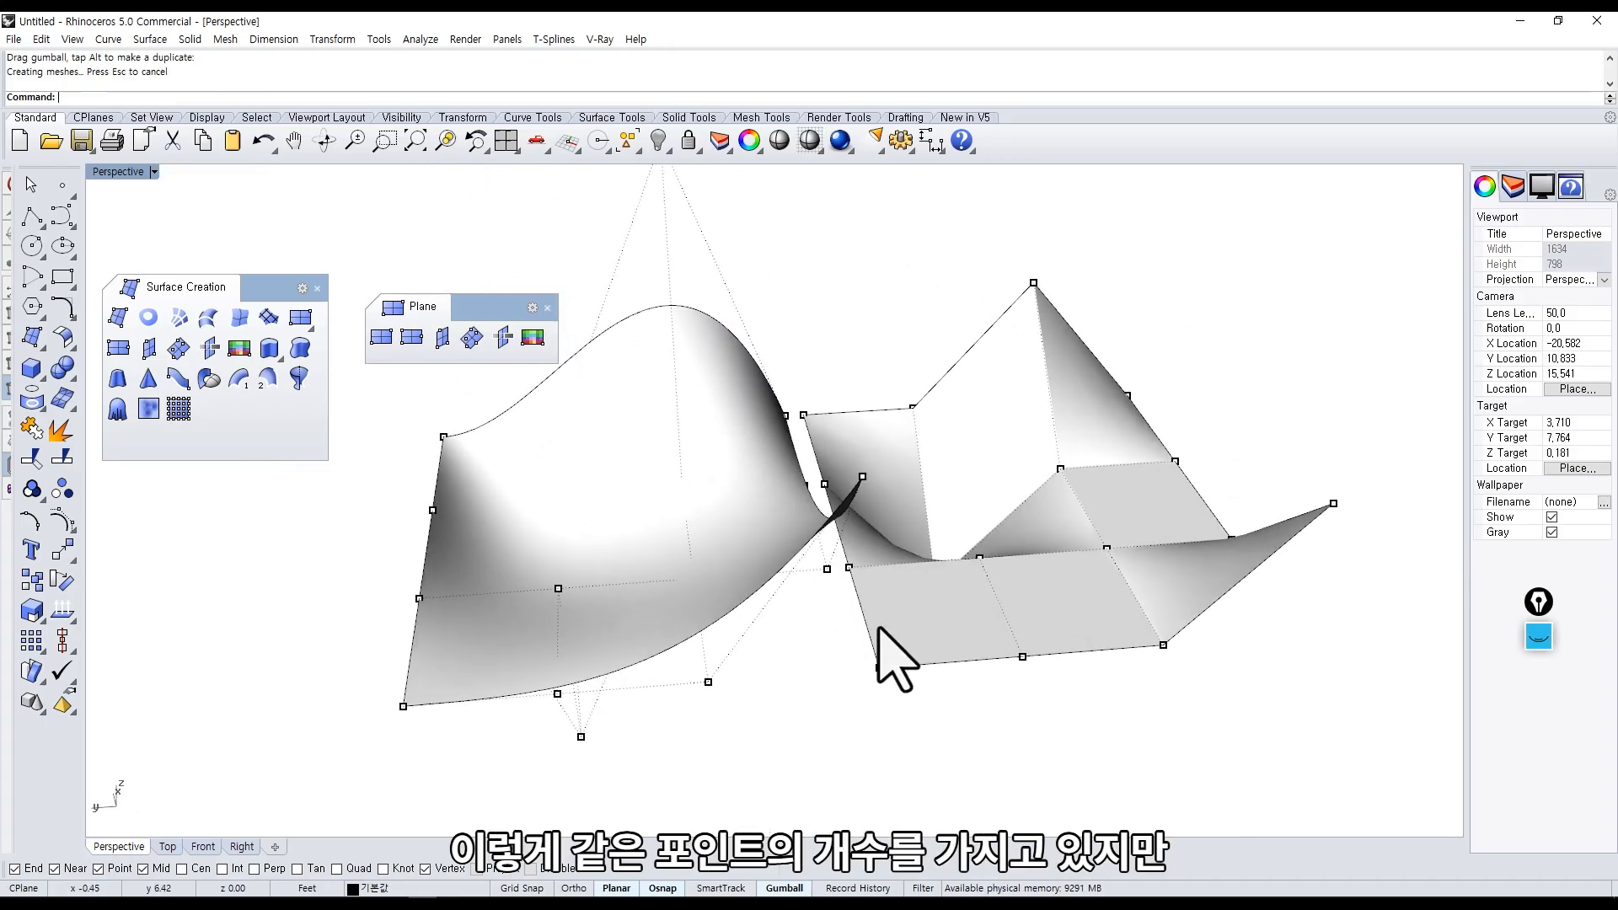
right_click_drag(985, 548, 1054, 594)
right_click_drag(948, 586, 693, 549)
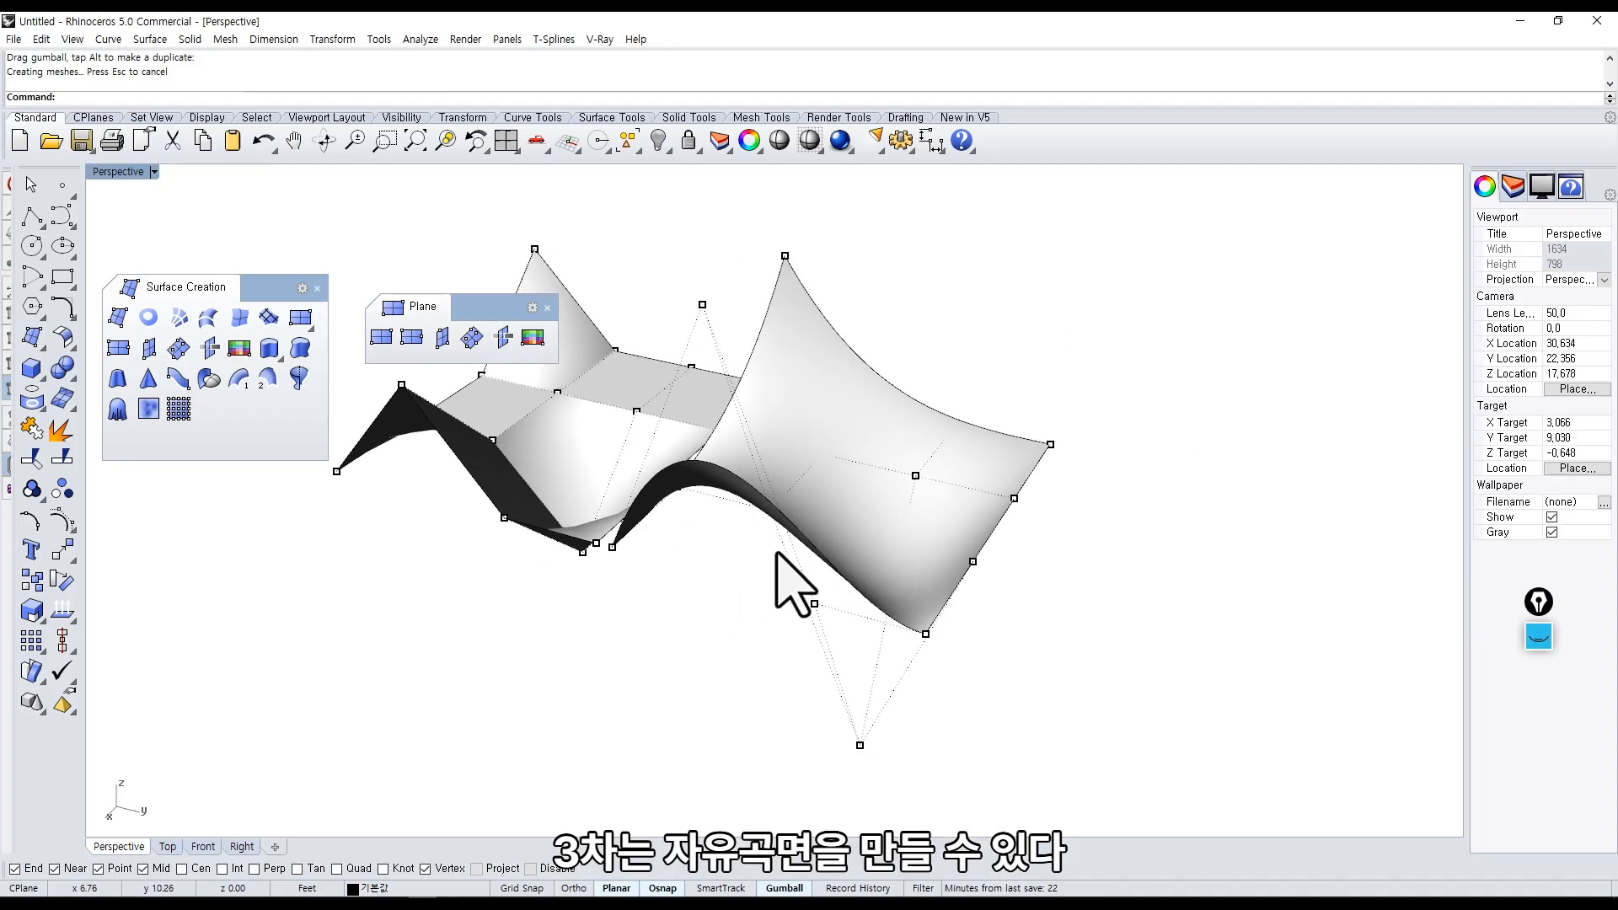
Try rebuilding the curved degree 3 surface with degree 1, and undo that rebuild.
key("Escape")
left_click(843, 527)
type("Re")
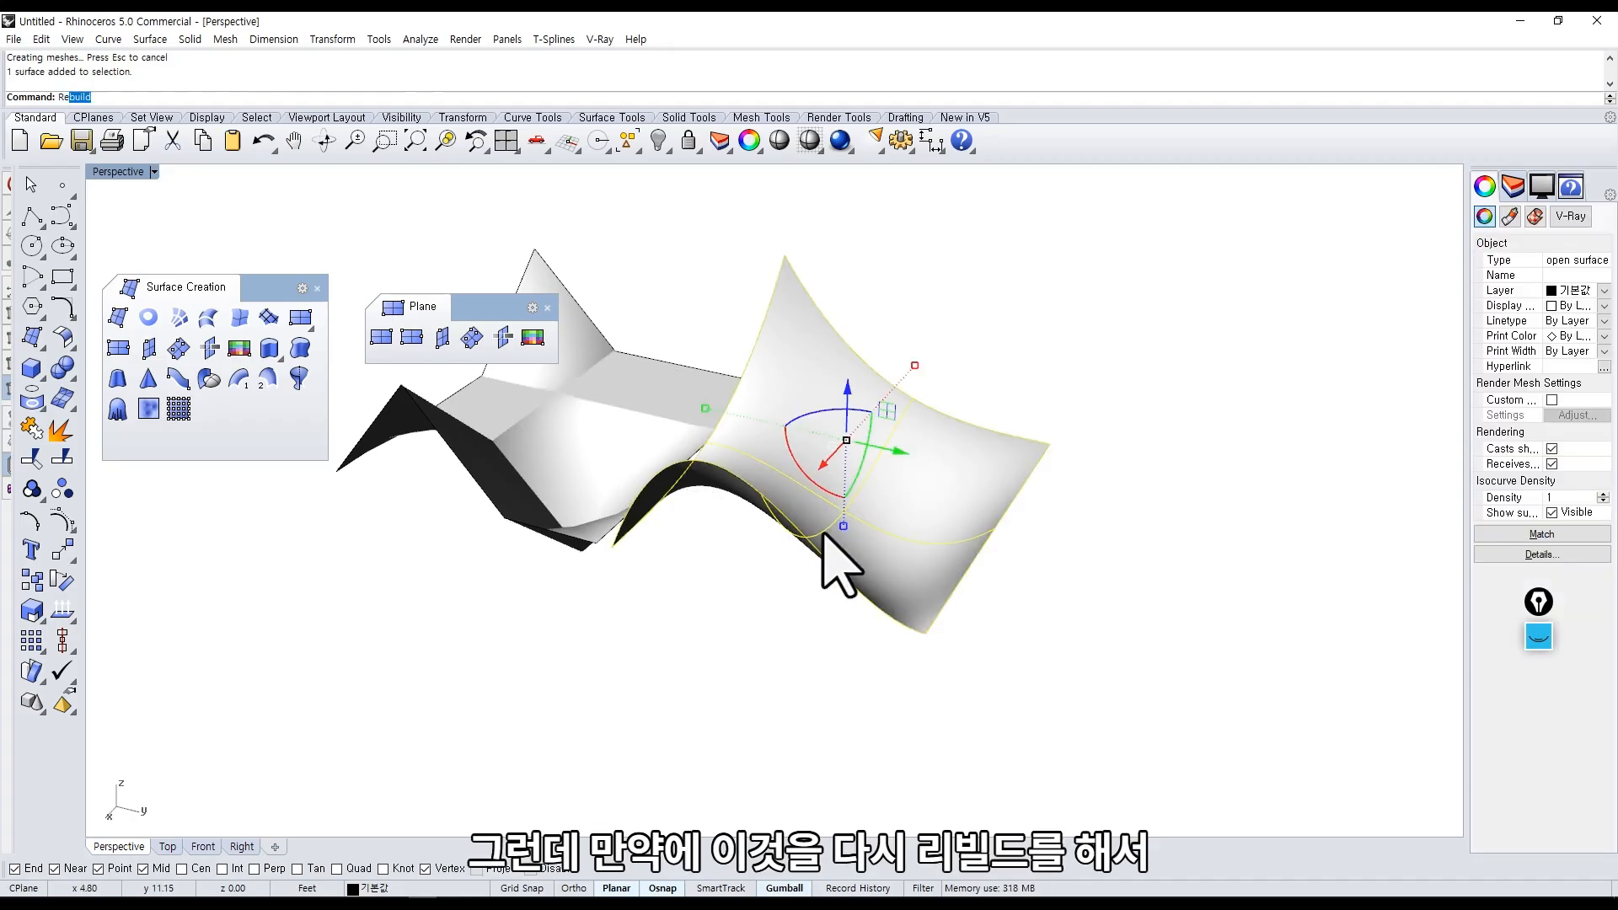
type("build")
key("Return")
mouse_move(1053, 384)
left_mouse_down()
mouse_move(1011, 396)
mouse_move(1039, 370)
left_mouse_up()
type("1")
left_click(1014, 520)
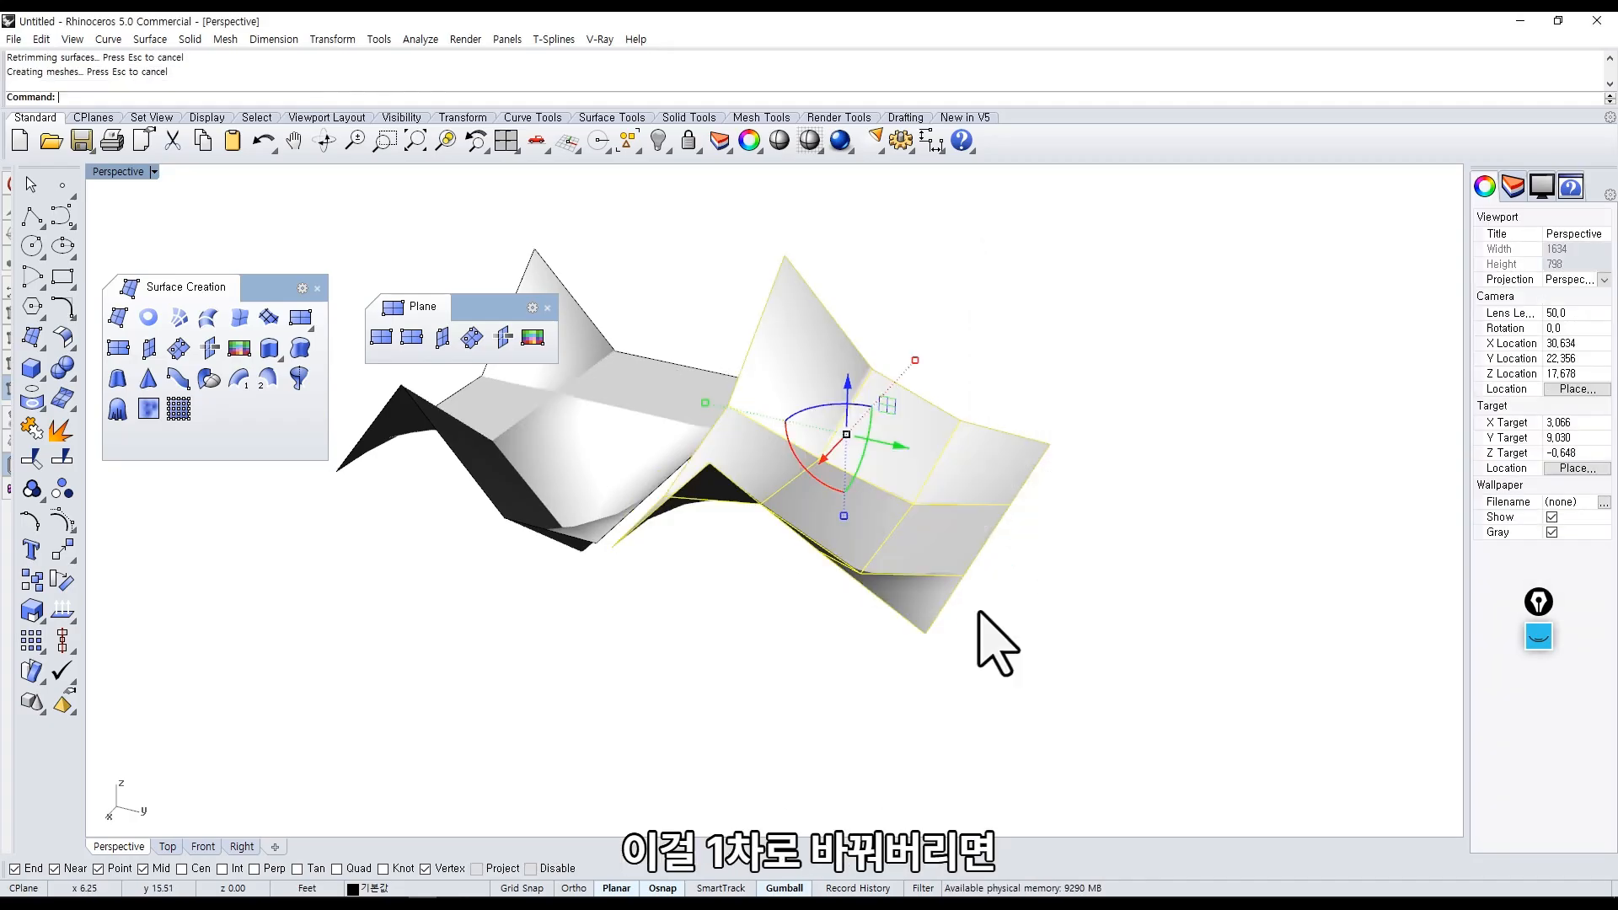
right_click_drag(909, 683, 668, 643)
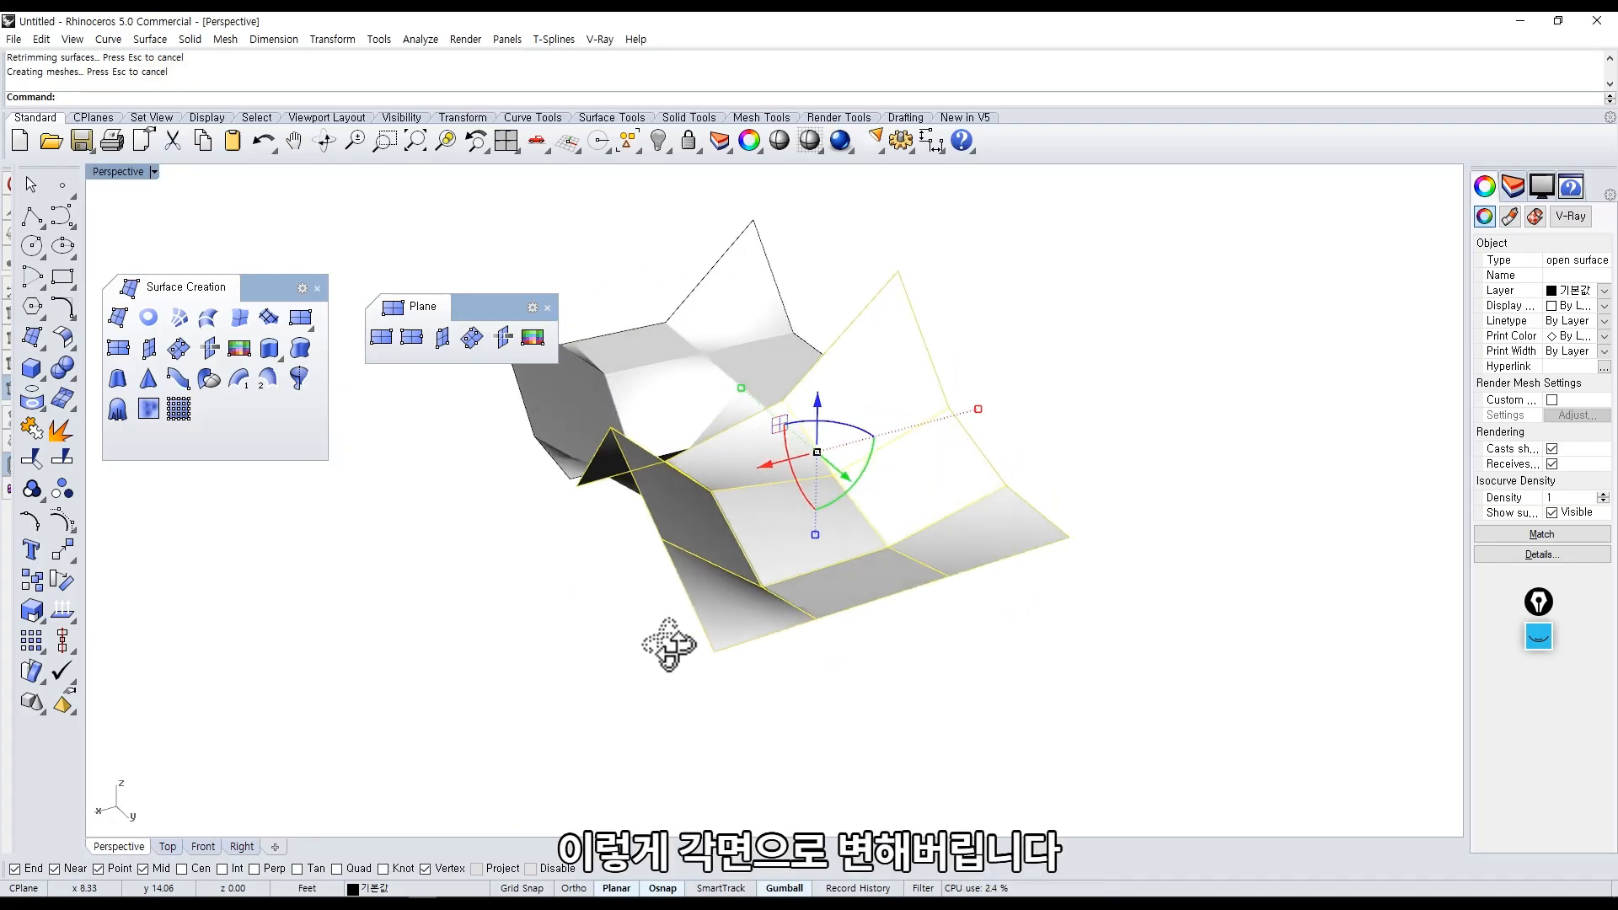
key("ctrl+z")
Place a duplicate of the curved degree 3 surface on its free side, away from the degree 1 surface.
left_click(669, 646)
left_click(700, 581)
right_click_drag(741, 567, 832, 481)
left_click_drag(822, 472, 1222, 565)
right_click_drag(1177, 589, 1022, 556, "shift")
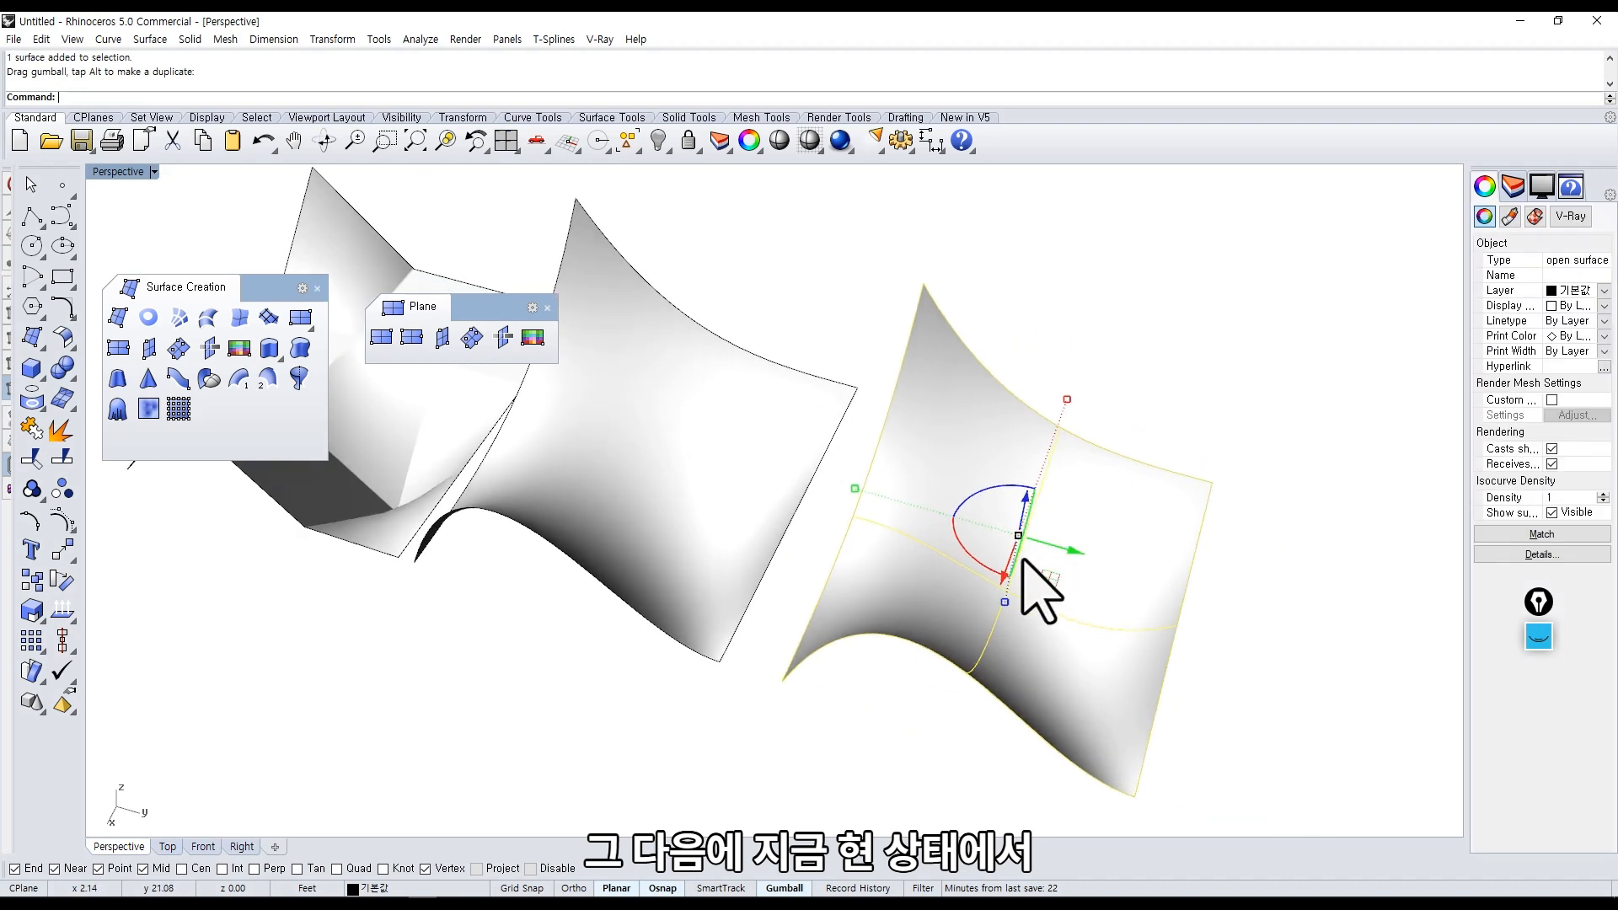
Show the control points of the newly duplicated curved surface.
type("al")
key("space")
middle_click(937, 482)
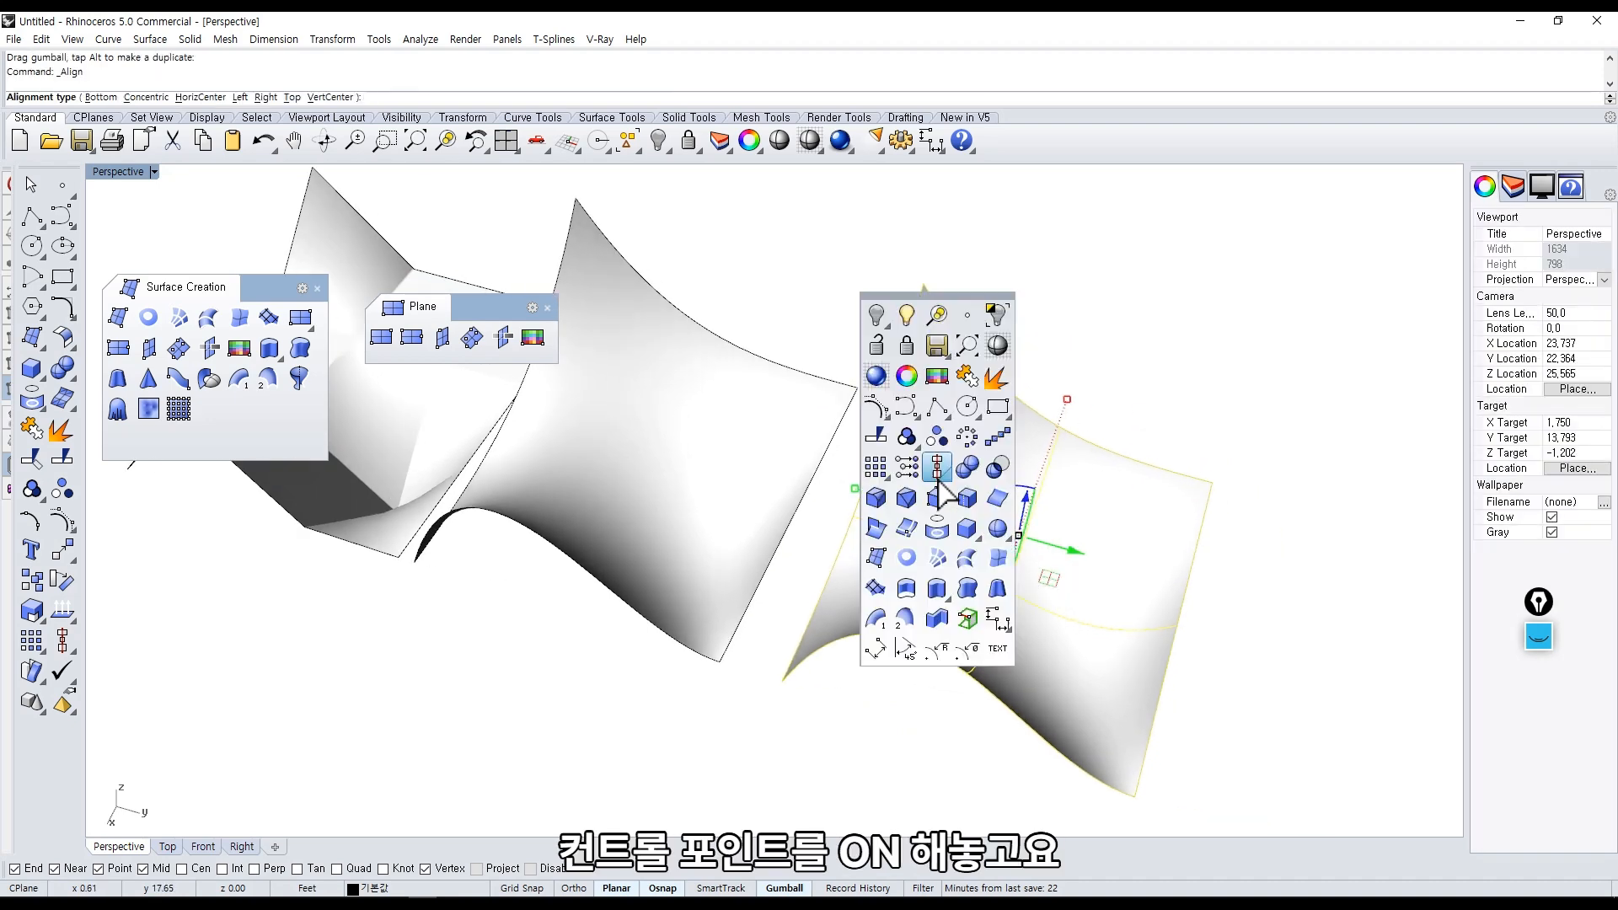
left_click(883, 412)
right_click_drag(1043, 355, 902, 303, "shift")
right_click_drag(923, 514, 721, 419)
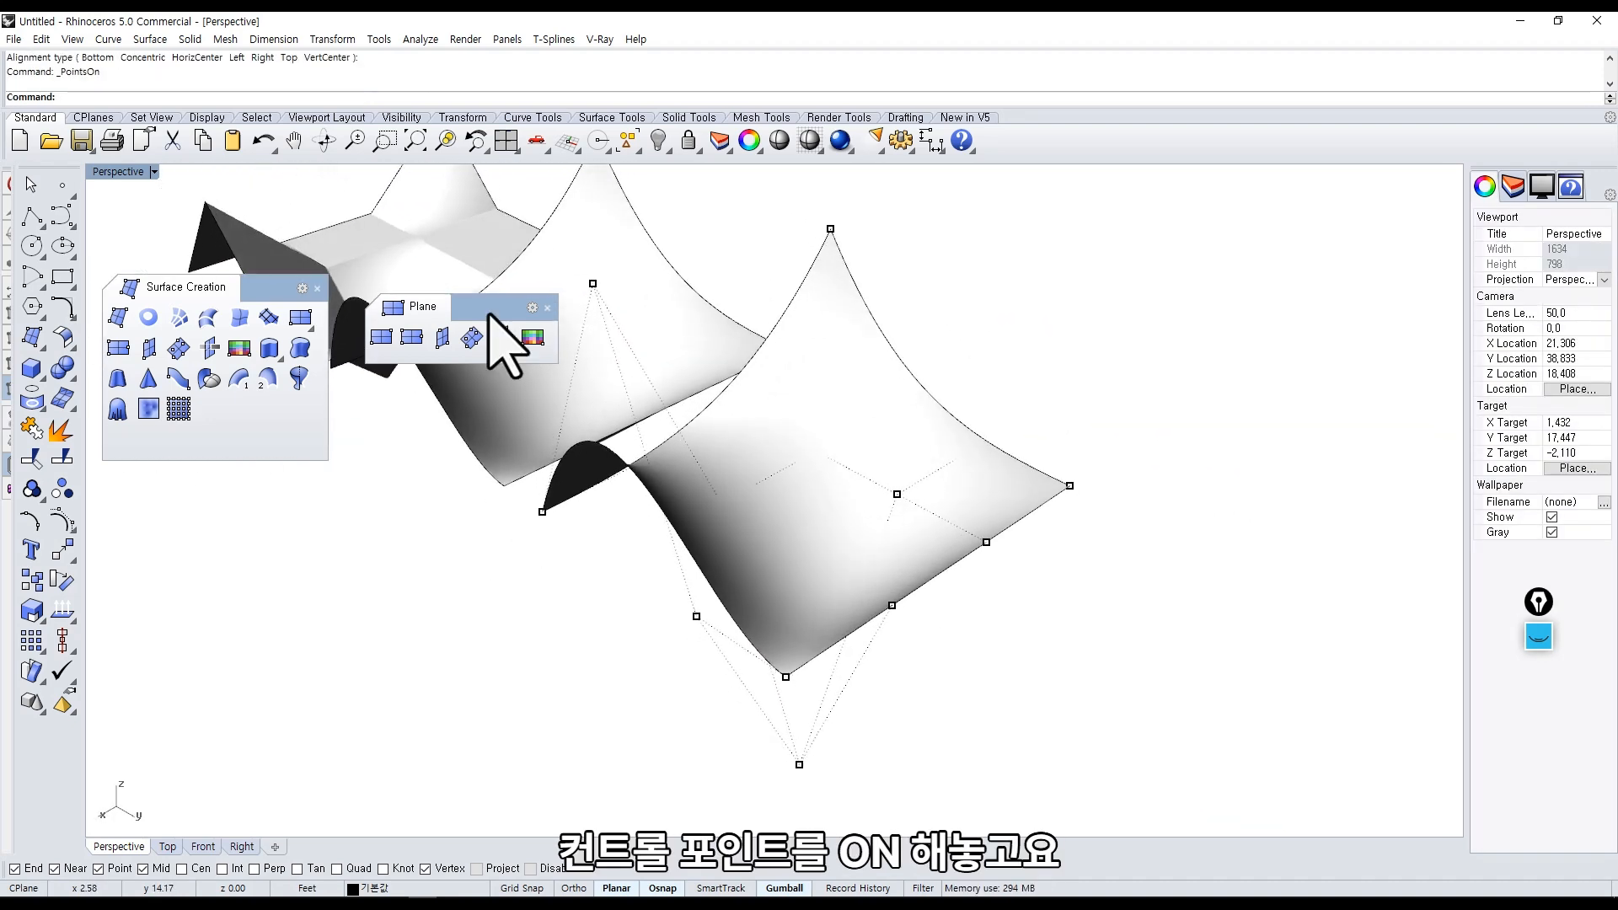
Set the Perspective viewport's display mode to Ghosted.
right_click(124, 162)
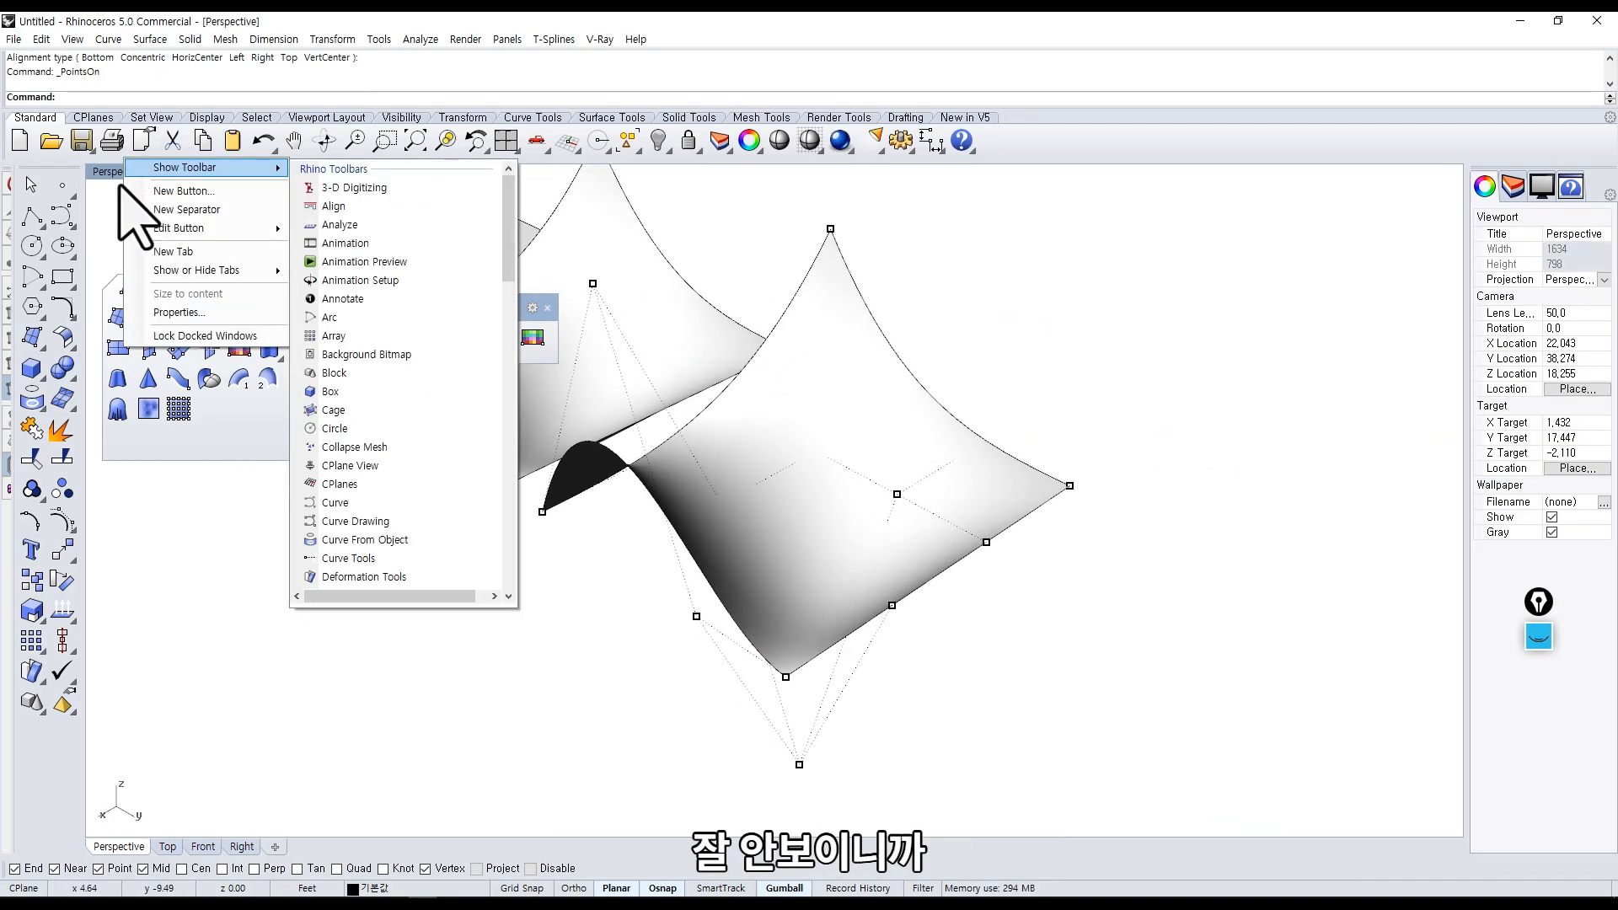
right_click(112, 175)
left_click(105, 270)
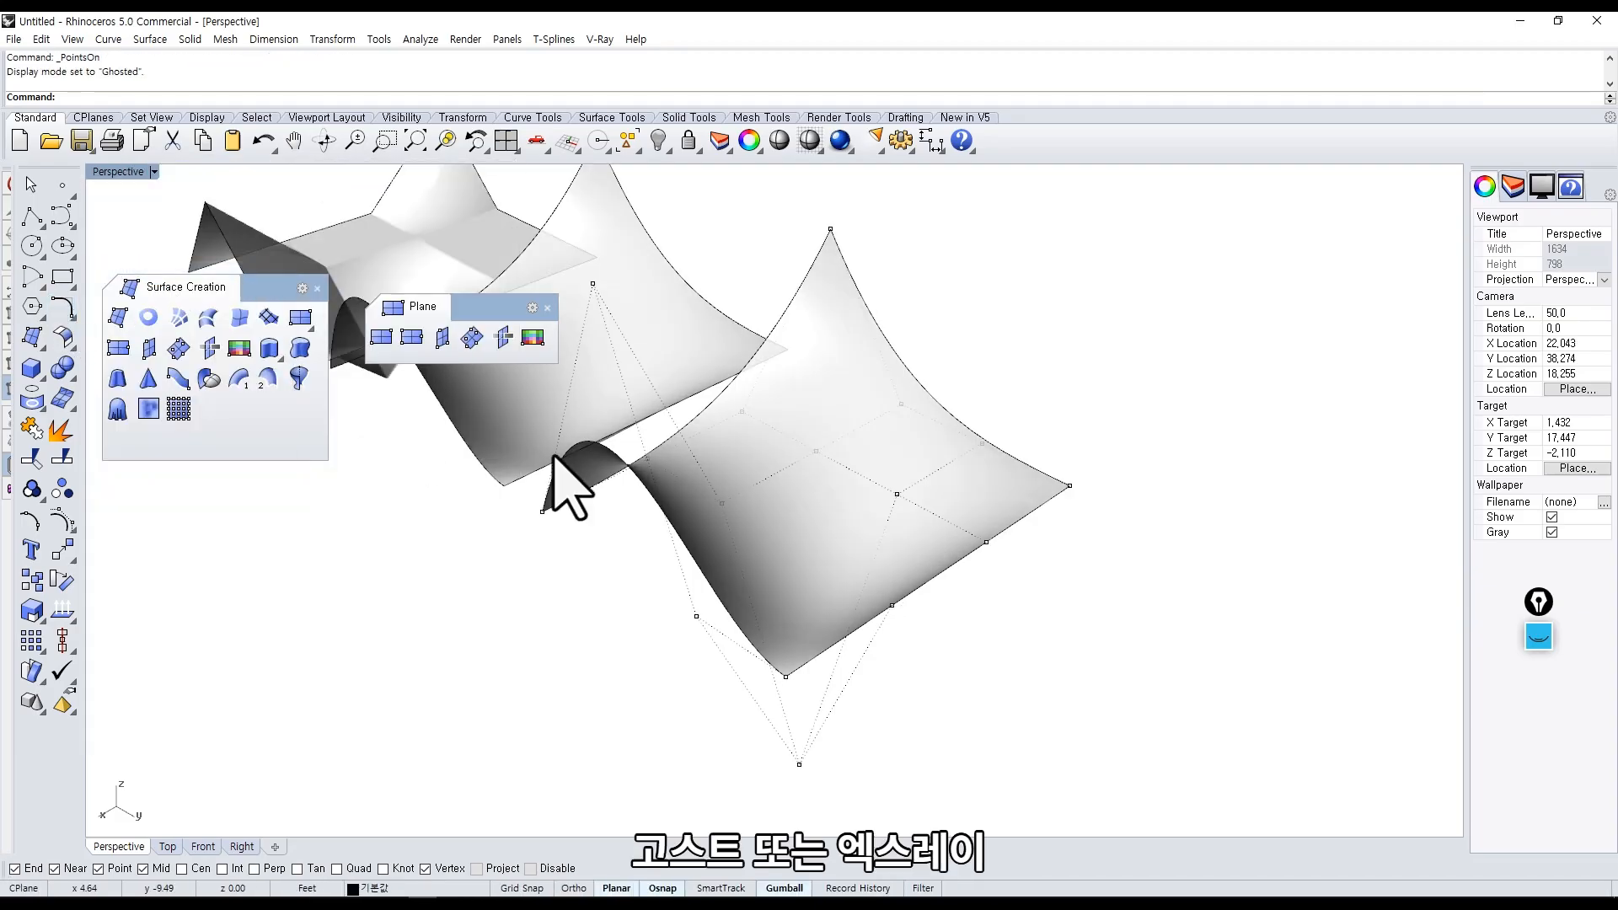
Set the Perspective viewport's display mode to X-Ray.
right_click(109, 174)
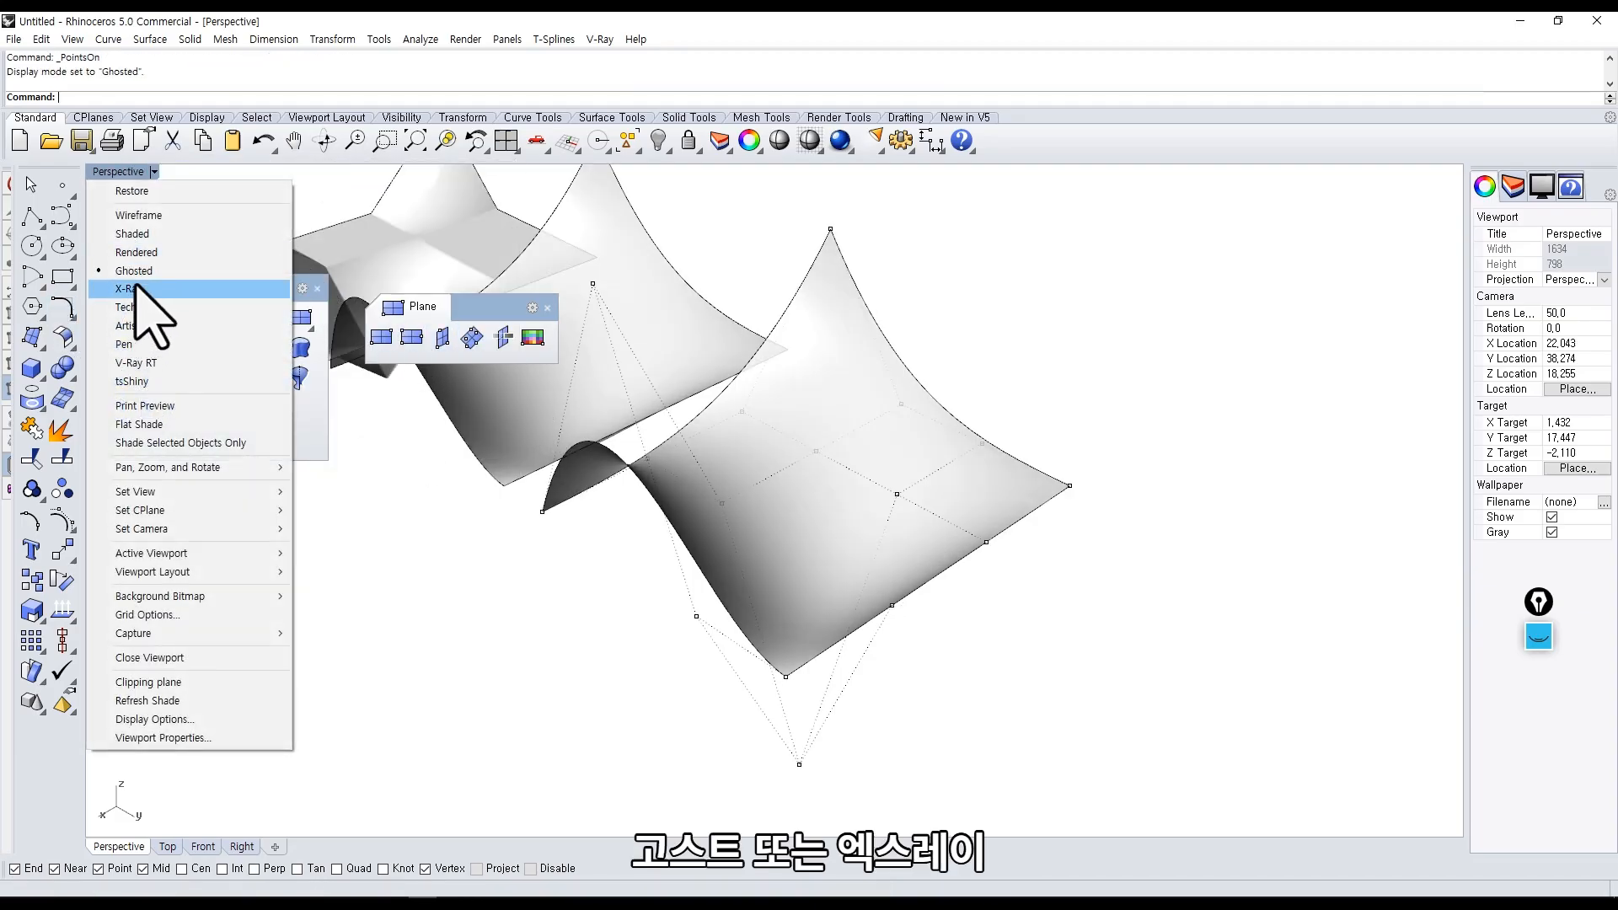
left_click(139, 289)
mouse_move(974, 542)
right_mouse_down()
mouse_move(895, 516)
mouse_move(1039, 584)
mouse_move(1015, 581)
mouse_move(1004, 554)
right_mouse_up()
mouse_move(906, 524)
right_mouse_down()
mouse_move(946, 560)
mouse_move(885, 503)
right_mouse_up()
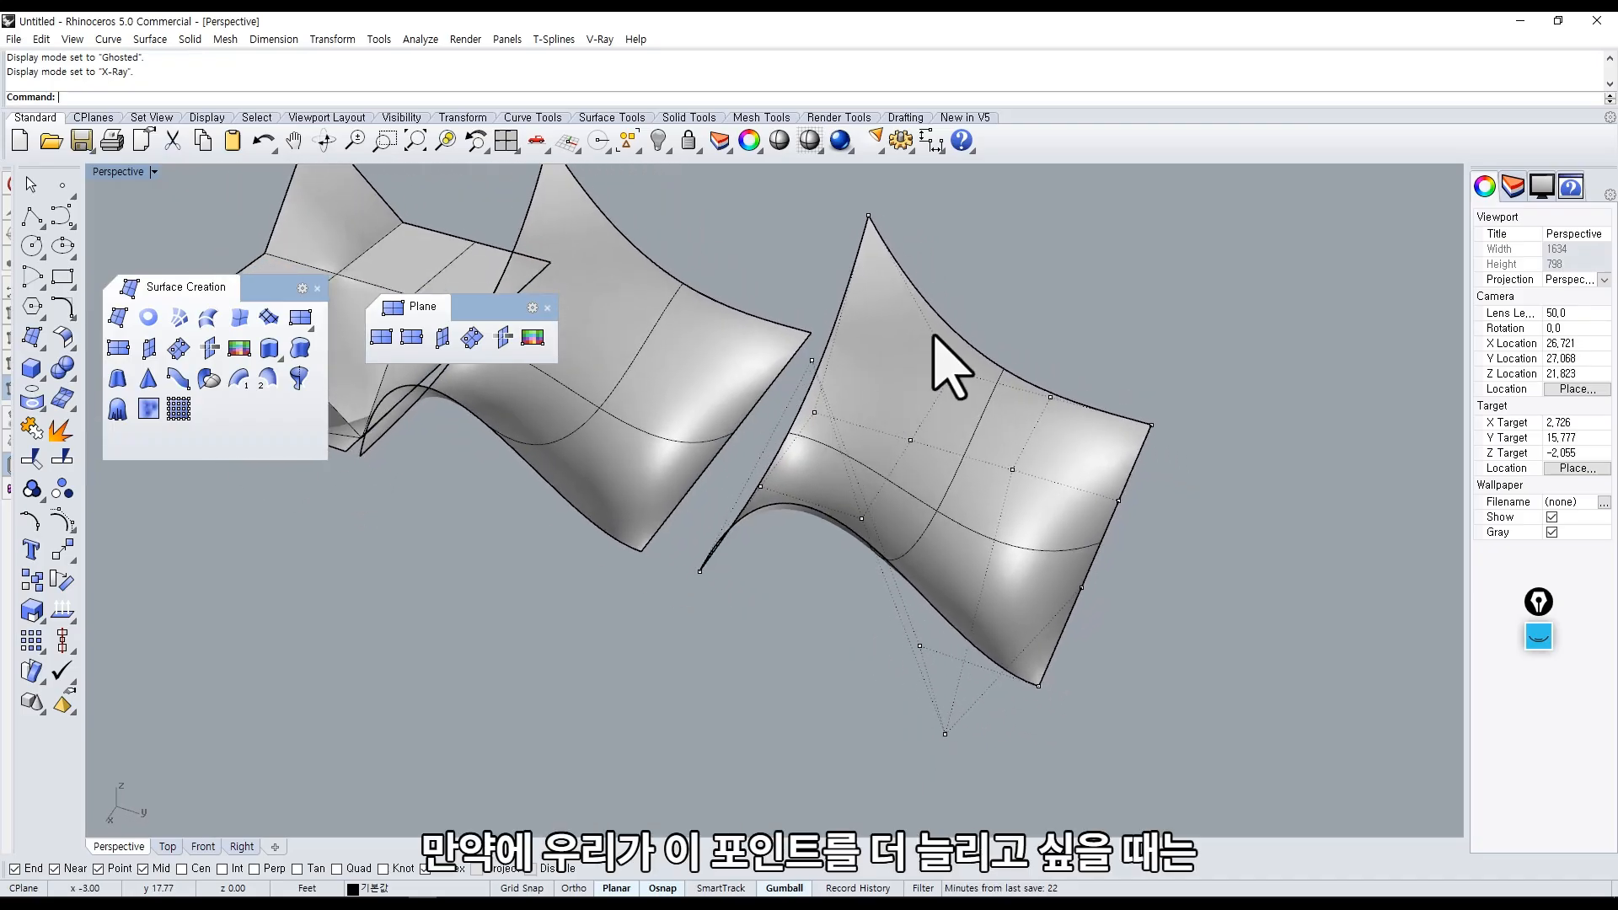
Rebuild the newly duplicated curved surface with 12 points and degree 3 in both U and V.
type("rebuild")
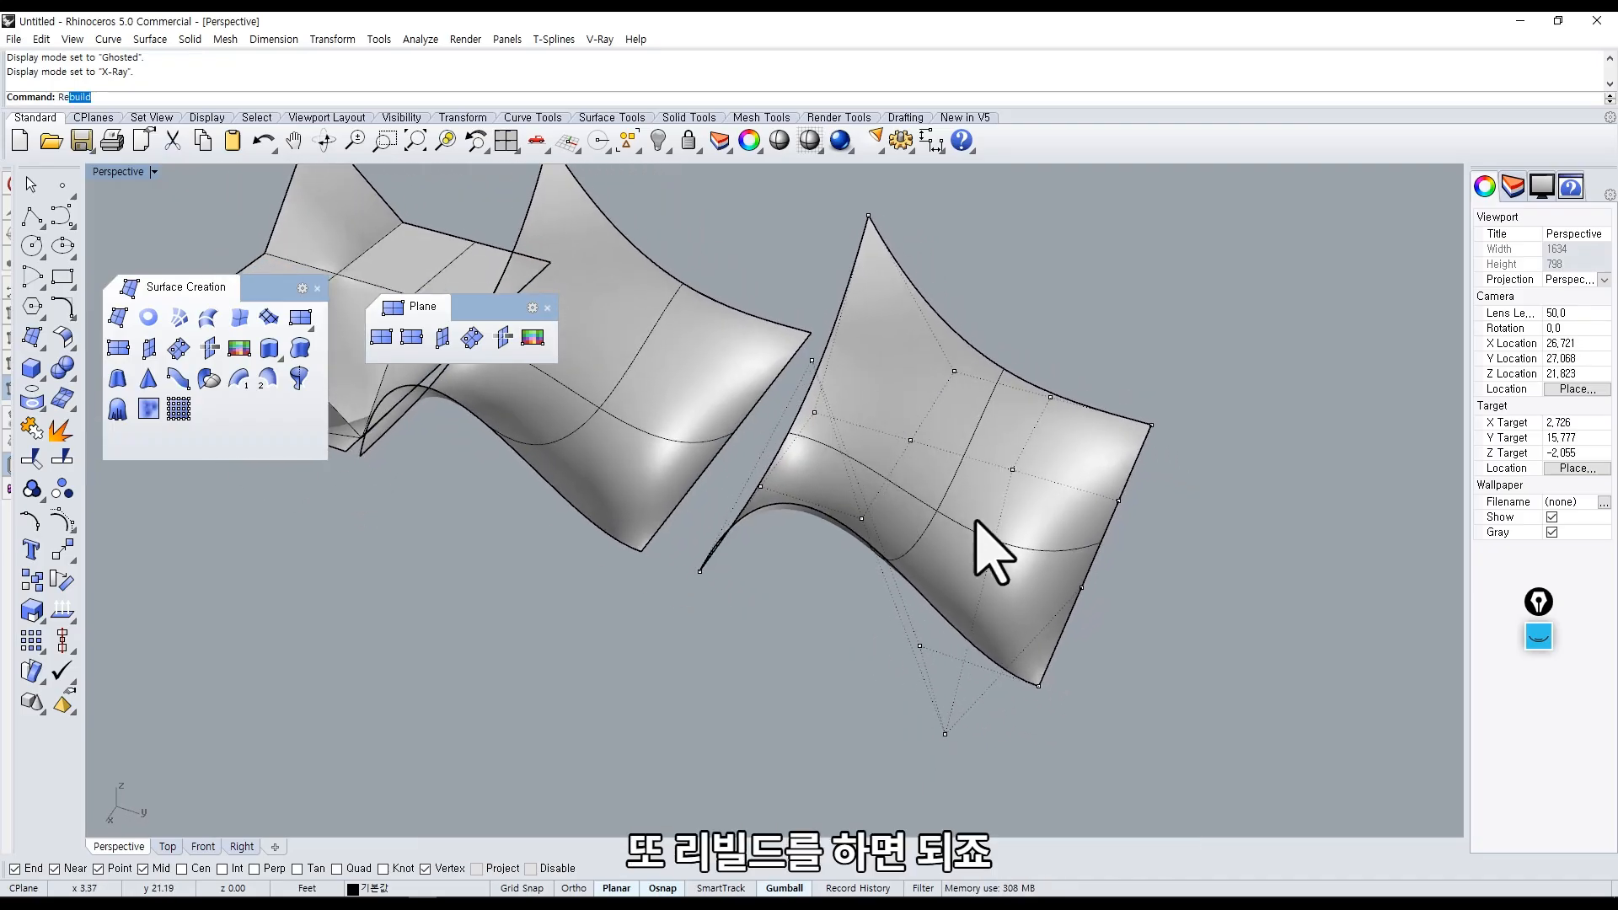
key("Return")
left_click(1045, 527)
key("Return")
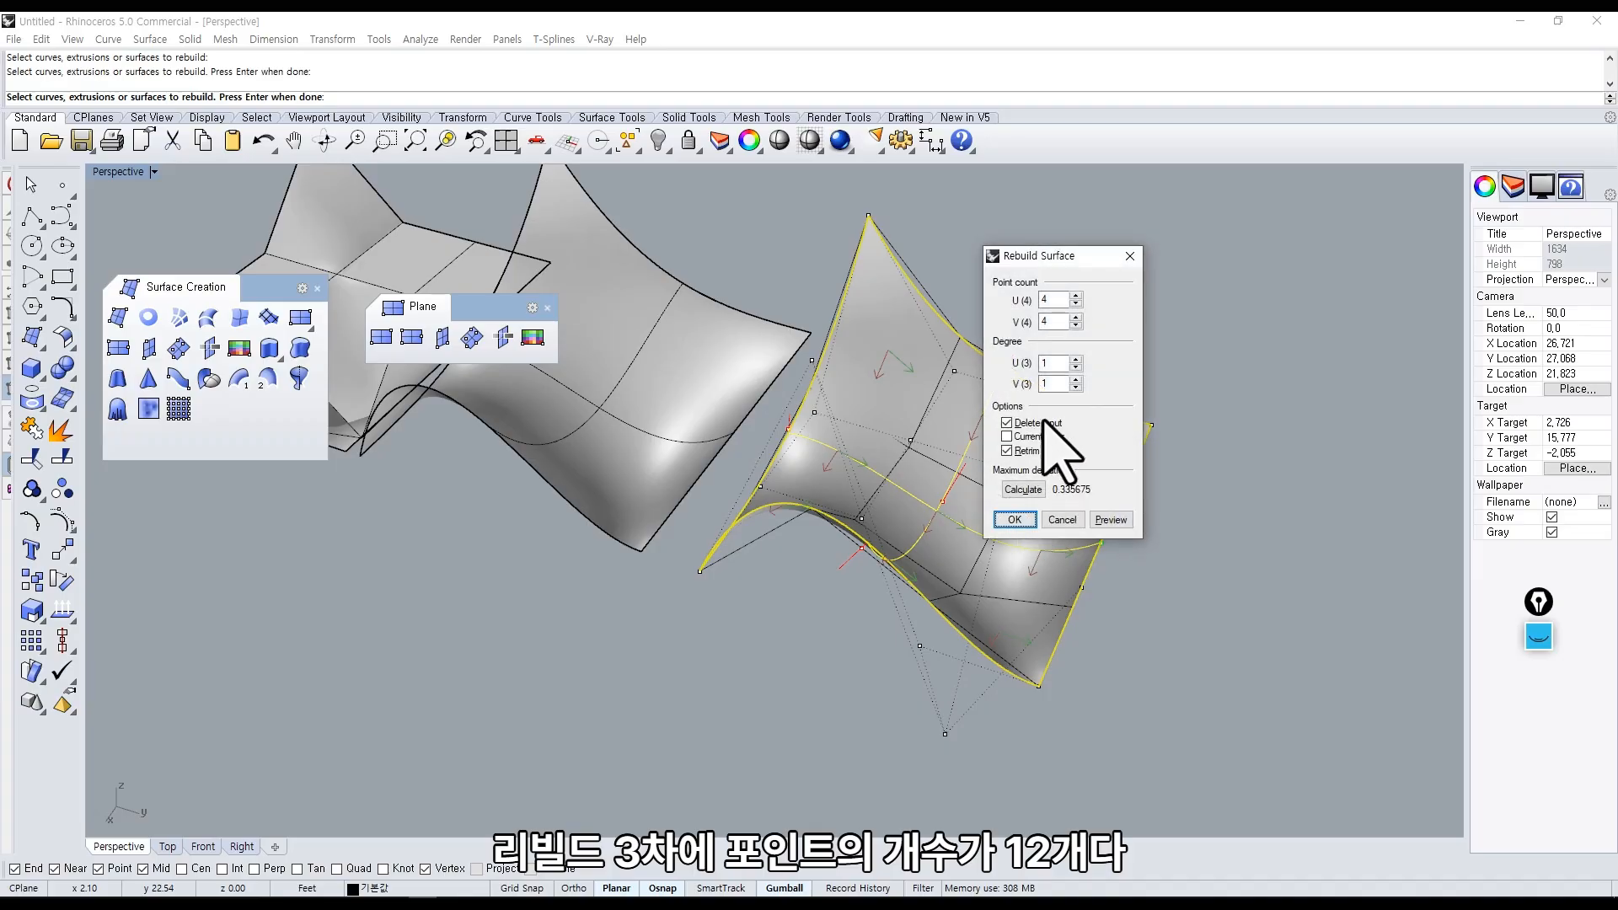
key("BackSpace")
type("3")
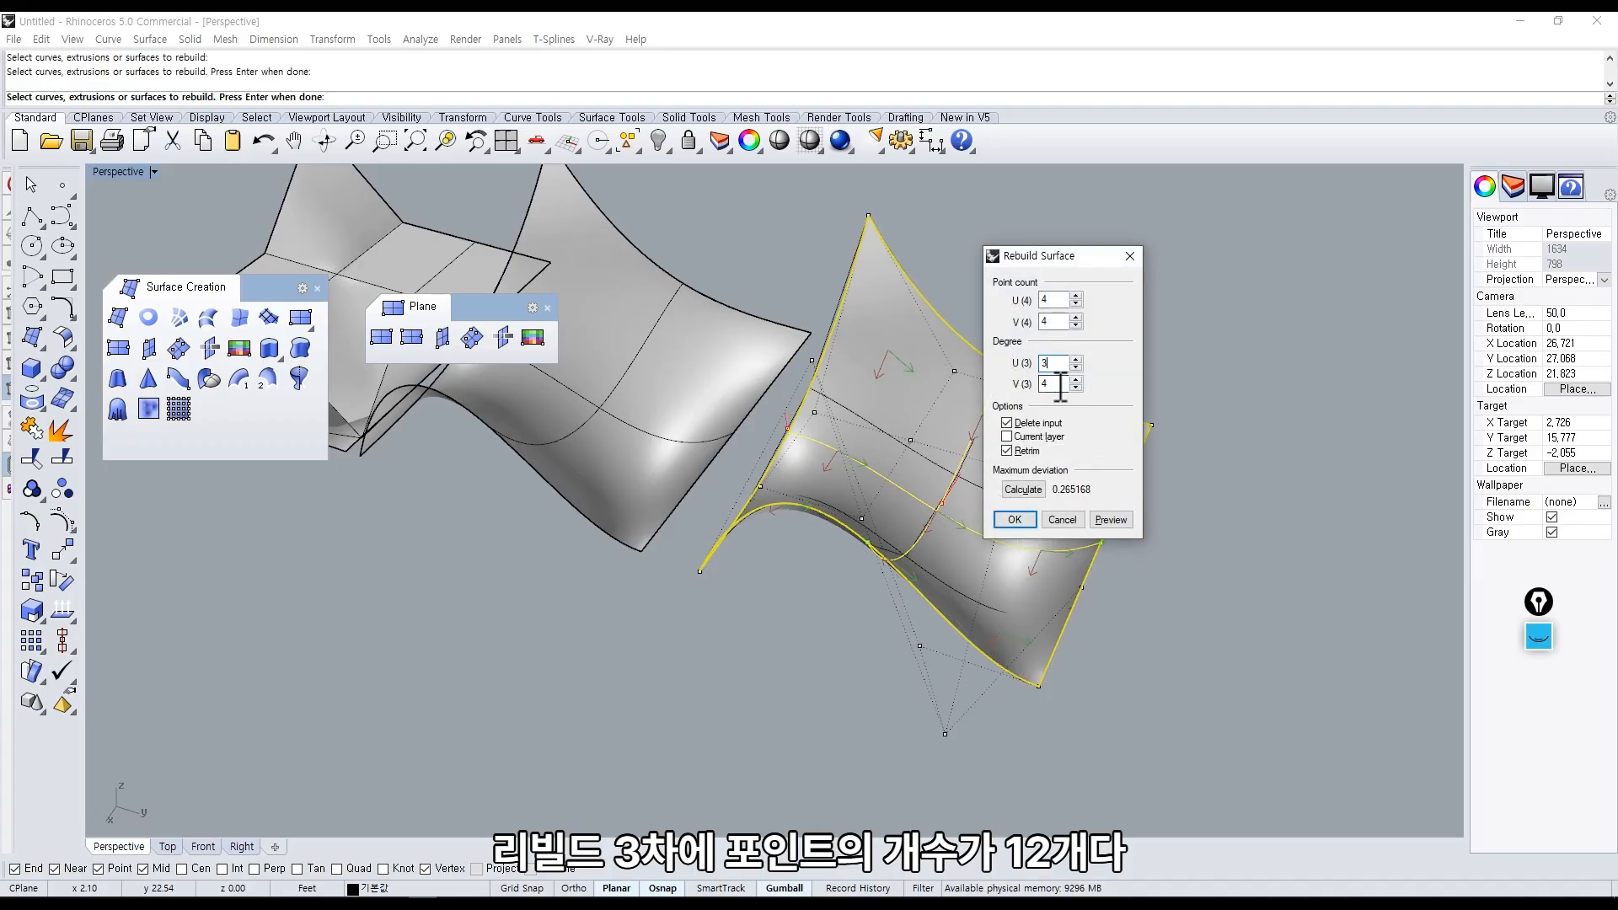
type("12")
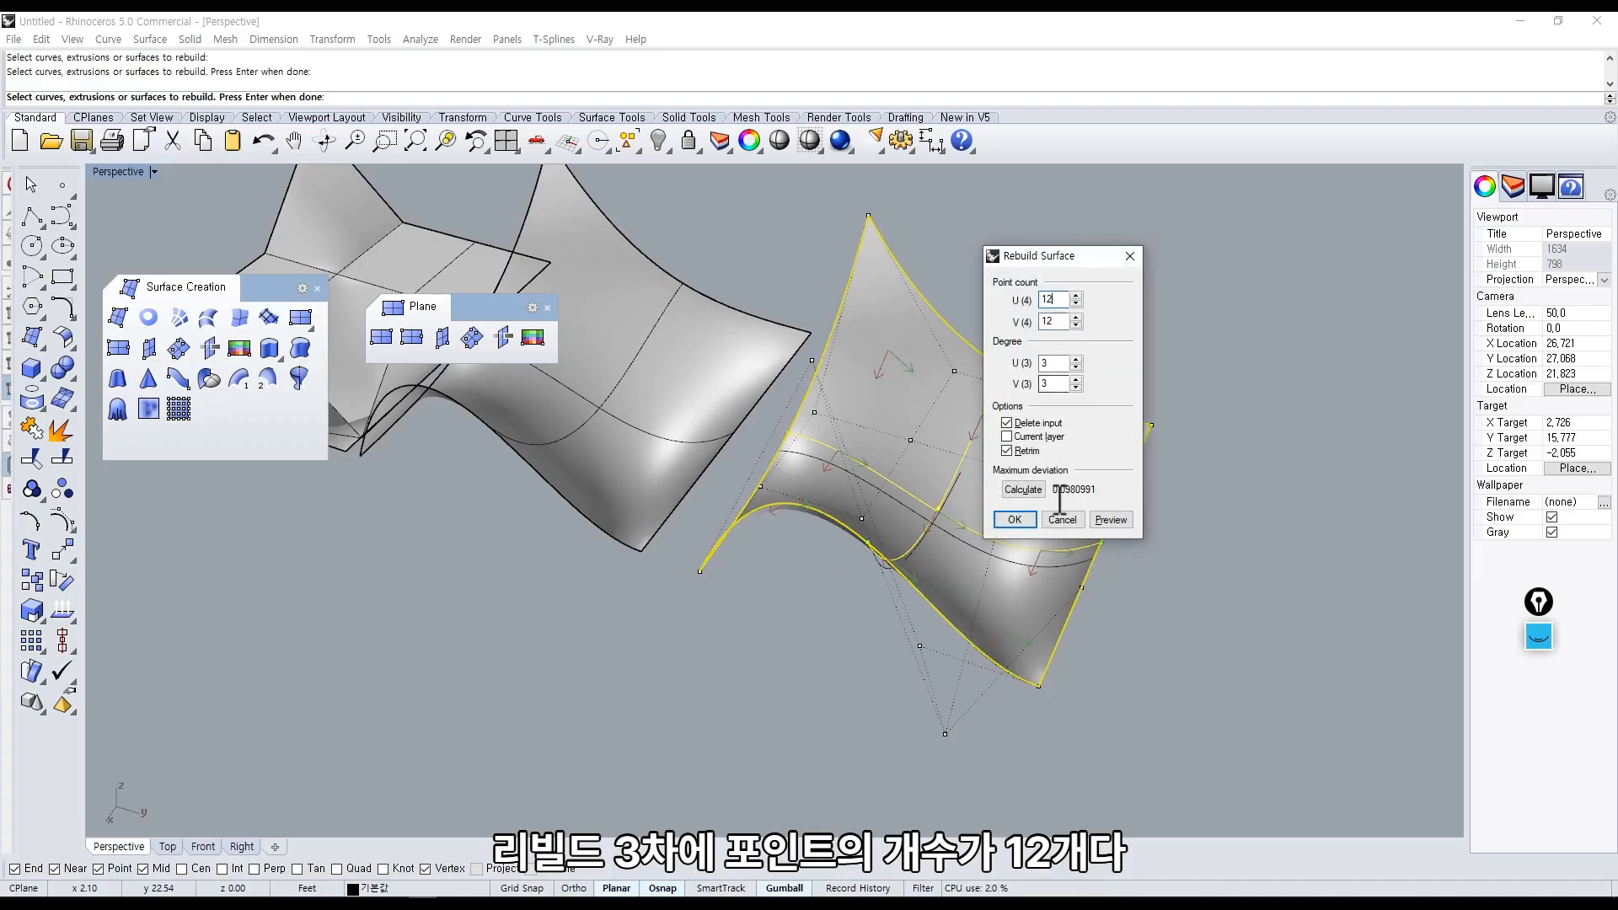
left_click(1014, 520)
right_click_drag(1011, 621, 932, 426)
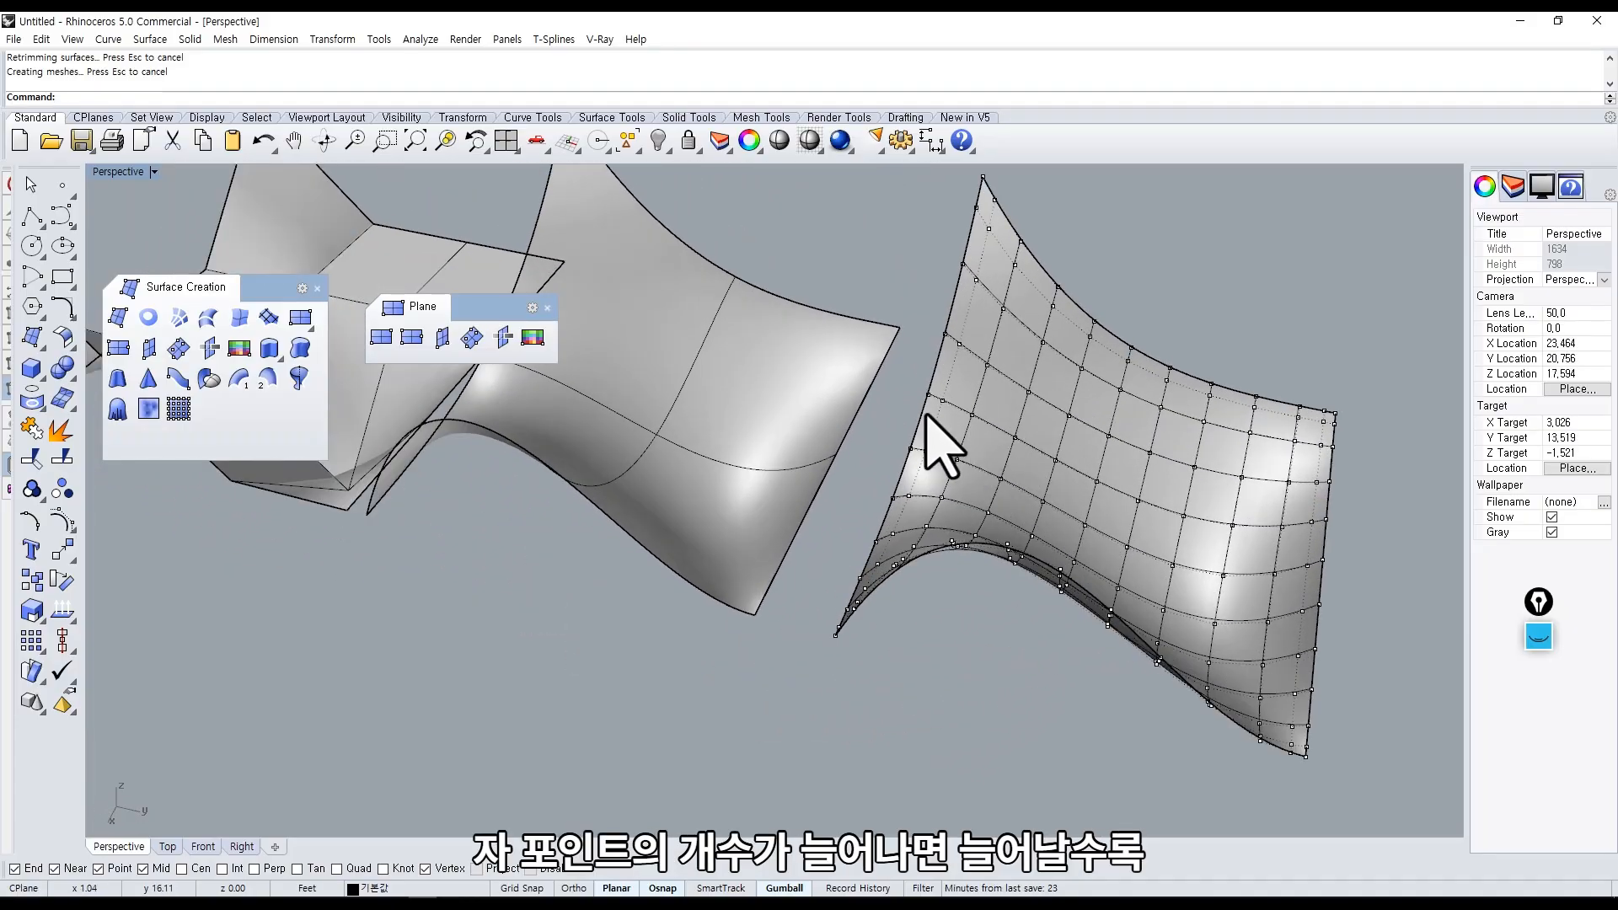
Raise individual control points of the 12-point surface to form a low ridge and a tall peak.
left_click(972, 414)
left_click_drag(974, 381, 979, 343)
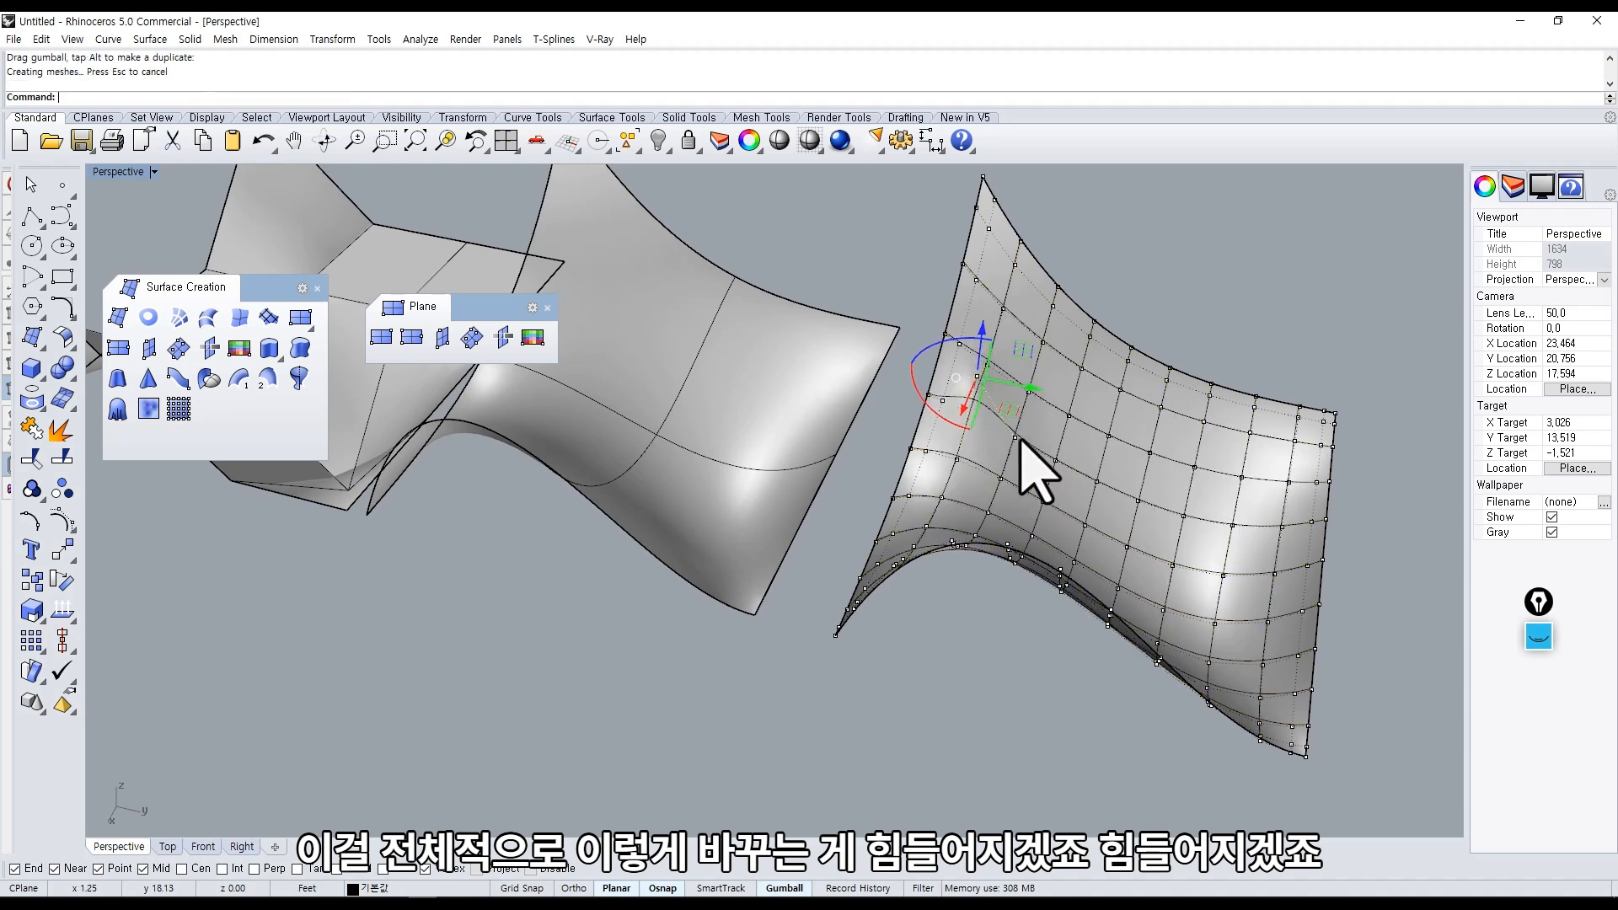
left_click(1015, 438)
left_click_drag(1019, 413, 1068, 385)
left_click(1055, 461)
right_click_drag(1093, 477, 1020, 421)
scroll(1083, 430, "down", 7)
right_click_drag(1162, 527, 893, 548)
left_click(1047, 679)
Try moving two more control points of the 12-point surface, and undo both moves.
left_click(1172, 513)
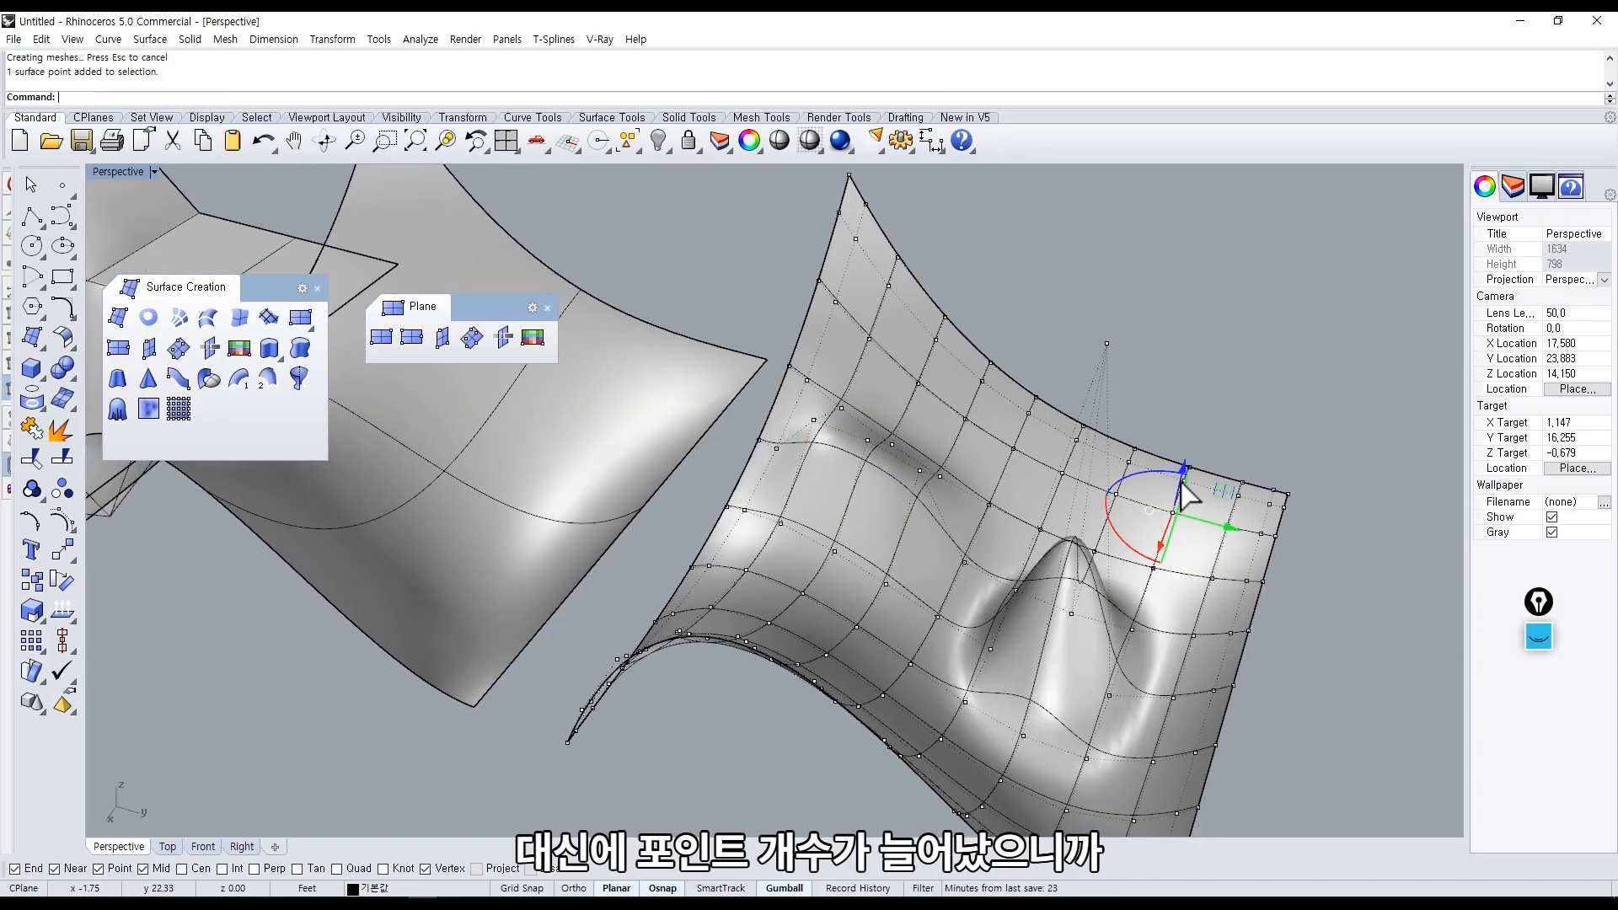
left_click_drag(1180, 466, 1128, 637)
left_click(965, 420)
left_click_drag(967, 389, 972, 328)
key("ctrl+z")
key("ctrl+z")
Raise one control point beside the tall peak, lower another, and pull a third sideways and upward across the 12-point surface.
right_click_drag(998, 480, 942, 477)
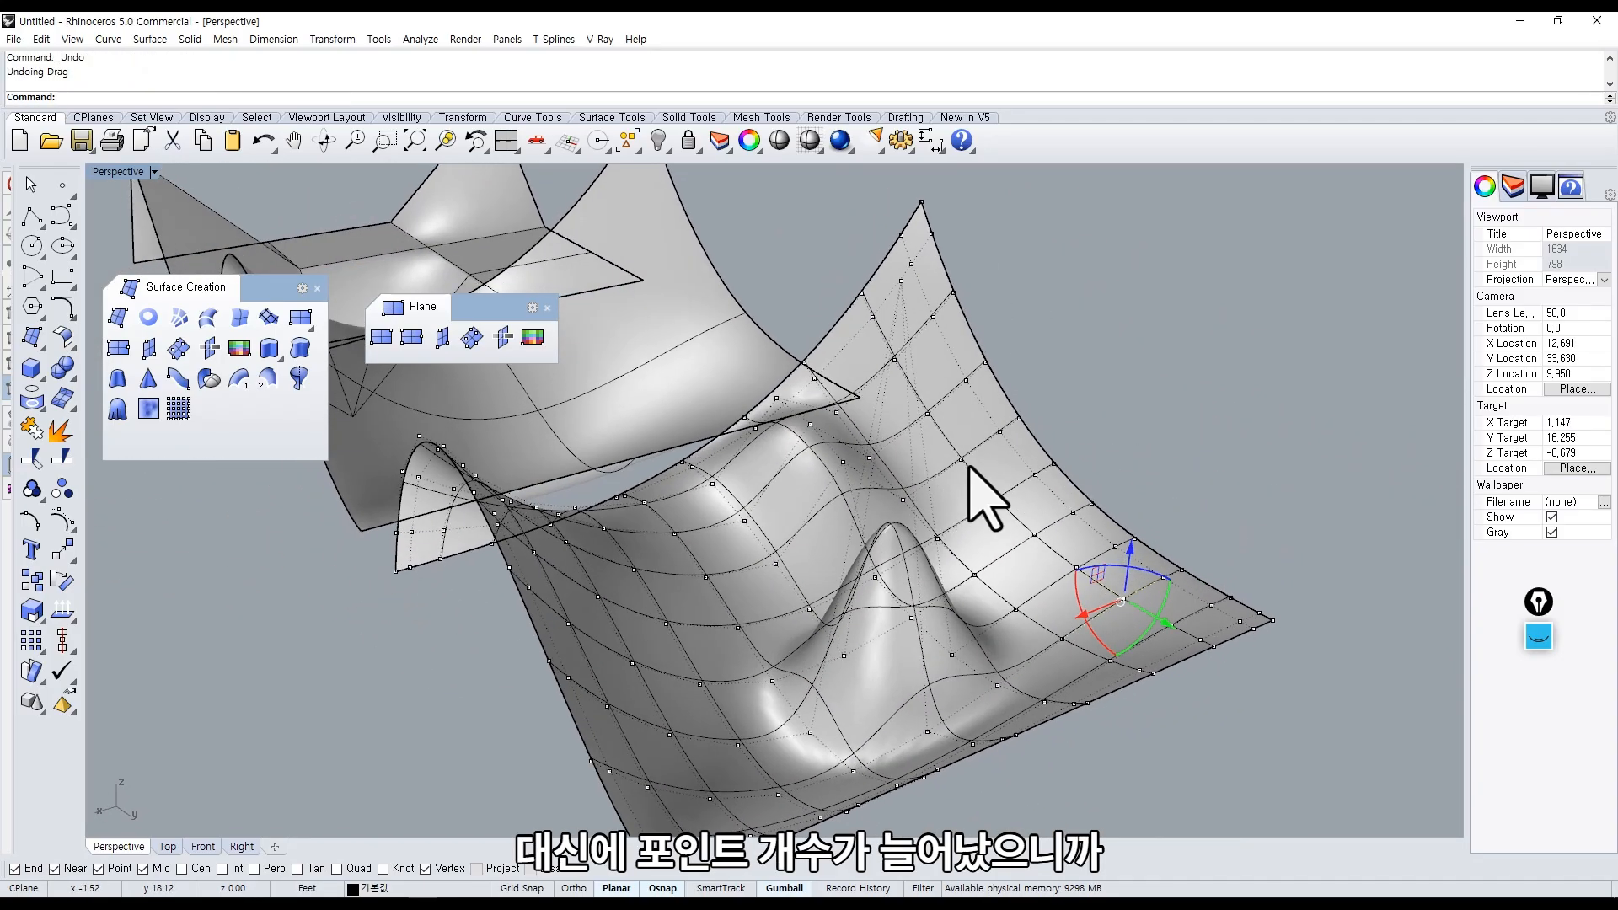
left_click(961, 459)
left_click_drag(962, 434, 974, 243)
right_click_drag(776, 534, 823, 519, "shift")
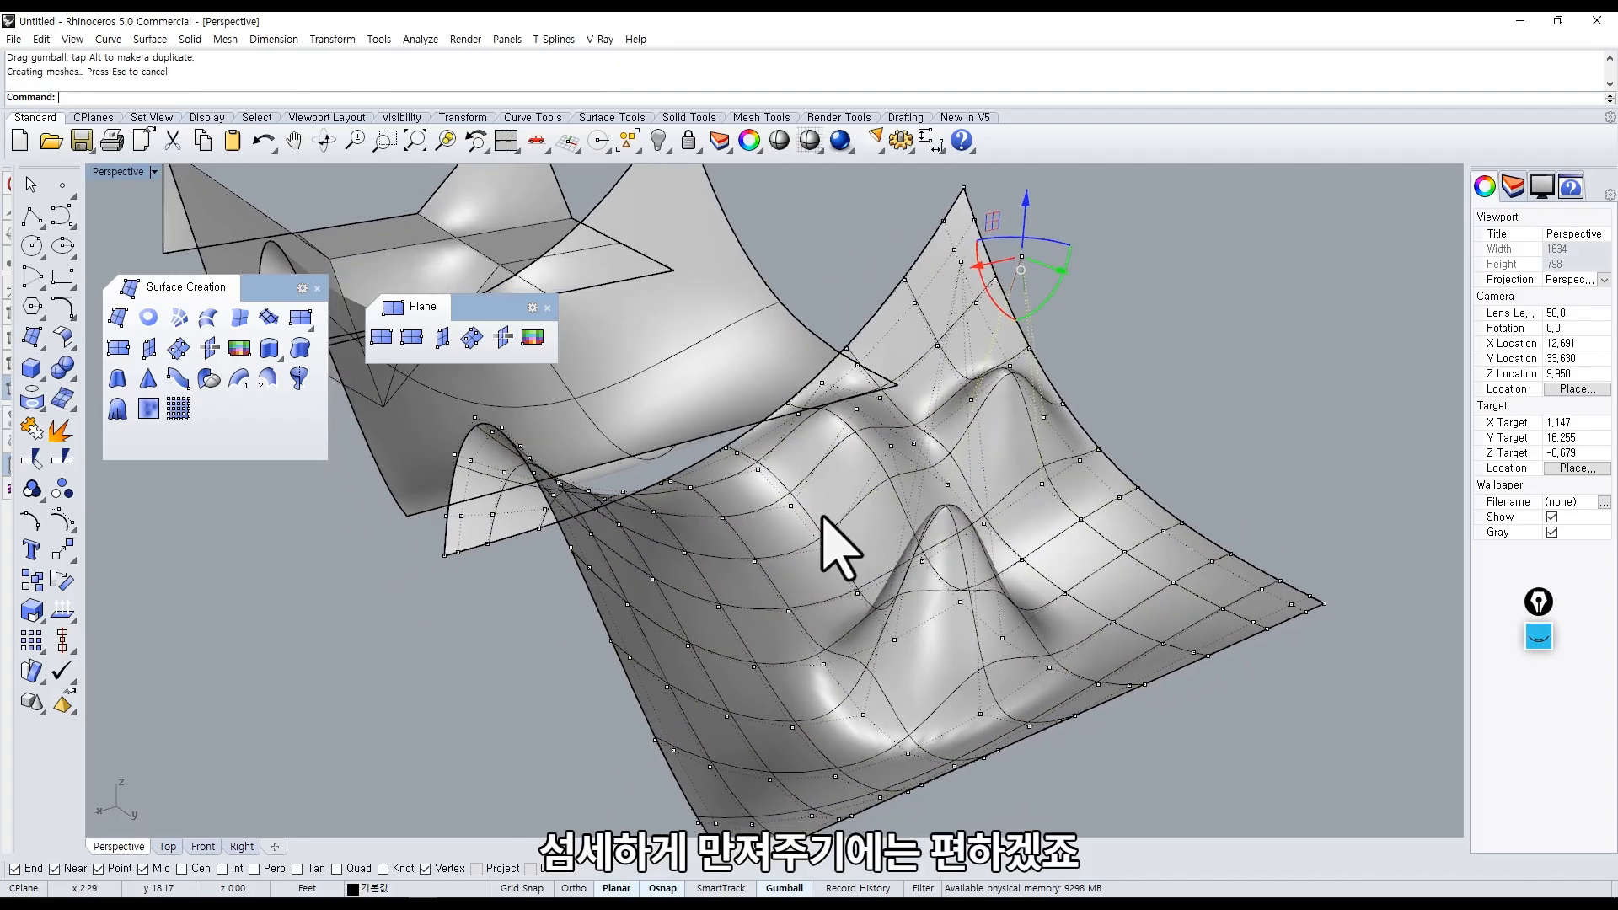
left_click(754, 561)
left_click_drag(752, 556, 773, 745)
left_click(656, 581)
left_click_drag(638, 583, 1100, 484)
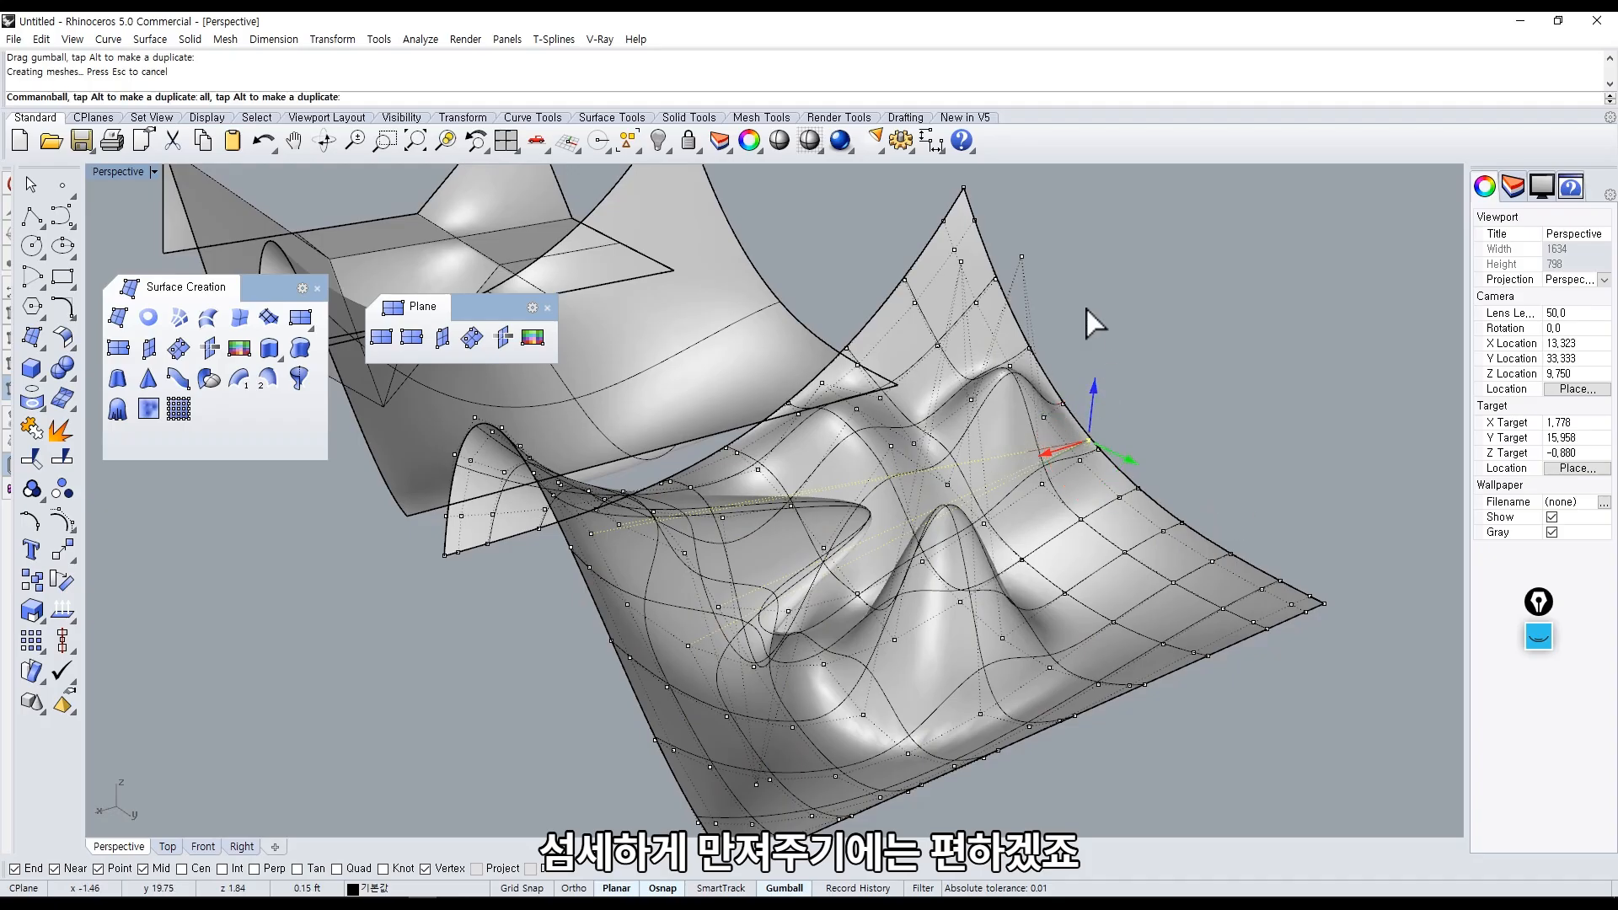
left_click_drag(1085, 310, 1106, 225)
Raise a control point near the 12-point surface's outer corner, and turn off its control points.
left_click(1184, 483)
scroll(1183, 497, "down", 6)
right_click_drag(1108, 508, 902, 347)
left_click(911, 348)
left_click_drag(912, 313, 915, 201)
left_click(962, 307)
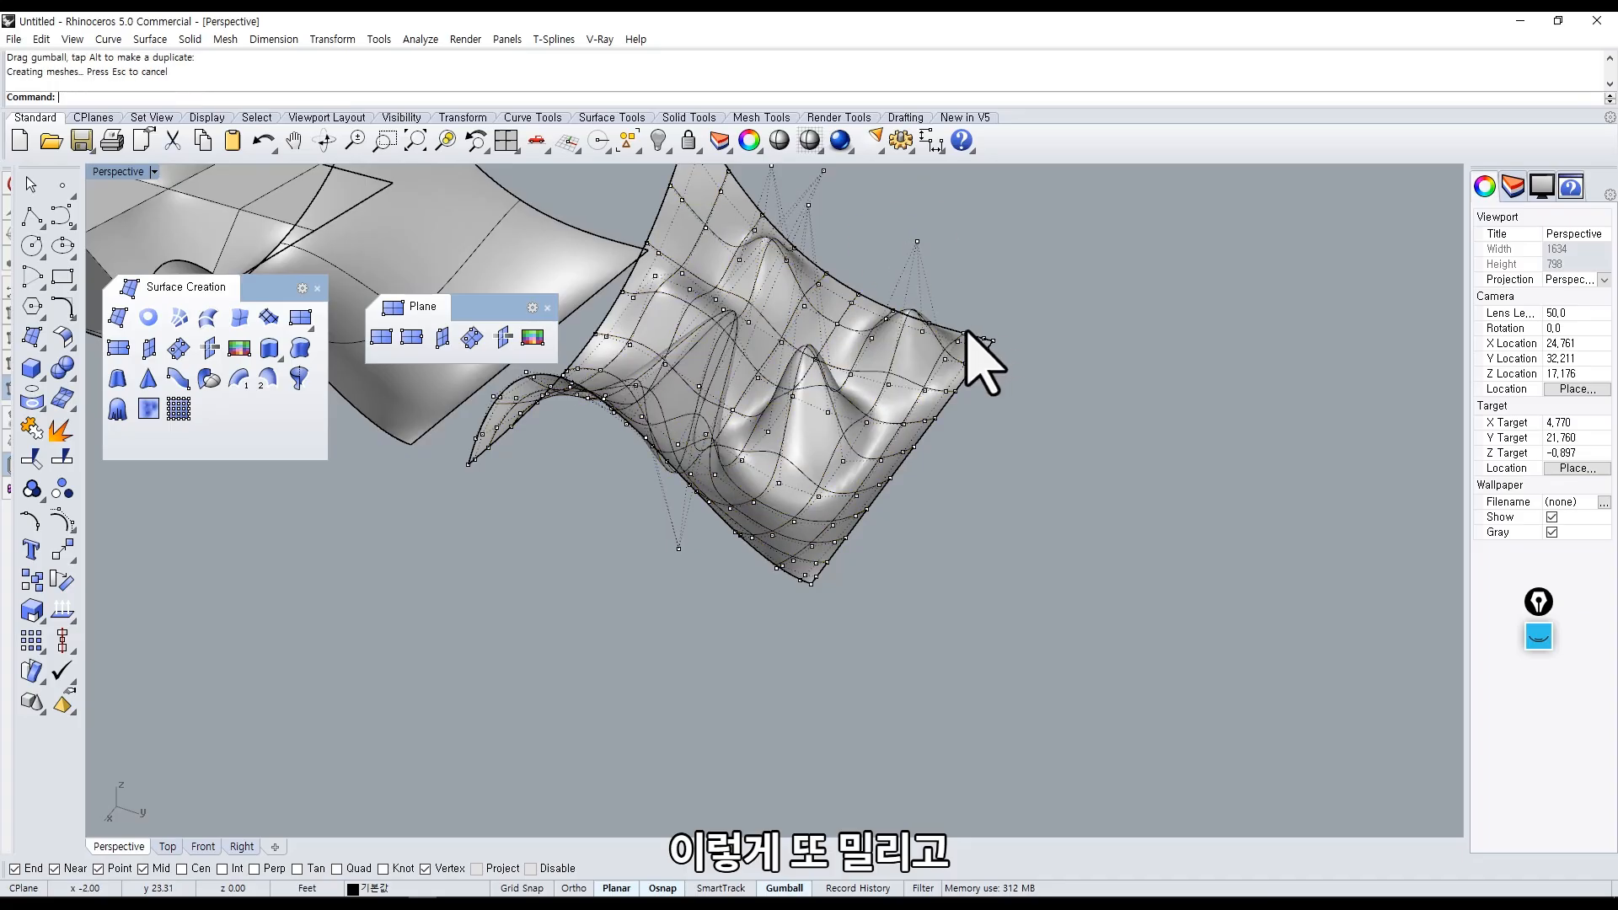
right_click_drag(907, 387, 1050, 466, "shift")
key("Escape")
Place a duplicate of the bumpy 12-point surface on its free side.
right_click_drag(845, 491, 884, 577)
scroll(969, 560, "up", 2)
left_click(981, 581)
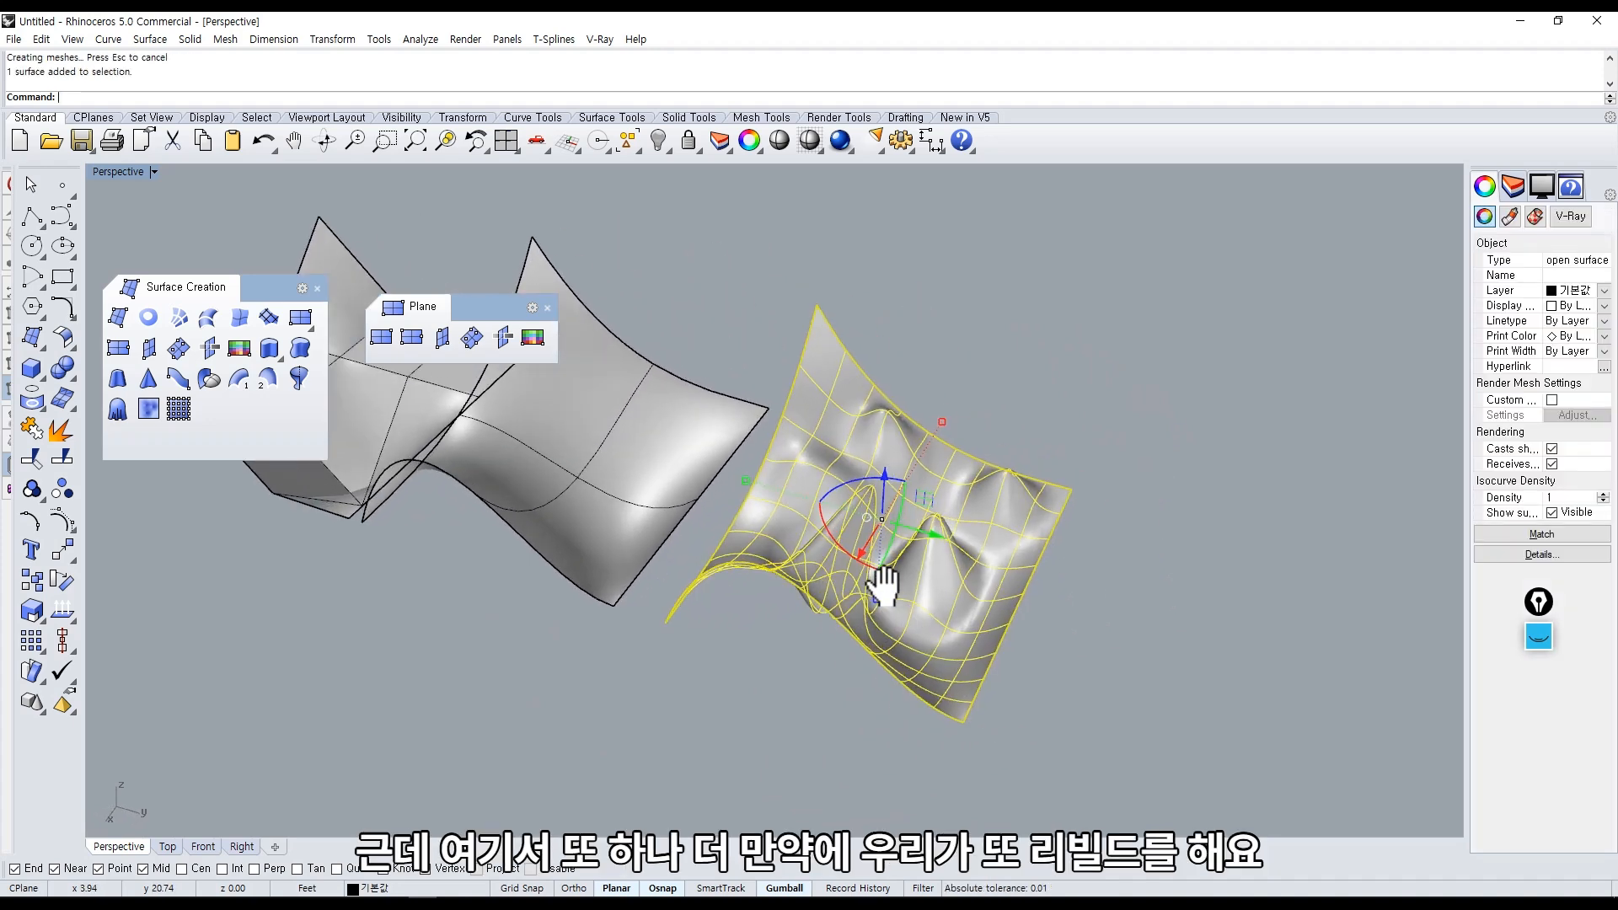
left_click_drag(918, 560, 1220, 543)
right_click_drag(1220, 543, 1038, 497, "shift")
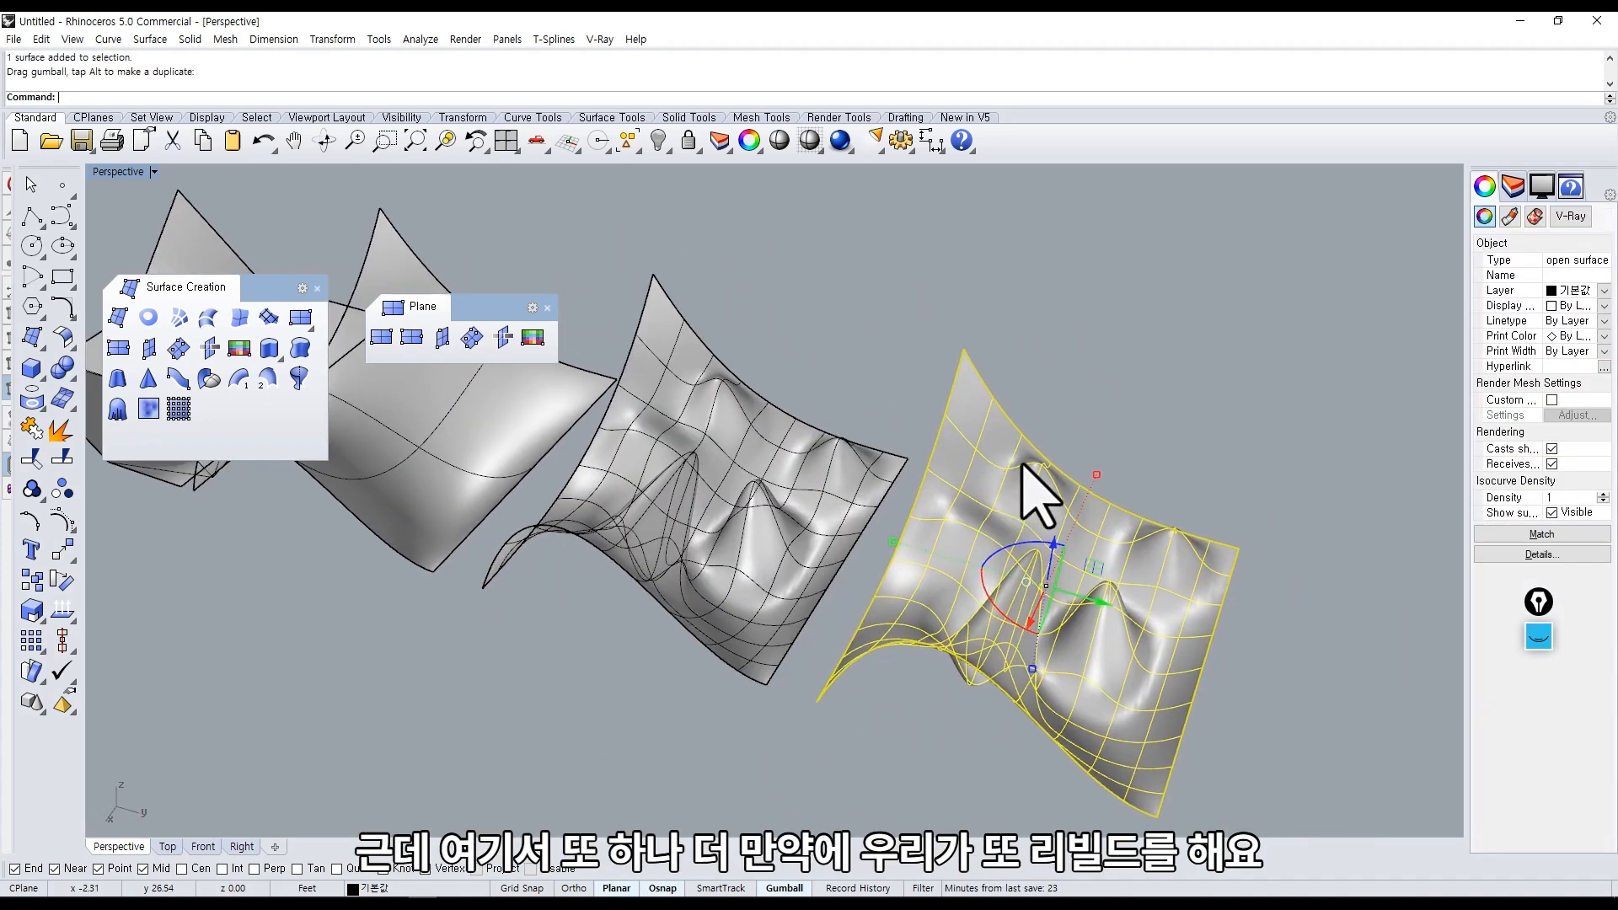
Rebuild the duplicated bumpy surface with 6 points in U and V, keeping degree 3 and previewing the result.
key("Return")
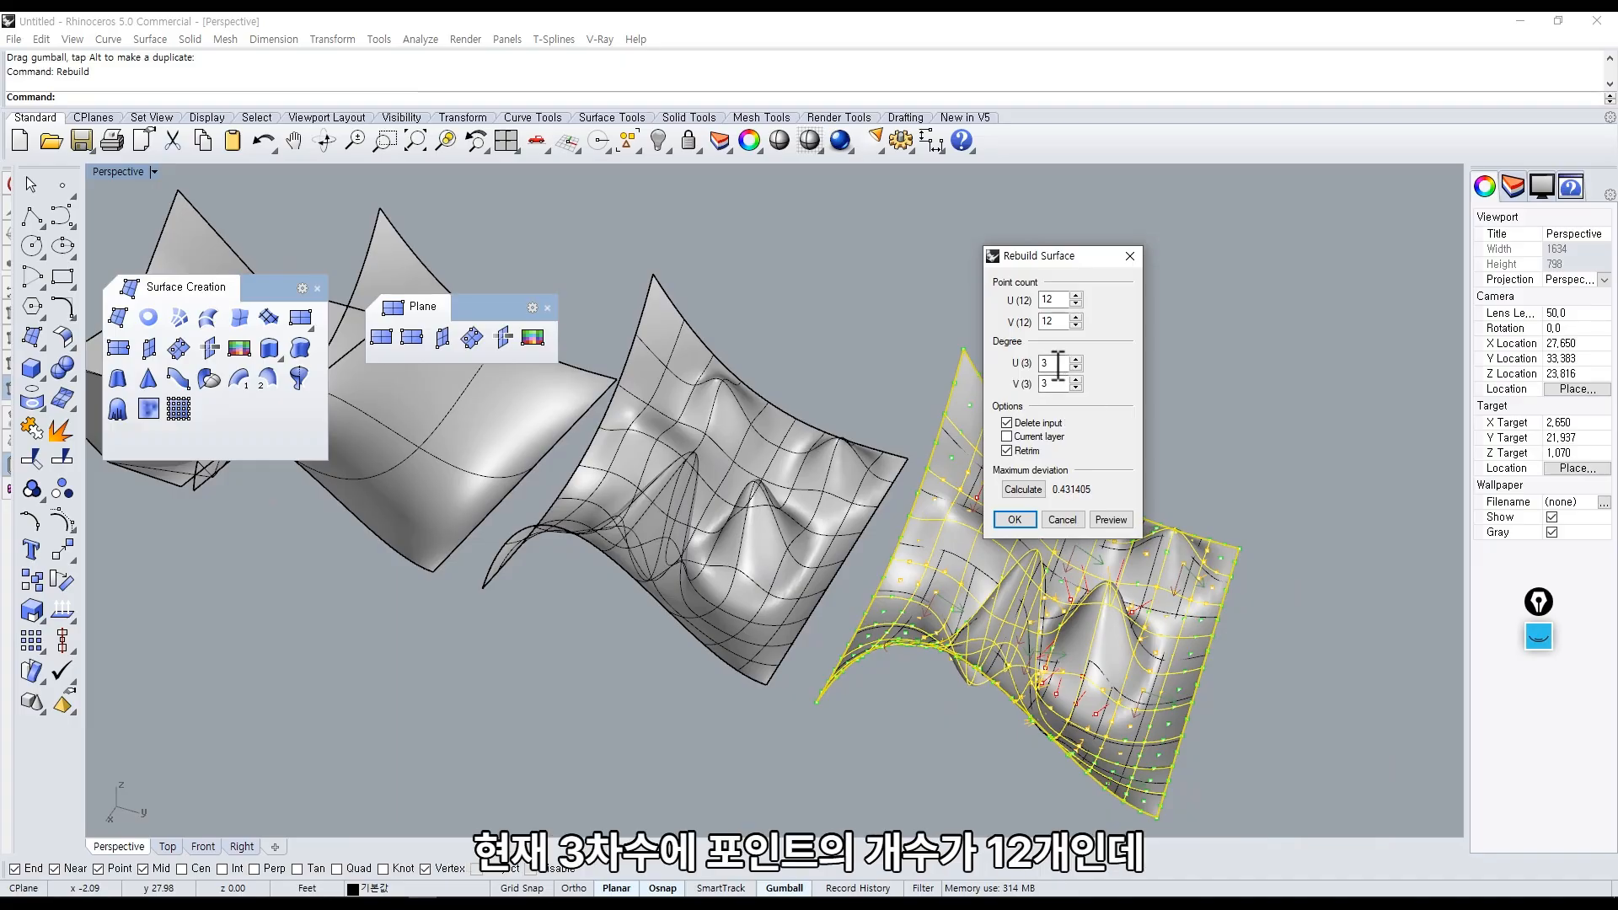
double_click(1048, 321)
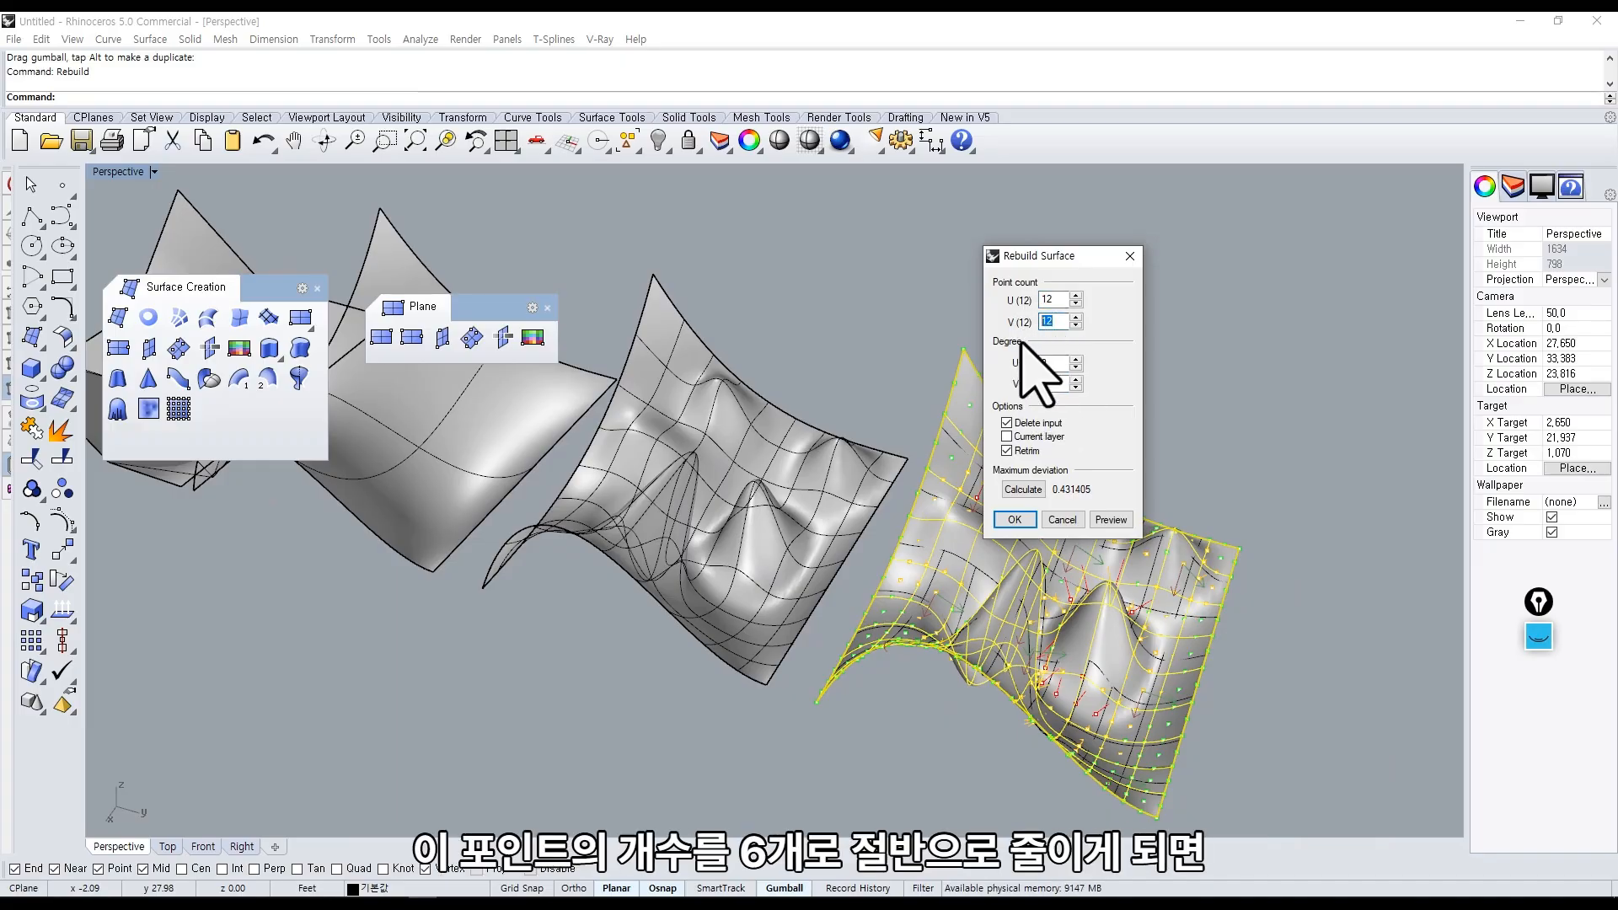
type("6")
left_click_drag(1052, 302, 807, 259)
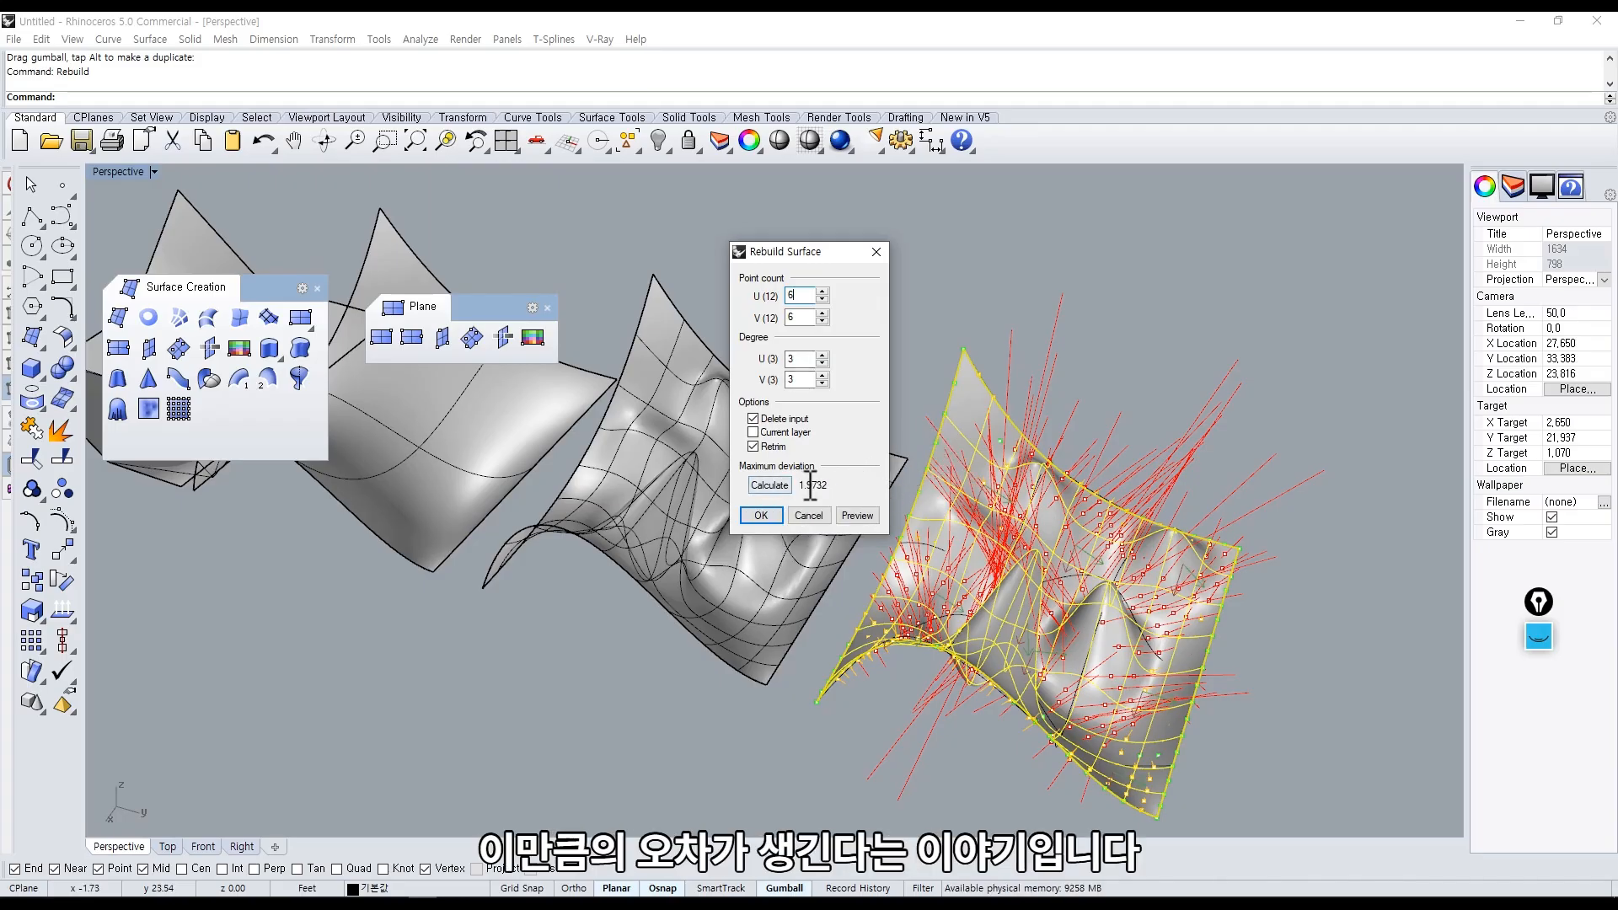
left_click(851, 516)
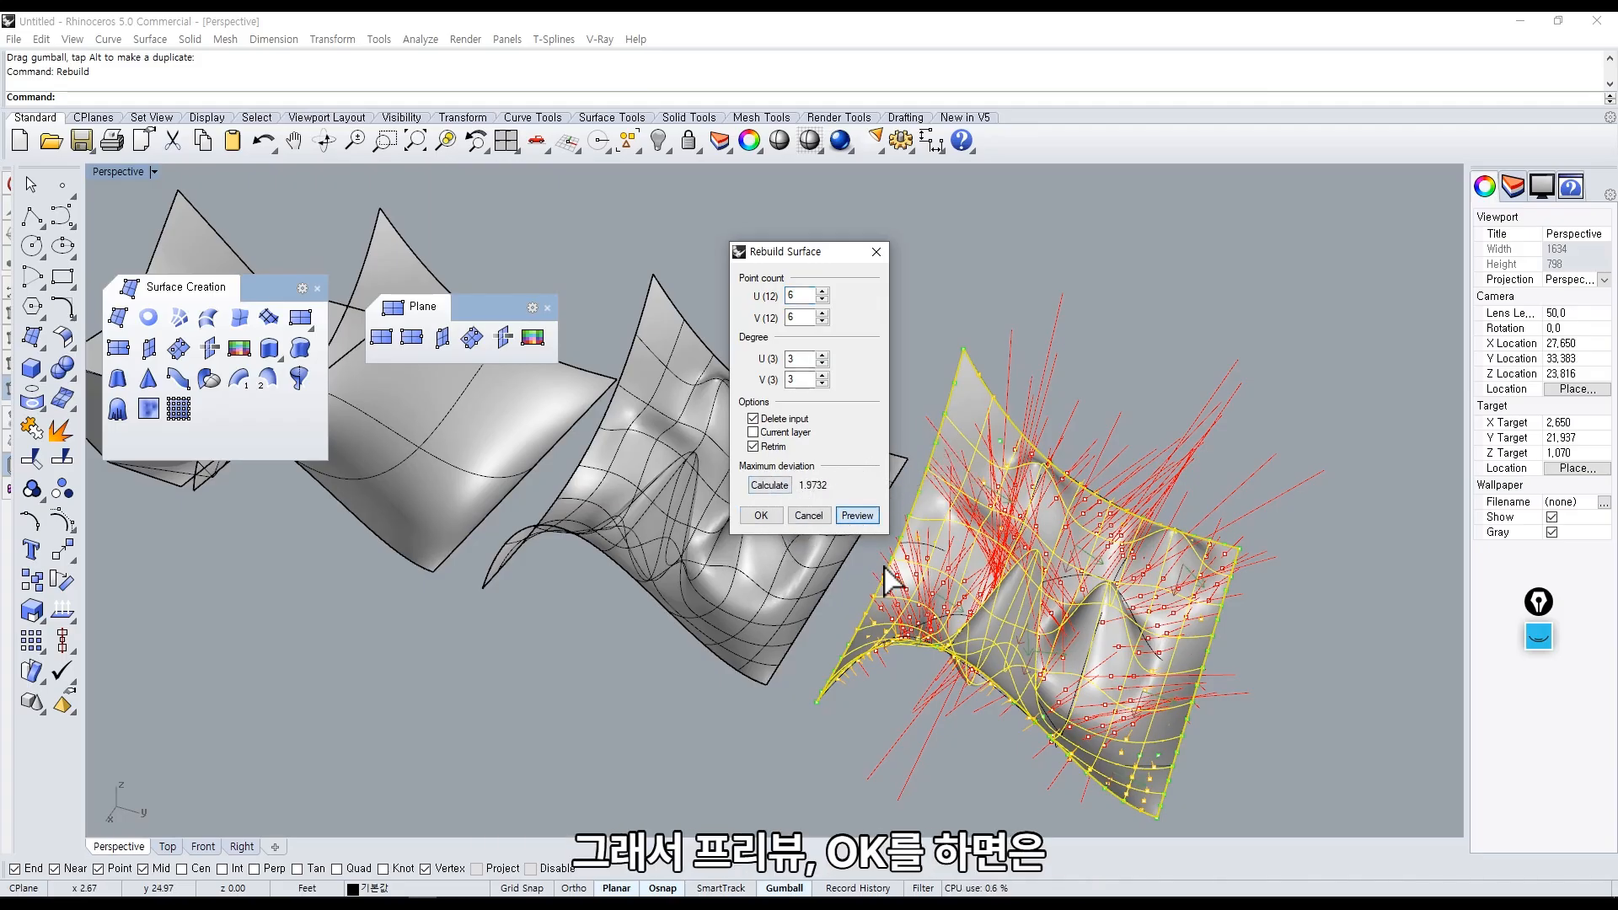
left_click(767, 517)
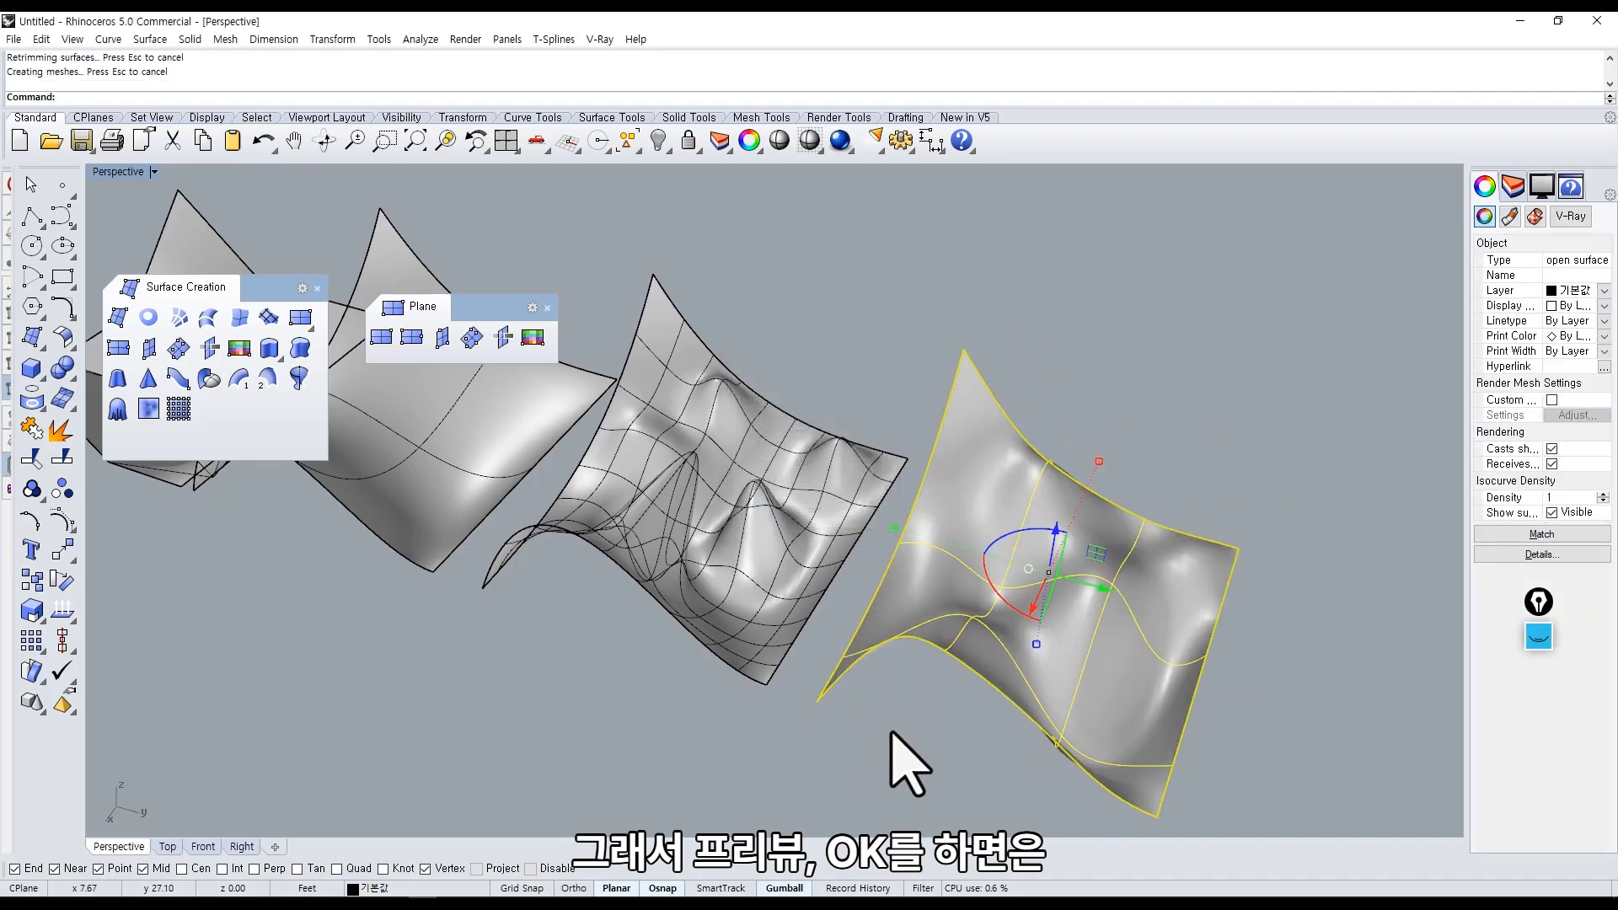
Show the control points of both the 12-point surface and its 6-point rebuilt duplicate.
left_click(889, 701)
right_click_drag(889, 701, 546, 665)
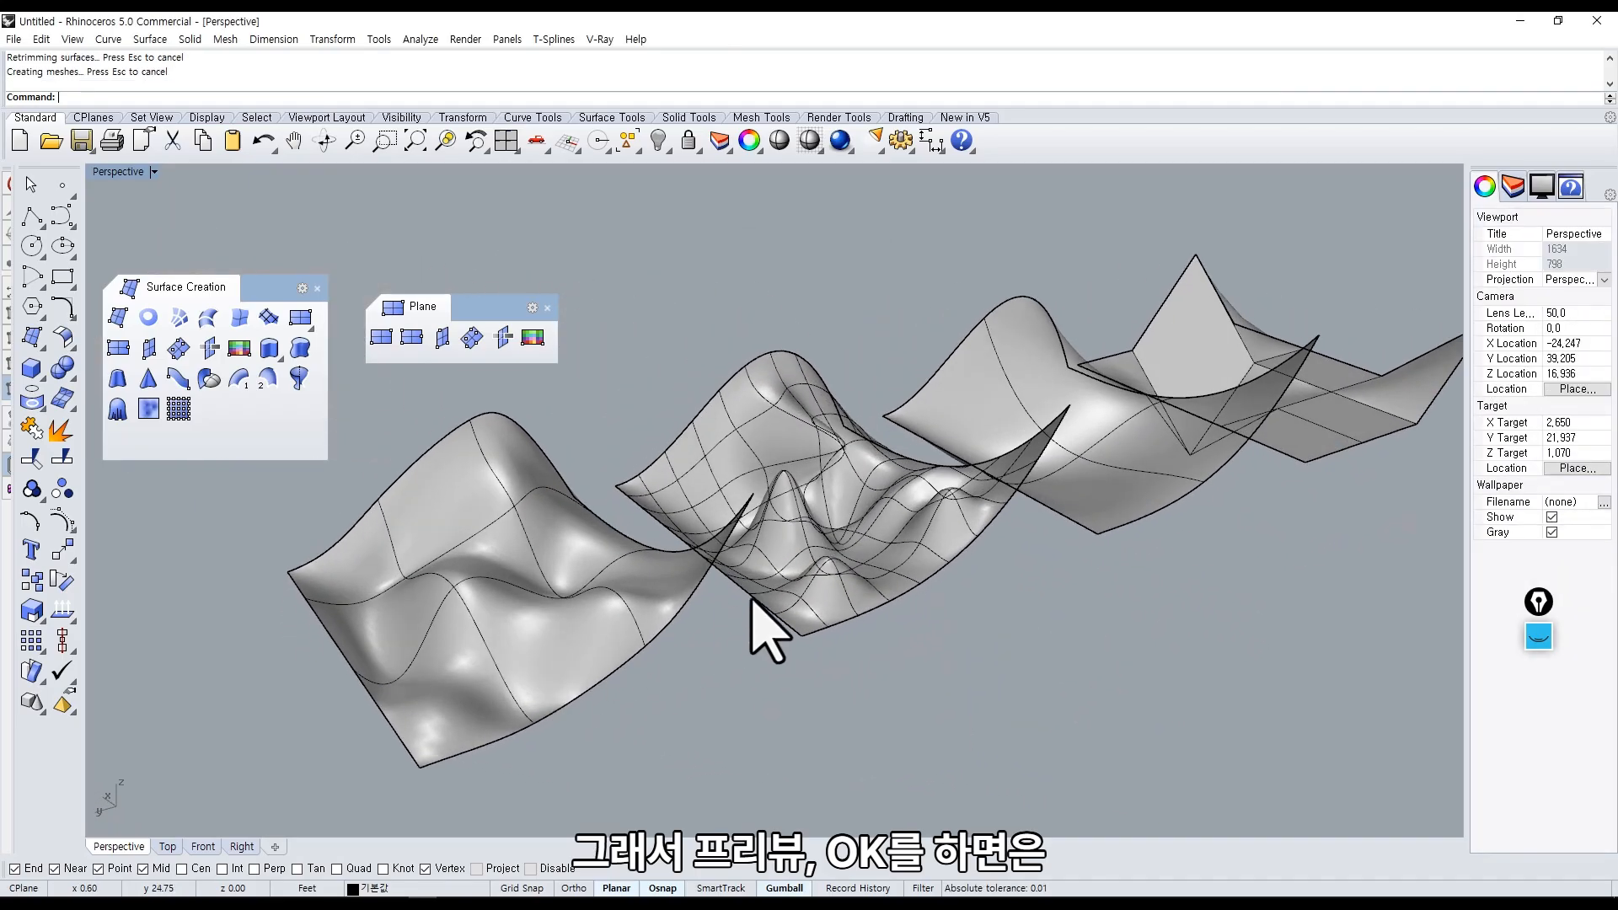
left_click(877, 570)
right_click_drag(877, 570, 860, 569)
left_click(680, 570, "shift")
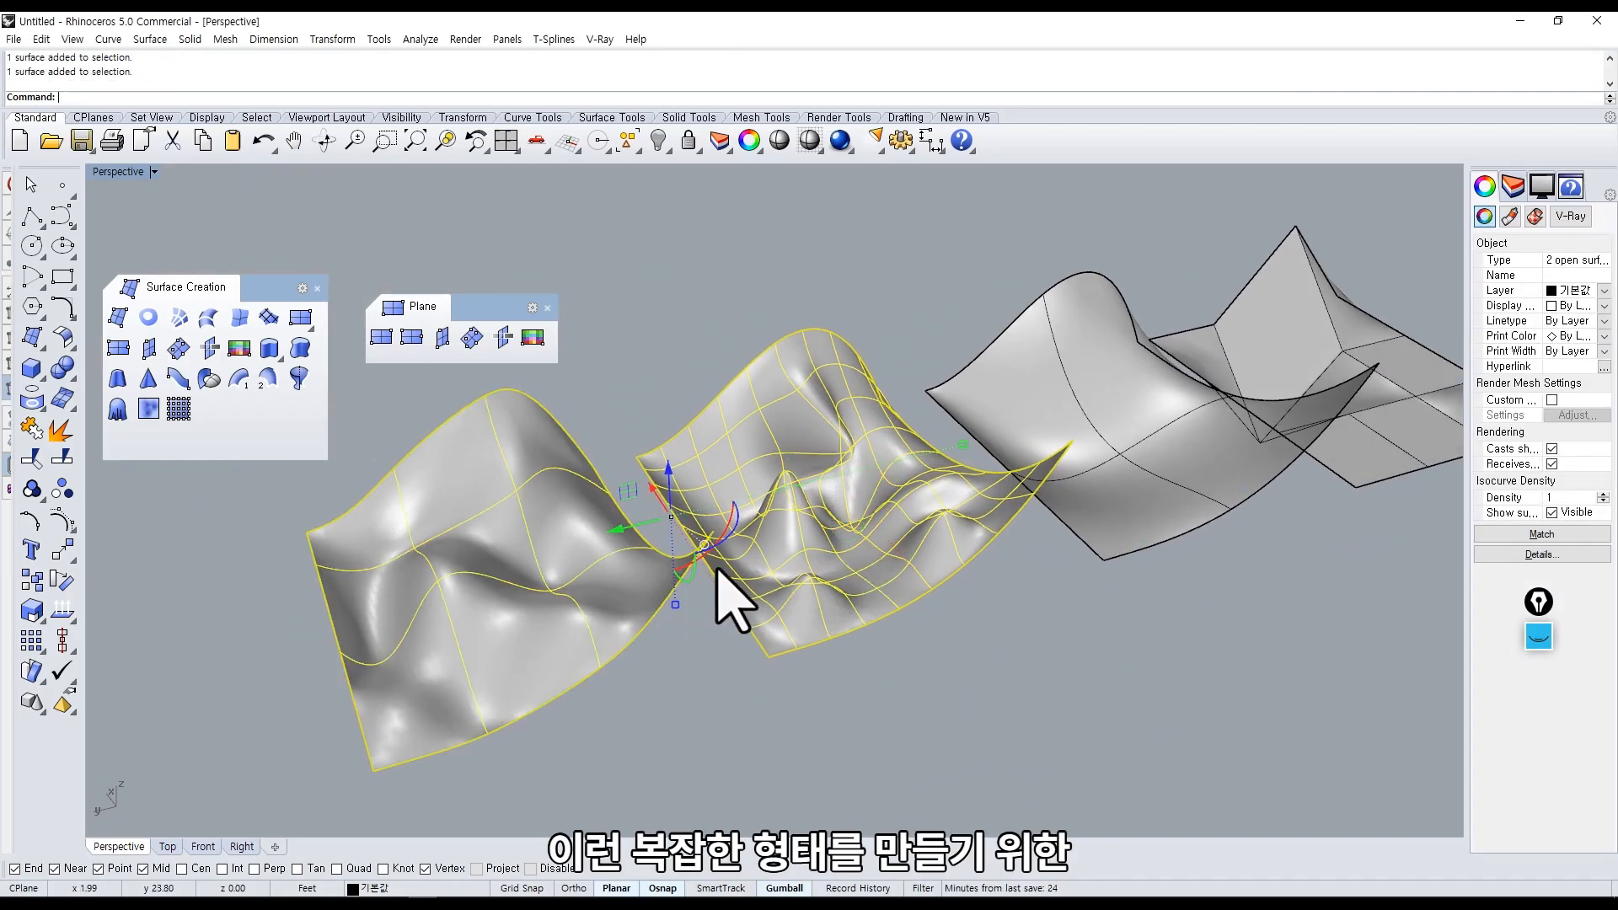
middle_click(719, 570)
left_click(659, 496)
right_click_drag(713, 504, 821, 499)
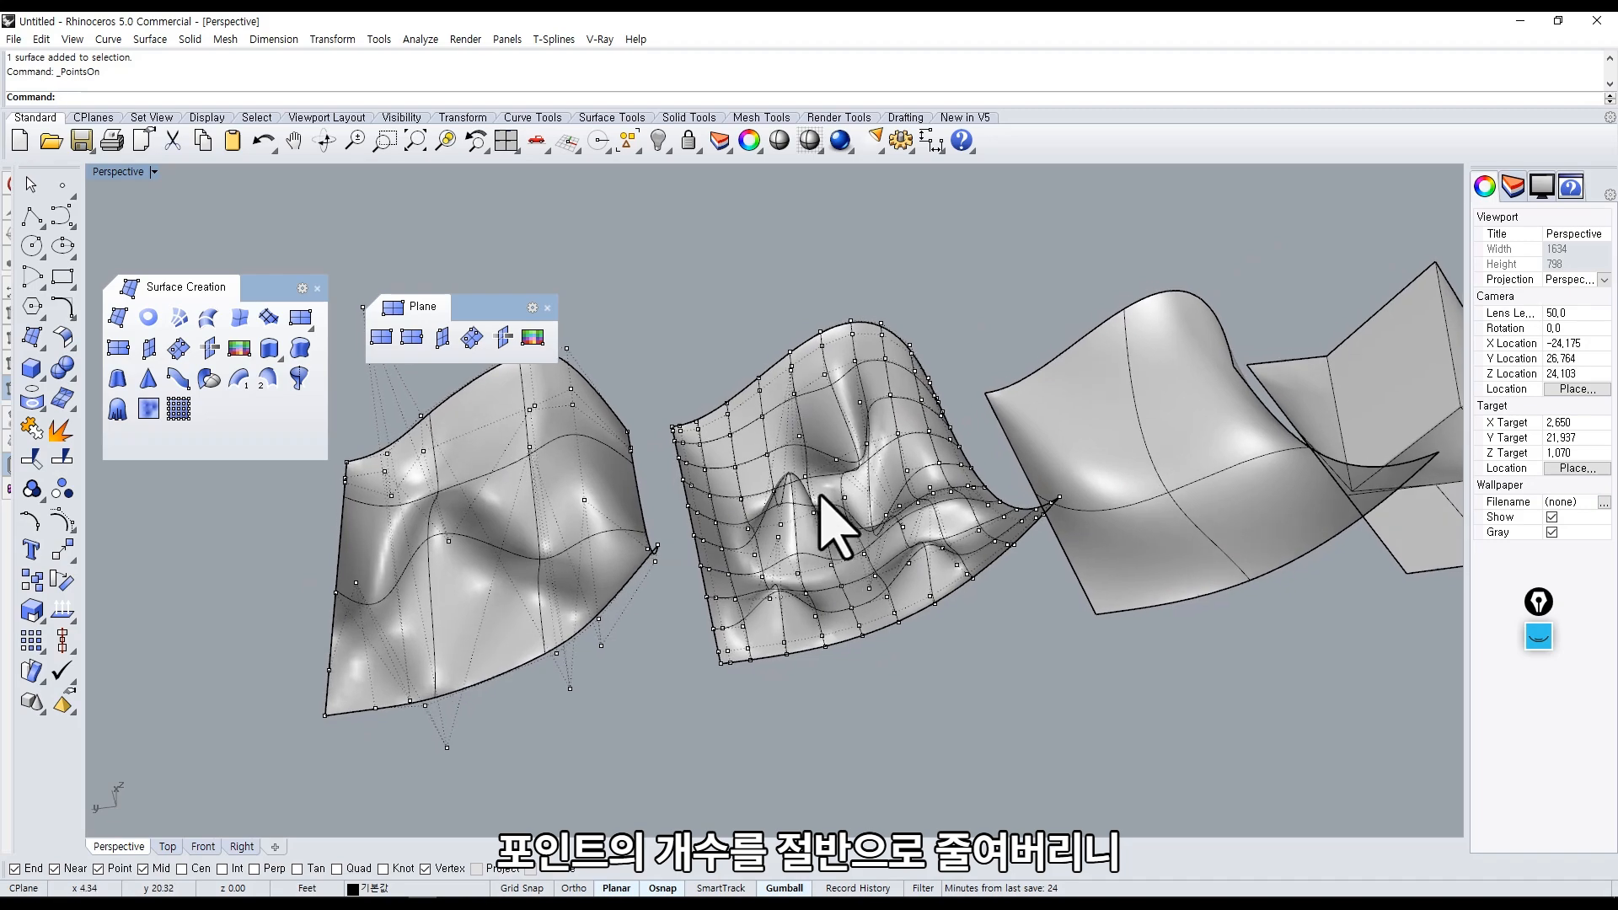
Move three more control points of the 12-point surface up and down to add further bumps and dips.
right_click_drag(727, 563, 1067, 549)
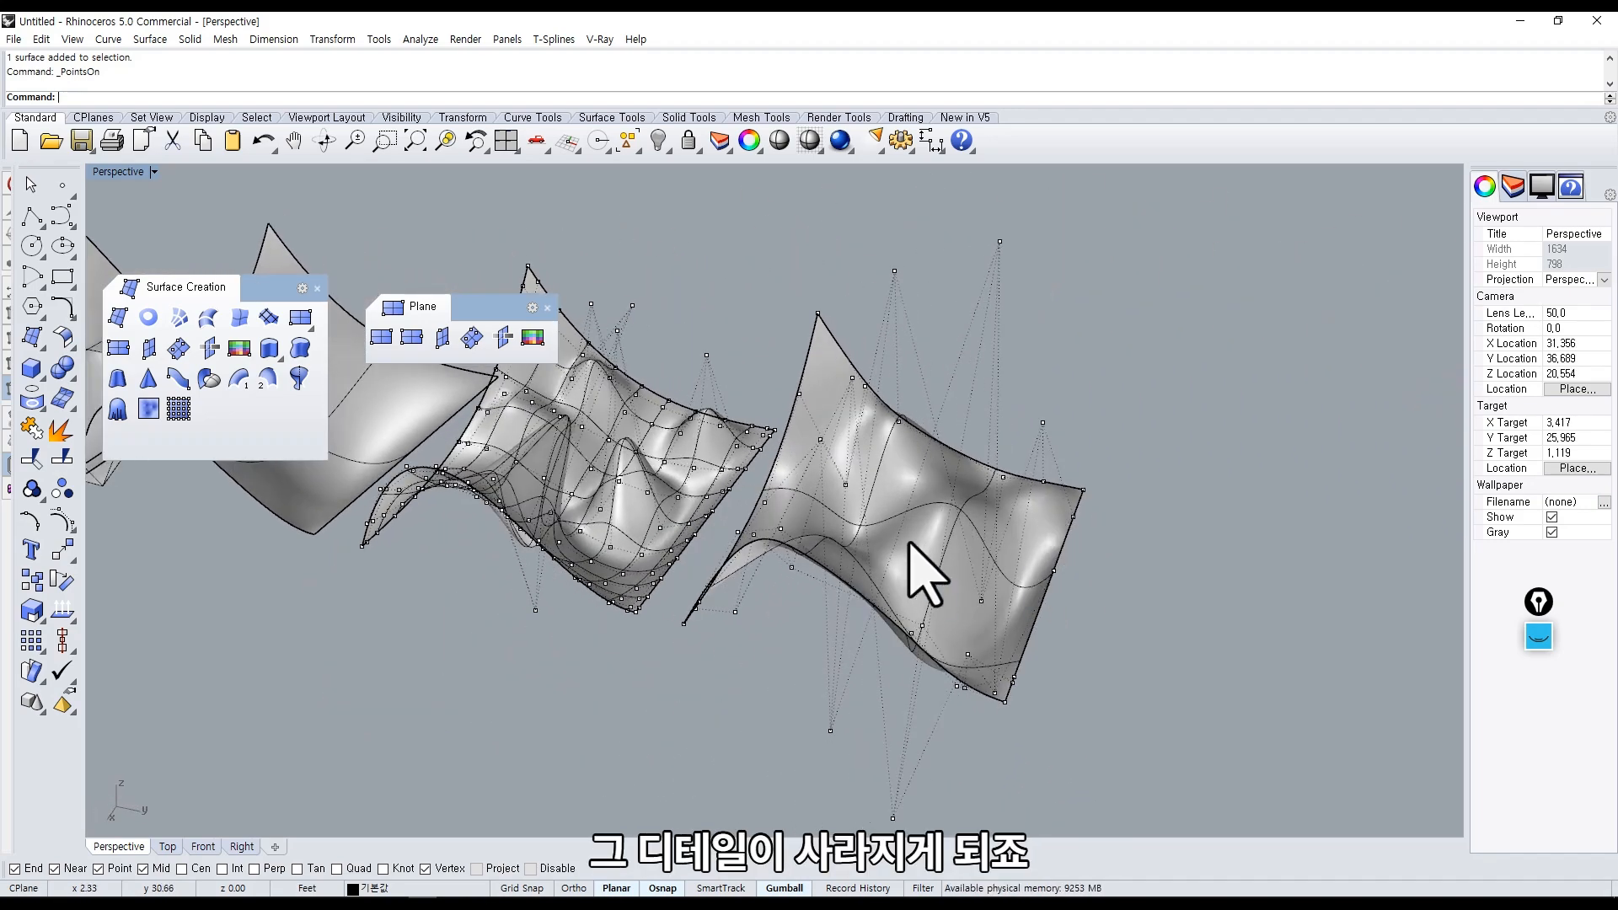
right_click_drag(864, 508, 973, 506, "shift")
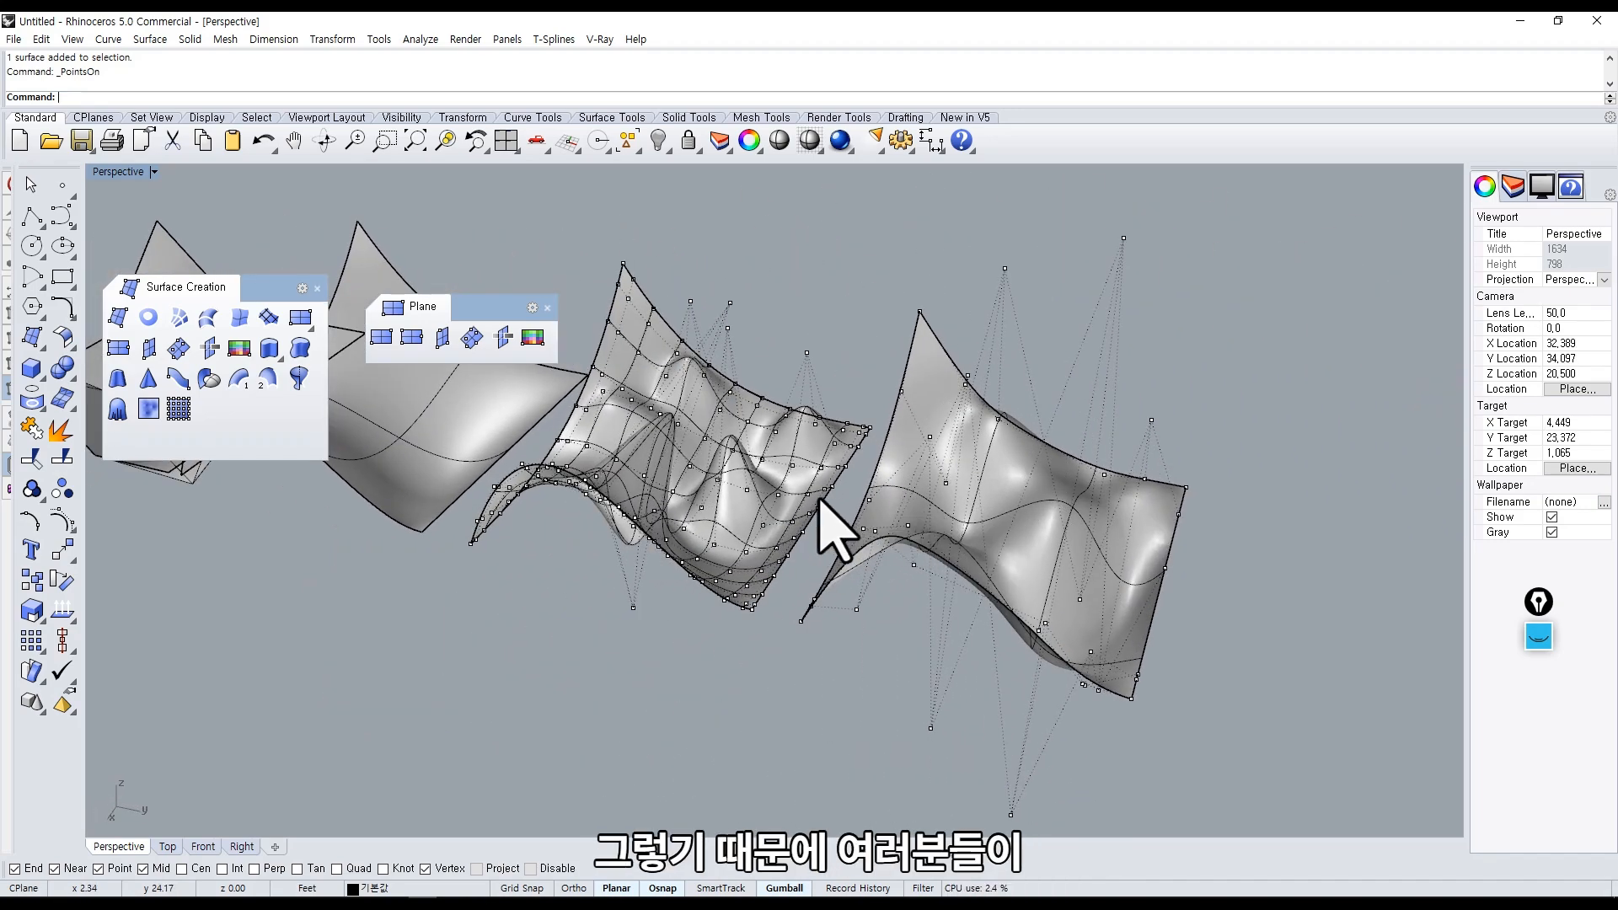
right_click_drag(821, 493, 1026, 478, "shift")
right_click_drag(782, 459, 788, 518)
scroll(931, 442, "up", 5)
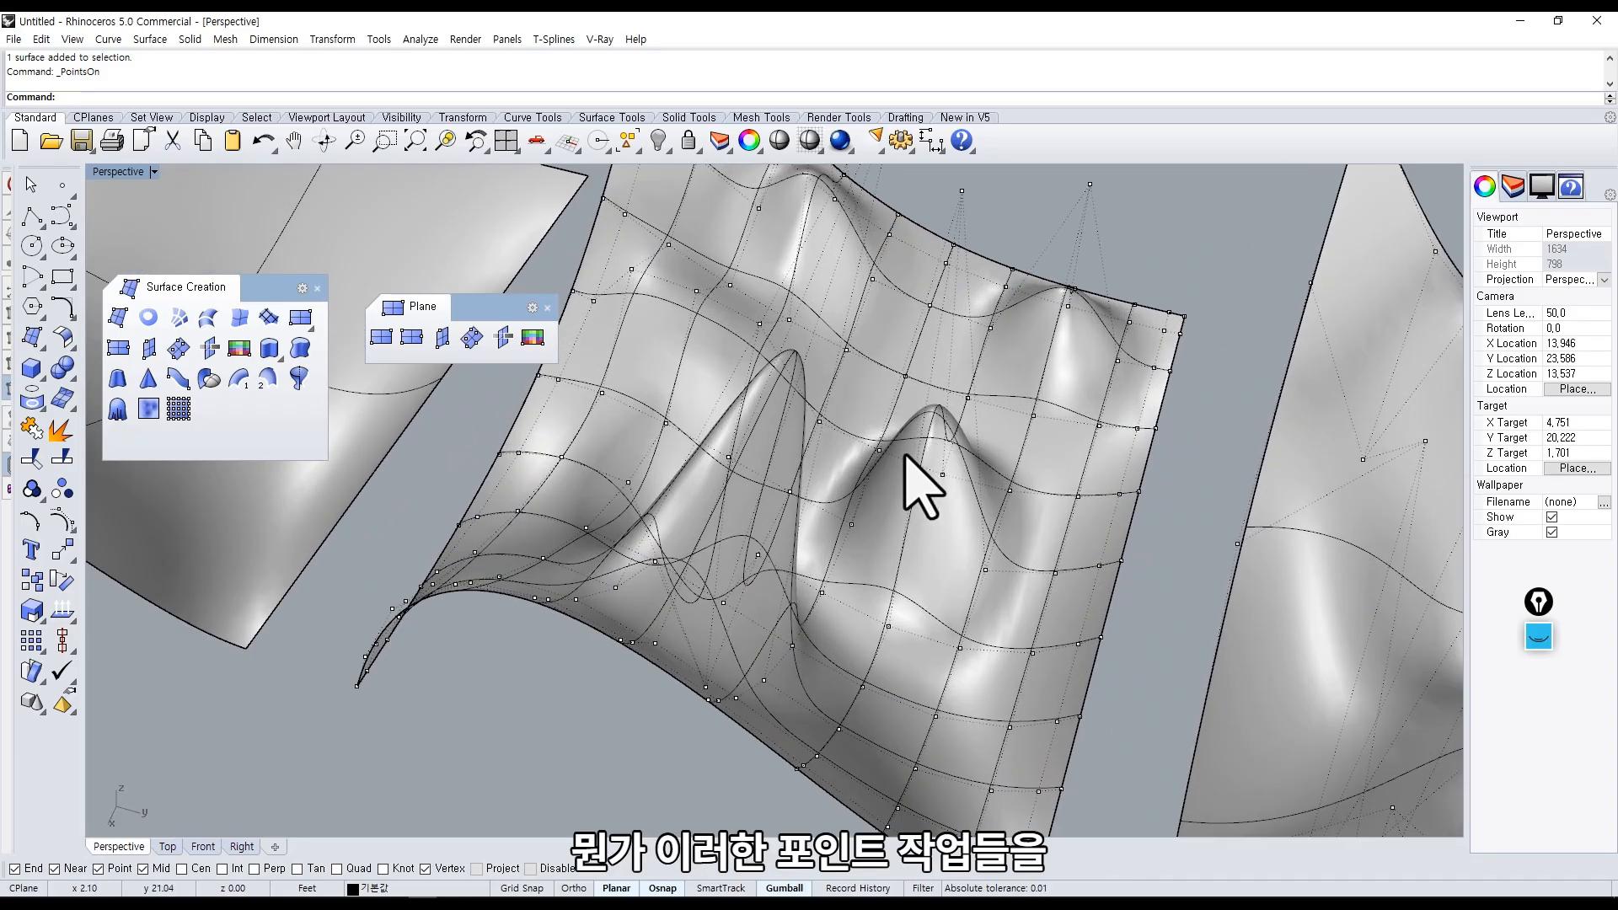
left_click_drag(880, 436, 867, 289)
left_click(696, 278)
left_click_drag(696, 278, 720, 417)
left_click(789, 307)
left_click_drag(789, 307, 779, 240)
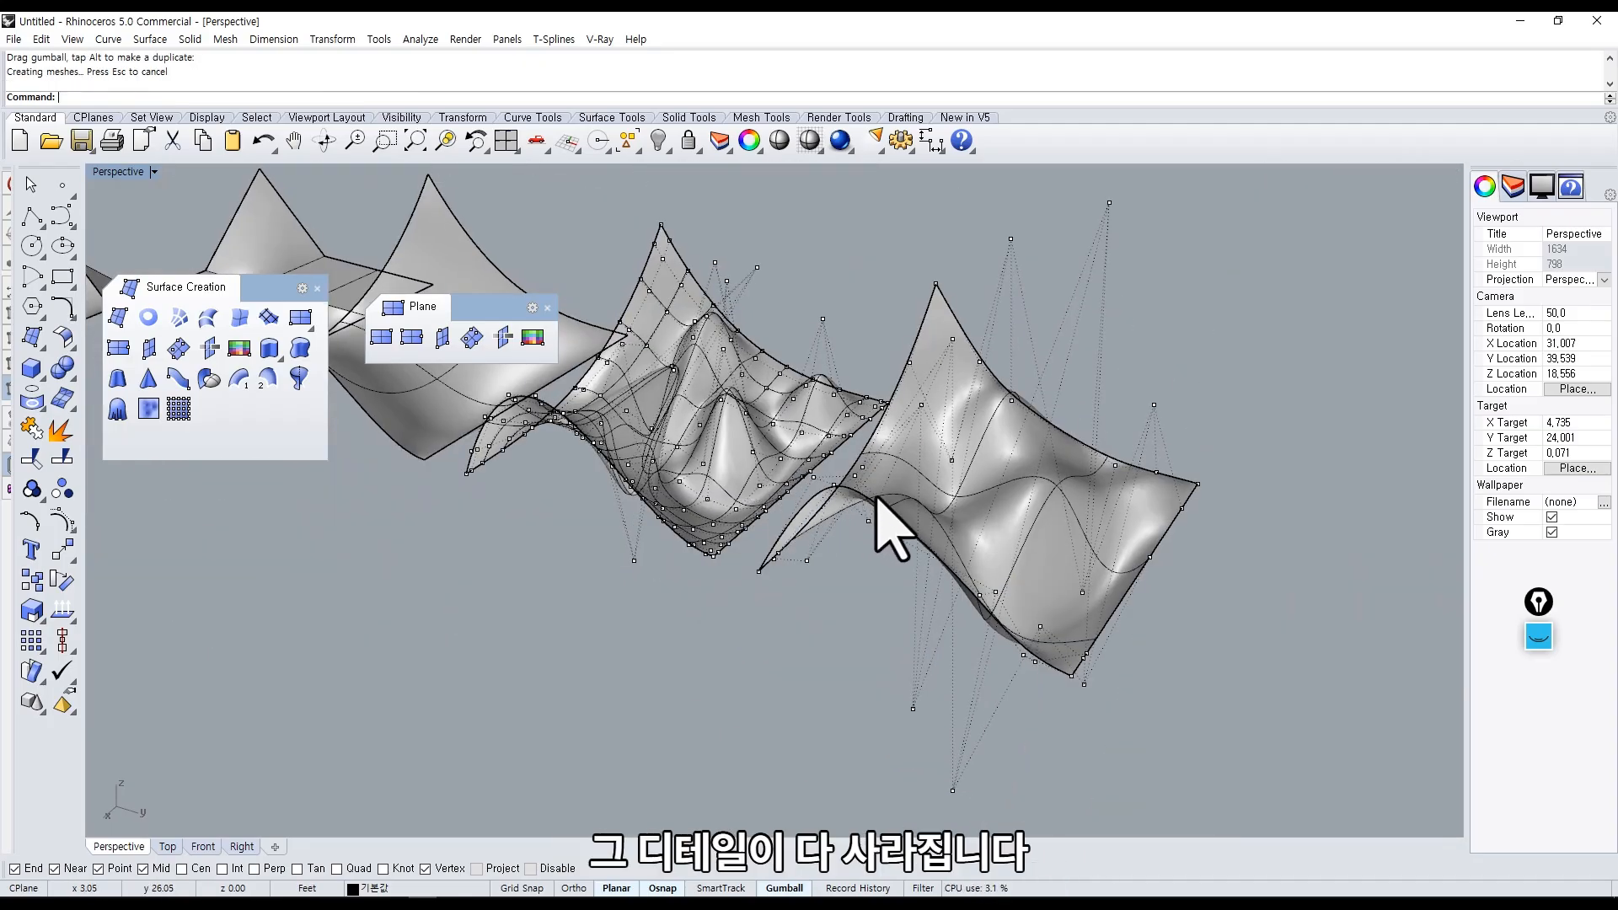
Turn off the control points and place a duplicate of the 6-point surface on its free side.
right_click_drag(726, 512, 835, 545, "shift")
mouse_move(640, 519)
right_mouse_down()
mouse_move(715, 548)
mouse_move(910, 572)
right_mouse_up()
mouse_move(792, 526)
right_mouse_down("shift")
mouse_move(941, 561)
mouse_move(762, 542)
mouse_move(896, 559)
right_mouse_up("shift")
scroll(896, 560, "down", 4)
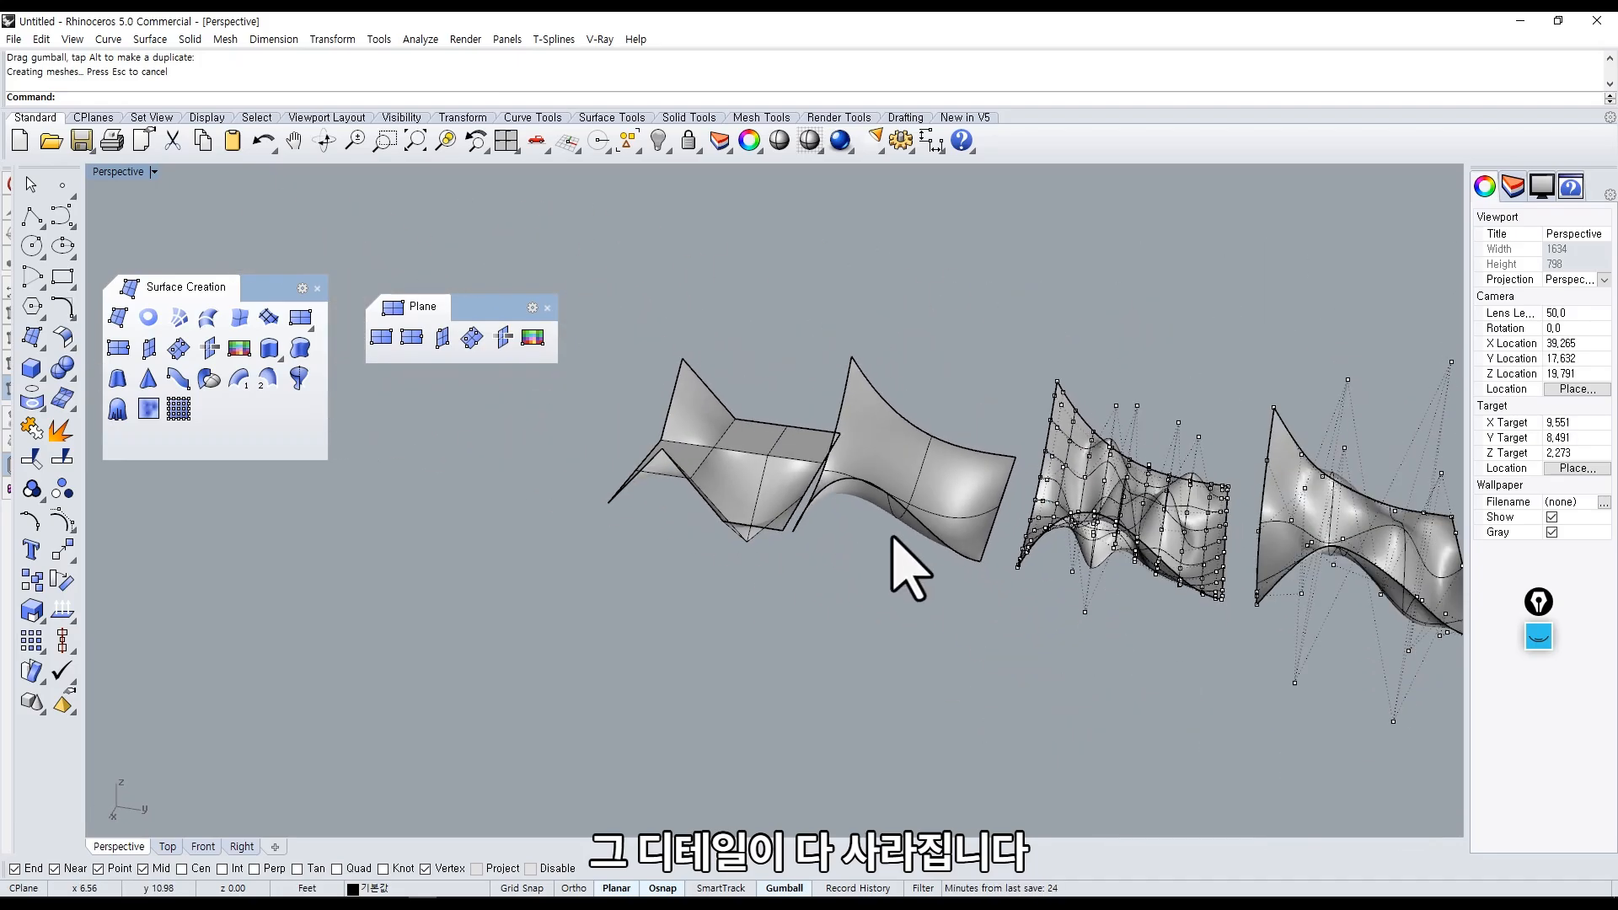
right_click_drag(1053, 594, 876, 598, "shift")
left_click(1012, 552)
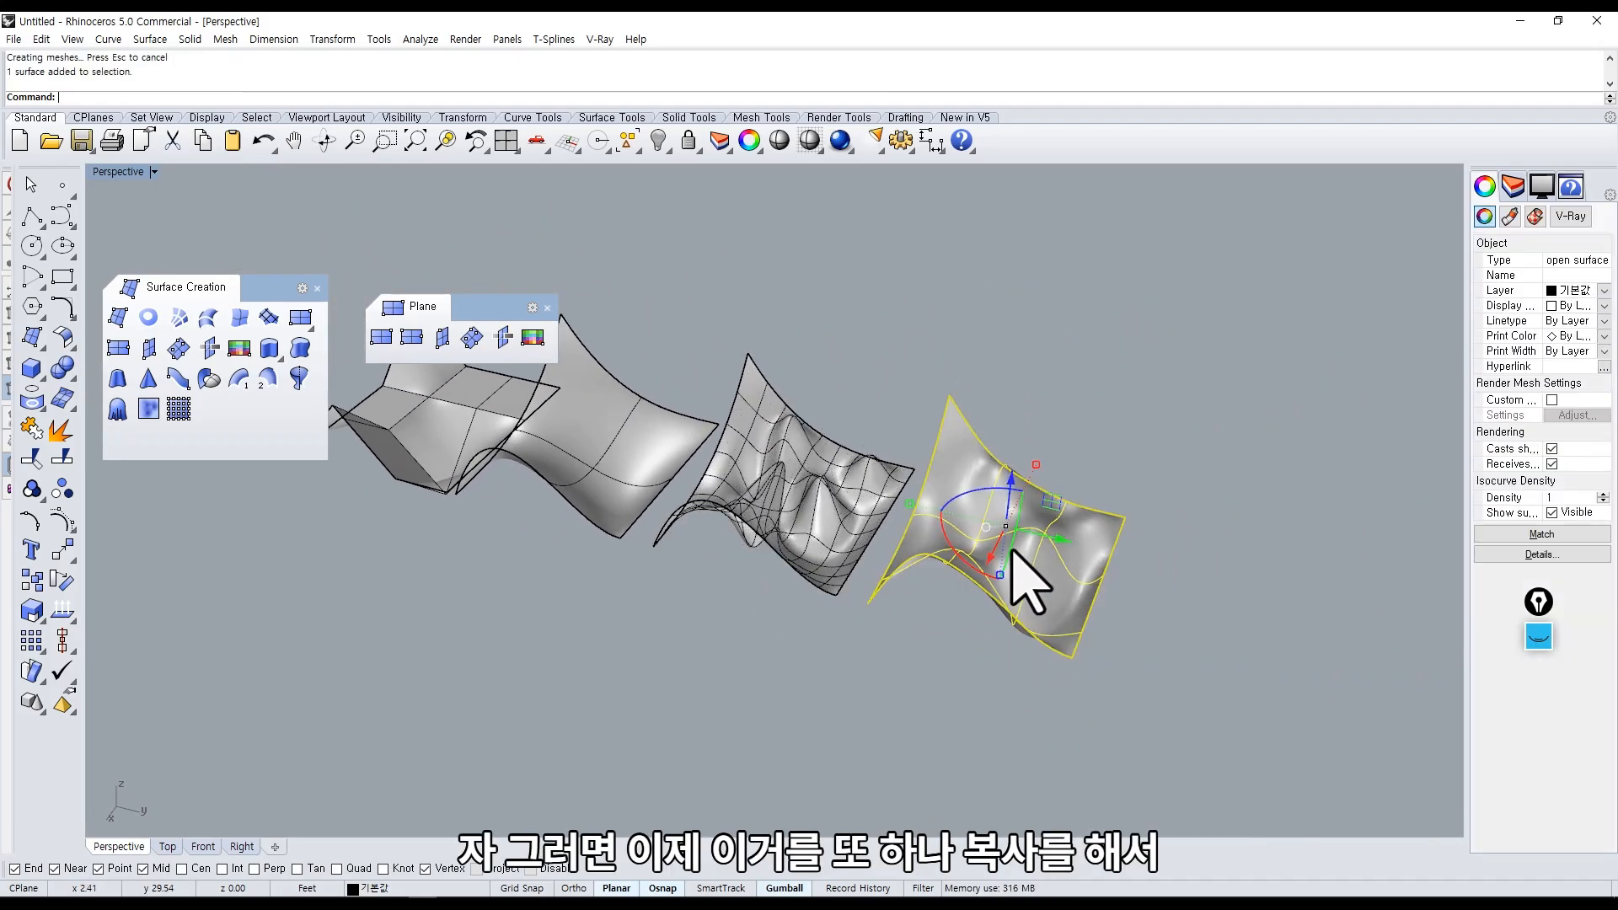
left_click_drag(1053, 535, 1291, 564)
key("alt")
Rebuild the new duplicate with degree 11 in U and V, keeping 6 points in each direction.
type("Rebuild")
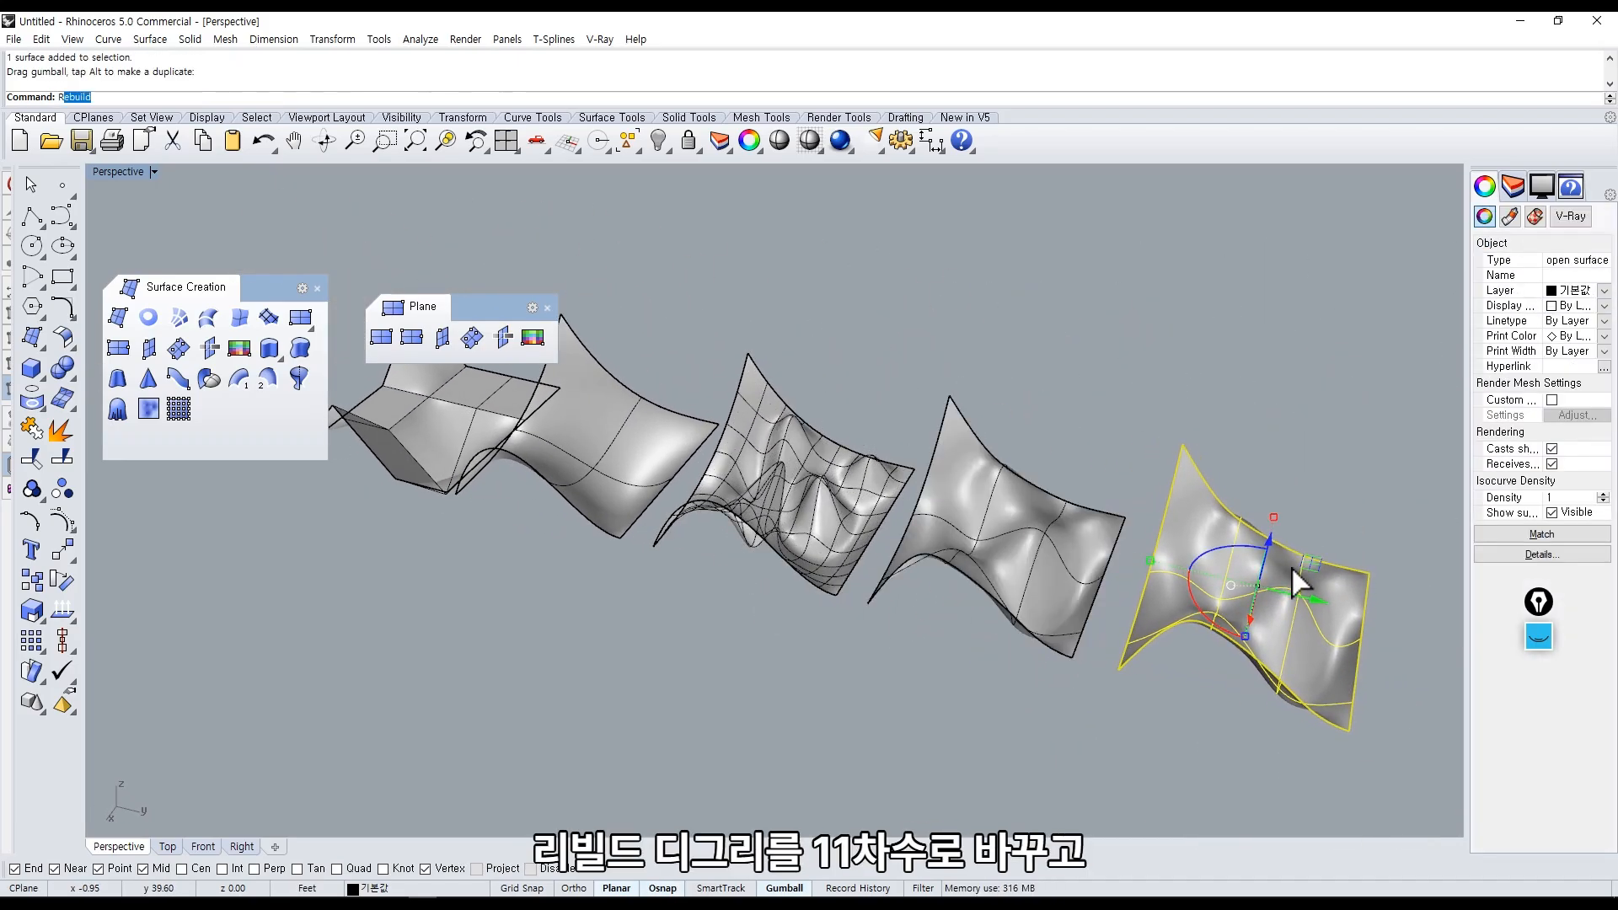
key("Return")
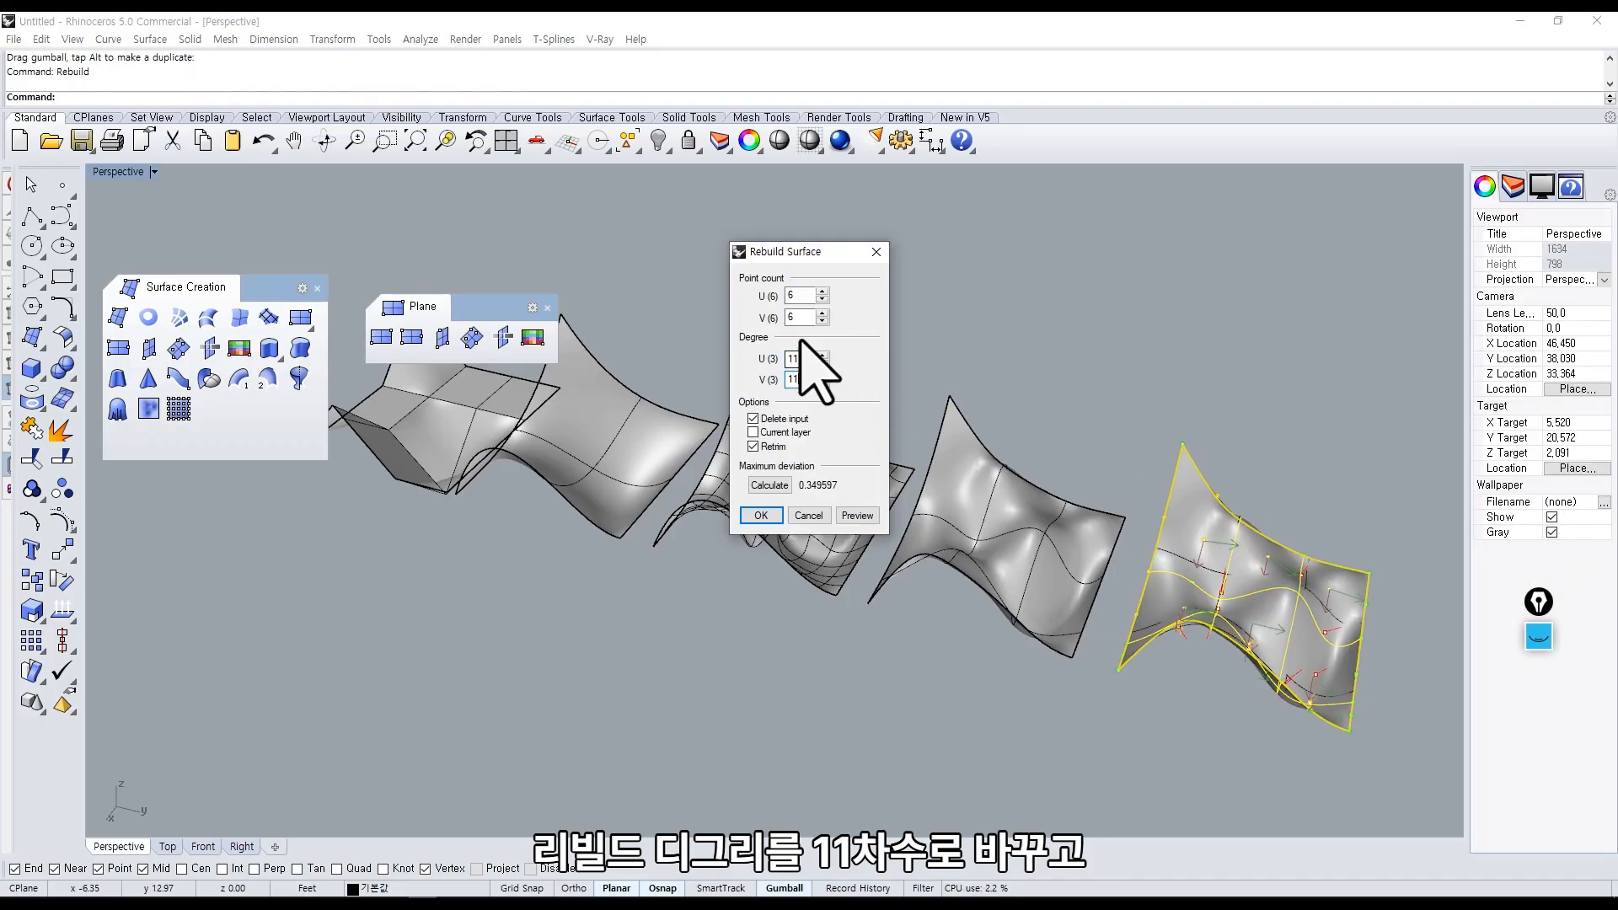
right_click_drag(1131, 549, 971, 494, "shift")
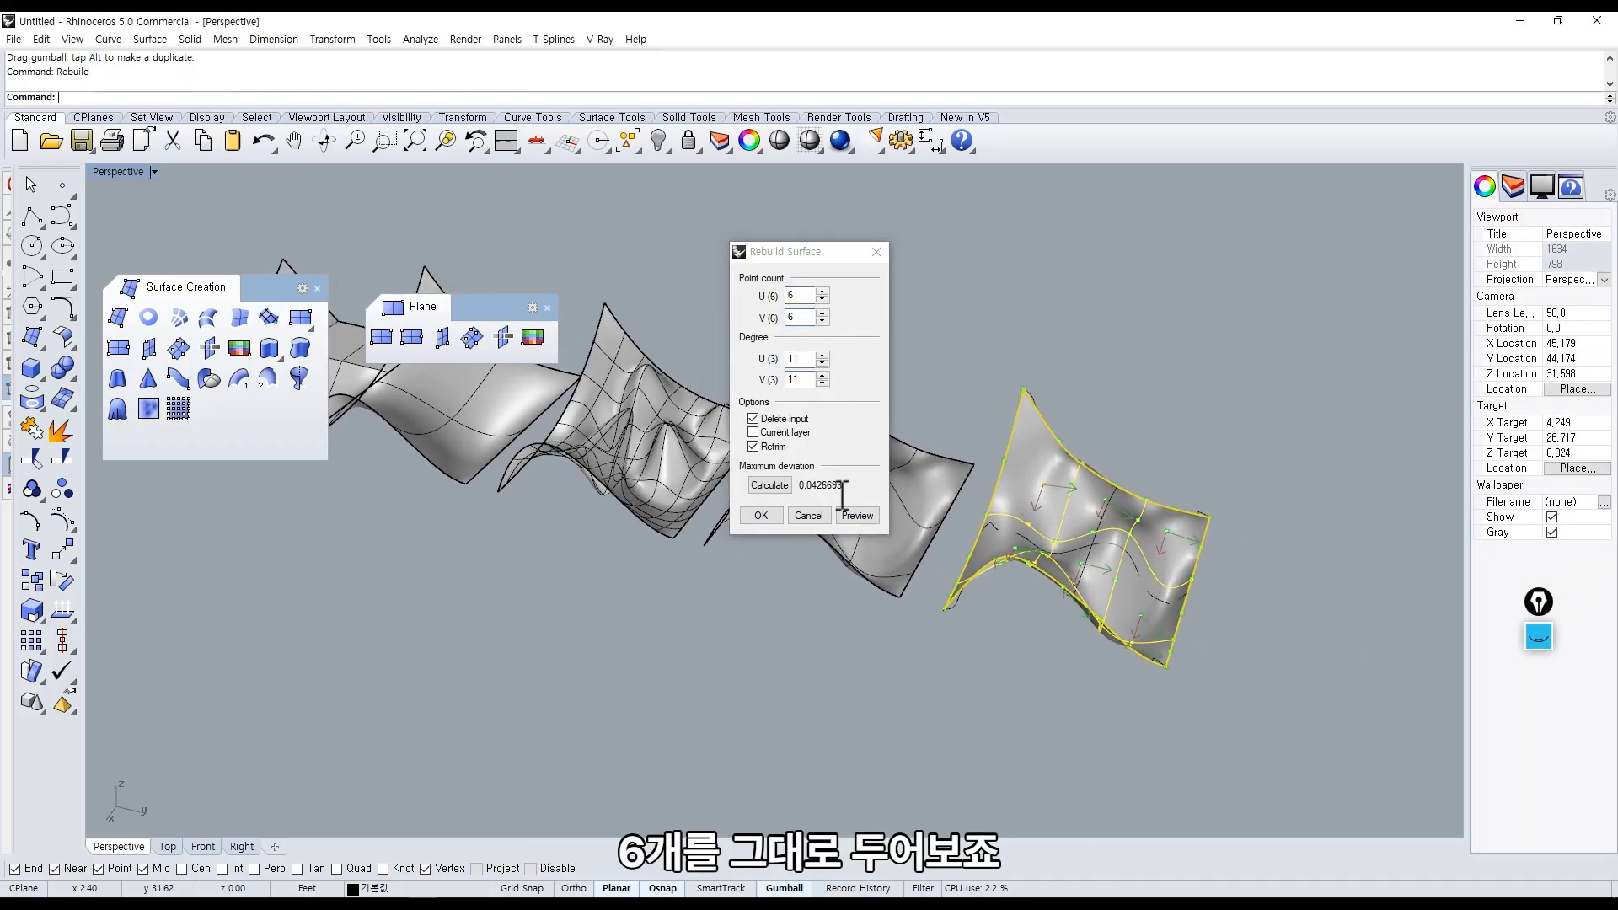
left_click(762, 515)
Show the control points of the degree 11 surface and examine how far they extend.
middle_click(1058, 560)
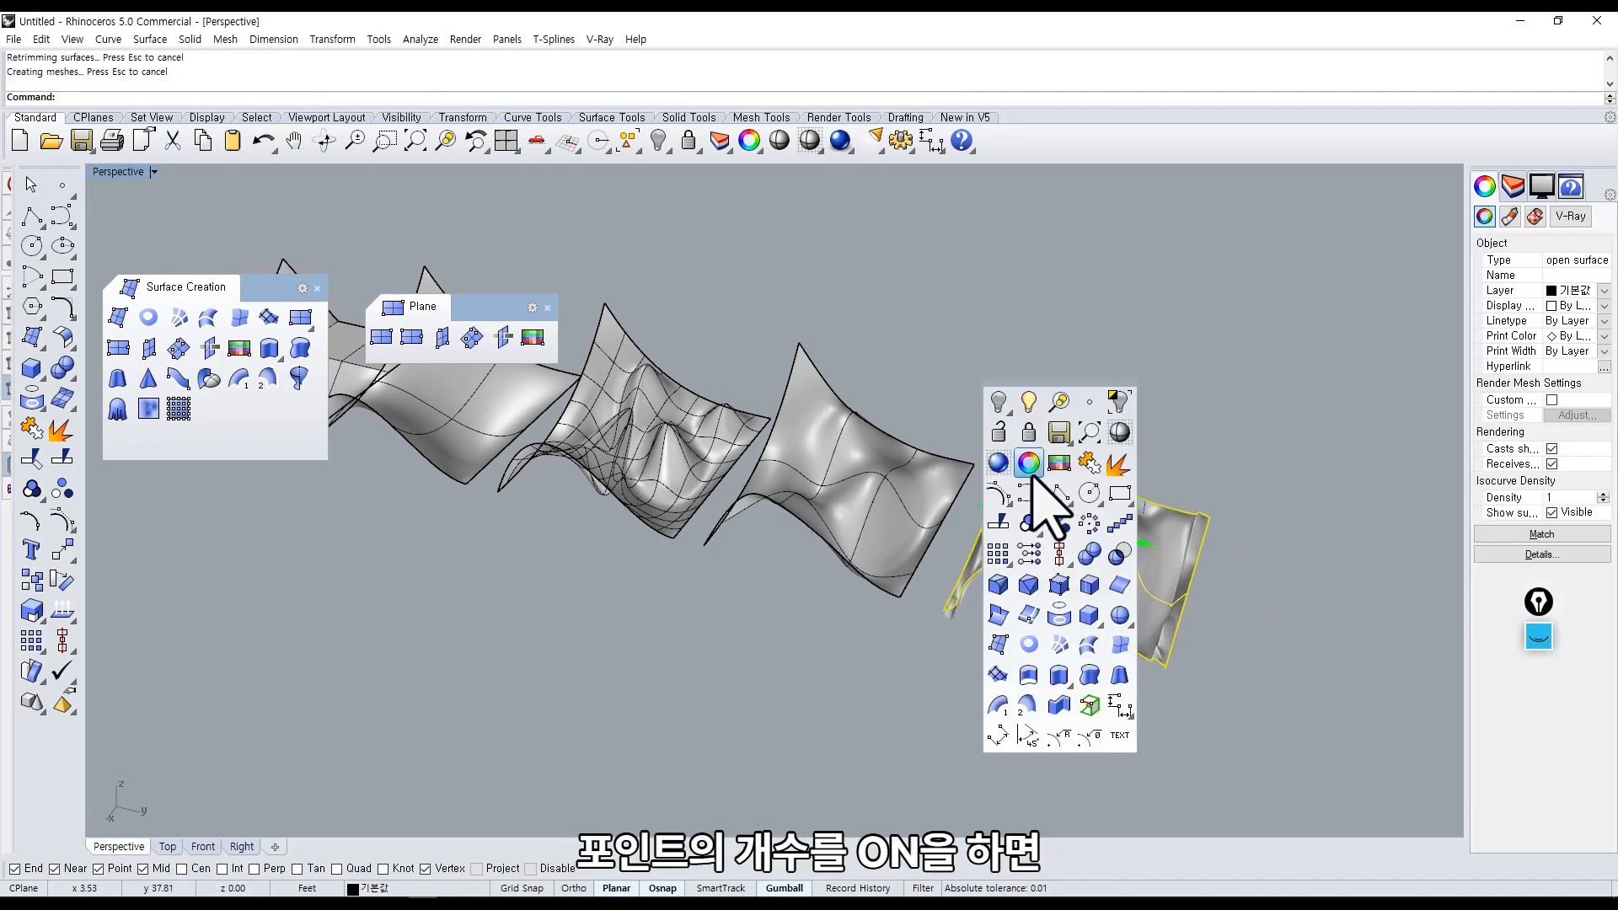
left_click(997, 494)
scroll(1070, 581, "down", 5)
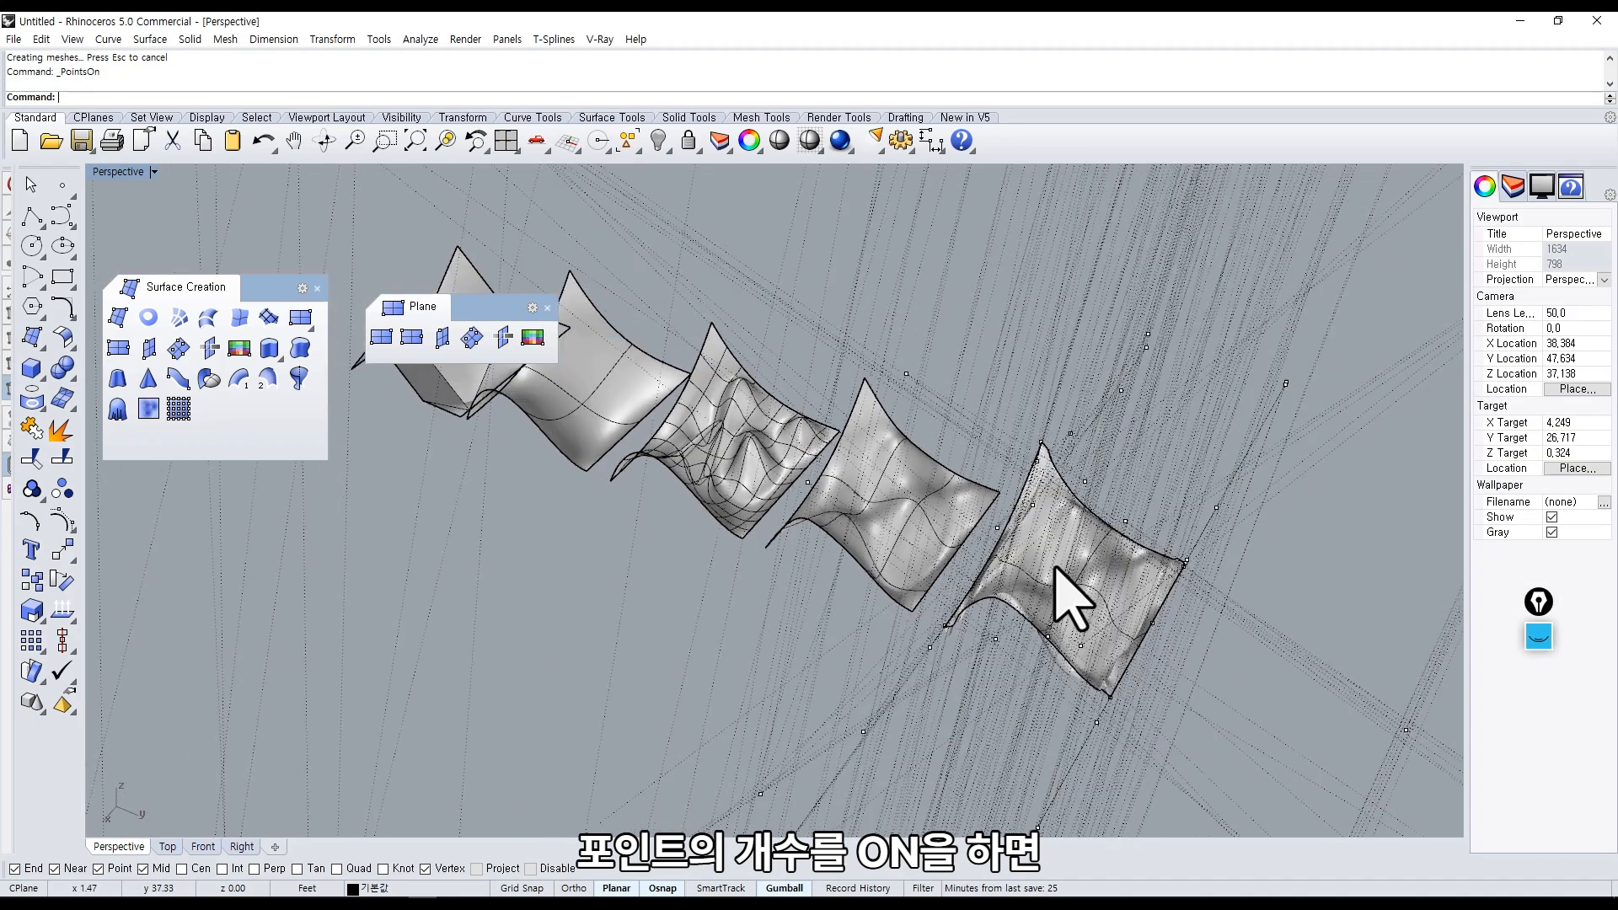
scroll(1063, 569, "down", 8)
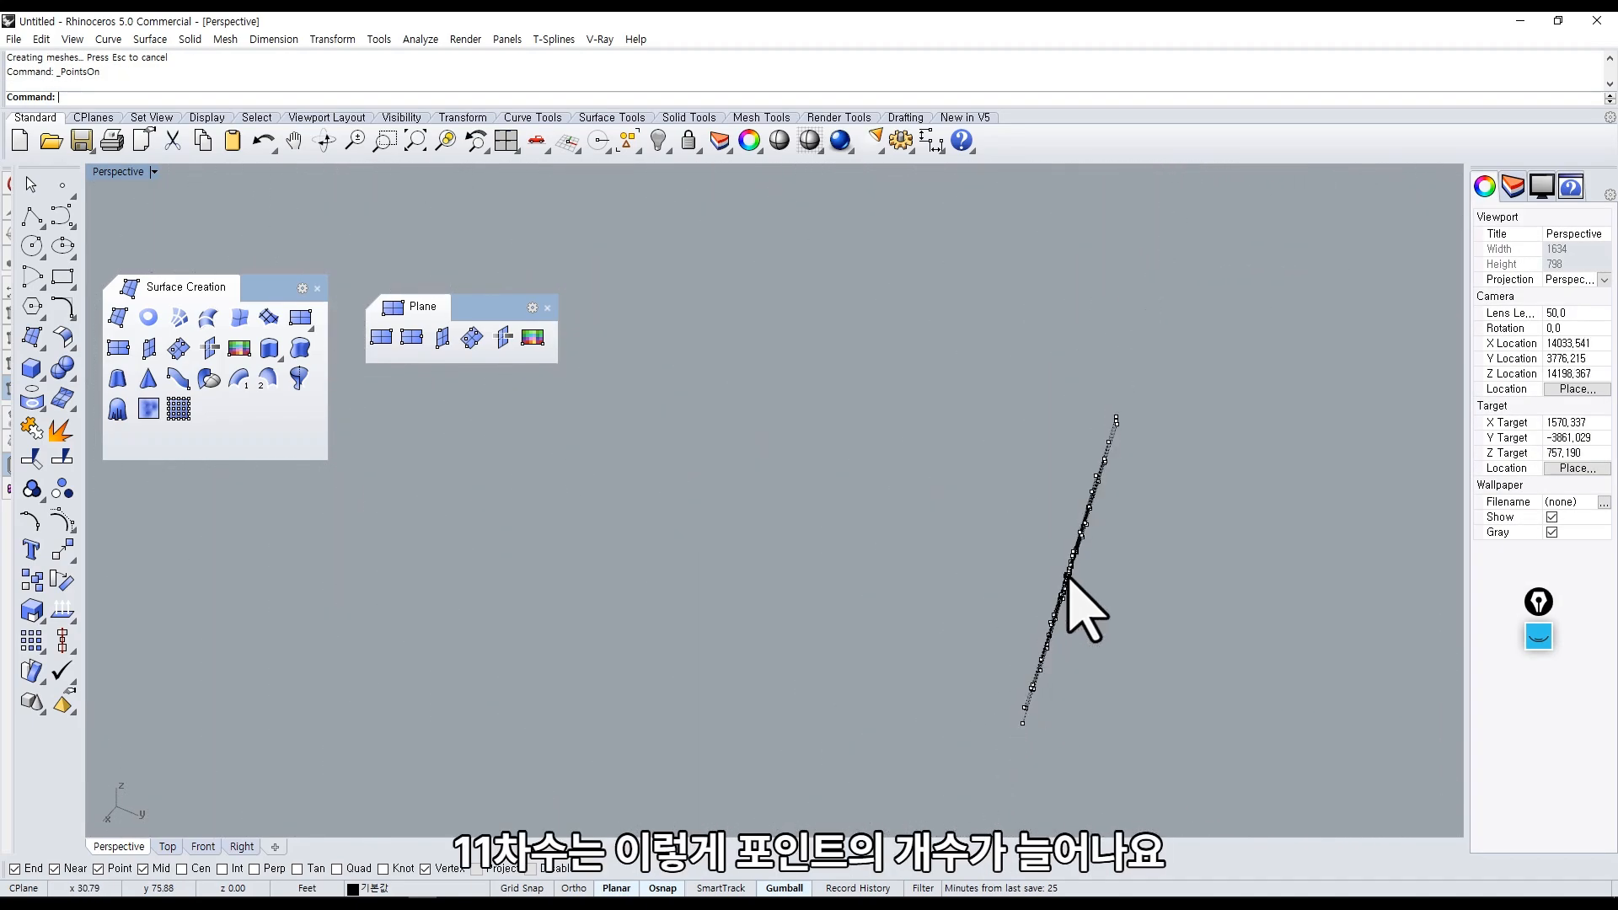
Undo the degree 11 rebuild of the duplicated surface.
right_click_drag(1069, 578, 935, 545)
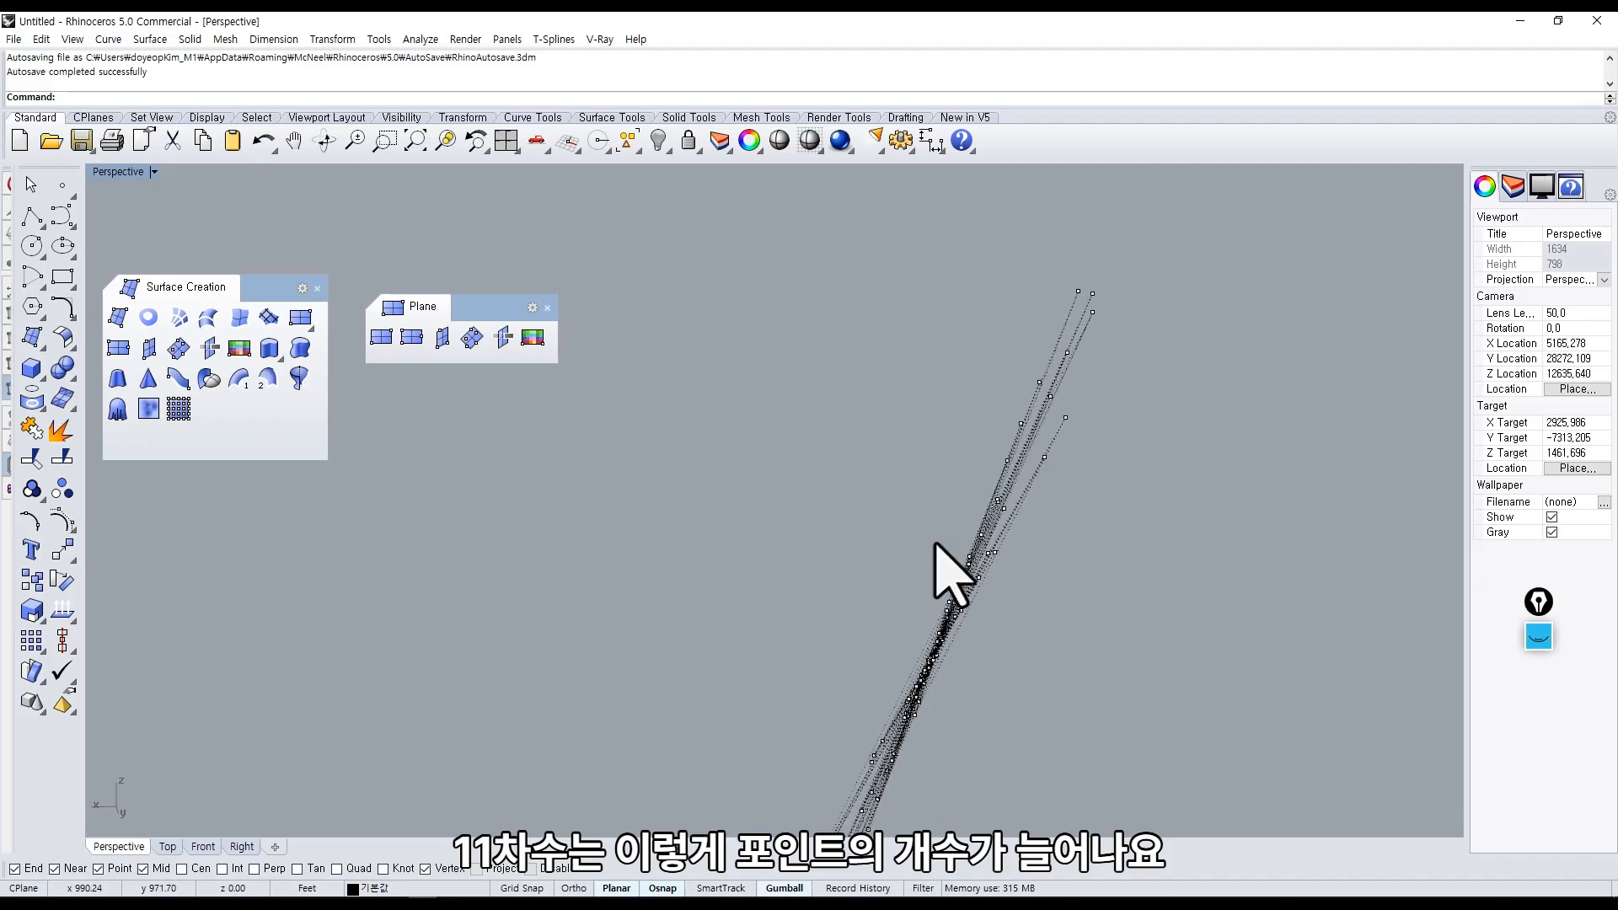
scroll(978, 657, "up", 6)
key("ctrl+z")
right_click_drag(868, 624, 904, 617)
type("zs")
key("Return")
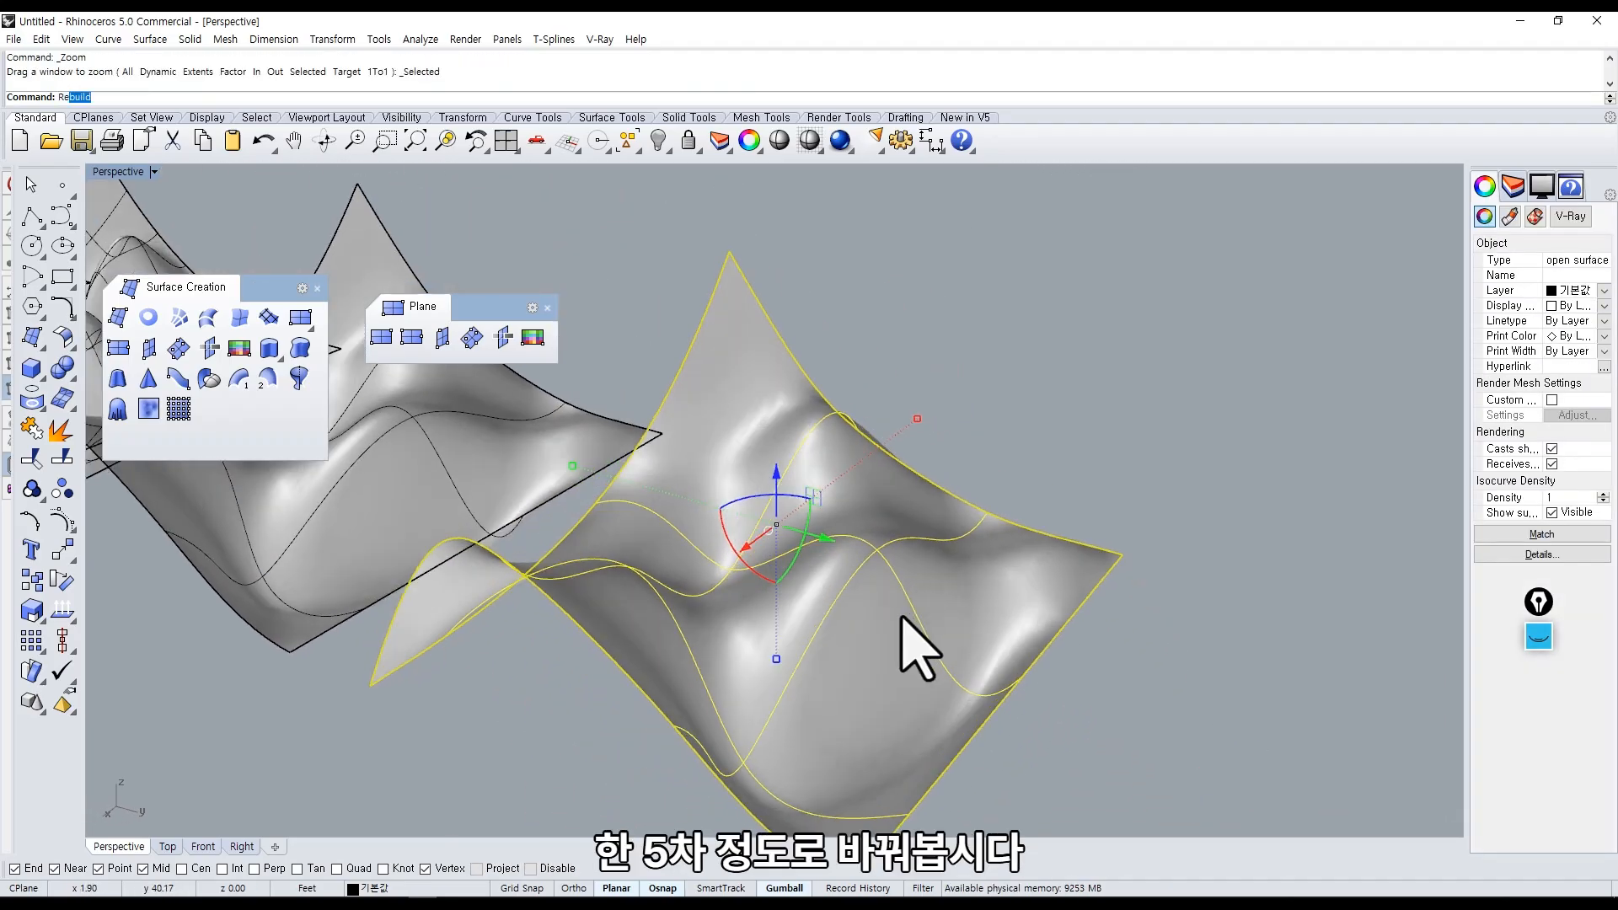
Rebuild the selected surface with 12 points and degree 5 in both U and V.
key("Return")
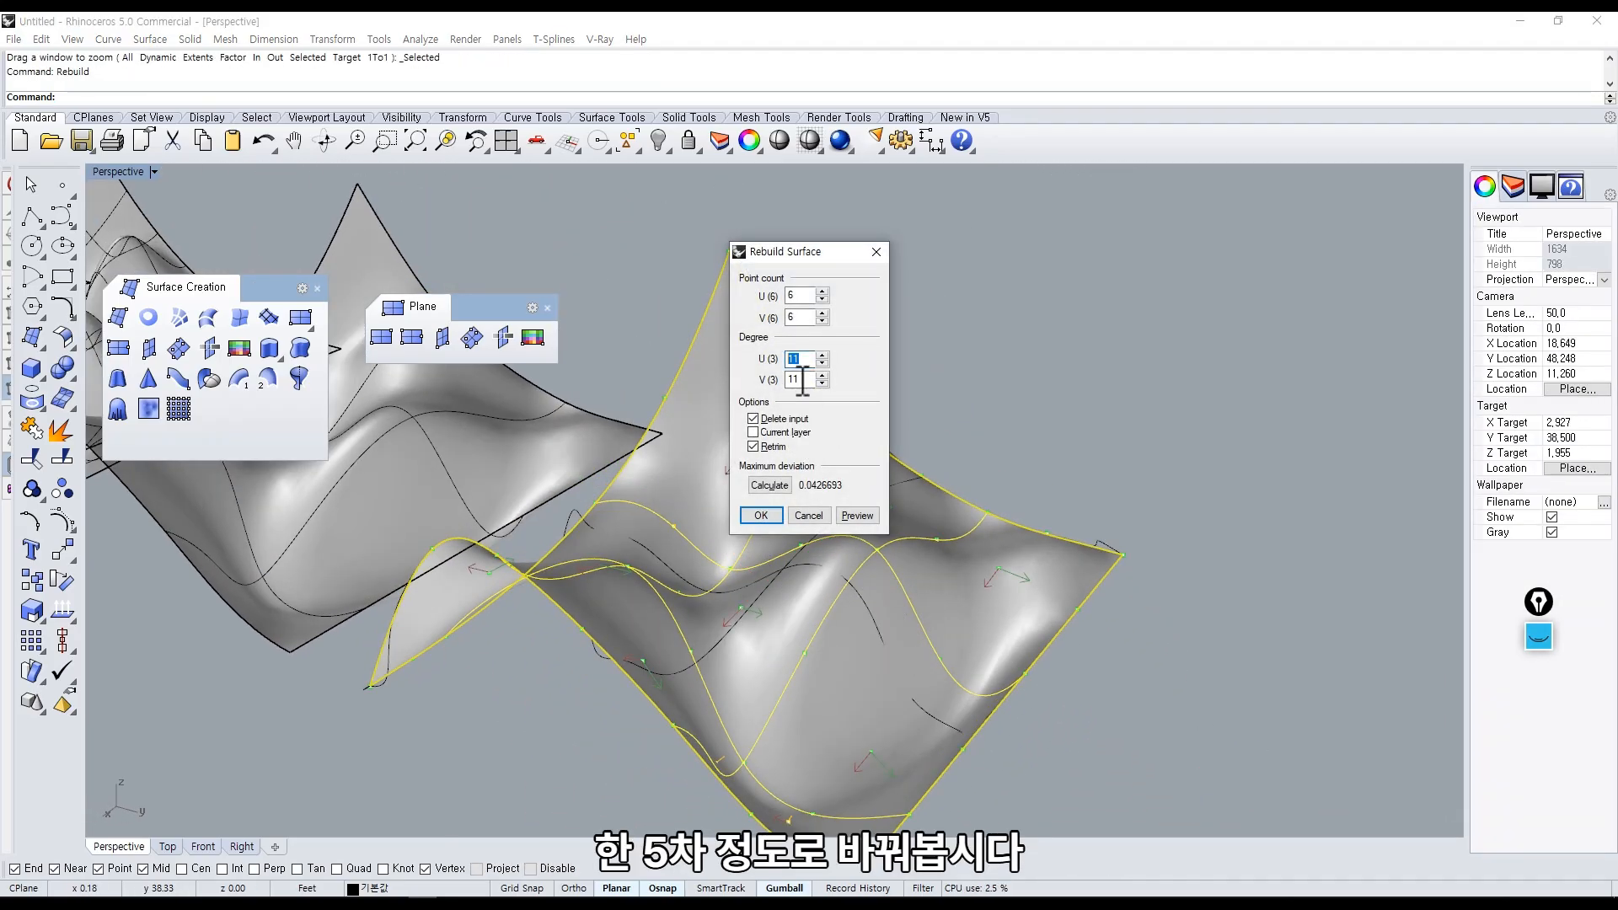
type("4")
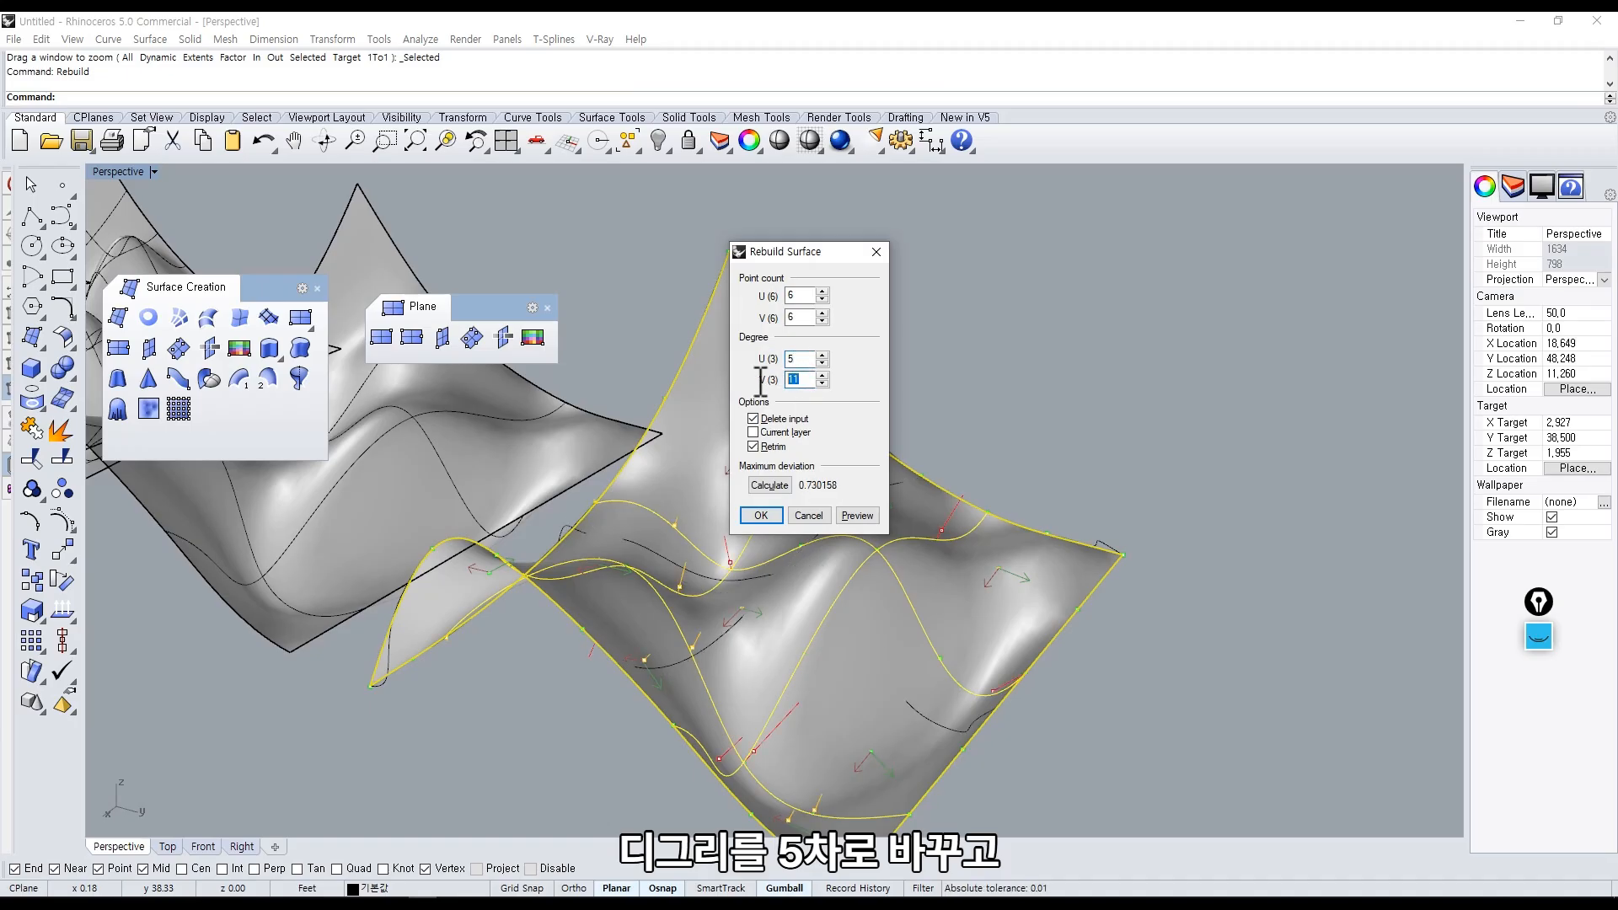
double_click(801, 317)
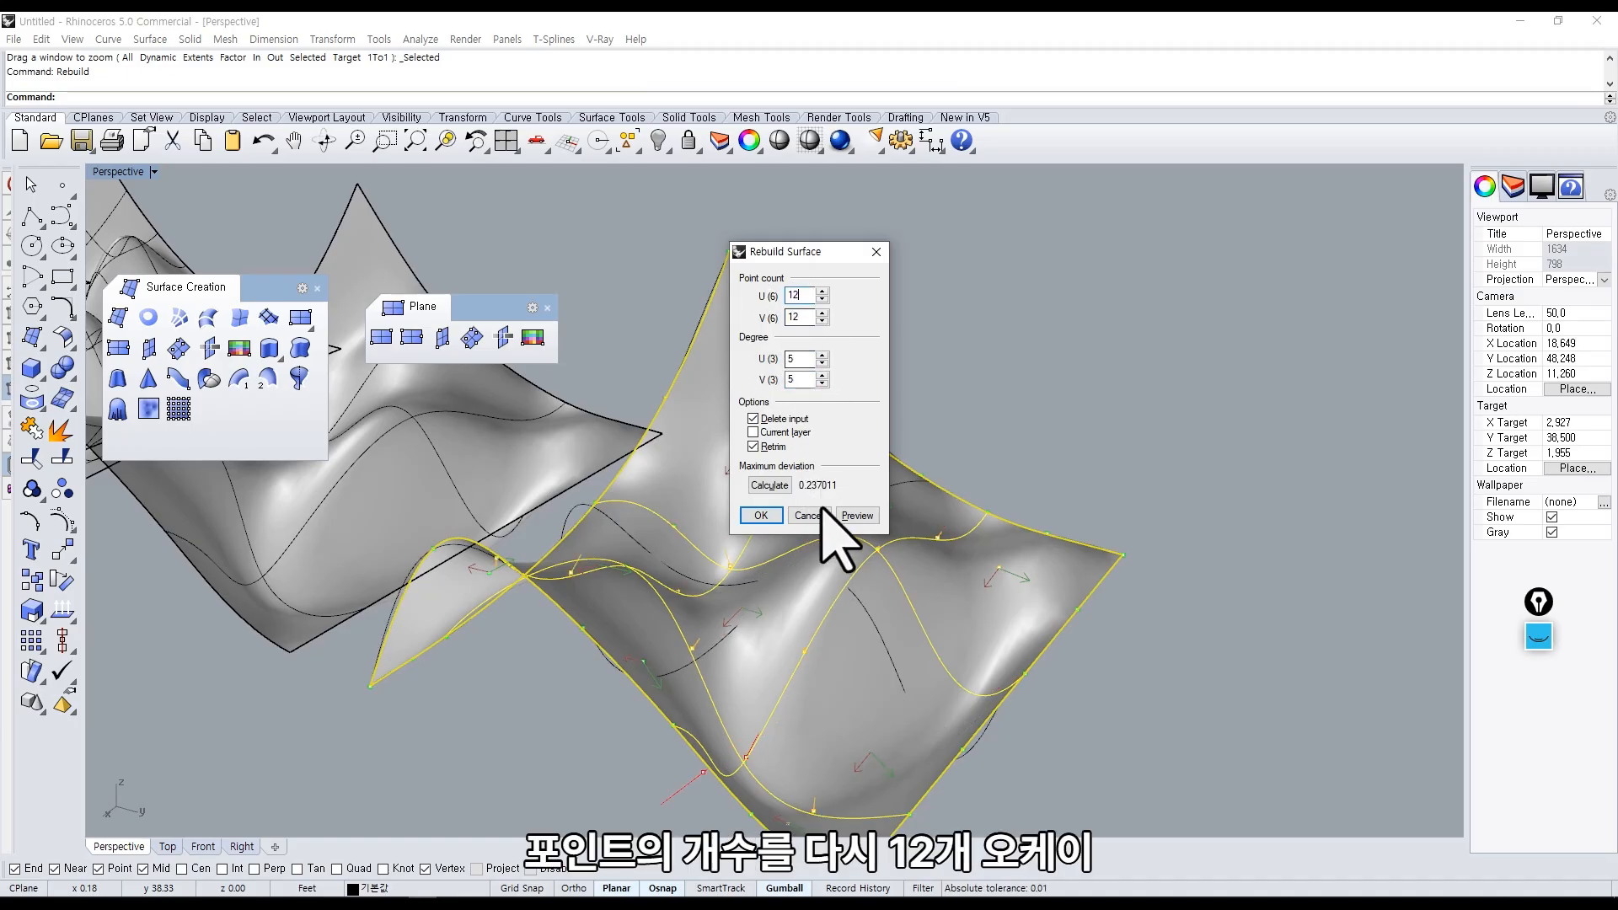
left_click(760, 514)
scroll(859, 506, "down", 3)
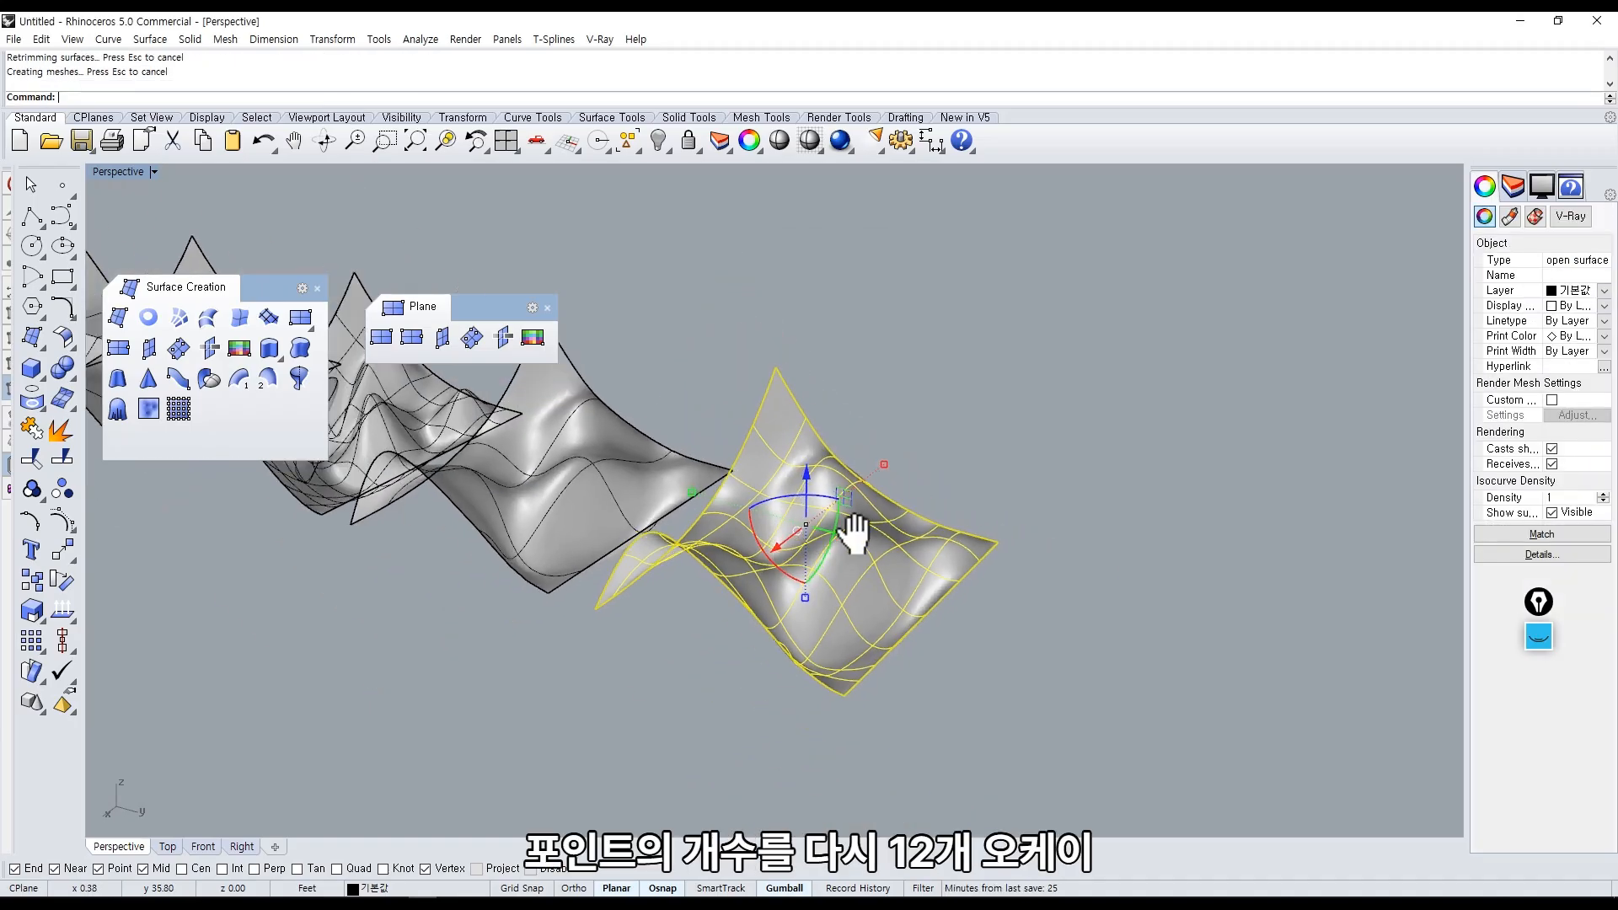
Move the bumpy 12-point degree 3 surface next to the newly rebuilt degree 5 surface.
right_click_drag(856, 523, 724, 560)
left_click_drag(455, 492, 1058, 428)
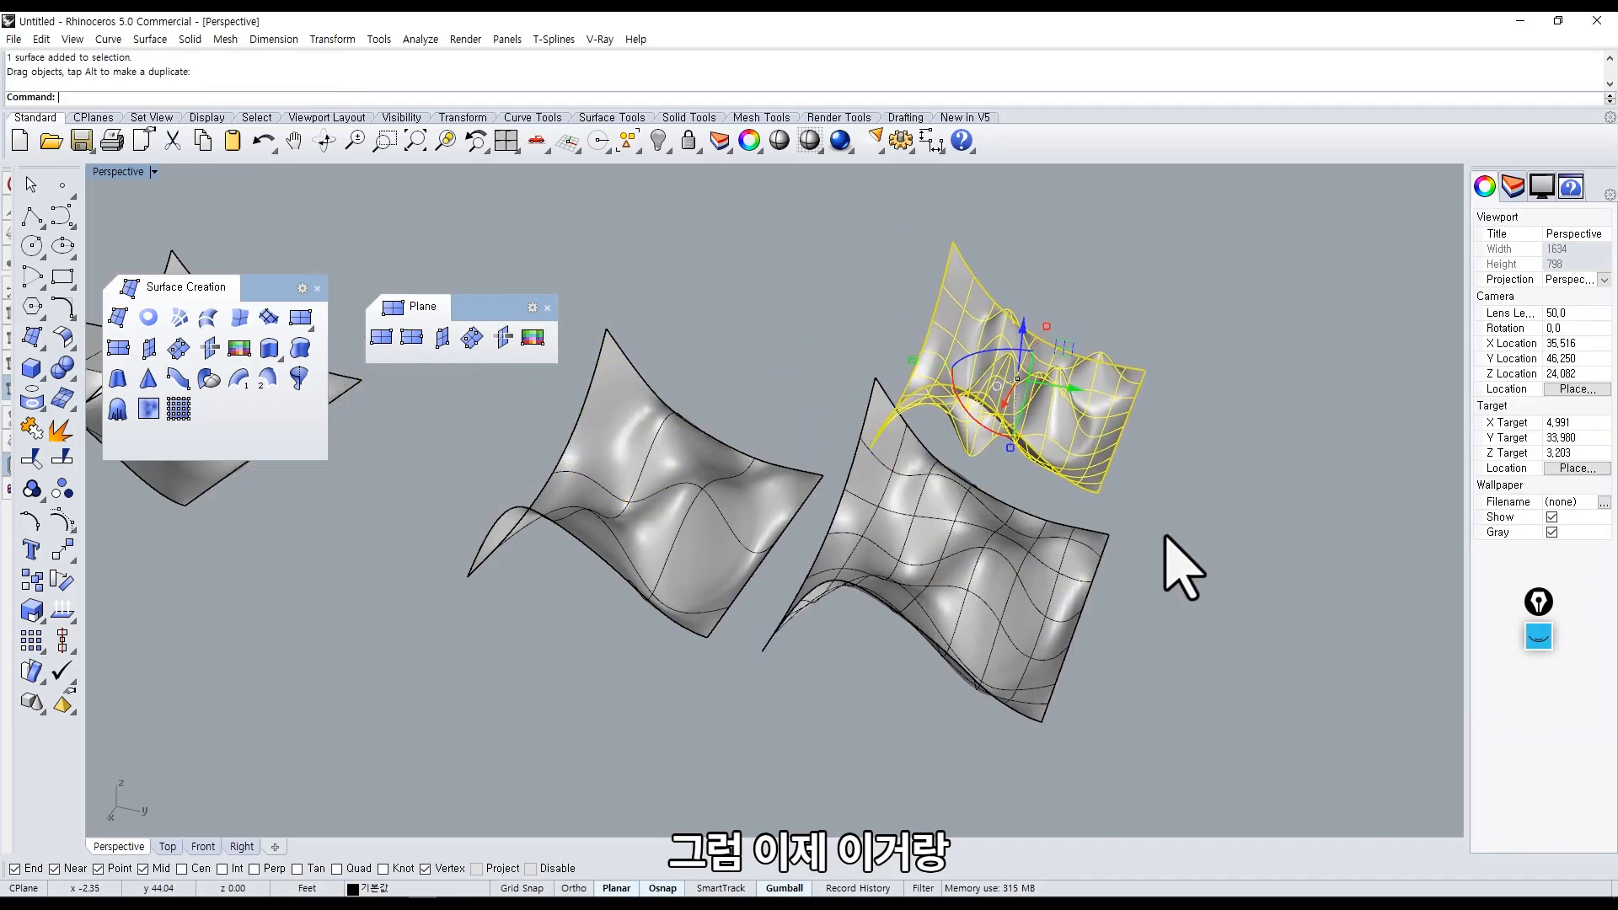
left_click(1166, 537)
Turn on the control points of the degree 3 and degree 5 surfaces with 12 points.
left_click(1059, 437)
right_click_drag(1121, 497, 1015, 471)
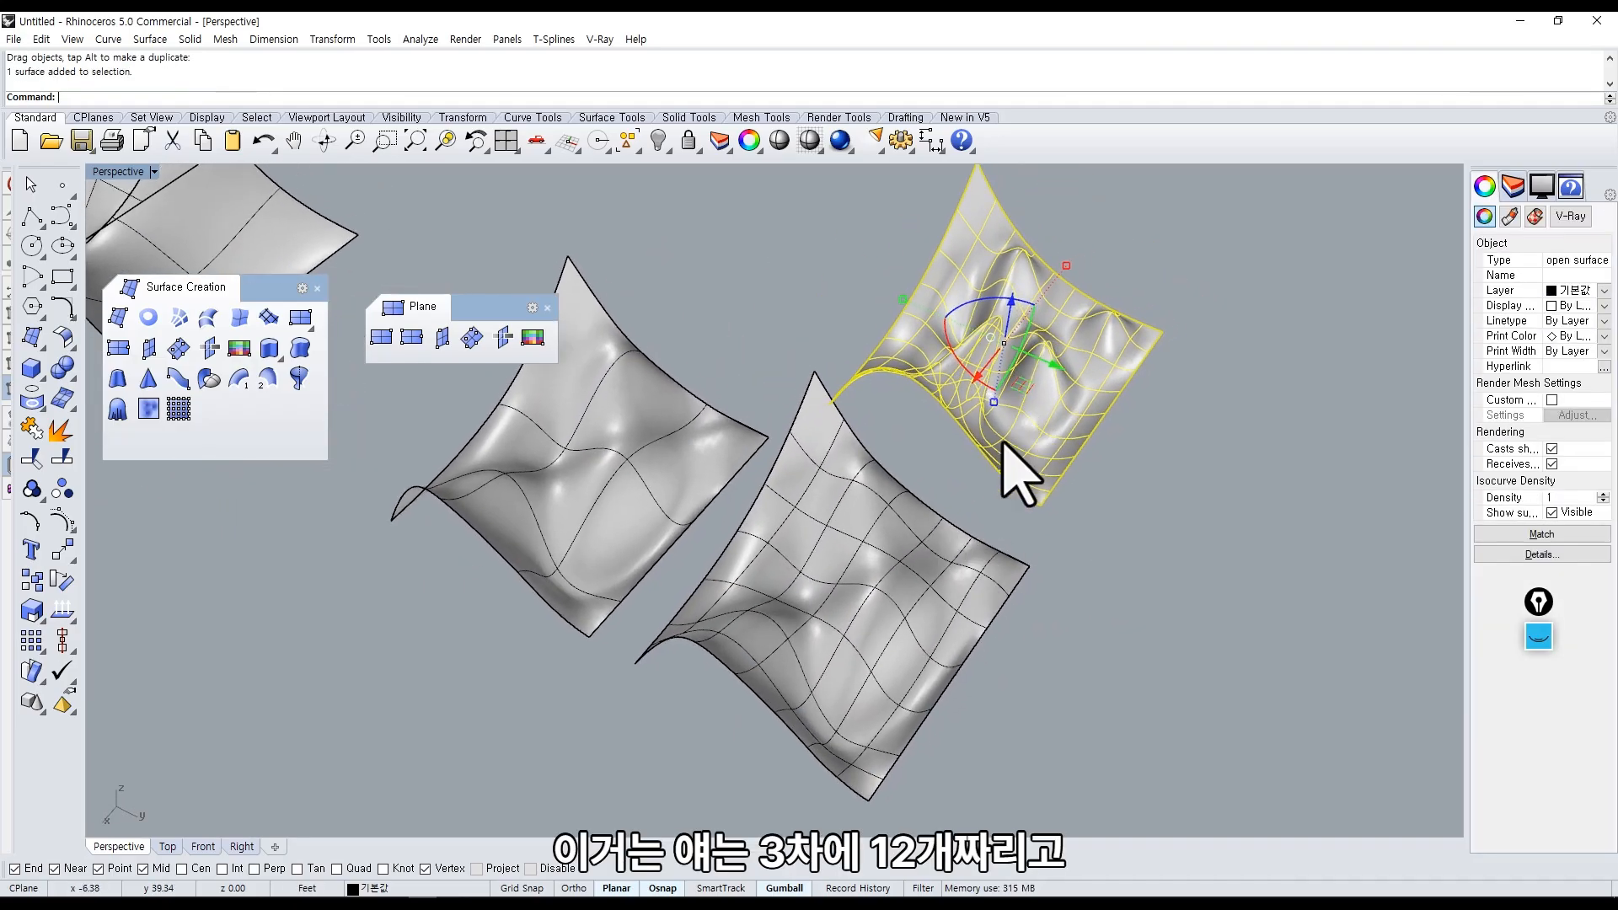
left_click(977, 598, "shift")
right_click_drag(977, 598, 932, 549)
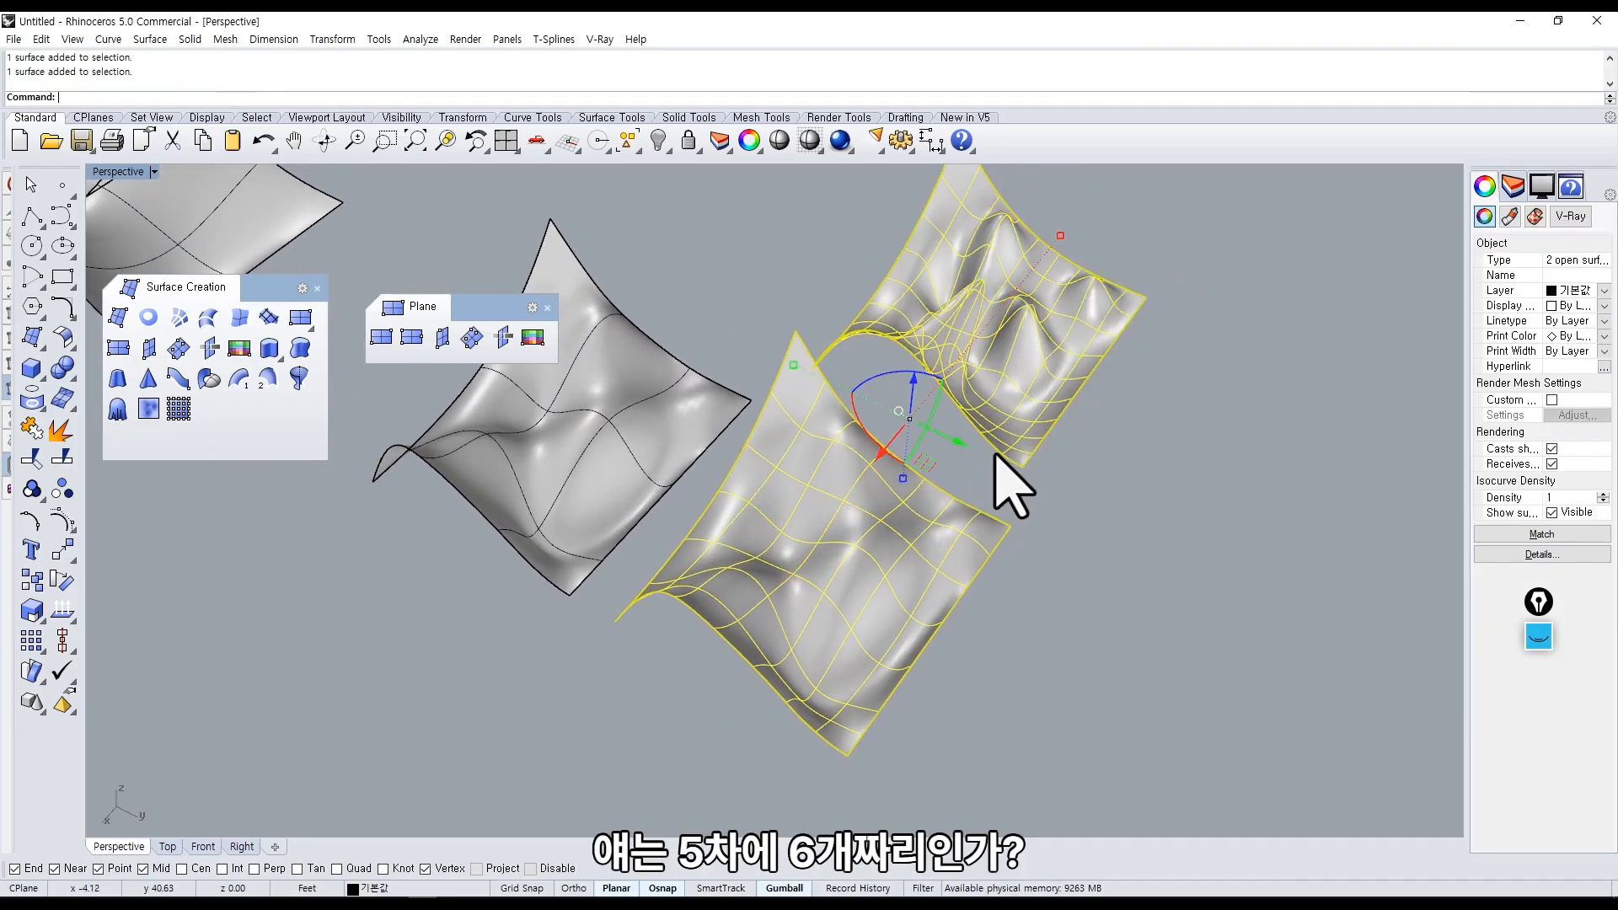
middle_click(959, 512)
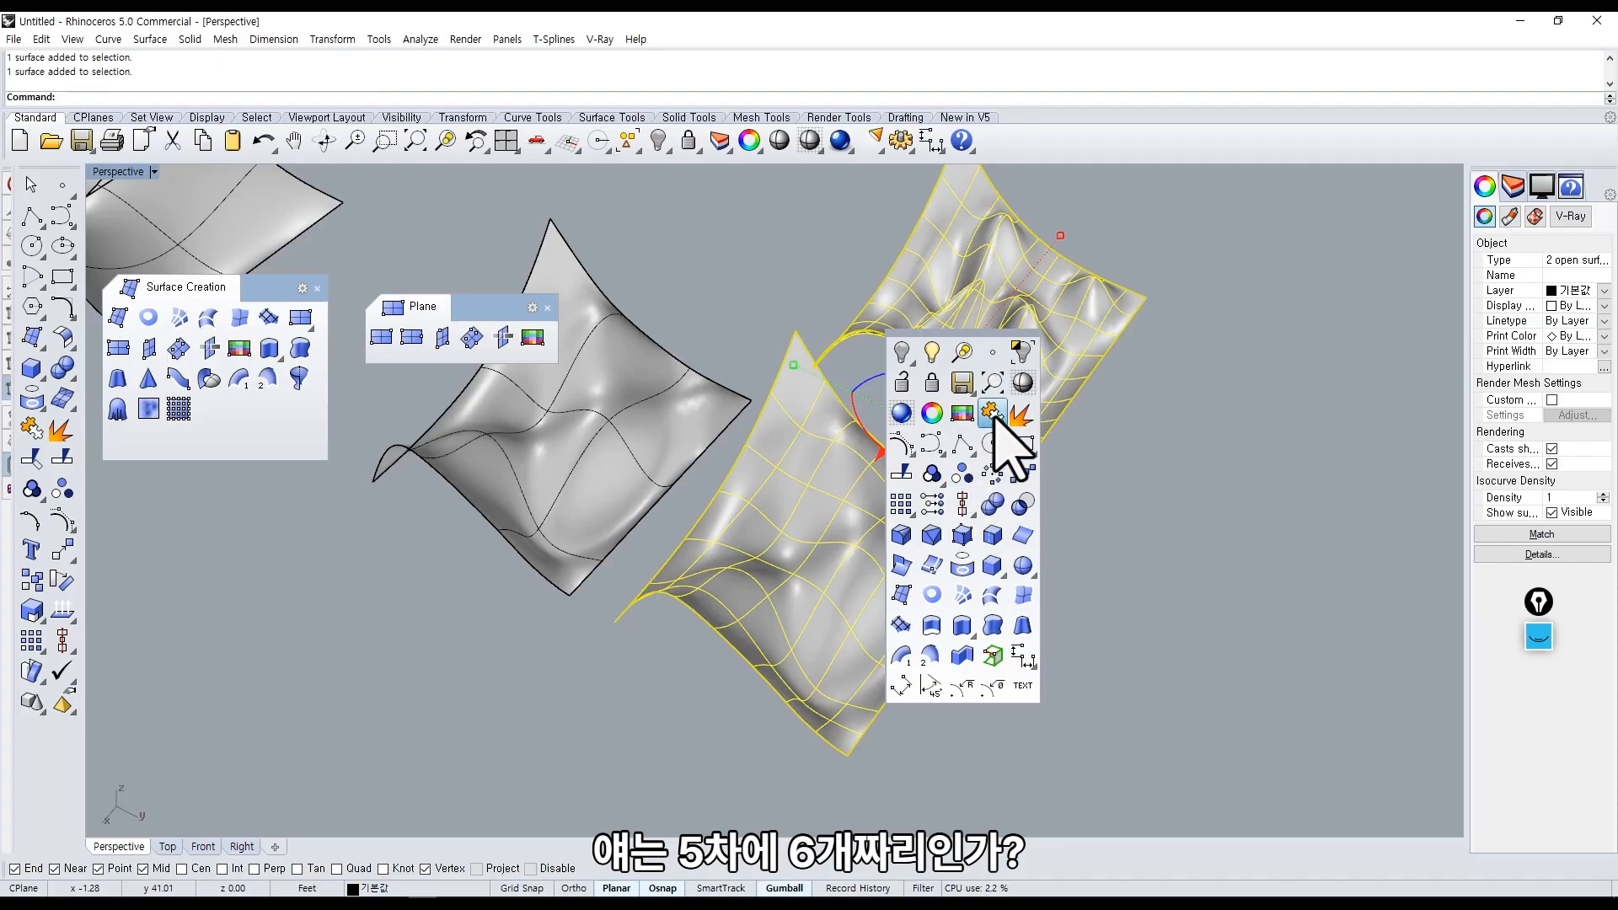
left_click(932, 469)
right_click_drag(932, 470, 1063, 568)
scroll(834, 573, "up", 5)
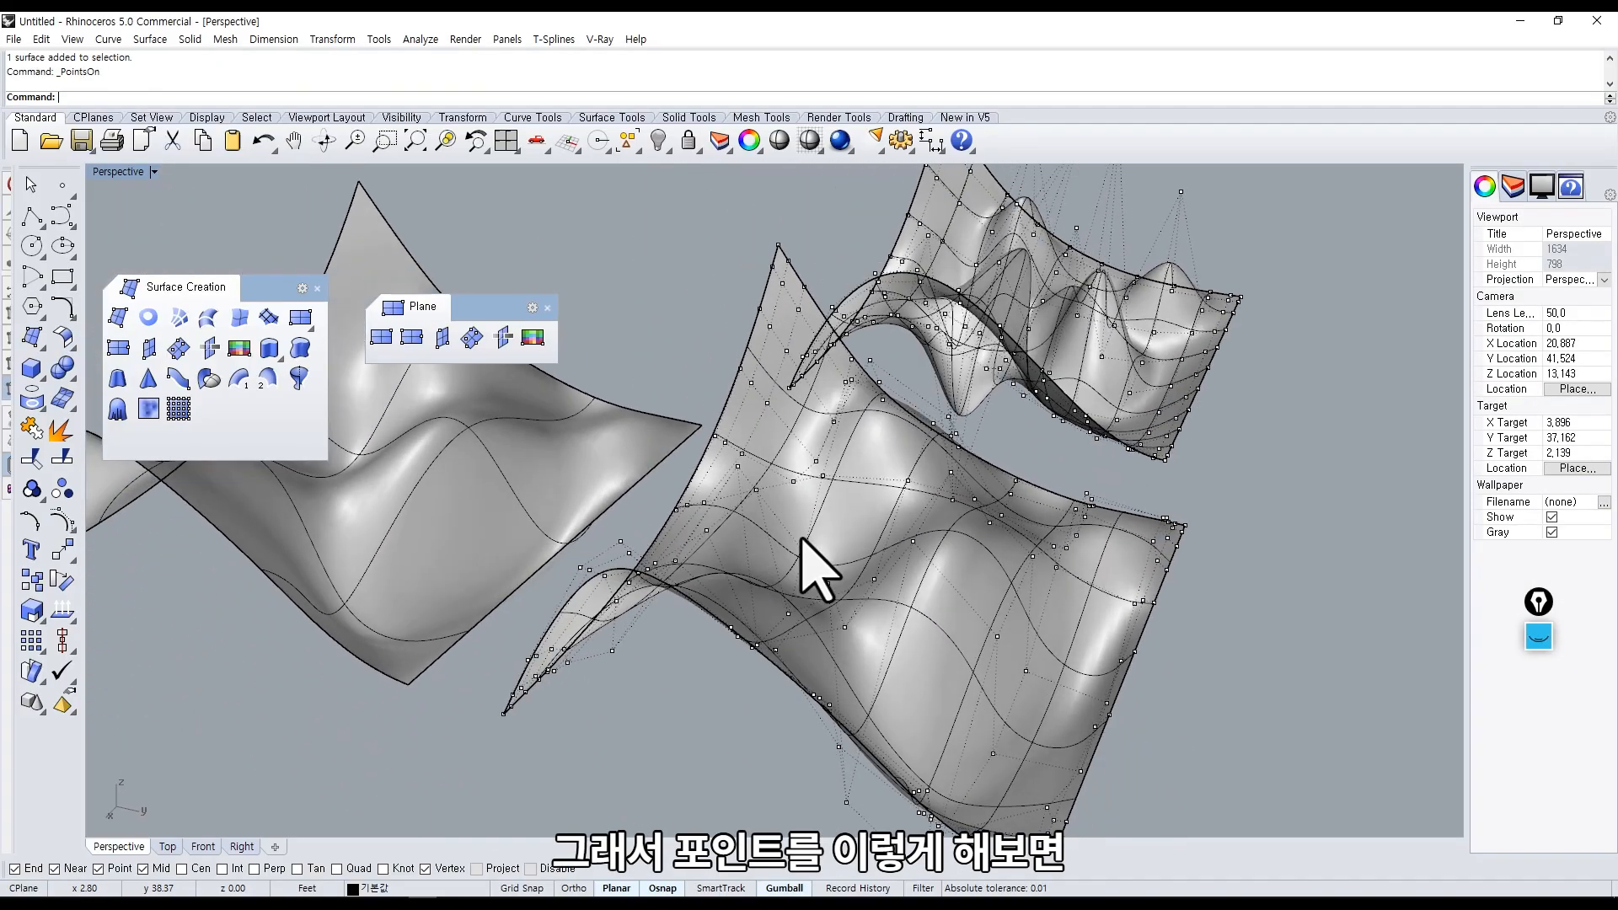
Move two interior control points of the degree 5 surface vertically, lowering the first slightly and raising the second well above the surface.
right_click_drag(800, 537, 877, 559)
left_click(872, 516)
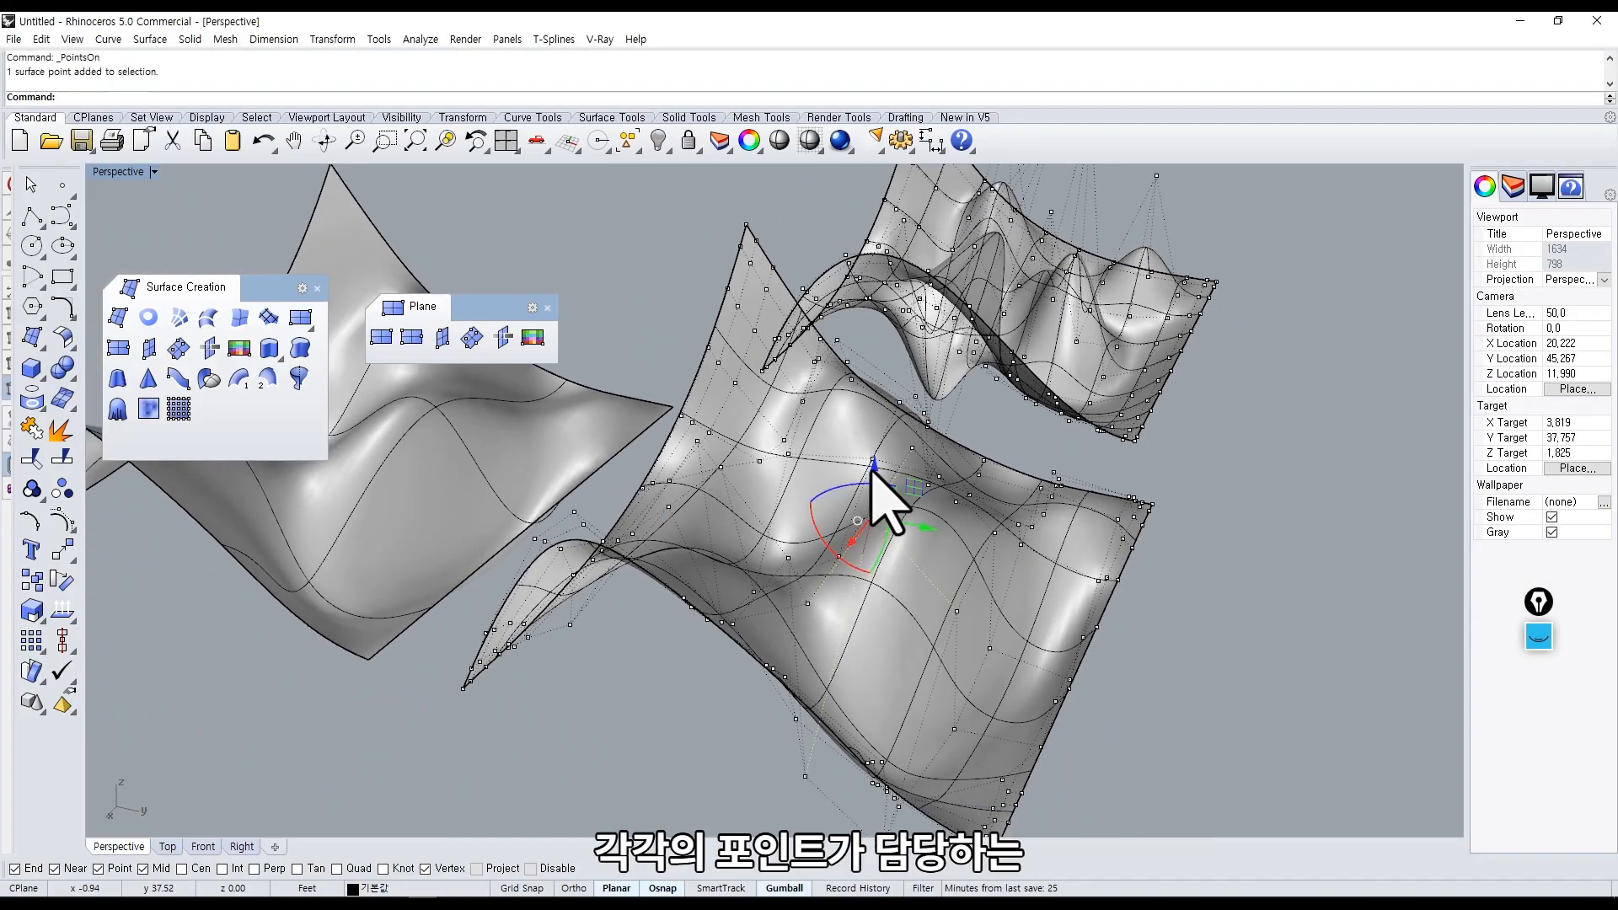
left_click_drag(873, 469, 882, 506)
left_click(958, 613)
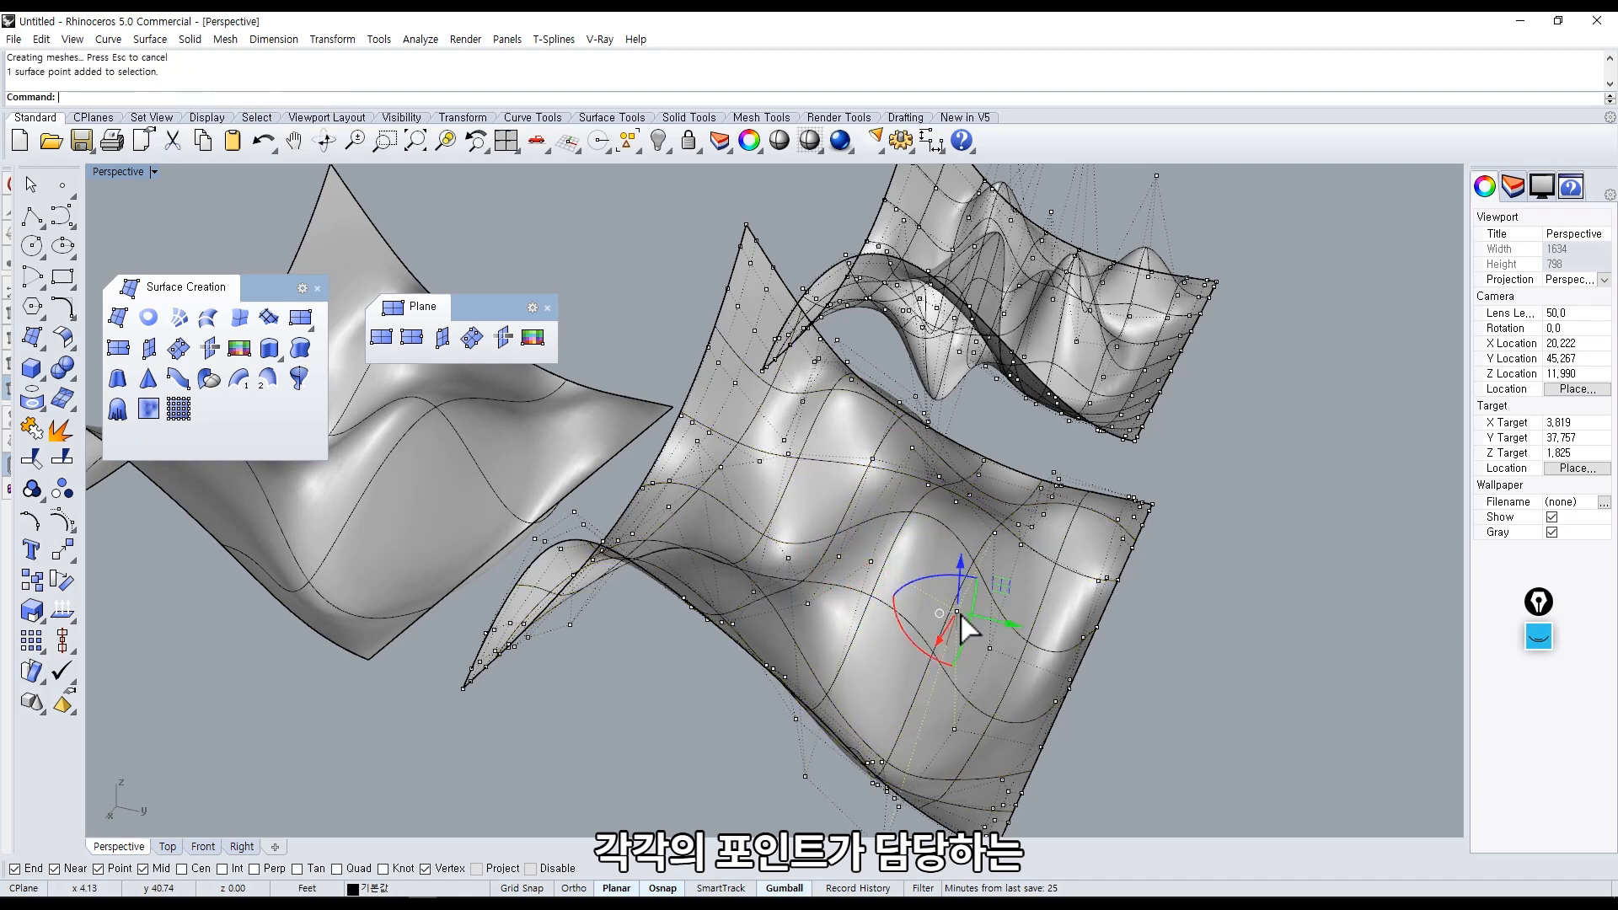
left_click_drag(963, 589, 997, 388)
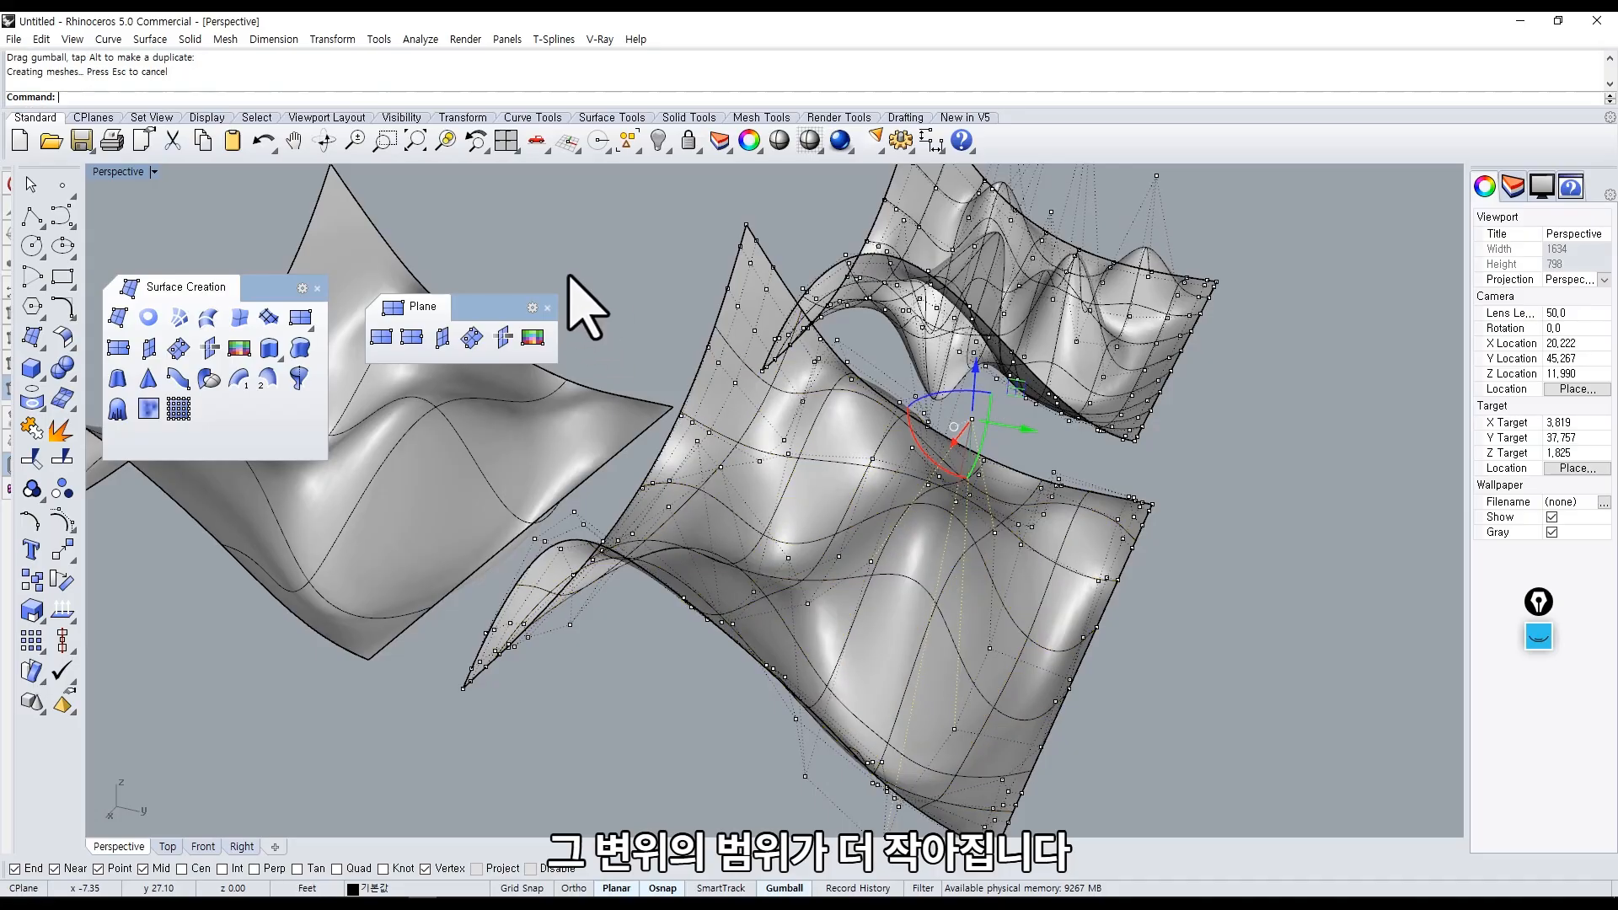
Close the floating Plane tool palette and bring the earlier degree 1 and degree 3 surfaces into view.
scroll(792, 404, "down", 5)
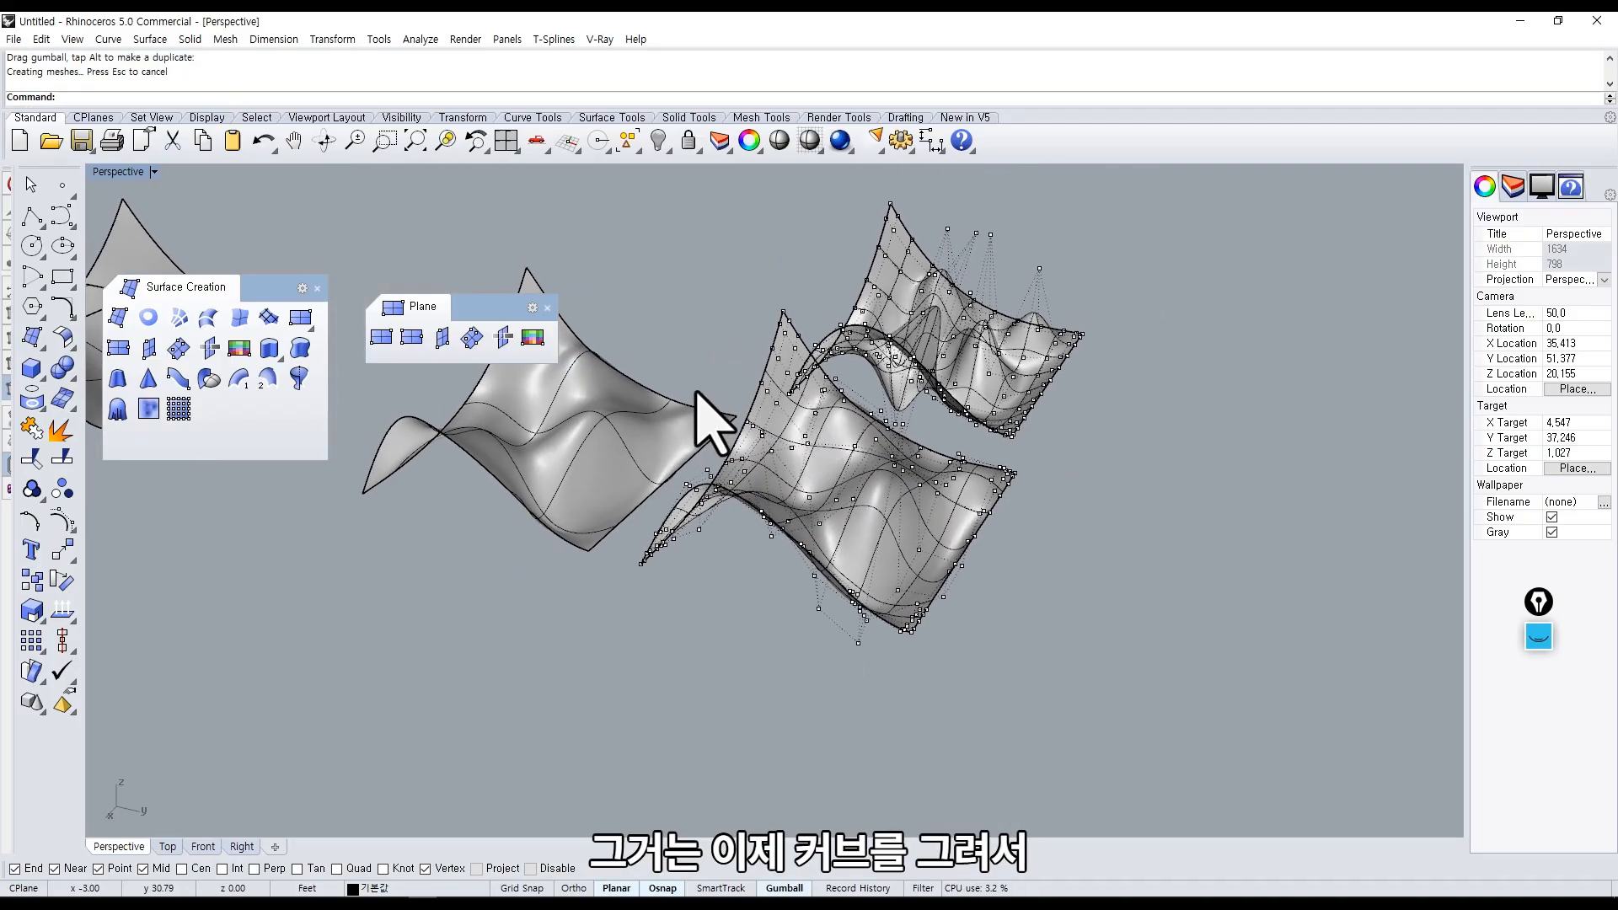
left_click(547, 309)
right_click_drag(674, 421, 746, 523)
right_click_drag(875, 552, 650, 488, "shift")
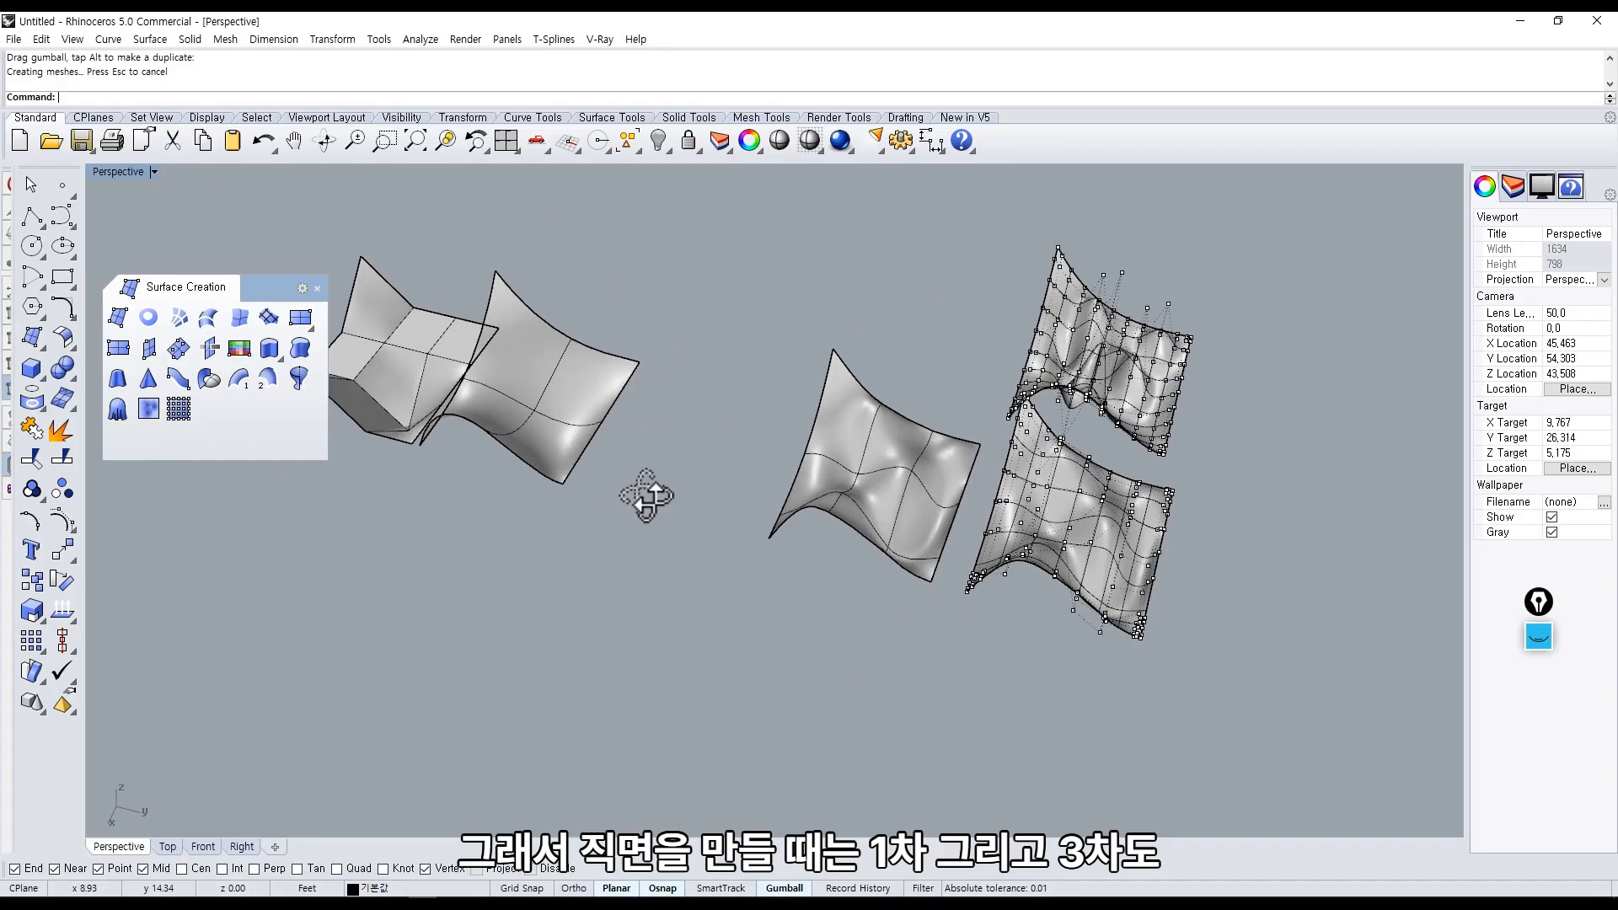
Compare the faceted degree 1 surface with the smooth degree 3 surface beside it.
scroll(643, 481, "up", 6)
left_click(541, 403)
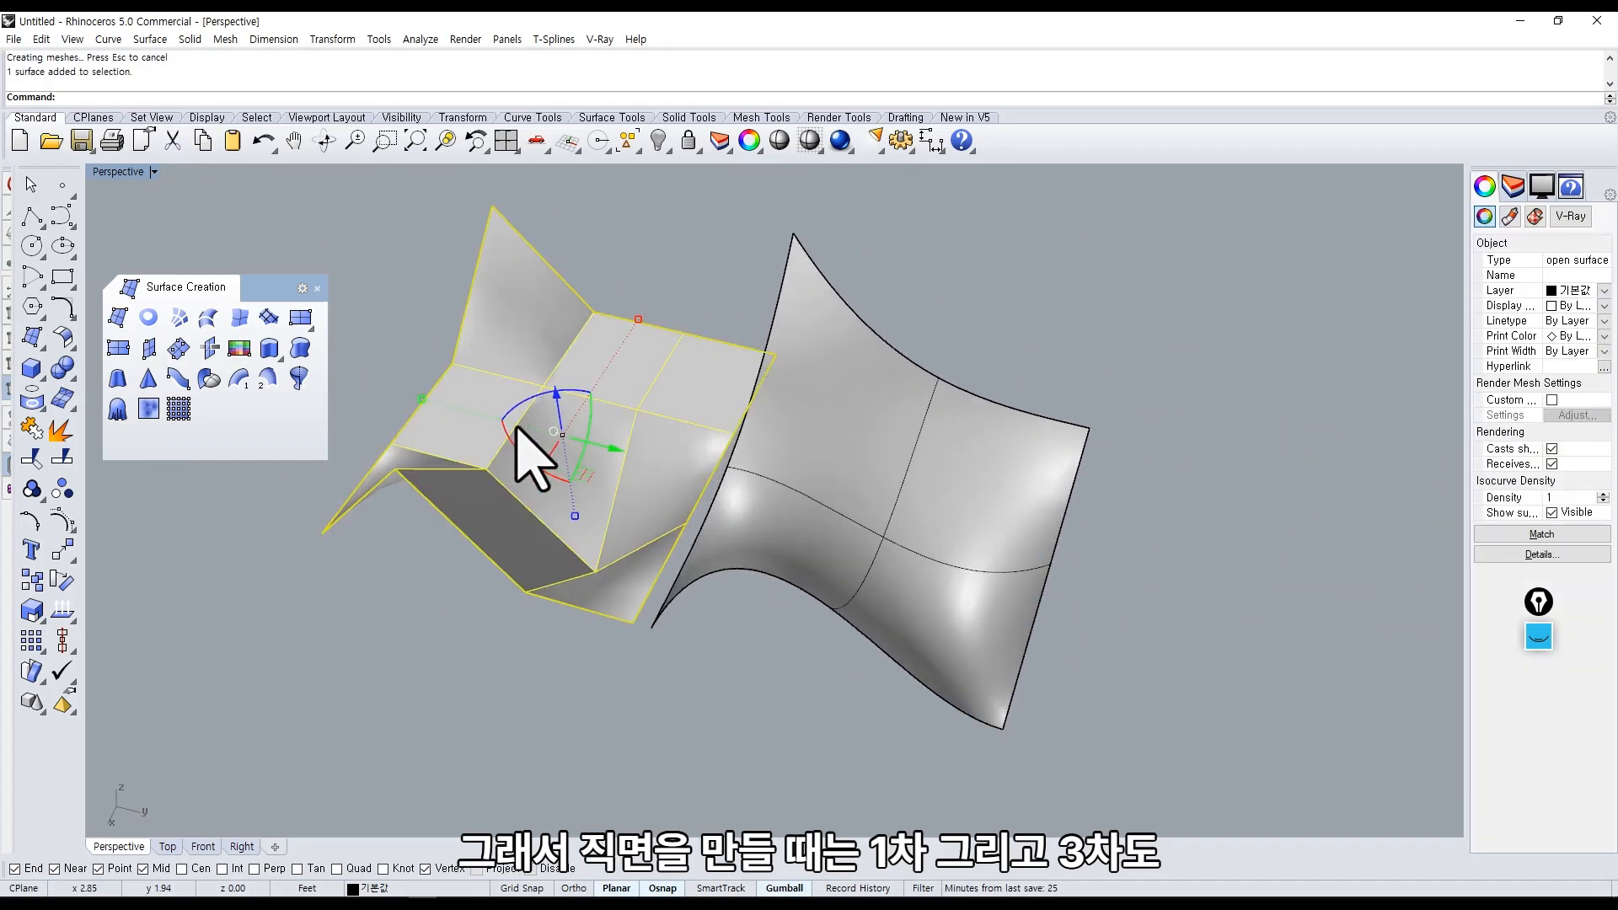
left_click(802, 495)
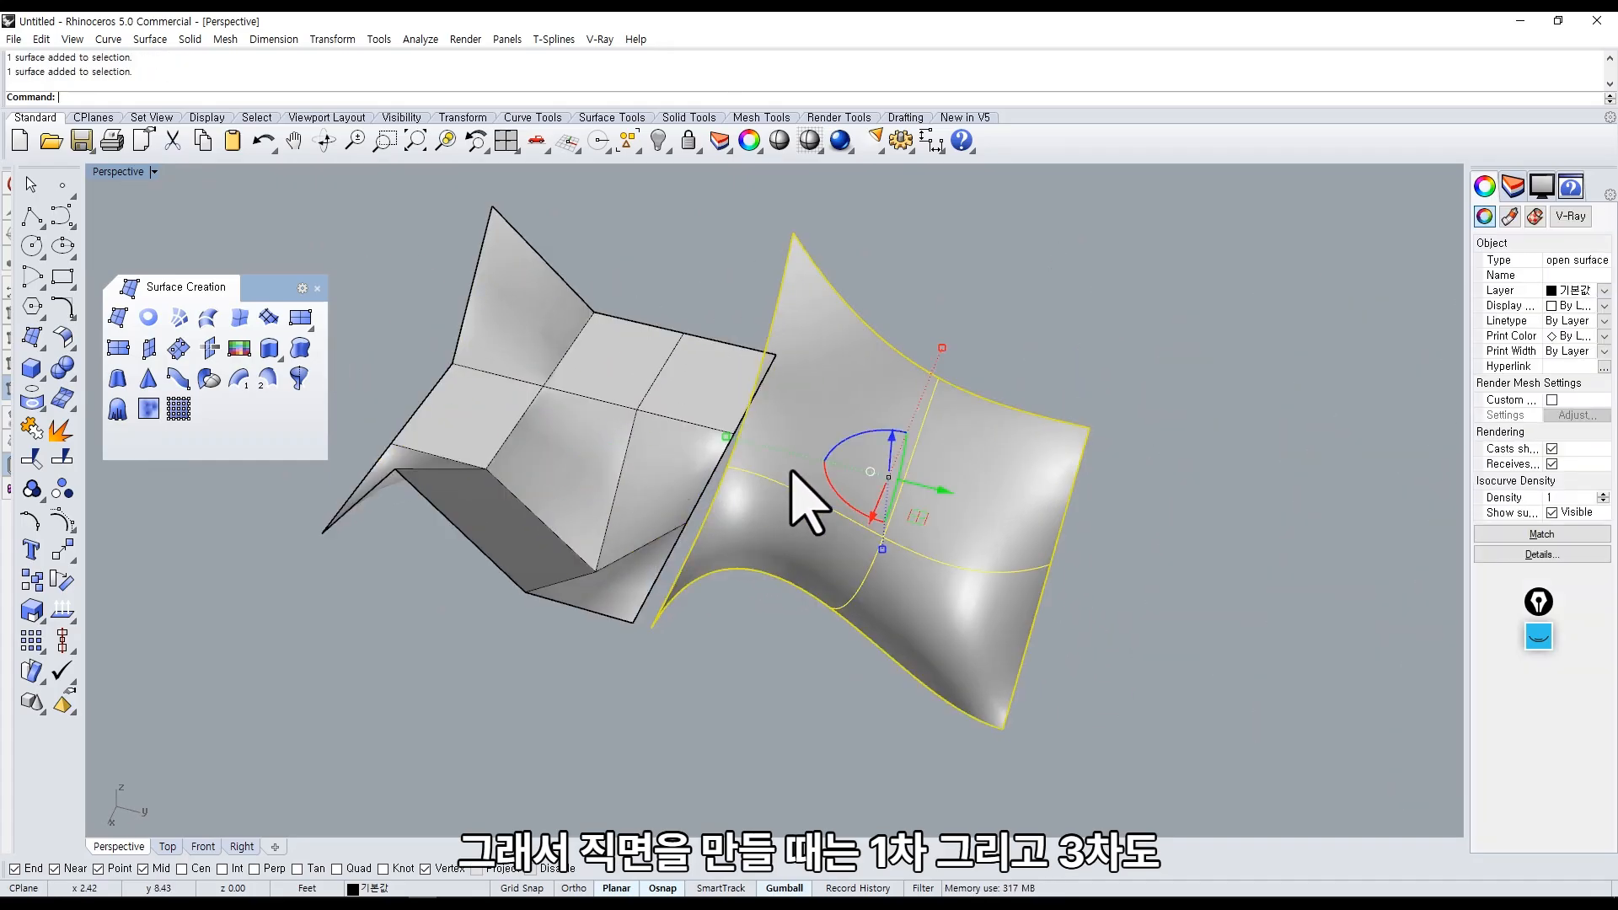
scroll(464, 455, "down", 1)
right_click_drag(461, 422, 528, 388, "shift")
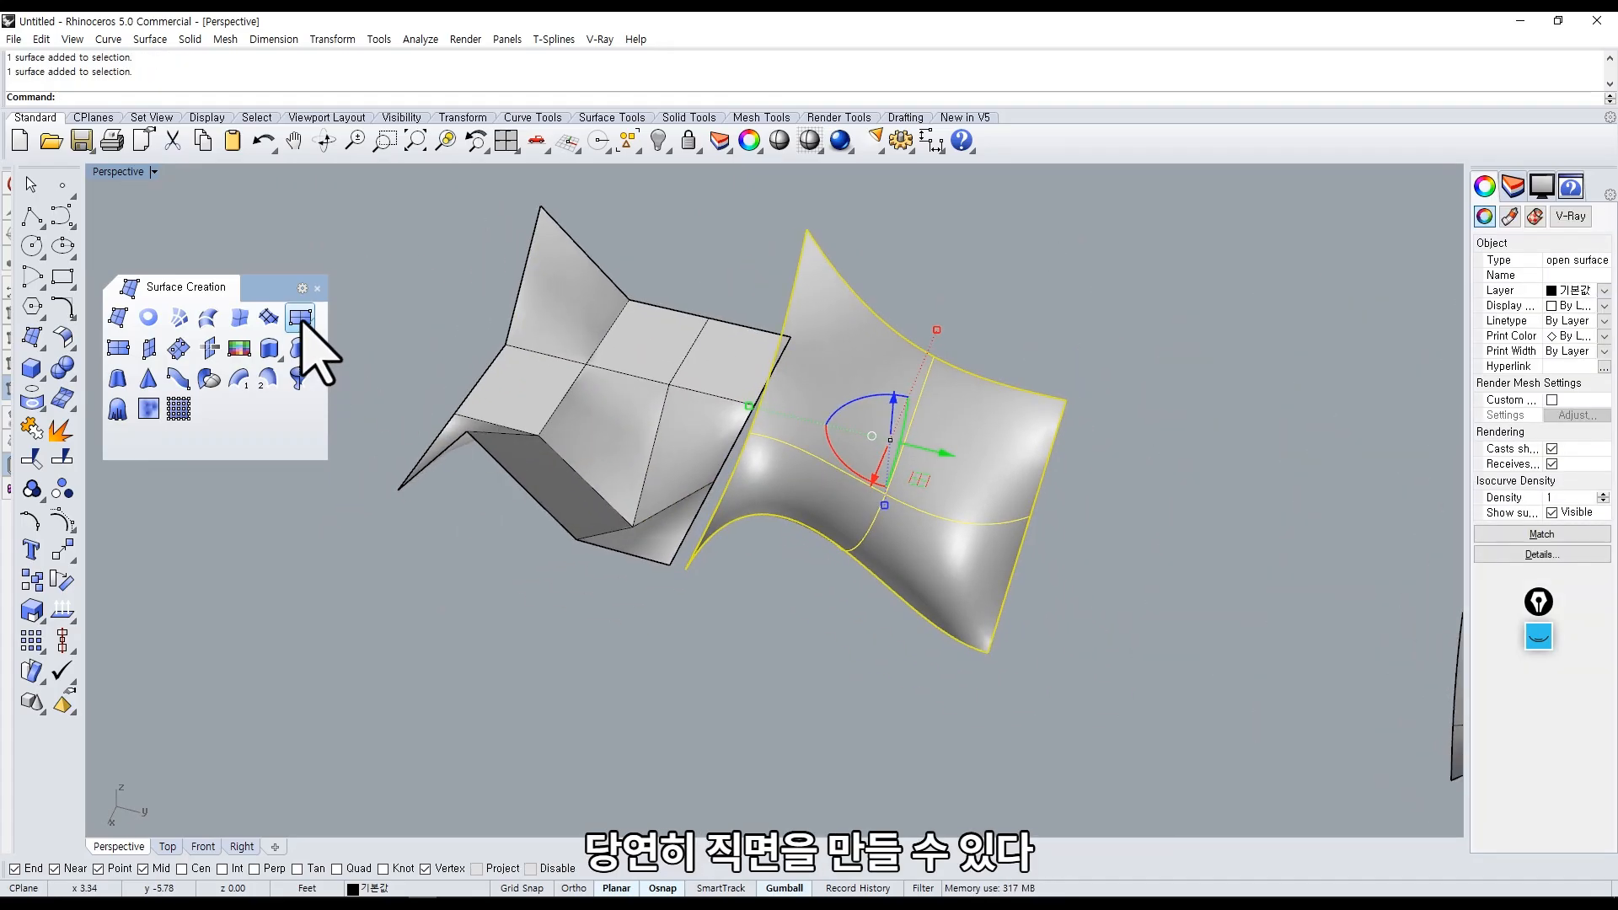
Draw a flat rectangular plane from corner to corner in front of the faceted degree 1 surface.
left_click(301, 320)
left_click(423, 658)
left_click(767, 642)
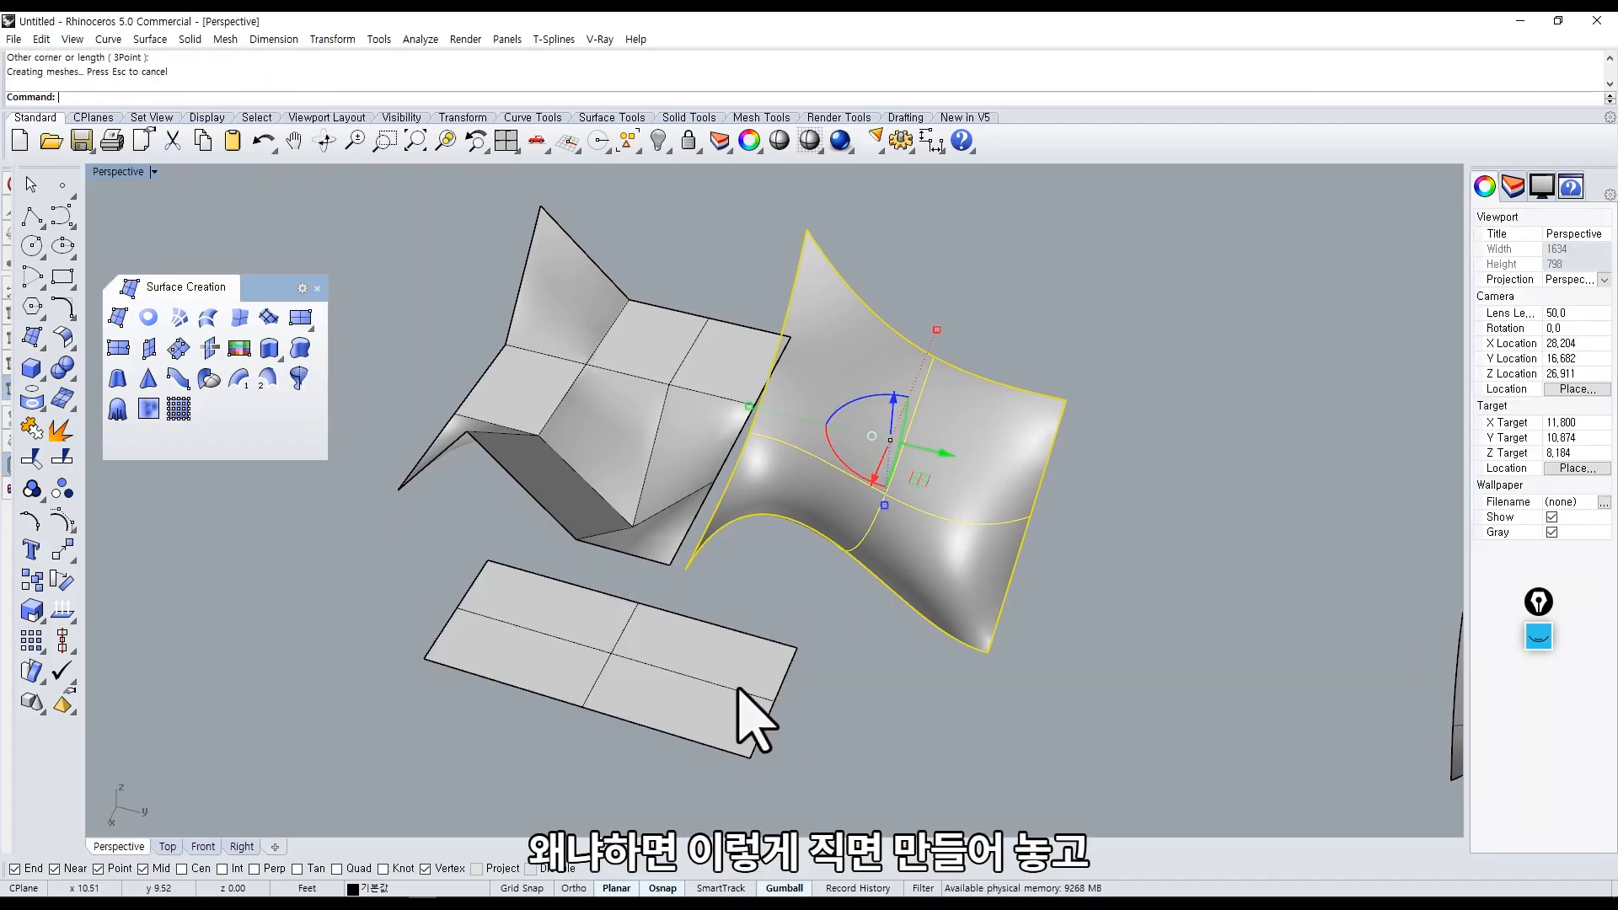
Duplicate the flat plane along its long direction so the copy lies beside its short edge.
right_click_drag(738, 680, 764, 652, "shift")
left_click(764, 652)
key("Return")
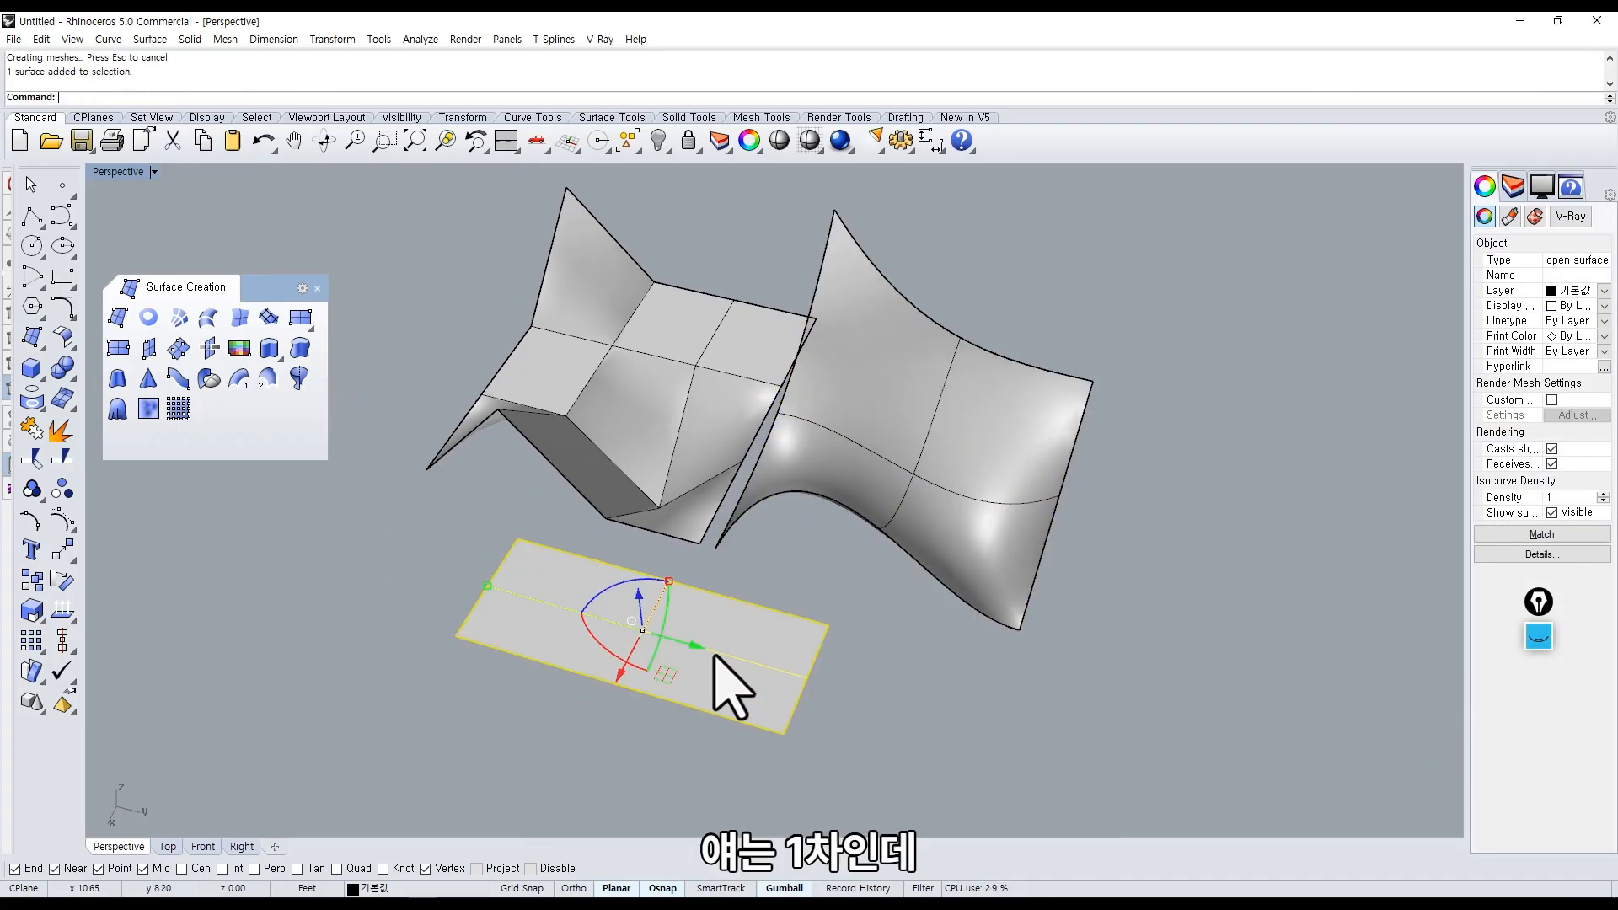
left_click_drag(693, 646, 1082, 735, "alt")
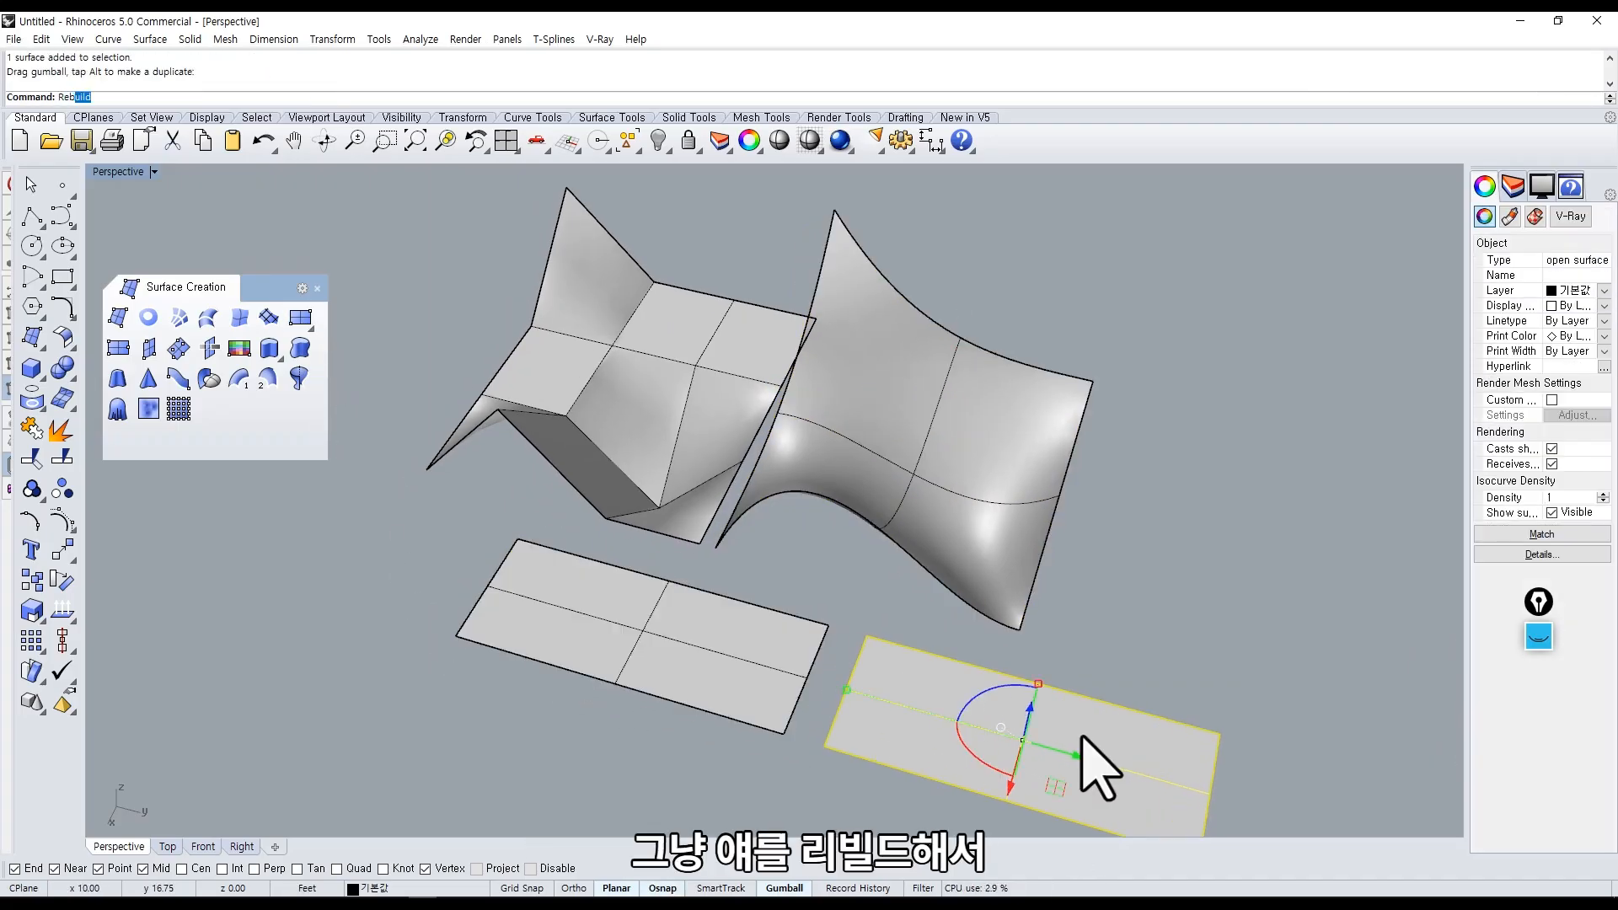
Rebuild the duplicated plane with 12 points and degree 3 in U and V.
type("Reb")
key("Return")
left_click_drag(800, 359, 769, 368)
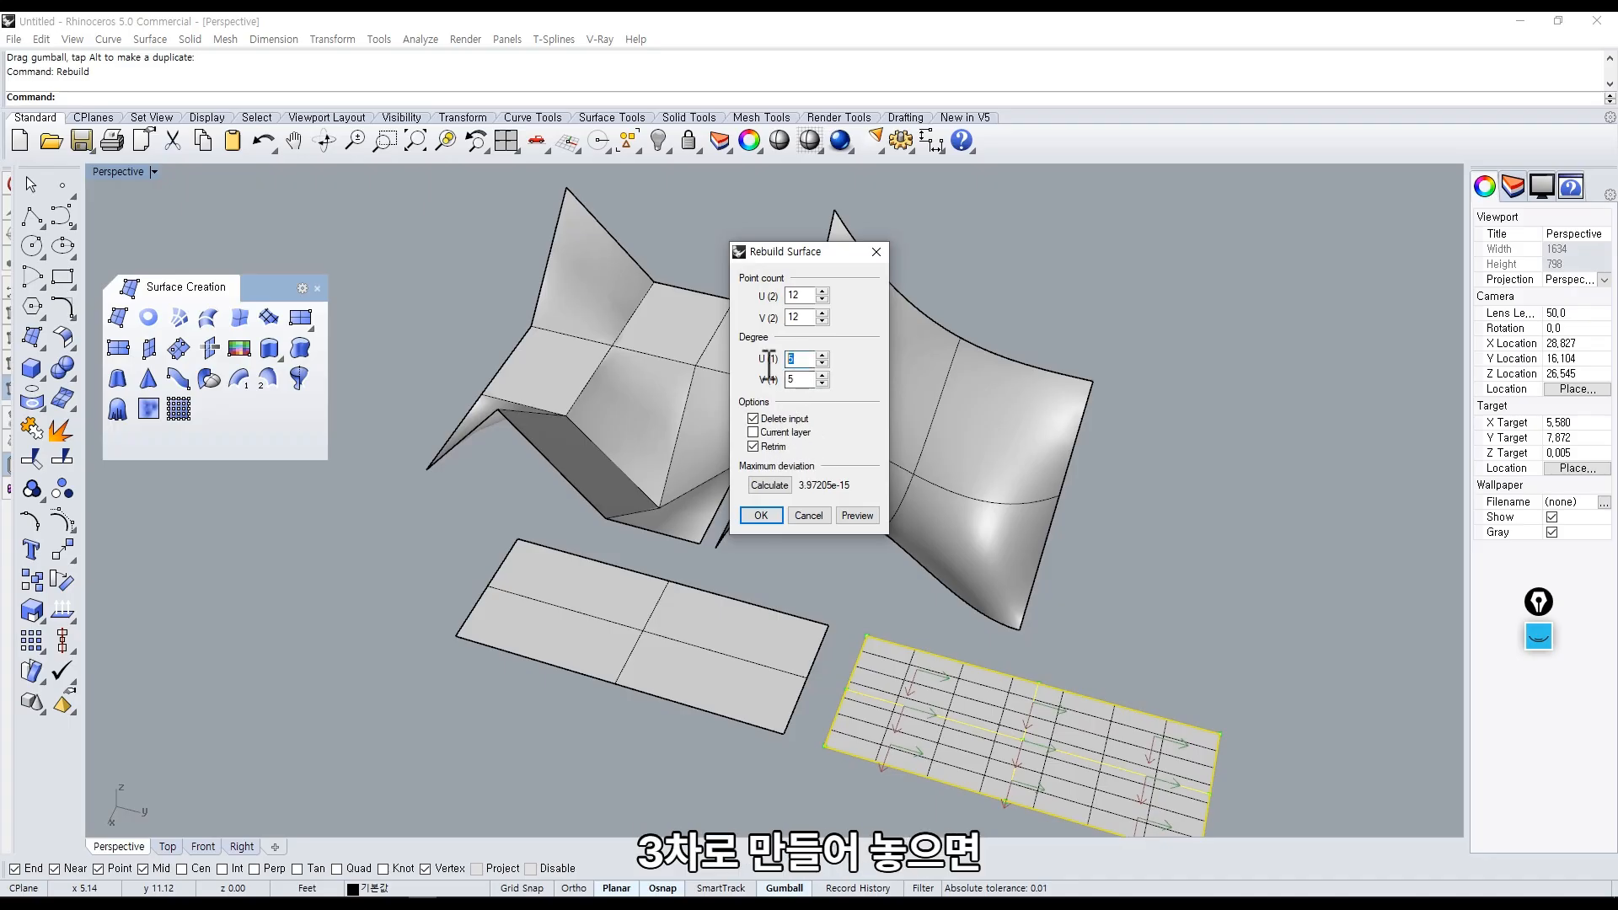
left_click(760, 516)
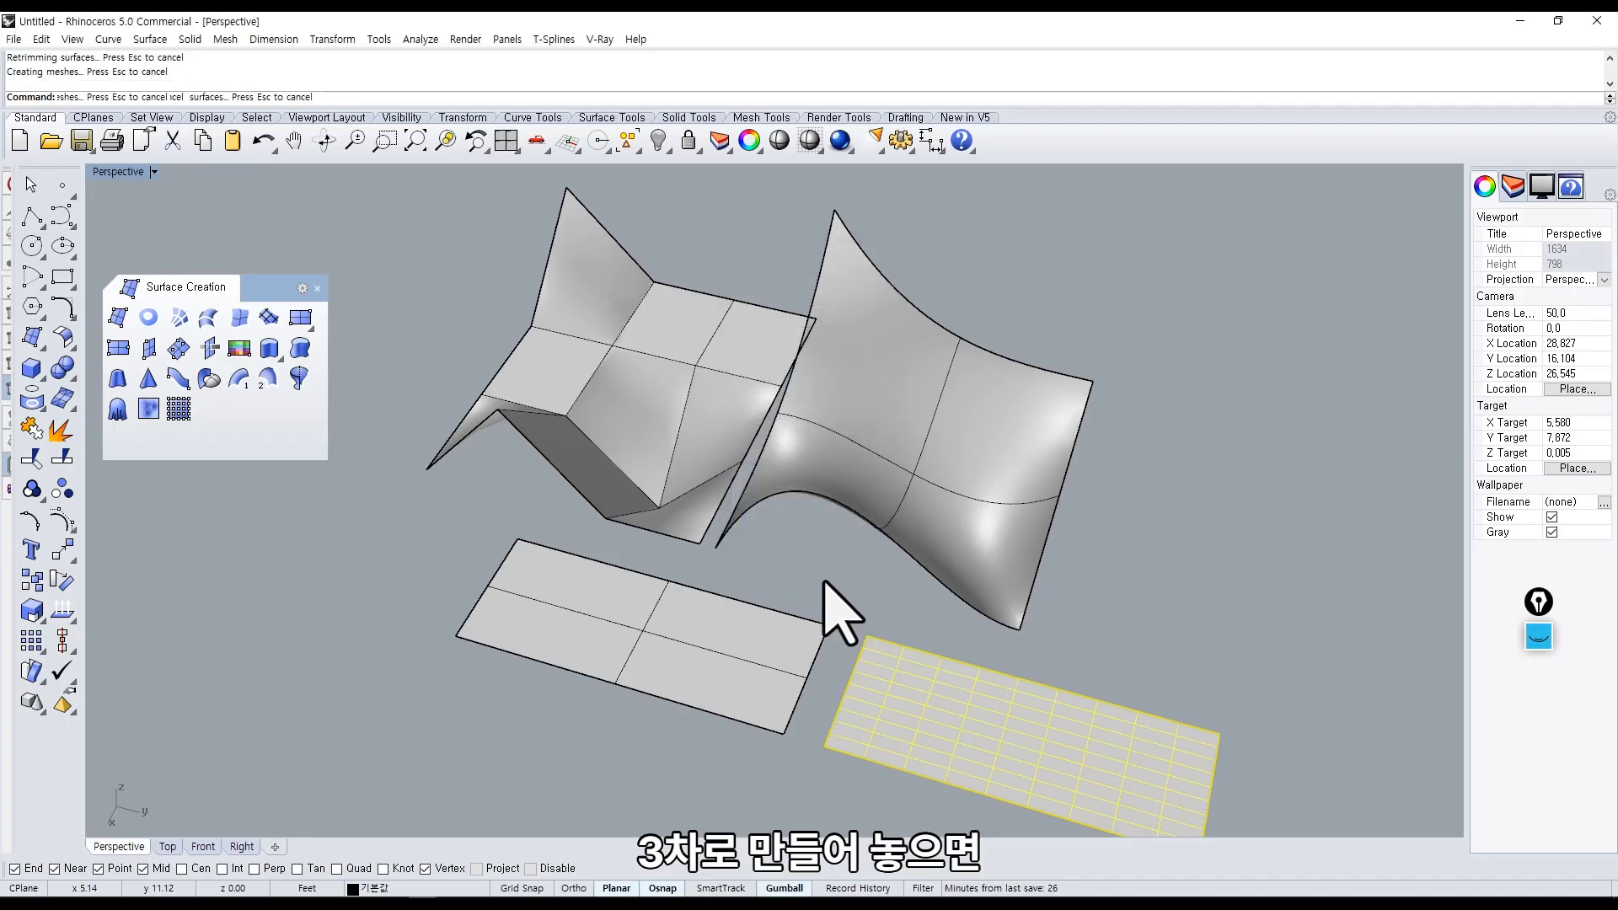
Try the Rendered and Ghosted display modes on the two flat planes.
right_click_drag(838, 614, 794, 469, "shift")
left_click(804, 506)
left_click(712, 544)
right_click_drag(807, 613, 821, 569)
left_click(119, 171)
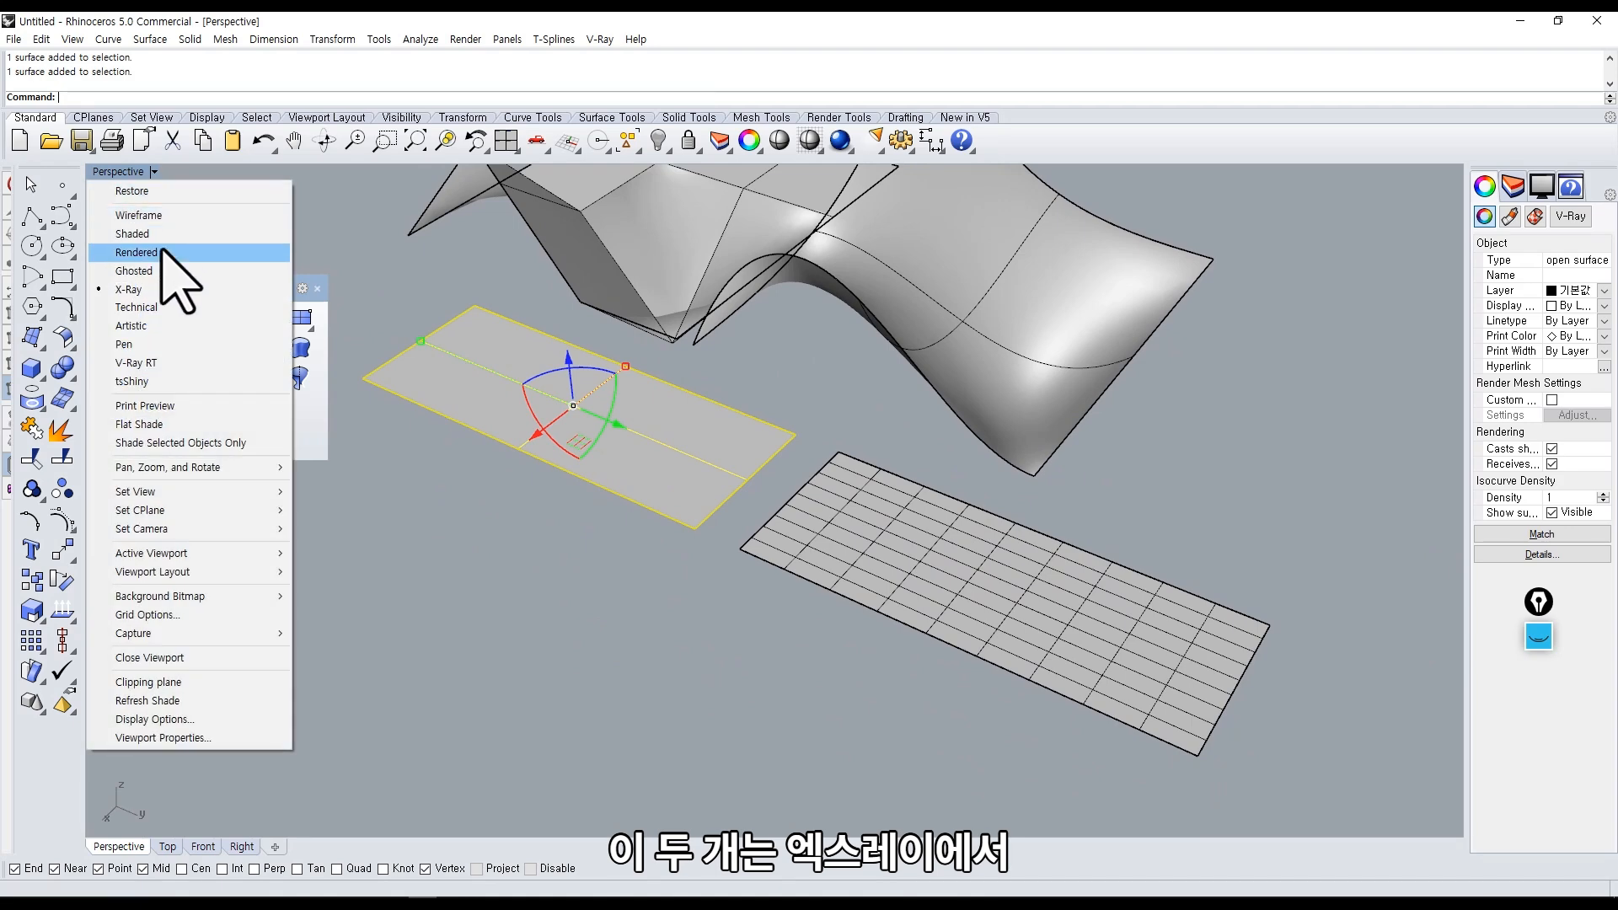
left_click(253, 242)
left_click(119, 171)
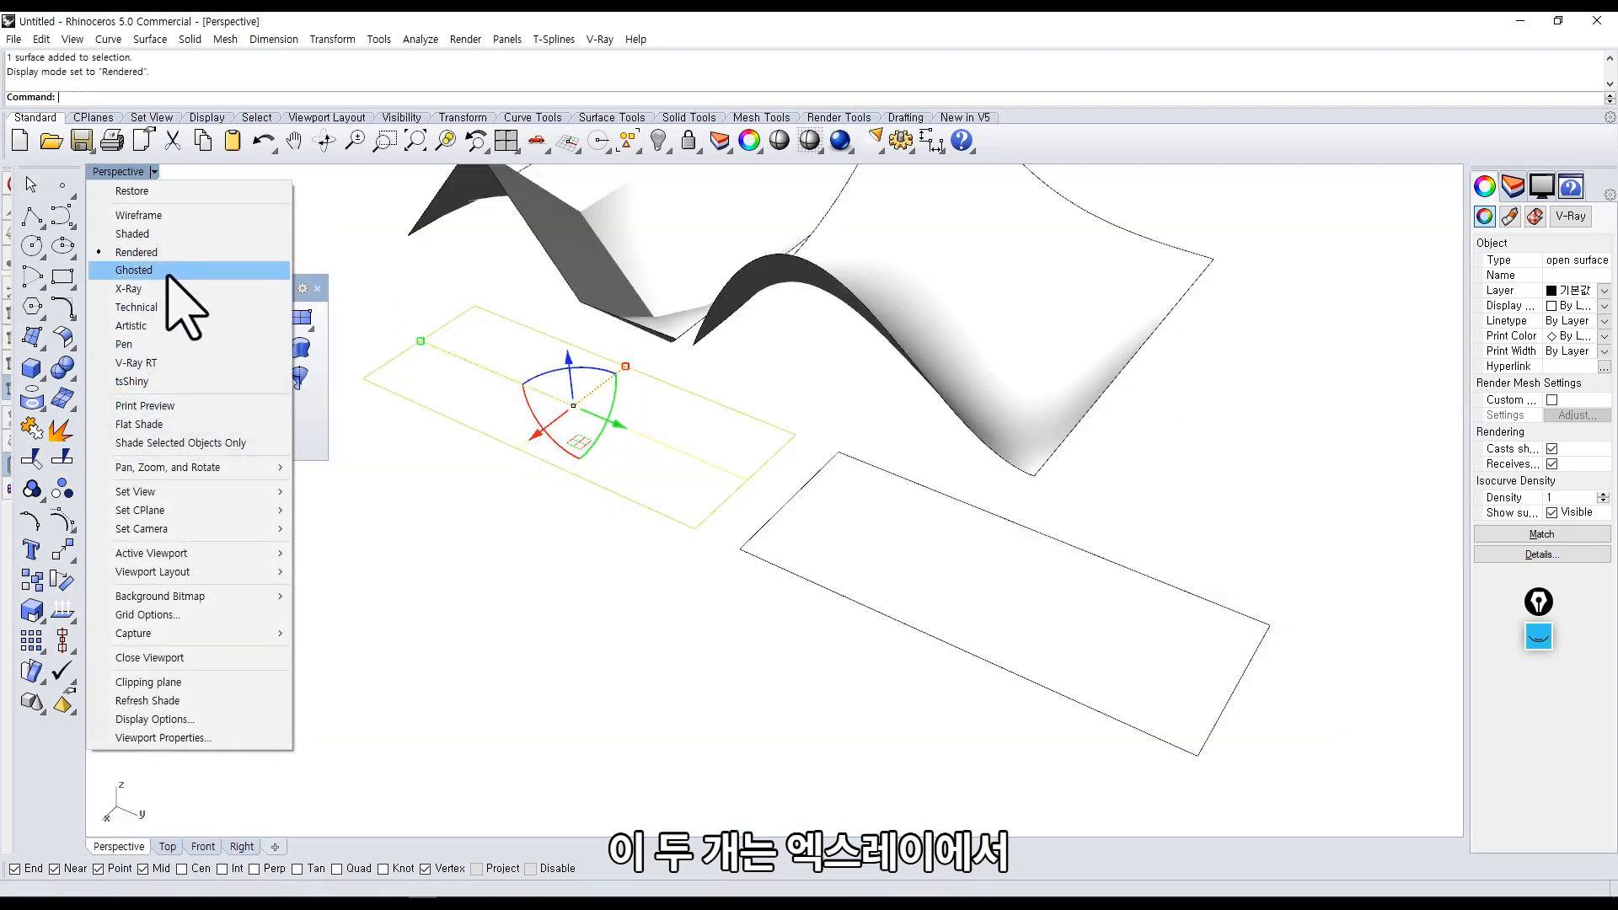
left_click(169, 263)
Set the viewport to the X-Ray display mode and hide the surface isocurves.
left_click(1541, 186)
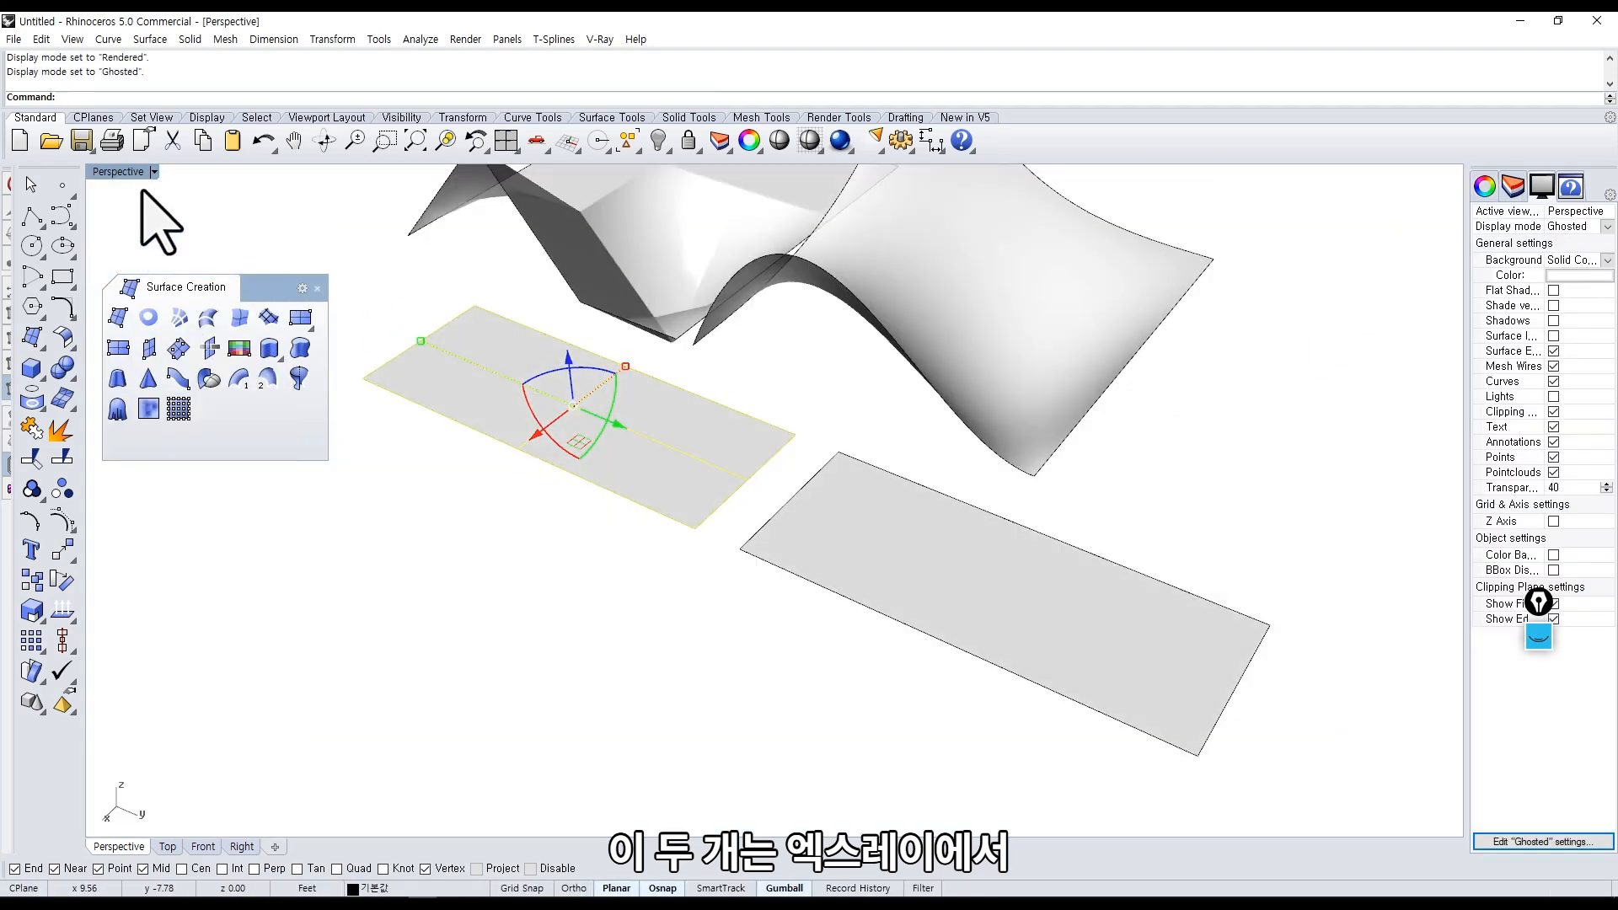
left_click(119, 171)
left_click(169, 288)
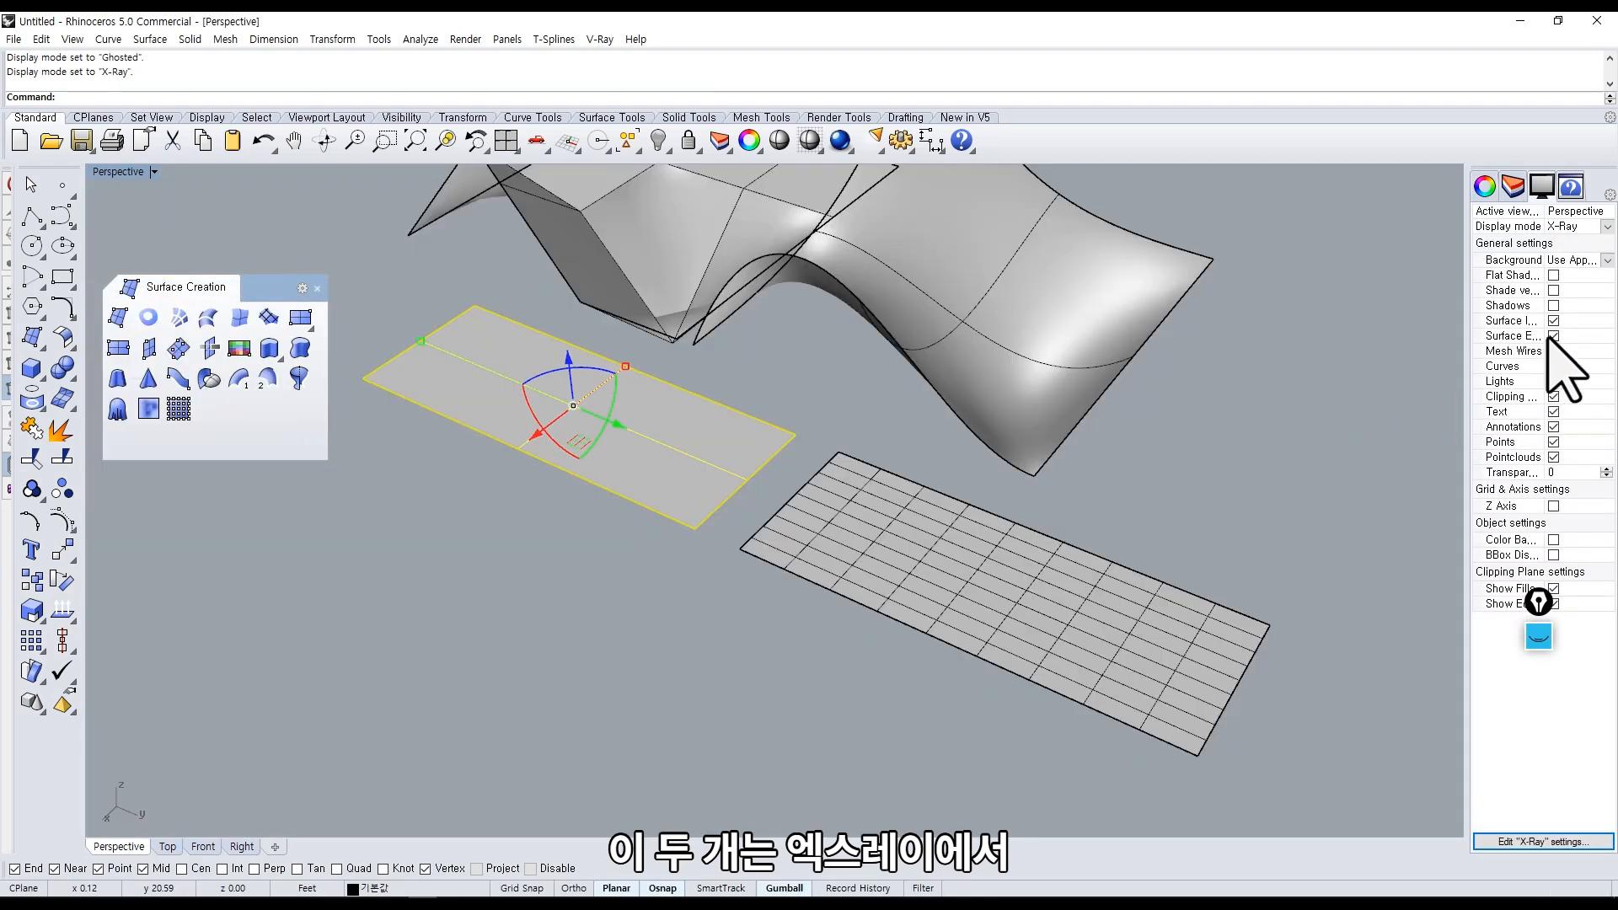
left_click(1553, 320)
left_click(889, 444)
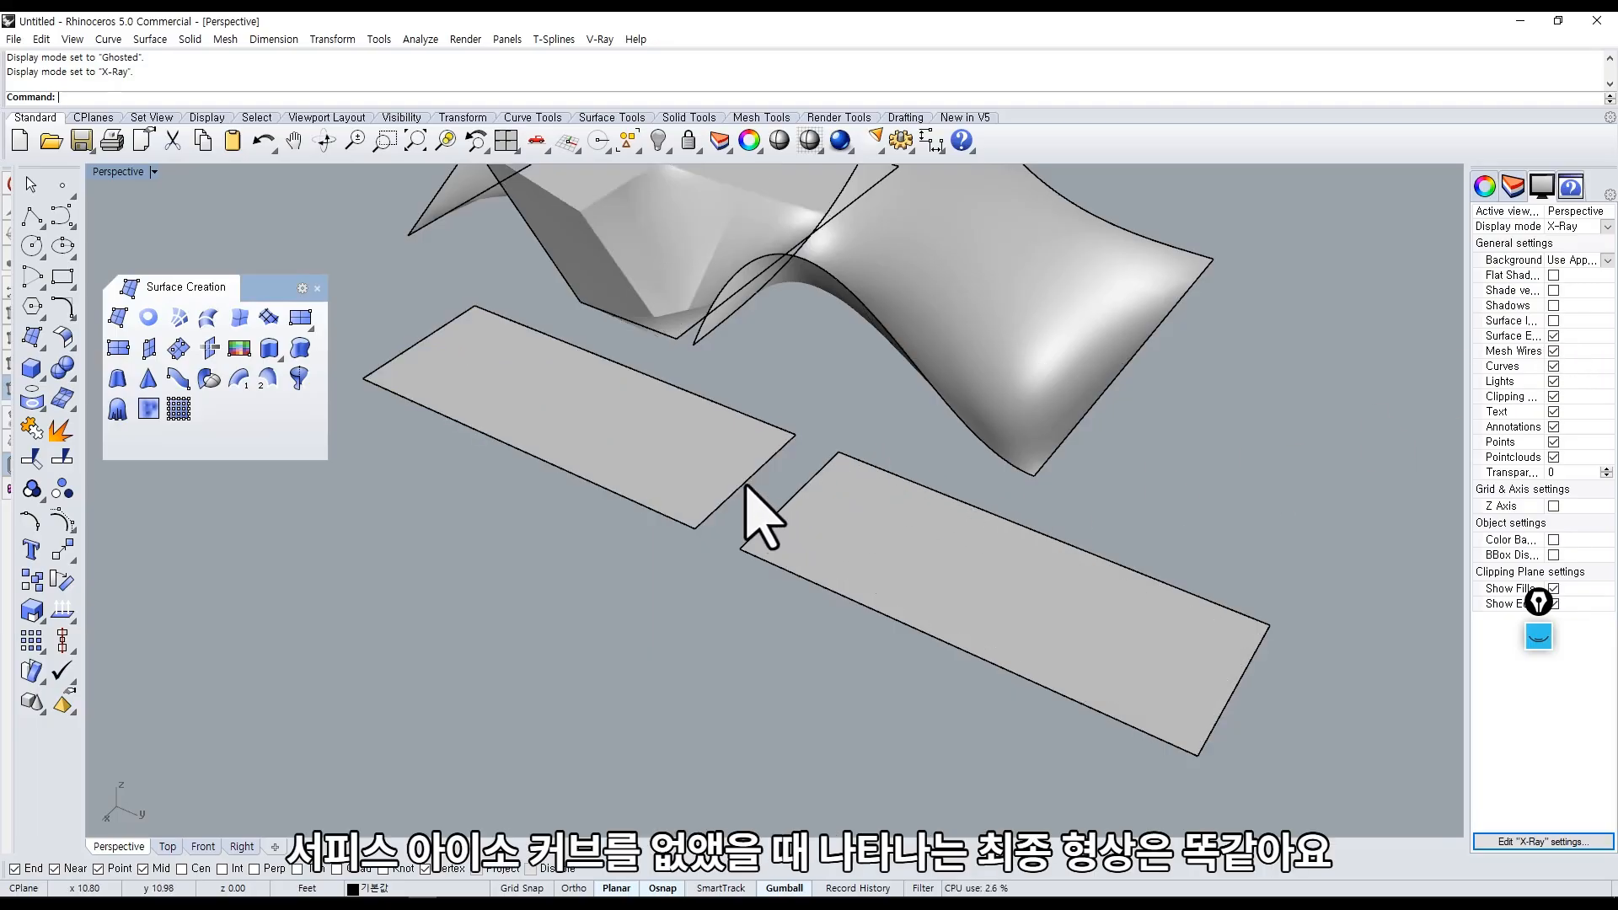
Compare the shape of the original plane and the rebuilt plane by selecting each one alternately.
left_click(745, 484)
left_click(805, 529)
left_click(762, 479)
left_click(812, 525)
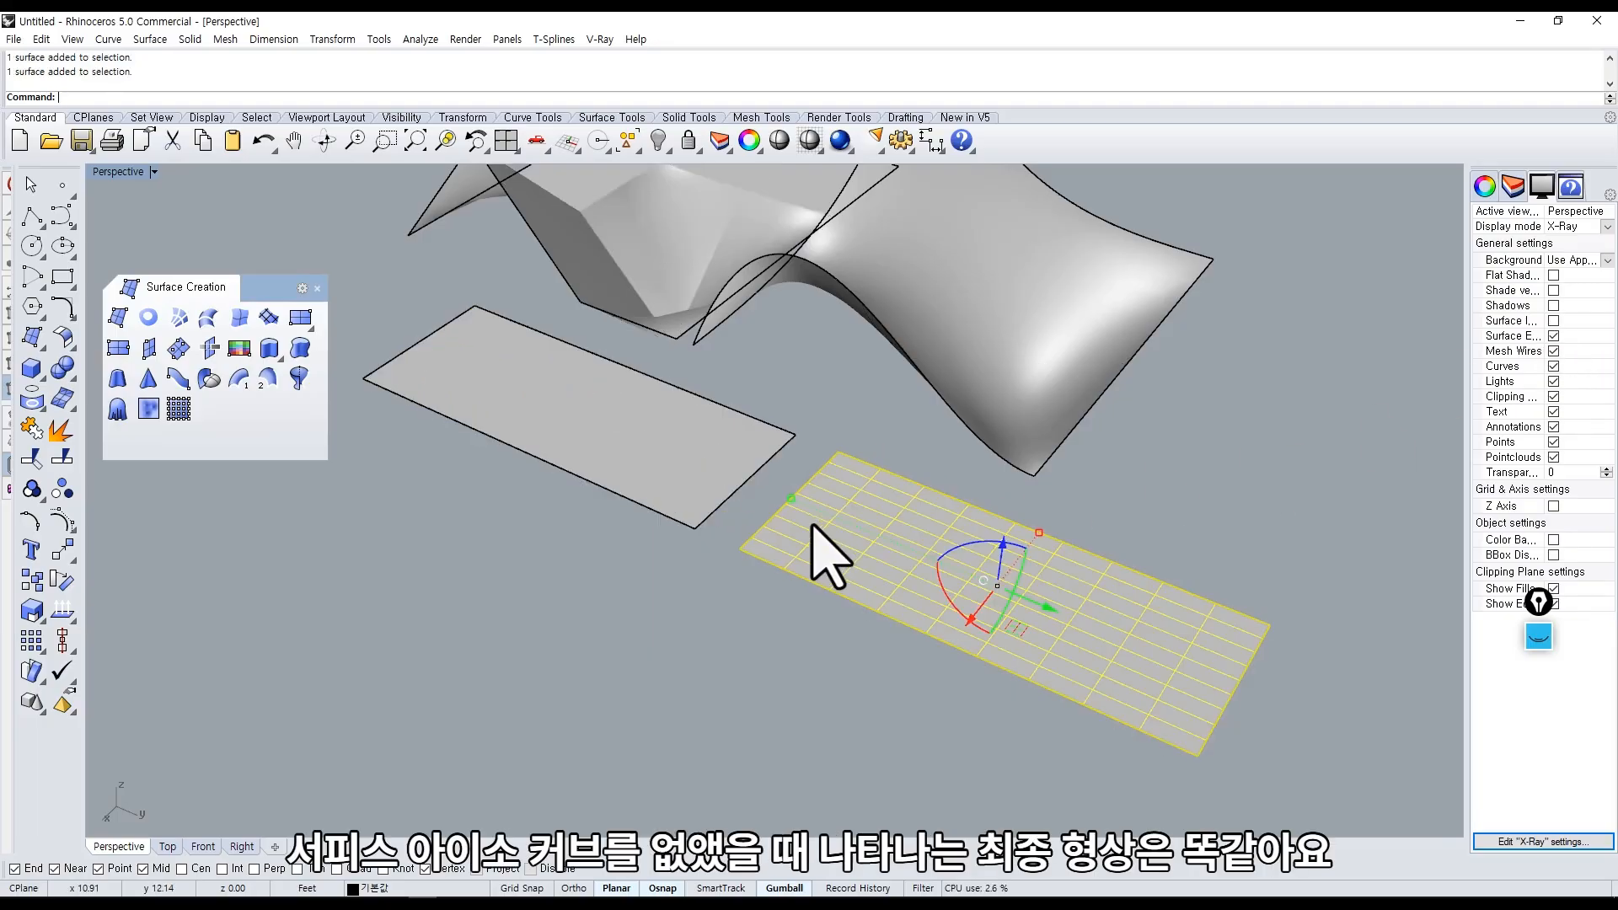
left_click(706, 463)
left_click(814, 526)
left_click(763, 477)
left_click(754, 584)
right_click_drag(754, 584, 772, 597)
left_click(674, 477)
left_click(858, 547)
Turn the surface isocurves back on and show the control points of both planes.
left_click(1553, 321)
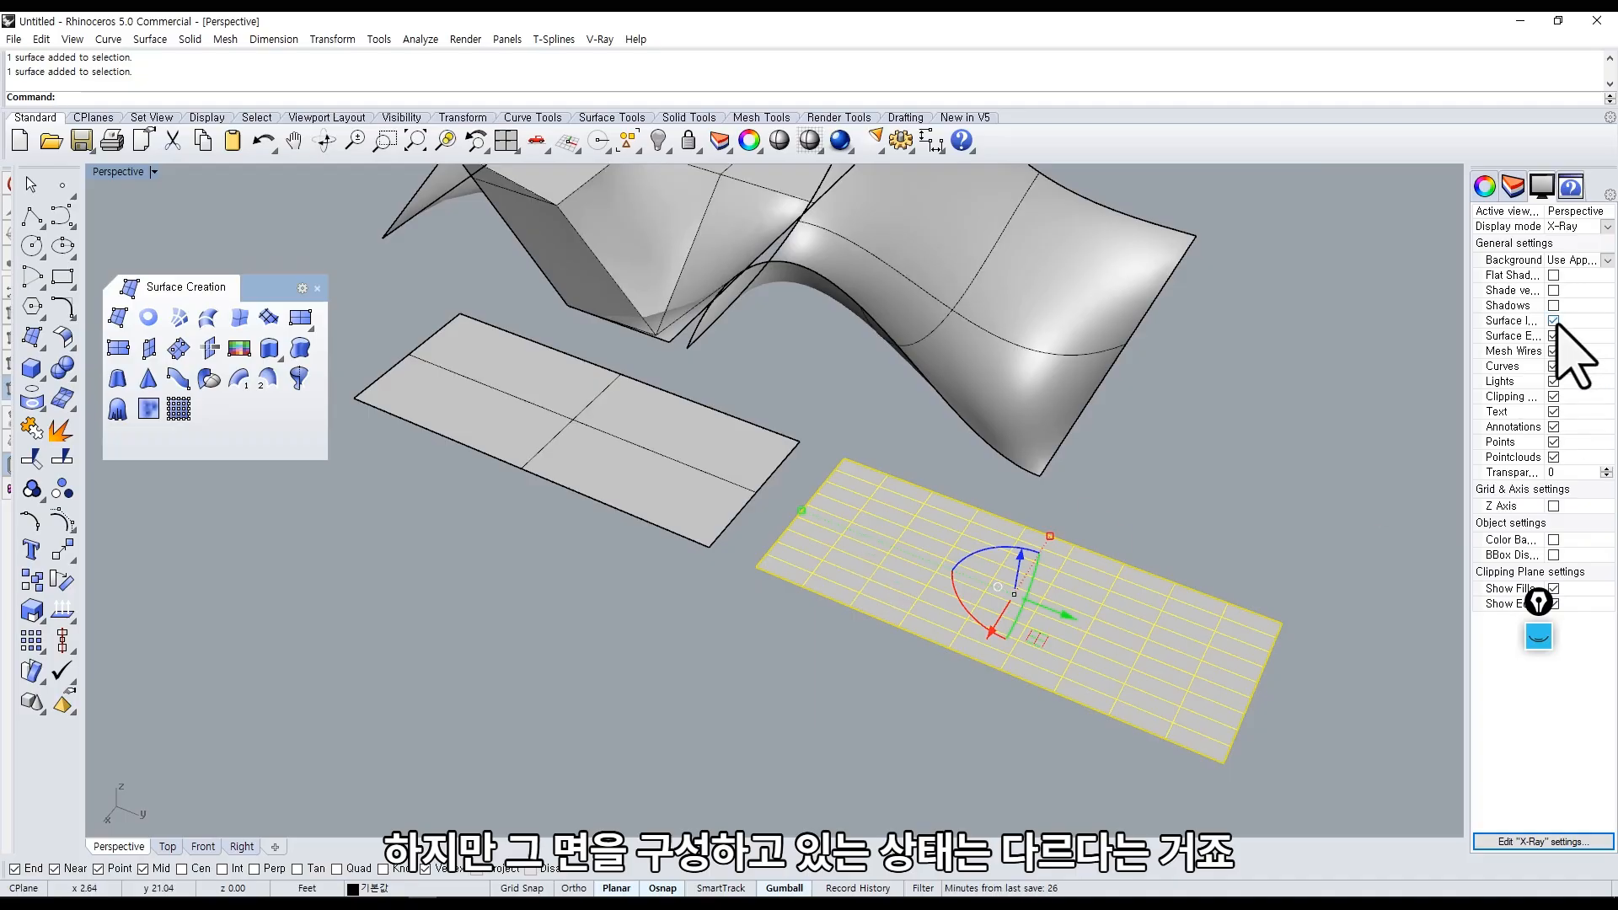
left_click(1223, 521)
left_click(927, 560)
left_click(691, 510)
left_click(823, 559)
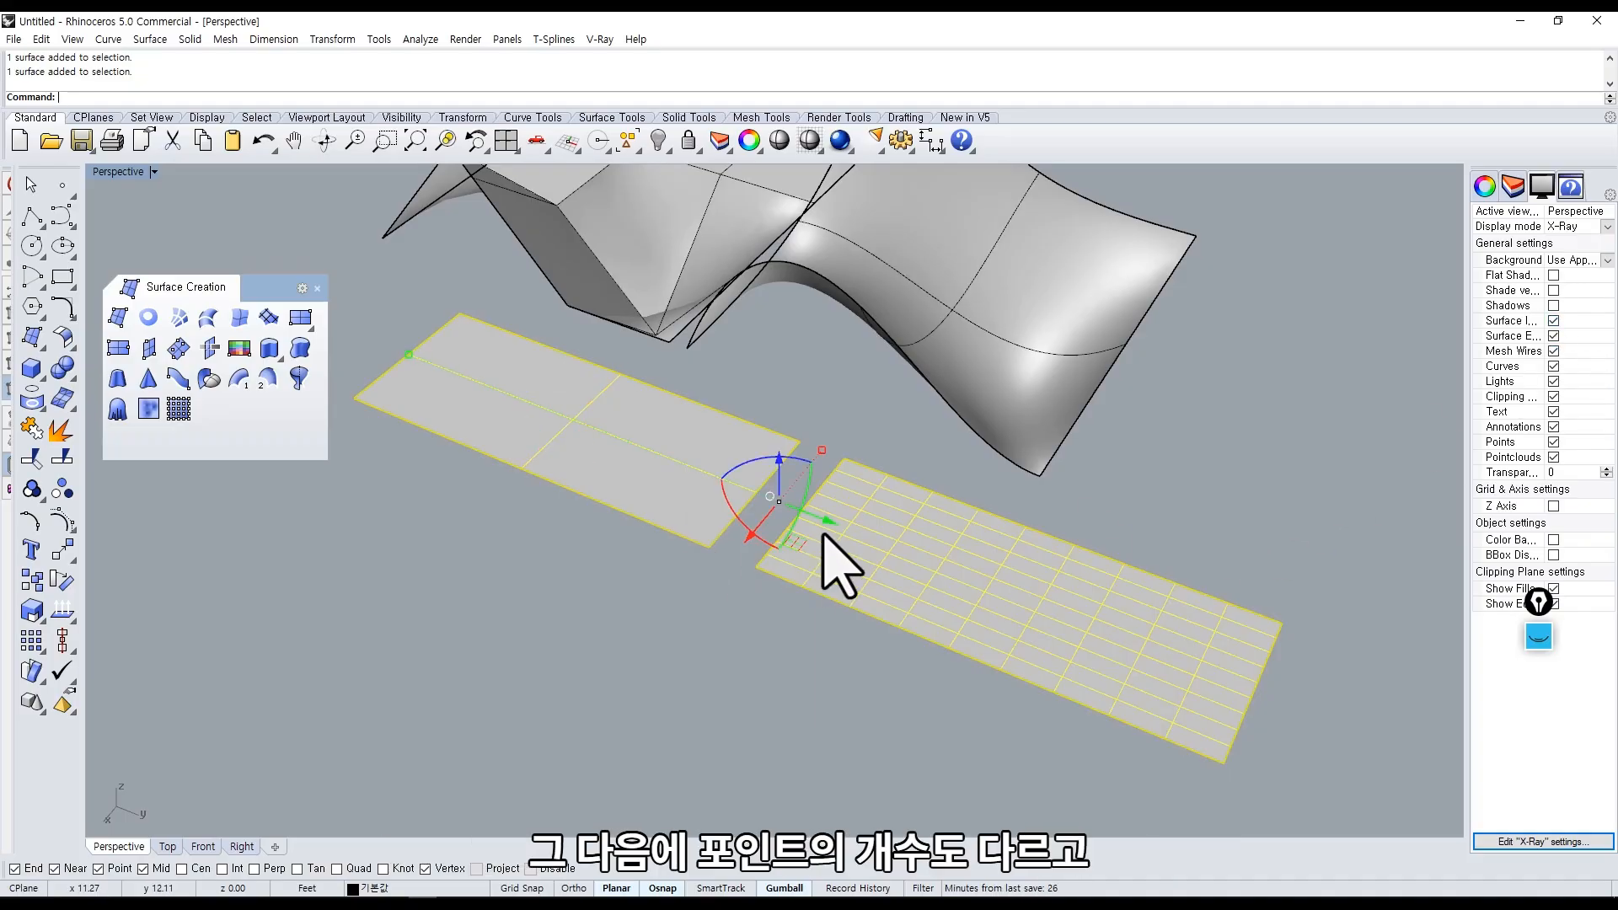
middle_click(823, 531)
left_click(786, 480)
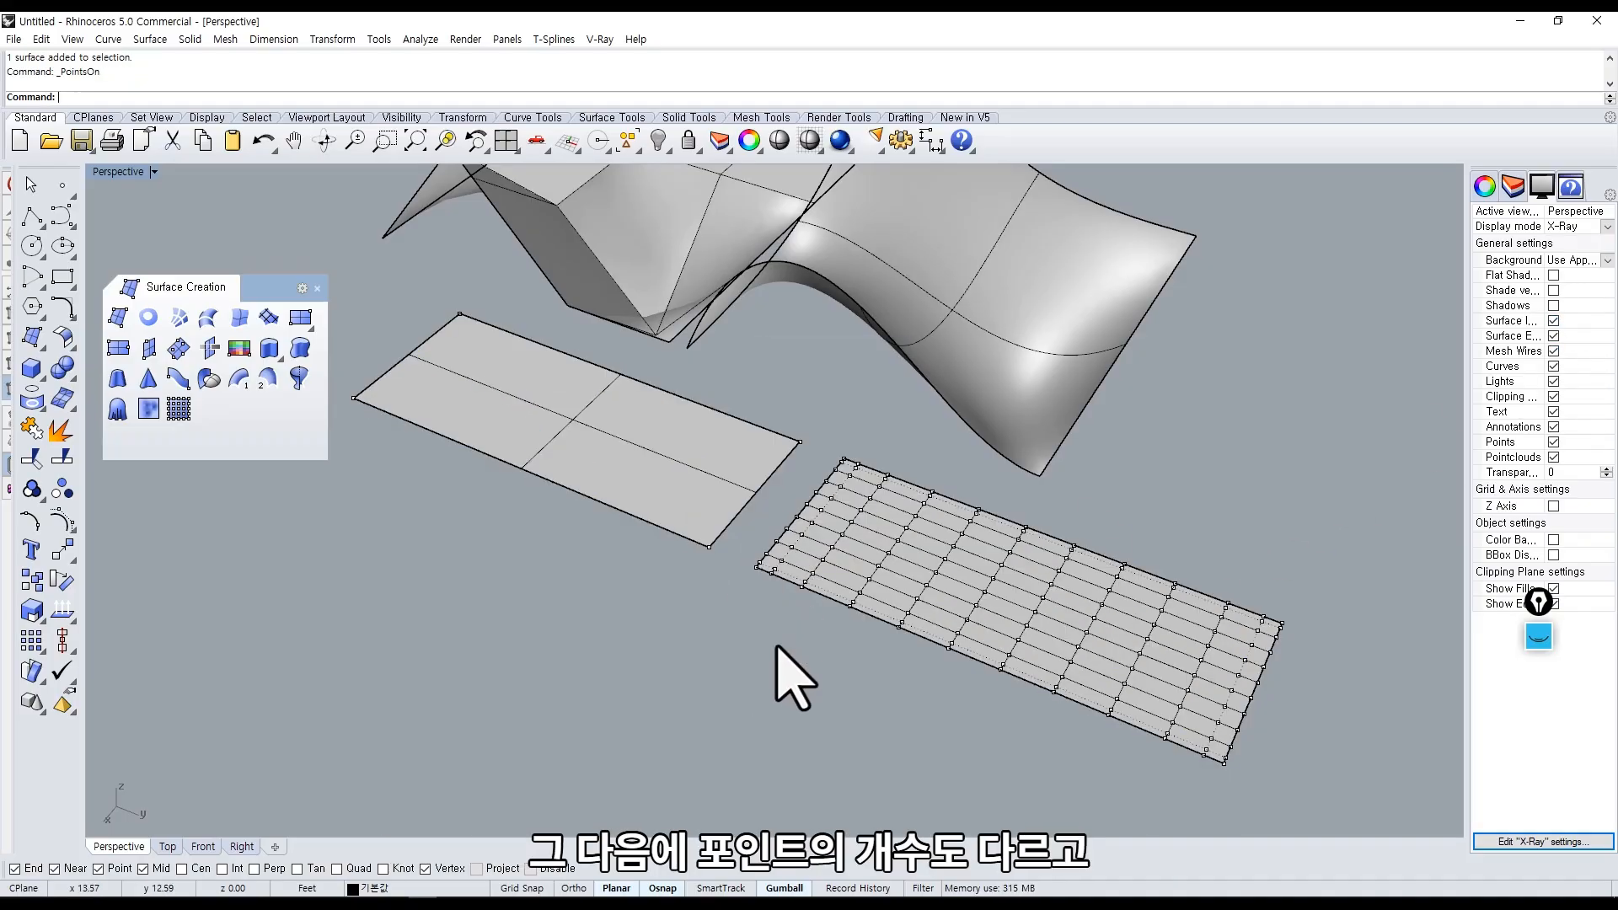
Raise the control points on the degree 1 plane's short edge facing the rebuilt plane.
right_click_drag(776, 647, 805, 623)
left_click_drag(804, 597, 764, 510)
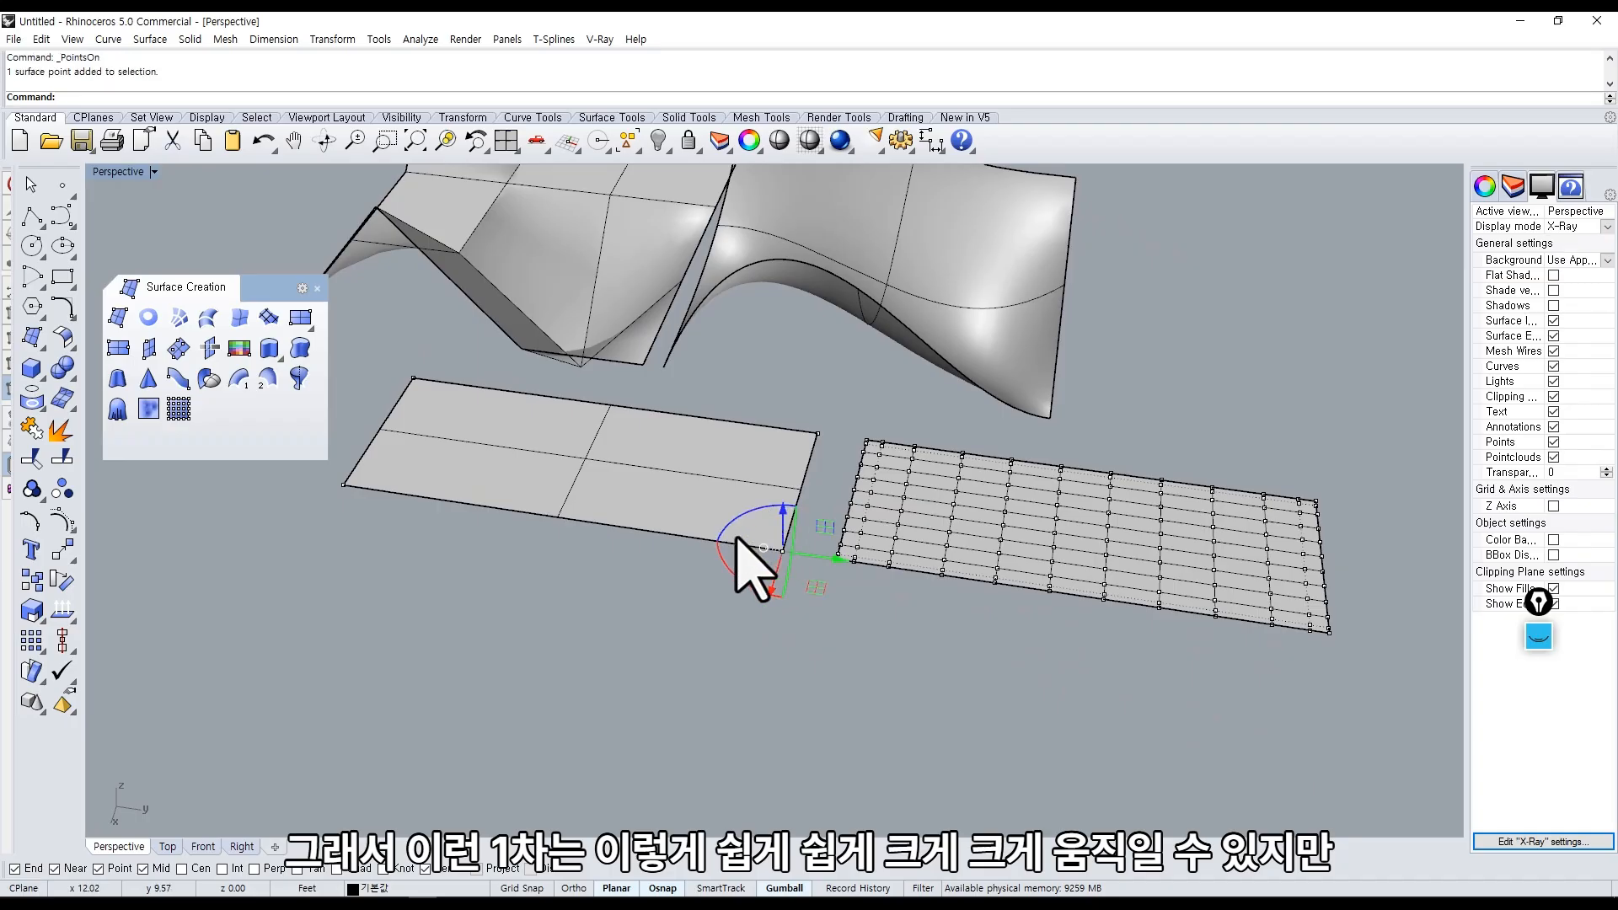
right_click_drag(736, 539, 770, 527)
left_click_drag(744, 382, 832, 368)
left_click(841, 613)
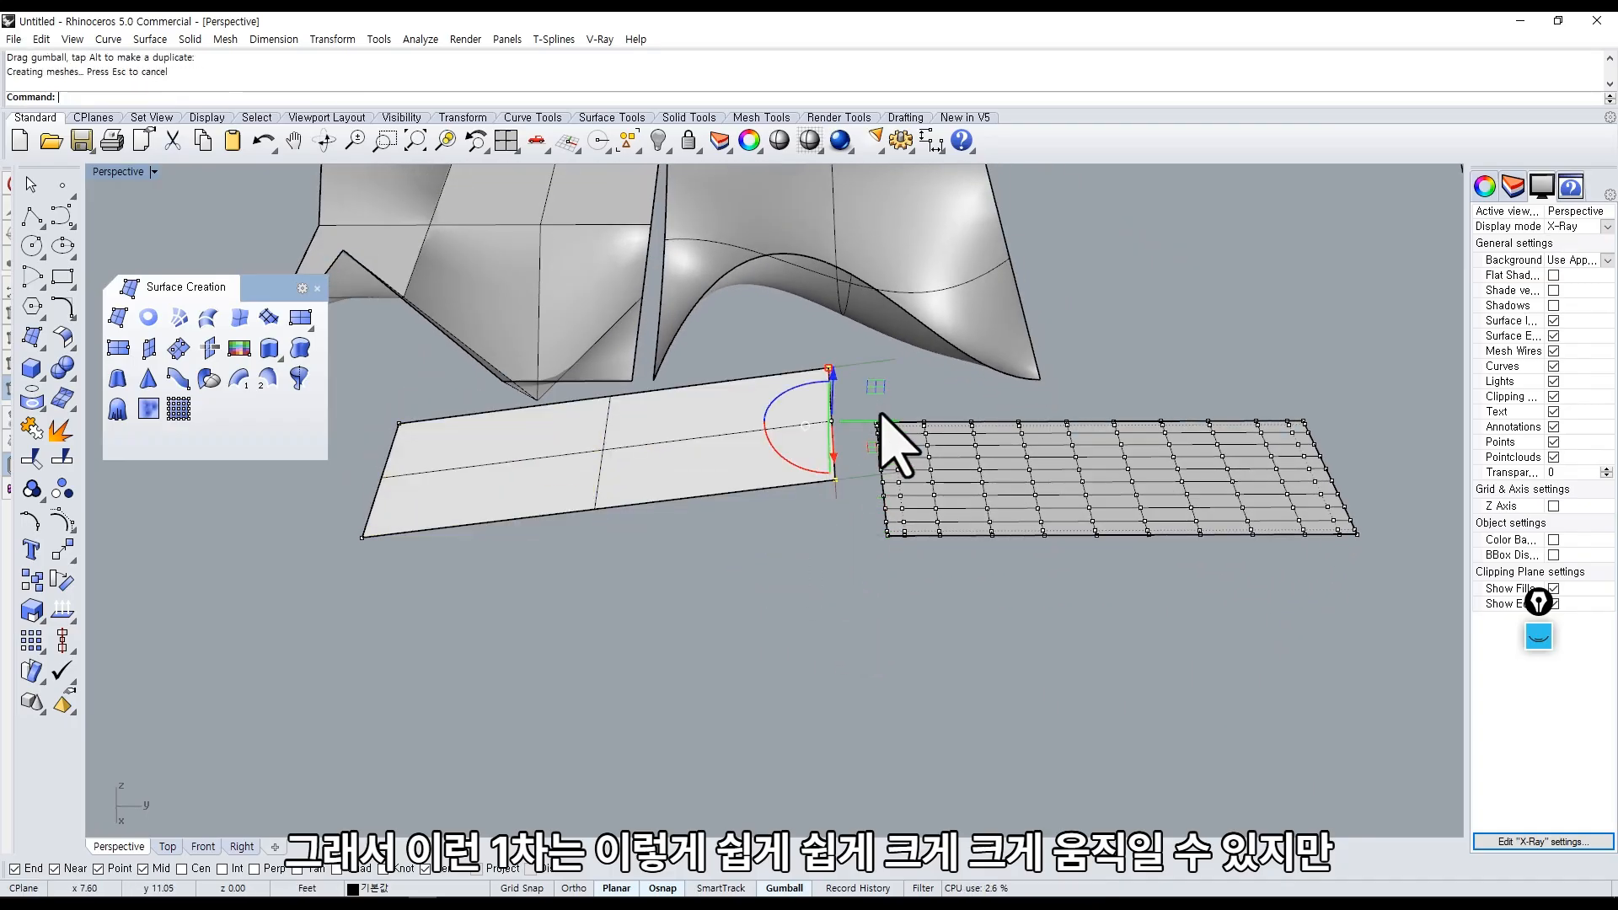
Undo the last edge move and raise the control points on the degree 1 plane's short edge facing the rebuilt plane again.
key("ctrl+z")
right_click_drag(896, 446, 881, 505)
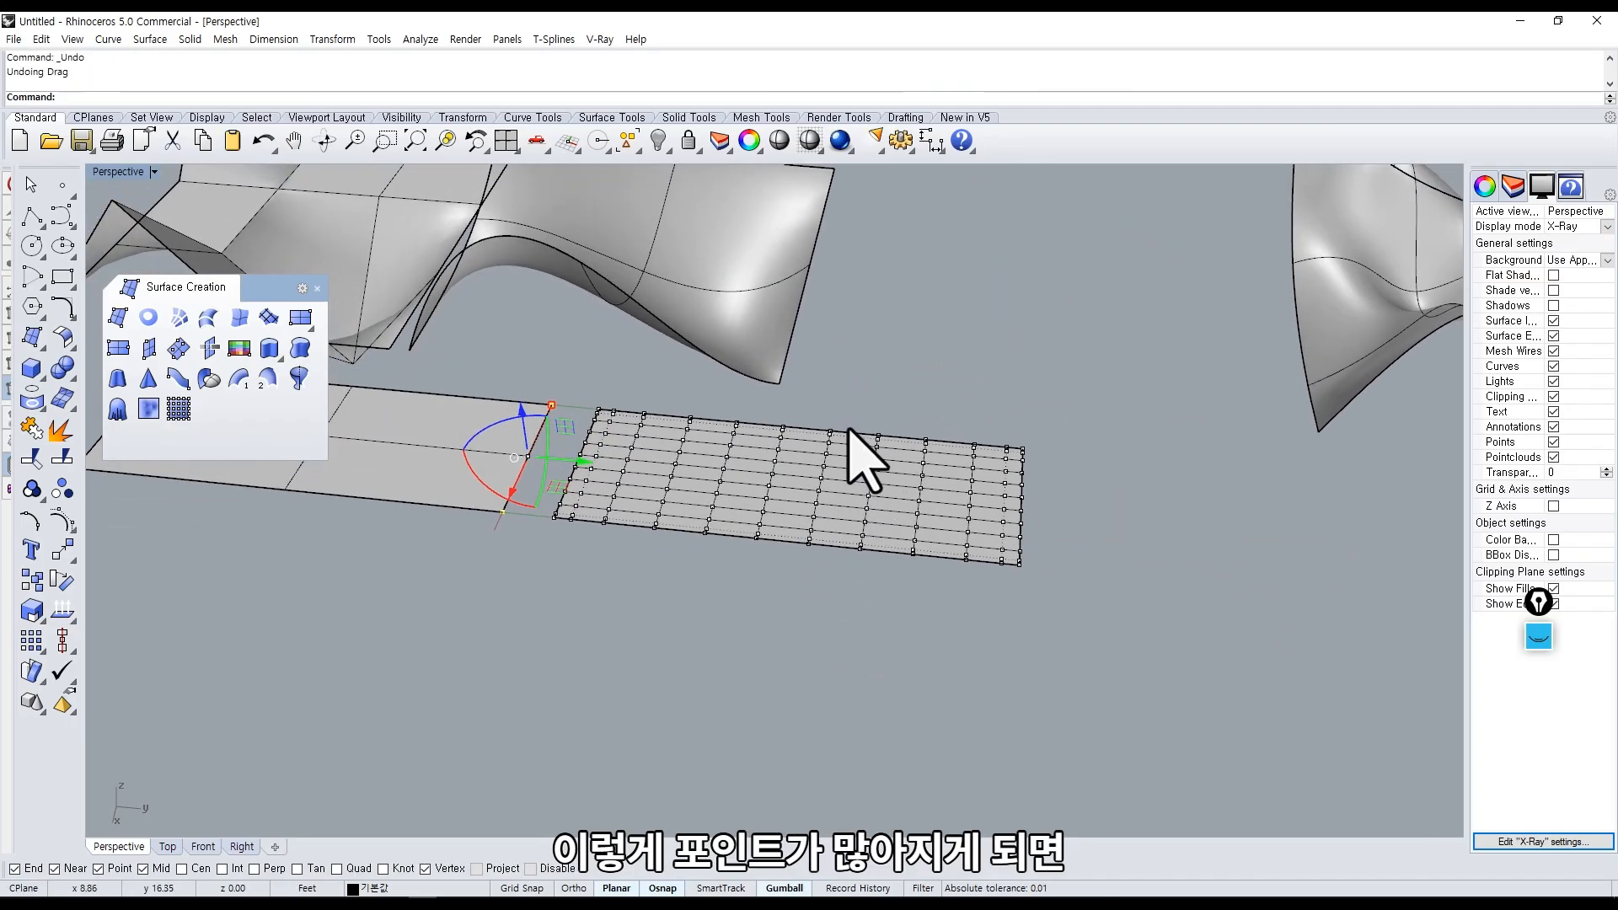
right_click_drag(848, 432, 1039, 433)
left_click_drag(540, 409, 623, 595)
left_click_drag(597, 443, 589, 377)
left_click(637, 422)
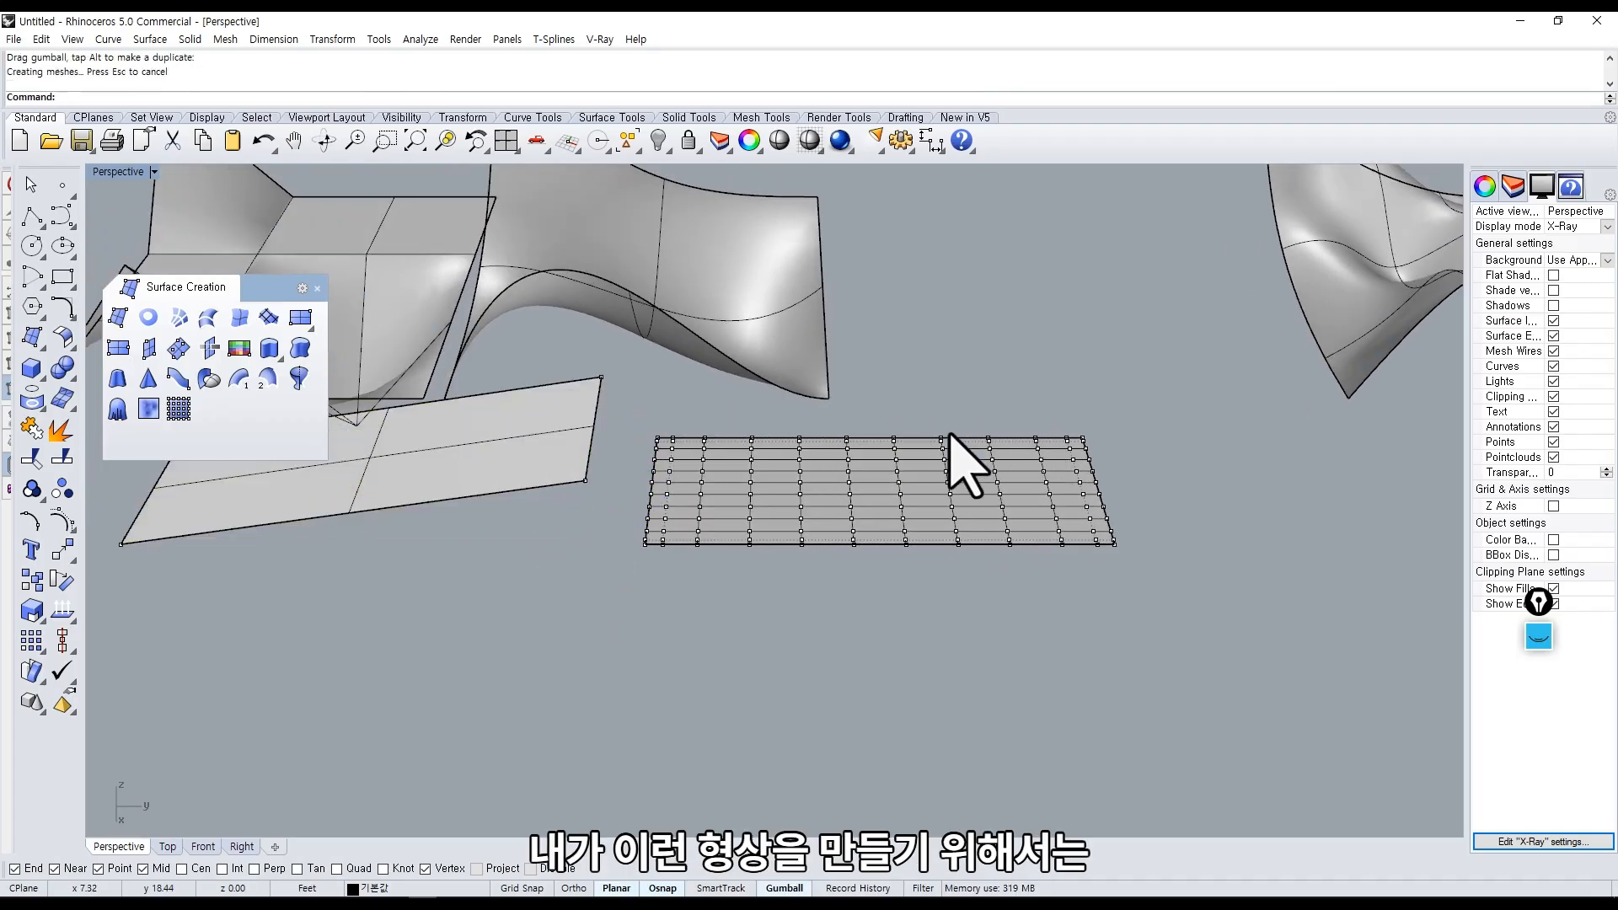
Try raising a crosswise row of interior control points on the dense rebuilt plane and undo each move.
mouse_move(780, 417)
left_mouse_down()
mouse_move(842, 617)
mouse_move(799, 398)
left_mouse_up()
key("ctrl+z")
right_click_drag(829, 546, 759, 455)
left_click_drag(749, 395, 749, 369)
key("ctrl+z")
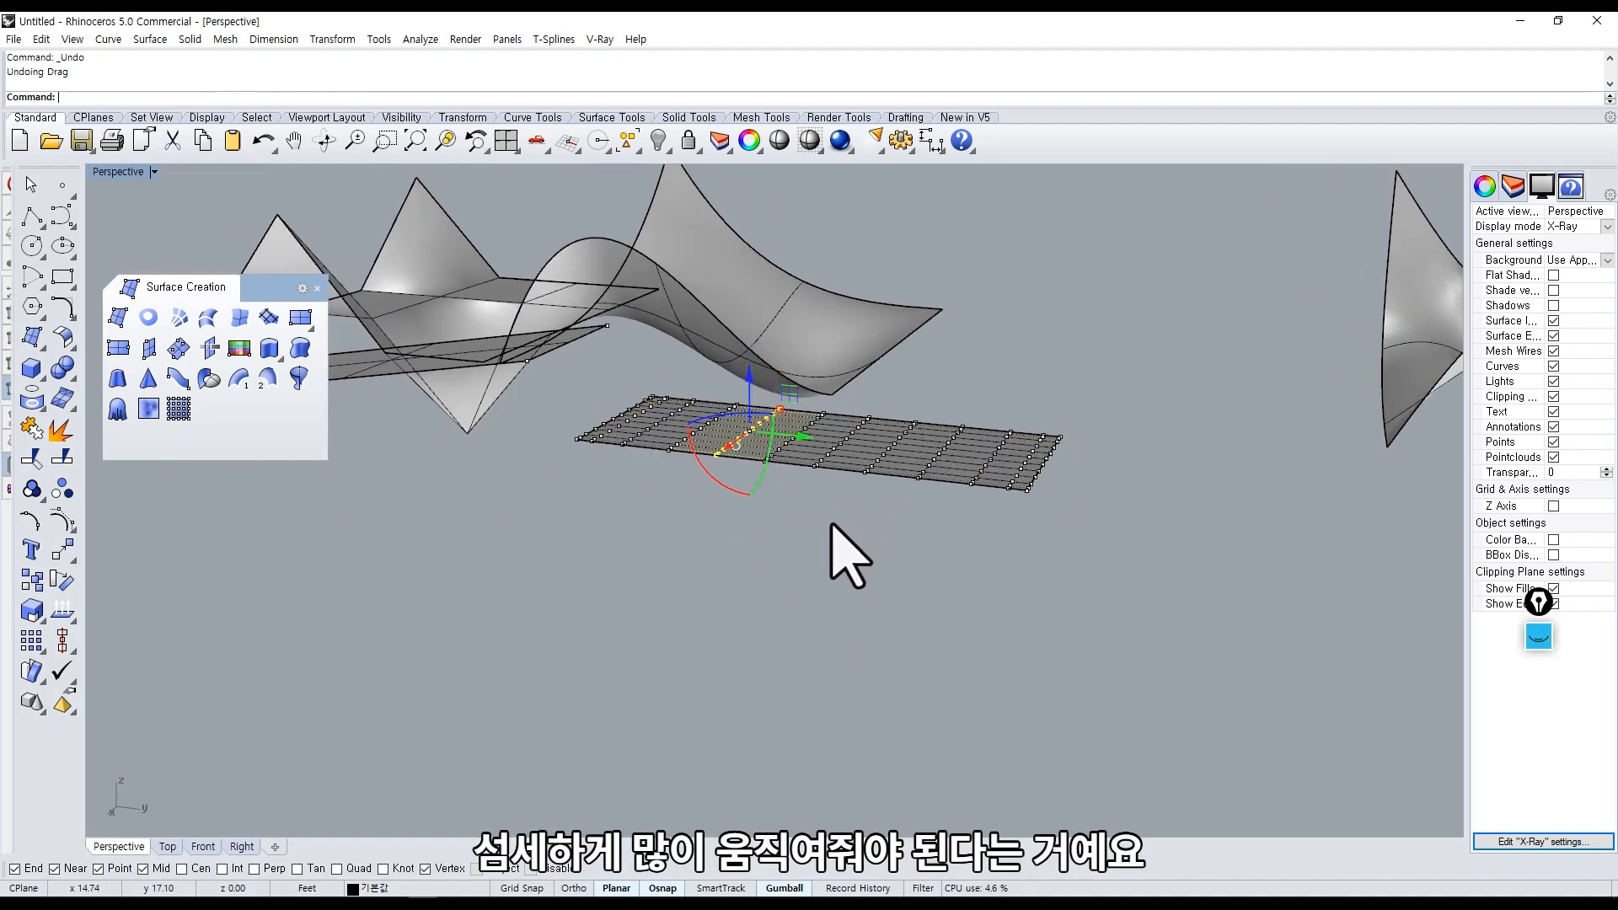
left_click(830, 523)
Draw a single straight line in the empty area in front of the two planes.
right_click_drag(830, 523, 626, 502)
scroll(808, 575, "down", 5)
scroll(799, 544, "down", 2)
left_click(72, 212)
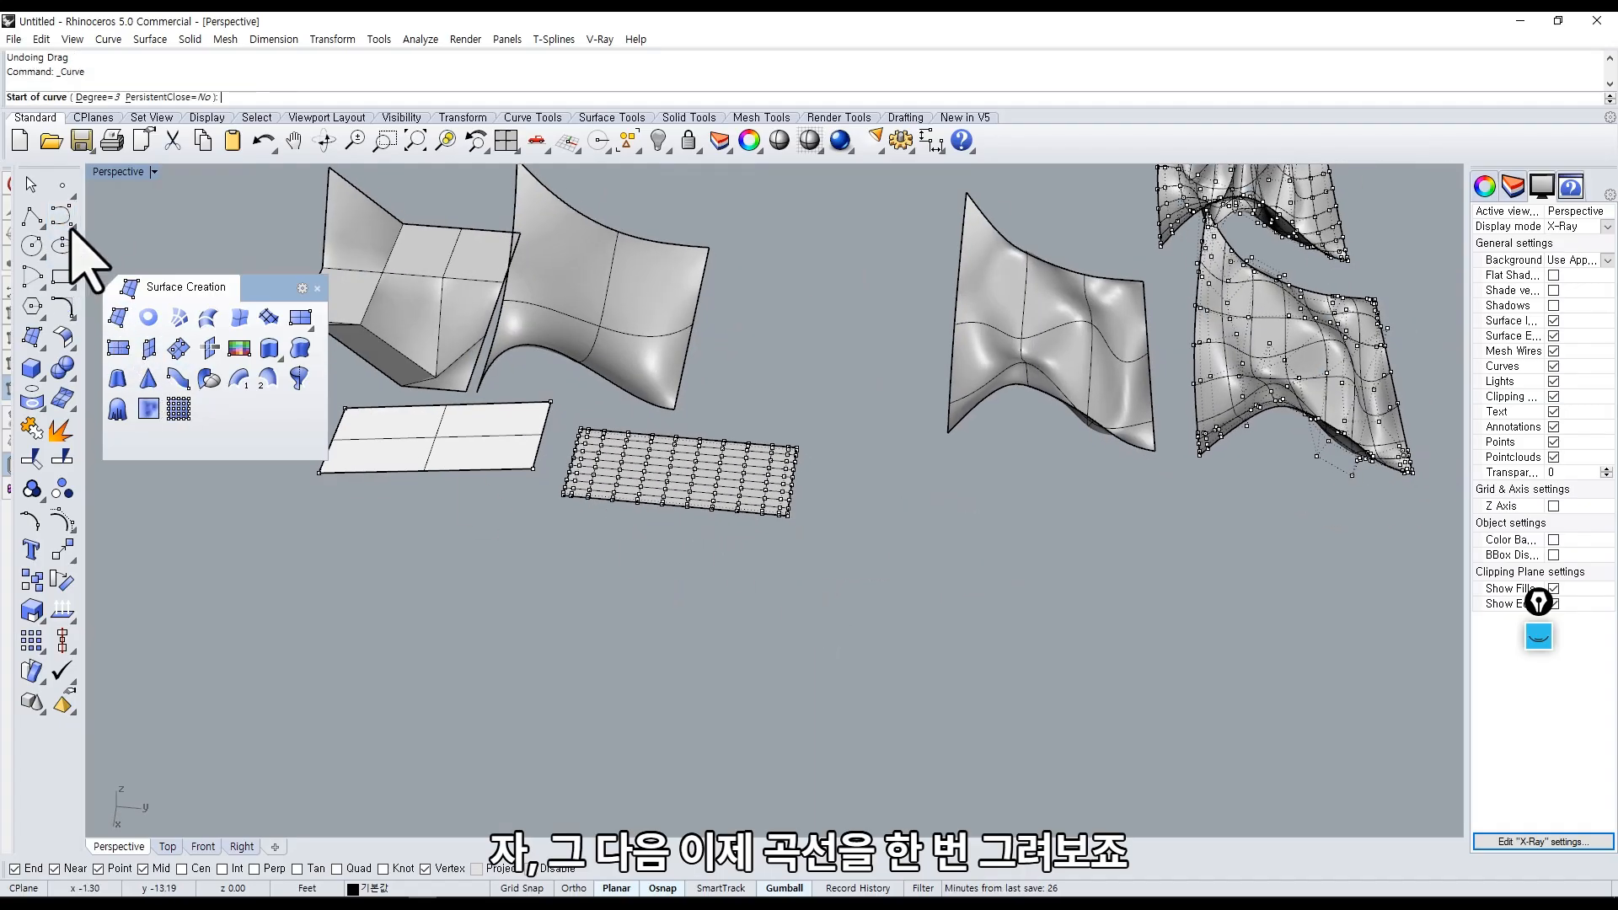
left_click(72, 224)
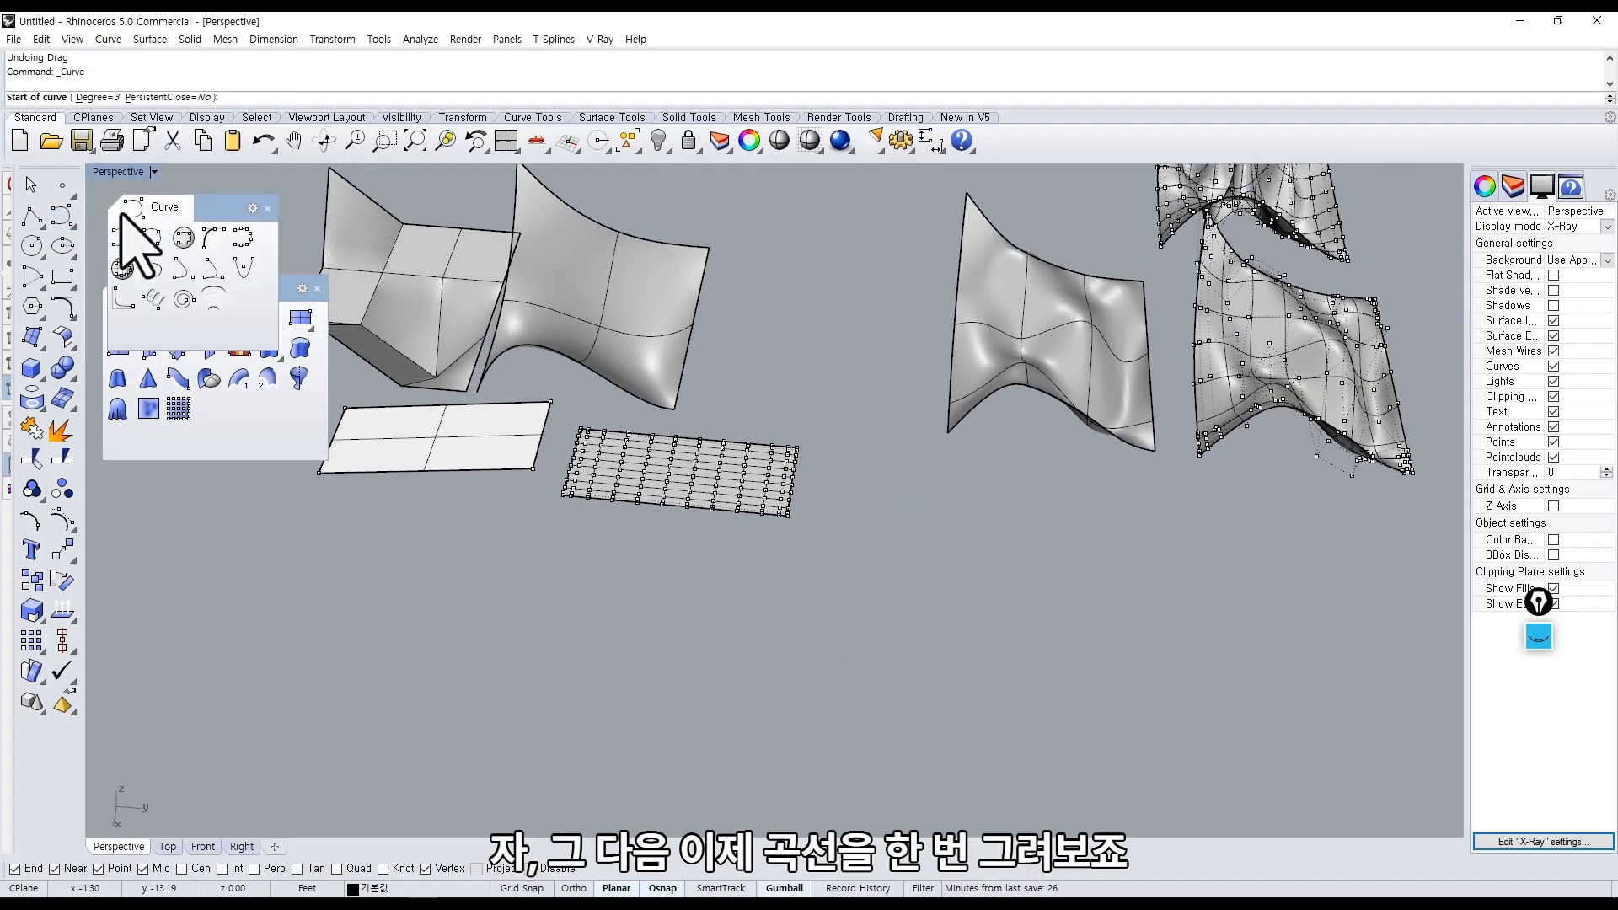
left_click(42, 227)
left_click_drag(72, 210, 149, 336)
left_click(141, 372)
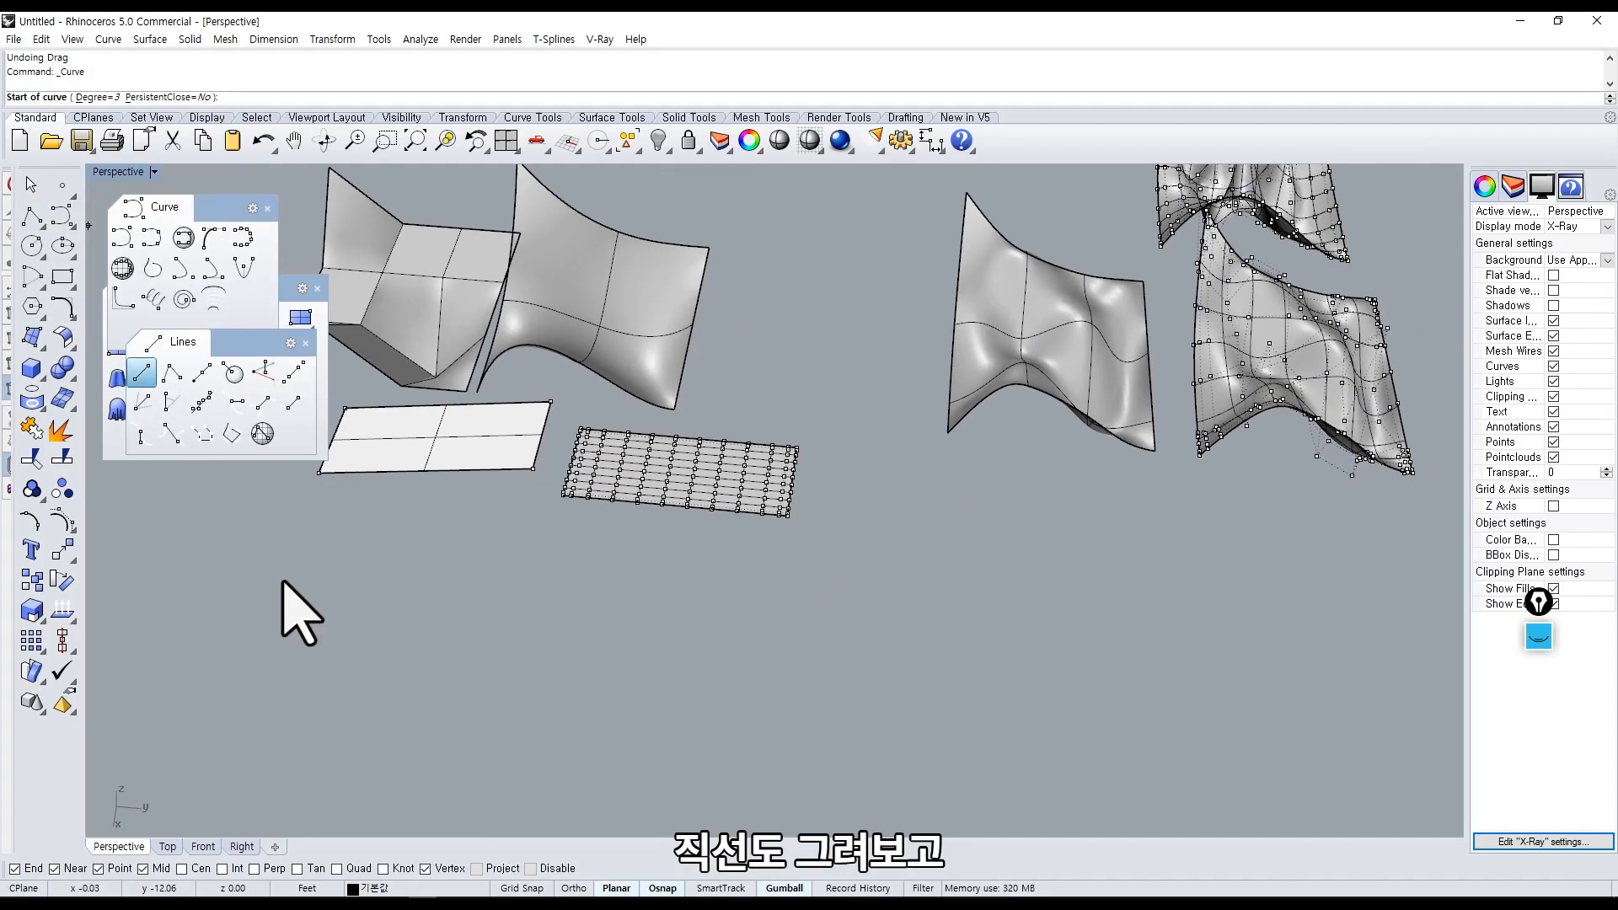
left_click(284, 582)
left_click(661, 615)
Turn on the straight line's control points and select the point at each end.
right_click_drag(603, 643, 656, 626, "shift")
left_click(585, 583)
right_click_drag(585, 585, 587, 617)
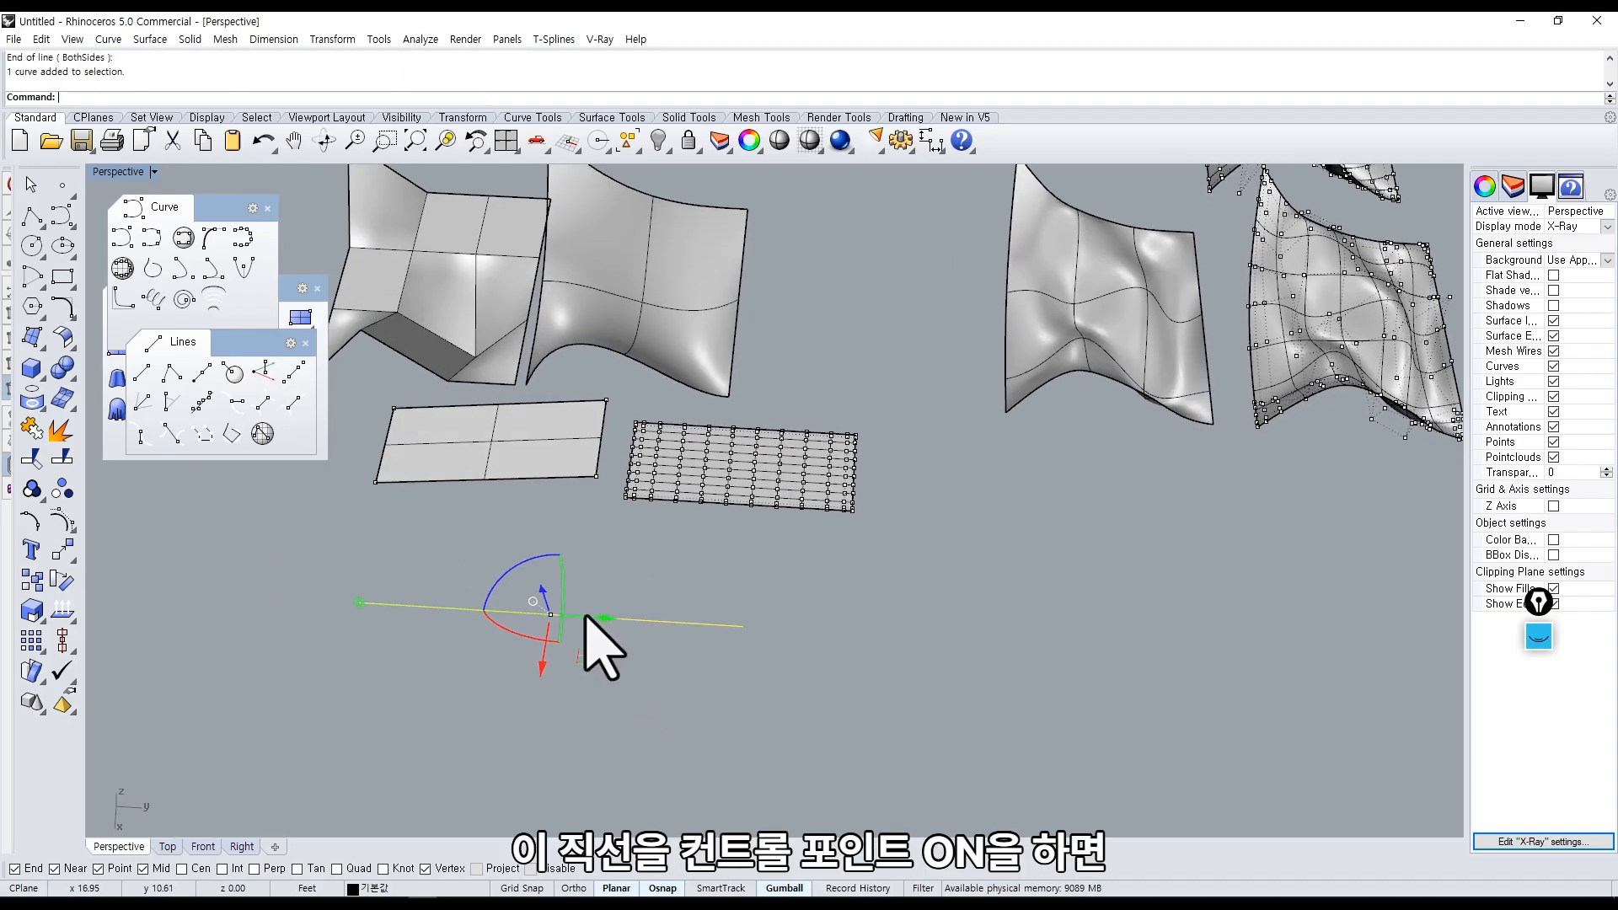
middle_click(596, 624)
left_click(552, 560)
left_click_drag(267, 565, 376, 647)
left_click_drag(595, 573, 738, 704)
right_click_drag(739, 704, 600, 681)
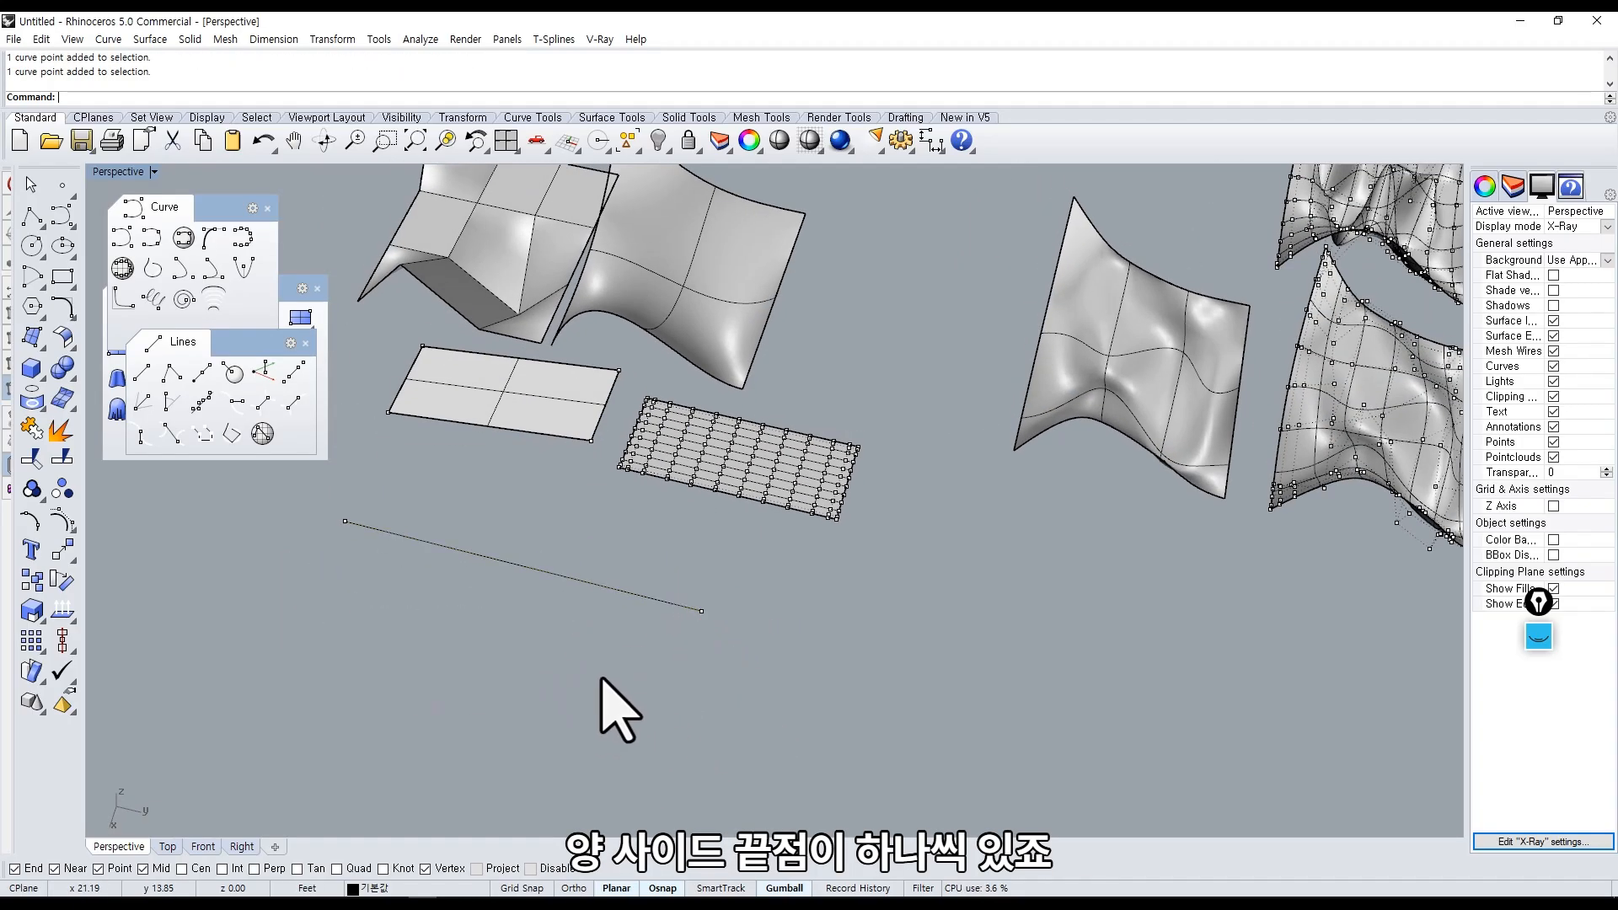
Copy the straight line in front of the original and rebuild the copy with a point count of 4 and degree 3.
left_click(517, 562)
key("alt")
left_click_drag(542, 589, 512, 684)
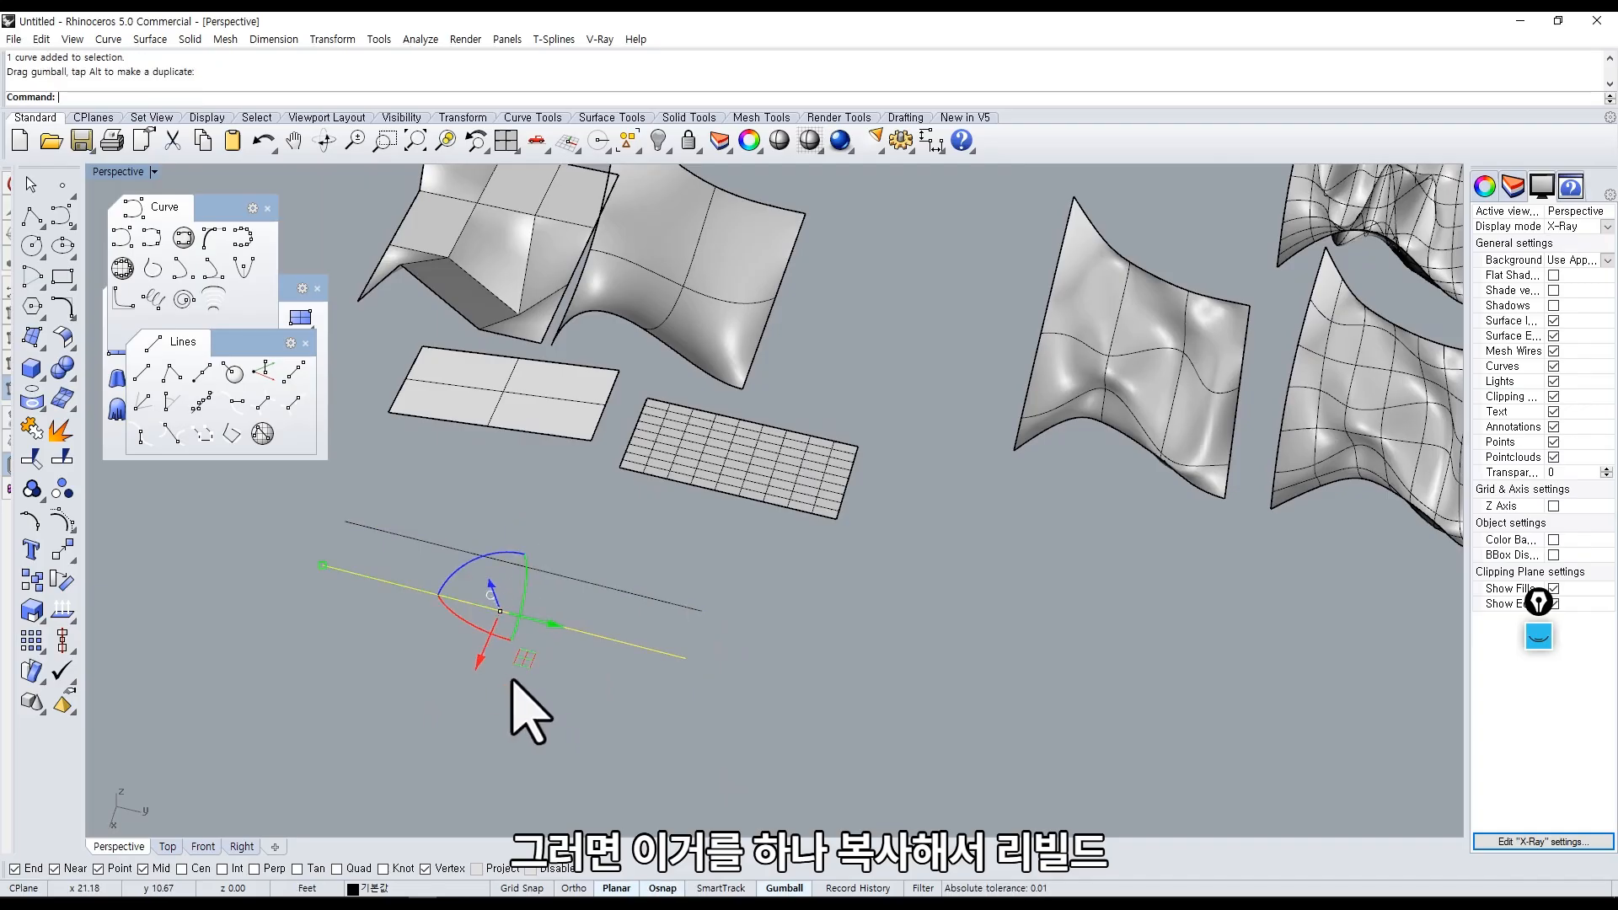
key("Return")
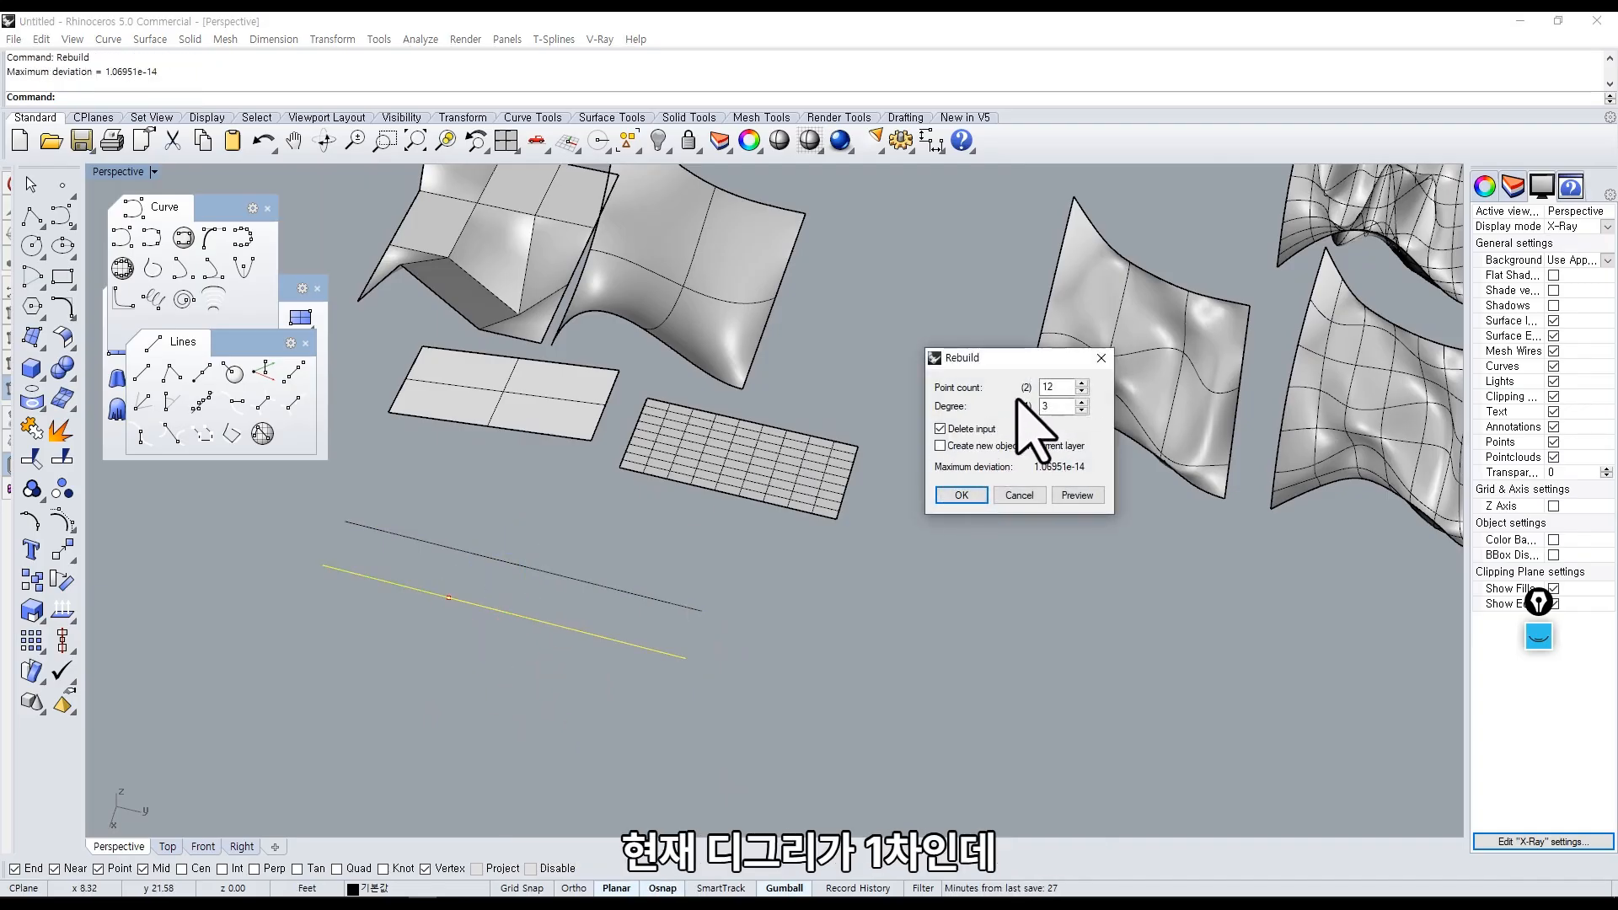
double_click(1054, 408)
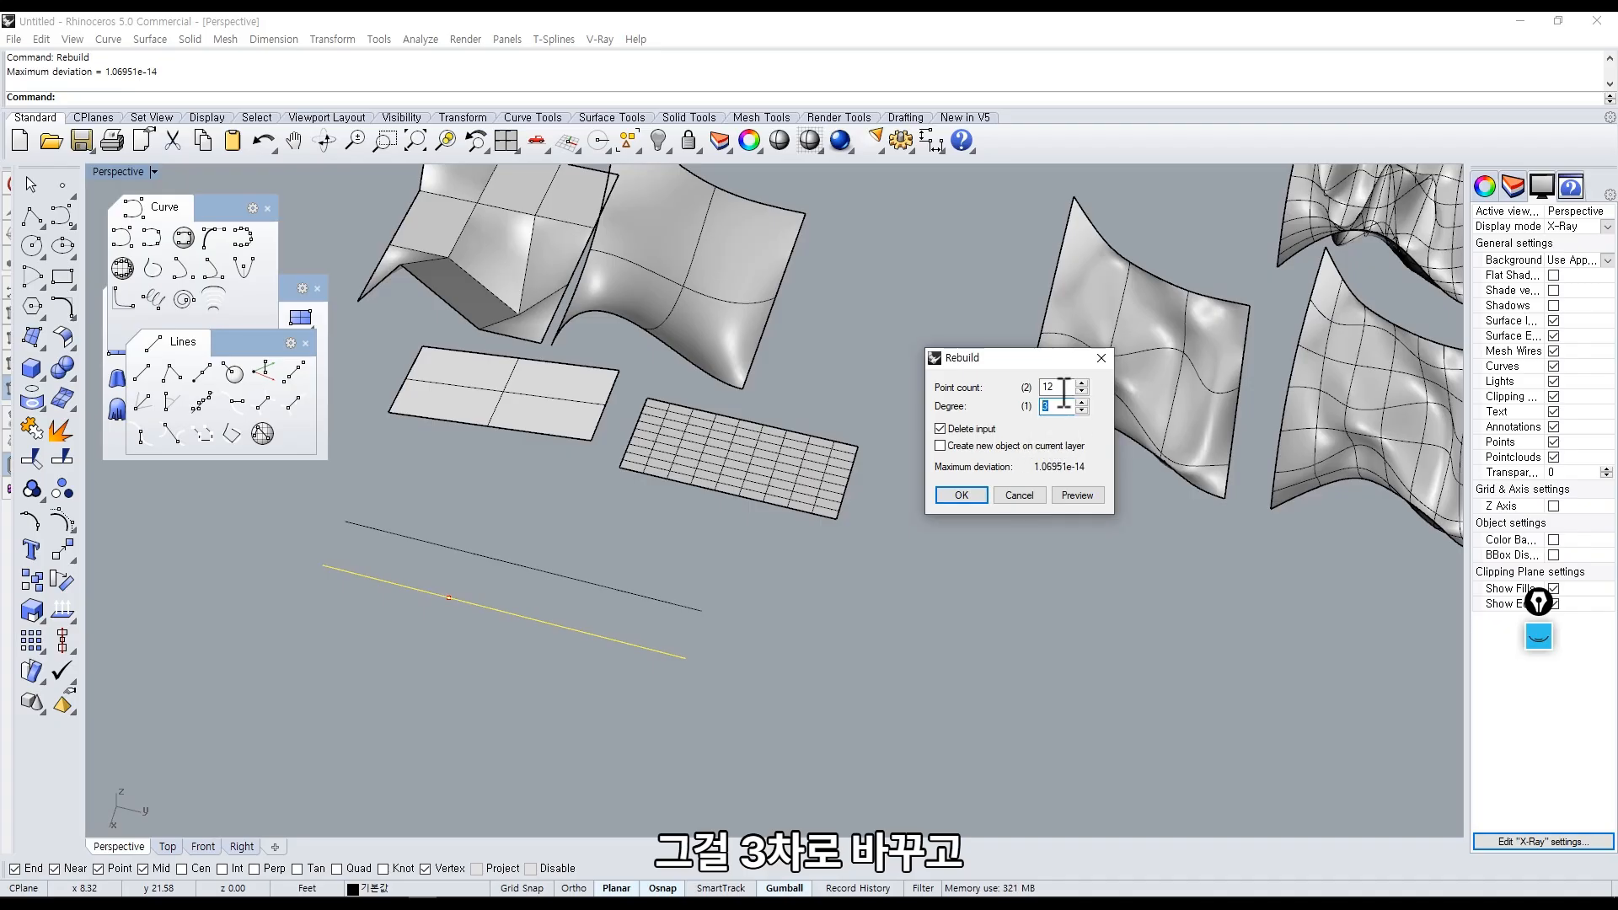
type("4")
left_click(962, 494)
Show the control points of both the original line and its rebuilt copy.
right_click_drag(494, 580, 545, 585, "shift")
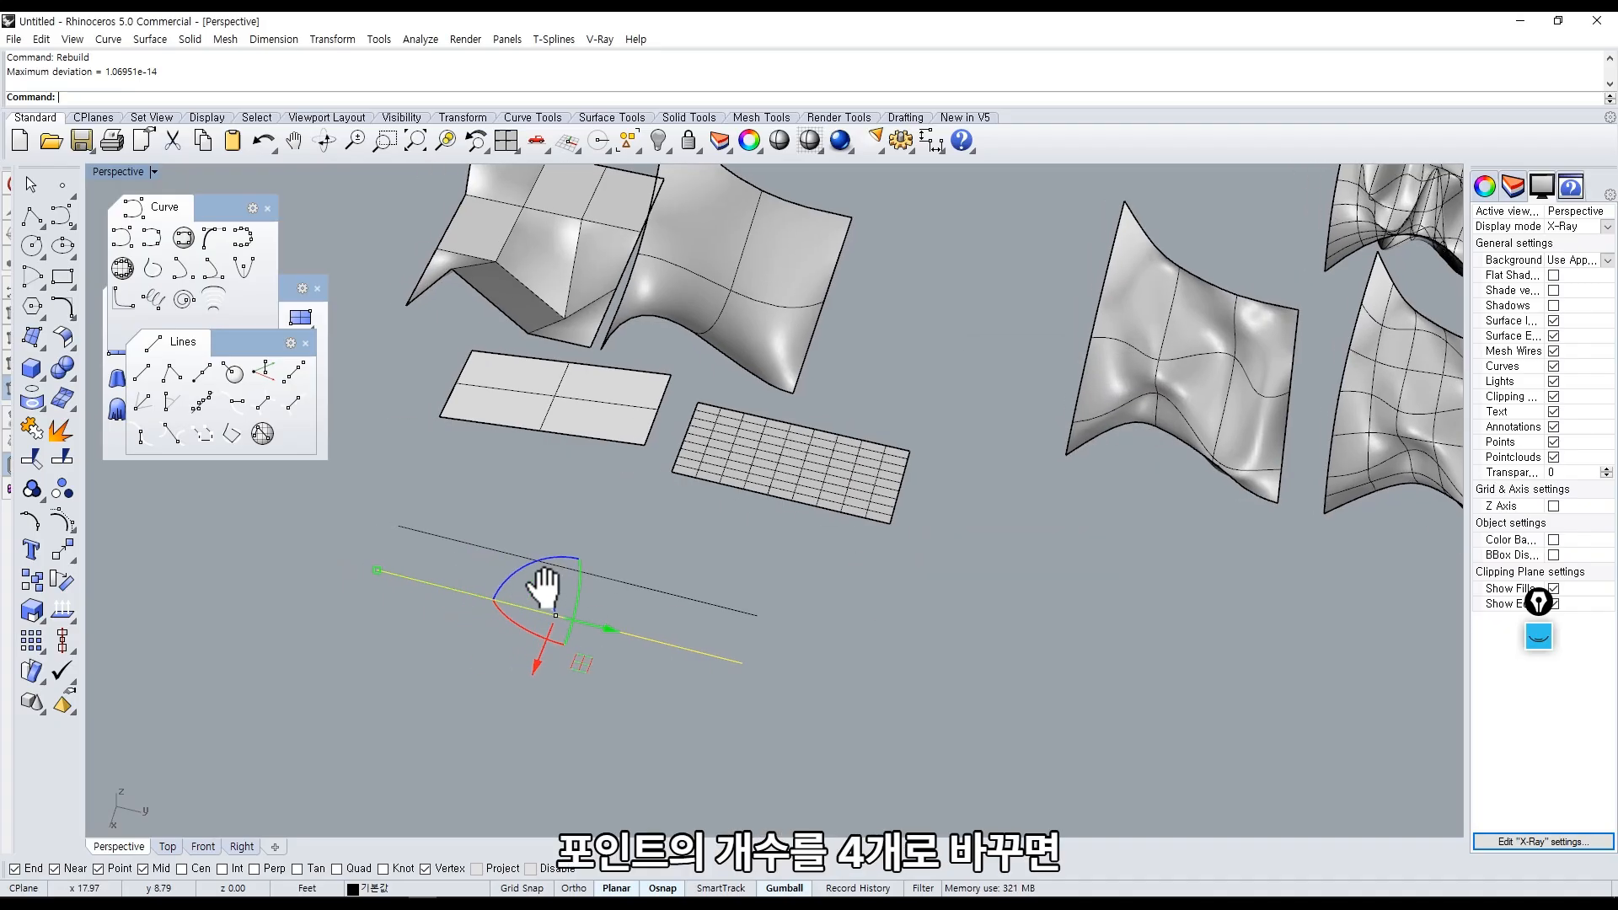
left_click_drag(652, 673, 587, 562)
middle_click(588, 565)
left_click(530, 497)
right_click_drag(541, 572, 565, 551, "shift")
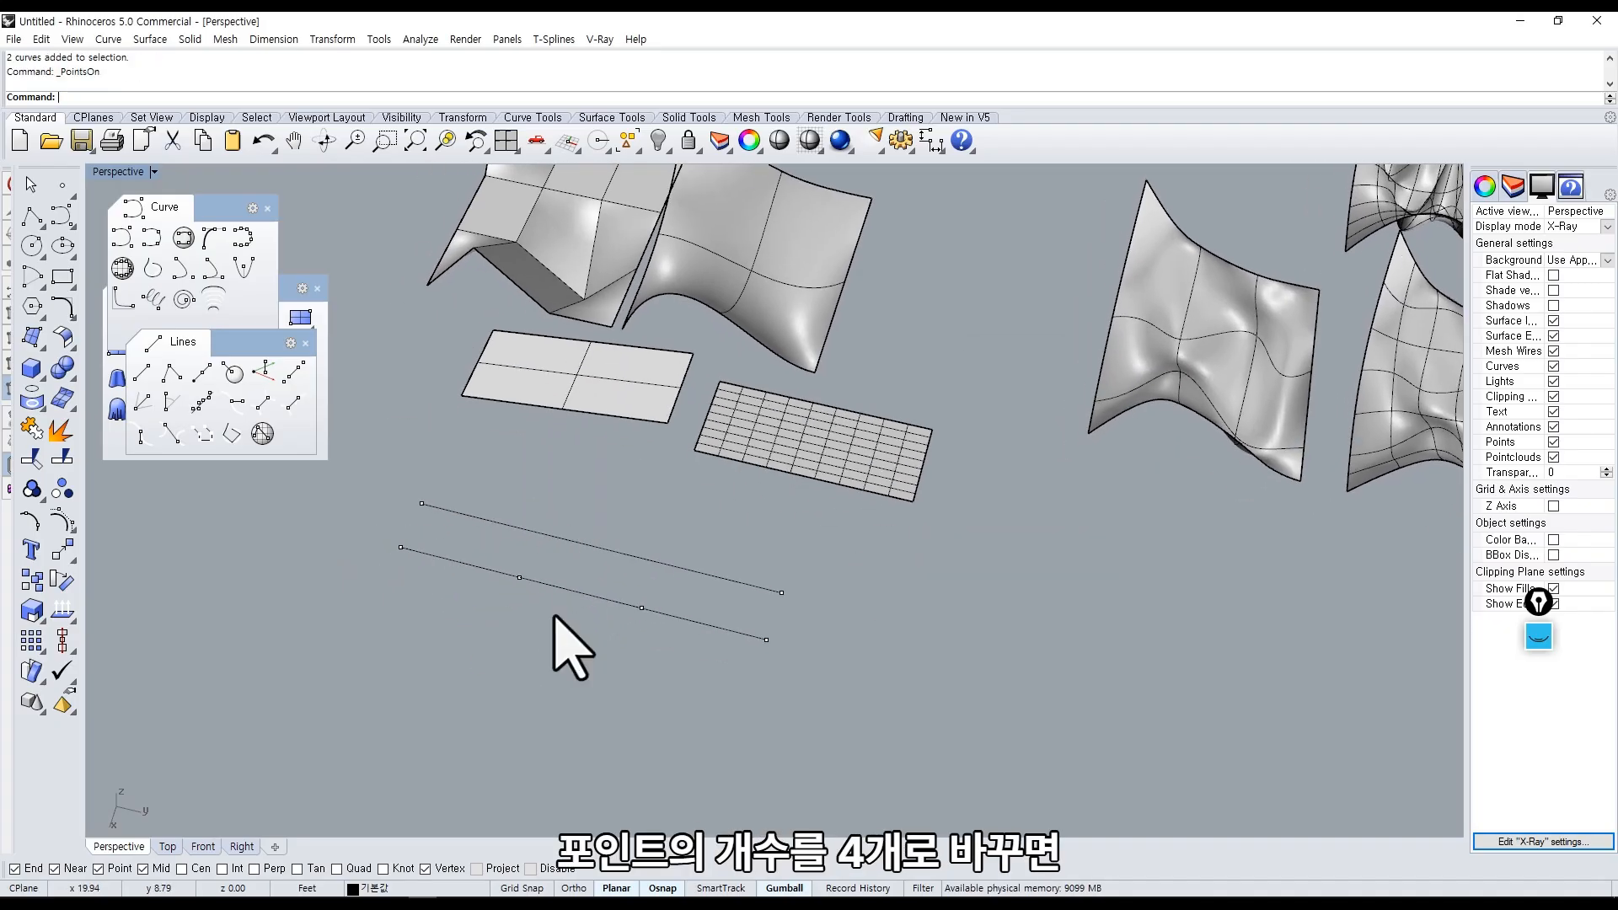
Bend the degree 3 line into an S-curve by moving its two inner control points in opposite directions.
left_click_drag(494, 553, 445, 741)
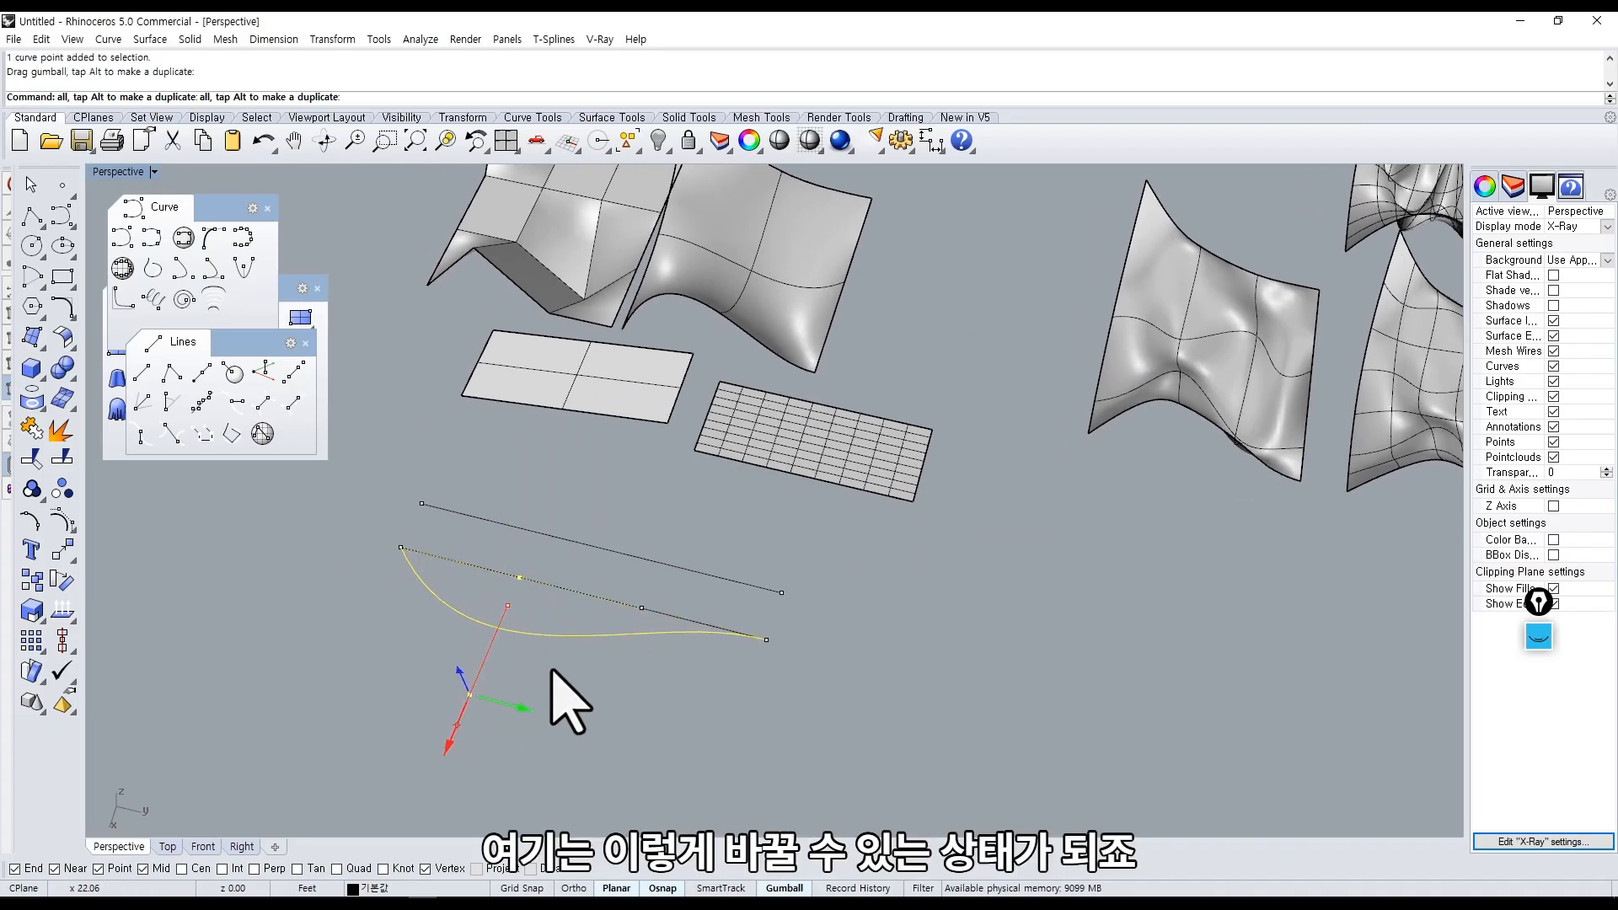
left_click_drag(612, 581, 639, 623)
left_click(676, 688)
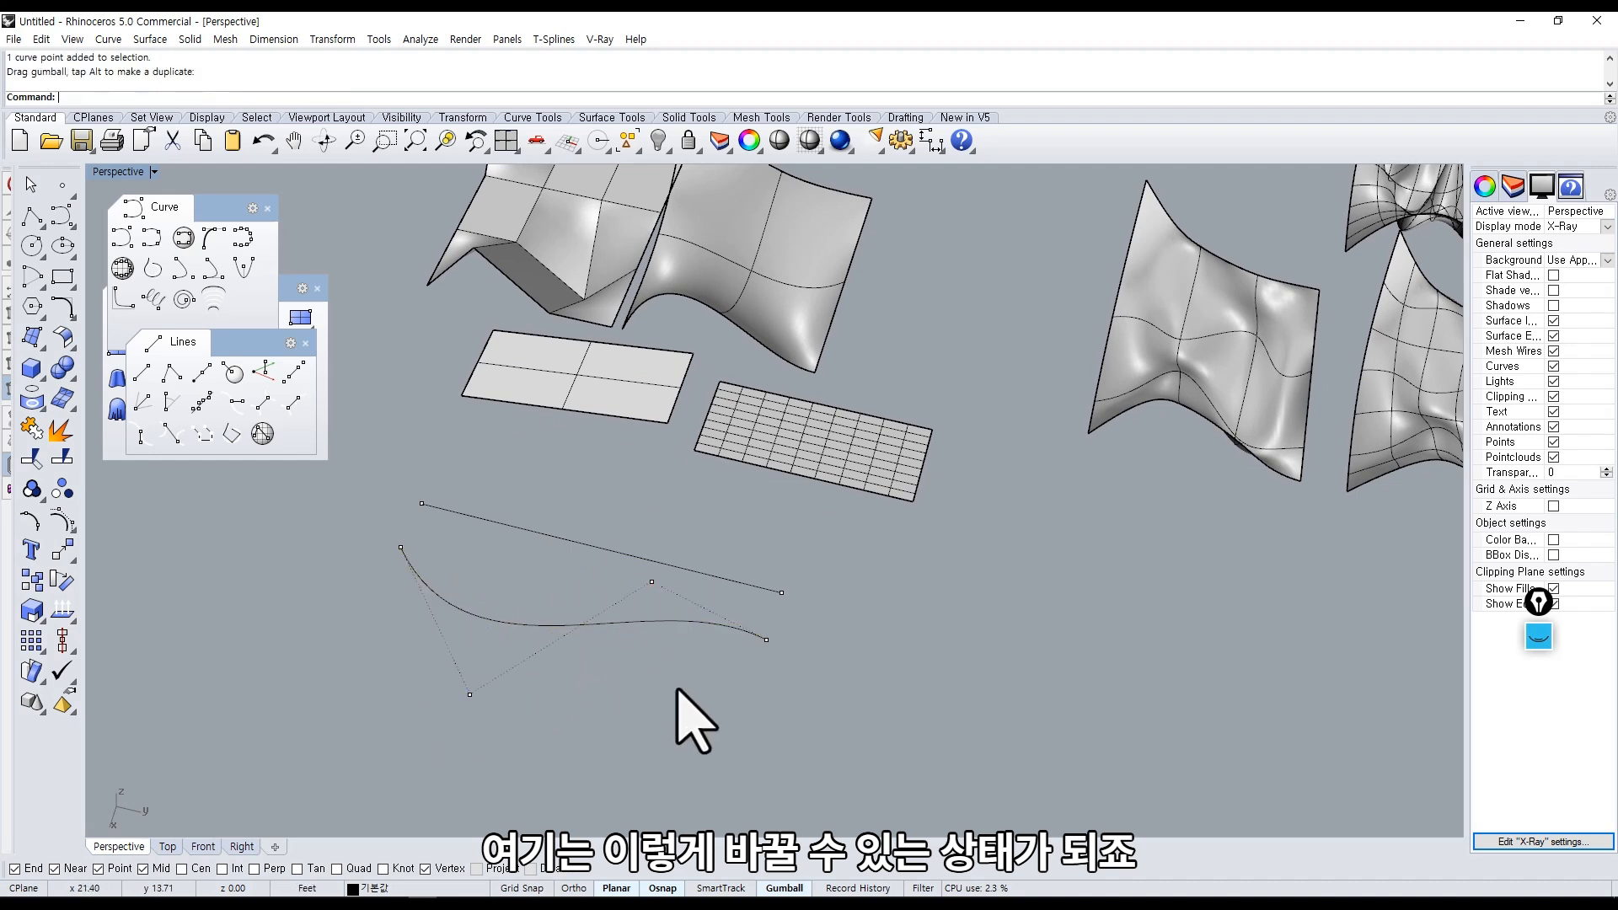
Copy the original straight line in front of the S-curve and rebuild the copy with point count 4 and degree 7.
right_click_drag(677, 689, 678, 648, "shift")
left_click(723, 544)
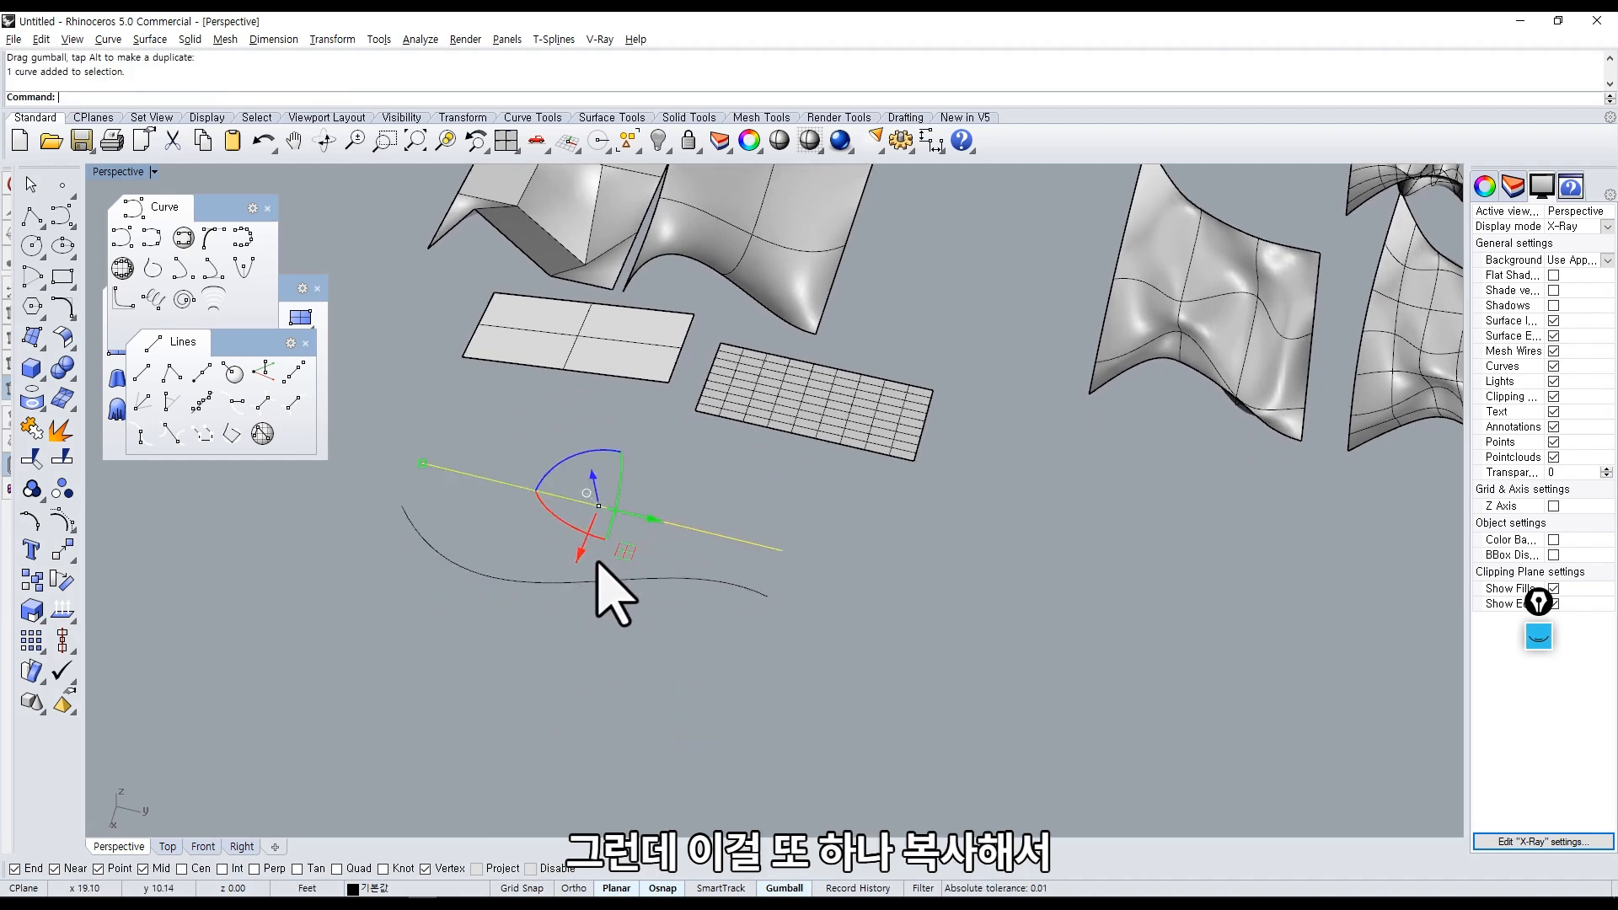
left_click_drag(602, 580, 514, 700)
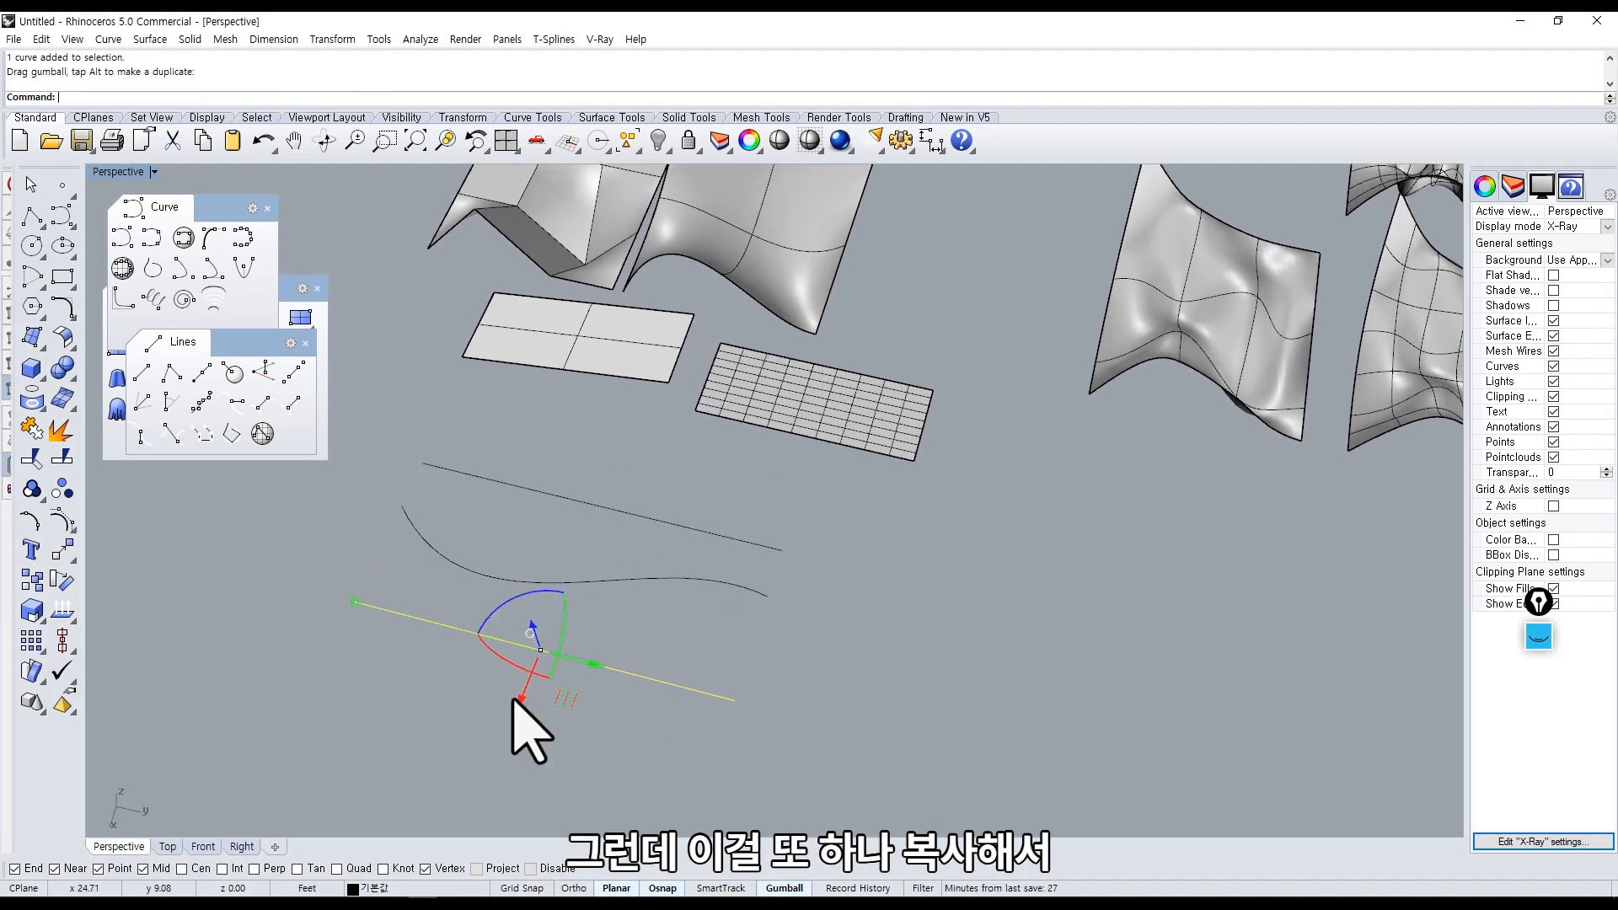
type("rebuild")
key("Return")
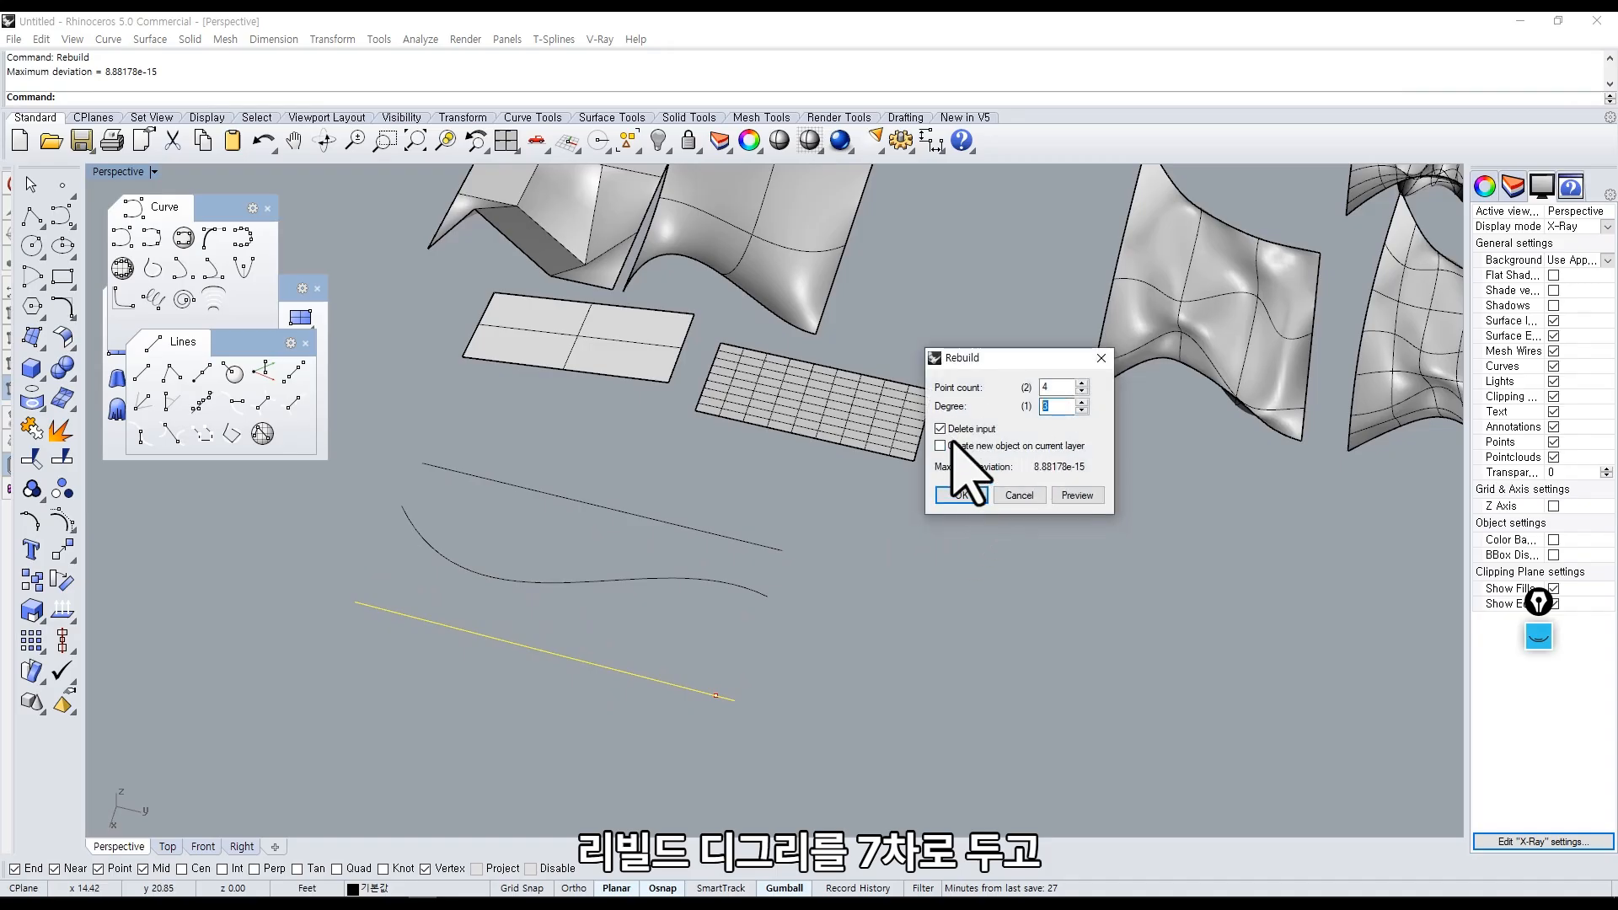
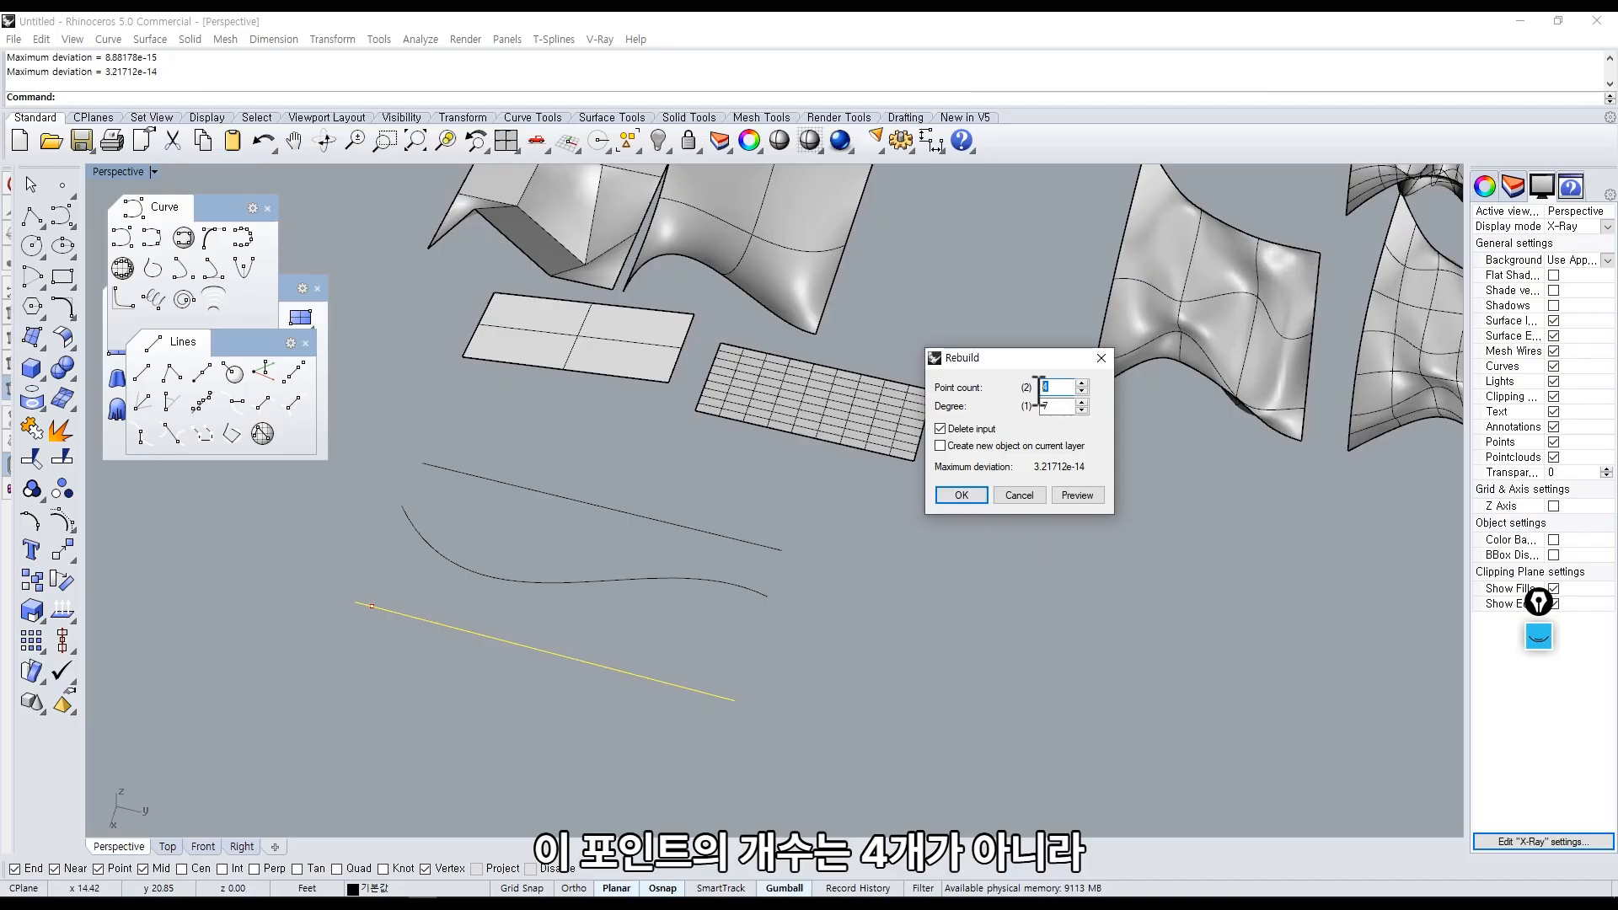
left_click(973, 494)
Show the control points of the degree 7 line, the original line and the degree 3 curve.
middle_click(636, 611)
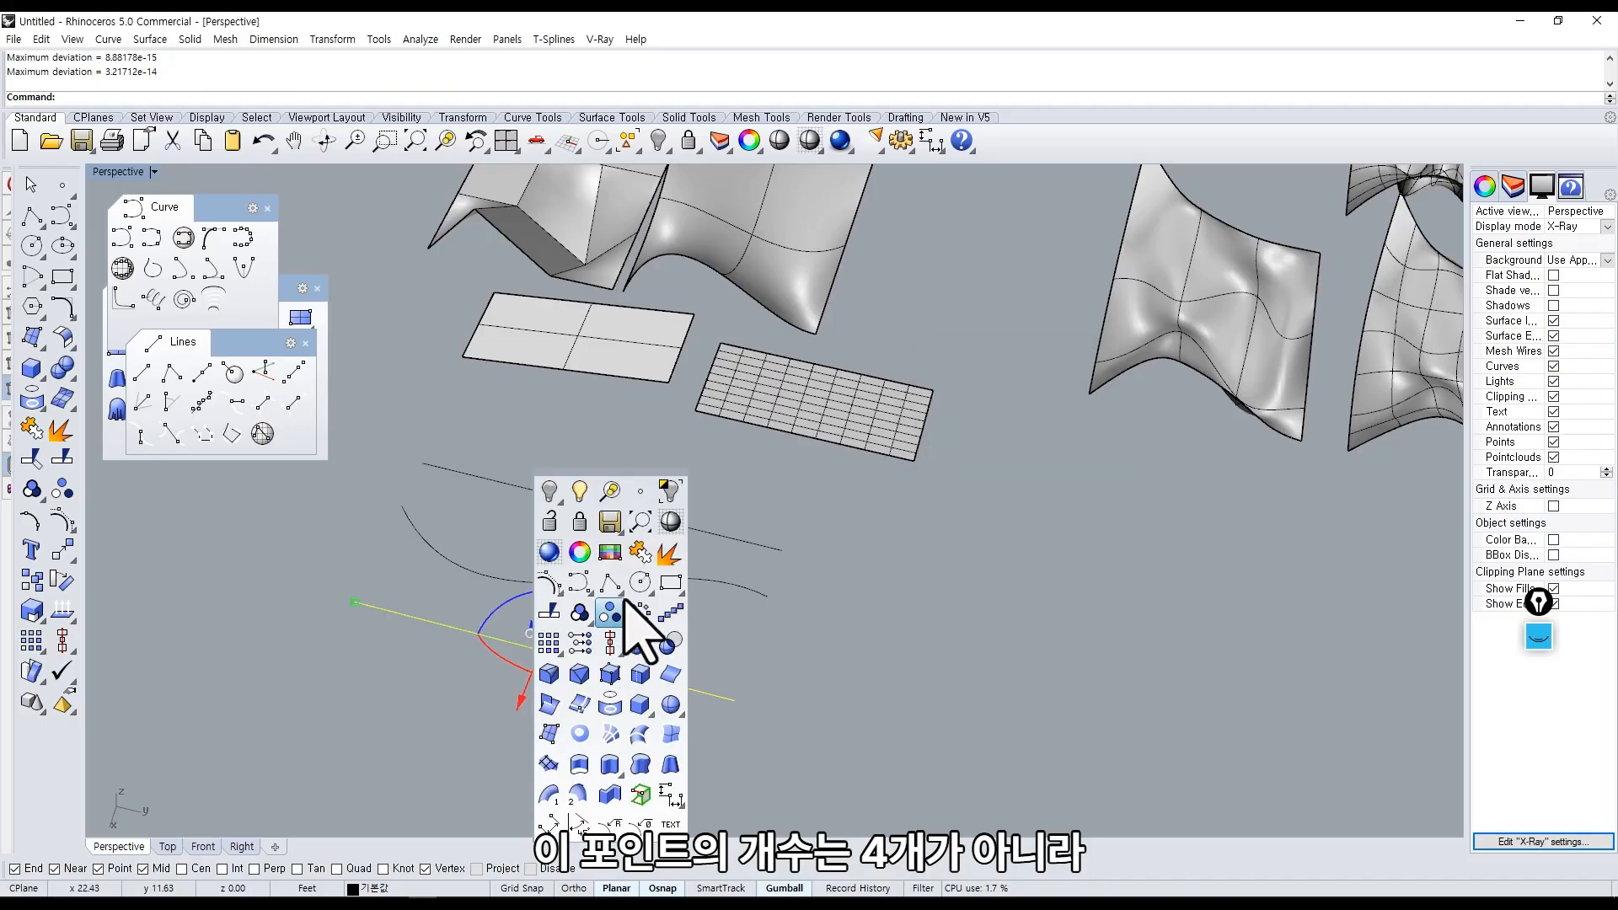
left_click(560, 582)
right_click_drag(594, 687, 644, 628, "shift")
left_click_drag(683, 419, 682, 419)
middle_click(706, 473)
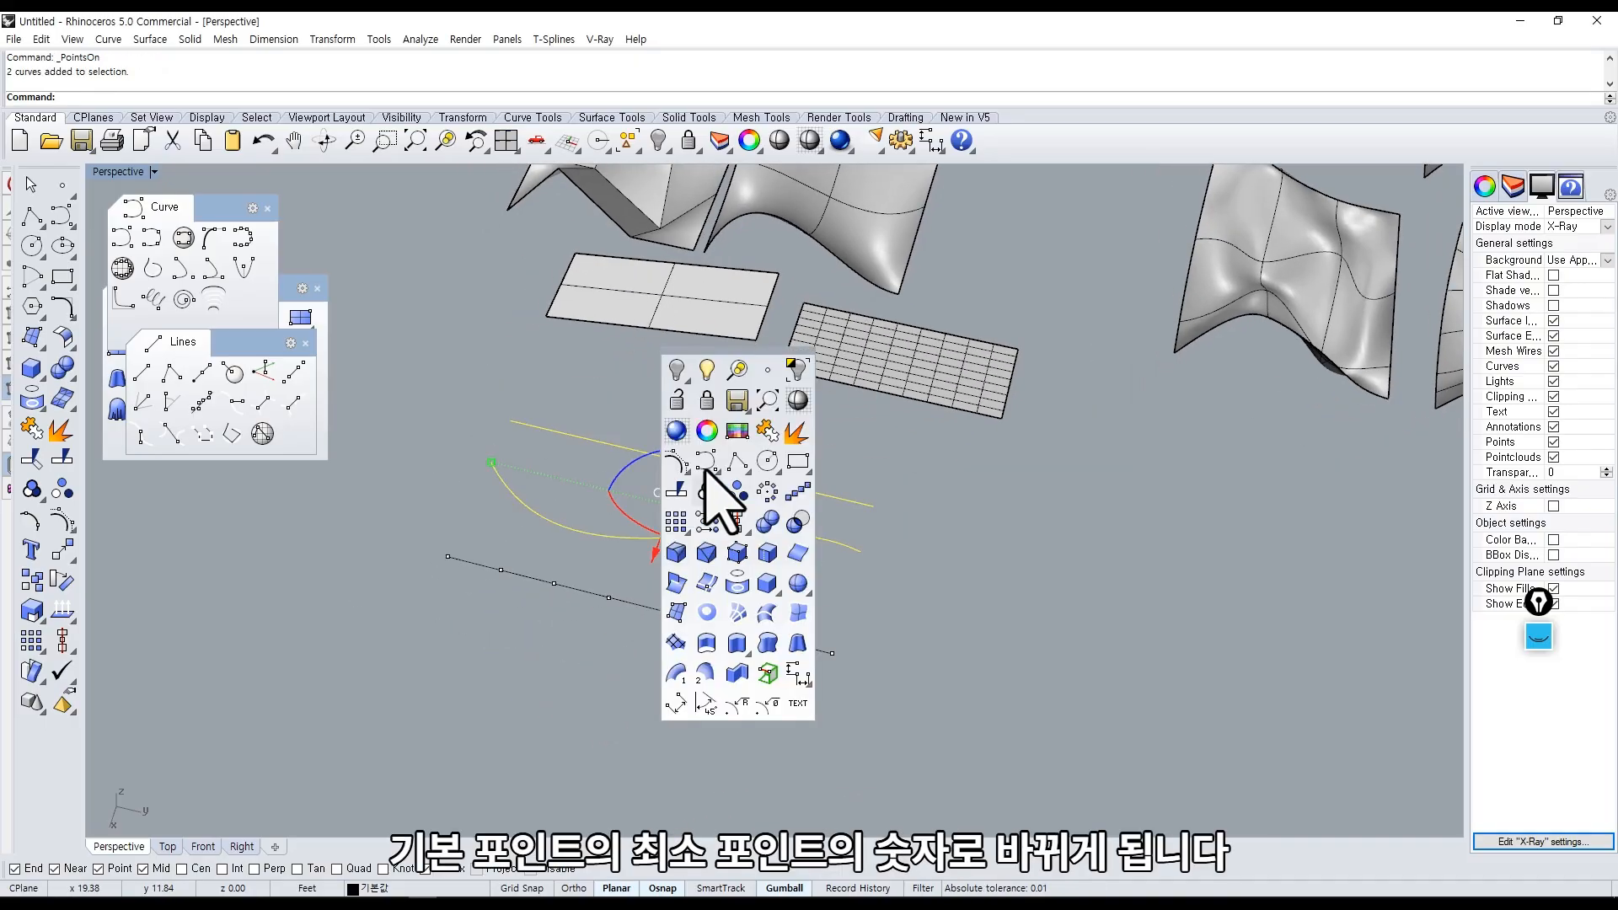
left_click(675, 461)
Bend the degree 7 line by moving its third control point away from the S-curve and its fourth towards it.
scroll(588, 621, "up", 5)
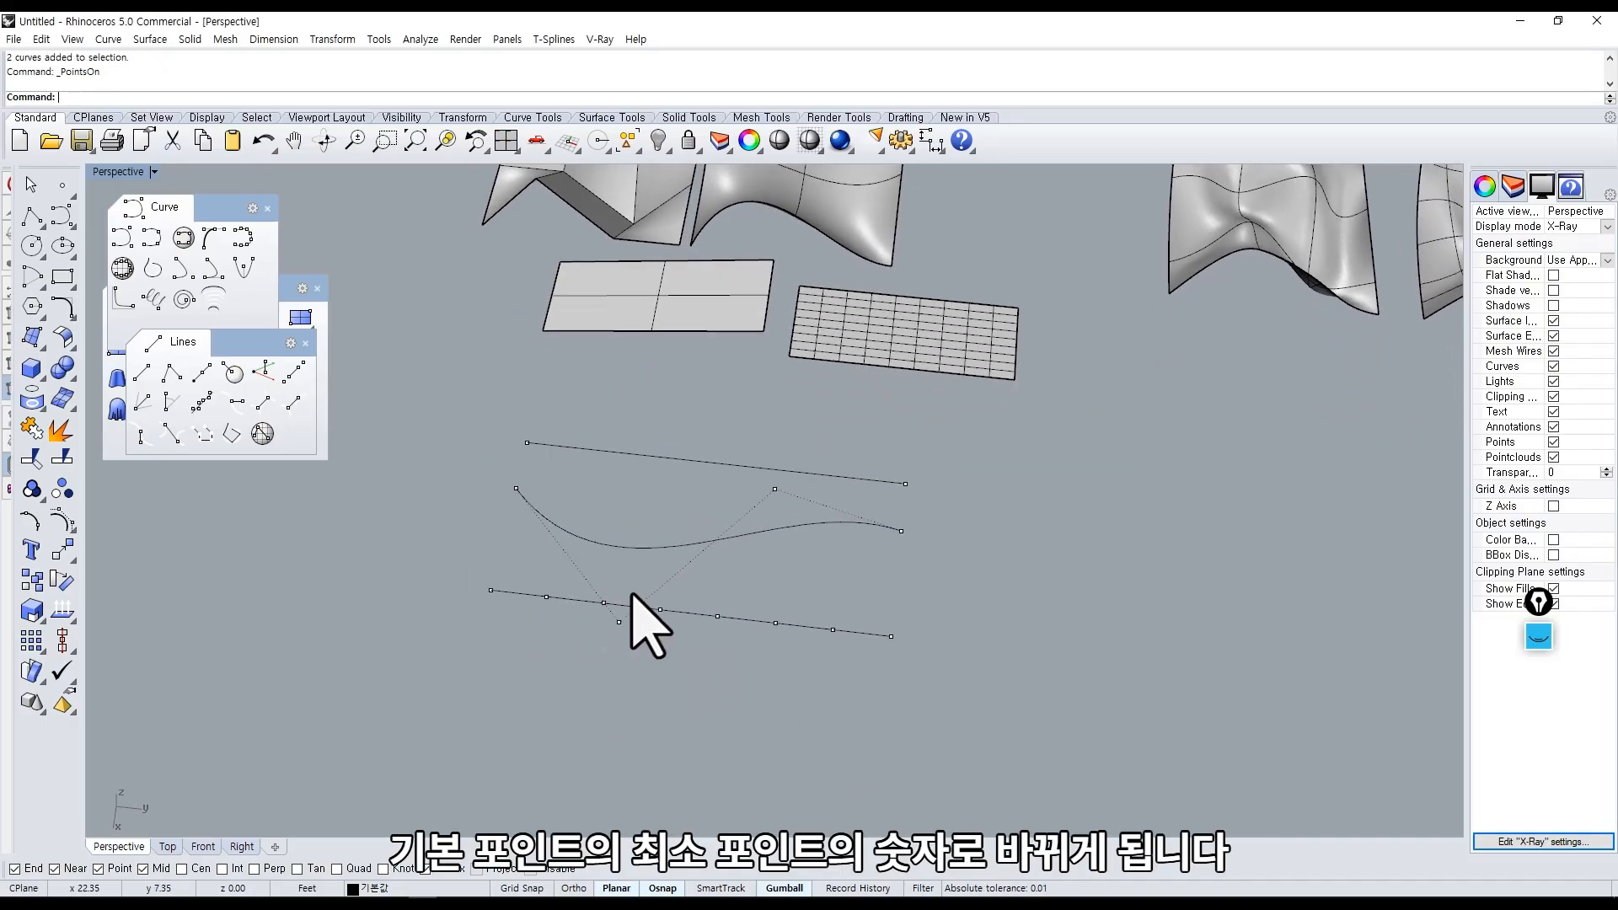
left_click(581, 609)
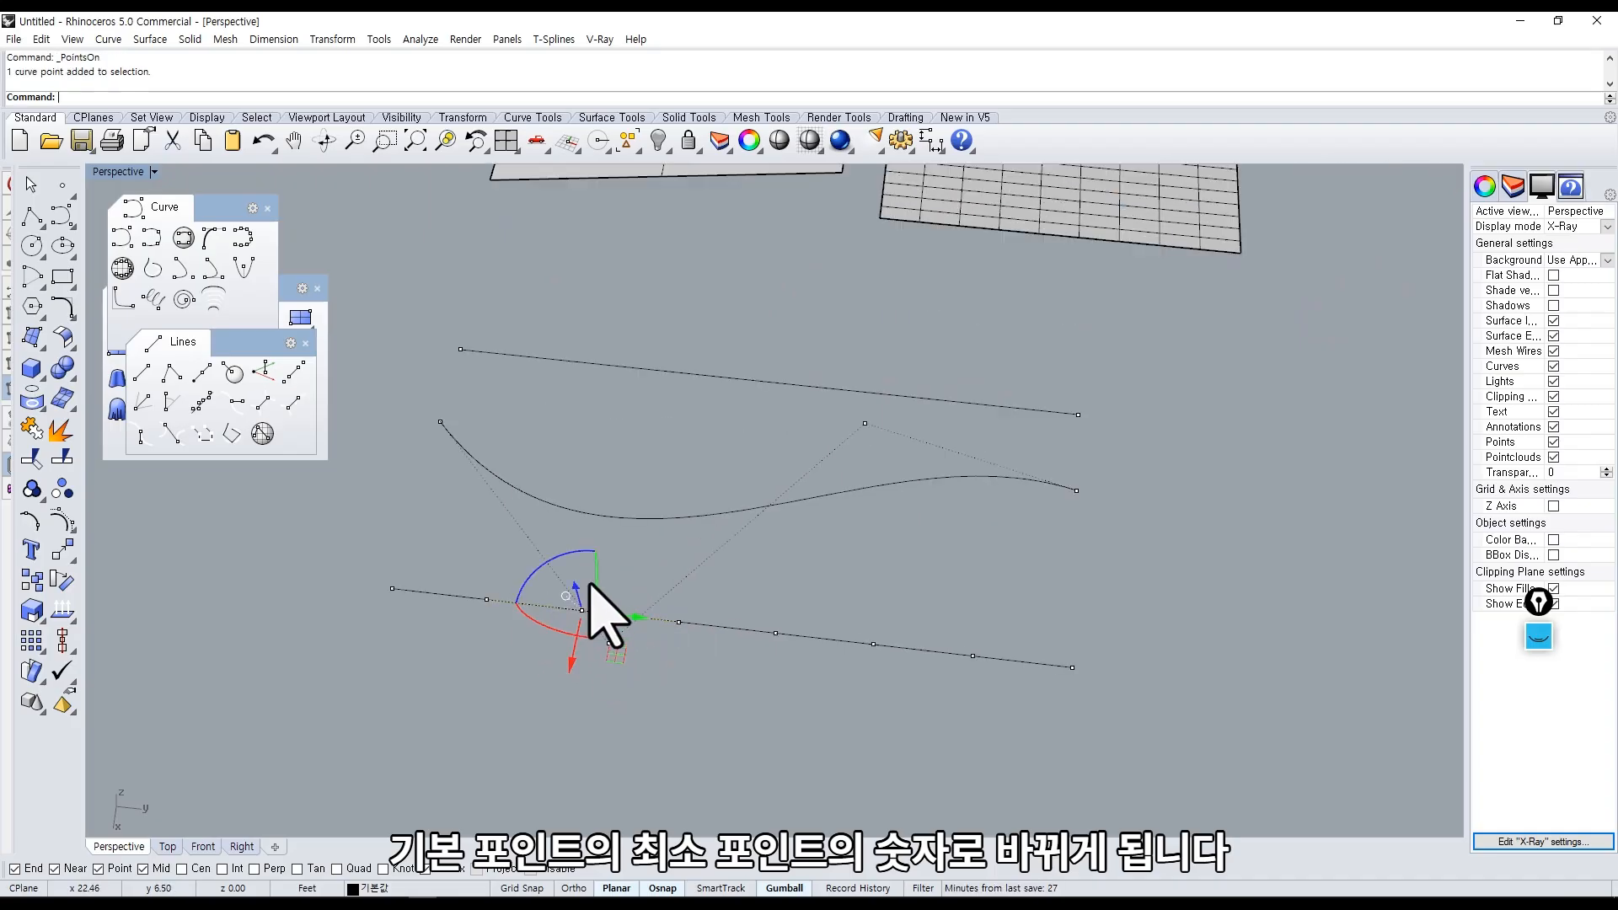
left_click_drag(566, 668, 556, 807)
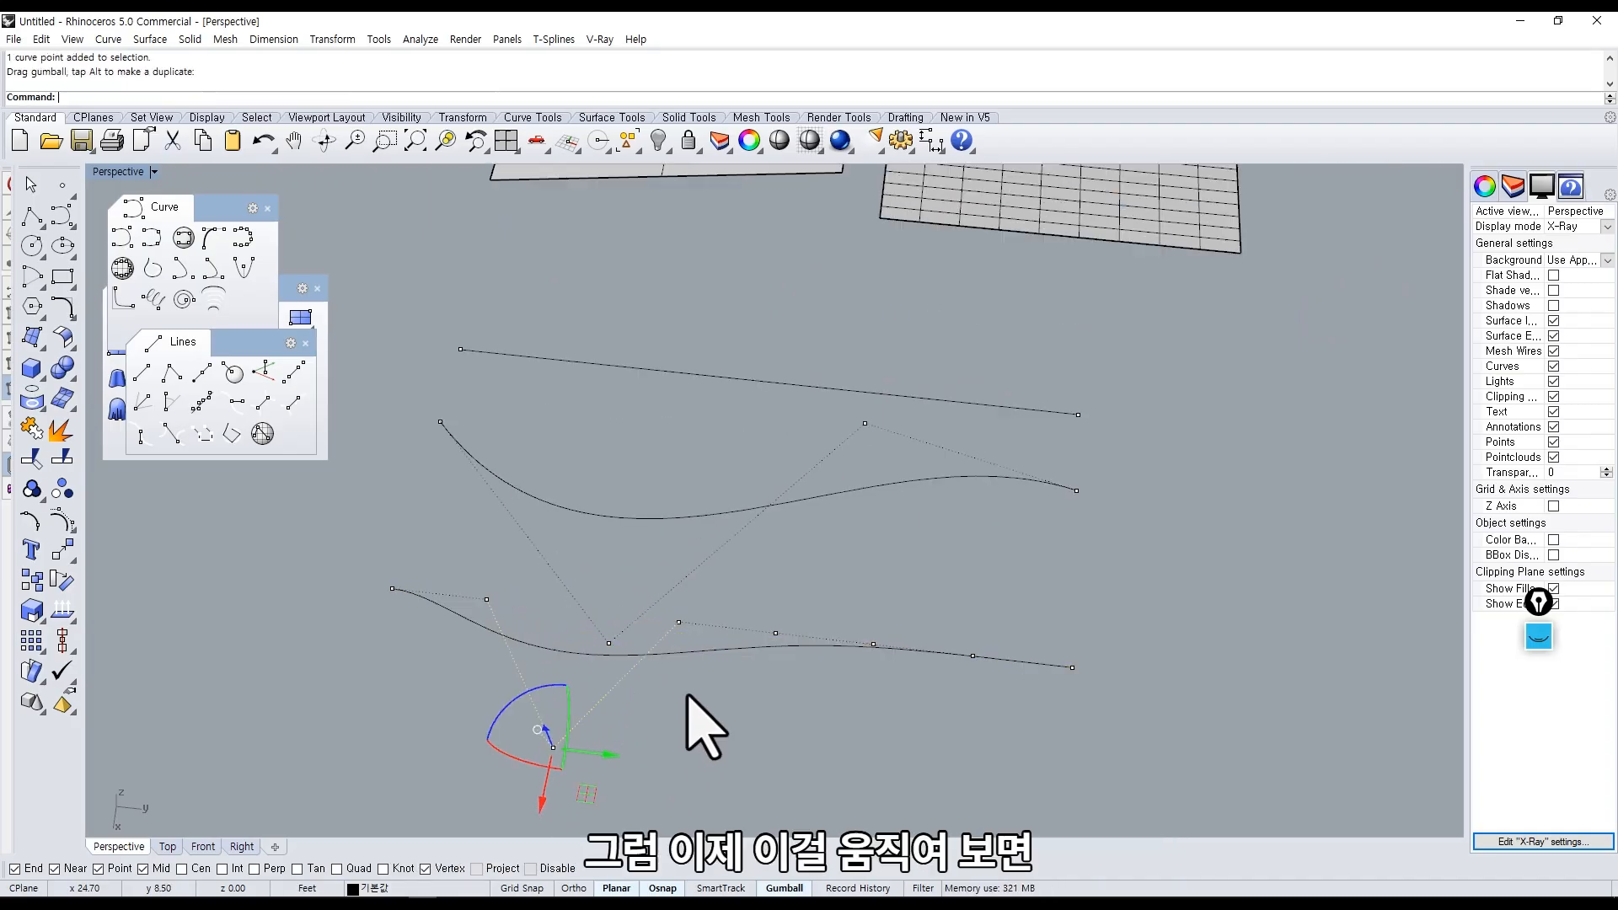
scroll(723, 642, "down", 2)
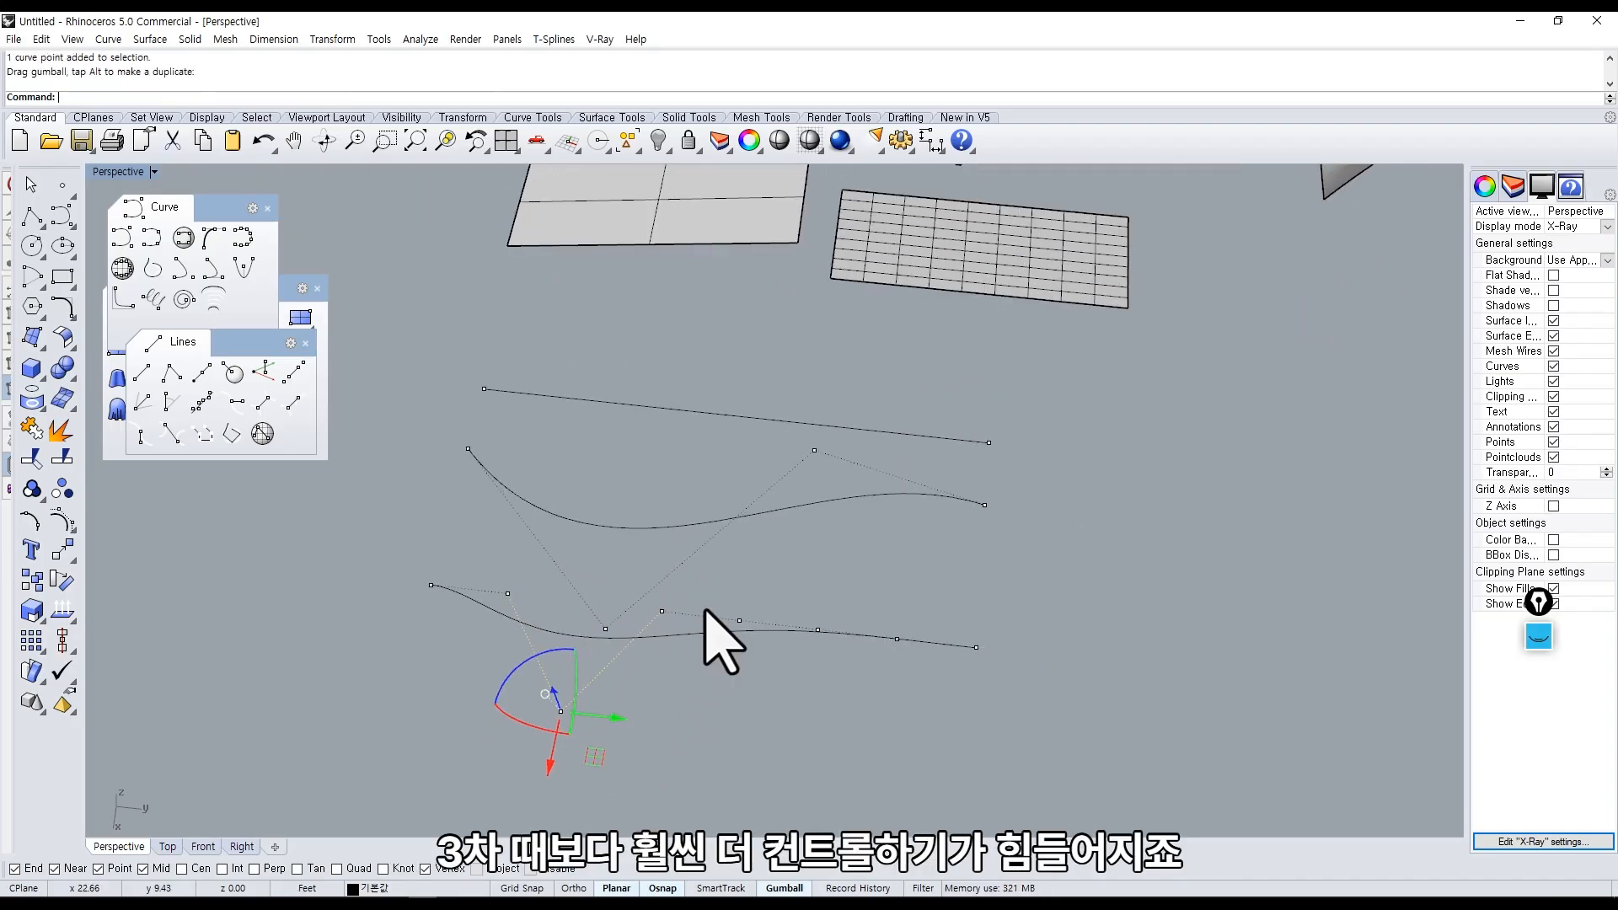
left_click(662, 609)
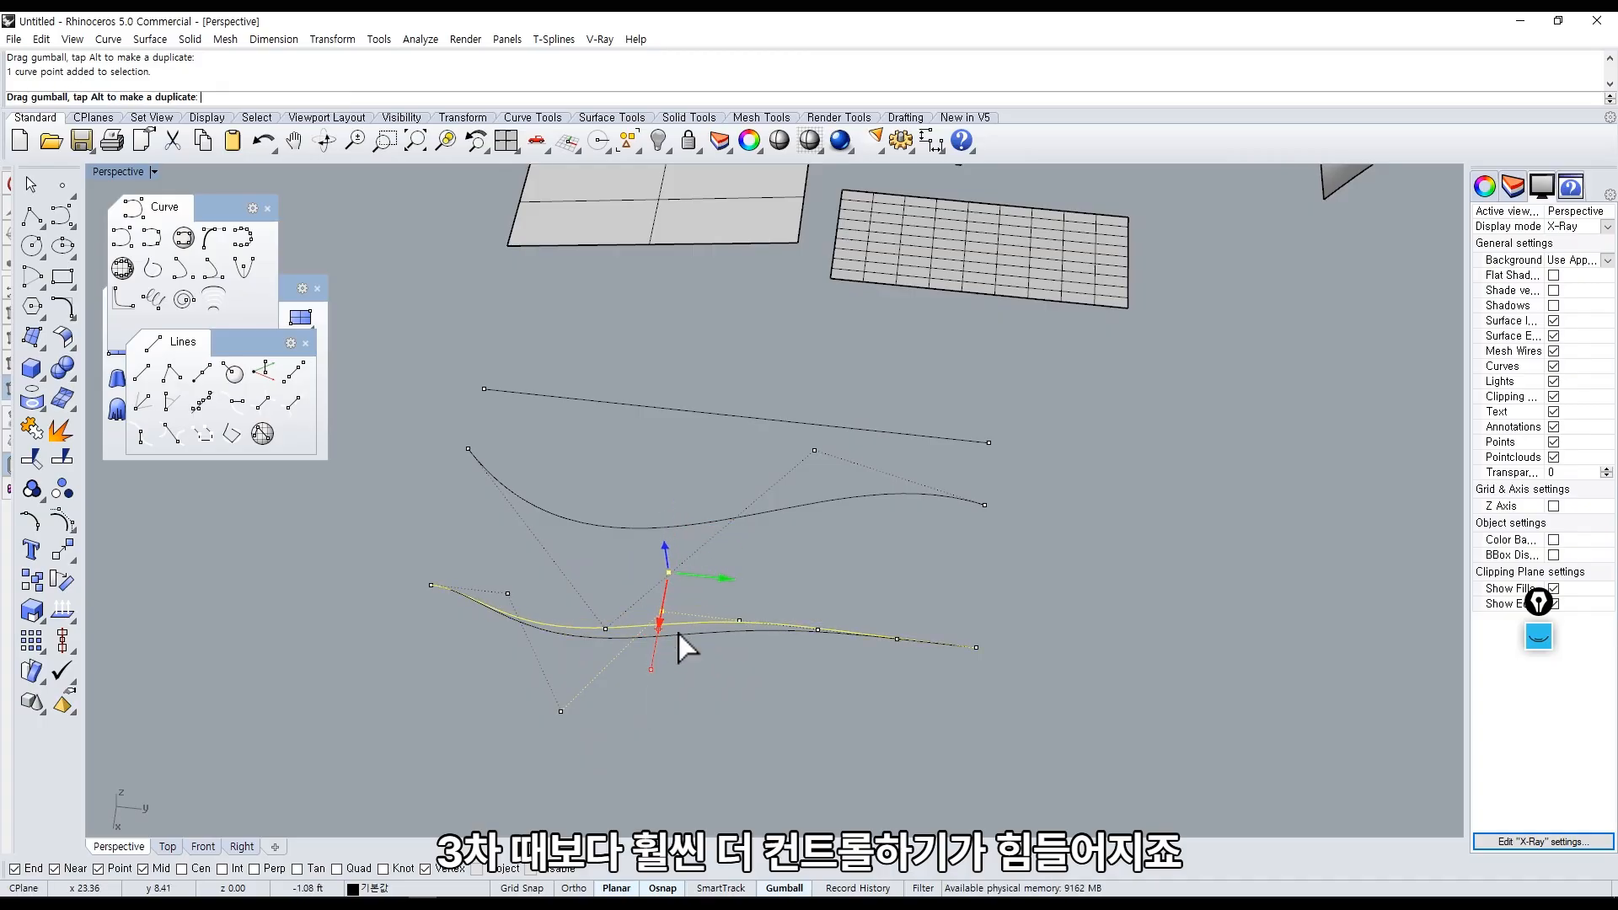
left_click_drag(704, 555, 699, 602)
left_click(791, 573)
right_click_drag(811, 582, 726, 618, "shift")
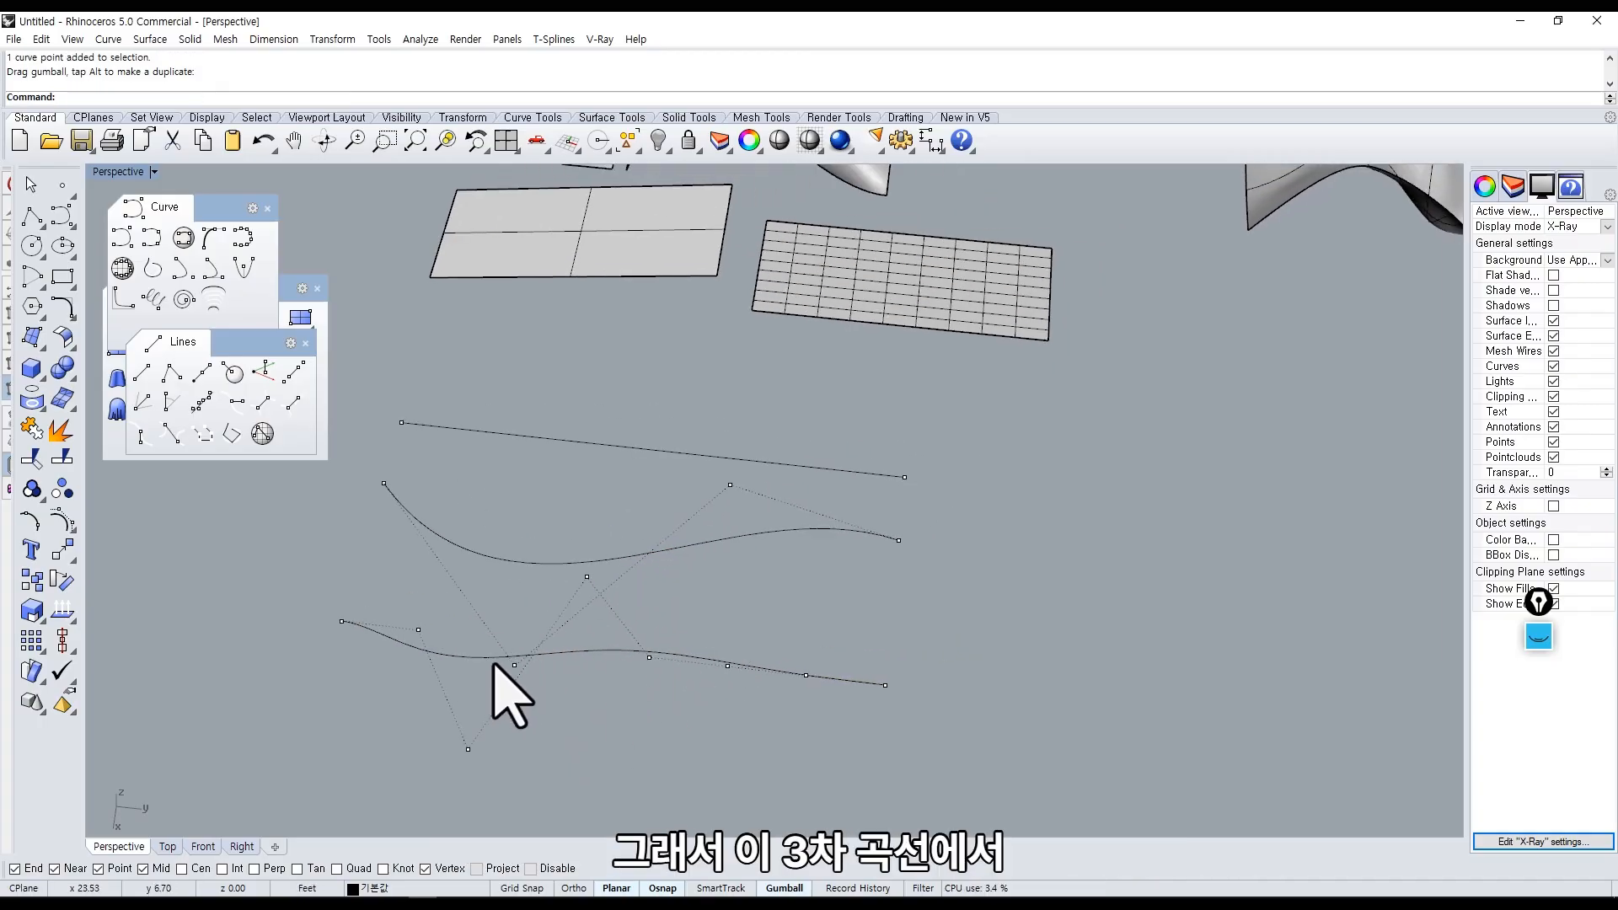
Copy the degree 3 S-curve beyond its far end along its length and rebuild the copy with 8 points and degree 3.
right_click_drag(566, 670, 528, 601, "shift")
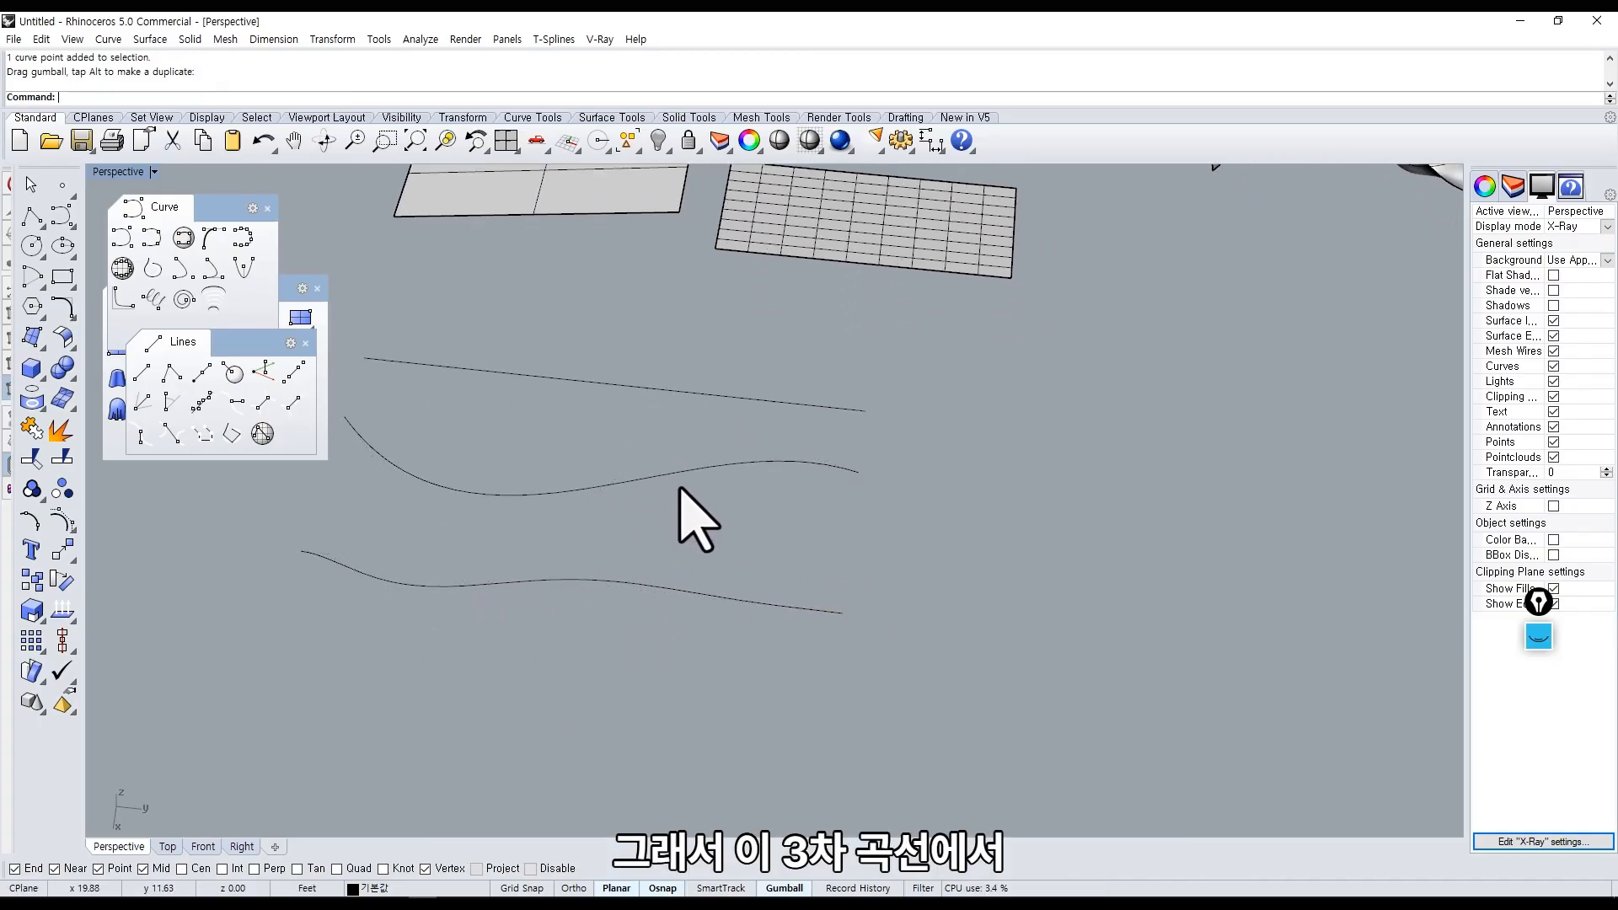
left_click(647, 476)
left_click_drag(630, 485, 1253, 523, "alt")
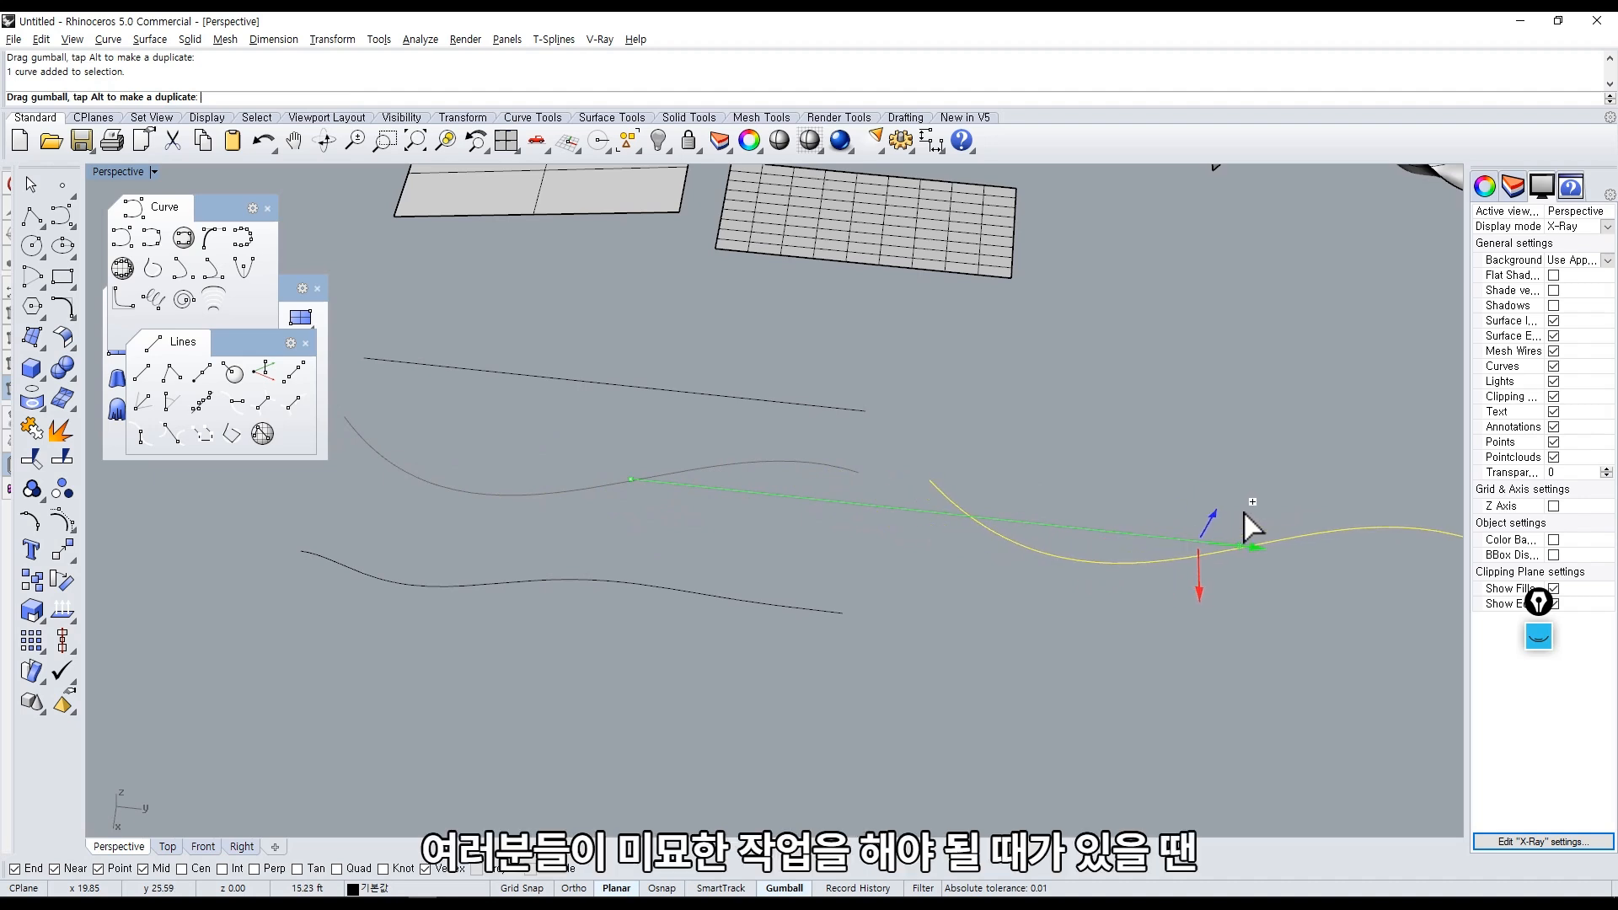
right_click_drag(1166, 589, 859, 541, "shift")
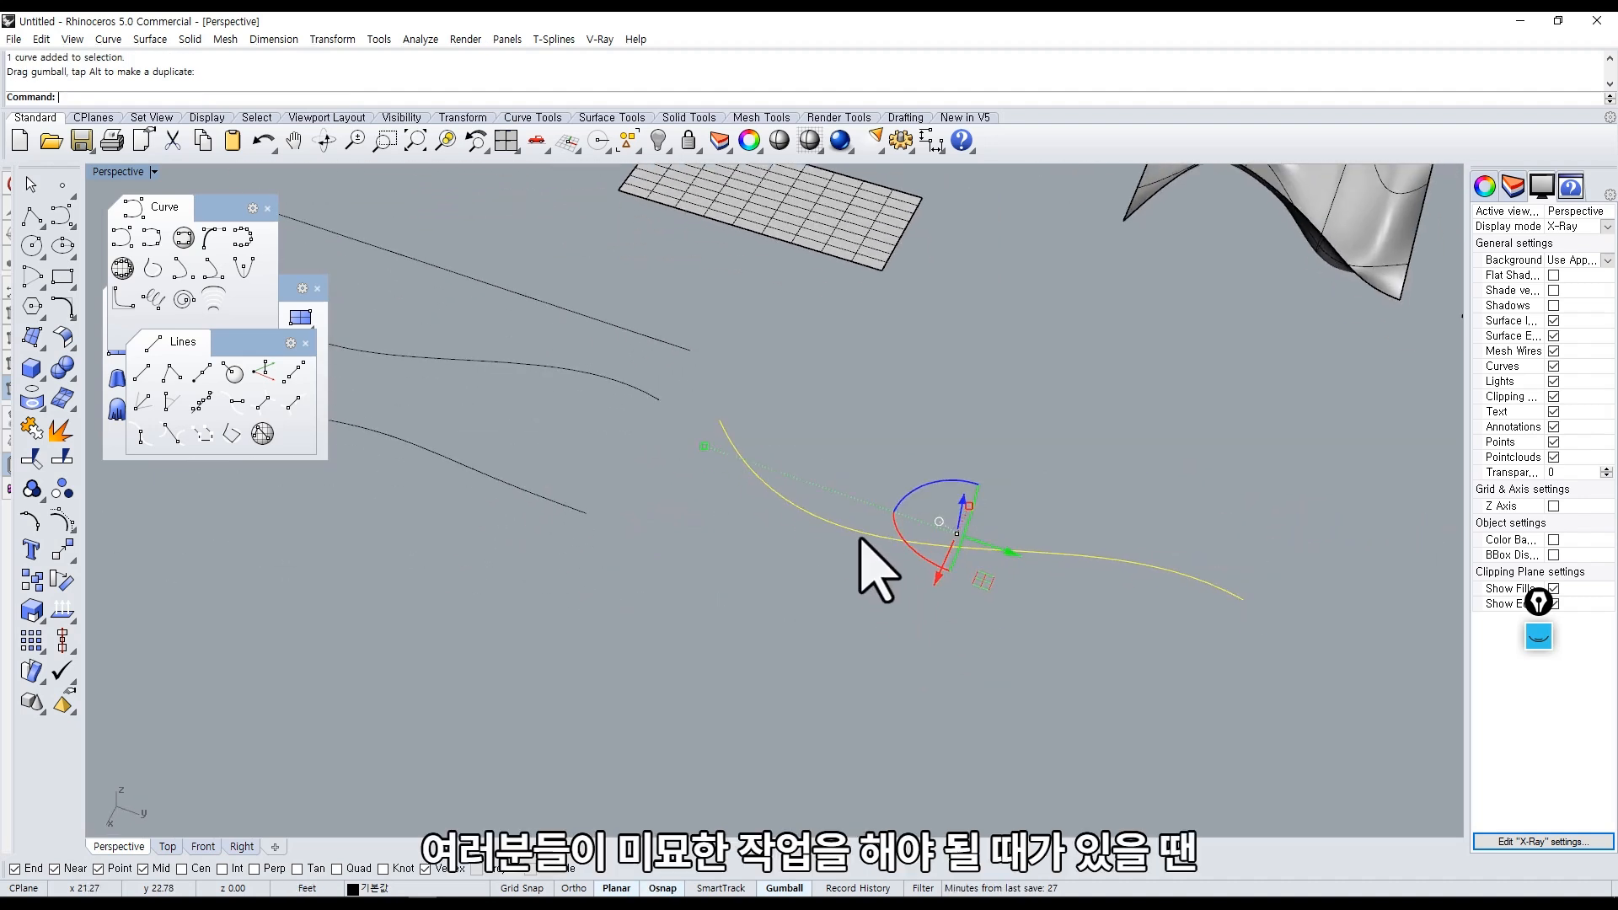
key("Return")
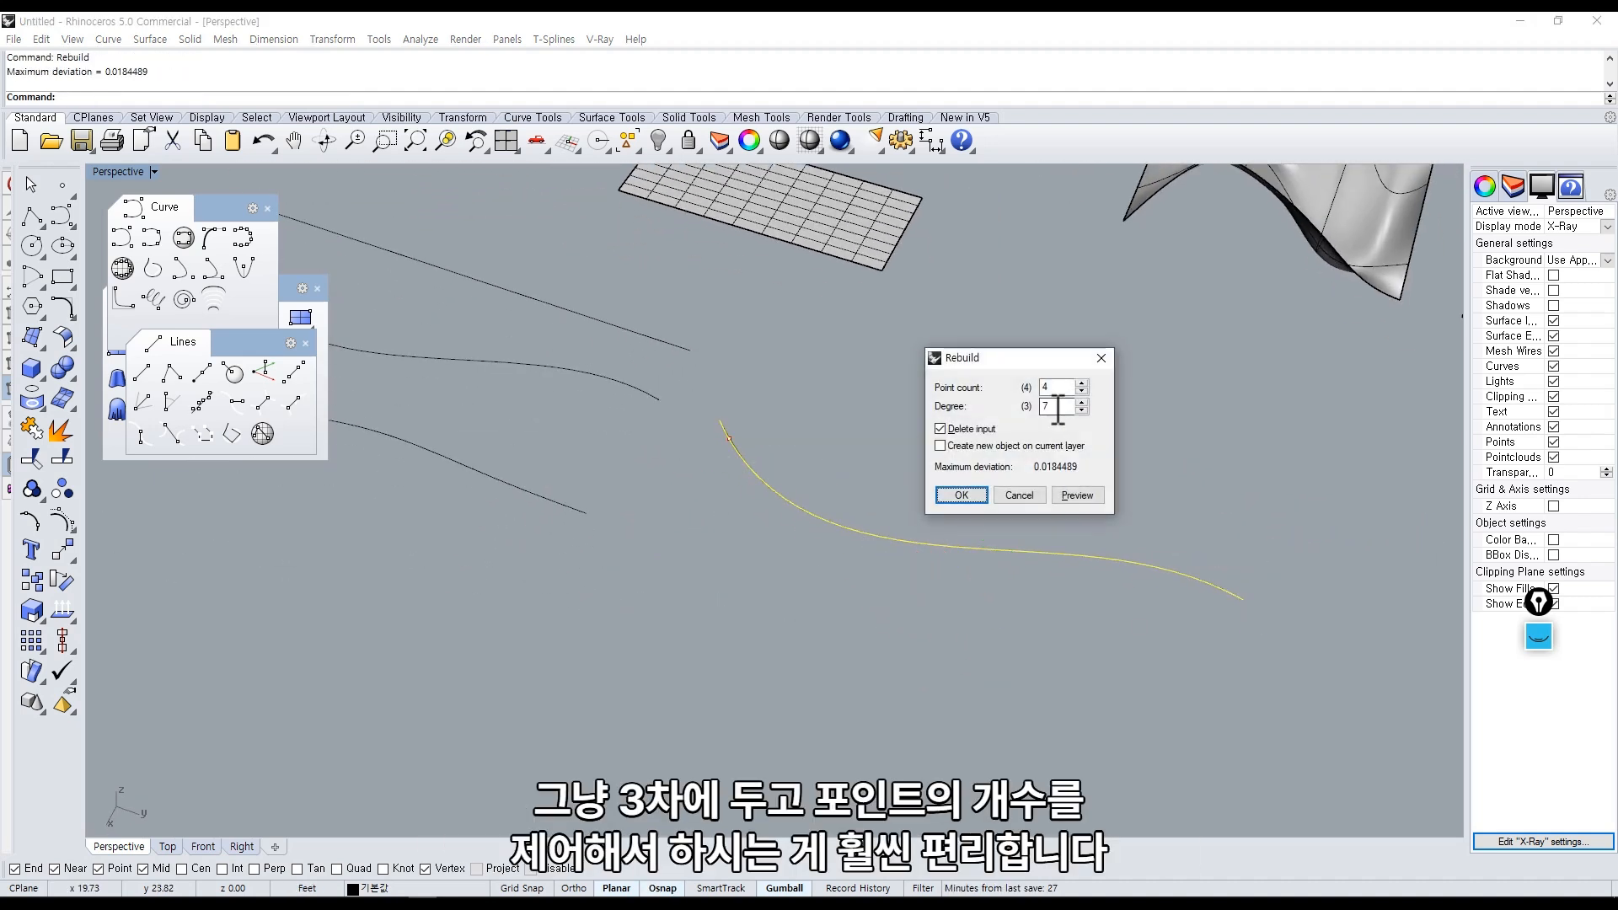
double_click(1059, 388)
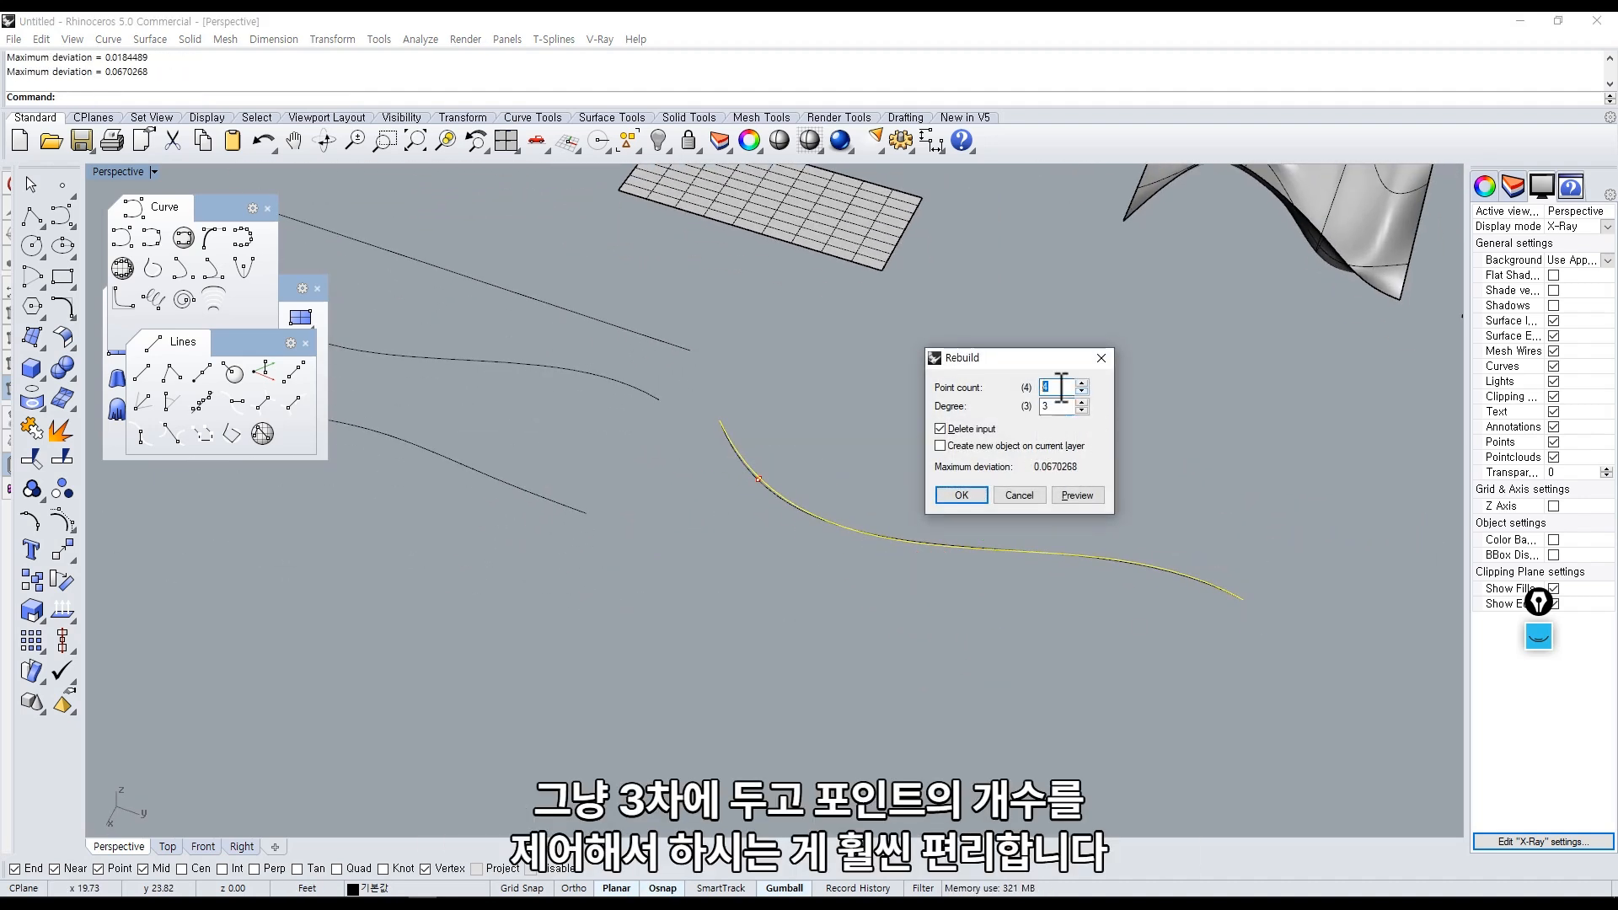
type("8")
left_click(979, 494)
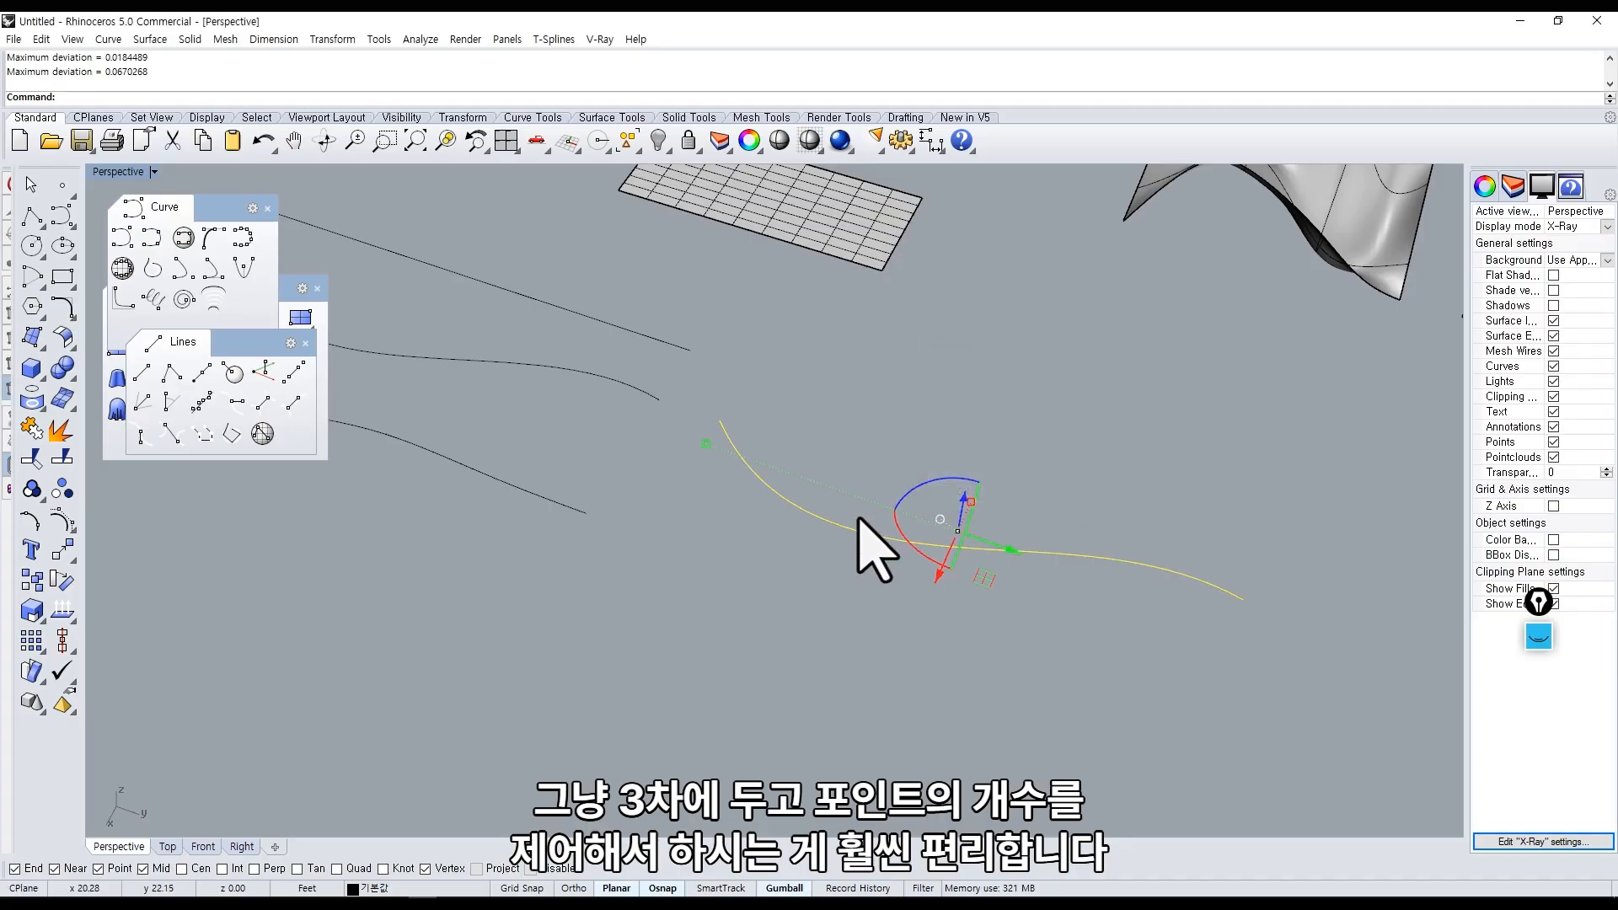
Show the control points of the 8-point copy, the original degree 3 curve and the degree 7 curve for comparison.
middle_click(860, 522)
left_click(816, 465)
left_click(617, 385)
middle_click(604, 376)
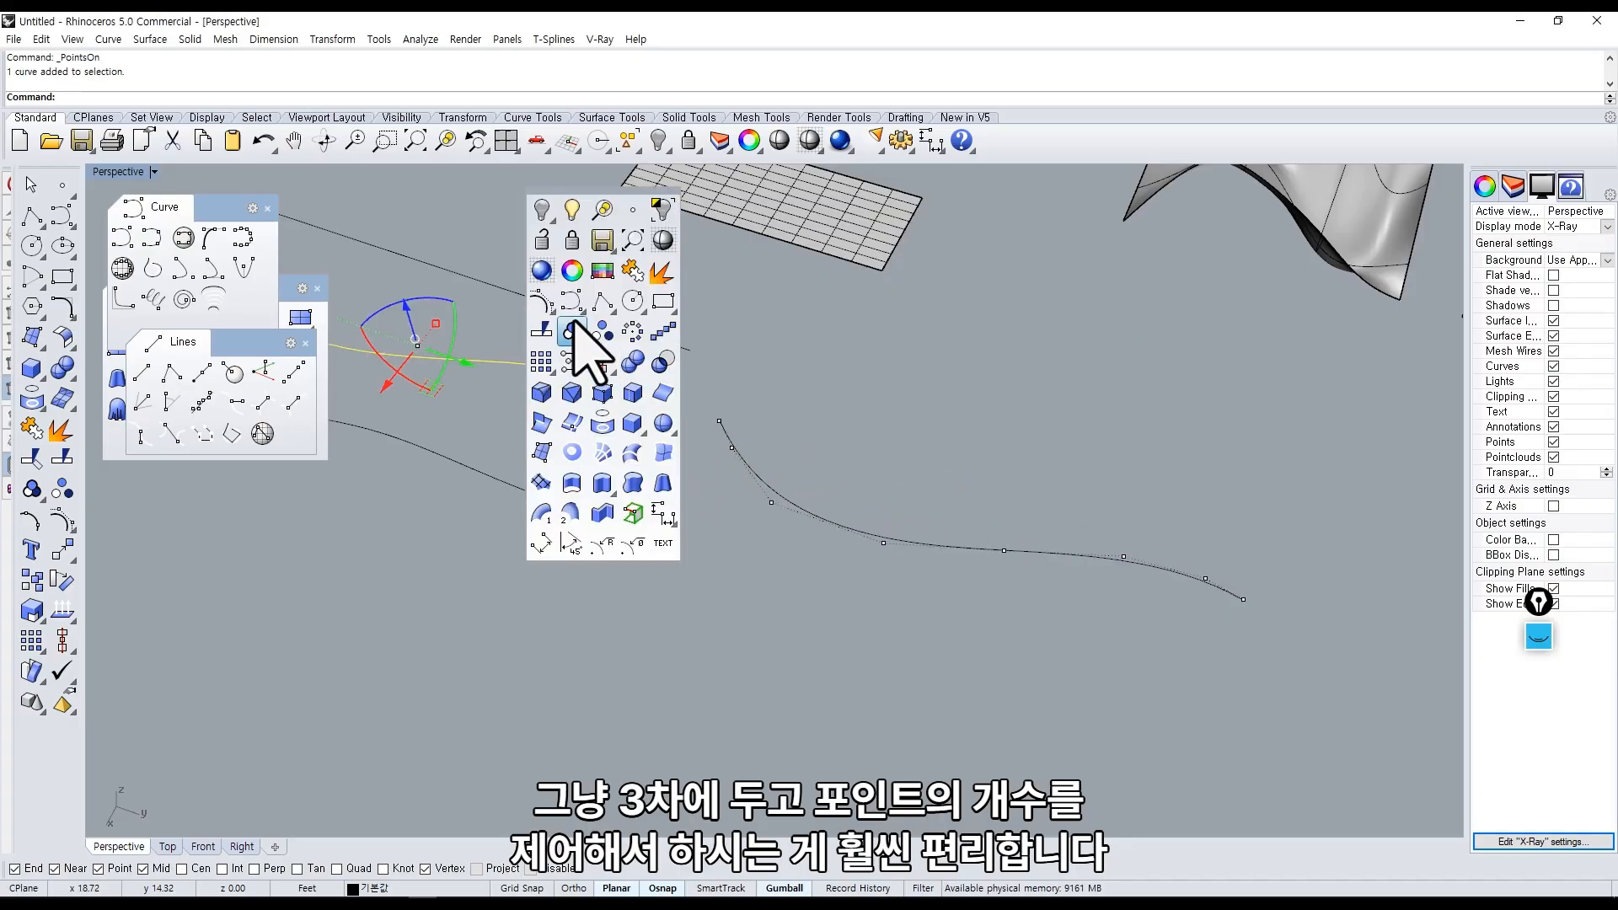
right_click_drag(581, 346, 738, 587)
middle_click(623, 455)
left_click(610, 434)
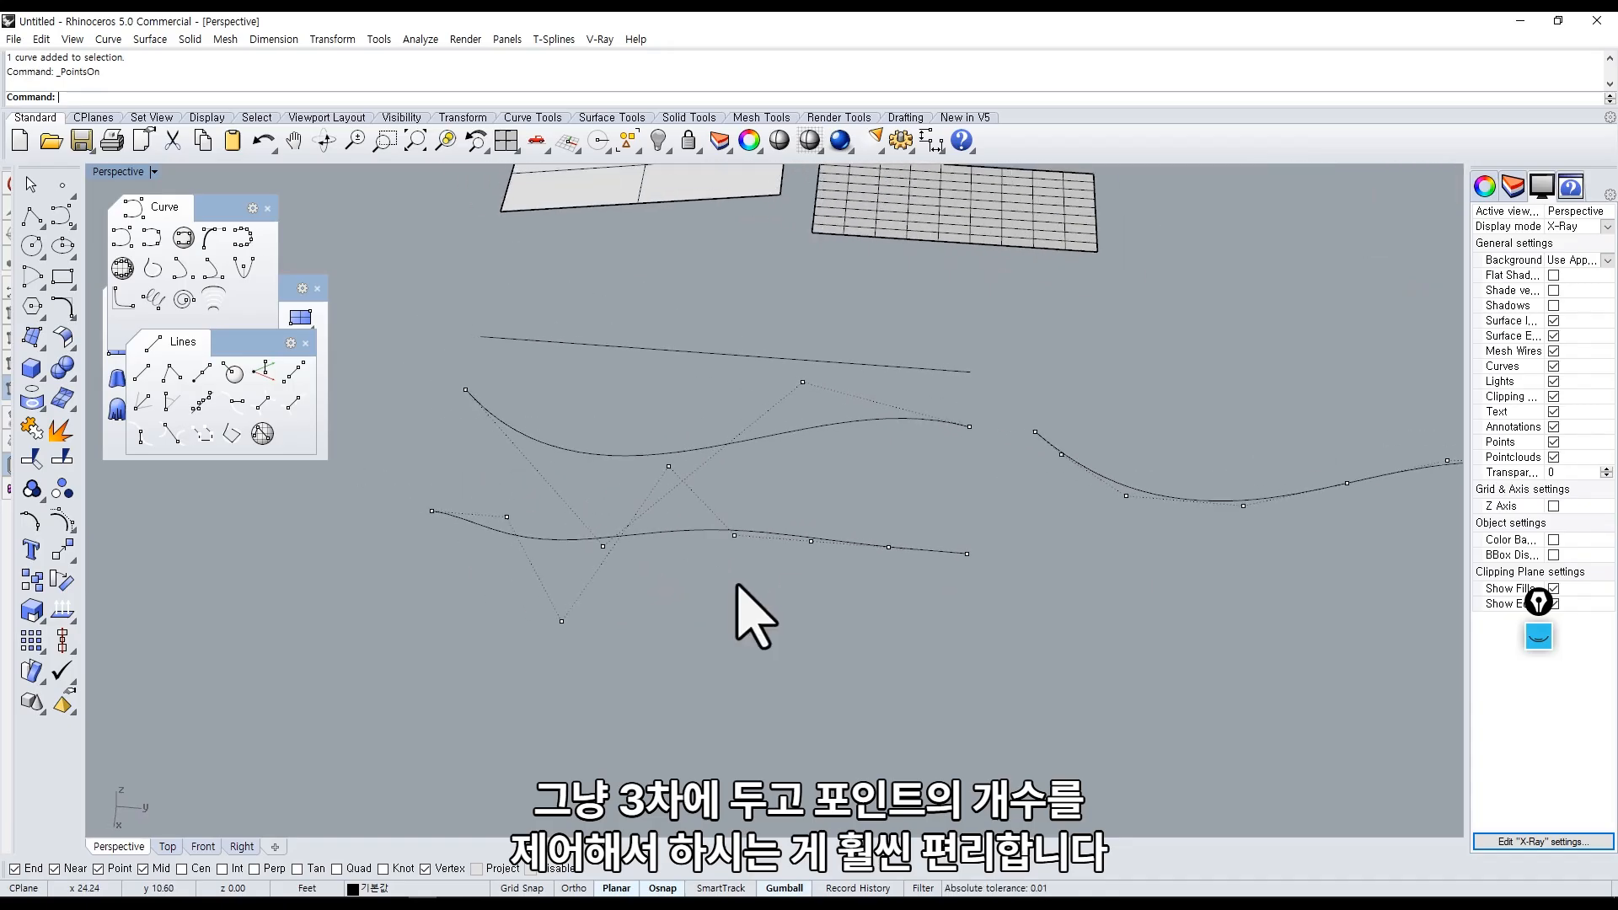
Bend the 8-point degree 3 copy by moving its fifth, sixth and seventh control points in different directions.
right_click_drag(1007, 475, 983, 479)
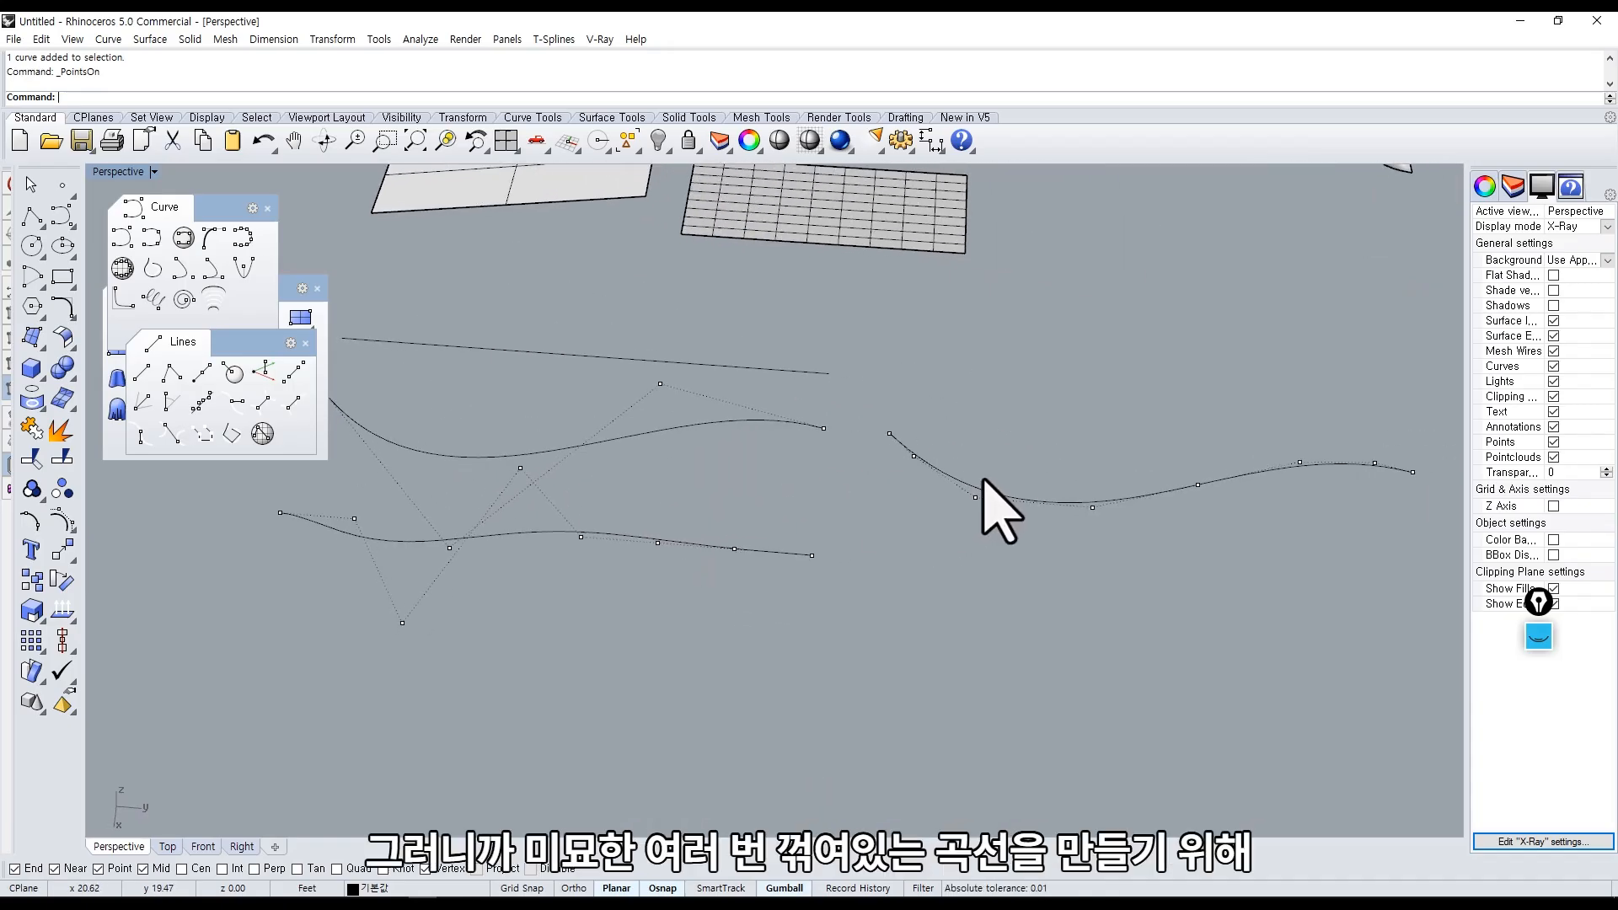
left_click(1197, 486)
left_click_drag(1197, 485, 1212, 627)
left_click_drag(1266, 432, 1171, 489)
left_click(1375, 462)
left_click_drag(1383, 505, 1296, 571)
left_click(1241, 699)
Distort the degree 7 curve by pulling its sixth control point away from the S-curve and its fifth far past it on the opposite side.
right_click_drag(816, 558, 775, 555, "shift")
left_click_drag(718, 495, 722, 794)
scroll(985, 534, "down", 3)
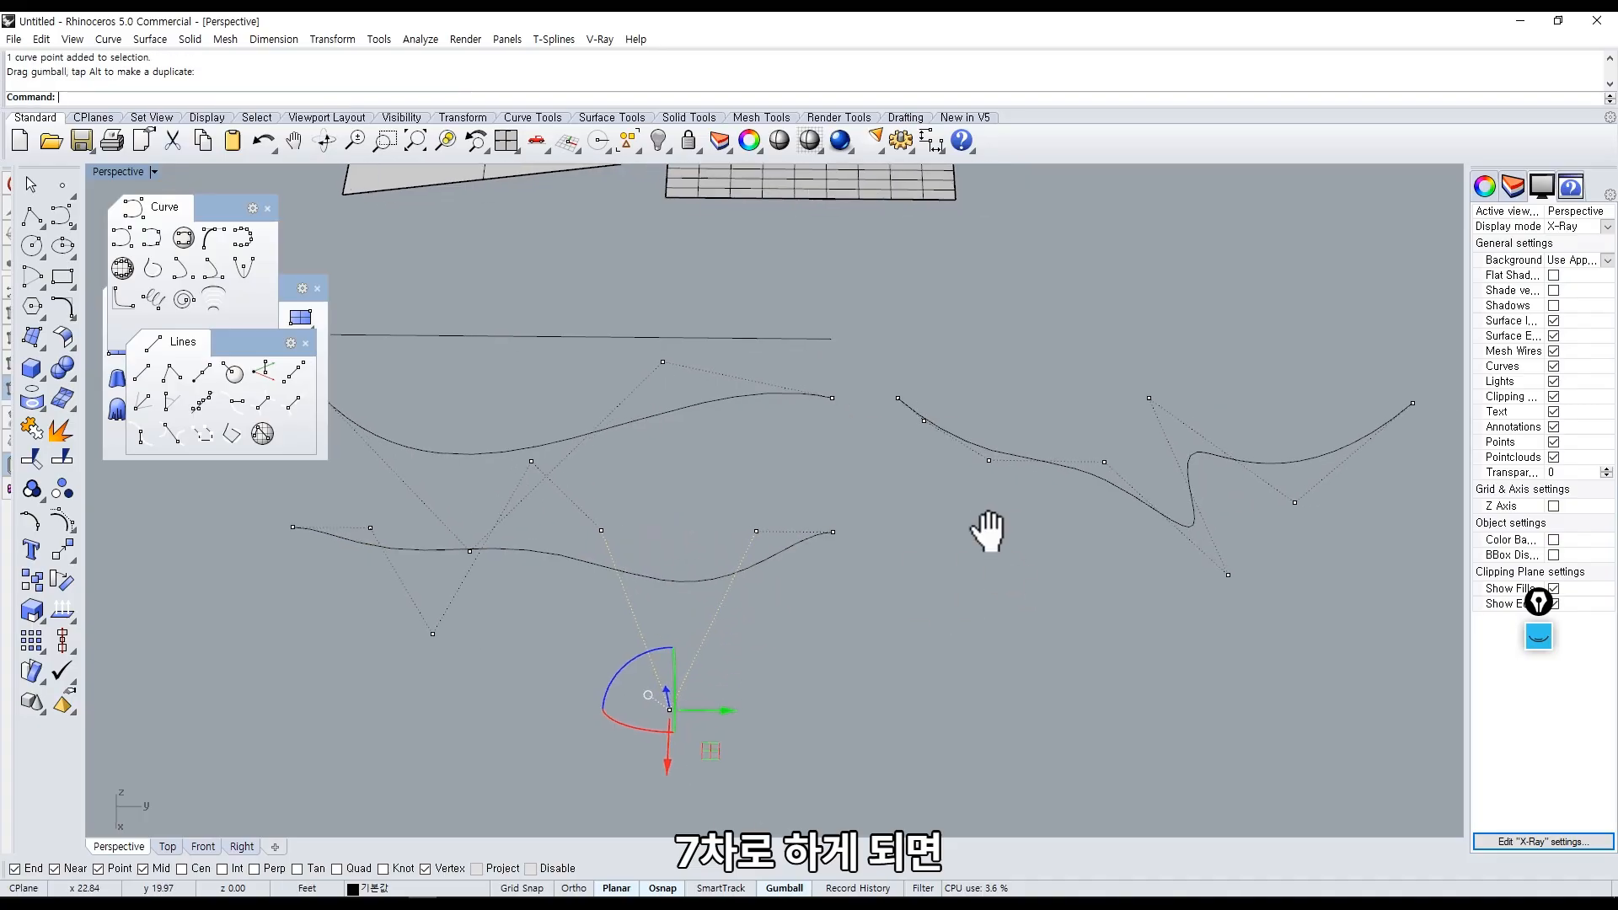
left_click_drag(775, 678, 843, 674)
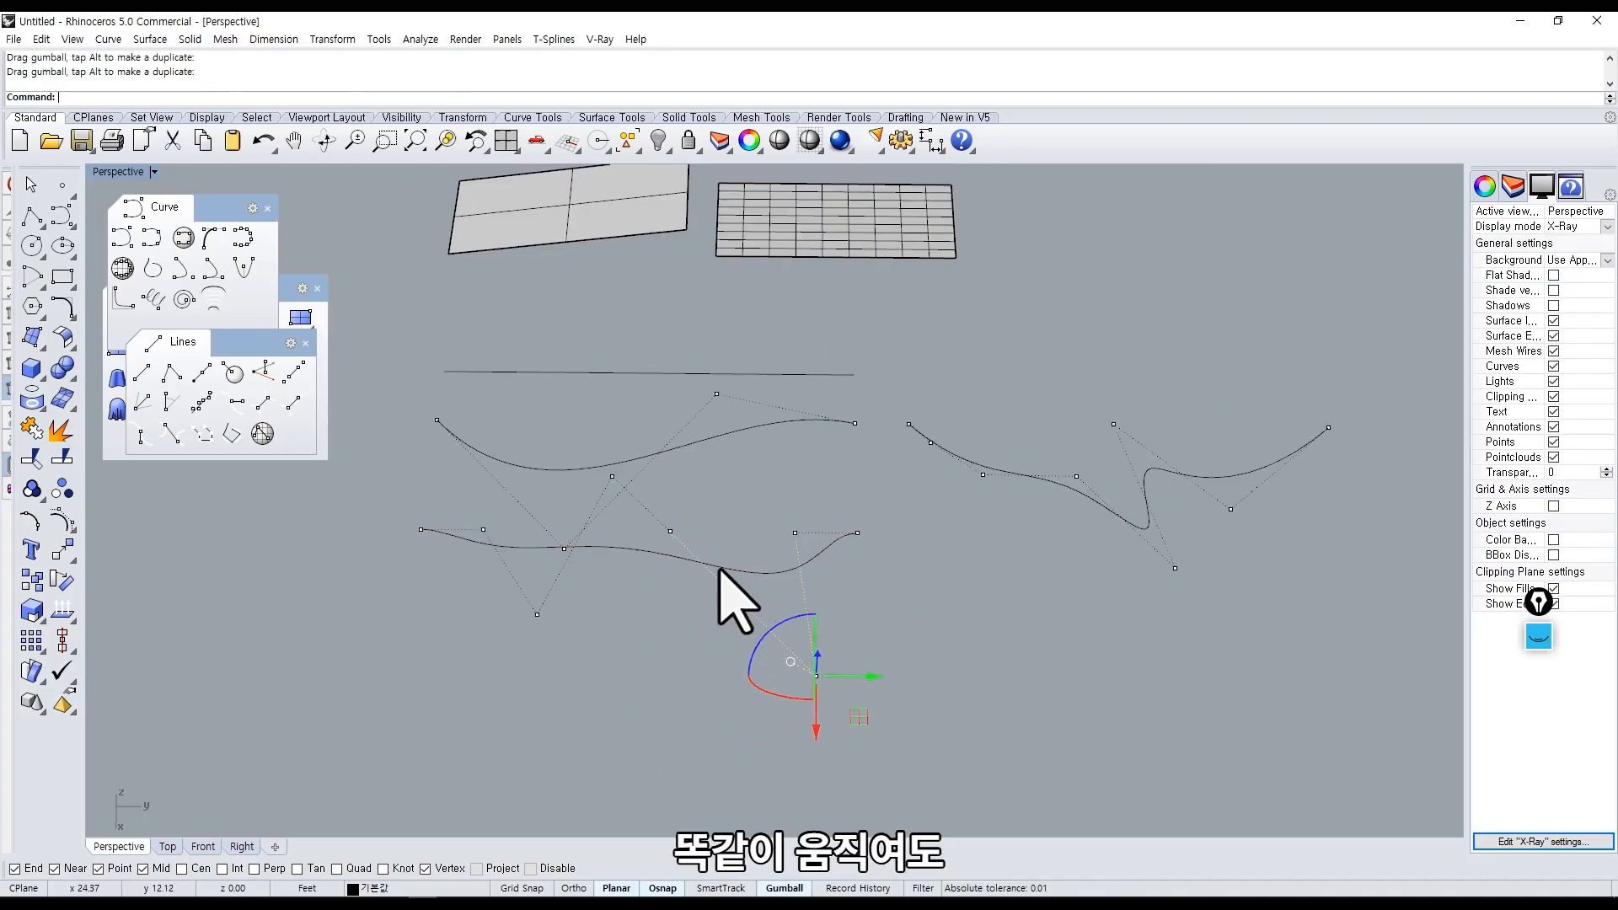
left_click_drag(709, 508, 690, 200)
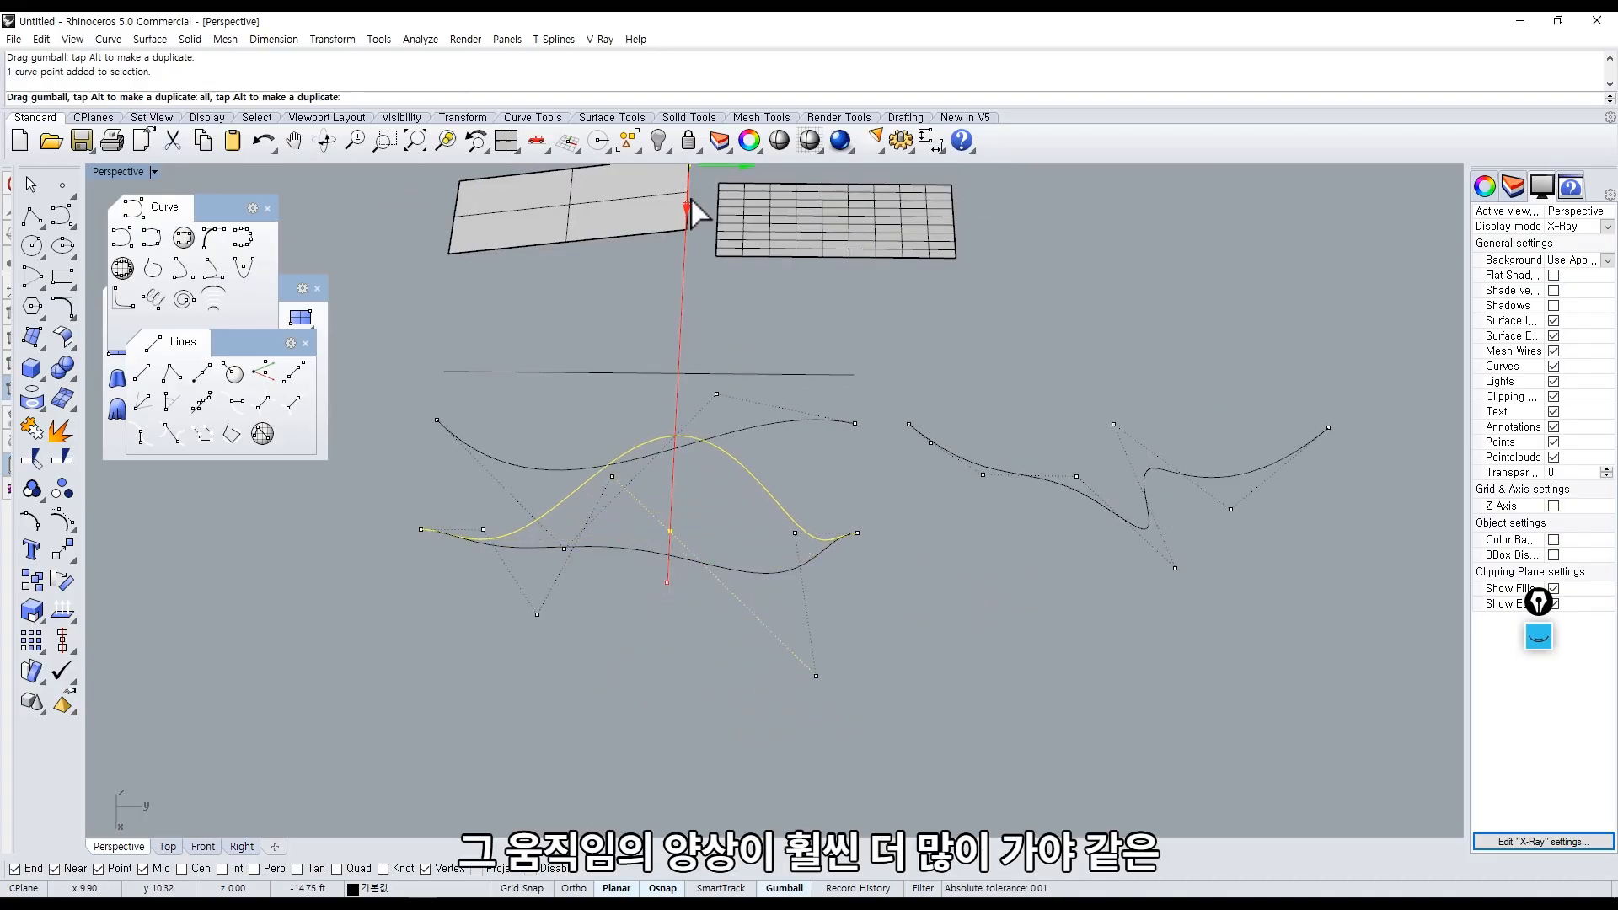
right_click_drag(689, 216, 694, 281, "shift")
left_click(741, 218)
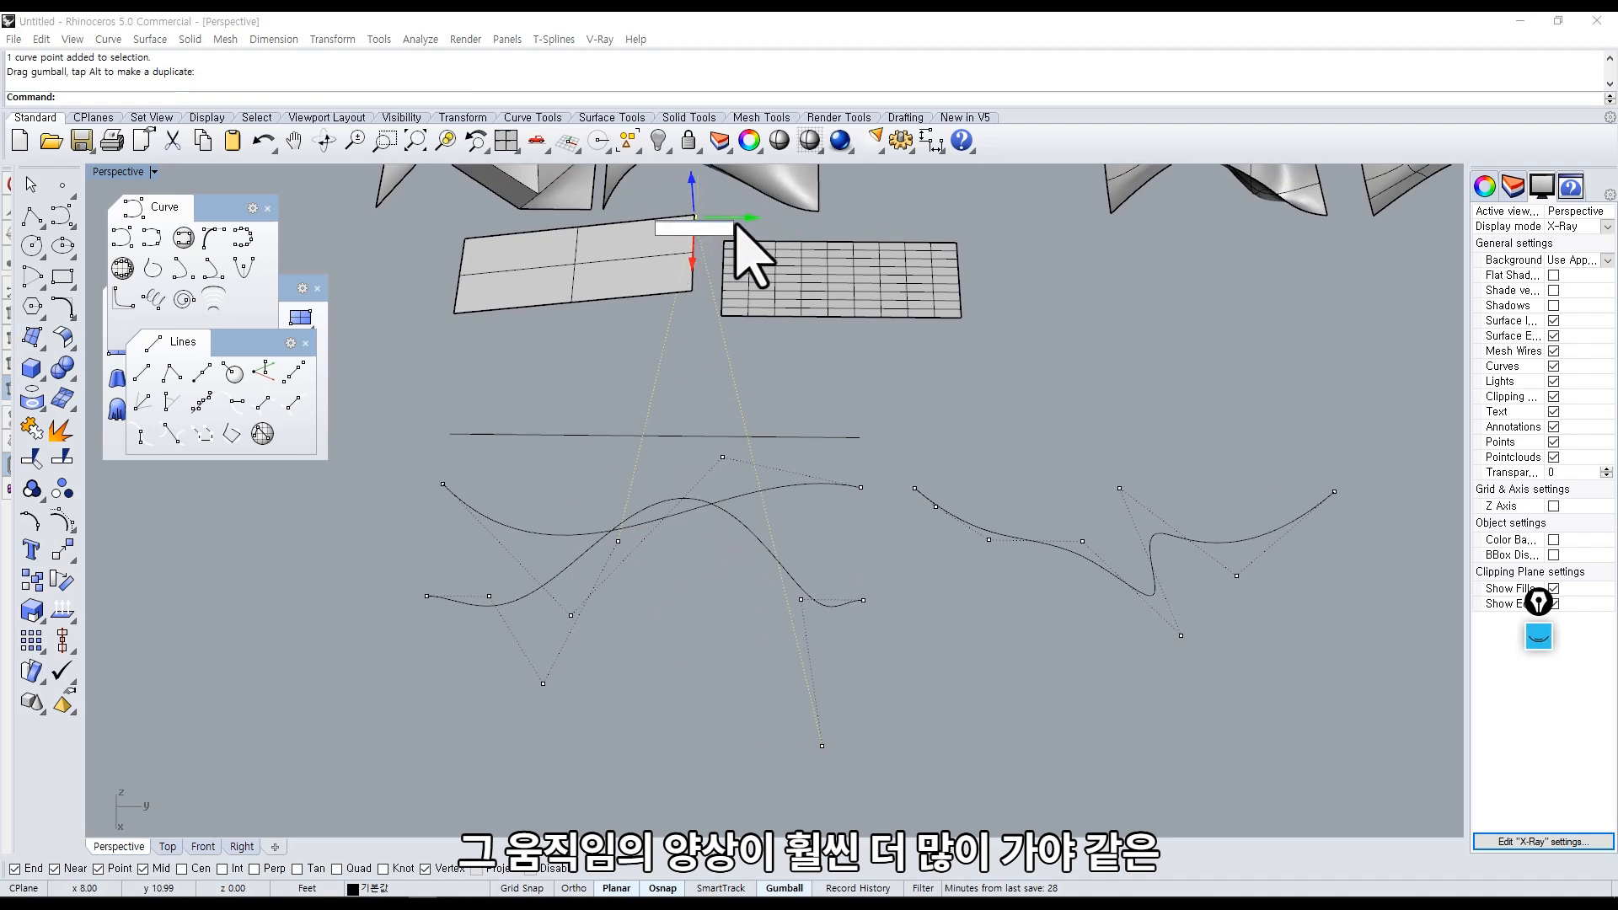
left_click_drag(738, 225, 316, 223)
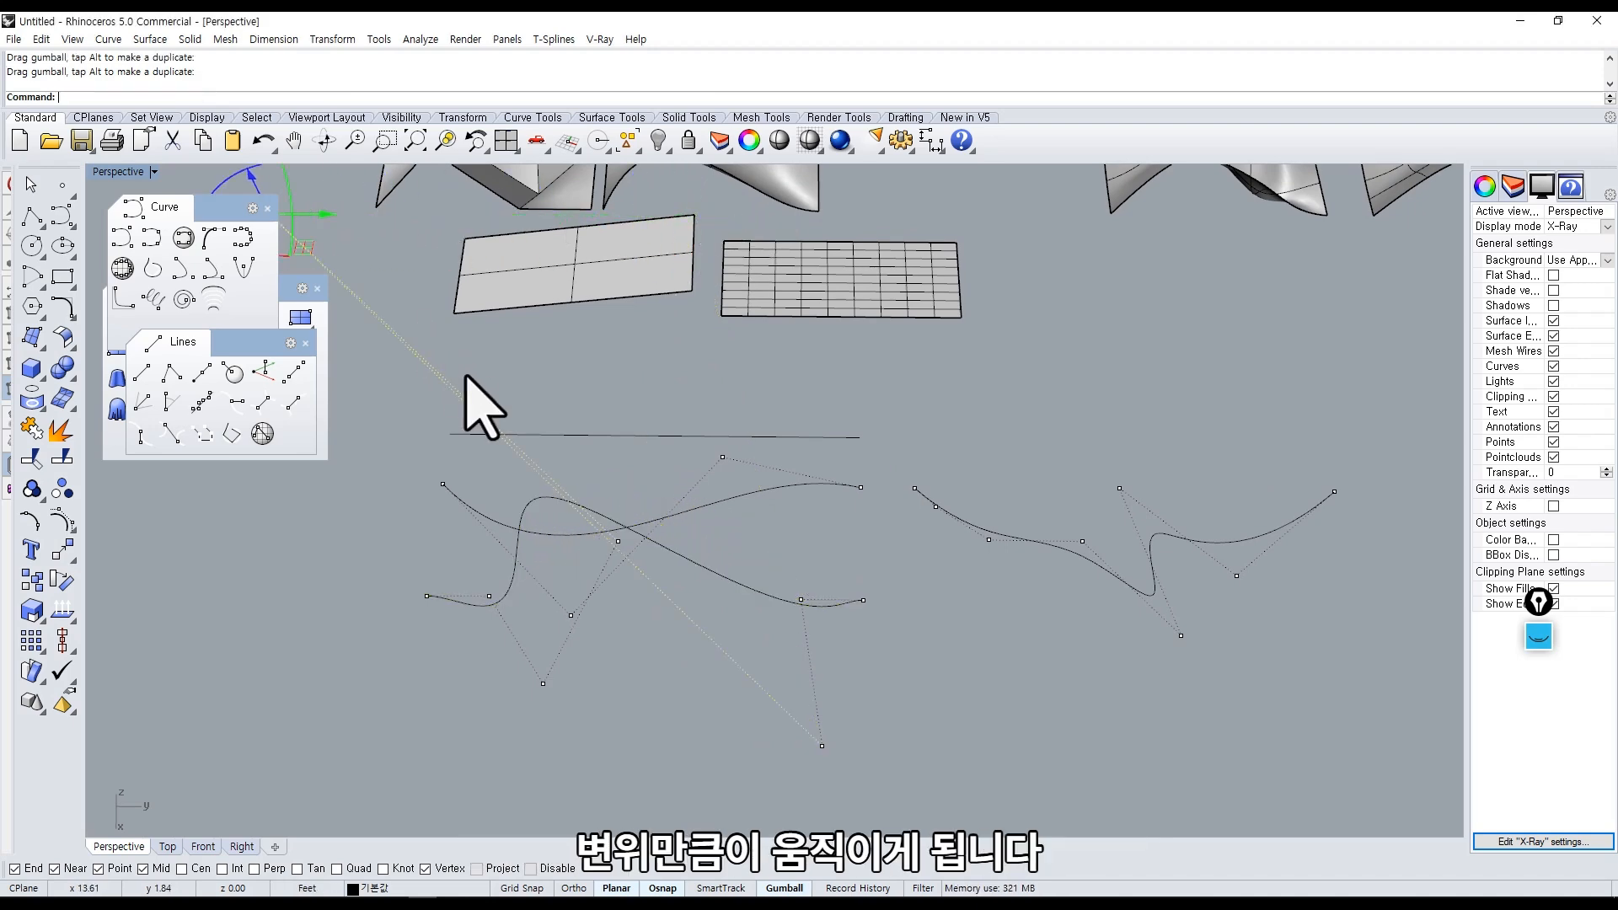
Delete all the comparison curves and surfaces to empty the scene.
scroll(618, 446, "down", 4)
right_click_drag(640, 638, 683, 655)
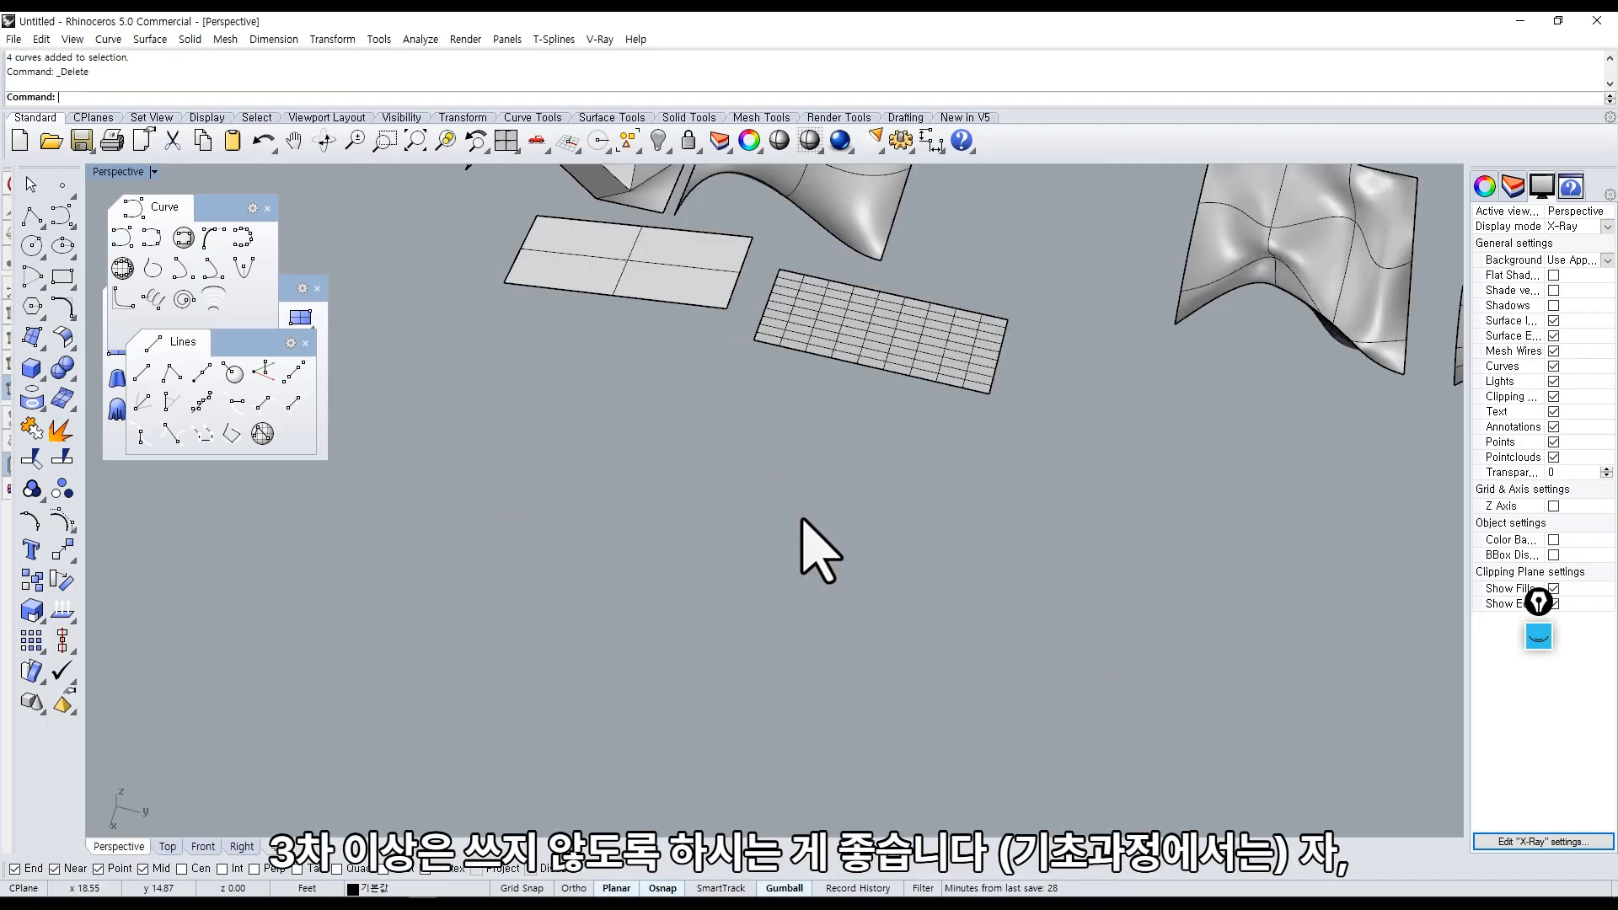
scroll(893, 446, "down", 9)
right_click_drag(910, 444, 986, 604)
scroll(877, 534, "up", 4)
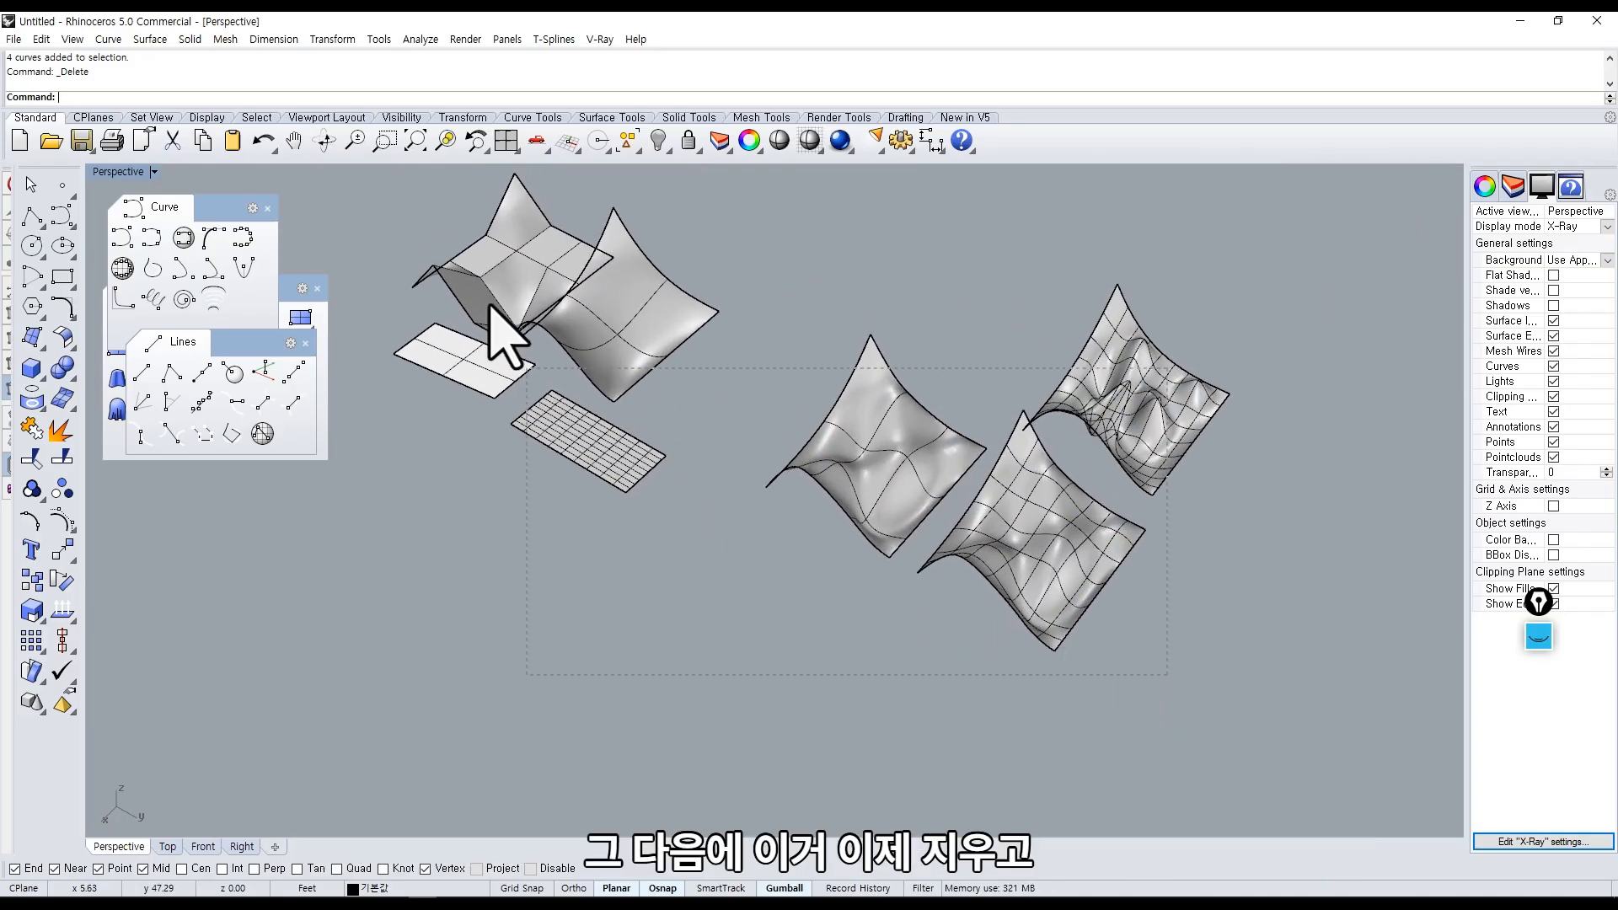
left_click_drag(492, 308, 497, 321)
key("Delete")
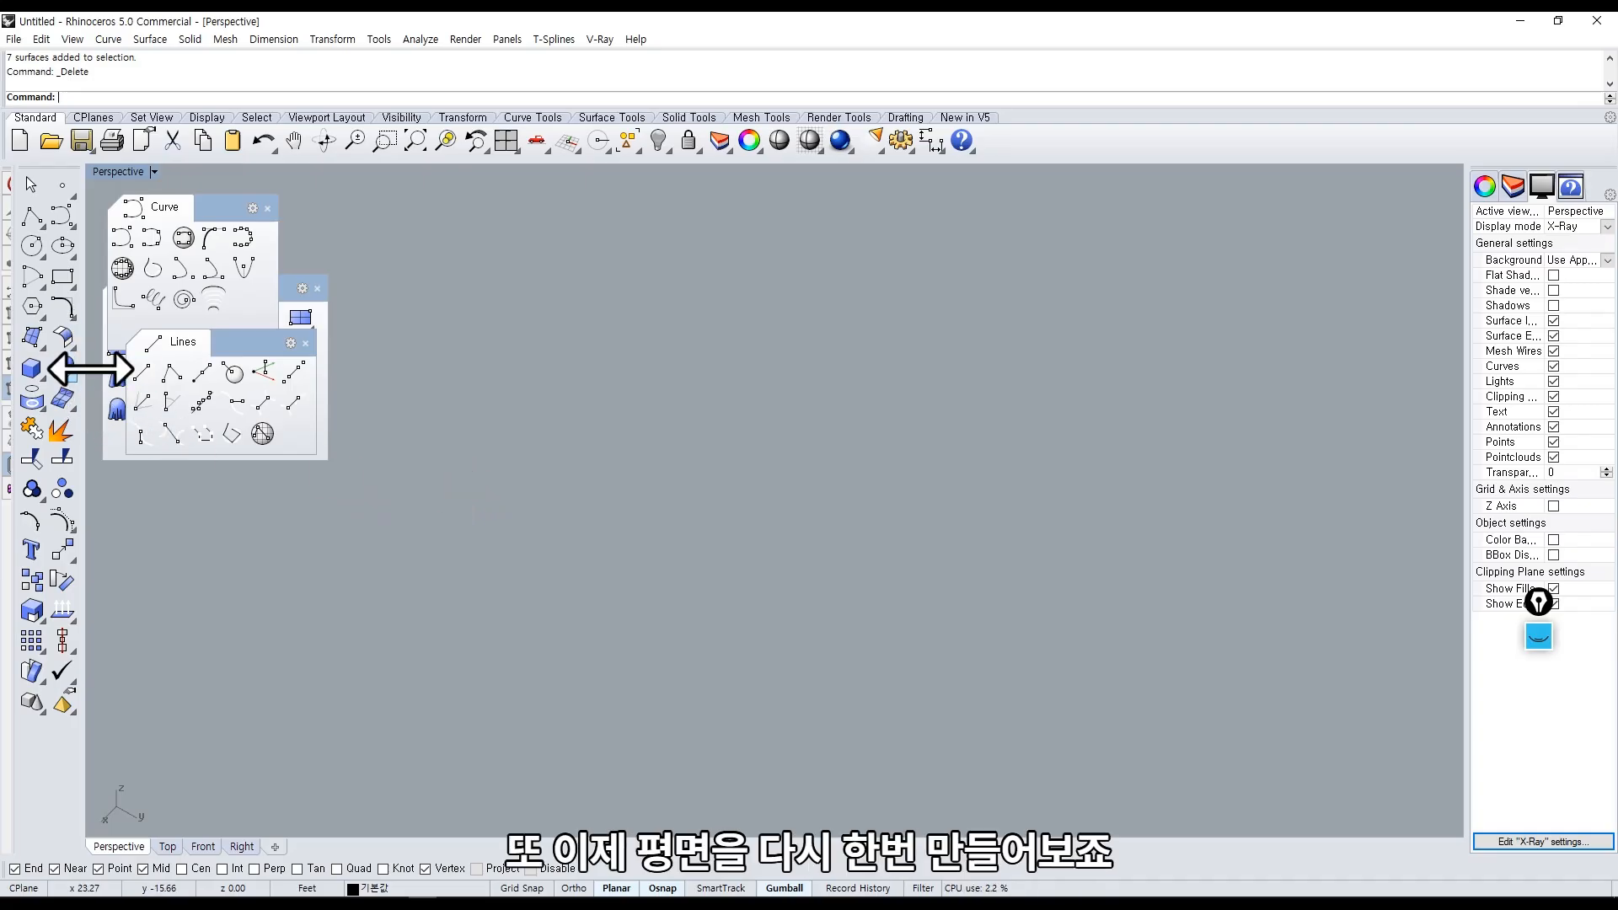
Draw a new flat rectangular surface in the Perspective view from two opposite corners.
left_click(312, 328)
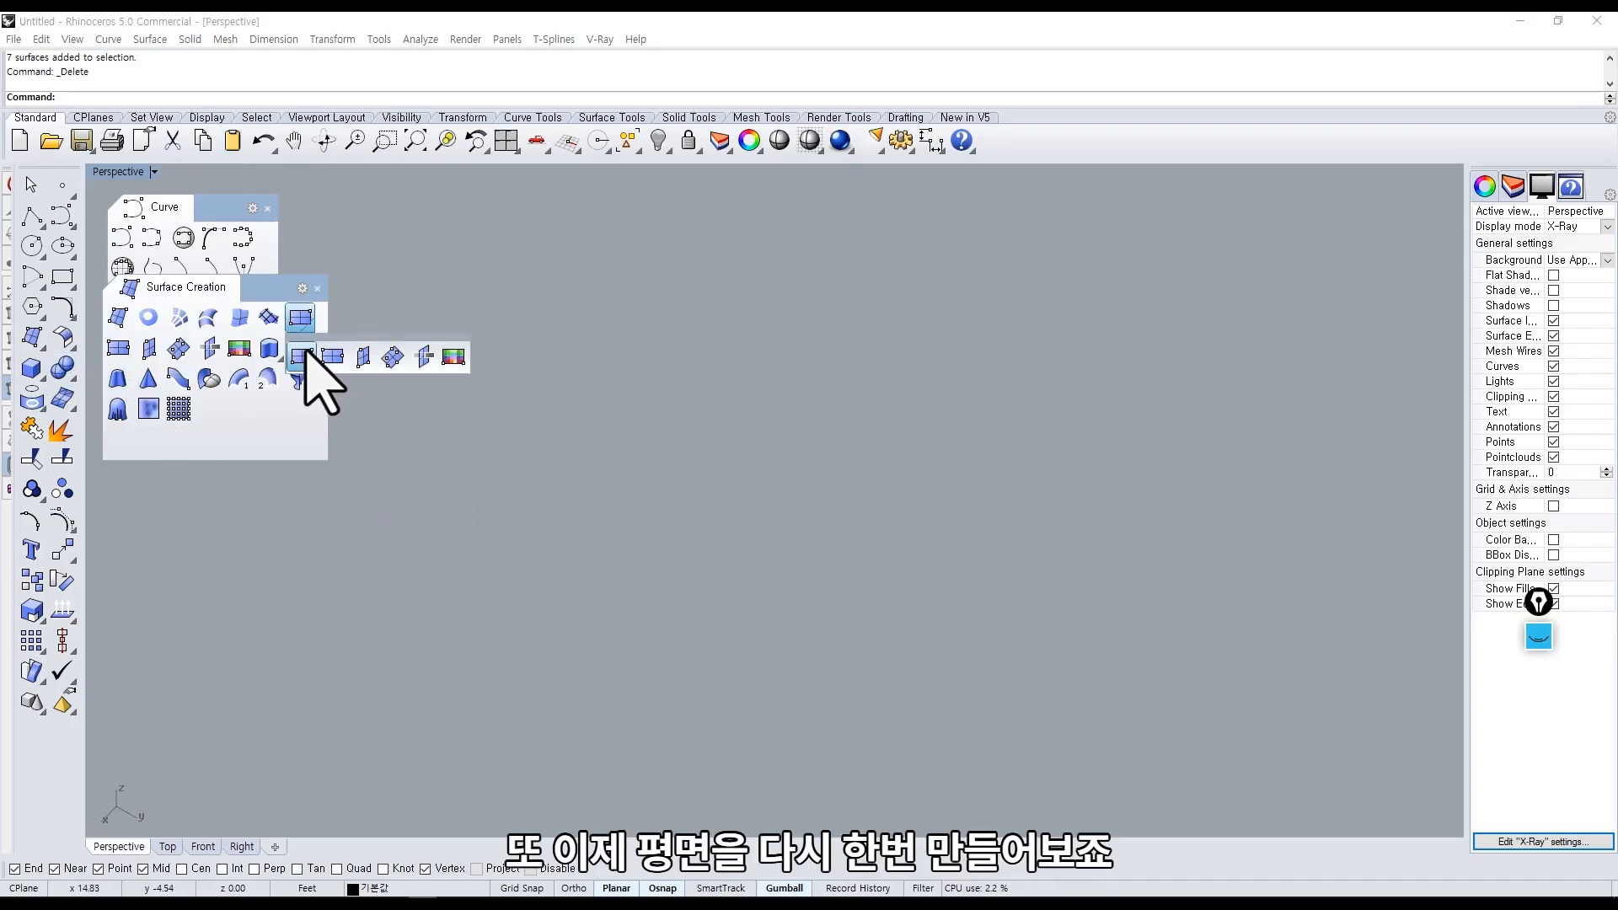
left_click(305, 356)
left_click(526, 446)
left_click(1014, 392)
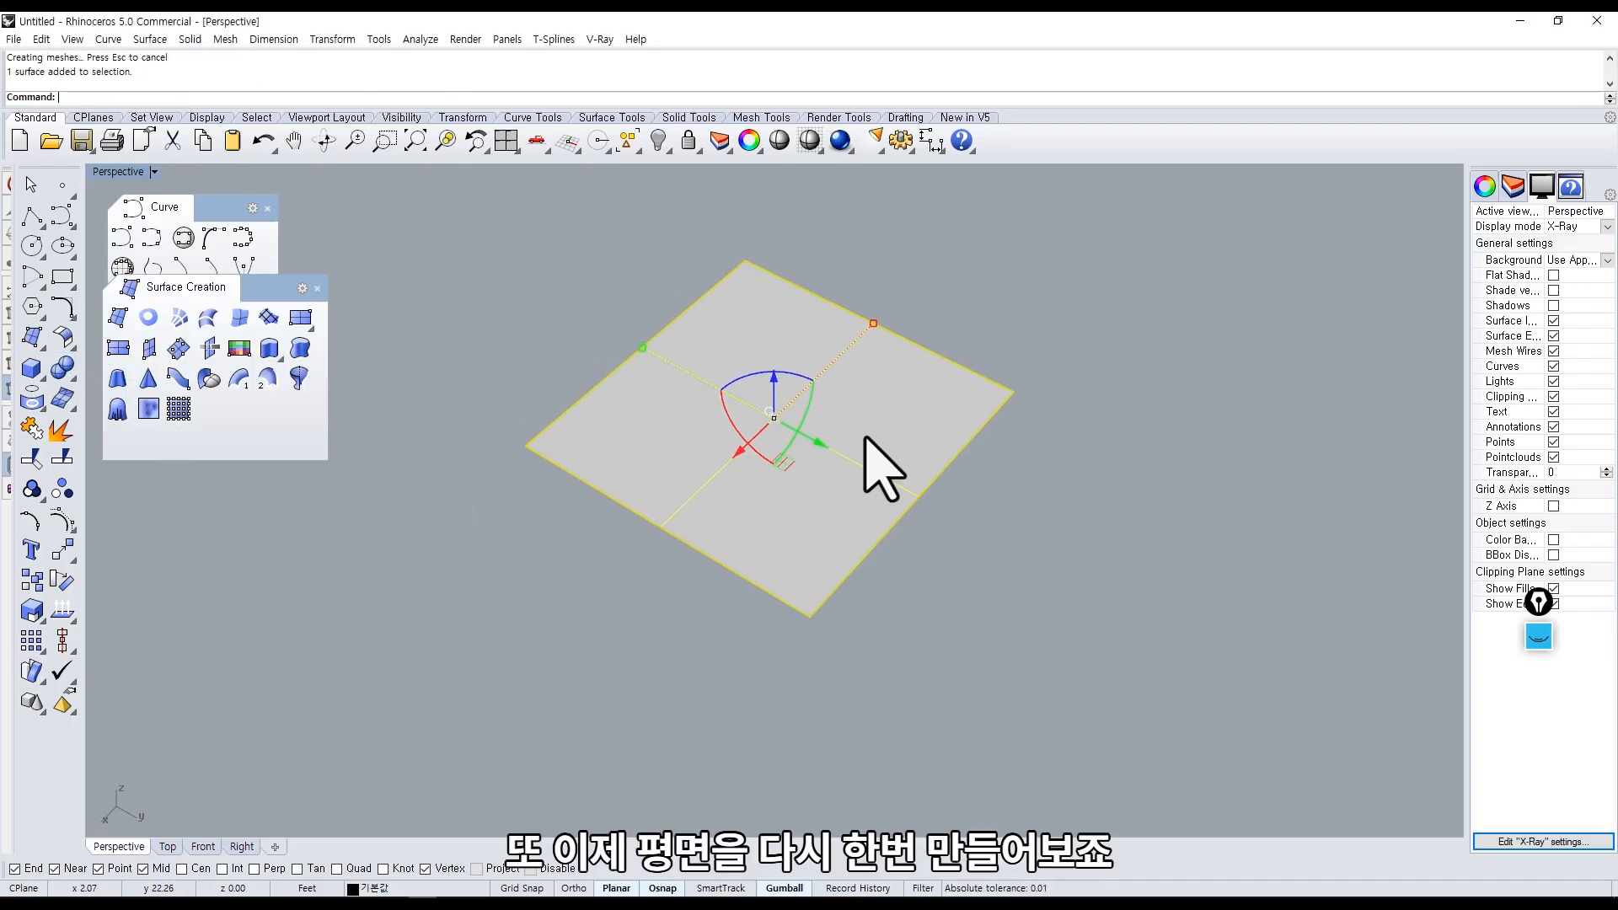
Rebuild the plane with 6 points and degree 3 in both U and V, and turn on its control points.
key("Return")
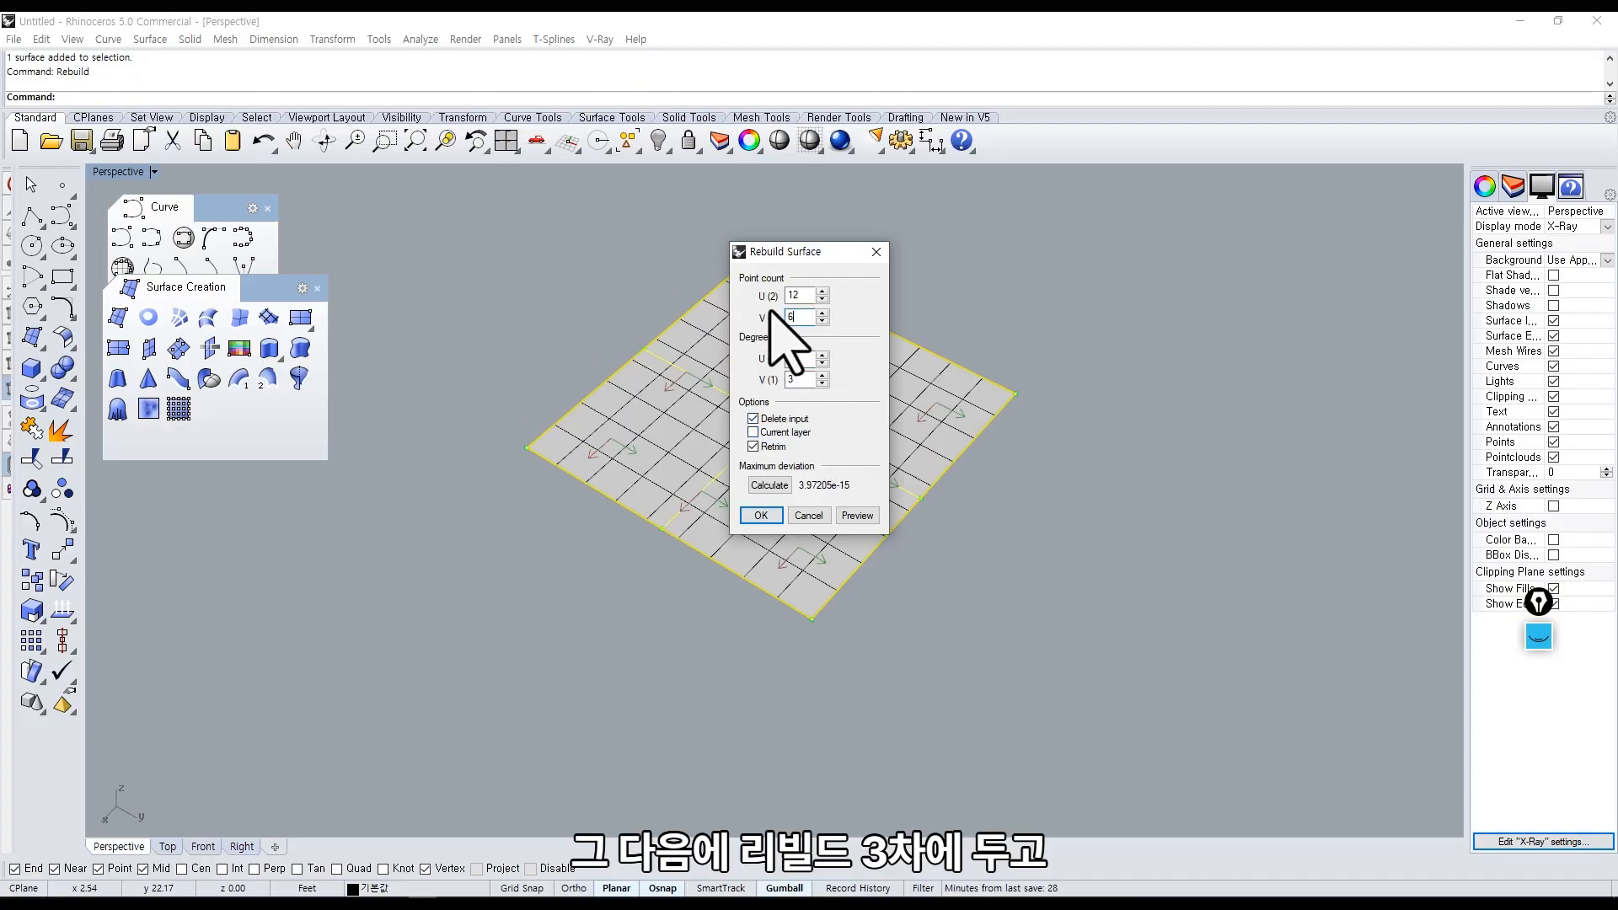
left_click(760, 515)
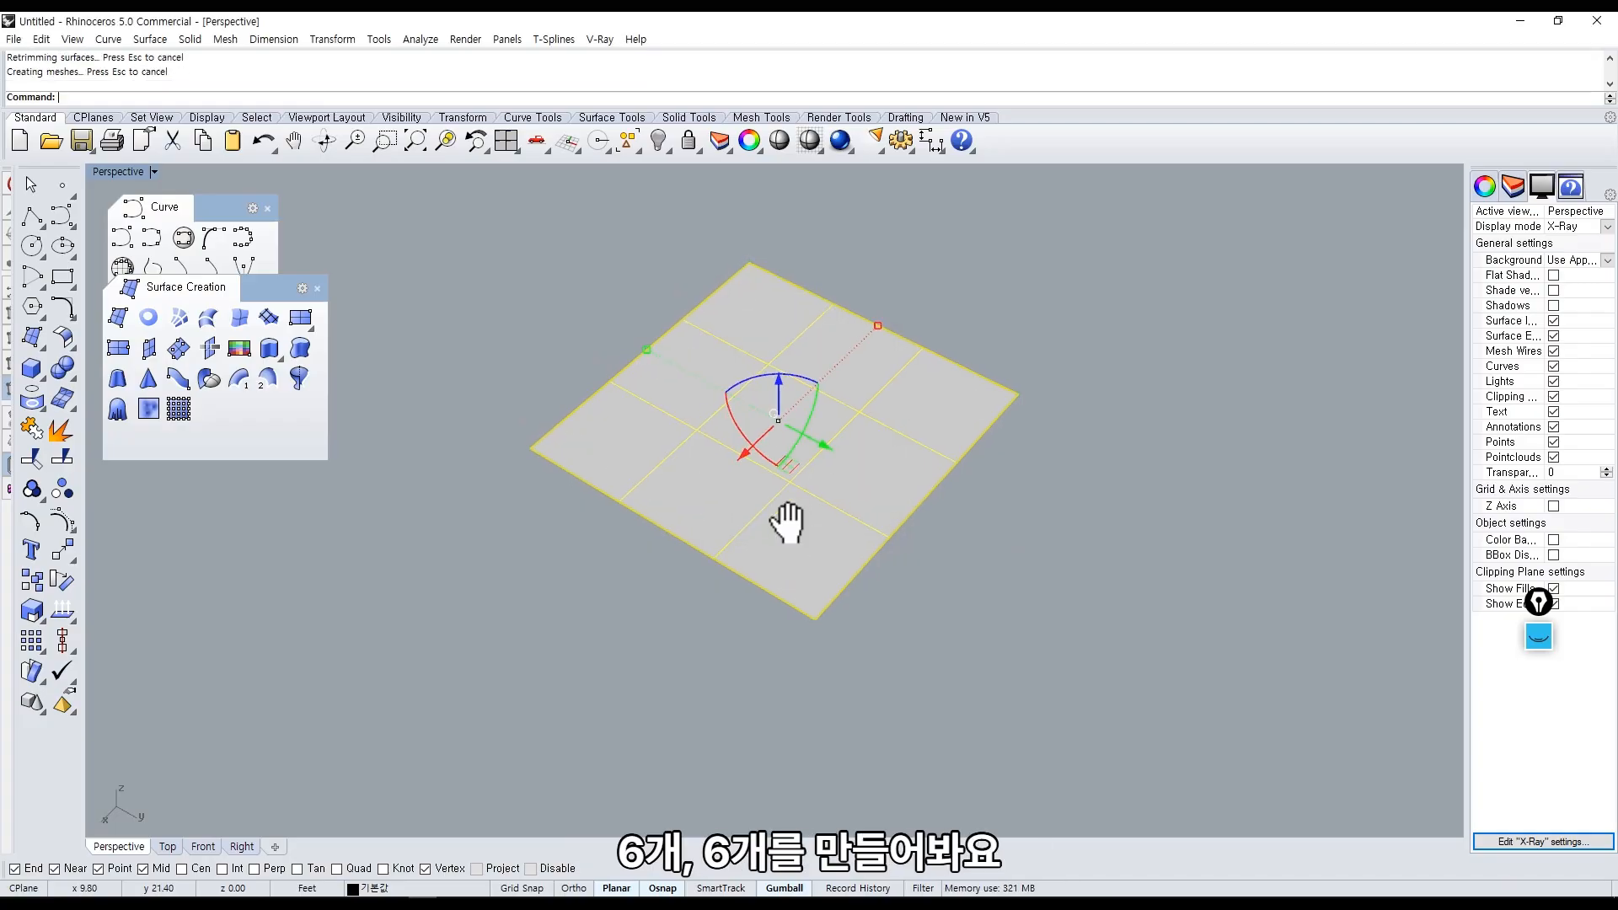
right_click_drag(788, 524, 867, 534)
middle_click(851, 430)
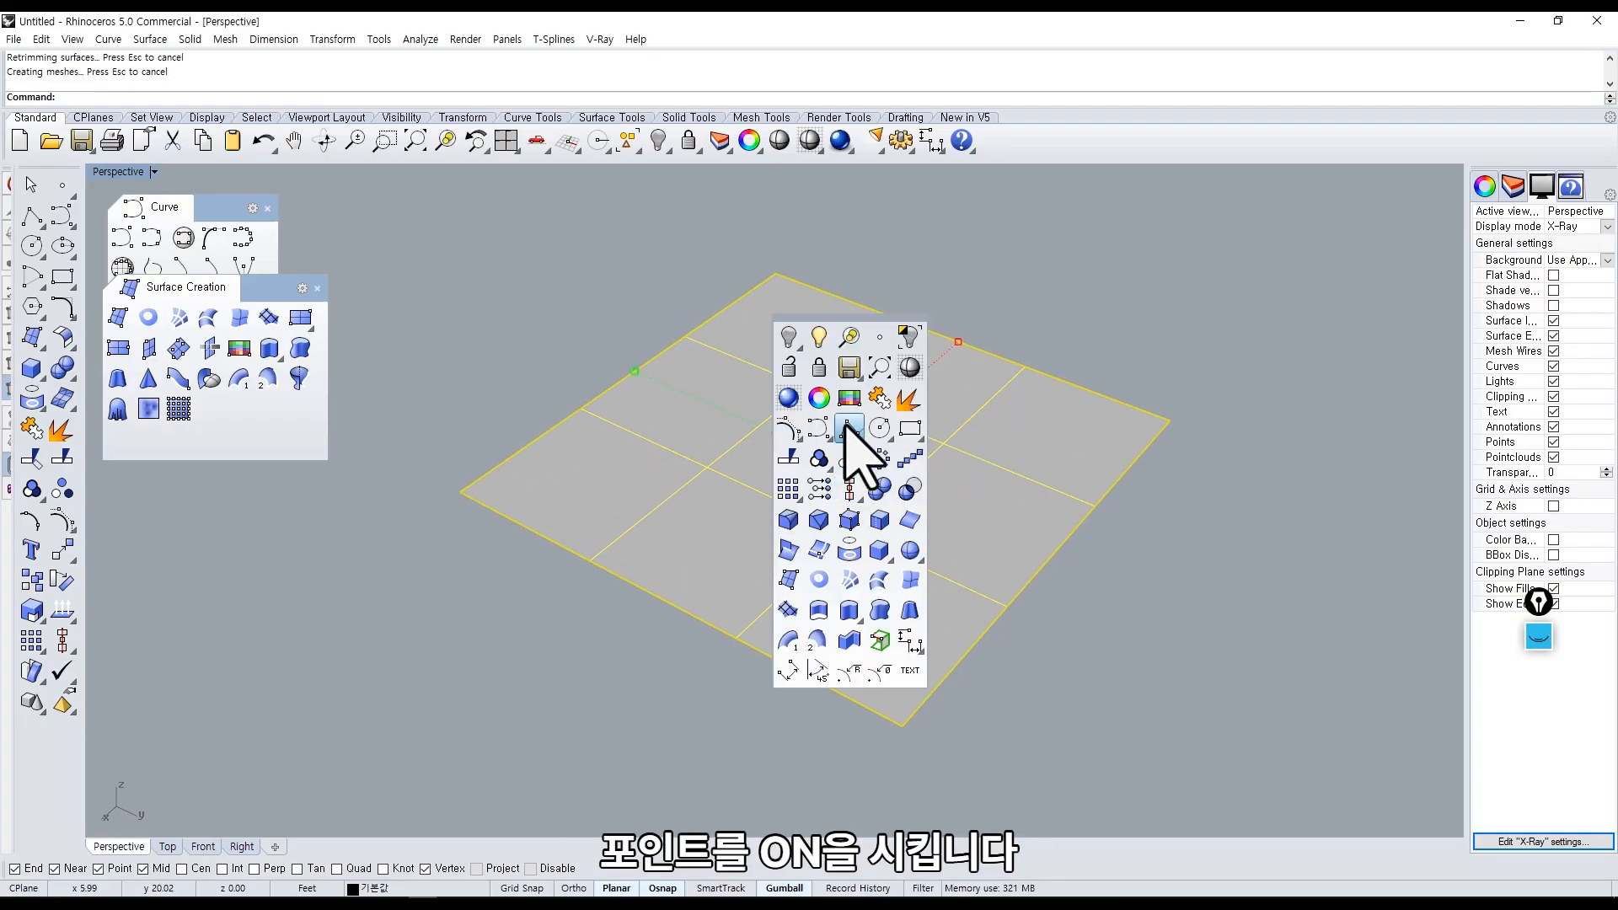
left_click(788, 430)
right_click_drag(661, 531, 542, 513)
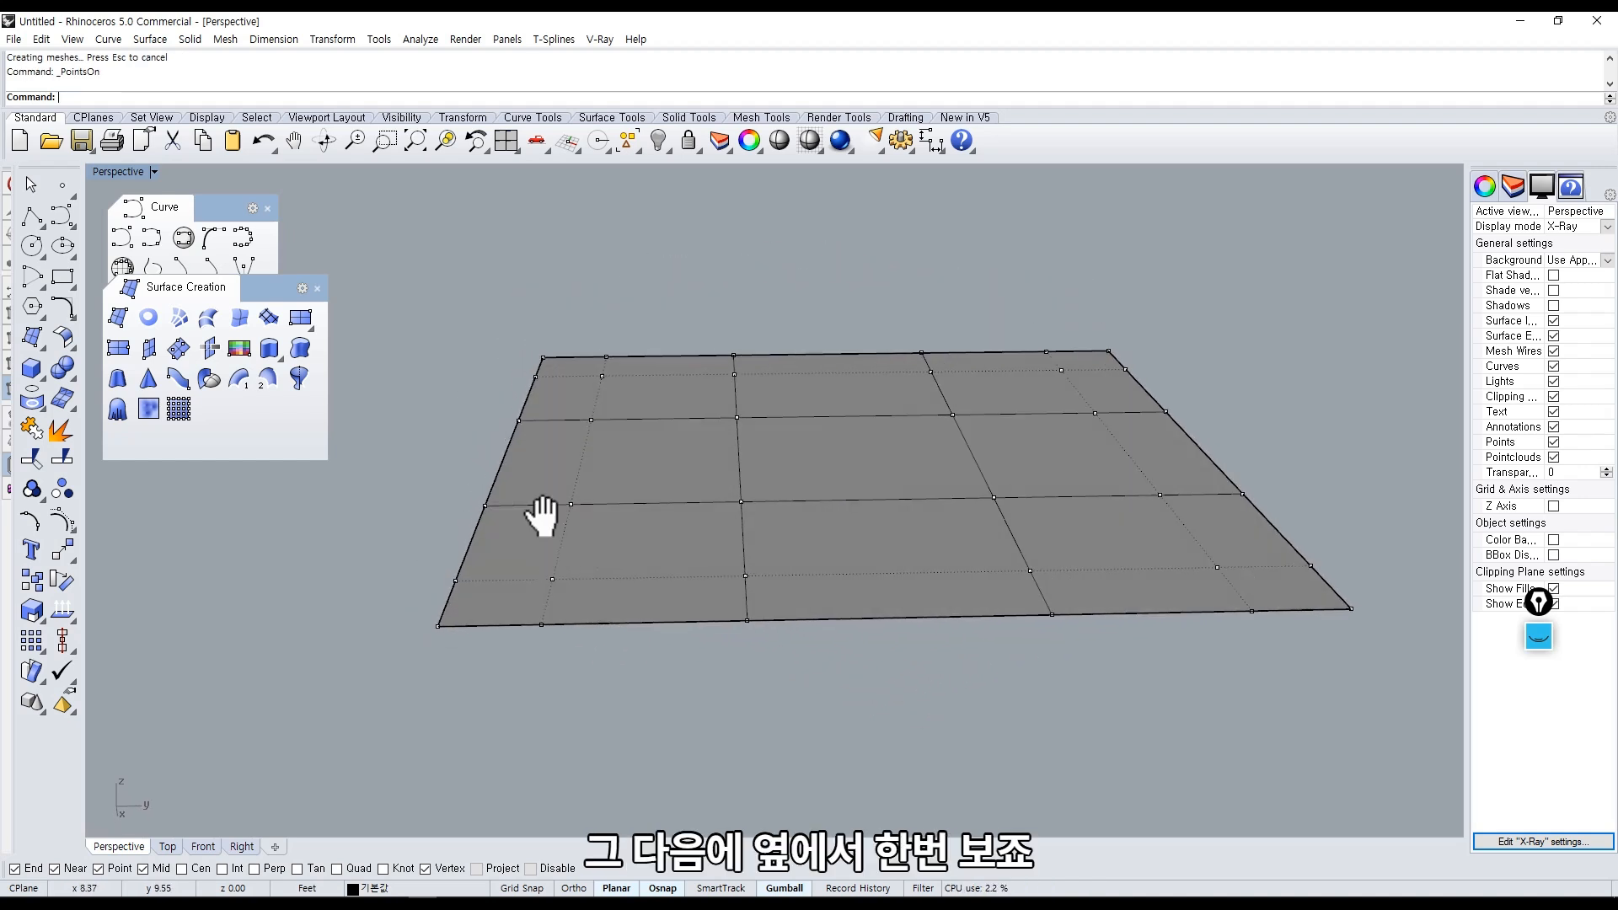
Float the Analyze tool set and its Surface Analysis tools beside the plane, enlarged so all the analysis commands show.
left_click(71, 616)
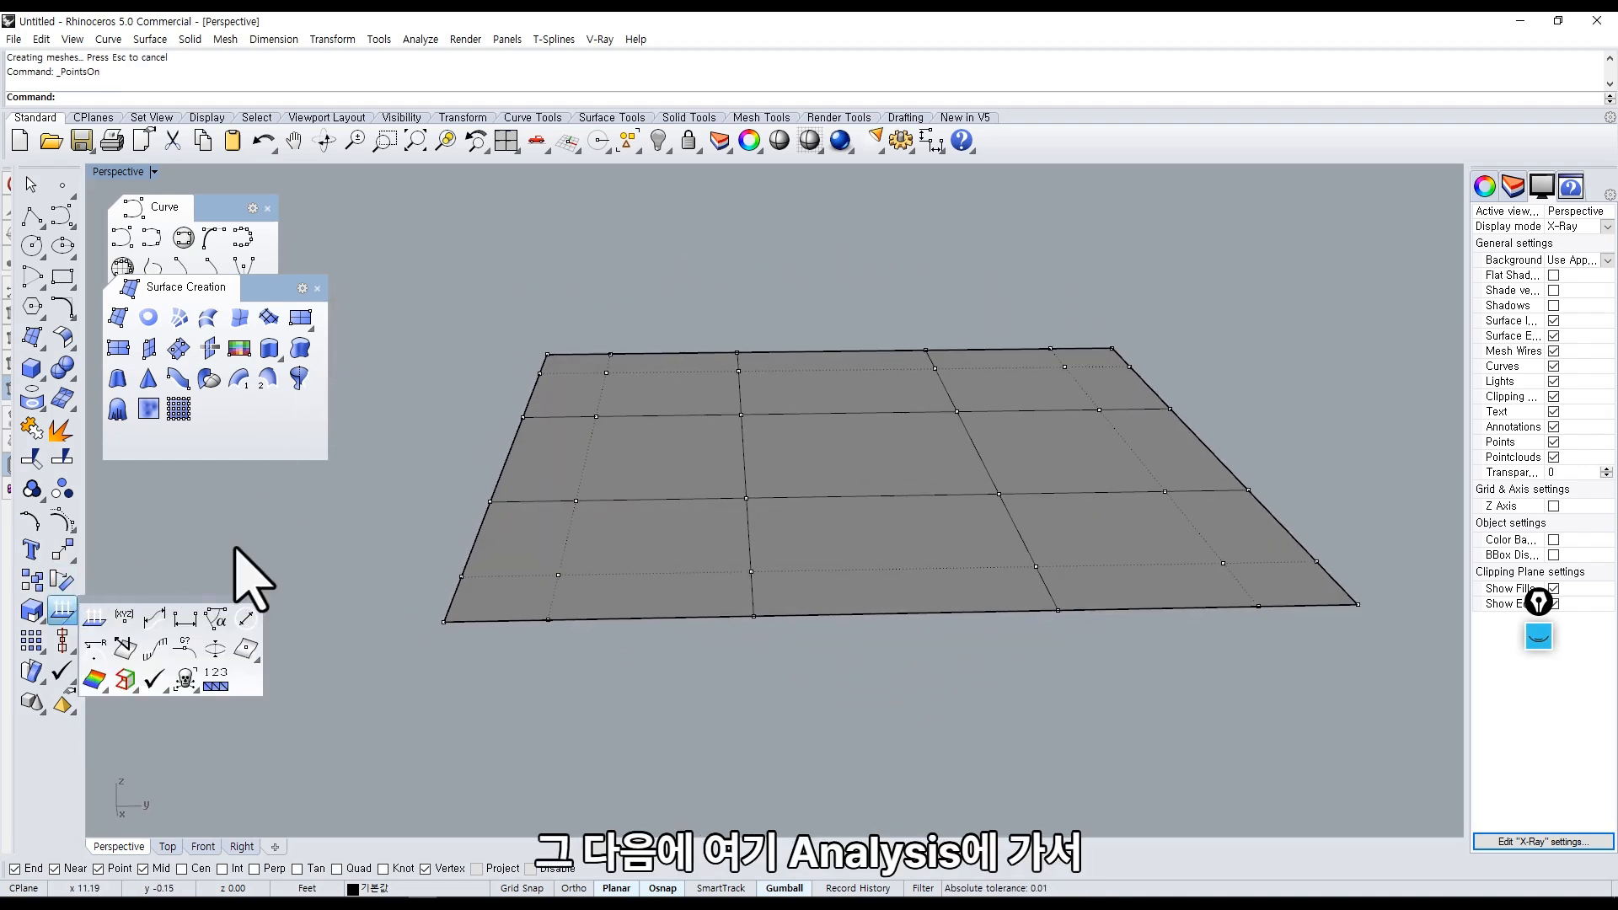
left_click_drag(199, 597, 266, 502)
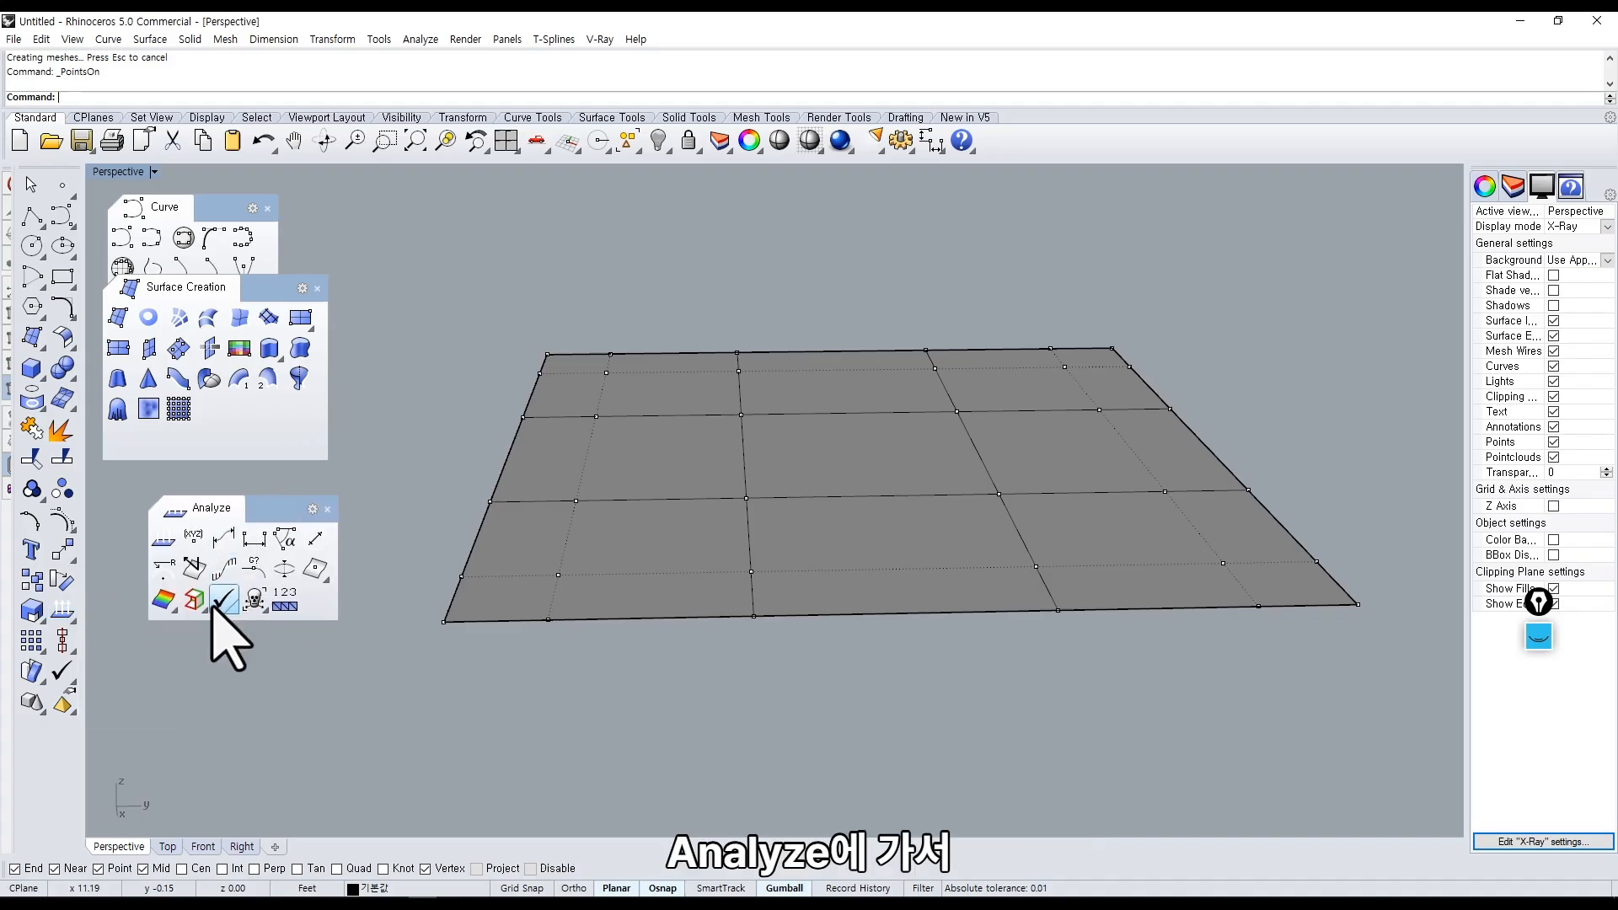
left_click(166, 601)
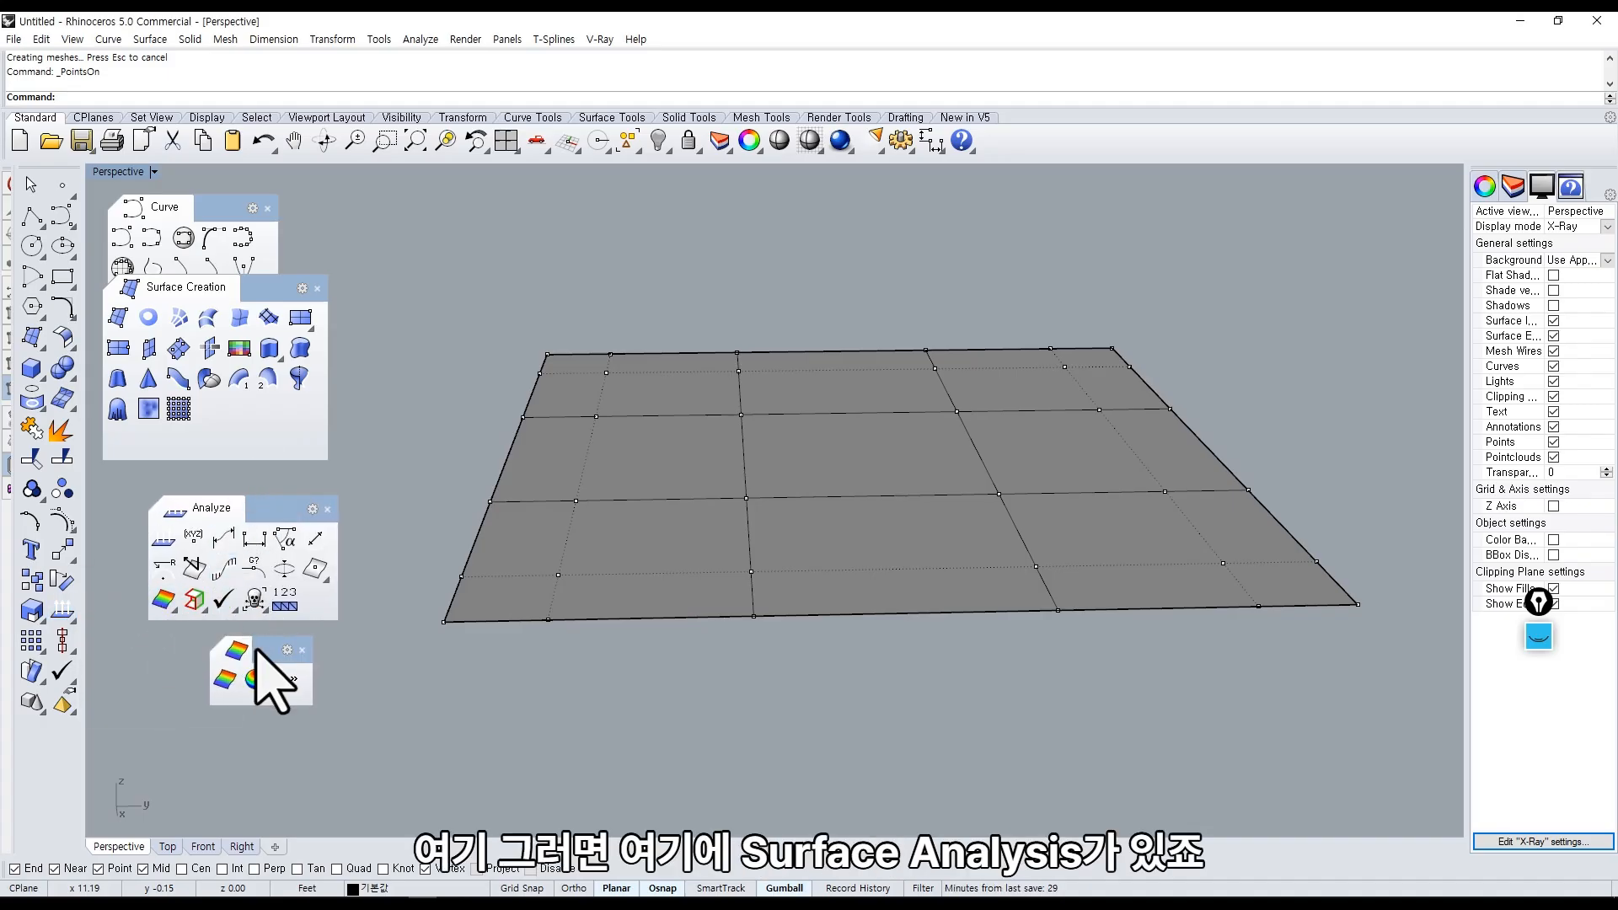
left_click_drag(308, 704, 403, 775)
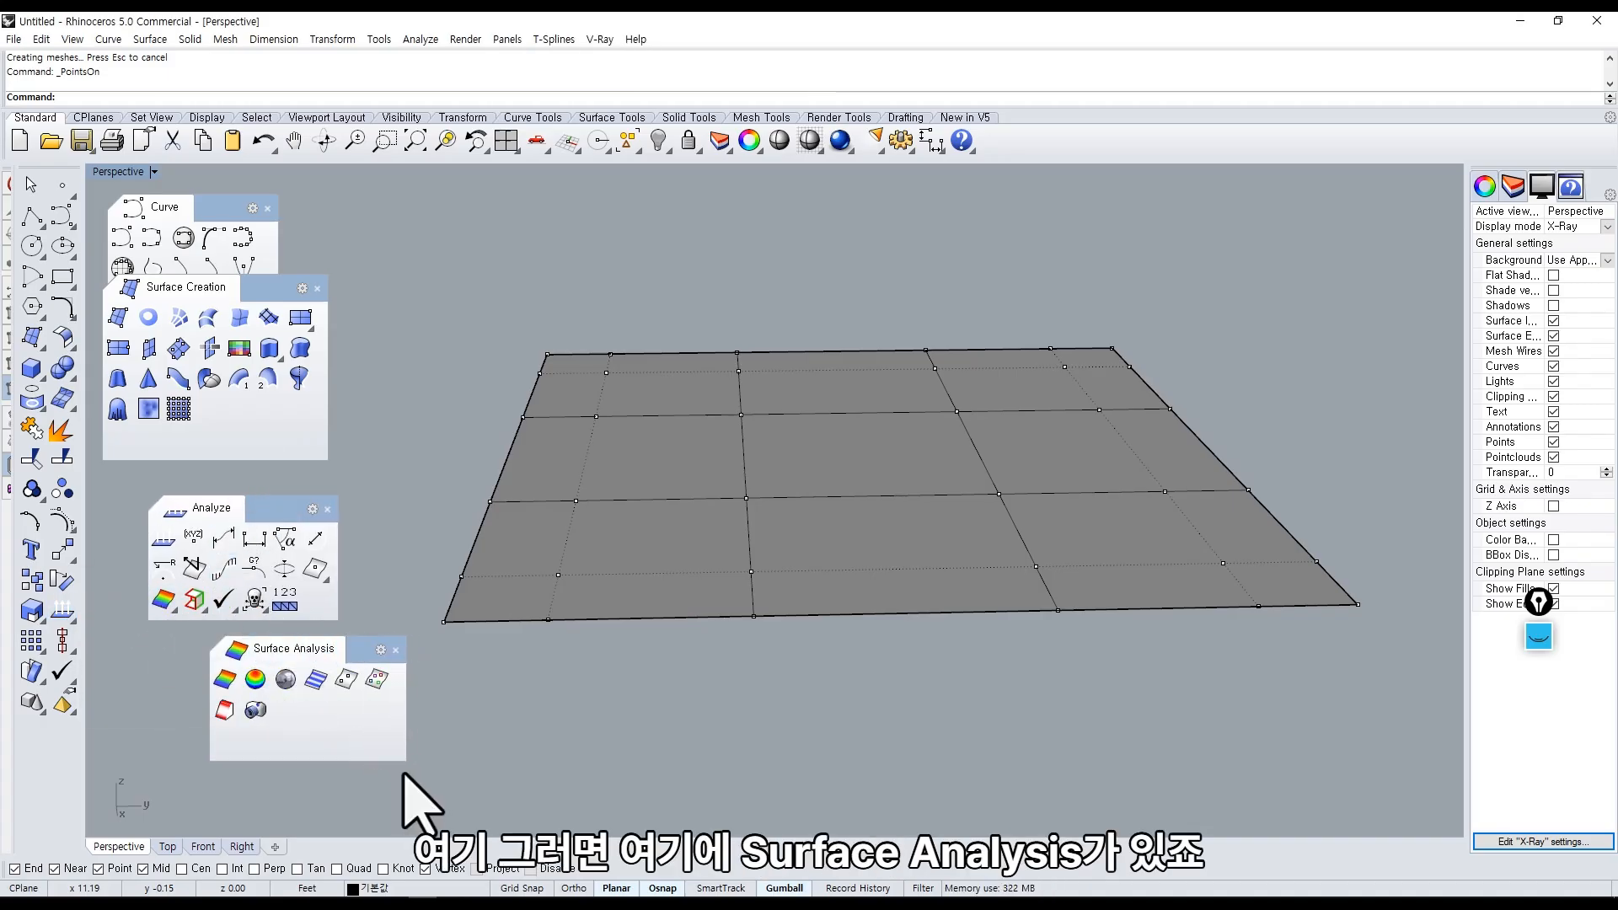
Run Curvature Analysis on the rebuilt plane and place its settings window next to the surface.
left_click(222, 681)
left_click(644, 523)
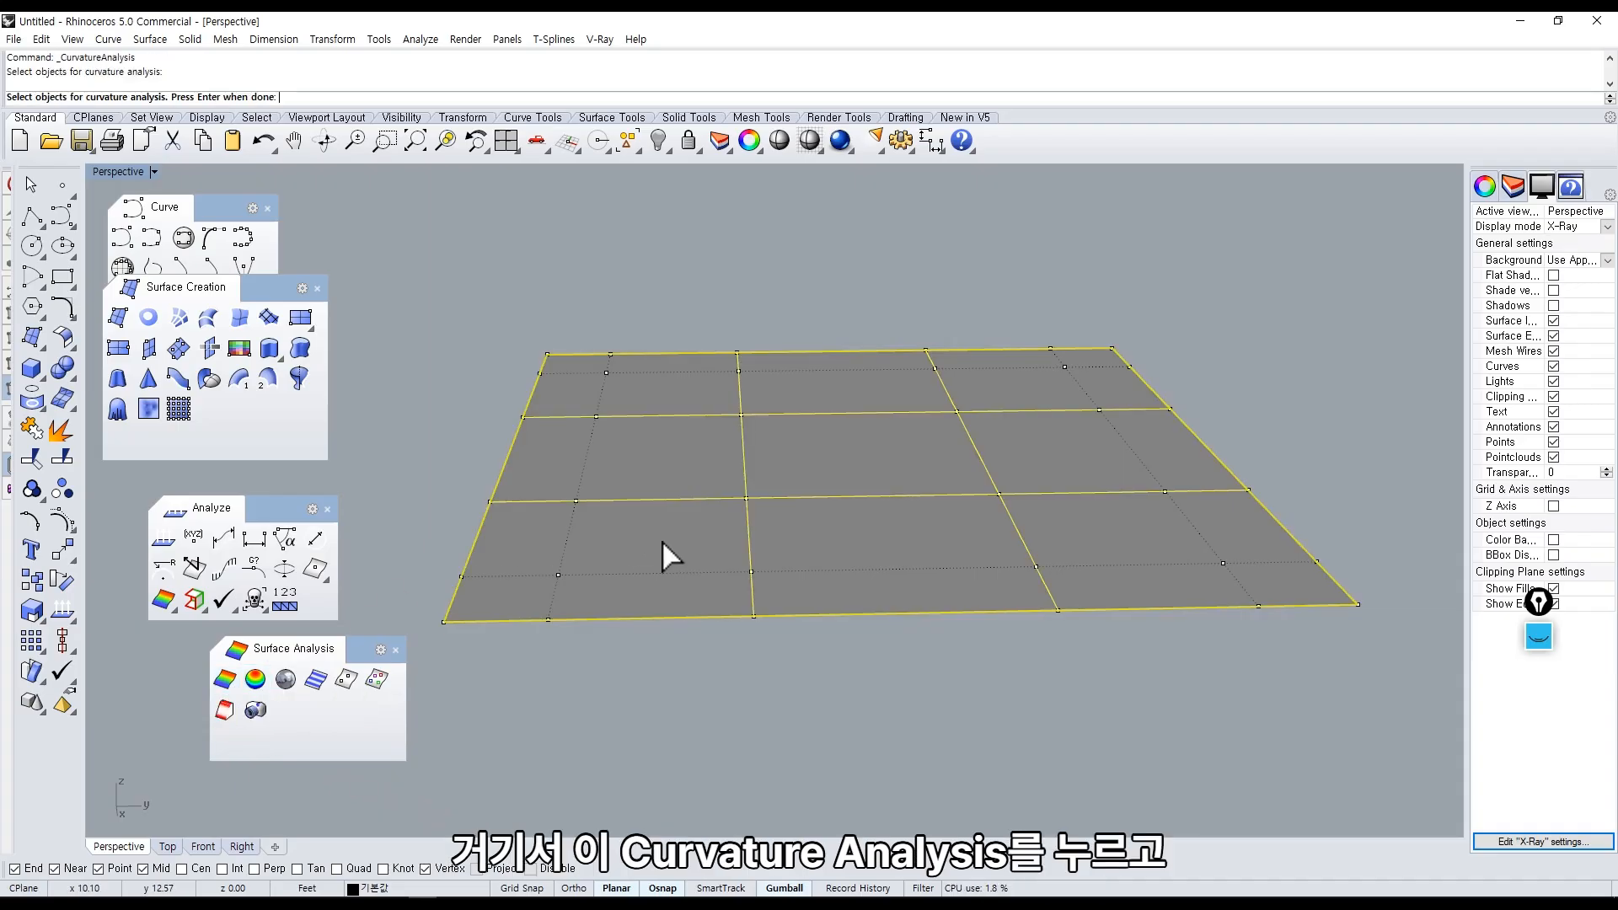
left_click(224, 683)
left_click(644, 548)
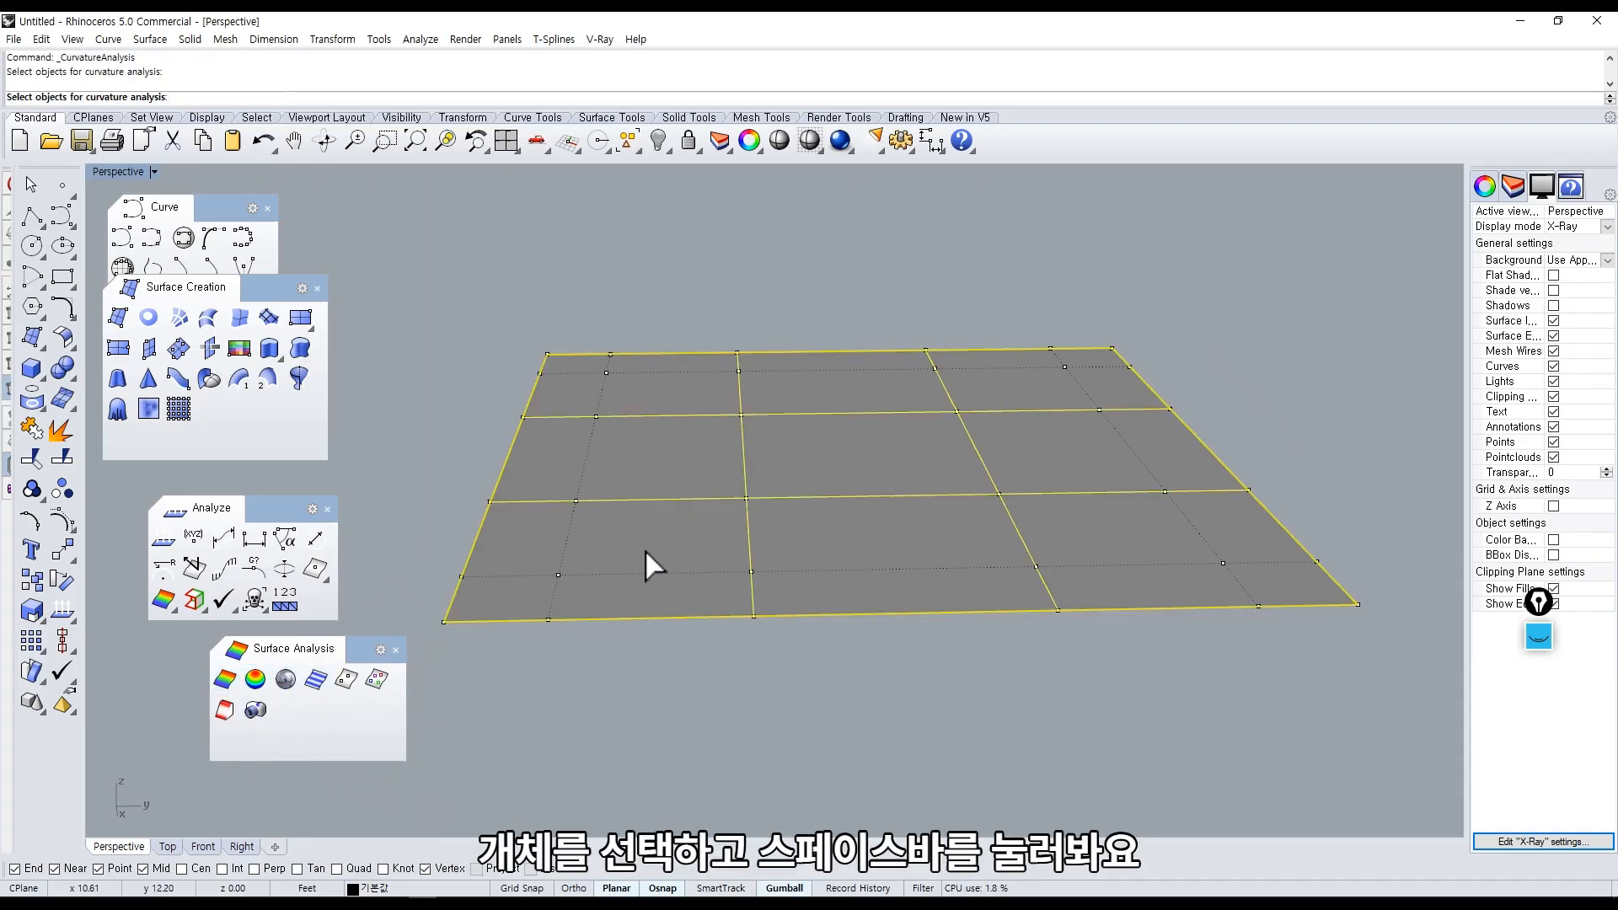
key("space")
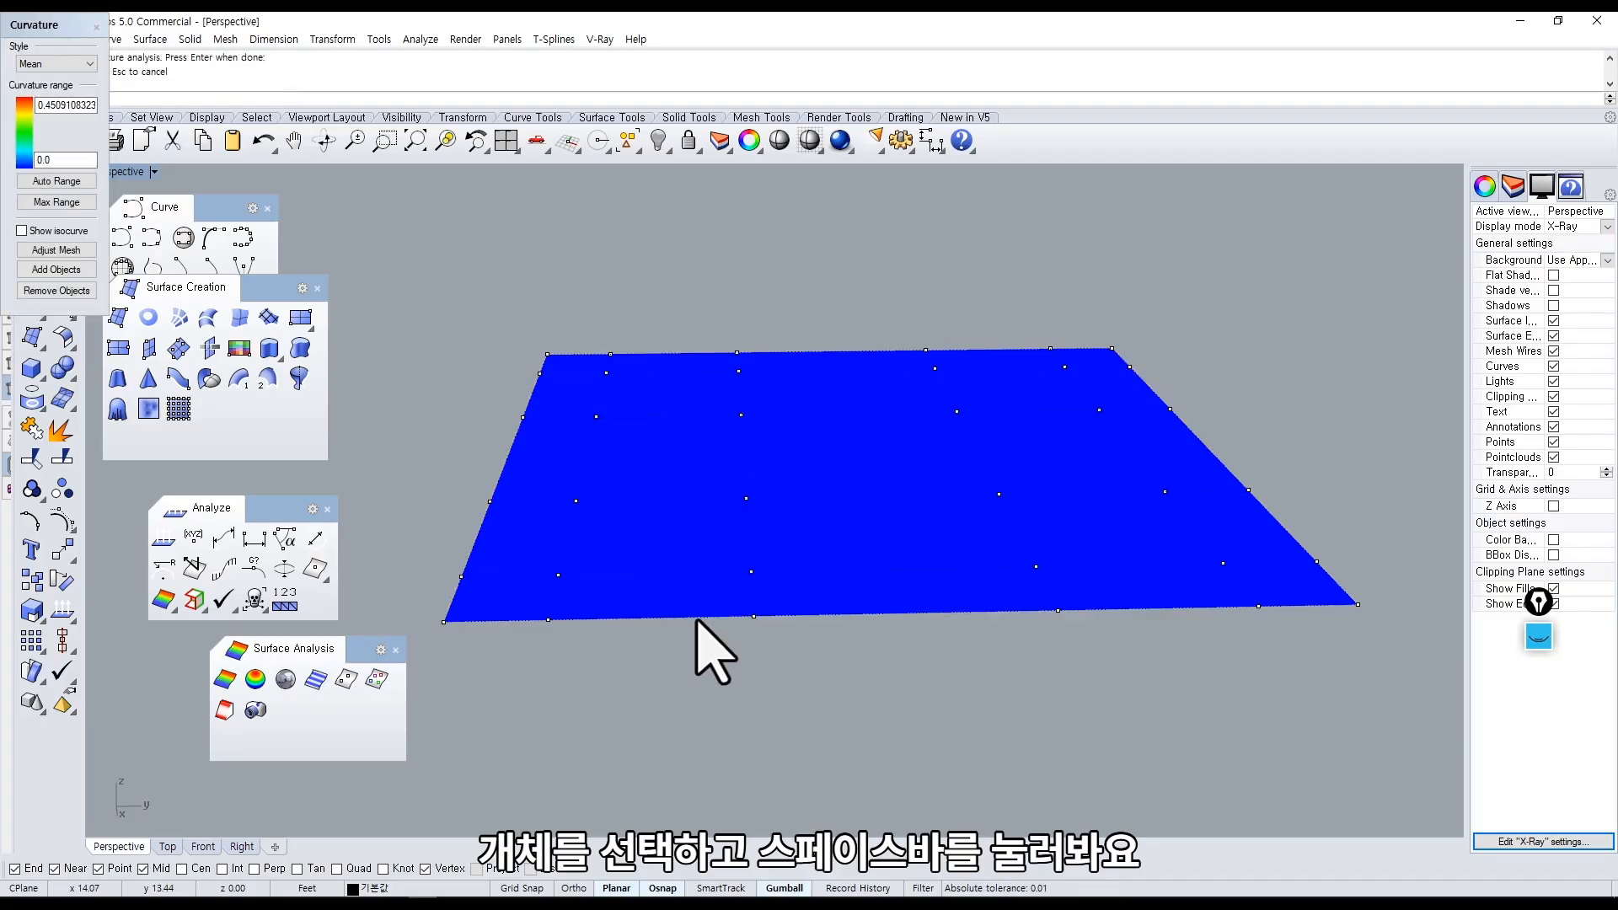
left_click_drag(88, 35, 403, 239)
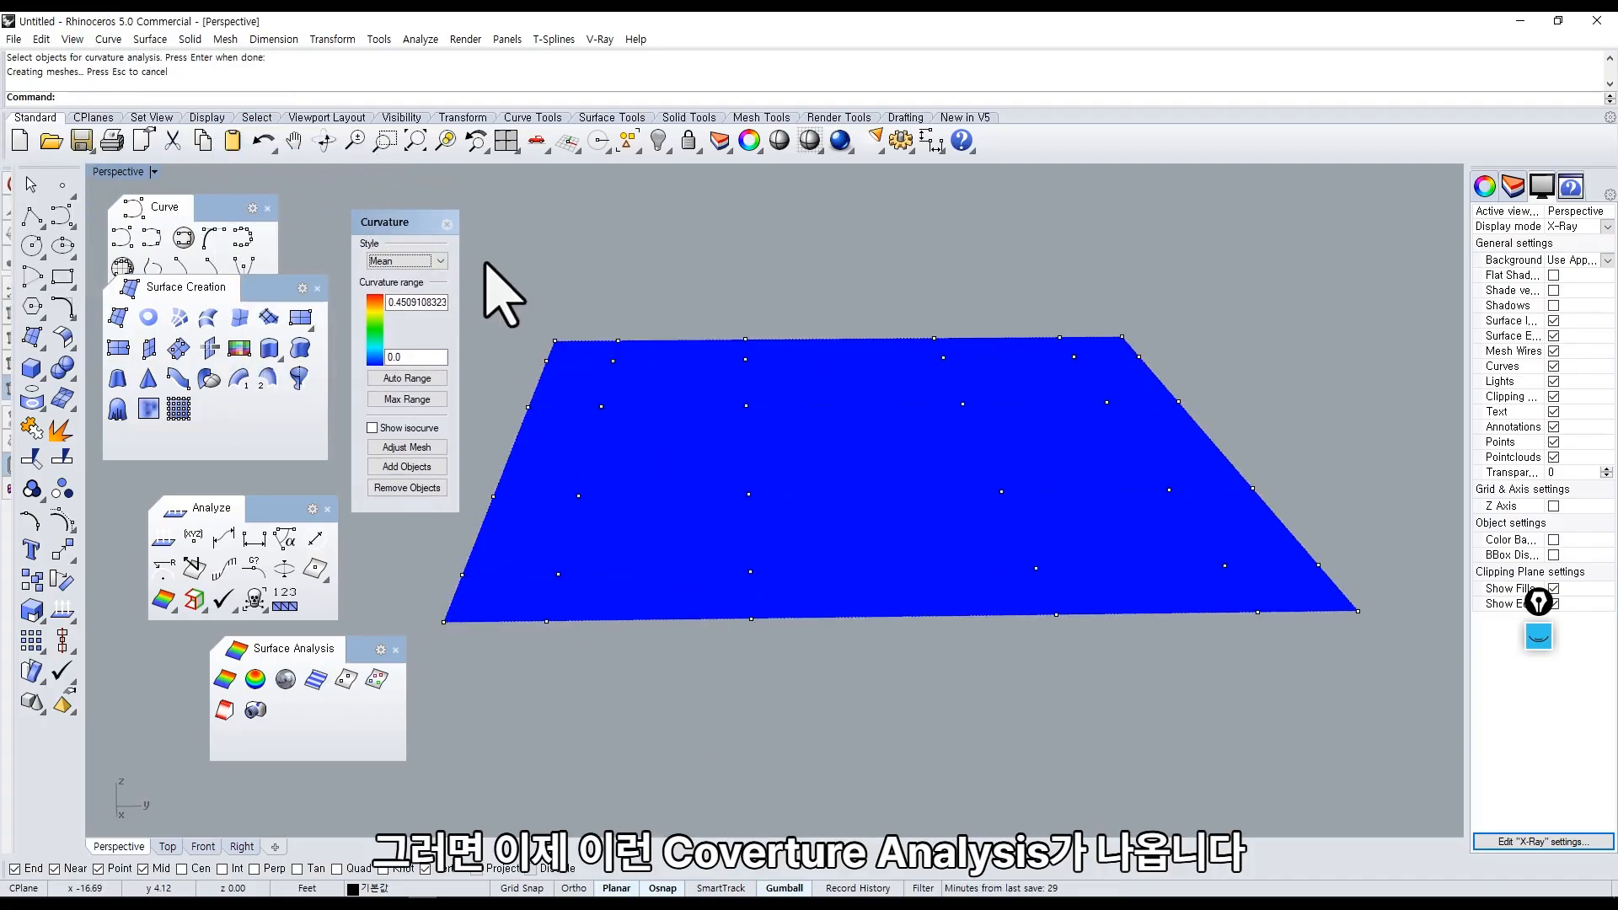
Set the curvature analysis style to Gaussian.
right_click_drag(503, 289, 552, 322)
left_click(430, 261)
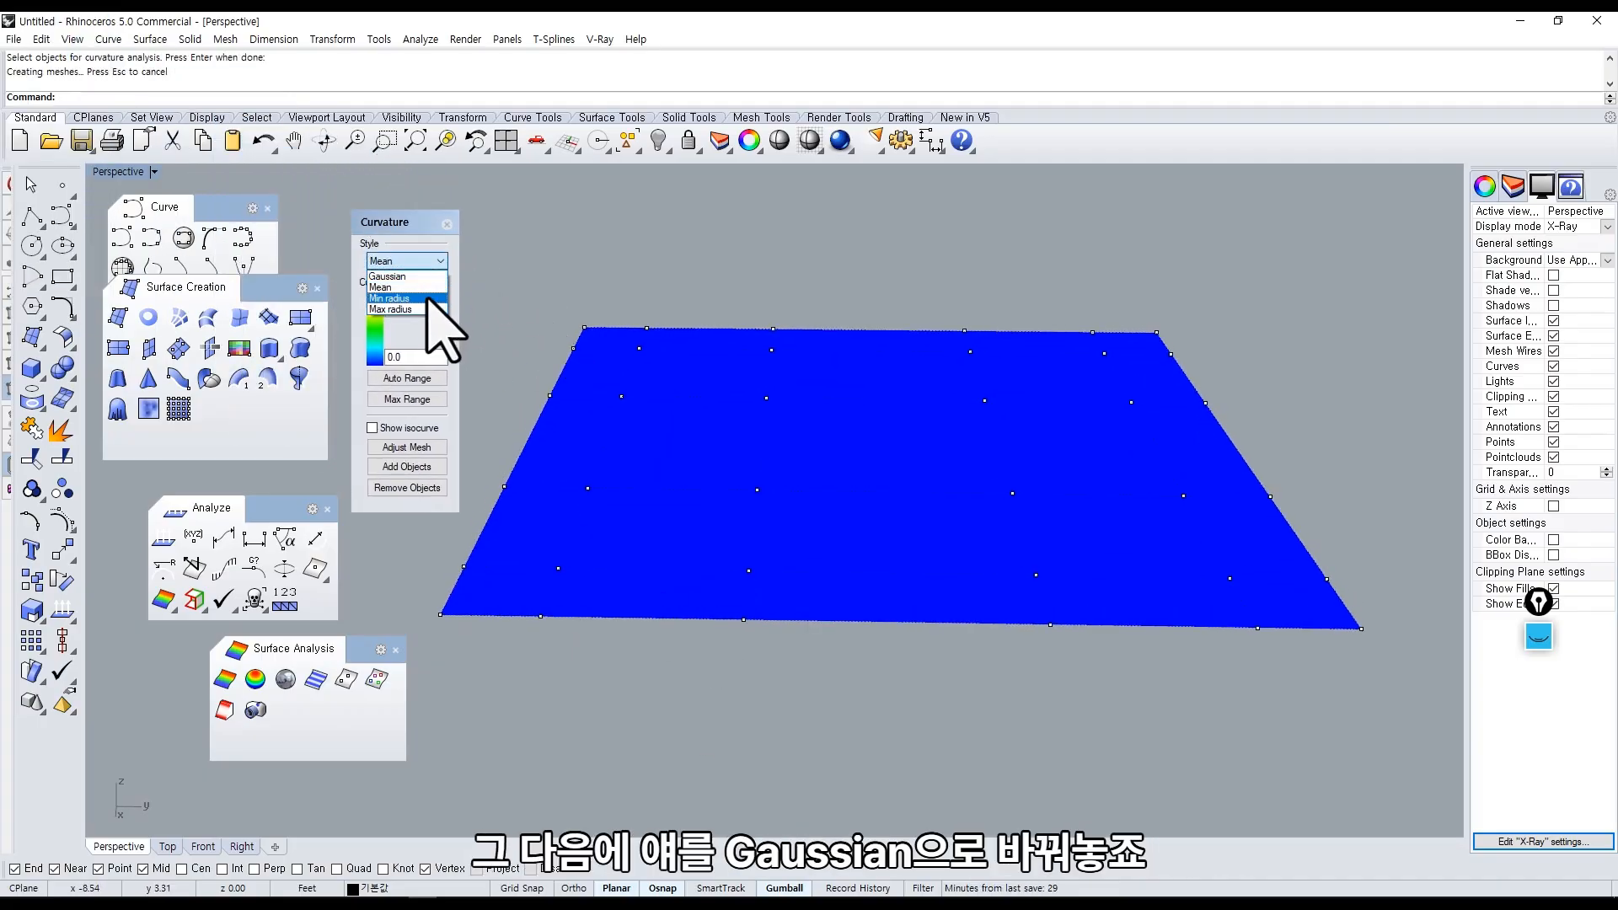
left_click(427, 278)
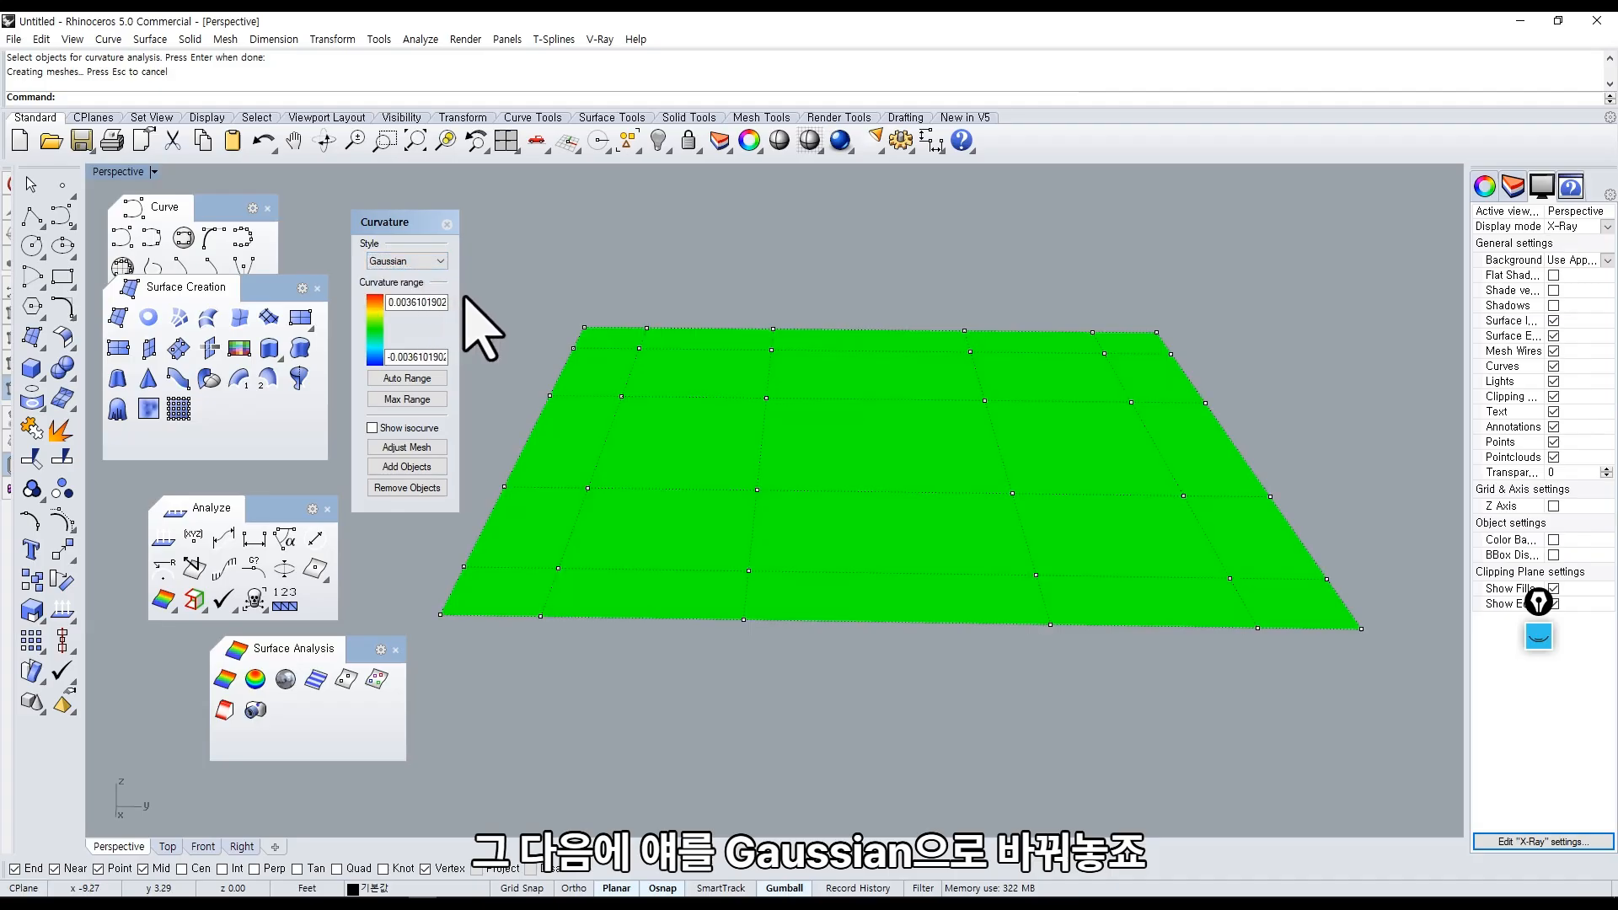
right_click_drag(617, 387, 658, 387)
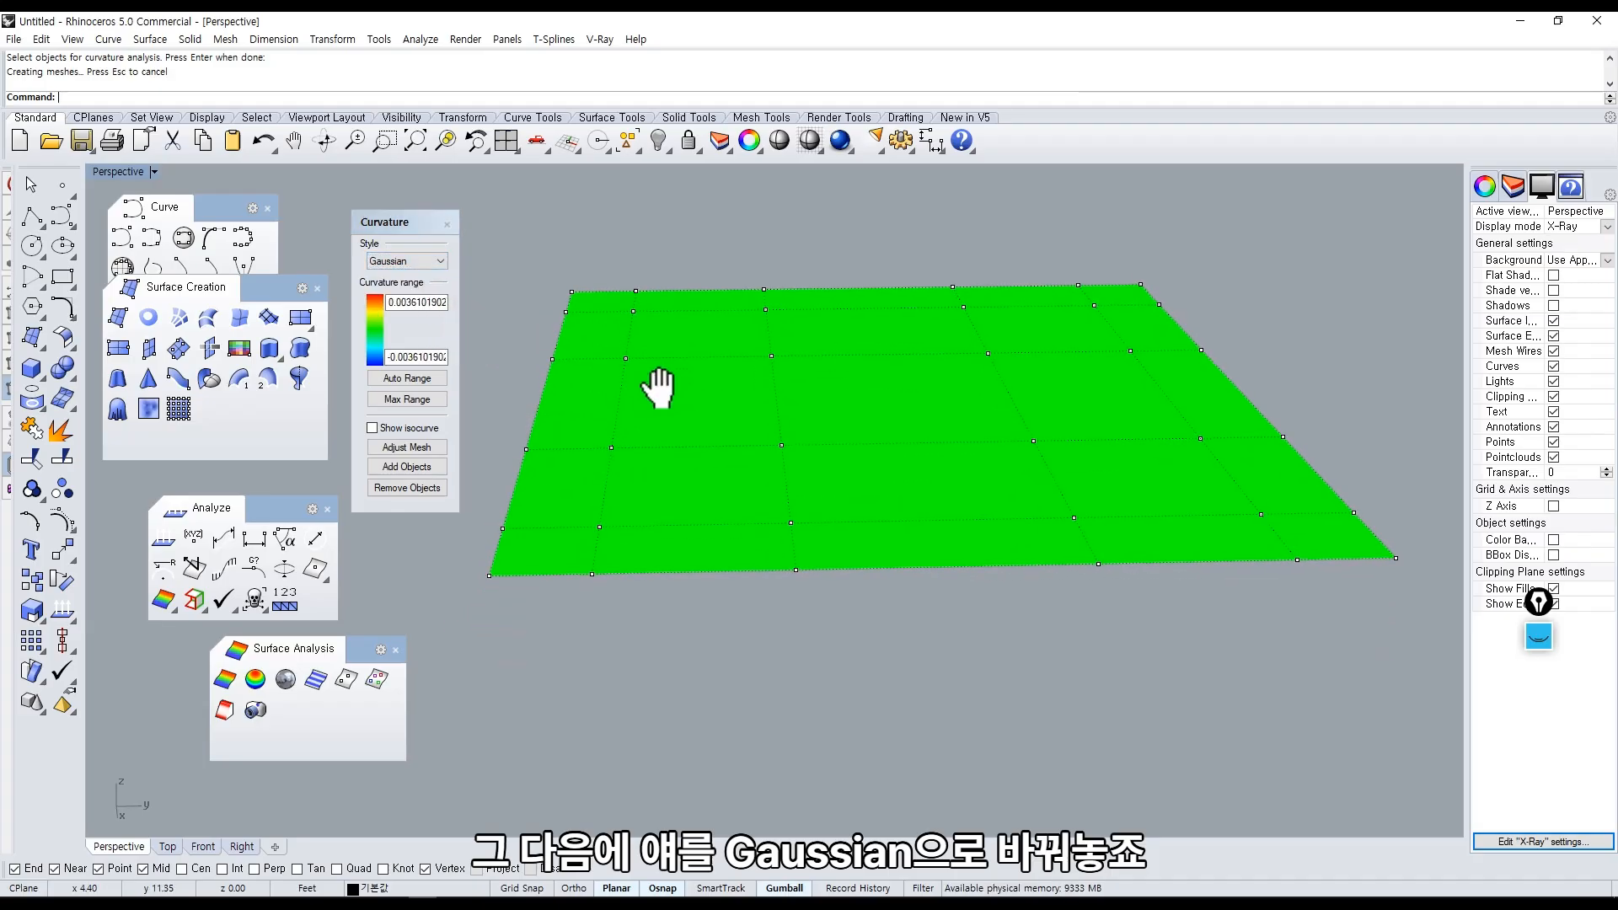
right_click_drag(666, 506, 712, 531, "shift")
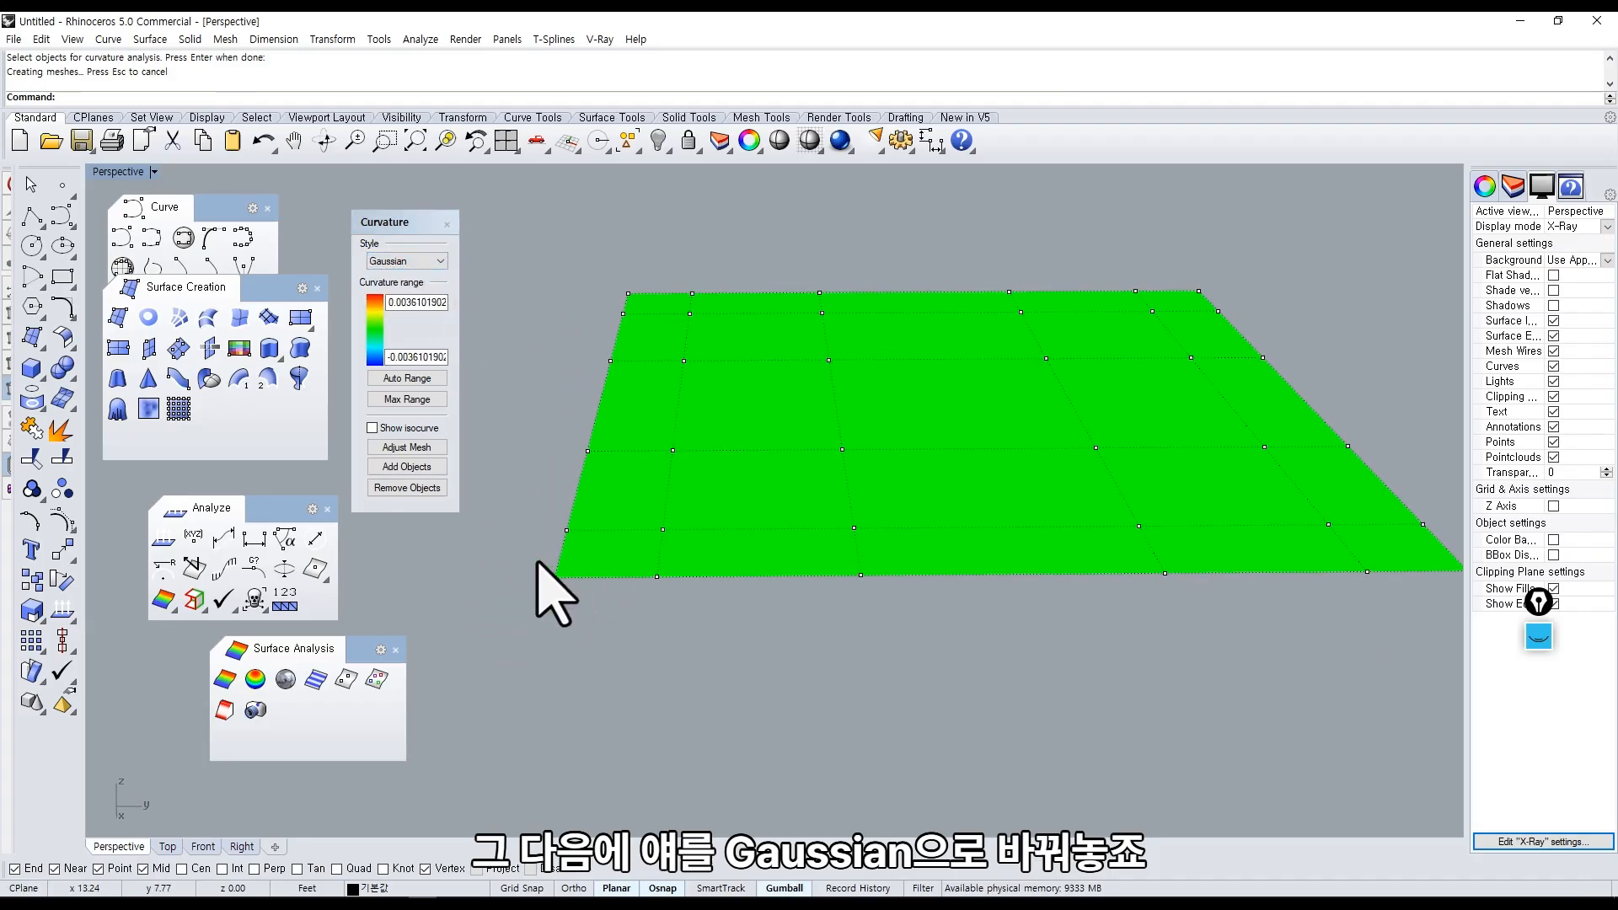
Raise the third control point from the near corner on the plane's side edge straight up, then deselect it.
left_click_drag(559, 431, 624, 491)
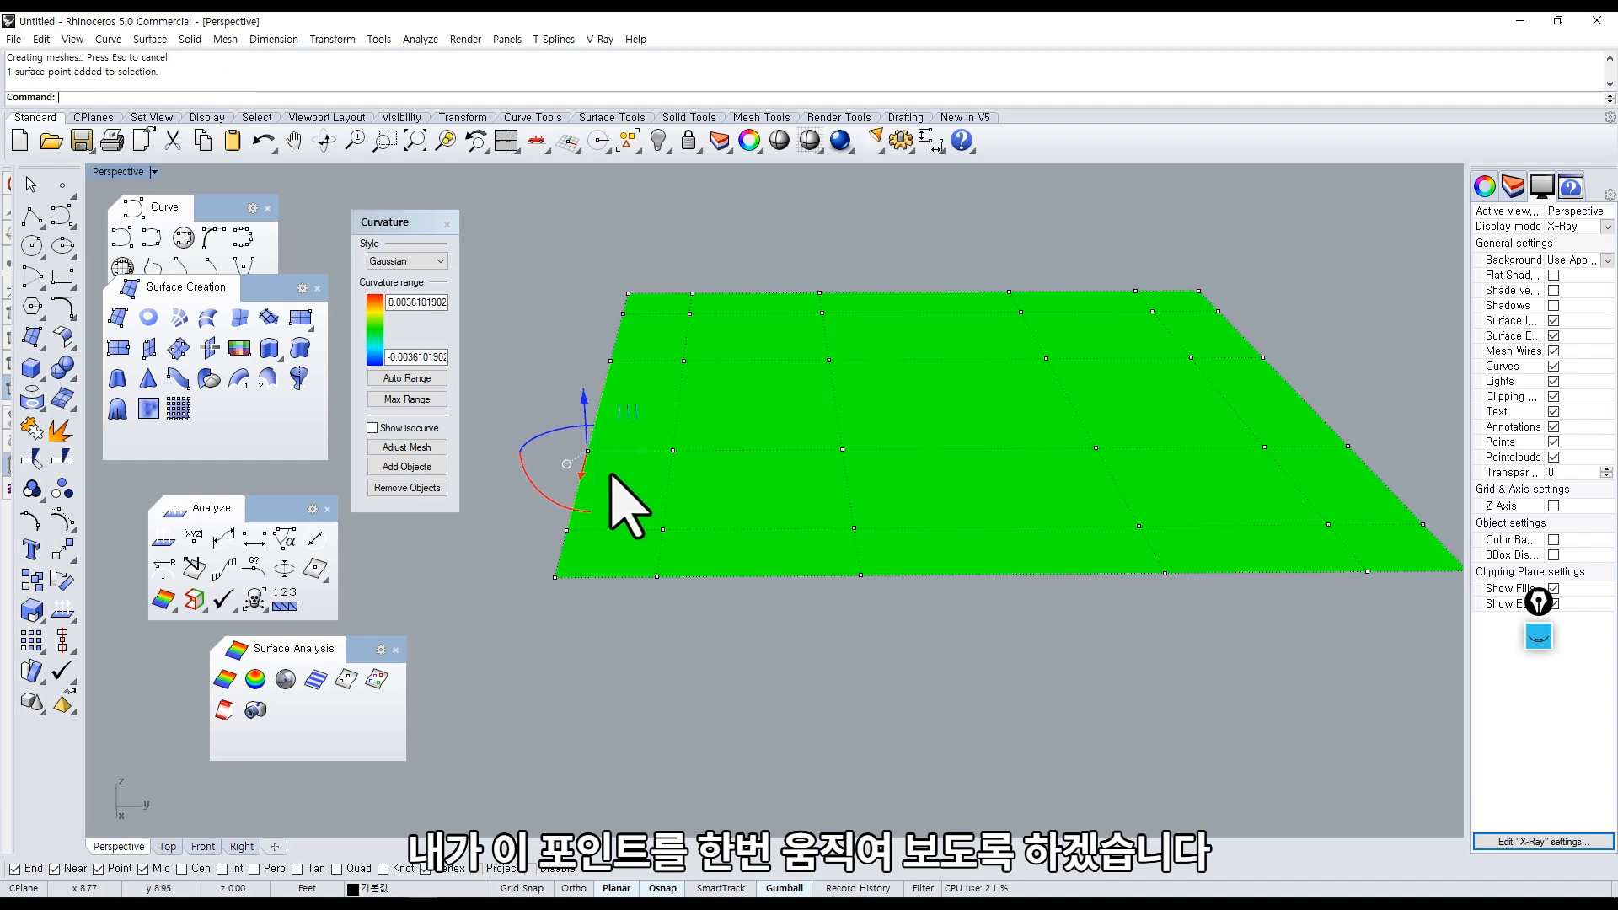
left_click_drag(578, 403, 599, 202)
scroll(599, 205, "down", 3)
right_click_drag(599, 210, 584, 383, "shift")
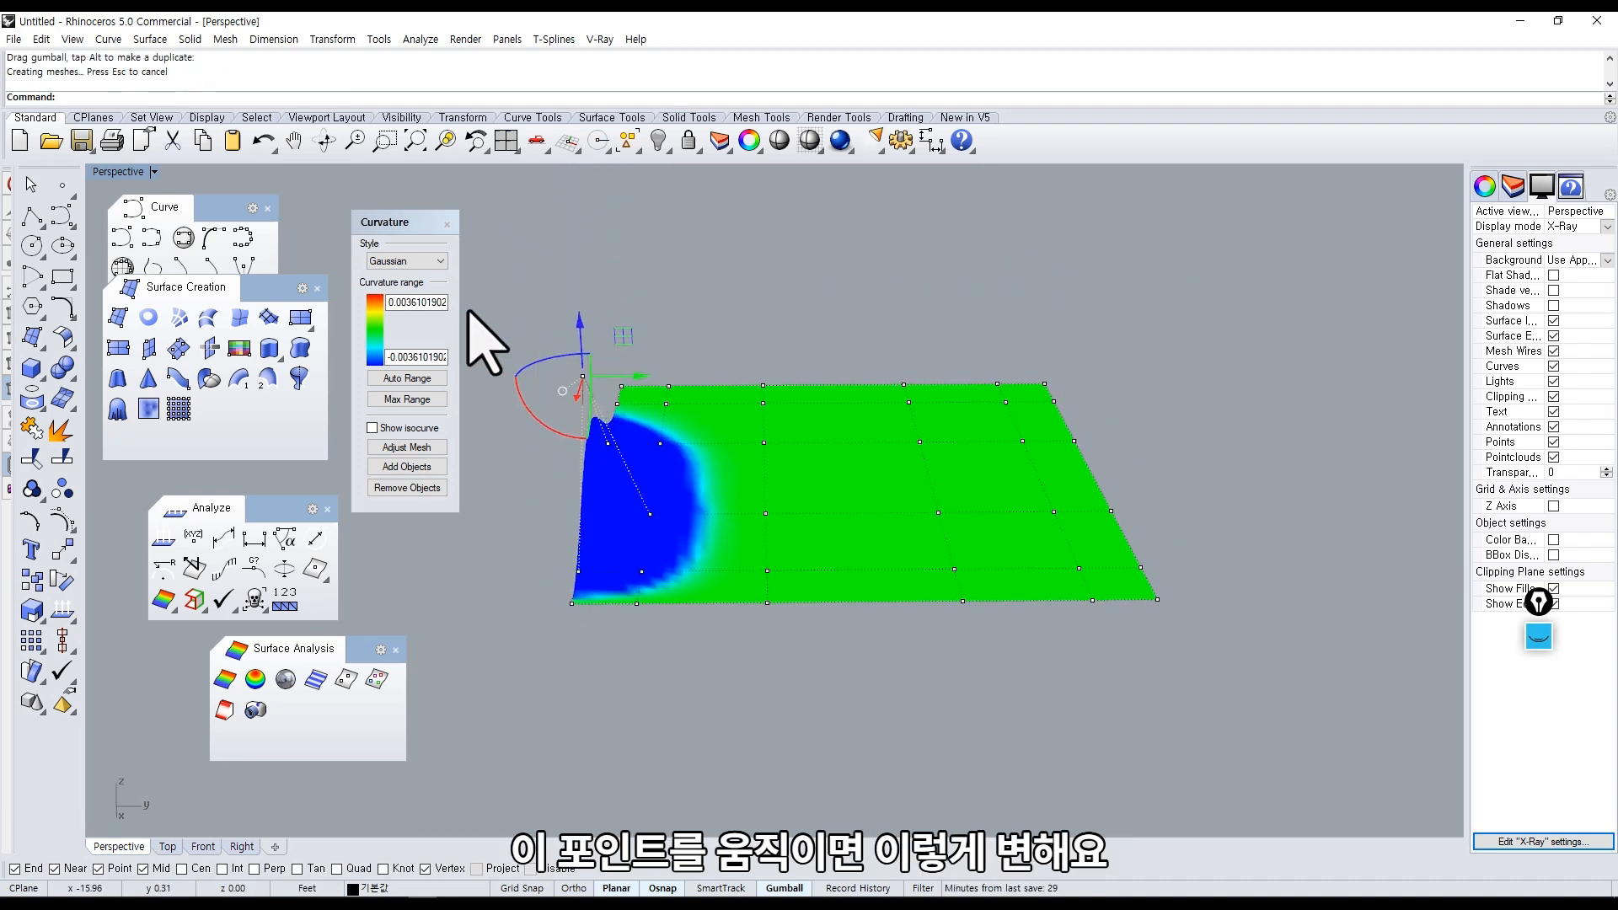
left_click(494, 367)
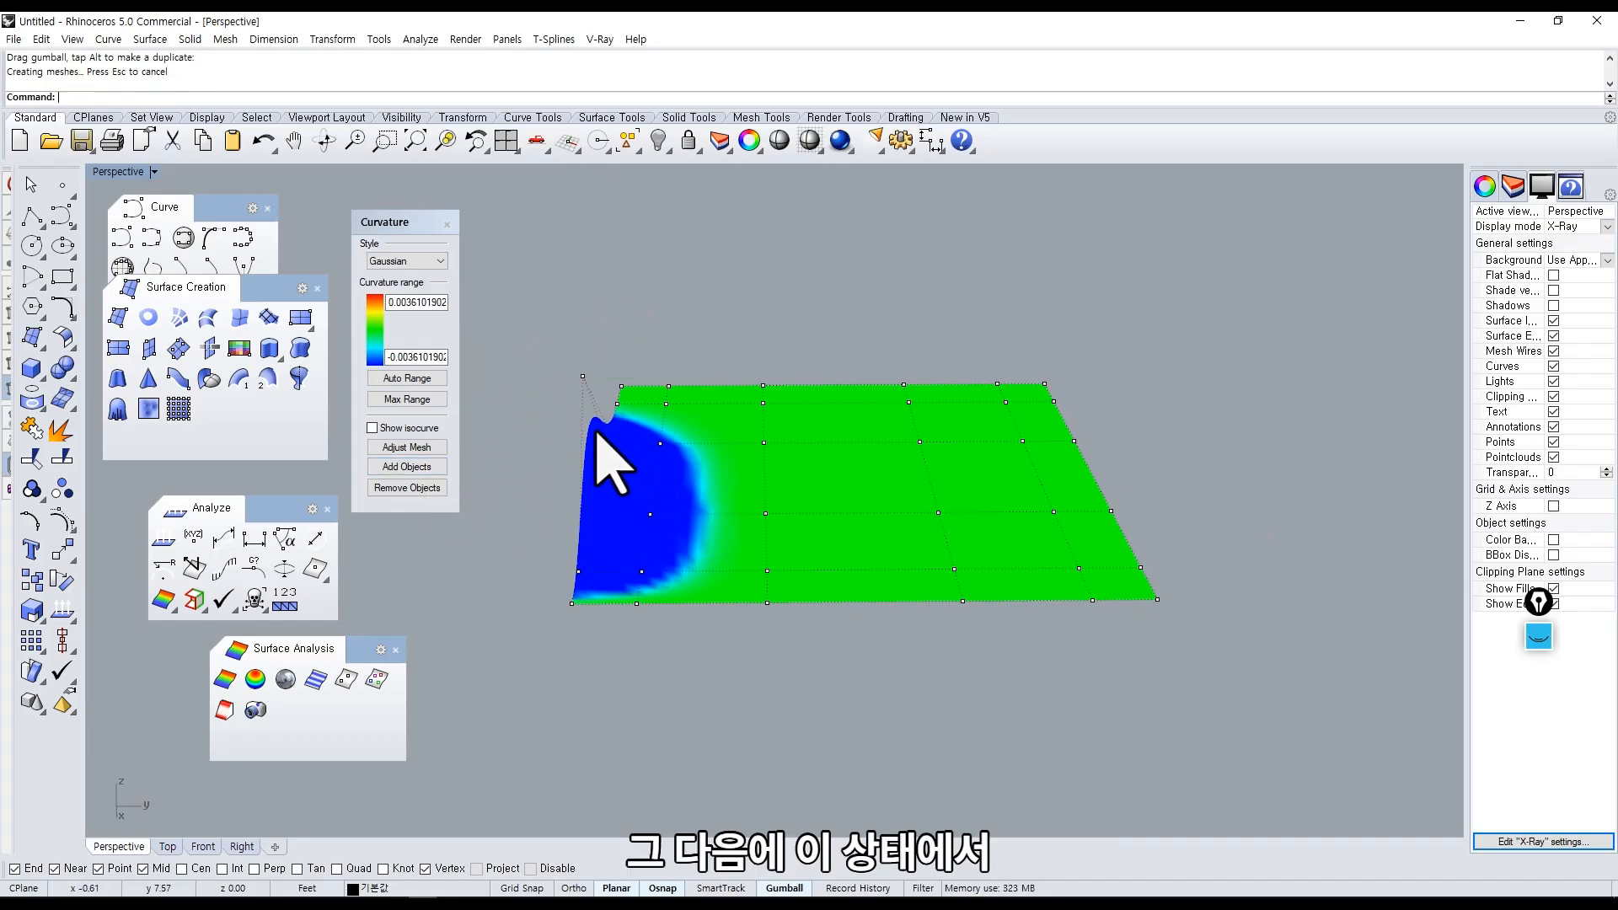
Apply Auto Range to the Gaussian curvature display of the deformed surface.
left_click(407, 378)
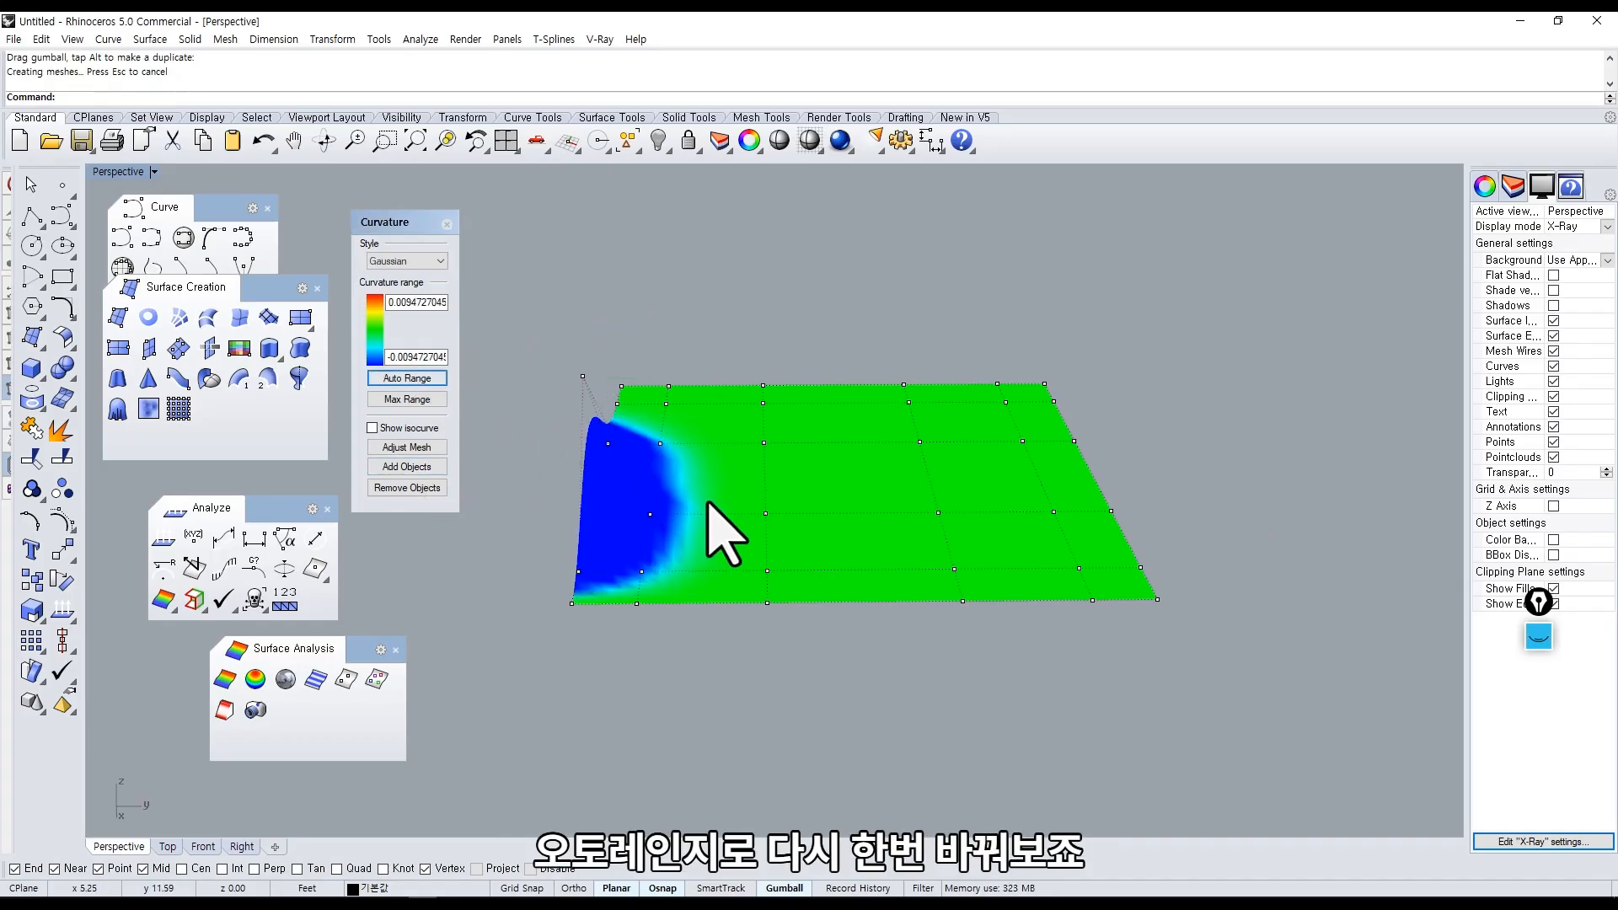
left_click(708, 497)
left_click(439, 380)
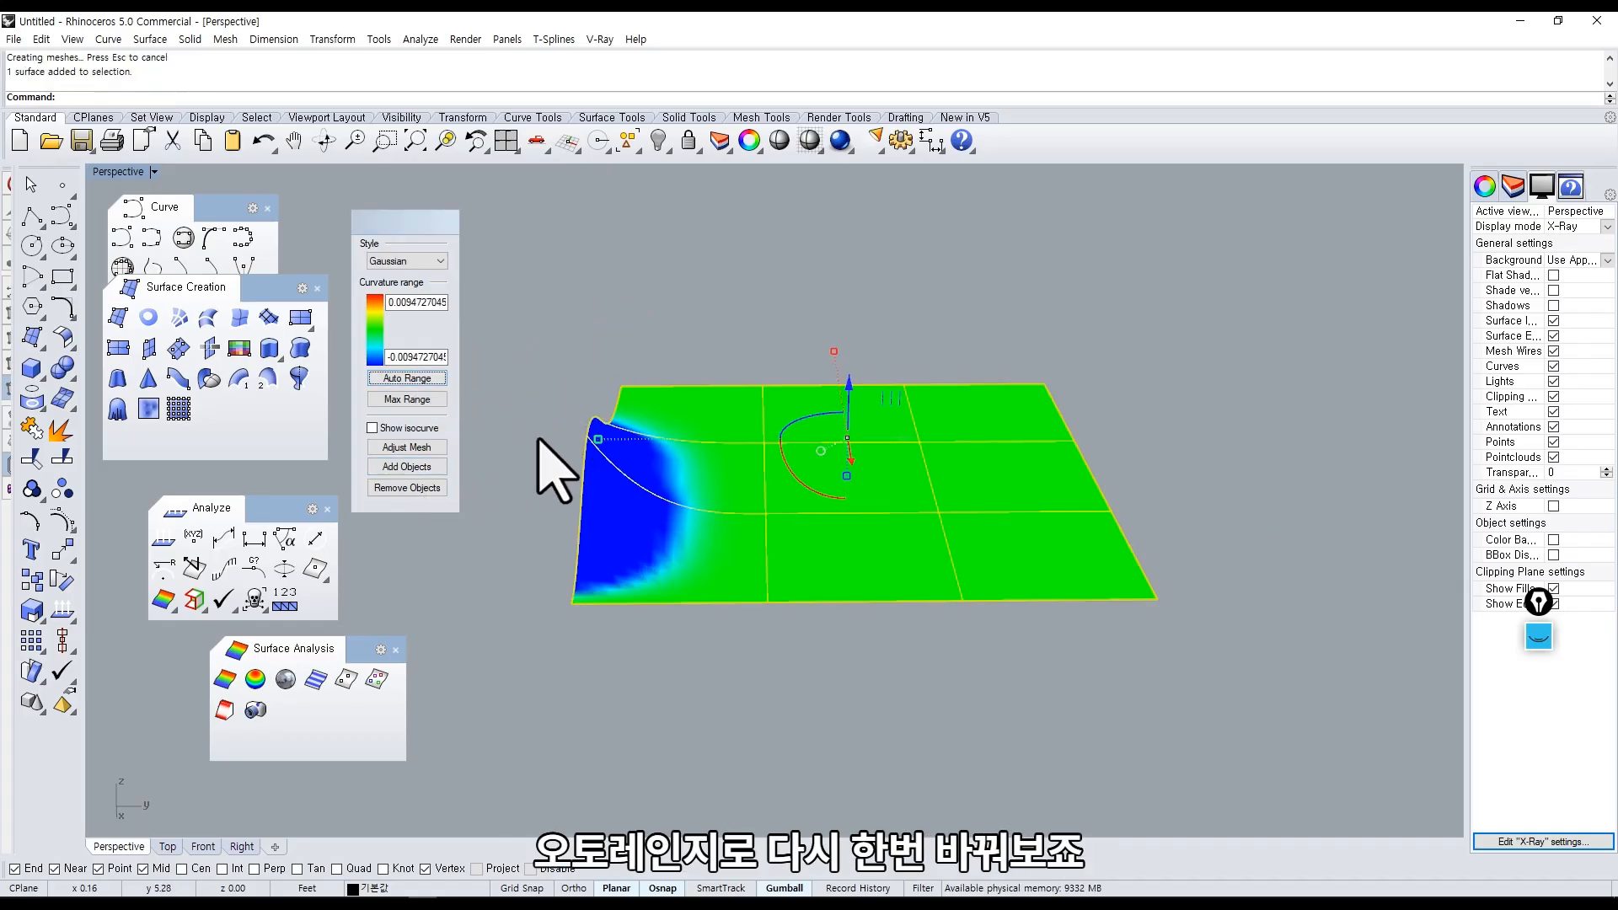
Turn the deformed surface's control points back on and select the raised edge point.
left_click(538, 437)
right_click_drag(590, 538, 694, 653)
left_click(635, 529)
middle_click(619, 519)
left_click(558, 442)
scroll(652, 633, "up", 4)
left_click(606, 297)
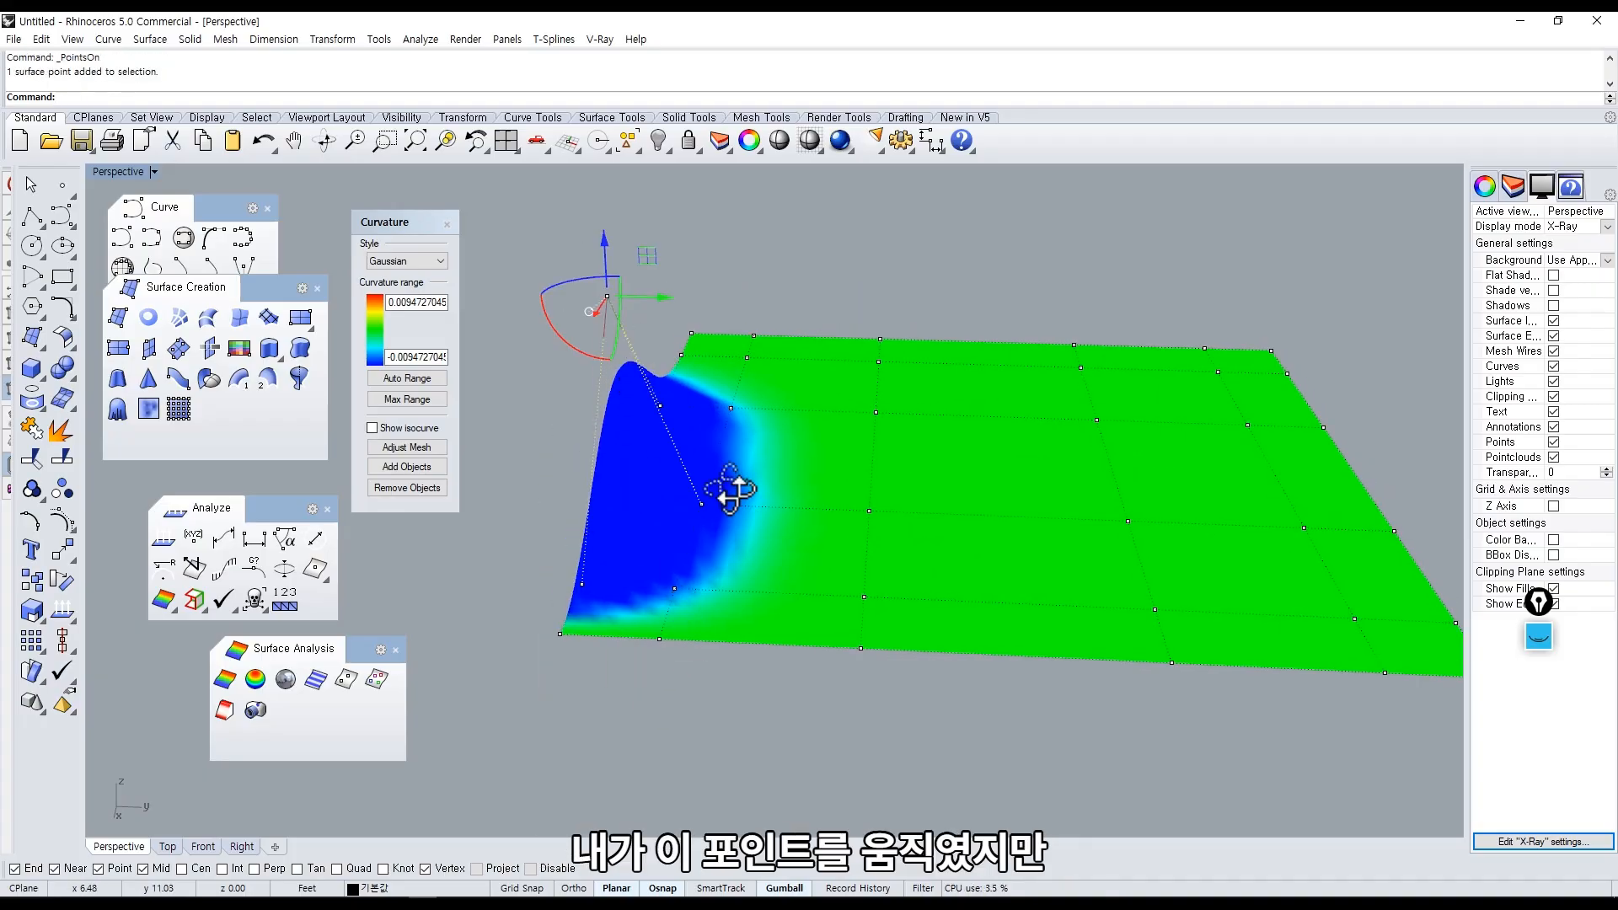
Select the four control points at the surface corner beside the raised bulge.
right_click_drag(730, 489, 477, 487)
left_click_drag(629, 468, 766, 584)
right_click_drag(780, 582, 699, 569, "shift")
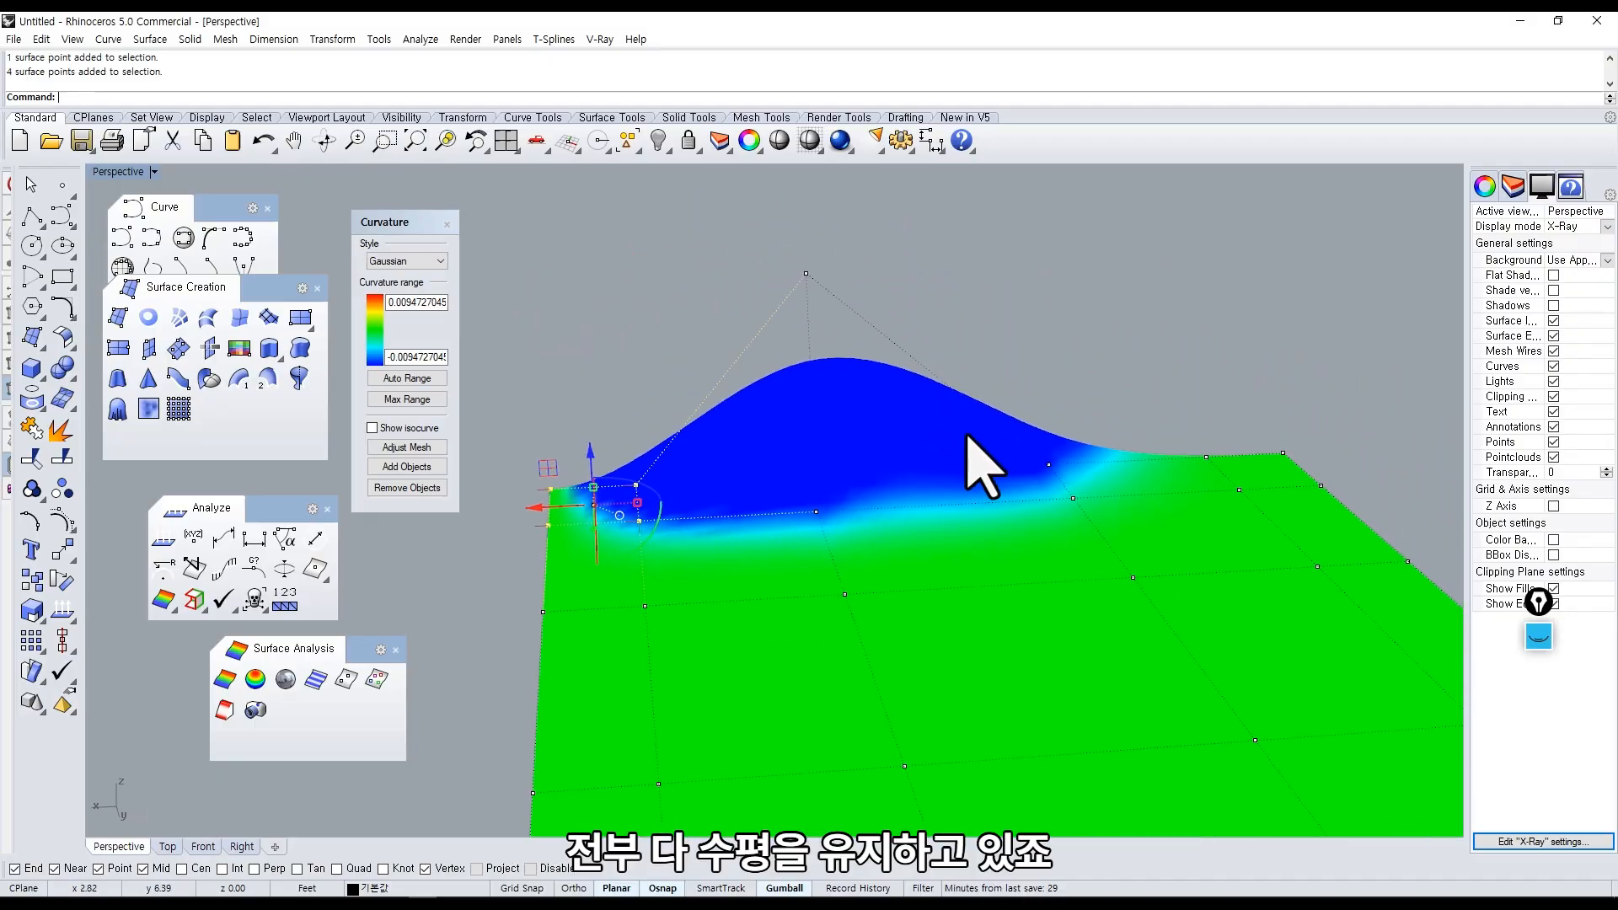
Examine the control points neighbouring the raised edge point and the Gaussian curvature colours around them.
left_click_drag(967, 437, 1314, 506)
left_click(816, 512)
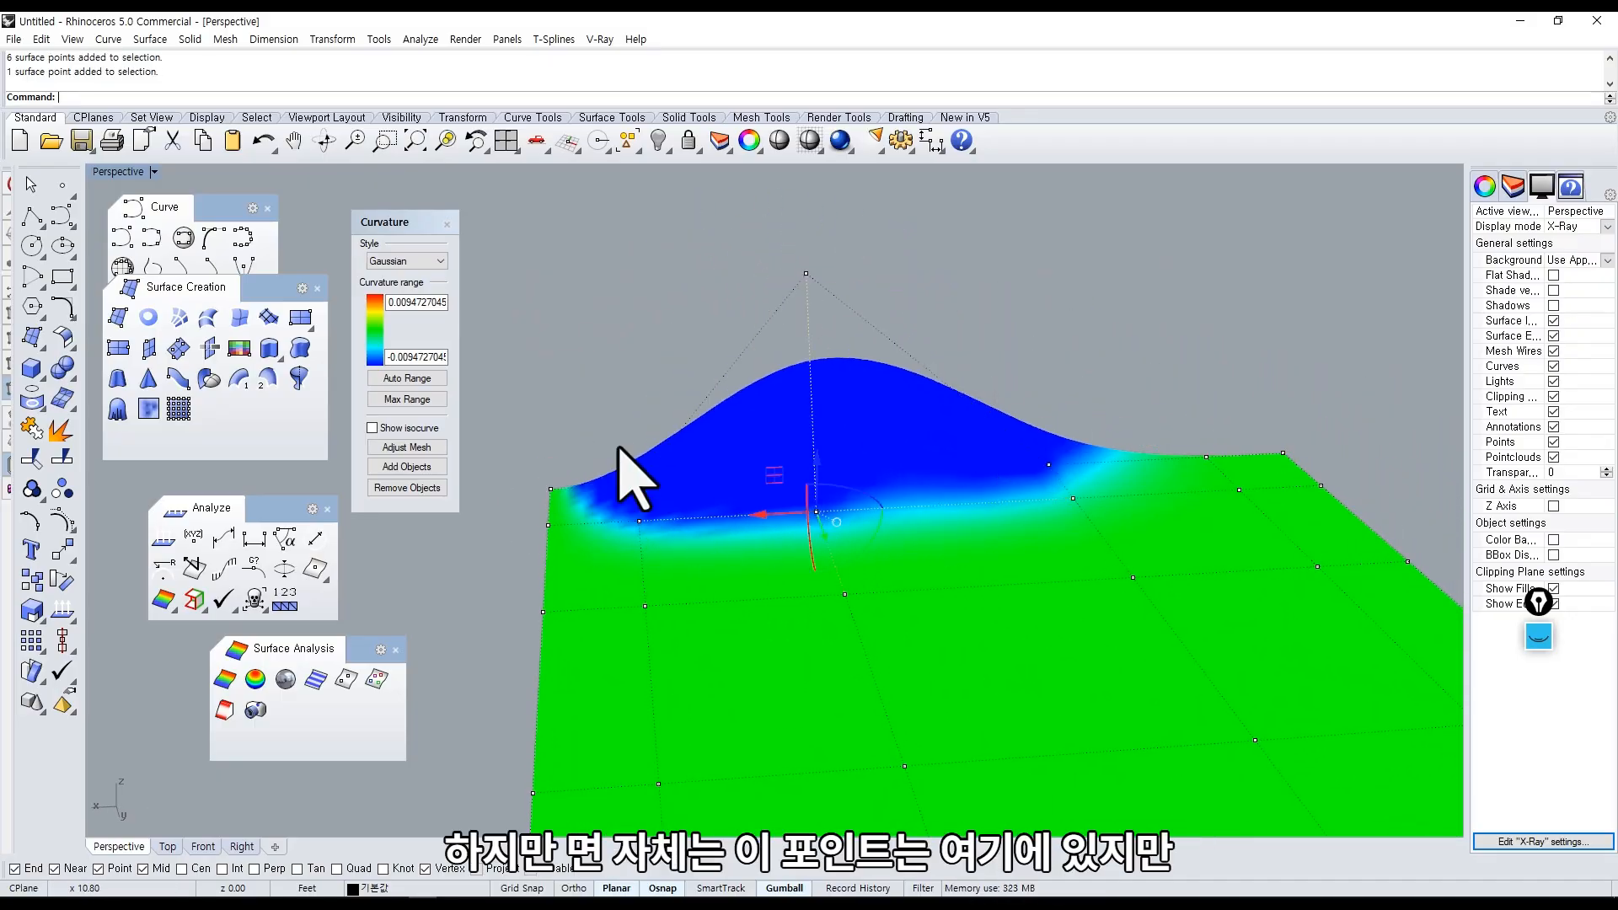
left_click(621, 452)
right_click_drag(641, 469, 740, 596)
scroll(599, 527, "up", 5)
left_click(744, 565)
left_click(711, 476)
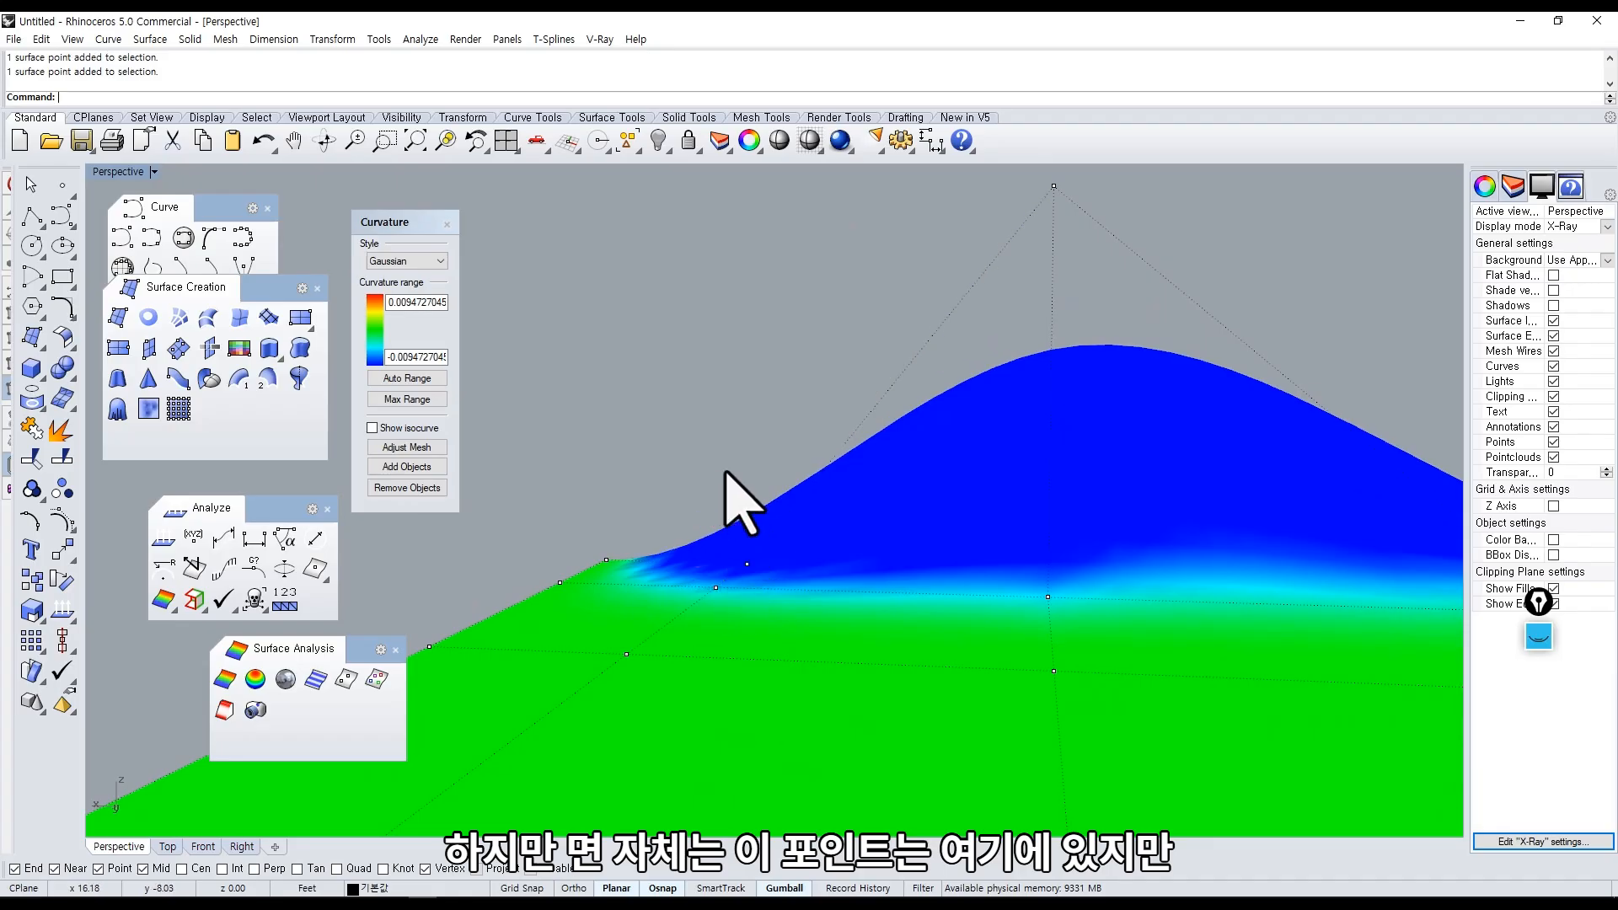
Select the raised edge control point and inspect how far its pull affects the curvature of the surrounding surface.
right_click_drag(1034, 225, 1012, 292, "shift")
left_click_drag(1015, 215, 1074, 286)
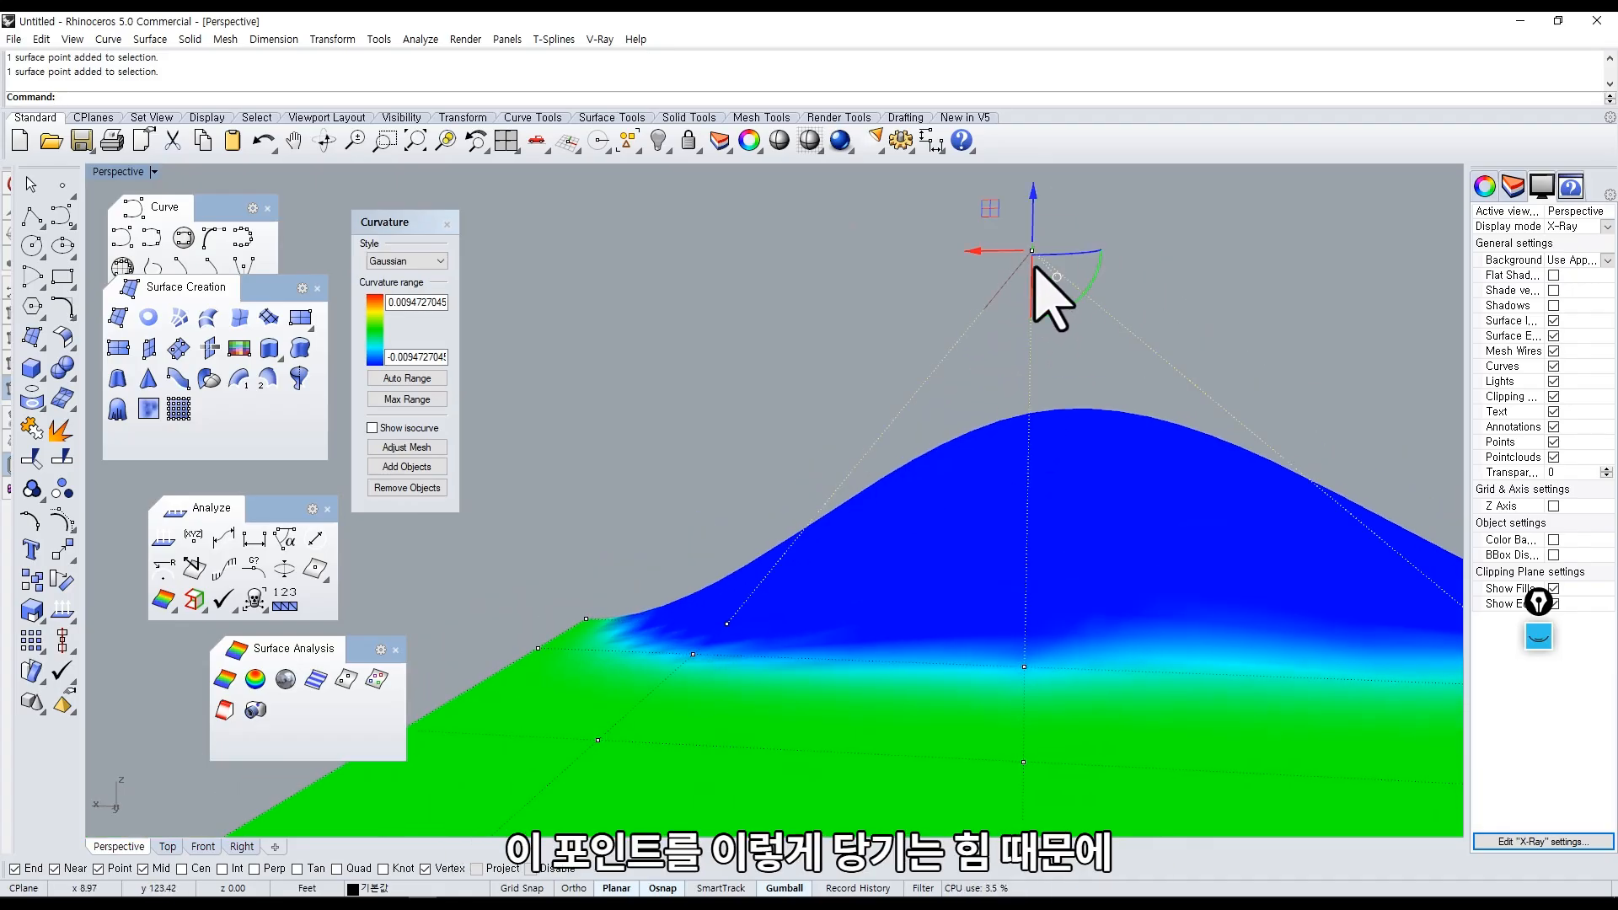
right_click_drag(798, 442, 888, 331, "shift")
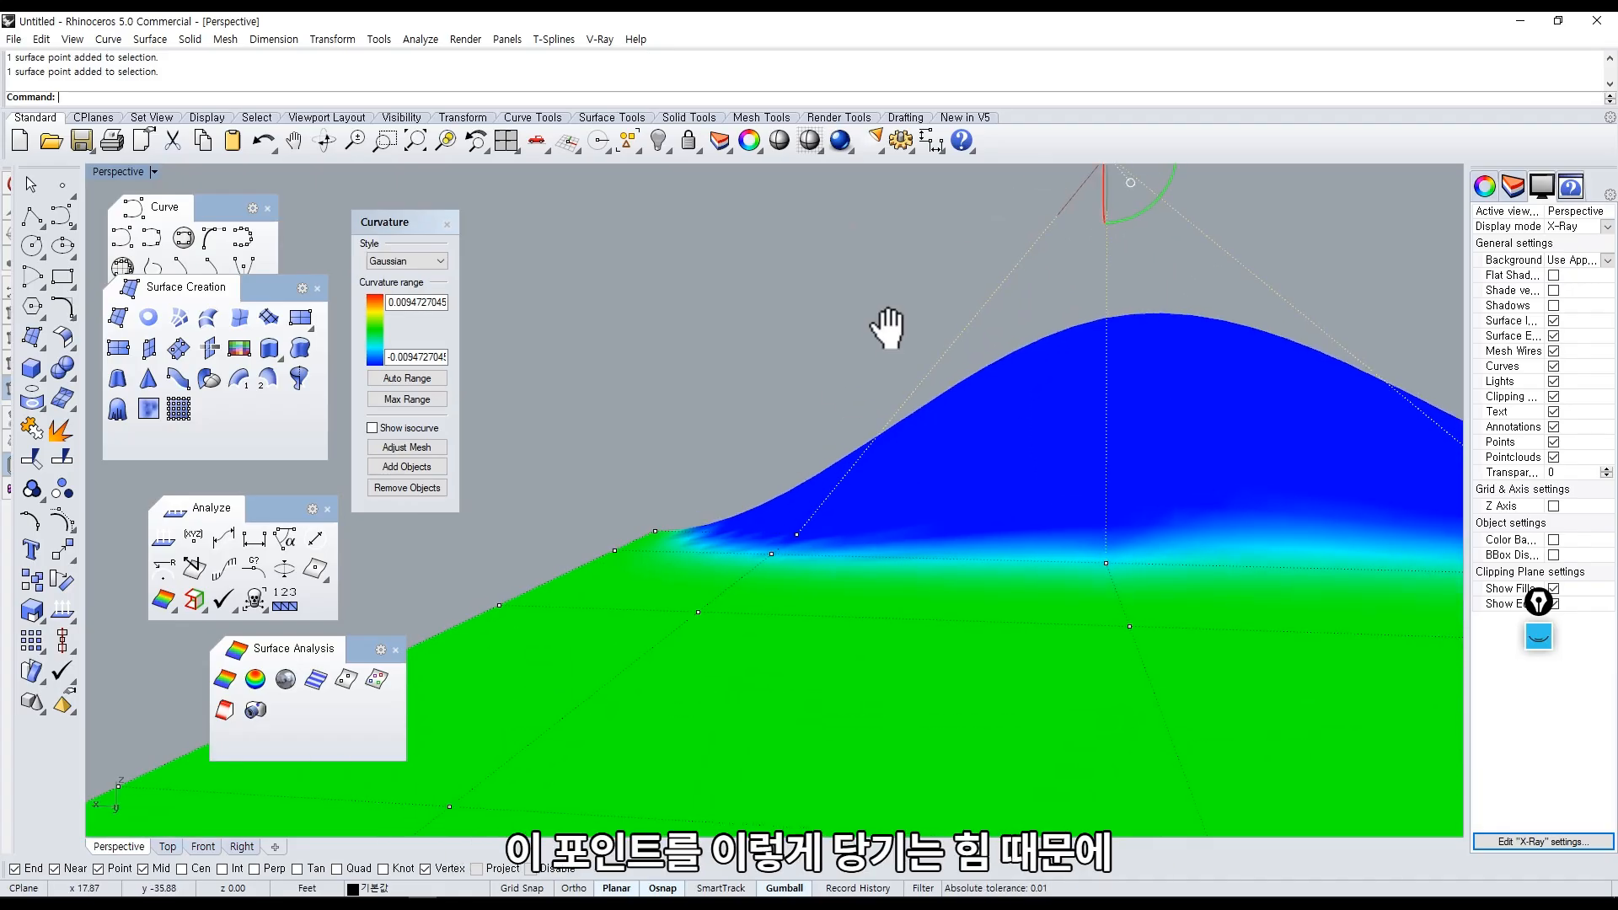
left_click(776, 492)
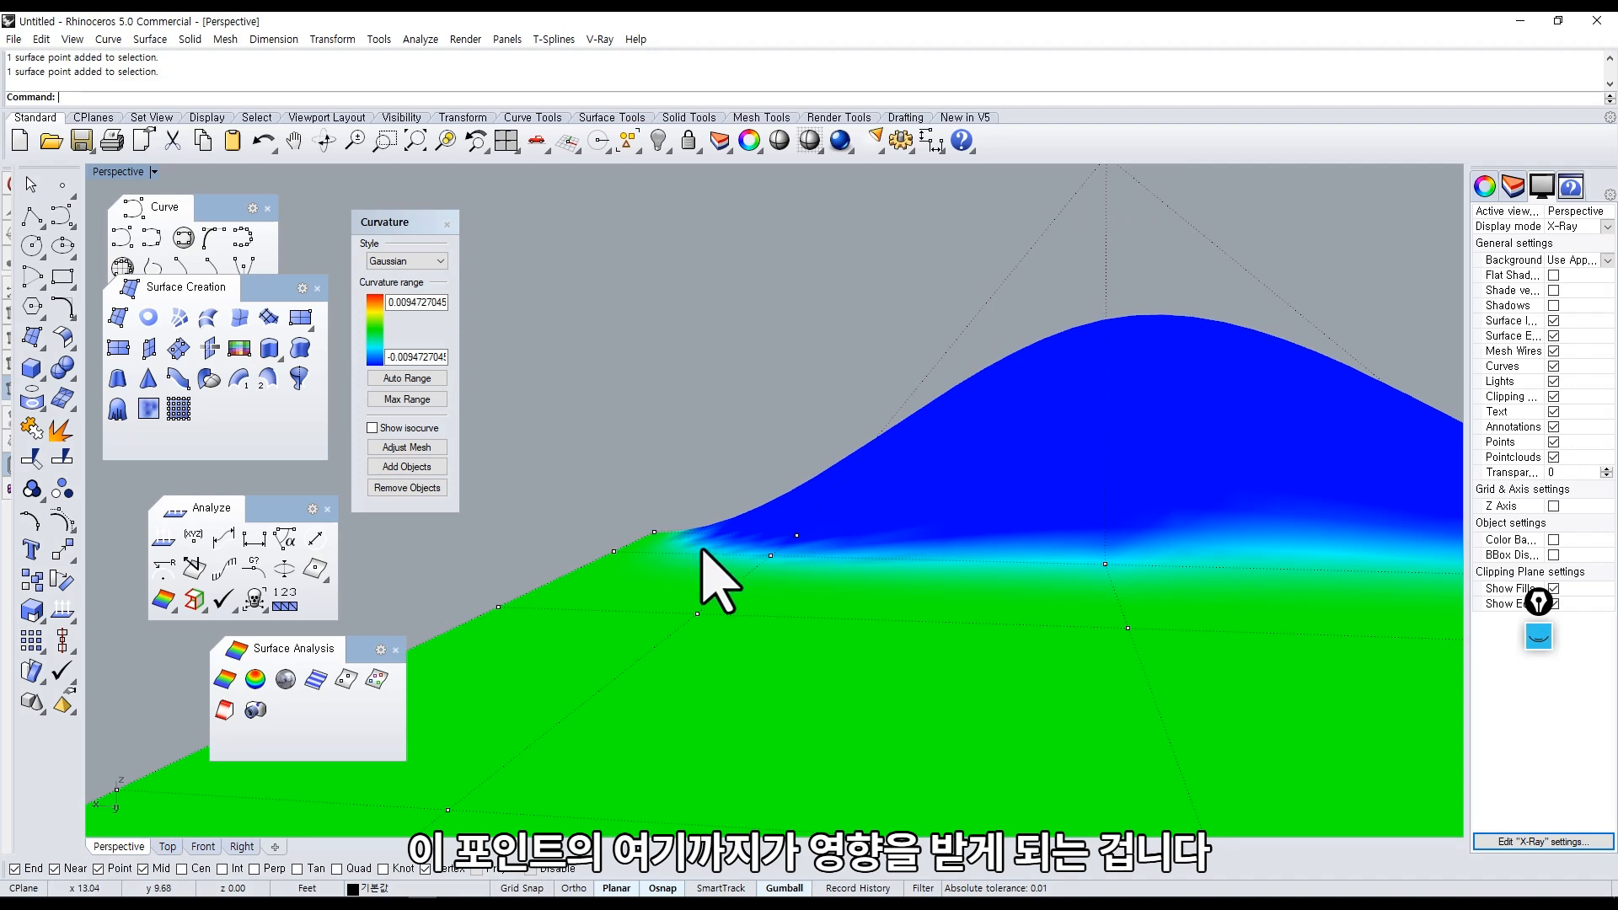
right_click_drag(720, 581, 813, 683)
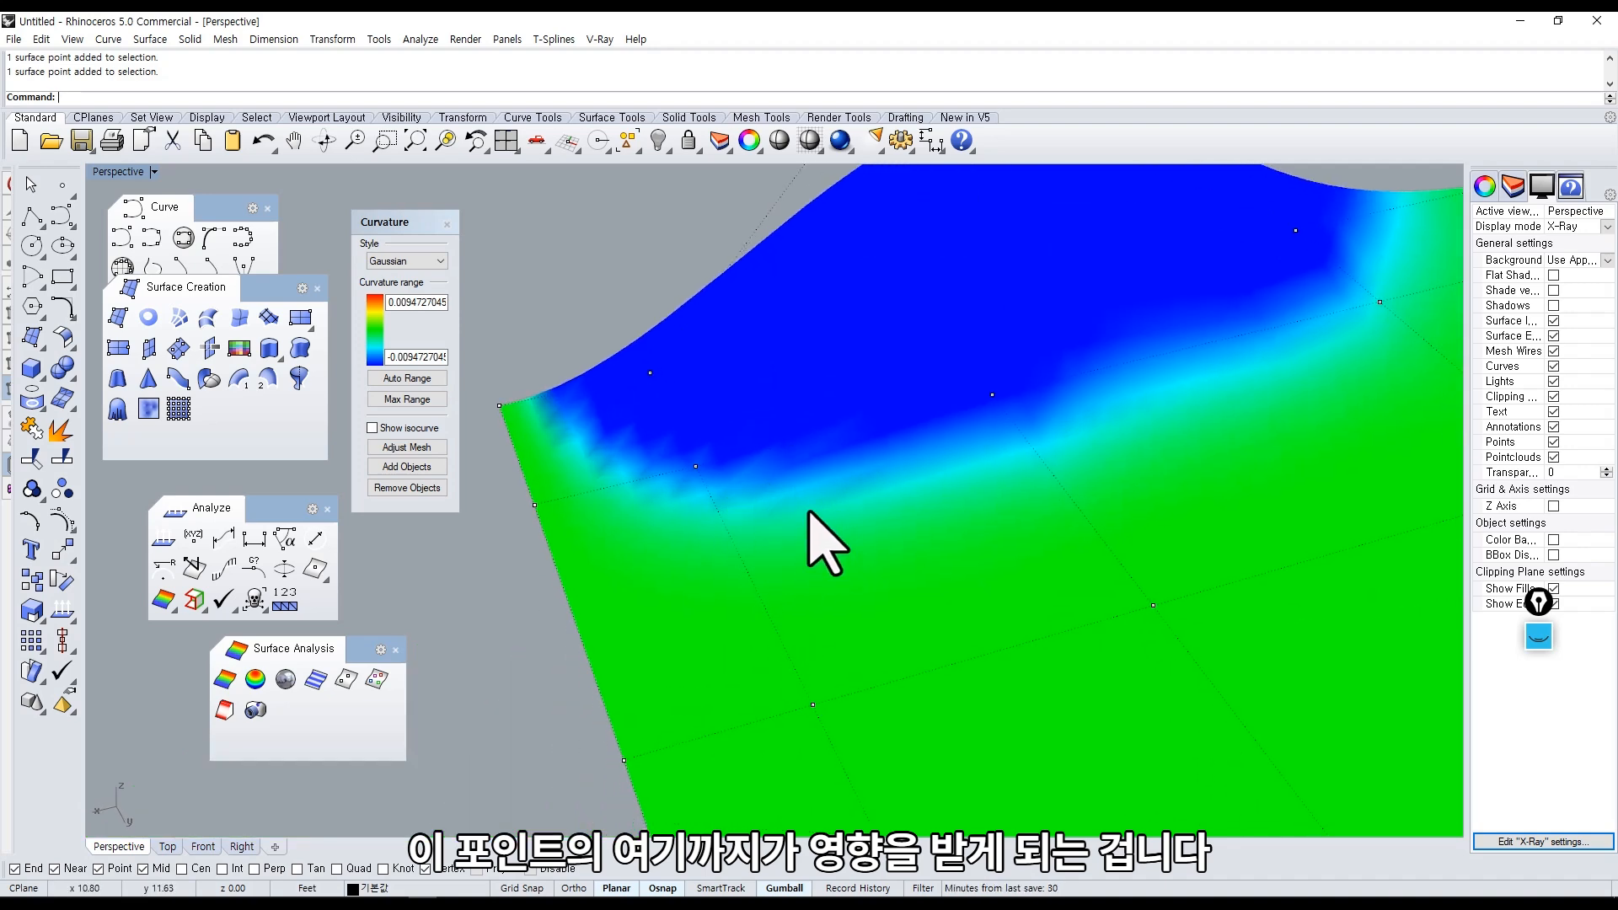
scroll(866, 578, "down", 5)
right_click_drag(867, 578, 950, 505)
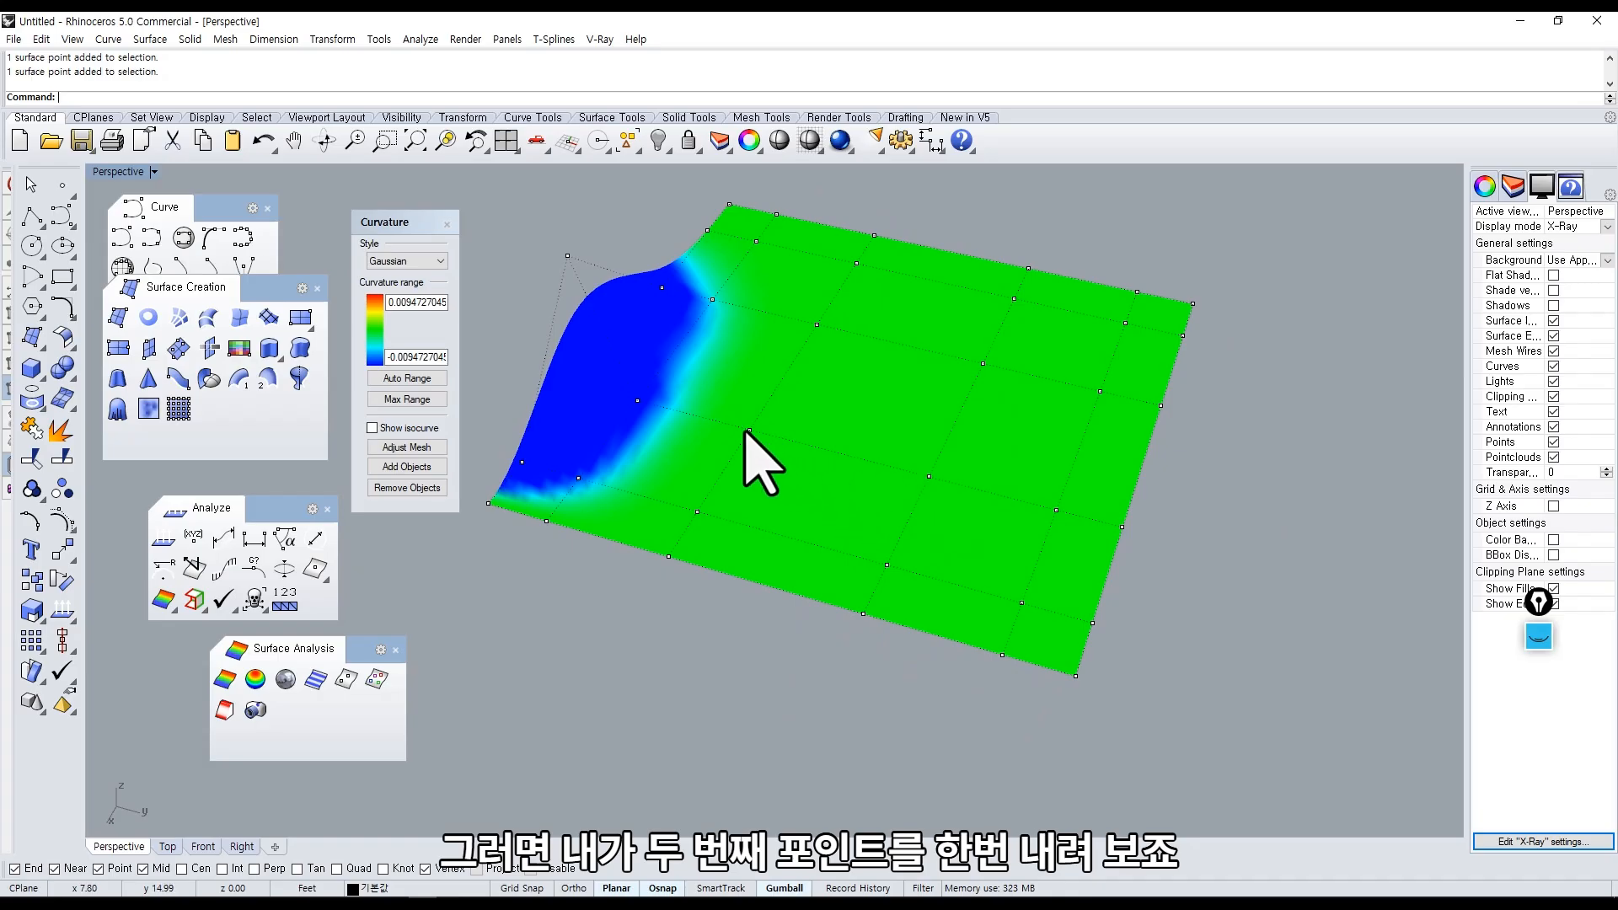
Pull the interior control point two rows in from the raised edge far straight down along Z.
left_click_drag(750, 390, 757, 448)
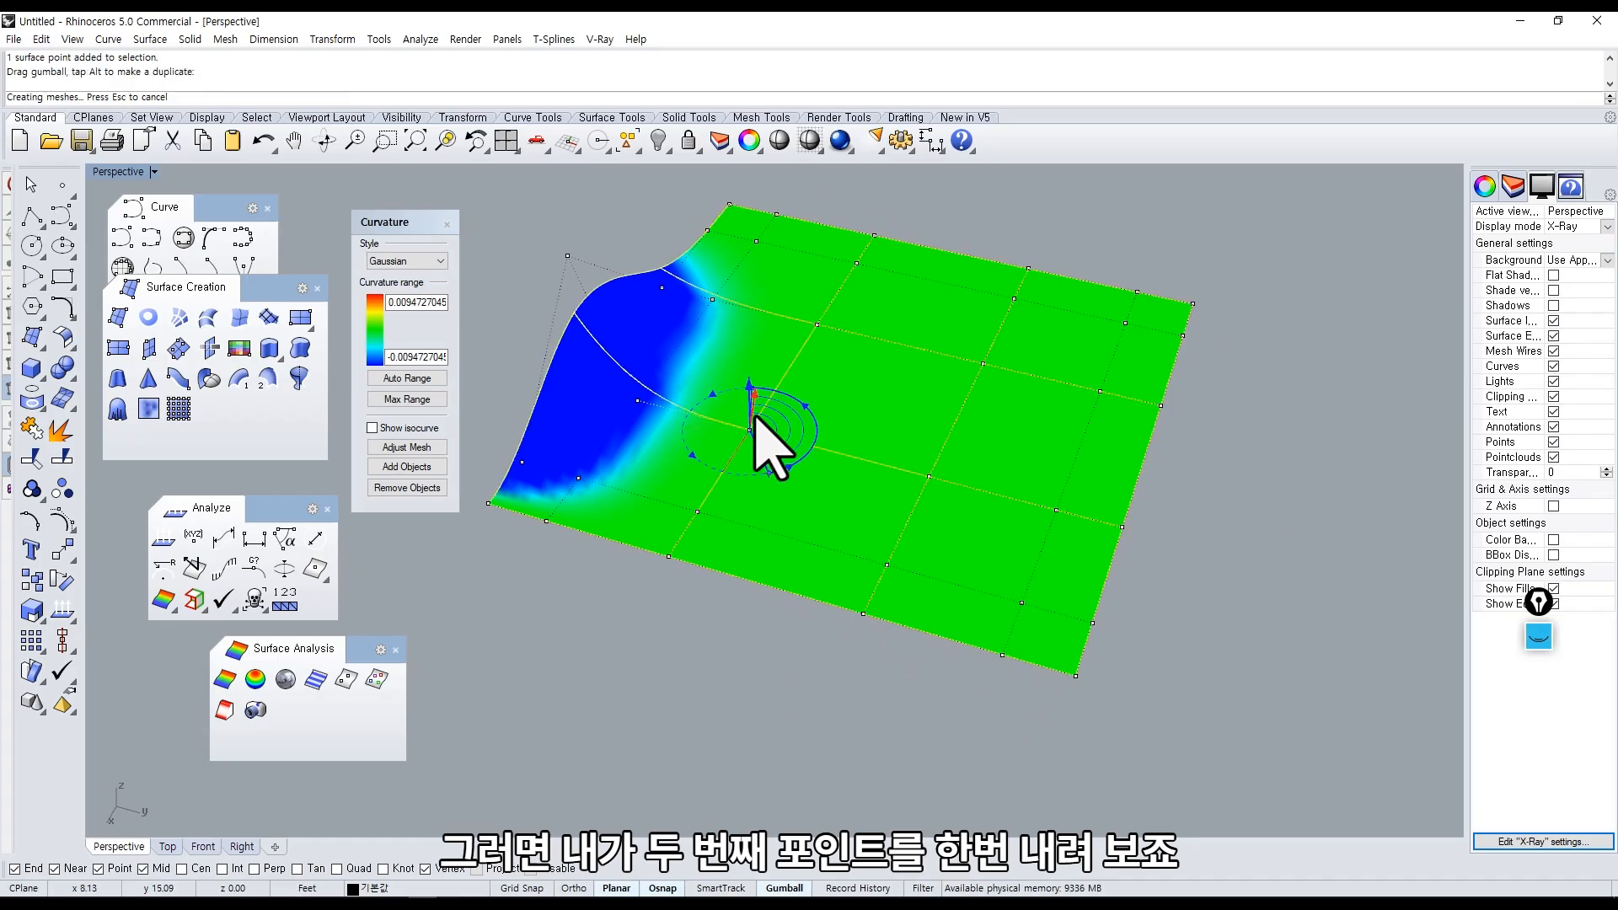
key("ctrl+z")
left_click_drag(749, 386, 750, 800)
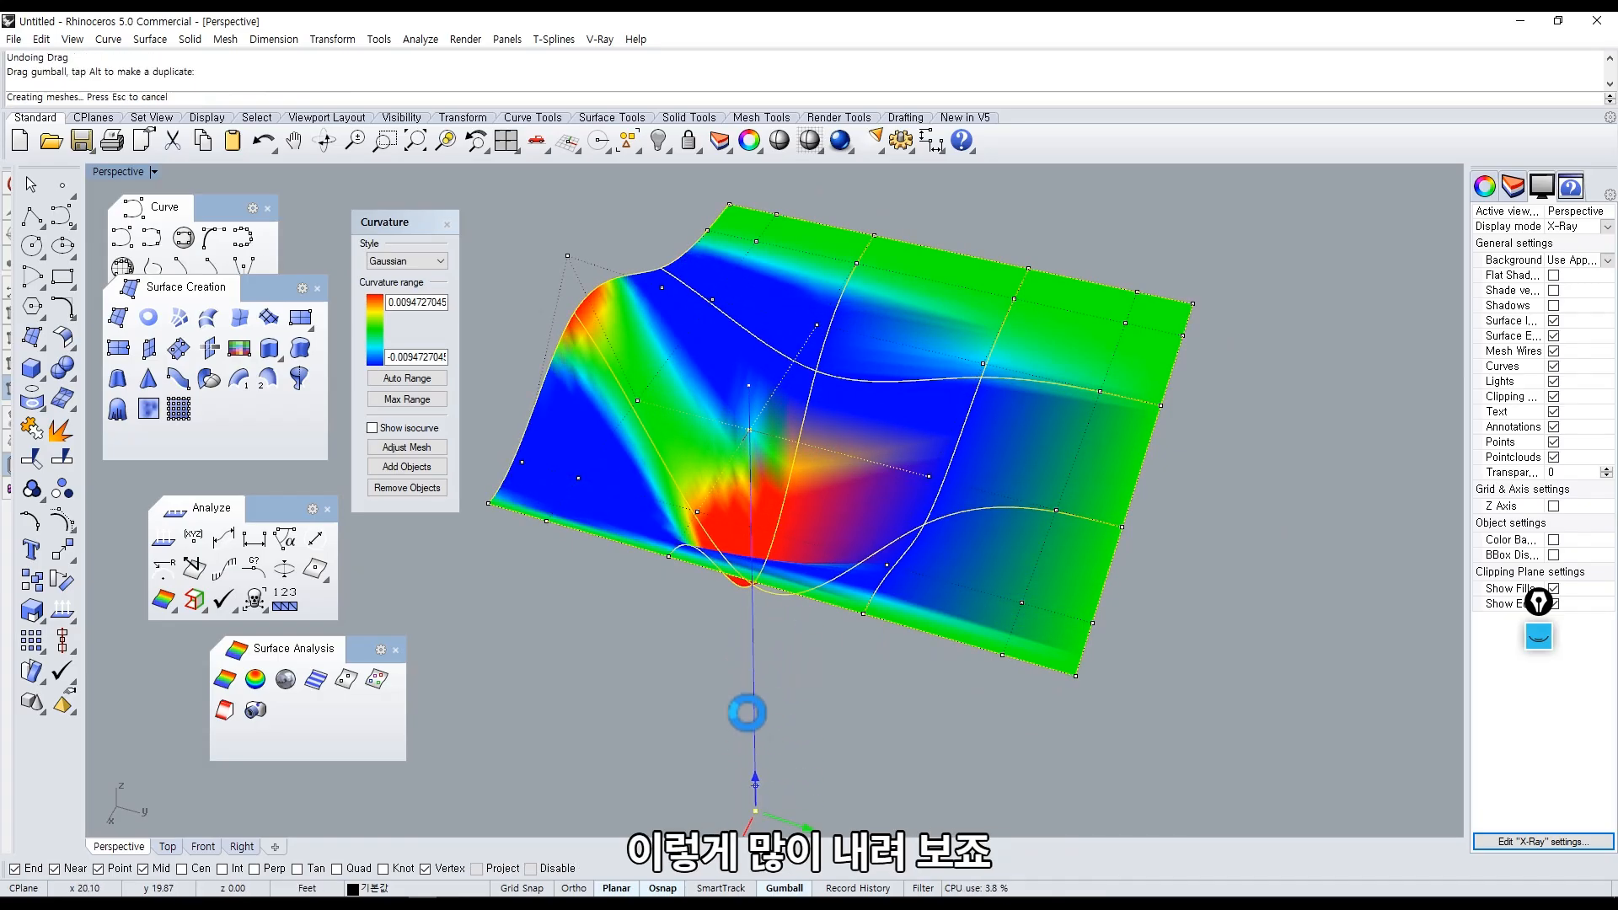
scroll(747, 715, "down", 4)
right_click_drag(749, 640, 751, 462, "shift")
left_click_drag(754, 615, 754, 801)
right_click_drag(758, 596, 756, 422, "shift")
left_click_drag(758, 618, 758, 756)
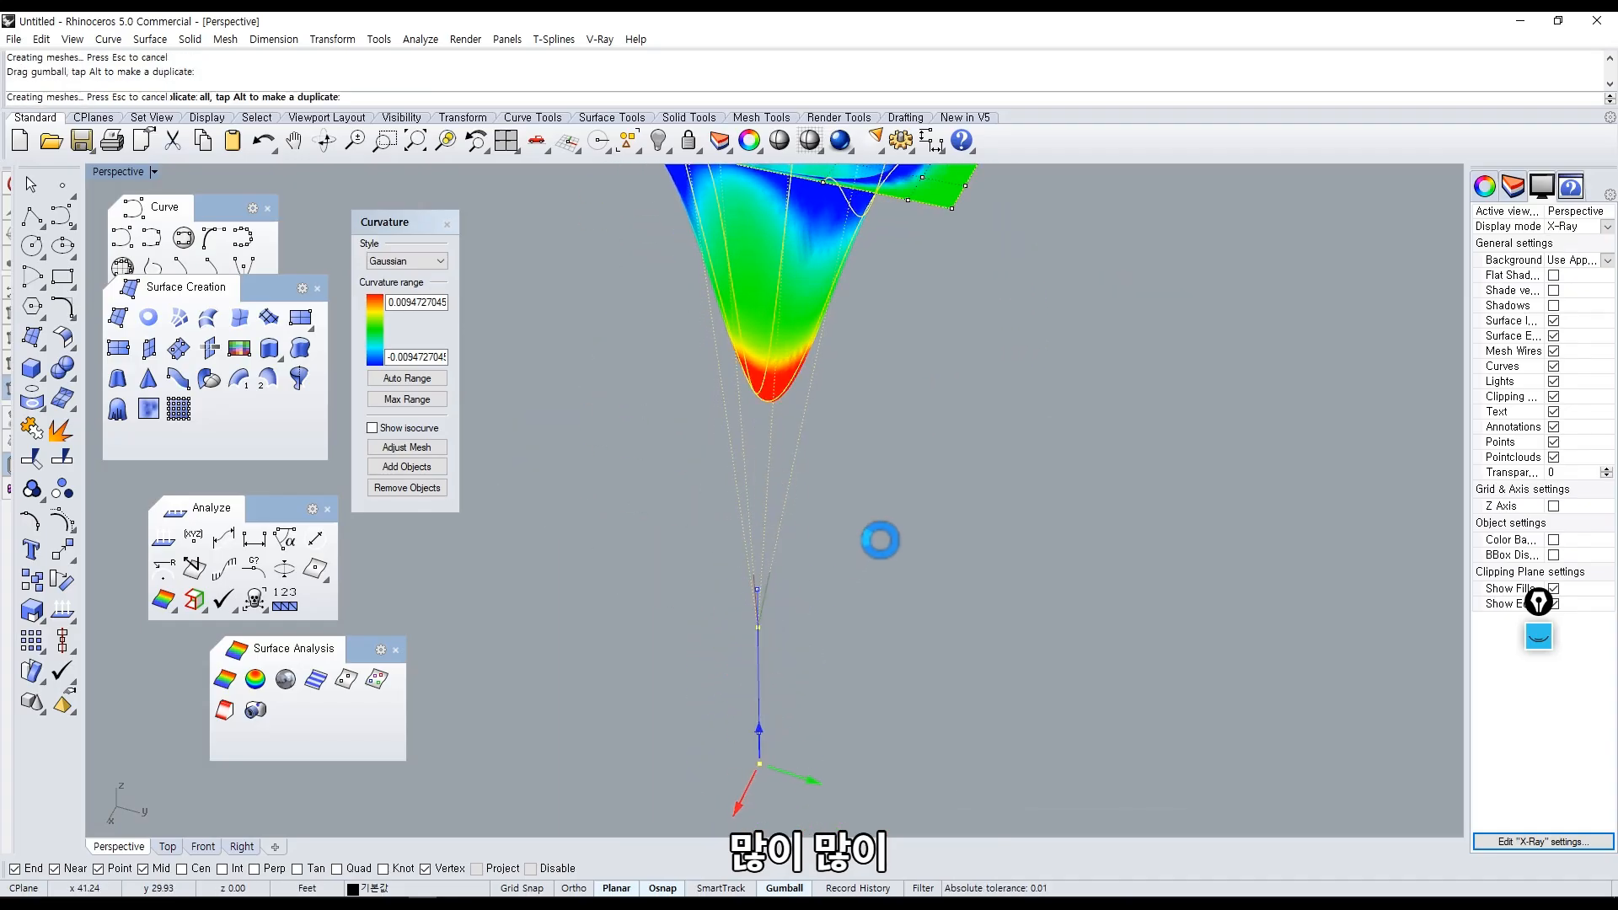
Examine the Gaussian curvature over the deep downward bulge and its pulled-down control point from several angles.
right_click_drag(816, 325, 817, 531, "shift")
right_click_drag(816, 531, 791, 480)
scroll(805, 405, "up", 4)
right_click_drag(805, 406, 819, 311)
right_click_drag(830, 497, 835, 330, "shift")
scroll(835, 330, "down", 4)
left_click_drag(733, 595, 794, 724)
right_click_drag(814, 432, 792, 548)
right_click_drag(801, 281, 782, 485)
scroll(779, 273, "up", 4)
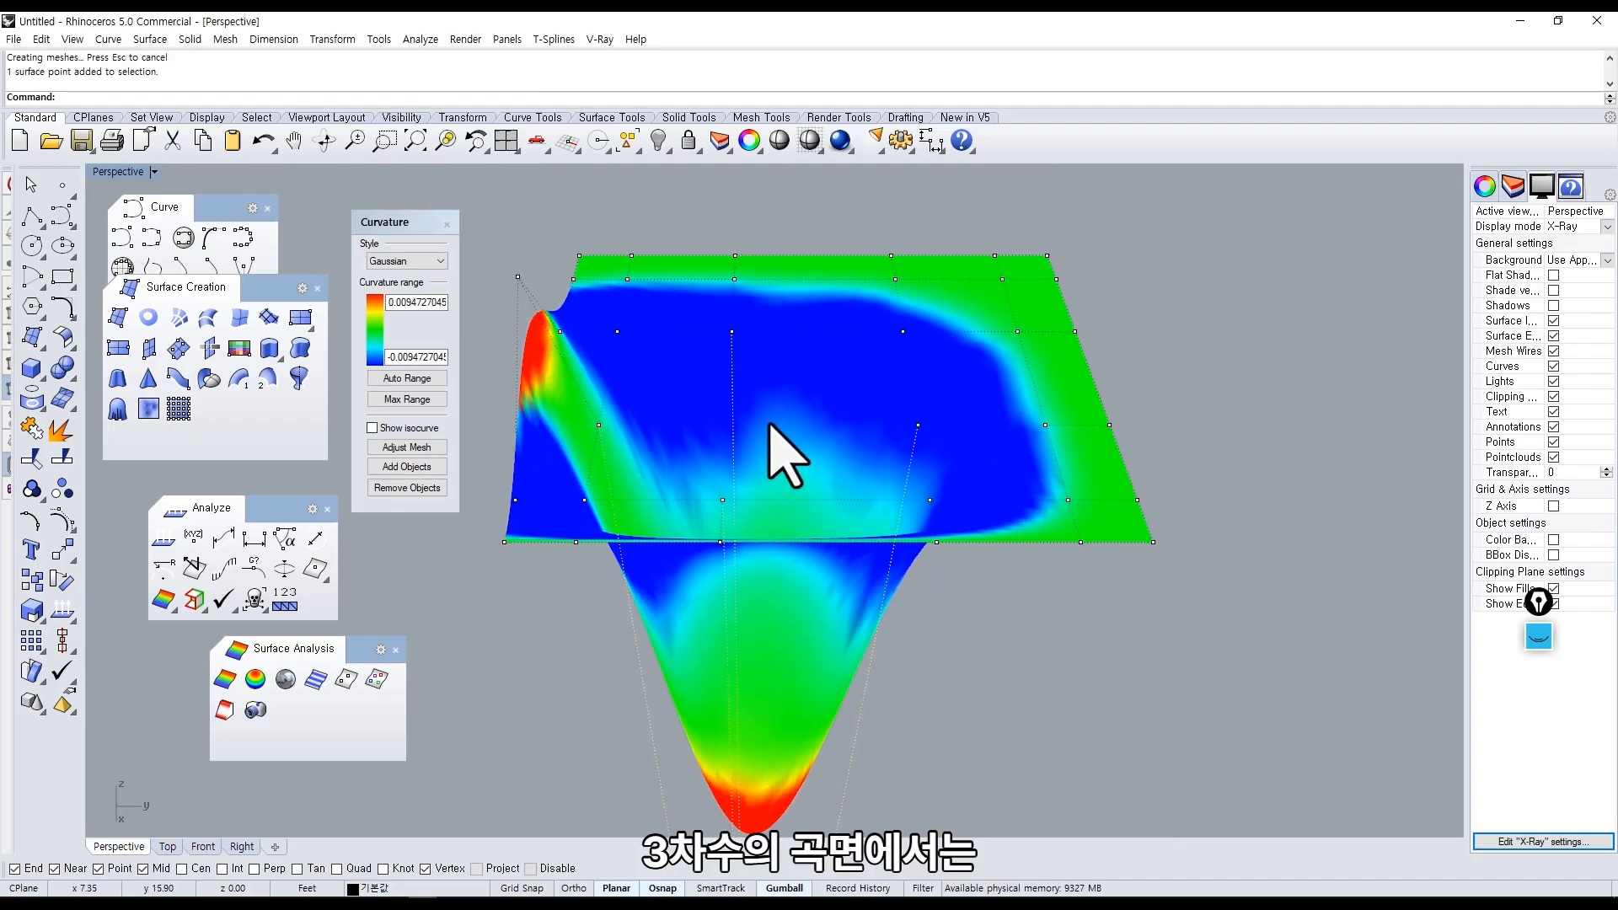
Check the curvature at the successive control points outward from the bulge to the far flat edge.
right_click_drag(768, 423, 723, 501)
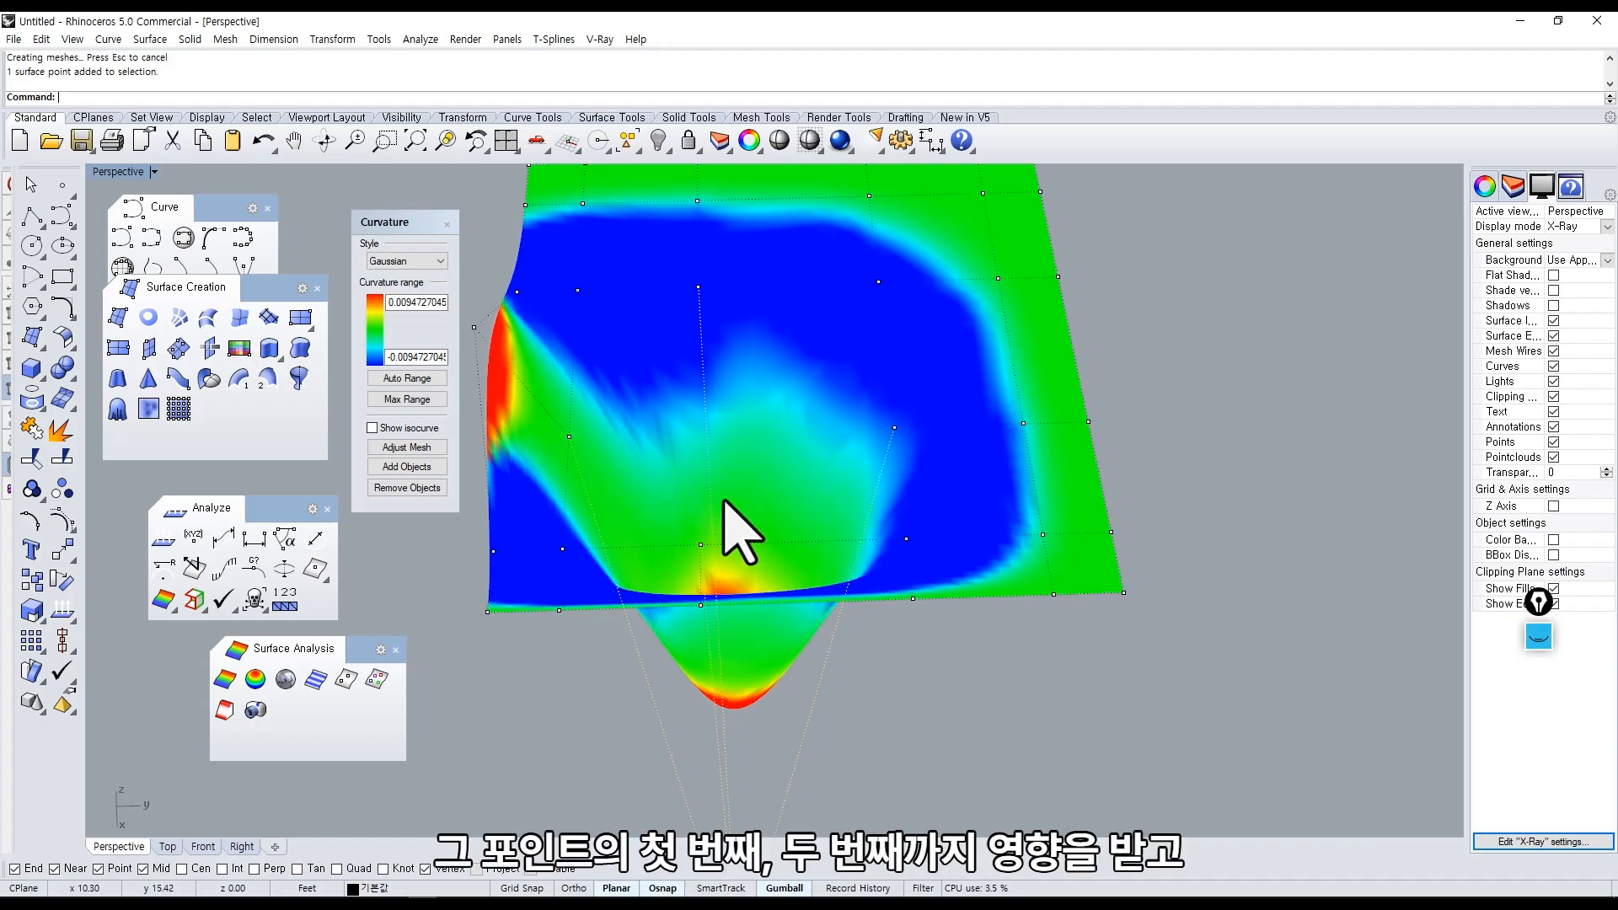
left_click(895, 428)
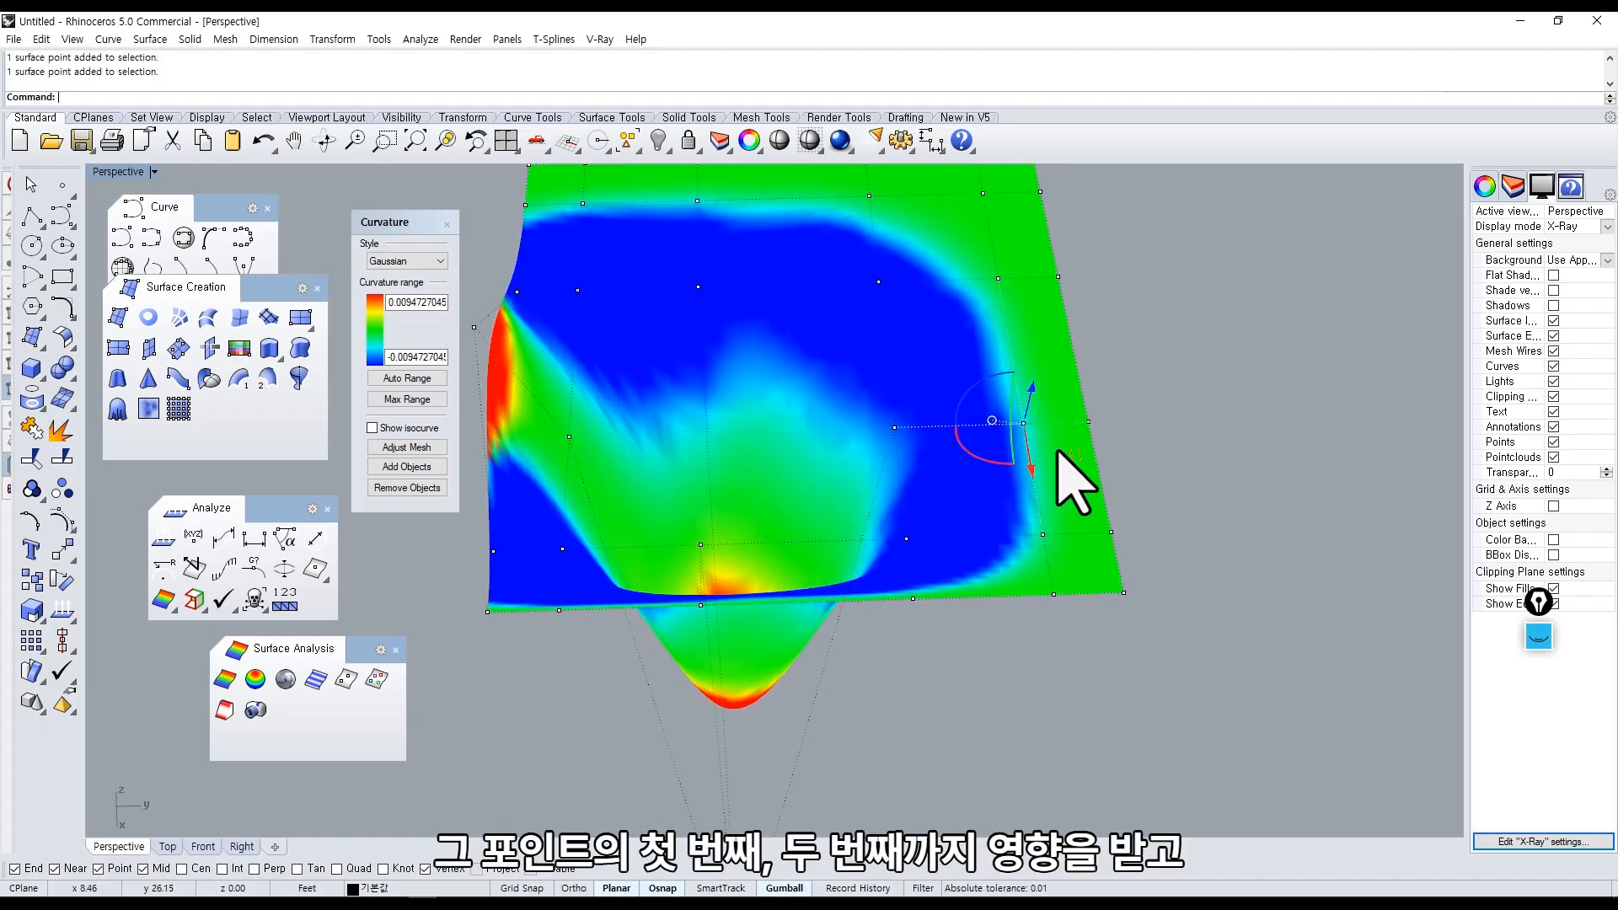
scroll(895, 455, "up", 6)
right_click_drag(896, 461, 860, 433, "shift")
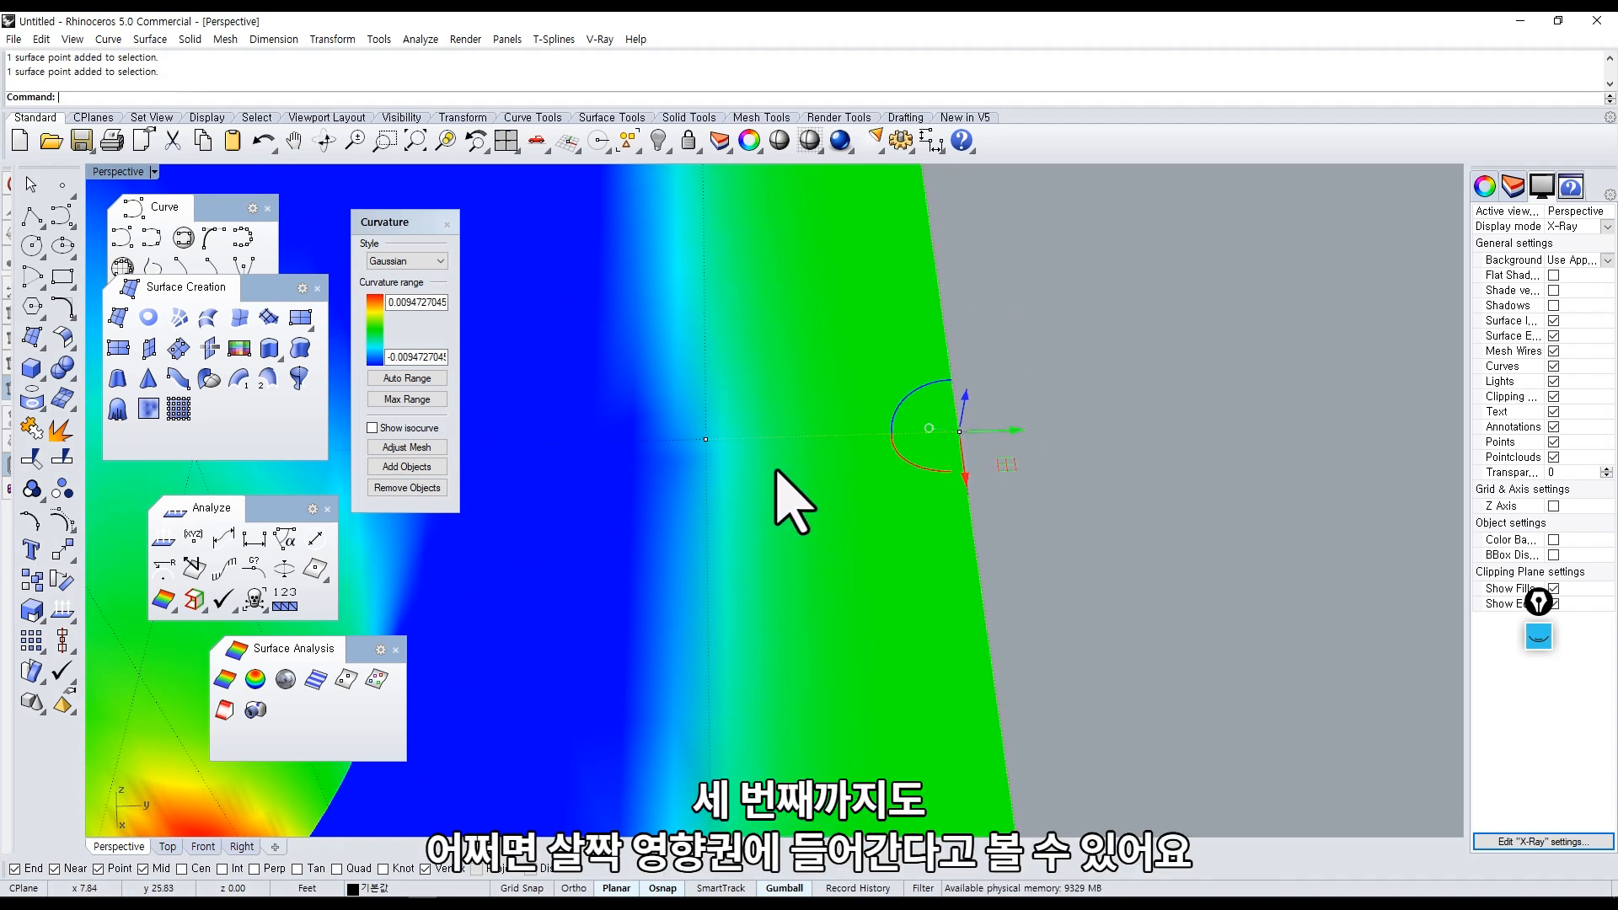
scroll(990, 598, "down", 8)
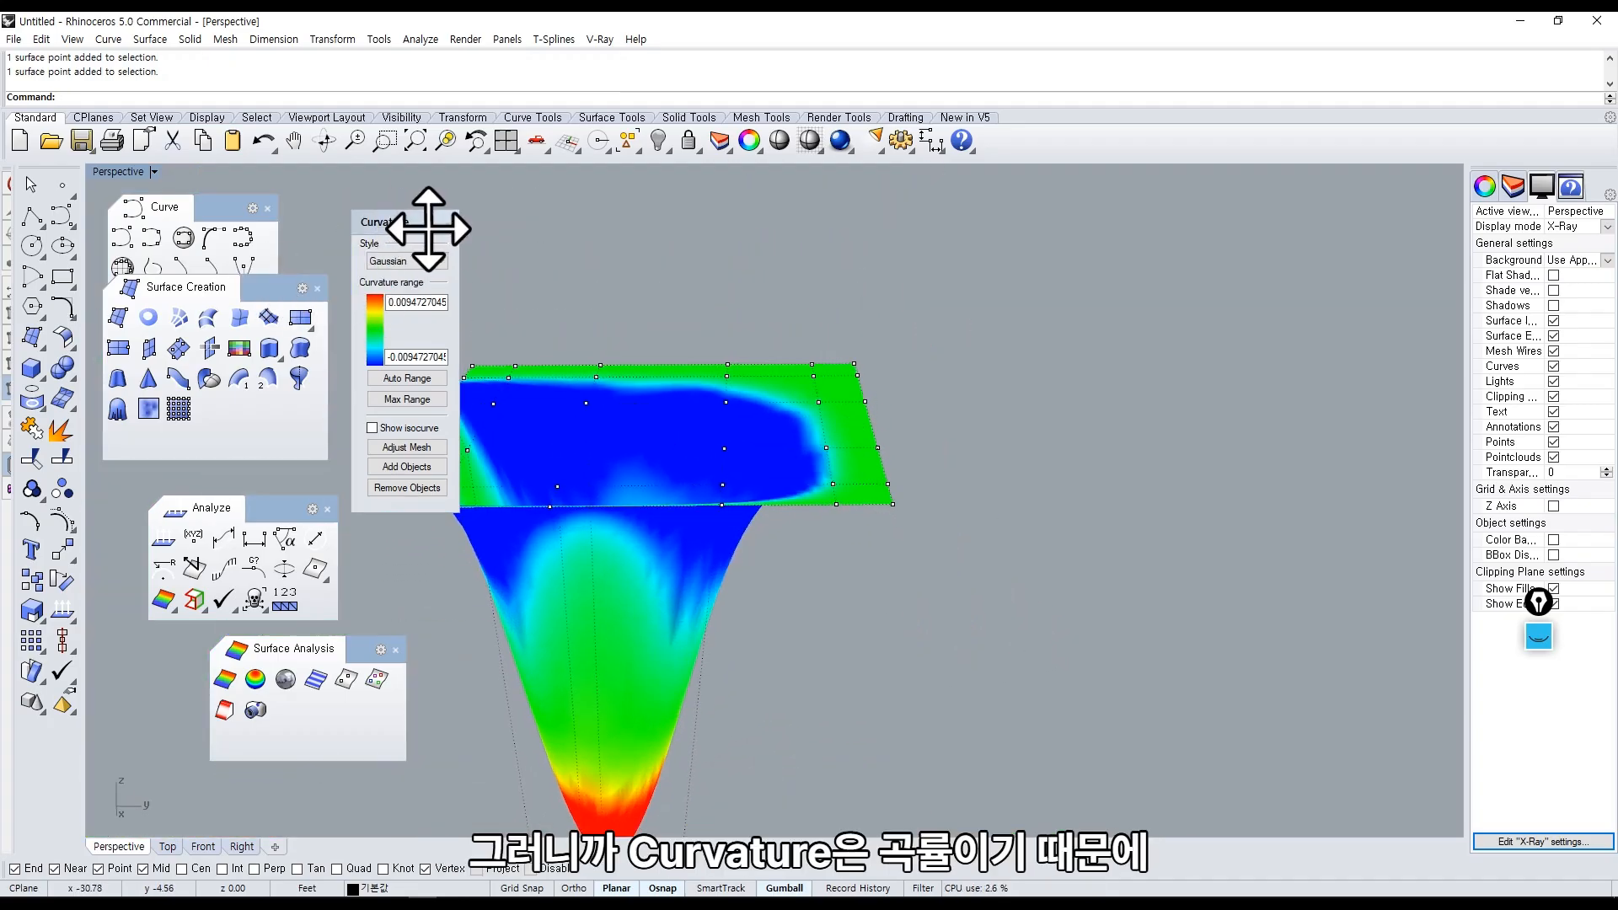
Split the surface by an isocurve snapped to the control point next to the far flat edge.
scroll(831, 452, "up", 4)
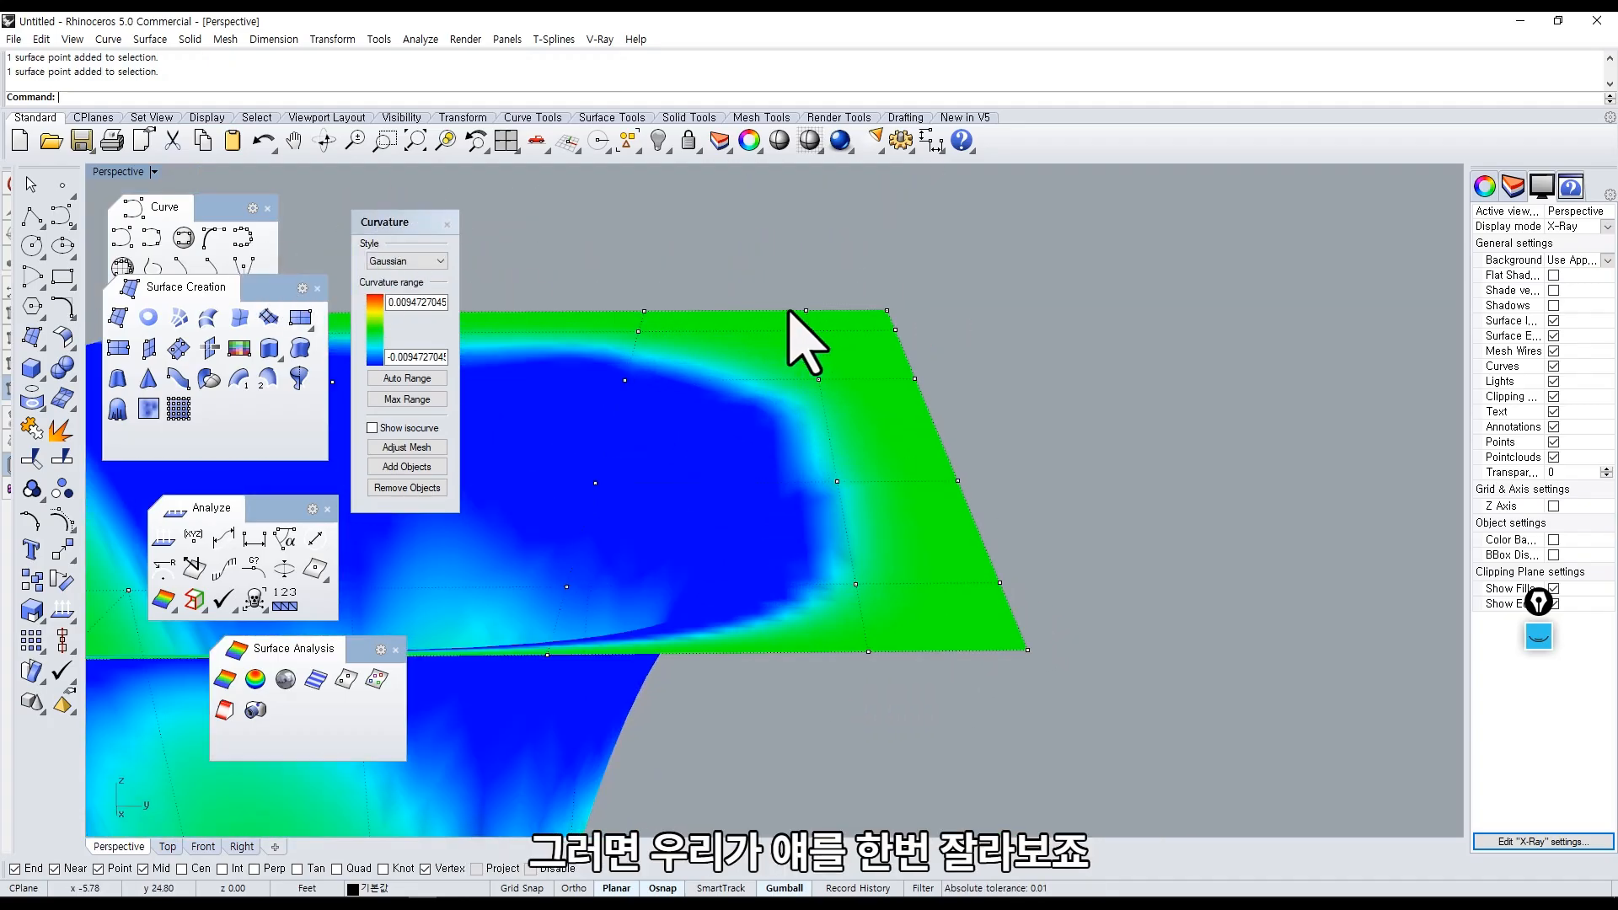
type("n")
key("Return")
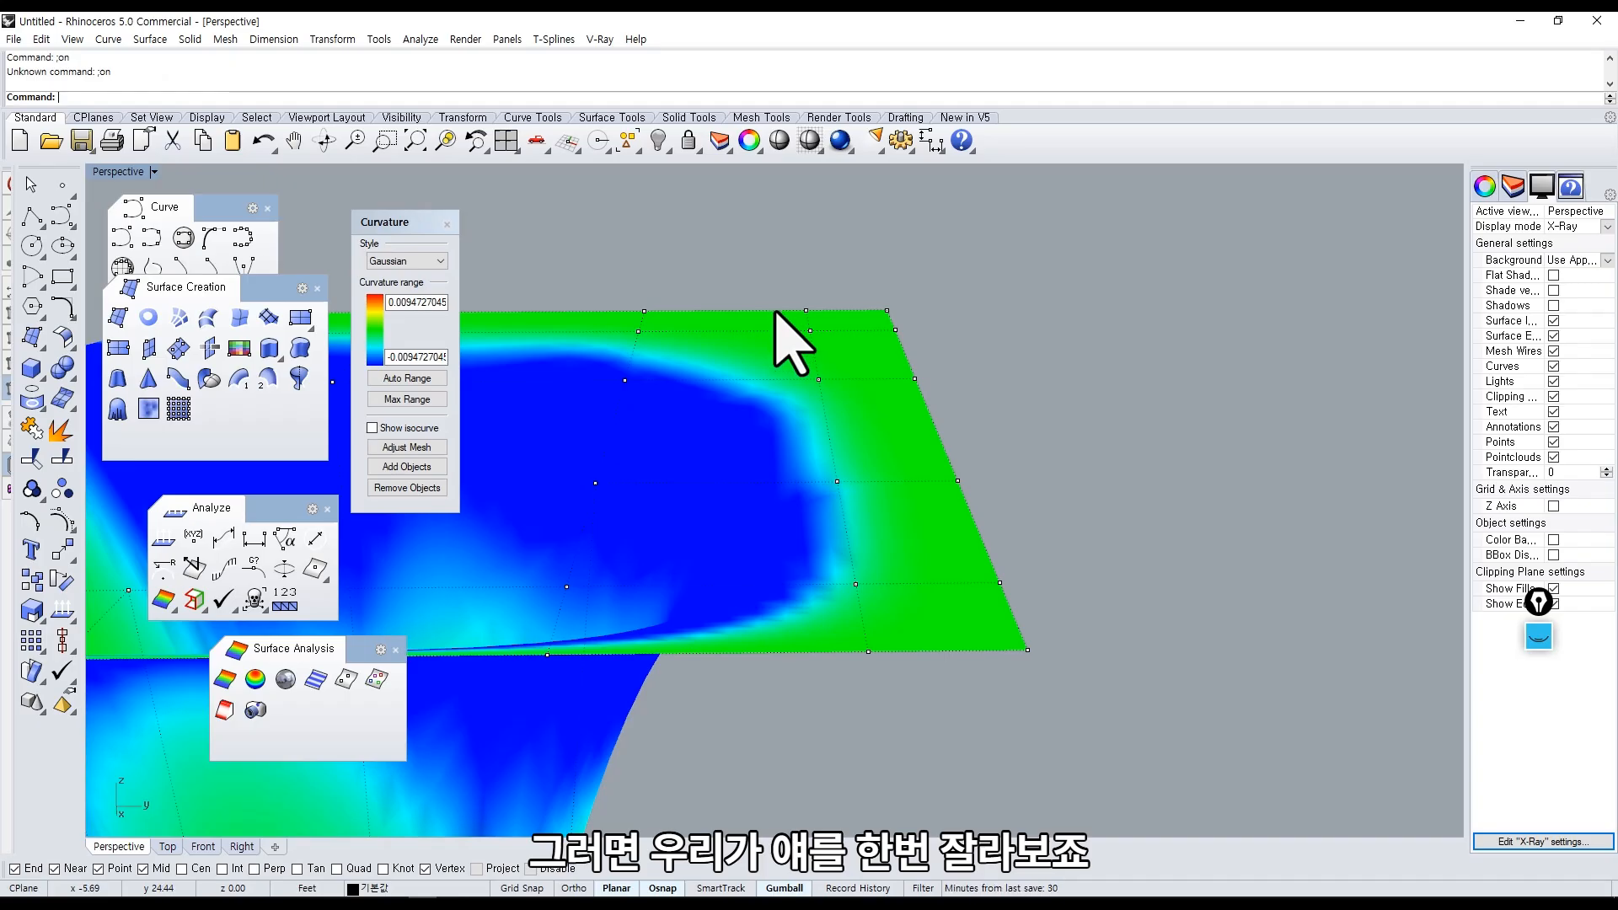
type("Spl")
key("Return")
left_click(794, 394)
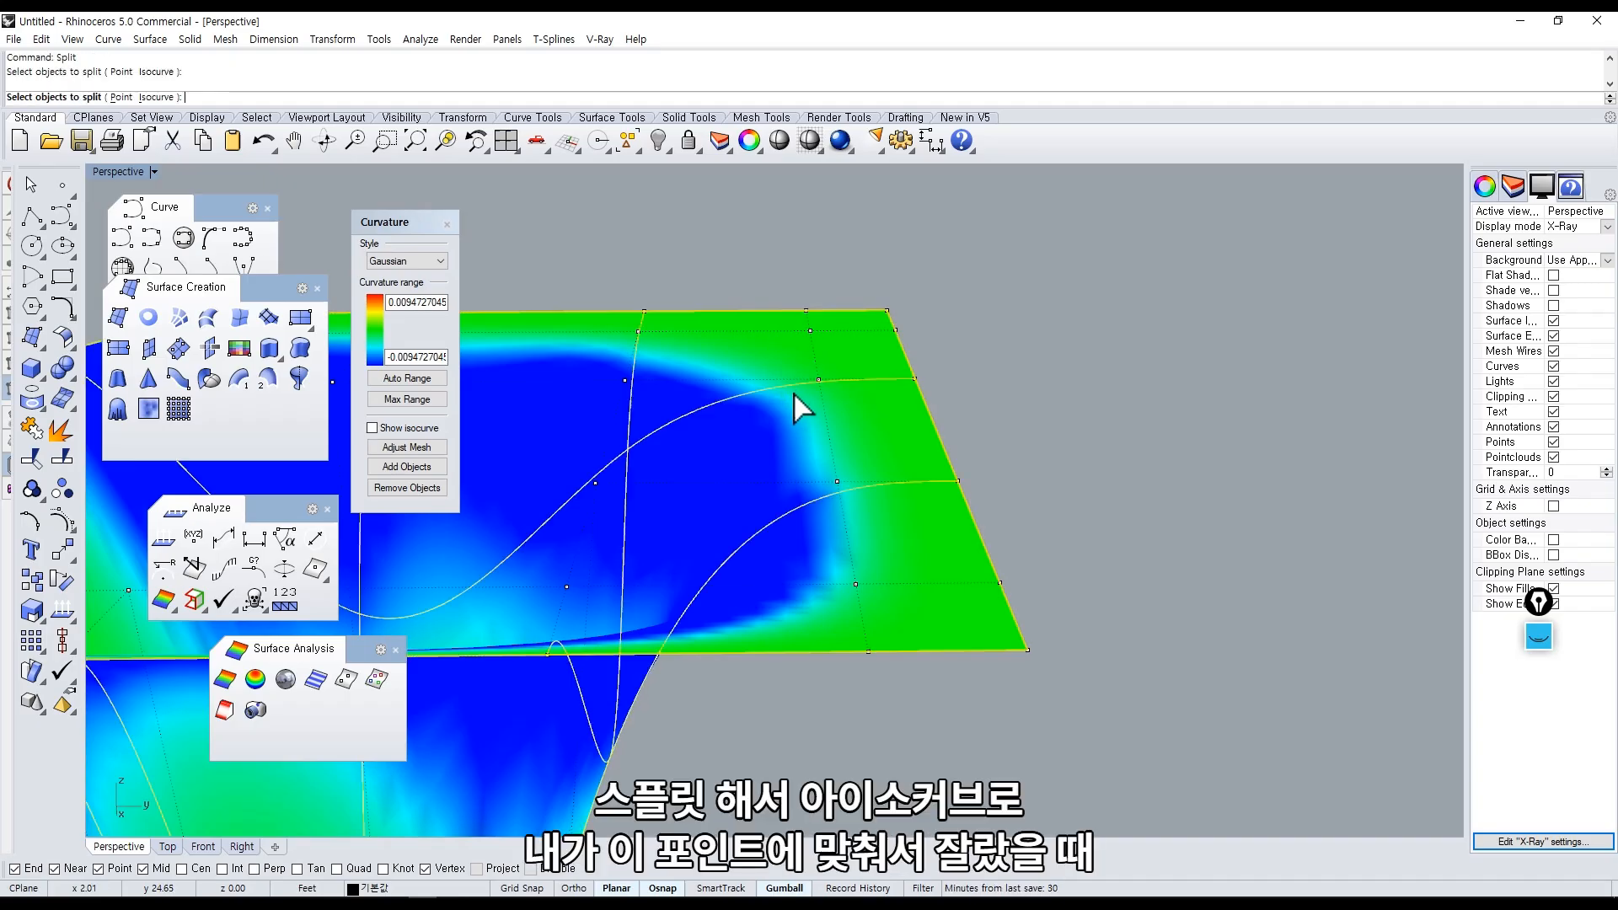
key("Return")
left_click(126, 97)
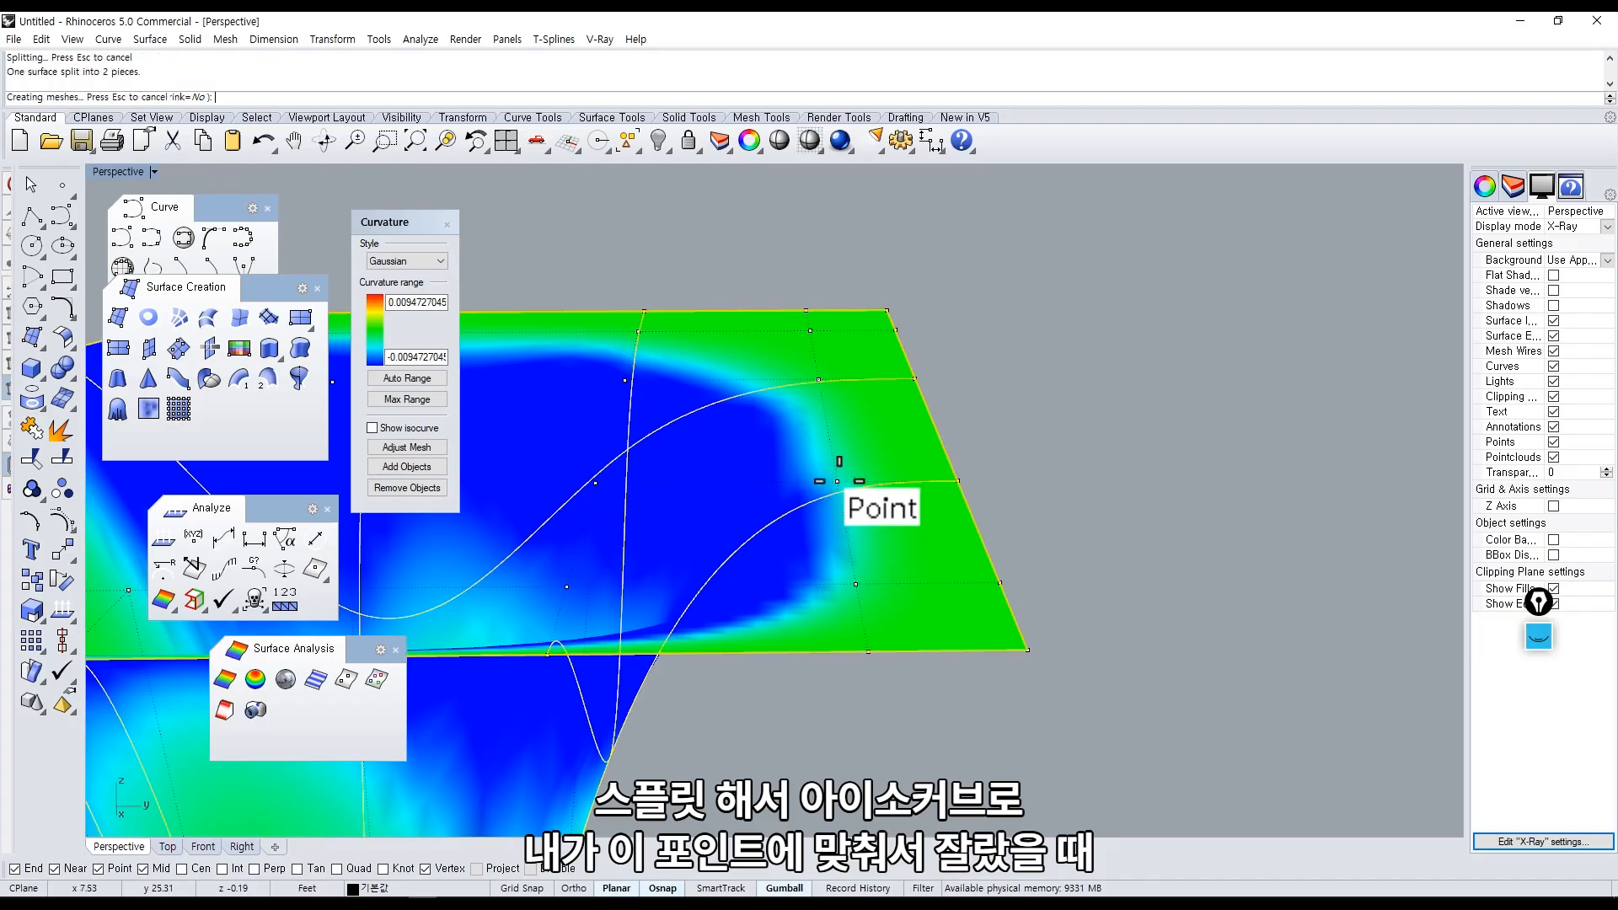
Move the narrow split-off strip away from the main surface along Y, leaving a gap between the pieces.
left_click(895, 485)
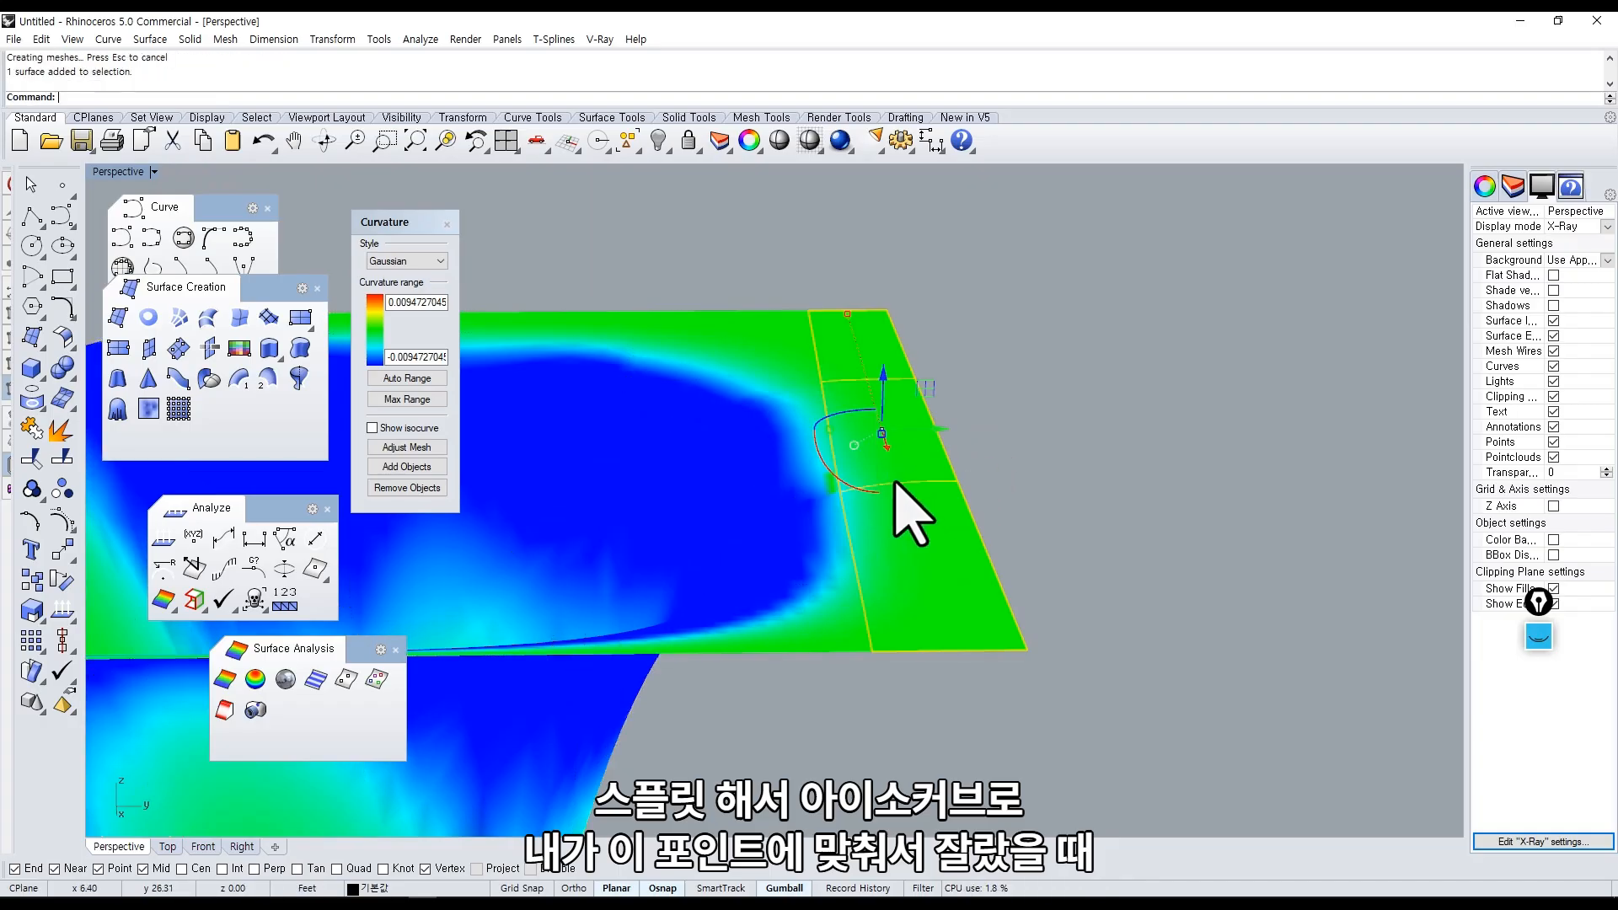
left_click_drag(933, 432, 1063, 425)
left_click(1195, 466)
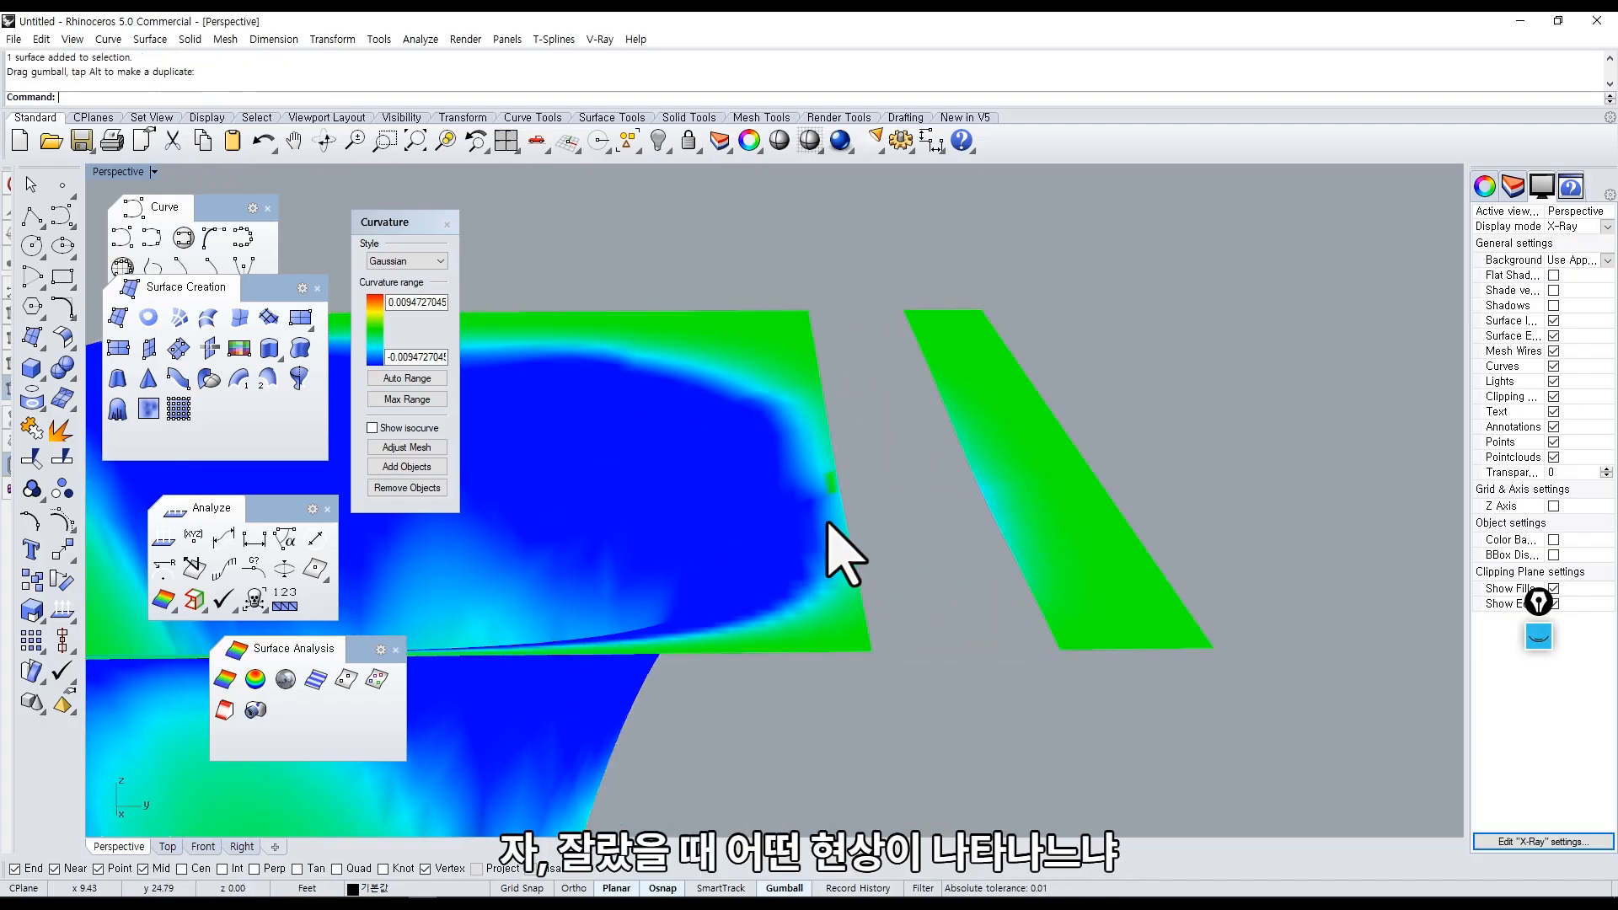
Show the control points of both split pieces together and compare them across the gap.
left_click(827, 523)
left_click(1035, 454, "shift")
middle_click(1018, 459)
left_click(947, 393)
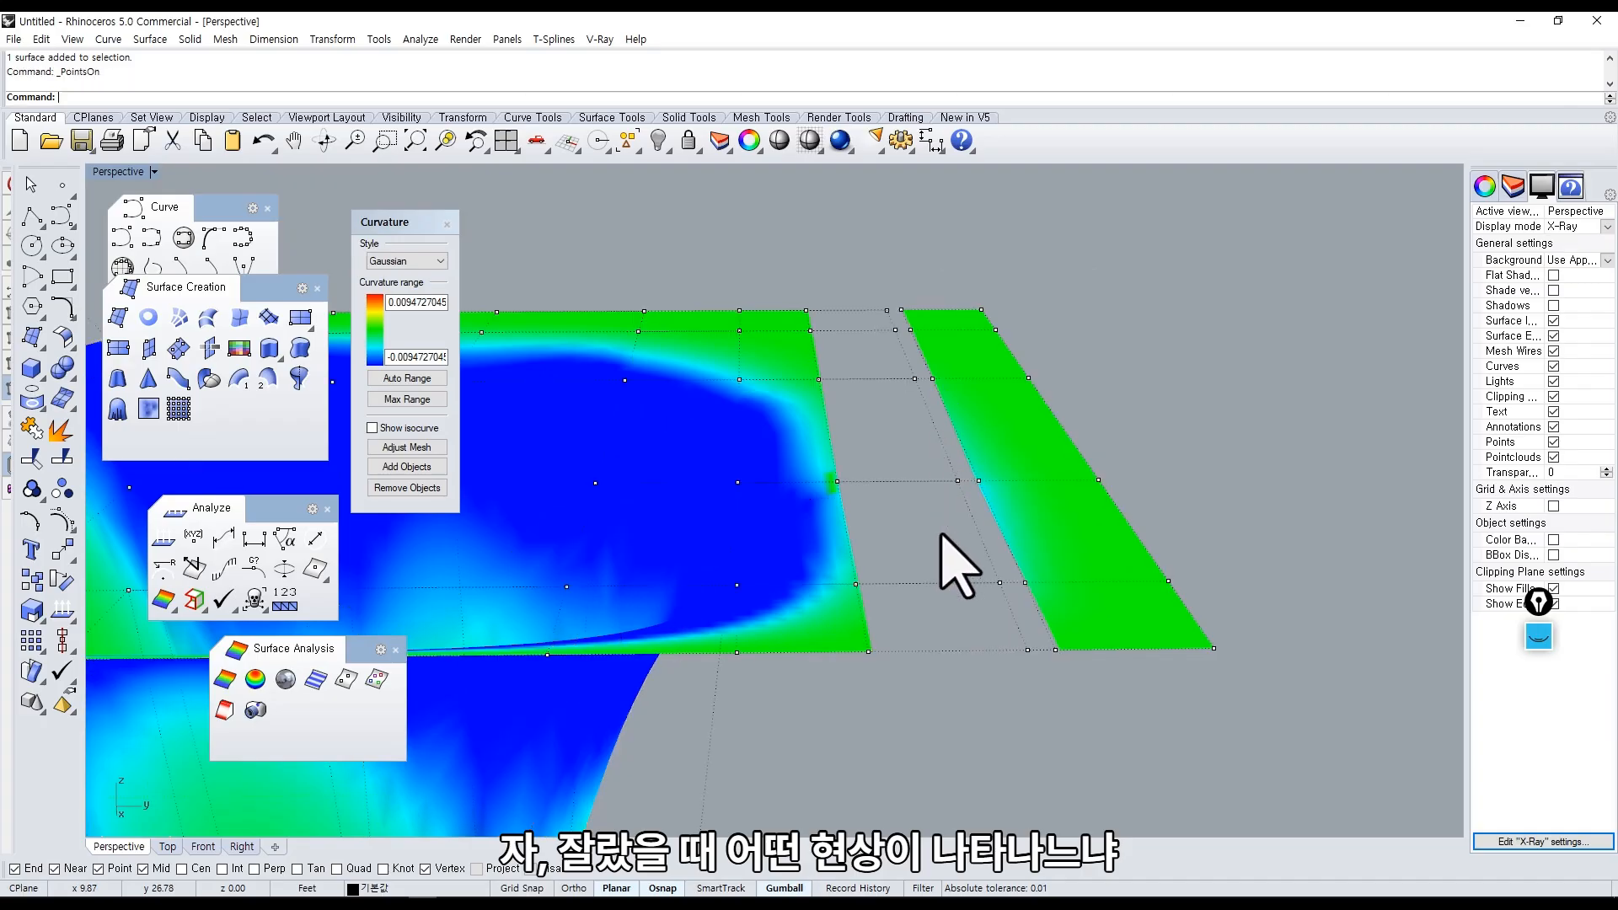
right_click_drag(942, 535, 972, 543)
right_click_drag(837, 578, 1022, 541)
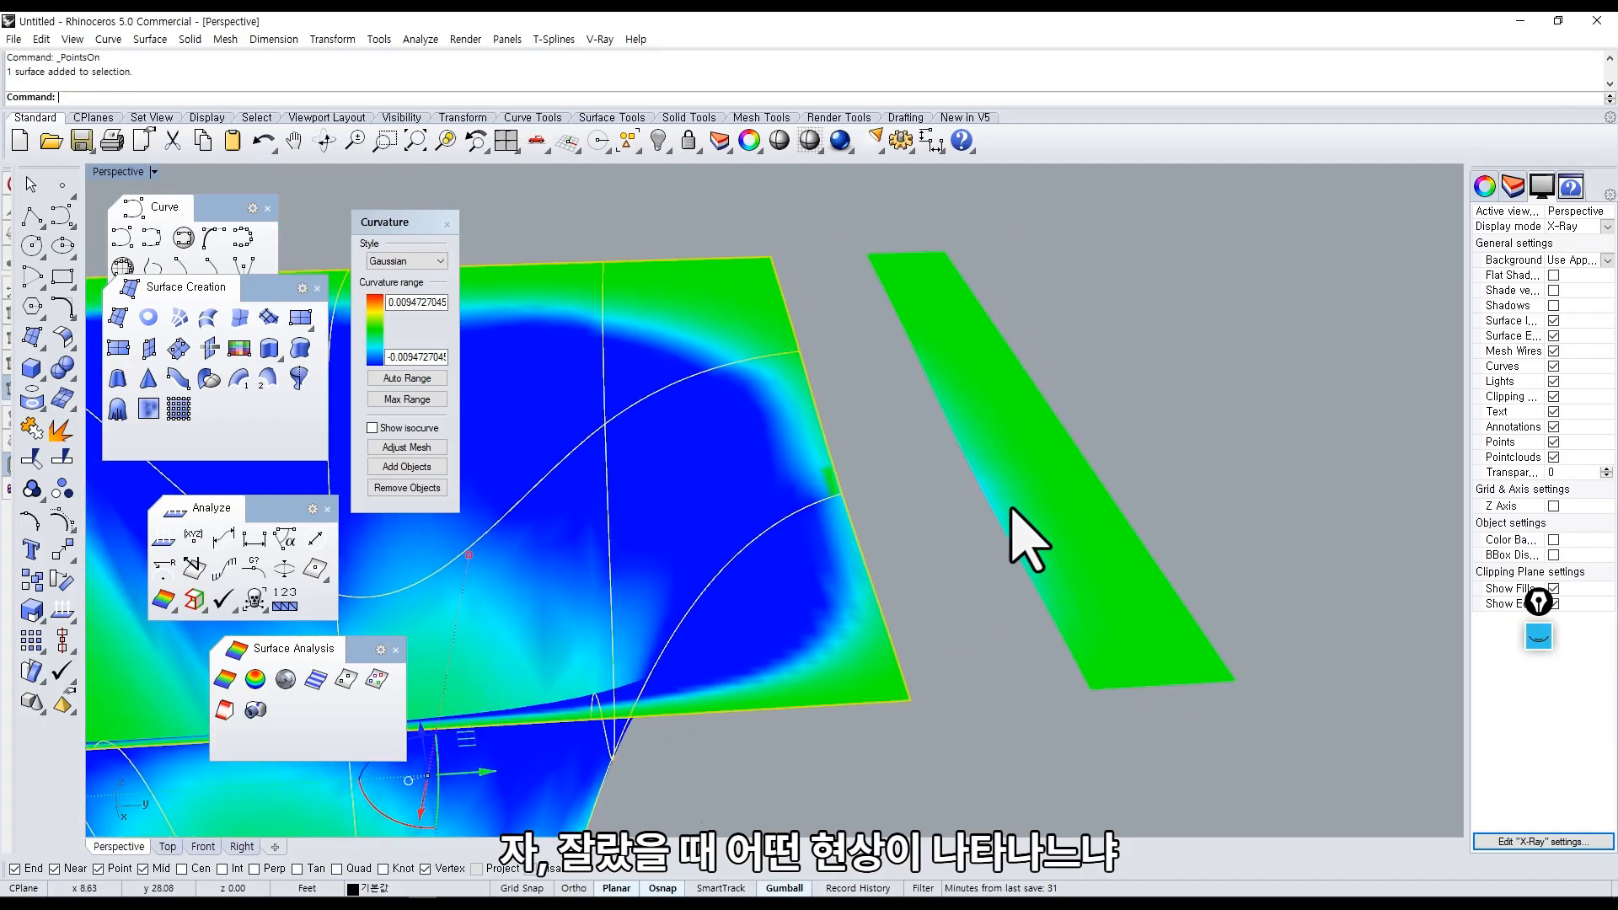
Inspect the curvature colours along both cut edges and show the control points of the larger piece only.
left_click(1022, 544)
scroll(994, 577, "up", 6)
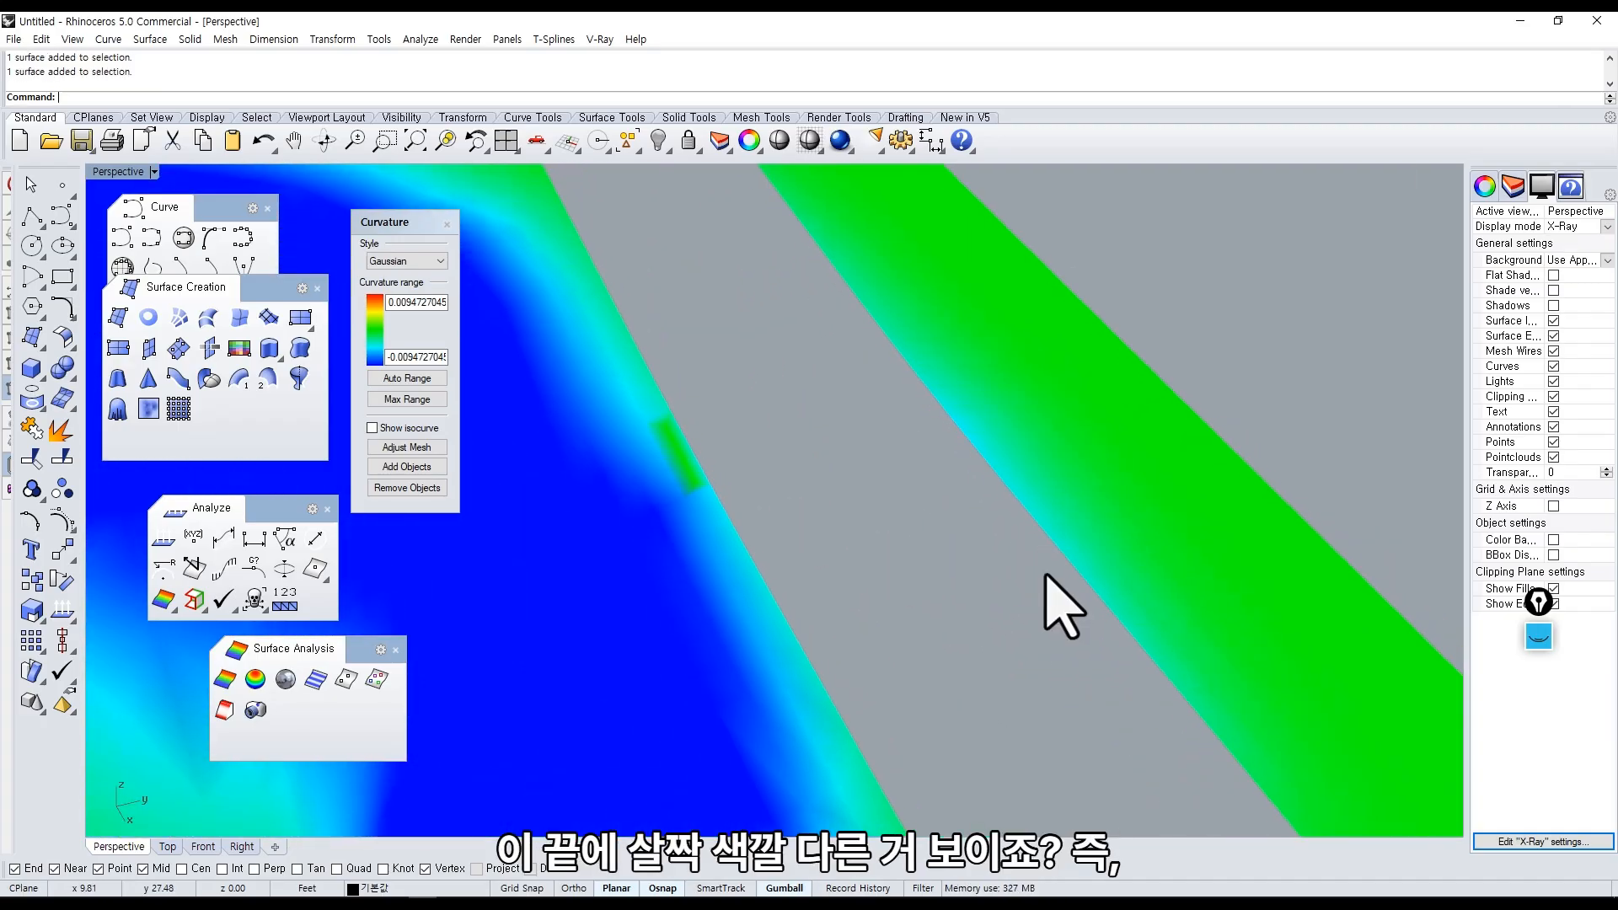
scroll(968, 547, "down", 6)
right_click_drag(921, 542, 851, 506)
middle_click(839, 481)
left_click(767, 400)
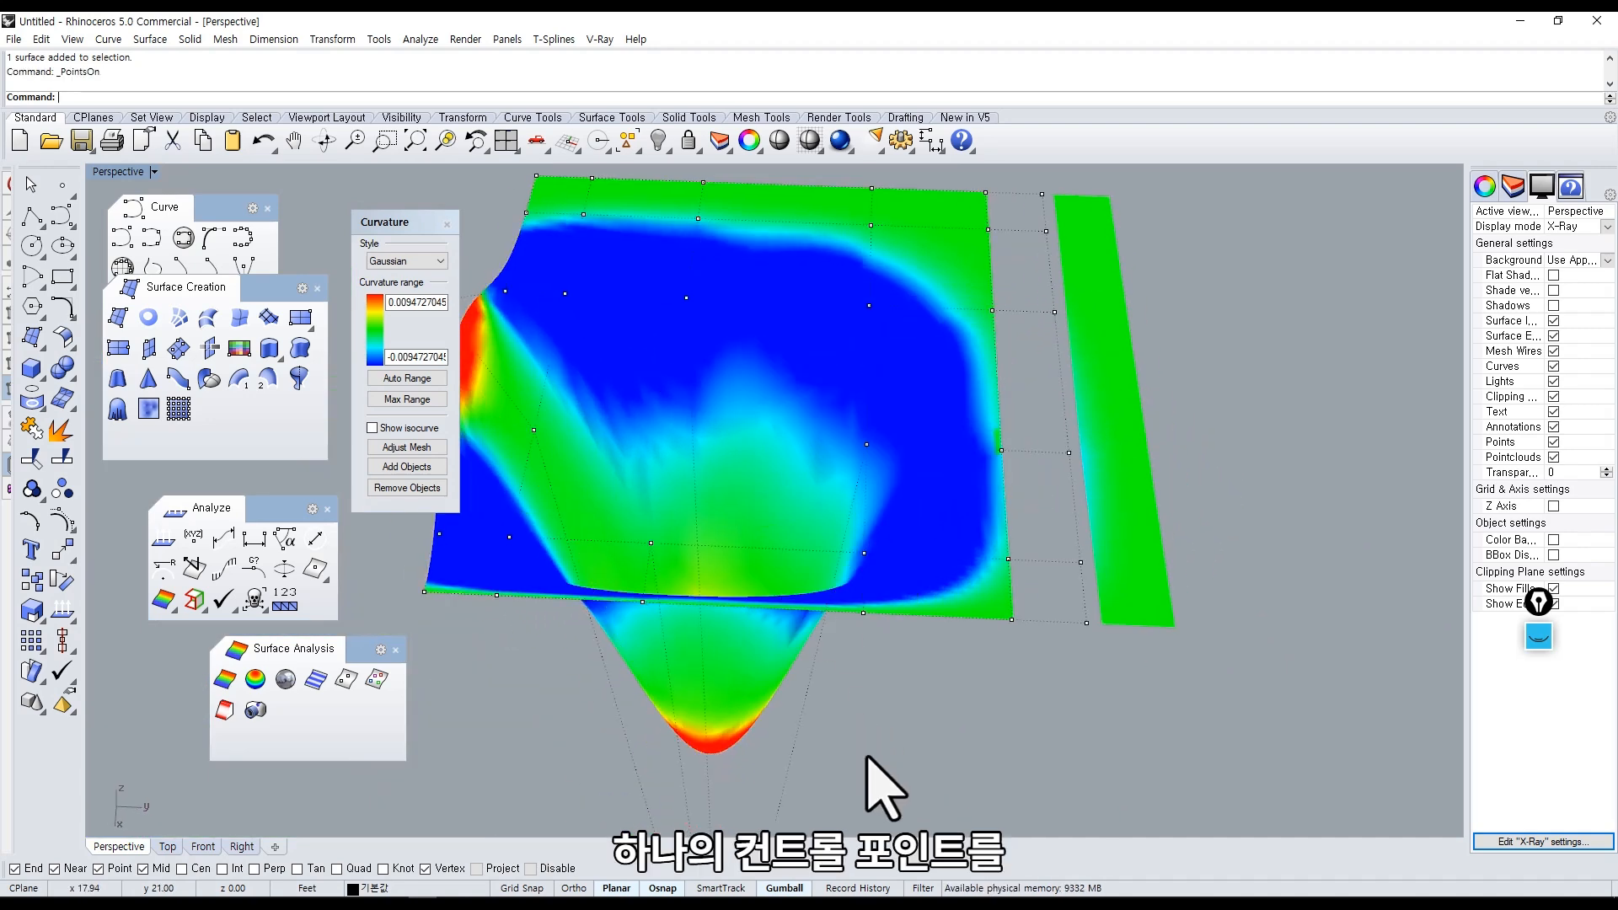
Examine the larger piece's control points one by one from the bulge outward to those beyond its cut edge.
right_click_drag(865, 749, 816, 711)
scroll(816, 707, "down", 4)
right_click_drag(810, 622, 807, 433, "shift")
scroll(799, 506, "down", 2)
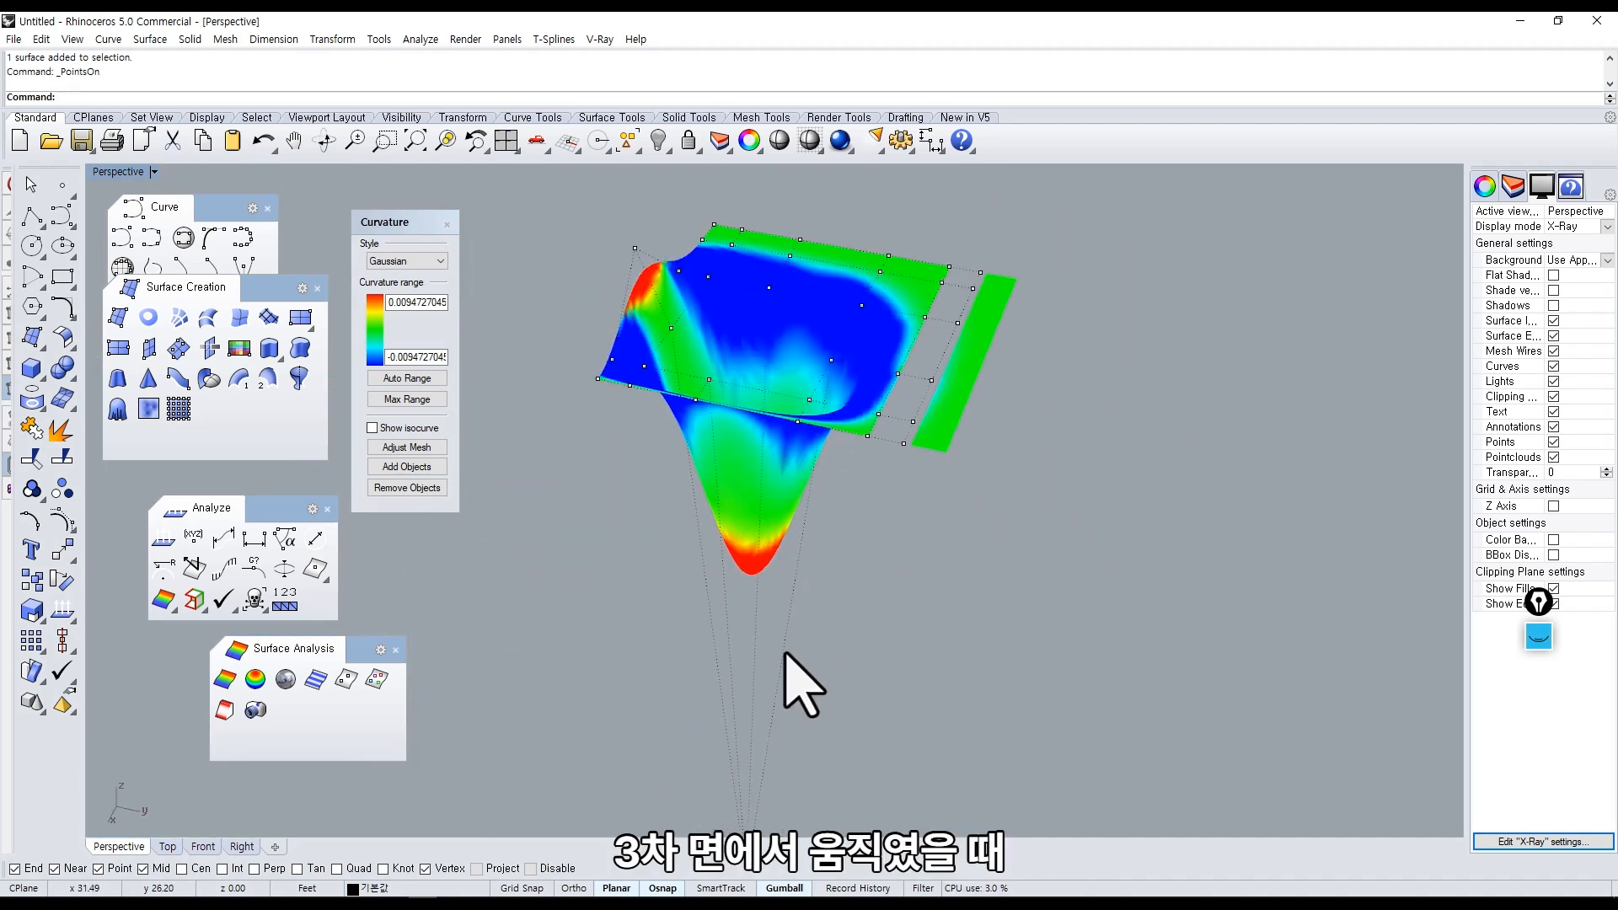
scroll(741, 379, "up", 5)
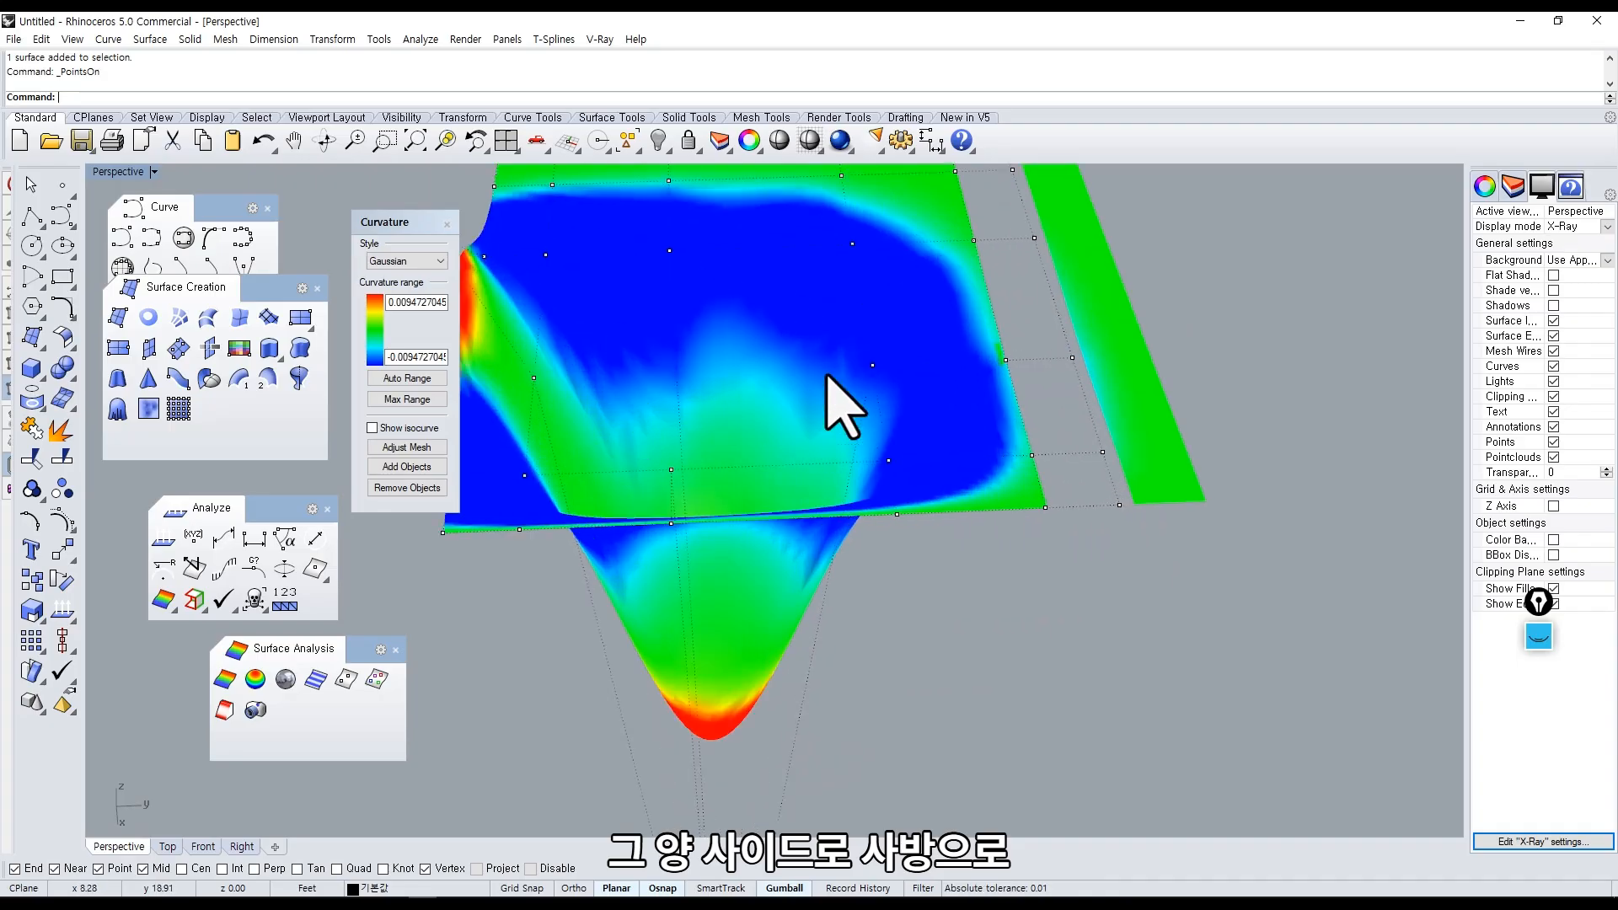
left_click(873, 367)
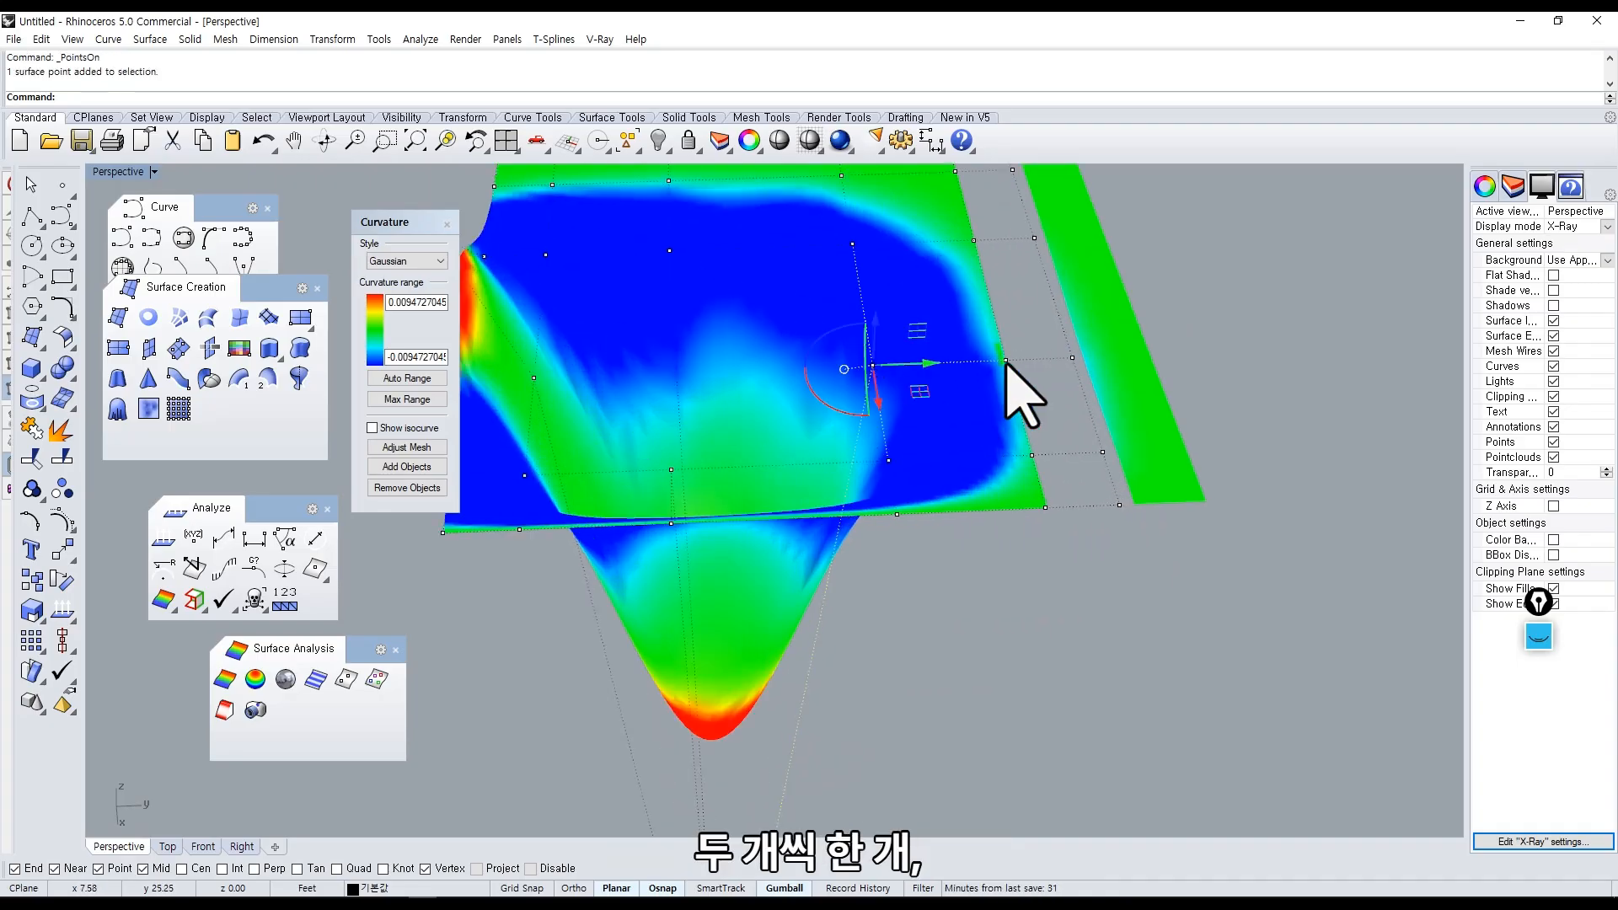
left_click(1005, 361, "shift")
right_click_drag(1009, 429, 1073, 415)
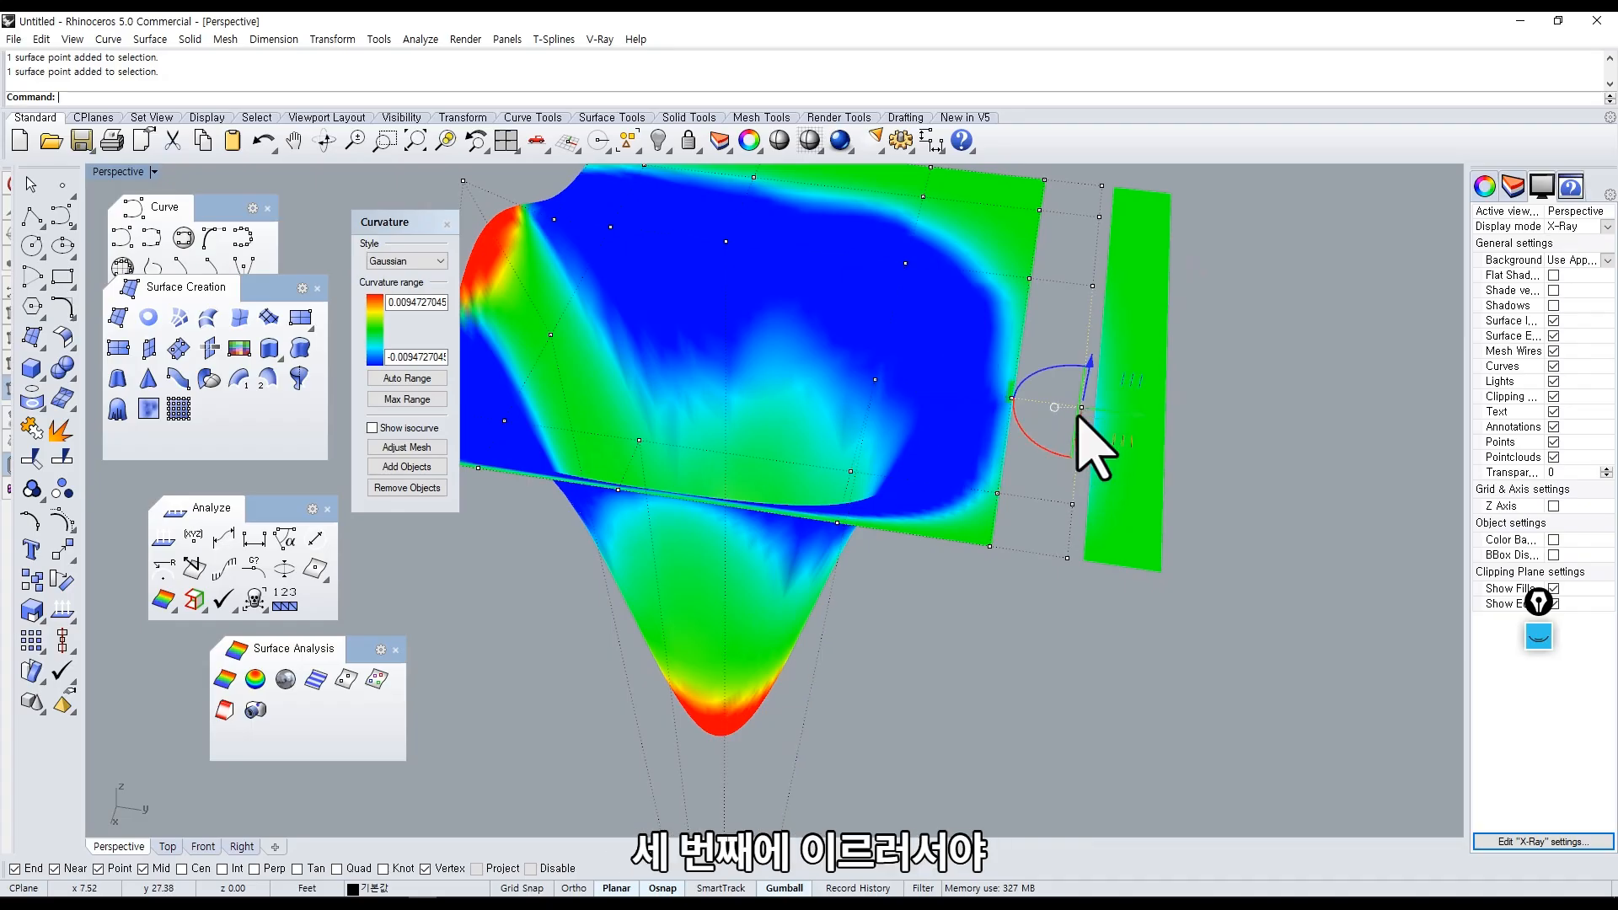
scroll(1087, 404, "up", 3)
scroll(1188, 466, "down", 3)
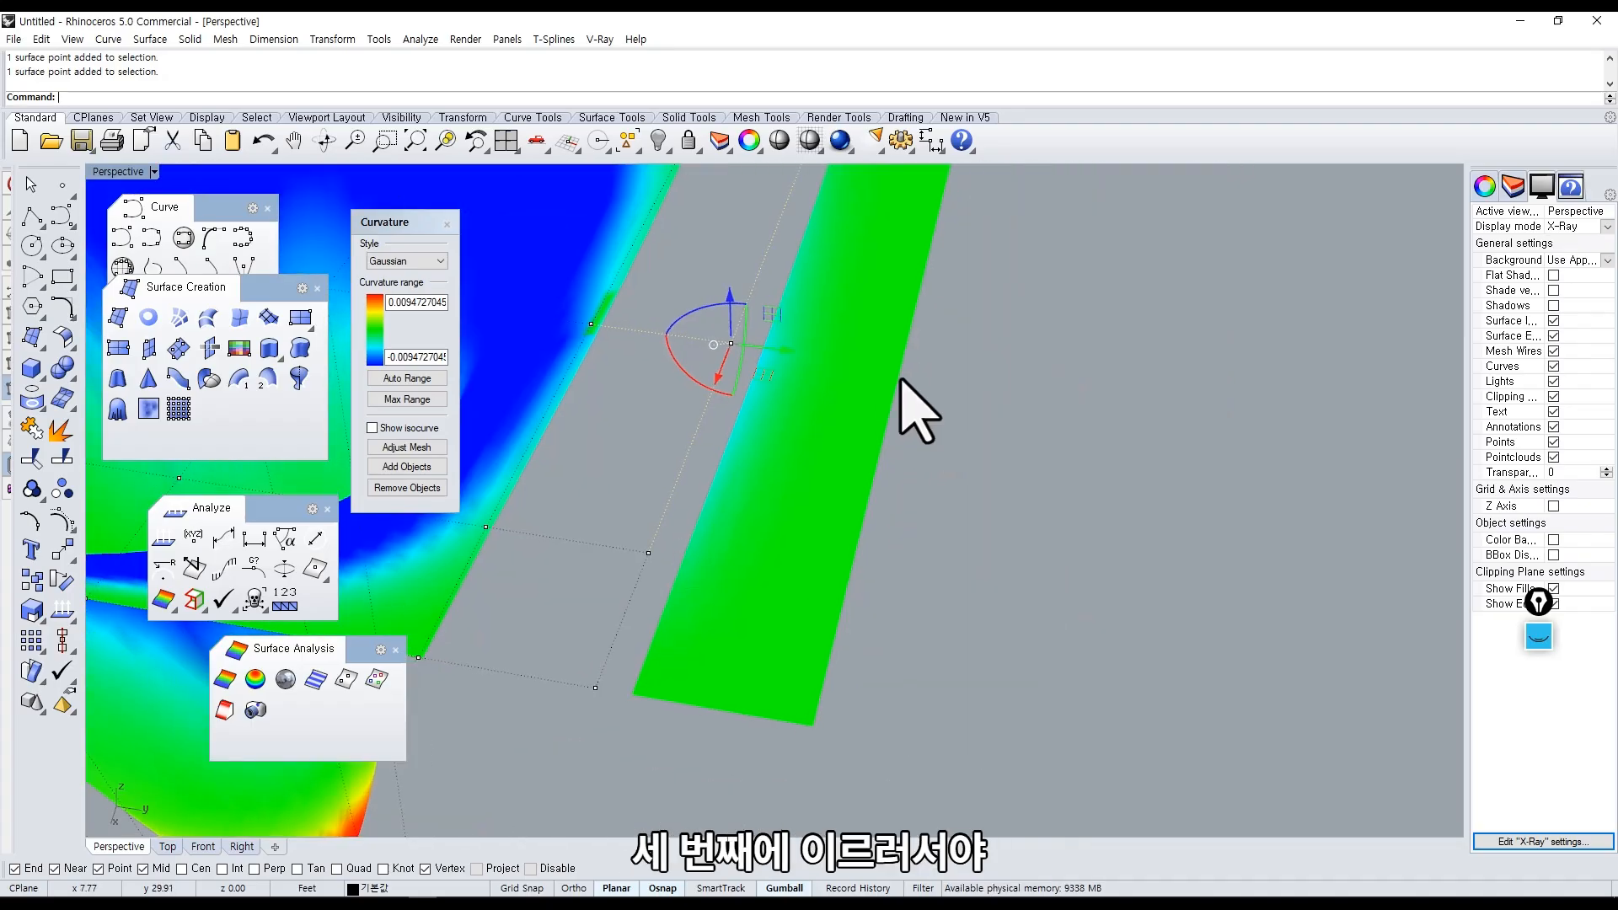
Select the separated strip and inspect the curvature along its cut edge beside the outermost control points.
left_click(893, 373)
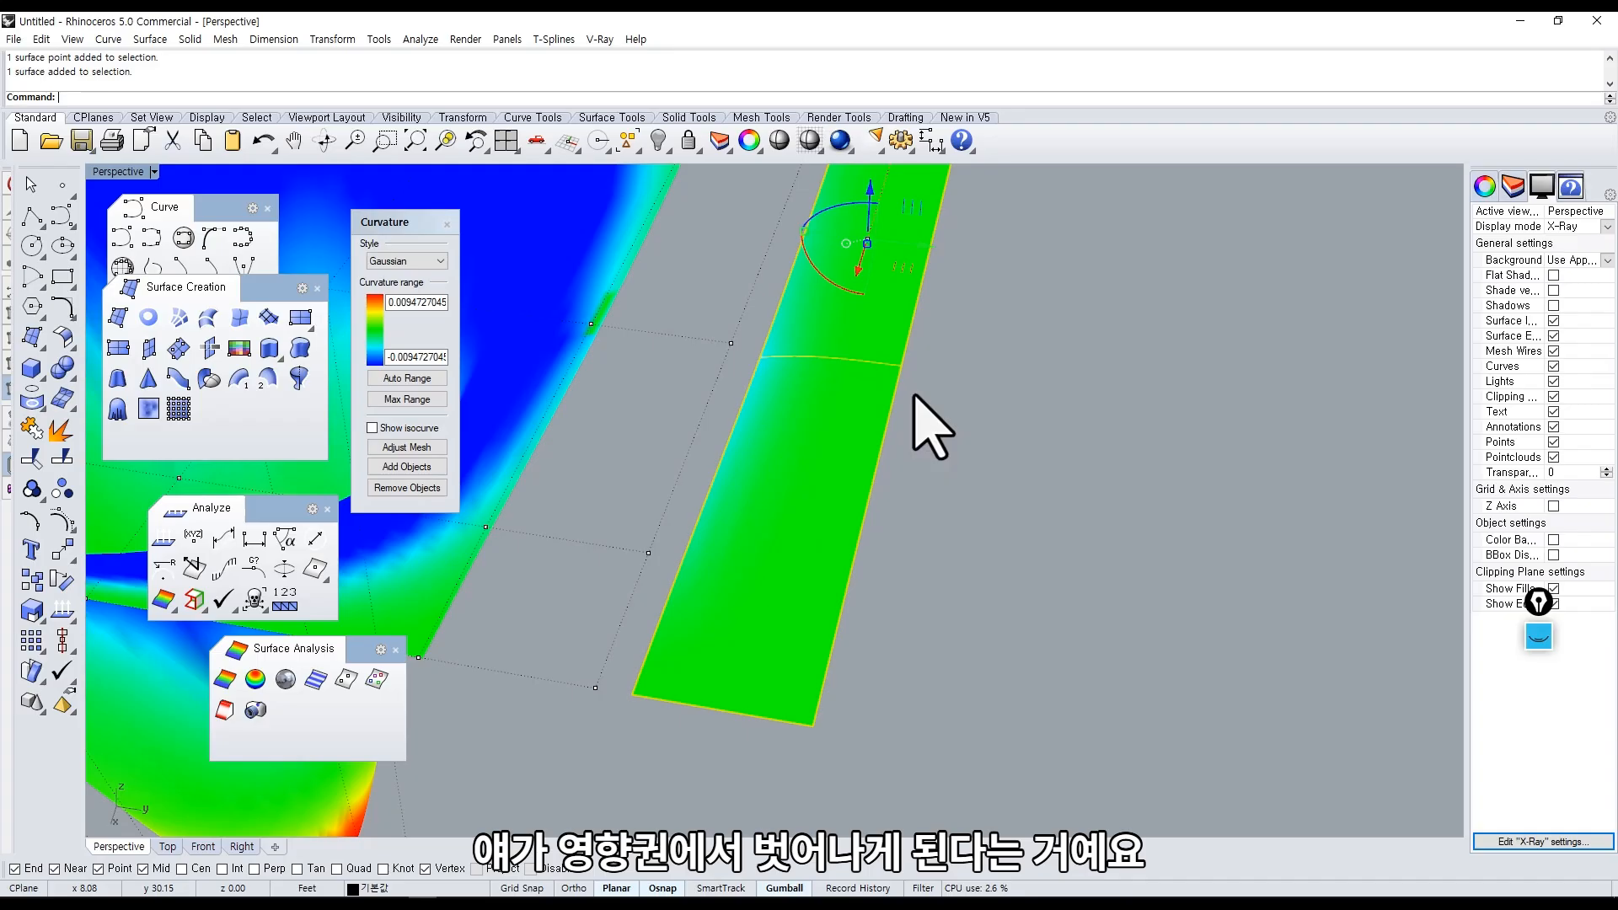
scroll(927, 425, "down", 5)
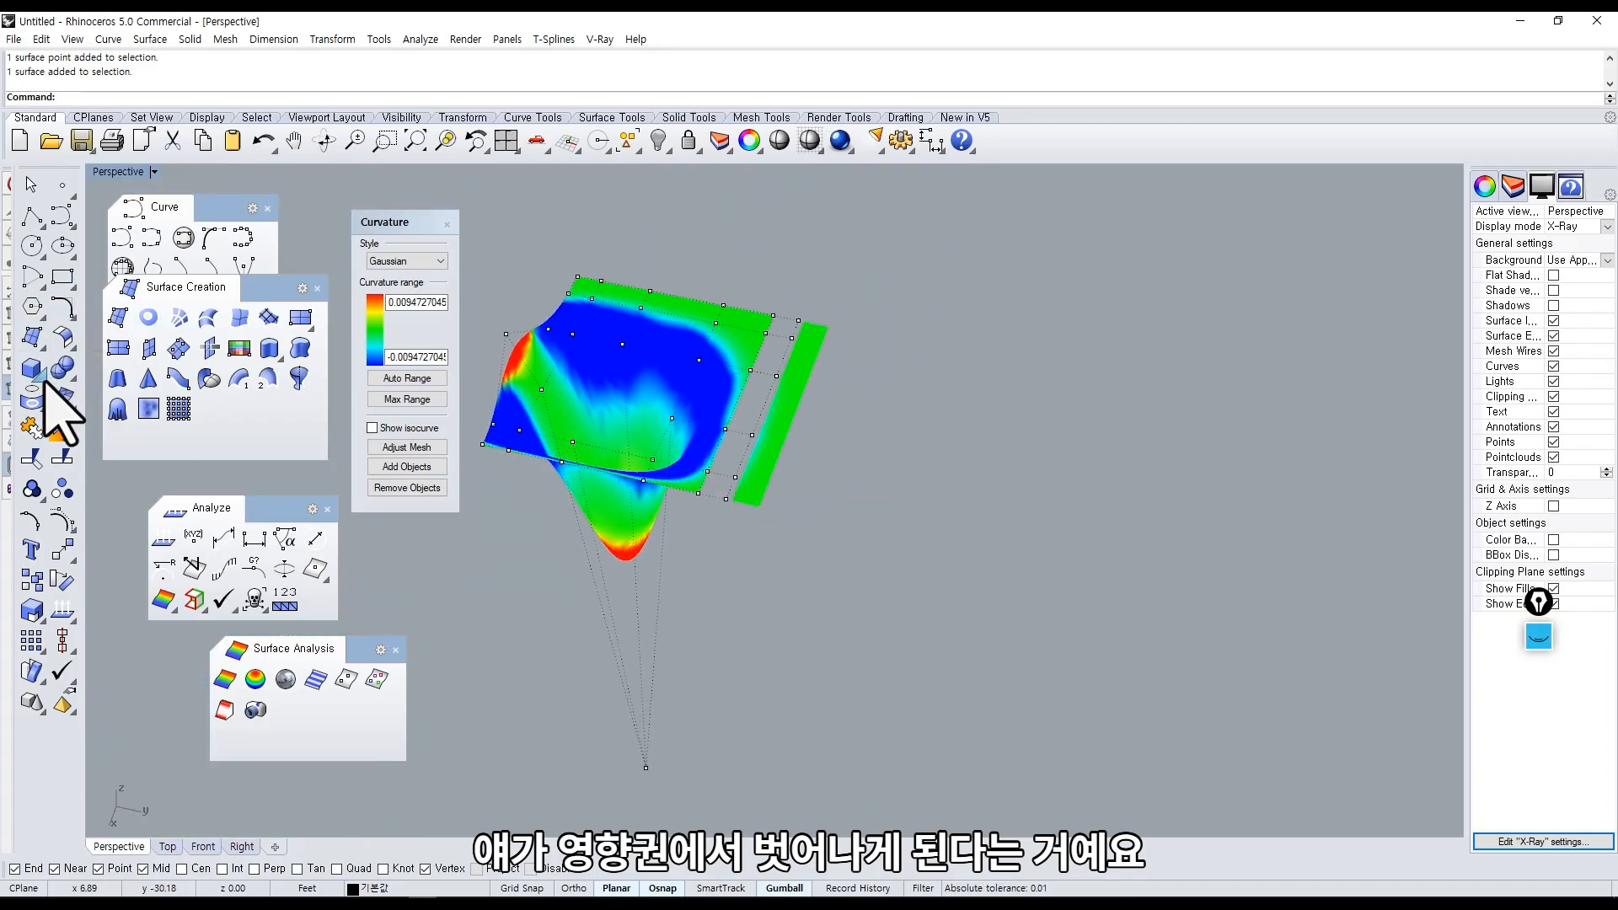
scroll(796, 529, "up", 5)
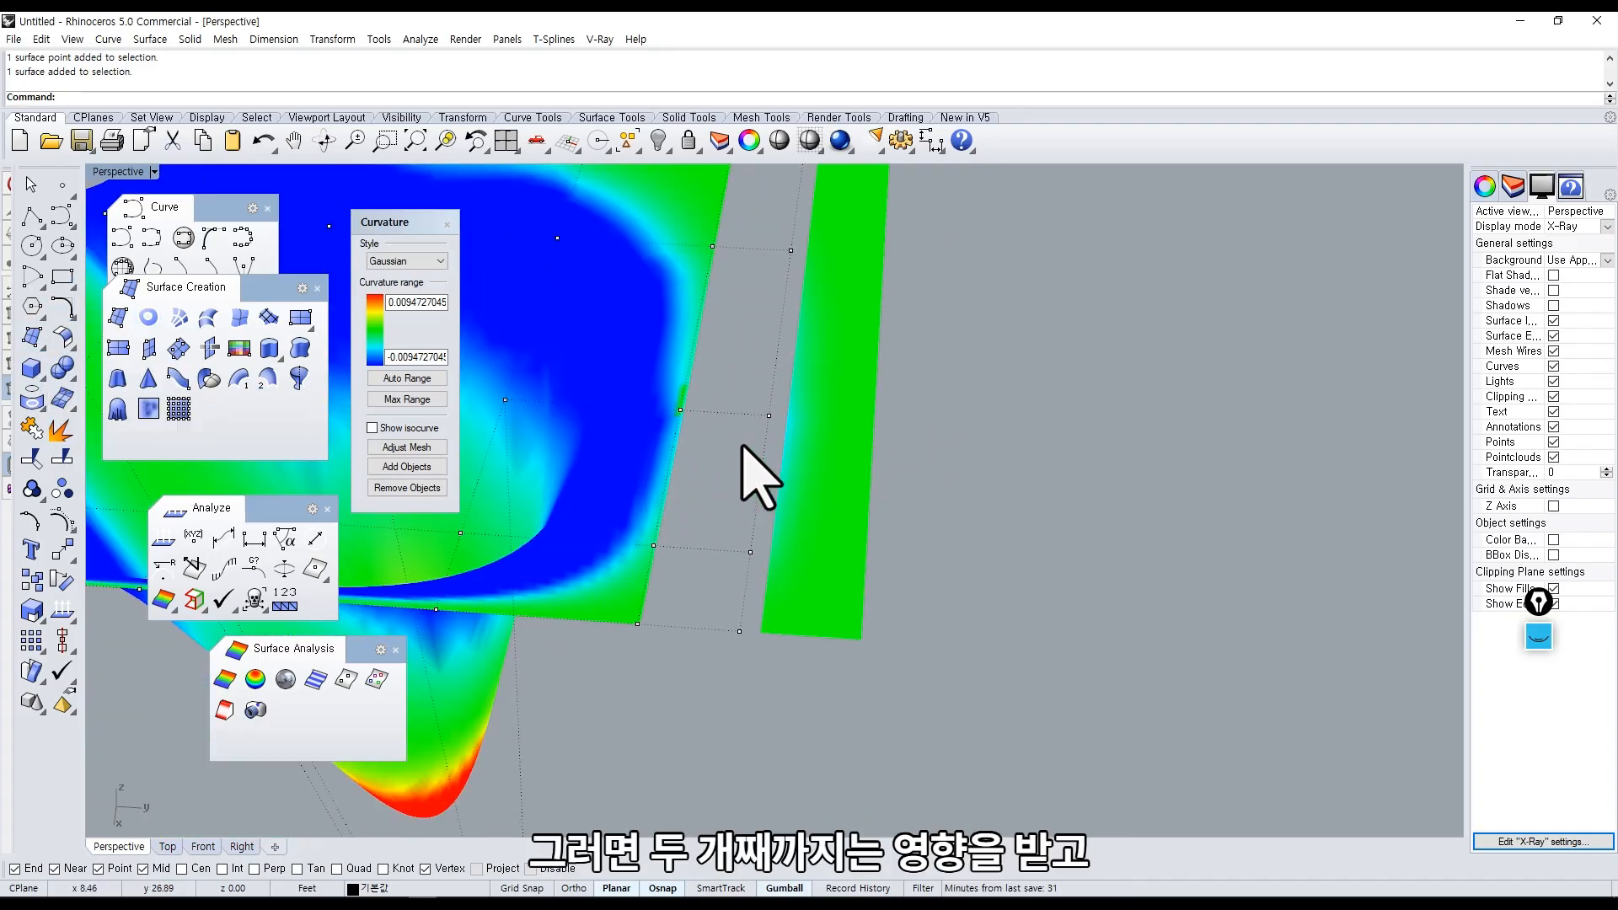
right_click_drag(742, 446, 844, 389)
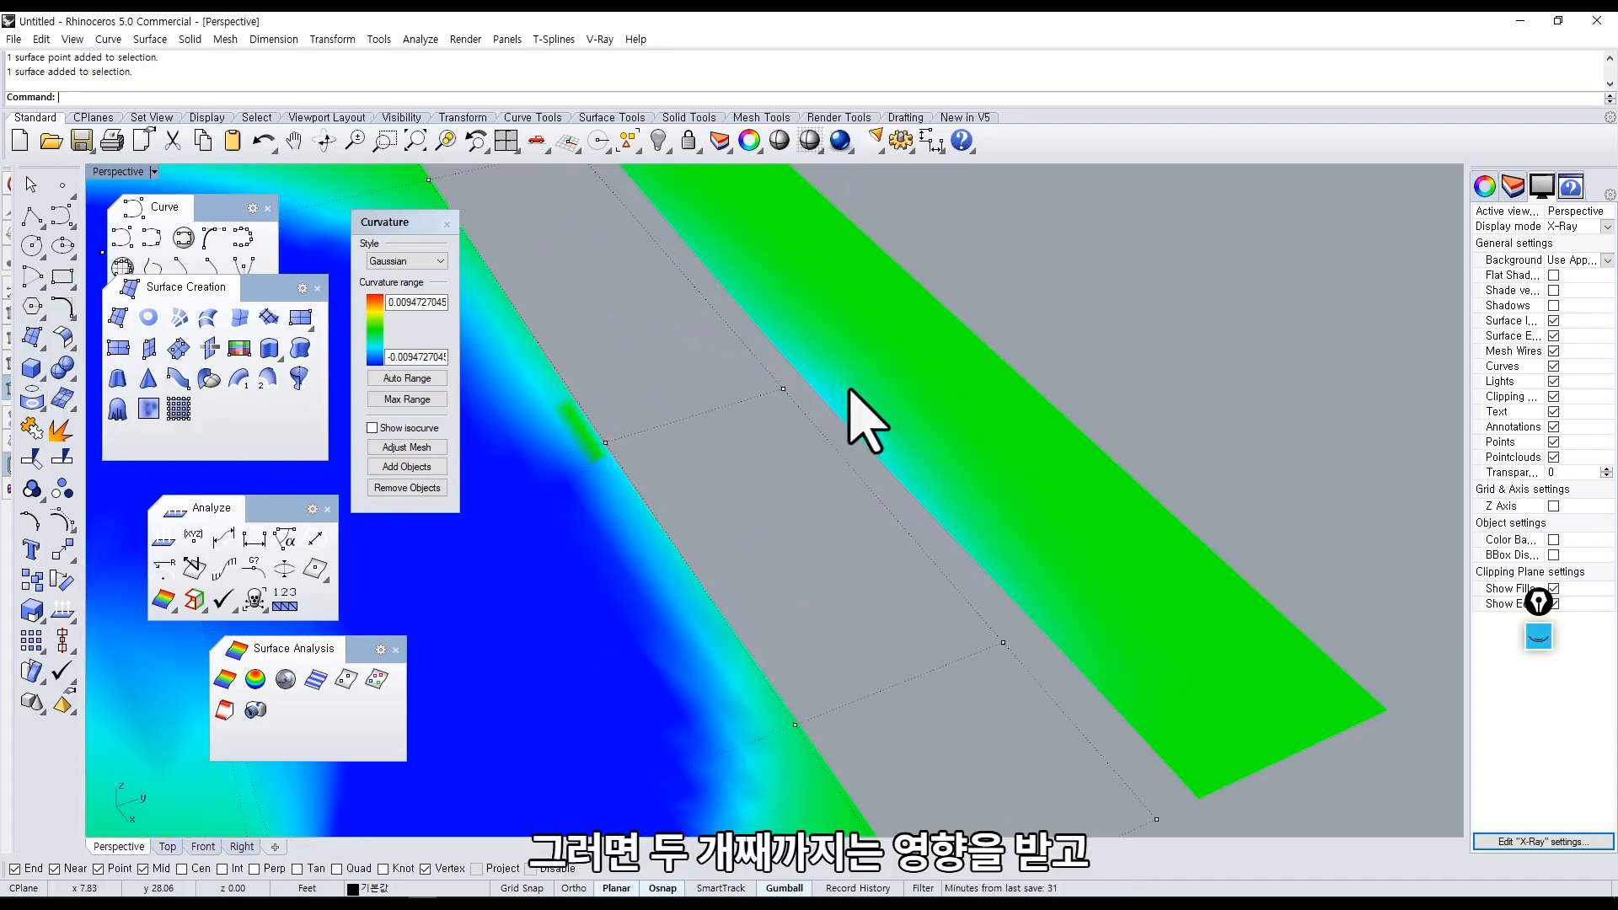
left_click(819, 410)
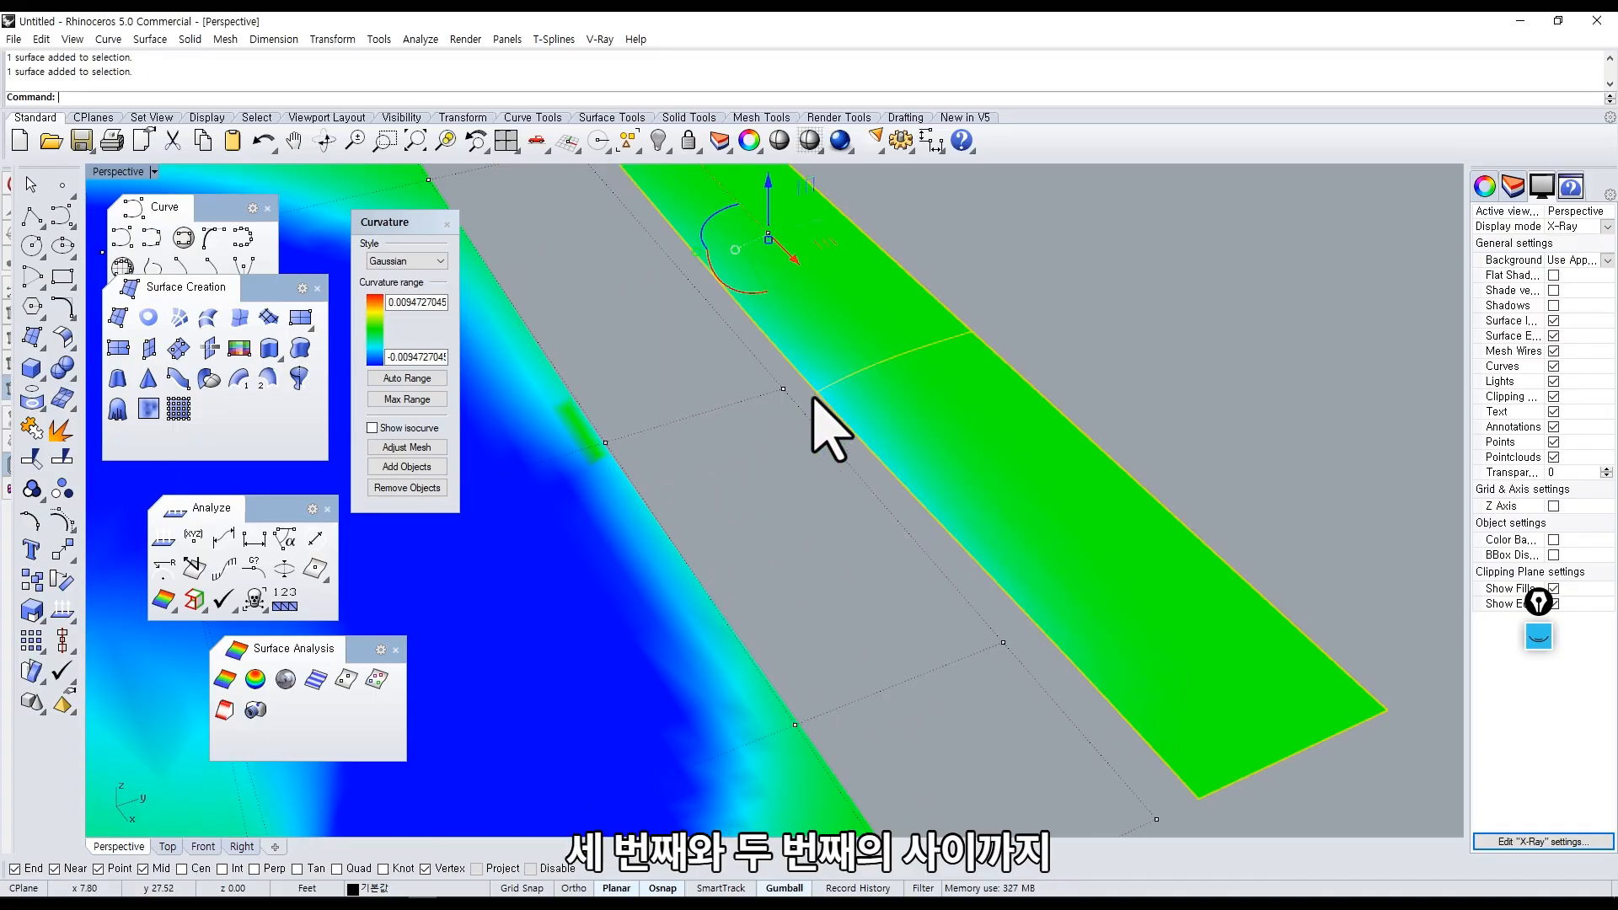
Inspect the curvature along the separated strip's cut edge against the neighbouring control points, and turn the control points off.
key("Escape")
right_click_drag(842, 514, 869, 432)
left_click(848, 420)
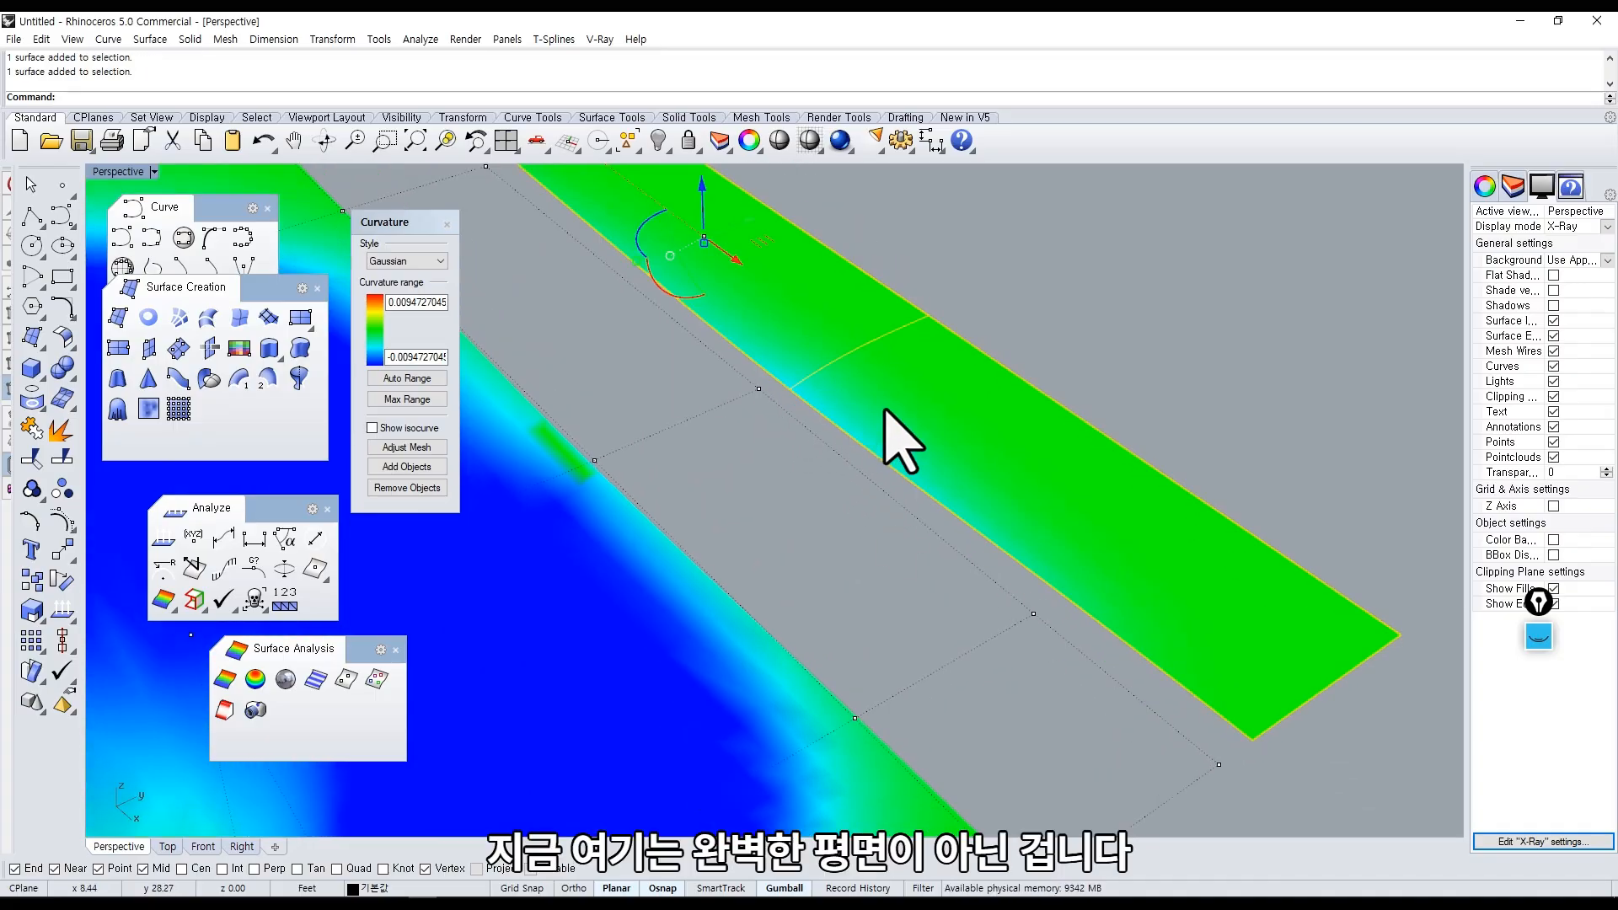
right_click_drag(851, 430, 897, 580)
scroll(877, 567, "down", 8)
scroll(881, 493, "up", 3)
left_click(856, 519)
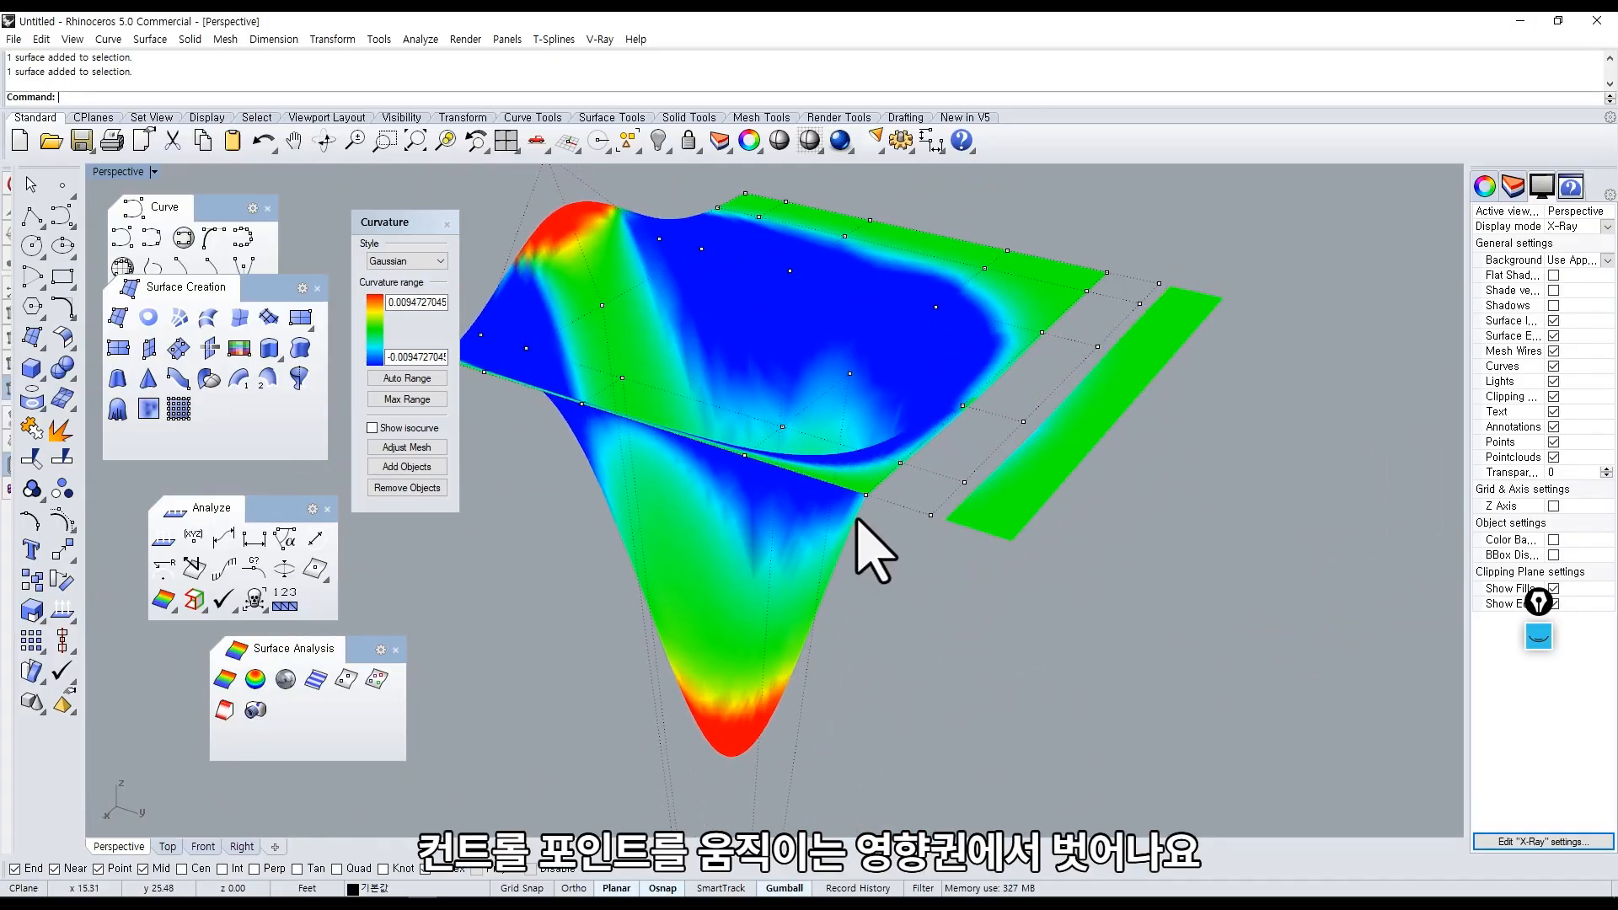
right_click_drag(1027, 520, 972, 682)
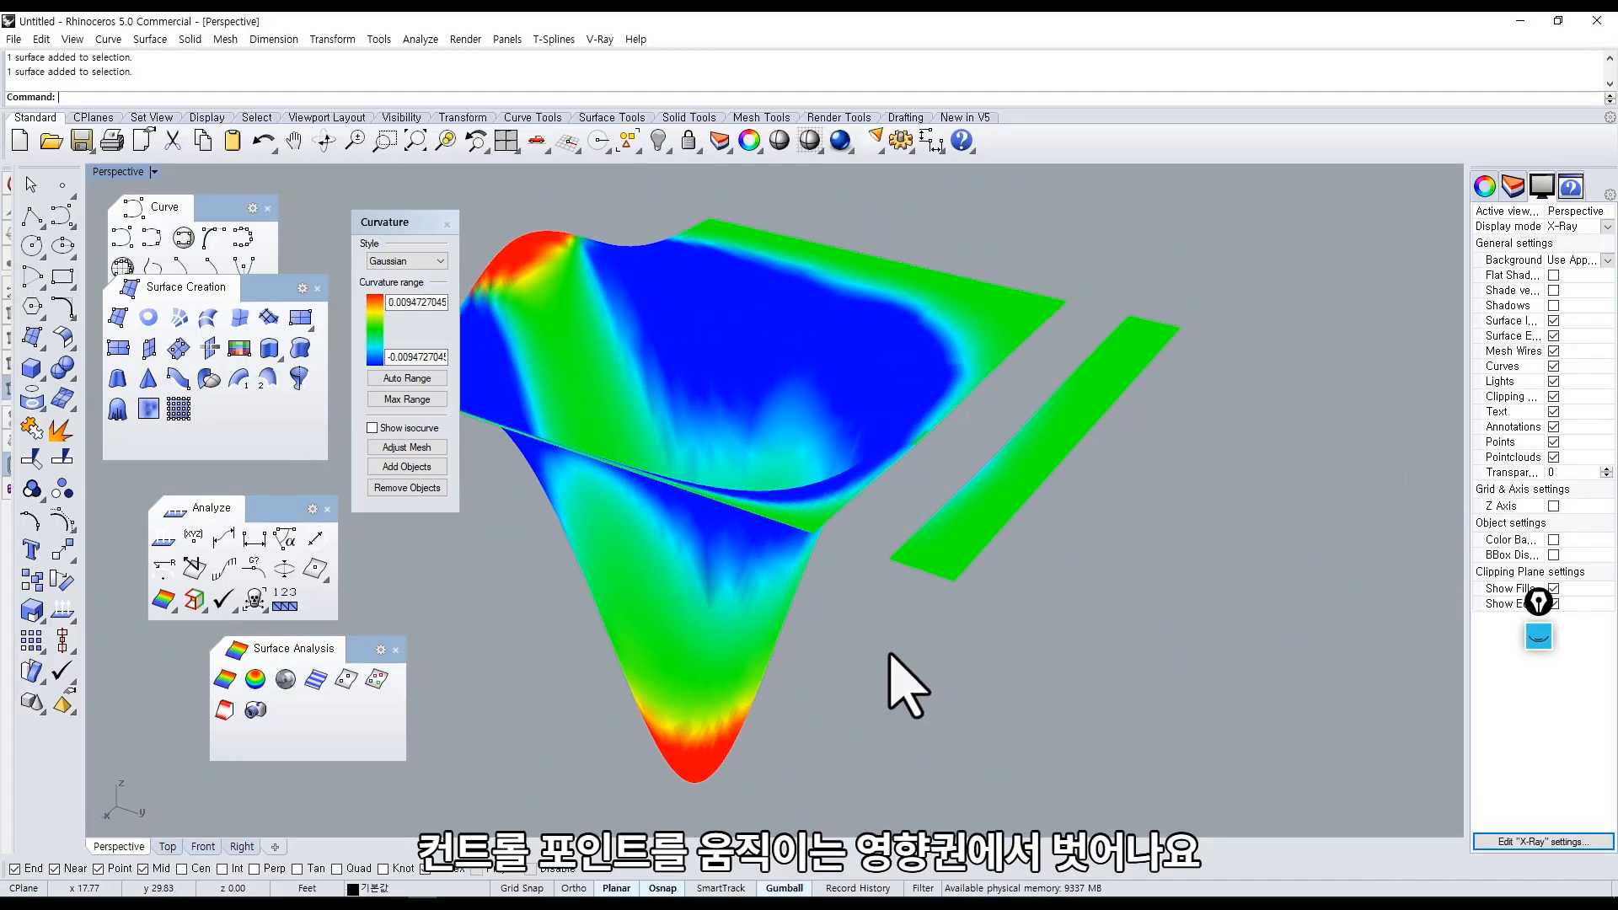
Delete both split surface pieces and show the construction grid.
scroll(898, 618, "down", 3)
right_click_drag(898, 609, 880, 542, "shift")
left_click_drag(947, 687, 666, 373)
right_click_drag(666, 375, 687, 441)
middle_click(693, 421)
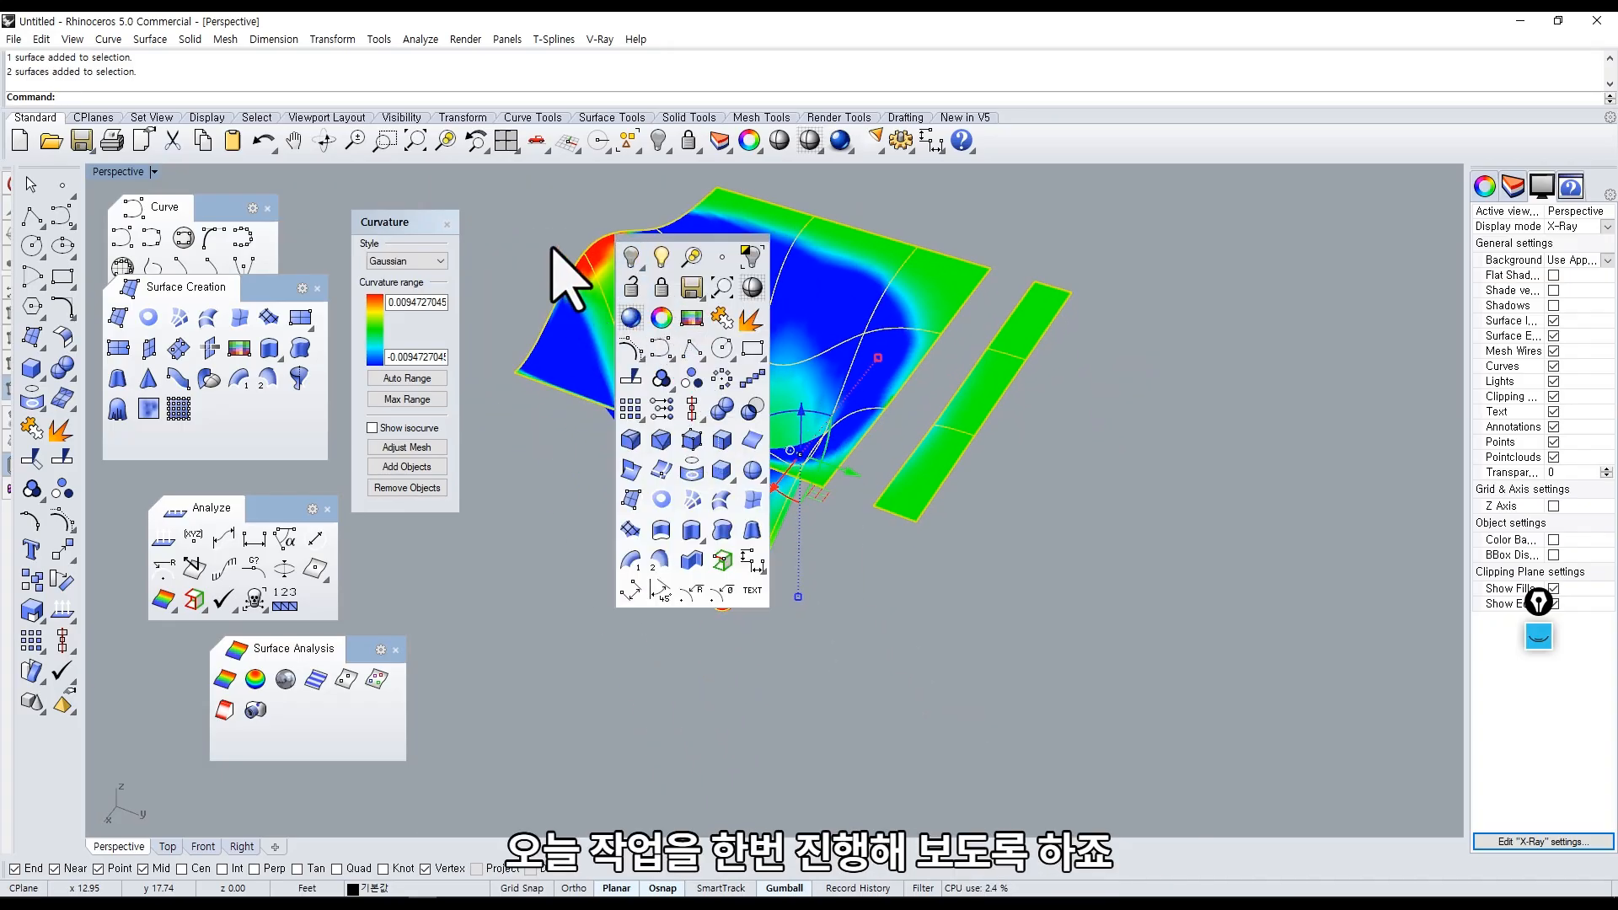
right_click_drag(566, 278, 867, 560)
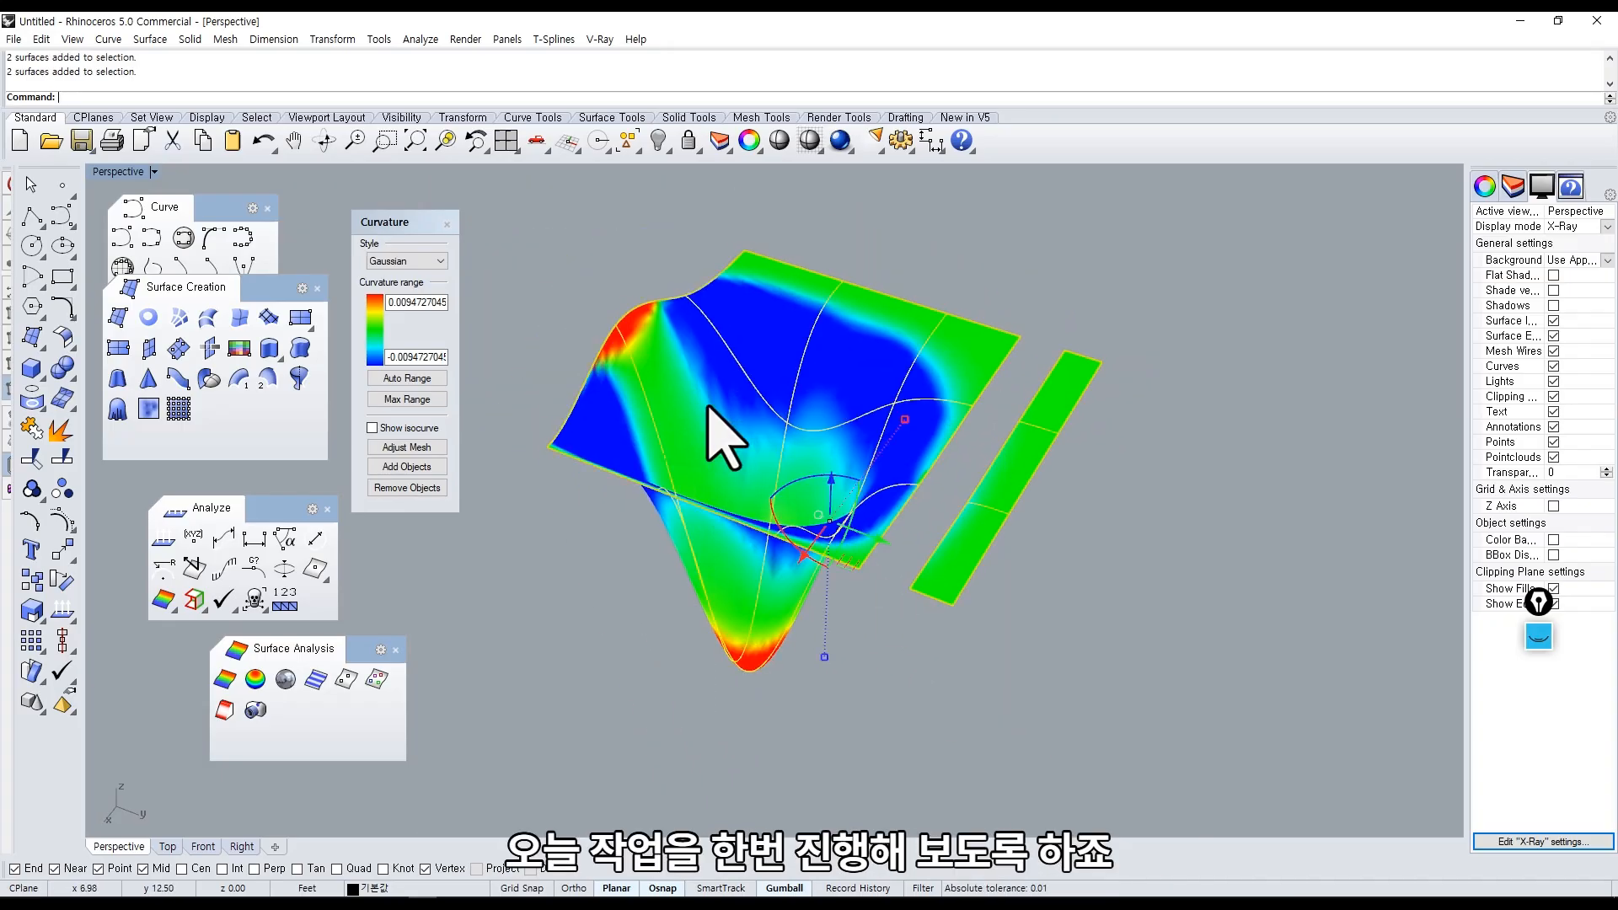
key("Delete")
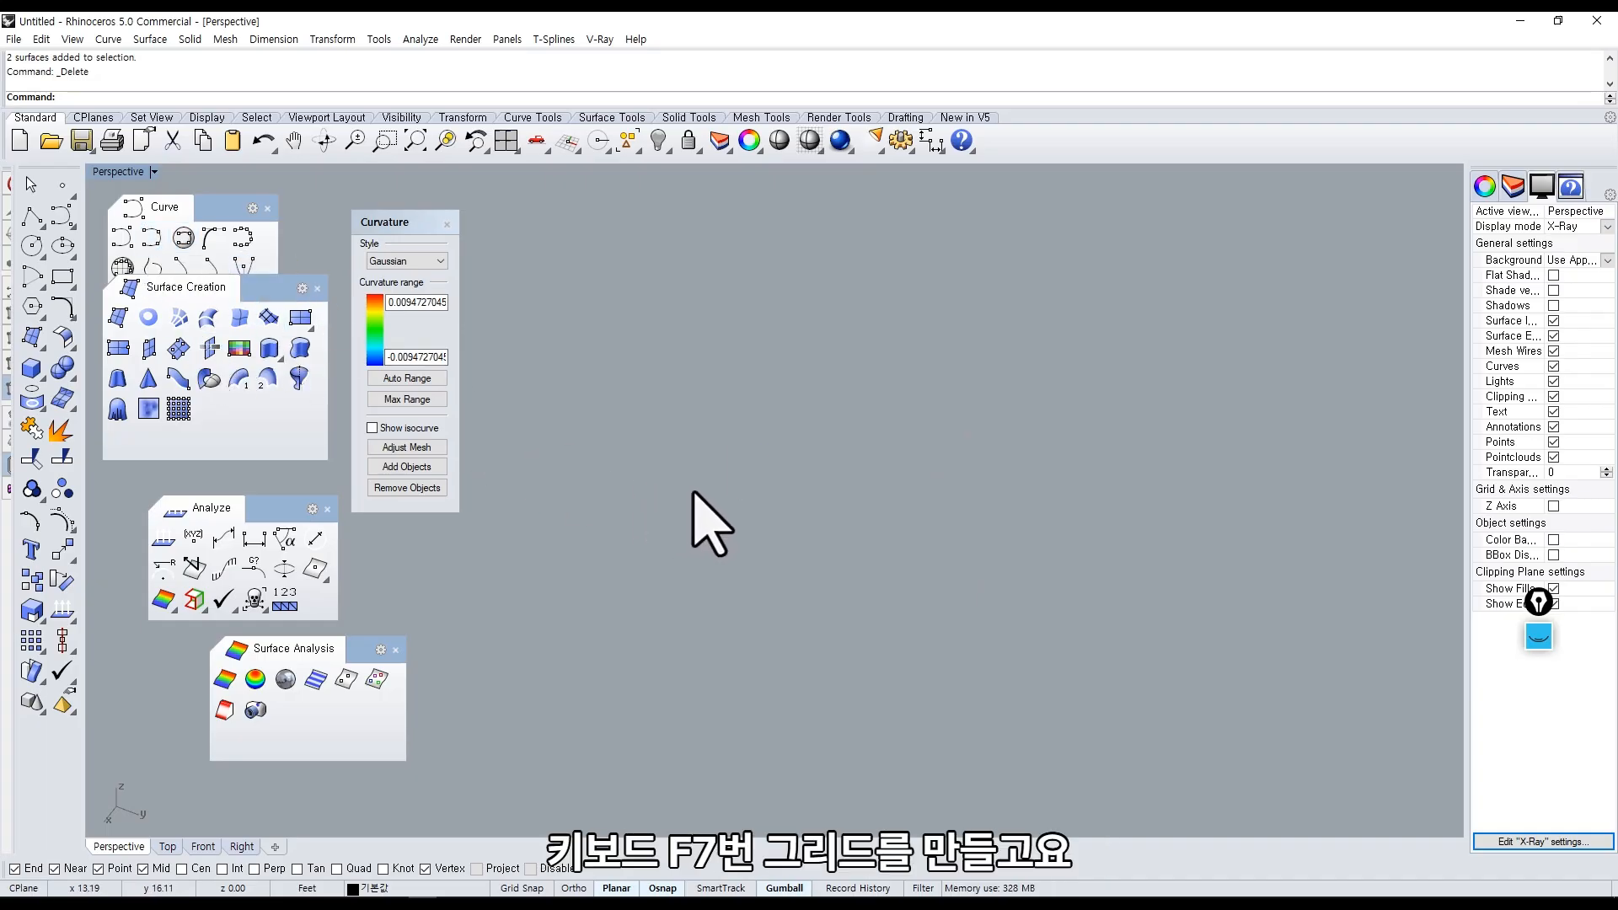
key("F7")
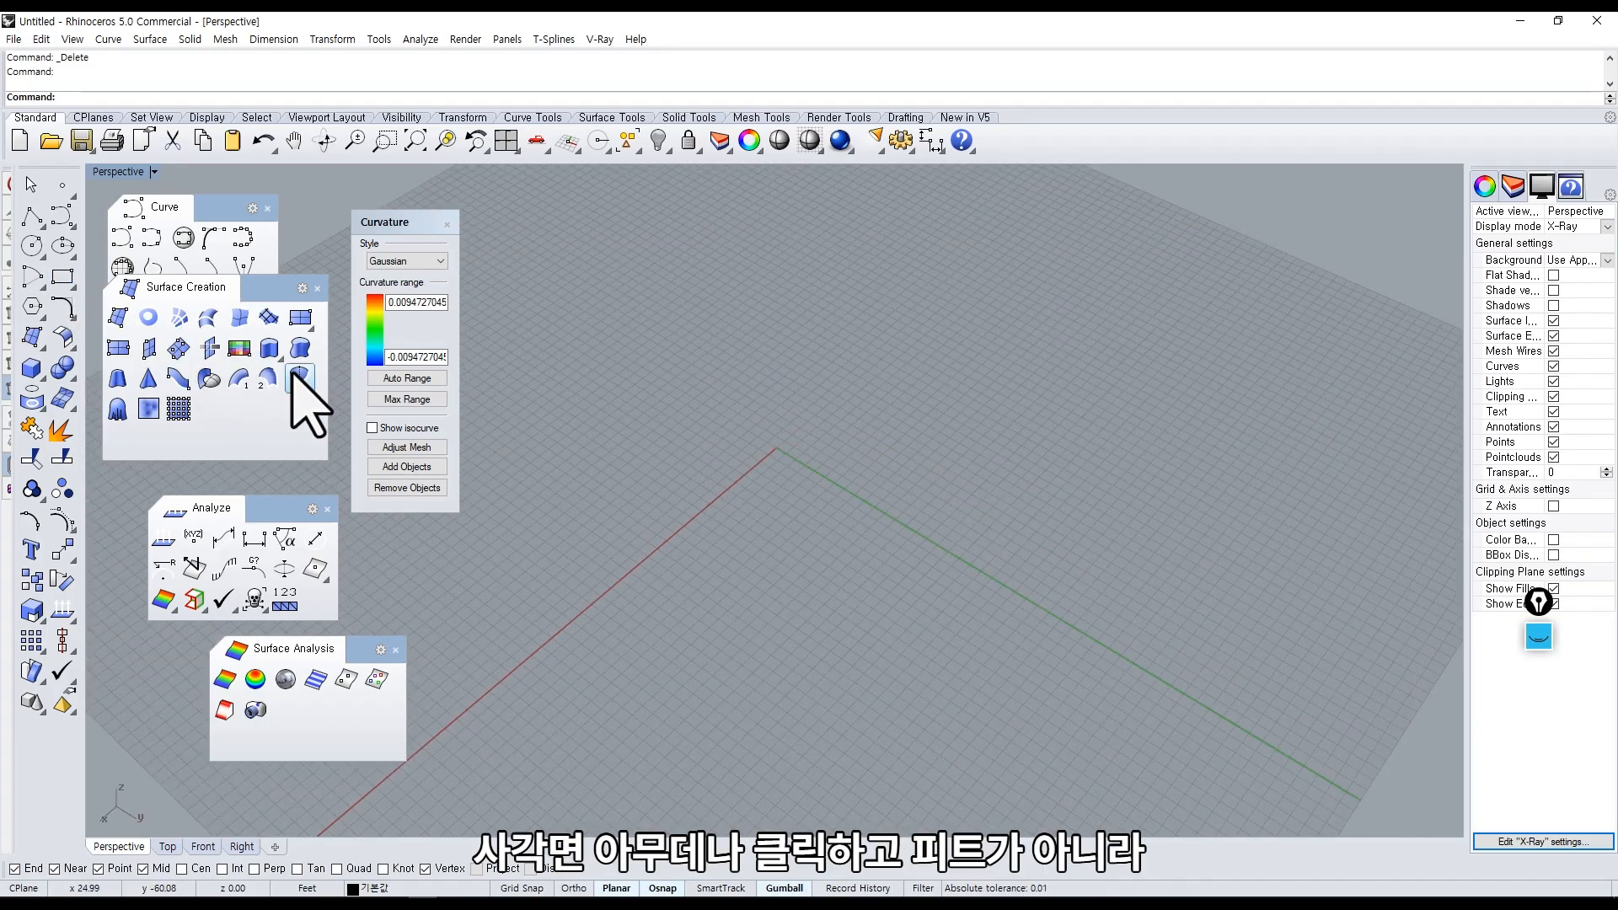
Change the document's model units to Millimeters.
left_click(312, 331)
left_click(301, 356)
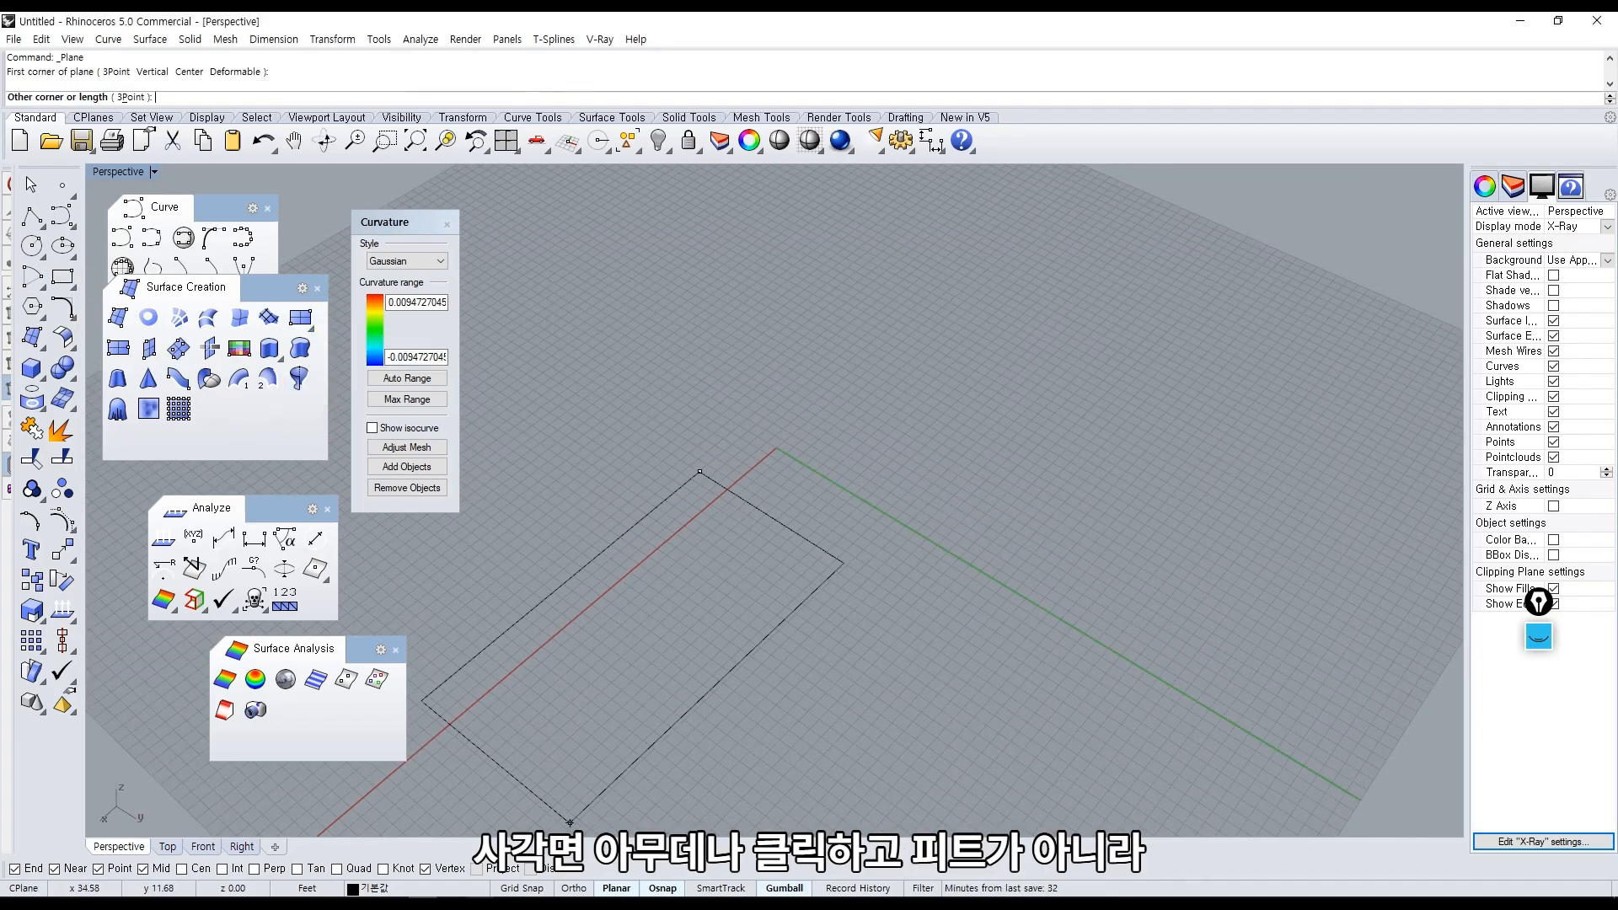
left_click(309, 887)
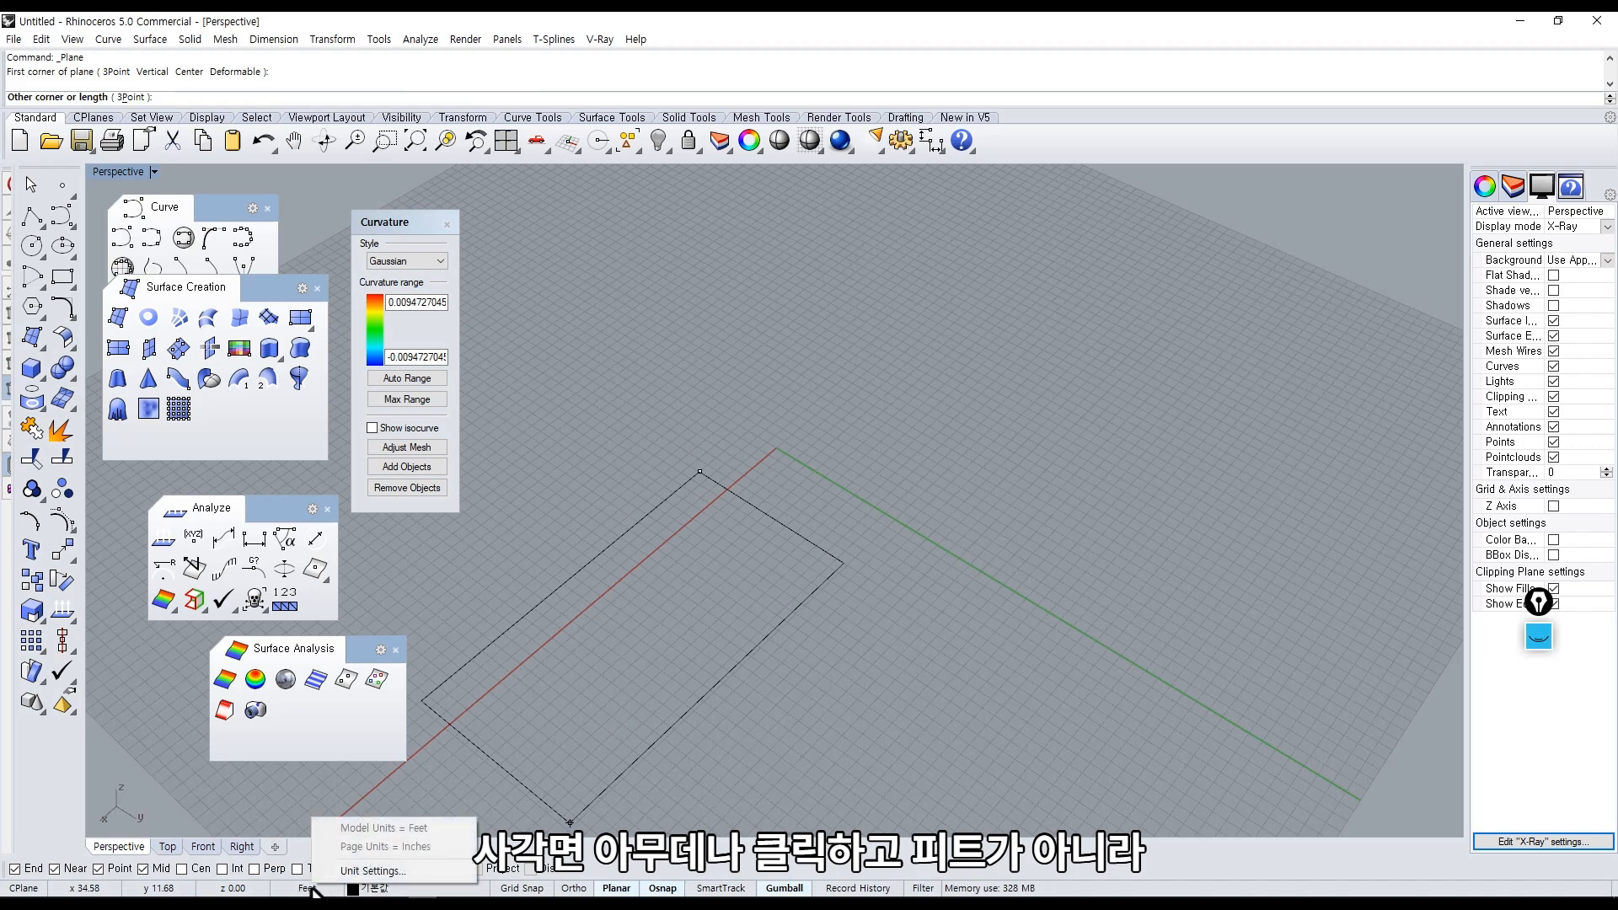
left_click(362, 870)
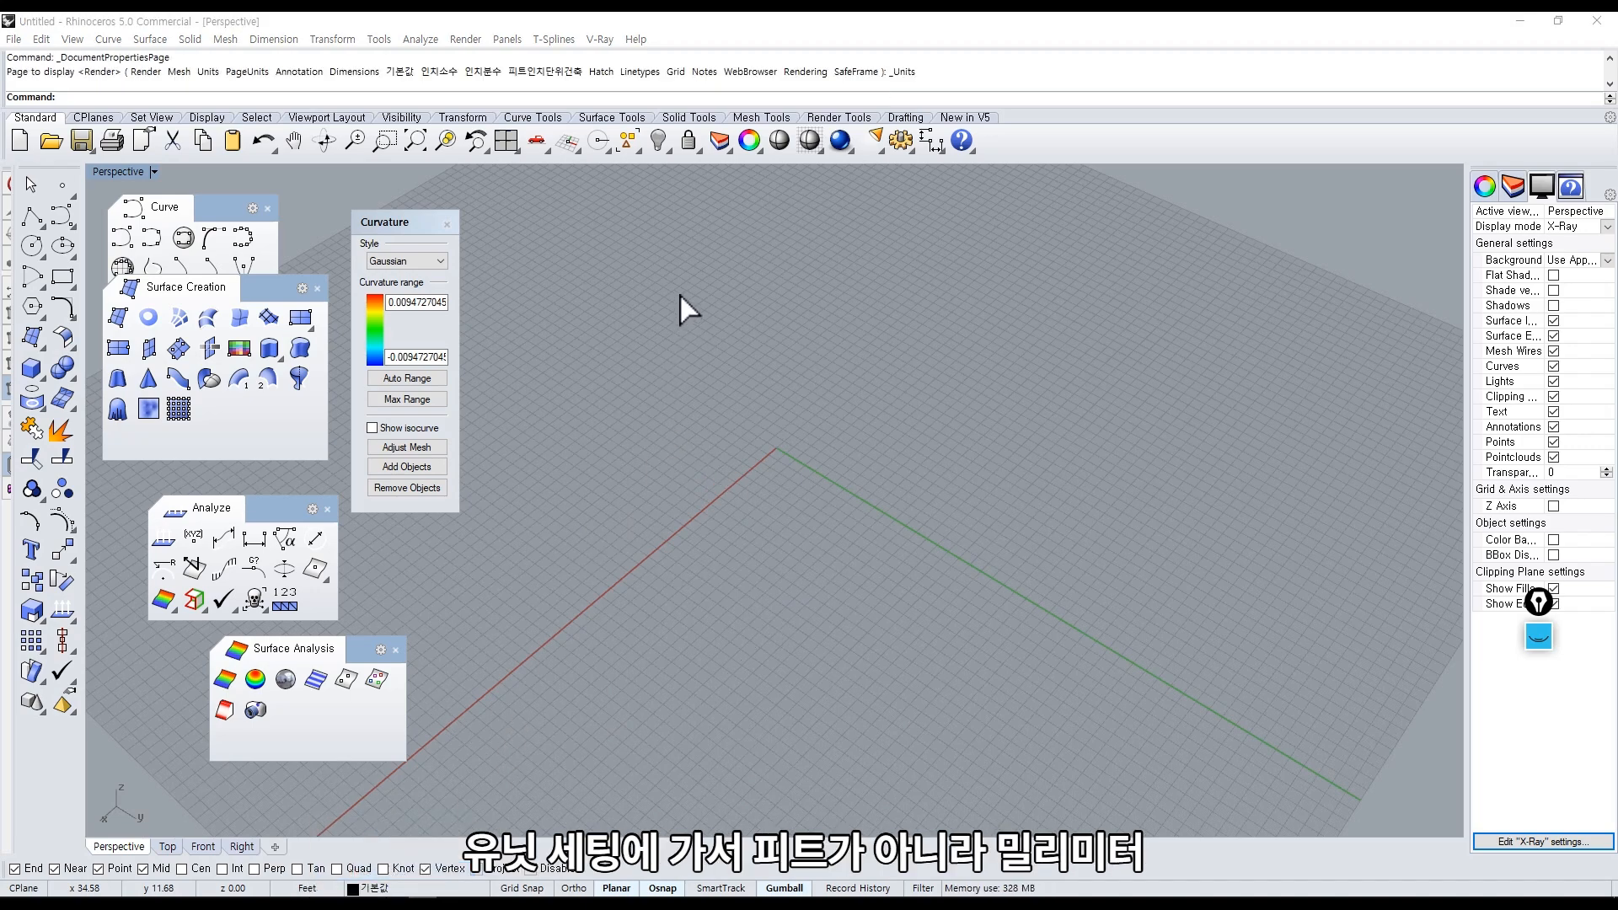
left_click(658, 336)
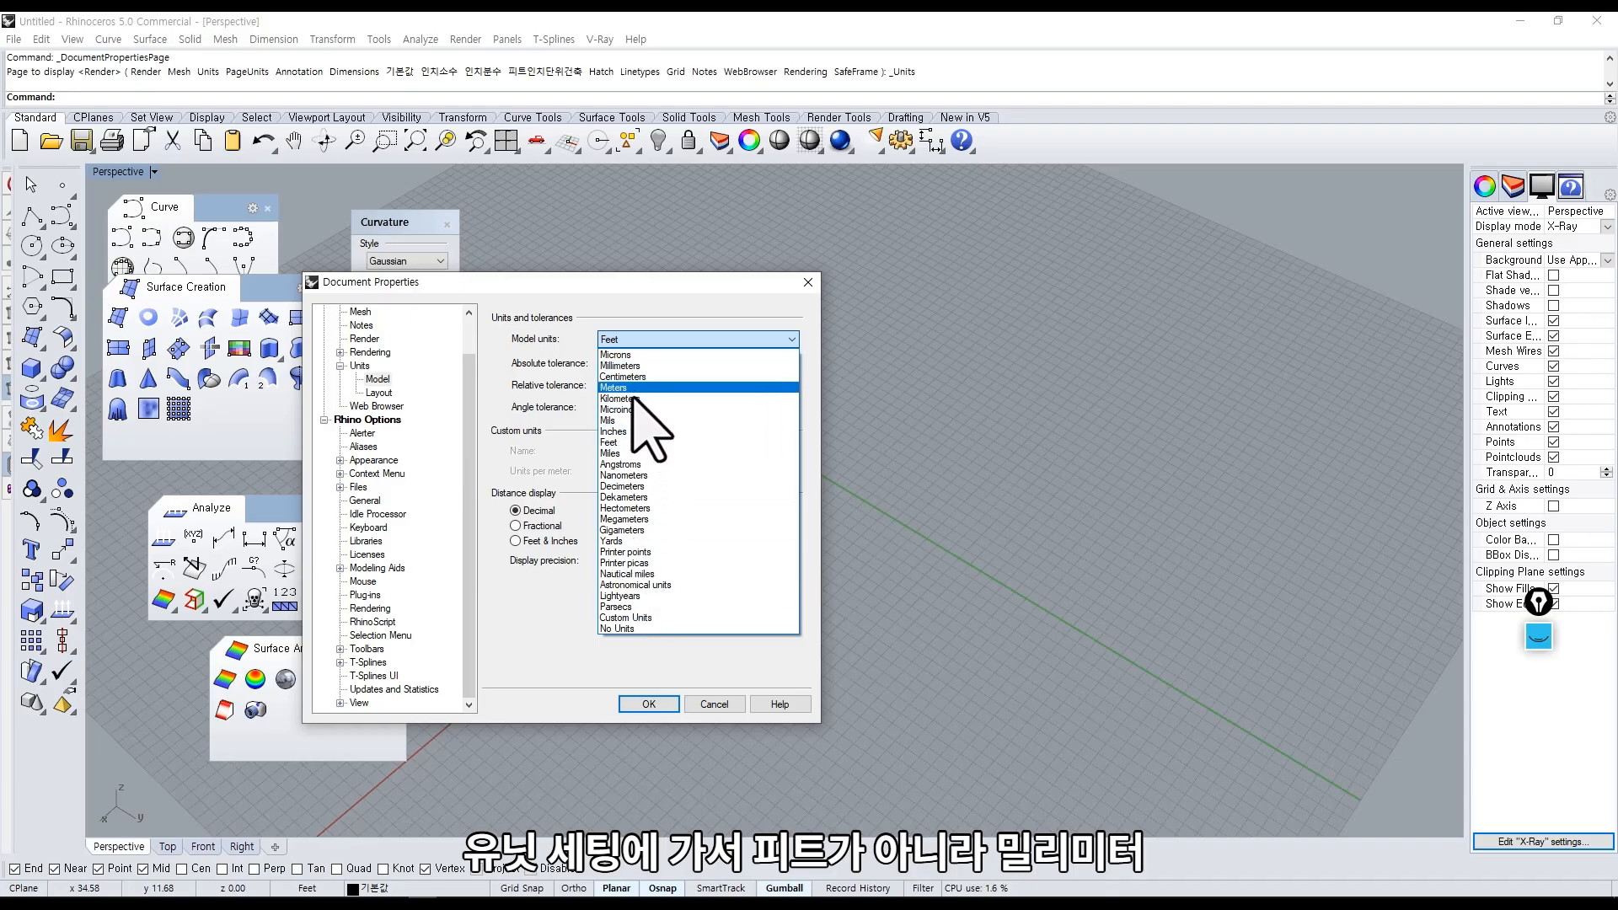
left_click(619, 366)
left_click(647, 704)
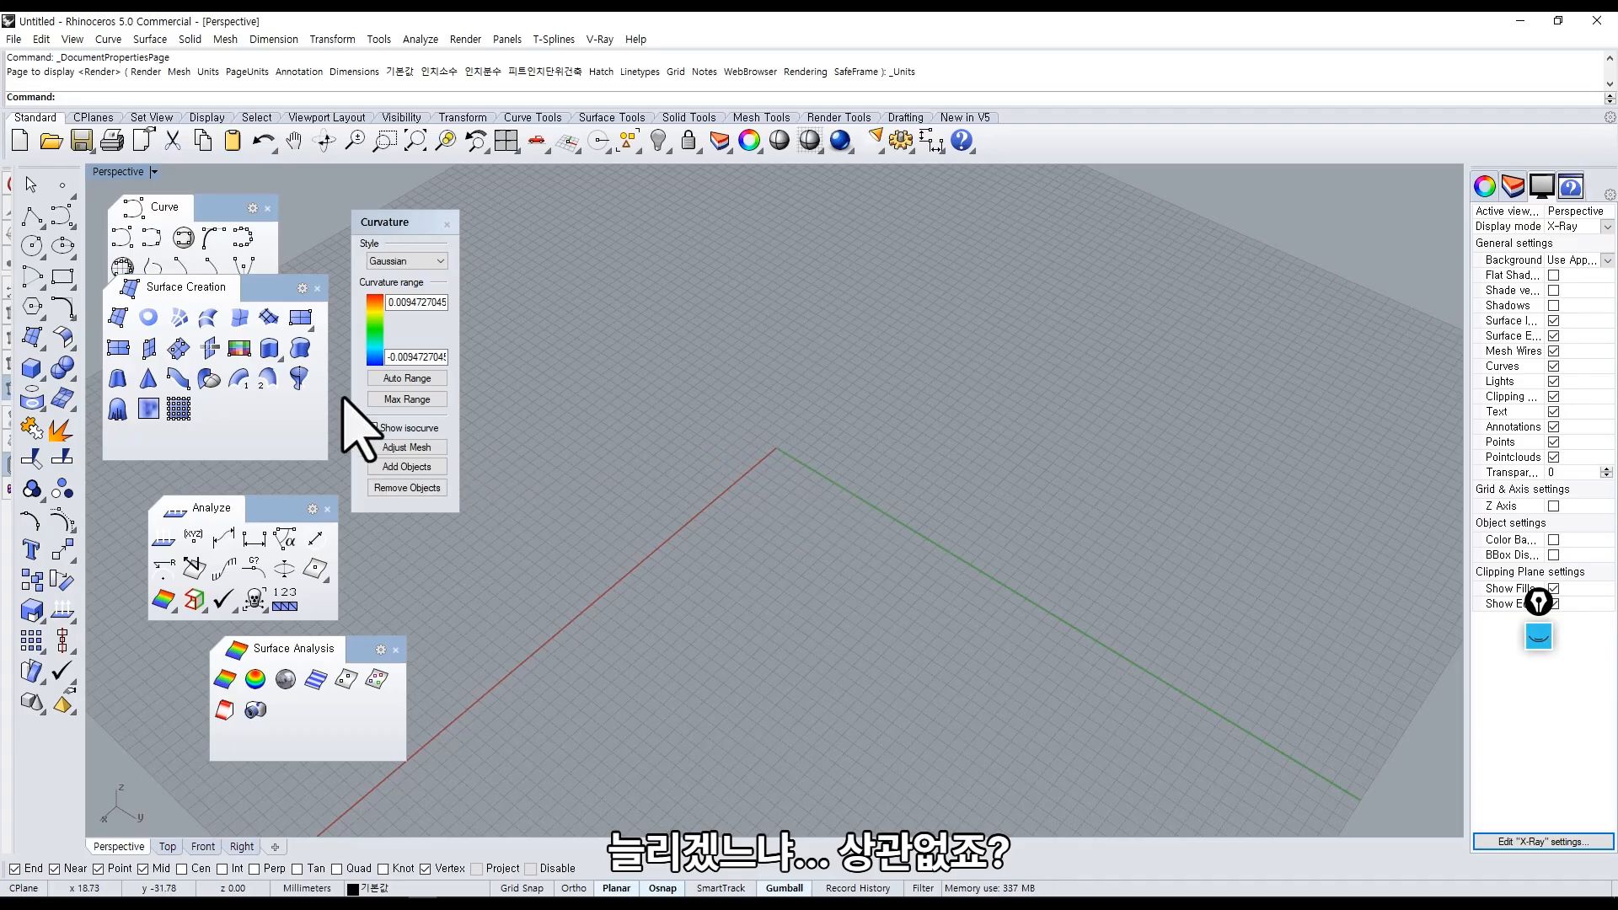
Create a rectangular plane from a first corner near the origin, 350 mm long and 120 mm wide.
left_click(309, 327)
left_click(323, 352)
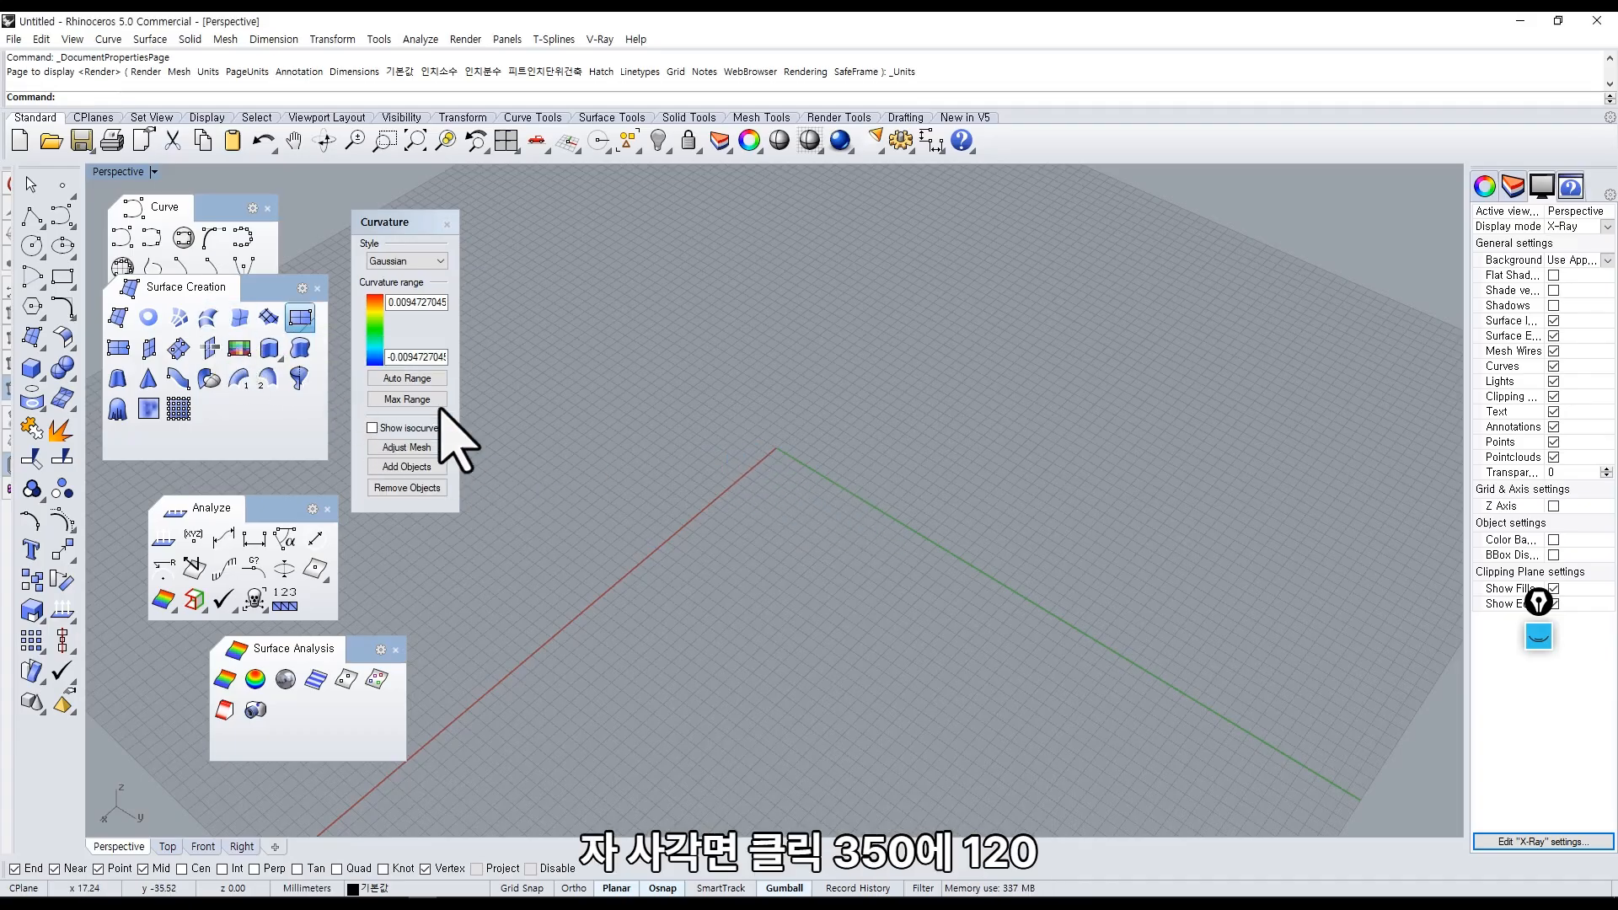
left_click(657, 478)
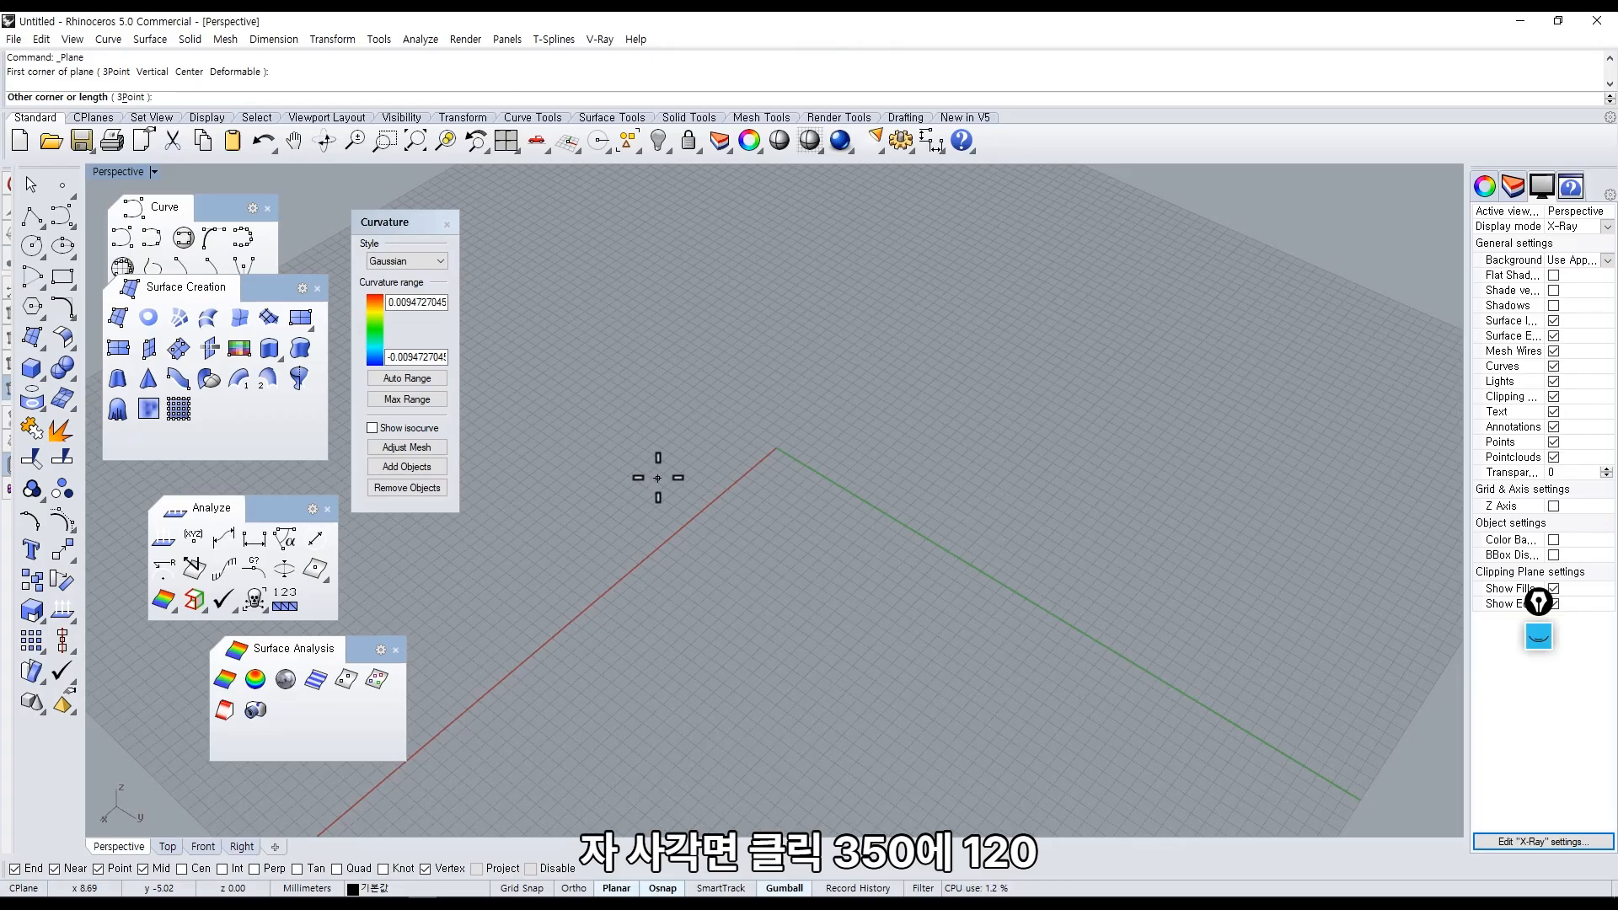
key("Return")
type("1")
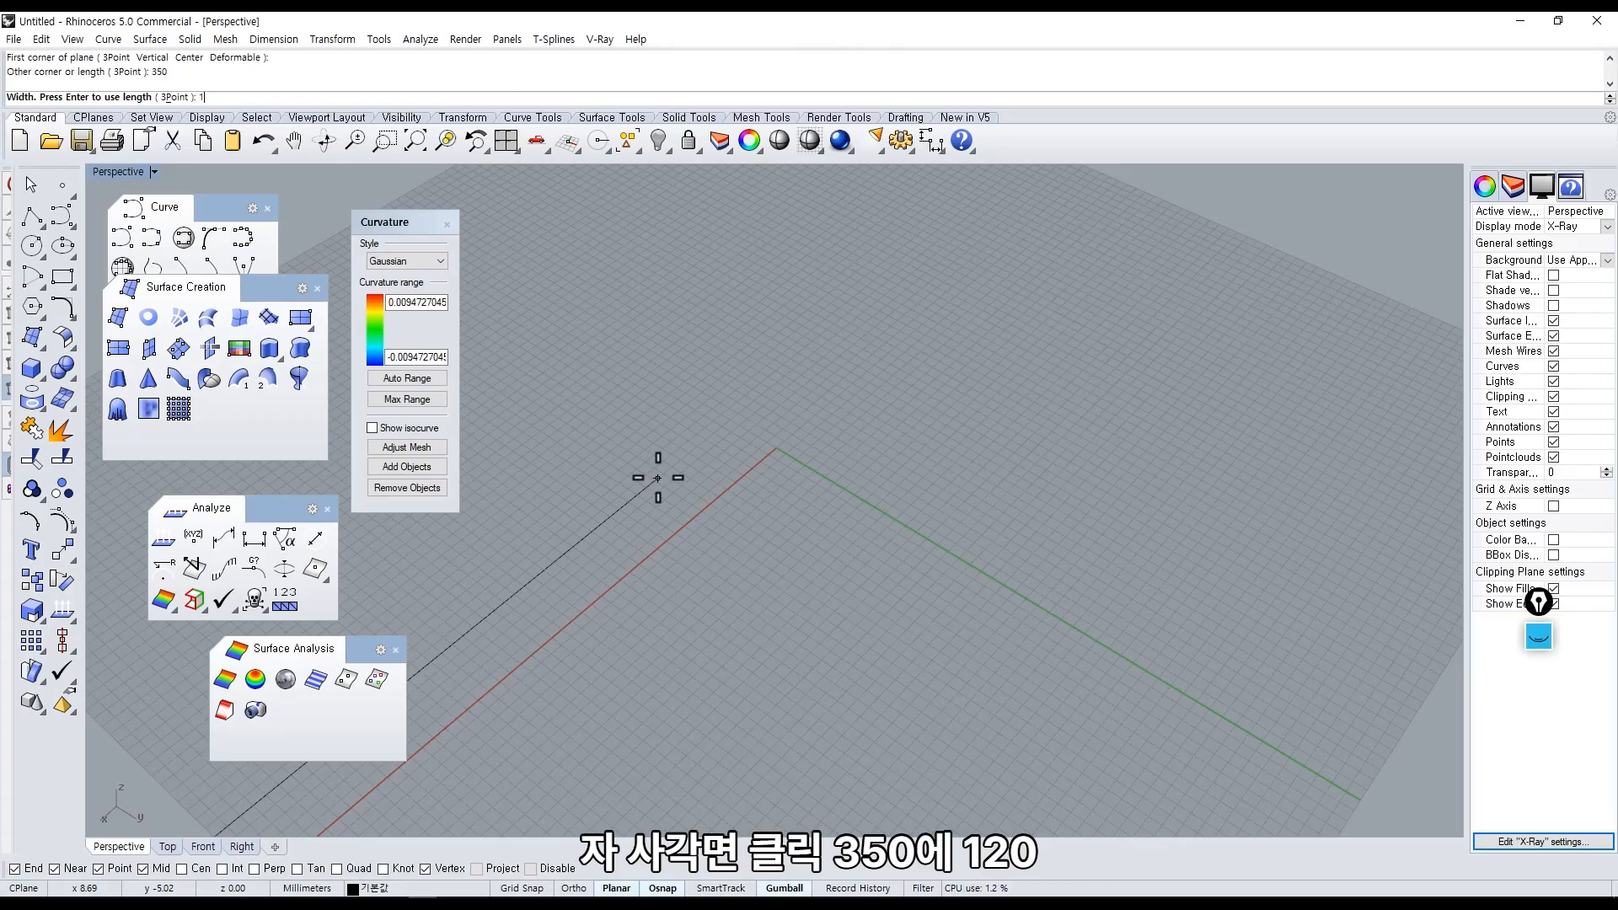
type("20")
key("Return")
scroll(654, 504, "down", 10)
right_click_drag(654, 513, 994, 543)
right_click_drag(994, 544, 530, 366, "shift")
scroll(724, 451, "down", 2)
right_click_drag(742, 480, 589, 607)
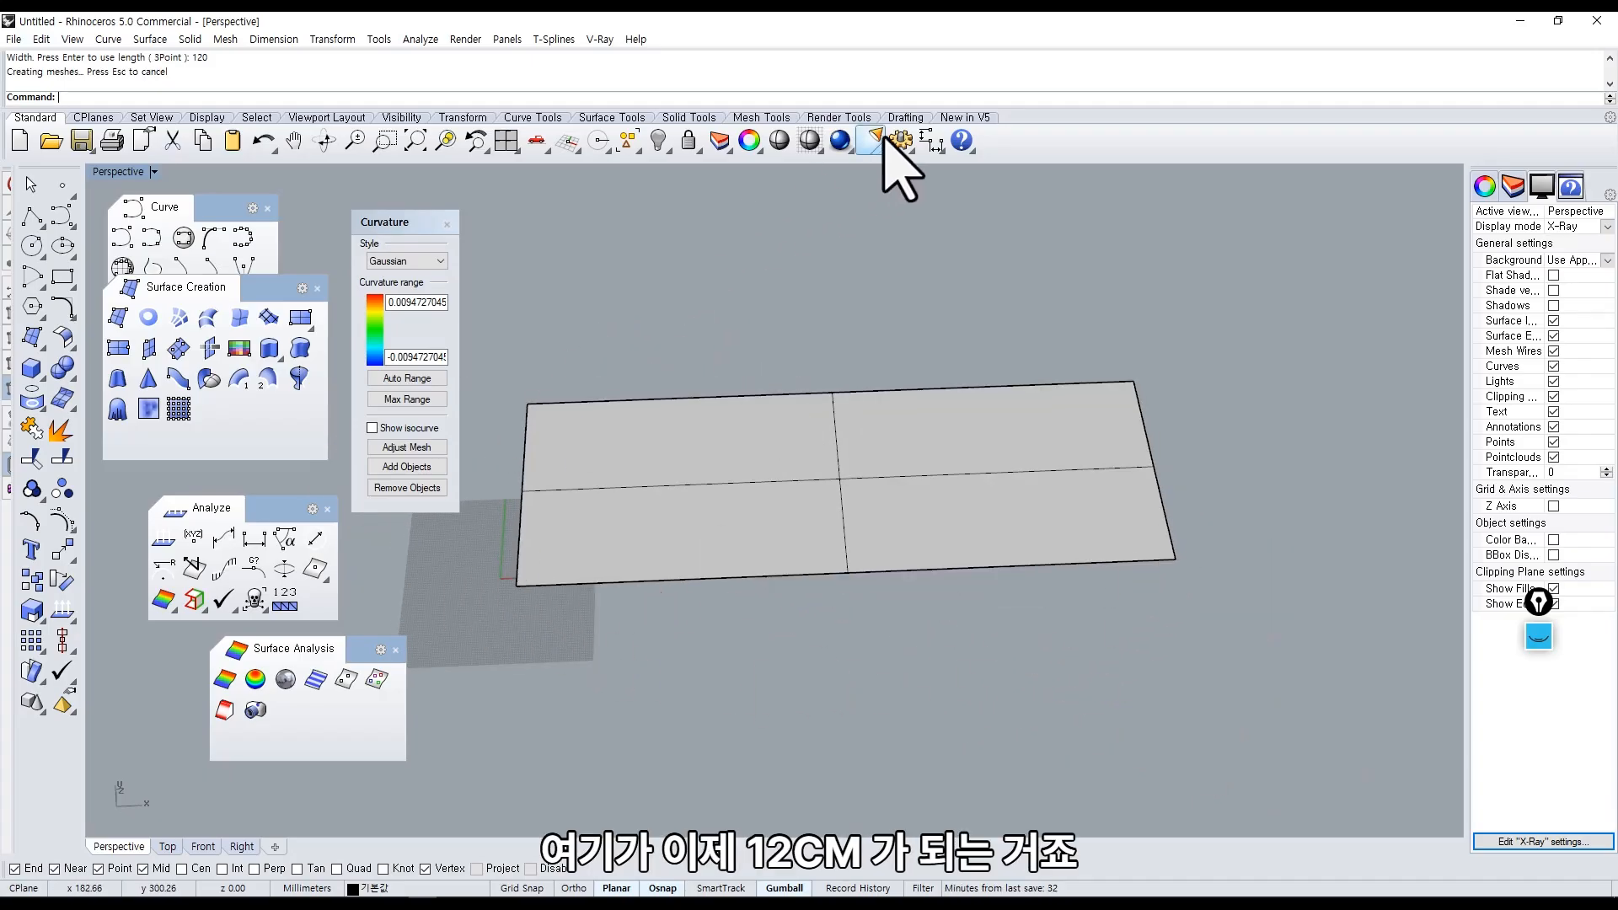
Dimension the plane's long front edge between its two corners, placing the dimension line outside the plane.
left_click(905, 117)
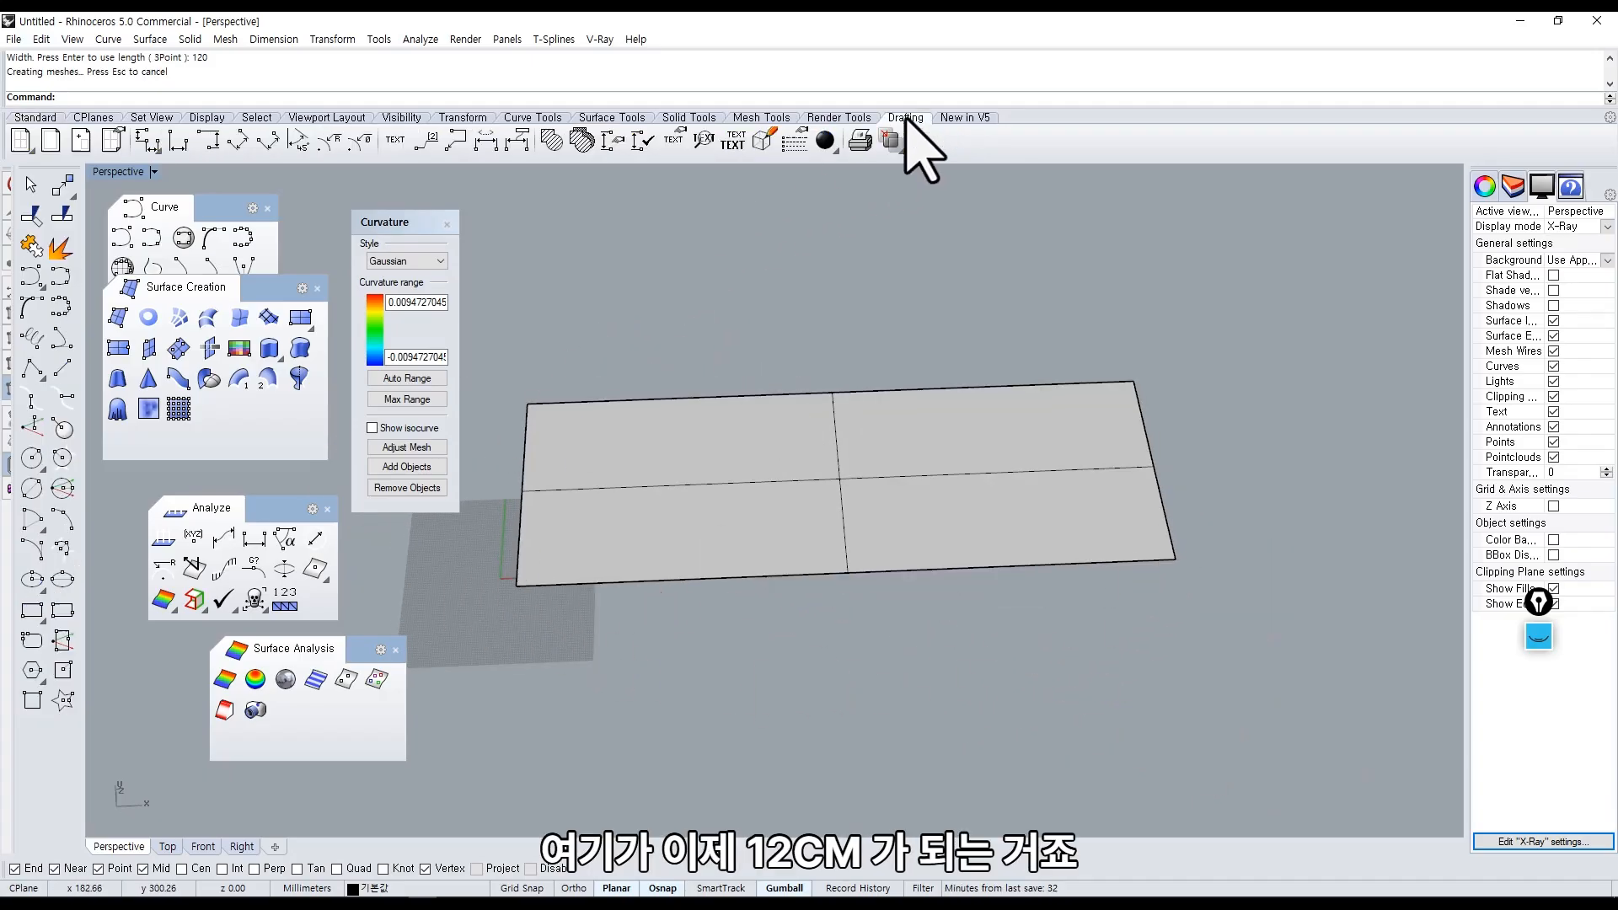
left_click(149, 141)
left_click(516, 580)
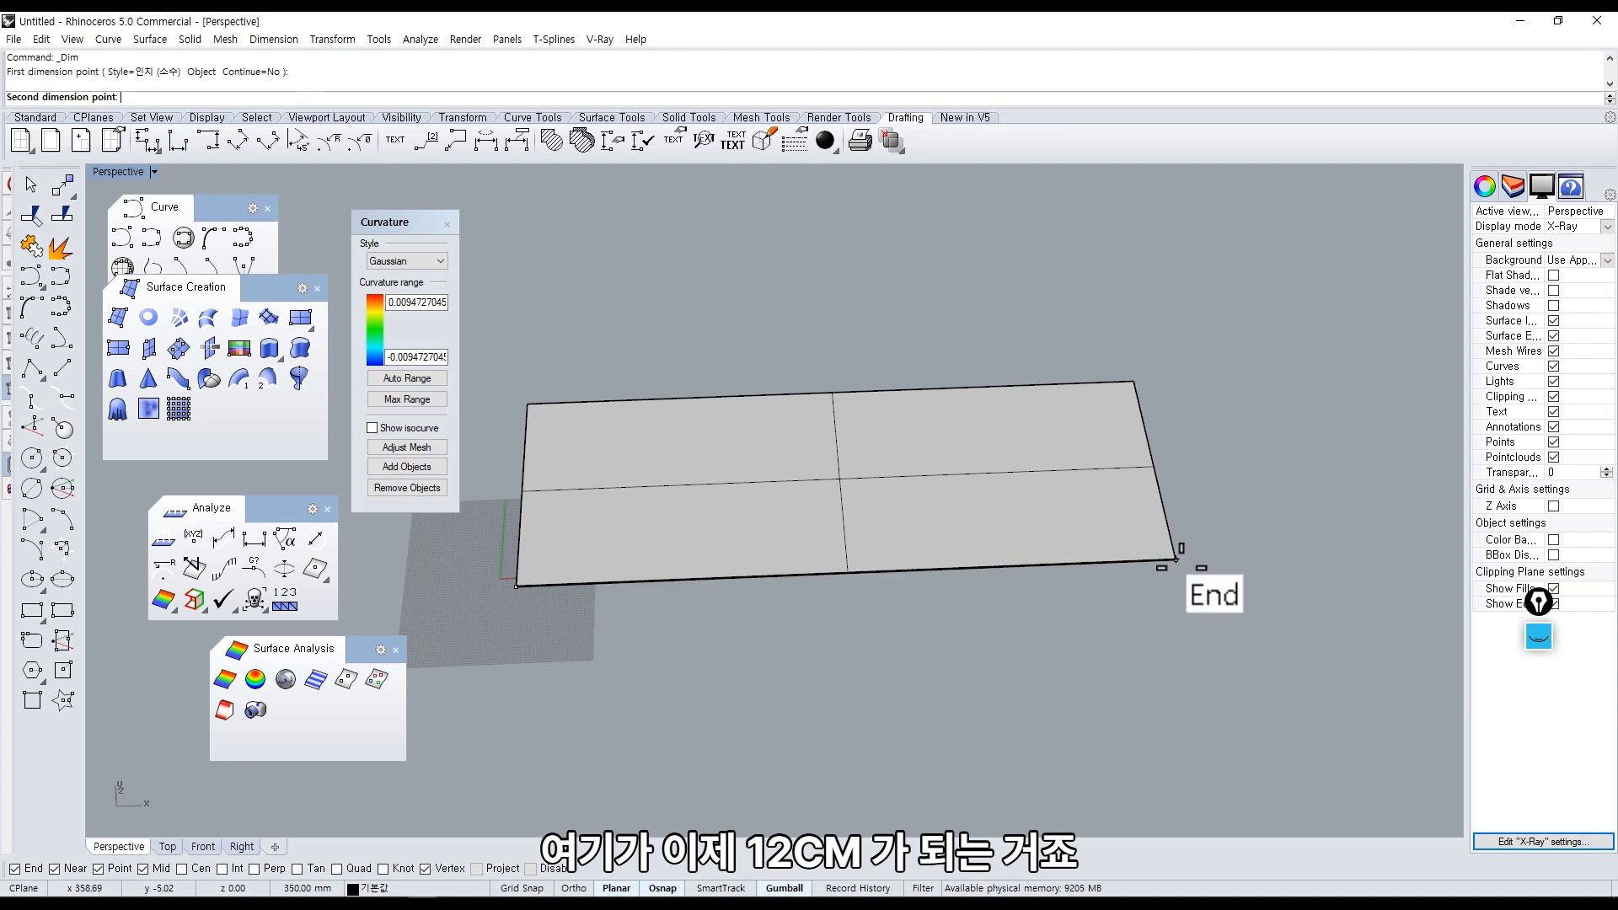
left_click(1176, 558)
left_click(1038, 653)
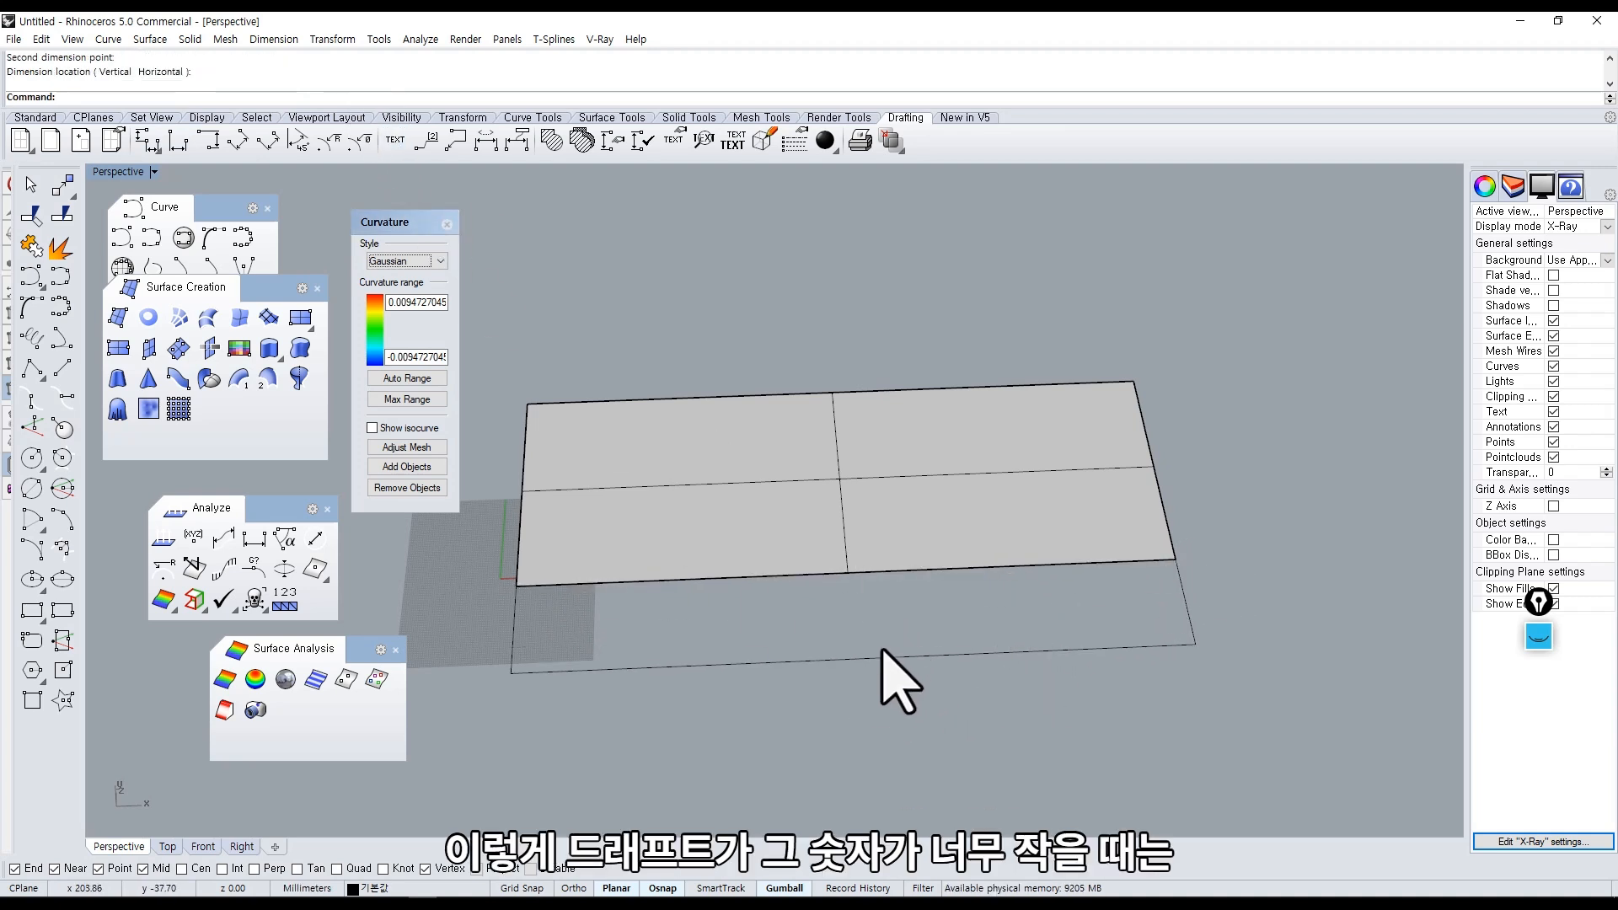
scroll(834, 707, "up", 8)
scroll(674, 682, "down", 8)
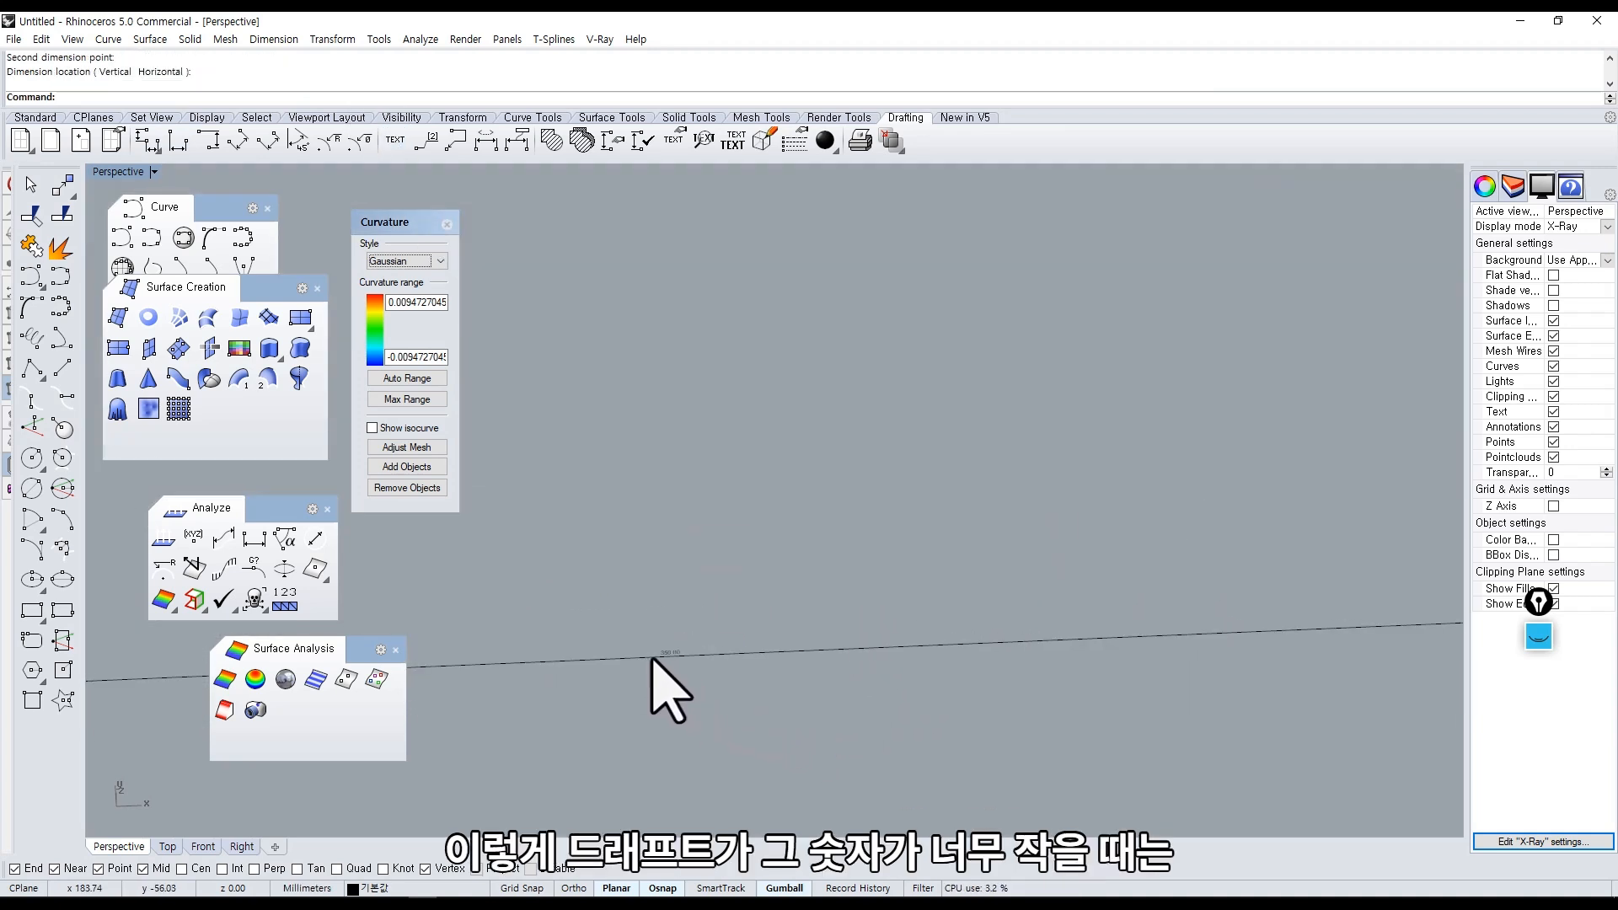
Set the text height of the 인치 (소수) dimension style to 5.
left_click(282, 39)
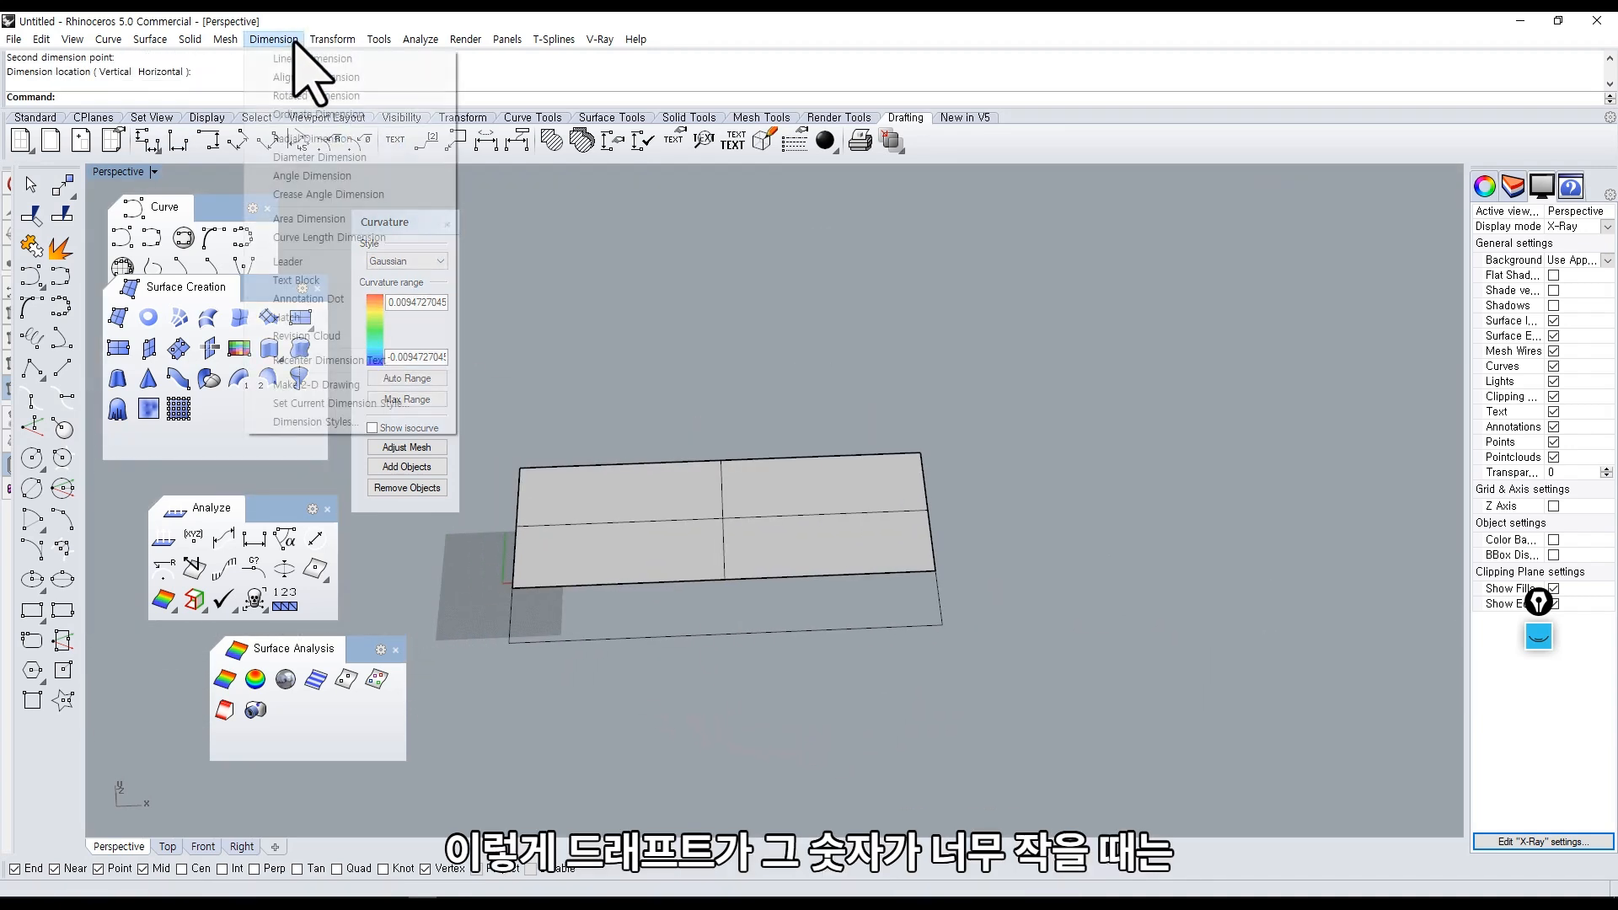
left_click(341, 421)
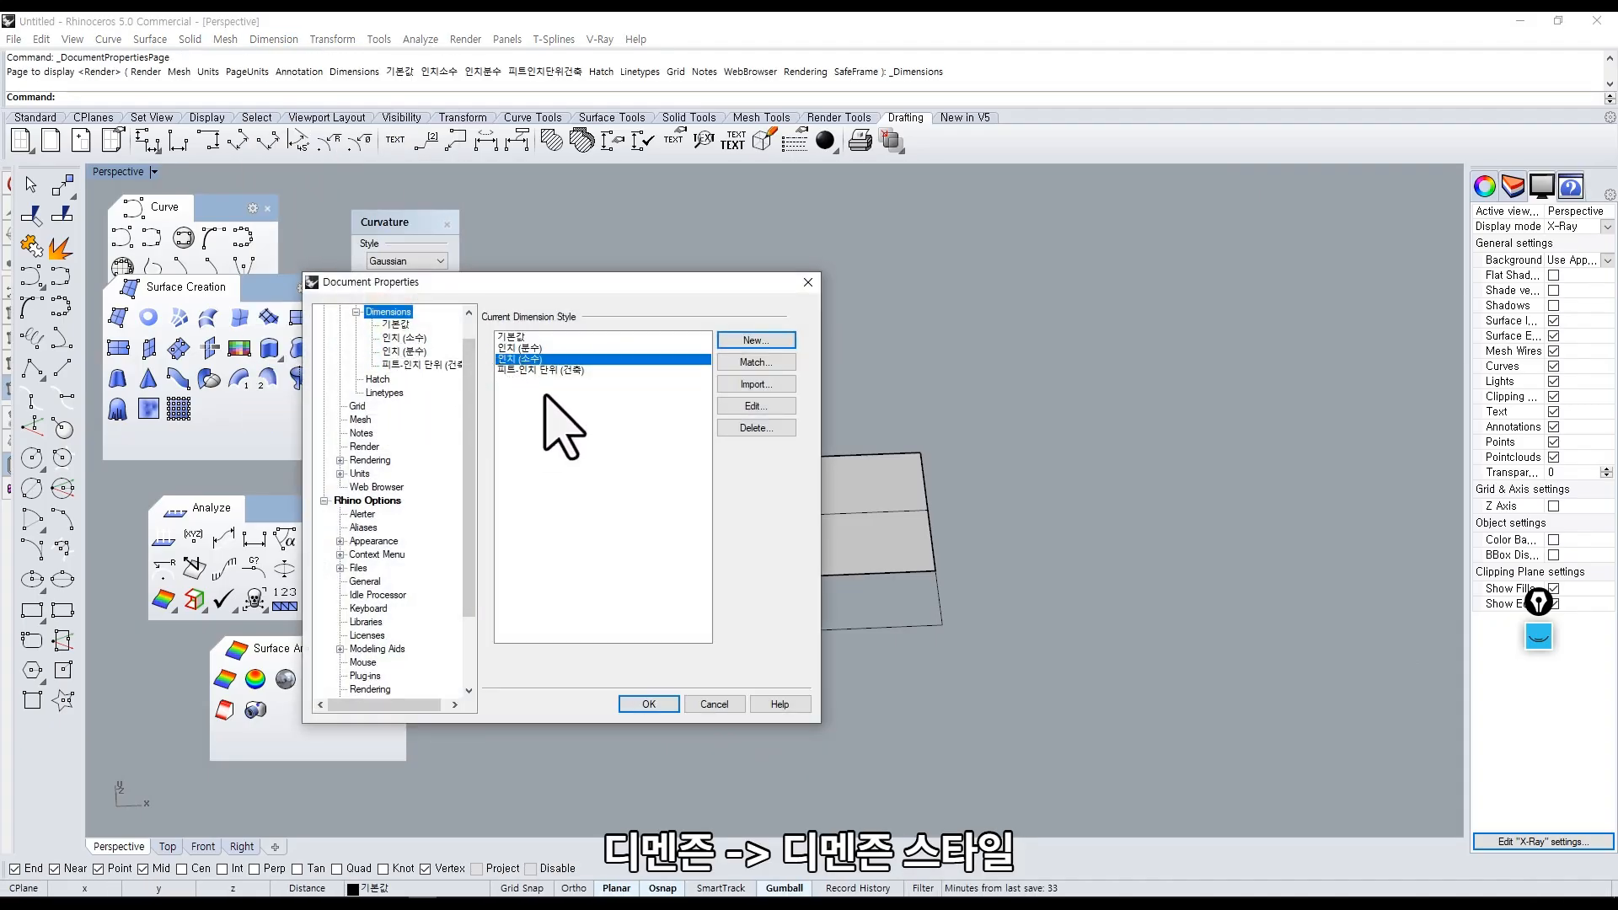
left_click(738, 412)
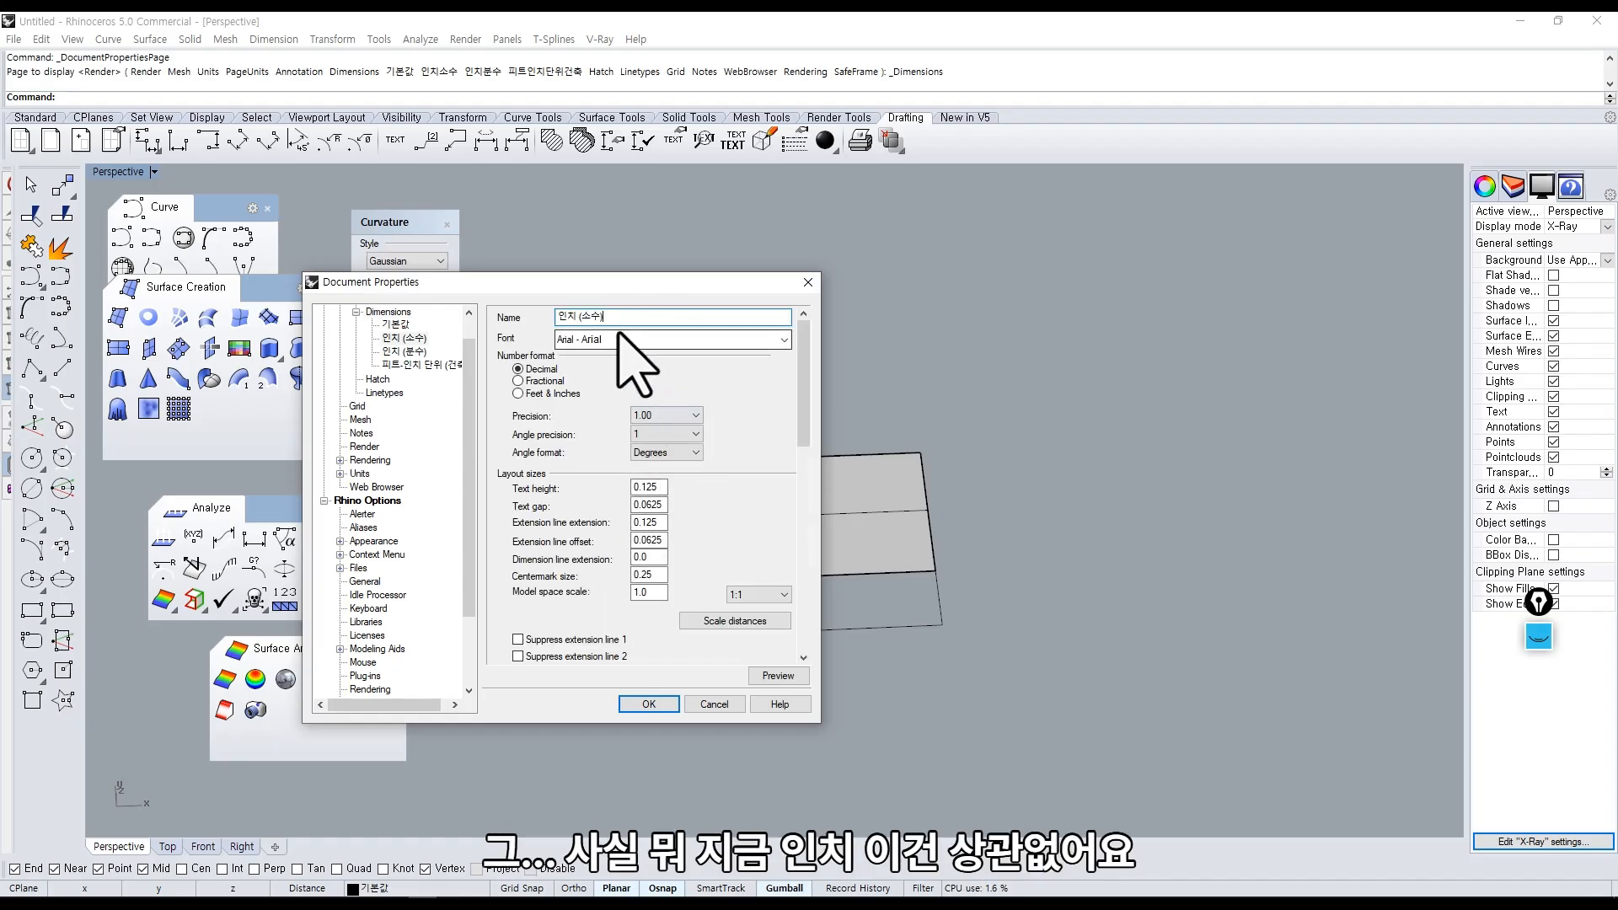
left_click_drag(658, 490, 548, 503)
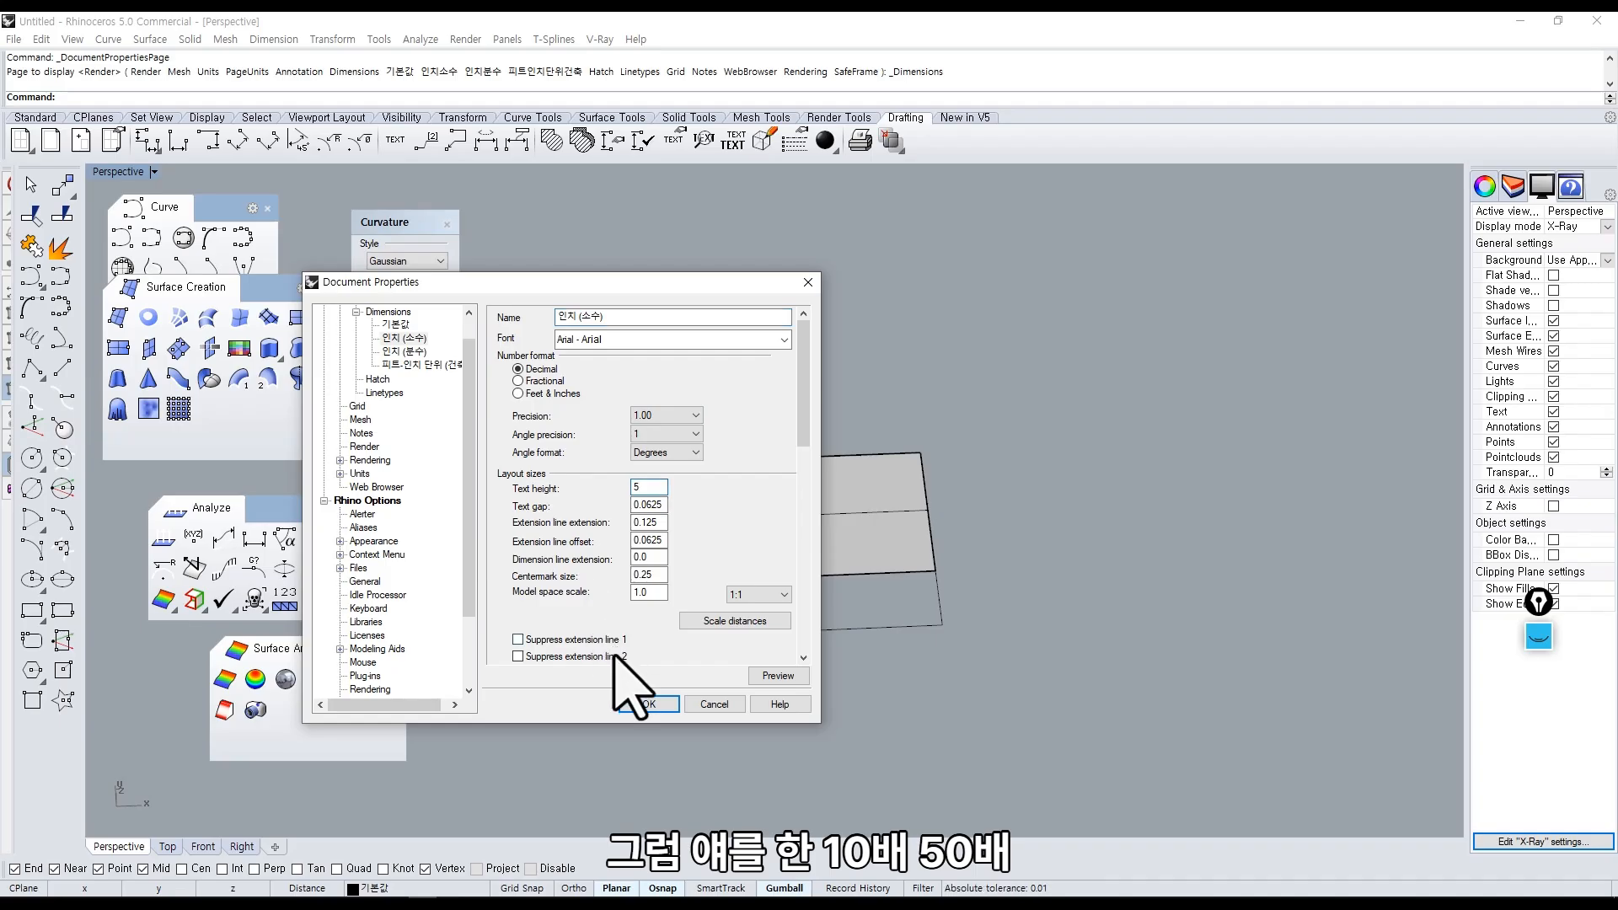
left_click_drag(747, 286, 530, 225)
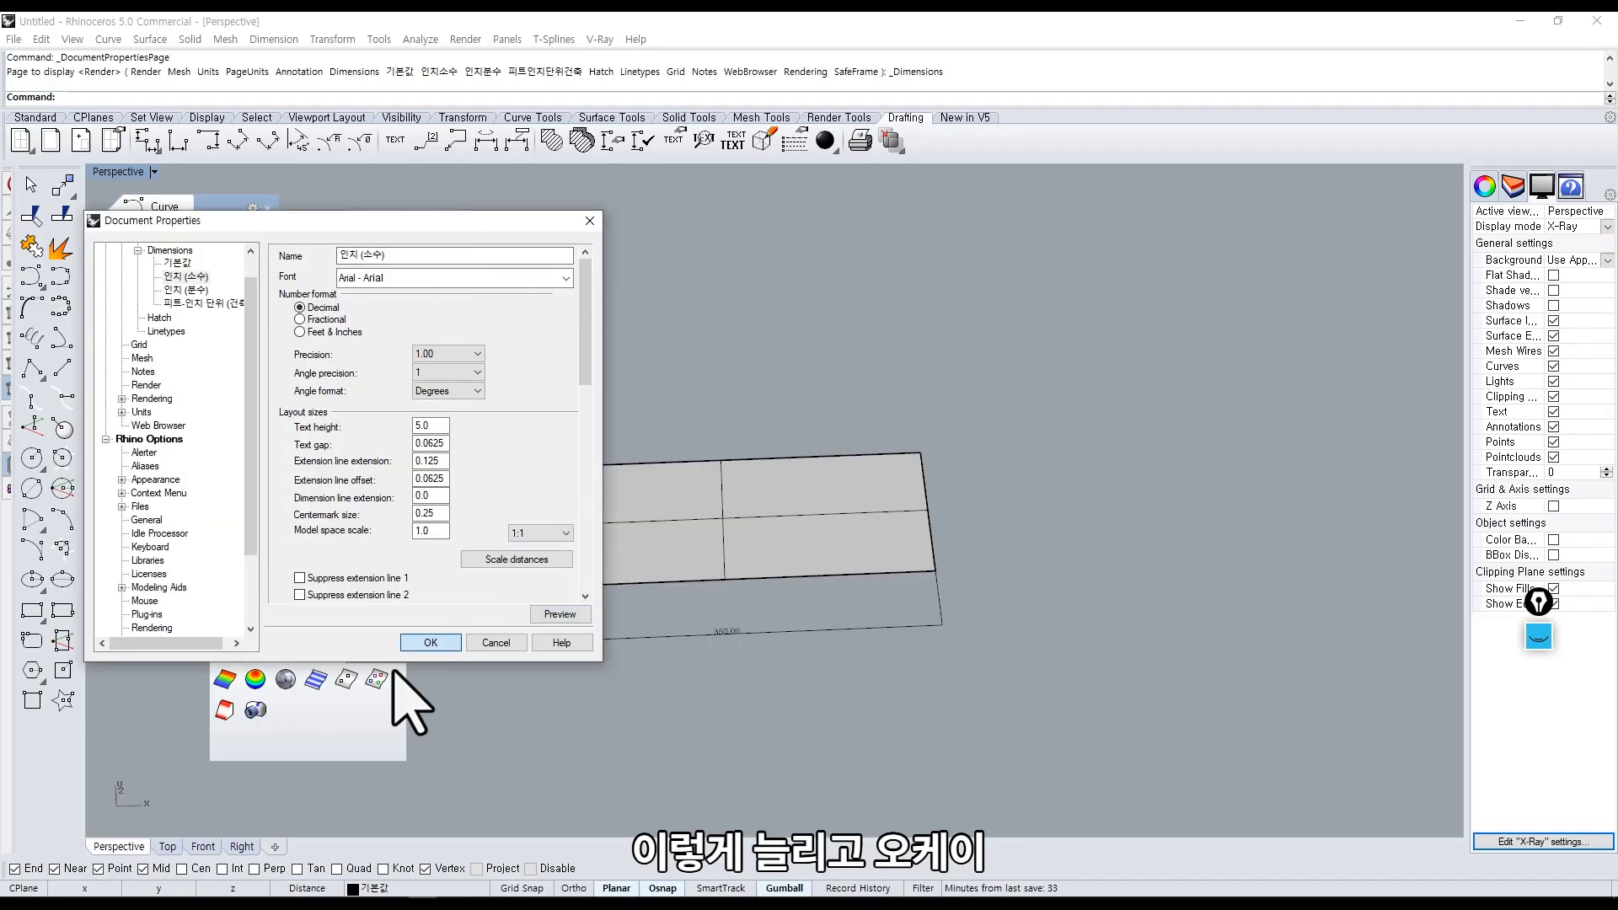
left_click(429, 642)
right_click_drag(877, 670, 975, 631)
scroll(822, 604, "up", 10)
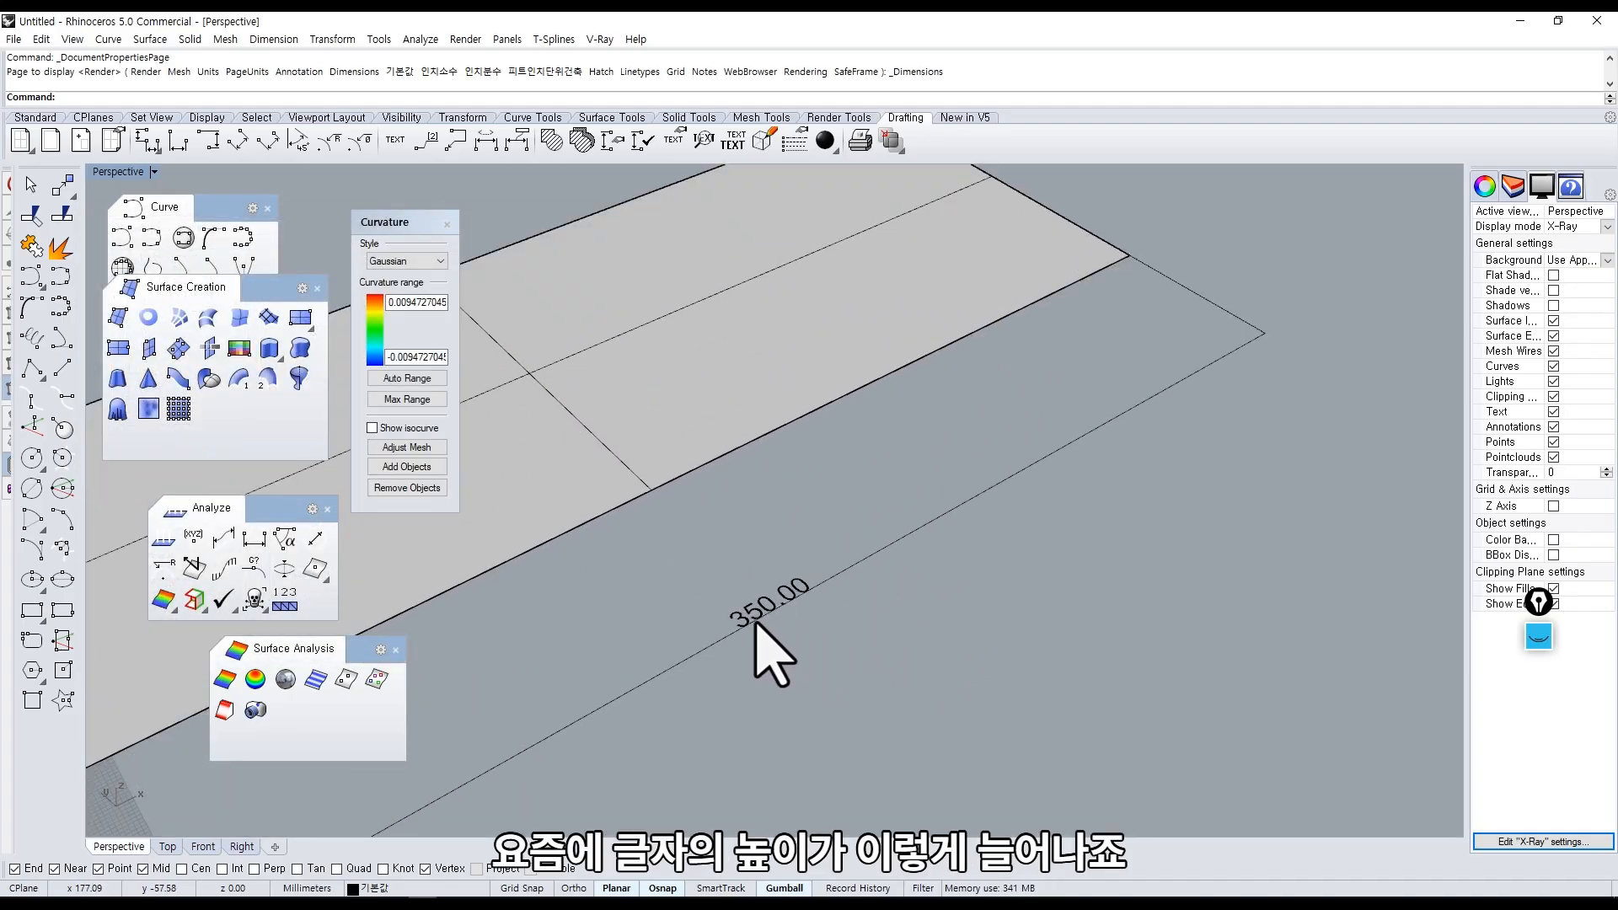
scroll(760, 613, "down", 6)
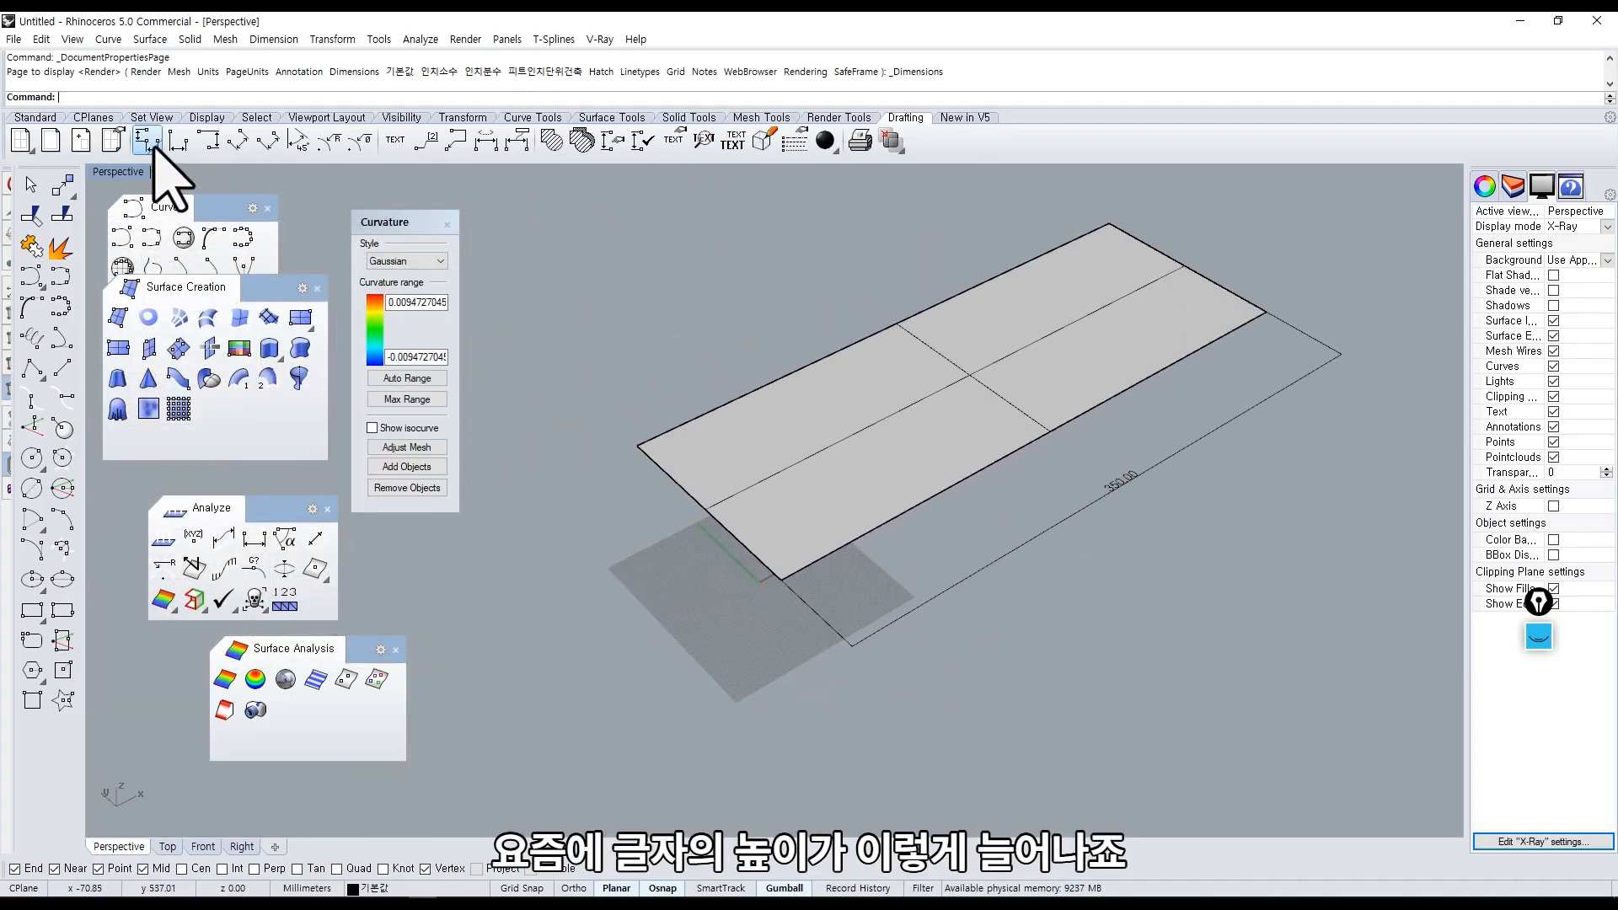
Dimension the plane's short edge between its two corners, placing the dimension line outside the plane.
left_click(146, 141)
left_click(637, 445)
left_click(782, 580)
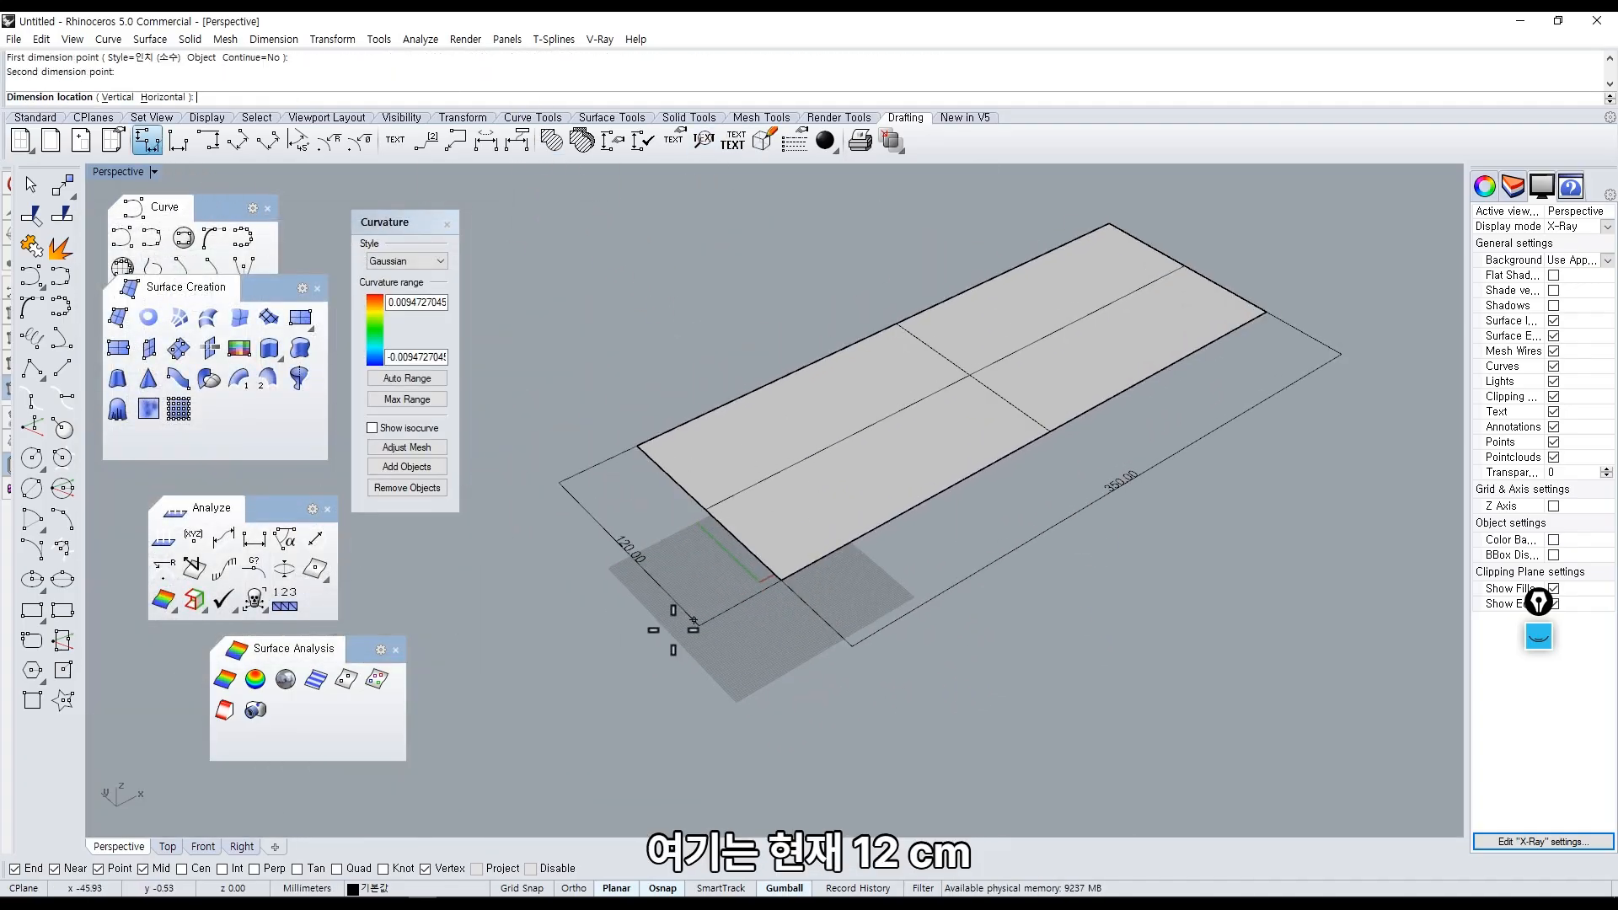
left_click(684, 600)
Turn on the plane's control points and pick the corner points one after another to check them.
scroll(699, 627, "up", 2)
left_click(852, 404)
middle_click(834, 387)
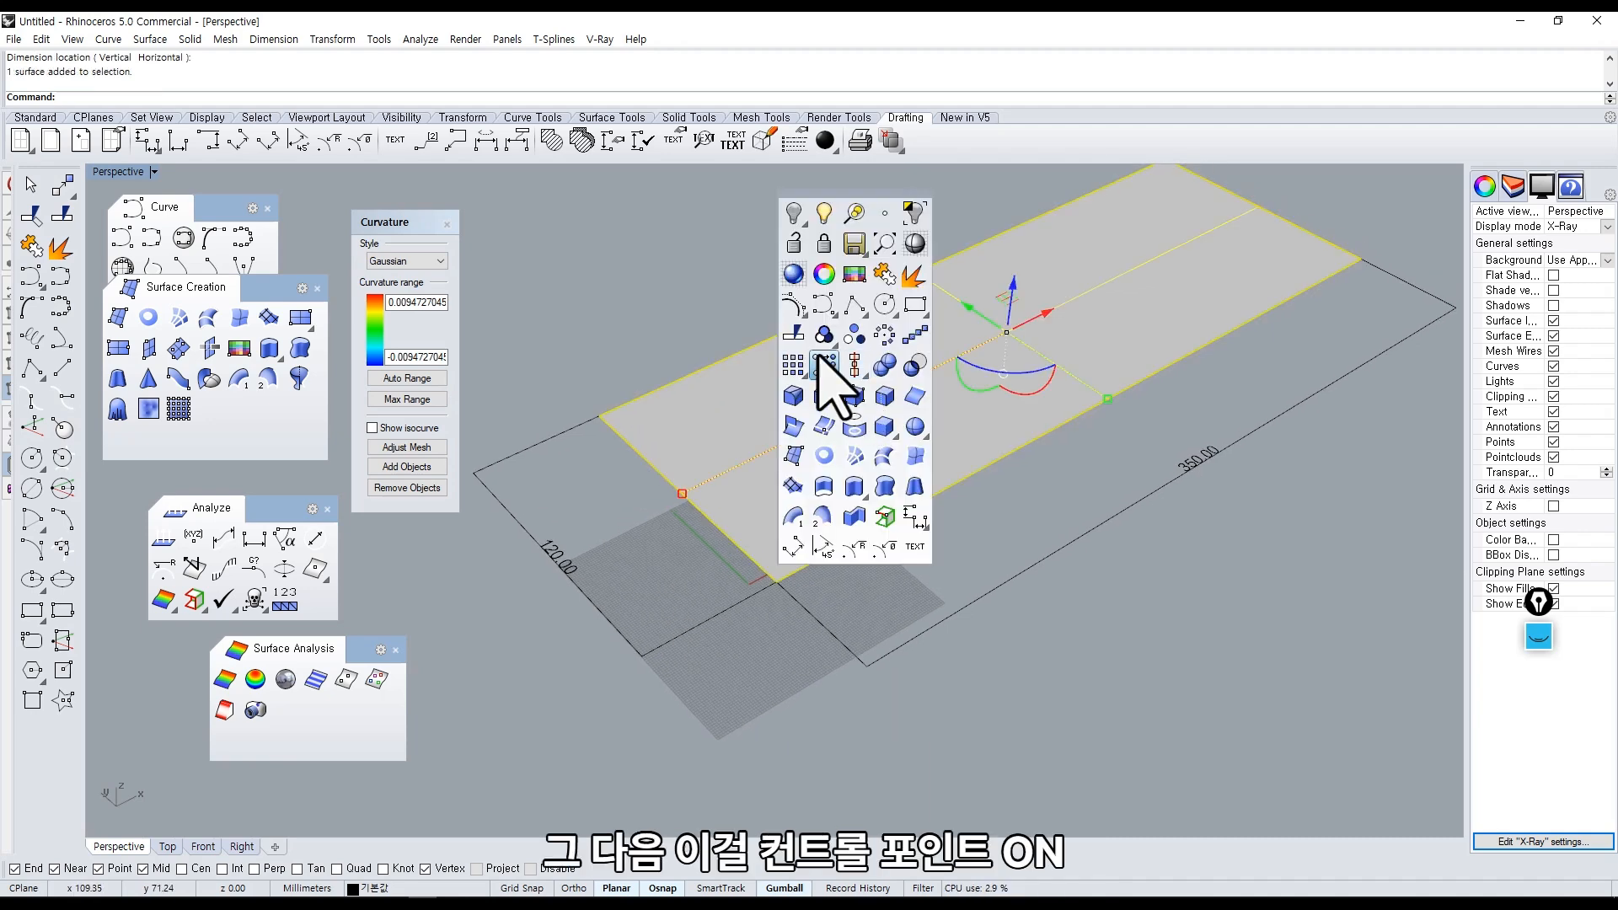
left_click(792, 307)
left_click(599, 415)
left_click(776, 581)
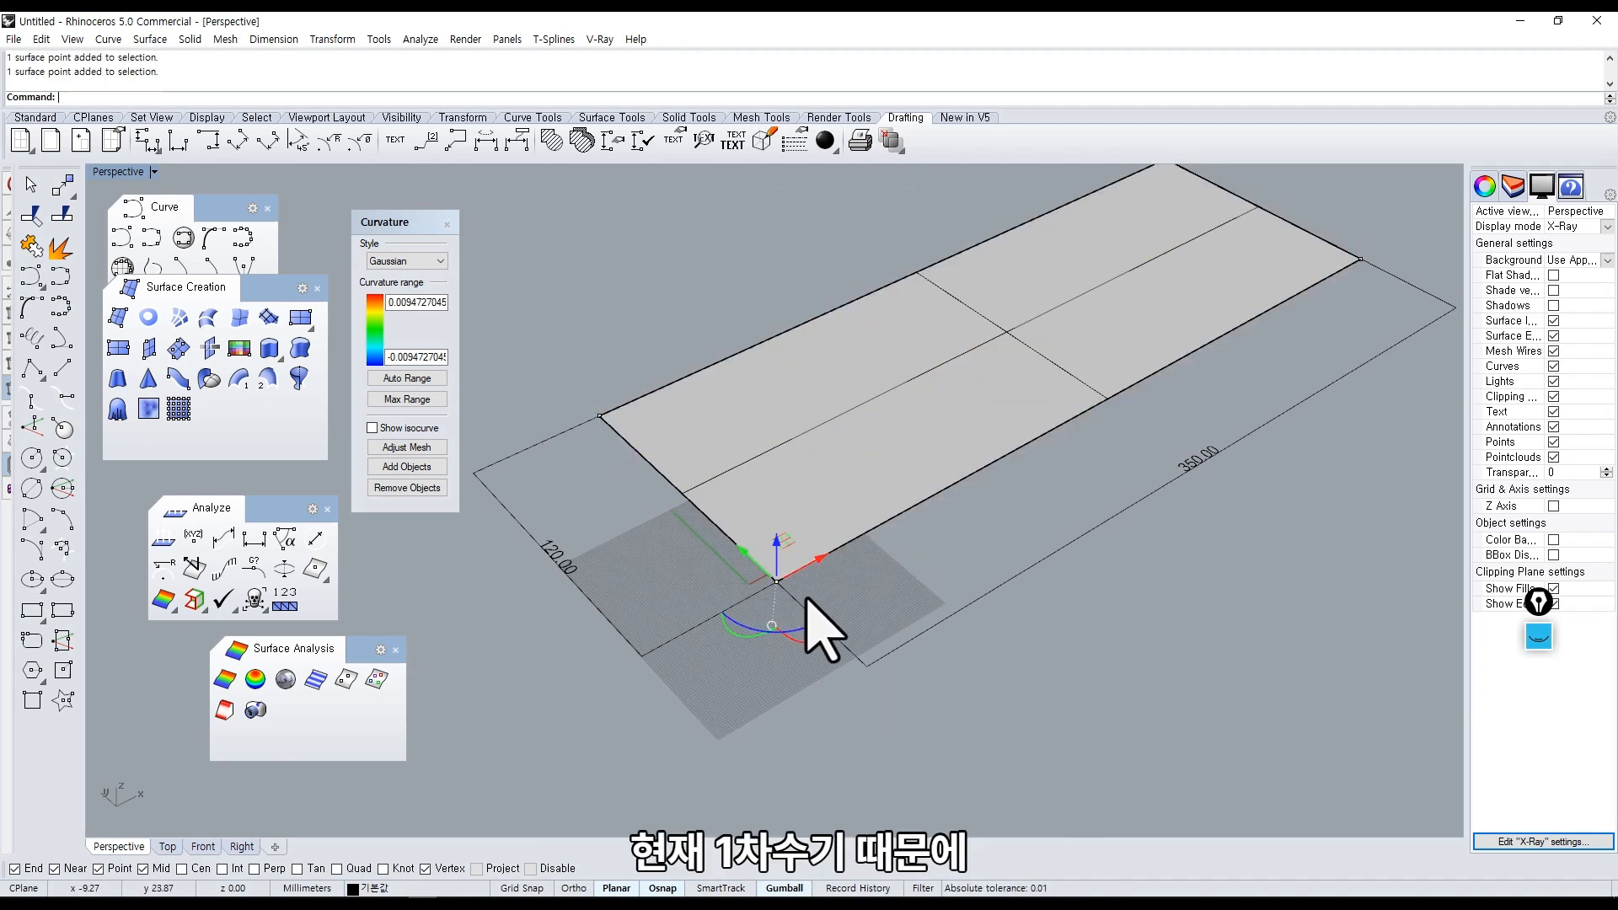
right_click_drag(1104, 181, 1015, 226, "shift")
left_click_drag(1038, 175, 1127, 228)
left_click_drag(1228, 259, 1319, 381)
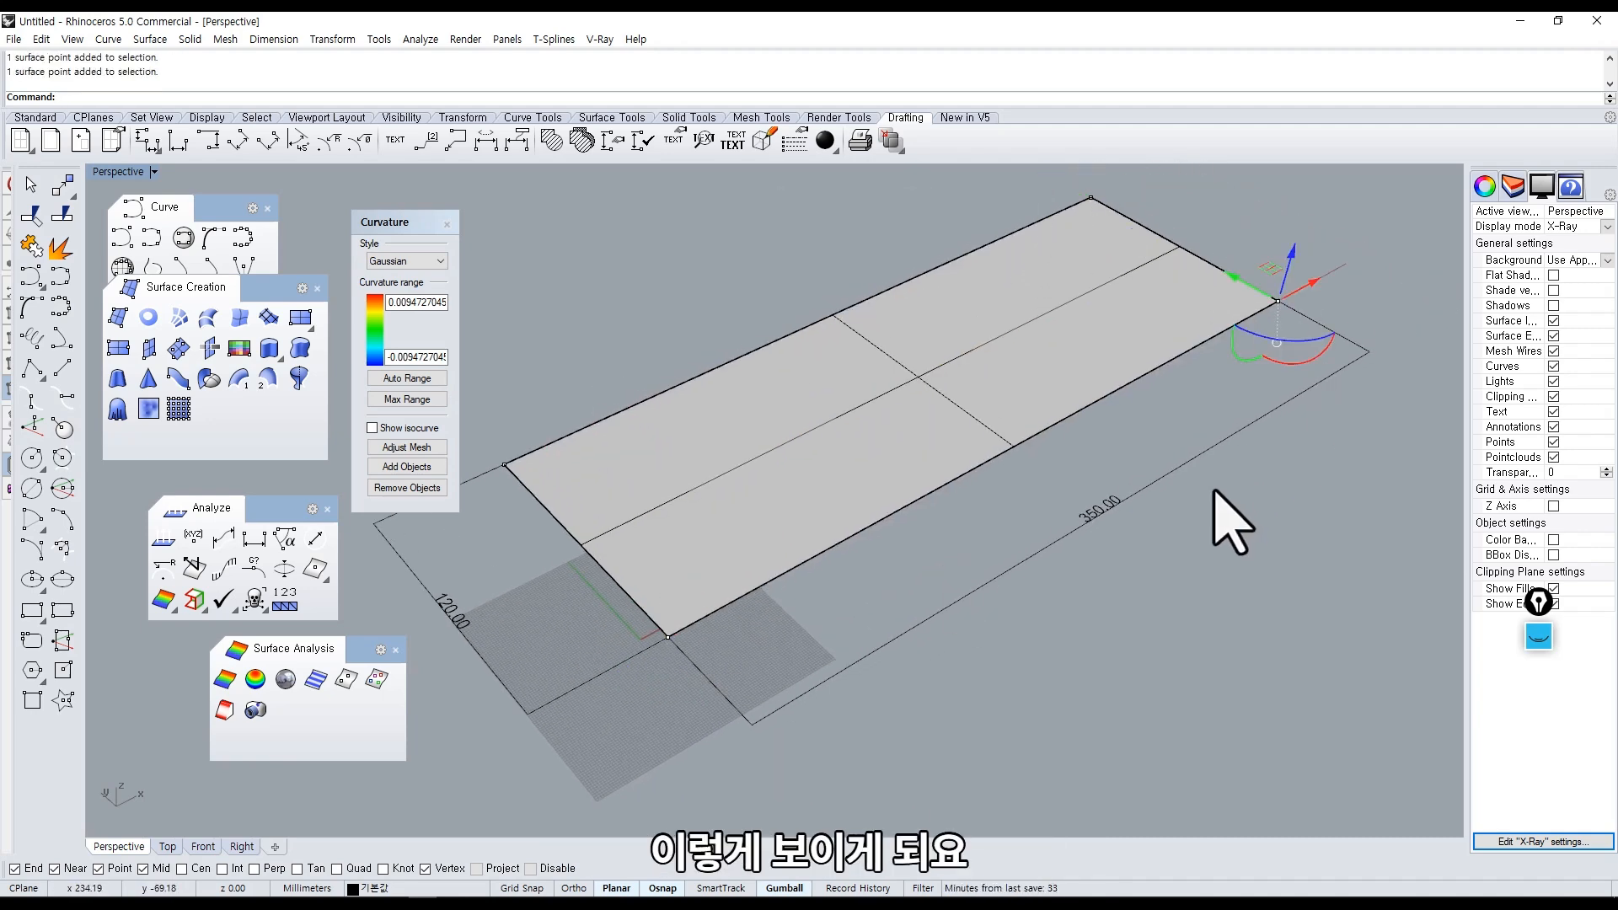
left_click(1214, 490)
right_click_drag(1163, 493, 1181, 502, "shift")
Switch to File Explorer, open the class folder on the desktop and view the egg tray reference image enlarged.
key("alt+Tab")
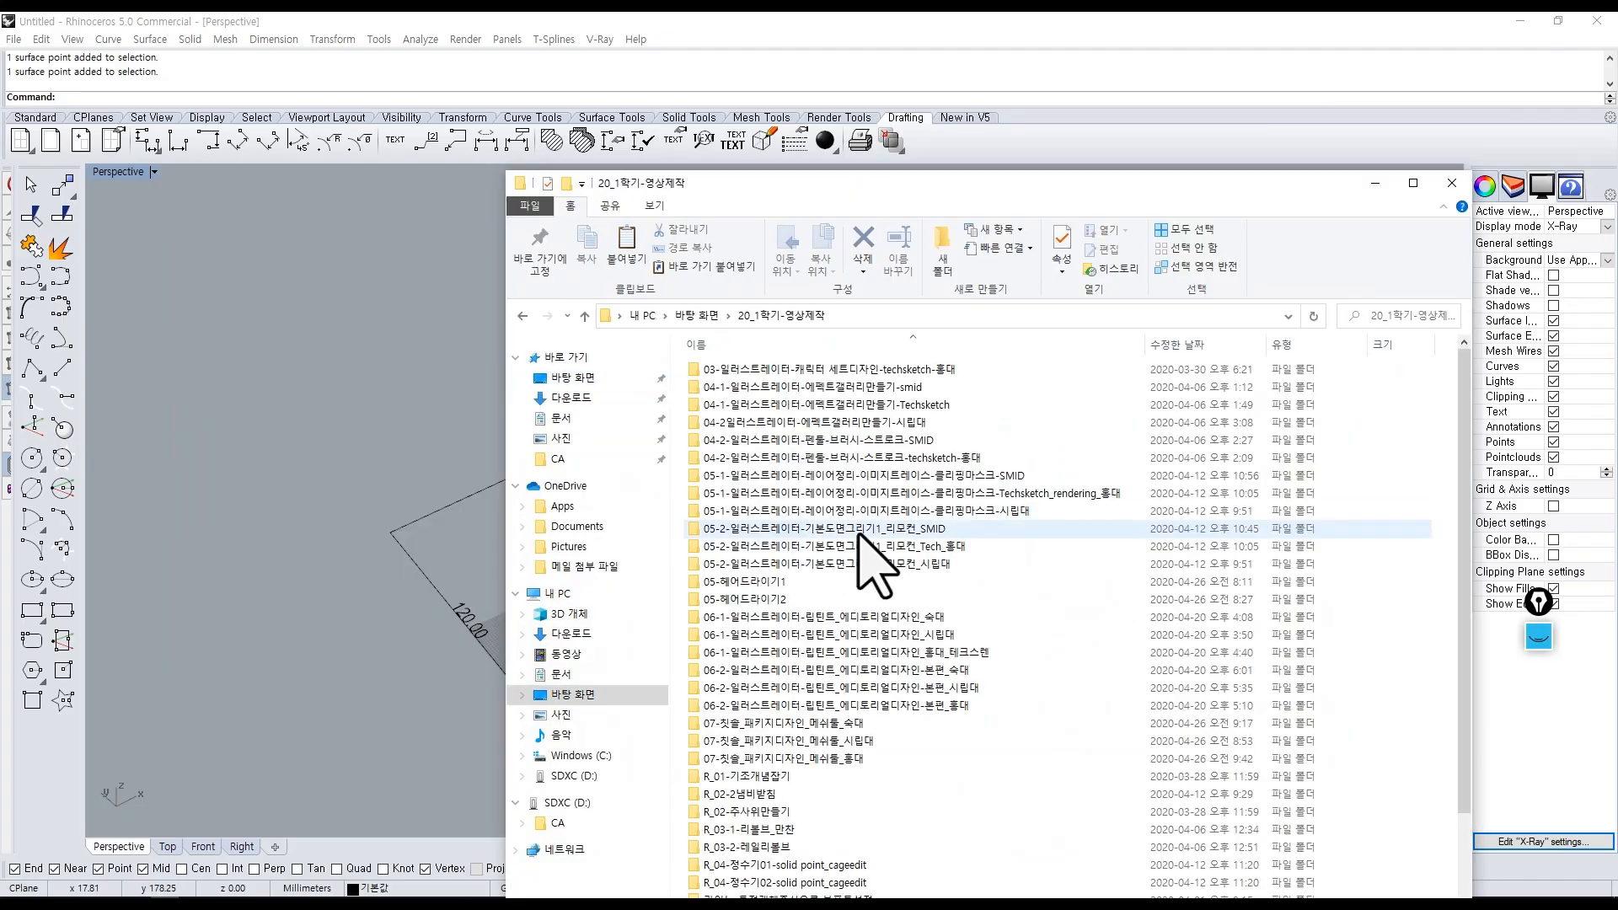
key("BackSpace")
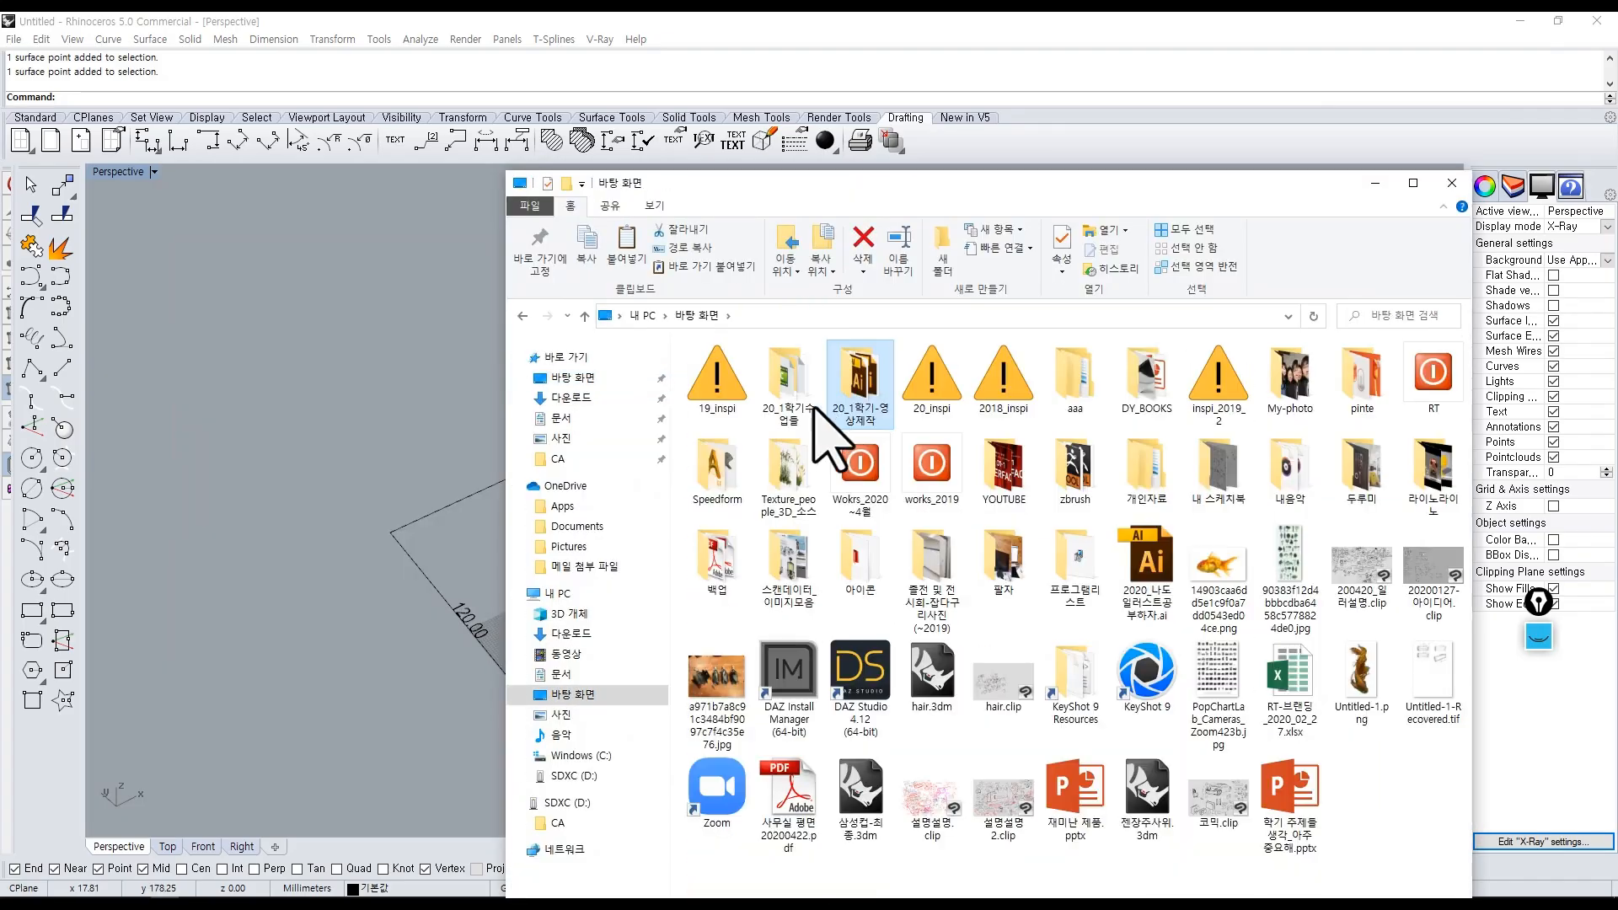
double_click(795, 396)
double_click(771, 458)
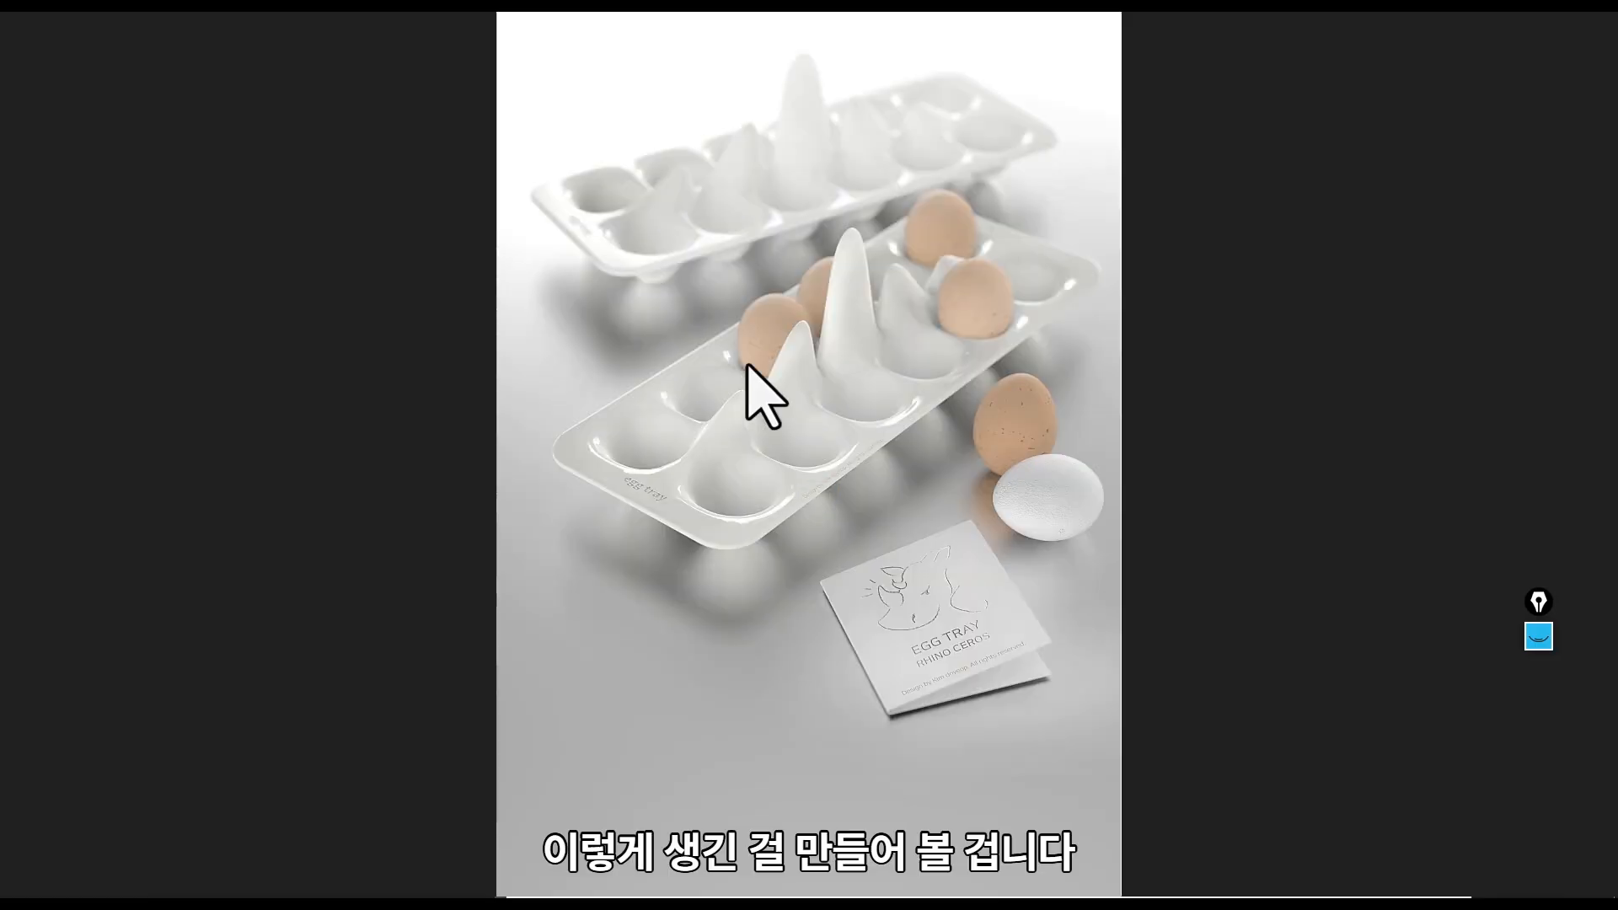
scroll(780, 238, "up", 3)
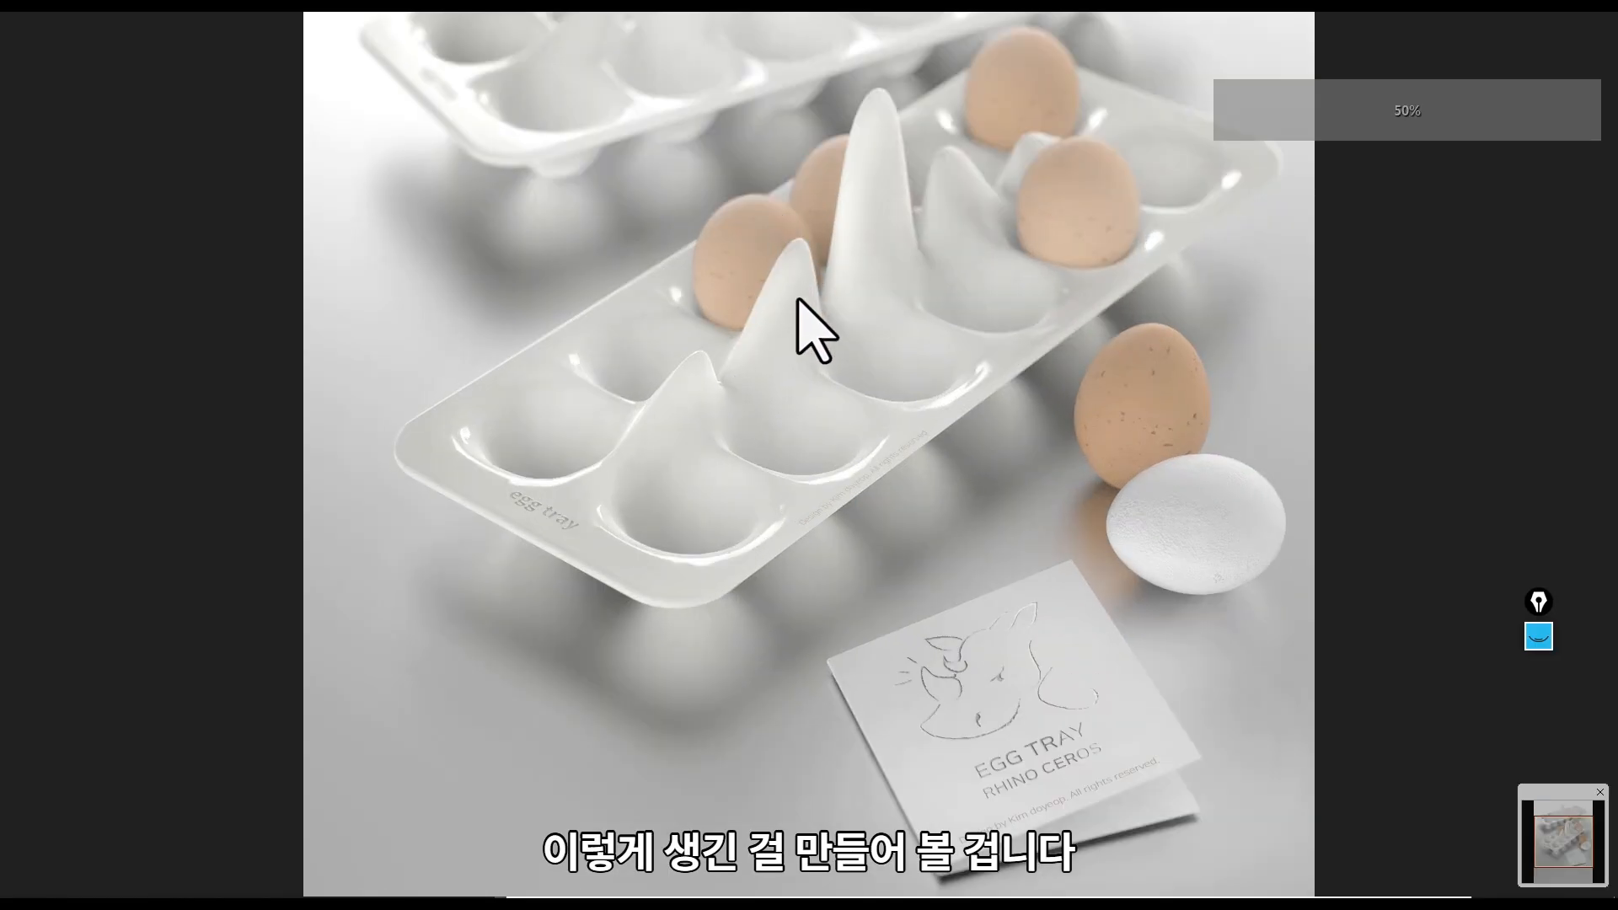
Look over the enlarged egg tray reference image, close it and switch back to Rhinoceros.
scroll(815, 371, "up", 3)
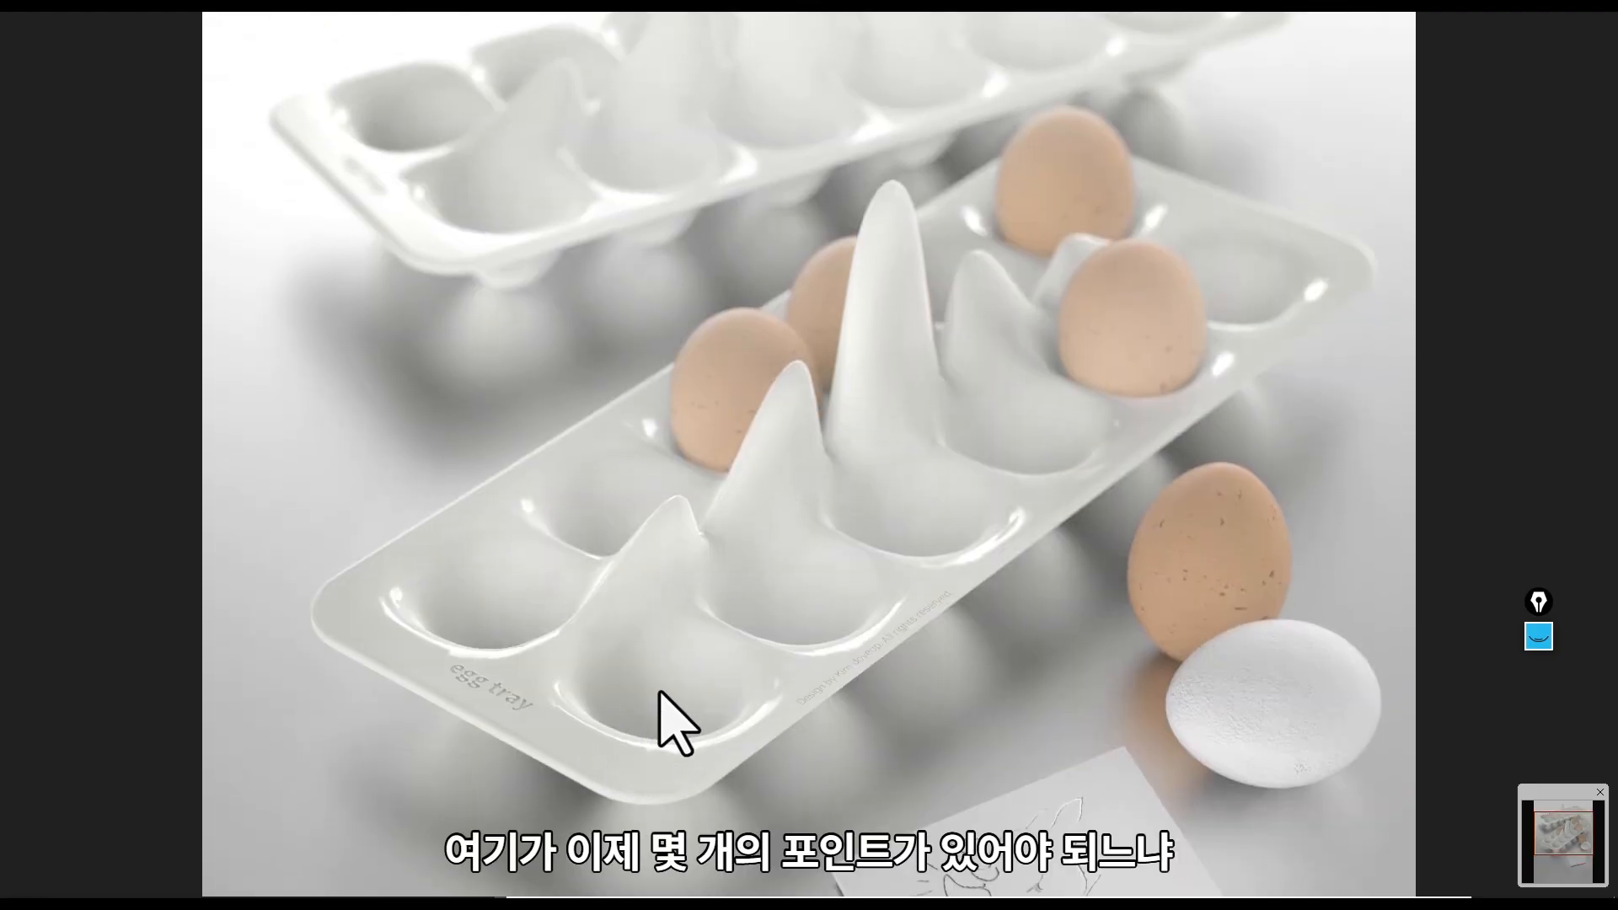
left_click(1599, 24)
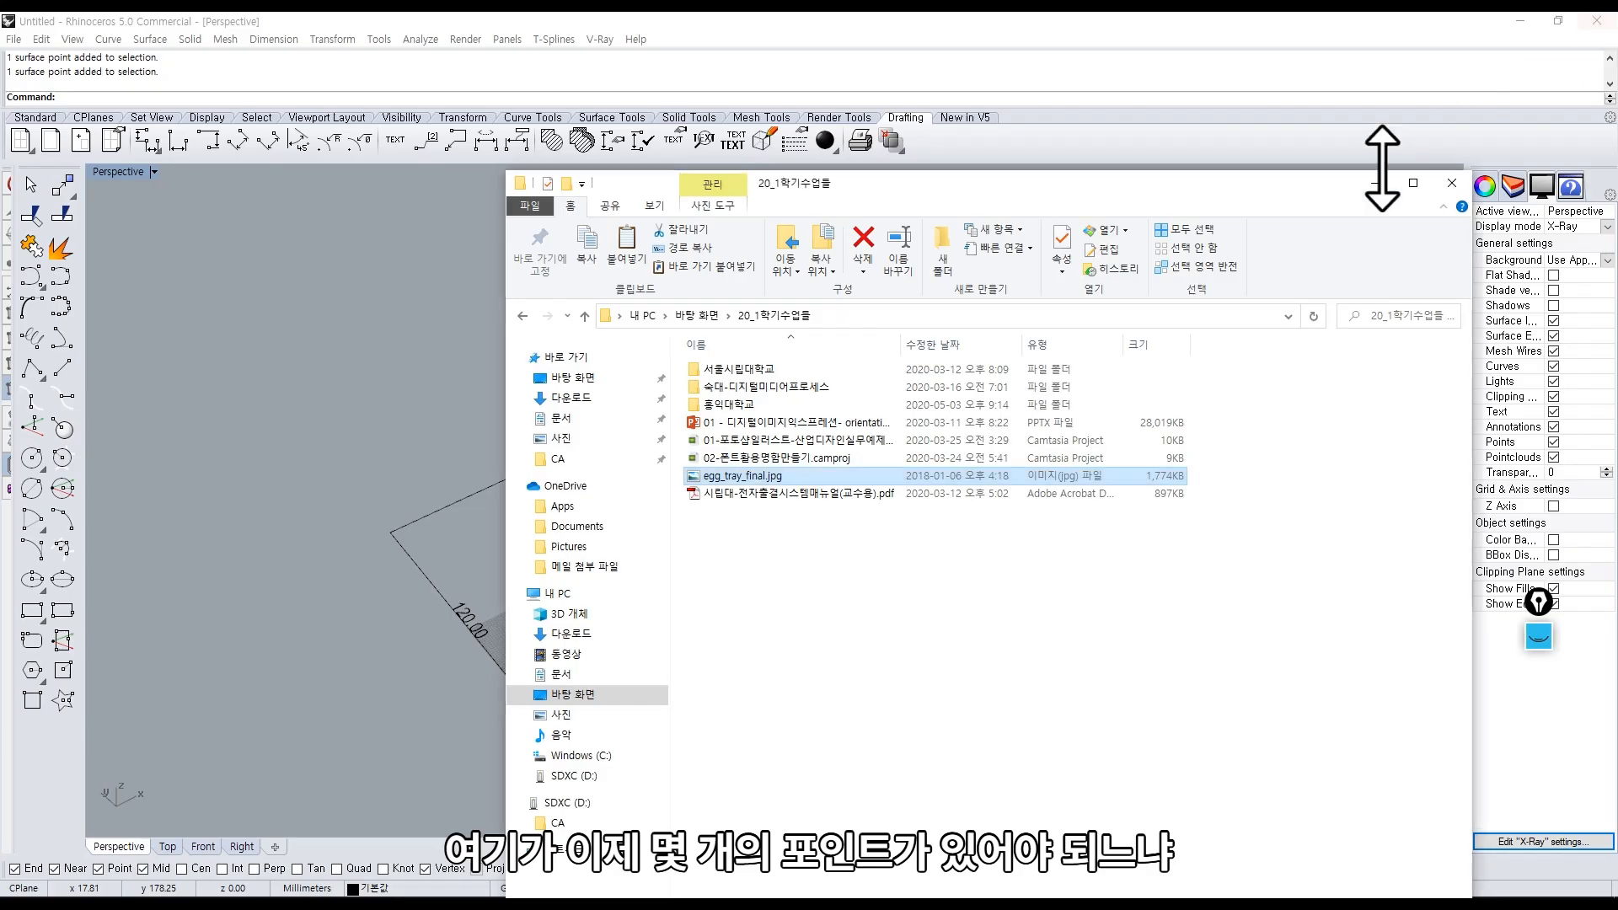
left_click(354, 472)
Start Rebuild on the 350 x 120 plane and preview it with 12 U points, 30 V points and degree 3.
right_click_drag(647, 624, 614, 597)
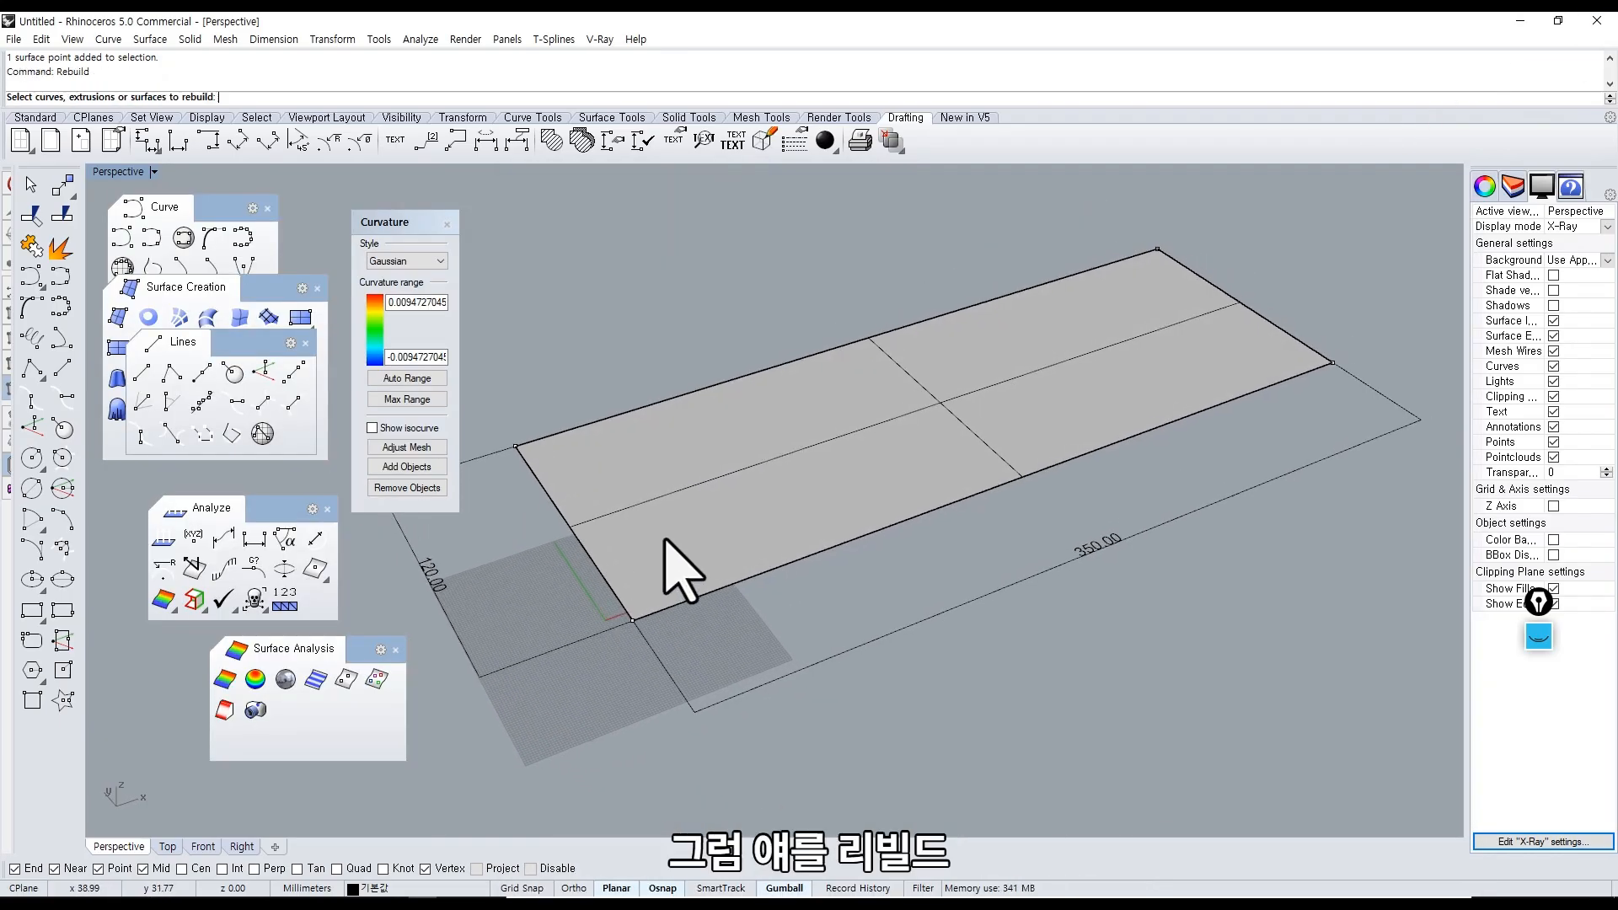
left_click(656, 472)
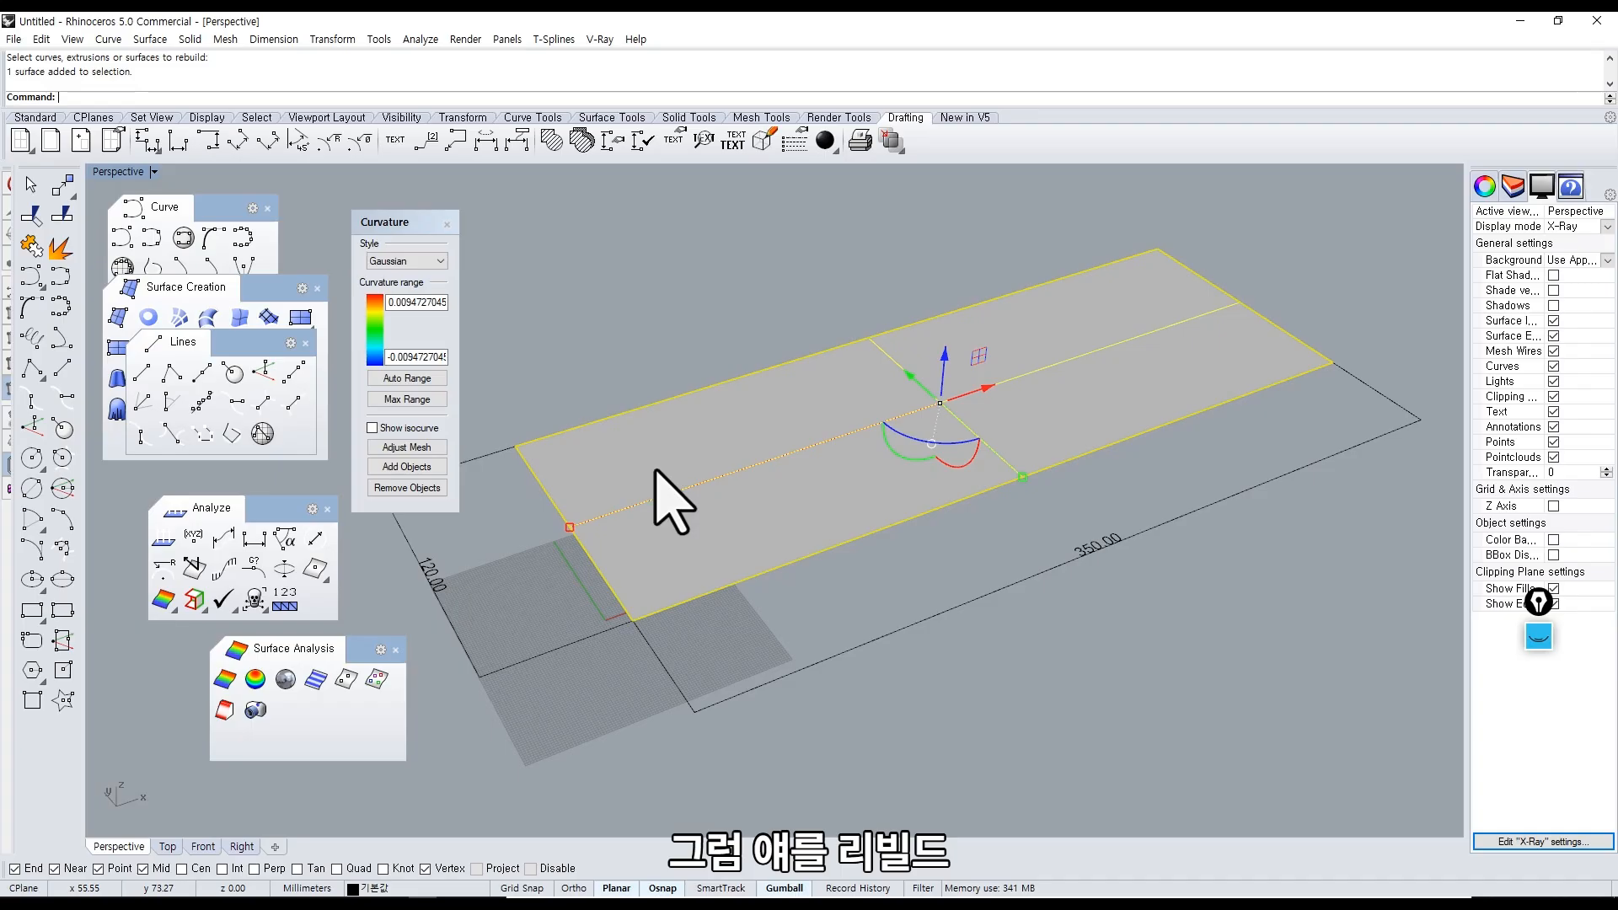
key("Return")
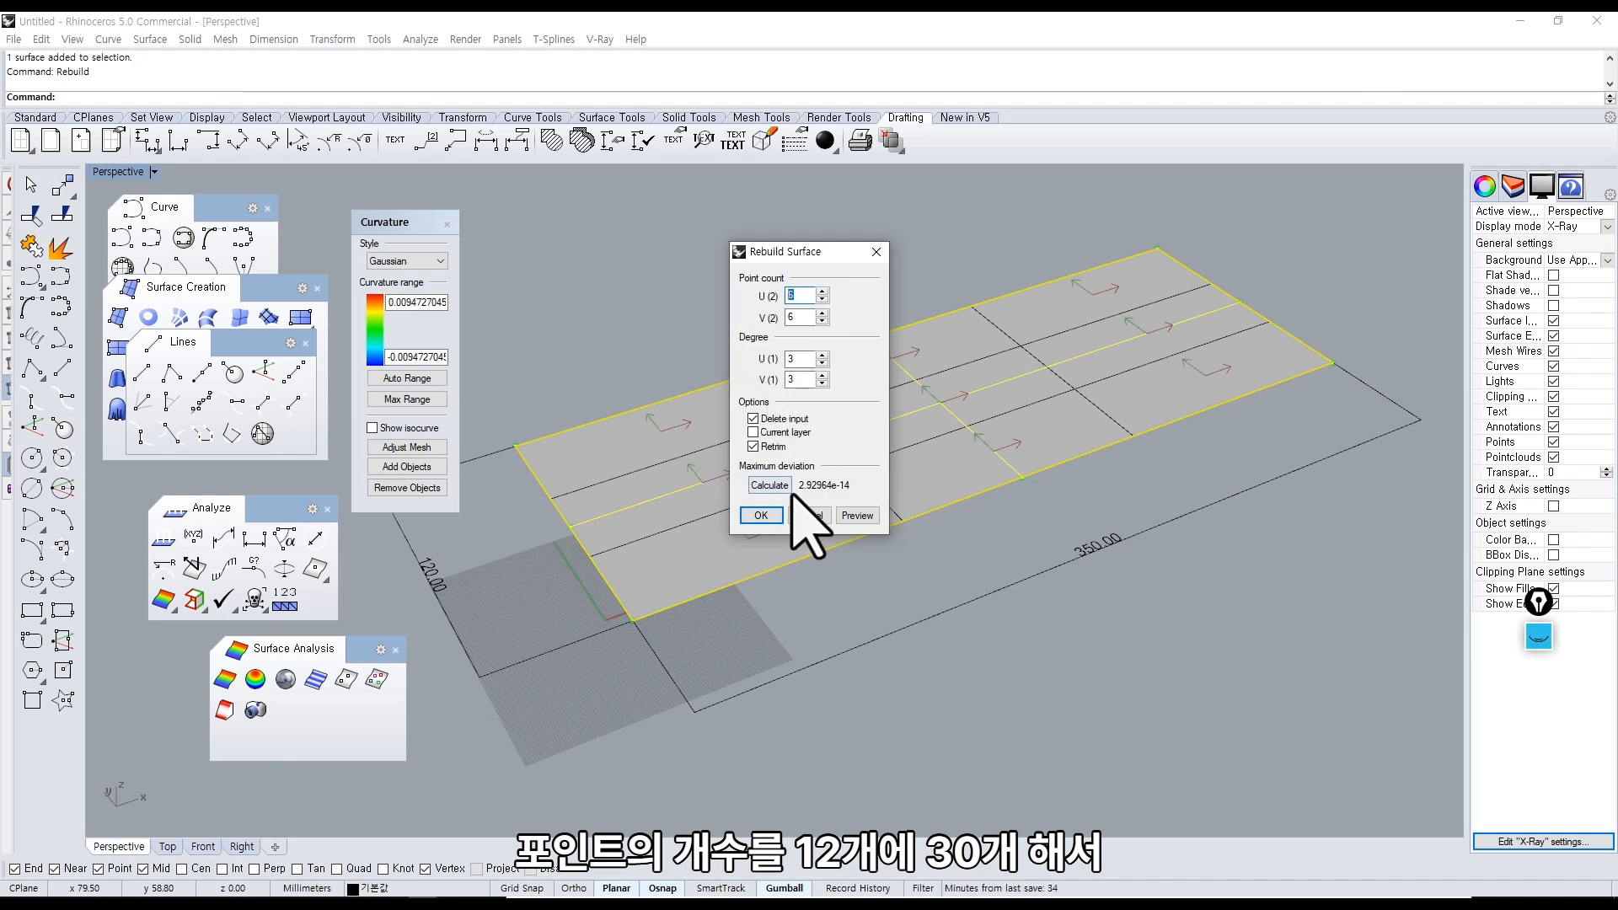
left_click(857, 514)
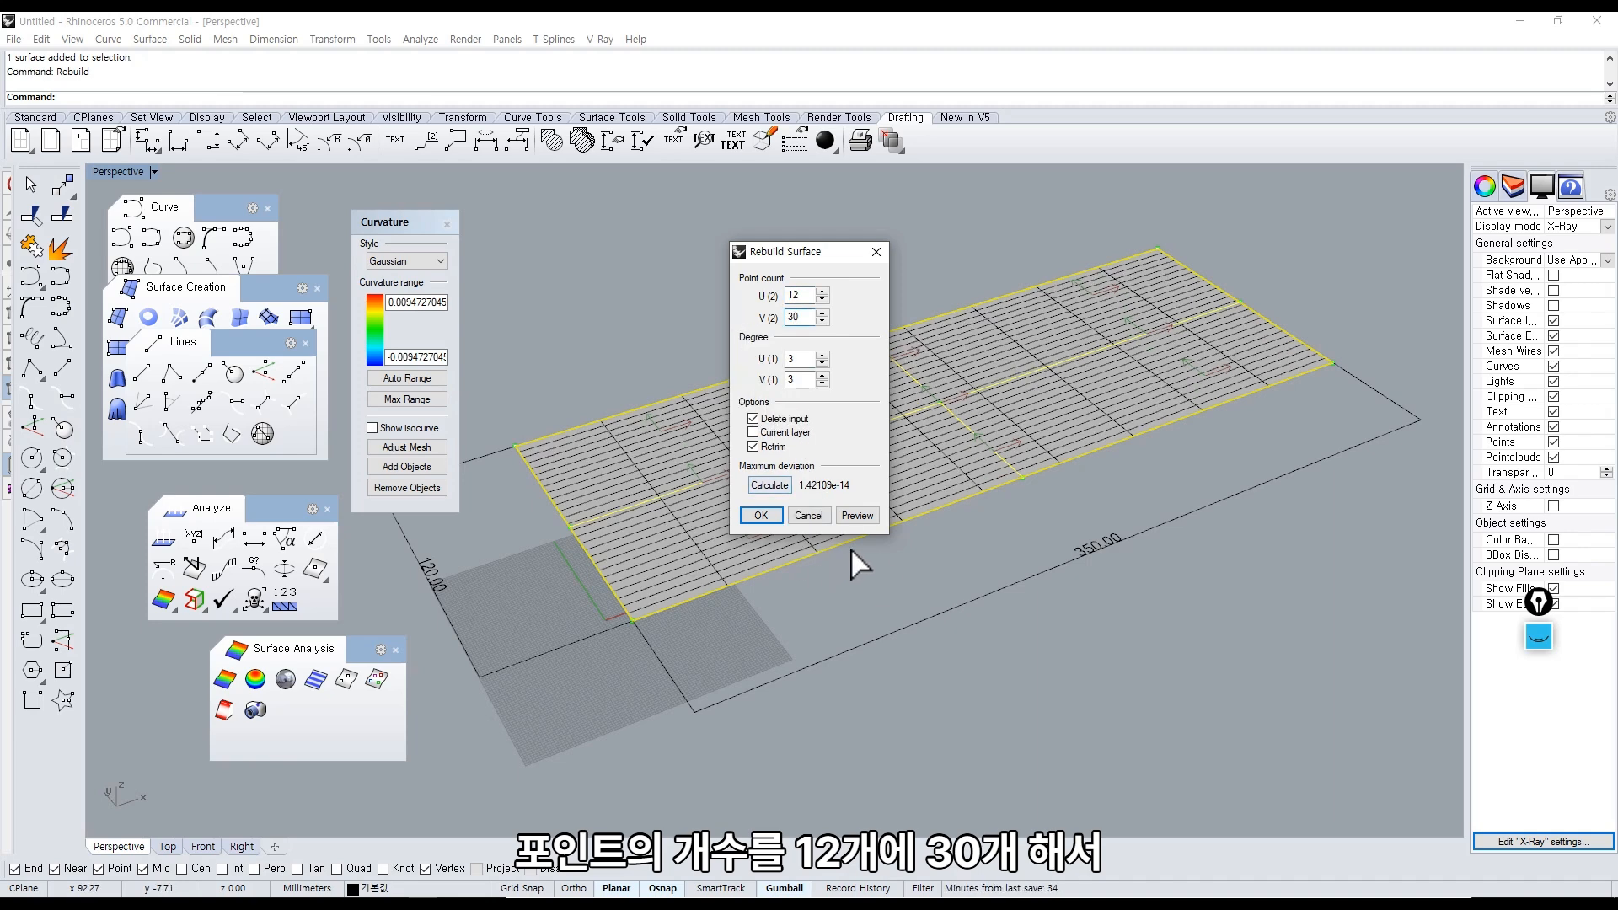
scroll(938, 566, "up", 5)
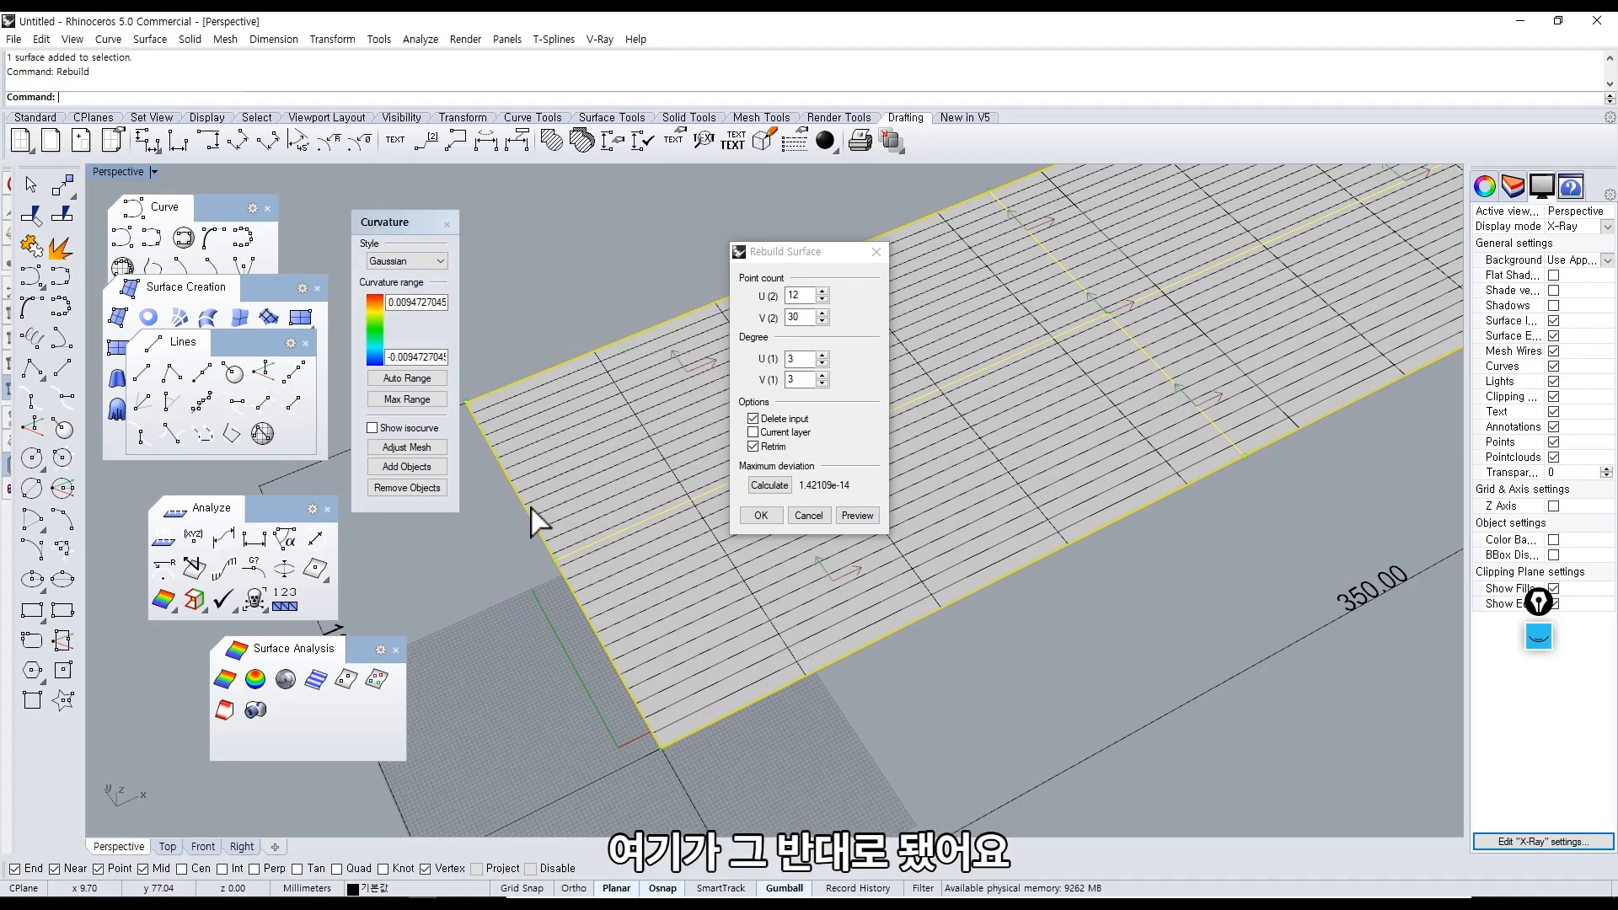
Swap the point counts to U 30 and V 12, preview the grid and apply the rebuild to the plane.
left_click(797, 306)
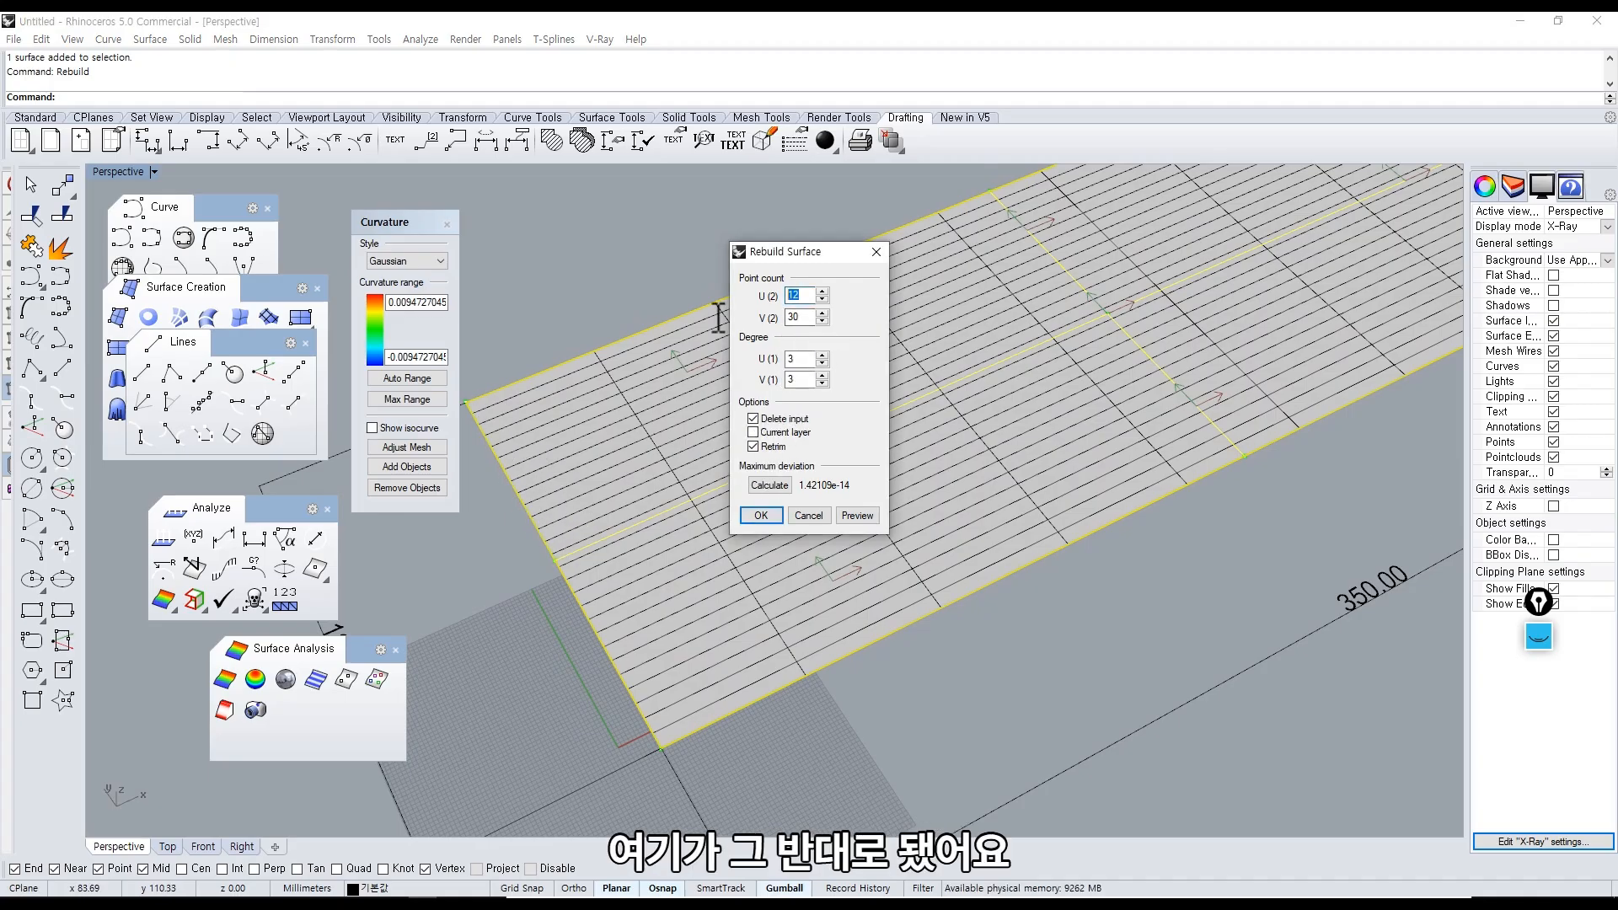
type("30")
key("Tab")
type("12")
left_click(857, 515)
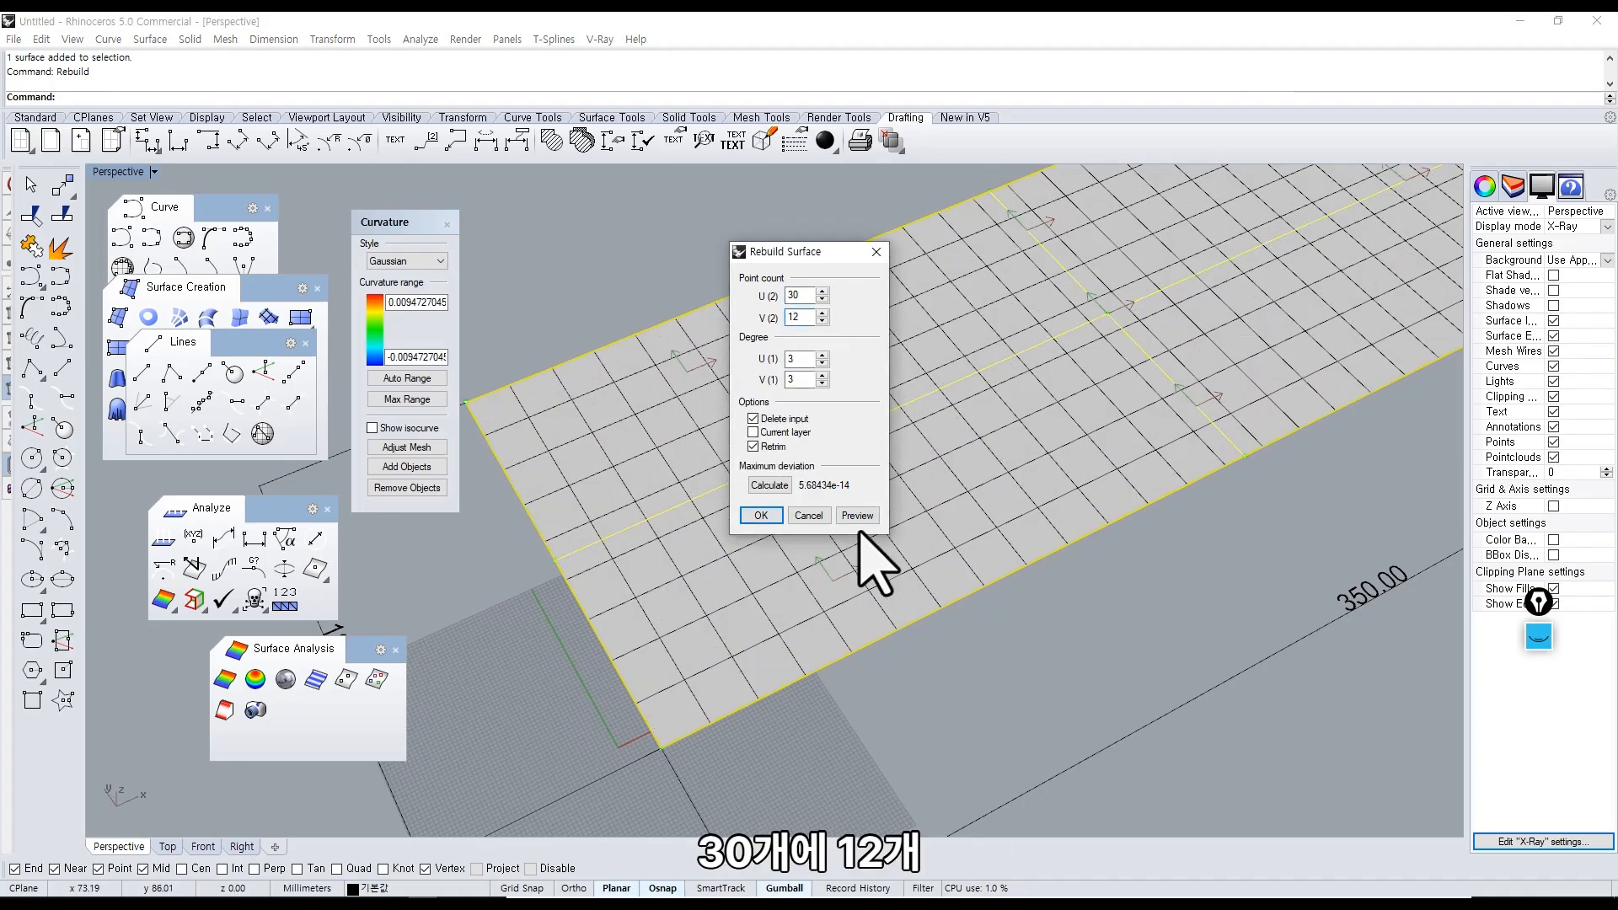
right_click_drag(633, 577, 729, 543)
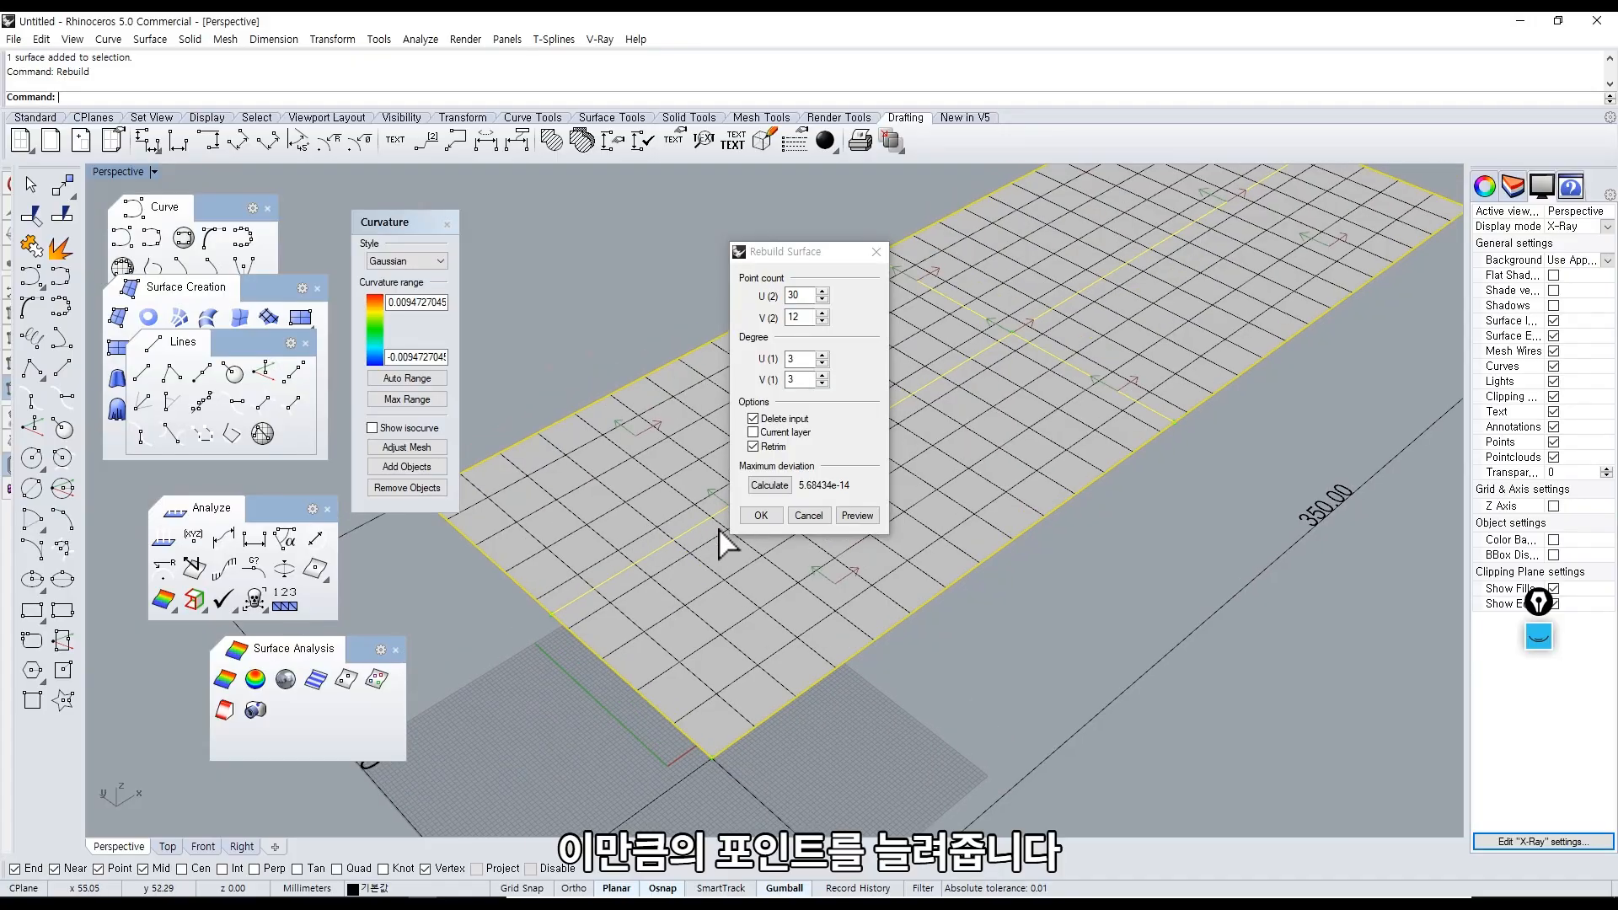
left_click(809, 294)
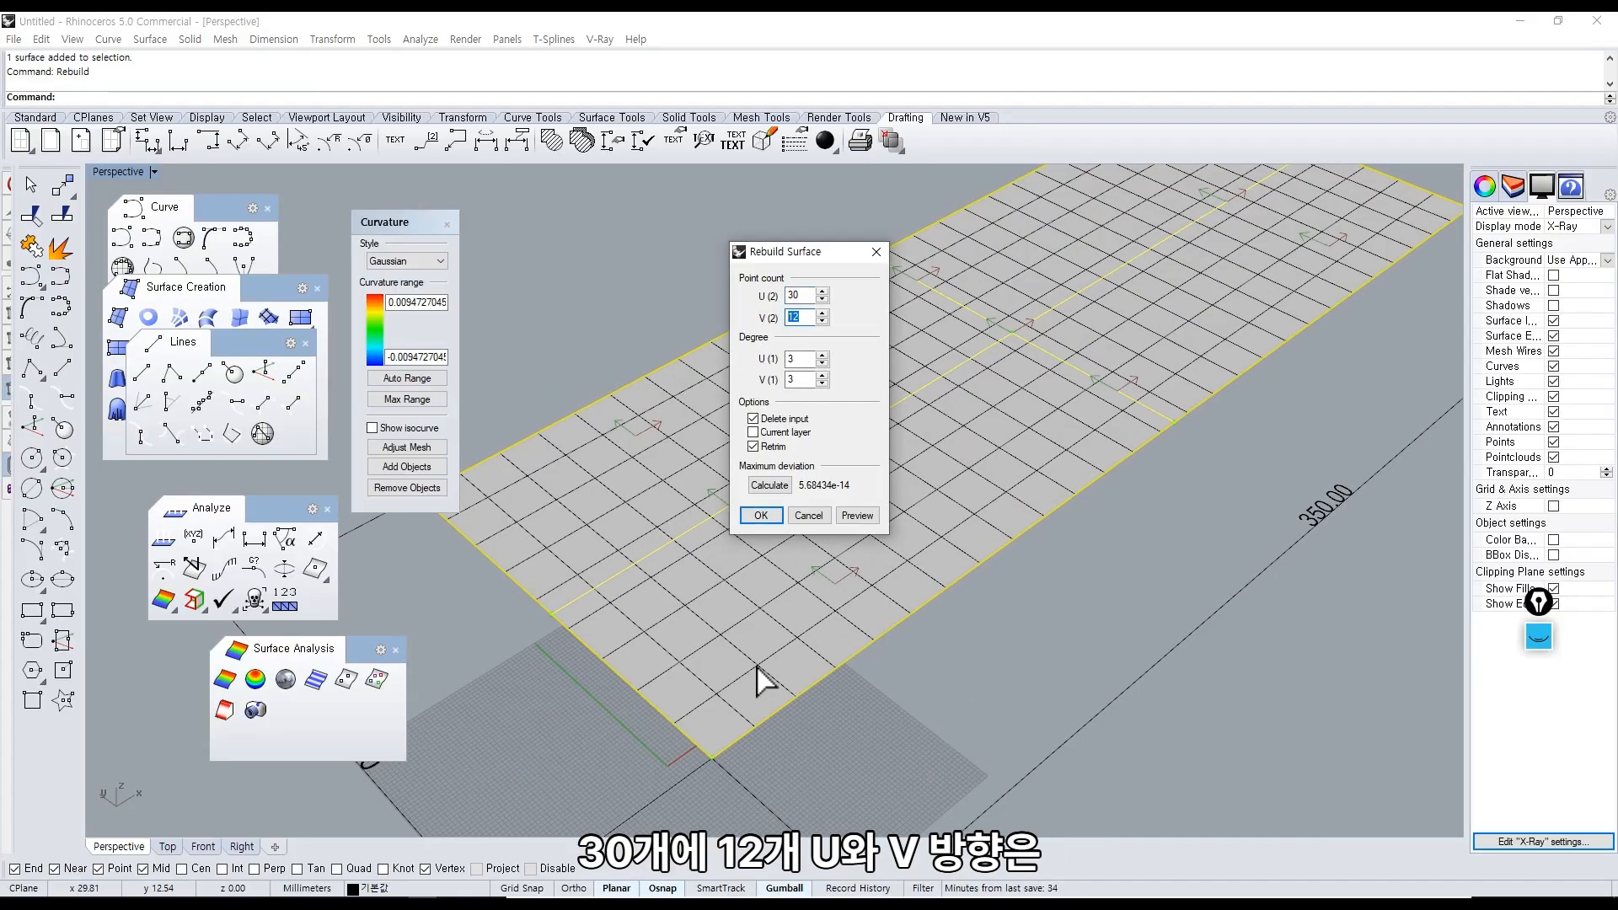
left_click(804, 294)
left_click(761, 515)
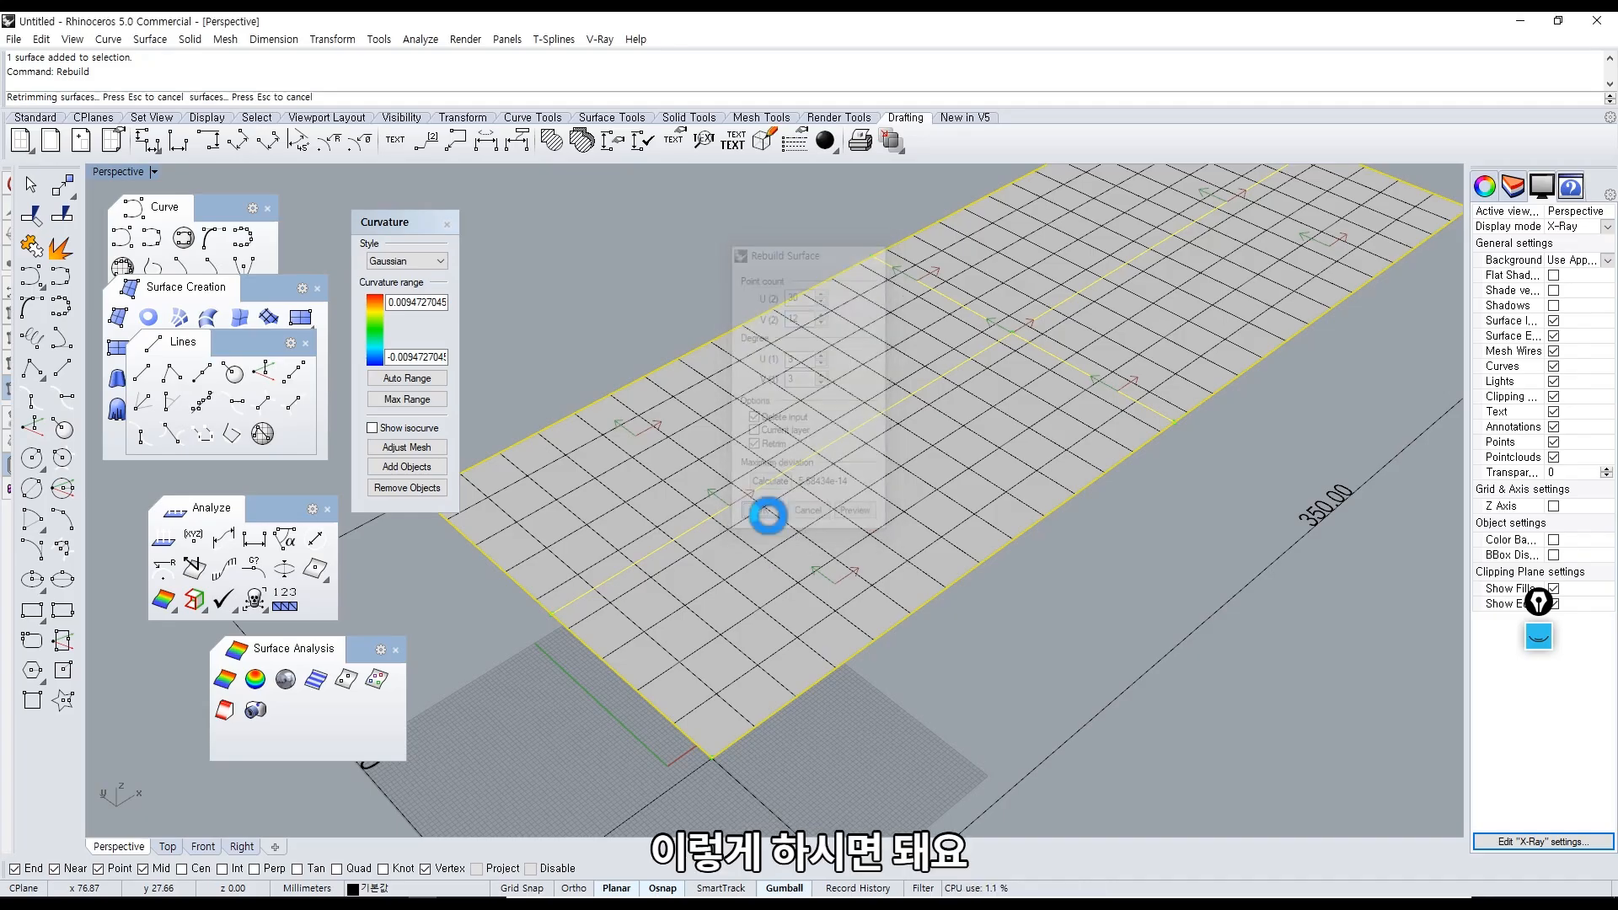
Turn on the rebuilt plane's control points and bring the short edge into close view.
middle_click(768, 484)
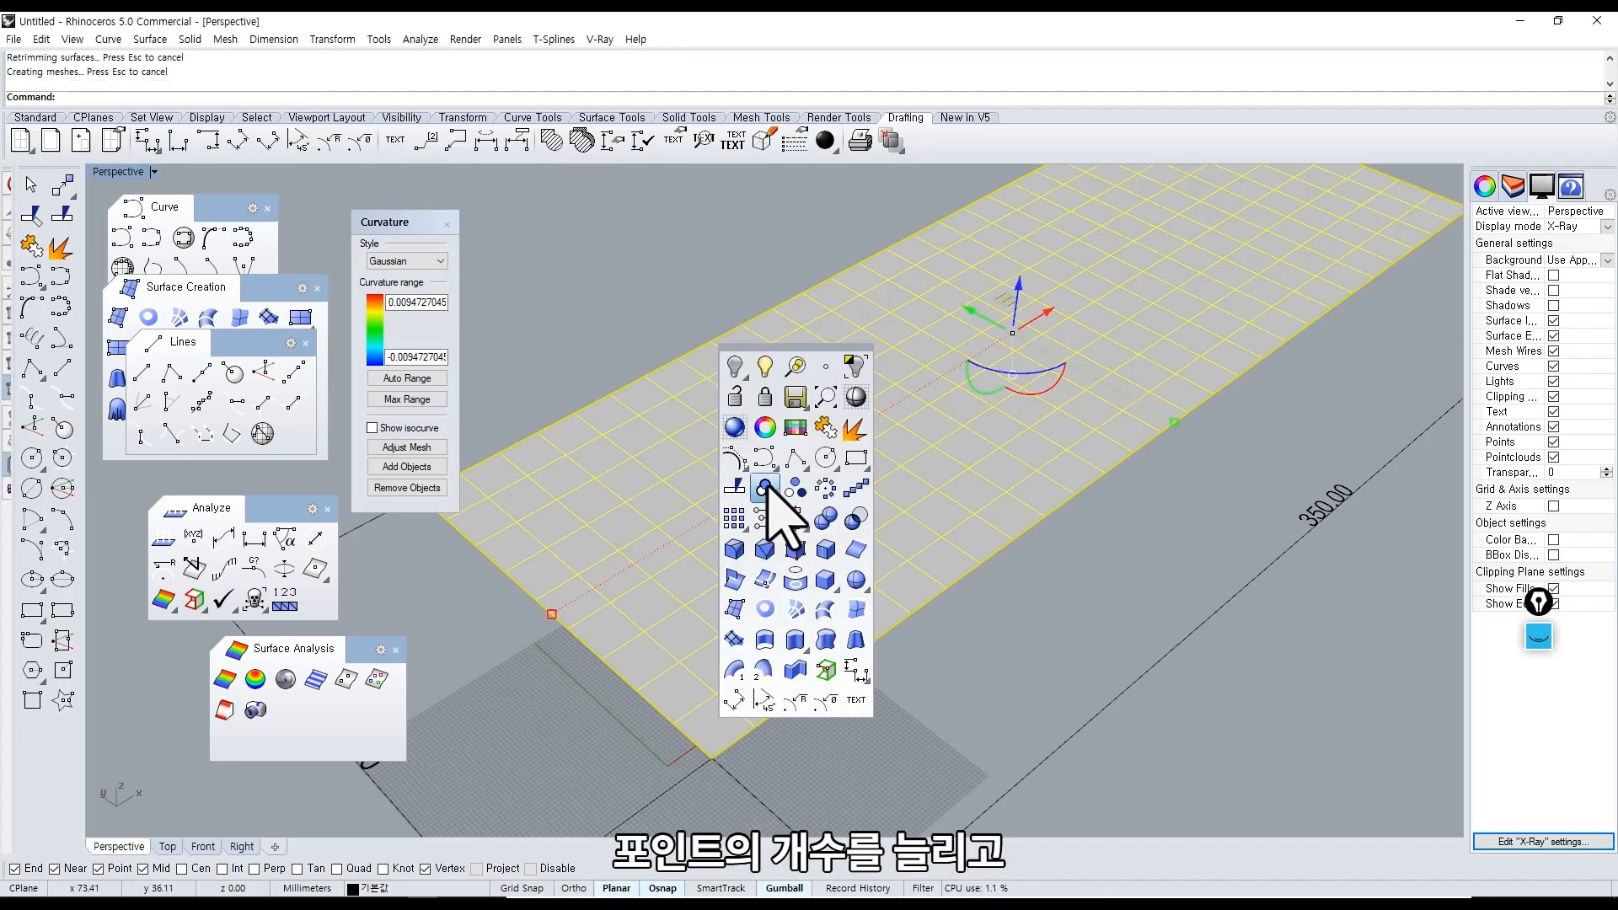
left_click(735, 455)
right_click_drag(766, 595, 505, 491)
scroll(650, 377, "up", 4)
scroll(650, 378, "up", 3)
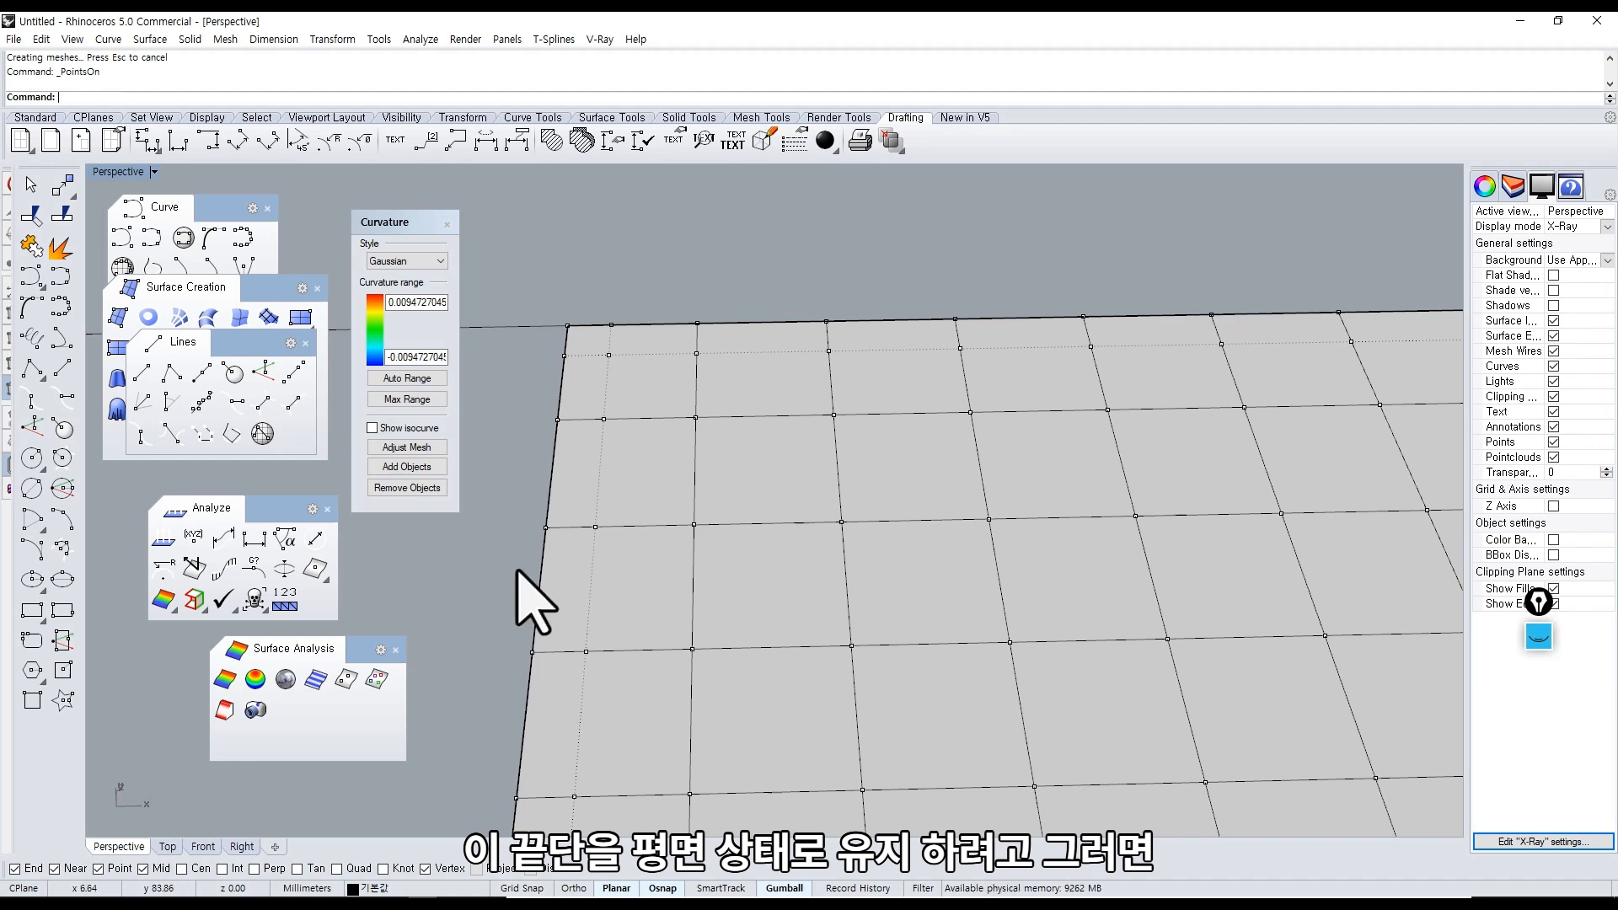
scroll(559, 596, "up", 2)
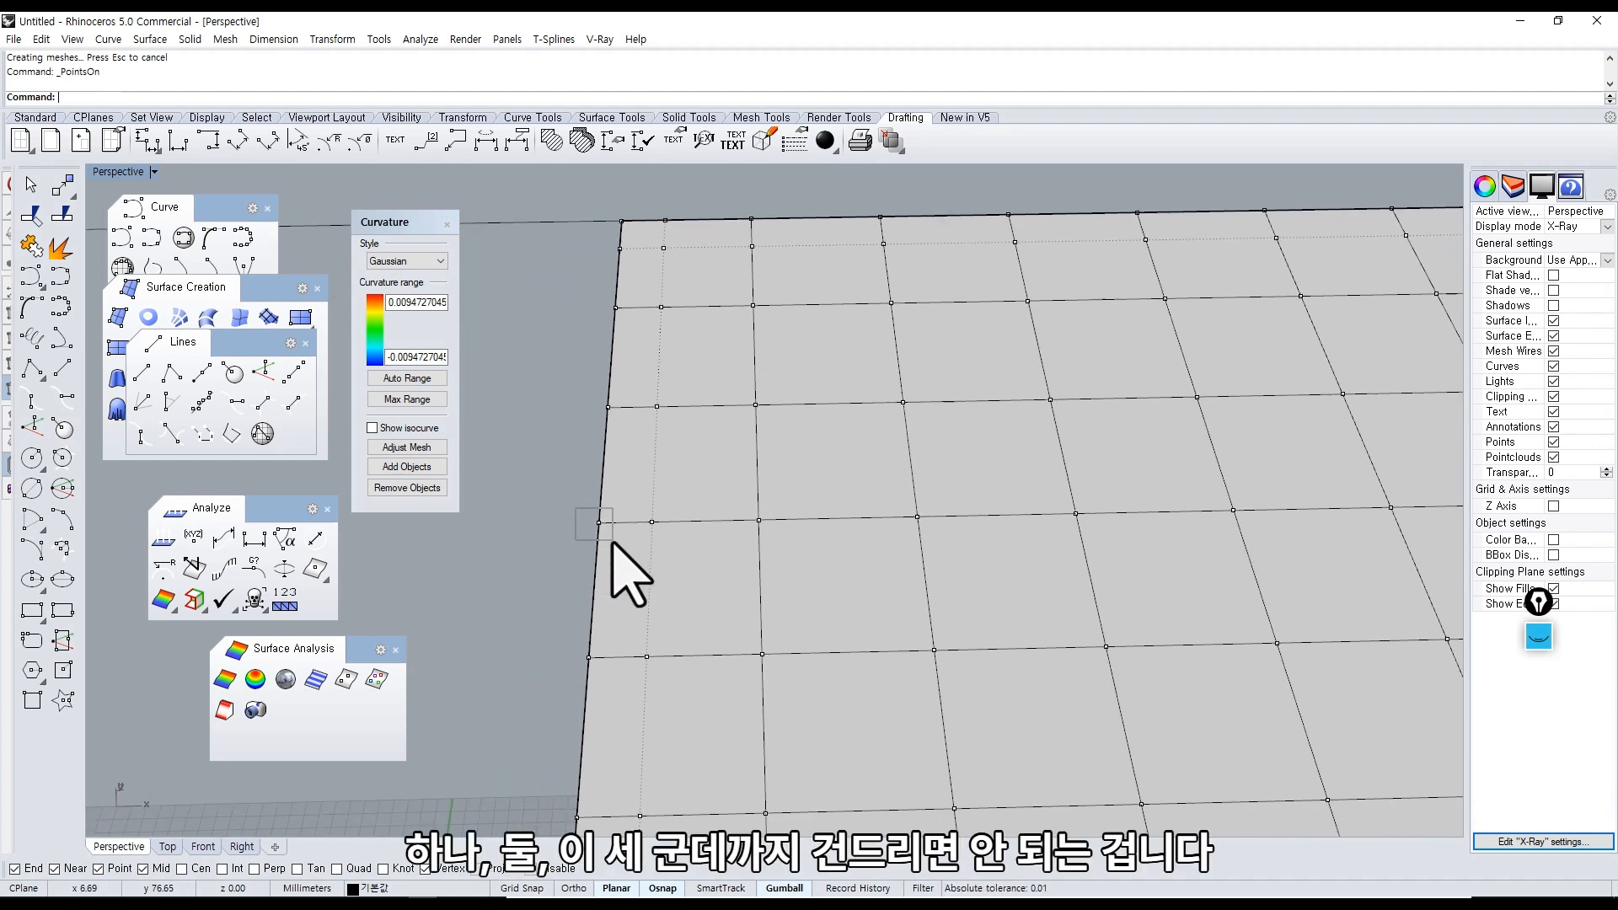
Pick the first three control points of one row, one by one inward from the short edge.
left_click(599, 523)
left_click(654, 524)
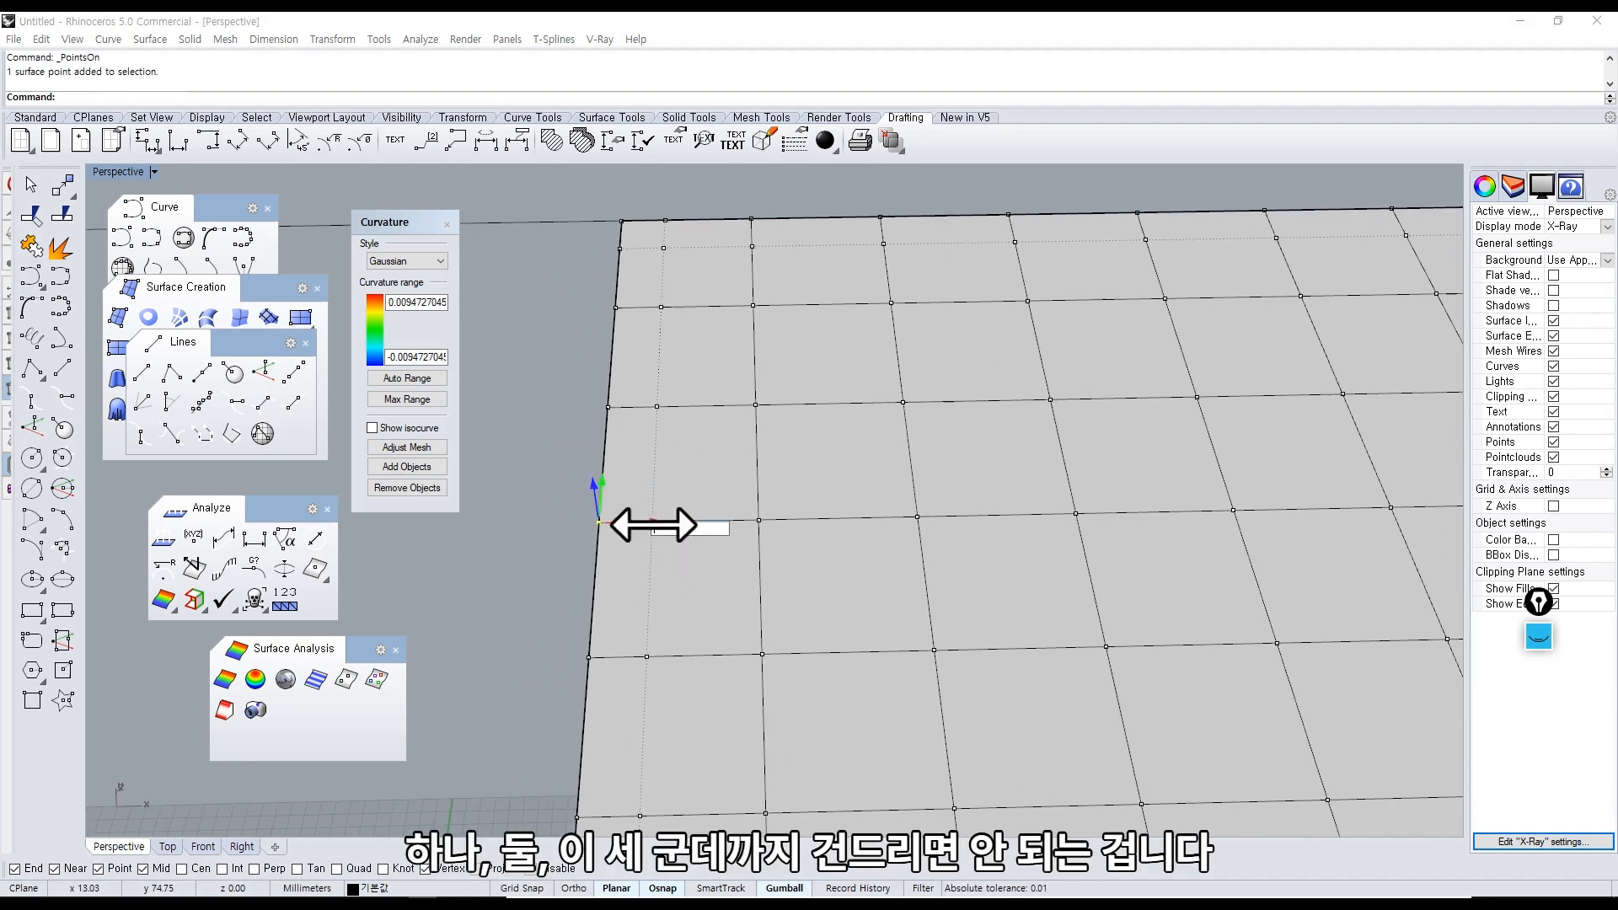
left_click(758, 521)
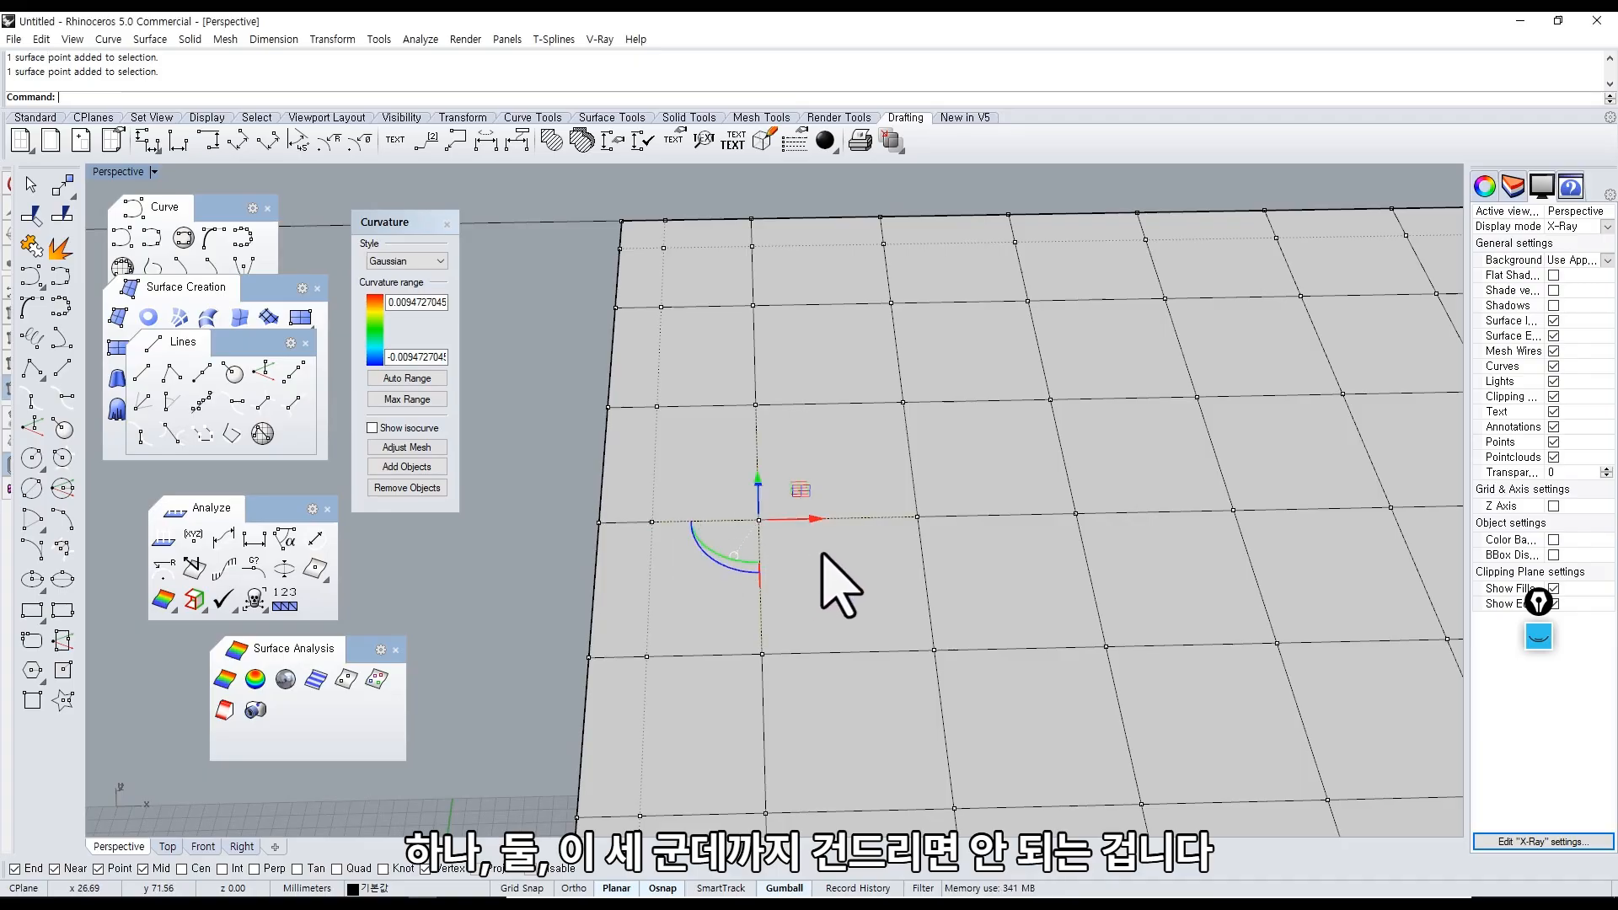
Pull a group of control points near the short edge downward and add the surface to the curvature analysis.
right_click_drag(805, 552, 697, 531)
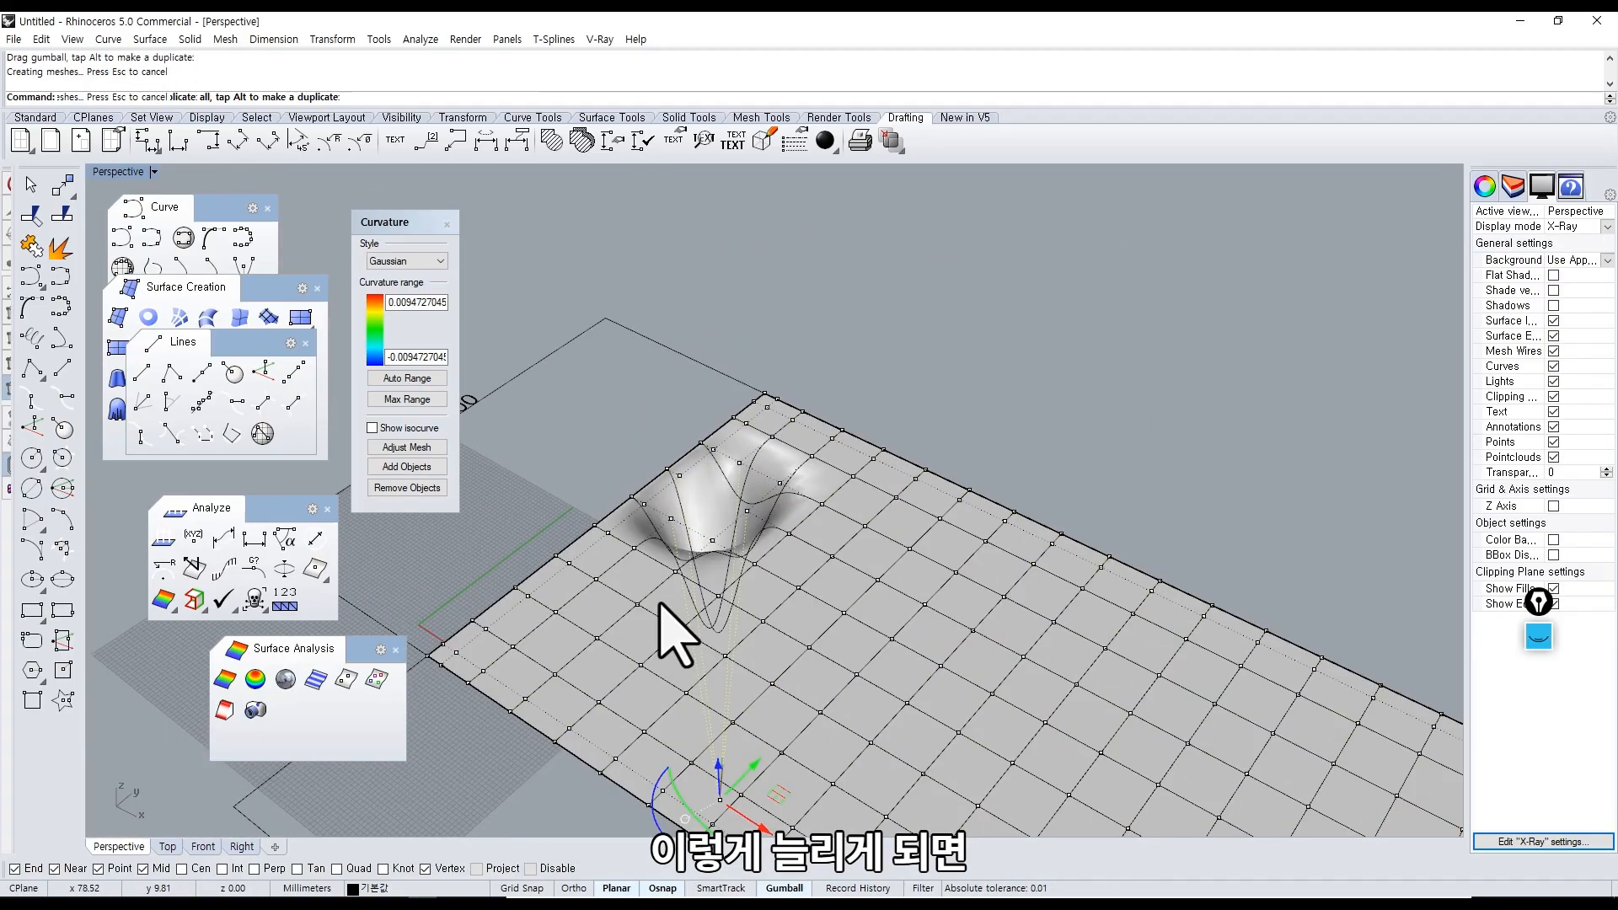
scroll(660, 481, "up", 10)
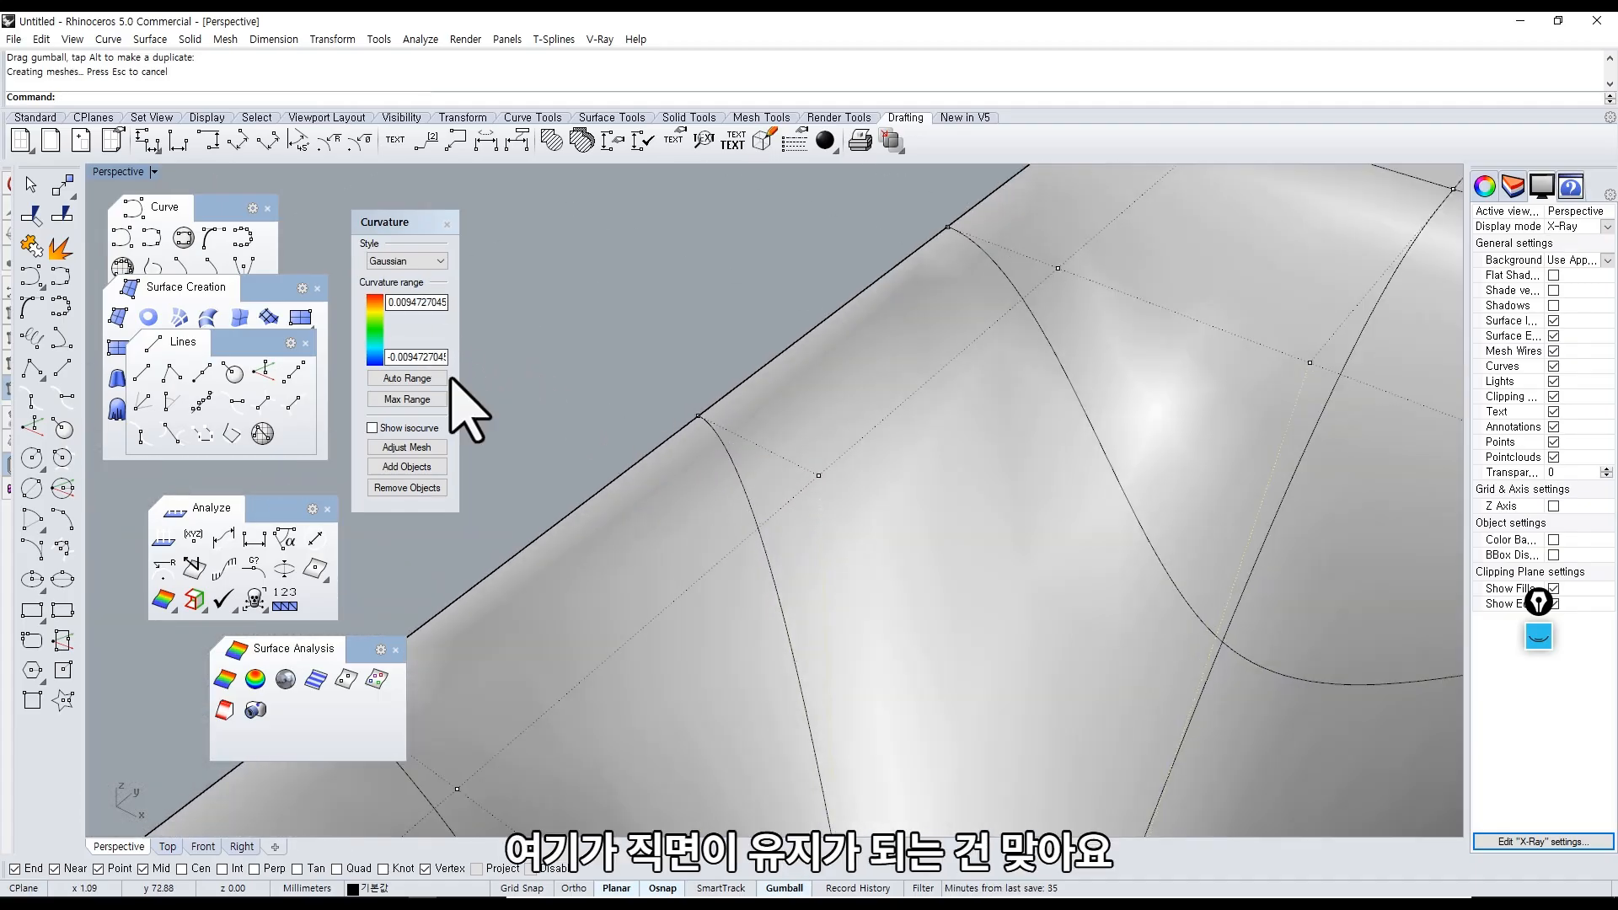
left_click(411, 467)
left_click(609, 559)
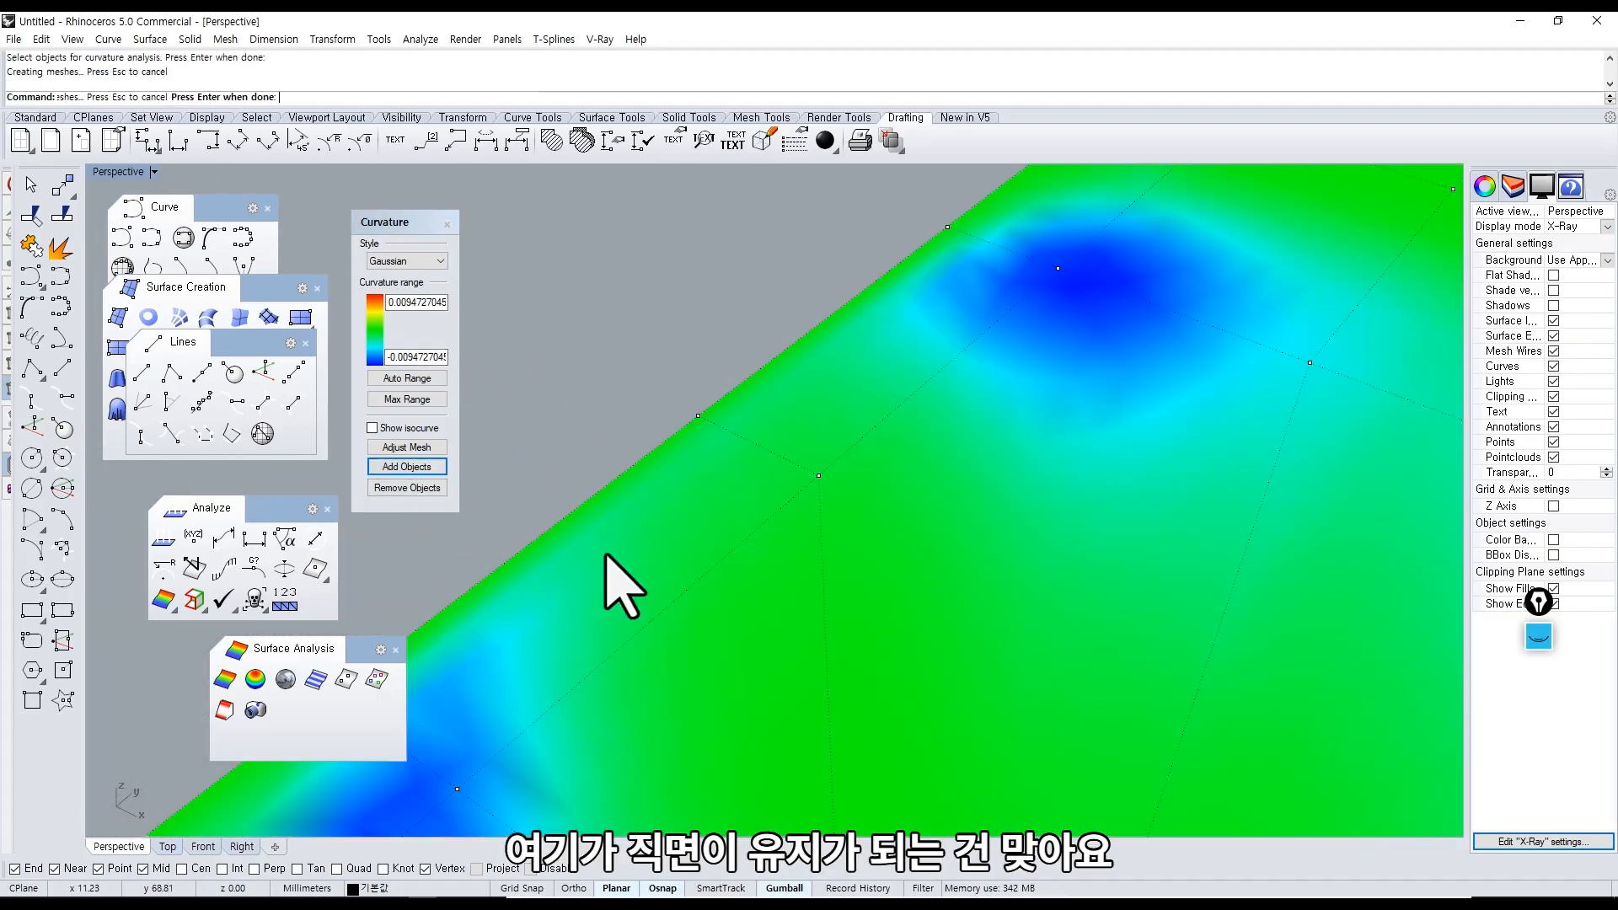
right_click_drag(599, 458, 843, 523)
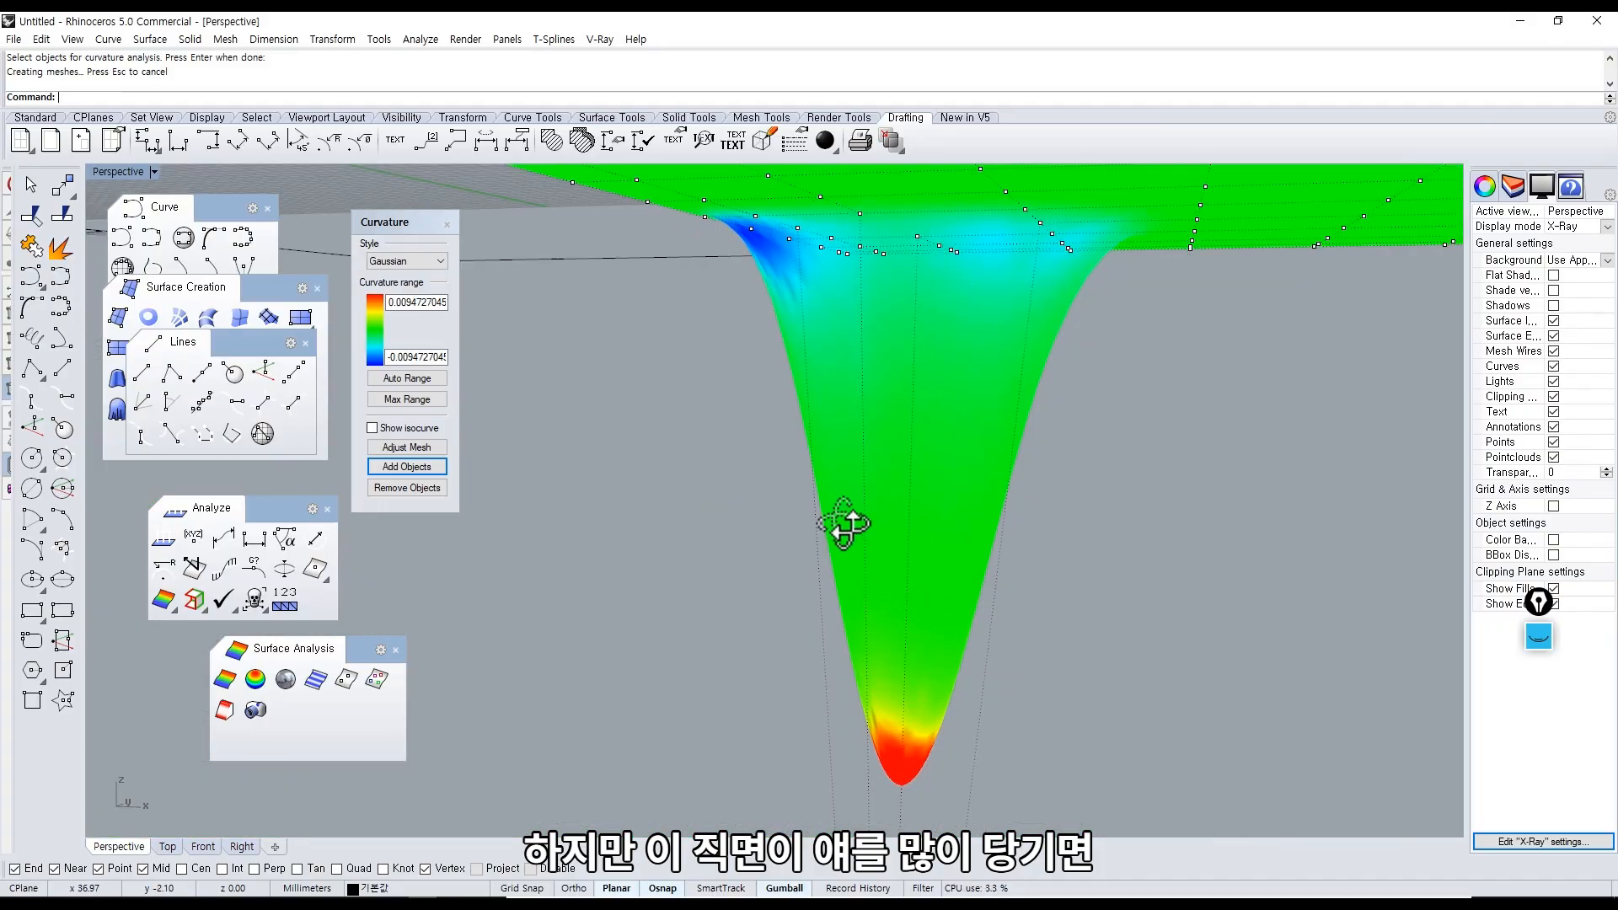
Select the control points at the tip of the dent and pull them much further down.
scroll(856, 585, "down", 4)
right_click_drag(856, 653, 836, 362, "shift")
scroll(818, 619, "down", 9)
left_click_drag(813, 546, 908, 701)
left_click_drag(852, 585, 852, 771)
right_click_drag(716, 418, 780, 344)
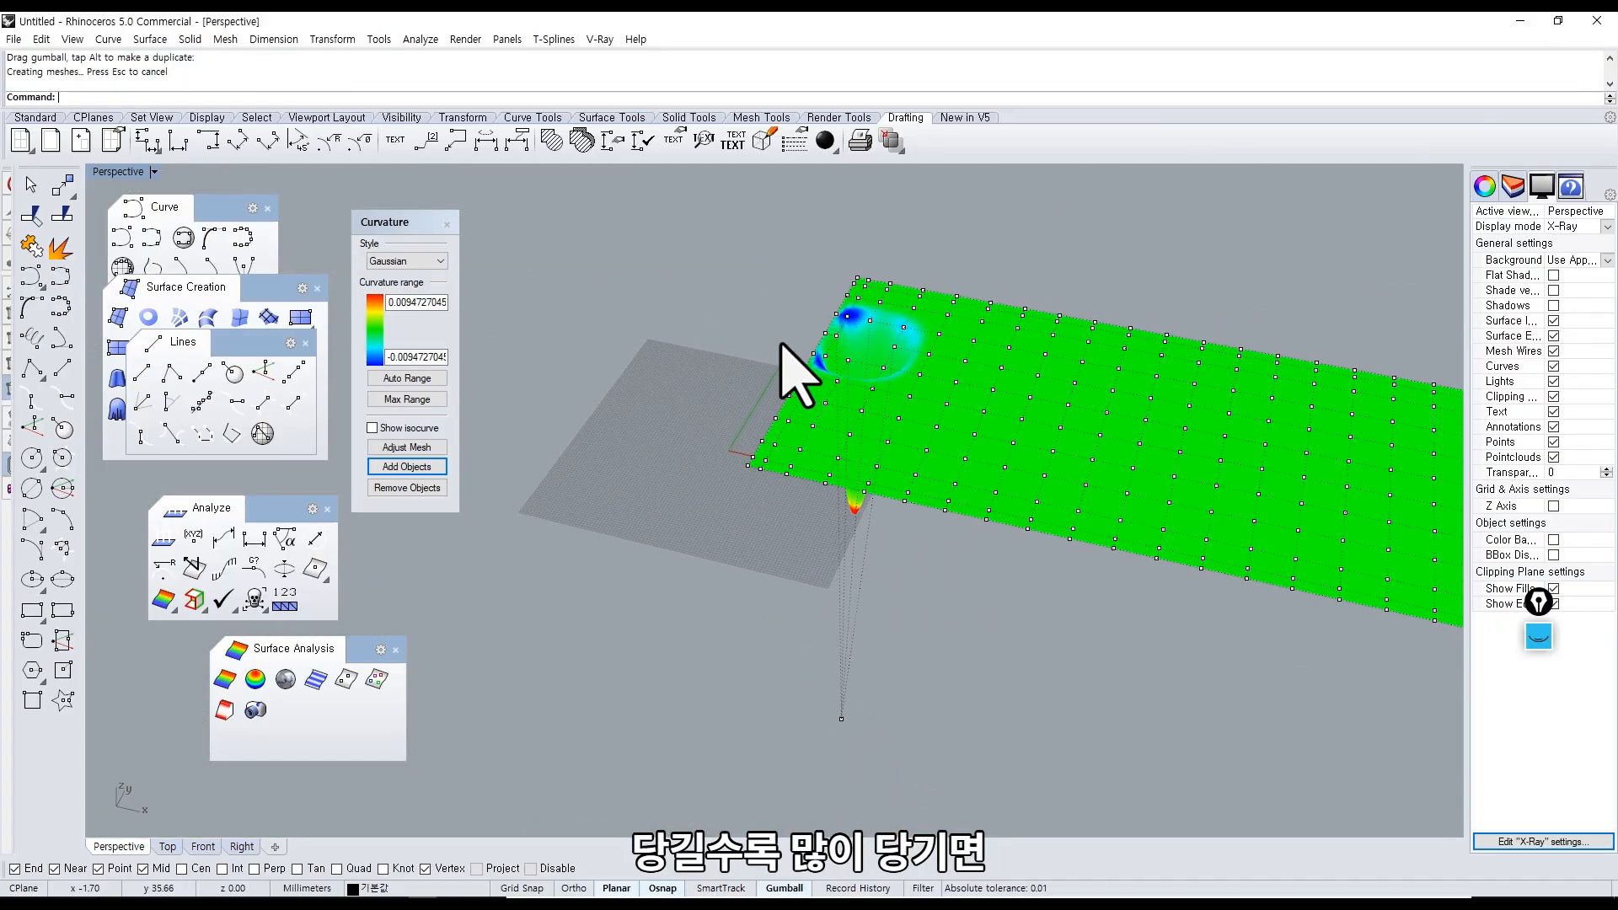
Auto-range the curvature colours, set the analysis style to Mean and examine the short edge beside the dent.
scroll(851, 354, "up", 10)
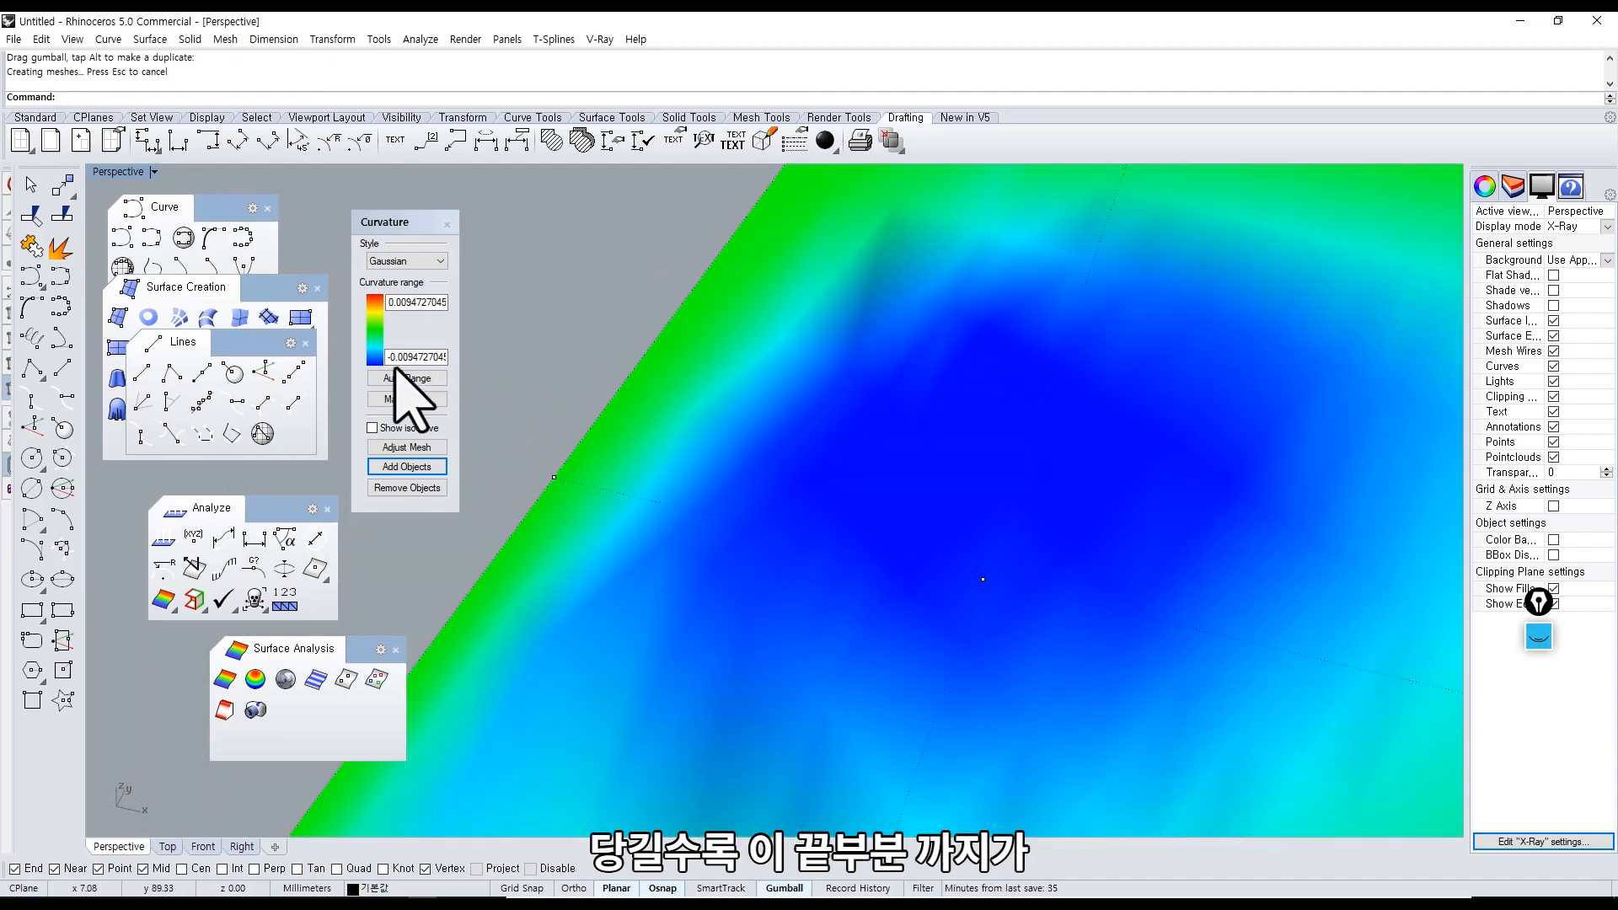
left_click(401, 379)
left_click(421, 399)
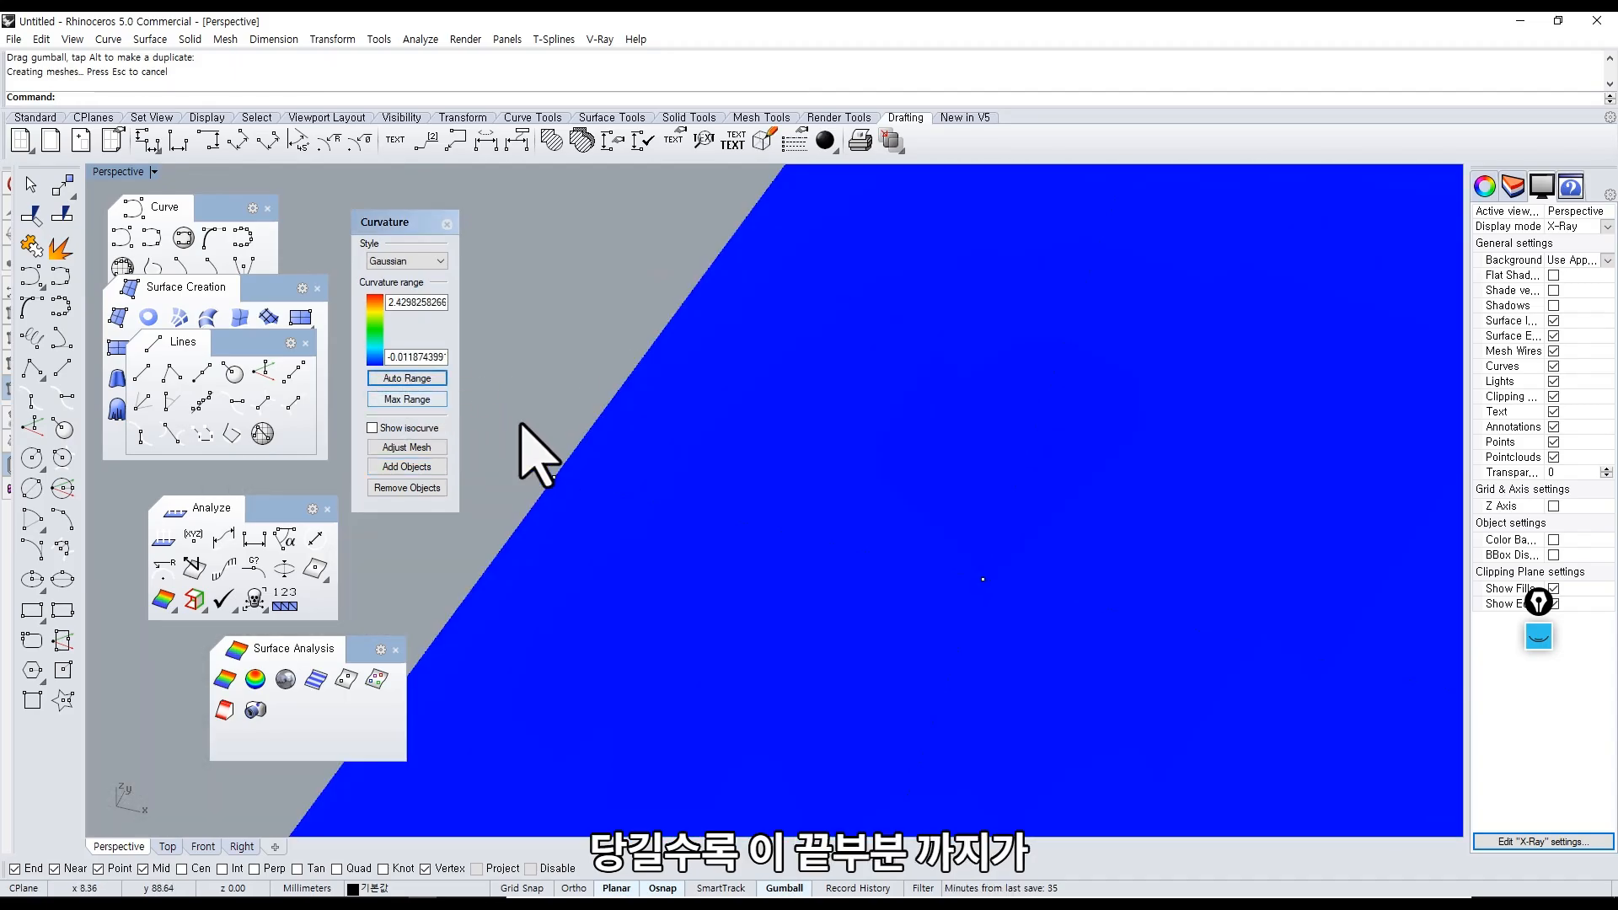
left_click(415, 261)
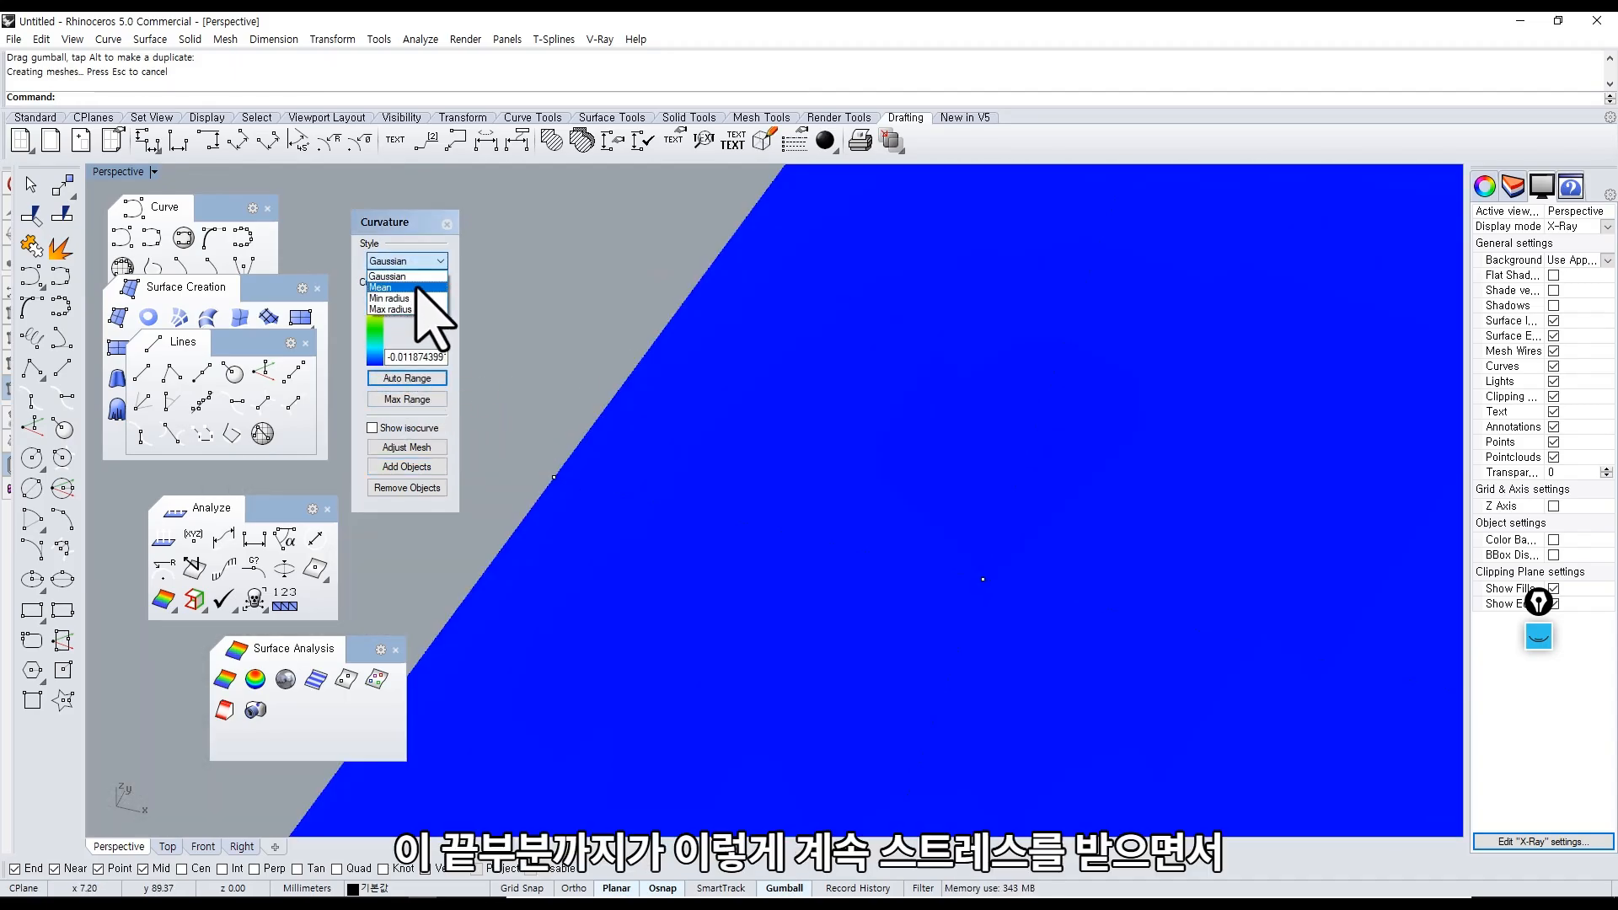
left_click(418, 288)
scroll(632, 489, "down", 5)
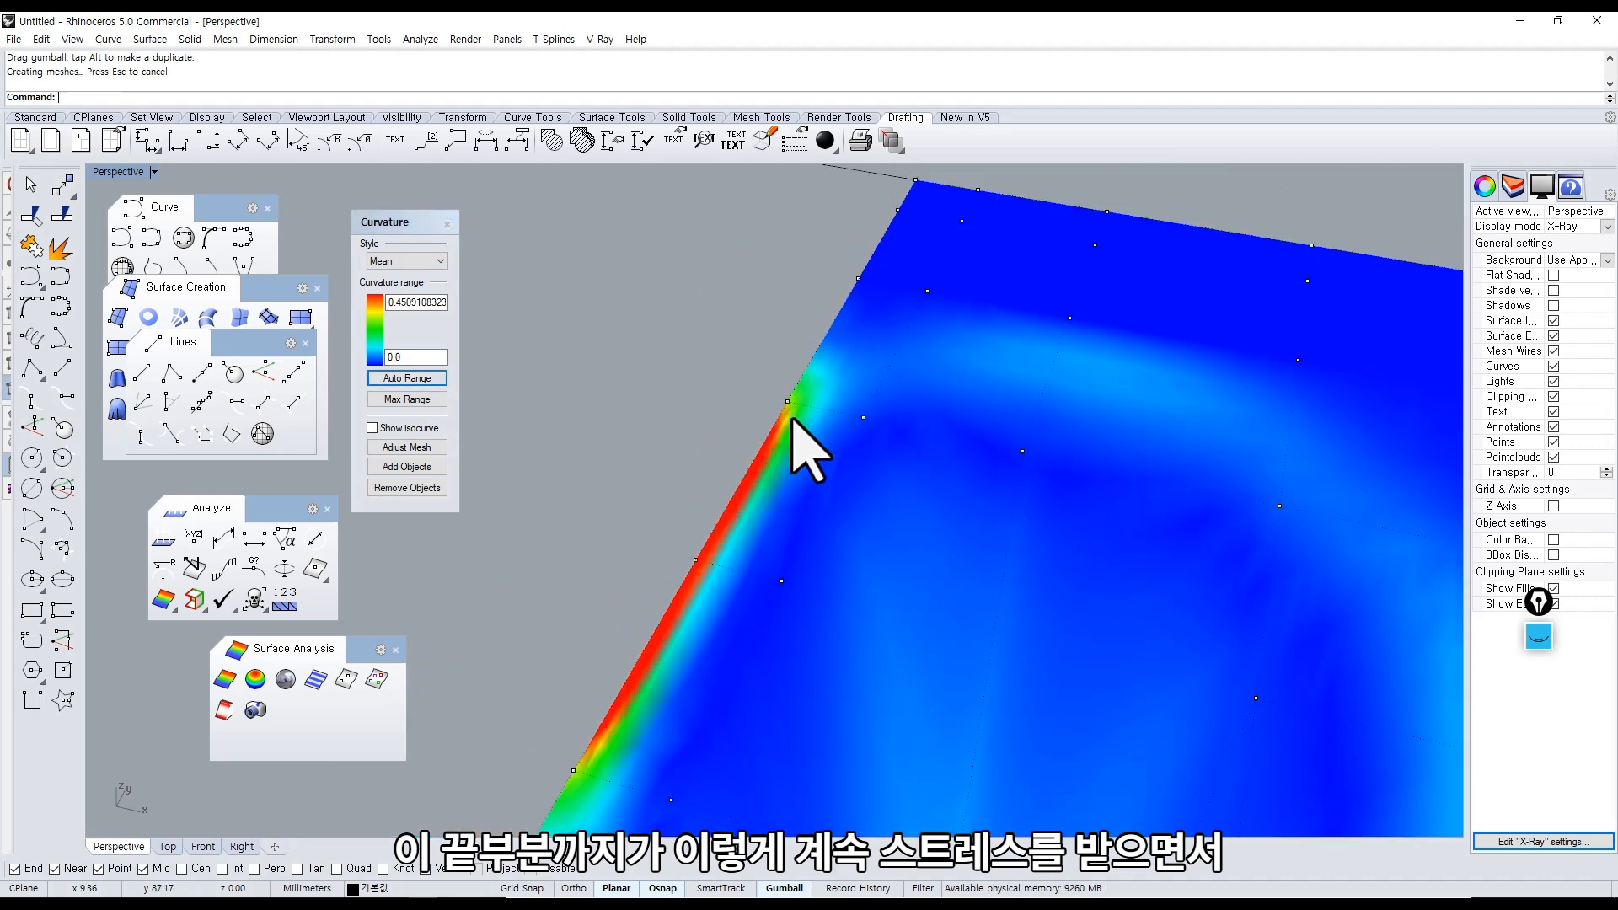
right_click_drag(791, 420, 745, 413)
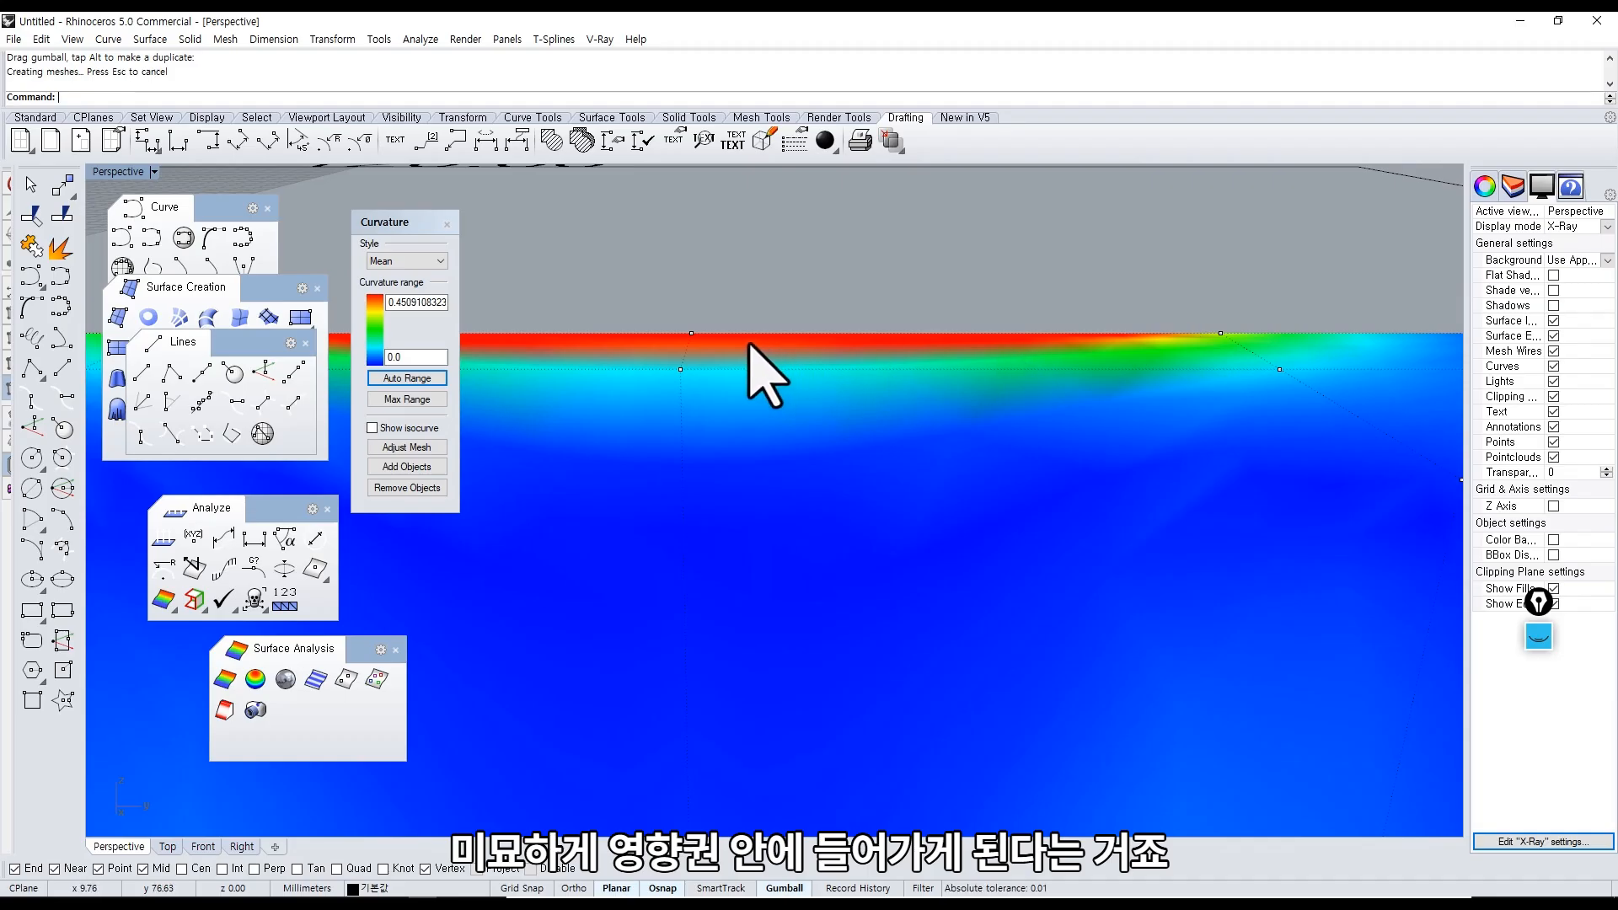
right_click_drag(758, 375, 982, 506)
Undo the control-point drags that formed the dent in the plane.
key("ctrl+z")
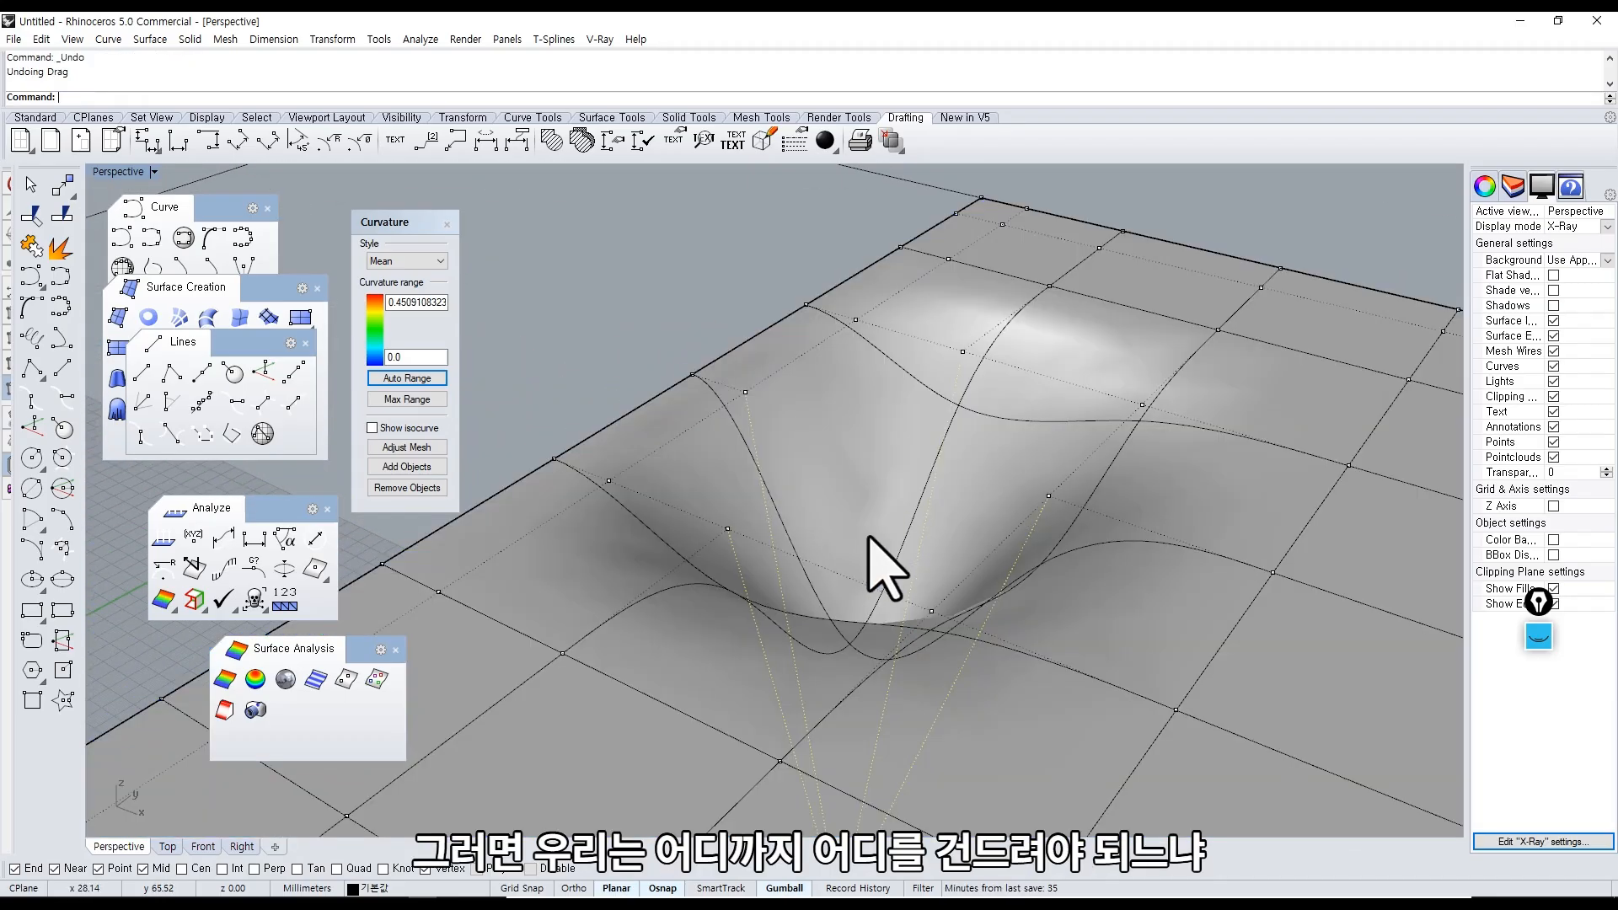
key("ctrl+z")
right_click_drag(869, 536, 902, 519)
Check again how far the protected edge zone reaches by picking the edge point and the third point inward.
left_click_drag(596, 371, 703, 435)
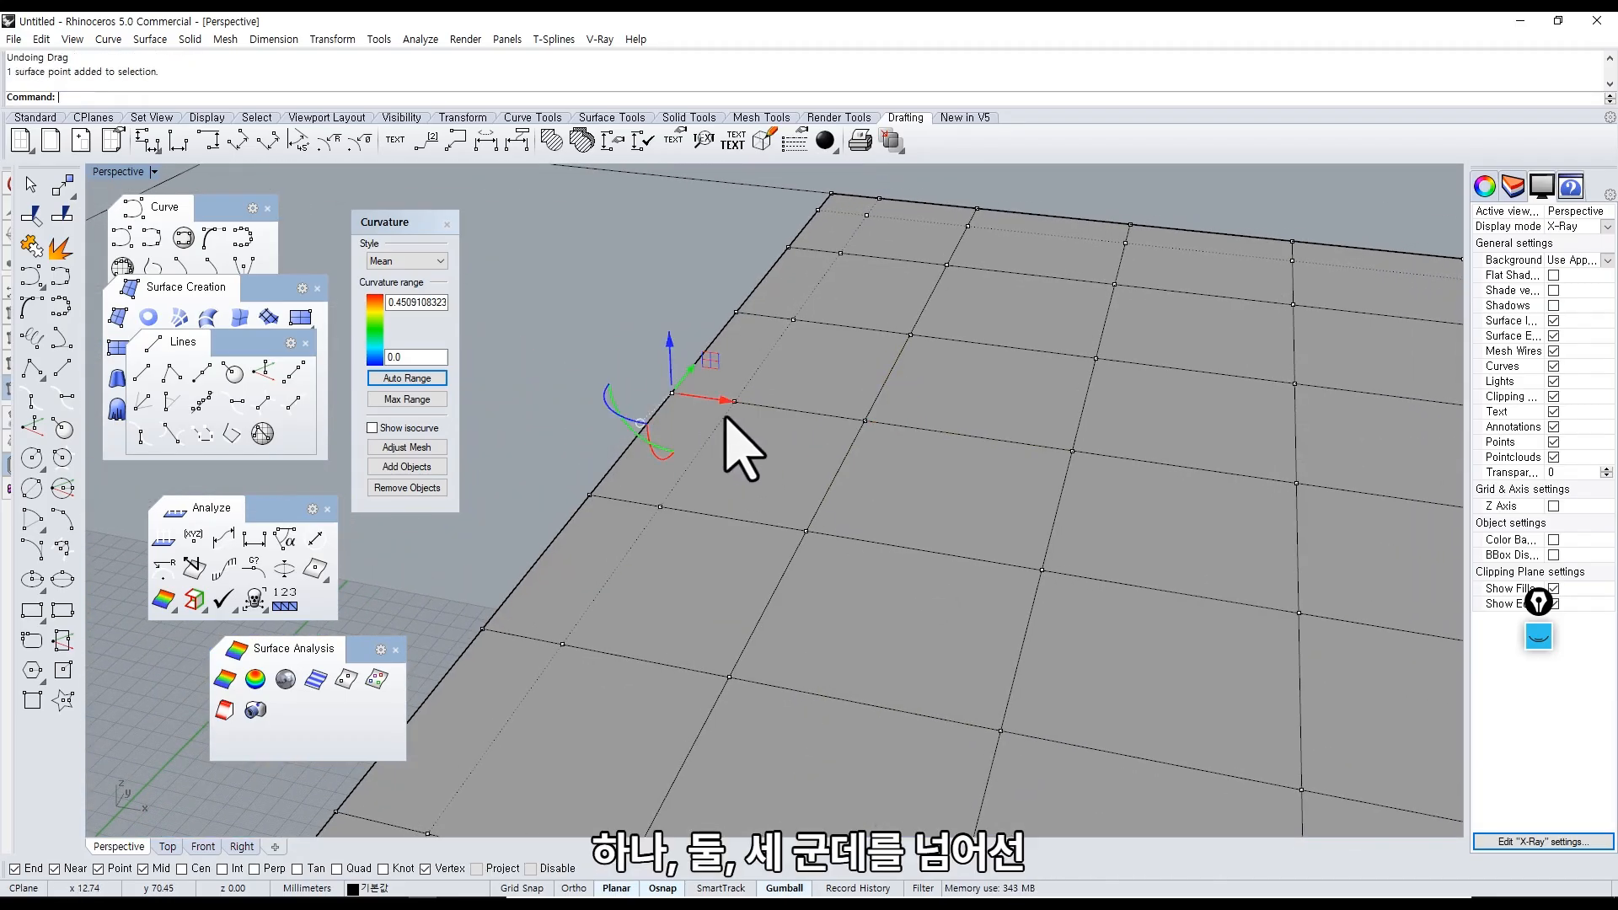
left_click(863, 421)
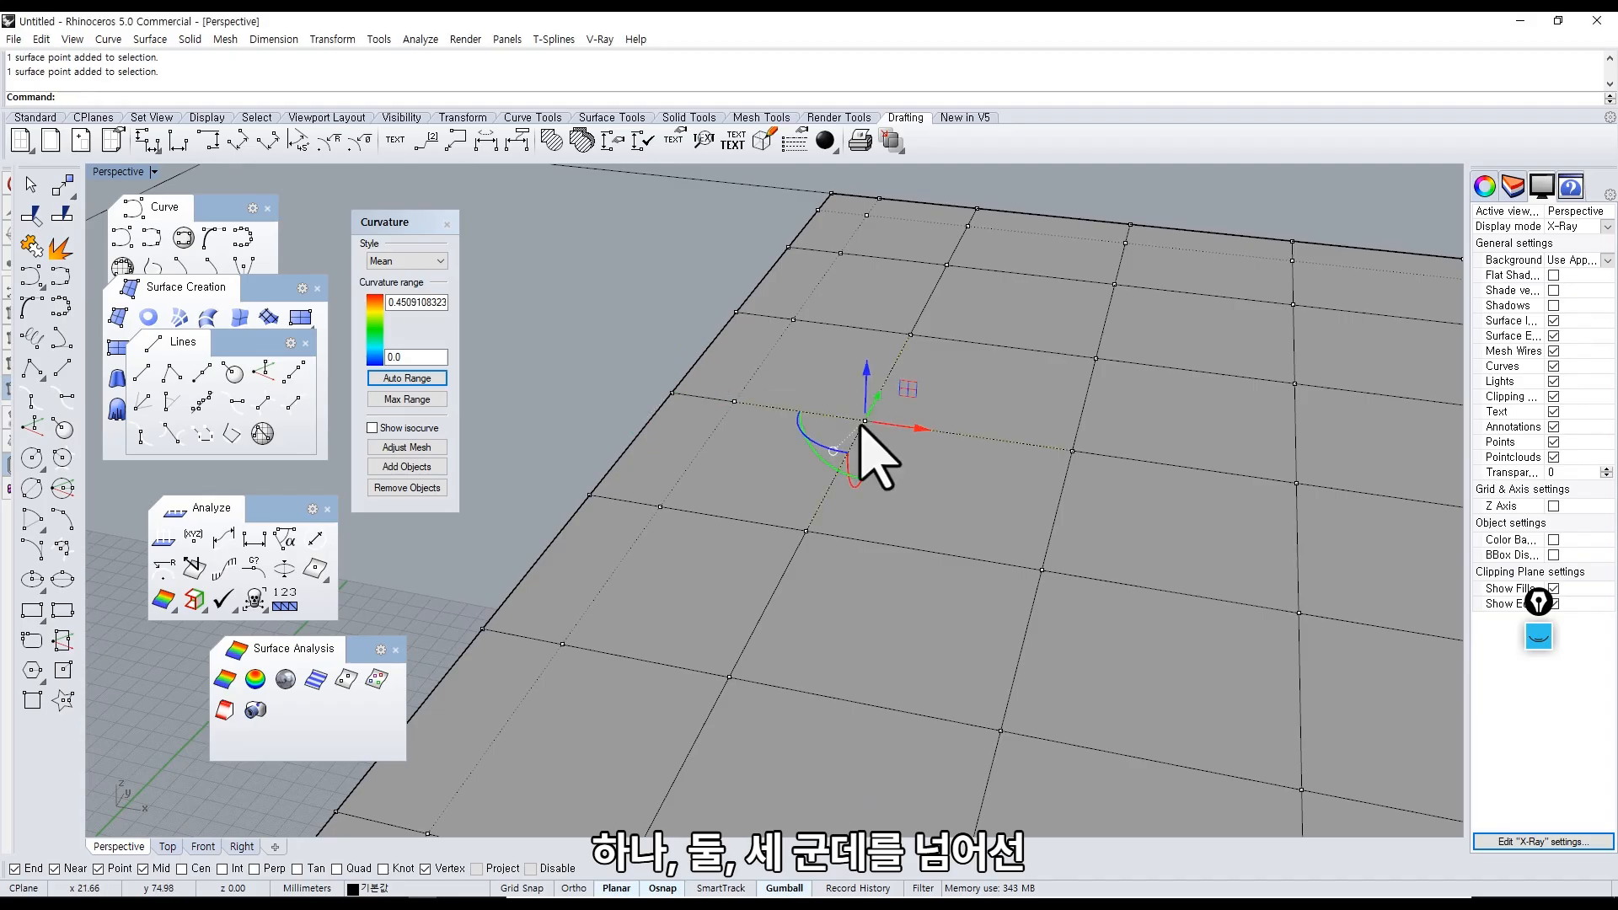
scroll(932, 447, "down", 2)
scroll(975, 539, "down", 3)
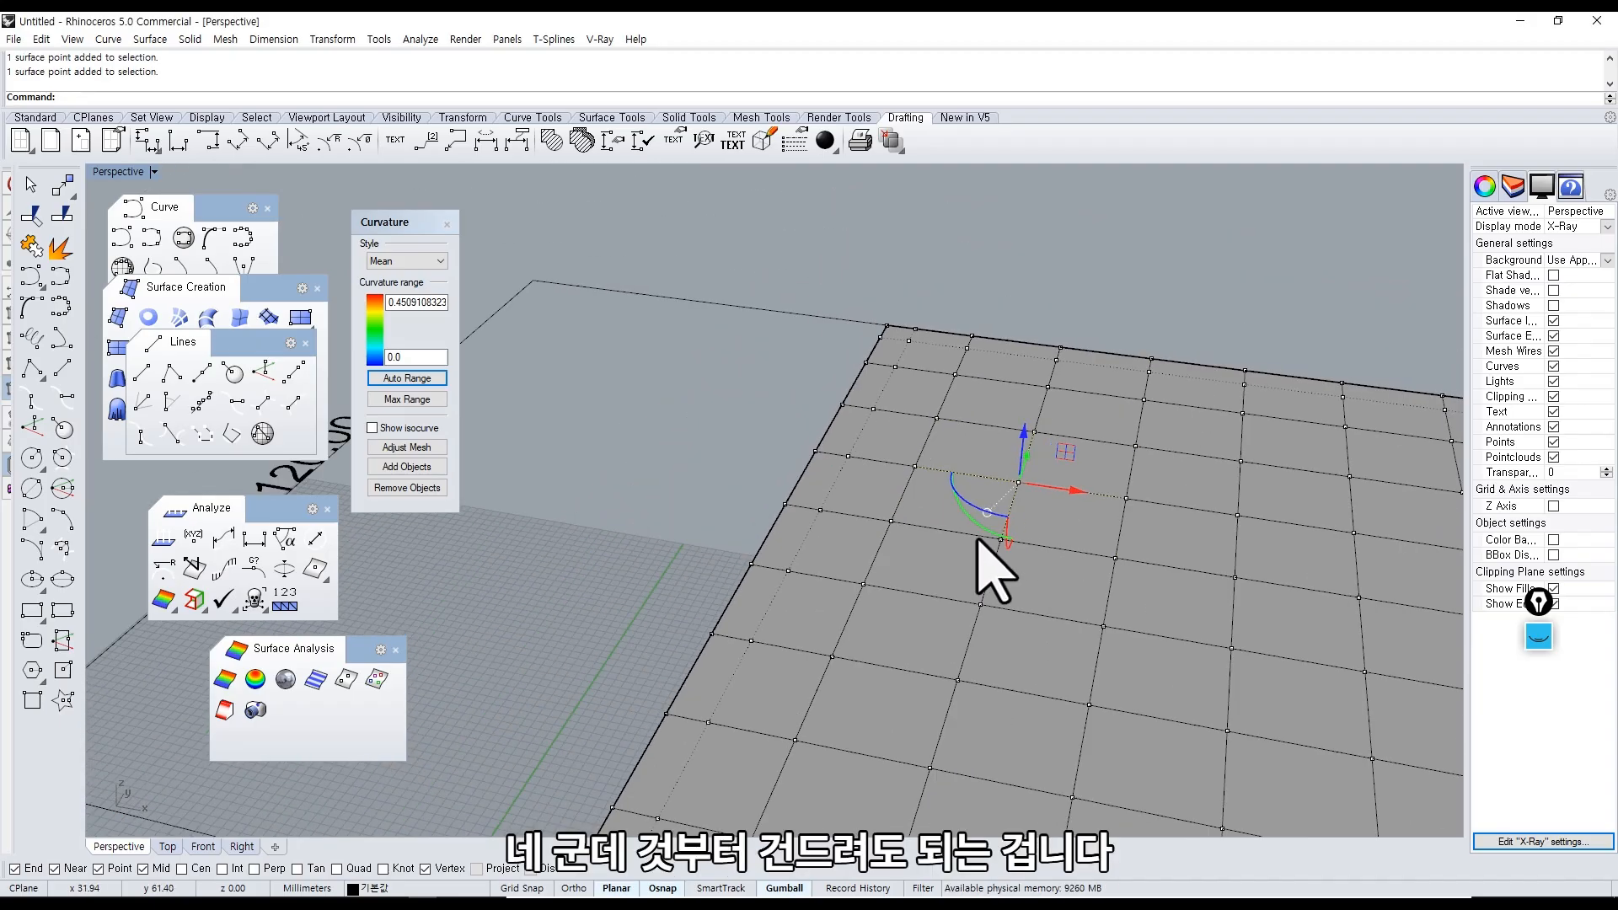
From above, count control points inward from the long edge and the short edge by picking them in turn.
right_click_drag(975, 539, 890, 625)
scroll(1009, 587, "down", 5)
left_click(704, 488)
left_click(853, 270)
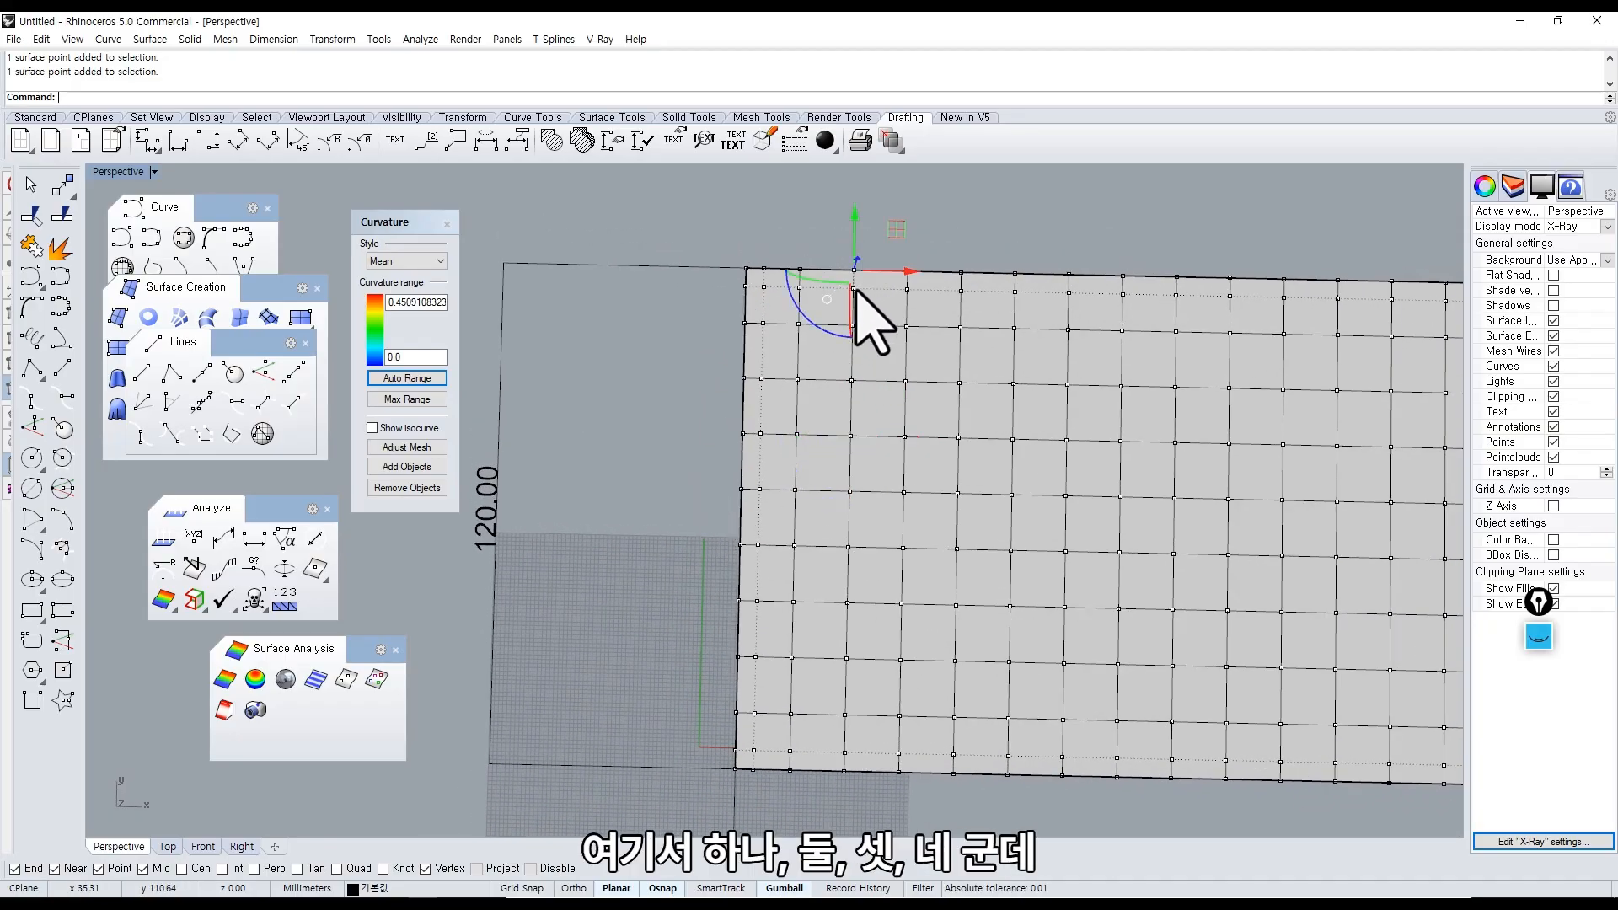
left_click(854, 322)
left_click(853, 380)
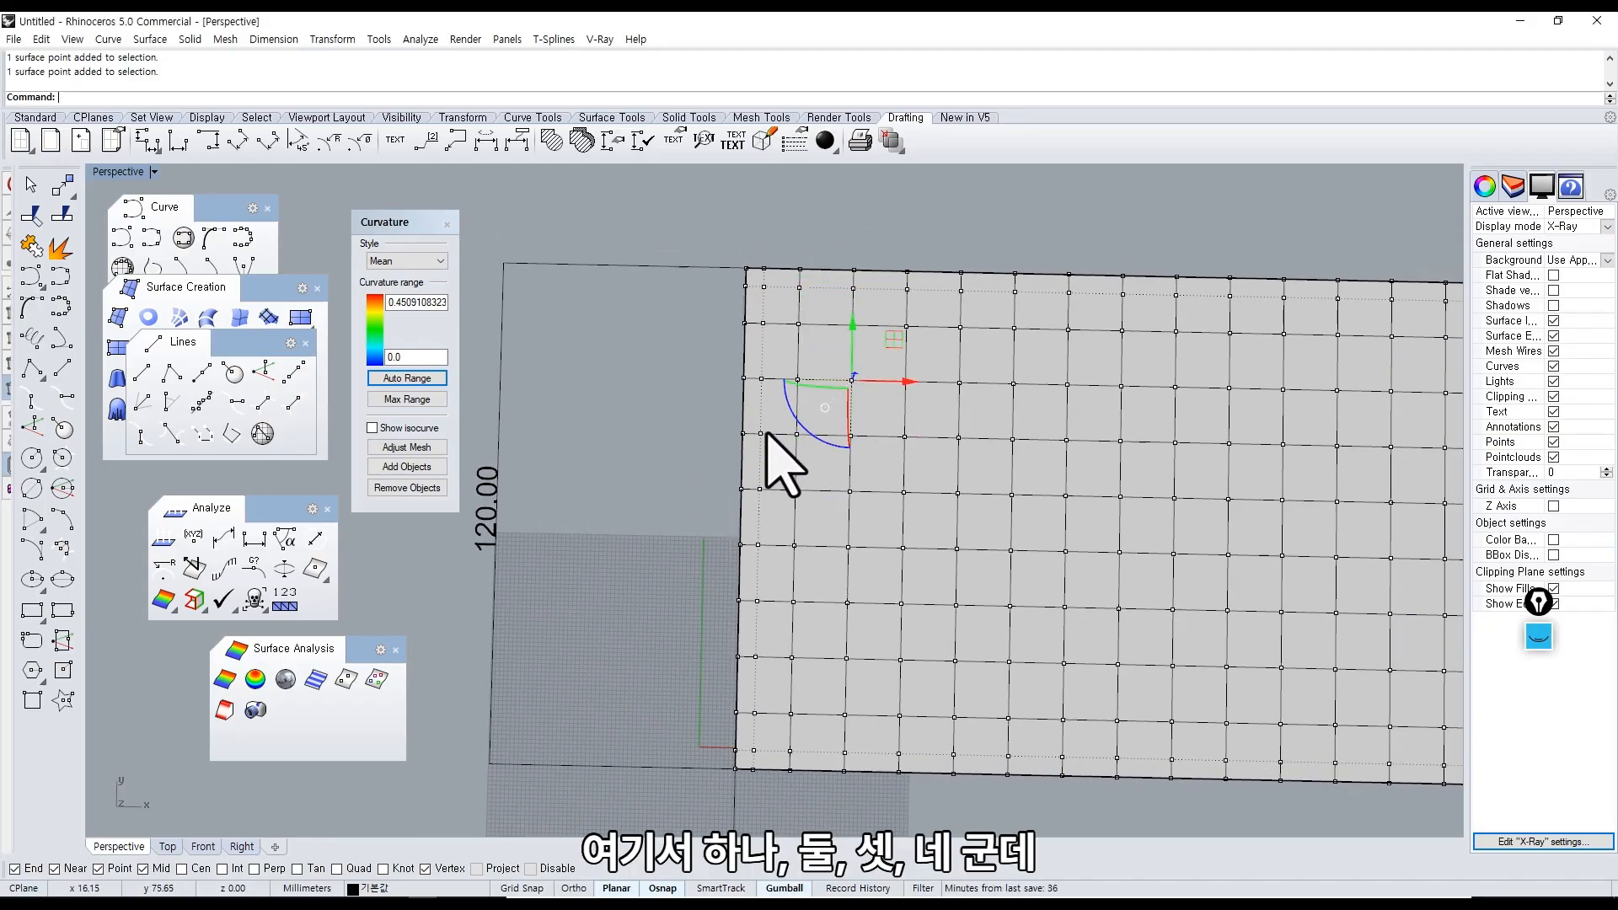
left_click(724, 447)
right_click_drag(724, 447, 698, 490, "shift")
left_click(717, 420)
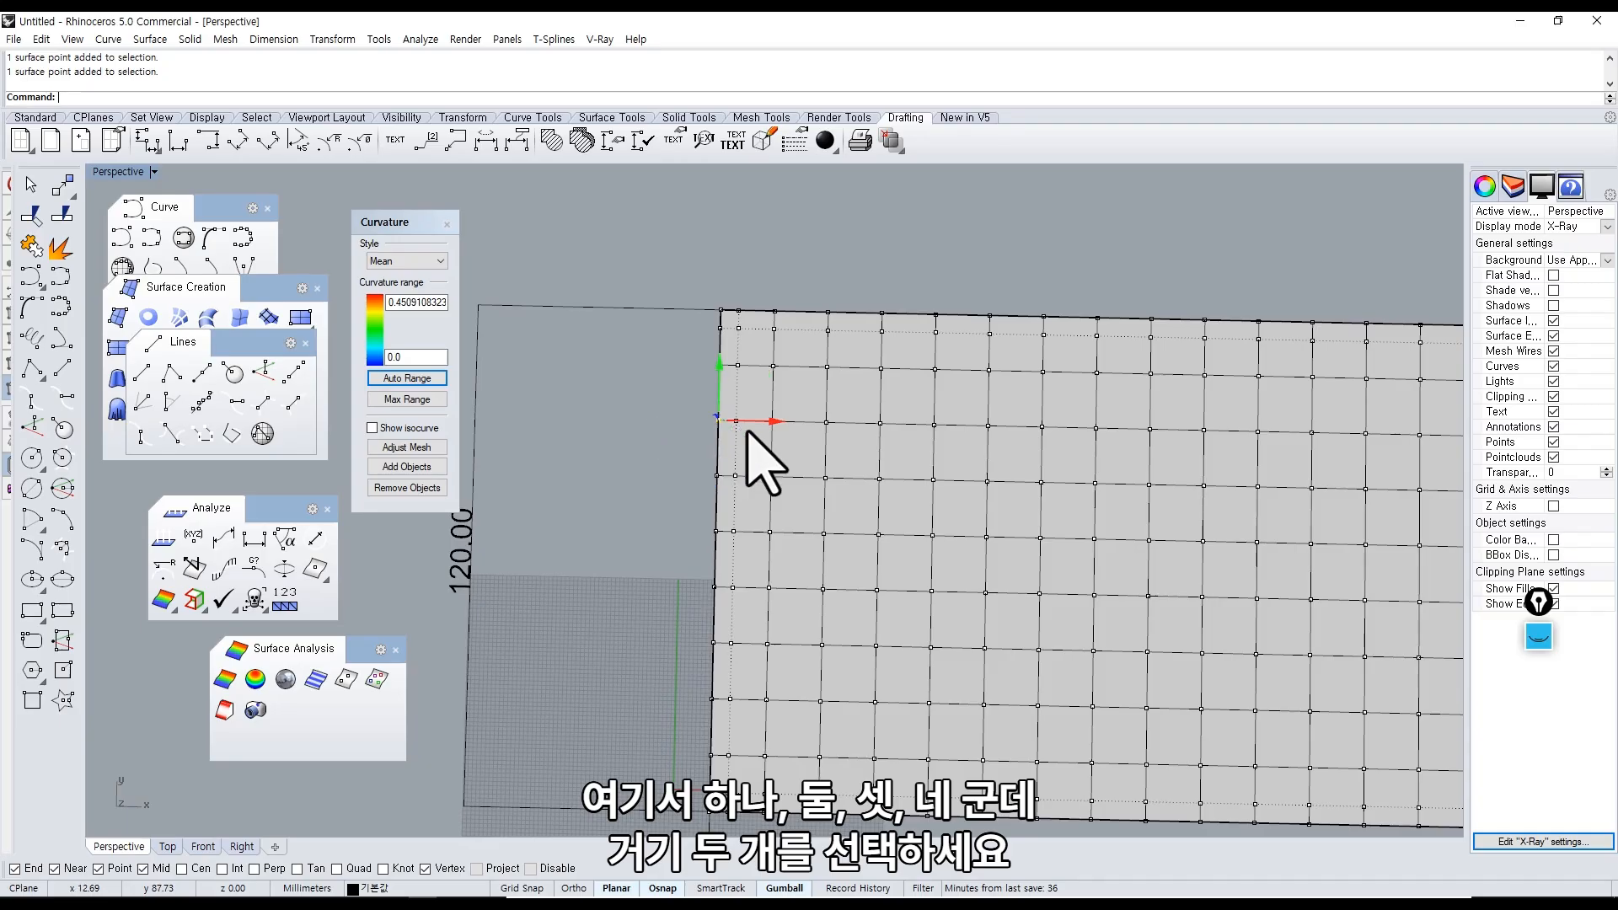
left_click(771, 422)
Select 2 x 2 groups of inner control points for the first three pairs of egg cups, leaving two points between groups along the length.
left_click(646, 454)
left_click_drag(806, 408, 891, 504)
right_click_drag(902, 615, 865, 537, "shift")
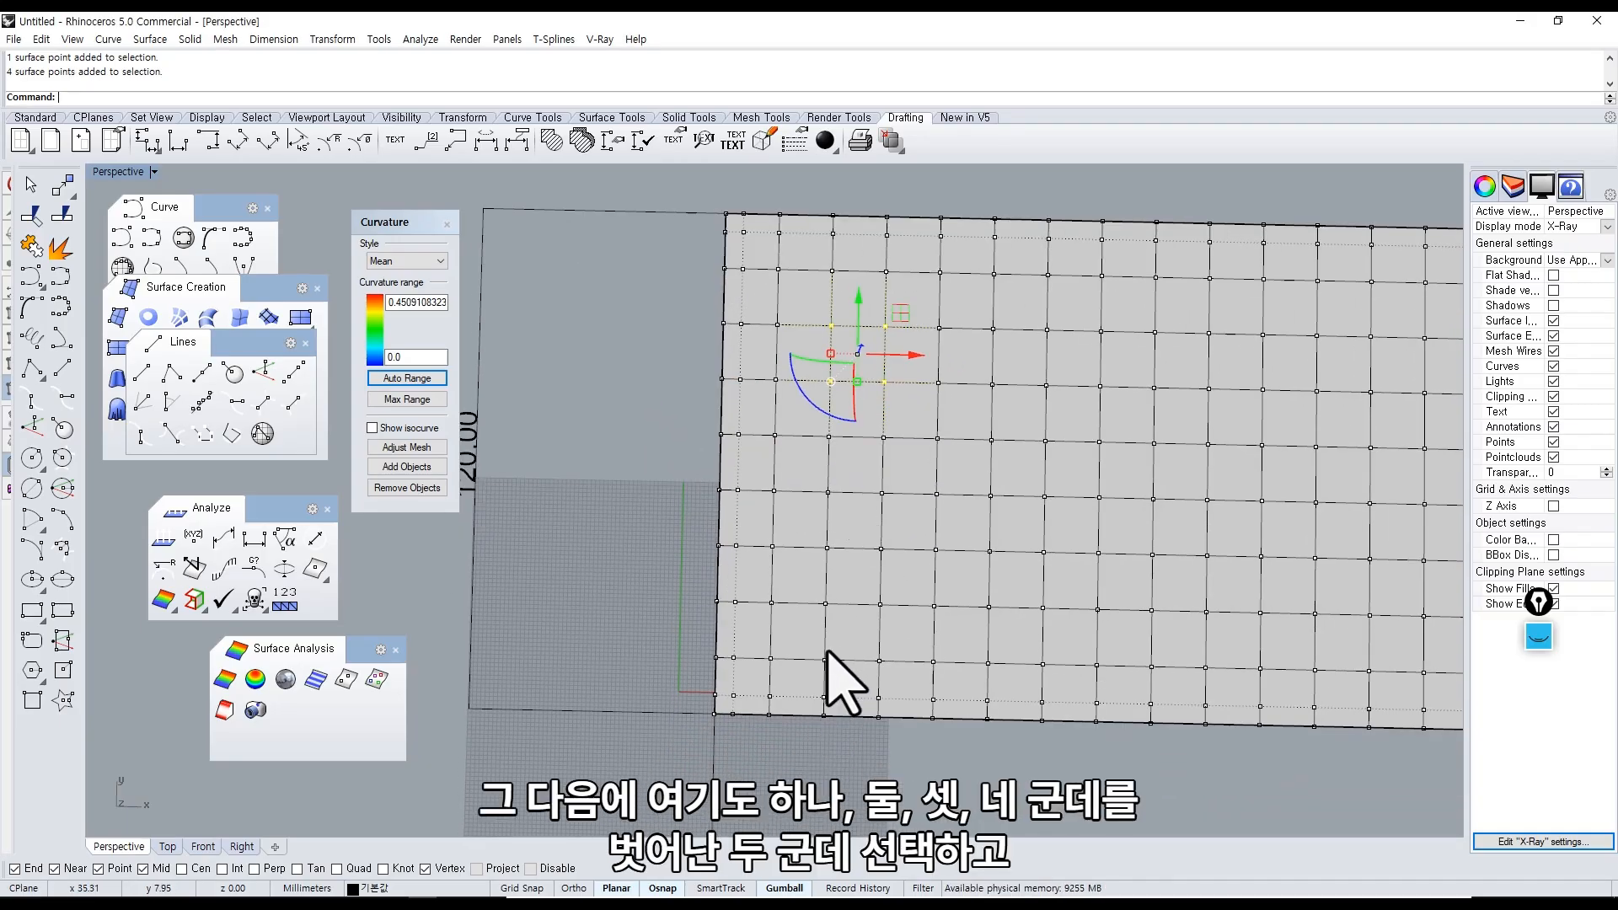
left_click_drag(816, 528, 901, 640)
right_click_drag(968, 621, 700, 552, "shift")
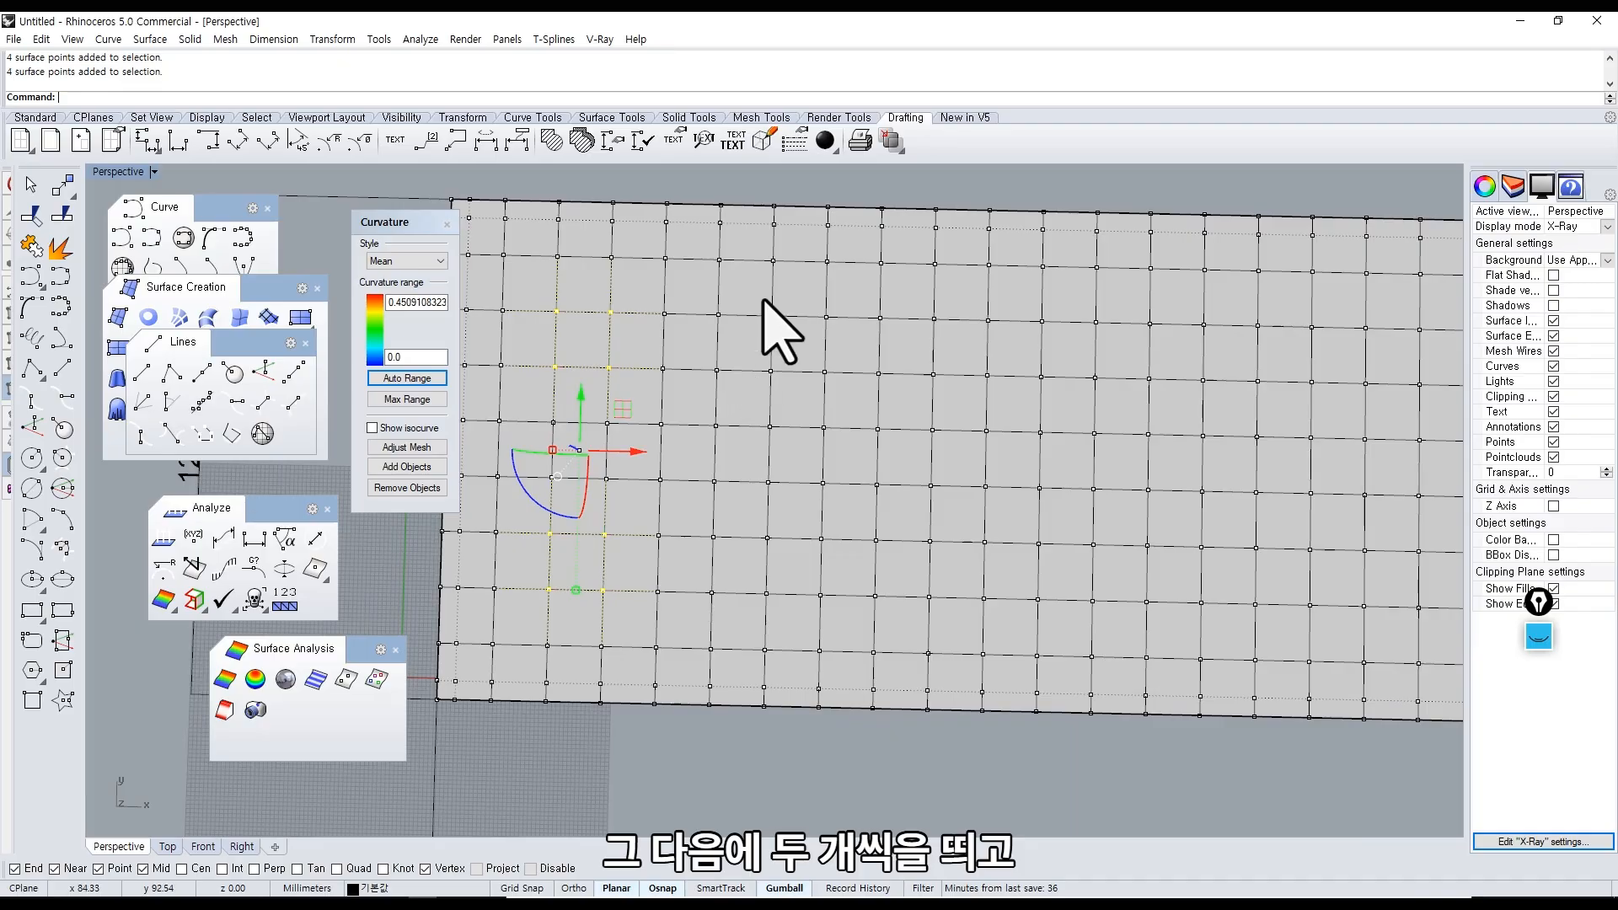
left_click_drag(763, 299, 849, 404, "shift")
left_click_drag(755, 524, 851, 624, "shift")
left_click_drag(998, 331, 1060, 395, "shift")
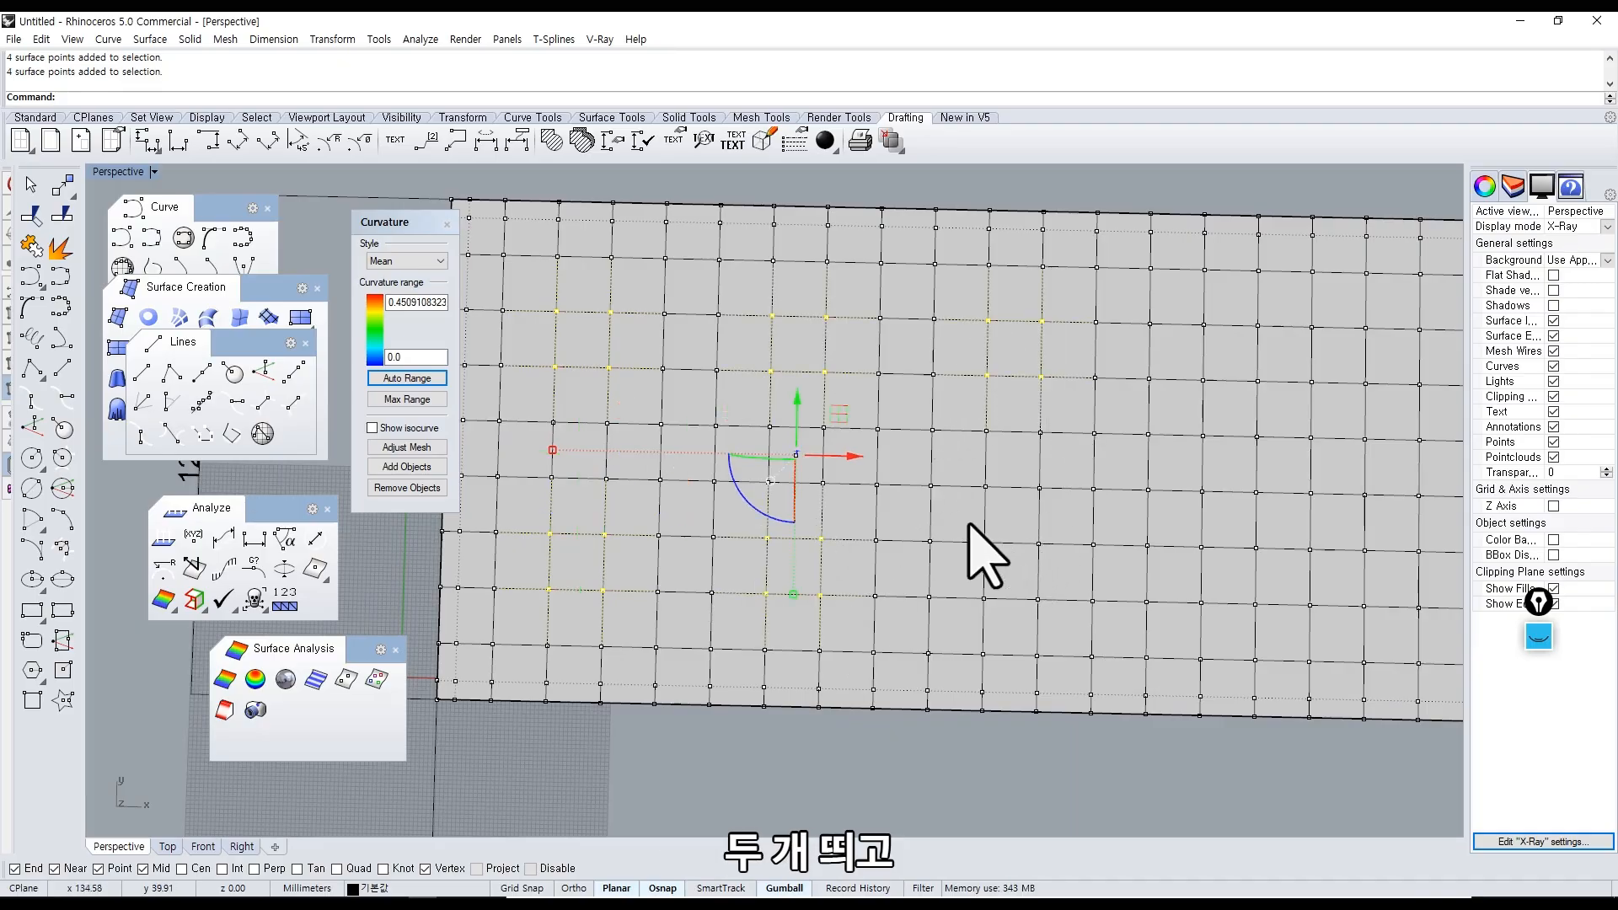
left_click_drag(969, 523, 1050, 615, "shift")
Add the 2 x 2 control-point groups for the remaining three pairs of cups to the selection, keeping the two-point gaps and the far end empty.
right_click_drag(1123, 405, 940, 405, "shift")
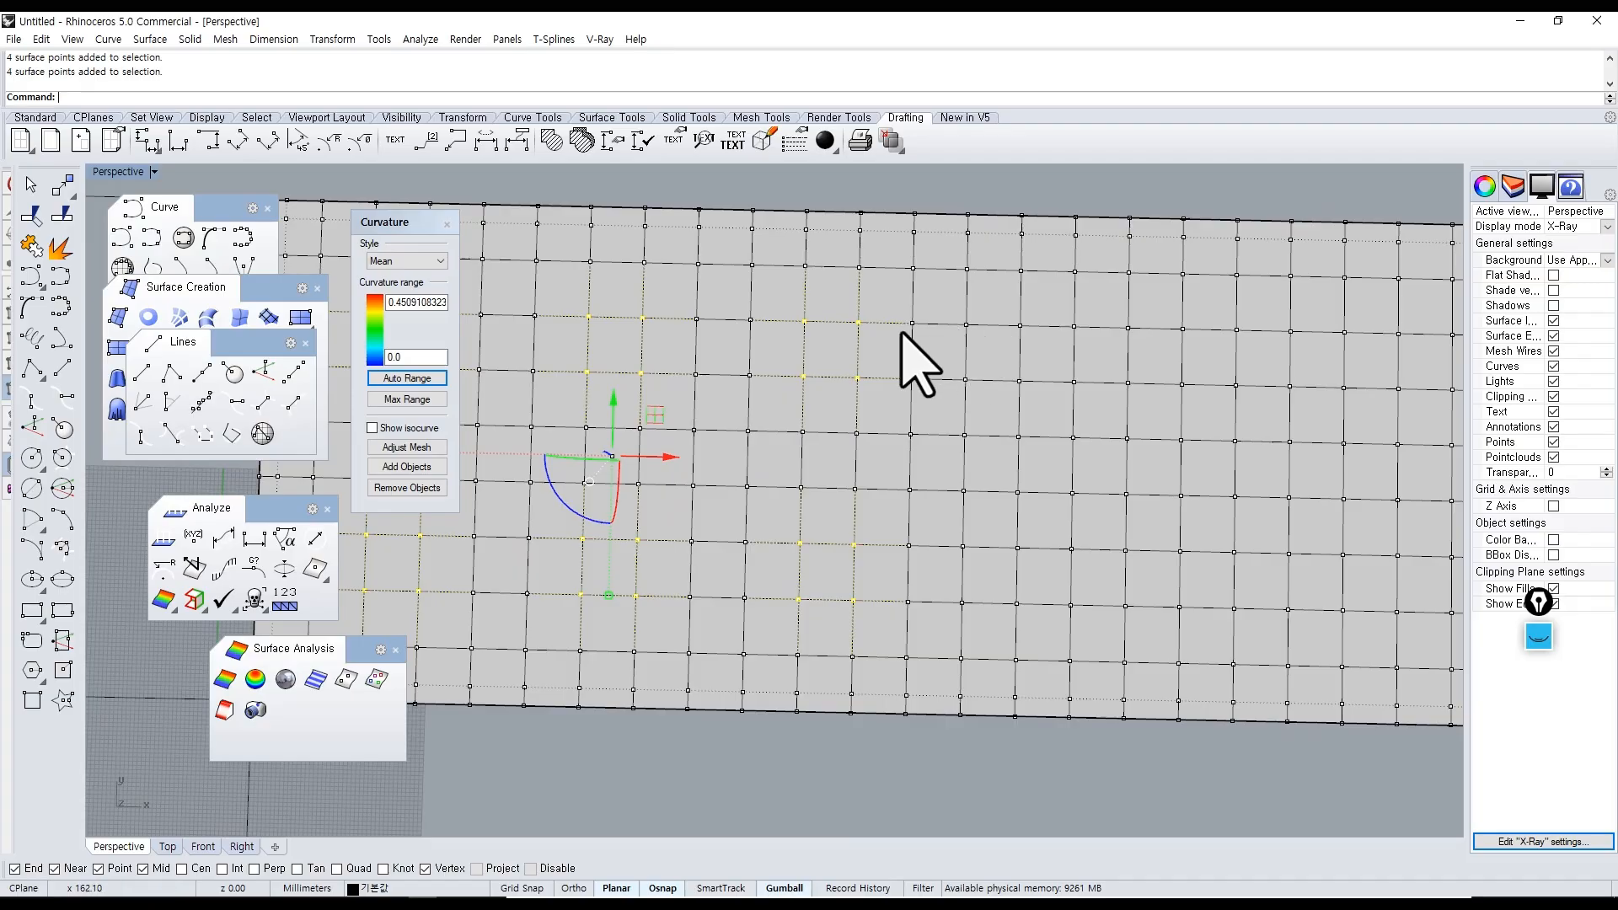
left_click_drag(998, 308, 1093, 404, "shift")
left_click_drag(1008, 534, 1083, 632, "shift")
right_click_drag(1192, 426, 1016, 421, "shift")
left_click_drag(1048, 317, 1133, 400, "shift")
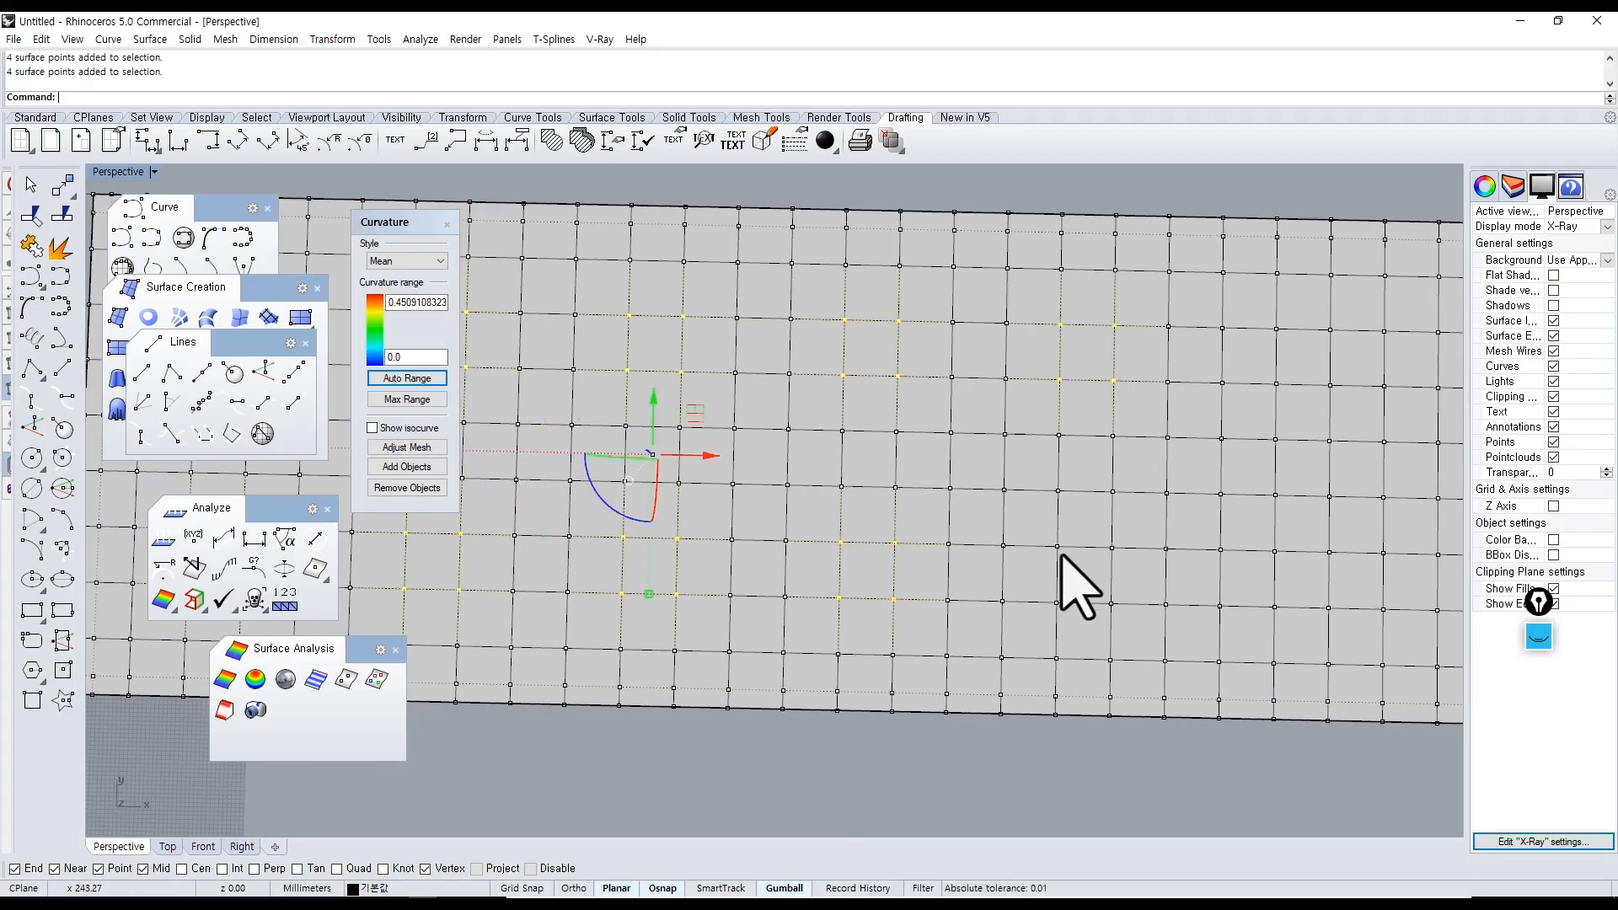
left_click_drag(1035, 536, 1133, 629, "shift")
right_click_drag(1196, 571, 993, 562, "shift")
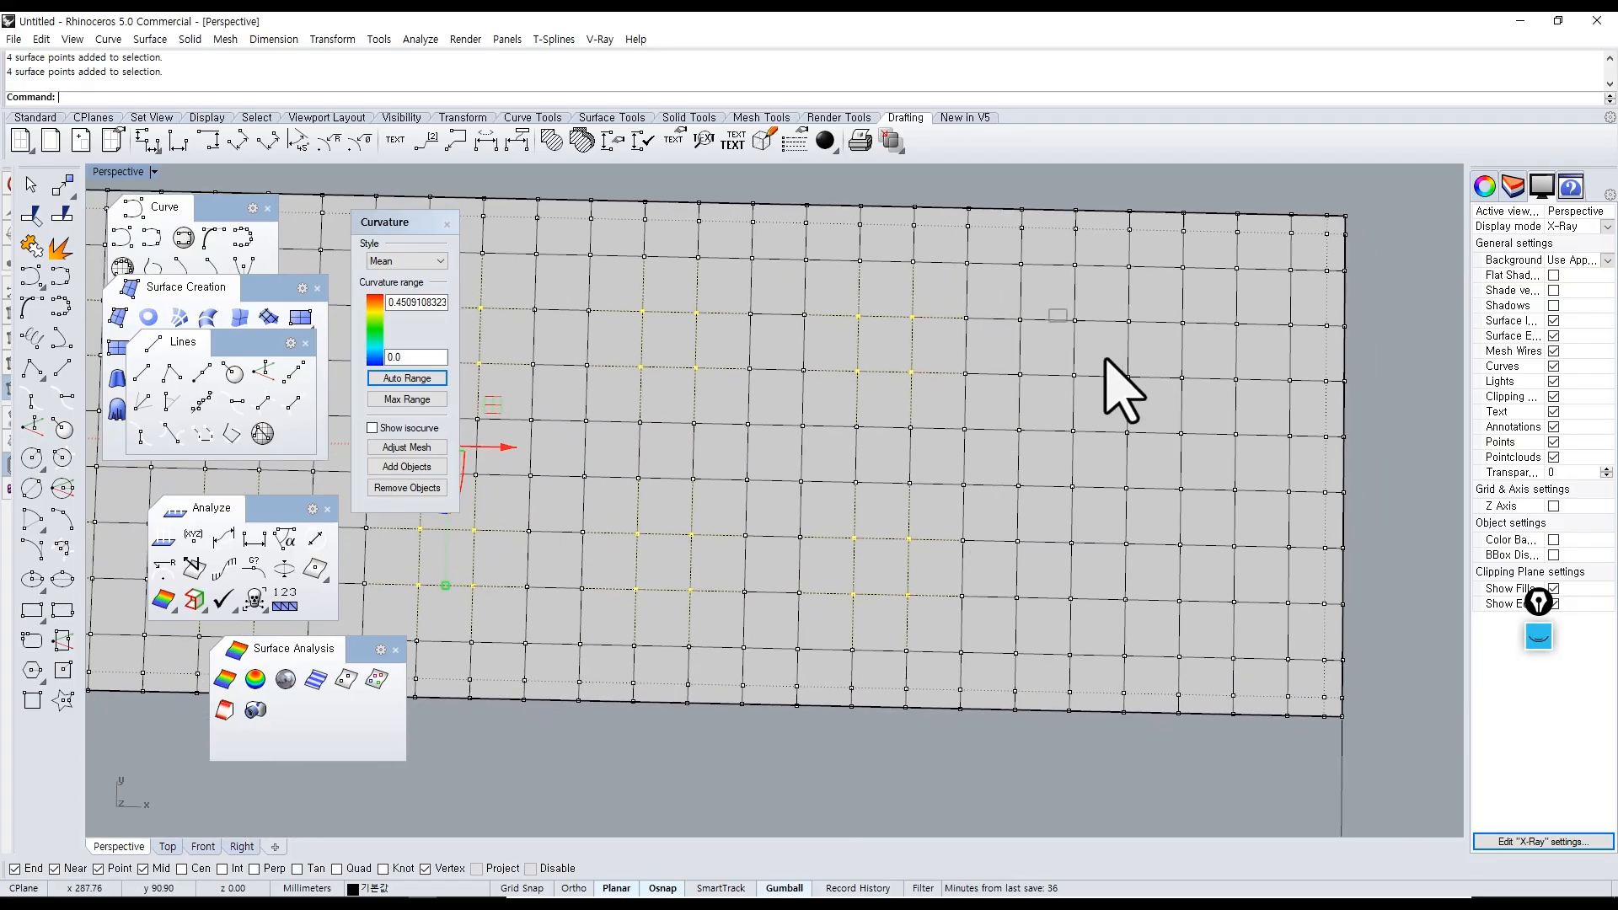
left_click_drag(1104, 358, 1136, 394, "shift")
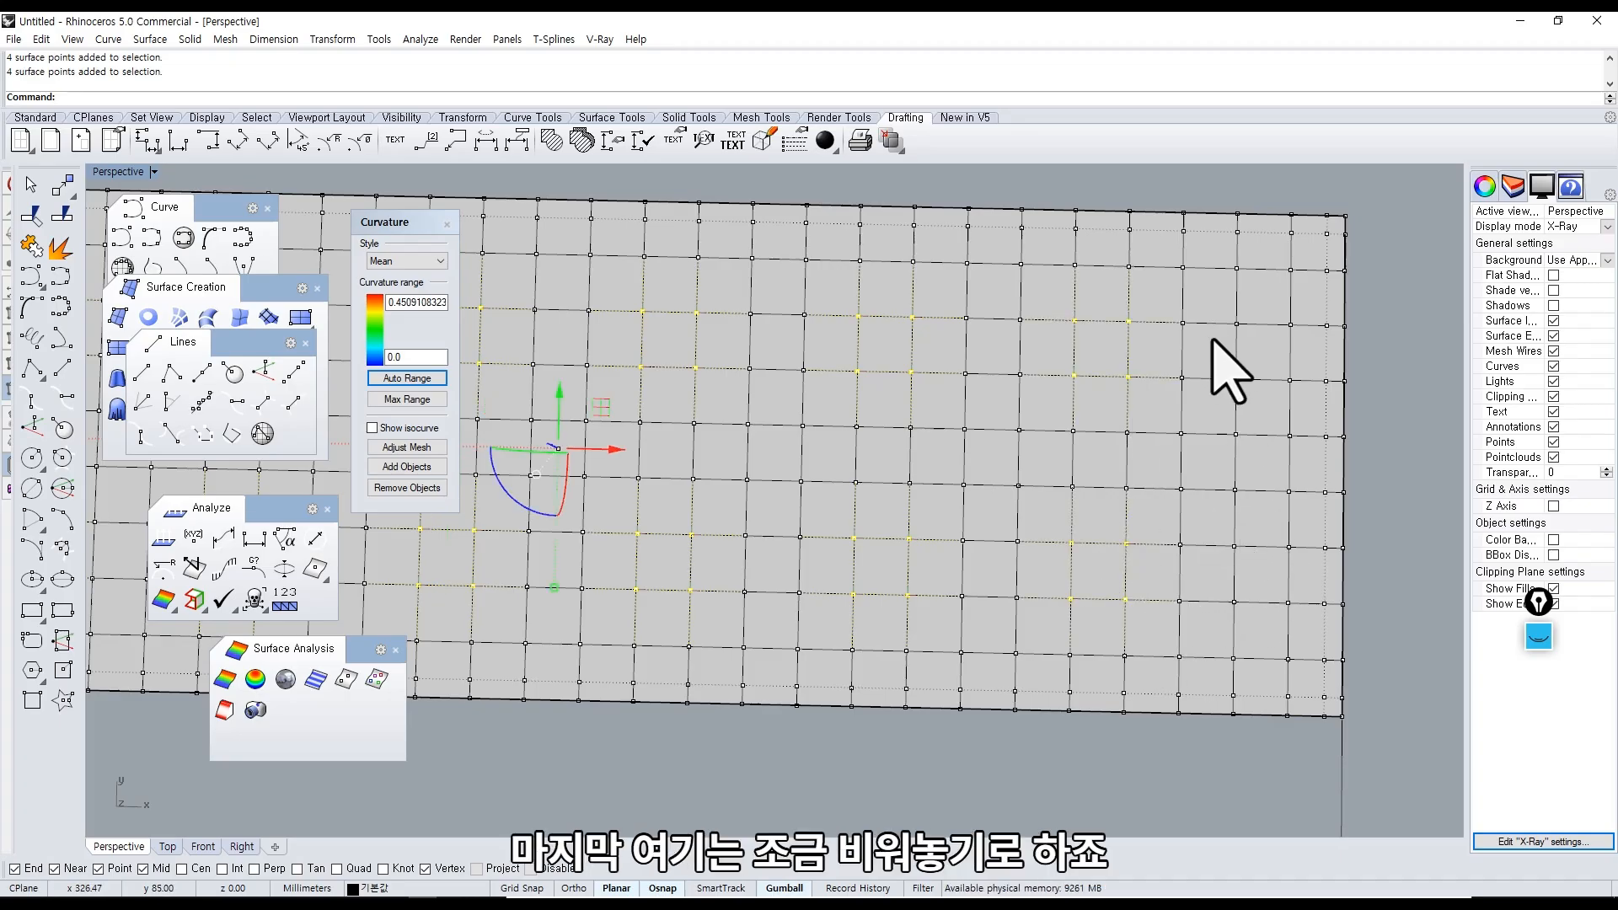
Pull all the selected control points straight down below the plane to form two rows of six egg cups.
scroll(1124, 450, "down", 3)
right_click_drag(1108, 471, 896, 395)
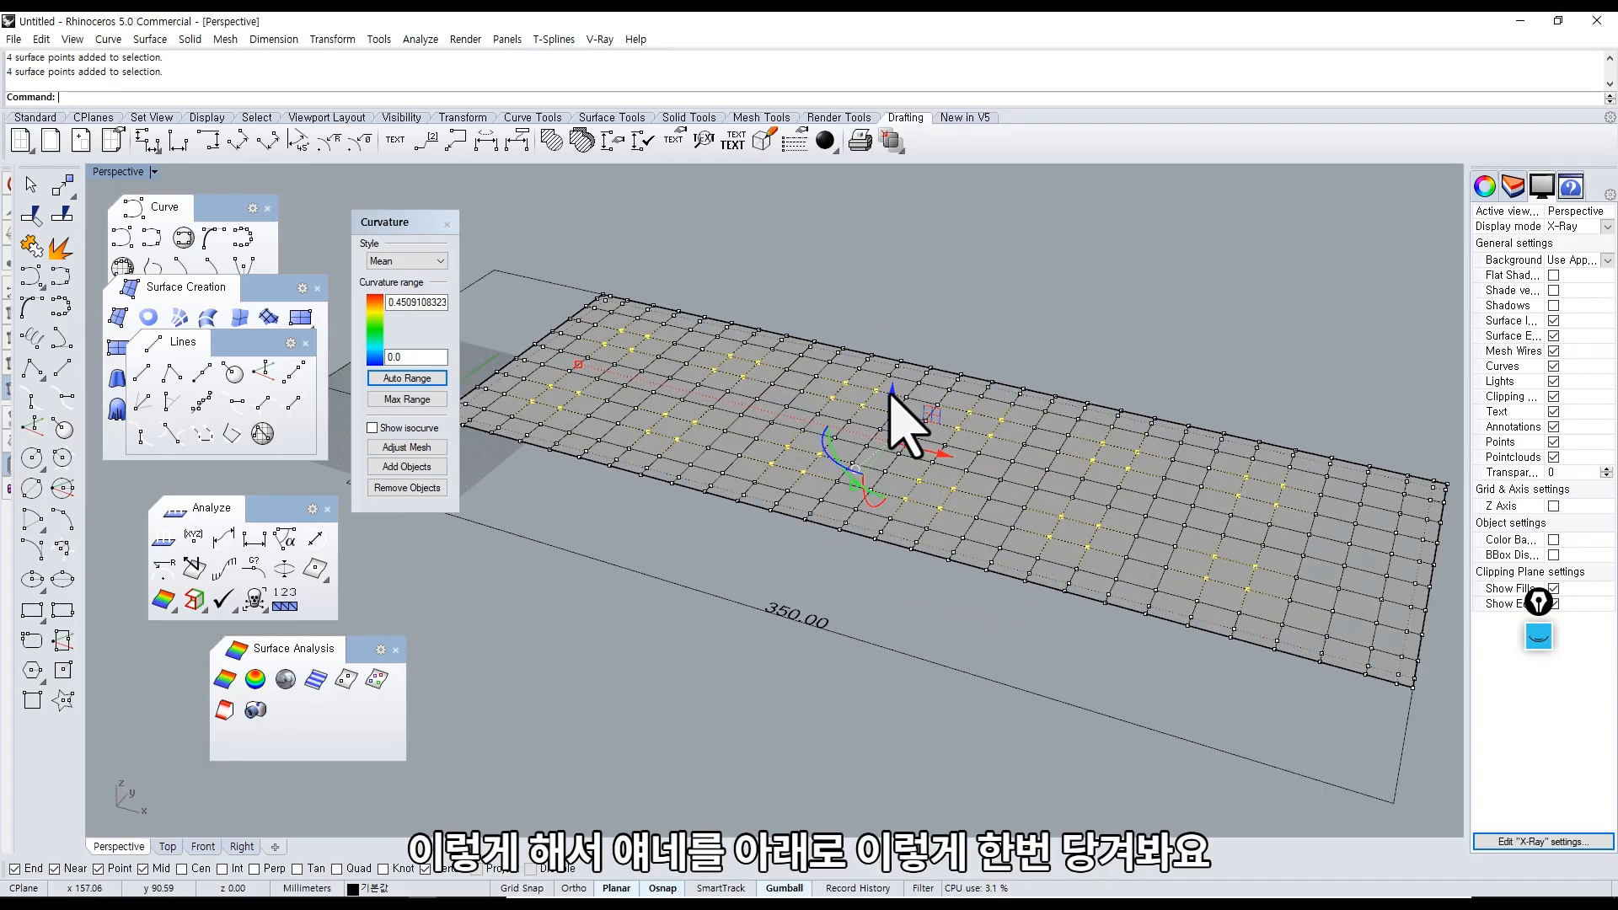
left_click_drag(892, 394, 915, 487)
mouse_move(923, 691)
right_mouse_down()
mouse_move(946, 769)
mouse_move(567, 470)
right_mouse_up()
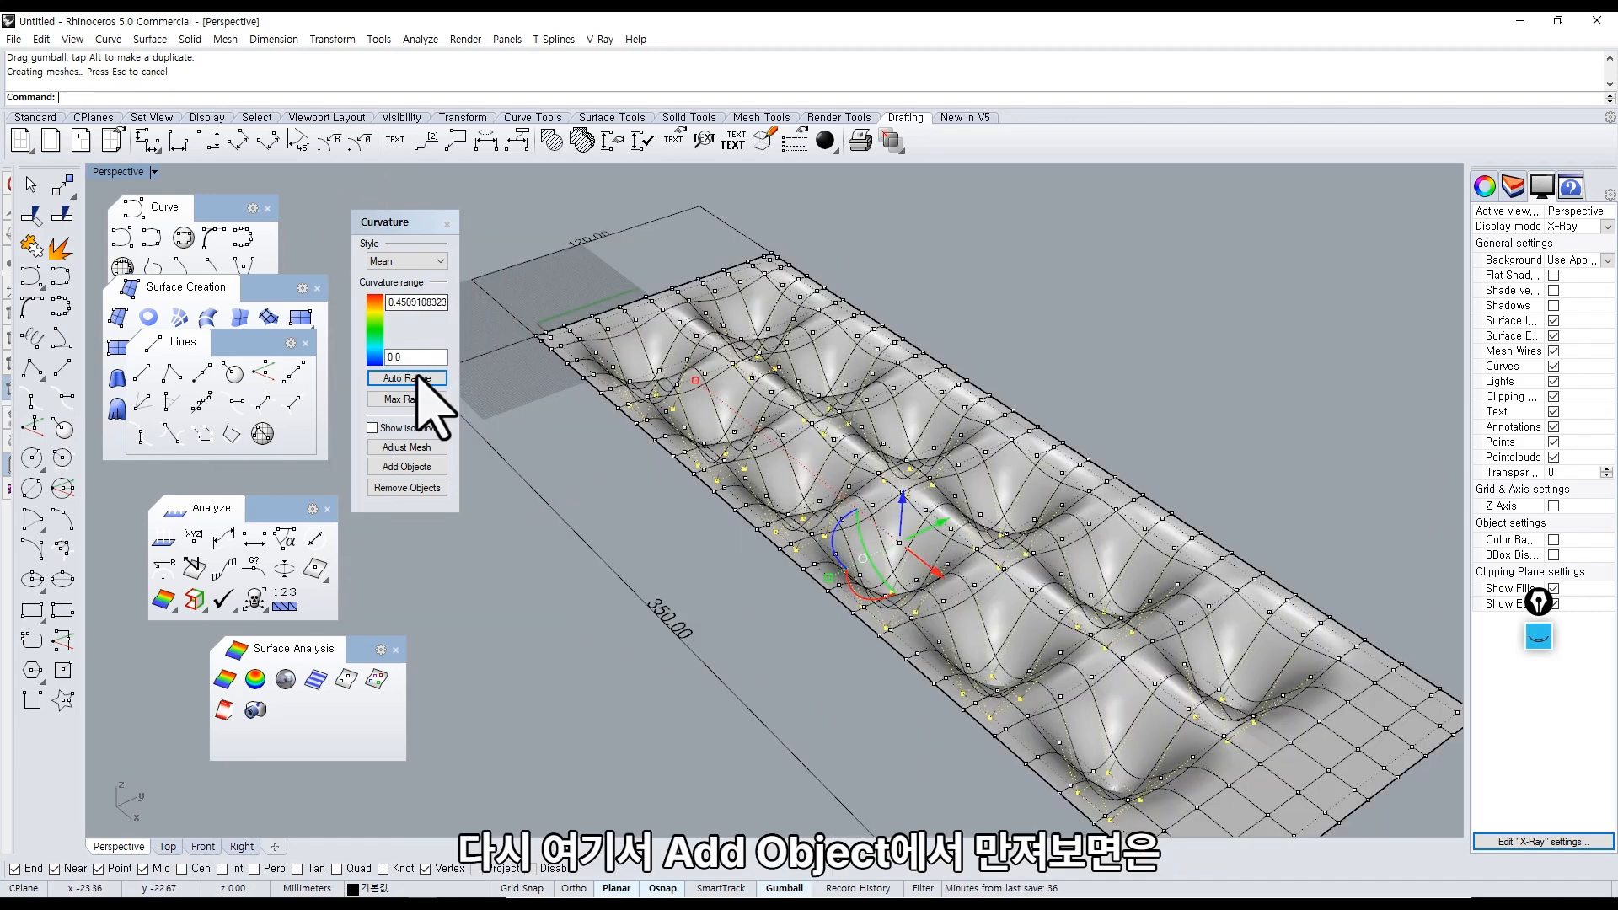
Add the tray surface to the curvature analysis, auto-range the colours and examine the outer edges and the areas between the cups.
left_click(407, 466)
left_click(619, 379)
key("Return")
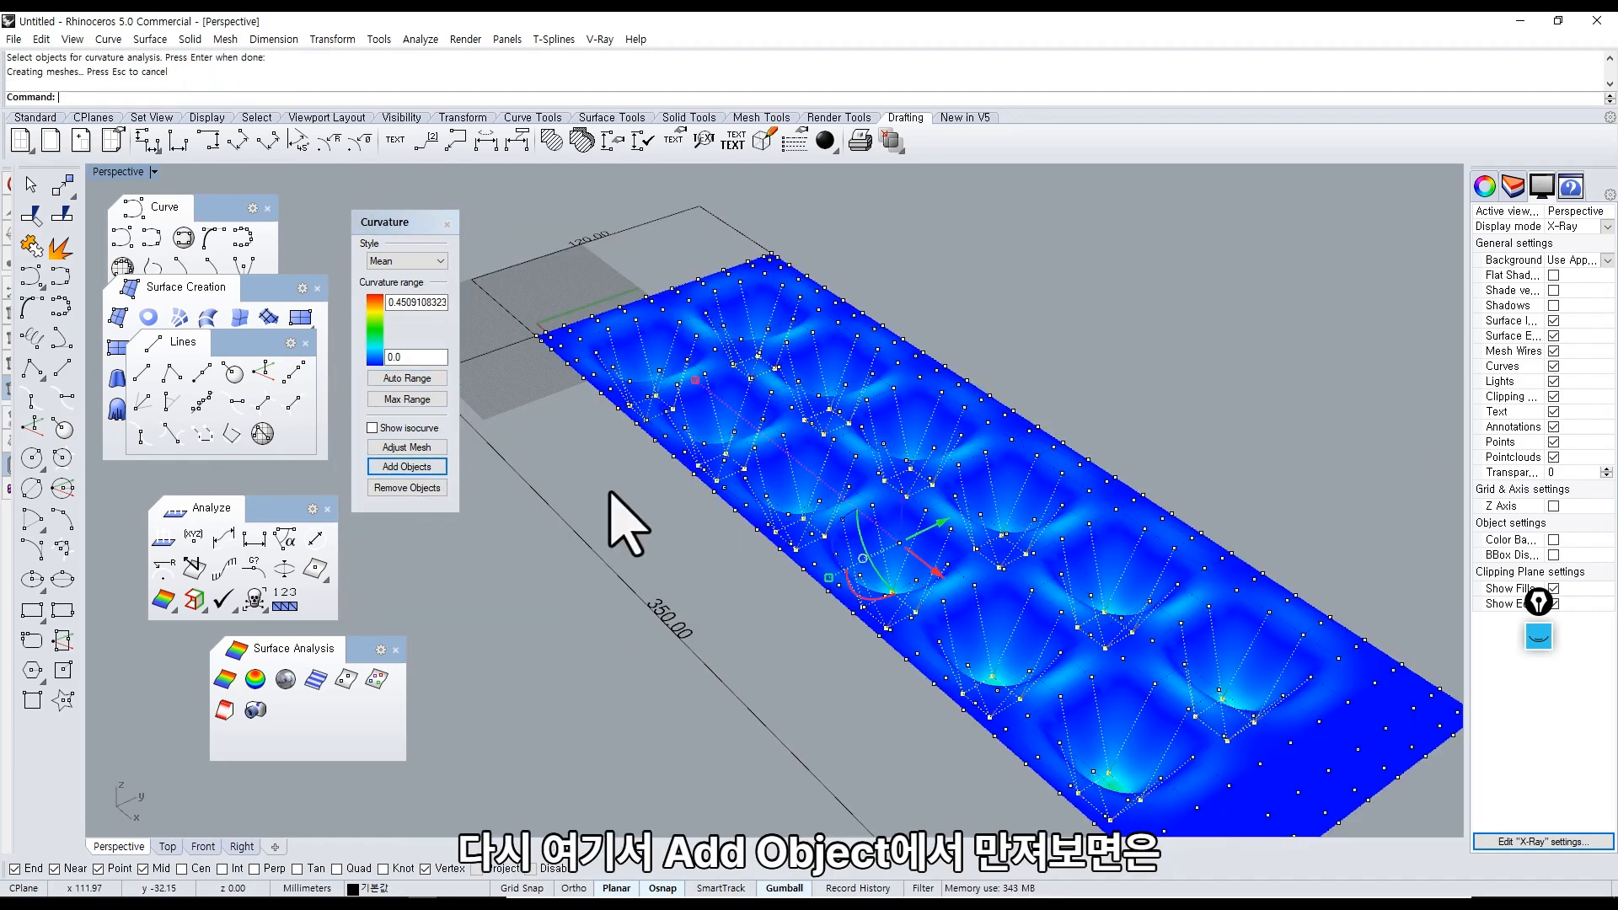
left_click(655, 394)
left_click(422, 377)
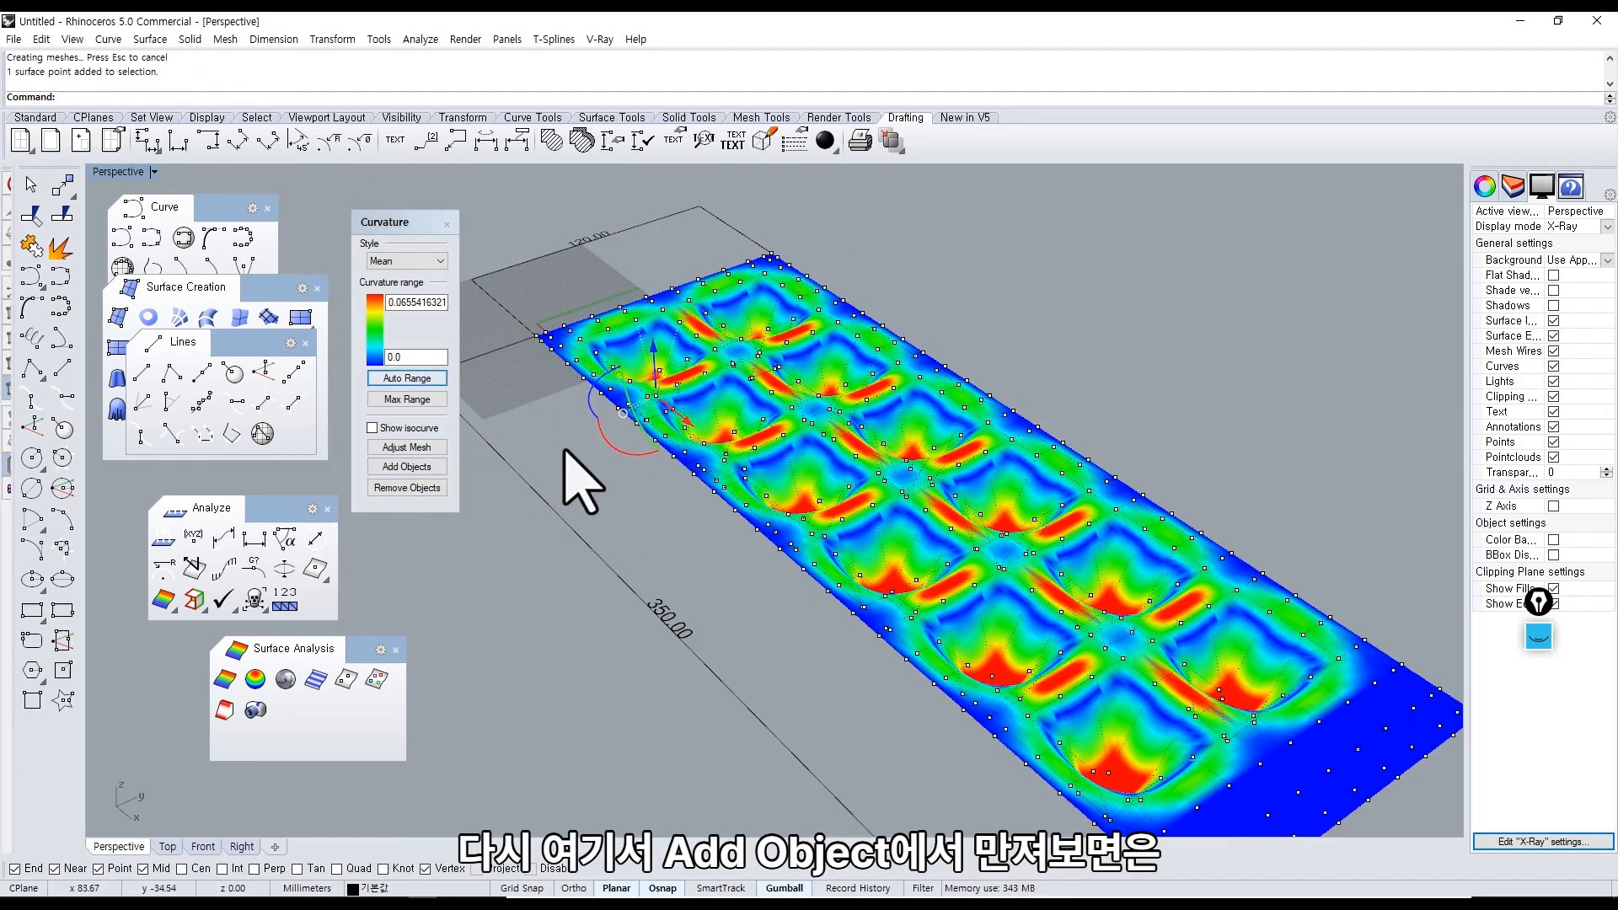
right_click_drag(581, 485, 722, 463)
scroll(849, 488, "up", 8)
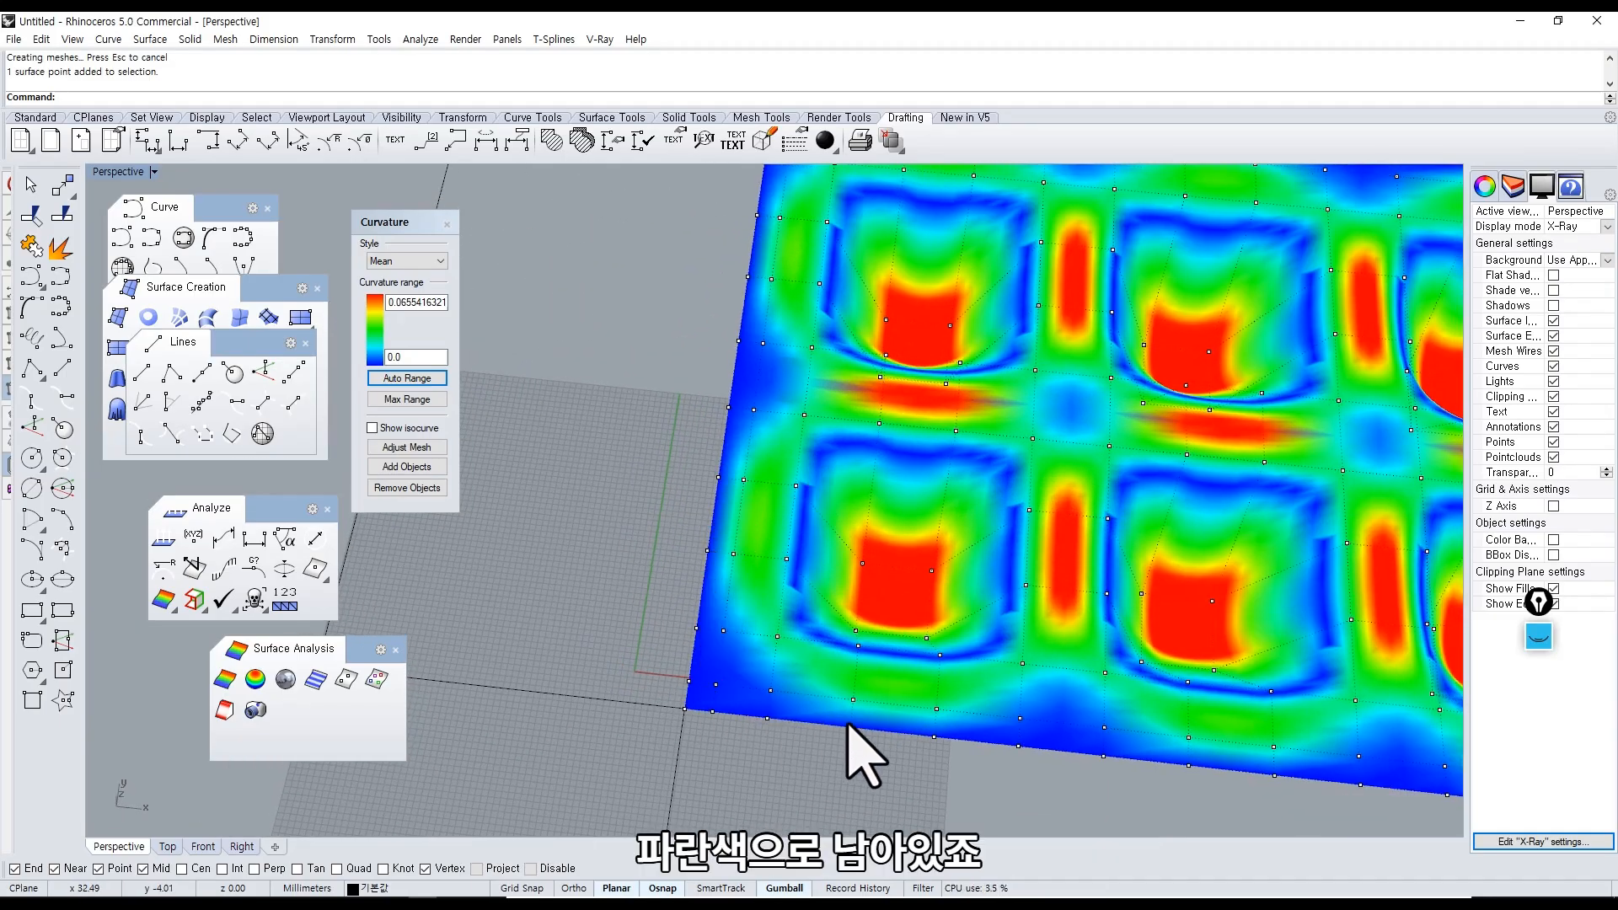
right_click_drag(775, 696, 718, 590)
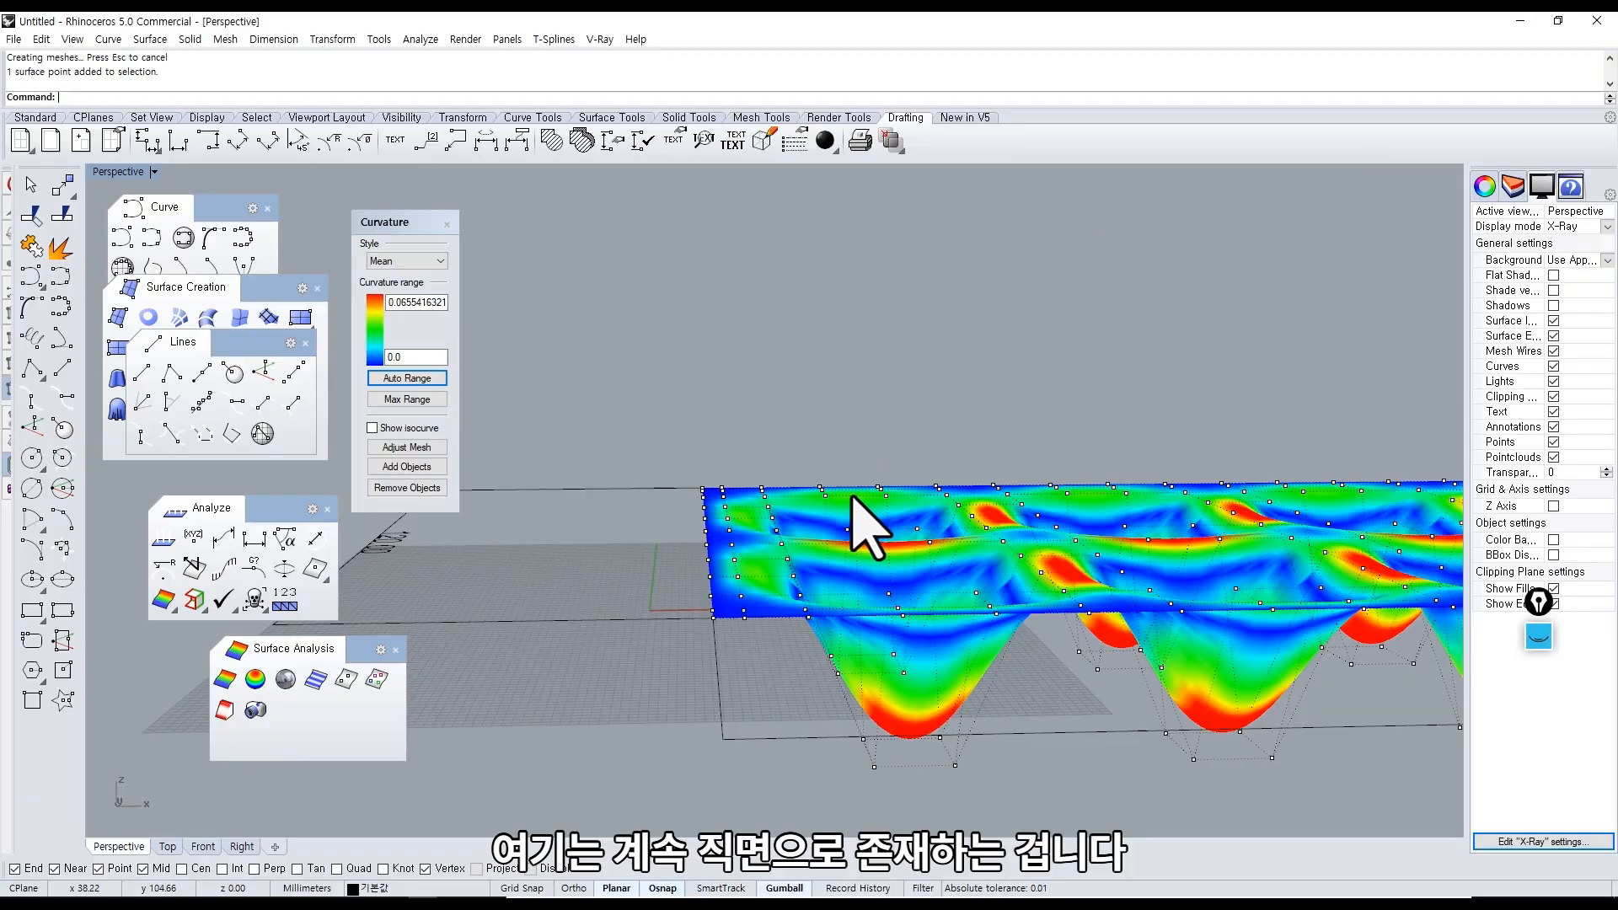
right_click_drag(881, 598, 1028, 657)
scroll(910, 565, "up", 5)
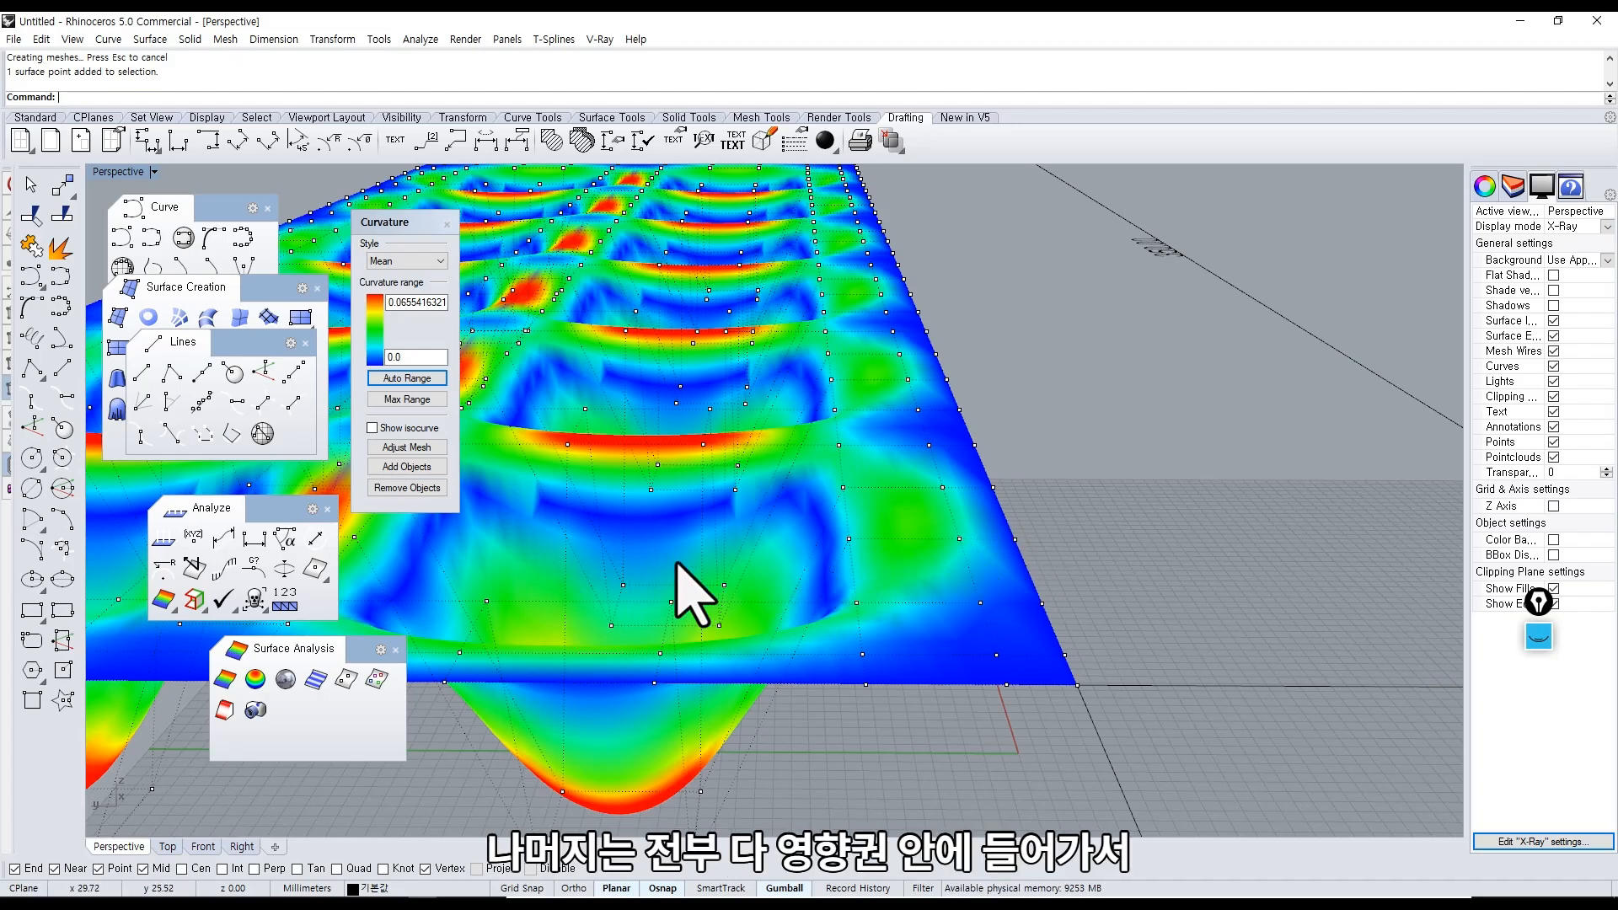
right_click_drag(692, 594, 868, 477)
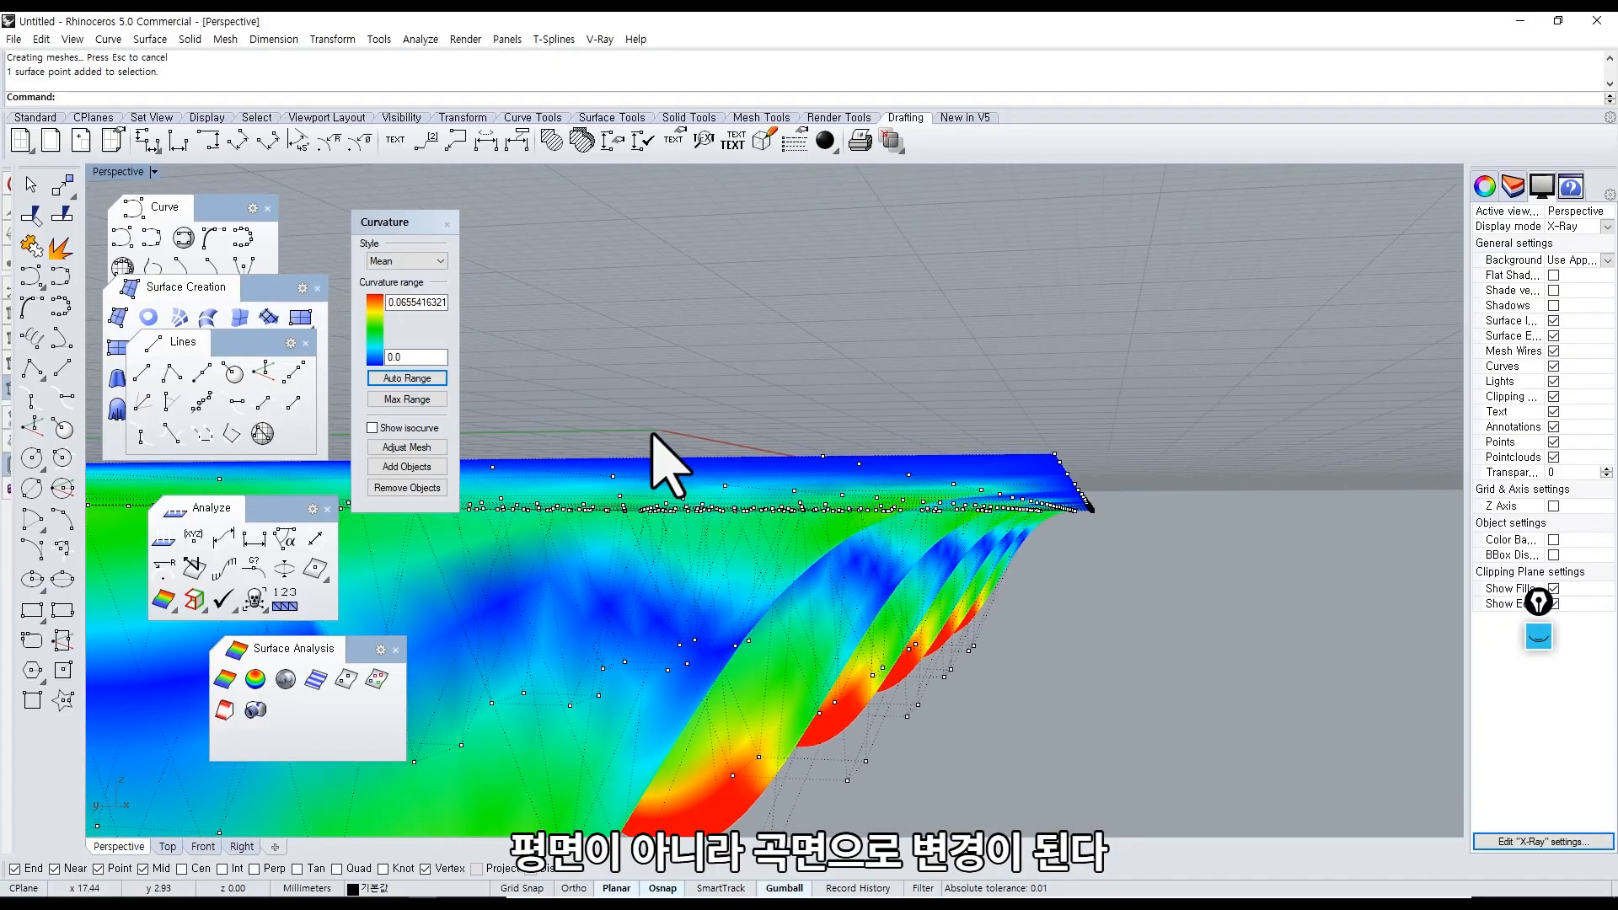
Remove the tray surface from the curvature analysis.
left_click(427, 490)
left_click(642, 509)
right_click(690, 397)
right_click_drag(923, 443, 867, 514)
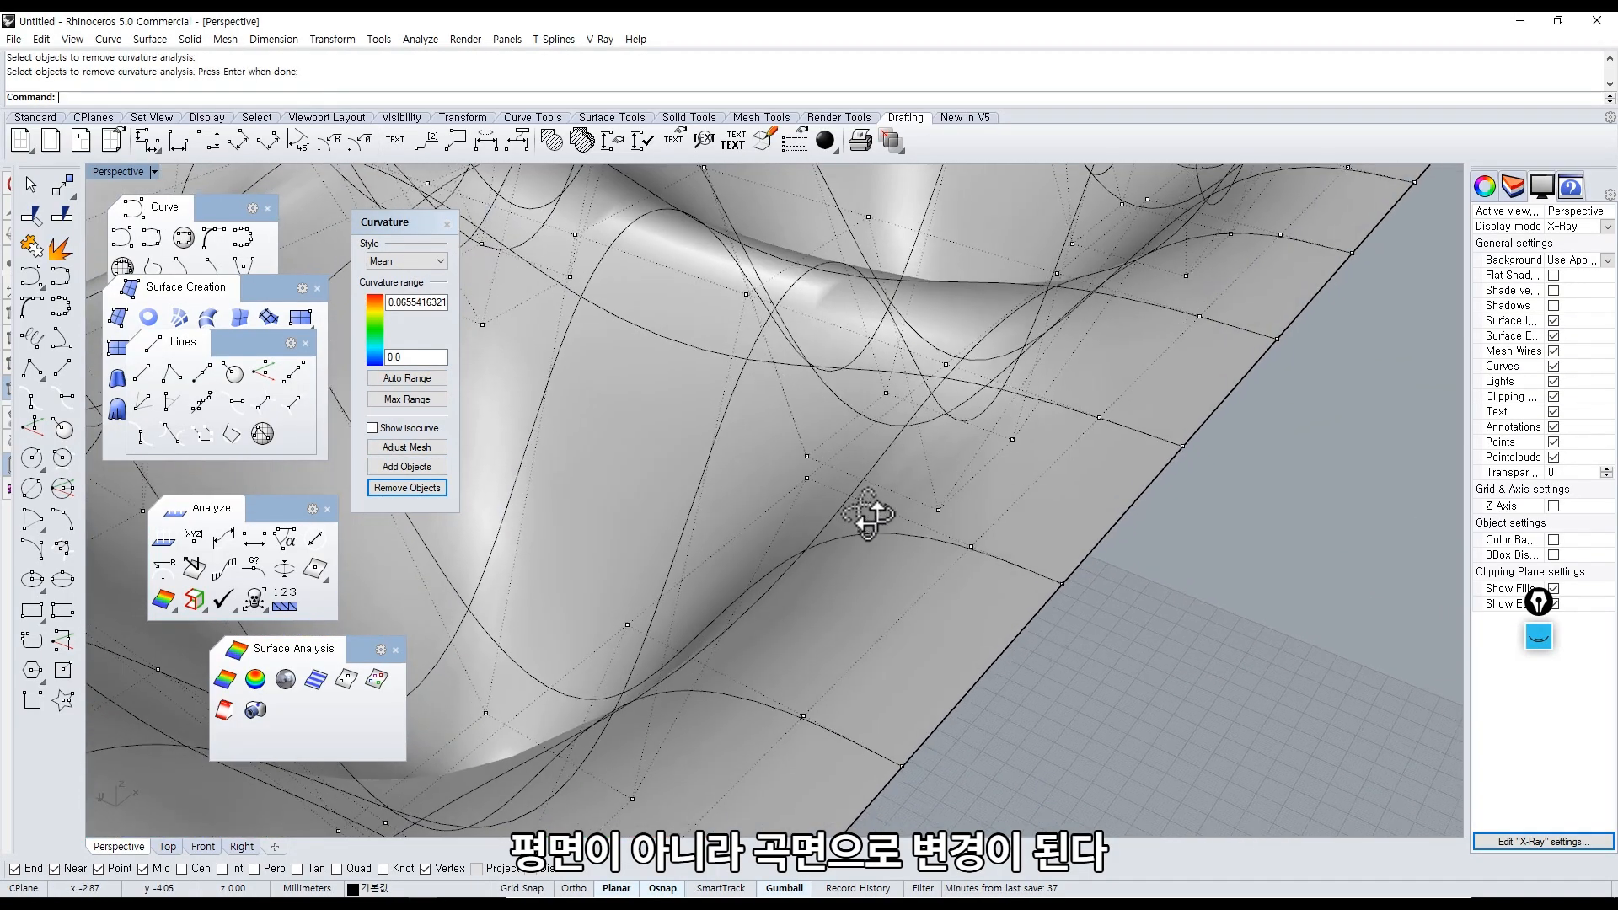
scroll(845, 589, "down", 5)
scroll(770, 497, "down", 2)
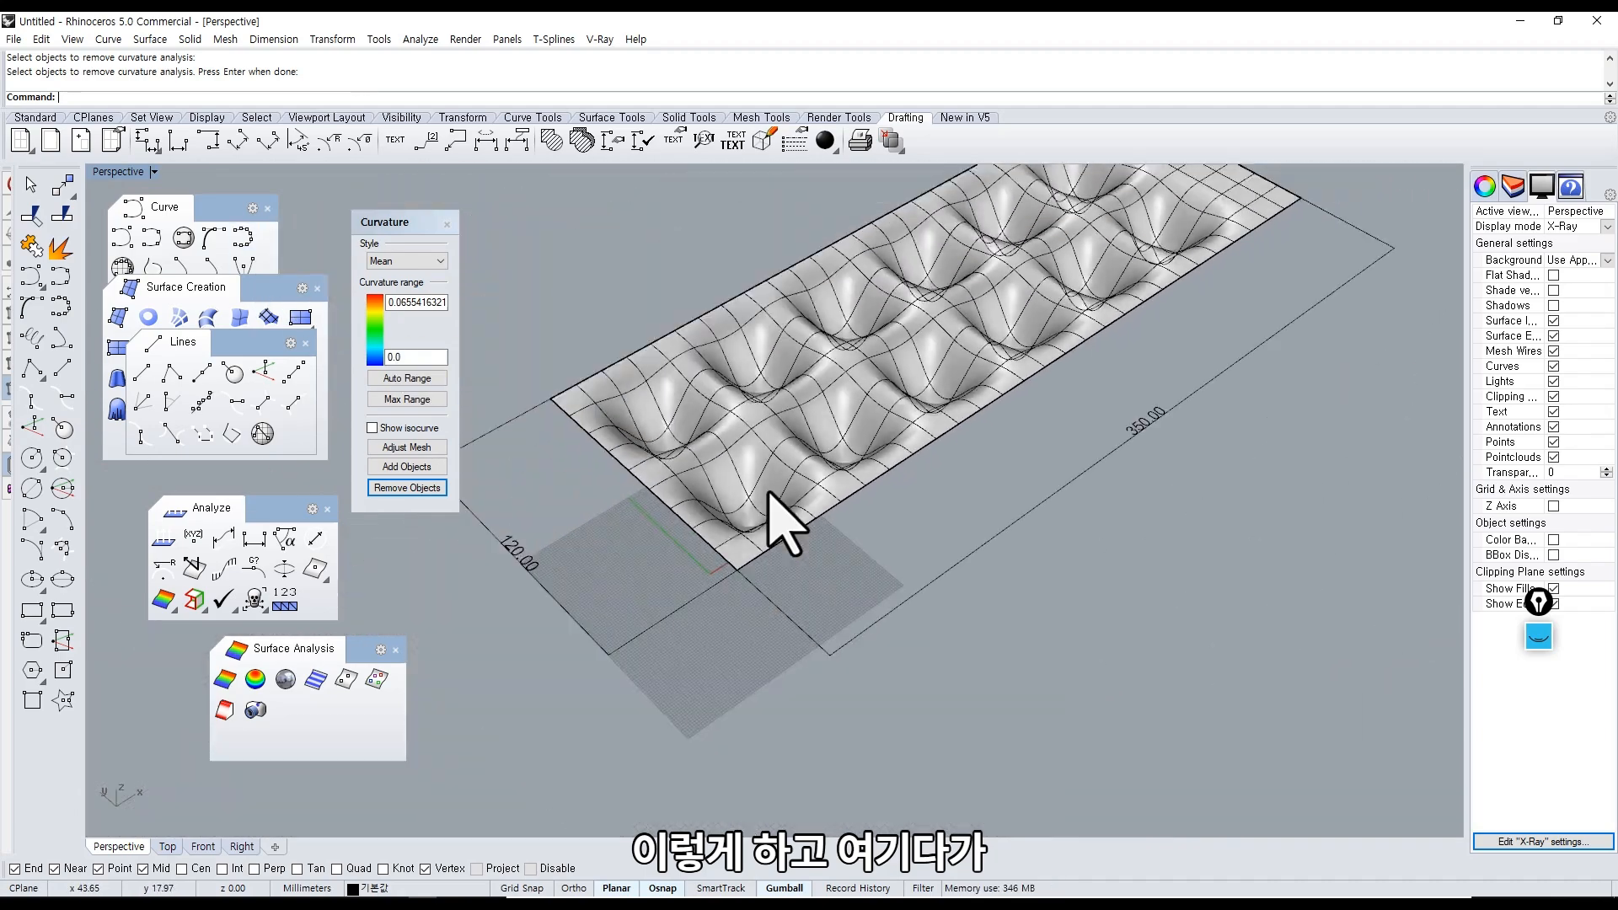
Examine the cup bottoms from the side and turn on the tray surface's control points.
scroll(776, 590, "up", 5)
left_click(827, 544)
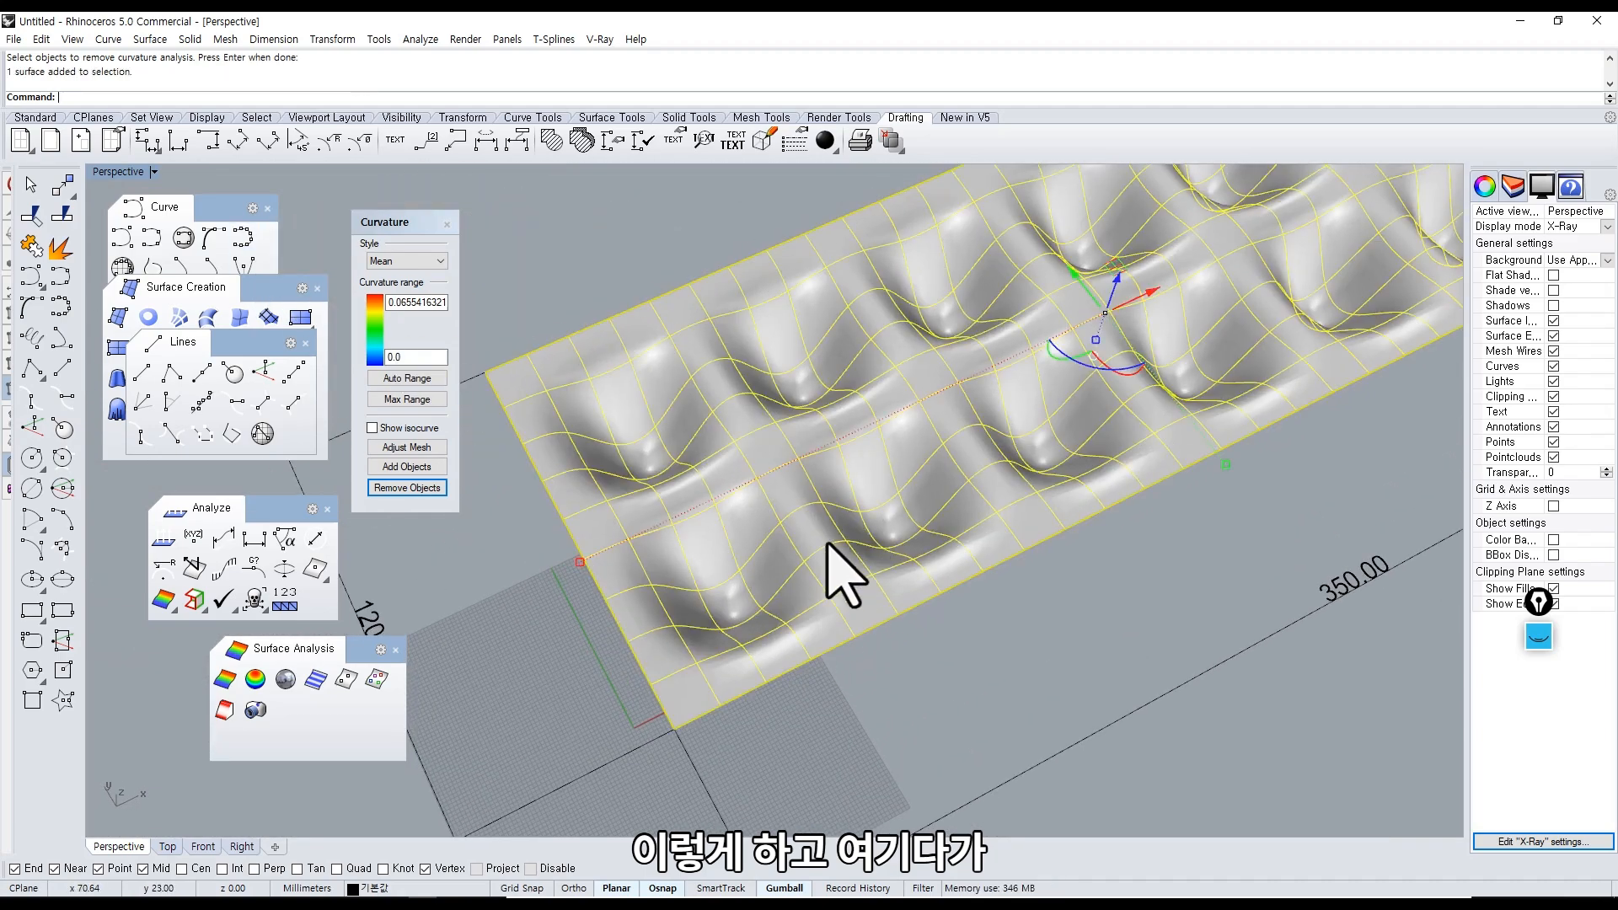
mouse_move(843, 577)
right_mouse_down()
mouse_move(766, 390)
mouse_move(772, 331)
mouse_move(842, 342)
mouse_move(919, 489)
mouse_move(1000, 549)
mouse_move(927, 552)
mouse_move(878, 642)
mouse_move(767, 530)
right_mouse_up()
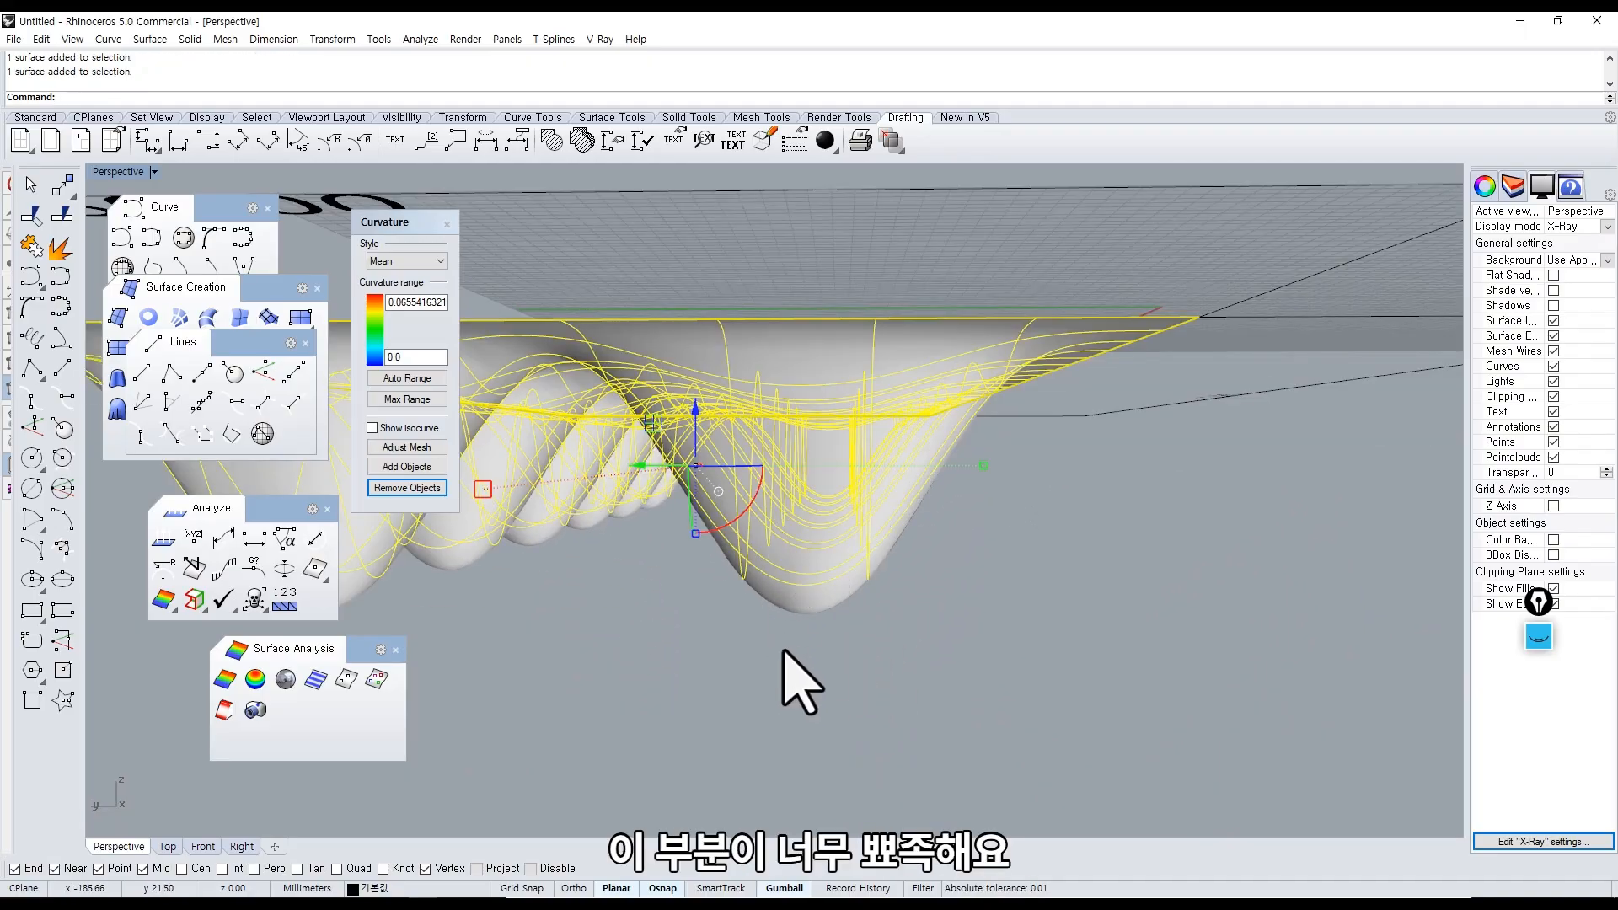
right_click_drag(800, 681, 773, 573)
right_click_drag(838, 671, 759, 517)
middle_click(741, 585)
left_click(688, 506)
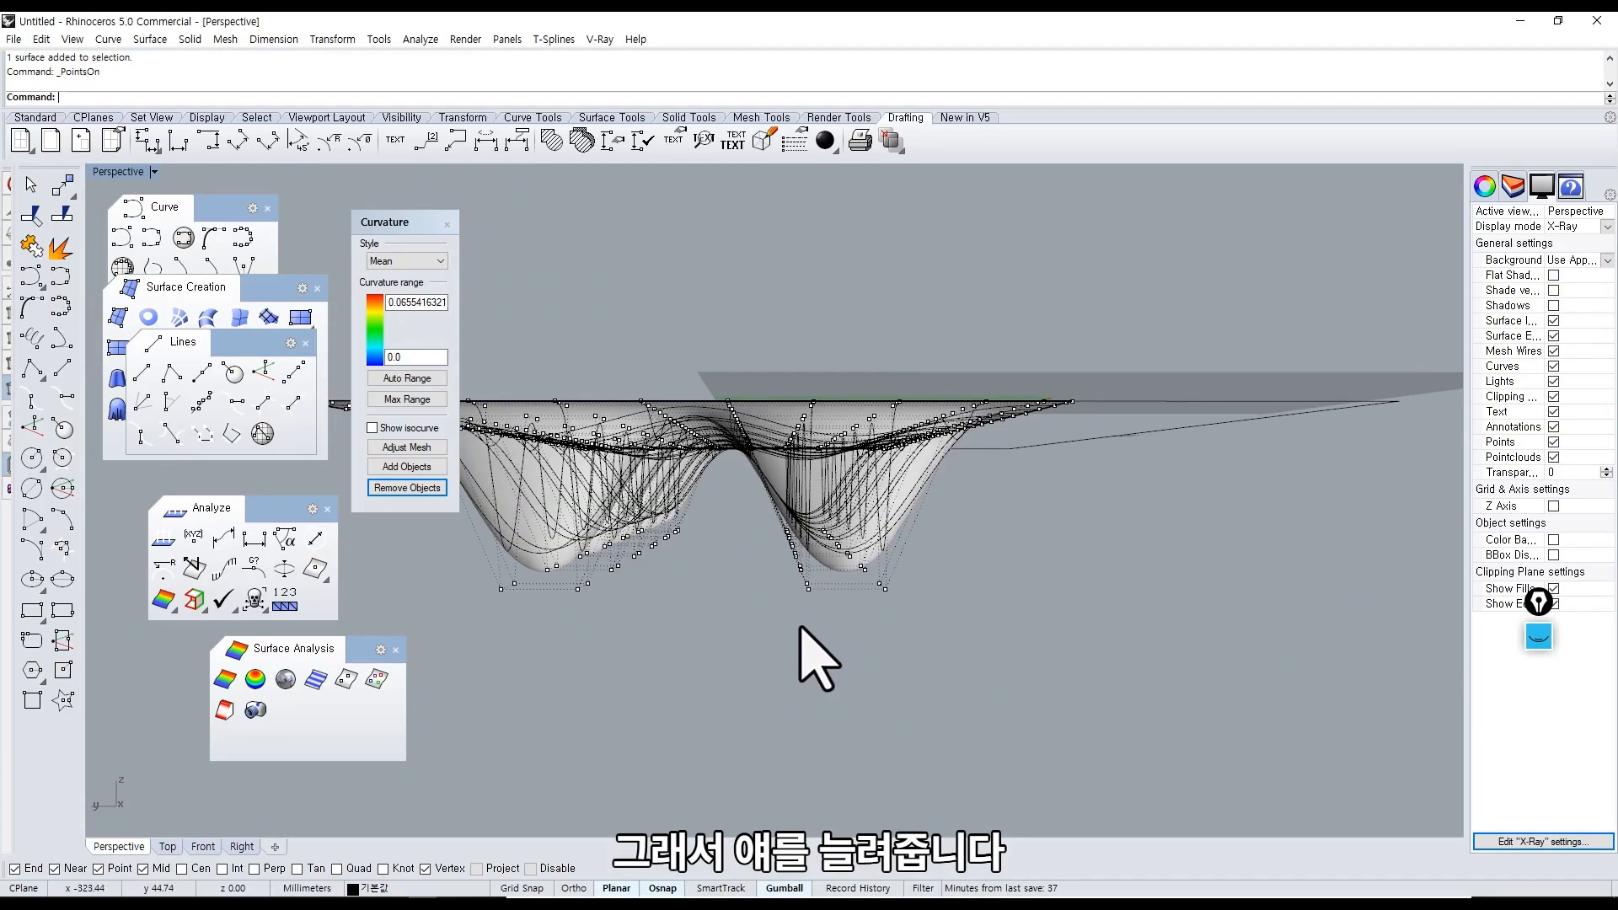
right_click_drag(823, 660, 783, 589)
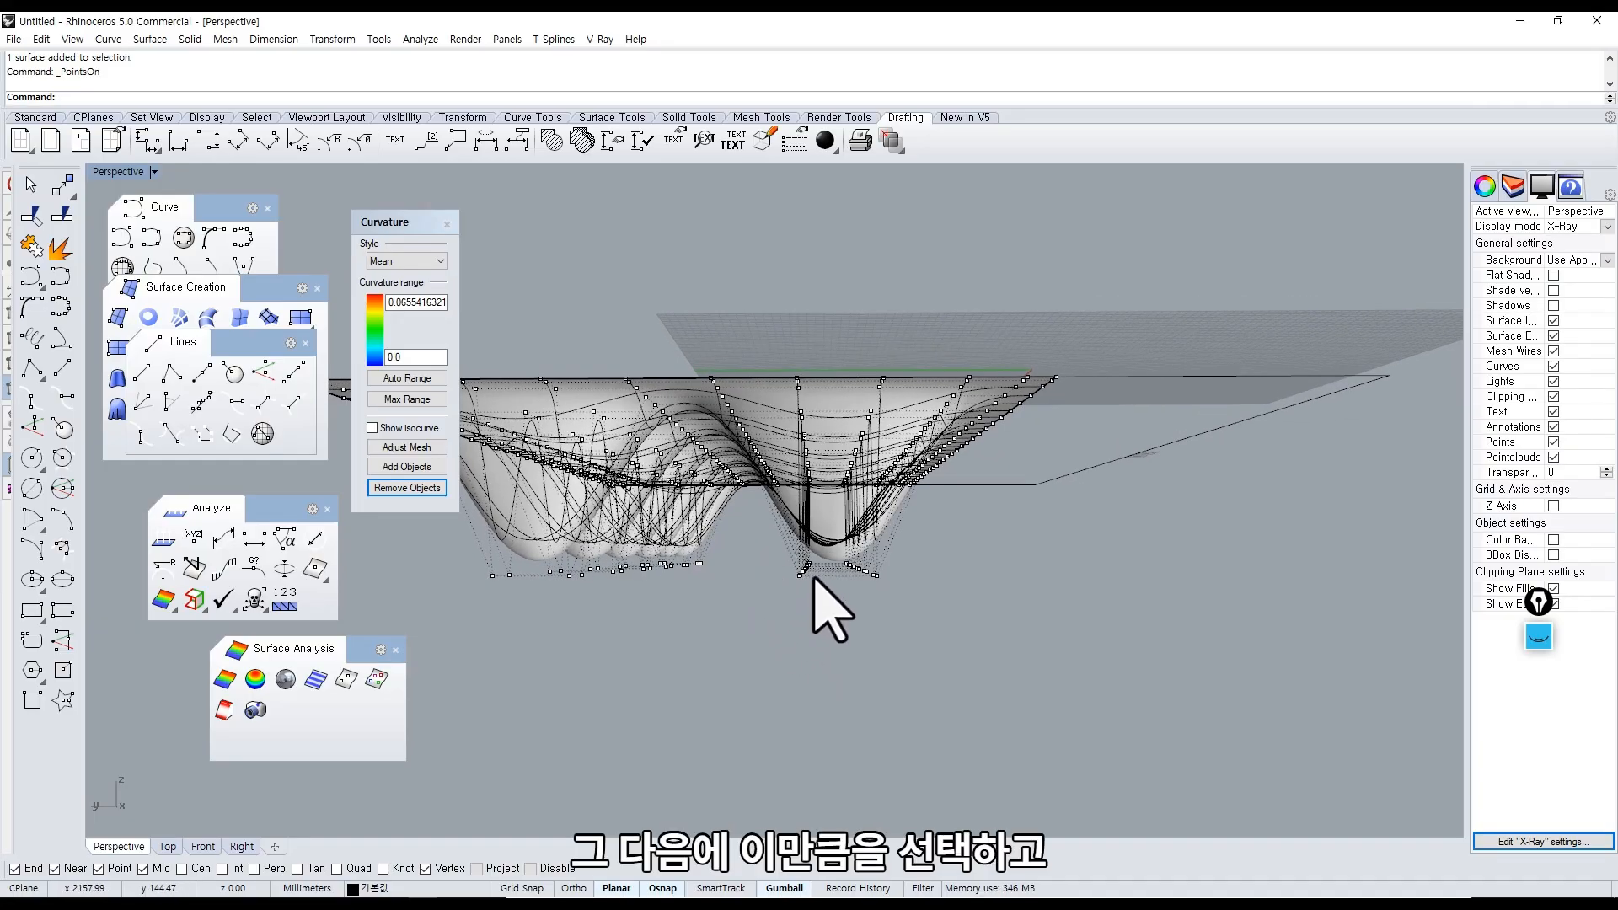
Try to widen the cup bottoms along one long row by scaling their lowest control points outward freehand.
left_click_drag(771, 543, 958, 657)
right_click_drag(867, 620, 848, 621)
scroll(831, 560, "up", 7)
right_click_drag(830, 563, 845, 562)
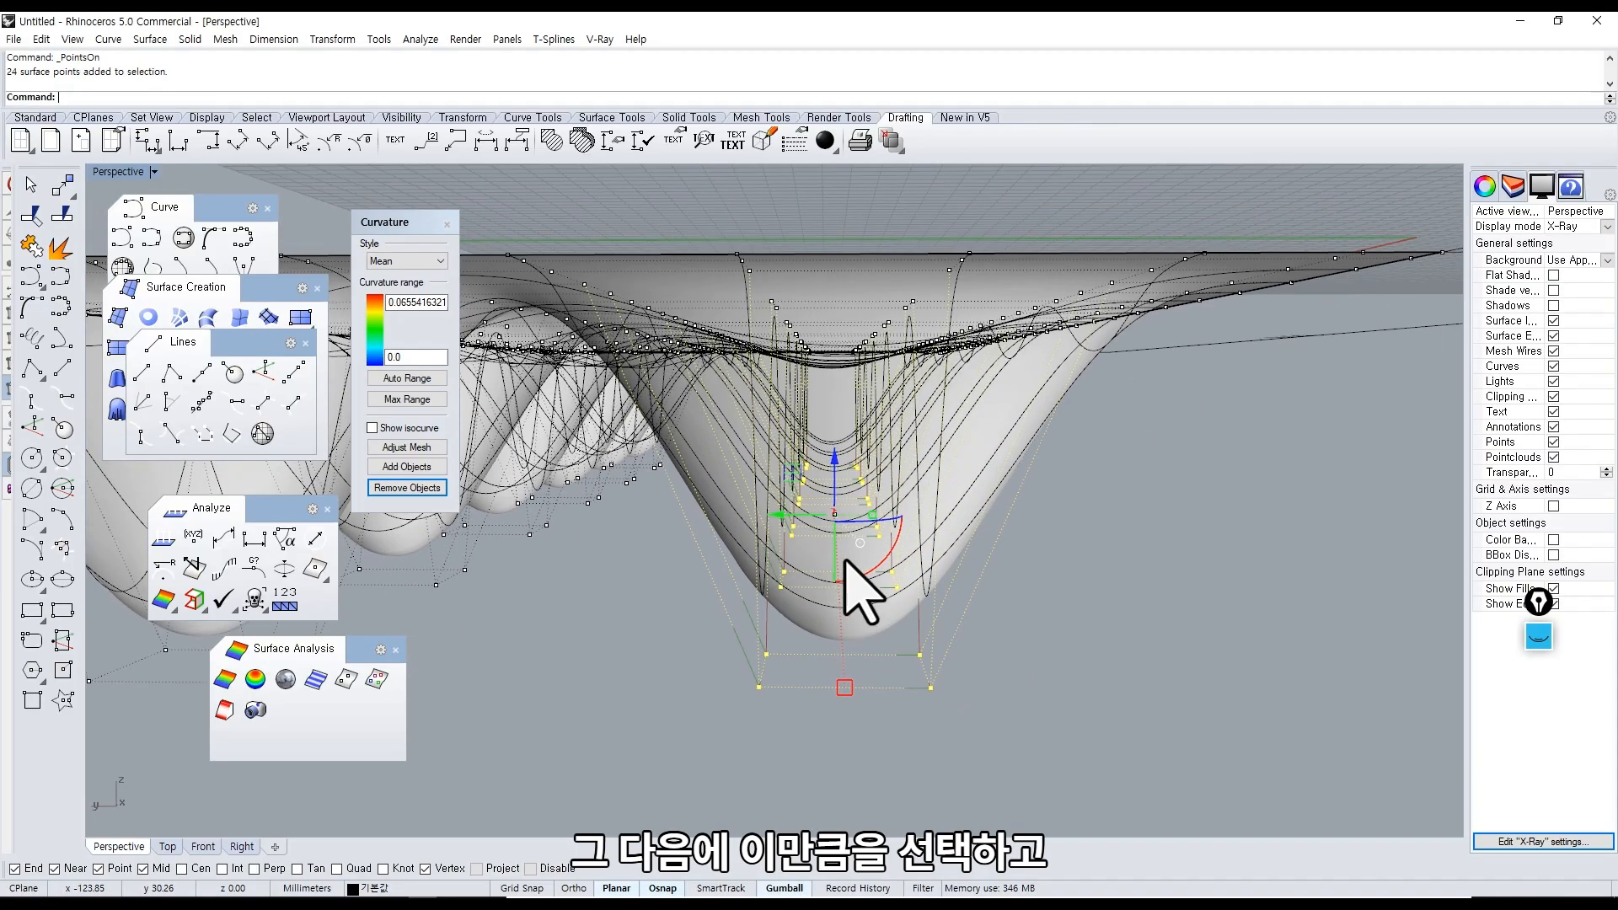
left_click_drag(872, 513, 944, 521, "shift")
scroll(944, 544, "down", 7)
right_click_drag(947, 549, 943, 589)
key("ctrl+z")
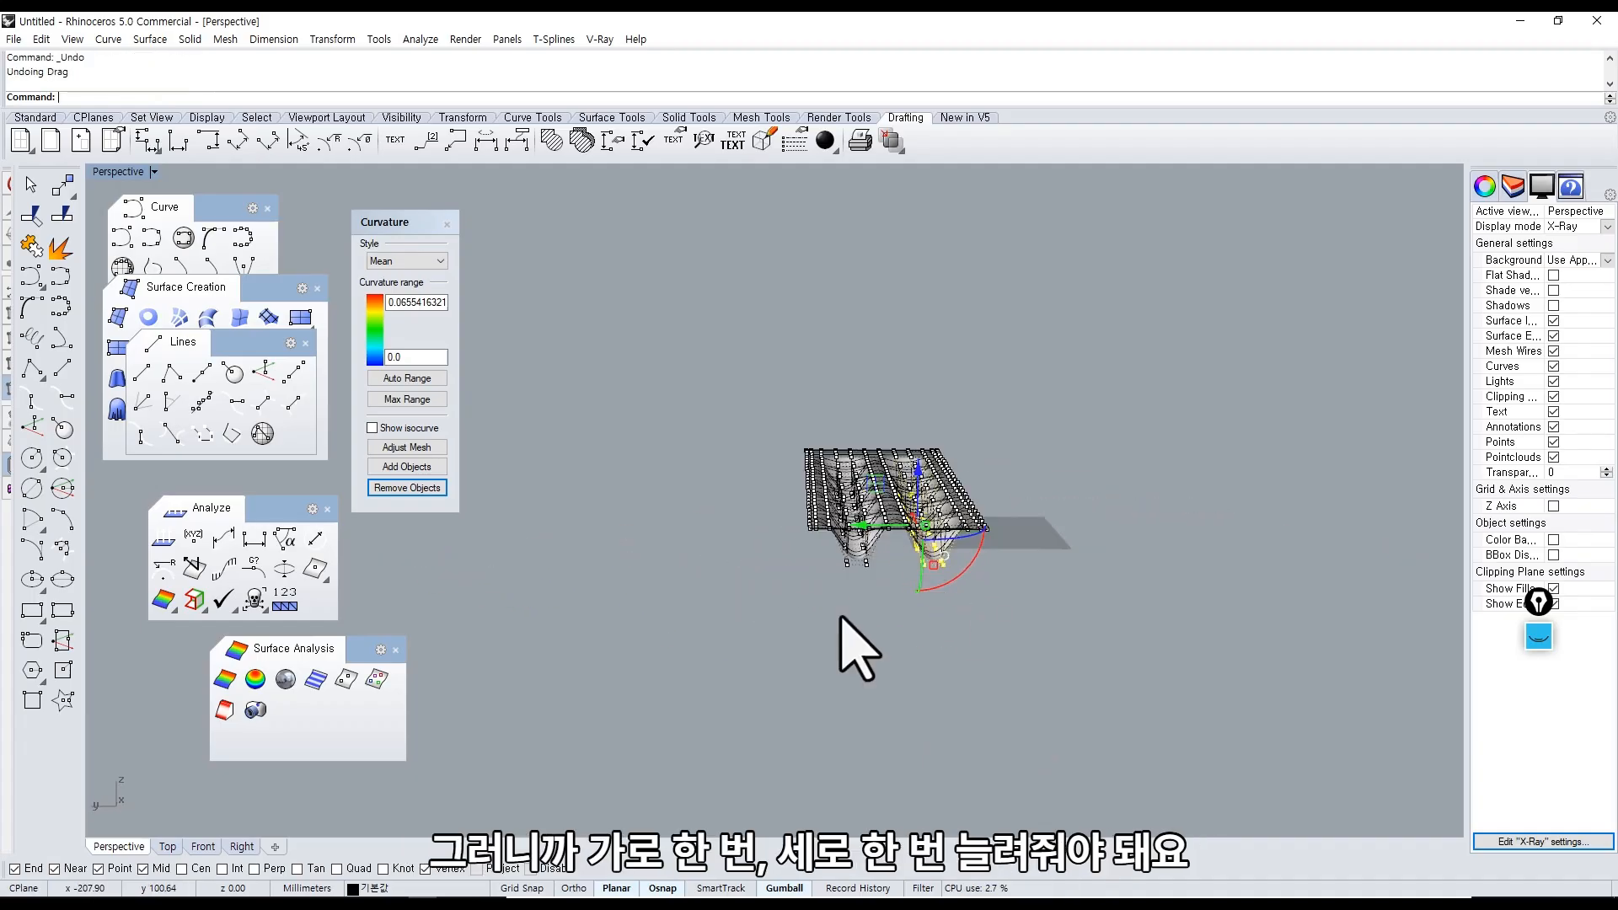
Try scaling the same row's lowest control points by a factor of 1.5 across the tray's width.
scroll(956, 562, "up", 10)
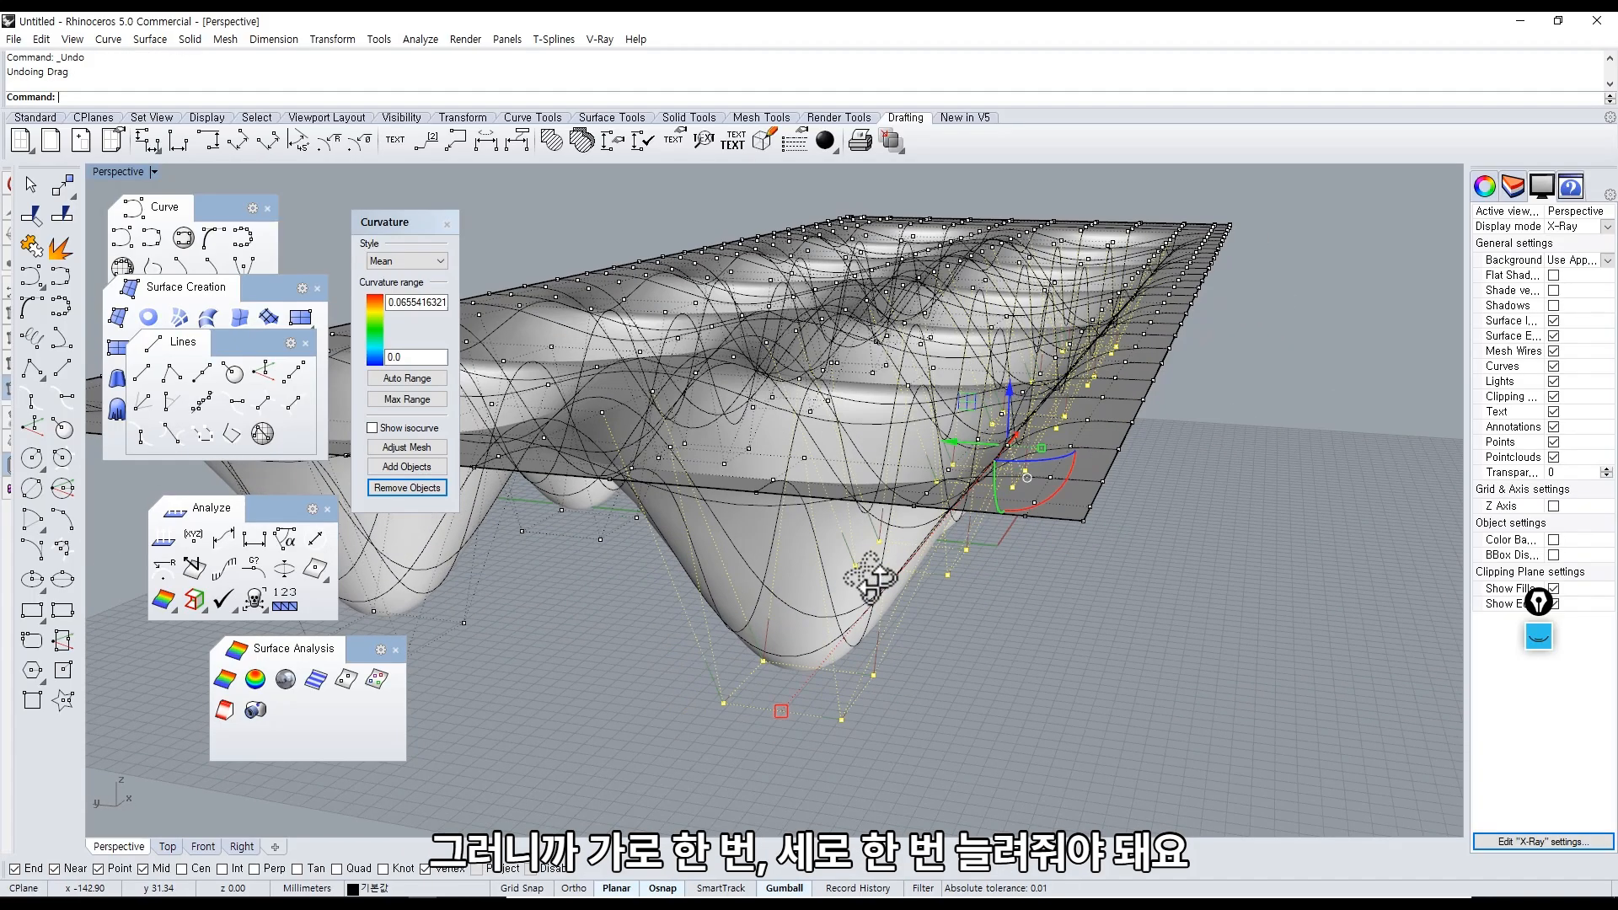
right_click_drag(872, 578, 1166, 578)
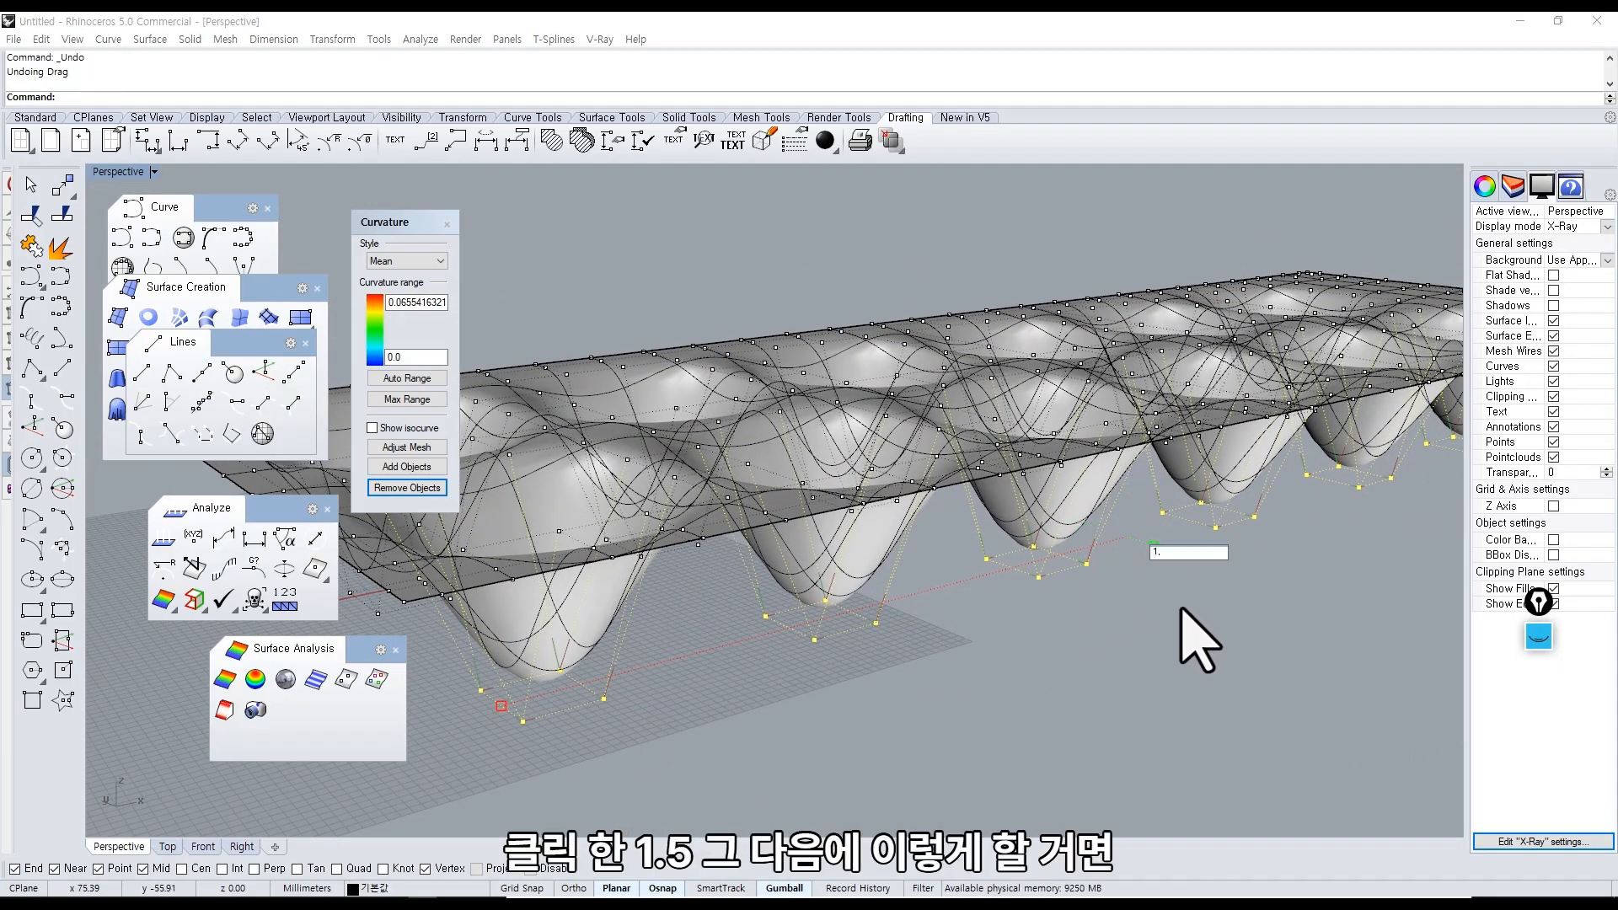
key("Return")
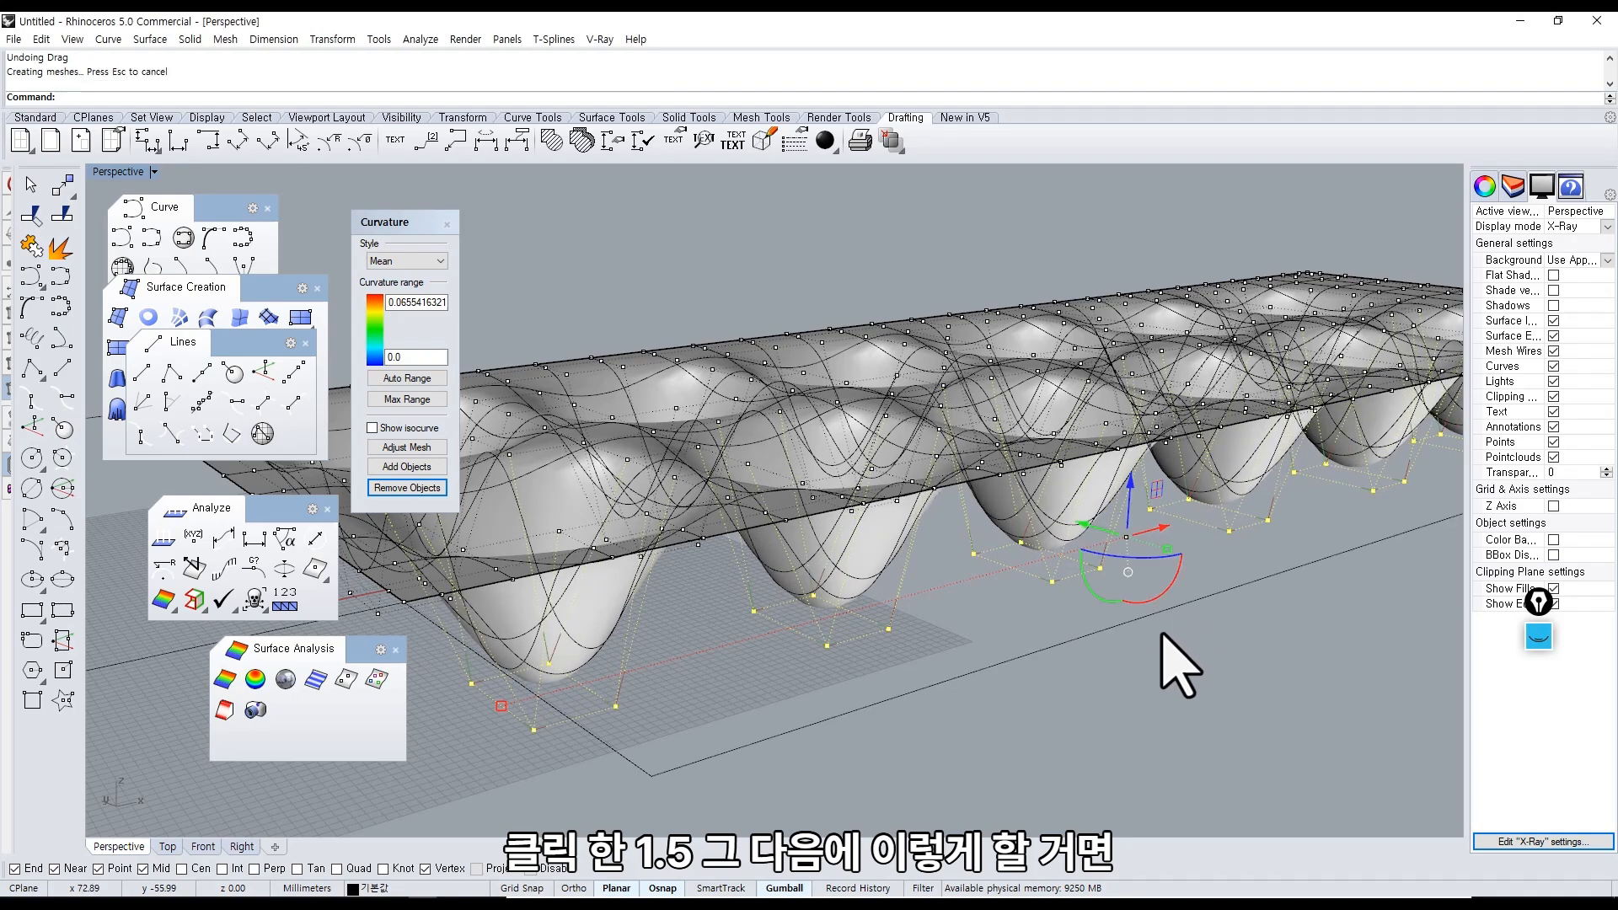
right_click_drag(1163, 636, 1029, 614)
key("ctrl+z")
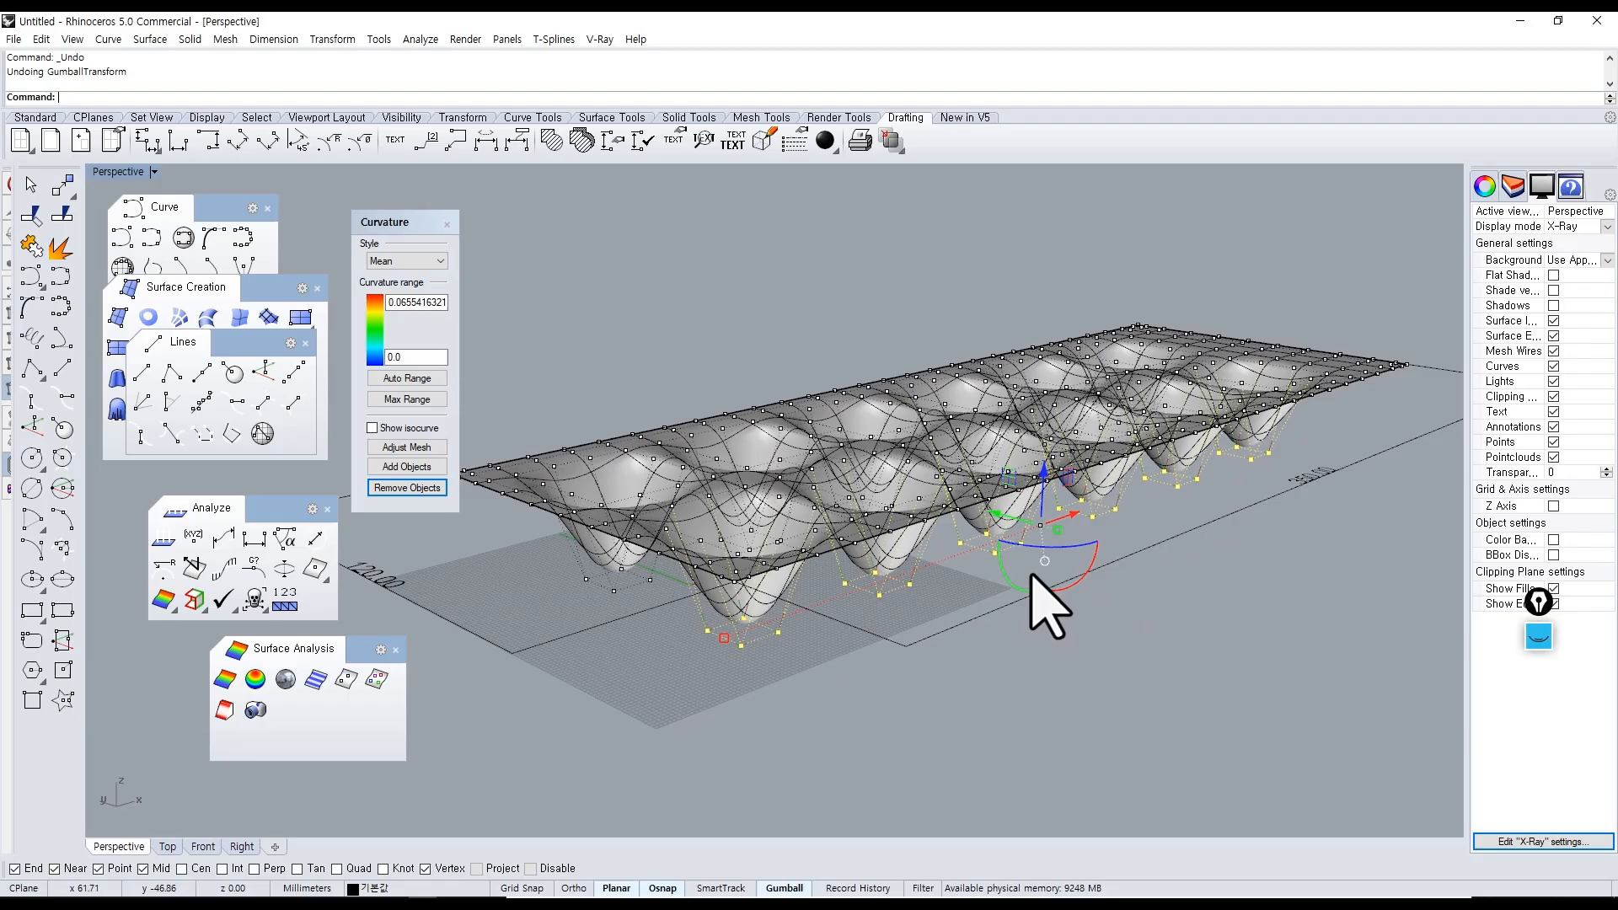
Try to enlarge the bottom of the corner cup alone by scaling its four lowest control points freehand.
scroll(1032, 581, "up", 5)
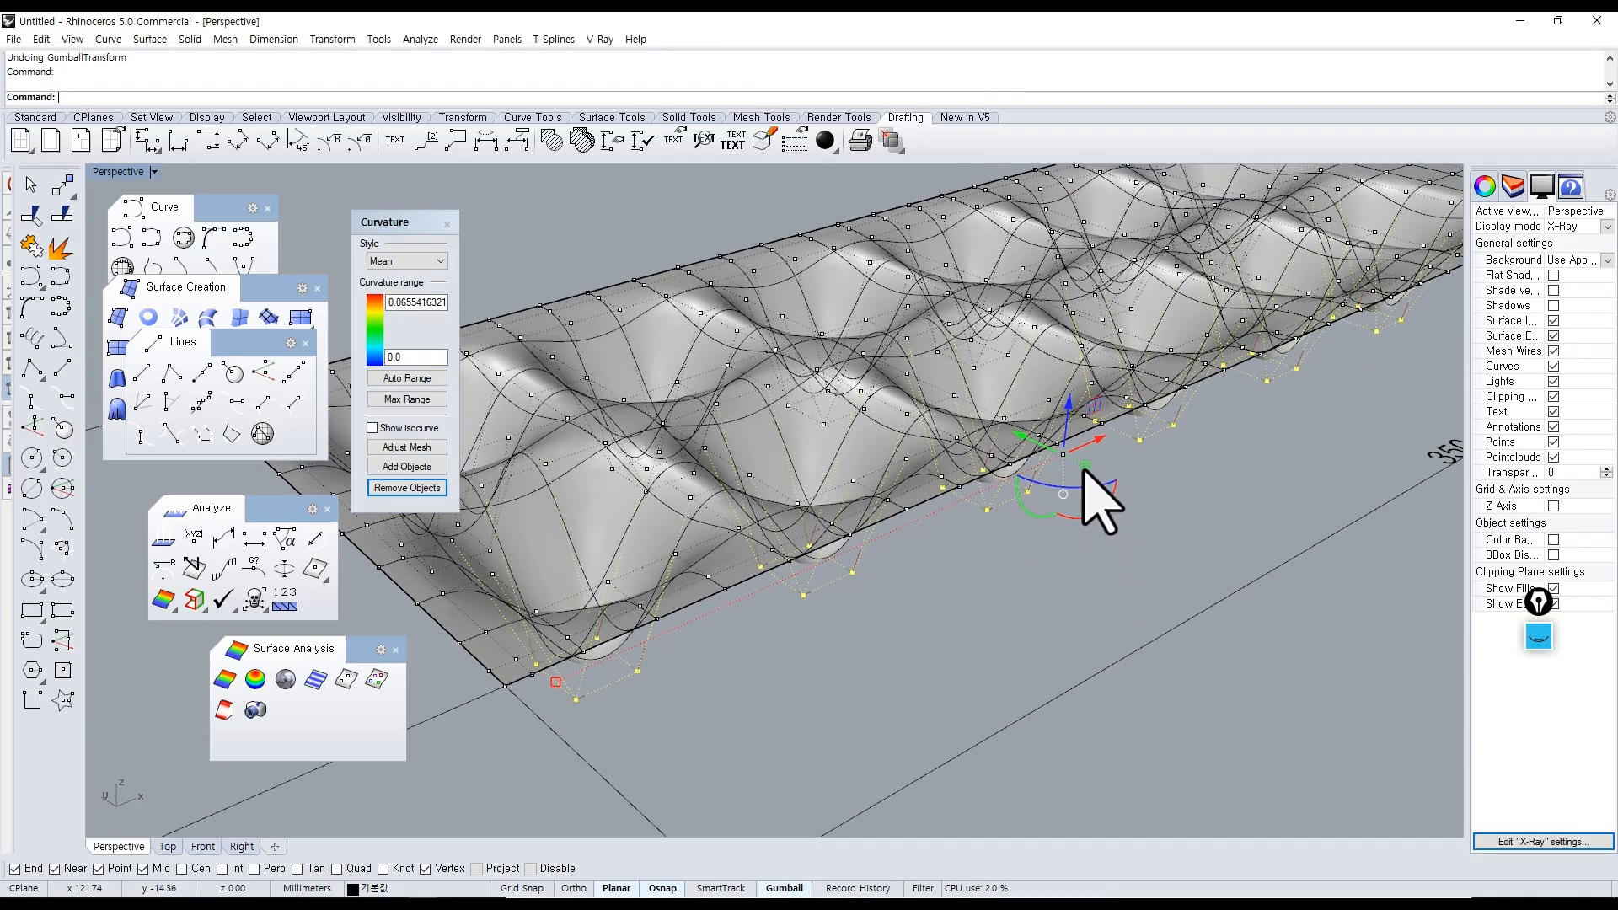
key("Escape")
right_click_drag(618, 694, 556, 666)
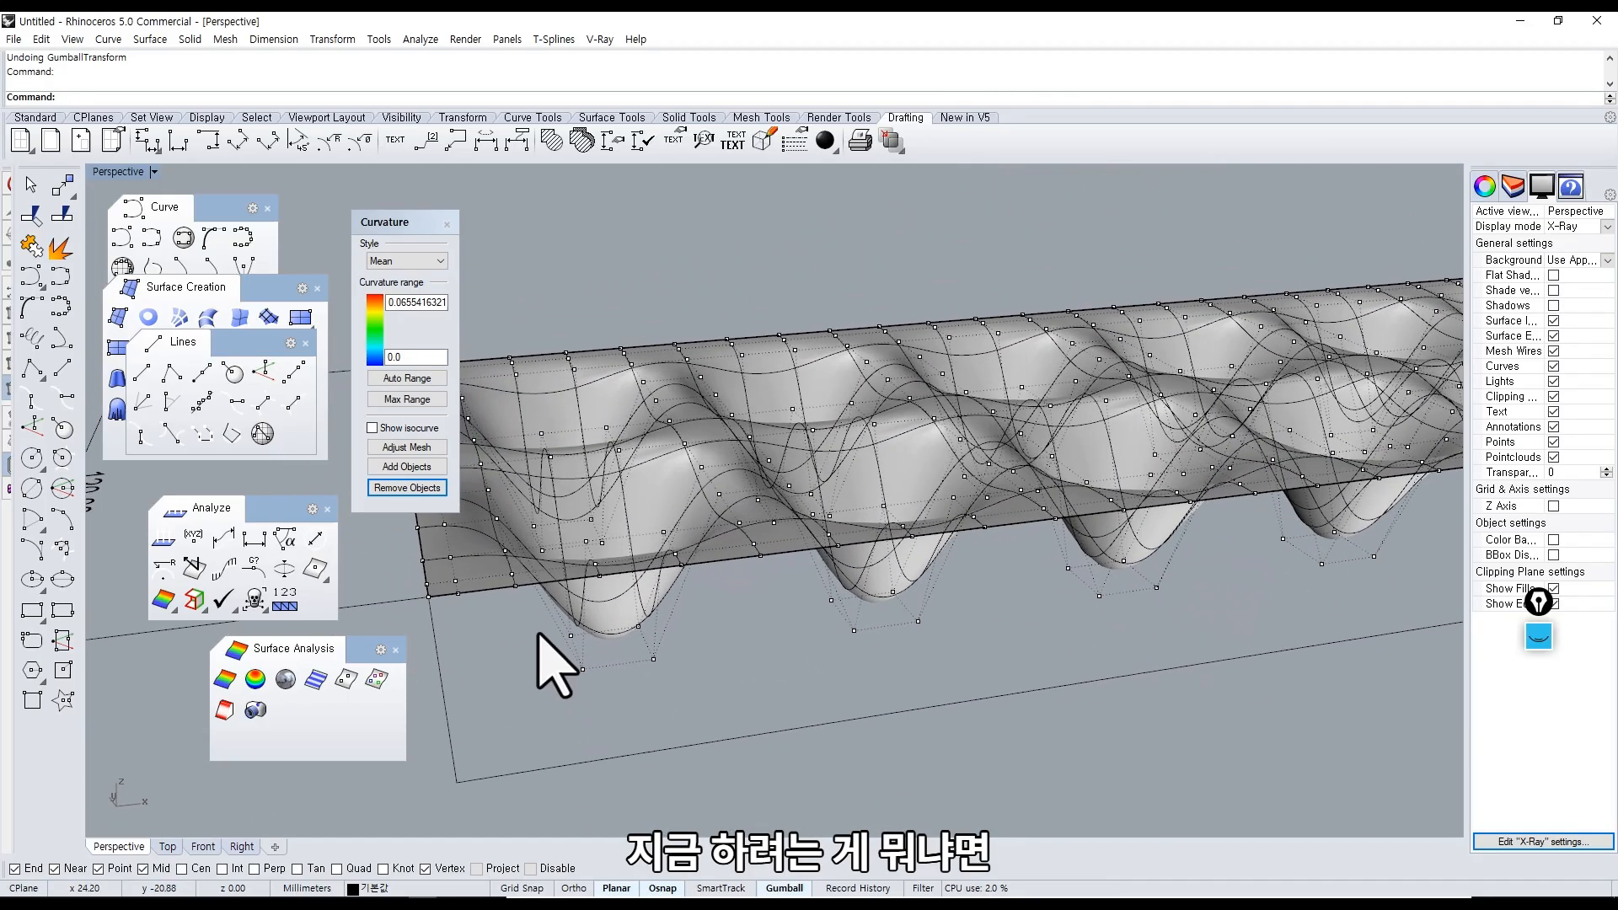
left_click_drag(666, 695, 667, 696)
scroll(590, 627, "up", 3)
left_click_drag(570, 661, 540, 673, "shift")
scroll(602, 699, "up", 8)
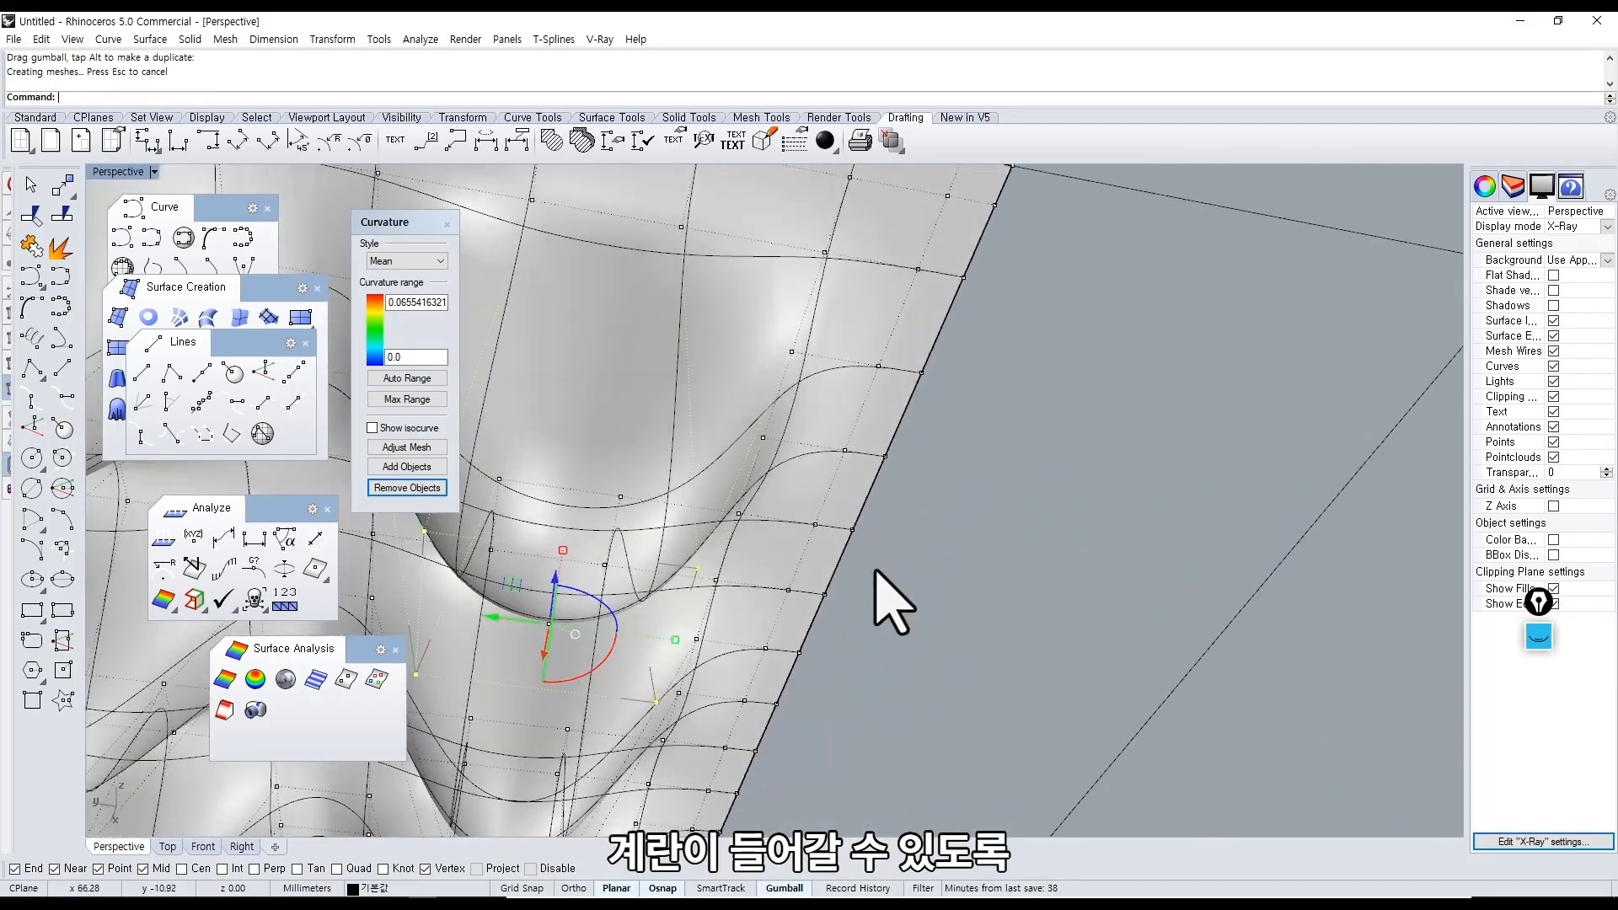
scroll(893, 602, "down", 6)
key("ctrl+z")
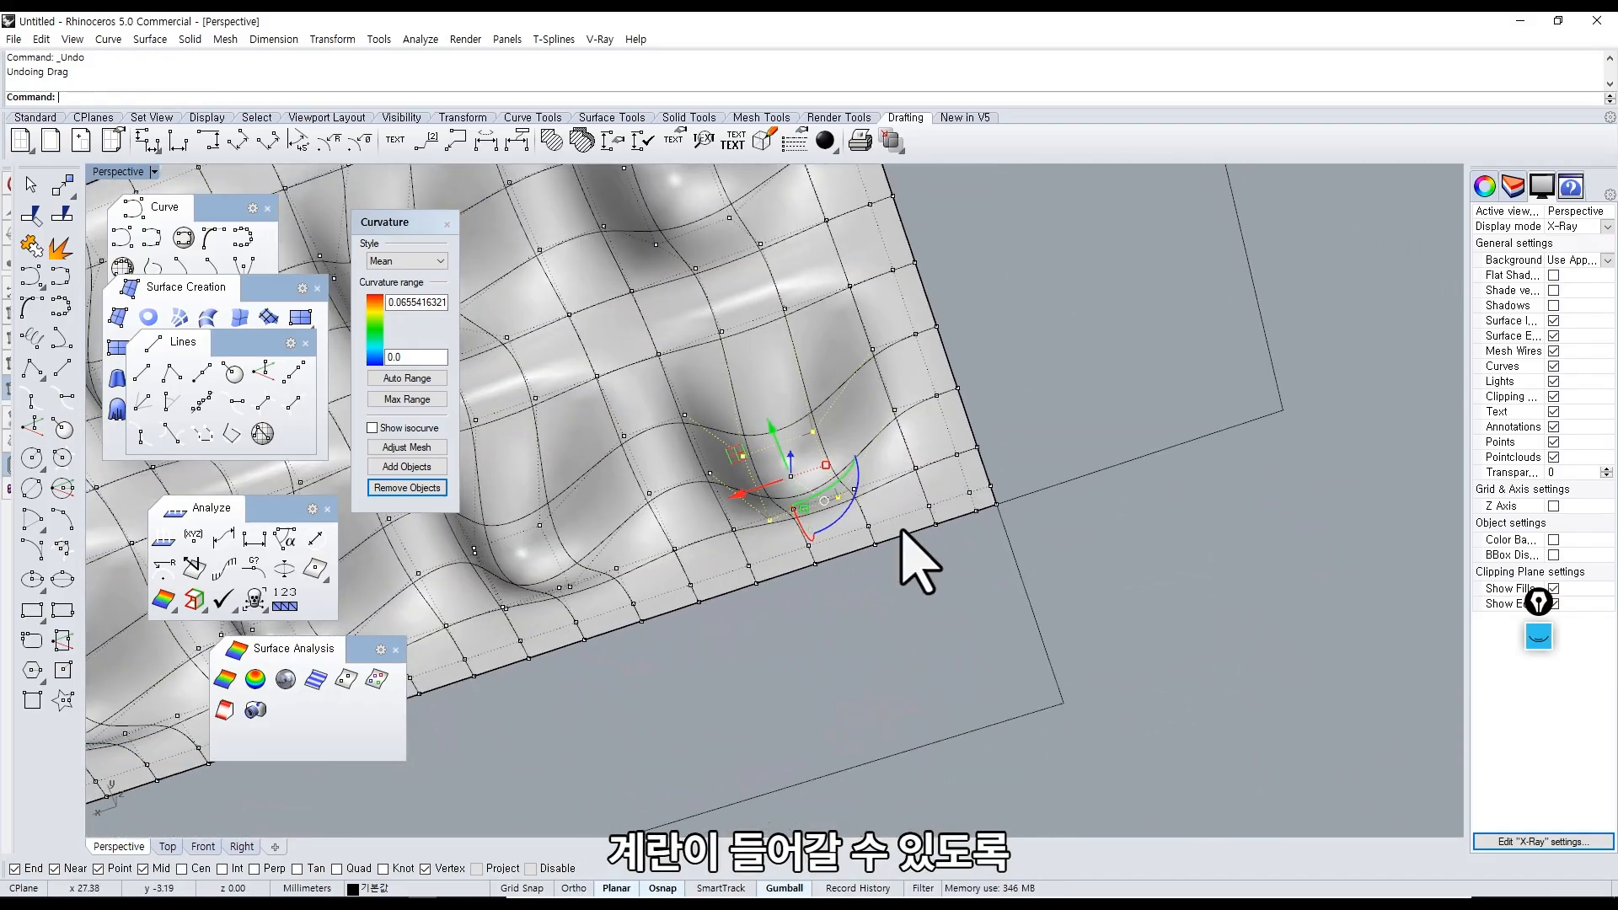
Widen the bottom of the corner cup by scaling its four lowest control points uniformly by a factor of 1.5.
scroll(918, 560, "down", 6)
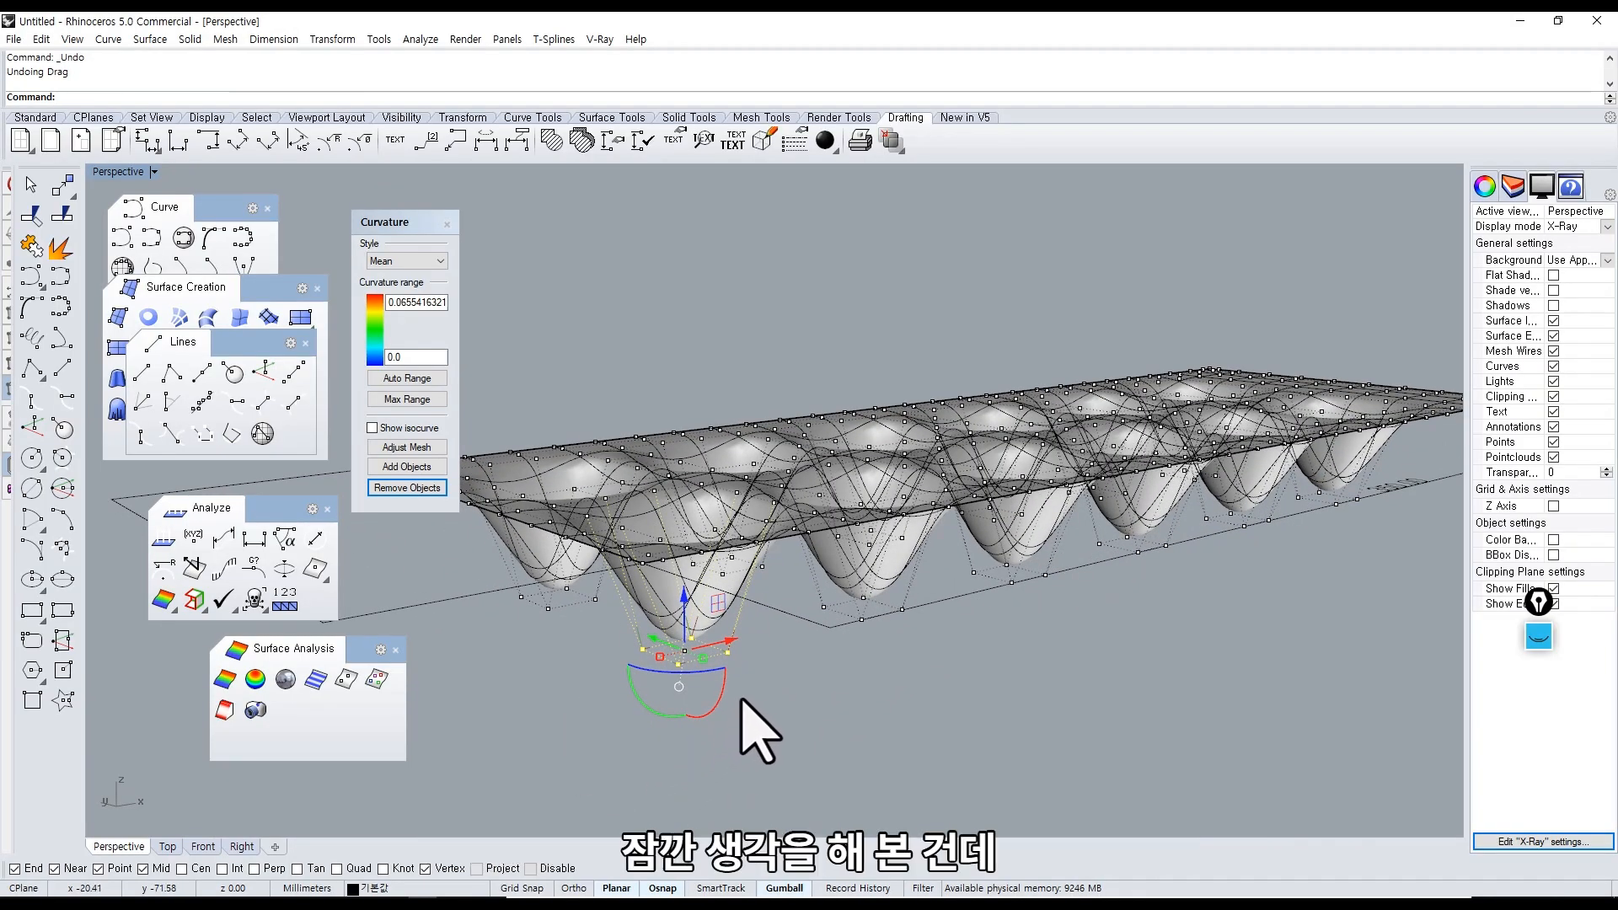
scroll(707, 687, "up", 5)
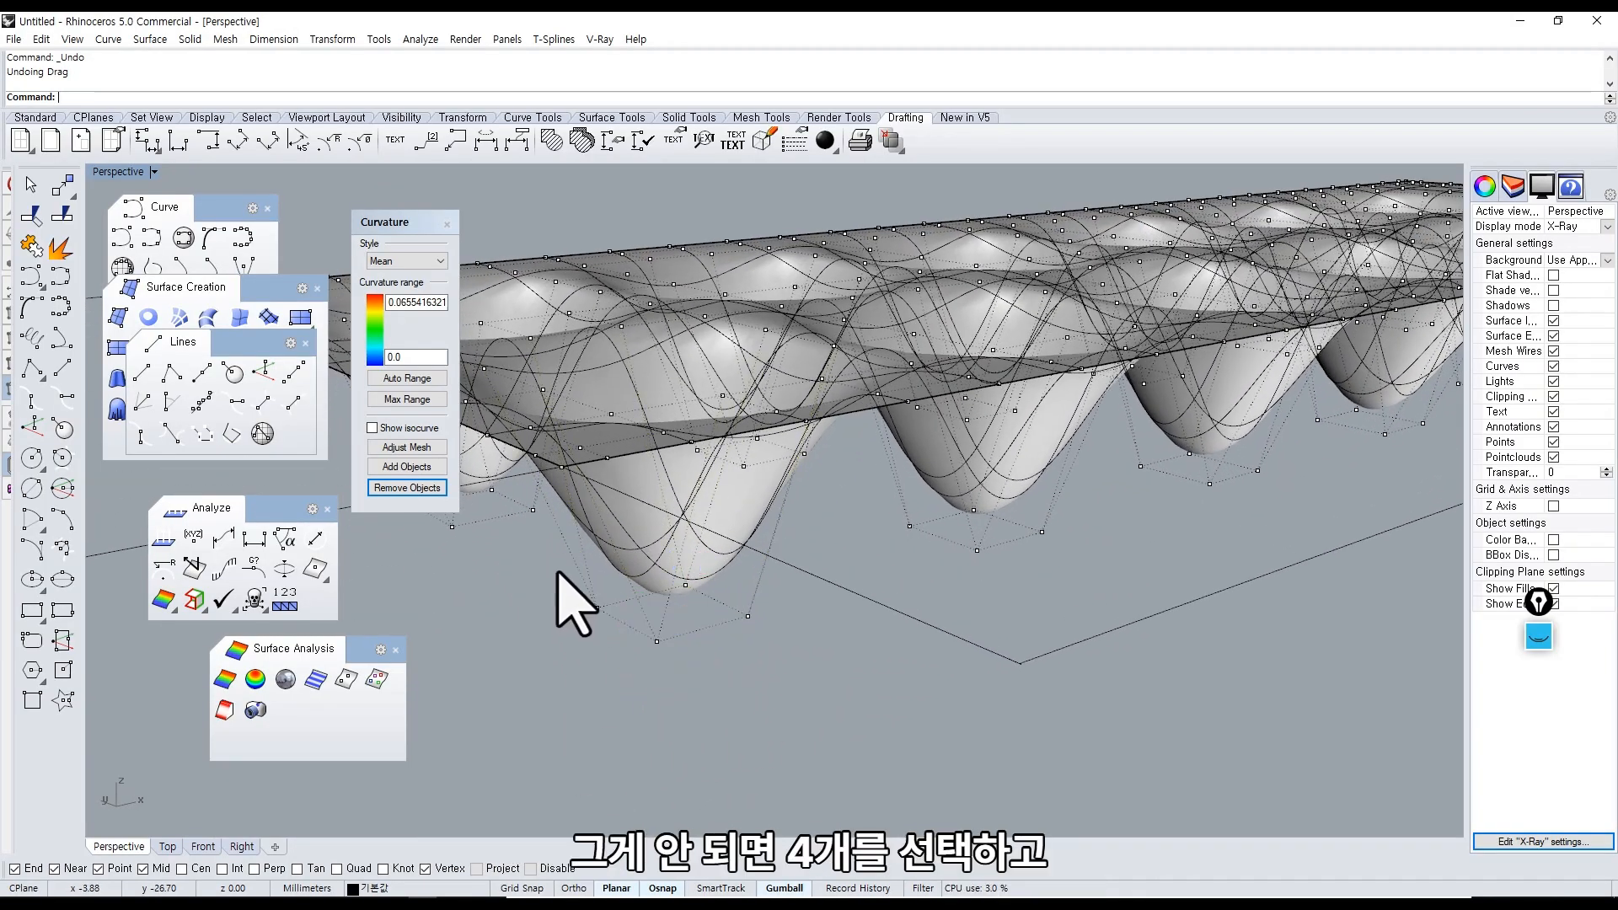
left_click_drag(557, 570, 834, 771)
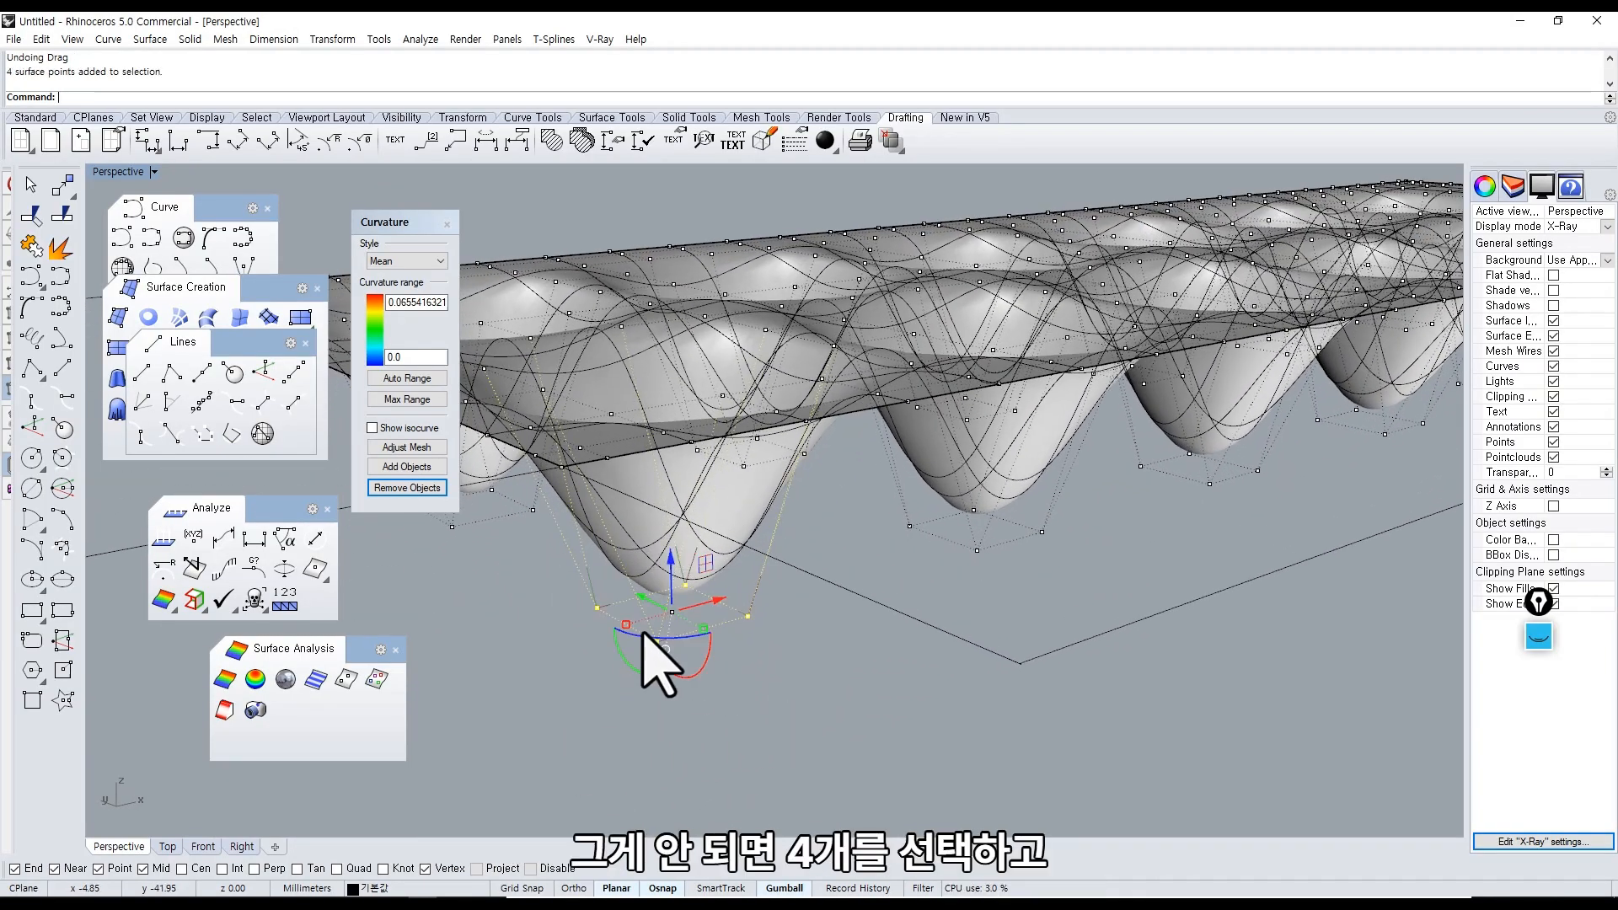
left_click(703, 628)
type("1.5")
key("Return")
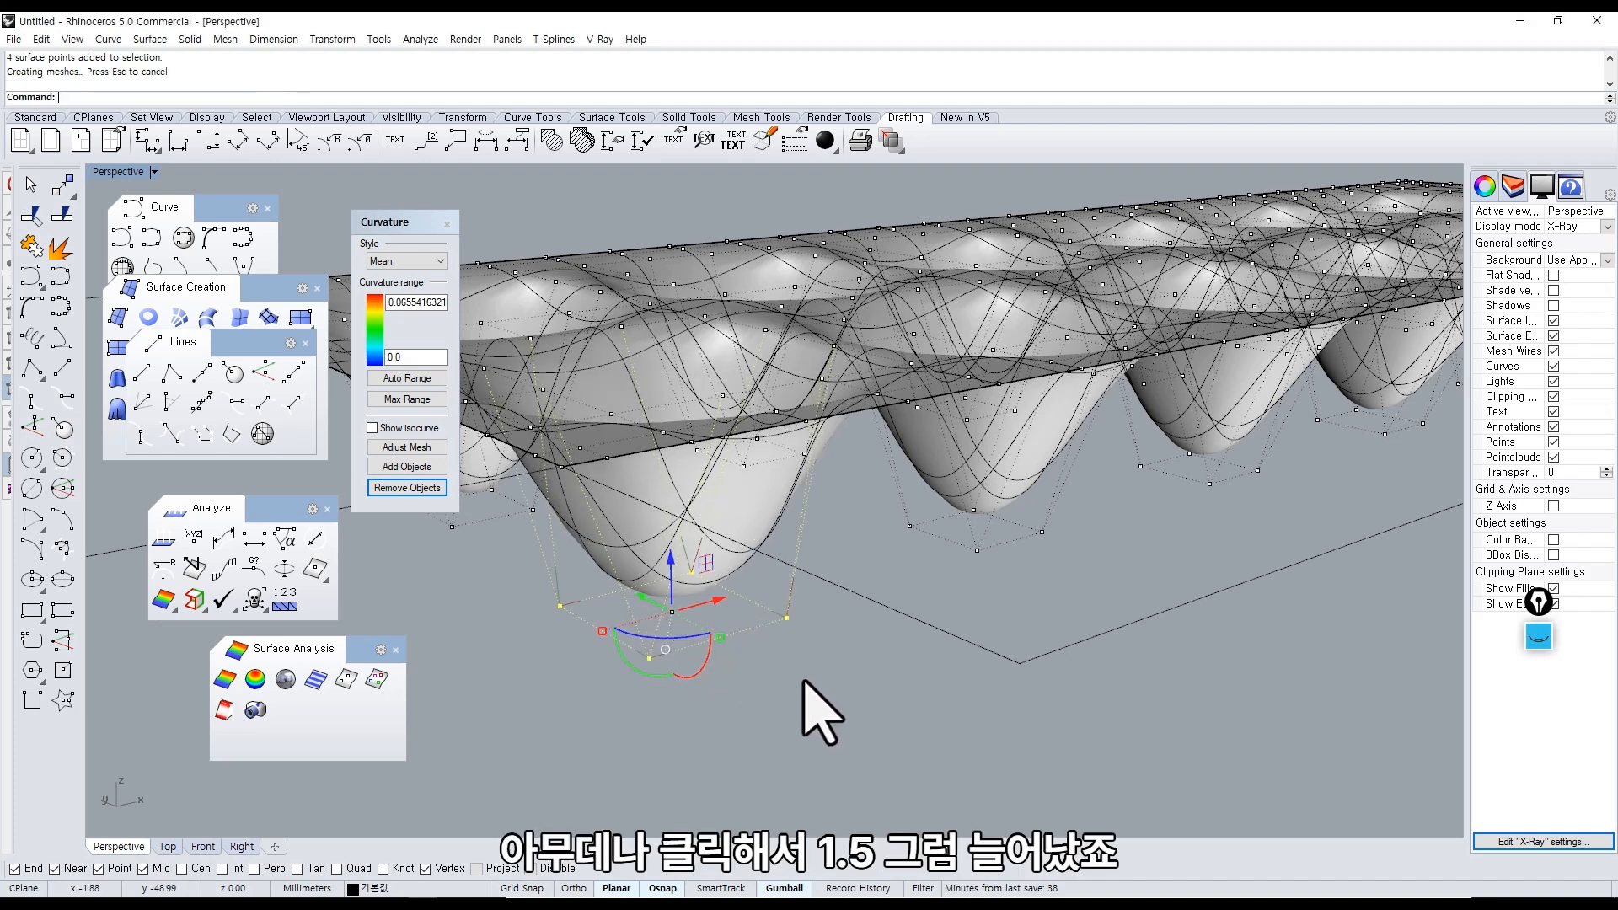
Widen the second cup's bottom in the row by scaling its four lowest control points uniformly by 1.5.
left_click(804, 681)
right_click_drag(805, 682, 863, 686, "shift")
right_click_drag(931, 590, 863, 560)
left_click_drag(857, 487, 1100, 647)
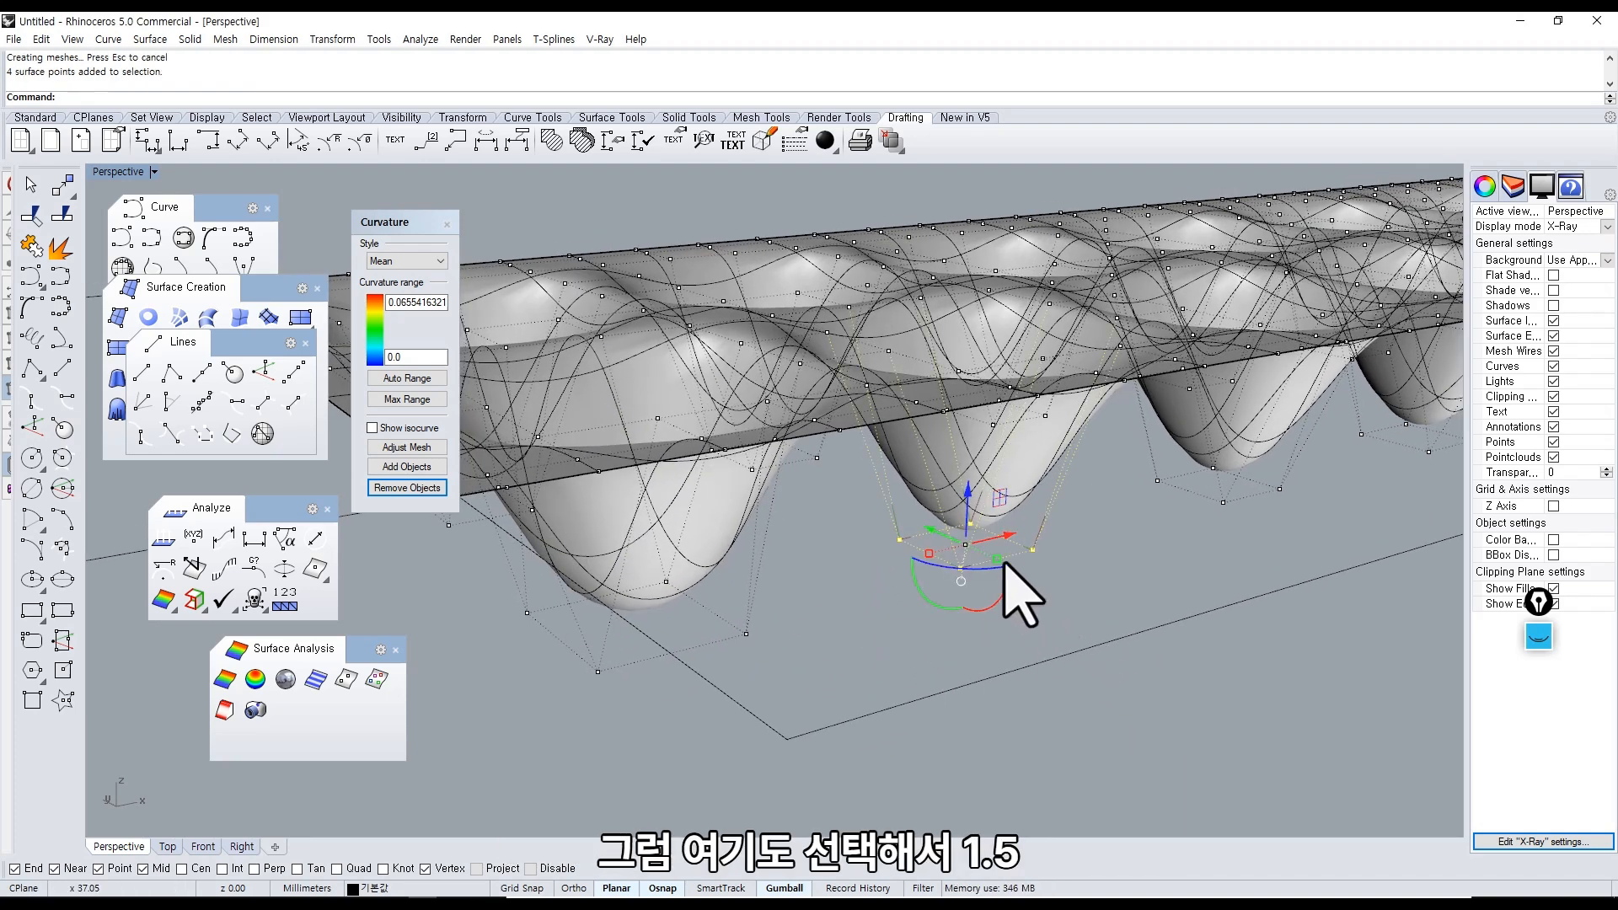
left_click(997, 559)
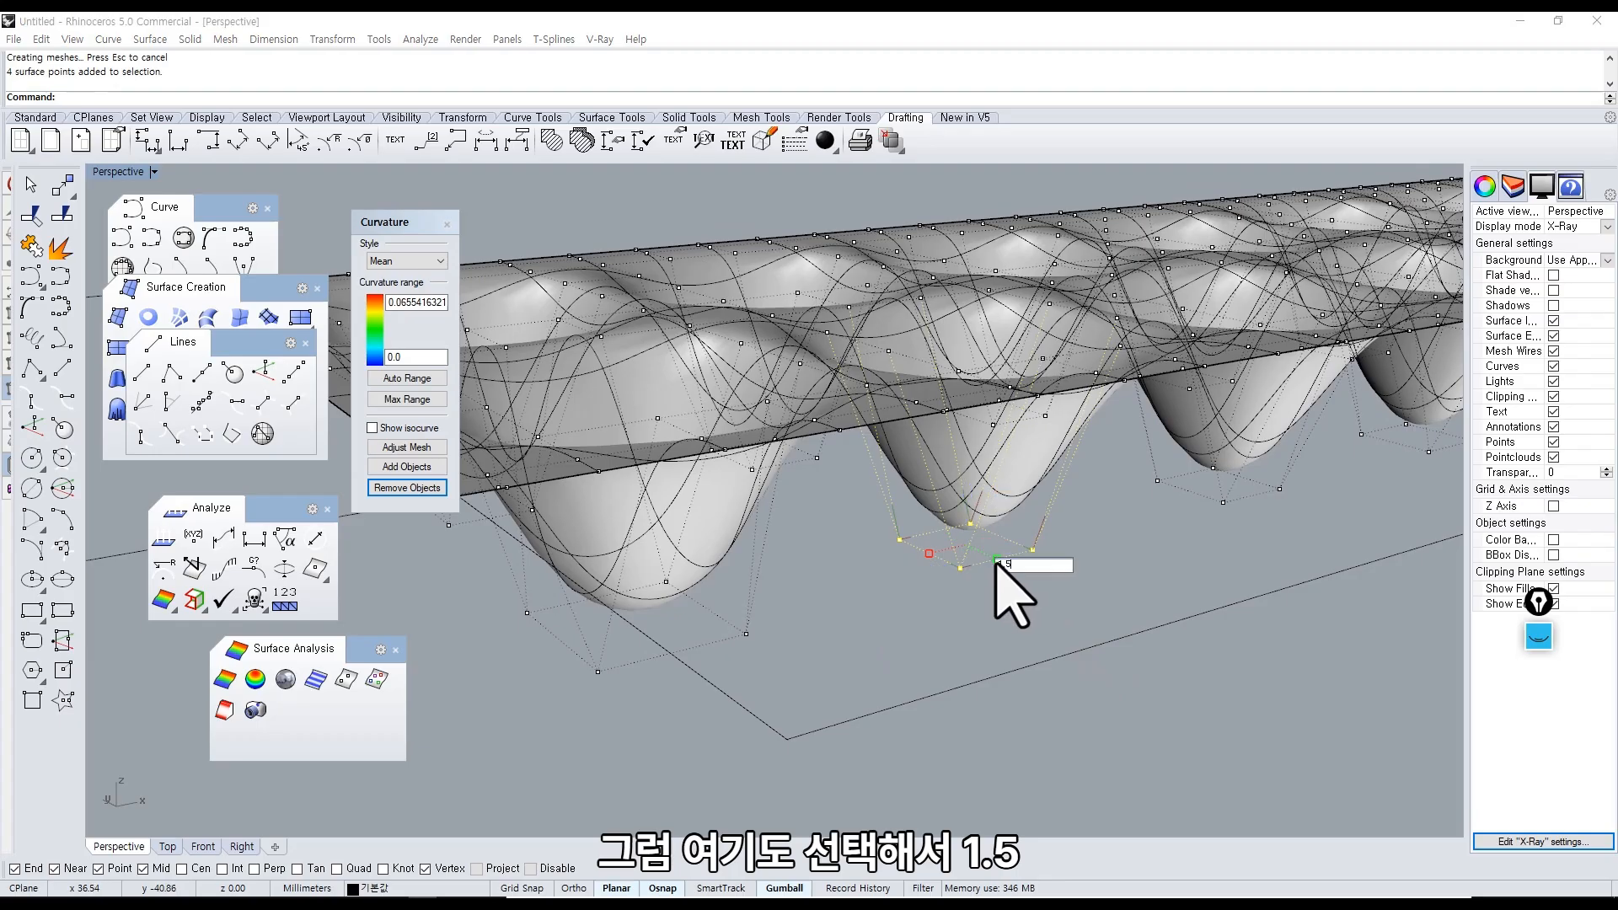
type("1.5")
key("Return")
Scale the four lowest control points of the third and fourth cups in the same row uniformly by 1.5.
right_click_drag(1029, 589, 880, 581)
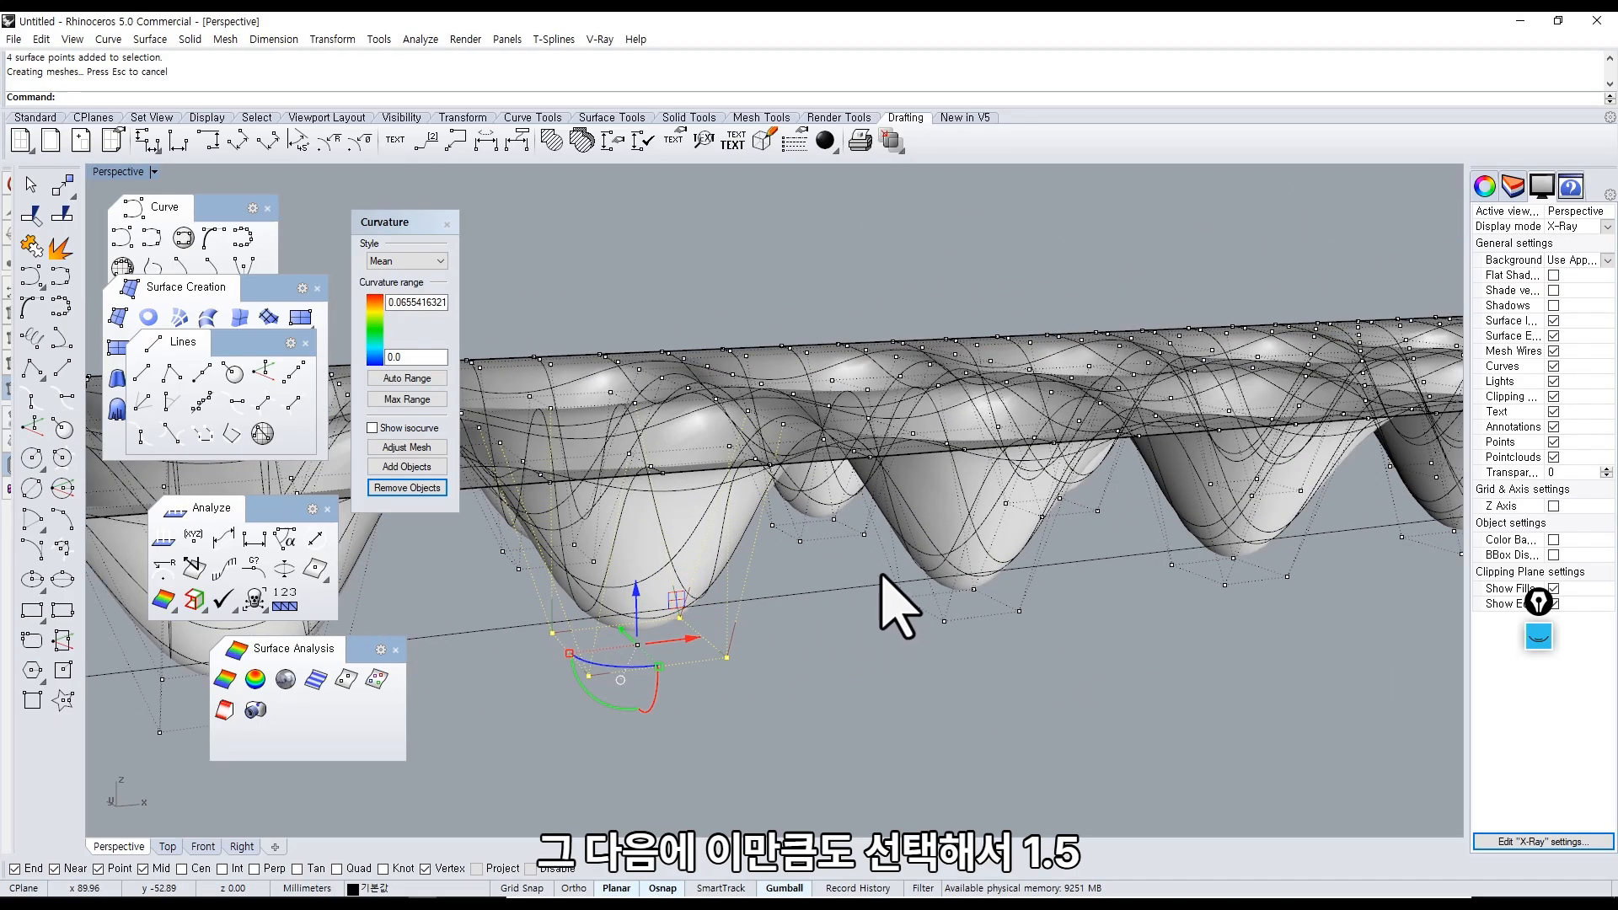
left_click_drag(880, 580, 1021, 639)
left_click(982, 616)
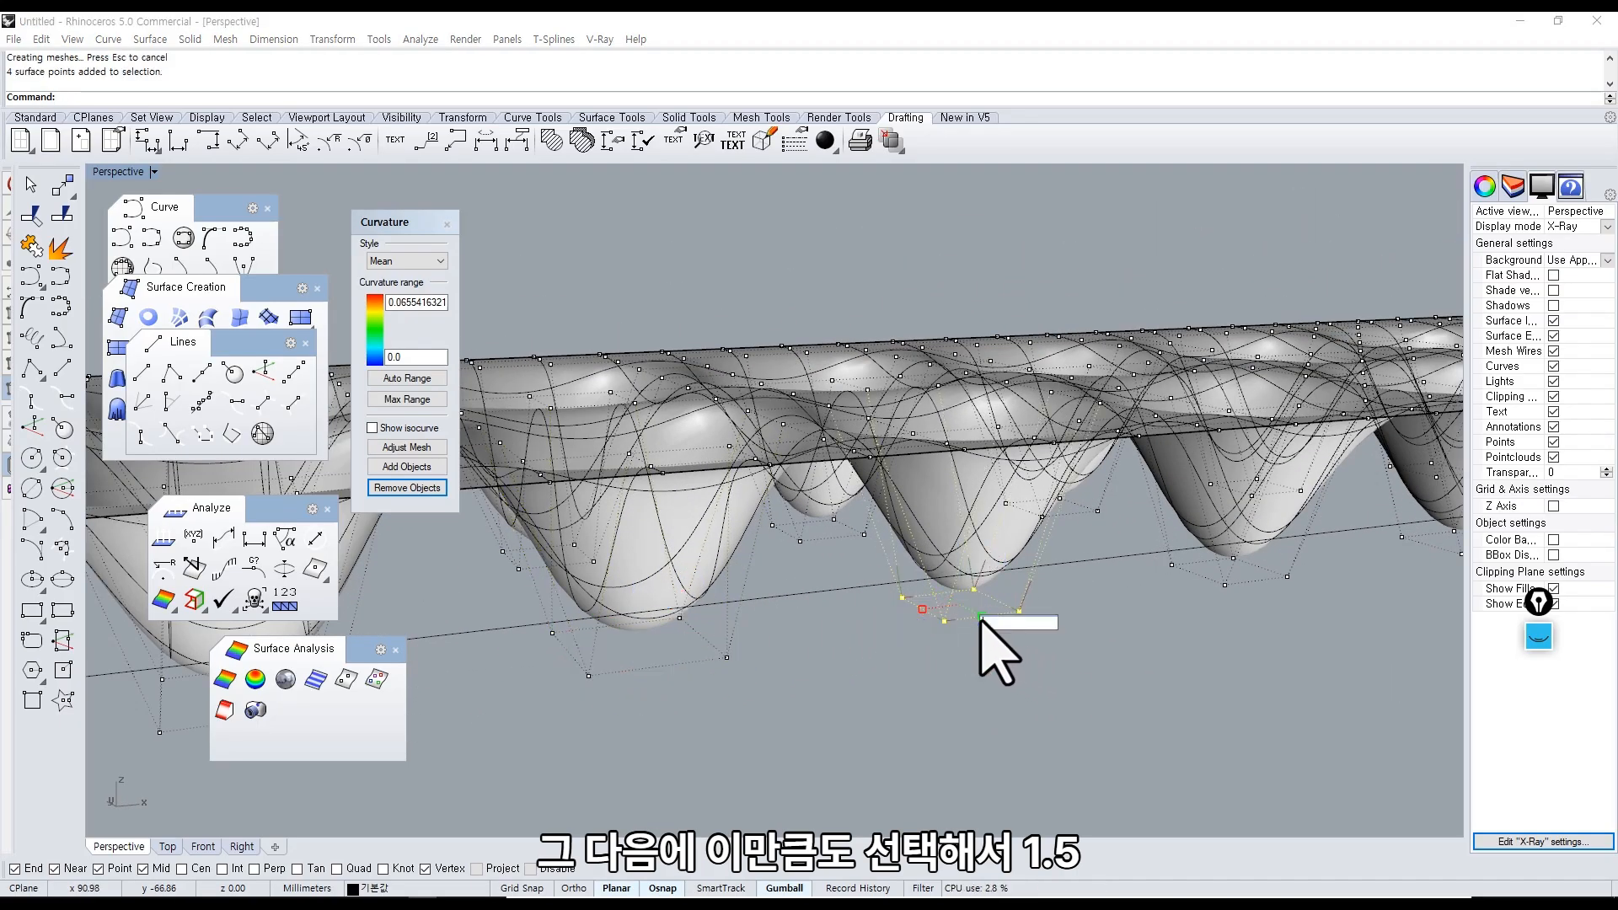
type("1.5")
key("Return")
right_click_drag(997, 650, 993, 578)
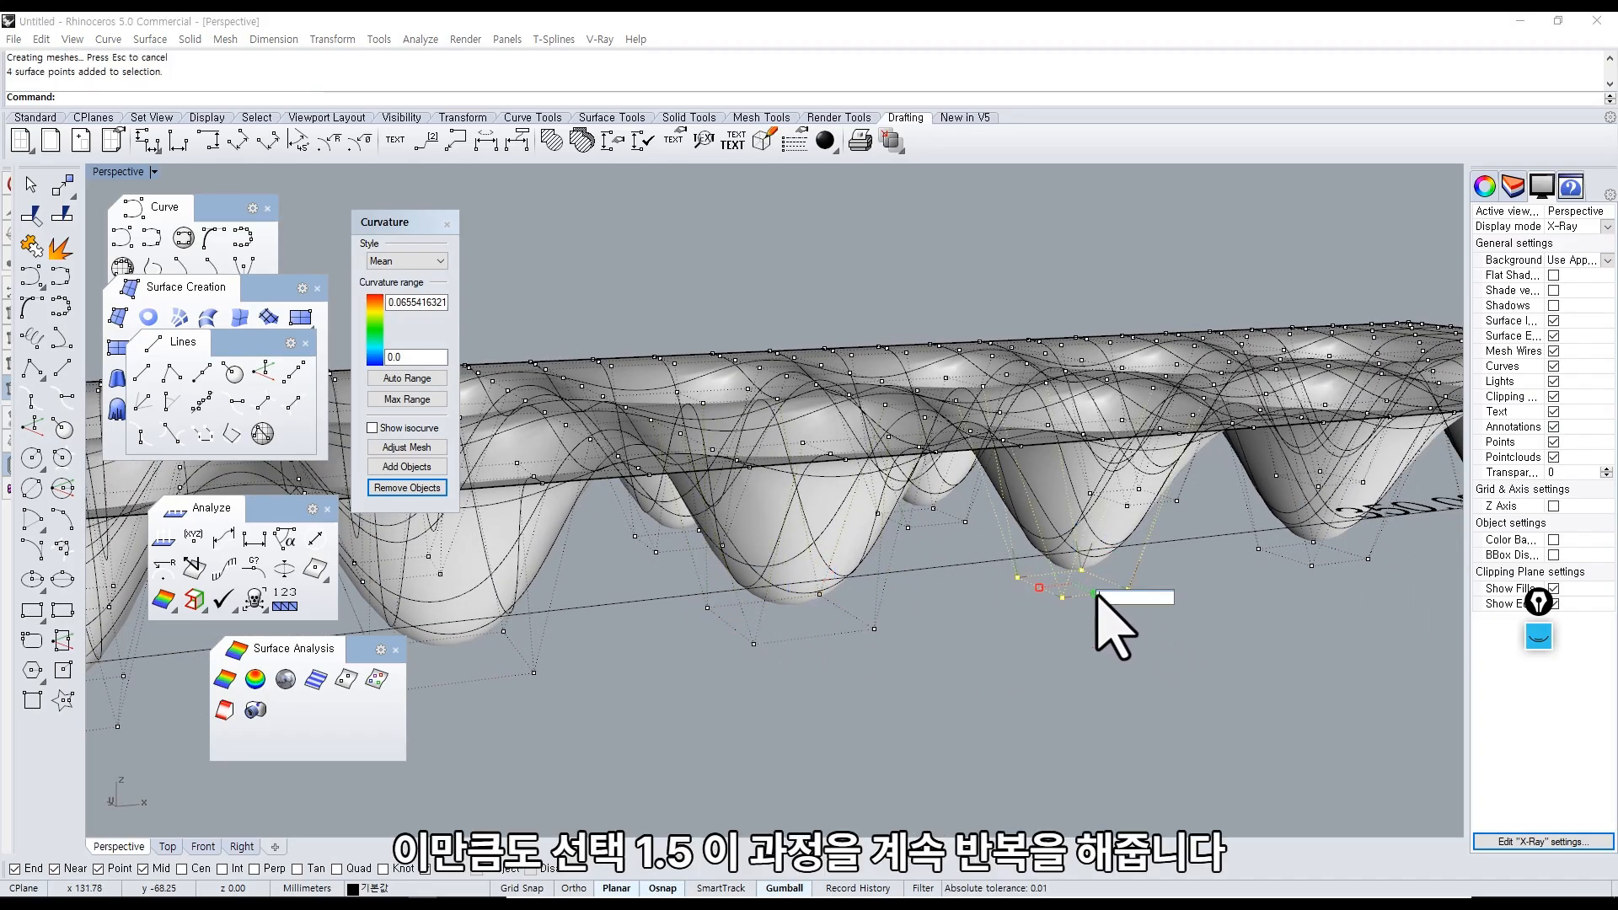
right_click_drag(1108, 614, 608, 655)
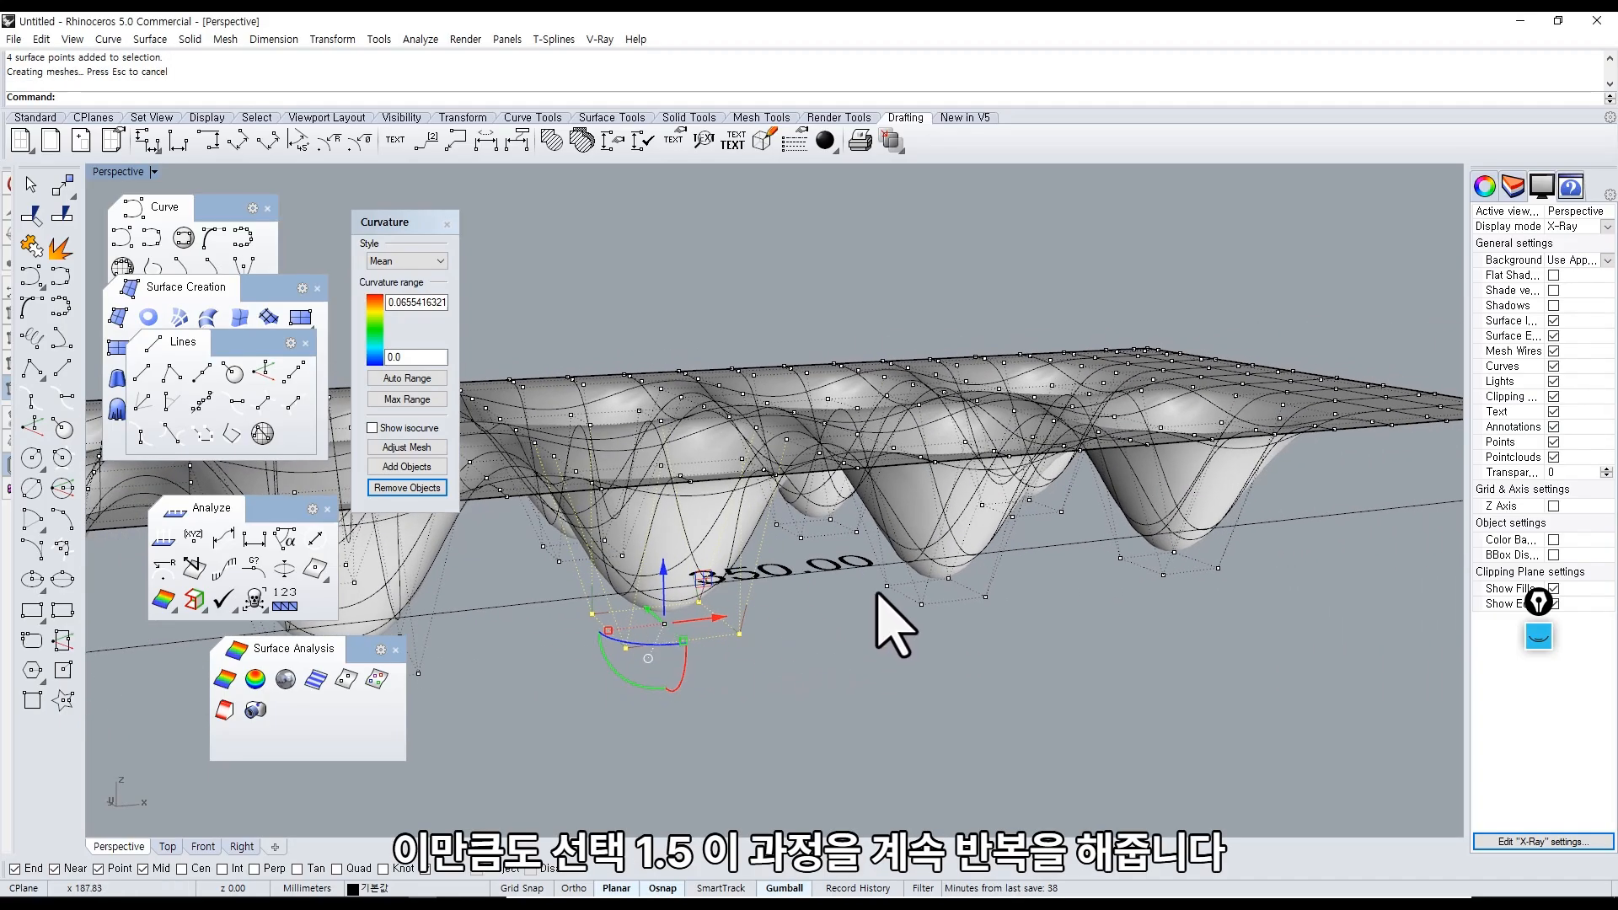
Delete the 350 mm dimension and widen the bottoms of the row's last two cups by a factor of 1.5.
left_click_drag(876, 594, 1014, 643)
key("Delete")
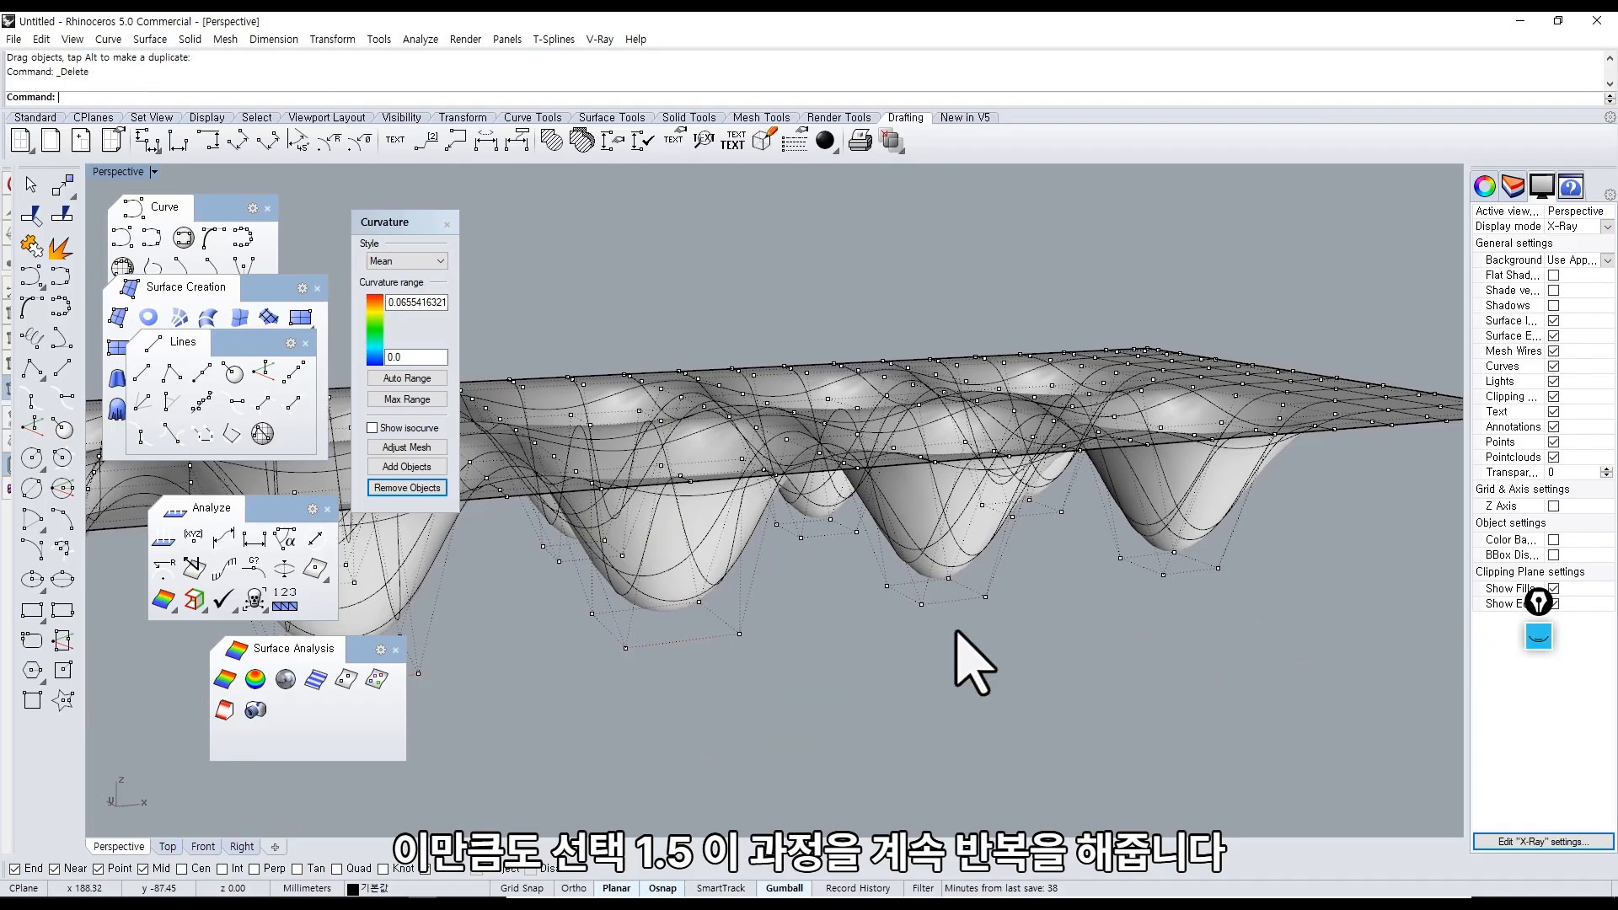
left_click_drag(856, 563, 1205, 588)
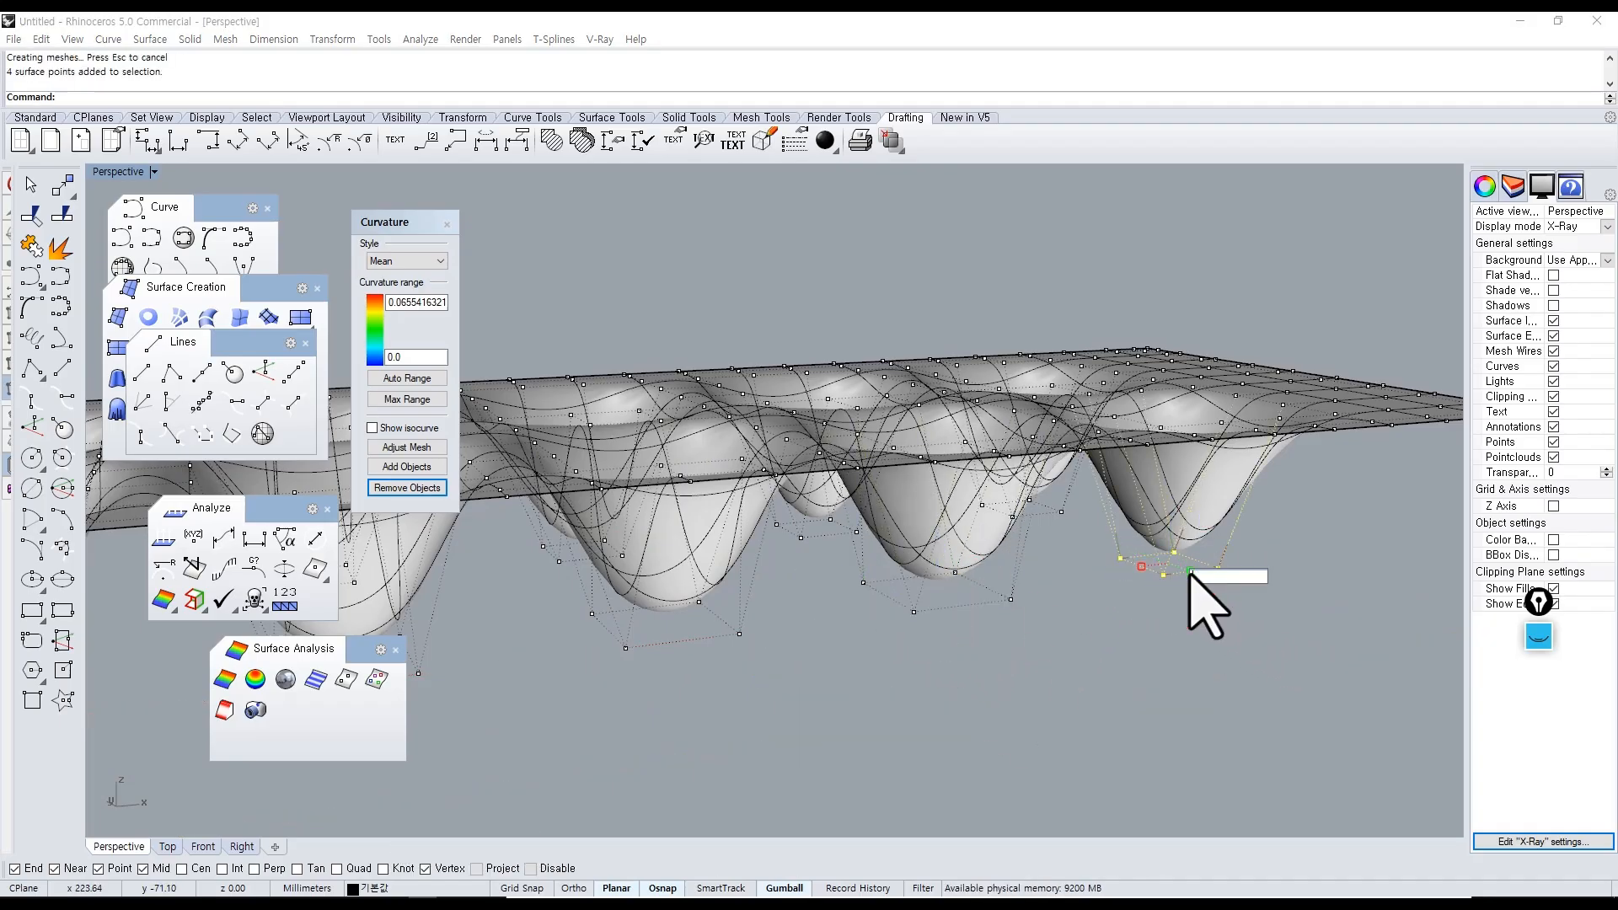
right_click_drag(1202, 595, 879, 660)
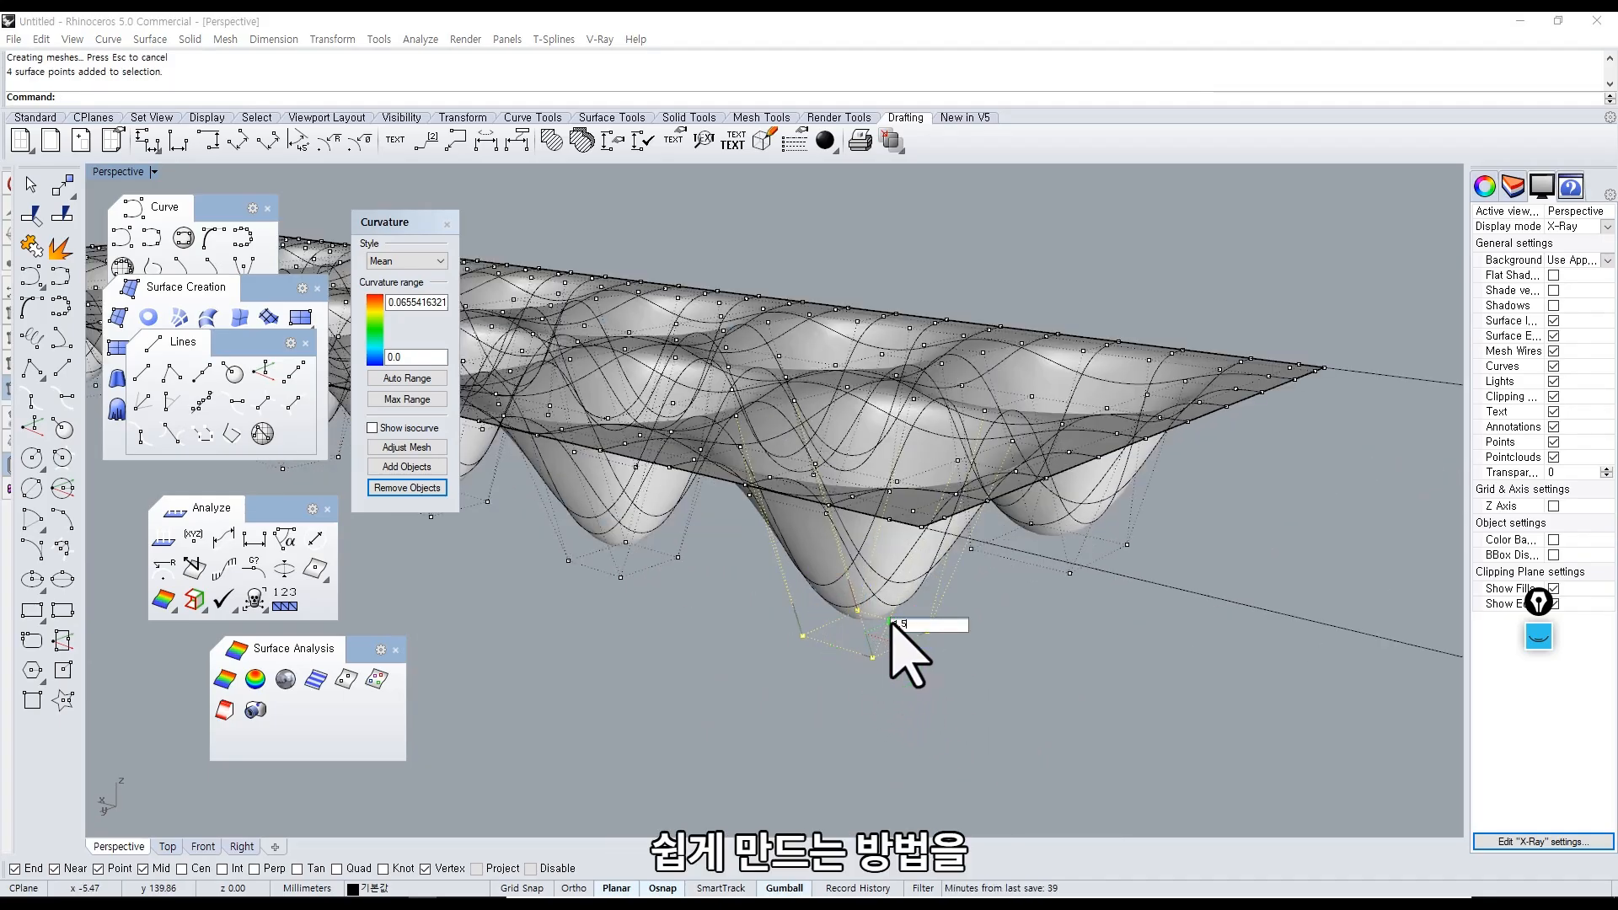
Widen the first two cup bottoms of the opposite row by scaling their lowest control points uniformly by 1.5.
right_click_drag(902, 650, 787, 544)
left_click_drag(785, 544, 972, 650)
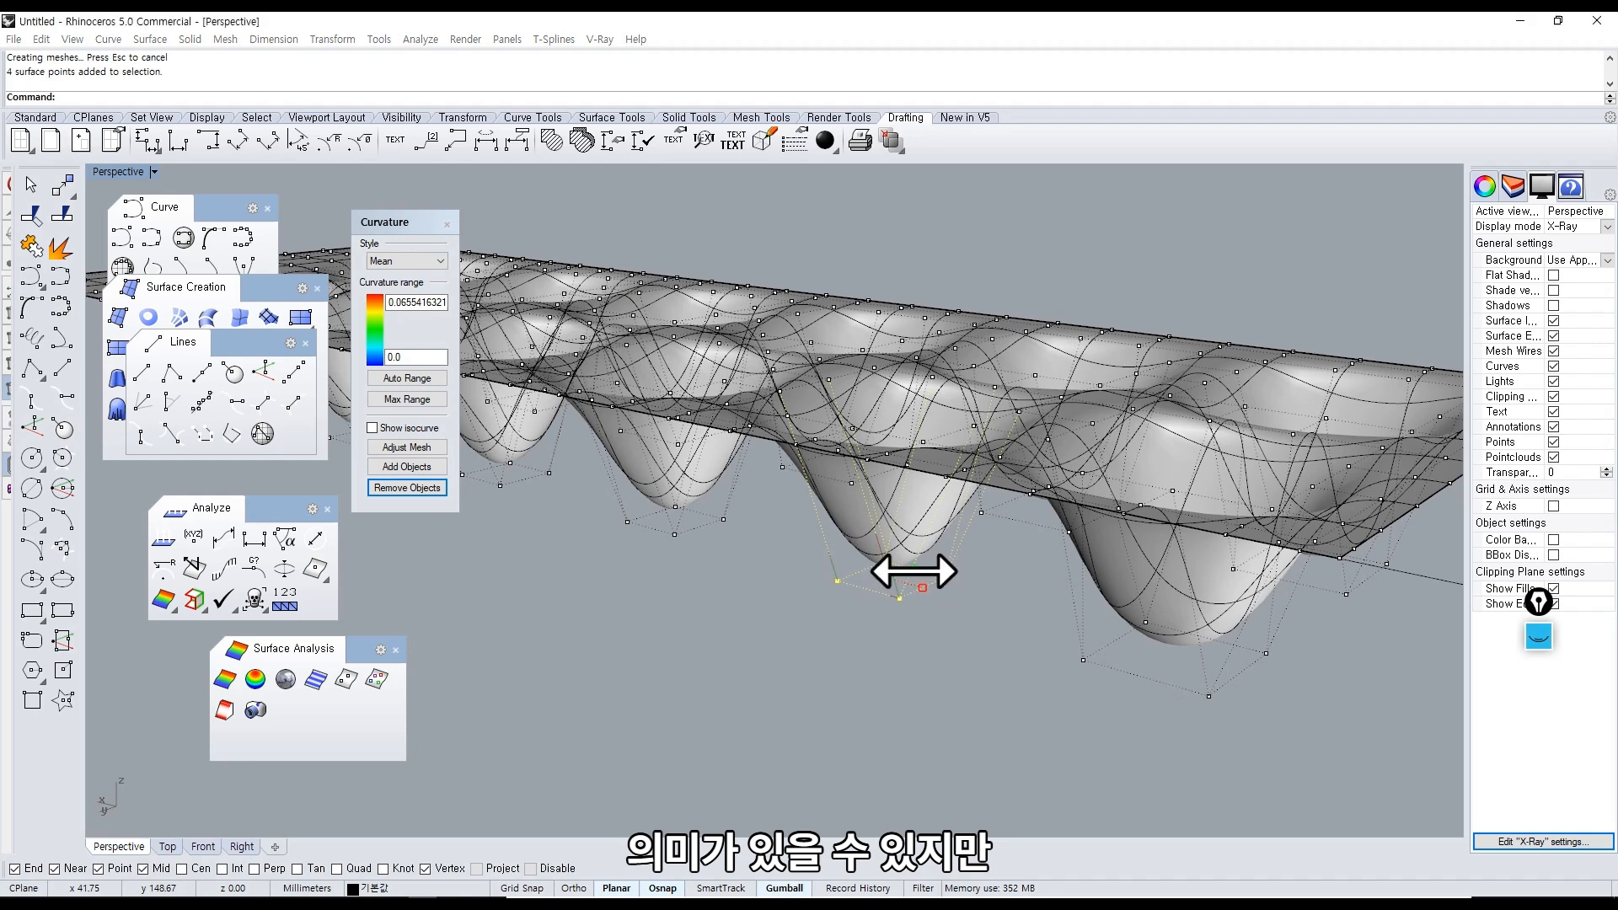
left_click_drag(914, 571, 939, 580, "shift")
Scale the third cup's four lowest control points in the opposite row uniformly by 1.5.
right_click_drag(642, 642, 789, 720, "shift")
left_click_drag(732, 578, 886, 672)
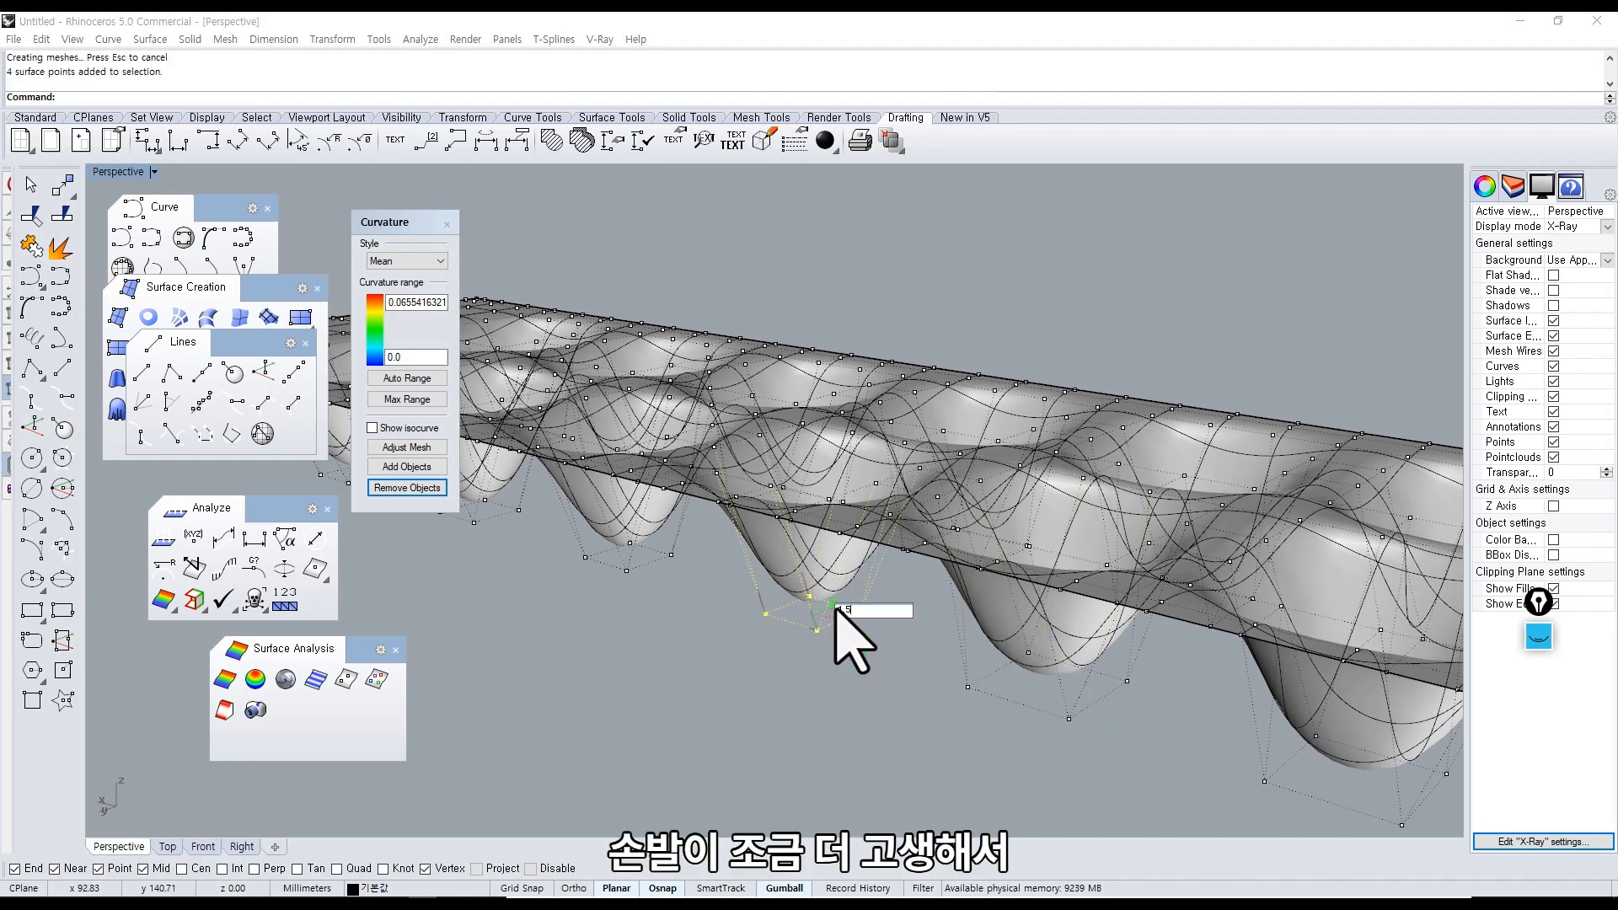
left_click_drag(834, 604, 843, 643, "shift")
Widen the bottom of the opposite row's fourth cup by scaling its four lowest control points by 1.5.
right_click_drag(670, 581, 1011, 704, "shift")
left_click_drag(892, 636, 1016, 710)
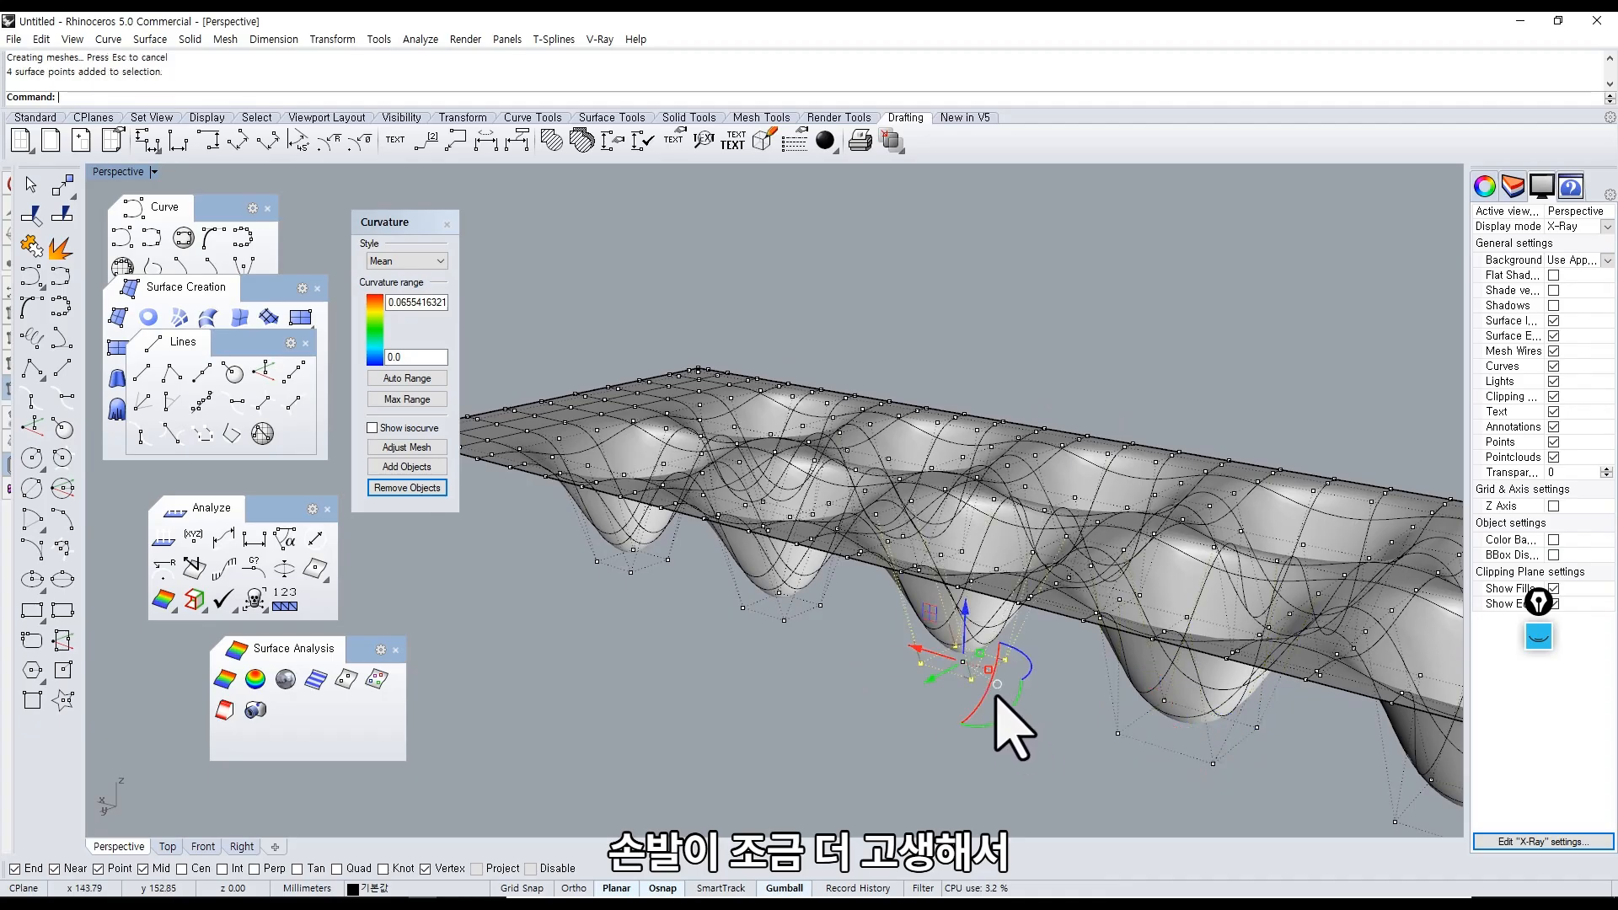
scroll(992, 694, "up", 2)
left_click_drag(976, 645, 953, 656, "shift")
type("1")
key("Return")
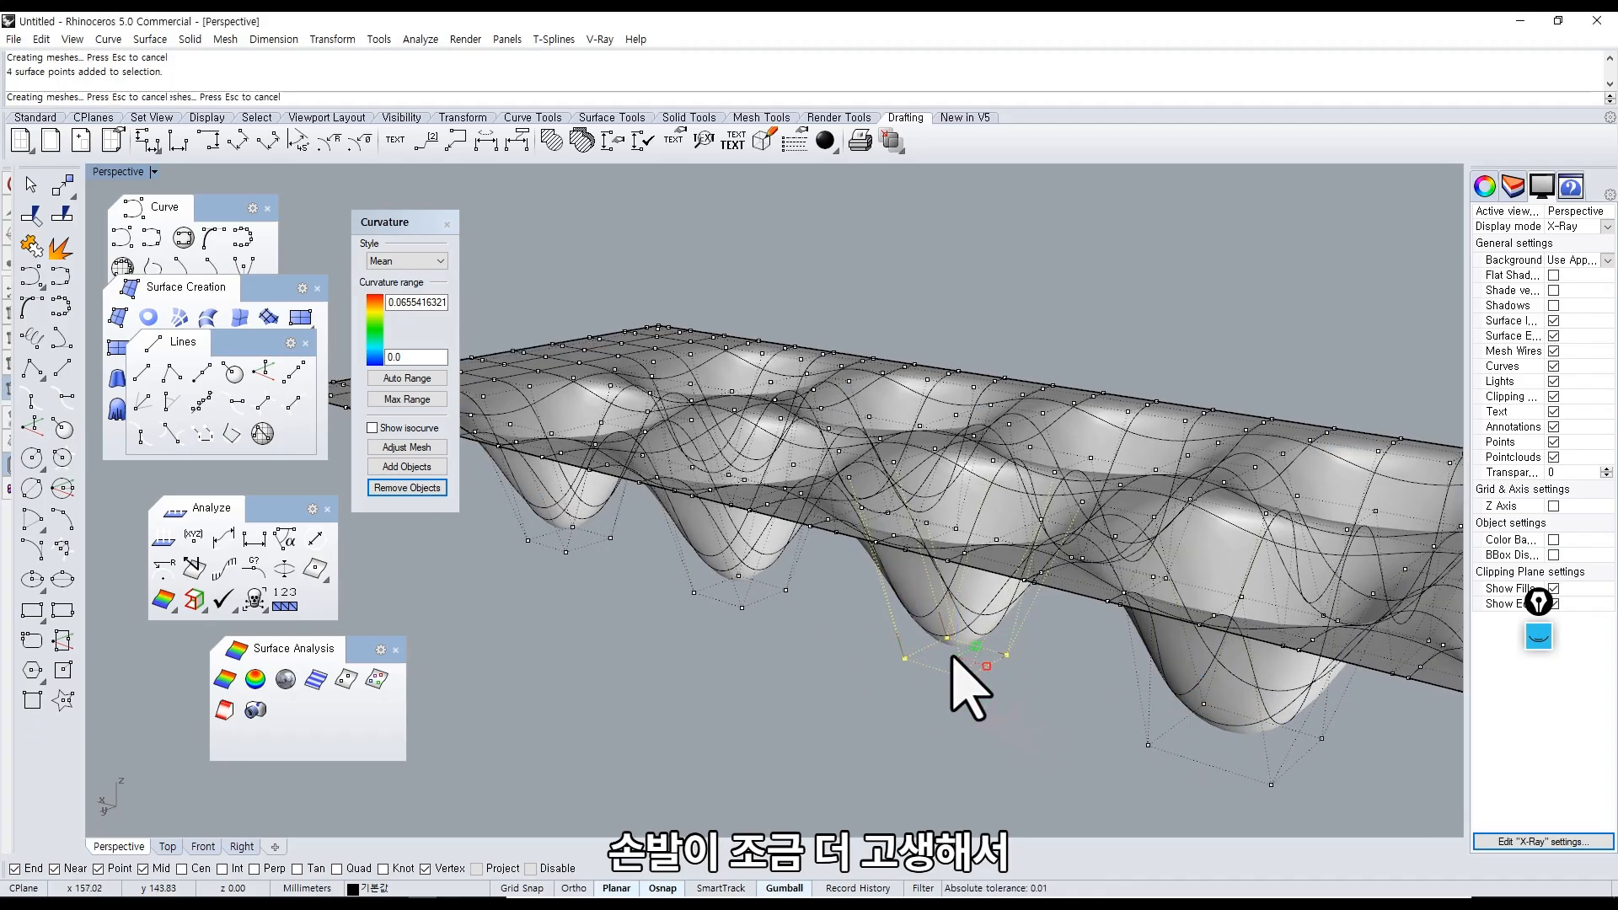
Scale the four lowest control points of the opposite row's fifth cup uniformly by a factor of 1.5.
left_click_drag(658, 562, 811, 653)
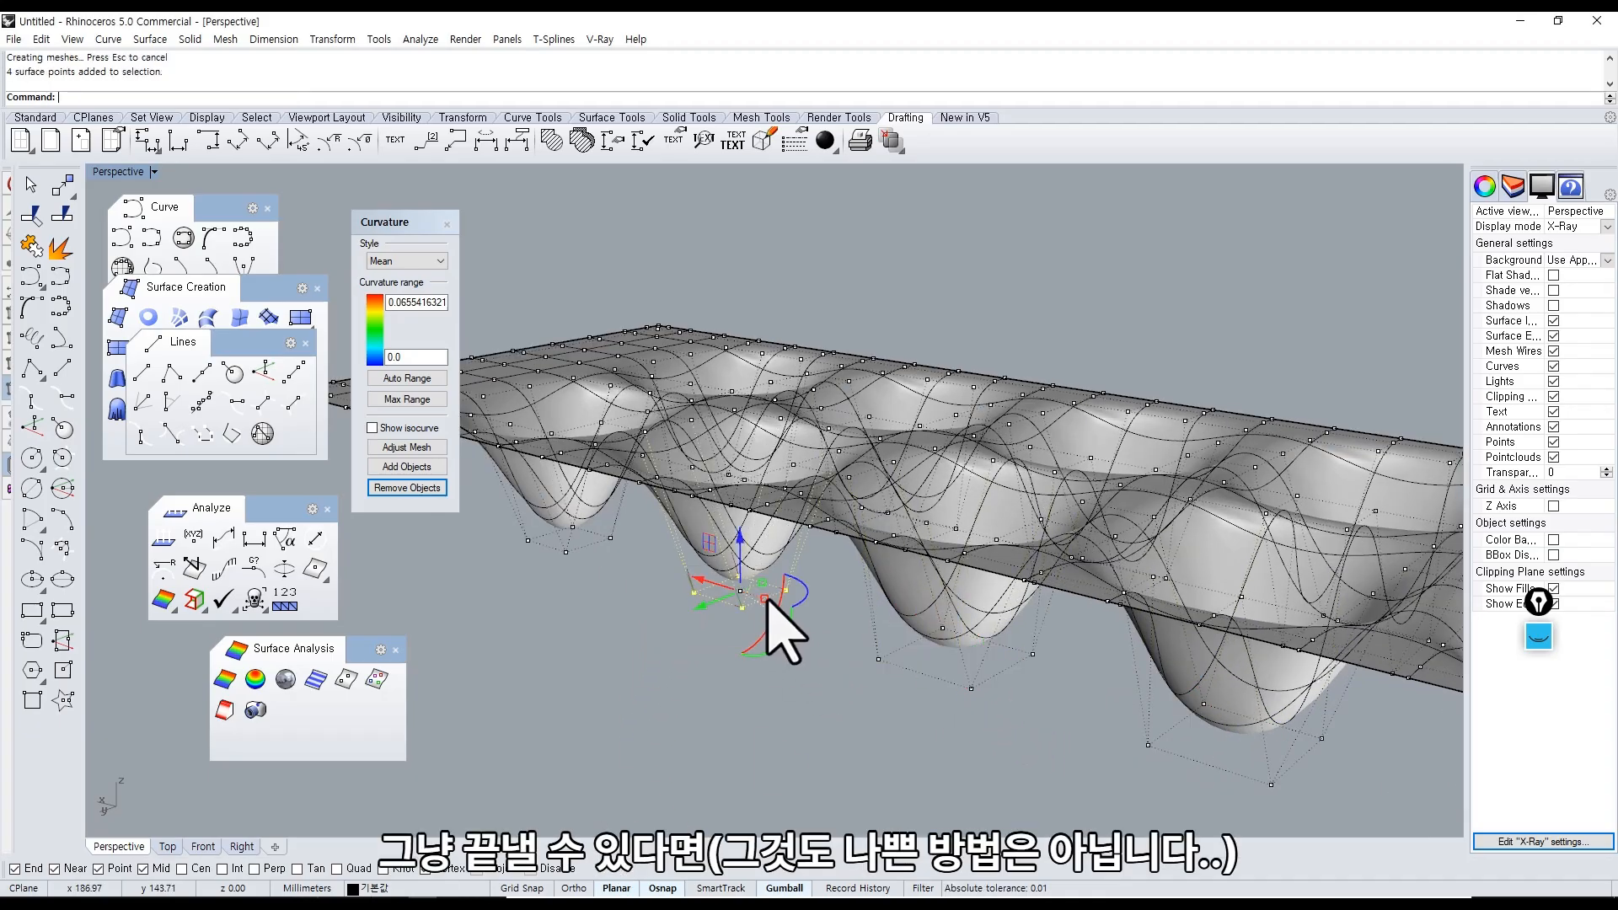
left_click_drag(761, 582, 736, 606)
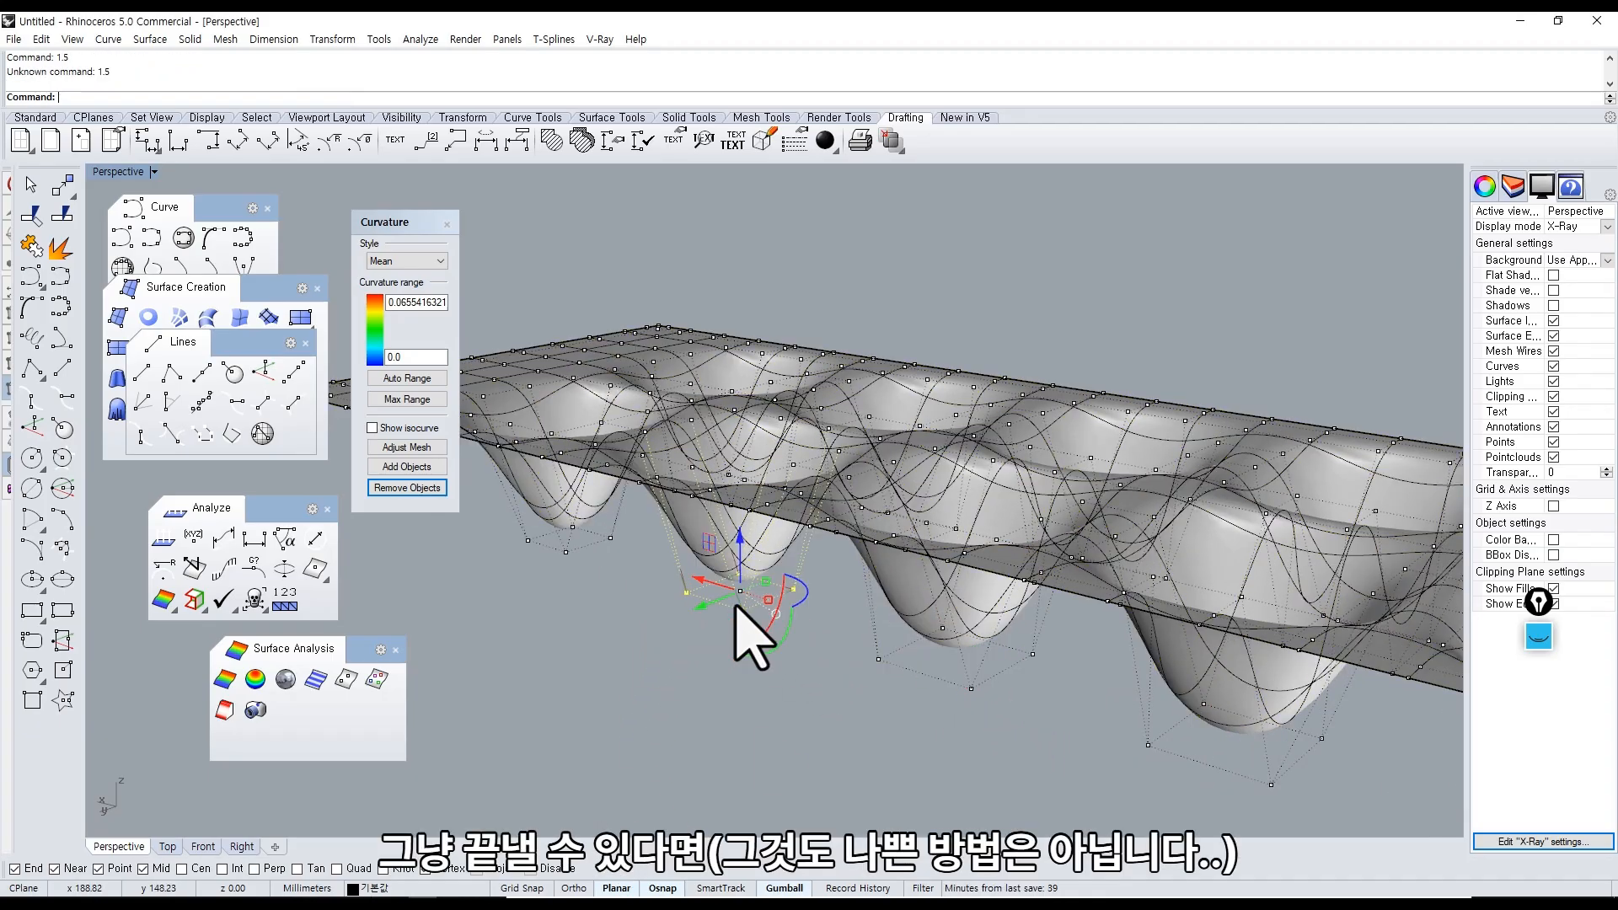
left_click(761, 583)
type("1.5")
key("Return")
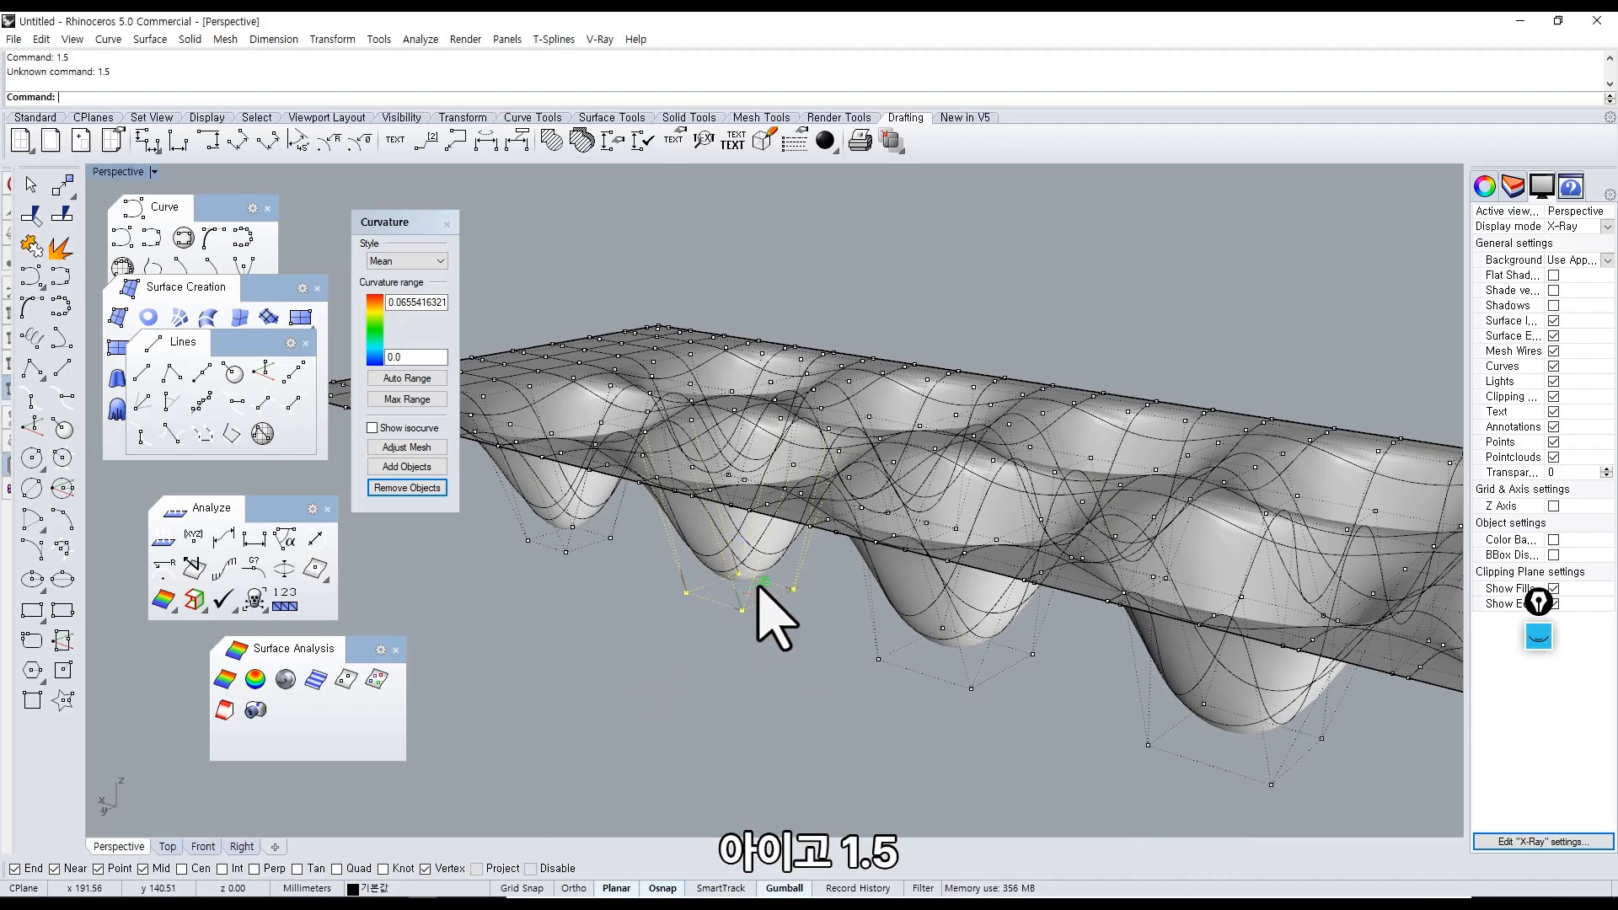
Widen the bottom of the opposite row's last cup by scaling its four lowest control points by 1.5.
left_click_drag(727, 603, 813, 614)
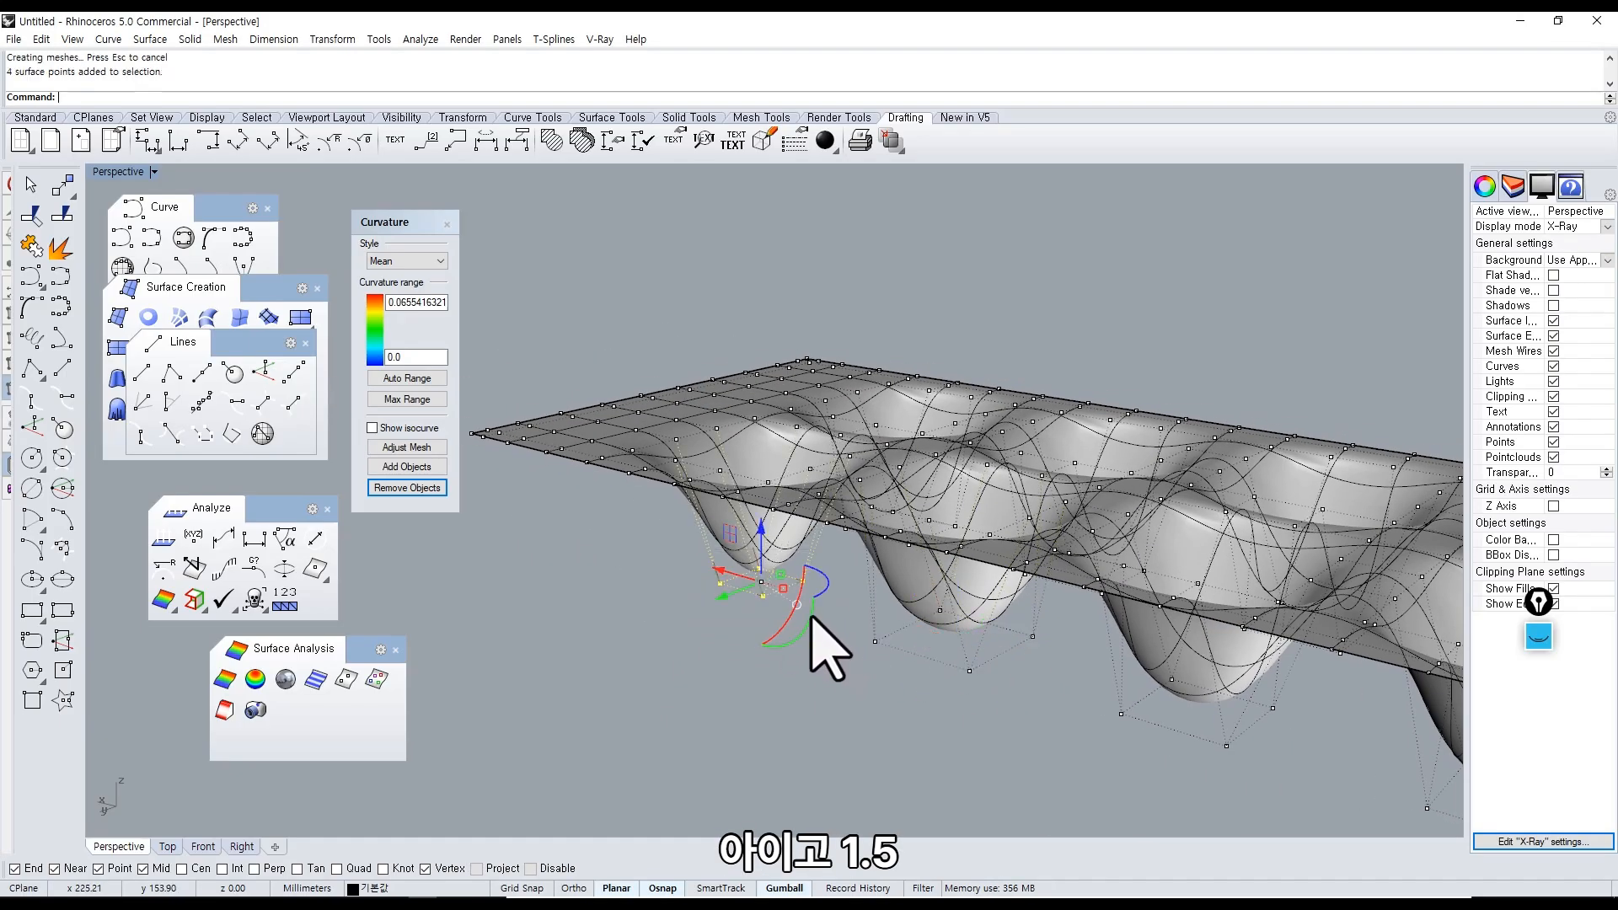
left_click(782, 578)
type("1.5")
key("Return")
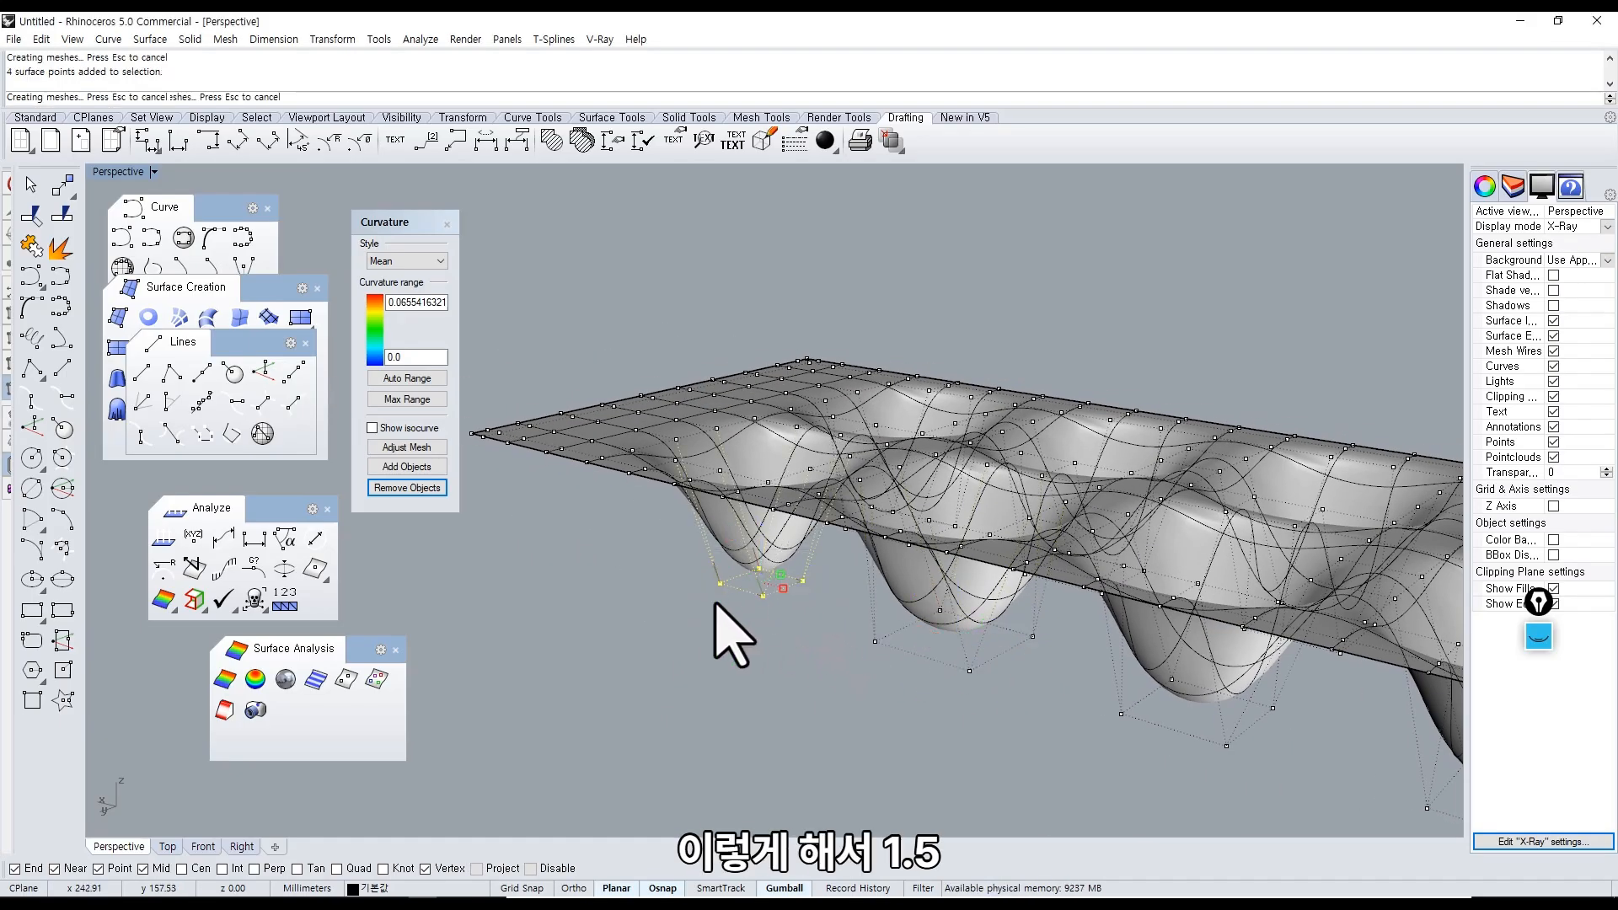
Bring up the maximized Top view and inspect the spacing of the cups' widened control points.
right_click_drag(669, 614, 587, 563)
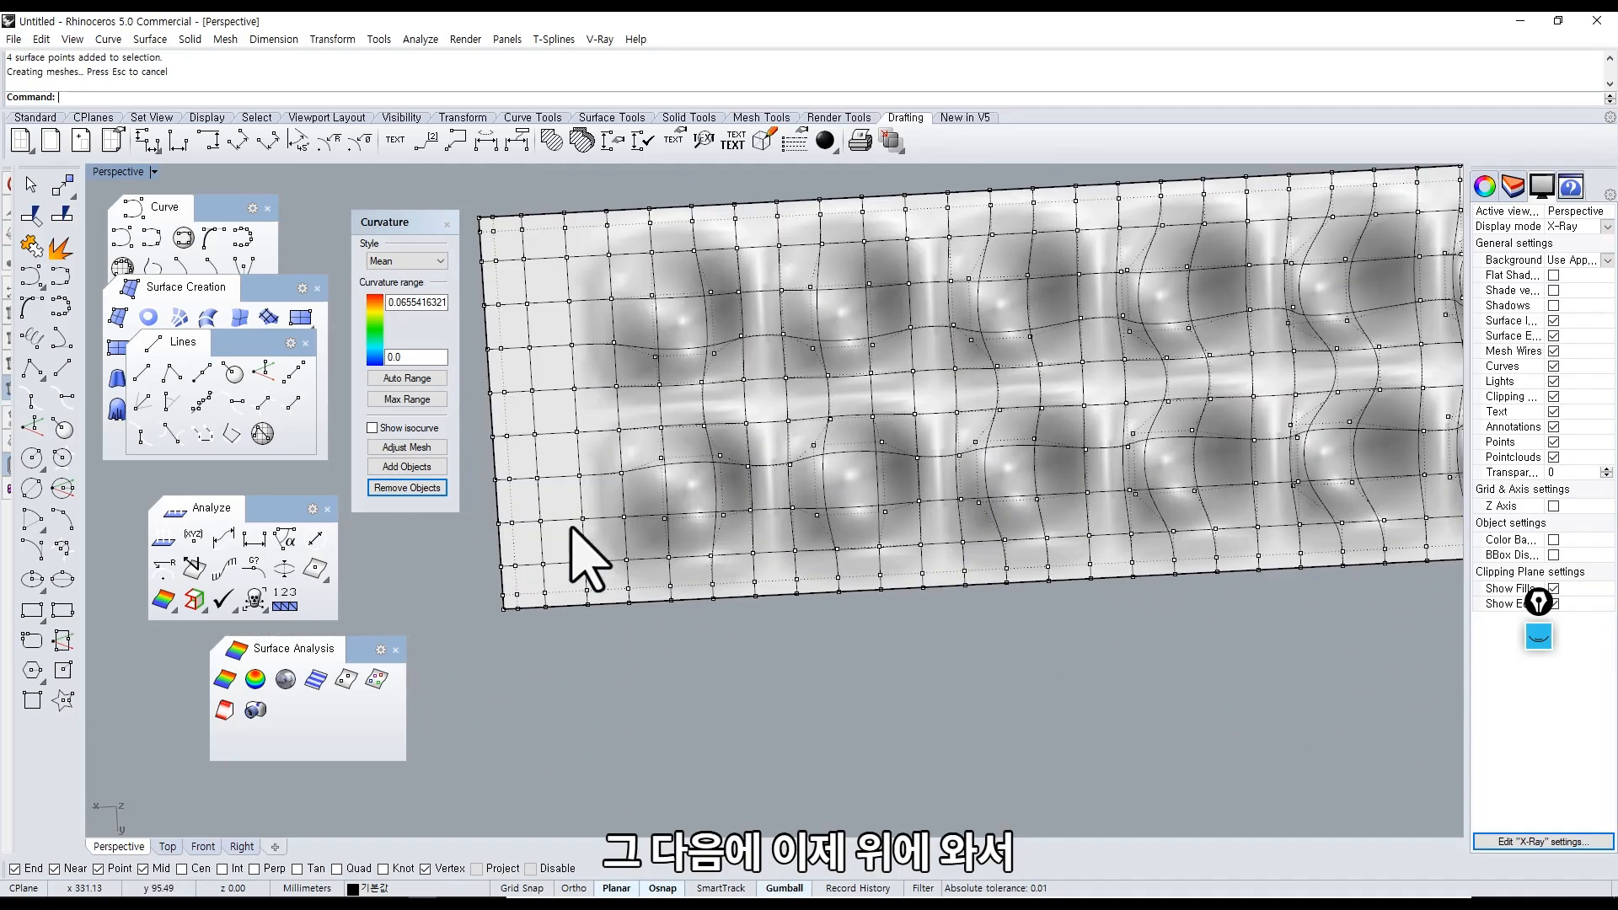
double_click(119, 171)
double_click(101, 172)
scroll(843, 438, "down", 6)
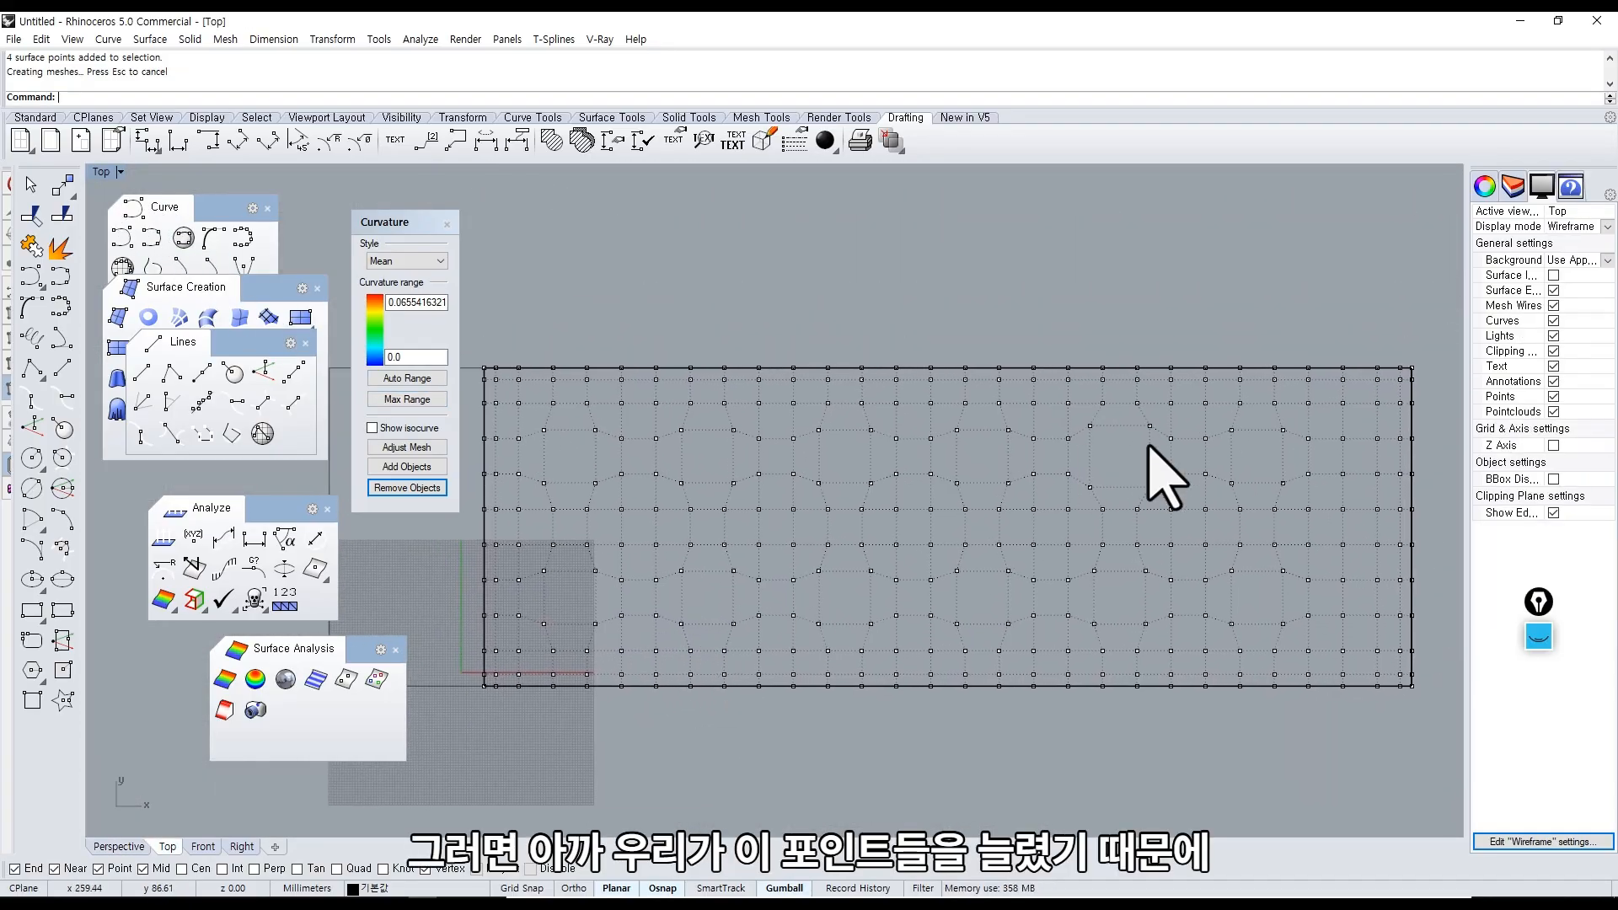
scroll(1247, 469, "up", 4)
left_click_drag(1152, 412, 1264, 532)
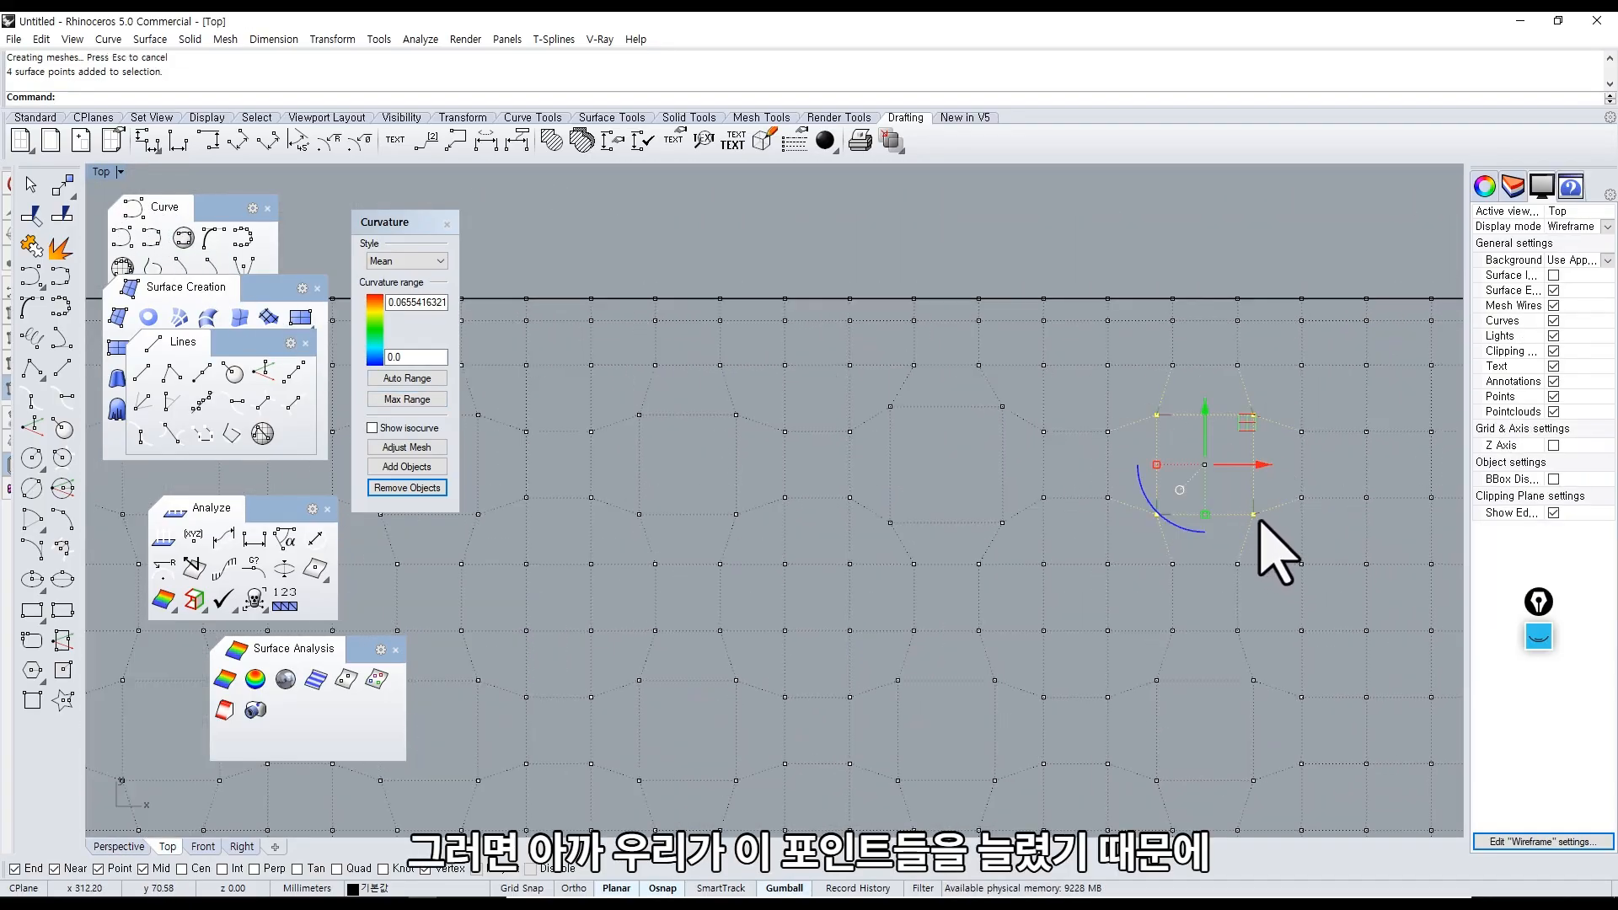
key("Escape")
scroll(1098, 490, "down", 8)
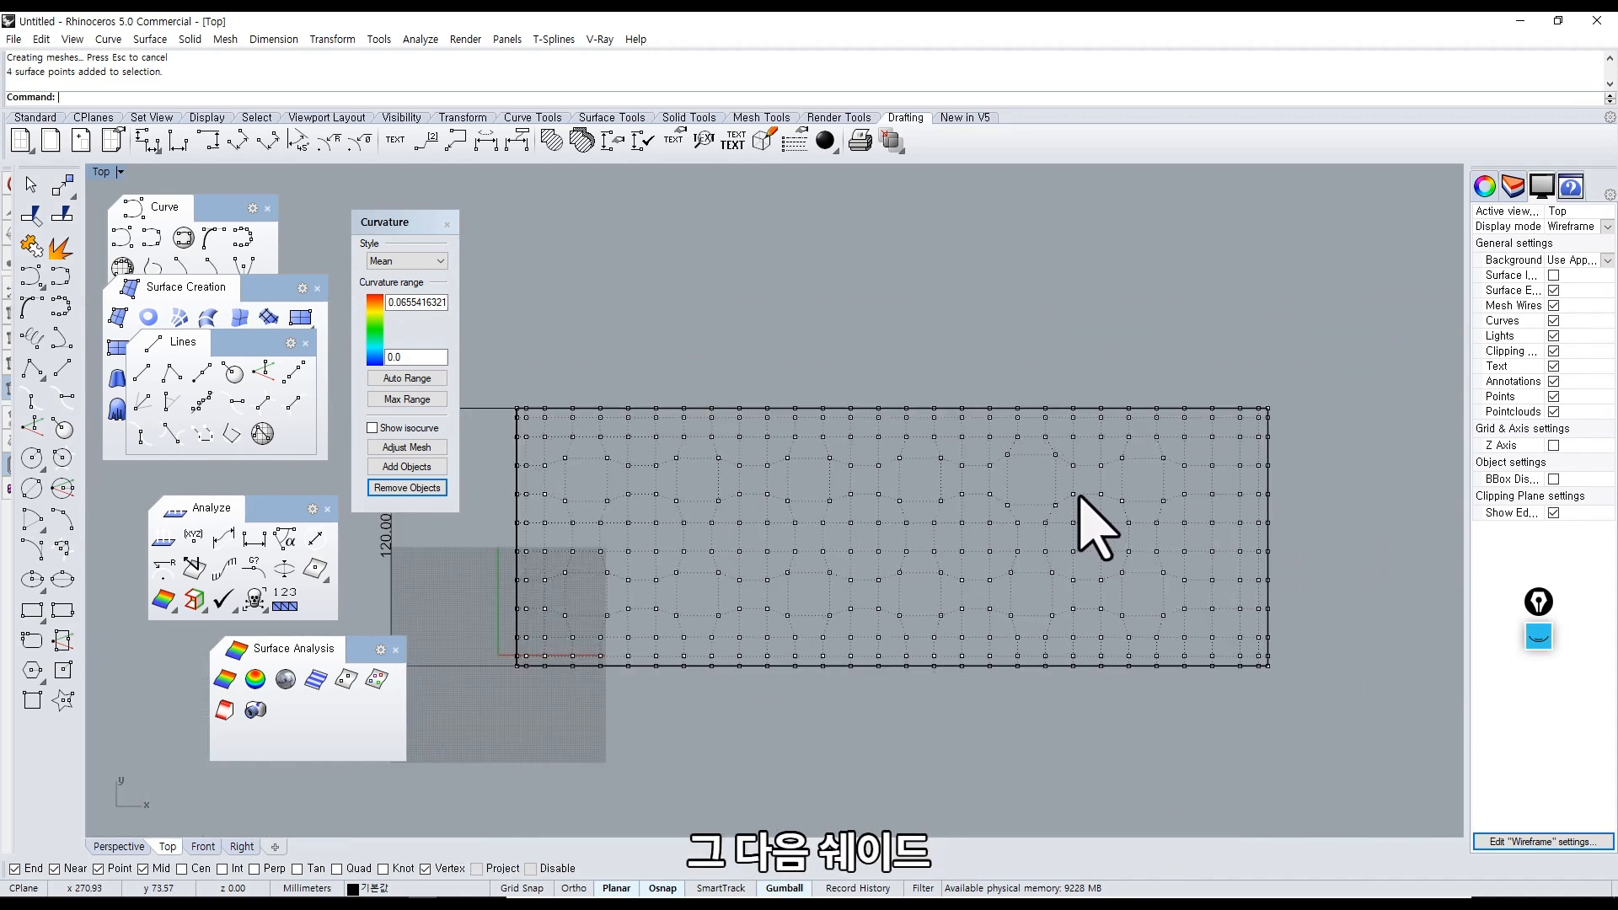
Display the Top view in Shaded mode and set its solid background to gray with RGB 136, 136, 136.
right_click_drag(1079, 497, 1095, 470)
left_click(105, 172)
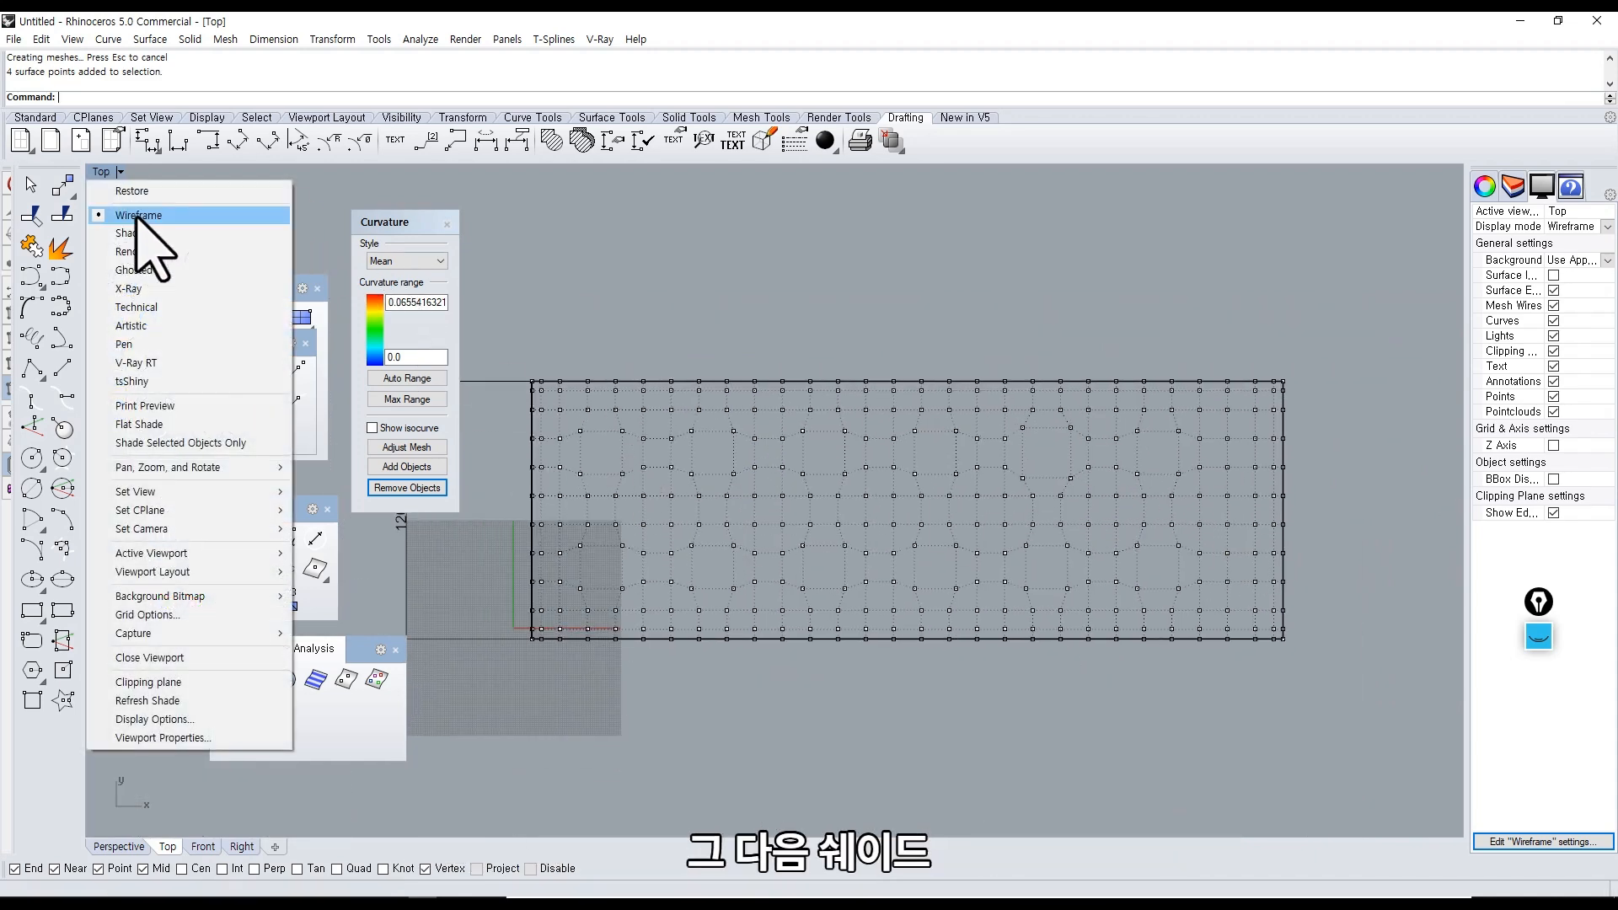
left_click(143, 217)
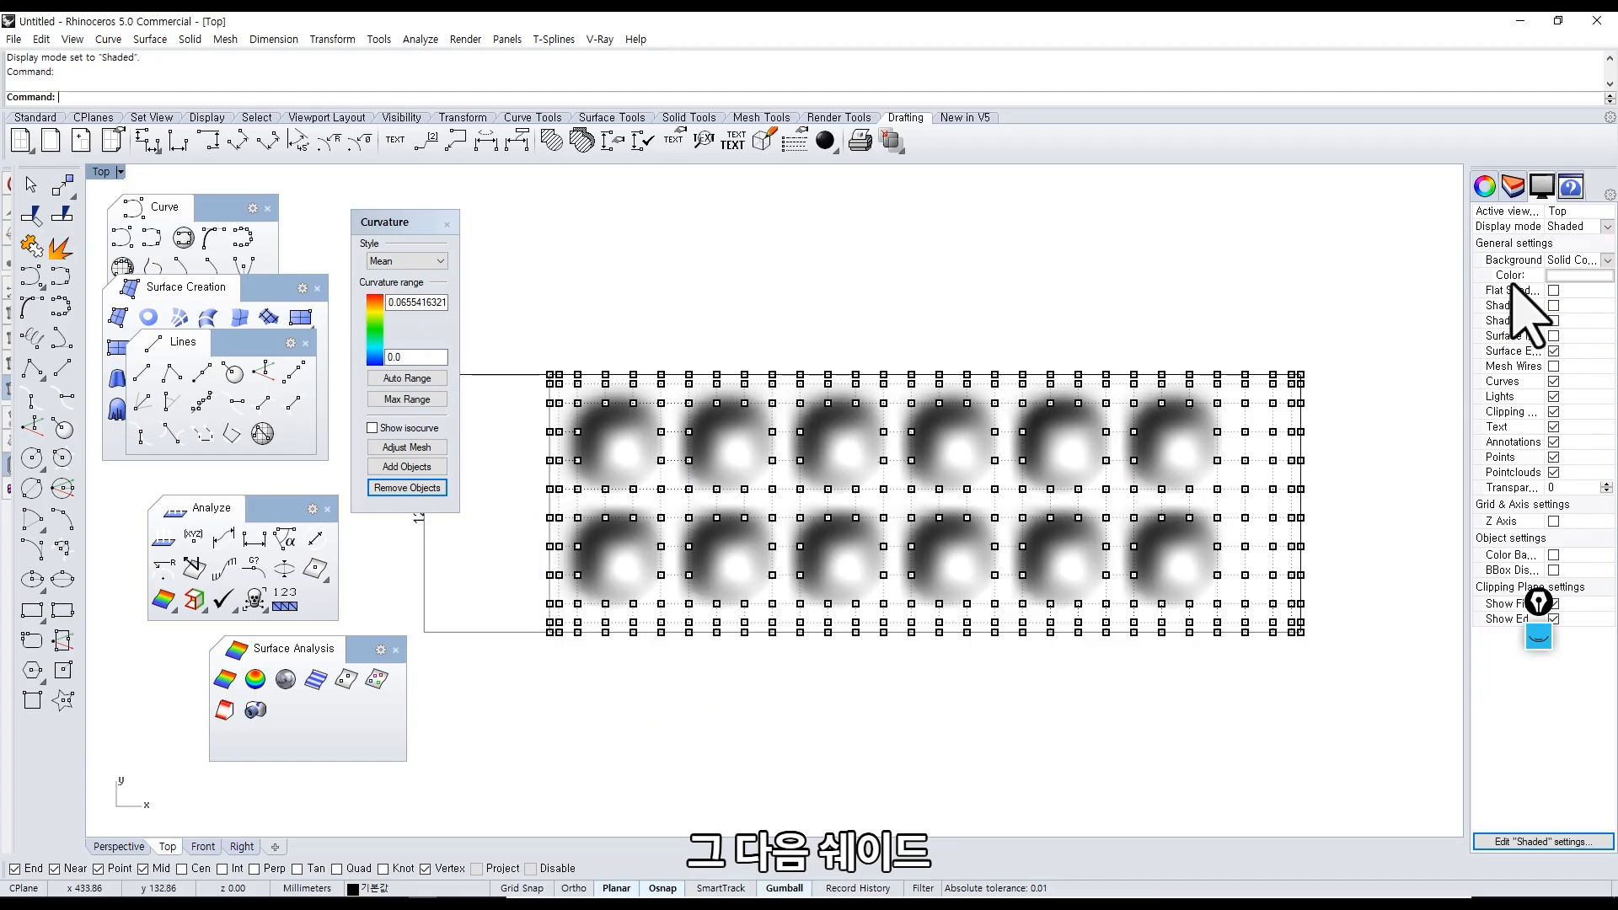
left_click(1565, 278)
left_click_drag(885, 429, 978, 414)
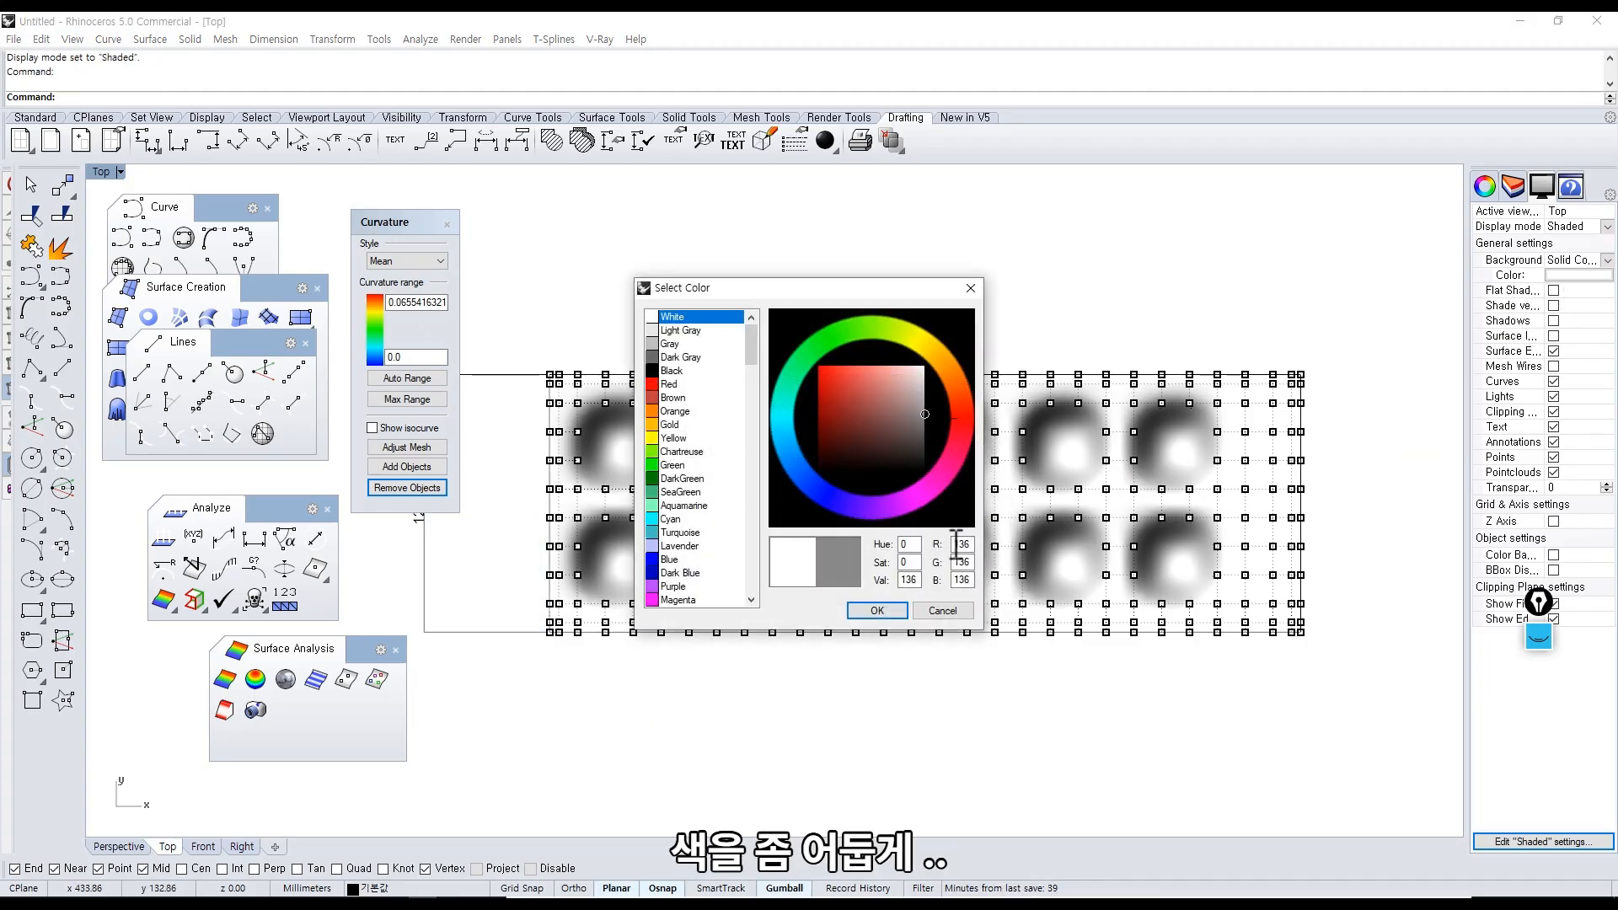
left_click(894, 604)
Delete the 120 mm dimension beside the tray and set the Top view's display mode to X-Ray.
left_click(475, 456)
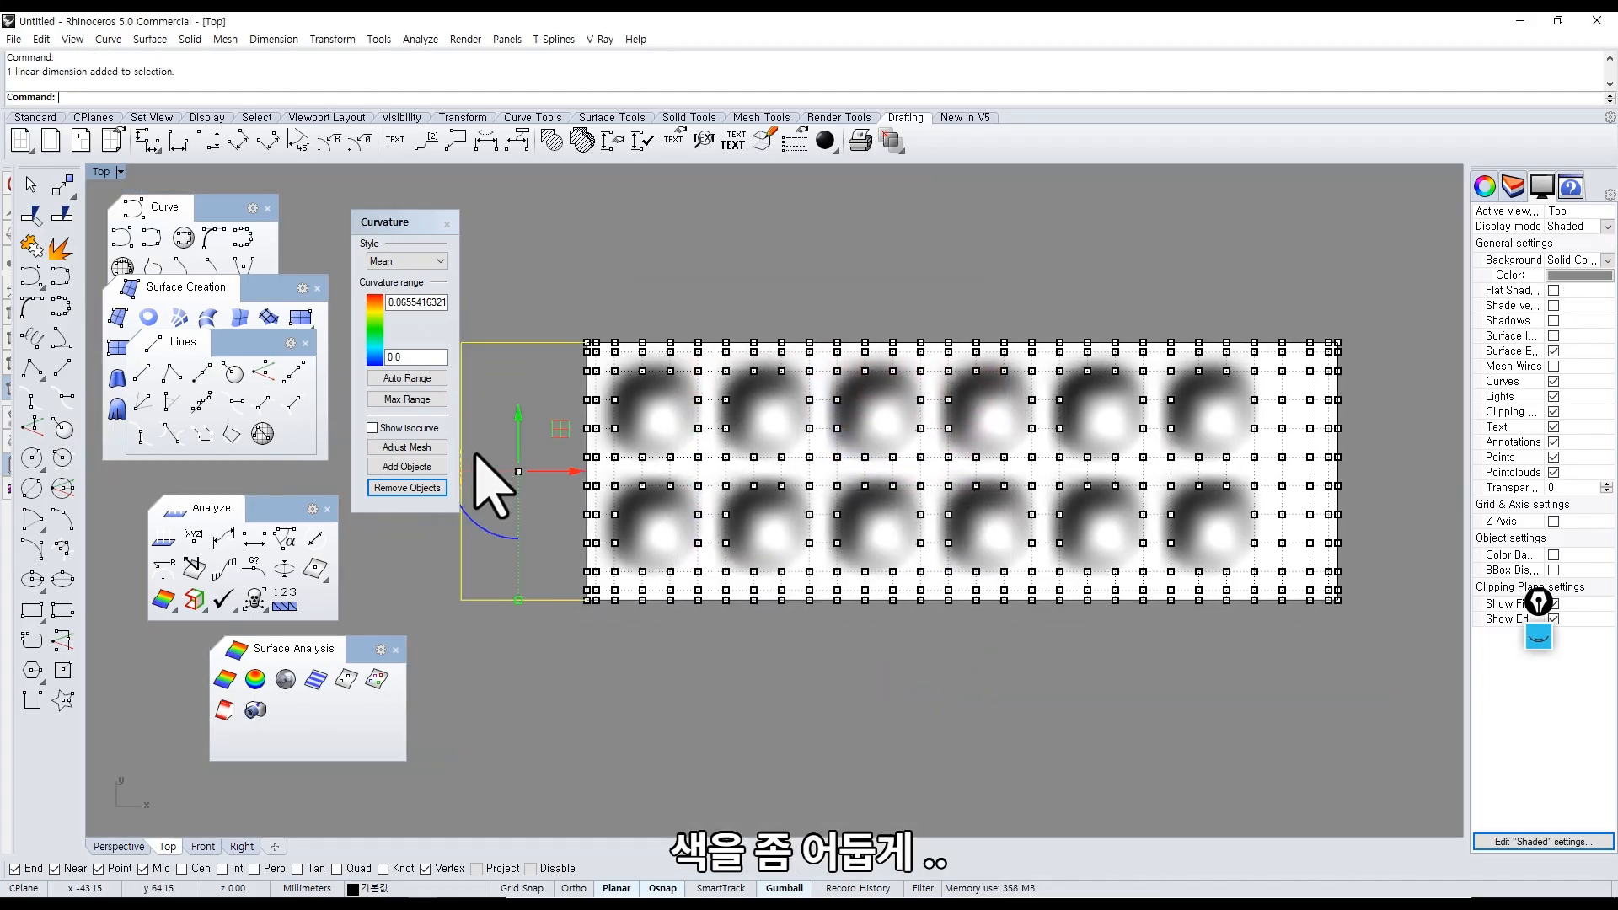
key("Delete")
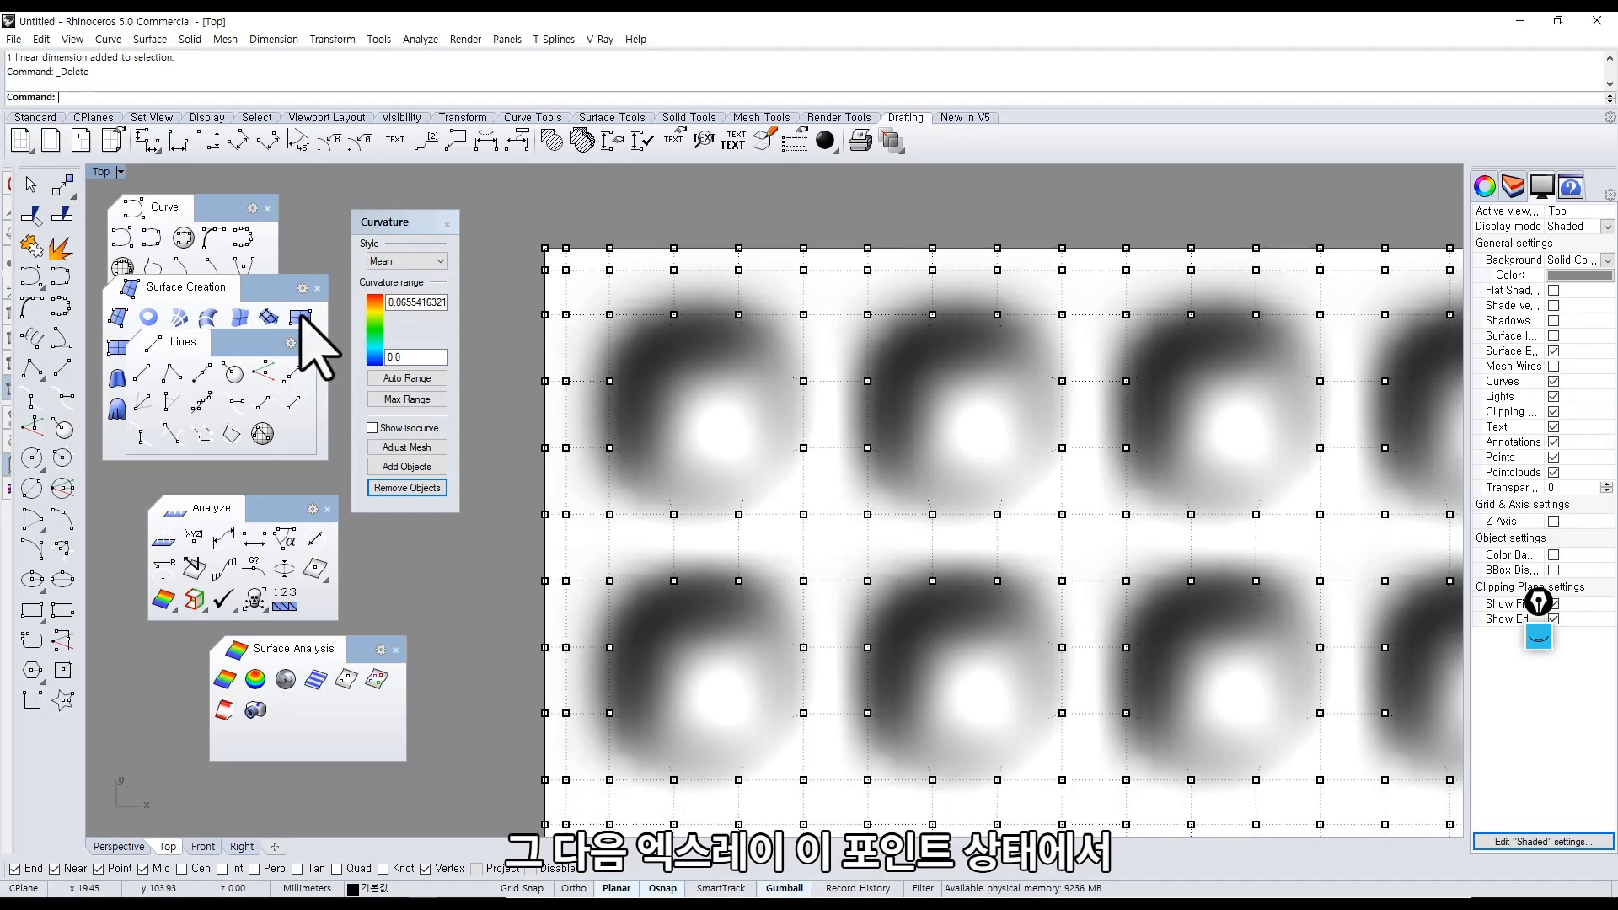
left_click(103, 171)
left_click(133, 289)
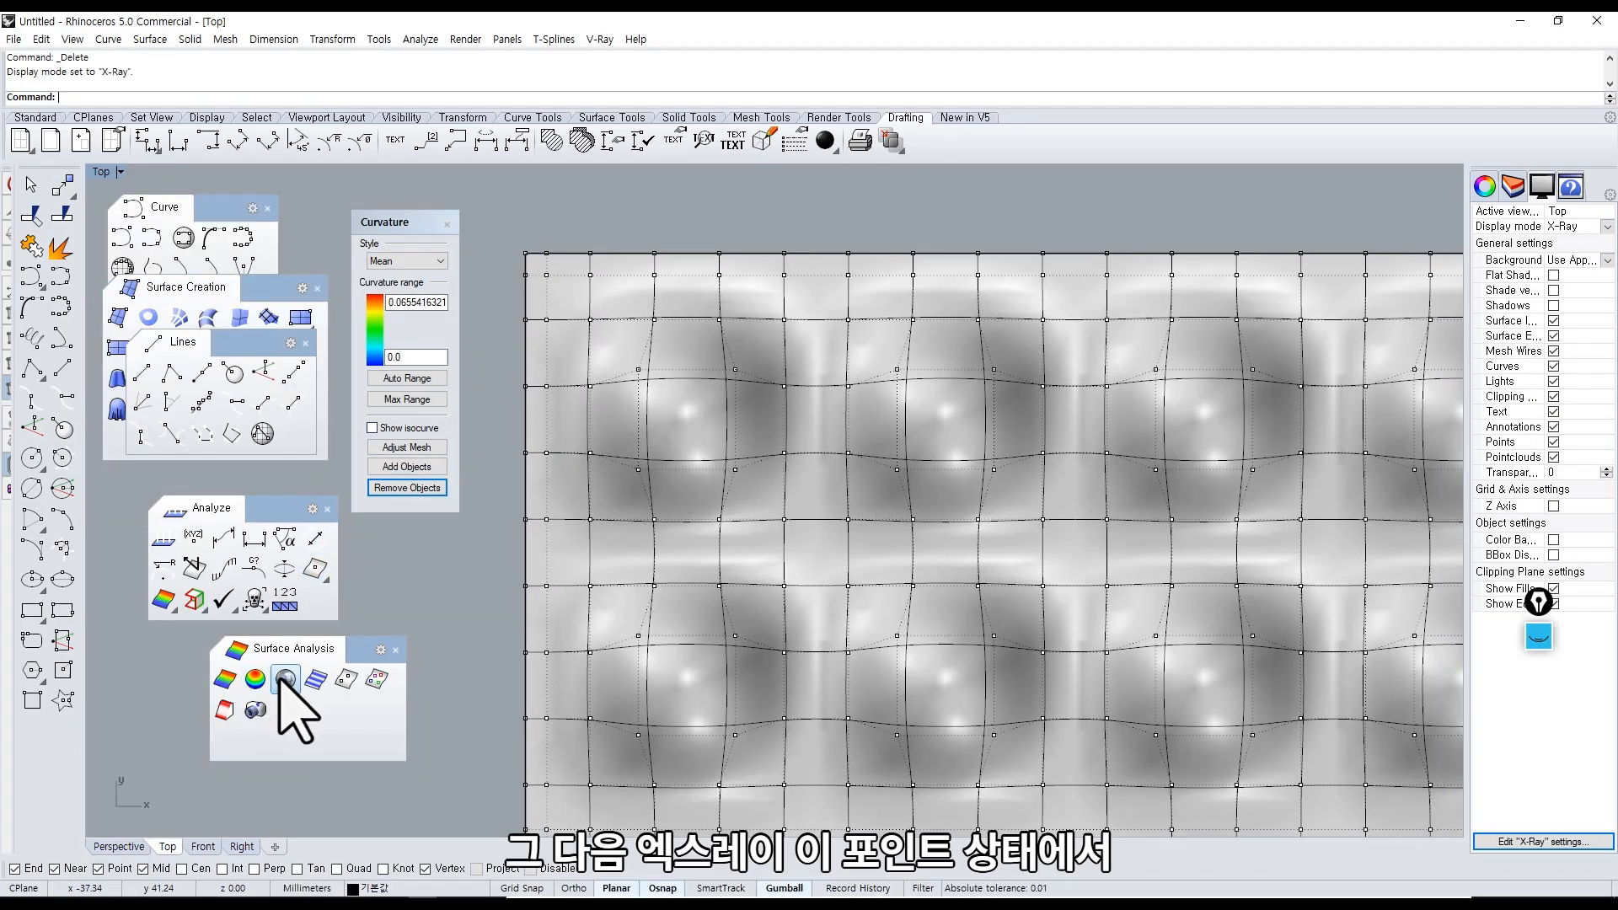
Run a zebra stripe analysis on the egg tray surface instead of the curvature analysis.
left_click(225, 679)
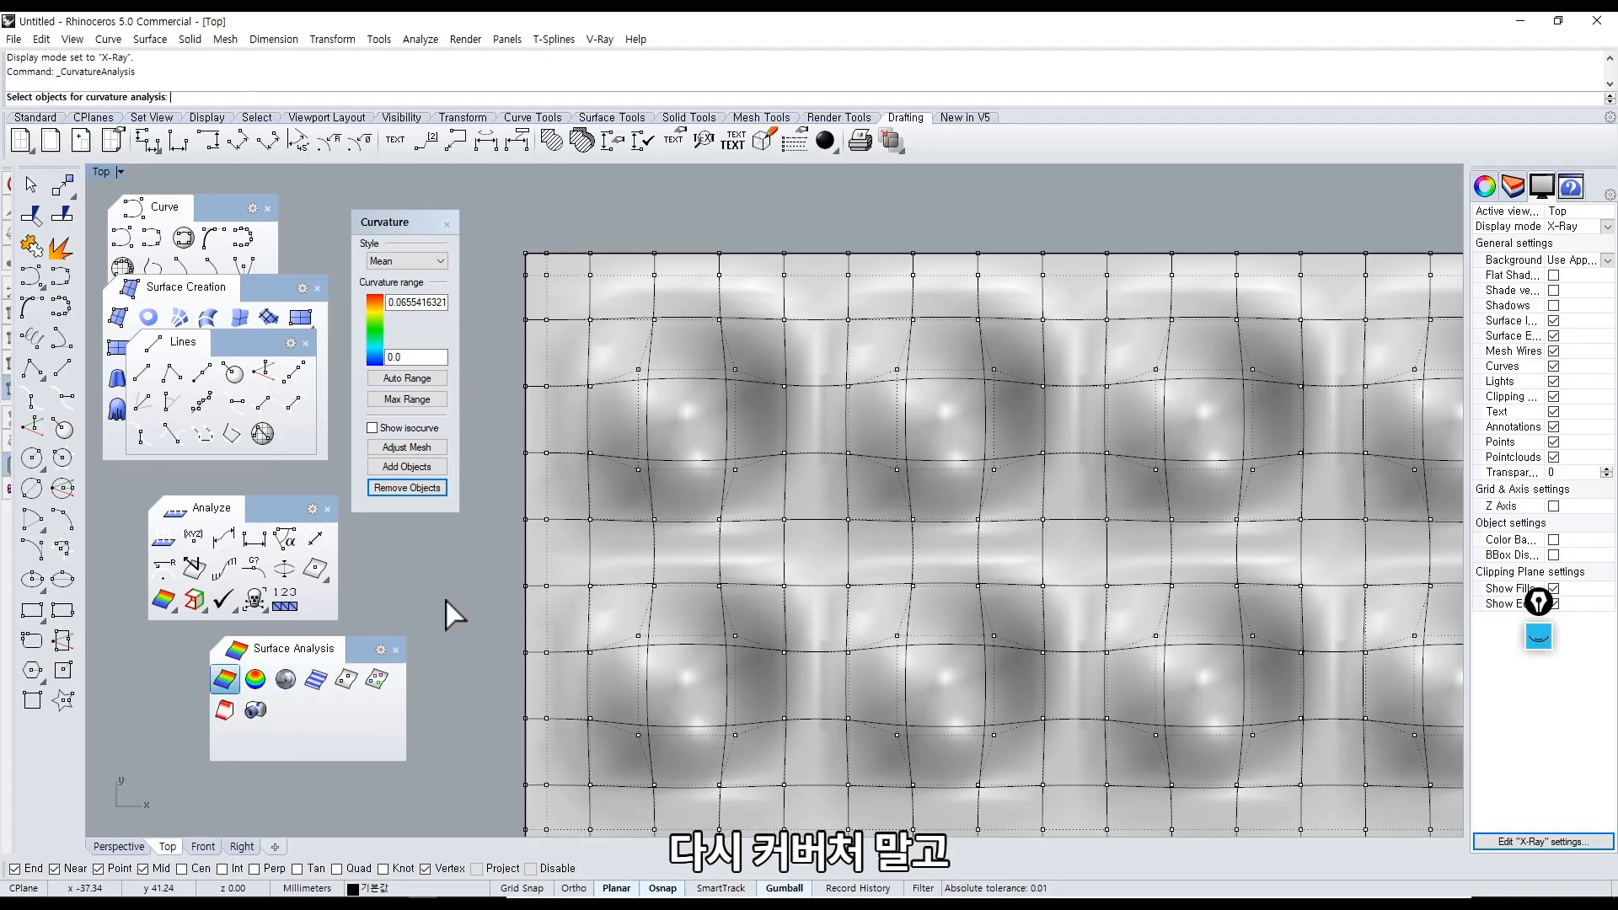
left_click(315, 679)
left_click(577, 560)
key("Return")
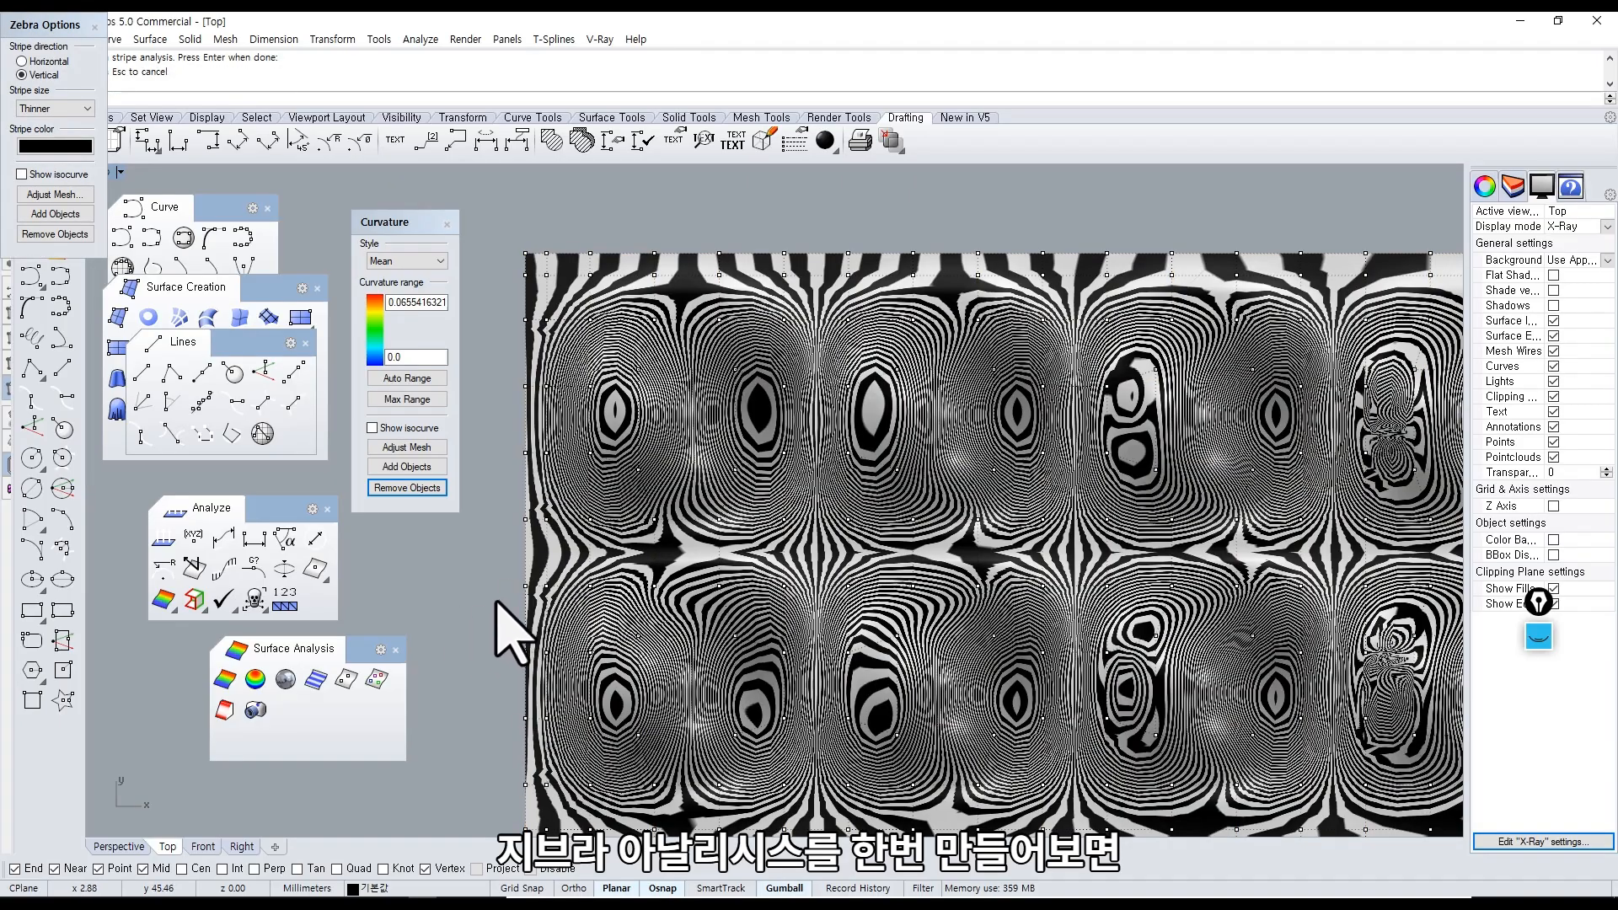
Move the zebra options dialog into the clear, set the stripe size to Medium and then Thick, and examine the cups' stripe pattern.
scroll(523, 615, "down", 2)
scroll(610, 590, "up", 3)
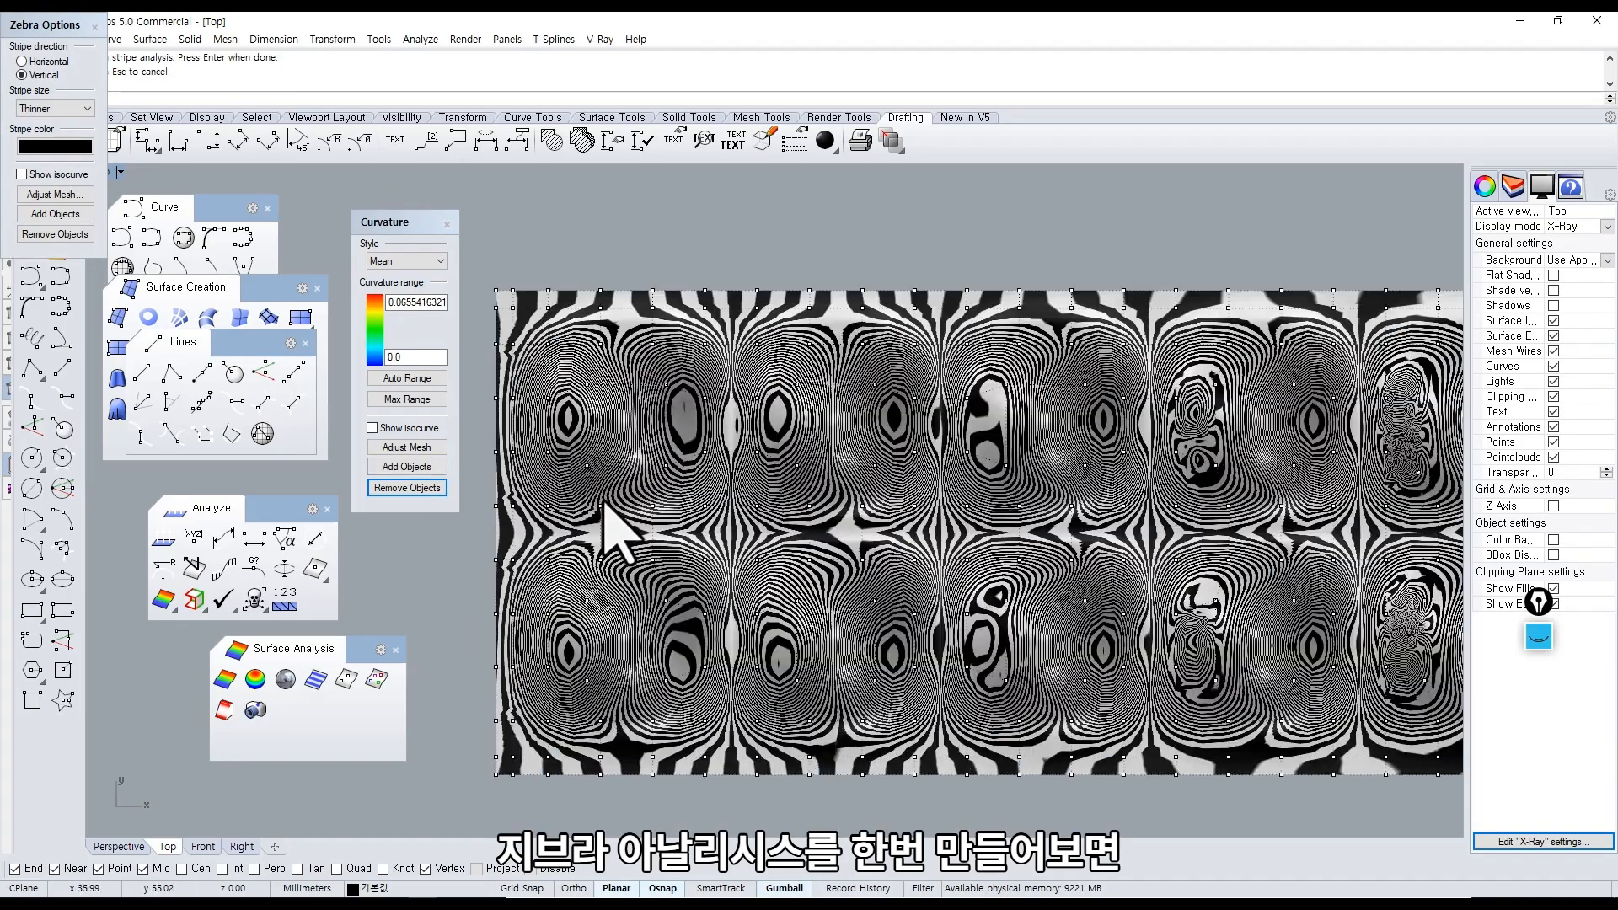
scroll(604, 504, "up", 2)
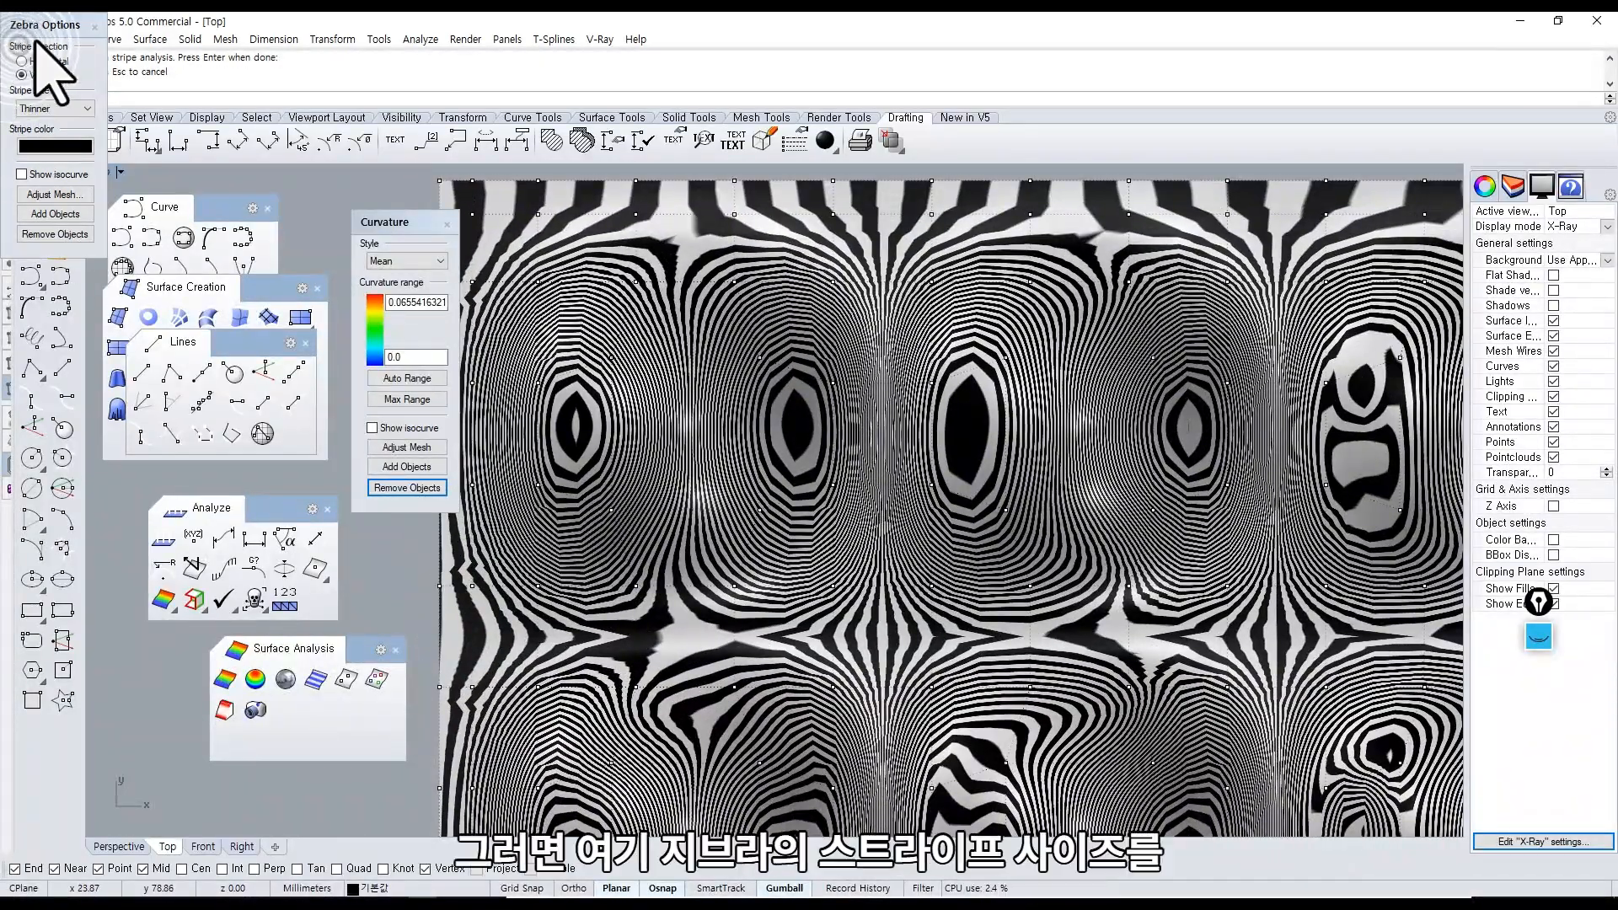
left_click_drag(34, 33, 325, 224)
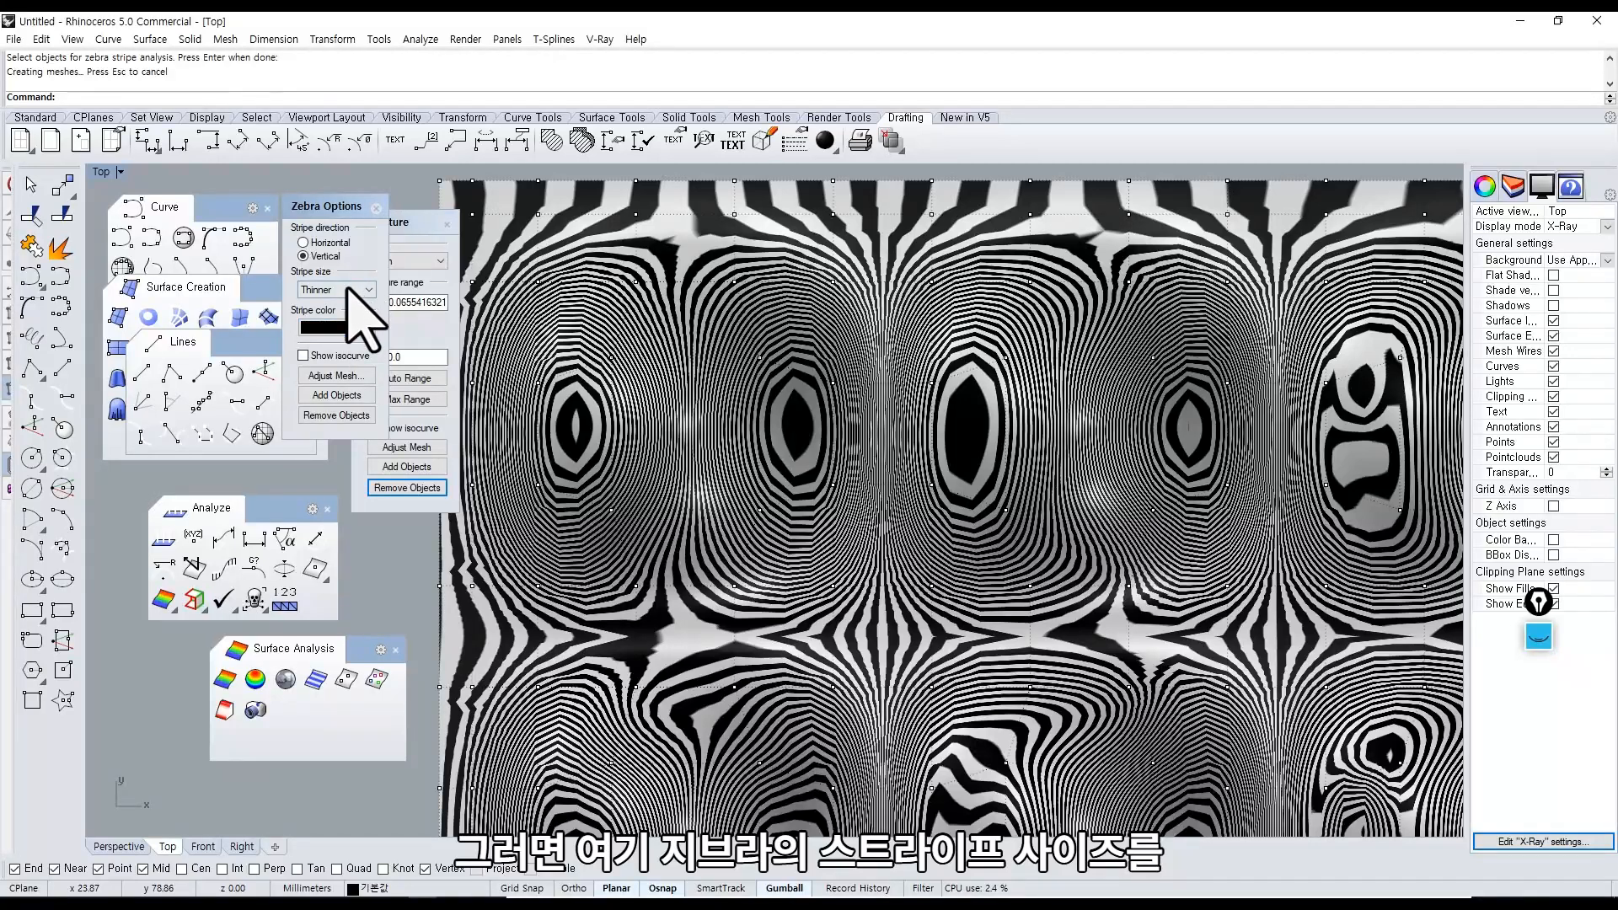
left_click(334, 290)
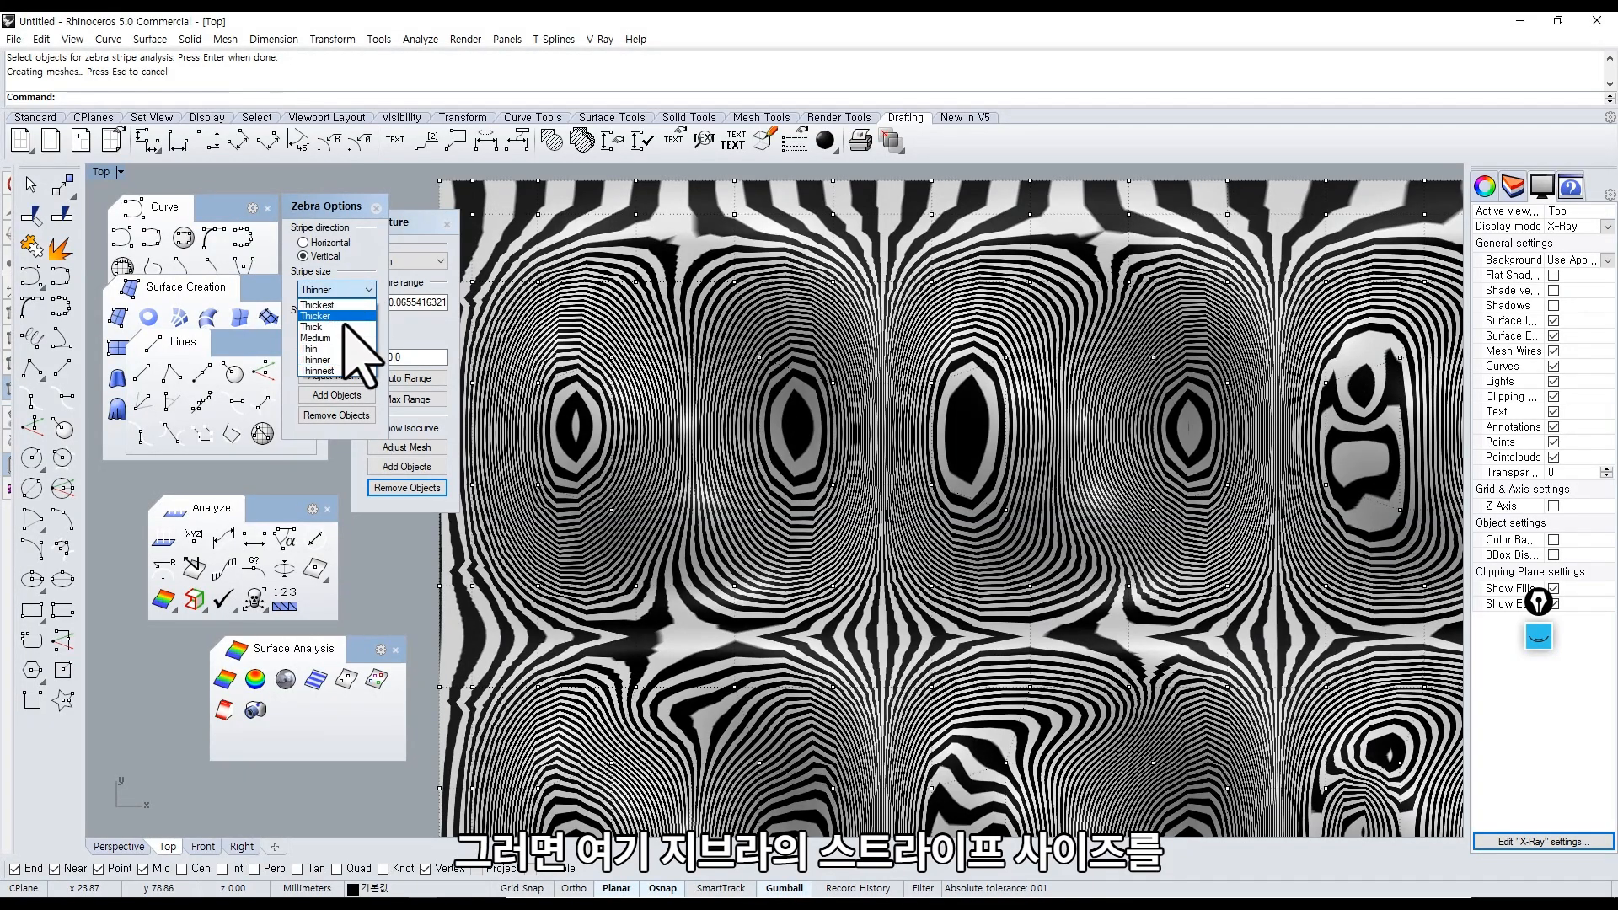
left_click(320, 338)
left_click(347, 291)
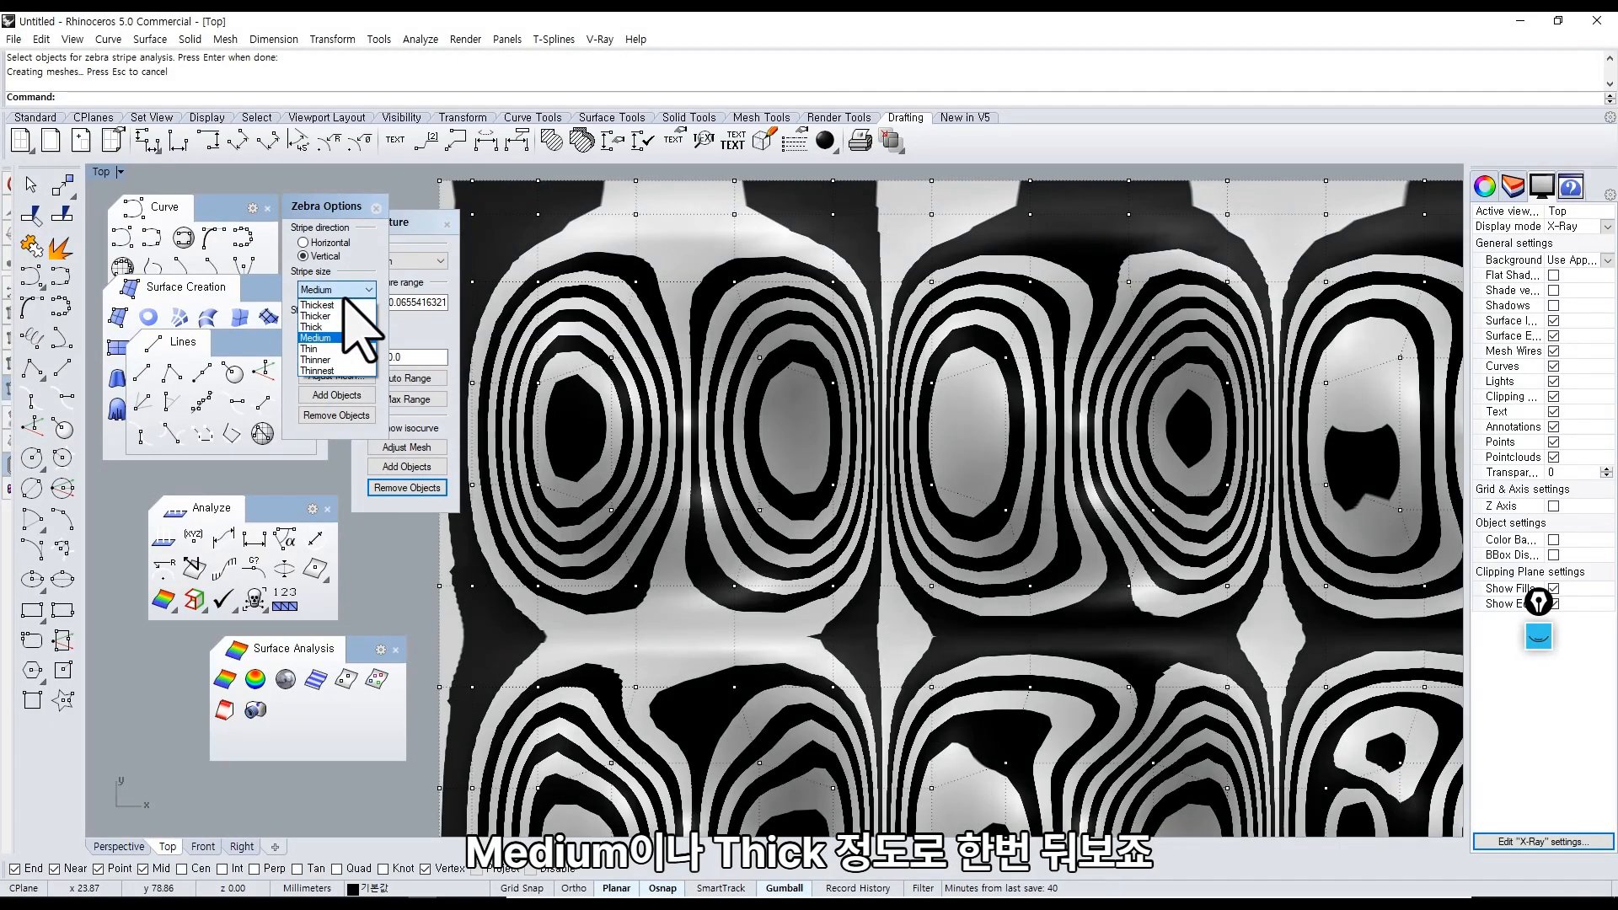
left_click(345, 327)
scroll(741, 480, "down", 4)
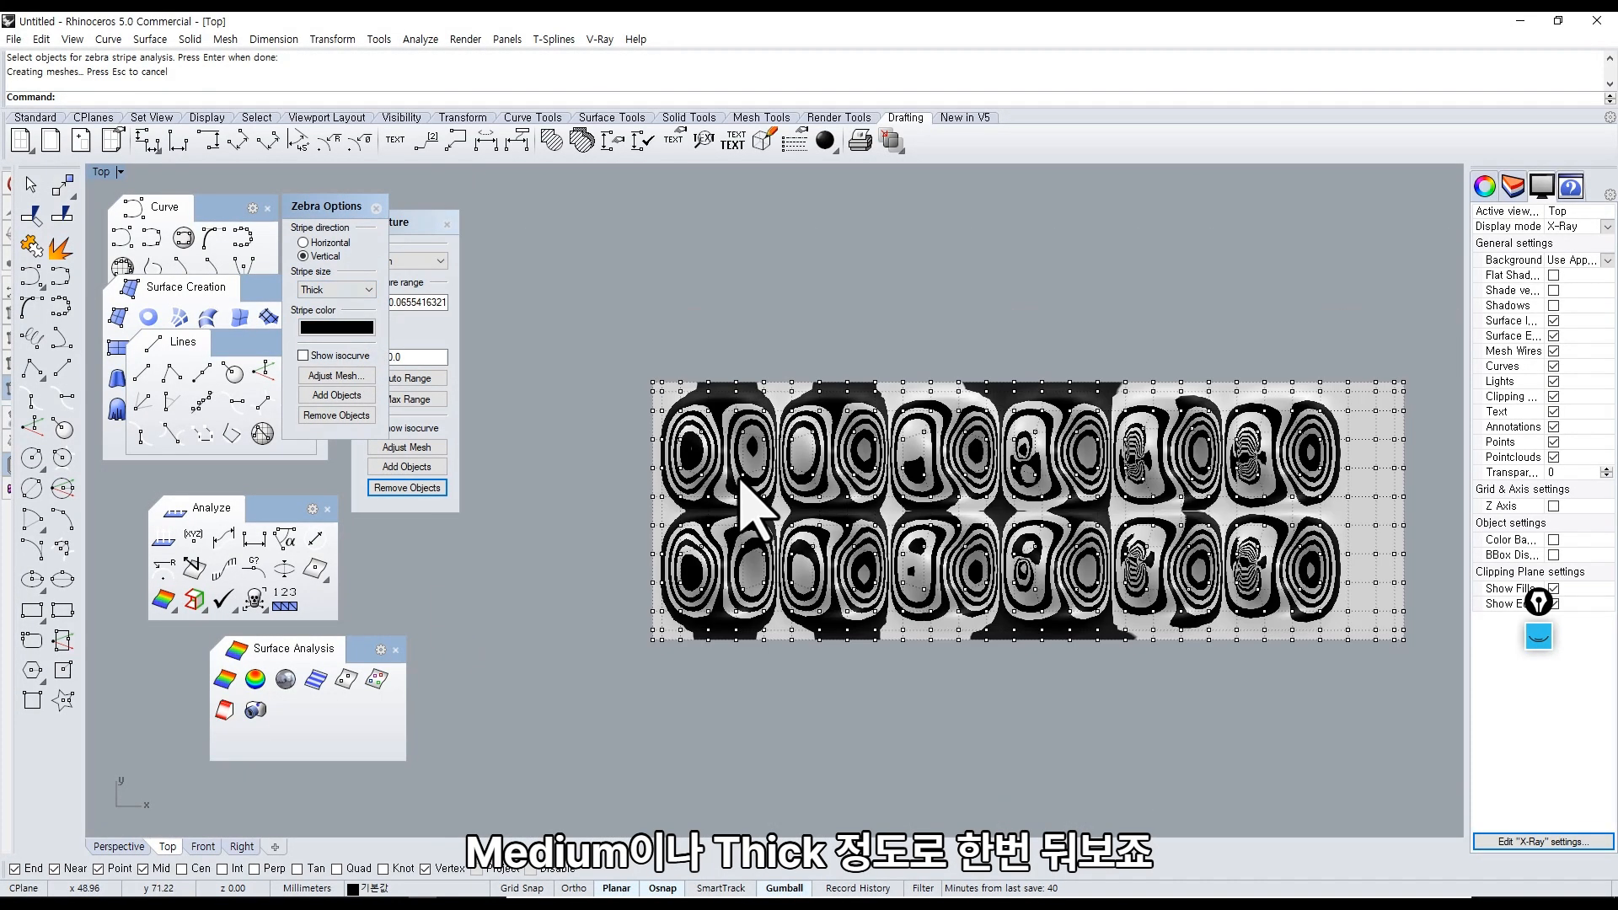
scroll(717, 449, "up", 3)
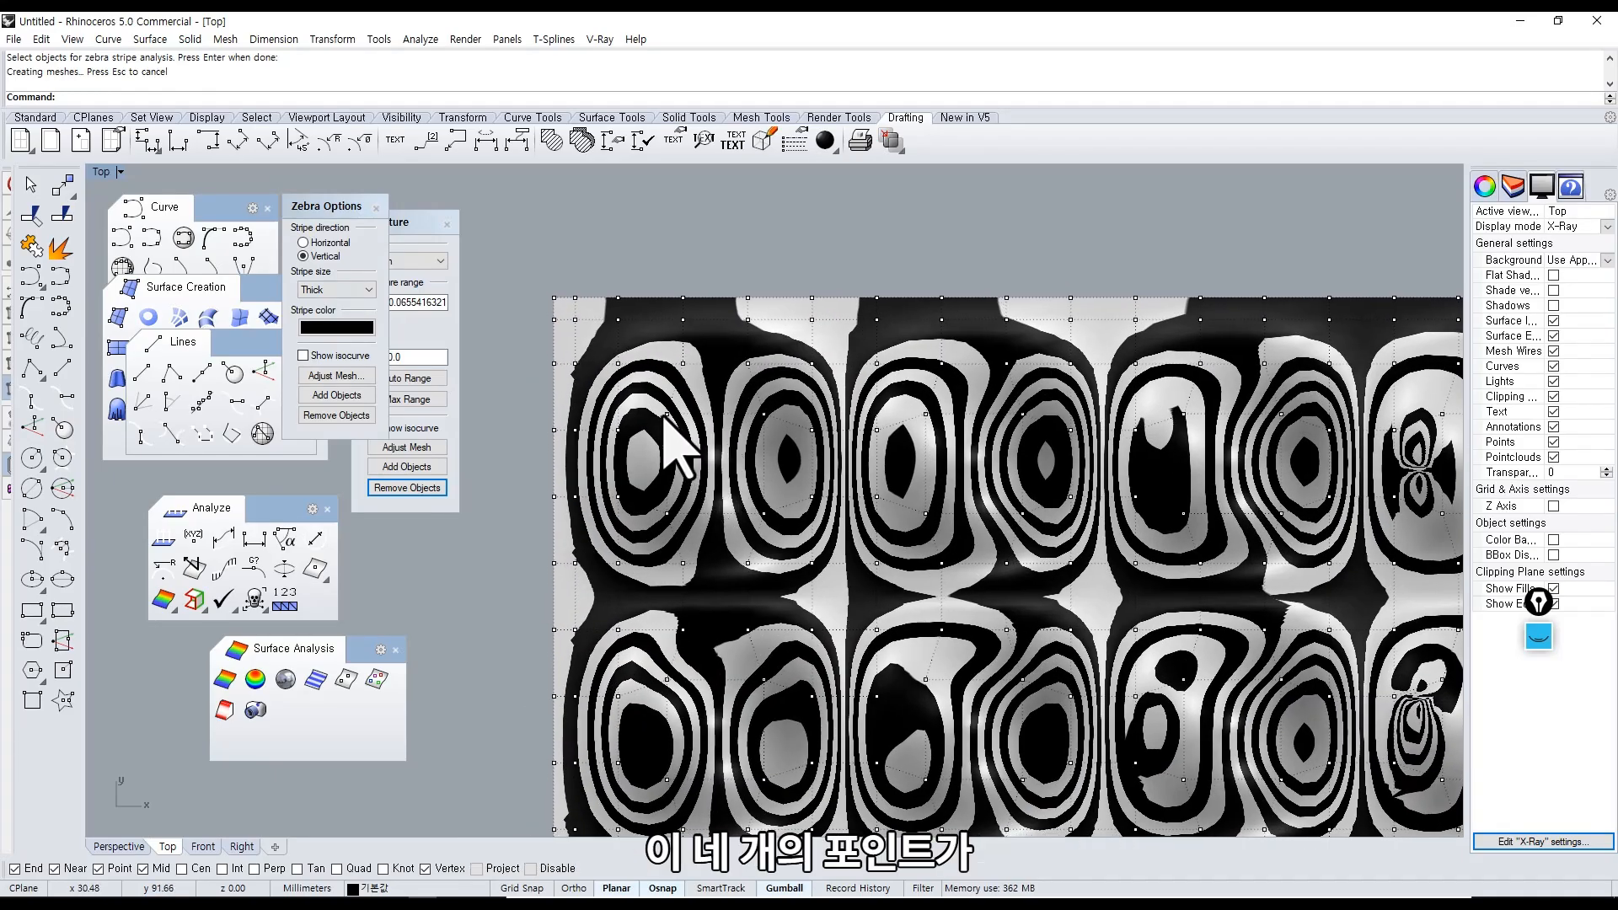
Check the upper-left cup's four bottom control points and examine the tray's zebra stripes in the Perspective view.
left_click(666, 413)
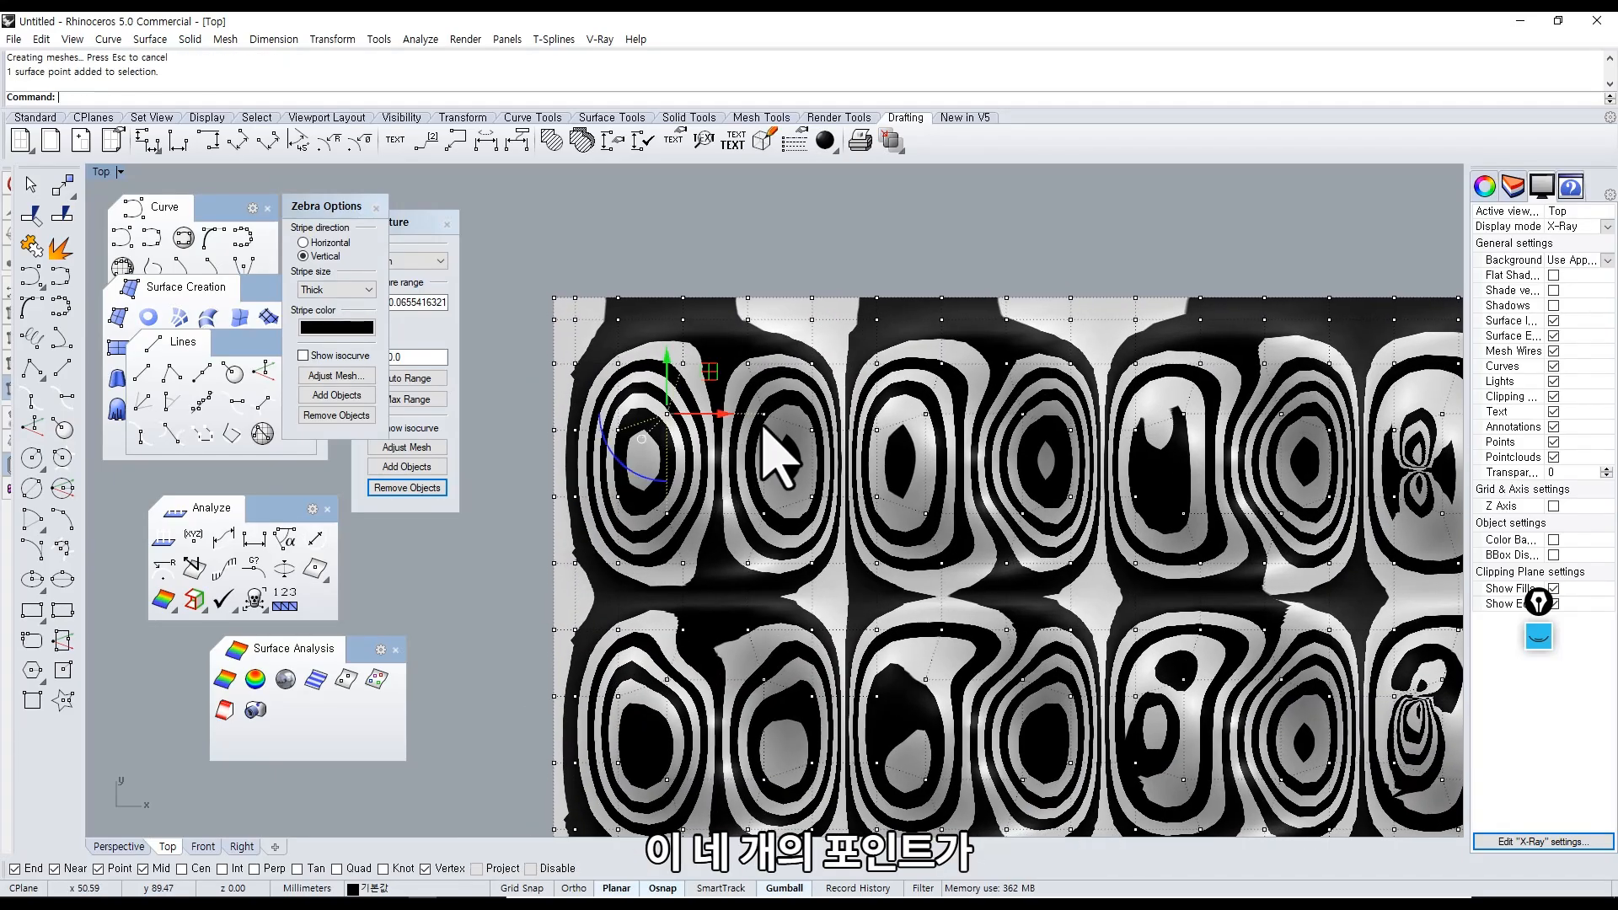
left_click(667, 515, "shift")
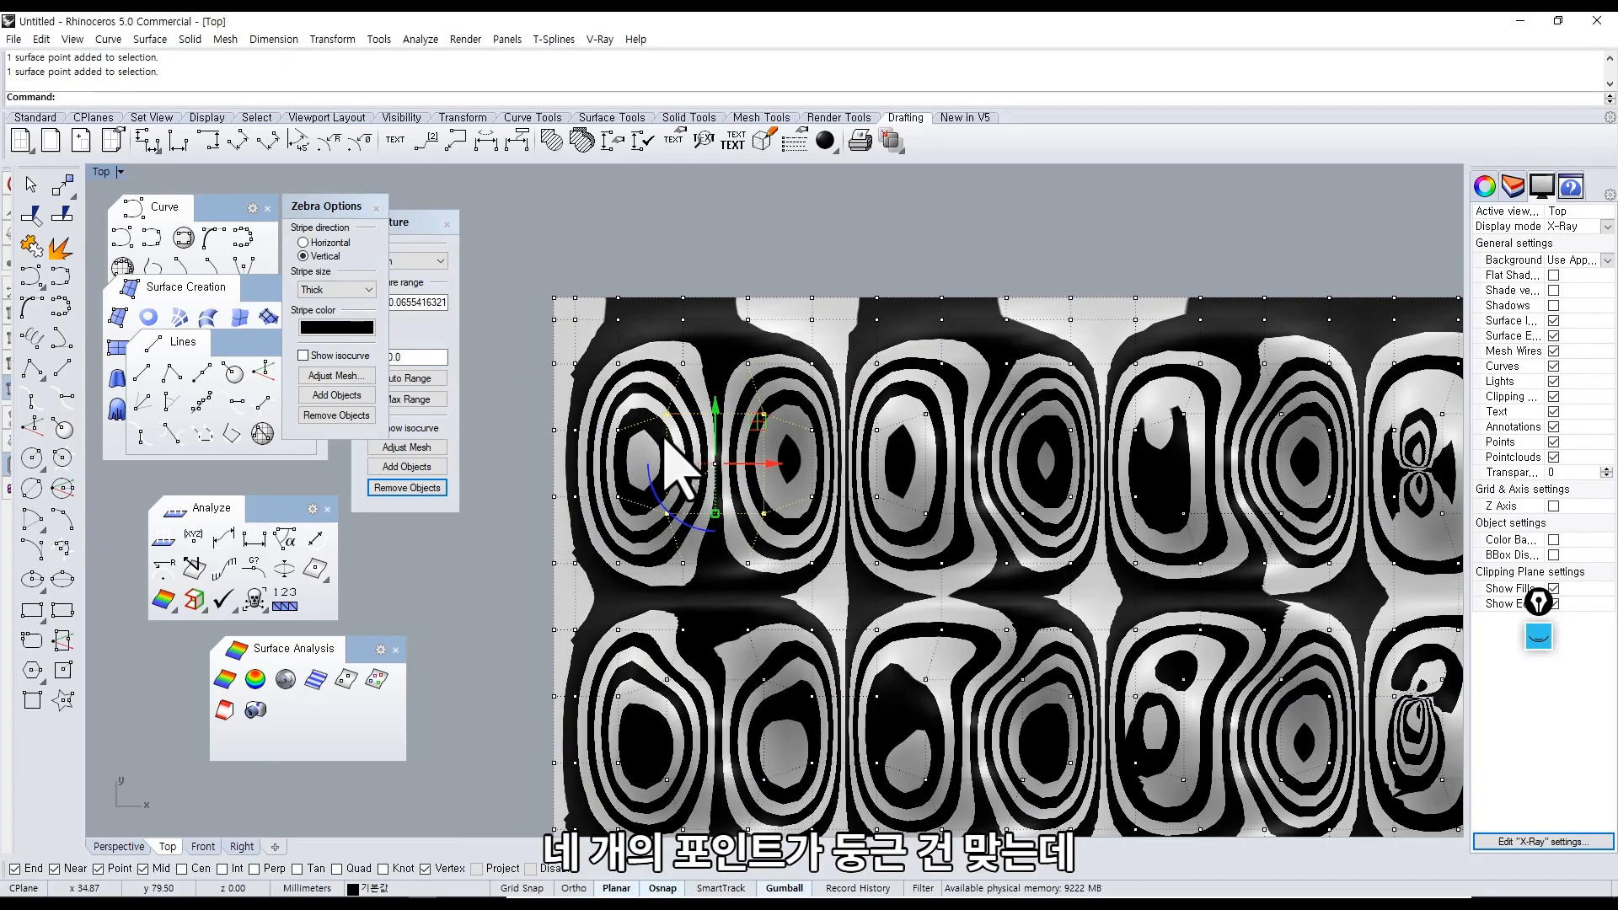
key("Escape")
double_click(108, 174)
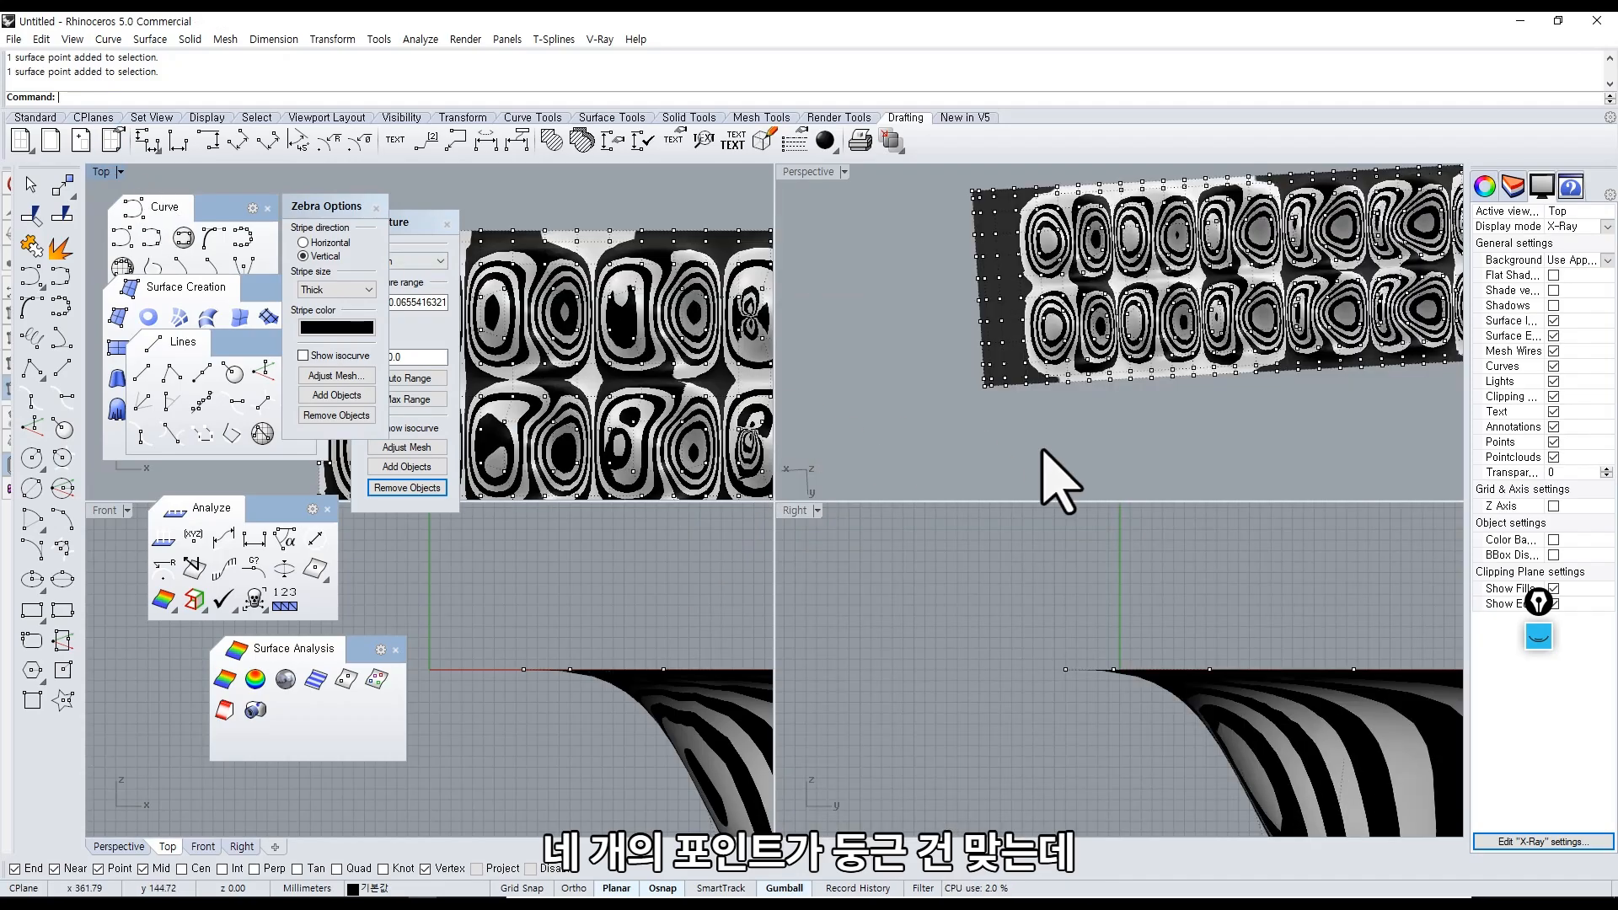
right_click_drag(1058, 480, 1154, 327)
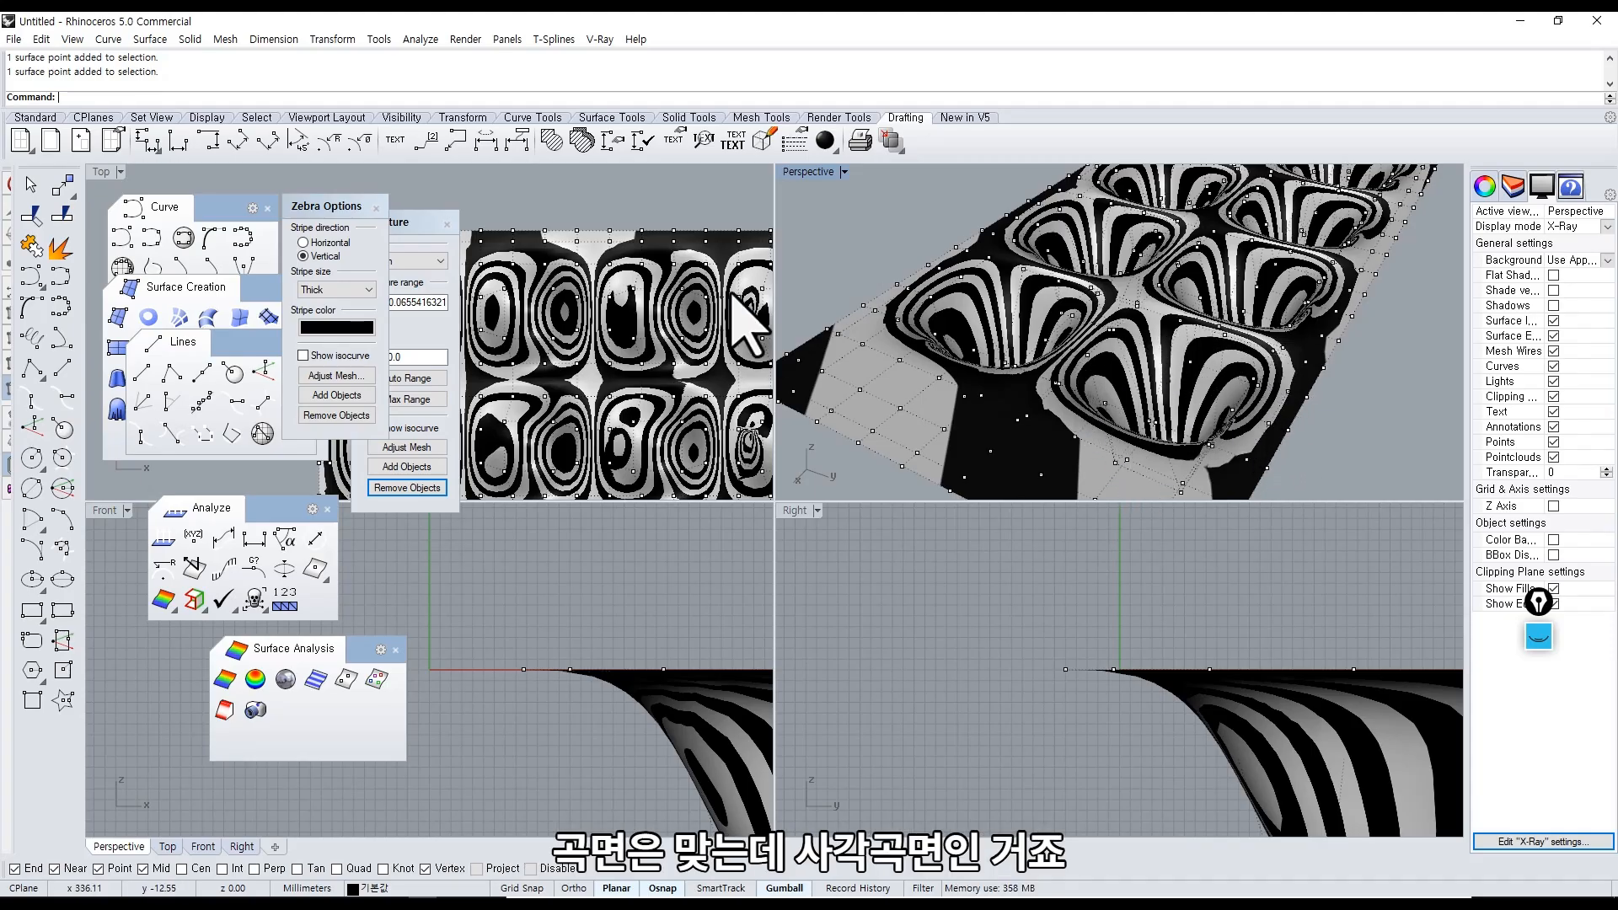
Close the zebra analysis, move the Curvature dialog aside and maximize the Top view.
right_click(106, 171)
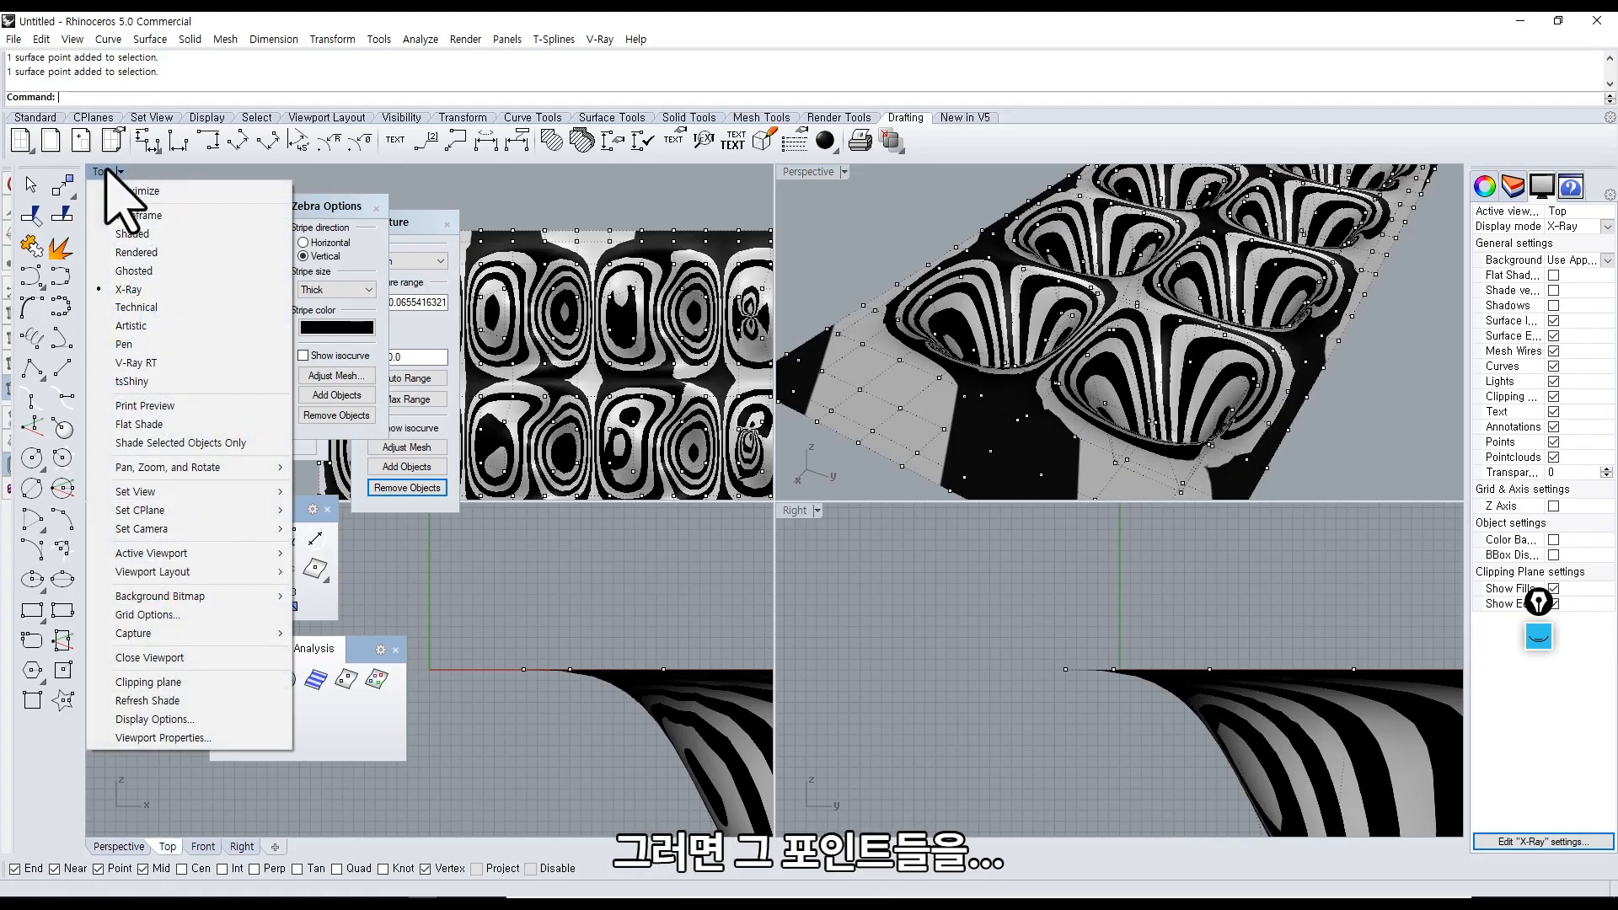
left_click(379, 208)
left_click(376, 208)
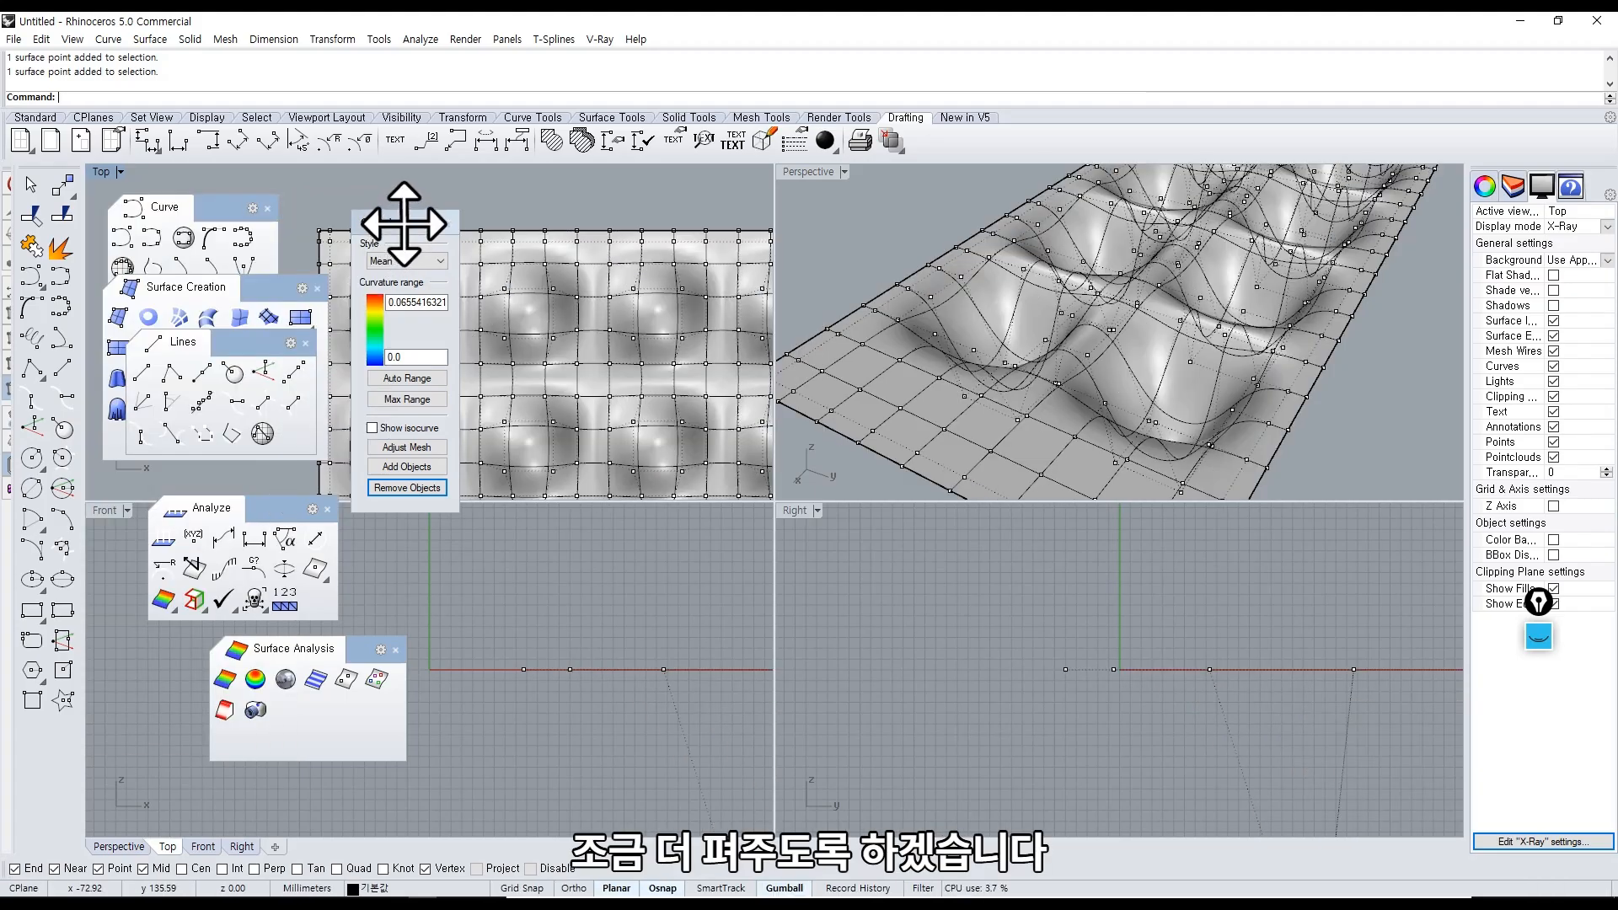
left_click_drag(405, 224, 267, 203)
double_click(101, 171)
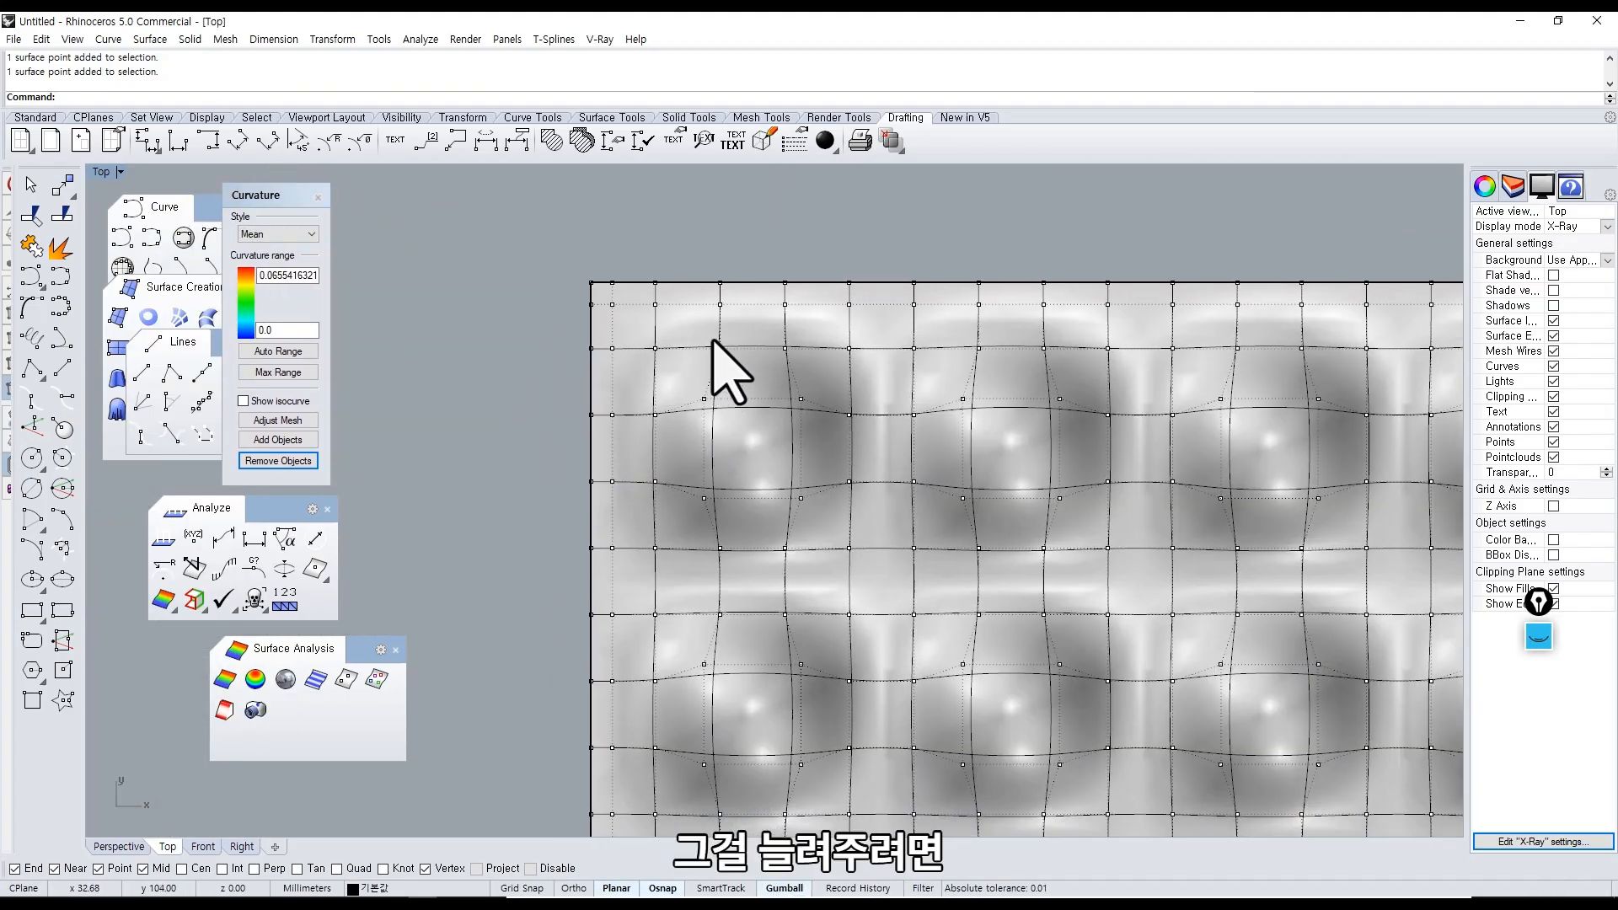
Select the four outer corner control points around the upper-left cup, try scaling them inward freehand and undo that scaling.
left_click(656, 348)
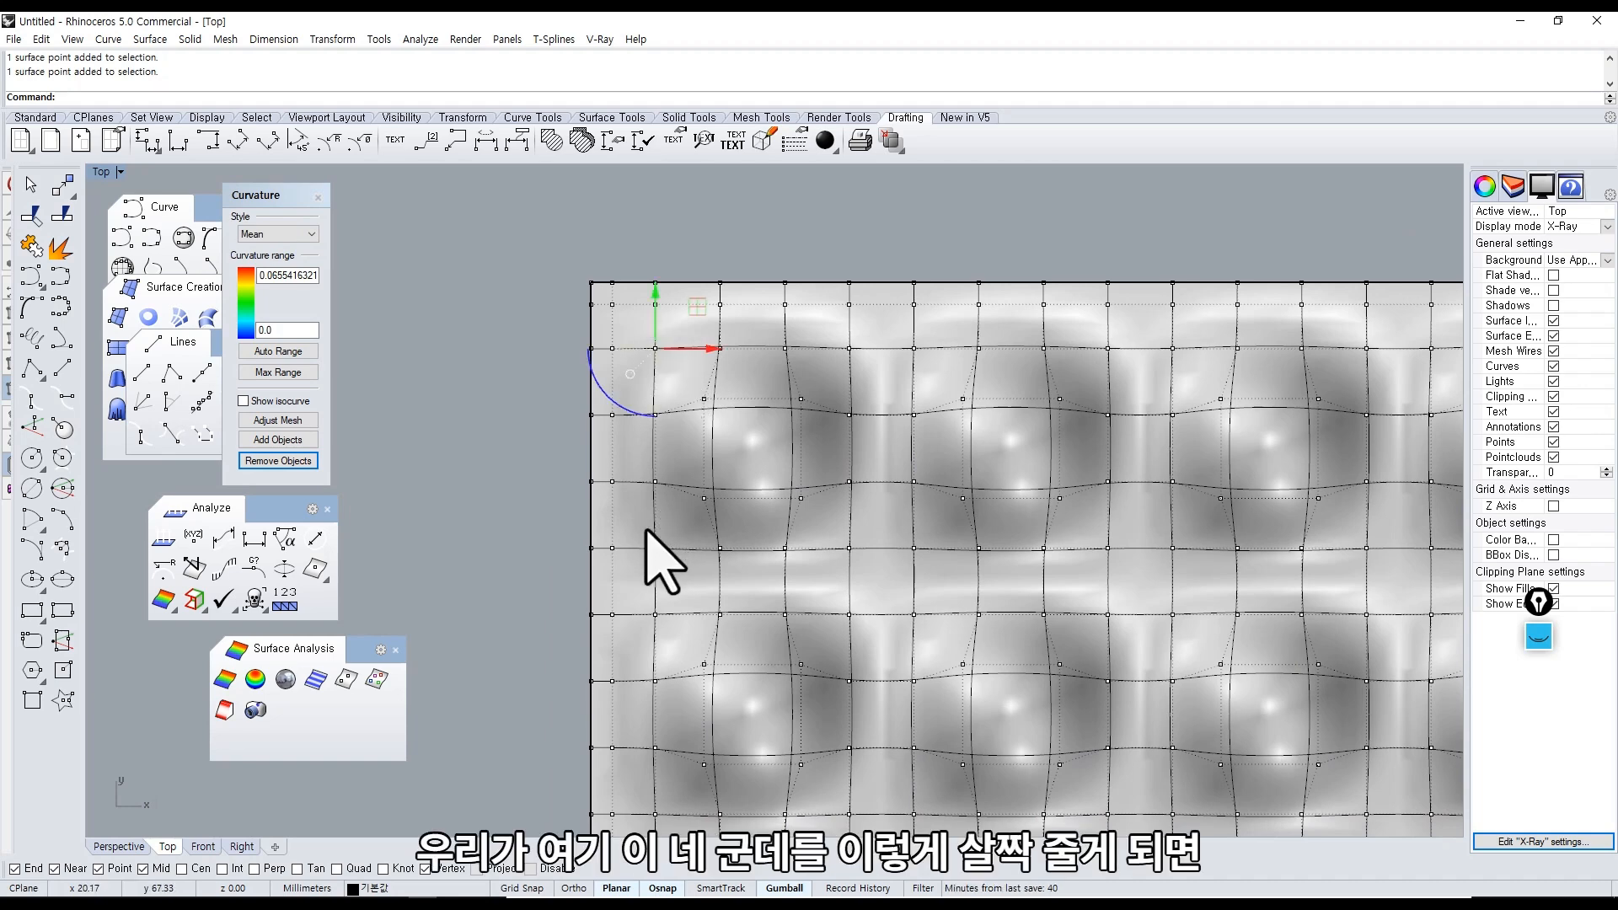
left_click(654, 547, "shift")
left_click(848, 548, "shift")
left_click(848, 347, "shift")
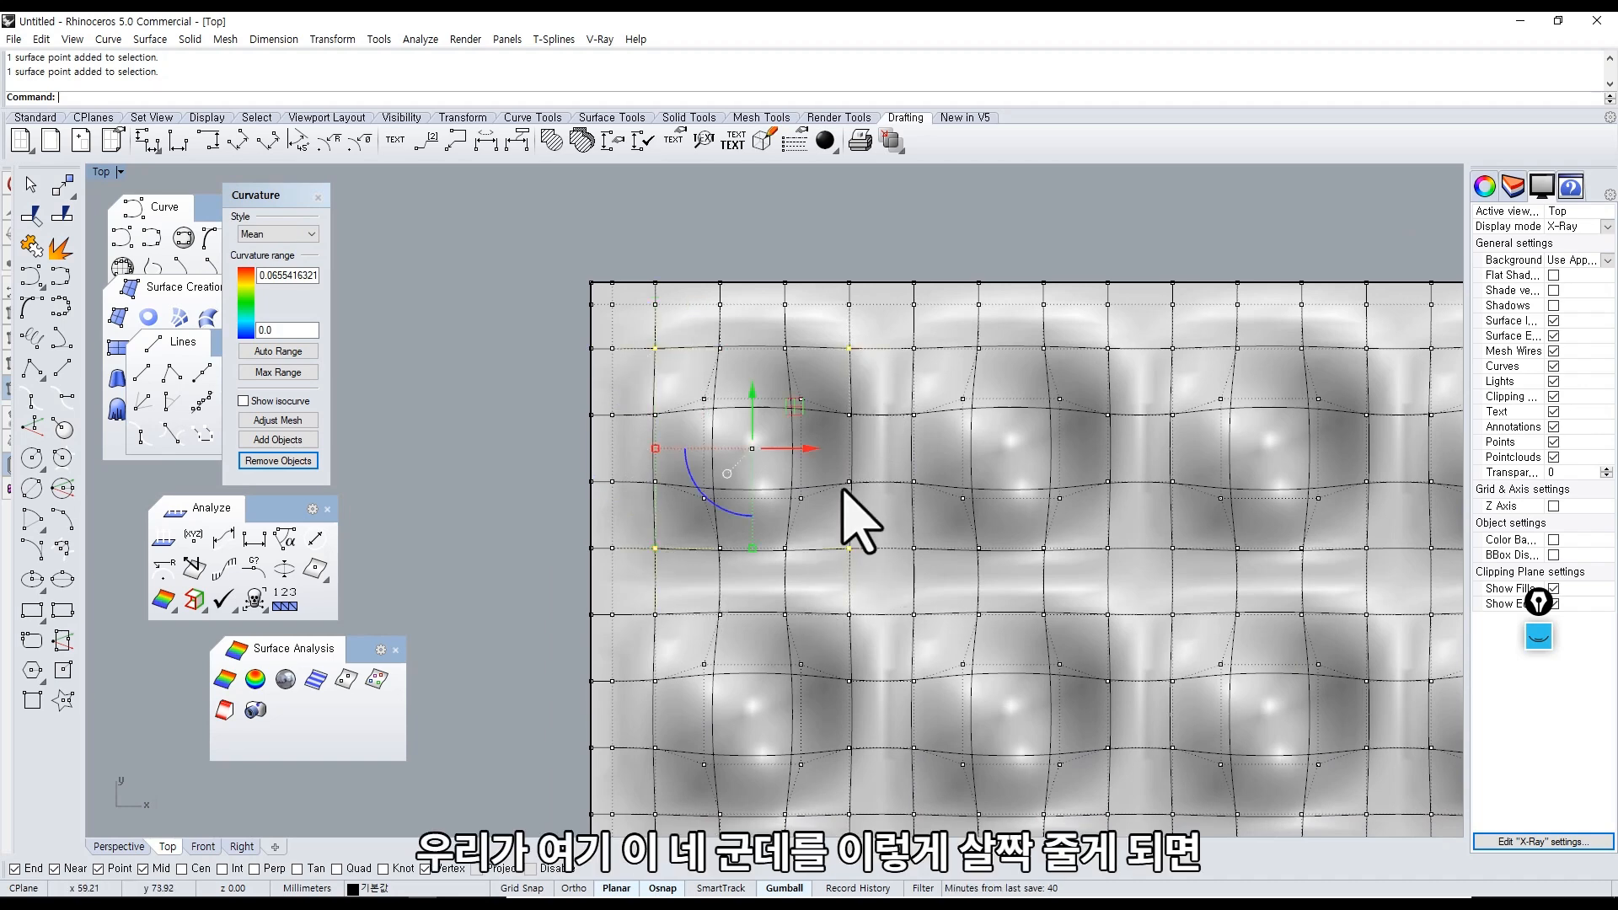
left_click_drag(745, 551, 767, 514)
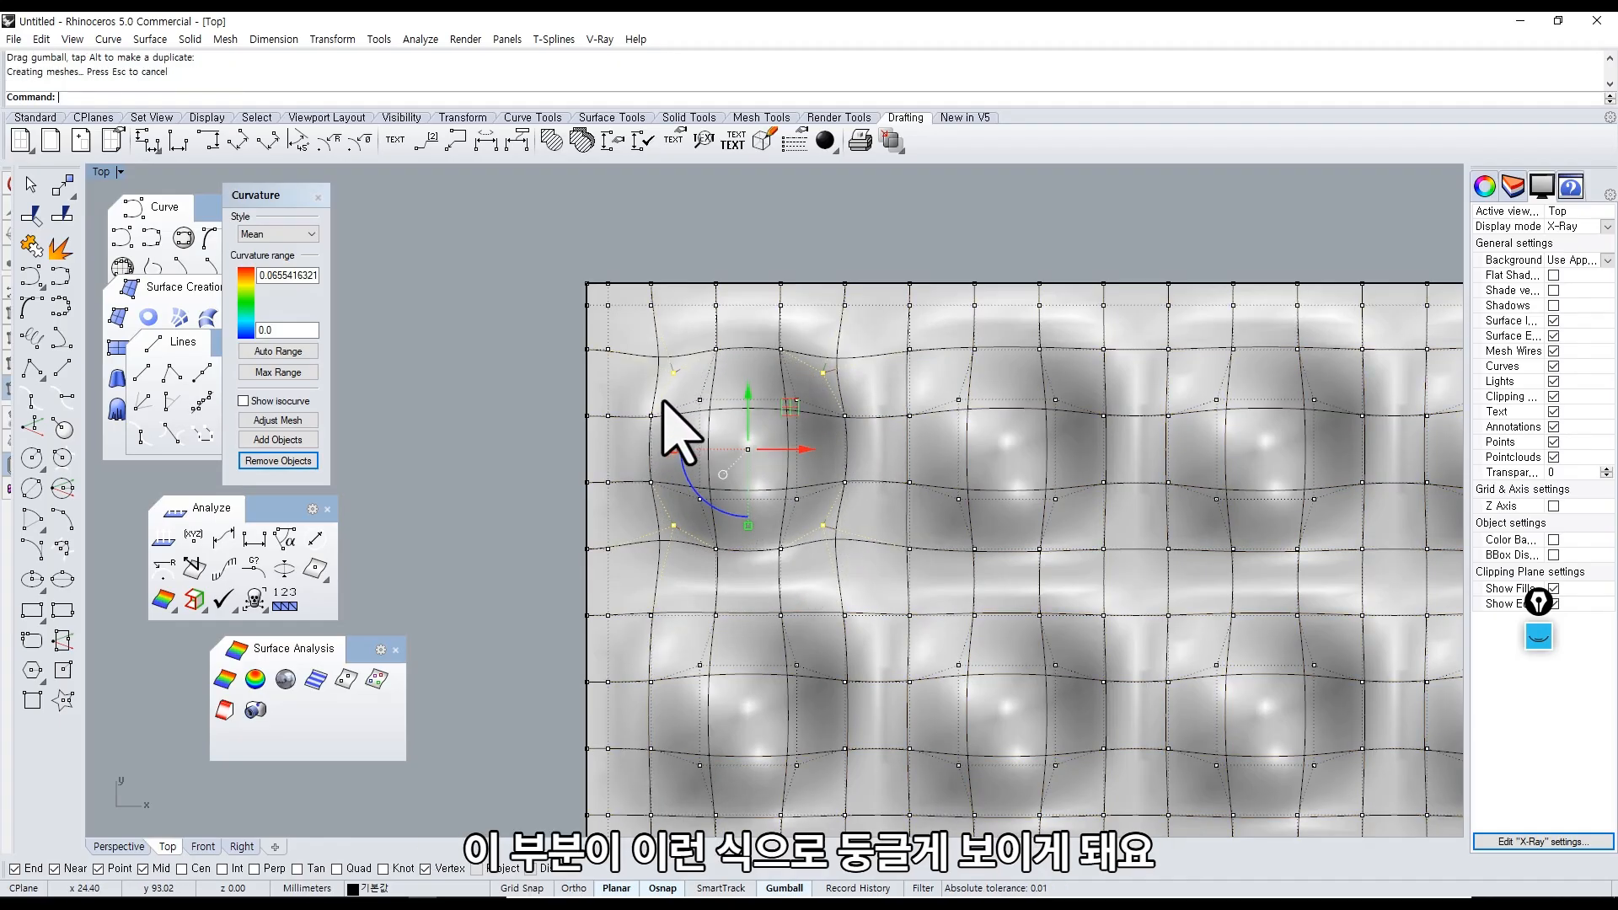
key("ctrl+z")
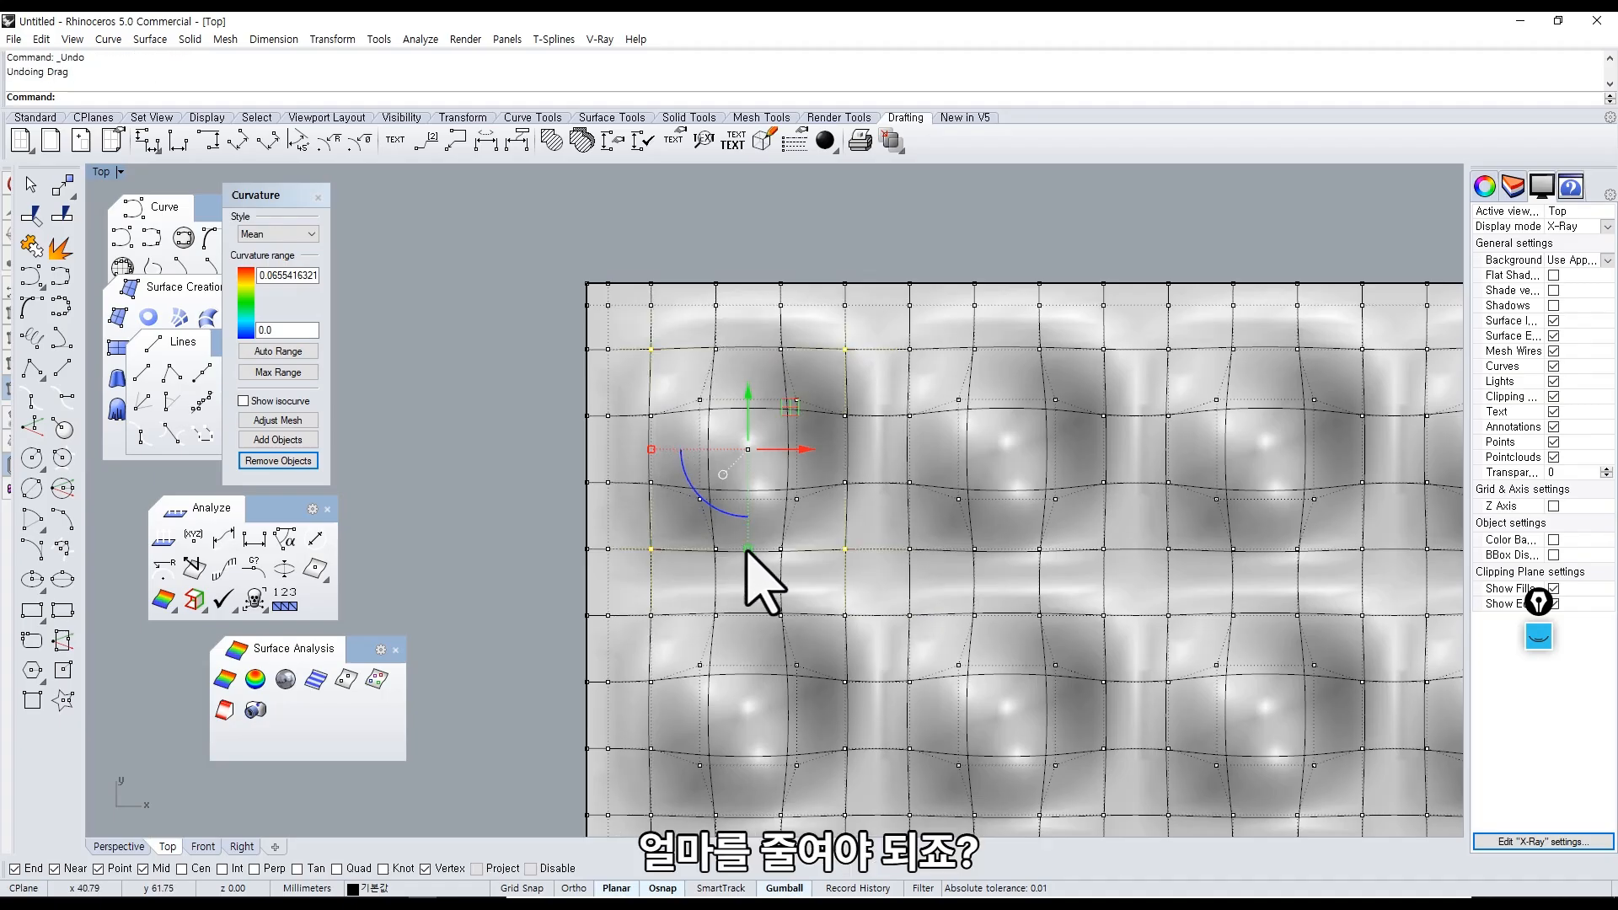
Scale the four selected corner points of the upper-left cup uniformly by 0.8 and clear the selection.
left_click(748, 549, "shift")
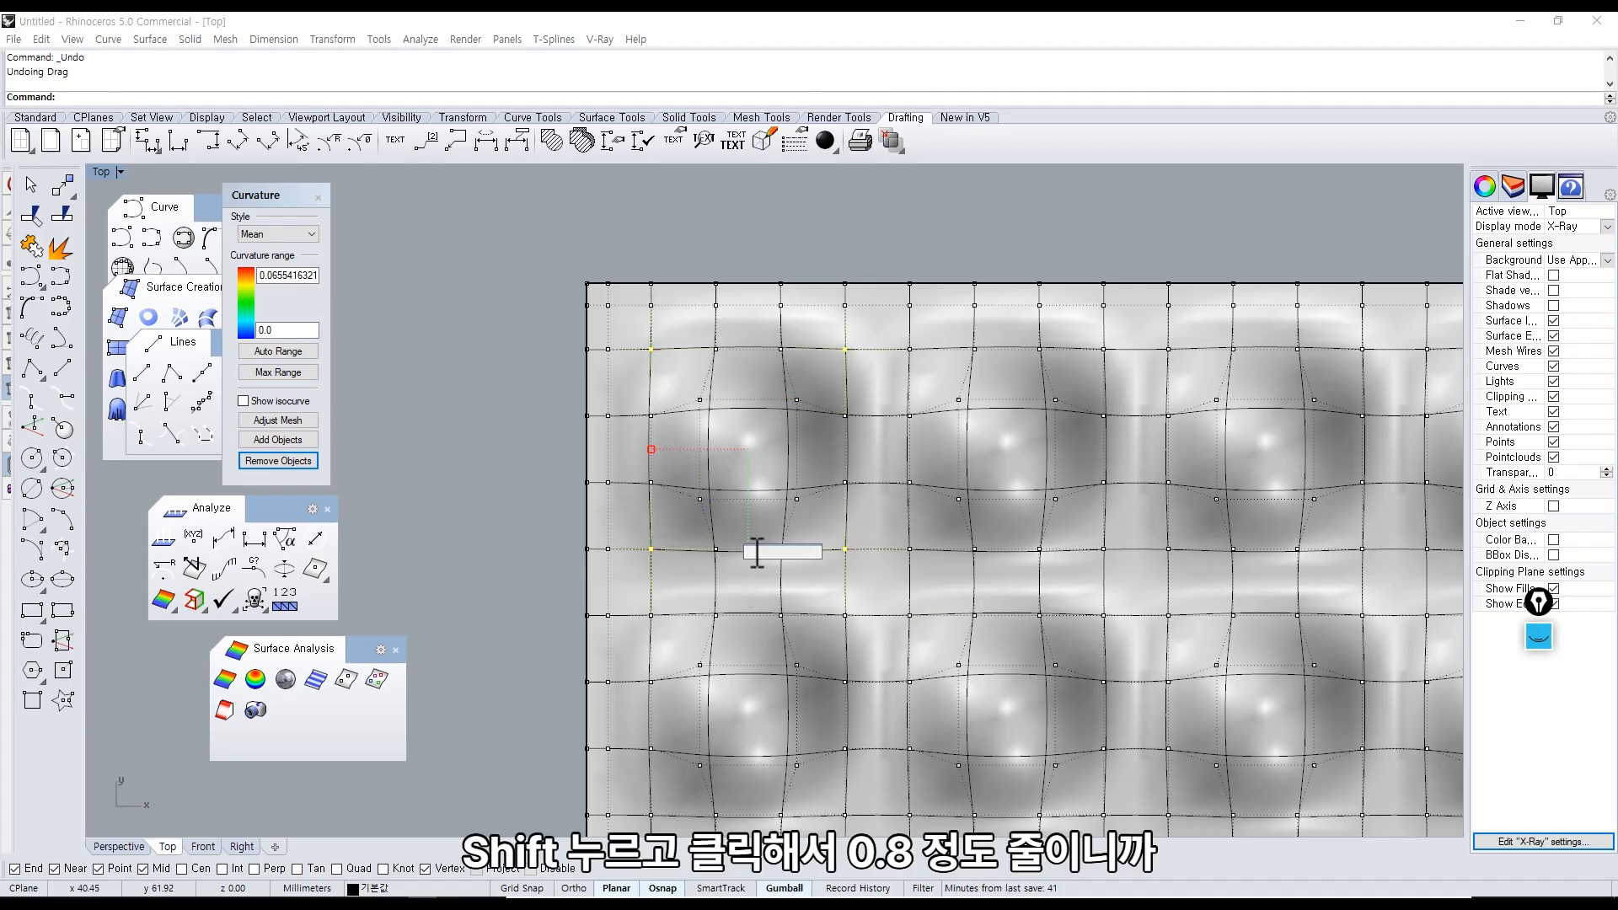
type("0,8")
key("Return")
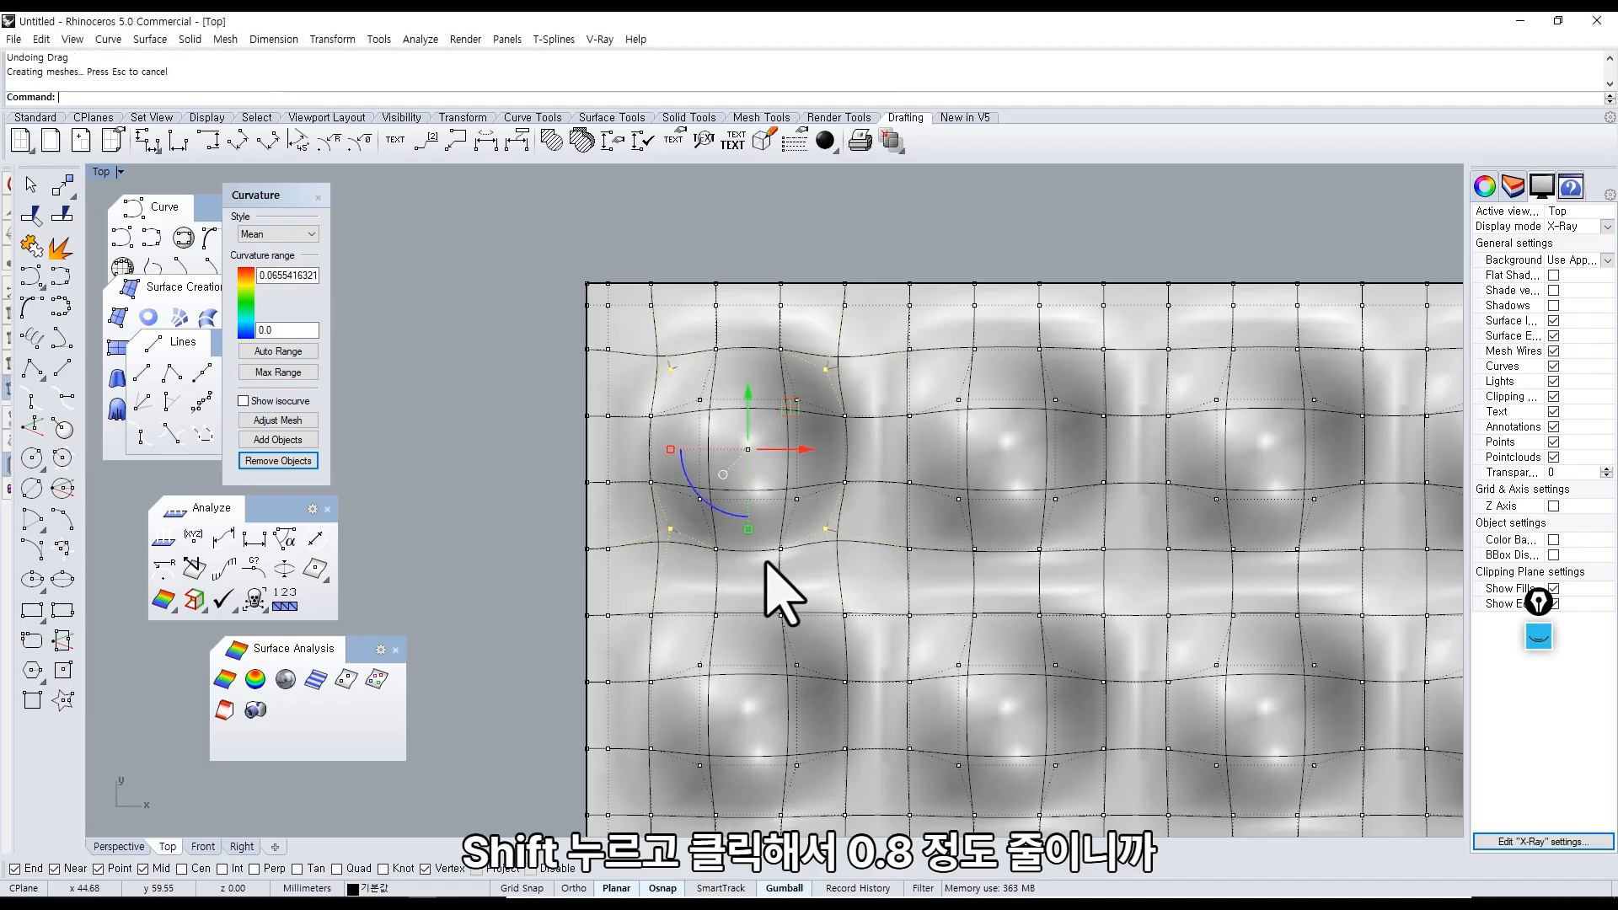
left_click(498, 497)
right_click_drag(675, 505, 649, 510)
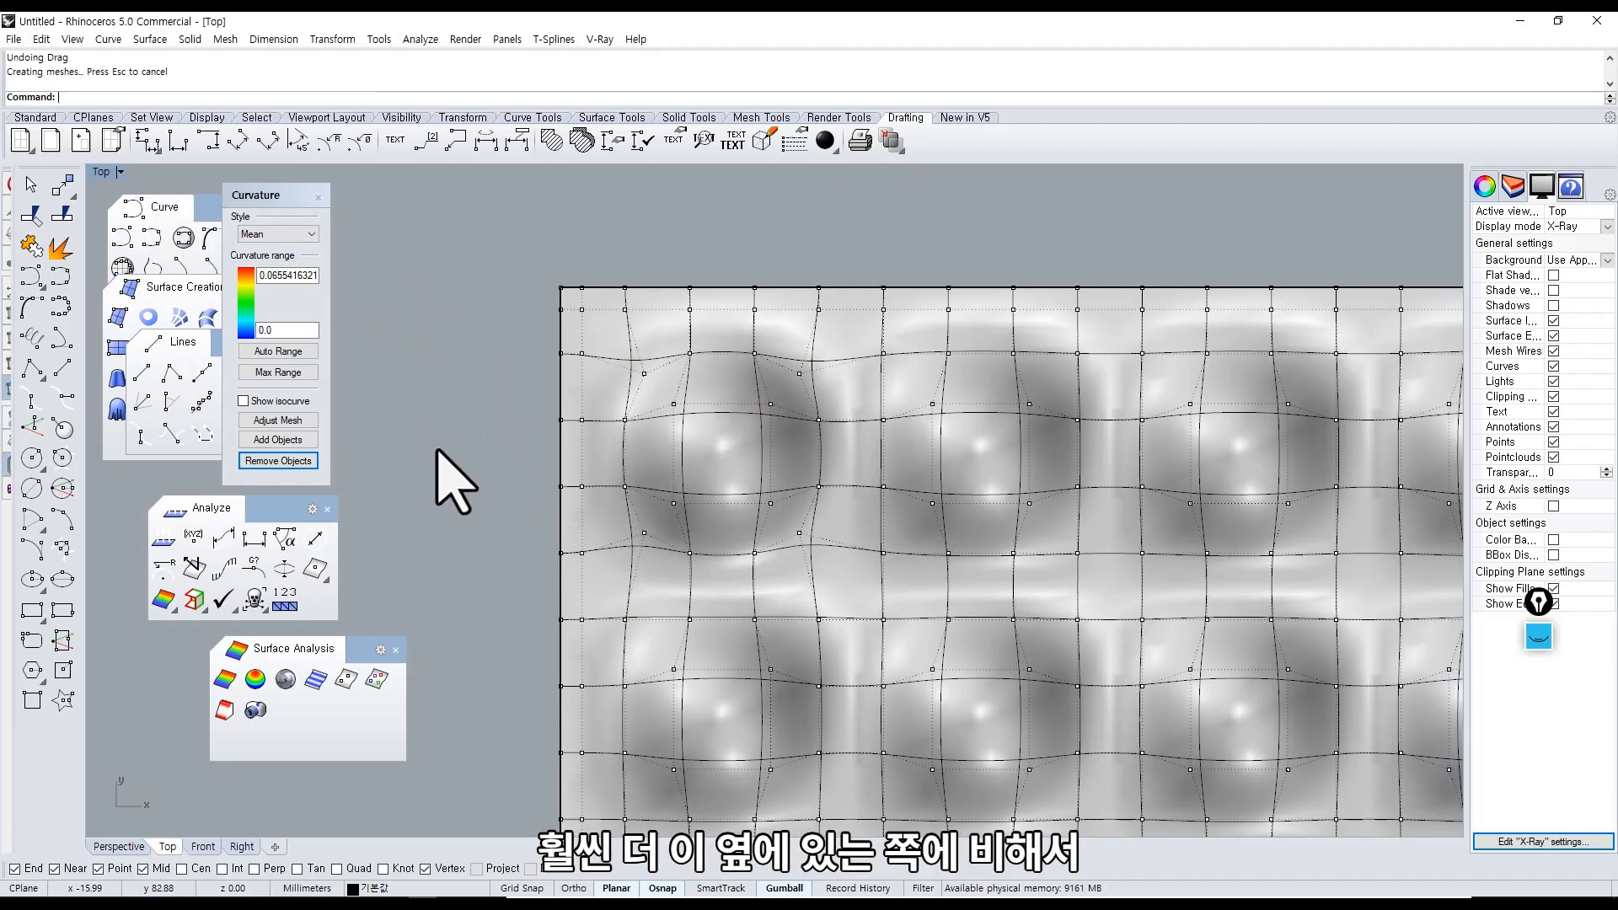
Run an environment map analysis on the tray, compare the upper-left cup's roundness with its neighbours, and close the analysis.
left_click(282, 680)
left_click(629, 505)
right_click(629, 505)
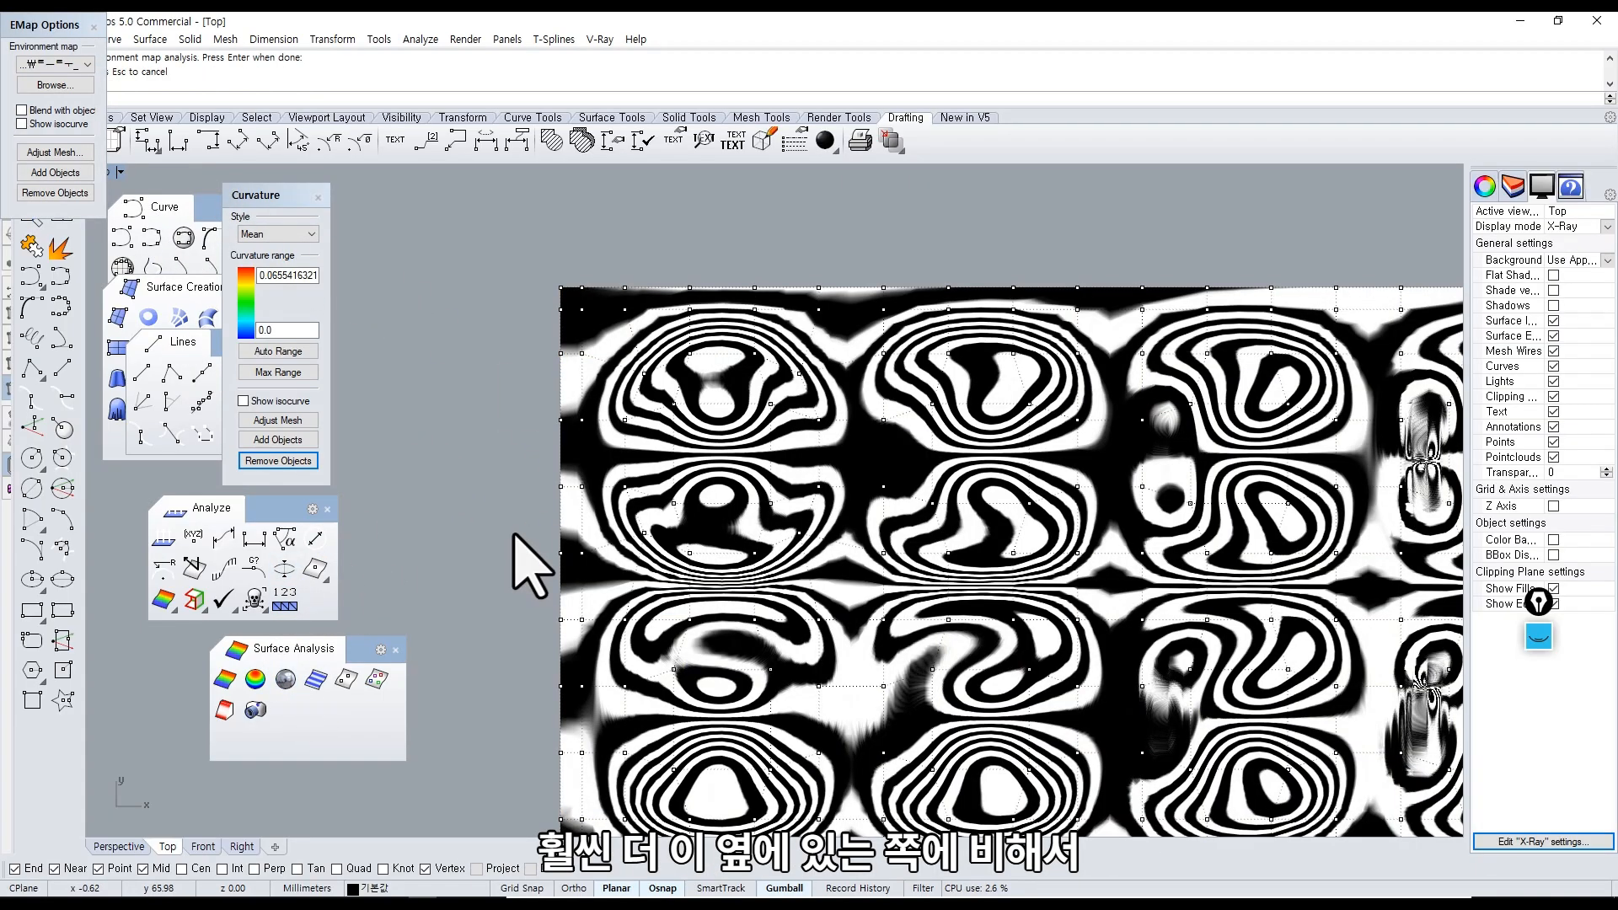
scroll(379, 465, "down", 4)
scroll(638, 431, "up", 4)
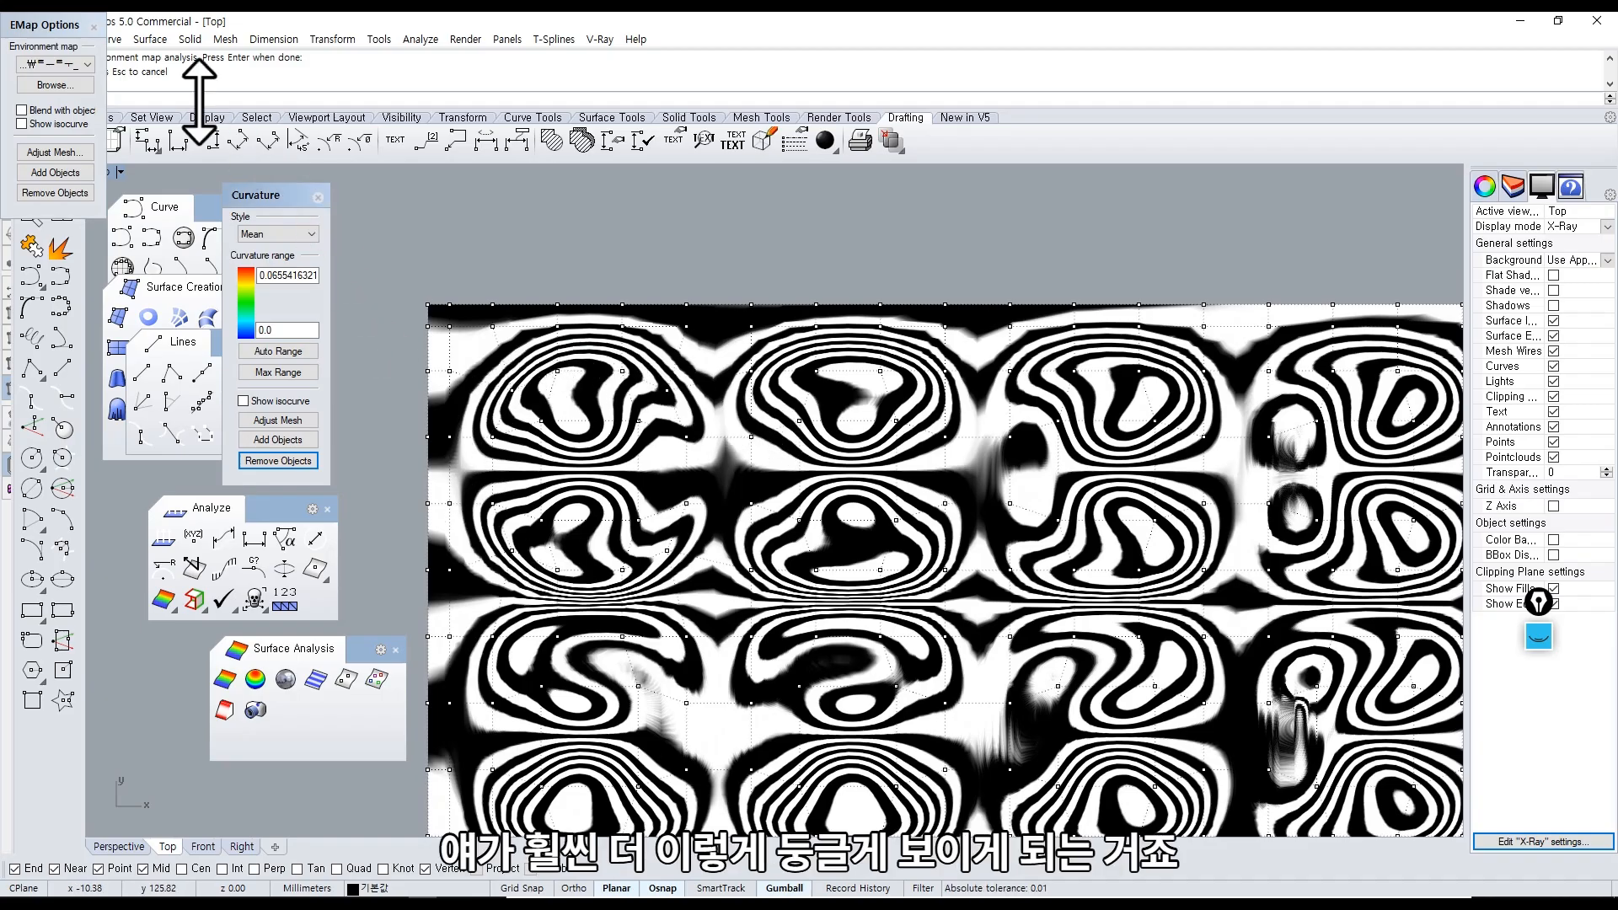
left_click(93, 26)
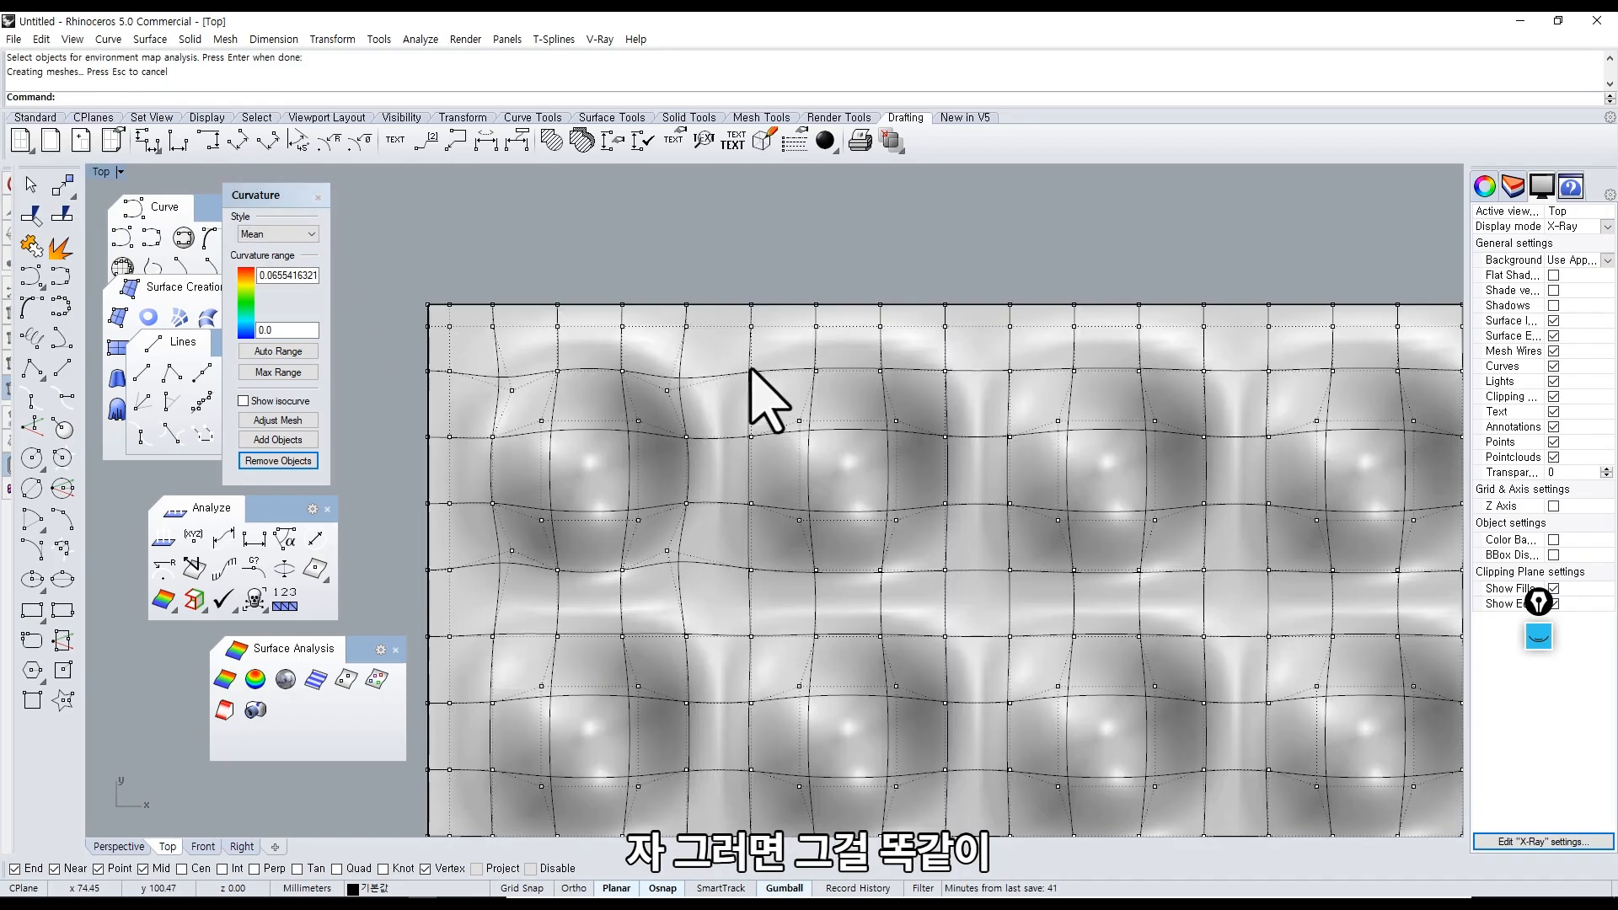
Scale the four outer corner control points of the second cup in the upper row uniformly by 0.8.
left_click(751, 370)
right_click_drag(794, 481, 747, 486)
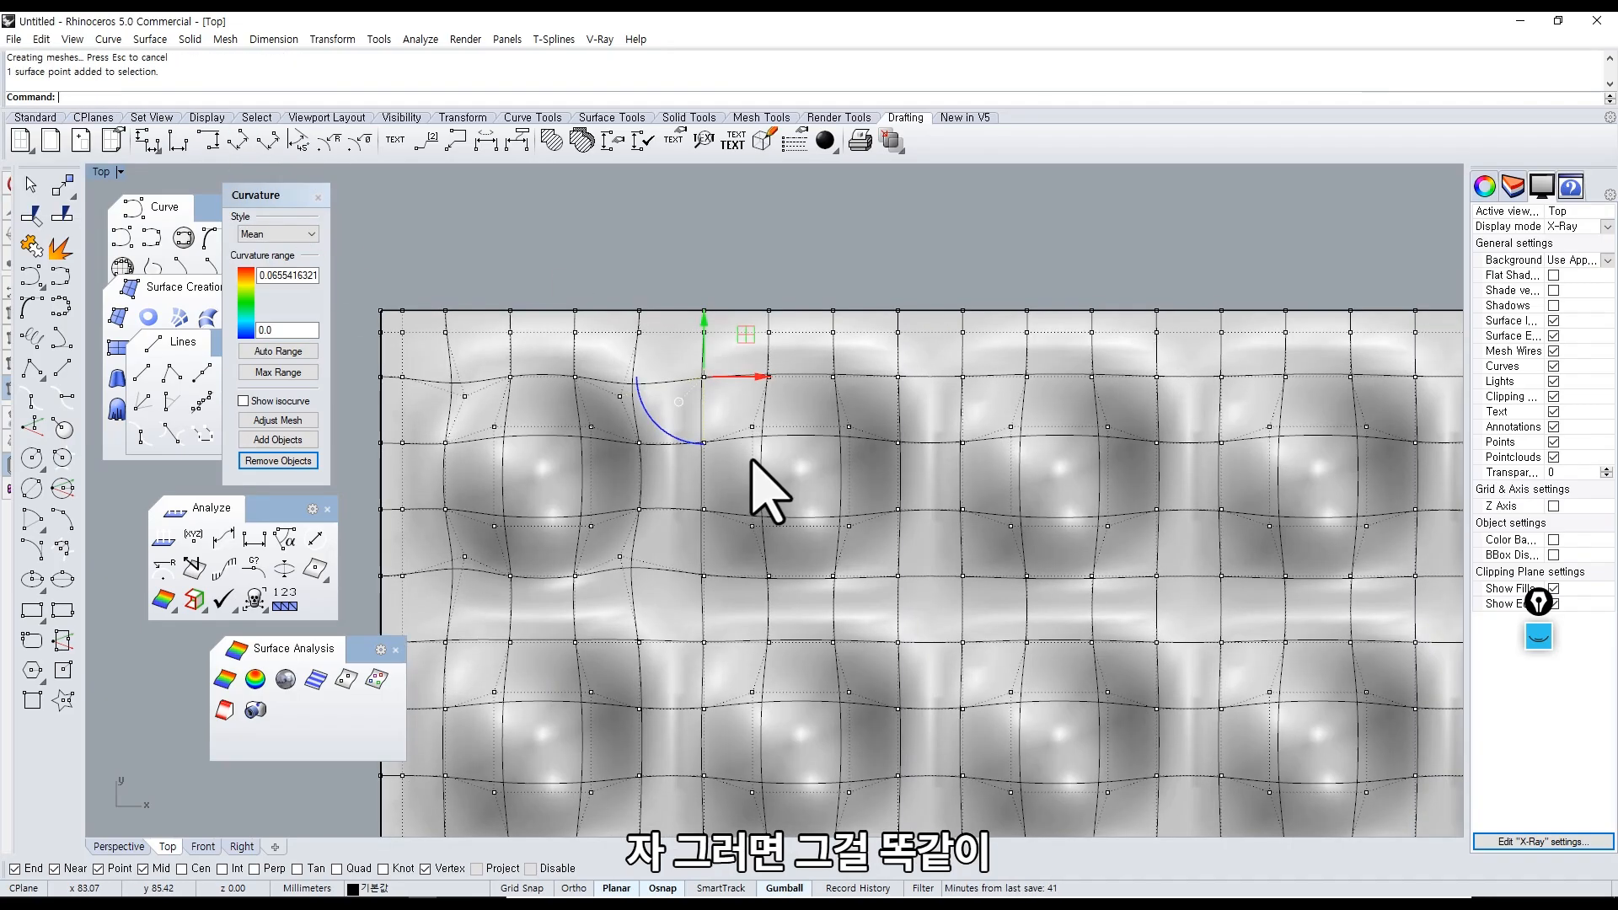
left_click(705, 575, "shift")
left_click(897, 575, "shift")
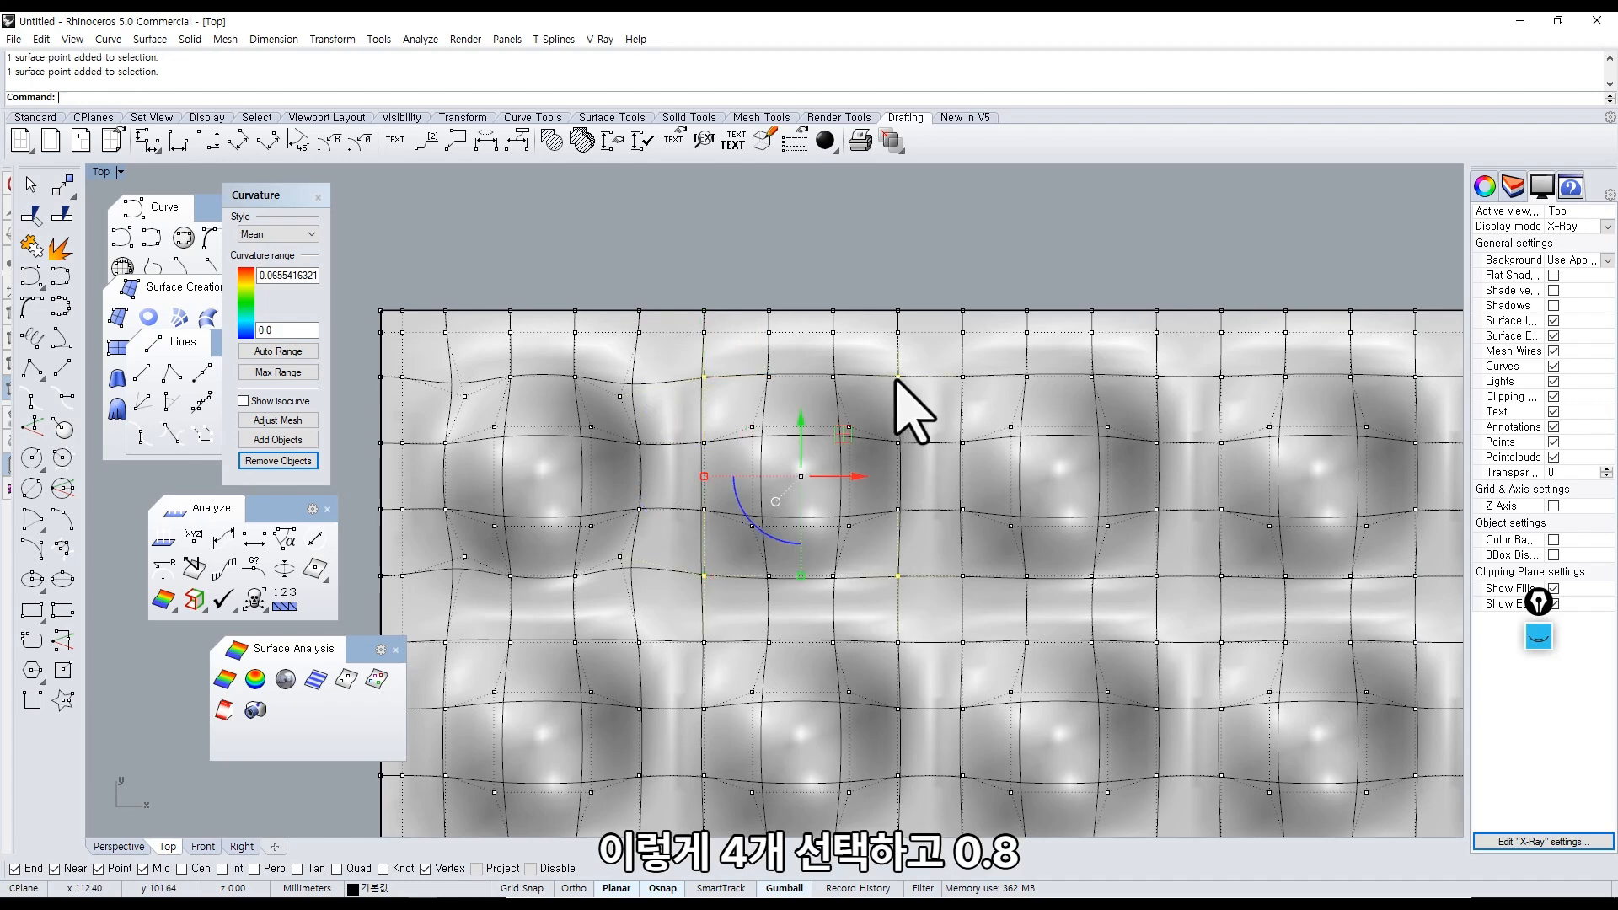
left_click(800, 577)
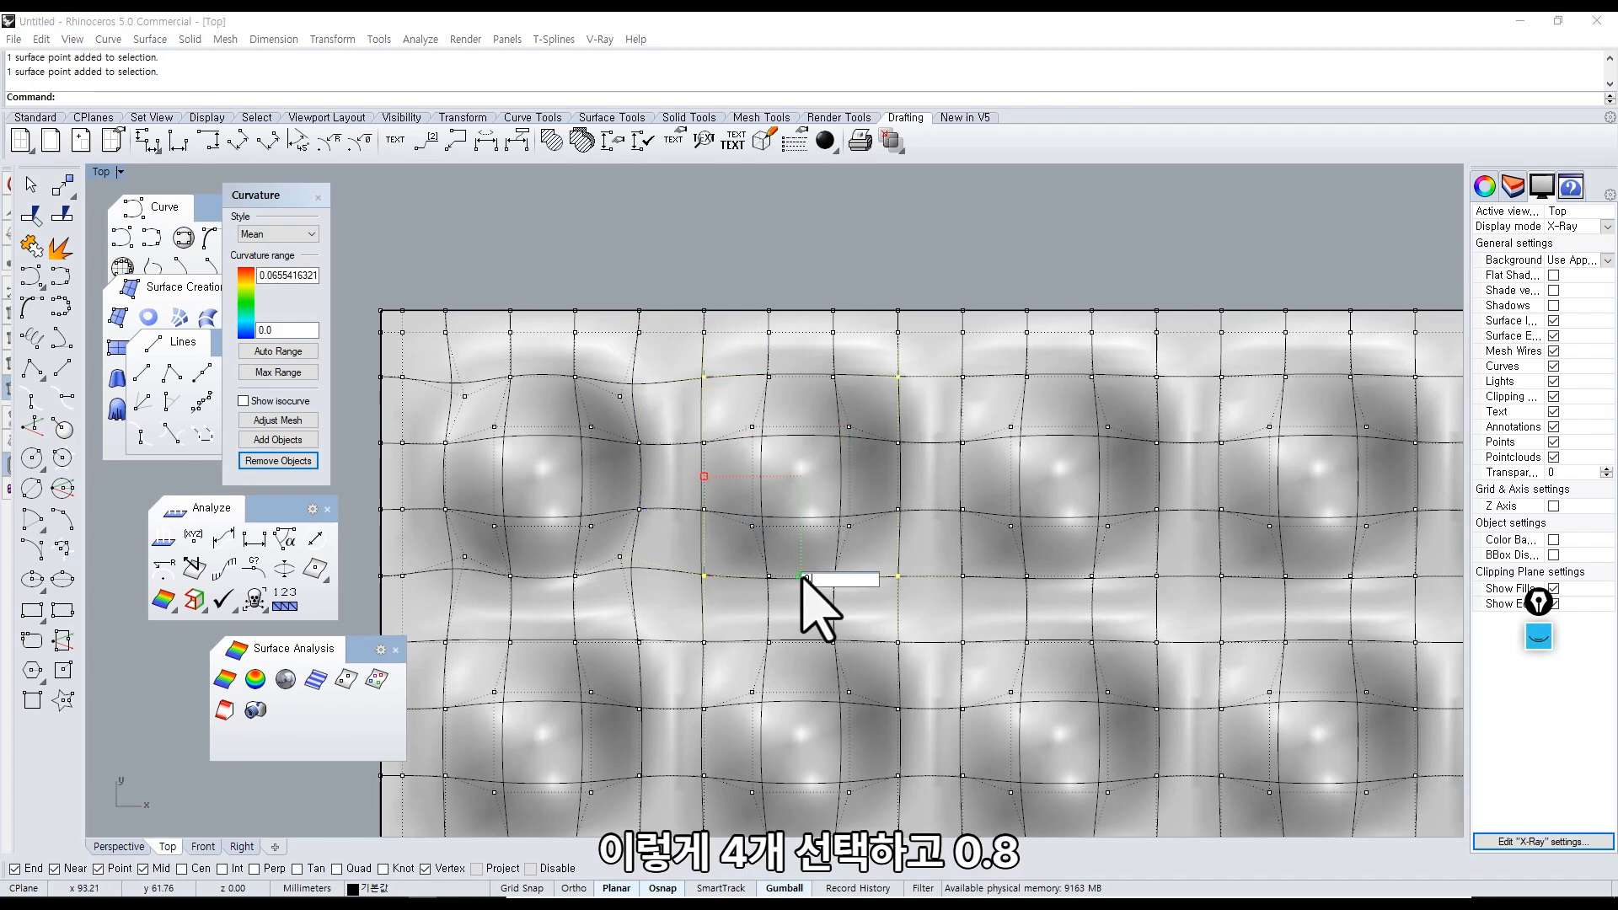
type("0.8")
key("Return")
Scale the four outer corner control points of the third cup in the upper row uniformly by 0.8.
right_click_drag(816, 614, 737, 608)
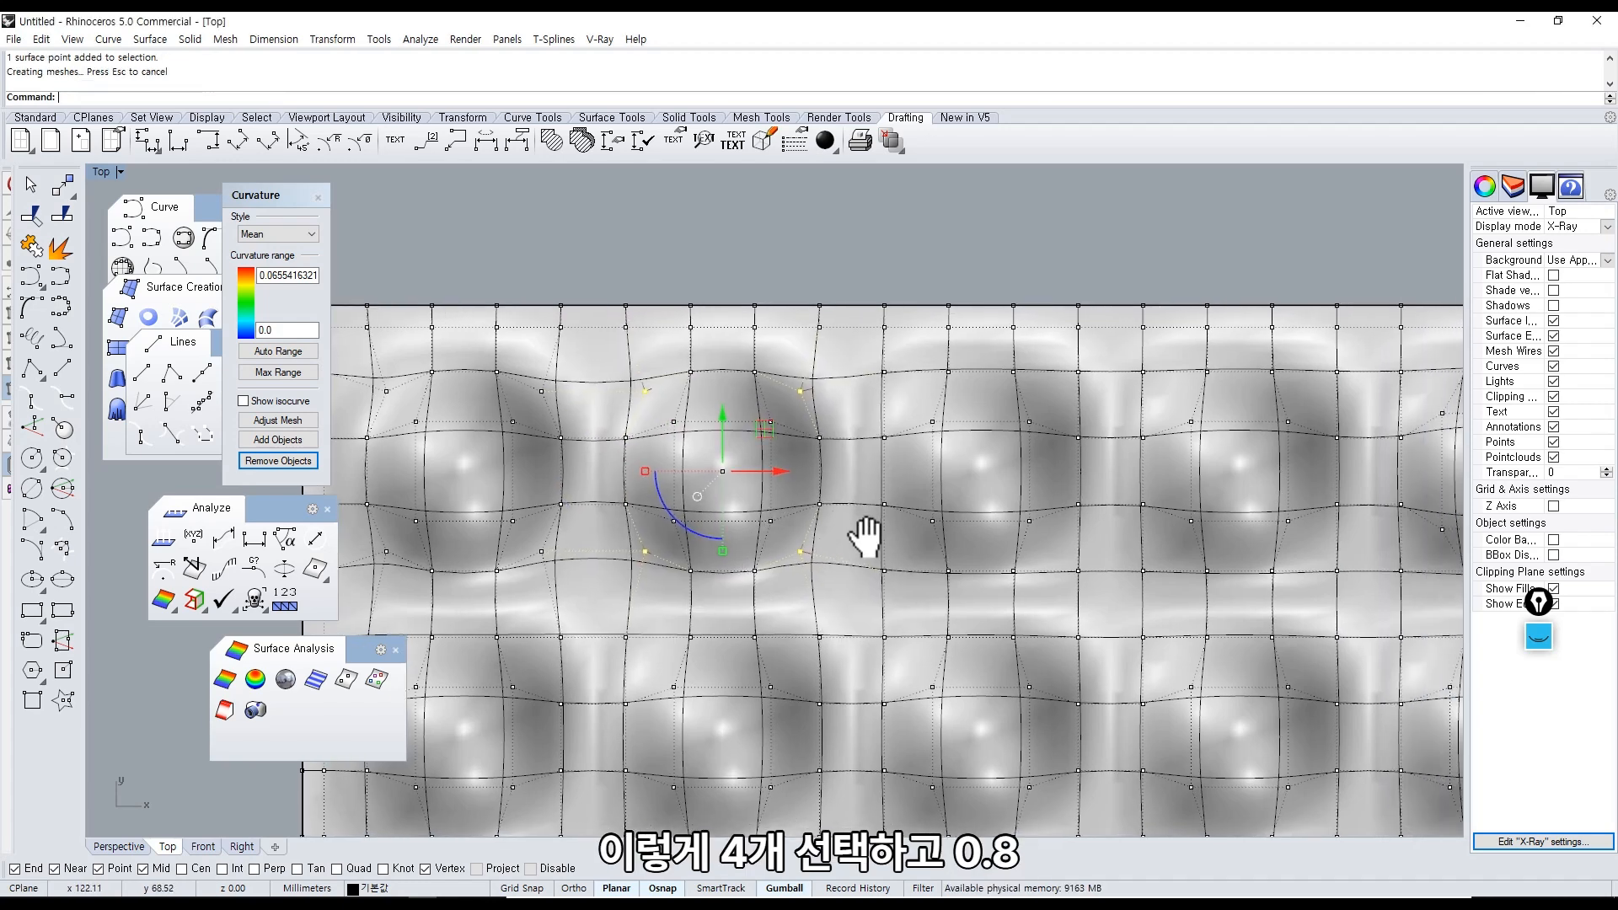
left_click(883, 370)
left_click(1076, 371, "shift")
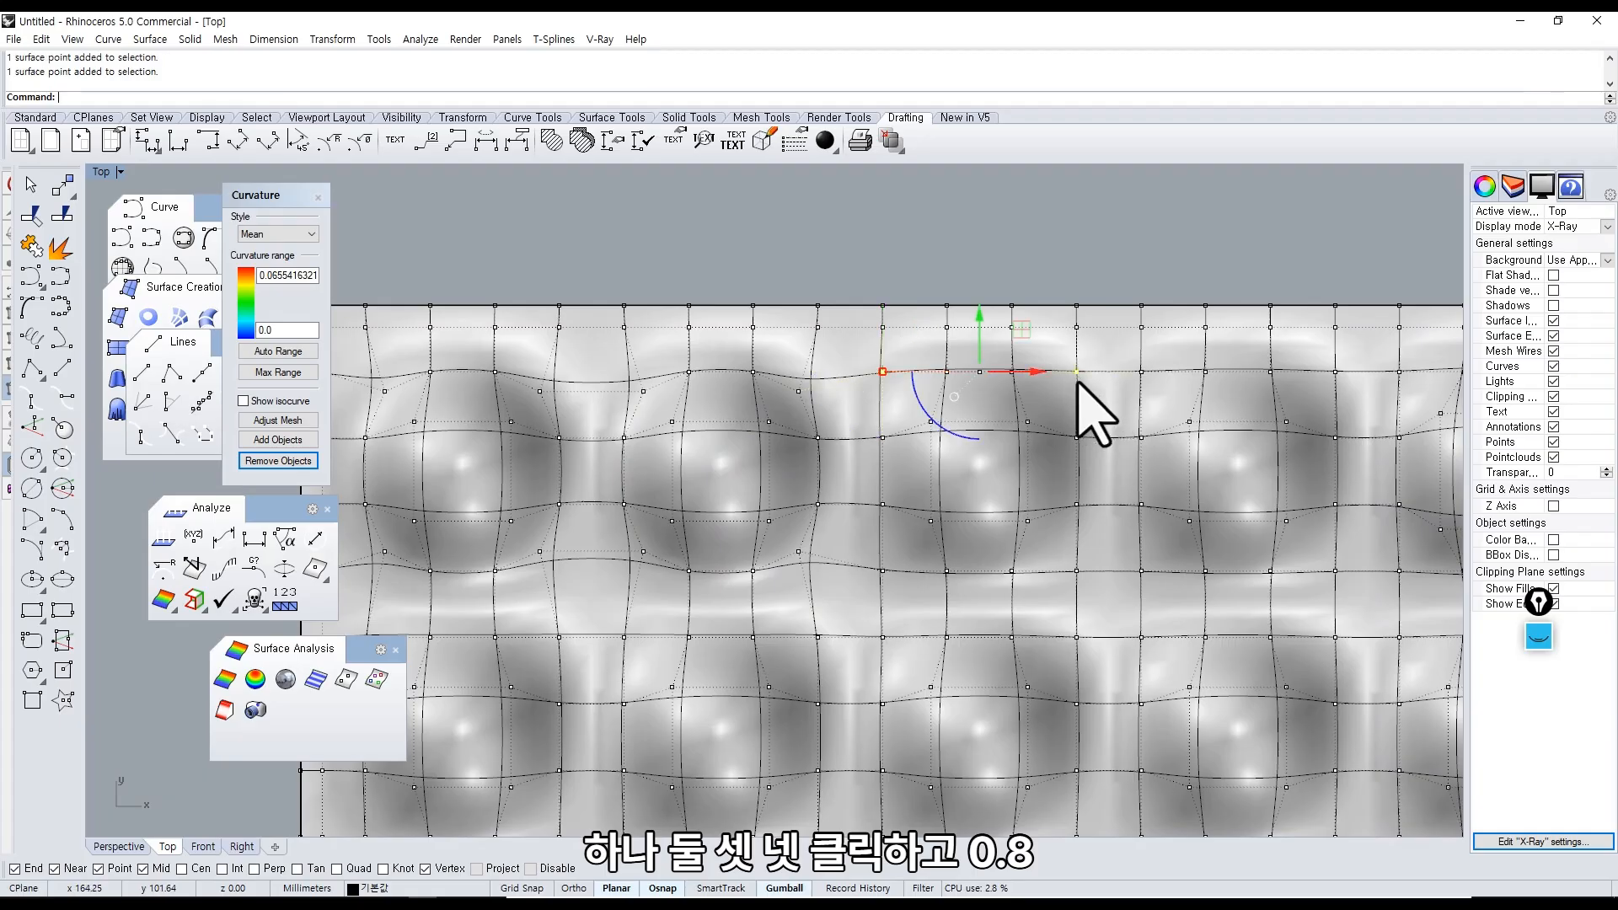
left_click(1074, 571, "shift")
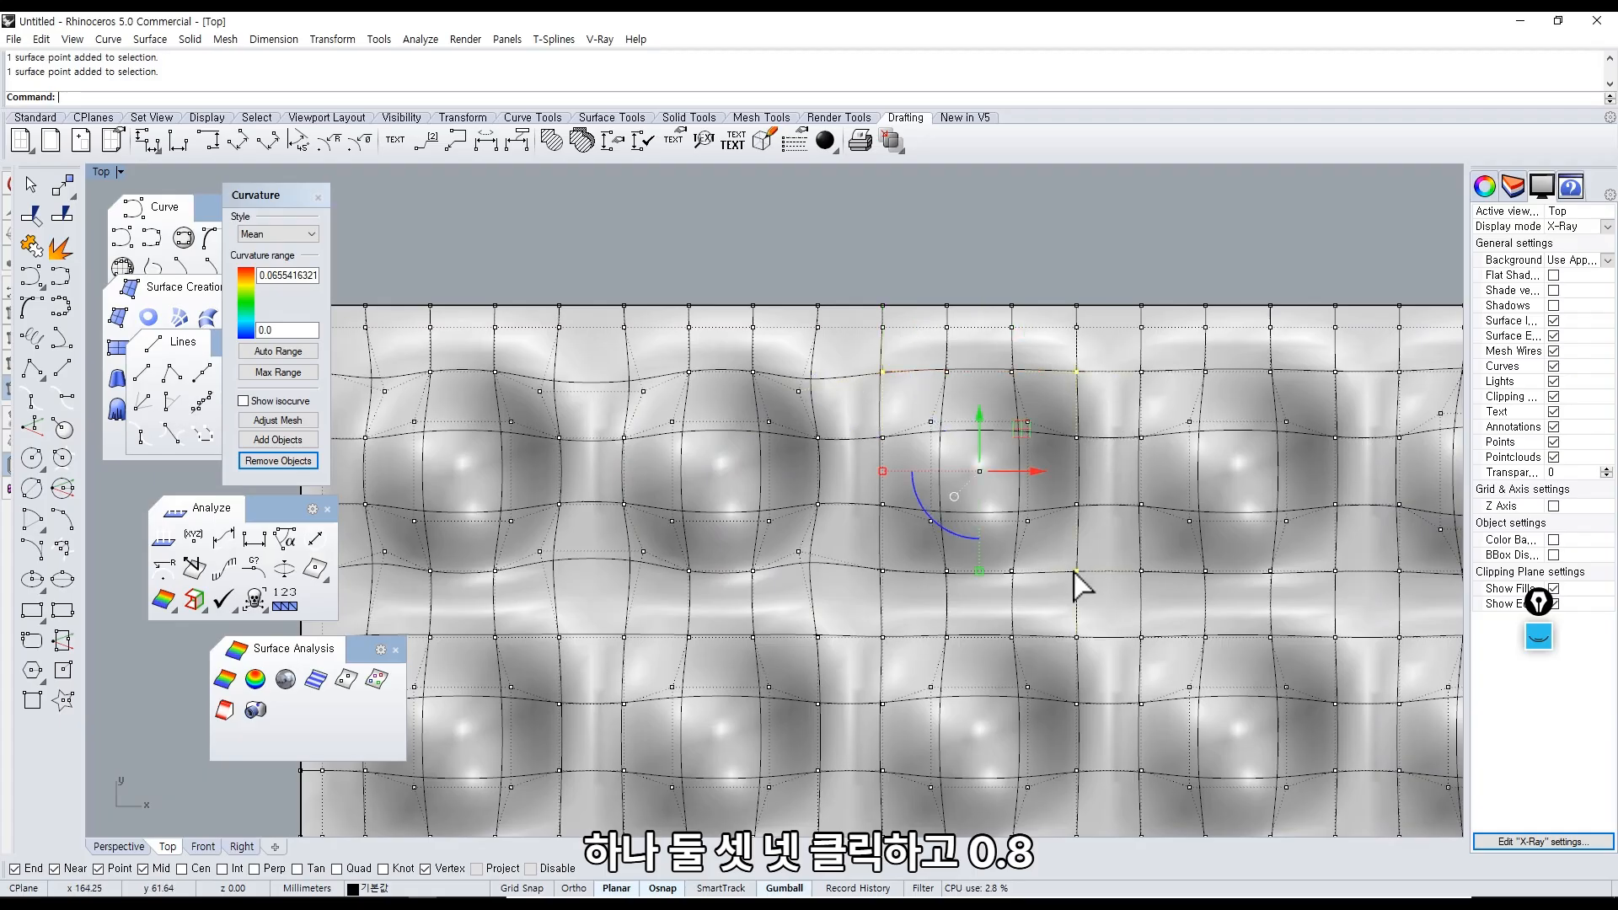
left_click(979, 572)
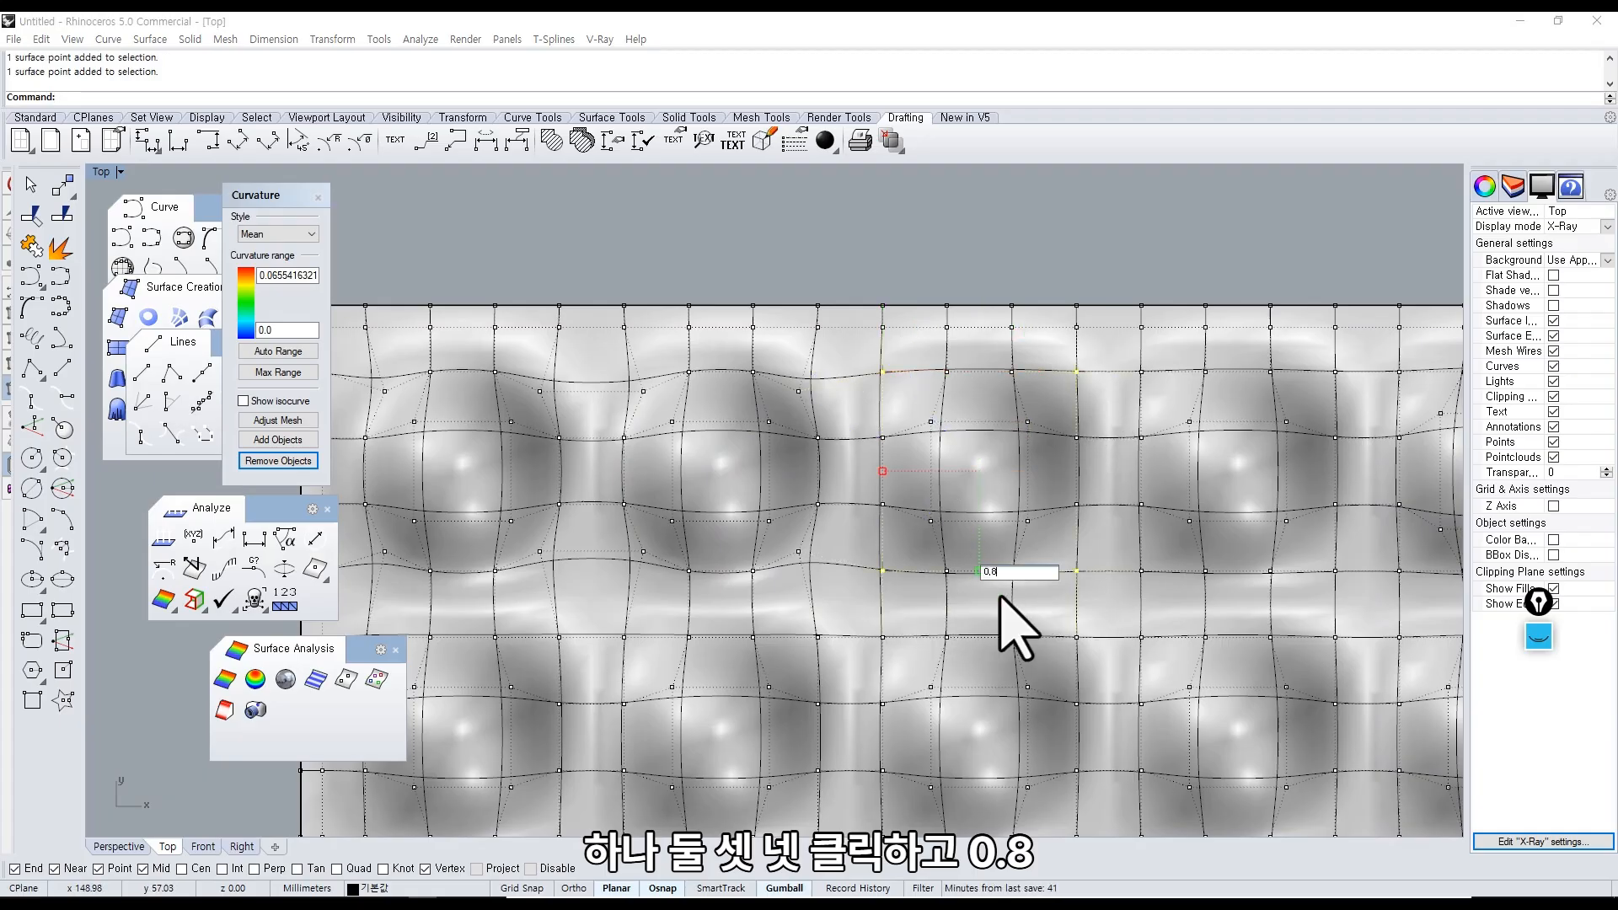
key("Return")
Scale the four outer corner control points of the fourth cup in the upper row uniformly by 0.8.
right_click_drag(1063, 570, 827, 551)
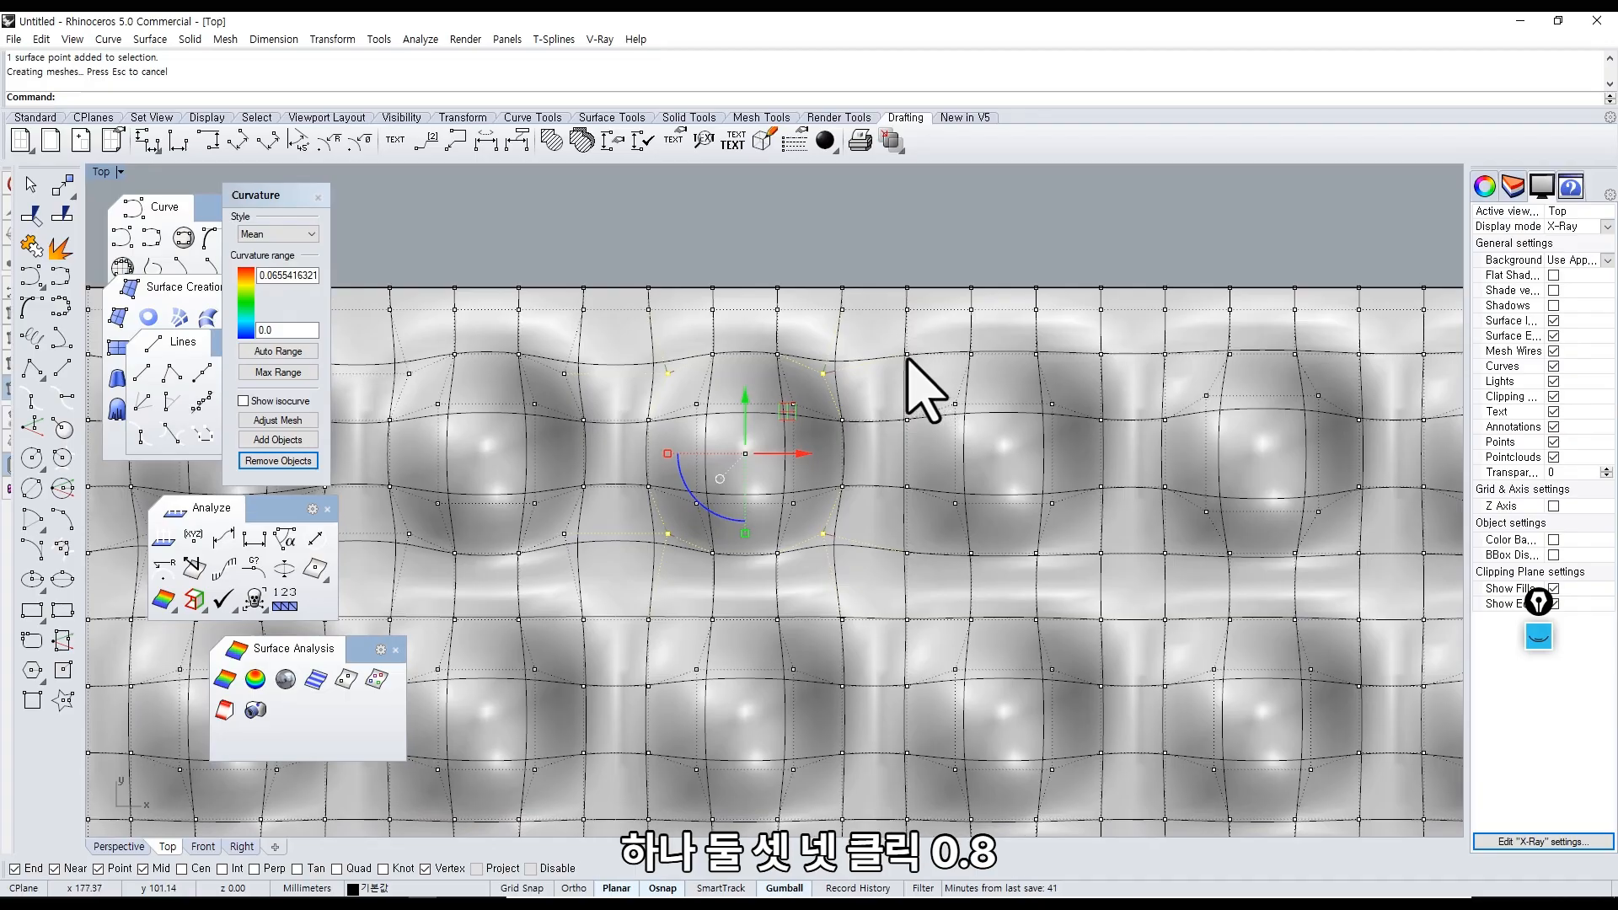
left_click(908, 355)
left_click(1100, 354, "shift")
left_click(1101, 554, "shift")
left_click(908, 553, "shift")
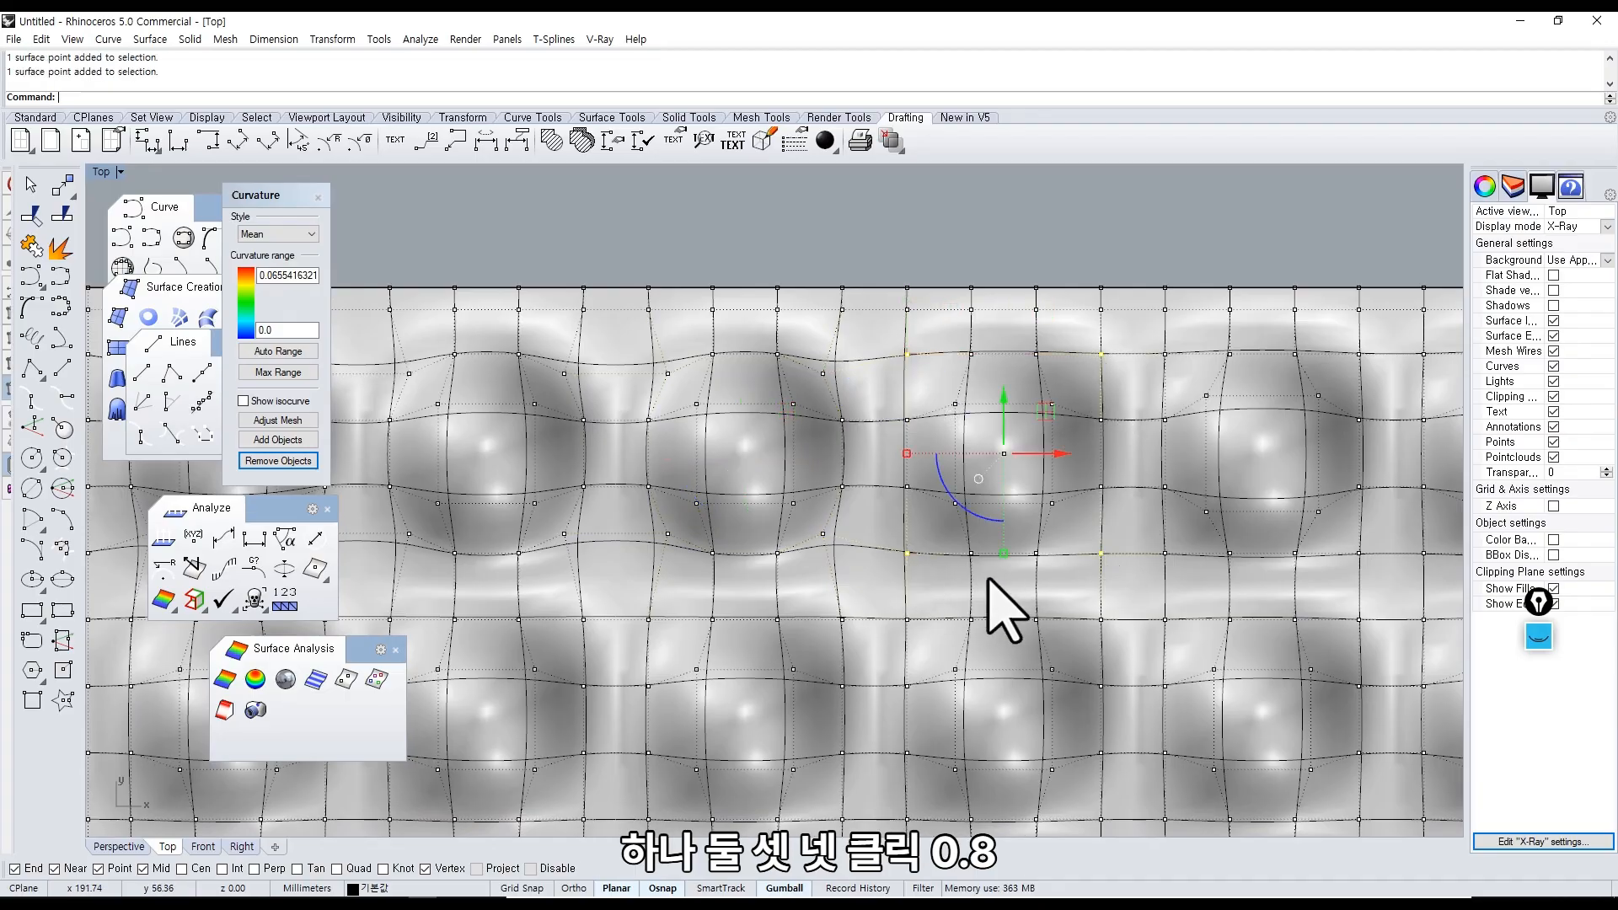
left_click(1003, 555)
type("0.8")
key("Return")
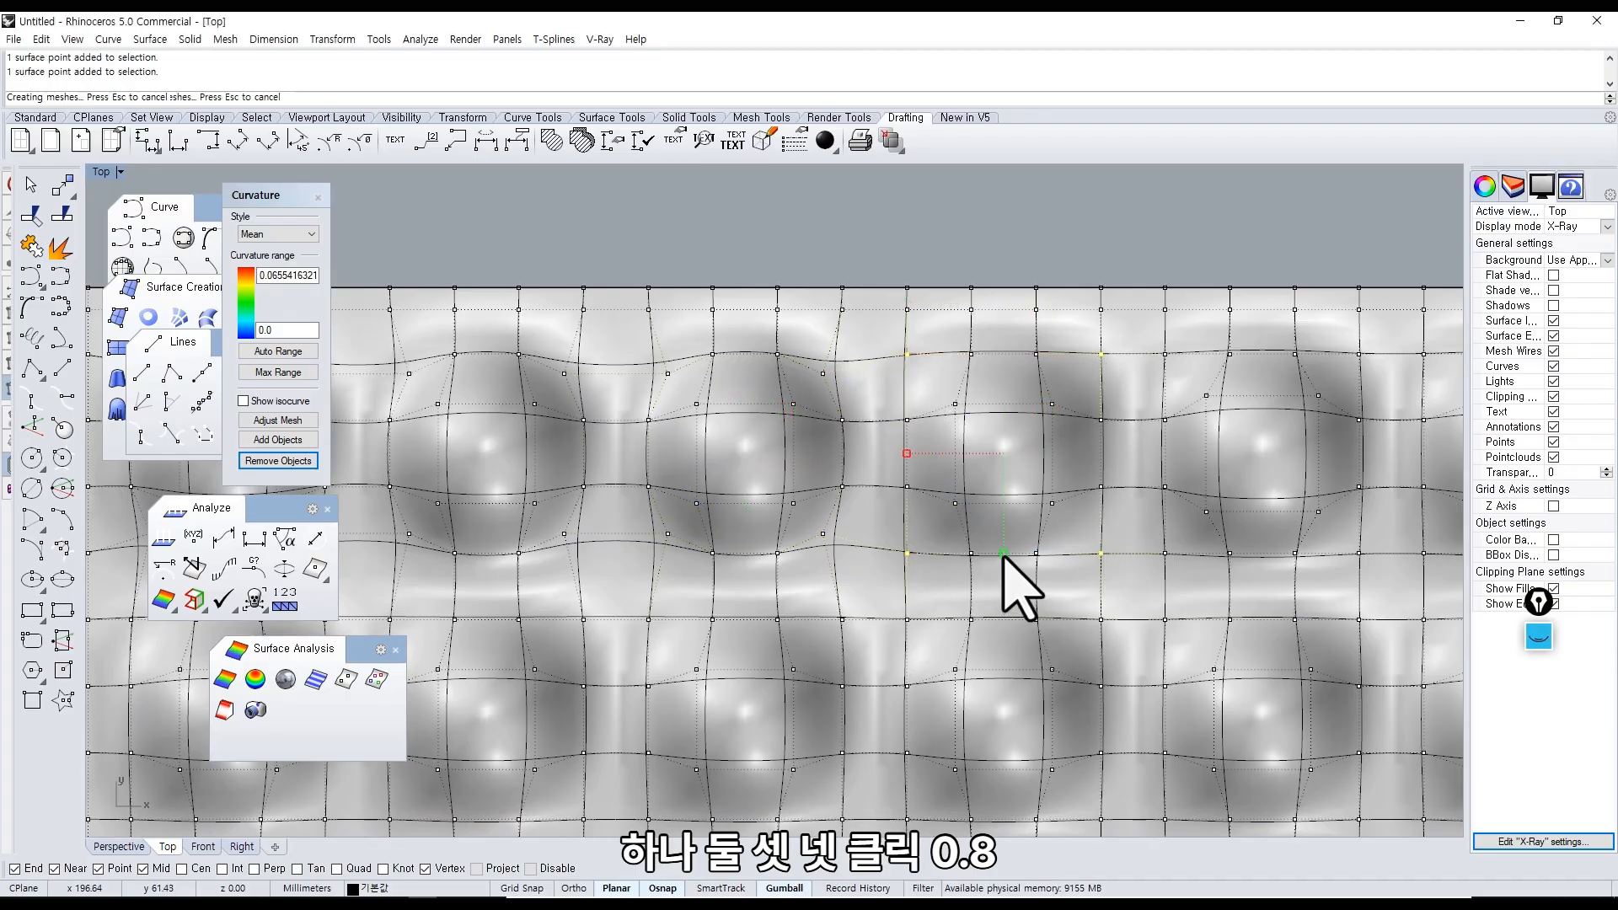
Scale the four outer corner control points of the fifth cup in the upper row uniformly by 0.8.
right_click_drag(1094, 541, 932, 516)
left_click(1002, 329)
left_click(1195, 329, "shift")
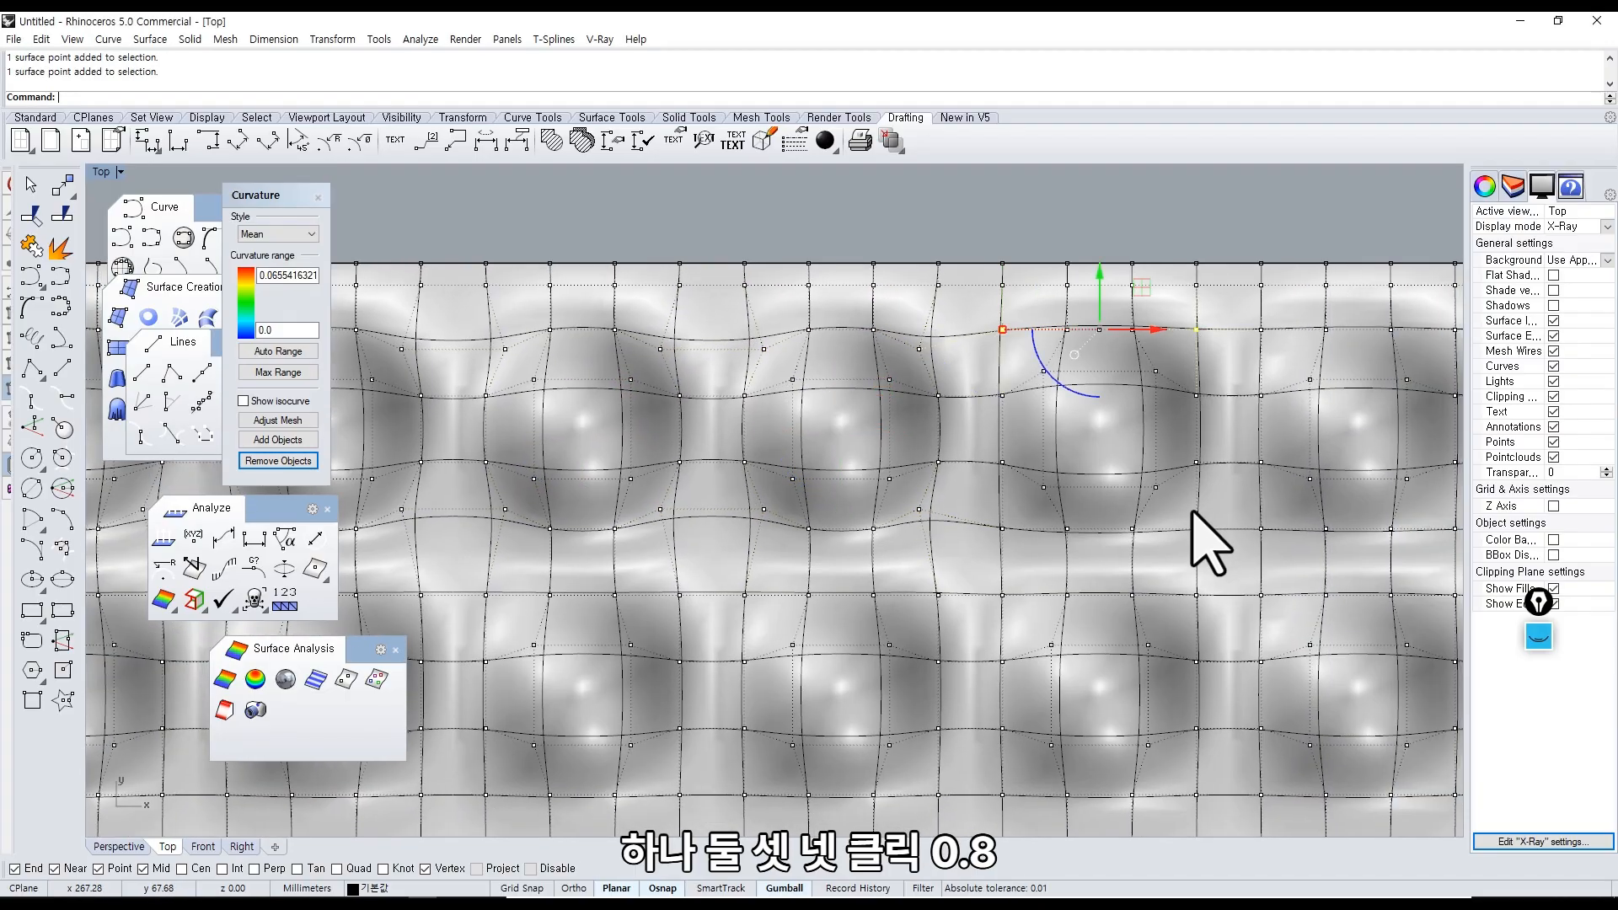
left_click(1196, 529, "shift")
left_click(1002, 528, "shift")
left_click(1098, 531)
type("0")
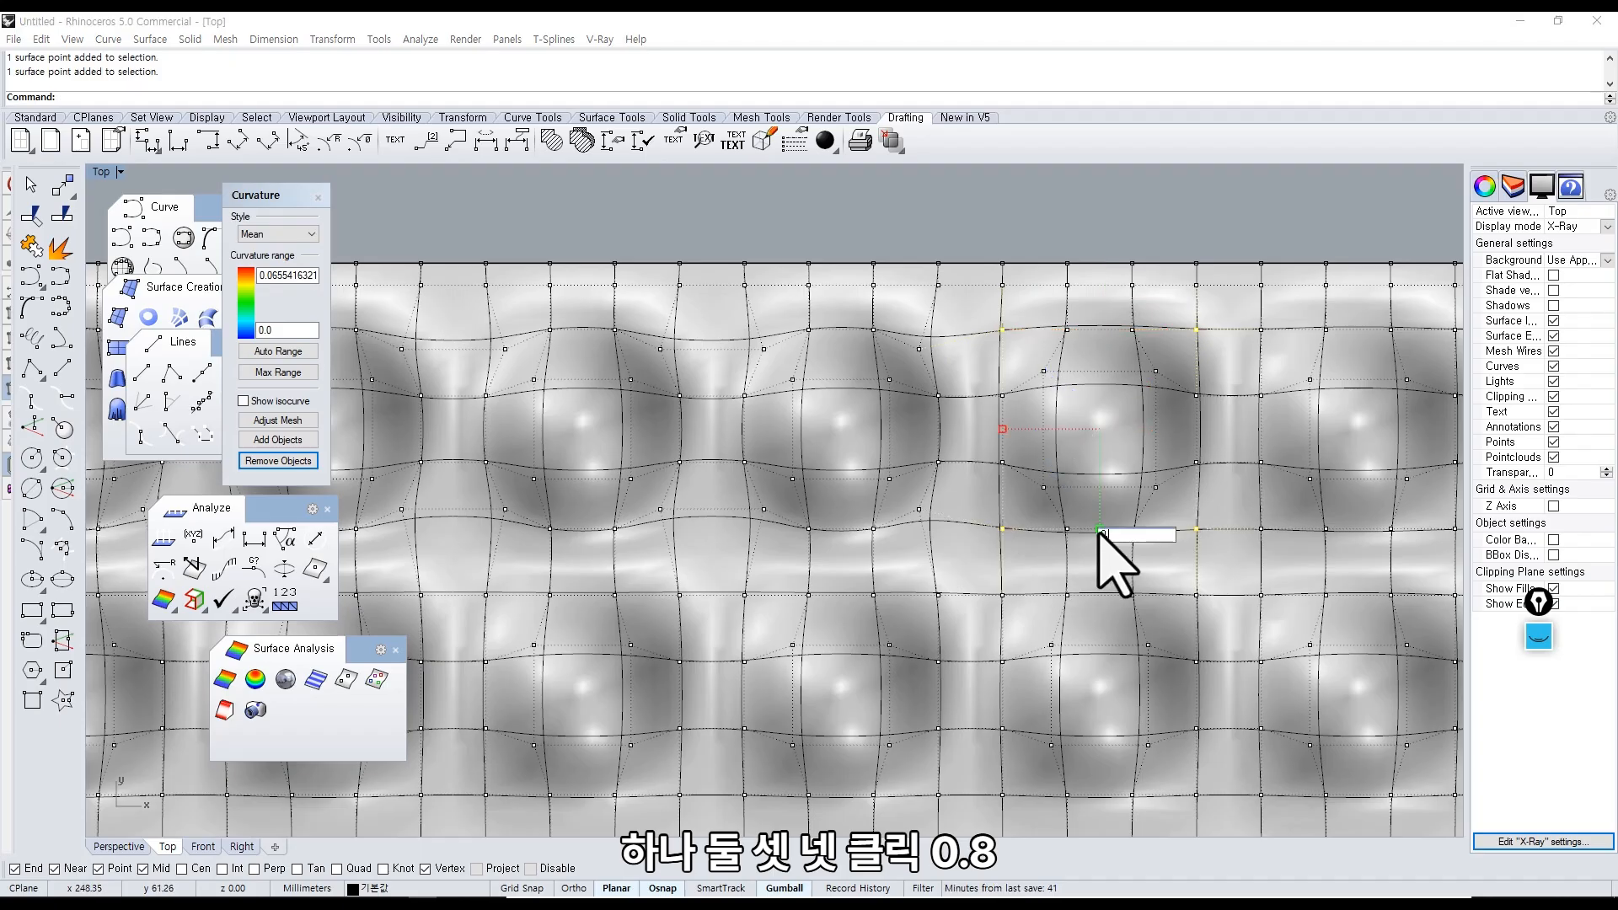
type(".8")
key("Return")
Scale the four outer corner control points of the sixth cup in the upper row uniformly by 0.8.
right_click_drag(1137, 524, 761, 522)
left_click(884, 327)
left_click(1078, 328, "shift")
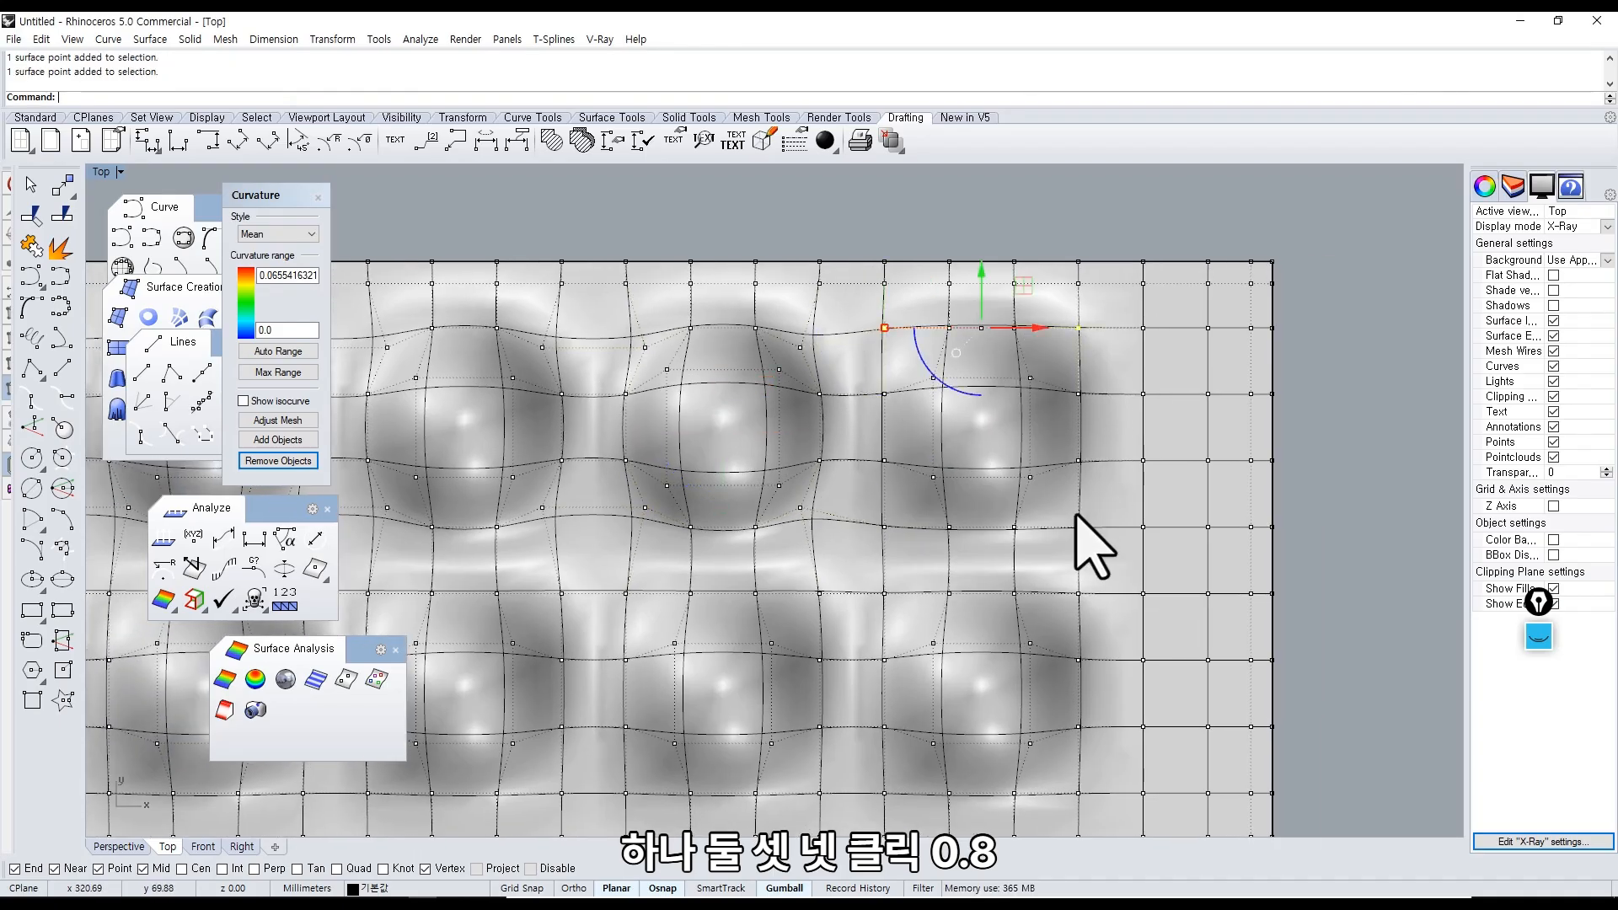
left_click(1077, 527, "shift")
left_click(884, 526, "shift")
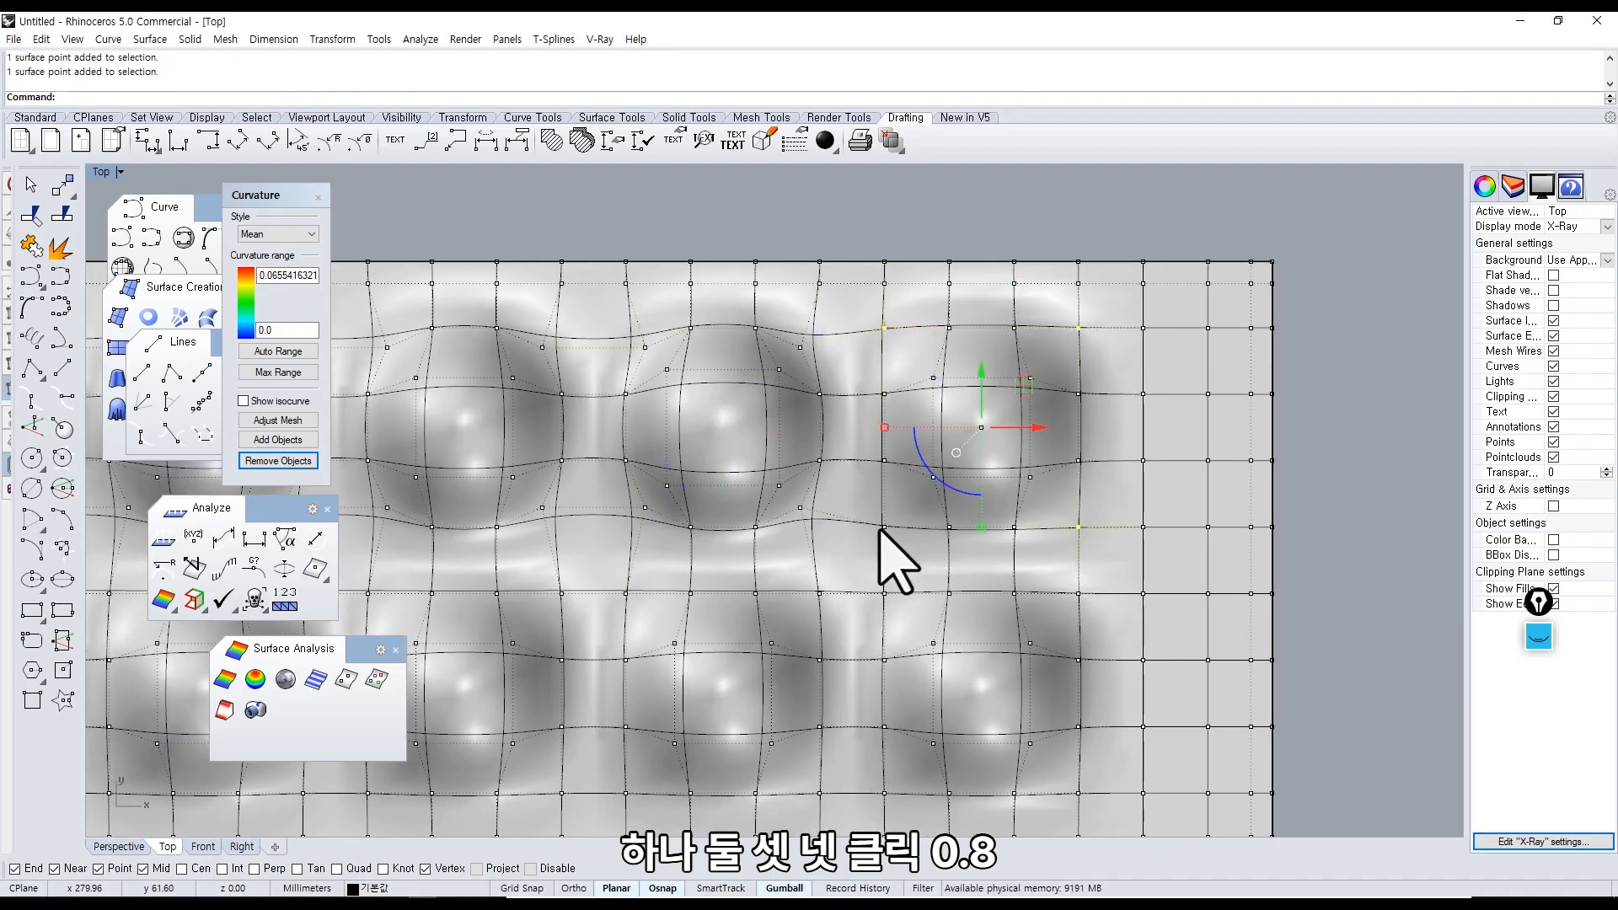
left_click(981, 528)
type("0.8")
key("Return")
Scale the four outer corner control points of the first cup in the lower row uniformly by 0.8.
scroll(982, 531, "down", 4)
right_click_drag(985, 540, 1134, 491)
right_click_drag(798, 570, 1168, 580)
scroll(578, 542, "up", 4)
left_click(593, 518)
left_click(593, 718, "shift")
left_click(786, 718, "shift")
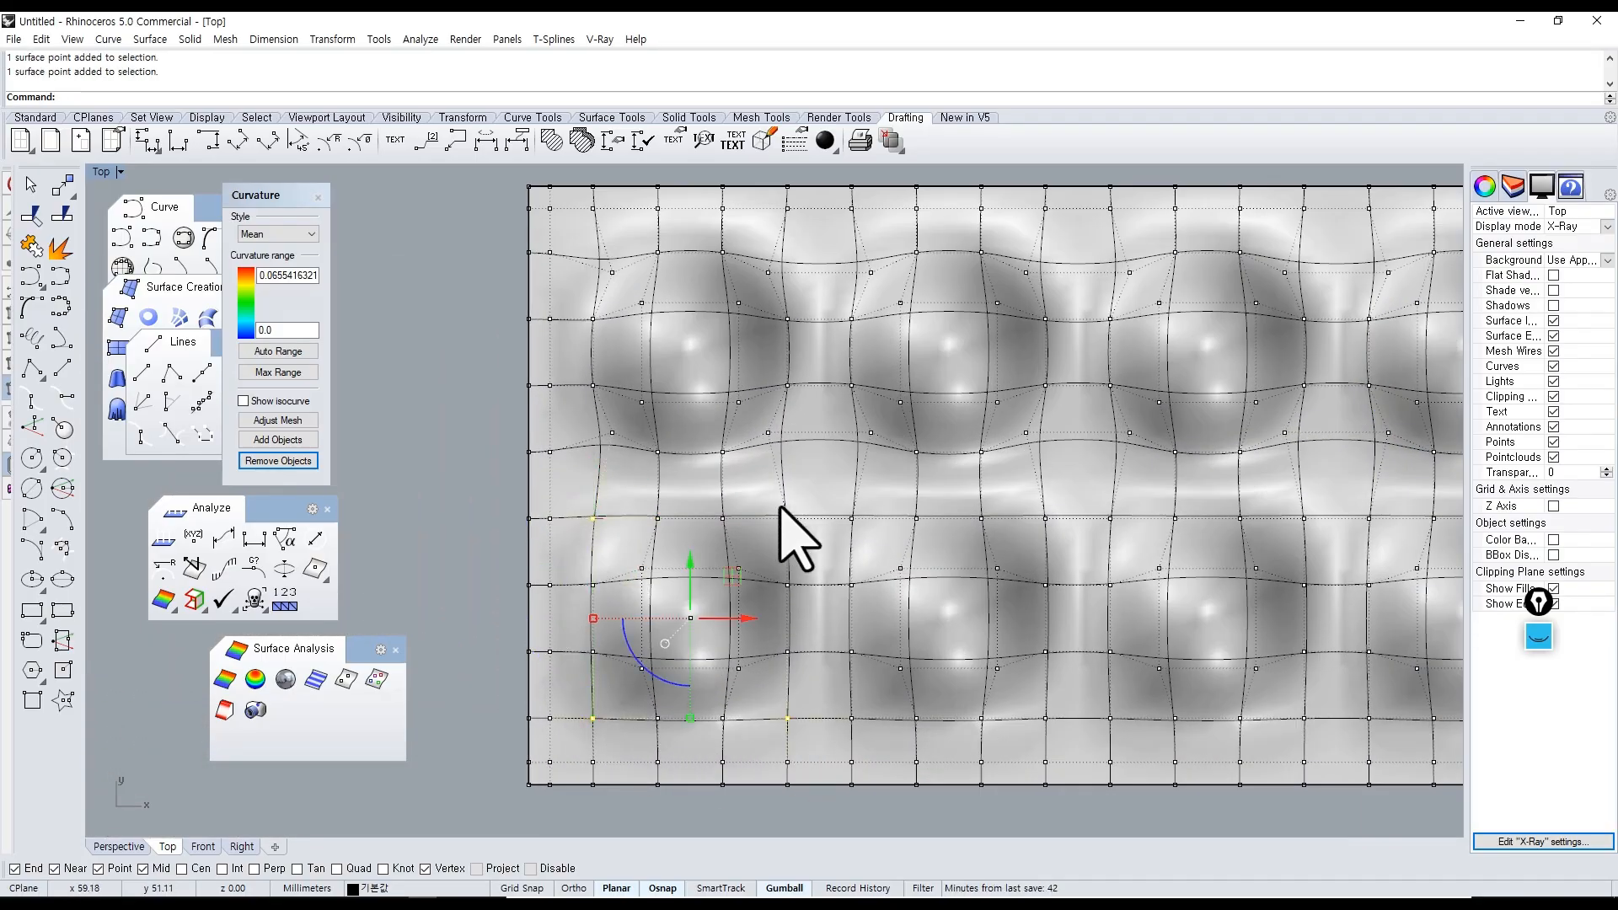
left_click(787, 518, "shift")
left_click(593, 618, "shift")
type("0.8")
key("Return")
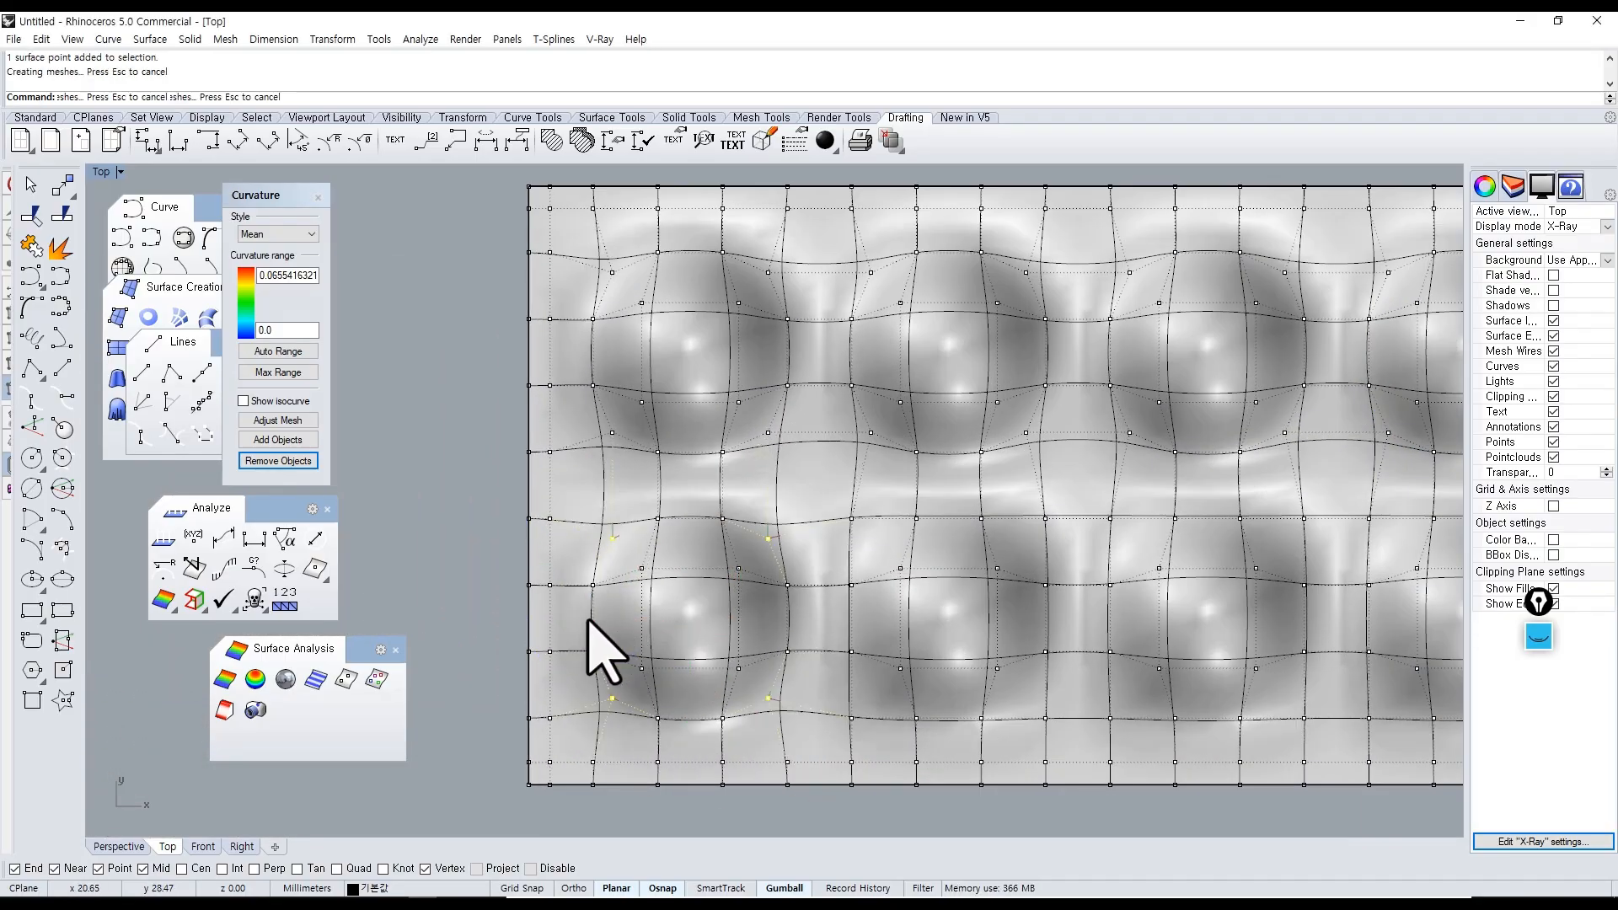
Scale the four outer corner control points of the second cup in the lower row uniformly by 0.8.
right_click_drag(901, 620, 808, 588)
left_click(758, 487)
left_click(952, 487, "shift")
left_click(952, 687, "shift")
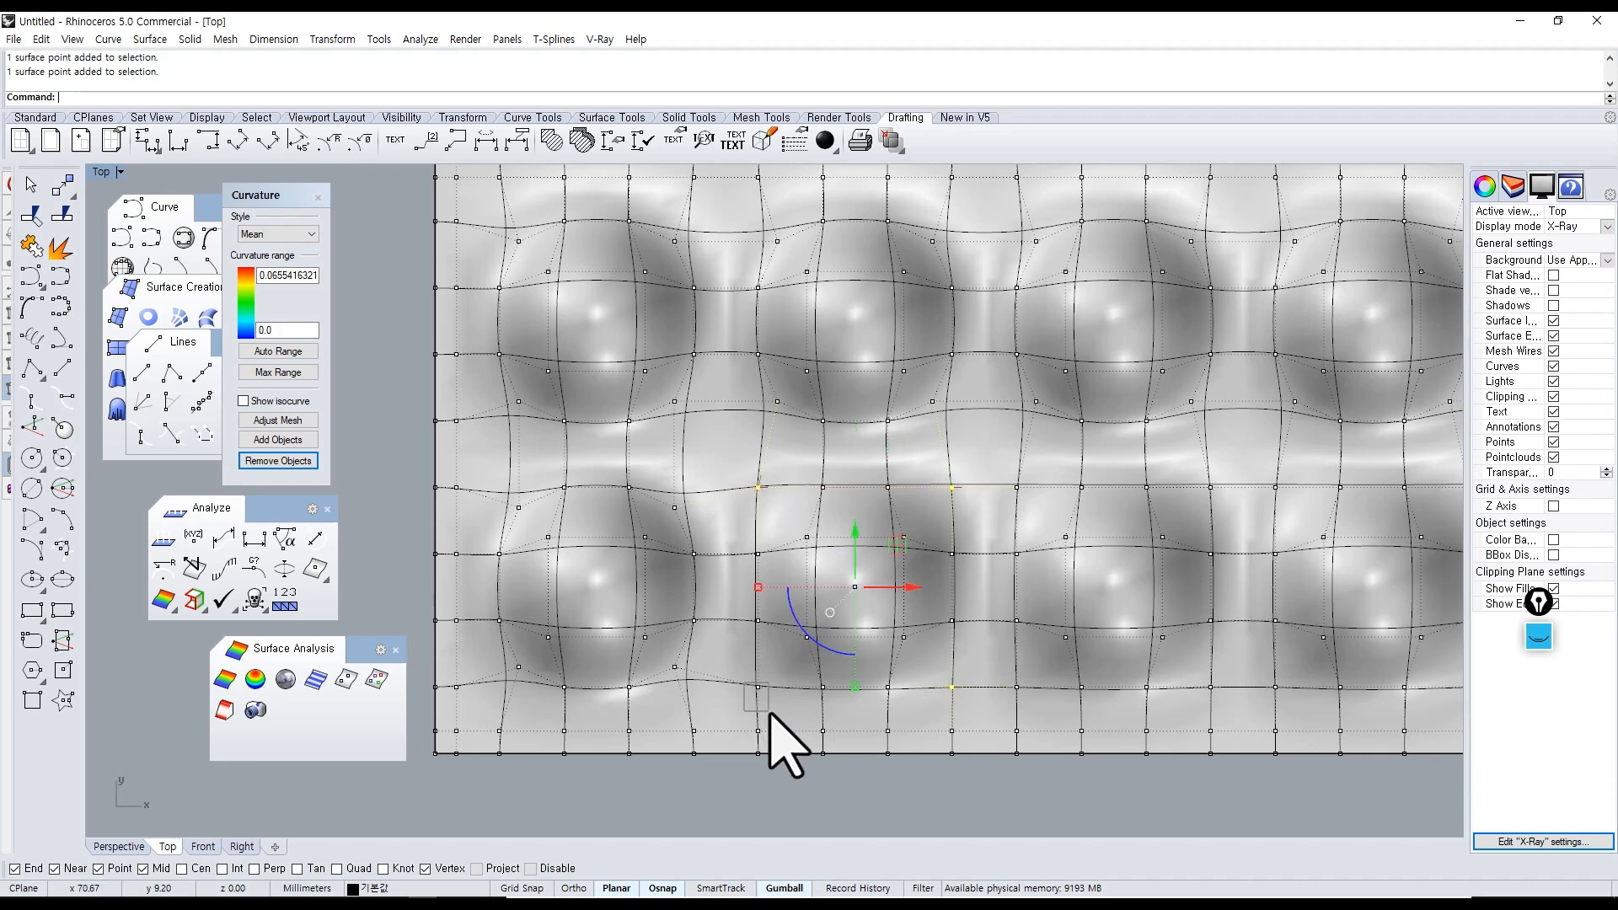
left_click(758, 687, "shift")
left_click(853, 689, "shift")
type("0.8")
key("Return")
Scale the four outer corner control points of the third cup in the lower row uniformly by 0.8.
right_click_drag(1002, 474, 873, 473)
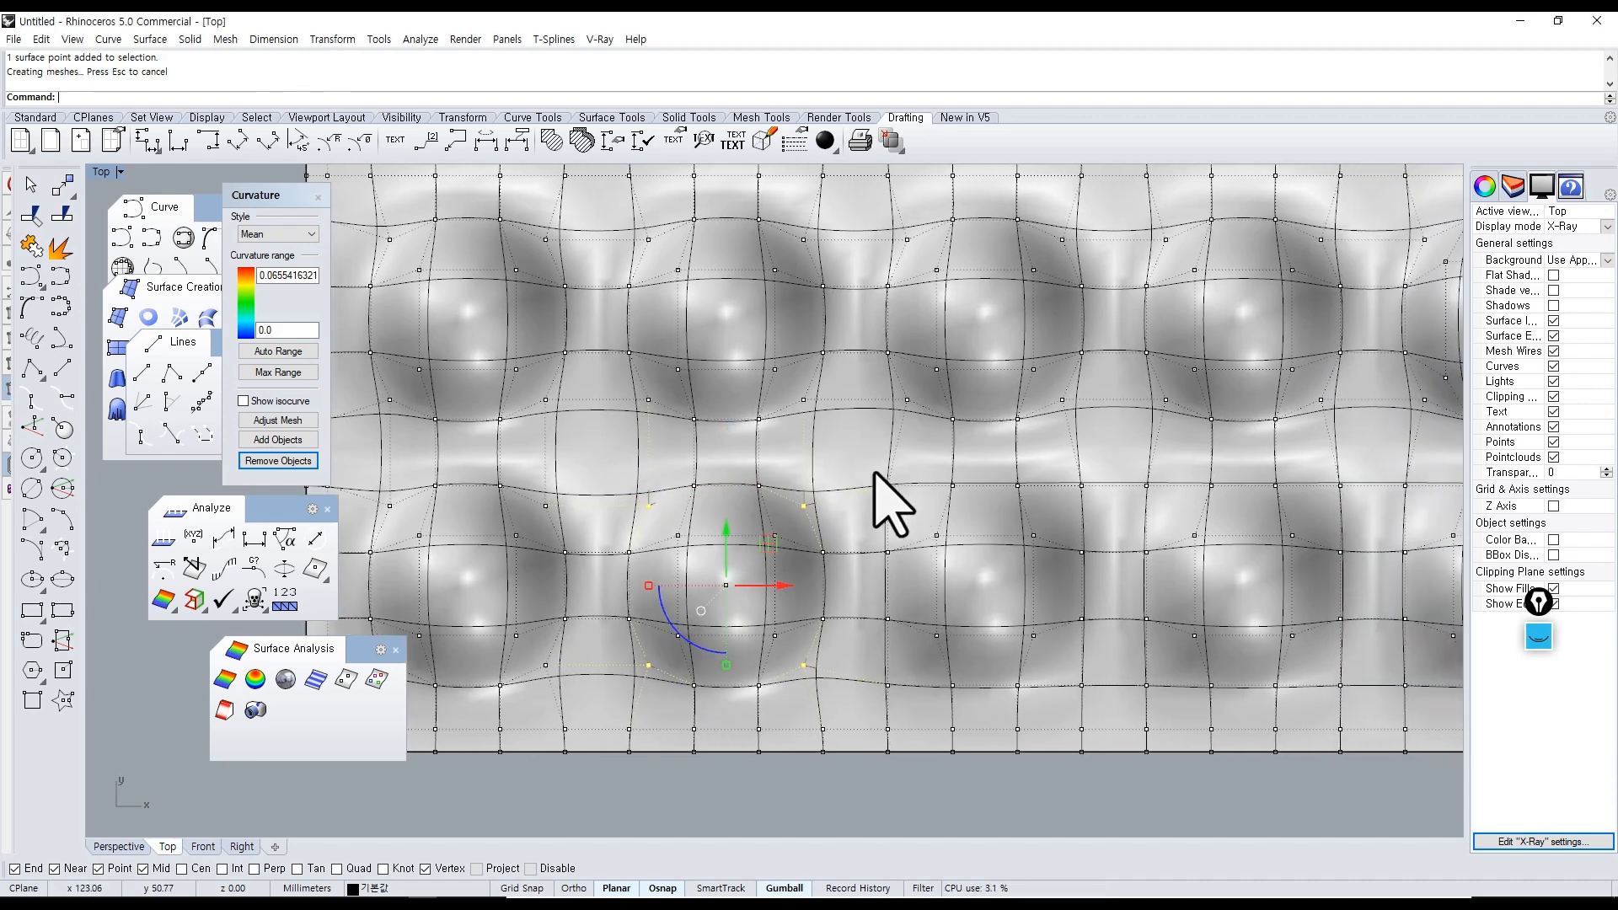
left_click(887, 487)
left_click(1081, 486, "shift")
left_click(1081, 685, "shift")
left_click(887, 685, "shift")
left_click(982, 686)
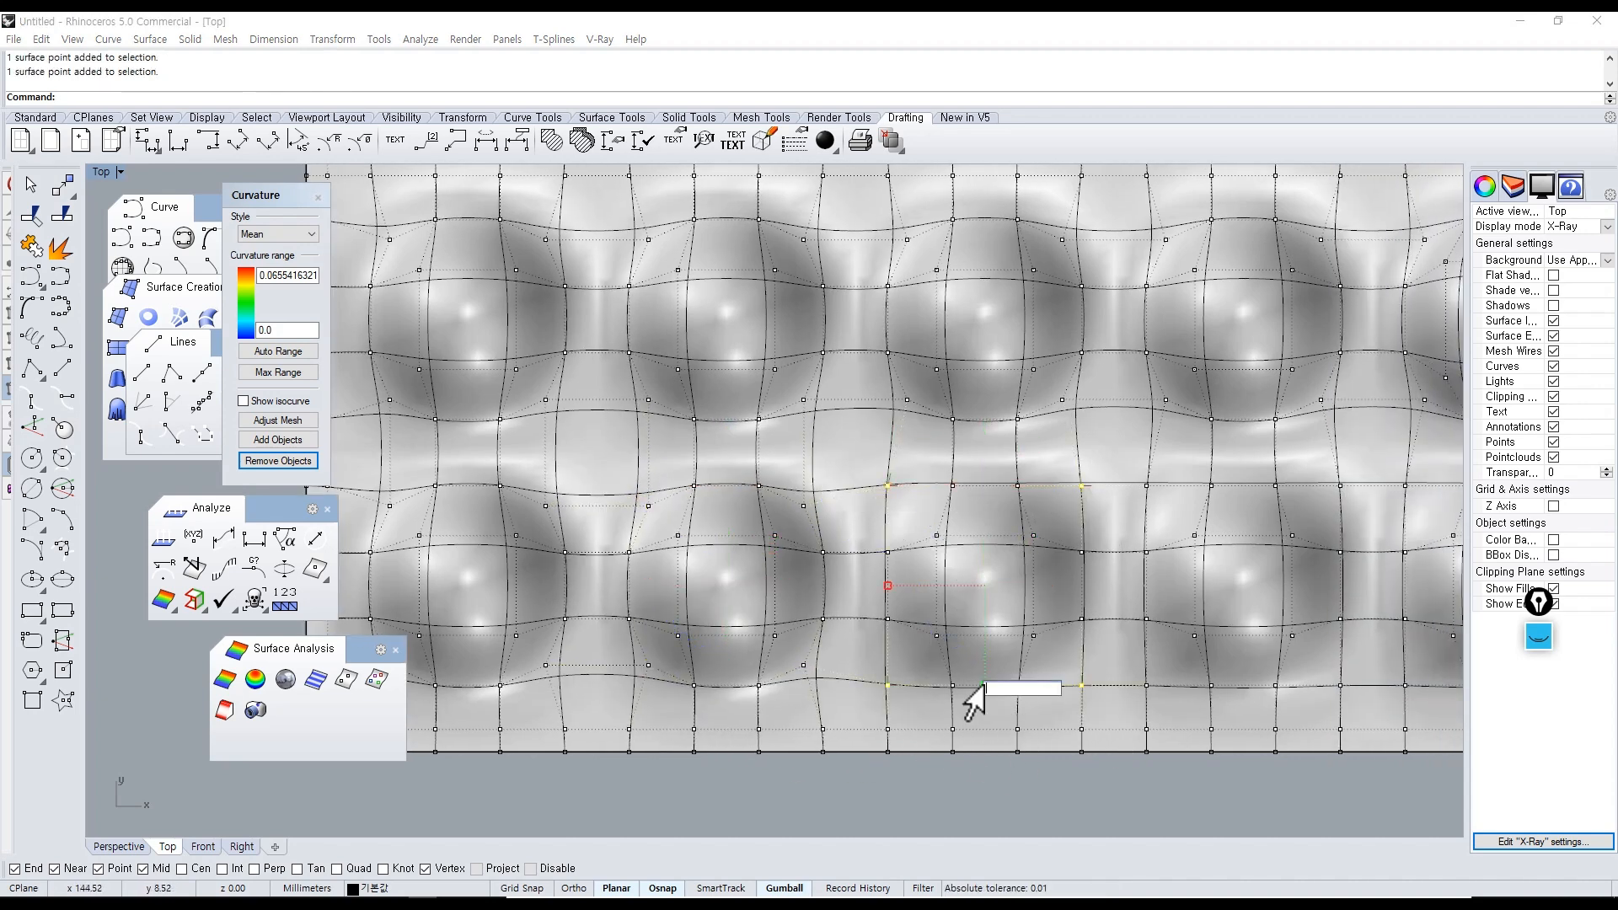
type("0.8")
key("Return")
Scale the four outer corner control points of the fourth cup in the lower row uniformly by 0.8.
right_click_drag(1188, 620, 961, 597)
left_click_drag(899, 447, 937, 487)
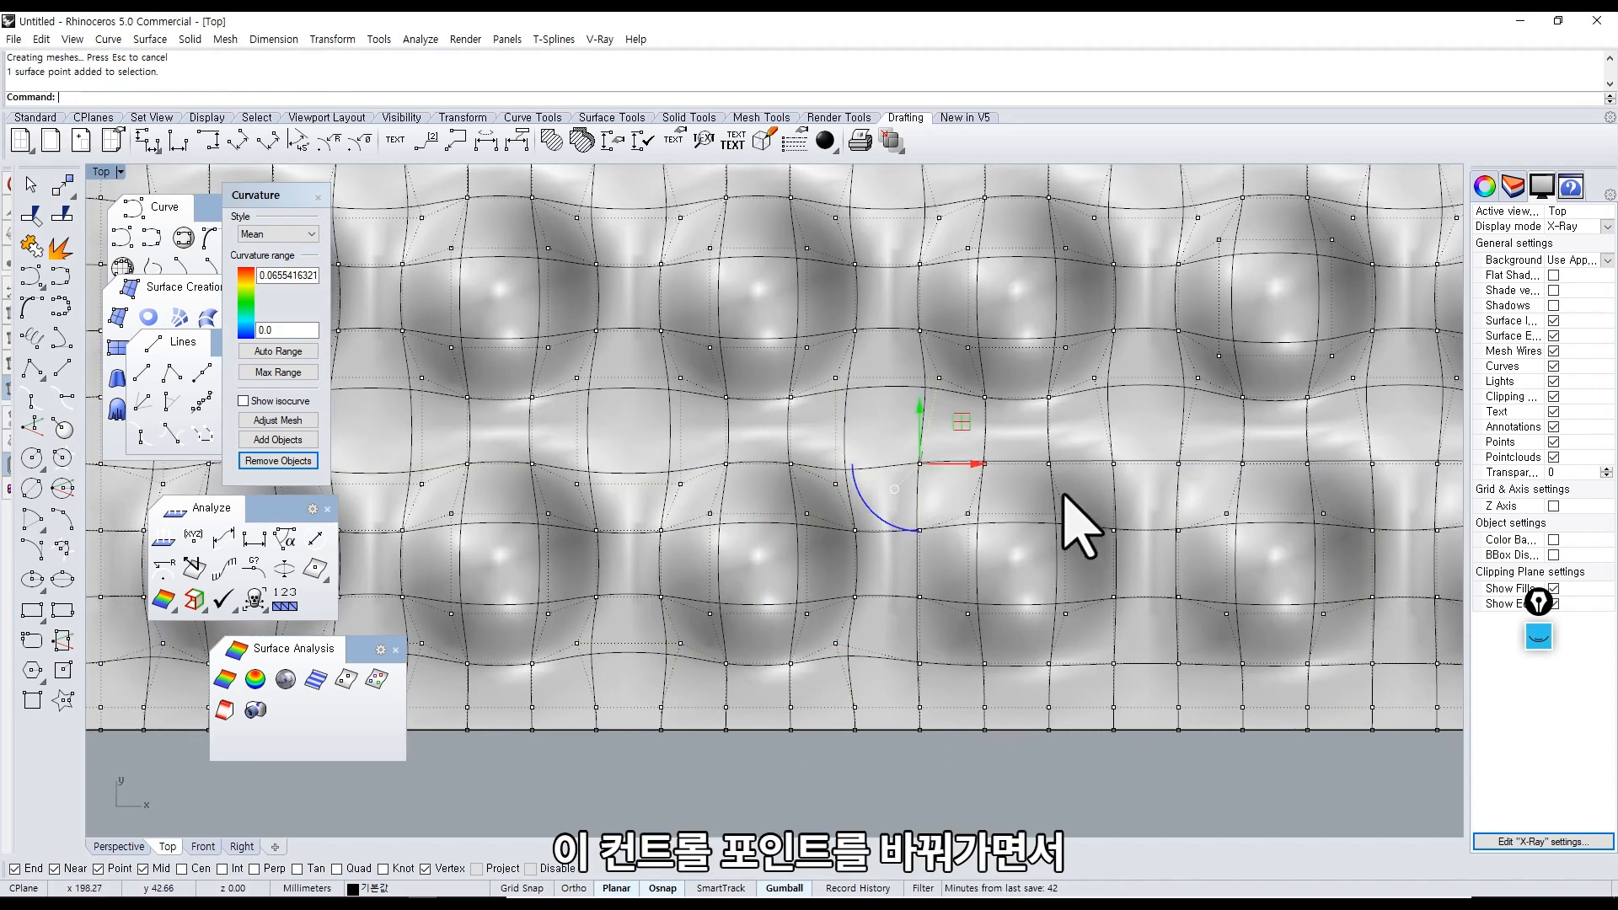
left_click_drag(1086, 448, 1135, 504, "shift")
left_click_drag(913, 633, 963, 684, "shift")
left_click_drag(1069, 653, 1129, 688, "shift")
left_click(1016, 663)
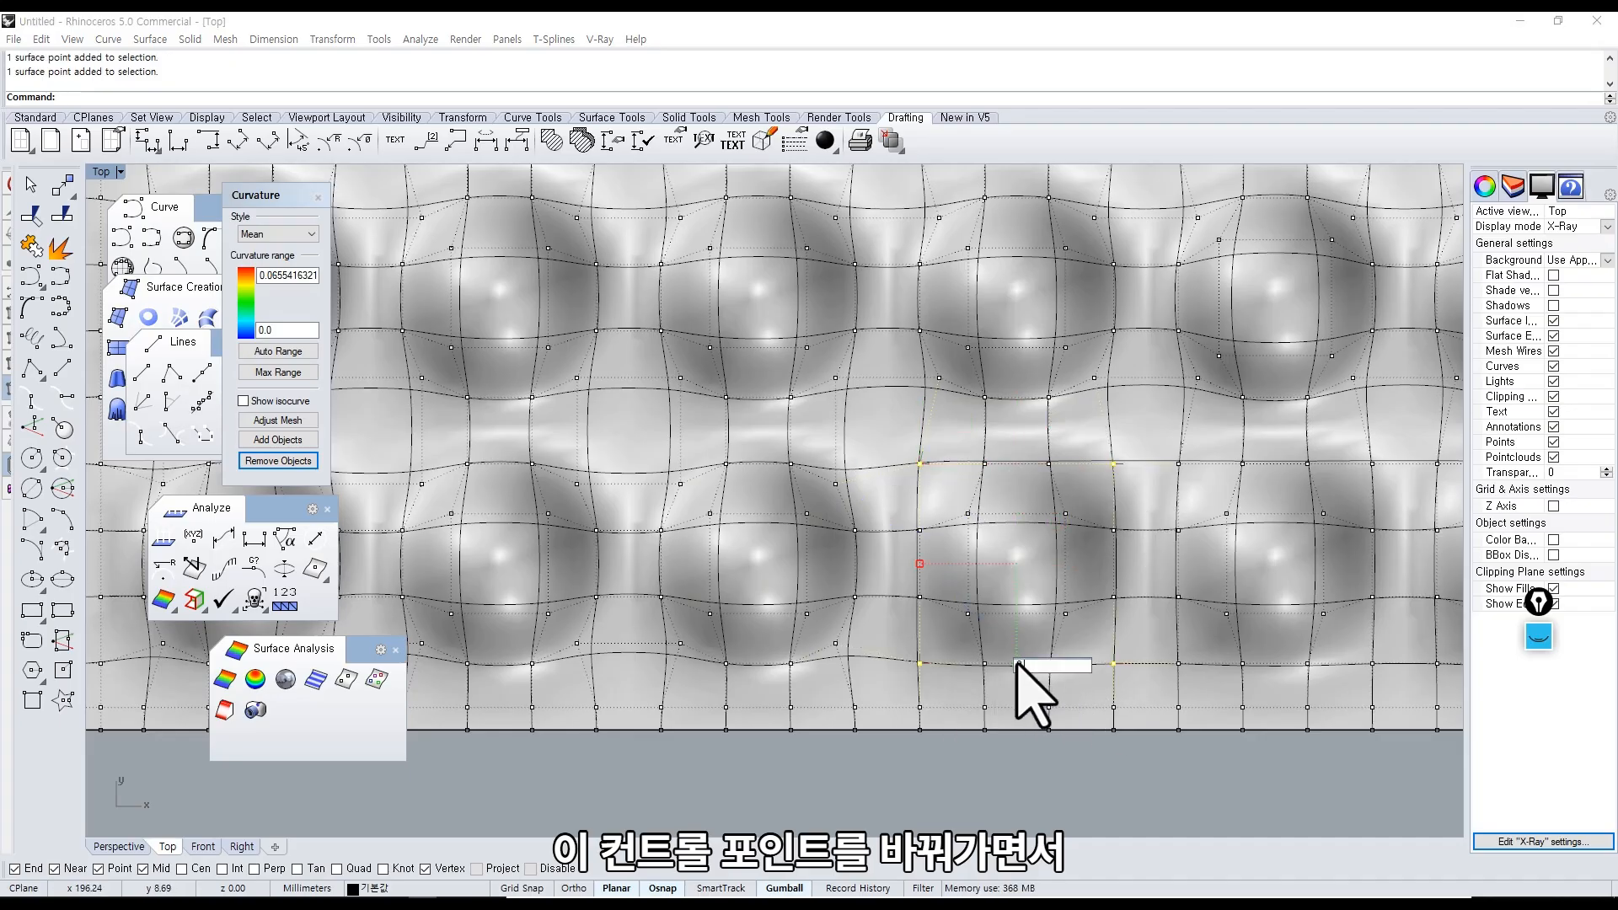
type("0.8")
key("Return")
Scale the four outer corner control points of the fifth cup in the lower row uniformly by 0.8.
right_click_drag(1148, 610, 984, 602)
left_click_drag(992, 439, 1036, 481)
left_click_drag(1178, 441, 1228, 488, "shift")
left_click_drag(1177, 635, 1216, 673, "shift")
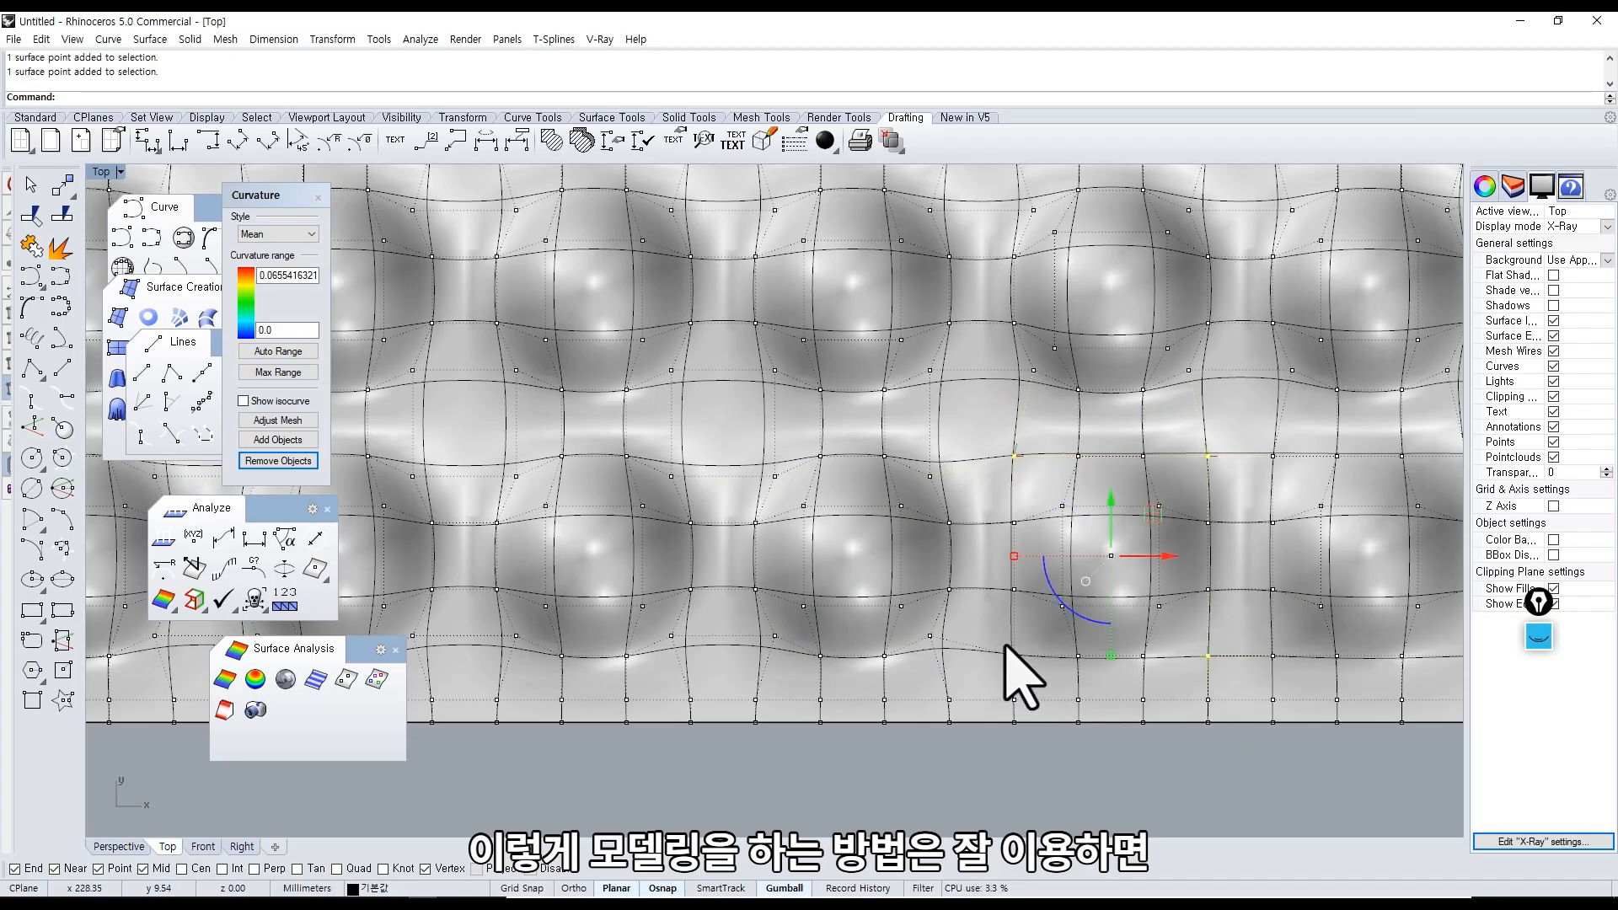
left_click_drag(1004, 644, 1035, 675, "shift")
left_click(1111, 655)
type("0")
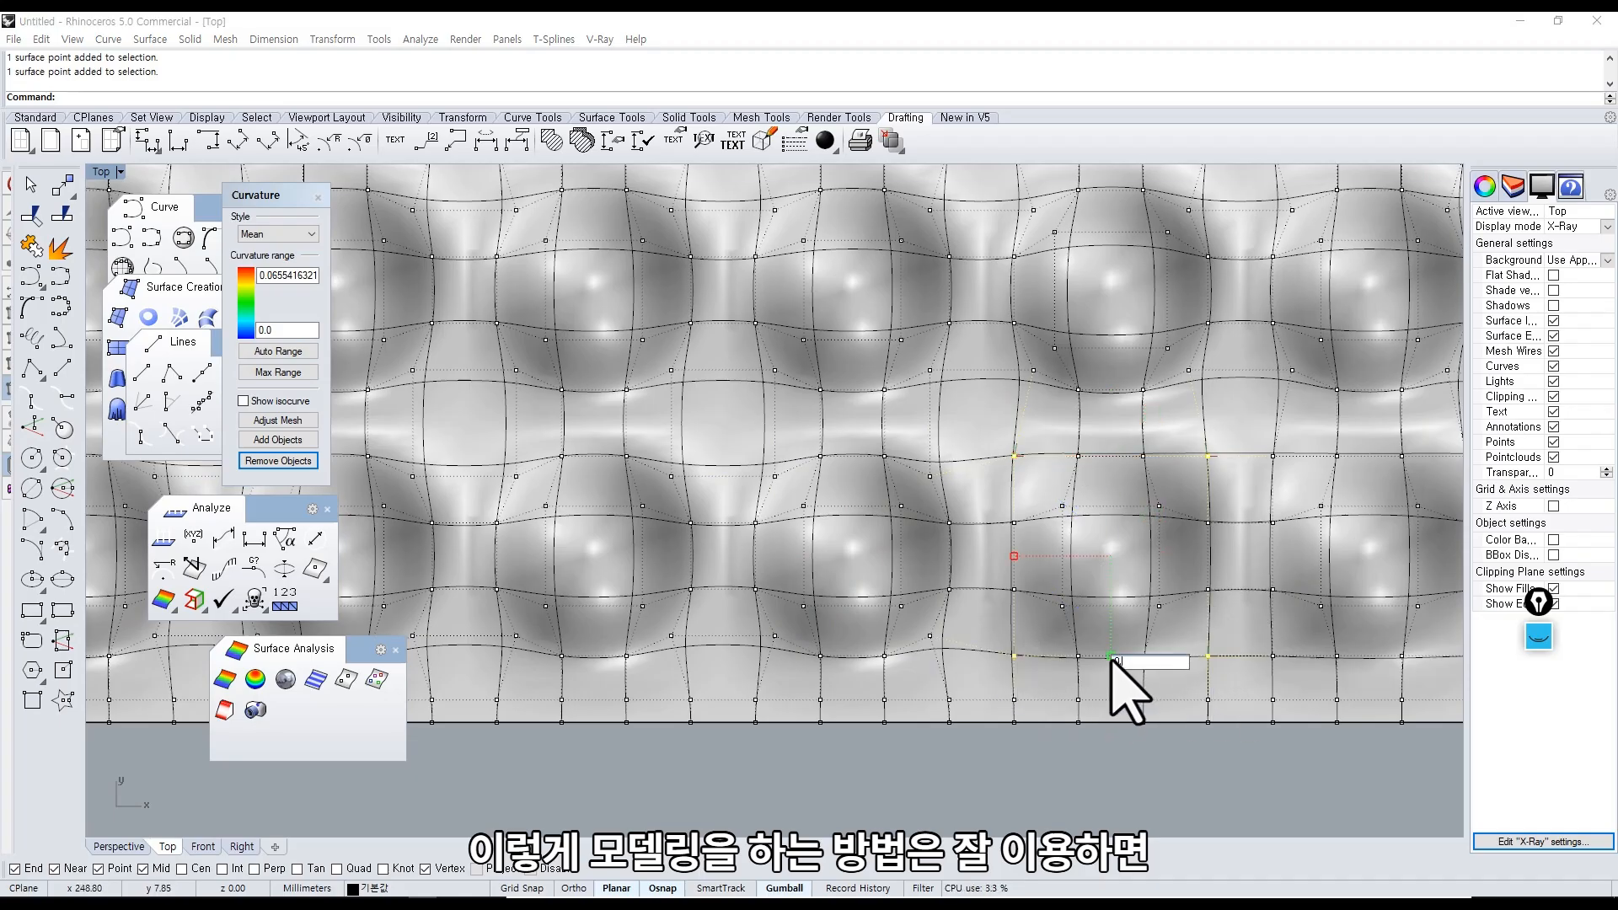
type(".8")
key("Return")
Scale the four outer corner control points of the sixth cup in the lower row uniformly by 0.8.
right_click_drag(1222, 585, 994, 570)
left_click_drag(1014, 431, 1068, 463)
left_click_drag(1208, 426, 1253, 472, "shift")
left_click_drag(1206, 625, 1254, 660, "shift")
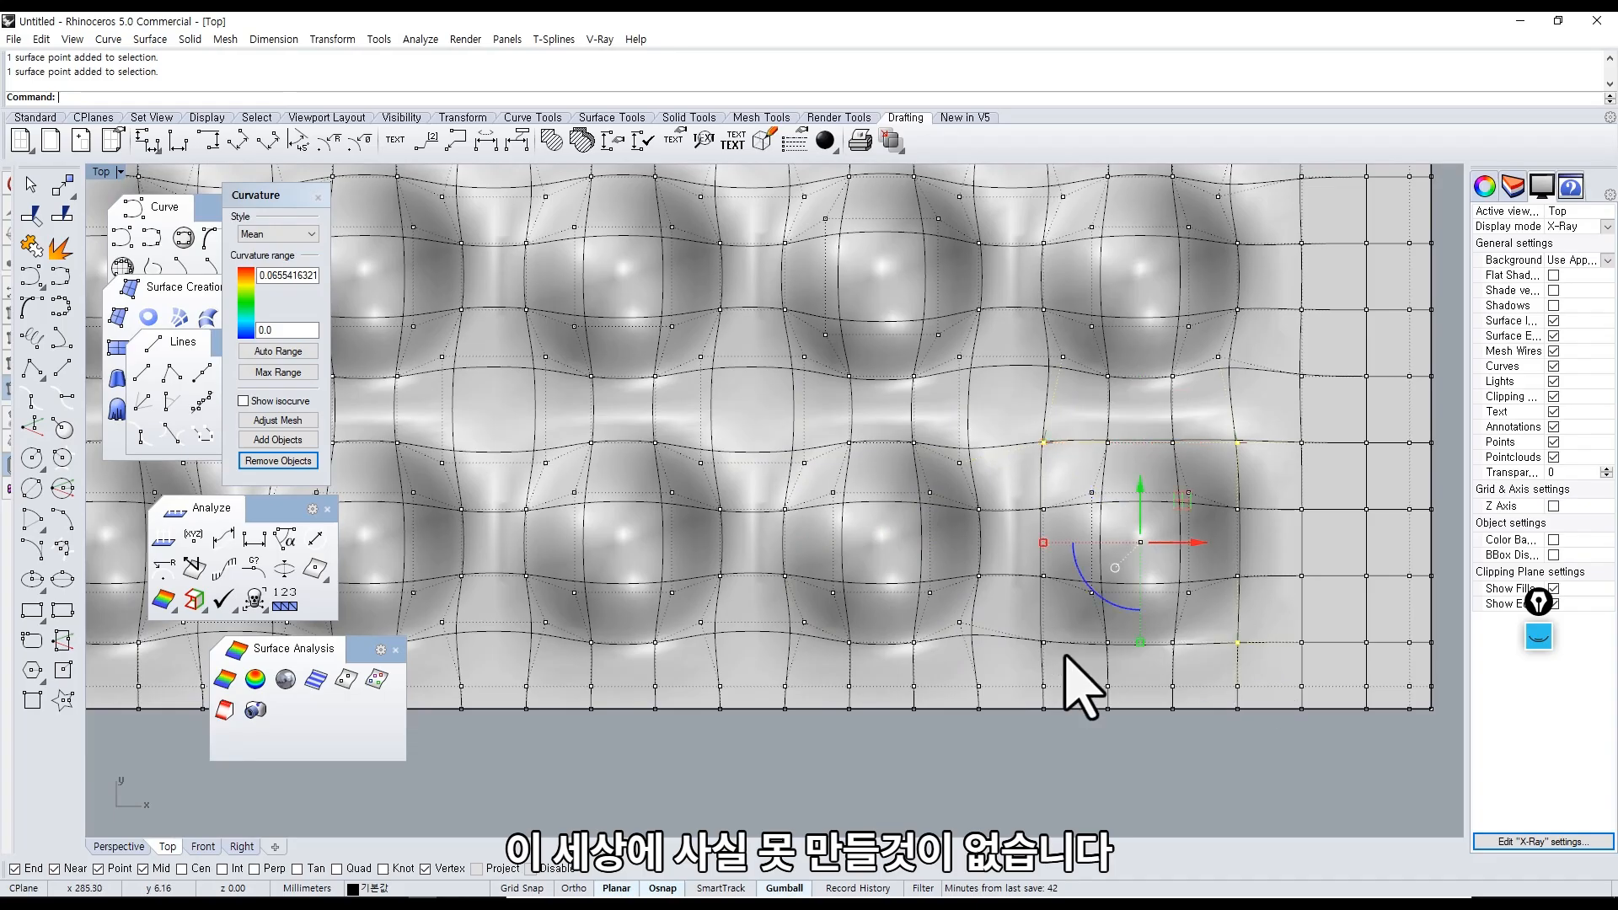
left_click_drag(1064, 665, 1065, 667, "shift")
left_click(1140, 642)
type("0.")
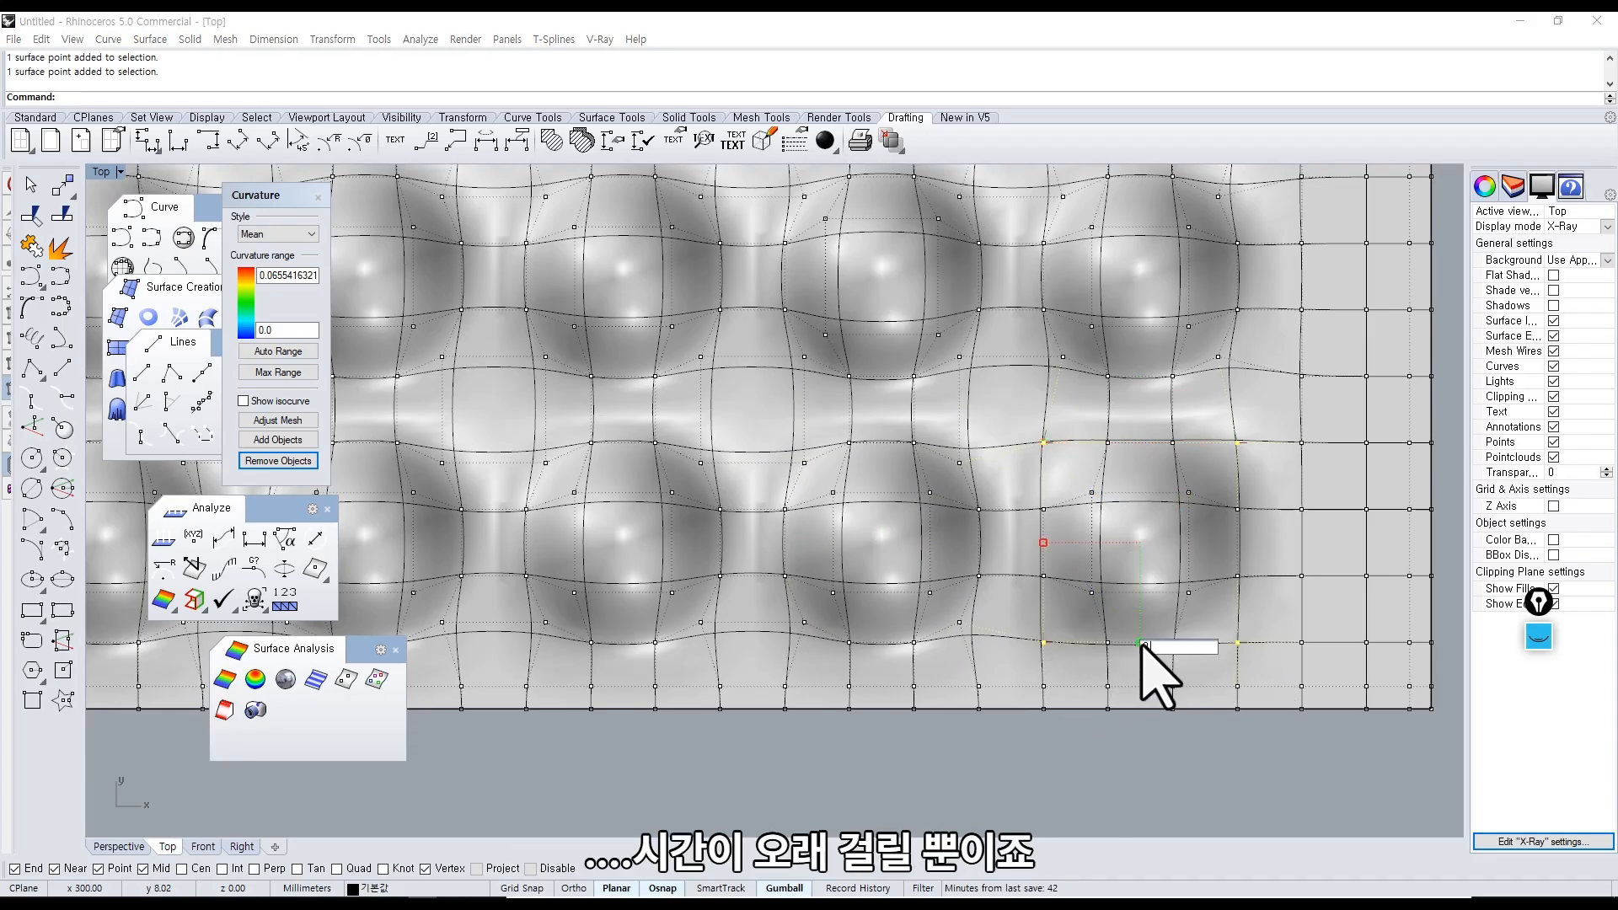
type("8")
key("Return")
Turn off the tray's control points and maximize the Perspective viewport to show the whole tray.
scroll(1198, 562, "down", 6)
mouse_move(1057, 645)
right_mouse_down()
mouse_move(1085, 666)
mouse_move(1034, 647)
right_mouse_up()
key("Escape")
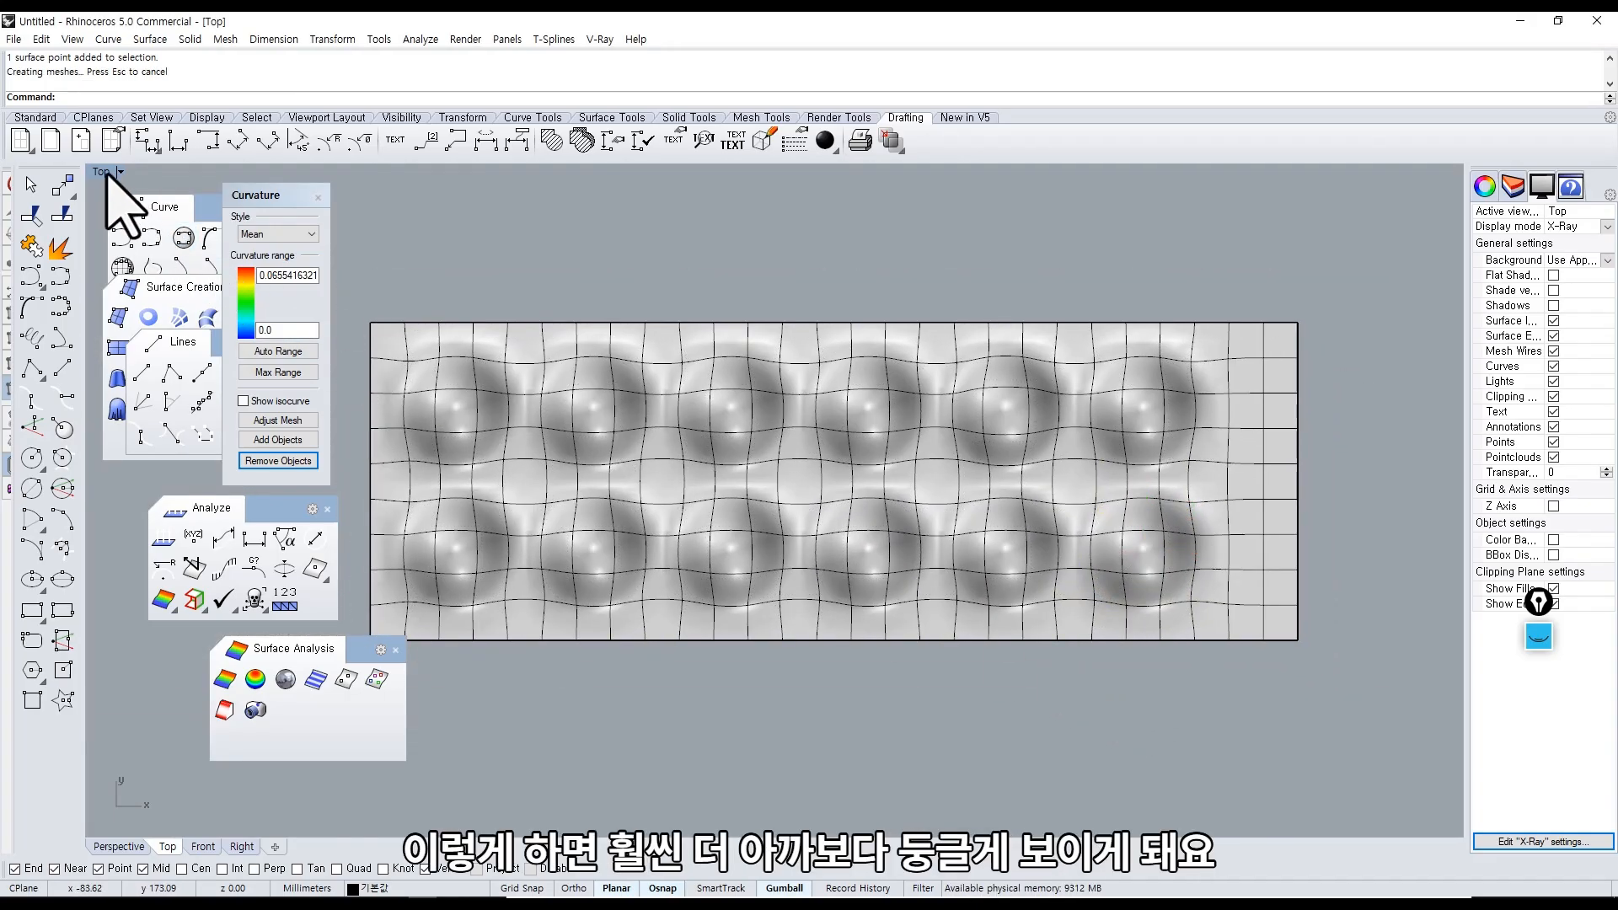
double_click(107, 174)
mouse_move(927, 379)
right_mouse_down()
mouse_move(974, 354)
mouse_move(1226, 324)
mouse_move(1289, 390)
mouse_move(1291, 497)
mouse_move(1247, 481)
right_mouse_up()
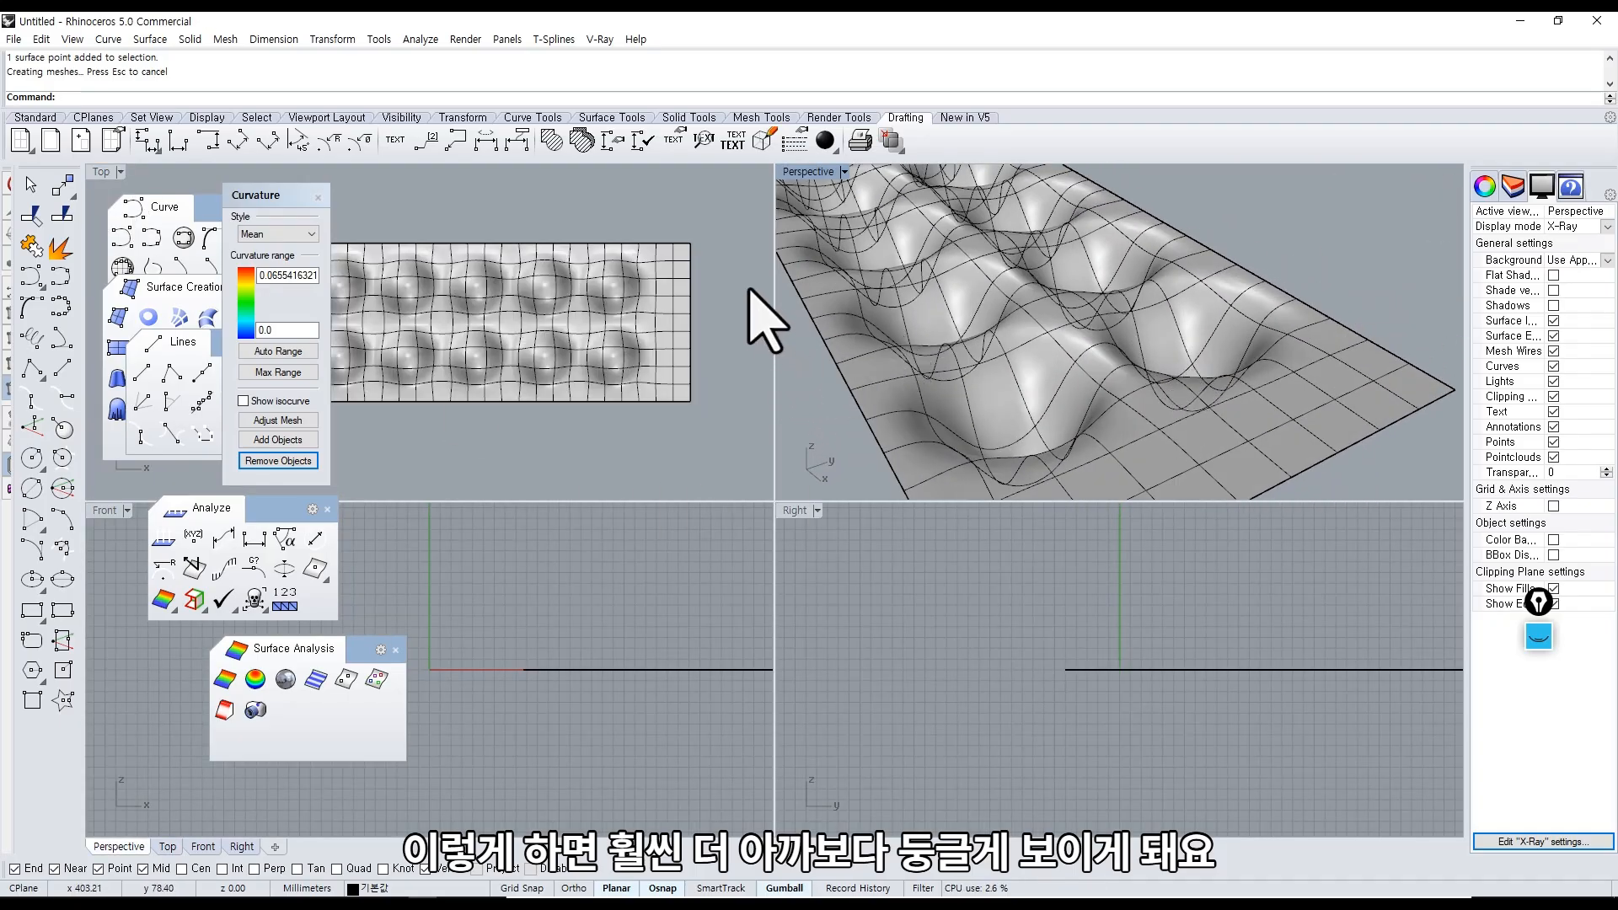
double_click(800, 174)
mouse_move(823, 416)
right_mouse_down()
mouse_move(708, 386)
mouse_move(823, 480)
mouse_move(845, 590)
mouse_move(862, 556)
right_mouse_up()
Select the tray surface in the Perspective view and turn its control points back on.
left_click(863, 556)
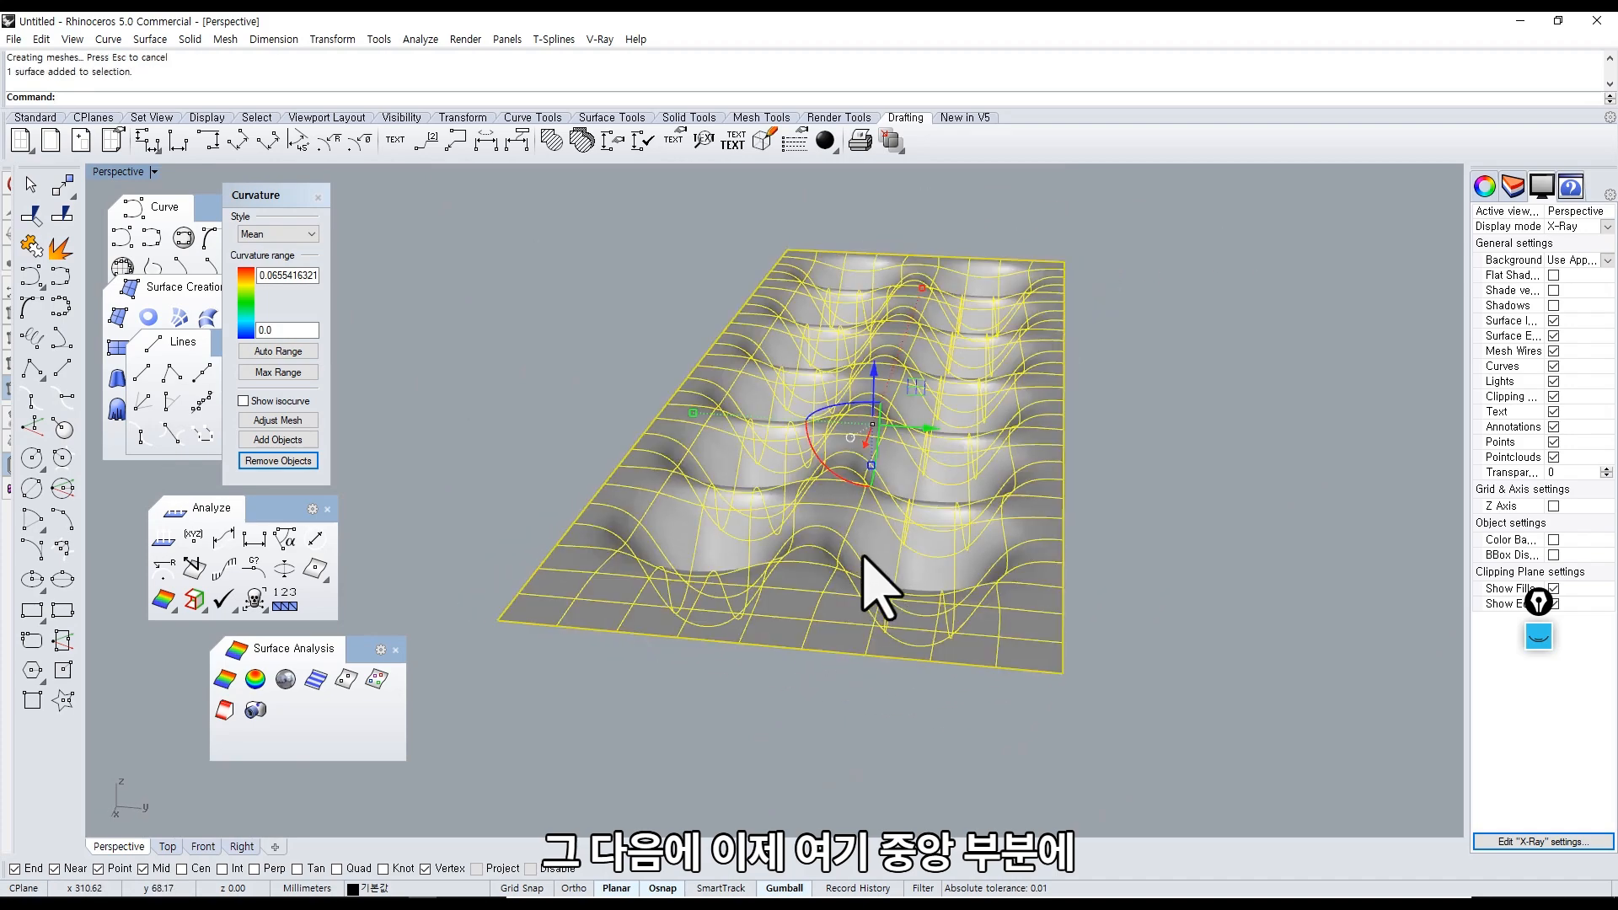
middle_click(865, 555)
key("F10")
right_click_drag(773, 666, 703, 684)
Switch to the file explorer, view the reference image egg_tray_final.jpg for the raised centre peaks, and close the image.
key("alt+Tab")
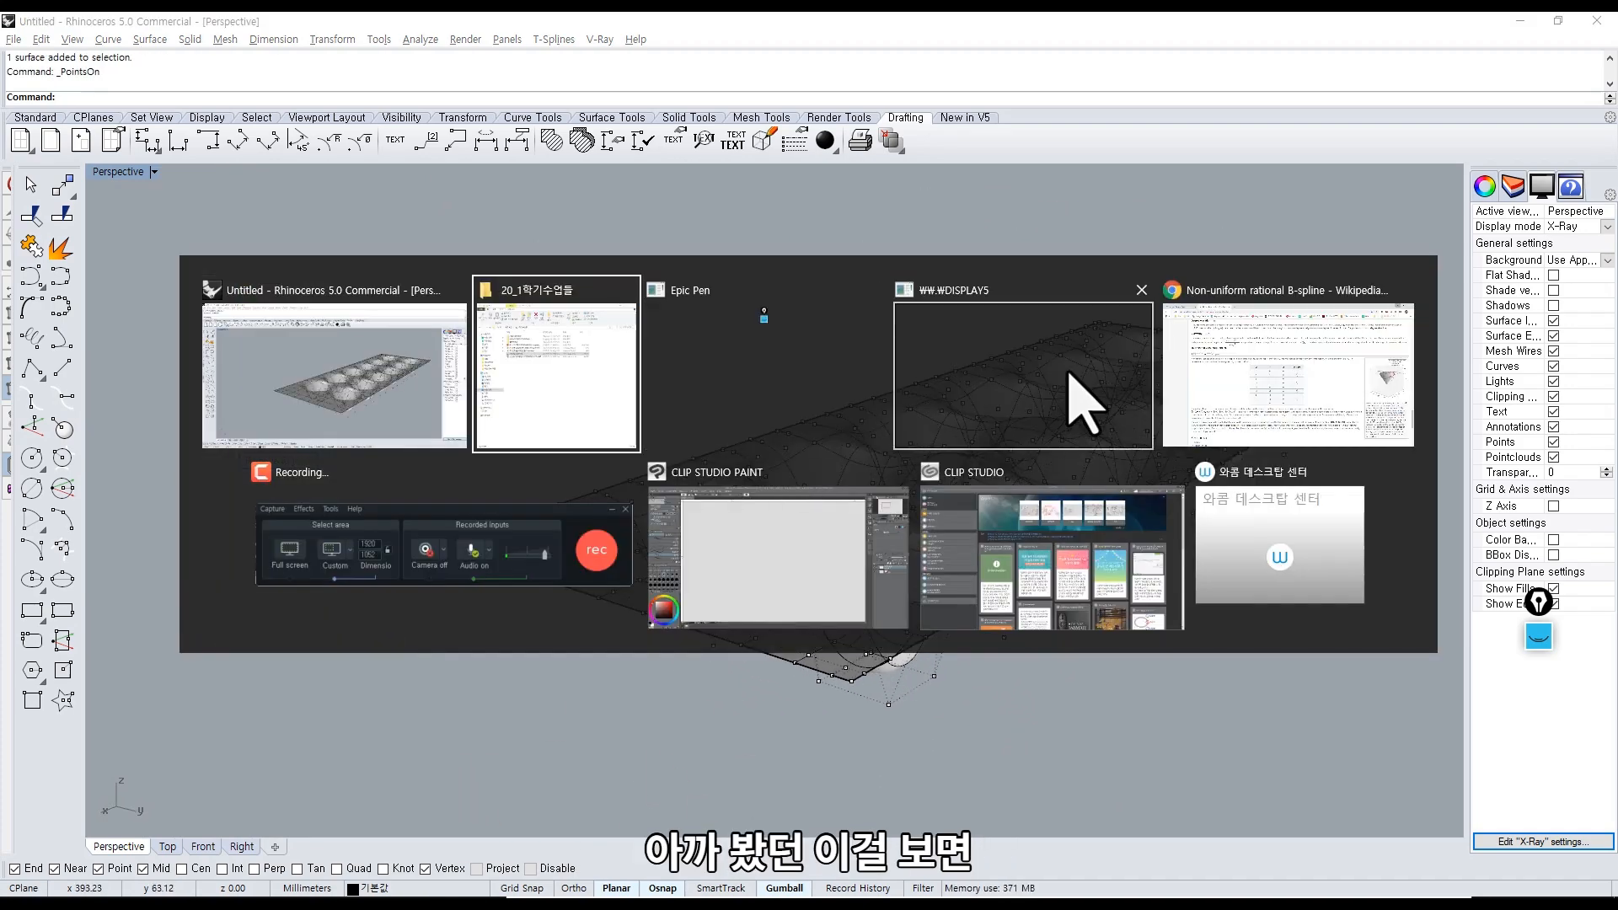
left_click(622, 440)
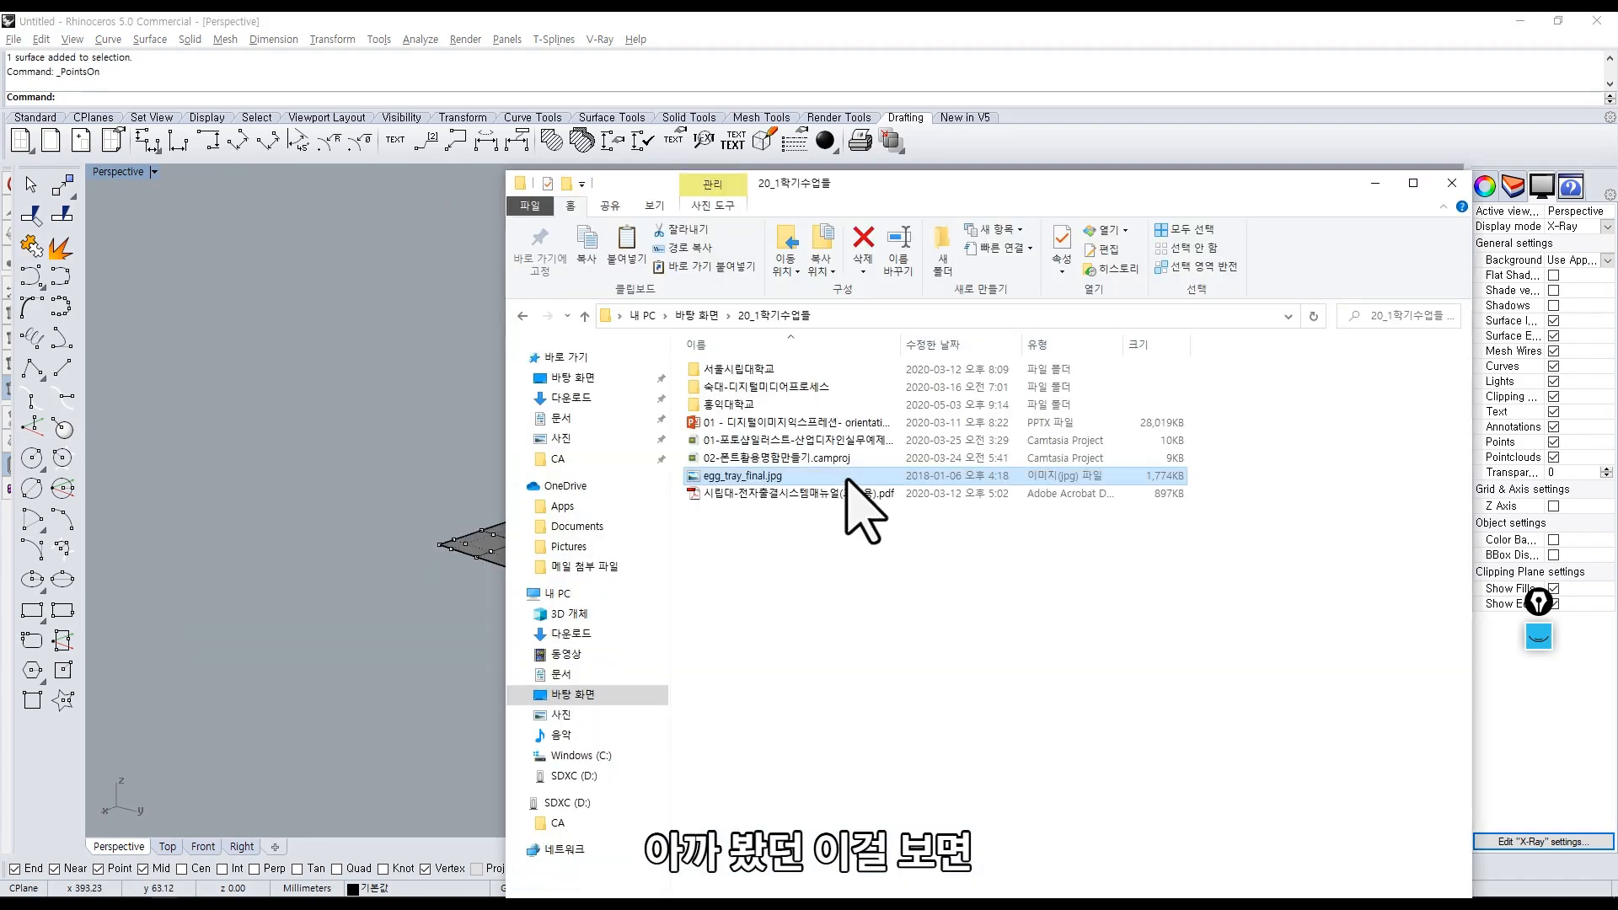
double_click(814, 480)
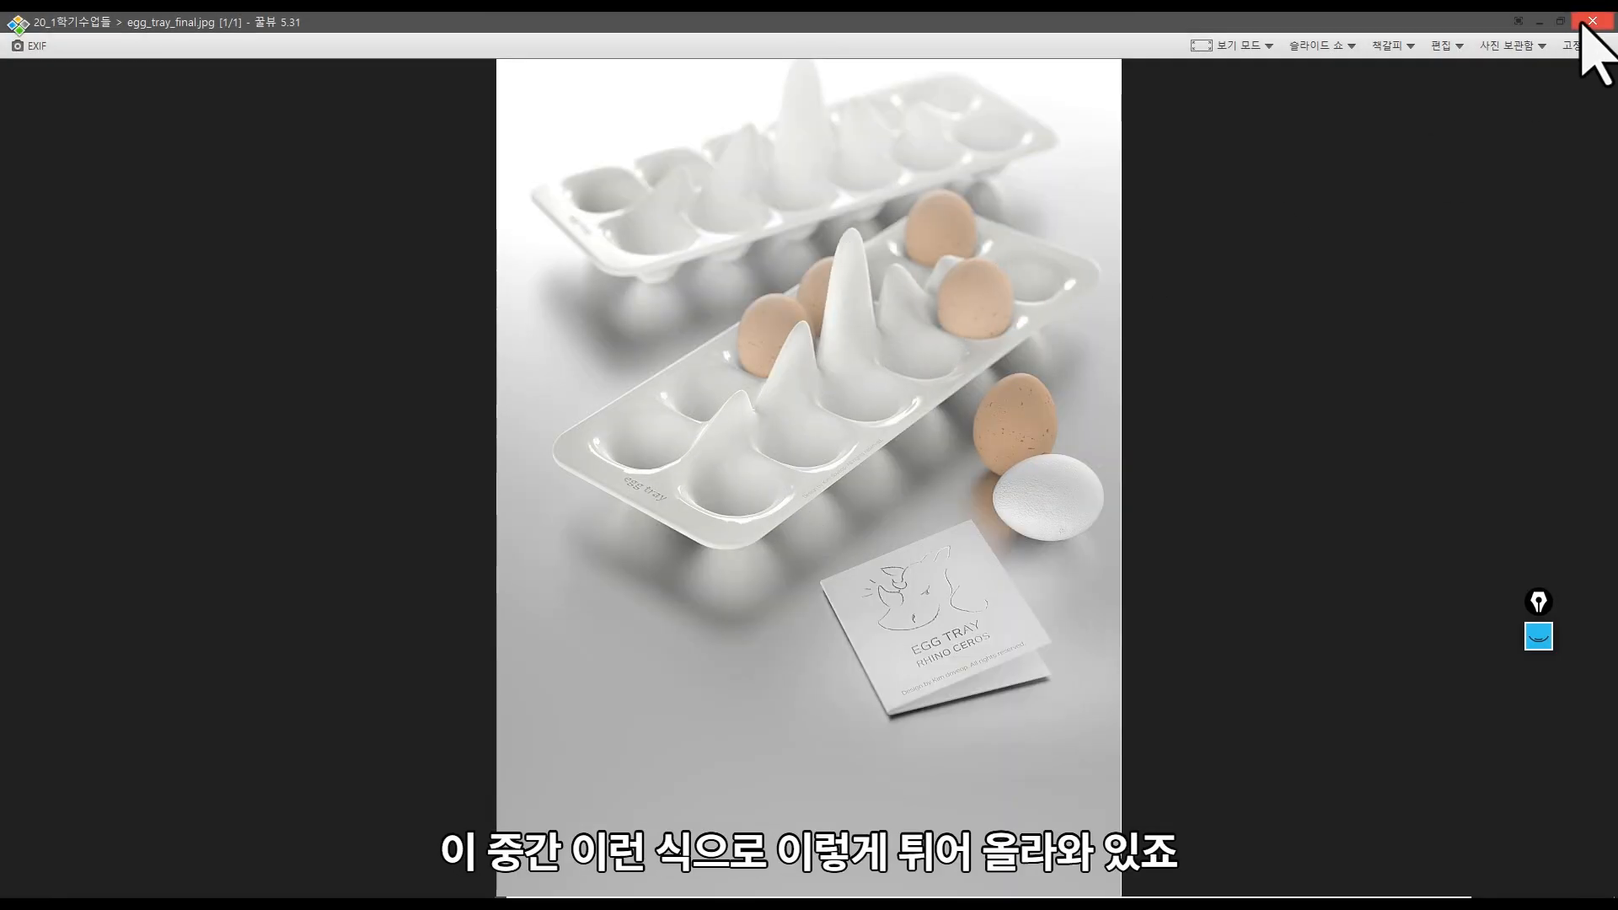
left_click(1581, 24)
Examine the control points along the central ridge between the two cup rows by selecting them, and clear the selection.
left_click(493, 483)
right_click_drag(494, 482, 825, 497)
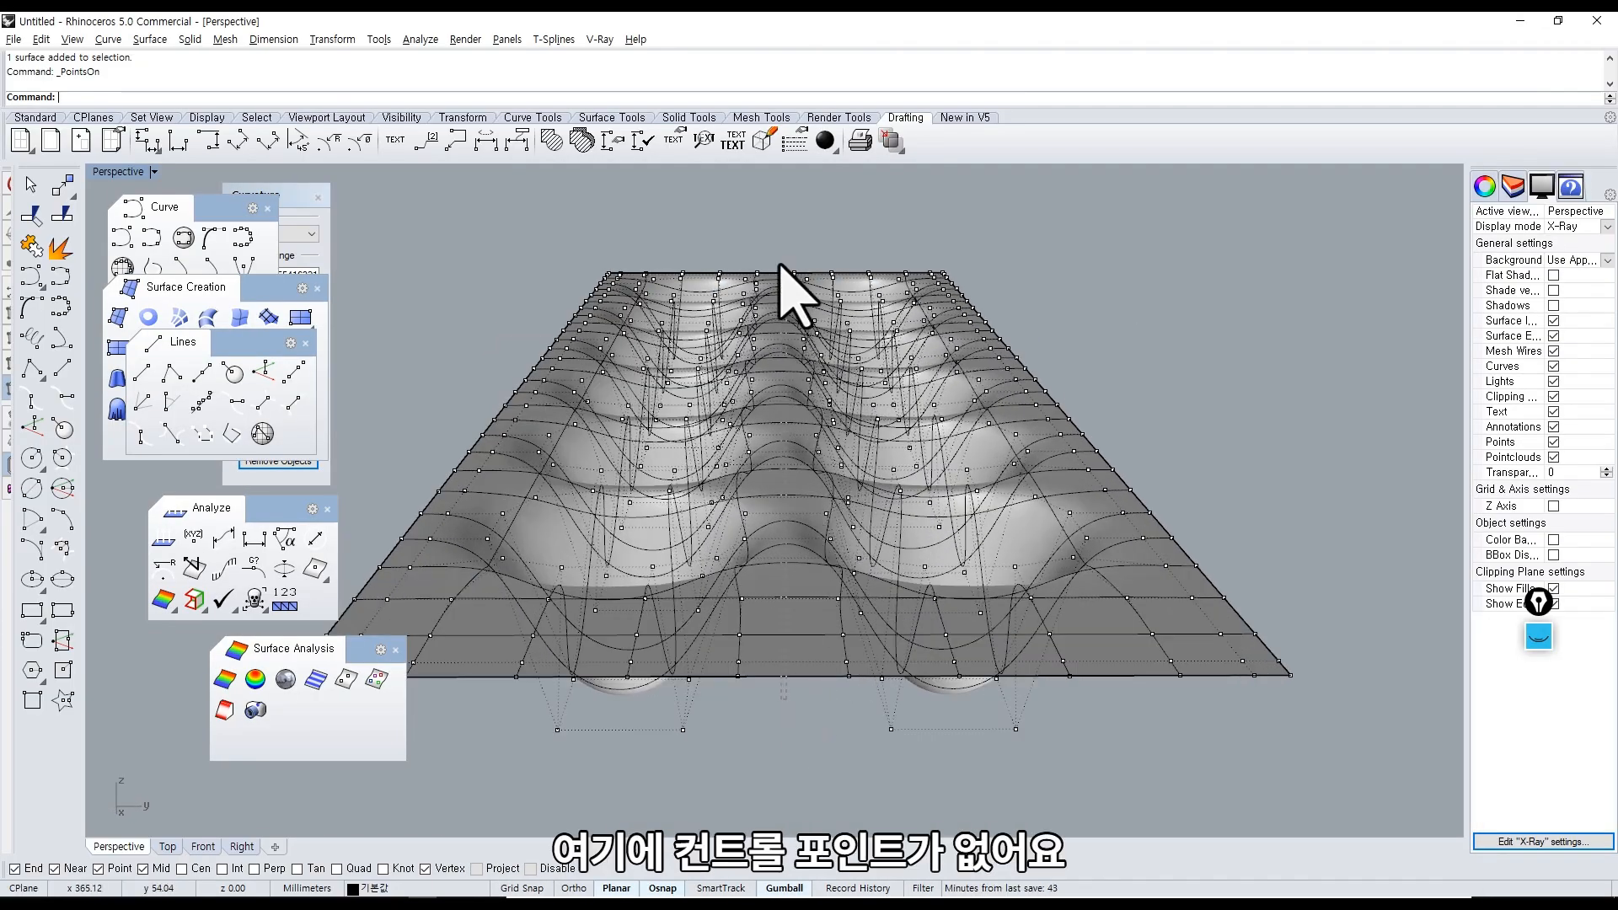
left_click_drag(737, 239, 855, 718)
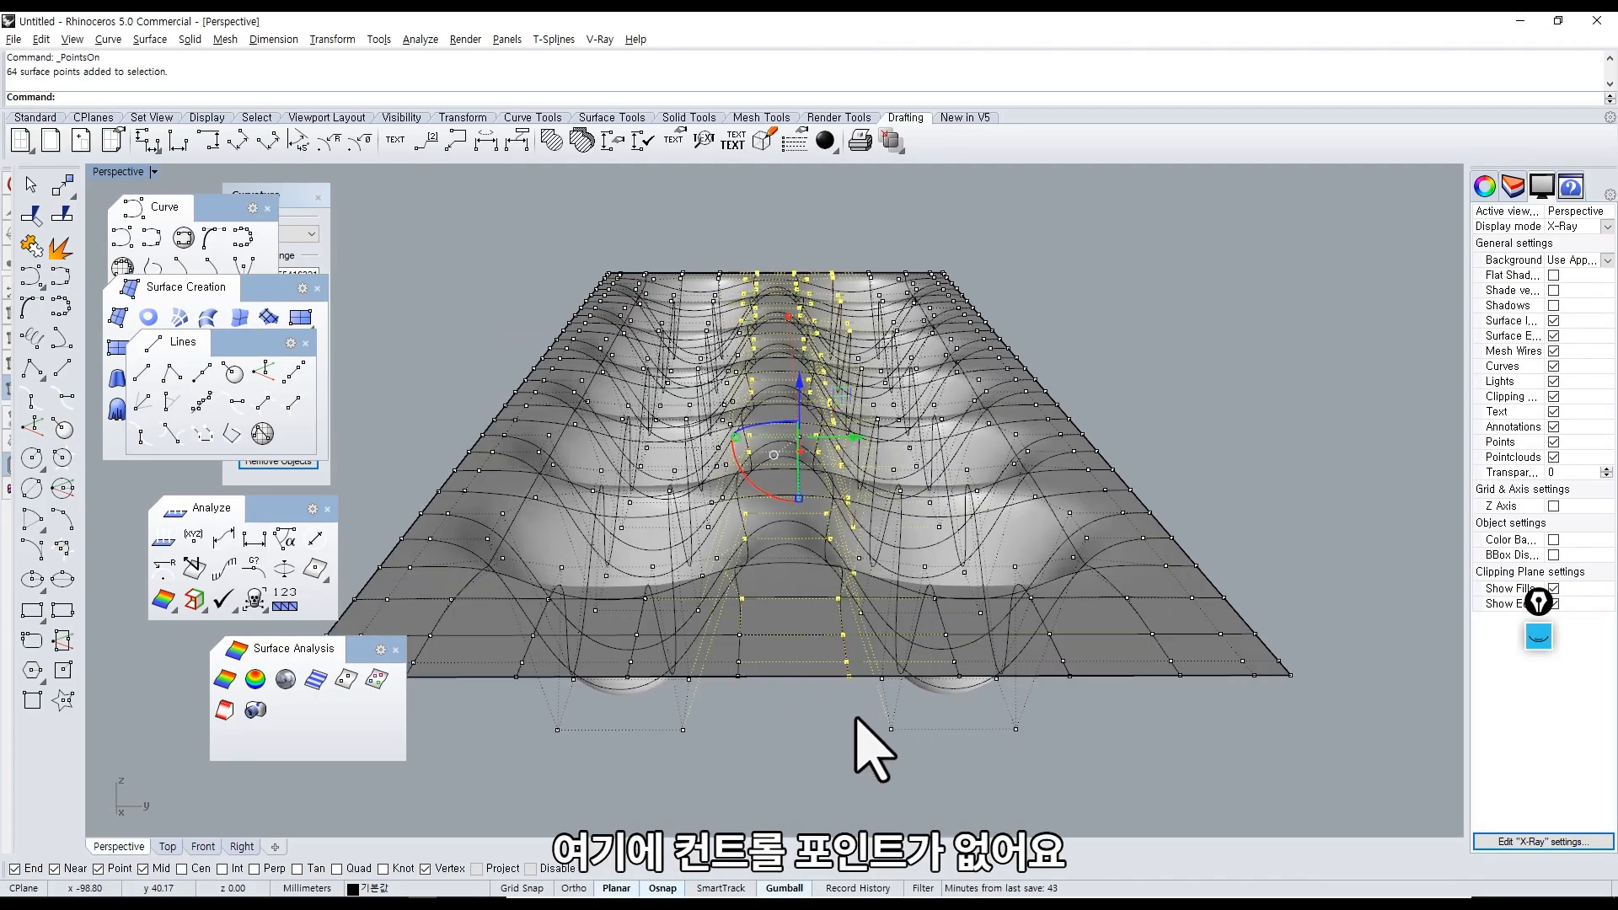
left_click(826, 729)
mouse_move(845, 693)
right_mouse_down()
mouse_move(811, 711)
mouse_move(805, 632)
mouse_move(758, 661)
mouse_move(780, 661)
right_mouse_up()
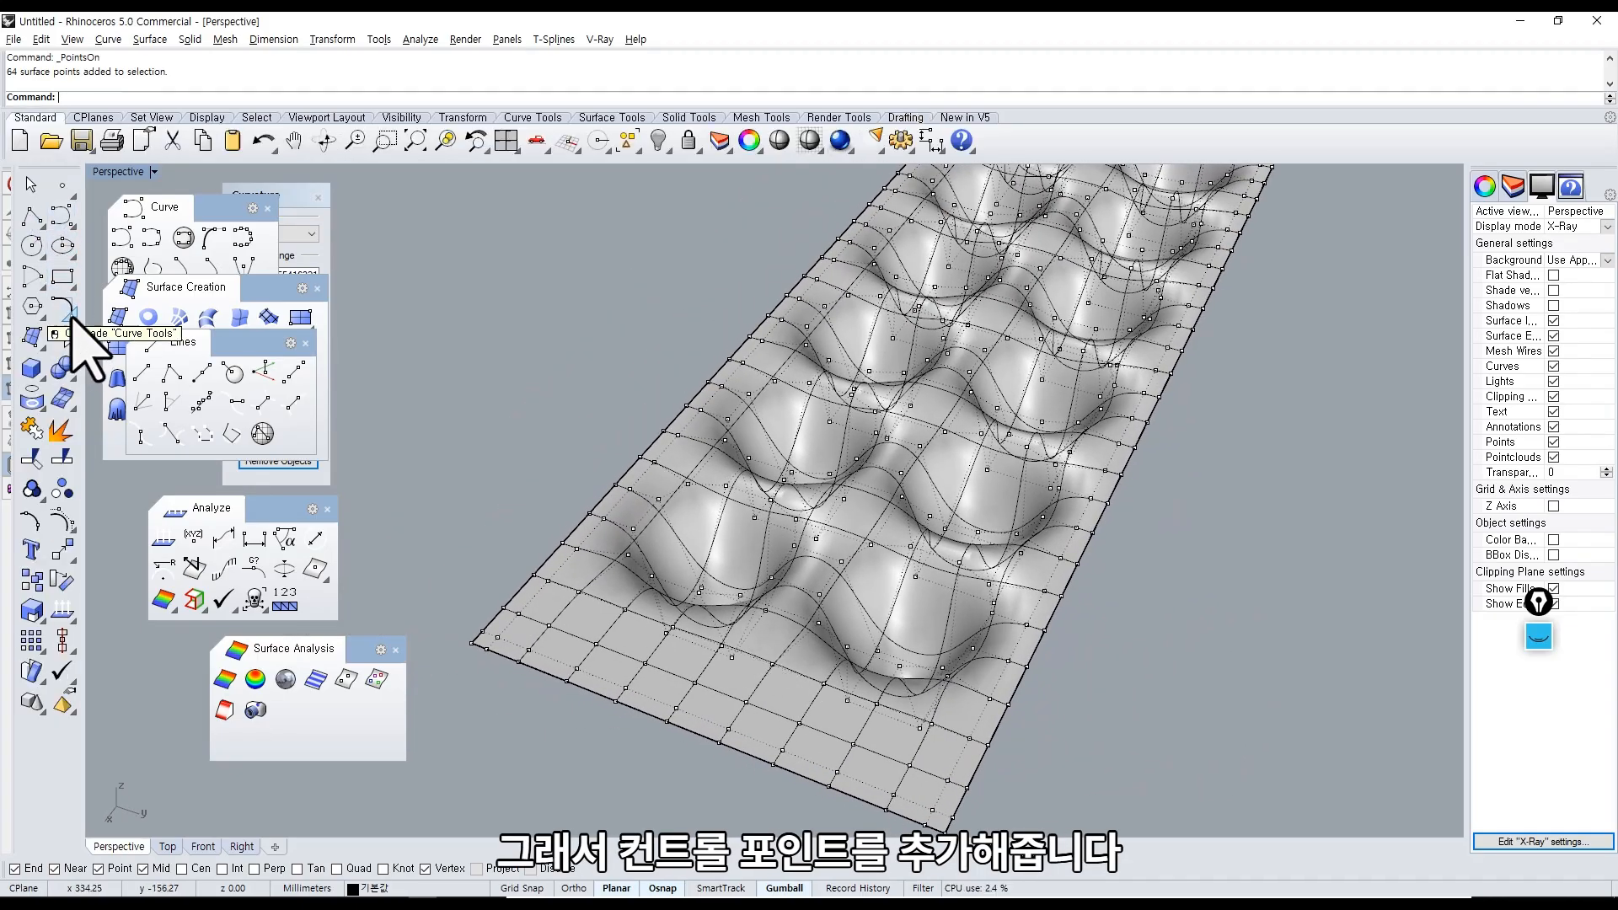
Float the Point Edit tool set over the viewport, then start Insert Knot and cancel it.
left_click(68, 533)
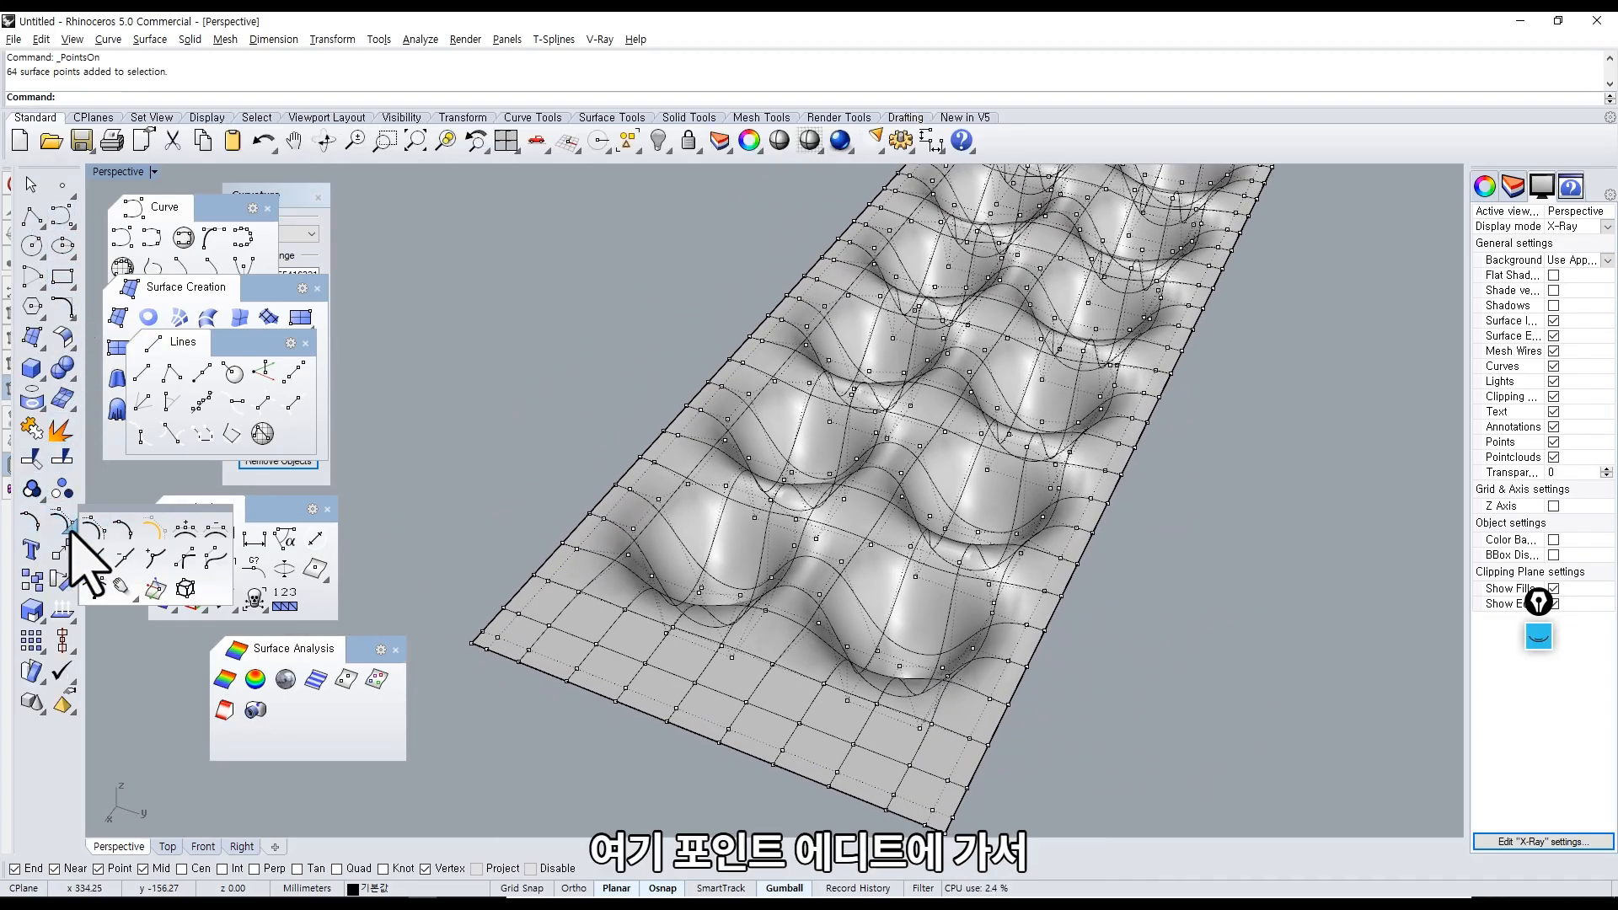
left_click_drag(94, 514, 401, 291)
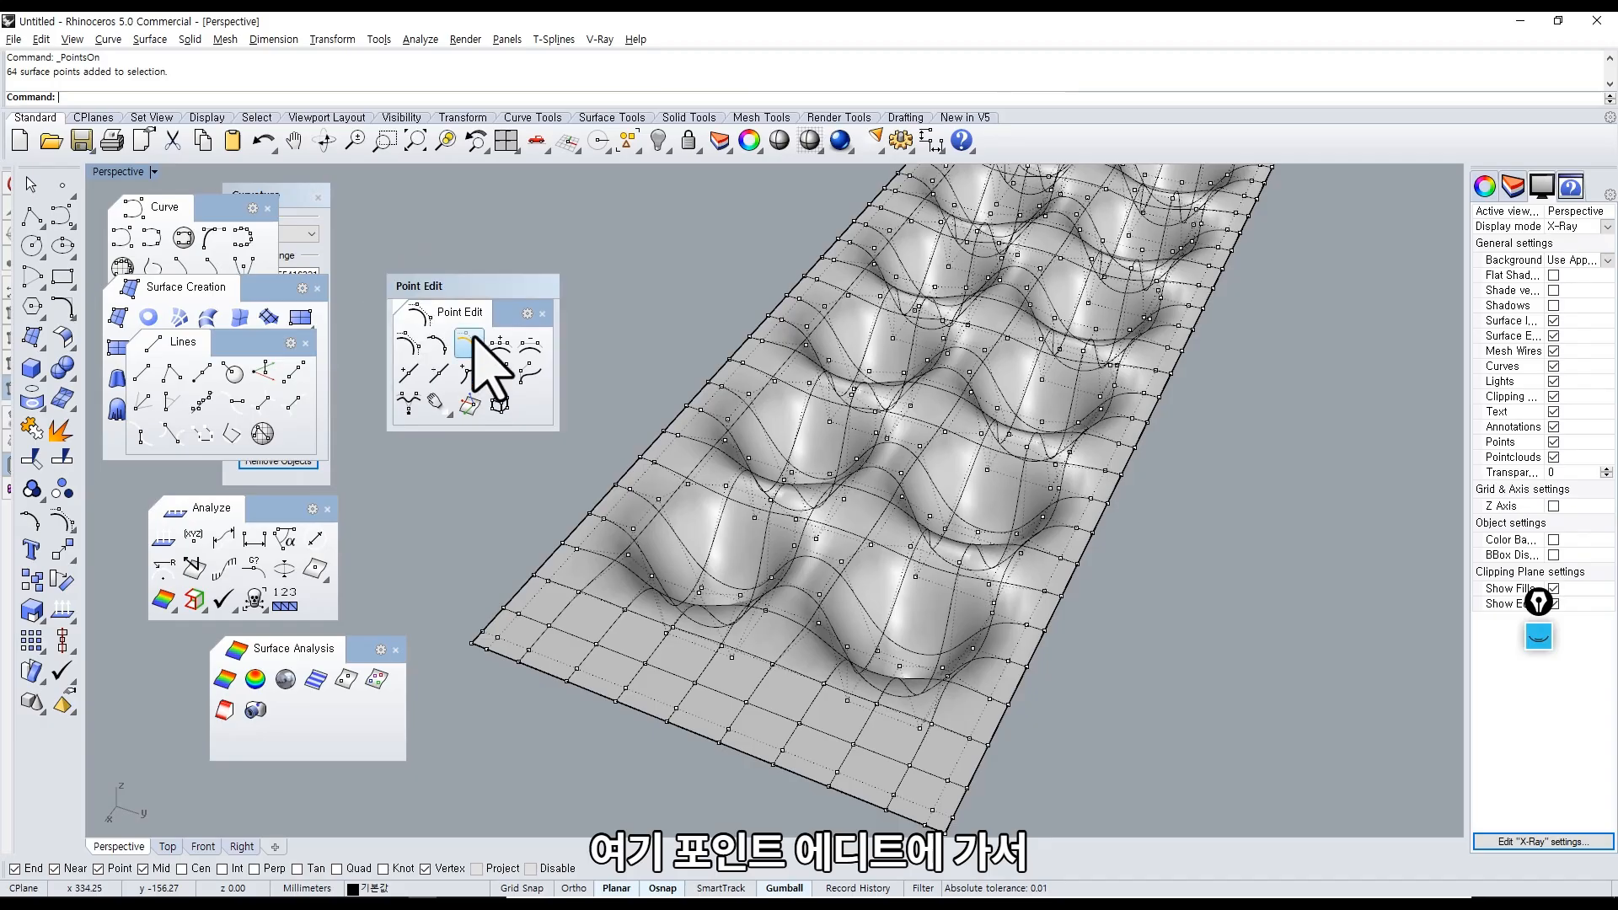
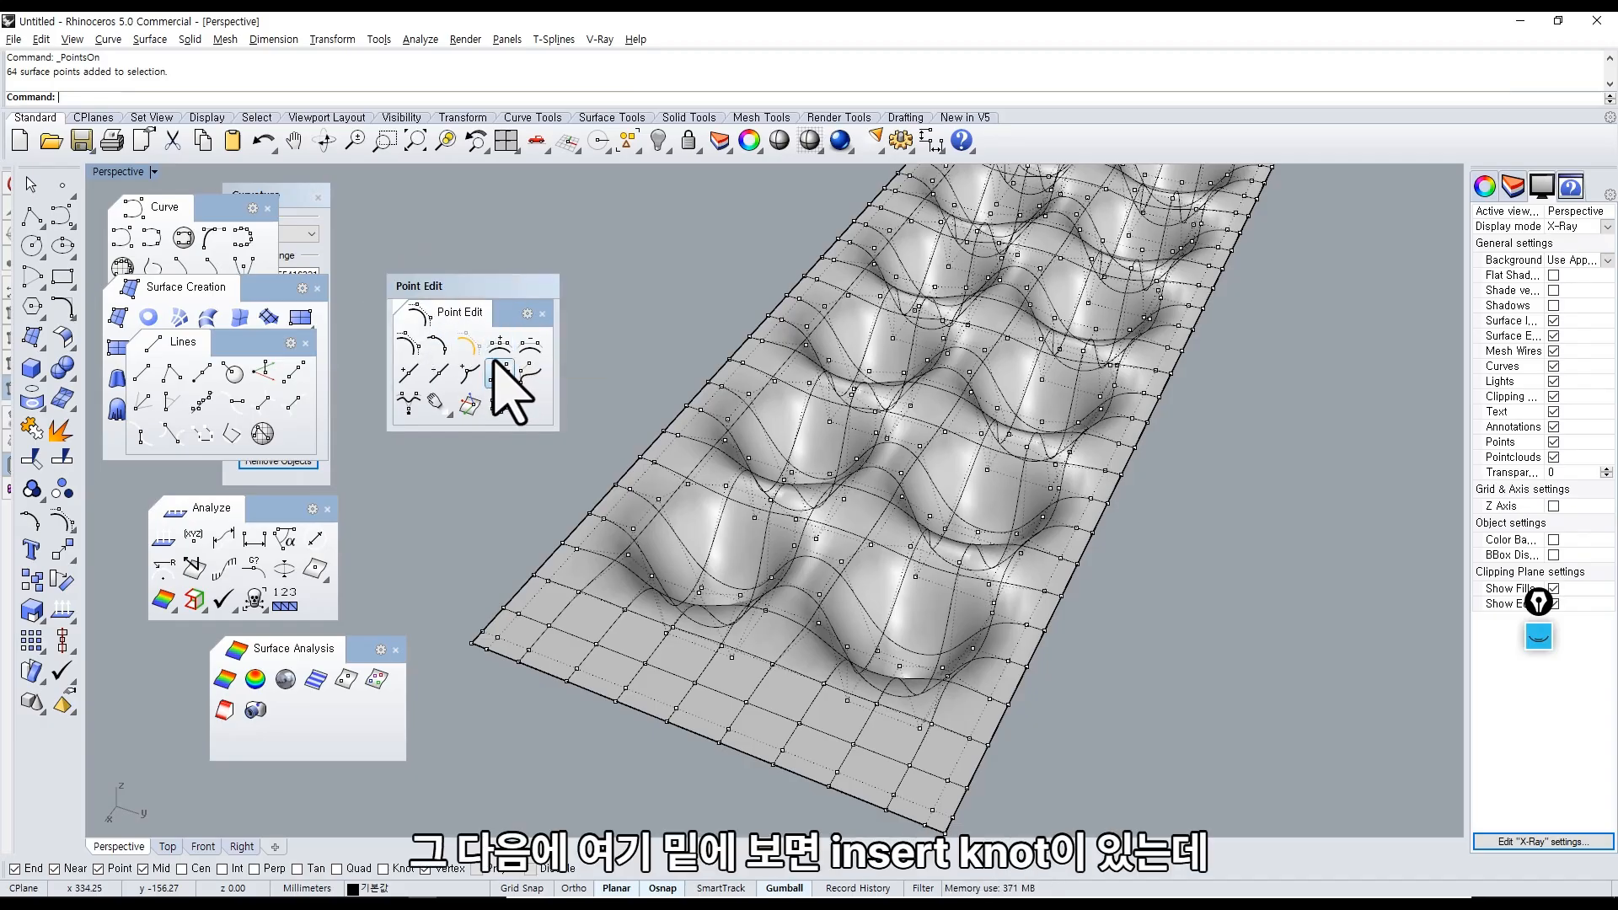
left_click(408, 381)
key("Escape")
scroll(463, 481, "down", 2)
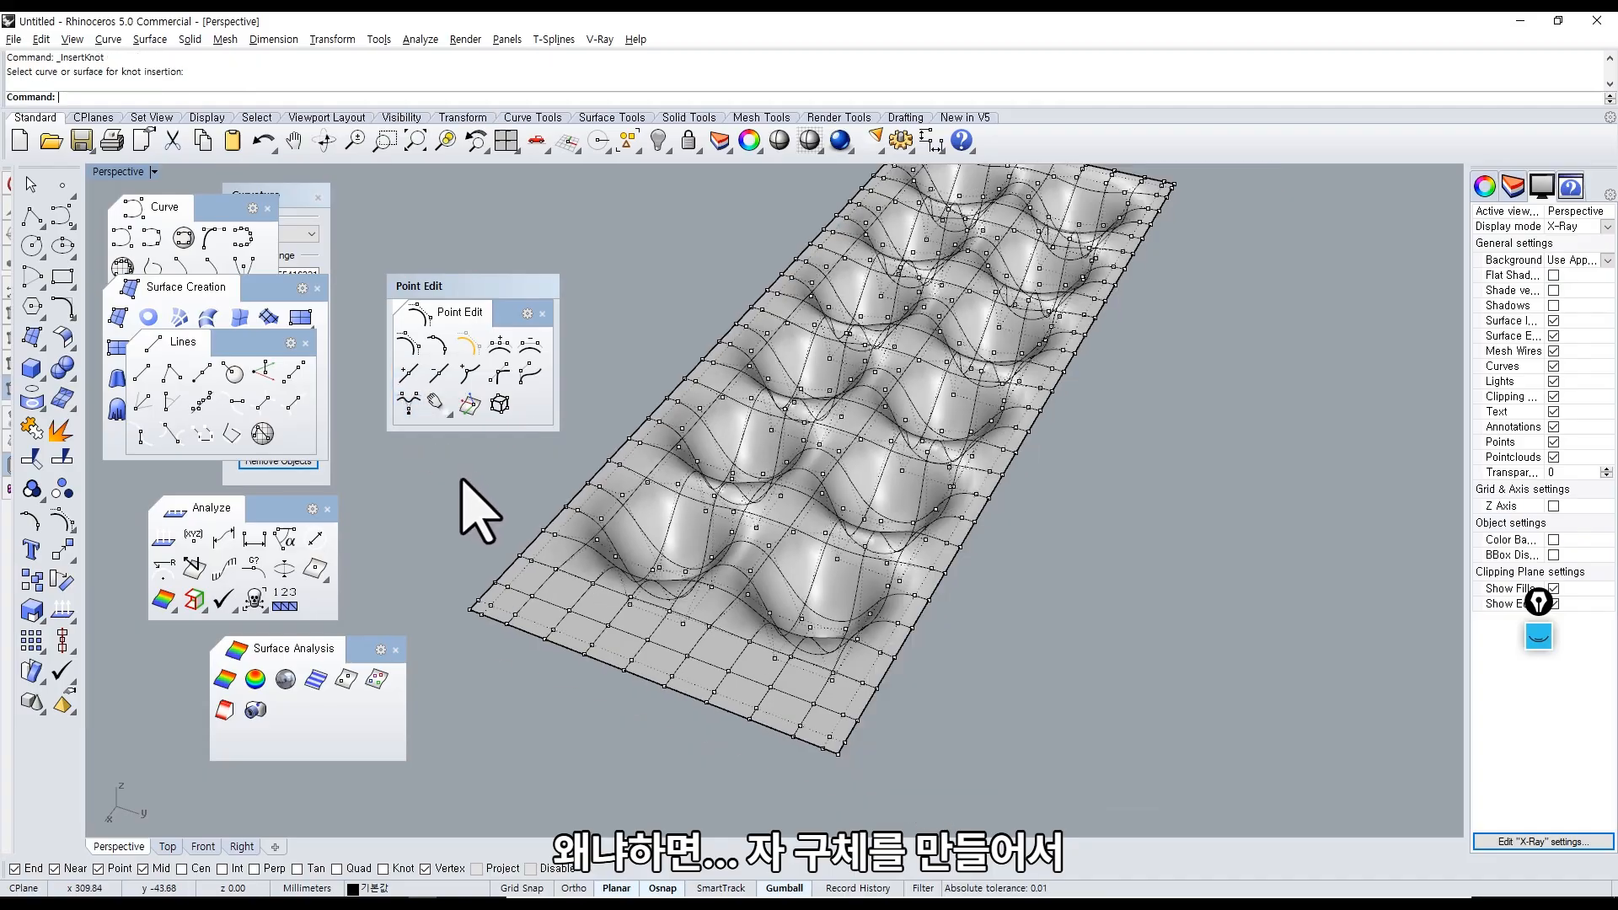
Create a sphere in the empty space beside the tray and place a copy of it next to the original.
right_click_drag(463, 480, 671, 559, "shift")
left_click(41, 382)
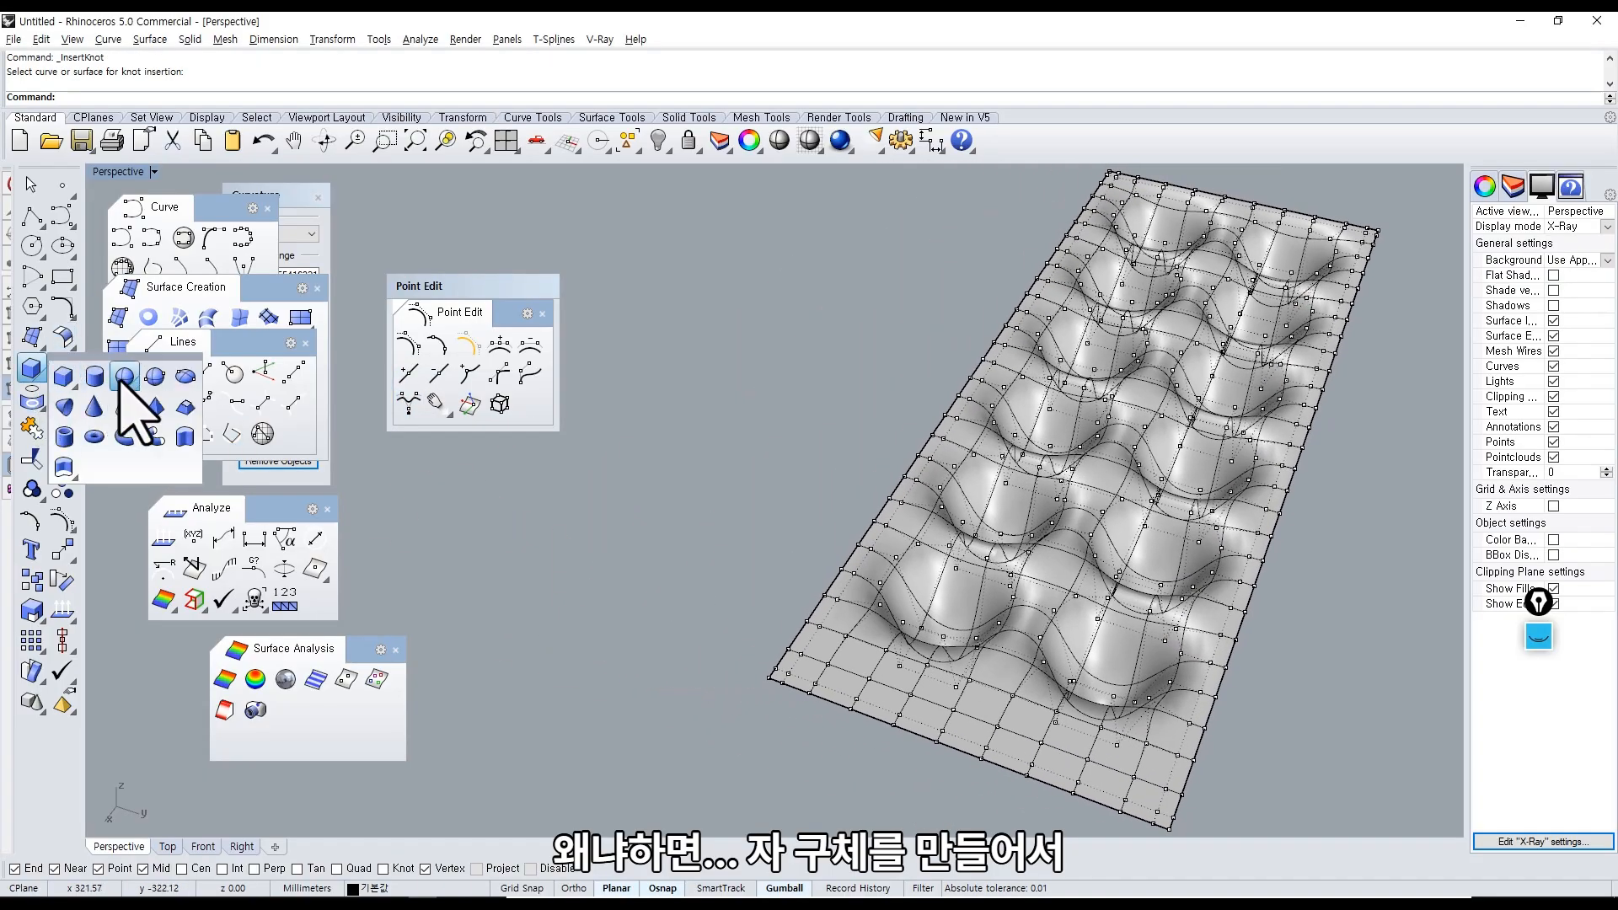
left_click(121, 377)
left_click(726, 368)
left_click(813, 390)
left_click(765, 425)
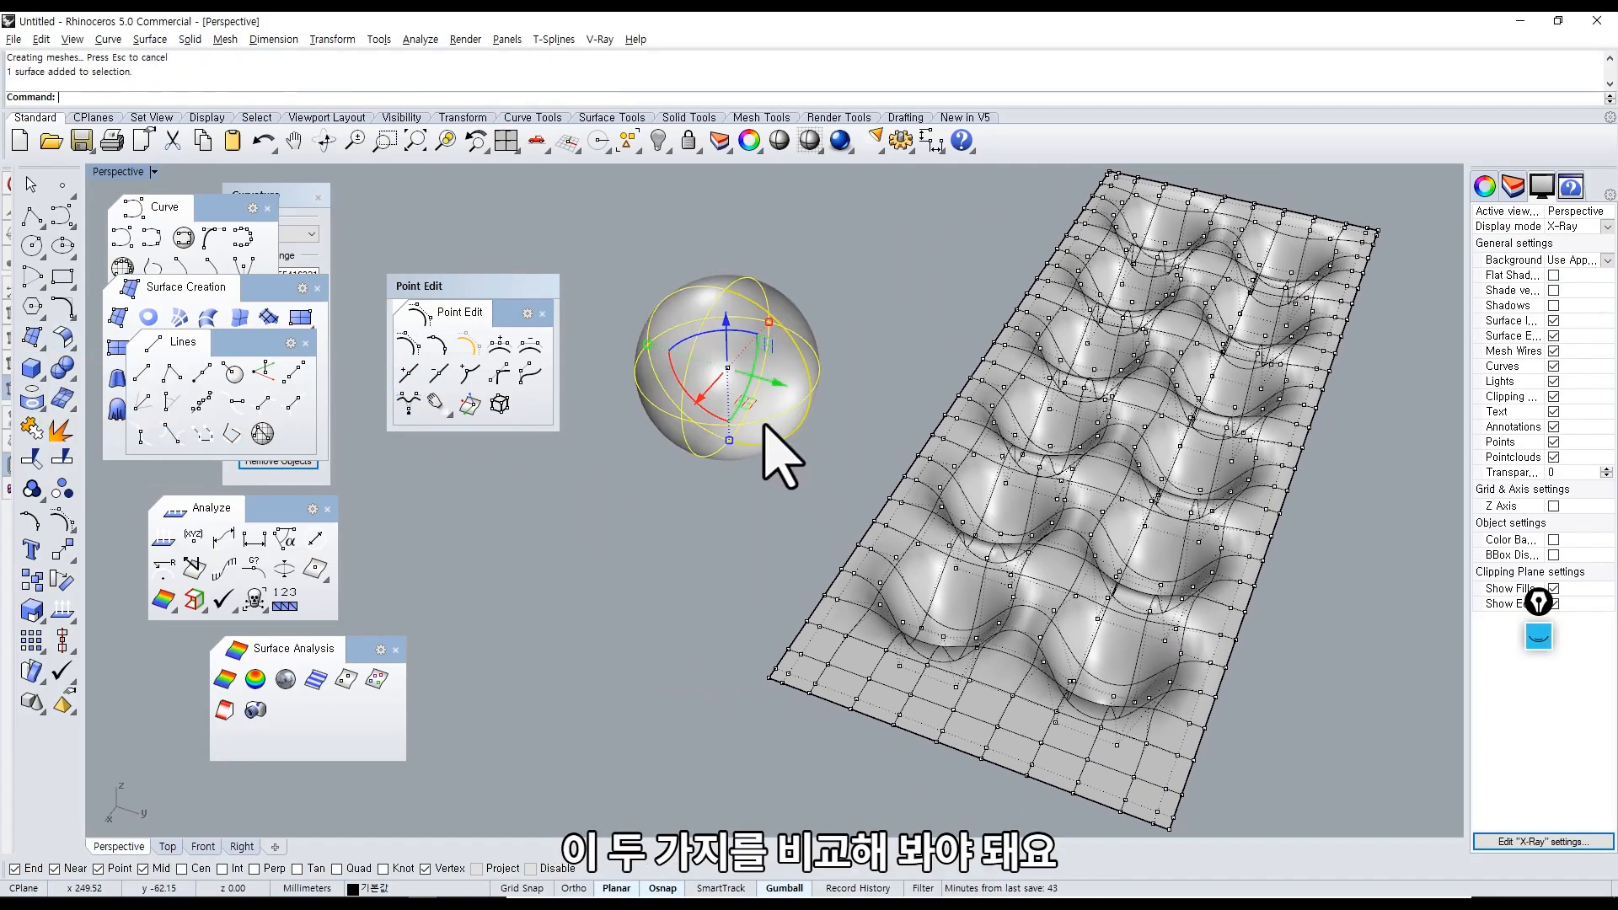
left_click_drag(769, 436, 867, 326, "alt")
Rebuild both spheres with 8 points and degree 3 in U and V, deleting the input surfaces.
left_click_drag(877, 373, 681, 250)
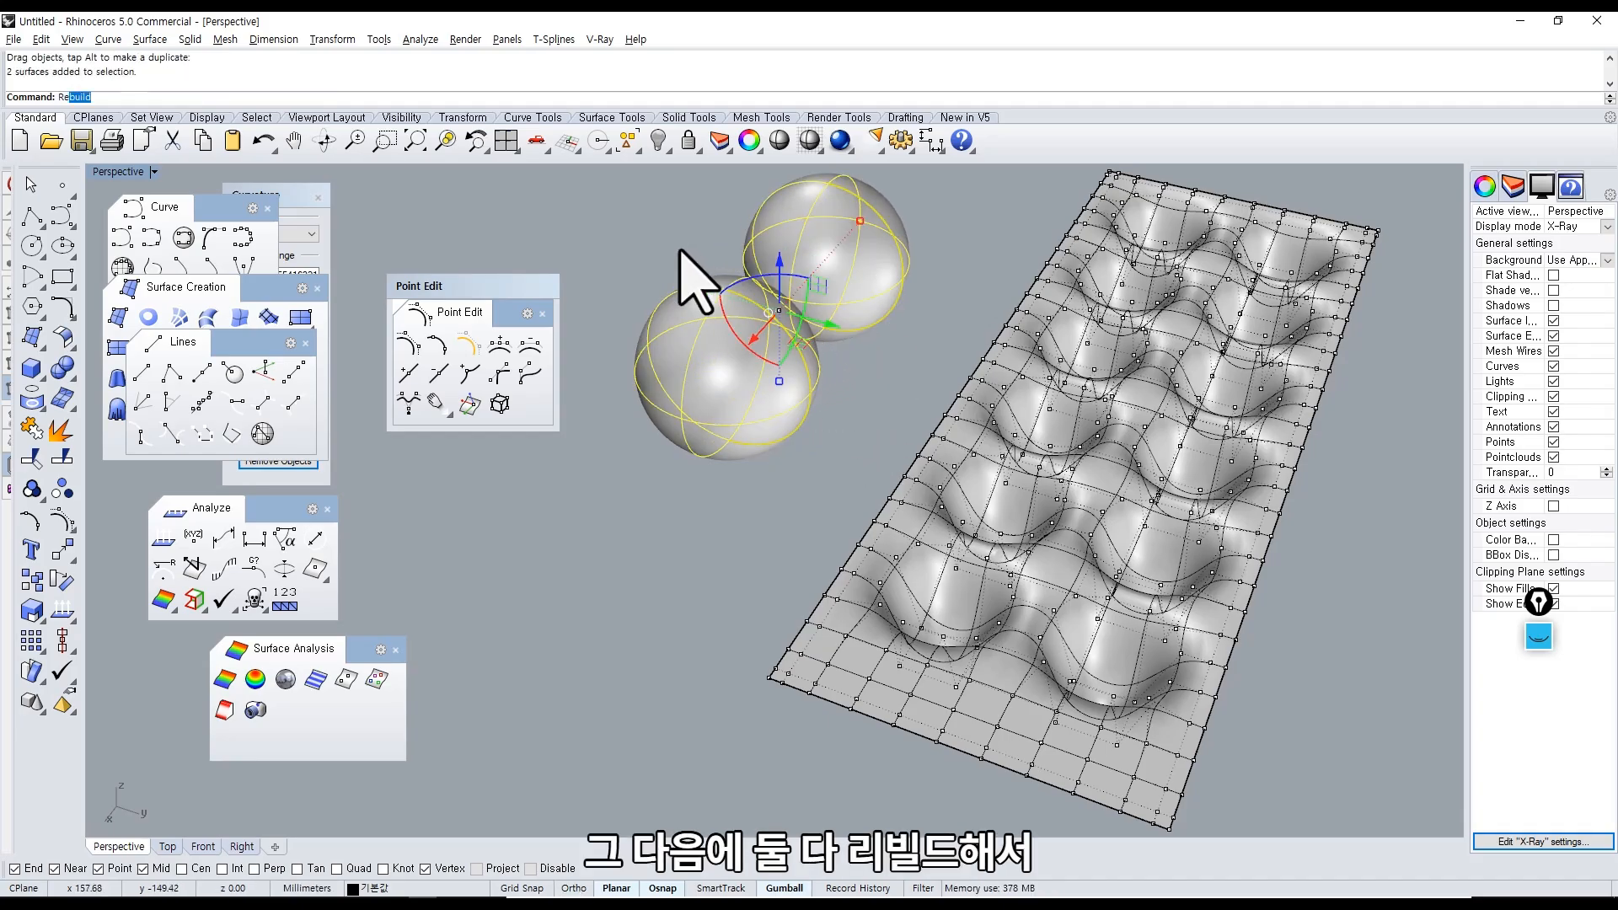
key("Return")
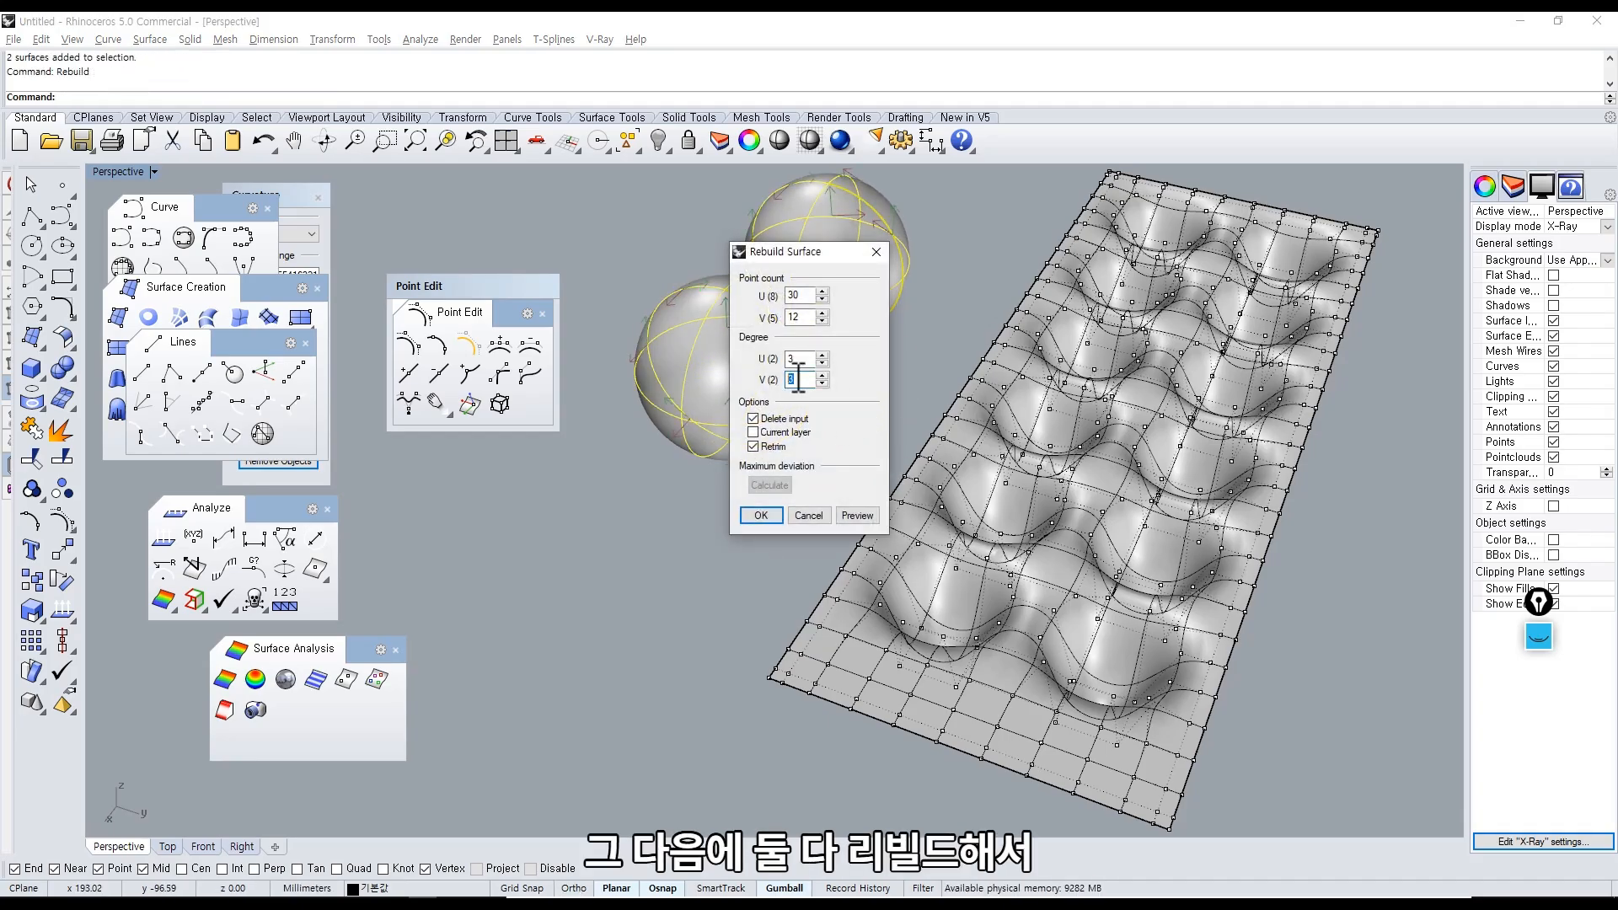
left_click_drag(798, 359, 769, 366)
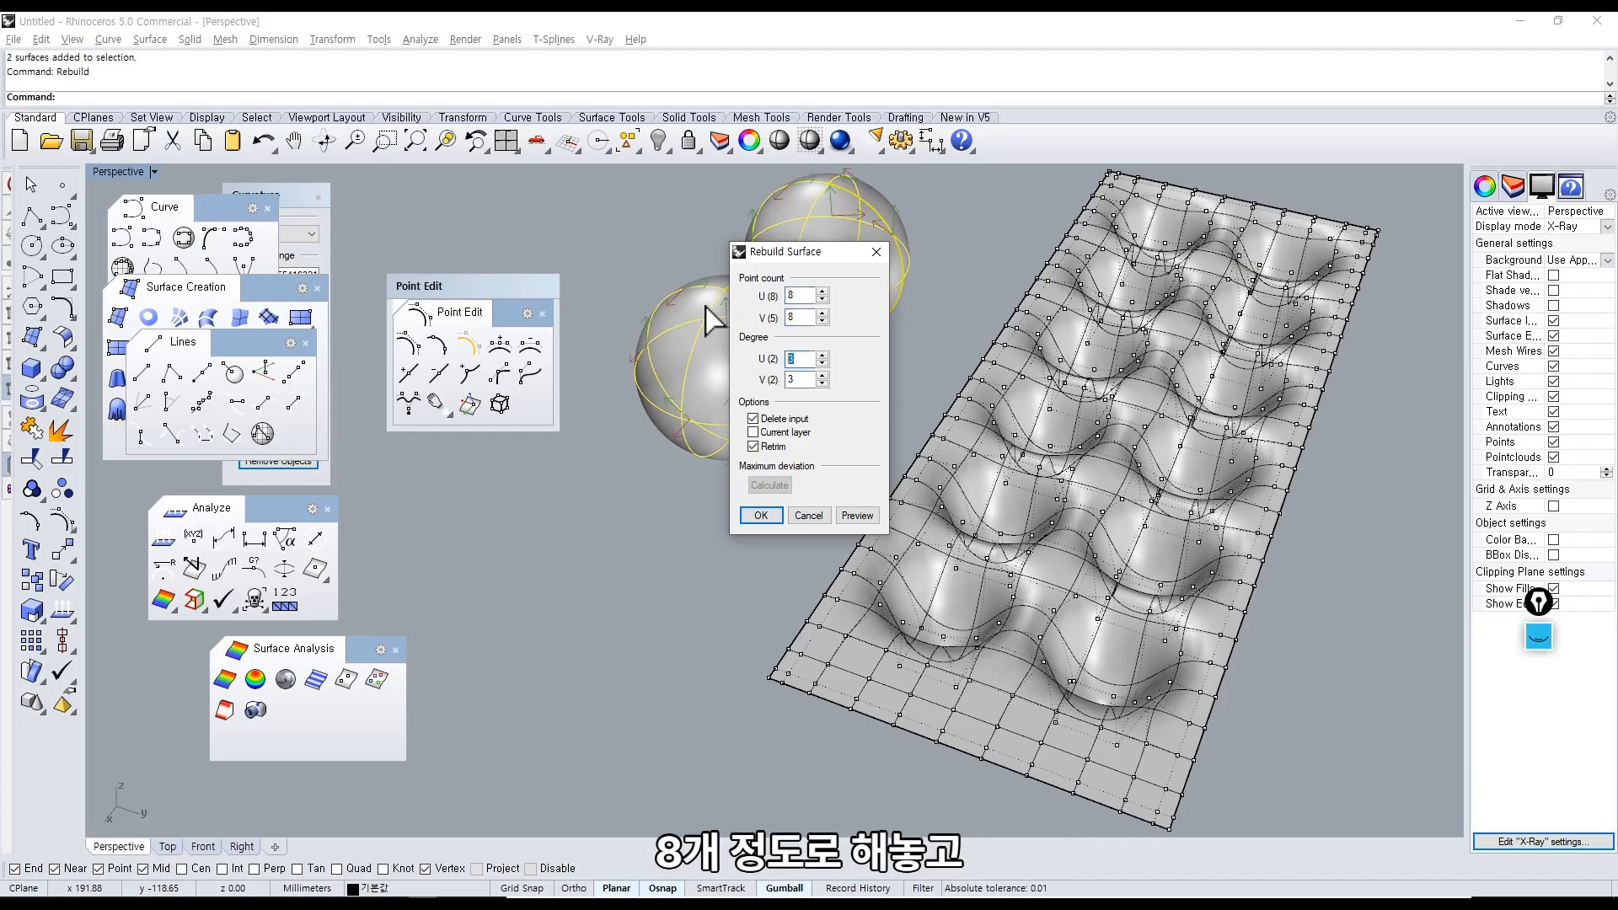
key("Return")
Move the nearer rebuilt sphere away from its copy so the two stand clearly apart.
right_click_drag(748, 413, 783, 509)
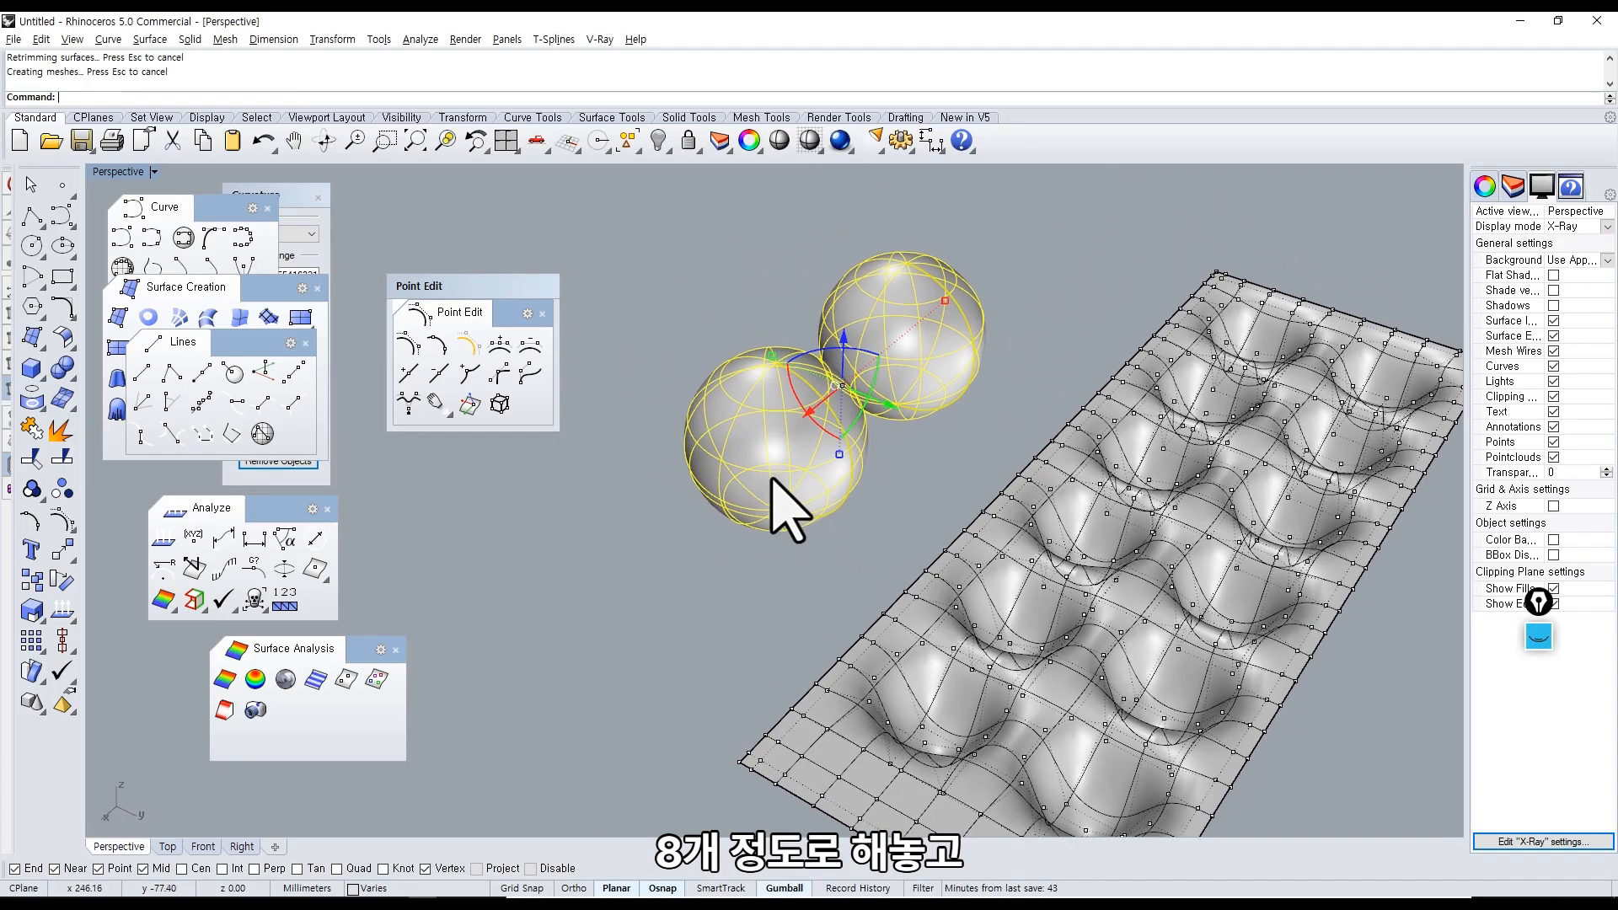
left_click_drag(806, 479, 670, 404)
left_click(819, 518)
left_click(752, 472)
right_click_drag(754, 478, 807, 504, "shift")
scroll(834, 505, "up", 3)
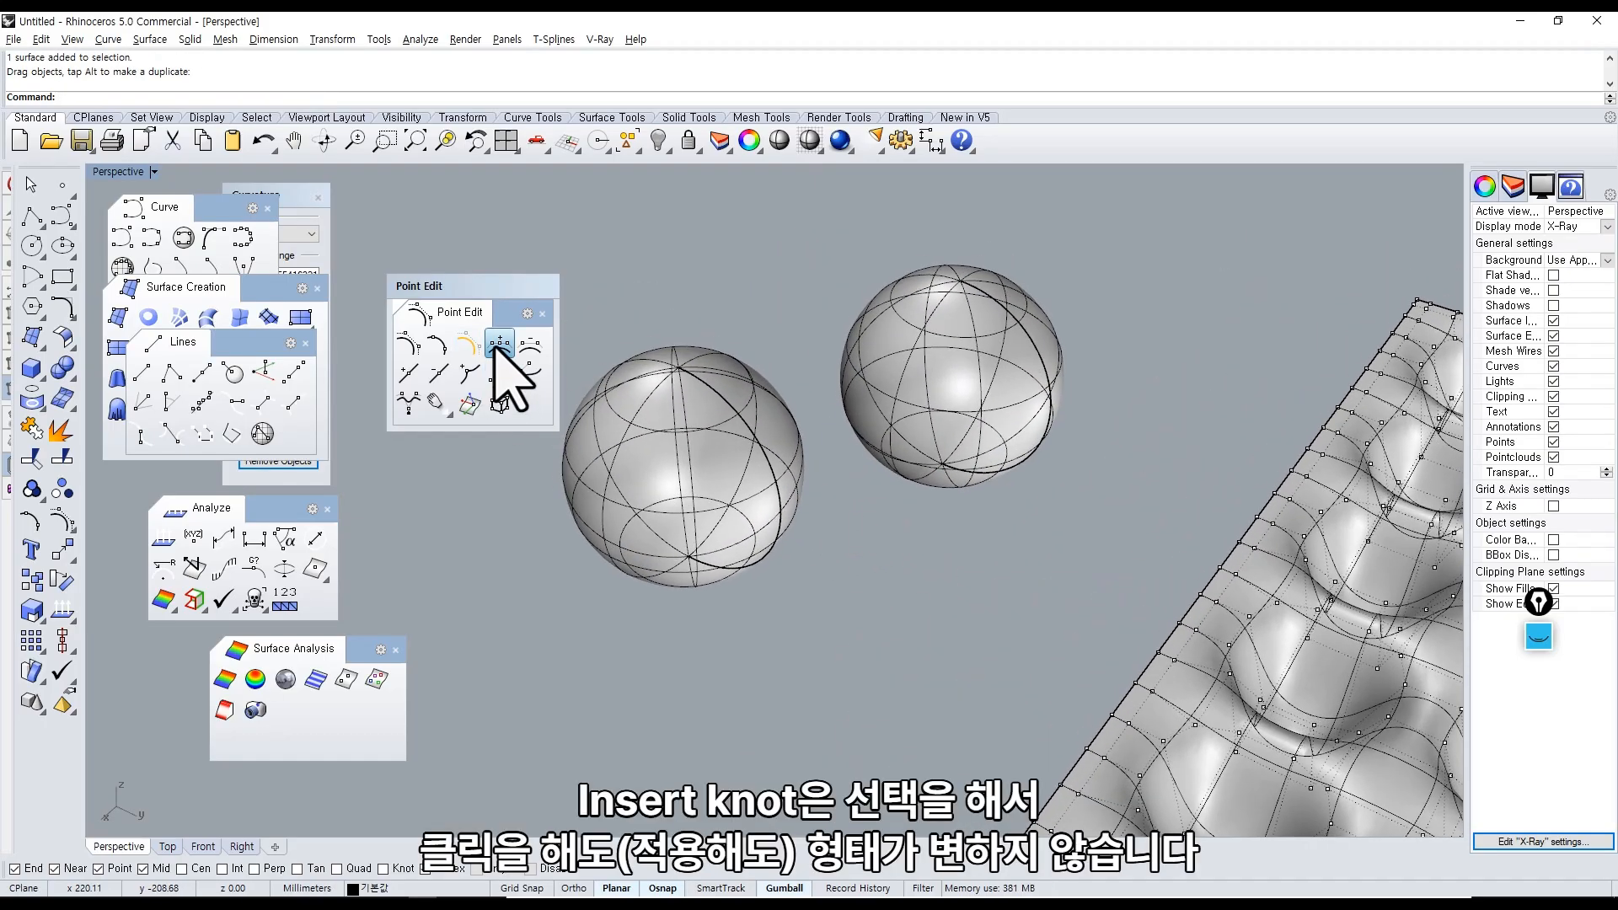
Insert three knots in the U direction at different heights on the rebuilt sphere standing farther from the tray.
left_click(436, 373)
left_click(699, 451)
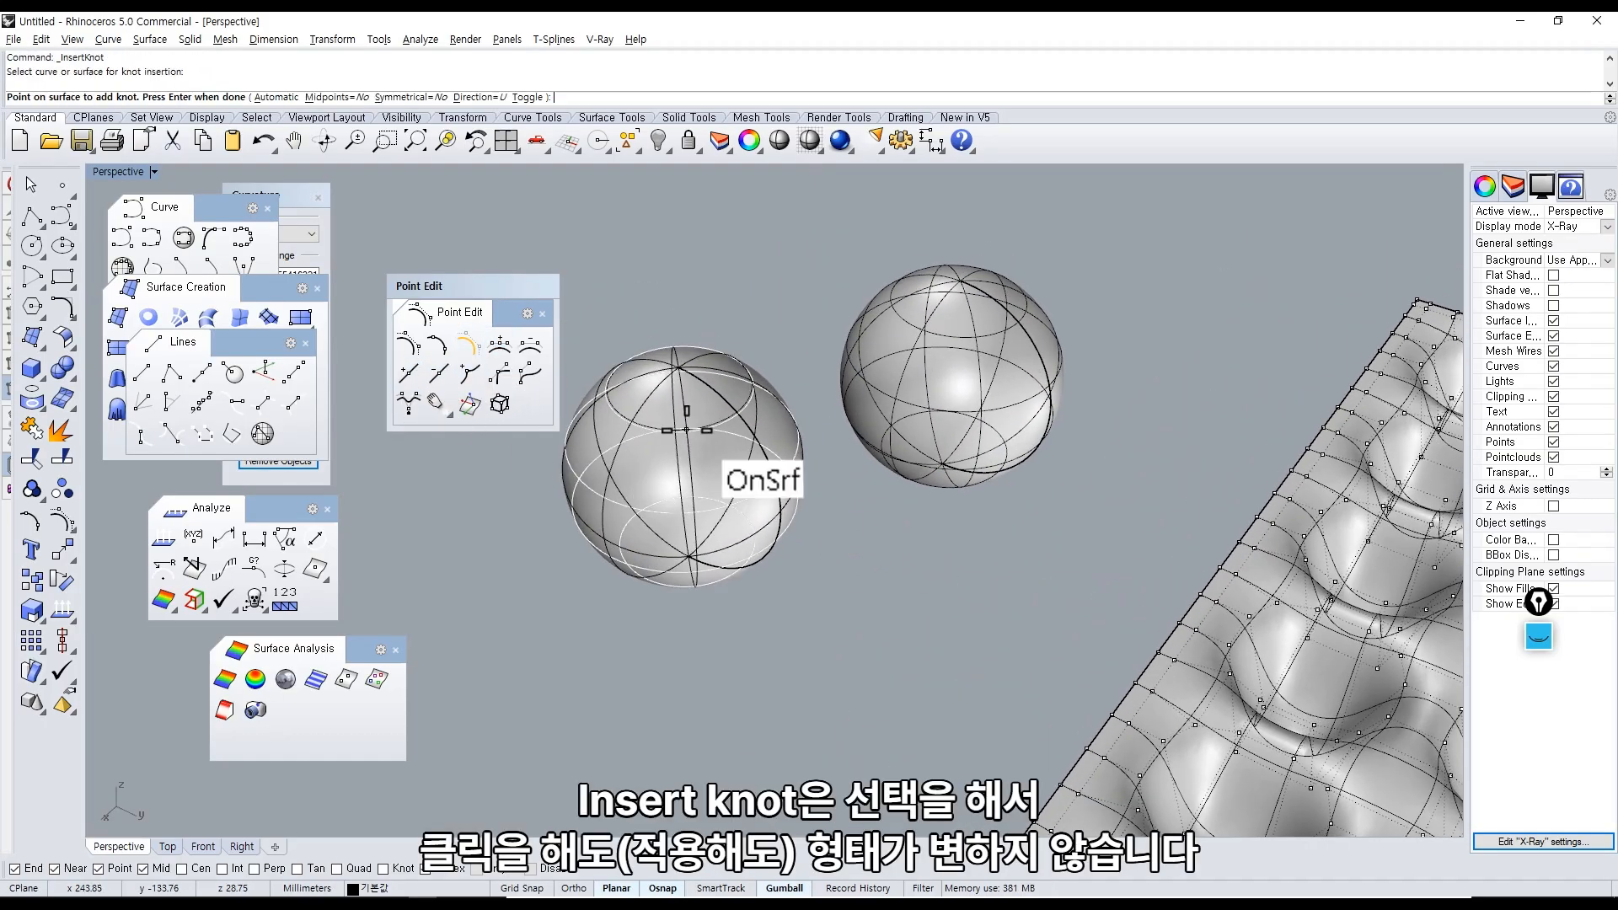
left_click(717, 459)
left_click(726, 483)
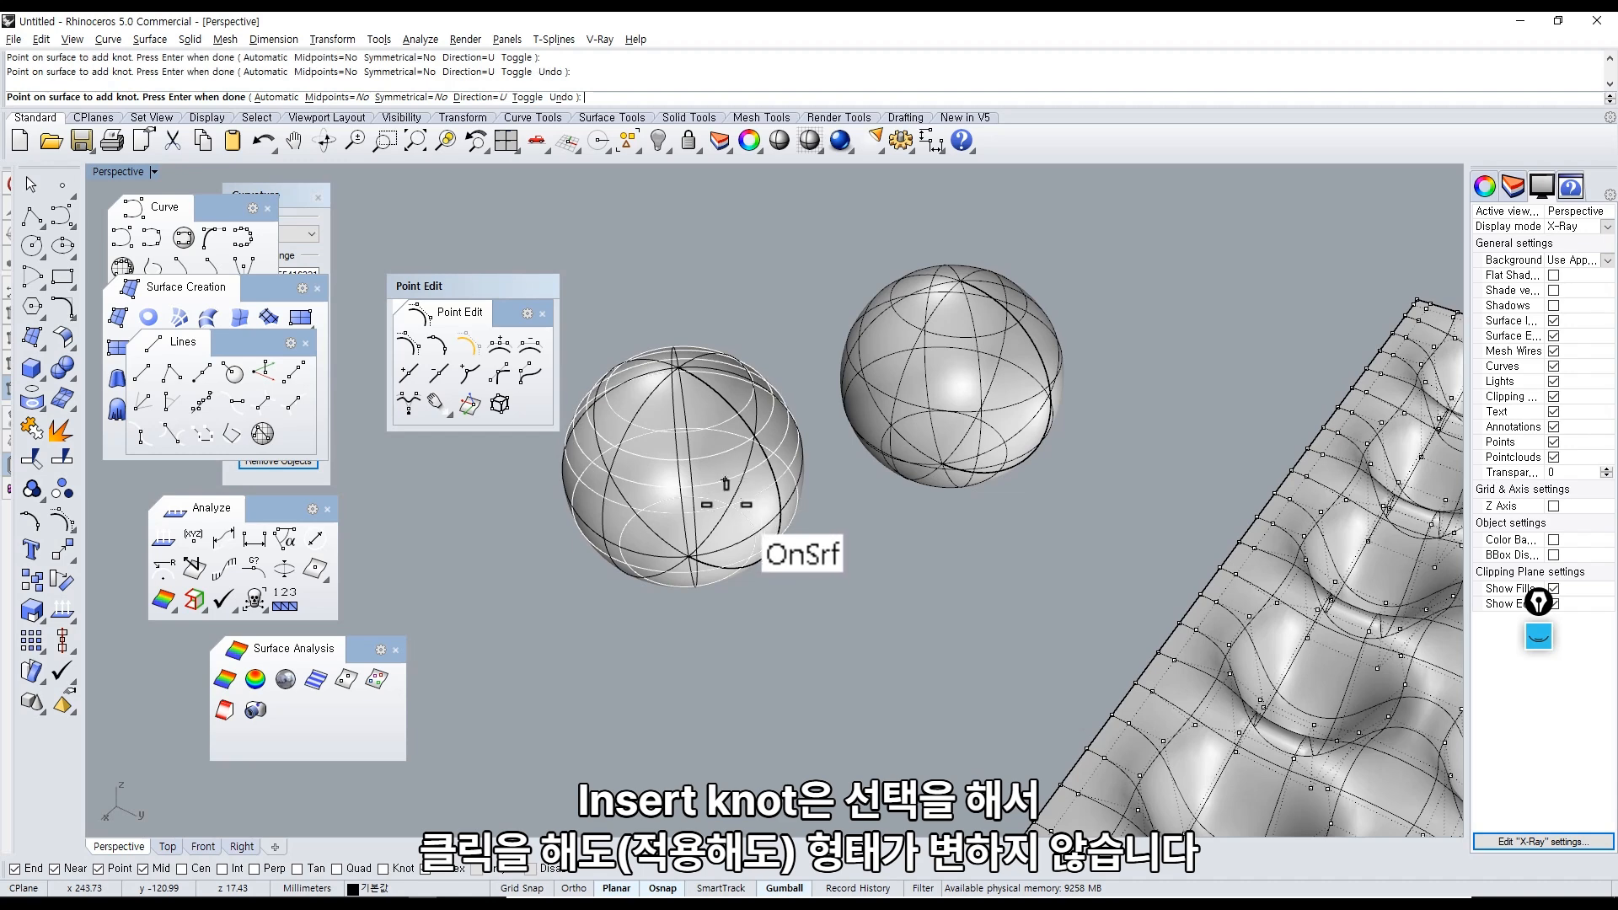
key("Return")
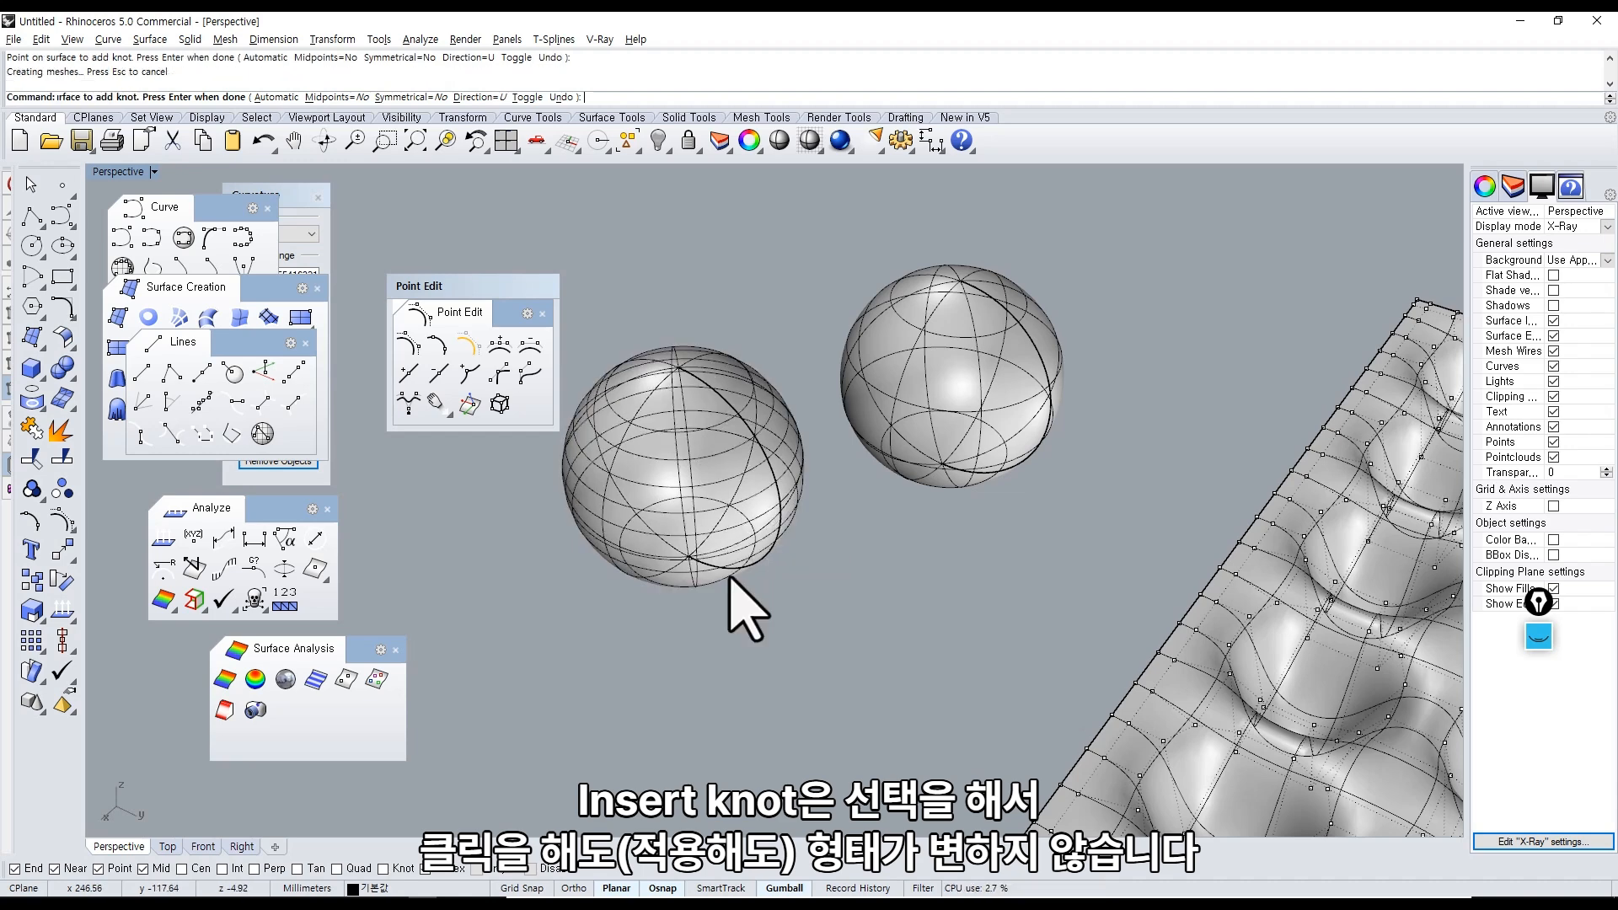
Add control points in the U direction on the other rebuilt sphere, the one beside the tray, and inspect its shape.
left_click_drag(515, 285, 514, 287)
left_click(634, 309)
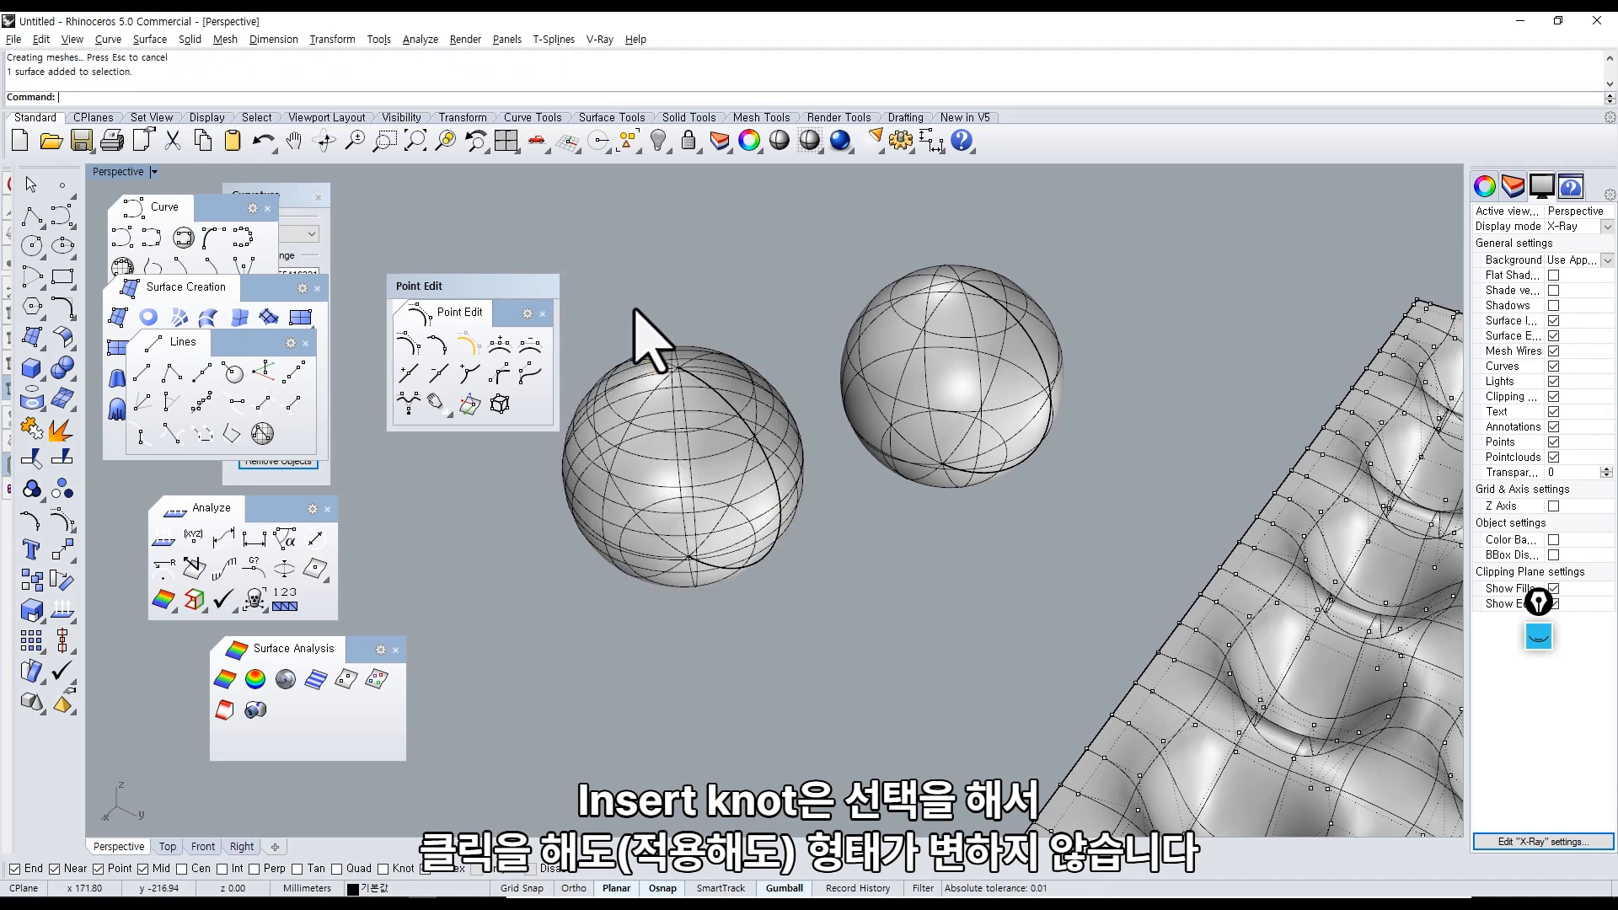
left_click(842, 379)
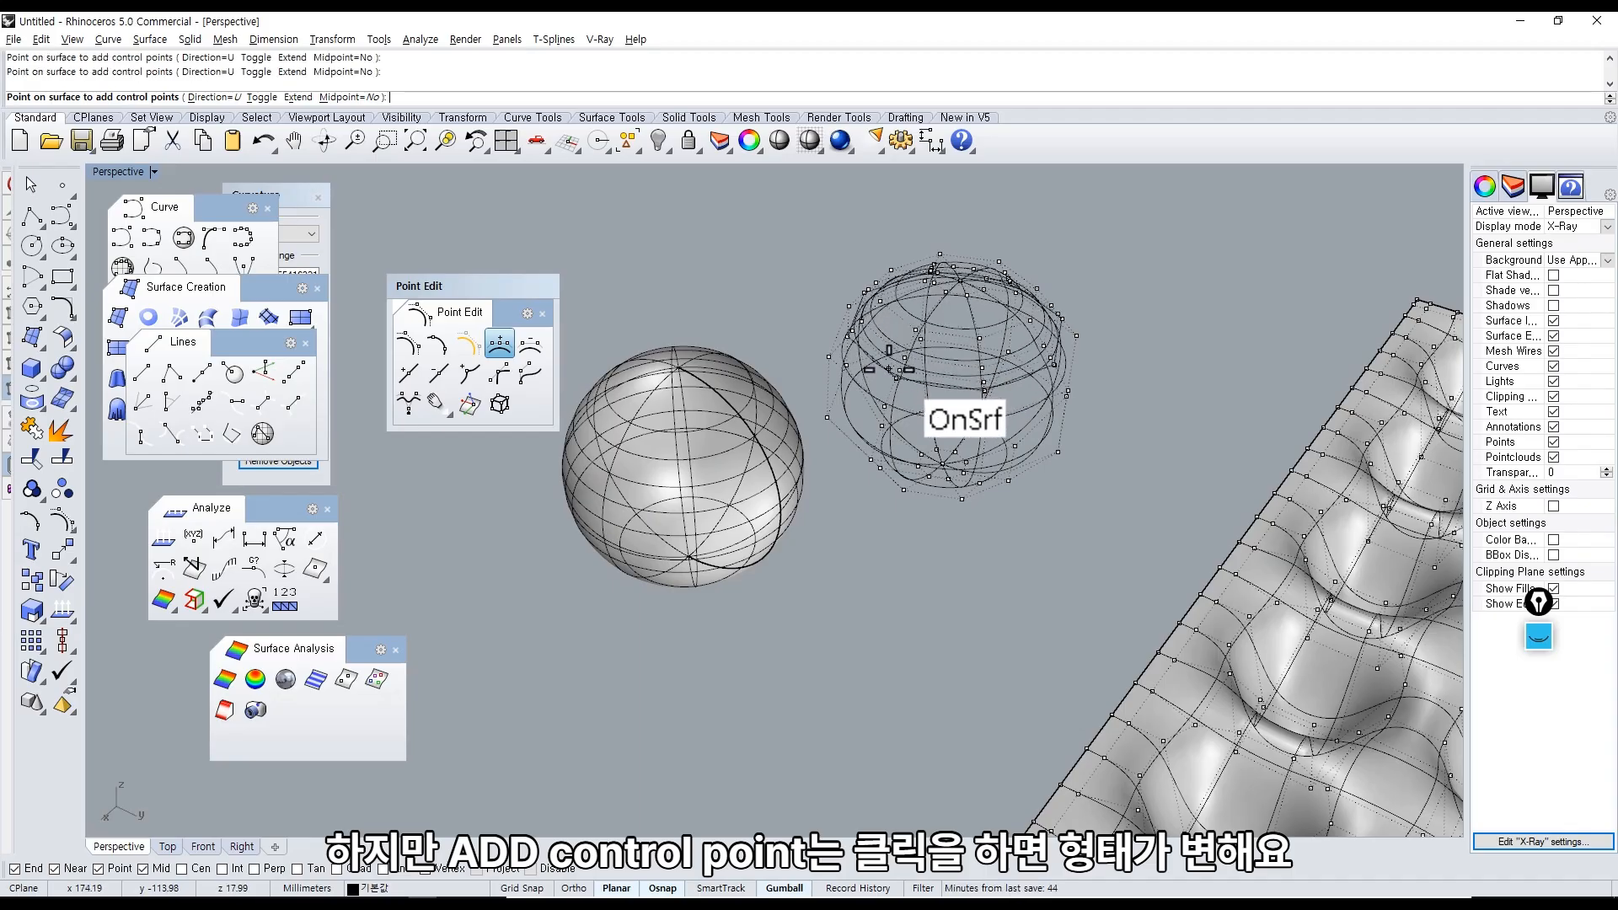
left_click(889, 405)
right_click_drag(921, 541, 958, 451)
left_click(900, 588)
Insert a knot in the U direction through the midpoint of the tray's short edge, along its centre line.
right_click_drag(957, 513, 995, 530)
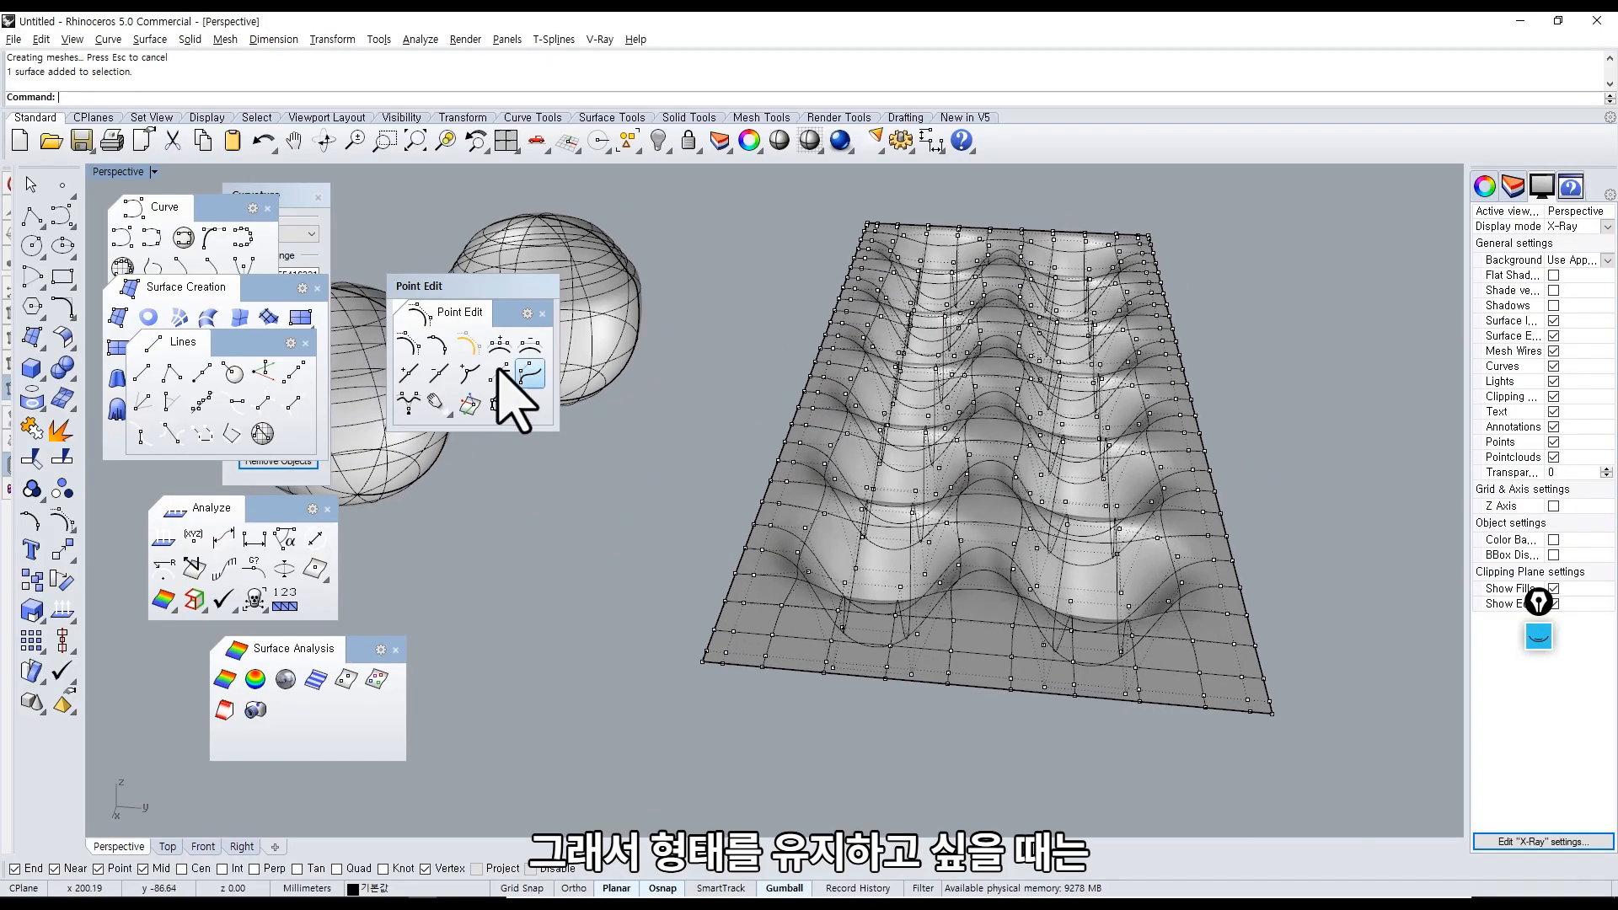
left_click(407, 372)
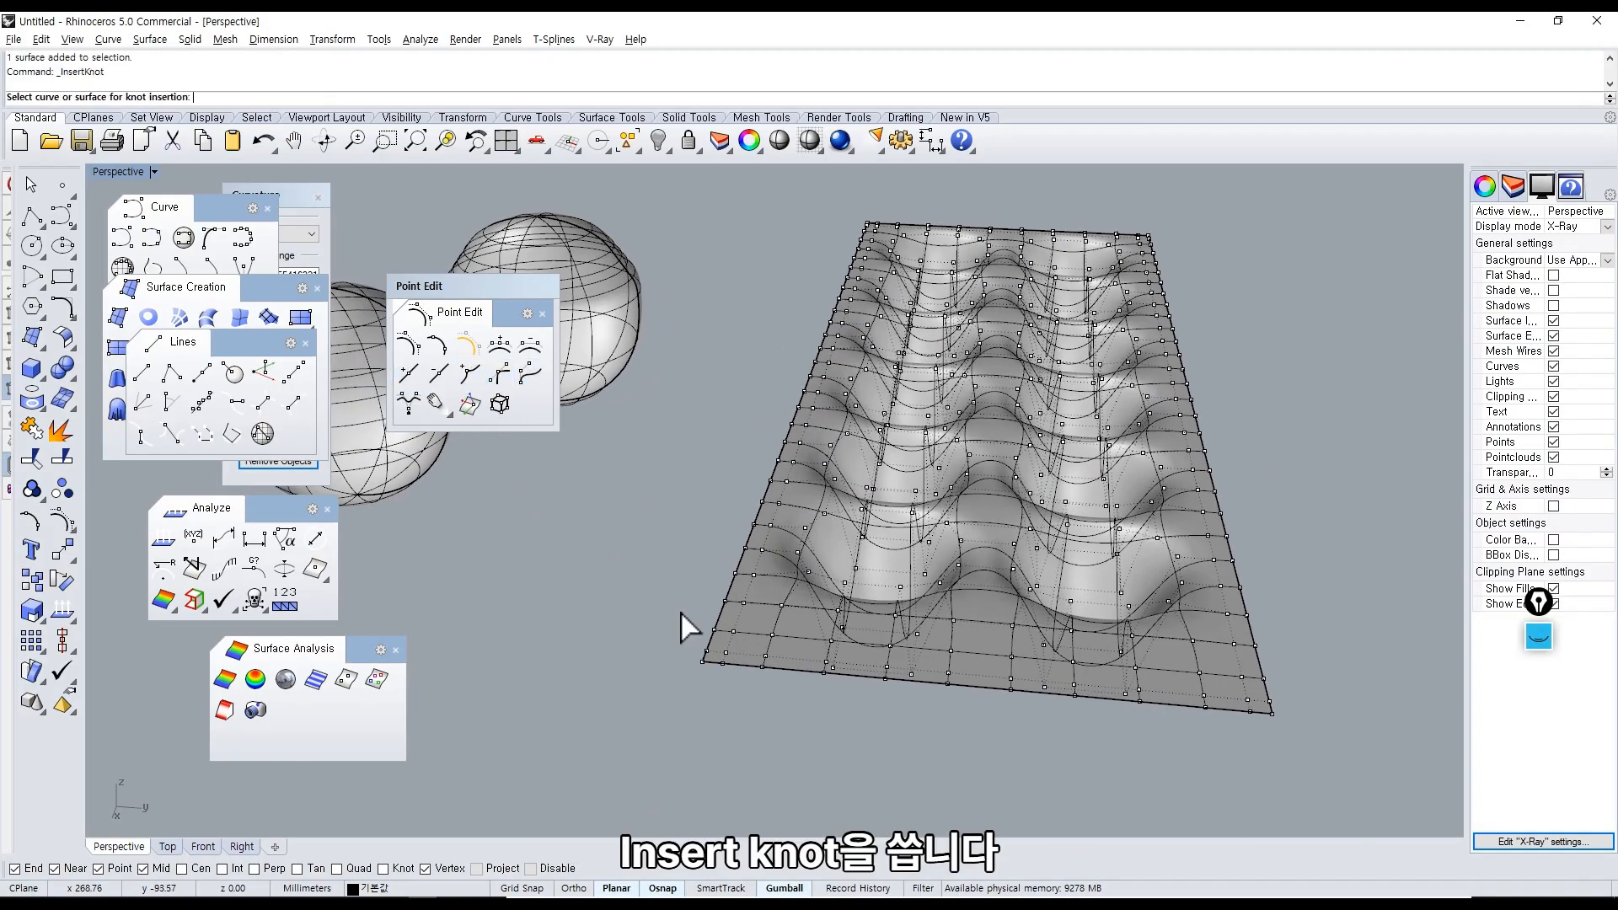
left_click(977, 670)
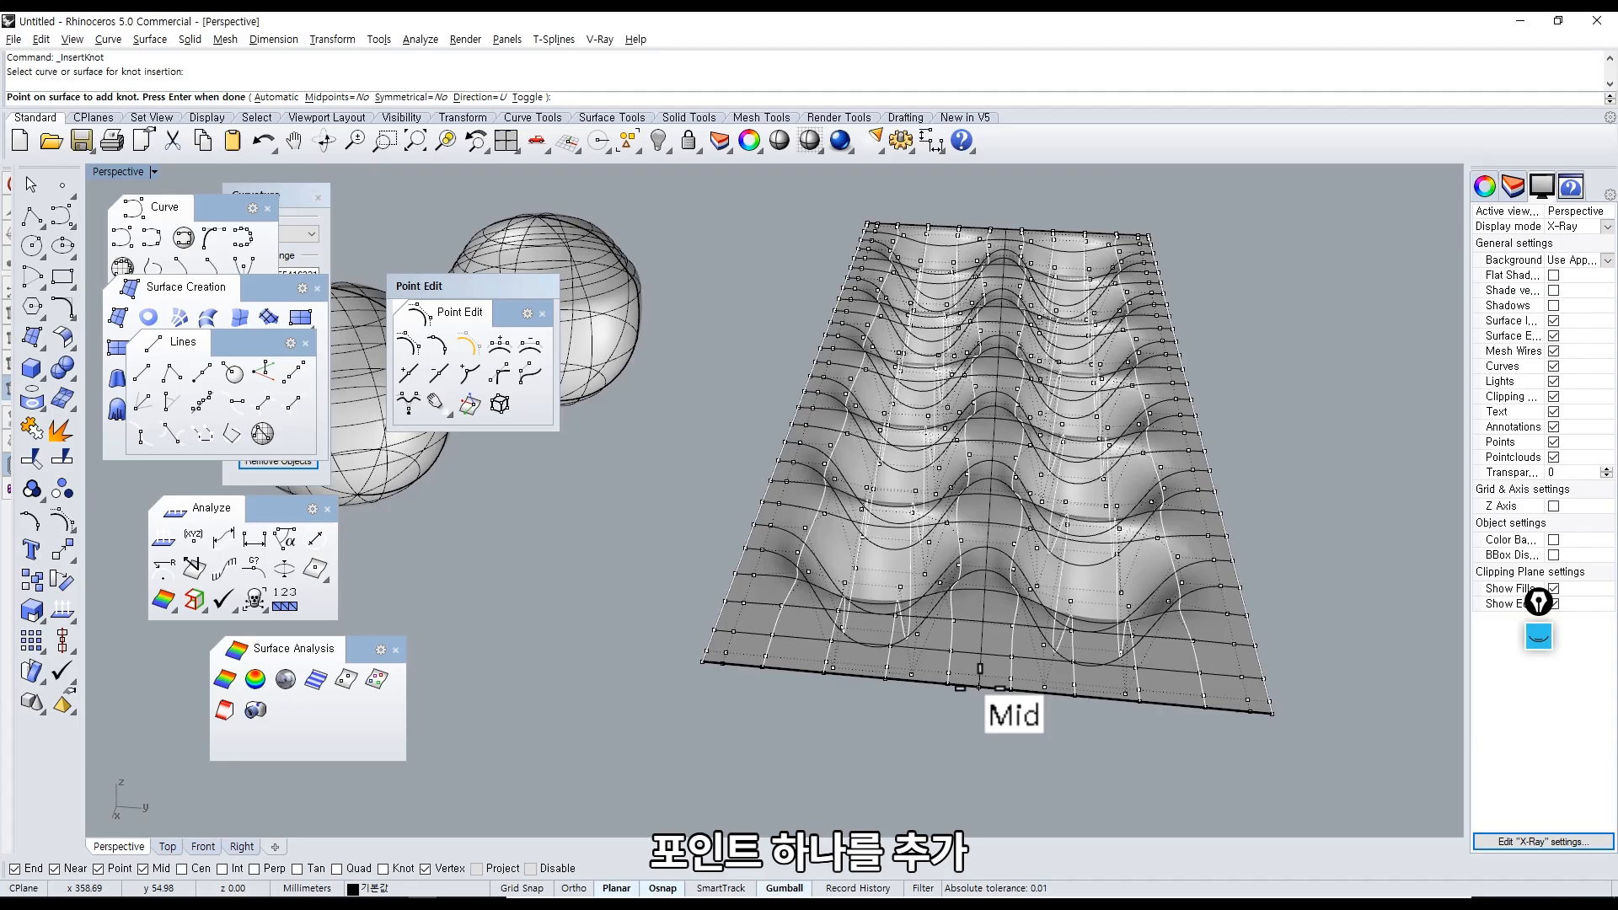
left_click(979, 668)
right_click_drag(979, 670, 856, 712)
right_click(957, 698)
Select the five pairs of control points that lie between the cups along the tray's centre line.
left_click(847, 674)
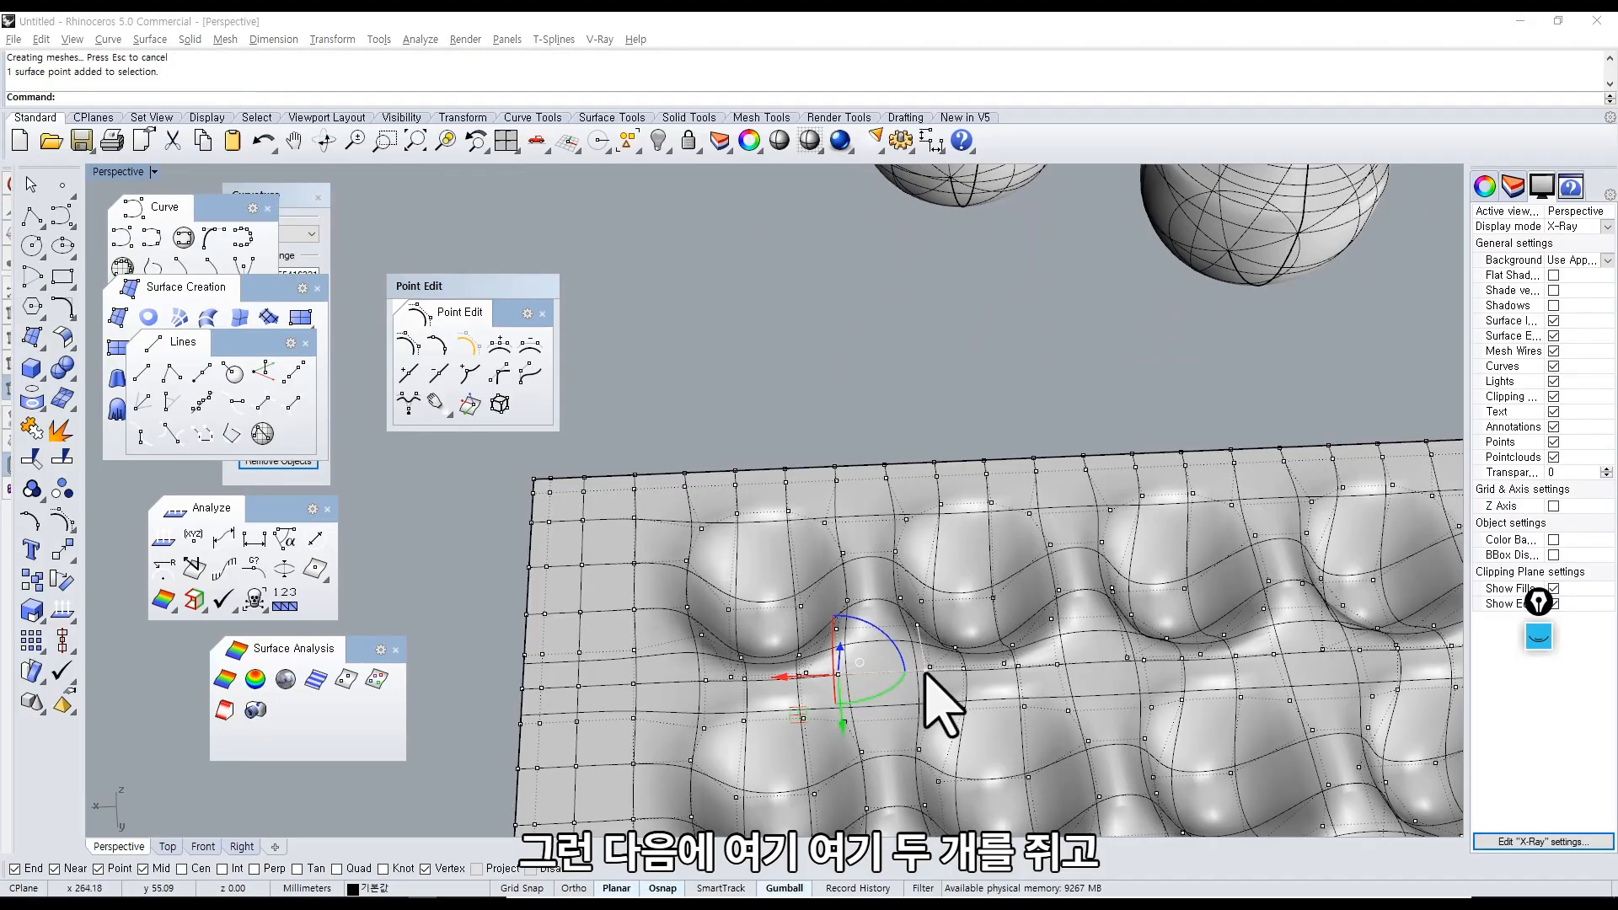
right_click_drag(1051, 707, 888, 667, "shift")
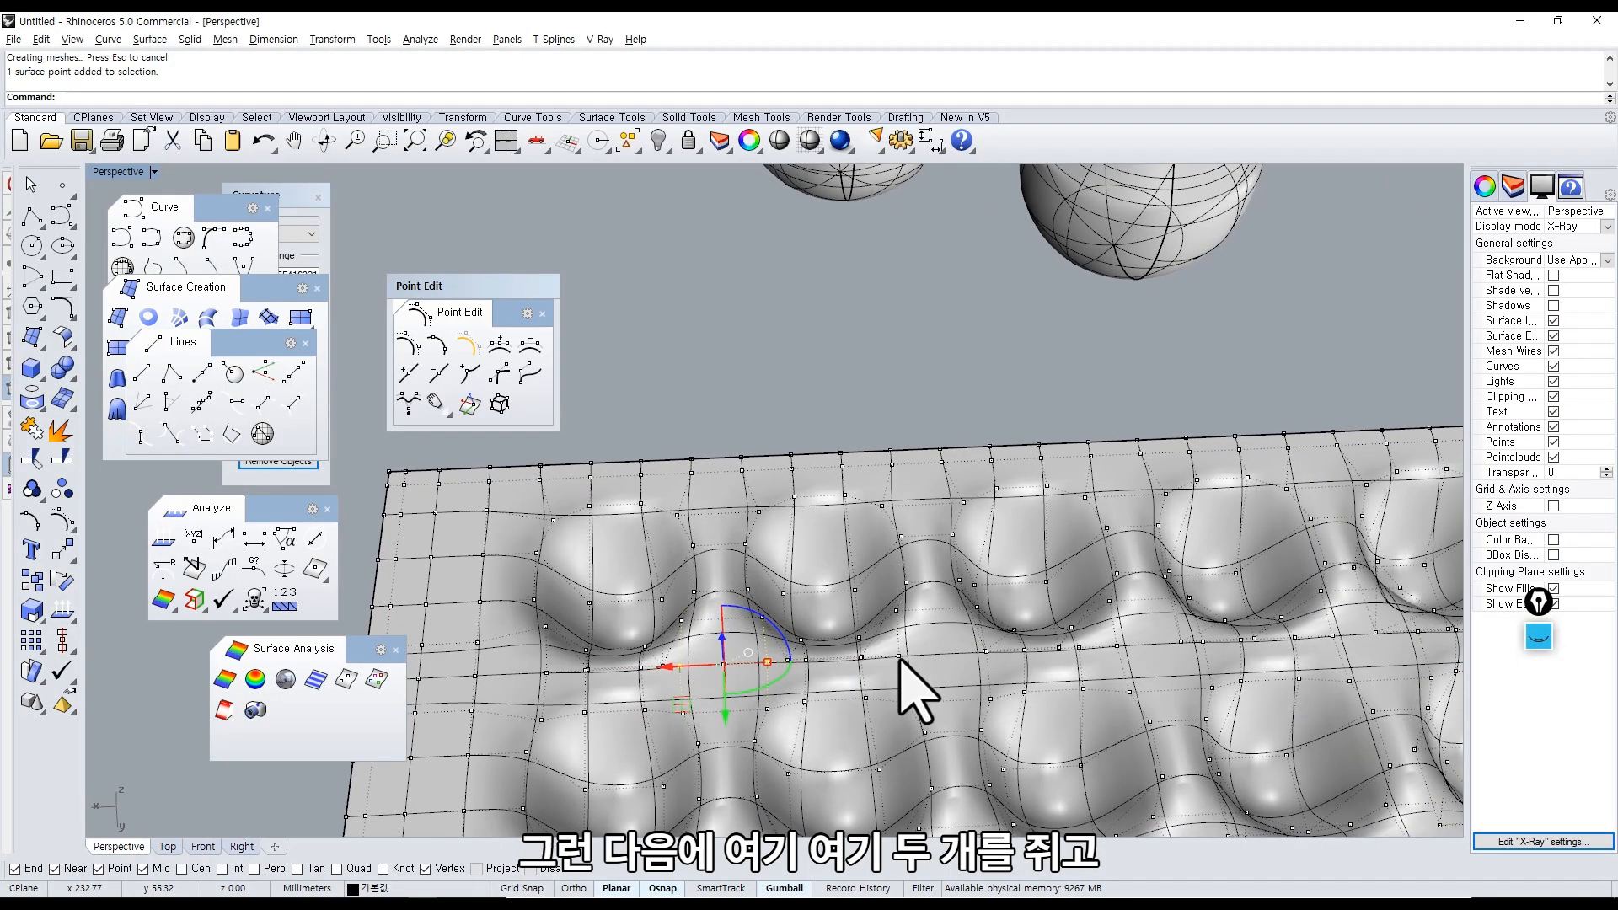
left_click(899, 658, "shift")
right_click_drag(987, 667, 977, 671)
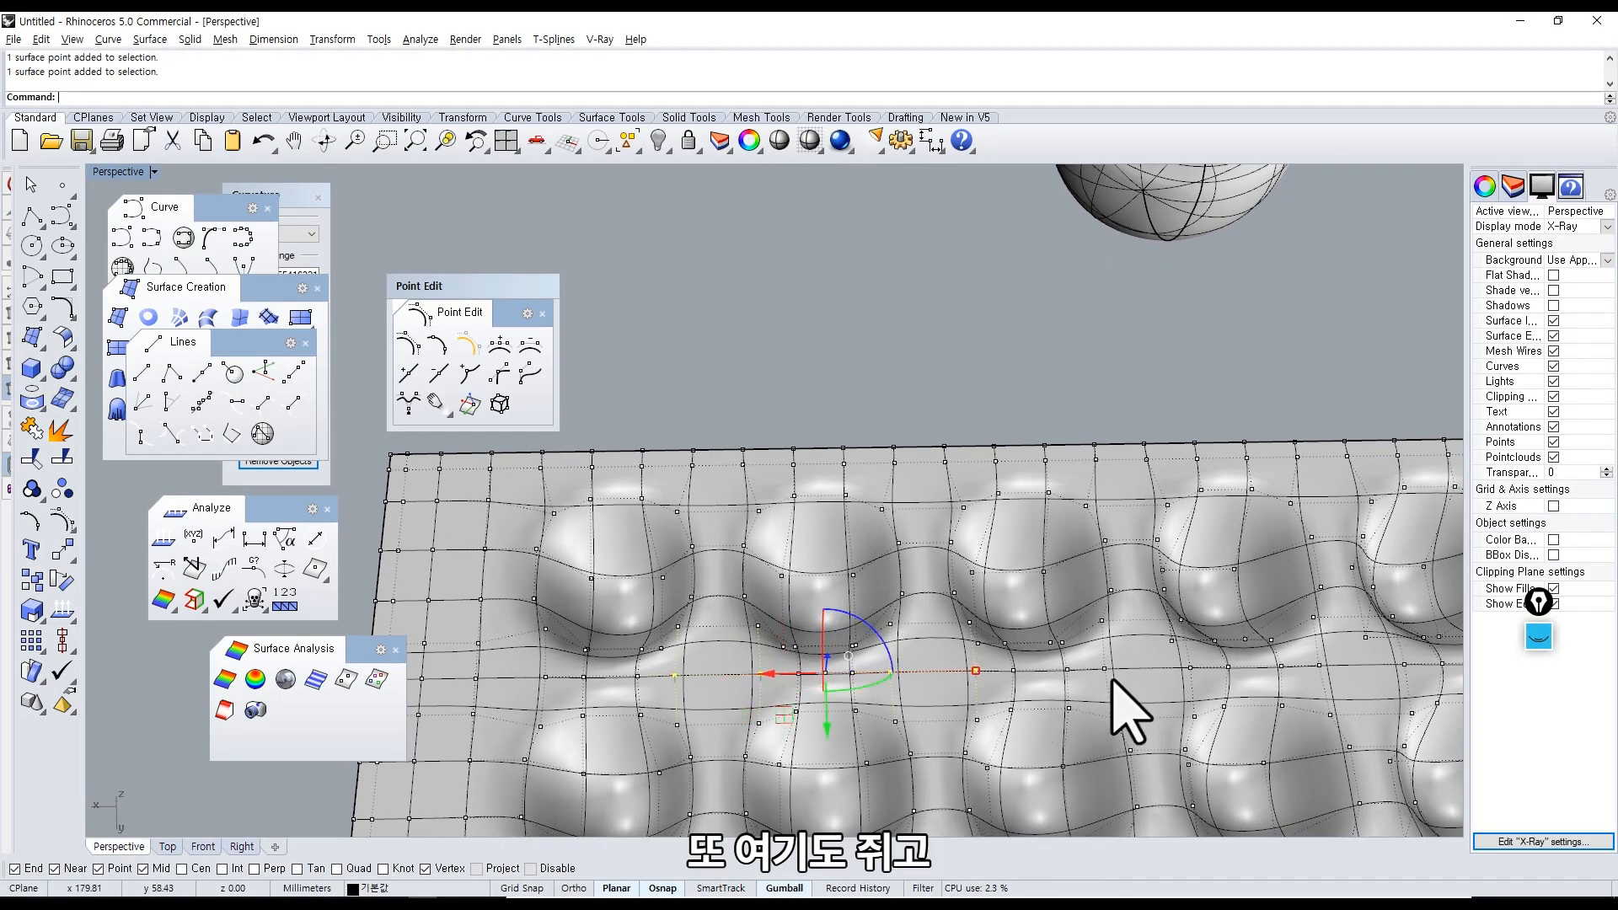
right_click_drag(1188, 670, 905, 664)
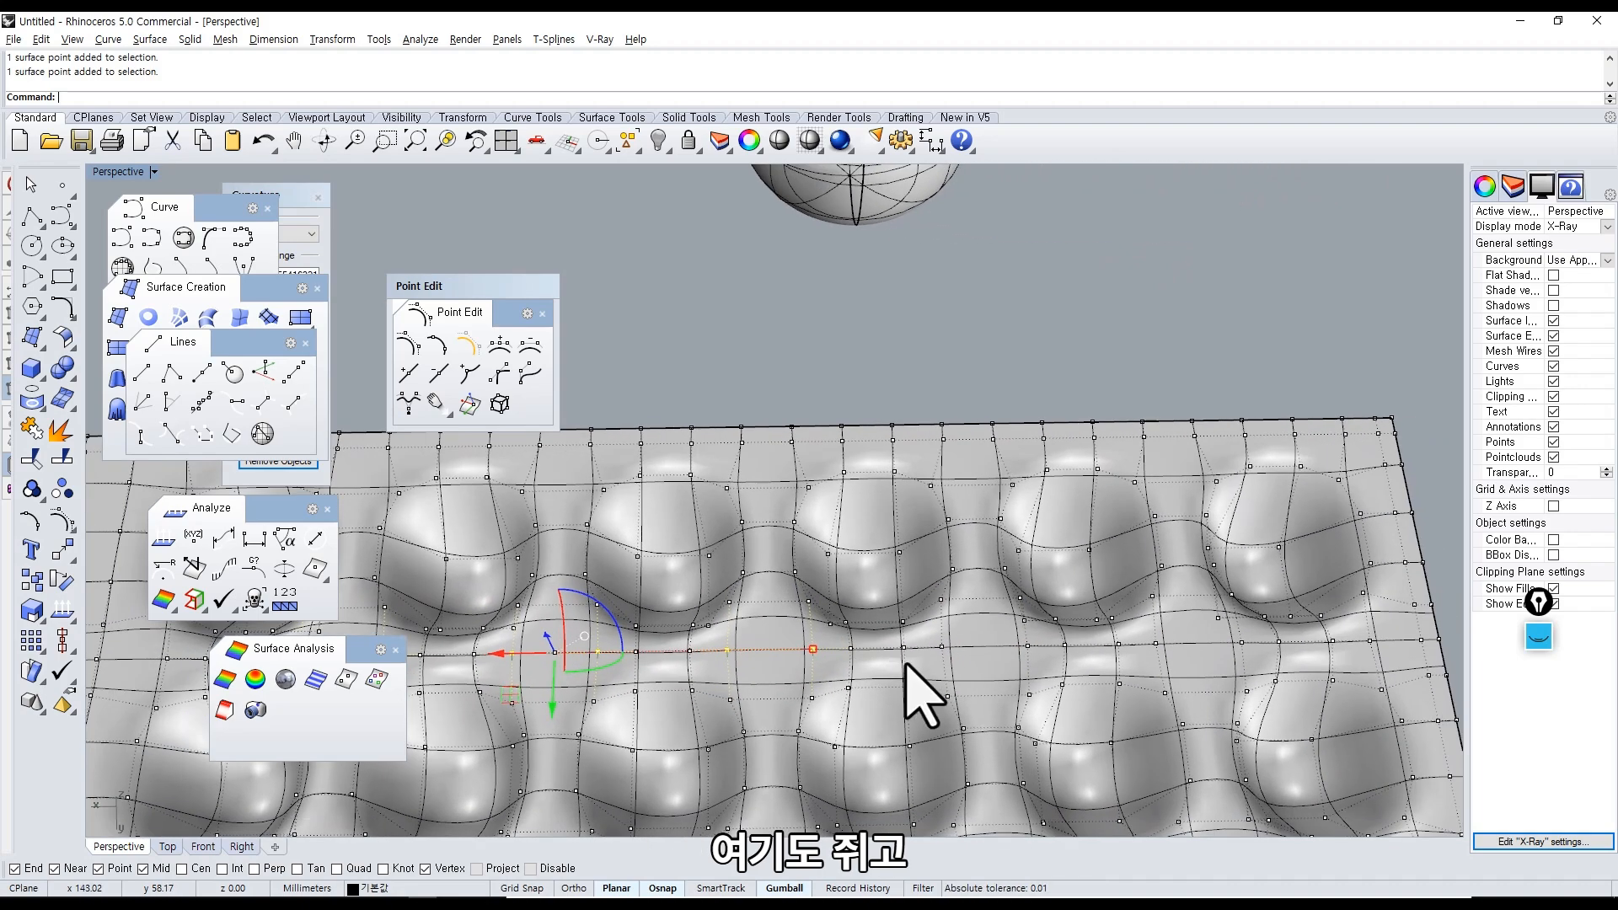
left_click(942, 648, "shift")
left_click(1027, 645, "shift")
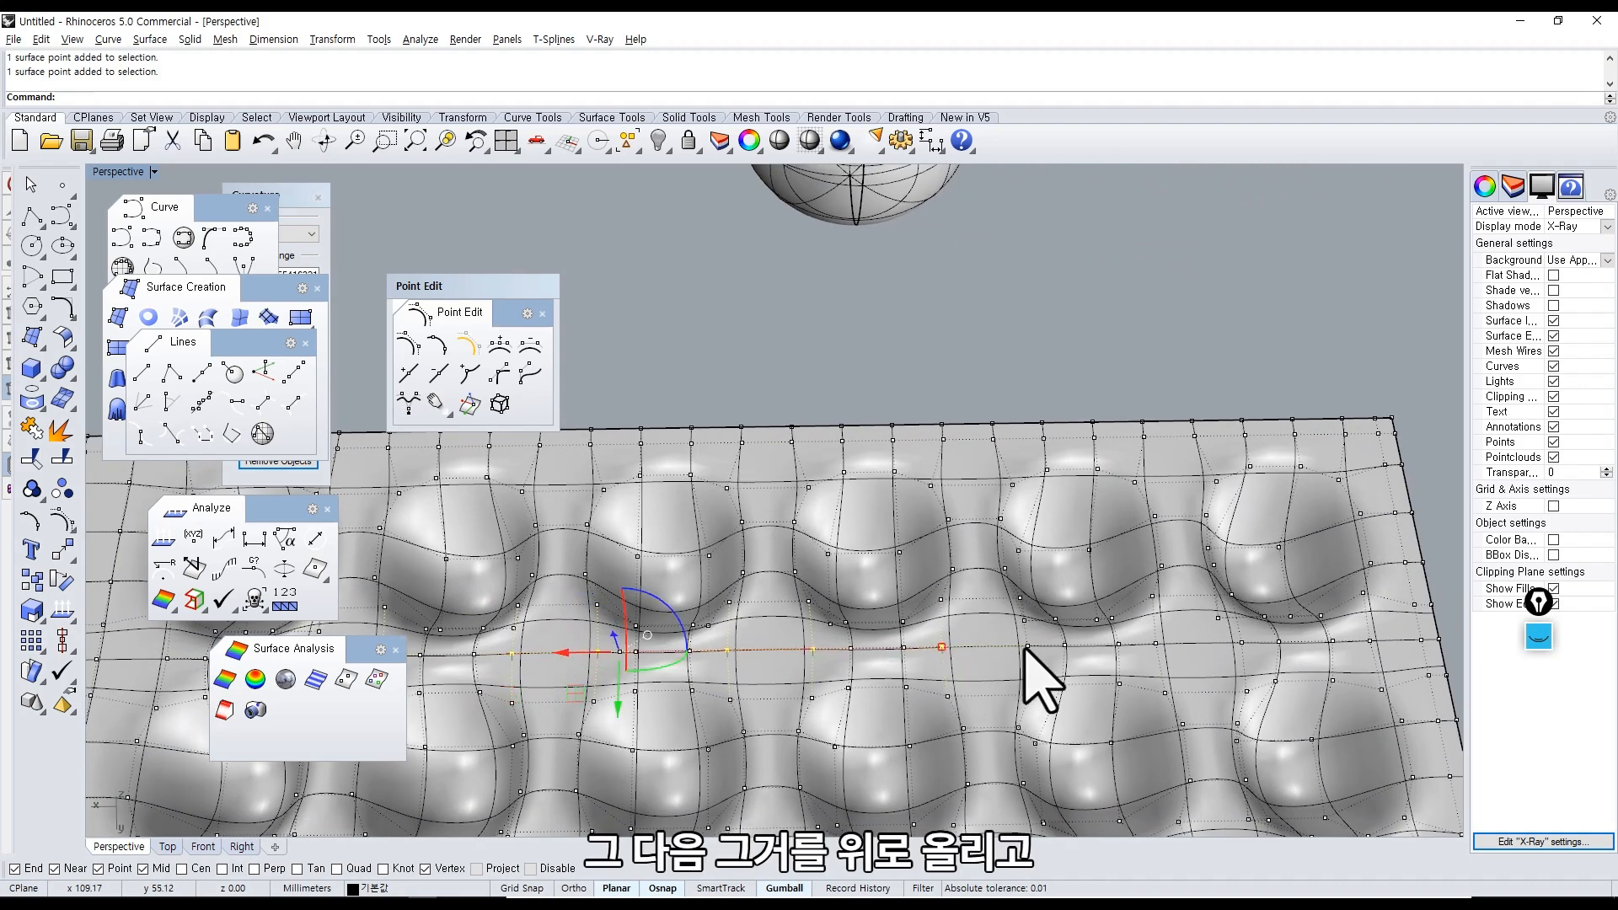
left_click(1156, 646, "shift")
left_click(1241, 643, "shift")
Raise the selected centre points high above the tray and squeeze them together towards the middle.
scroll(957, 751, "down", 4)
right_click_drag(957, 751, 832, 577)
left_click_drag(835, 544, 801, 196)
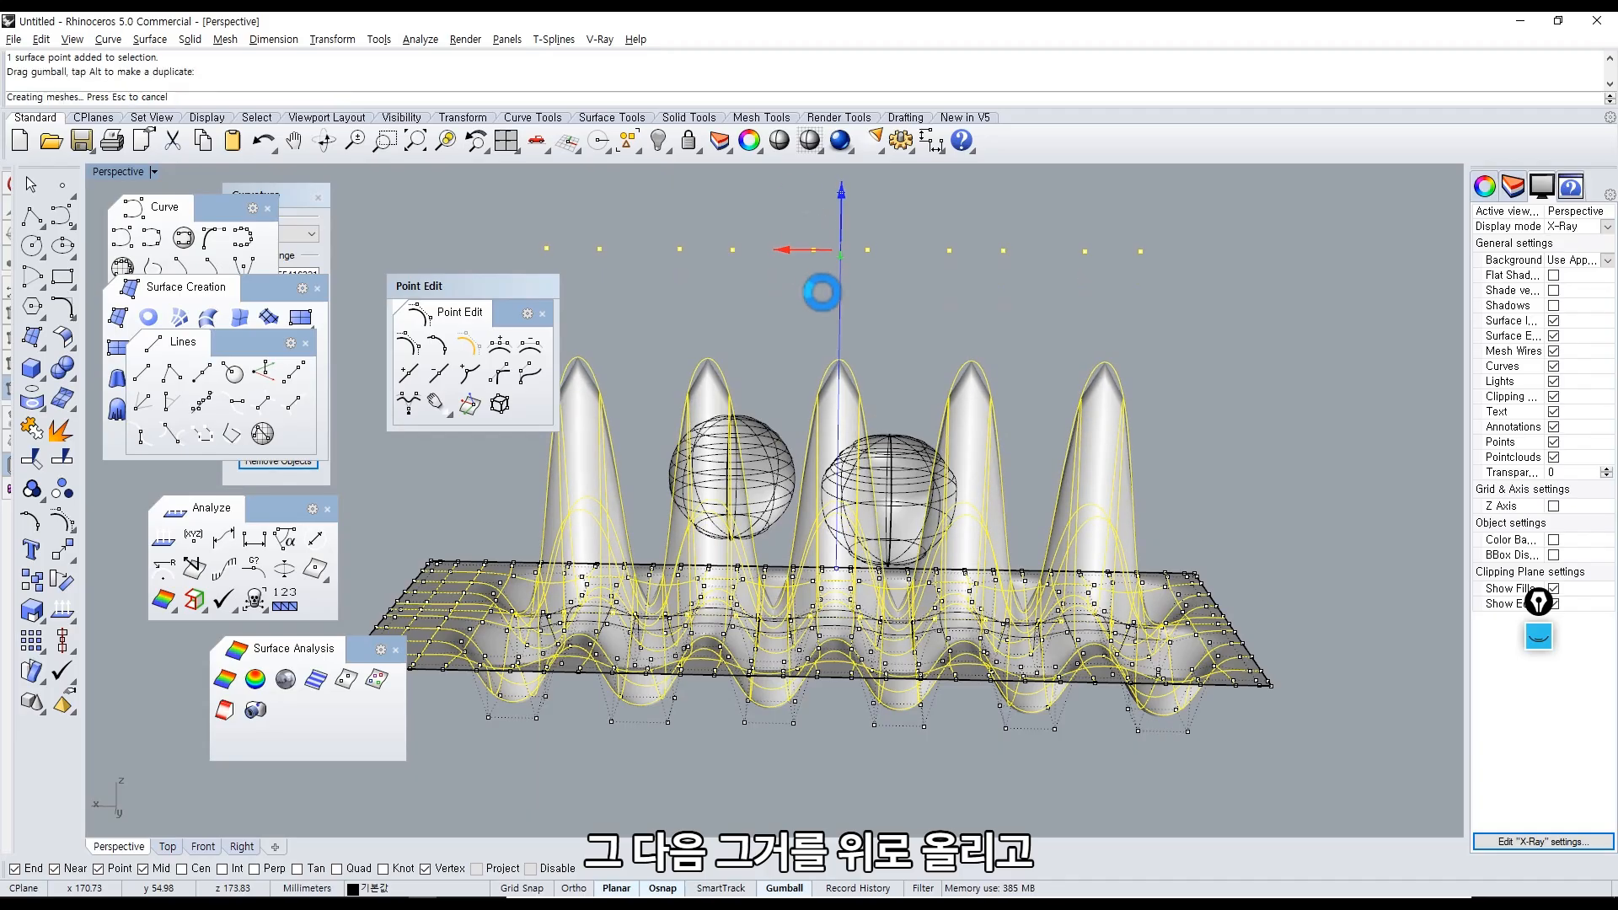
left_click_drag(1087, 278, 885, 302)
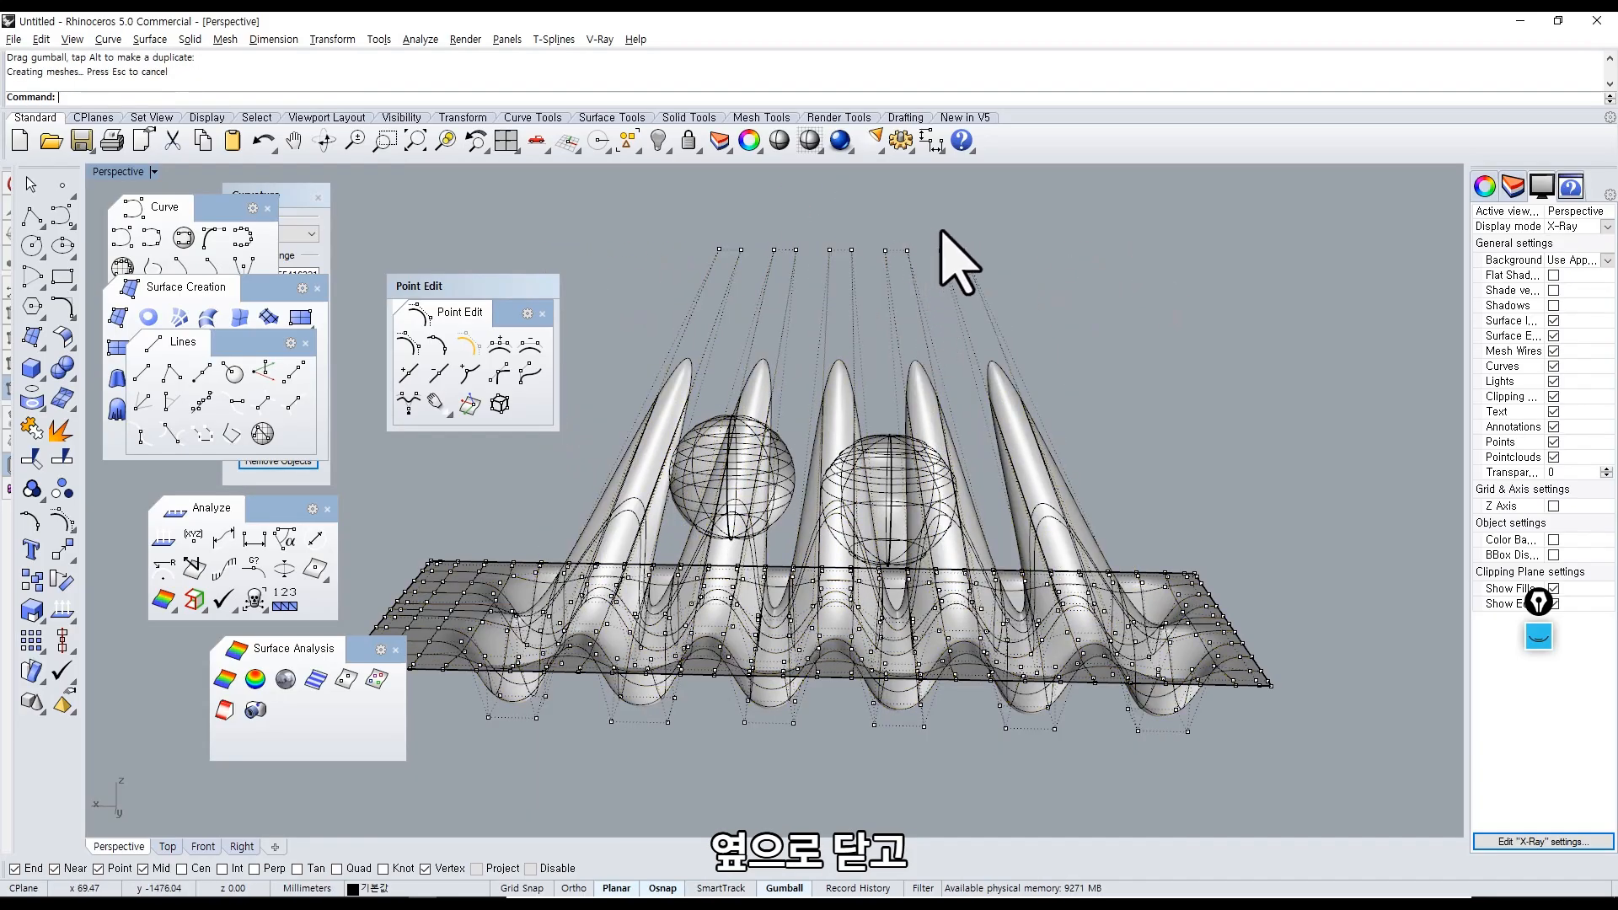
Lower the control points of the two outermost peaks and spread them away from the middle.
left_click(961, 252)
left_click_drag(747, 268, 748, 269, "shift")
left_click_drag(841, 203, 842, 401)
left_click_drag(955, 452, 1051, 463)
left_click_drag(841, 393, 855, 493)
left_click(910, 350)
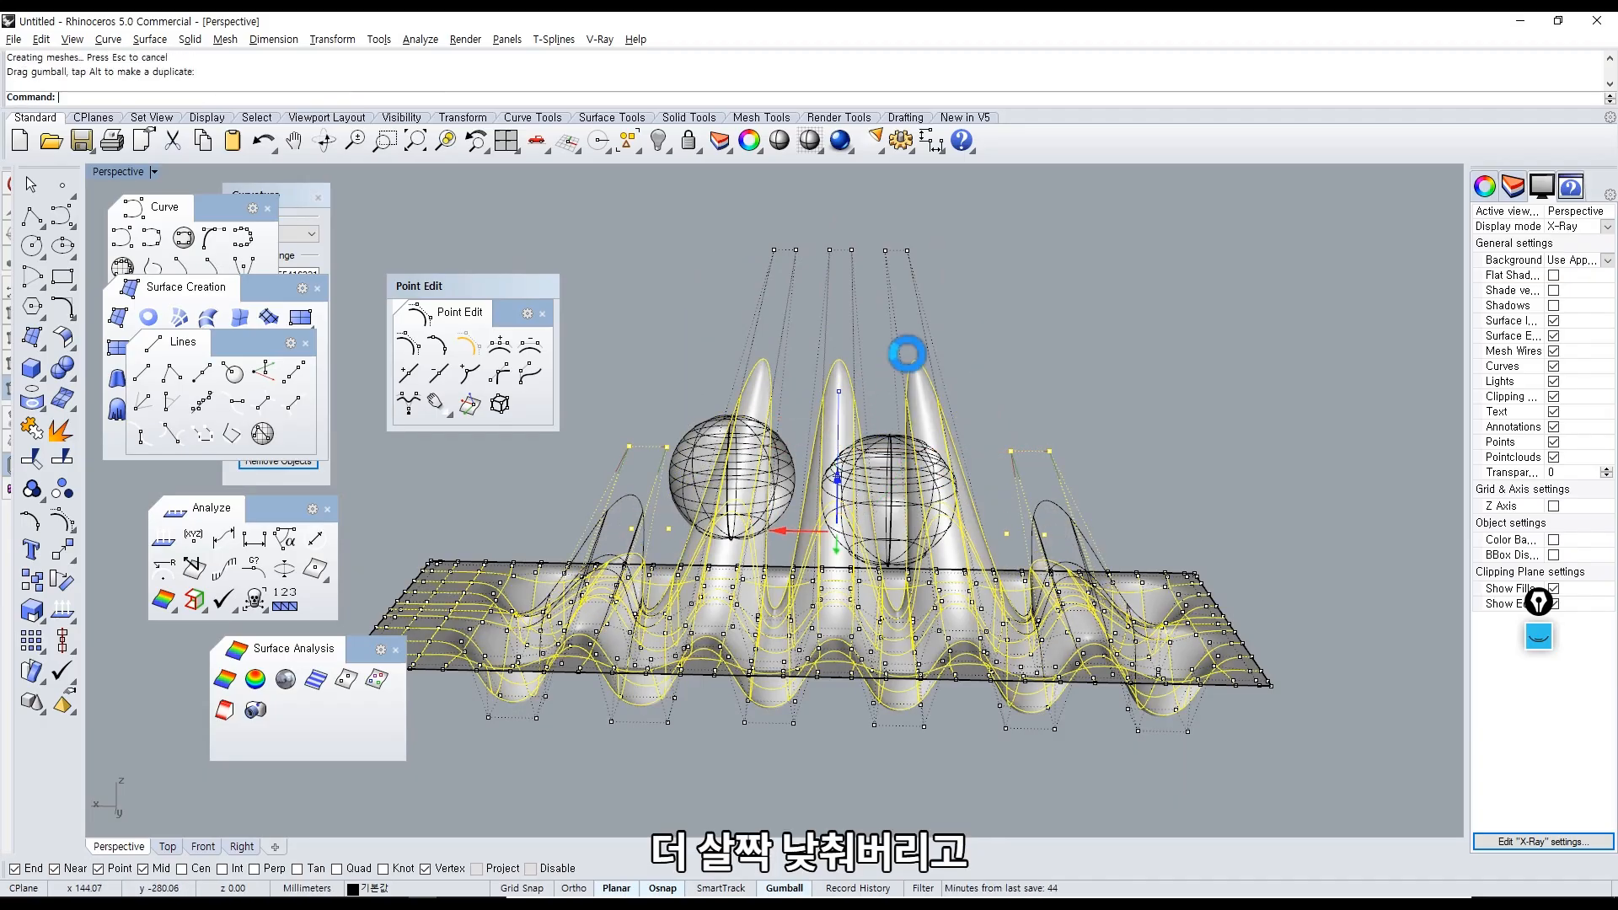
Widen the three middle peaks by spreading the paired control points above them along the tray.
left_click_drag(925, 283, 927, 291)
left_click_drag(746, 224, 801, 277, "shift")
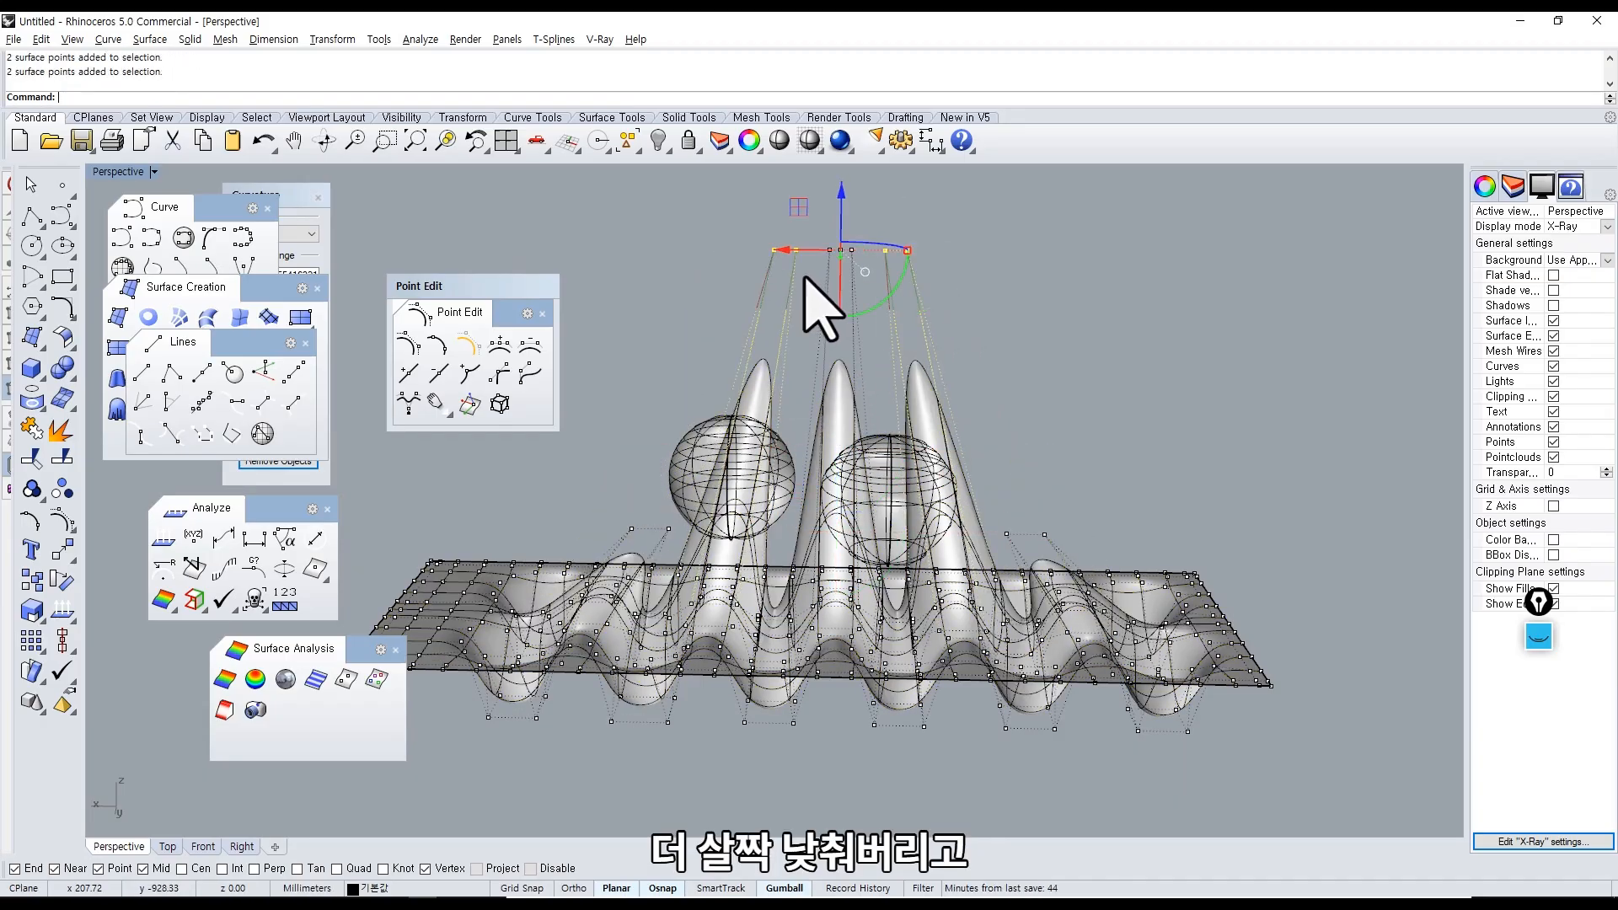
left_click(896, 329)
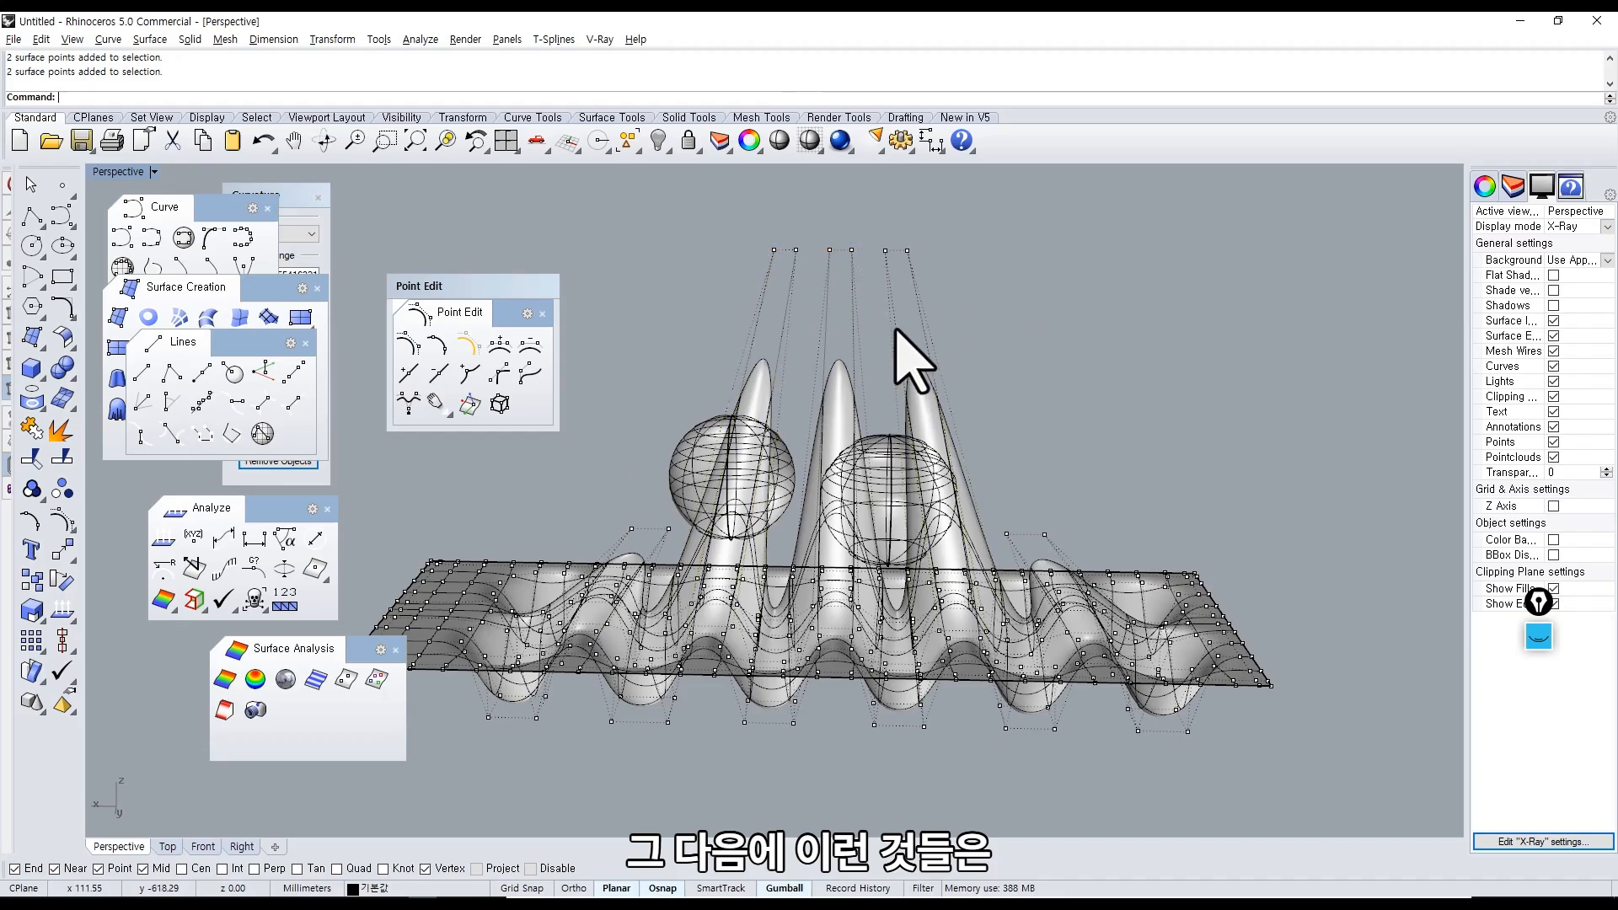
left_click_drag(822, 236, 936, 261)
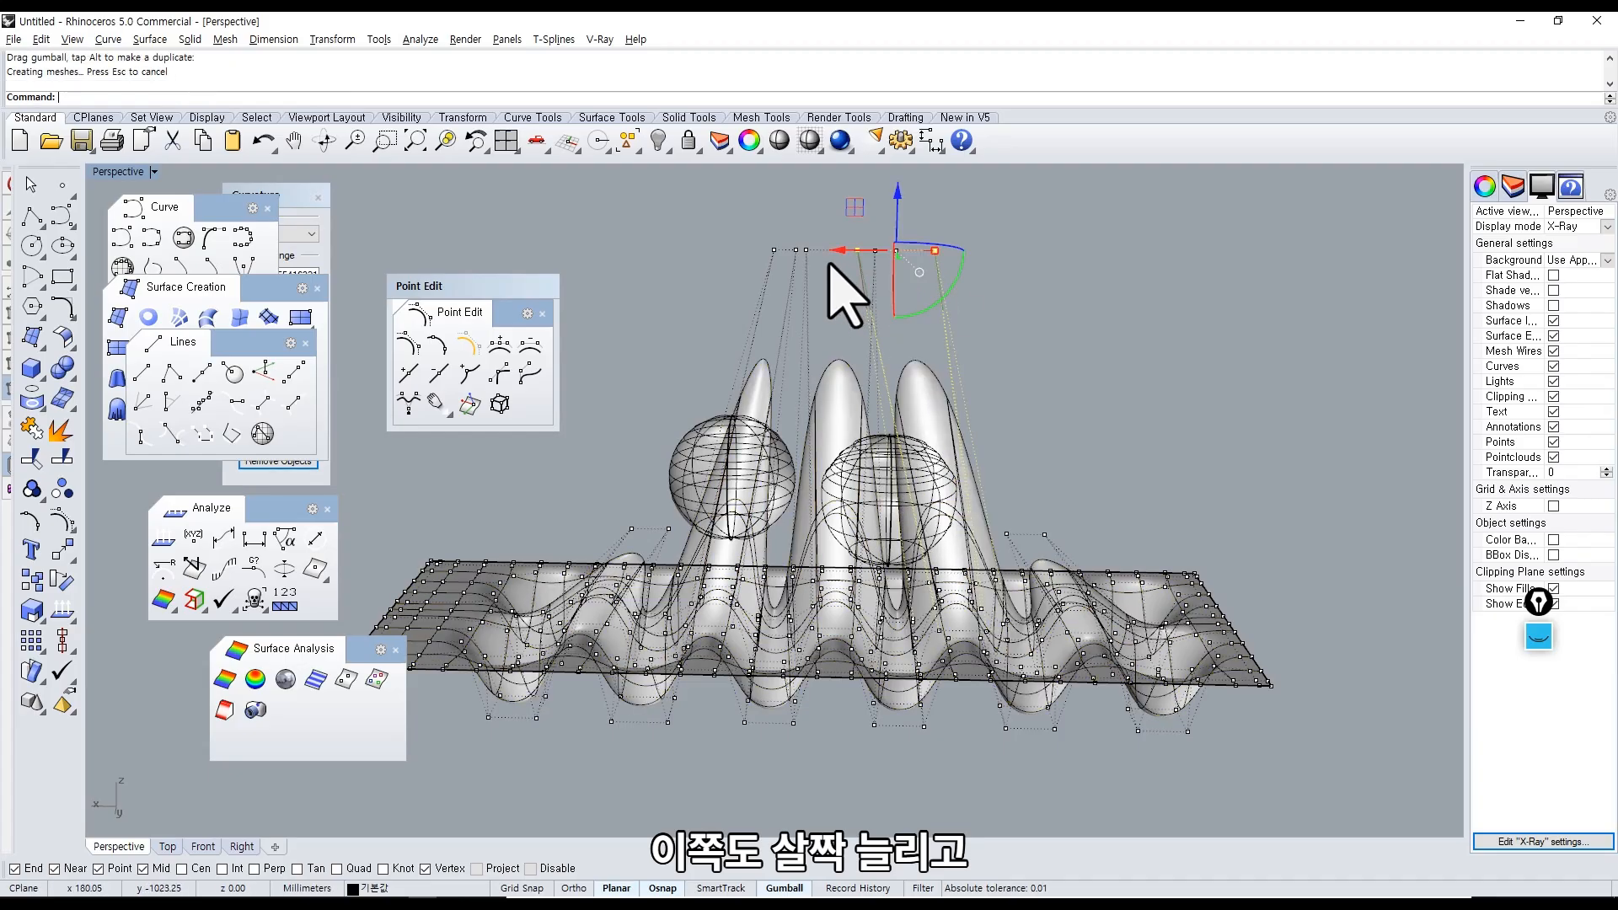
left_click_drag(798, 256, 816, 254)
Lower the two peaks flanking the middle one and move their control points farther outwards.
left_click_drag(714, 221, 848, 354)
left_click(857, 250, "shift")
left_click(935, 250, "shift")
left_click_drag(931, 401, 960, 417)
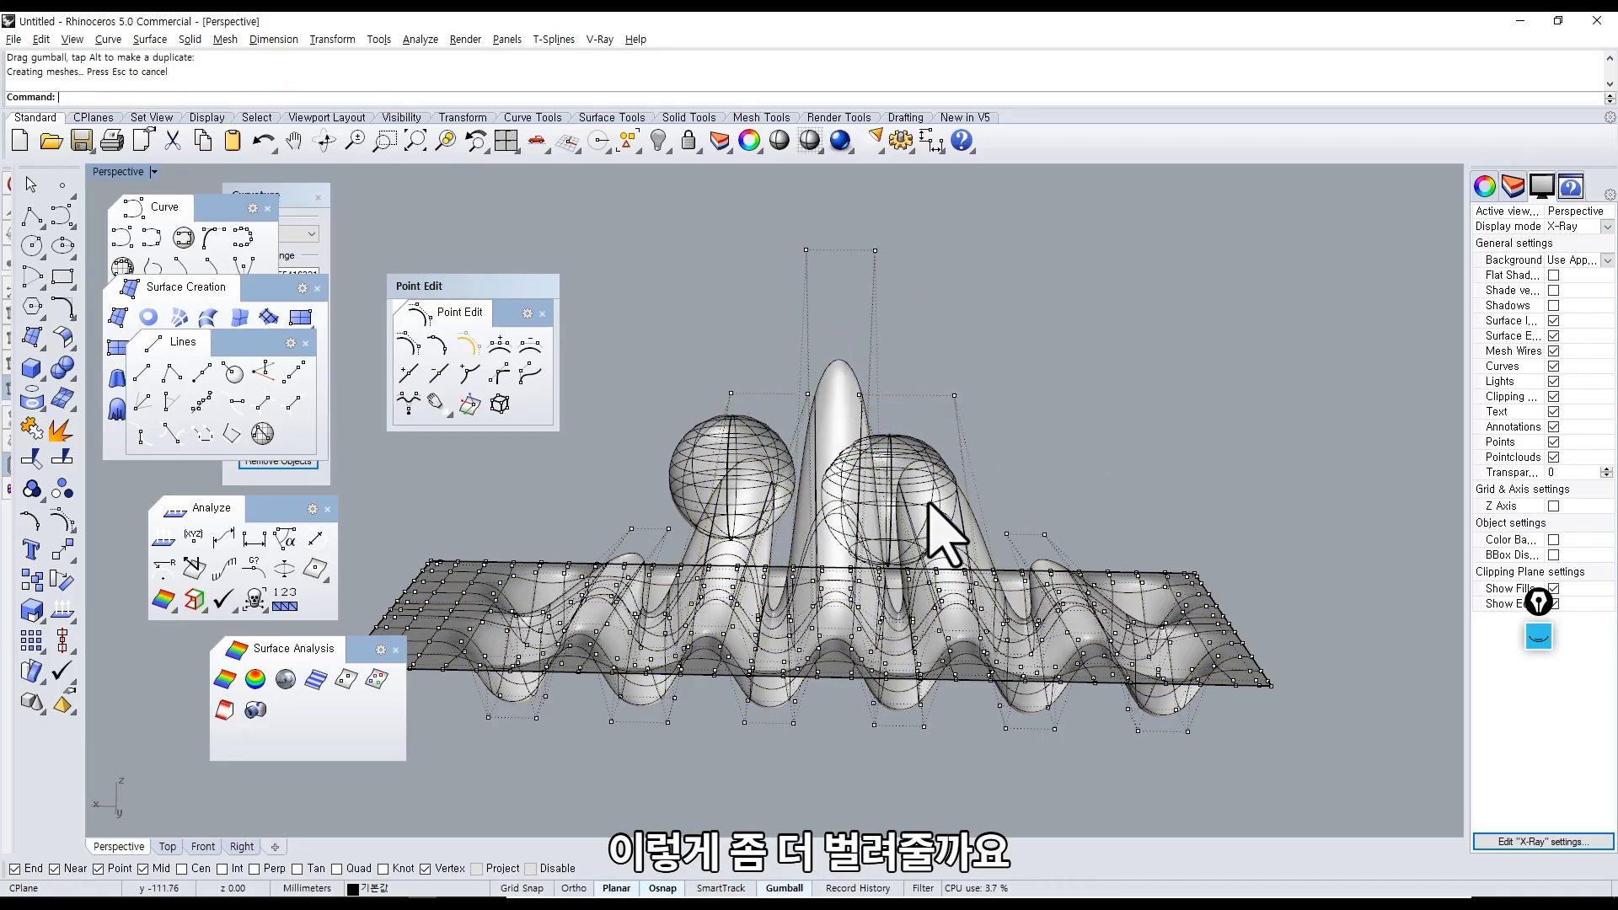
Undo all the shaping of the raised peaks, back to the tray with its flat centre row.
mouse_move(932, 534)
right_mouse_down()
mouse_move(1060, 572)
mouse_move(1148, 563)
mouse_move(1171, 483)
mouse_move(1231, 473)
mouse_move(1252, 503)
mouse_move(1155, 570)
mouse_move(931, 542)
mouse_move(866, 651)
mouse_move(839, 657)
mouse_move(852, 607)
mouse_move(775, 579)
mouse_move(733, 639)
mouse_move(983, 445)
right_mouse_up()
left_click(932, 543)
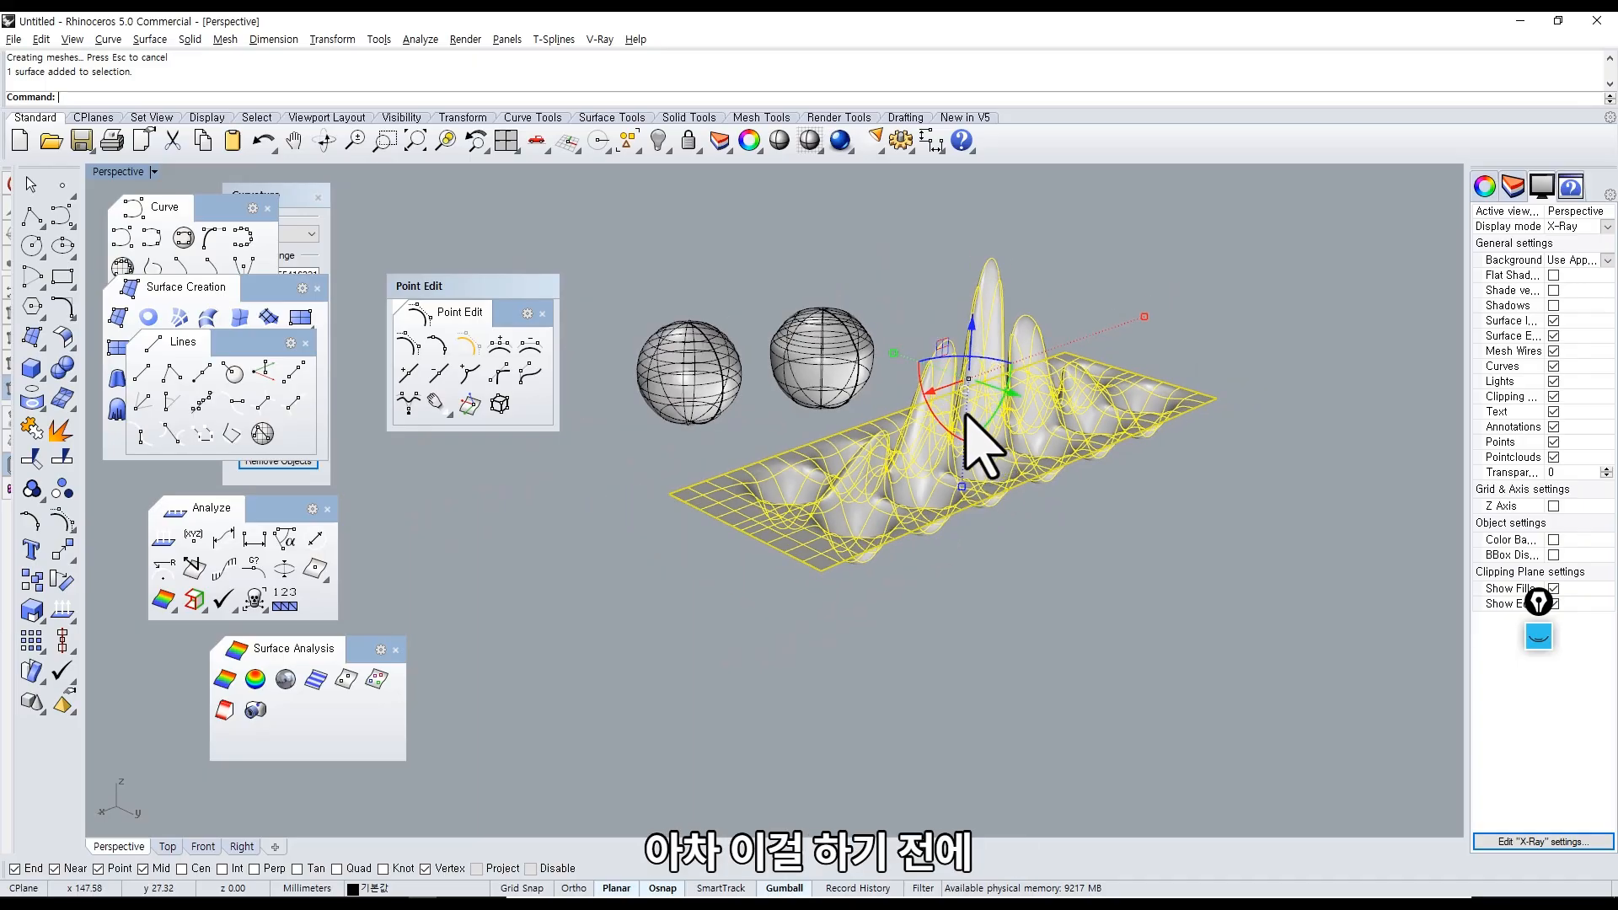
mouse_move(927, 391)
right_mouse_down()
mouse_move(860, 436)
mouse_move(857, 552)
mouse_move(902, 567)
mouse_move(884, 549)
right_mouse_up()
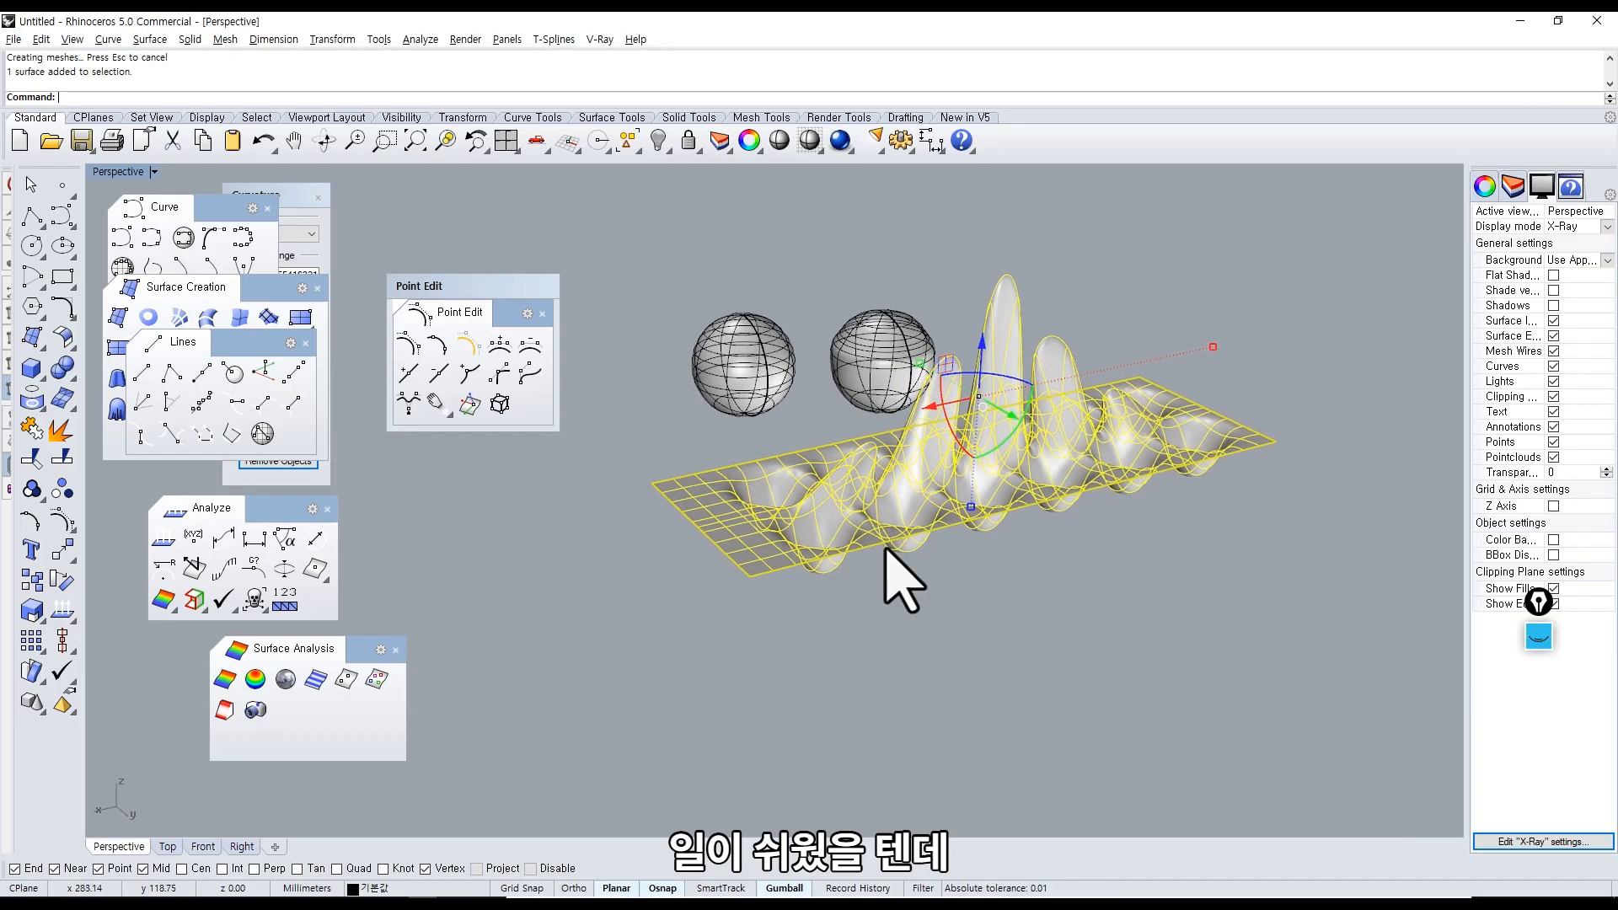
key("ctrl+z")
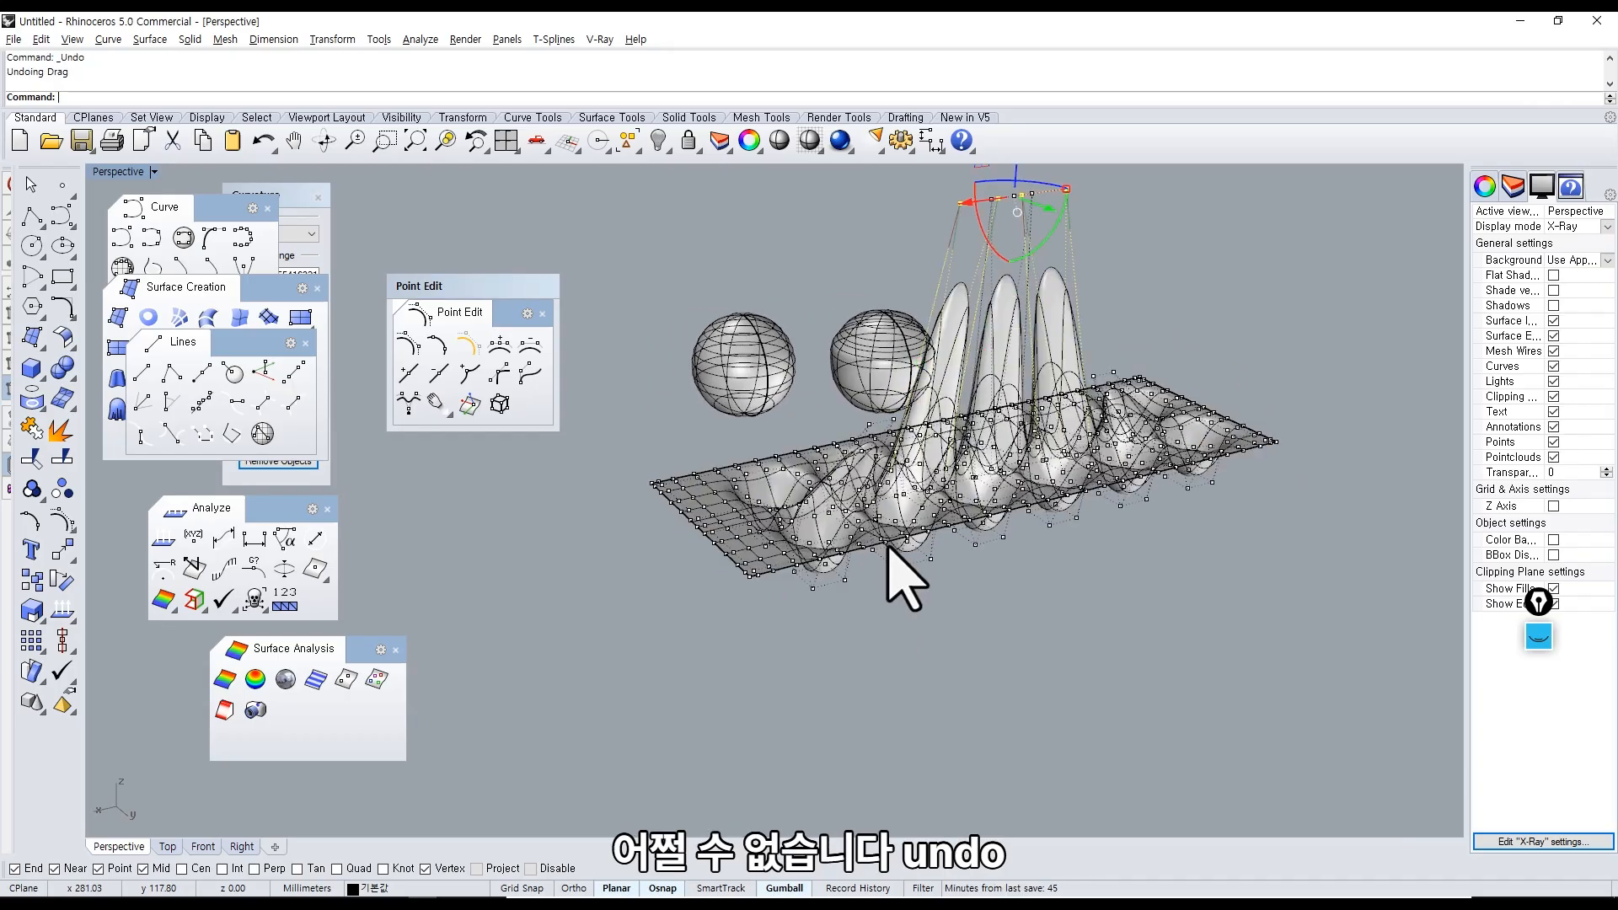
key("ctrl+z")
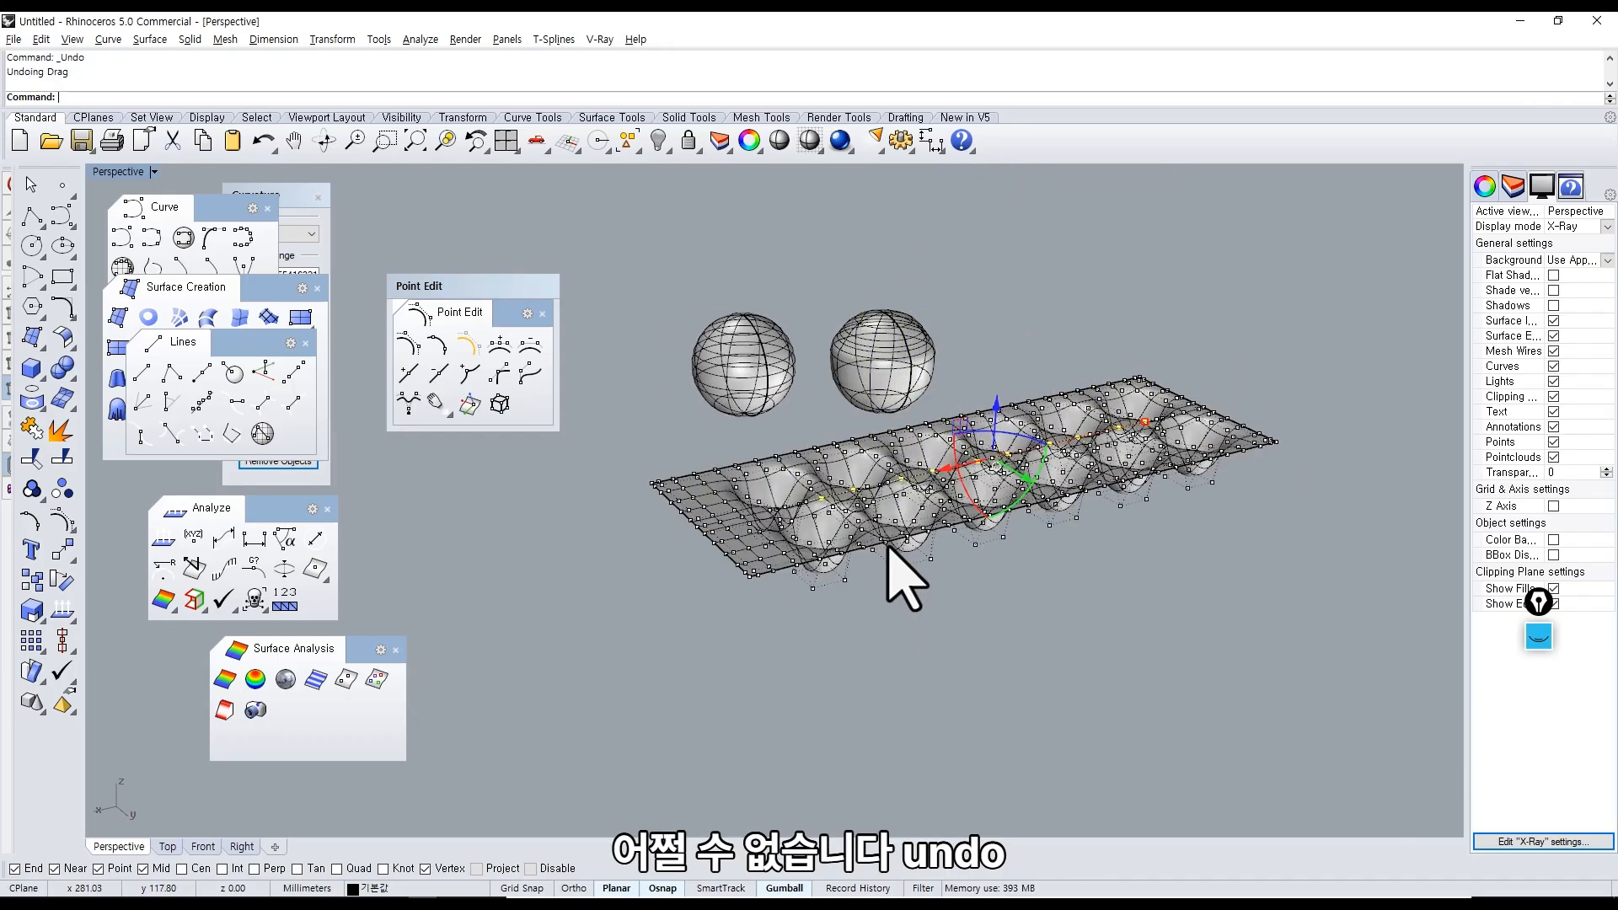
Place a copy of the whole tray surface directly below the original.
right_click_drag(948, 653, 975, 625)
left_click(982, 452)
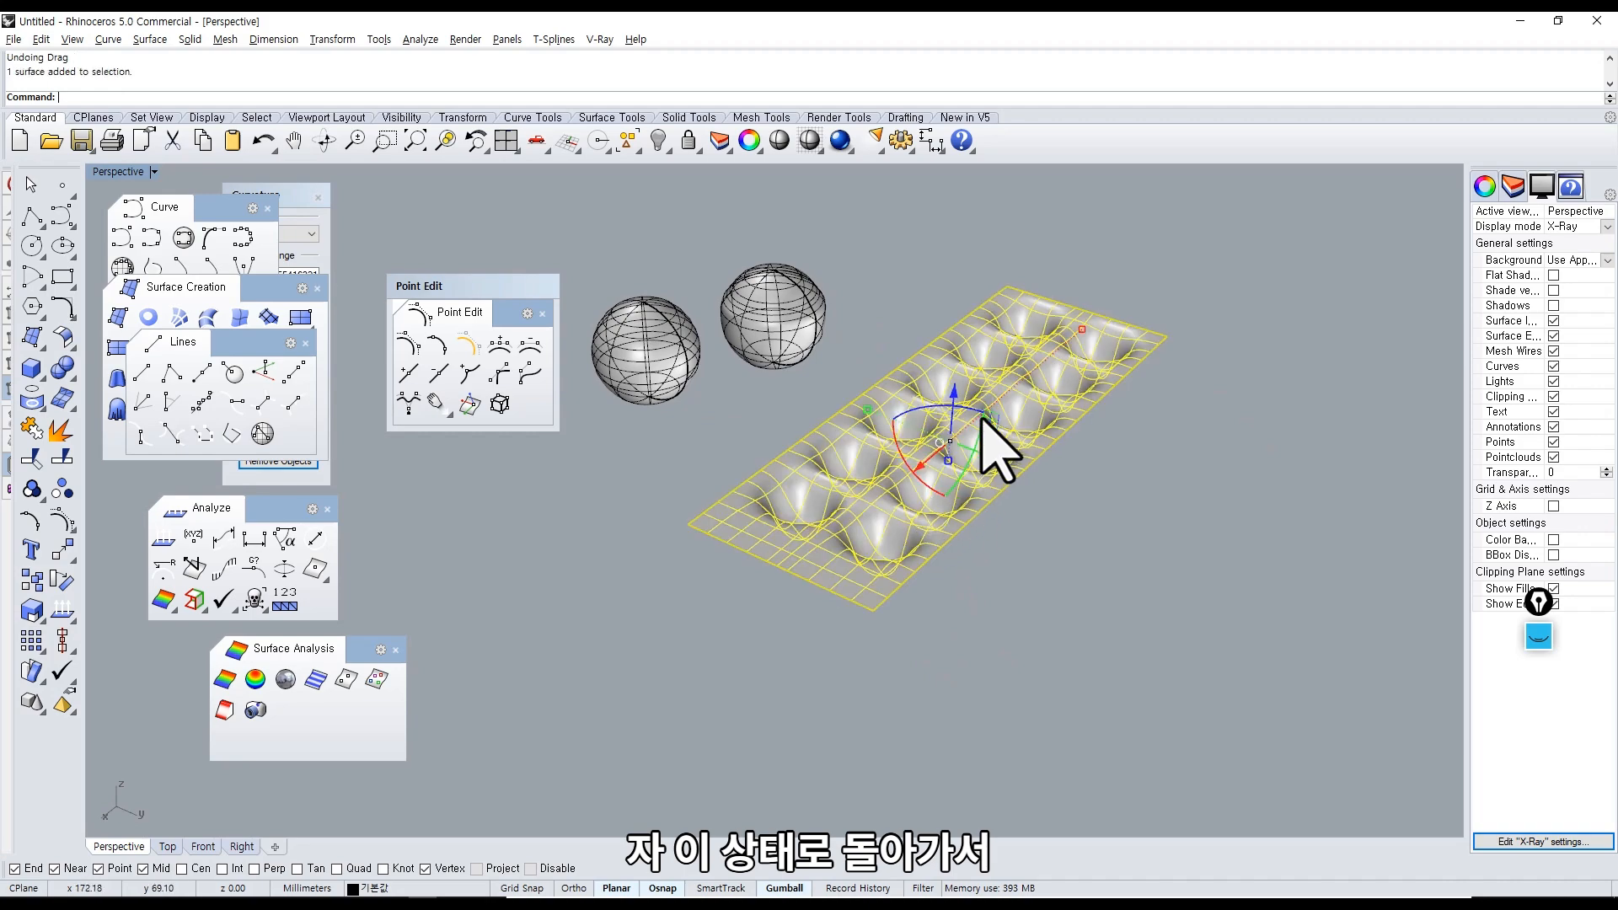
left_click_drag(961, 482, 1025, 597)
left_click(1090, 650)
right_click_drag(1090, 649, 1034, 531)
Hide the lower copy of the tray and turn on the control points of the upper one.
left_click(1027, 462)
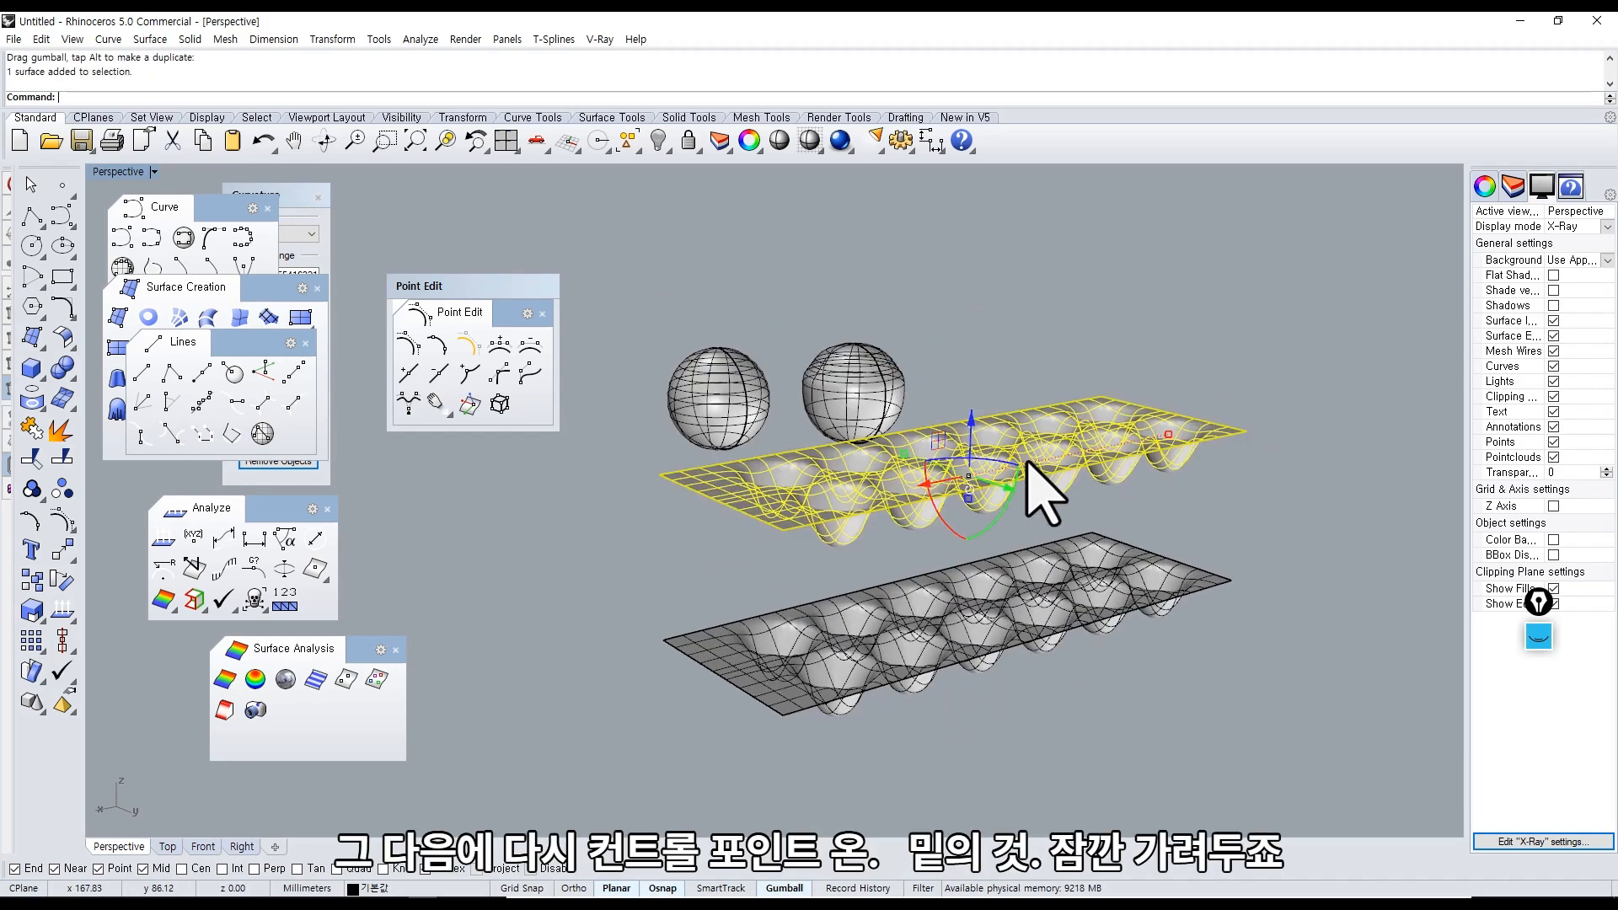
middle_click(813, 510)
left_click(801, 463)
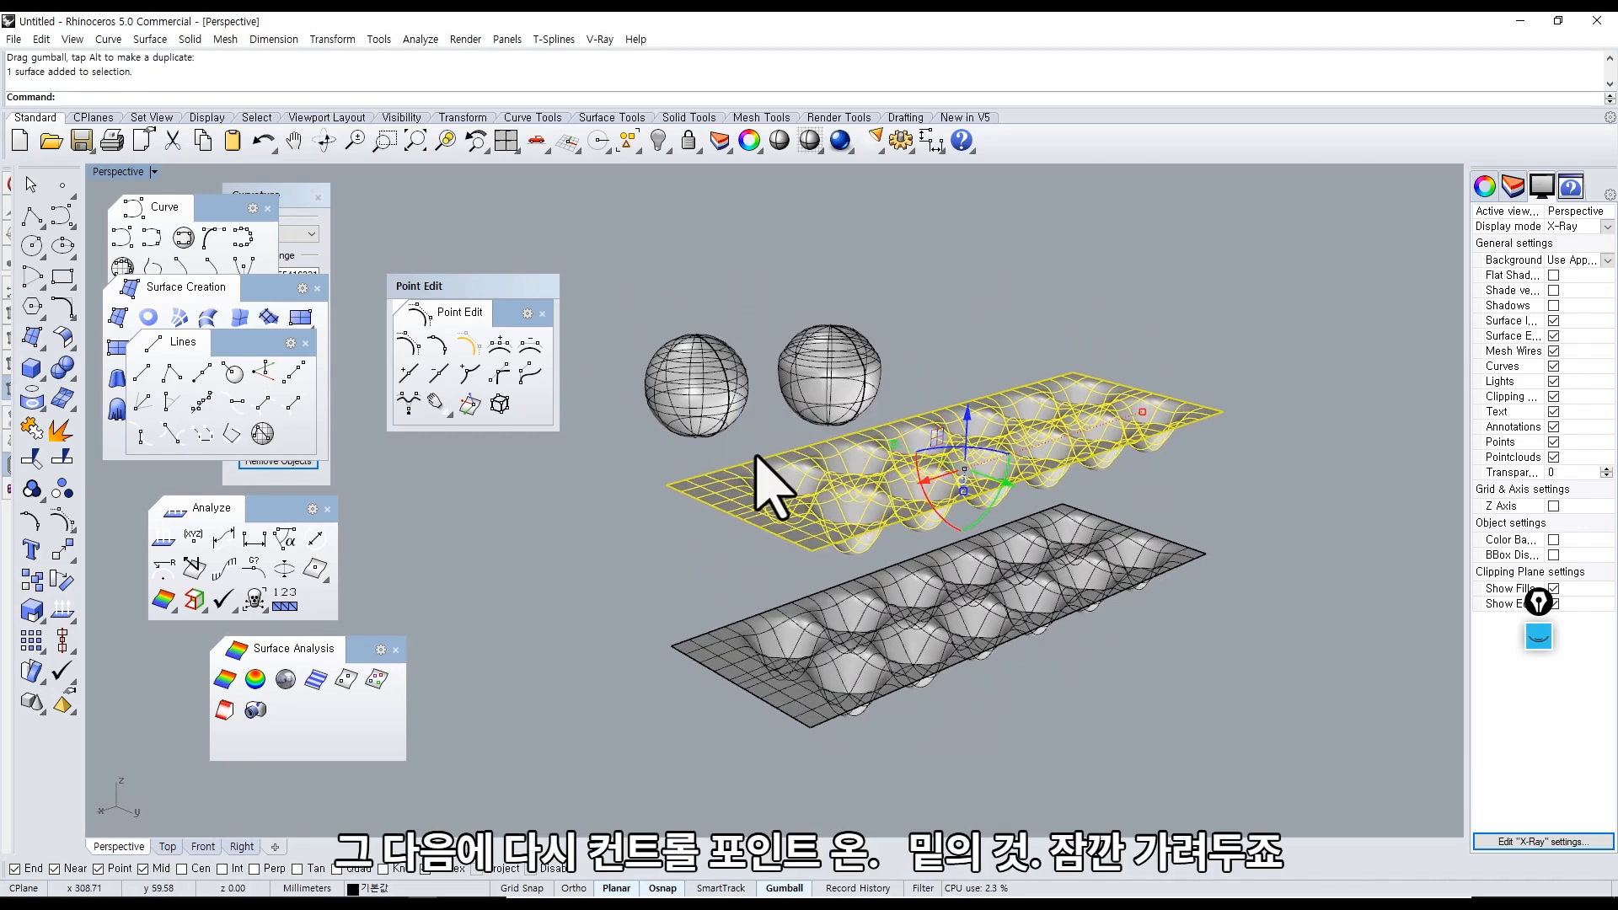
right_click_drag(769, 480, 640, 613)
left_click(725, 500)
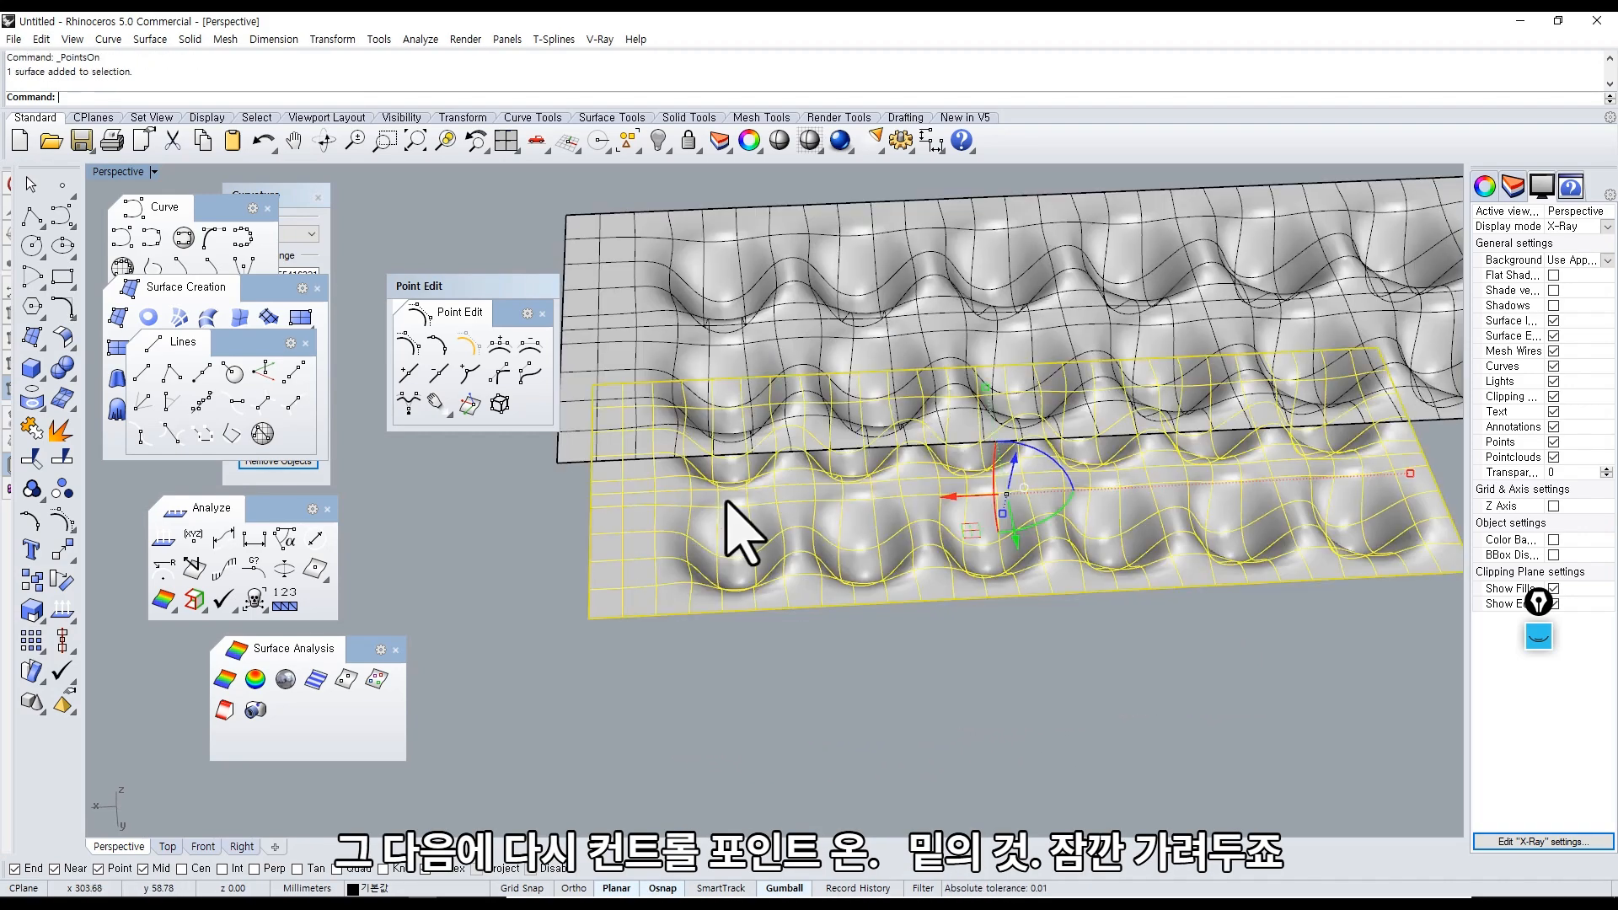
middle_click(726, 500)
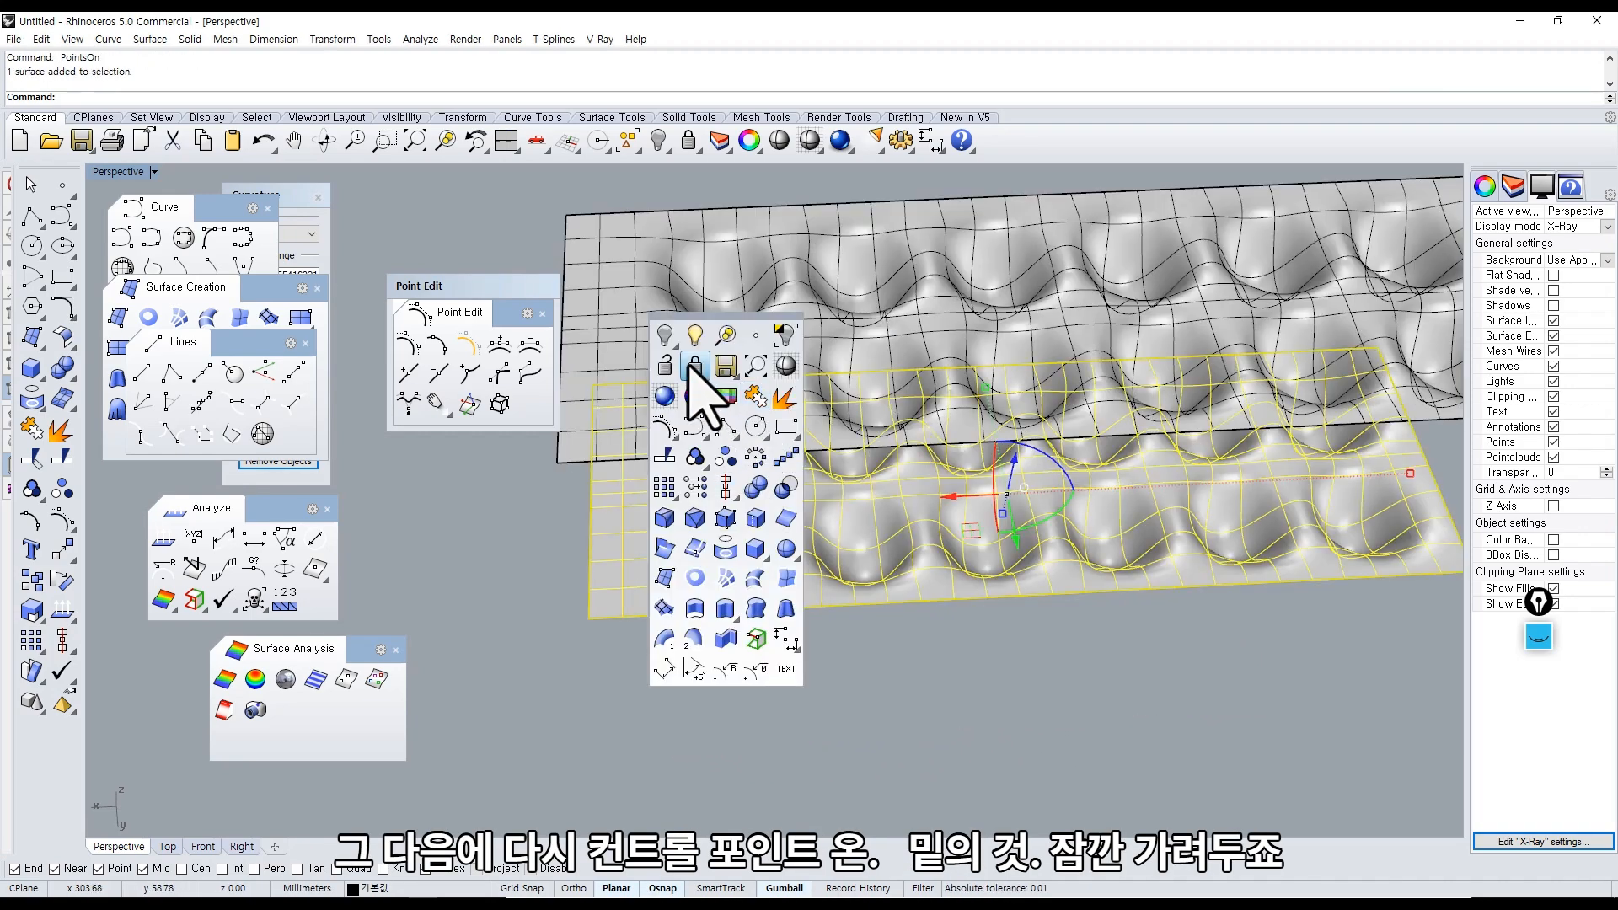
left_click(682, 346)
left_click(748, 346)
middle_click(708, 282)
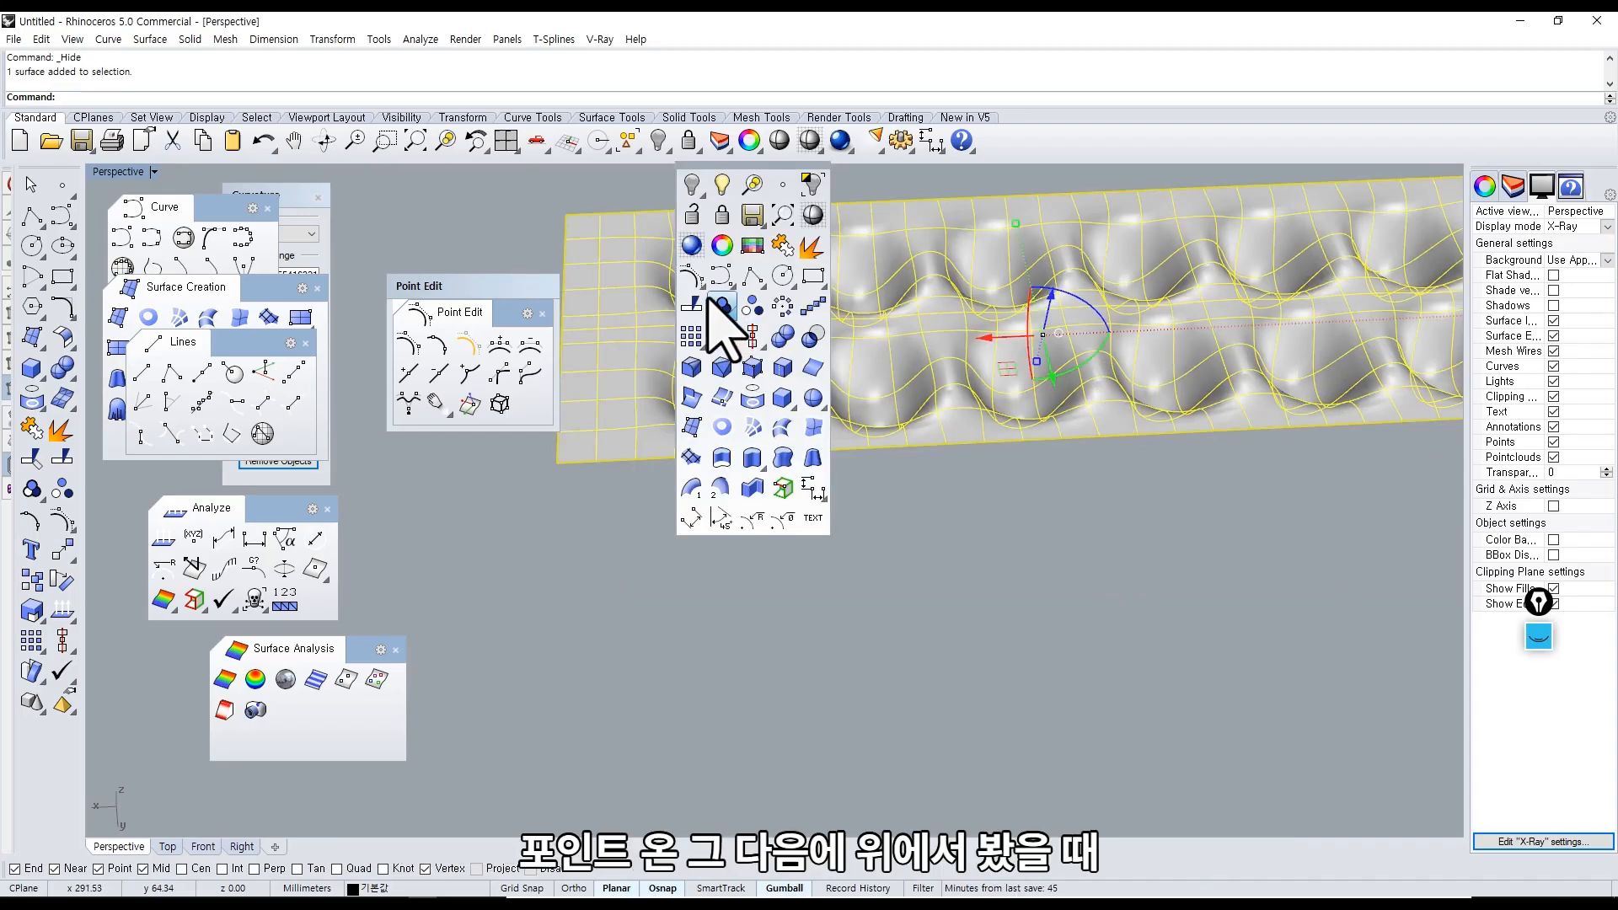
left_click(720, 377)
right_click_drag(720, 376, 687, 463)
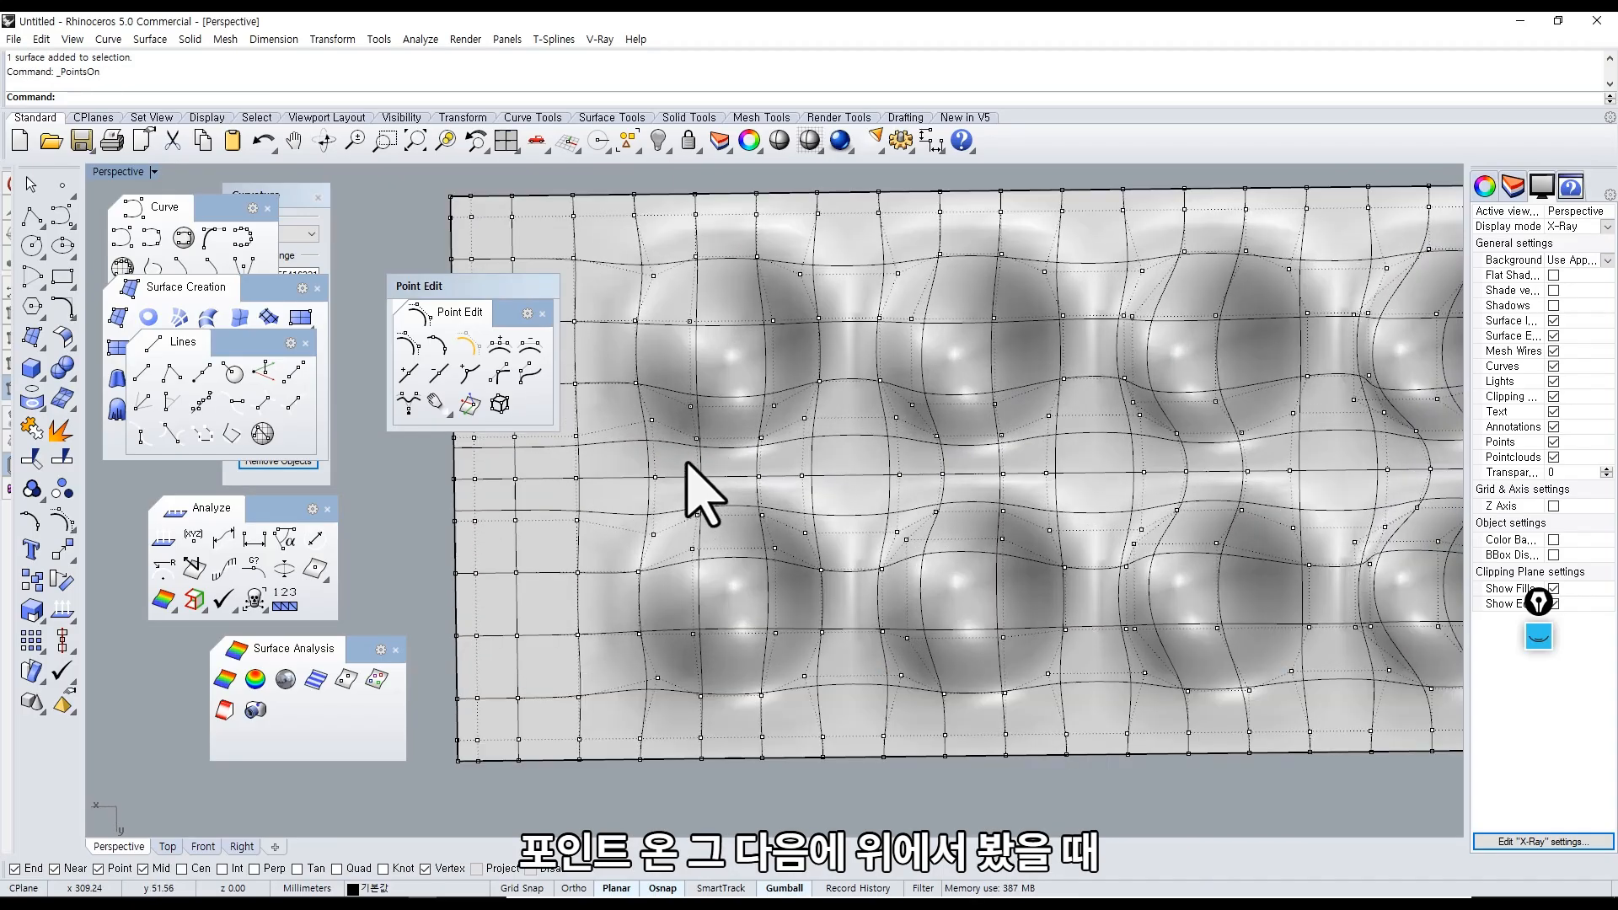
left_click_drag(776, 497, 777, 497)
right_click_drag(933, 481, 782, 506, "shift")
left_click_drag(863, 511, 864, 511)
right_click_drag(865, 511, 887, 520, "shift")
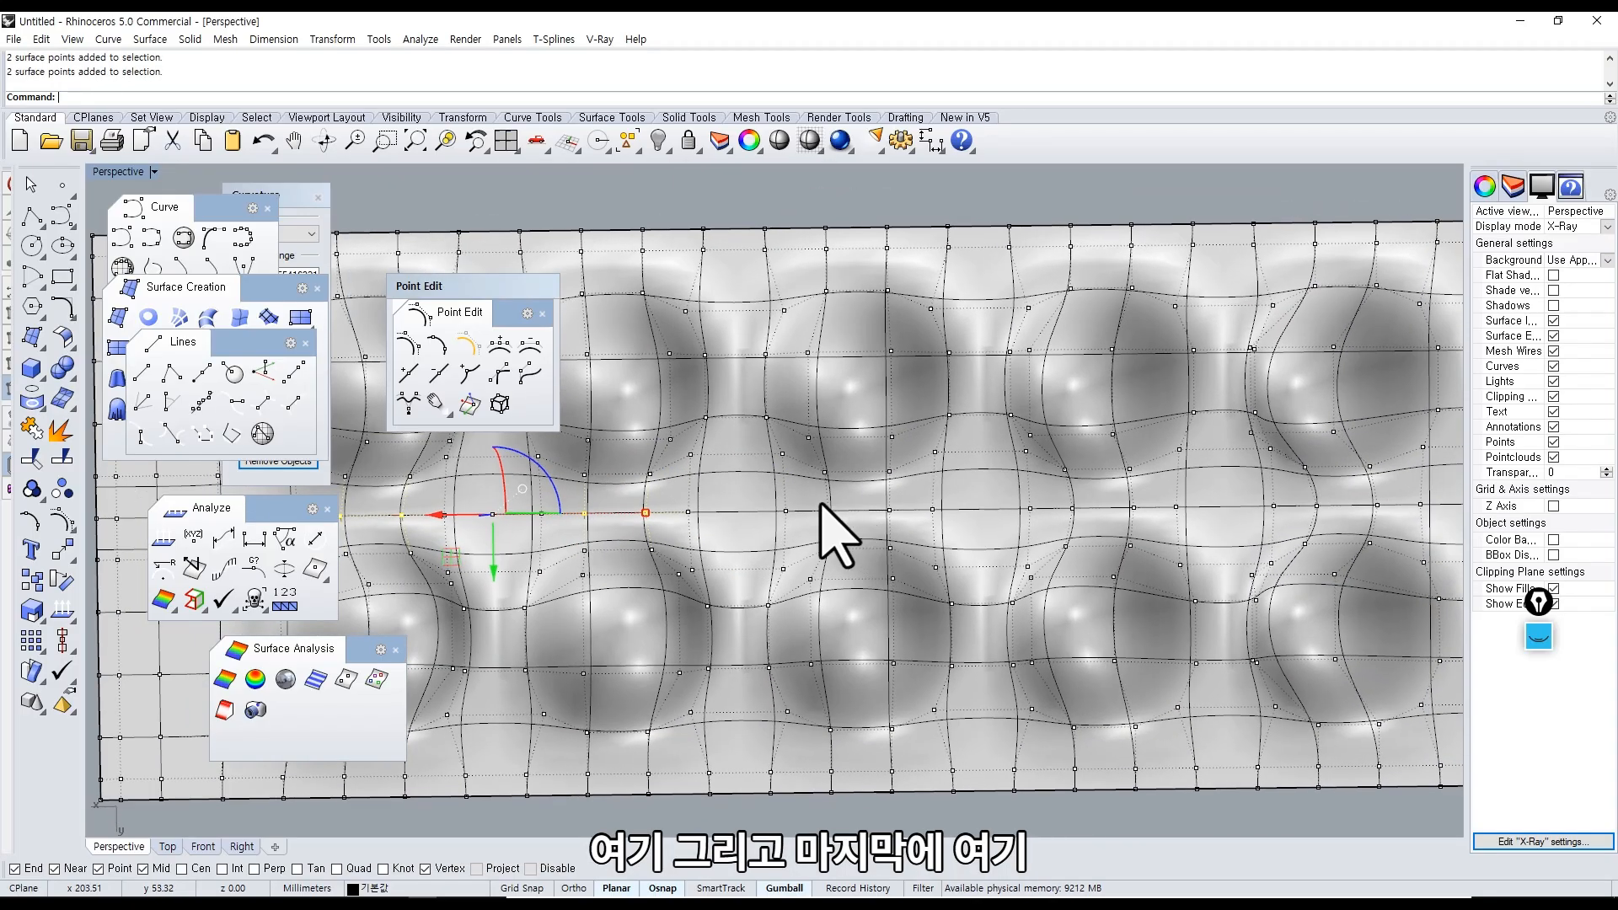
left_click_drag(1142, 520, 1142, 520)
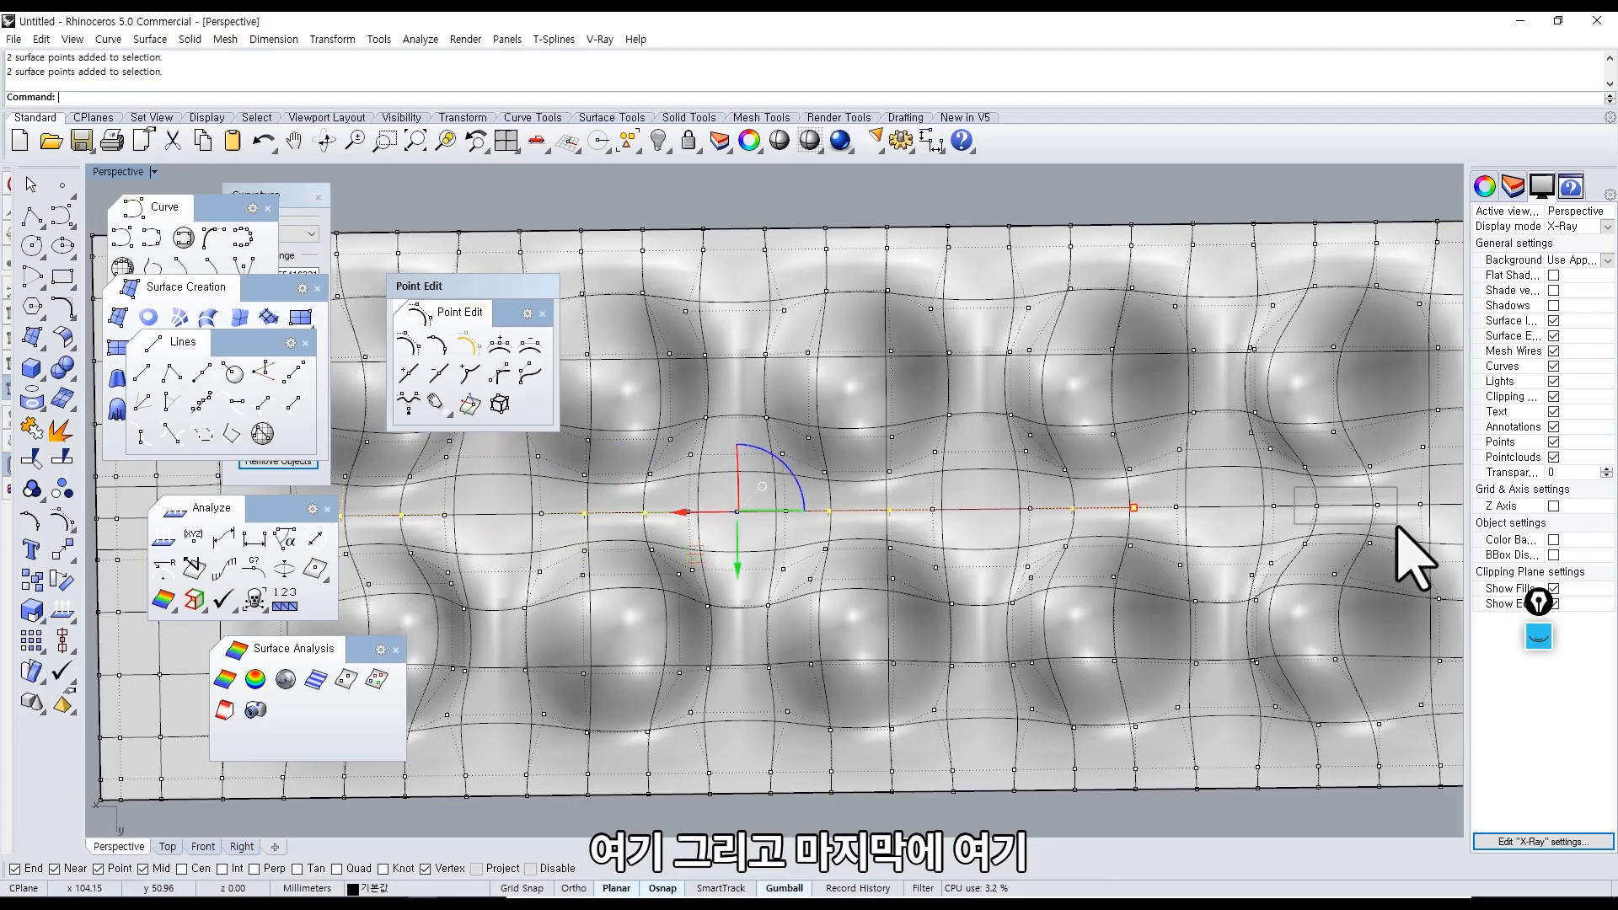
left_click_drag(1396, 527, 1397, 526)
scroll(1246, 649, "down", 7)
right_click_drag(1245, 649, 1032, 640, "shift")
scroll(1100, 544, "up", 9)
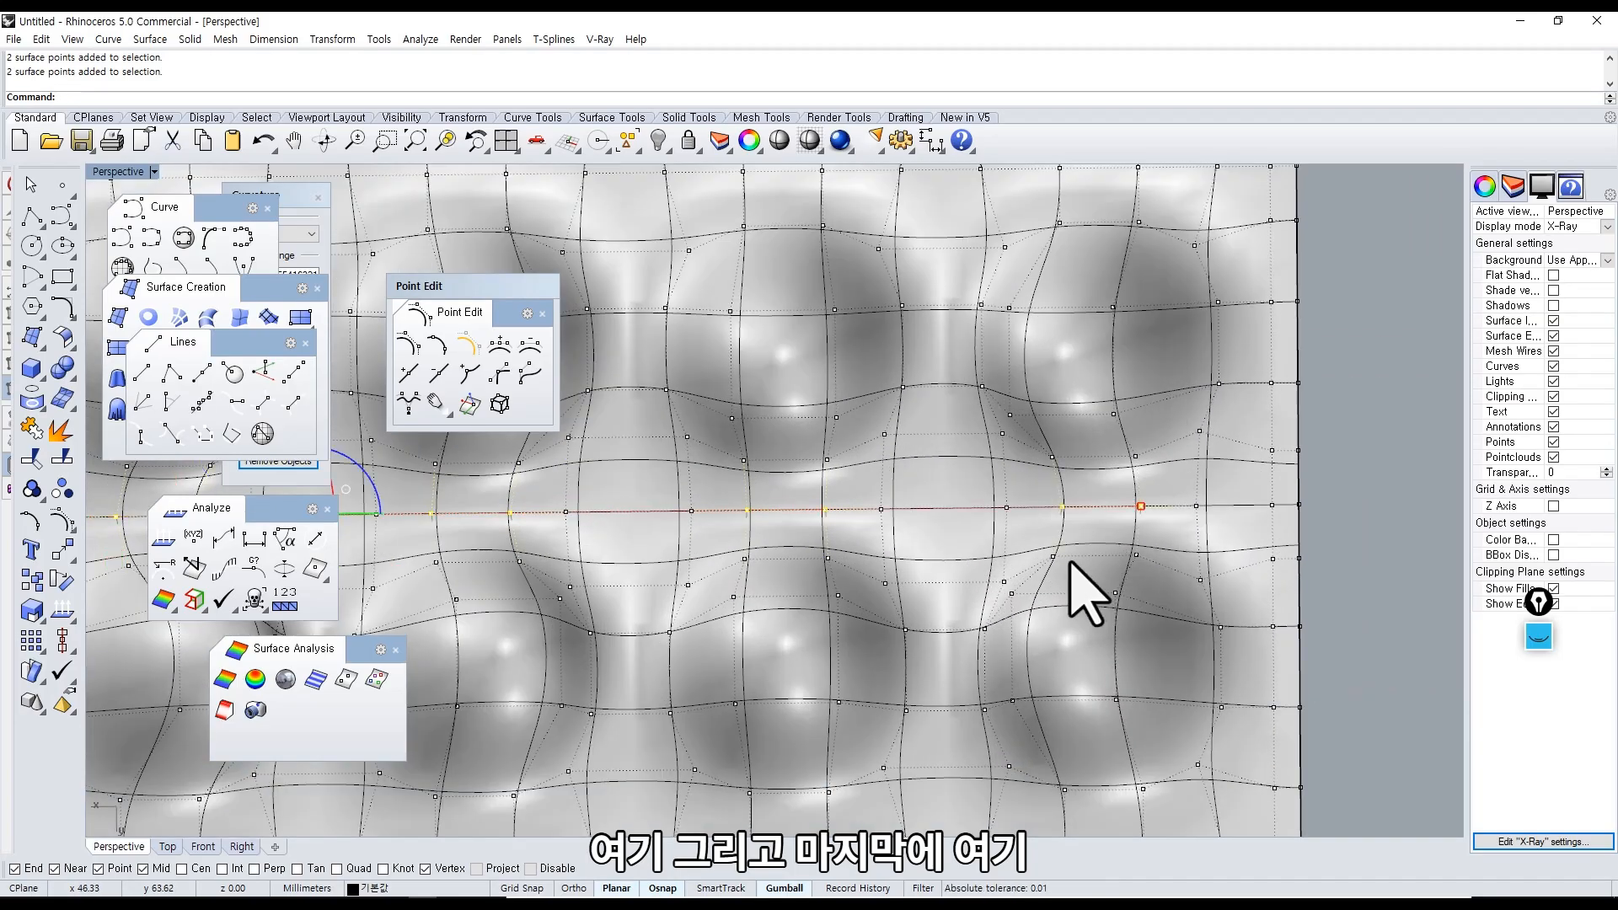
mouse_move(1070, 565)
right_mouse_down()
mouse_move(1003, 535)
mouse_move(996, 421)
right_mouse_up()
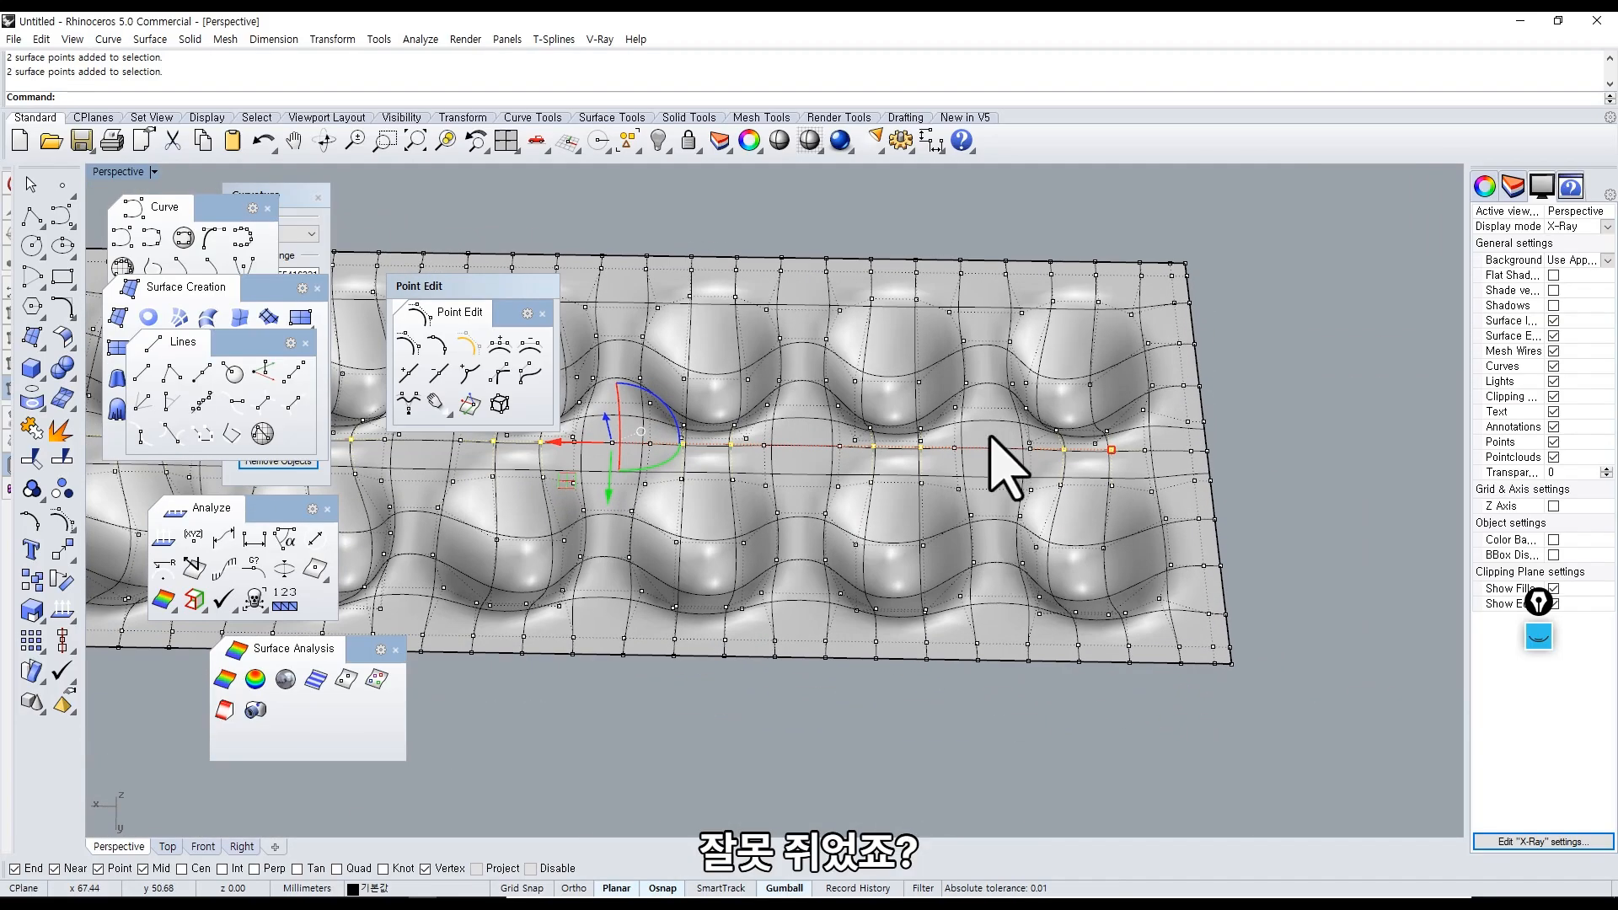
scroll(990, 438, "up", 5)
key("Escape")
Select the five pairs of centre-row control points lying between the cups and raise them into five tall peaks.
left_click_drag(926, 448, 1065, 490)
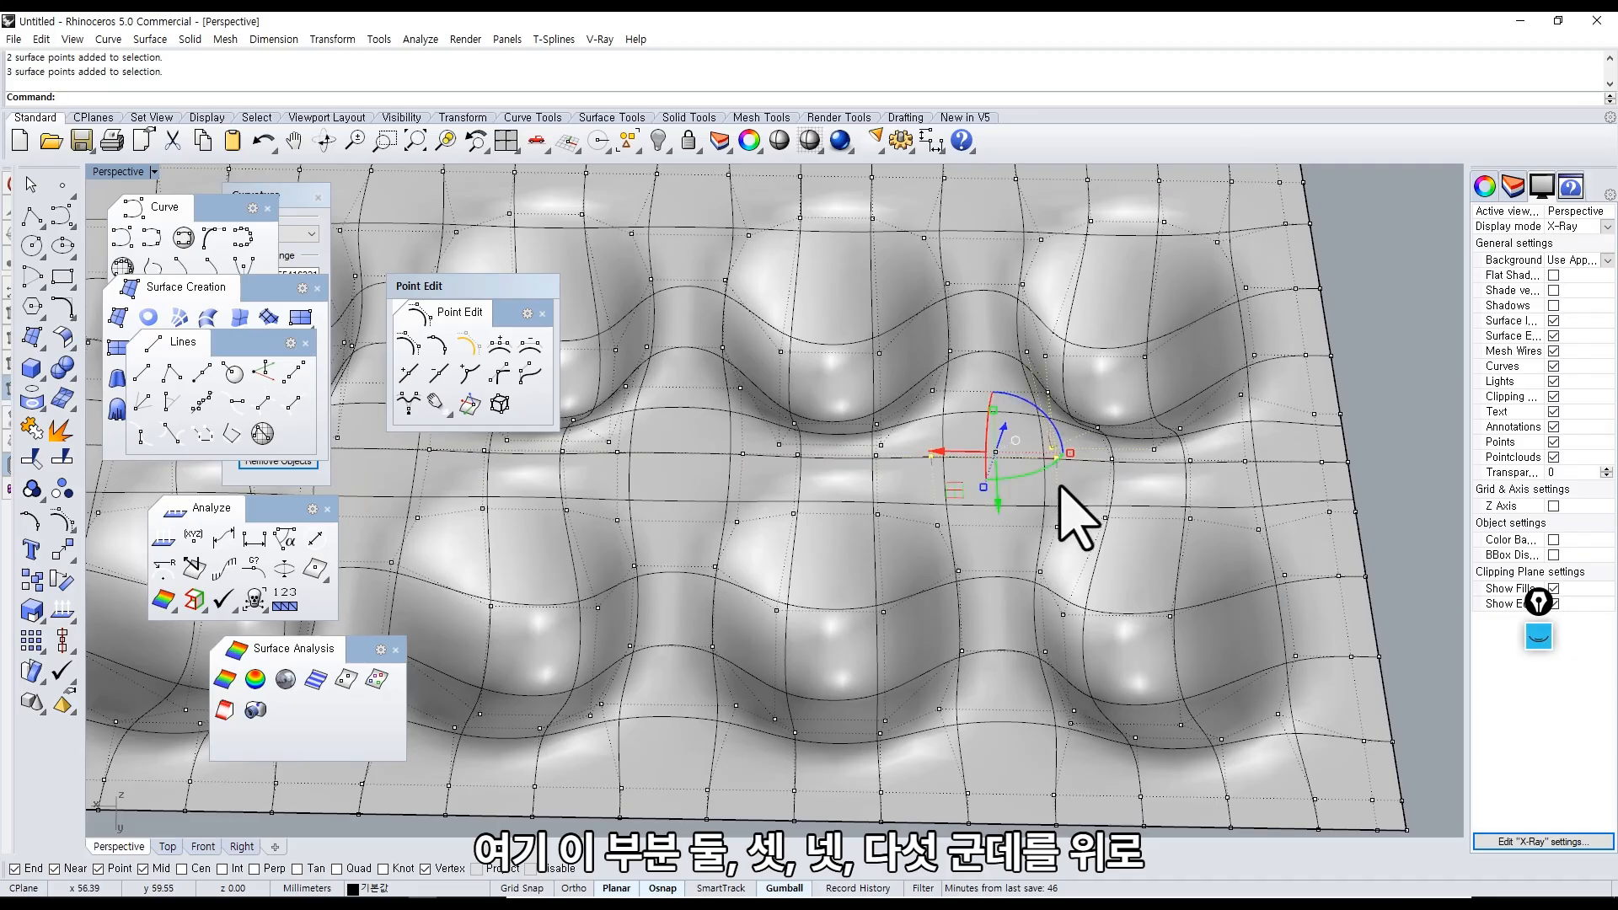
right_click_drag(1059, 487, 1071, 543)
left_click_drag(1062, 537, 1060, 537)
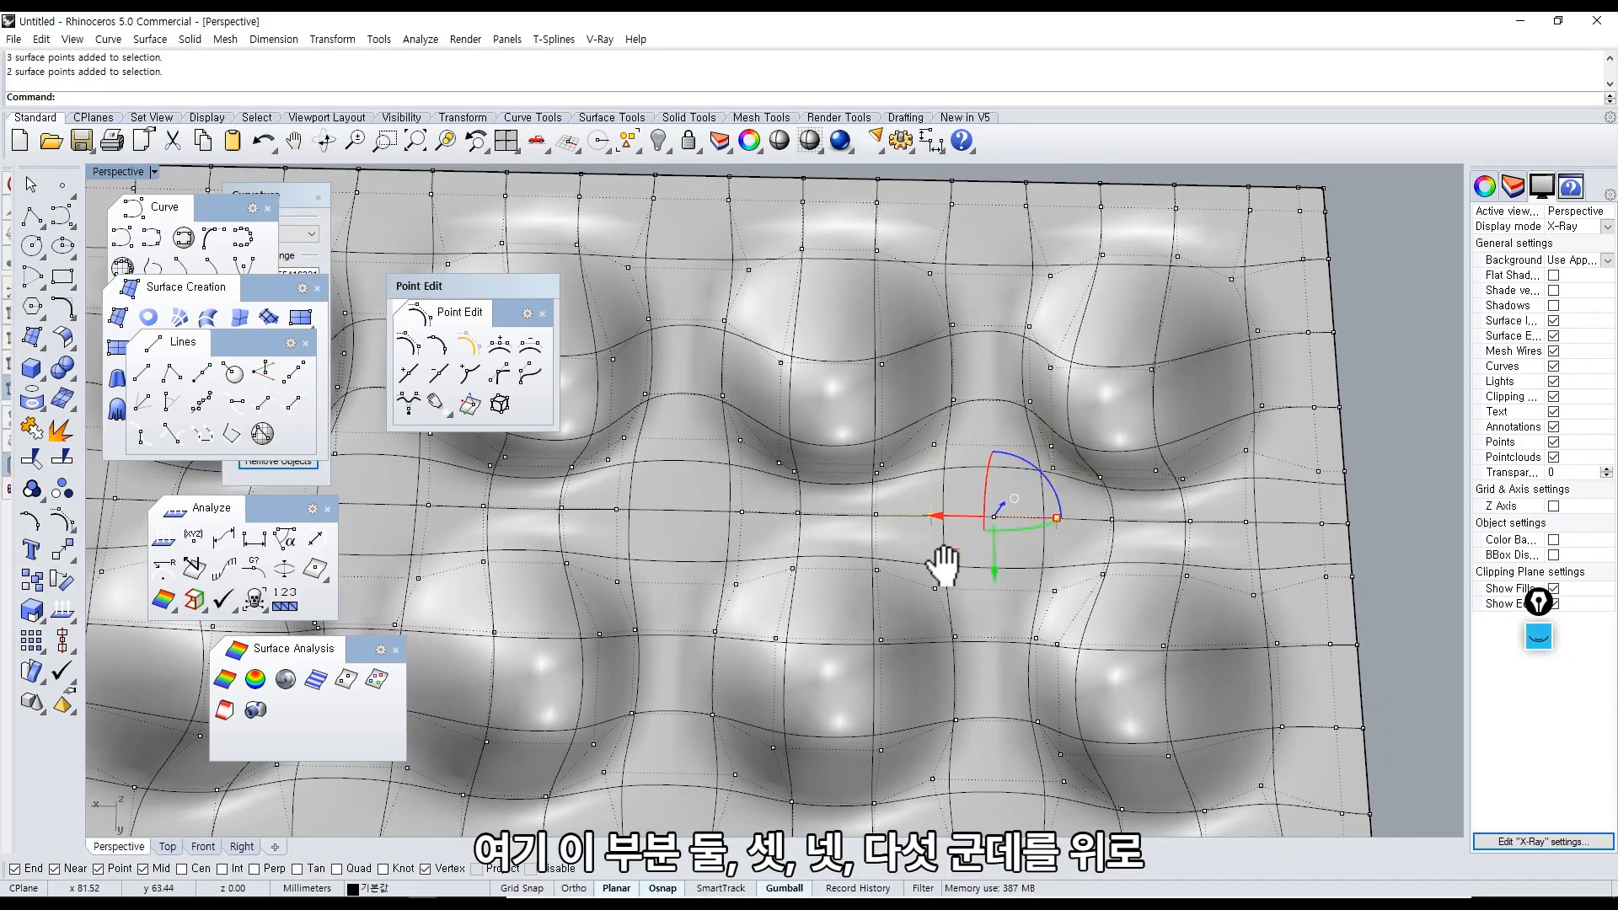
right_click_drag(946, 567, 893, 530)
left_click_drag(966, 553, 964, 552)
right_click_drag(741, 596, 776, 566)
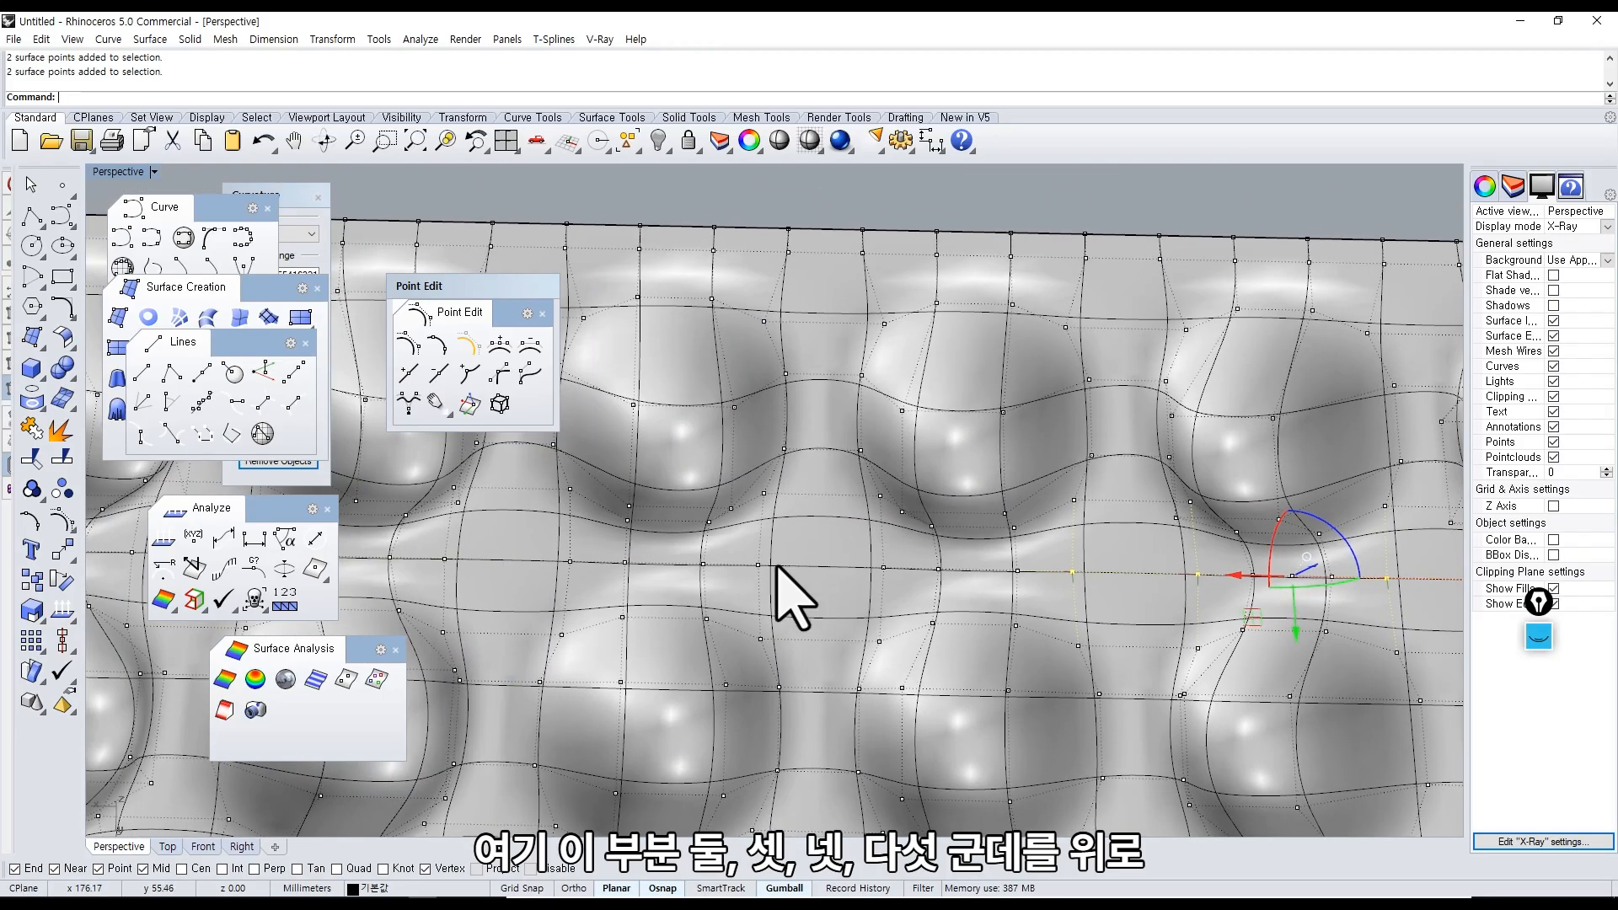
left_click_drag(896, 596, 897, 596, "shift")
right_click_drag(726, 614, 975, 612, "shift")
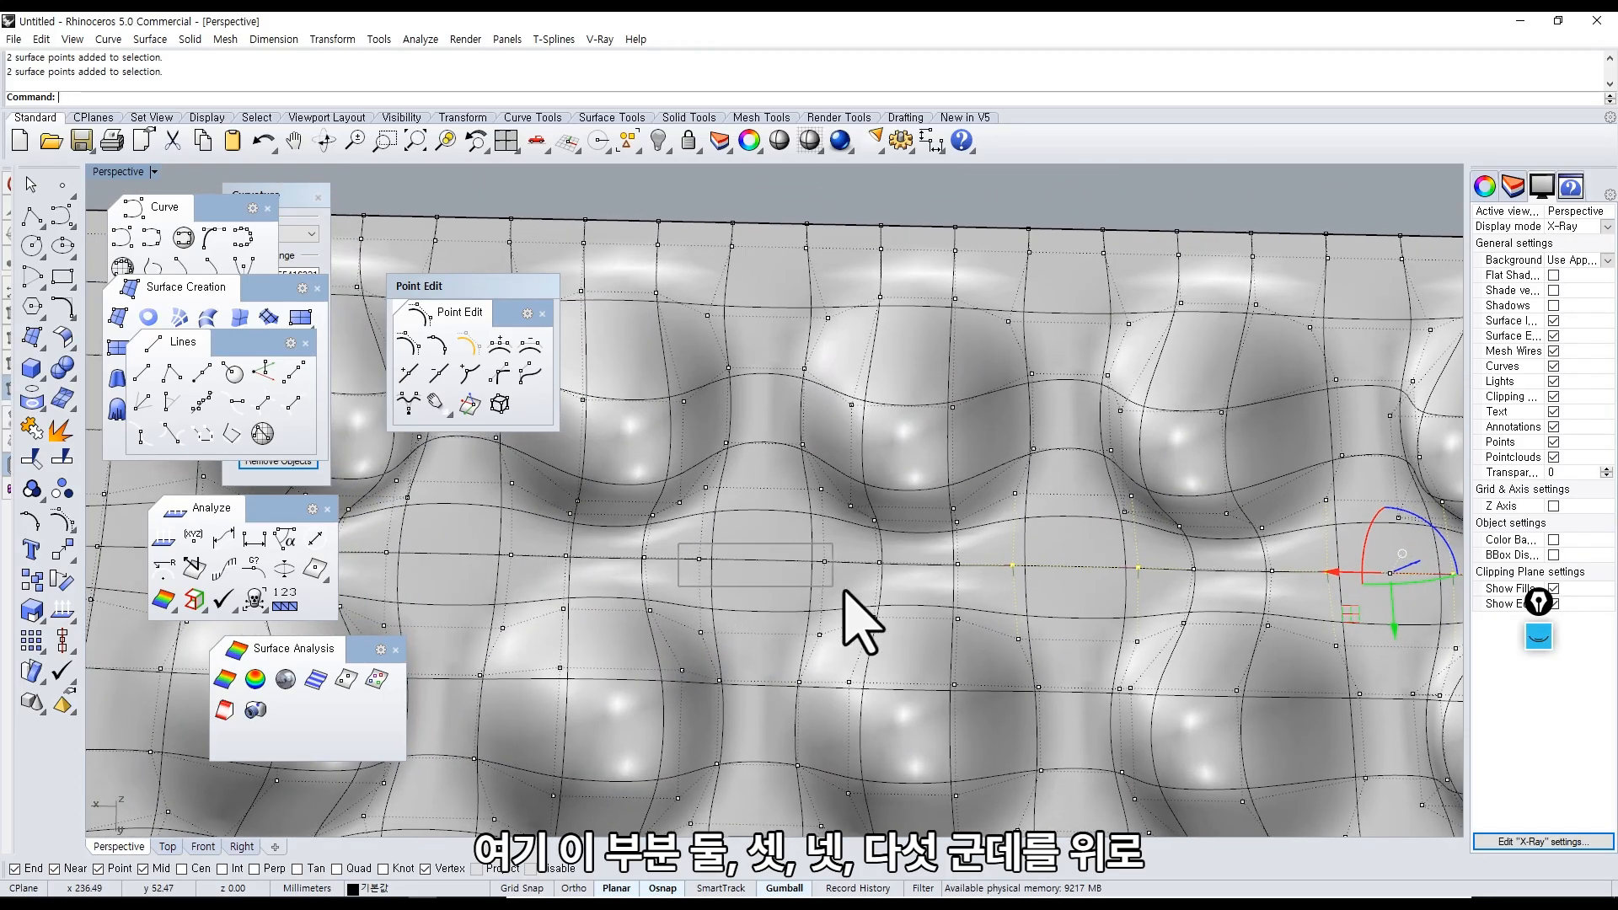
left_click_drag(844, 591, 845, 594, "shift")
right_click_drag(747, 632, 972, 640, "shift")
left_click_drag(752, 583, 754, 586, "shift")
right_click_drag(754, 590, 926, 513)
left_click_drag(941, 468, 941, 278)
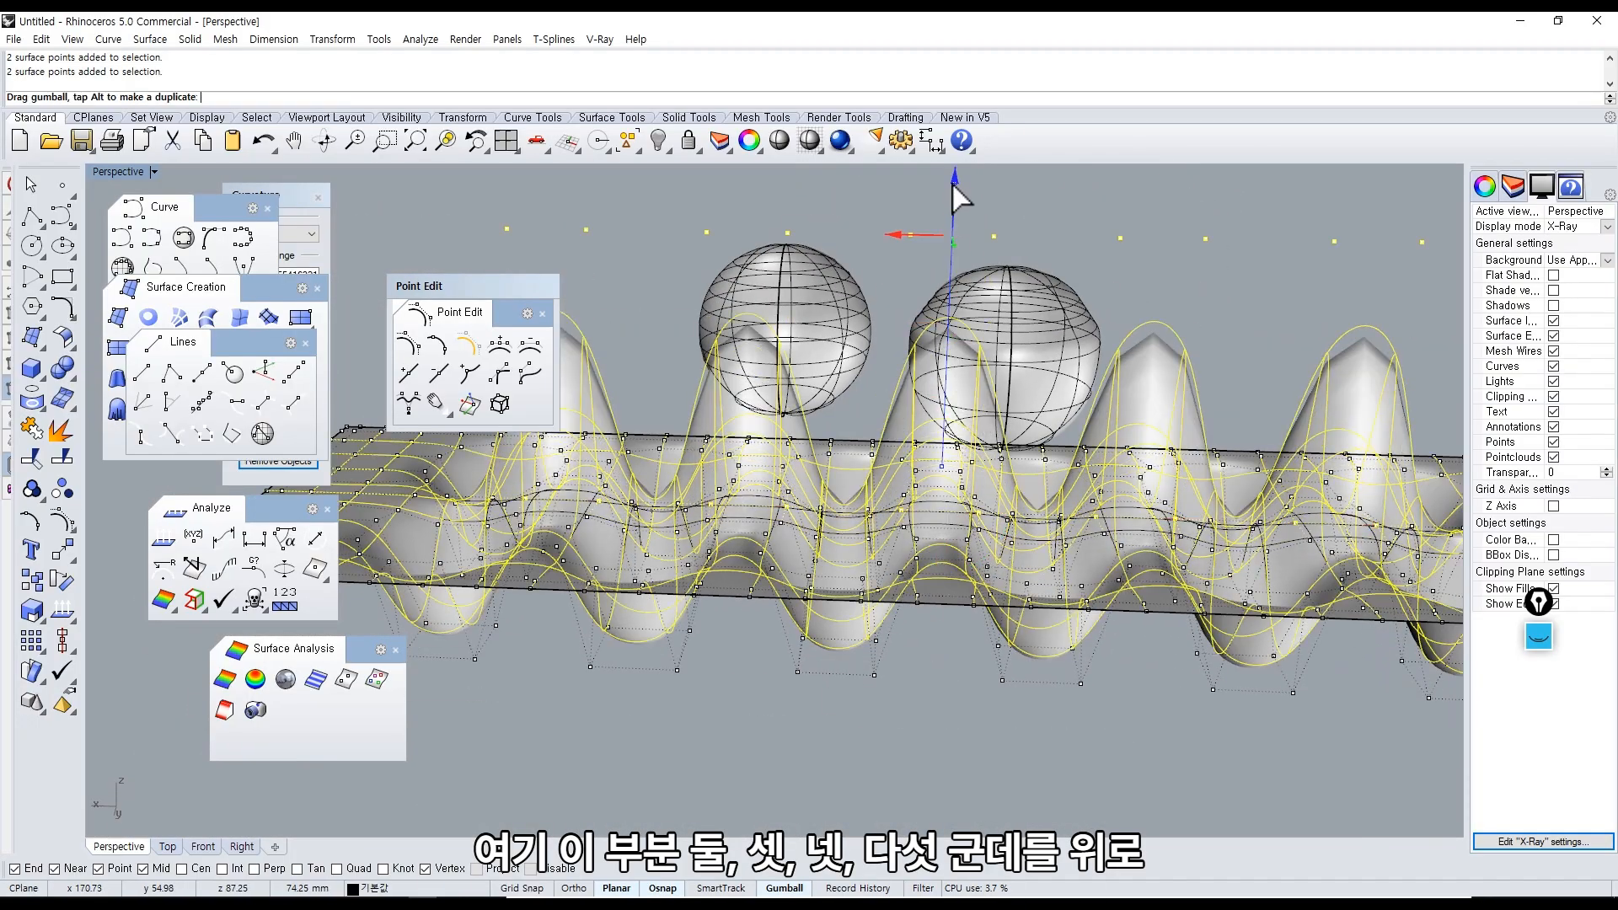
scroll(946, 362, "down", 2)
left_click_drag(896, 353, 898, 285)
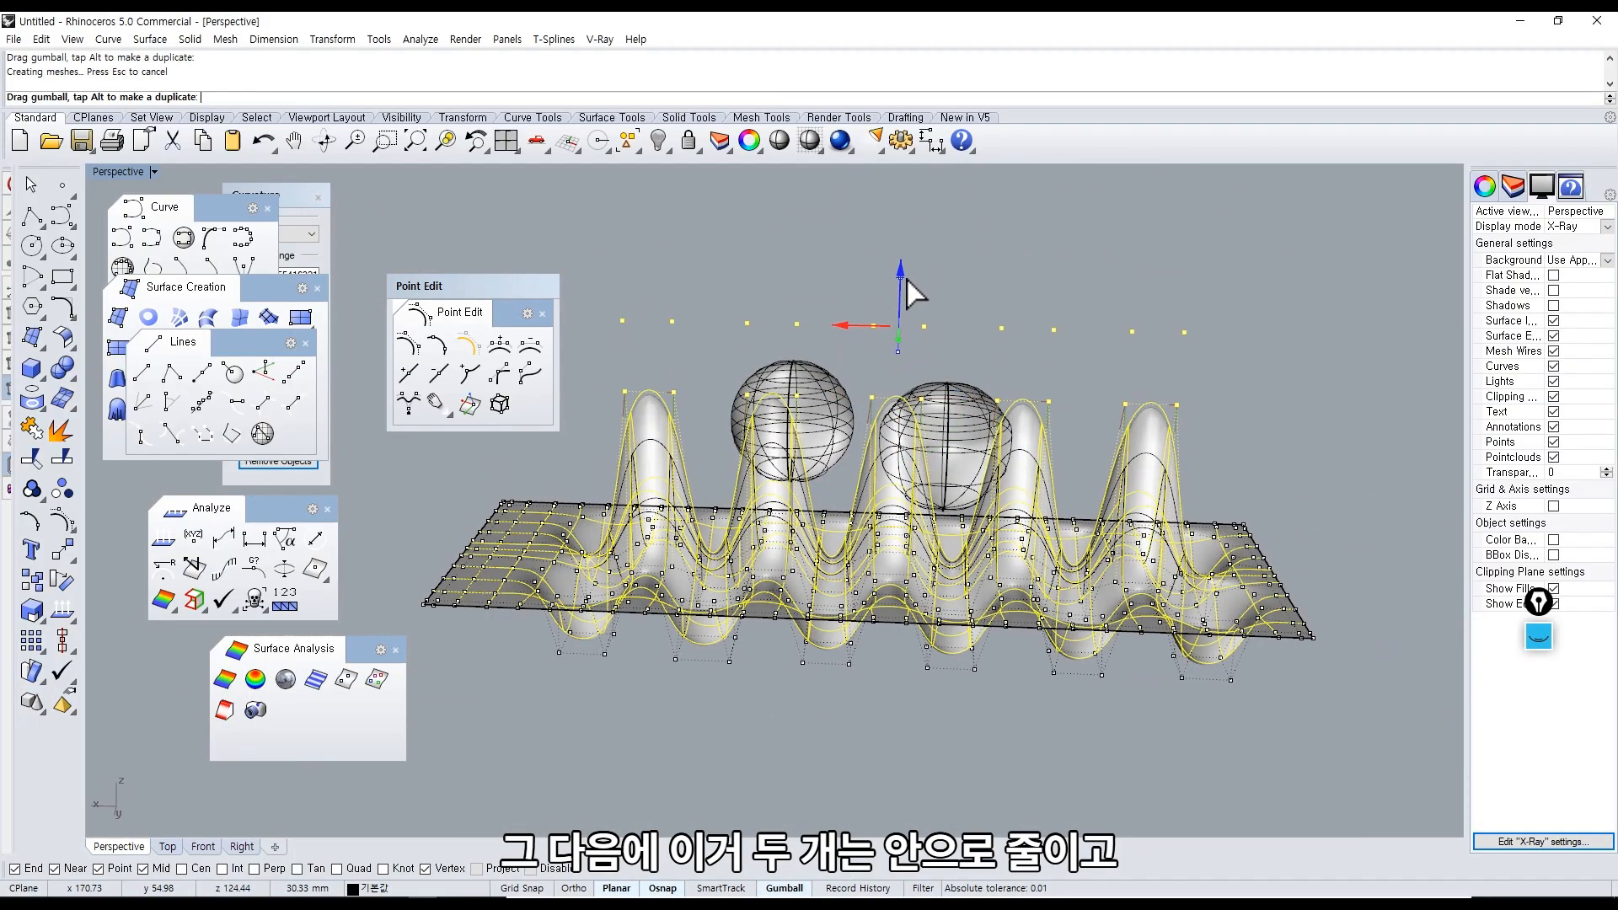
left_click(706, 312)
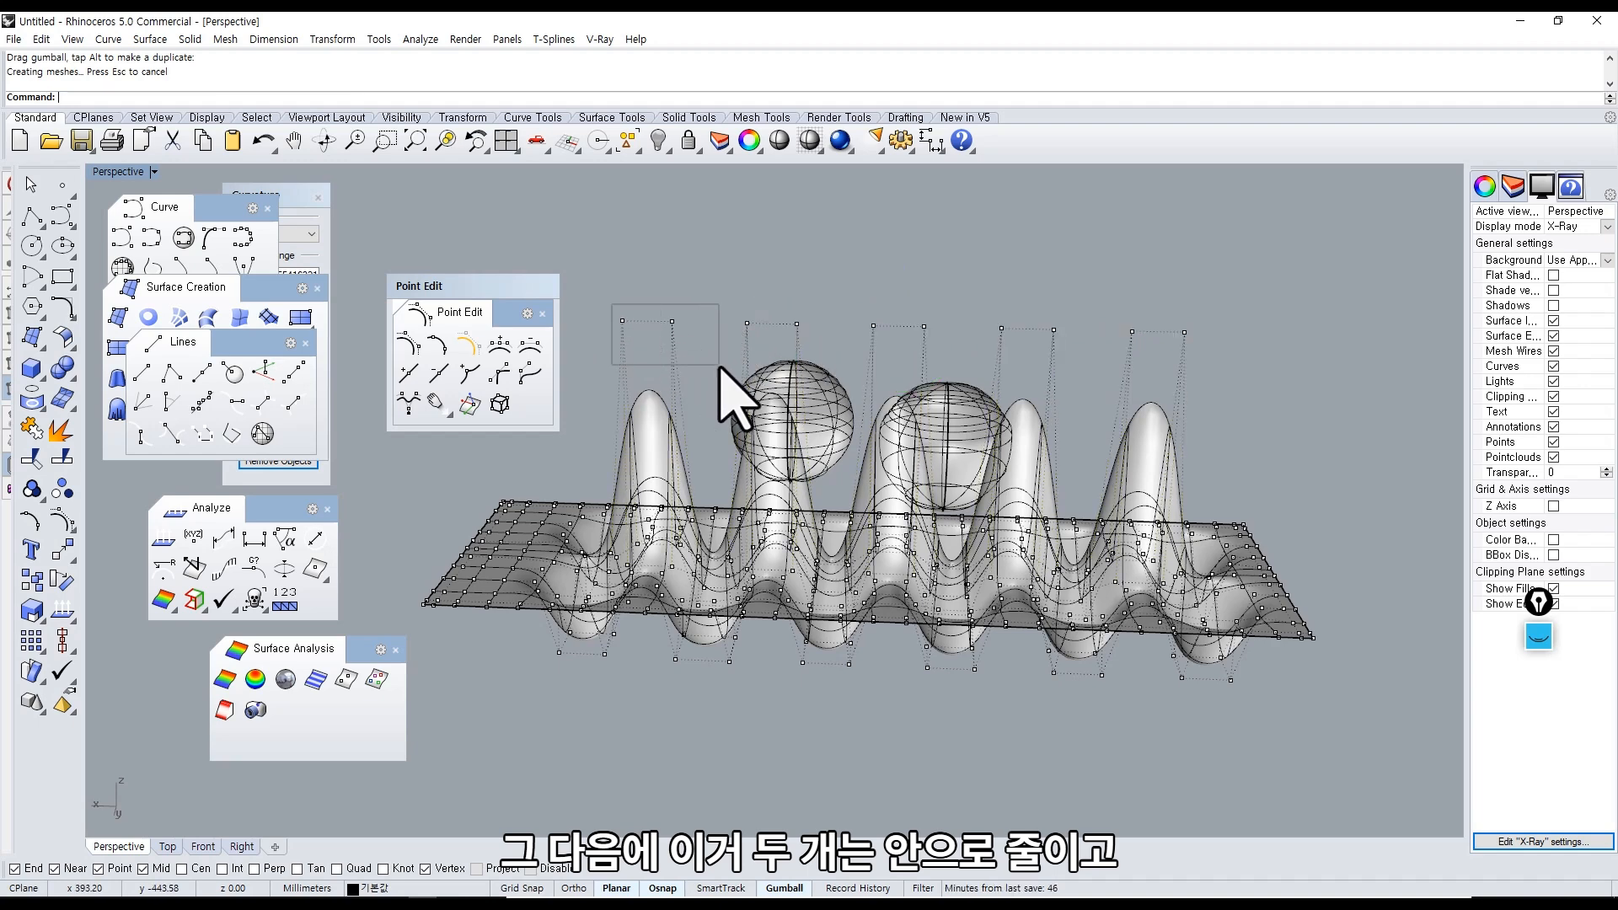
Lower the two outermost peaks and pull their top control points inwards towards the tray's middle.
left_click_drag(718, 365, 719, 365)
left_click_drag(1216, 298, 1102, 389, "shift")
left_click_drag(1184, 330, 1094, 352)
left_click_drag(902, 274, 928, 369)
left_click(922, 265)
Pull the top control points of the two peaks flanking the middle one slightly inwards and lower them.
right_click_drag(823, 397, 722, 278)
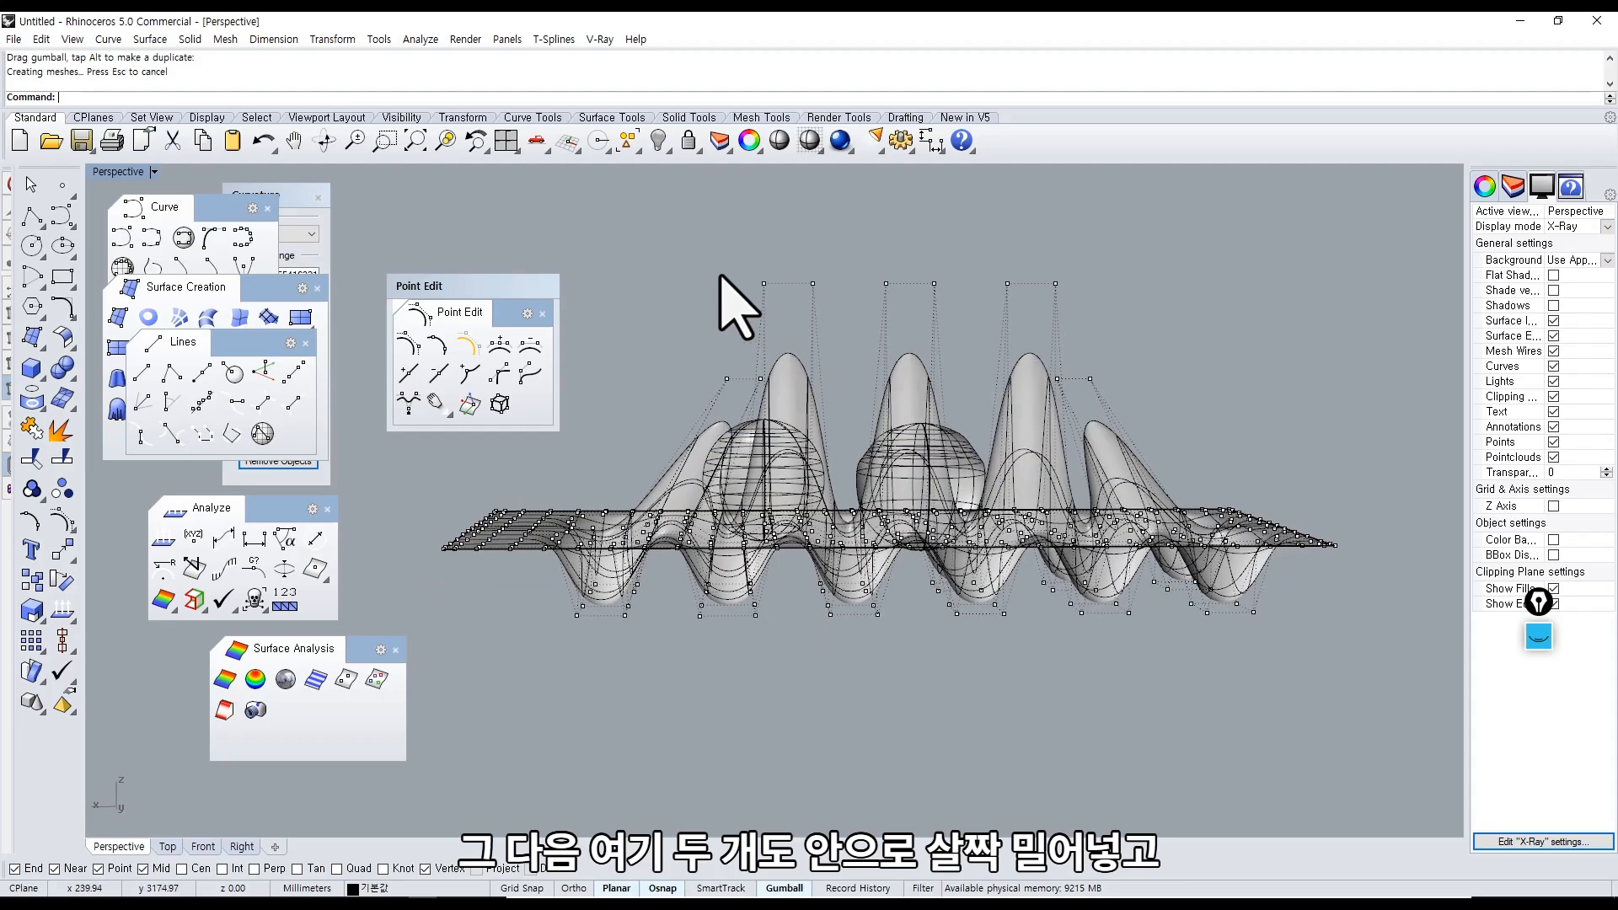
left_click_drag(741, 268, 886, 288)
left_click_drag(1095, 333, 863, 271, "shift")
right_click_drag(946, 300, 952, 342, "shift")
Raise the middle peak's top control points above the other peaks and turn off the surface's control points.
left_click_drag(925, 270, 924, 221)
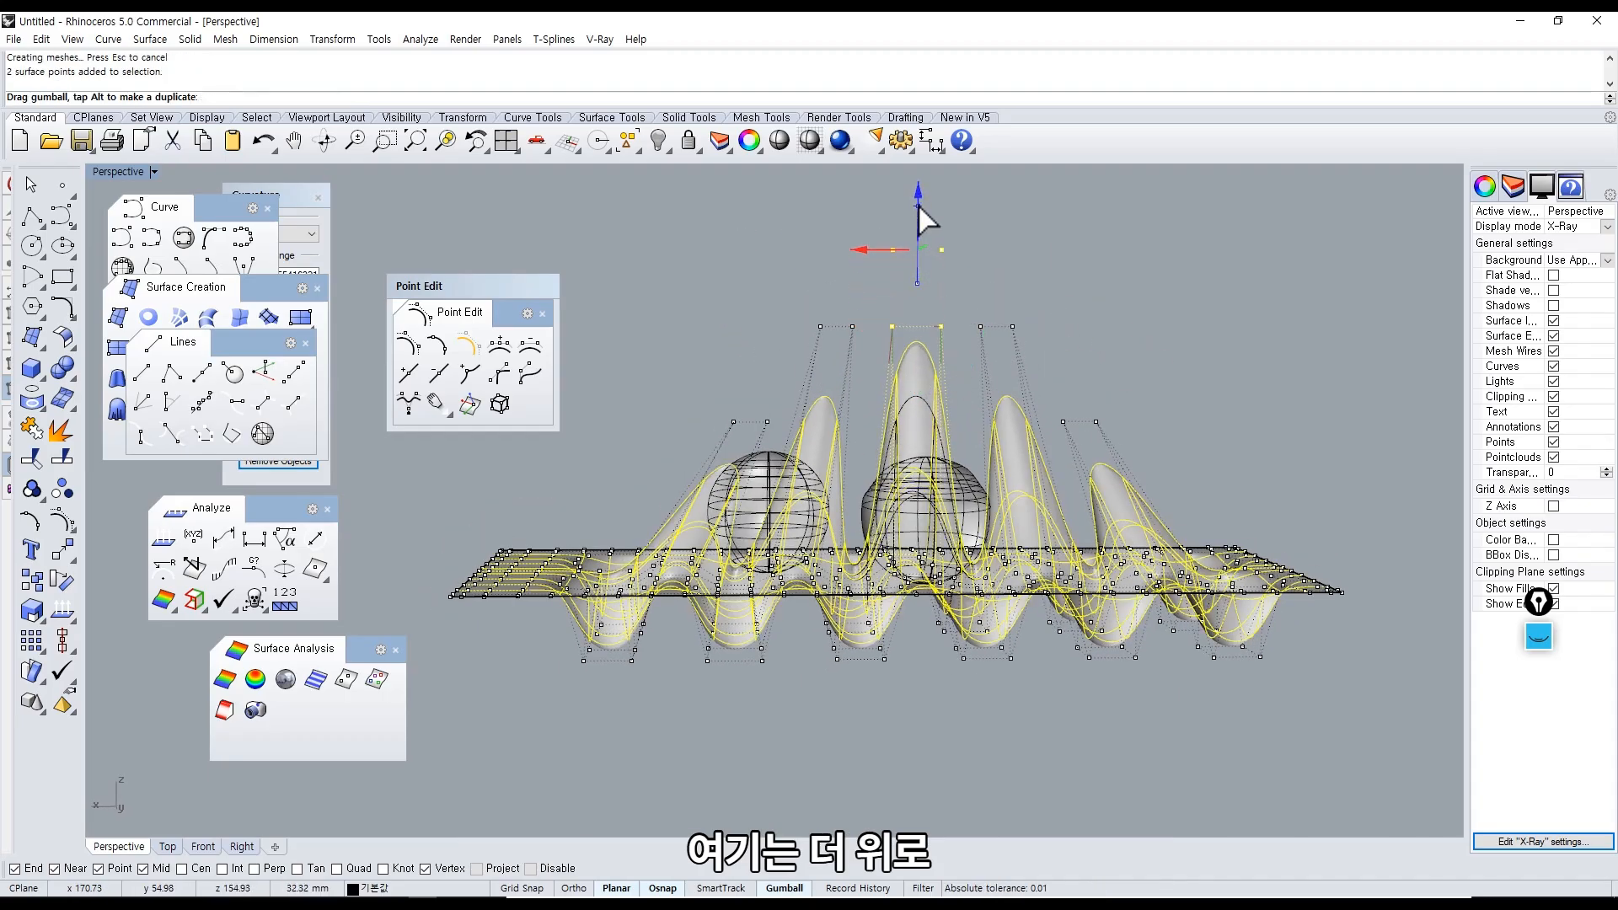
left_click_drag(938, 278, 967, 256)
right_click_drag(1004, 346, 979, 368)
key("ctrl+z")
left_click_drag(927, 266, 940, 268)
left_click_drag(952, 327, 1014, 346)
left_click_drag(761, 329, 849, 351)
key("Escape")
key("Escape")
Hide the surface isocurves in the perspective view.
right_click_drag(847, 518, 923, 565)
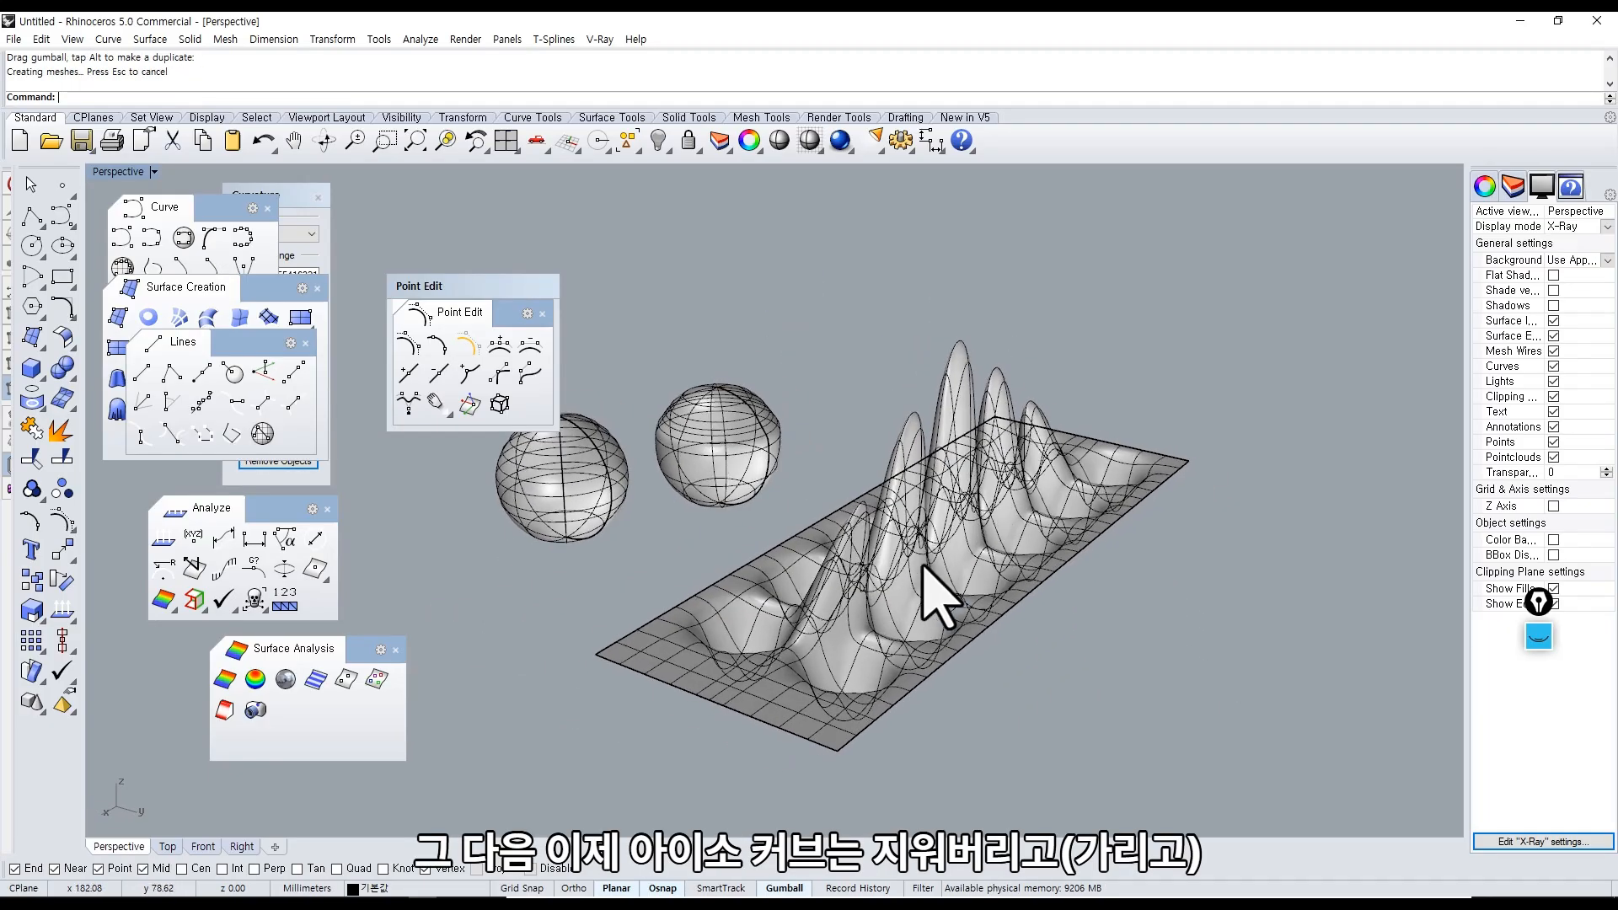
left_click(1553, 321)
mouse_move(1024, 560)
right_mouse_down()
mouse_move(1040, 578)
mouse_move(1043, 556)
right_mouse_up()
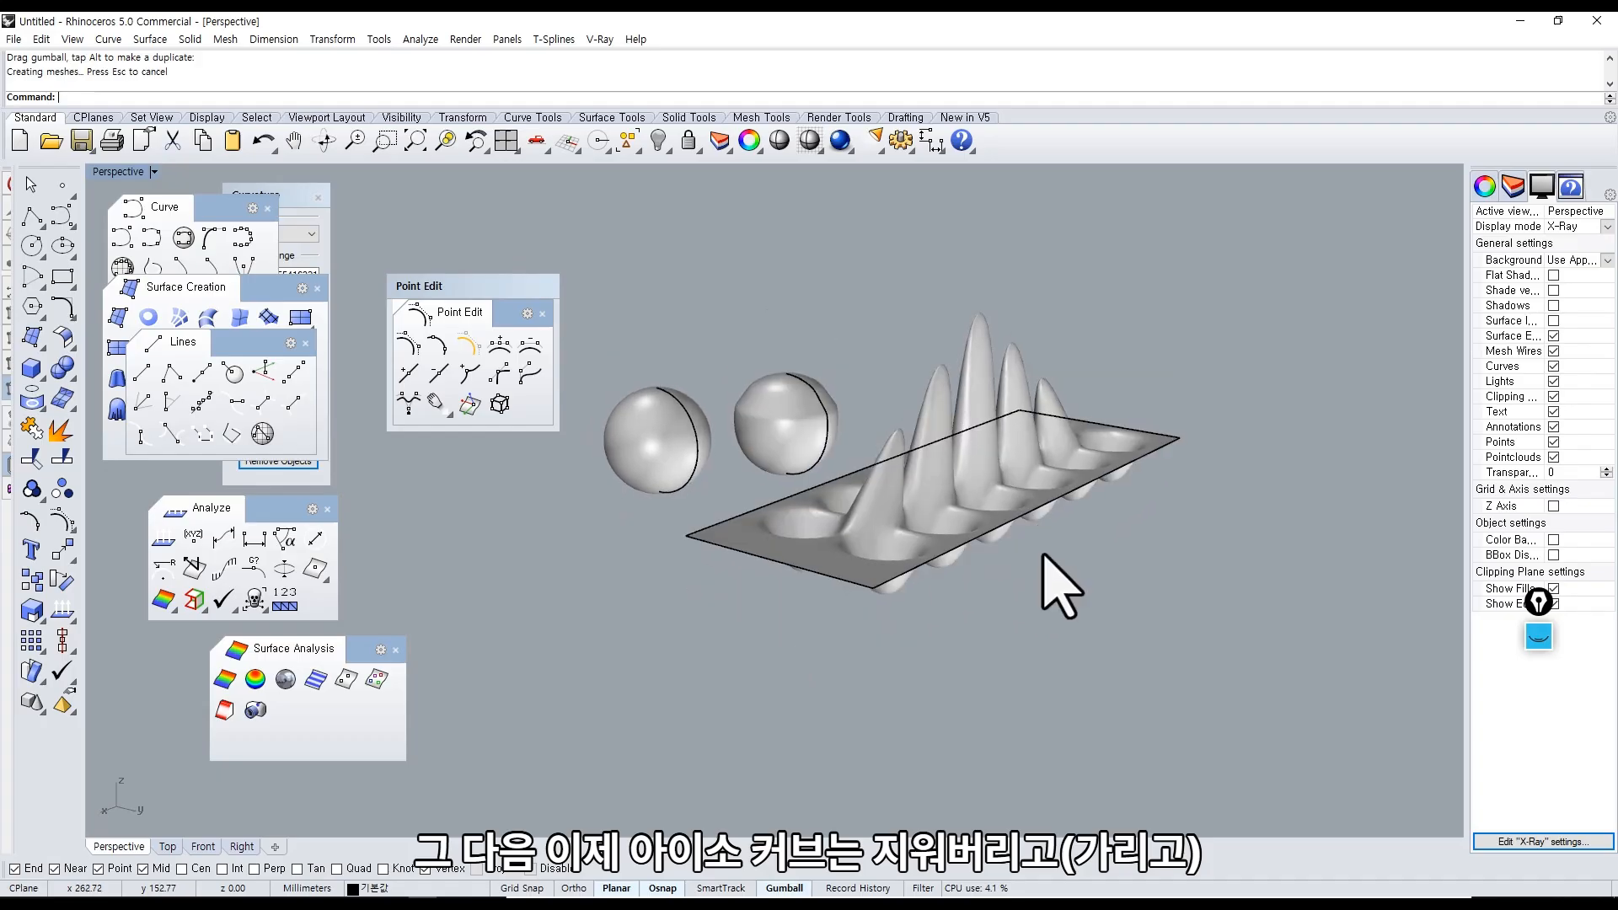
Show the hidden tray copy and move it up until it sits just below the shaped tray, leaving a thin gap.
scroll(1043, 555, "down", 4)
middle_click(1037, 580)
left_click(1006, 420)
left_click(990, 614)
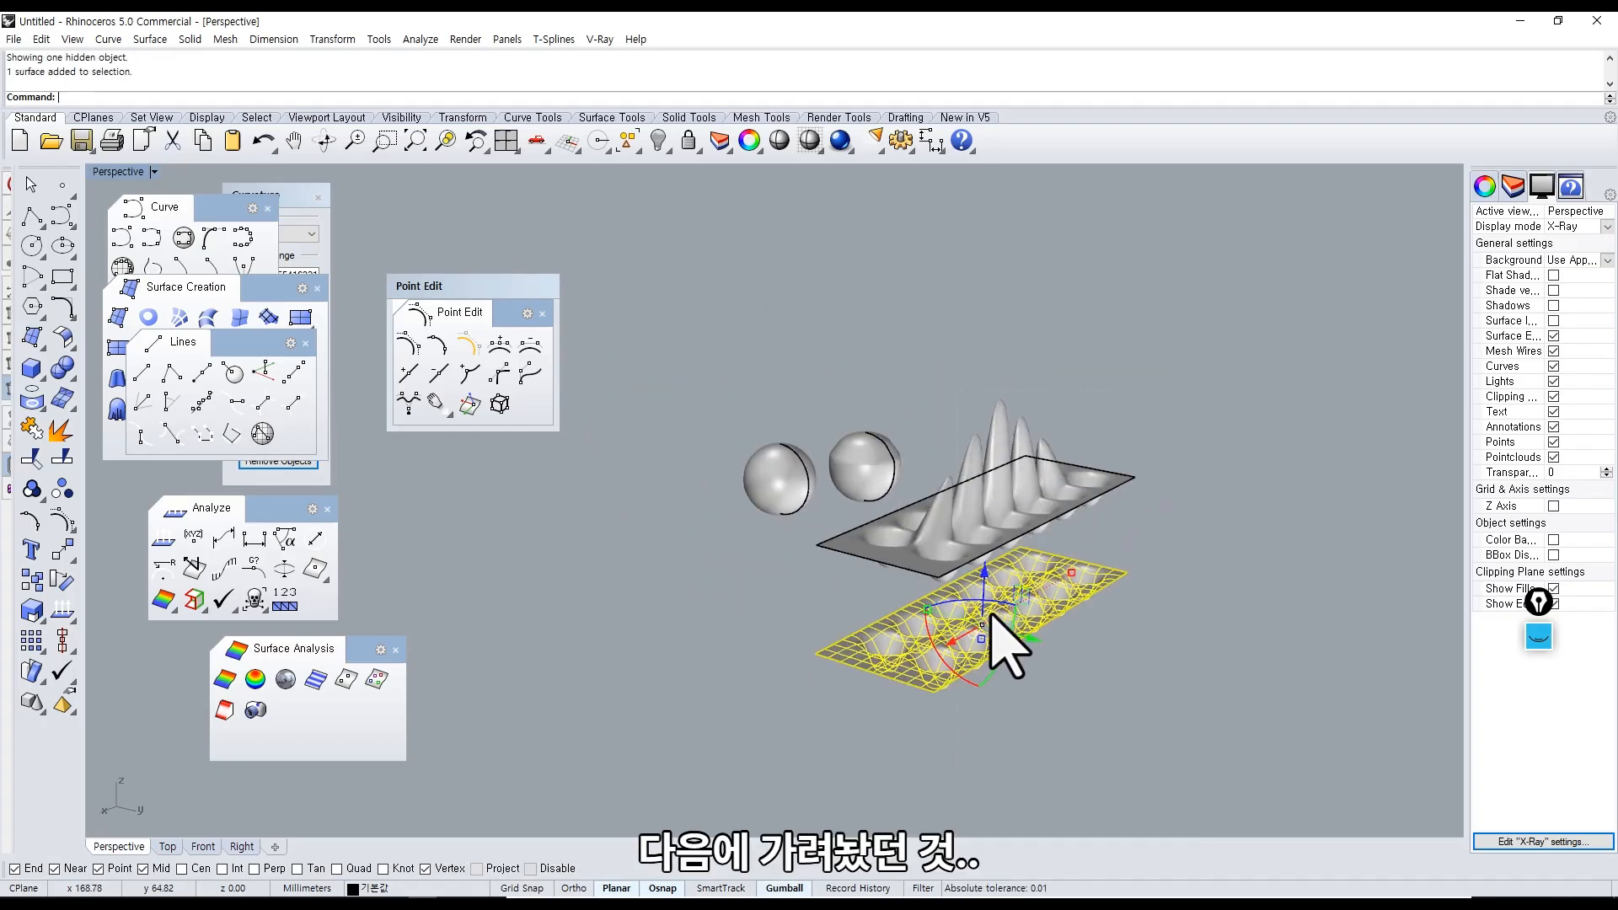
scroll(992, 616, "up", 3)
left_click_drag(1054, 595, 1093, 394)
mouse_move(913, 621)
right_mouse_down()
mouse_move(1070, 410)
mouse_move(1078, 422)
right_mouse_up()
left_click(1083, 451)
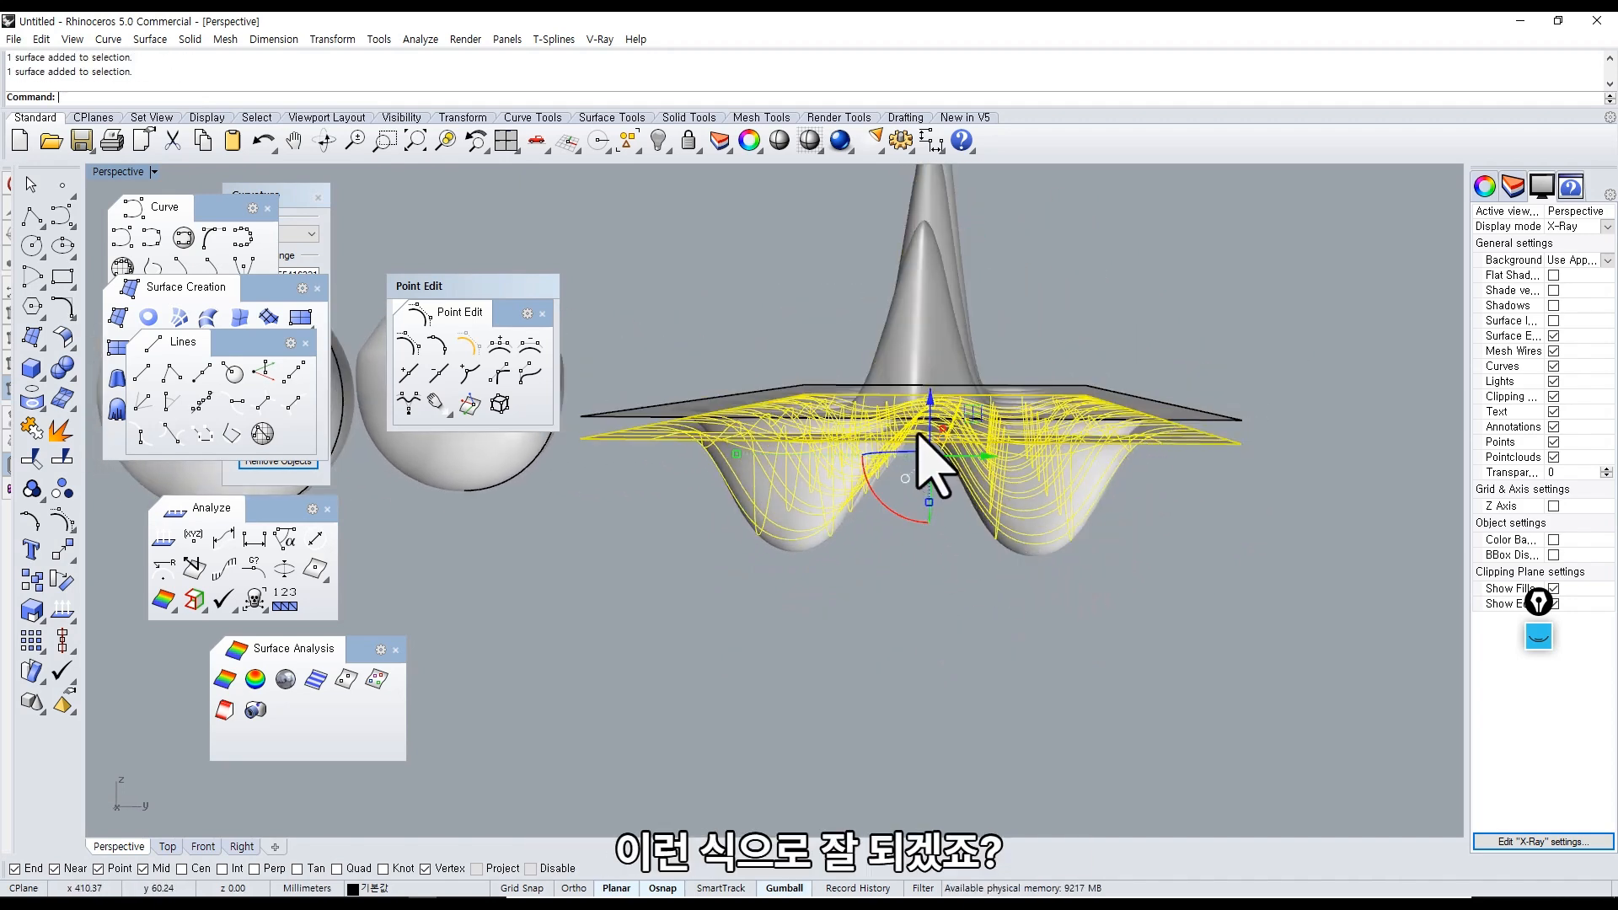
left_click(650, 490)
Change the perspective view's display mode to Shaded.
mouse_move(658, 520)
right_mouse_down()
mouse_move(711, 607)
mouse_move(682, 649)
mouse_move(724, 632)
right_mouse_up()
left_click(120, 177)
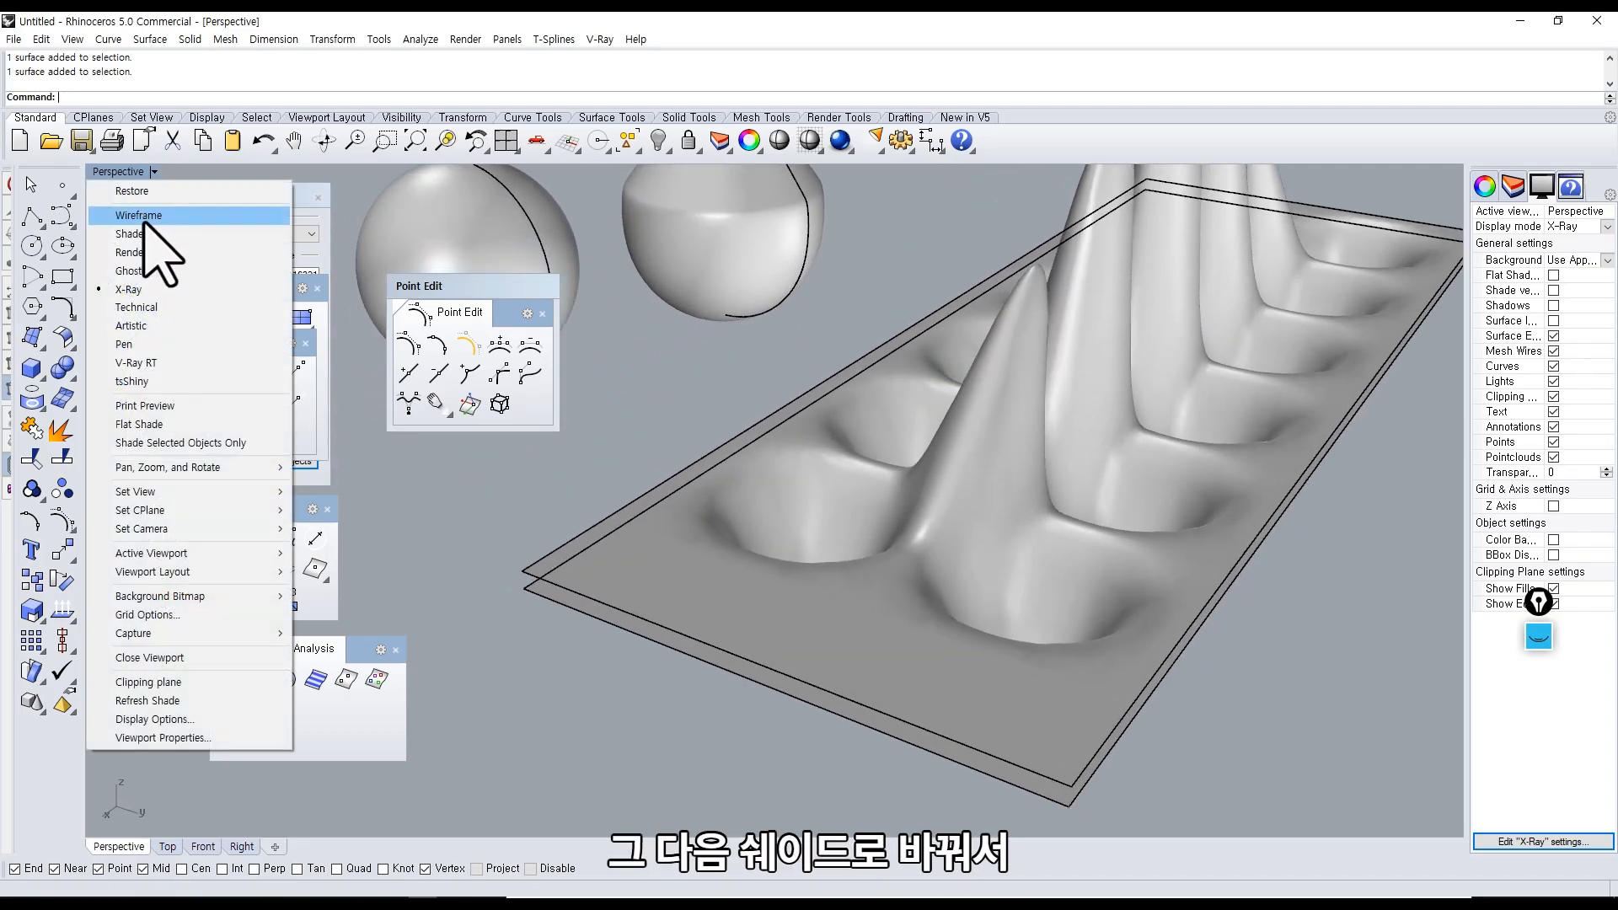
left_click(150, 212)
mouse_move(506, 559)
right_mouse_down()
mouse_move(578, 477)
mouse_move(613, 543)
right_mouse_up()
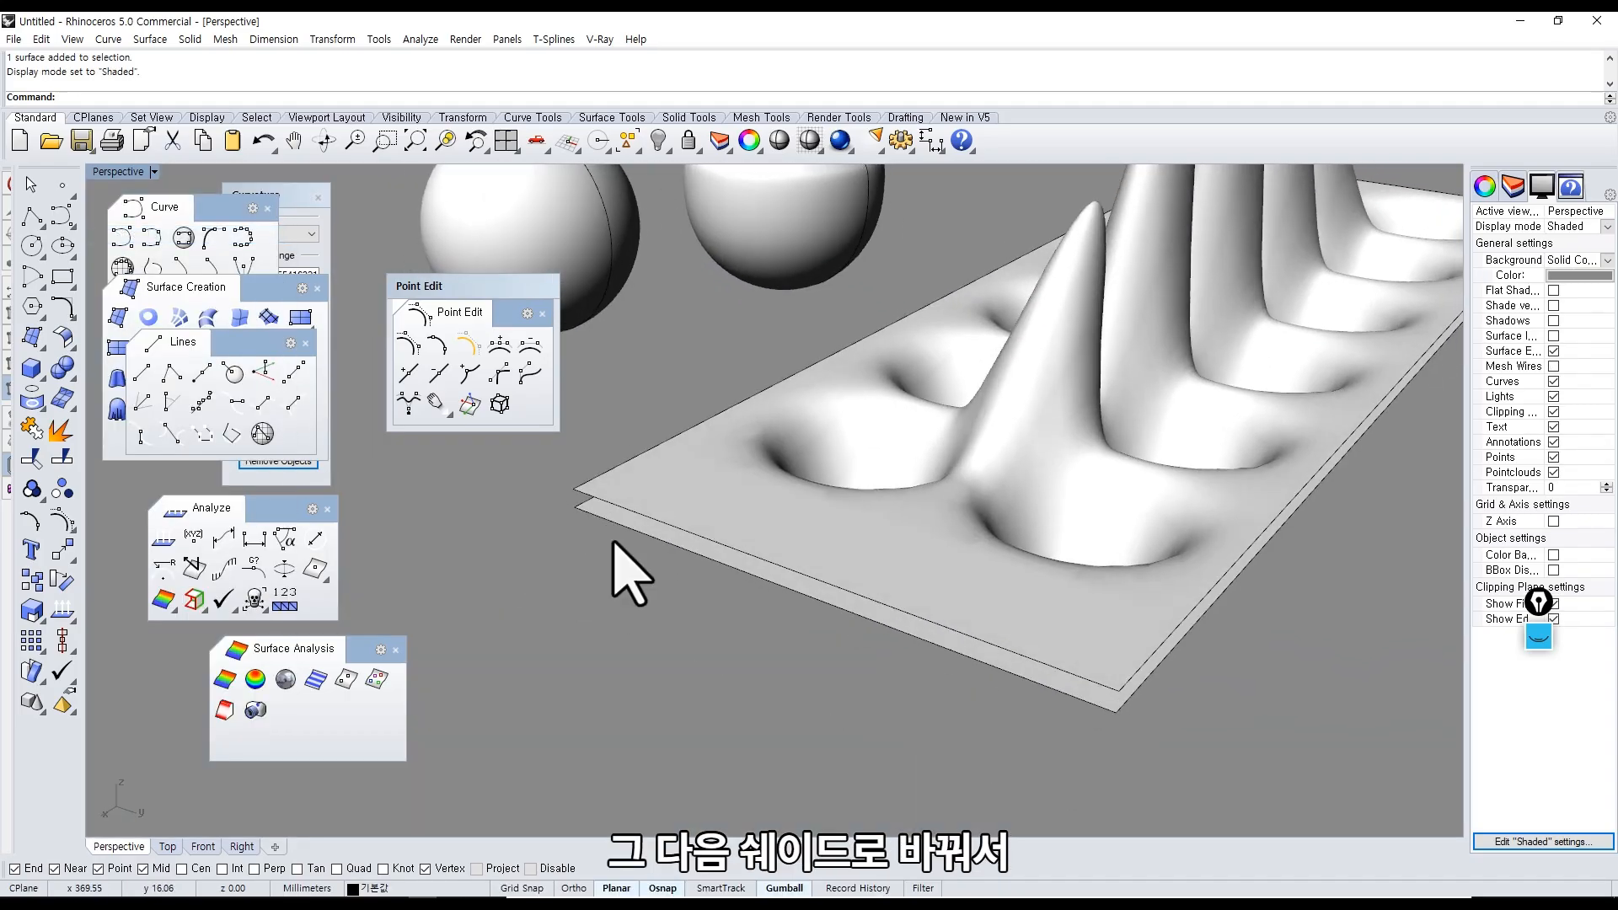
Loft between the upper and lower short edges at one end of the tray, Normal style, refit within 0.001 mm.
type("Lo")
type("ft")
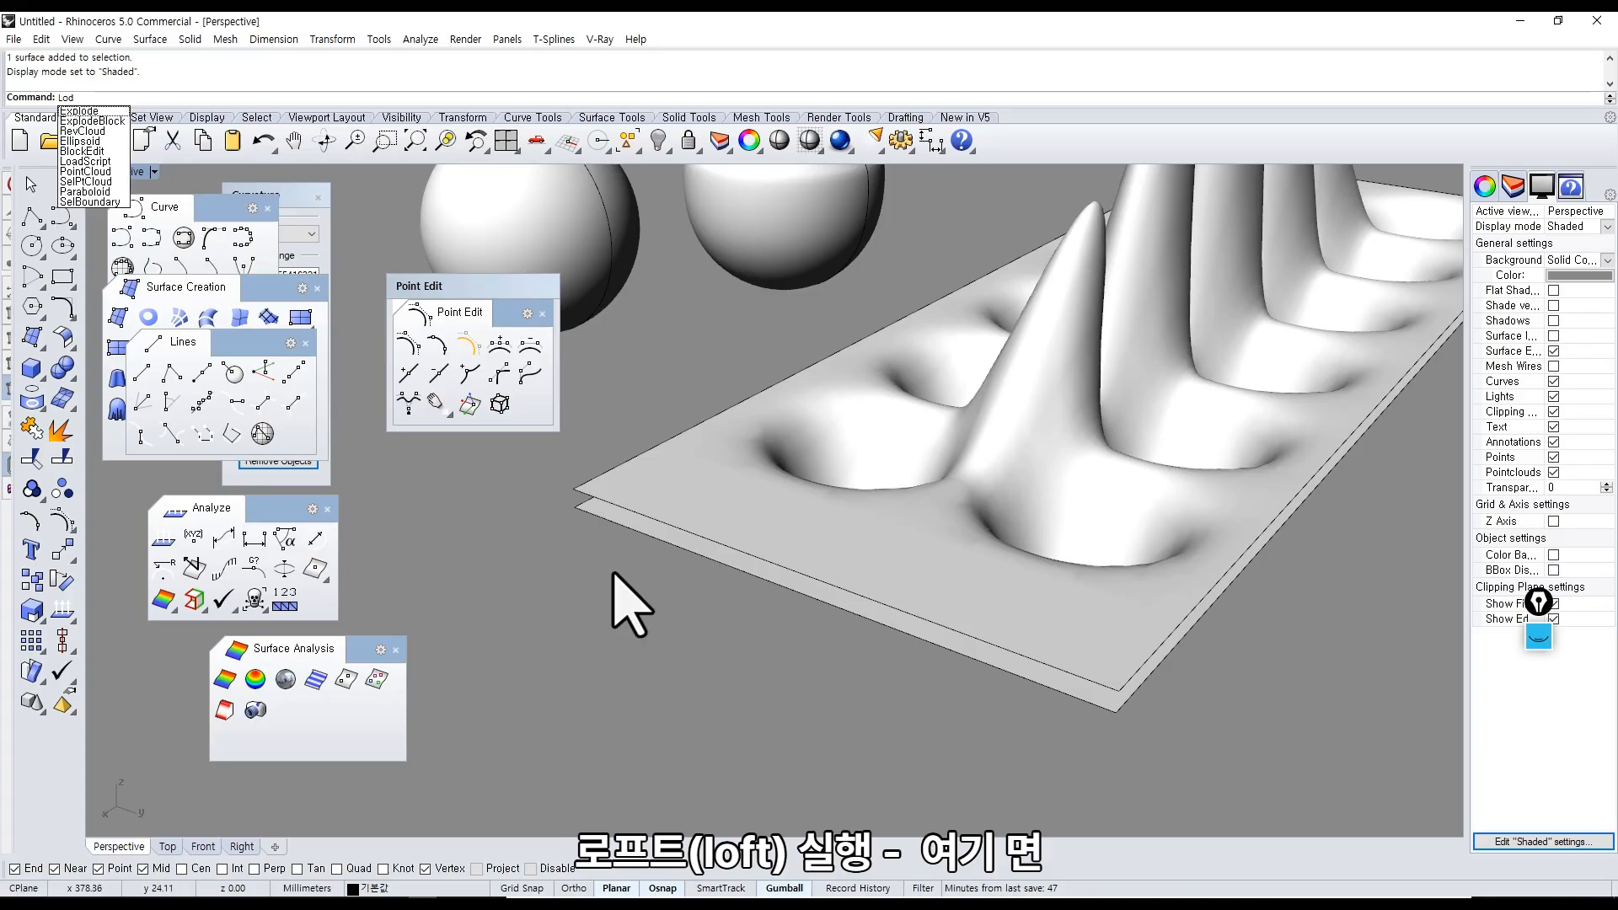
key("Return")
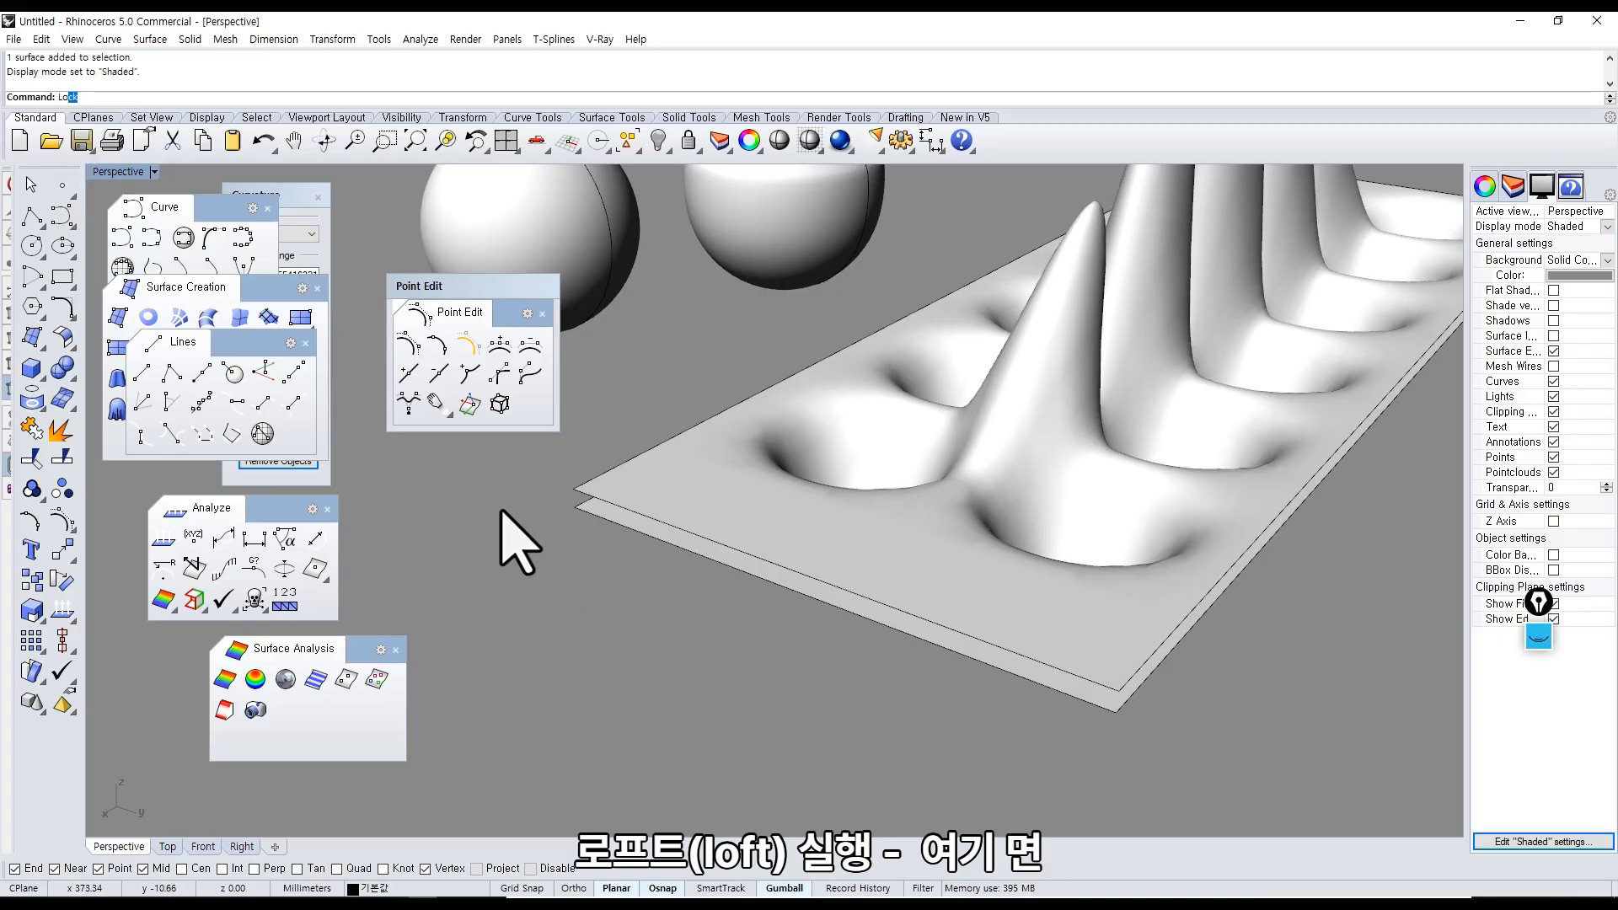
key("Return")
left_click(613, 505)
left_click(613, 522)
key("Return")
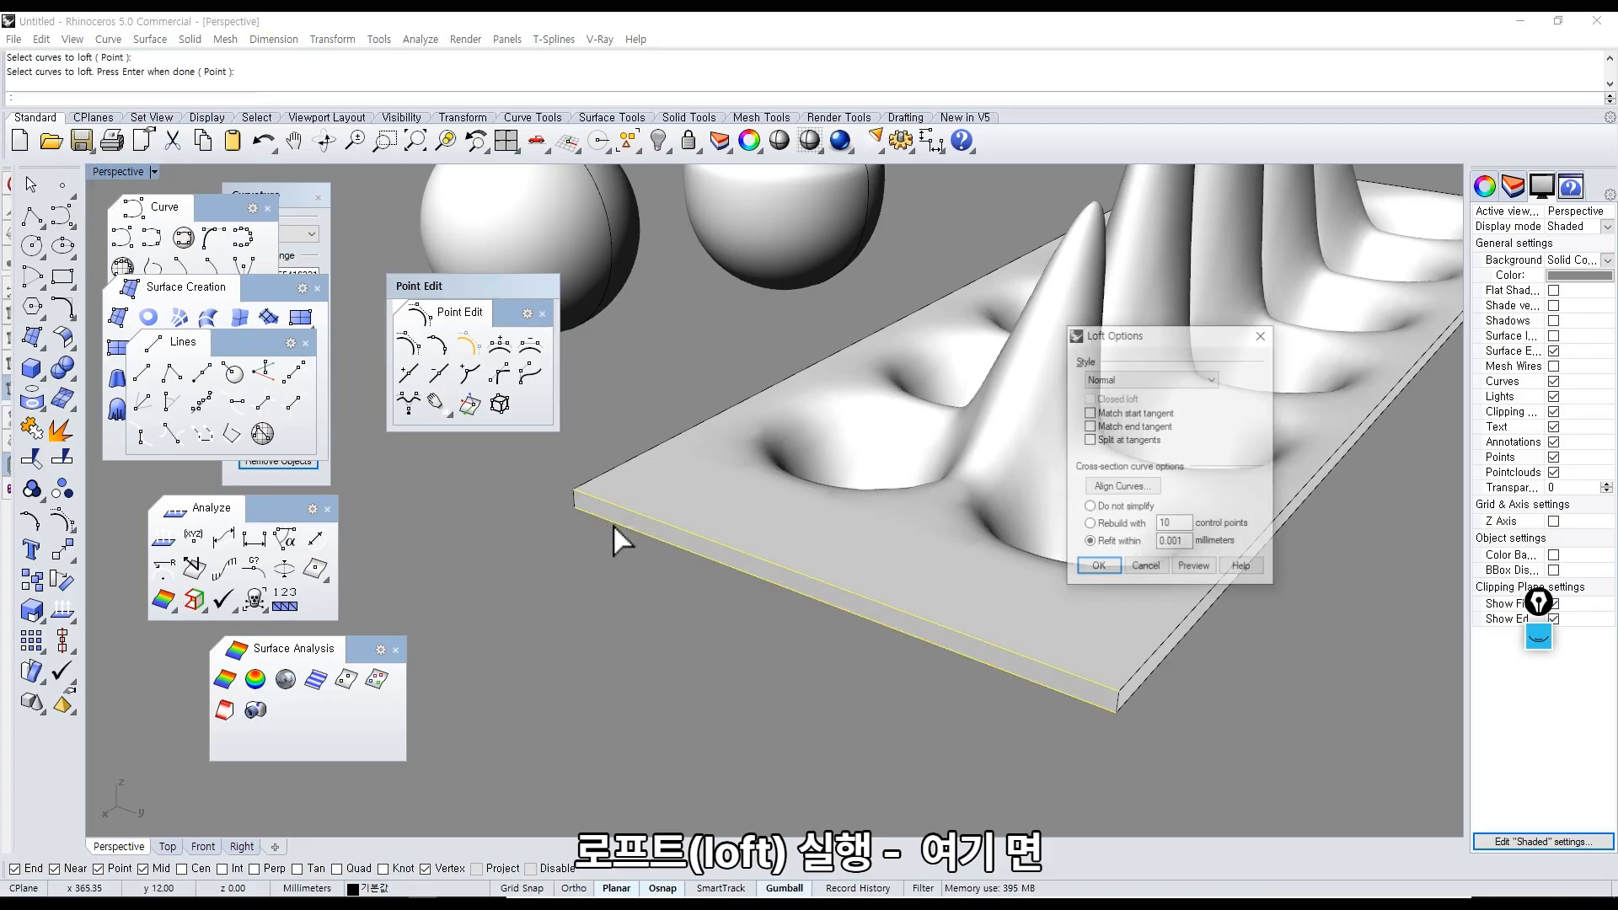
key("Return")
key("Return")
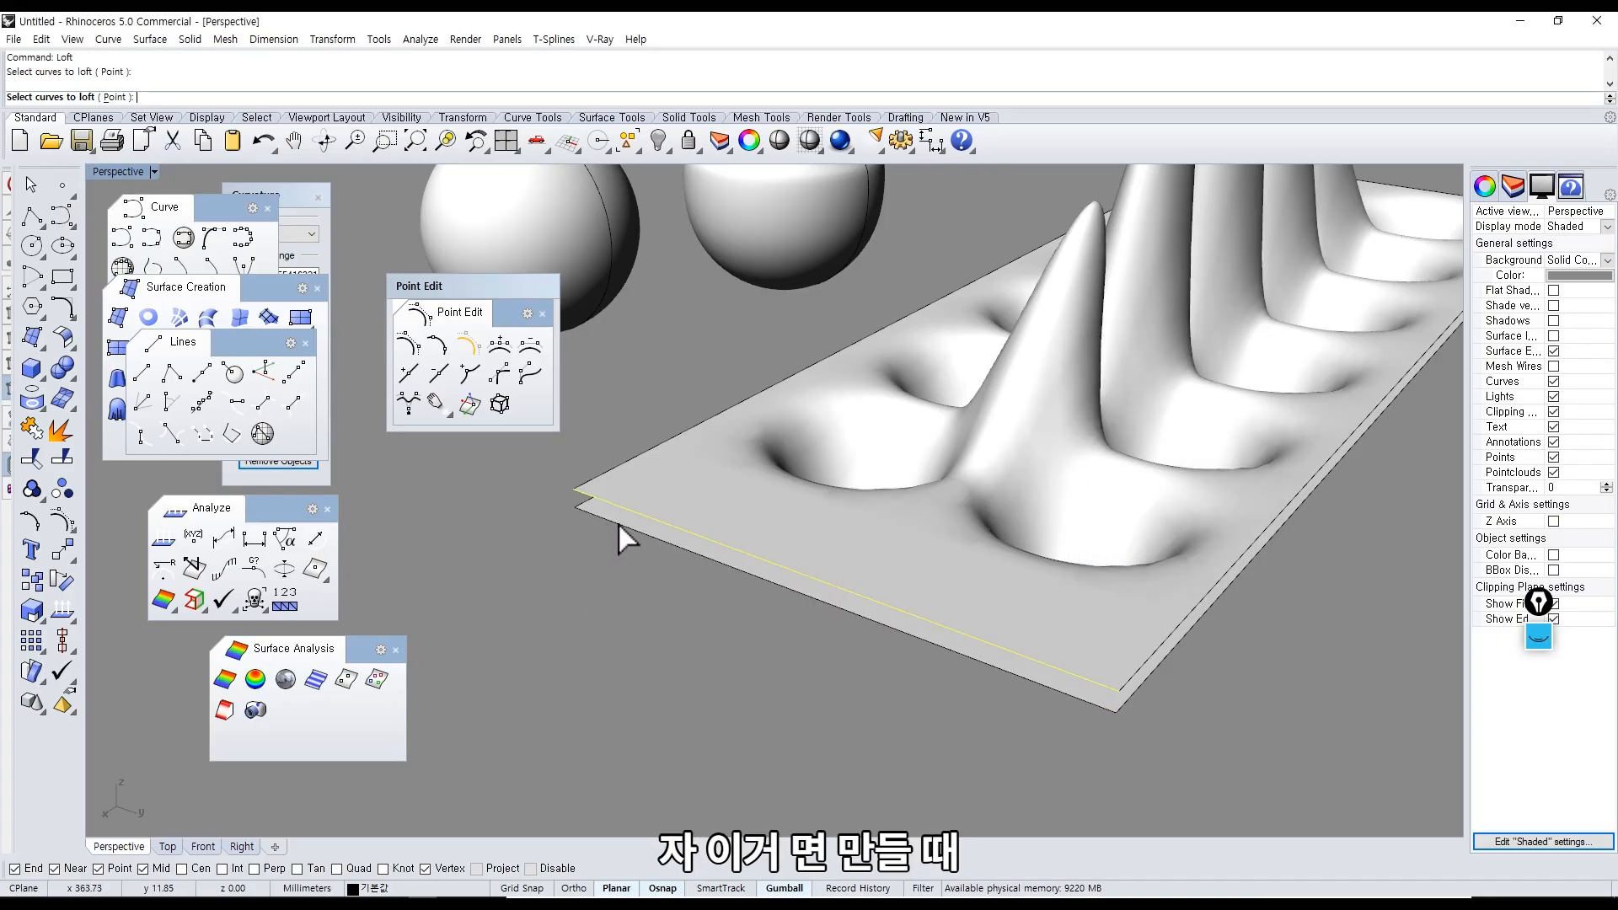
left_click(618, 523)
key("Return")
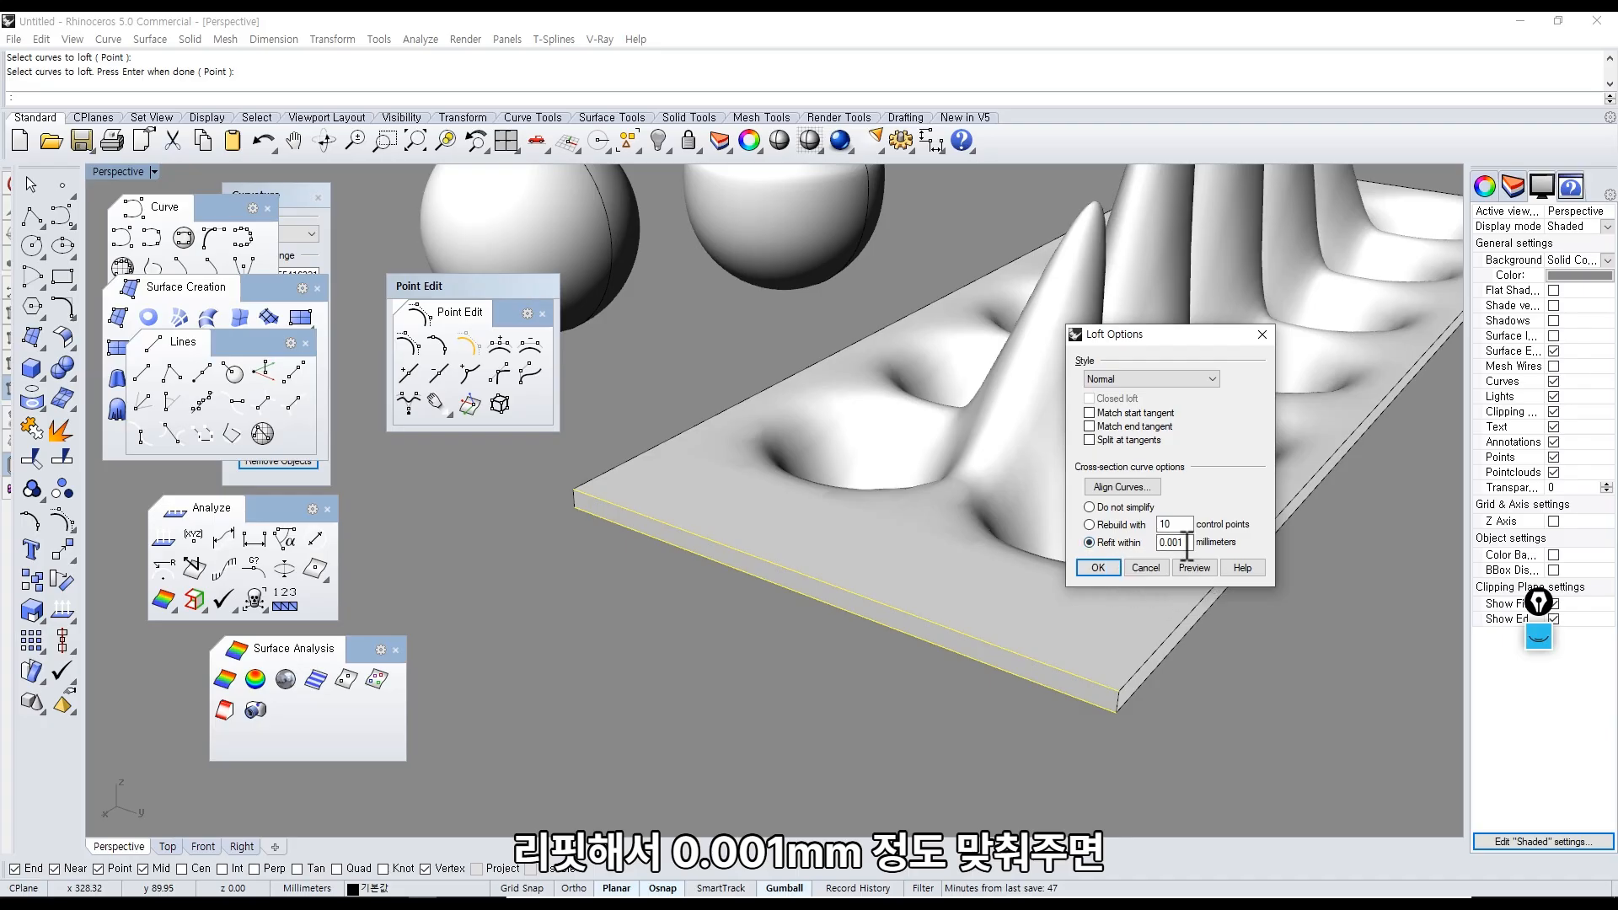
left_click(1095, 567)
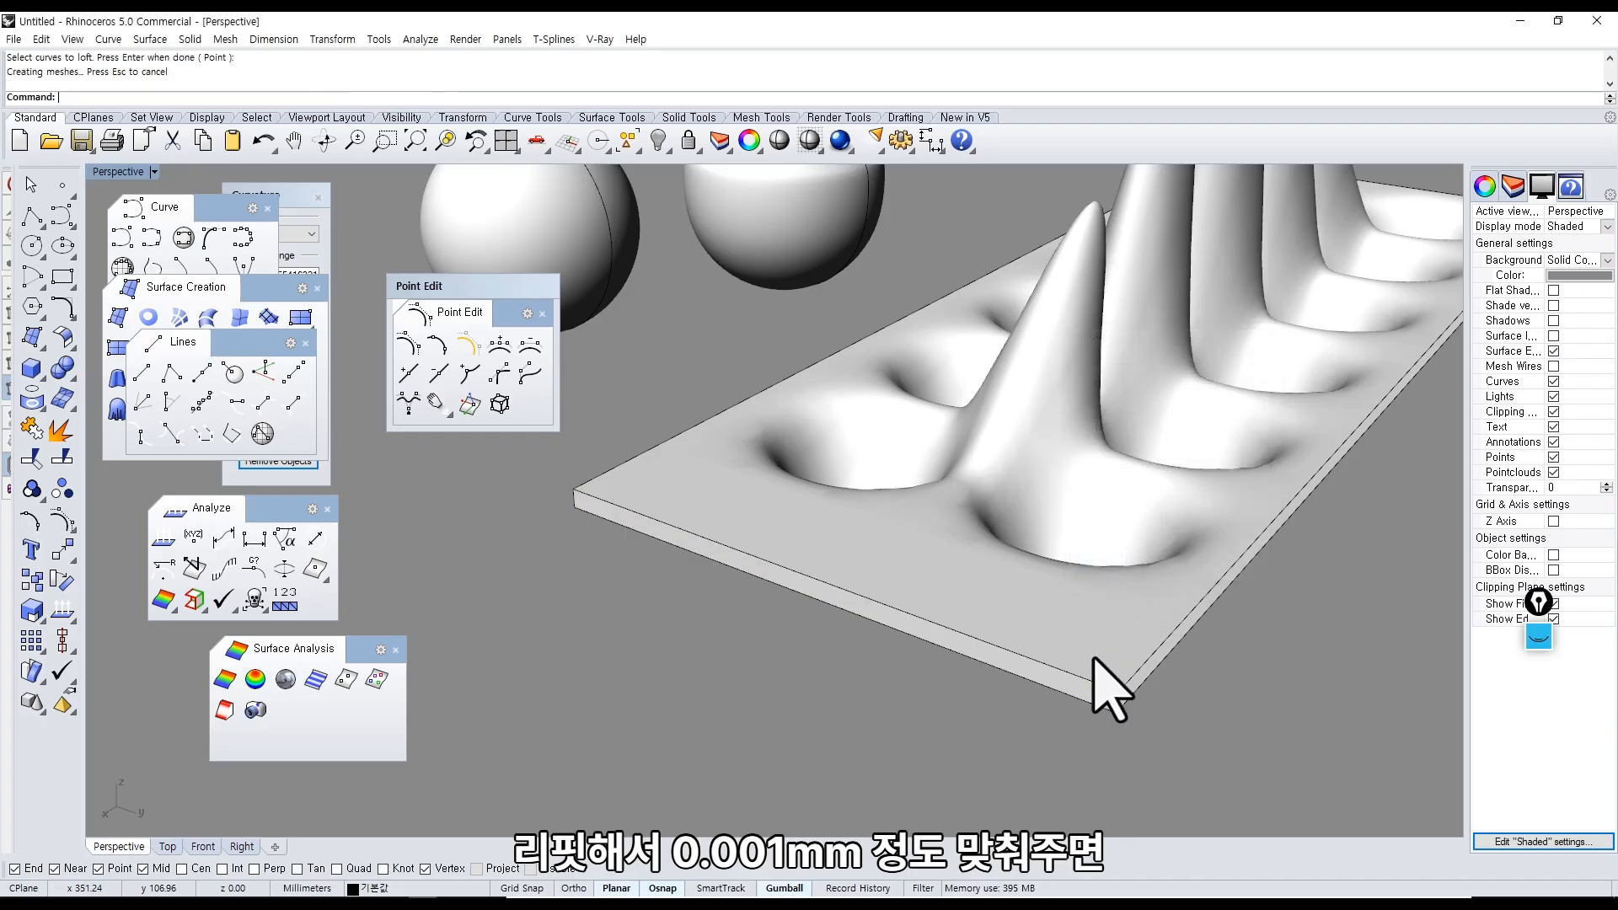
Close both long sides of the tray by lofting between their upper and lower edges.
left_click(1126, 684)
left_click(1120, 707)
key("Return")
key("Return")
right_click_drag(854, 633, 1026, 624)
key("Return")
left_click(960, 516)
left_click(951, 524)
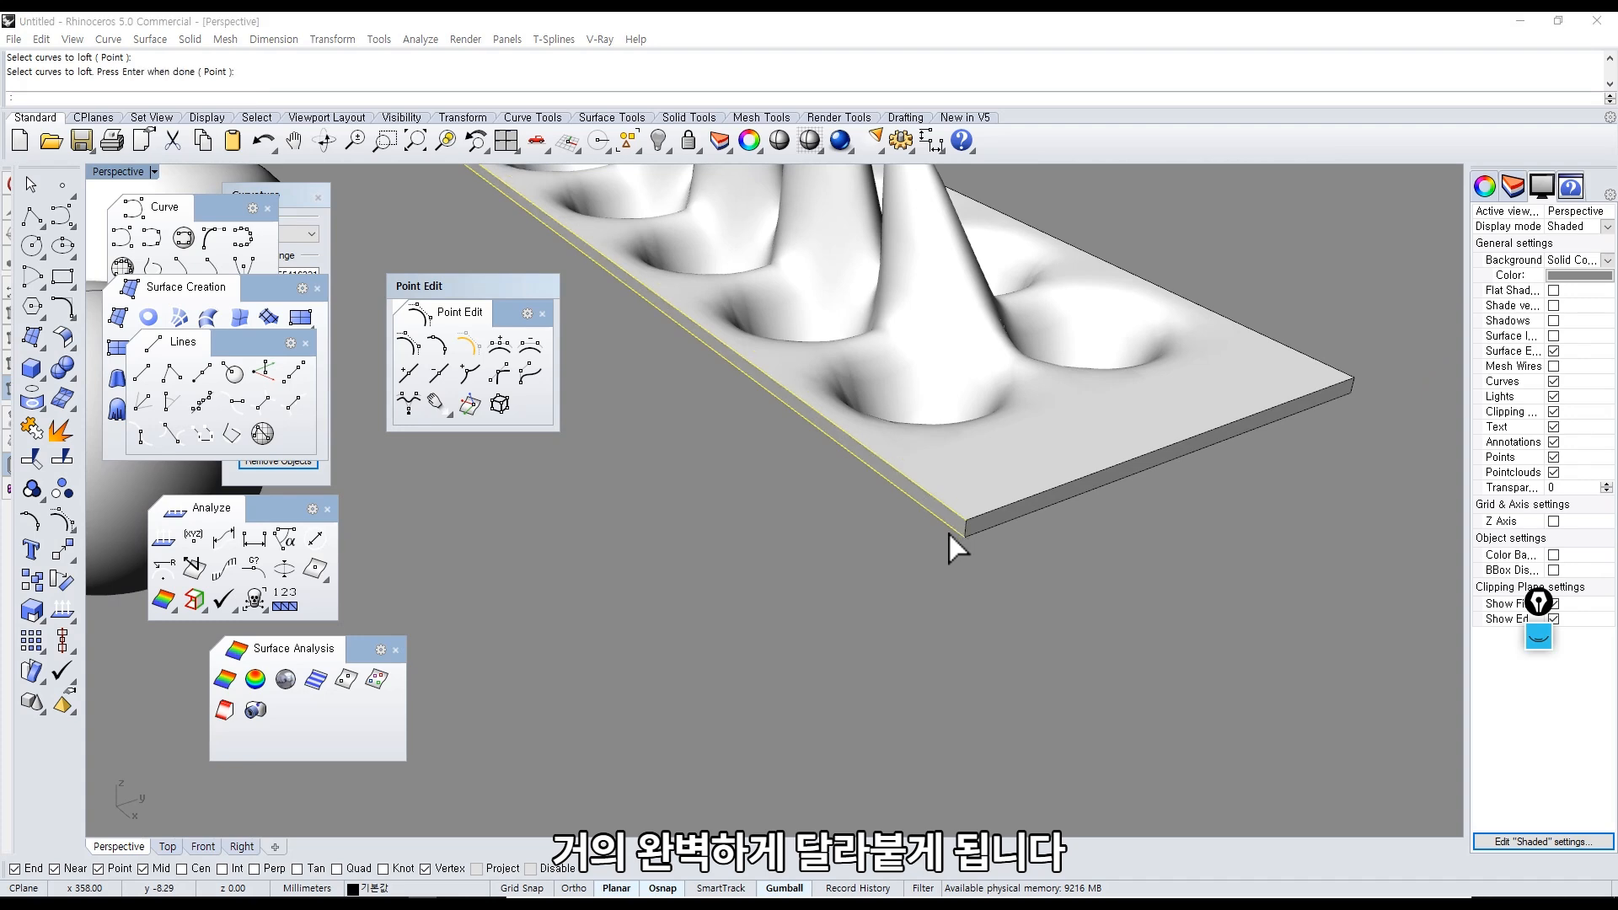
key("Return")
key("Return")
Loft between the upper and lower edges at the remaining open short end of the tray.
scroll(890, 507, "down", 6)
right_click_drag(891, 508, 725, 653)
scroll(724, 653, "up", 3)
key("Return")
left_click(730, 650)
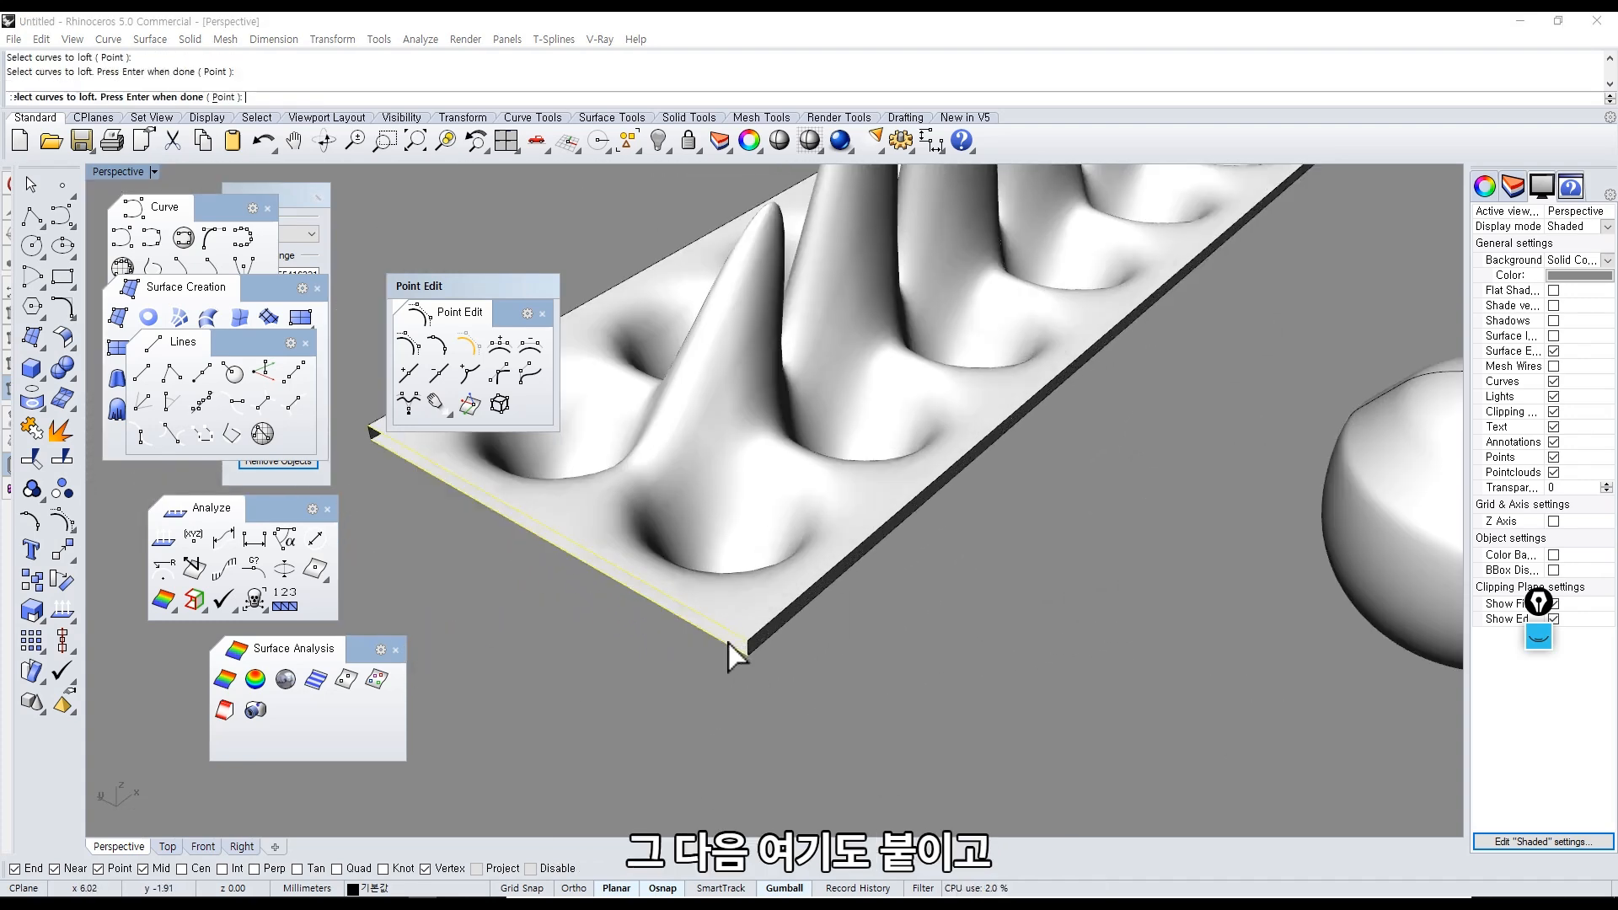
Select both tray surfaces and the four side surfaces and join them into one solid.
scroll(853, 674, "down", 6)
right_click_drag(853, 674, 927, 564)
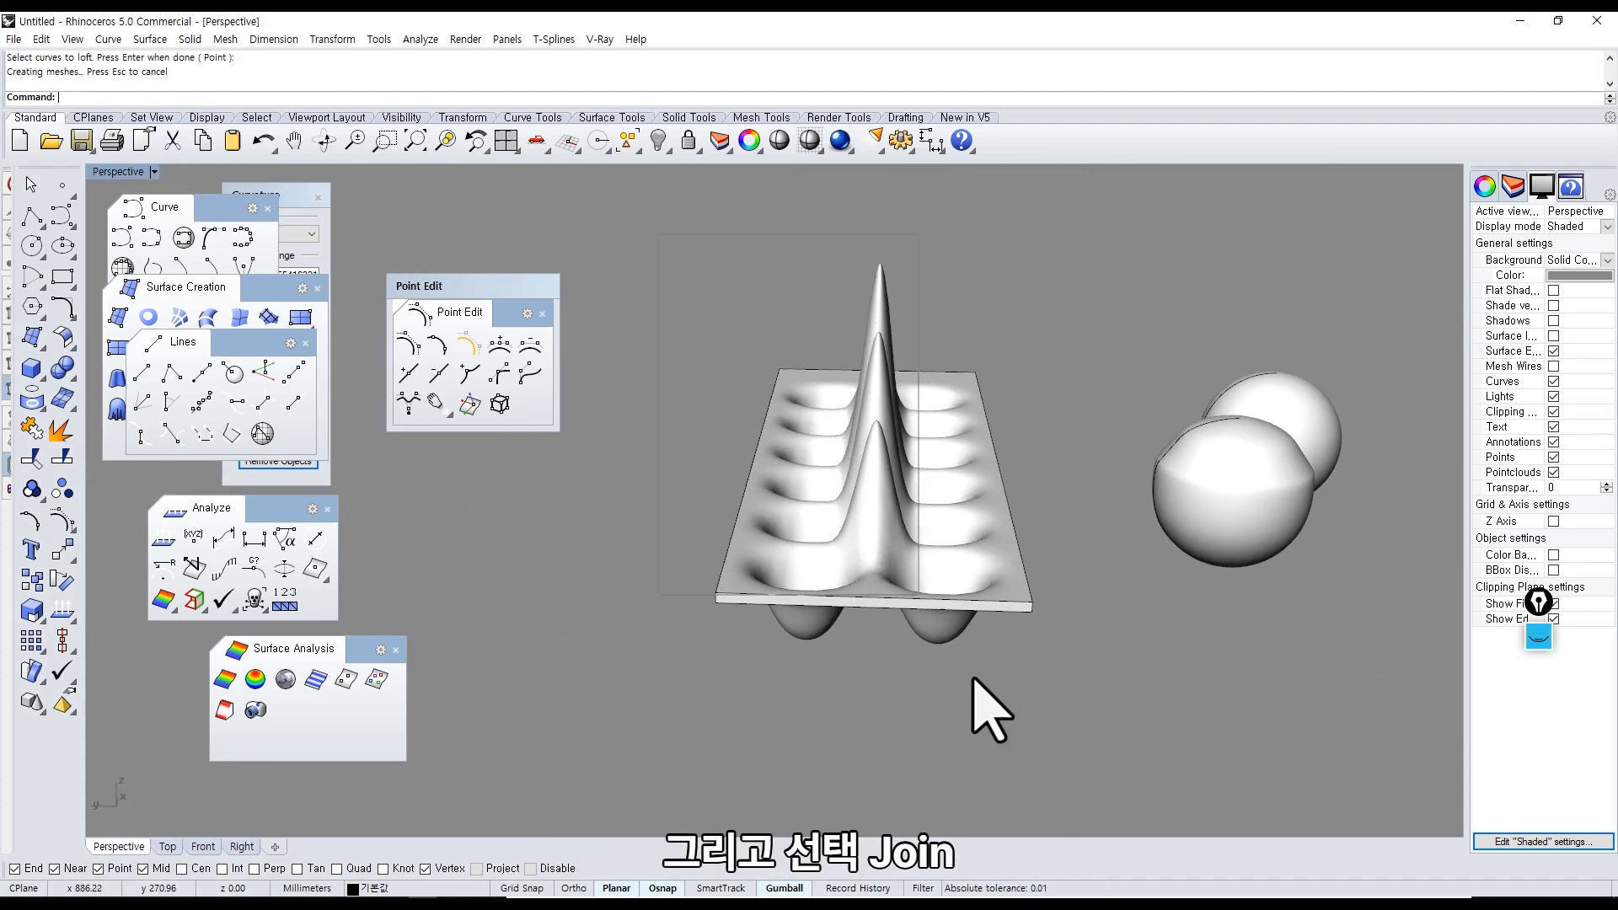
left_click_drag(1032, 765, 873, 454)
middle_click(873, 455)
left_click(912, 372)
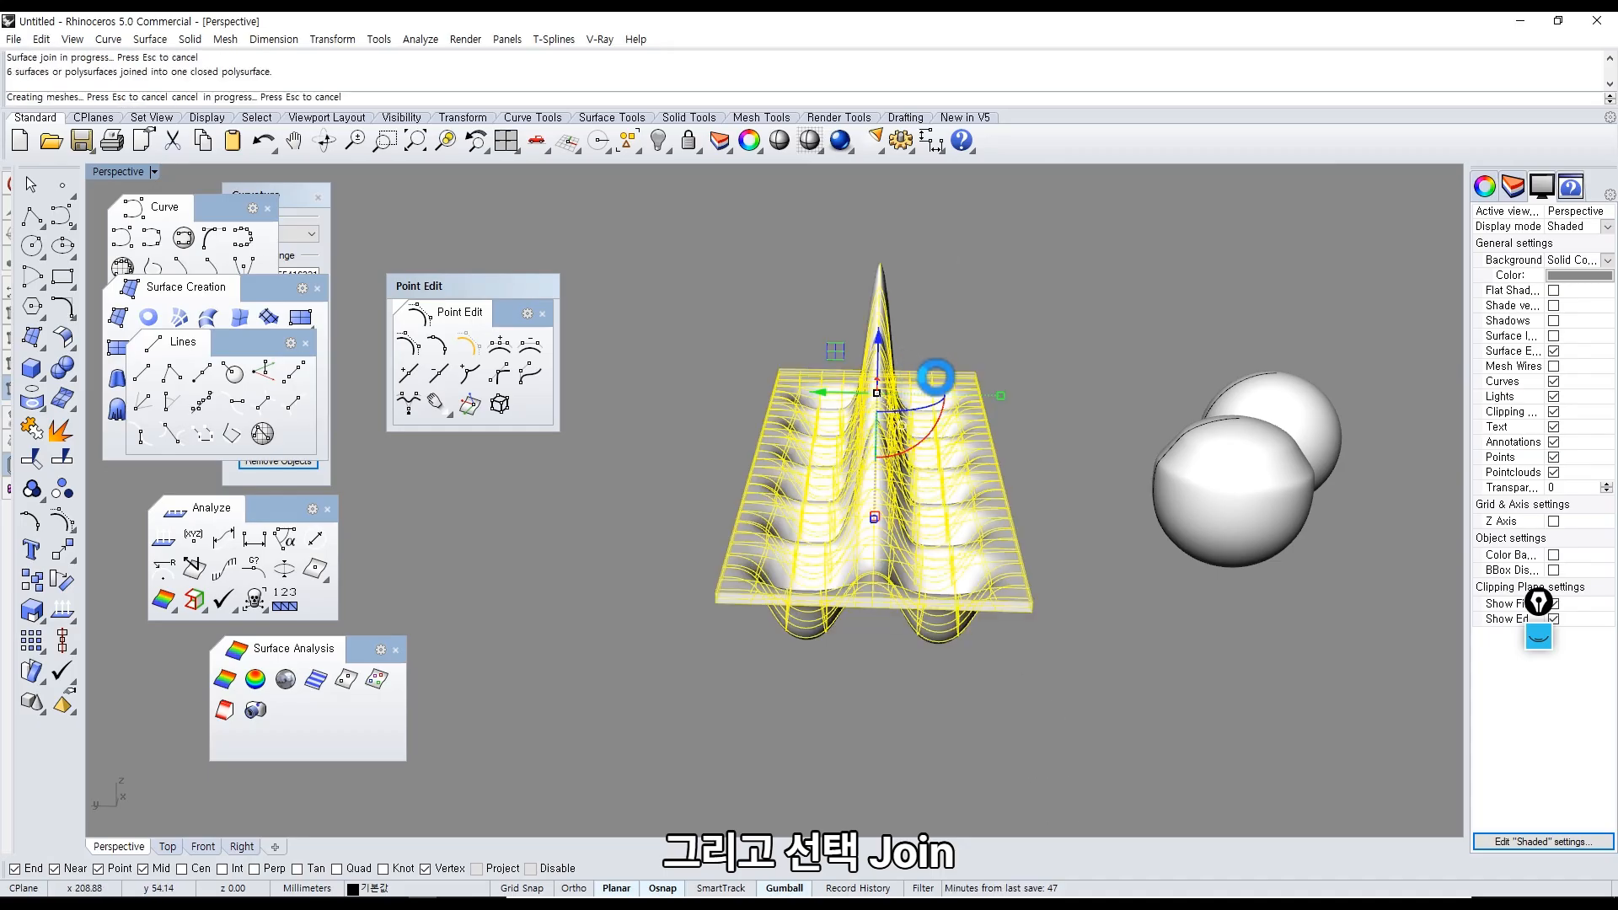
Check the join by moving the whole tray sideways, and undo the move.
left_click(1044, 465)
left_click(932, 500)
left_click_drag(932, 500, 776, 503)
key("ctrl+z")
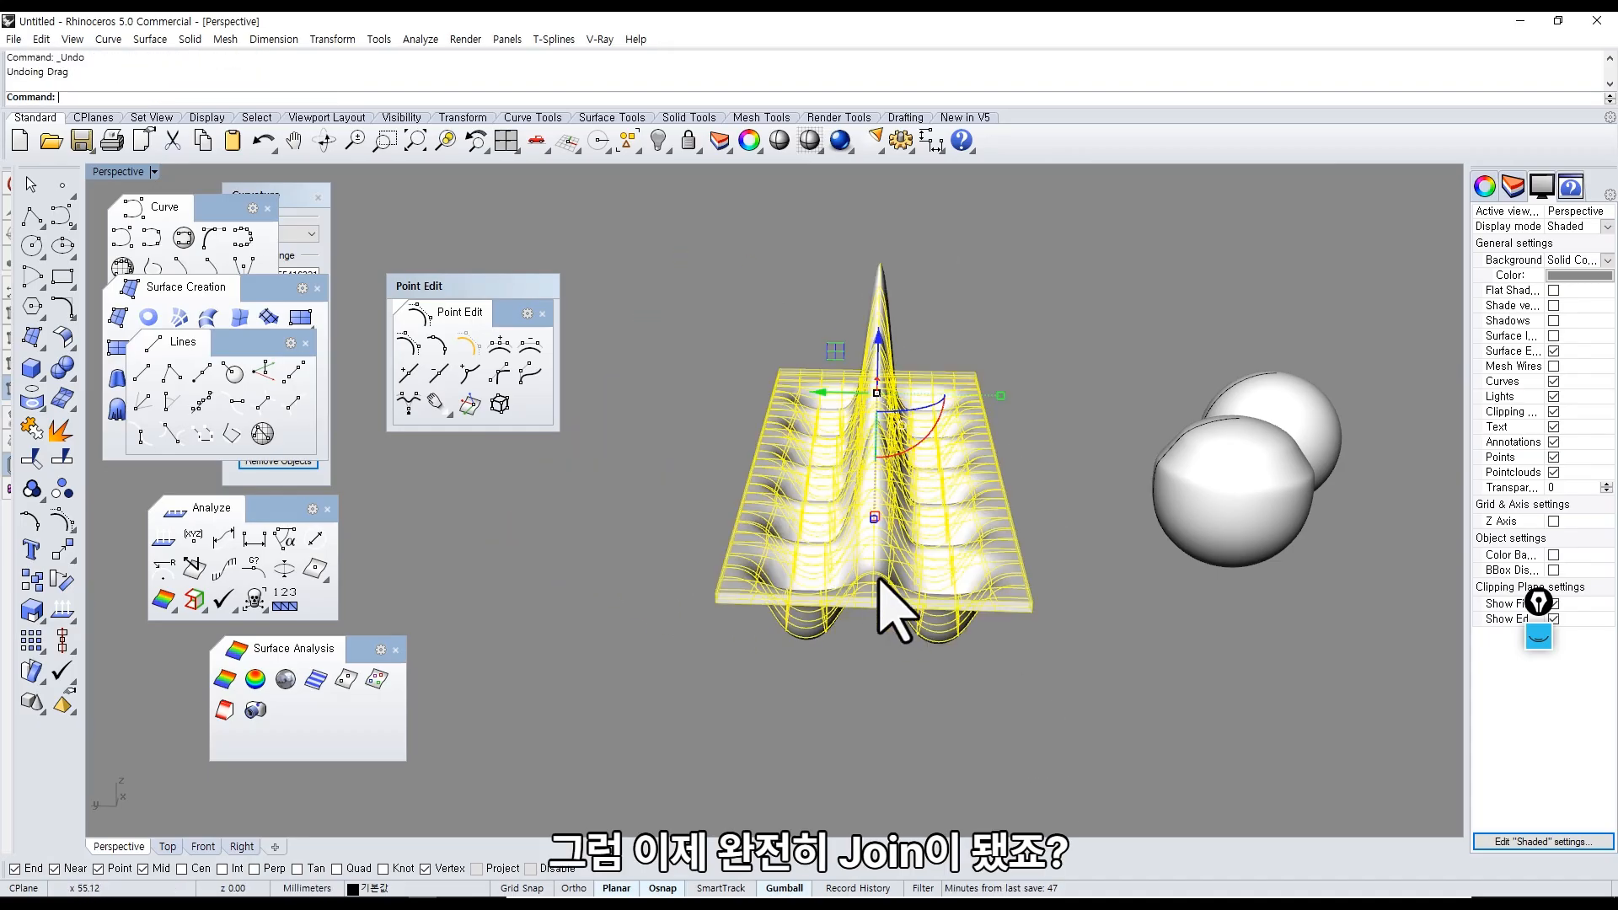
left_click(969, 655)
Fillet the two vertical corner edges at one short end of the tray with a 10 mm radius.
right_click_drag(969, 656, 924, 686)
scroll(925, 666, "up", 5)
middle_click(938, 596)
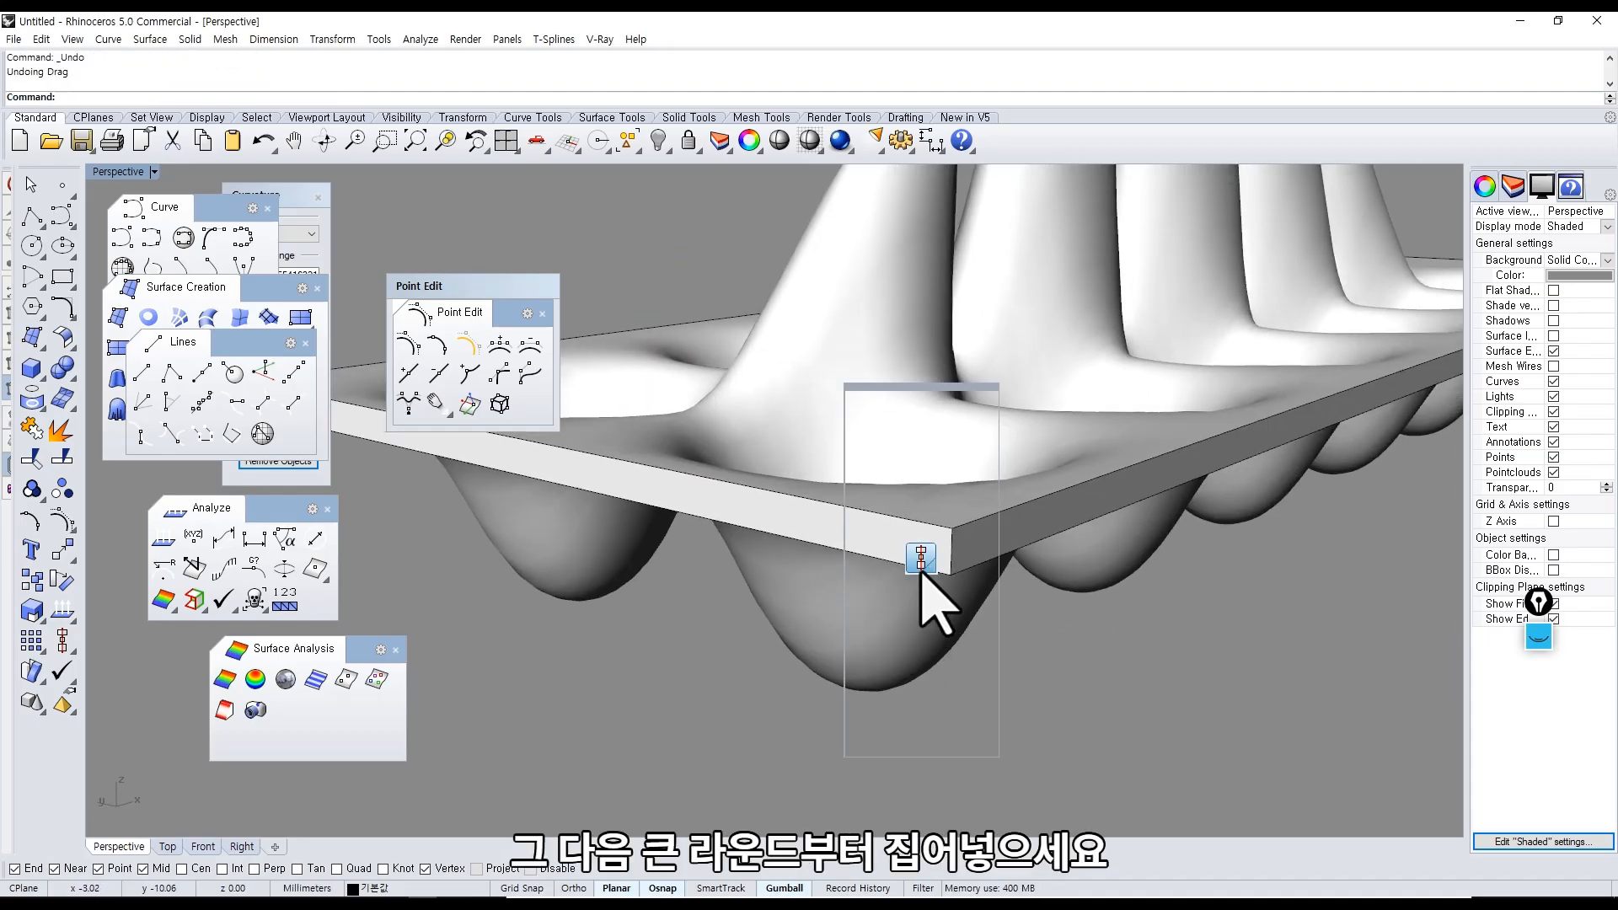
left_click(864, 592)
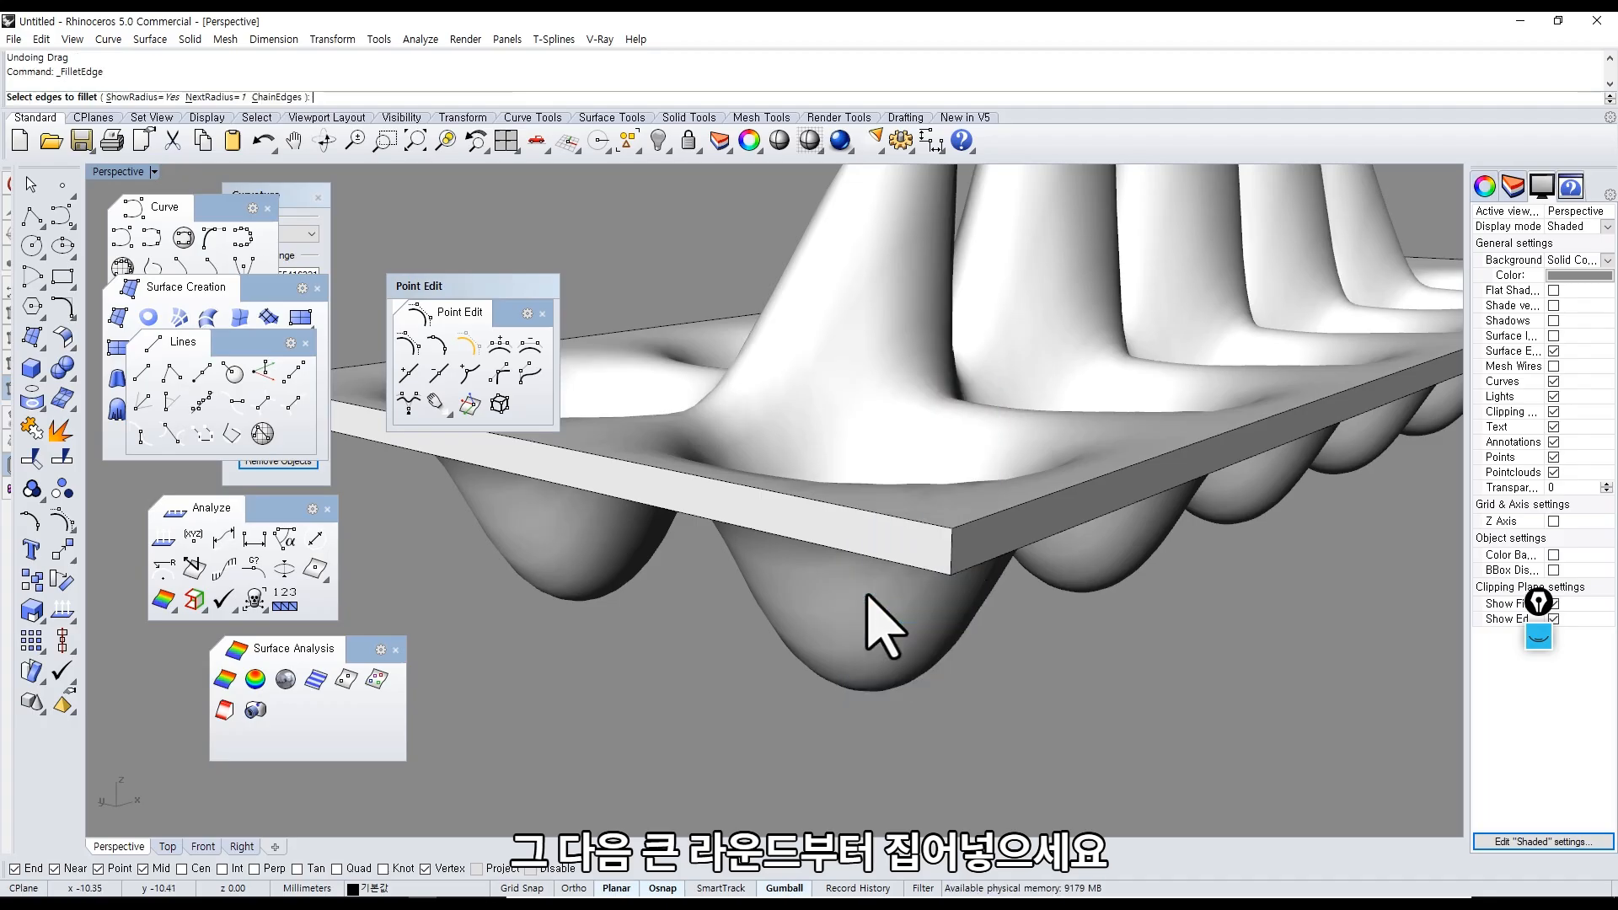
type("10")
key("Return")
left_click(952, 562)
right_click_drag(905, 564, 554, 573)
left_click(444, 487)
right_click(495, 535)
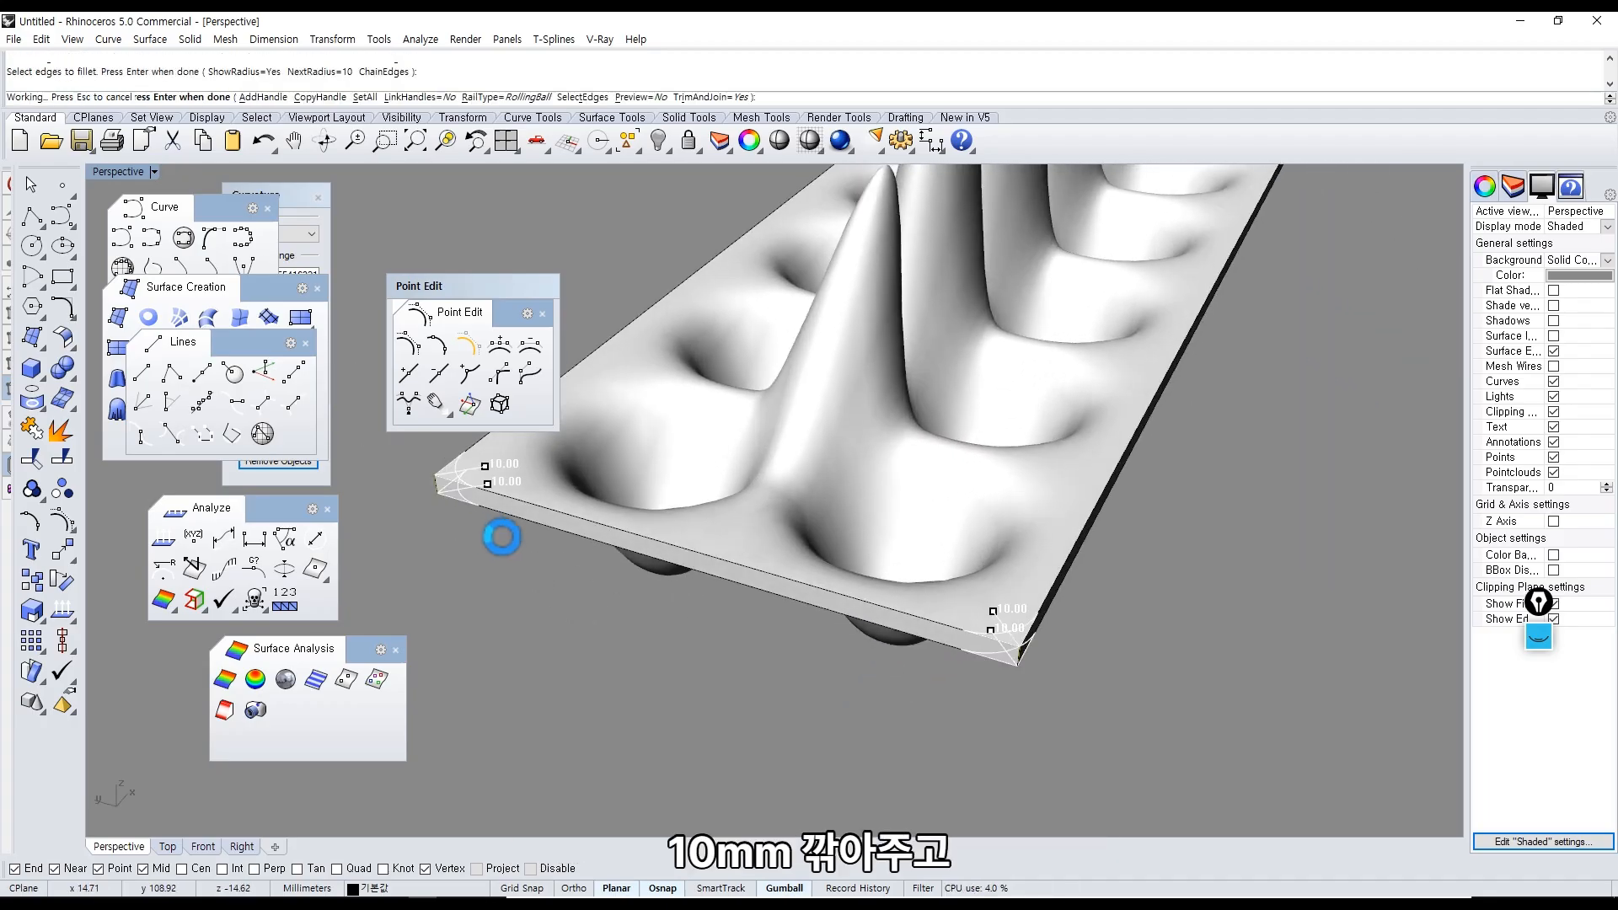
right_click_drag(1166, 603, 946, 686)
right_click_drag(1314, 784, 1059, 614, "shift")
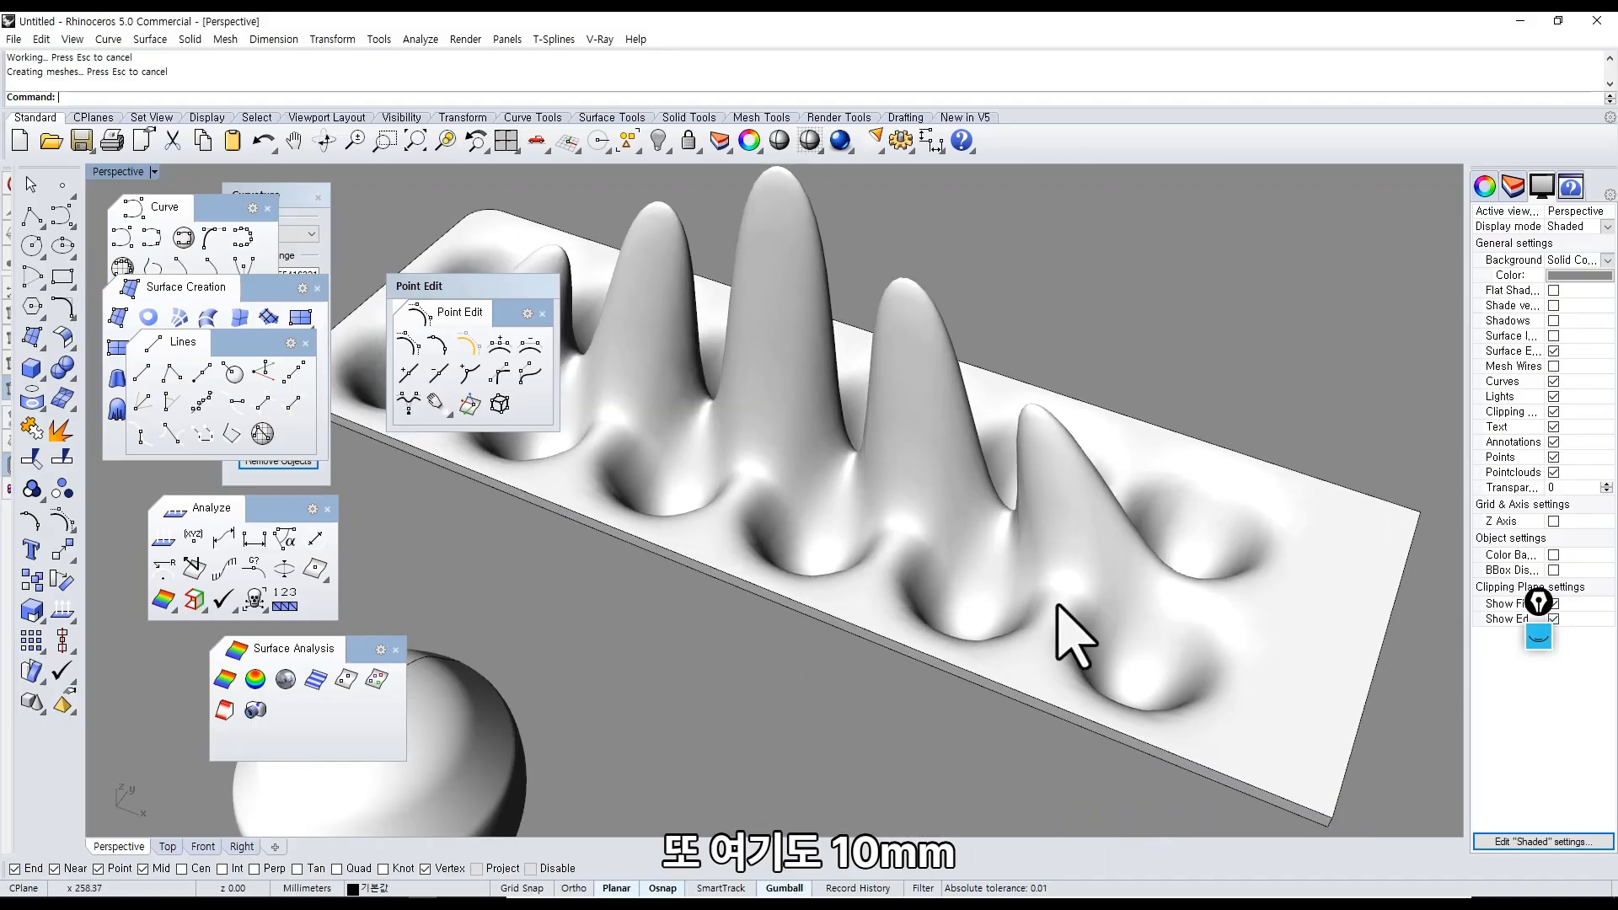
Try to fillet the corner edges at the tray's unrounded short end with a 10 mm radius, and undo the result.
scroll(1062, 589, "up", 2)
right_click_drag(1179, 716, 921, 693, "shift")
right_click(897, 696)
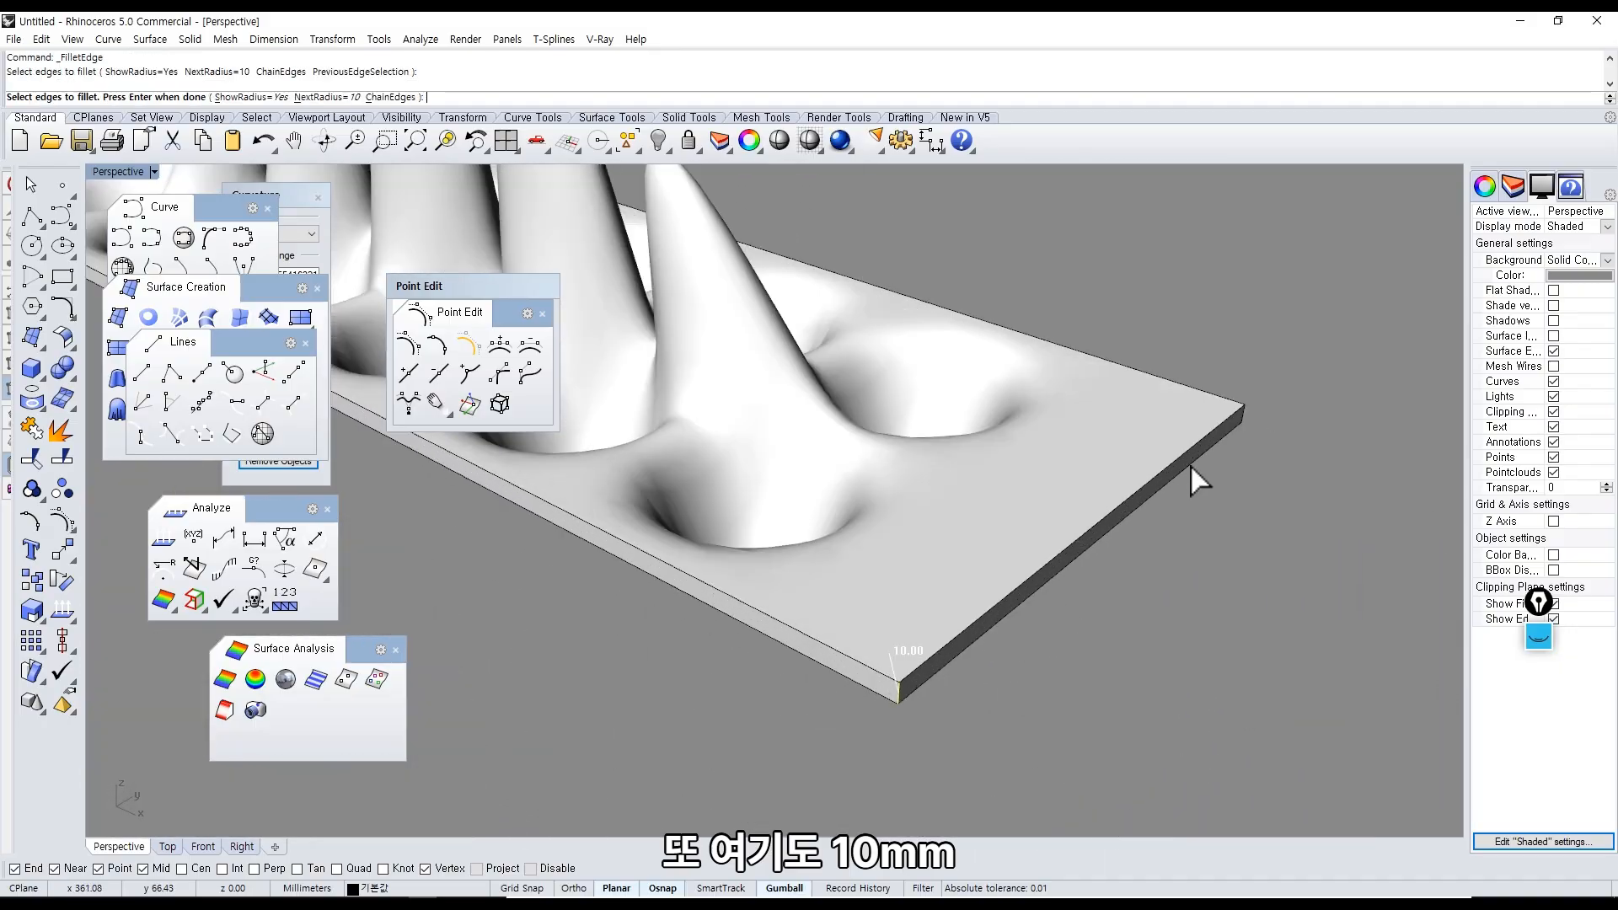
left_click(1244, 411)
right_click(1249, 420)
right_click(1250, 422)
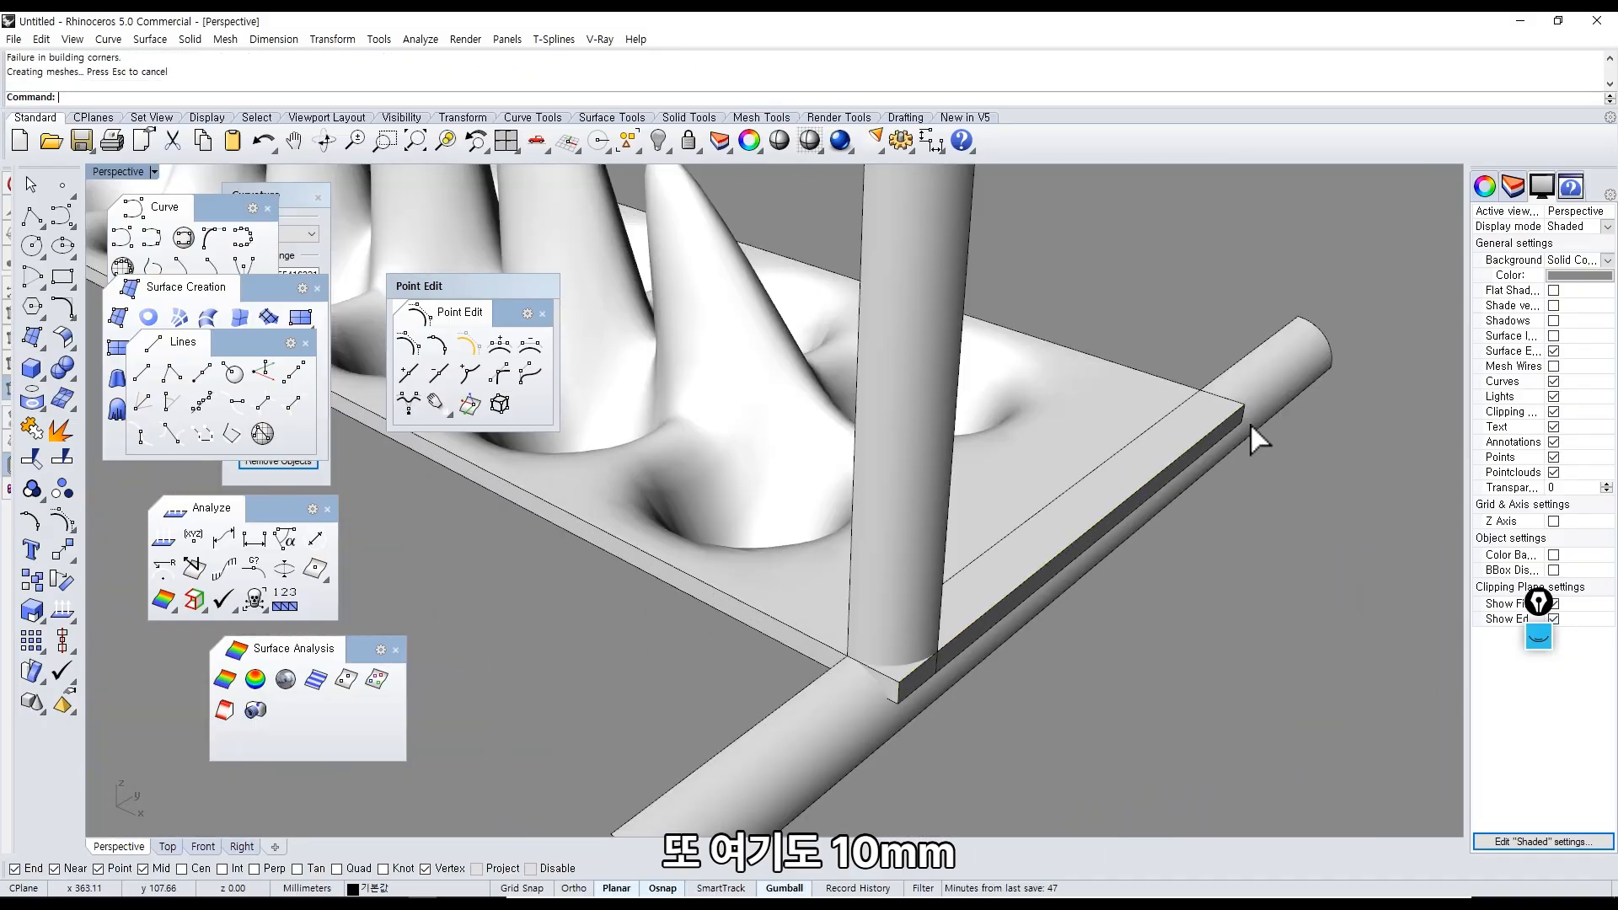
key("ctrl+z")
Fillet the two vertical corner edges at the tray's unrounded short end with a 10 mm radius.
right_click(1238, 422)
left_click(1241, 422)
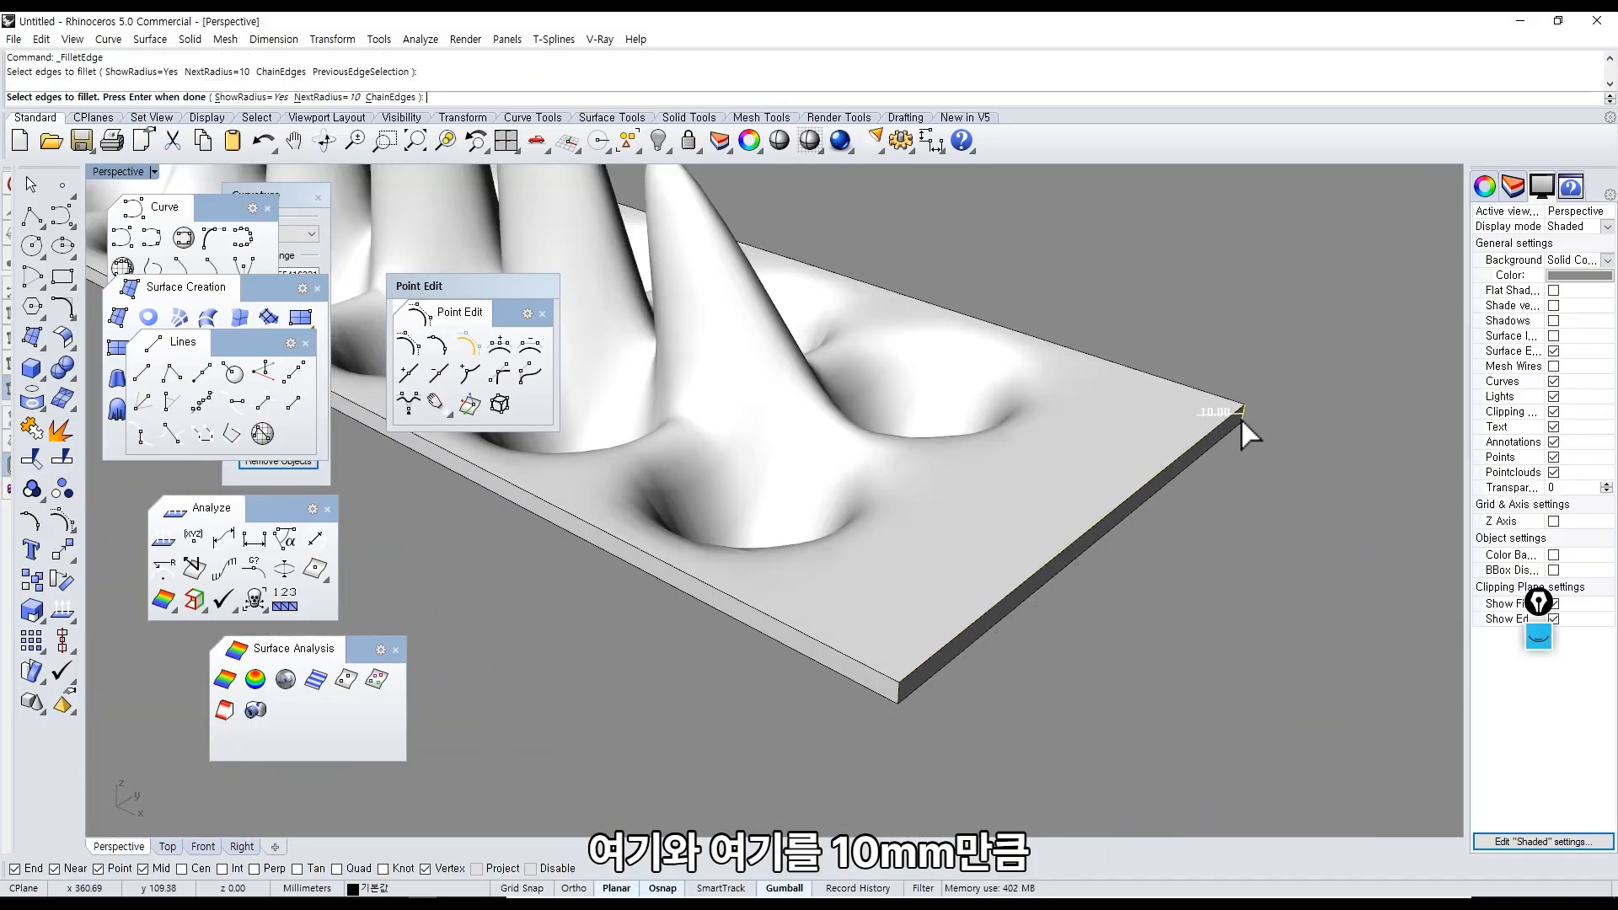
left_click(898, 694)
right_click(898, 694)
right_click(900, 692)
scroll(913, 688, "down", 8)
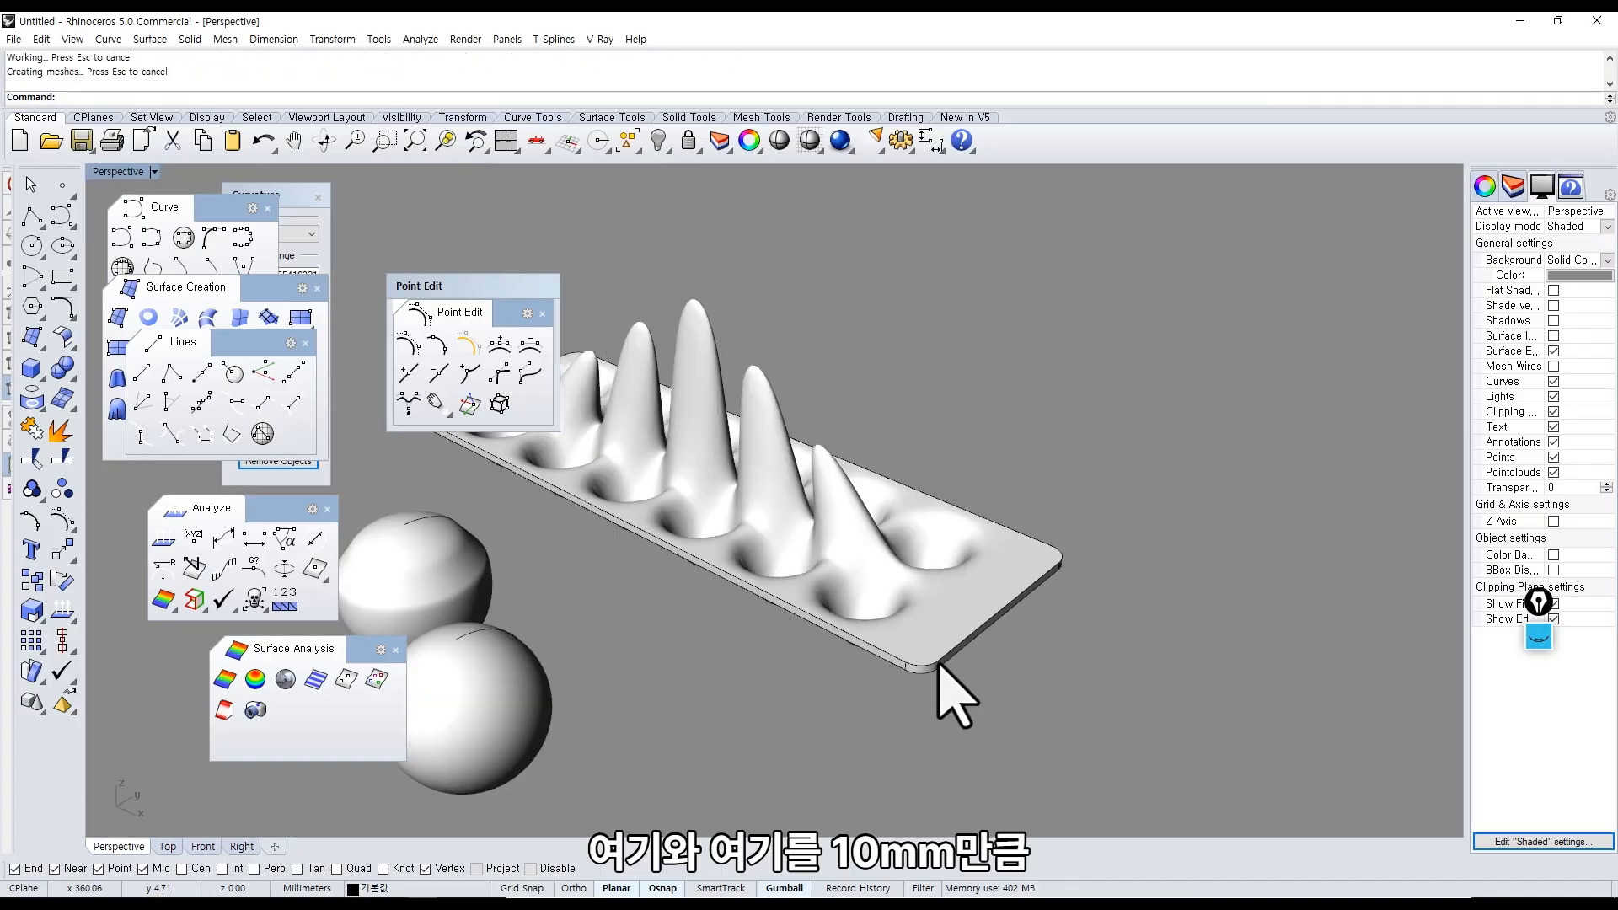
Try a 3 mm fillet on the chained edges around the tray's upper rim, and undo it.
right_click_drag(937, 664, 896, 542)
scroll(895, 541, "up", 8)
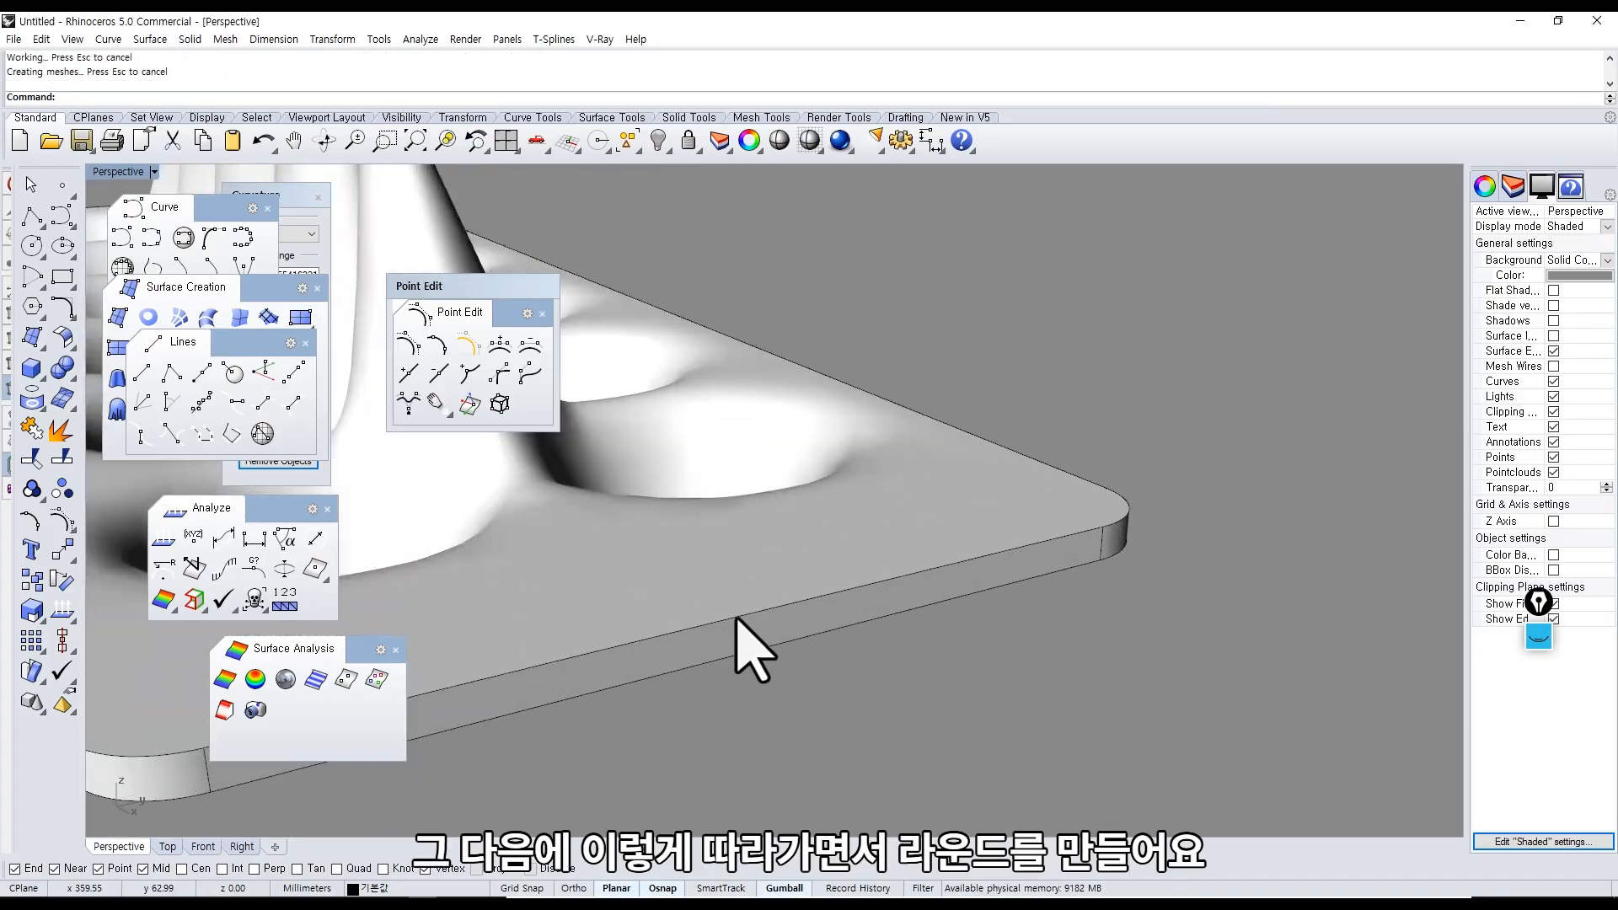
middle_click(859, 605)
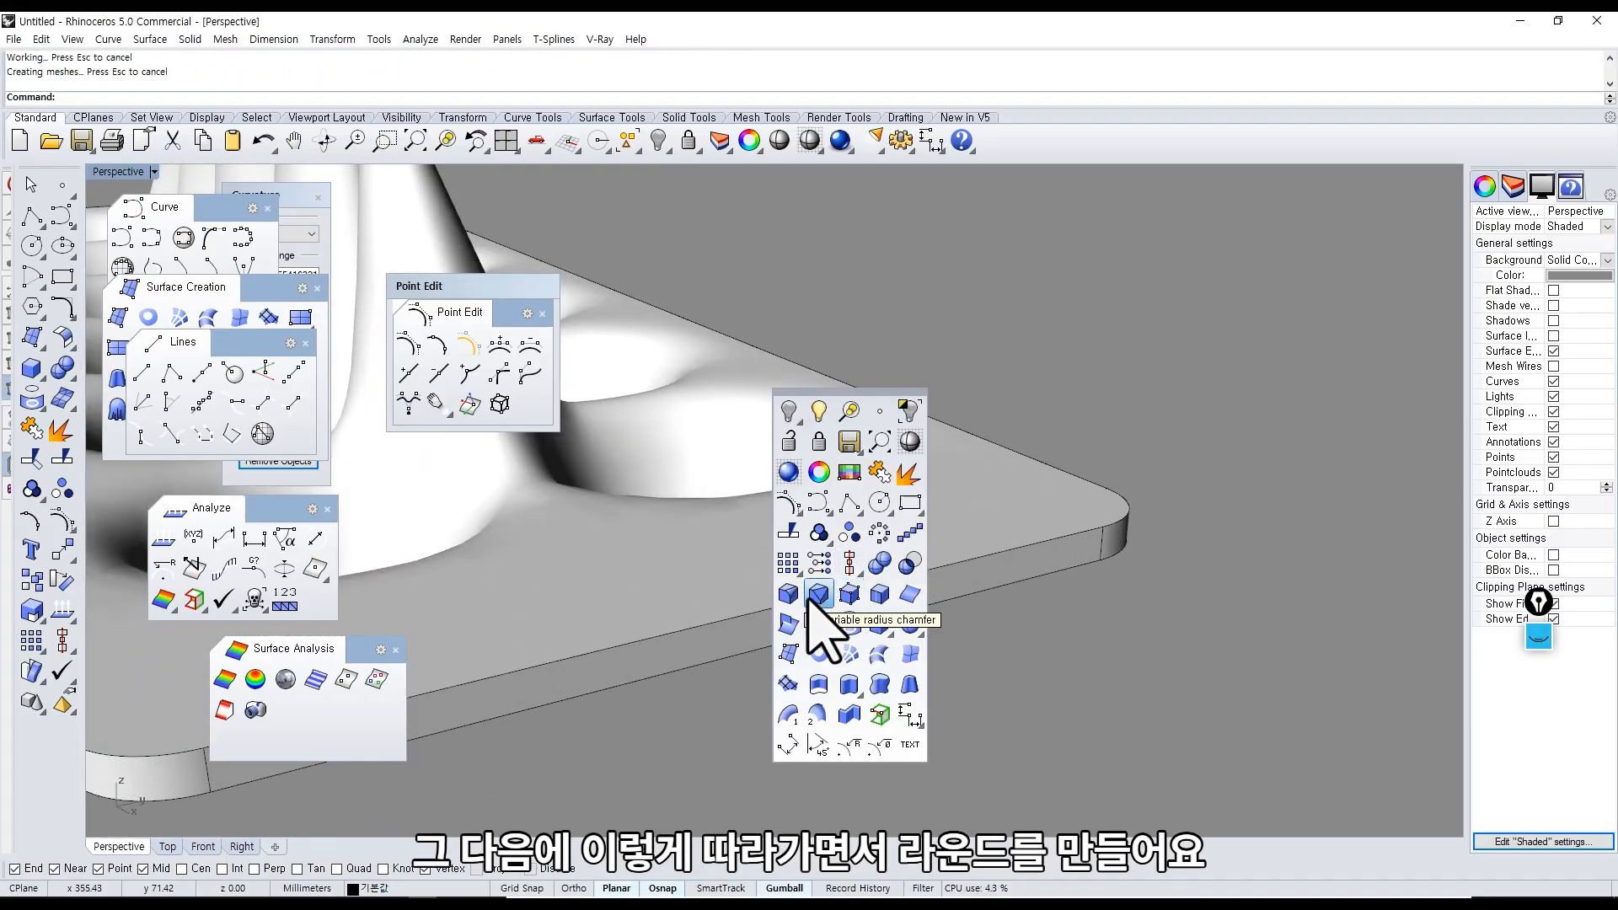
left_click(812, 596)
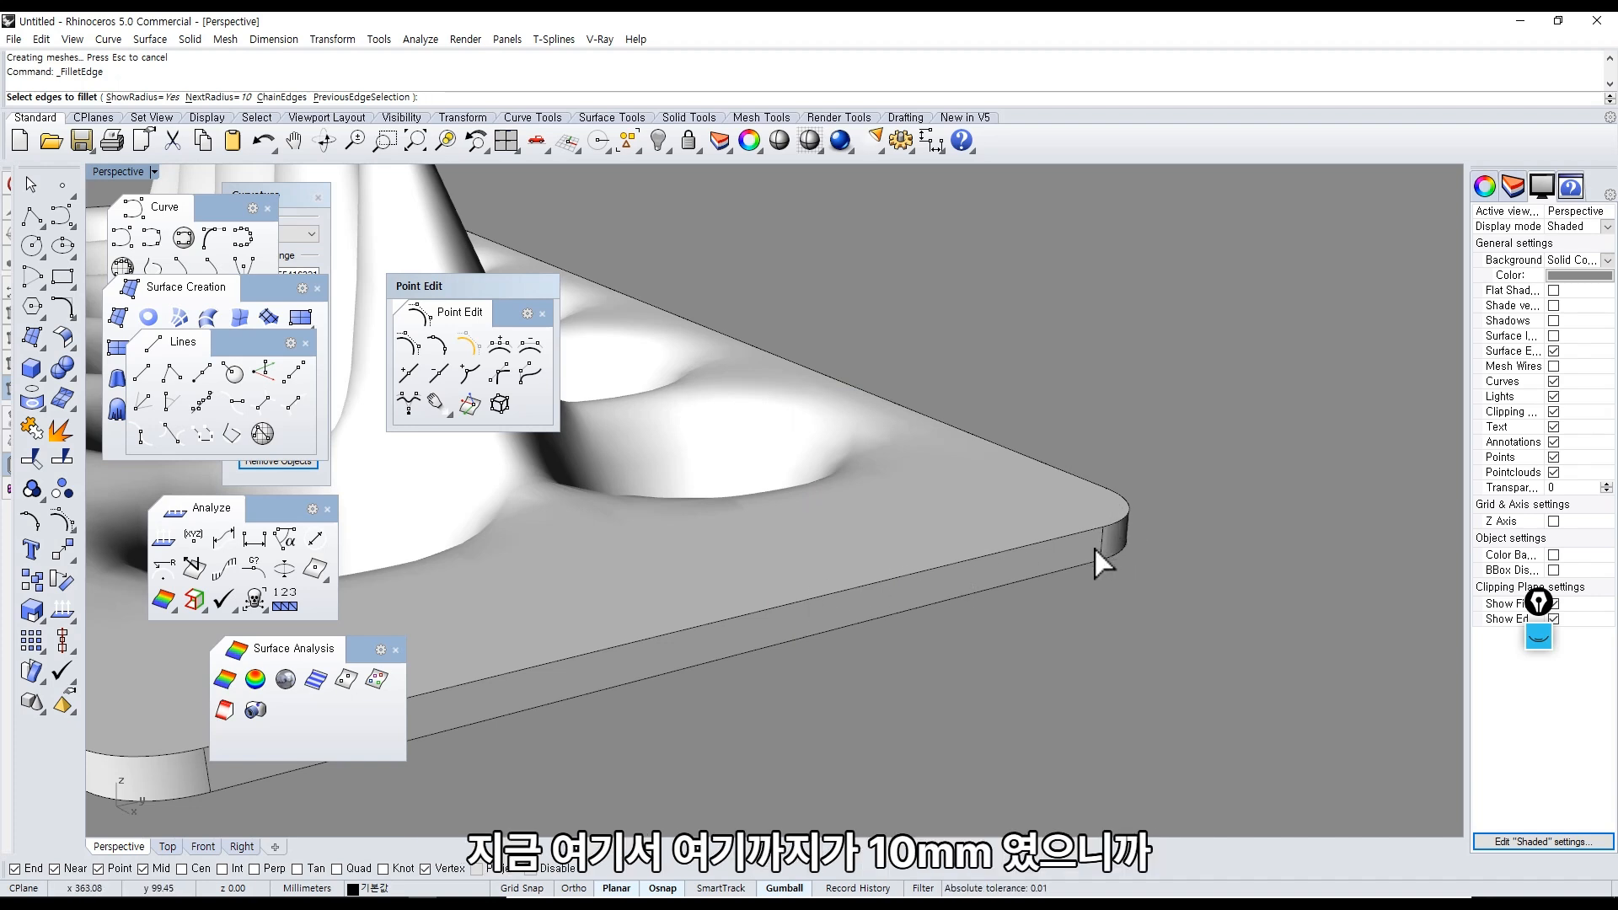
type("3")
key("Return")
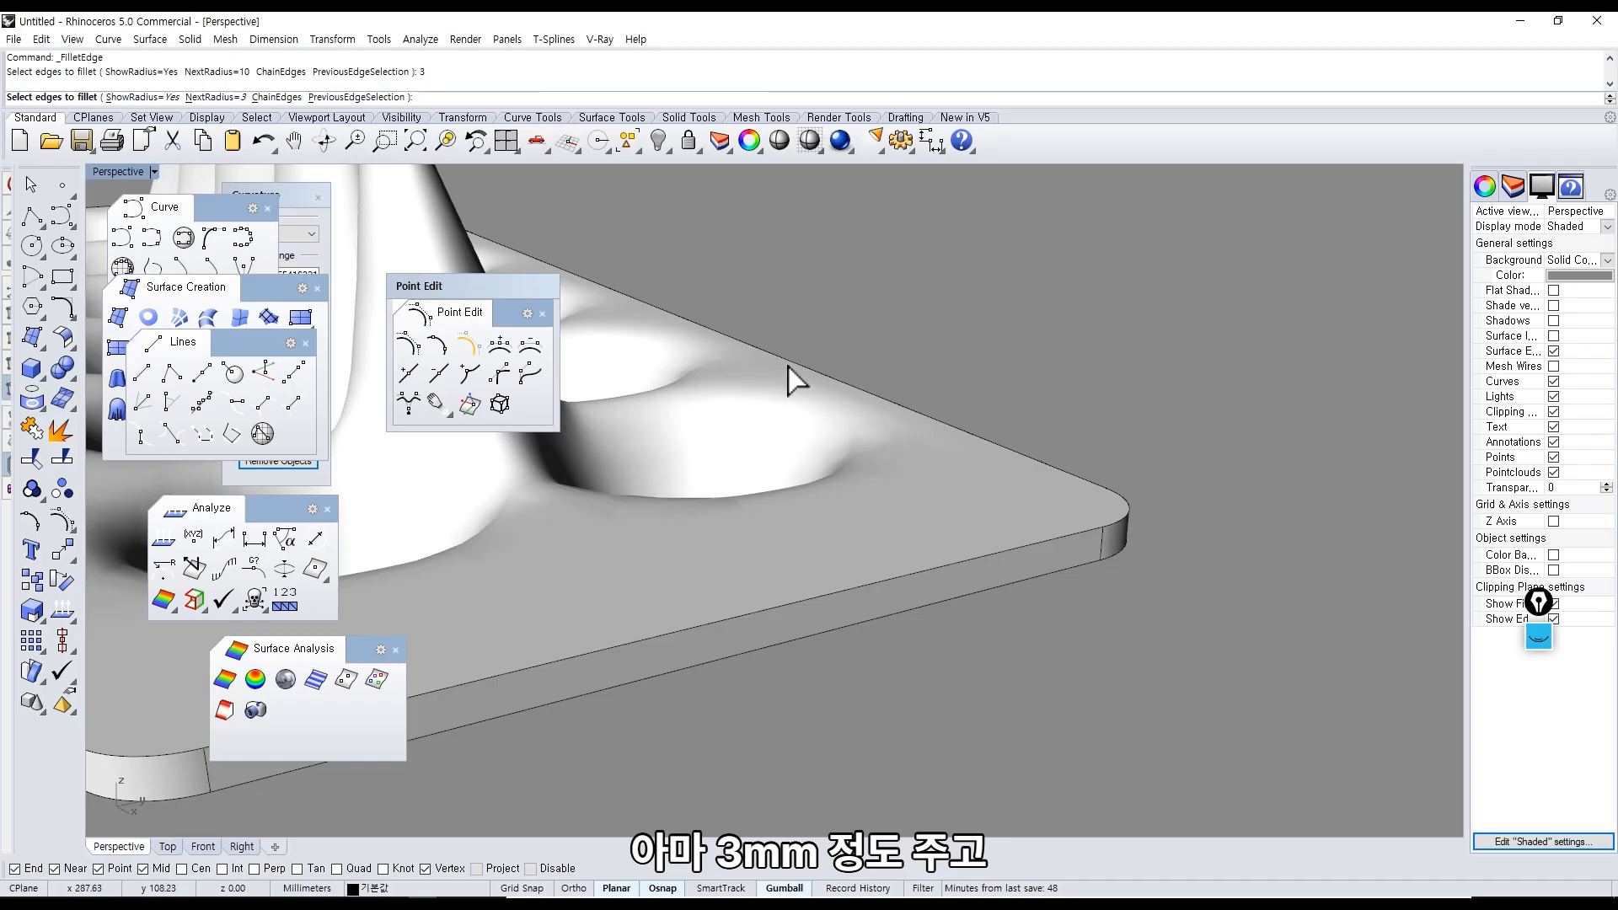
left_click(277, 97)
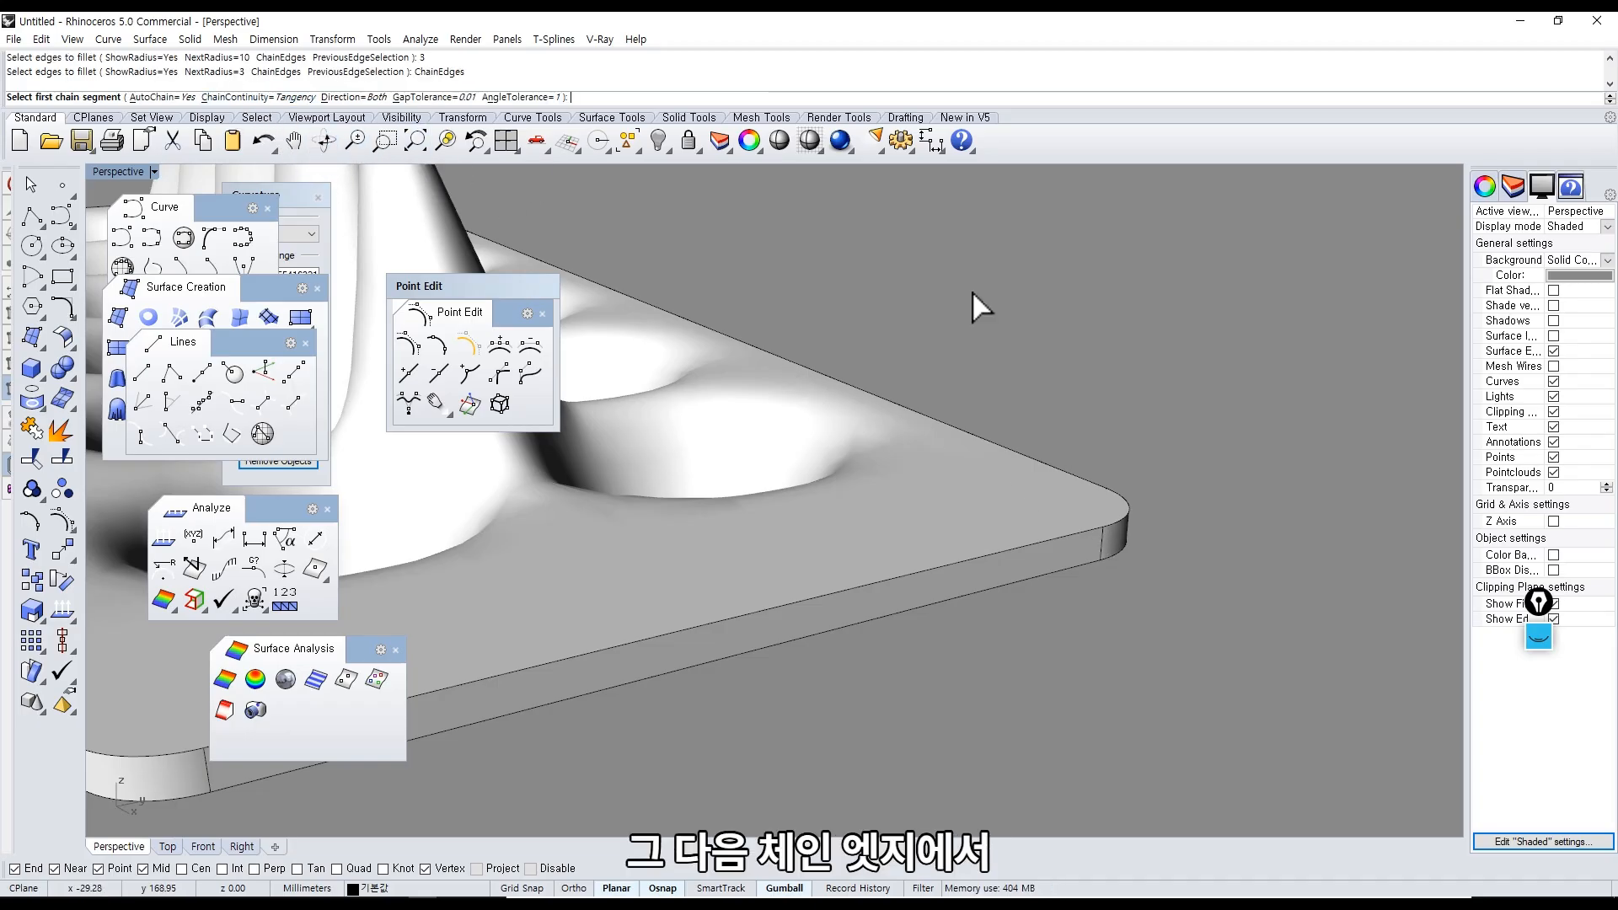
left_click(1123, 516)
scroll(889, 551, "down", 12)
right_click_drag(890, 551, 1023, 597, "shift")
right_click(1024, 596)
right_click(1024, 596)
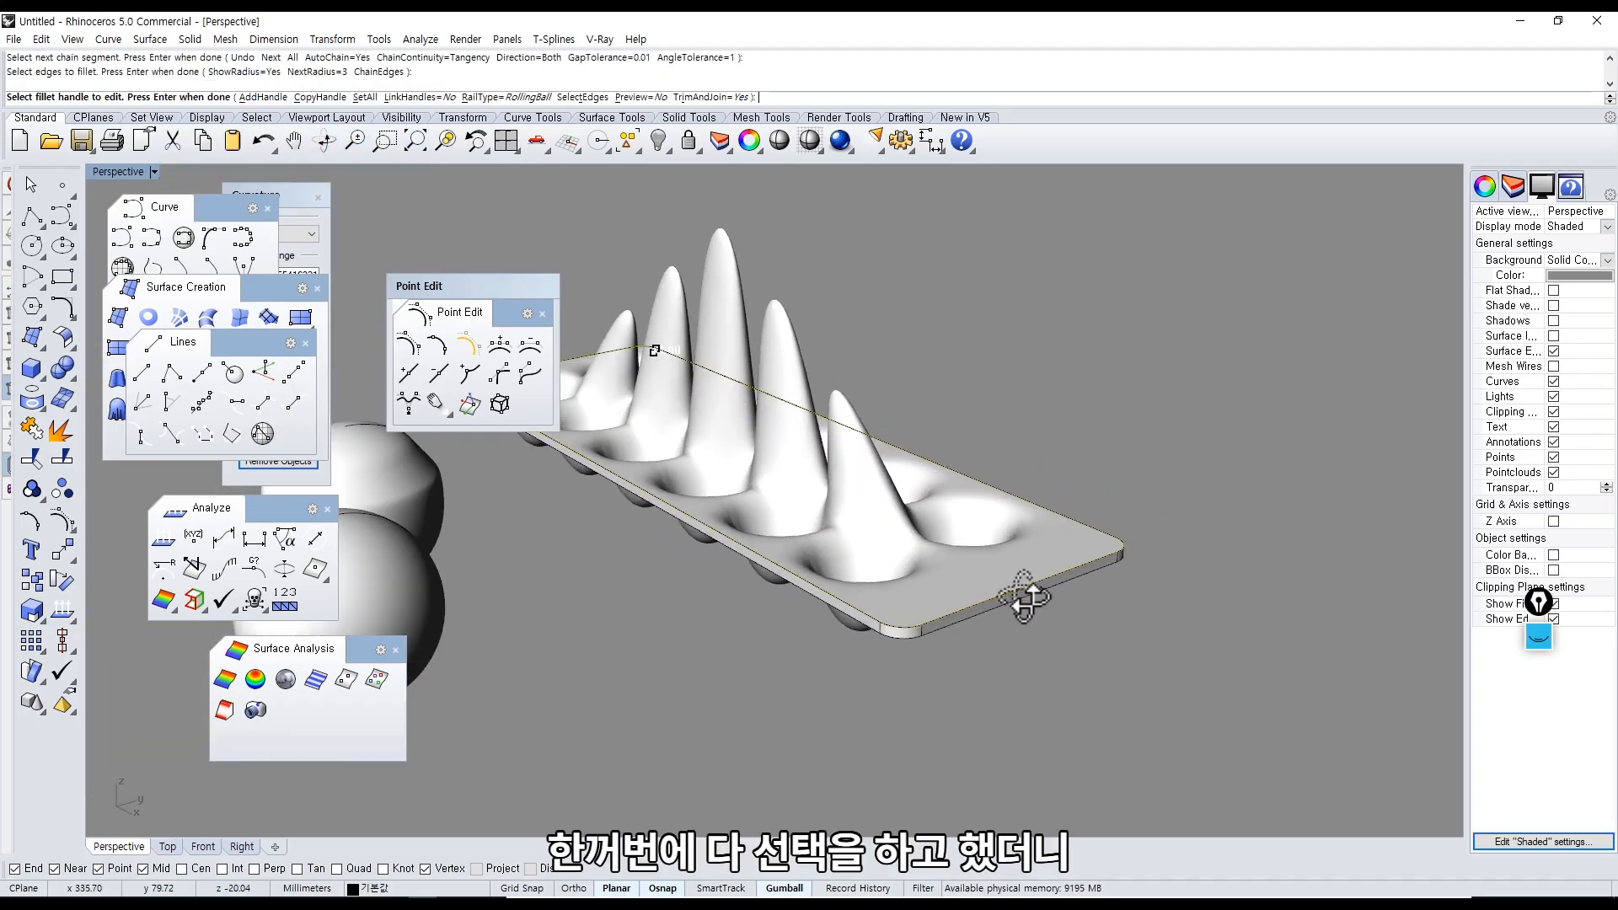
right_click(1024, 596)
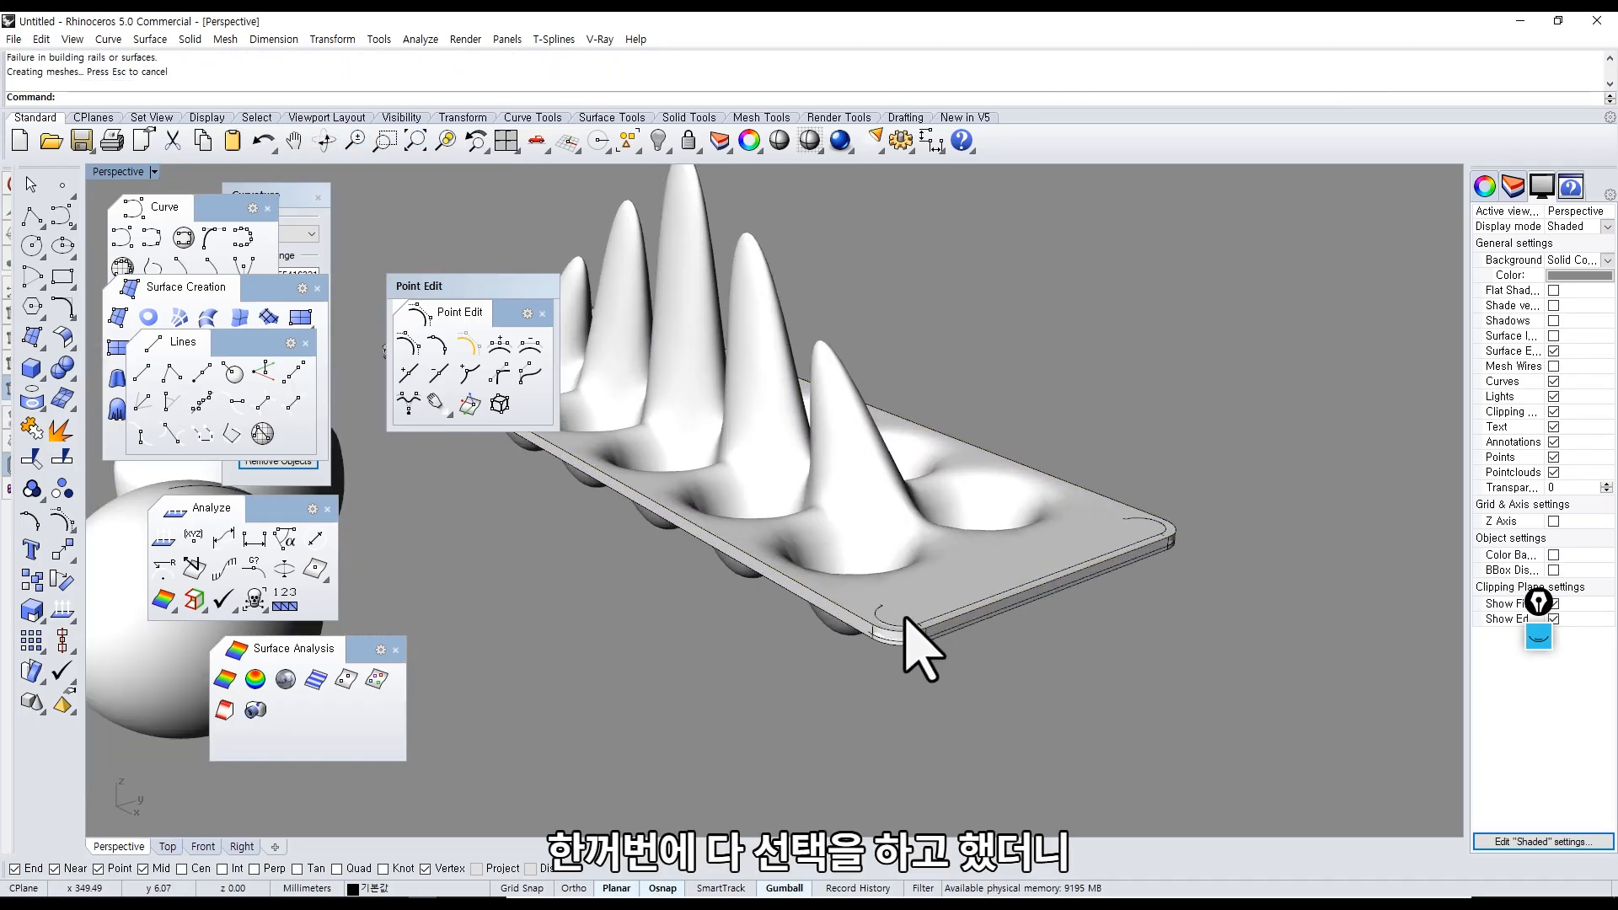
scroll(868, 665, "up", 4)
key("ctrl+z")
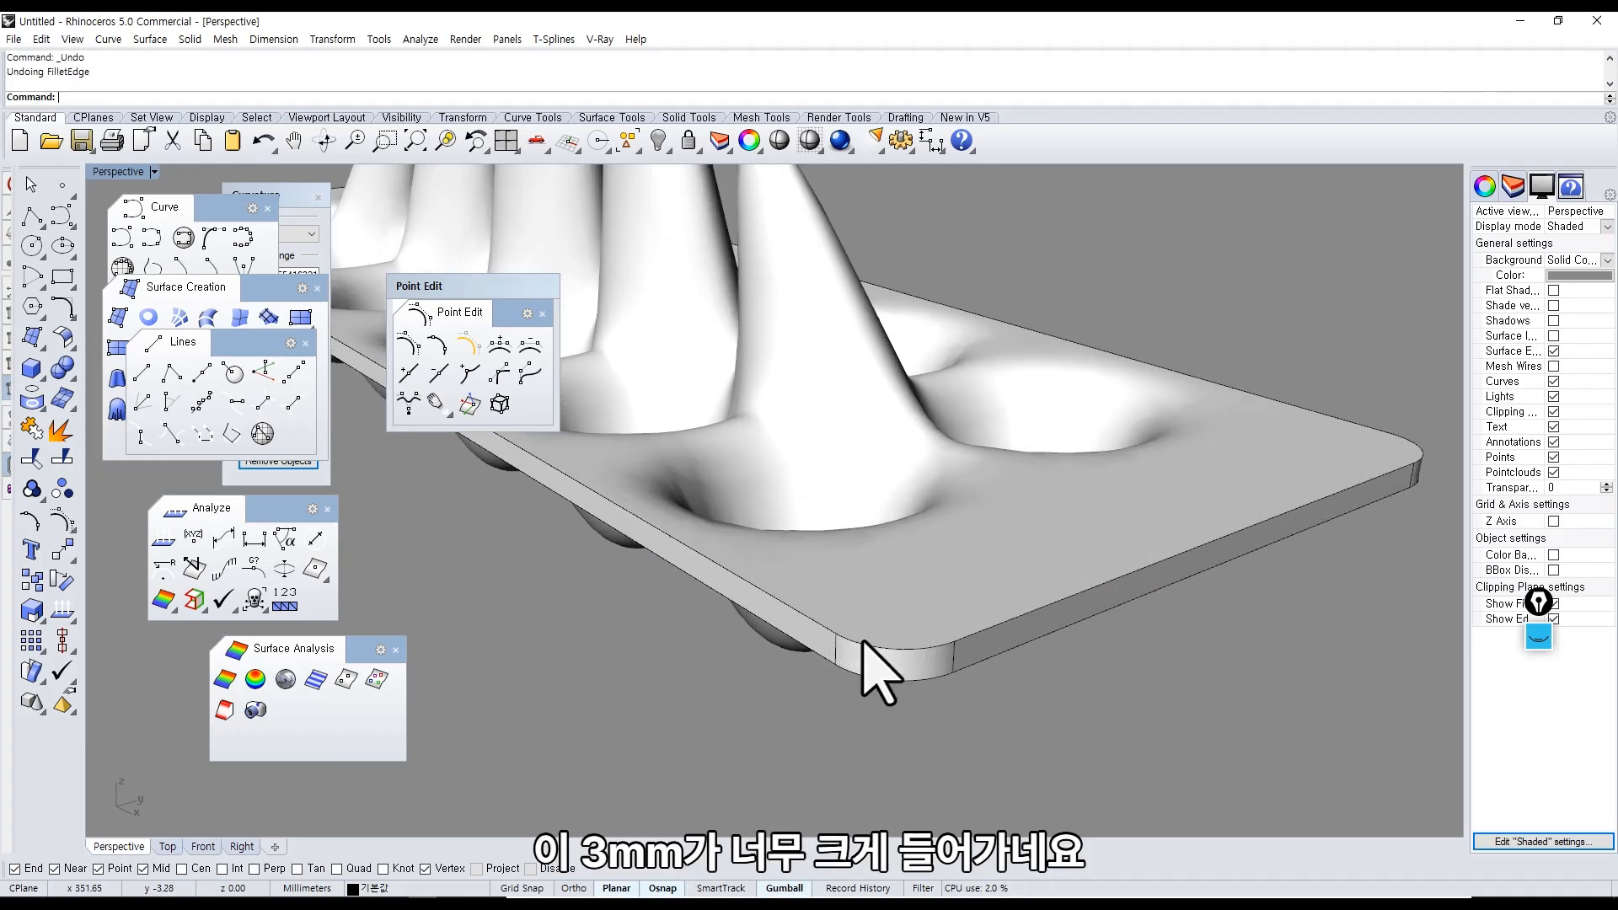
Fillet the chained edges around the tray's upper rim with a 2 mm radius.
right_click(863, 642)
type("2")
key("Return")
type("c")
key("Return")
left_click(901, 647)
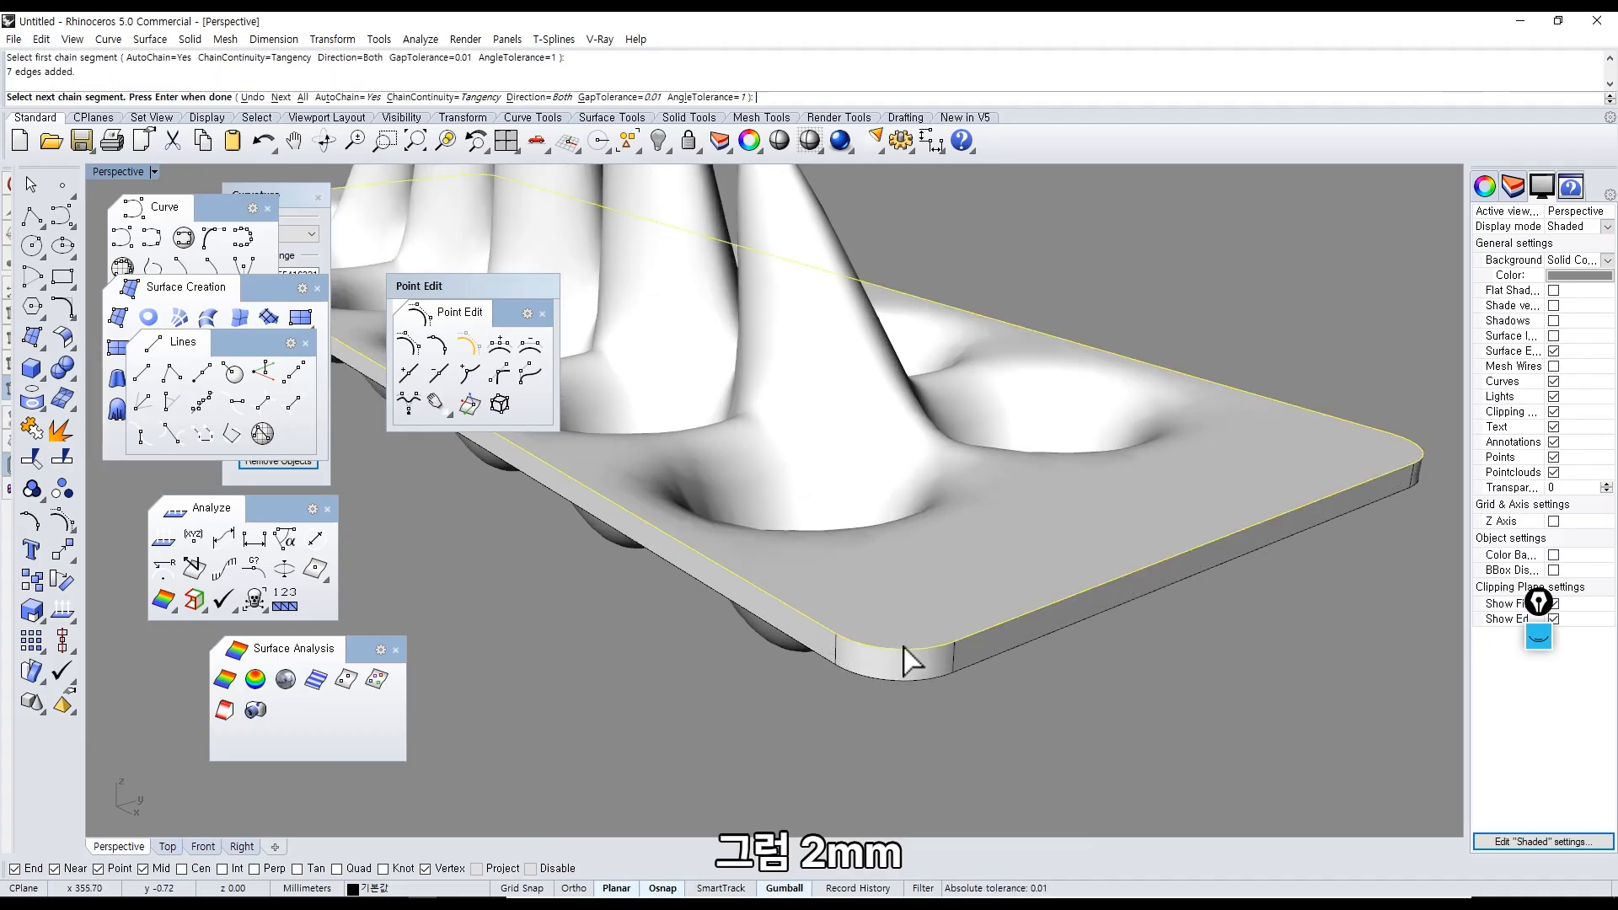
key("Return")
key("Return")
key("Return")
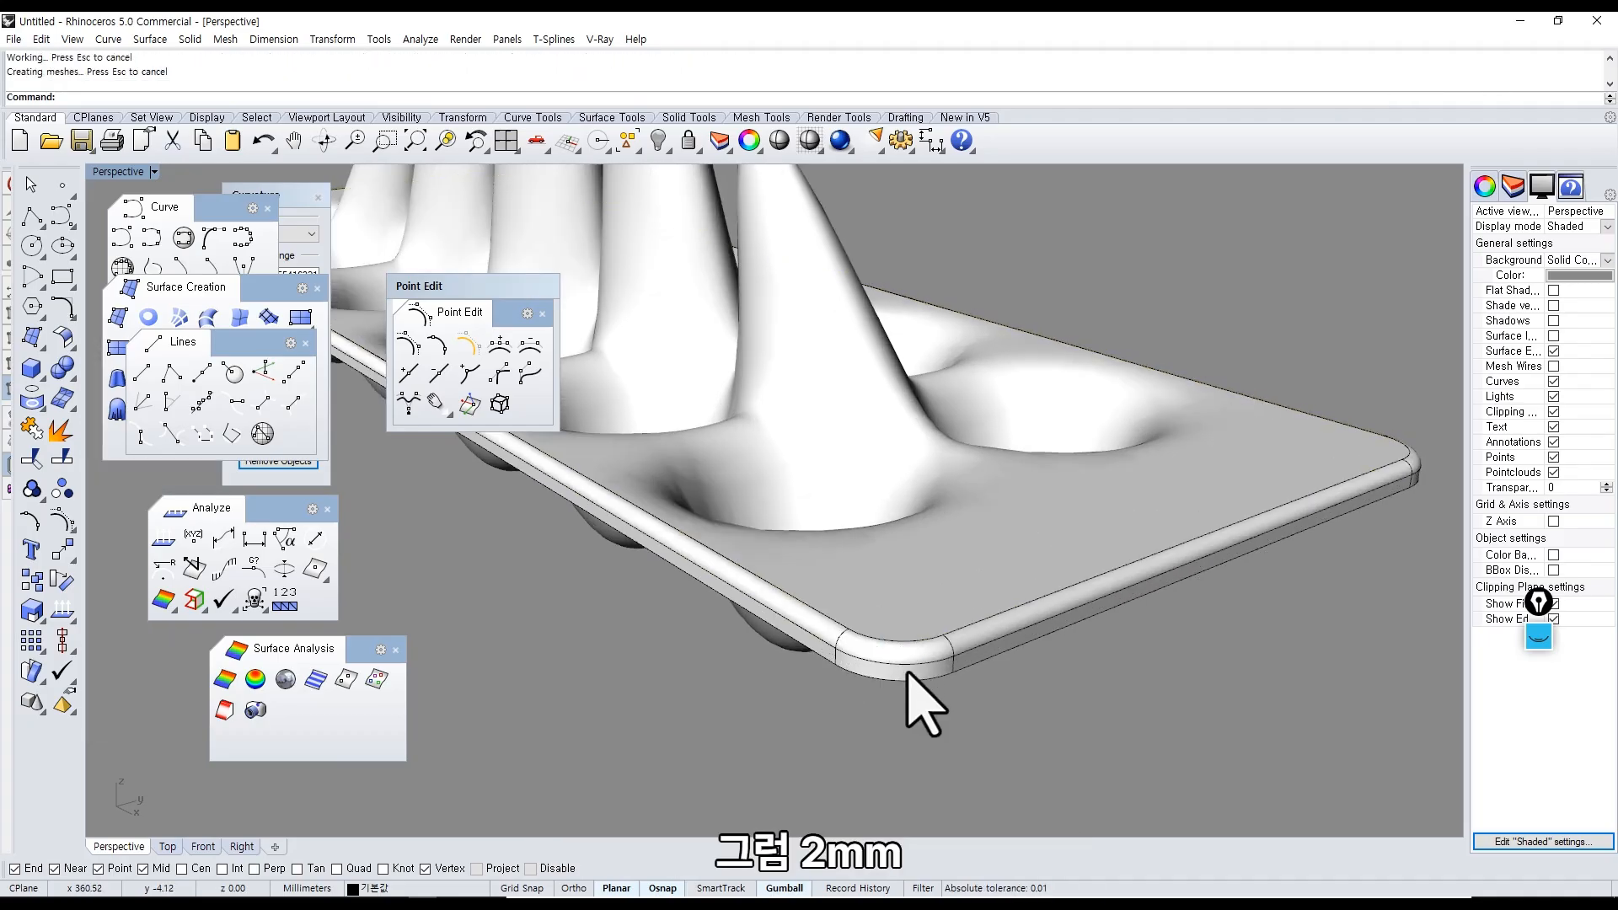
Fillet the chained edges around the tray's lower rim with a 1 mm radius.
right_click(914, 674)
type("1")
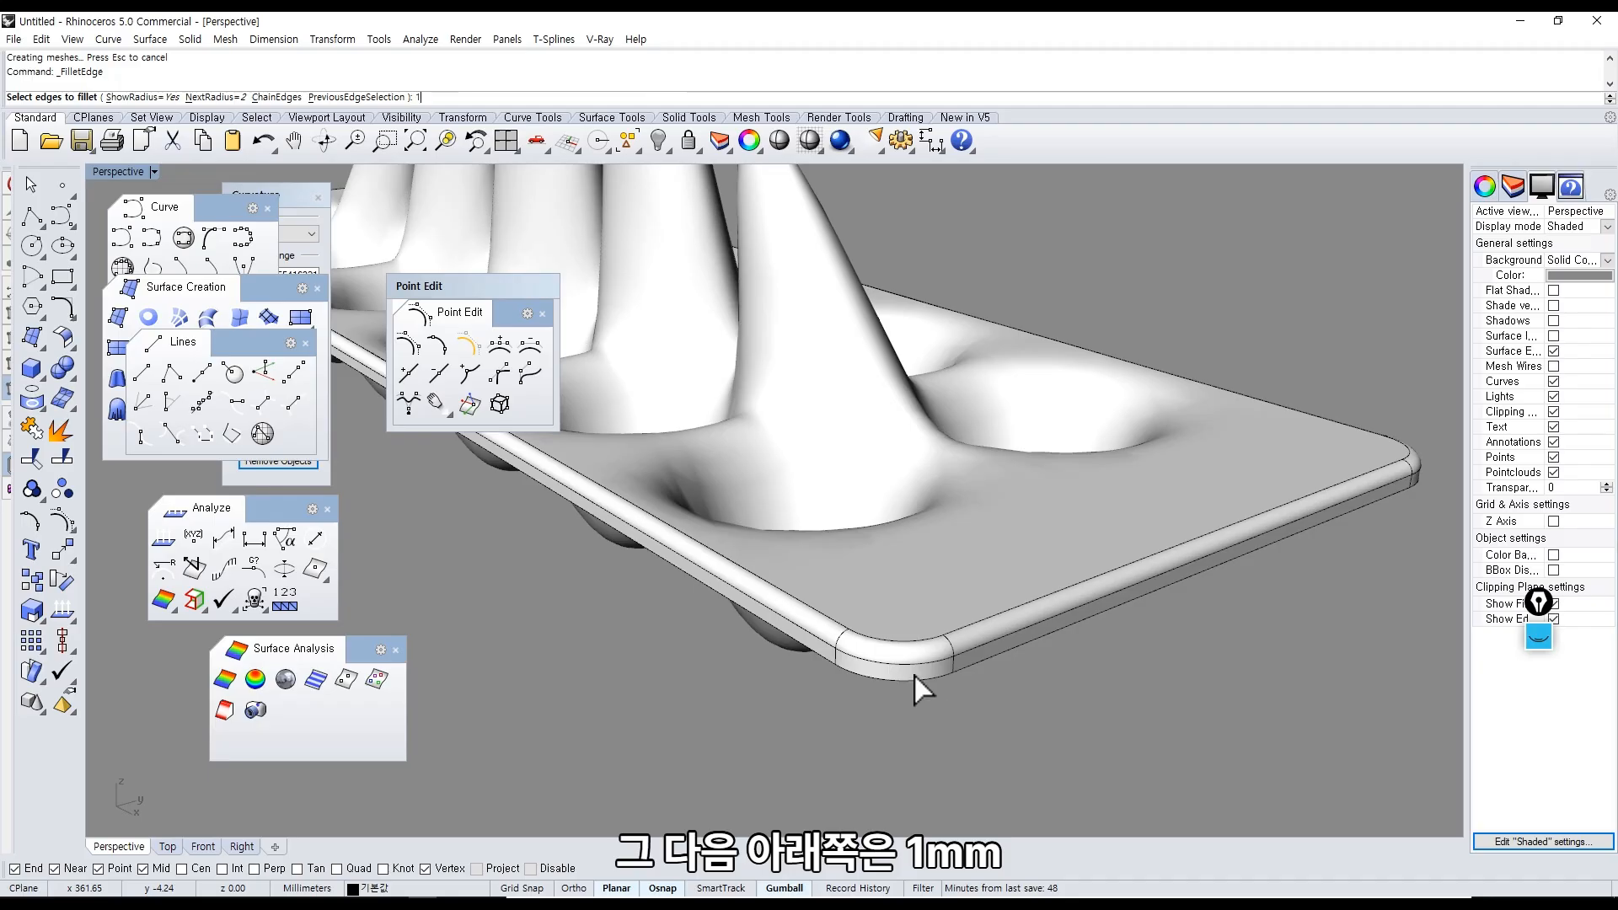
key("Return")
type("c")
key("Return")
left_click(920, 676)
right_click(922, 677)
right_click(922, 677)
right_click(921, 677)
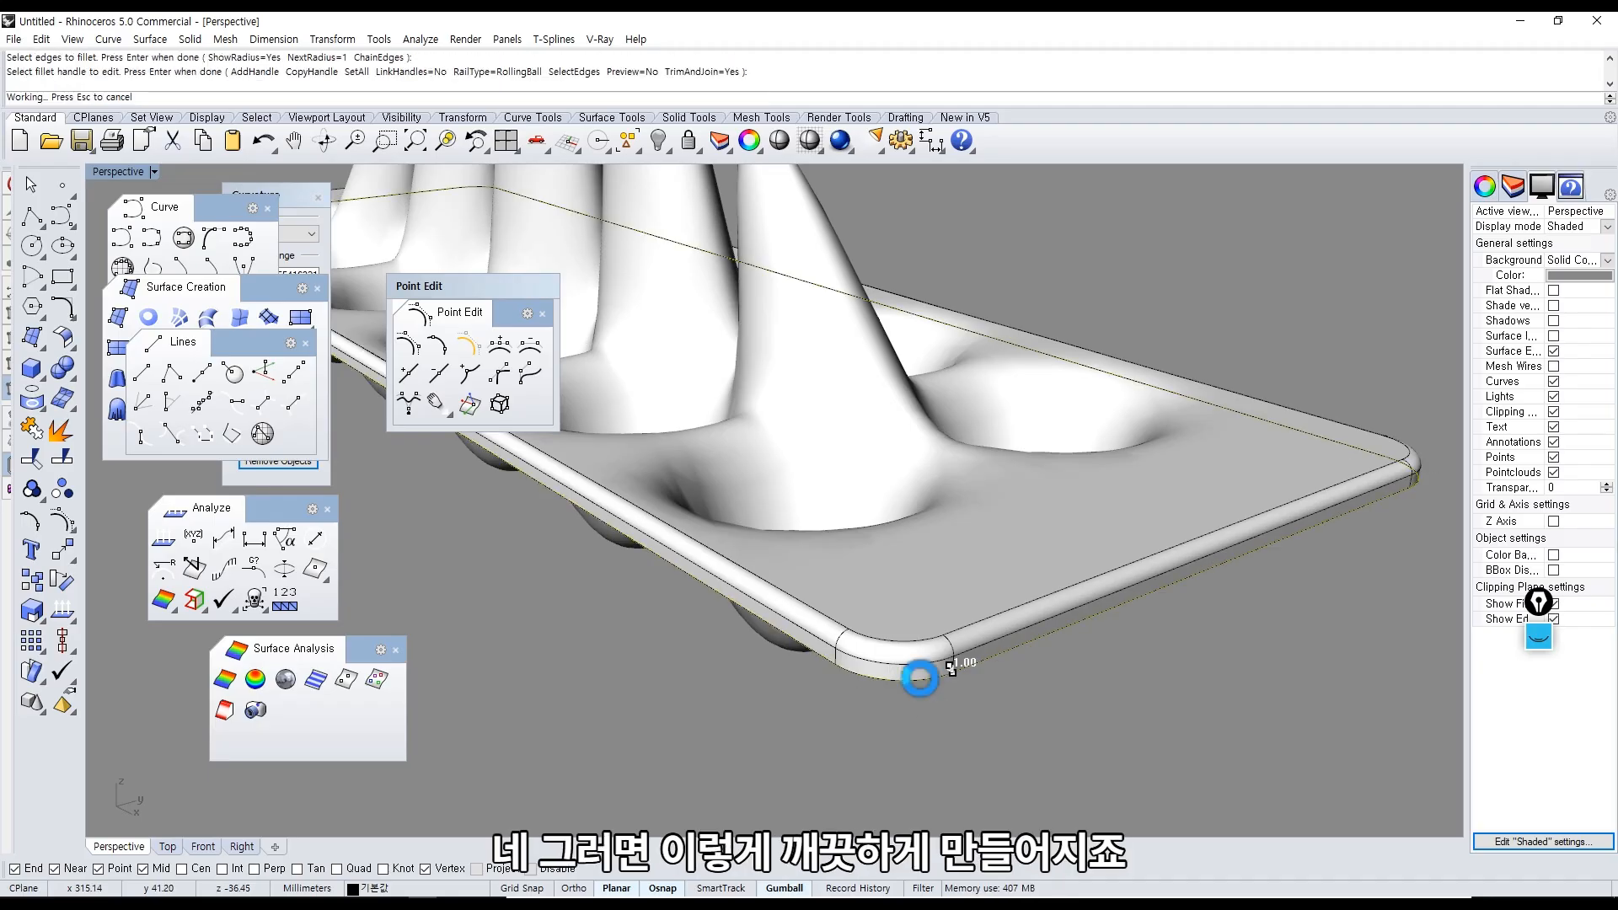
Inspect the filleted rim at the tray's opposite end, and undo the rim fillets and the last corner fillets.
scroll(922, 677, "down", 4)
right_click_drag(918, 674, 736, 632)
right_click_drag(952, 570, 1239, 549)
scroll(1268, 531, "up", 3)
scroll(1112, 623, "up", 5)
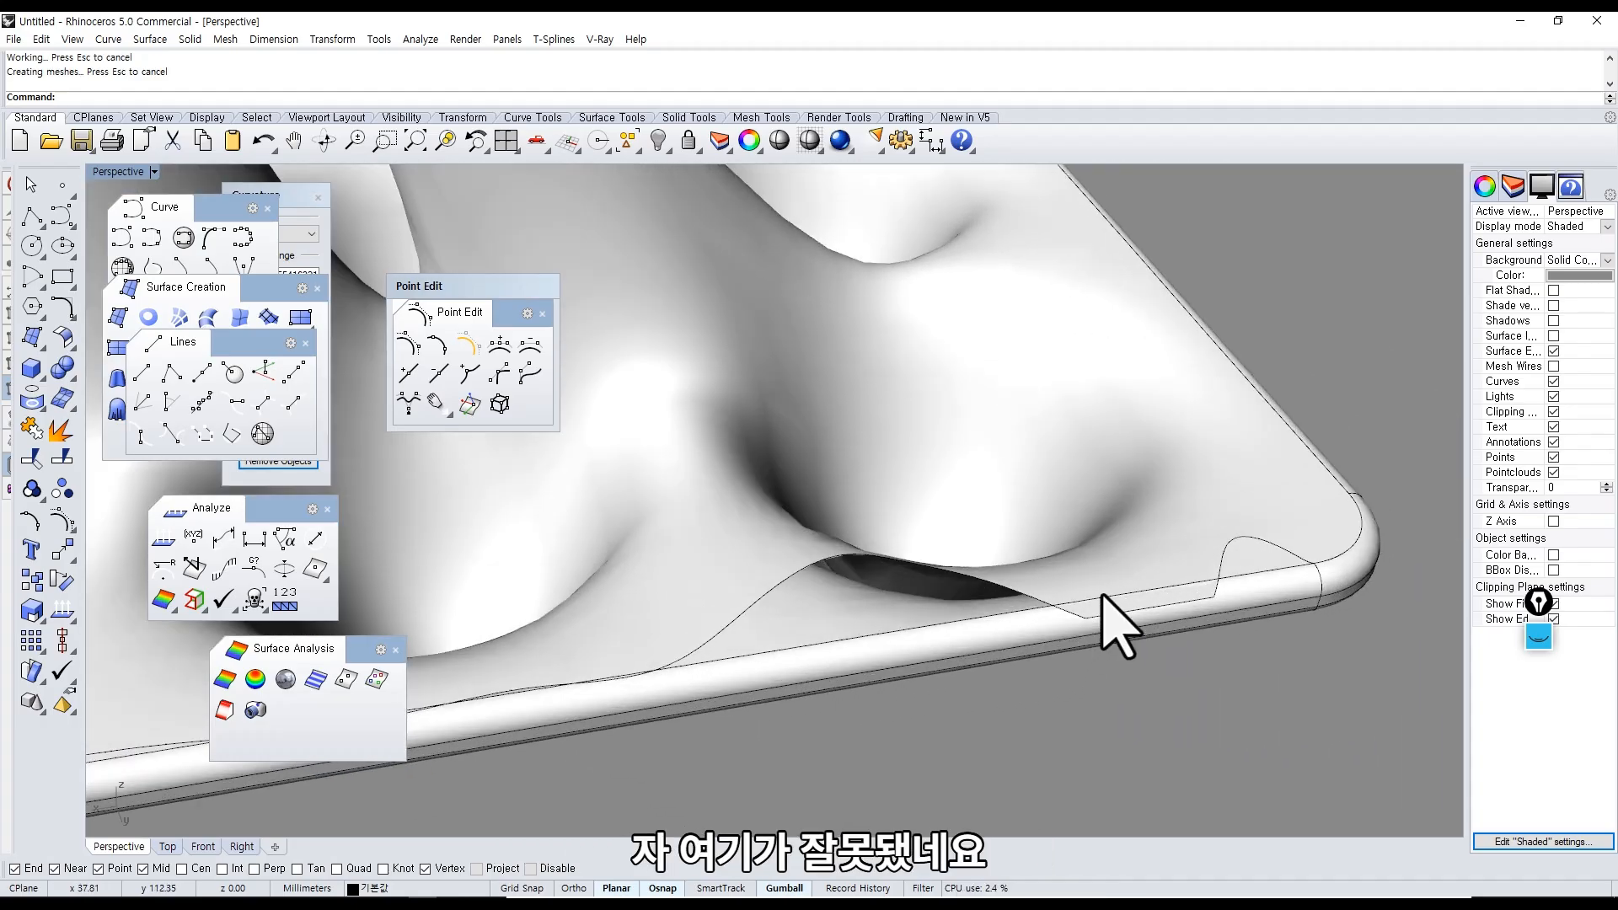
key("ctrl+z")
scroll(1113, 596, "down", 2)
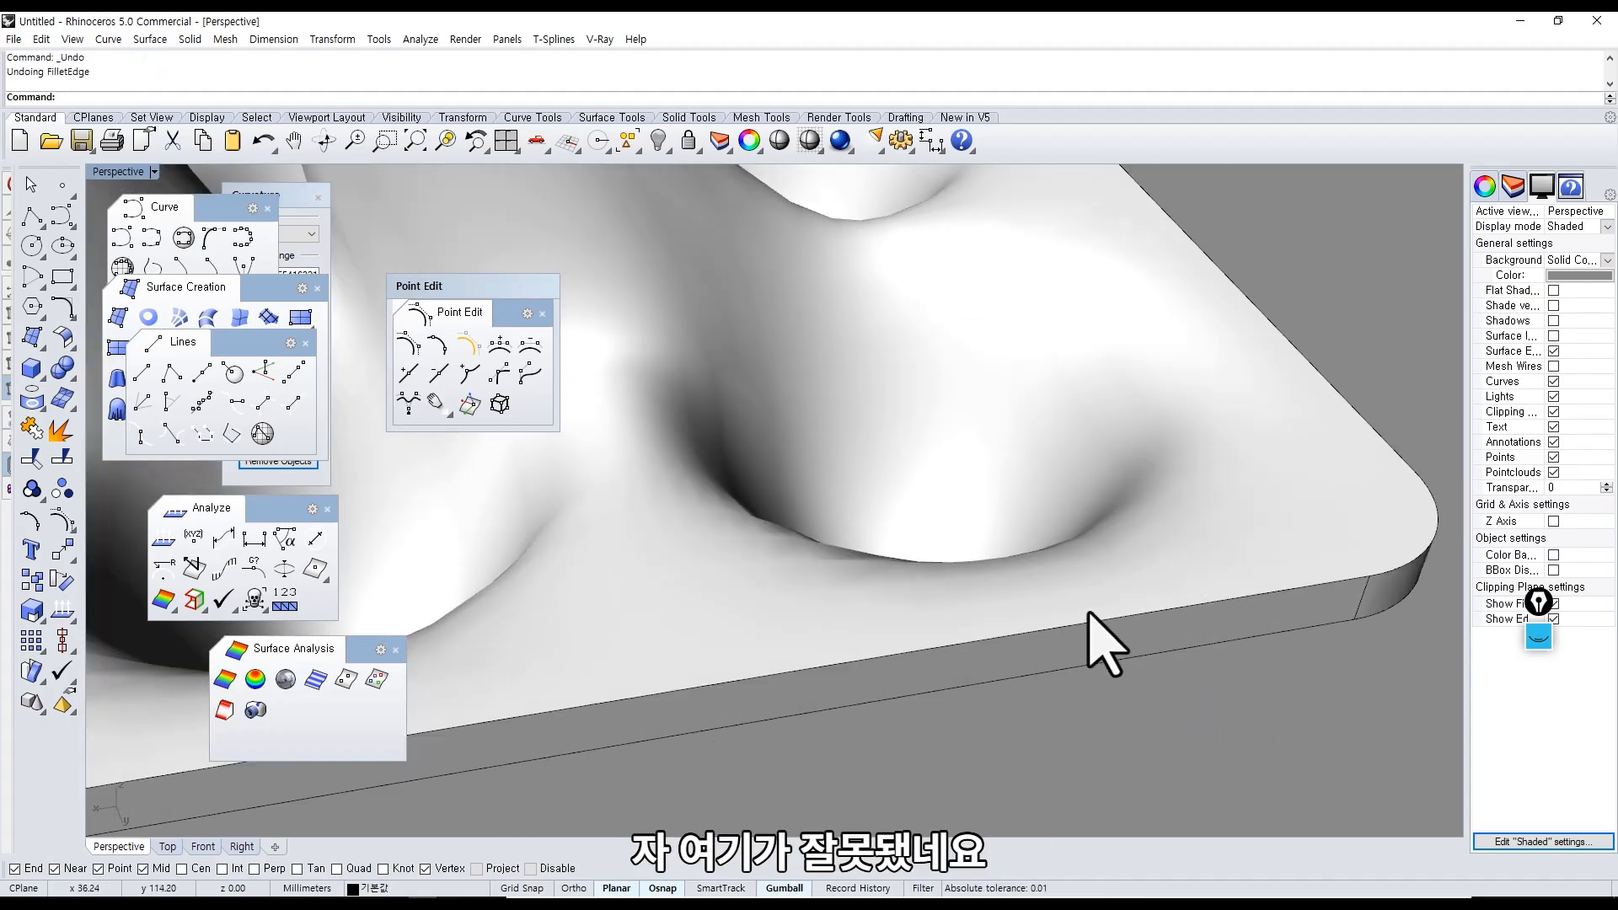
Run a curvature analysis on the tray and examine its flat border around the cups.
right_click_drag(1087, 617, 800, 590)
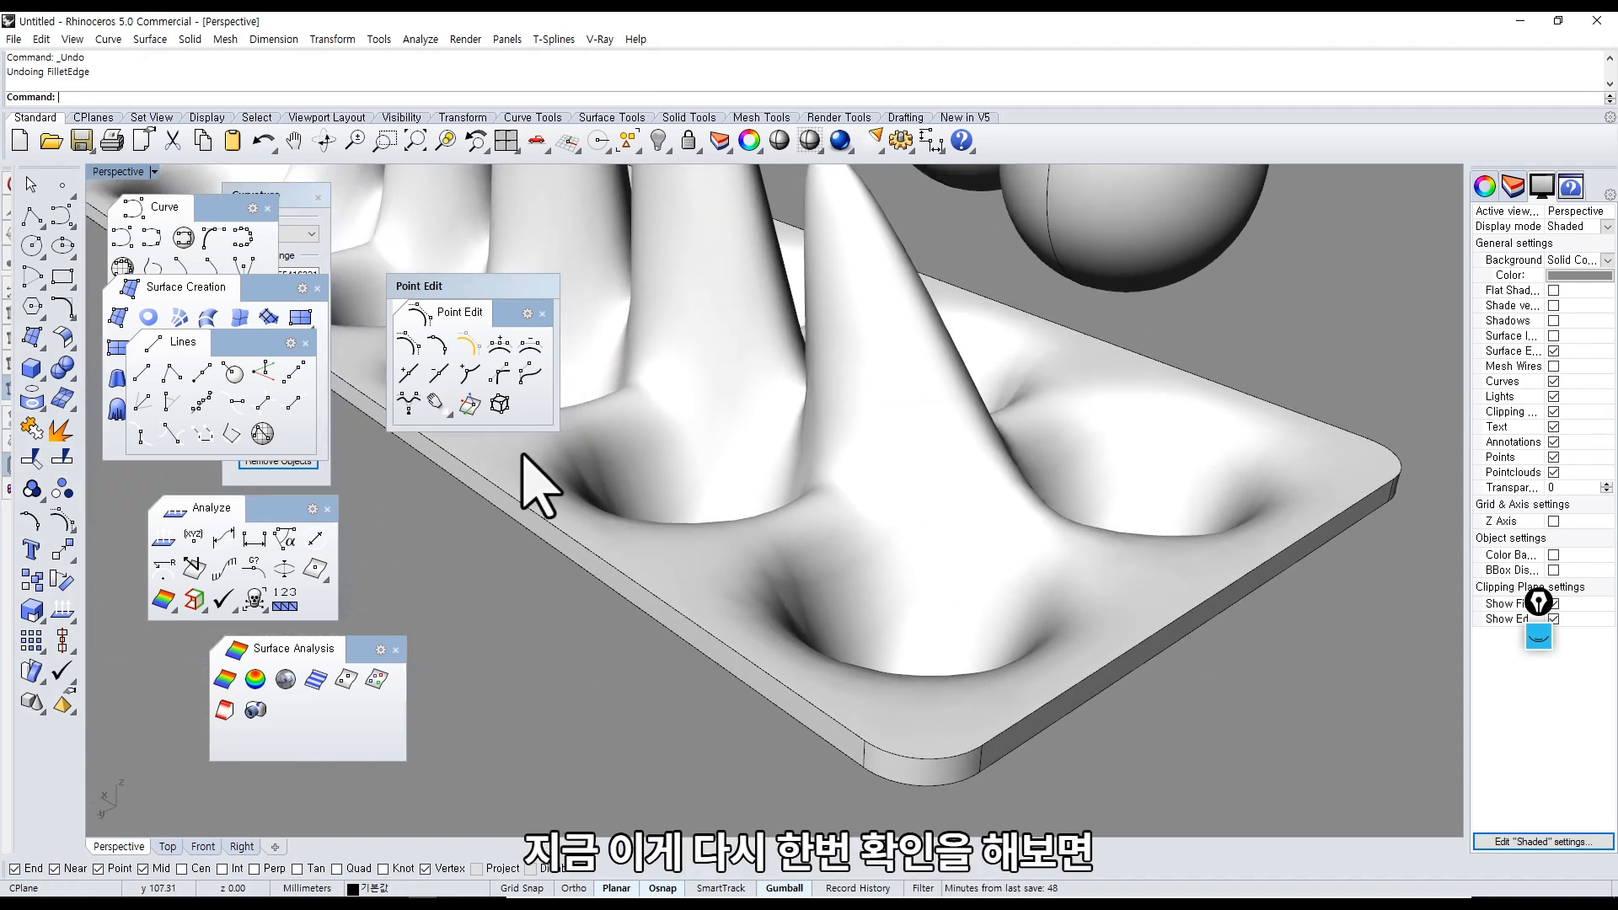
left_click(224, 678)
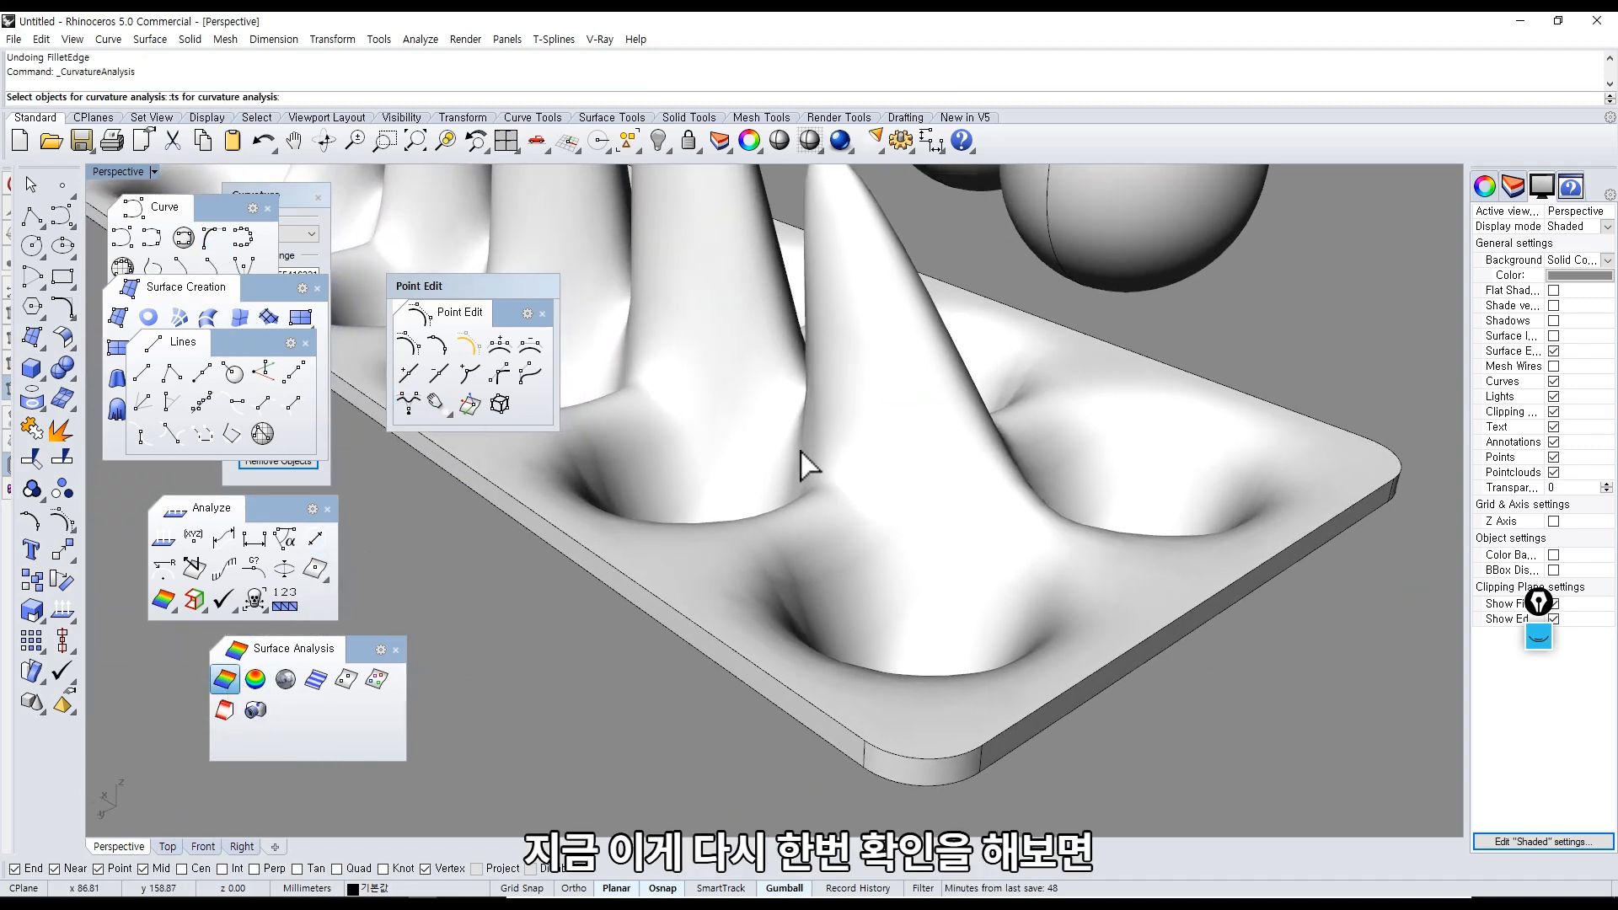
left_click(790, 444)
key("Return")
right_click_drag(710, 628, 341, 671)
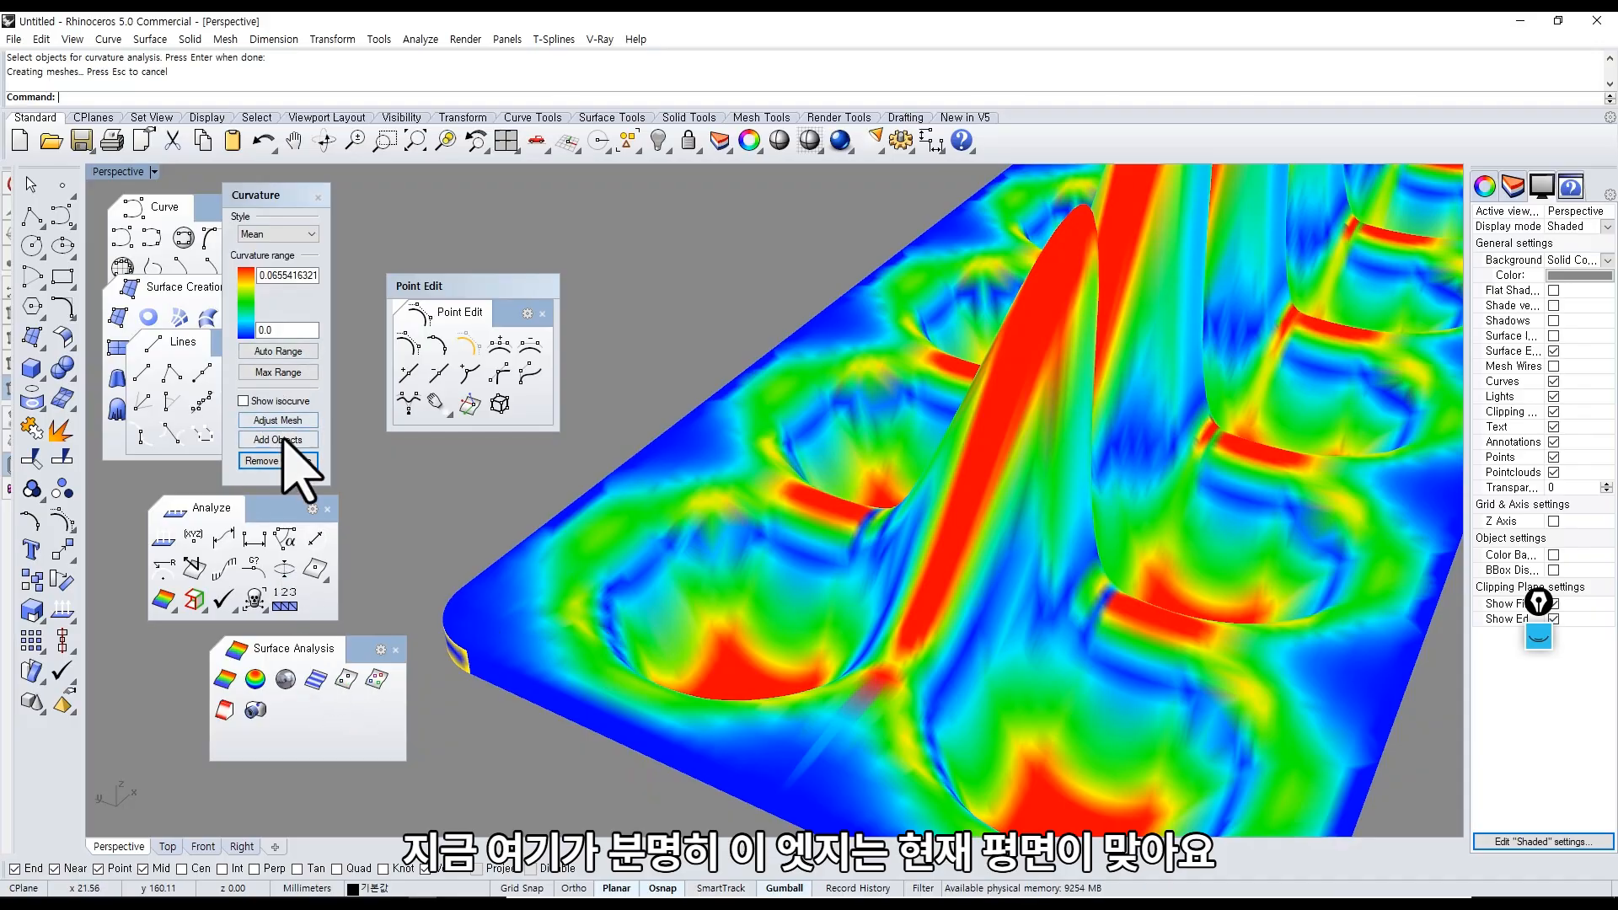
Apply an automatic range to the curvature colours and examine the border between the outer cups and the edge.
left_click(289, 352)
right_click_drag(553, 548, 679, 517)
scroll(707, 556, "up", 5)
right_click_drag(722, 588, 721, 560)
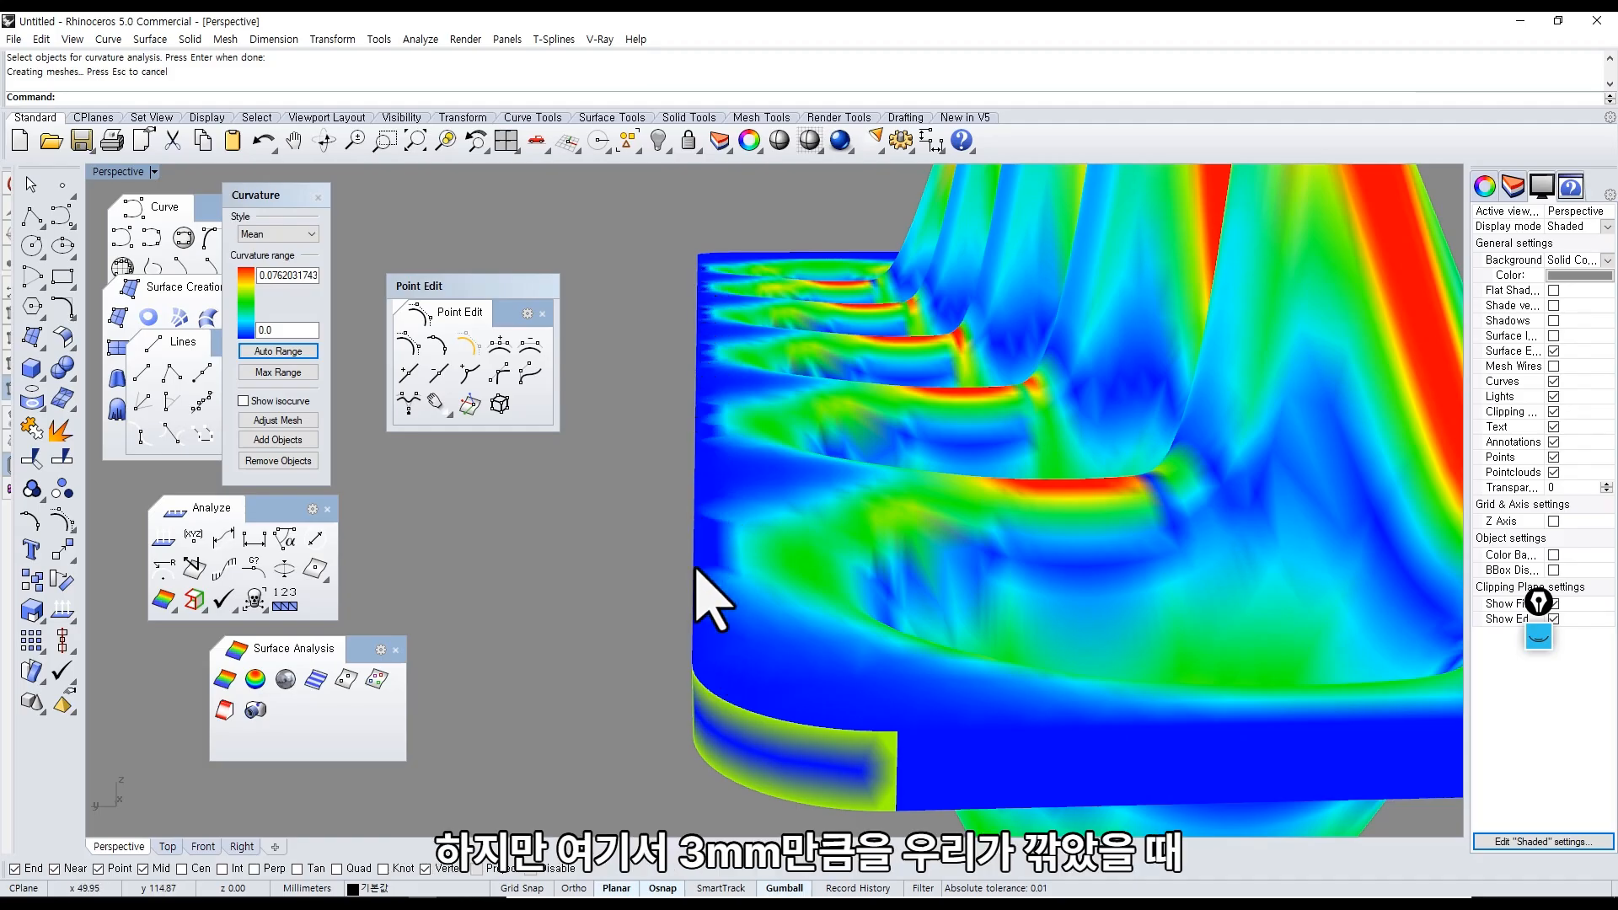
right_click_drag(696, 570, 655, 608)
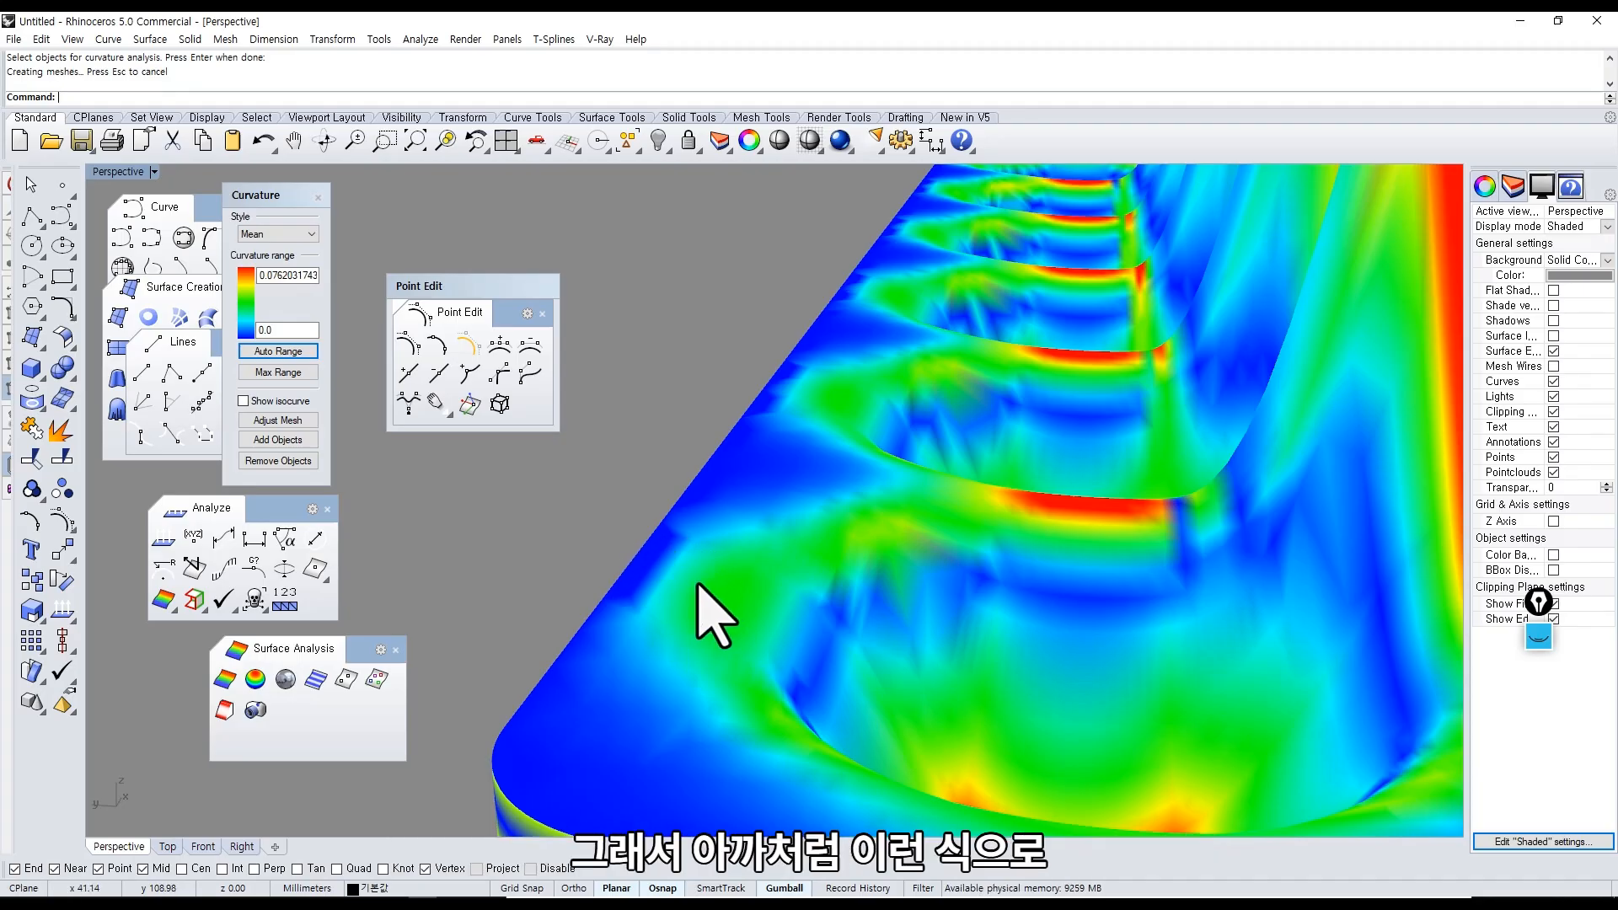
Redo the fillets to inspect the faulty trimming along the rim, and undo them again.
scroll(689, 574, "down", 4)
key("ctrl+y")
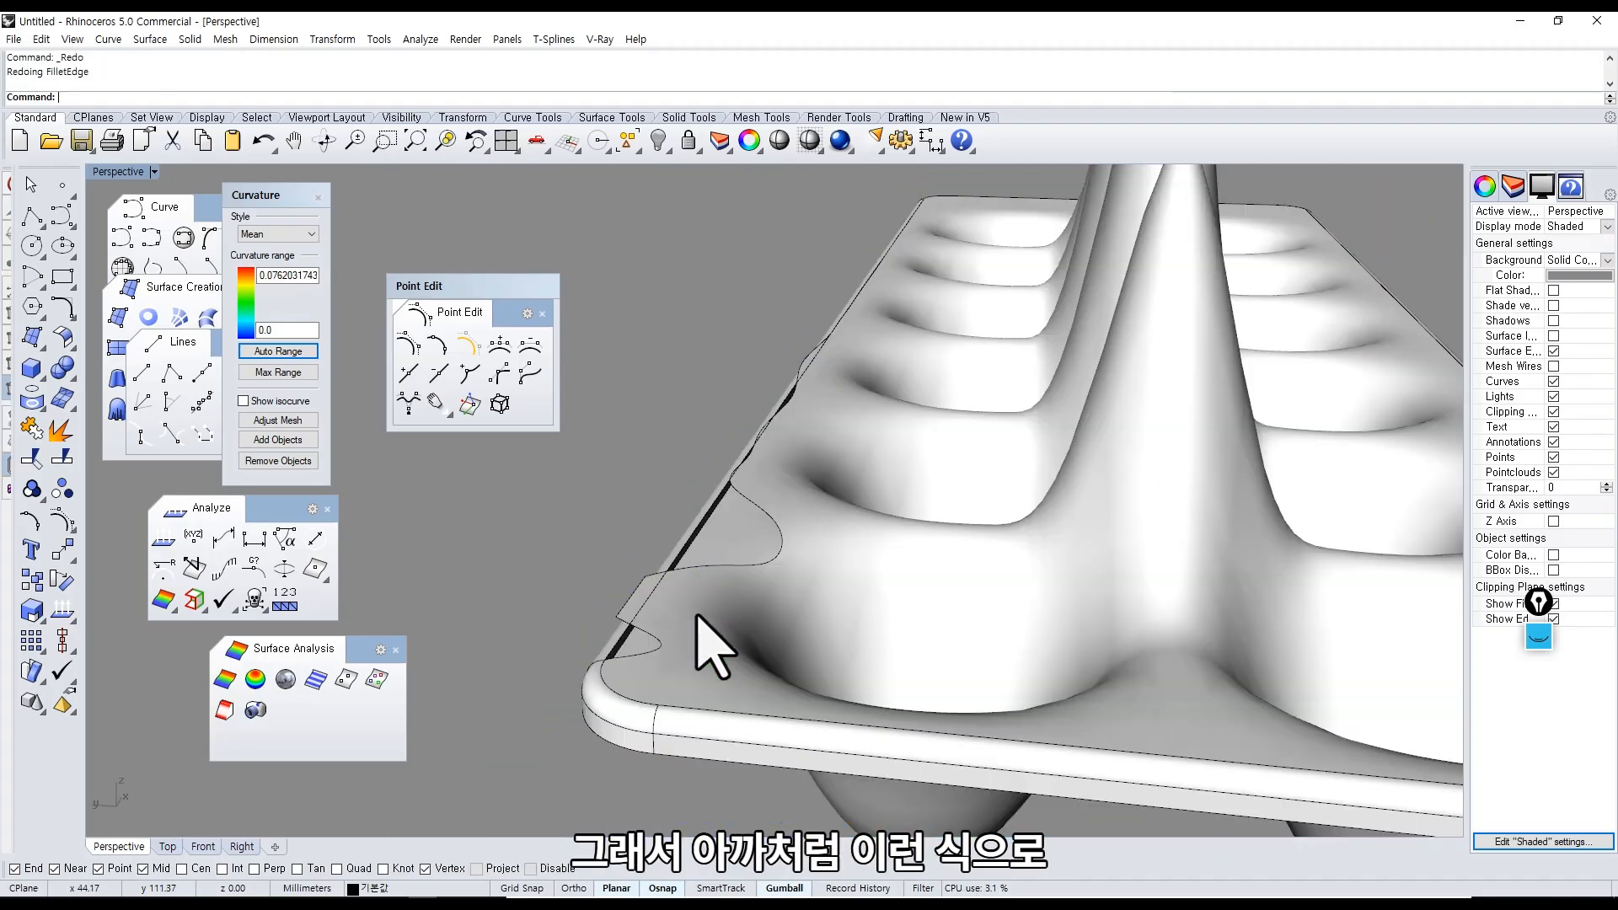
mouse_move(697, 614)
right_mouse_down()
mouse_move(736, 675)
mouse_move(874, 668)
mouse_move(902, 686)
right_mouse_up()
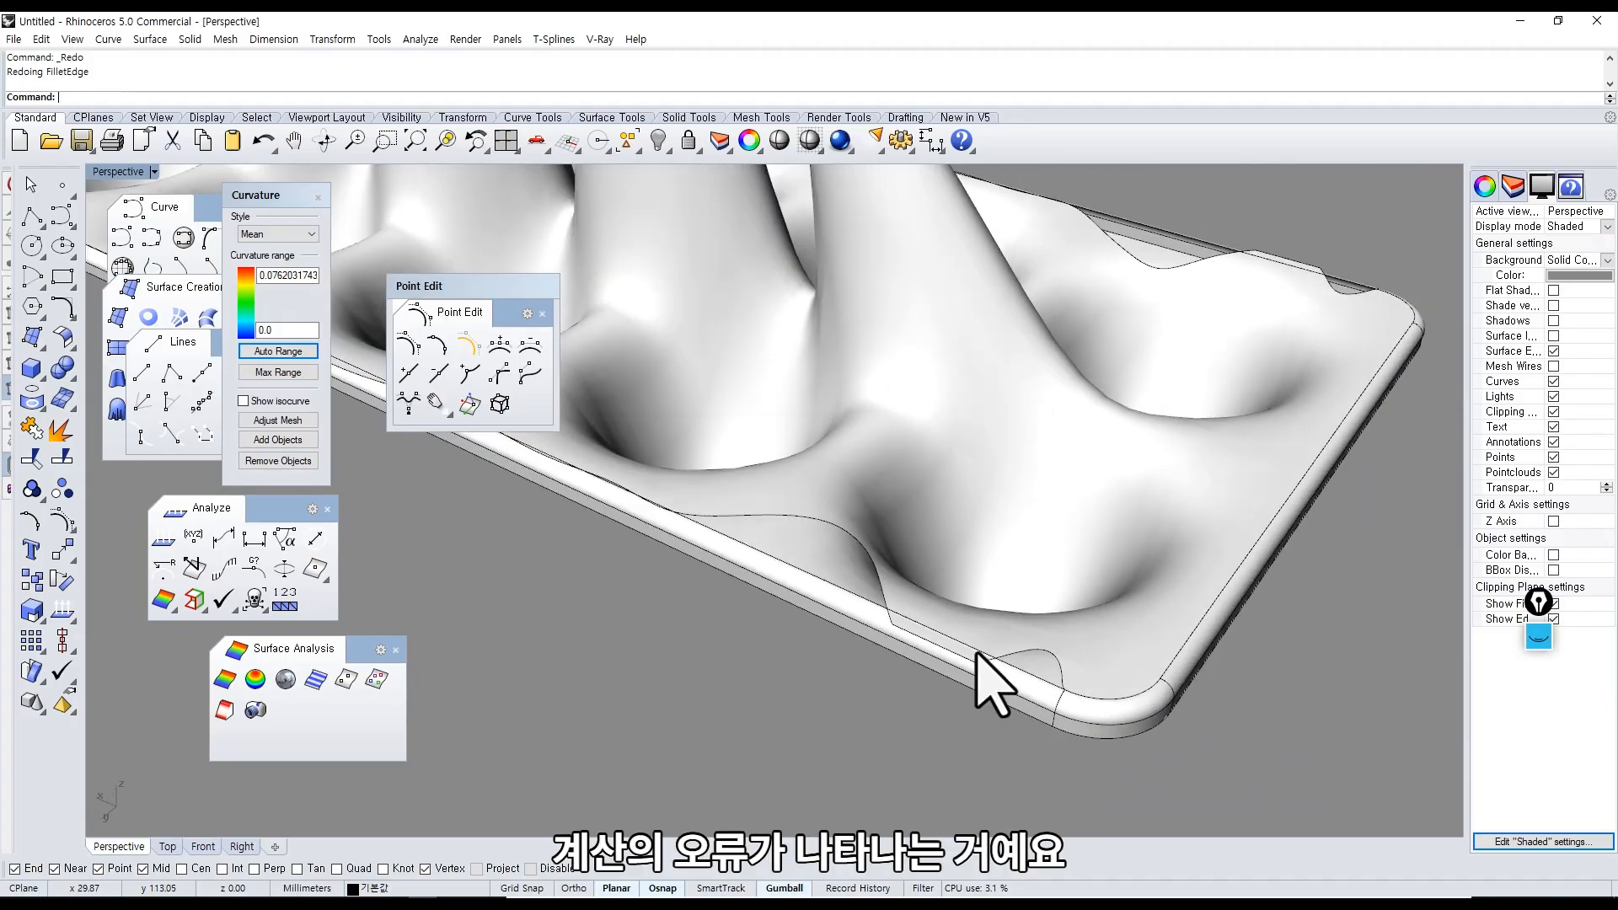
key("ctrl+z")
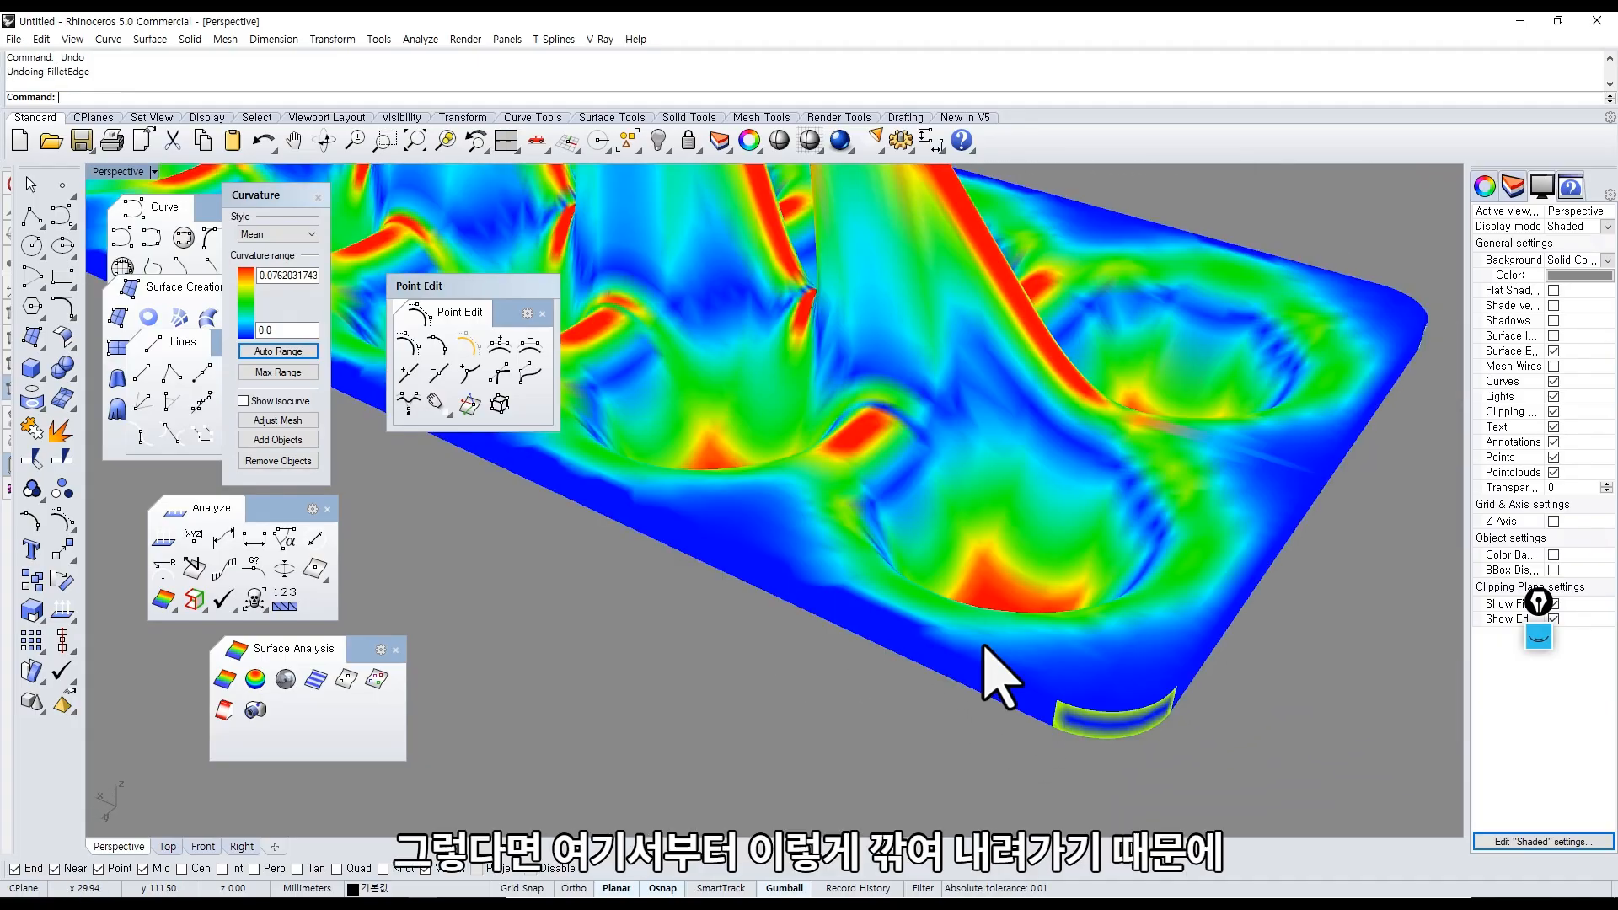
middle_click(910, 699)
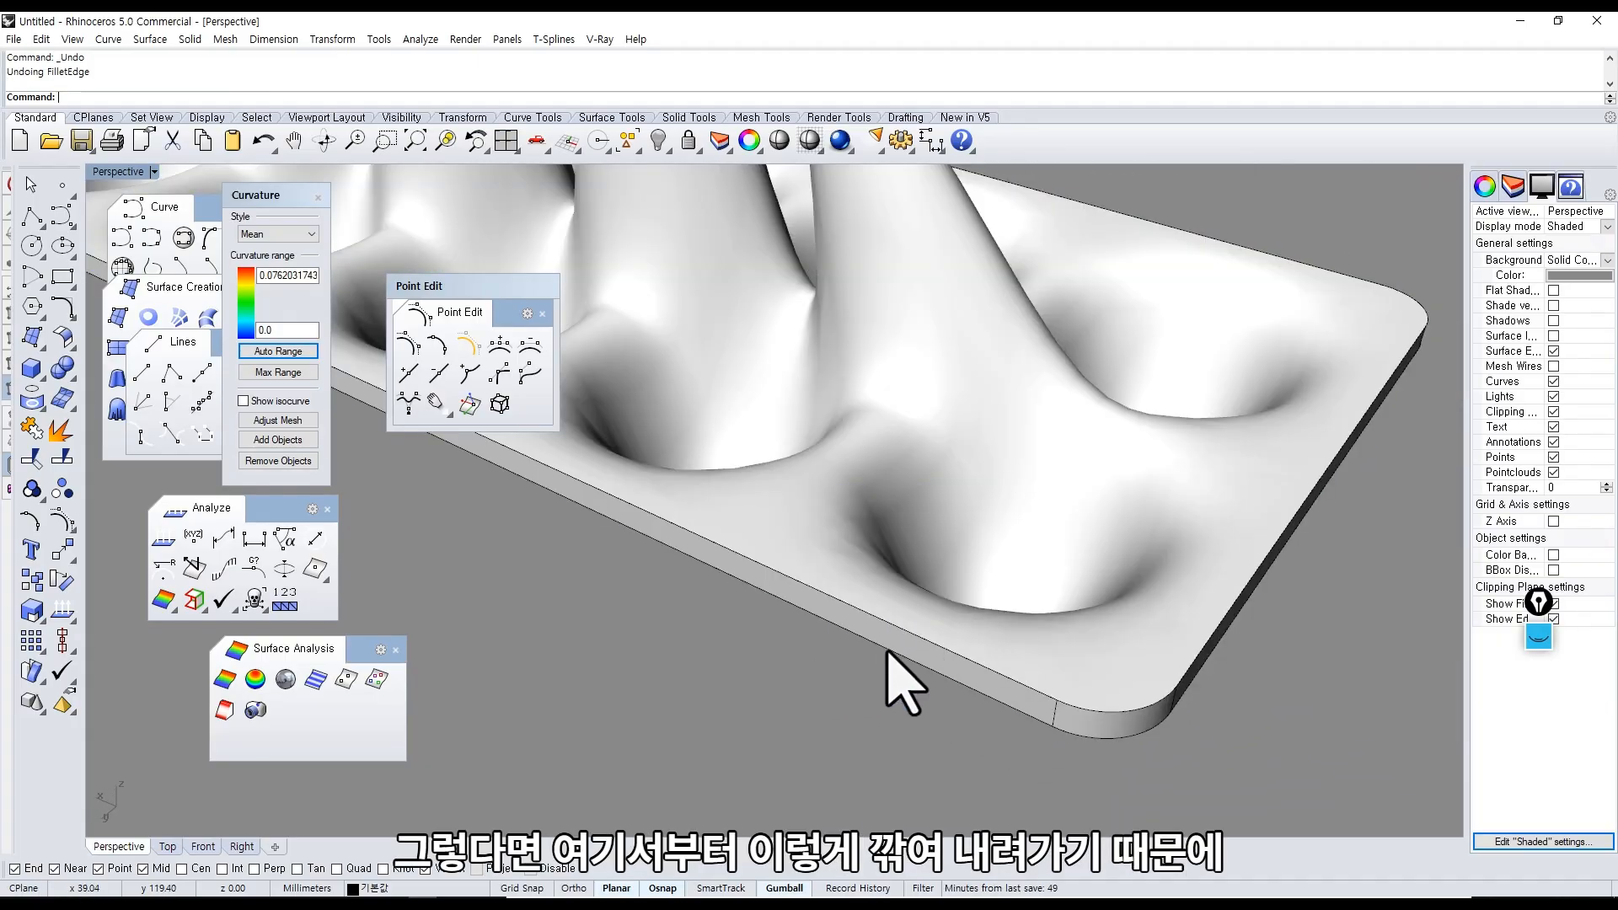
scroll(746, 636, "up", 6)
right_click_drag(701, 622, 777, 588)
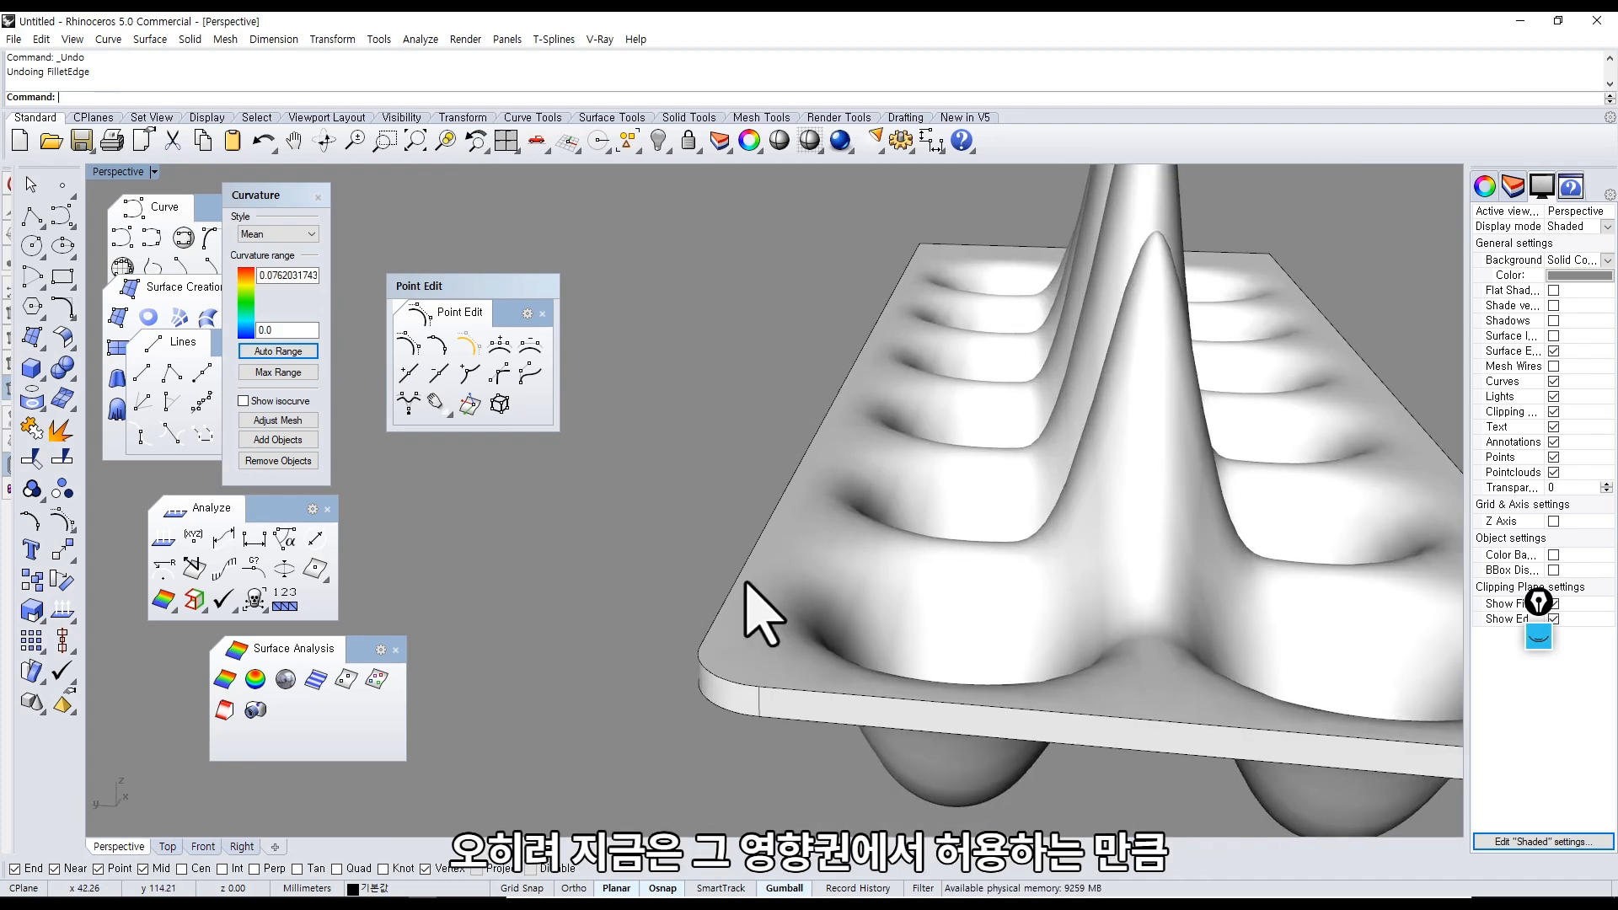
scroll(752, 578, "down", 5)
right_click_drag(752, 578, 949, 606)
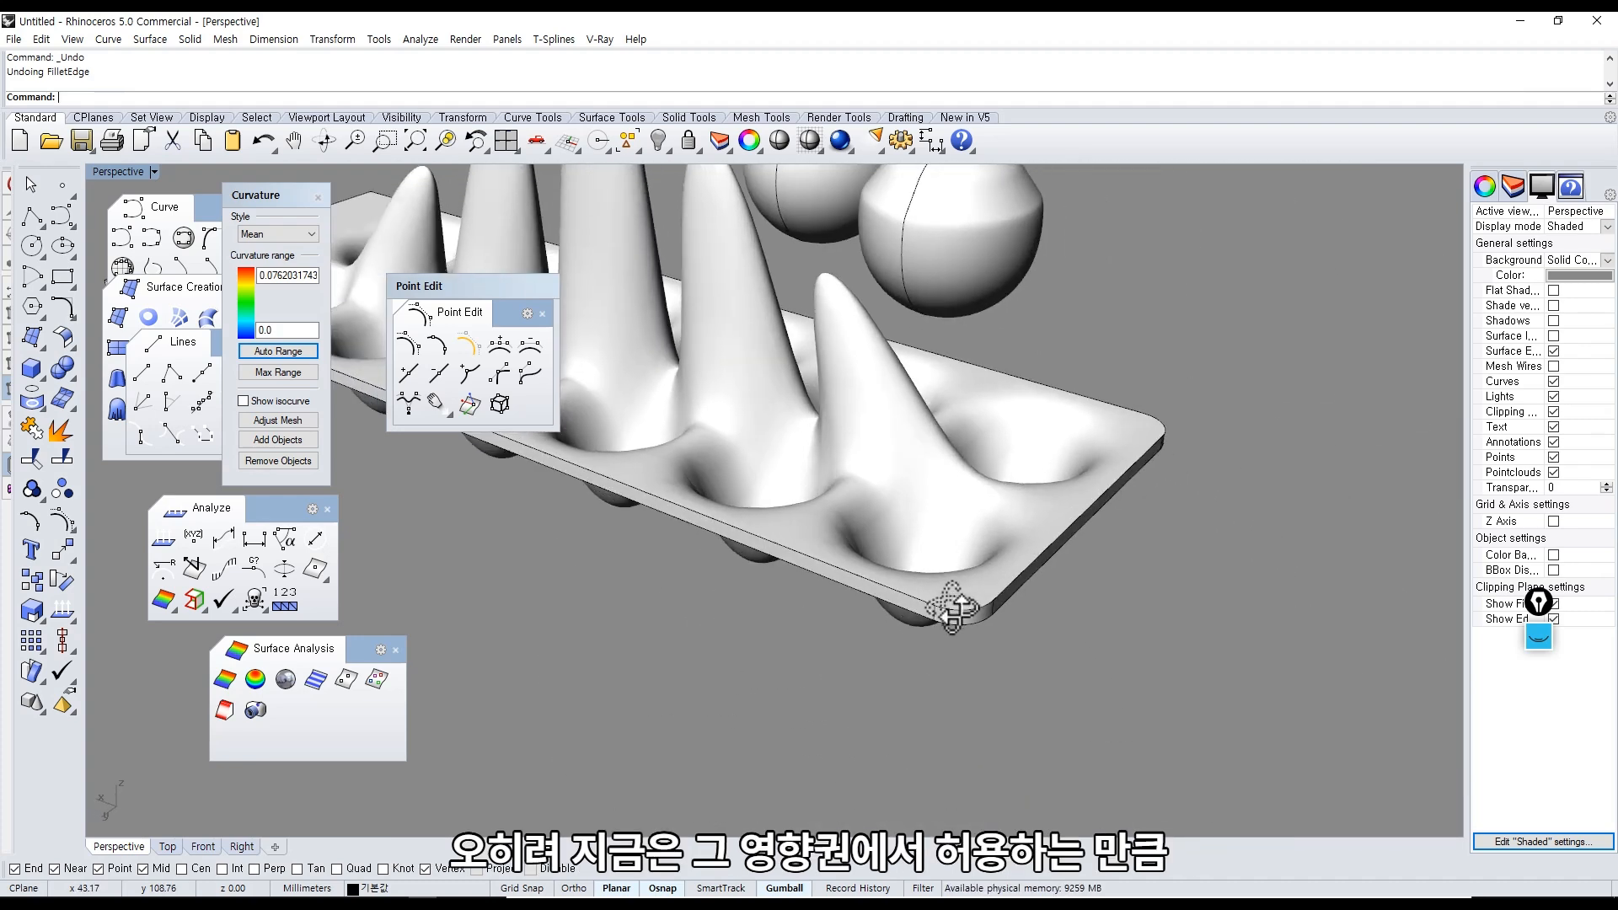
Fillet one vertical corner edge at the tray's unrounded short end with a 10 mm radius.
right_click_drag(781, 672, 1278, 708, "shift")
mouse_move(867, 574)
right_mouse_down("shift")
mouse_move(1011, 603)
mouse_move(961, 565)
right_mouse_up("shift")
right_click_drag(911, 598, 750, 602)
right_click_drag(767, 560, 915, 636, "shift")
scroll(684, 588, "up", 3)
middle_click(693, 581)
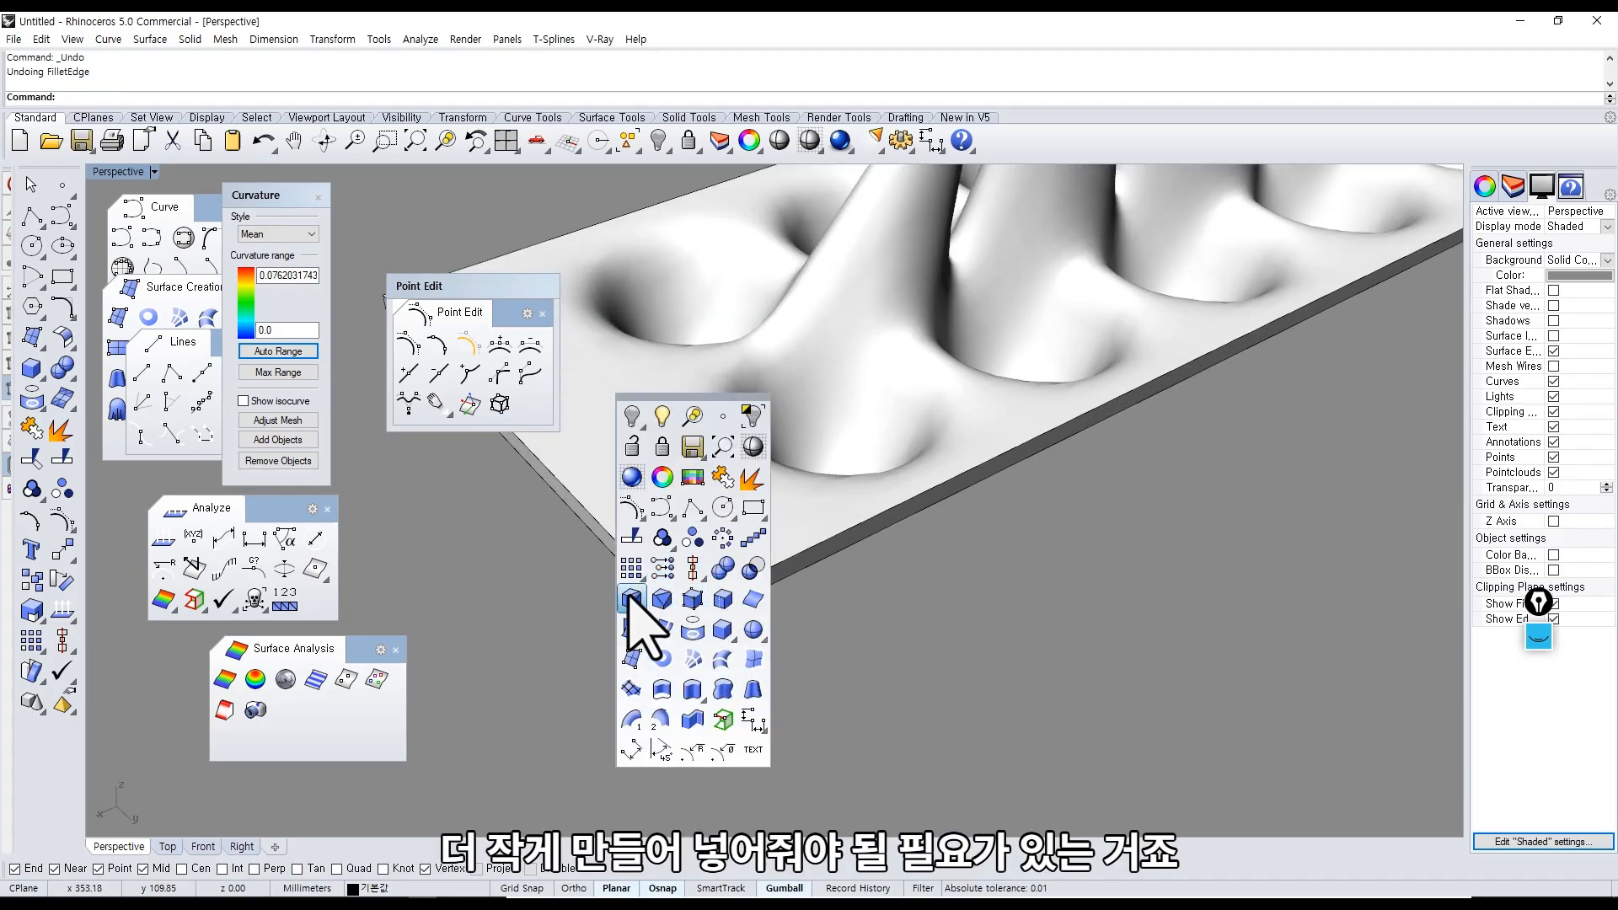
left_click(629, 596)
type("10")
key("Return")
left_click(681, 615)
key("Return")
key("Return")
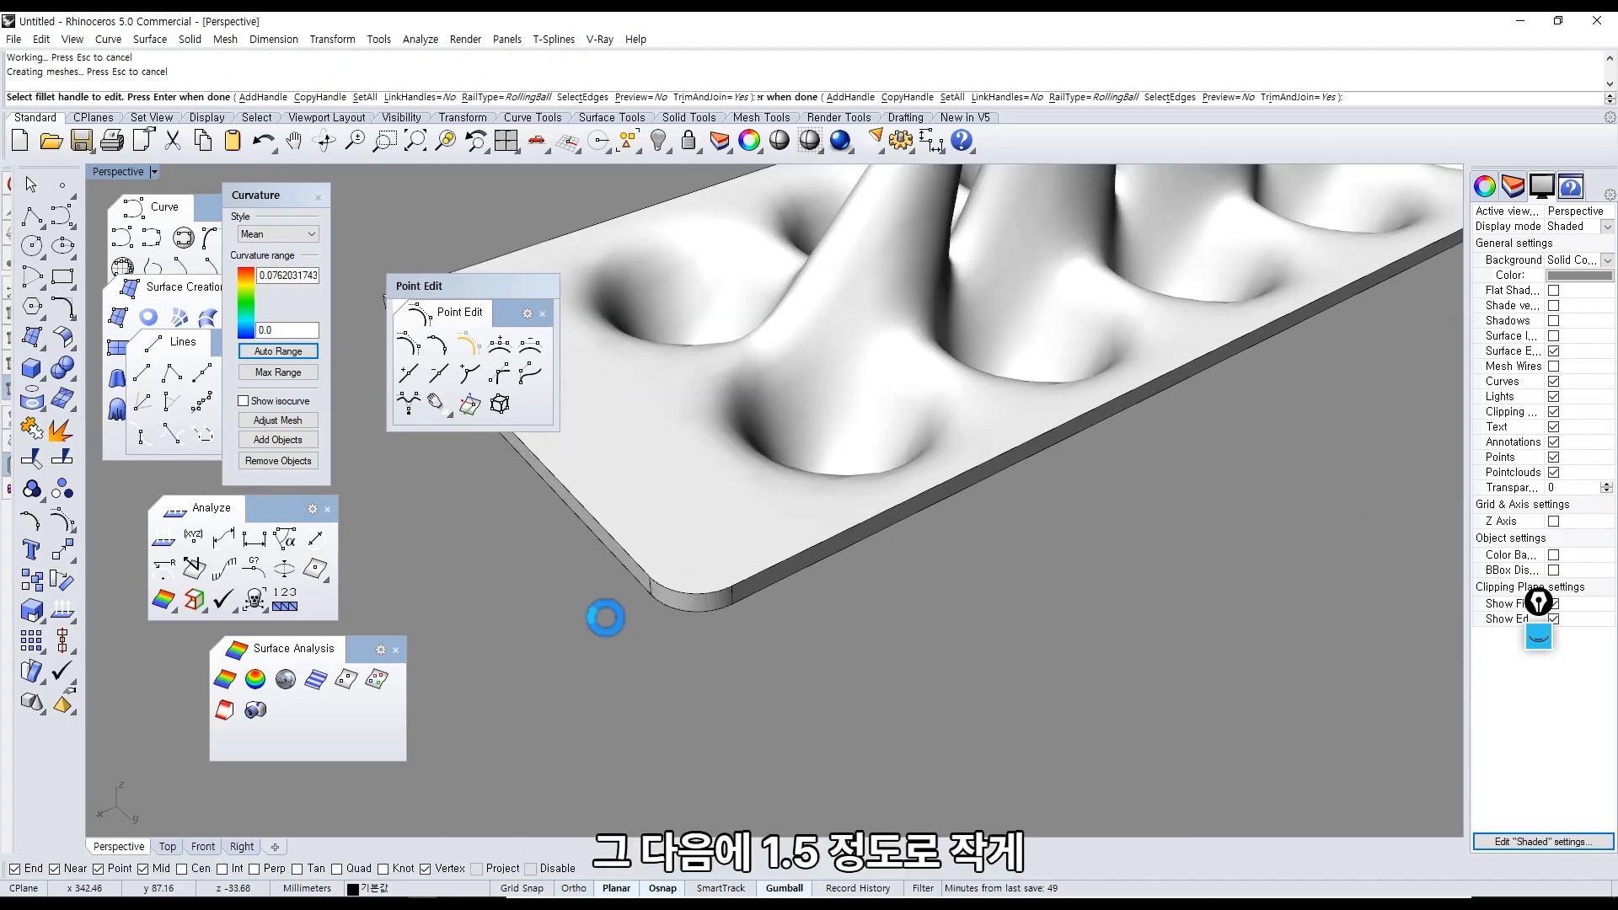
Fillet the tray's remaining sharp vertical corner edge with the same 10 mm radius.
right_click_drag(607, 618, 1222, 618)
right_click(755, 694)
left_click(733, 637)
right_click(733, 636)
right_click(733, 632)
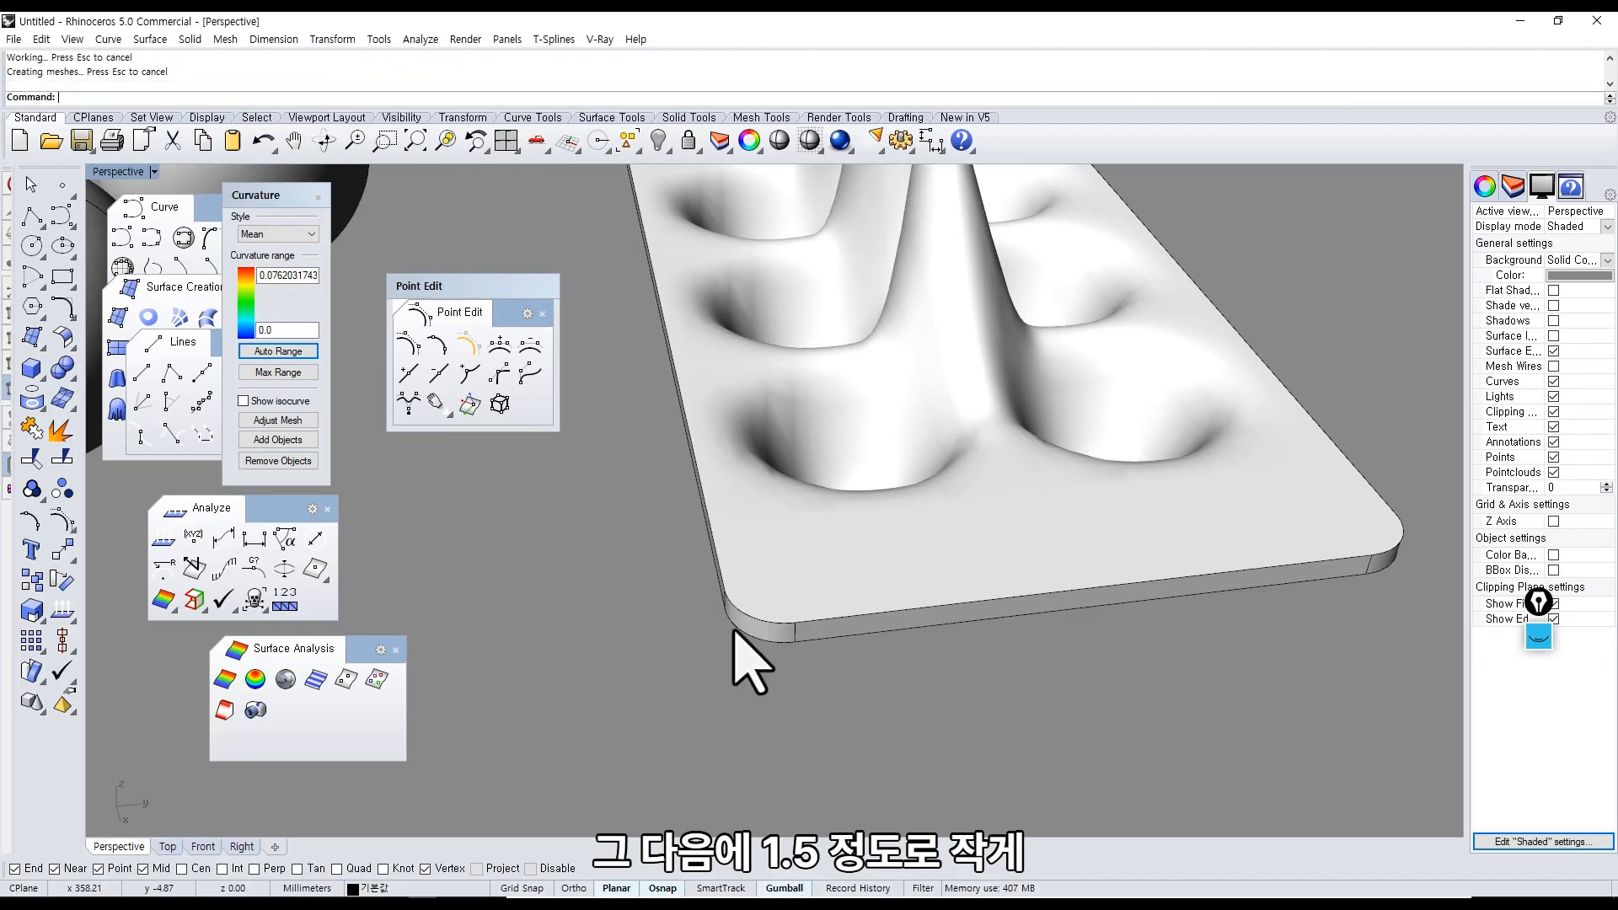
Fillet the chained edges around the tray's upper rim with a 1.5 mm radius.
middle_click(734, 629)
left_click(686, 650)
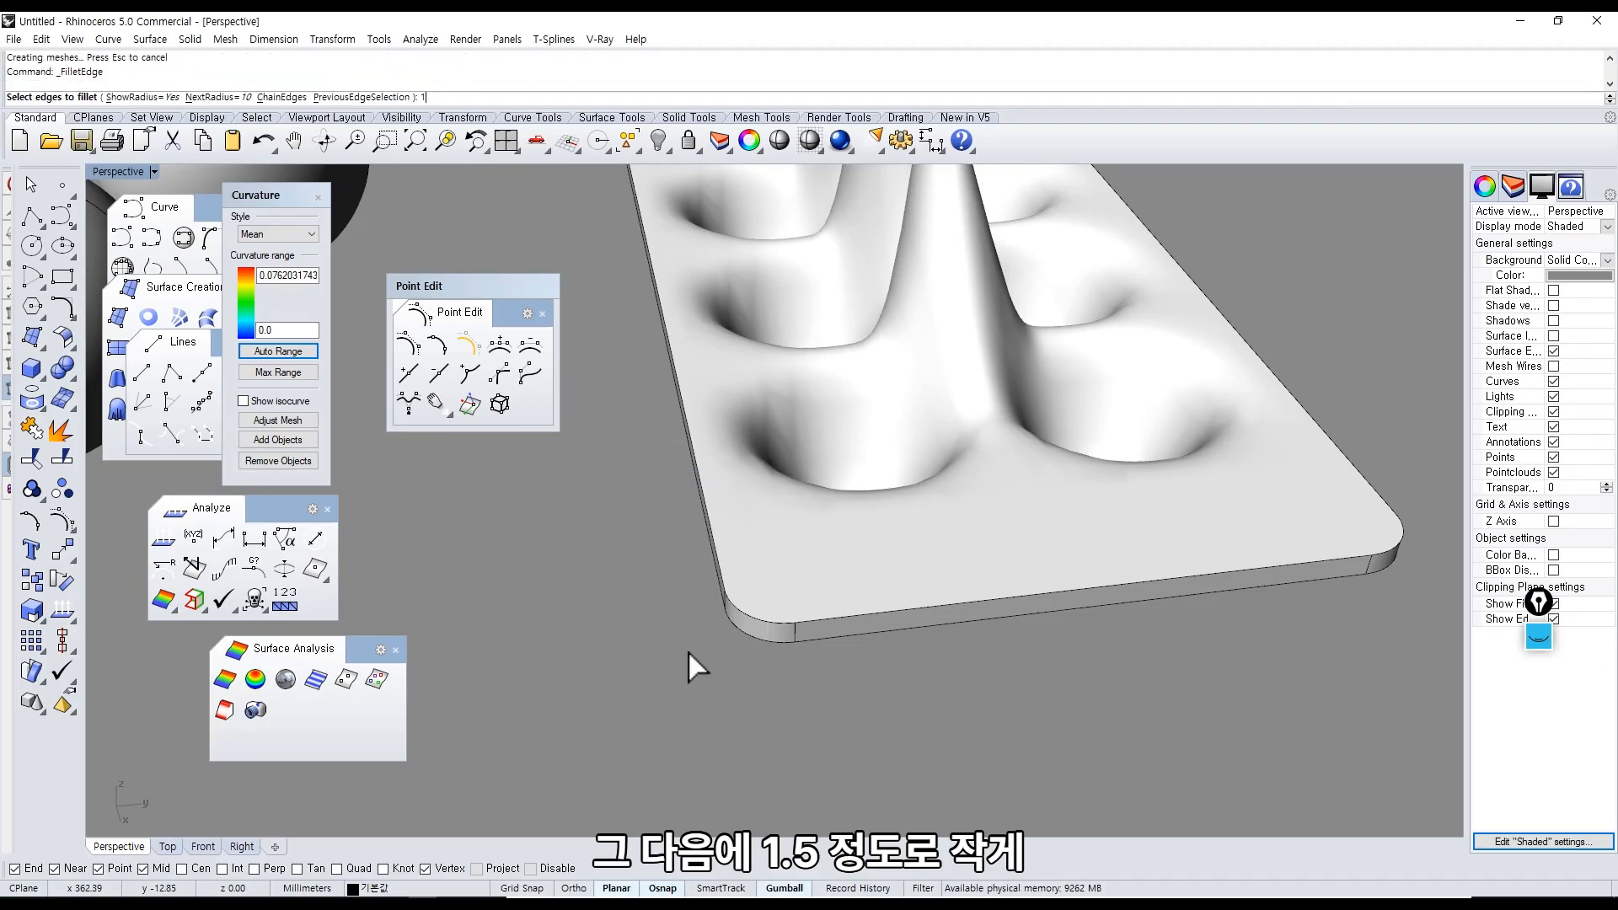
type("1.5")
key("Return")
left_click(834, 616)
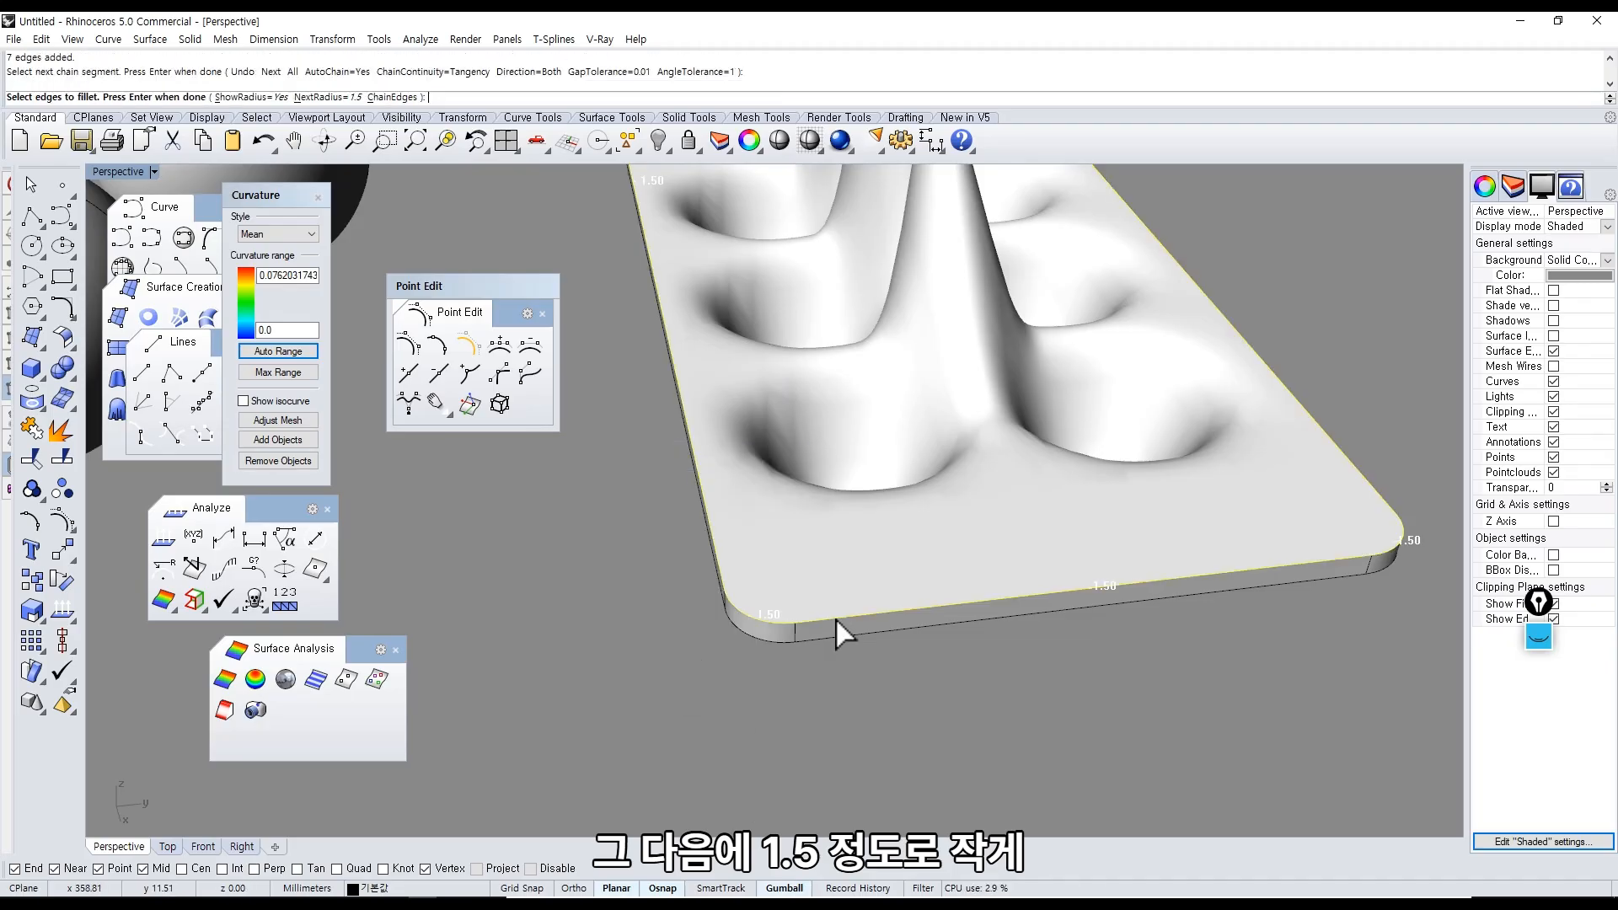
key("Return")
scroll(839, 650, "down", 7)
right_click_drag(842, 579, 913, 614)
scroll(915, 614, "up", 3)
Apply the upper rim fillet and fillet the chained edges around the tray's lower rim with a 1.5 mm radius.
right_click(913, 627)
type("c")
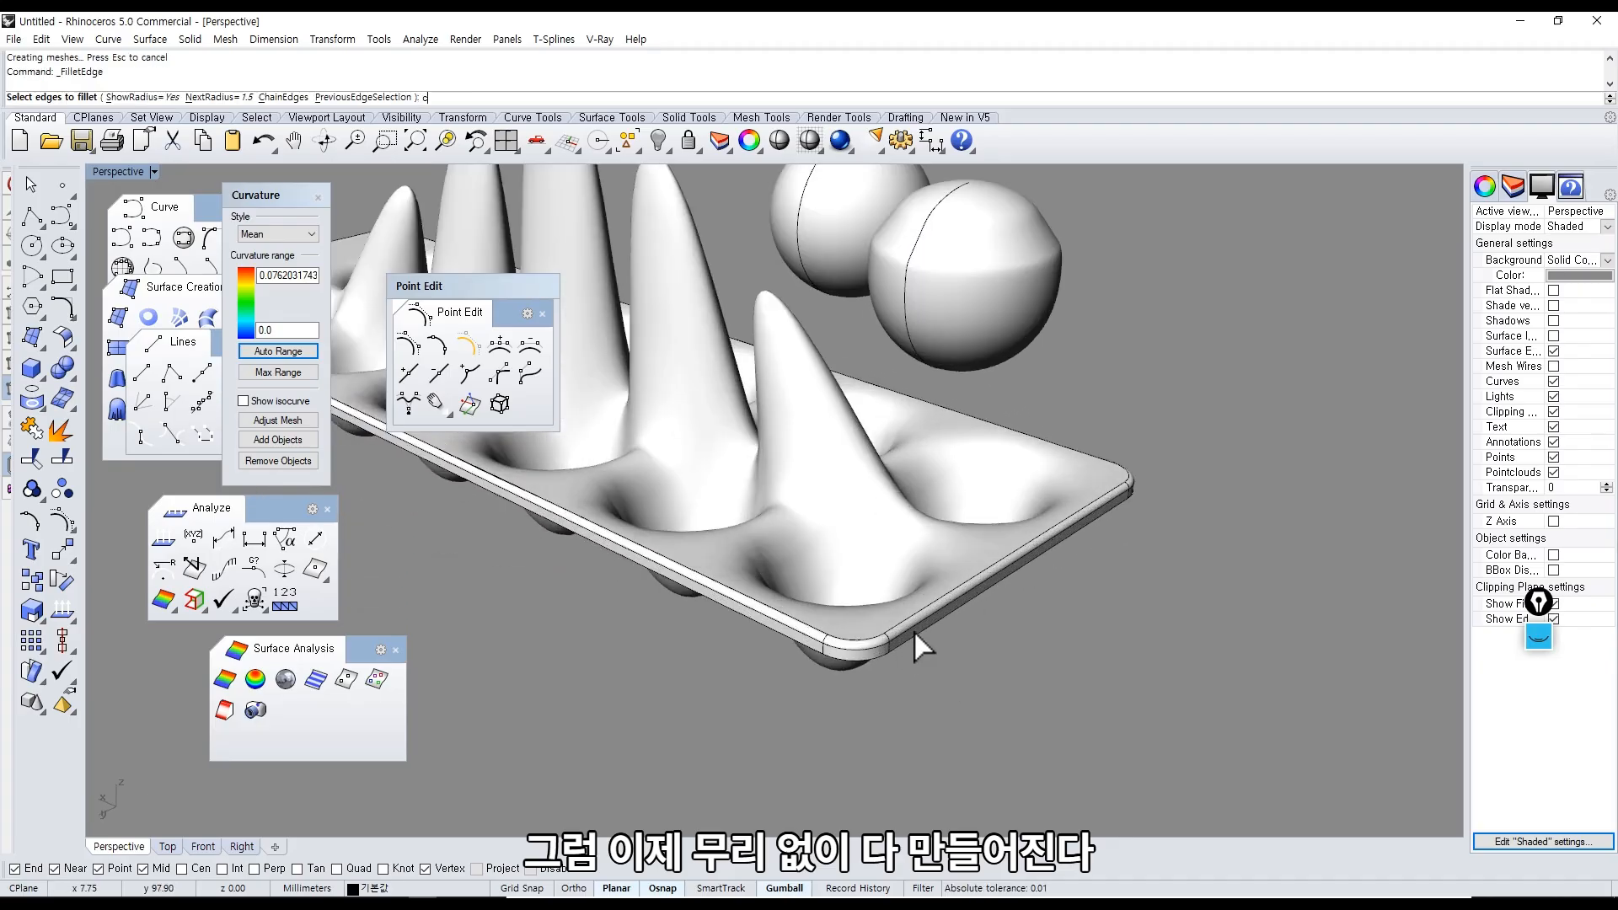
key("Return")
left_click(912, 632)
key("Return")
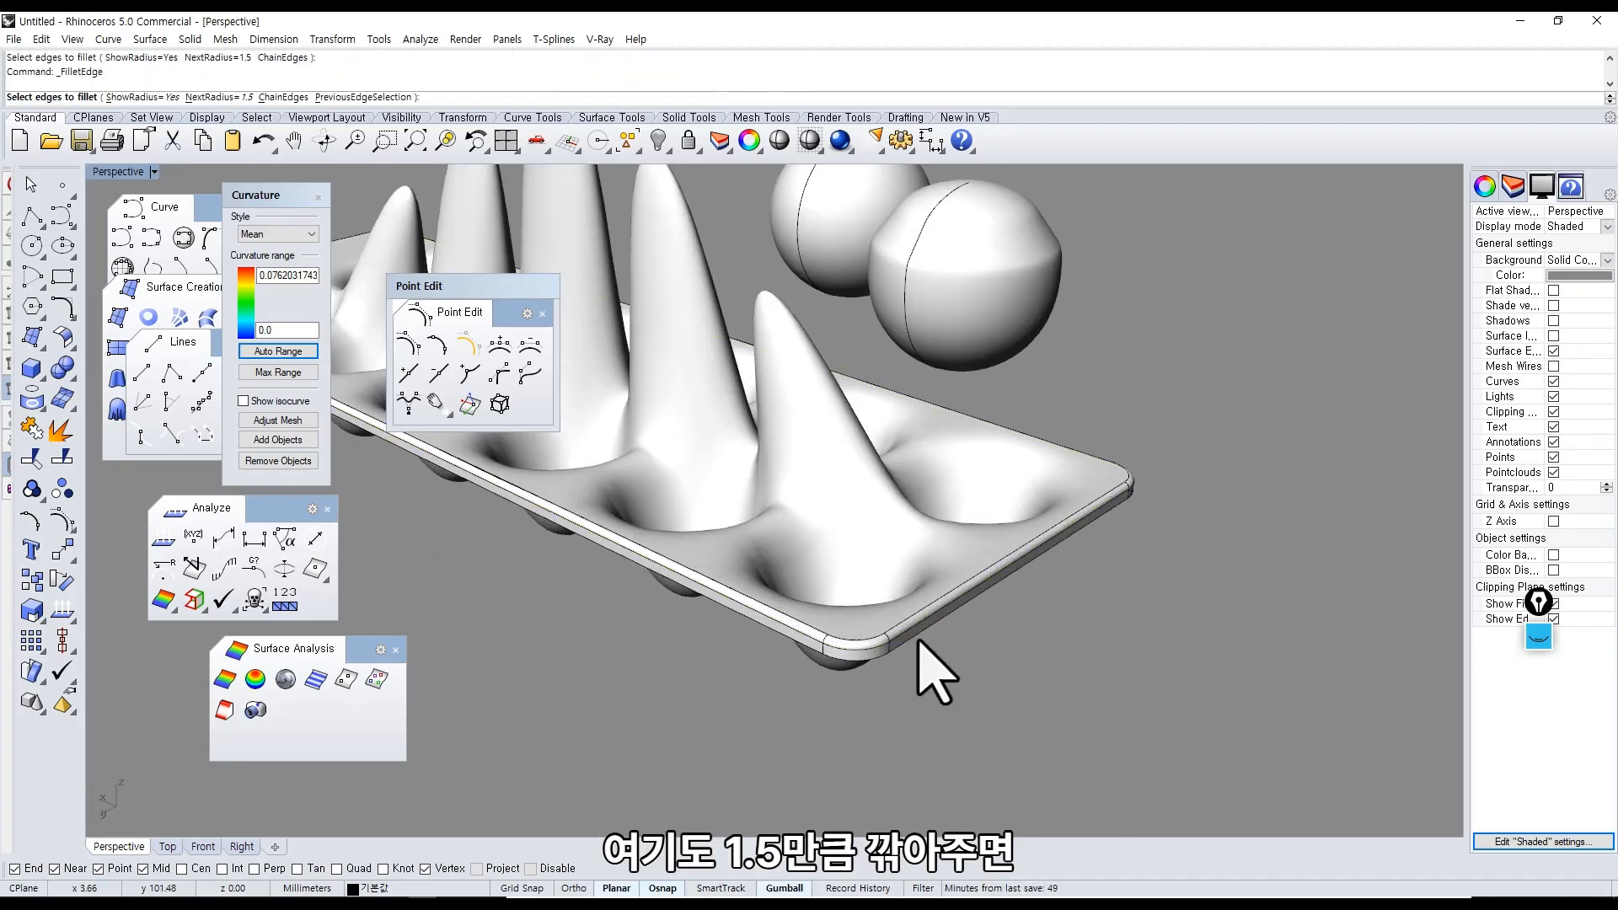
key("Return")
key("Return")
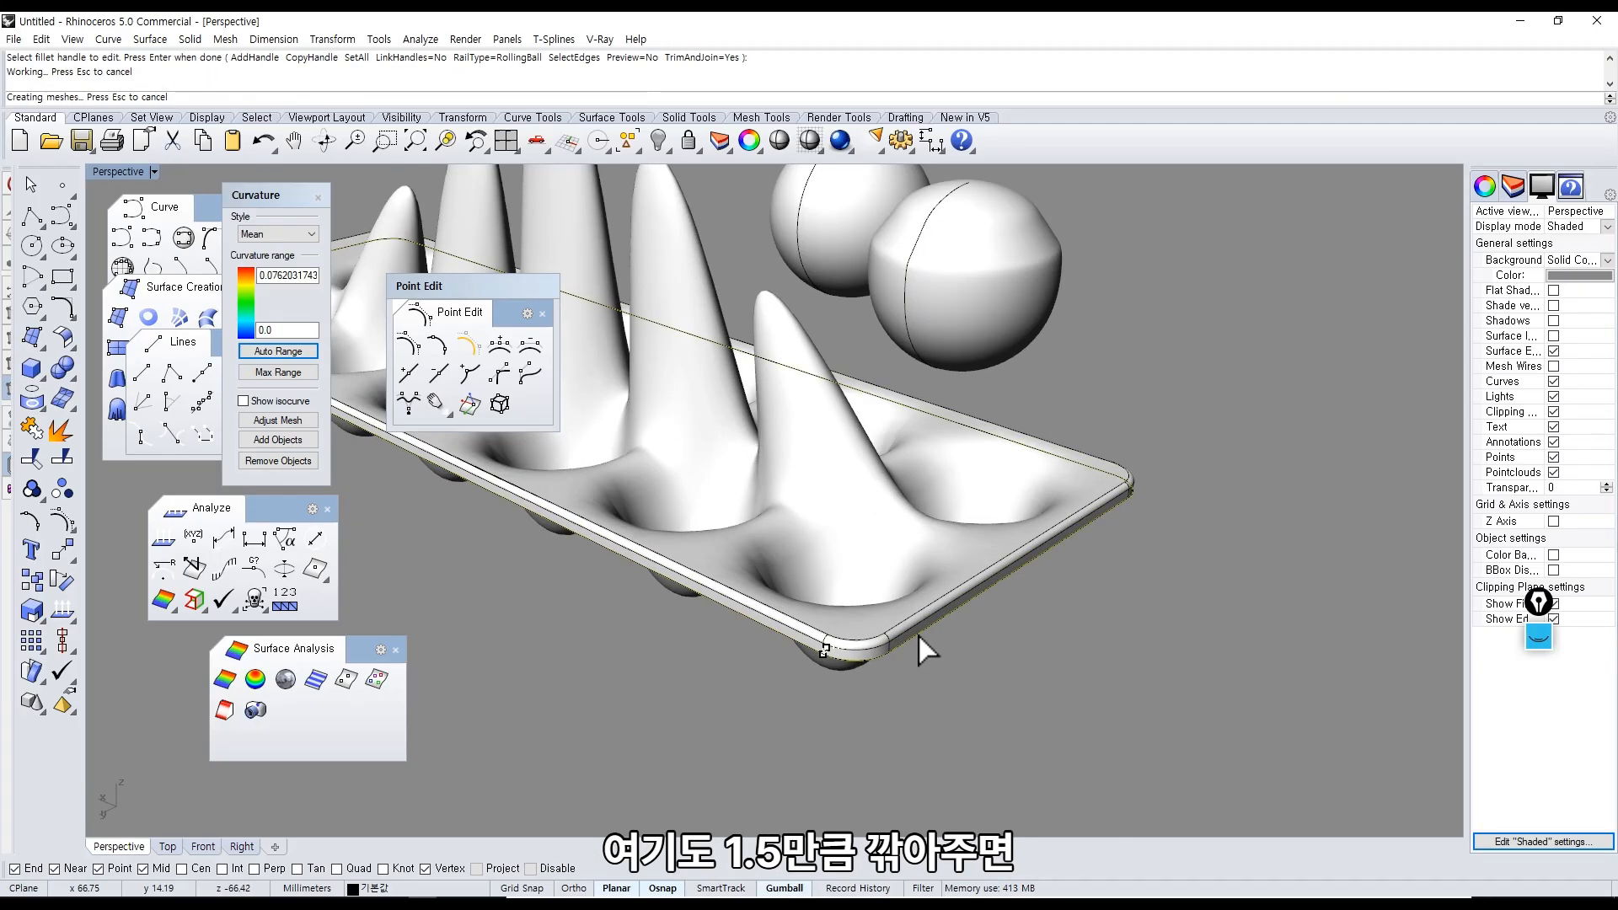
right_click_drag(796, 742, 941, 543)
right_click(1087, 574)
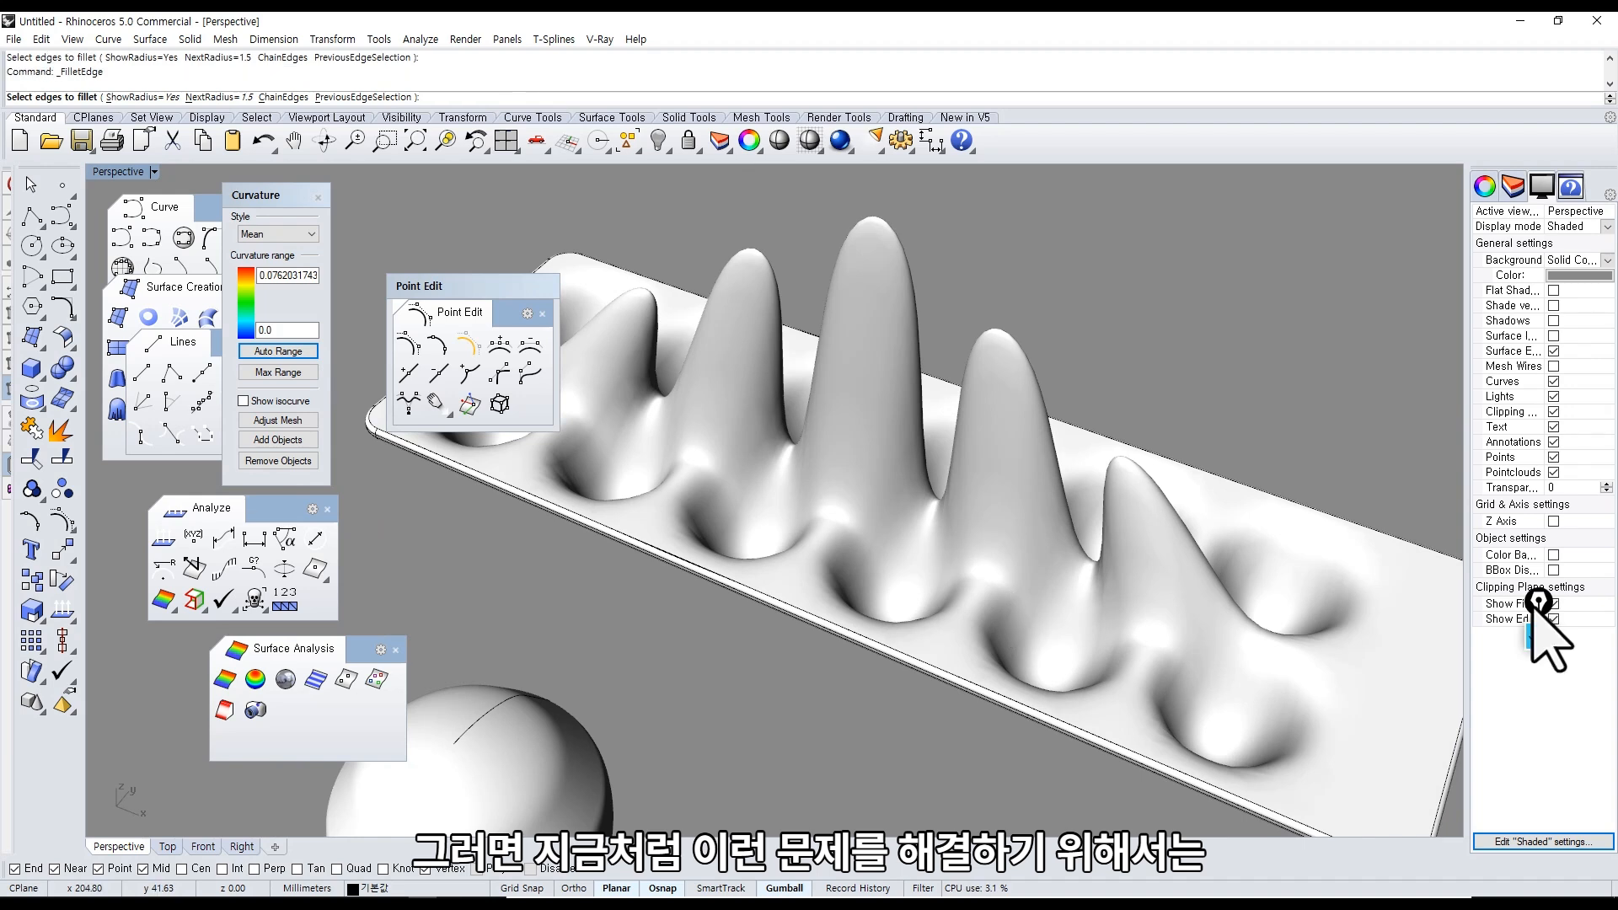
Clear the old screen-pen annotations and mark numbered points 1 to 4 with a downward arrow beside the tray's long front edge.
left_click(1539, 603)
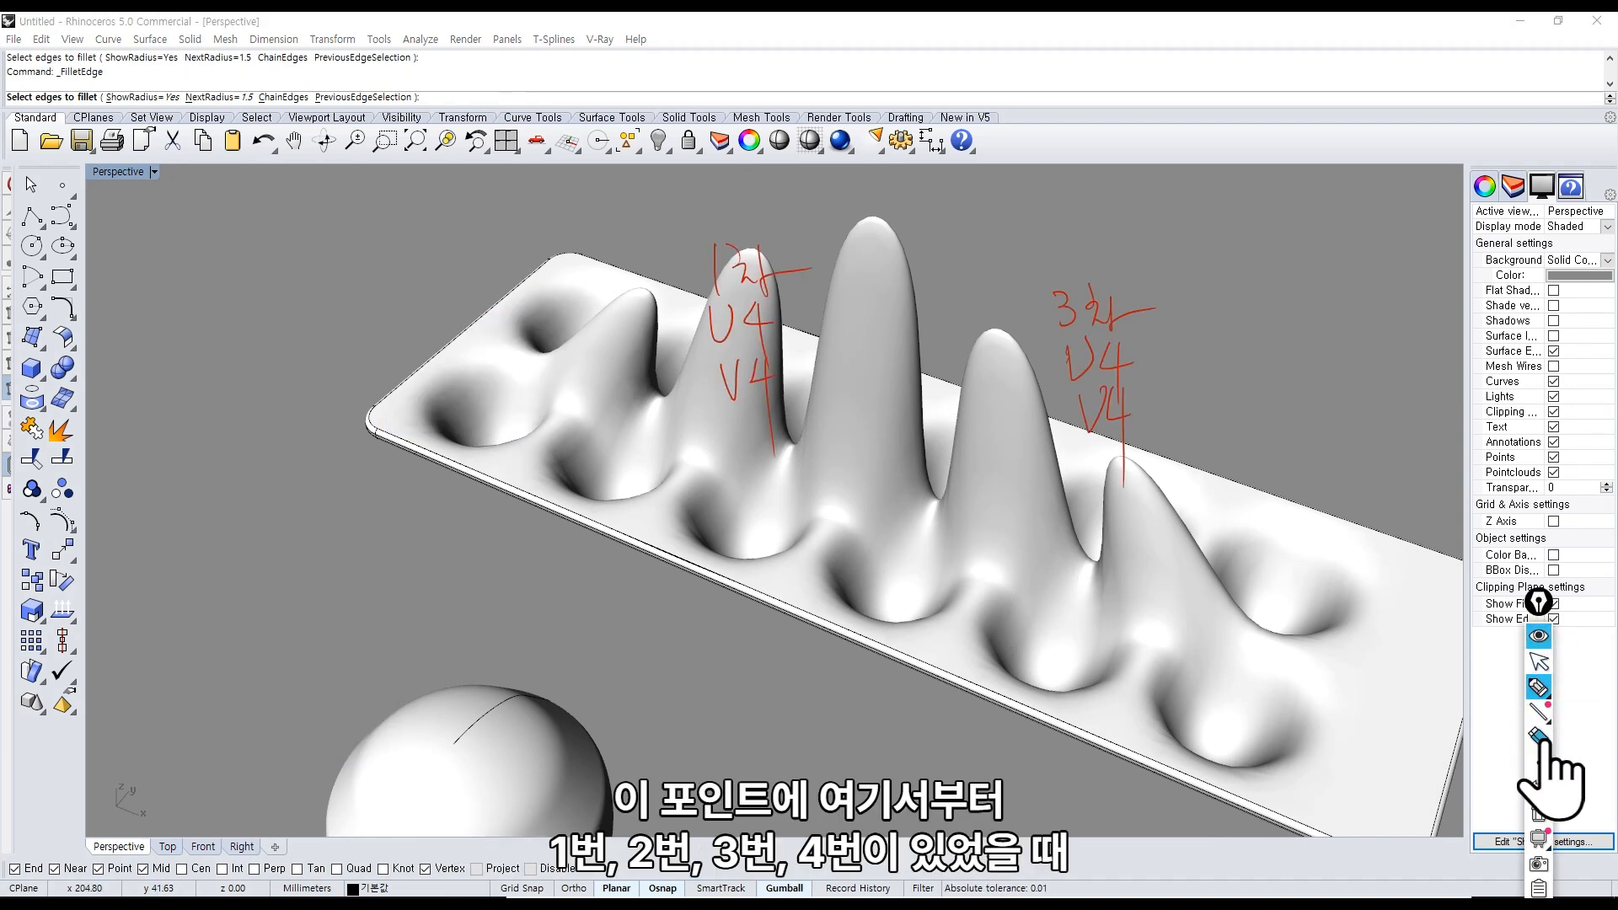
left_click(1538, 813)
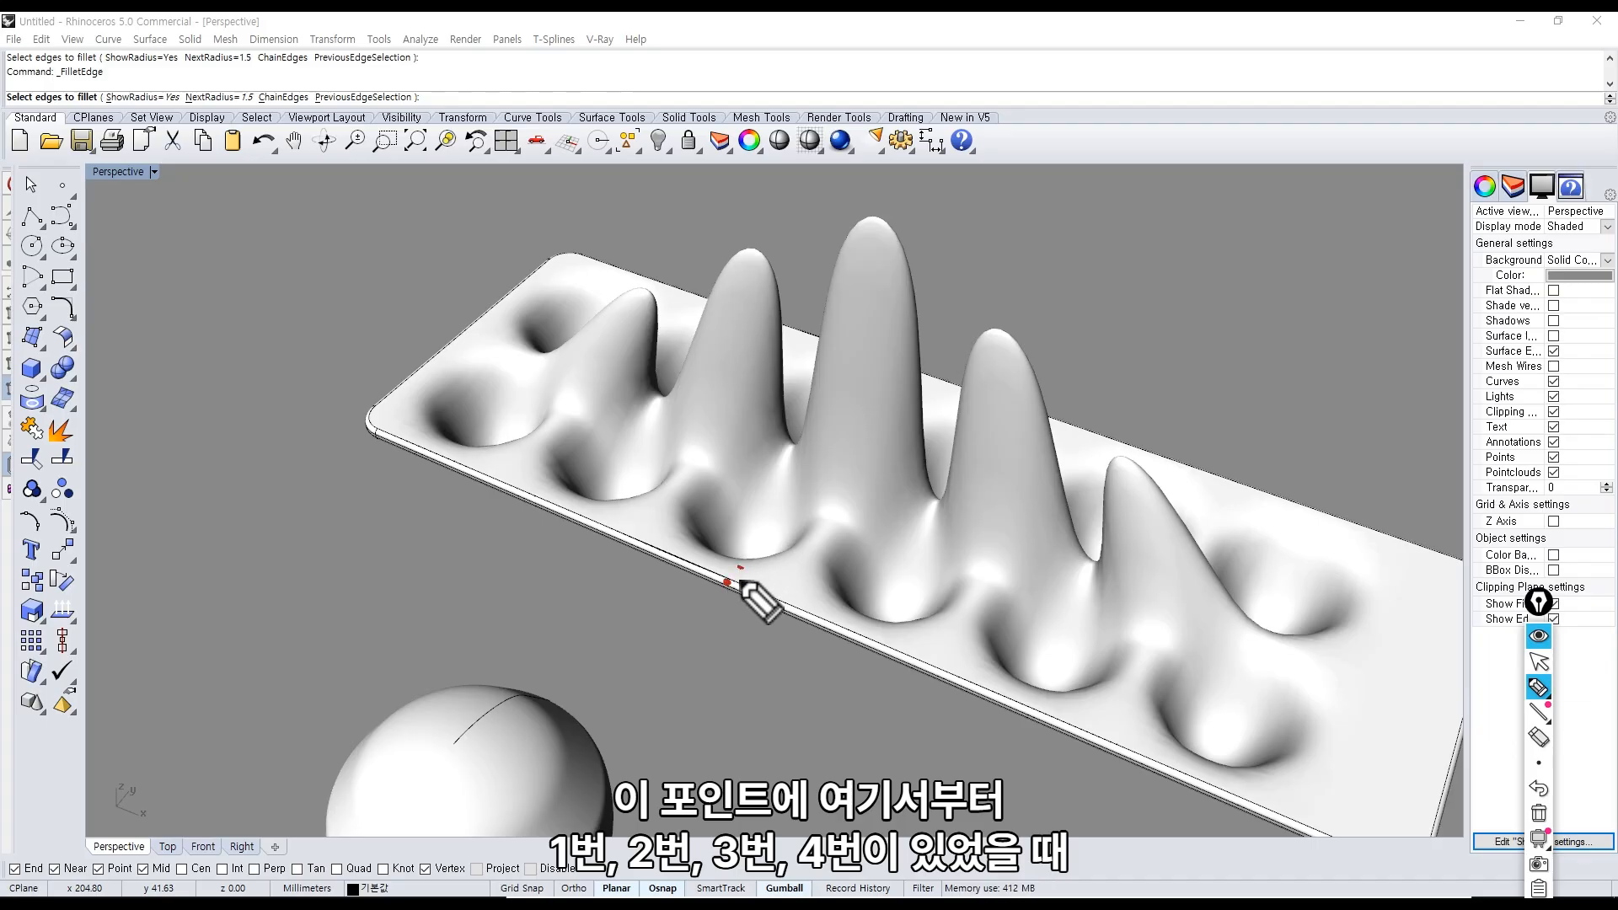
left_click(789, 522)
left_click_drag(806, 528, 814, 539)
left_click_drag(791, 527, 797, 600)
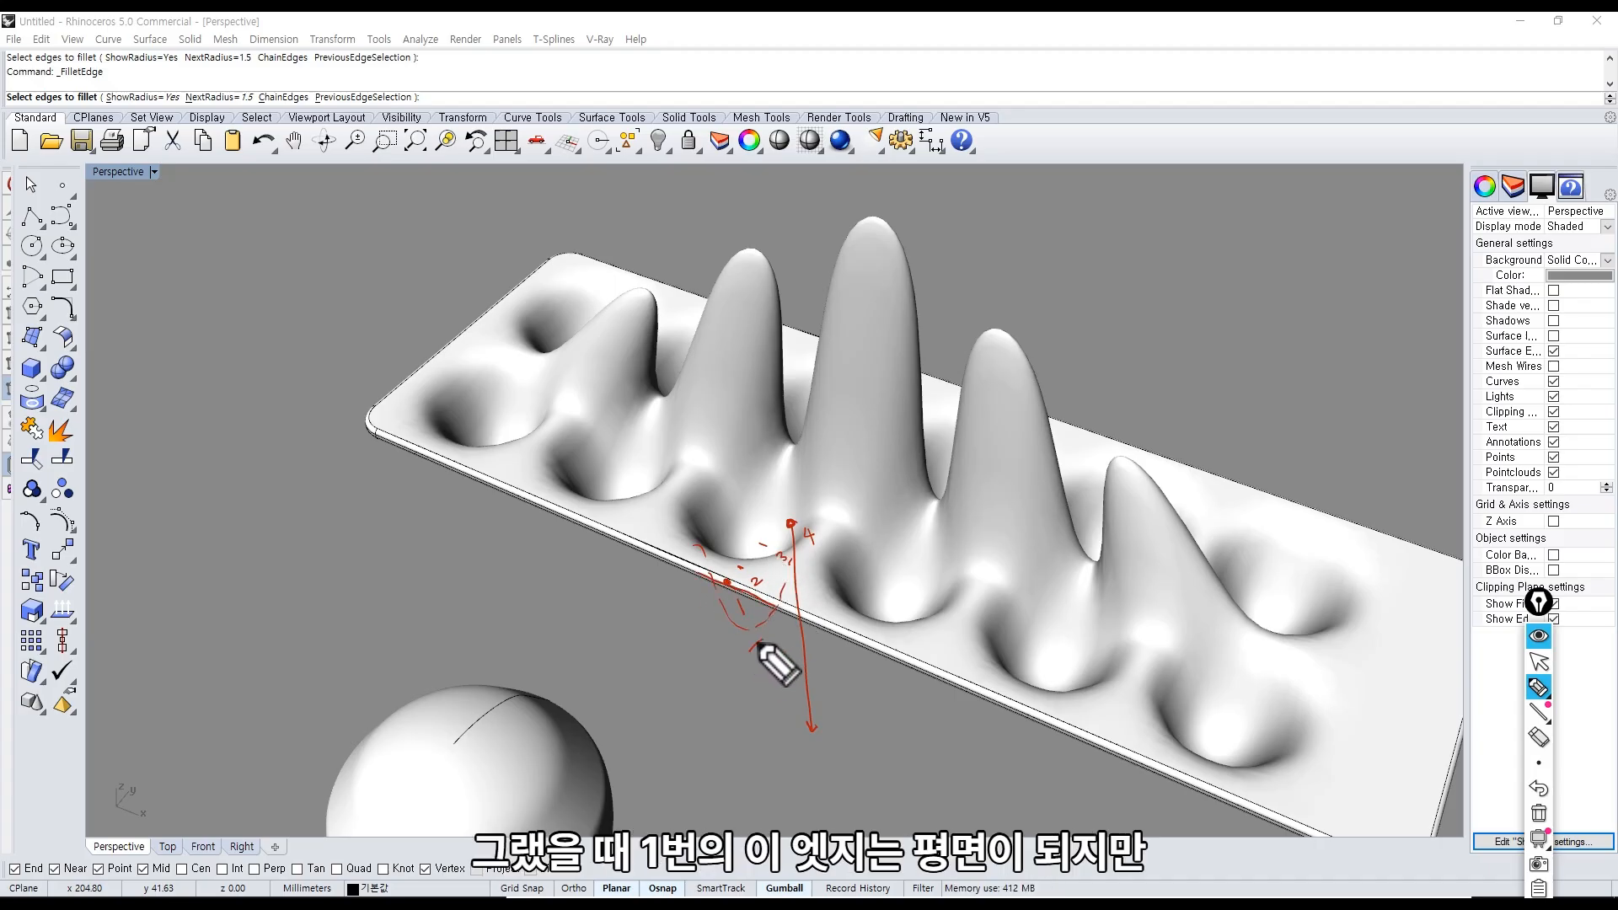
left_click_drag(751, 581, 762, 596)
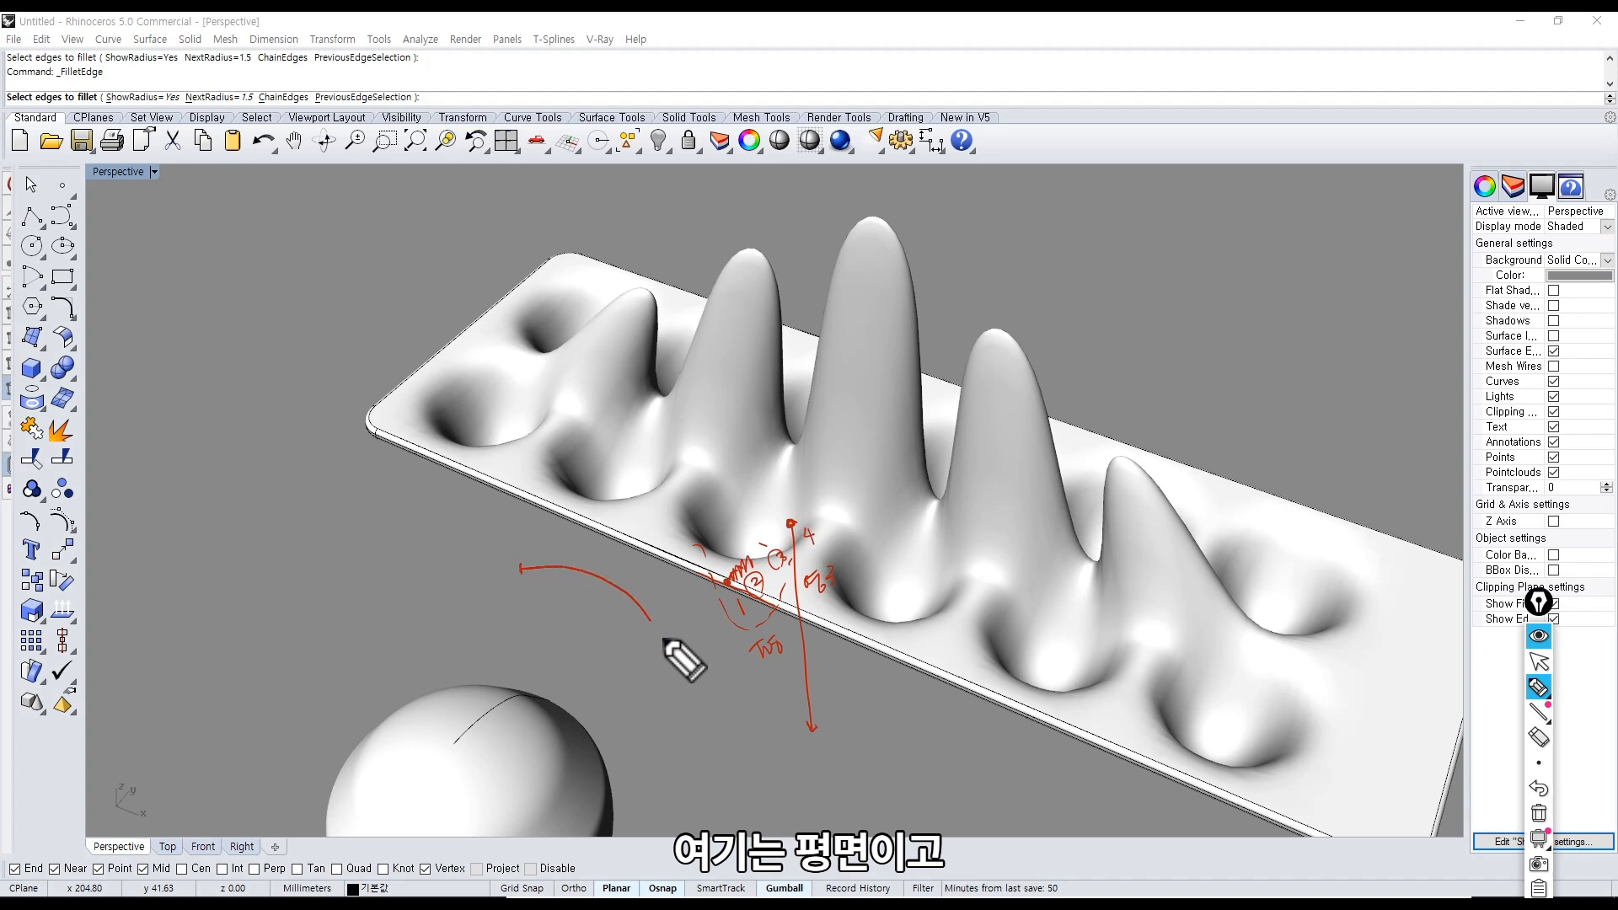
left_click_drag(663, 641, 908, 566)
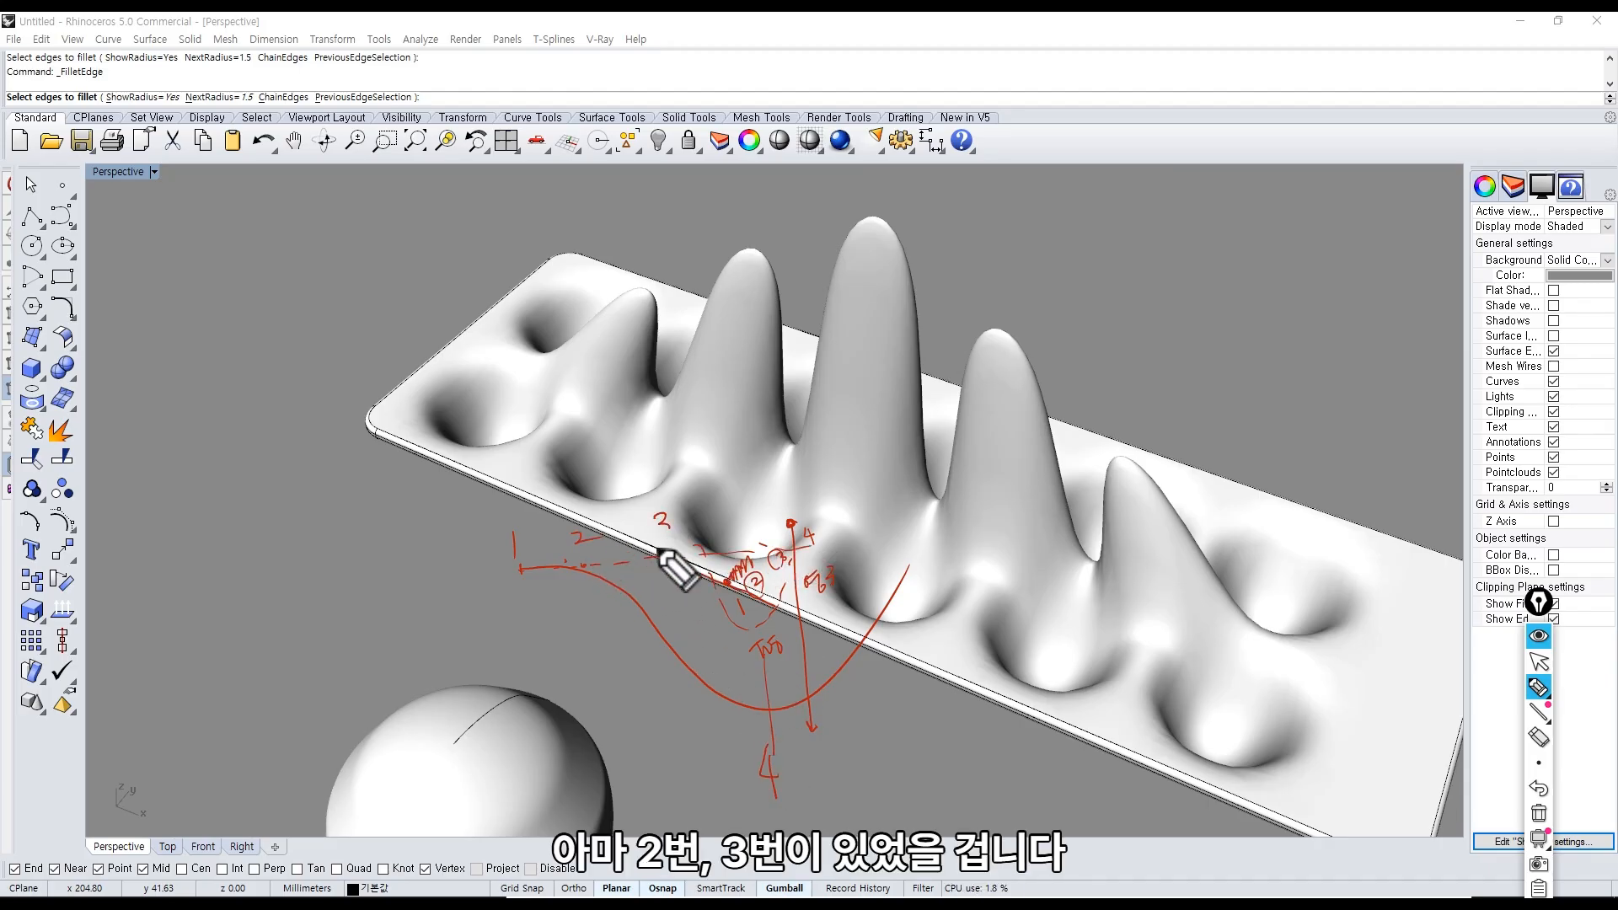
left_click_drag(783, 805, 775, 775)
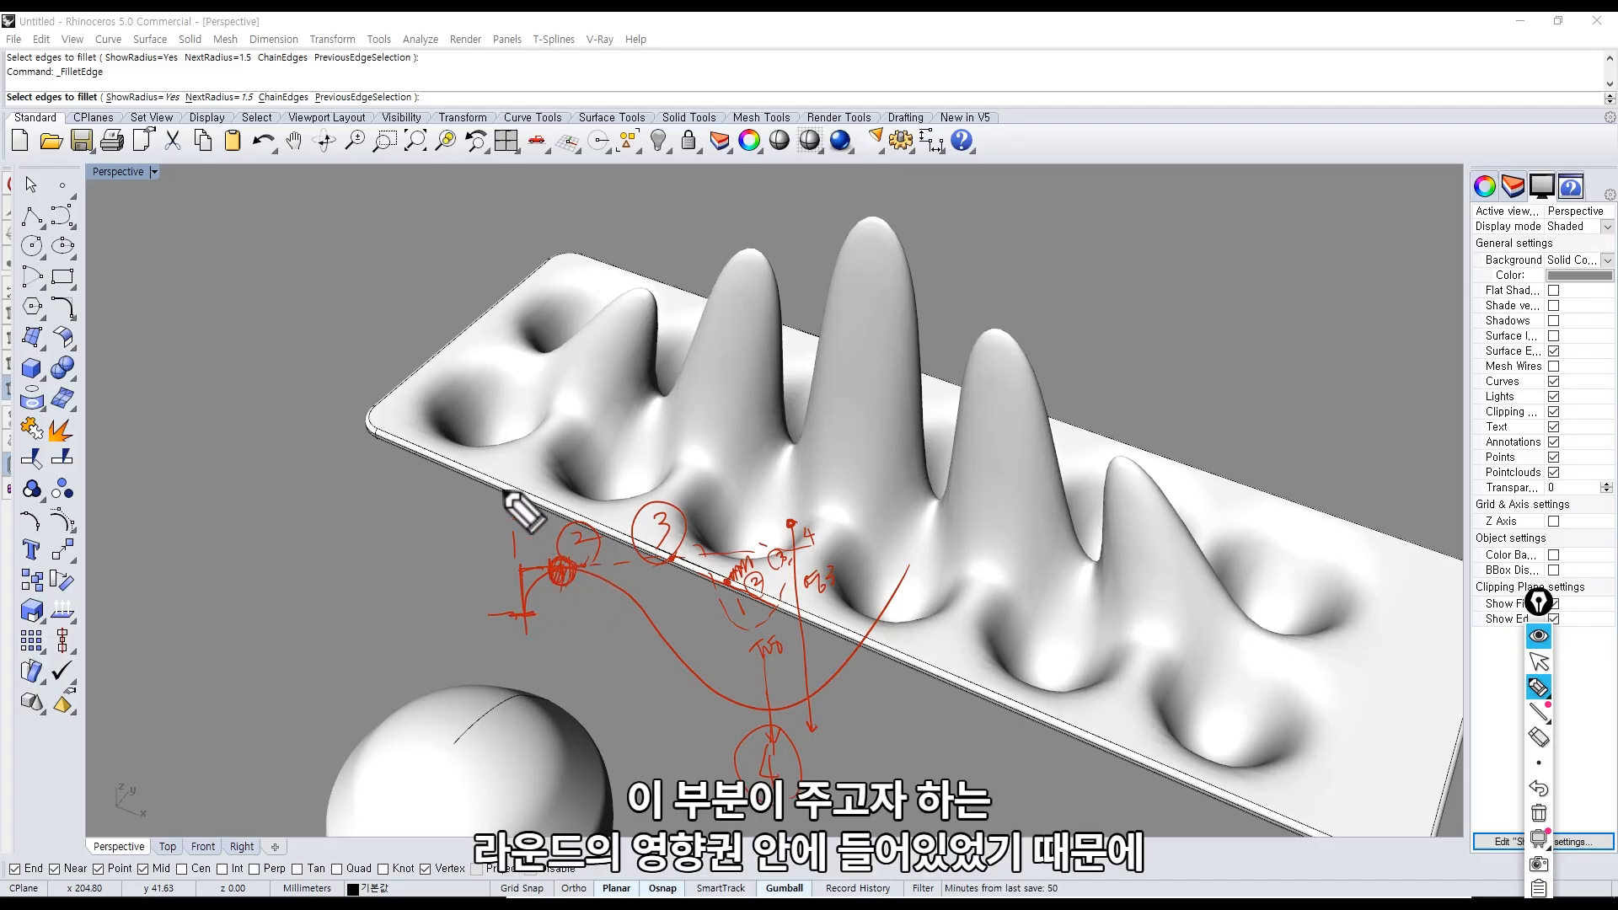
left_click_drag(383, 440, 395, 423)
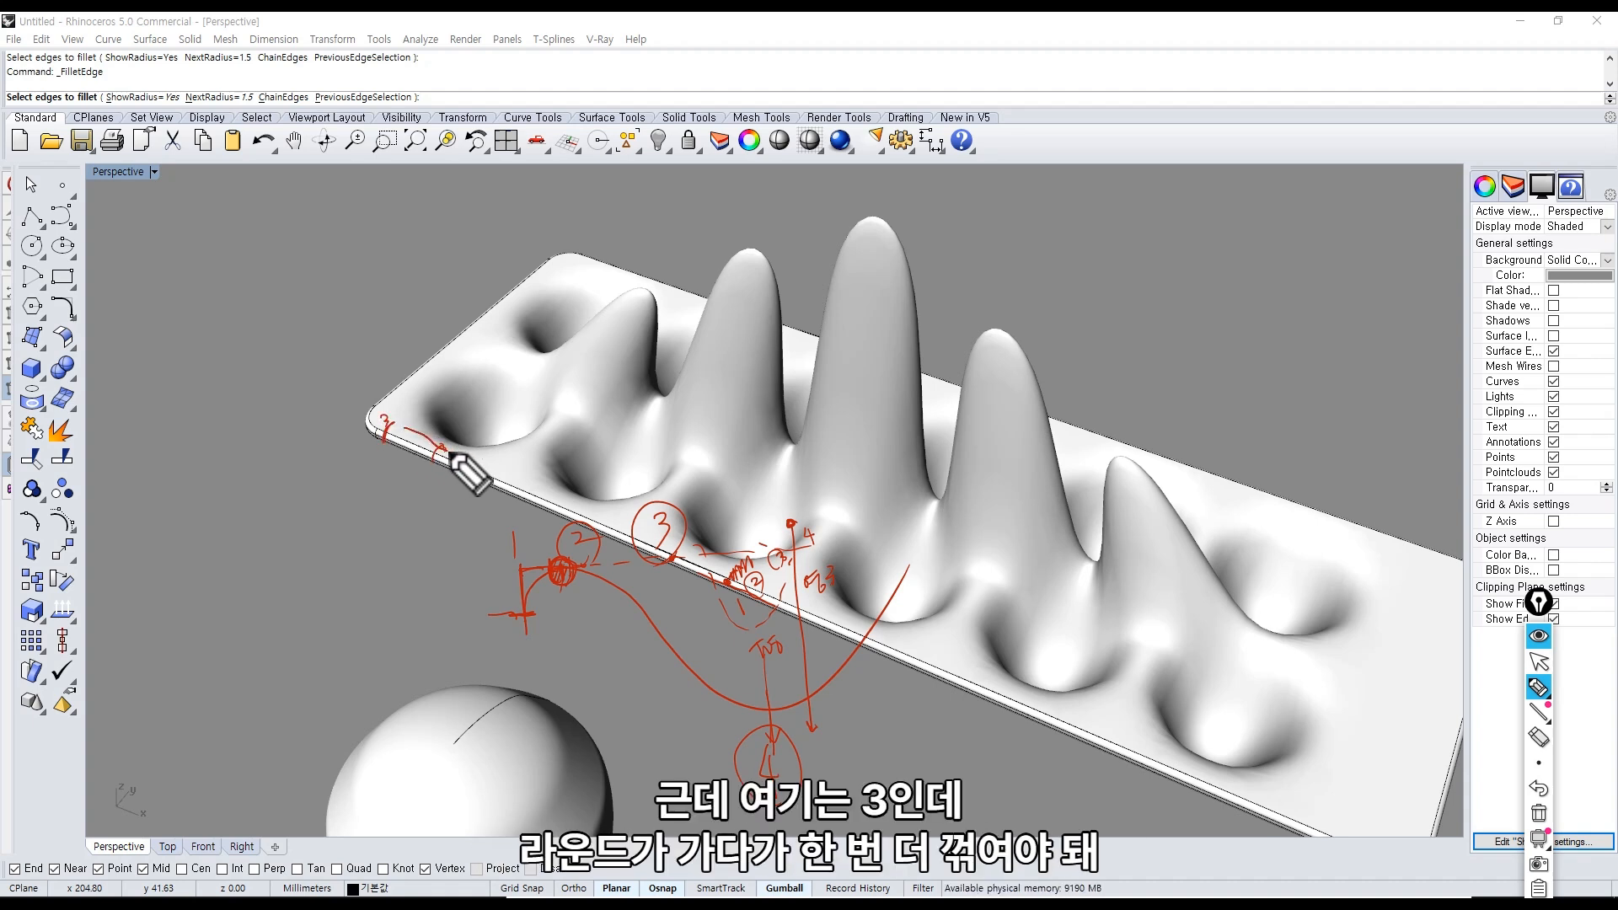
mouse_move(505, 498)
left_mouse_down()
mouse_move(509, 475)
mouse_move(568, 497)
left_mouse_up()
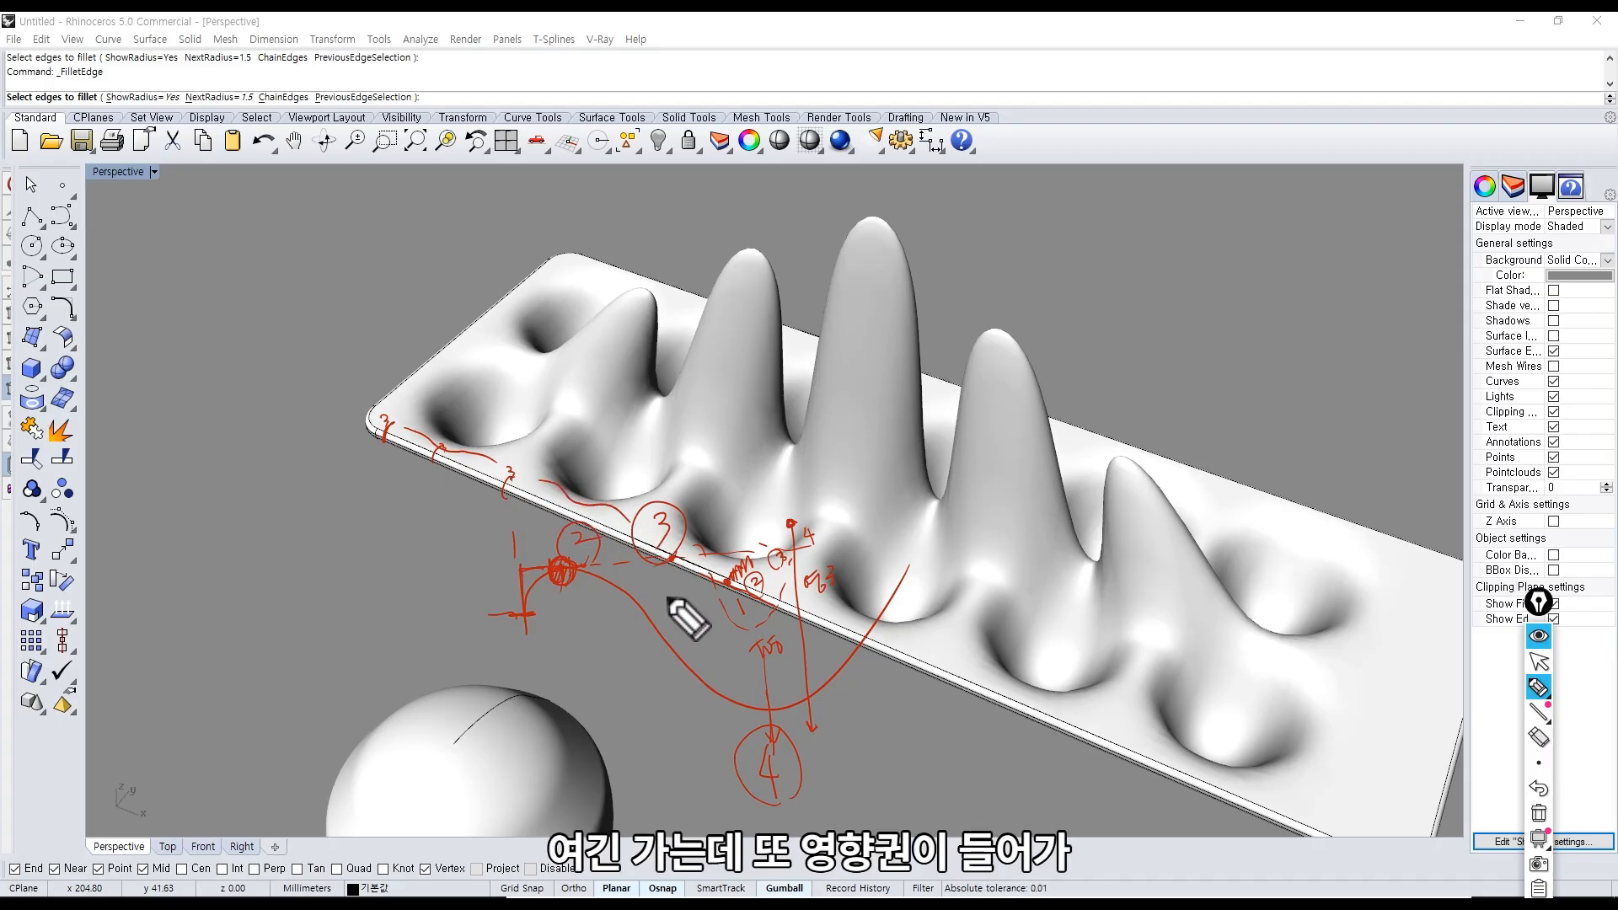
left_click_drag(202, 613, 462, 510)
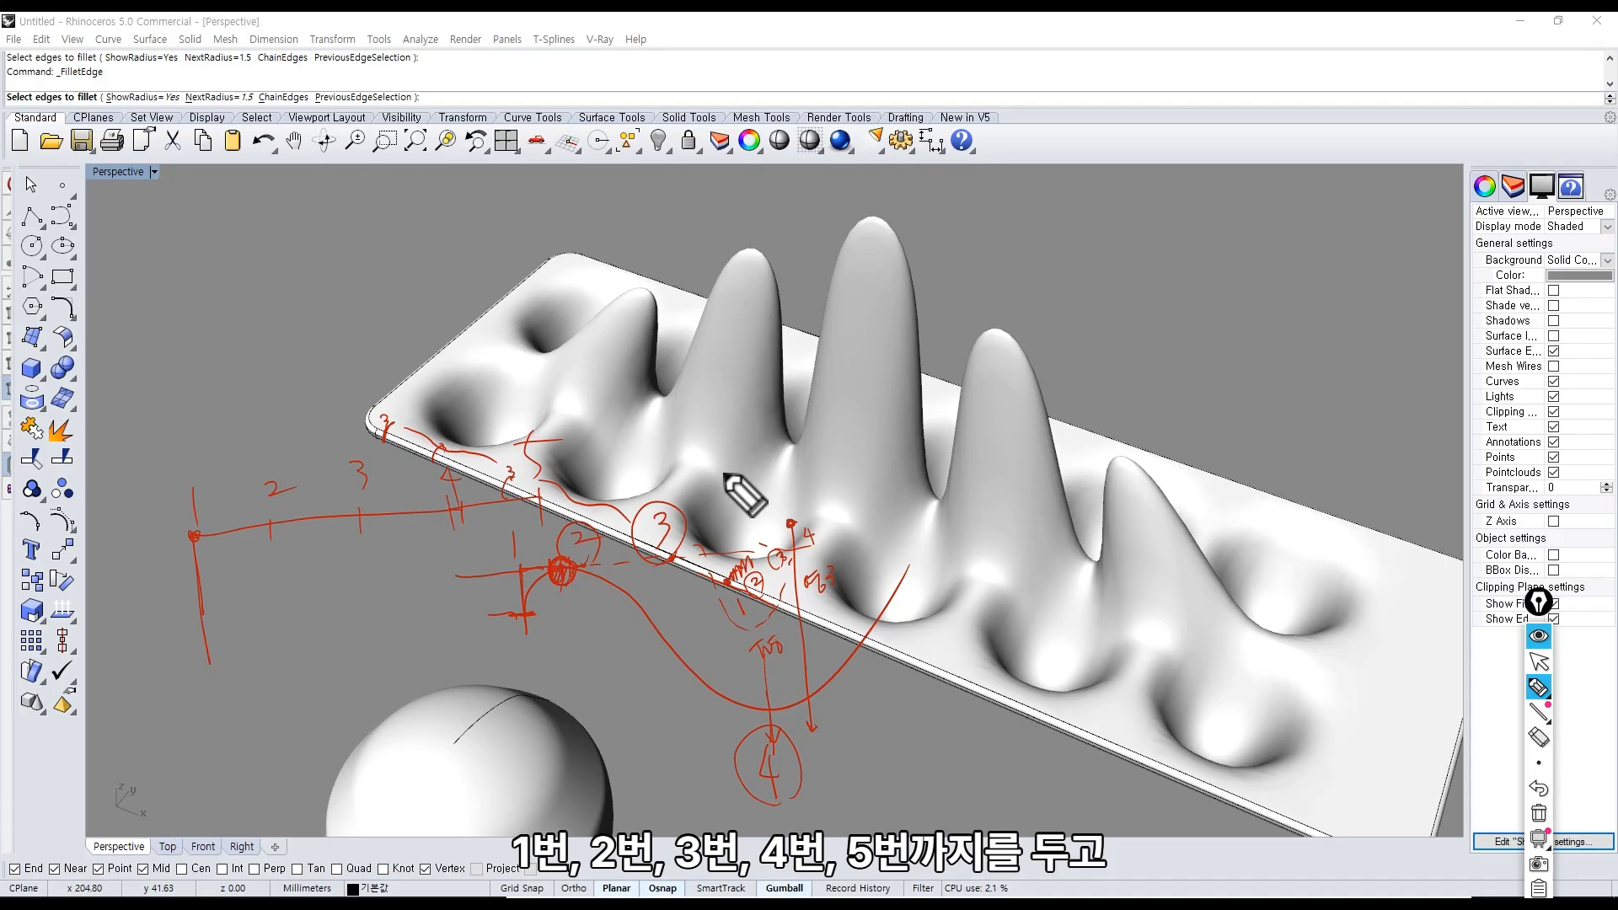
left_click_drag(590, 529, 566, 539)
left_click_drag(539, 535, 569, 712)
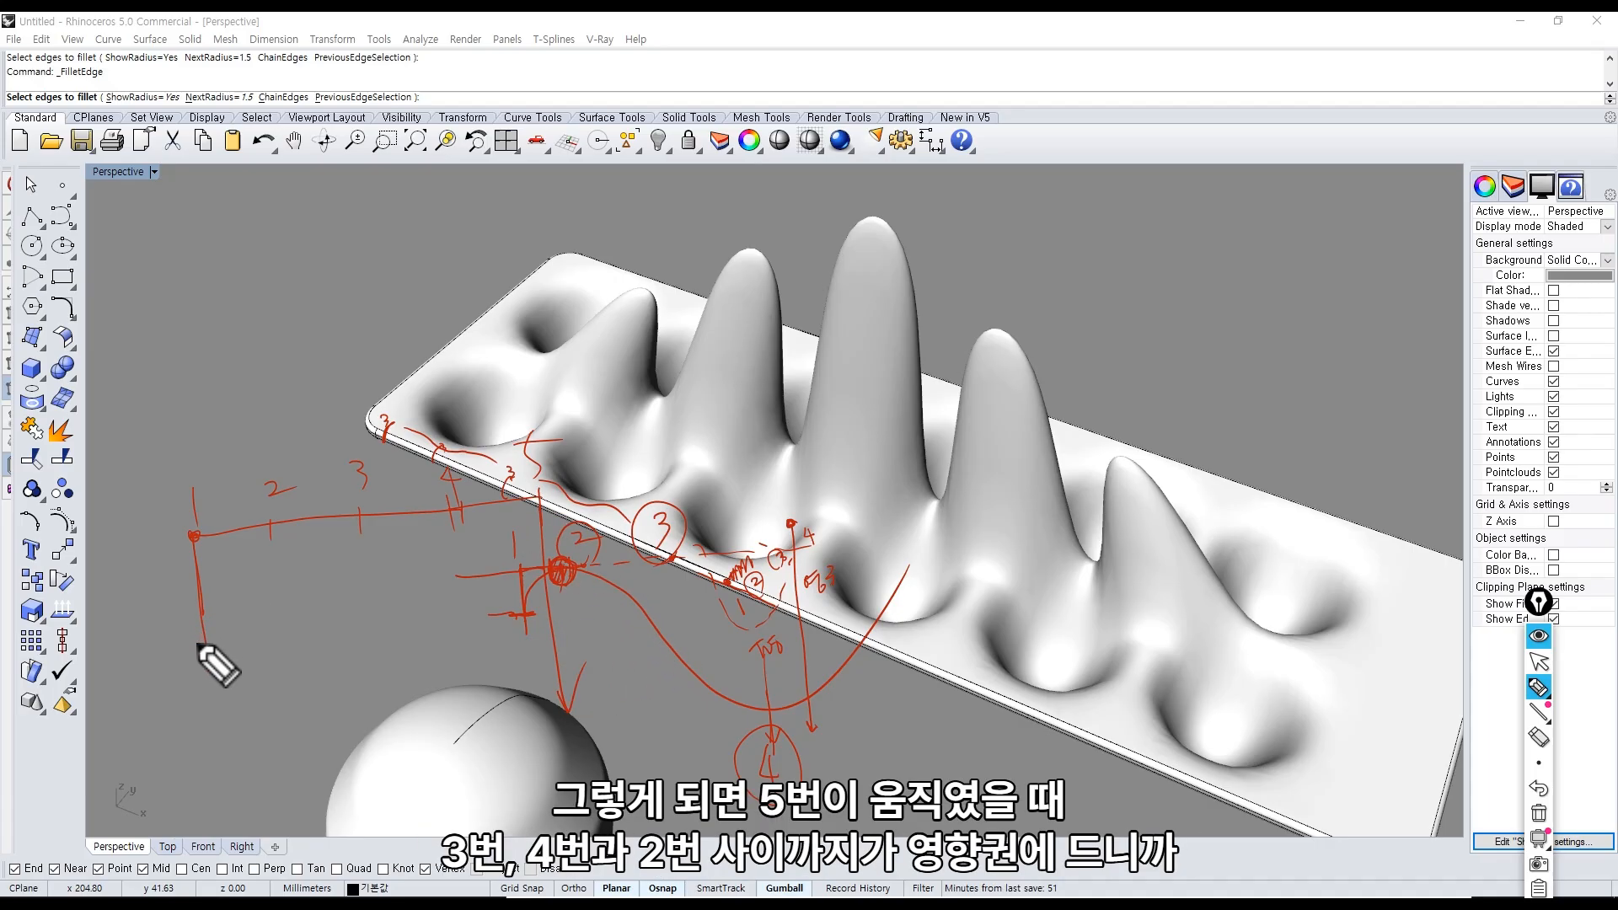
left_click_drag(529, 492, 555, 465)
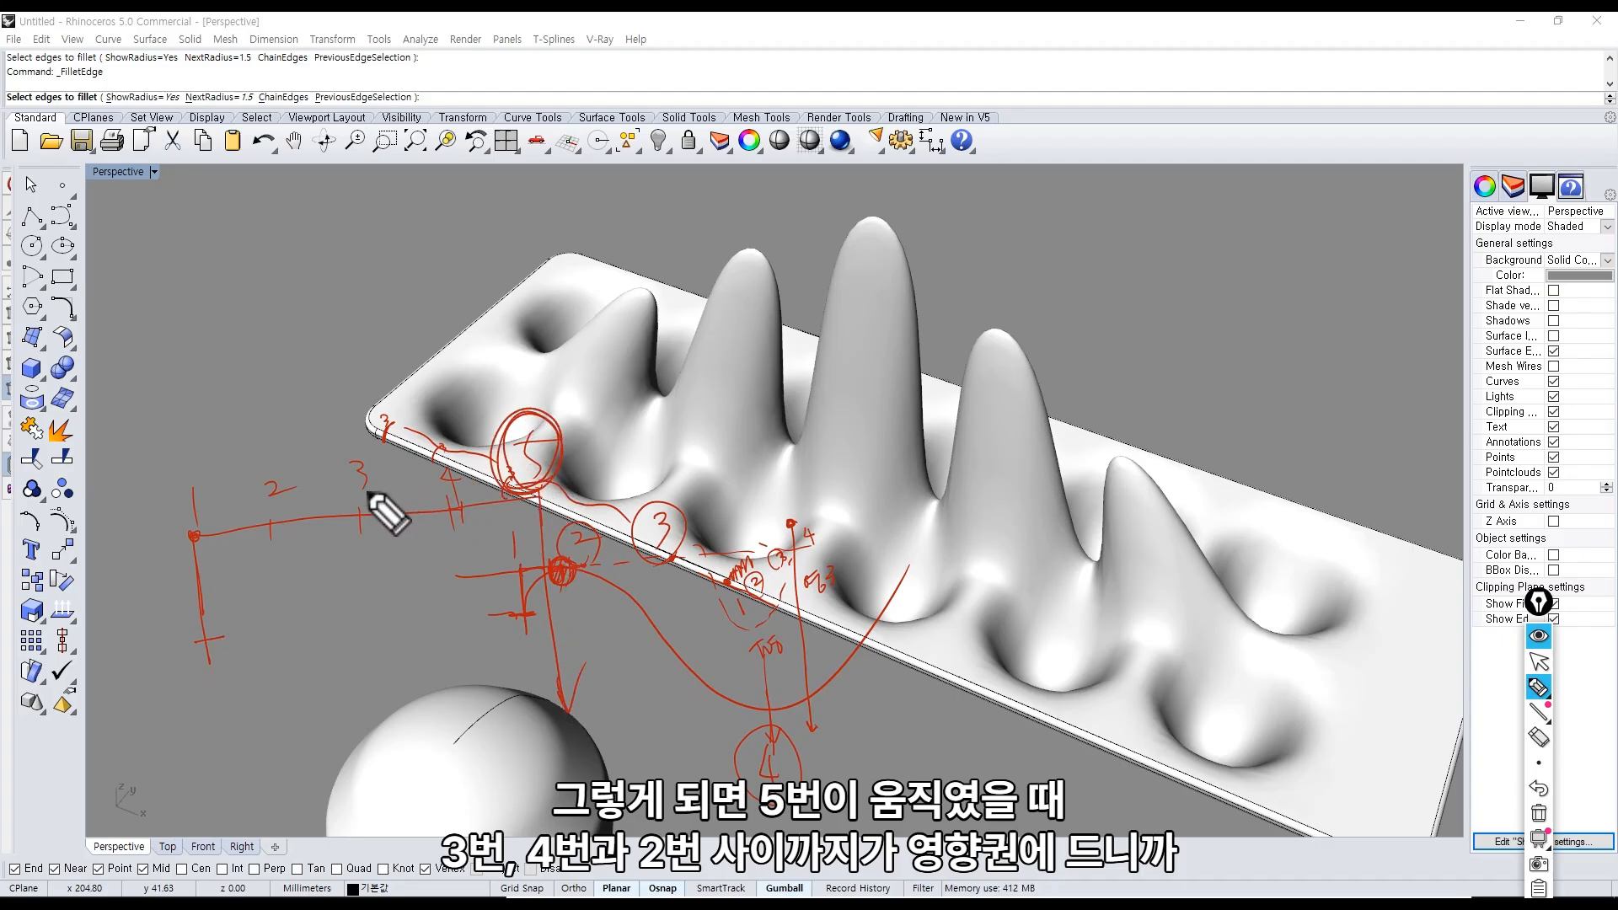
mouse_move(463, 505)
left_mouse_down()
mouse_move(343, 589)
mouse_move(469, 527)
mouse_move(481, 615)
mouse_move(500, 630)
mouse_move(419, 767)
left_mouse_up()
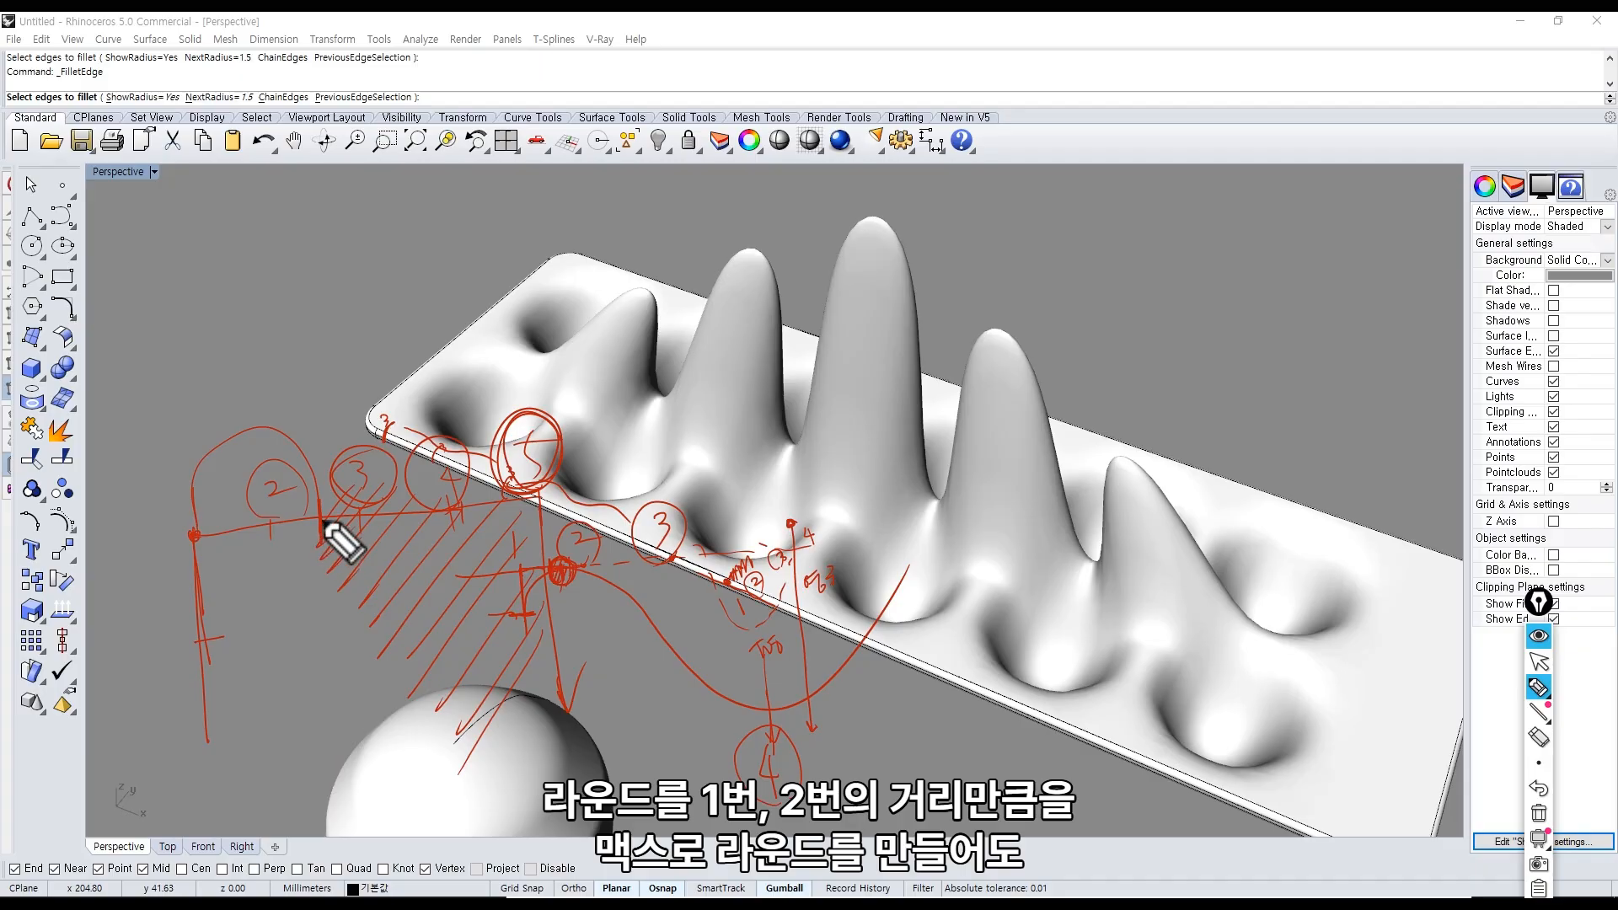
left_click_drag(323, 526, 209, 630)
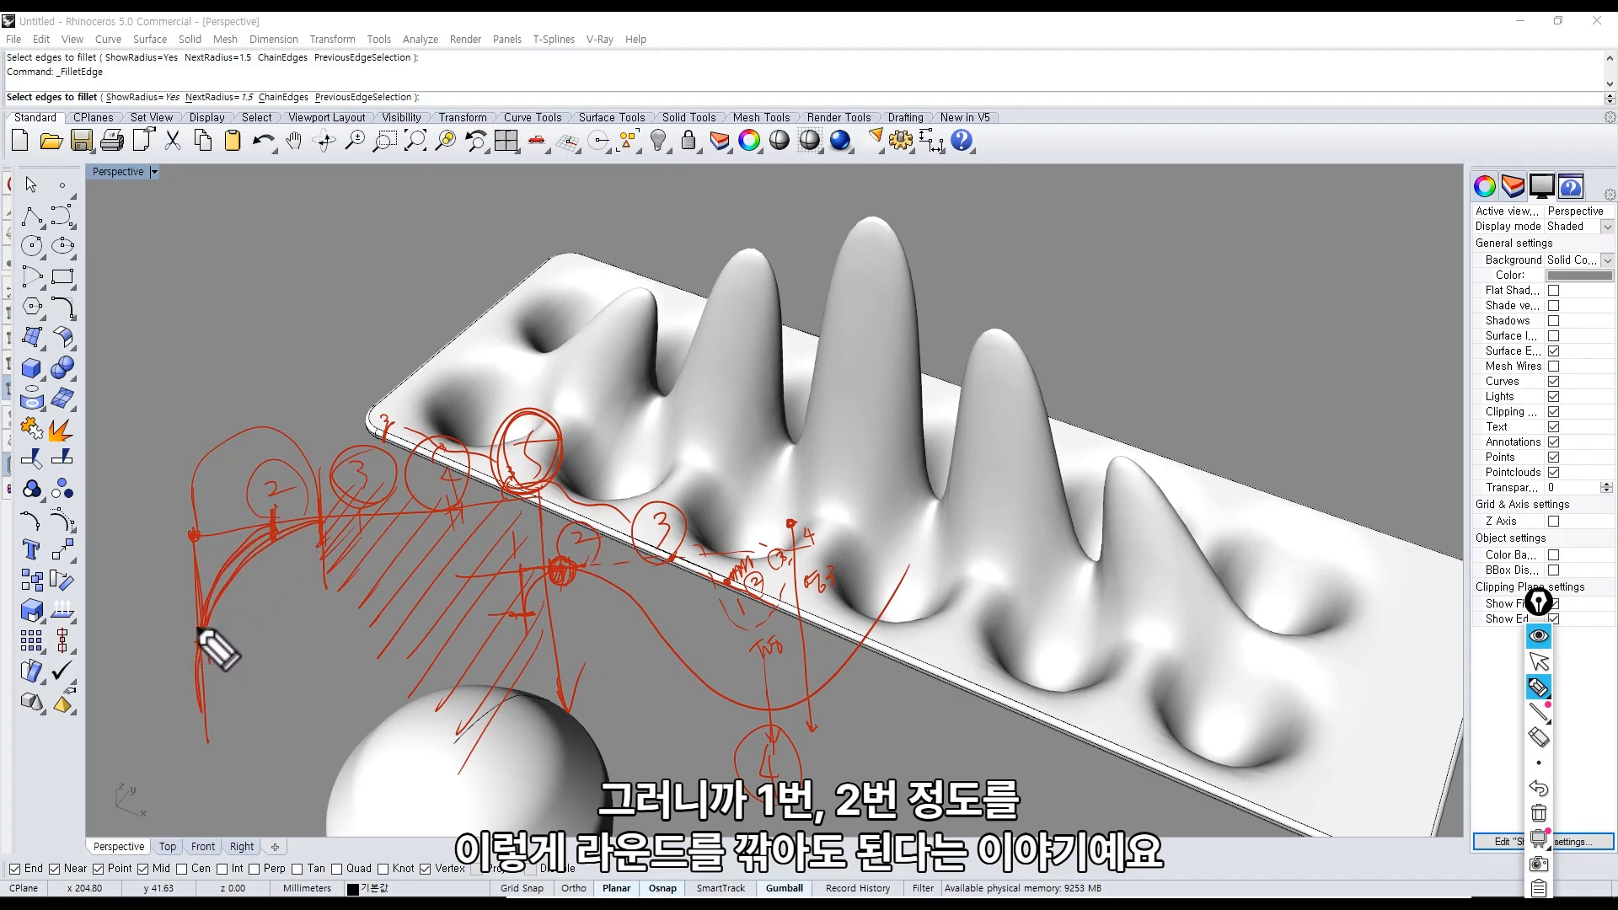
left_click_drag(276, 529, 204, 601)
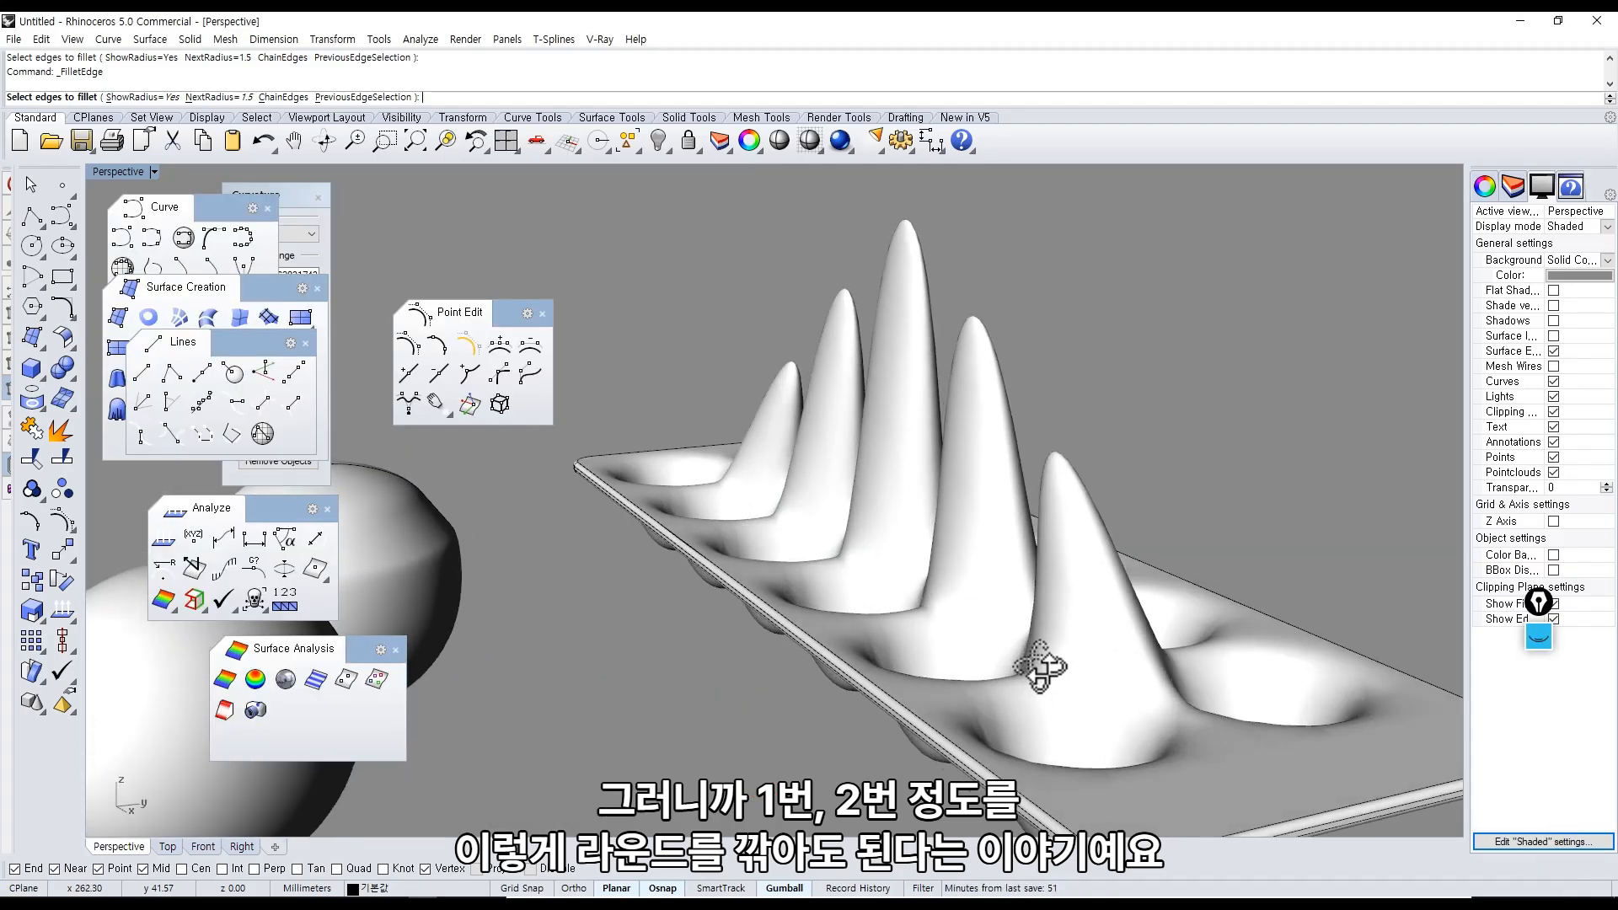
Cancel the pending edge fillet, apply mean curvature analysis to the tray and examine its filleted rim.
right_click_drag(1039, 668, 779, 543)
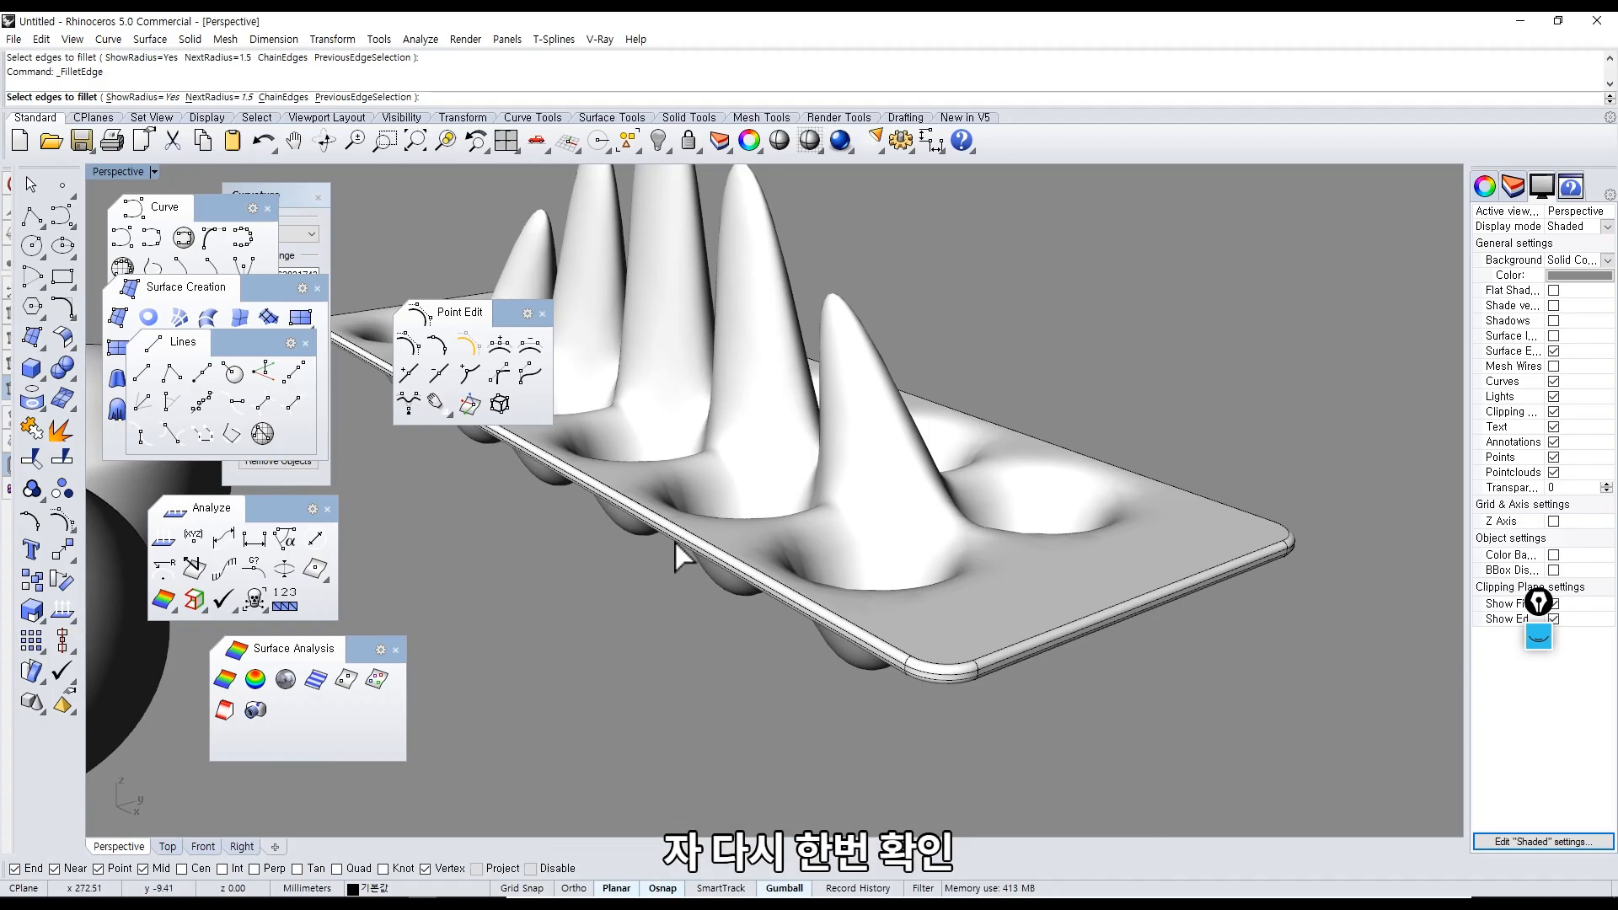
key("Escape")
left_click(830, 567)
left_click(225, 678)
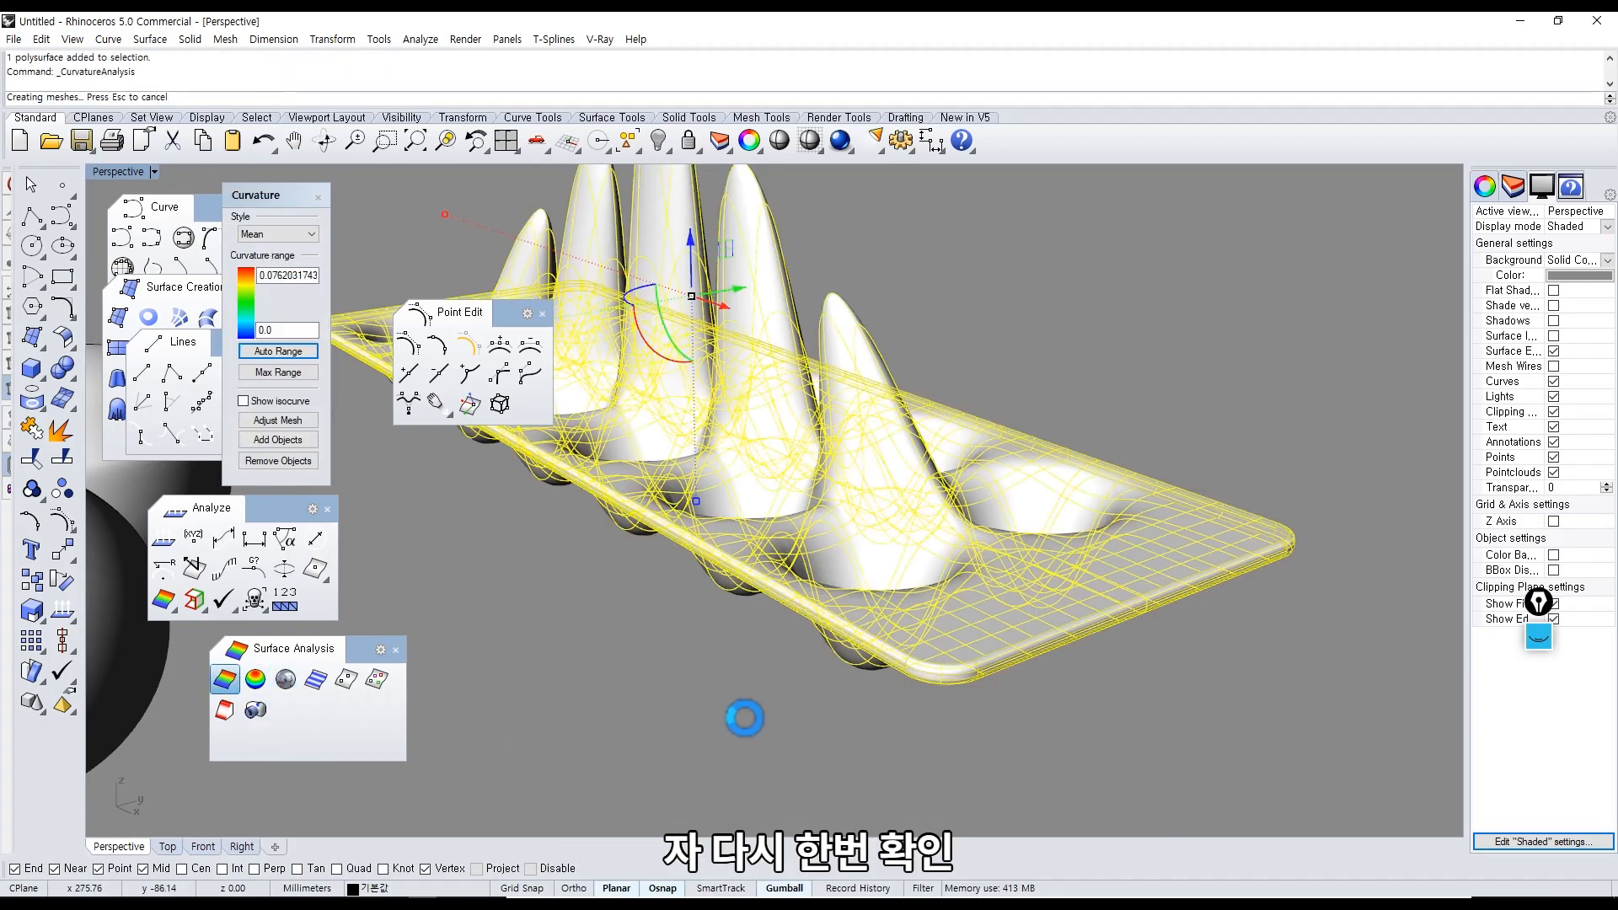
left_click(618, 643)
right_click_drag(941, 677, 1011, 801)
scroll(1083, 469, "up", 6)
scroll(914, 384, "down", 3)
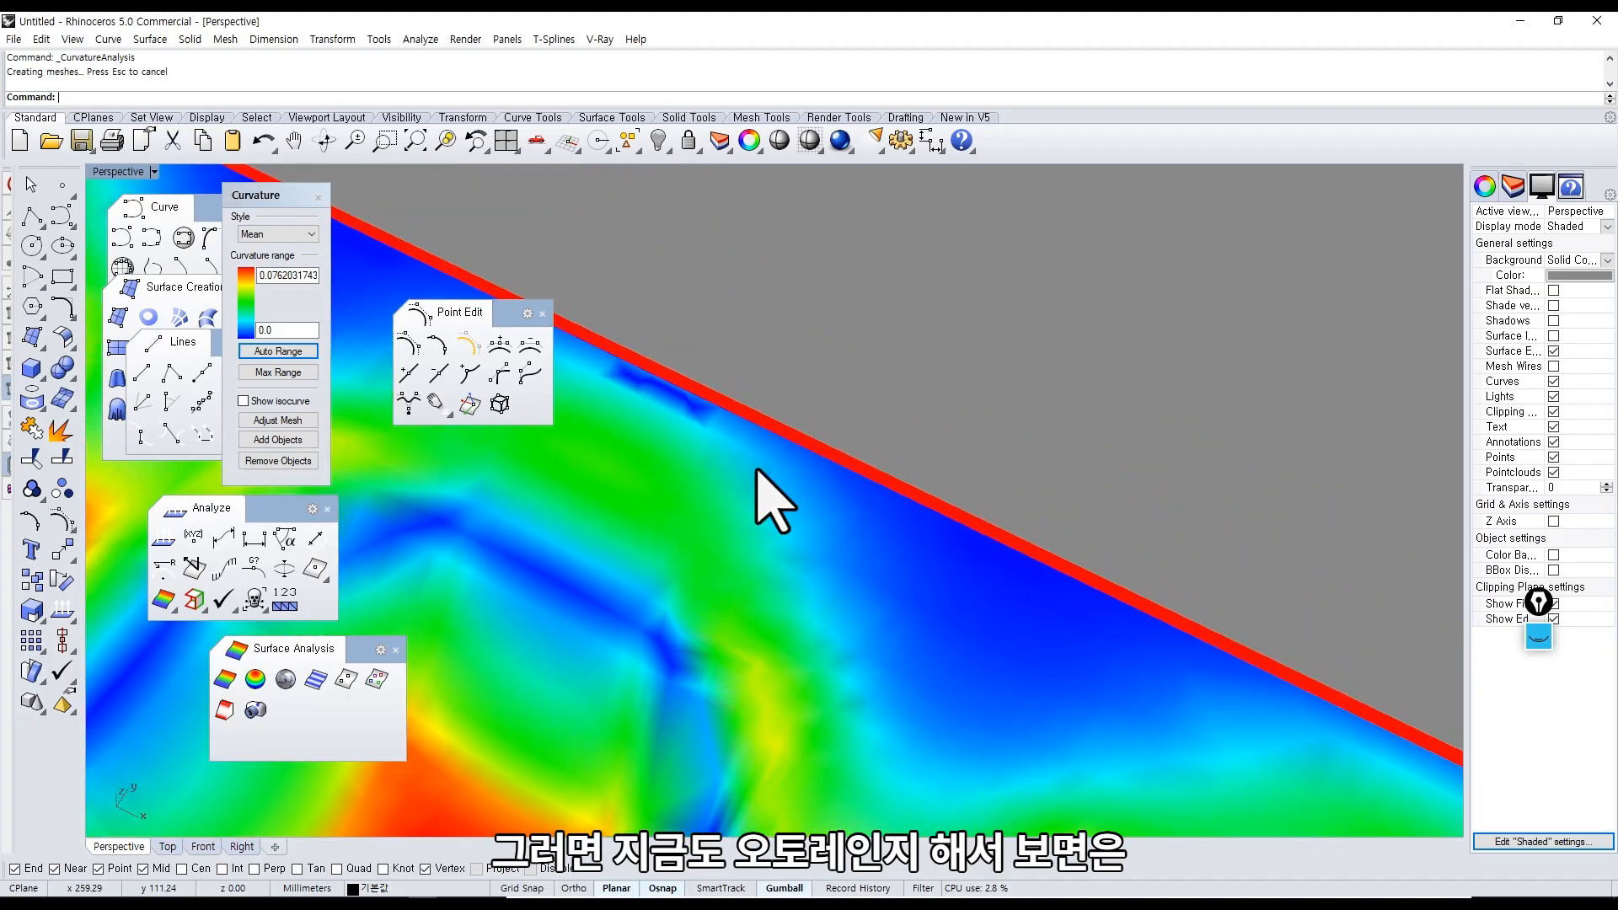
Auto-range the curvature colours, inspect the rim and the whole tray, and close the curvature analysis.
left_click(284, 357)
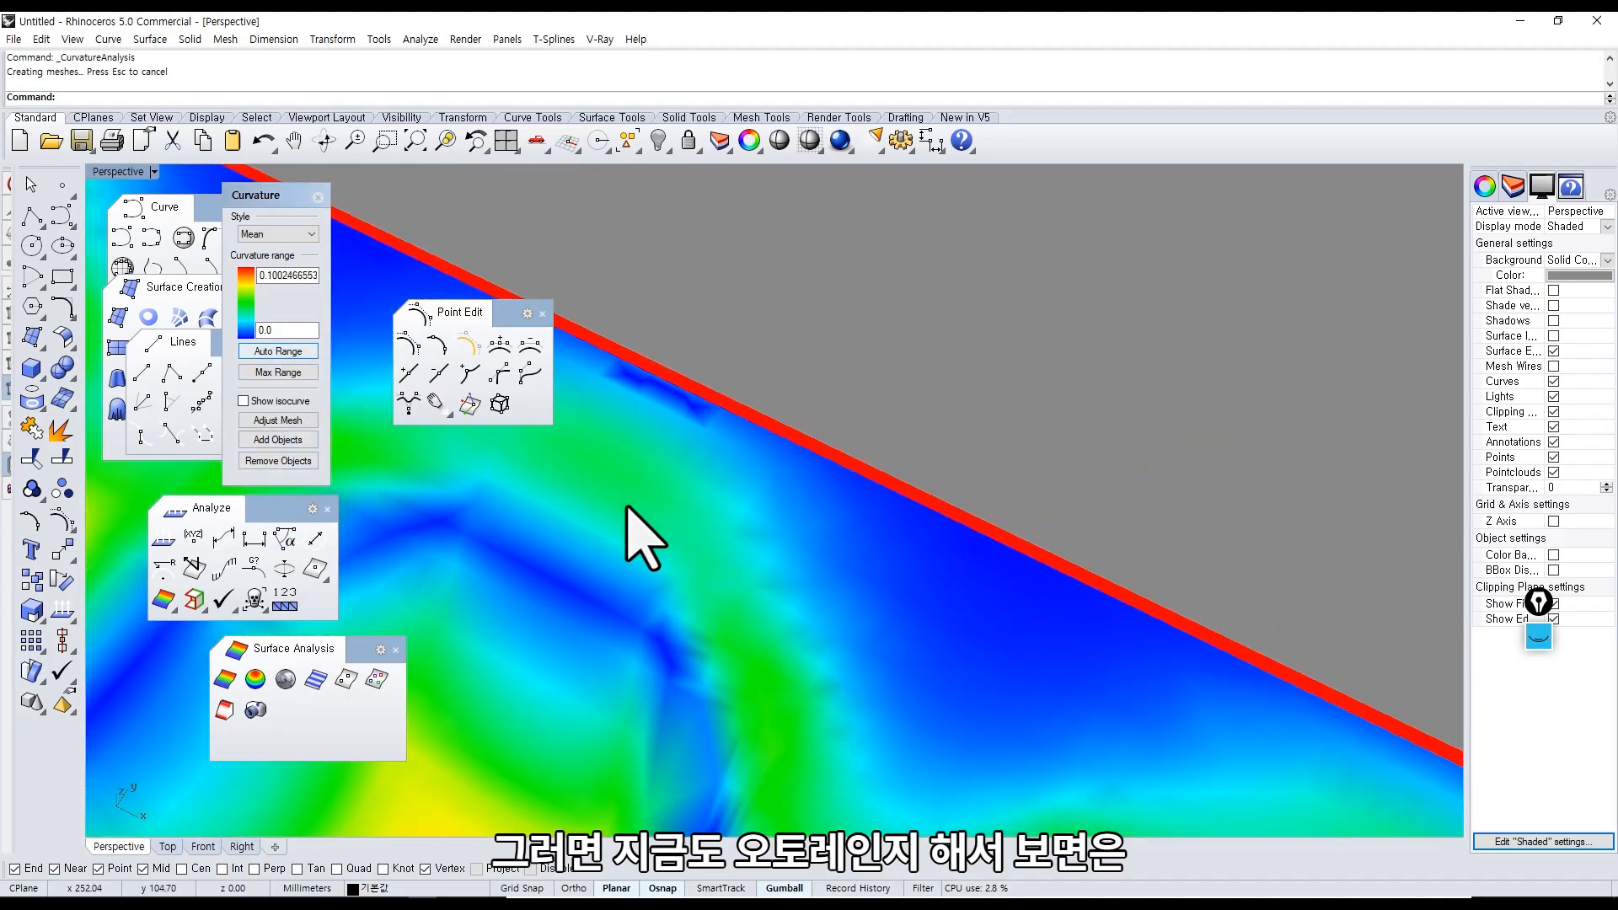
left_click(625, 505)
right_click_drag(742, 490, 581, 394)
left_click(890, 526)
right_click_drag(890, 527, 851, 601)
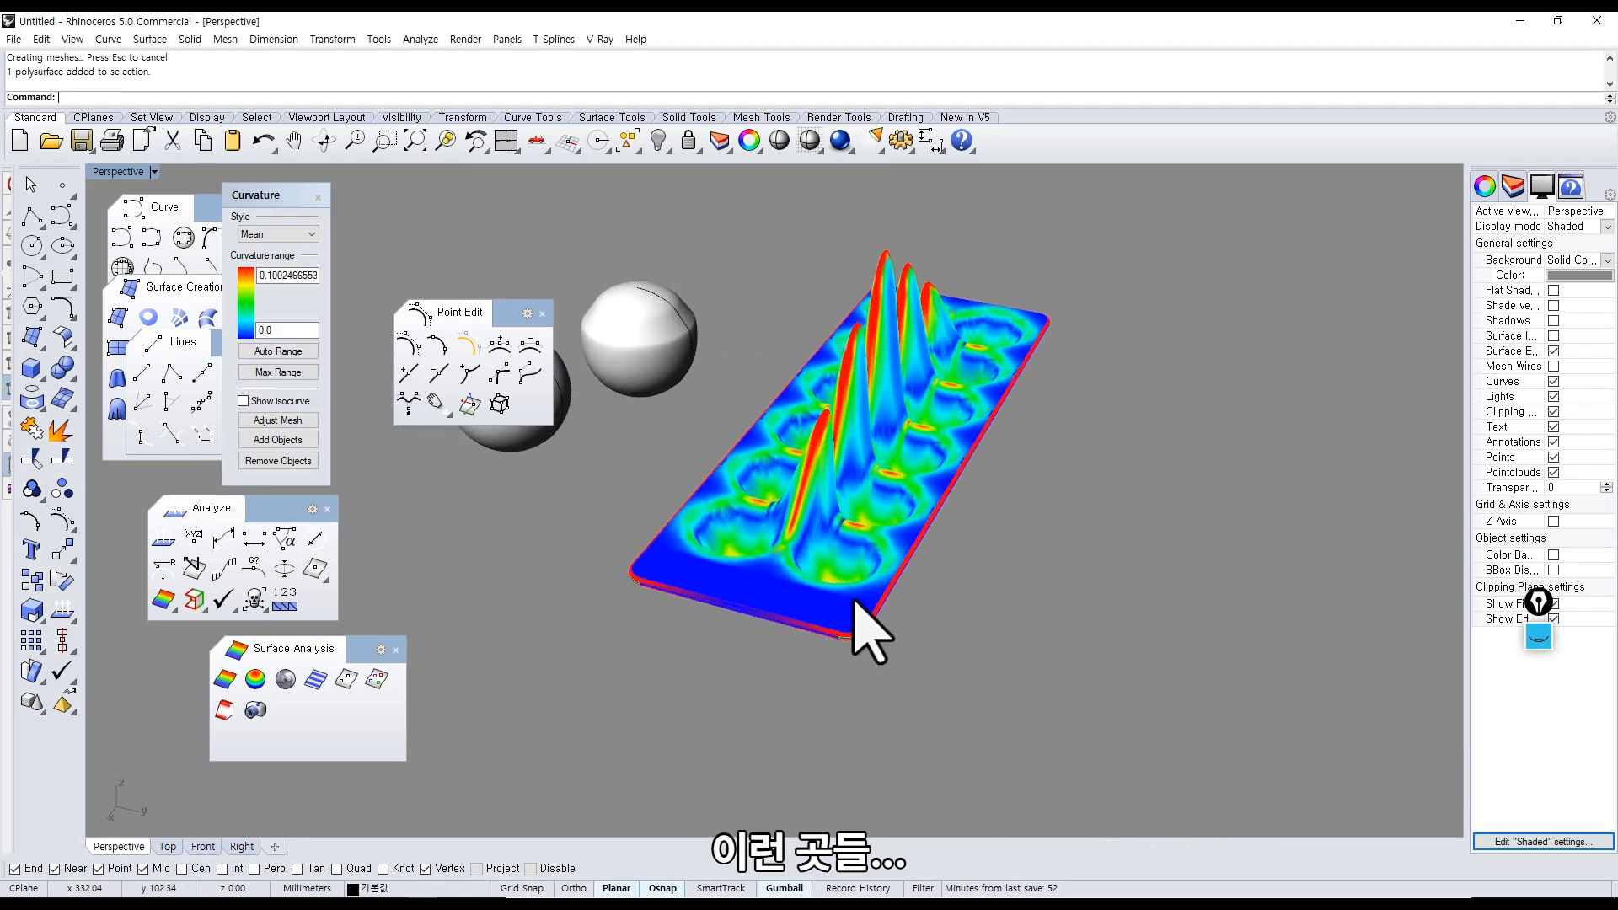
left_click(795, 547)
left_click(318, 197)
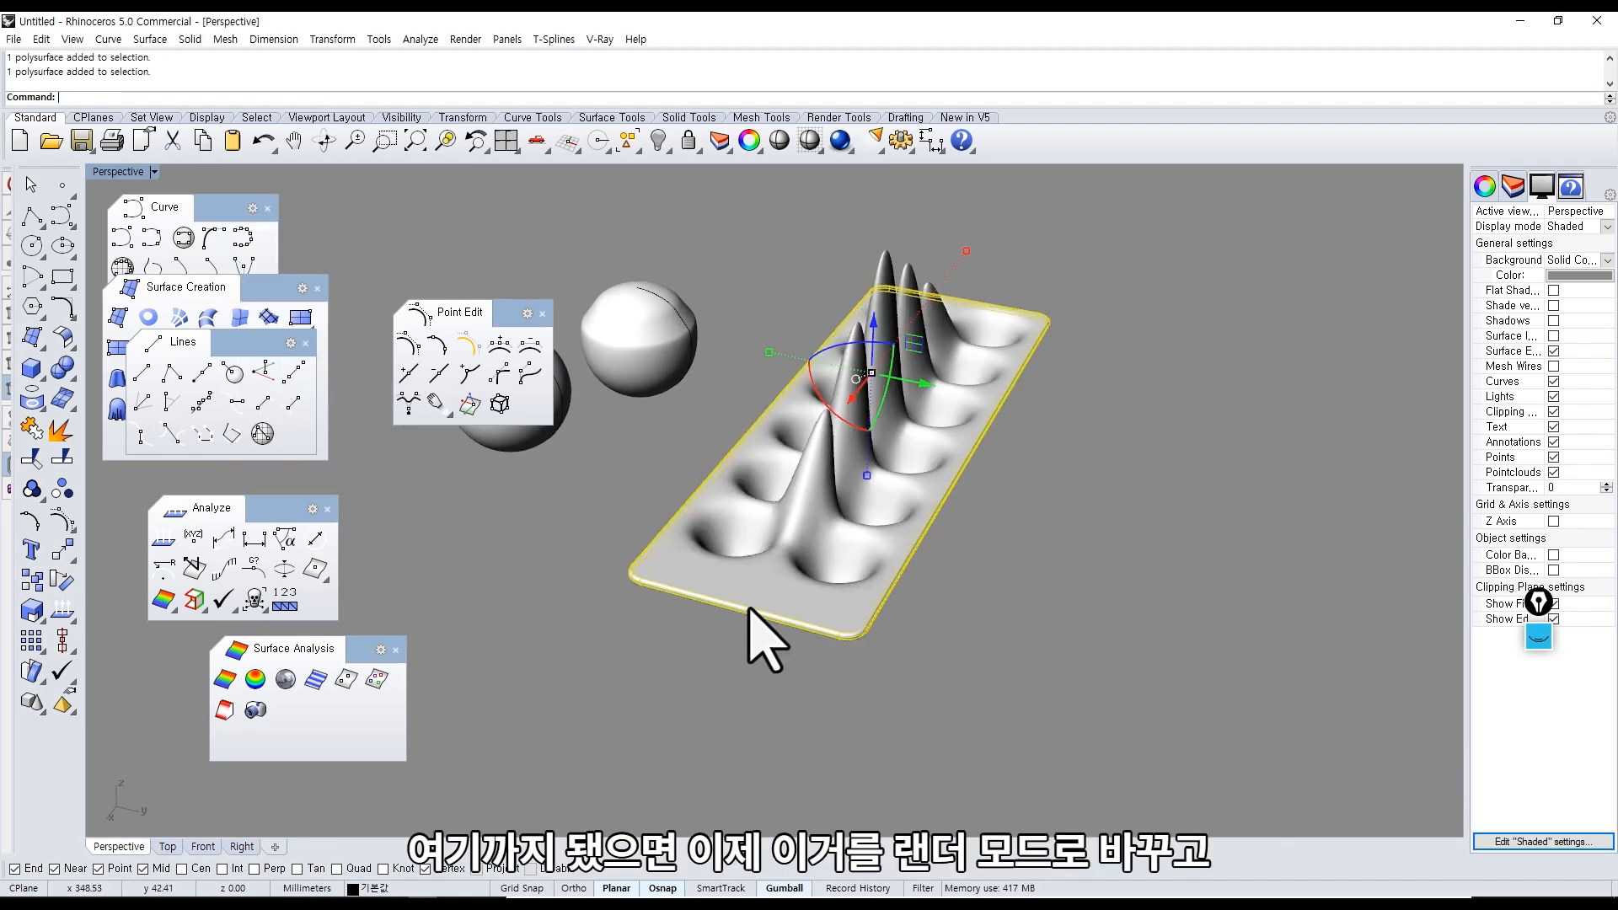
Switch the perspective view to Rendered display and inspect the tray's near end.
right_click_drag(1036, 632, 867, 452)
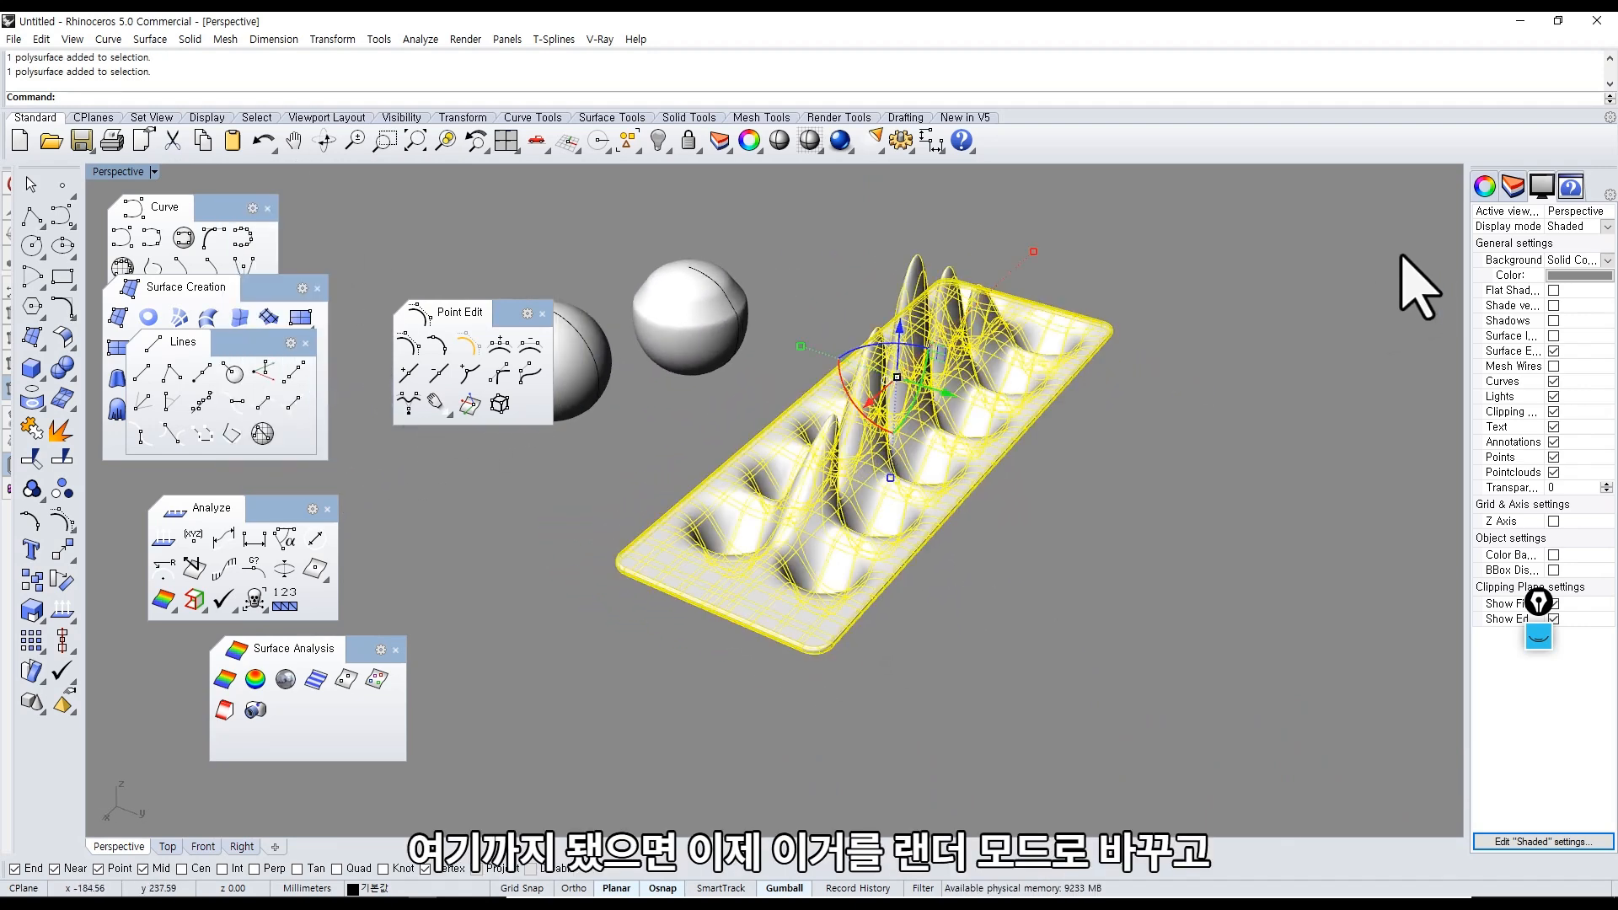
left_click(117, 172)
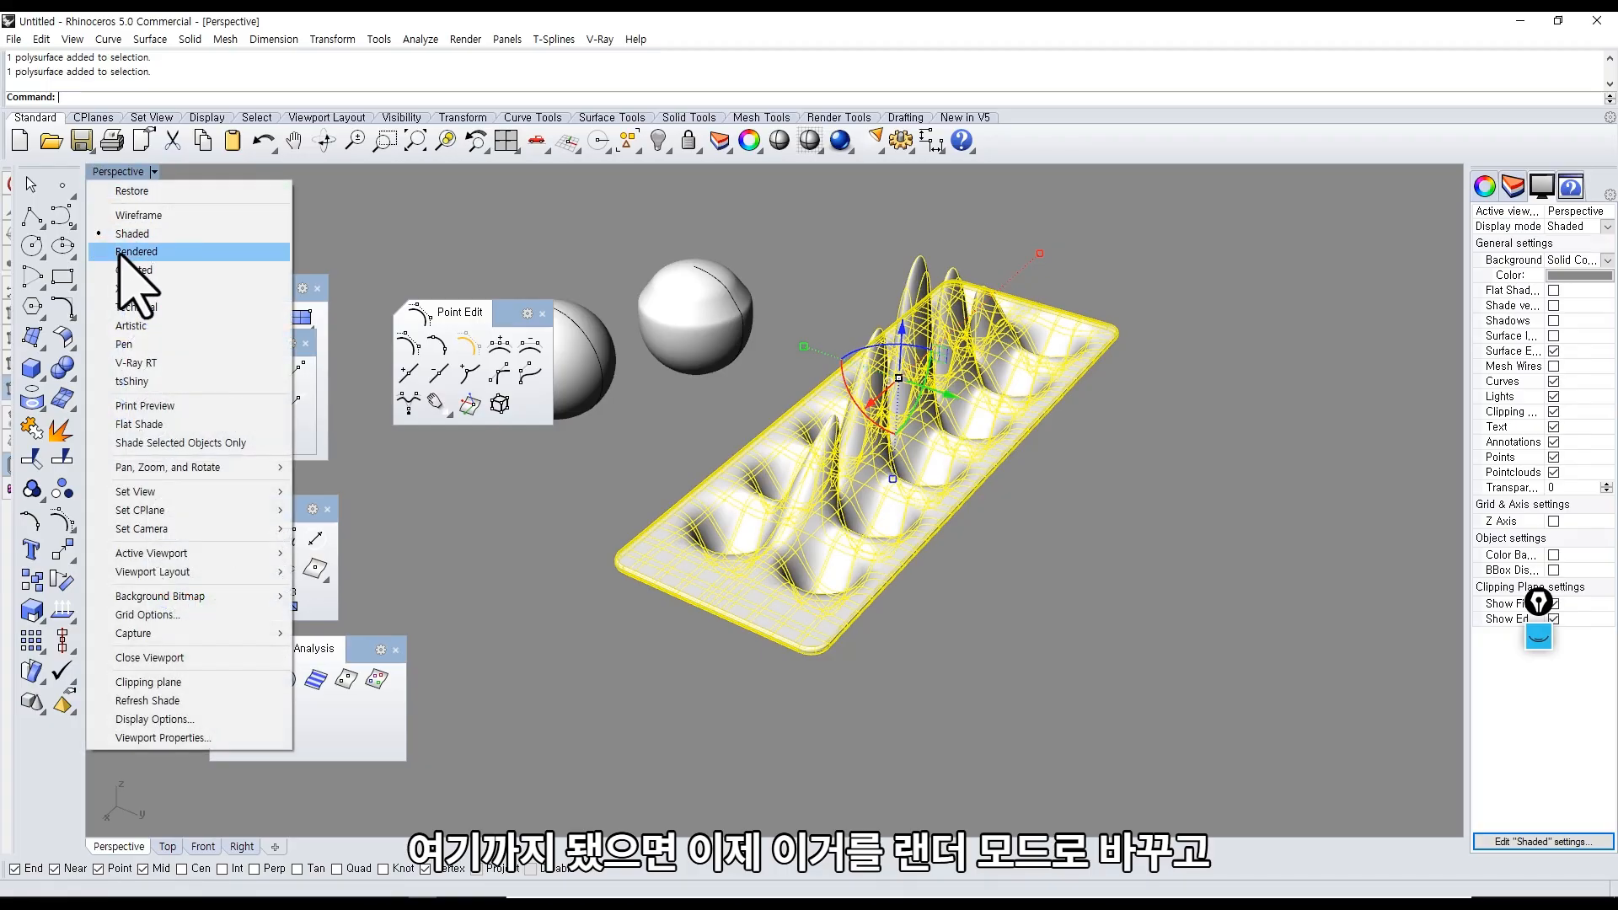
left_click(127, 252)
scroll(726, 598, "up", 5)
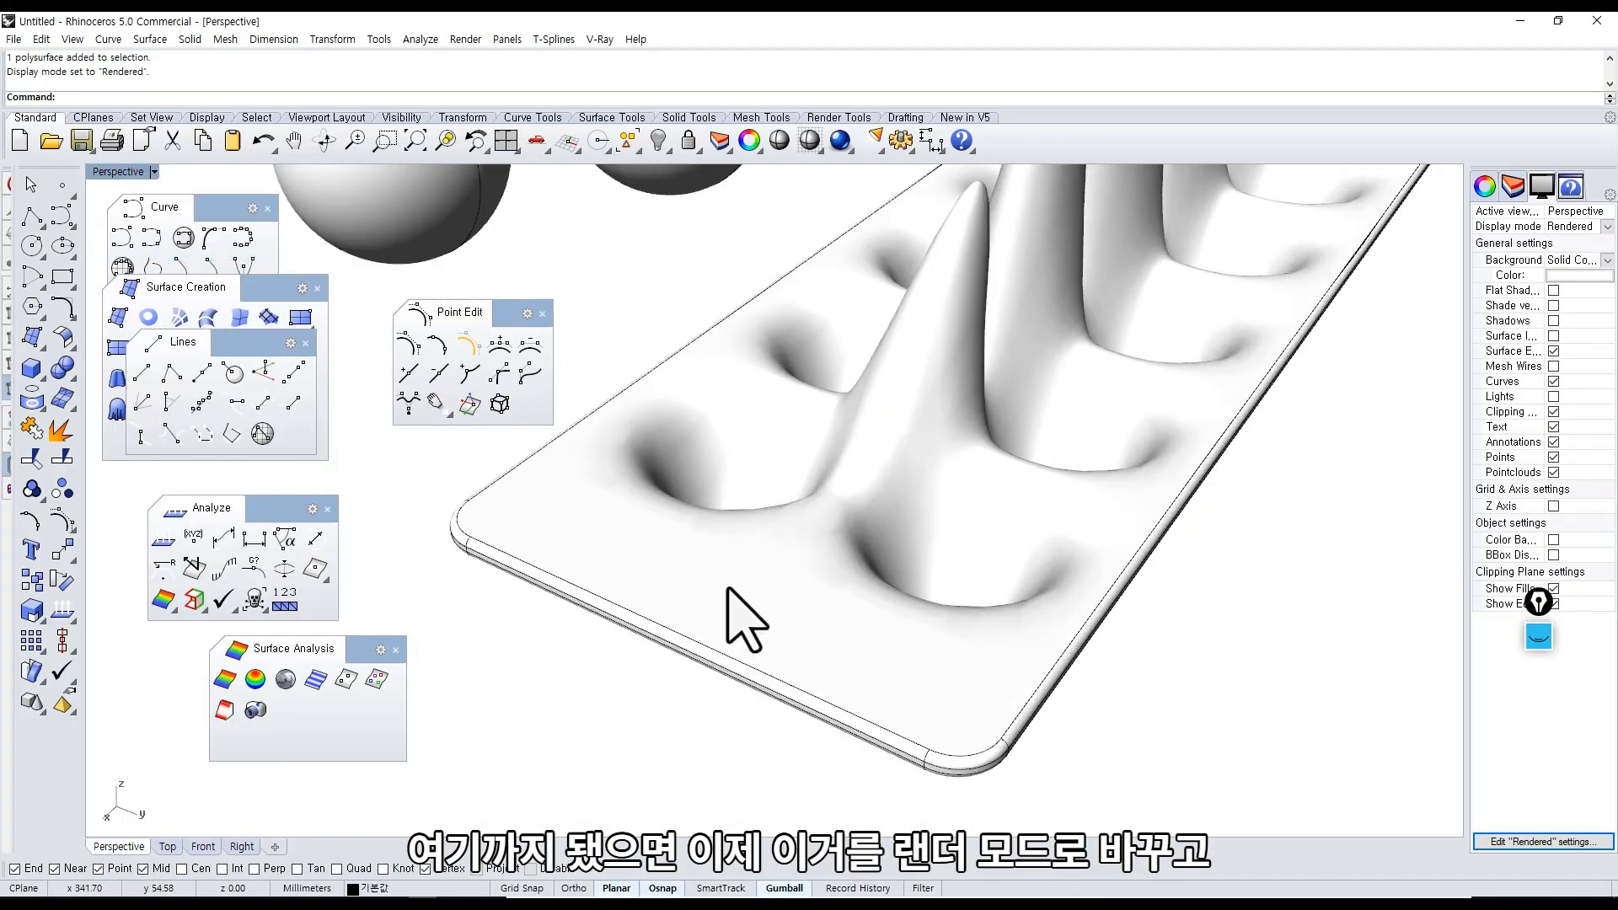
scroll(726, 599, "down", 2)
Switch the perspective view to X-Ray display.
left_click(118, 172)
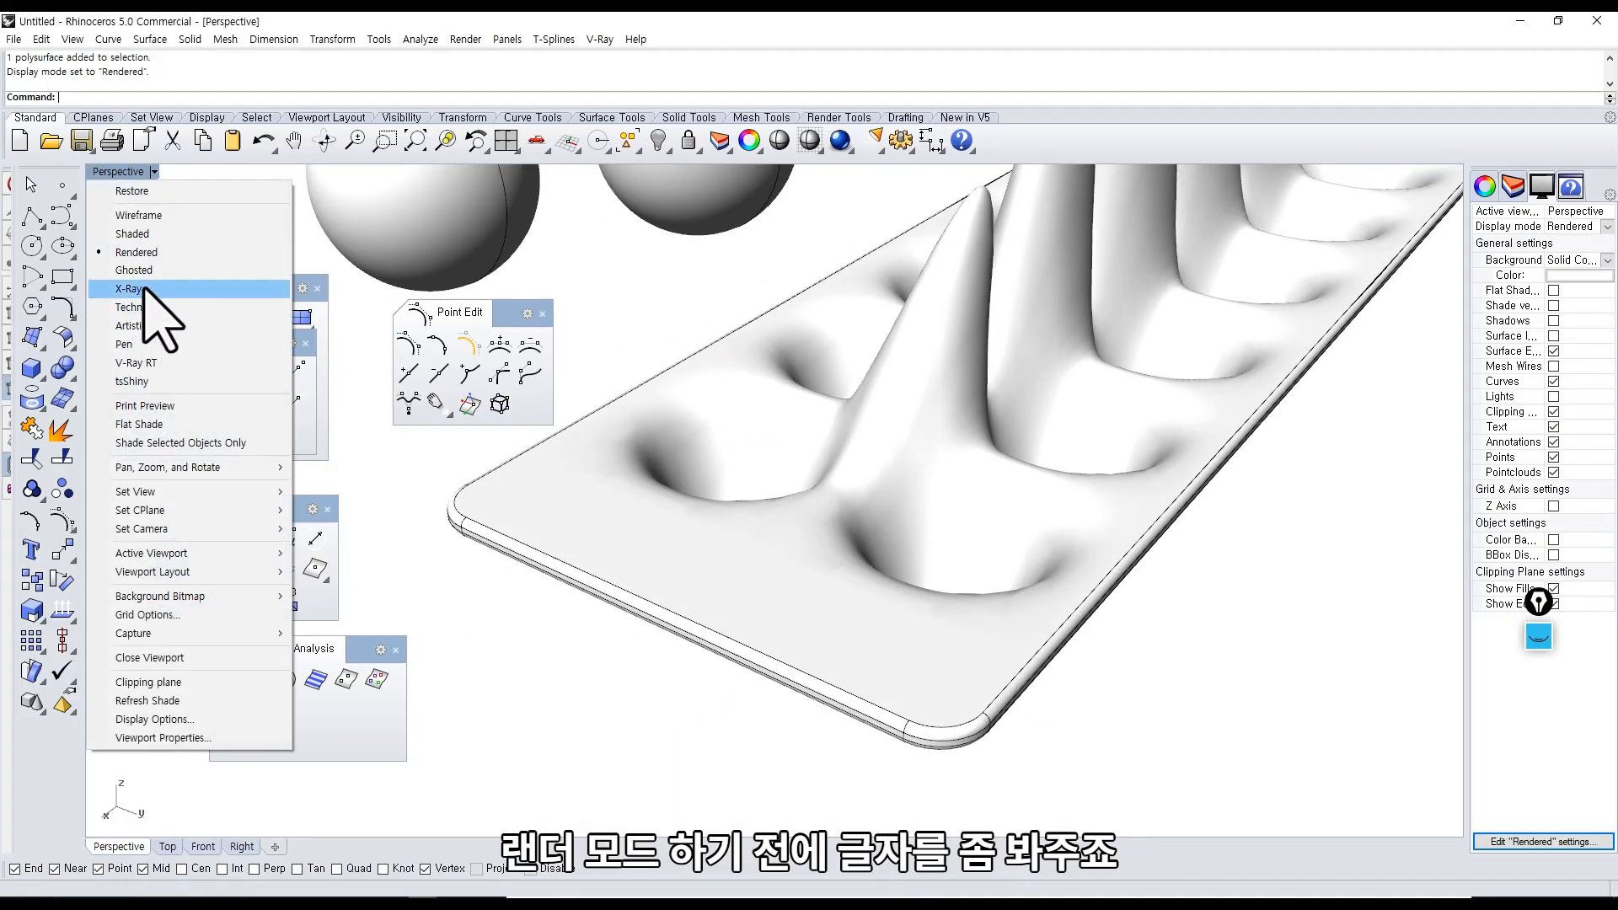
left_click(131, 288)
right_click_drag(585, 660, 650, 584)
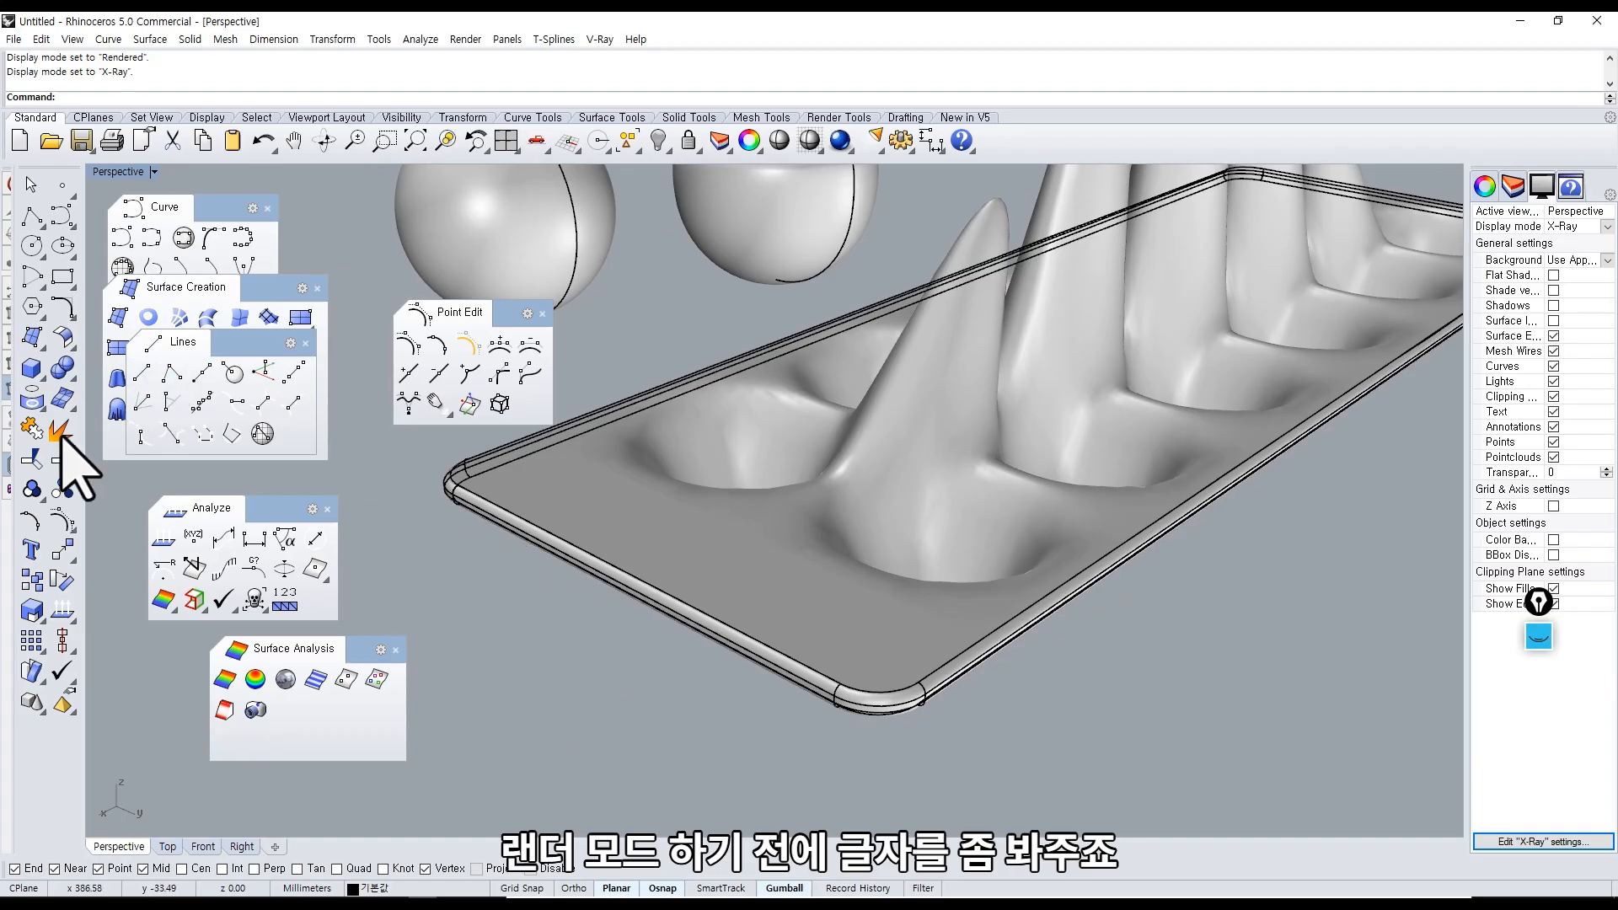
Create the solid text "EGG TRAY", 10 mm high and 2 mm thick, and place it outside the tray's short end.
left_click(32, 552)
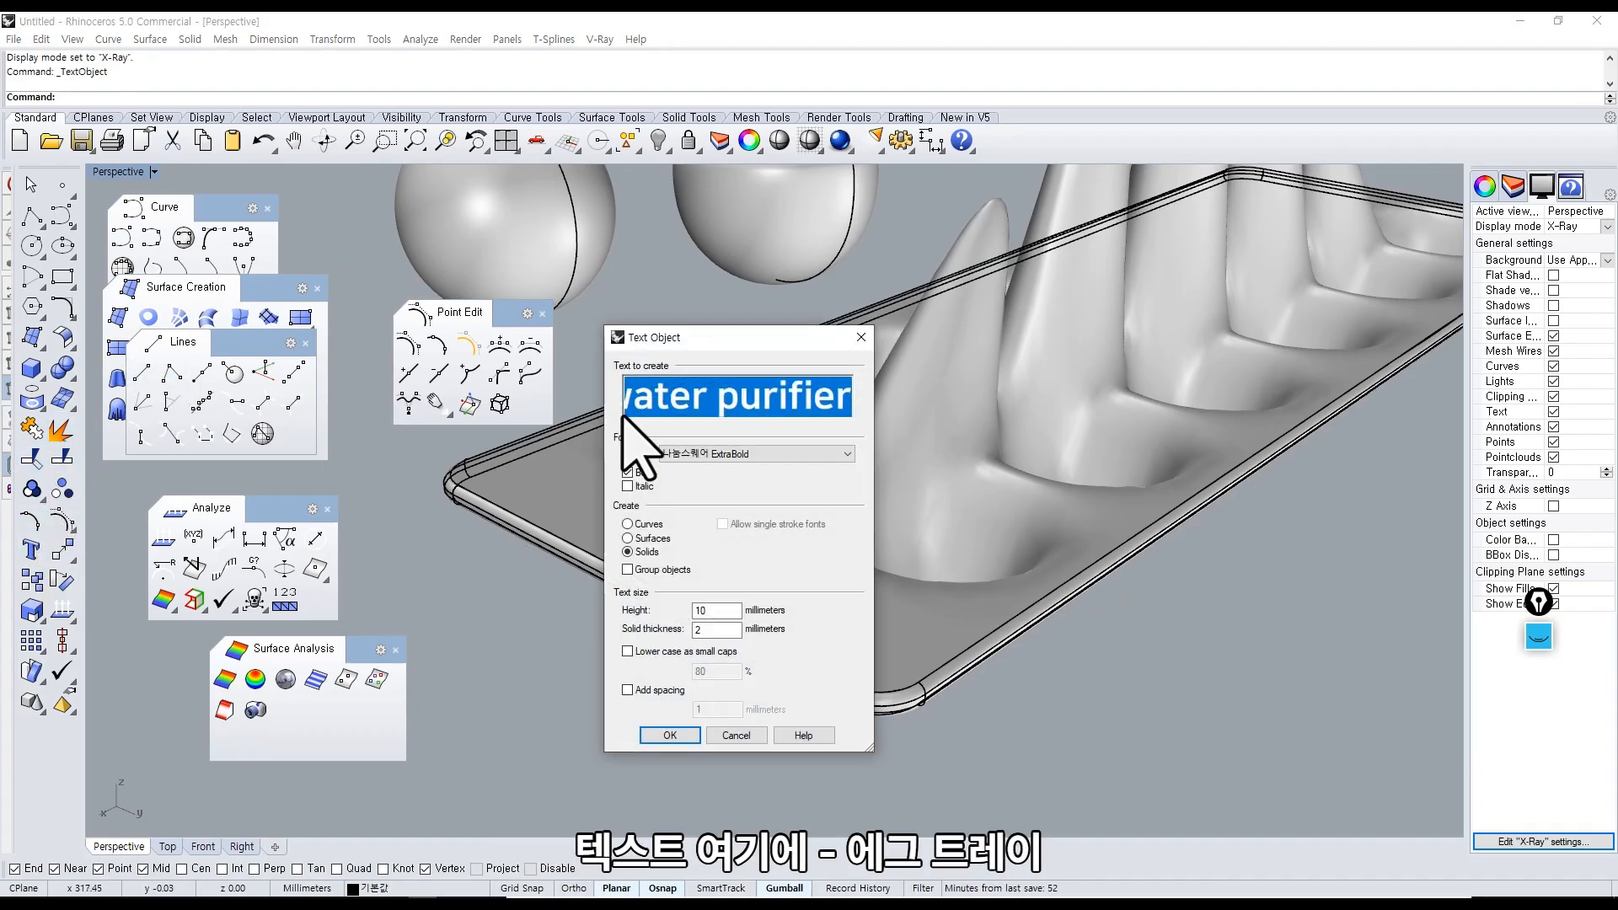
type("EGG TRAY")
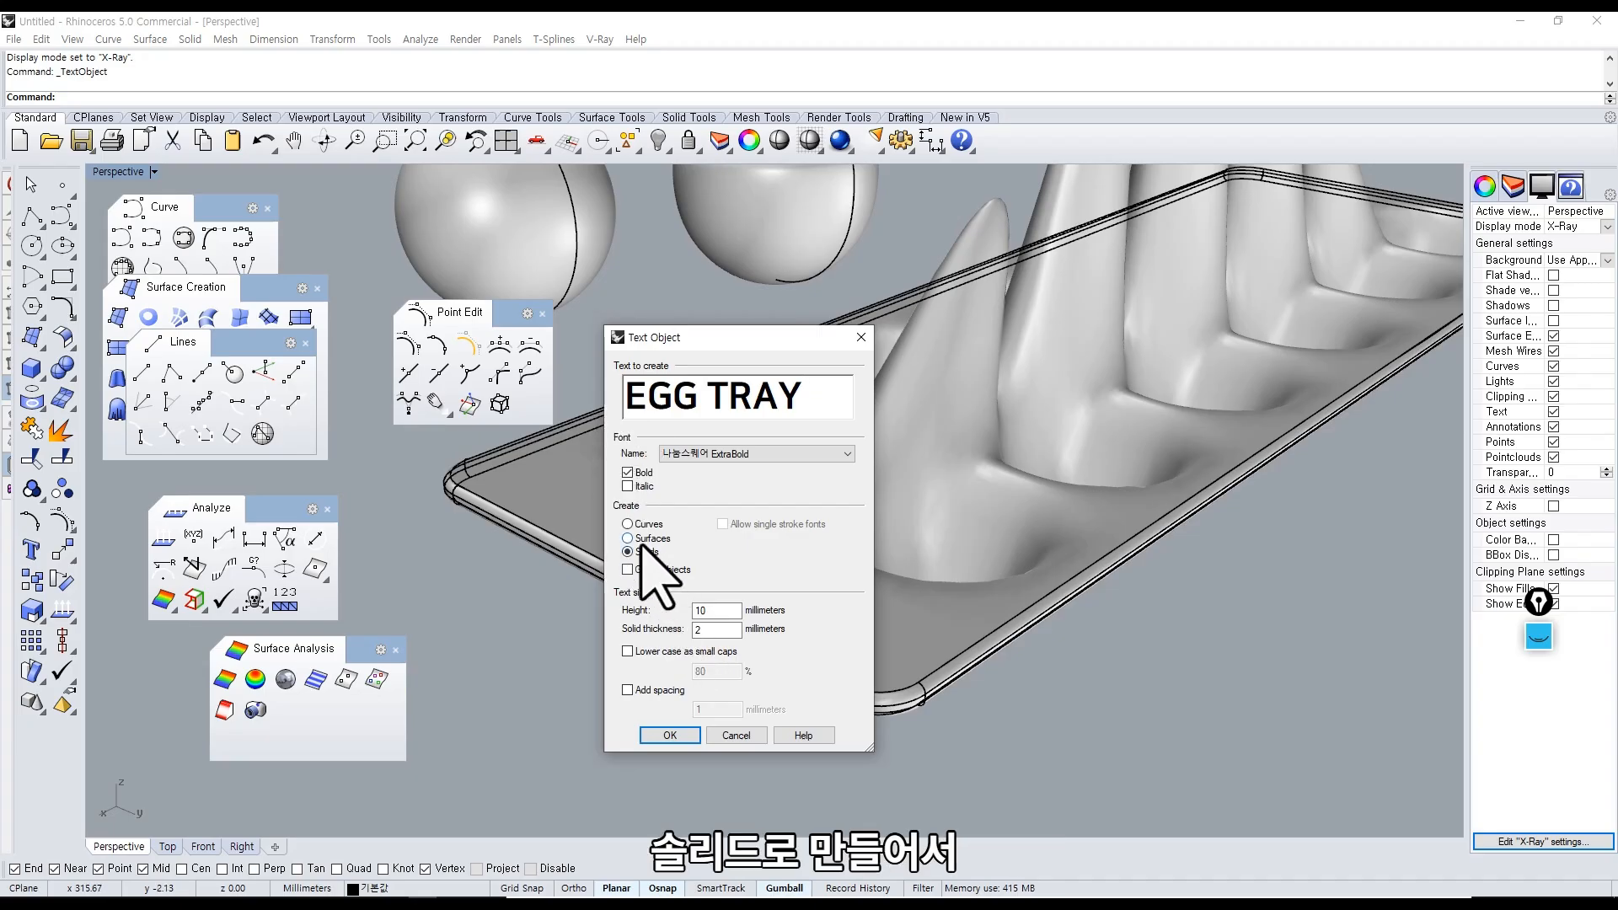
left_click(669, 735)
left_click(555, 625)
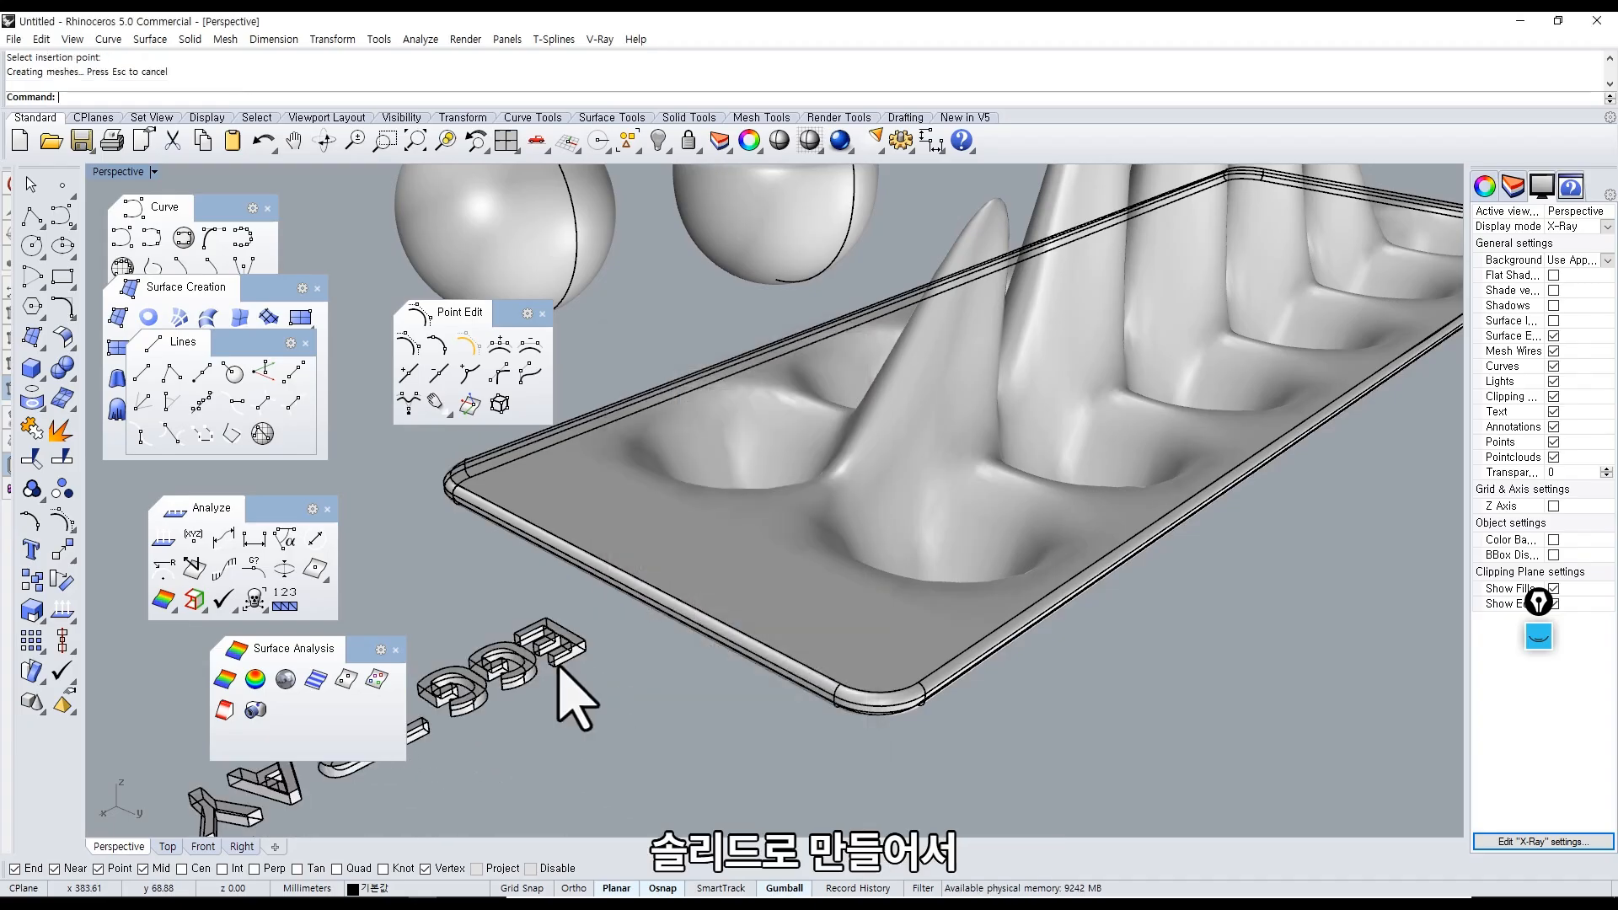
Thicken all the EGG TRAY letters vertically, rotate them parallel to the tray's short edge and move them onto its flat end.
scroll(669, 722, "down", 4)
left_click_drag(668, 722, 483, 622)
scroll(570, 707, "up", 2)
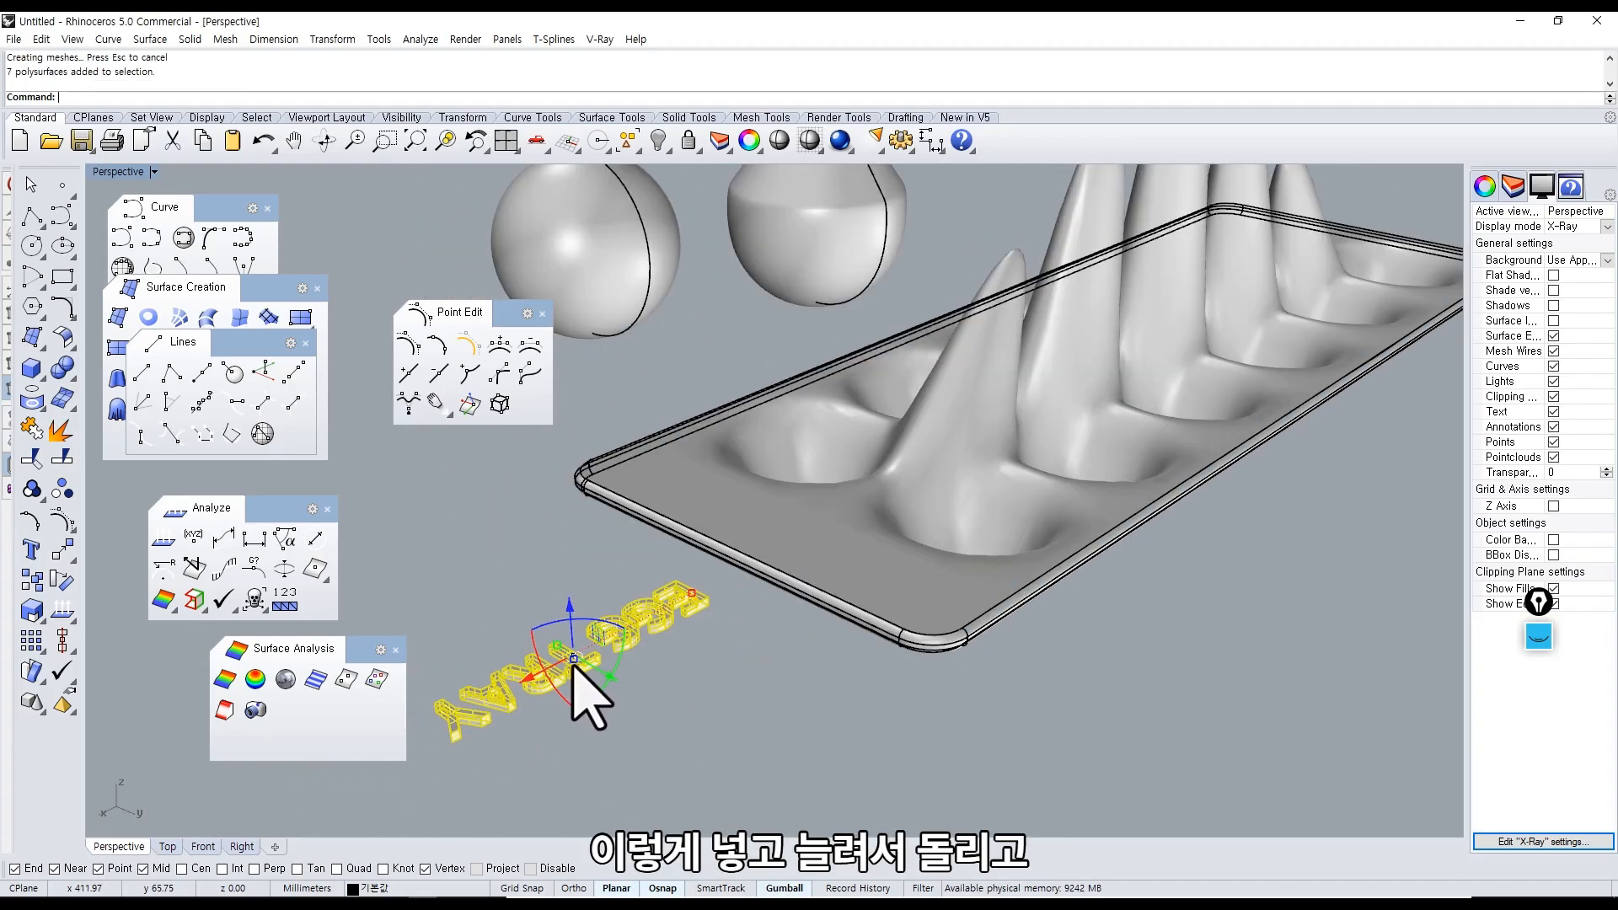
left_click_drag(574, 669, 524, 648)
right_click_drag(603, 697, 530, 668)
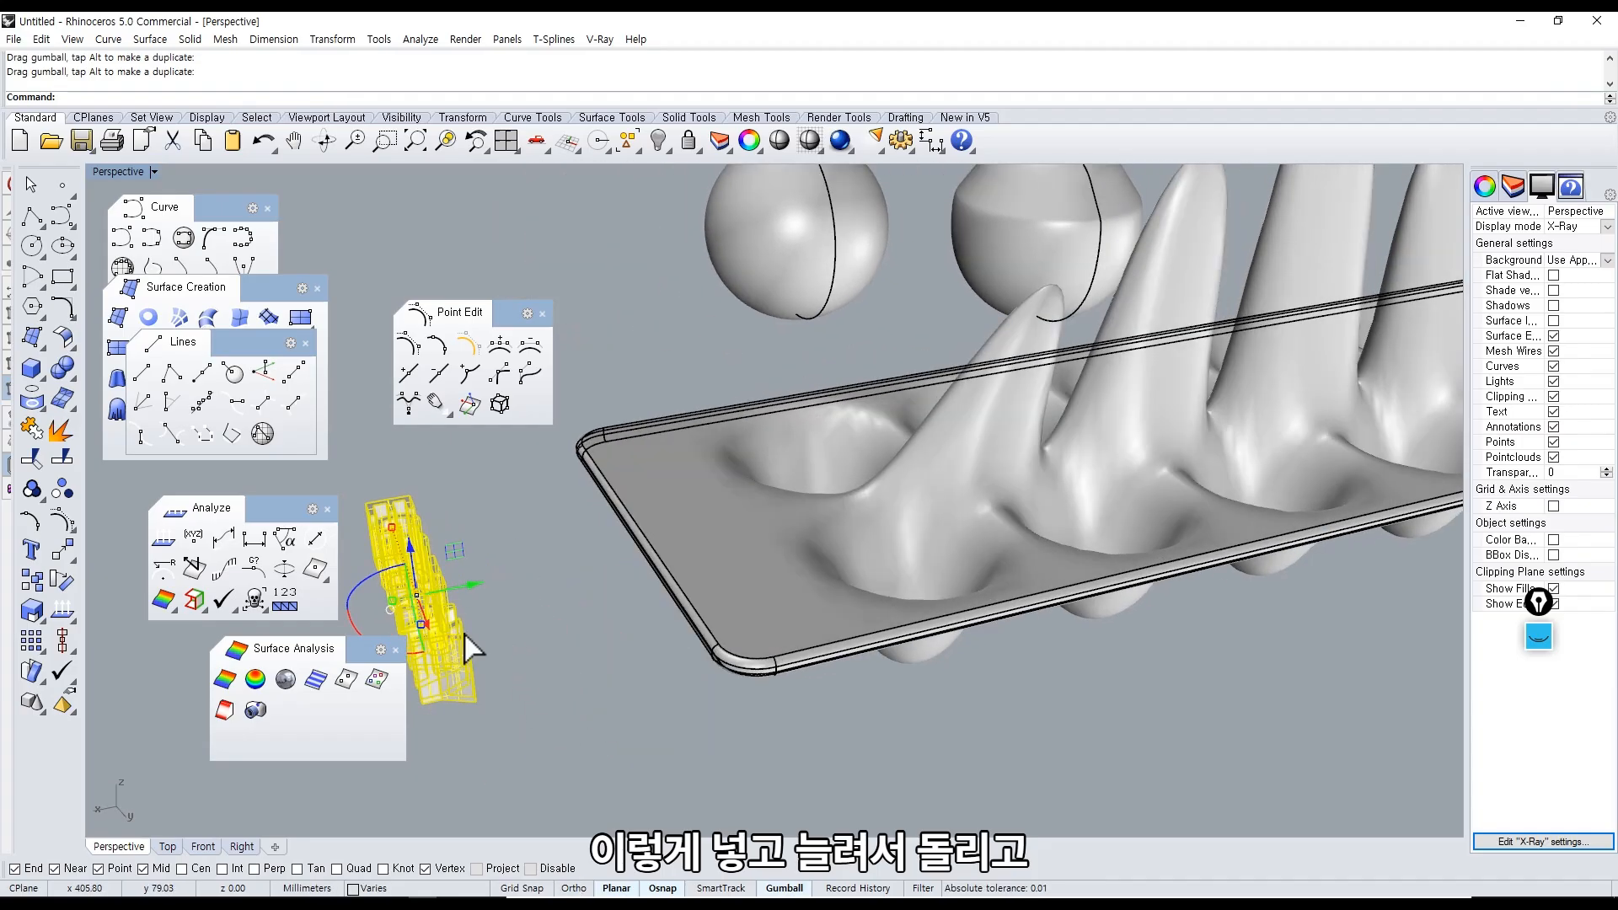
left_click_drag(466, 633, 758, 558)
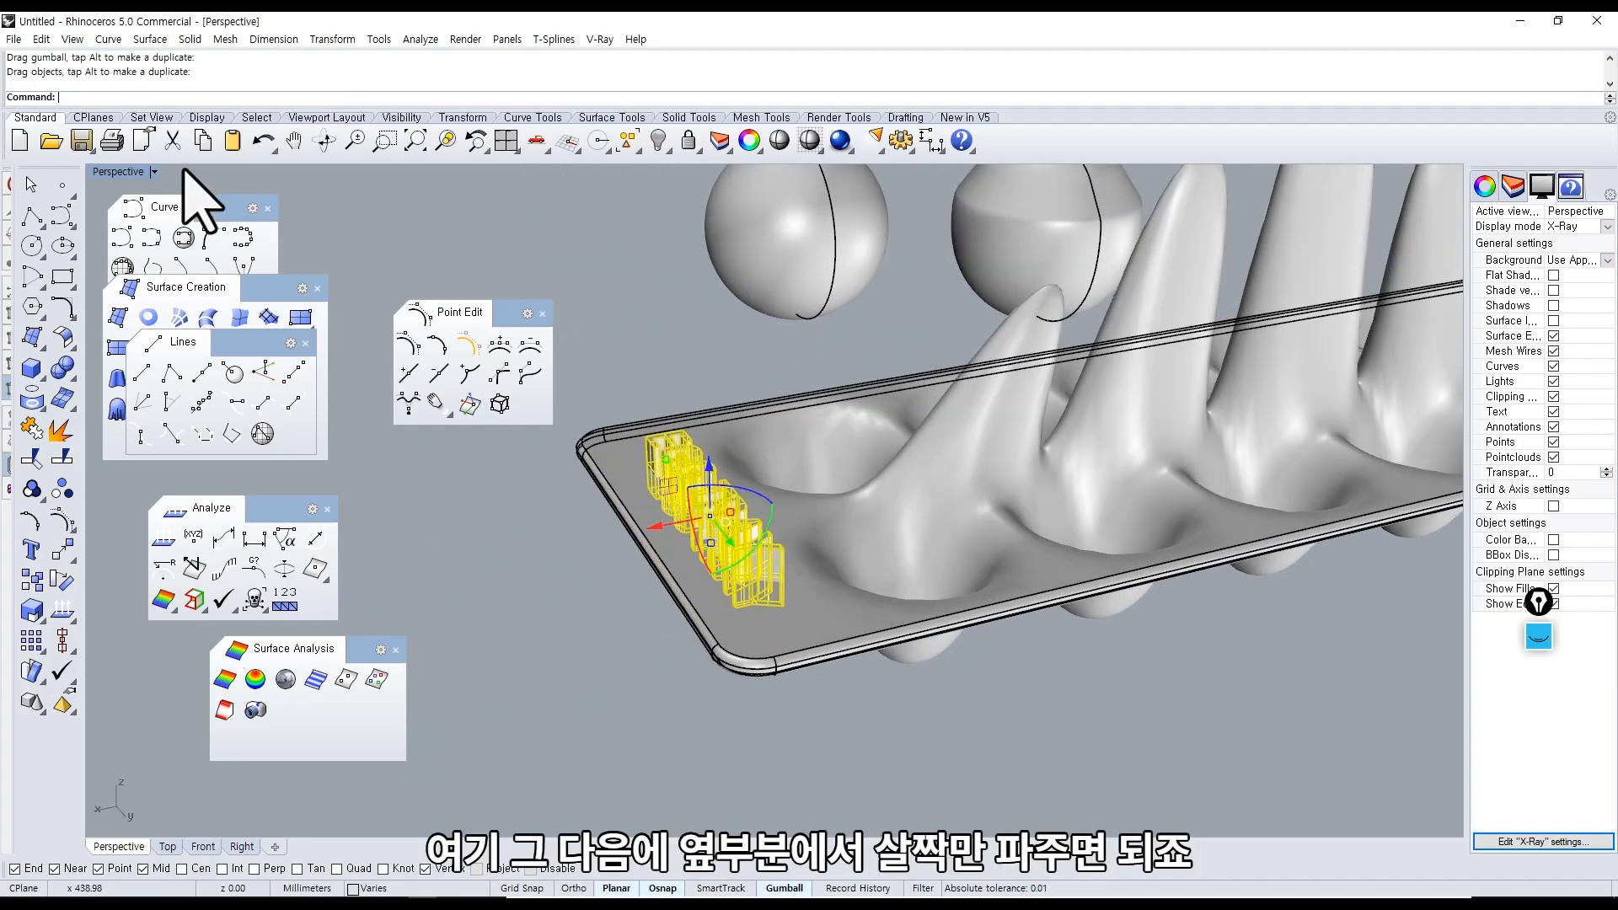
Scale the EGG TRAY letters down and raise them in the Front view so their bases cut into the tray's top face.
double_click(118, 172)
scroll(556, 589, "up", 5)
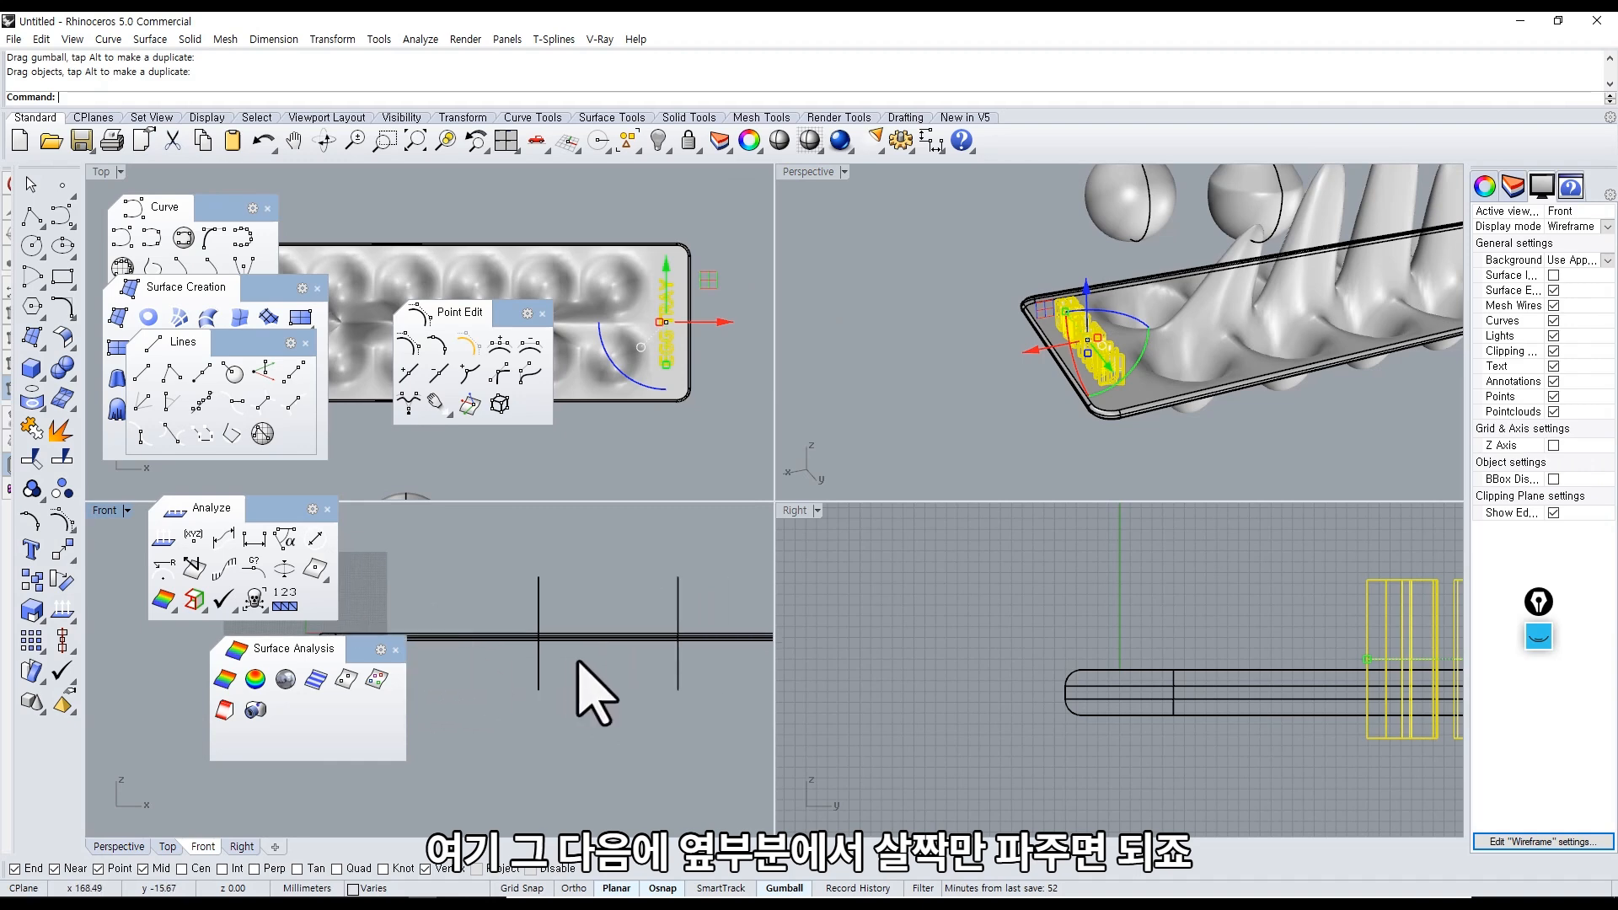
scroll(578, 662, "up", 5)
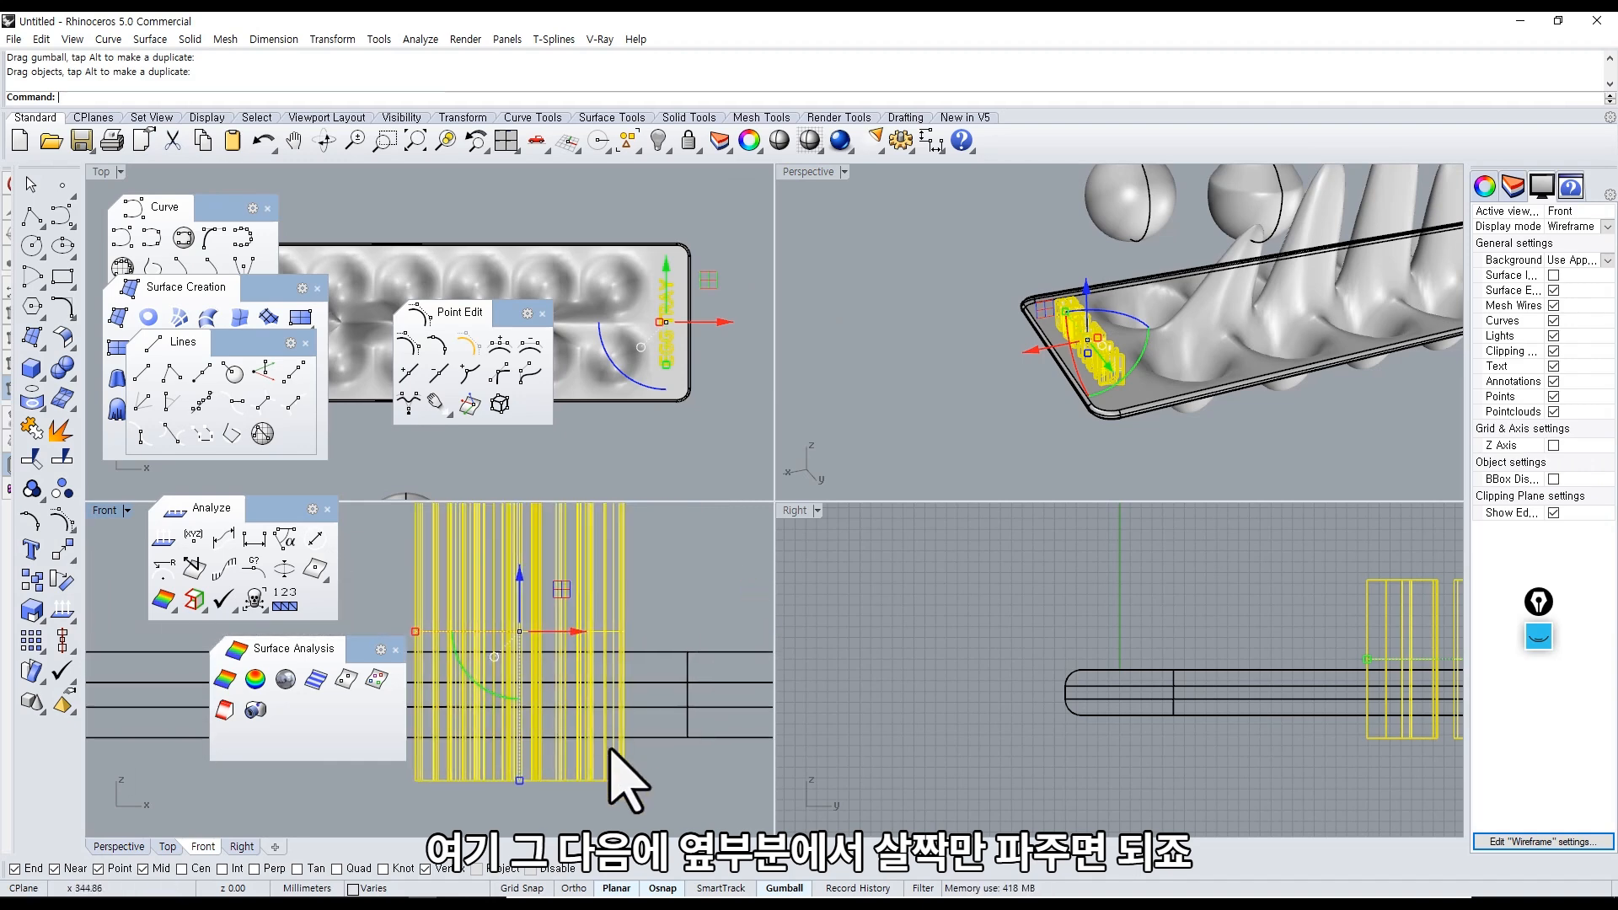
left_click_drag(605, 778, 558, 644)
left_click(981, 421)
right_click_drag(1007, 401, 1074, 380)
scroll(1167, 341, "up", 7)
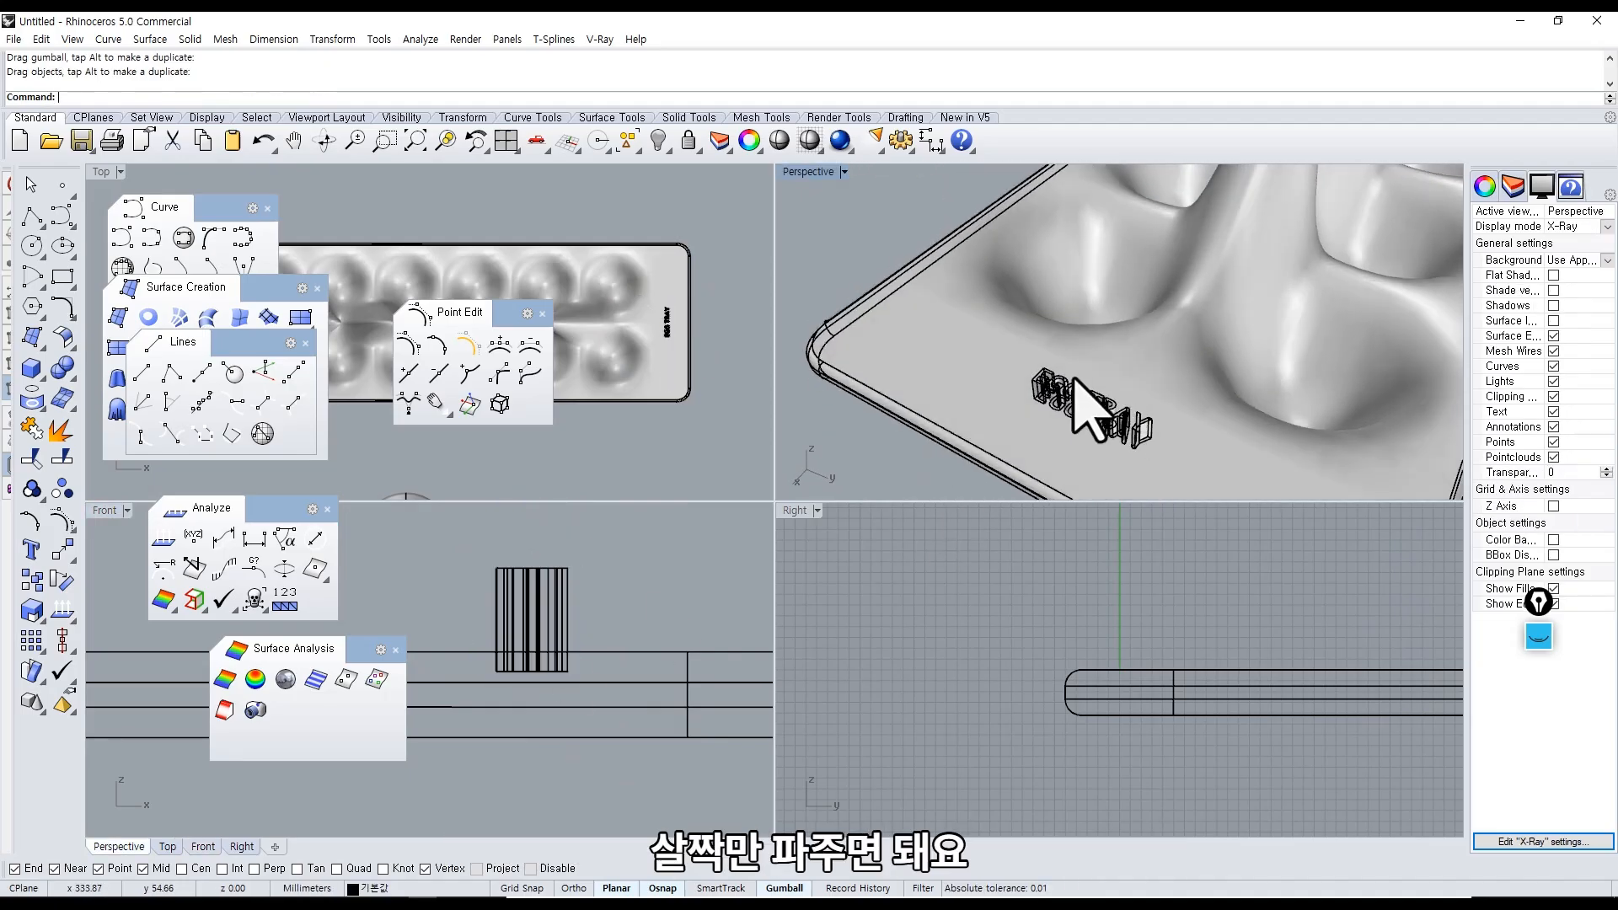
Maximize the perspective view and examine how the EGG TRAY letters sit in the tray, selecting the tray and the letters to check them.
double_click(804, 173)
right_click_drag(801, 174, 873, 332)
left_click(769, 410)
scroll(877, 418, "down", 8)
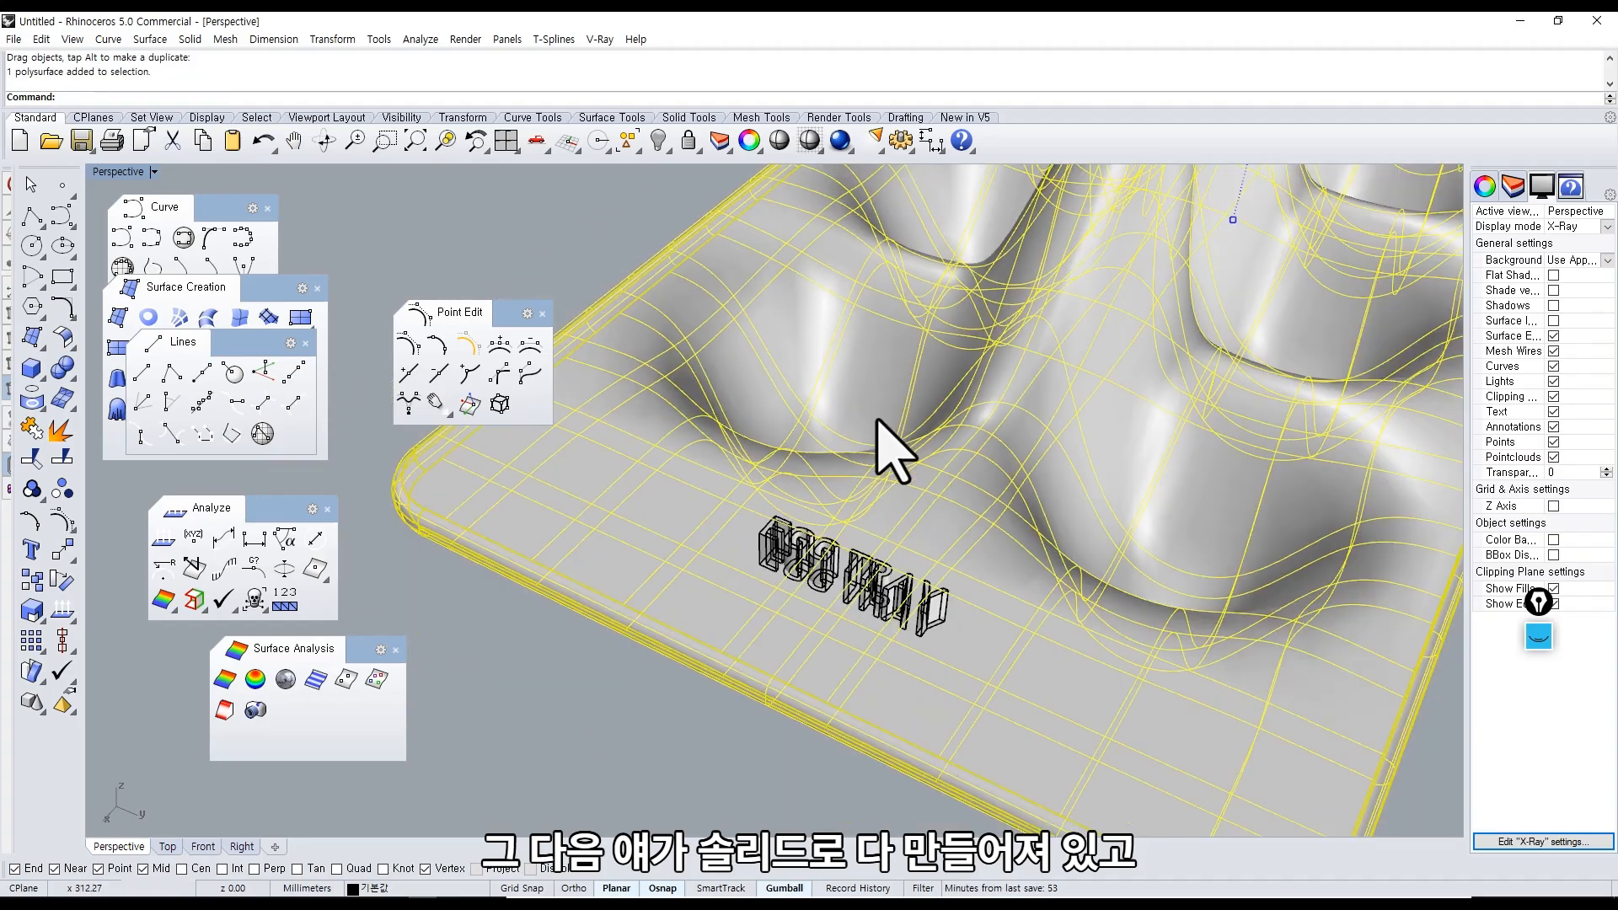
right_click_drag(877, 419, 850, 365)
scroll(830, 449, "up", 7)
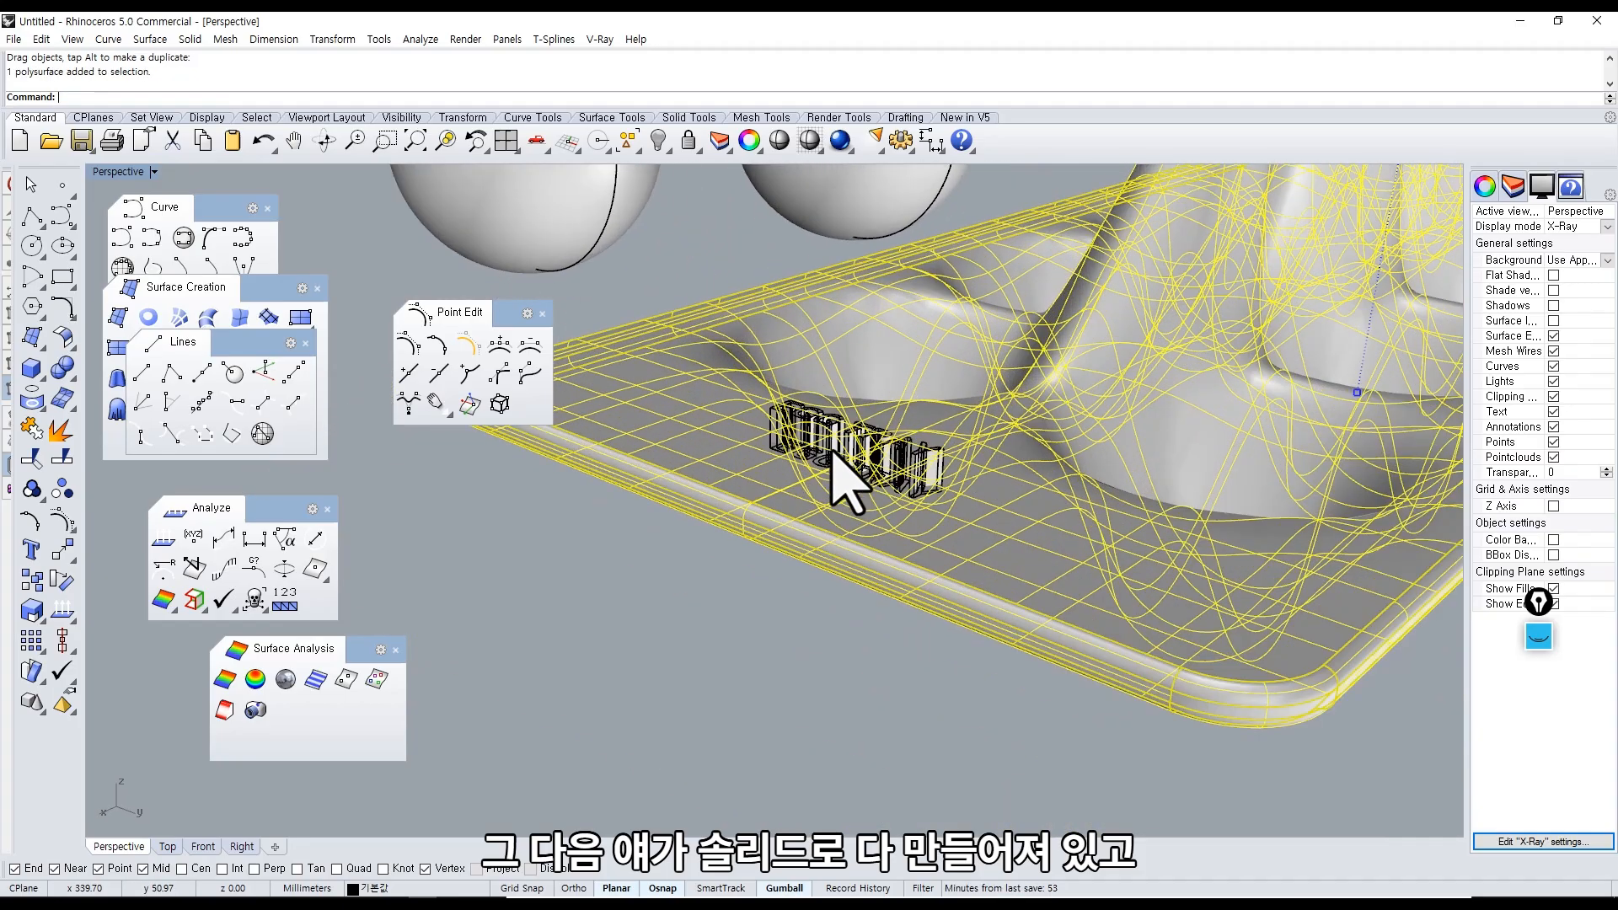
left_click_drag(682, 687, 1082, 310)
left_click(833, 648)
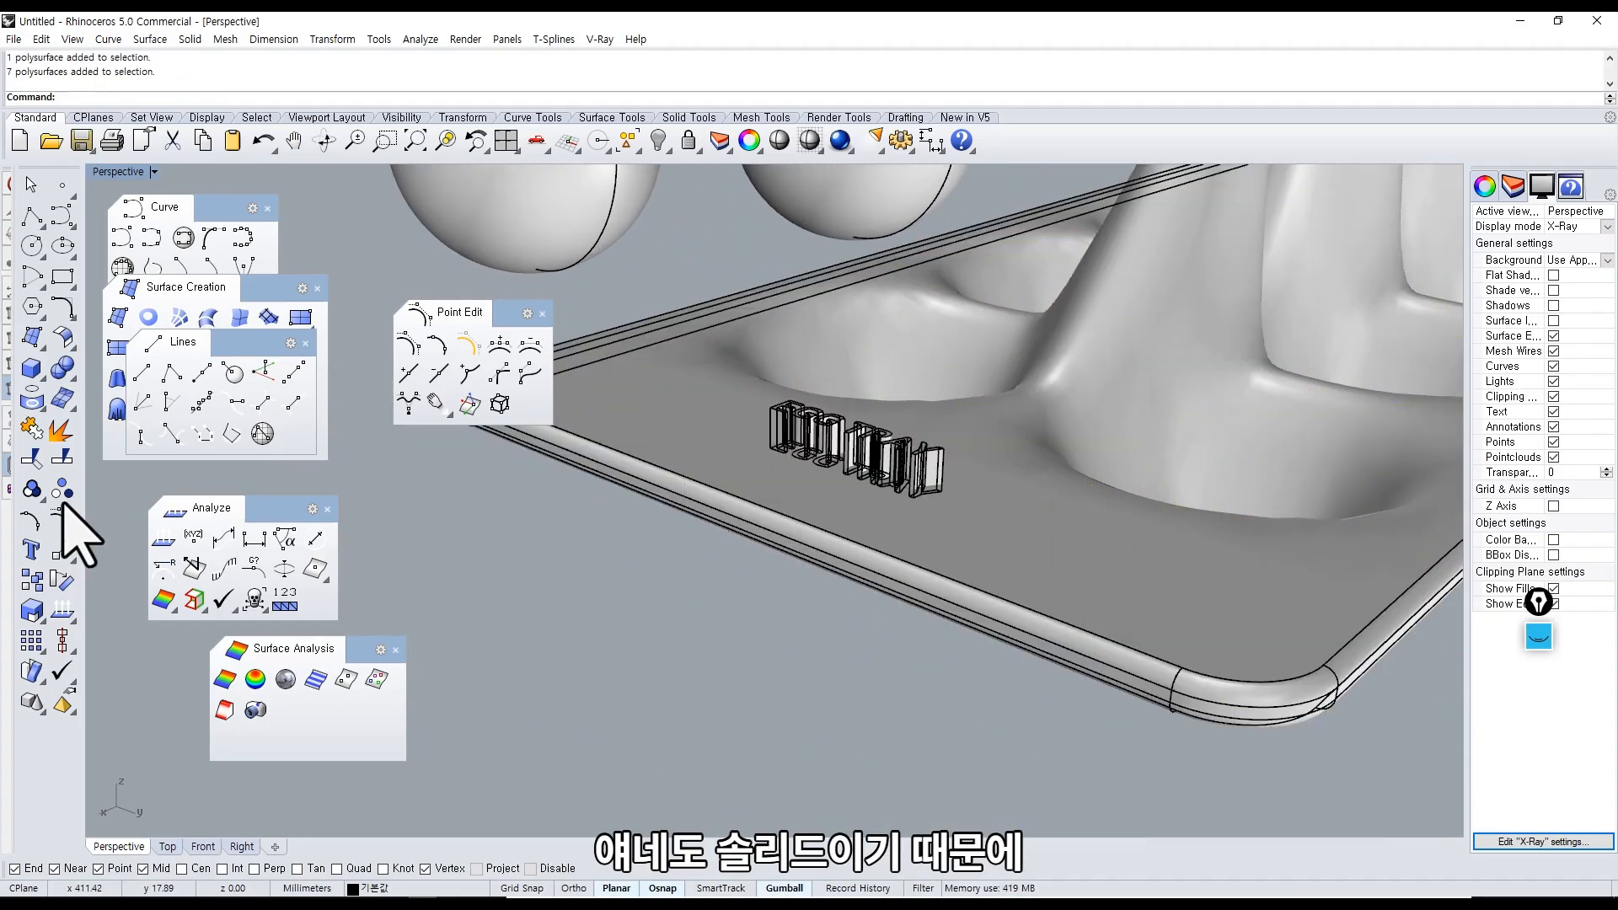
Subtract the EGG TRAY letters from the tray with a Boolean difference to engrave the text.
left_click(69, 374)
left_click_drag(86, 364, 263, 426)
left_click(301, 468)
left_click(741, 433)
right_click(715, 583)
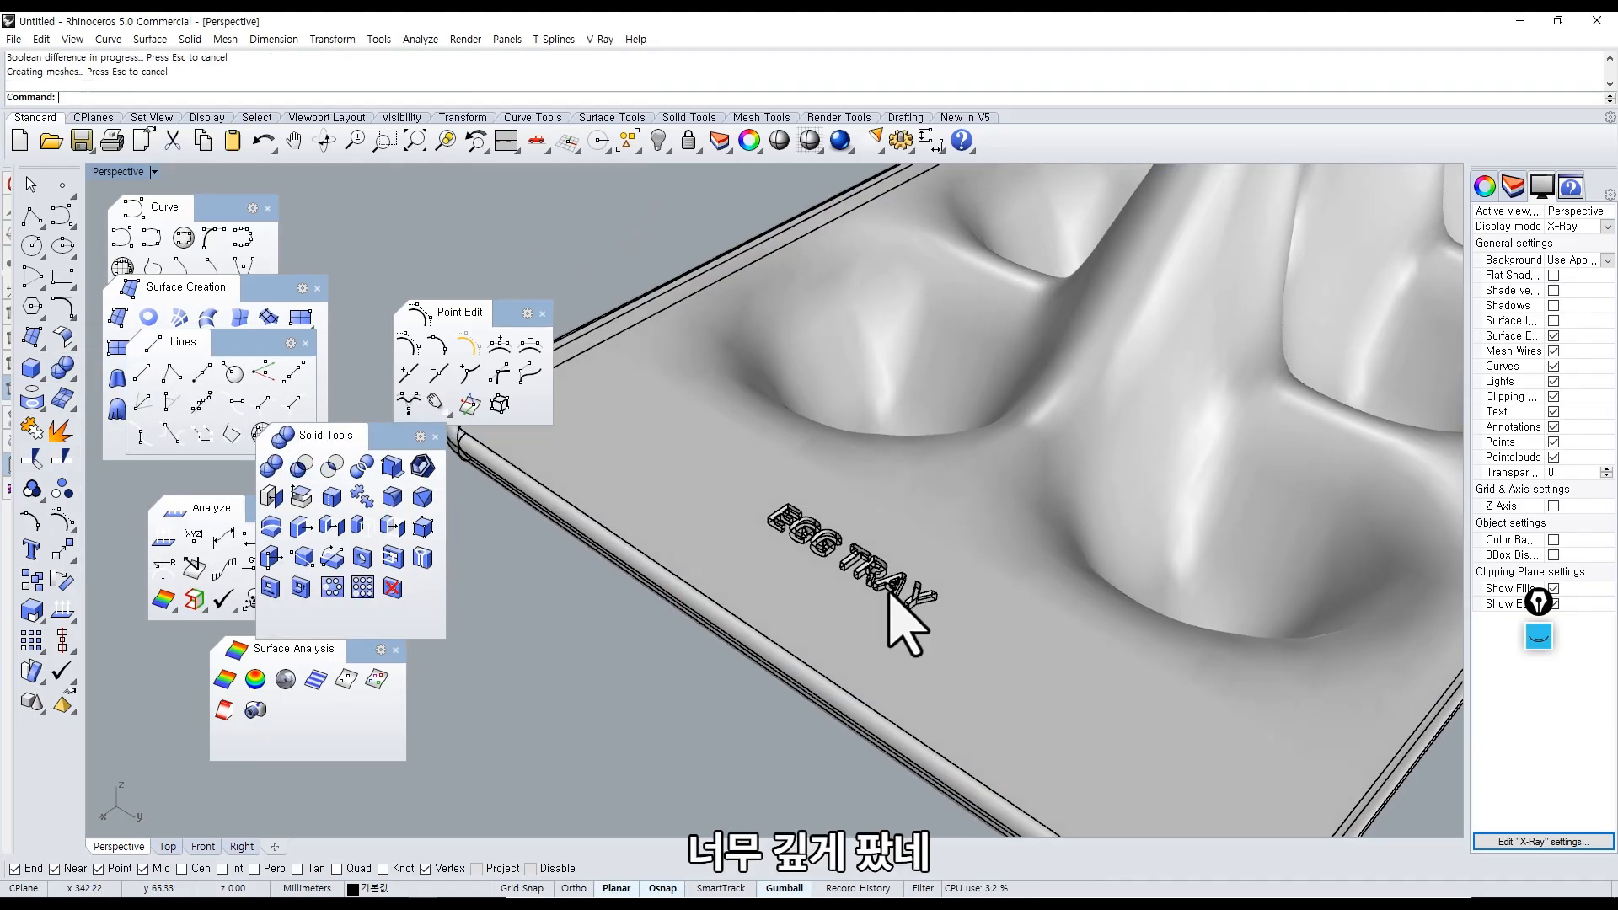
Undo the Boolean difference and raise all the EGG TRAY letters slightly so they cut less deeply into the tray.
key("ctrl+z")
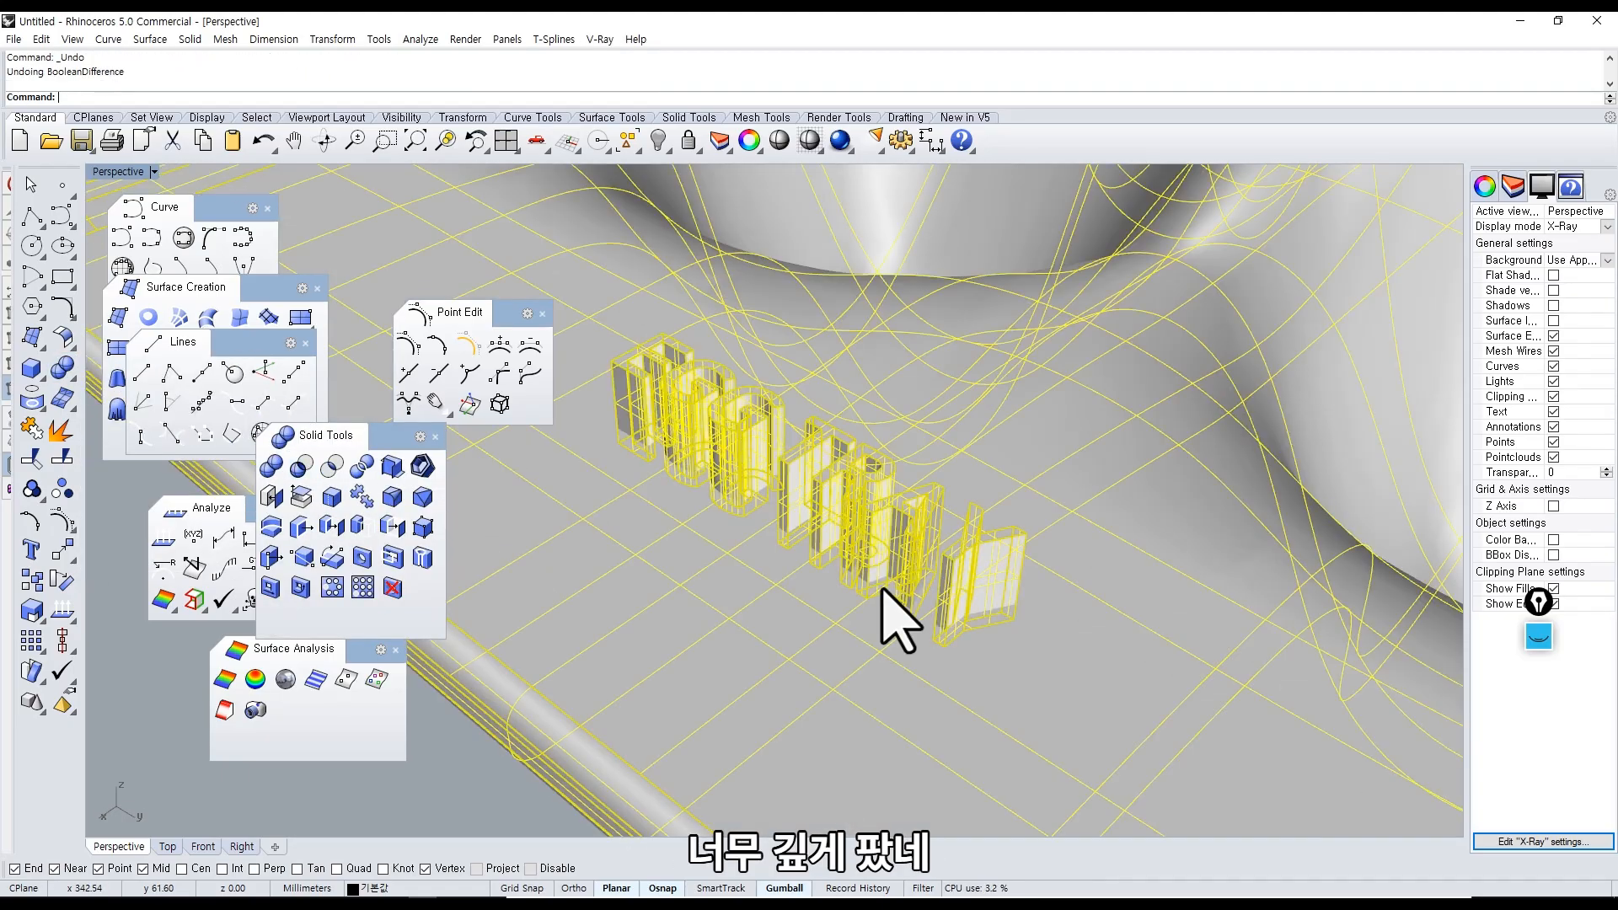
key("Escape")
right_click_drag(812, 632, 617, 384)
left_click(705, 389)
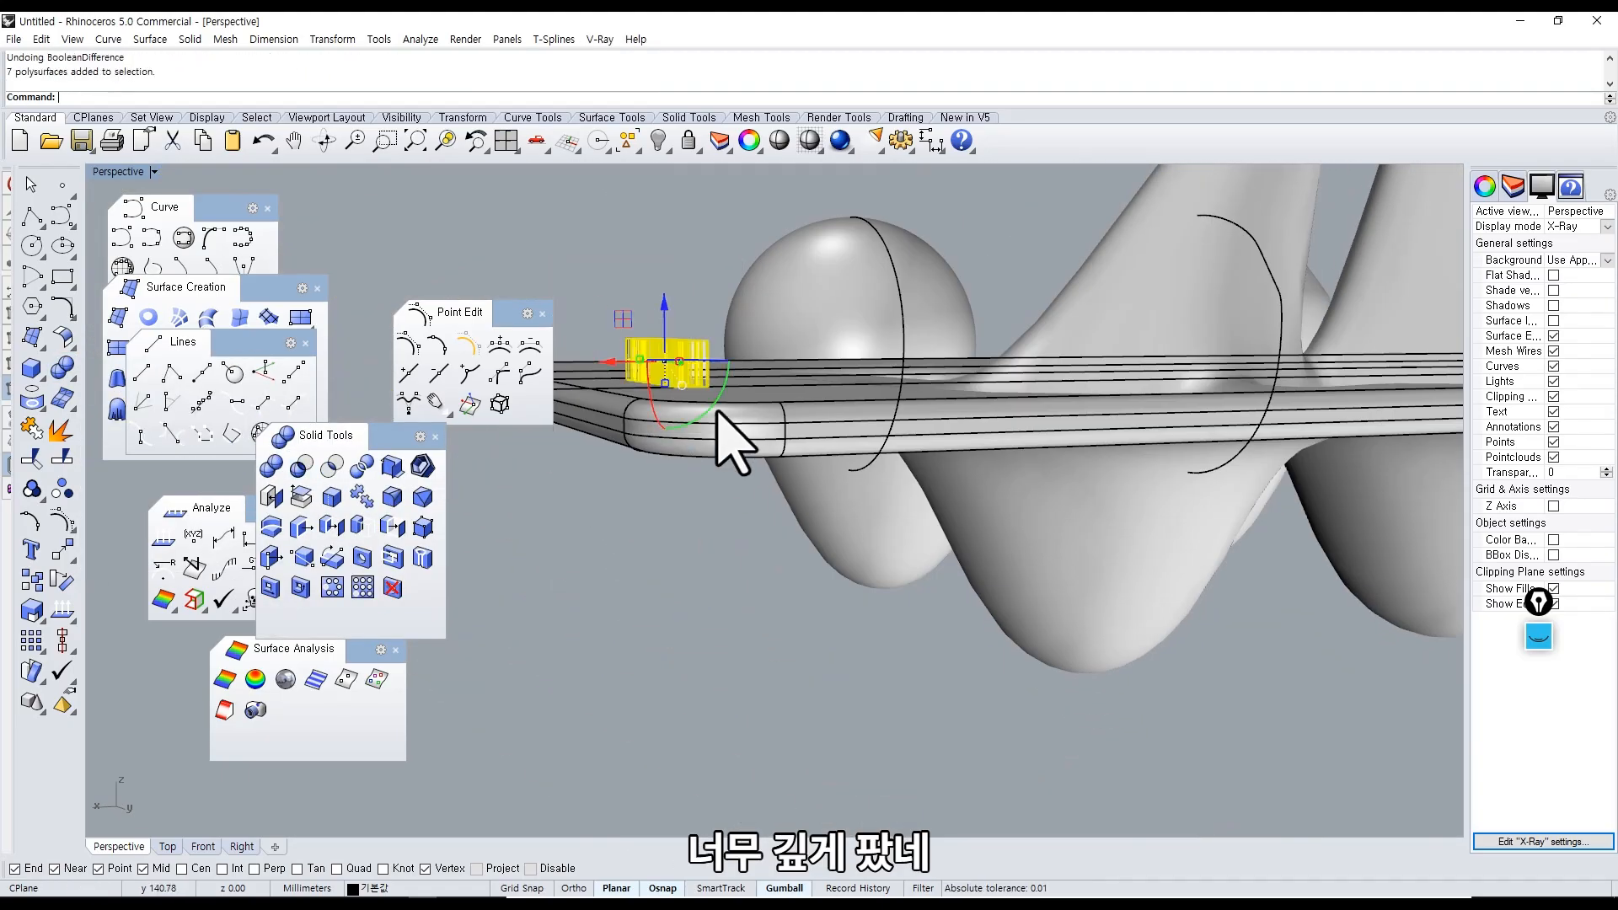
scroll(690, 341, "up", 4)
left_click_drag(654, 322, 654, 314)
key("Escape")
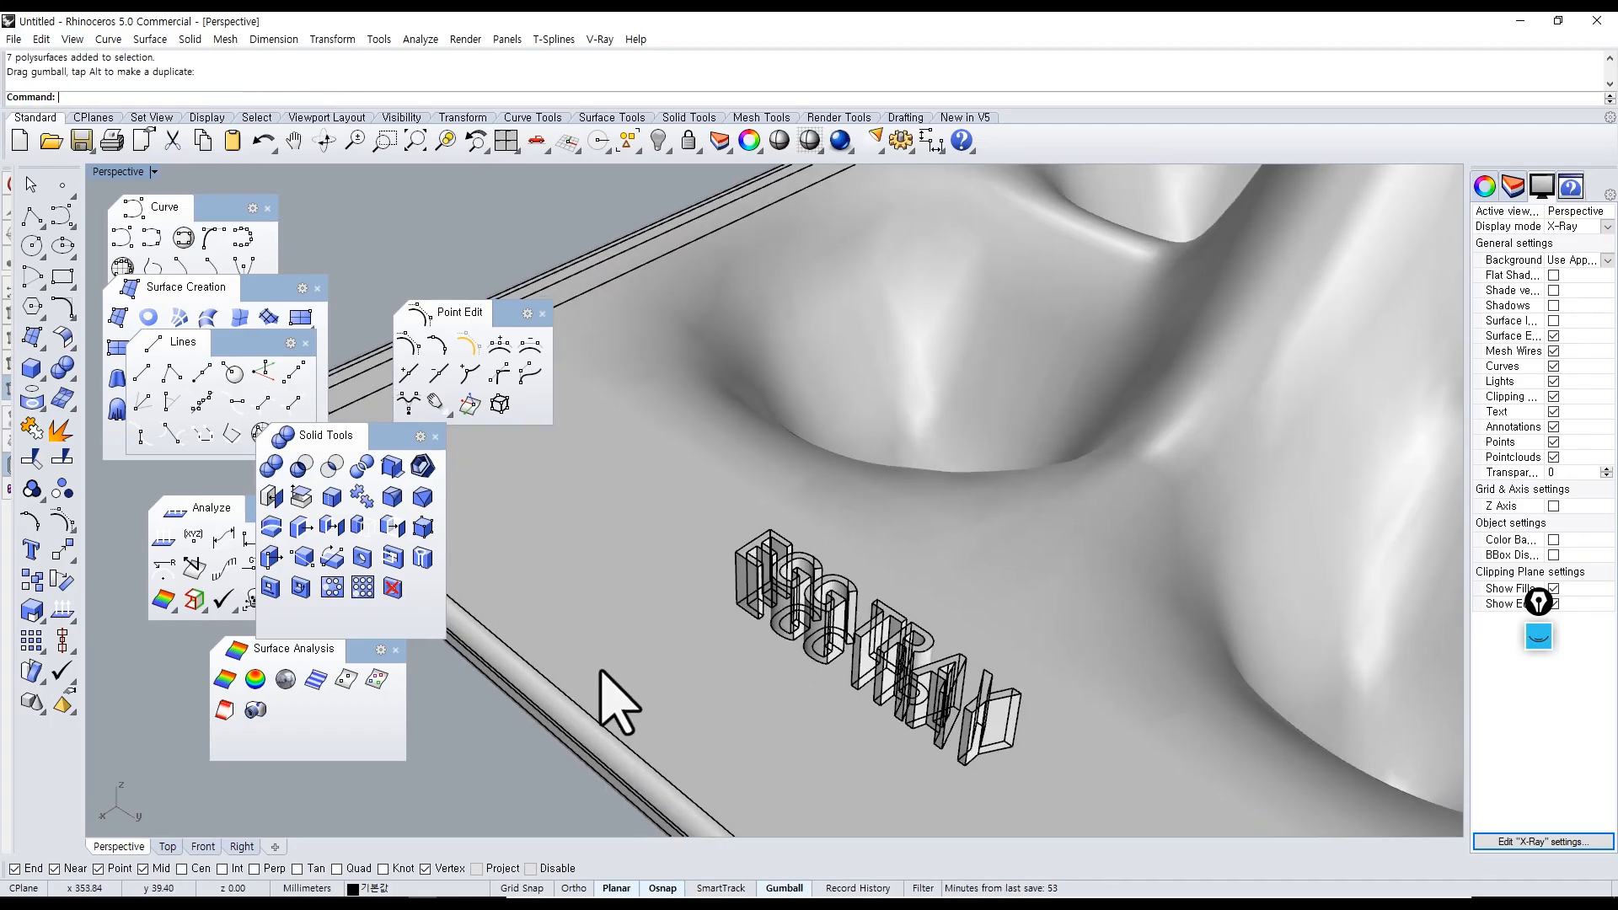
Fine-tune the height of the EGG TRAY letters from a low side view so only their bases sit in the tray's top face.
right_click_drag(600, 672, 511, 576)
left_click_drag(529, 249, 641, 378)
scroll(581, 303, "up", 2)
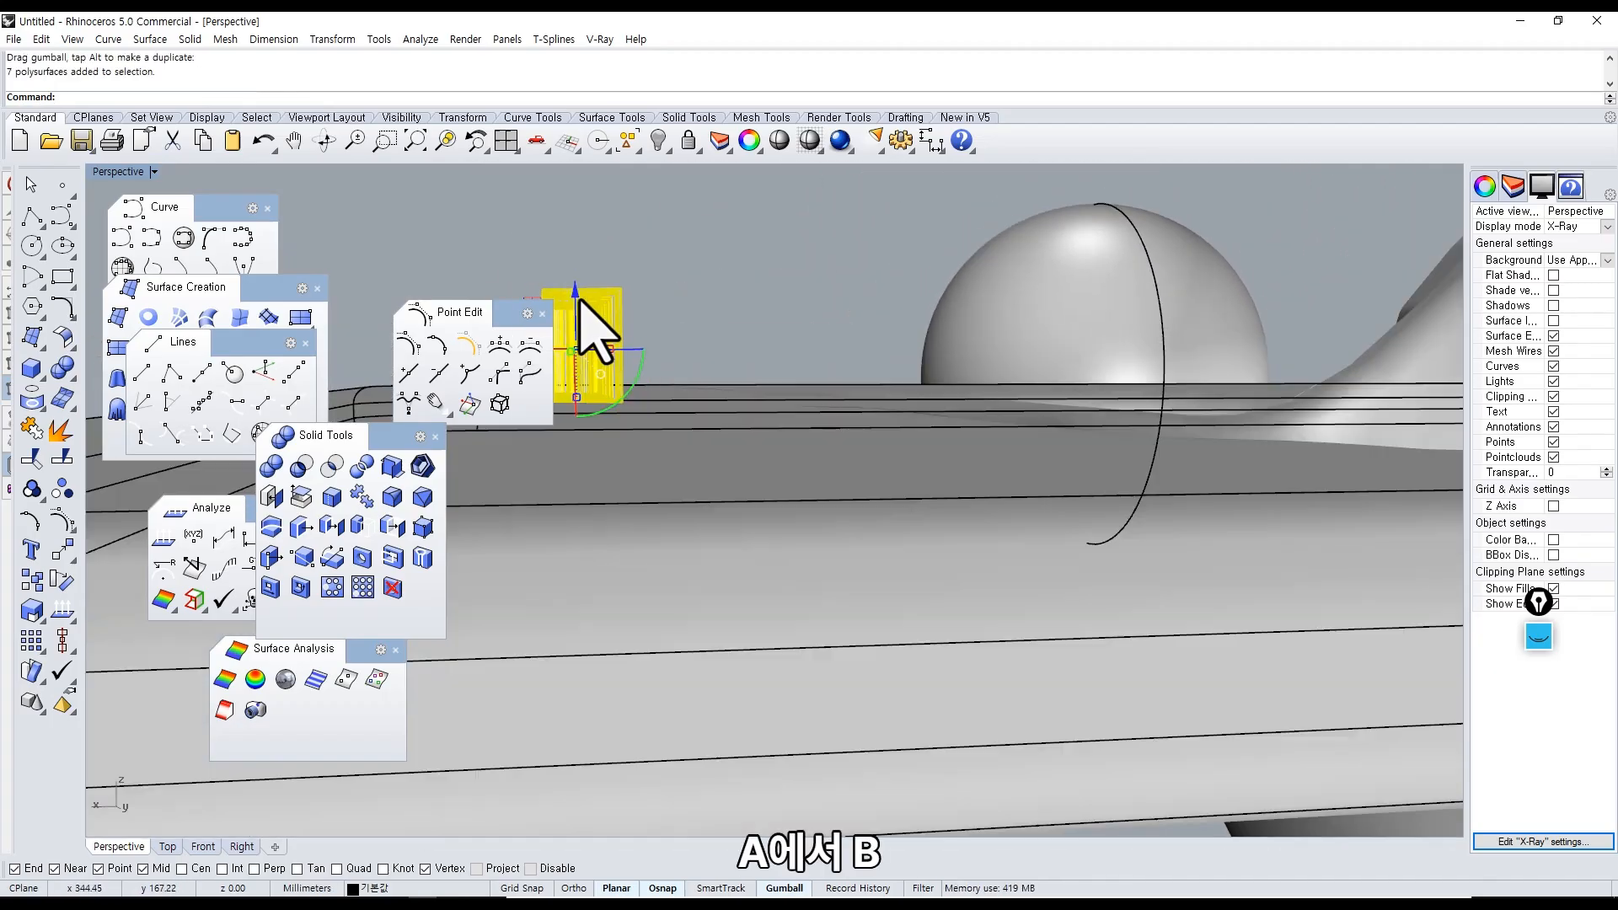
left_click_drag(578, 296, 581, 307)
left_click(740, 304)
right_click_drag(741, 303, 764, 470)
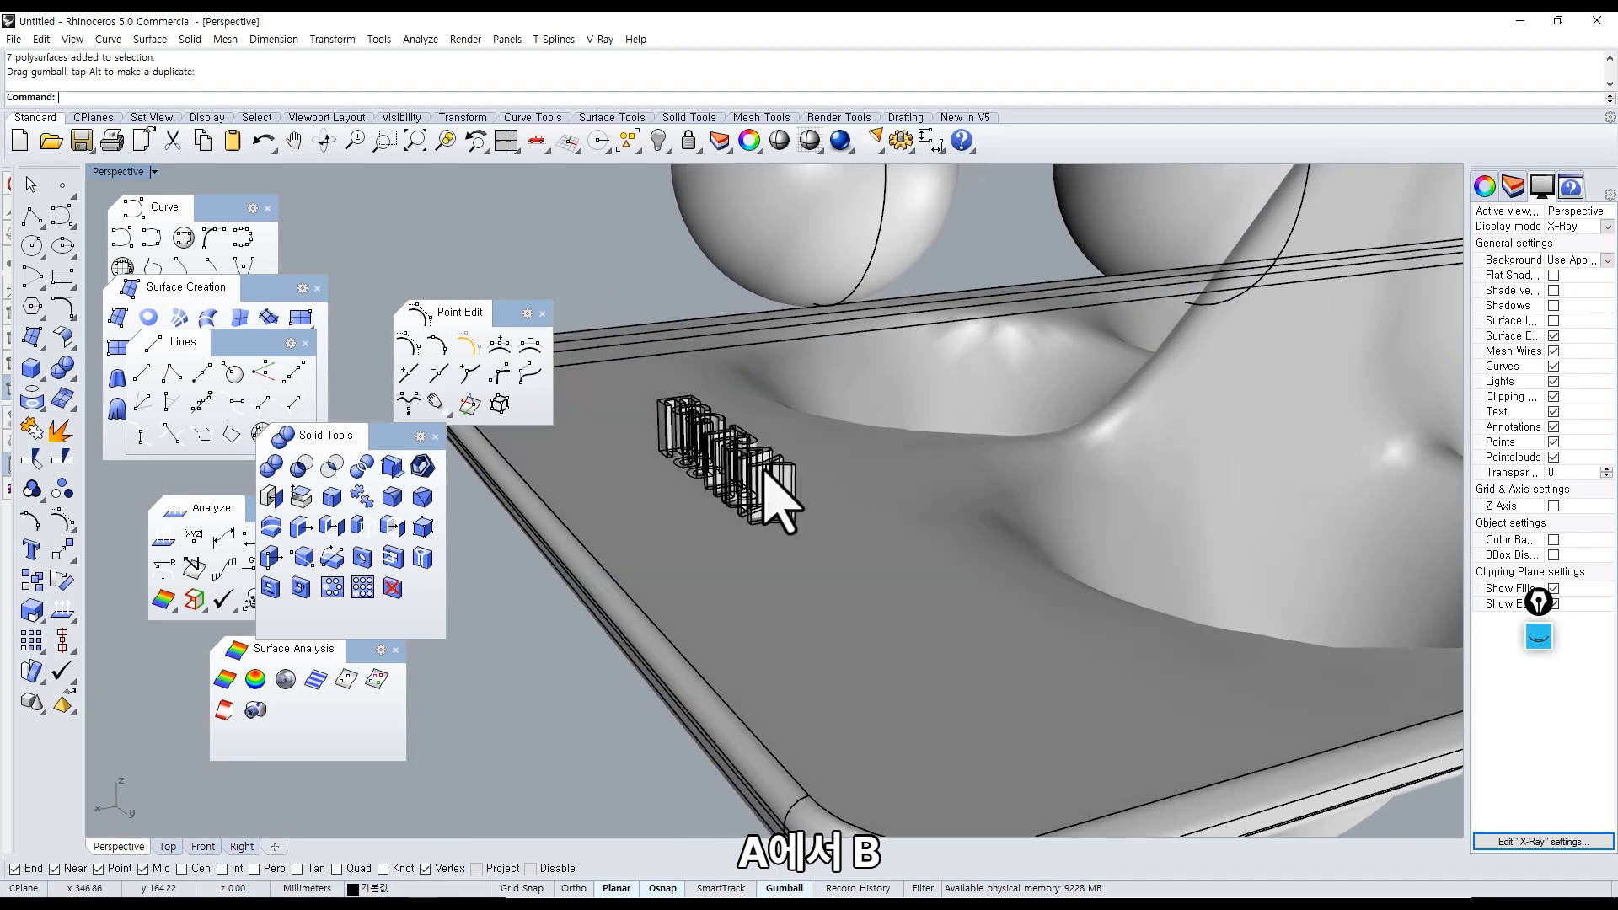
Engrave the text shallowly by subtracting the repositioned EGG TRAY letters from the tray with a Boolean difference.
left_click(302, 466)
left_click(488, 517)
key("Return")
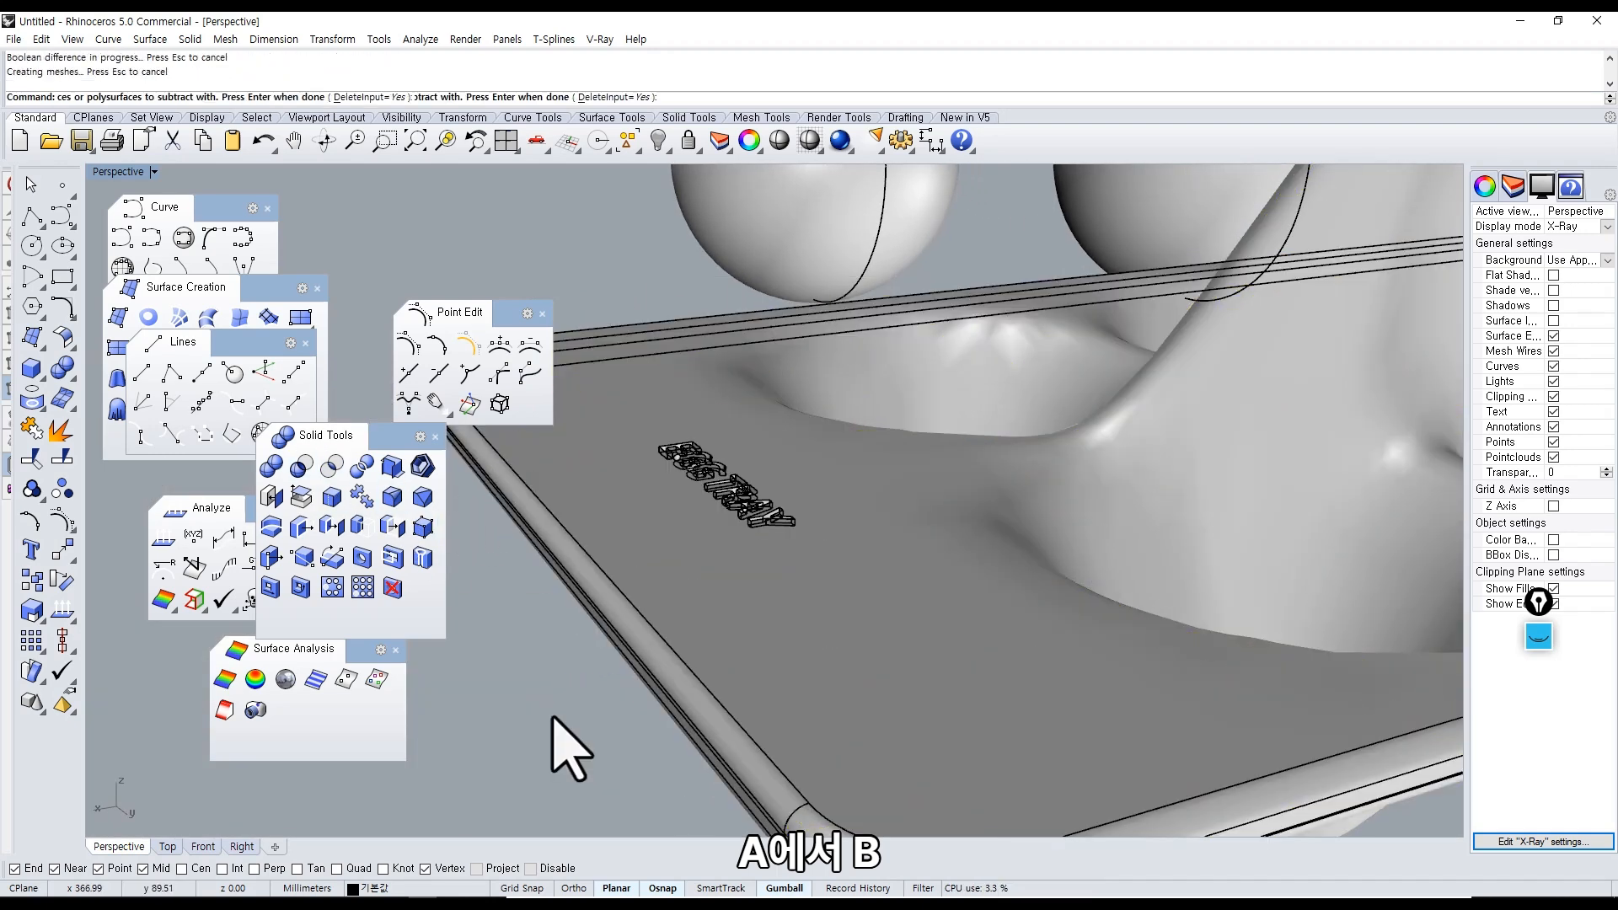
Set the Perspective view to Rendered display and examine the engraved EGG TRAY text up close and on the whole tray.
right_click_drag(566, 709, 740, 613)
left_click(153, 172)
left_click(132, 252)
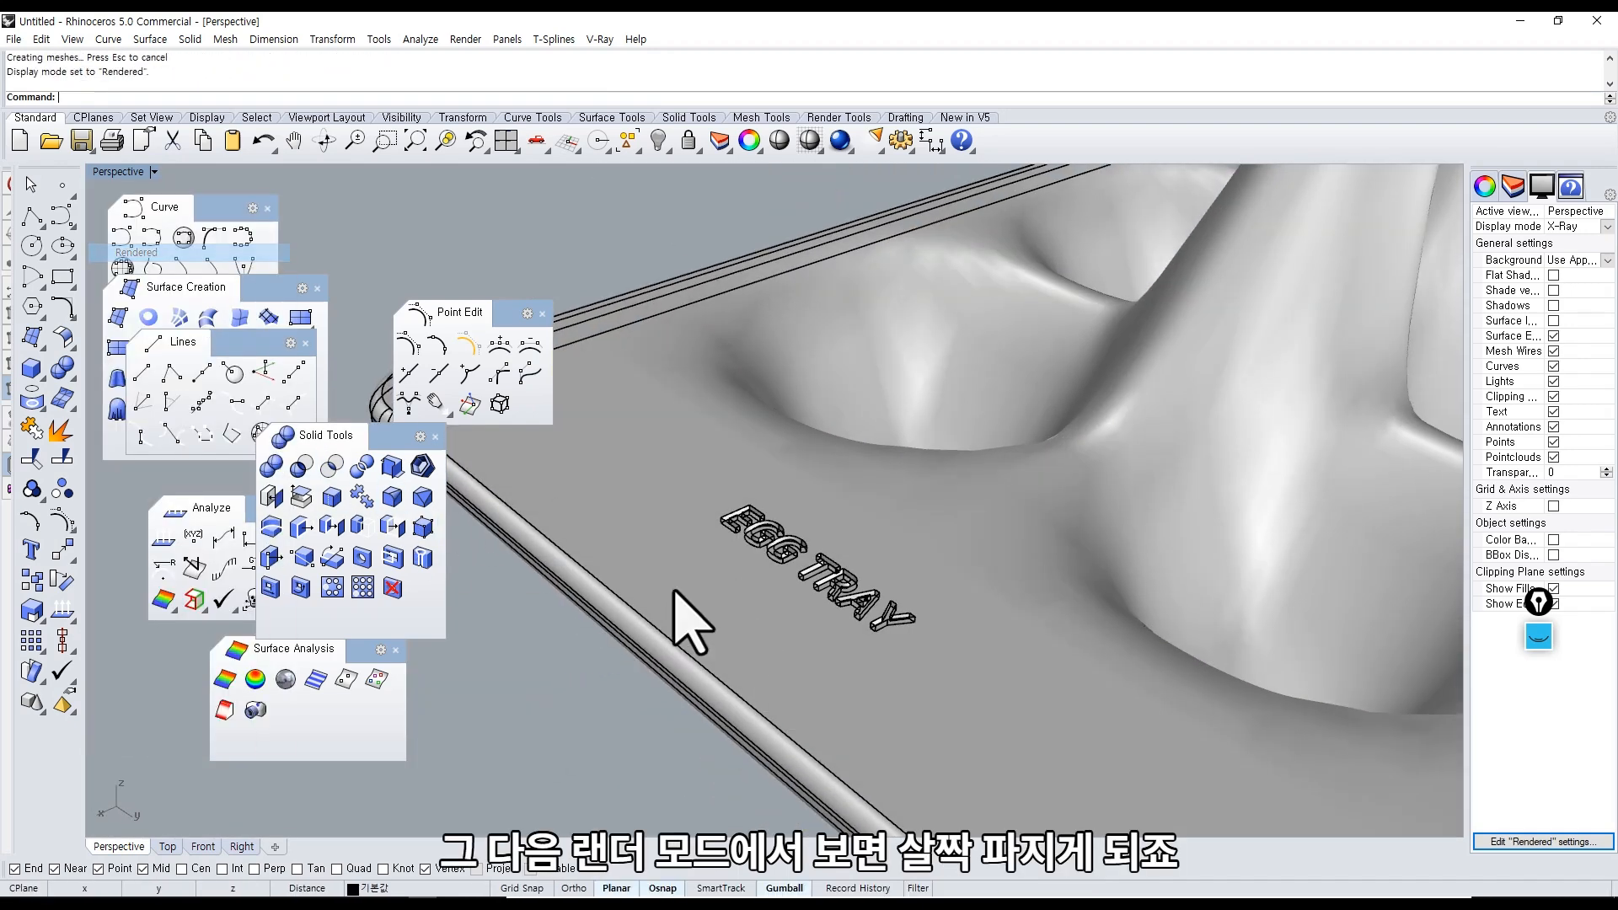
scroll(826, 619, "up", 6)
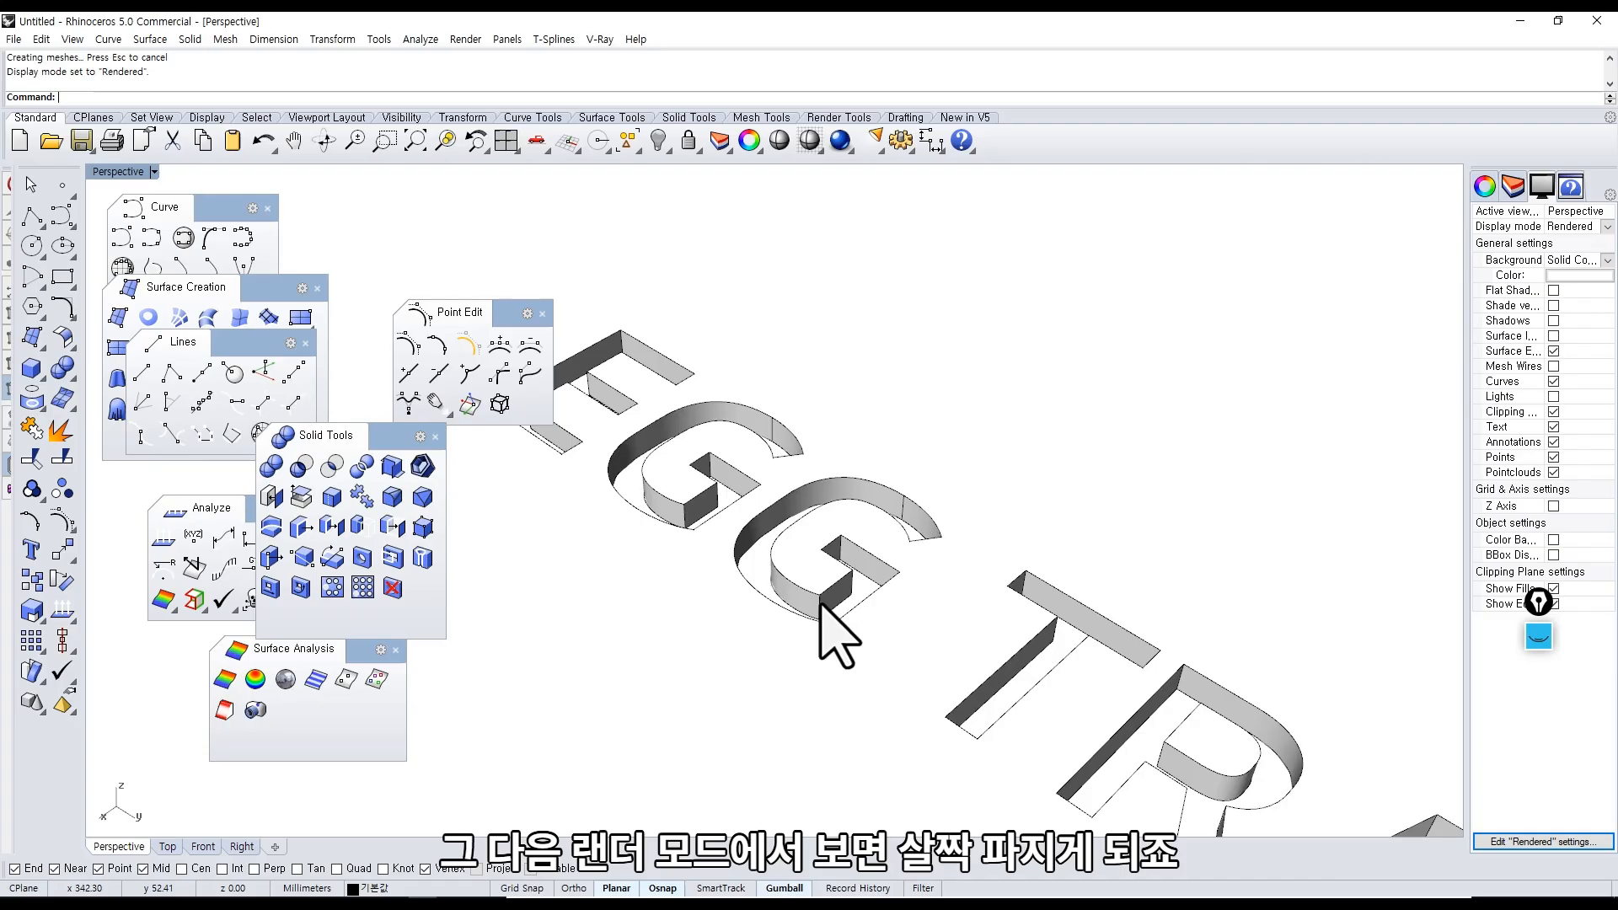
scroll(821, 608, "down", 10)
right_click_drag(823, 621, 981, 596)
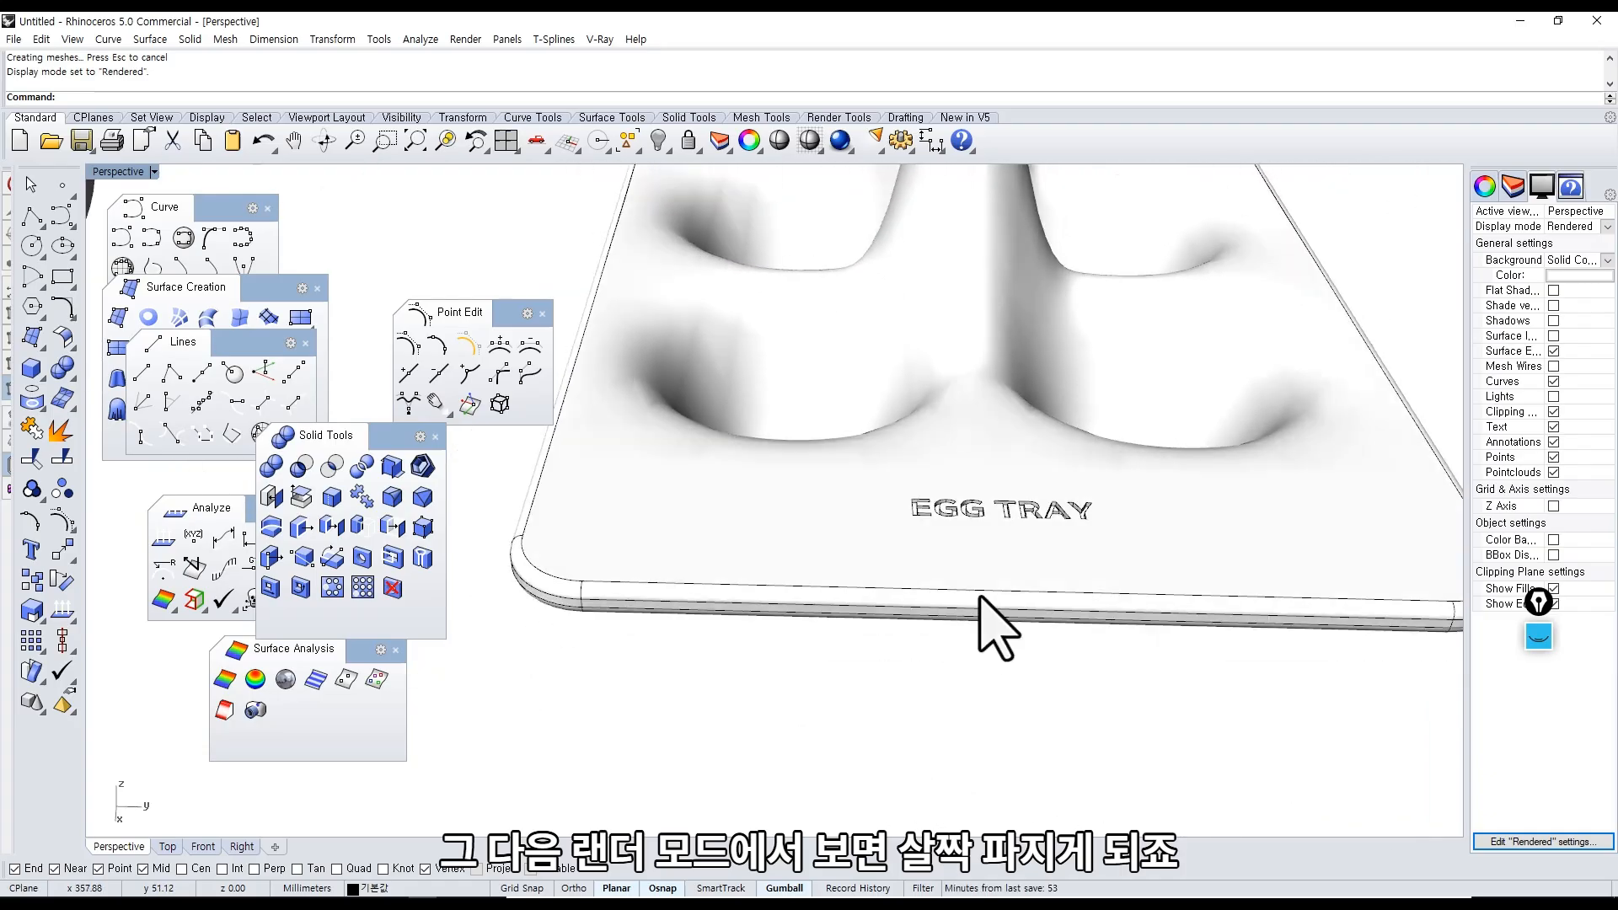
scroll(874, 691, "down", 7)
right_click_drag(876, 693, 888, 591)
Select the tray and move it to the layer 레이어 01.
left_click(888, 592)
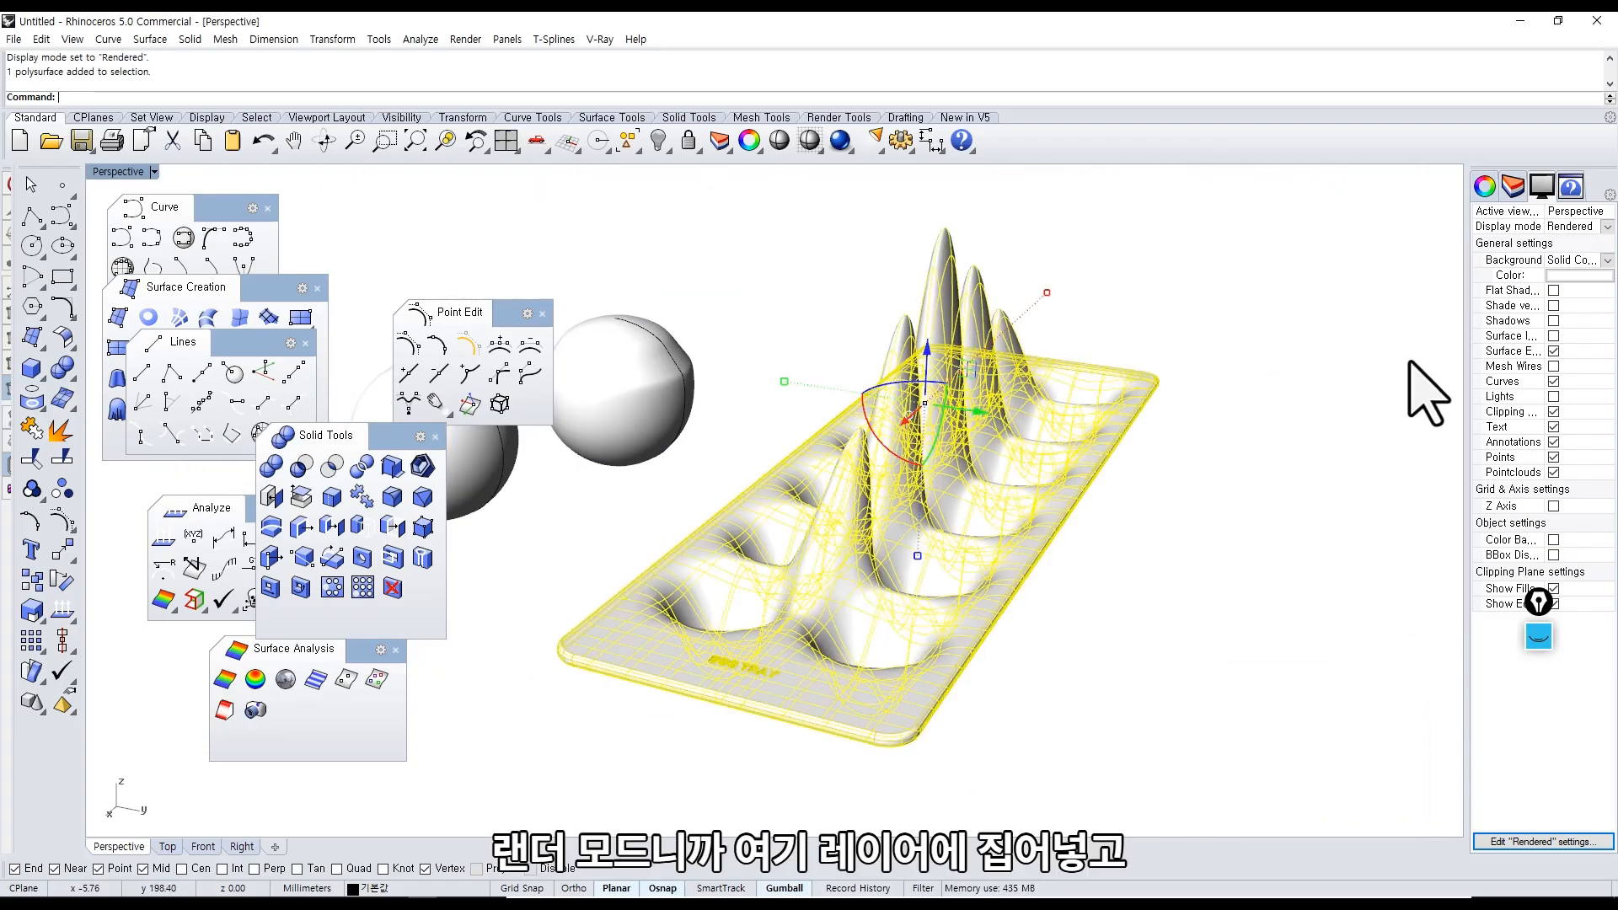
left_click(1513, 194)
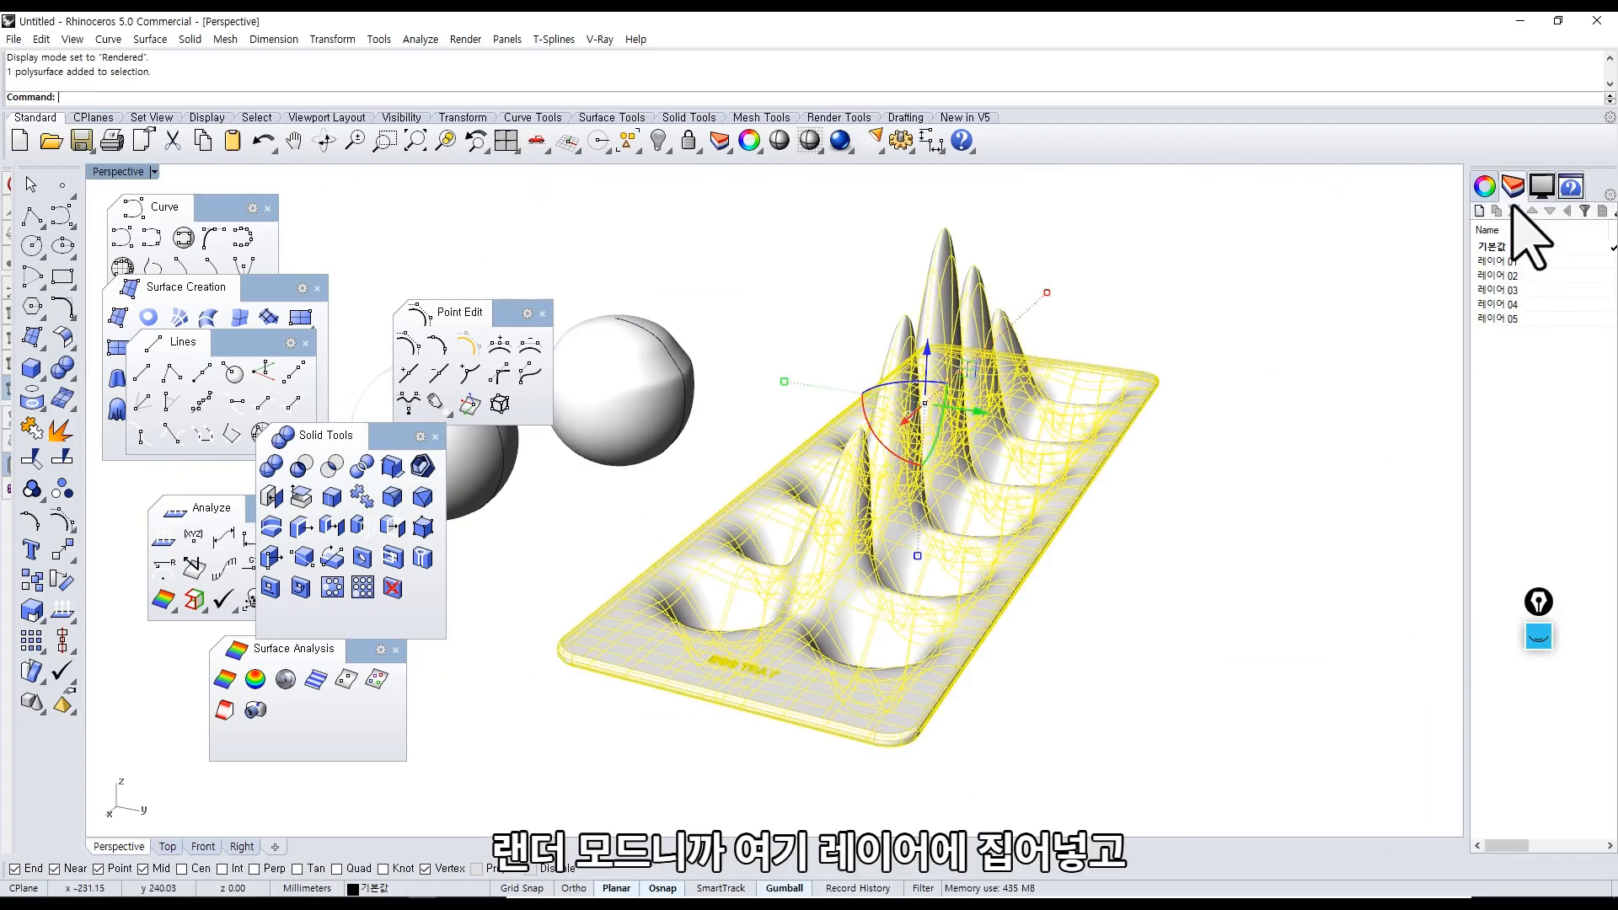
left_click_drag(1470, 307, 1390, 303)
left_click(1449, 261)
right_click(1450, 261)
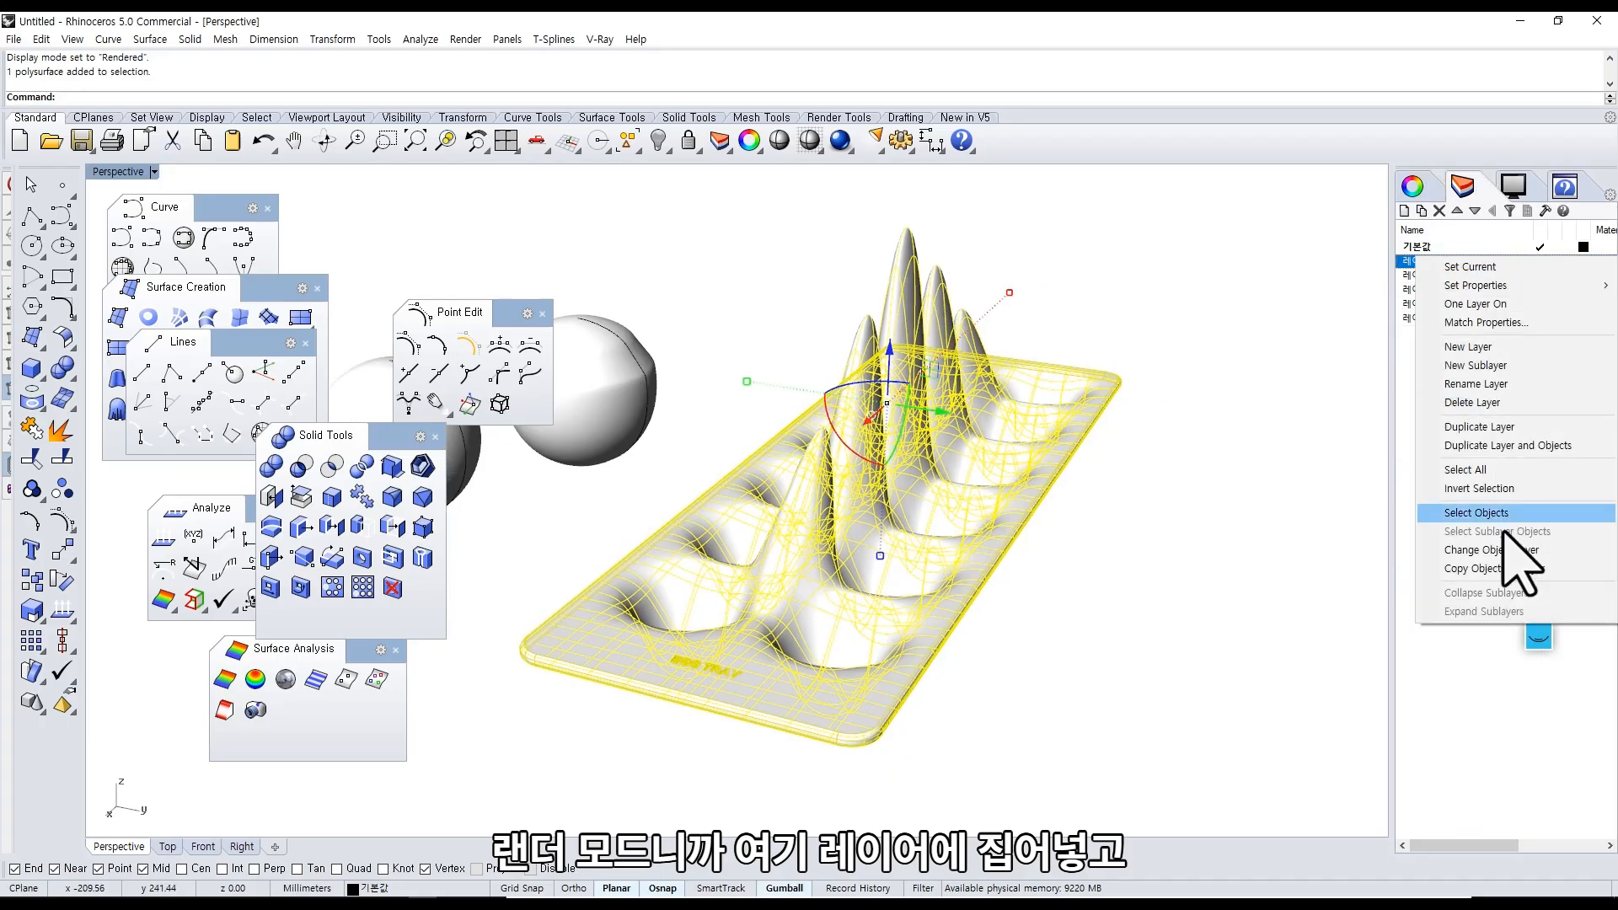
left_click(1508, 553)
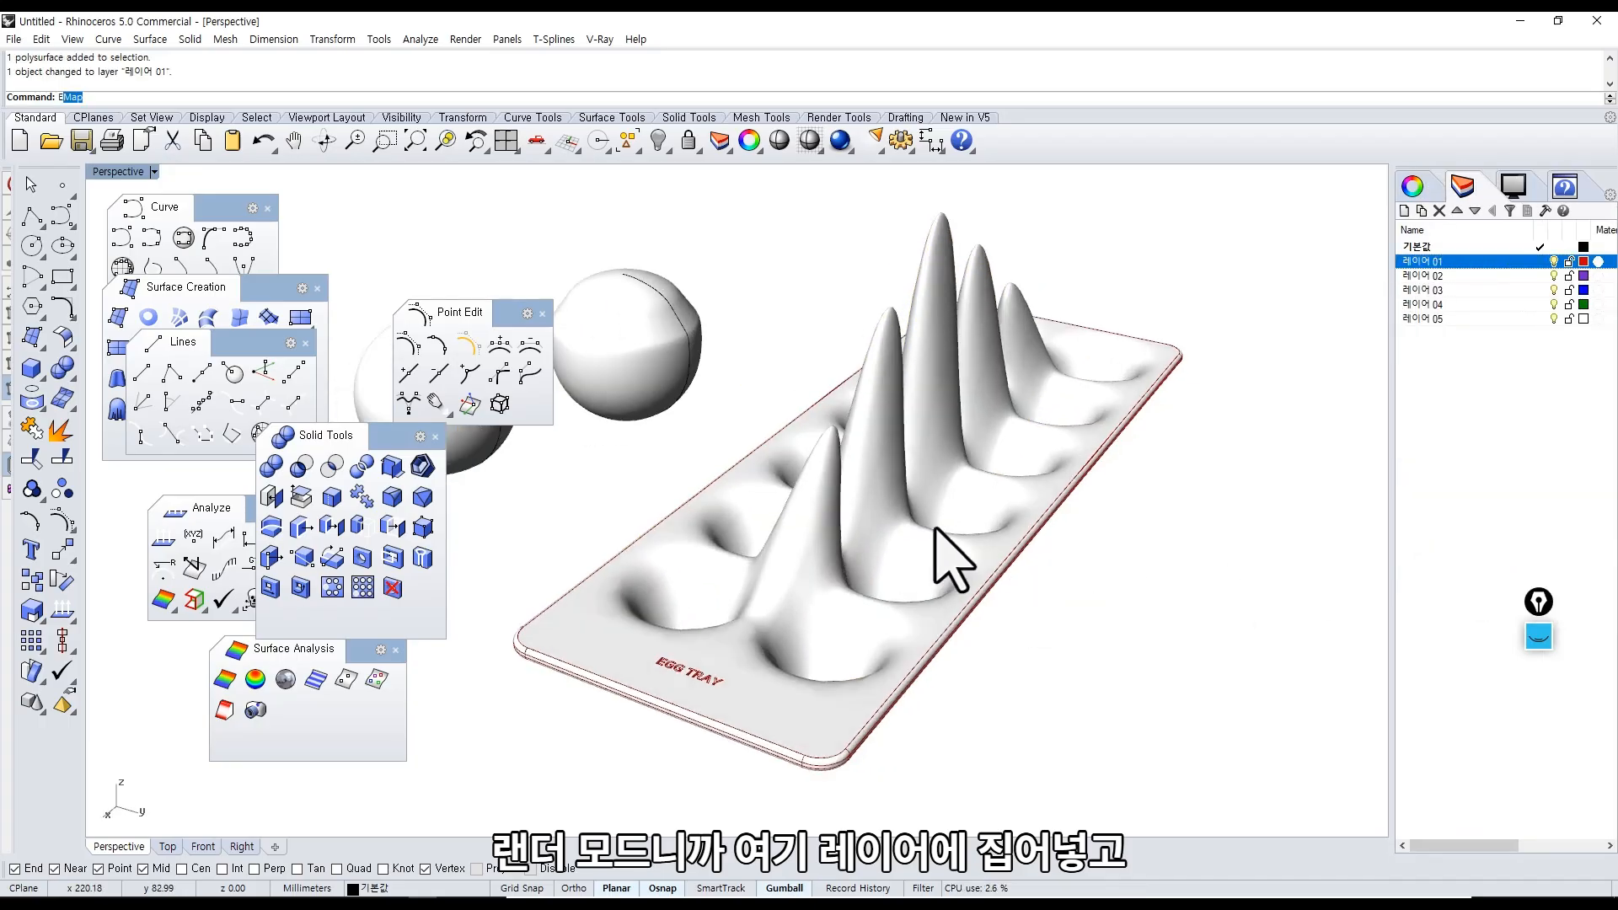
Open the Environment Editor and load the Rhino Sky.renv environment.
type("EnvironmentEditor")
left_click(181, 111)
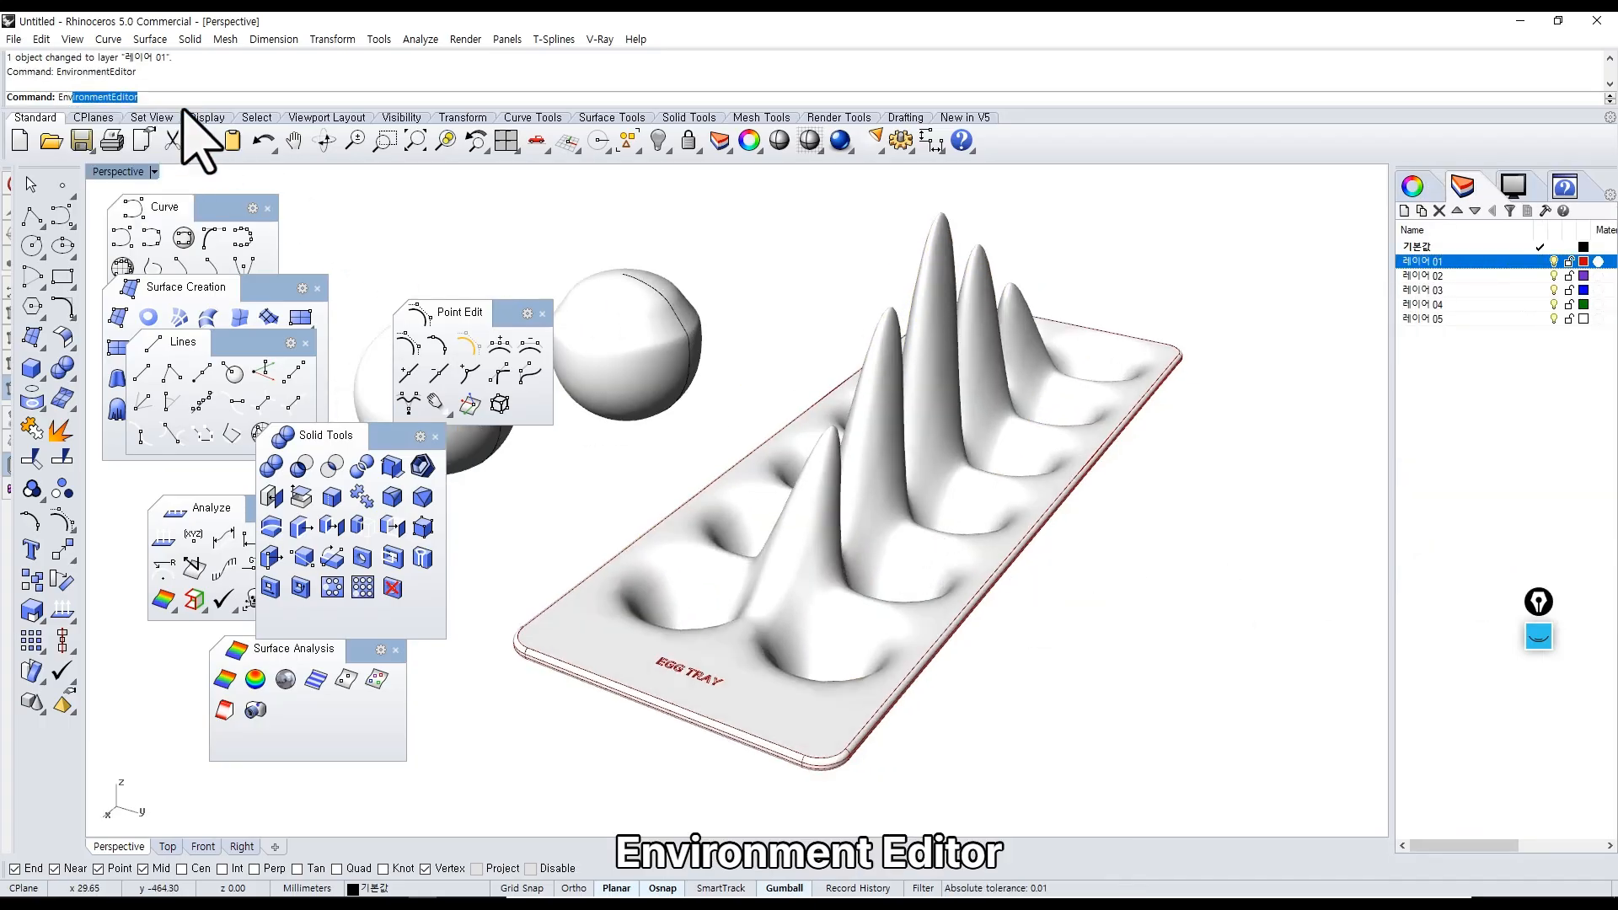
left_click(405, 317)
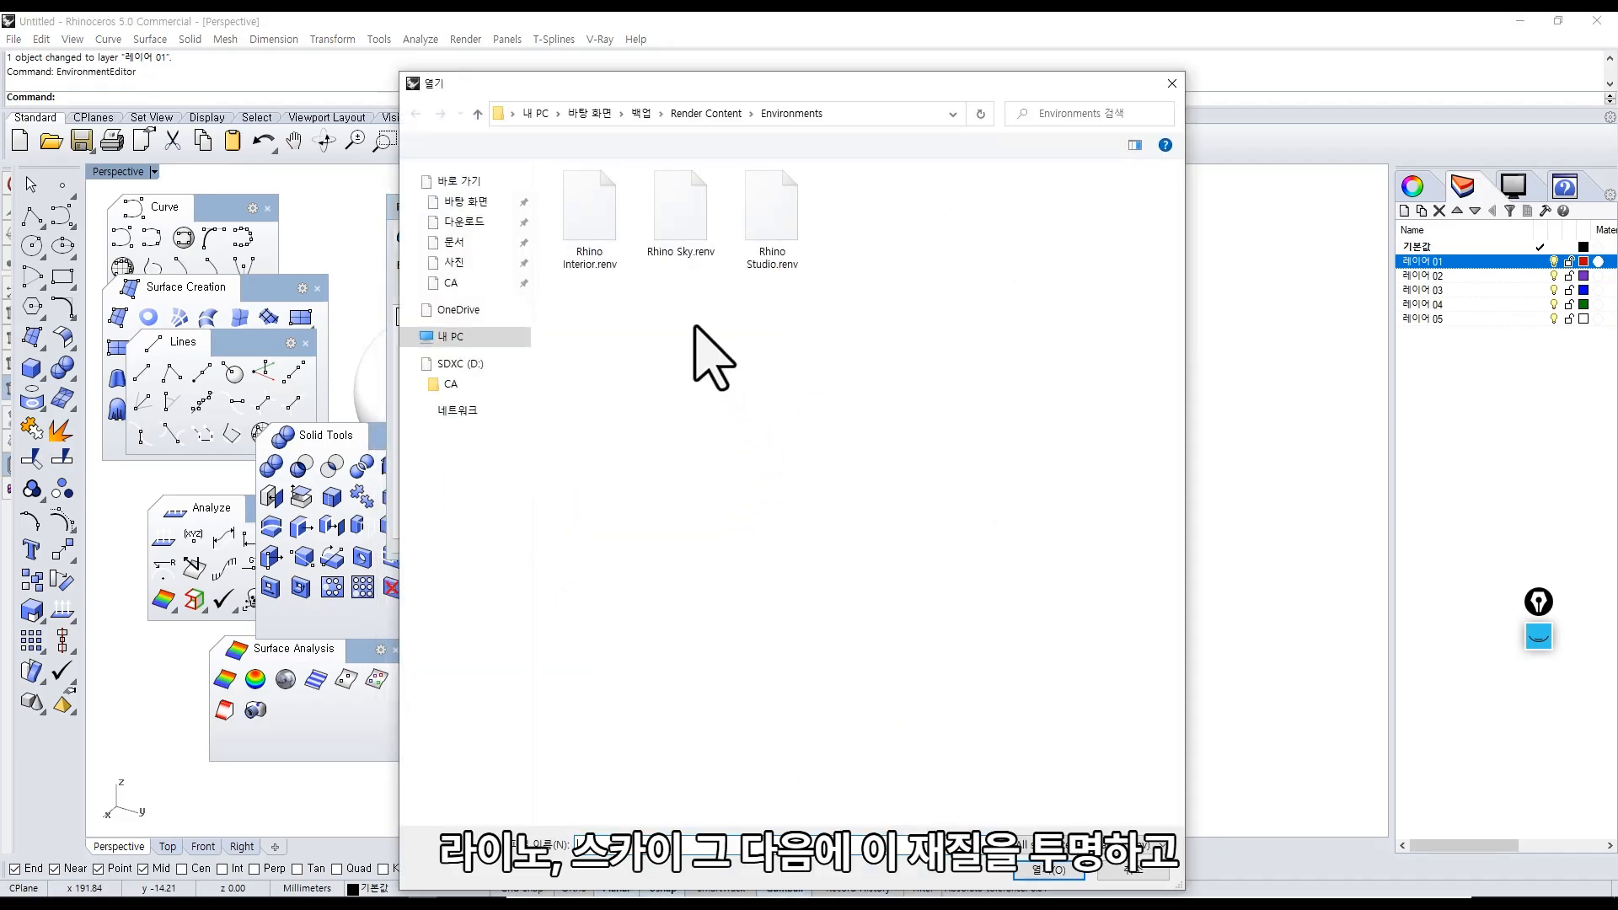
double_click(692, 253)
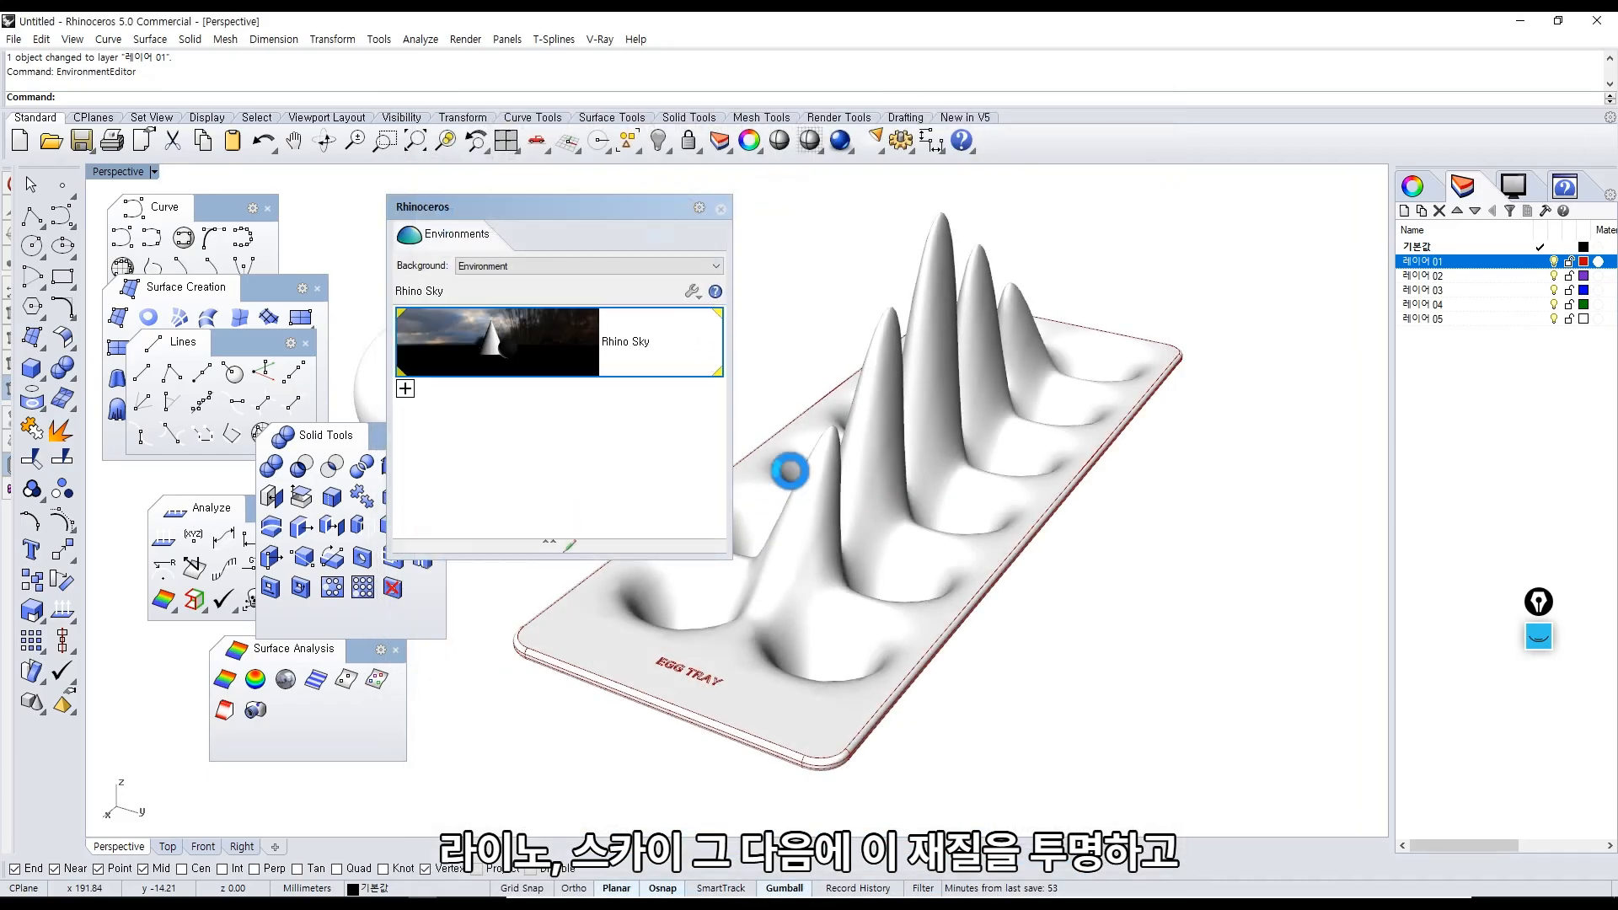
Give layer 레이어 01 a new material with 93% transparency, 56% reflectivity, 81% gloss finish and a light gray colour of RGB 199.
left_click(1597, 262)
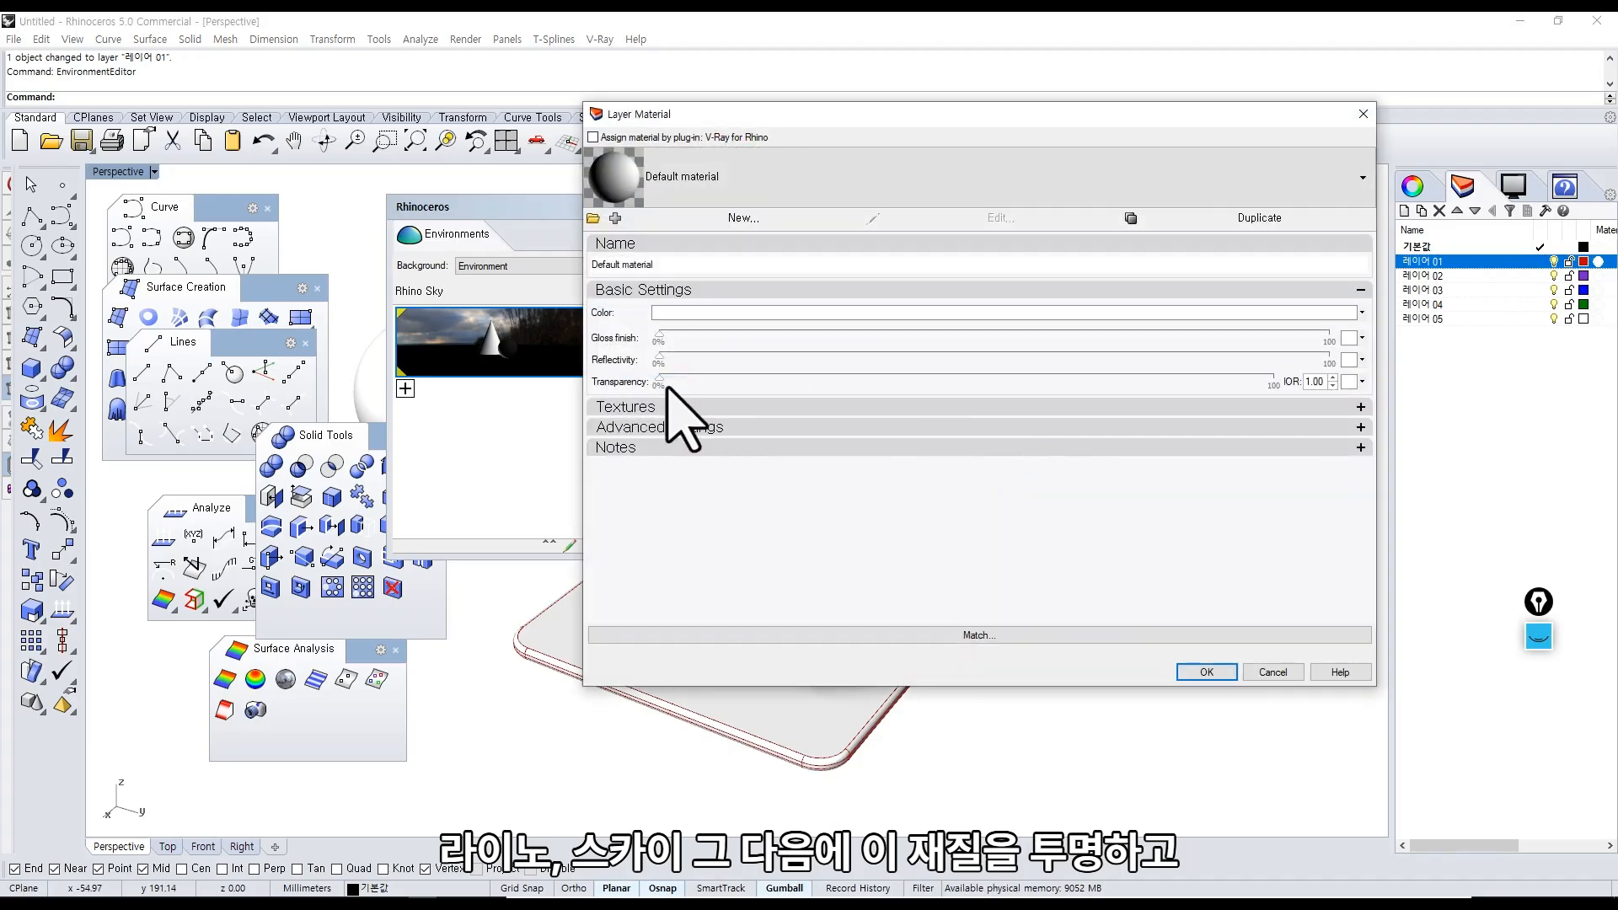
left_click_drag(667, 381, 1230, 384)
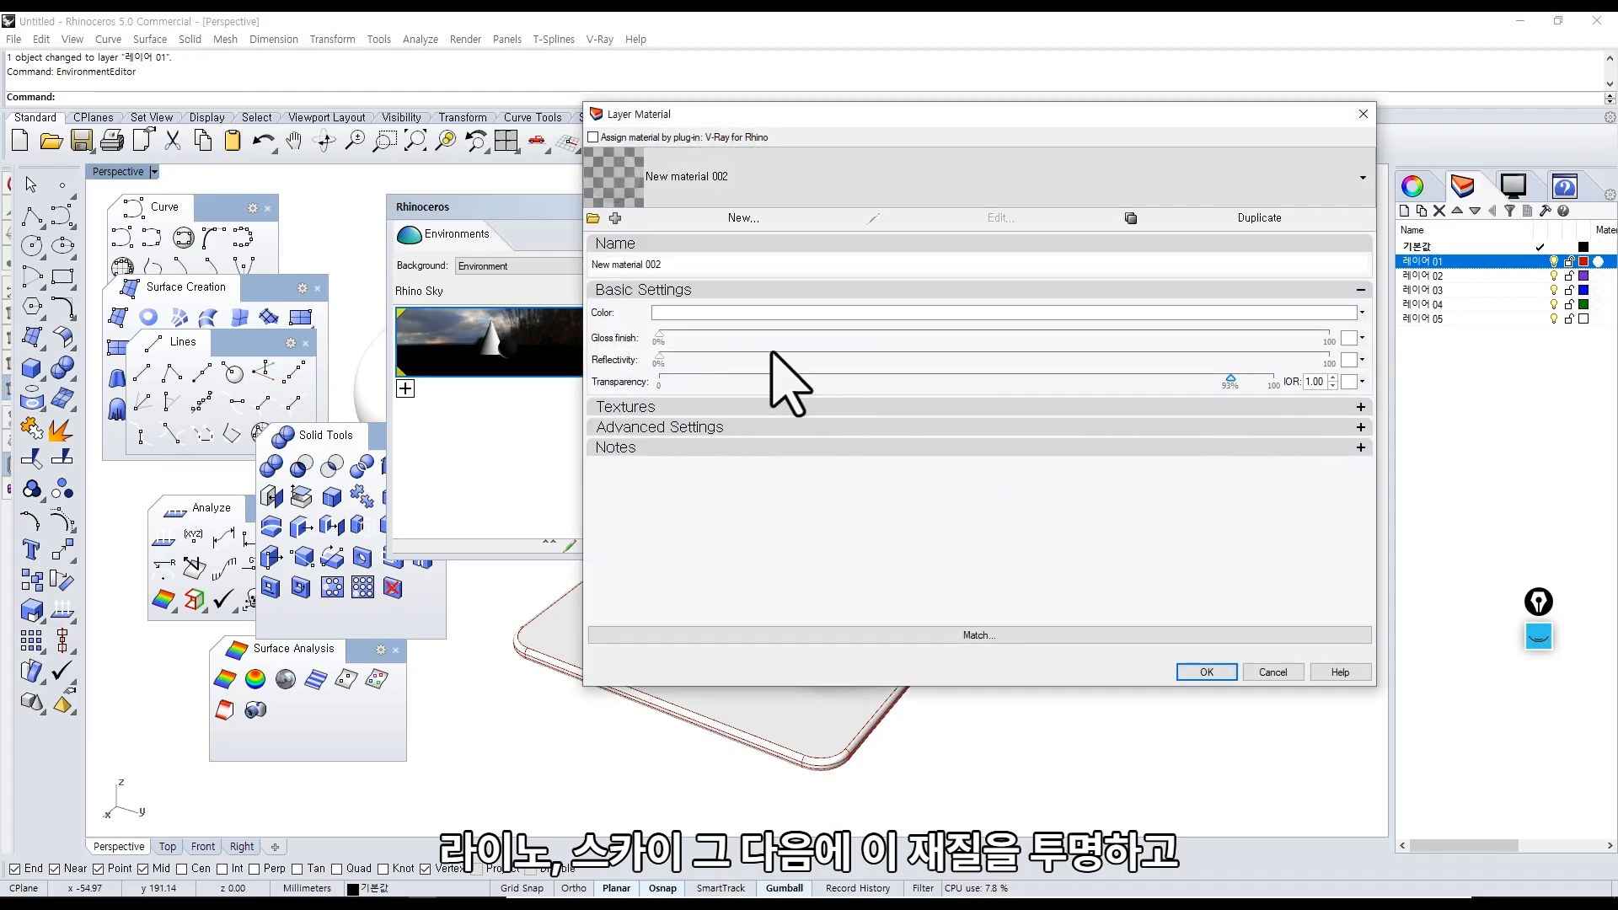
left_click_drag(672, 362, 1032, 361)
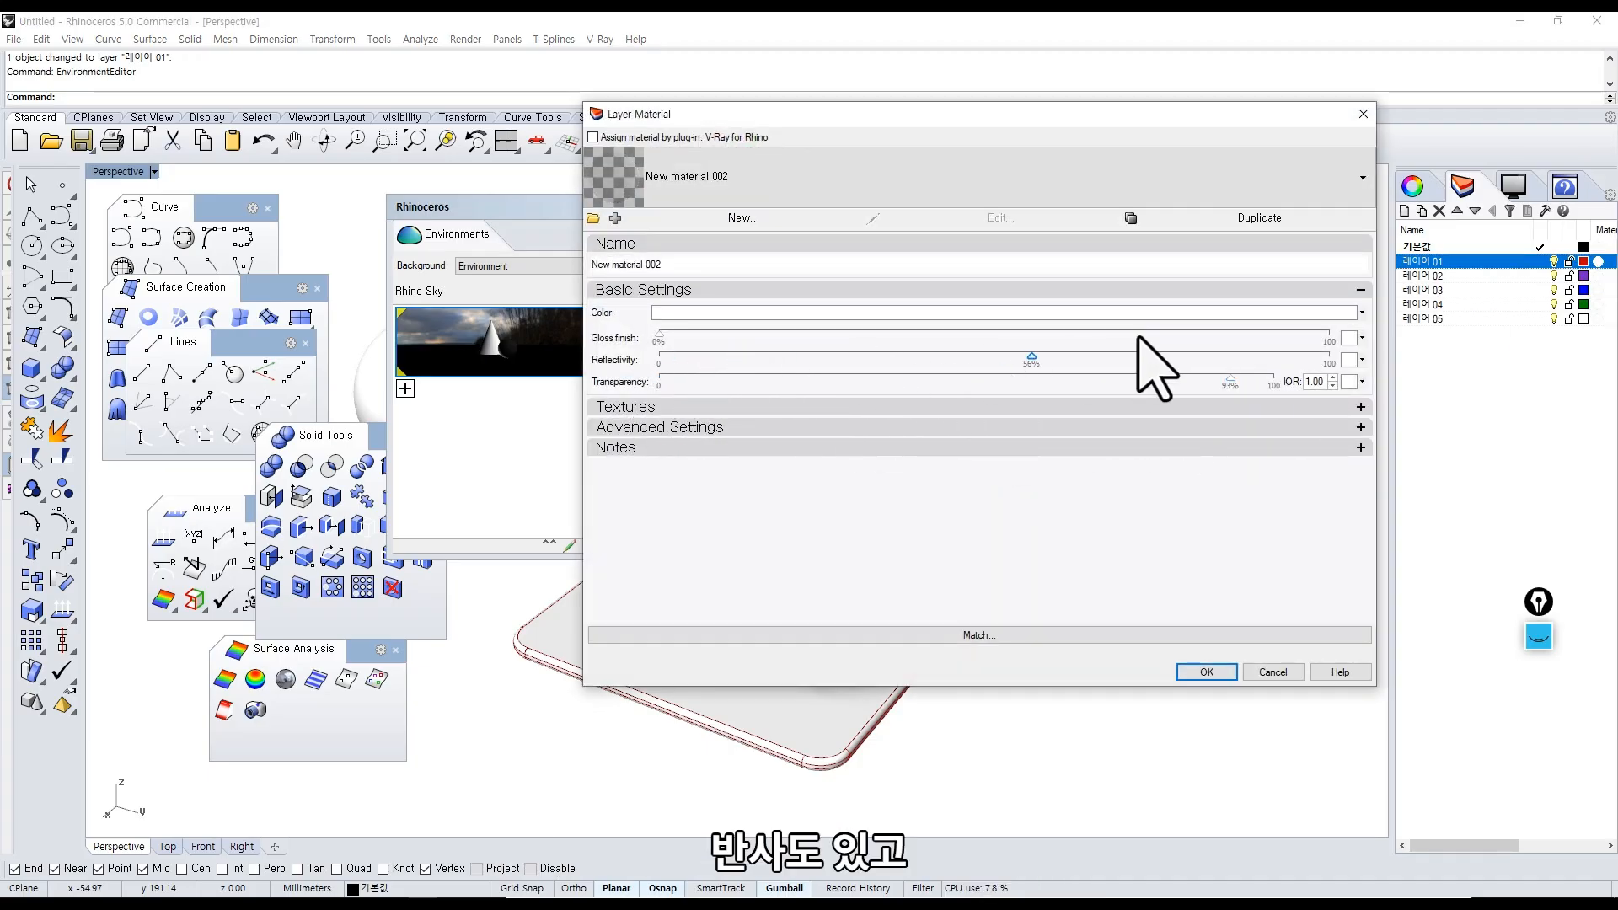
left_click_drag(1138, 337, 1202, 337)
left_click(1177, 314)
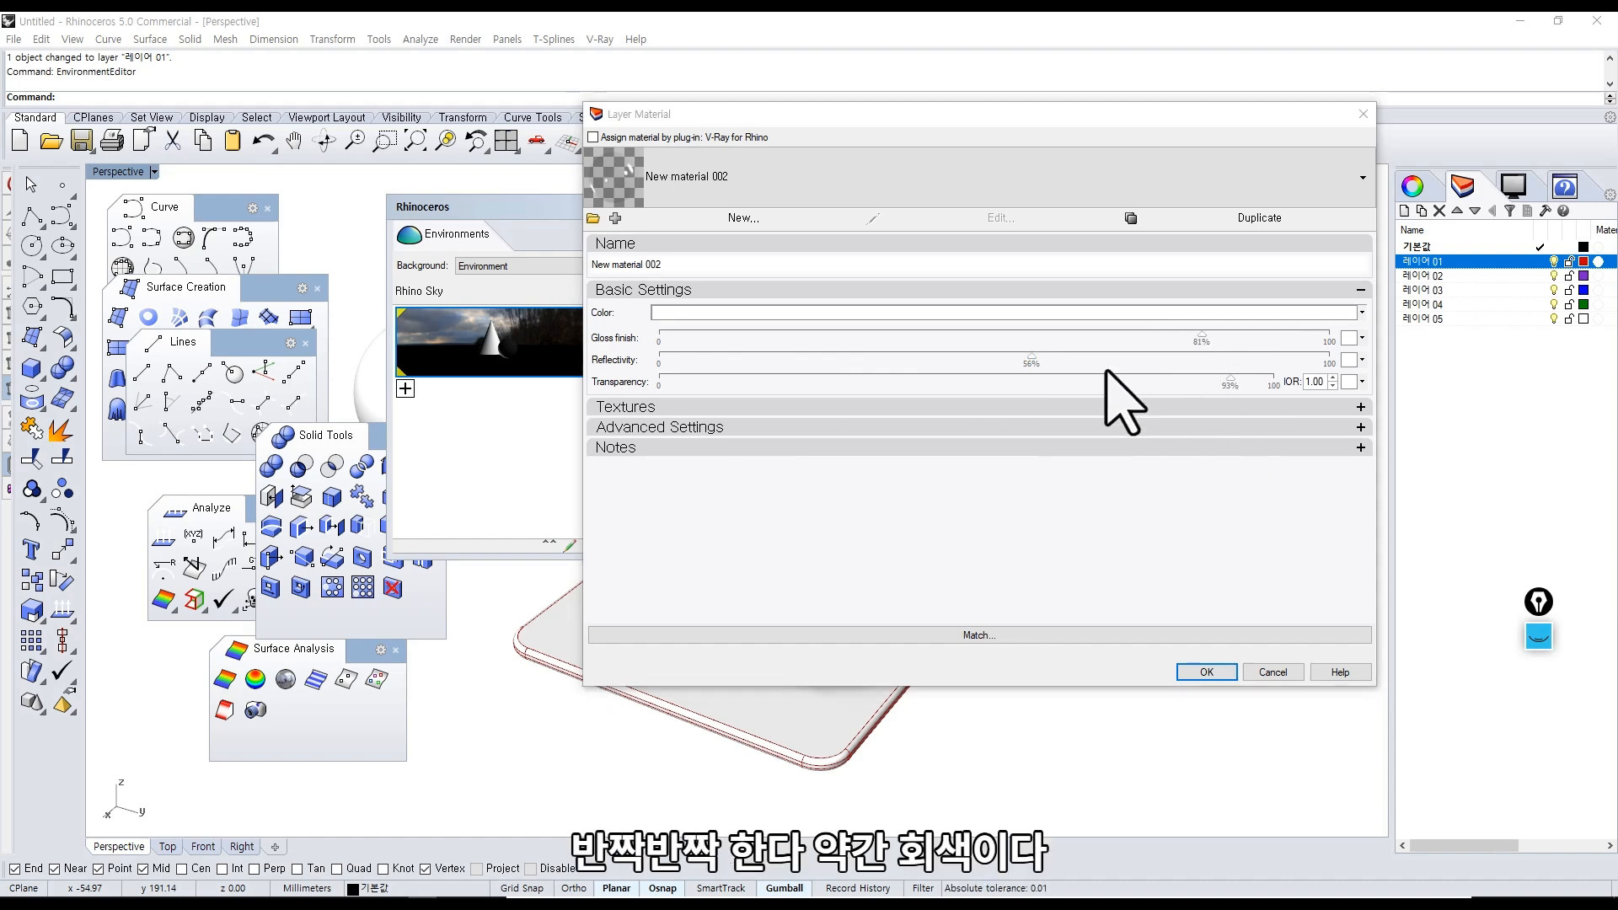
left_click_drag(1045, 354, 1096, 325)
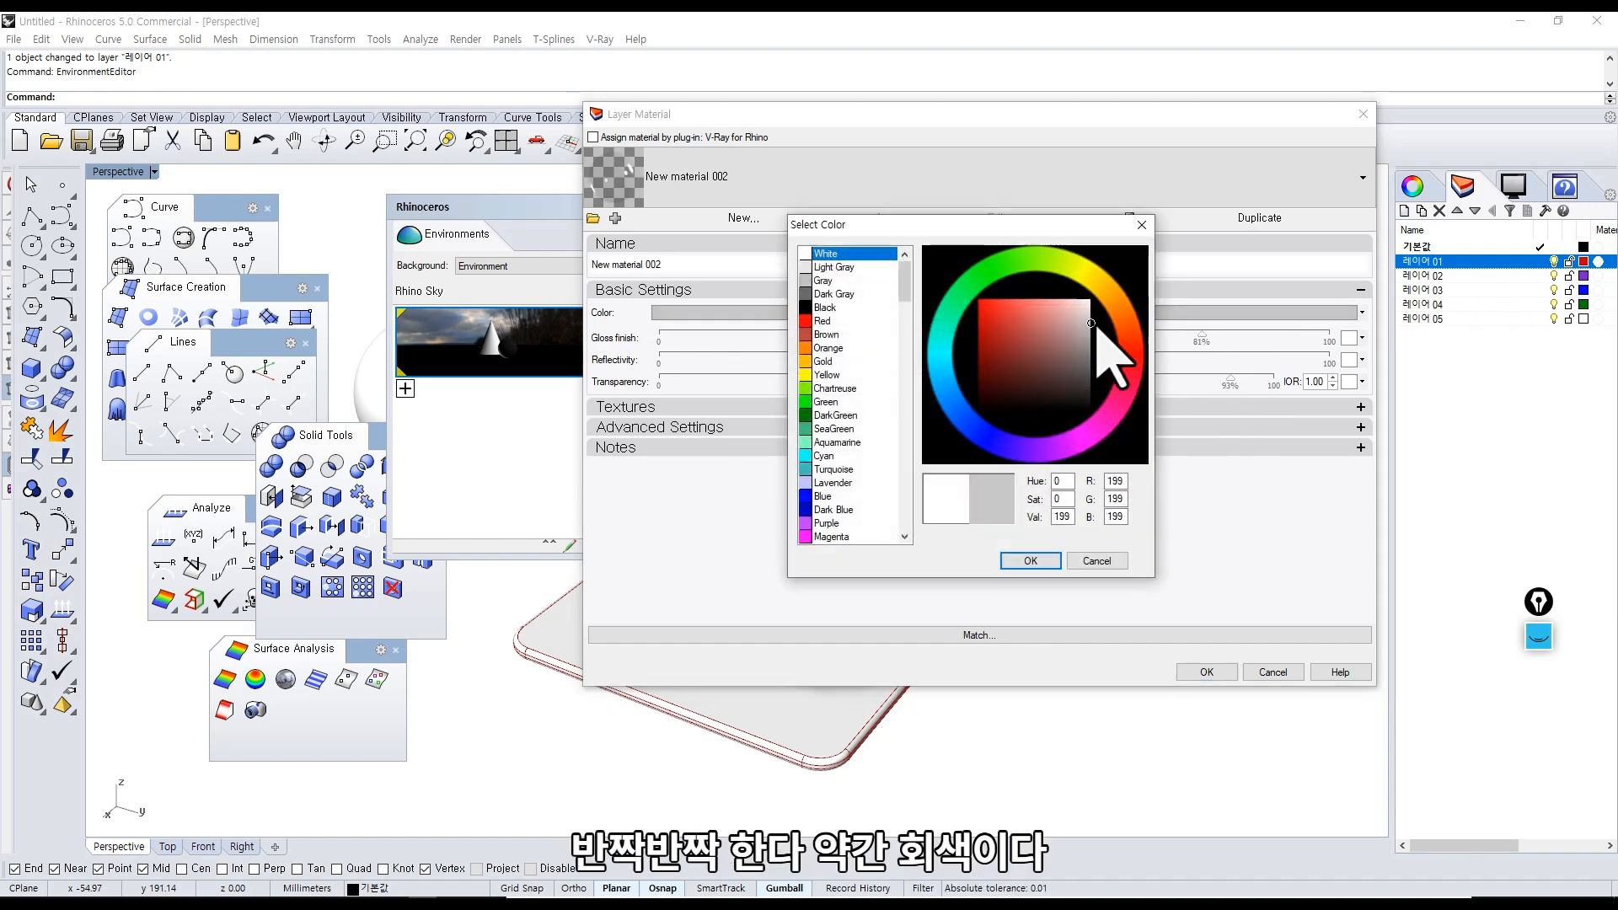
left_click(1030, 560)
left_click(1207, 671)
right_click_drag(1060, 597, 1025, 542)
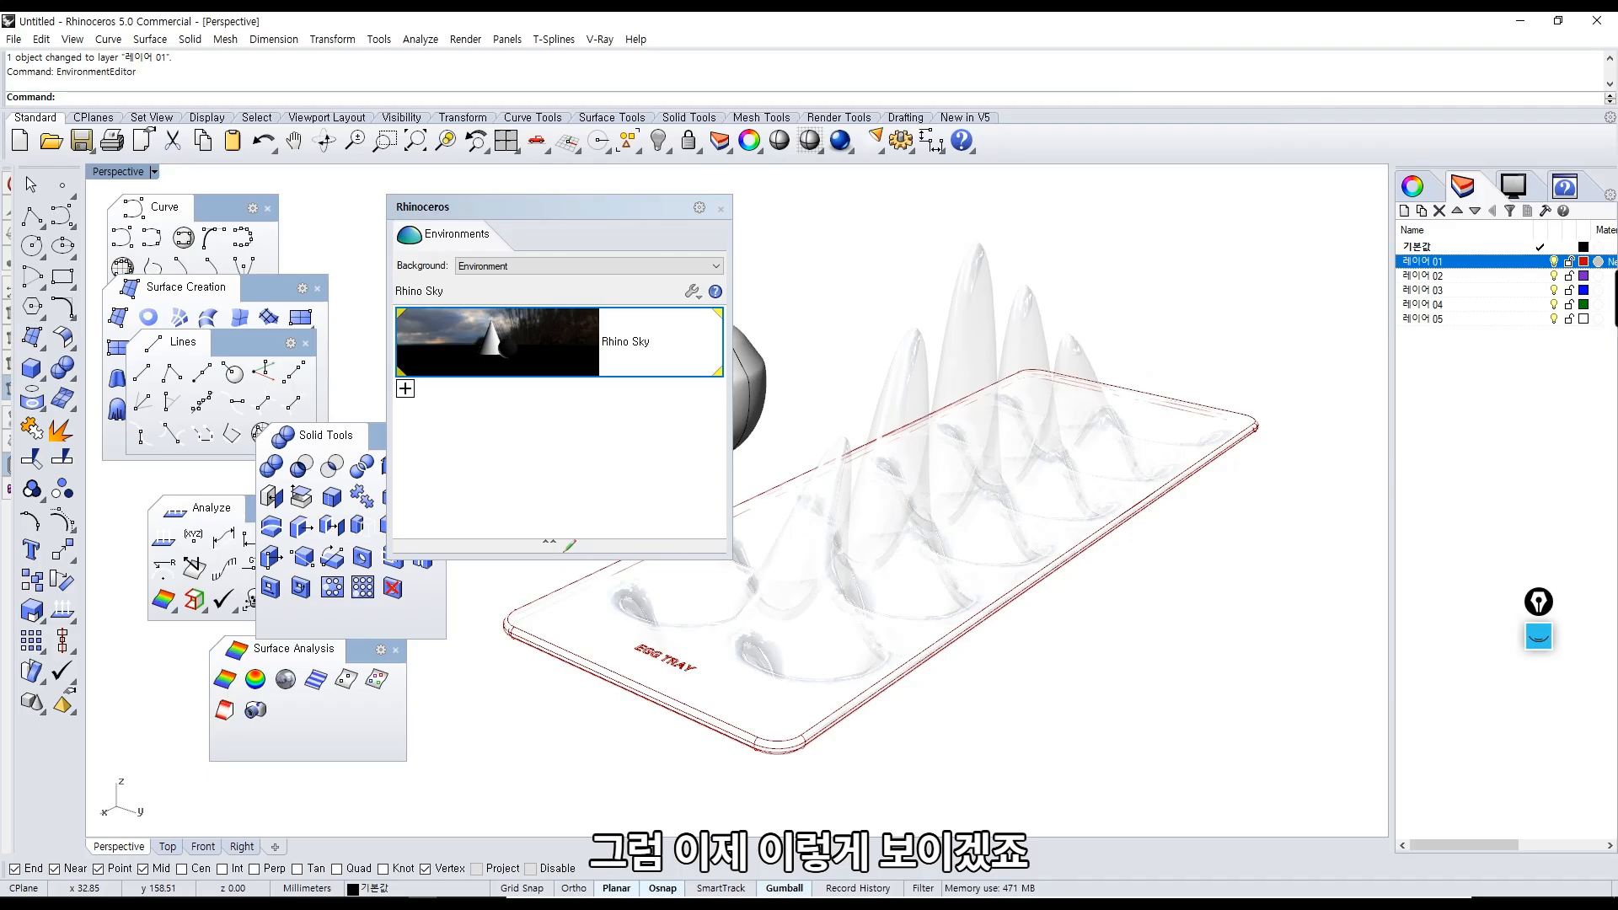
Change the display colour of layer 레이어 01 to gray.
left_click(1583, 262)
left_click(1163, 491)
left_click(1111, 655)
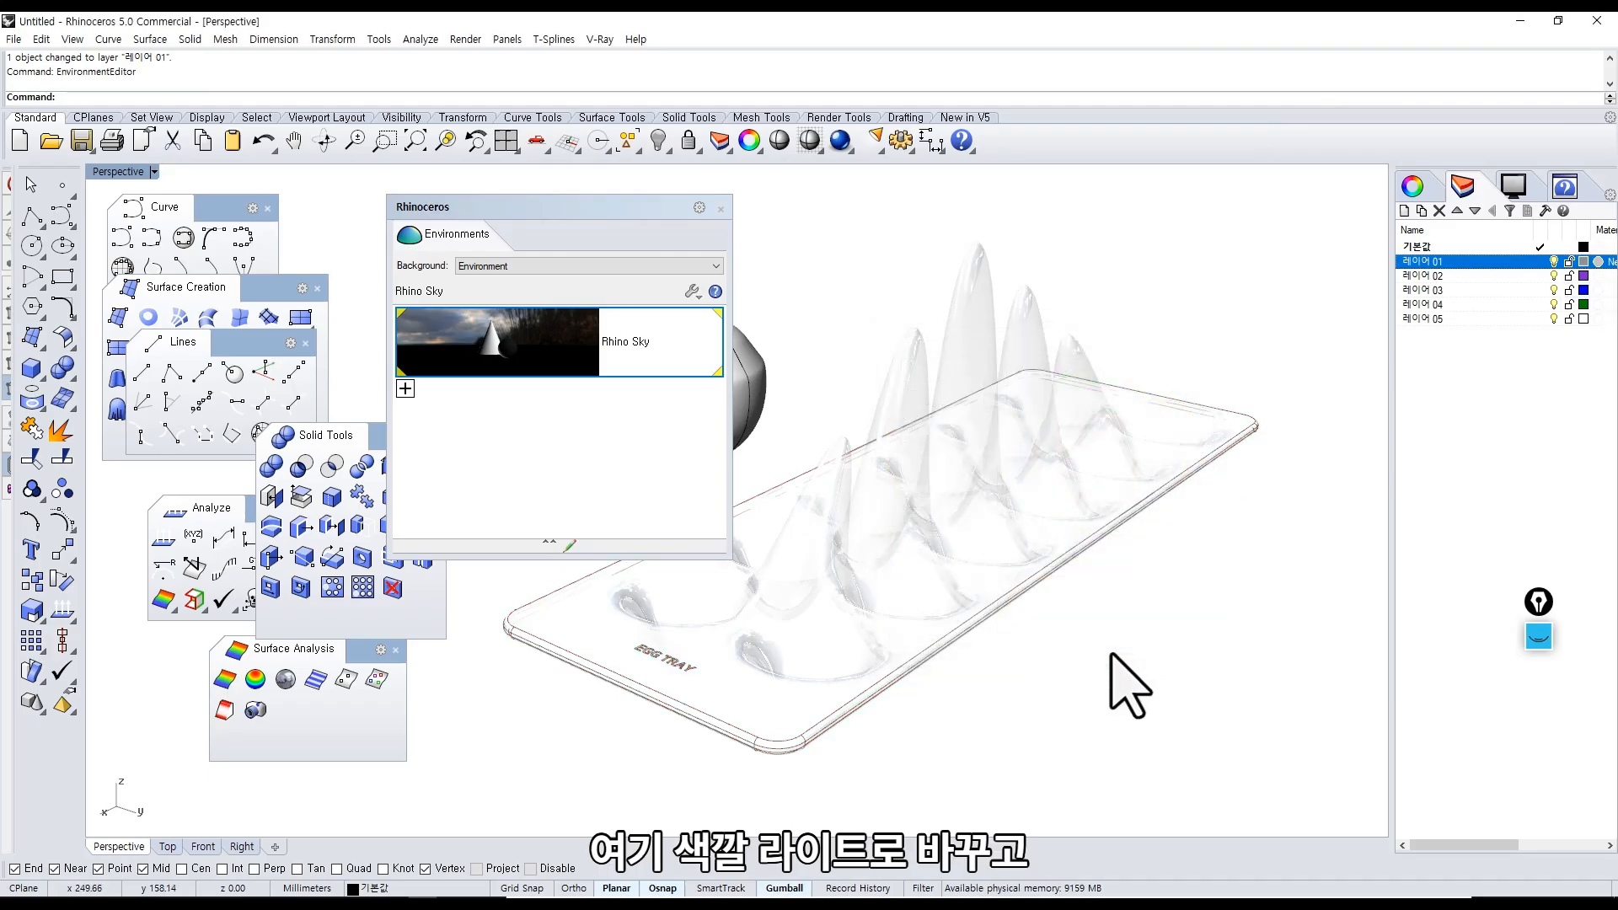
right_click_drag(1129, 682, 1210, 589)
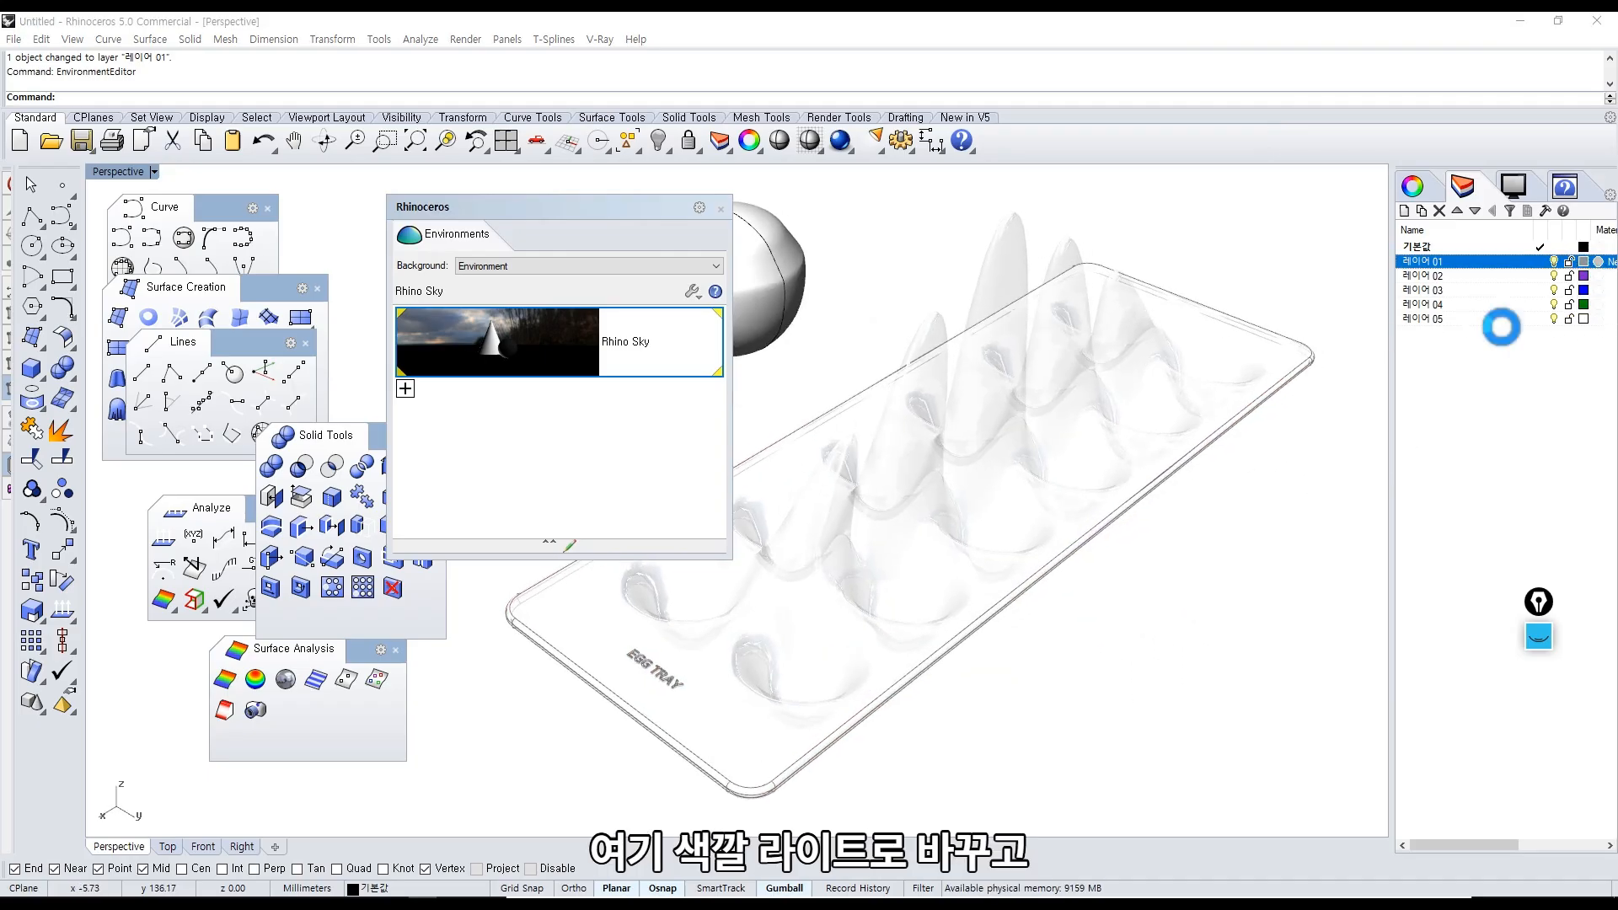
Edit the material of layer 레이어 01 to be less transparent, with a 74% gloss finish and a darker gray colour of RGB 115.
left_click_drag(1230, 384, 1161, 382)
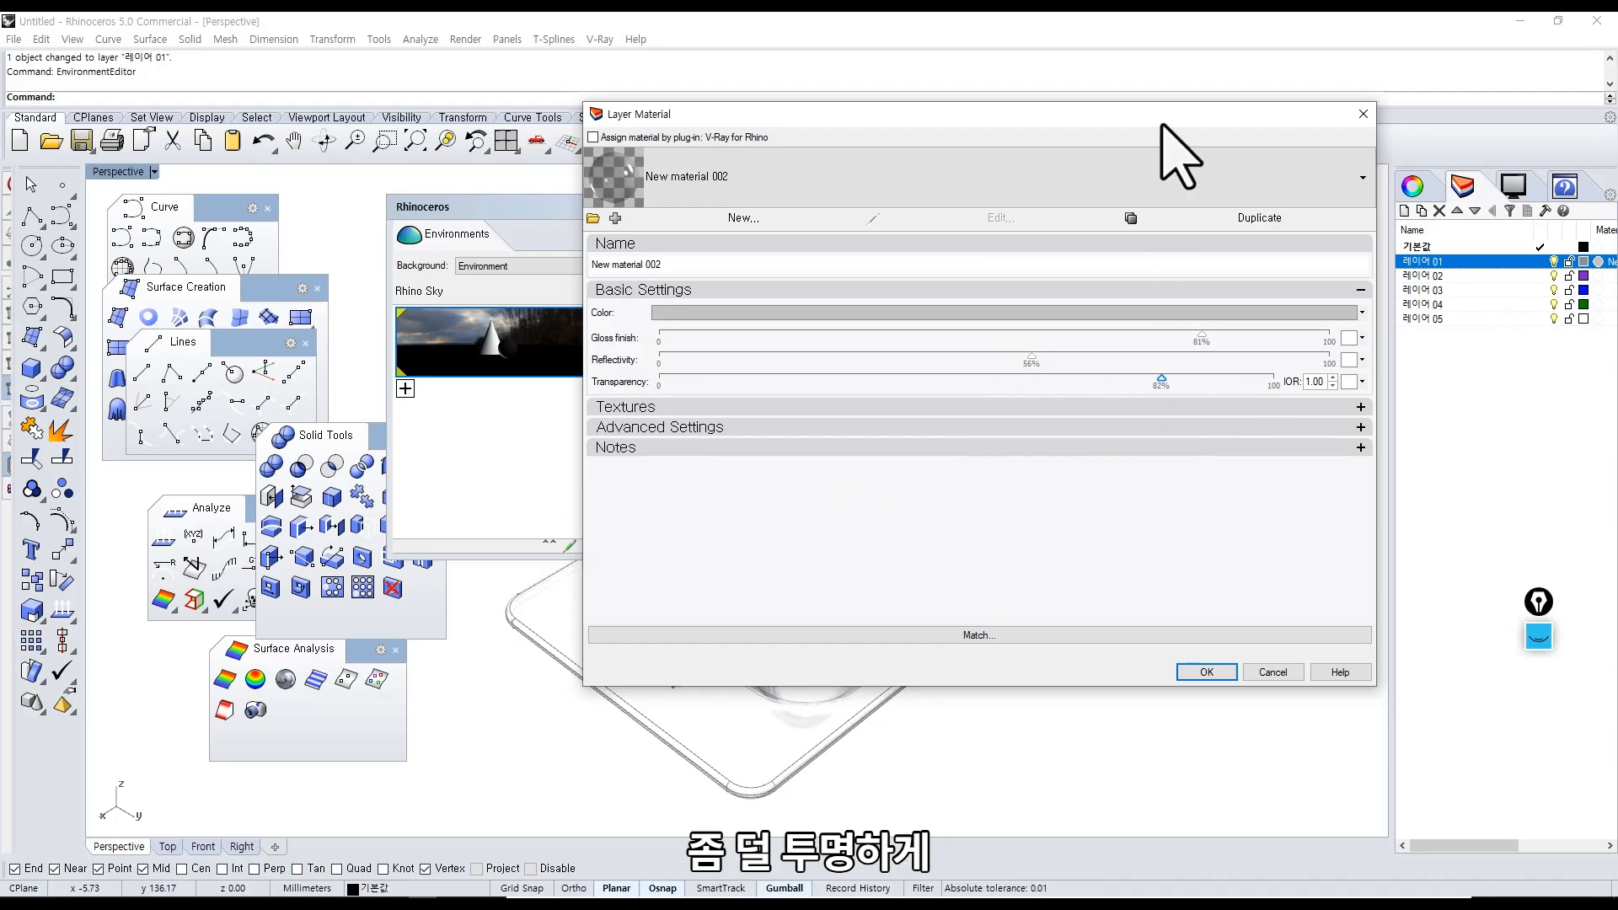
left_click_drag(1158, 122, 571, 155)
left_click_drag(613, 371, 566, 371)
left_click(609, 345)
left_click(1091, 359)
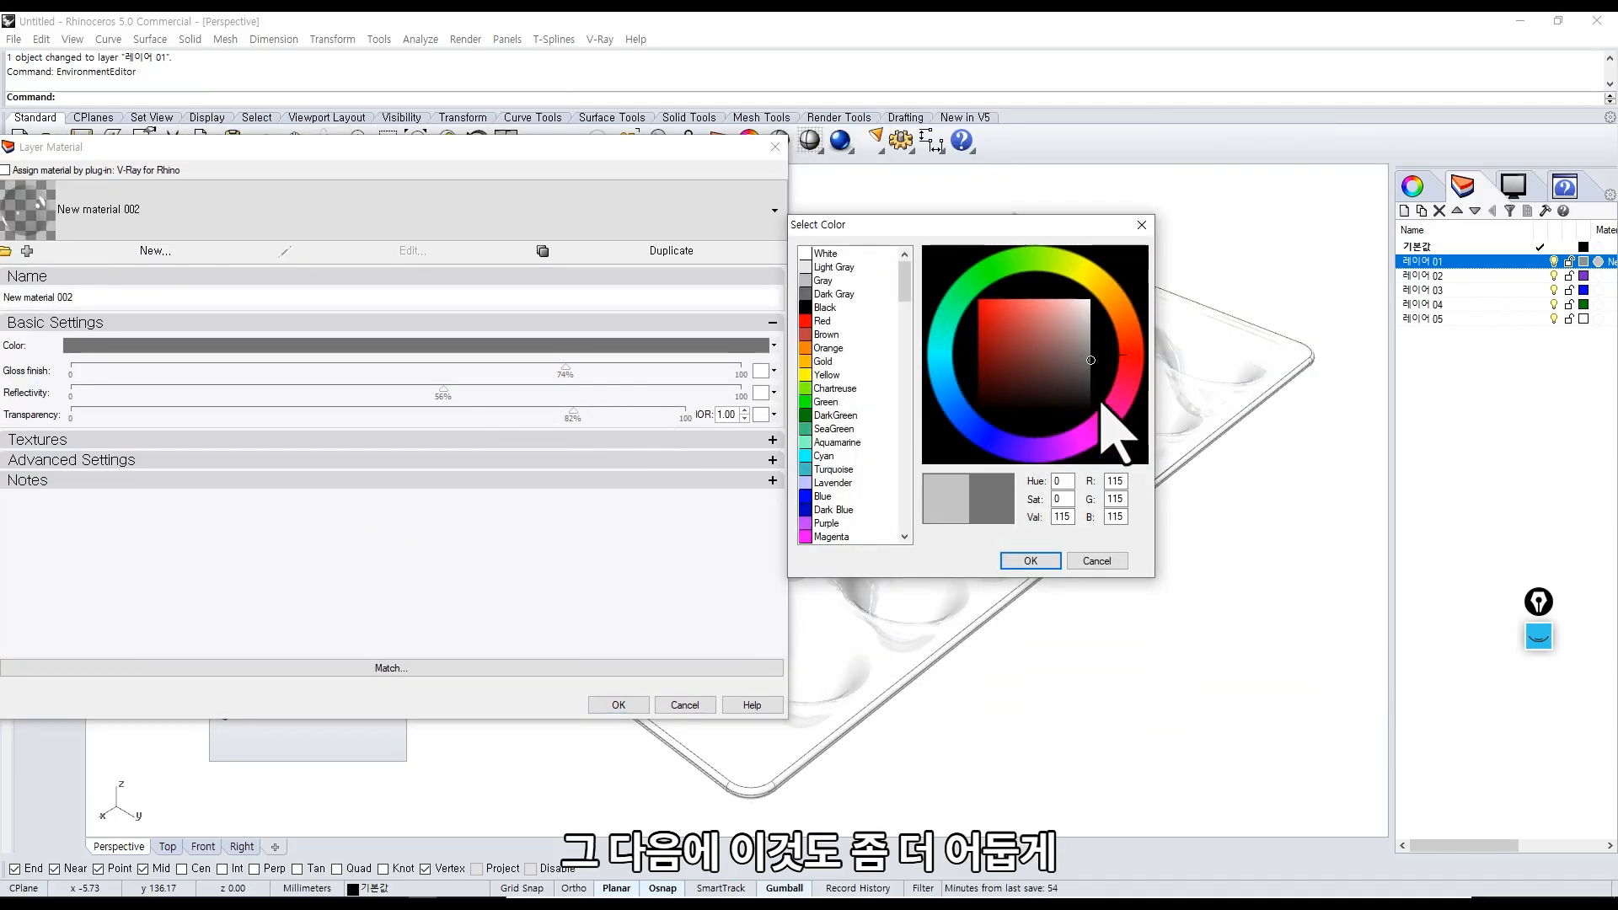
left_click(1052, 558)
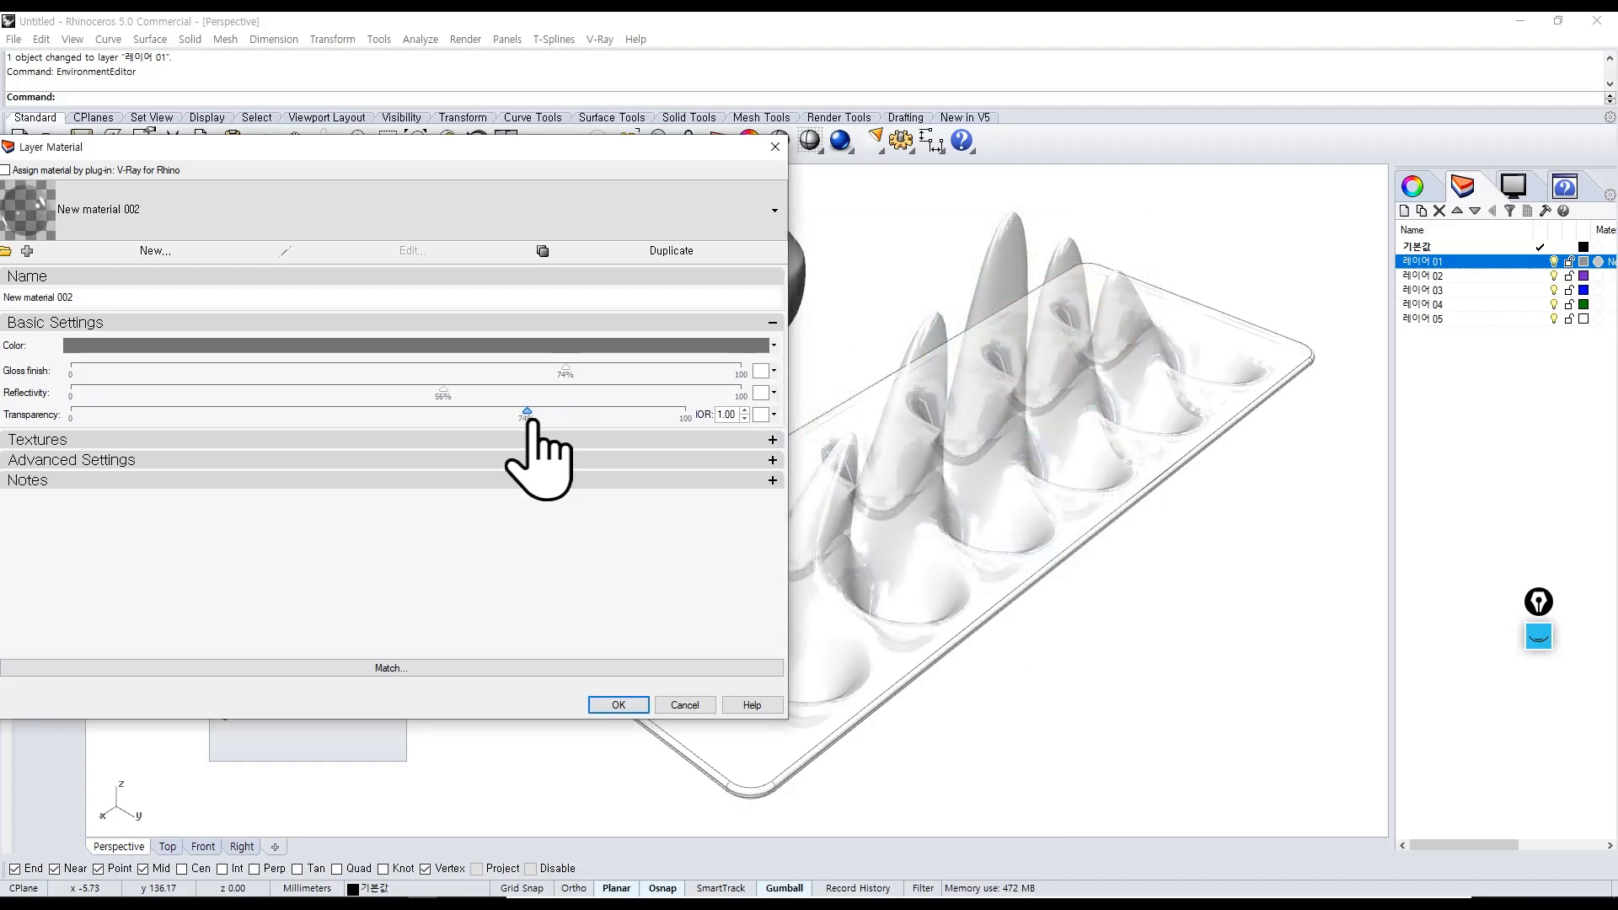
left_click_drag(573, 417, 443, 417)
left_click(613, 705)
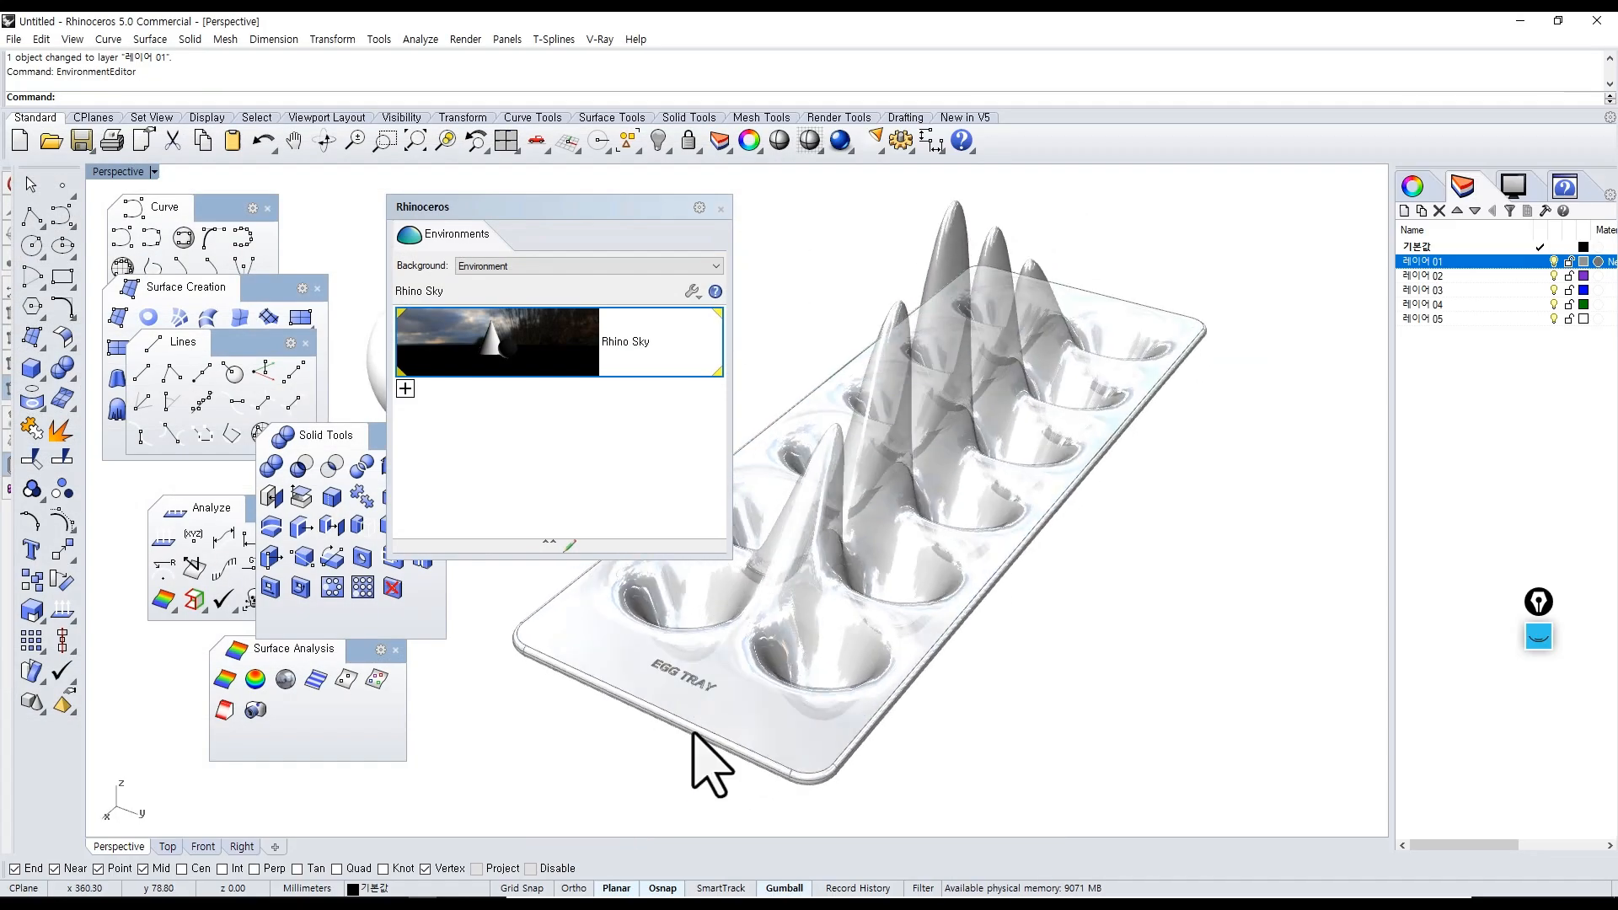
Close the environment settings and examine the tray's transparent material from below and above.
left_click(722, 209)
right_click_drag(927, 438, 843, 511)
scroll(776, 517, "up", 5)
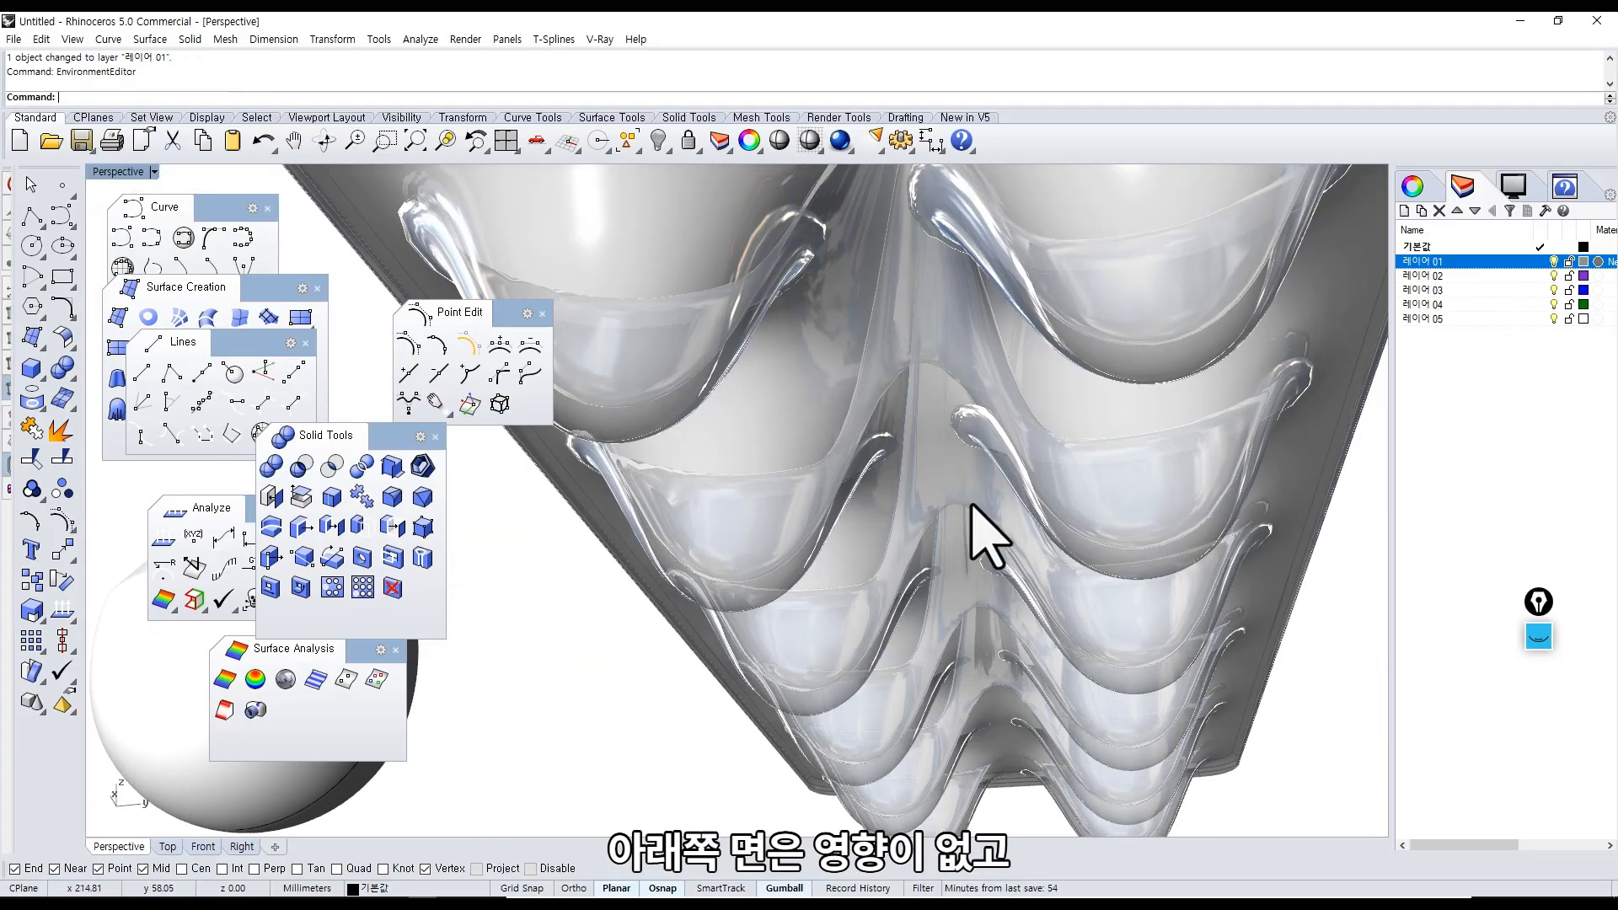
scroll(971, 498, "down", 8)
right_click_drag(971, 498, 910, 552)
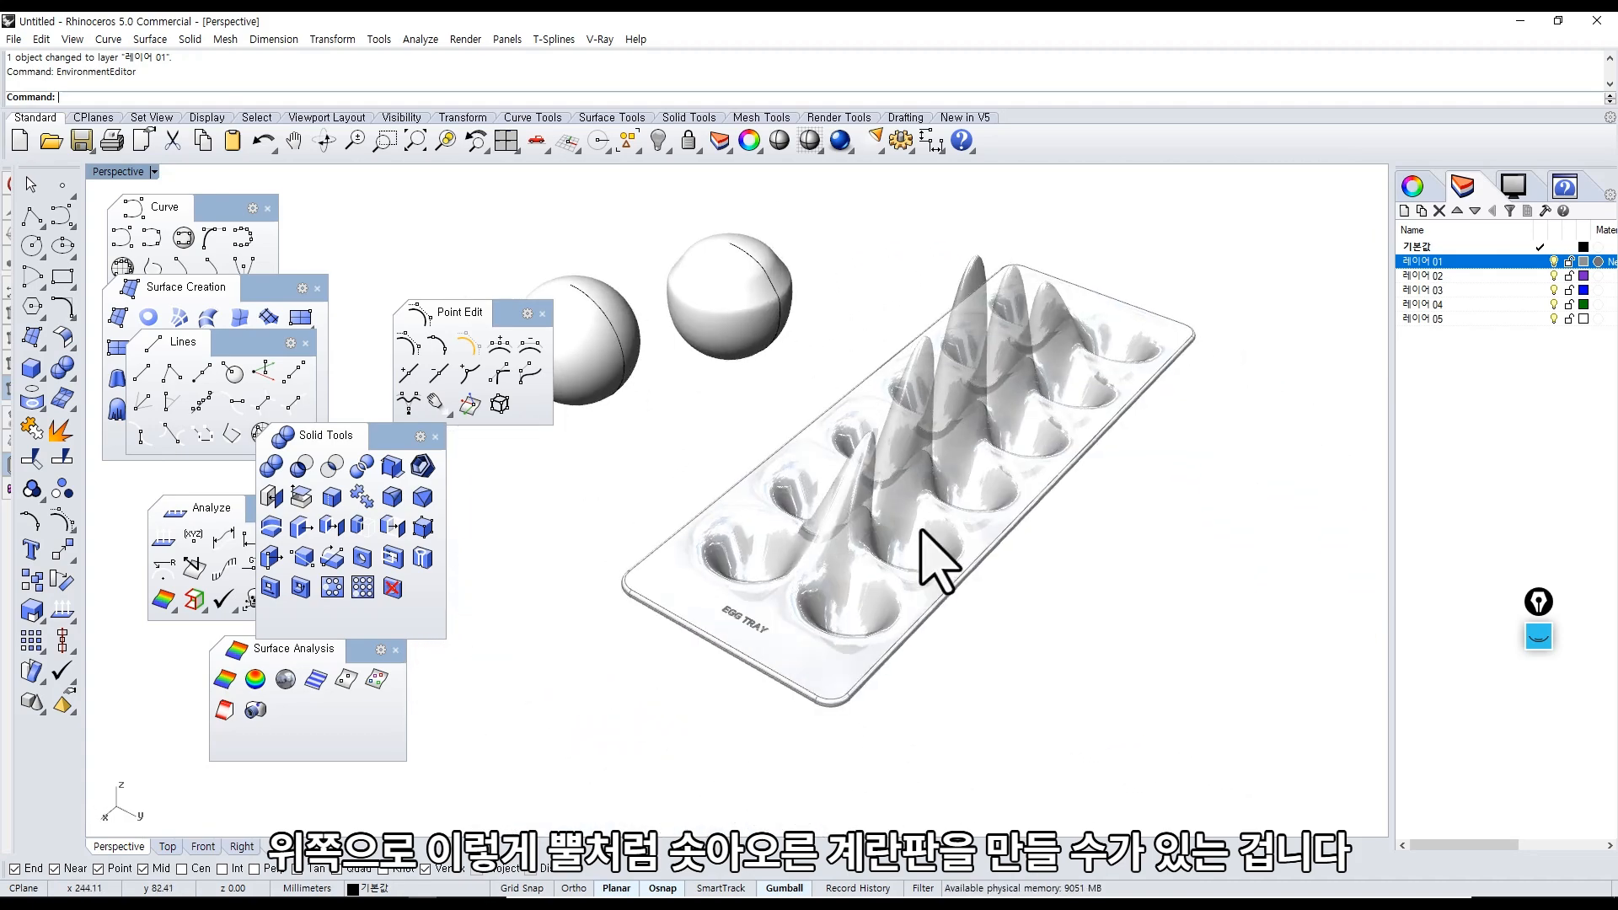
scroll(918, 539, "up", 3)
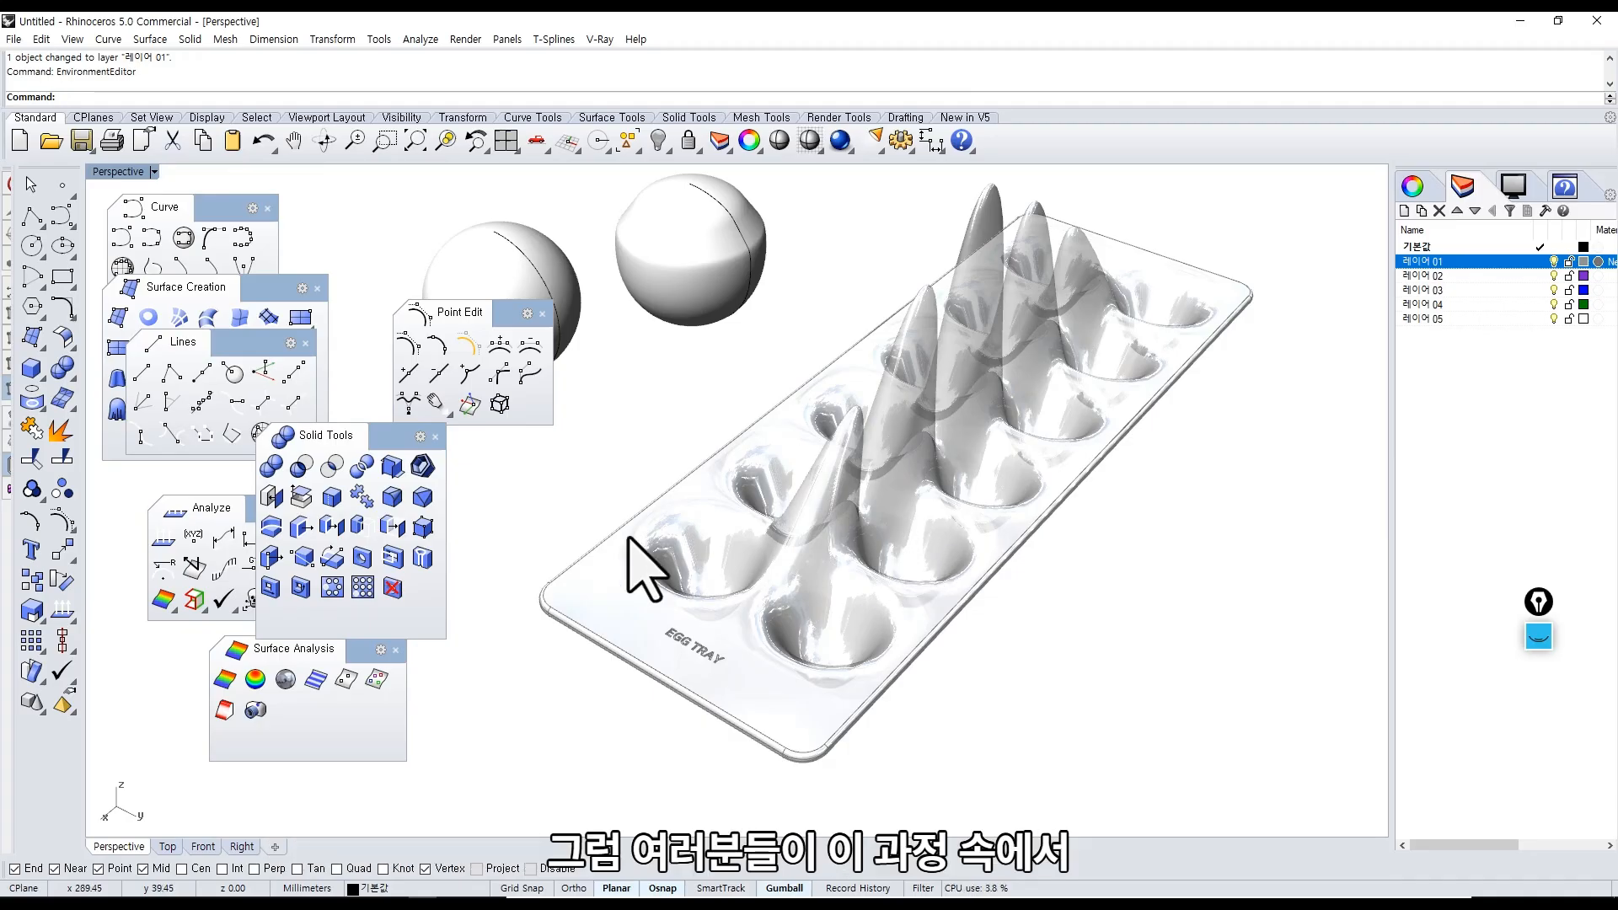
Turn on surface isocurves for the Rendered display and examine the tray from its engraved short end.
left_click(1513, 189)
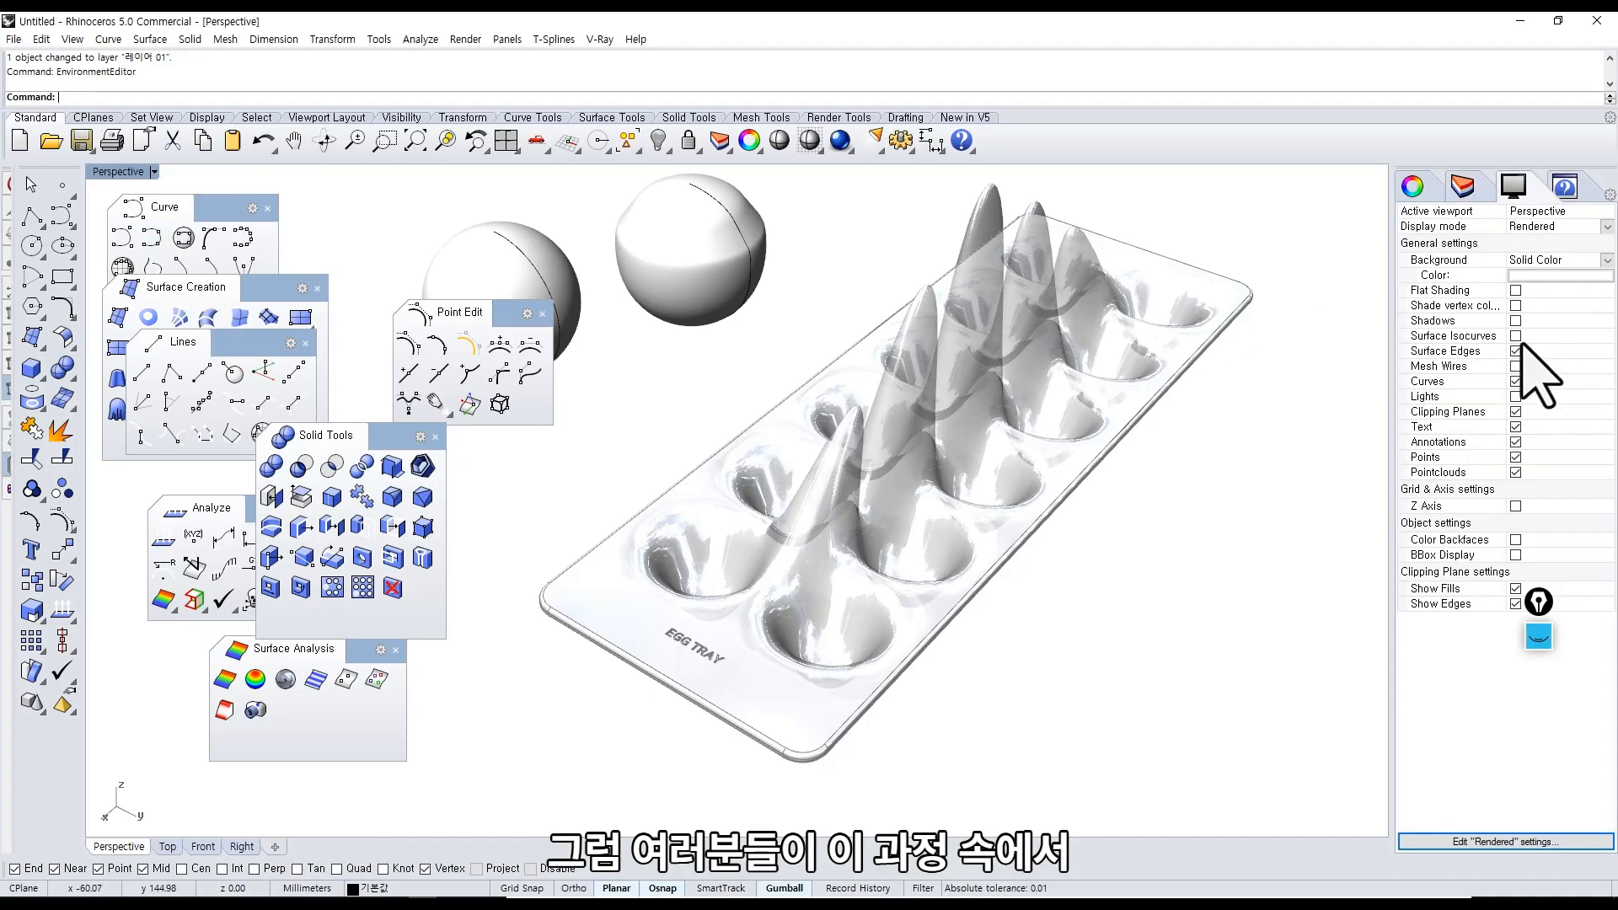
left_click(1515, 335)
right_click_drag(1127, 600, 1200, 497)
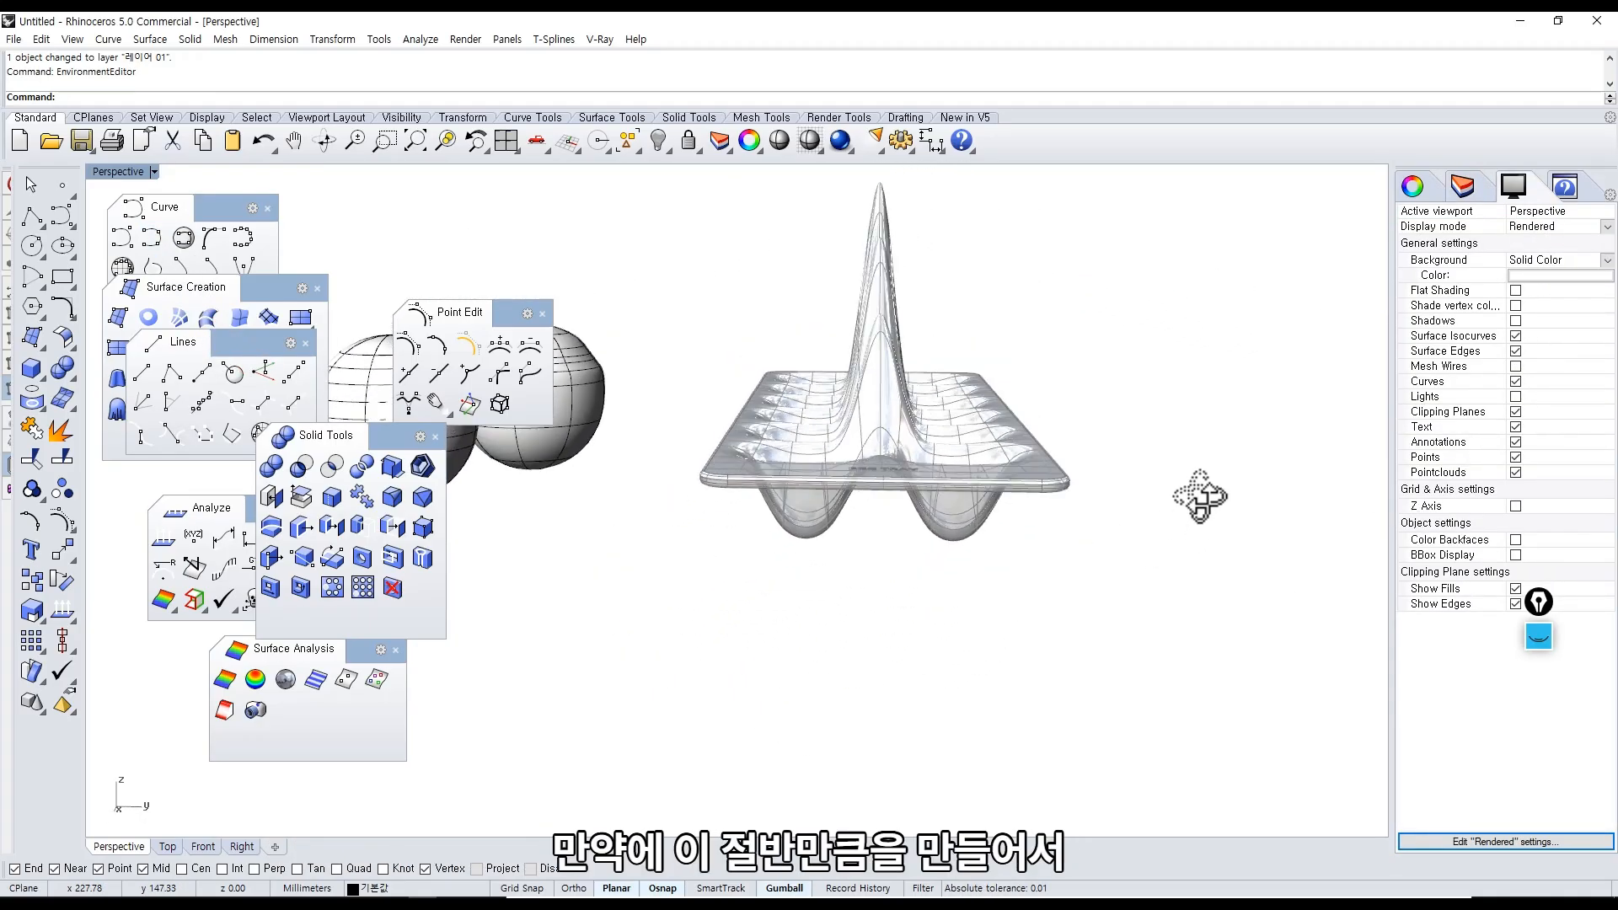
scroll(872, 388, "up", 4)
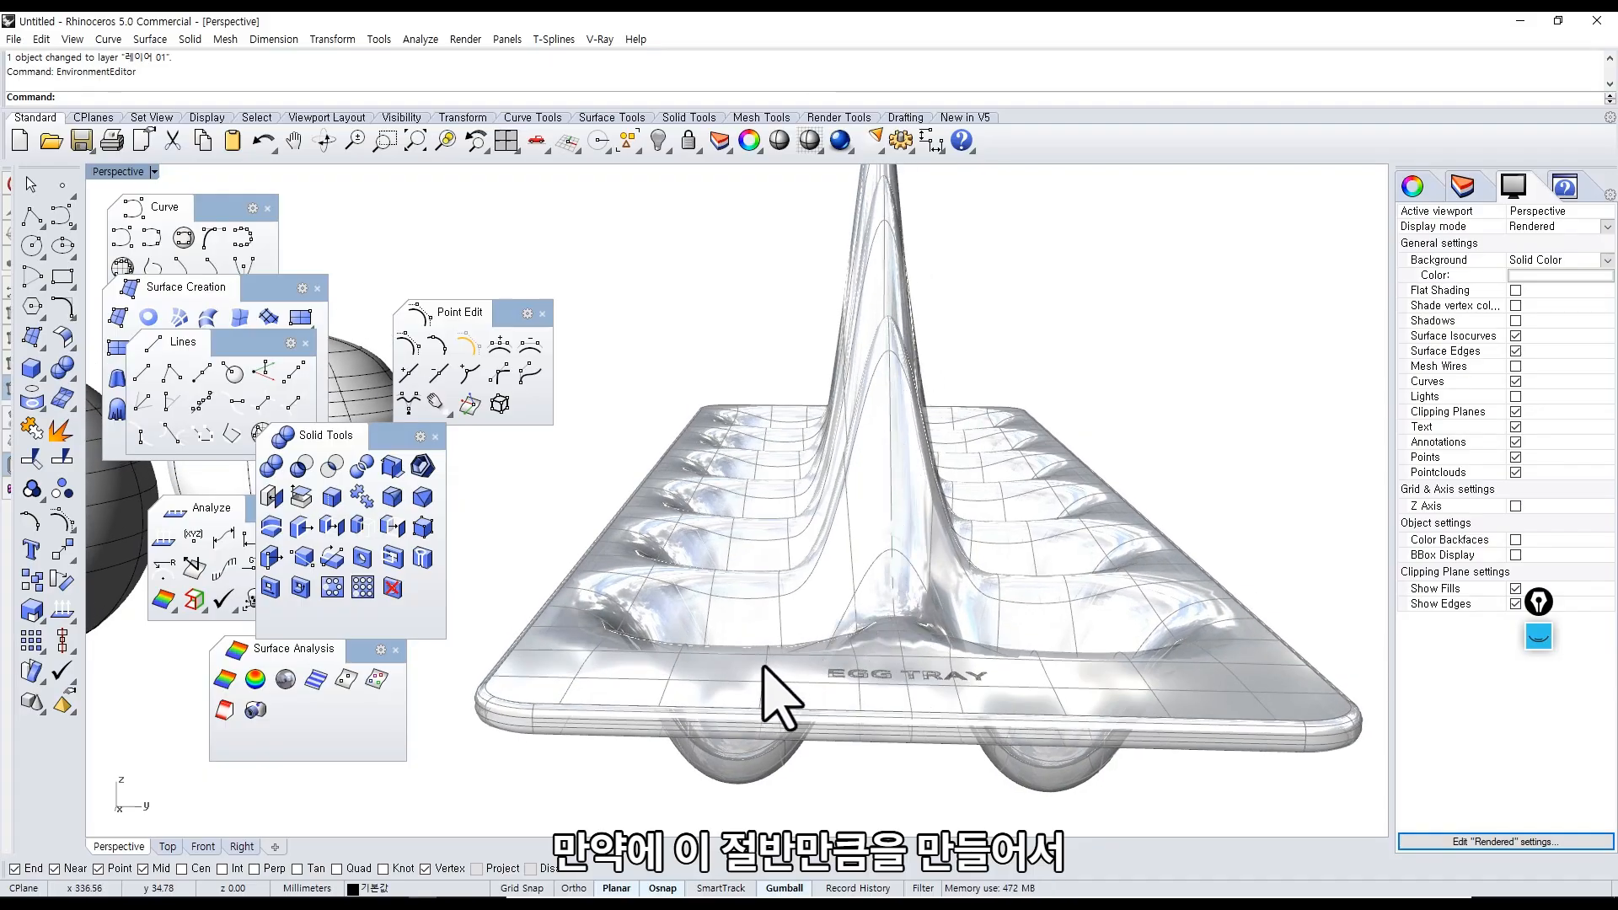
scroll(1003, 653, "down", 3)
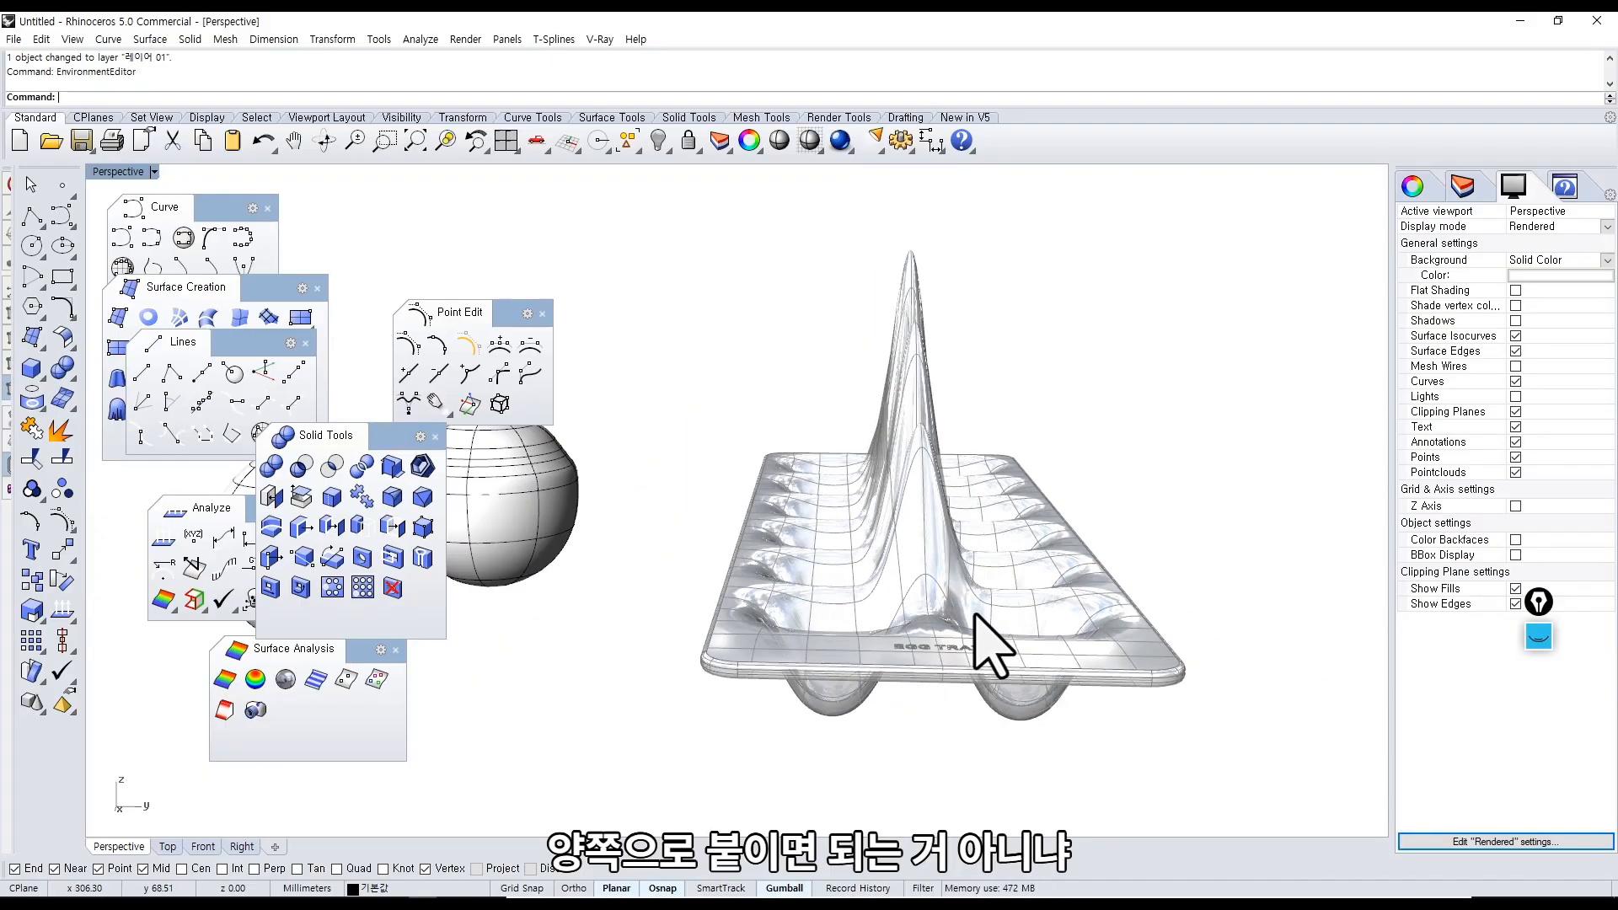
Examine the tray's symmetry and surface structure from its short end, its long side and obliquely from above.
right_click_drag(983, 650, 973, 556)
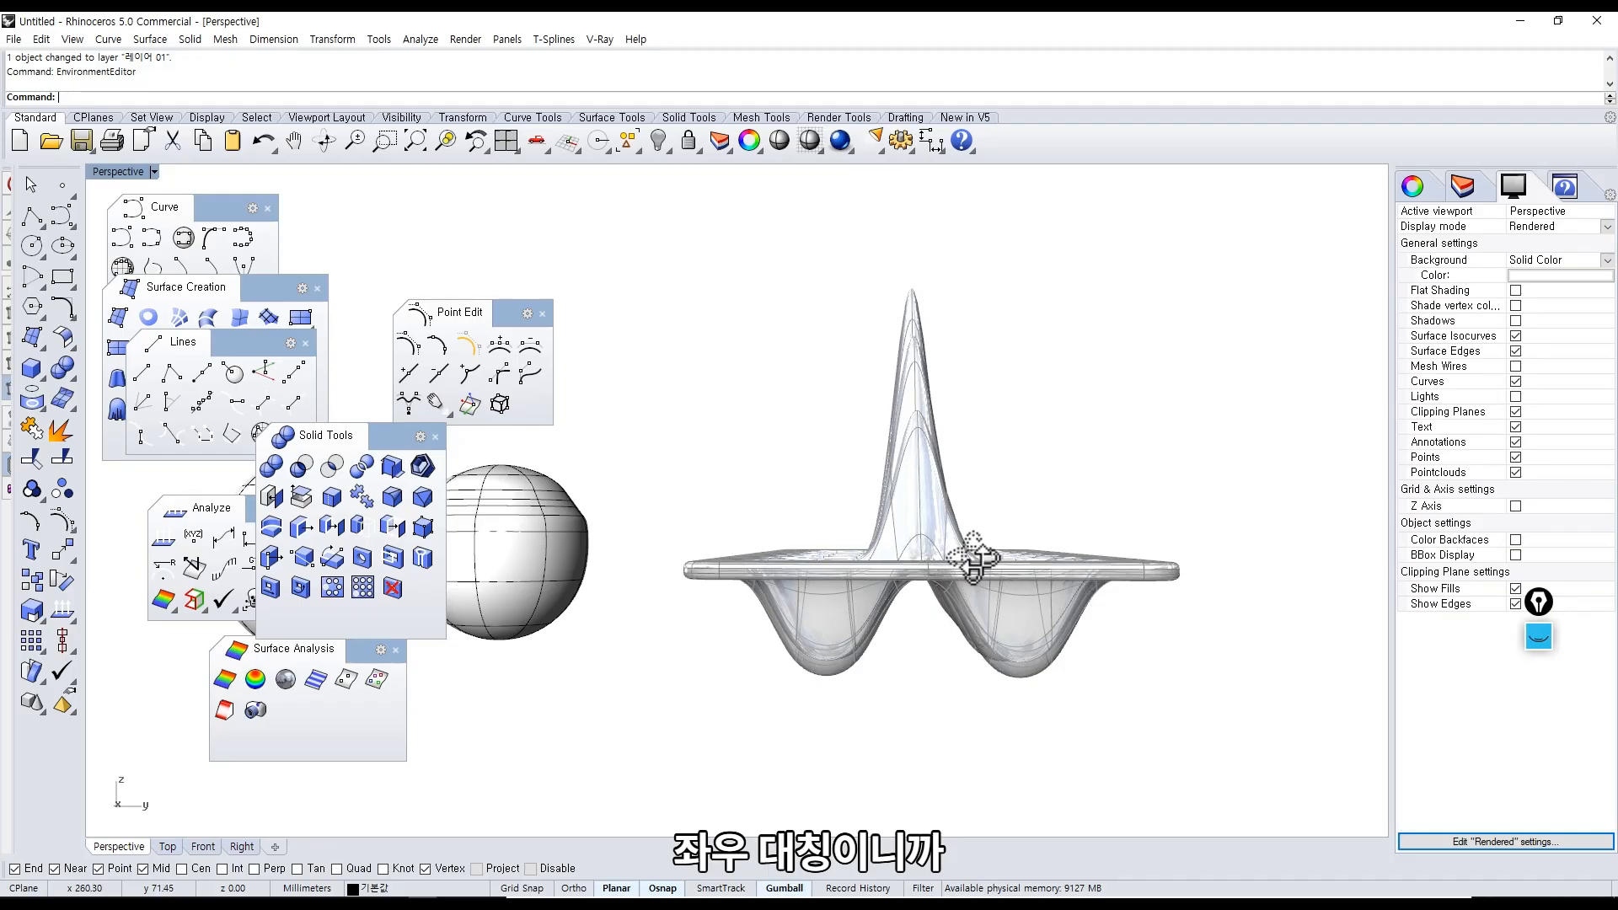
right_click_drag(1079, 552, 846, 573)
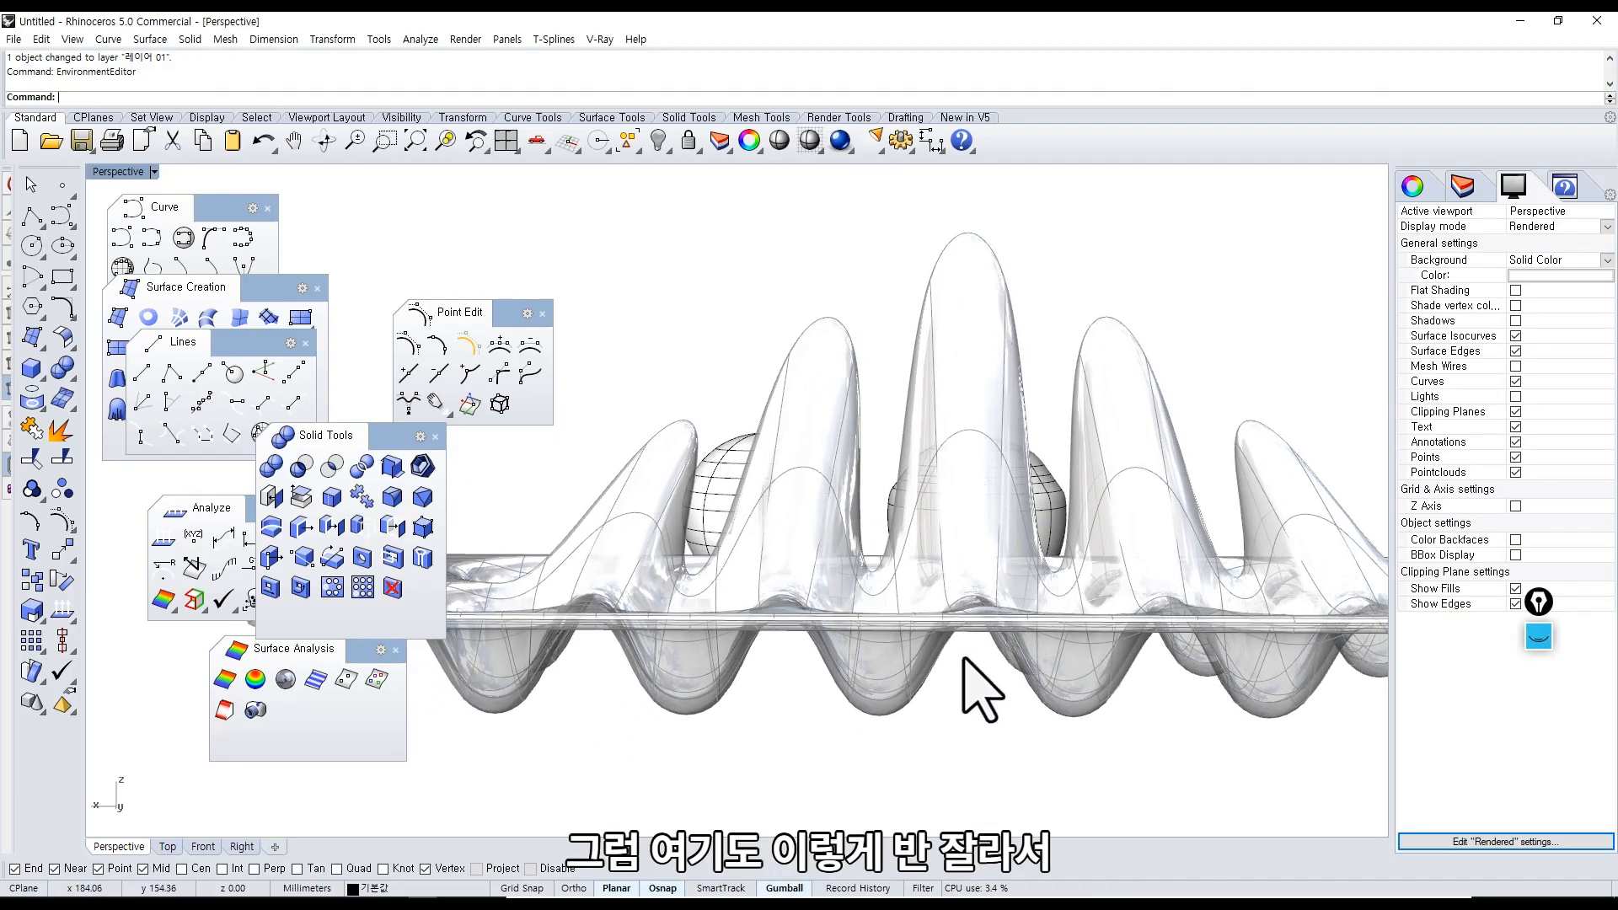
right_click_drag(955, 632, 937, 750)
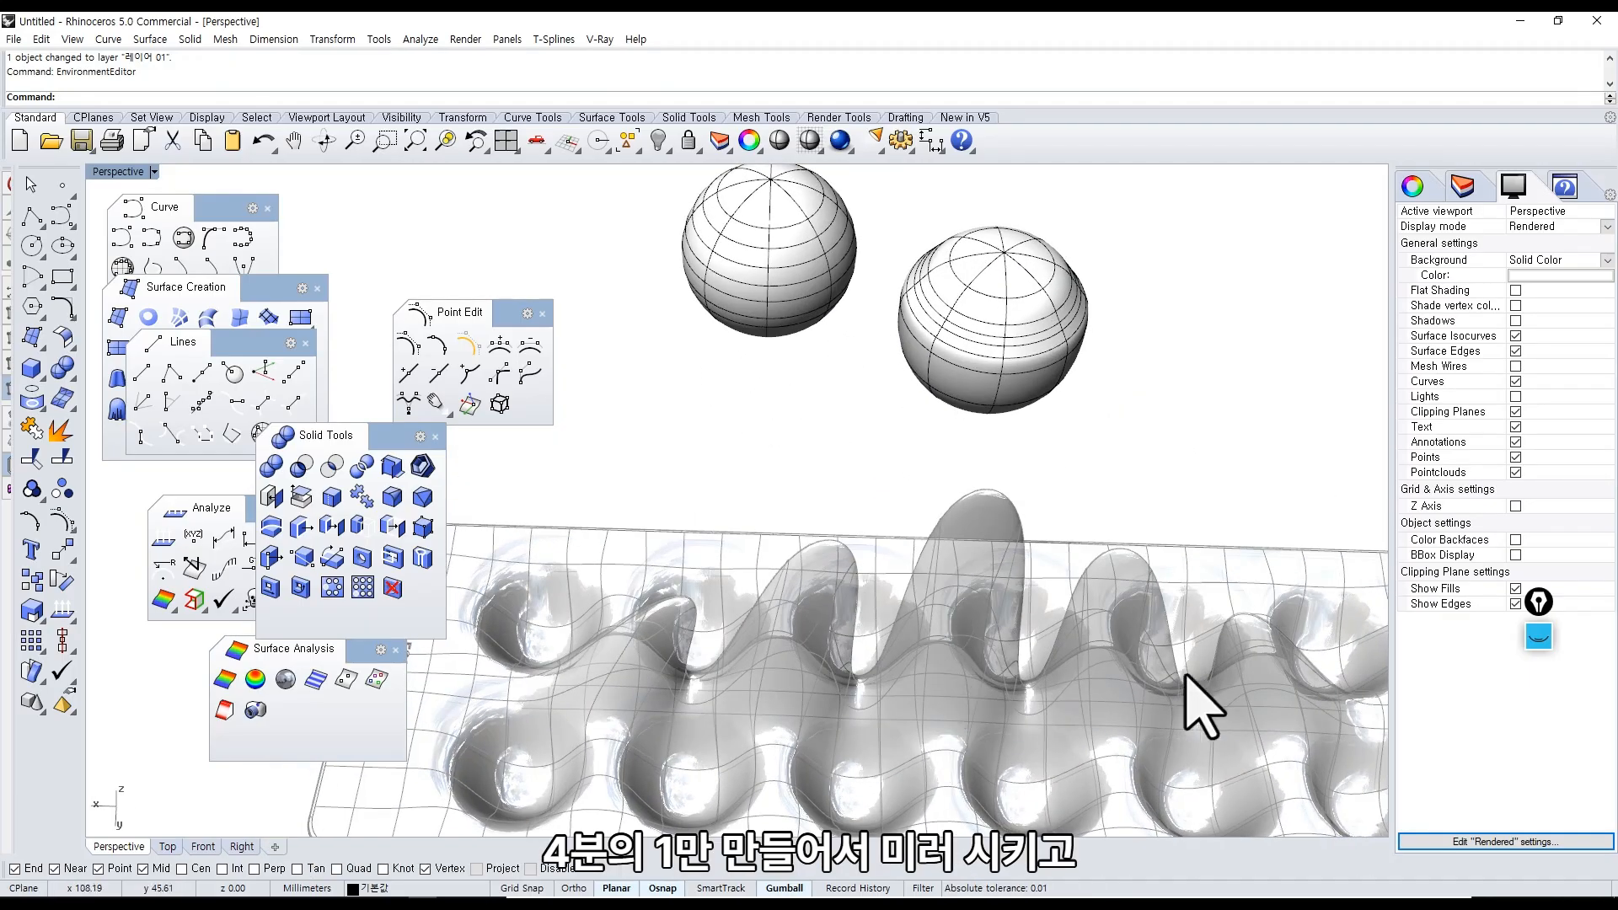
scroll(1178, 662, "down", 2)
right_click_drag(1113, 567, 1079, 500, "shift")
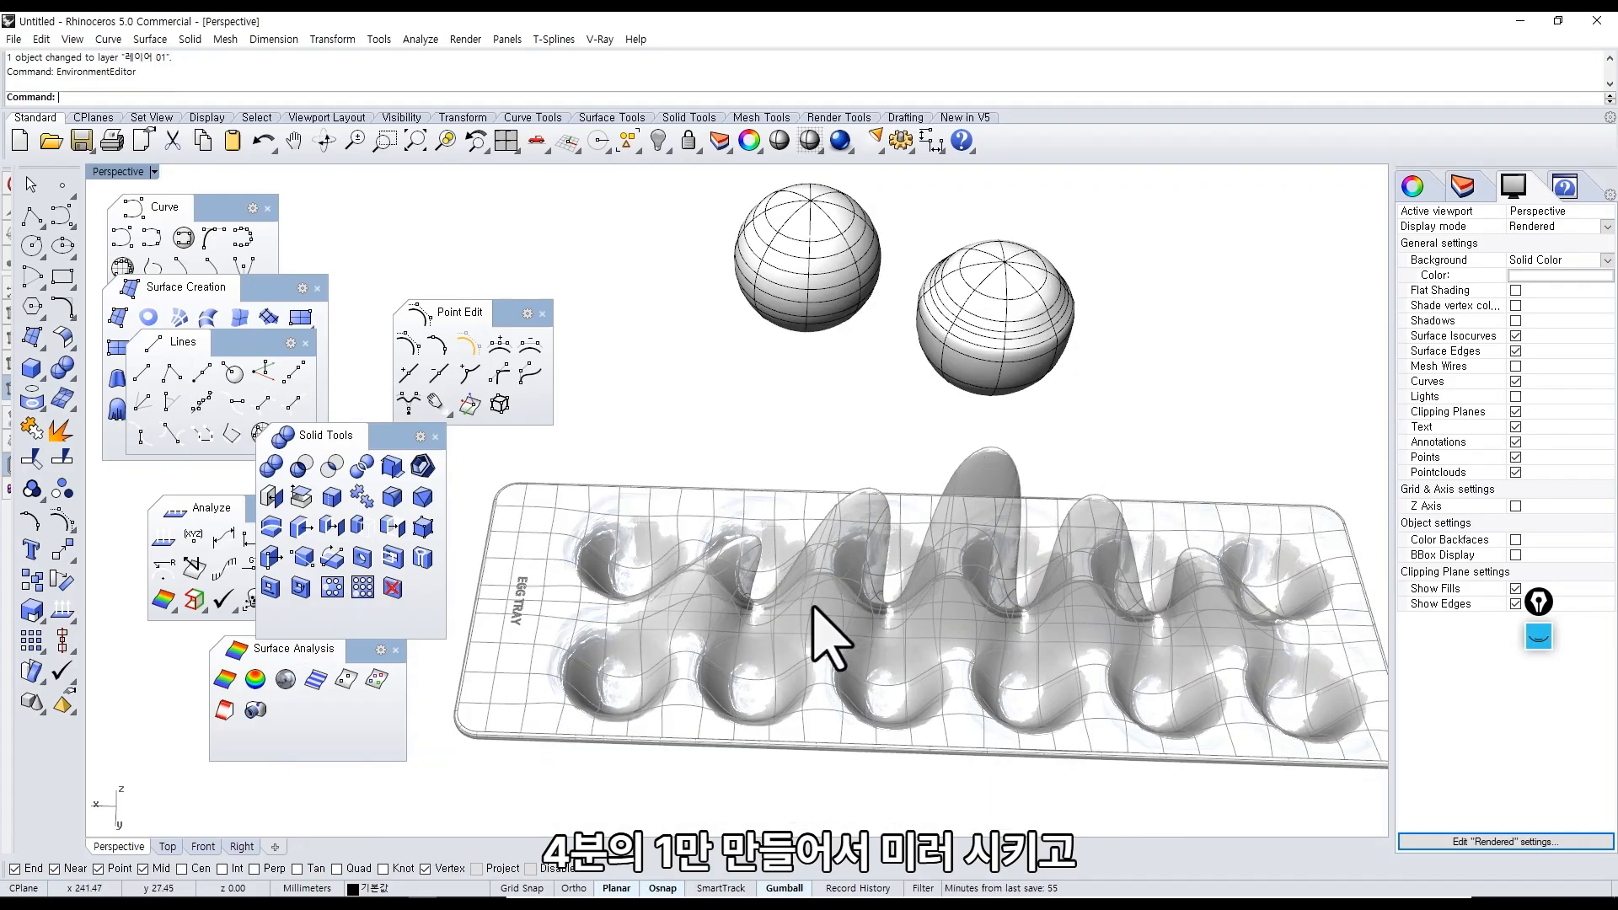
right_click_drag(805, 708, 964, 653)
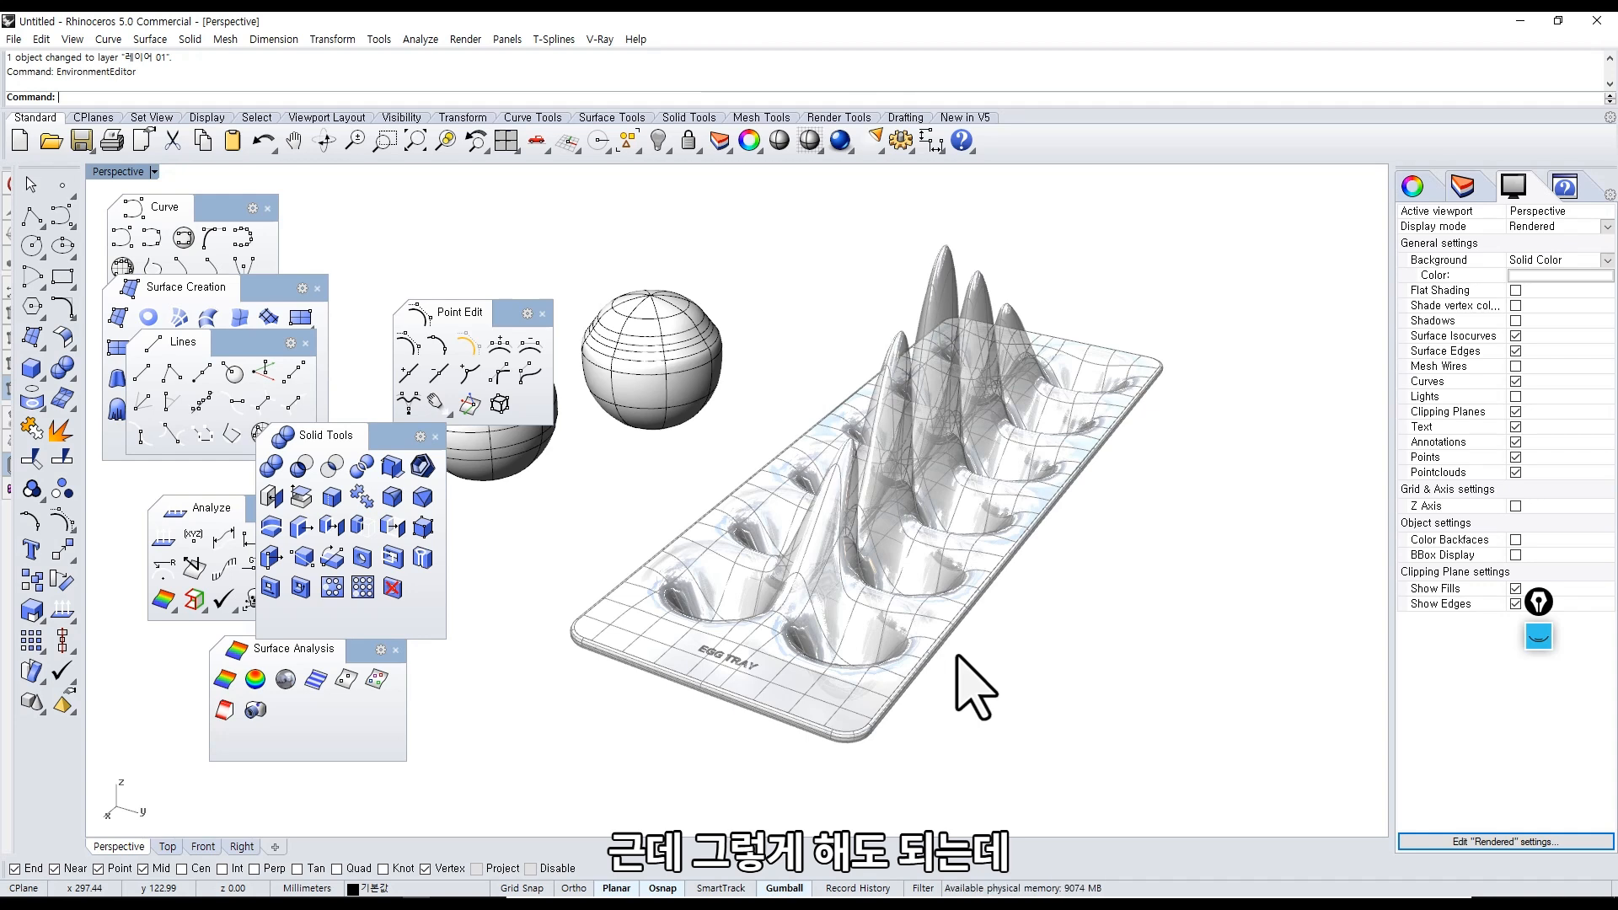
Annotate the tray with the thin red pen: outline its edge, write "Best" beside it, and divide it into quarters with crossing lines.
left_click(1539, 638)
left_click(1539, 688)
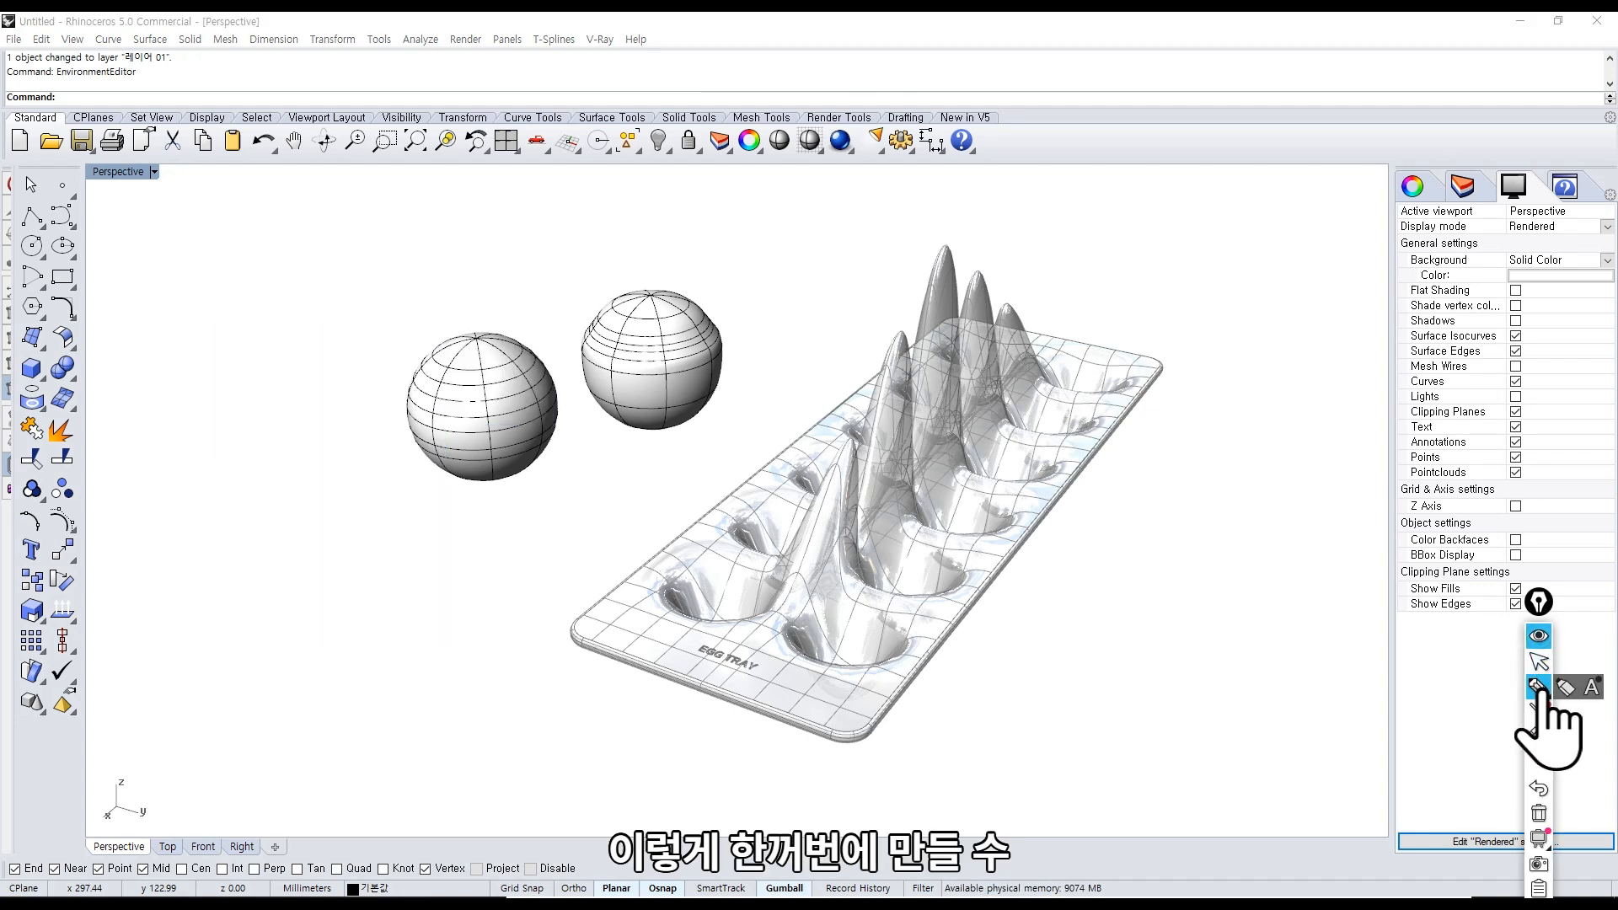
left_click(1538, 712)
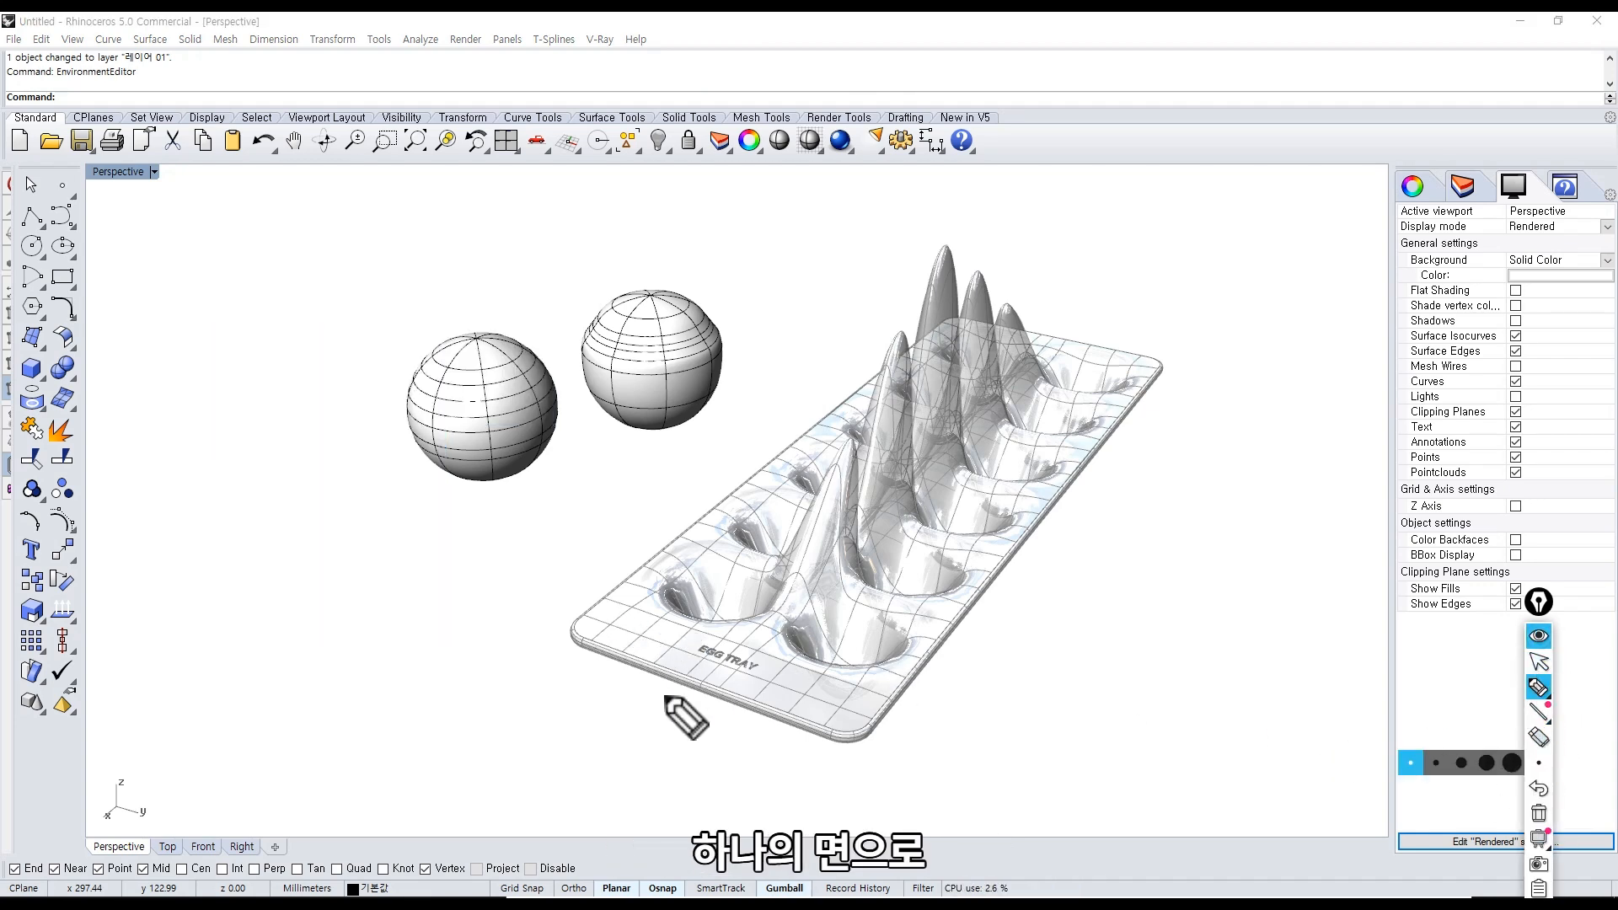
mouse_move(554, 630)
left_mouse_down()
mouse_move(851, 741)
mouse_move(1164, 371)
mouse_move(960, 322)
mouse_move(559, 637)
left_mouse_up()
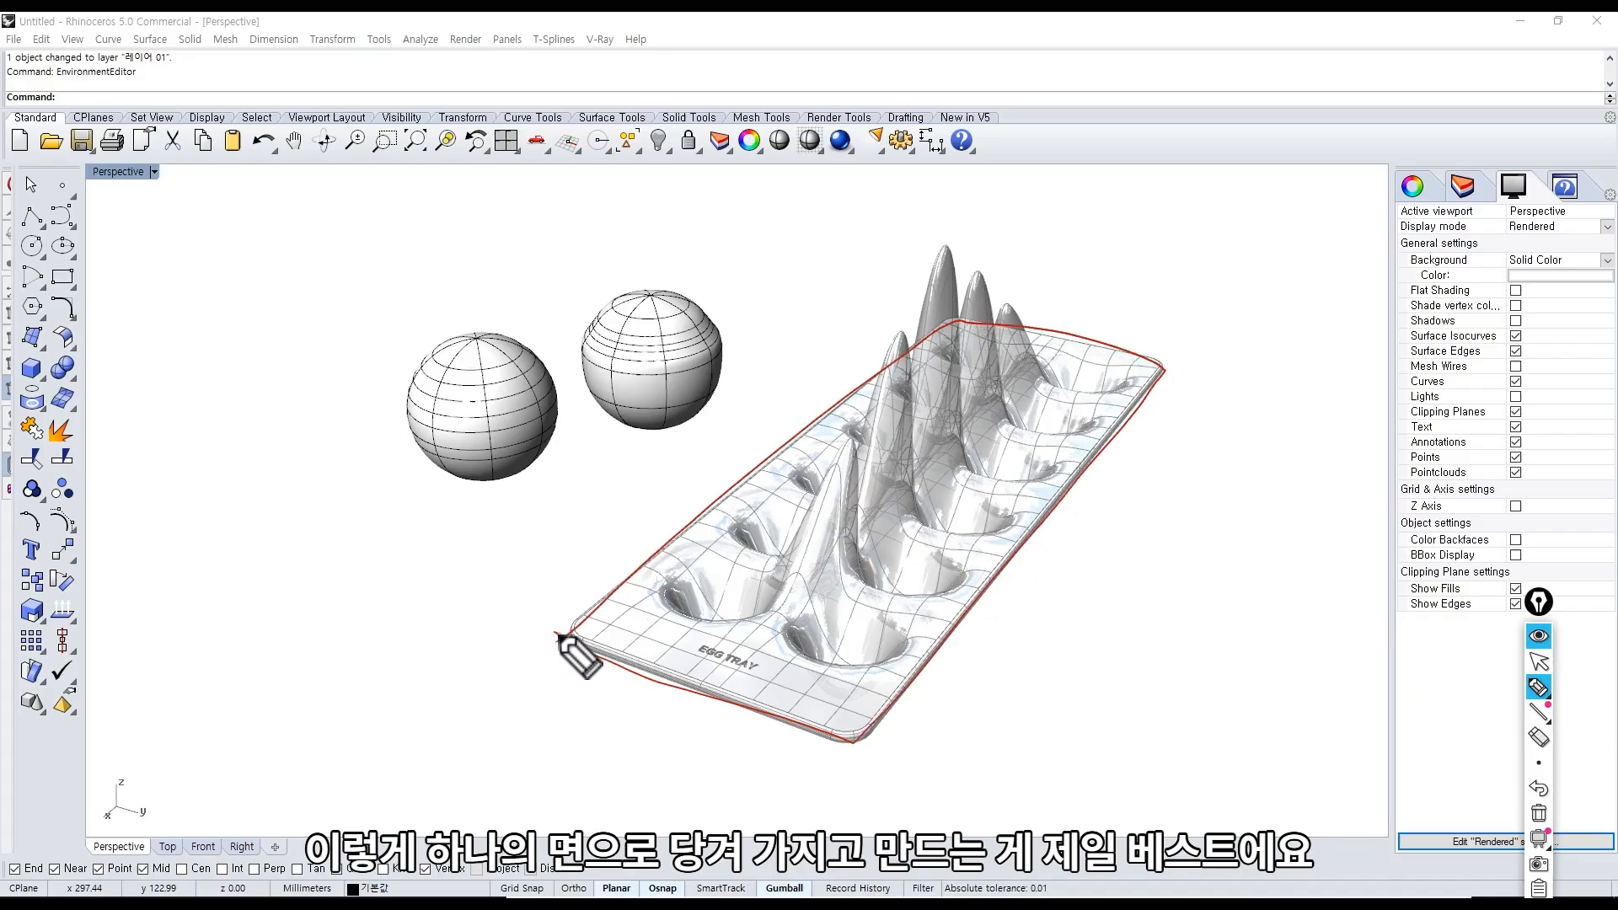
left_click_drag(1048, 289, 1066, 300)
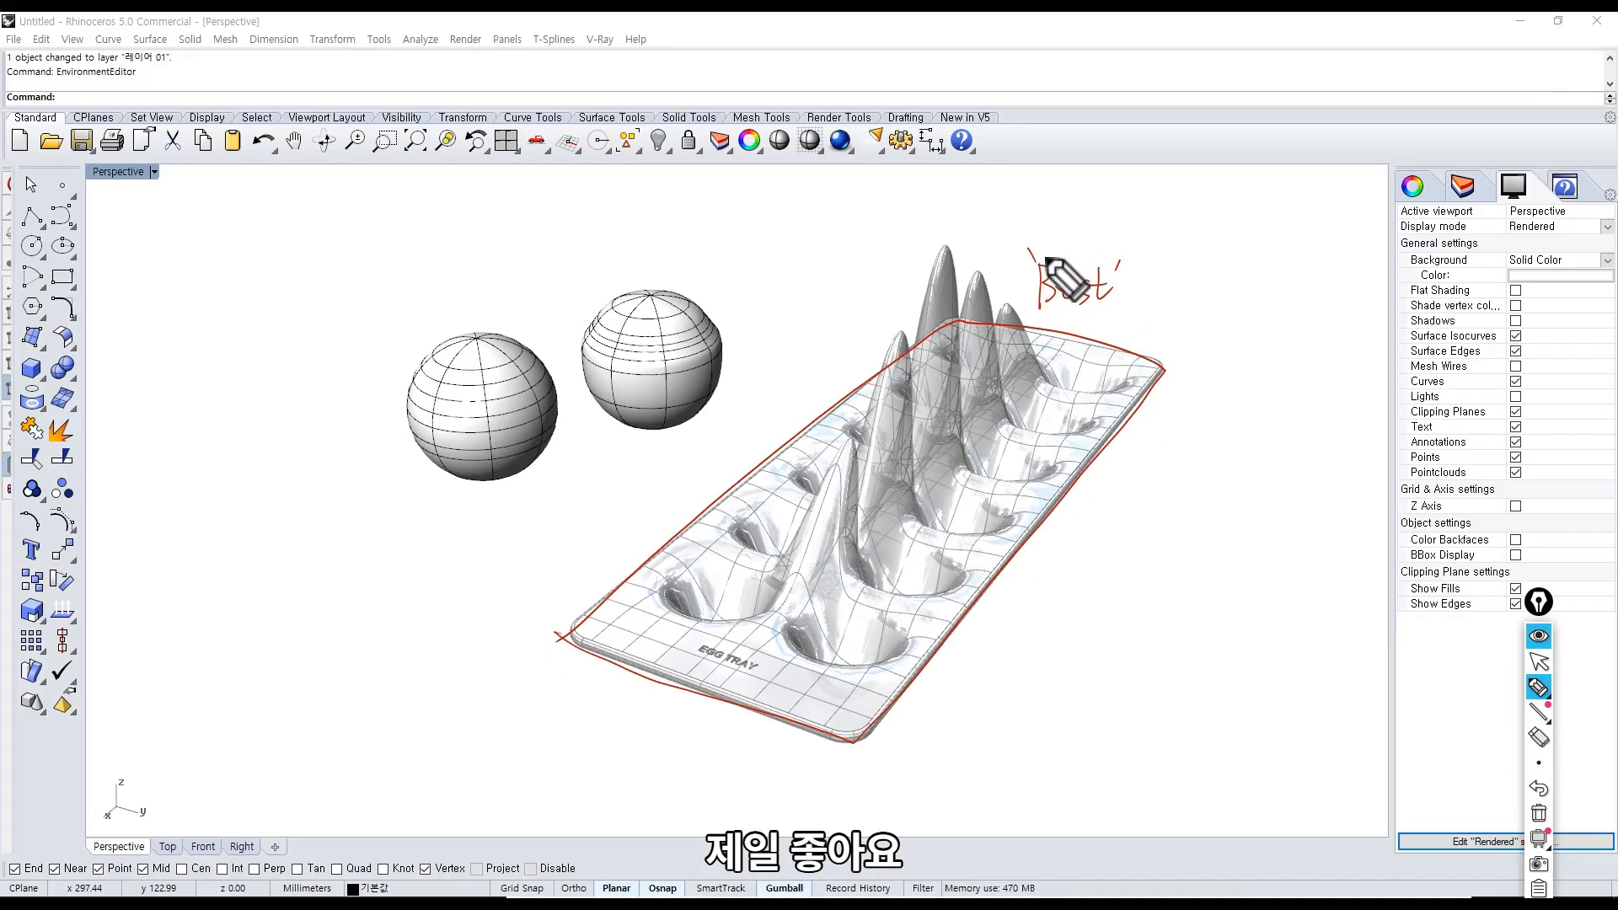
left_click_drag(770, 440, 1046, 521)
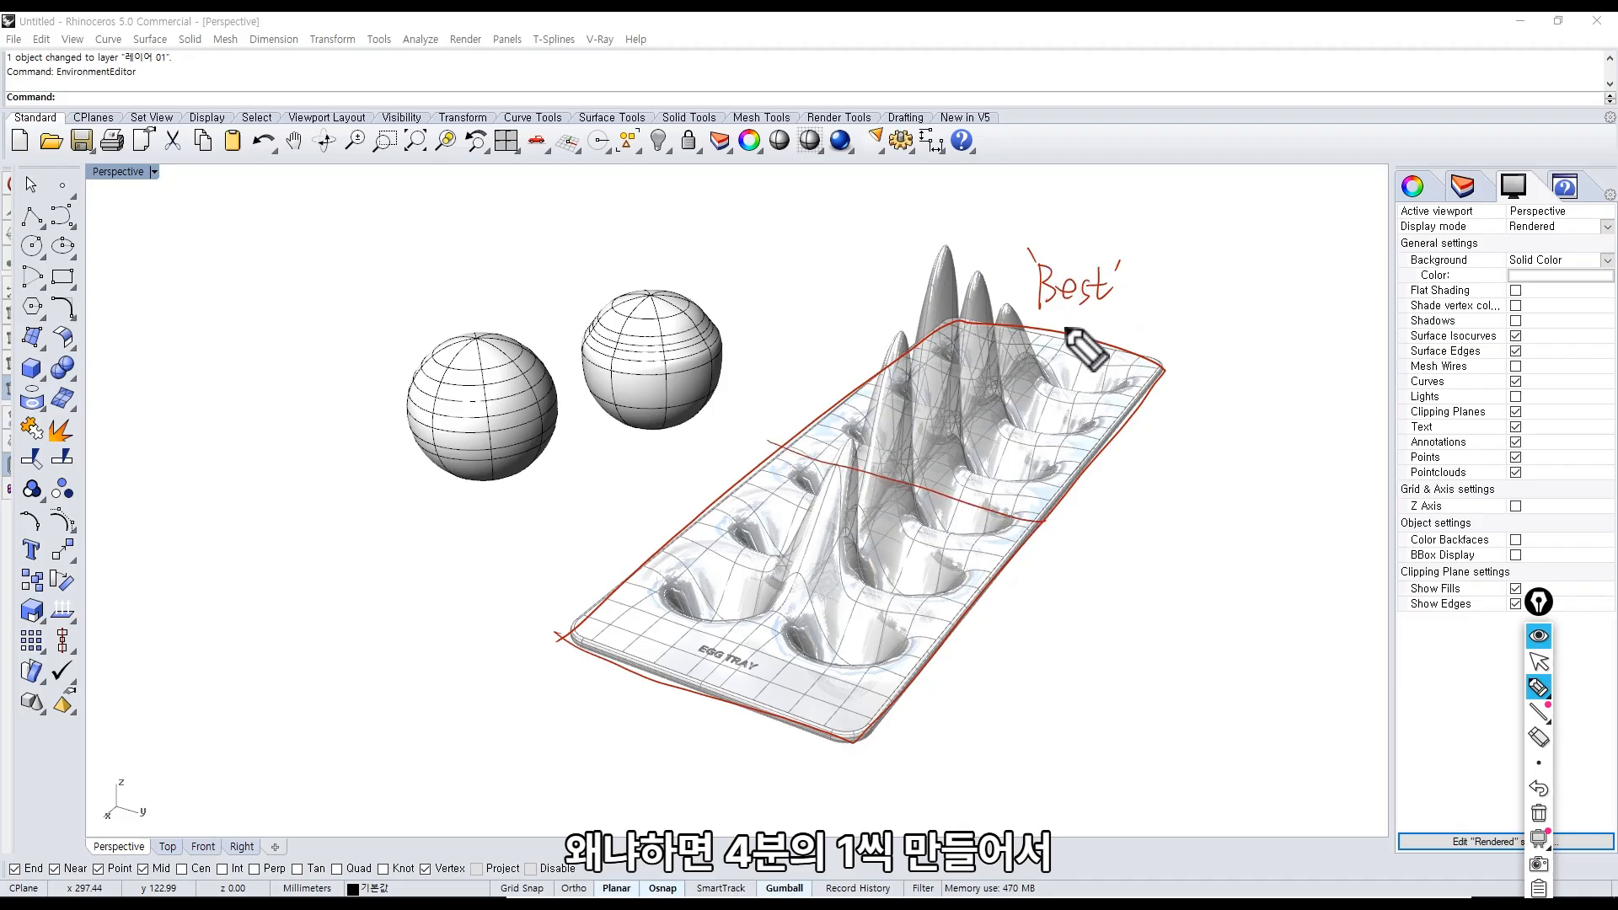
left_click_drag(1065, 330, 672, 687)
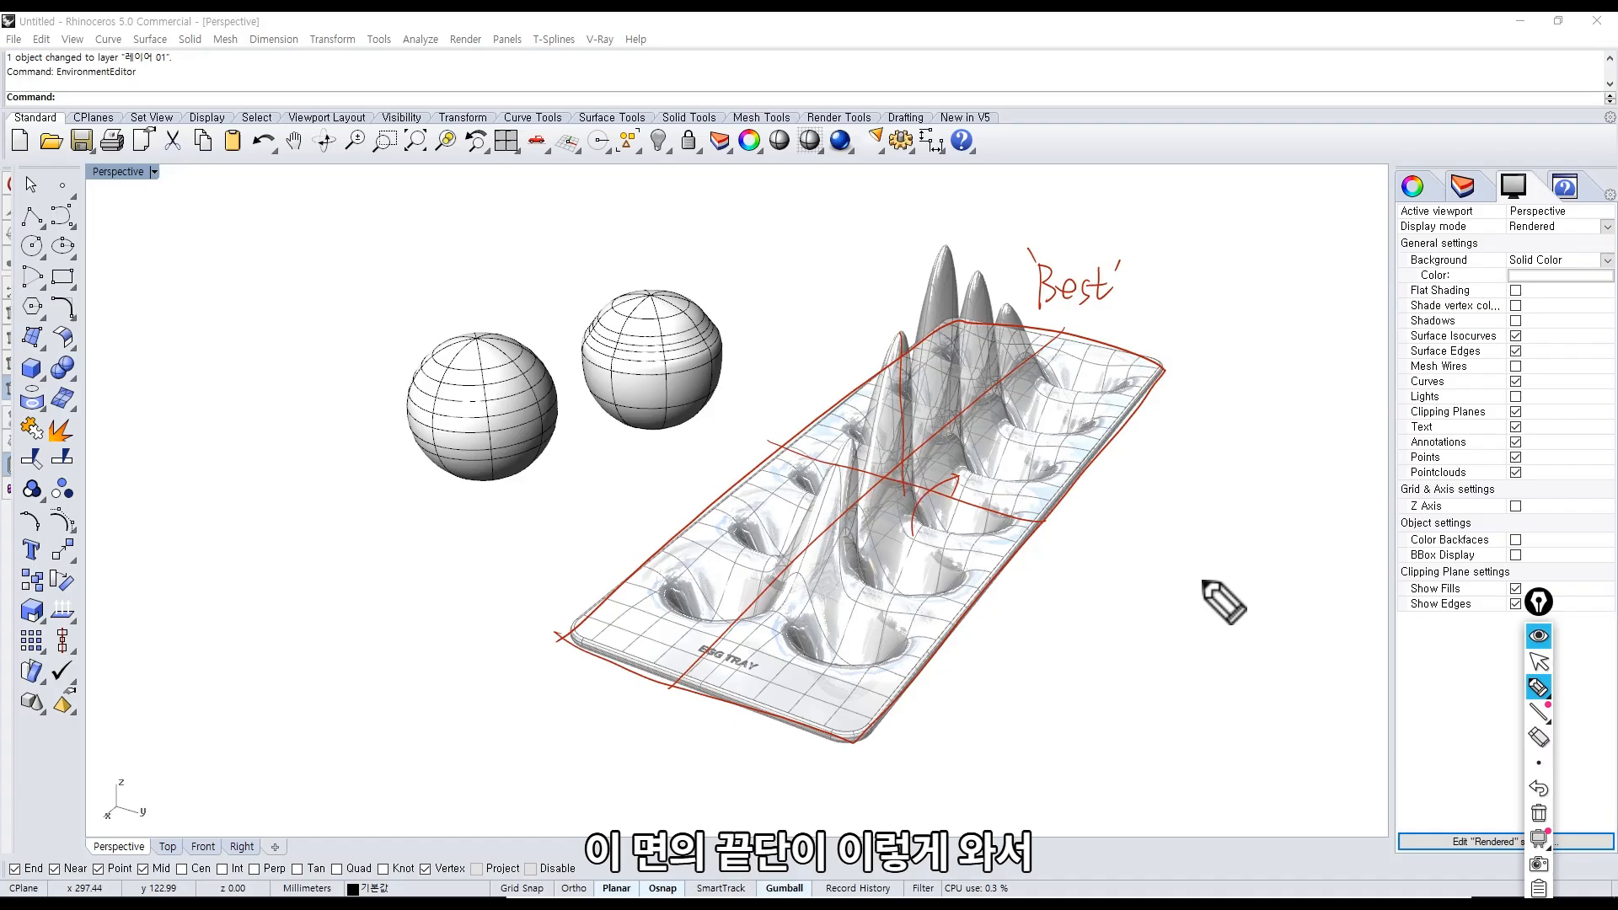
Sketch a pen diagram beside the tray of two mirrored half arches meeting at a vertical centre line with a horizontal tangent.
left_click_drag(1115, 585, 1088, 582)
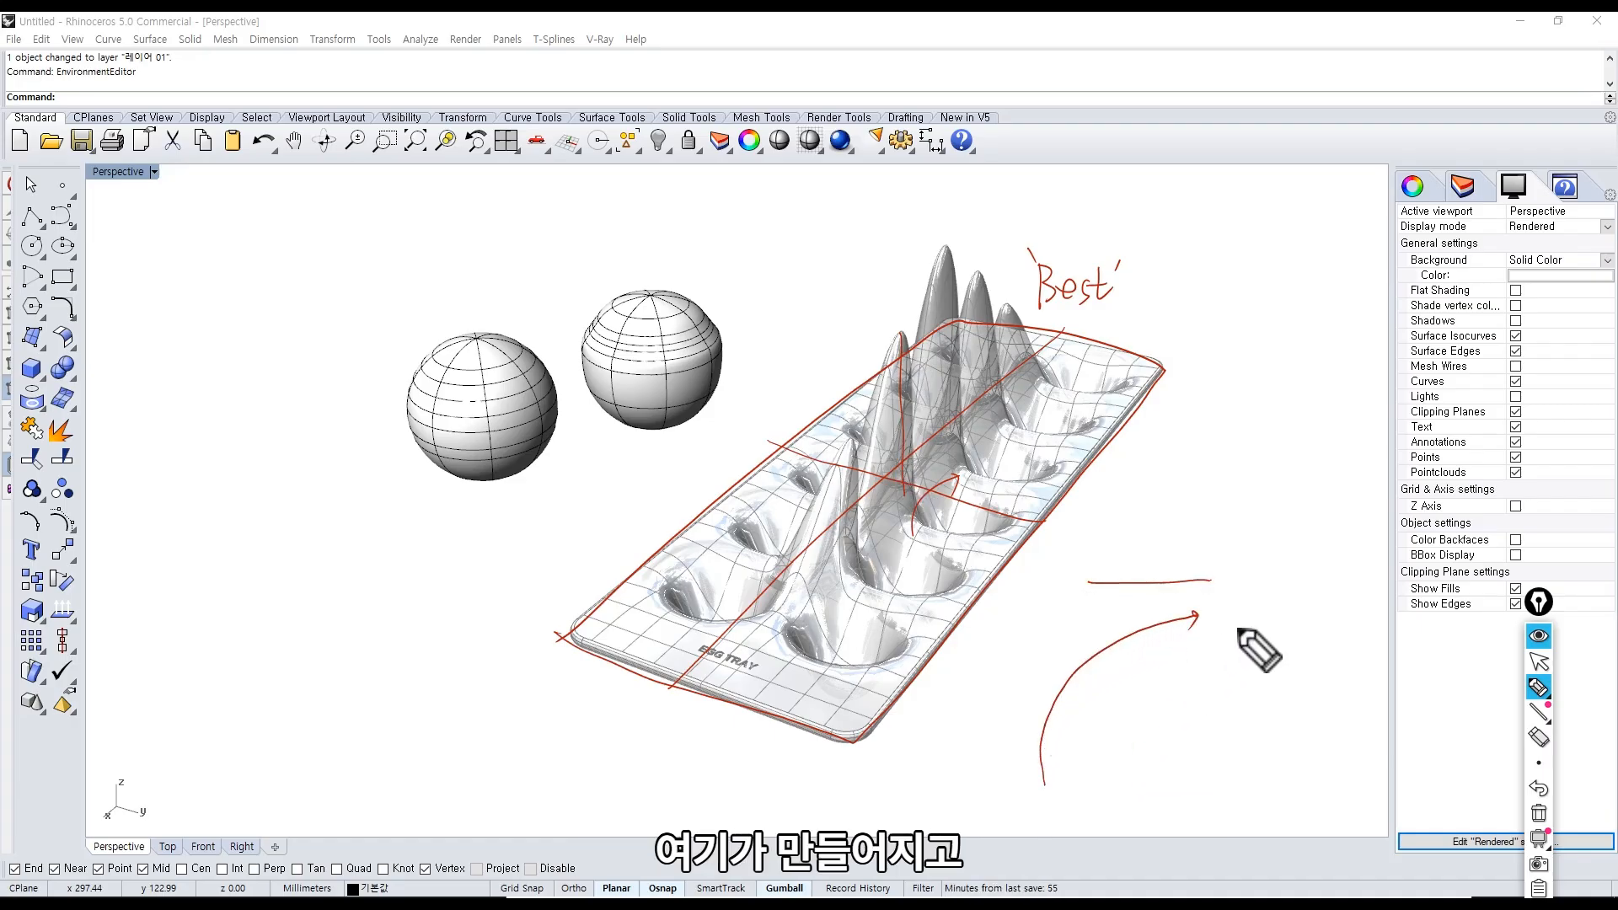
left_click_drag(1199, 571, 1197, 673)
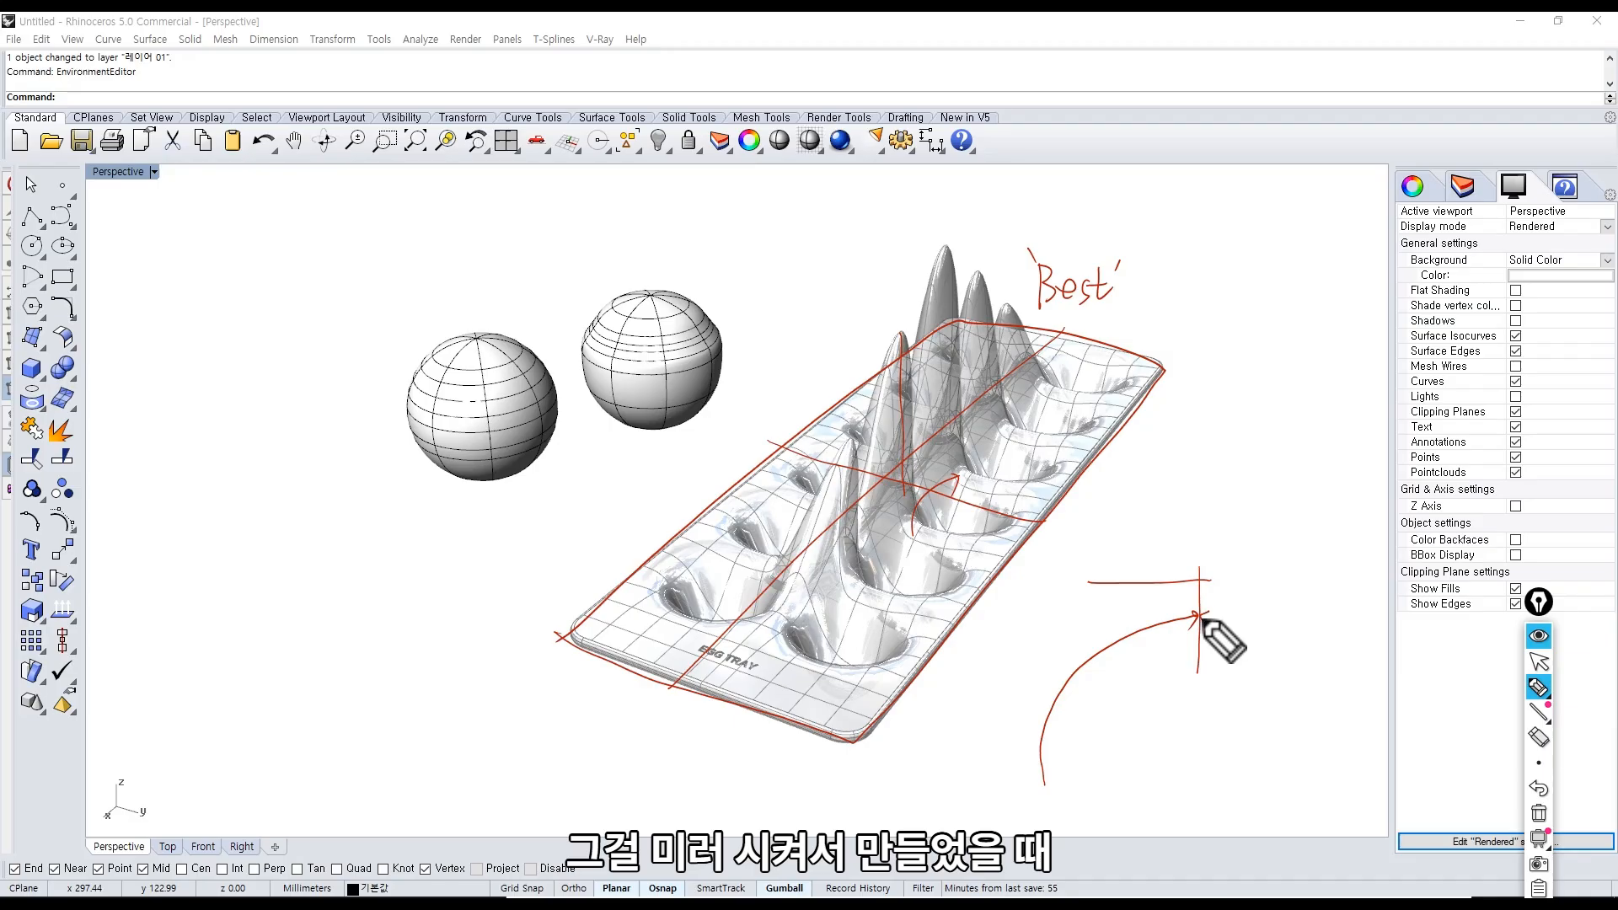
left_click_drag(1327, 780, 1230, 621)
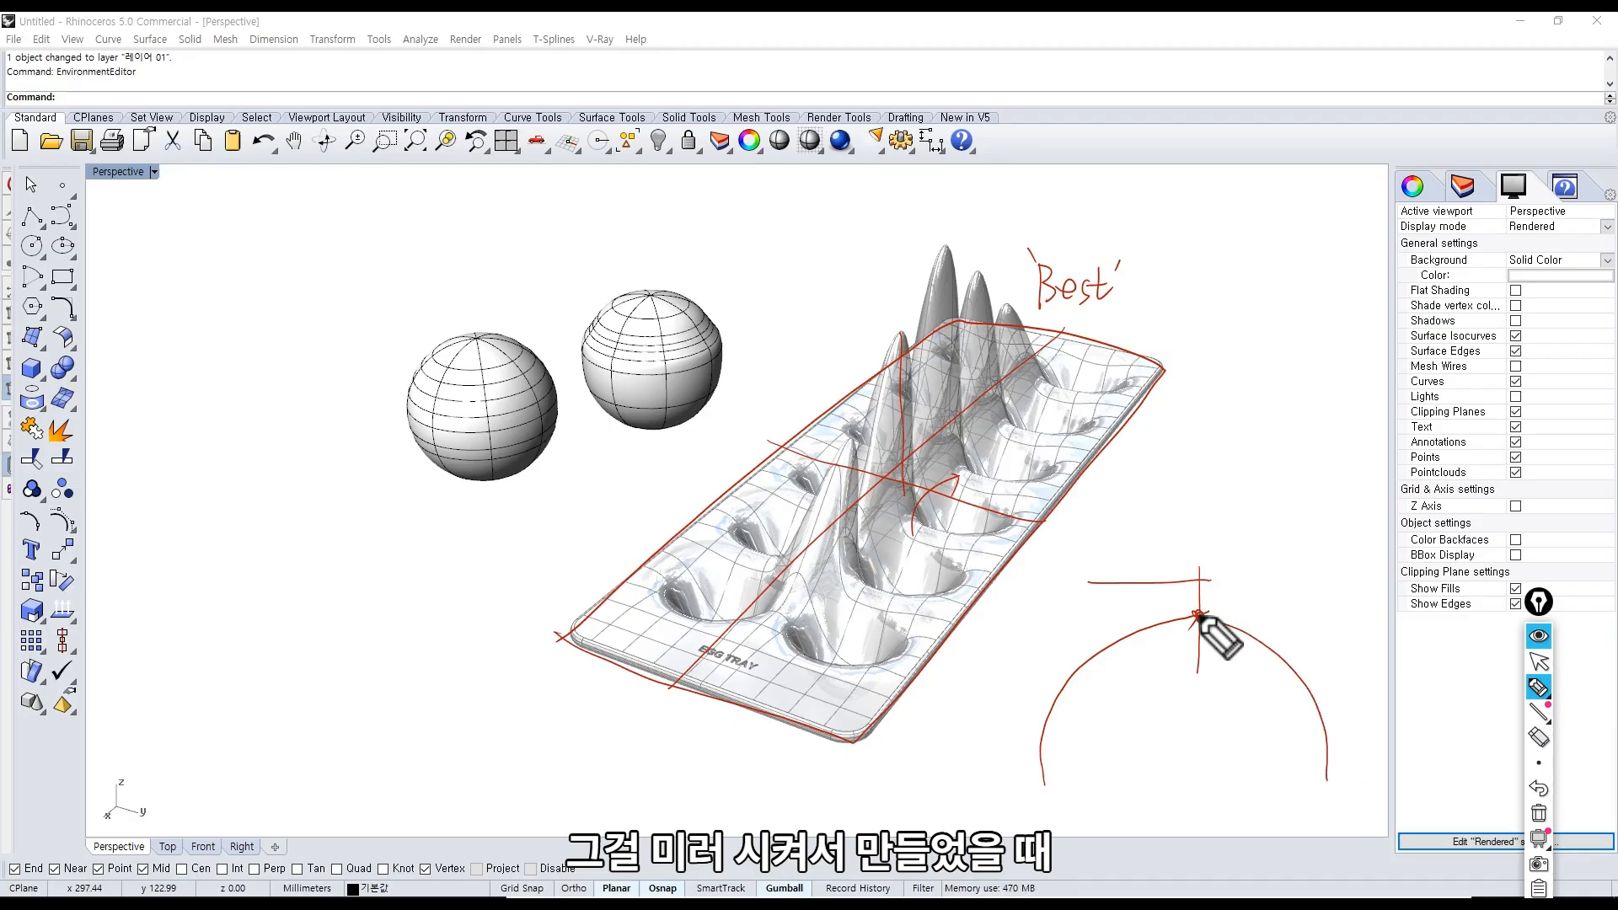
left_click_drag(1101, 628, 1294, 621)
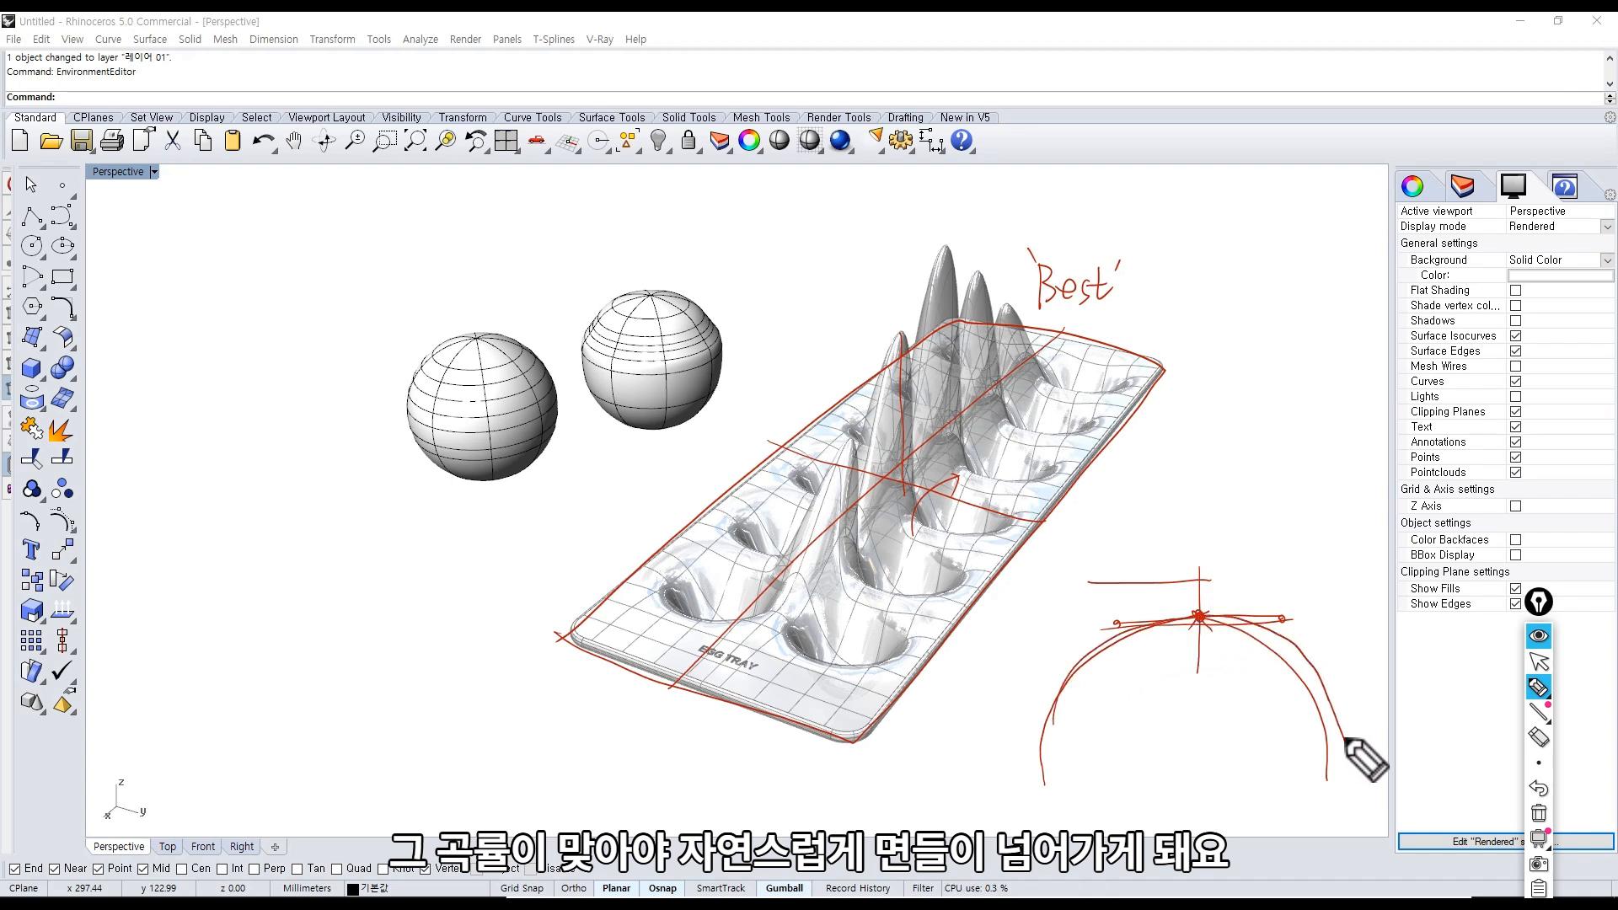
left_click_drag(1213, 618, 1066, 748)
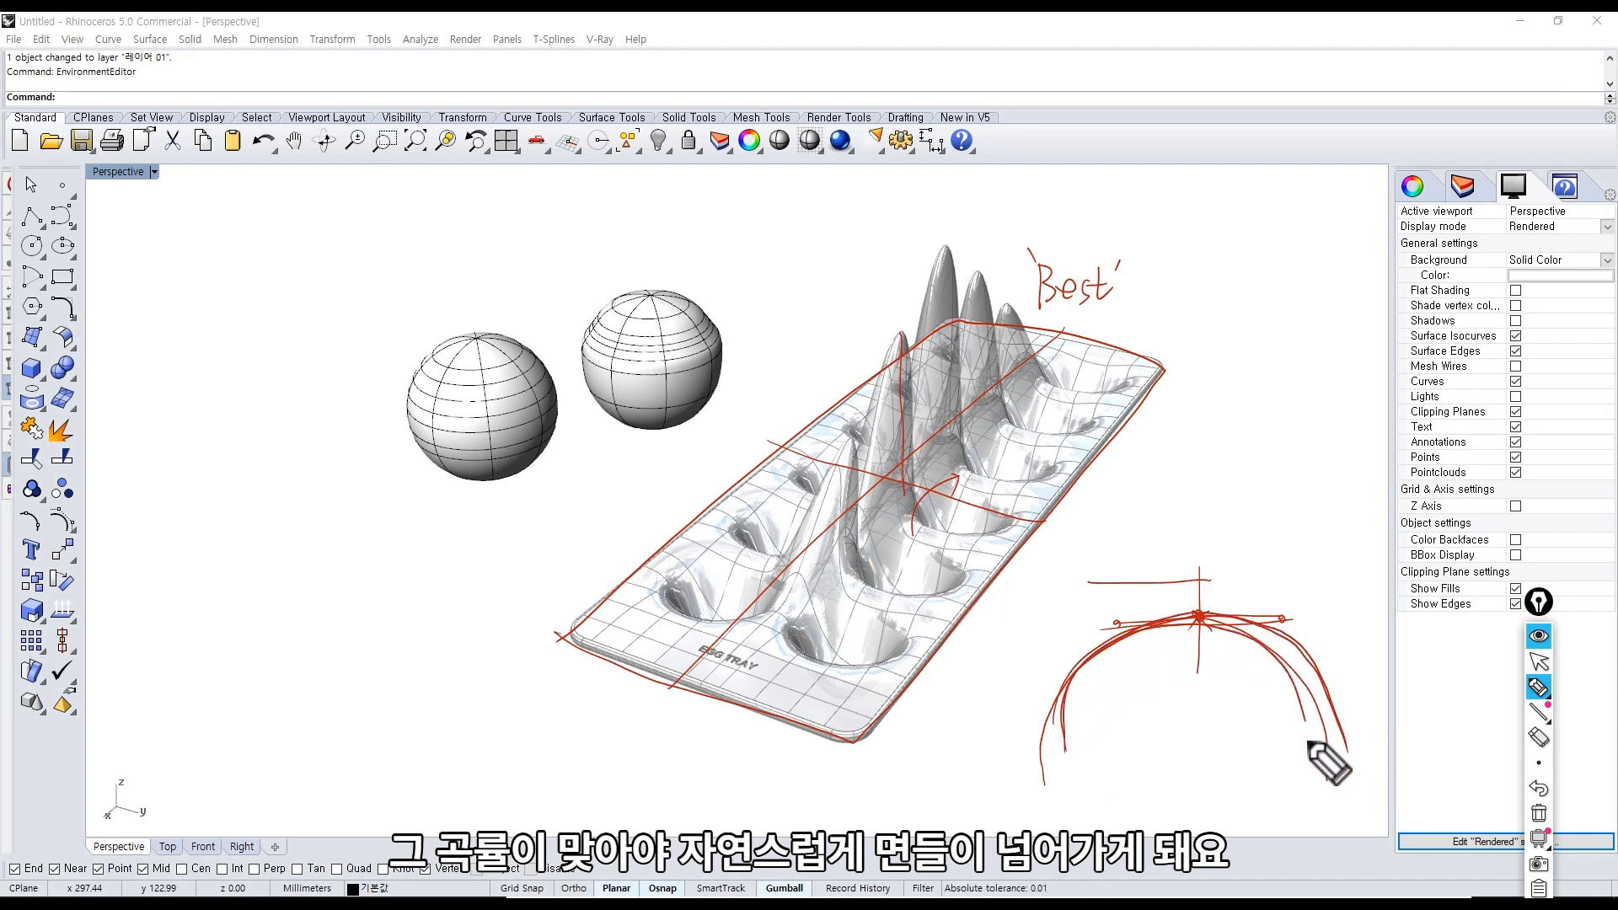
left_click_drag(1194, 565, 1193, 718)
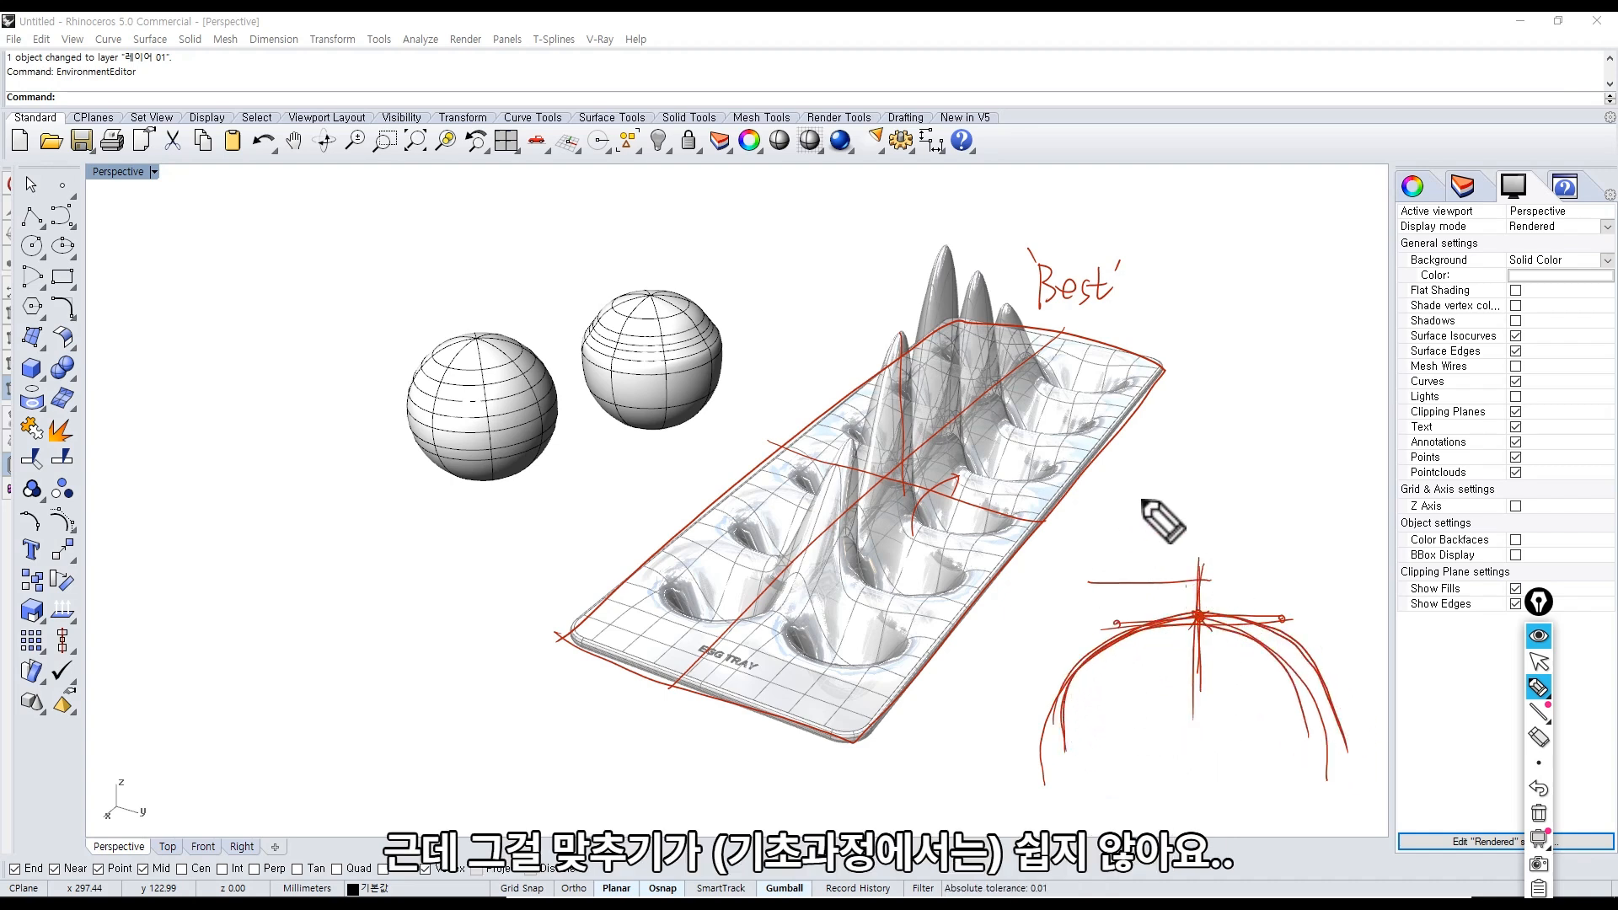
Write the pen note "쉽지 않다." above the mirrored arch diagram.
left_click_drag(1157, 494, 1154, 538)
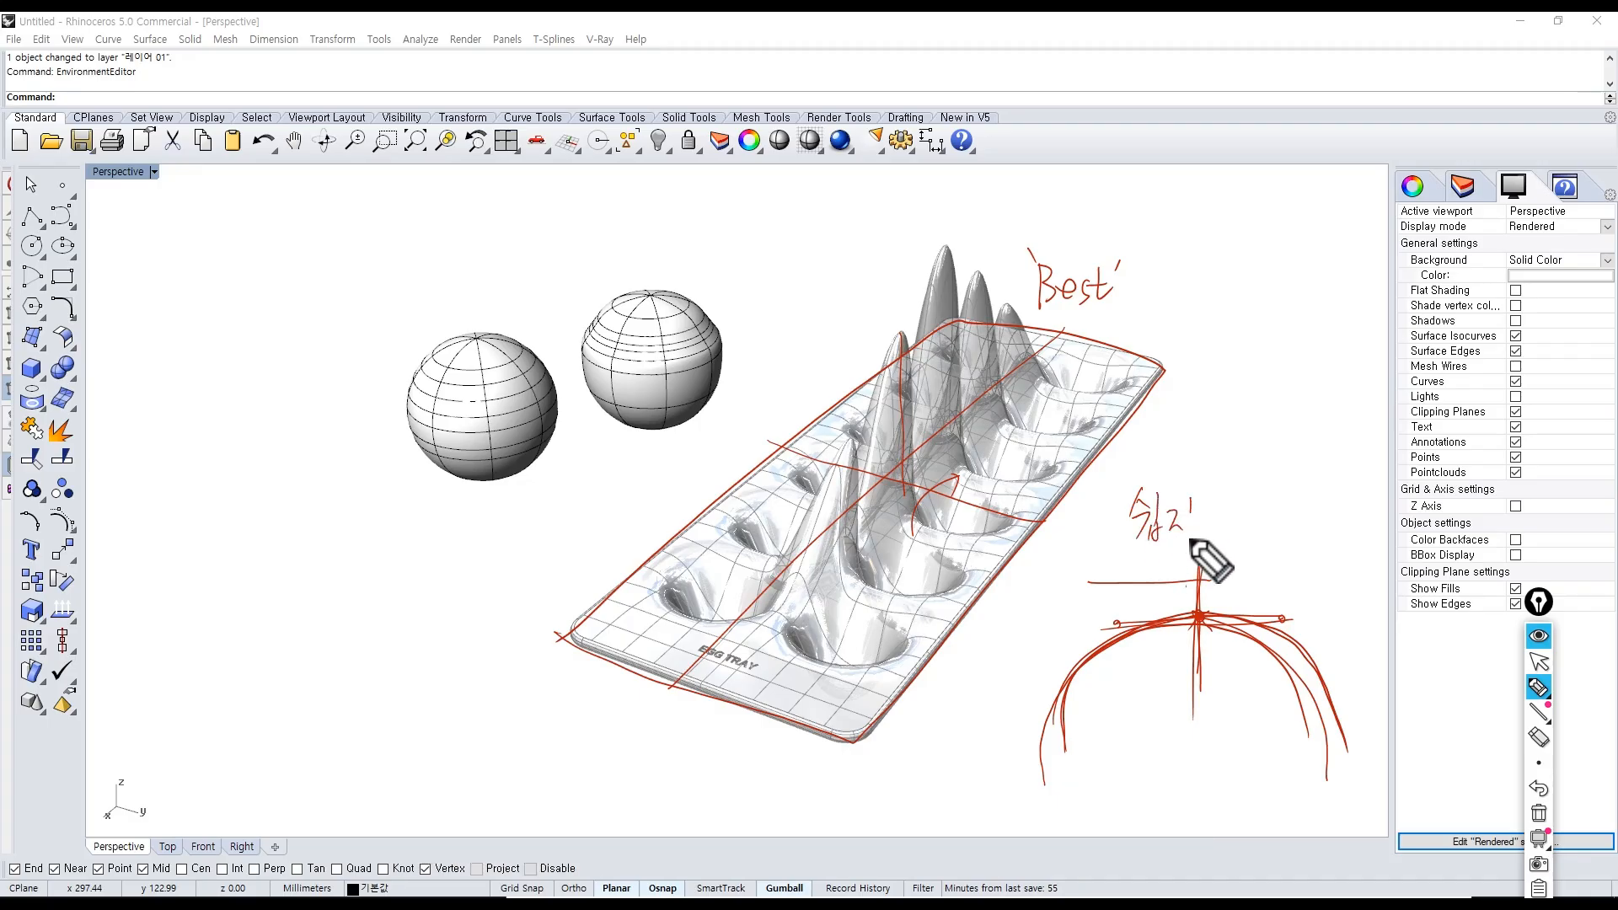
left_click_drag(1267, 493, 1258, 564)
left_click_drag(1263, 530, 1310, 523)
left_click(1305, 548)
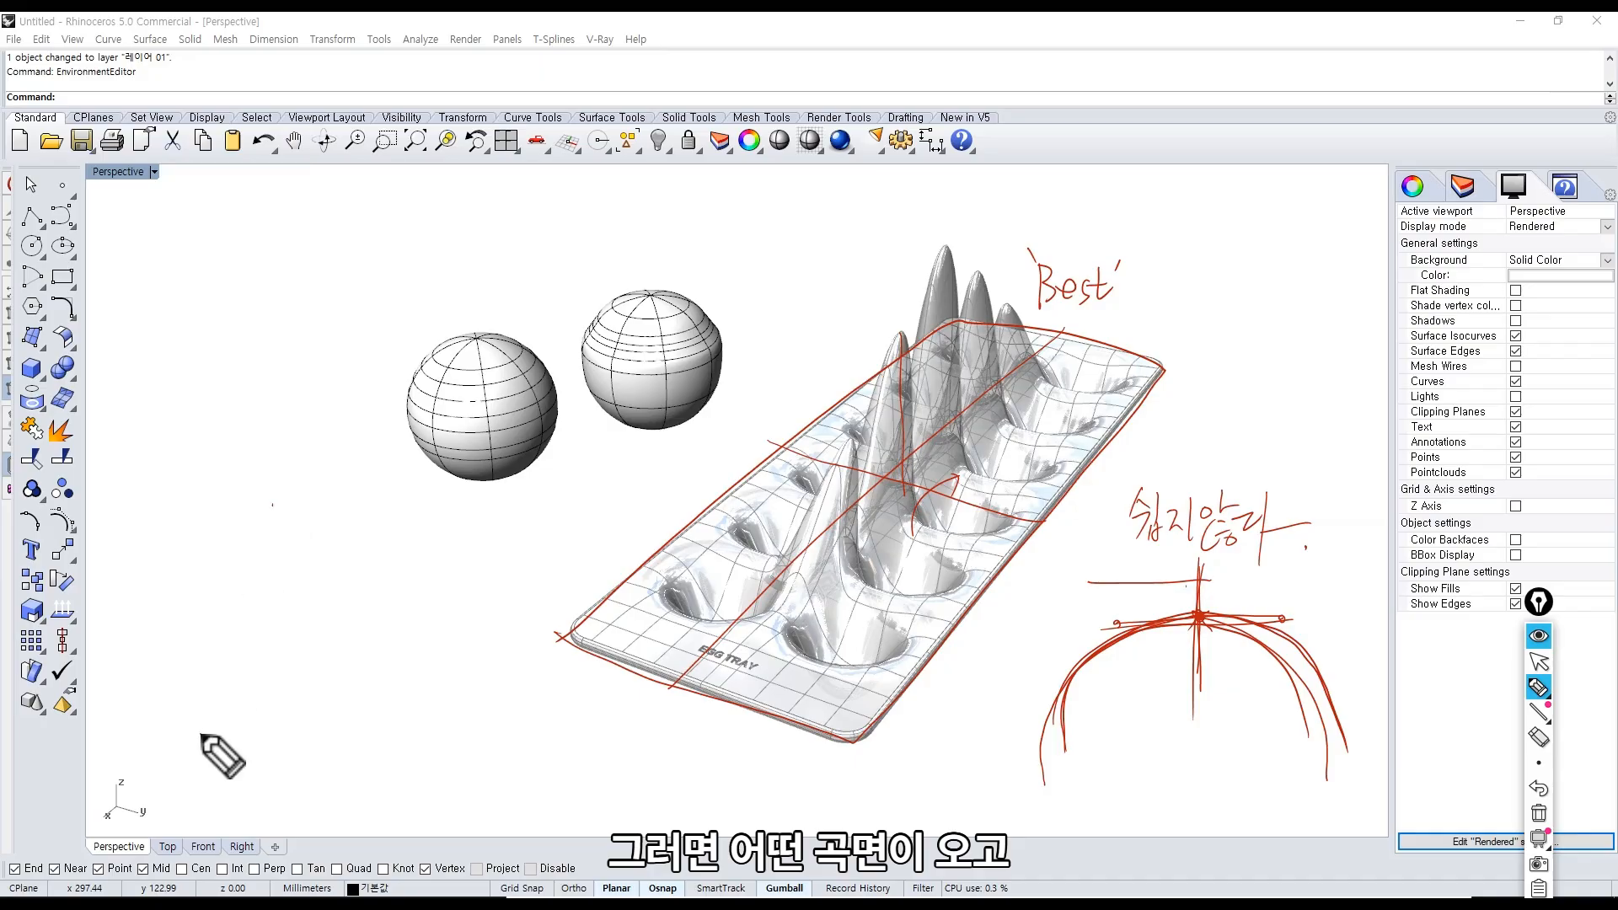
Sketch a second pen diagram below the spheres: two mirrored half arches meeting at a vertical axis, with one continuous arc over them.
left_click_drag(253, 599, 311, 563)
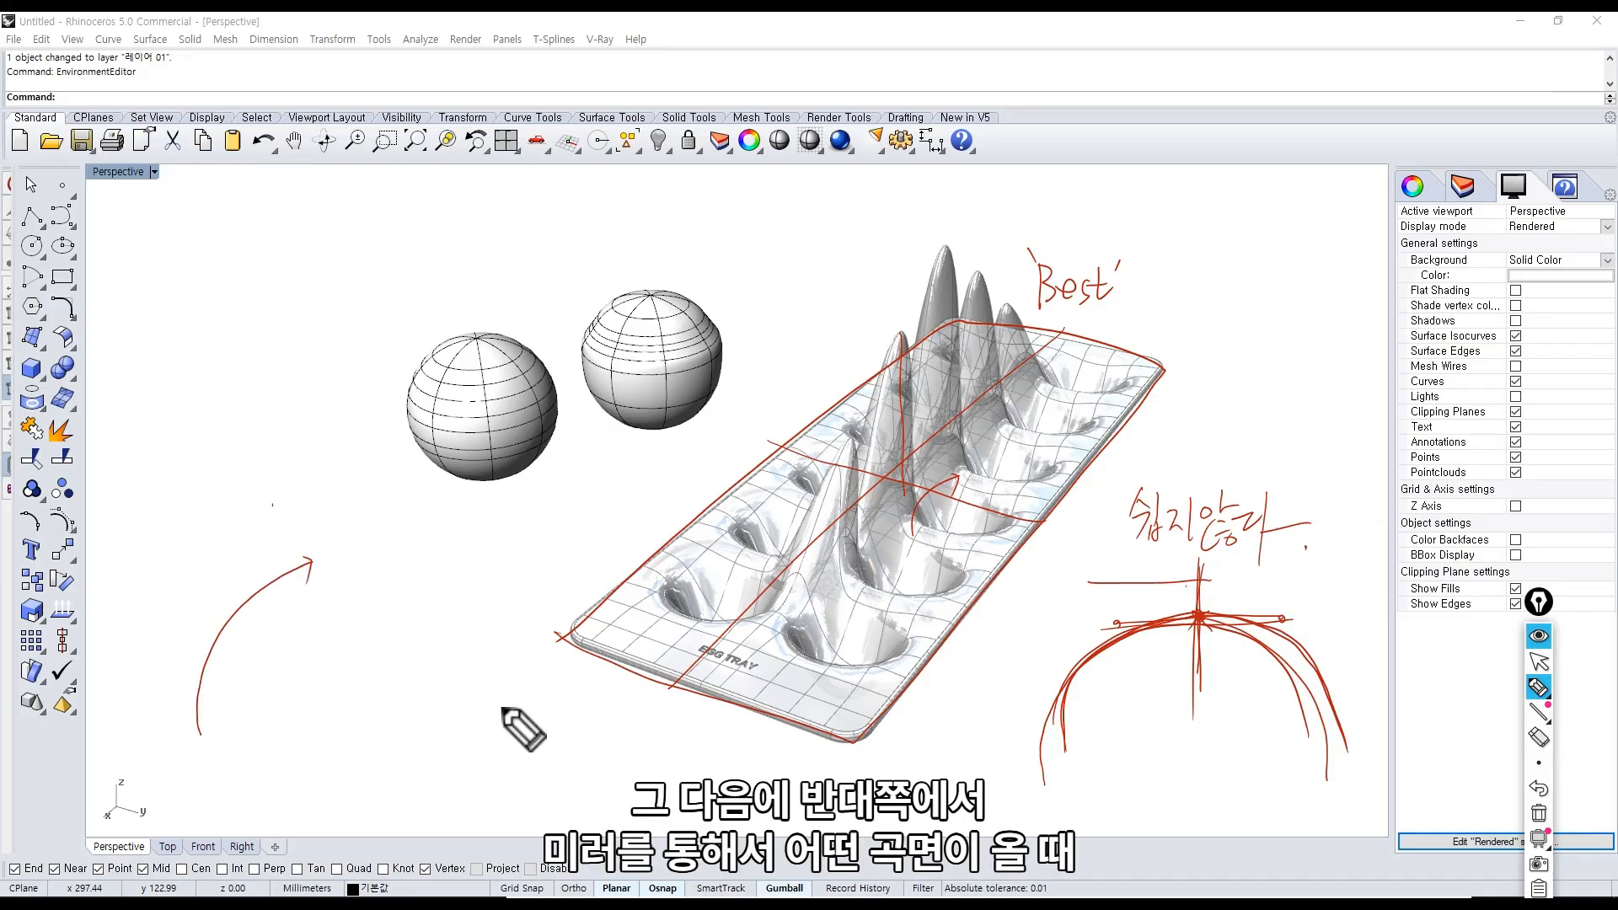
left_click_drag(366, 479, 379, 775)
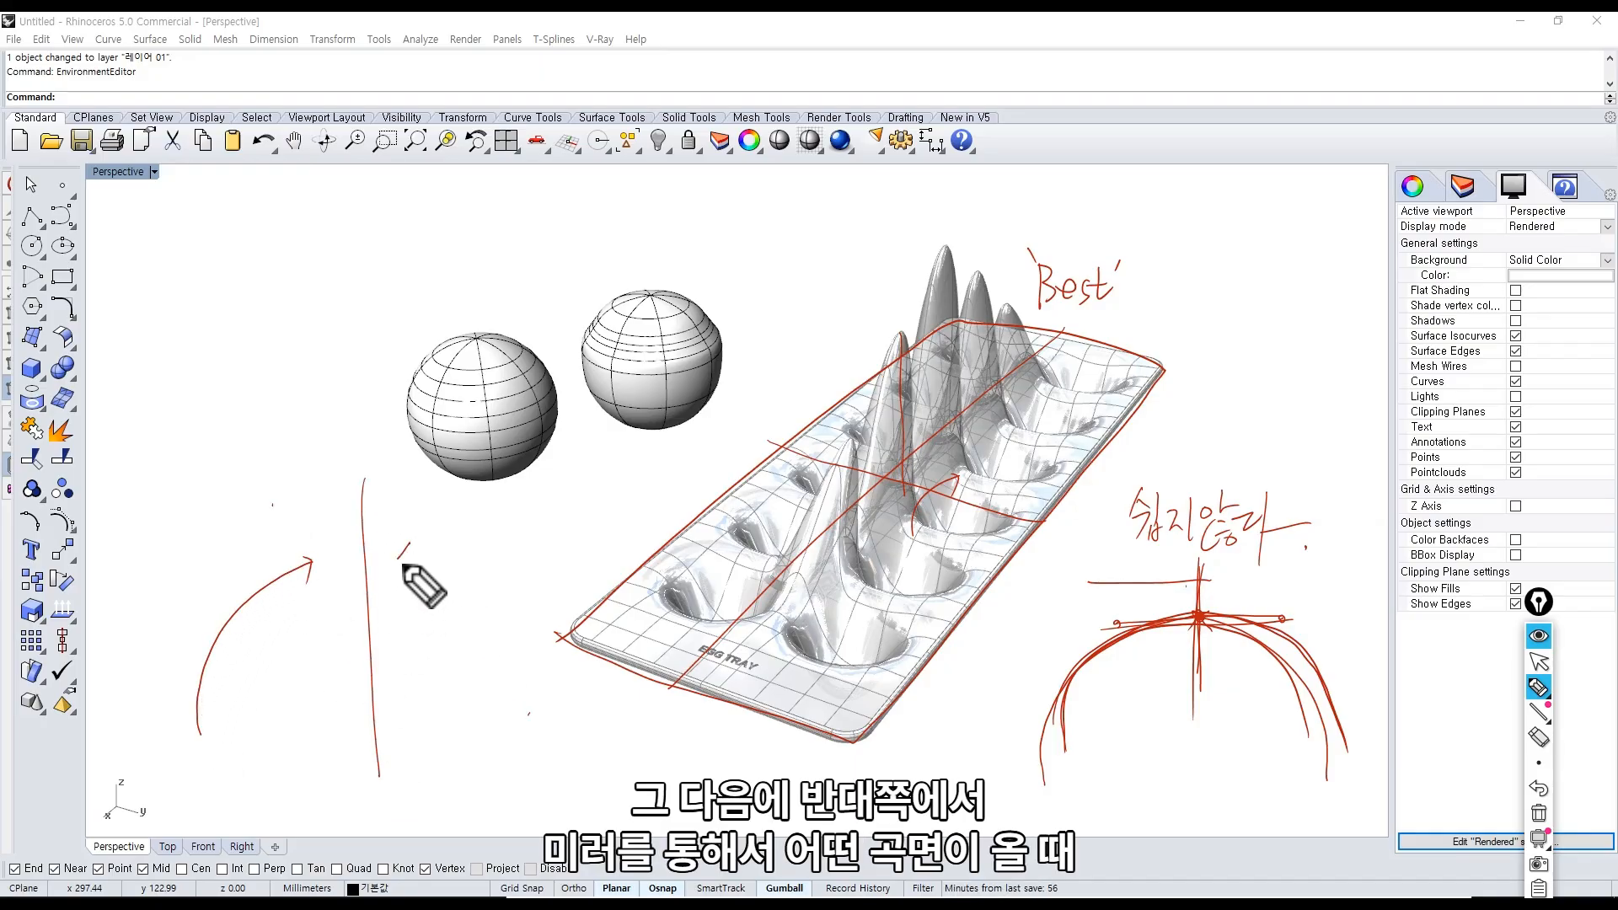
left_click_drag(407, 562, 536, 656)
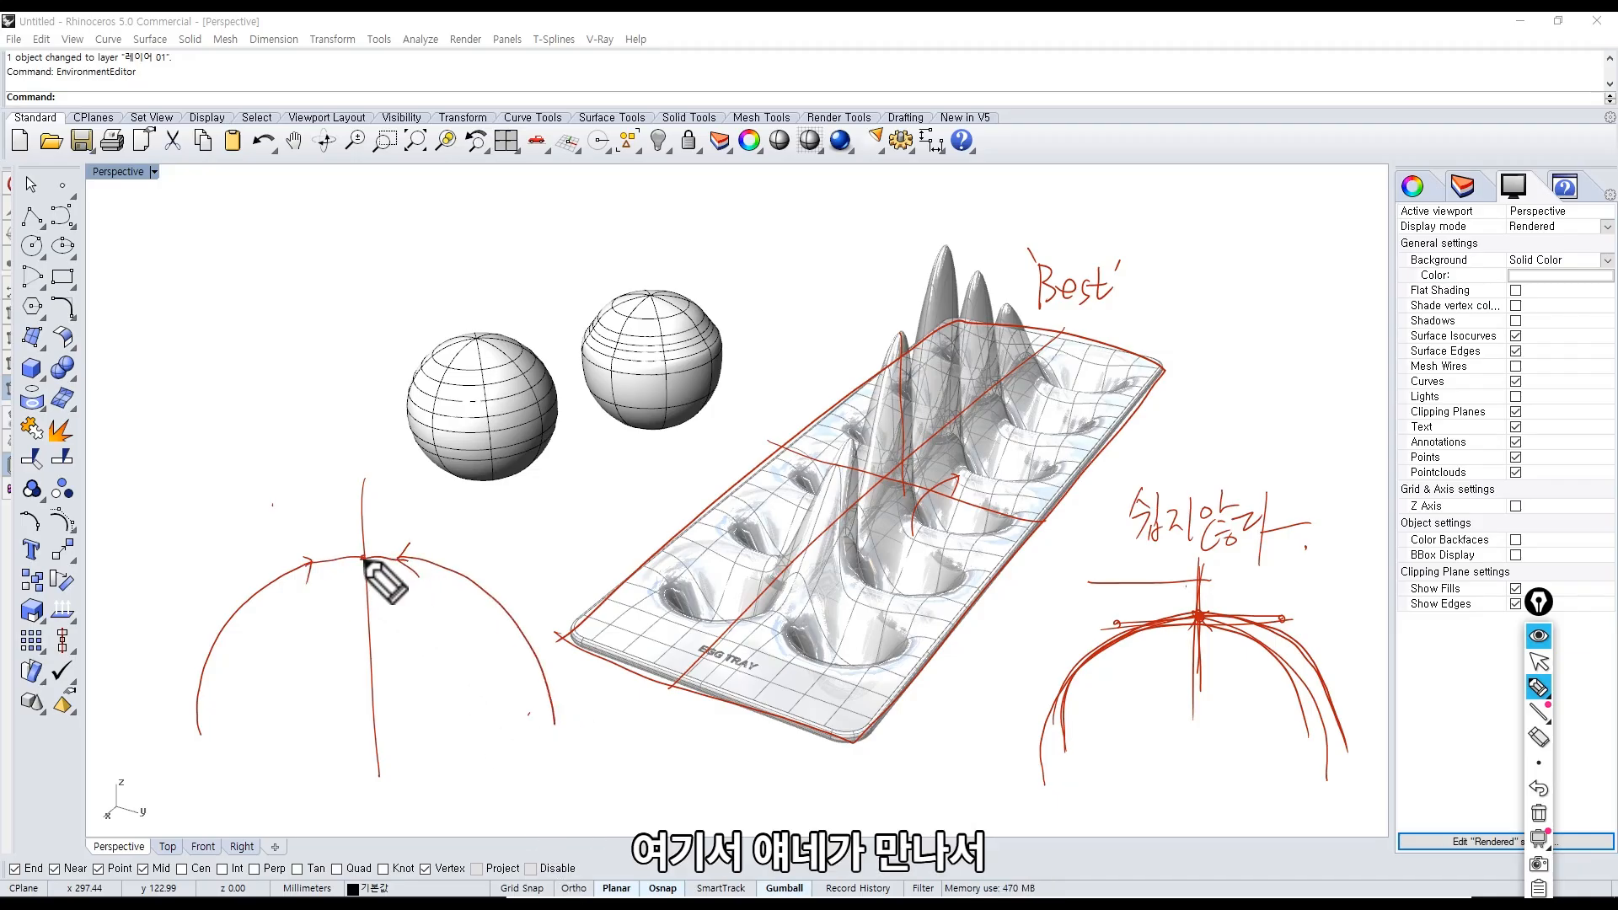
mouse_move(187, 630)
left_mouse_down()
mouse_move(312, 543)
mouse_move(514, 559)
left_mouse_up()
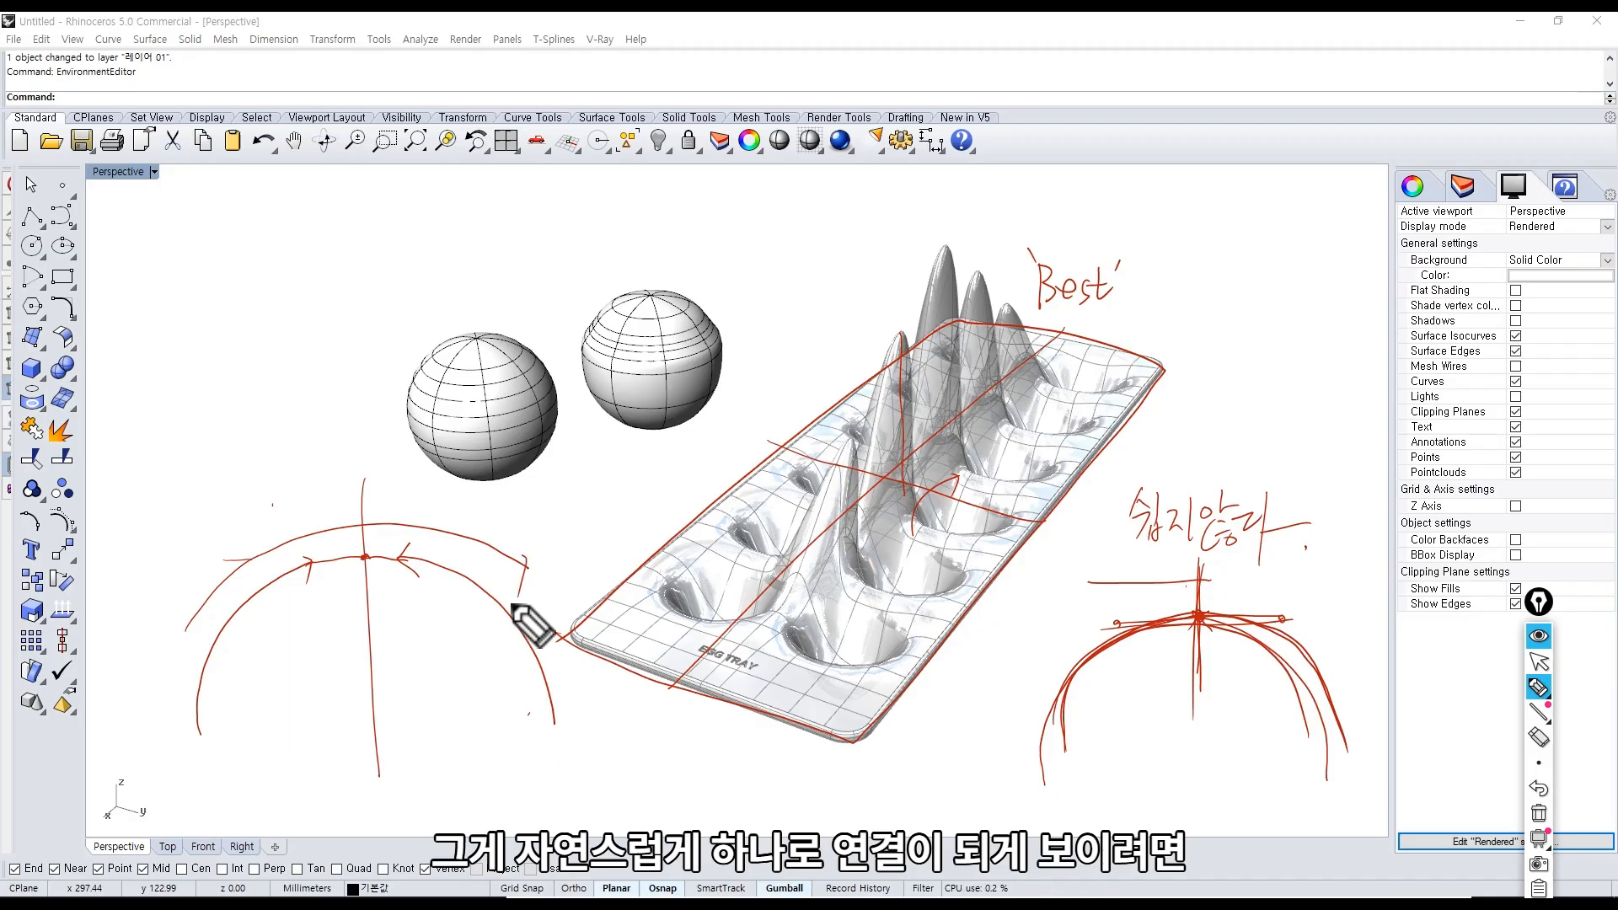
Mark five control points along the second arch's mirrored half, note "3차." and add horizontal and vertical guides showing the control point spacing.
left_click(364, 559)
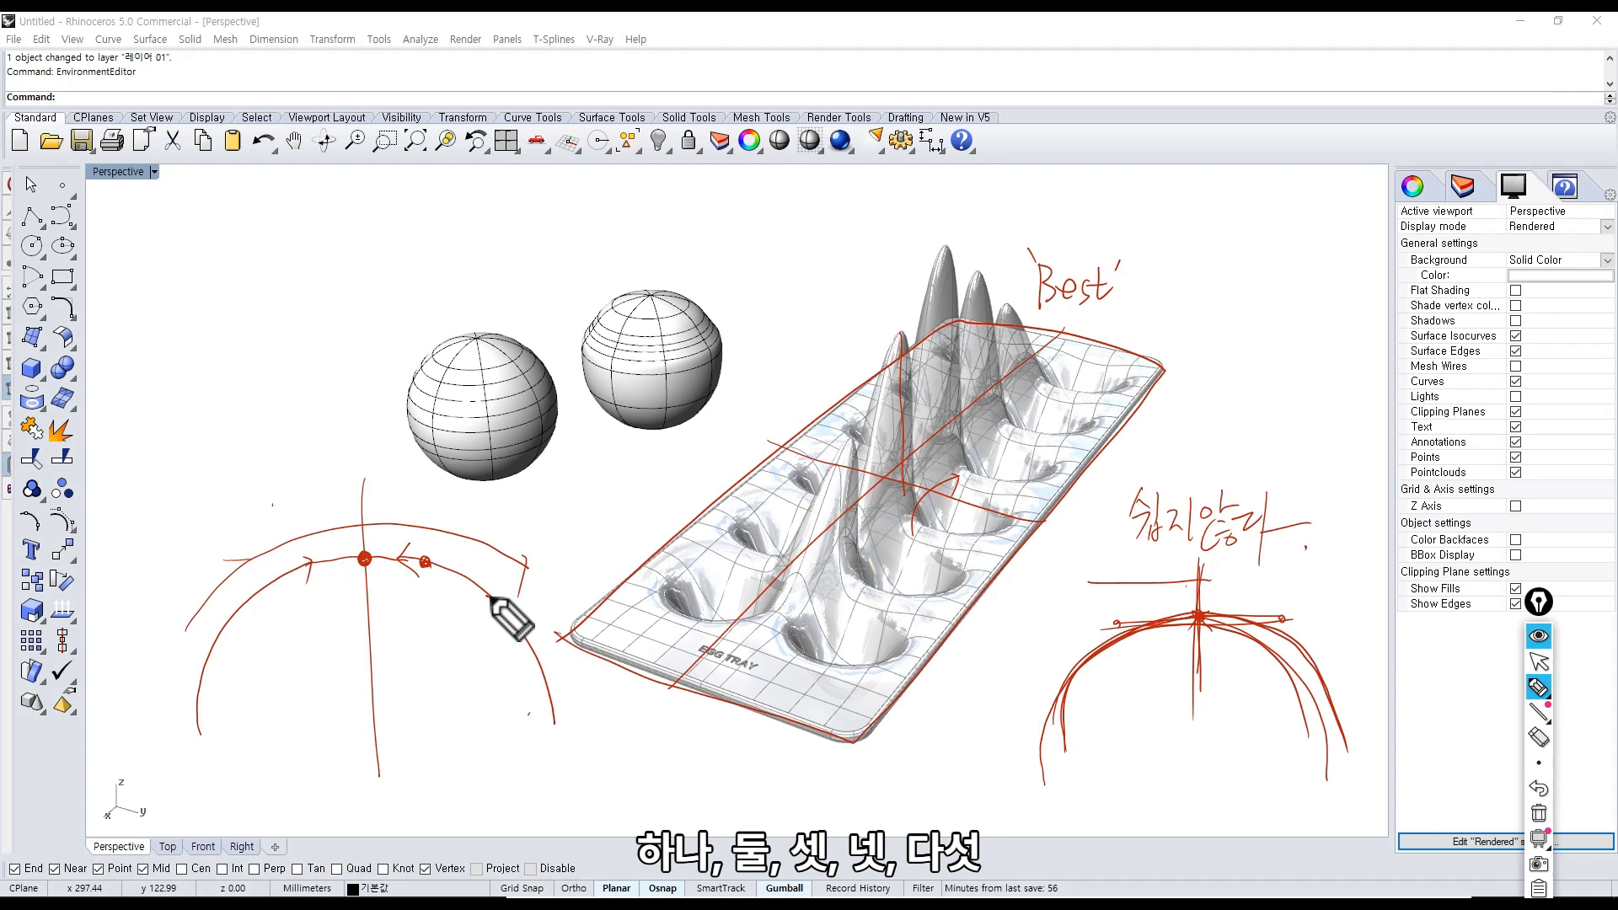
left_click(557, 736)
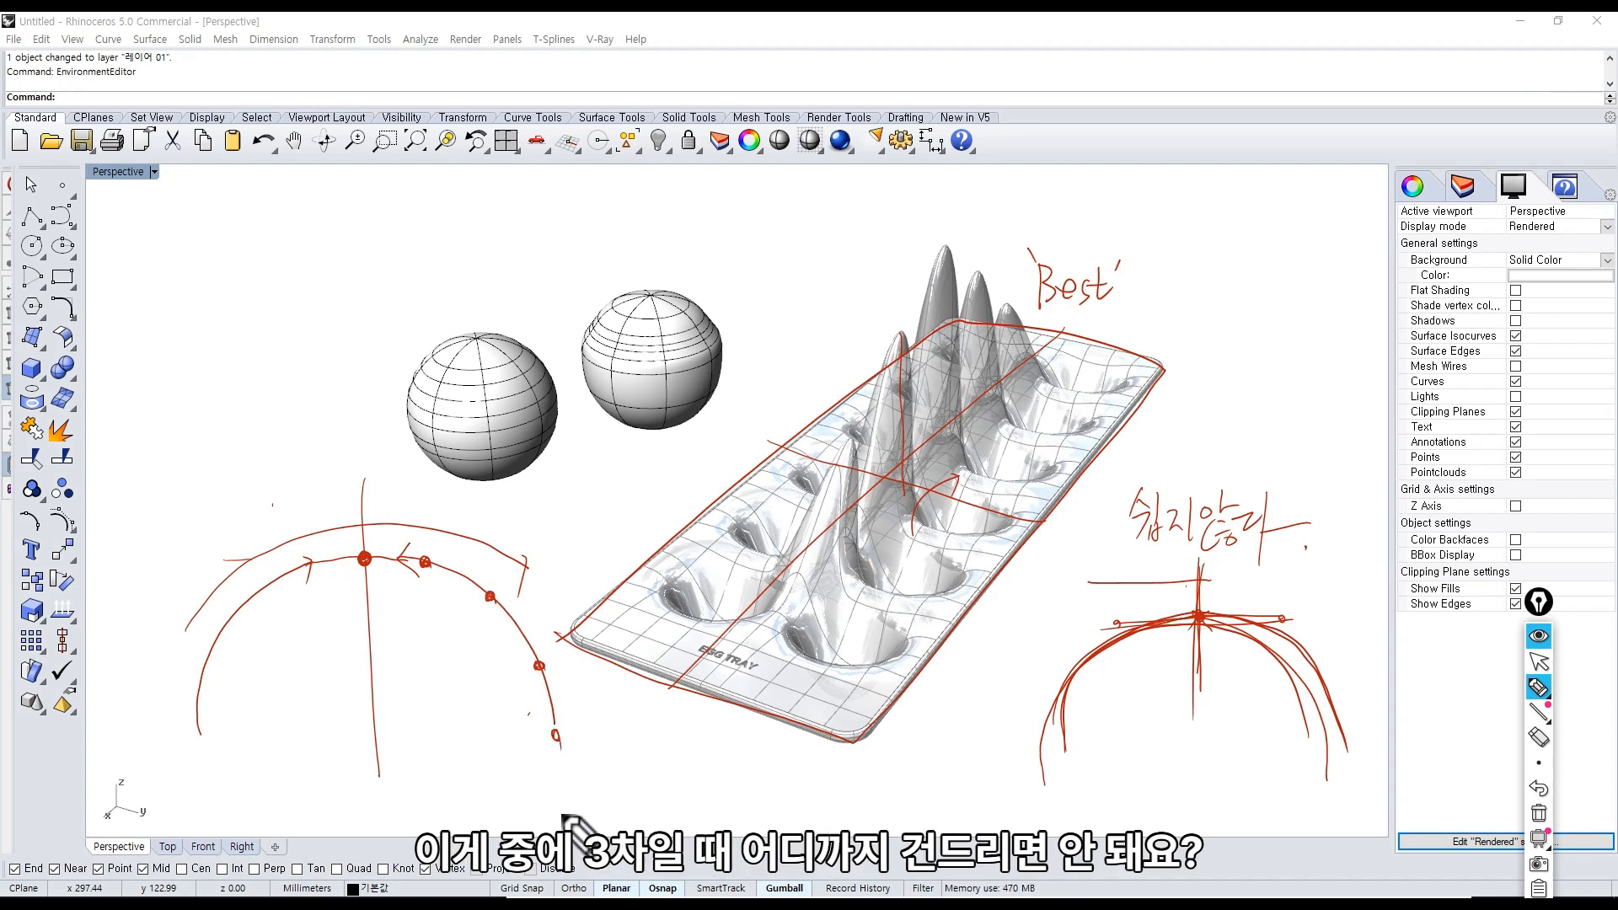
left_click_drag(564, 501, 578, 504)
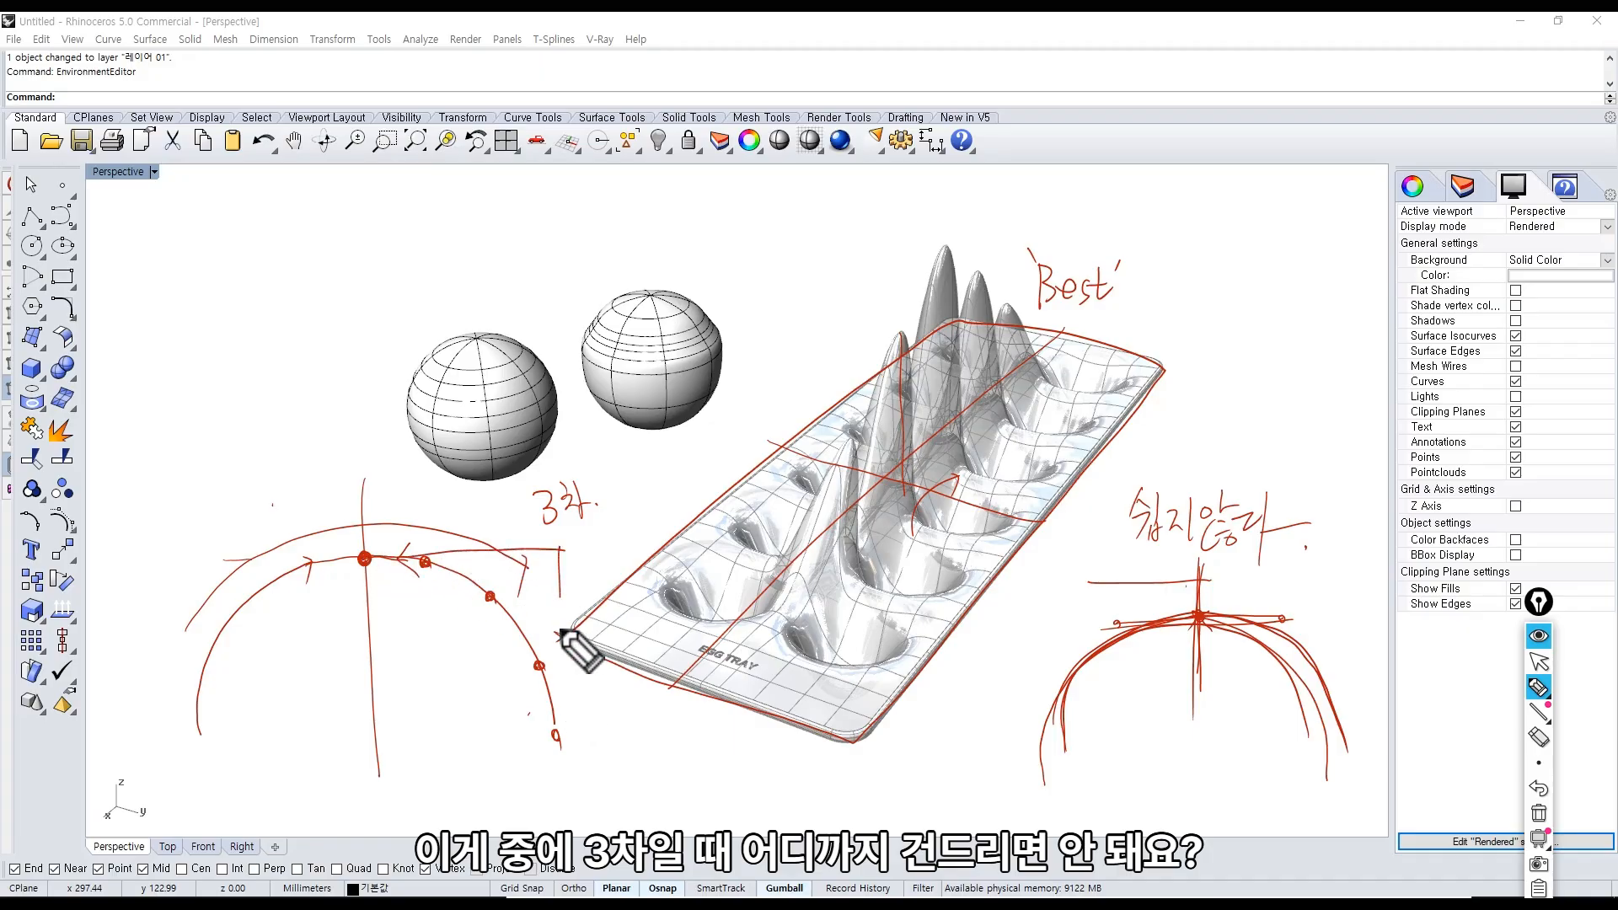
left_click_drag(561, 630, 561, 761)
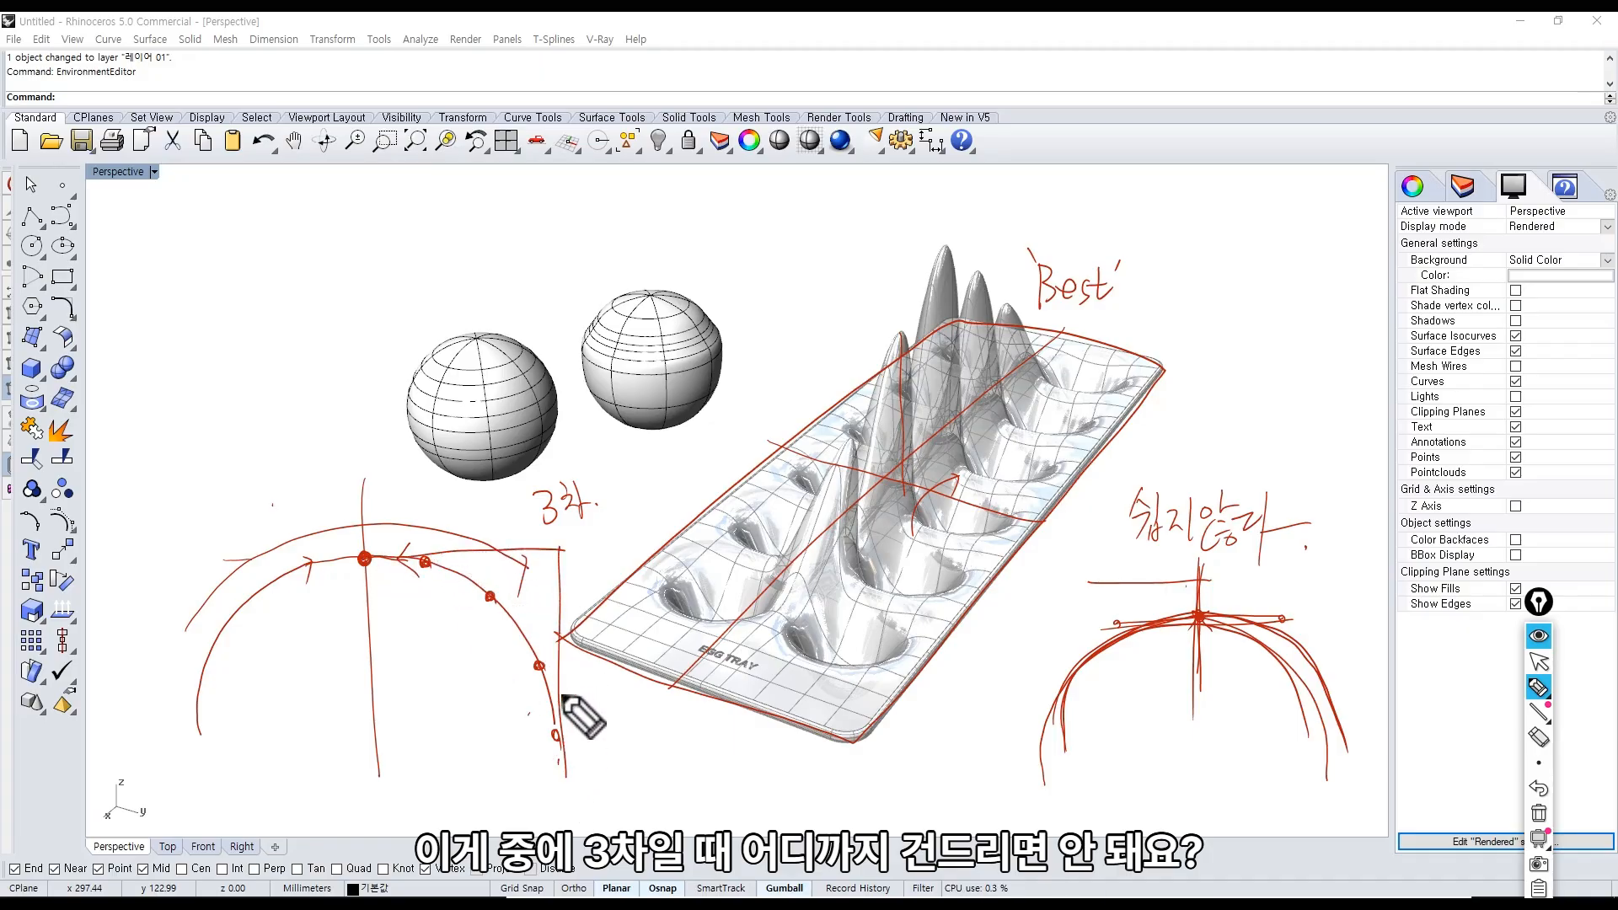
left_click_drag(423, 519, 429, 636)
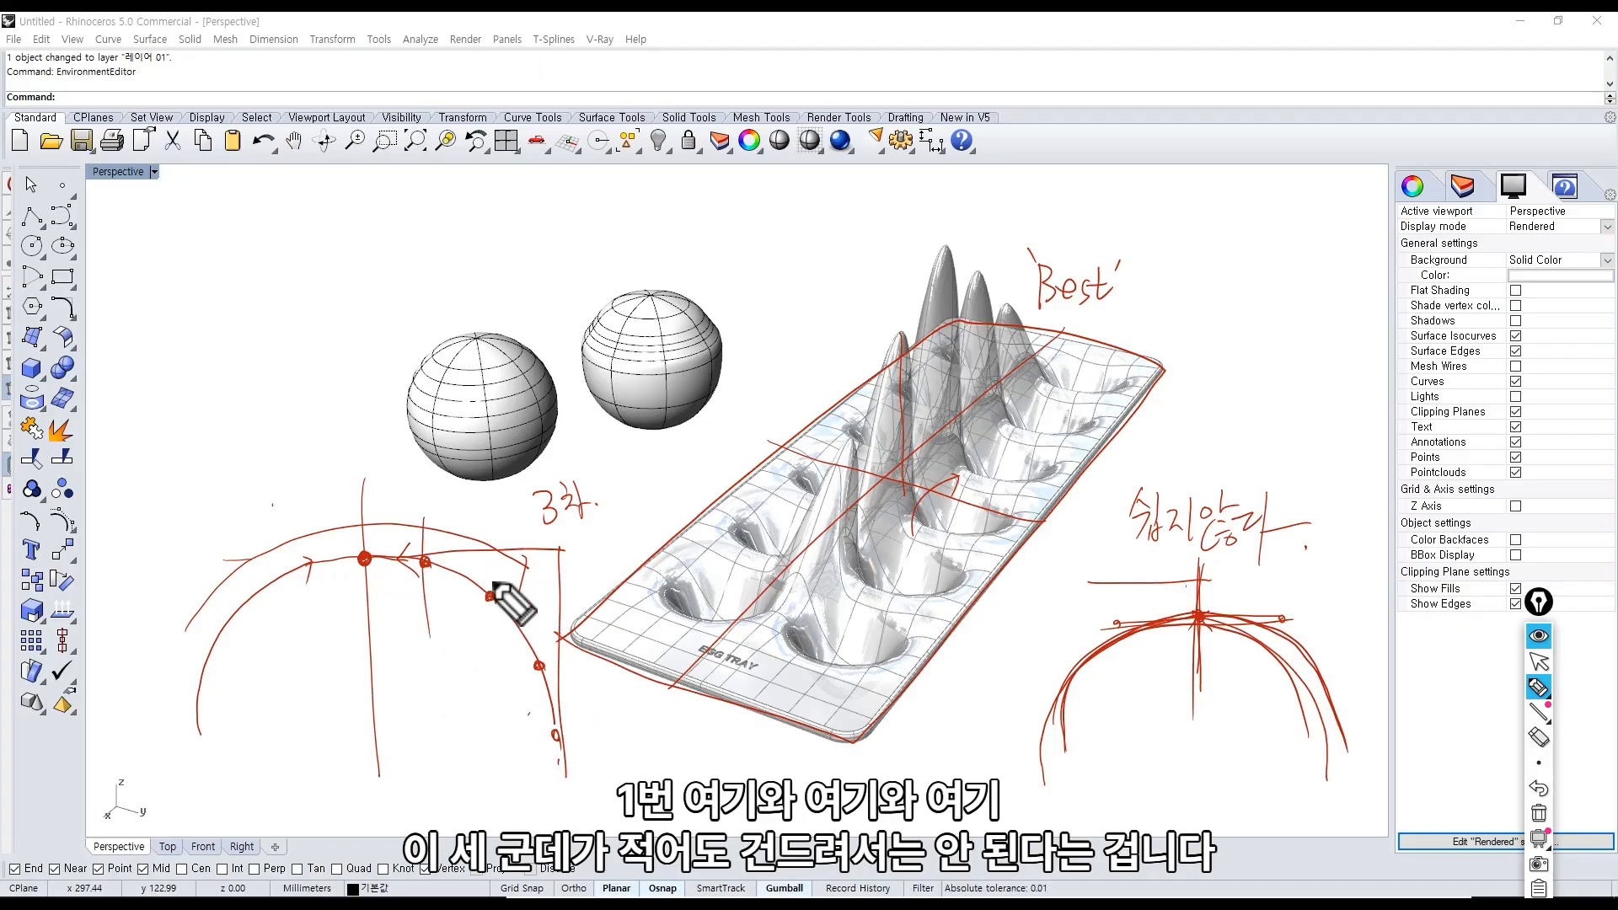
left_click_drag(492, 583, 493, 668)
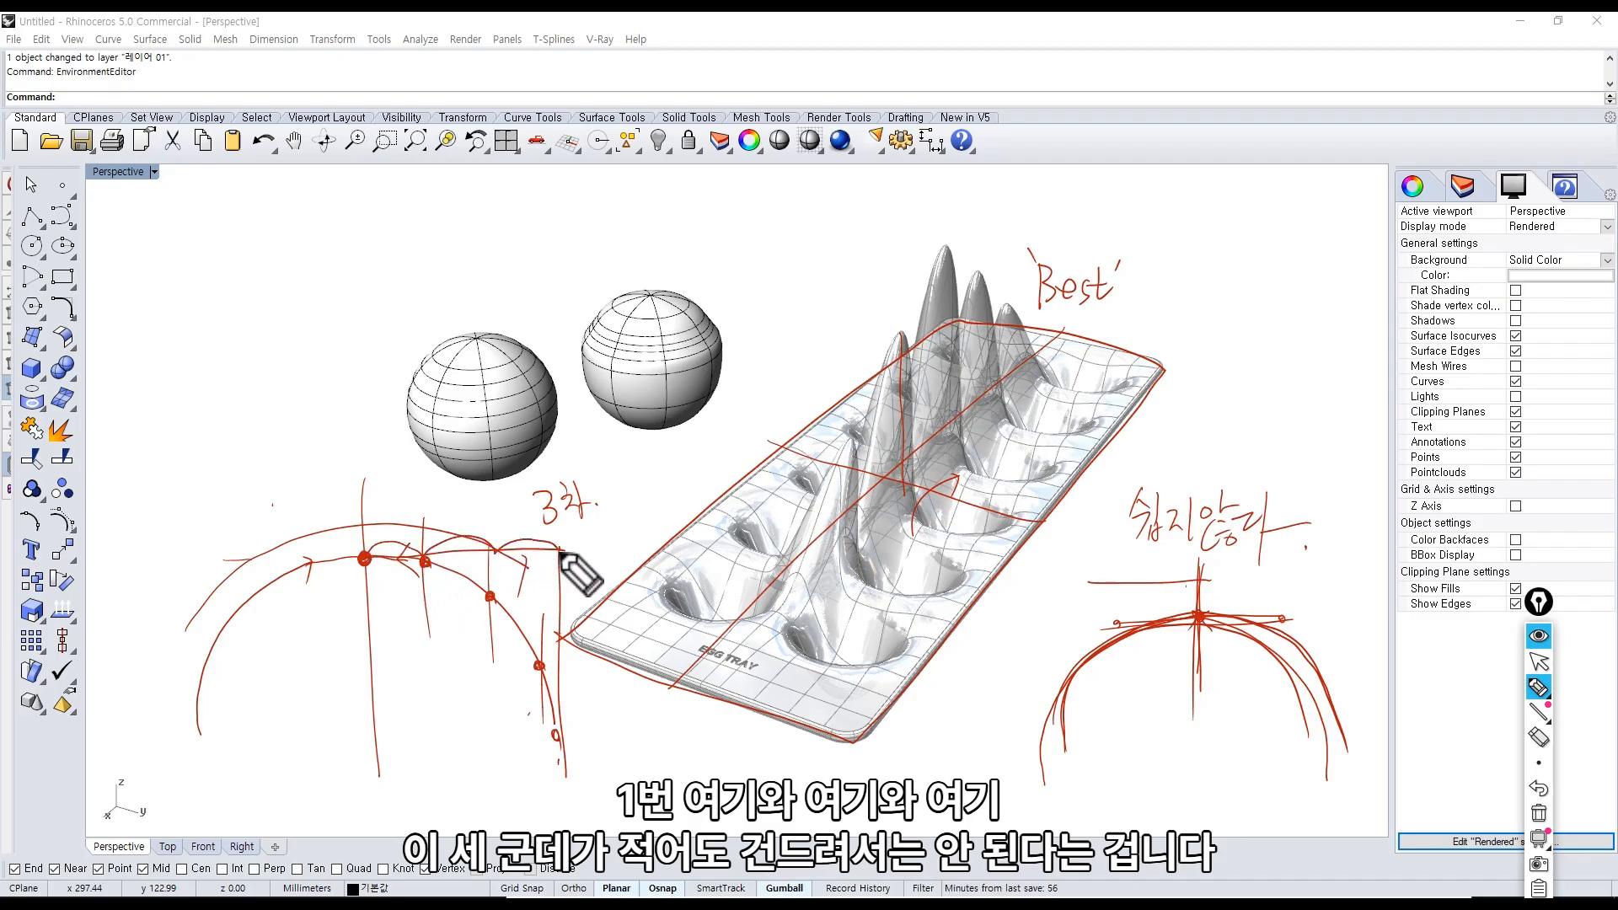
left_click_drag(491, 549, 489, 548)
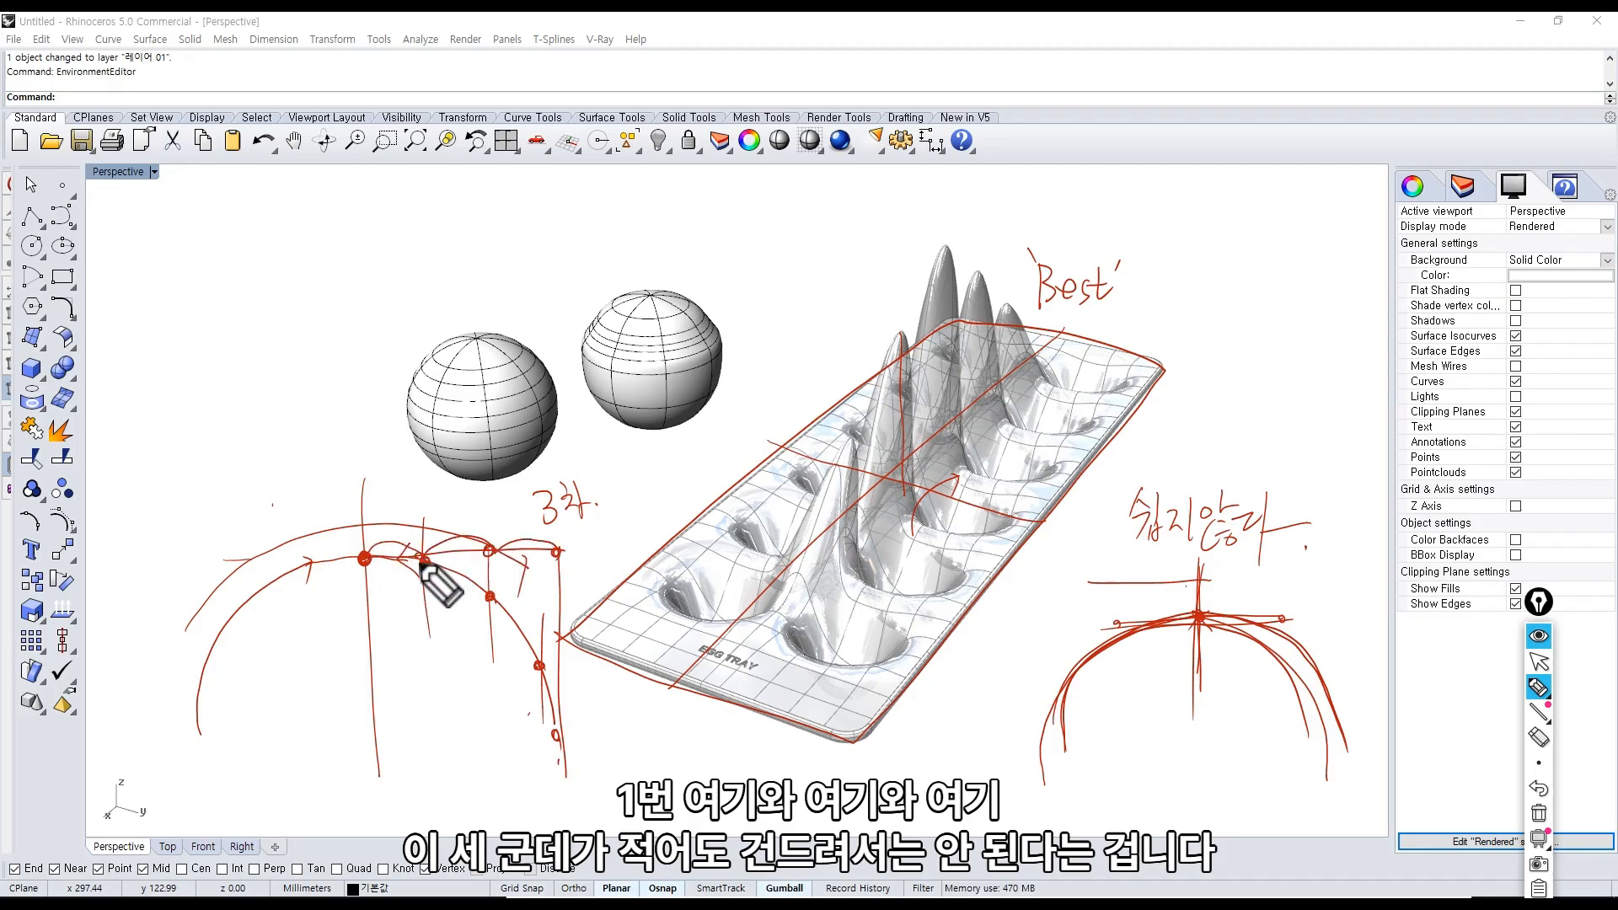
Leave pen annotation mode and draw a vertical line as the mirror axis above the tray outline in the maximized Front view.
left_click(1538, 636)
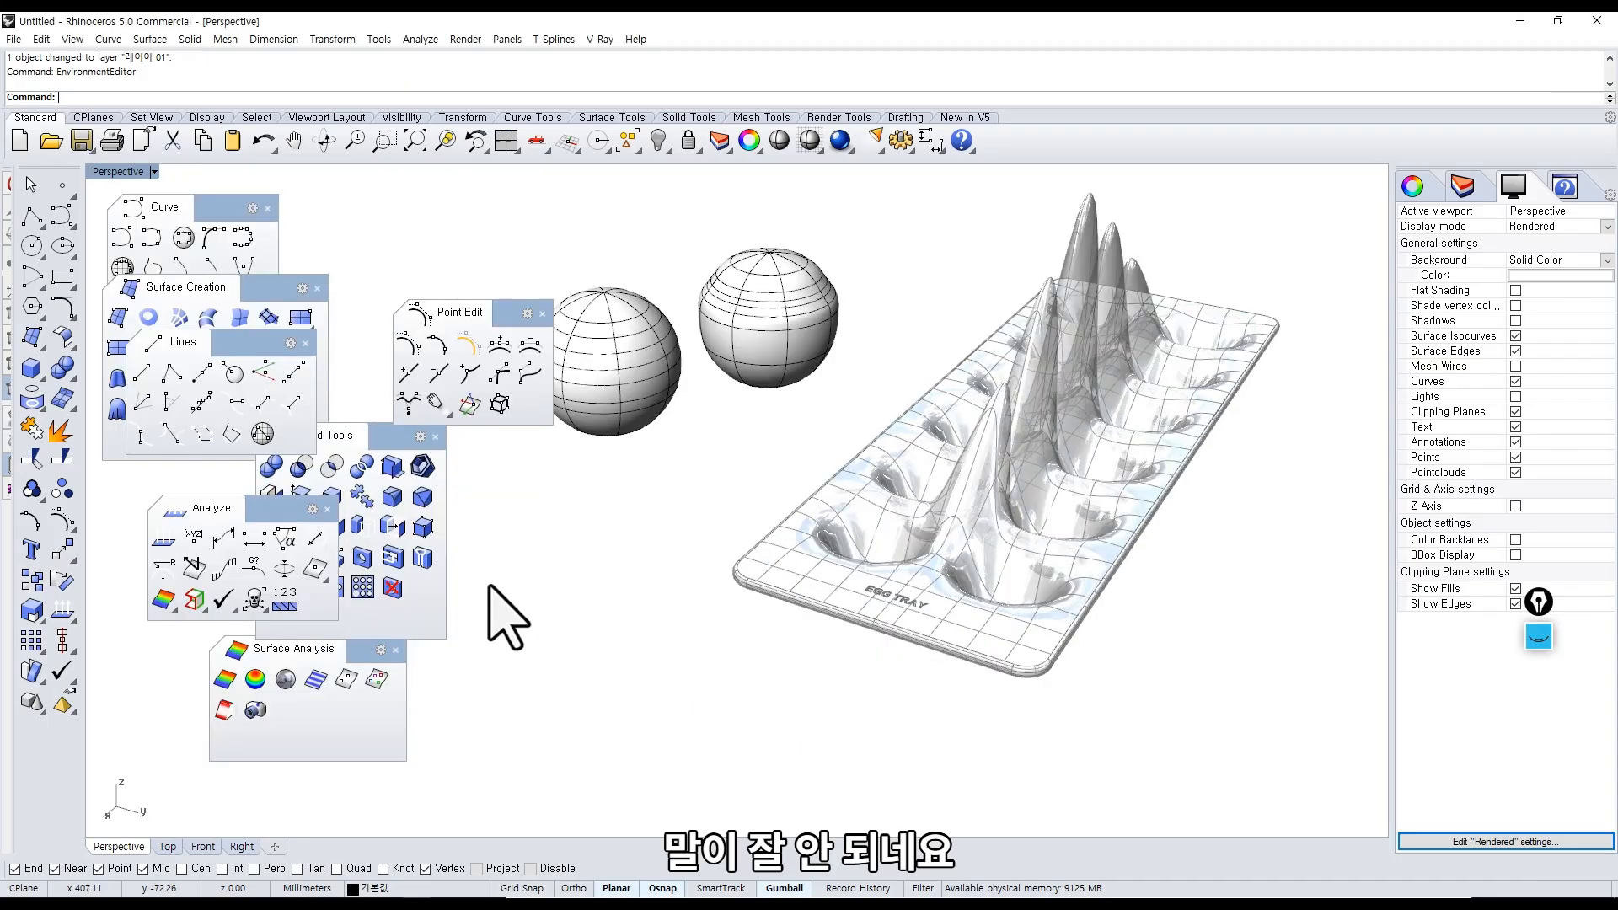
double_click(123, 172)
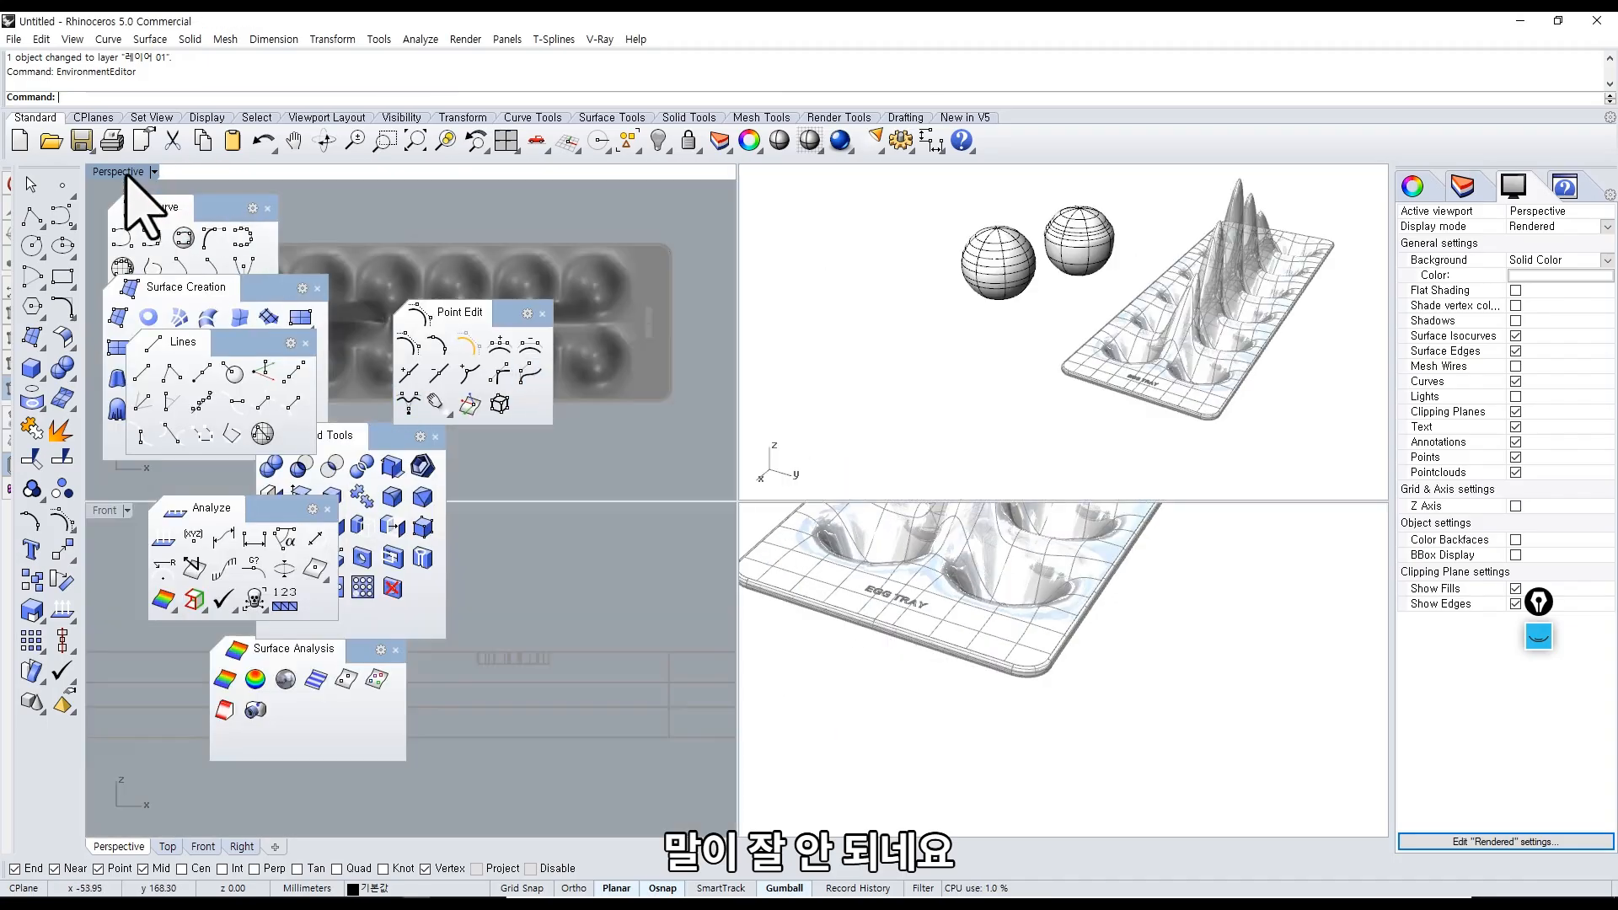
double_click(106, 511)
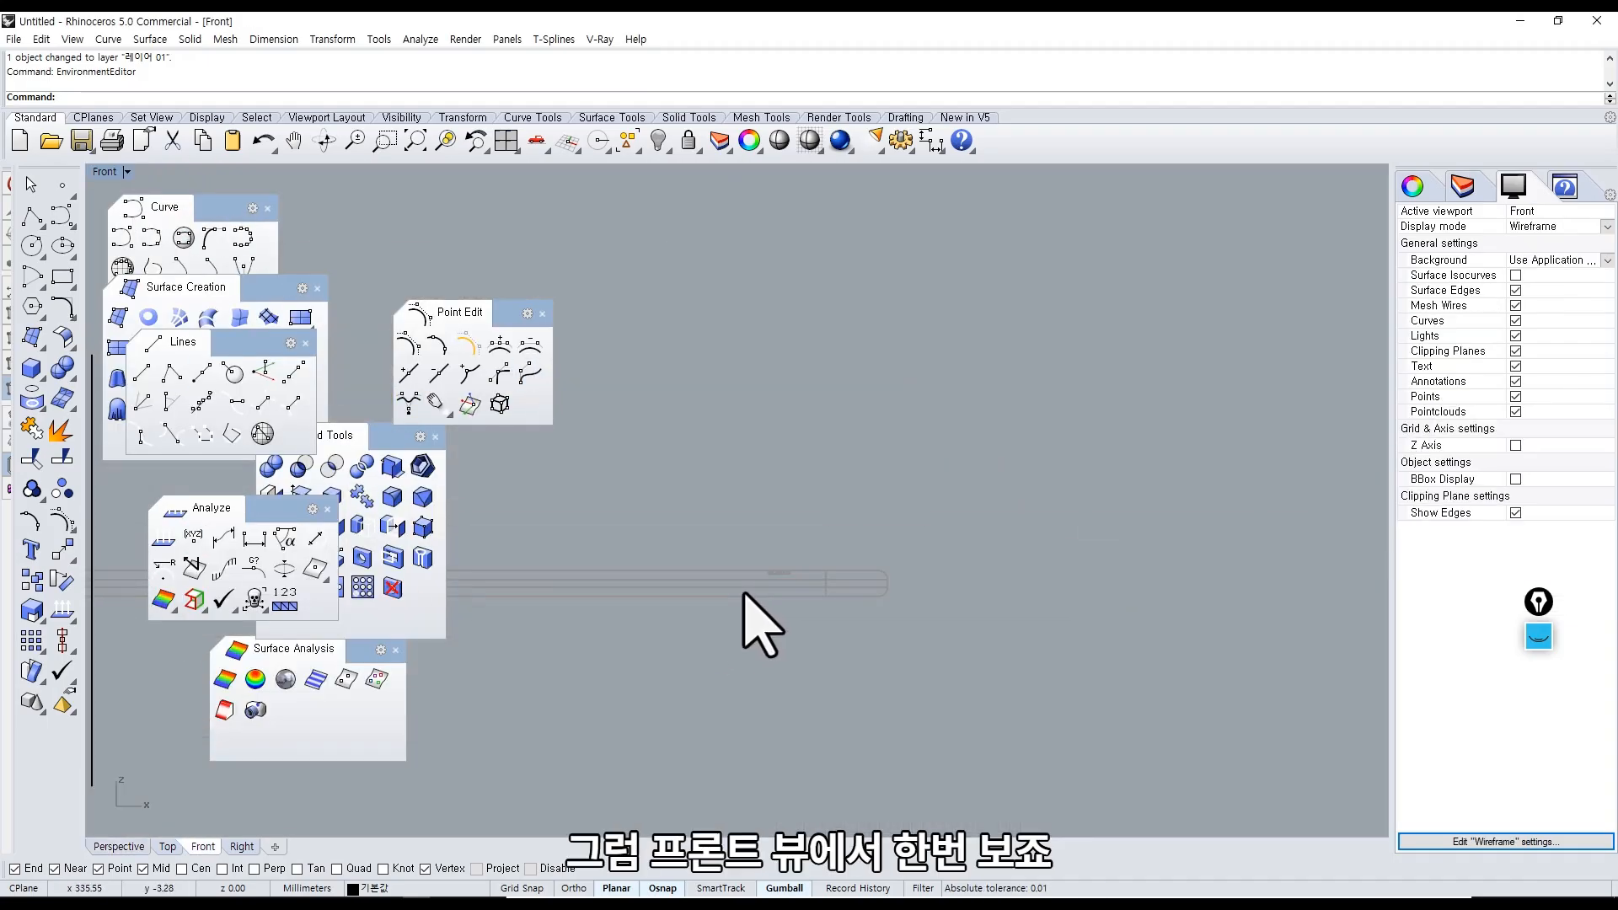
scroll(743, 594, "up", 6)
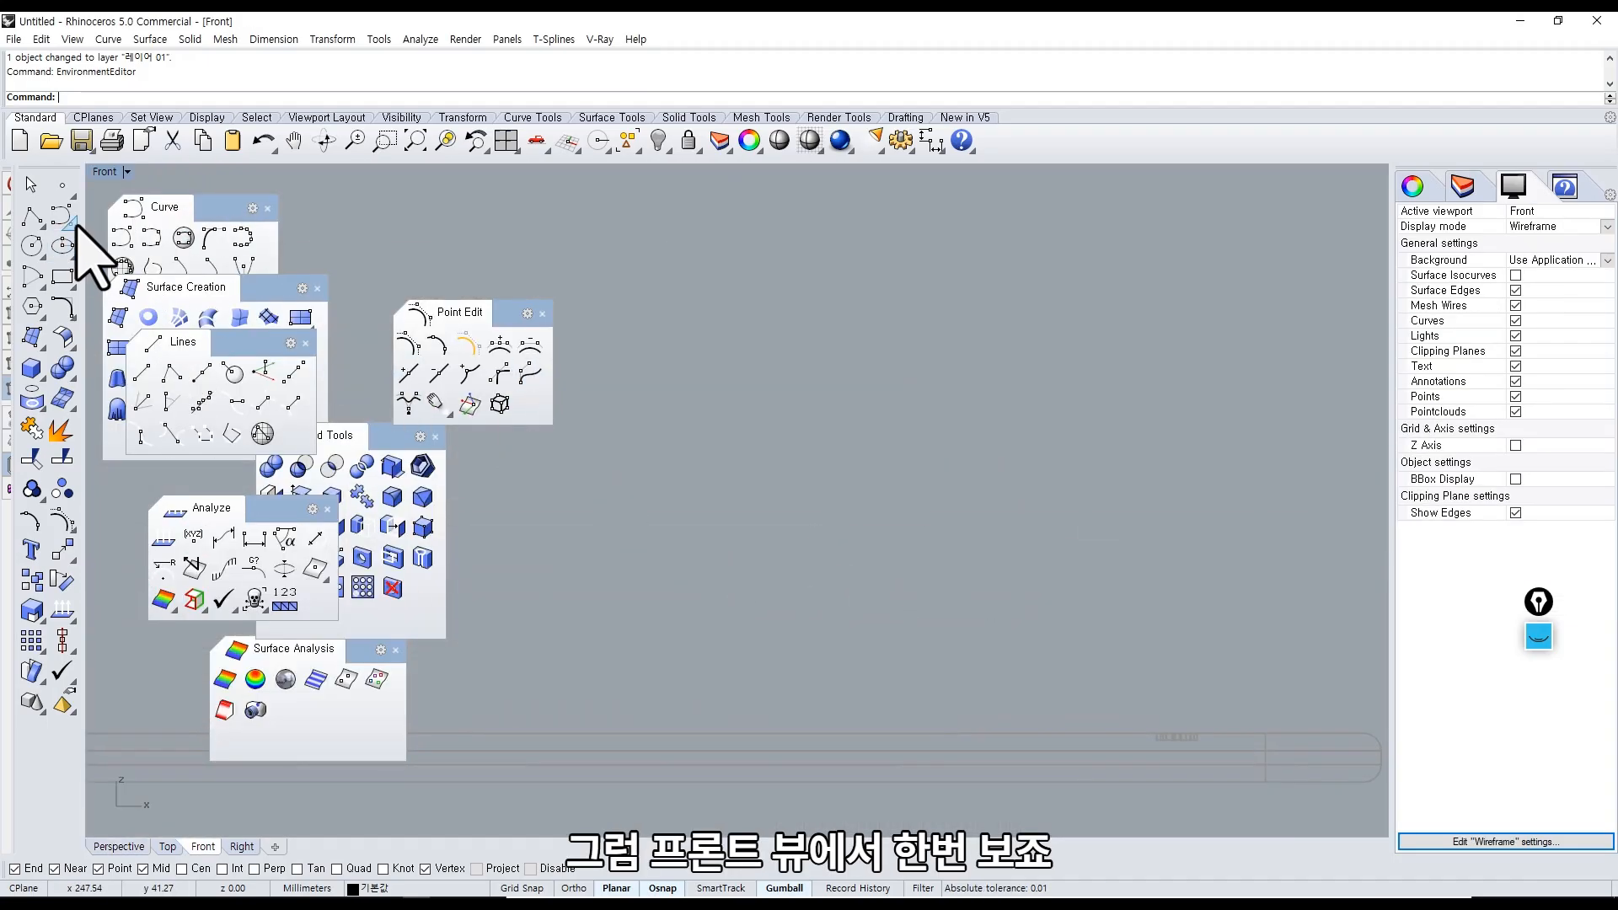
type(";om")
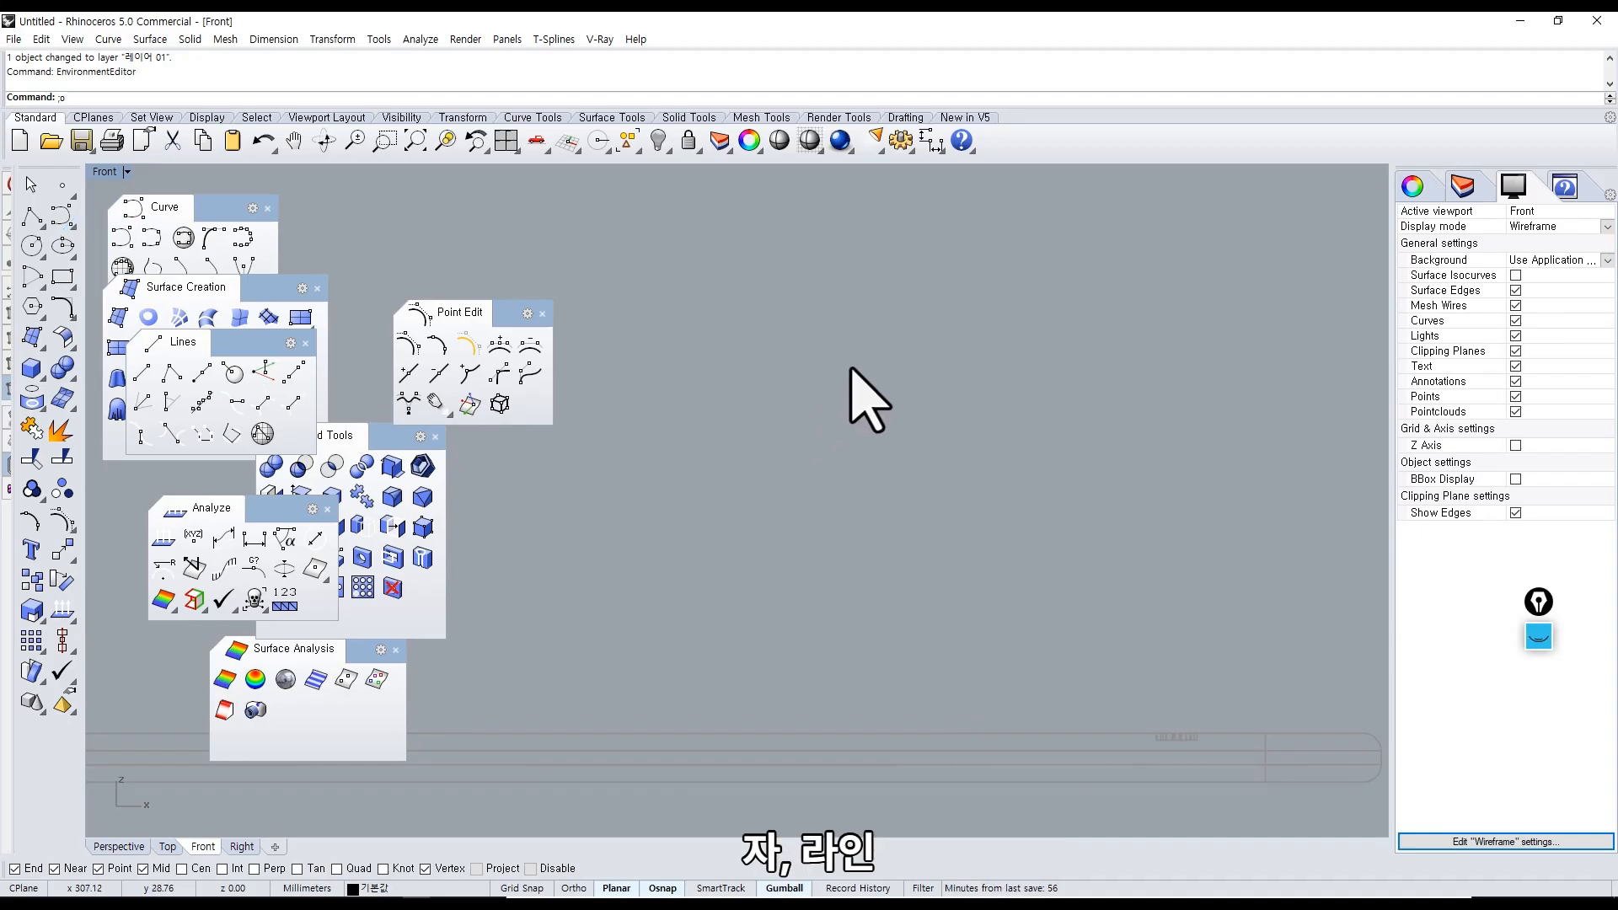
key("Return")
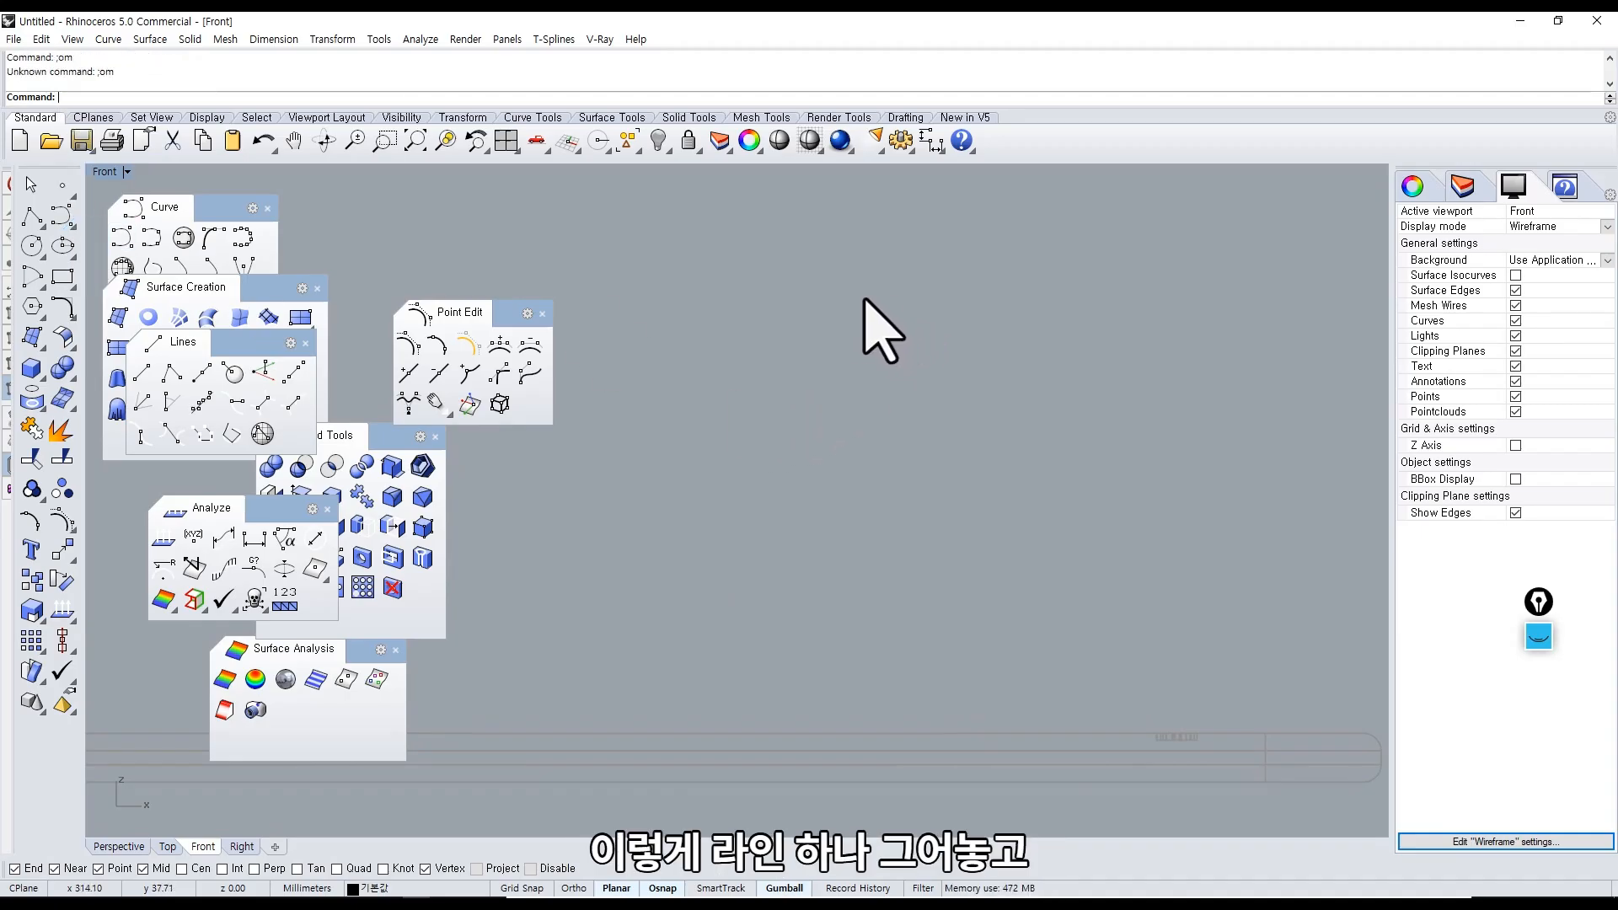
type("Line")
key("Return")
left_click(867, 268)
left_click(867, 634)
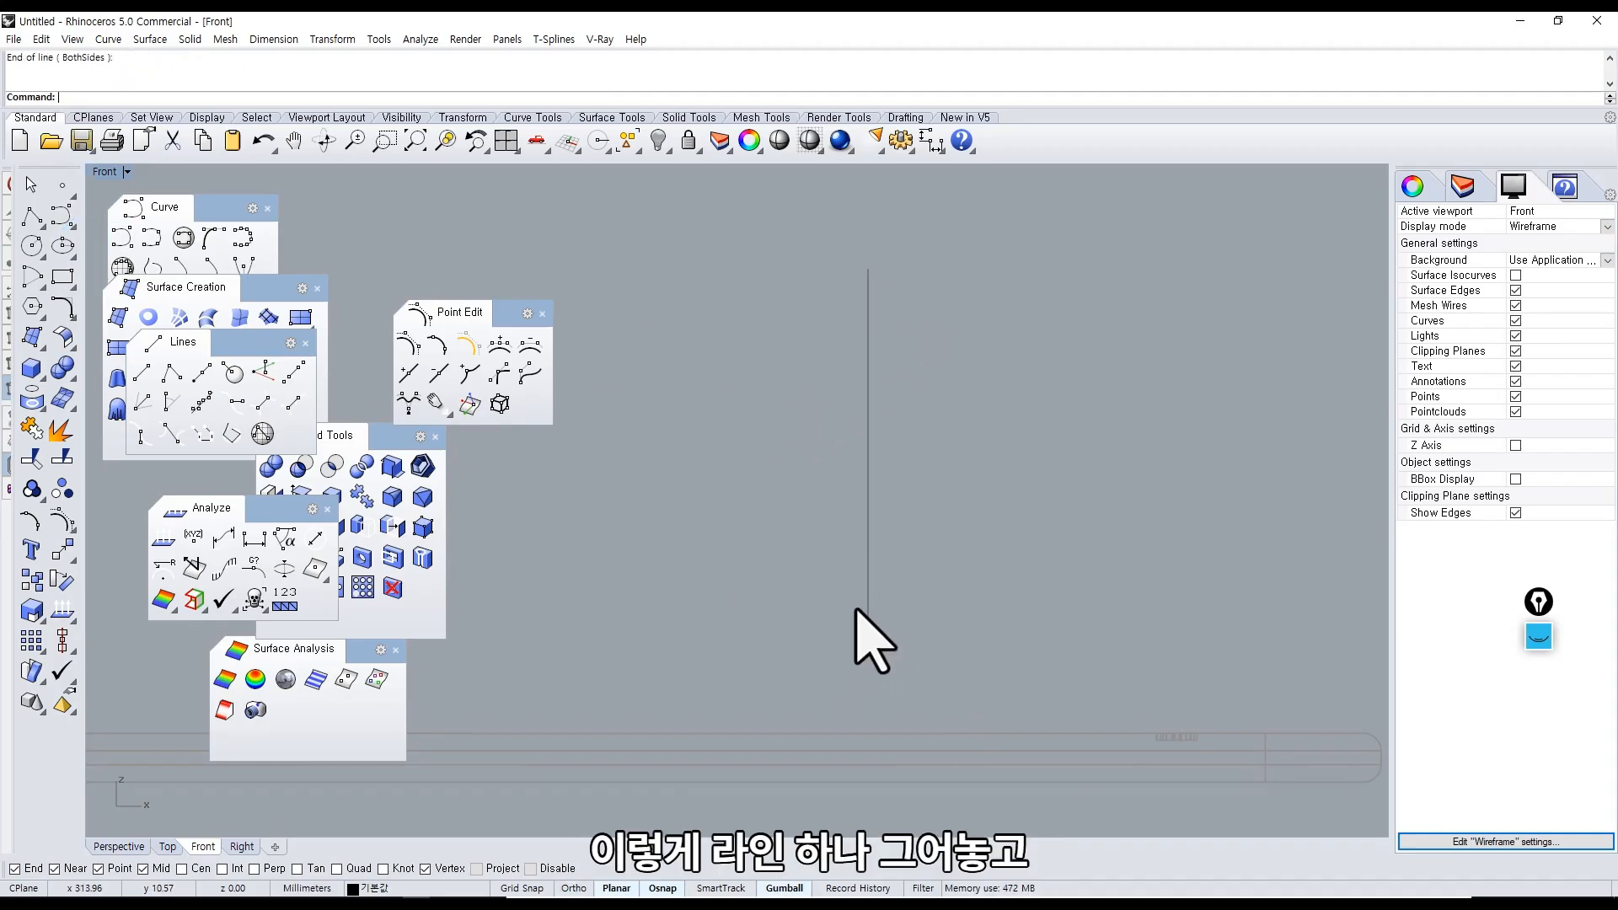
Draw a degree 3 half-arch curve with five control points, starting on the vertical line's upper part and descending beside it.
left_click(61, 216)
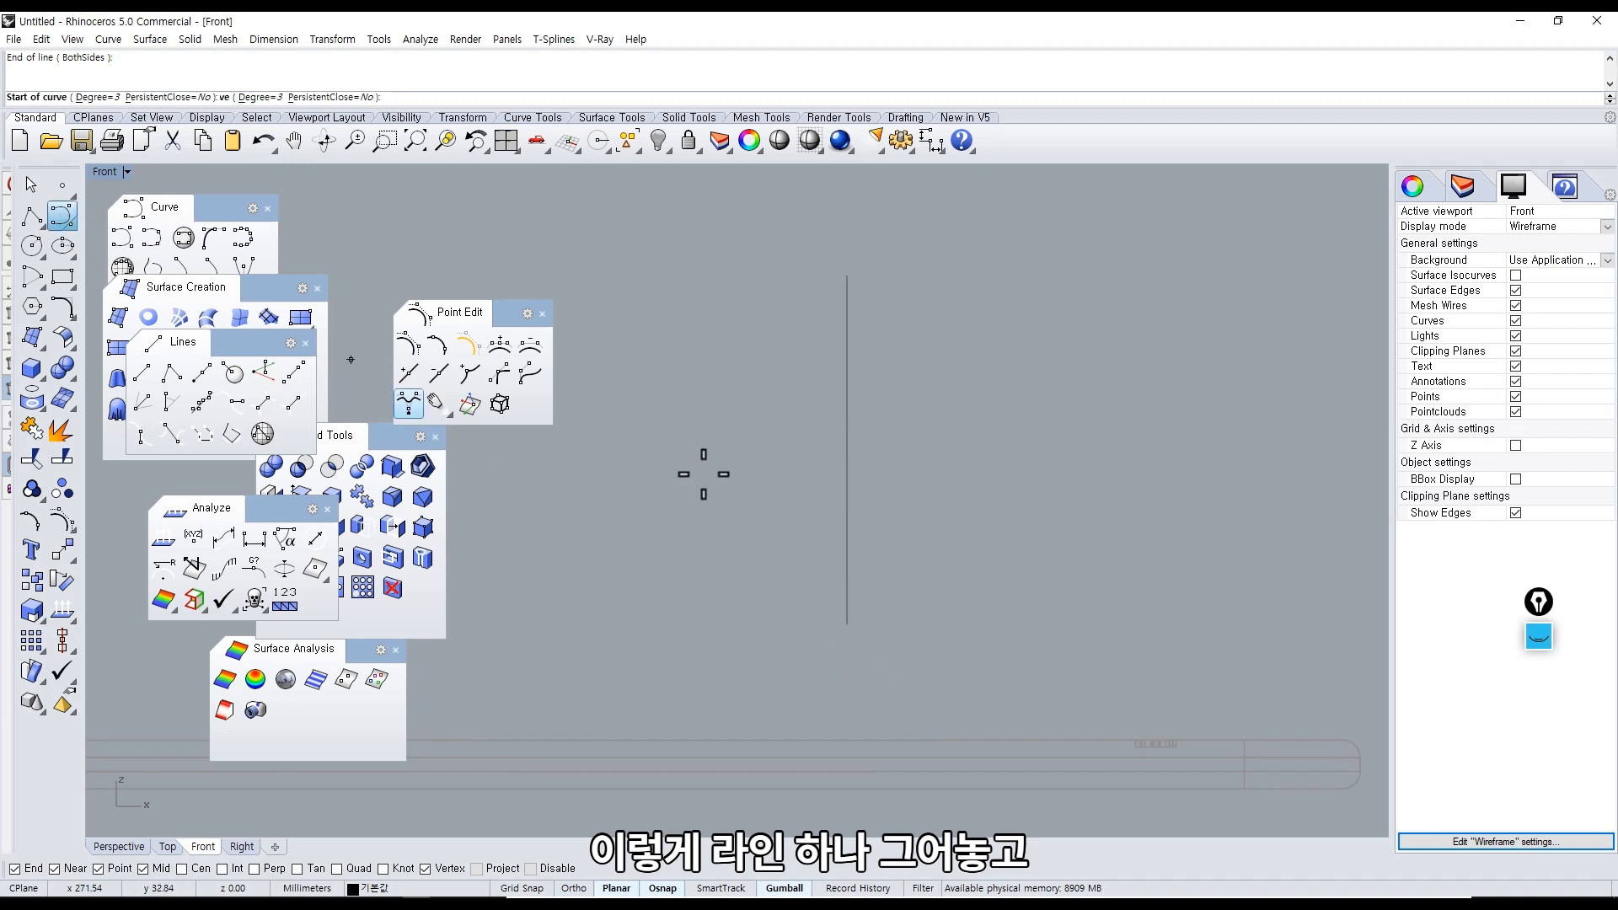
left_click(847, 344)
scroll(789, 342, "up", 2)
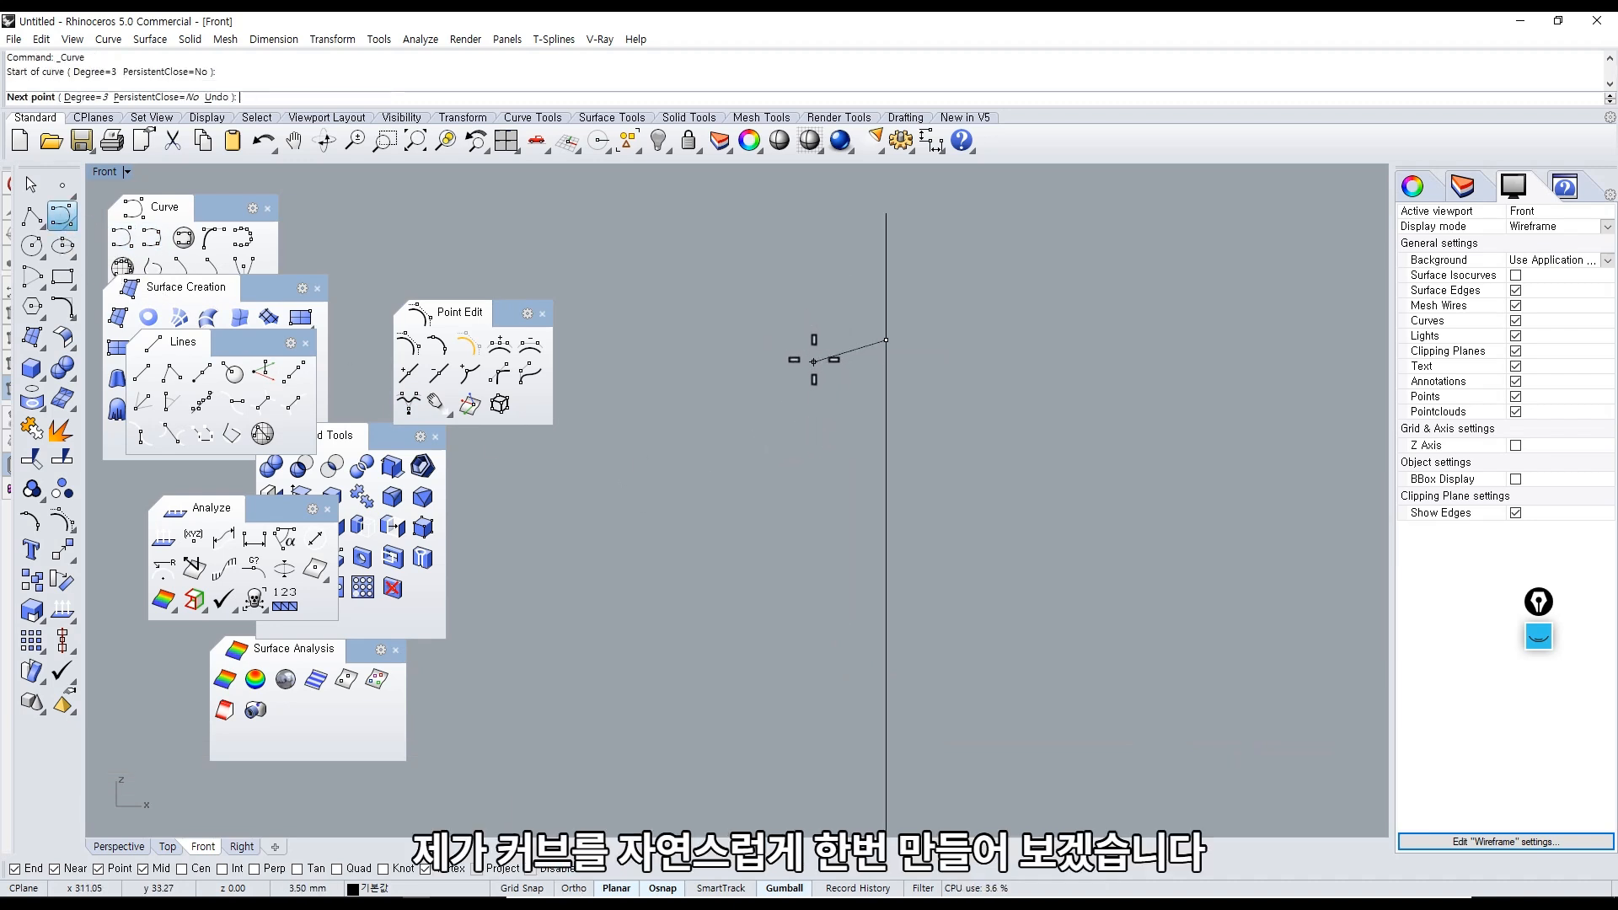
left_click(815, 352)
scroll(751, 432, "down", 2)
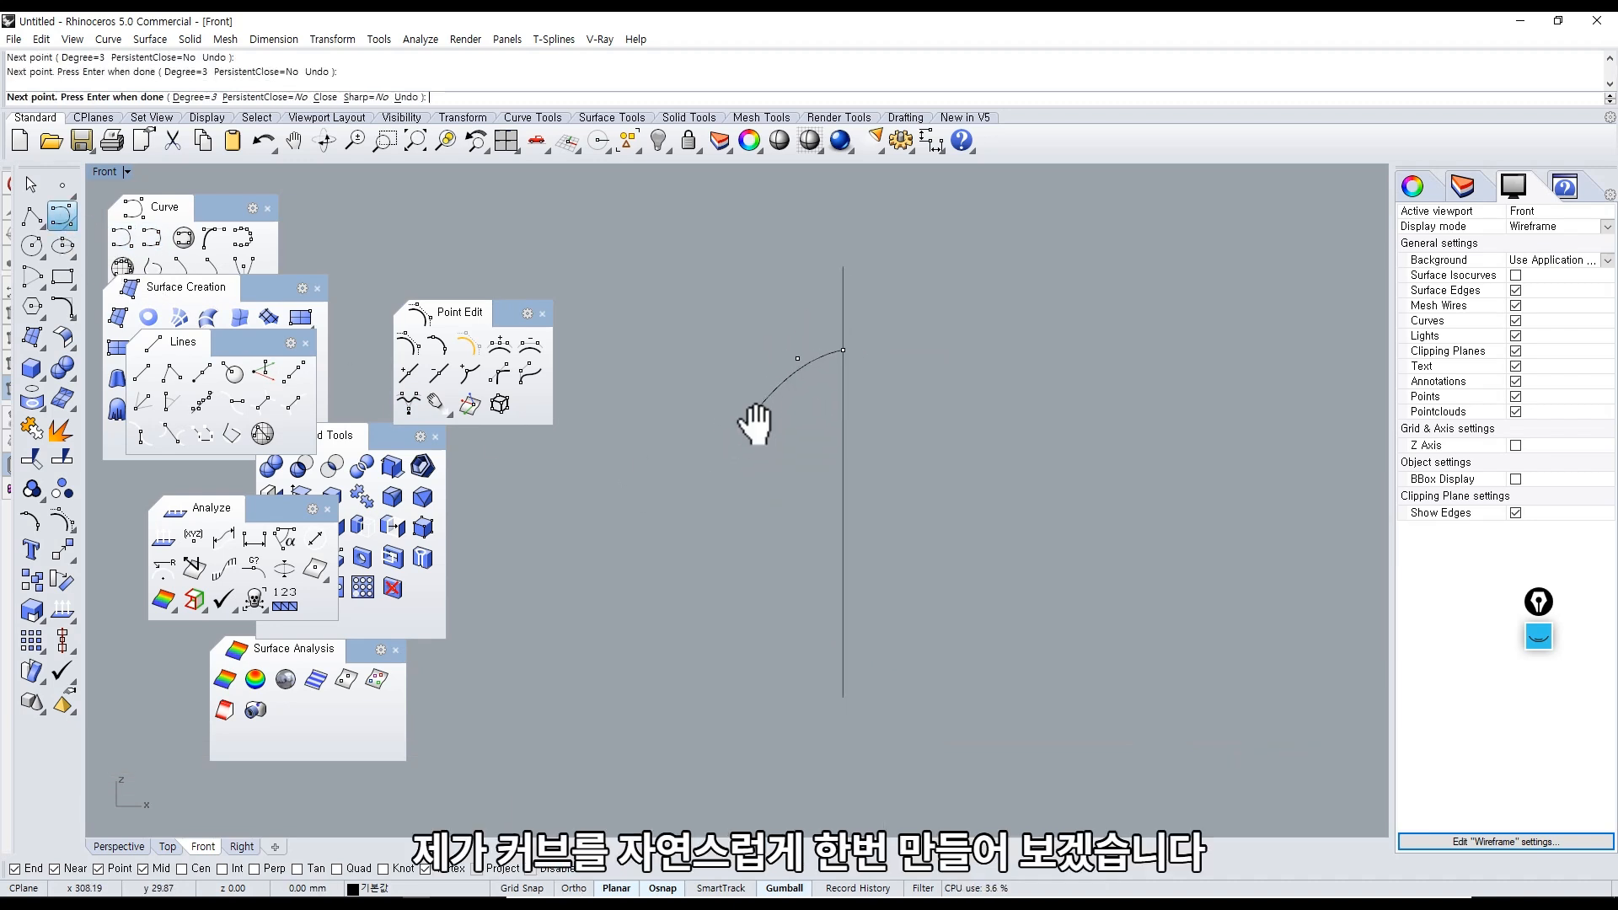
left_click(751, 421)
left_click(710, 513)
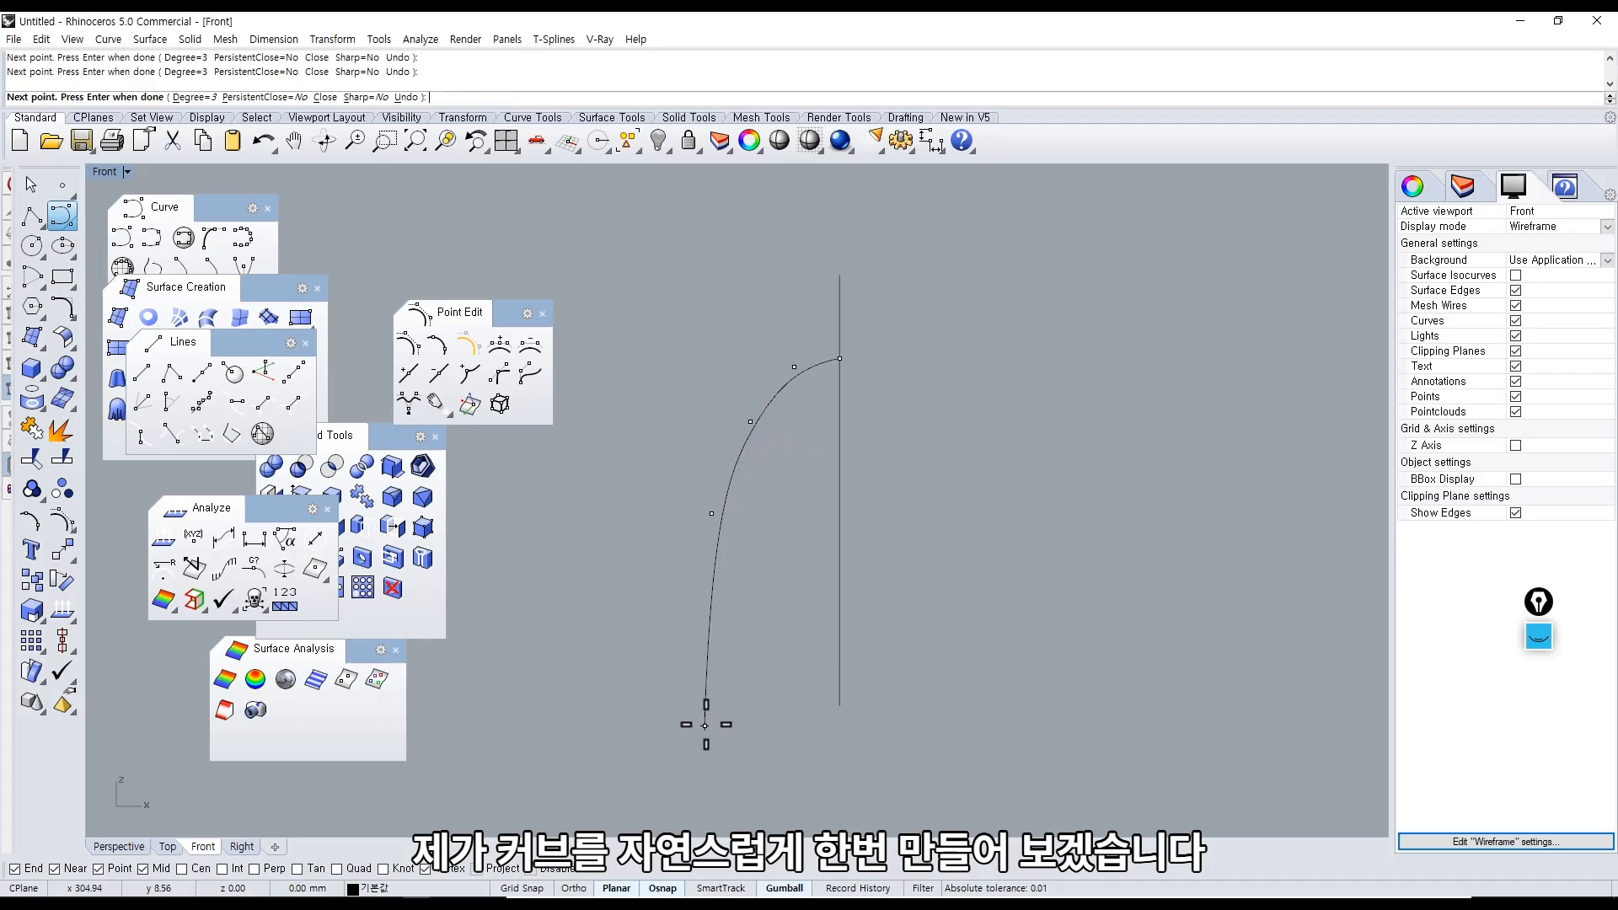
right_click(706, 726)
Turn on the control points of the half-arch curve.
left_click(715, 548)
middle_click(755, 518)
left_click(703, 448)
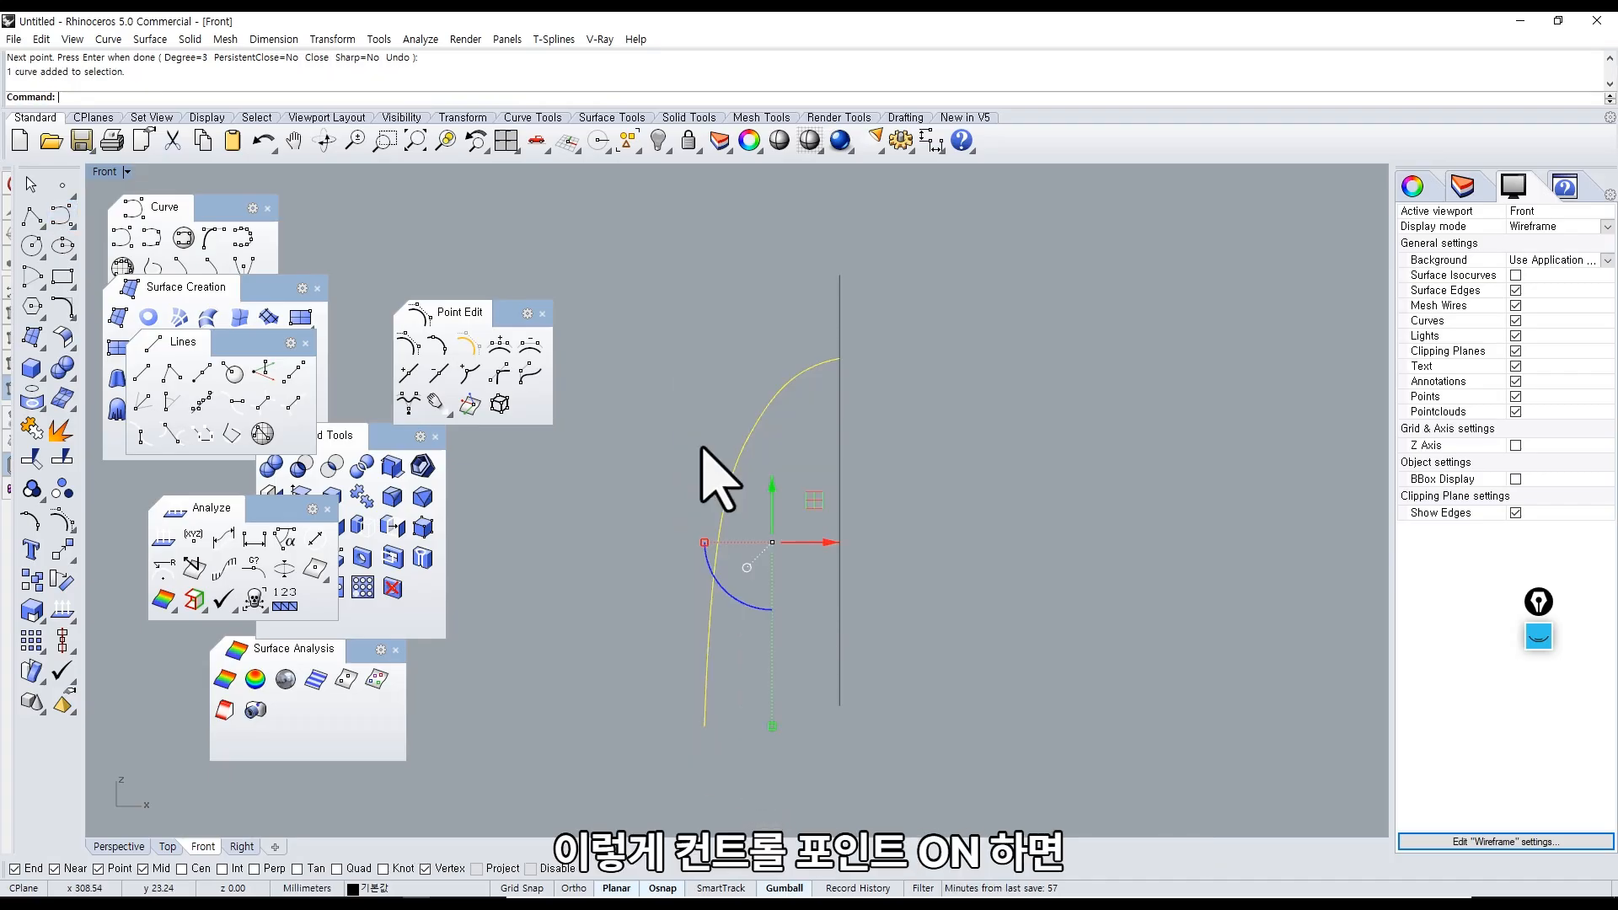
scroll(787, 404, "up", 6)
scroll(893, 420, "down", 6)
right_click_drag(892, 422, 846, 398)
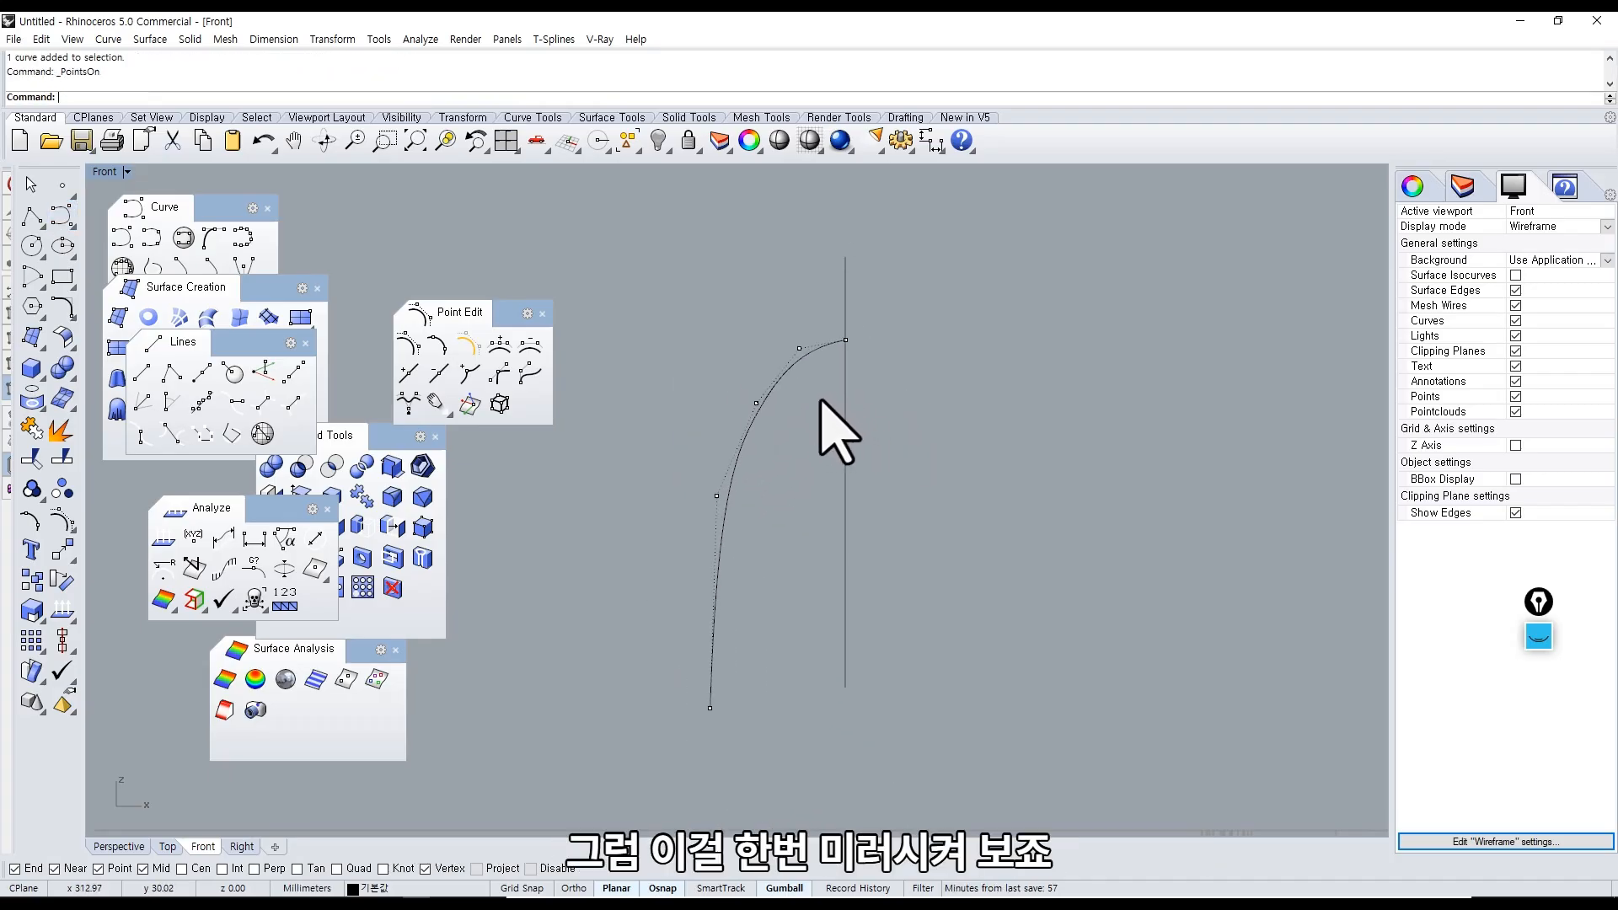
Extrude the half-arch curve into an open, non-solid surface beyond the tray's edge in the maximized Perspective view.
double_click(103, 172)
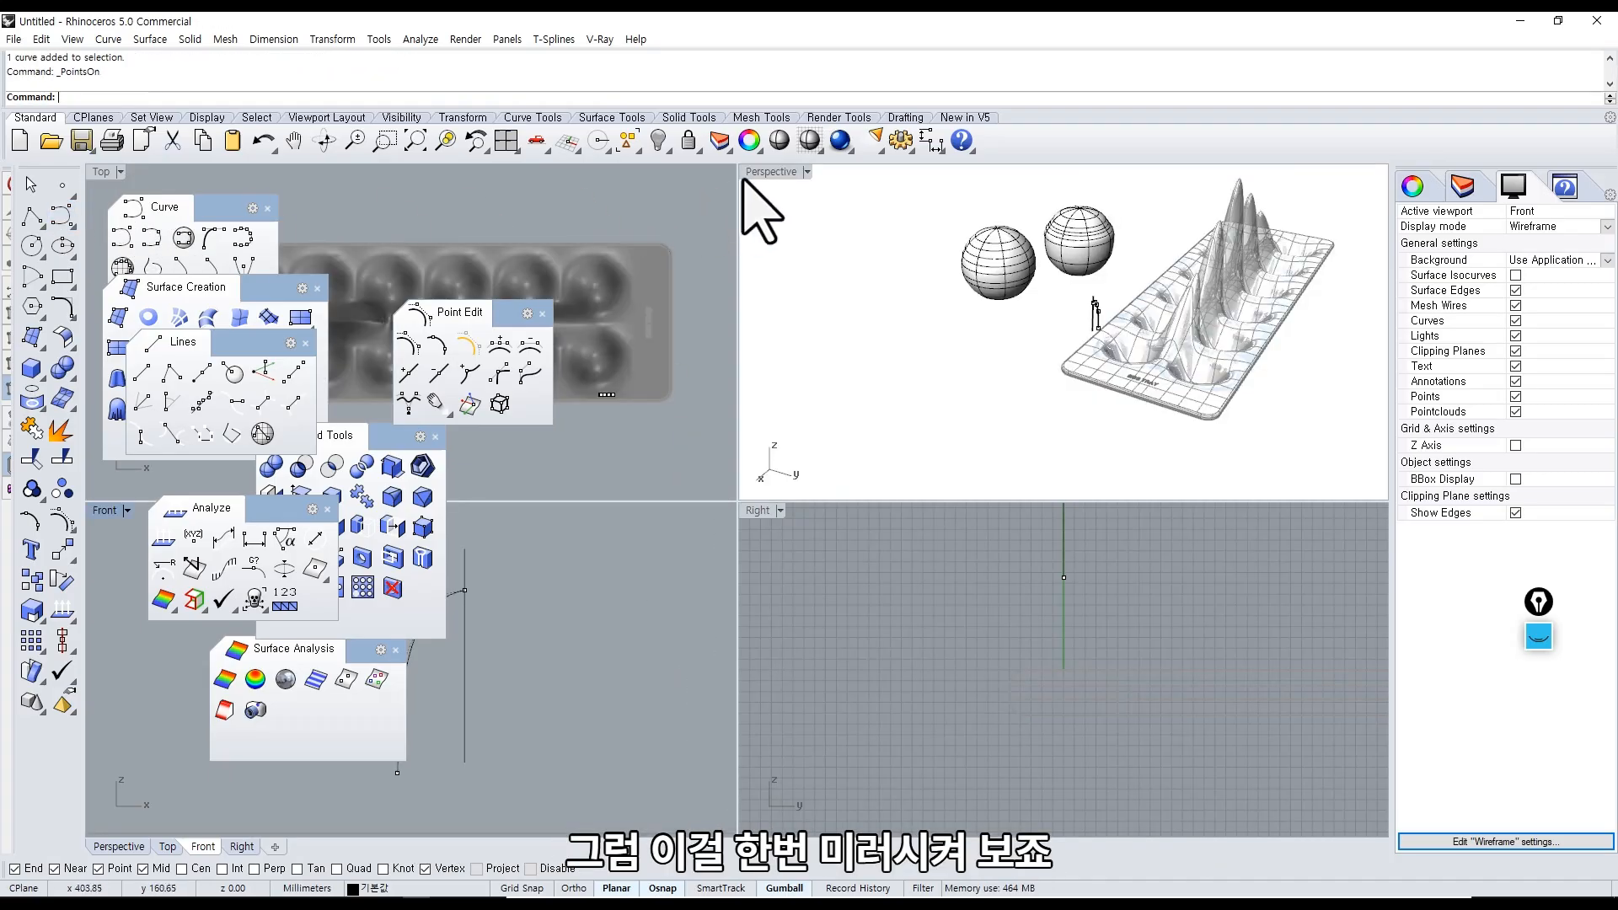
double_click(763, 173)
right_click_drag(806, 473, 812, 439)
scroll(812, 439, "up", 7)
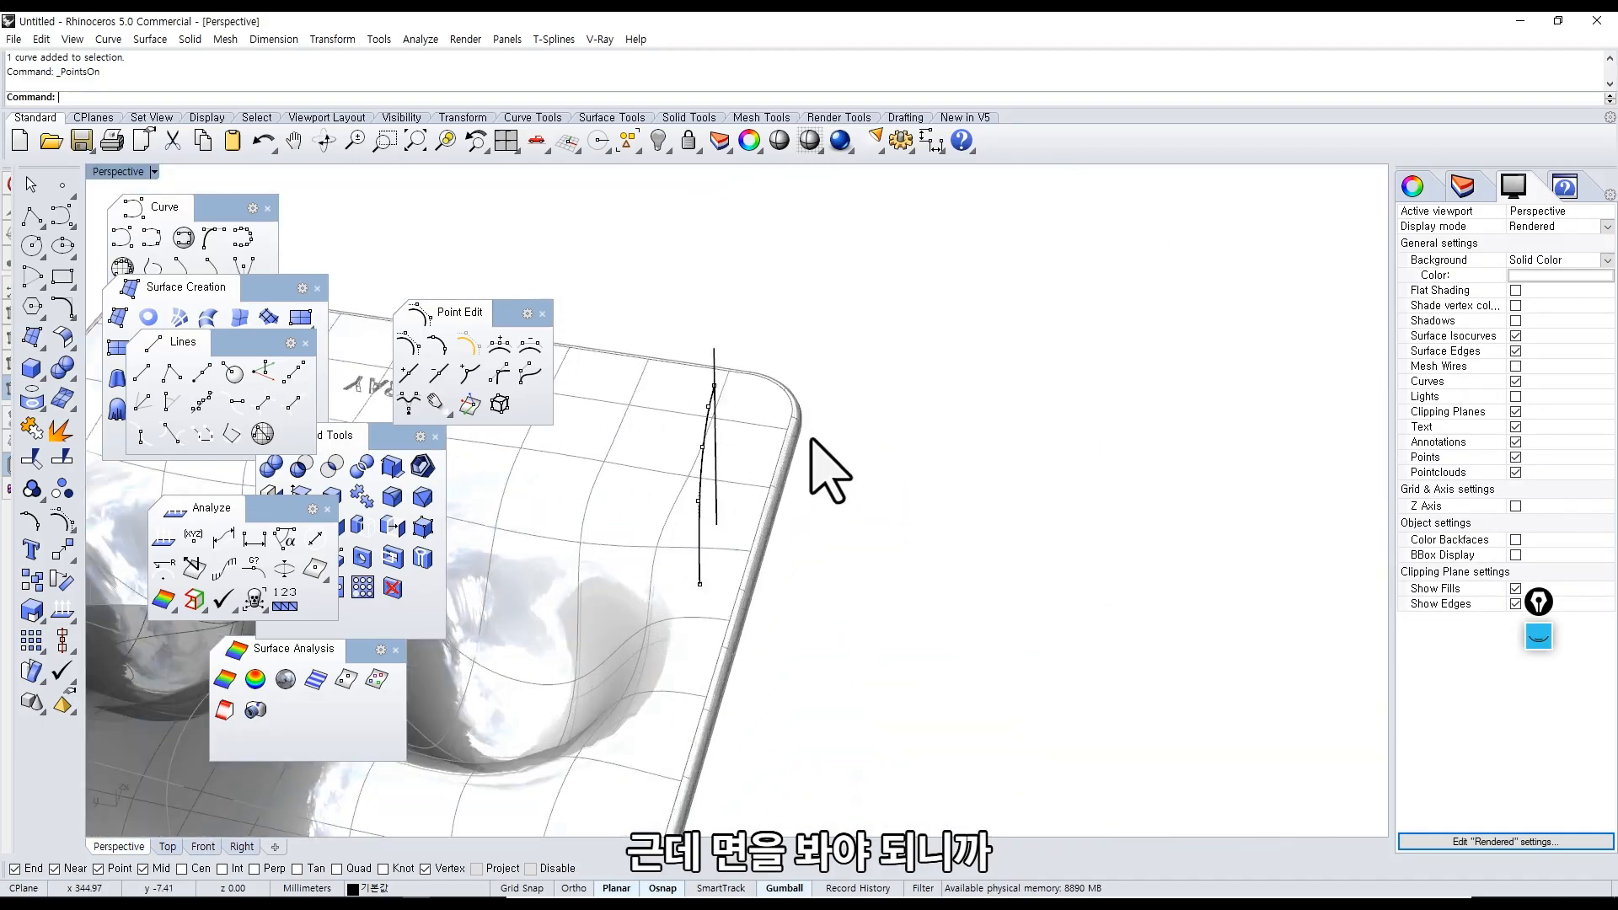
middle_click(779, 460)
left_click(747, 573)
left_click(705, 514)
right_click(742, 518)
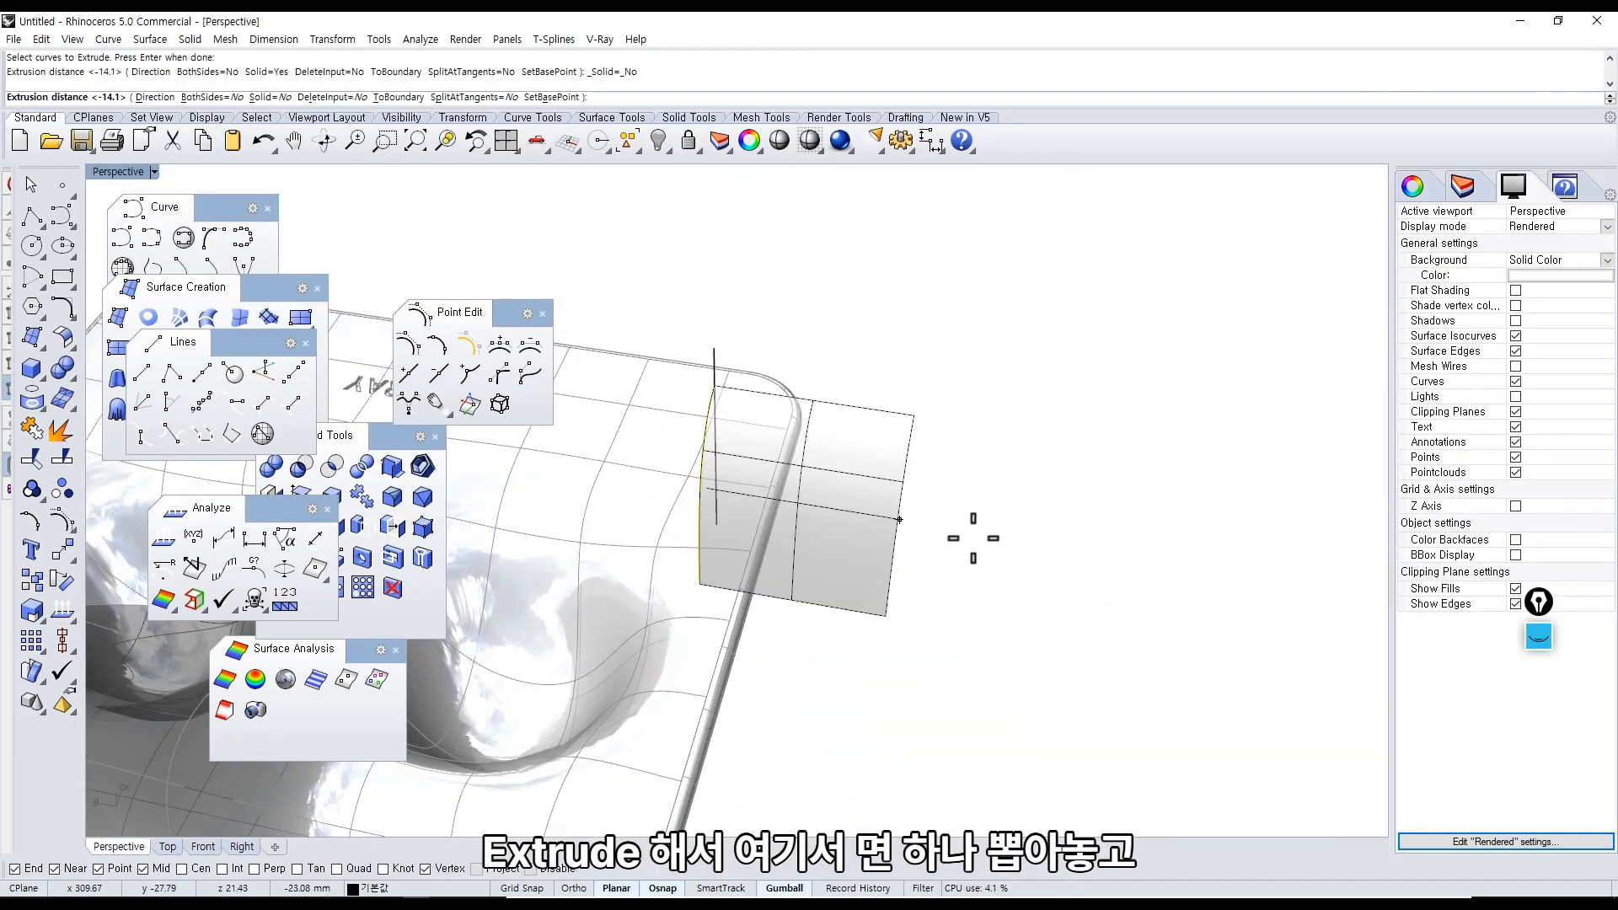
left_click(1069, 603)
Mirror a copy of the extruded surface across its upper straight edge to complete the arch.
right_click_drag(1069, 604, 980, 600)
left_click(909, 591)
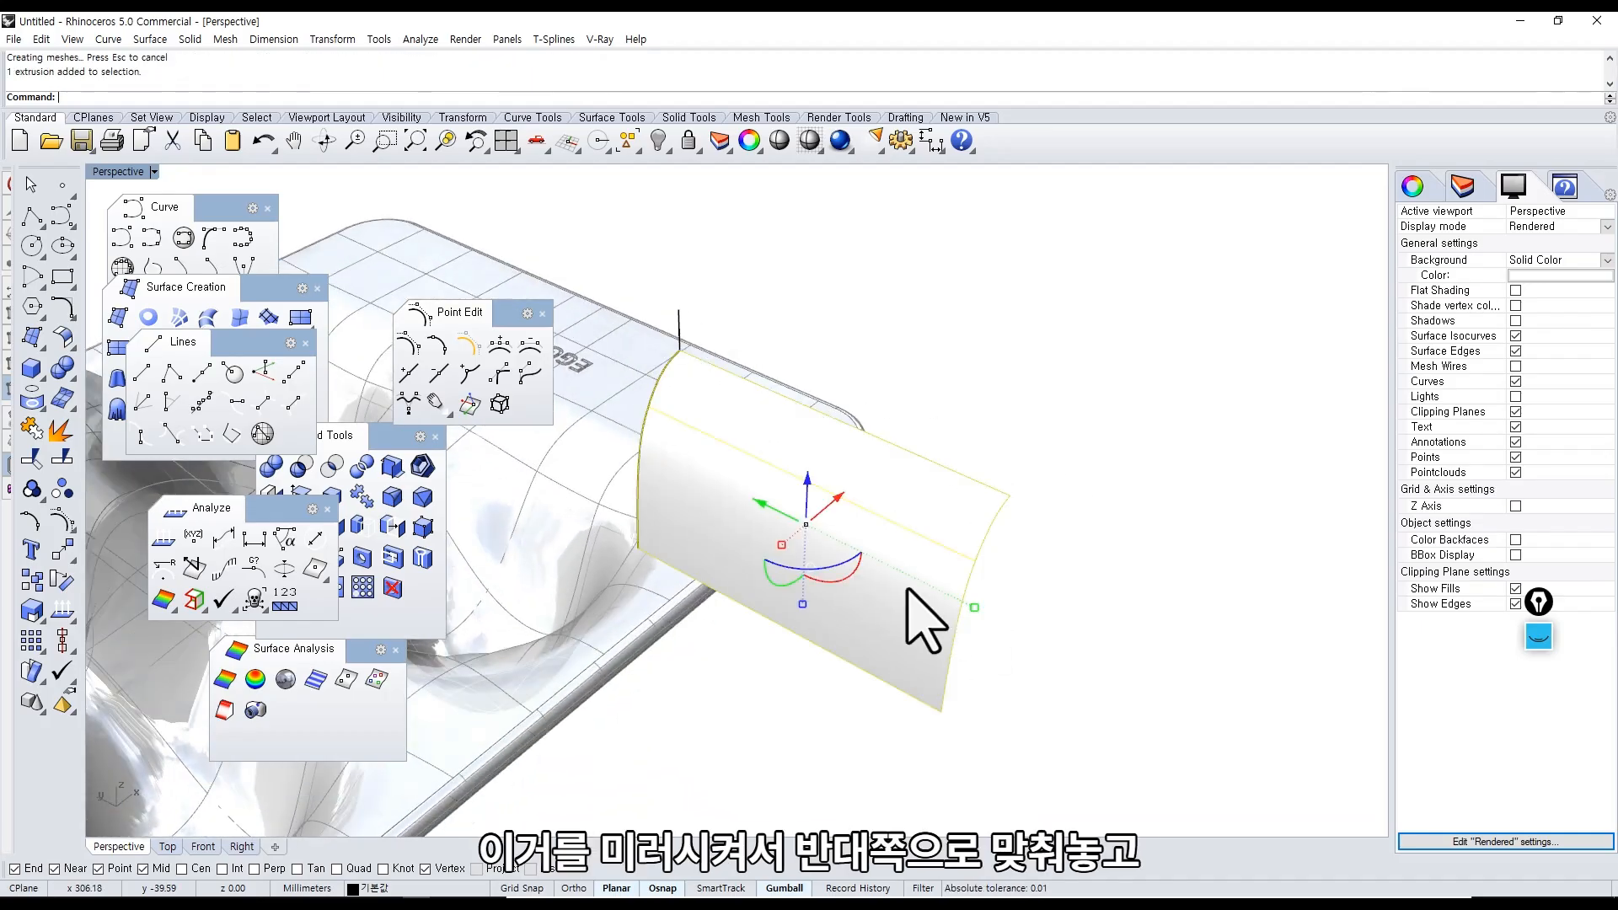
key("Return")
left_click(1009, 496)
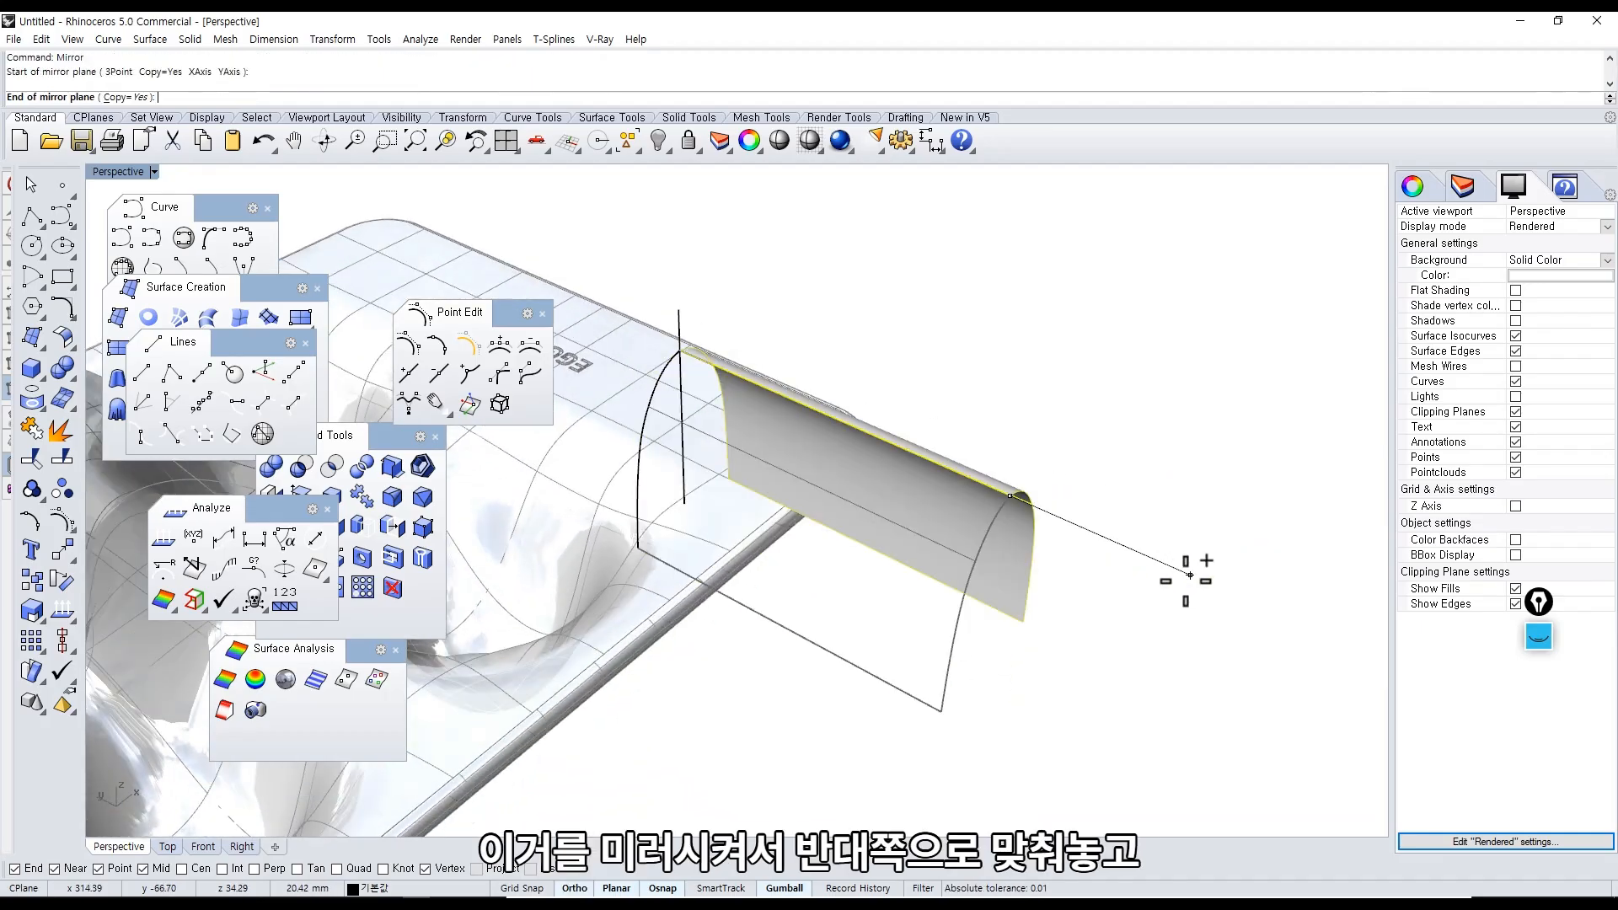
left_click(1179, 578, "shift")
Run a Zebra analysis on both arch halves with horizontal stripes and examine how the stripes meet along the top seam.
right_click_drag(1043, 611, 998, 667)
left_click(945, 605)
left_click(952, 575, "shift")
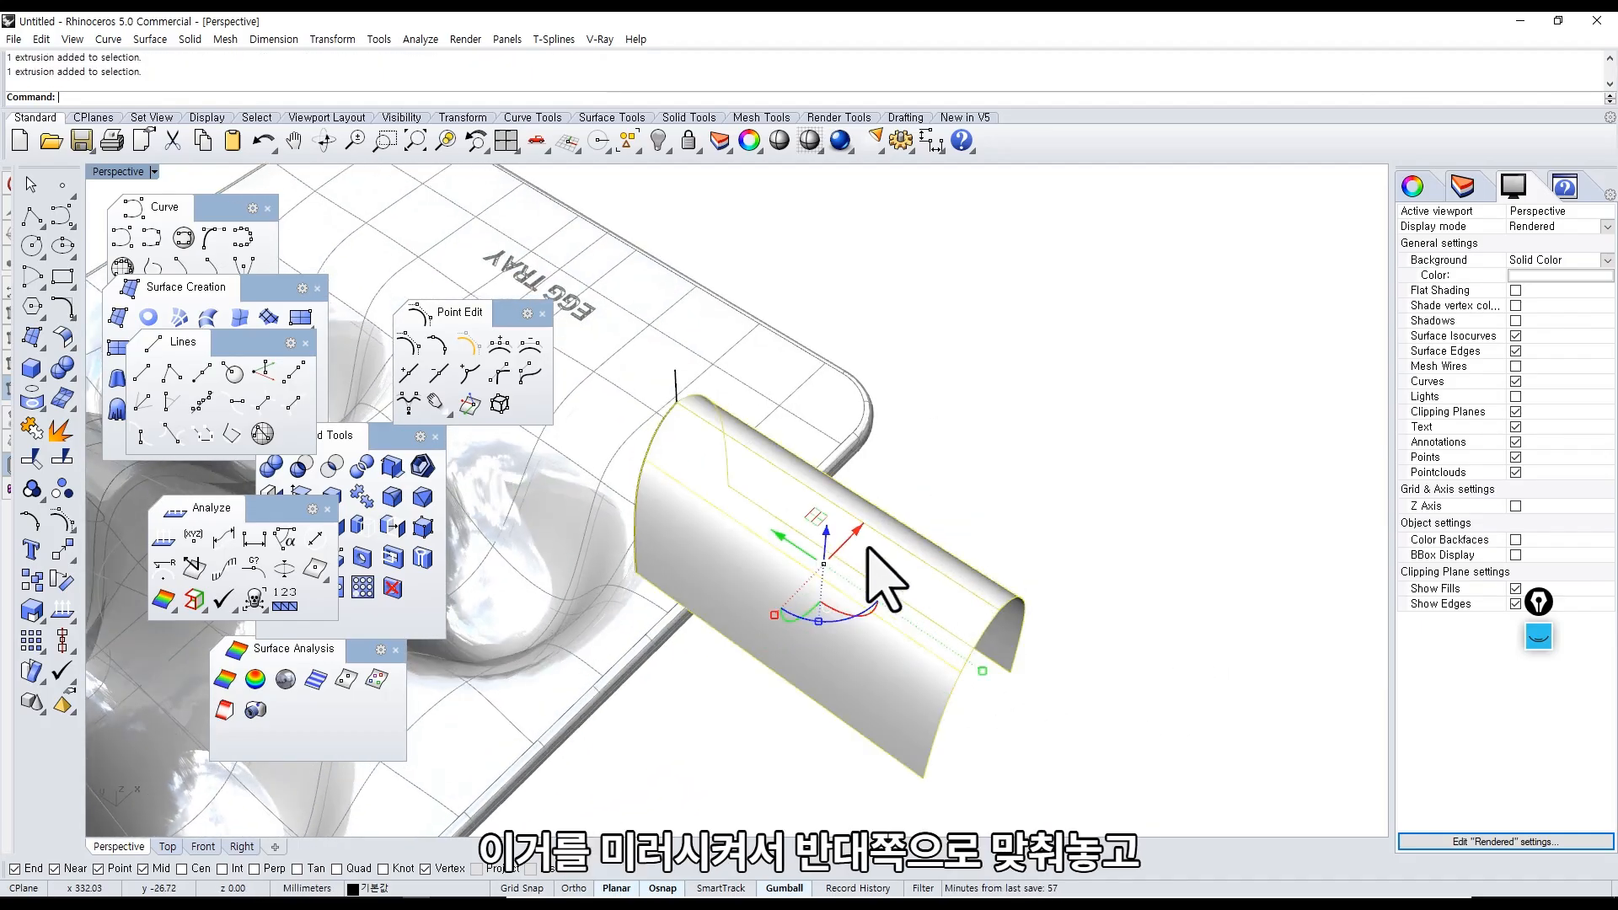
left_click(316, 678)
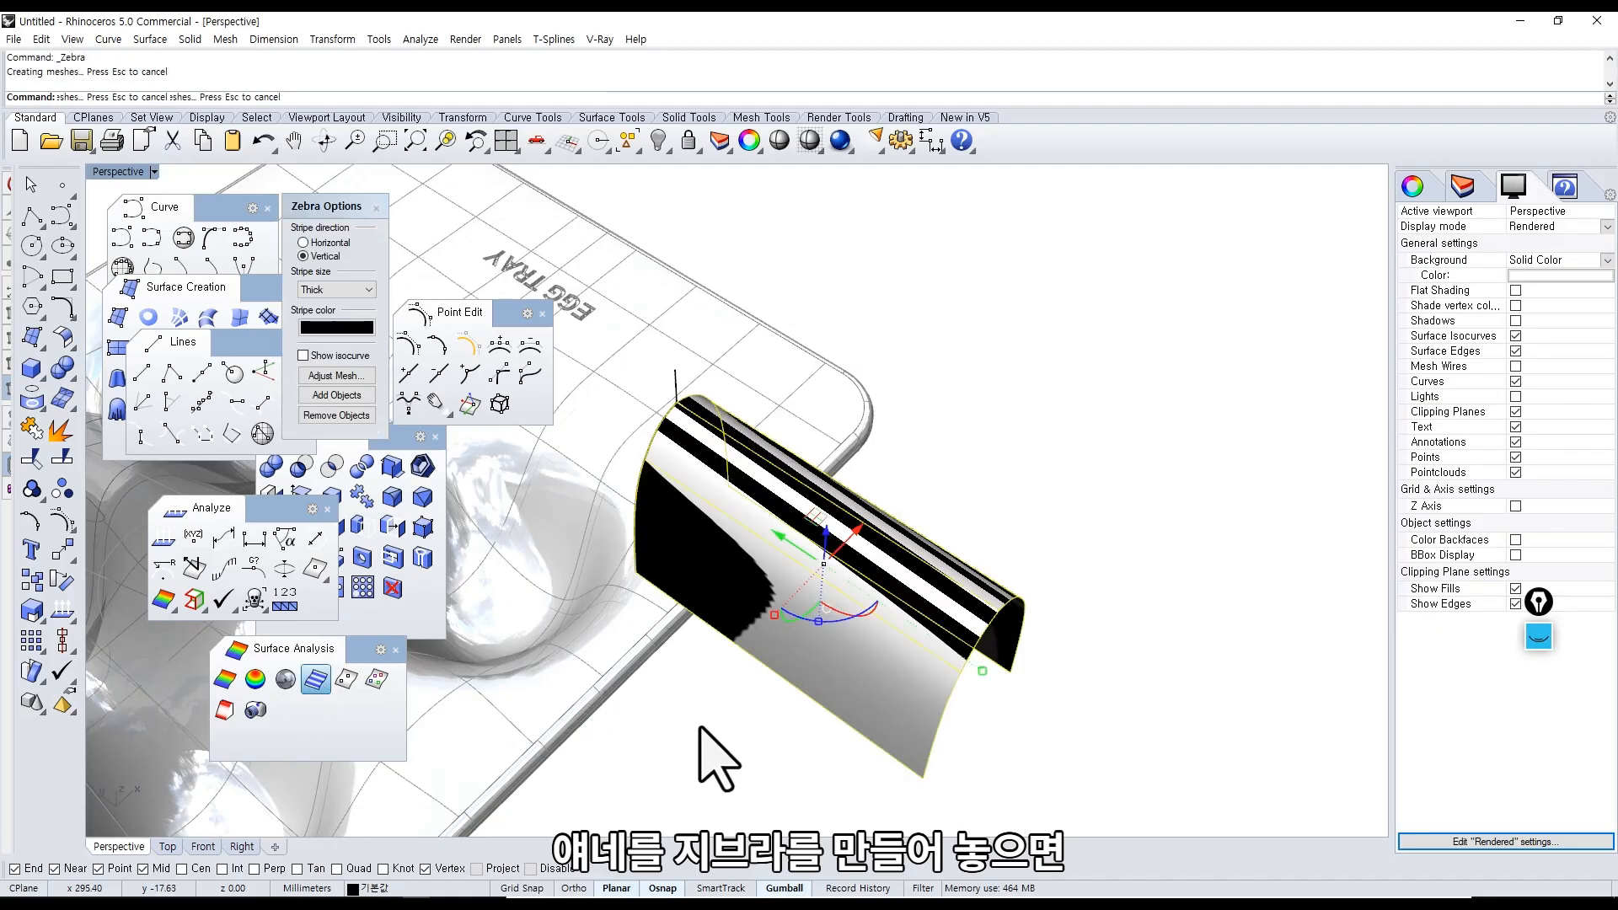
right_click_drag(665, 694, 831, 686)
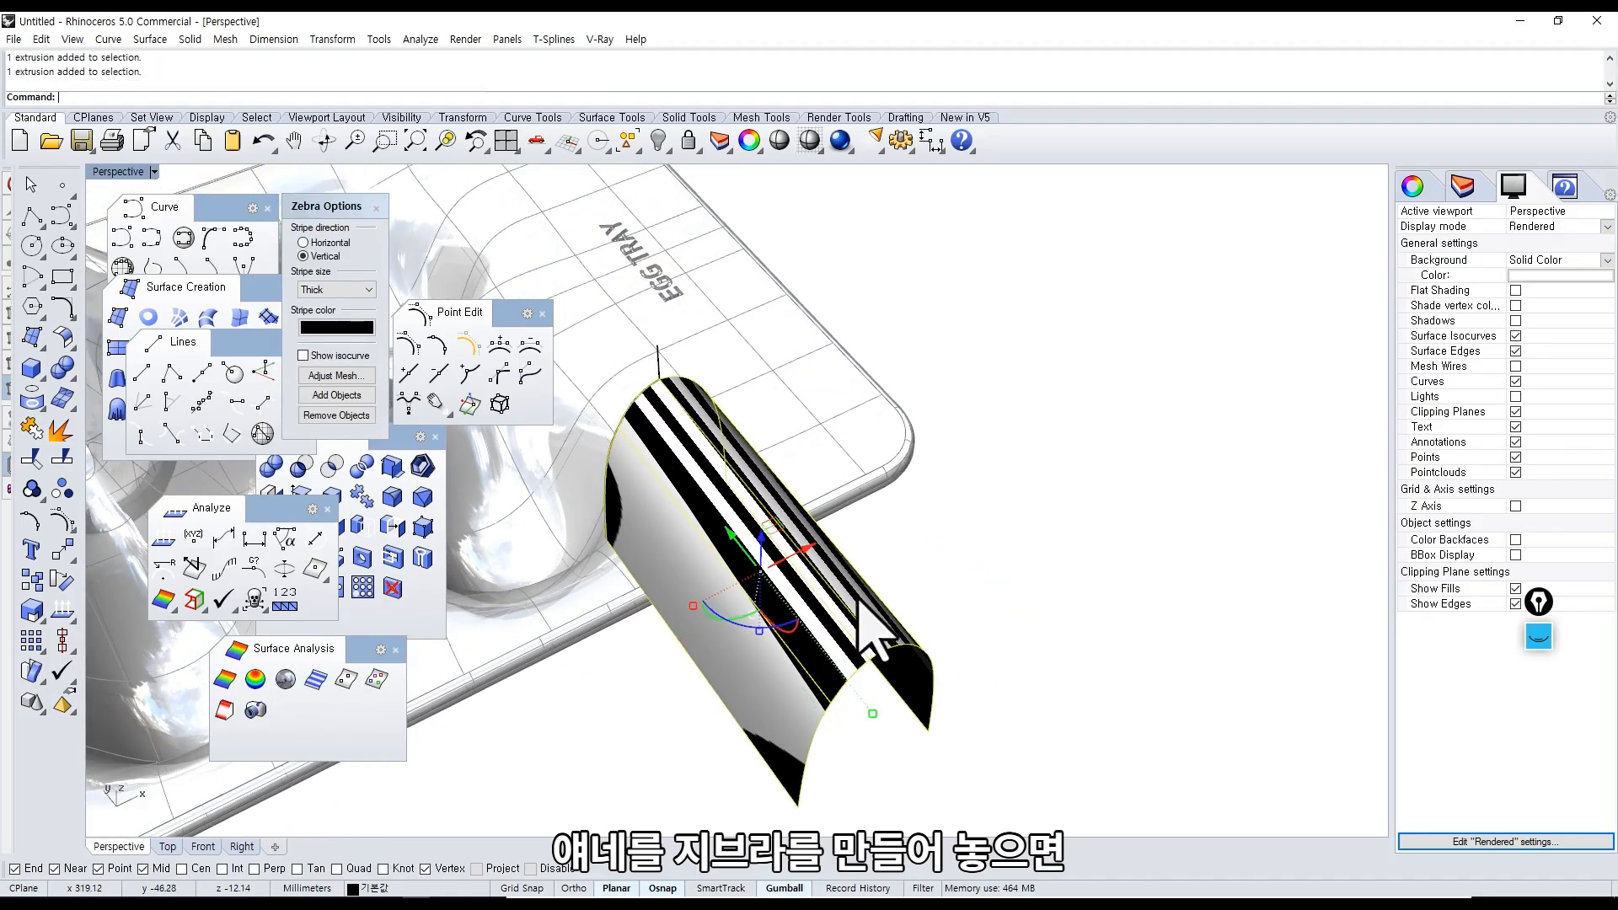
left_click(324, 242)
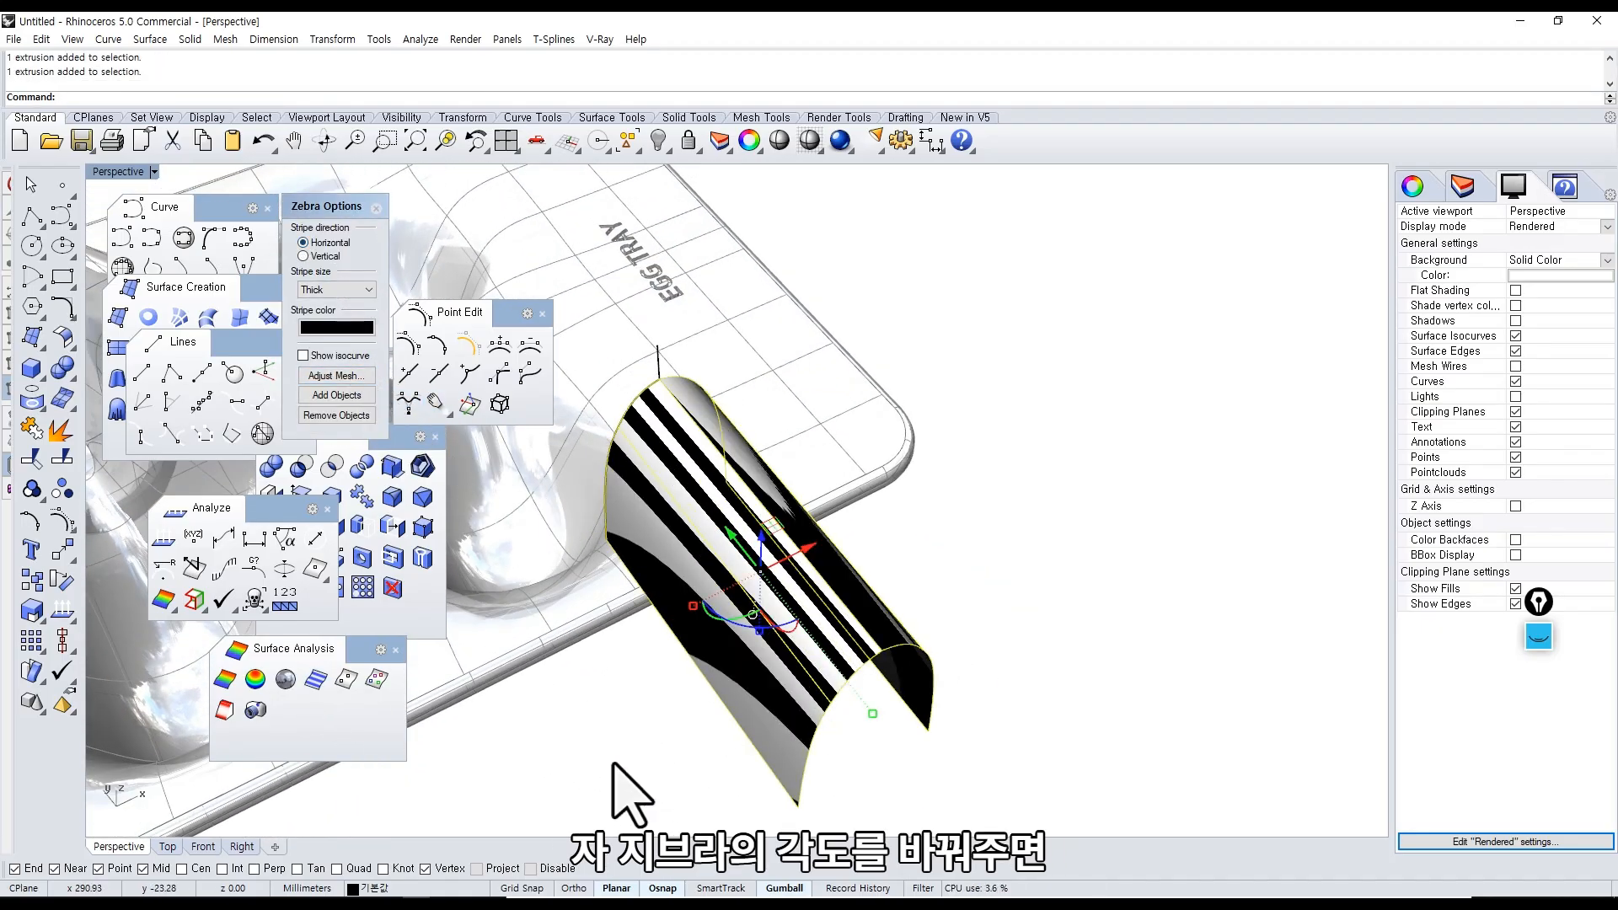
right_click_drag(621, 775, 621, 694)
scroll(643, 407, "up", 5)
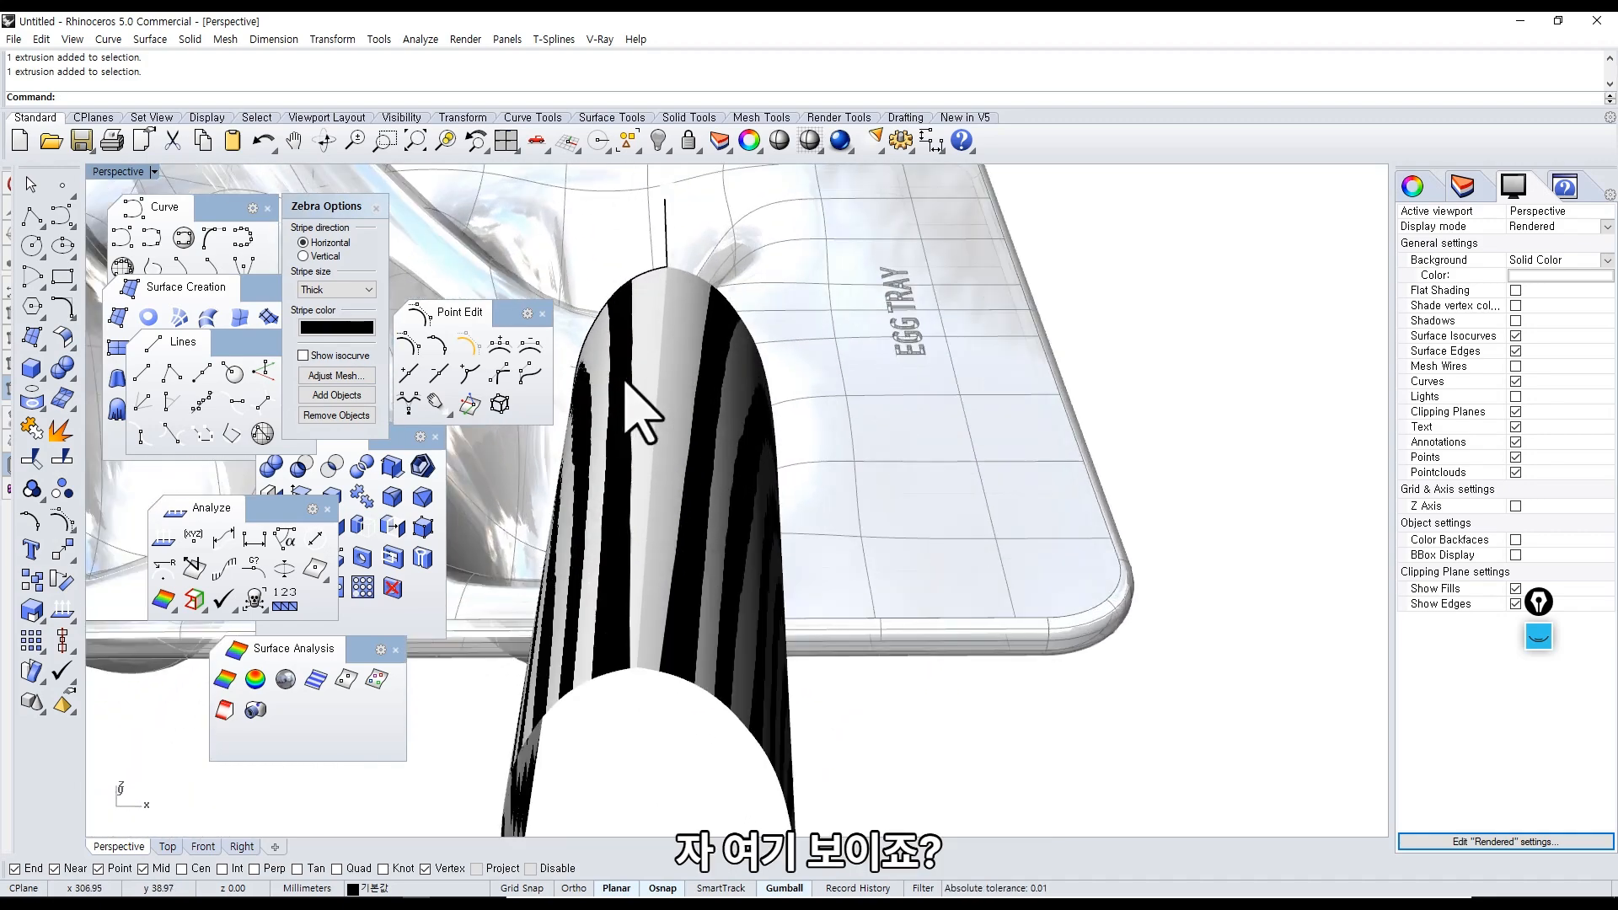
left_click(672, 268)
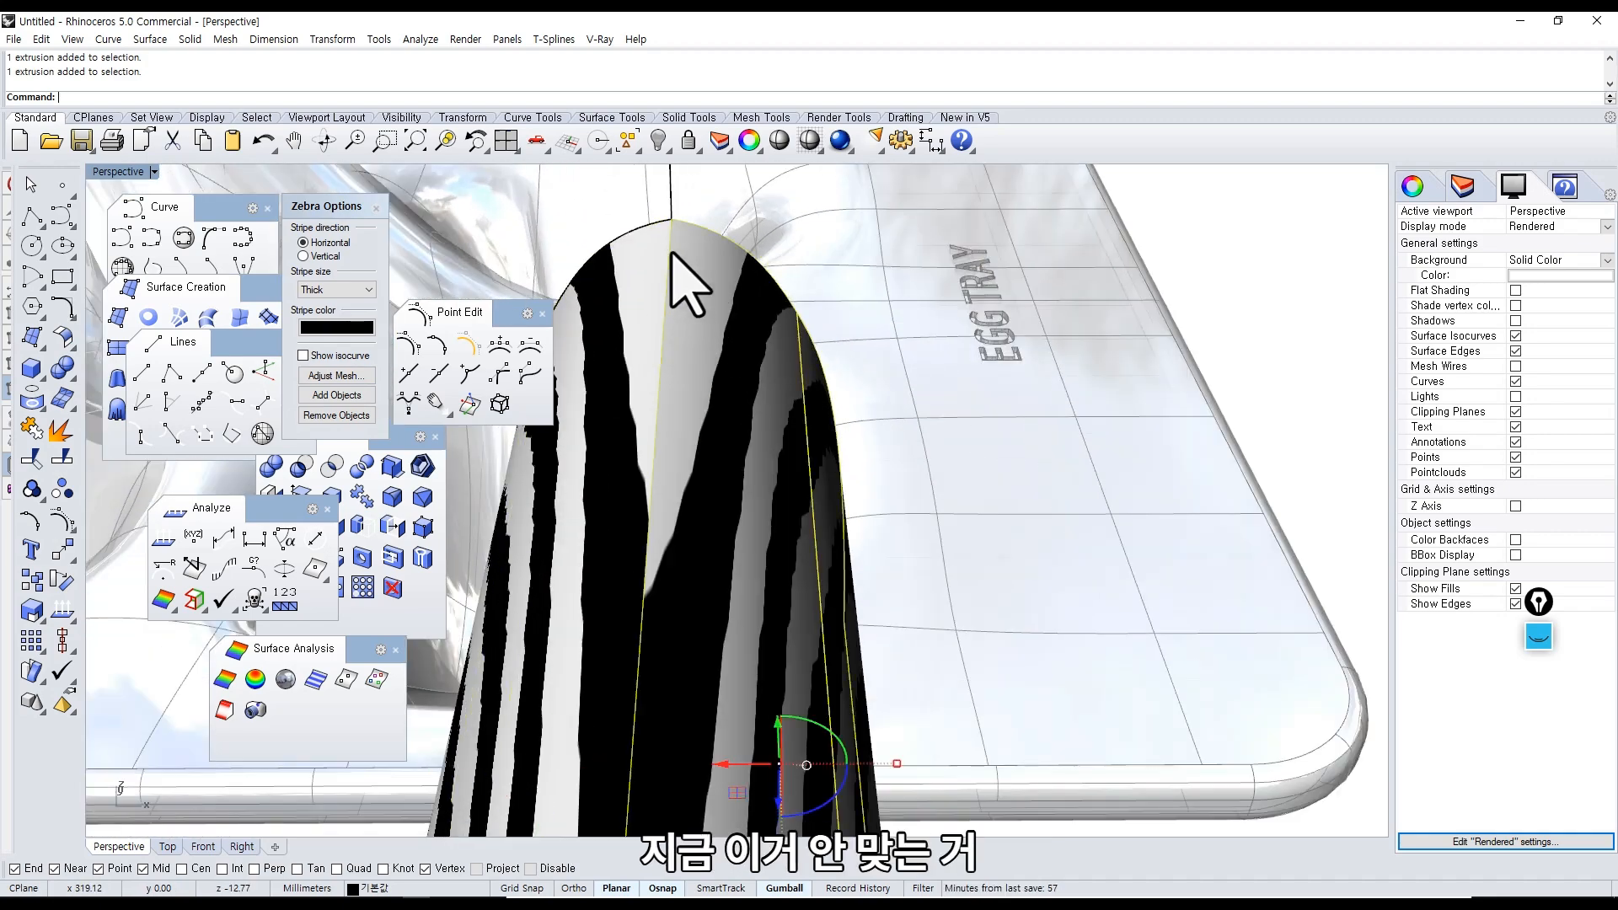
right_click_drag(686, 318, 739, 469)
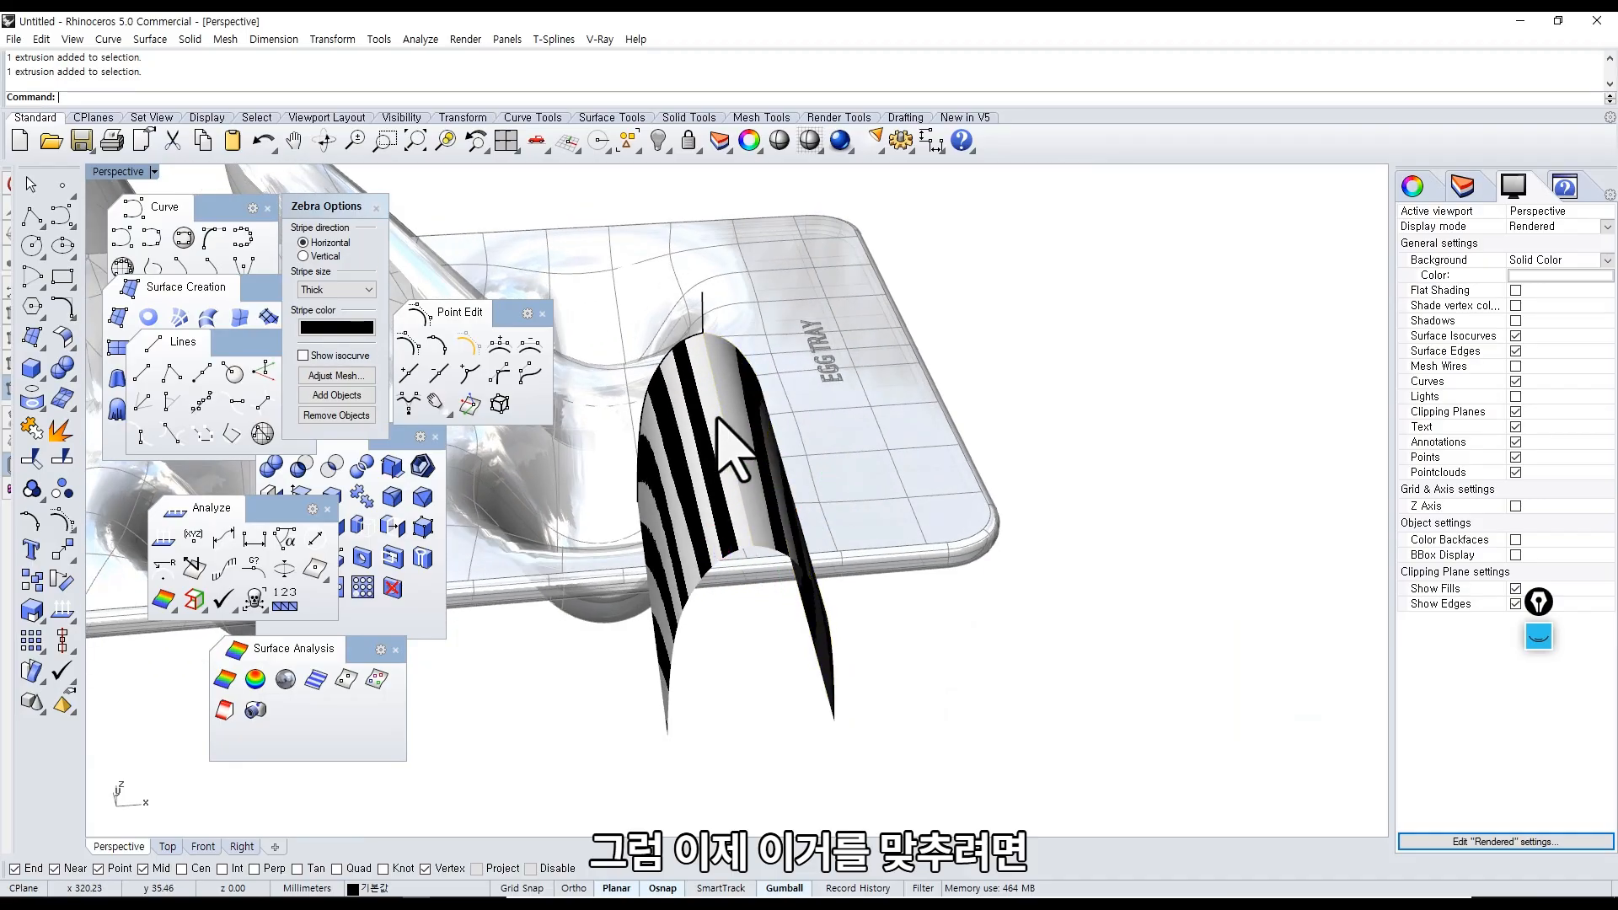
Move the zebra-striped surfaces aside and raise the half-arch curve's second control point level with its end on the vertical line.
left_click_drag(769, 559, 1047, 548)
scroll(701, 363, "up", 4)
left_click(688, 367)
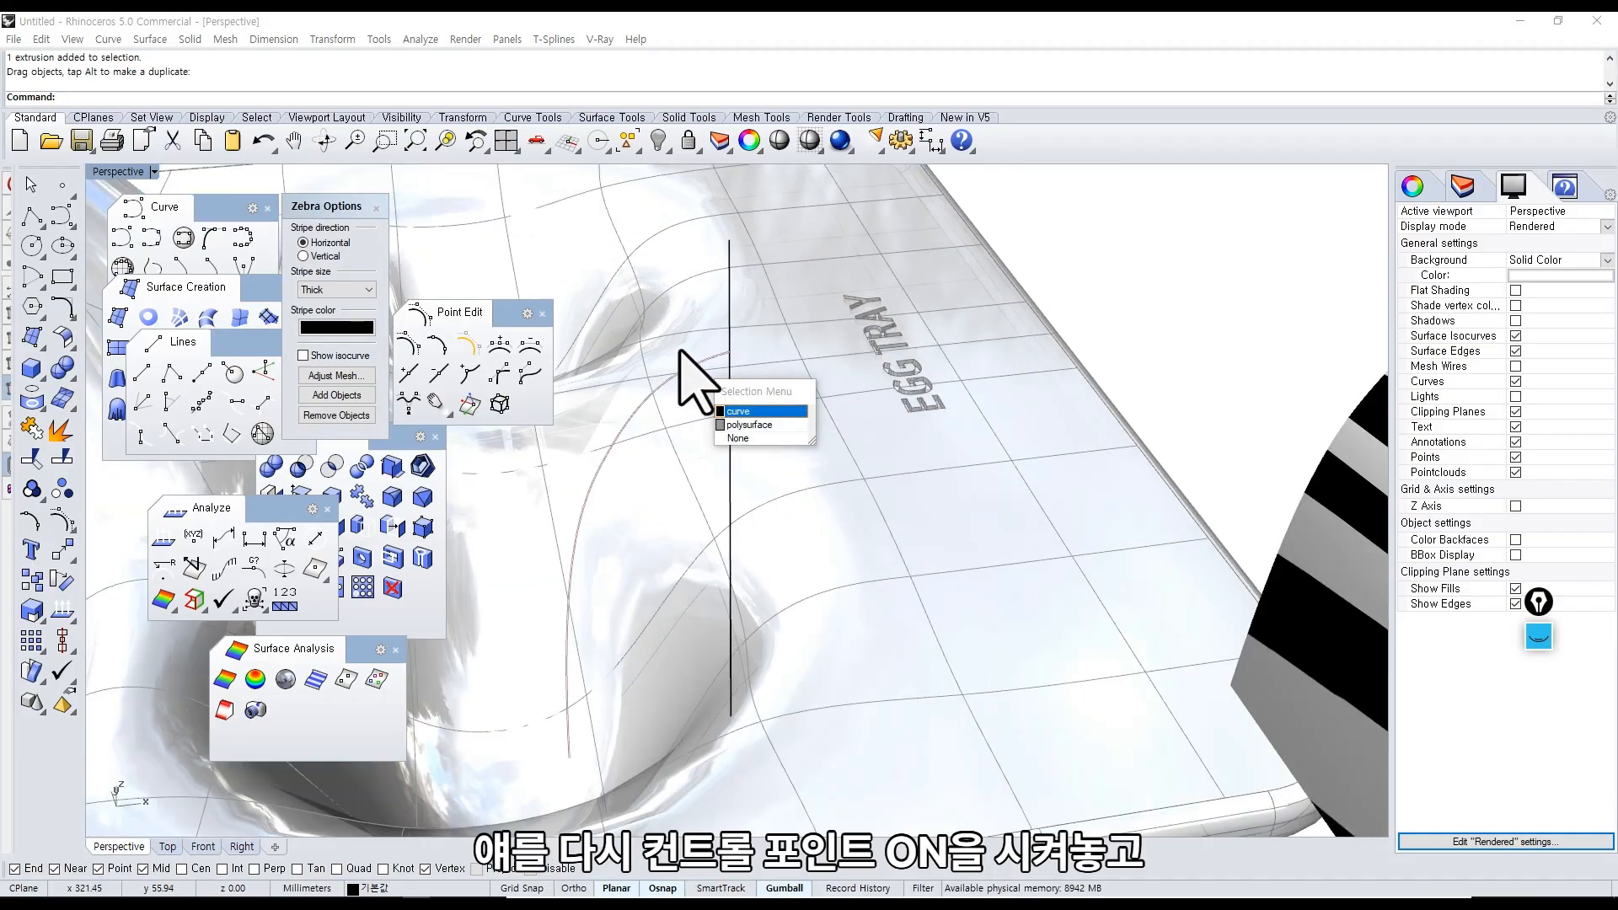
middle_click(690, 366)
right_click_drag(667, 340, 680, 291)
left_click(703, 308)
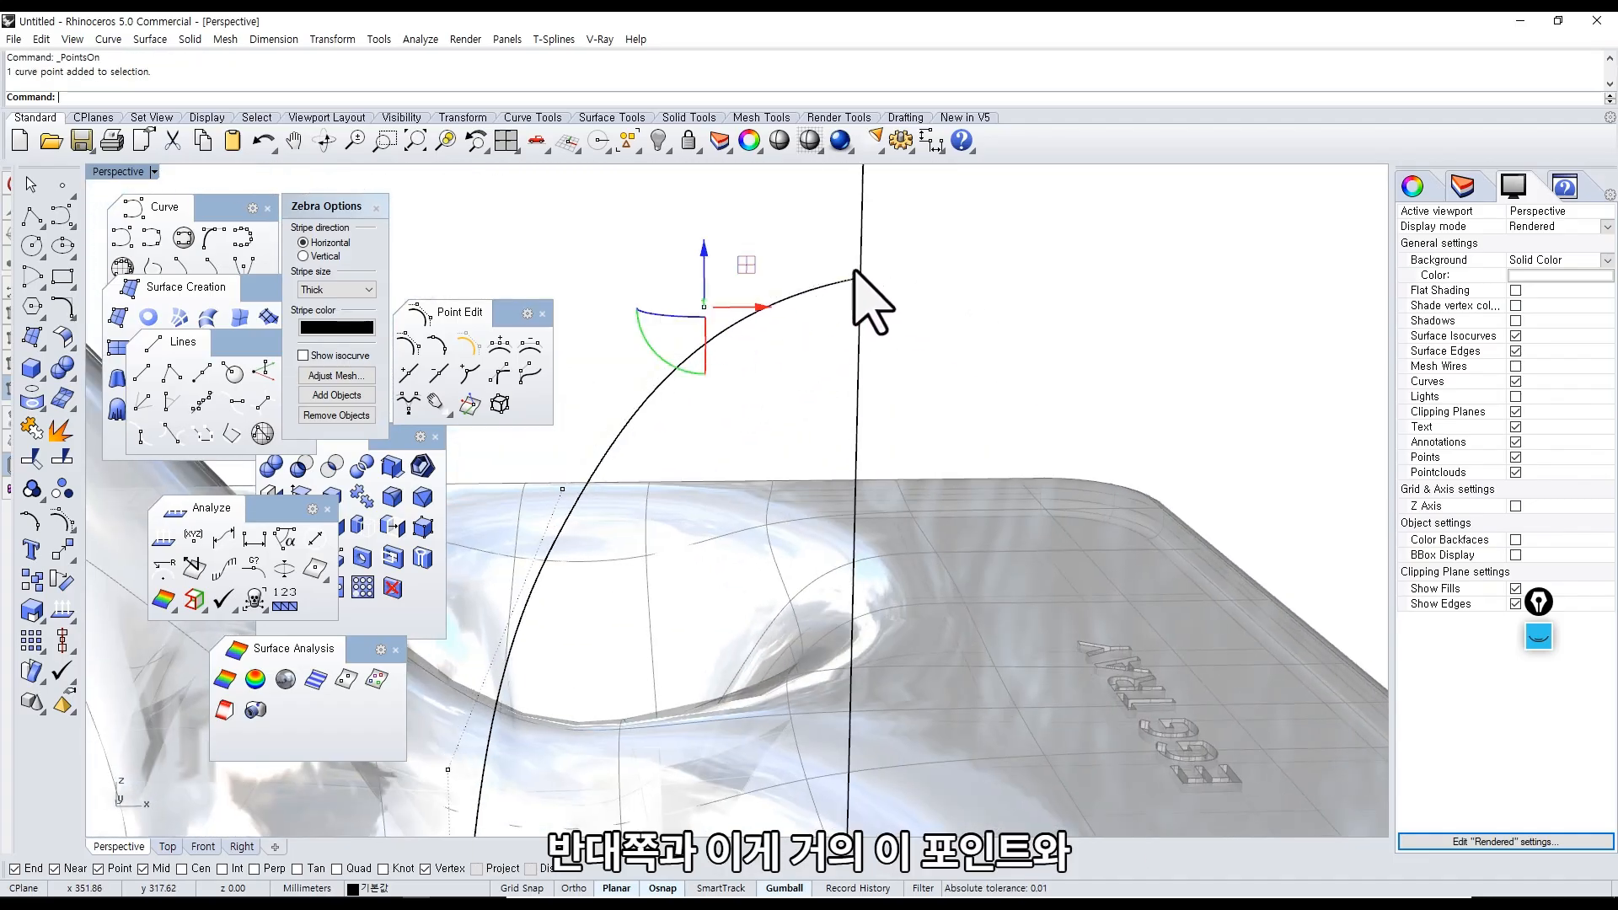
left_click_drag(703, 246, 702, 222)
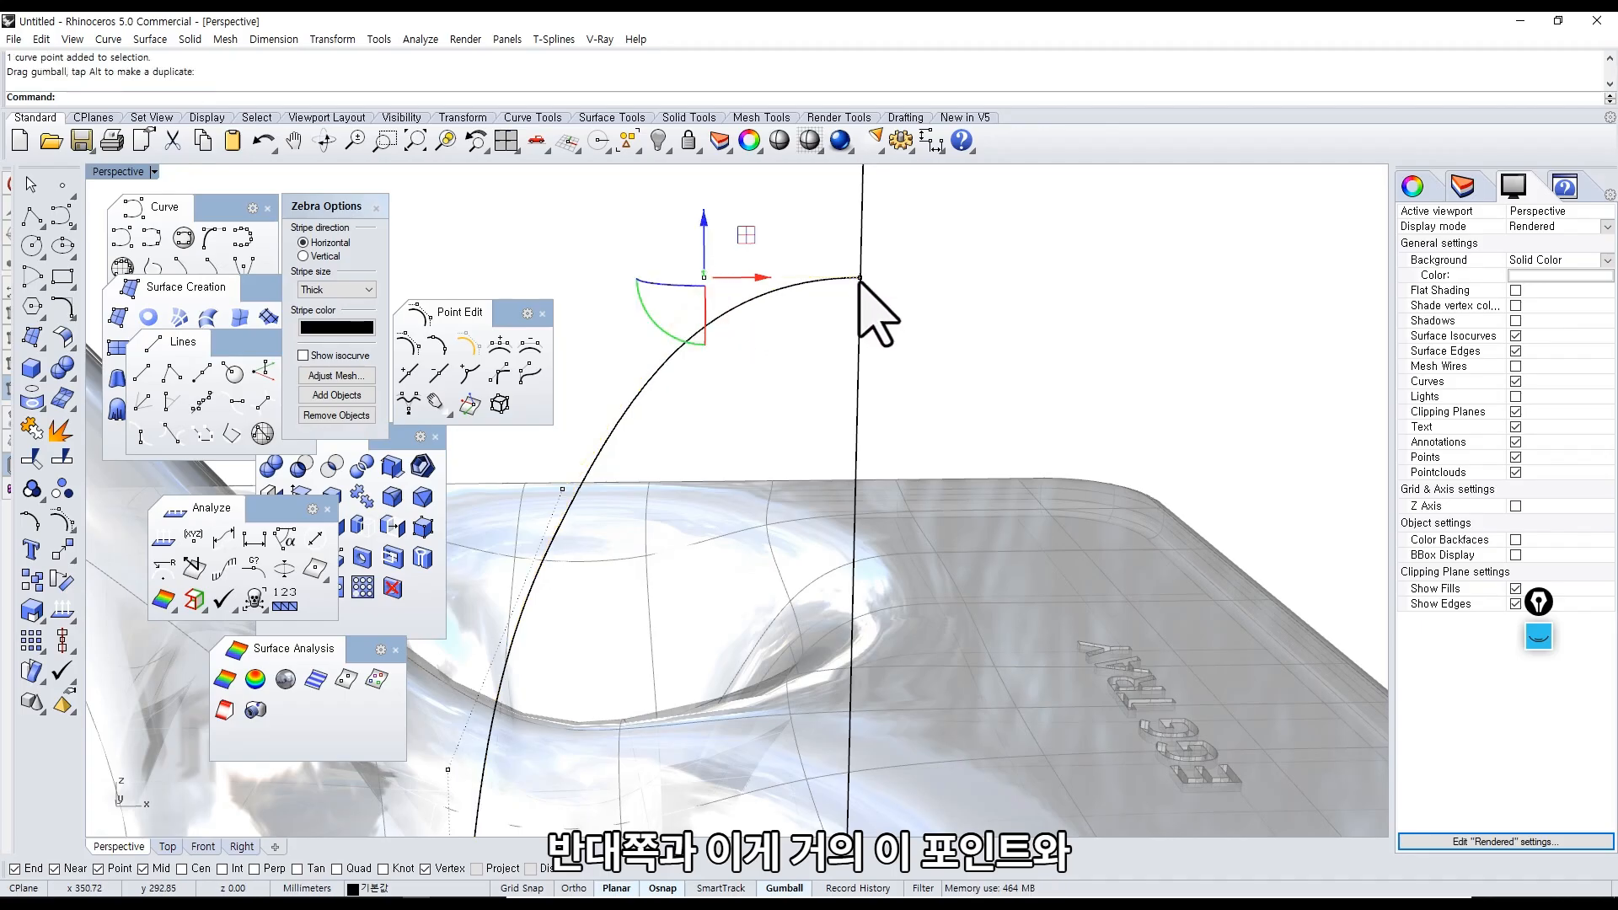
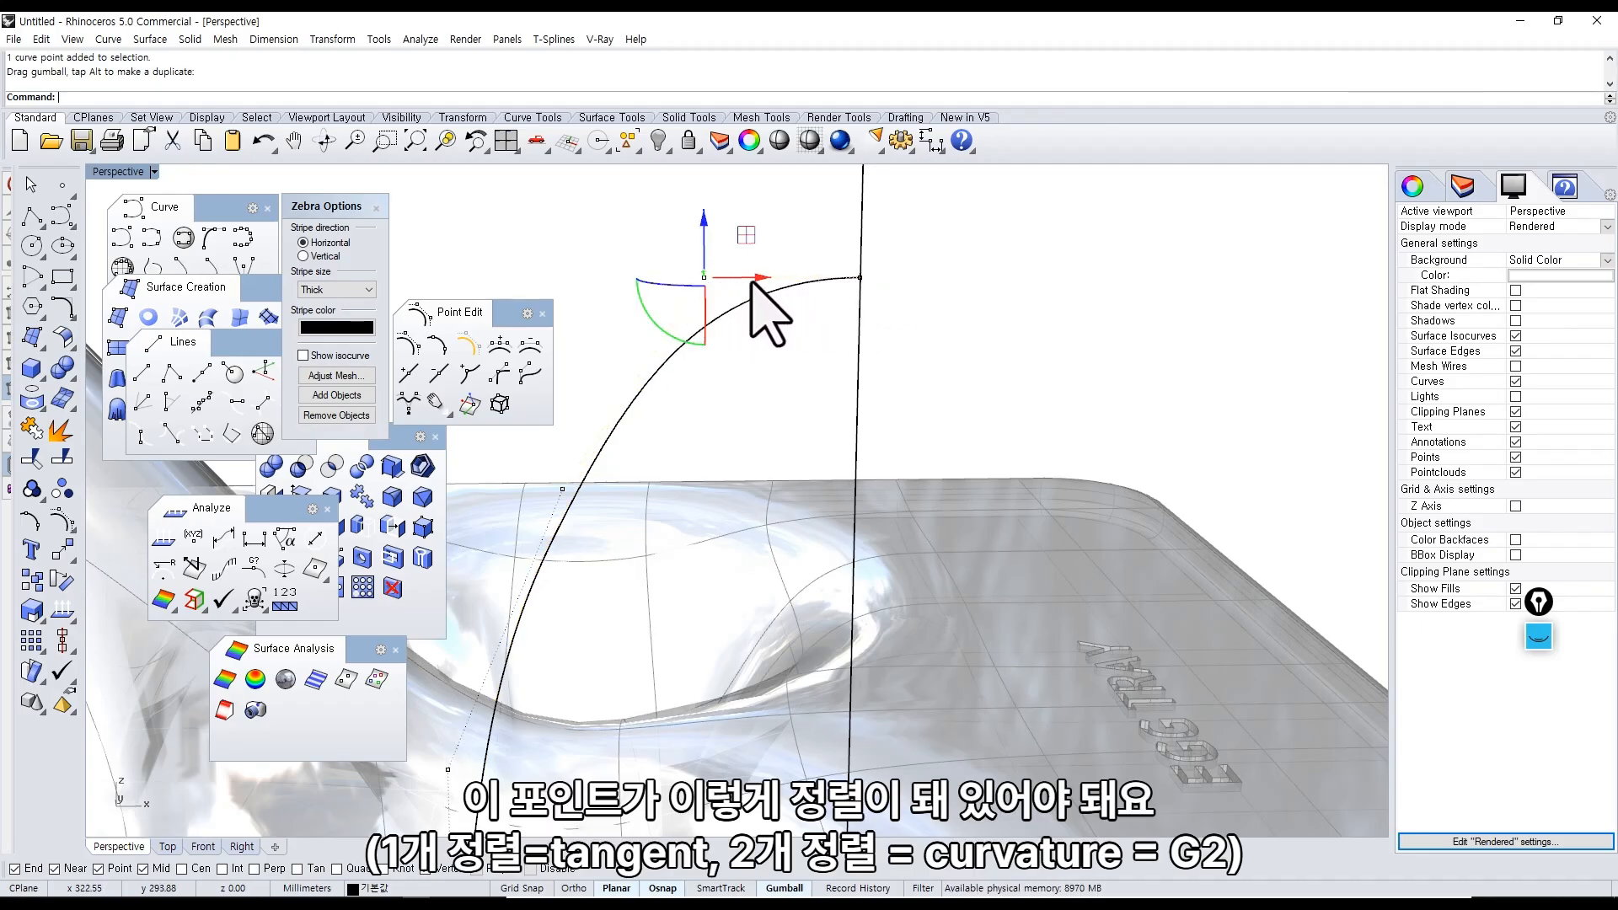
Raise the half-arch curve's third control point to about the same height as its first two.
right_click_drag(615, 426, 682, 430)
left_click_drag(693, 458, 695, 456)
right_click_drag(695, 456, 692, 398)
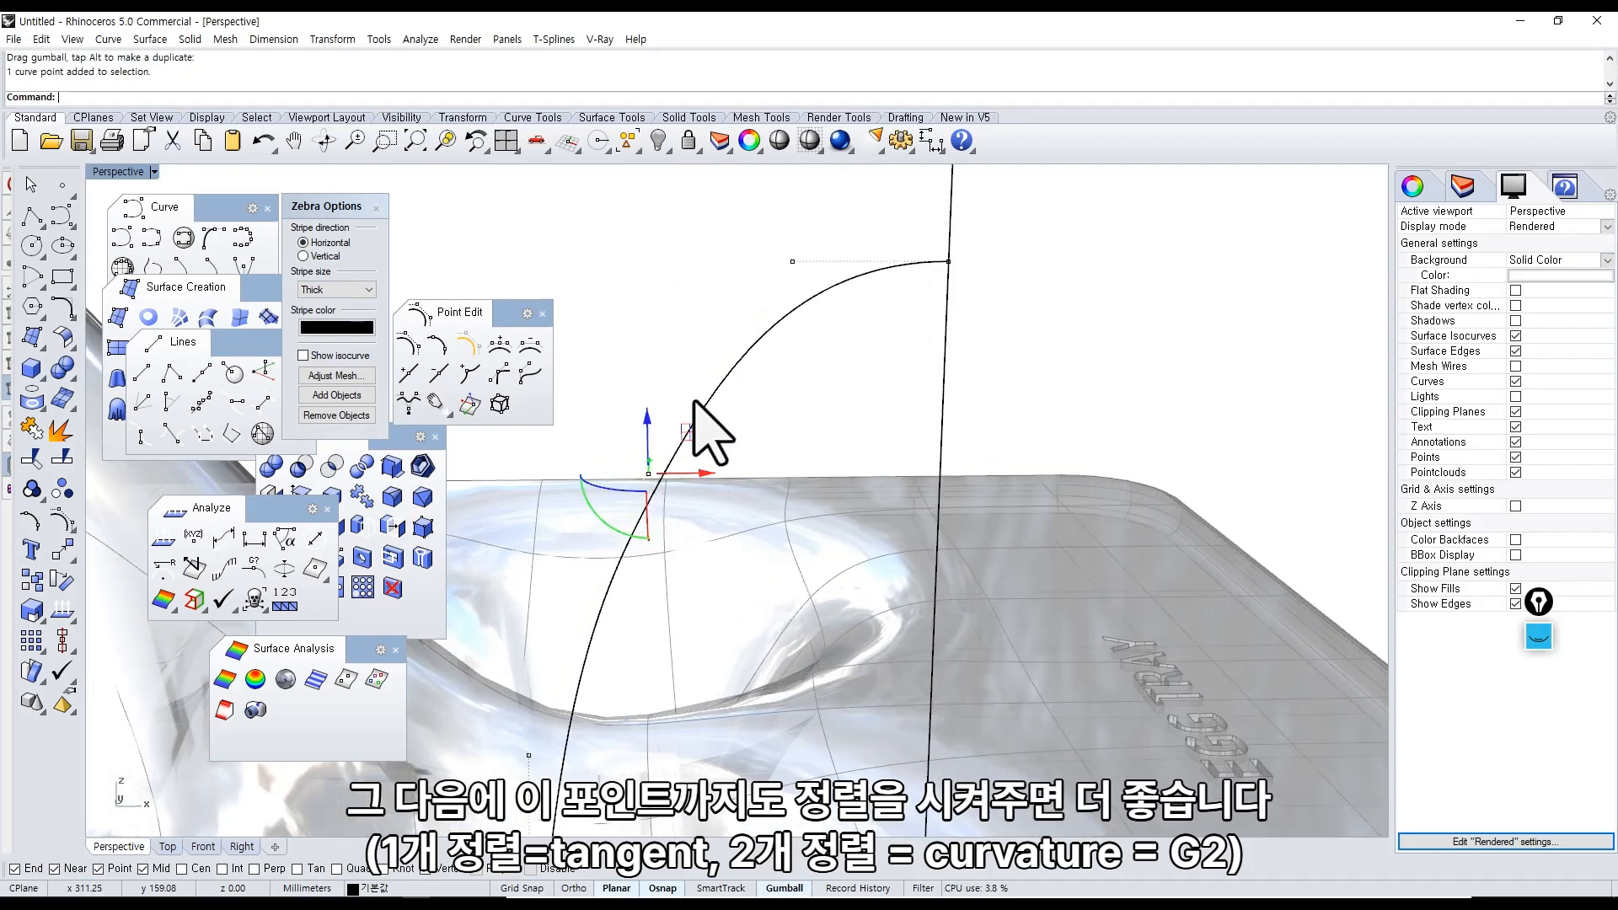
left_click_drag(644, 424, 663, 318)
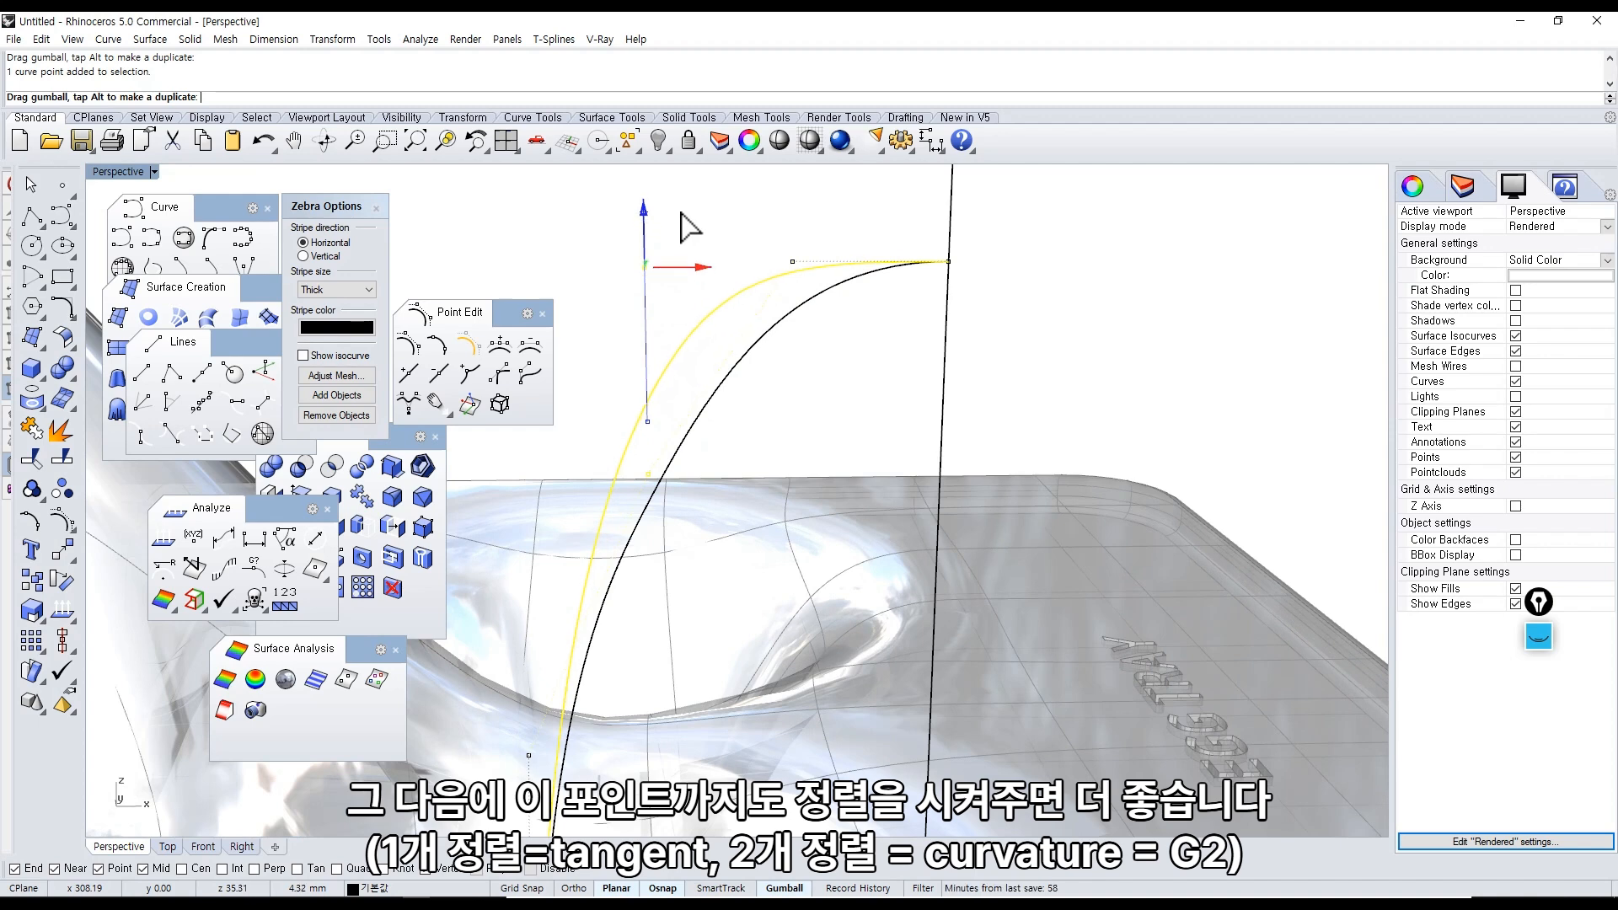
left_click_drag(681, 214, 625, 285)
left_click(717, 362)
Align the half-arch curve's three upper control points to the curve end's height with Set Points, setting only world Z.
scroll(755, 375, "down", 2)
right_click_drag(781, 391, 818, 420, "shift")
left_click_drag(632, 286, 986, 375)
right_click_drag(926, 375, 766, 358)
right_click_drag(851, 349, 977, 371, "shift")
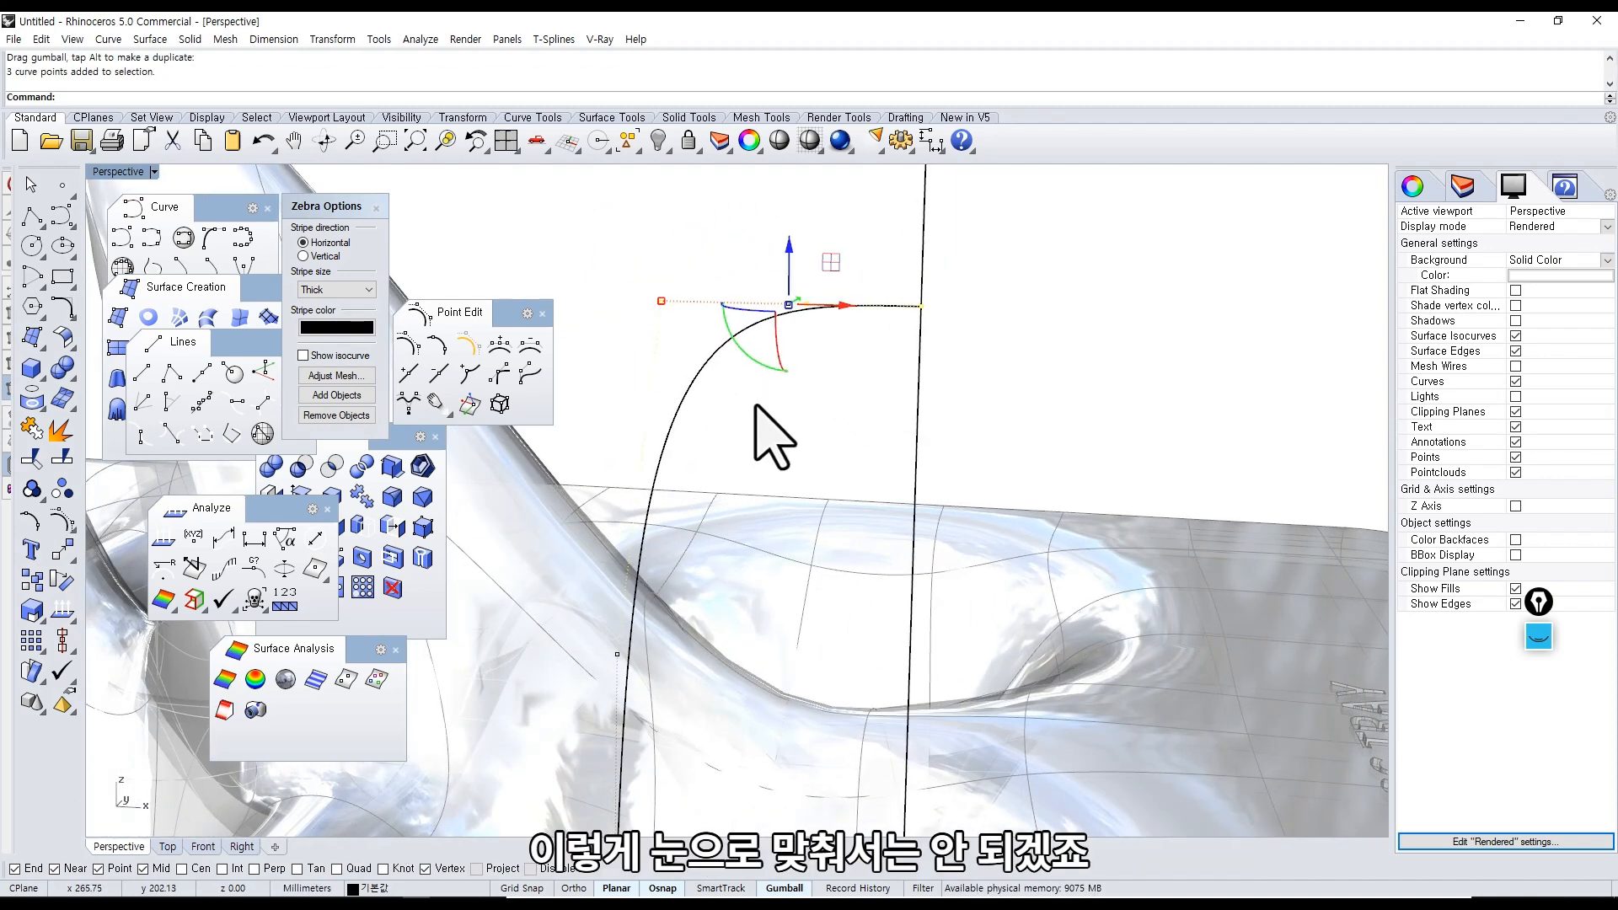
left_click(72, 561)
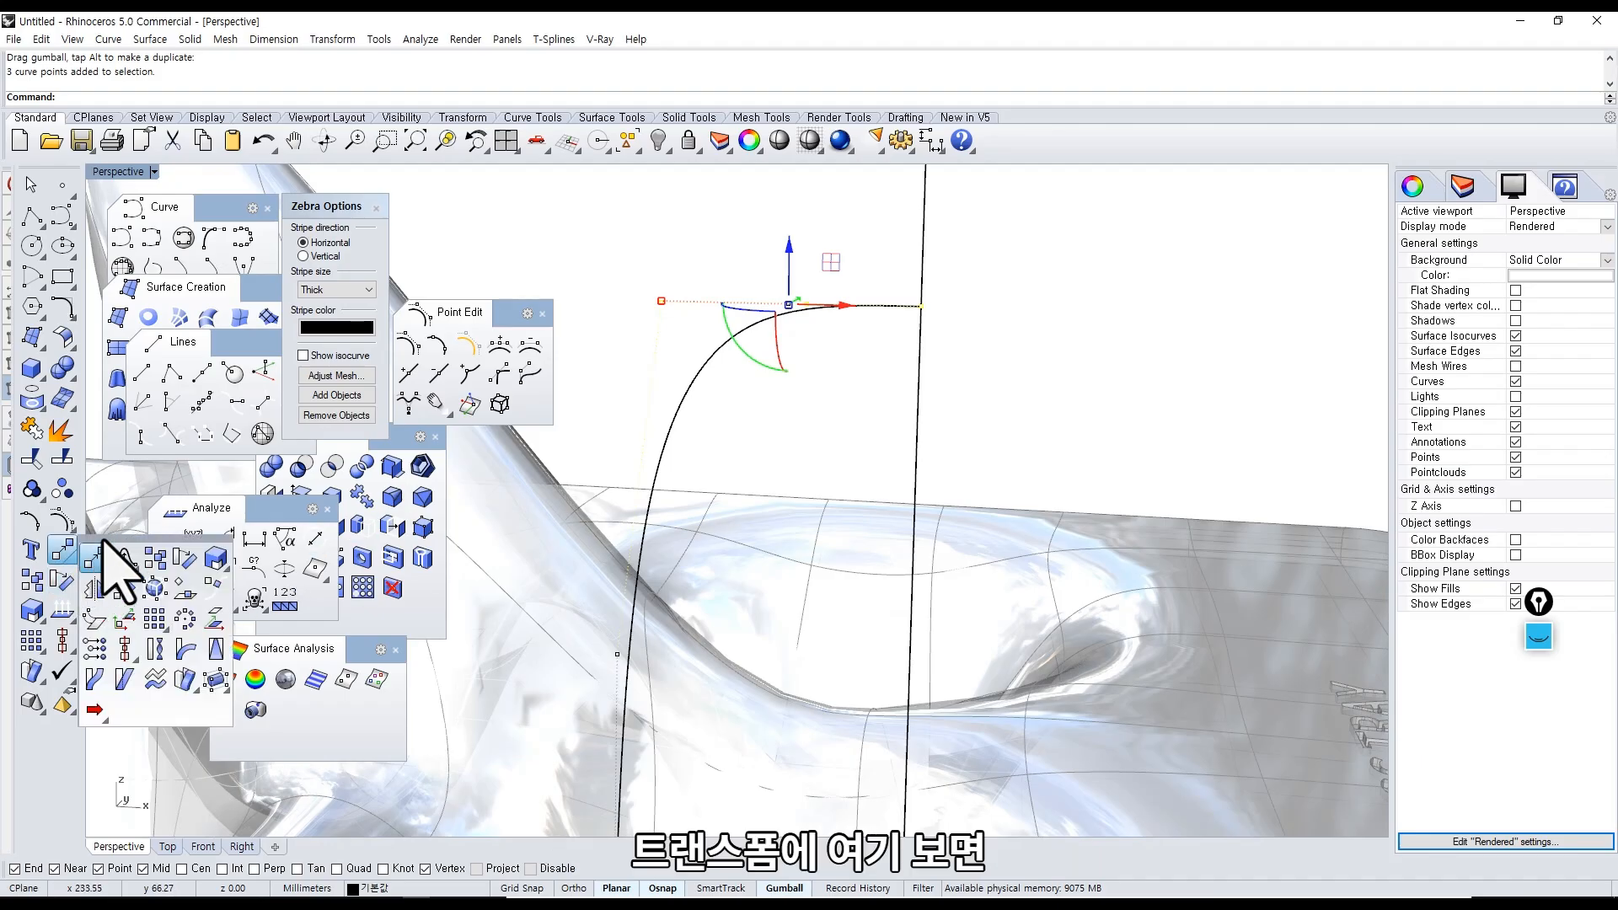
left_click_drag(101, 542, 519, 215)
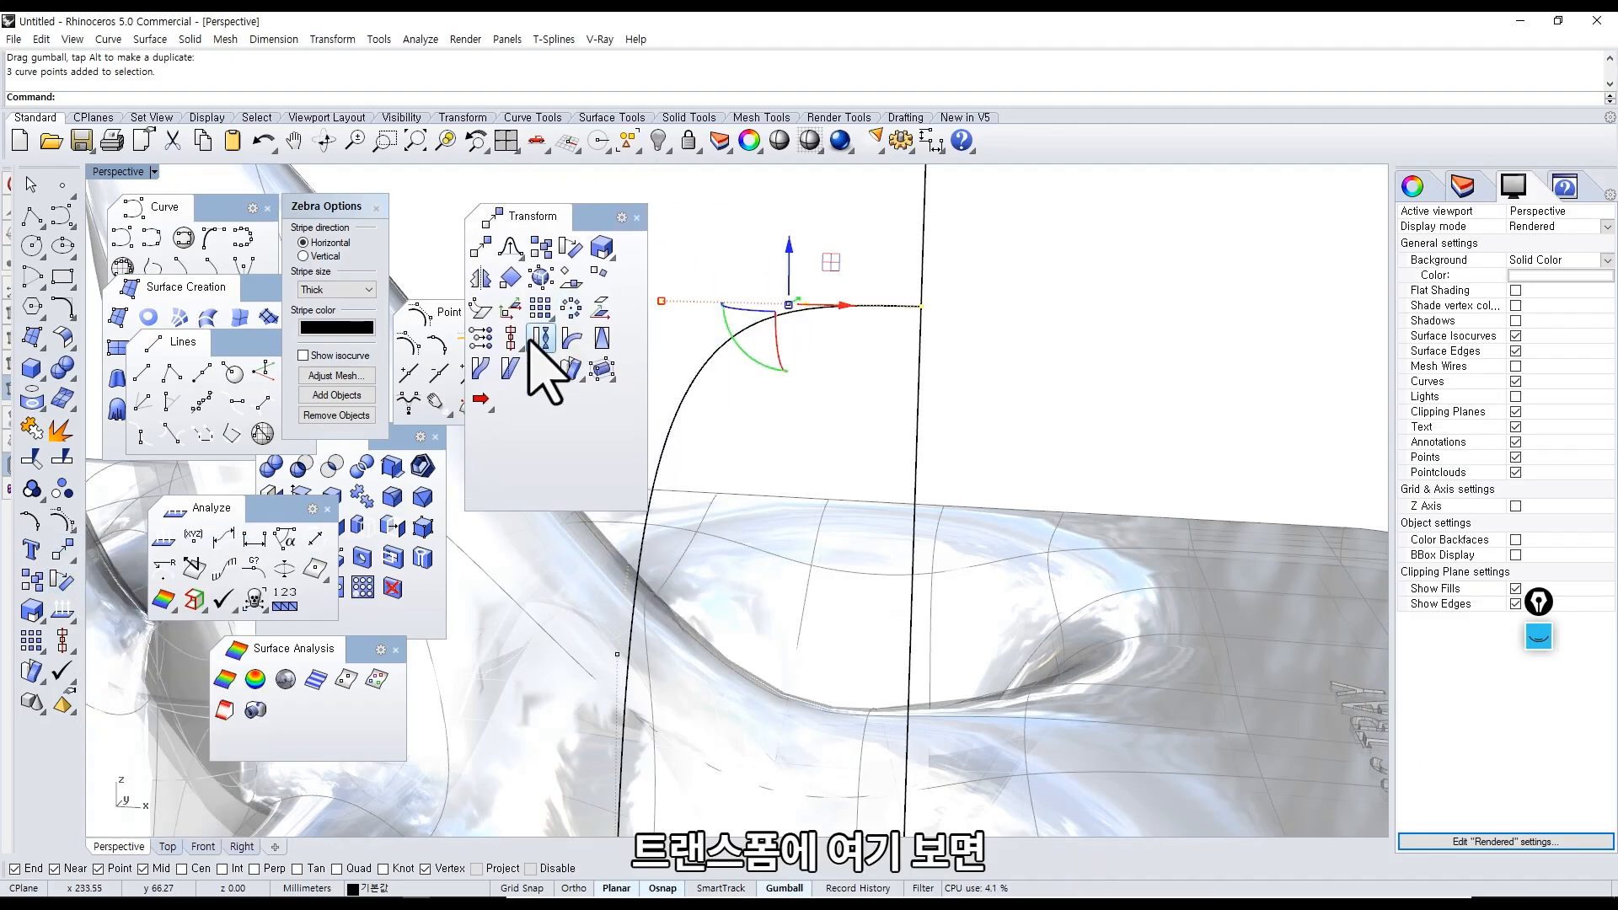
left_click(480, 338)
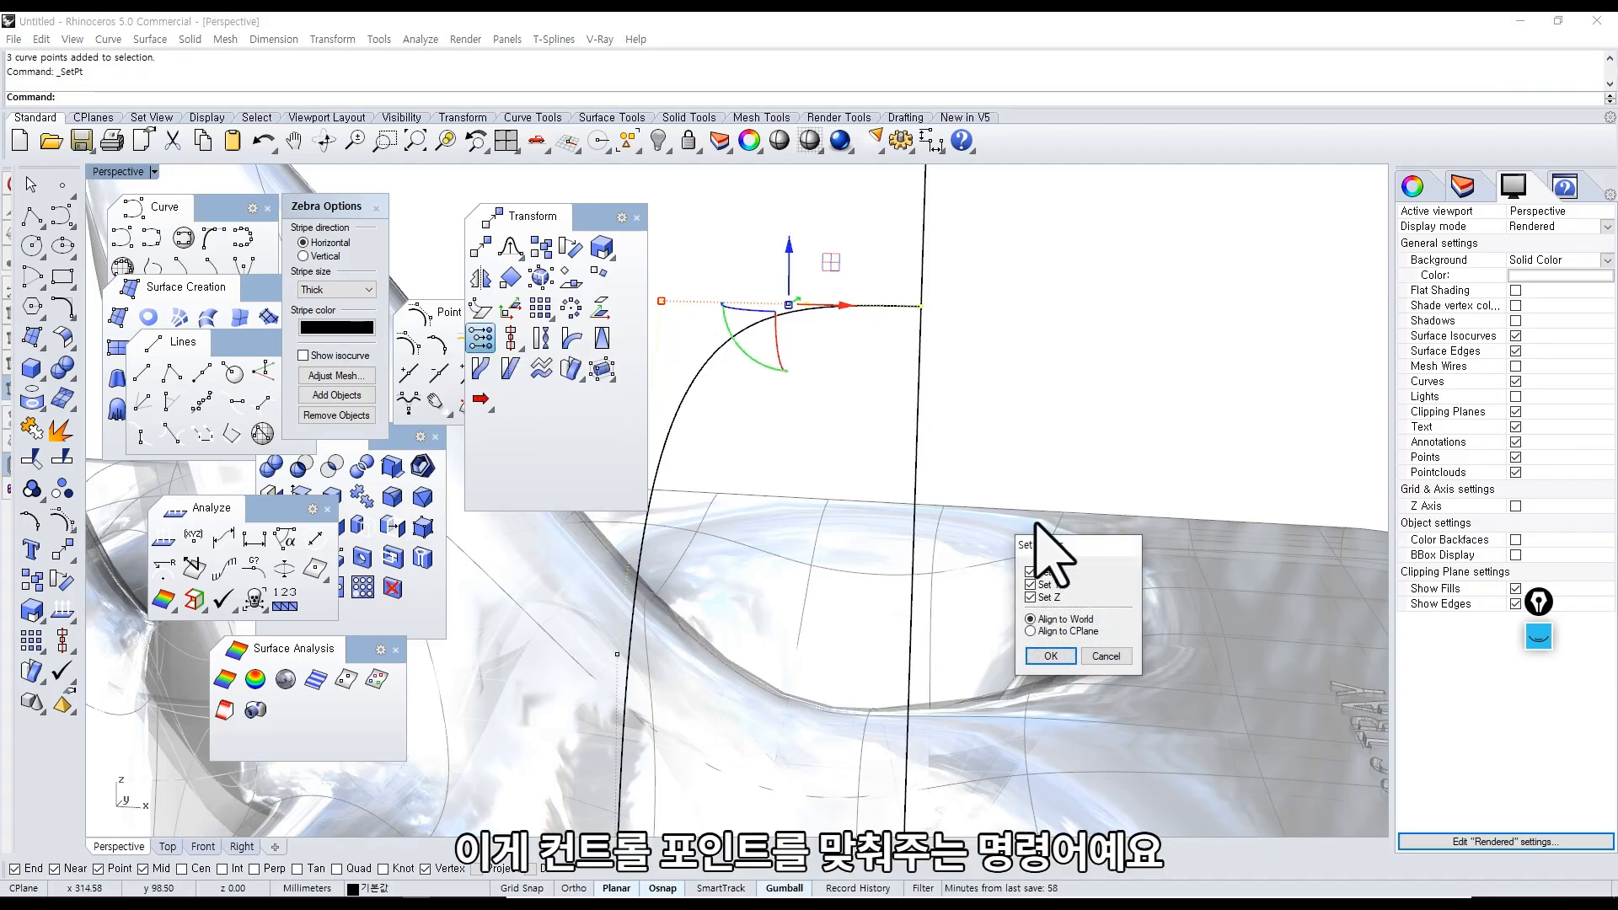
left_click_drag(1036, 523, 979, 238)
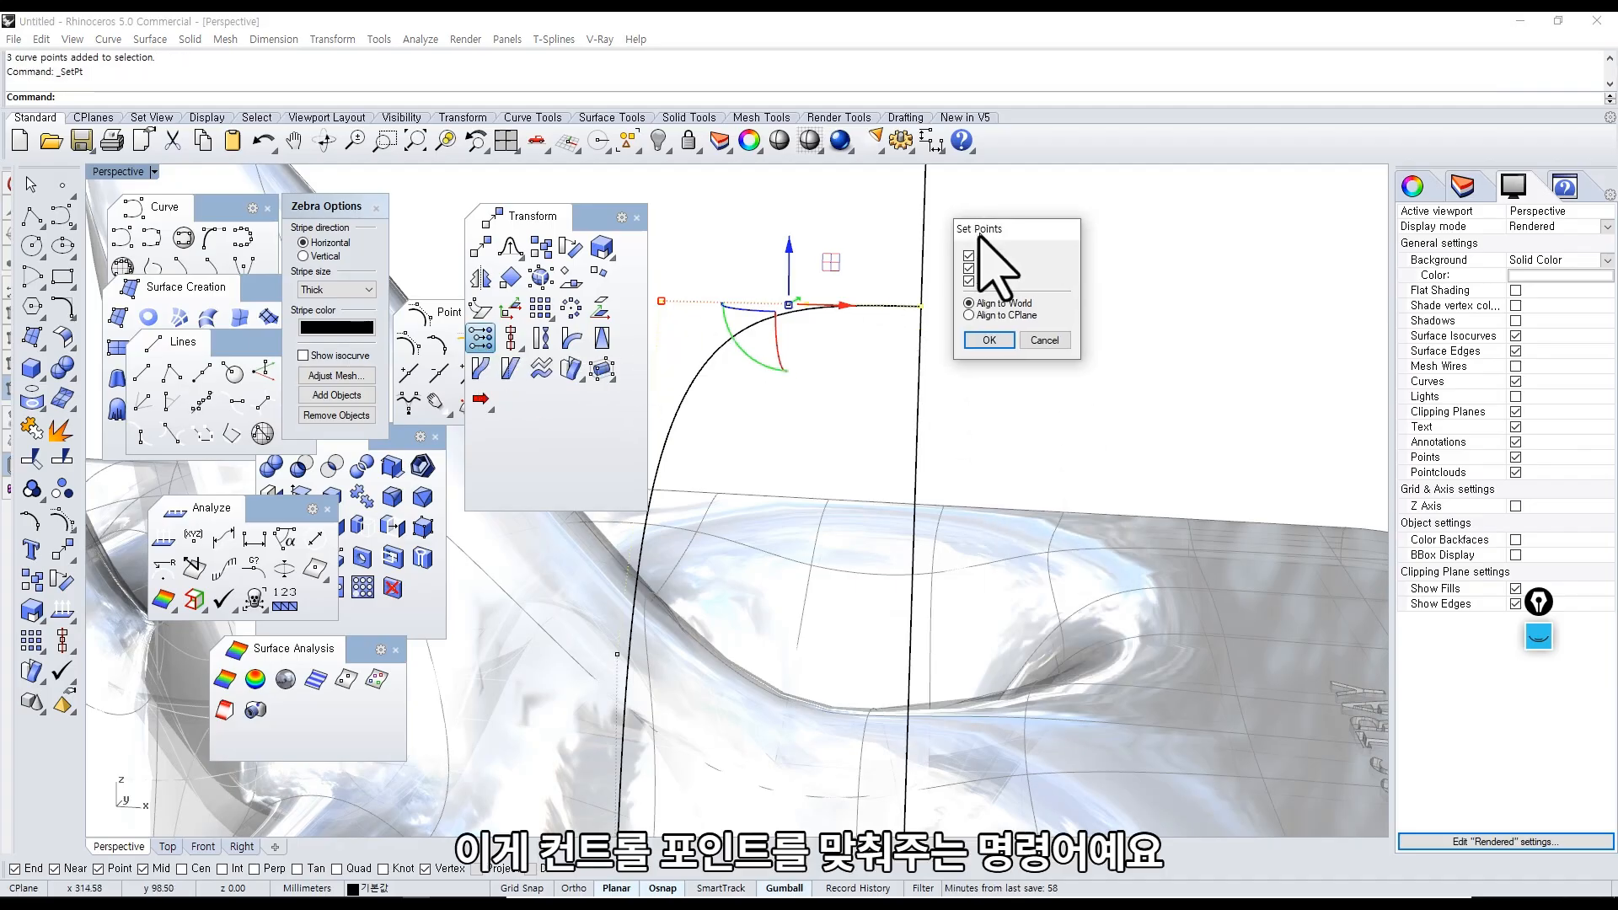
left_click(991, 339)
left_click(906, 313)
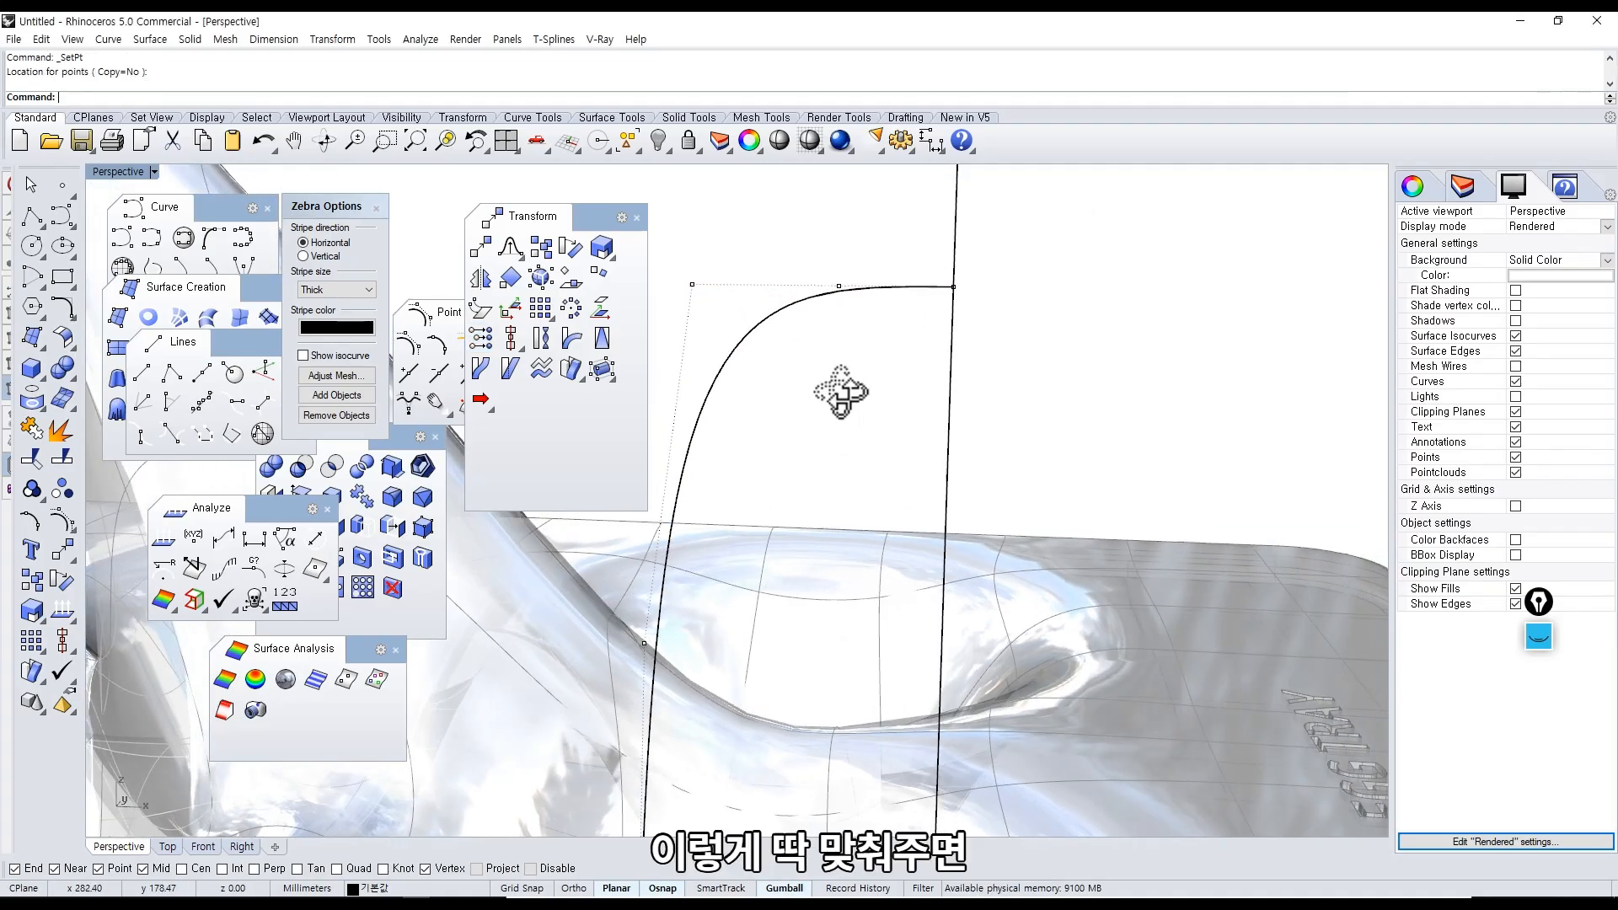
Adjust the position of one of the half-arch curve's aligned upper control points.
right_click_drag(840, 392, 895, 332)
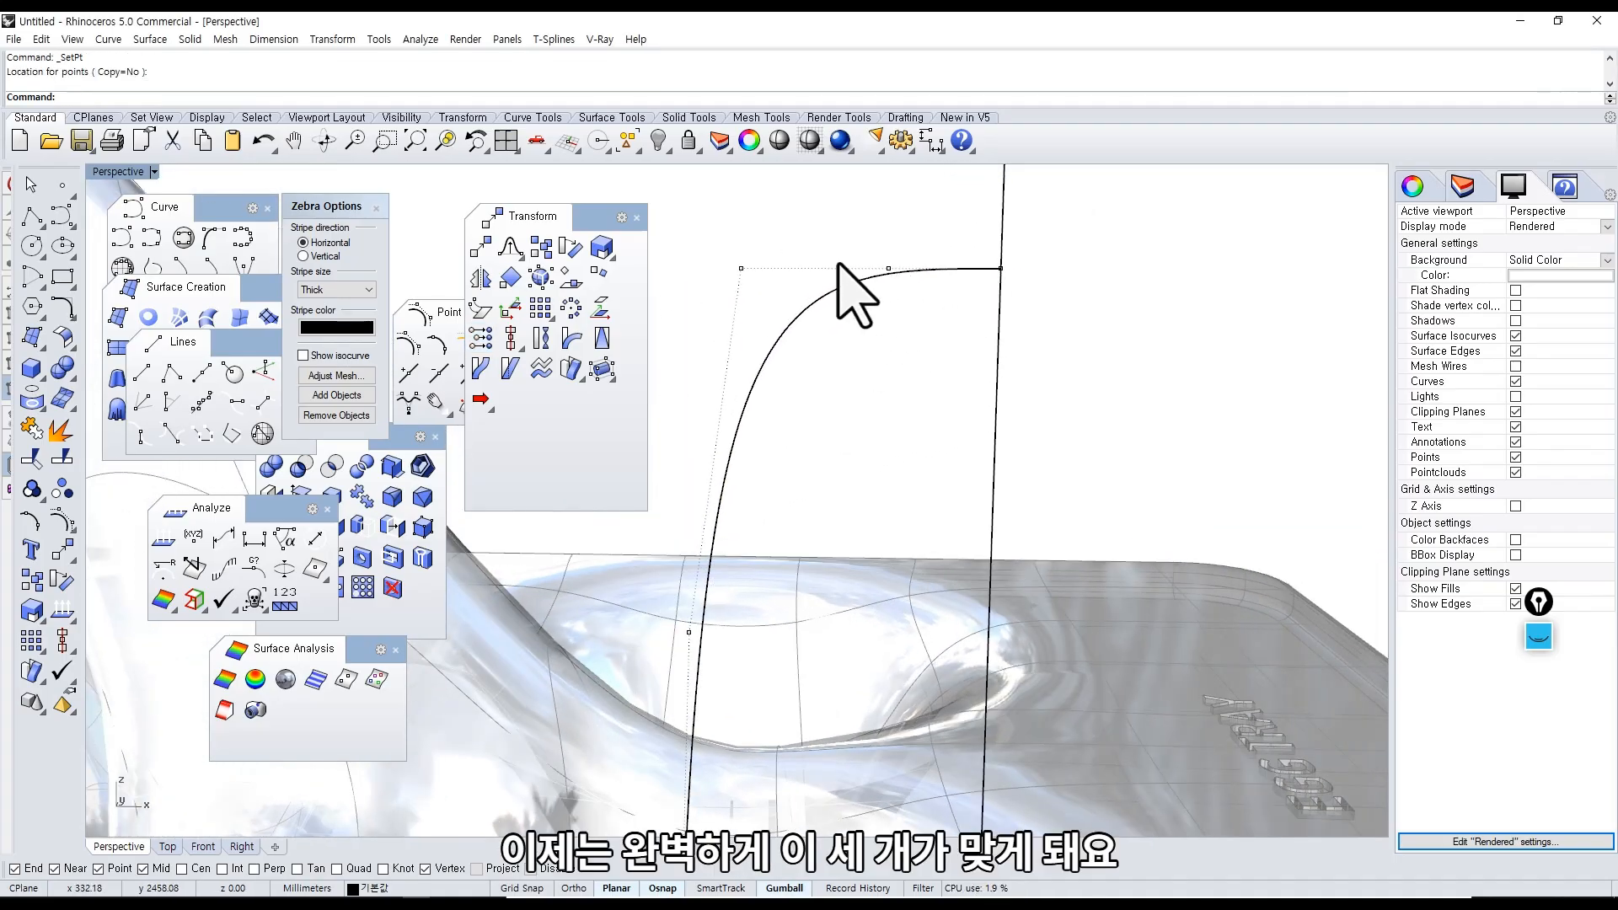
left_click_drag(722, 224, 891, 315)
left_click(949, 401)
scroll(955, 409, "down", 7)
right_click_drag(955, 425, 1037, 464)
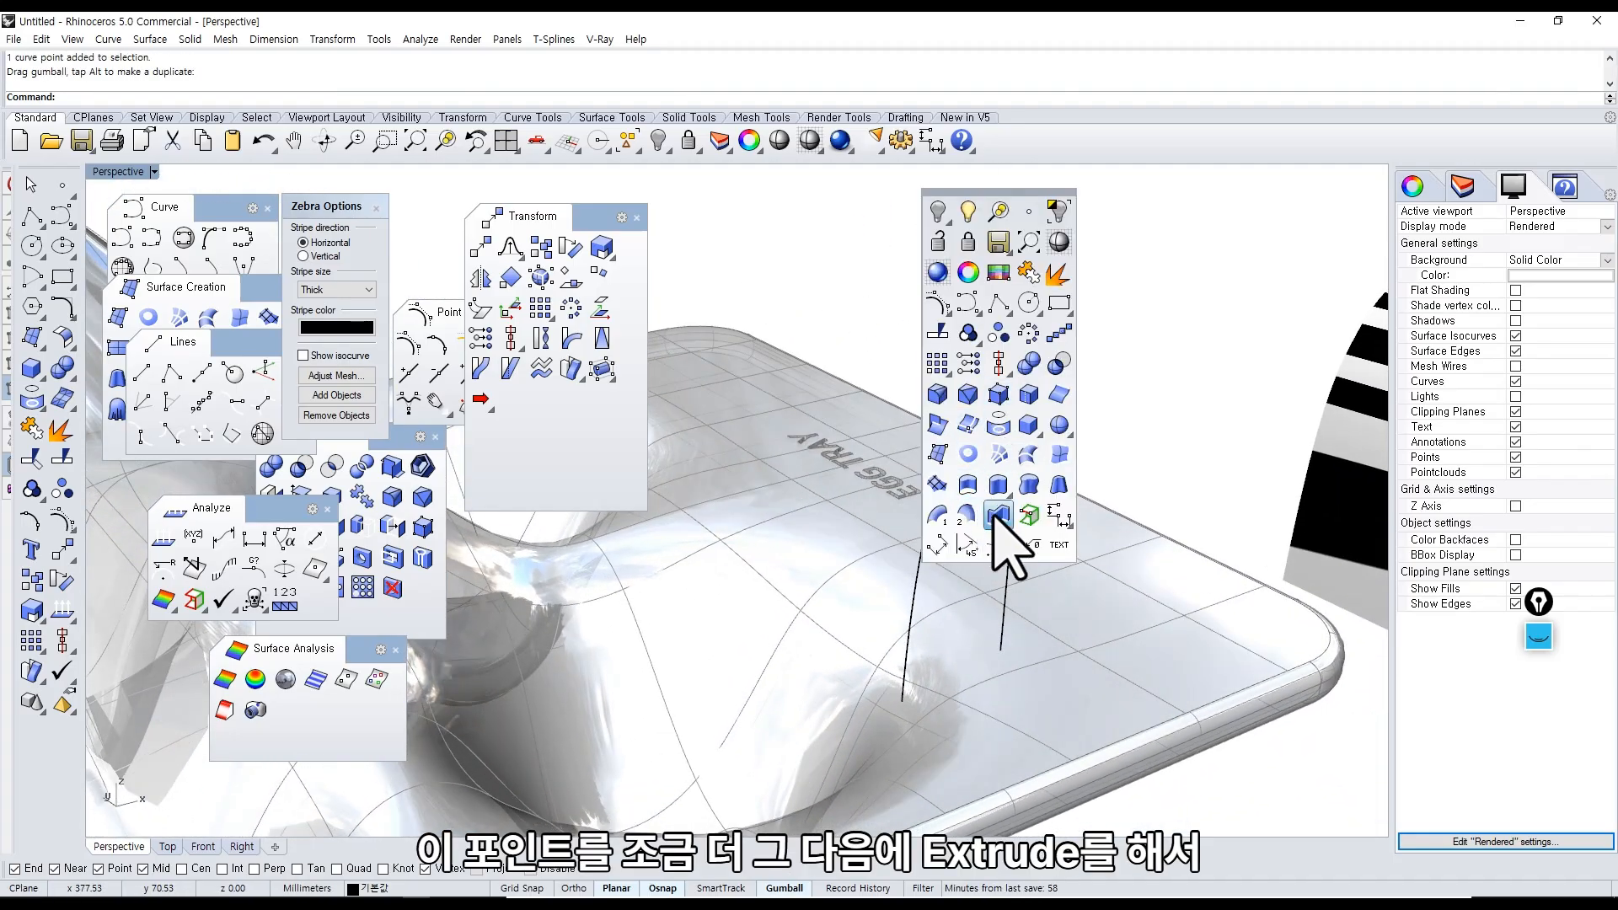
Extrude the adjusted half-arch curve straight into a surface about 20 mm long.
left_click(970, 487)
left_click(977, 398)
right_click(990, 406)
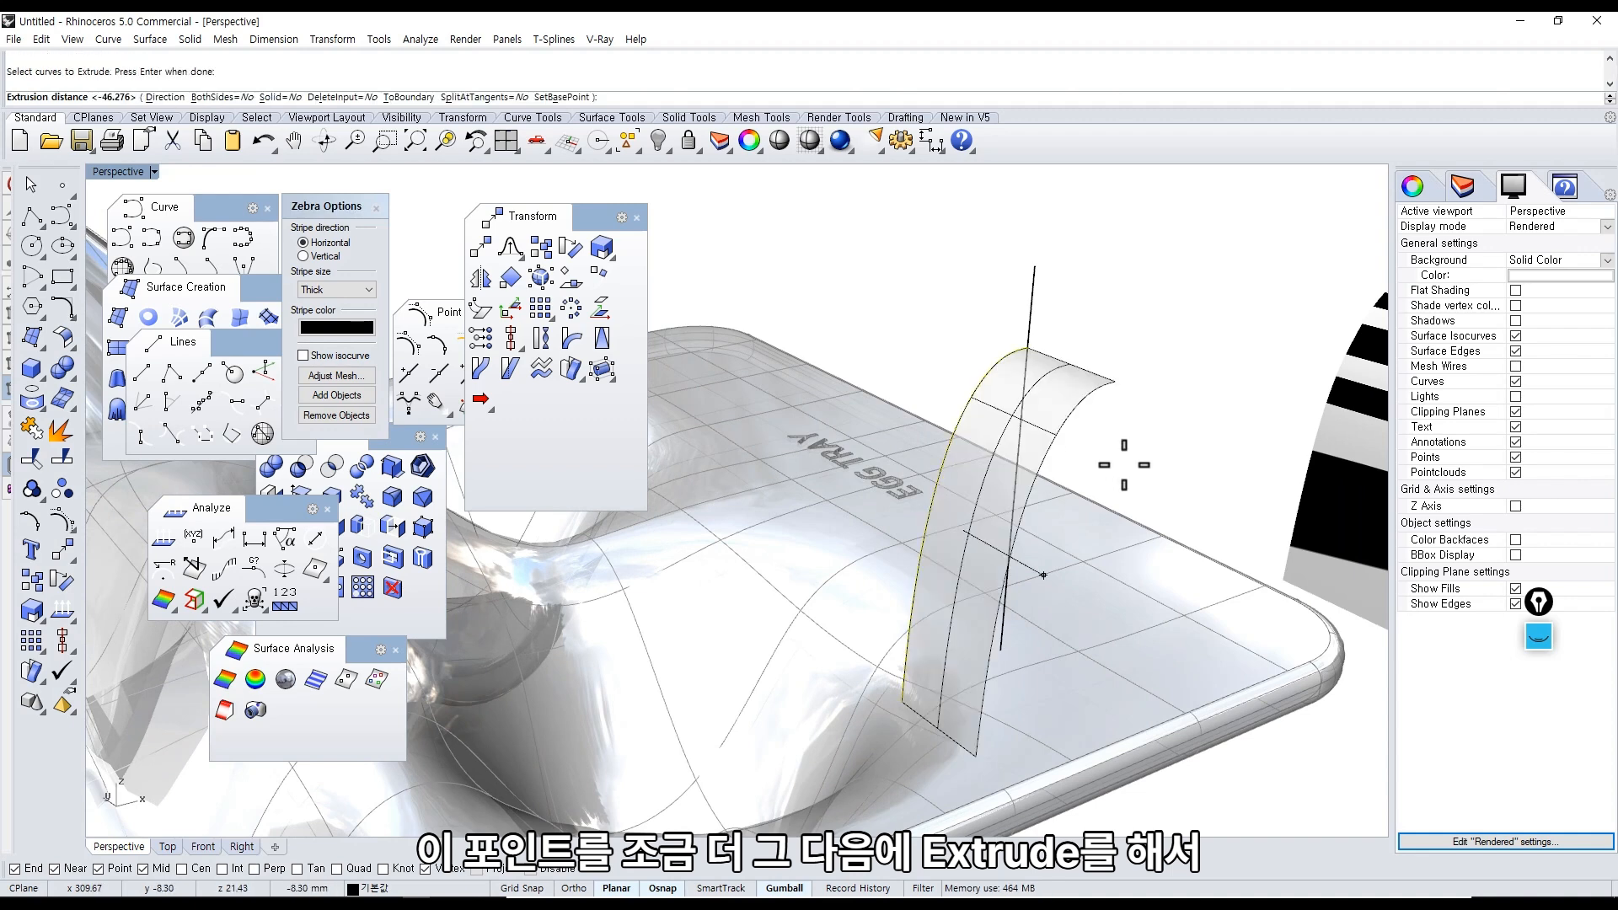
left_click(1231, 523)
Mirror a copy of the new extruded surface across its upper straight edge to complete the second arch.
type("Mirror")
key("Return")
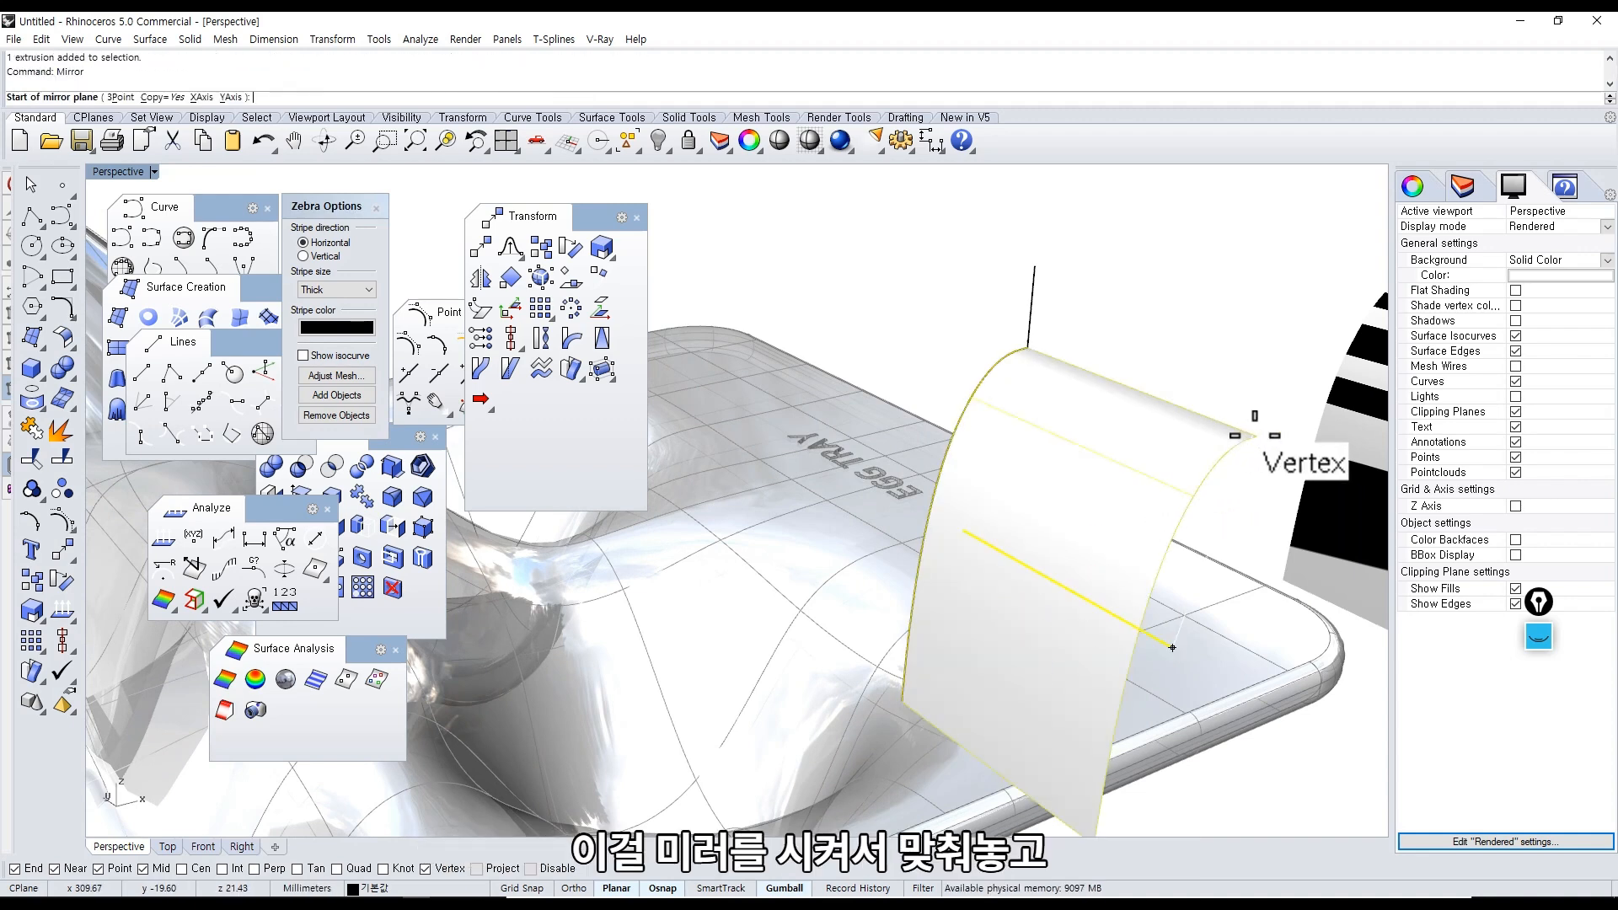
left_click(1255, 434)
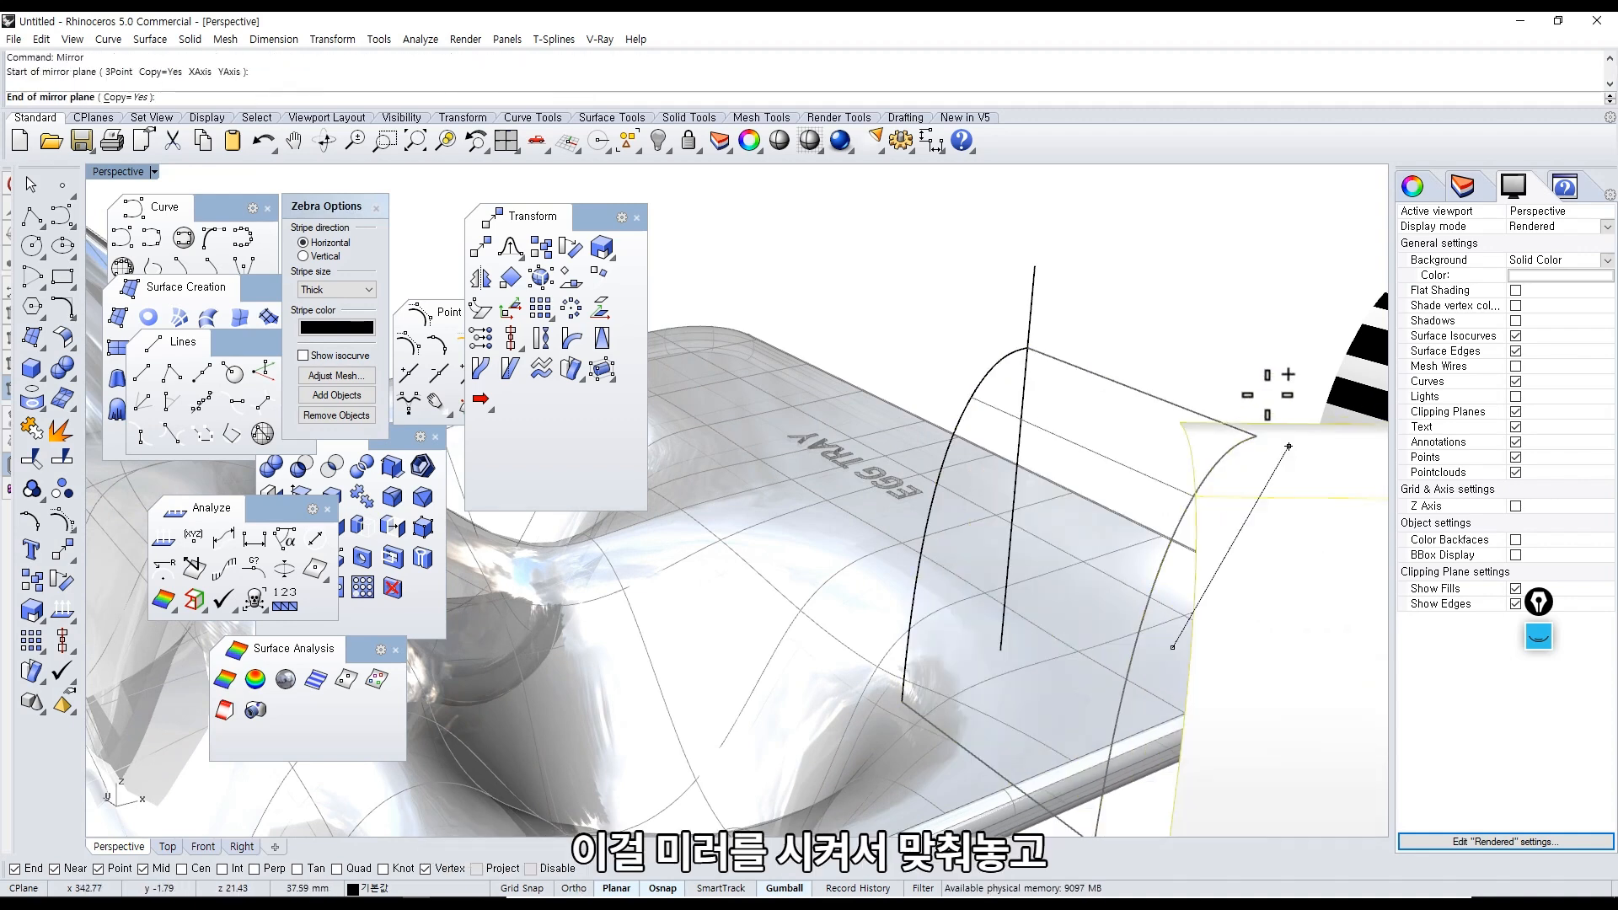
left_click(1045, 376)
key("Return")
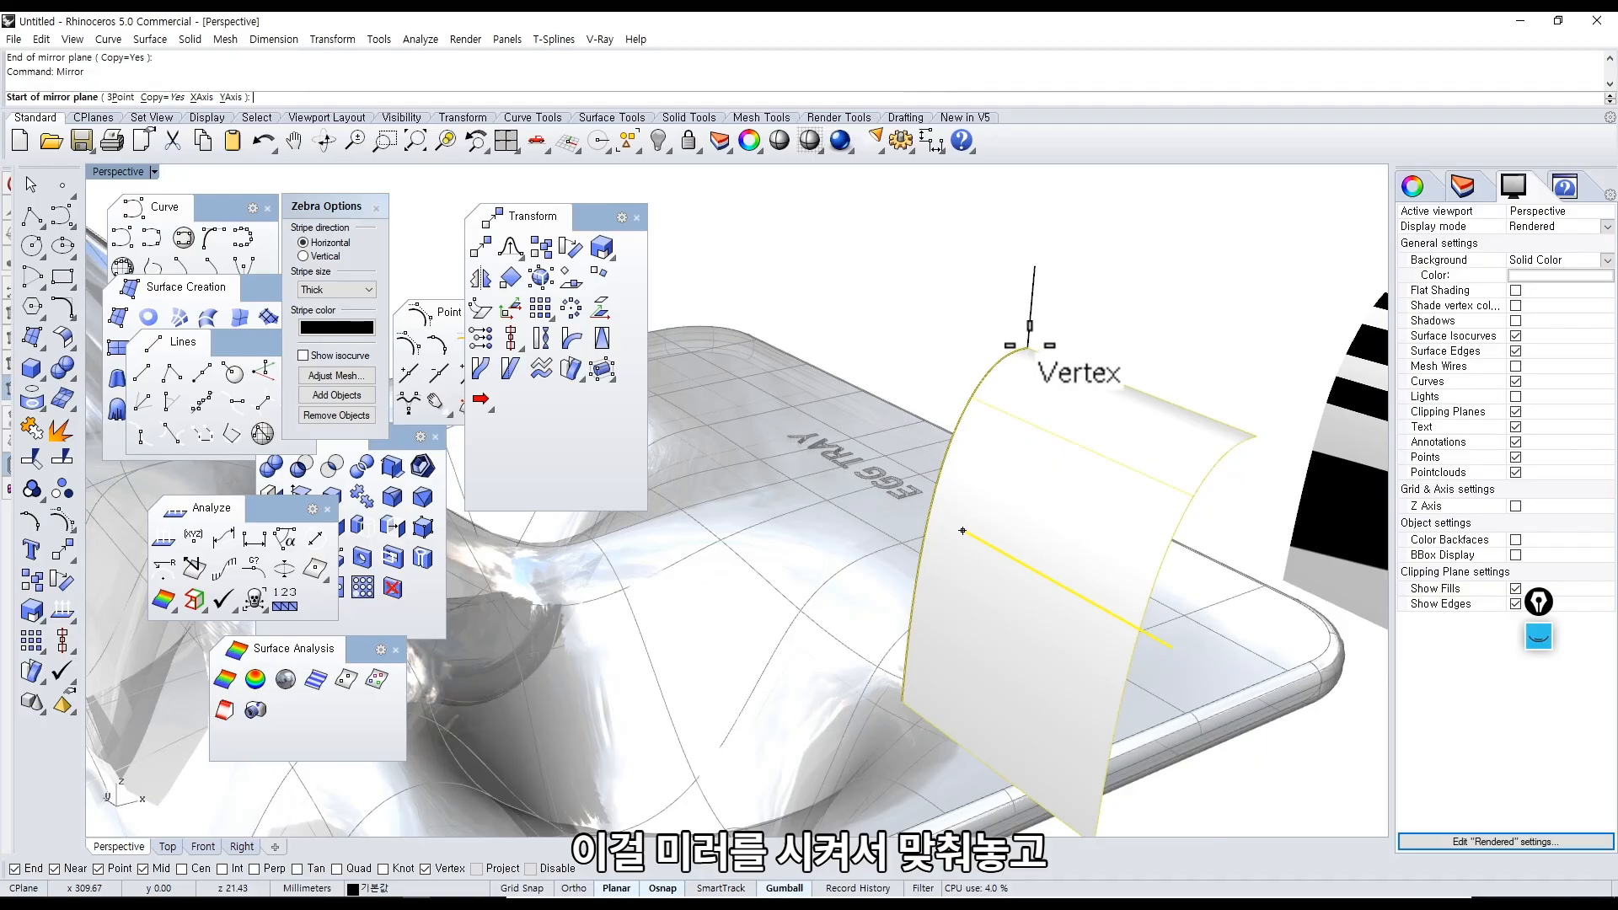
left_click(1029, 346)
left_click(911, 316)
left_click(910, 320)
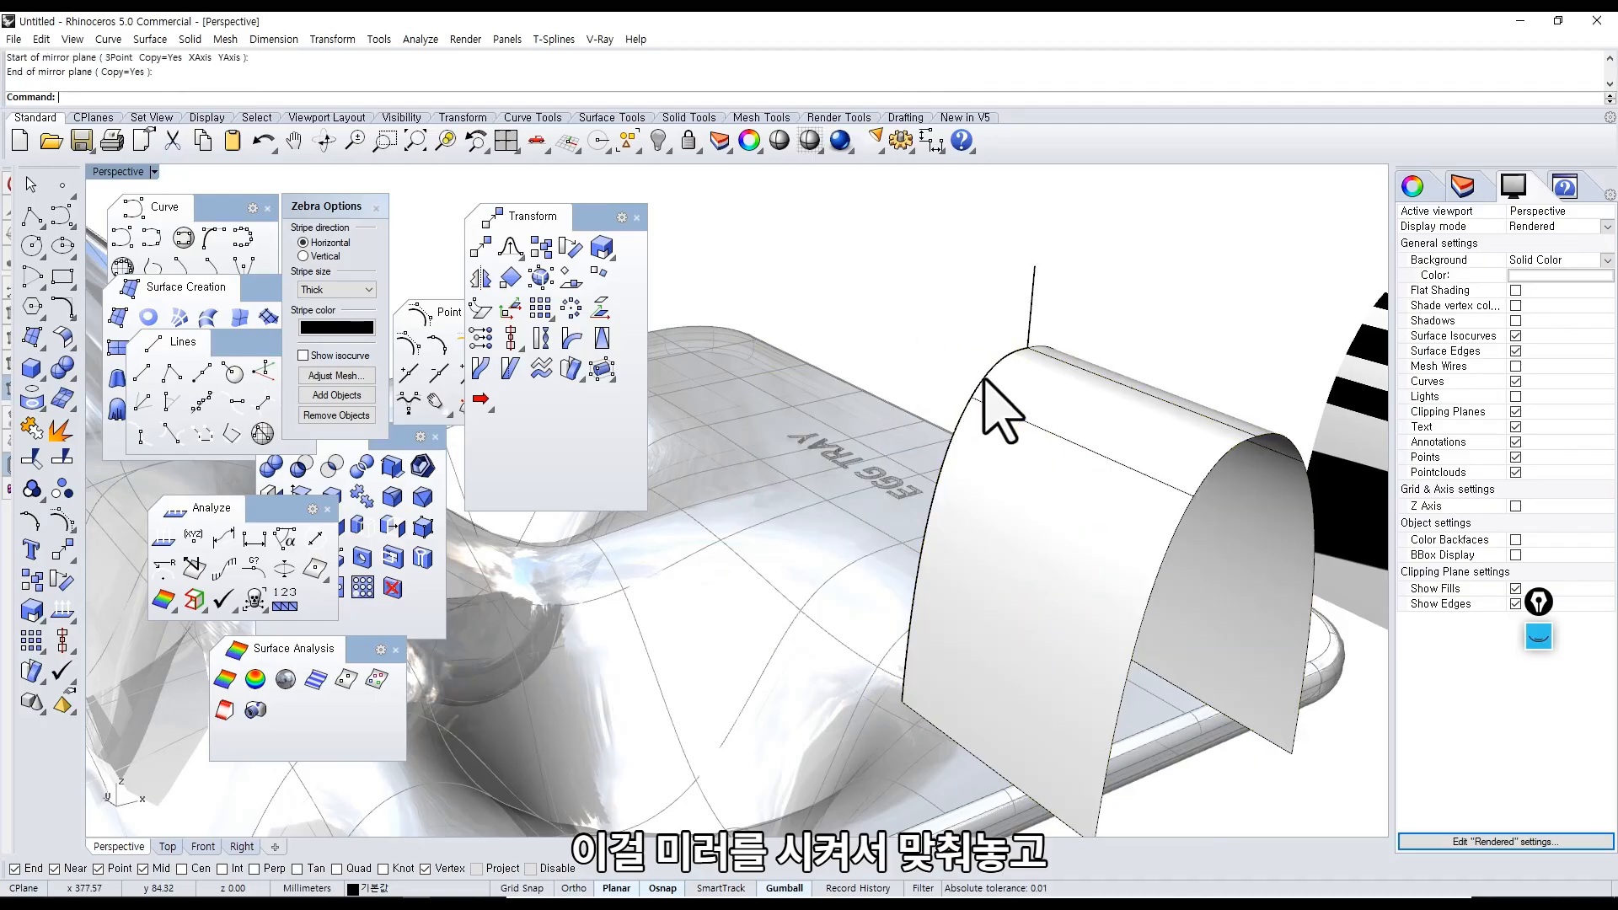
Add both halves of the second arch to the Zebra analysis.
left_click(1071, 416)
left_click(1109, 380)
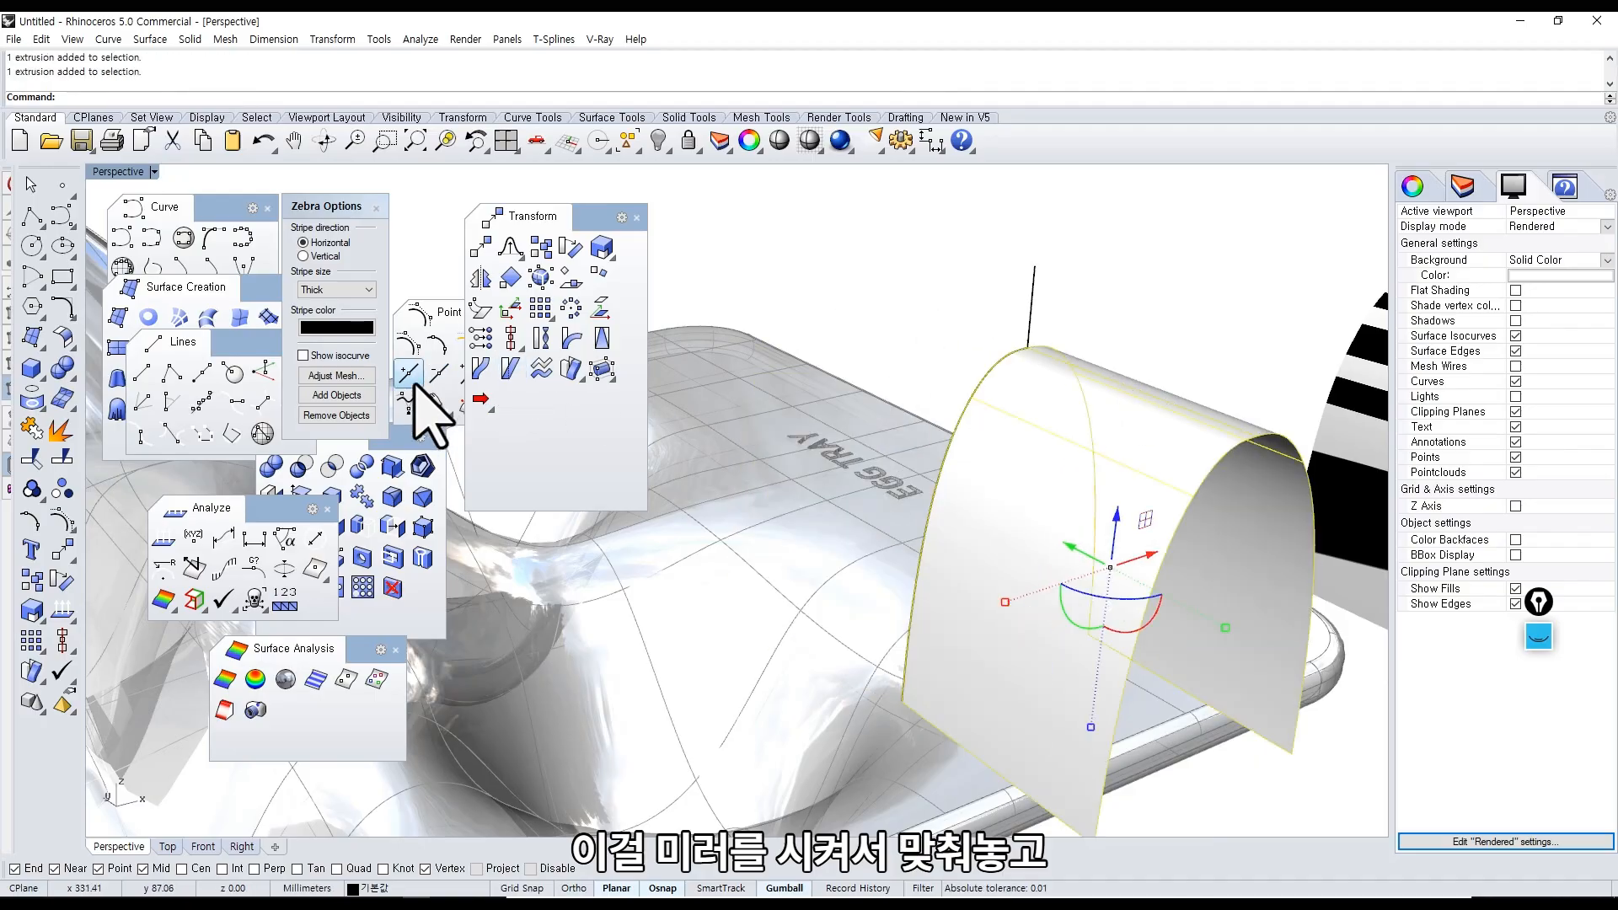
left_click(336, 395)
right_click_drag(851, 386, 1095, 594)
left_click_drag(1159, 710, 1058, 231)
scroll(1045, 367, "down", 4)
right_click_drag(1028, 422, 885, 589)
Move both halves of the second arch end to end with the first arch for comparison.
left_click(861, 591)
left_click(903, 533, "shift")
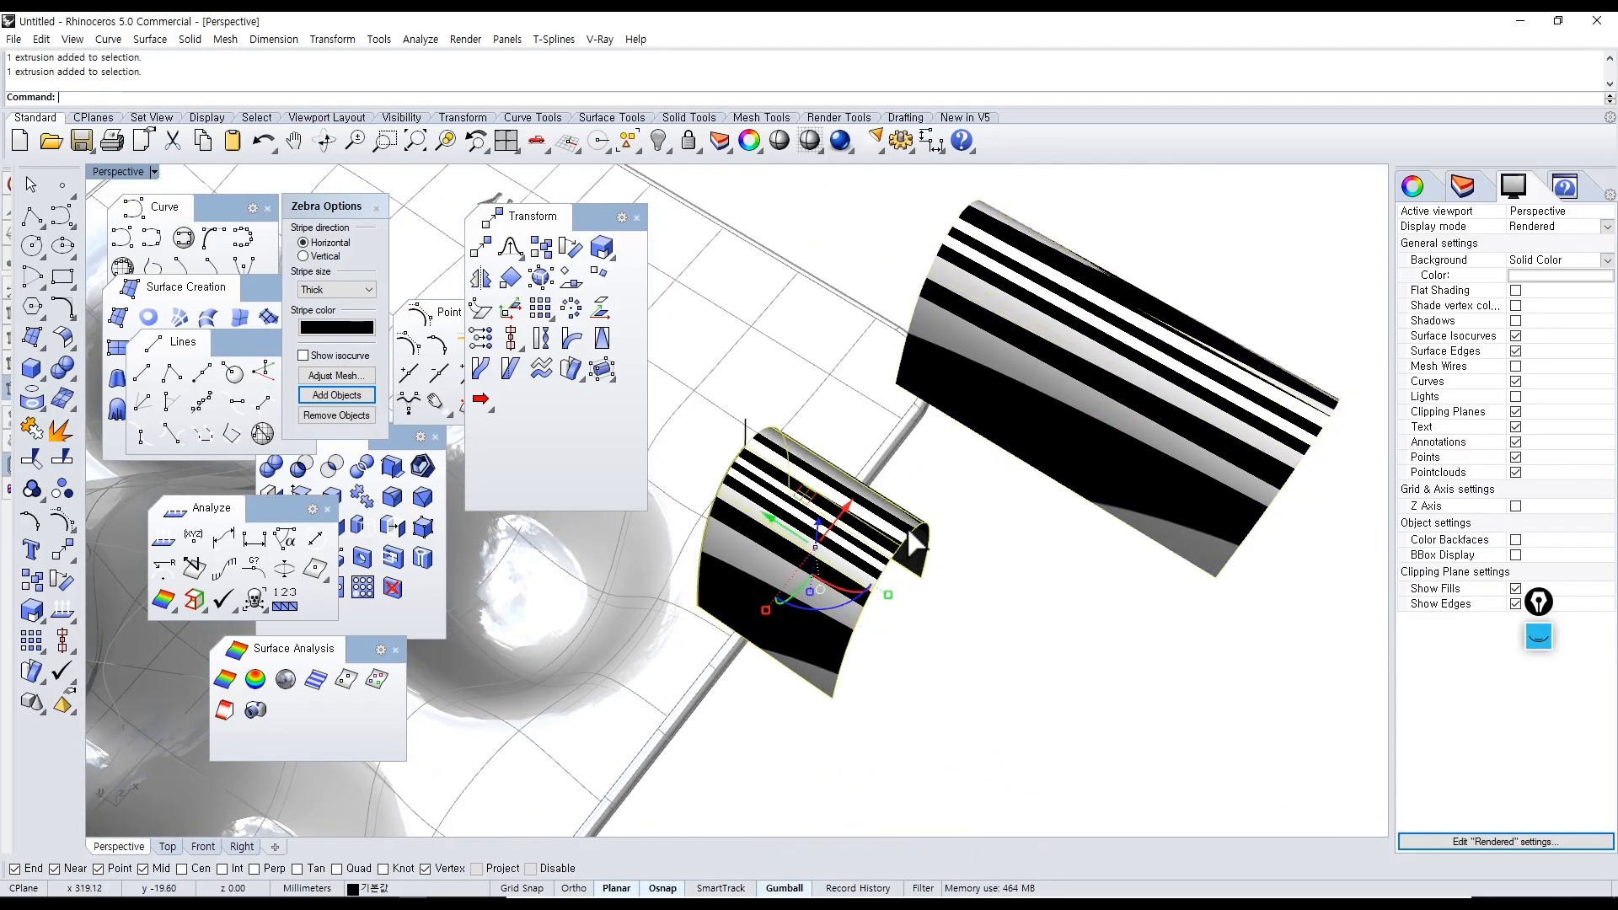
left_click_drag(903, 534, 1117, 699)
right_click_drag(1117, 699, 902, 654, "shift")
left_click_drag(904, 642, 1271, 386)
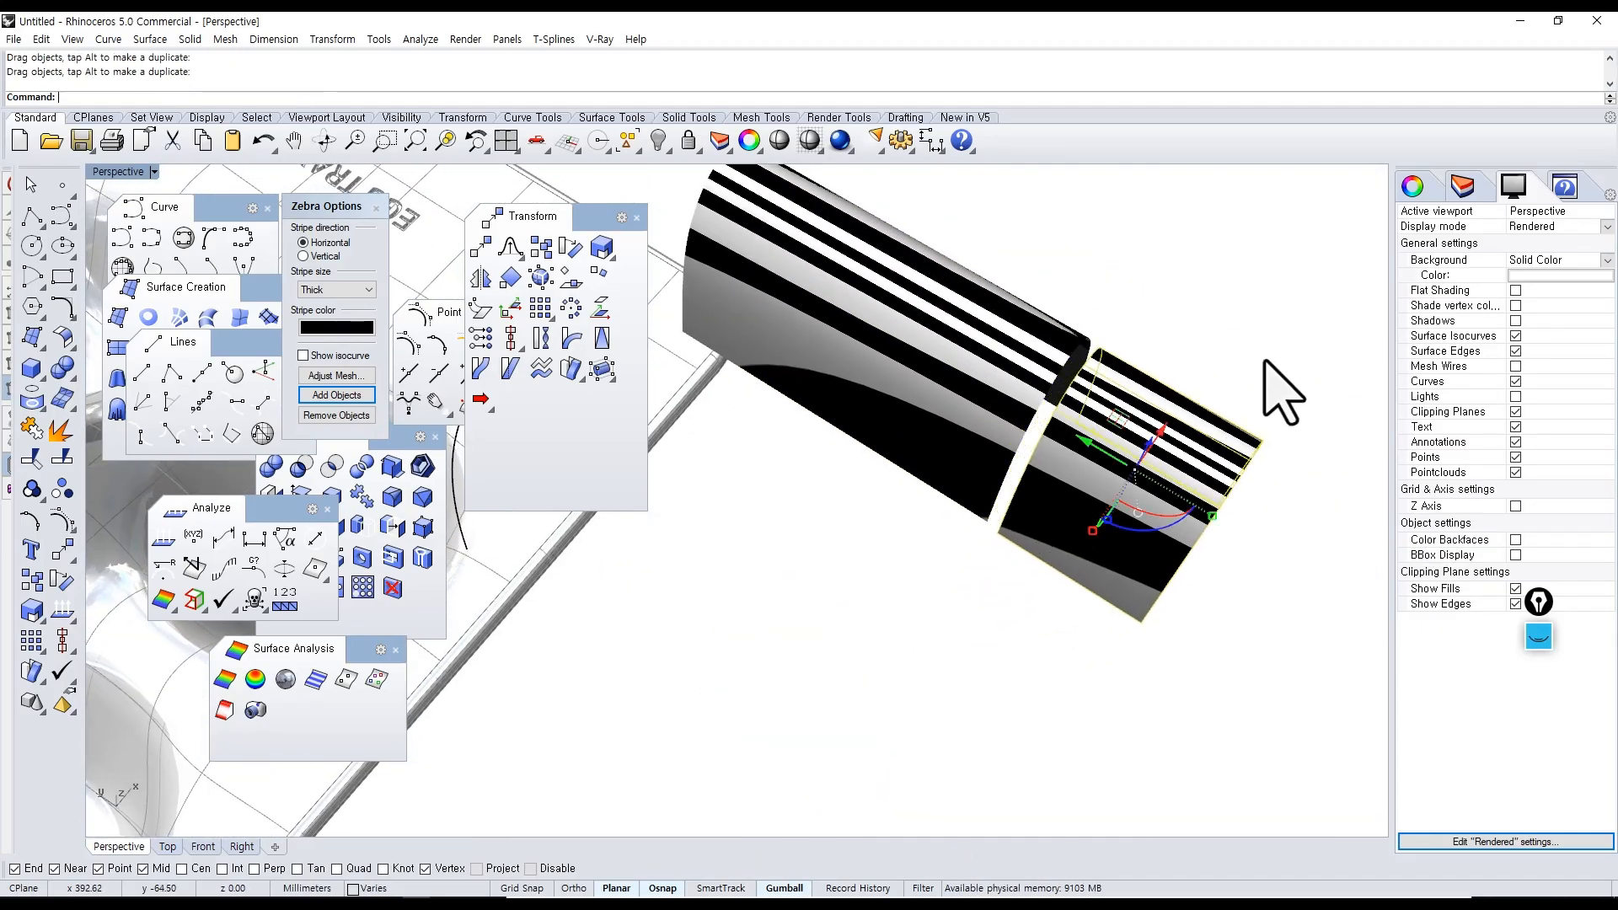
Replace the Zebra analysis on both arches with an environment map analysis using the blue-and-orange sky image.
right_click_drag(1270, 386, 1210, 649)
left_click_drag(1210, 649, 867, 270)
left_click(286, 678)
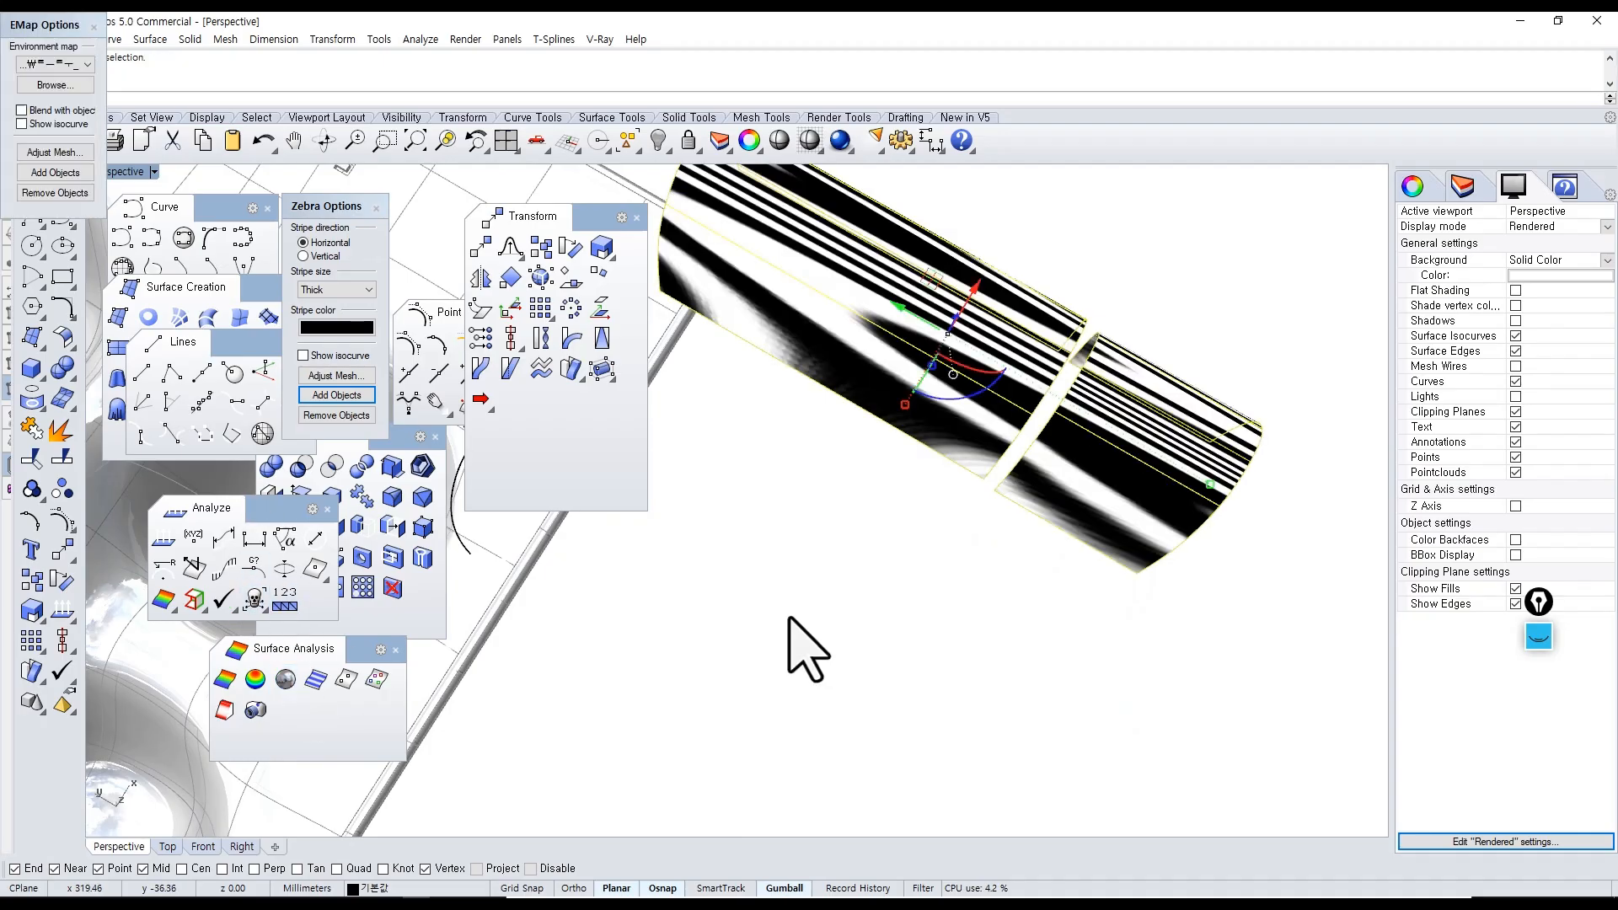
left_click(376, 208)
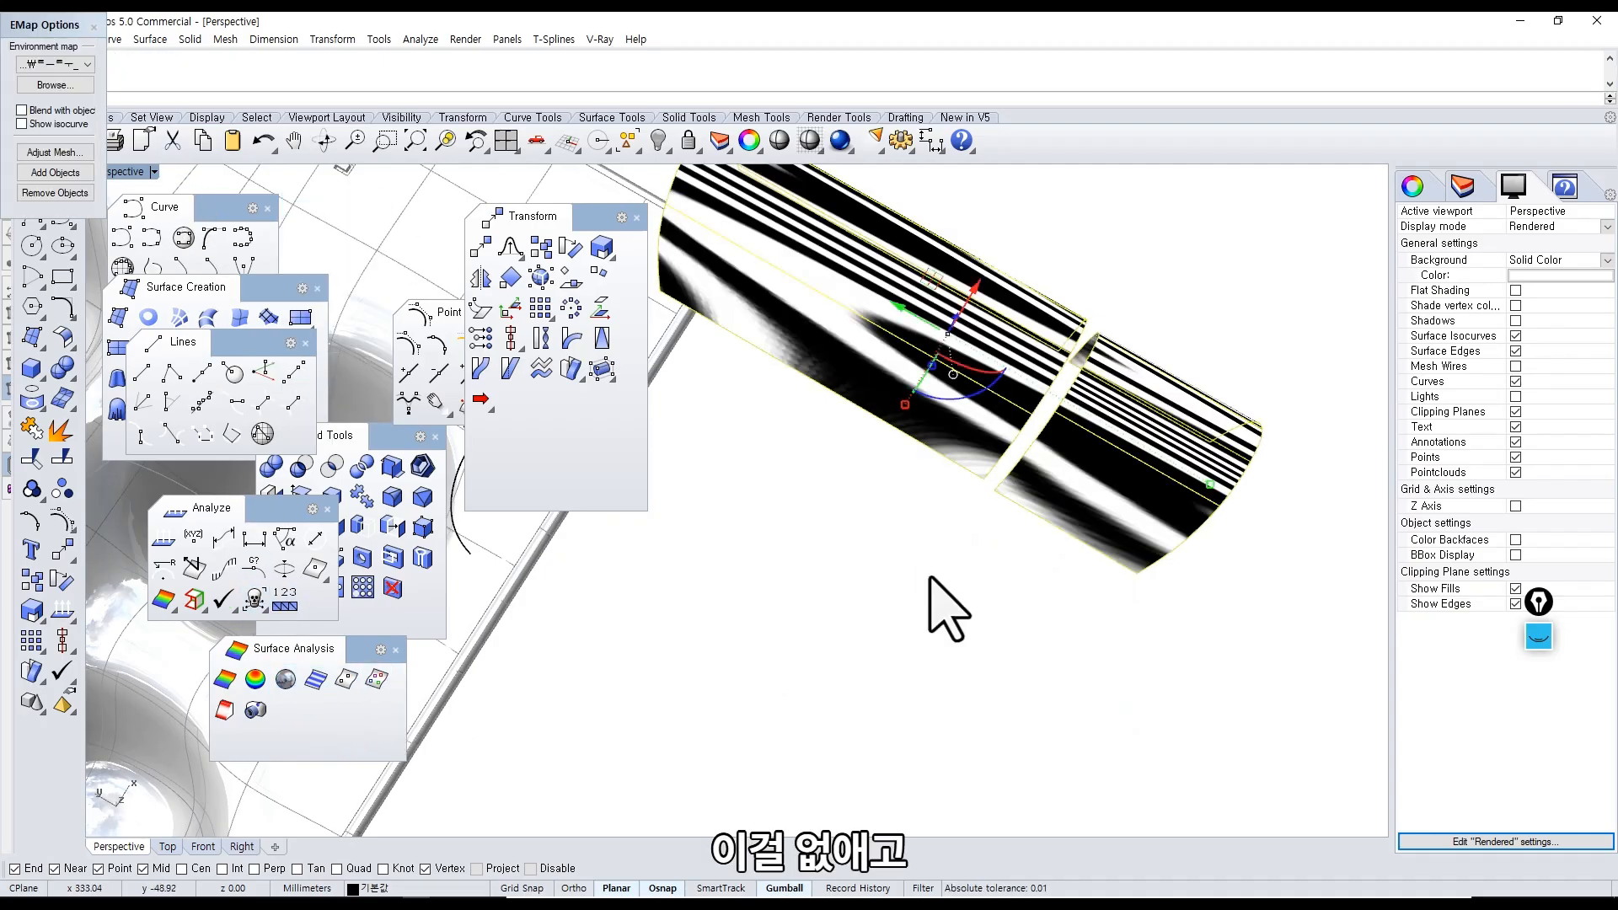
right_click_drag(947, 607, 889, 615)
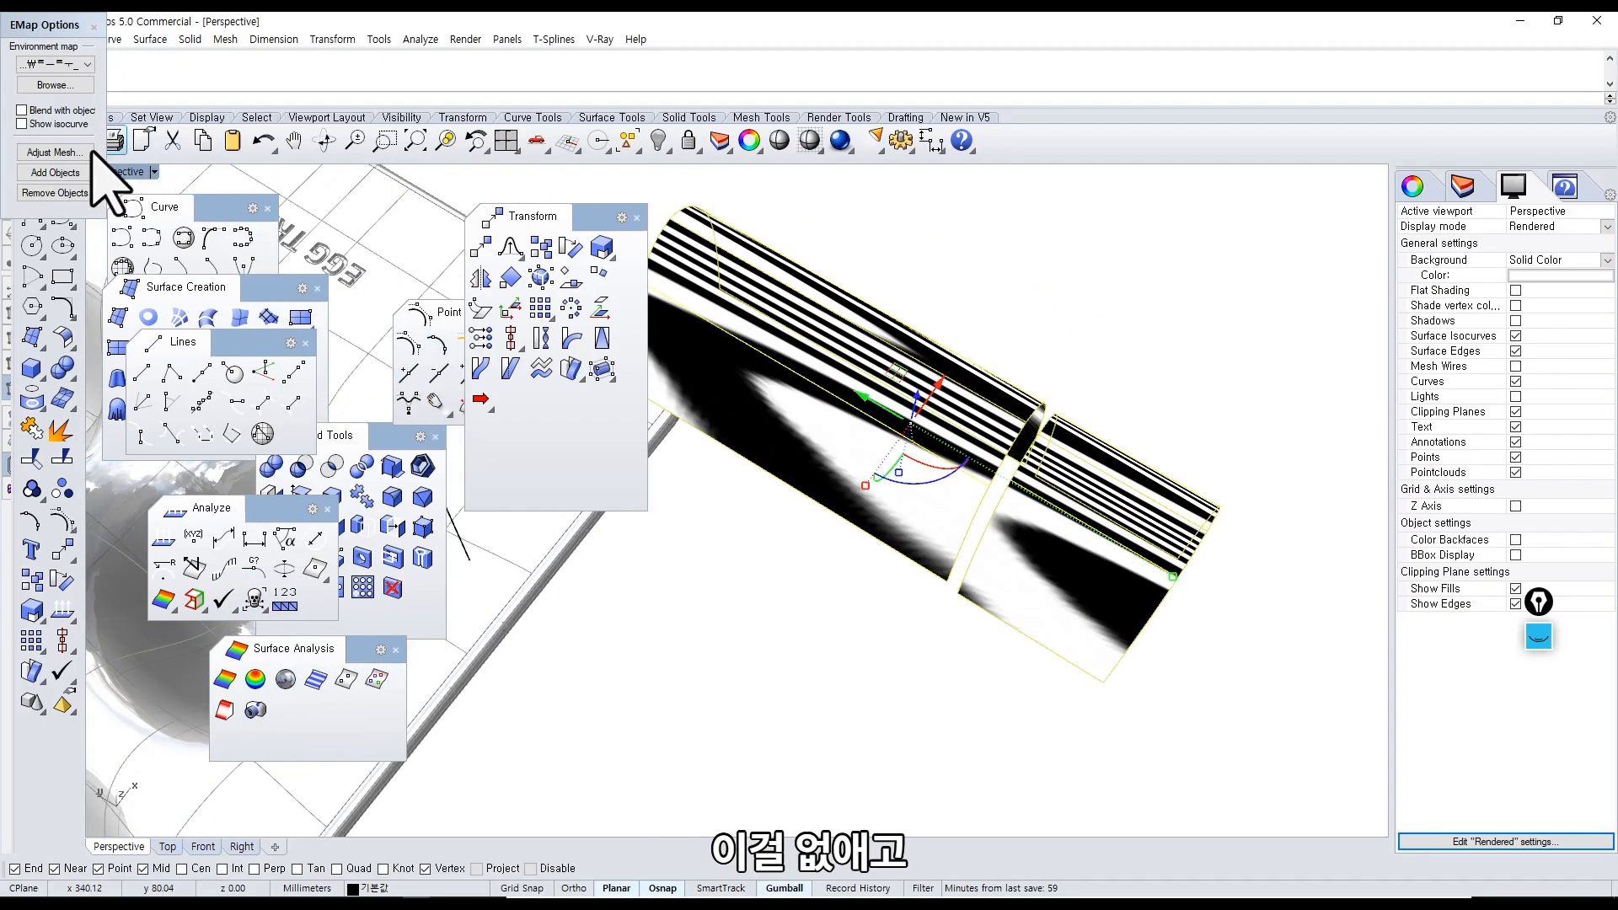
left_click_drag(53, 28, 603, 497)
left_click(614, 534)
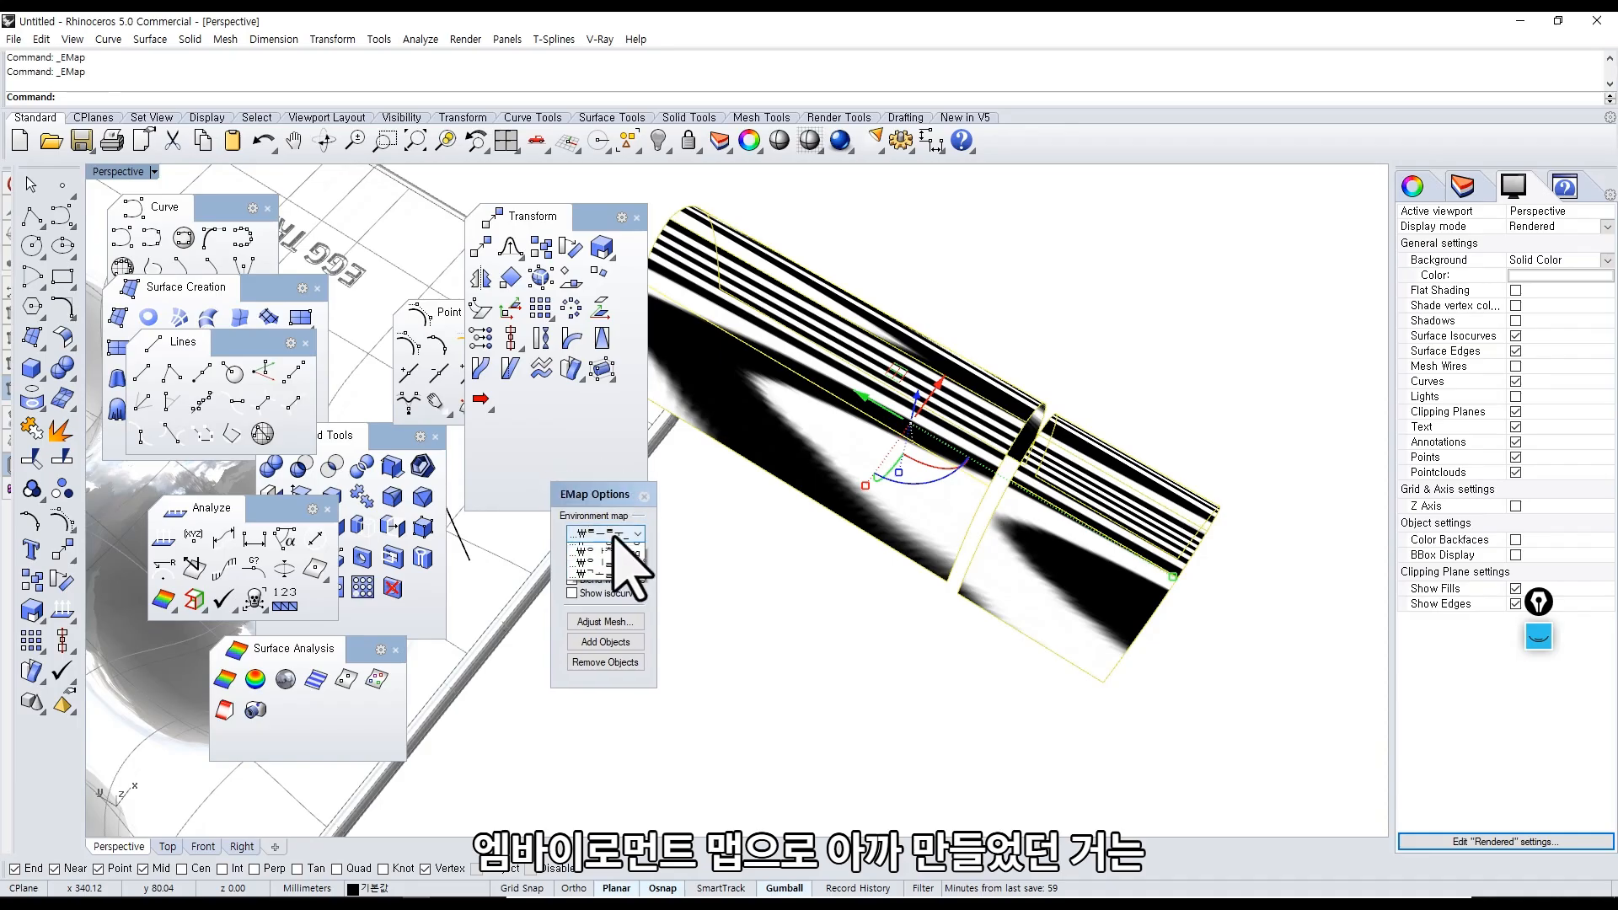
left_click(615, 549)
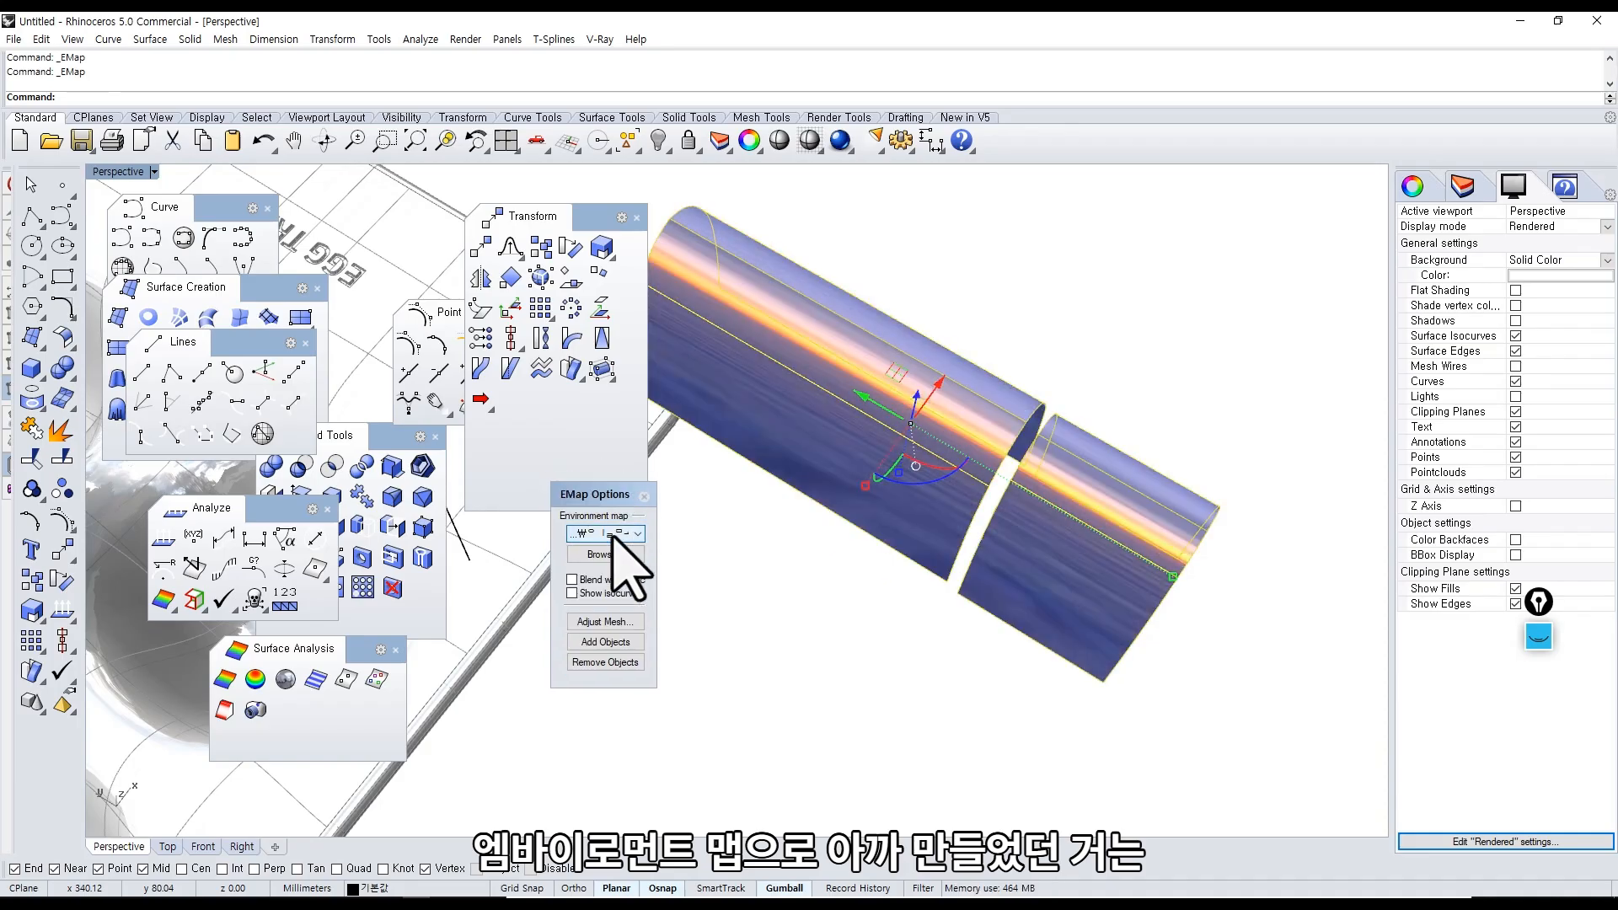
Examine the environment map reflections along the top seams of both arches and compare their smoothness.
left_click(1019, 683)
right_click_drag(1011, 673, 914, 594)
scroll(962, 539, "up", 5)
right_click_drag(962, 539, 1044, 482)
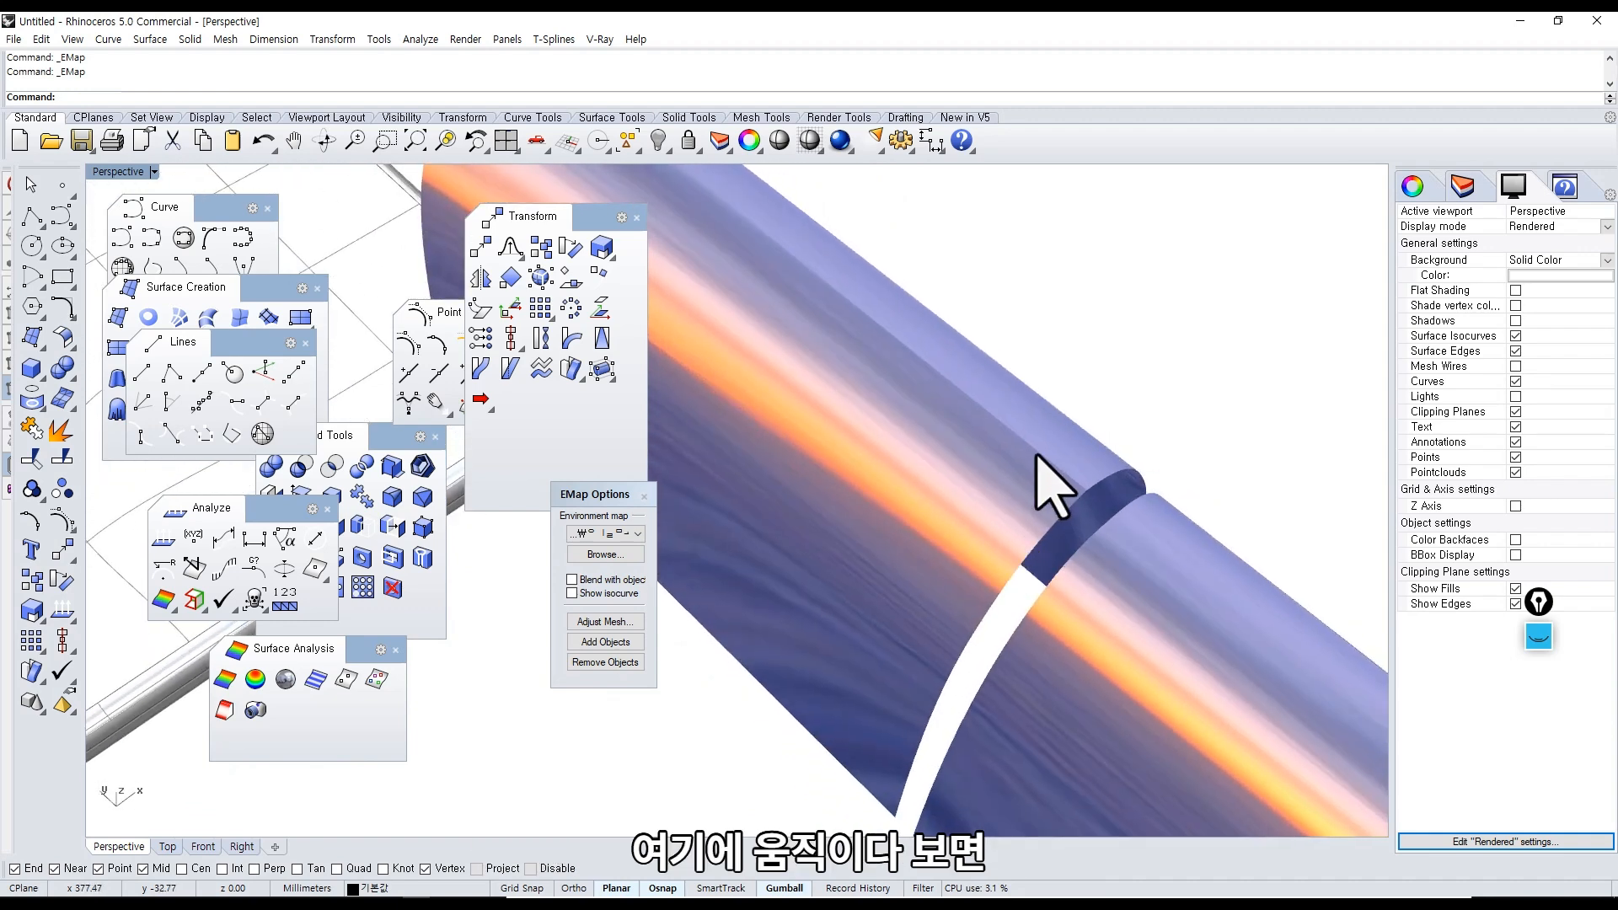
left_click(1057, 463)
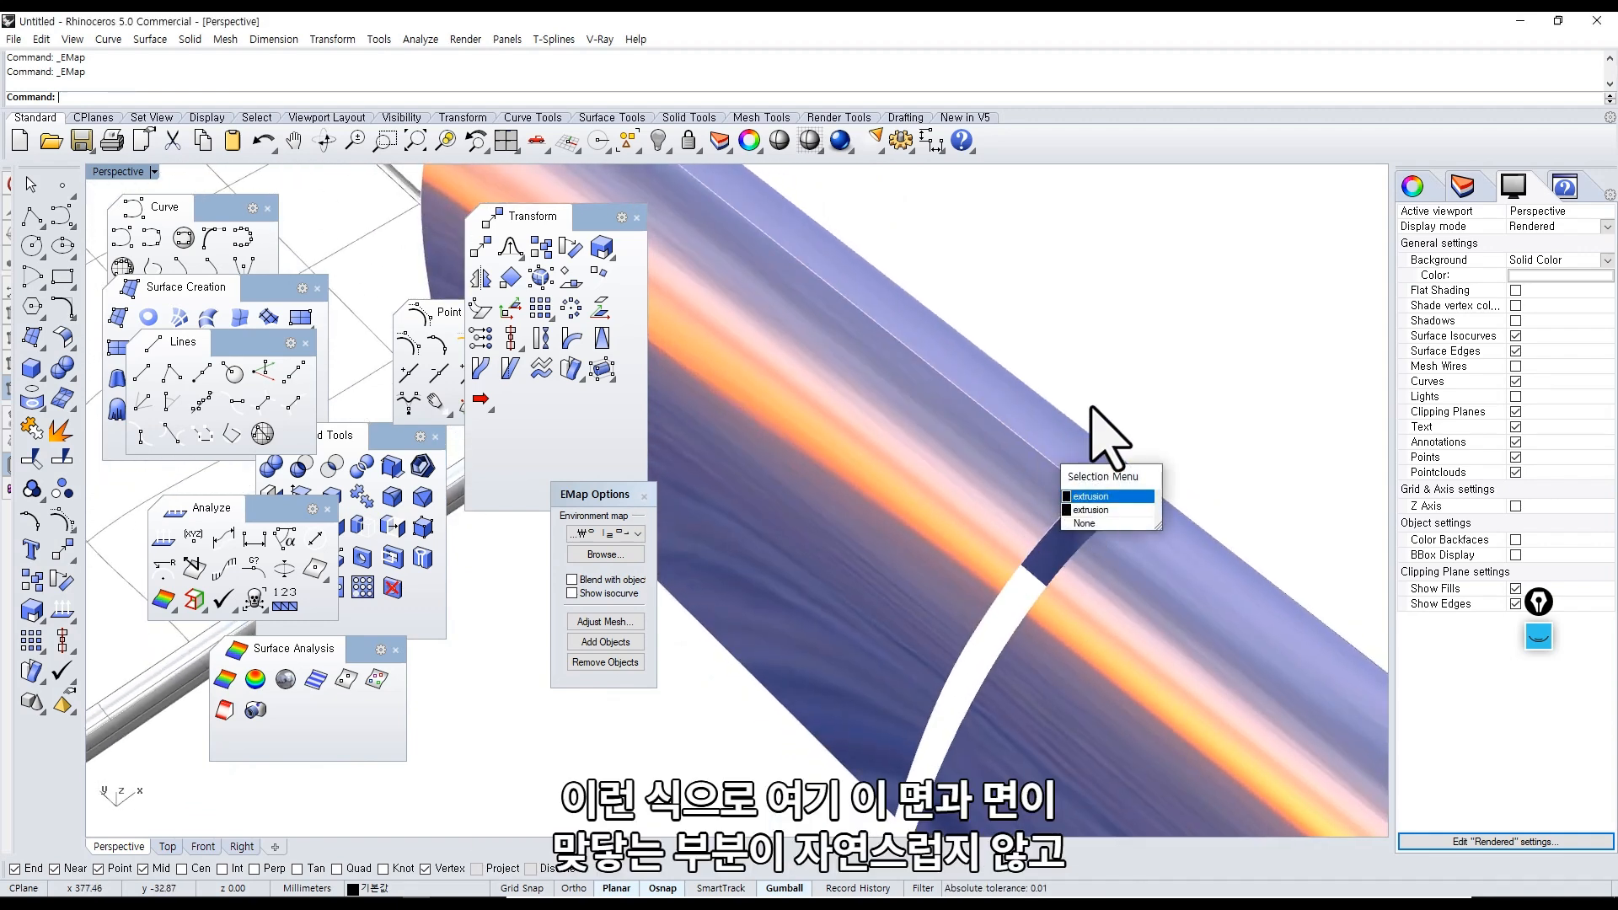
left_click(1043, 467)
right_click_drag(1028, 446, 964, 409)
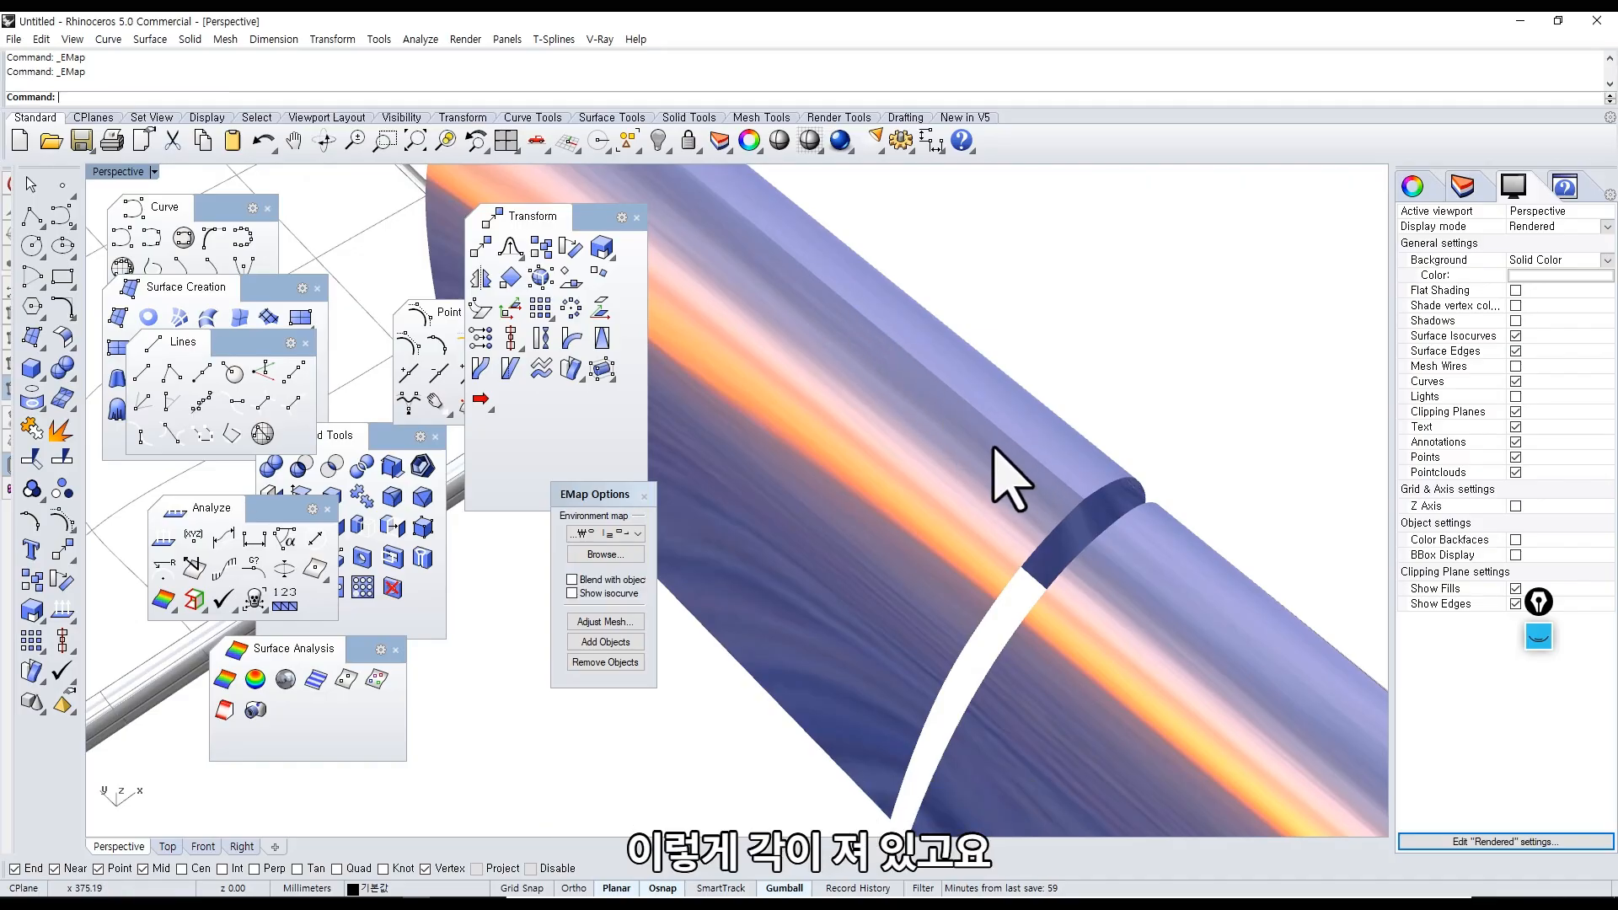
right_click_drag(1070, 564, 1029, 517)
left_click(1037, 518)
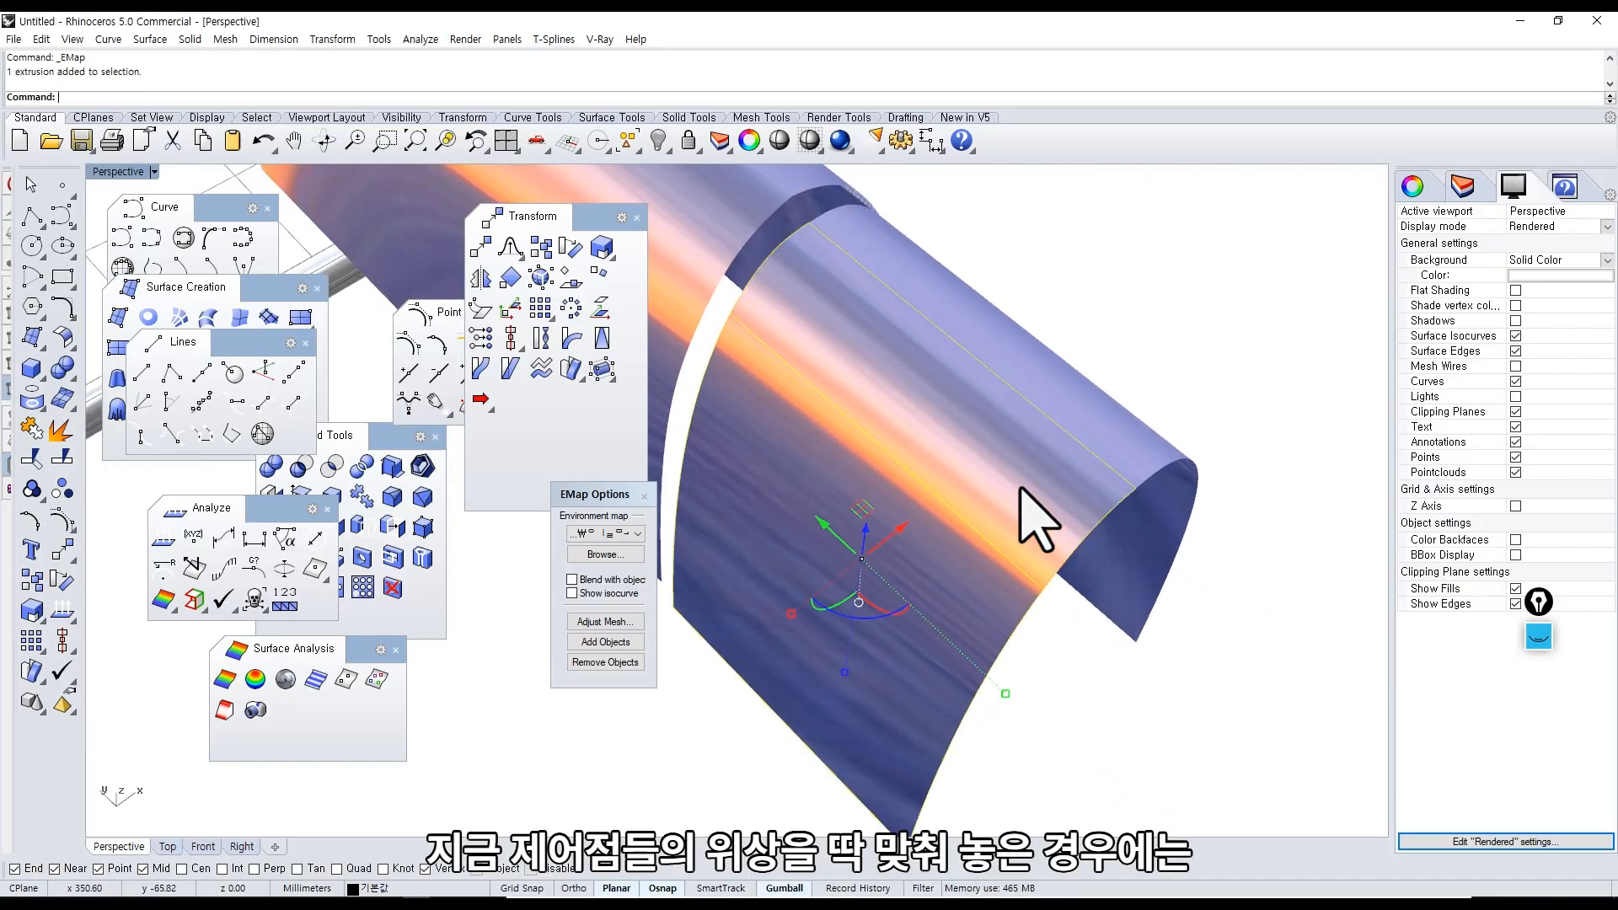
left_click(1171, 477)
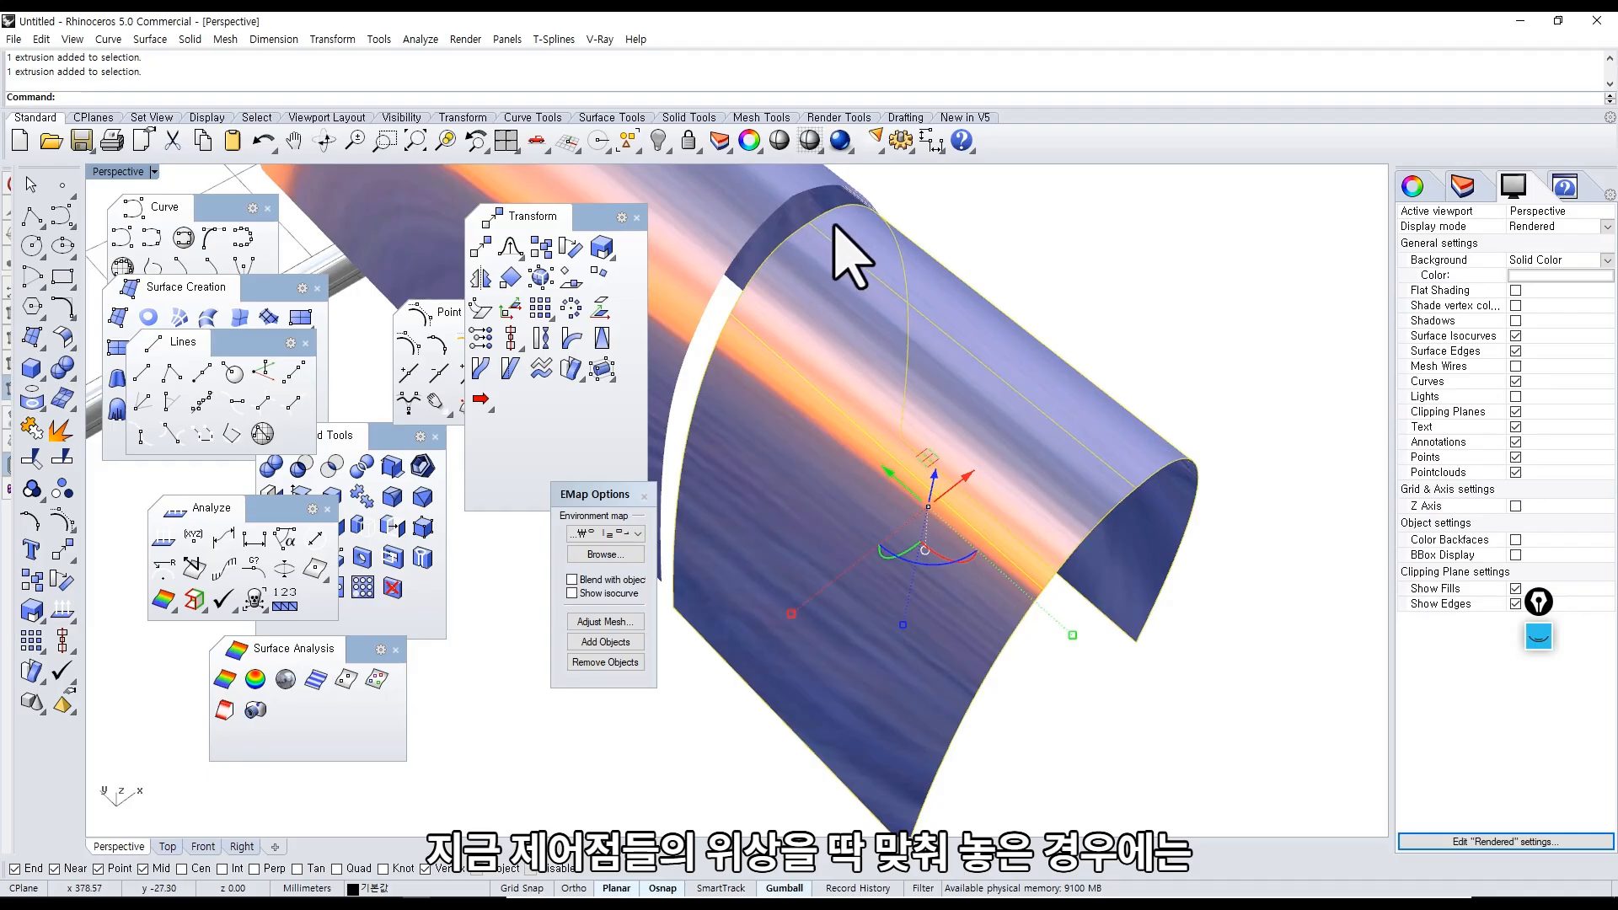
right_click_drag(1112, 413, 1083, 497)
right_click_drag(892, 387, 952, 330)
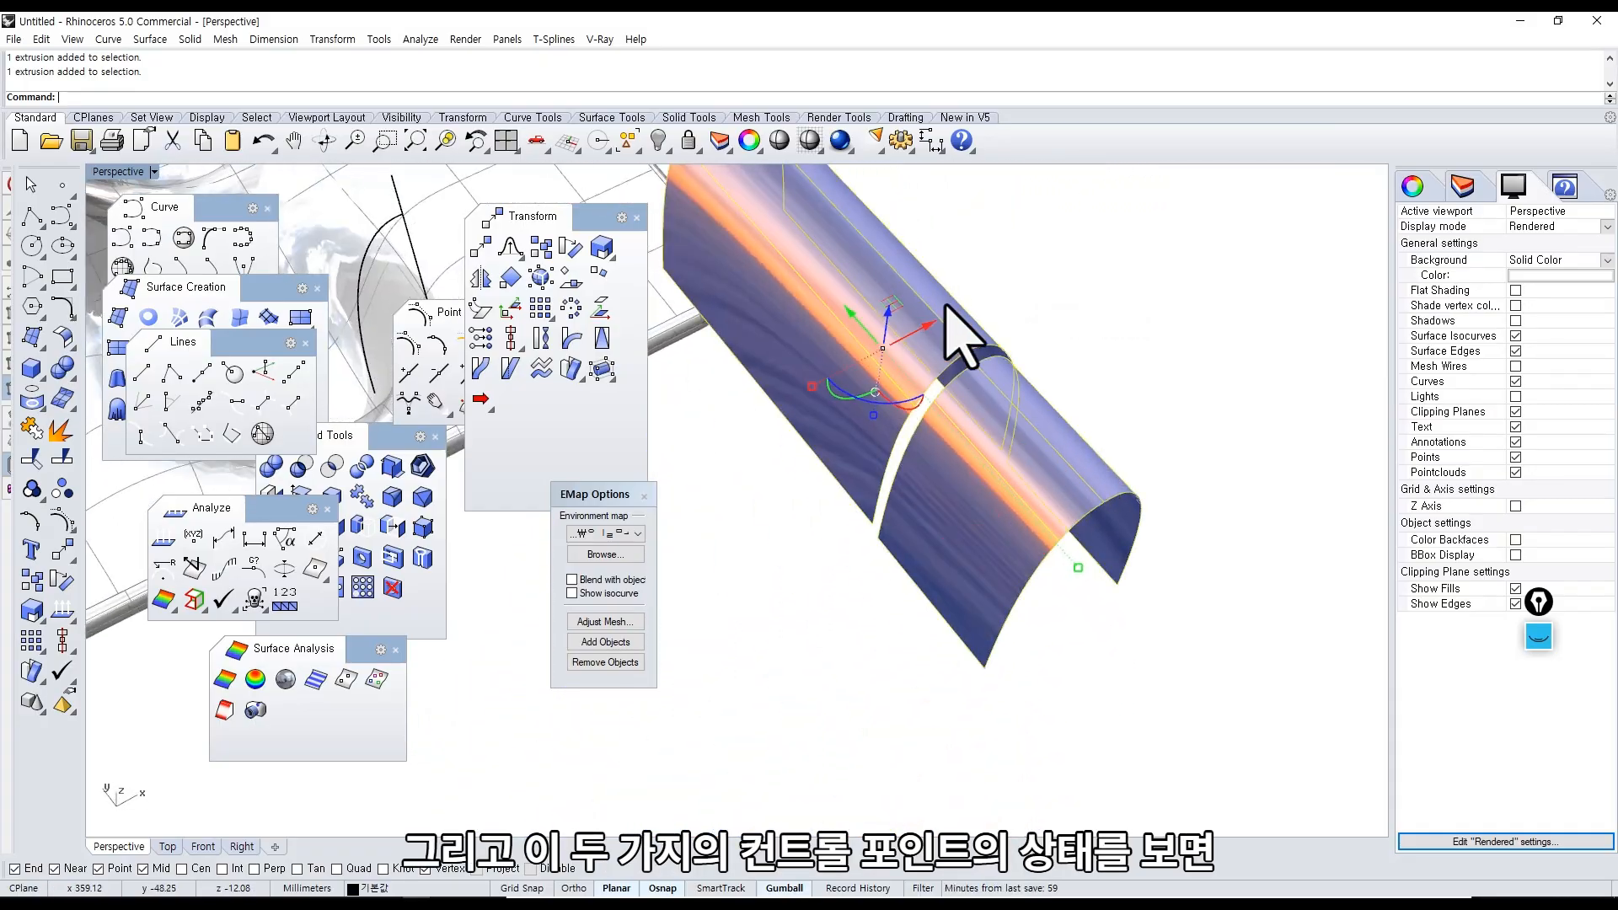
Try to turn on the control points of both arches' surfaces.
middle_click(935, 285)
left_click(927, 286)
right_click_drag(1134, 390, 1003, 367)
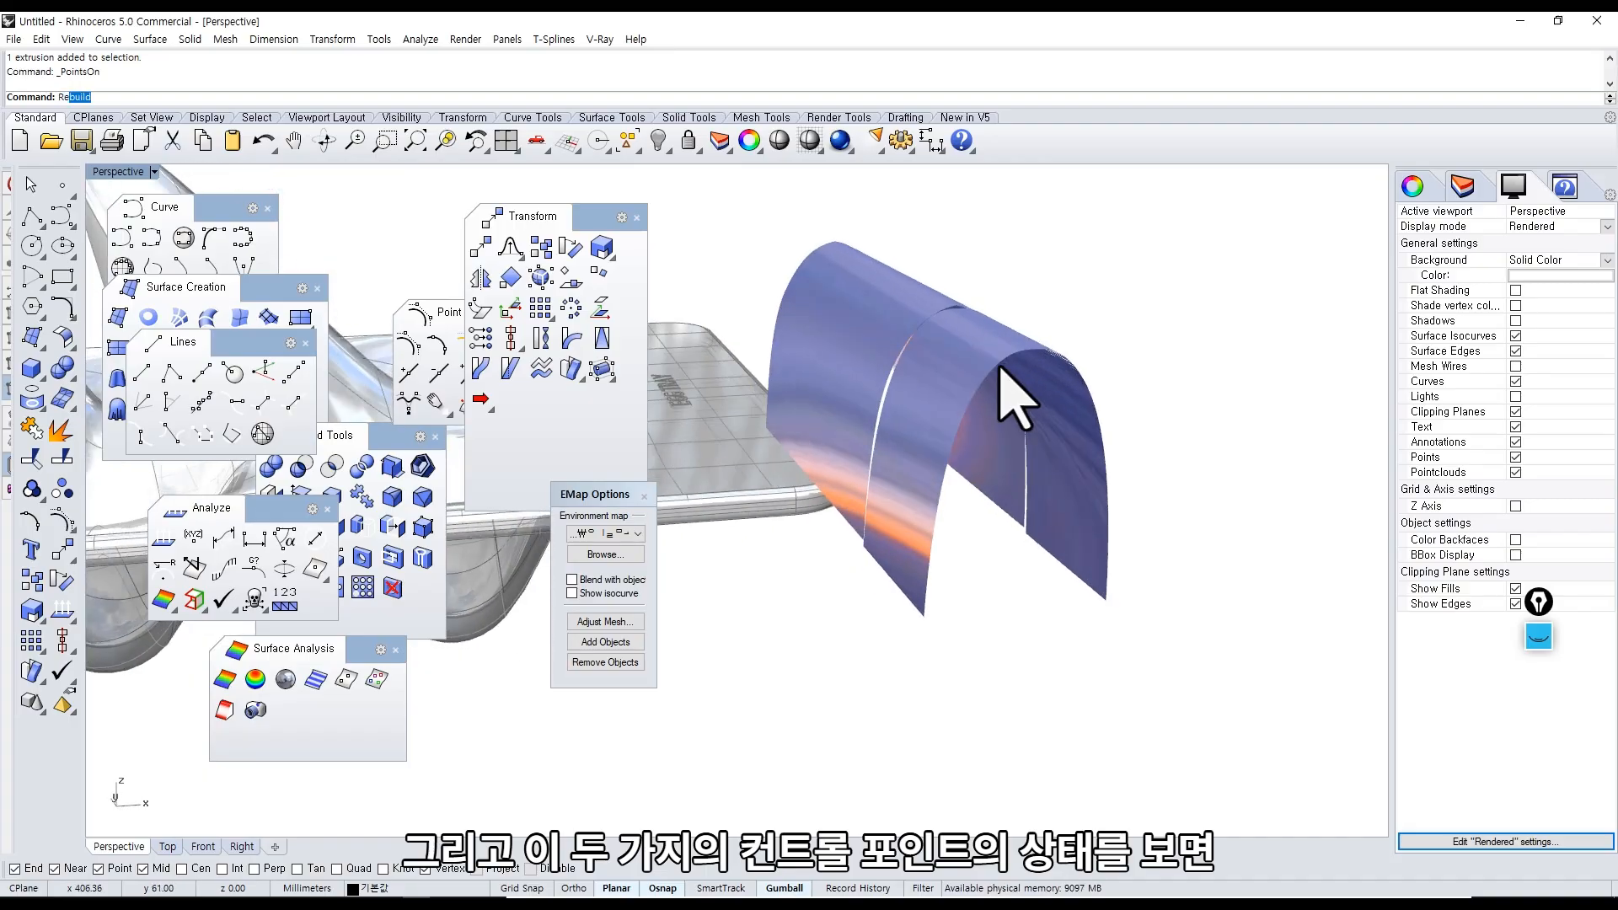
Rebuild the arch surfaces with a point count of 12 and degree 3, deleting the input.
key("Return")
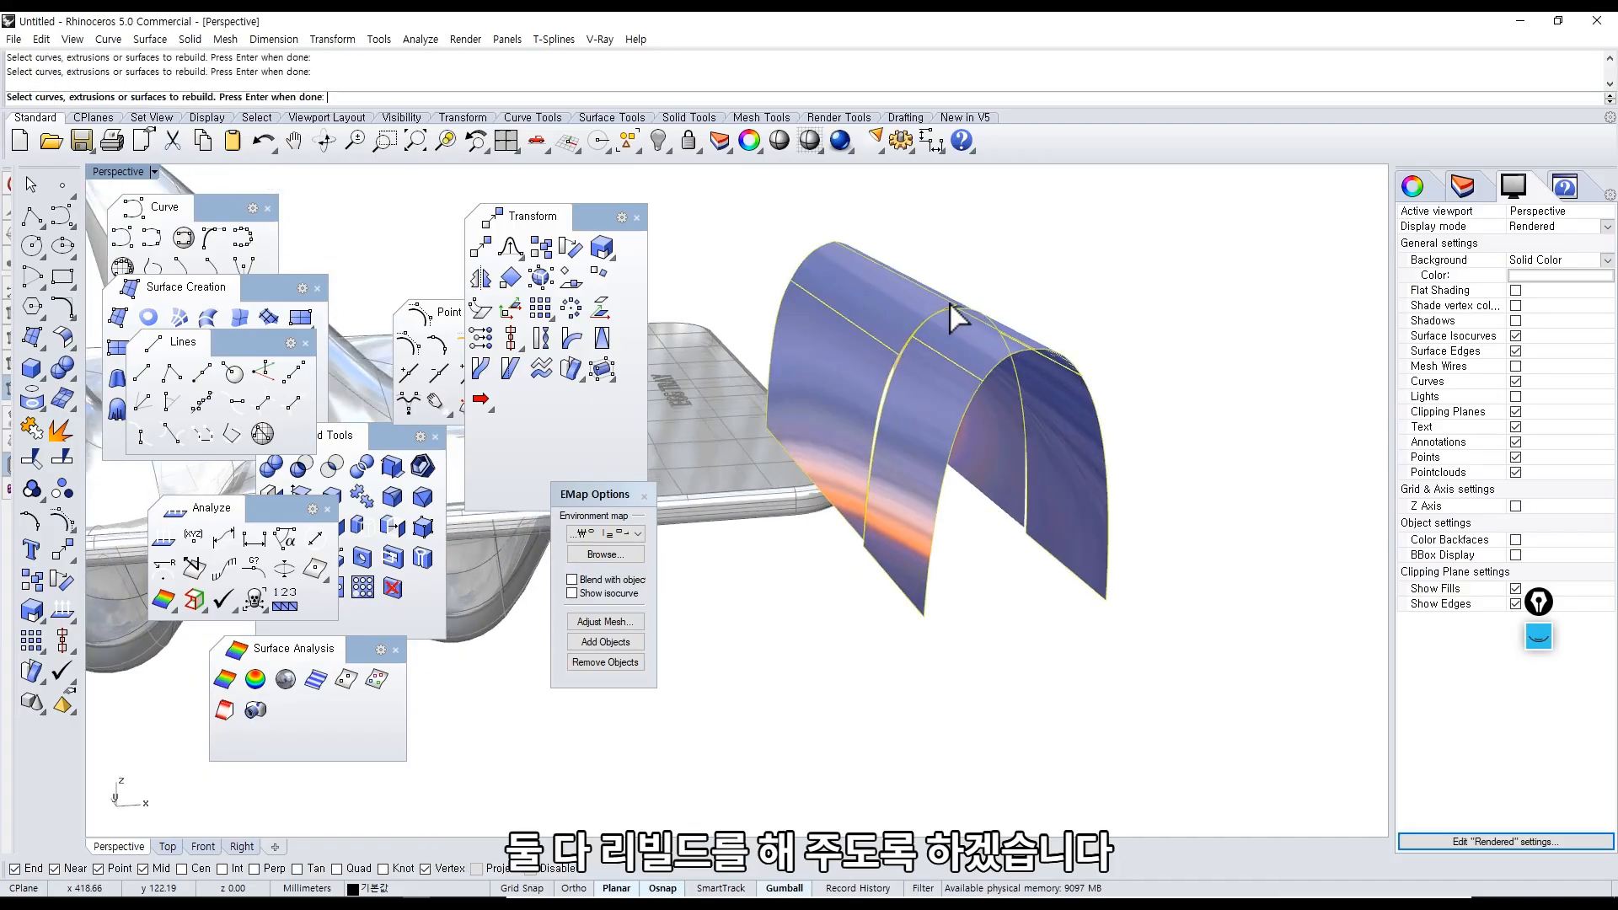
left_click(949, 305)
key("Return")
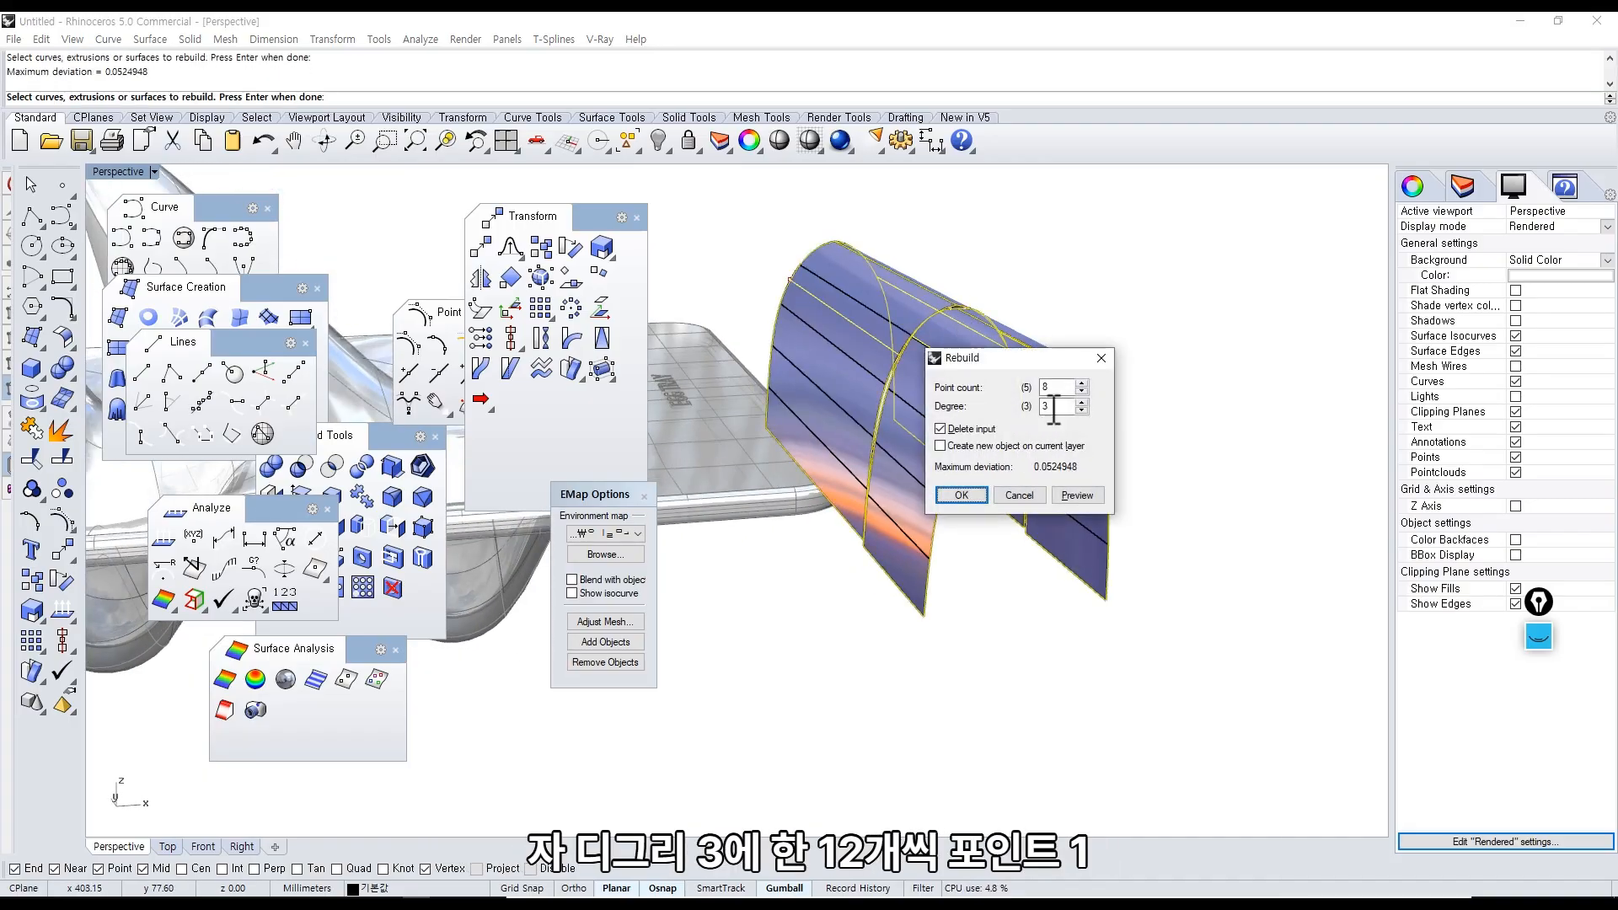
type("12")
key("Return")
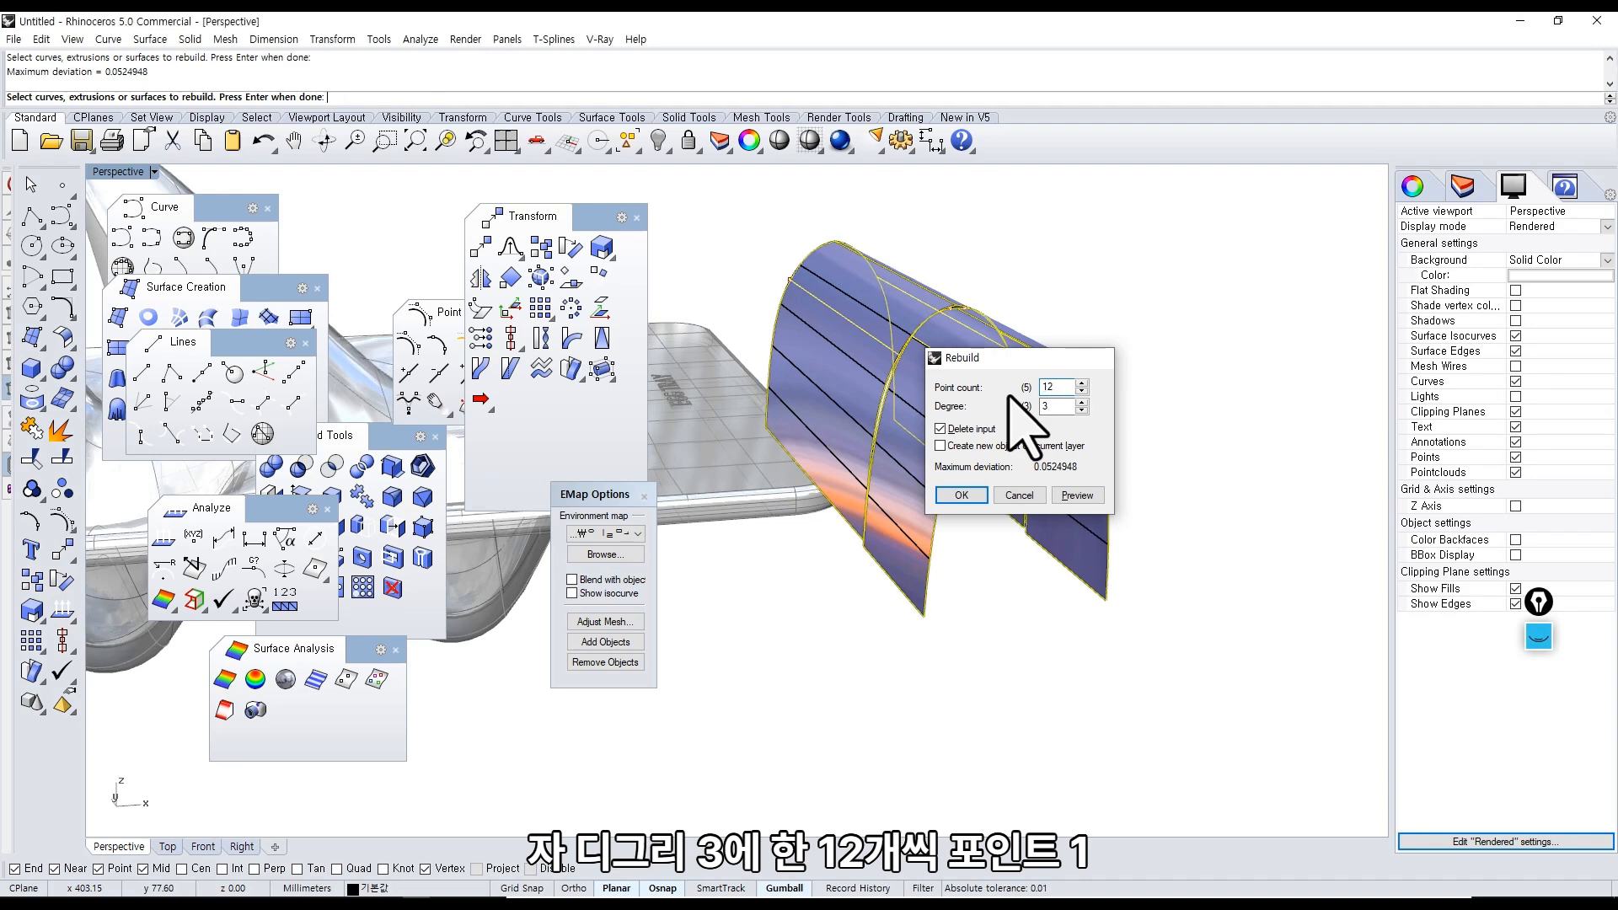
Select the rebuilt arch surfaces and try to turn on their control points.
right_click_drag(942, 414, 985, 447)
left_click(987, 428)
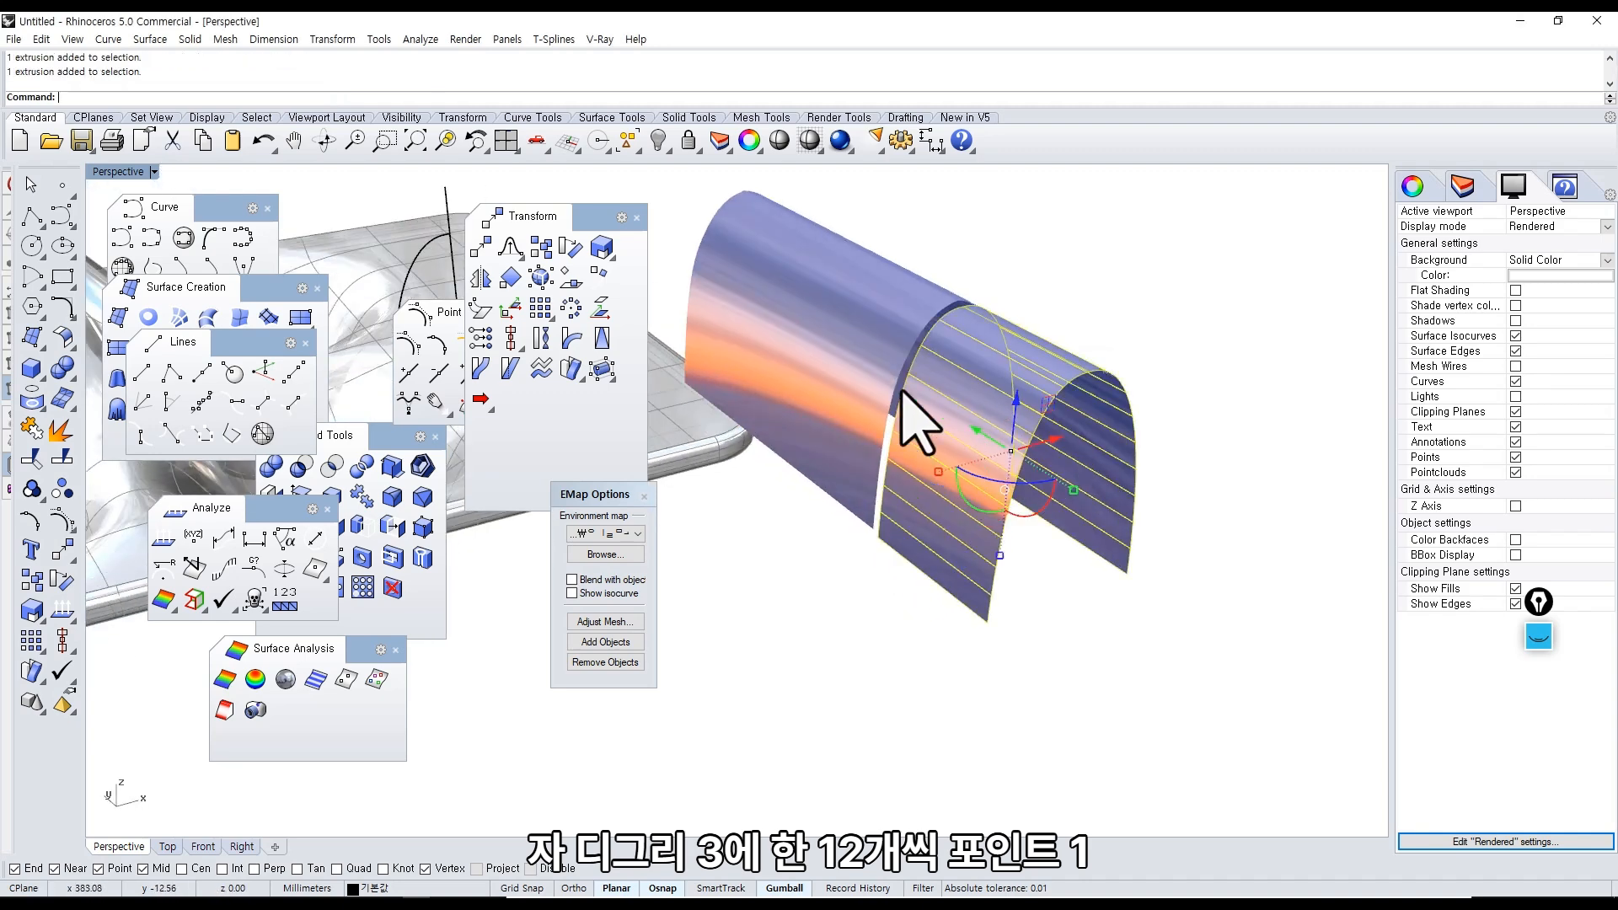
left_click(947, 343, "shift")
middle_click(895, 273)
left_click(891, 278)
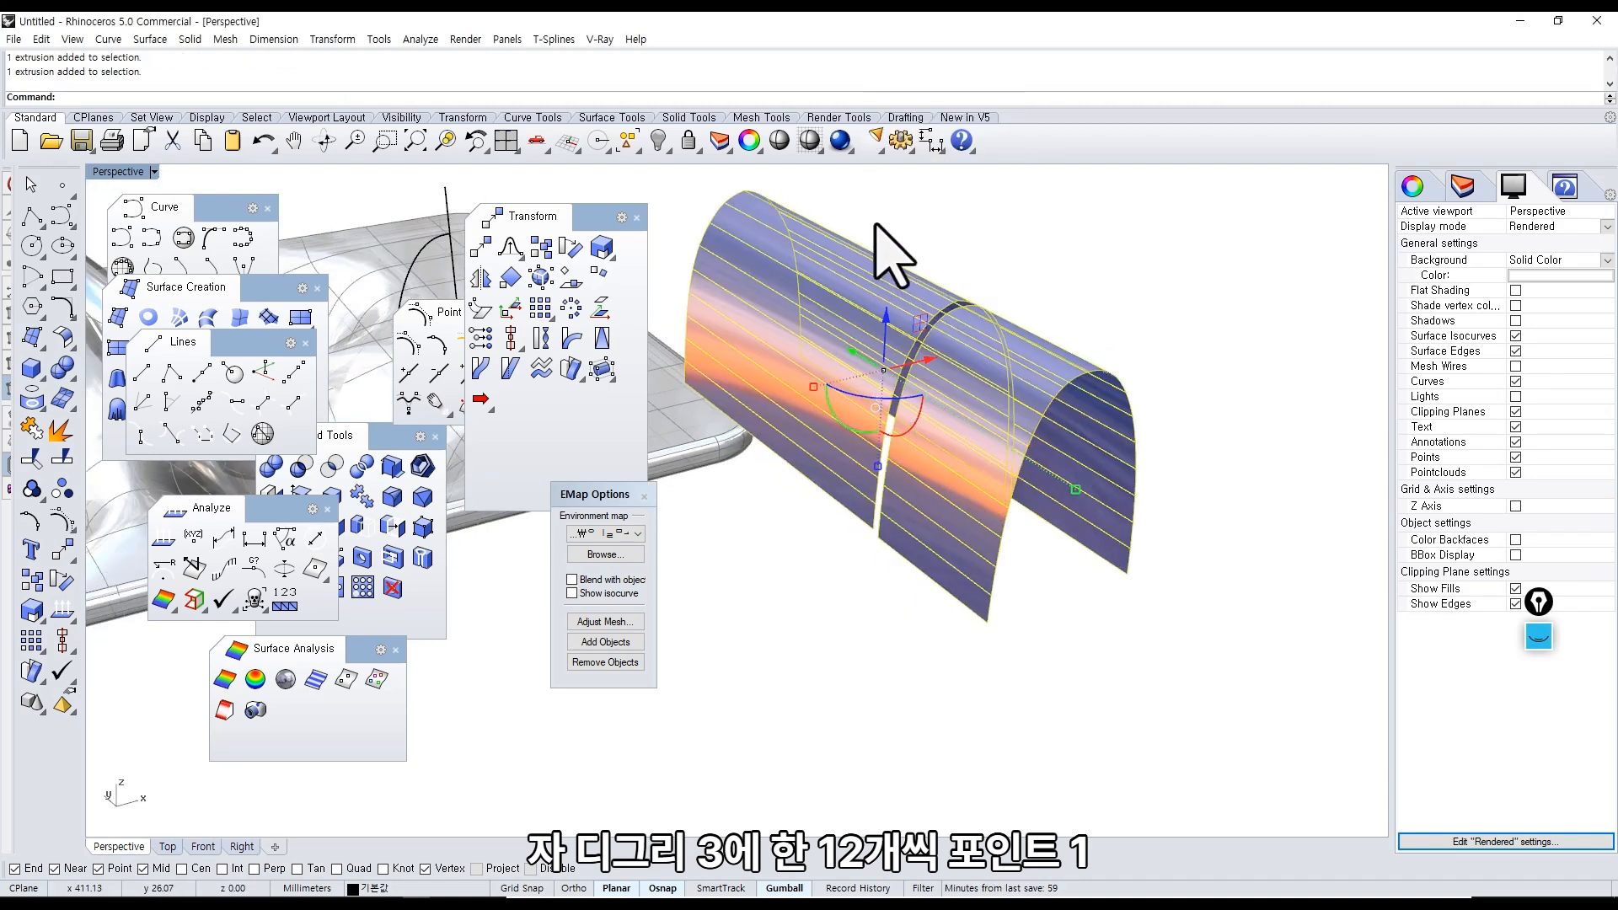
right_click_drag(927, 361, 1015, 409)
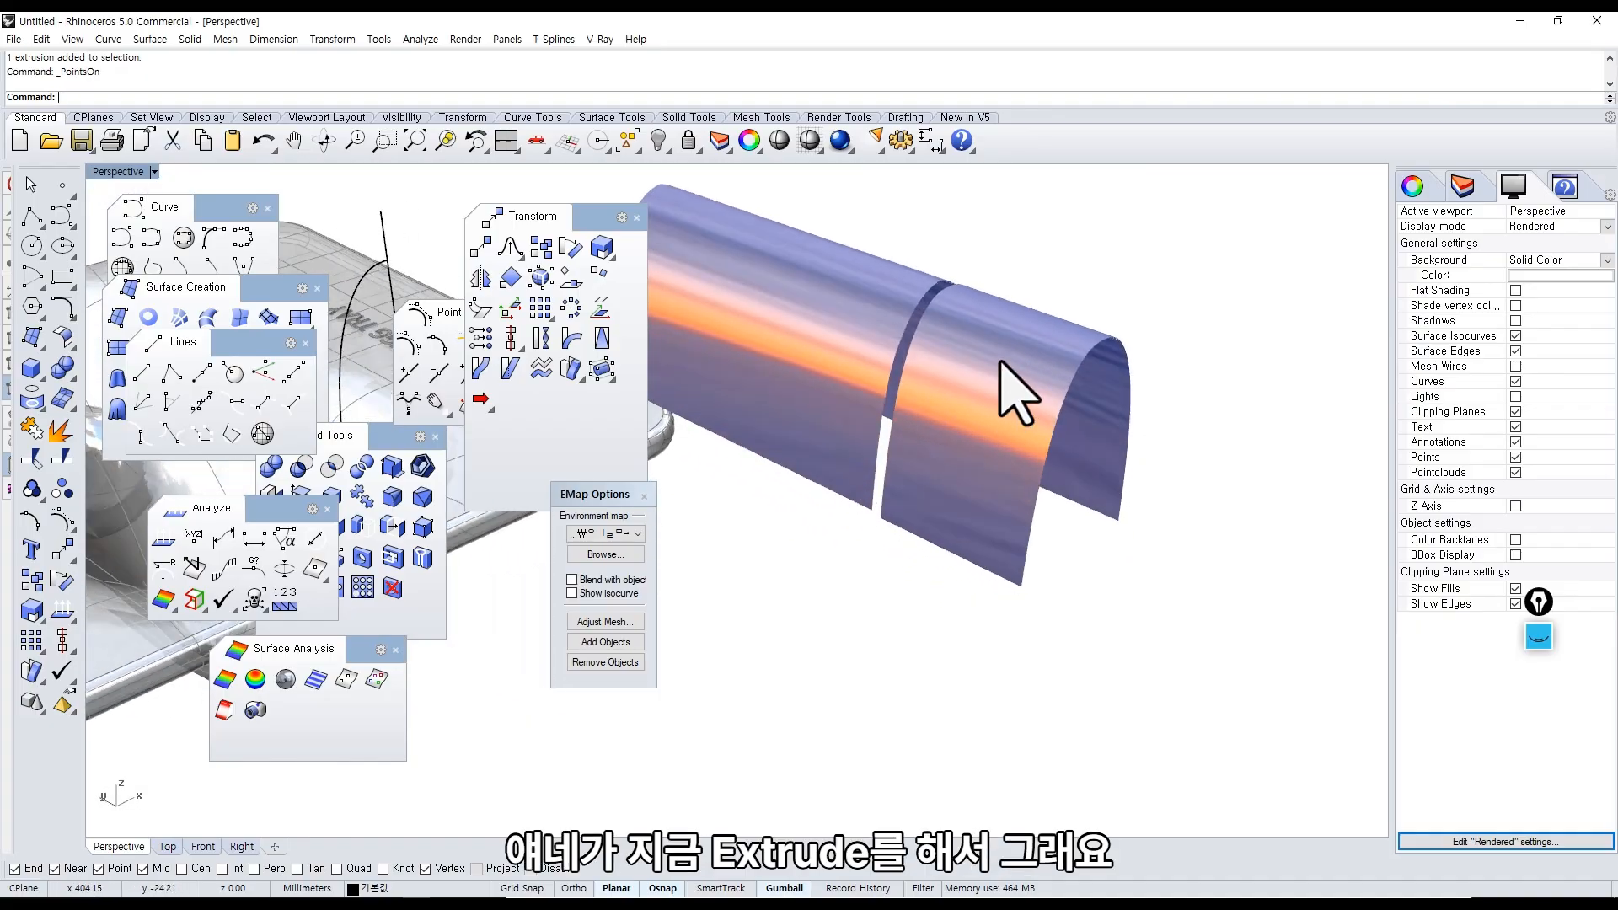
Explode the four arch extrusions into separate surfaces and turn on their control points.
left_click_drag(1144, 290, 769, 520)
middle_click(968, 358)
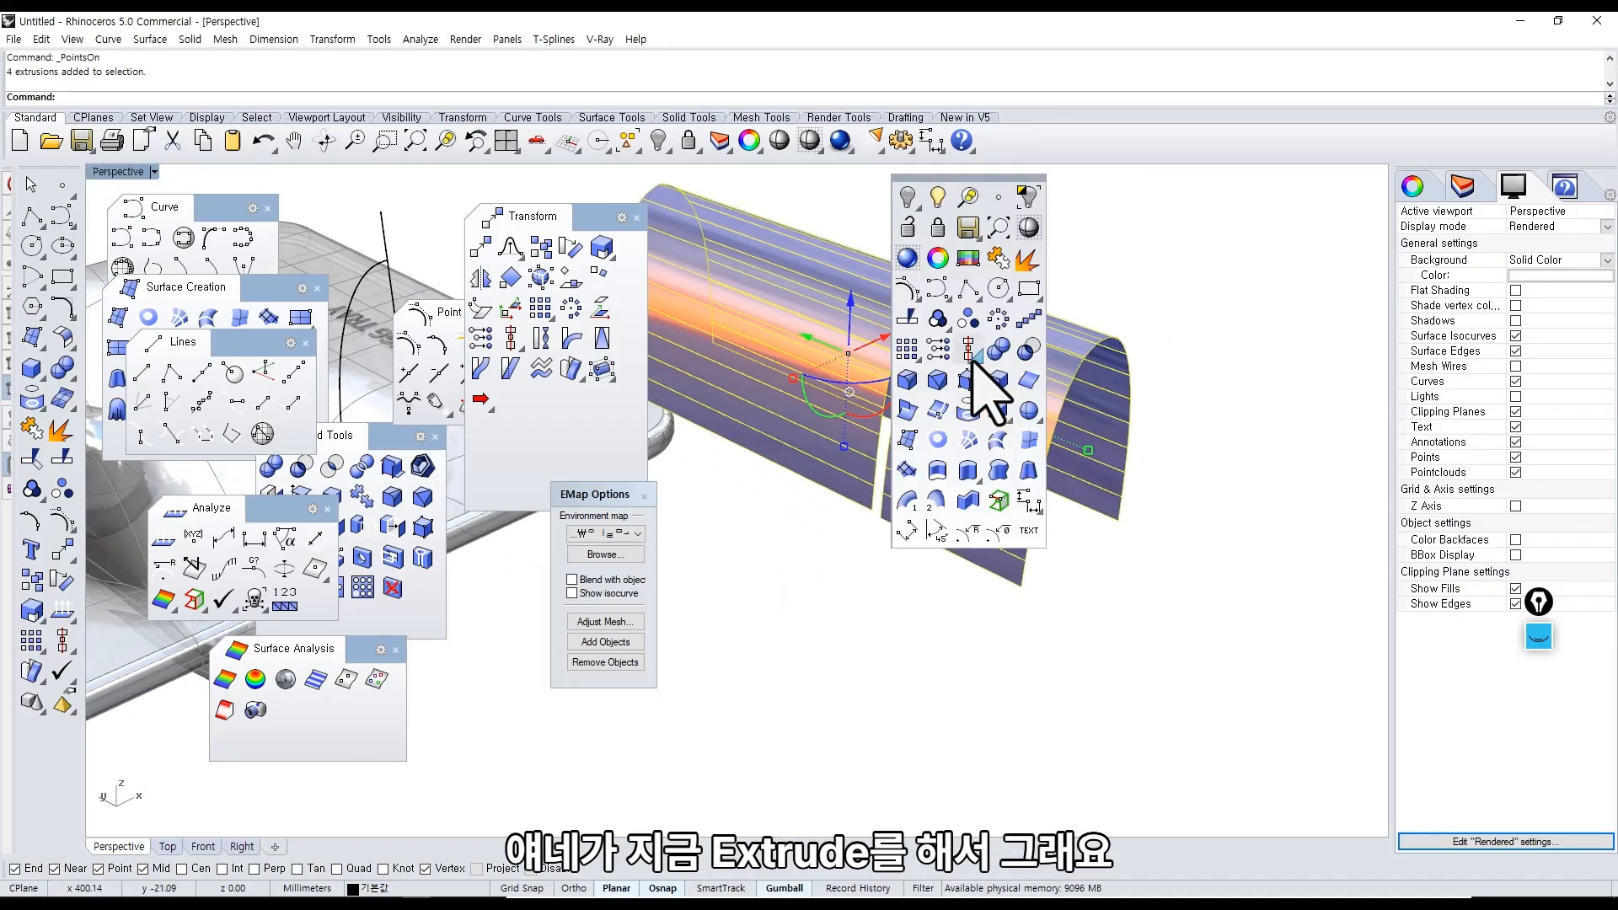
left_click(1028, 260)
middle_click(1002, 330)
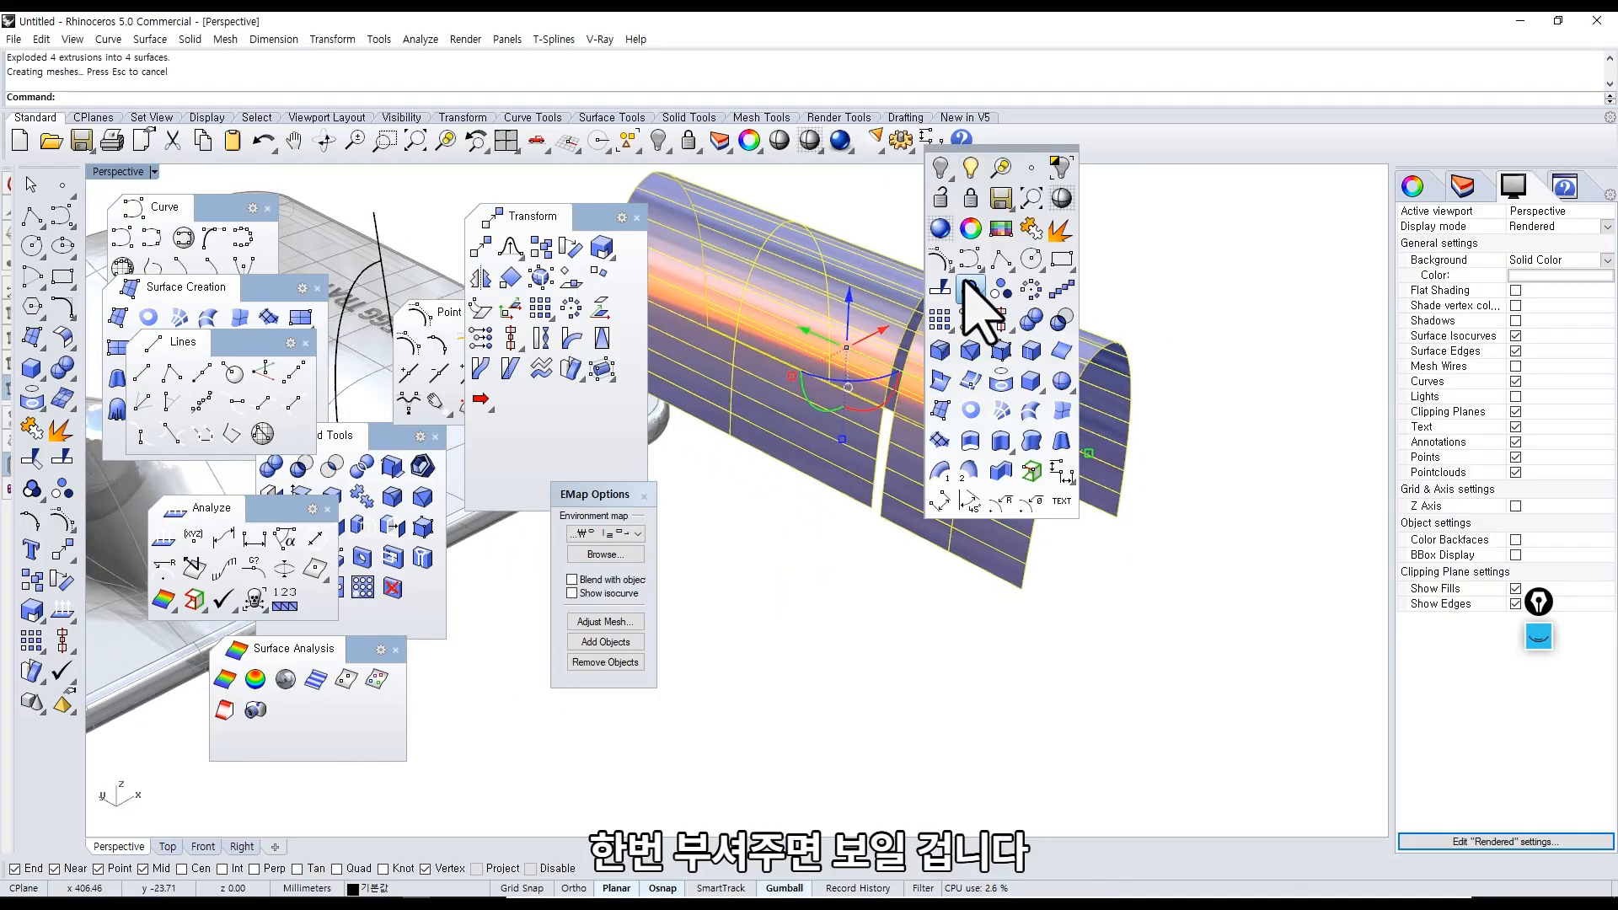
left_click(969, 290)
Shift the selected control points beside the front arch's top seam slightly along the vertical axis.
right_click_drag(1084, 343, 841, 309)
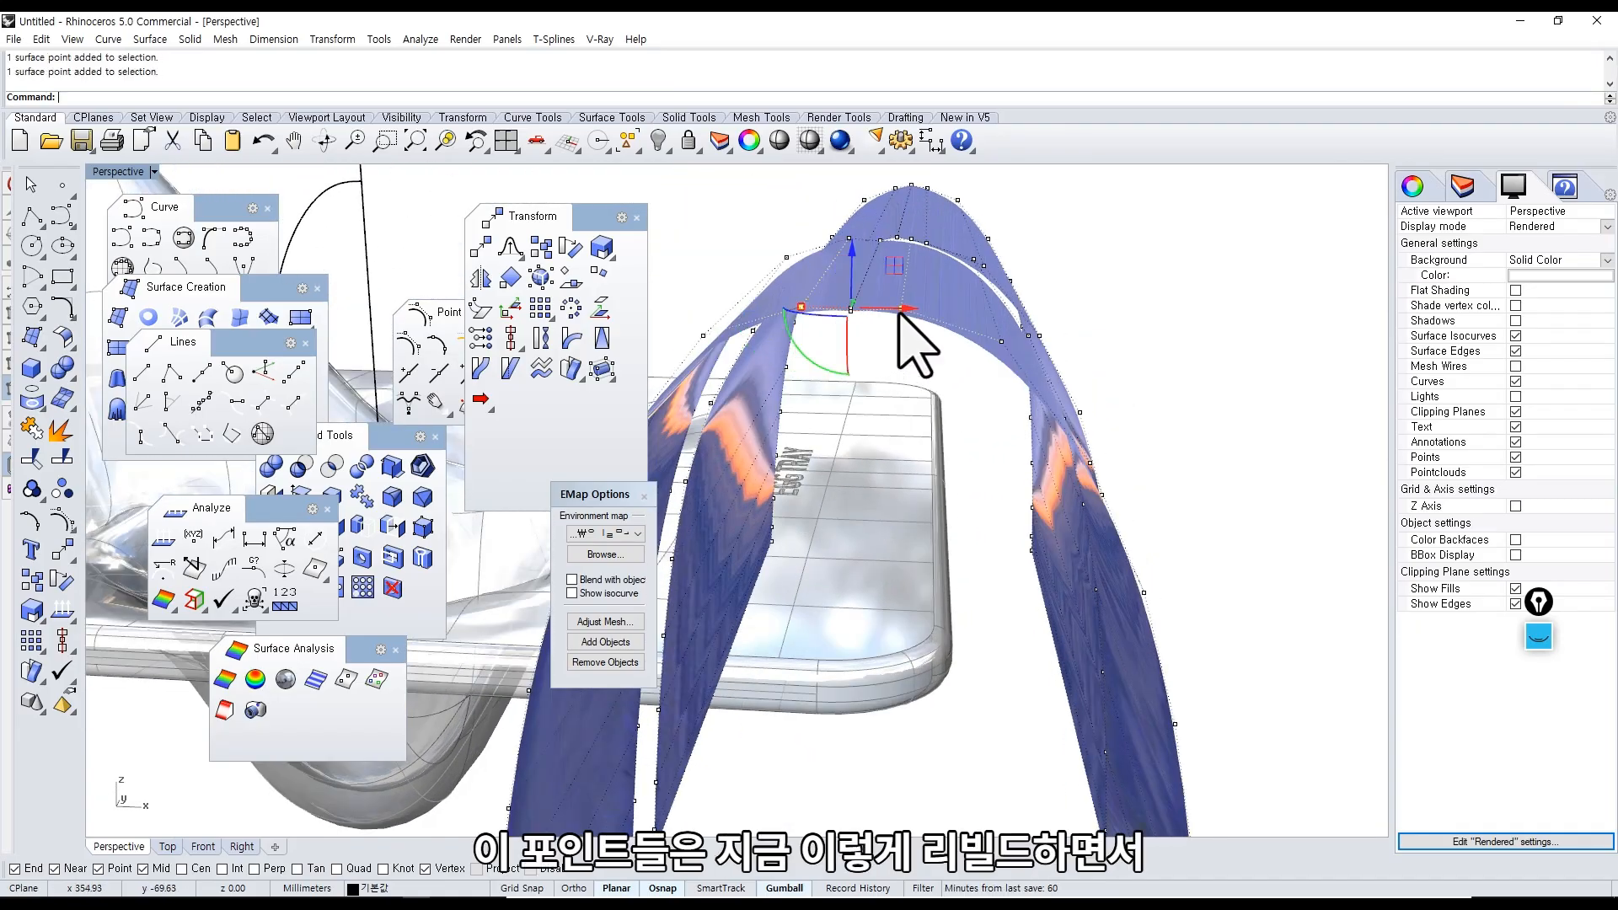
left_click_drag(849, 251, 852, 255)
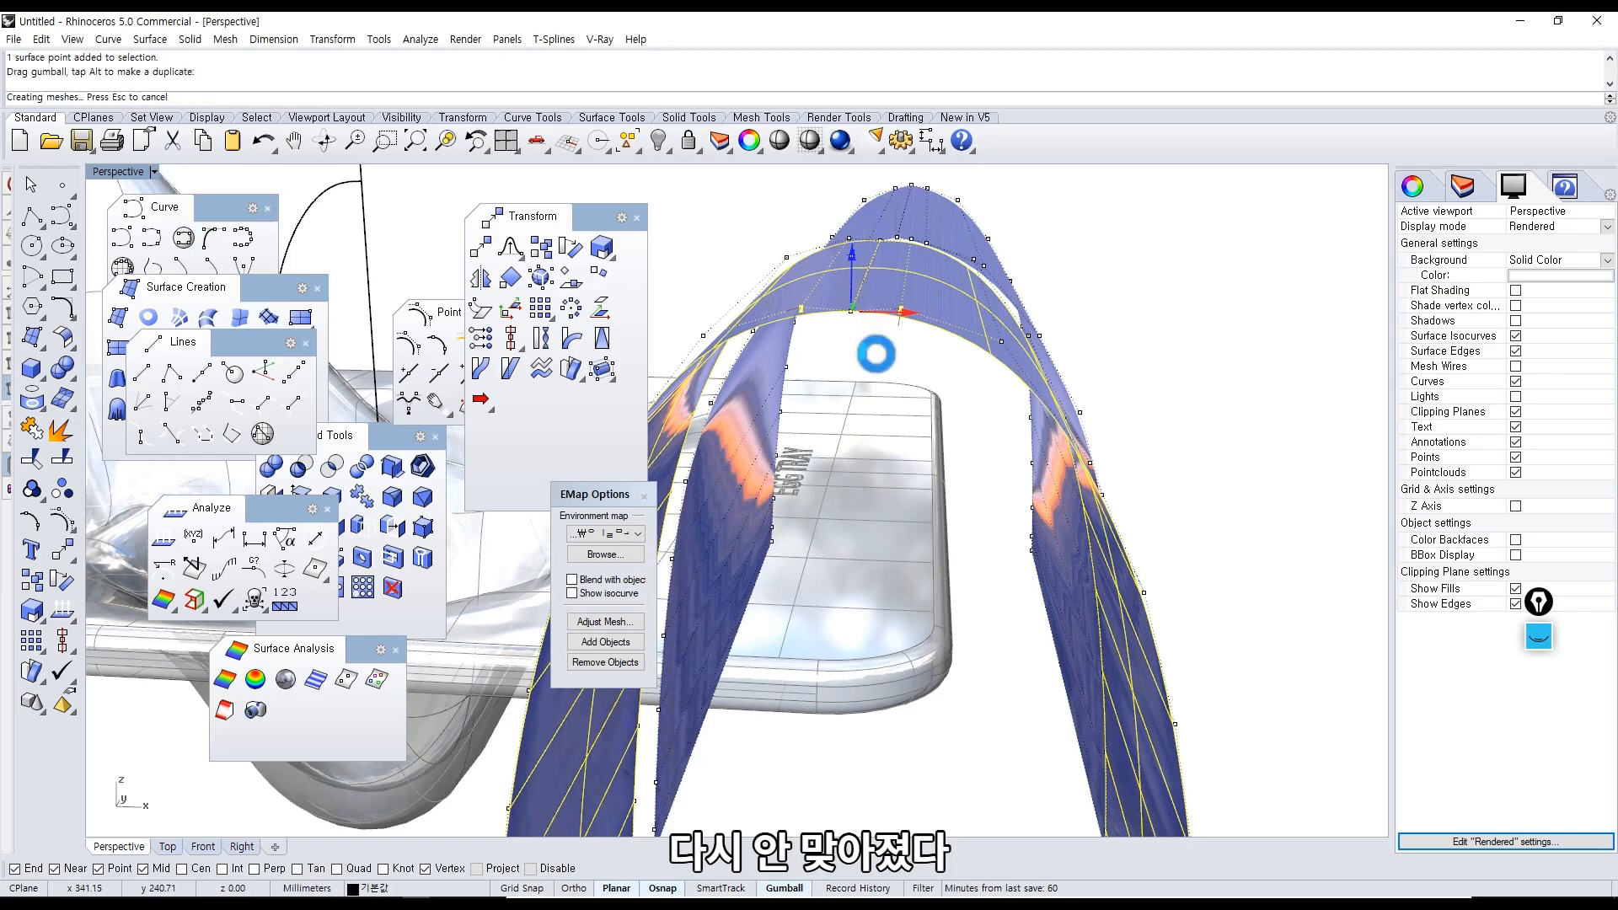
right_click_drag(921, 390, 894, 315)
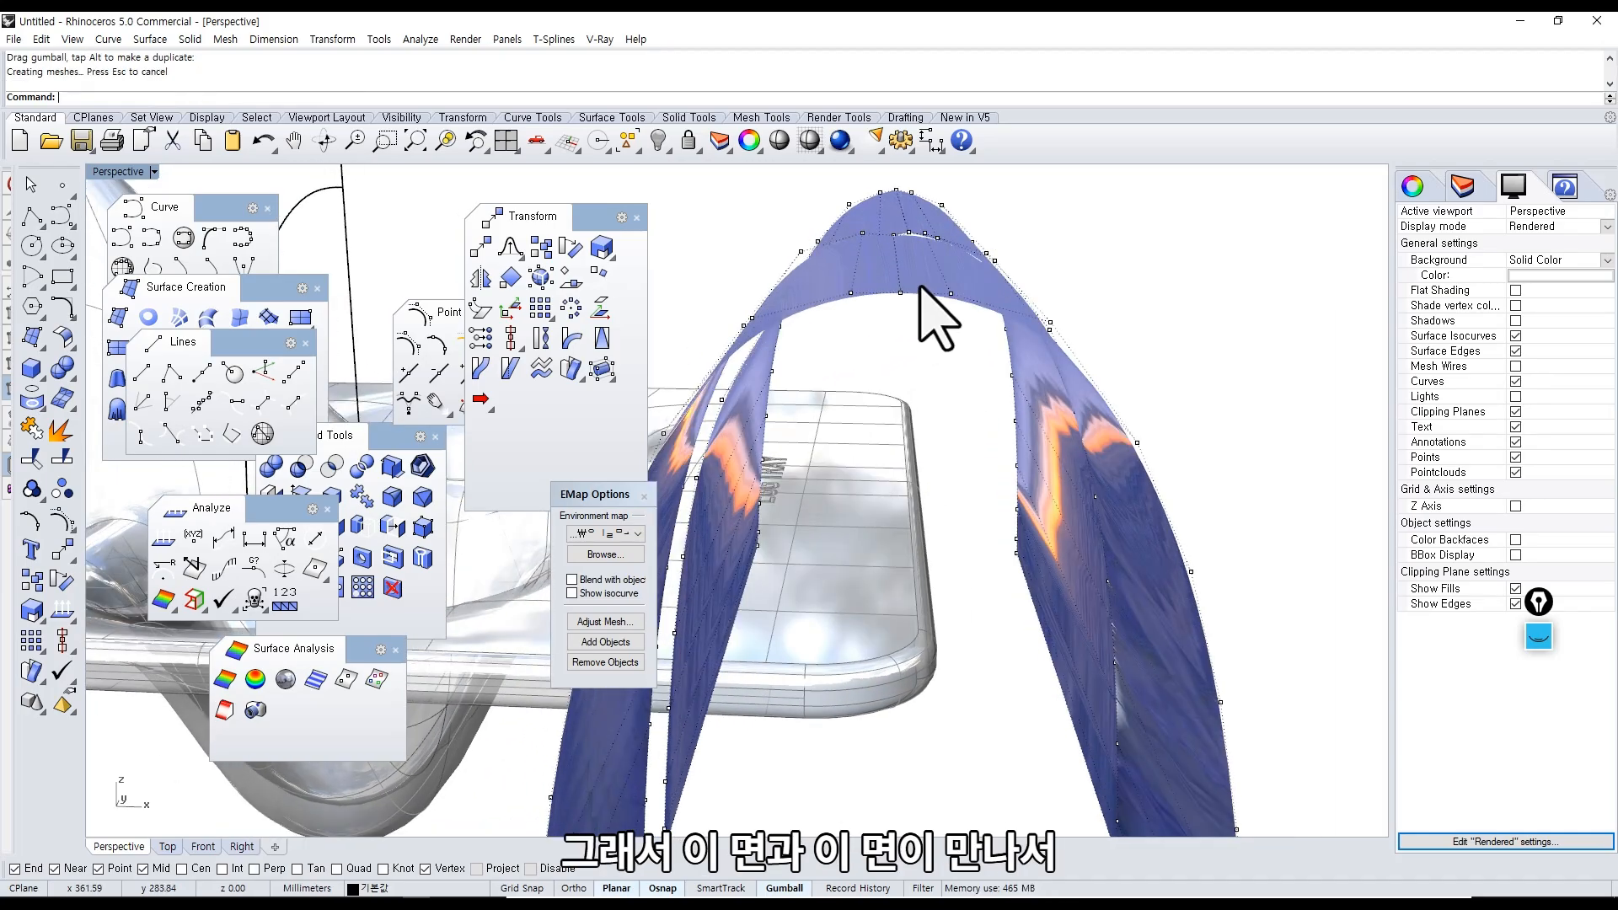
Select the two arch surfaces meeting at the top seam and turn on their control points.
left_click(1057, 383)
left_click(830, 286)
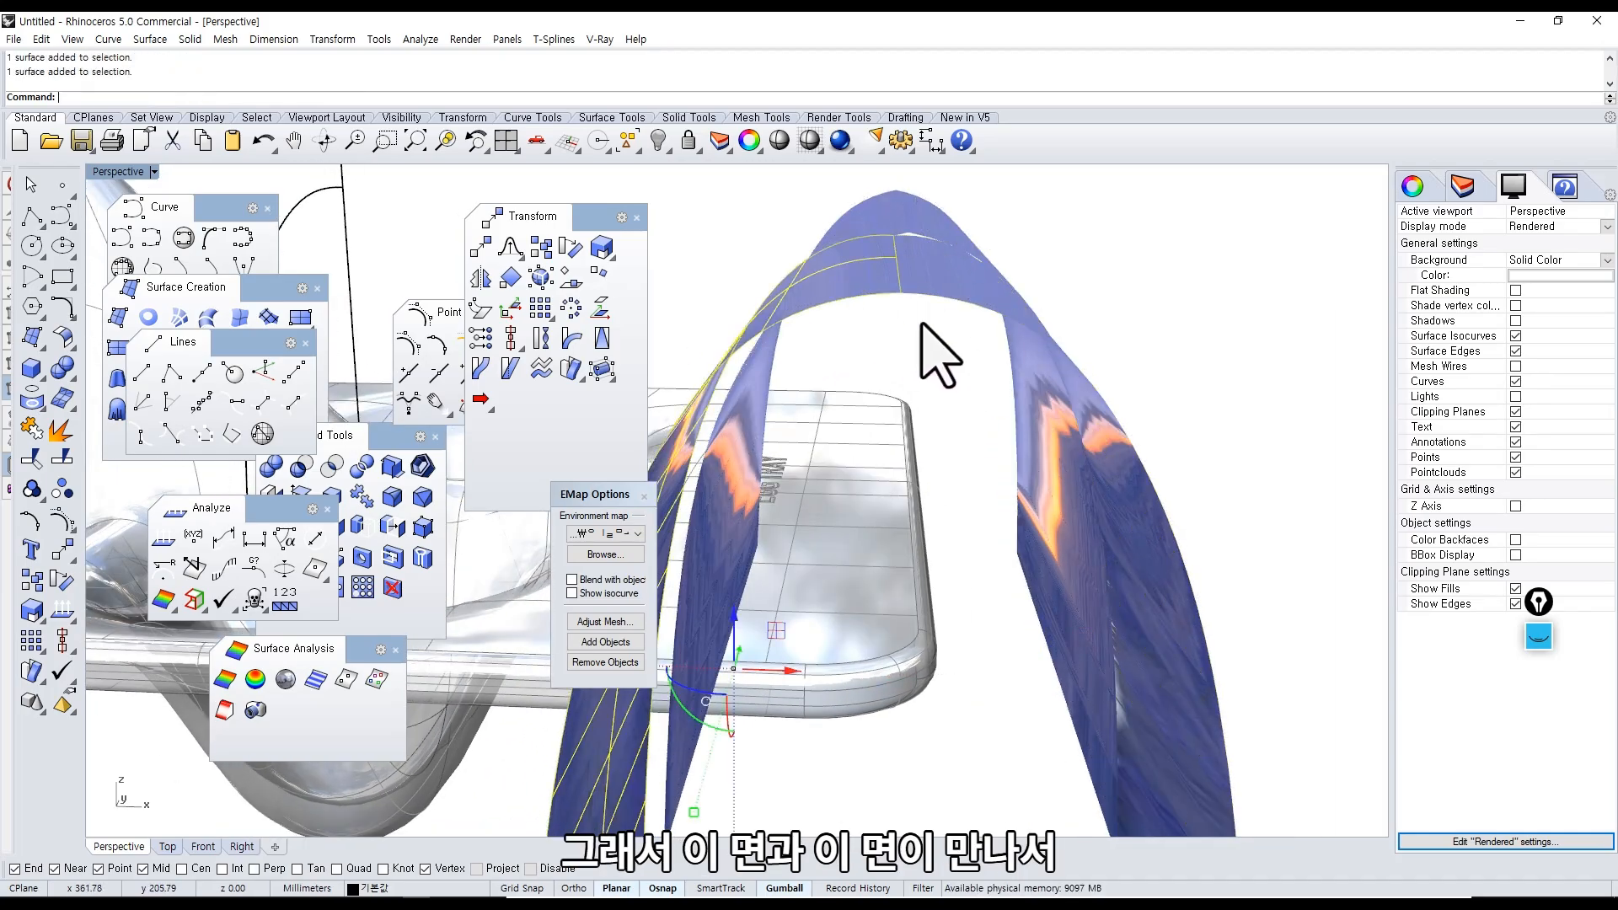
right_click_drag(923, 323, 1011, 354)
right_click_drag(1149, 416, 931, 462)
scroll(932, 462, "up", 2)
middle_click(953, 331)
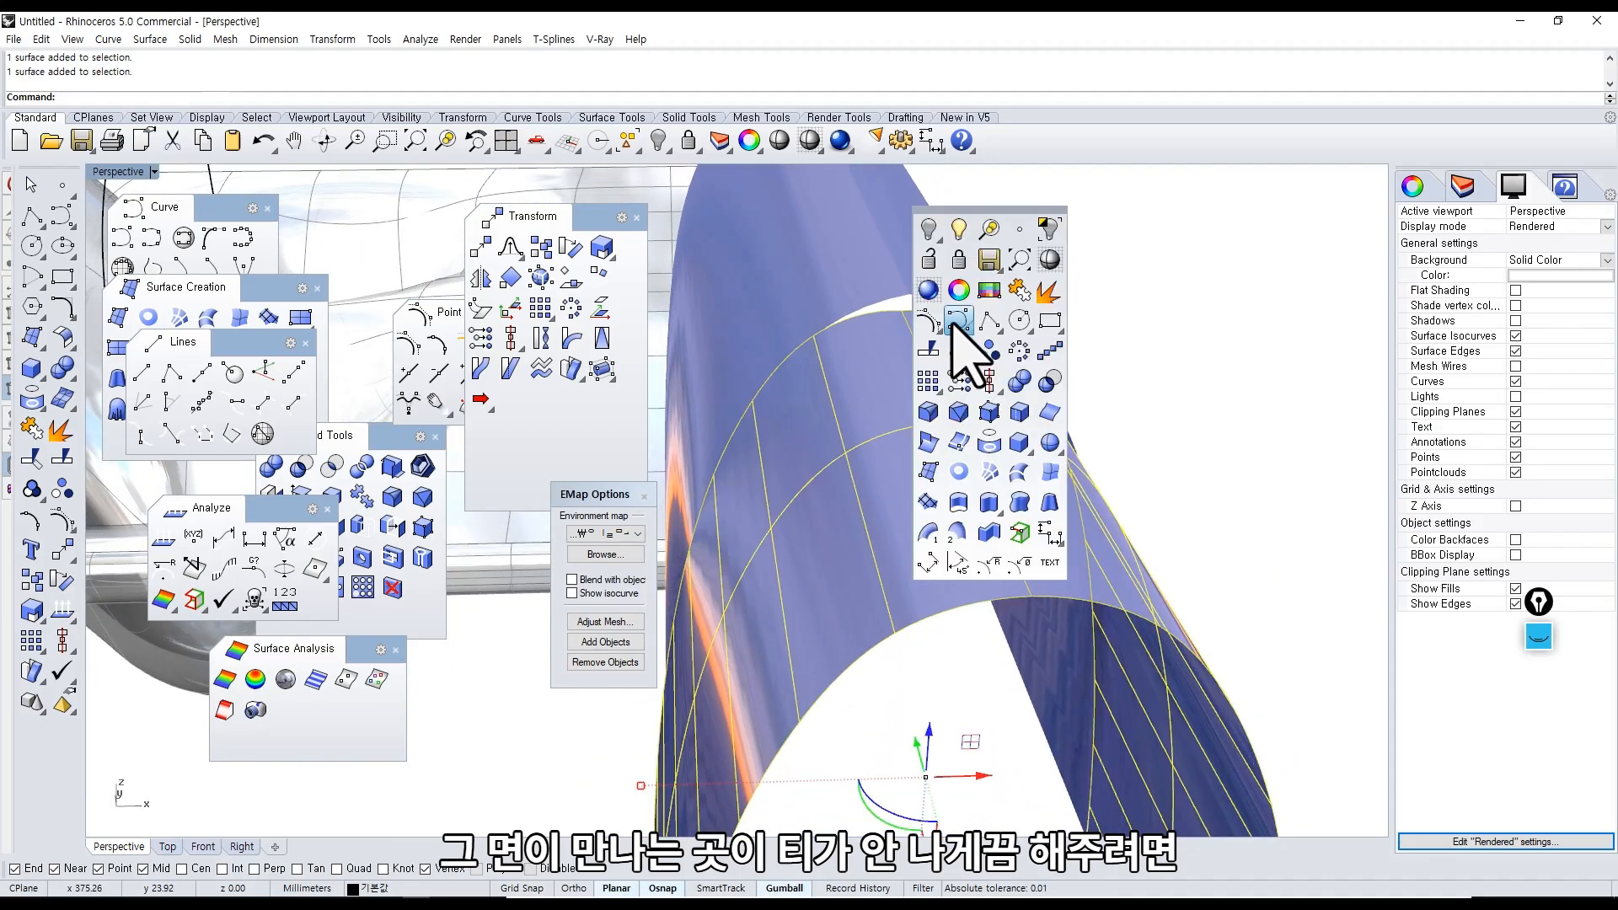
left_click(929, 321)
Turn on the control points of the half-arch profile curve and select the three nearest the vertical line.
scroll(944, 379, "down", 8)
right_click_drag(933, 407, 880, 426, "shift")
left_click(880, 426)
scroll(868, 404, "up", 5)
middle_click(852, 379)
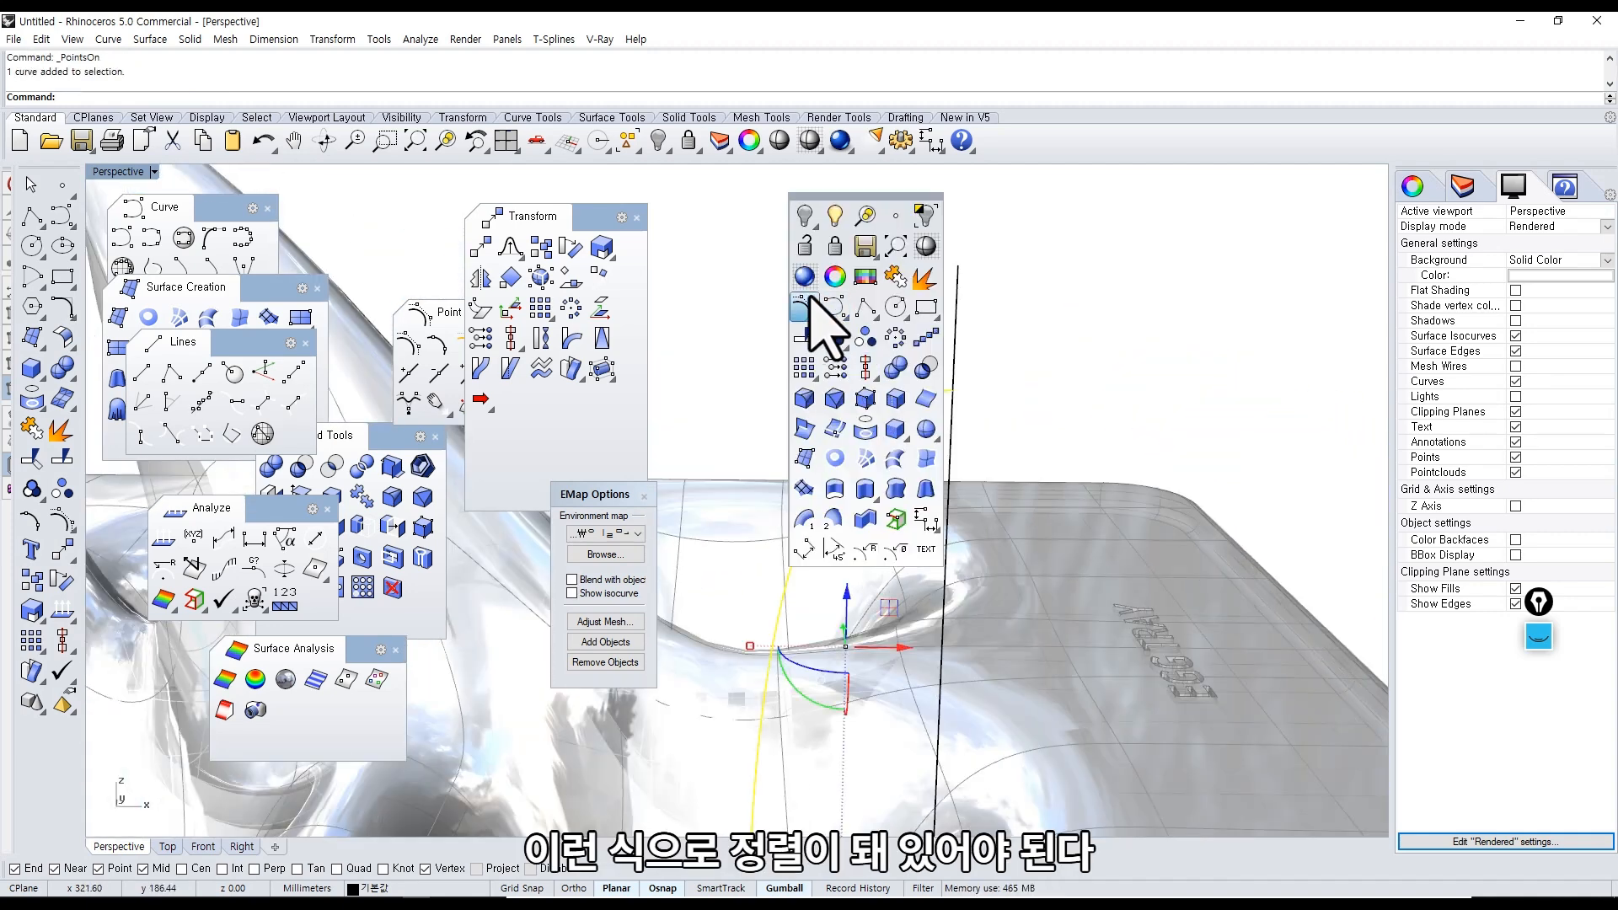
left_click(807, 305)
mouse_move(971, 465)
right_mouse_down()
mouse_move(975, 419)
mouse_move(985, 459)
right_mouse_up()
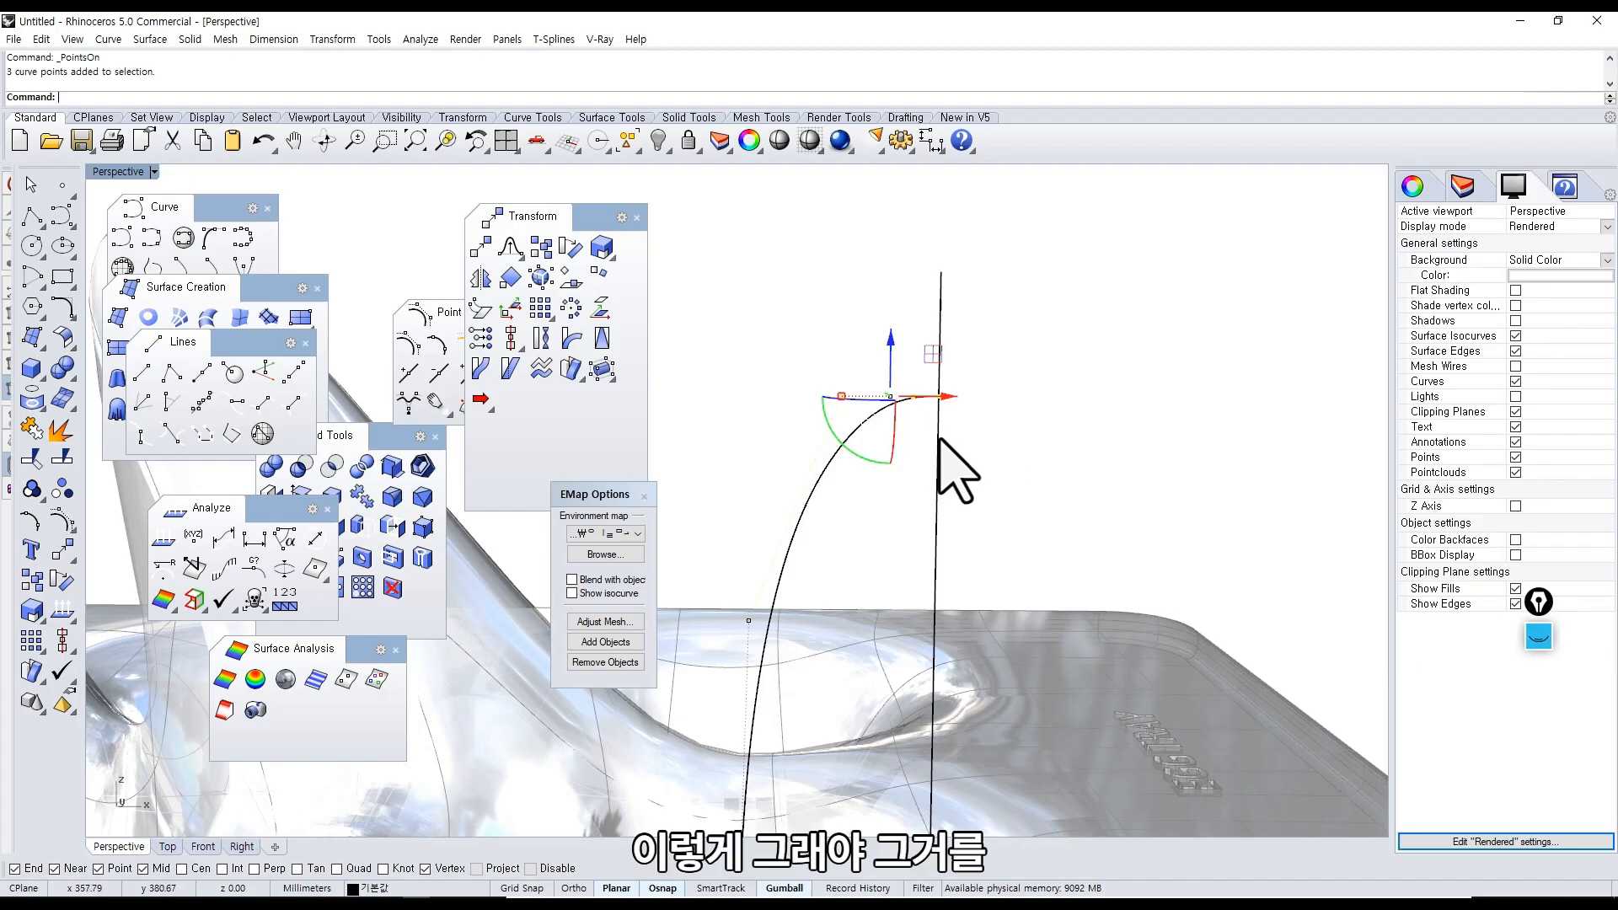
Try to mirror the half-arch profile curve across the vertical line.
left_click(856, 432)
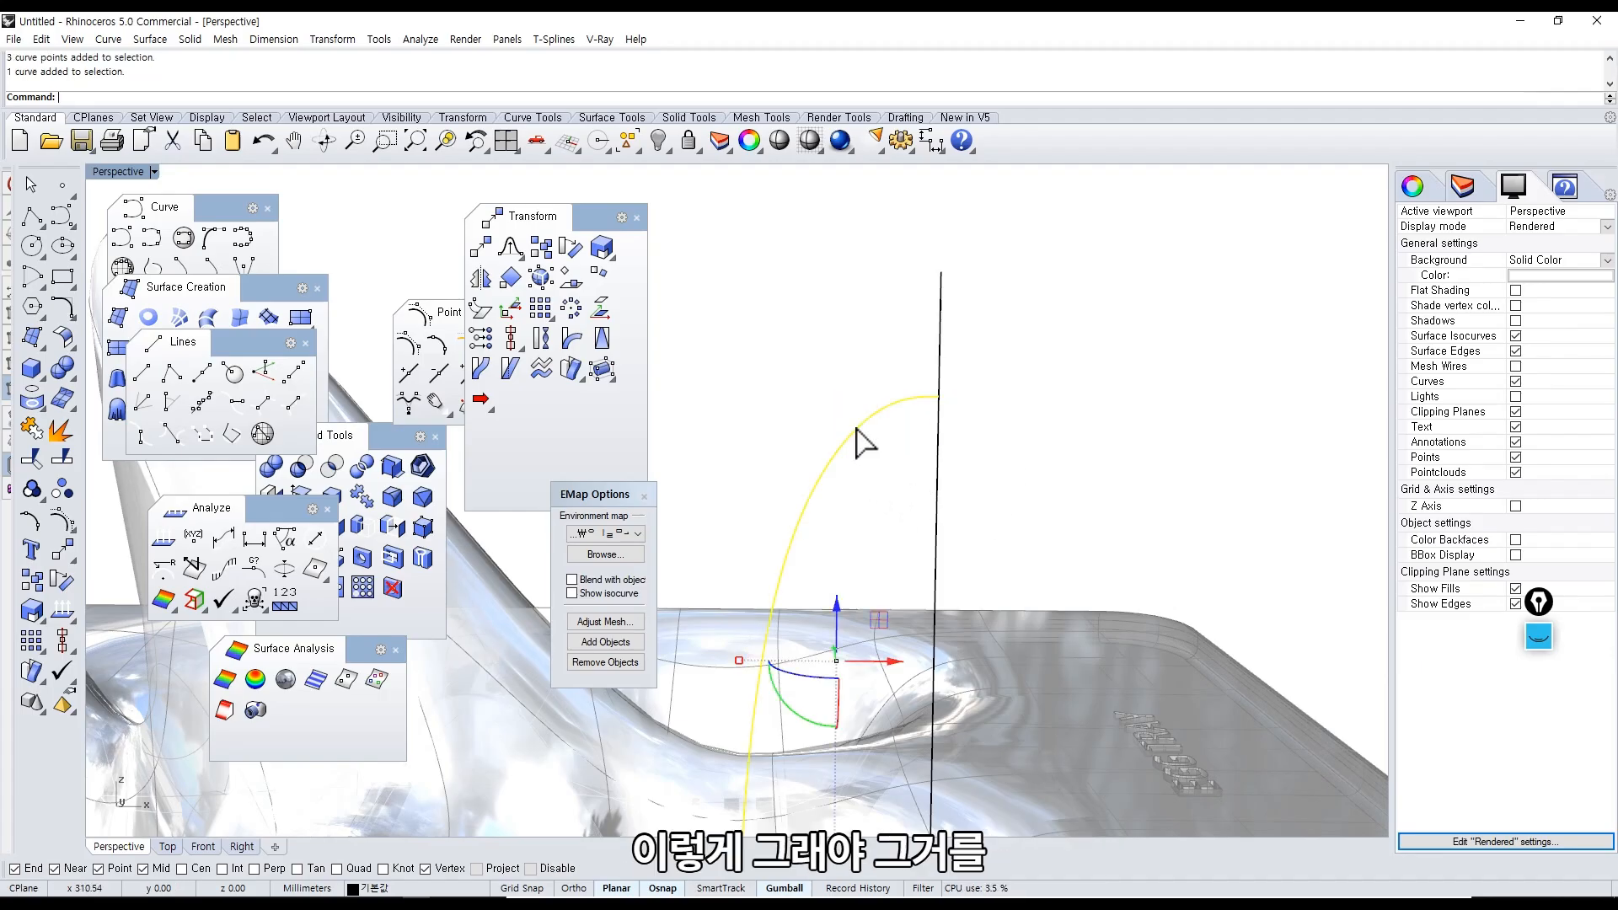
type("mi")
key("Return")
left_click(939, 394)
left_click(941, 281)
key("Escape")
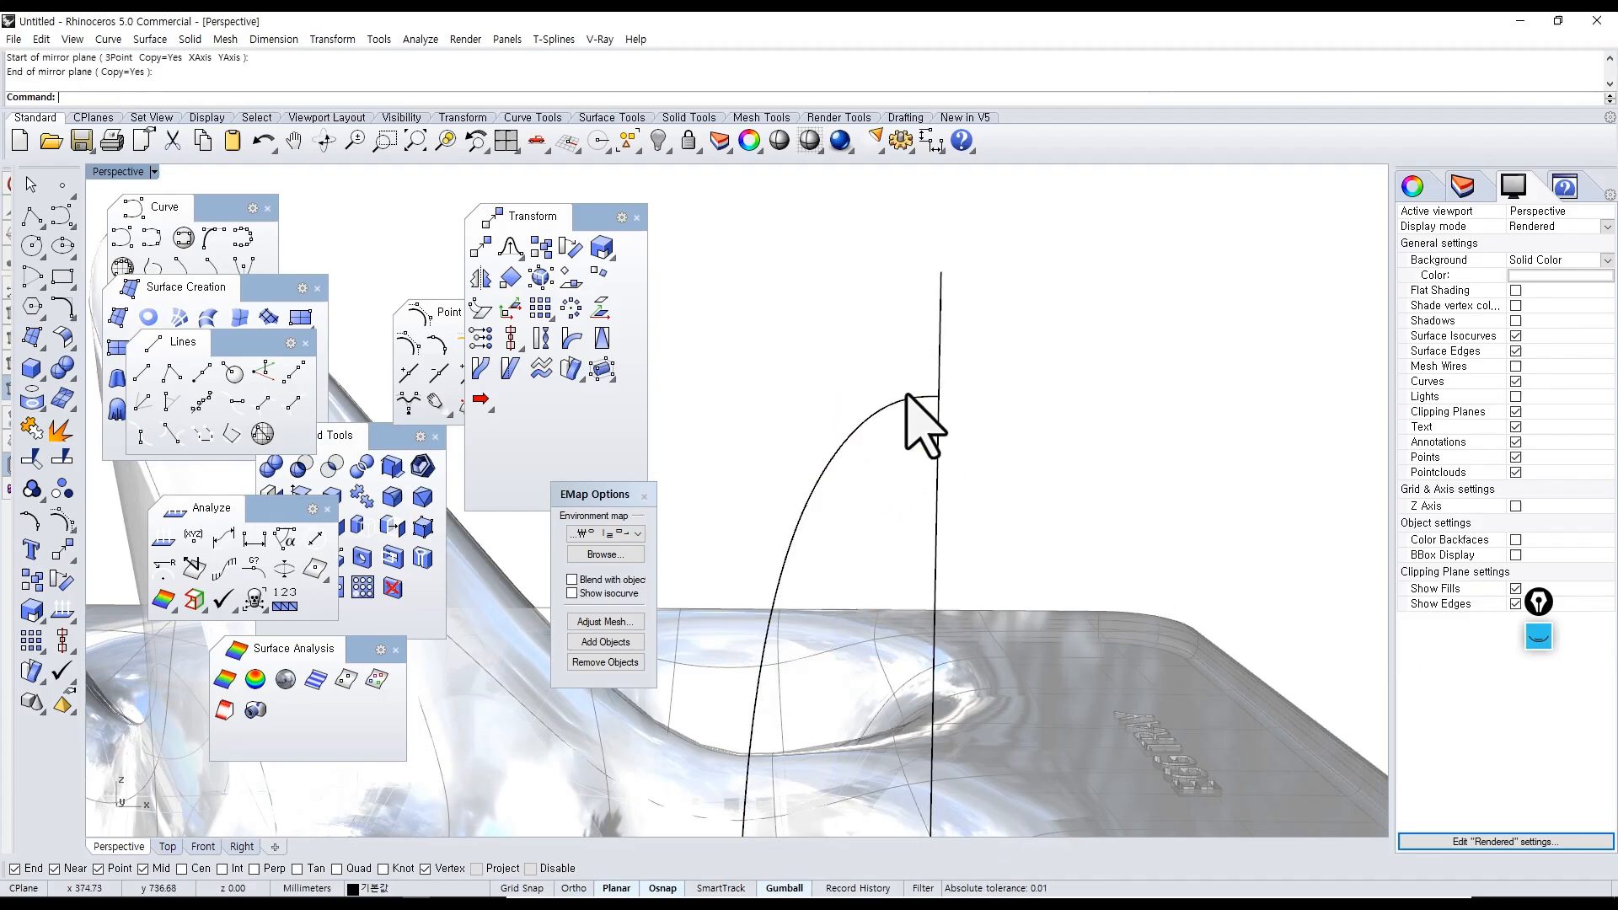
key("Return")
left_click(900, 403)
key("Return")
left_click(937, 375)
left_click(940, 310)
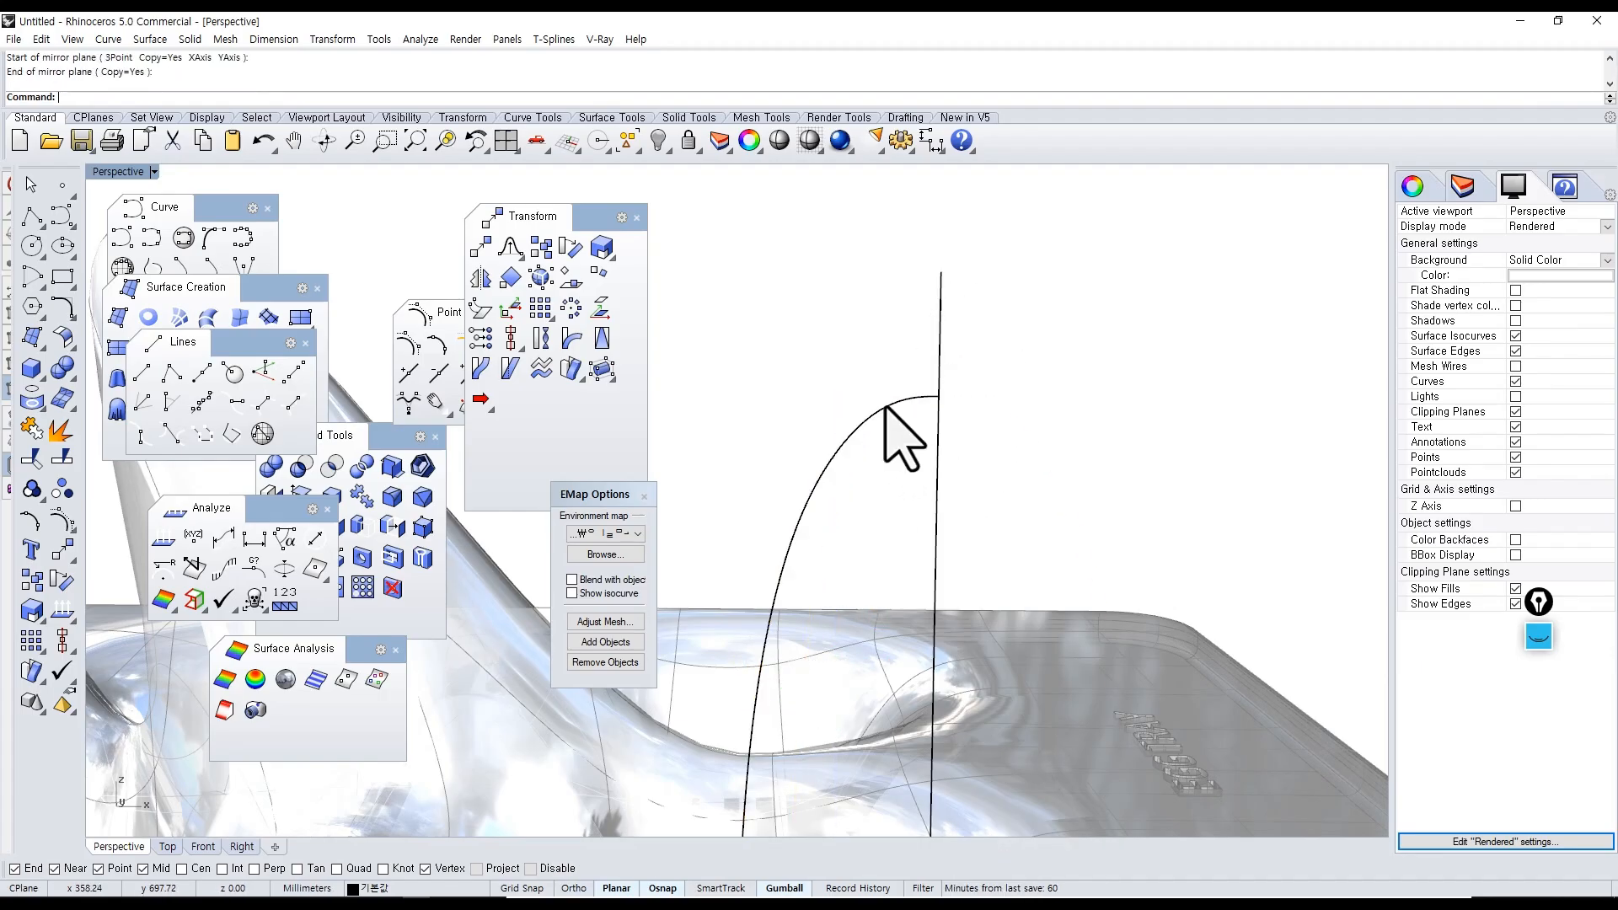
Mirror the half-arch profile curve about the vertical line to form a complete arch.
key("Return")
right_click_drag(886, 408, 814, 319)
left_click(780, 298)
key("Return")
left_click(842, 335)
left_click(939, 377)
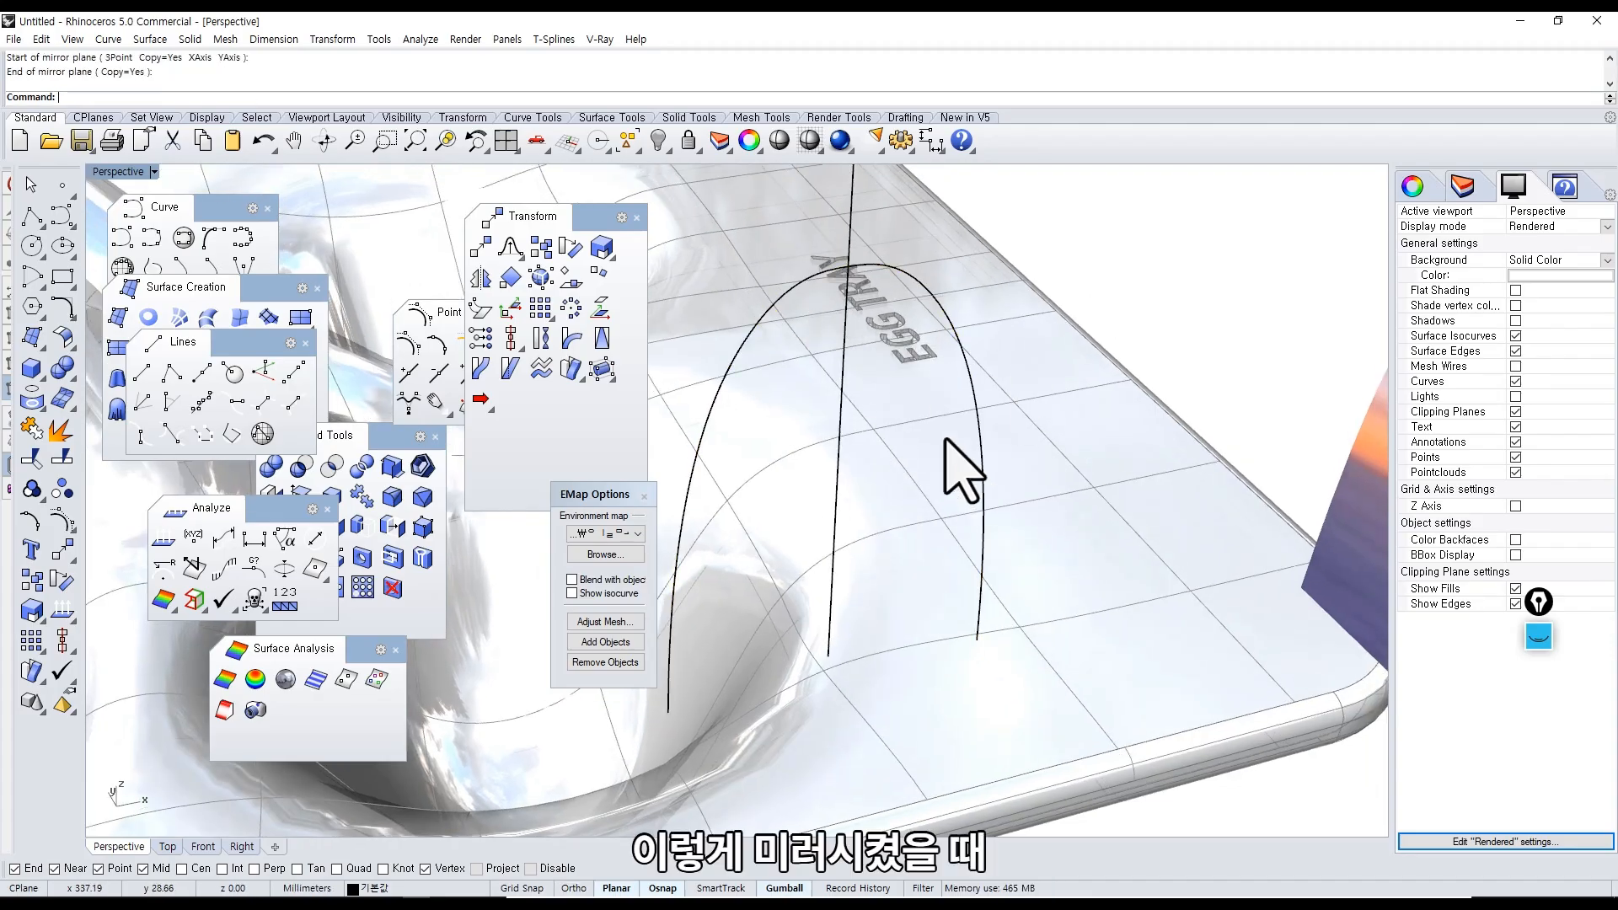
Turn on the control points of both mirrored arch curves.
right_click_drag(946, 438, 949, 387)
left_click(935, 370)
left_click(972, 371, "shift")
middle_click(973, 375)
left_click(912, 300)
Highlight the control points around the arch's apex and examine their alignment across the mirror line.
left_click(959, 358)
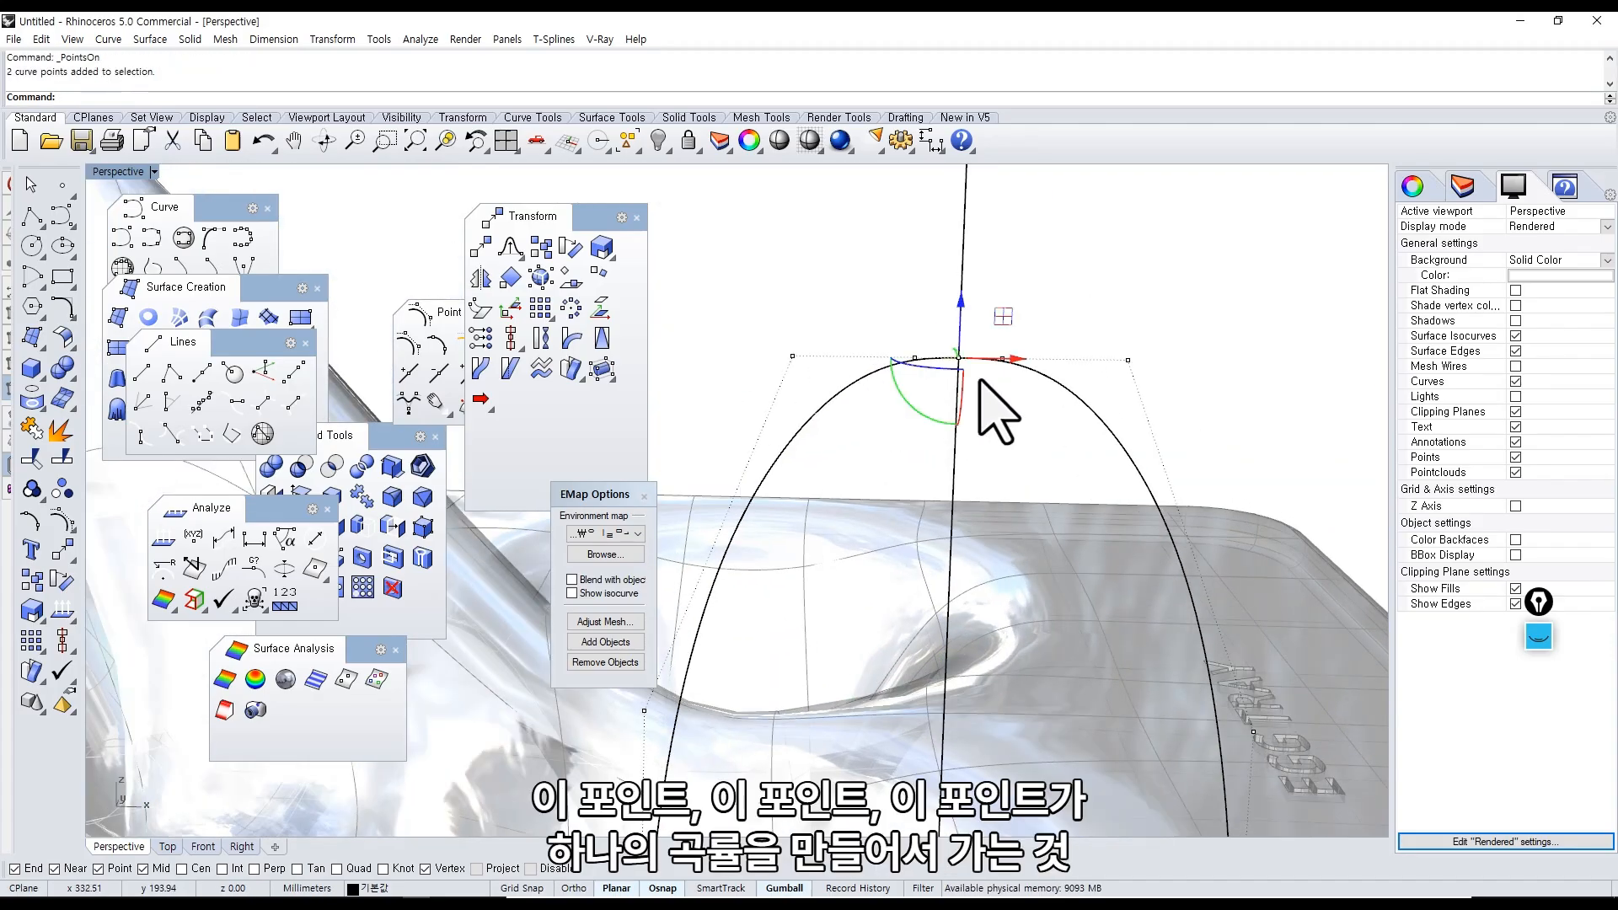
left_click_drag(984, 342, 1024, 383)
left_click_drag(1108, 345, 1167, 389)
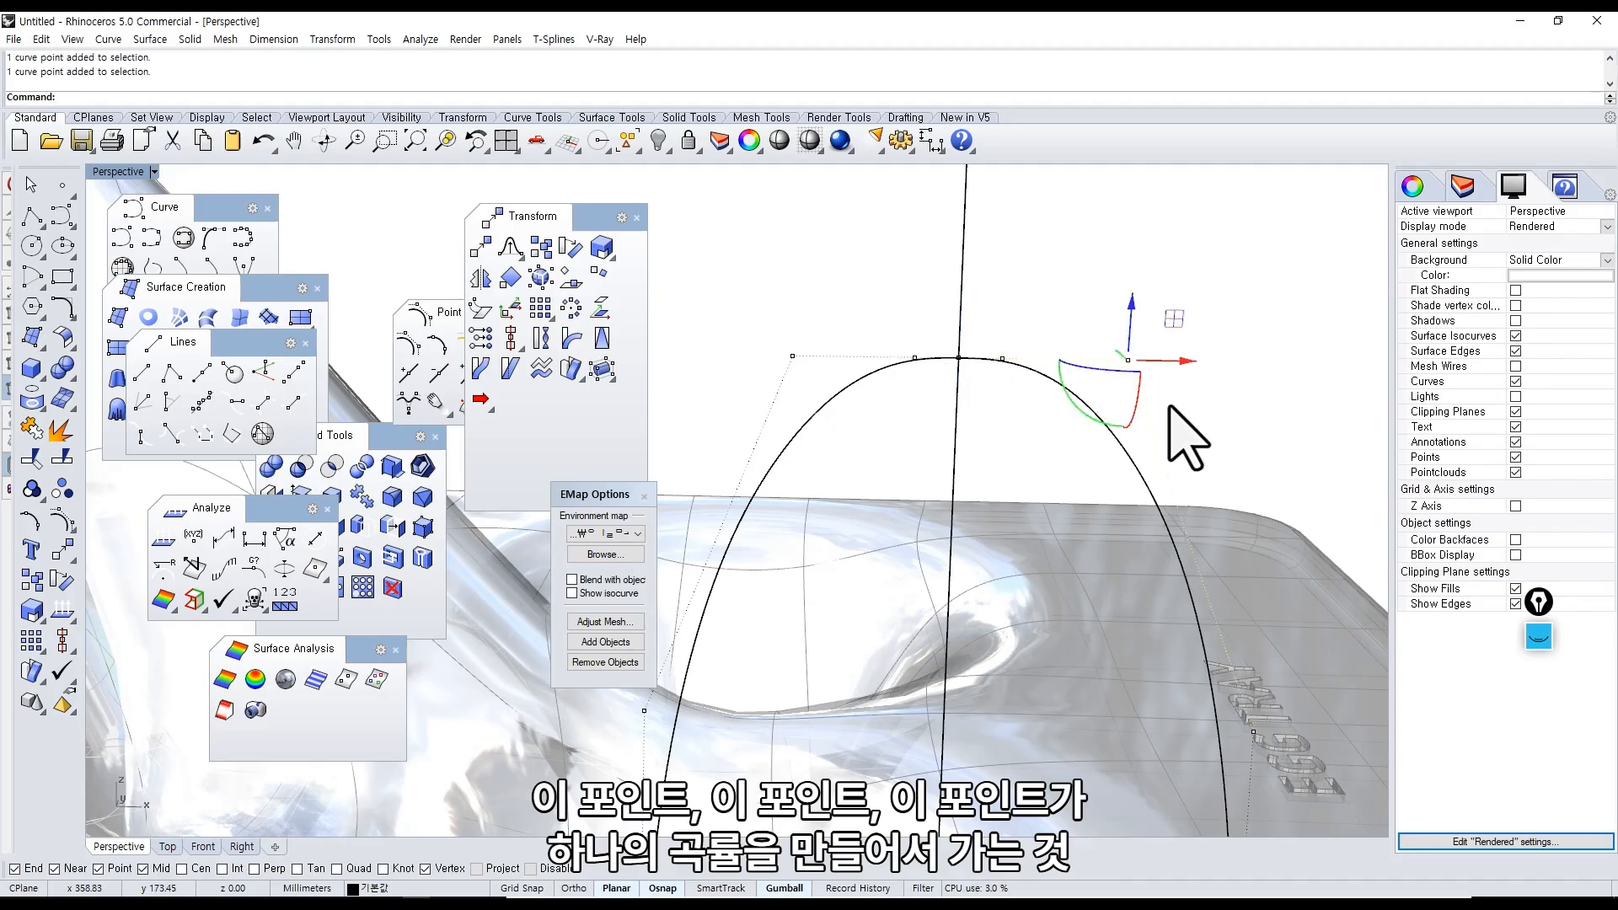
key("Escape")
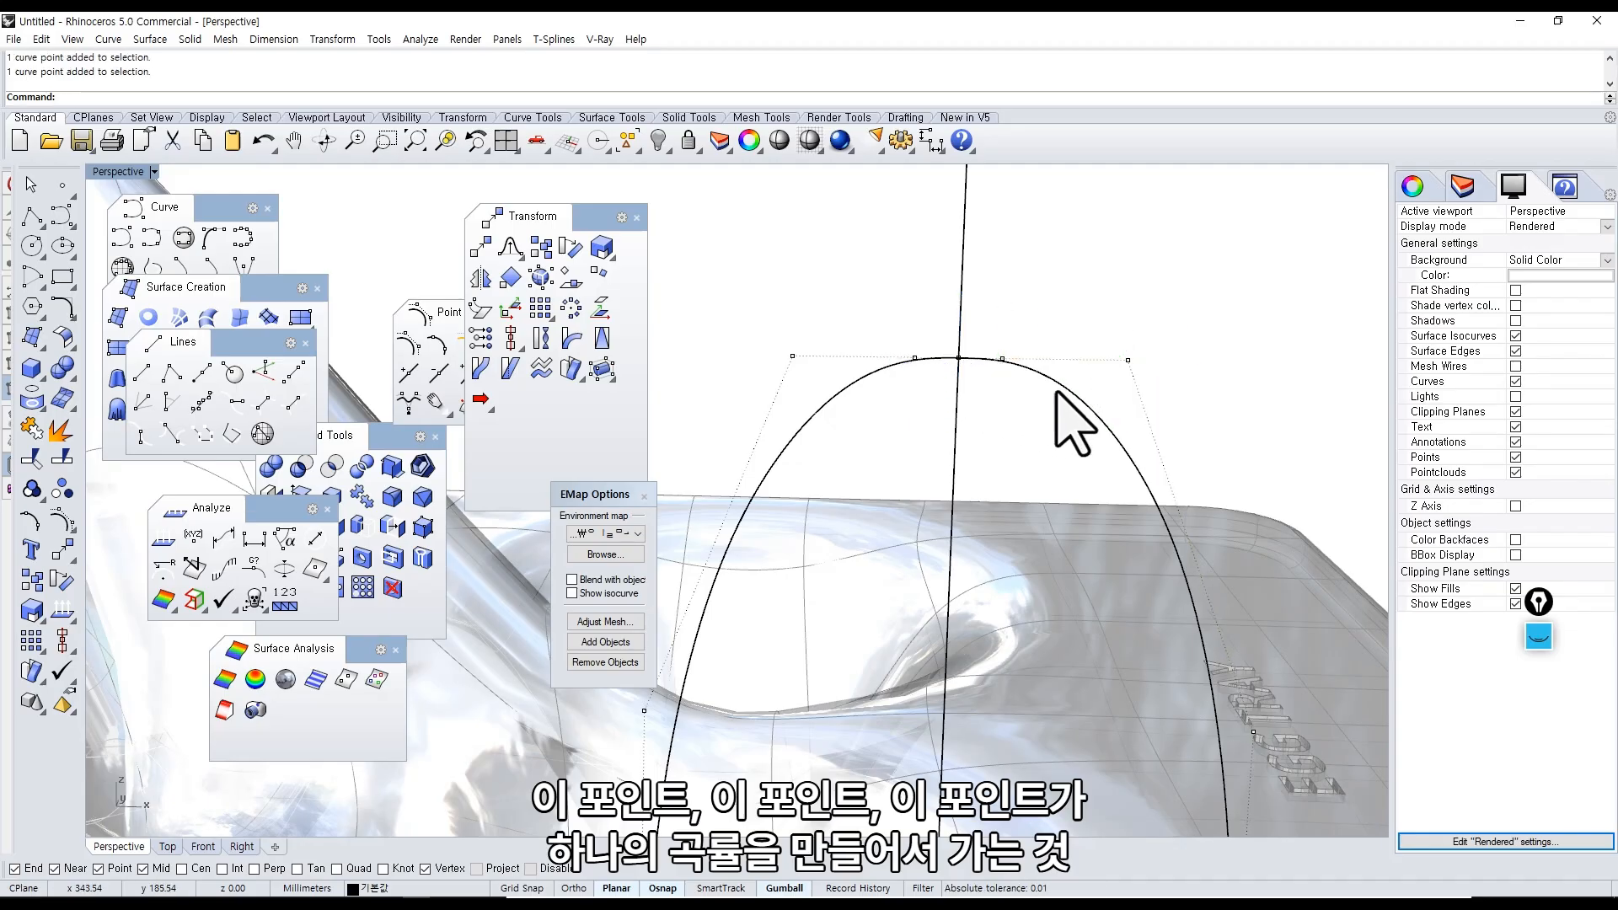
scroll(980, 371, "up", 5)
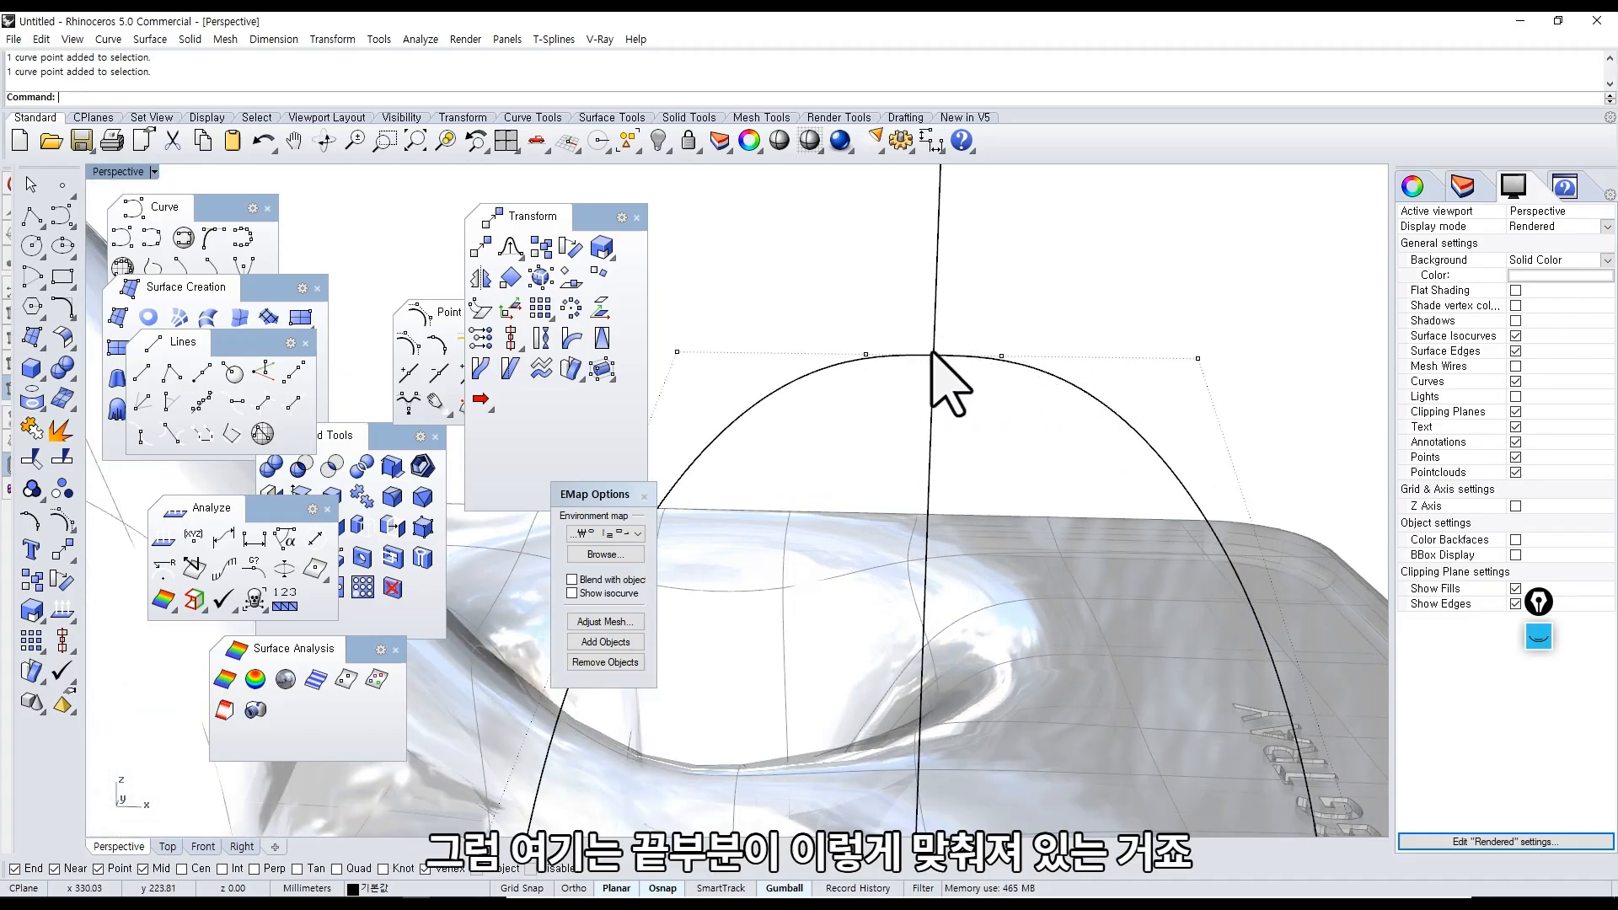
scroll(960, 413, "down", 5)
scroll(921, 390, "up", 5)
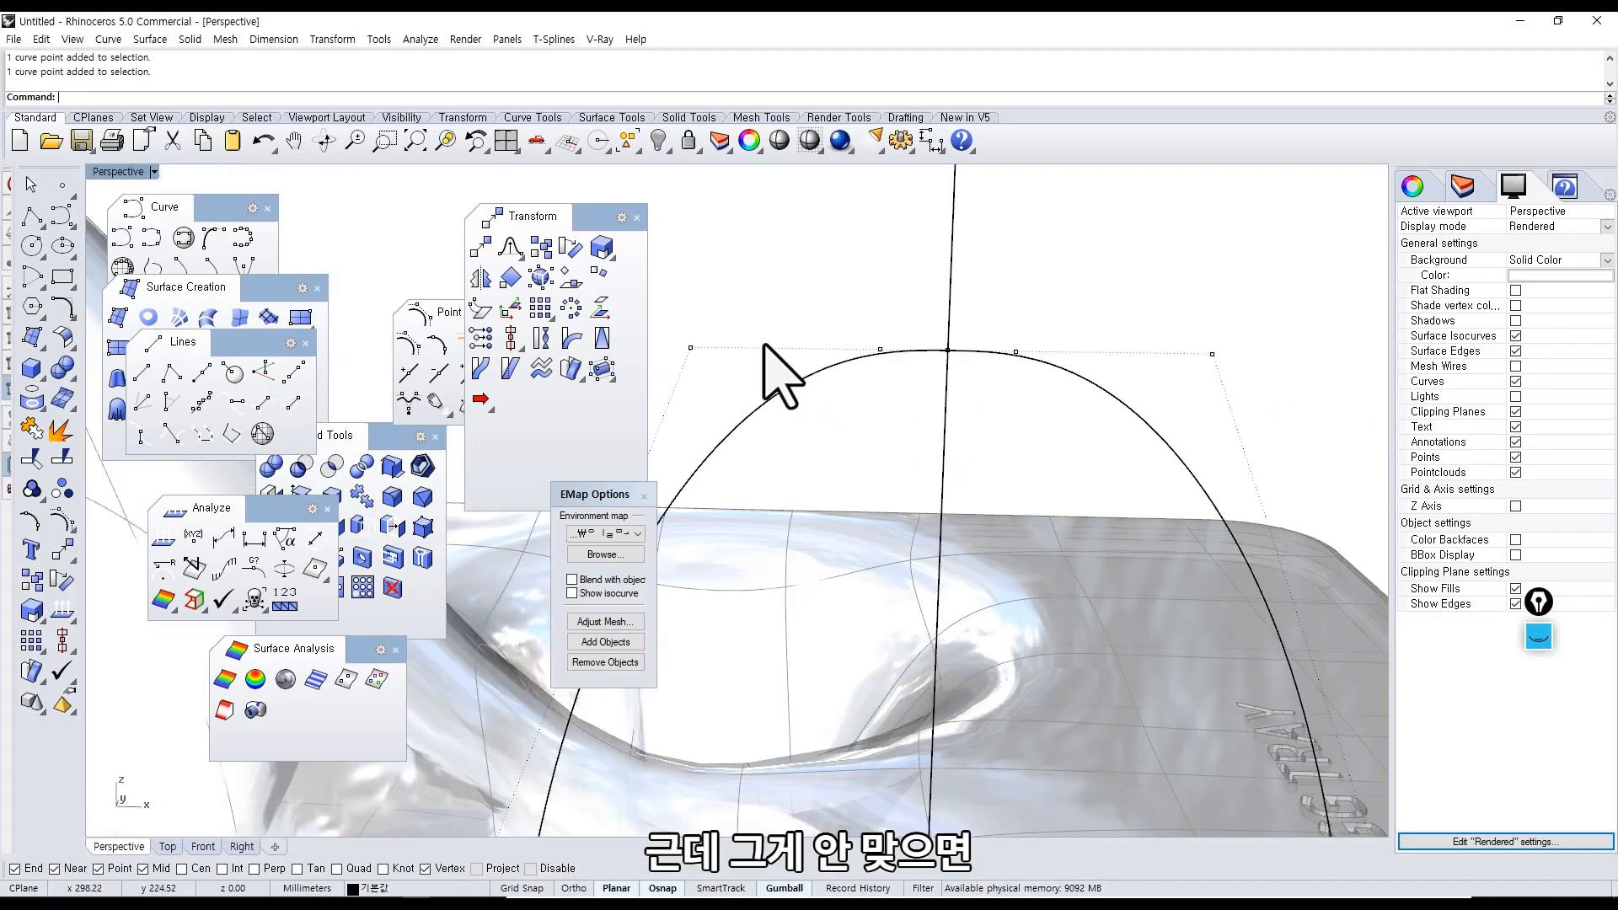
Lower the symmetric pair of outer control points flanking the apex on the mirrored curves slightly.
left_click_drag(681, 320, 728, 366)
left_click(1211, 355, "shift")
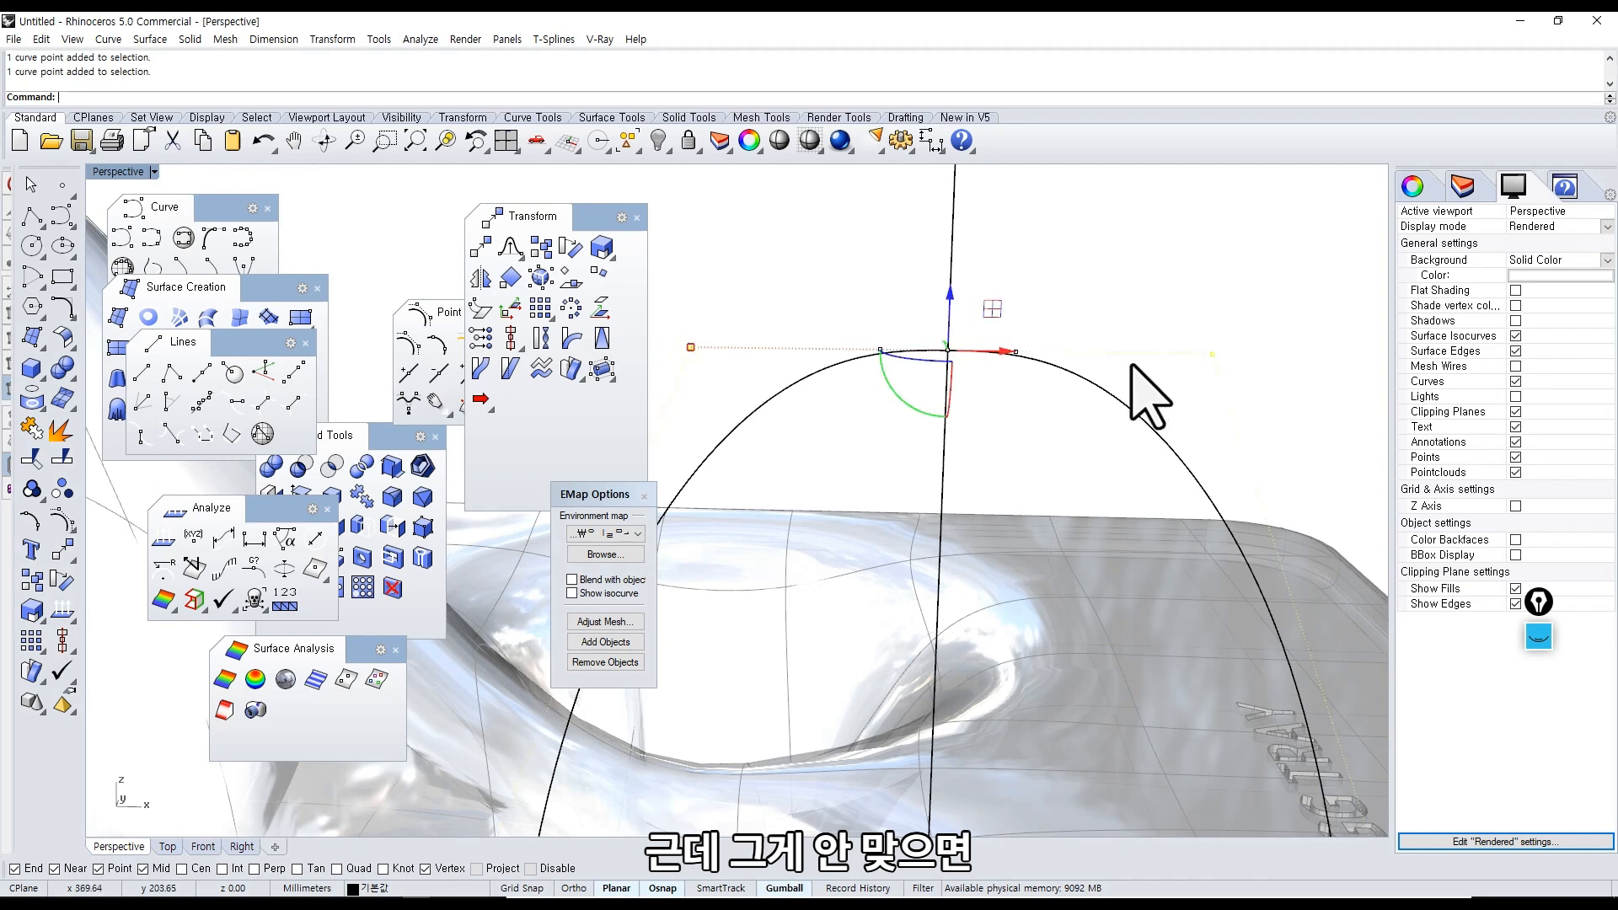
left_click_drag(949, 300, 950, 315)
left_click(997, 422)
right_click_drag(997, 422, 987, 297)
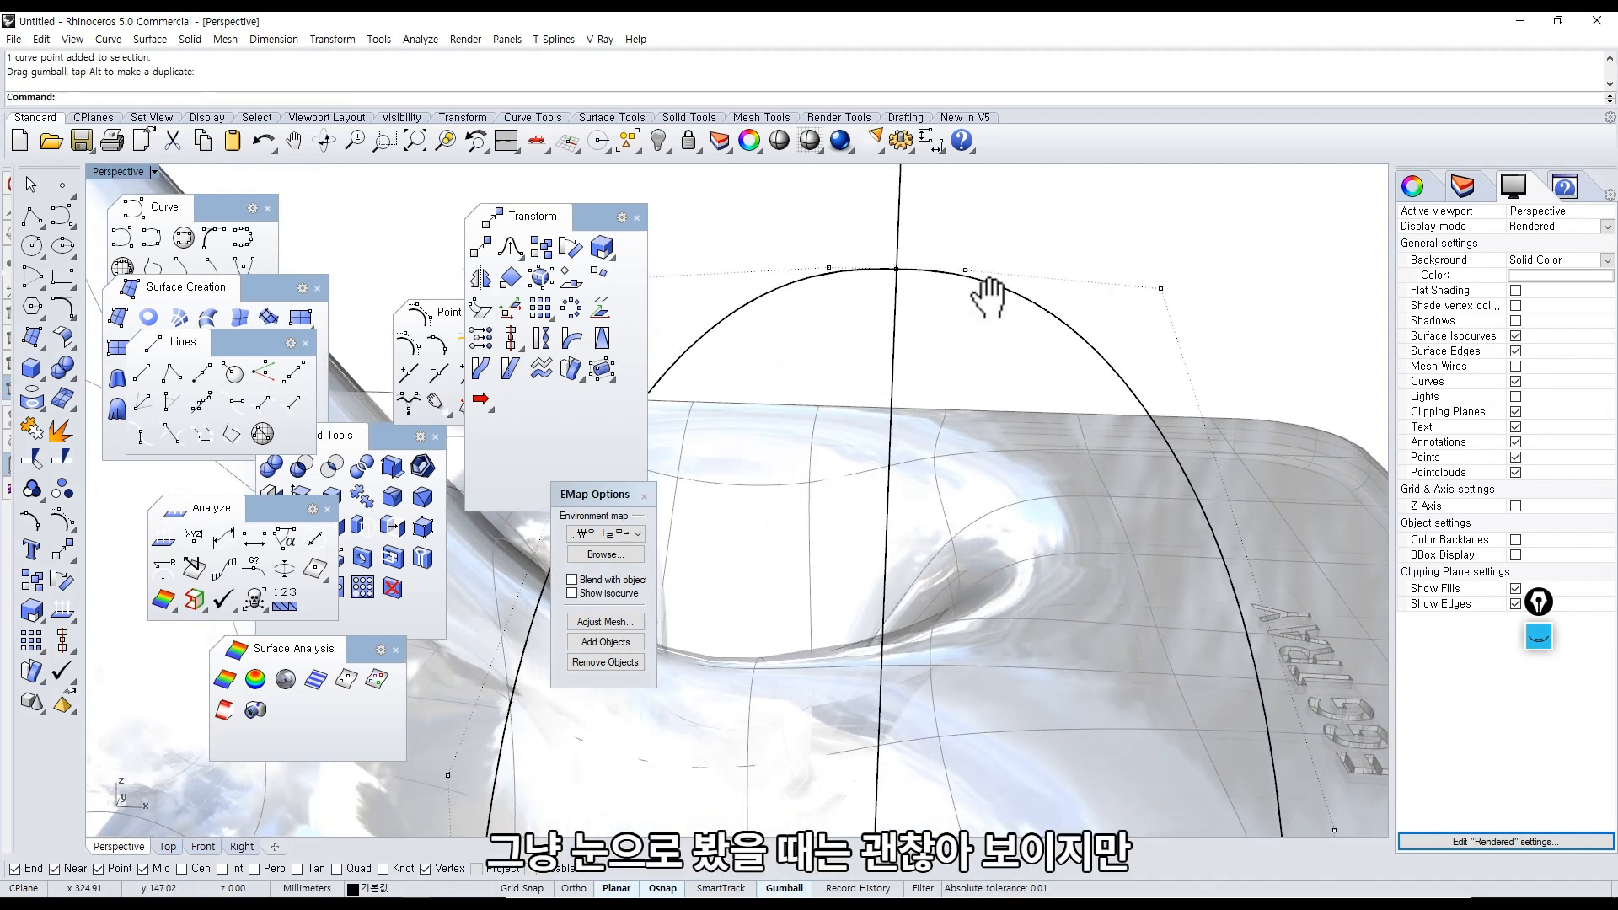
Examine the arch curves' apex points and the top seam between the surfaces of the arch for visible breaks.
left_click_drag(865, 249, 908, 305)
left_click(1009, 372)
scroll(1018, 383, "down", 15)
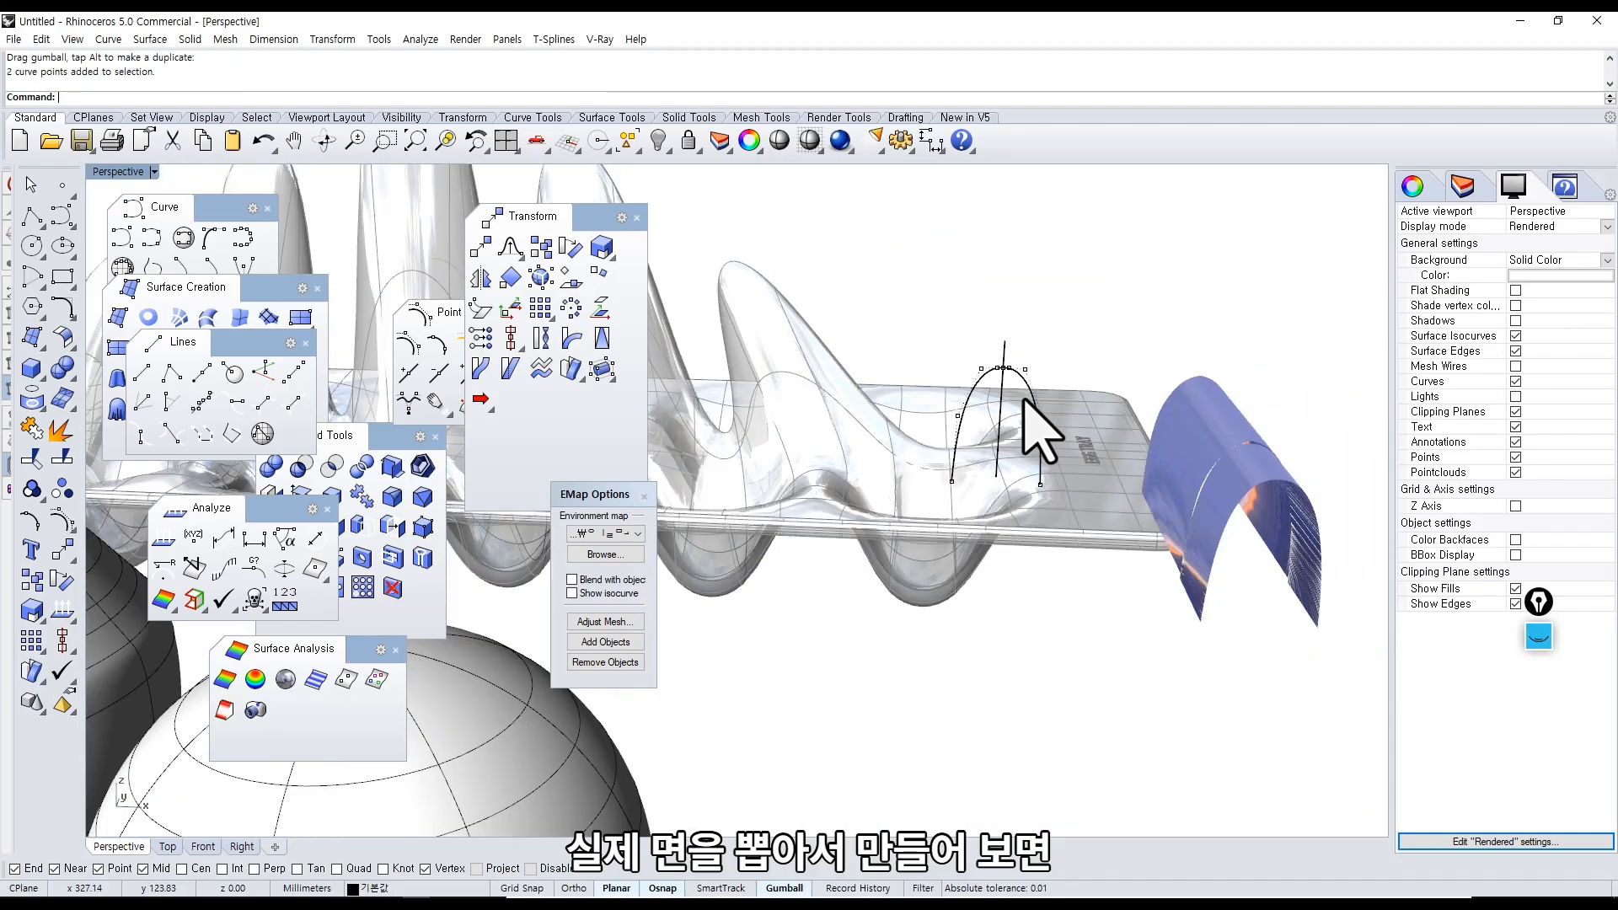
right_click_drag(1022, 396, 1087, 464)
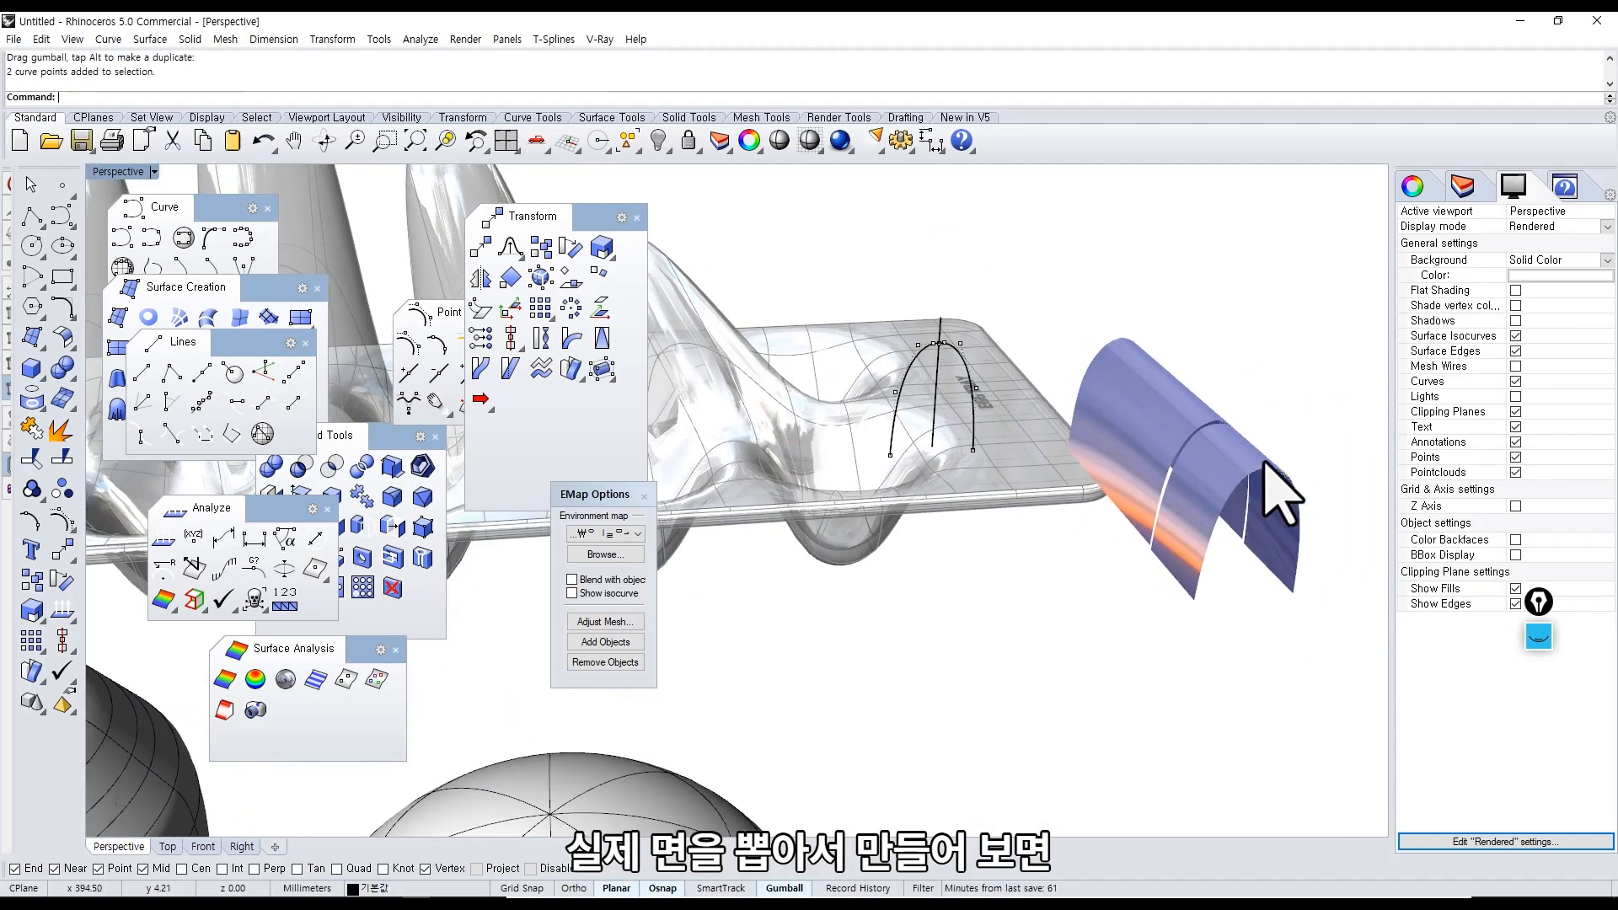
scroll(1263, 484, "up", 10)
left_click(1150, 415)
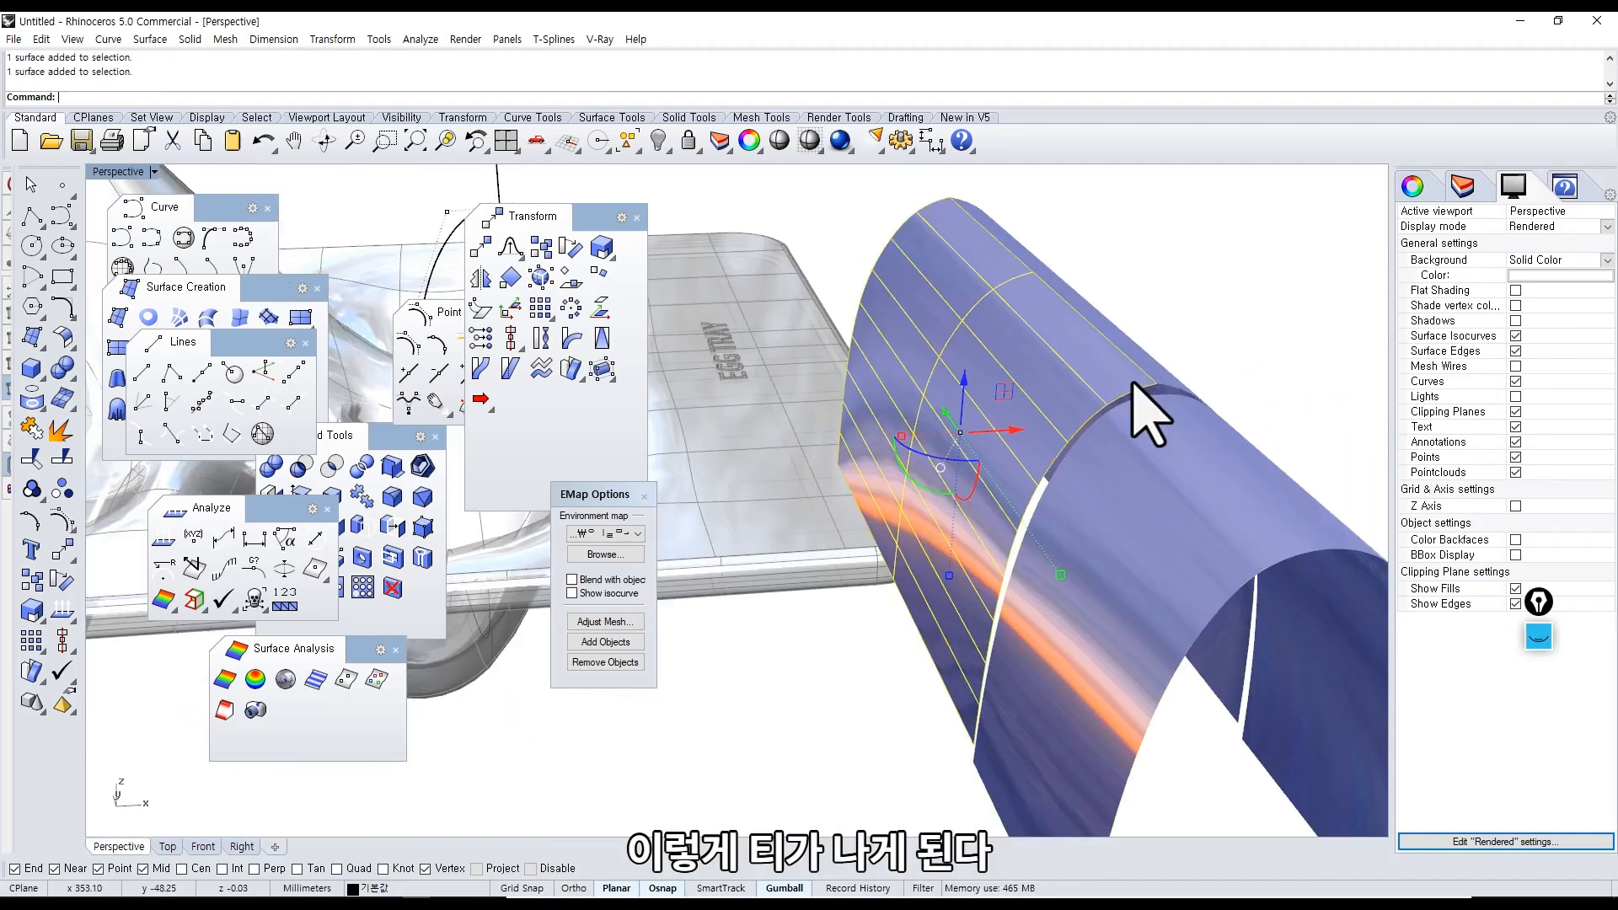
left_click(1167, 396, "shift")
Raise the left curve's outer control point into line with the control points at the apex.
left_click_drag(781, 280, 801, 312)
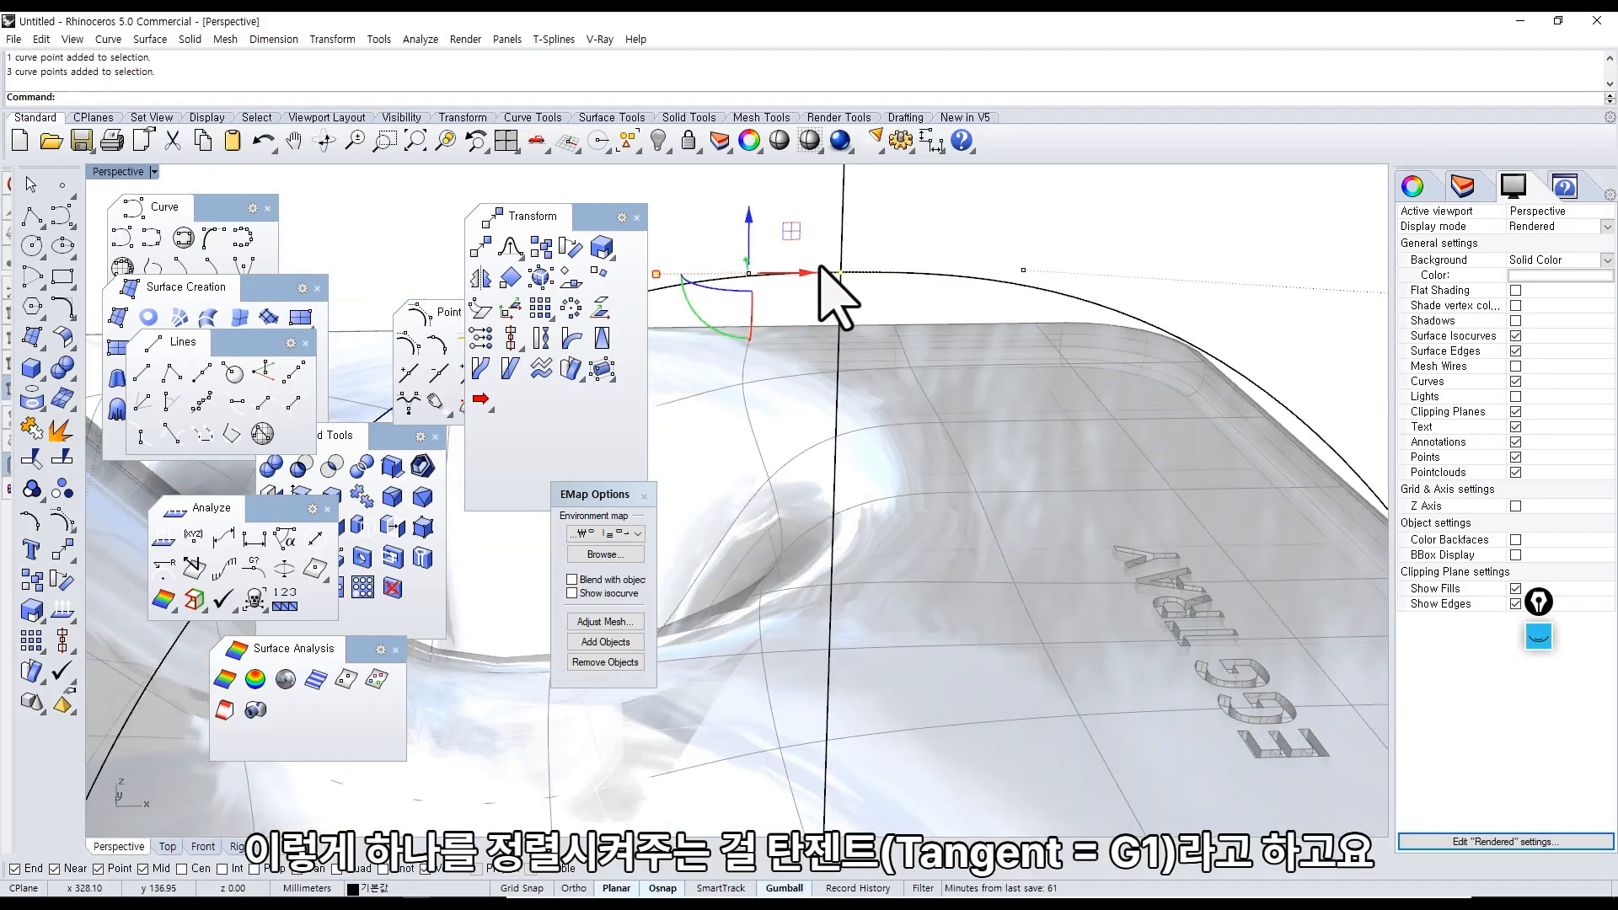
right_click_drag(820, 266, 838, 274, "shift")
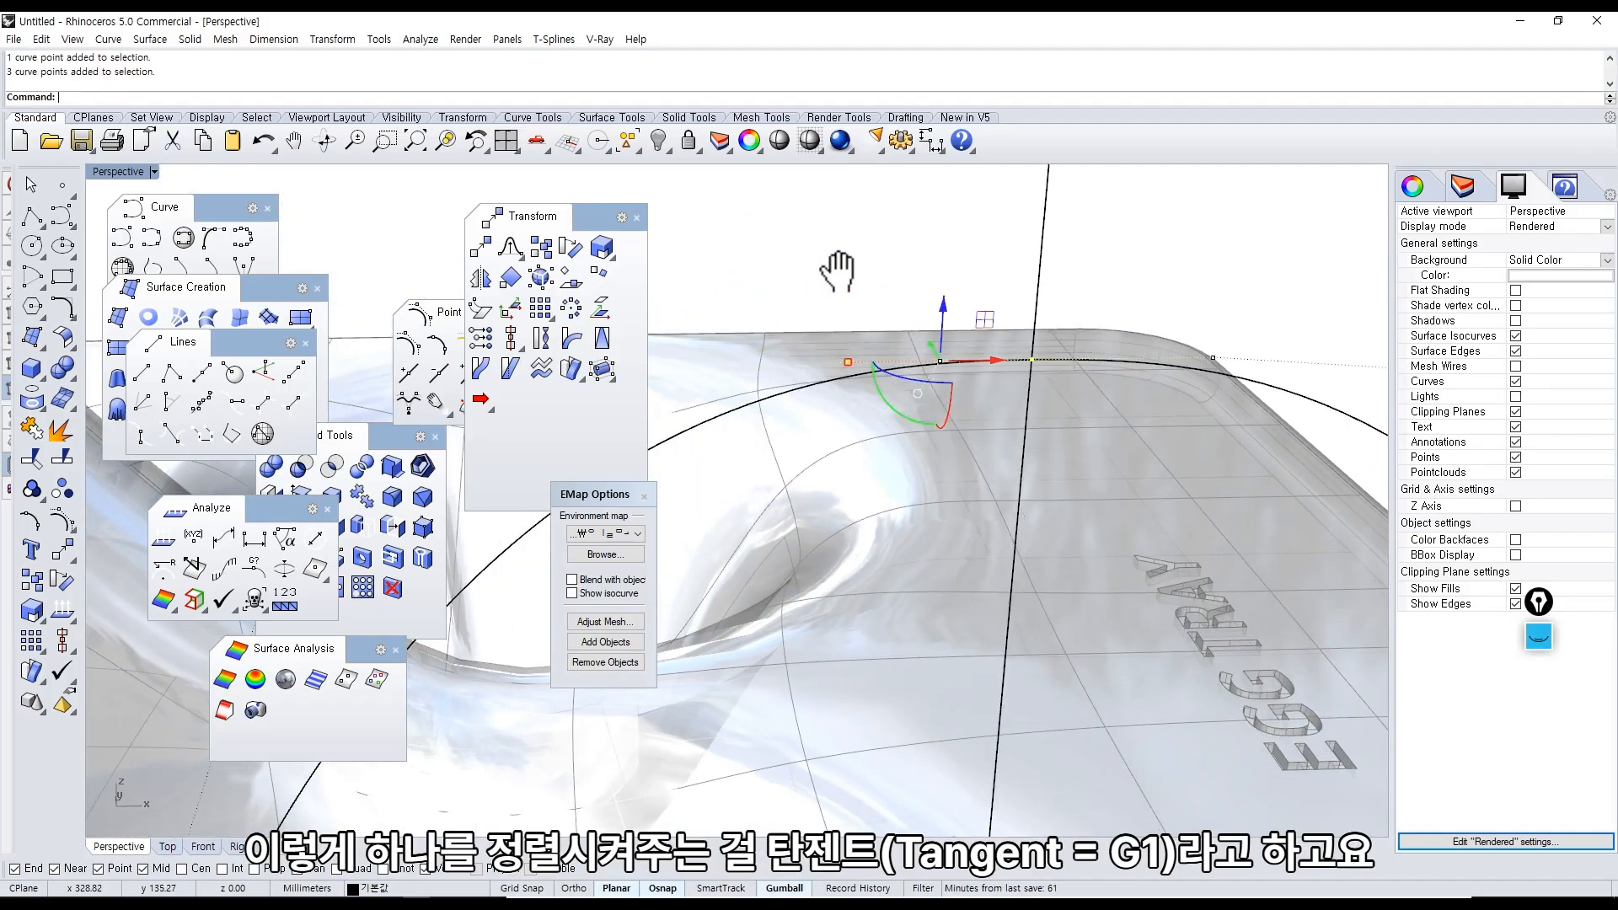
key("Escape")
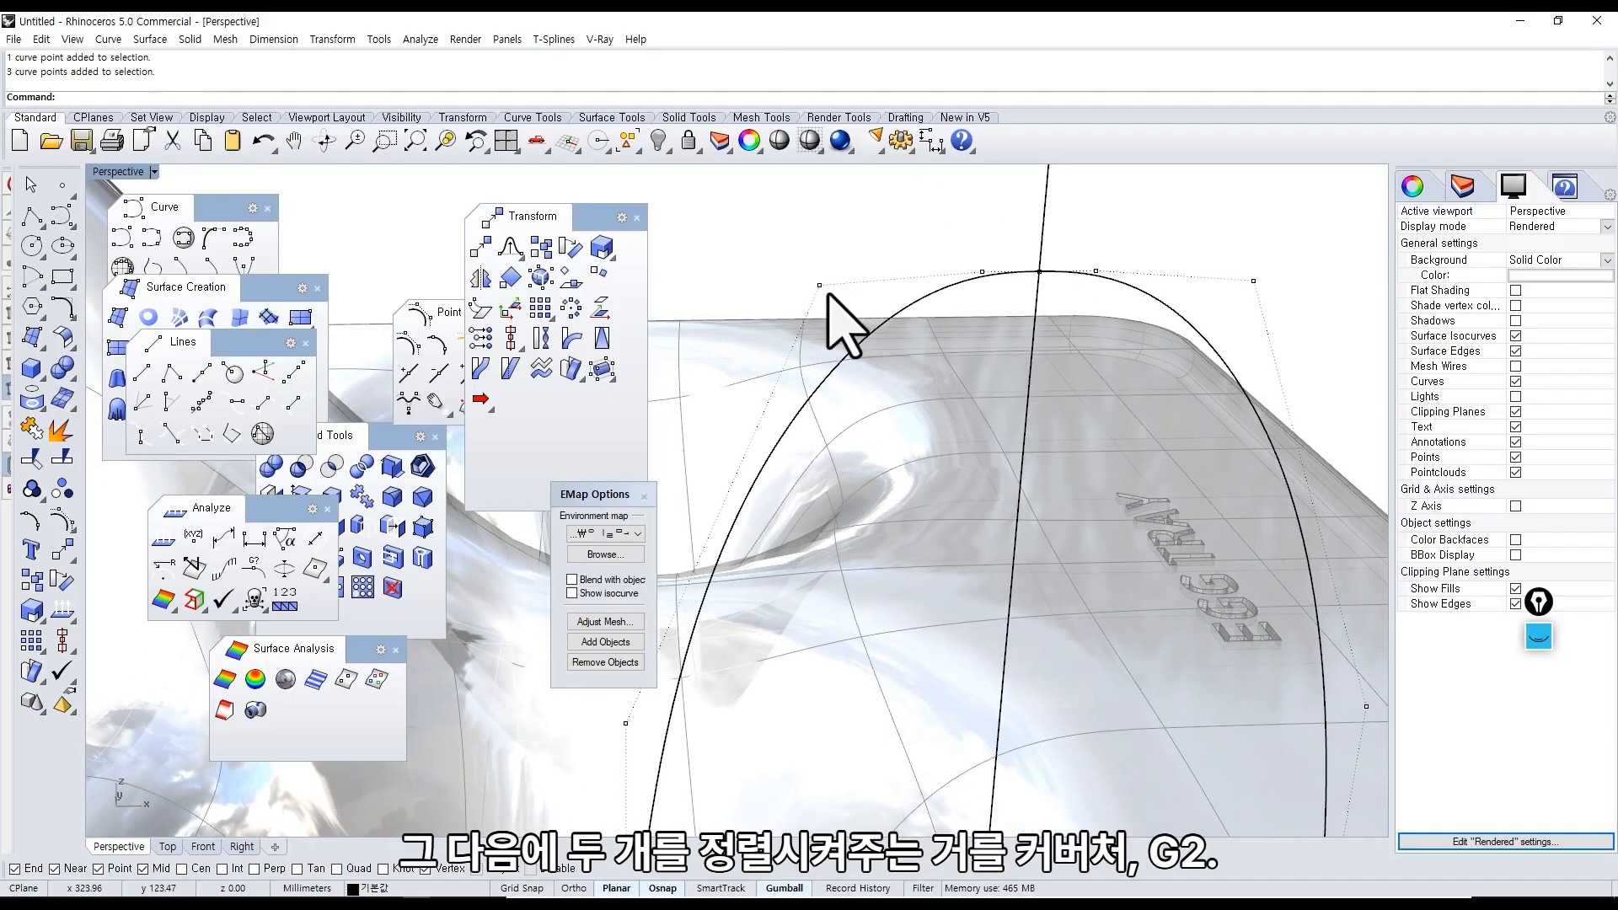
mouse_move(806, 268)
left_mouse_down()
mouse_move(833, 294)
mouse_move(819, 247)
left_mouse_up()
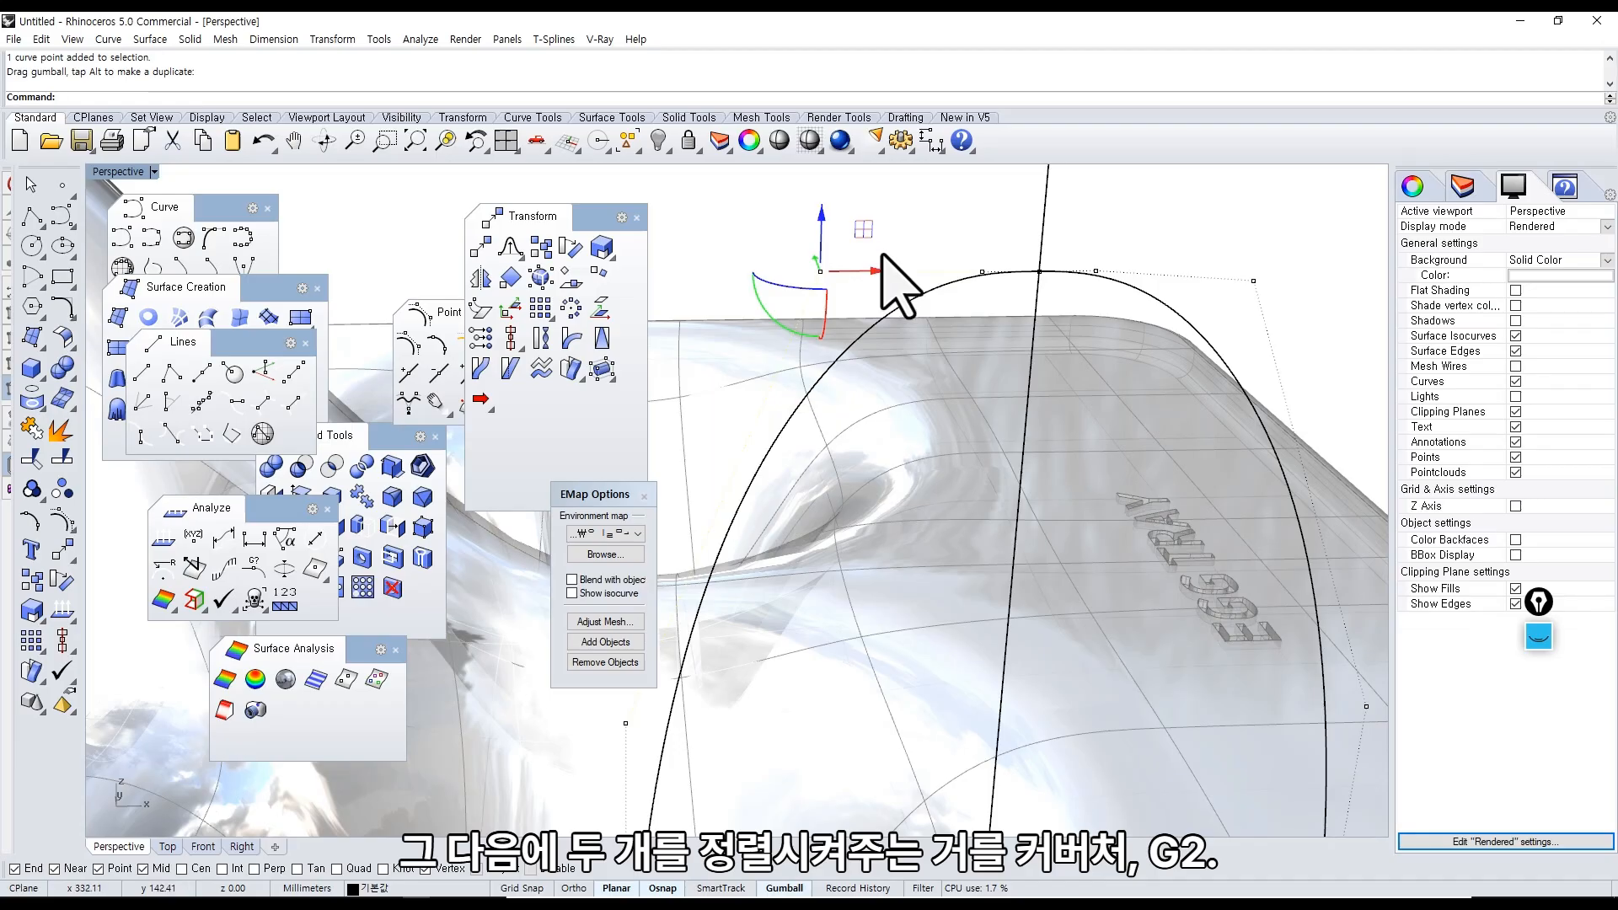
left_click(741, 360)
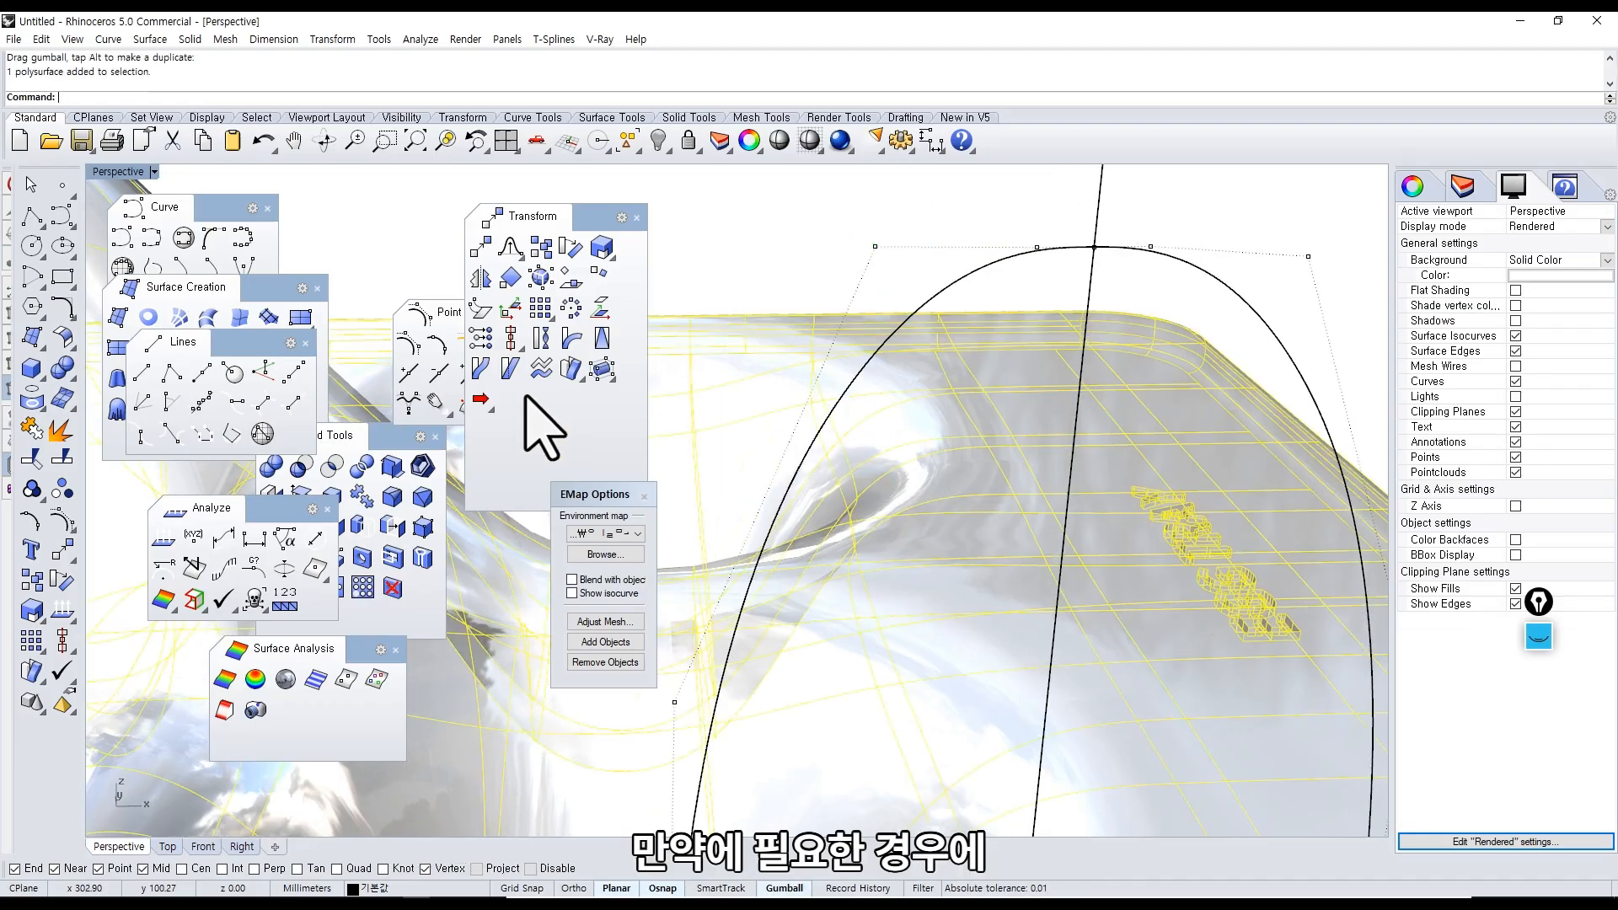
Uncover the Point Edit palette and insert a knot on the left arch curve near its upper shoulder.
left_click_drag(440, 313, 412, 245)
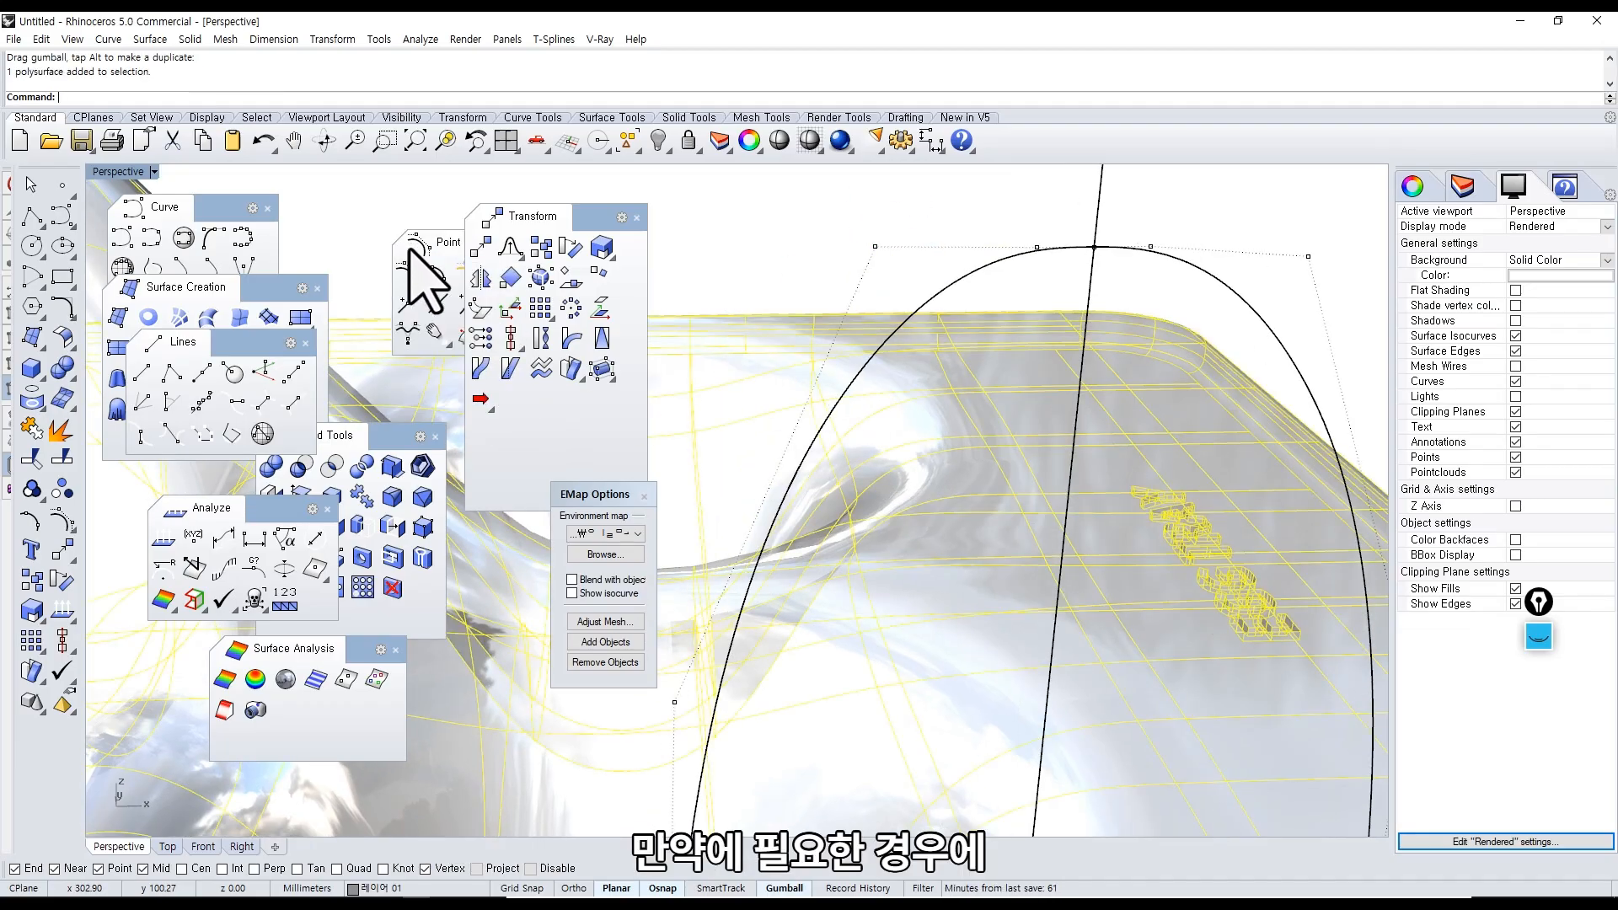
left_click_drag(595, 217, 670, 257)
left_click(408, 303)
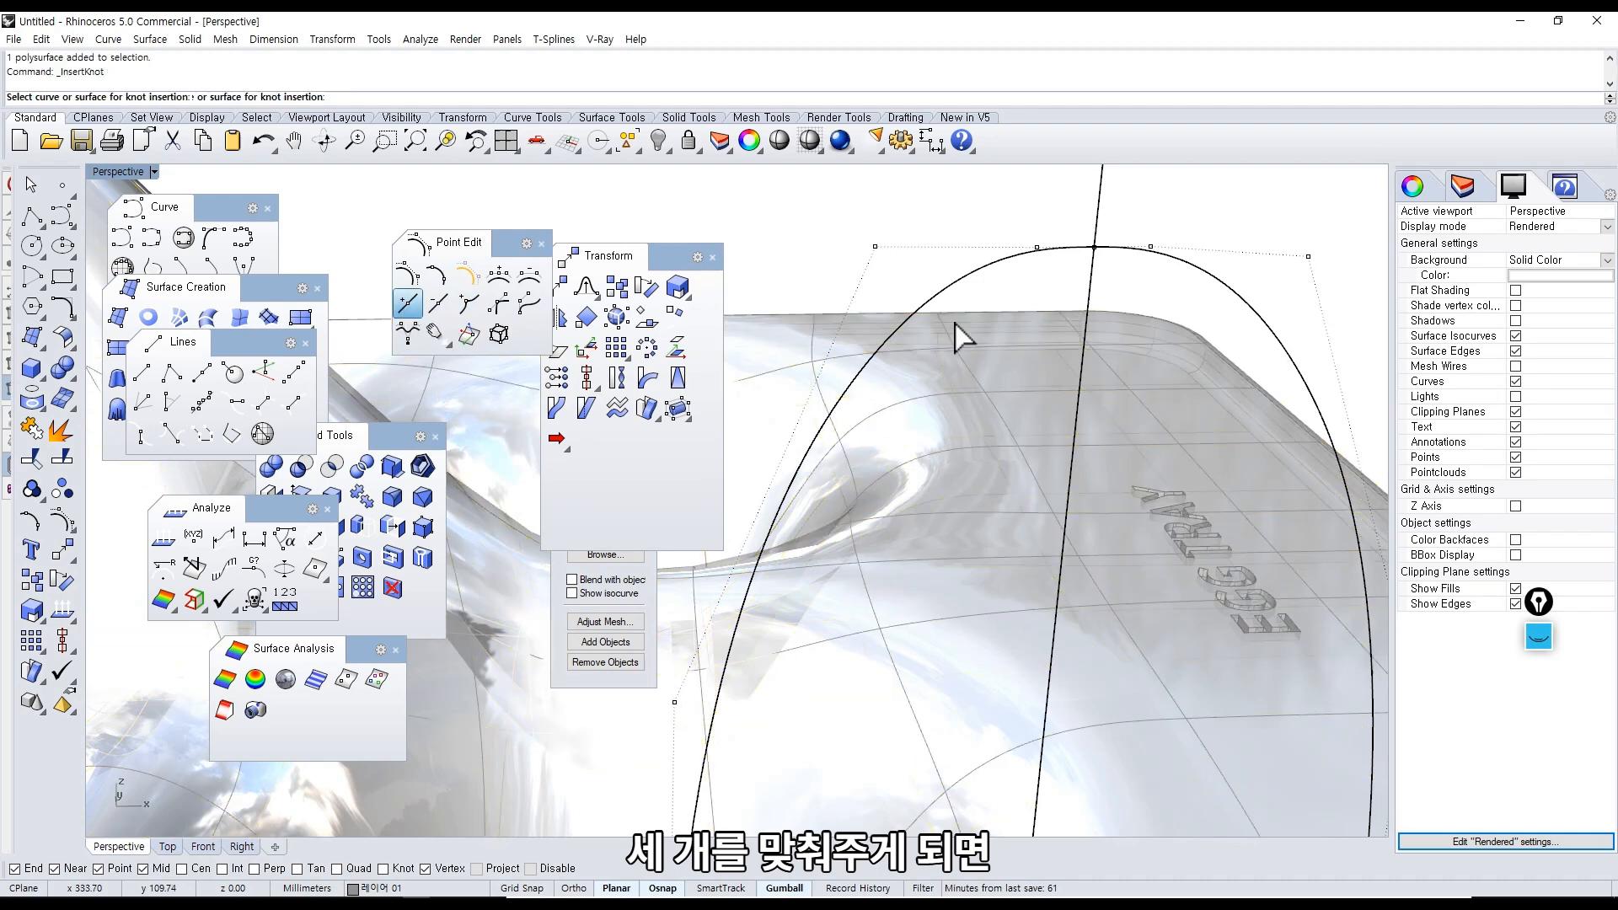
left_click(957, 282)
left_click(965, 275)
key("Return")
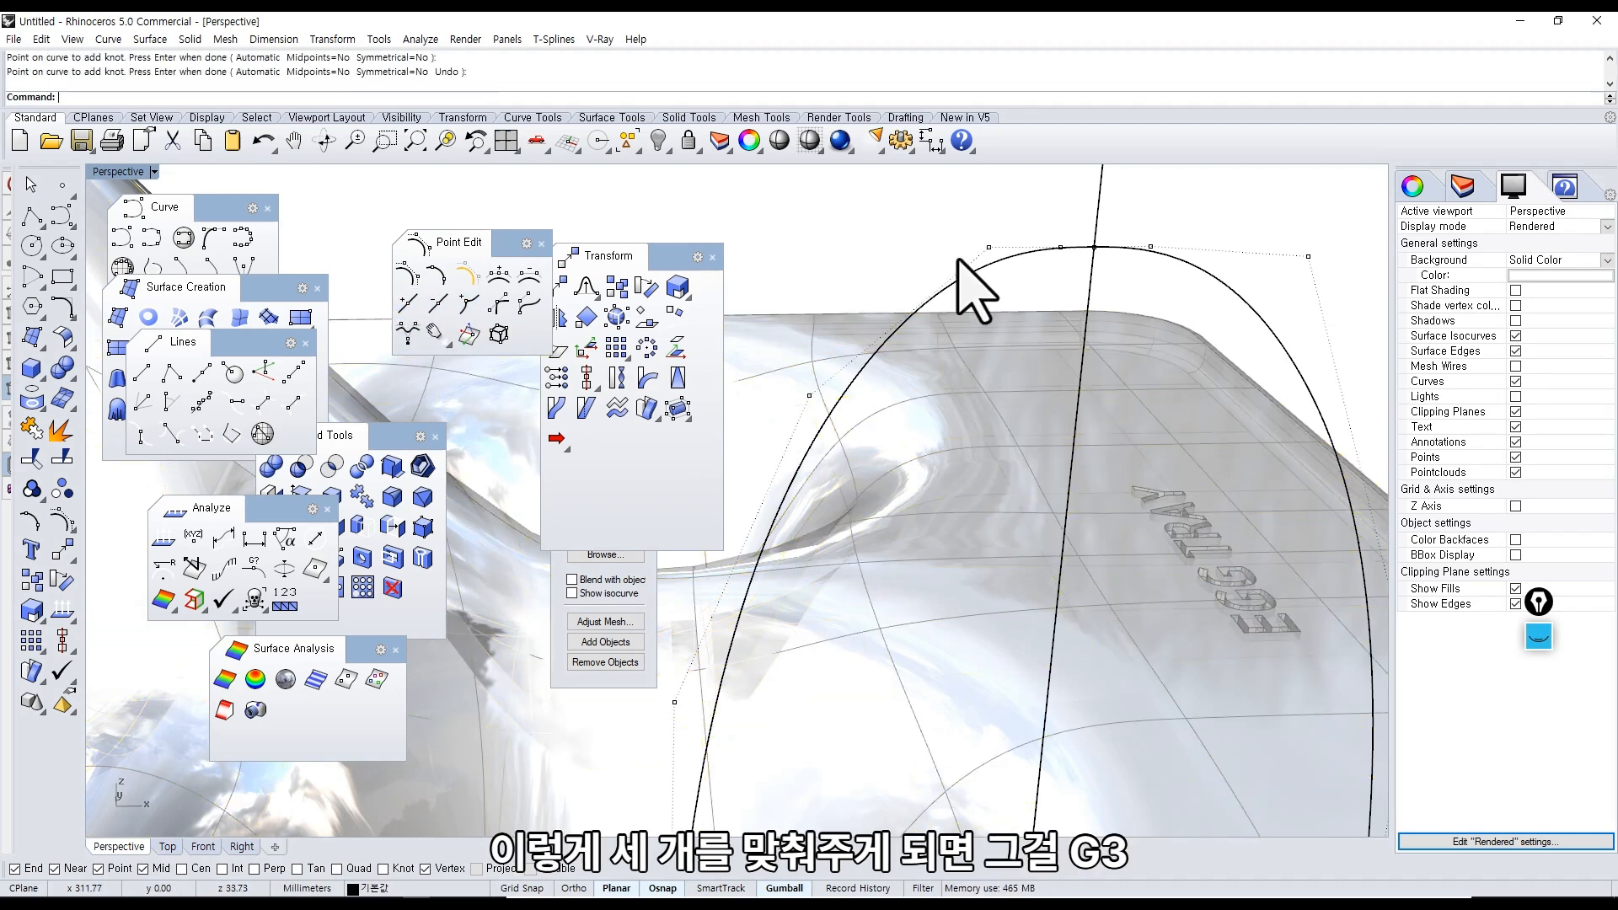
Check the left curve's upper control points and insert another knot on its upper shoulder.
left_click_drag(942, 230, 1095, 269)
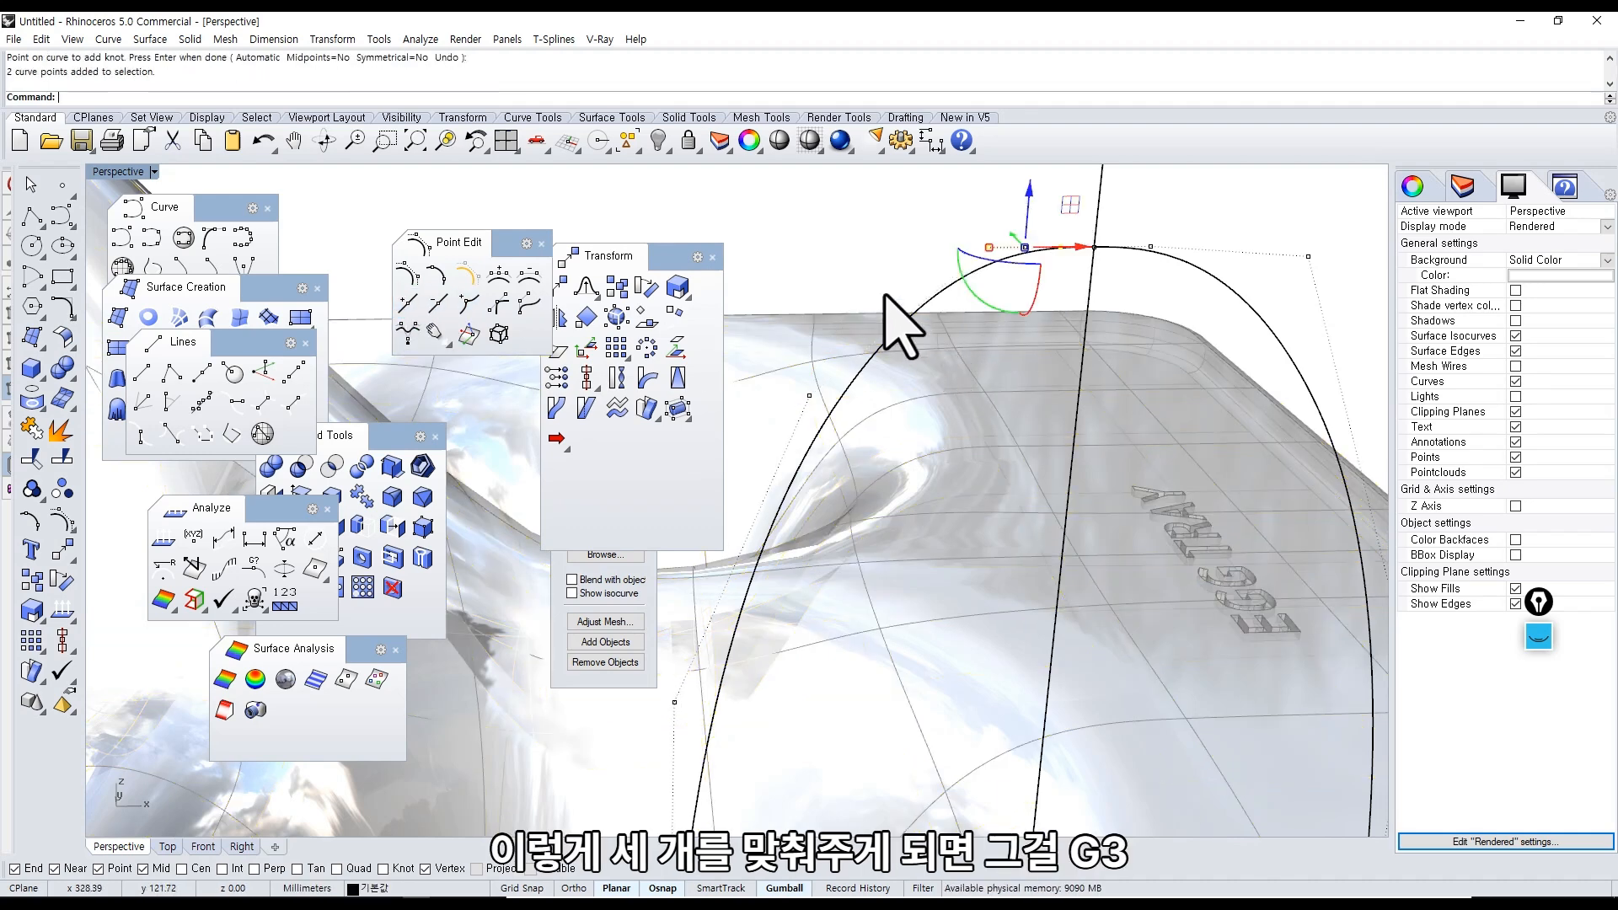
left_click(809, 394)
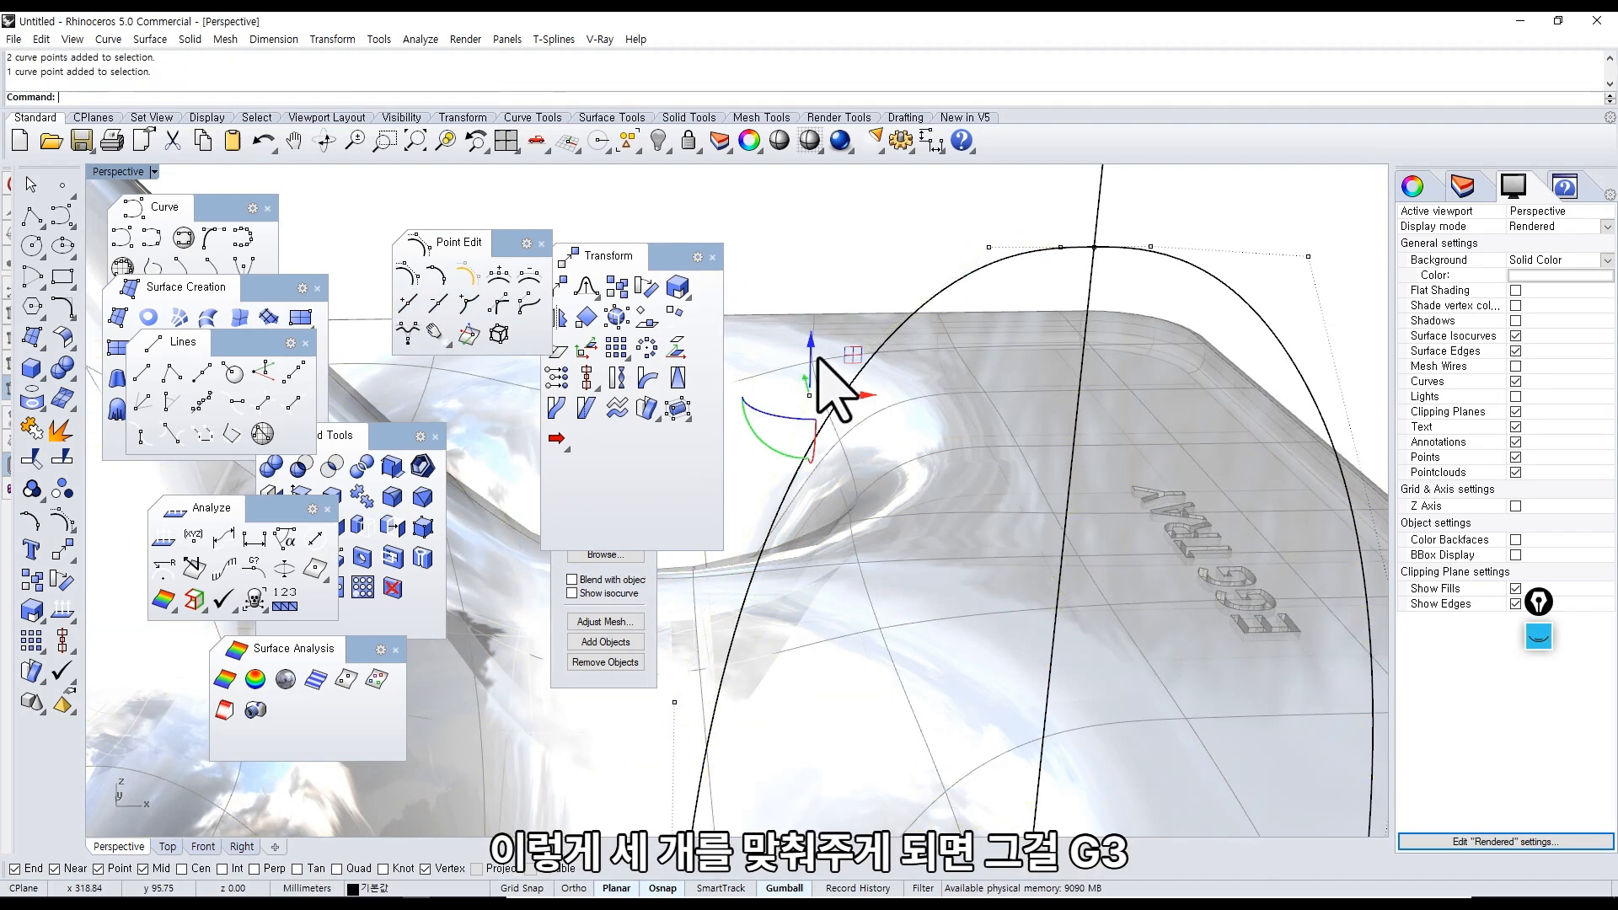
left_click(413, 303)
left_click(956, 282)
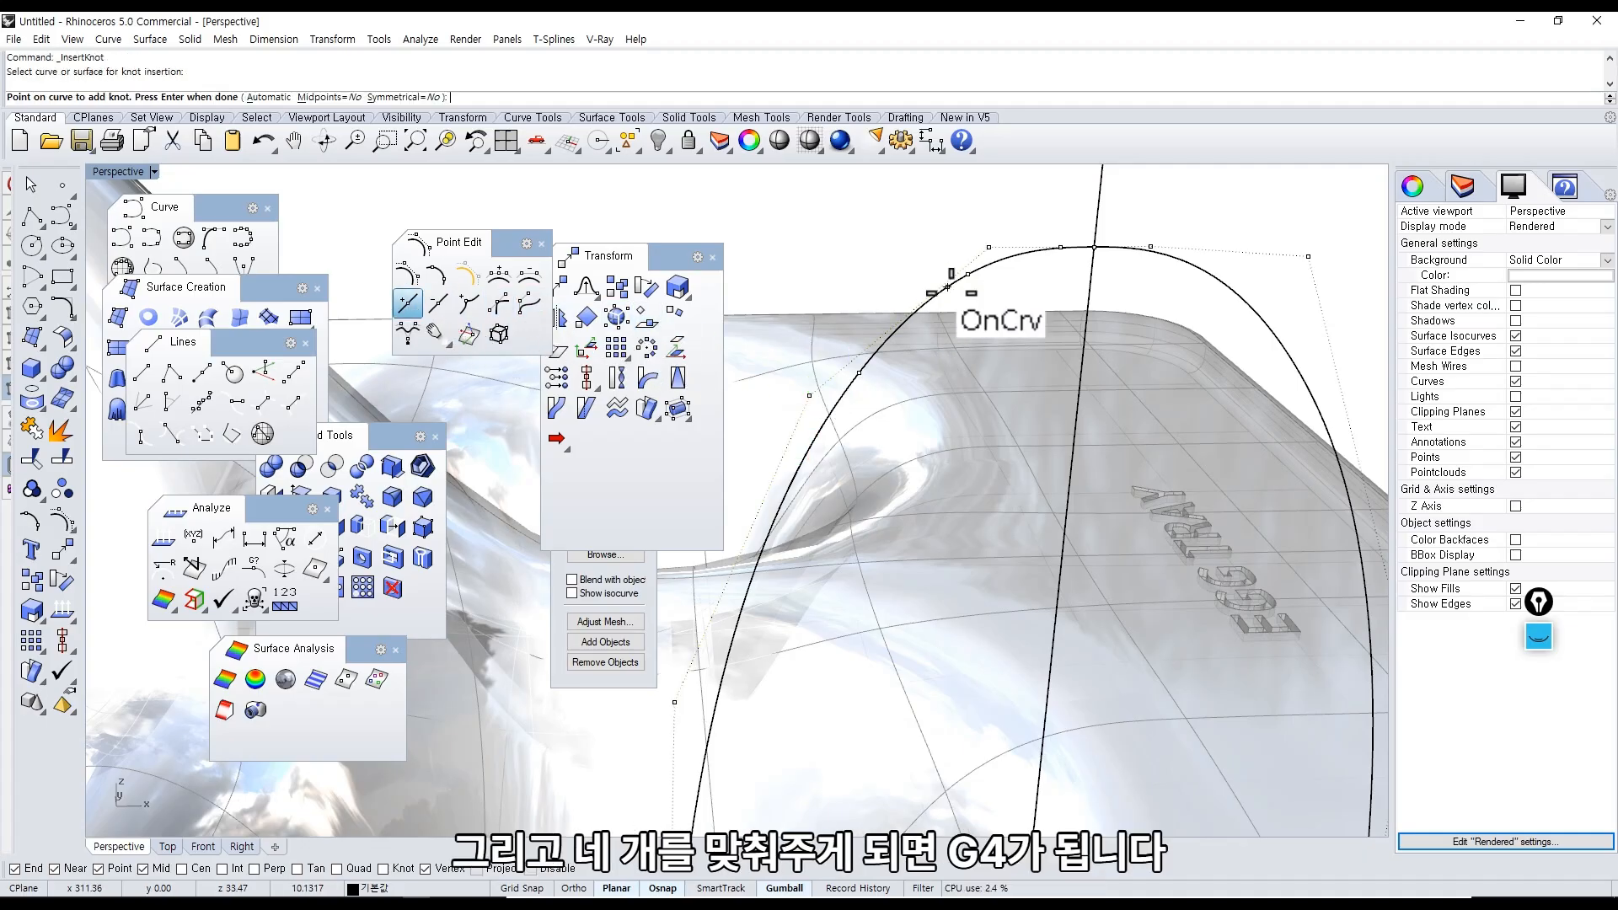
left_click(934, 296)
key("Return")
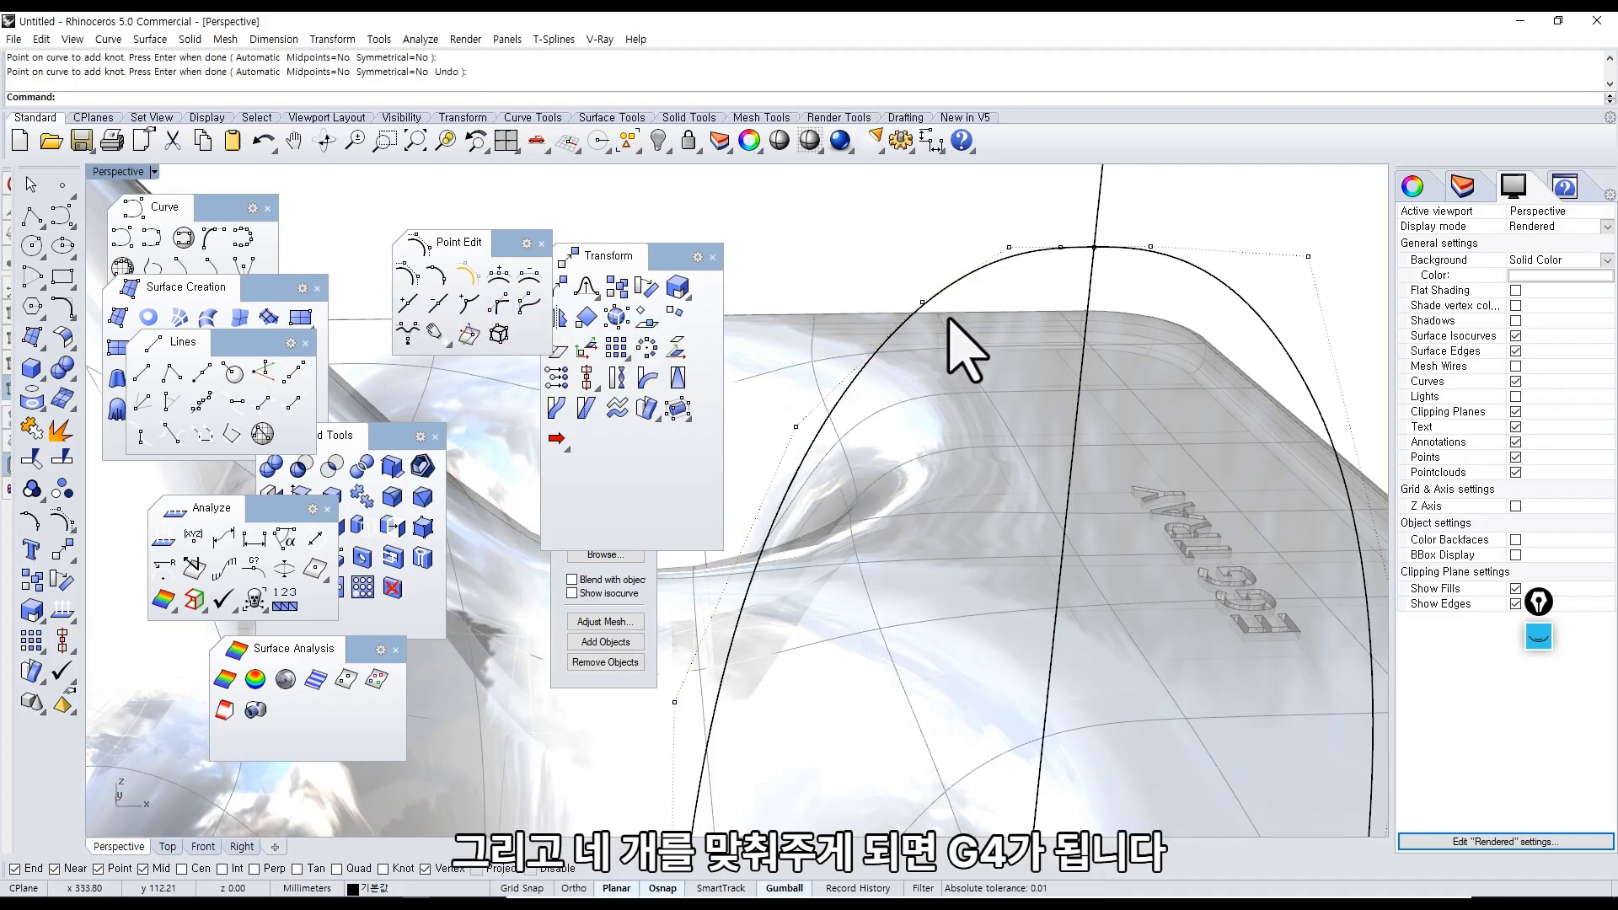
Raise the left curve's shoulder control point toward the apex points and extrude the curve straight back about 35 mm into a surface.
left_click(924, 303)
left_click_drag(922, 272, 929, 230)
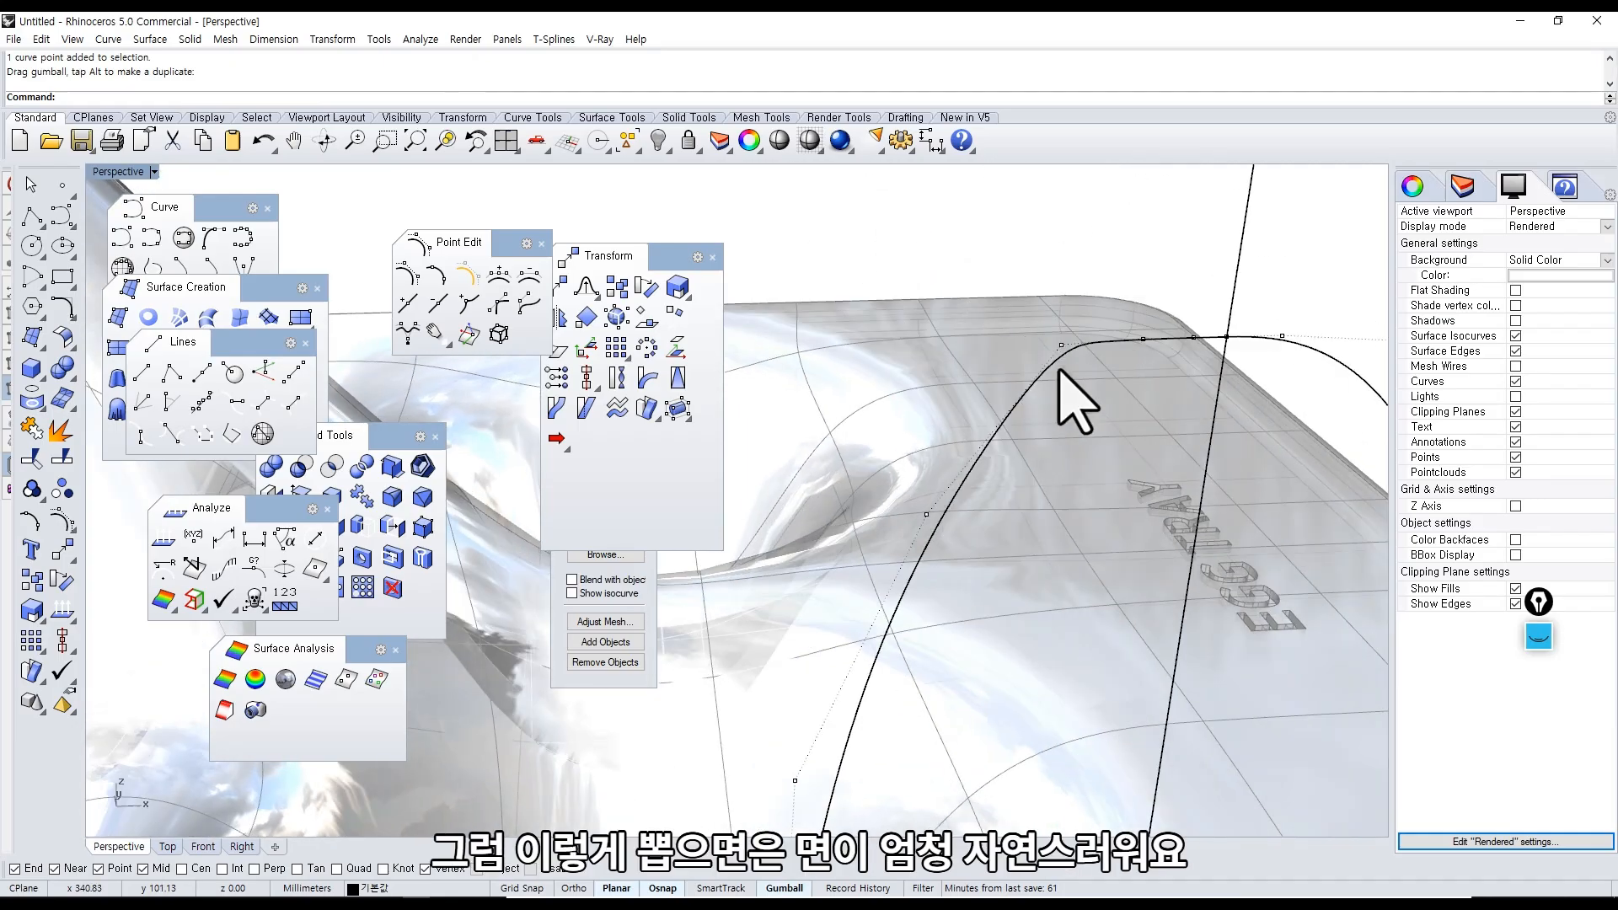
middle_click(1075, 384)
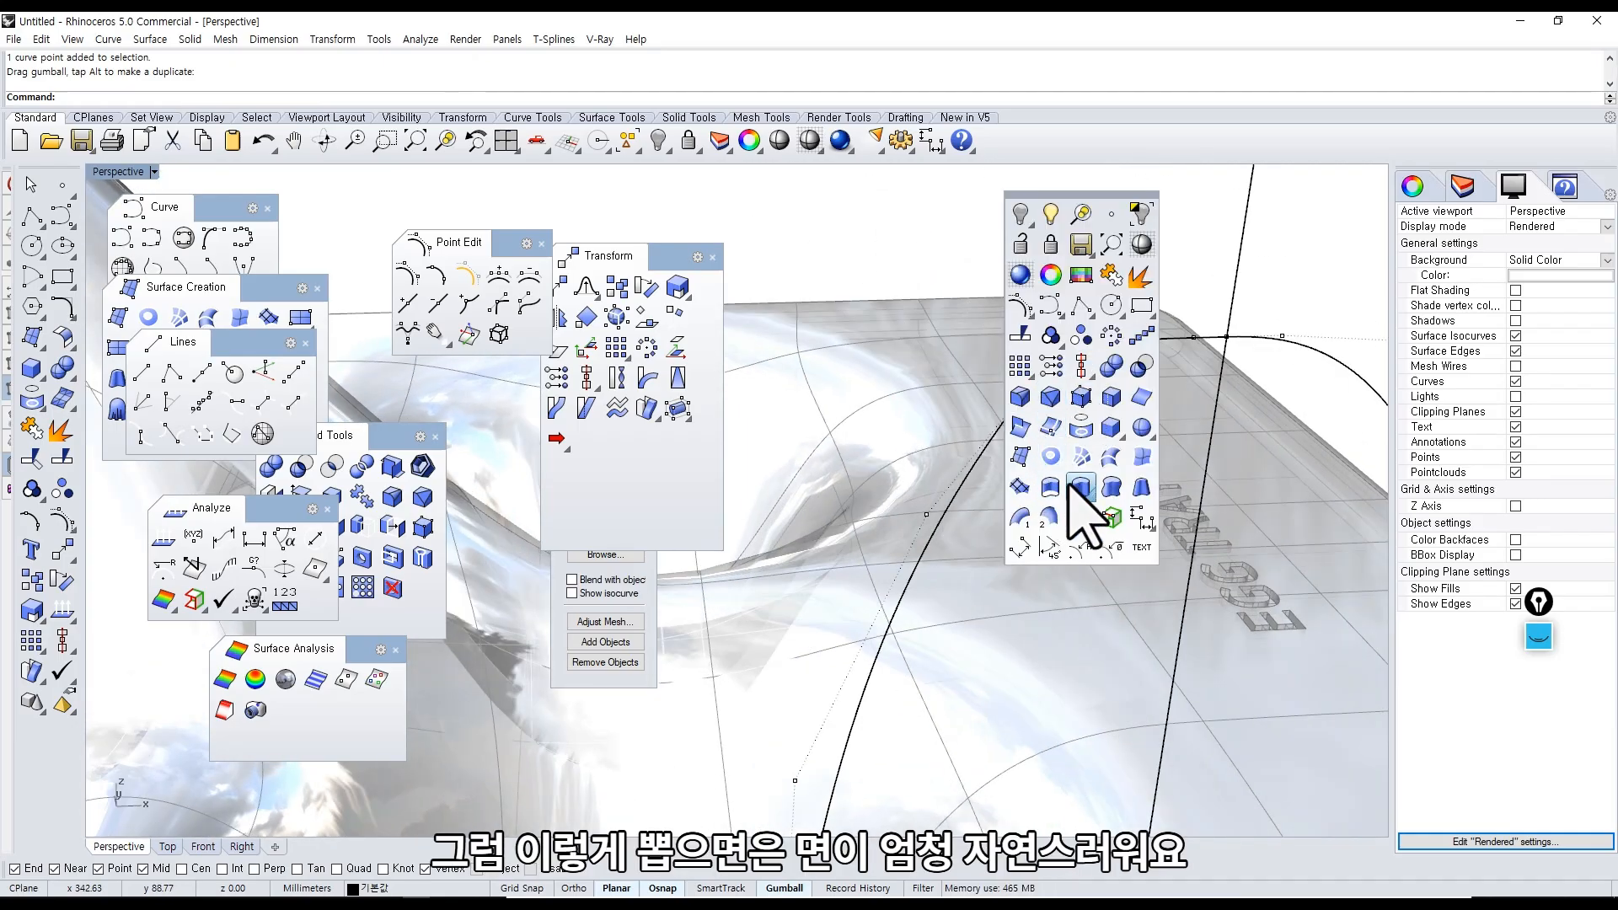
left_click(1050, 427)
left_click(1047, 385)
key("Return")
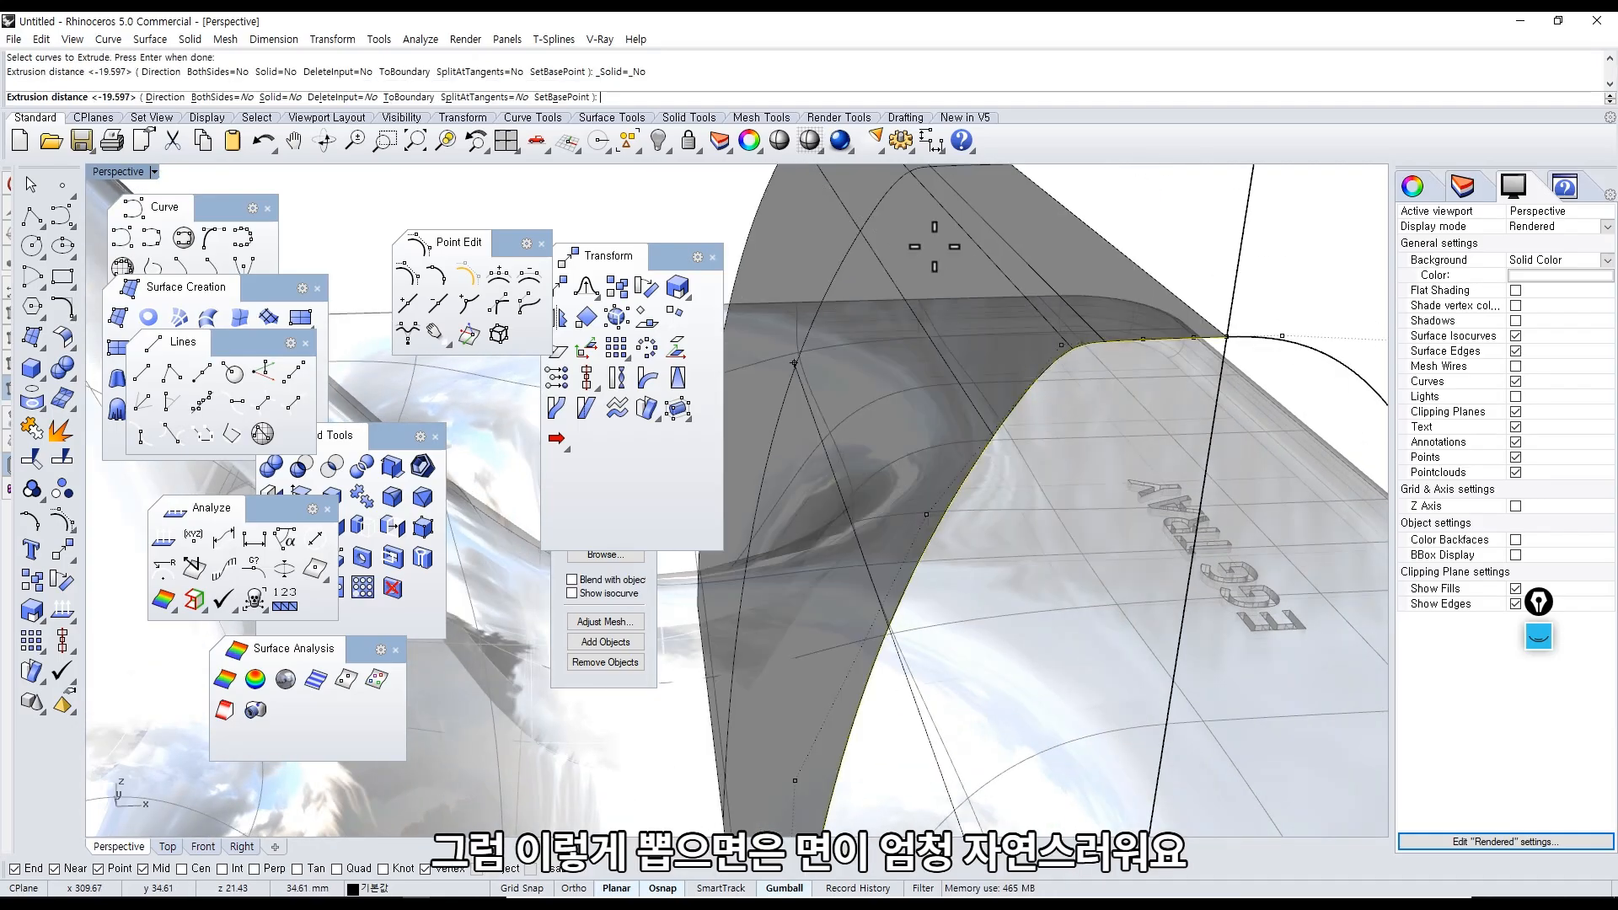
scroll(933, 245, "down", 5)
left_click(932, 246)
right_click_drag(933, 245, 940, 270)
left_click(940, 269)
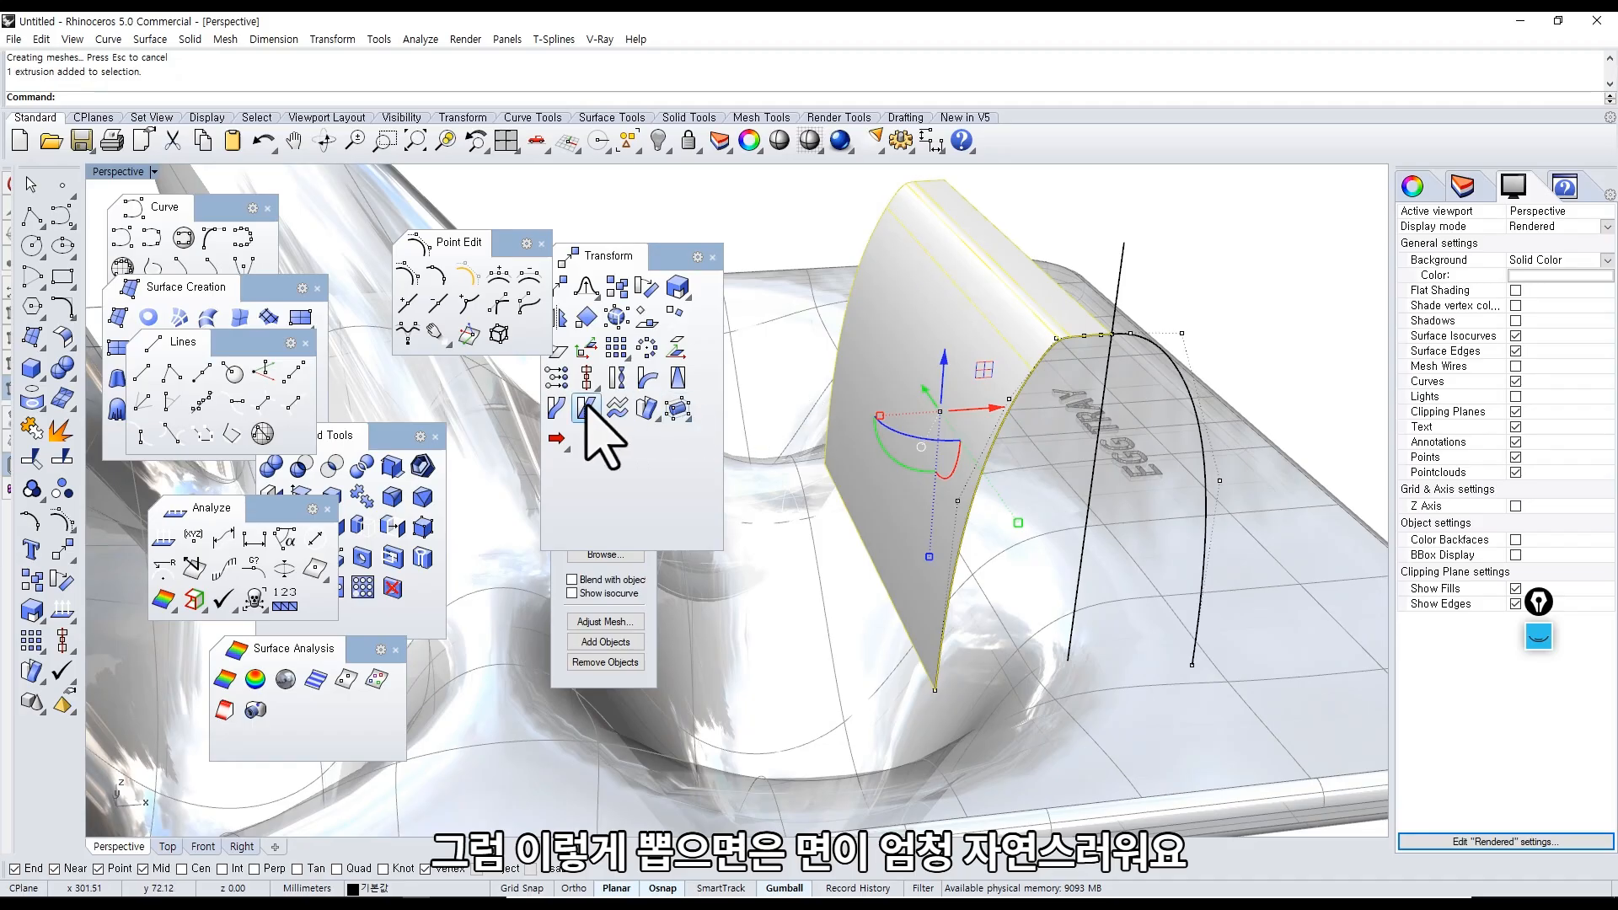
Apply curvature analysis and an environment map to the extruded surface and examine the reflections across its rounded shoulder.
left_click(224, 679)
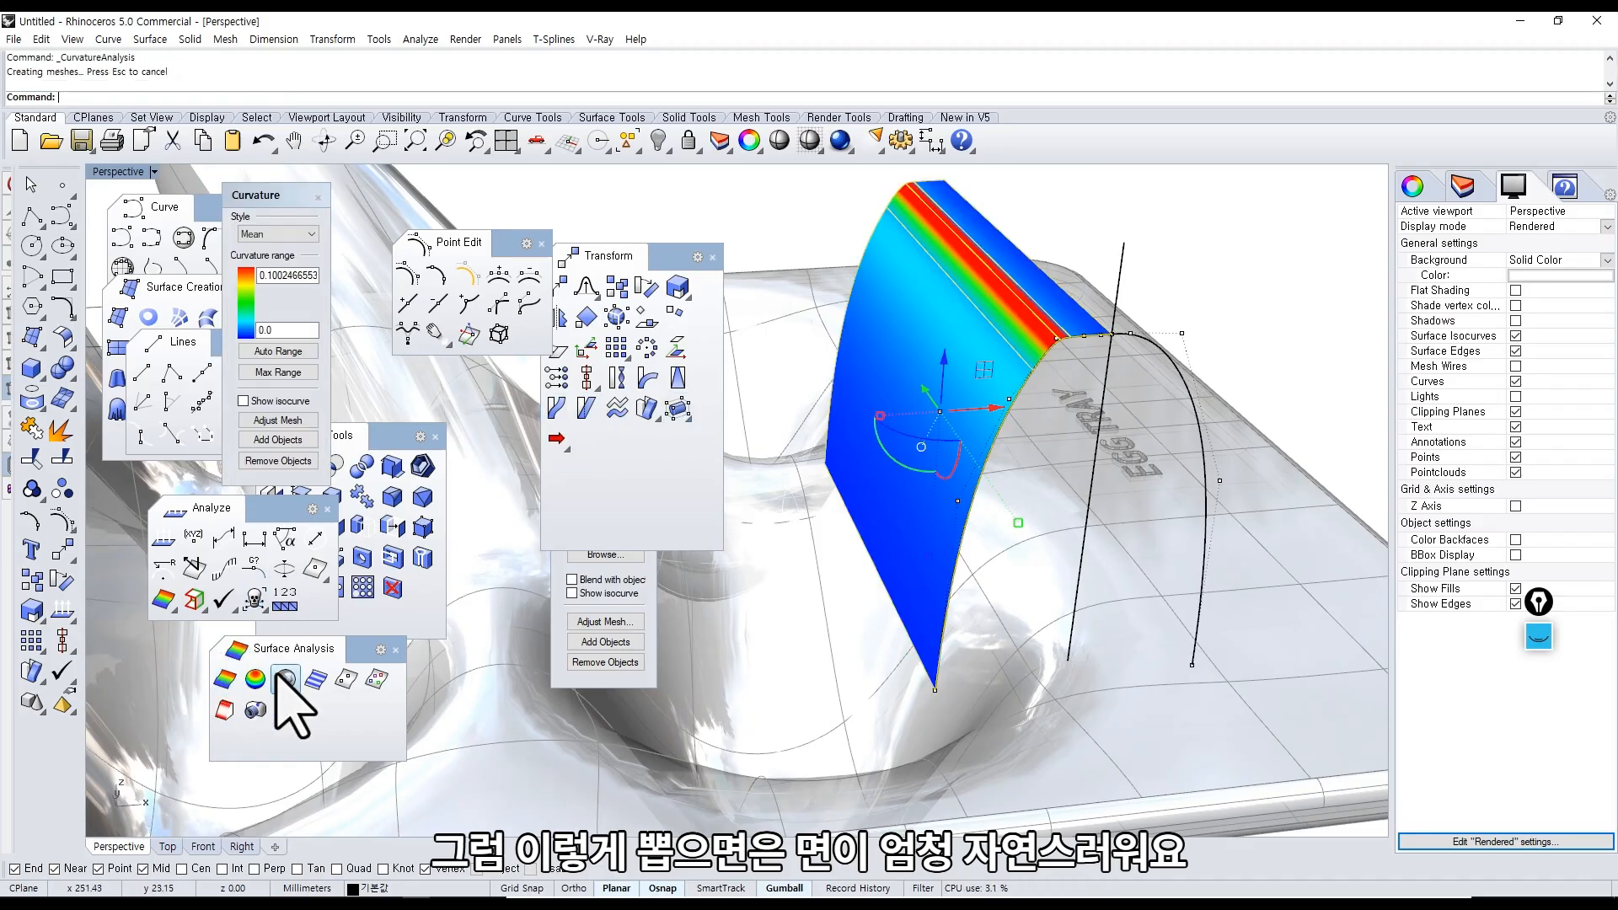
left_click(284, 679)
scroll(867, 343, "up", 8)
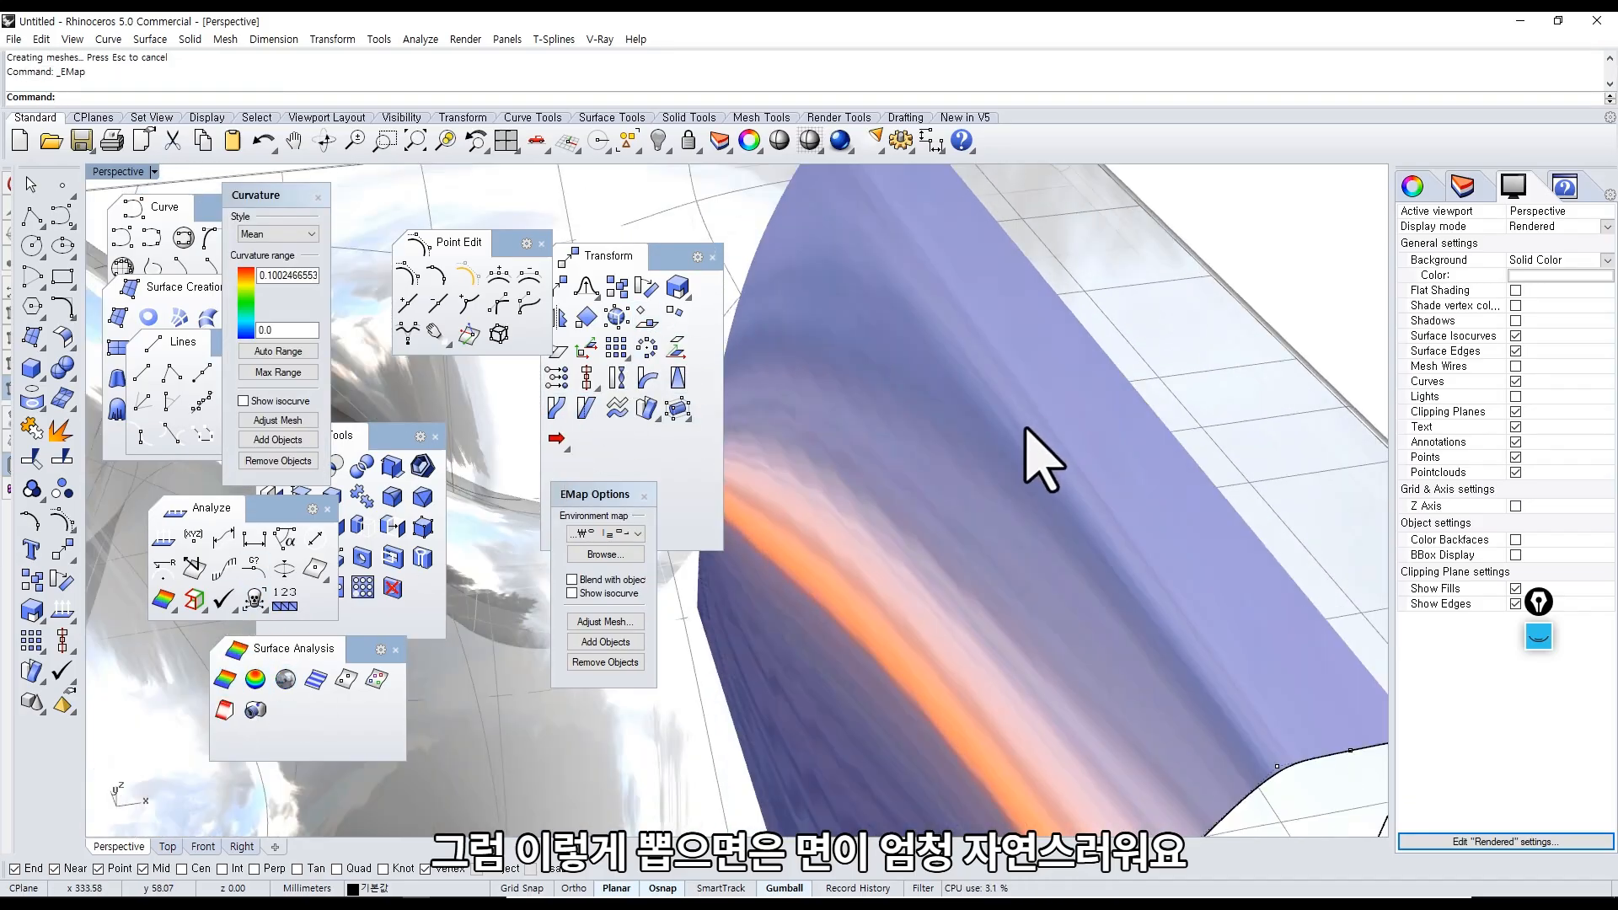
right_click_drag(1051, 482, 987, 389)
scroll(1013, 417, "down", 8)
scroll(1002, 417, "up", 8)
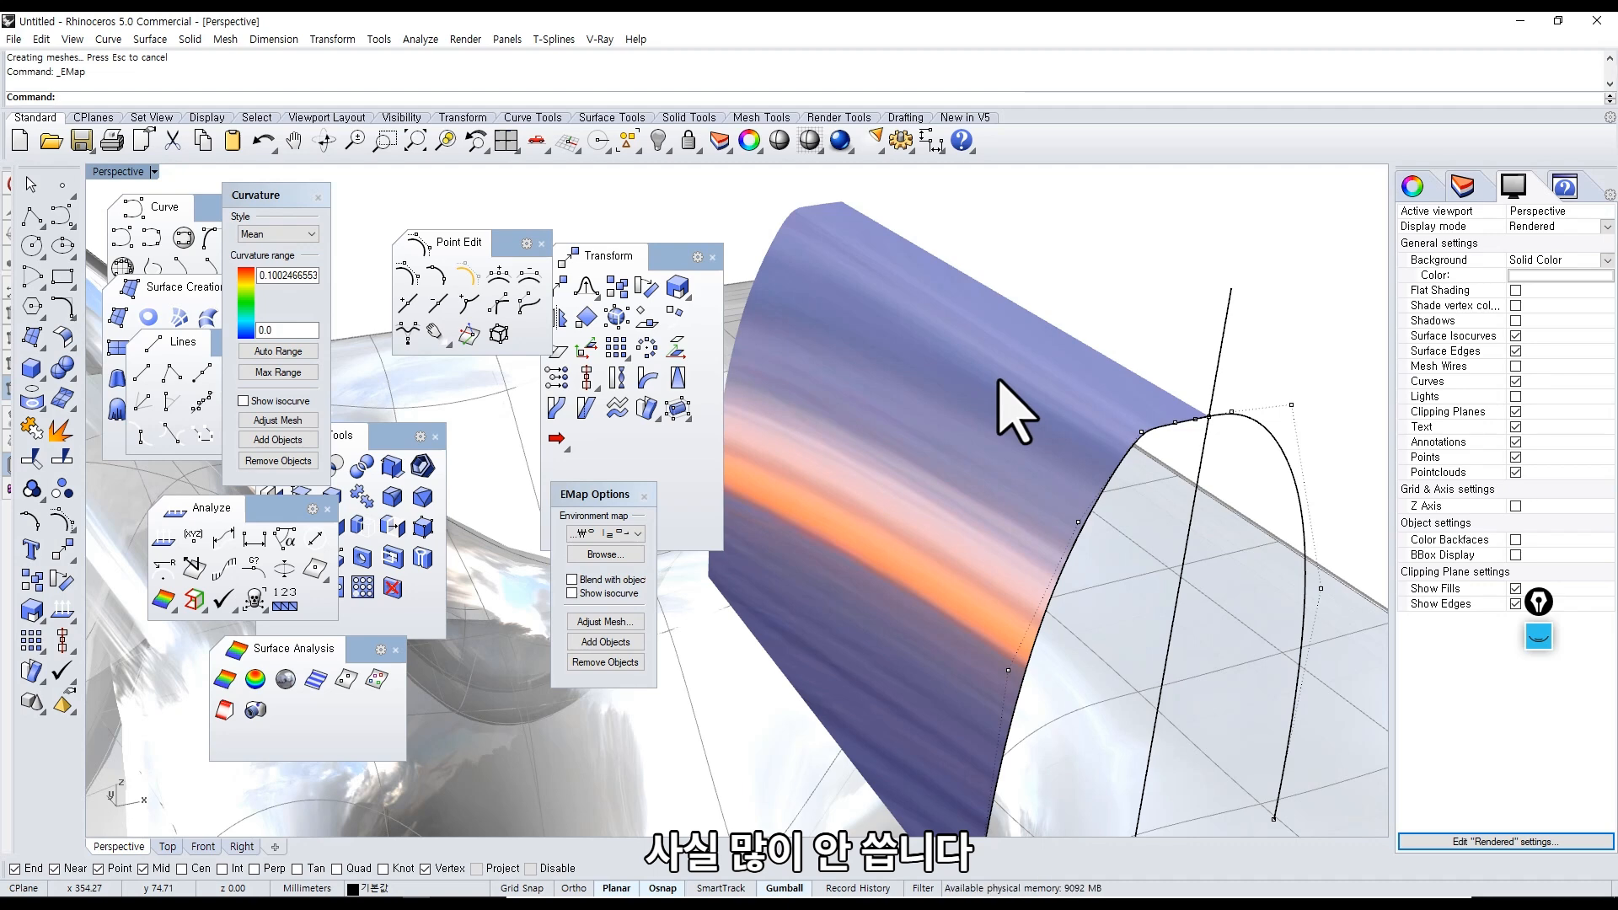
scroll(997, 381, "down", 3)
right_click_drag(1011, 383, 1062, 409, "shift")
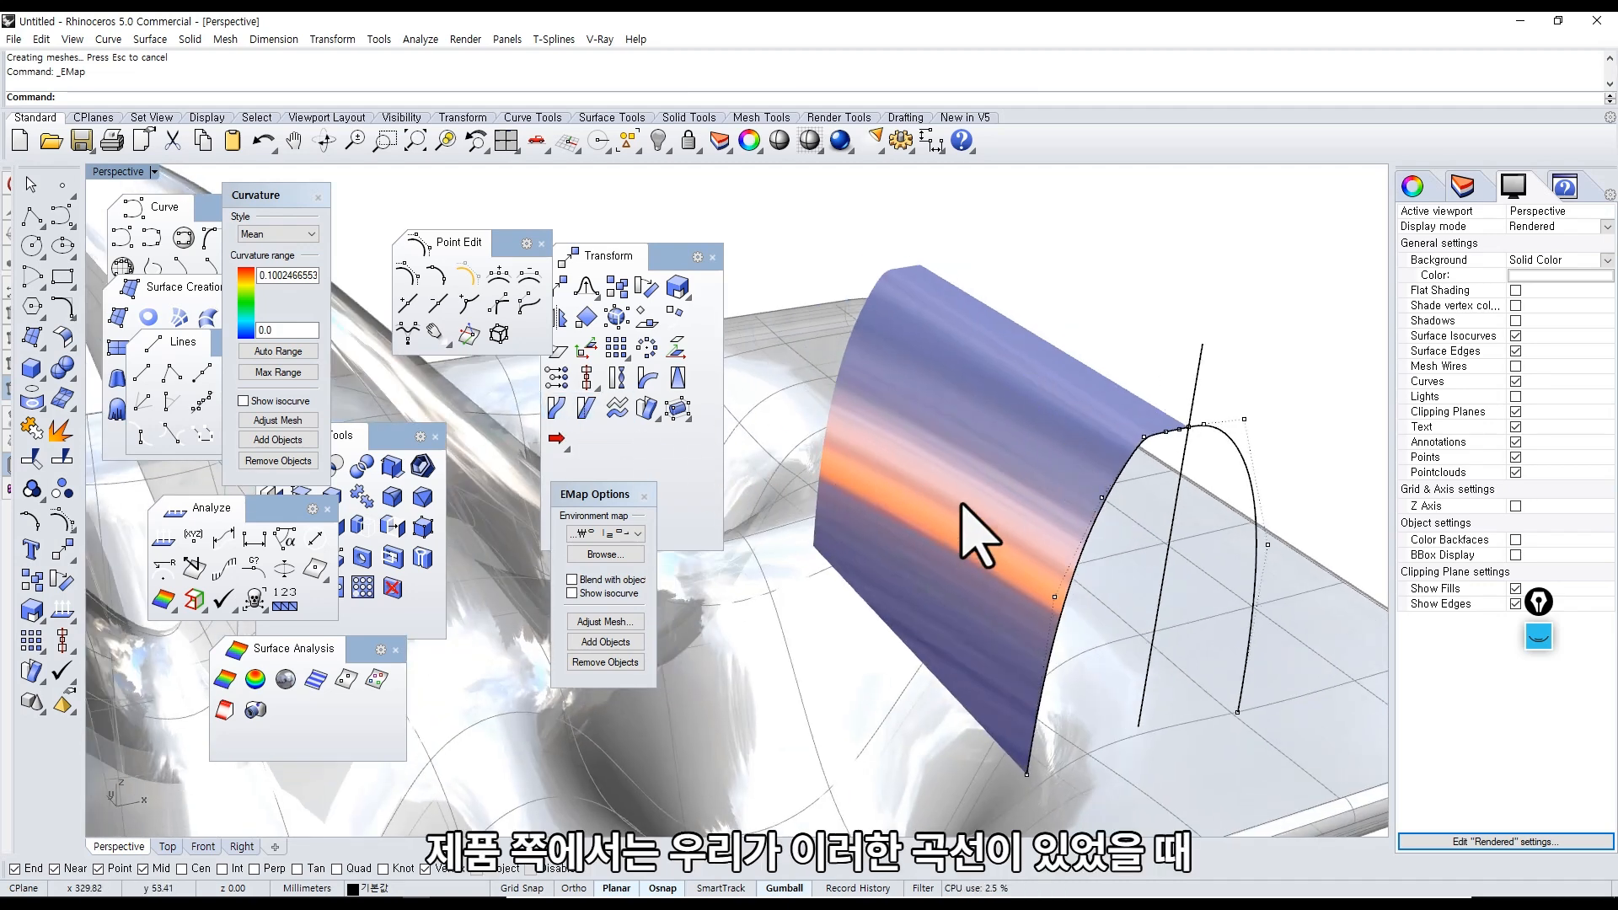
Select the left arch curve instead of the extrusion and move it forward, clear of the surface's front edge.
left_click(1094, 493)
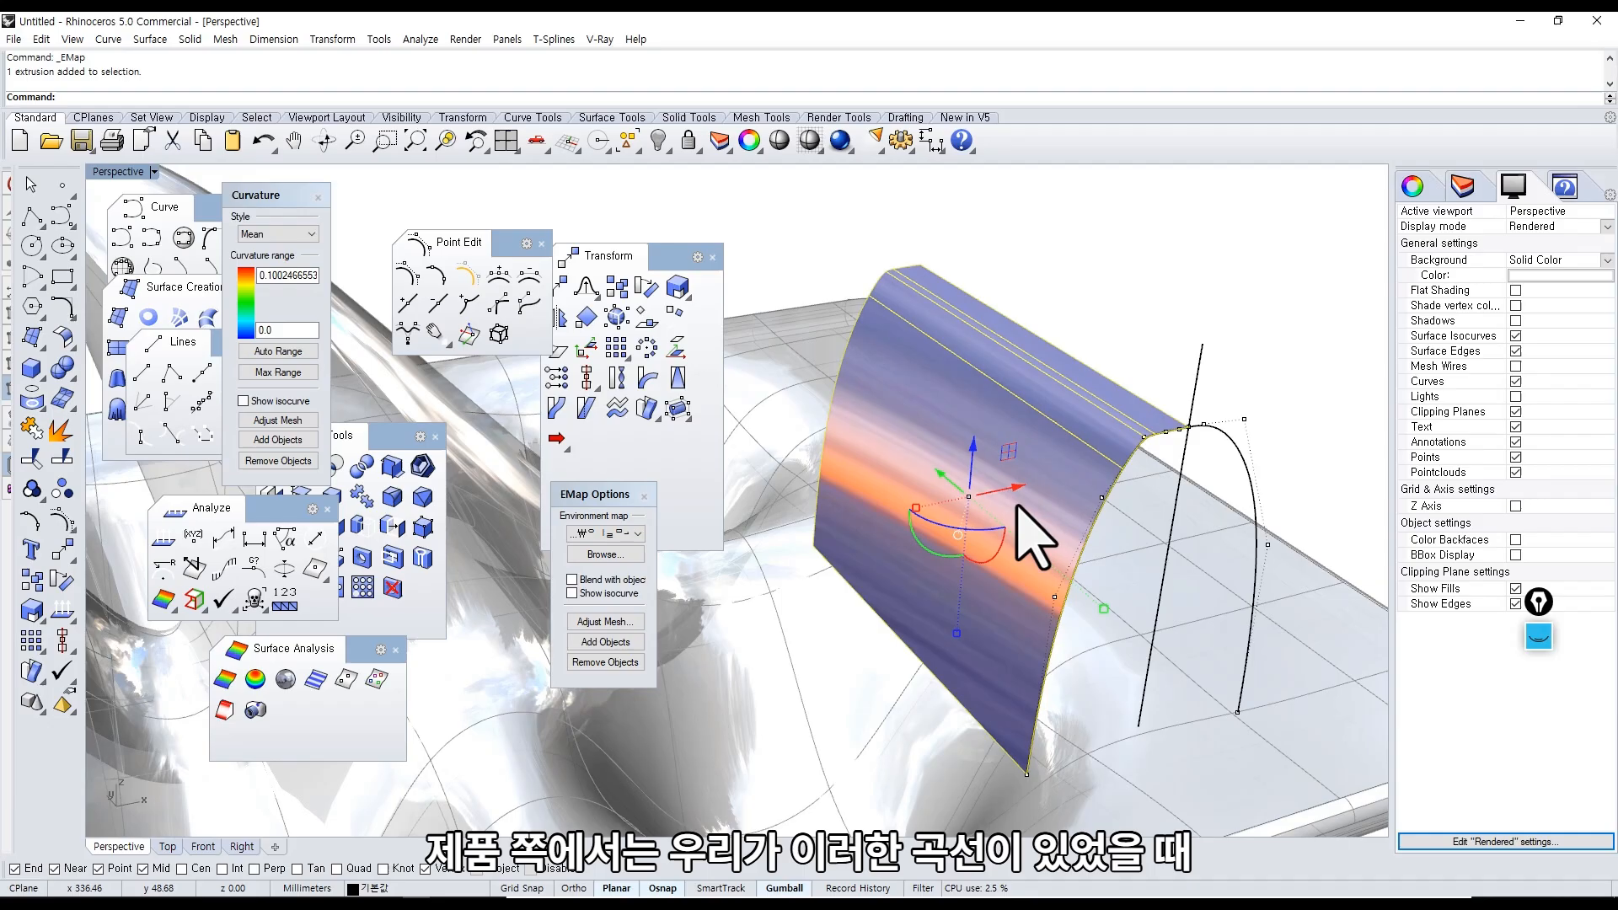
left_click(1125, 484)
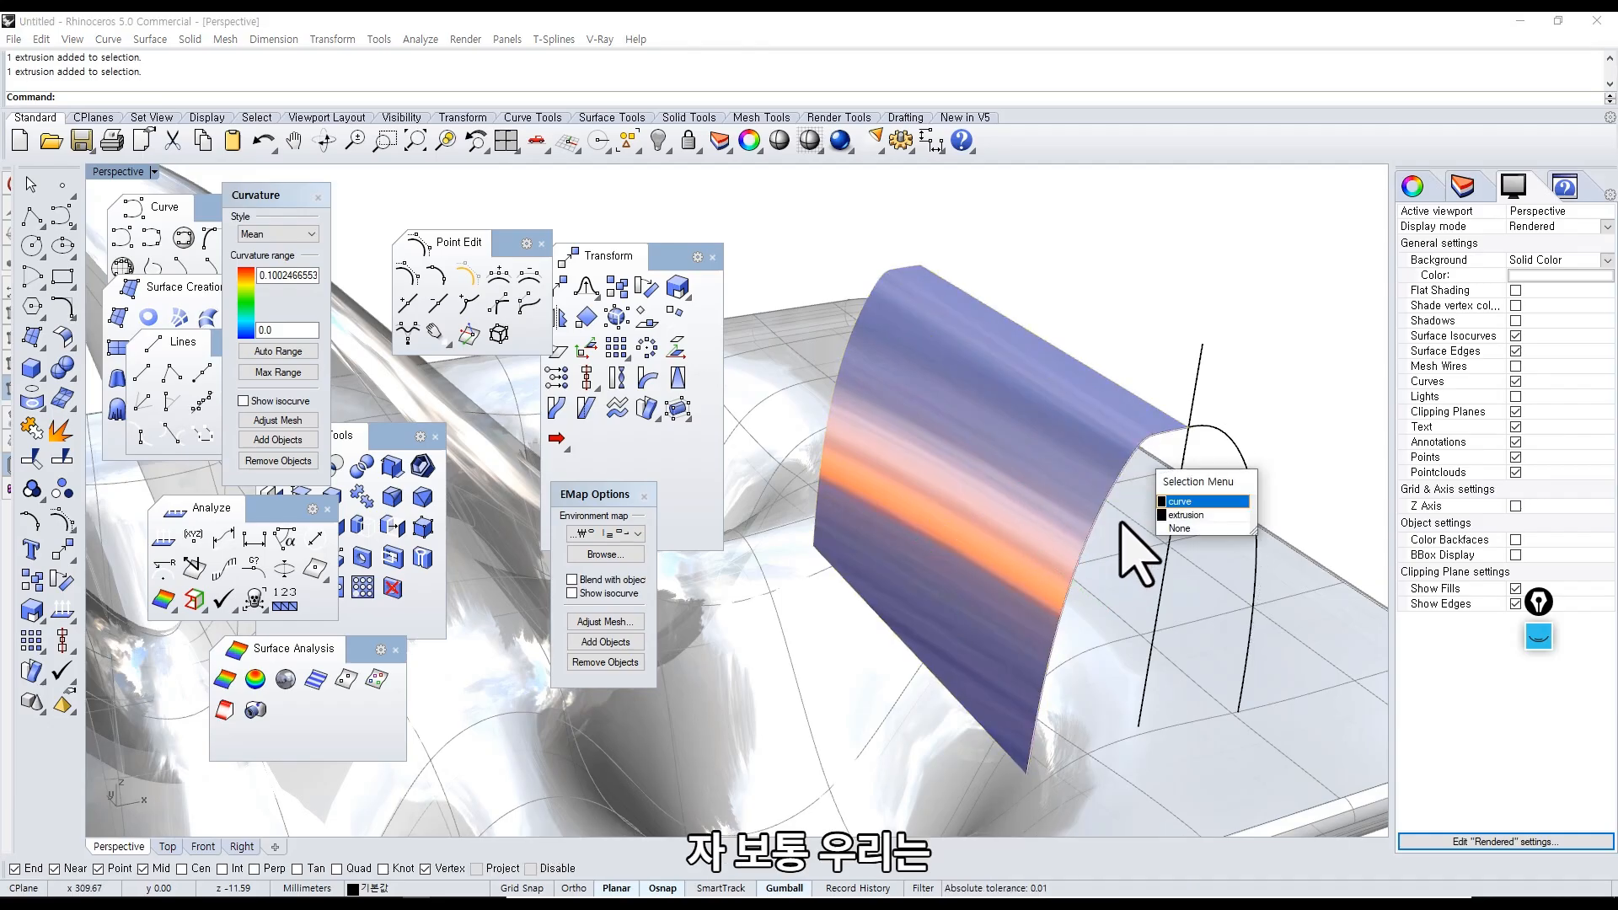
left_click(1184, 501)
left_click_drag(1124, 647, 1160, 674)
right_click_drag(1172, 583, 1055, 557, "shift")
scroll(1079, 471, "up", 3)
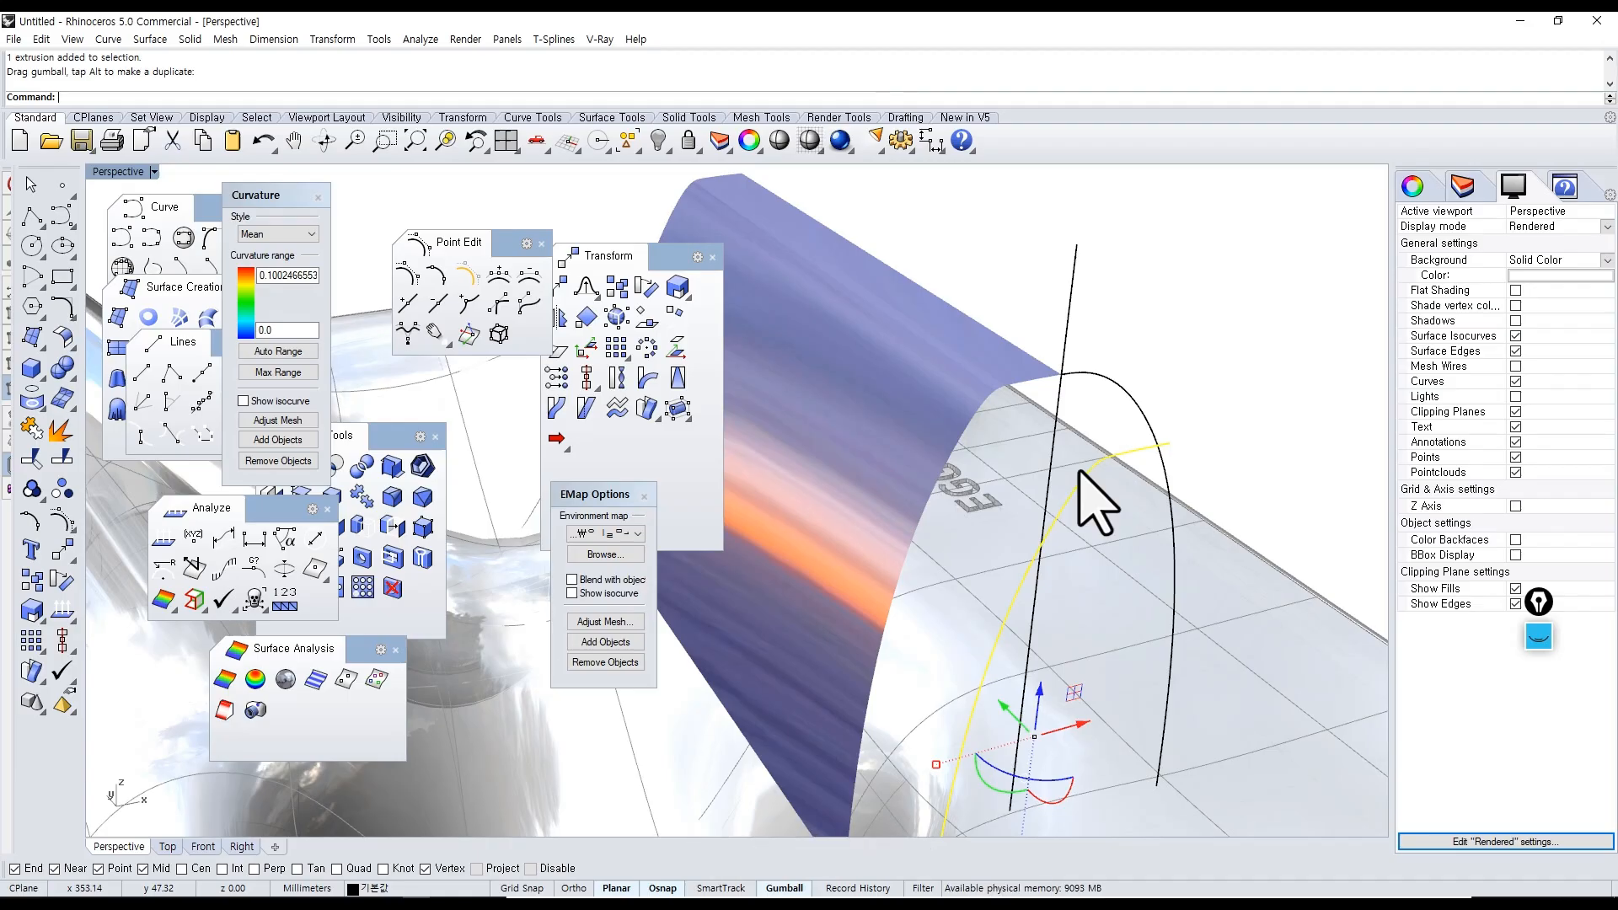
Split the moved curve at two points on either side of its shoulder and delete the middle piece.
type("t")
key("Return")
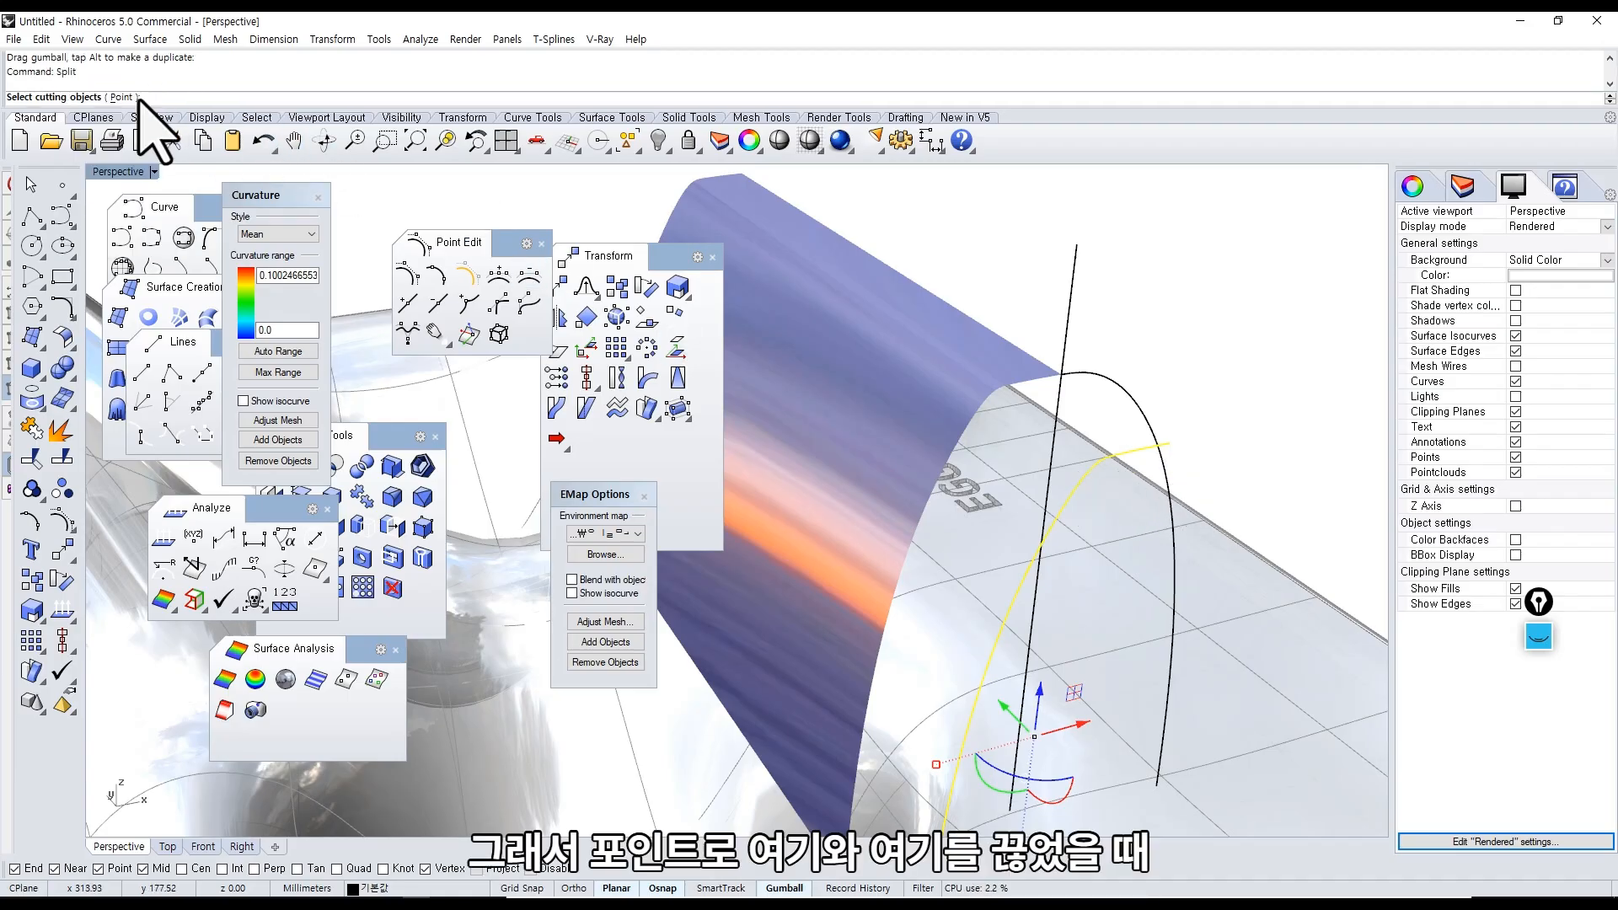
left_click(122, 97)
right_click_drag(1068, 461, 1083, 450)
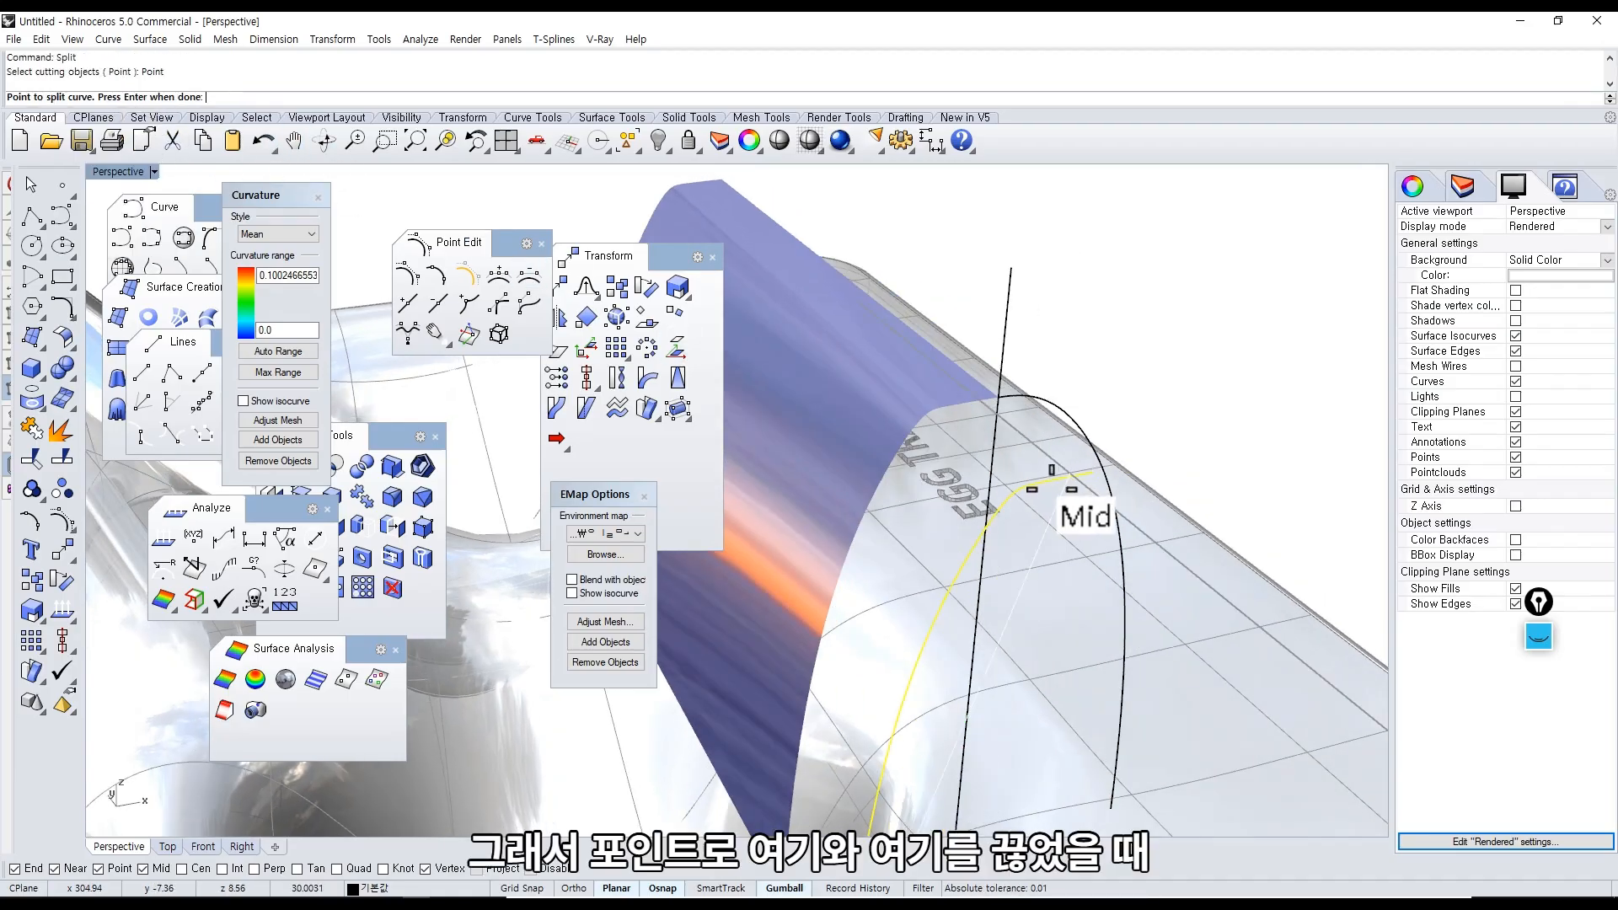
left_click(1031, 484)
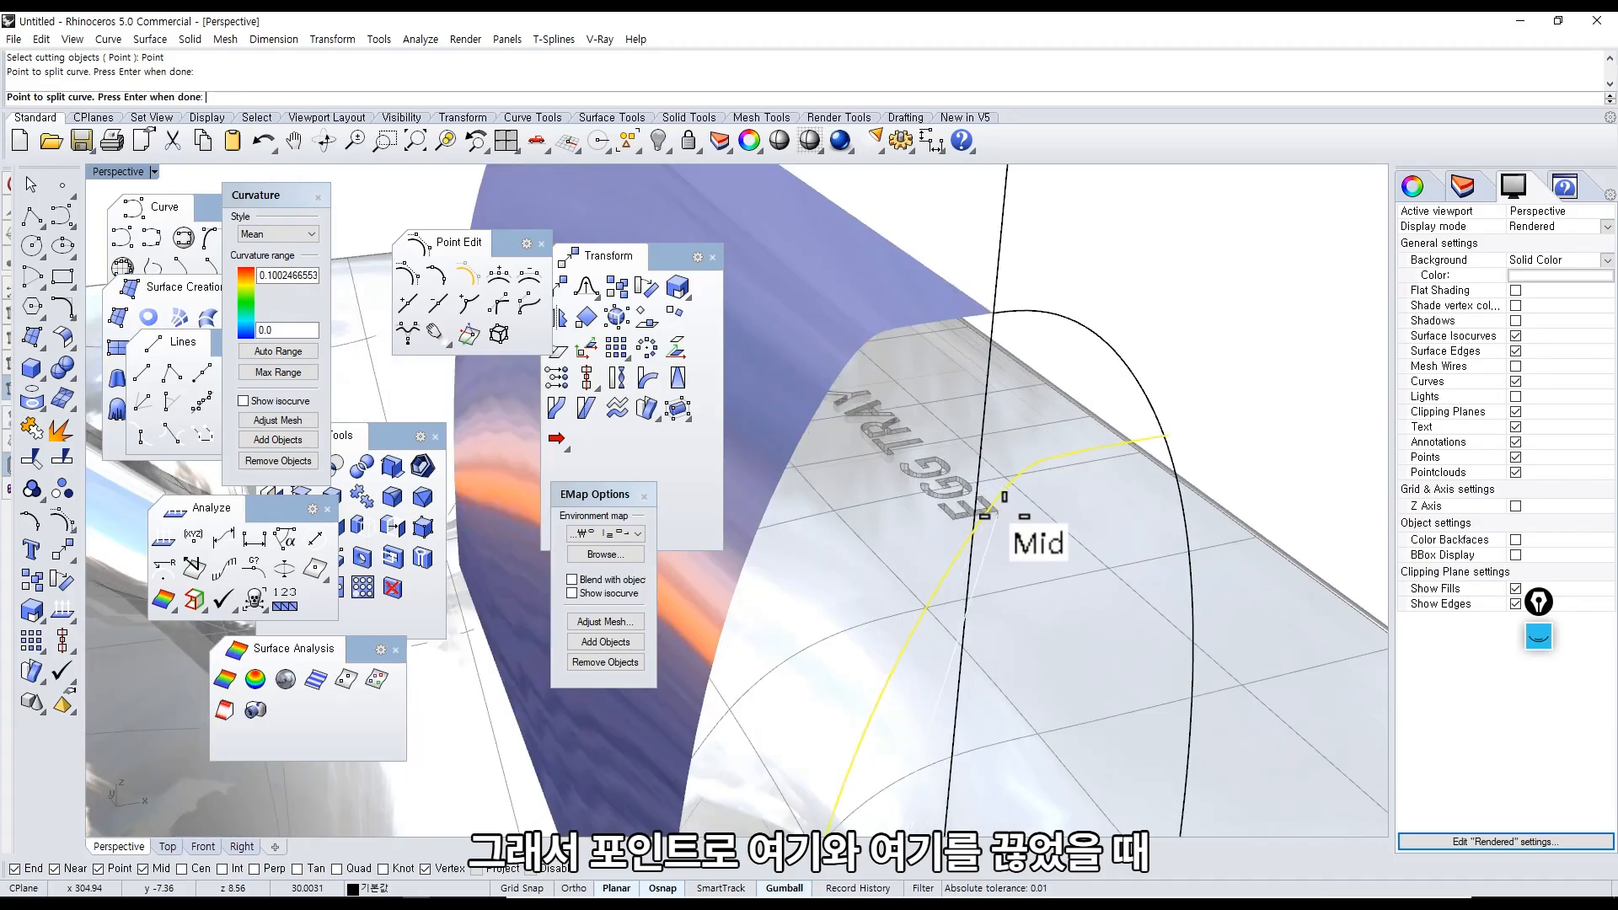
right_click_drag(1011, 510, 1118, 478)
left_click(1105, 489)
key("Return")
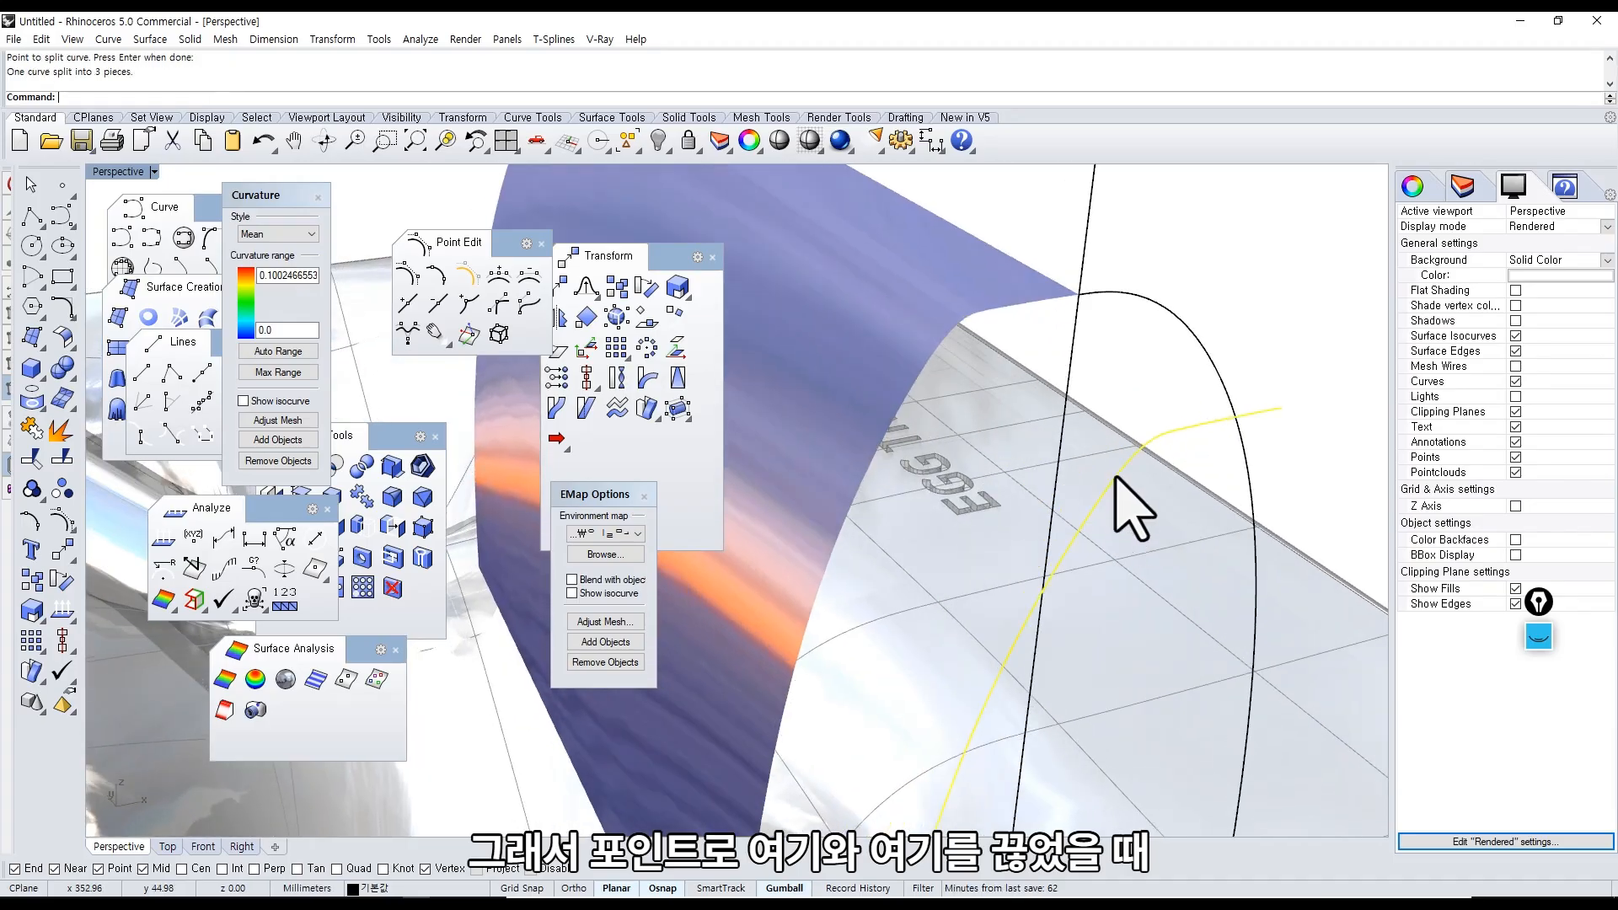
left_click(1130, 501)
key("Delete")
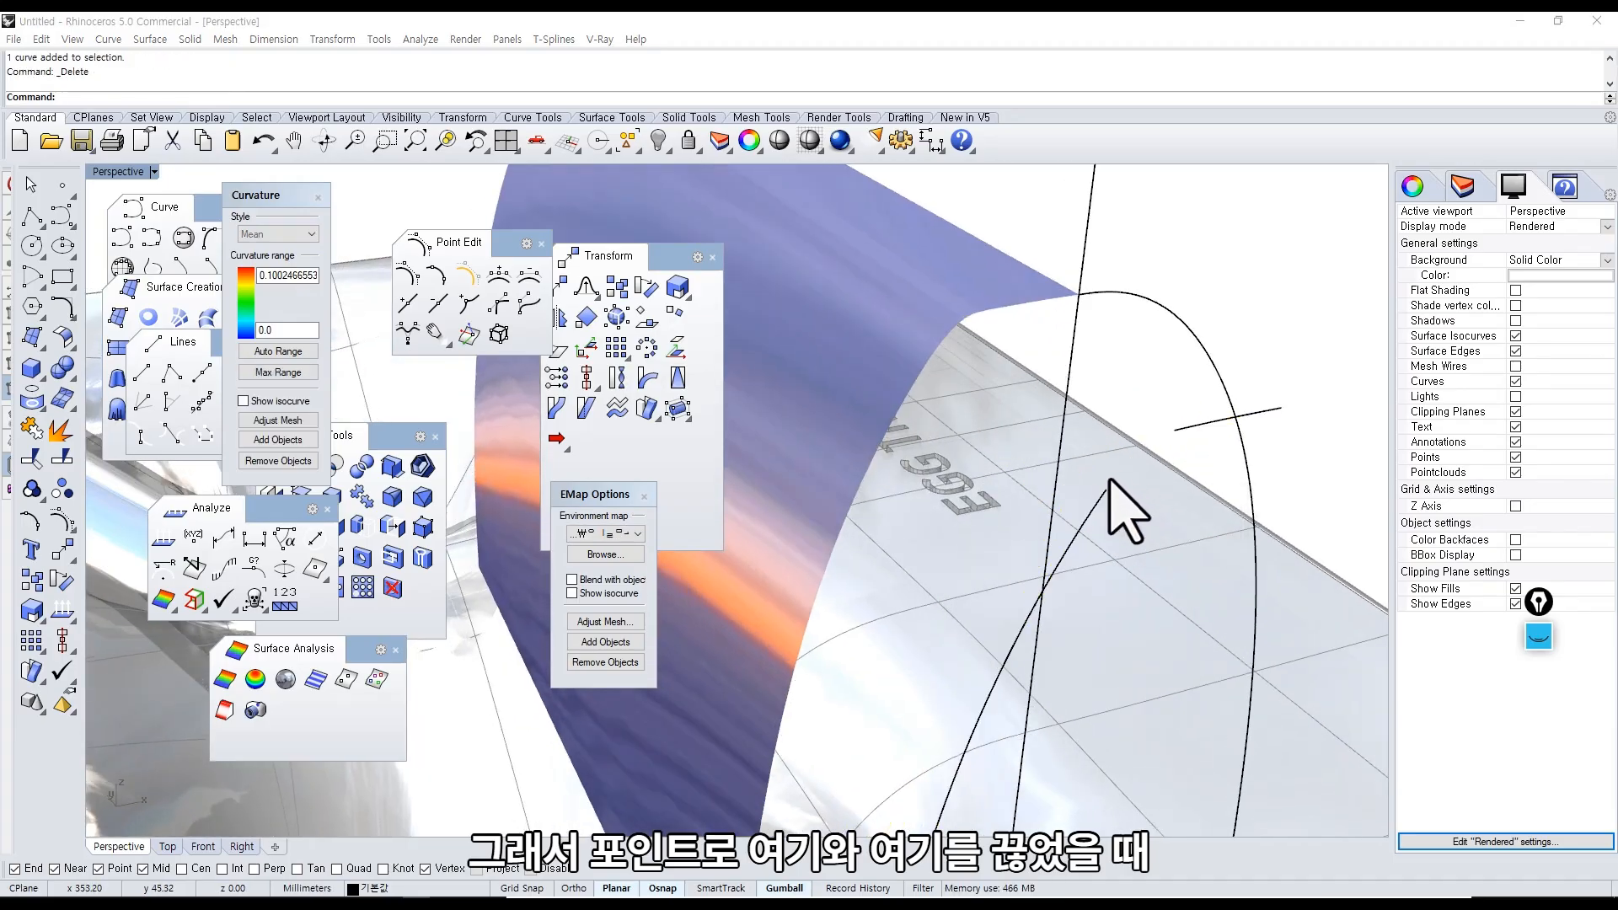
Extrude the two remaining curve pieces forward into separate surfaces, leaving the shoulder gap open.
middle_click(1112, 493)
left_click(1091, 601)
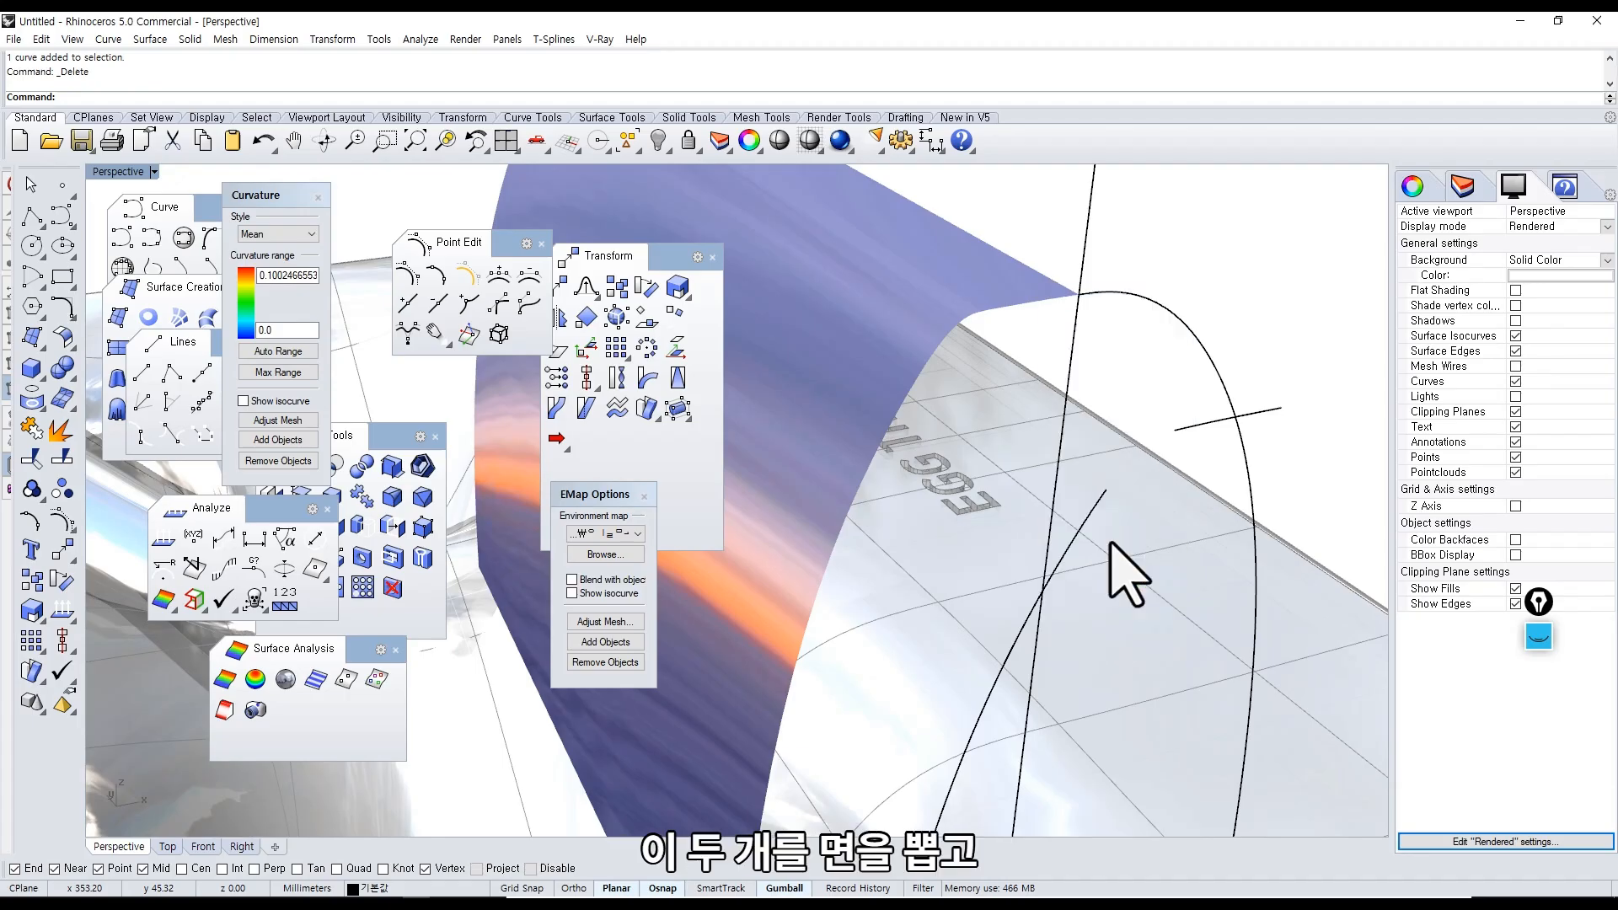
left_click(1106, 493)
left_click(1188, 428)
scroll(1188, 428, "down", 4)
right_click_drag(1103, 362, 867, 263, "shift")
key("Return")
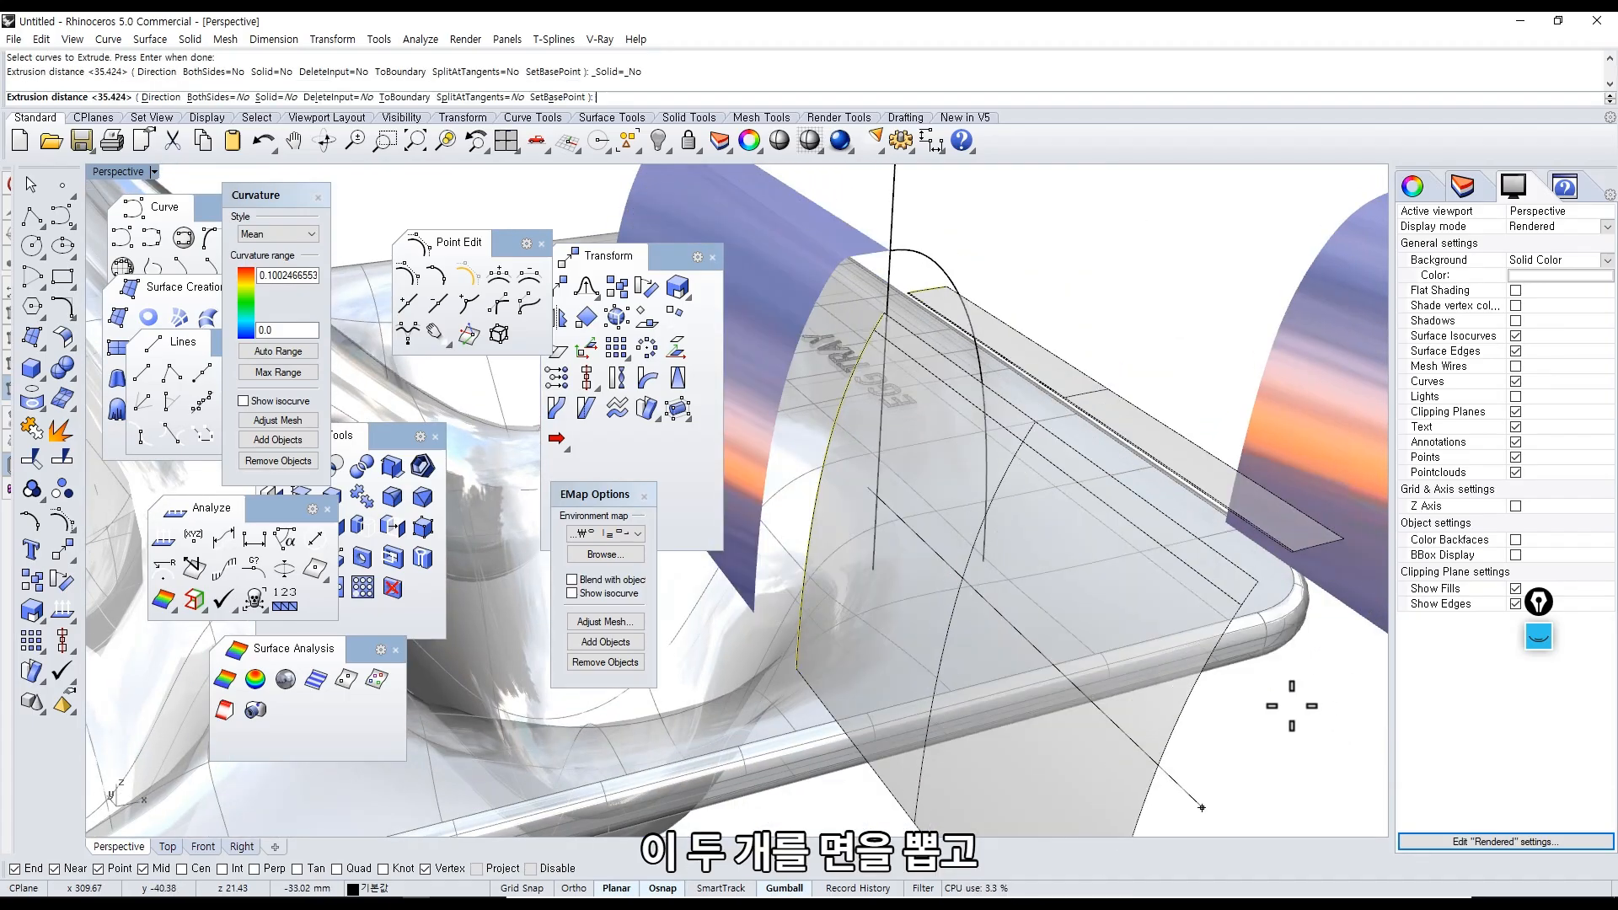
left_click(1292, 673)
right_click_drag(957, 504, 1056, 403)
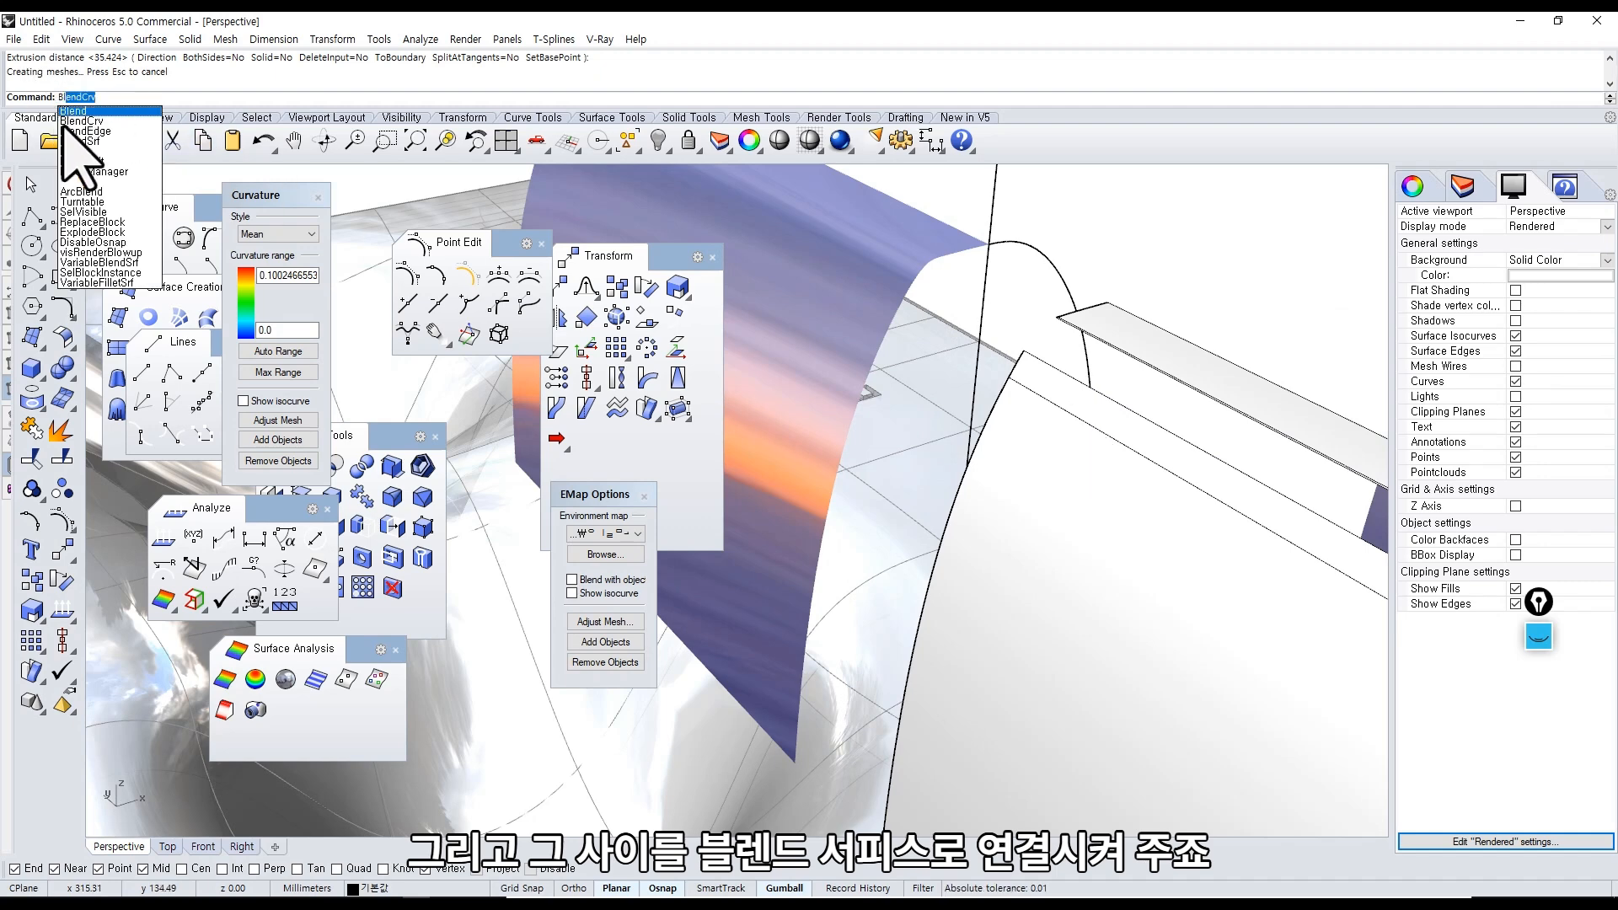
Start a surface blend between the facing edges of the two new extrusions and keep its settings dialog clear of the preview.
left_click(76, 156)
left_click(1047, 363)
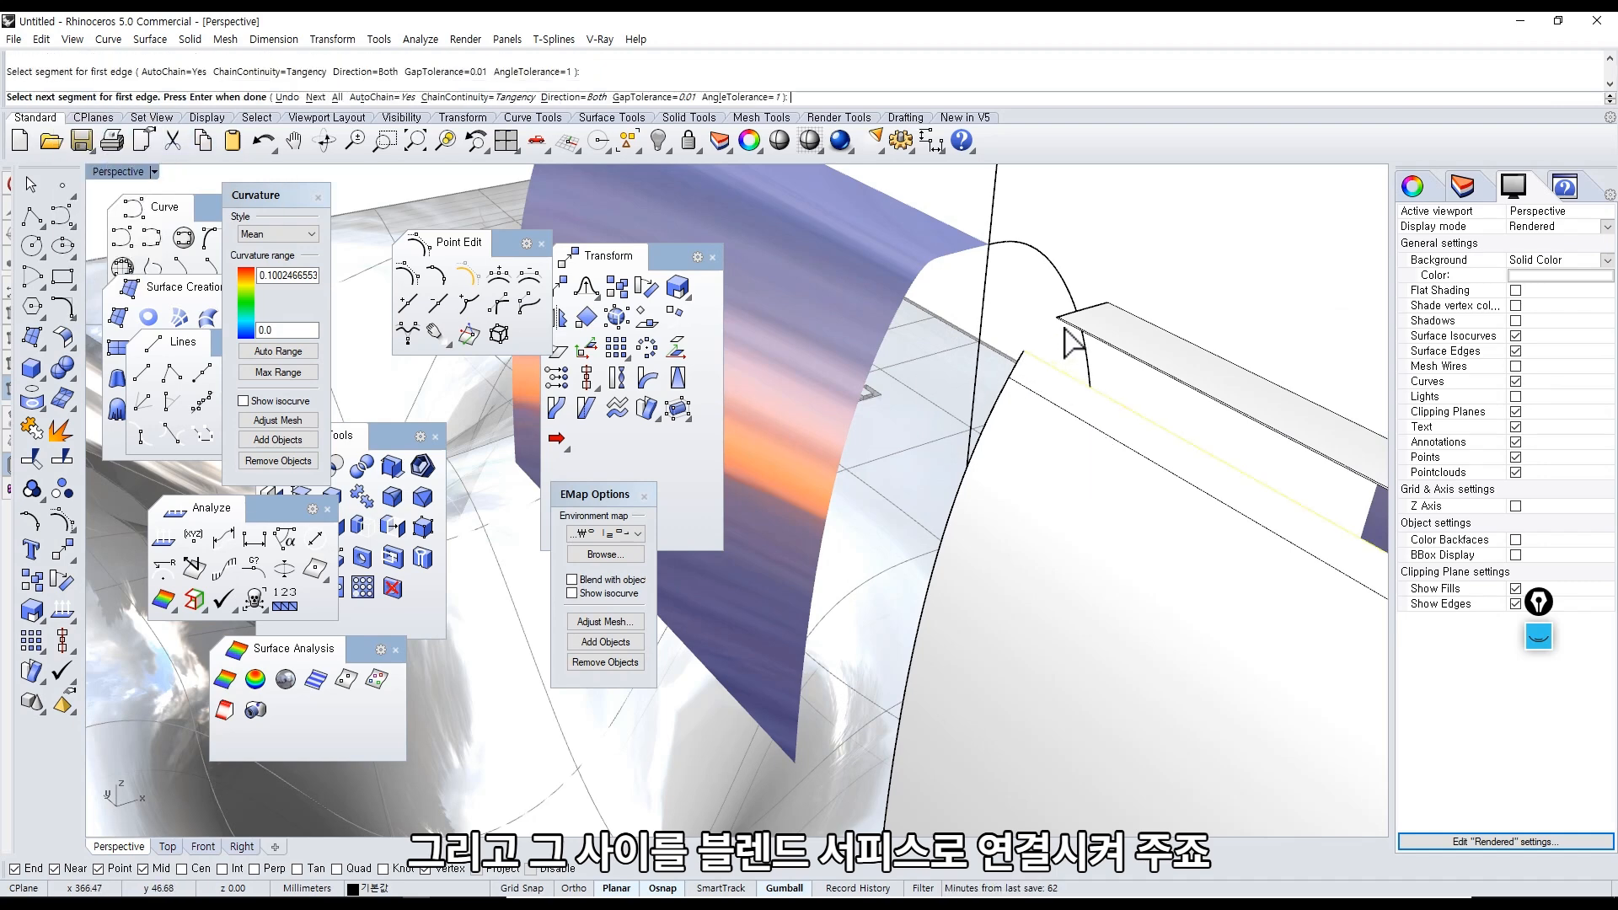
left_click(1065, 331)
key("Return")
left_click_drag(1035, 458, 950, 315)
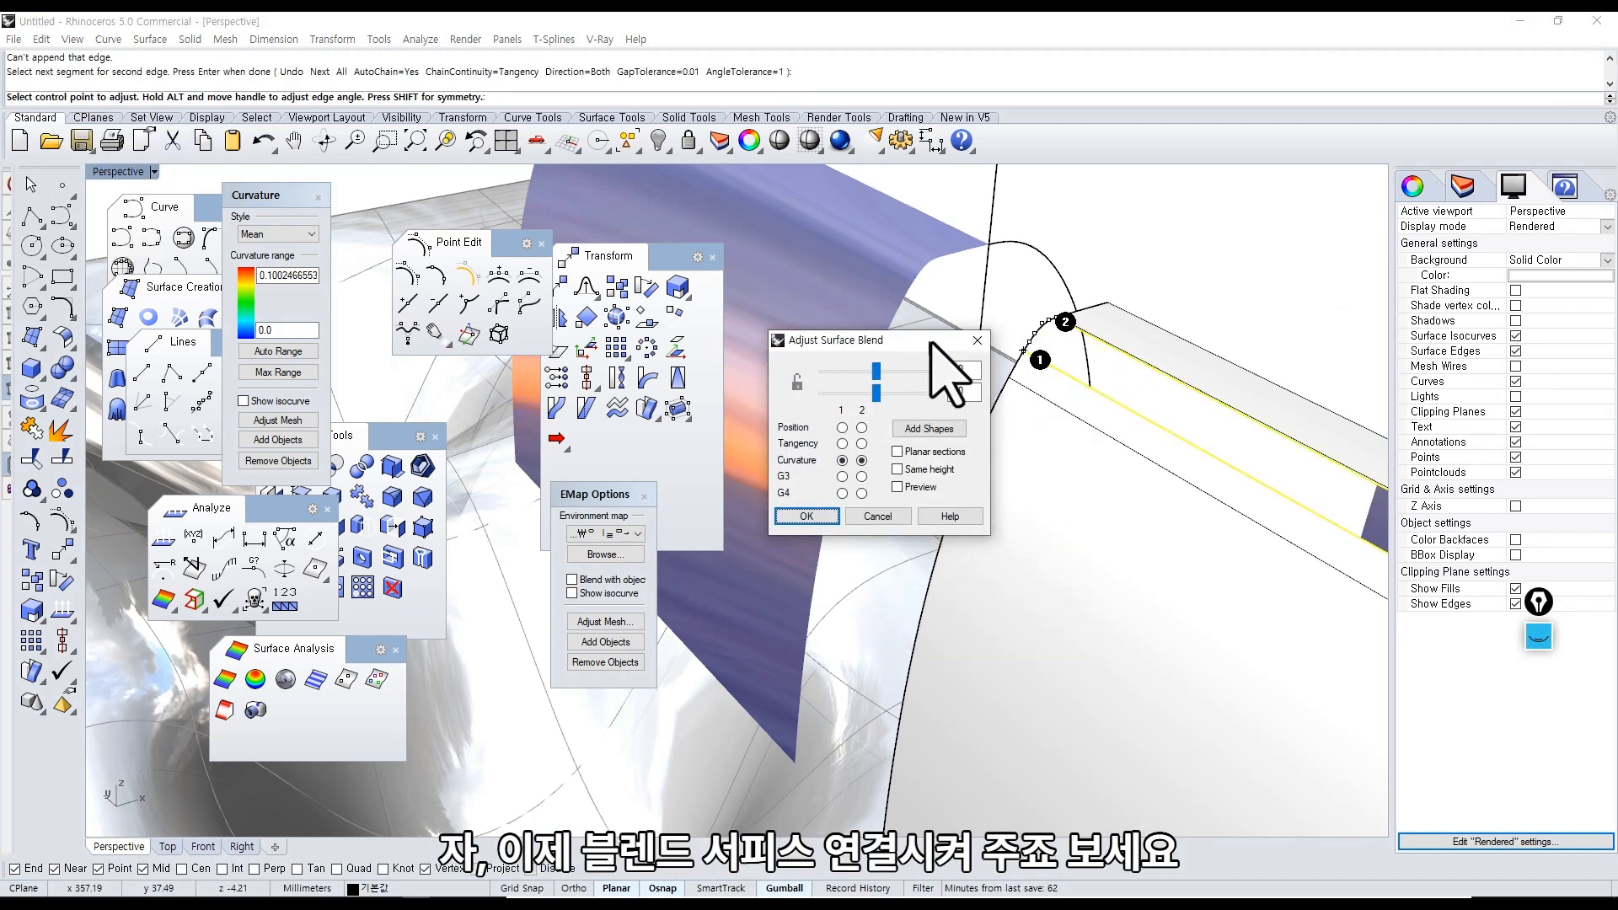
scroll(1058, 350, "up", 3)
right_click_drag(1066, 318, 1106, 381, "shift")
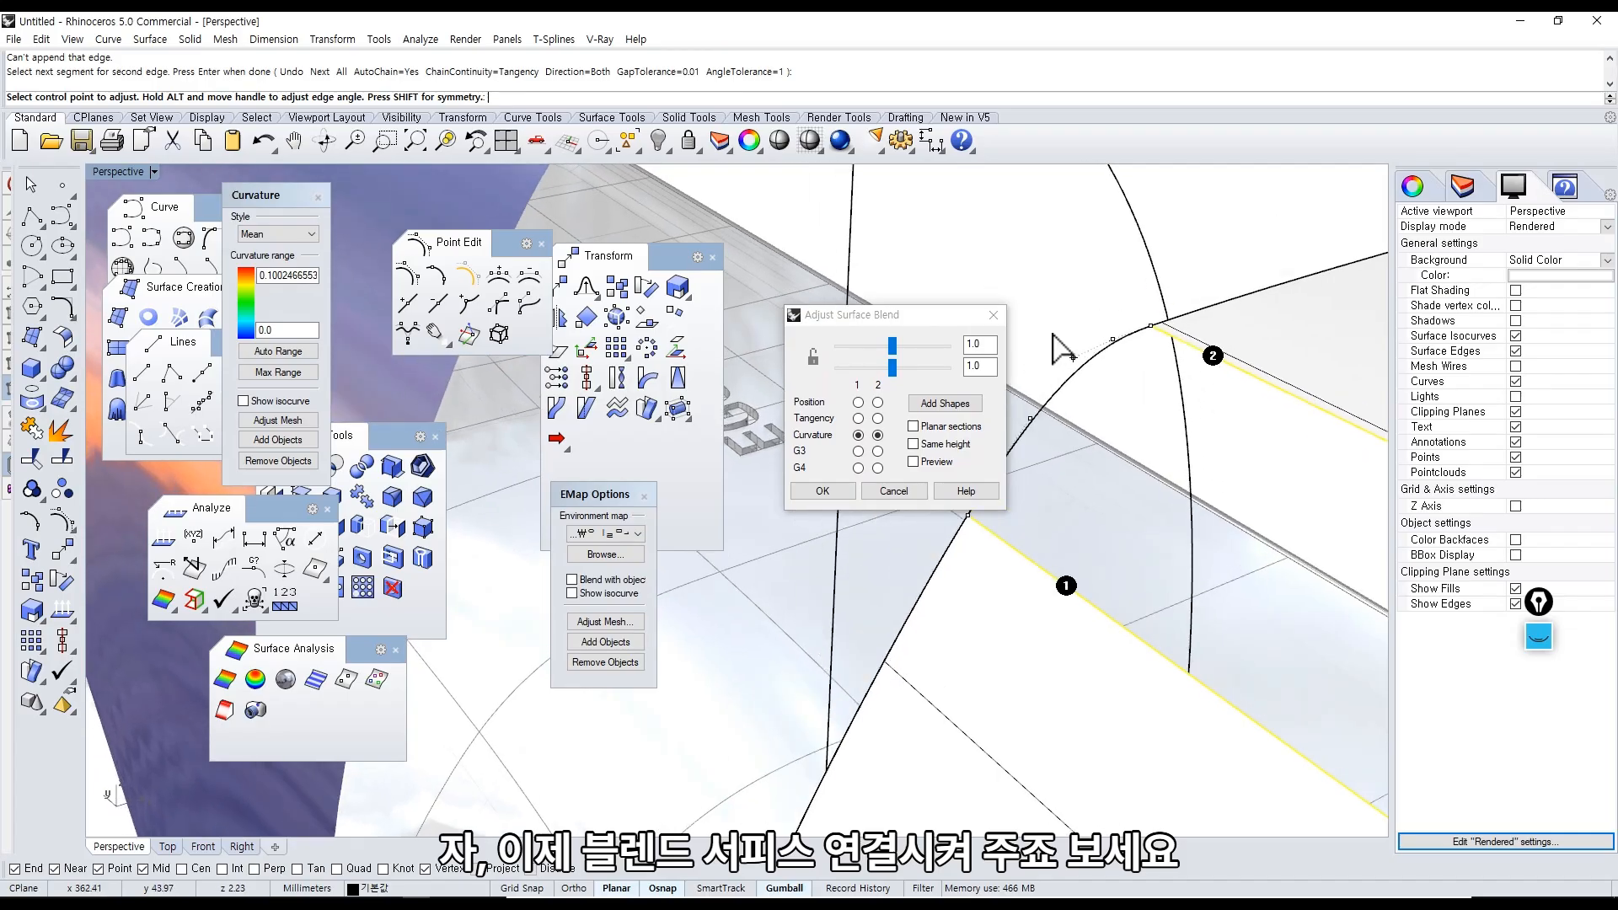
Try Tangency and Curvature continuity on both blend edges to compare how the control points align.
left_click(858, 418)
left_click(877, 418)
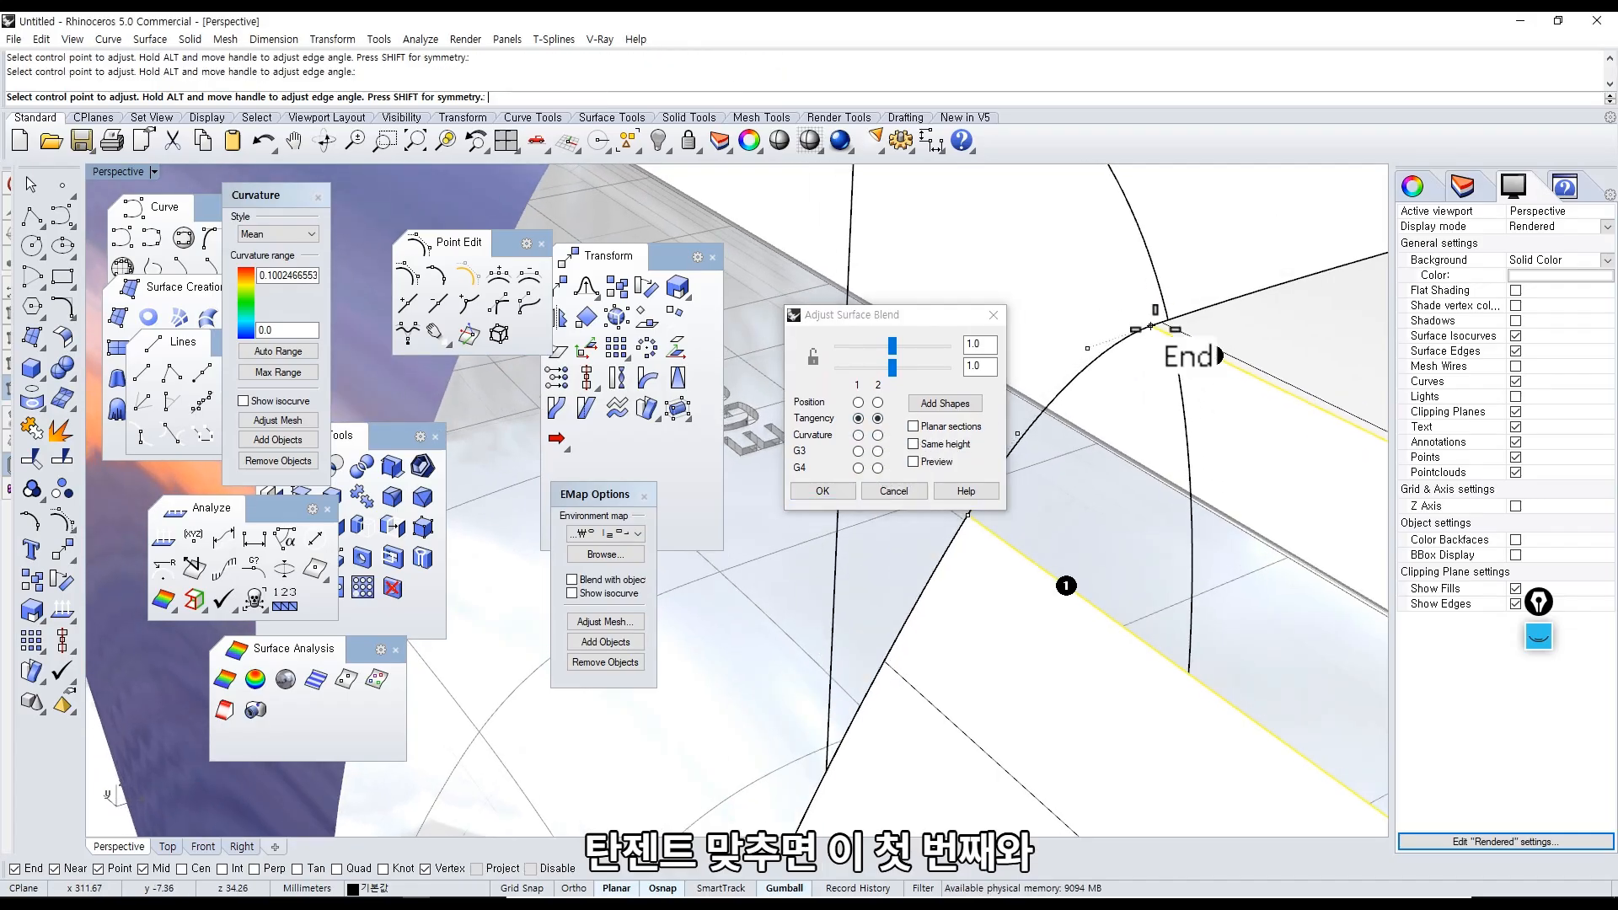
mouse_move(1115, 344)
right_mouse_down()
mouse_move(1098, 332)
mouse_move(1121, 330)
right_mouse_up()
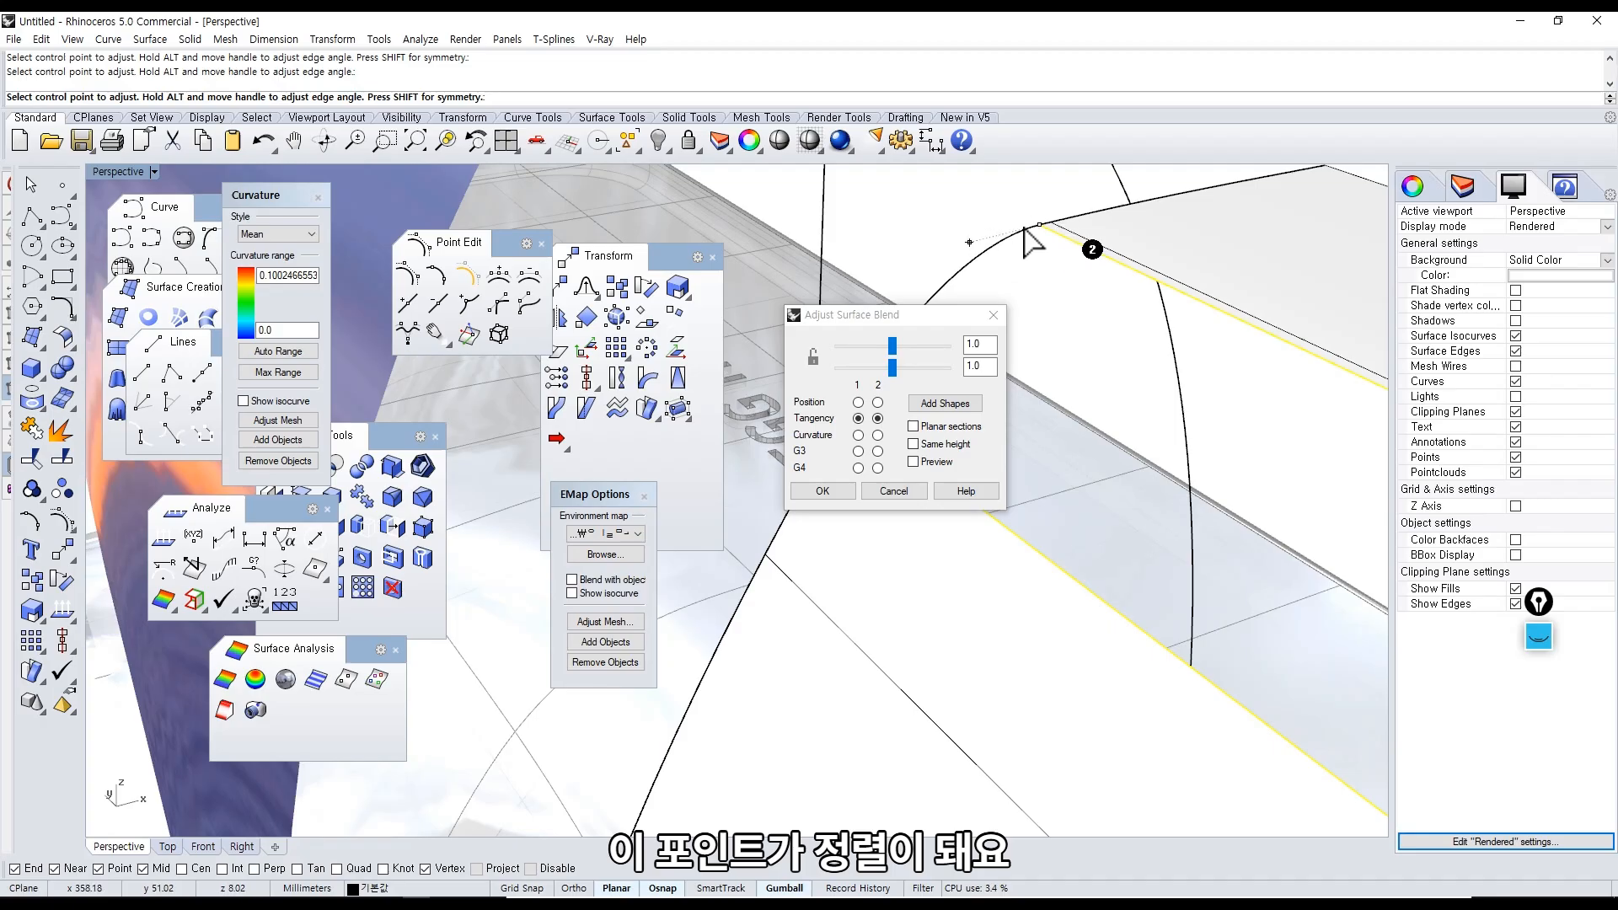
left_click(857, 435)
left_click(877, 435)
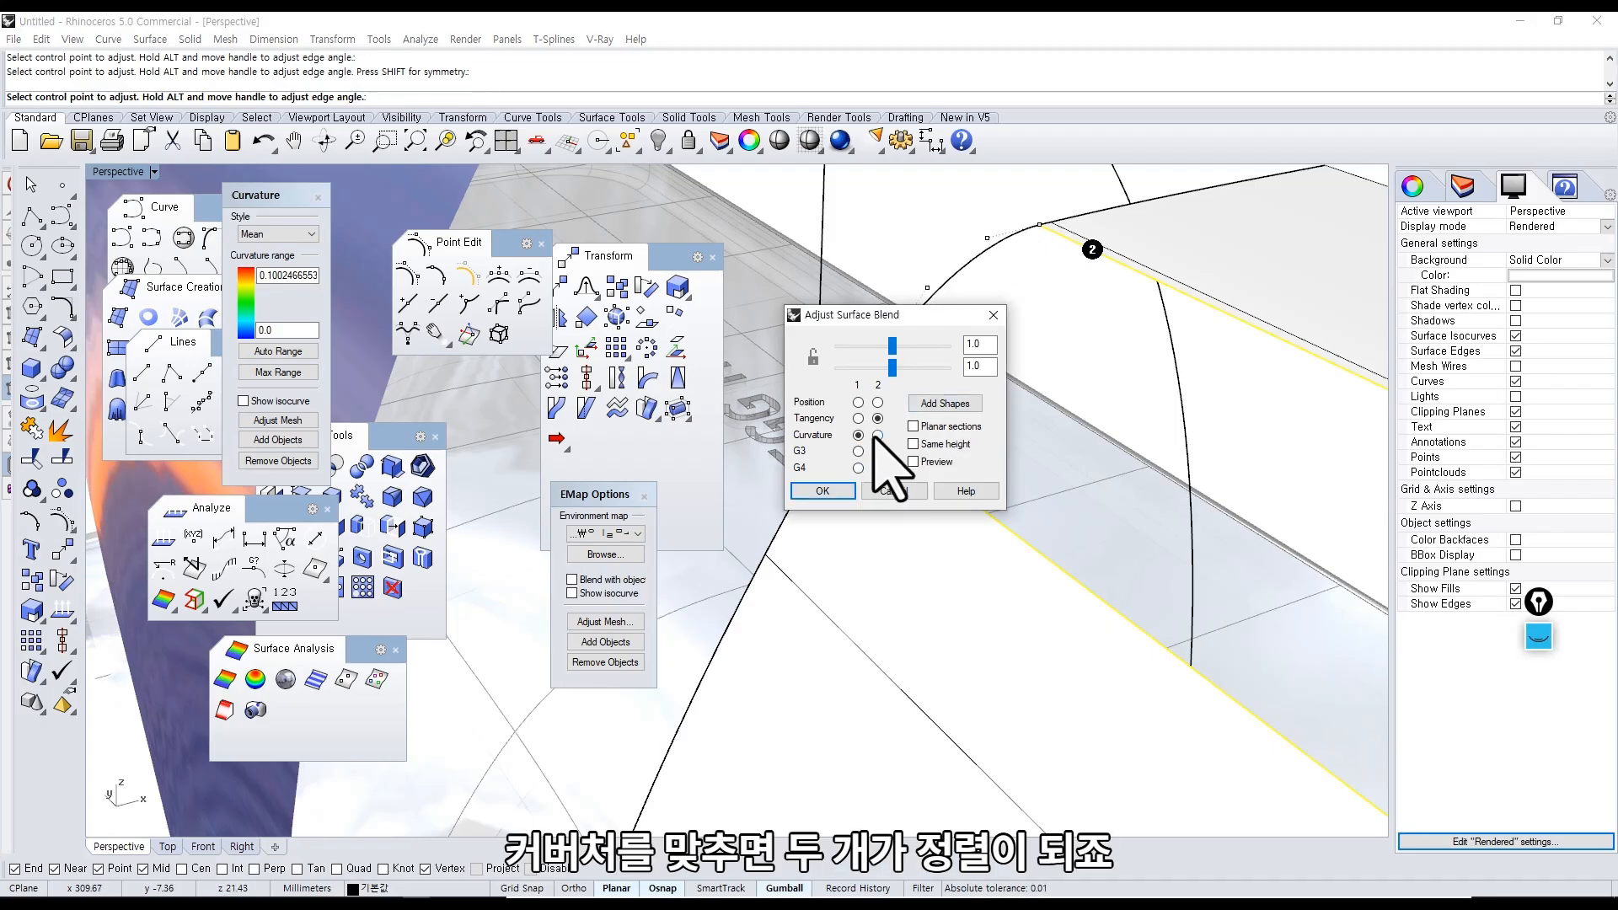
left_click_drag(935, 326, 974, 426)
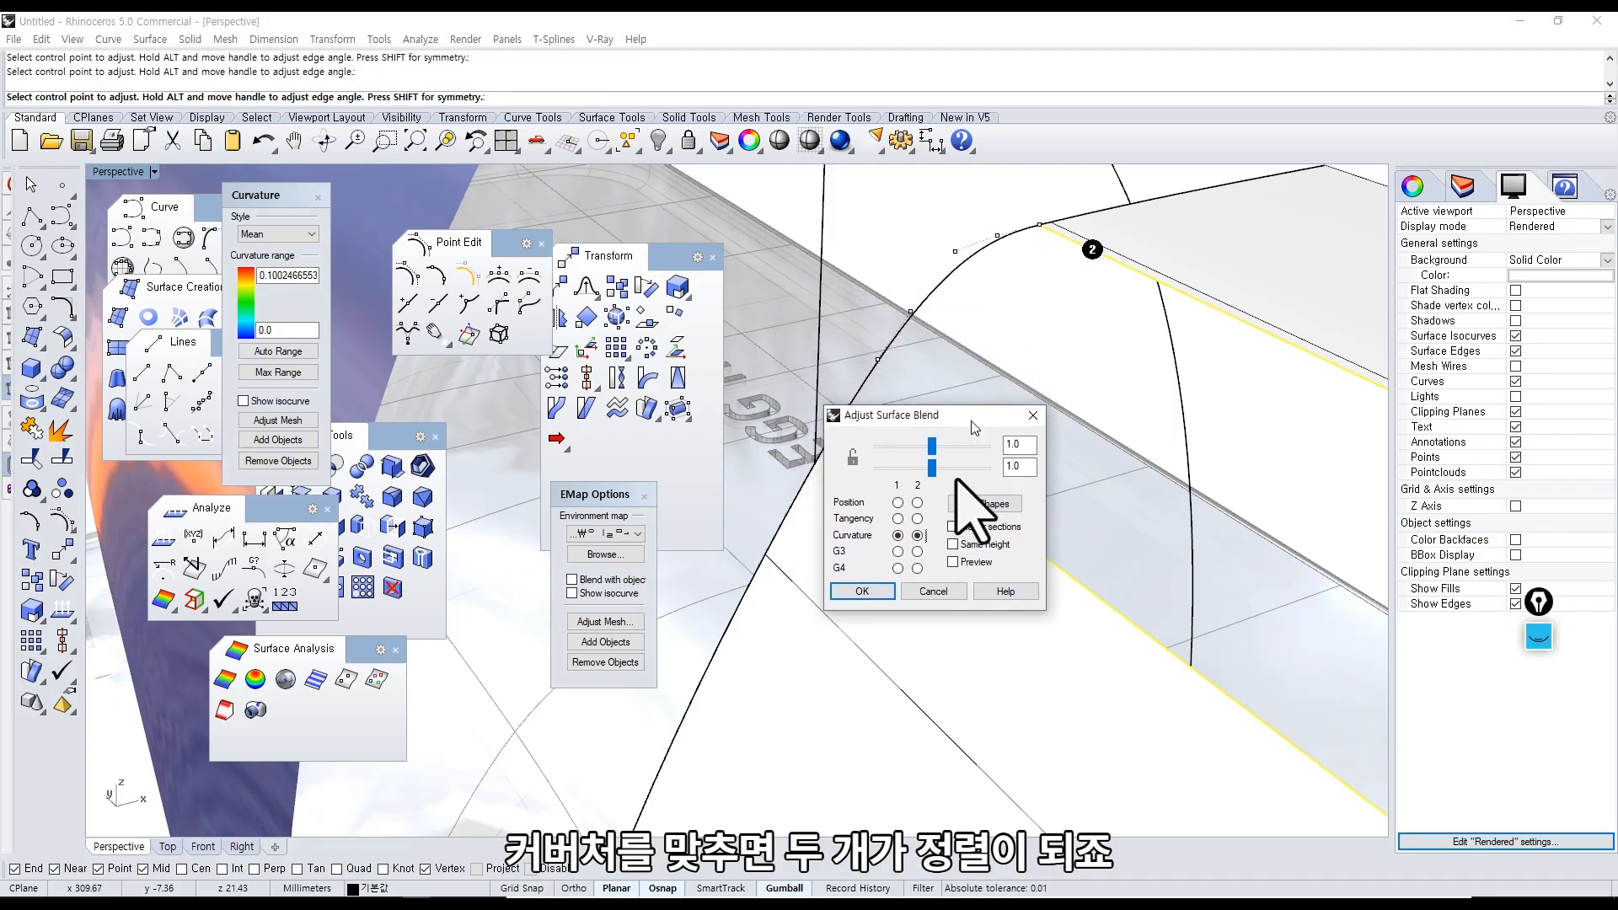
Set both blend edges to G3, adjust the first edge's bulge to 1.149 and create the blend surface.
left_click(897, 552)
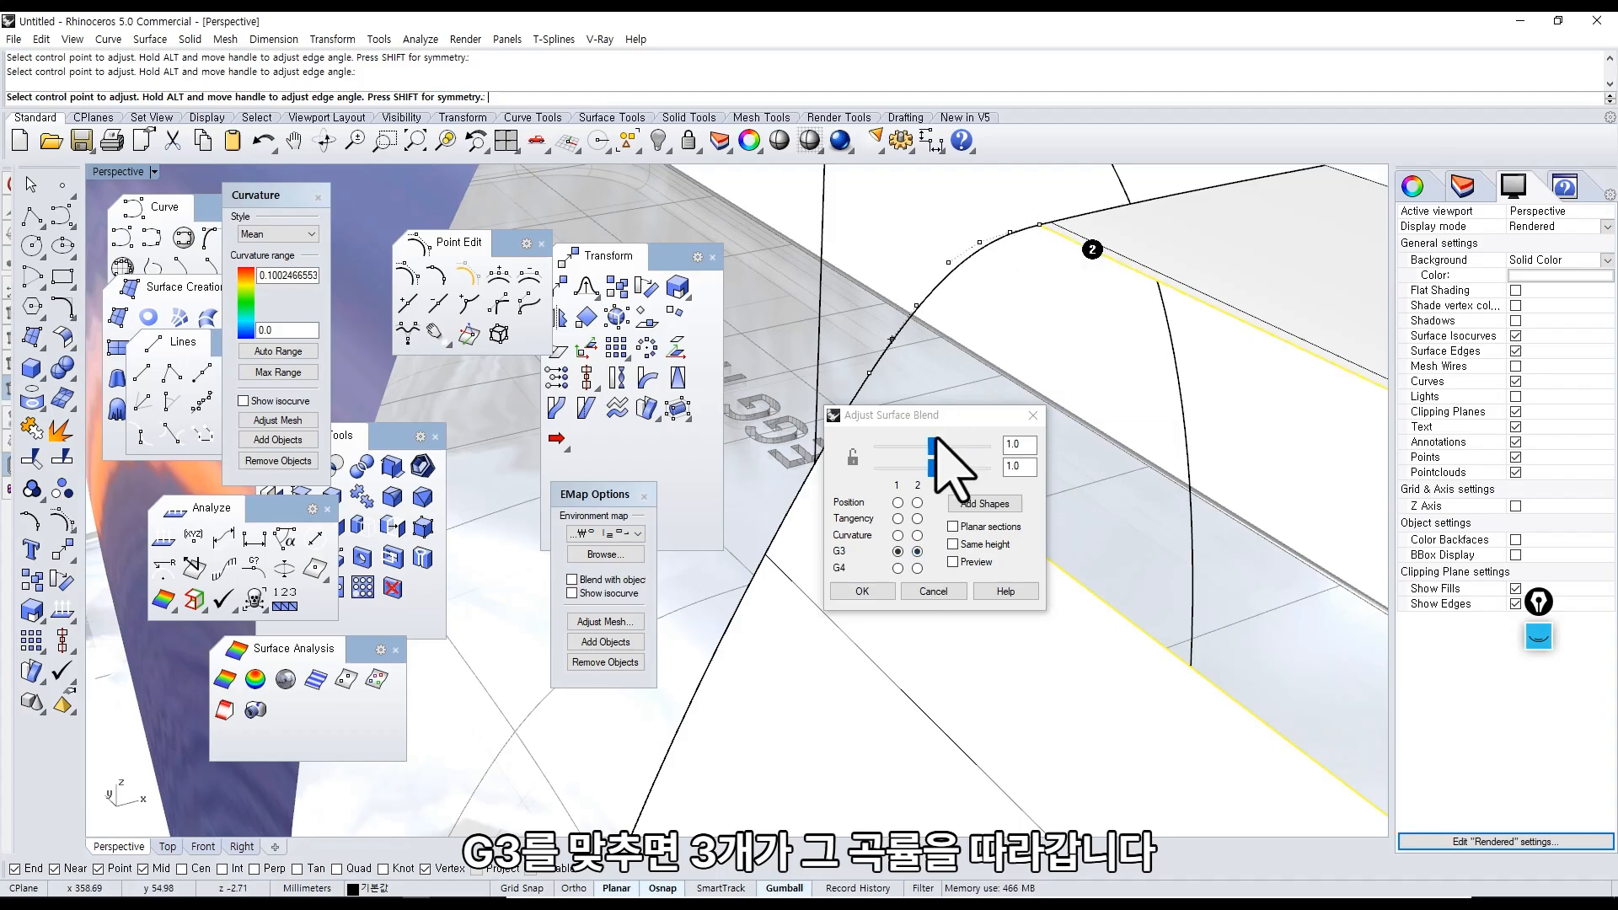
mouse_move(938, 440)
left_mouse_down()
mouse_move(924, 467)
mouse_move(947, 445)
left_mouse_up()
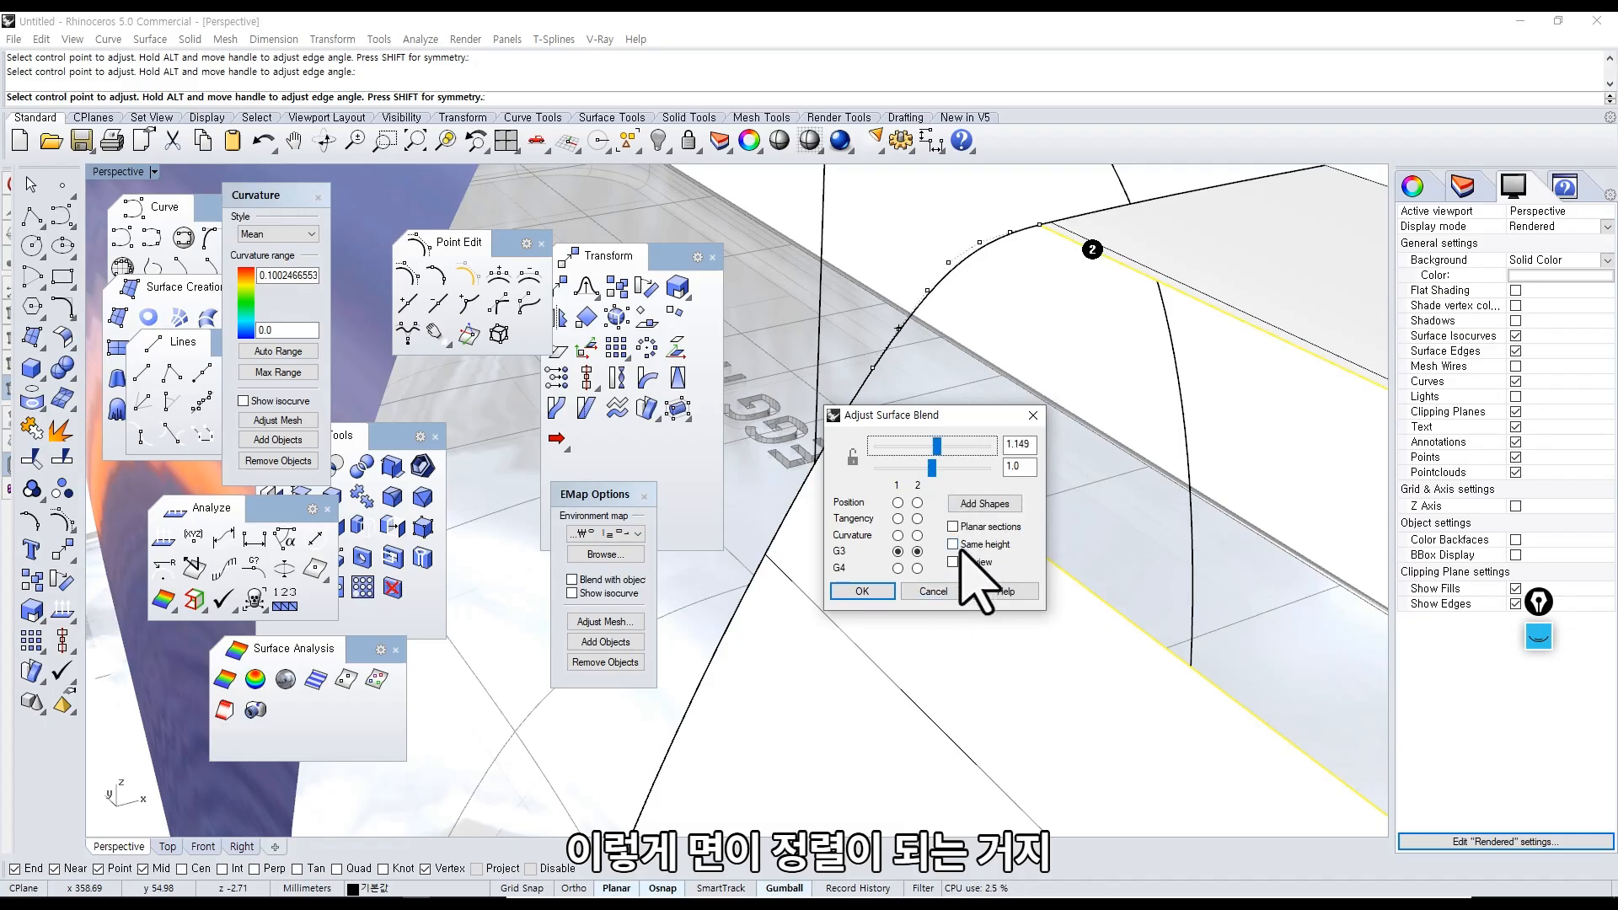
left_click(861, 590)
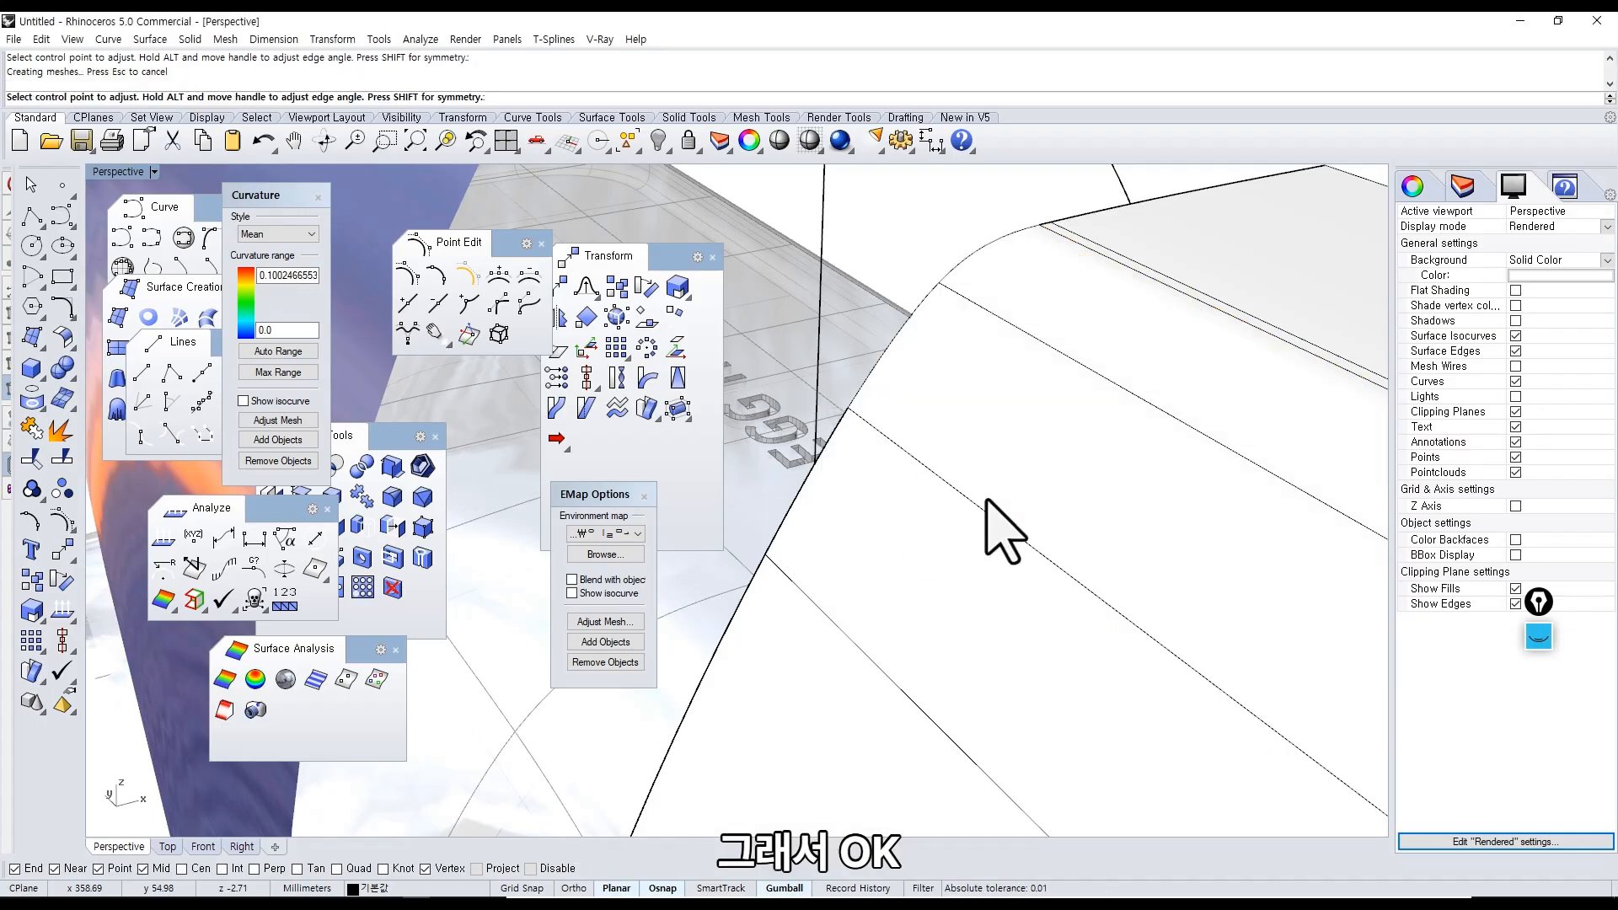
Add the blend surface and the two extrusions it connects to the environment map analysis.
left_click(1066, 410)
left_click(1008, 452, "shift")
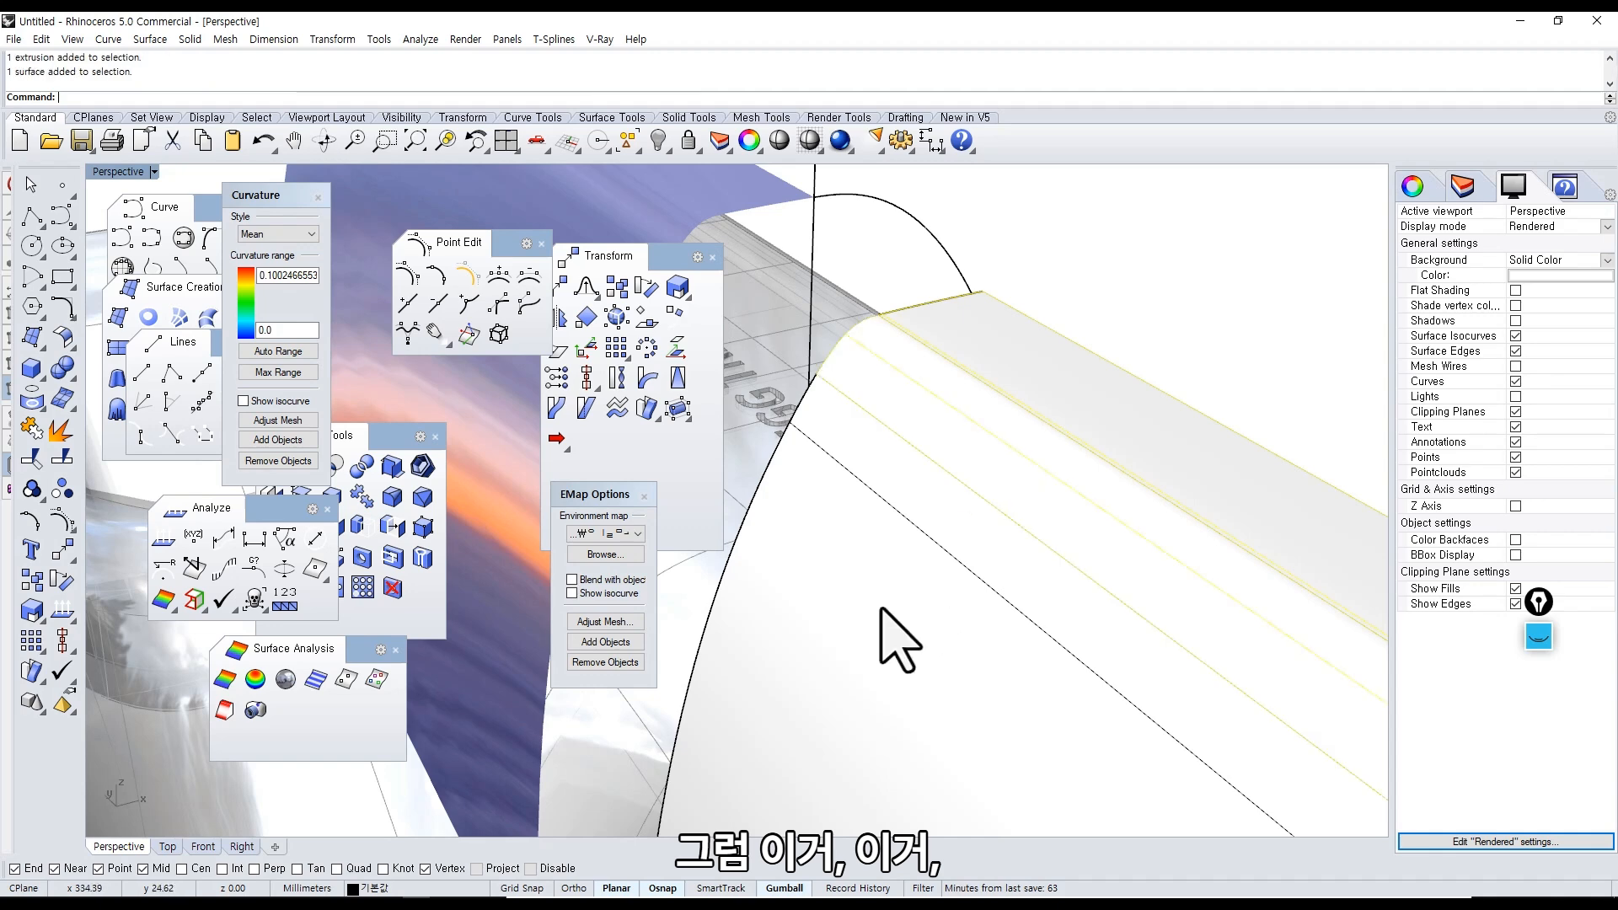
left_click(605, 642)
left_click(1002, 393)
right_click_drag(968, 441, 906, 368)
Compare the reflections on the single extruded surface with those on the blended set by selecting each surface in turn.
left_click(889, 361)
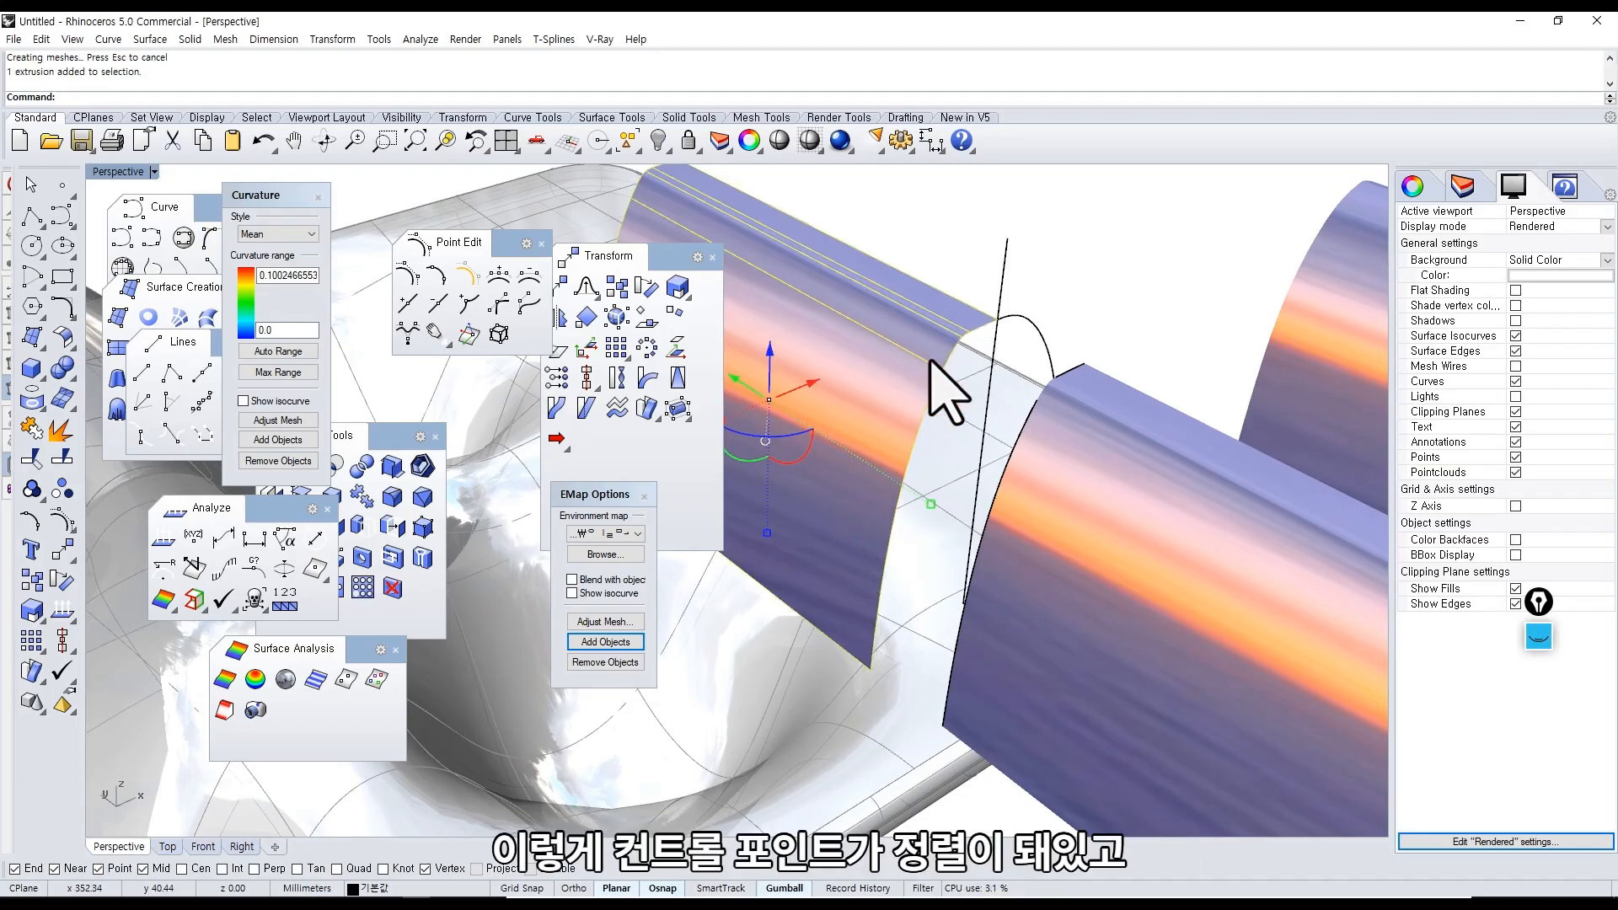
left_click(1121, 427)
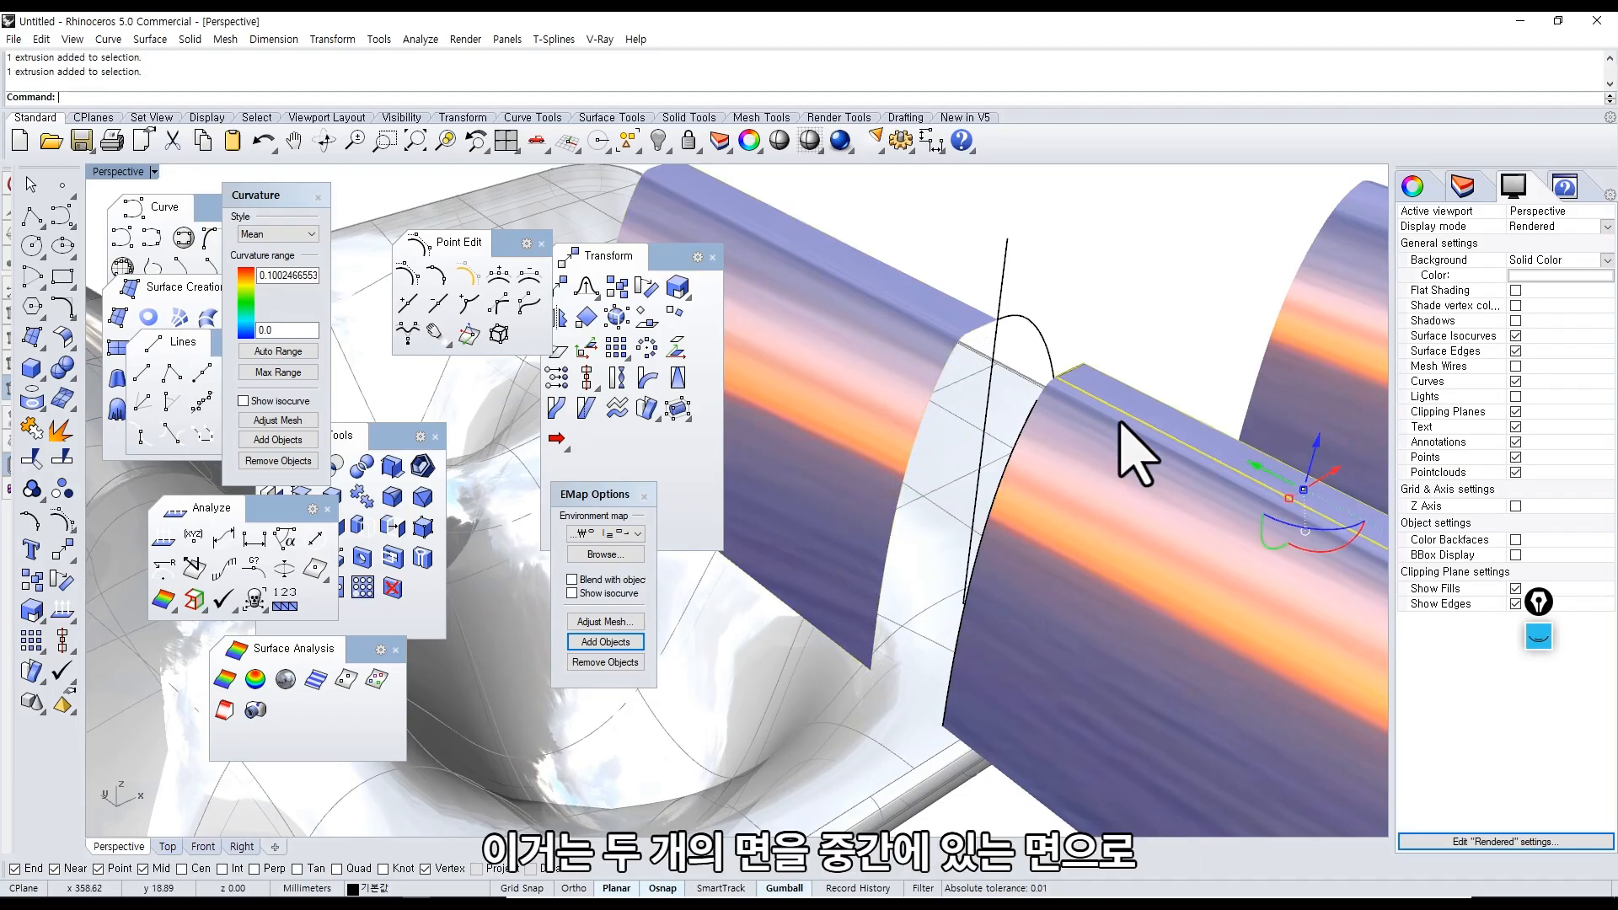
left_click(1124, 514)
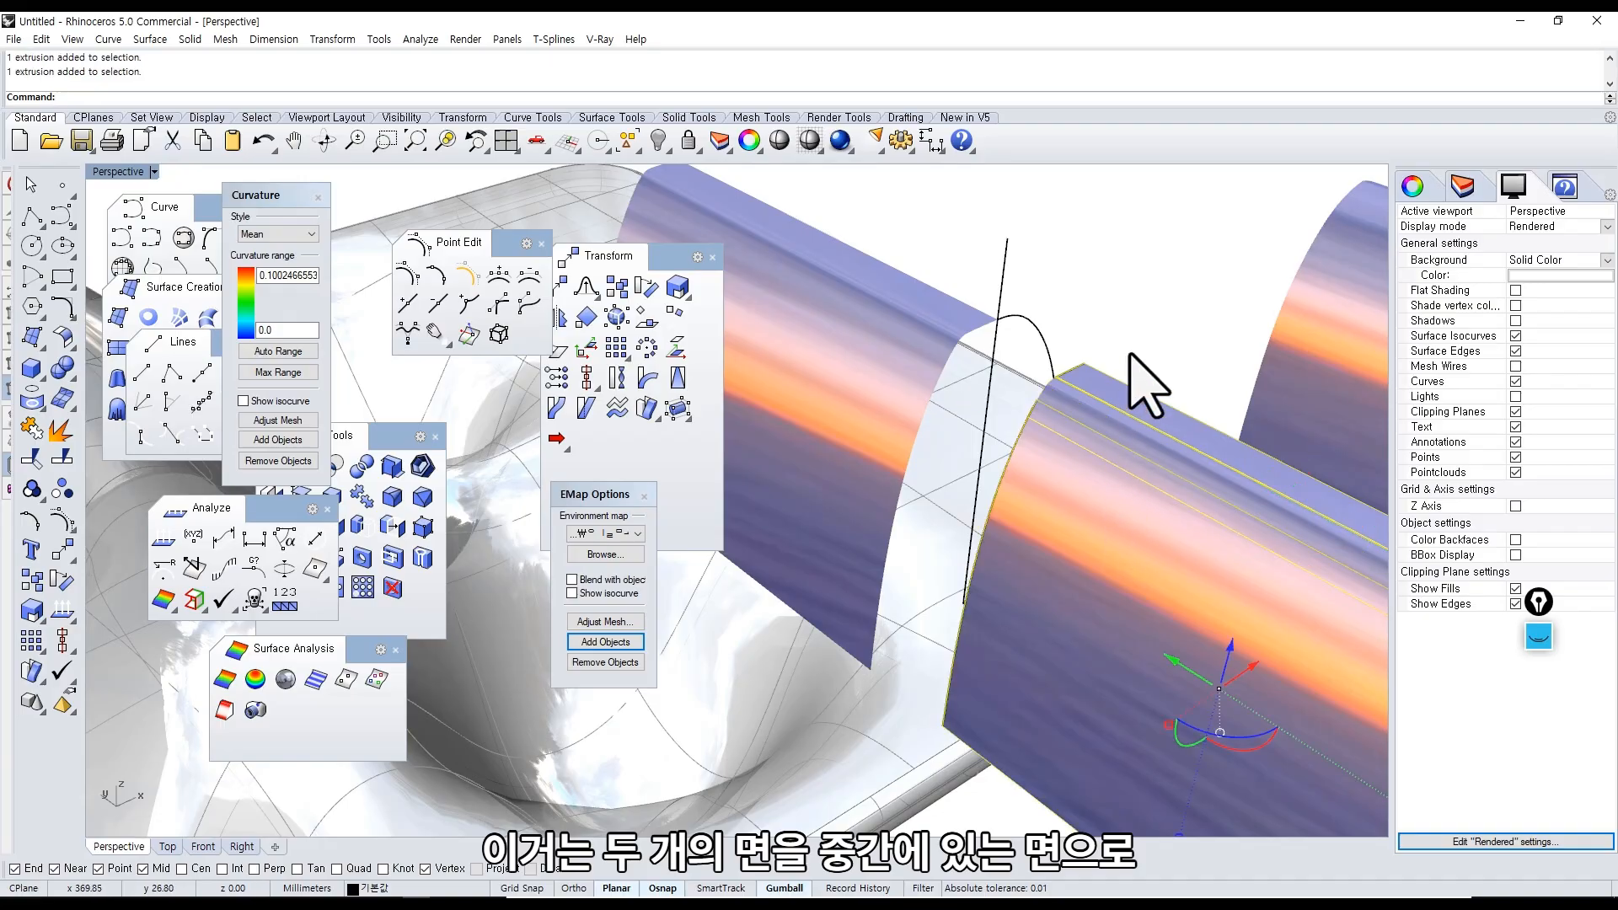
left_click(1118, 449)
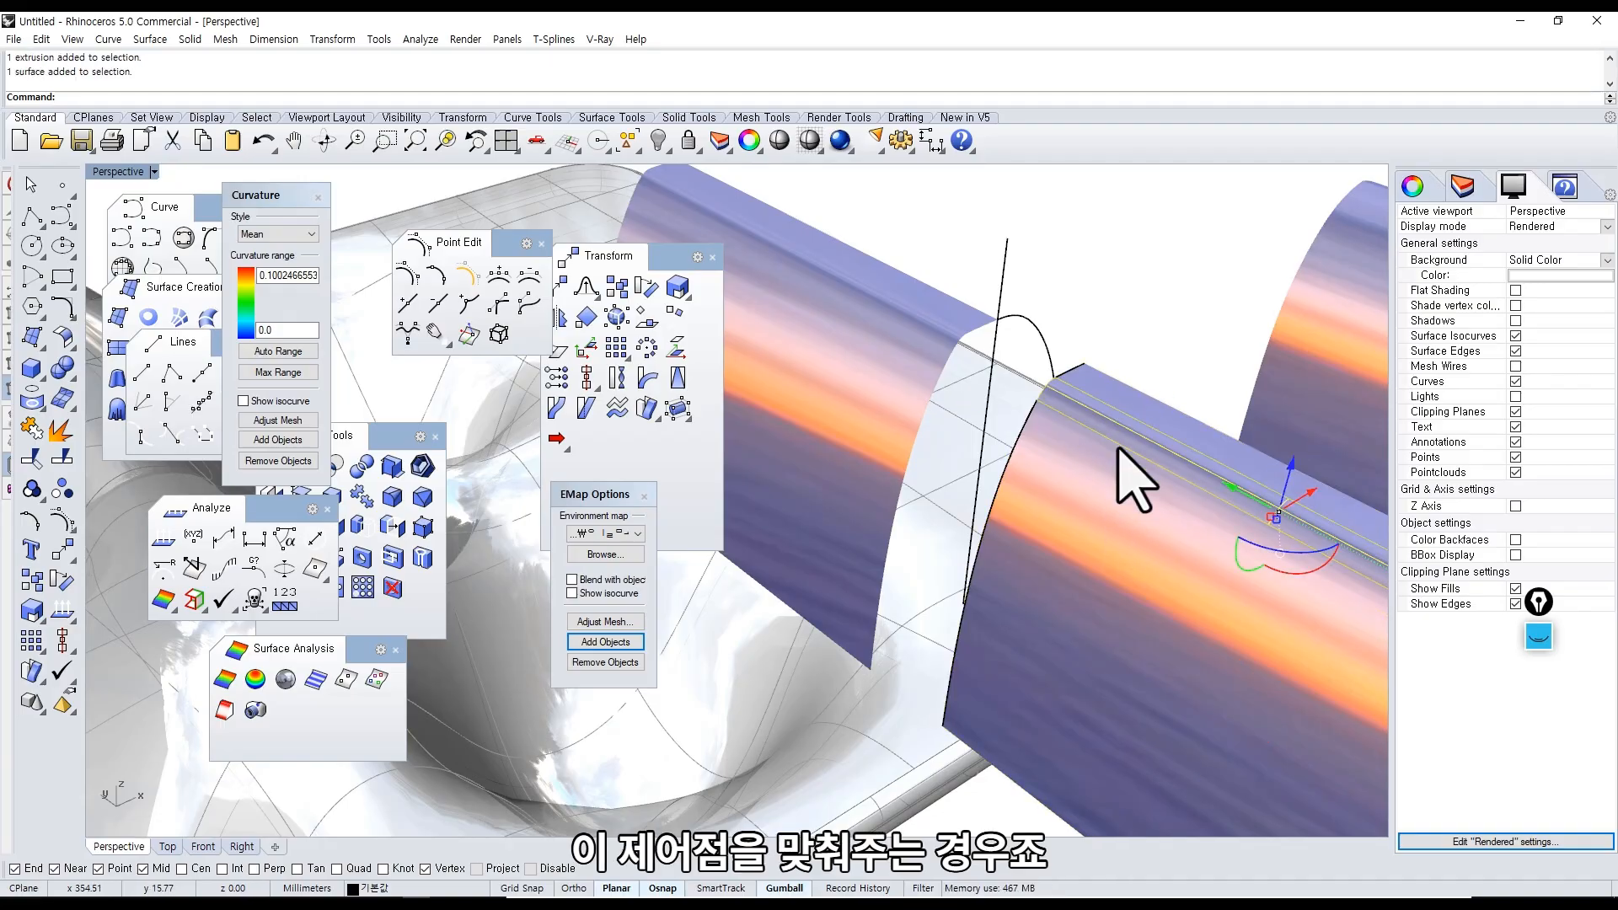
left_click(915, 354)
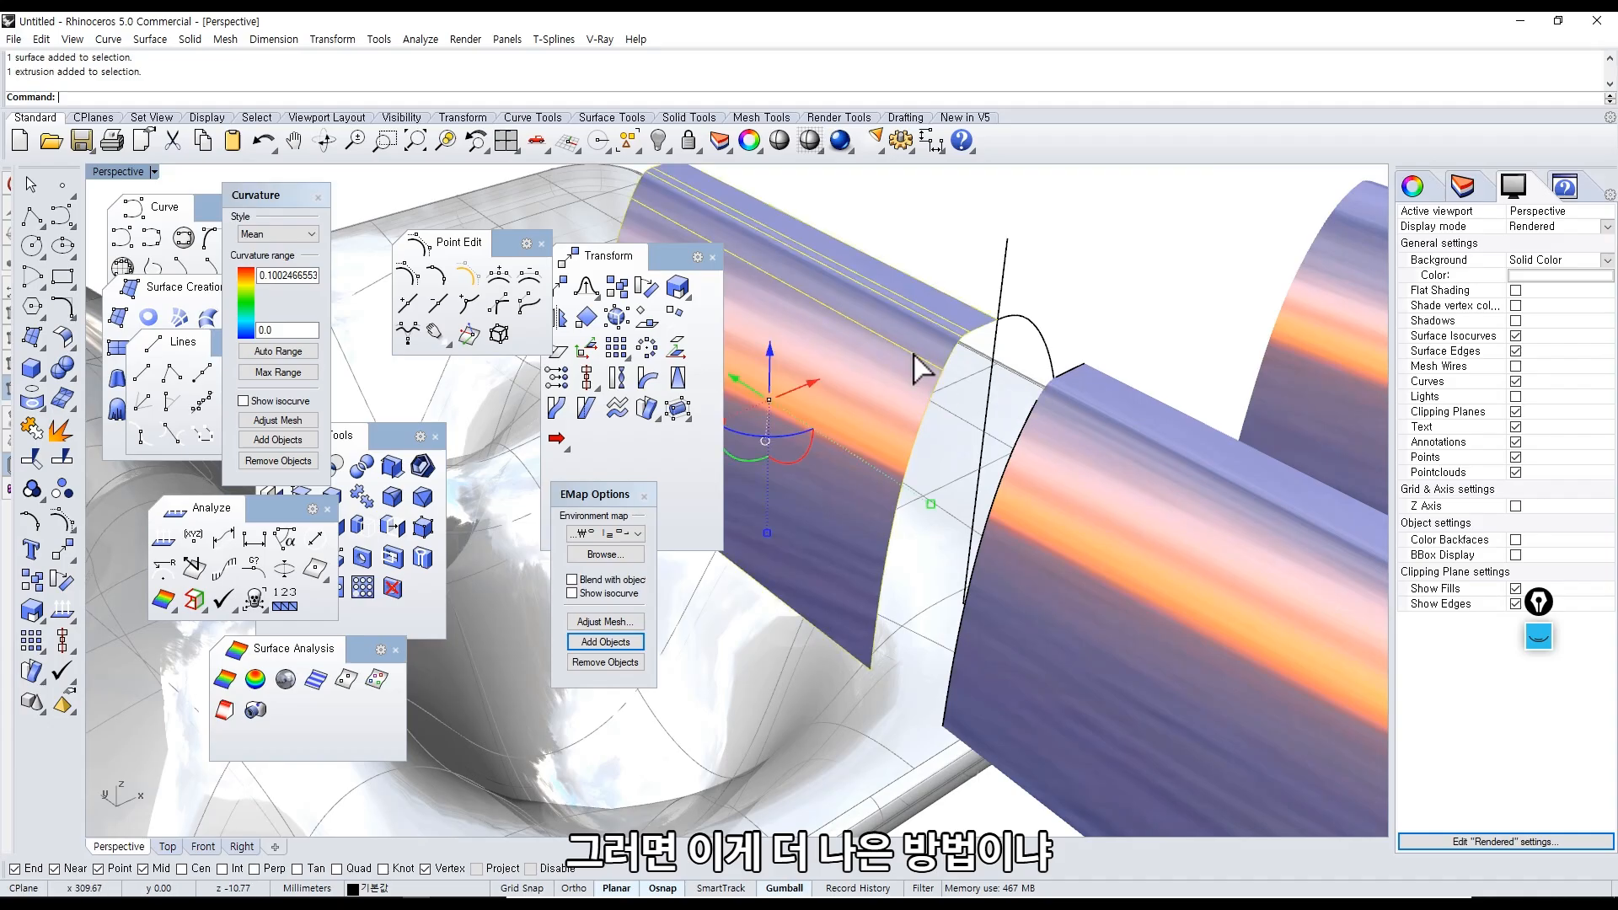
Select the separate extrusions on either side of the gap one at a time to examine their reflections.
left_click(1107, 411)
left_click(1094, 481)
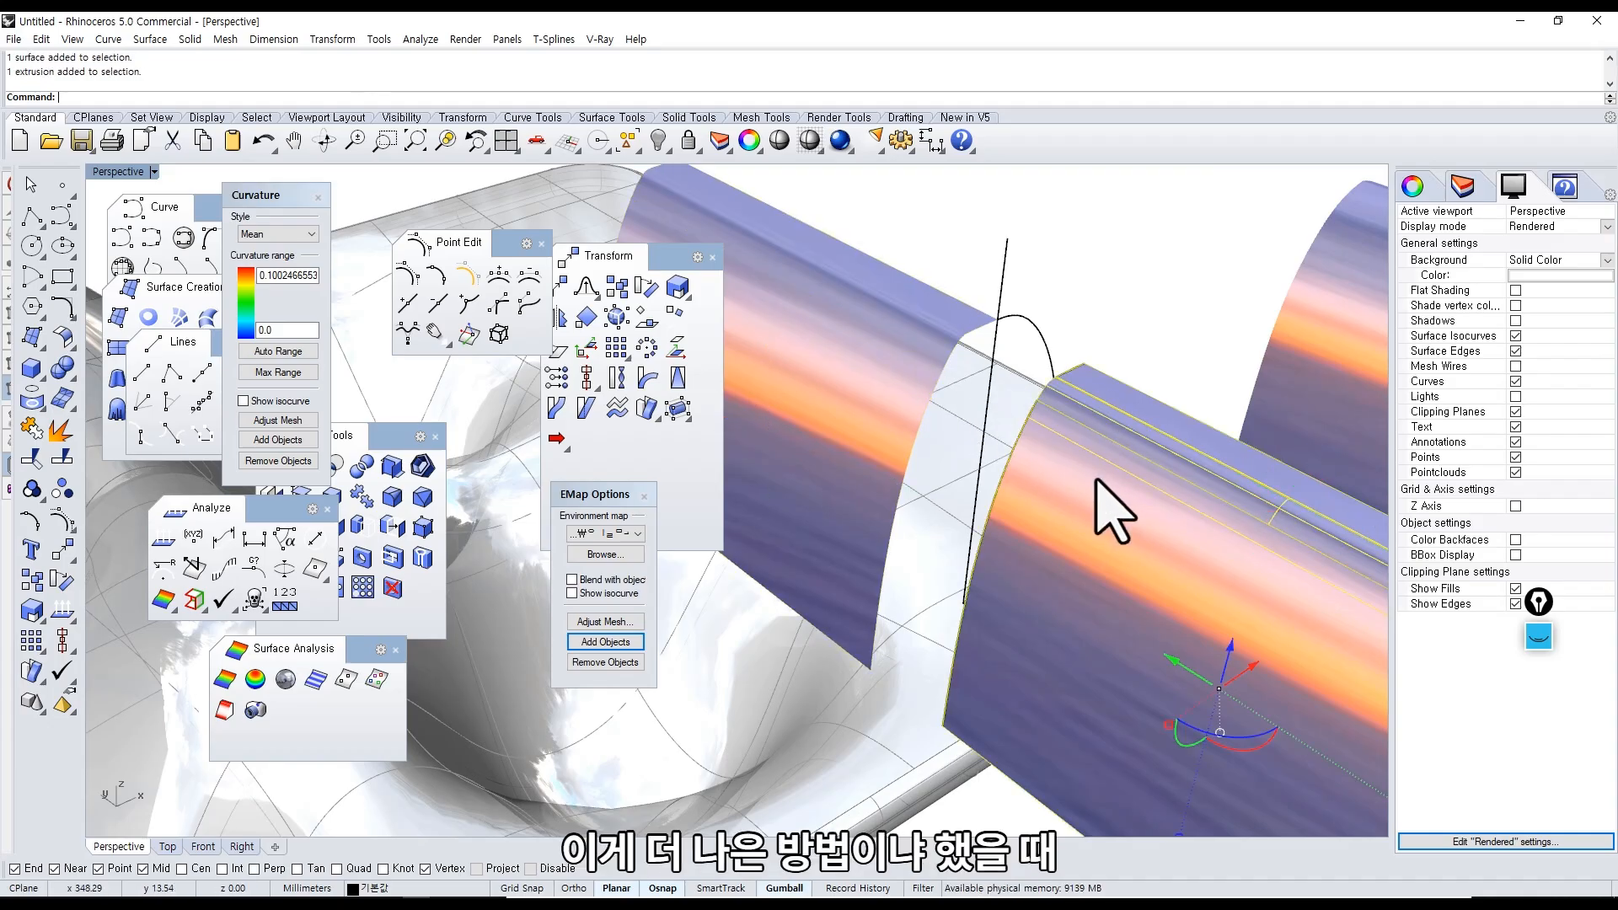
scroll(1092, 473, "down", 6)
right_click_drag(1091, 468, 1064, 440, "shift")
left_click(958, 413)
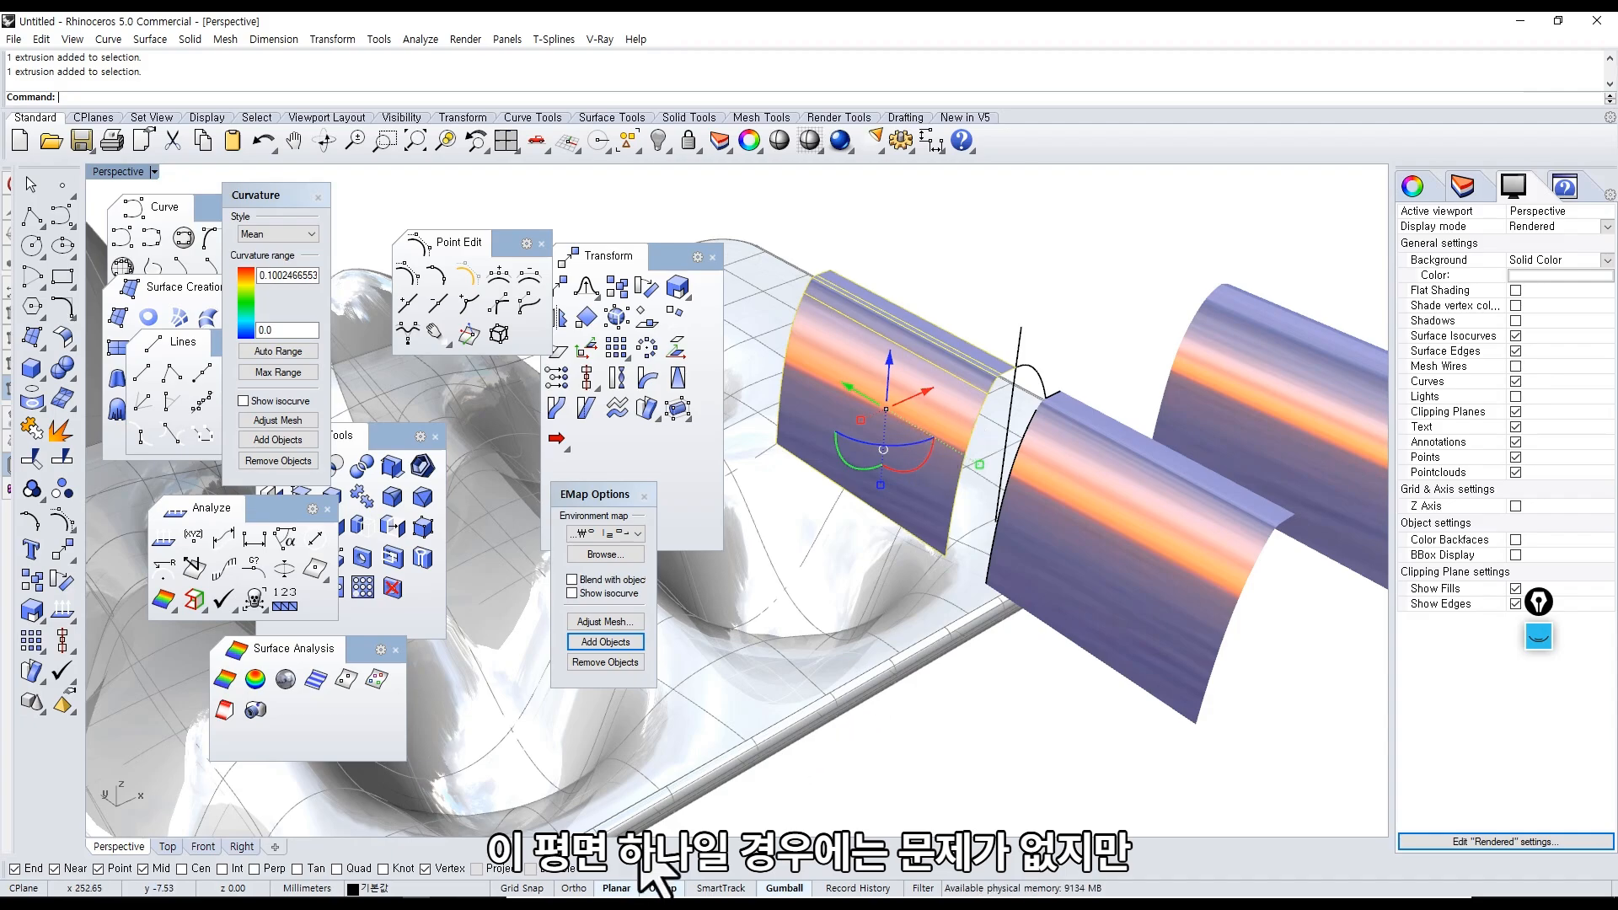
Switch to Chrome, skim back up the Non-uniform rational B-spline article and close it.
key("alt+Tab")
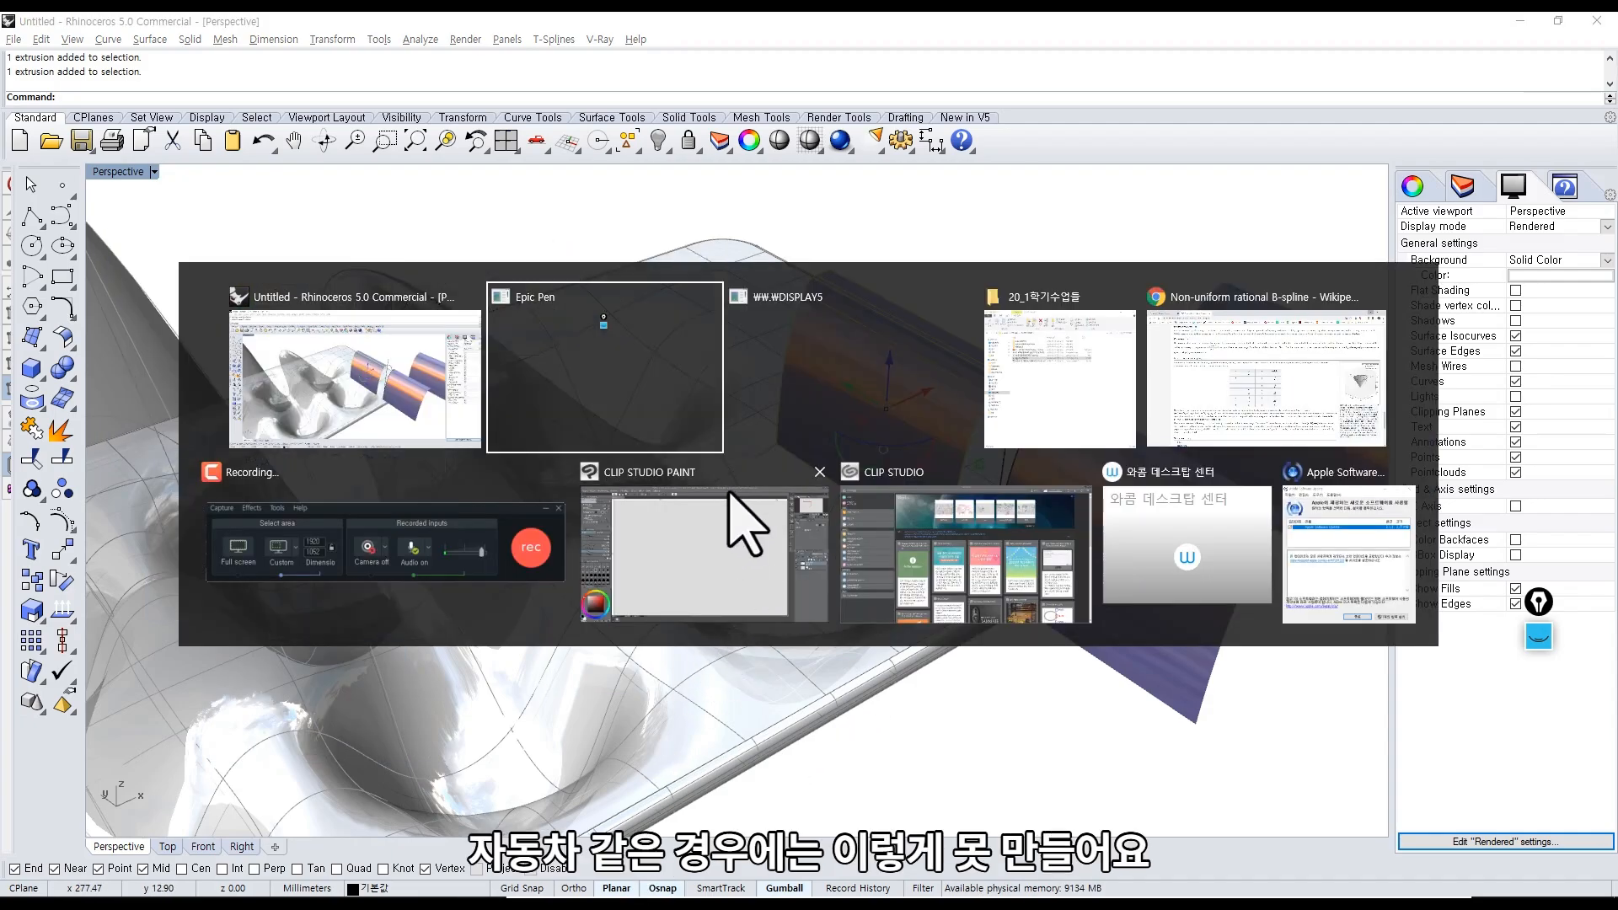
left_click(1227, 415)
scroll(765, 396, "up", 15)
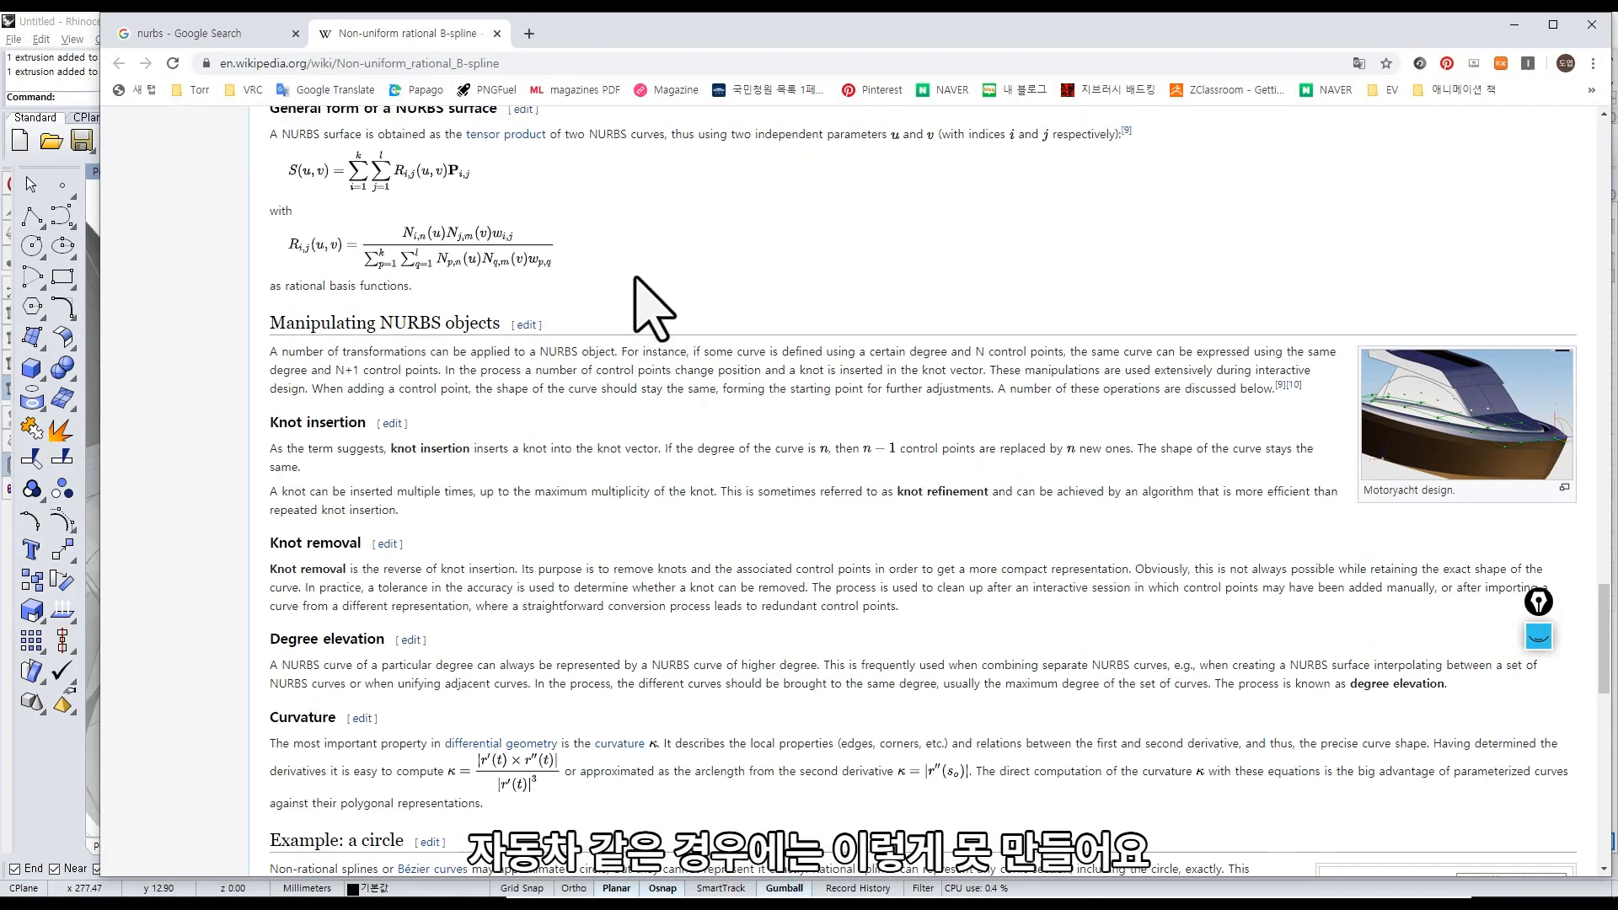
scroll(540, 219, "up", 10)
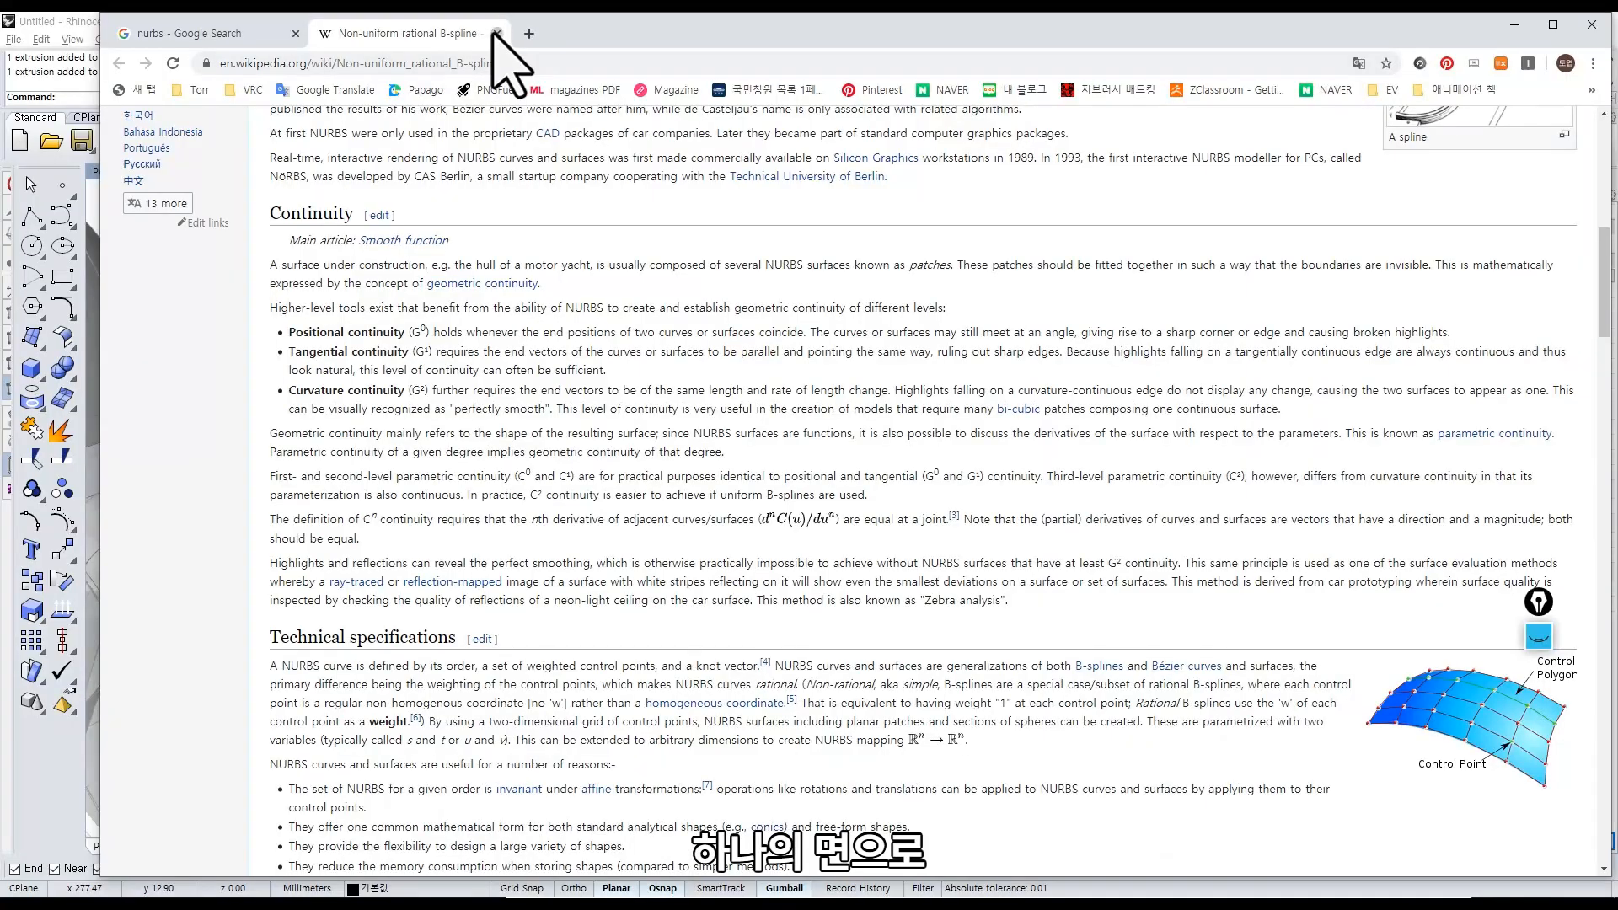
left_click(497, 34)
Replace the Google query "nurbs" with "car modeling patch" and show the image results.
scroll(472, 221, "up", 1)
left_click_drag(469, 155, 206, 199)
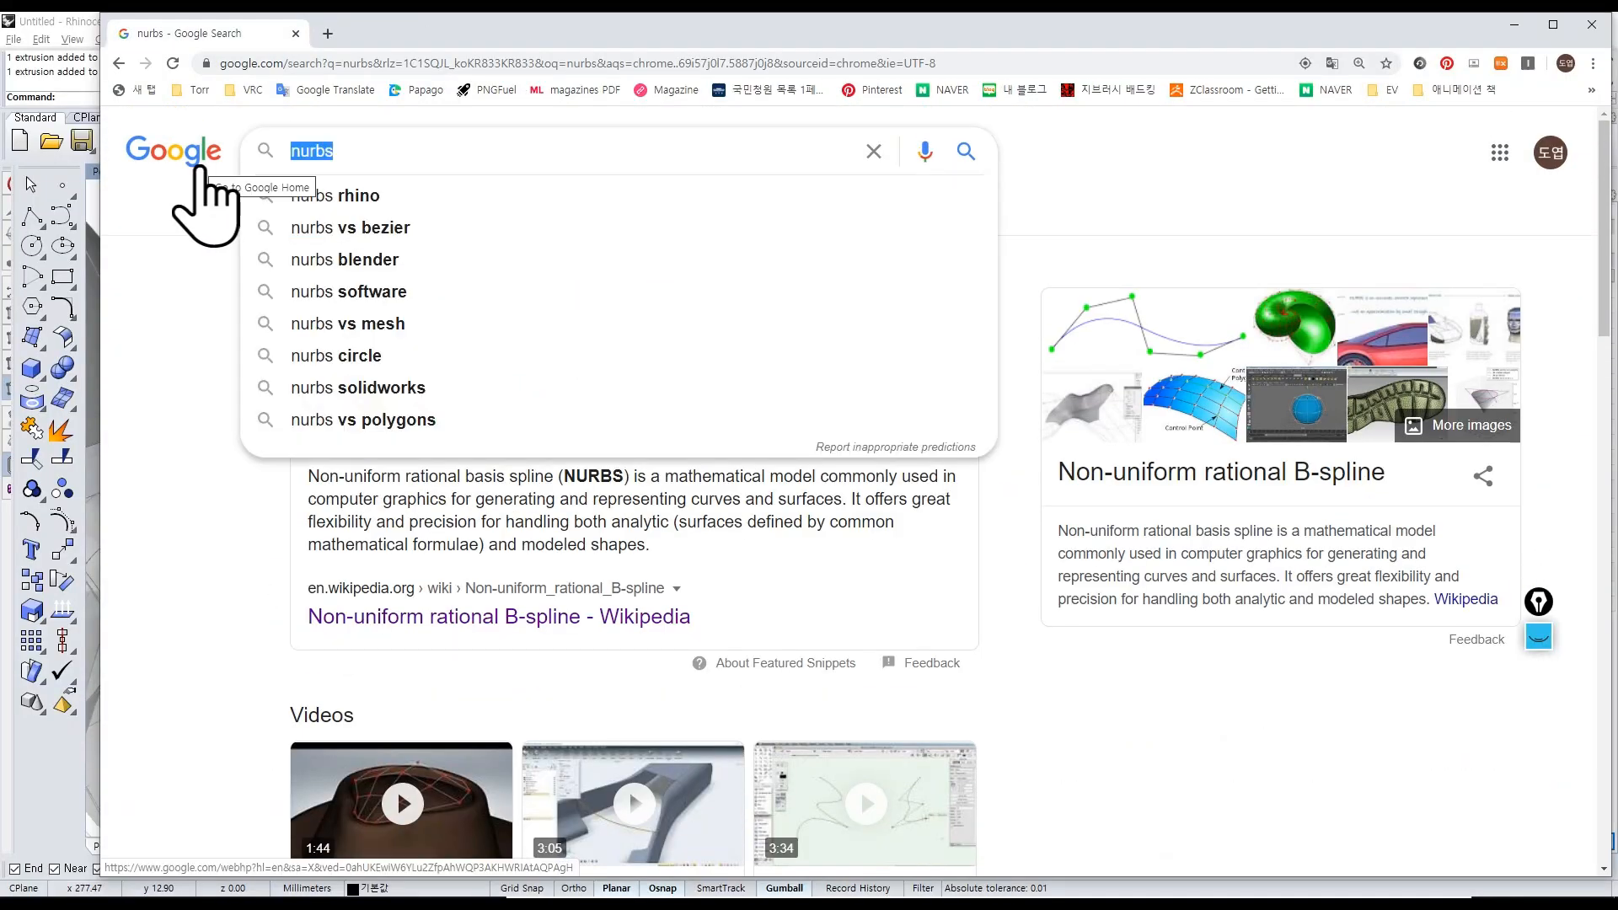
type("car")
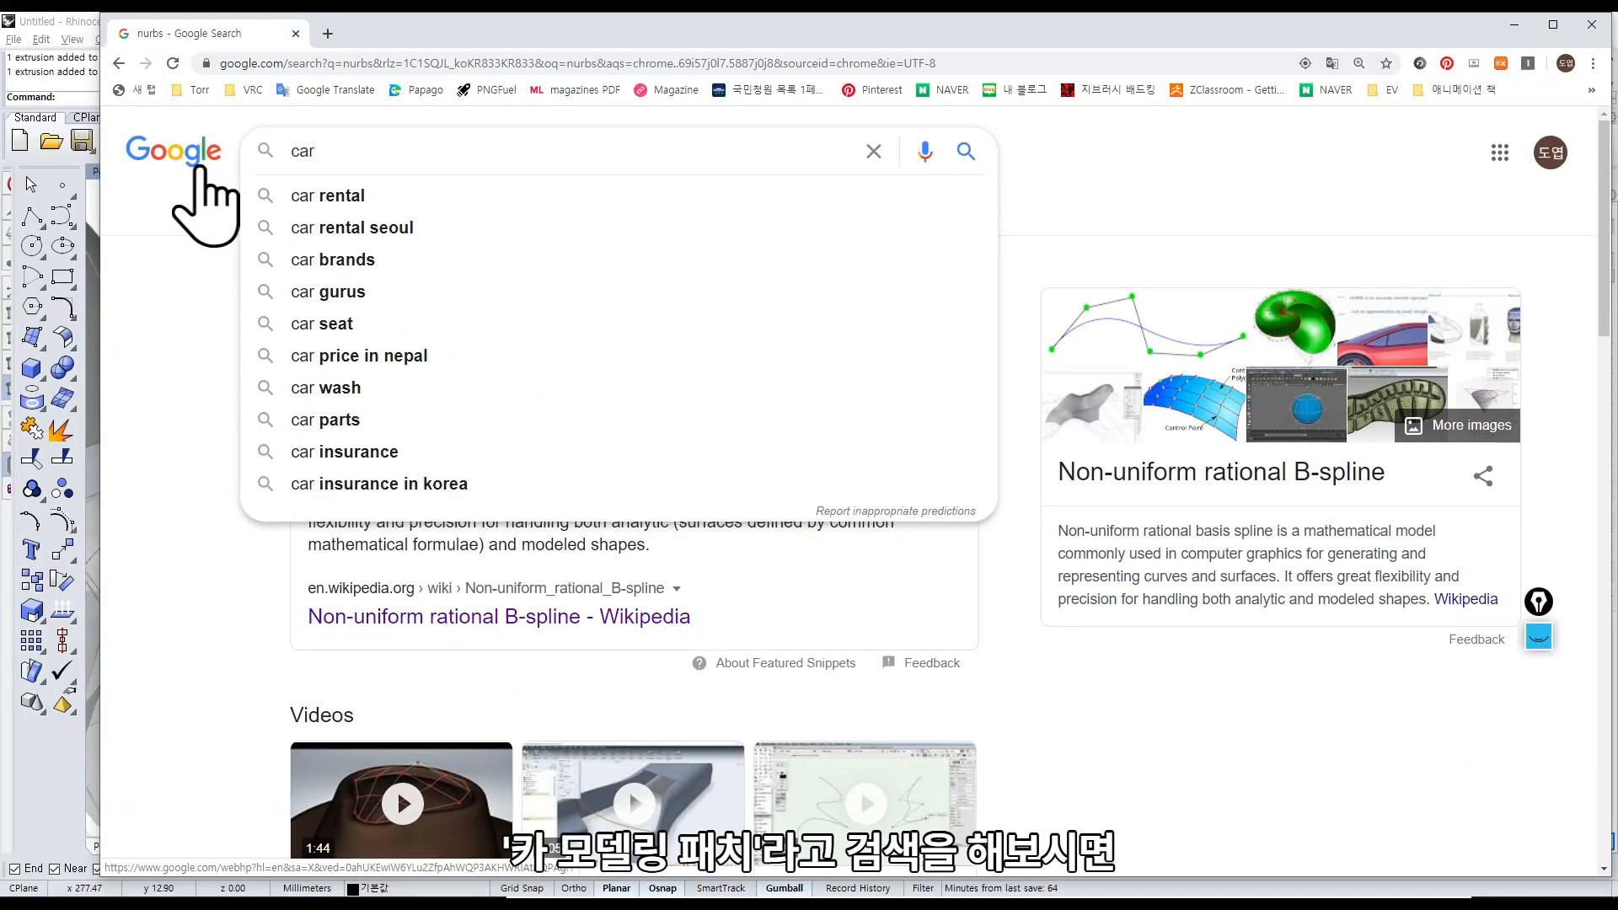
type(" modeling path")
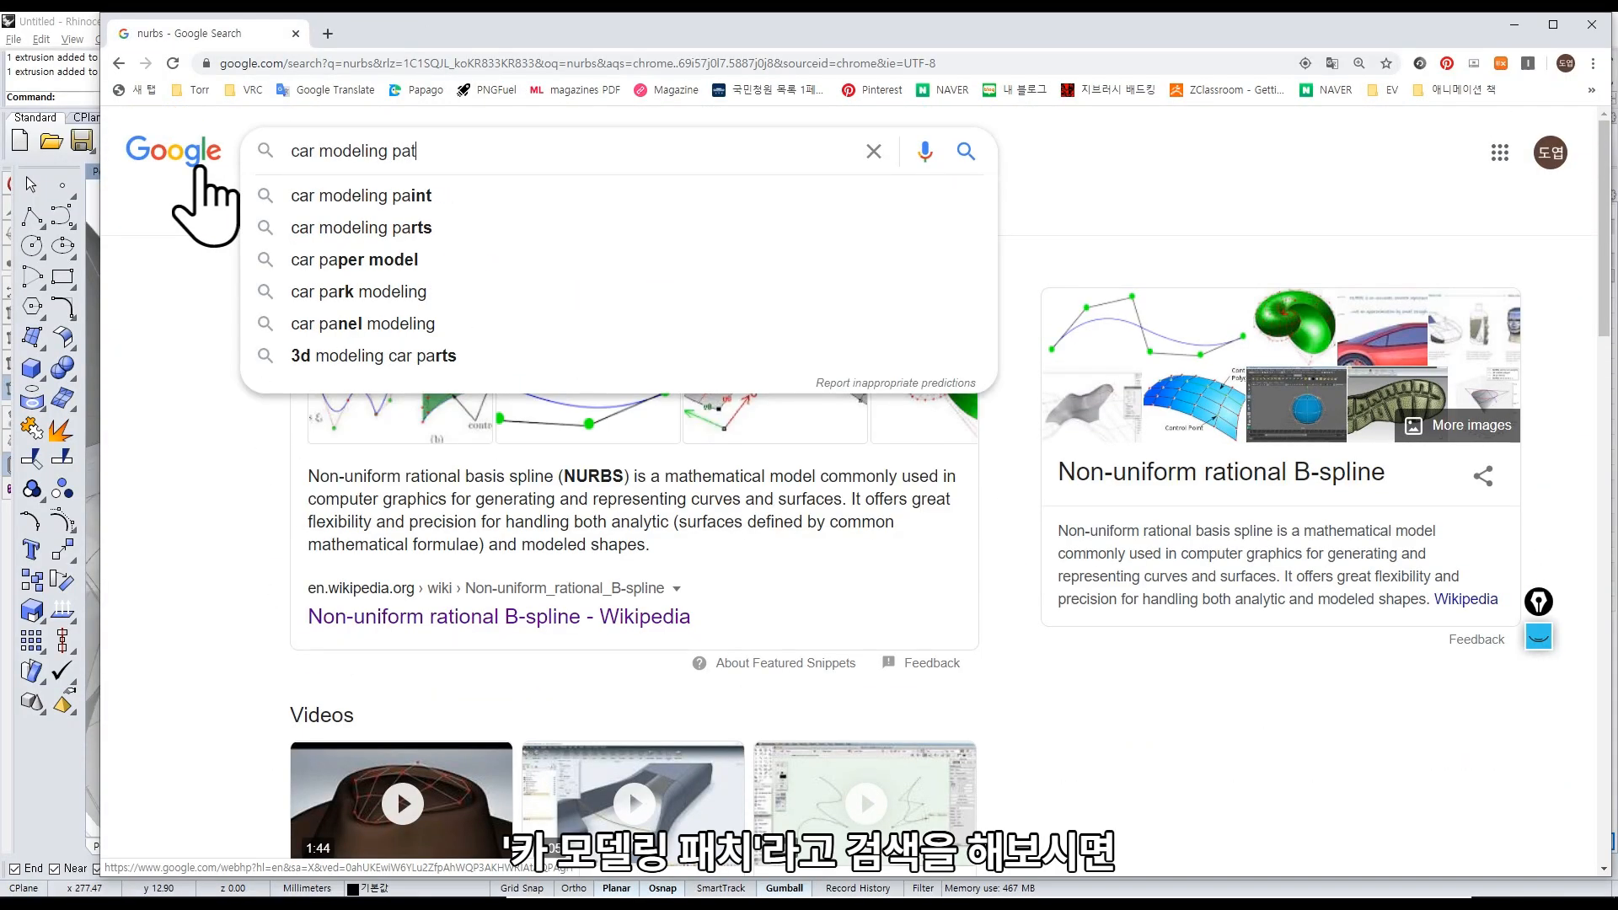
key("BackSpace")
key("BackSpace")
type("tch")
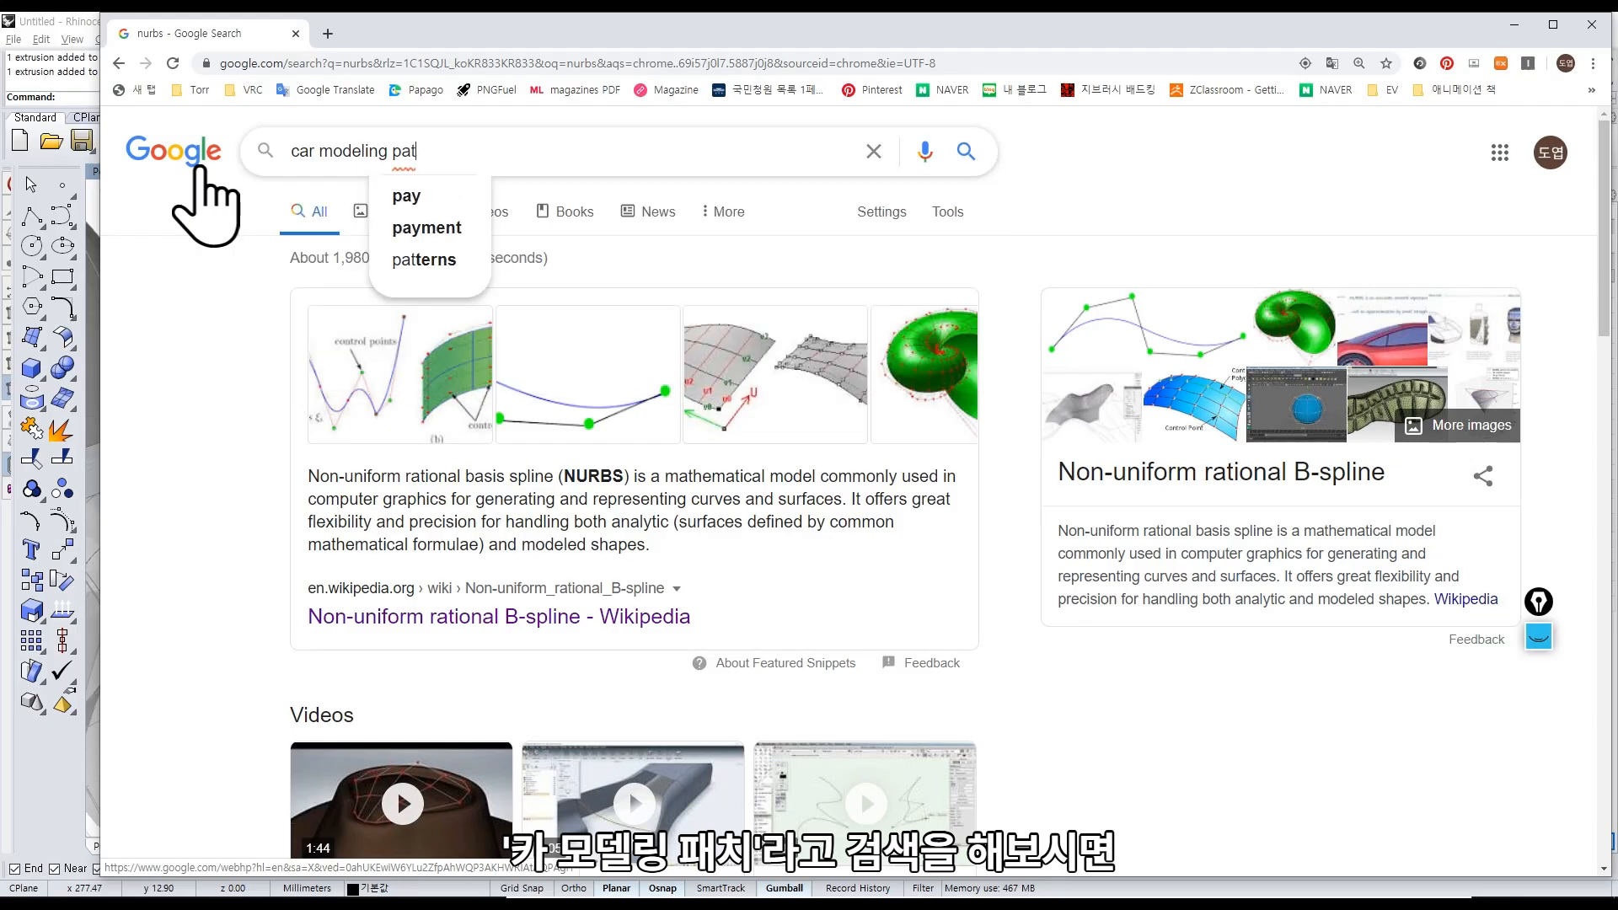
key("Return")
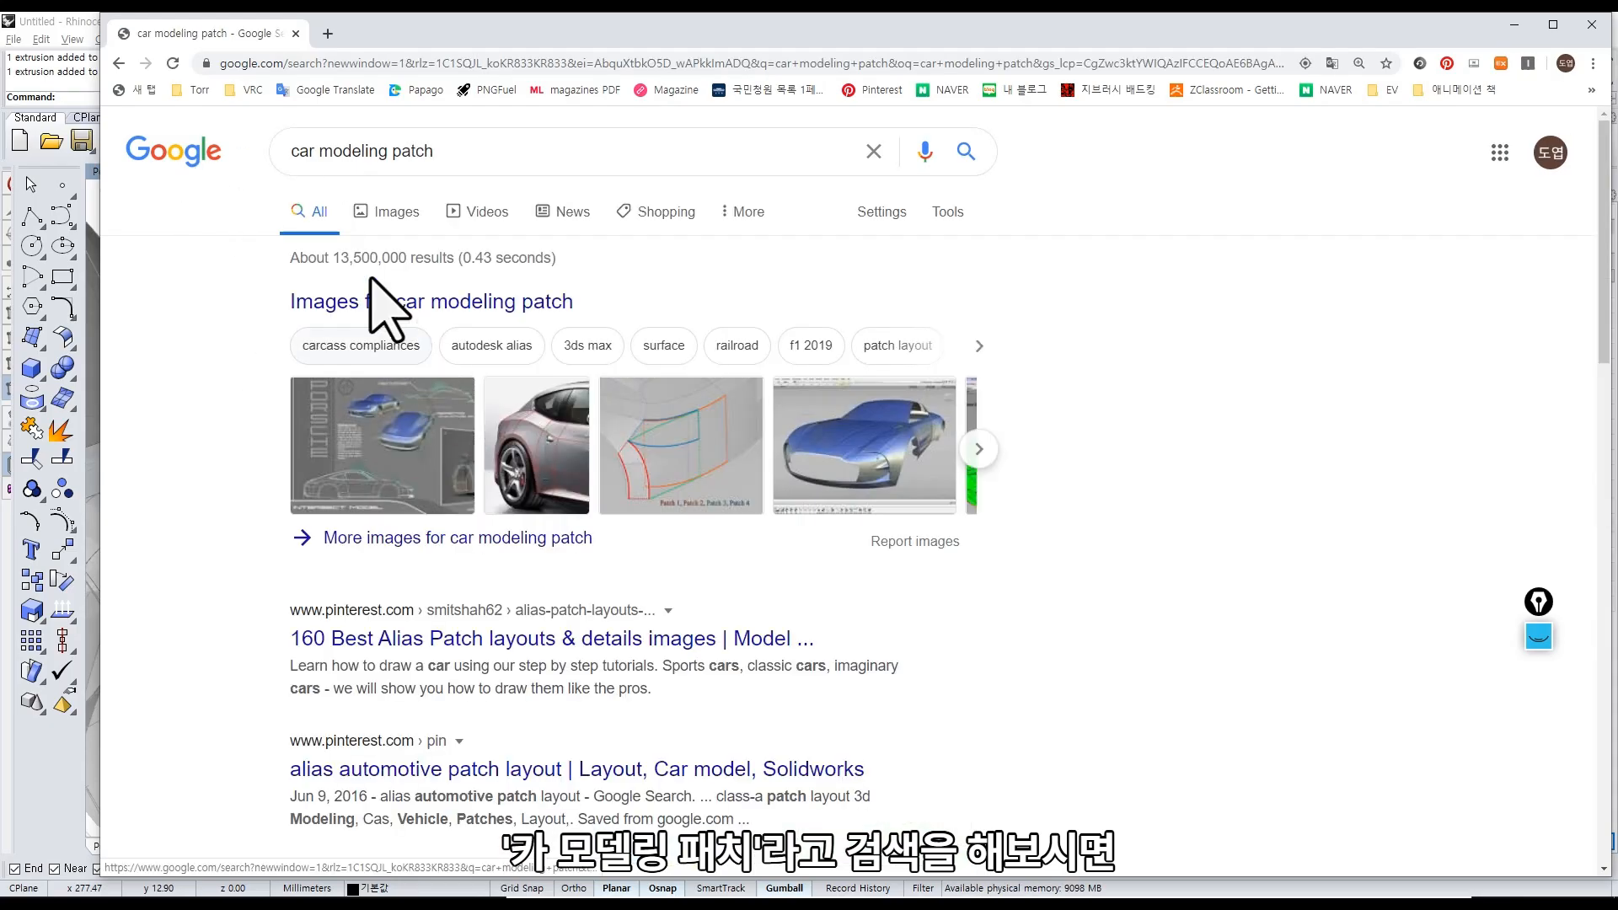
left_click(379, 212)
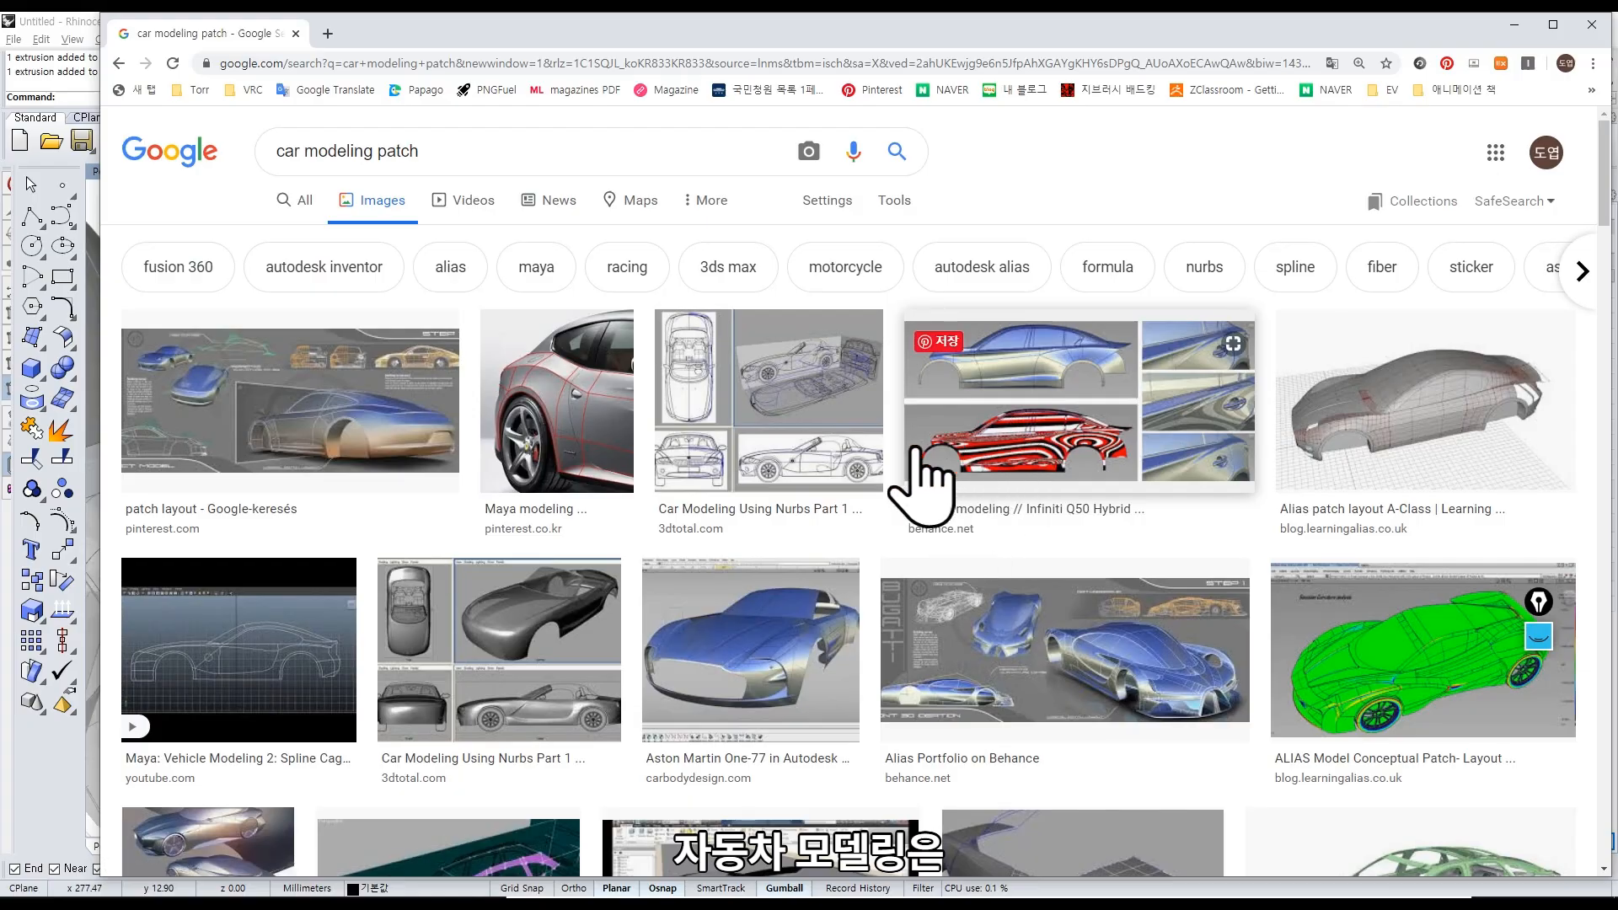
Browse the car patch layout images and preview the green ALIAS Model Conceptual Patch-Layout picture.
scroll(848, 494, "down", 4)
scroll(847, 459, "down", 5)
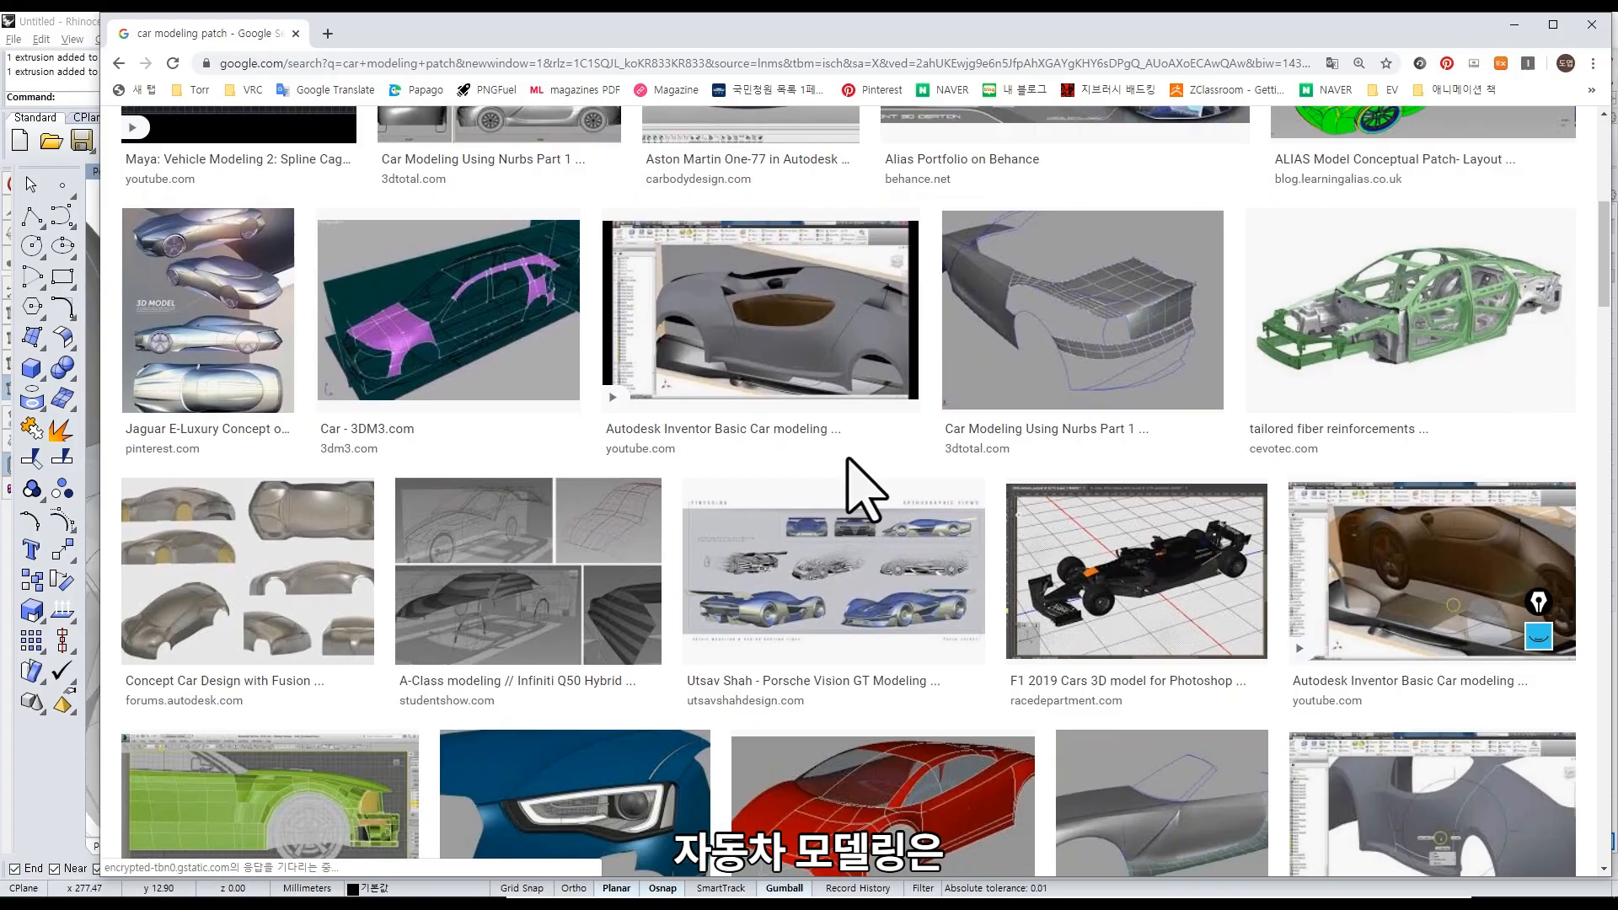
scroll(624, 484, "down", 8)
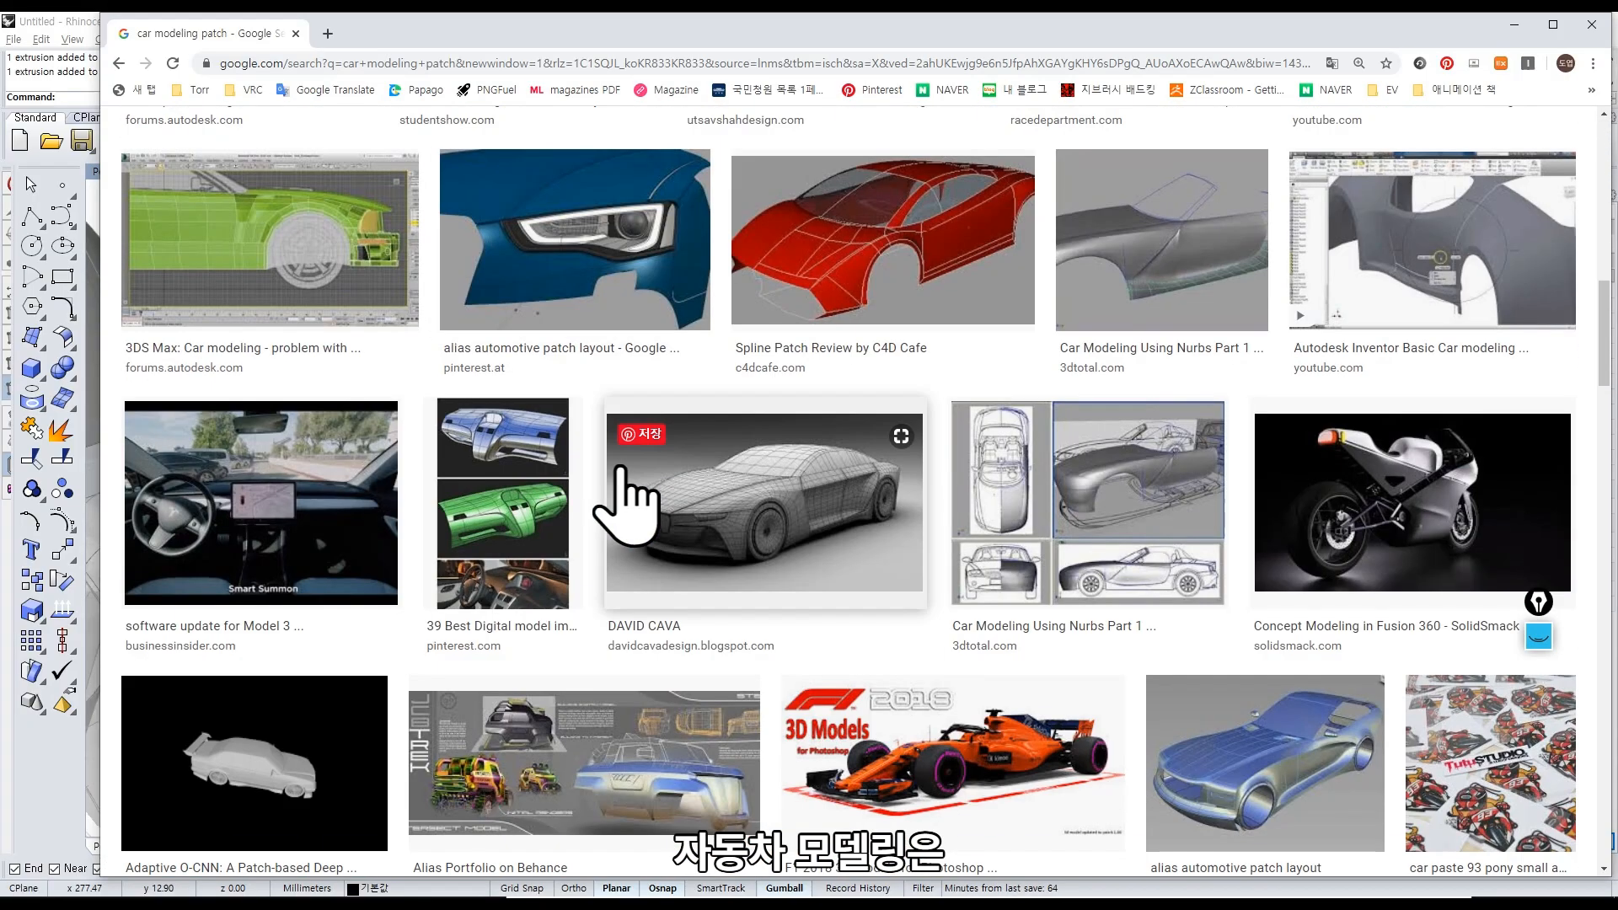
scroll(631, 497, "down", 2)
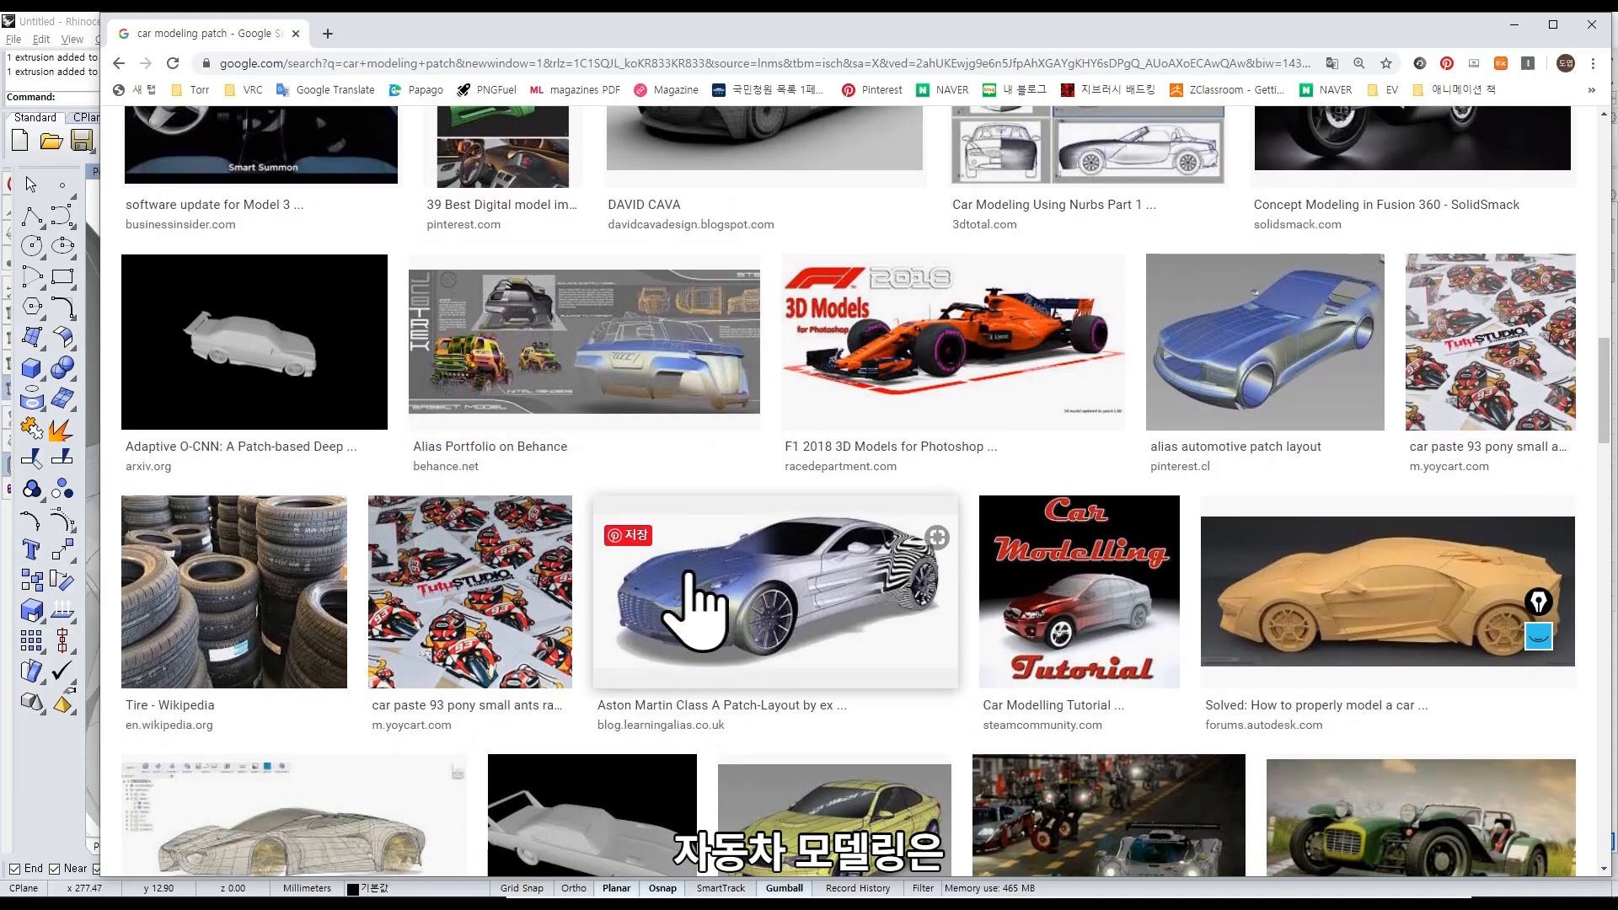
scroll(691, 598, "up", 15)
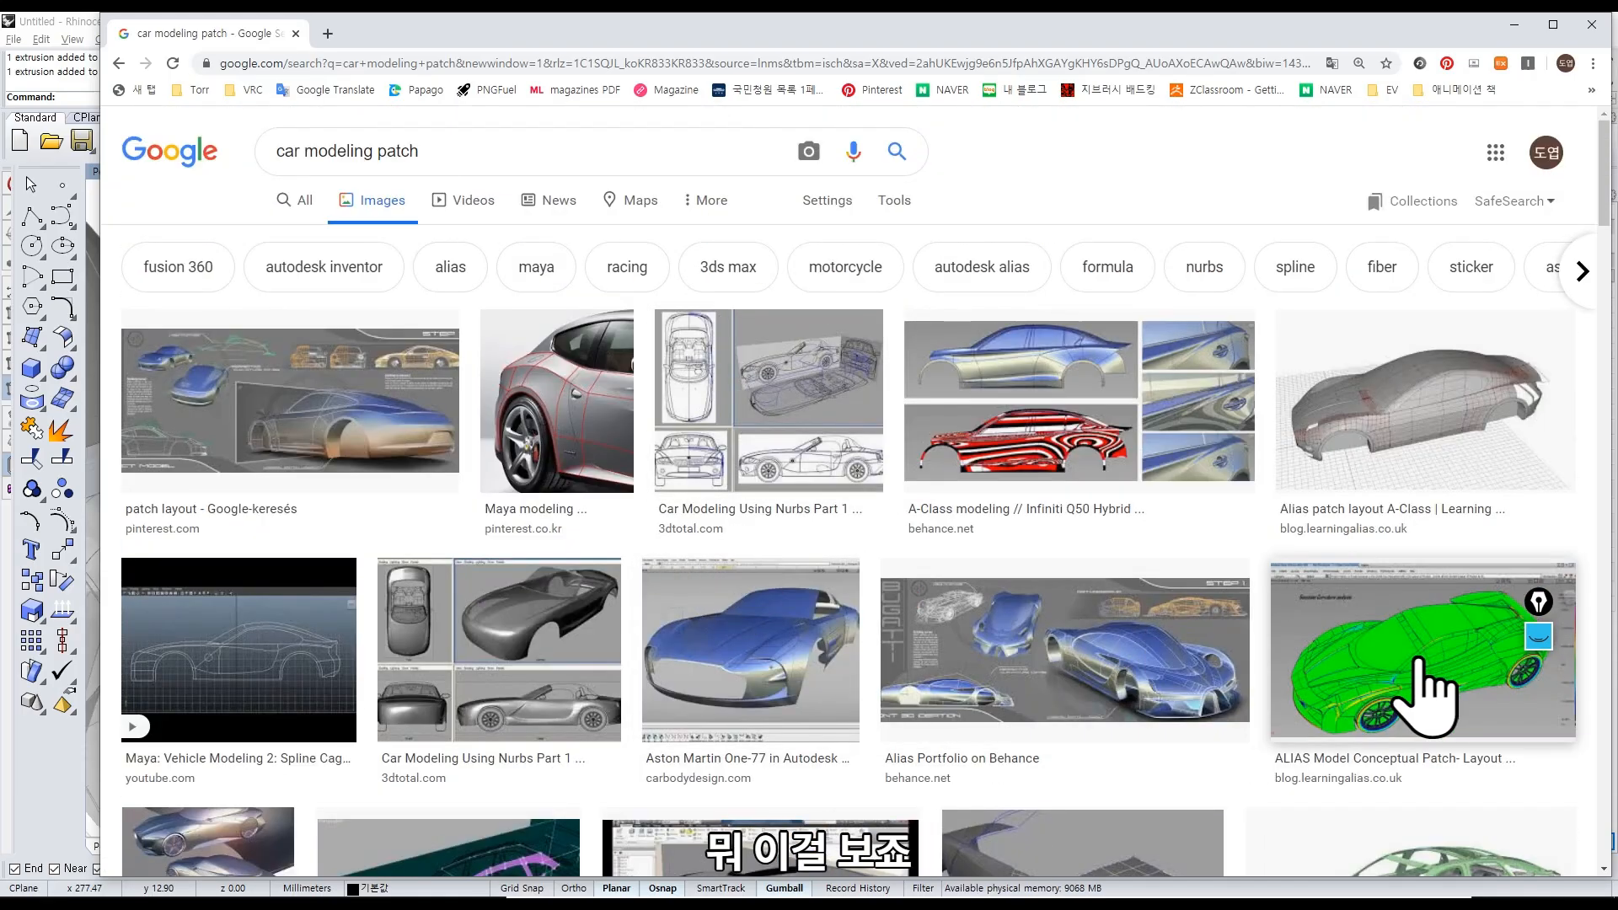
left_click(1420, 665)
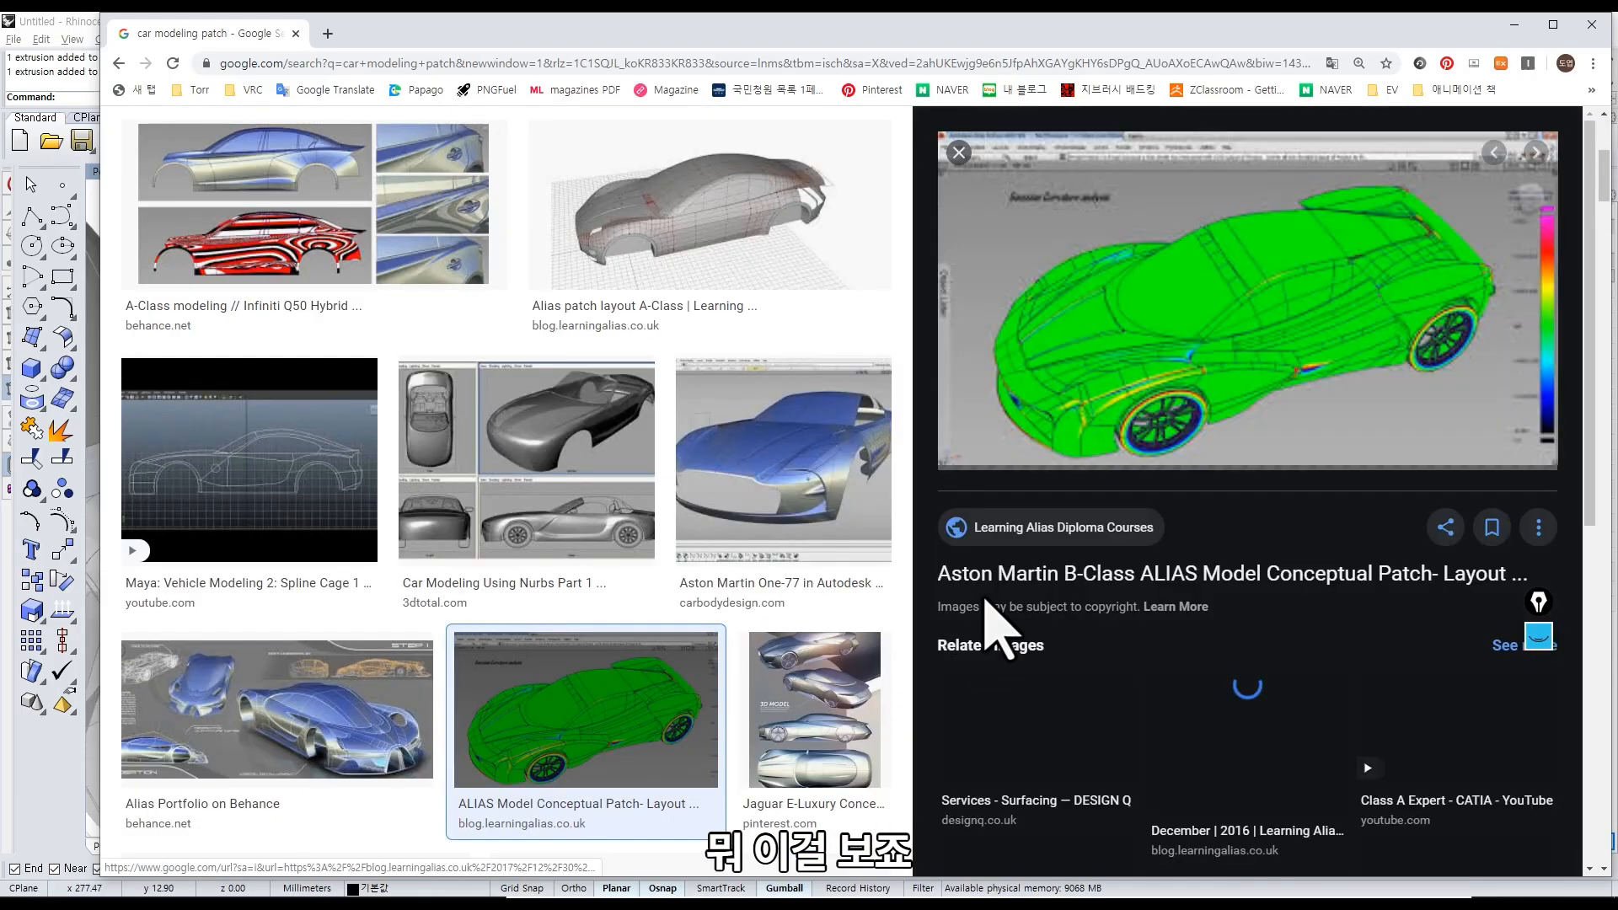
Preview the Learning Alias December 2016 car, the Infiniti Q50 Hybrid model and the Autodesk forum fender image to study their patches.
left_click(1213, 754)
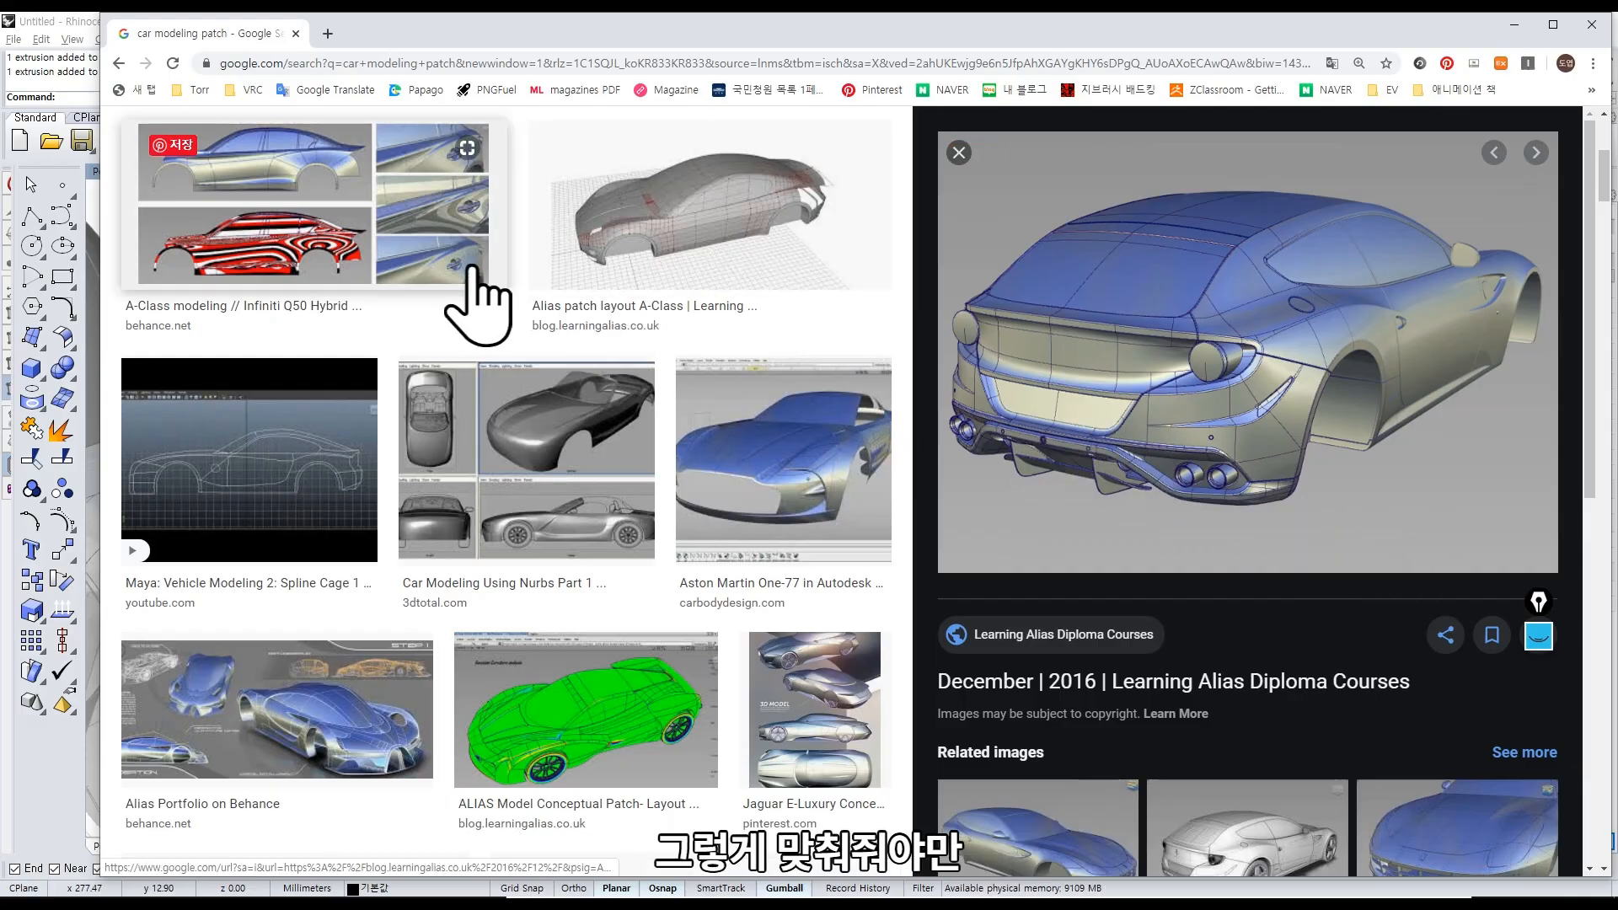
left_click(333, 223)
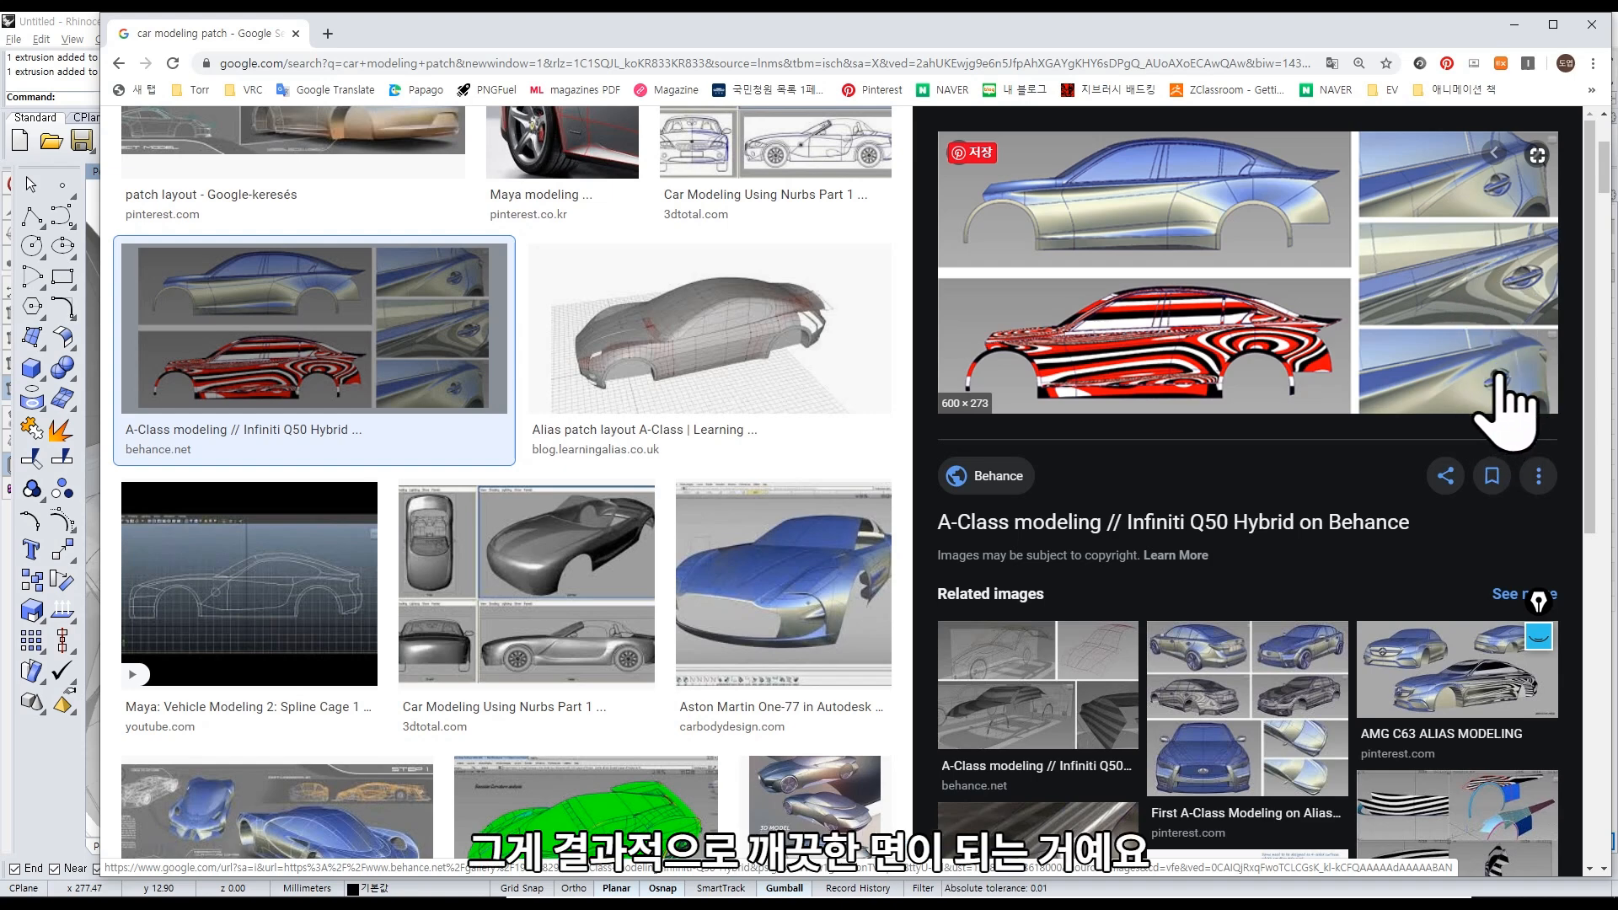
left_click(1451, 822)
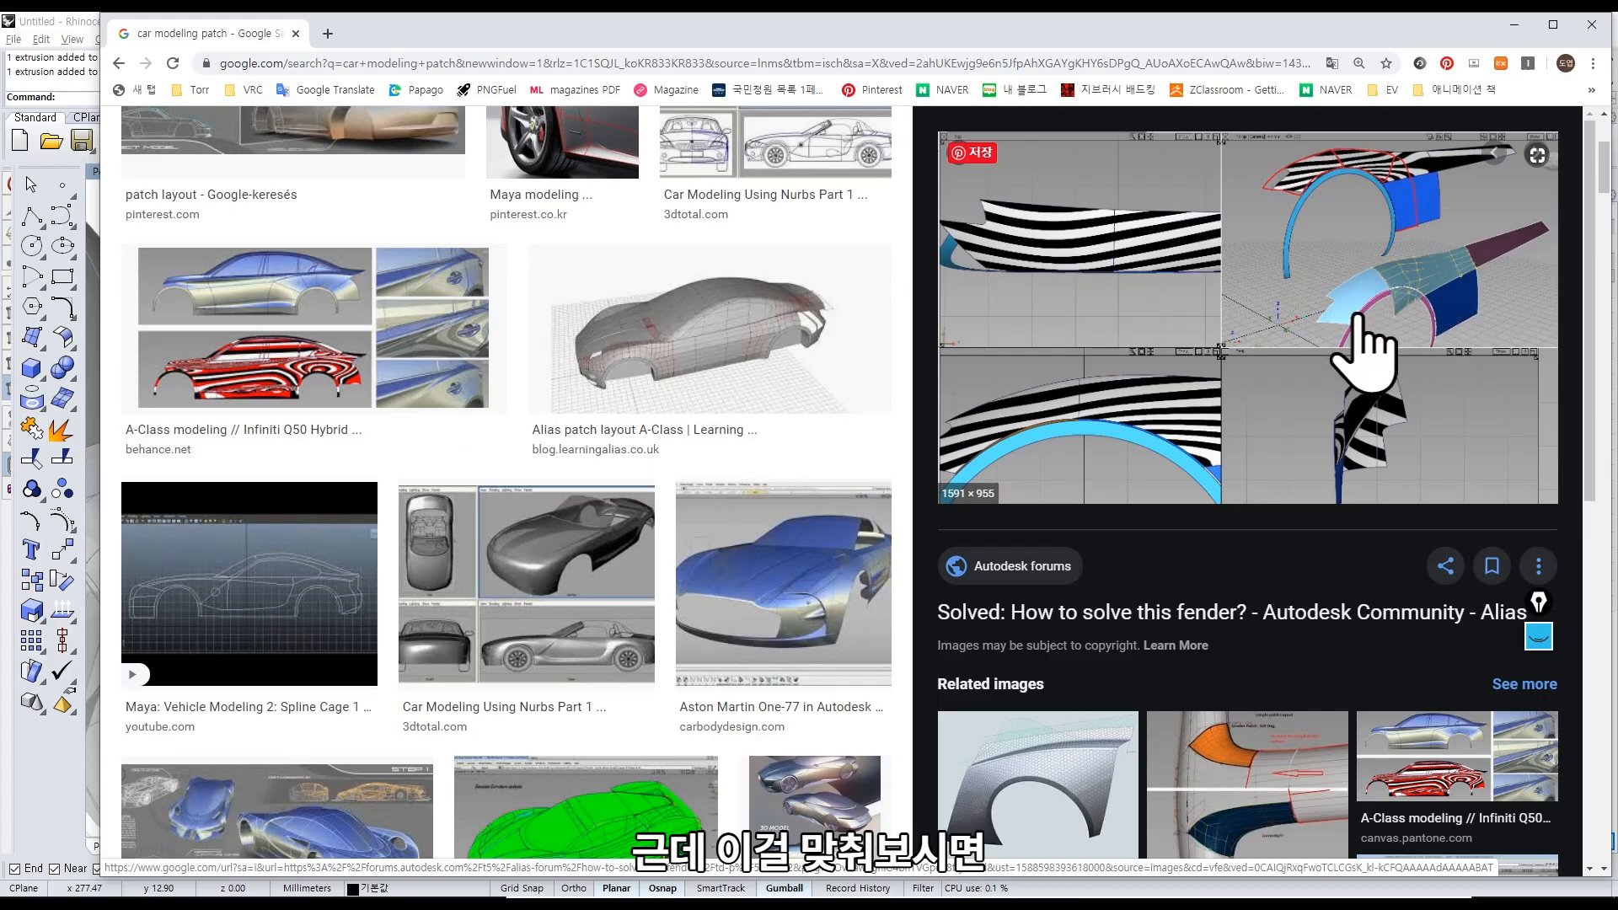
Return to Rhinoceros, select the two adjoining surfaces of the single-curve set to examine how they align, and clear the selection.
left_click(1514, 24)
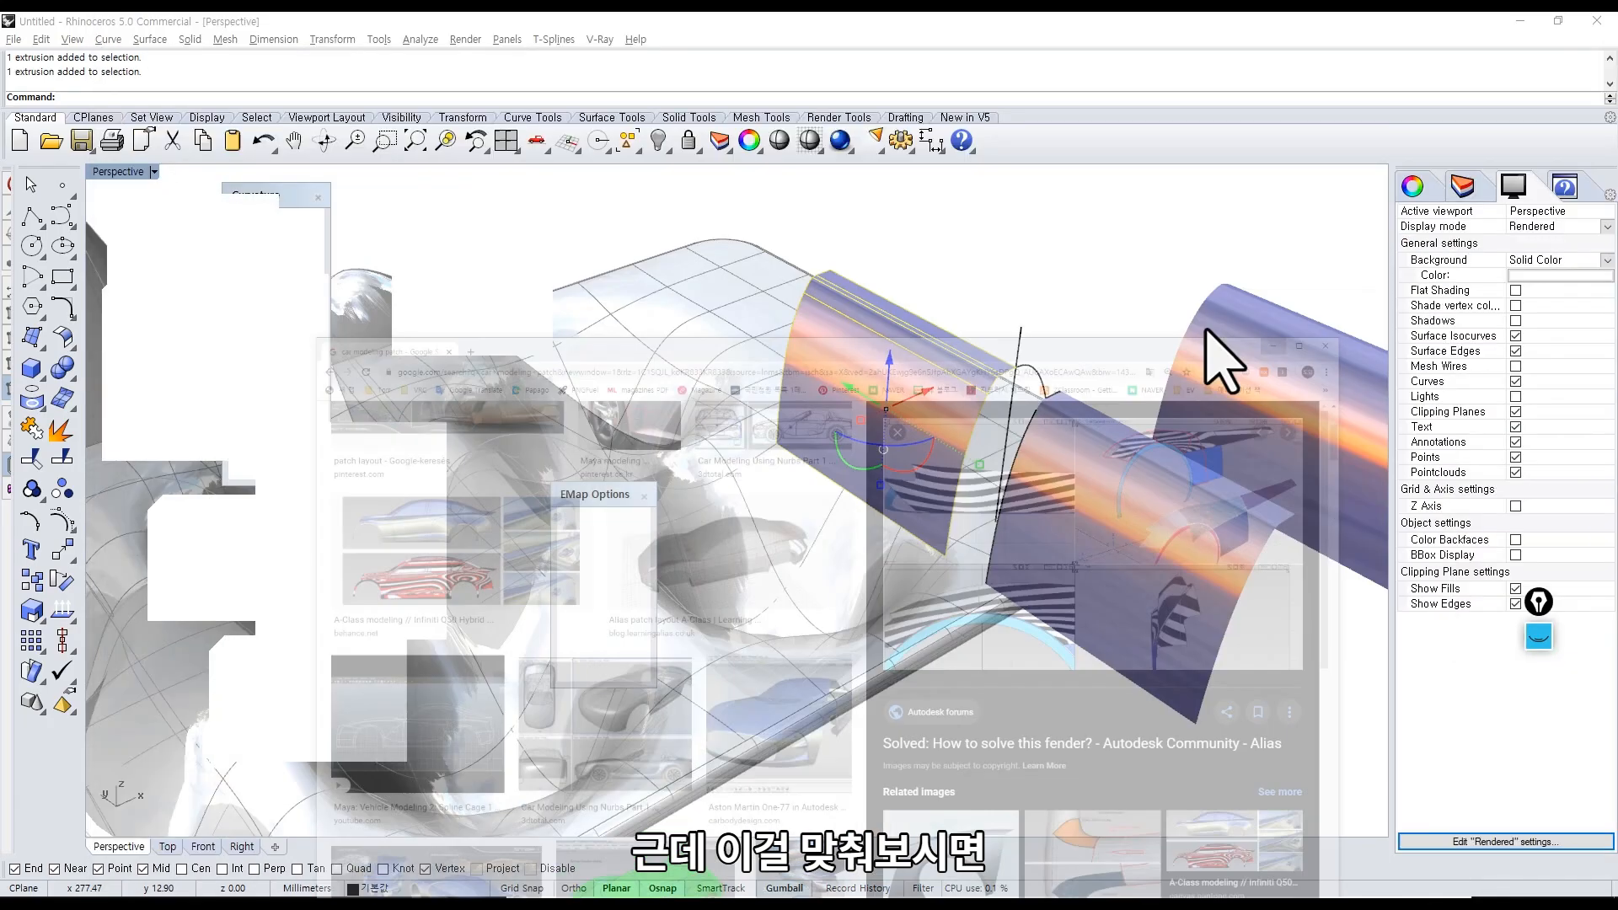
right_click_drag(967, 463, 932, 366)
left_click(1100, 491)
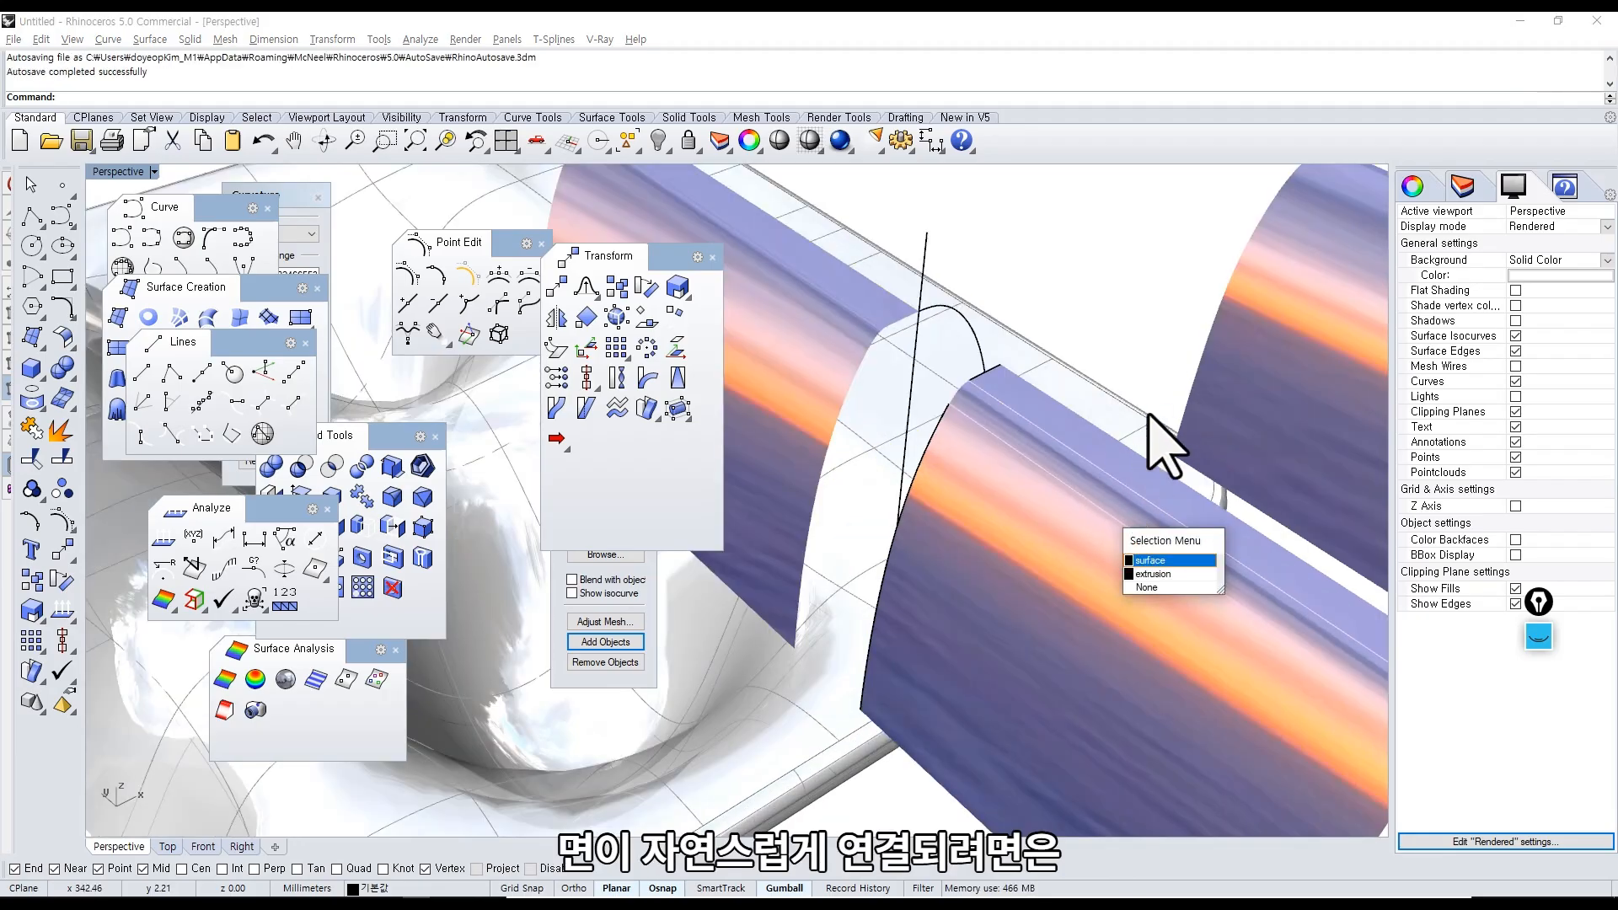
left_click(1149, 406)
scroll(1149, 407, "down", 5)
right_click_drag(1156, 414, 762, 388, "shift")
left_click(1021, 463)
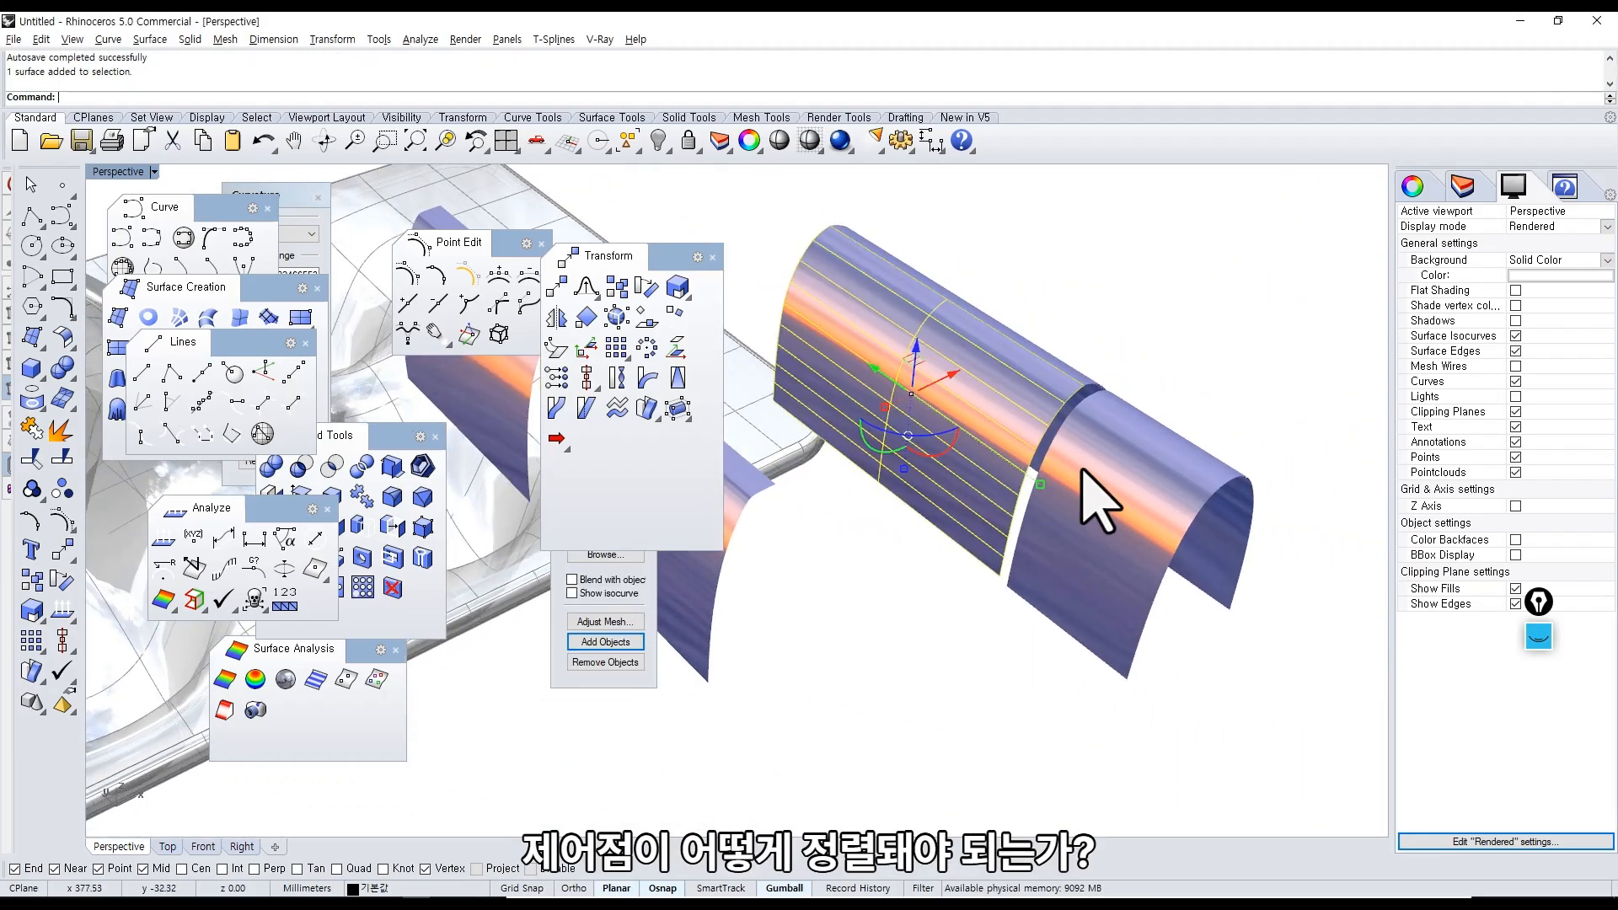
left_click(1121, 443, "shift")
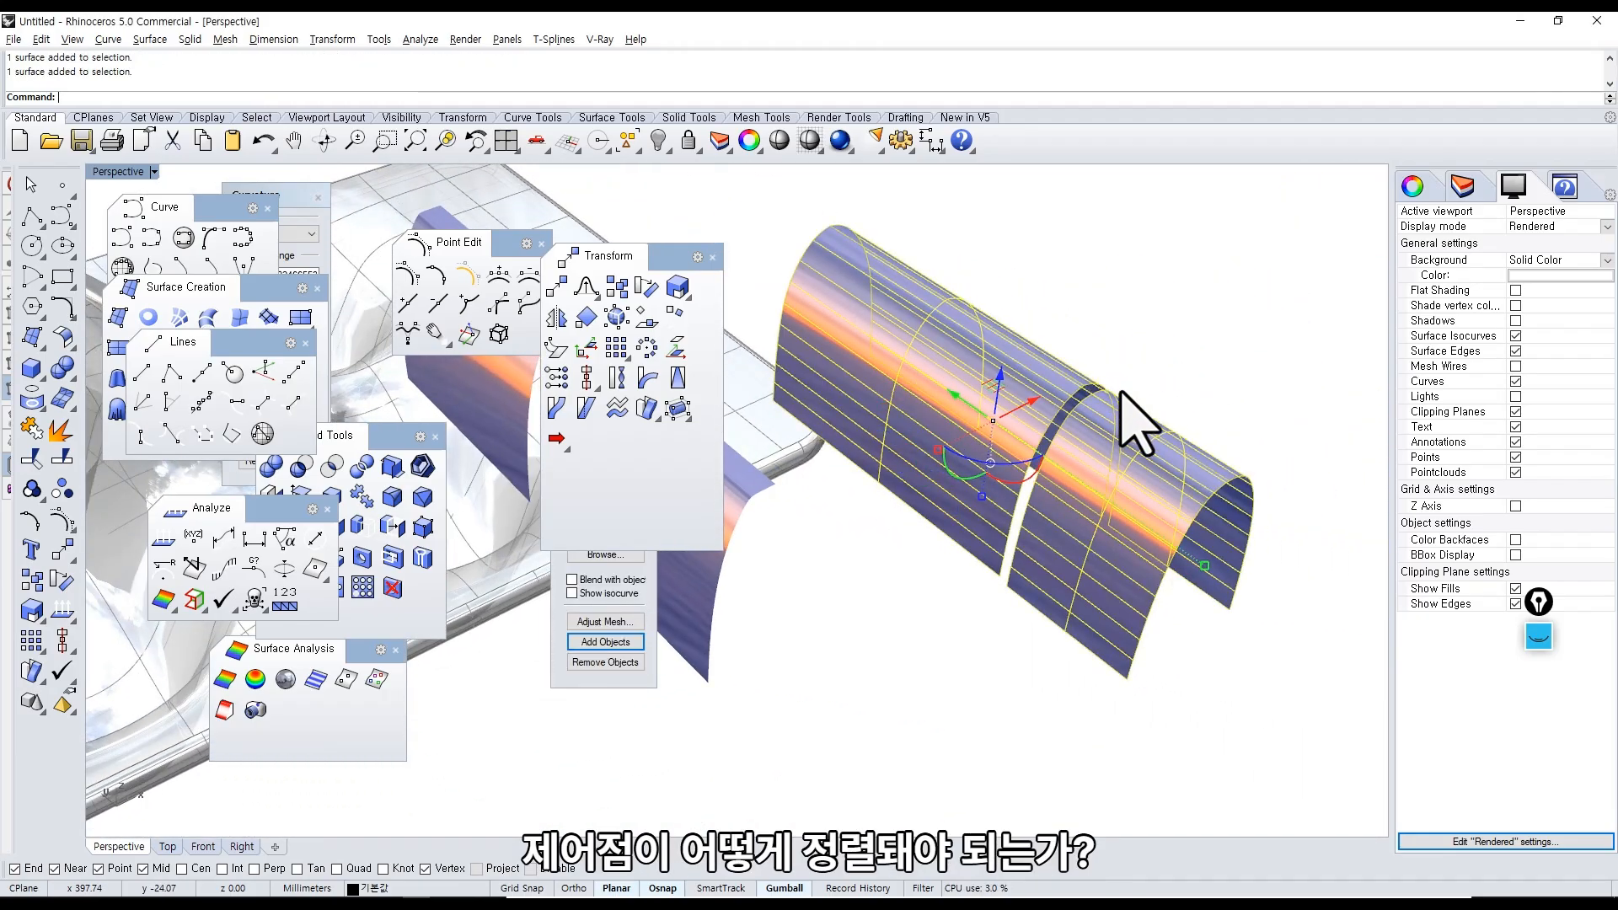
key("Escape")
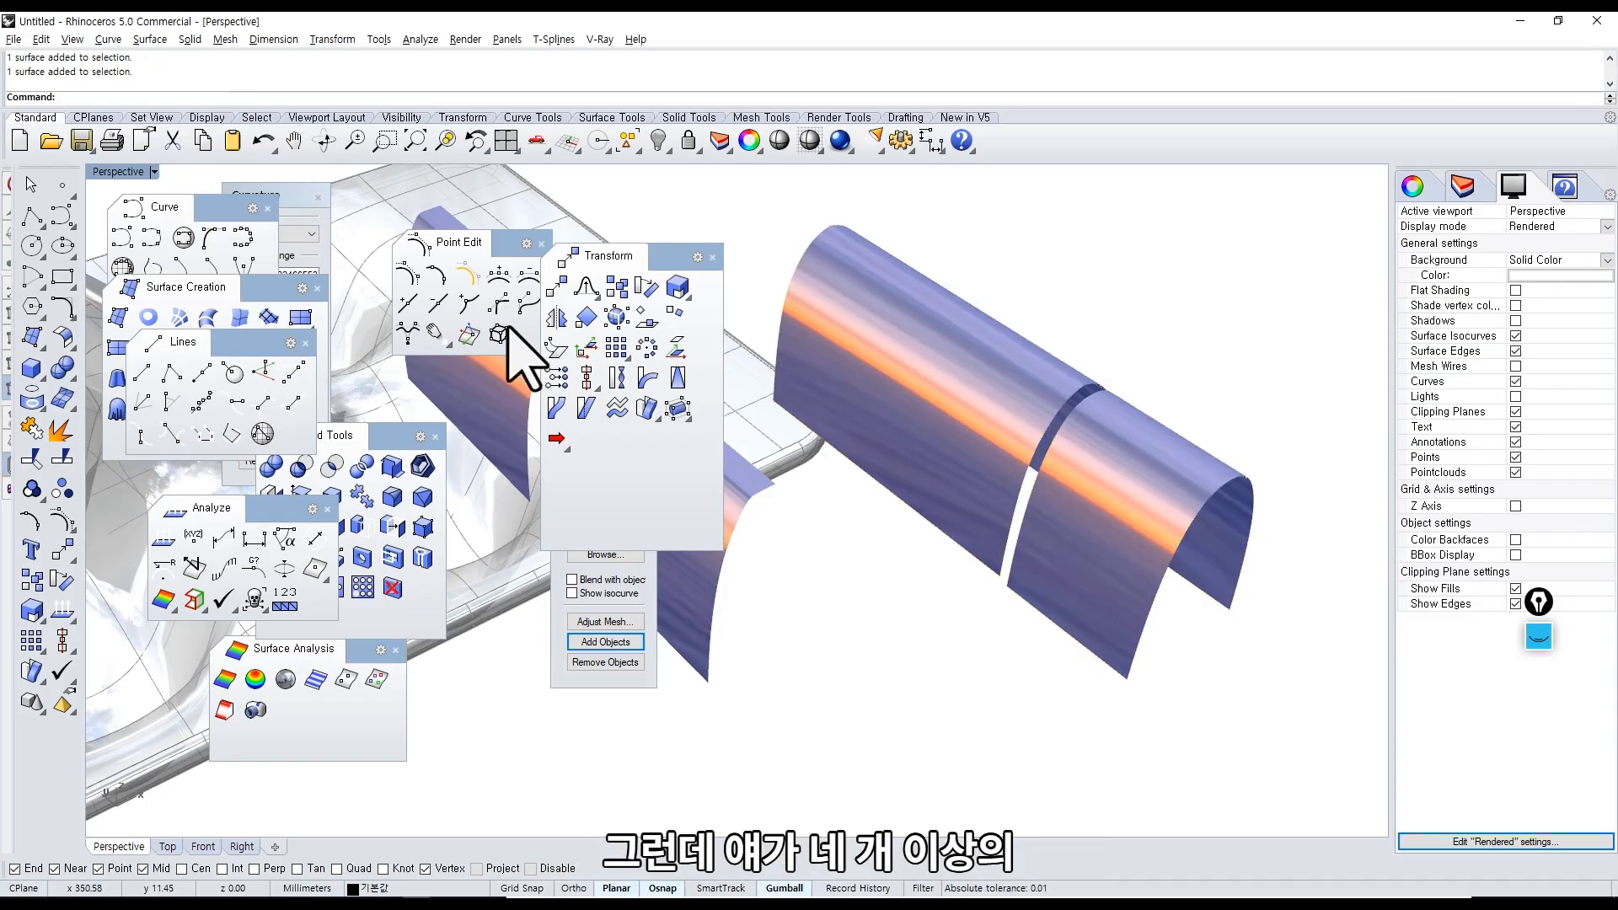
Check the fender patch image in Chrome and compare it with the extruded surfaces back in Rhinoceros.
right_click_drag(804, 485, 868, 460)
key("alt+Tab")
left_click(686, 415)
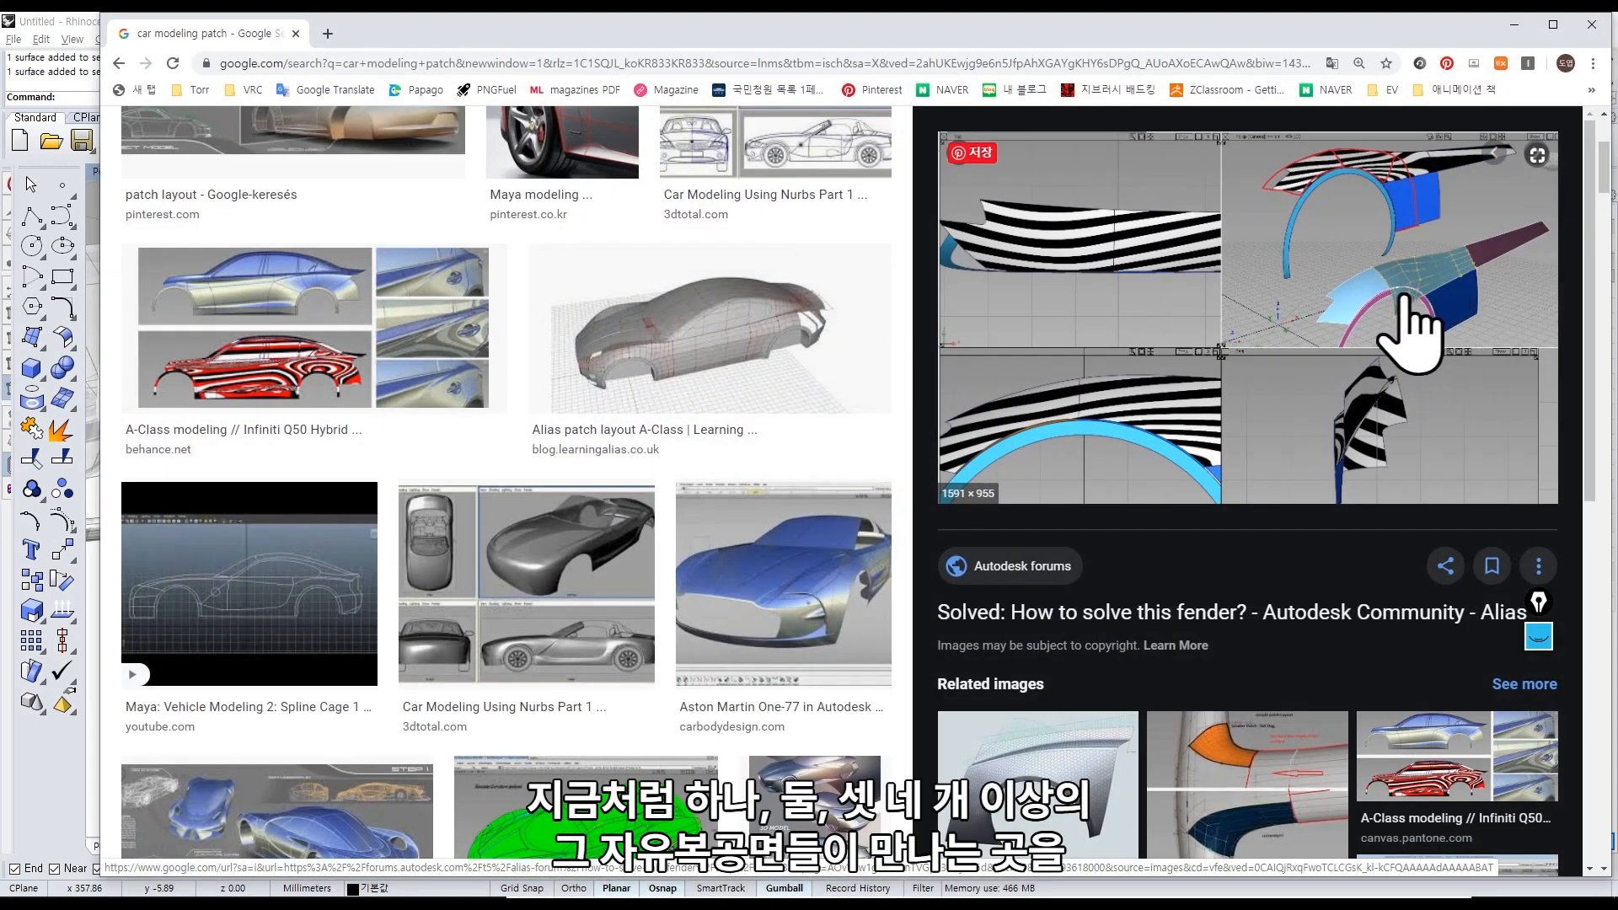
key("alt+Tab")
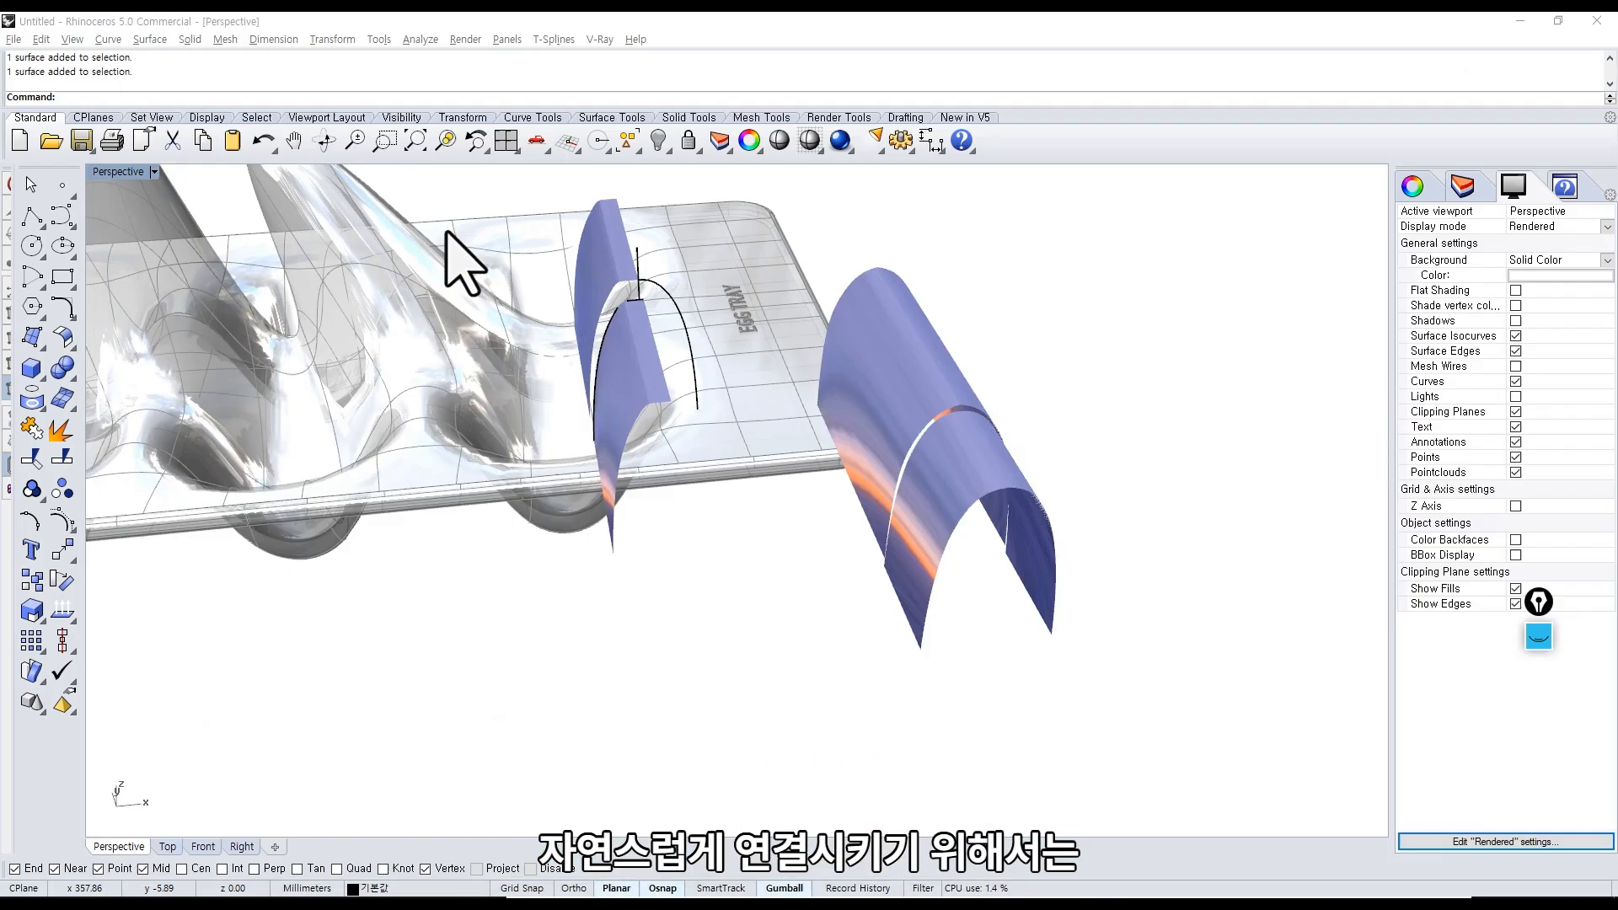
right_click_drag(852, 621, 952, 599)
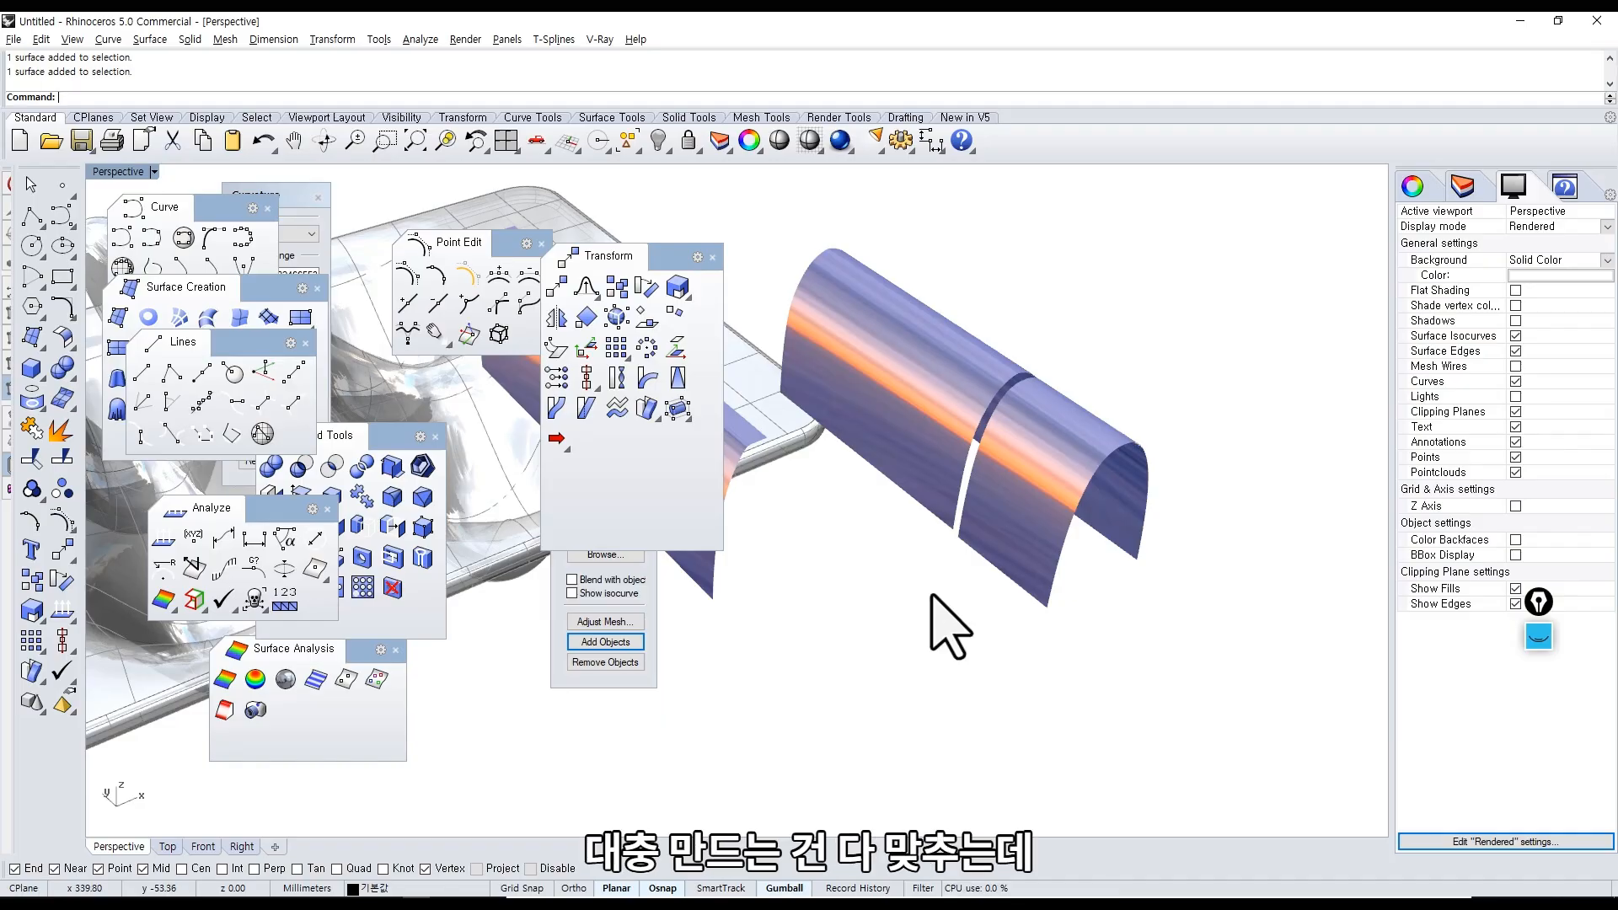
right_click_drag(1087, 417, 868, 522)
Switch to Chrome and preview the Aston Martin One-77 surface modeling image.
key("alt+Tab")
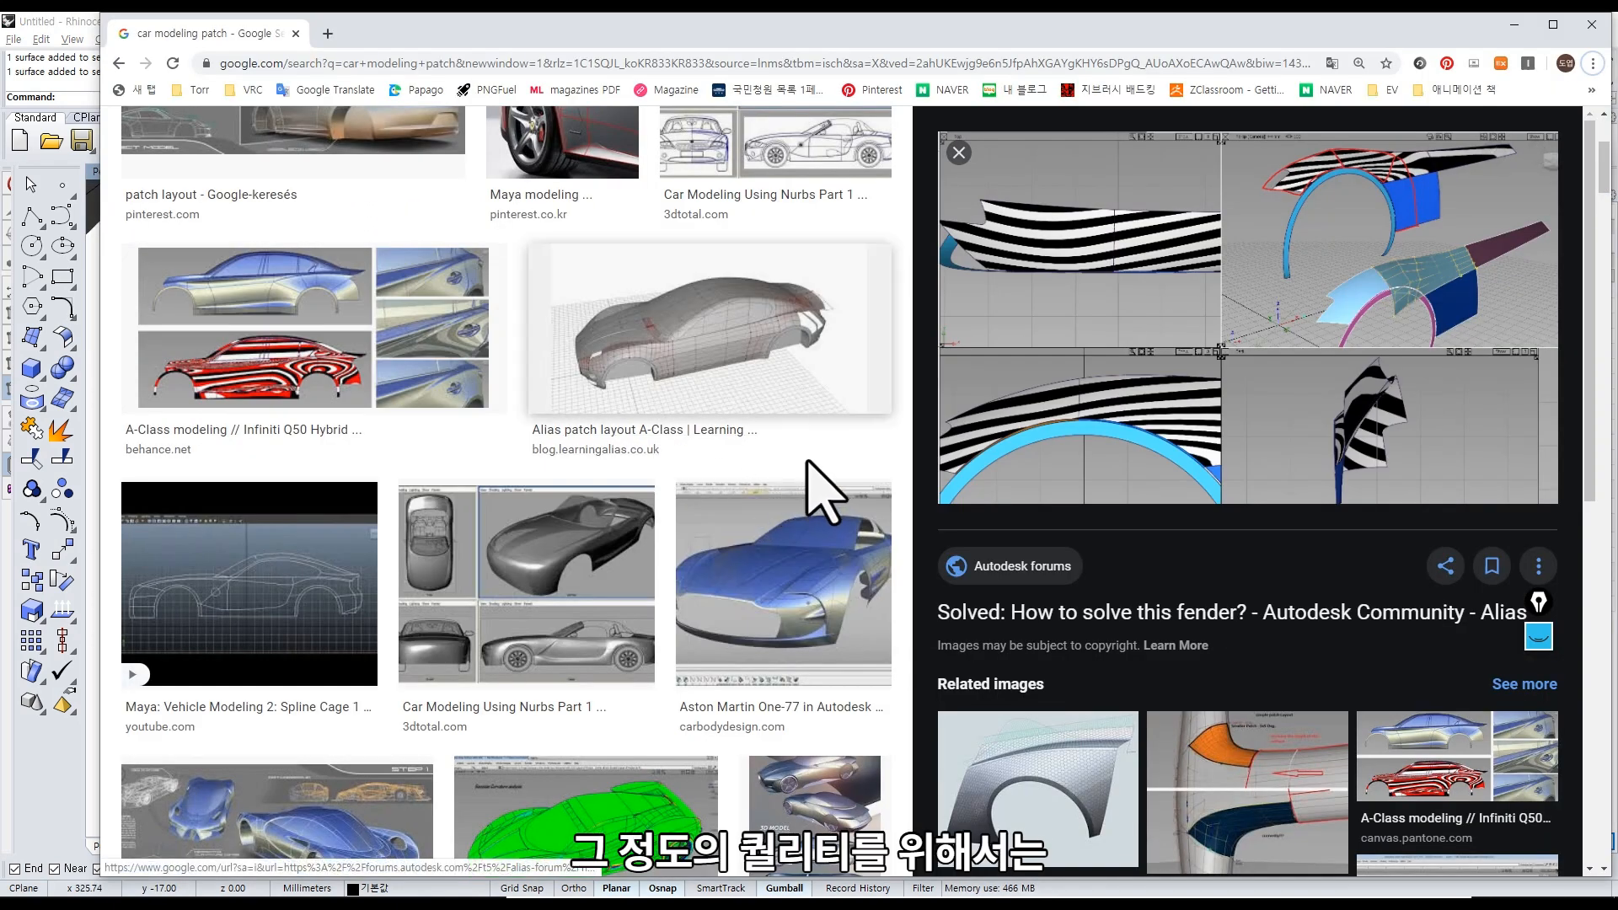
left_click(805, 594)
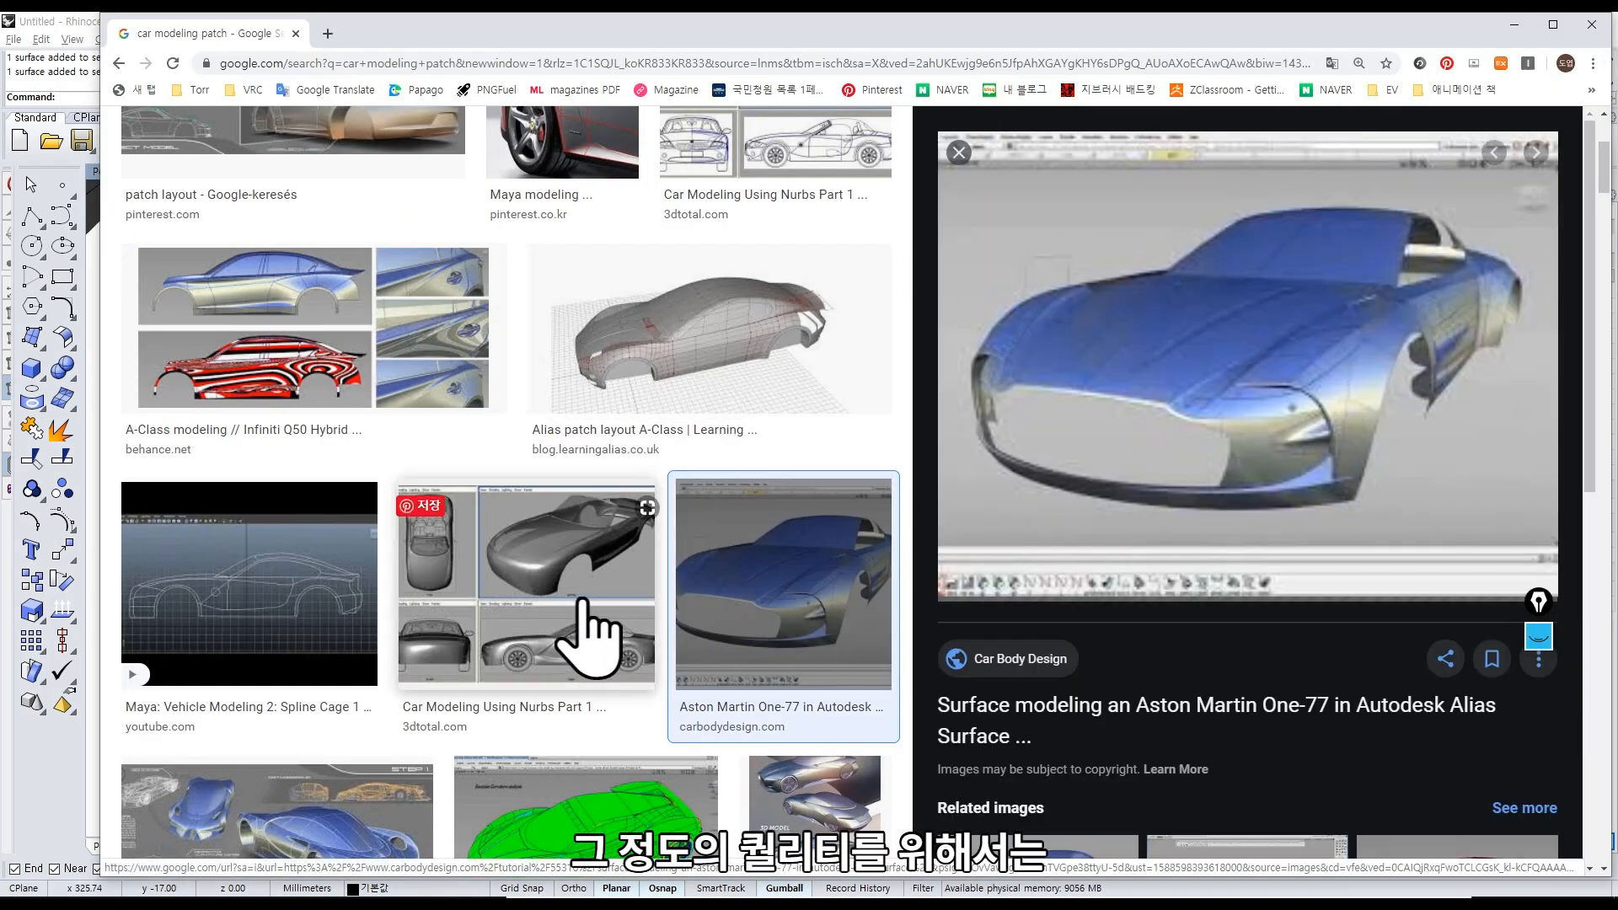
scroll(590, 641, "down", 1)
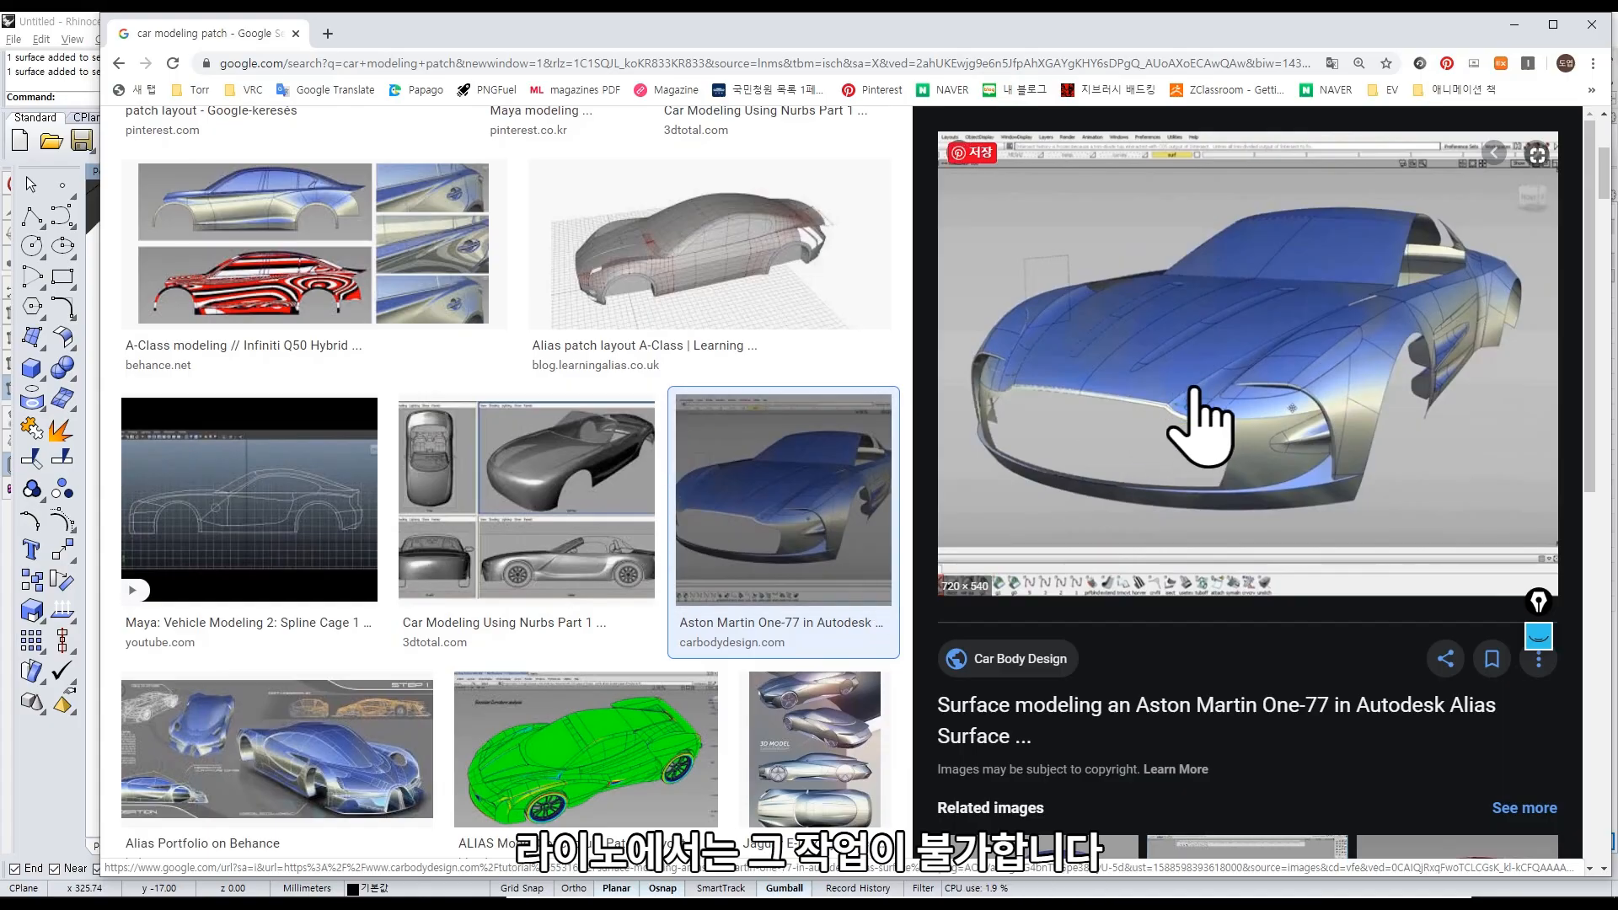
Return to Rhinoceros, close the Transform and Point Edit toolbars, and end the environment map analysis.
key("alt+Tab")
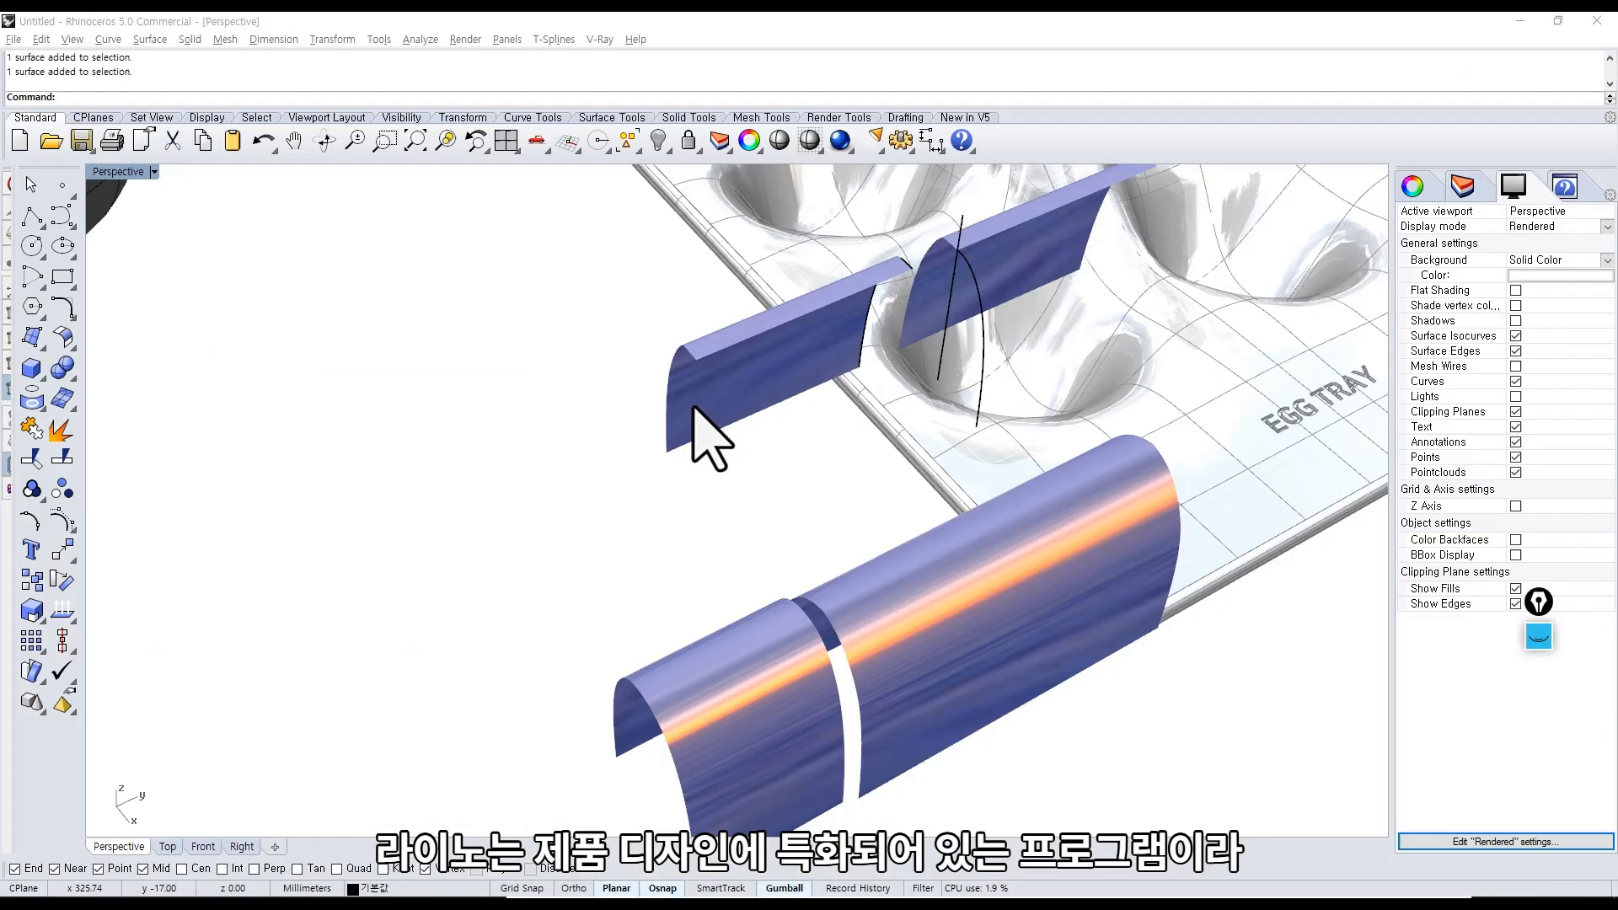
right_click_drag(940, 513, 788, 337)
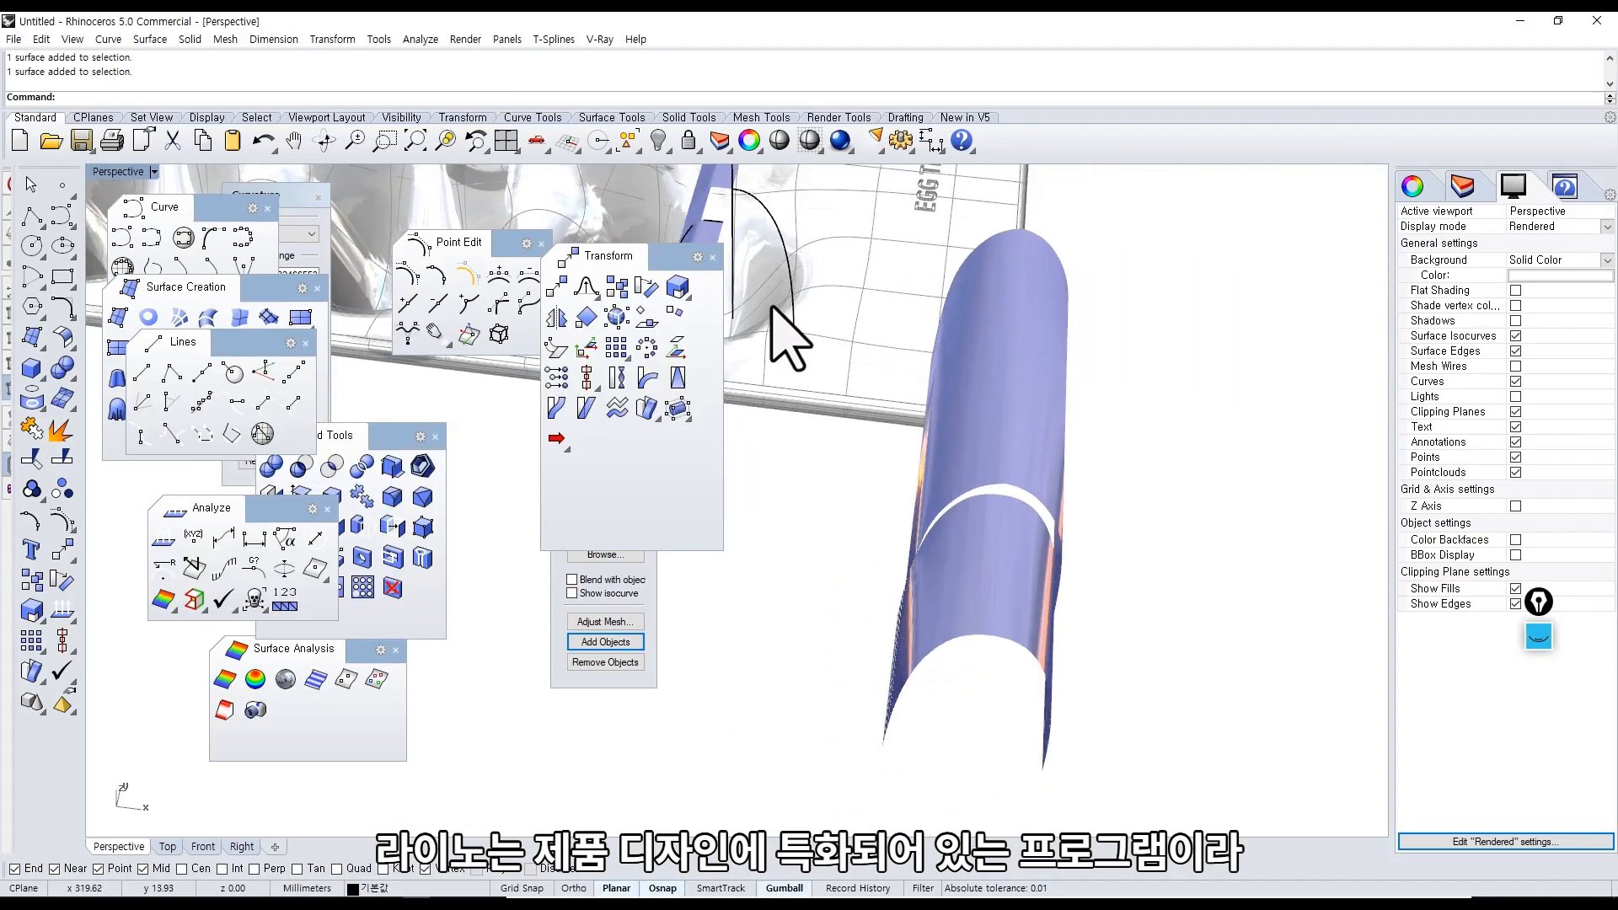
left_click(712, 258)
left_click(542, 244)
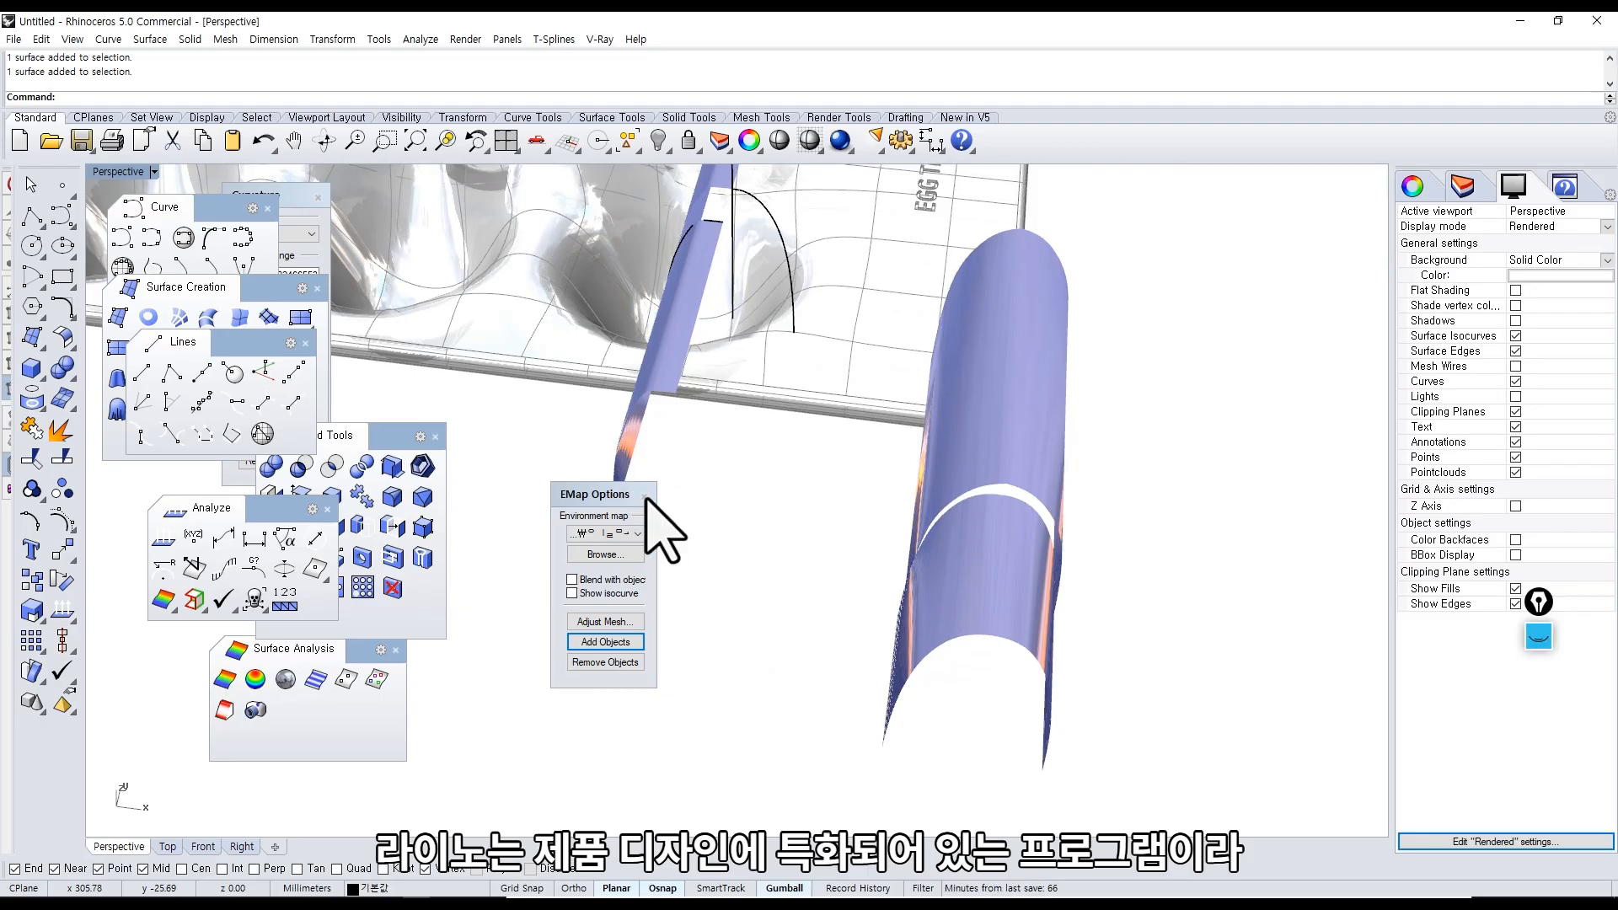
left_click(643, 495)
mouse_move(606, 548)
right_mouse_down()
mouse_move(817, 541)
mouse_move(932, 589)
mouse_move(879, 569)
mouse_move(977, 546)
mouse_move(866, 462)
right_mouse_up()
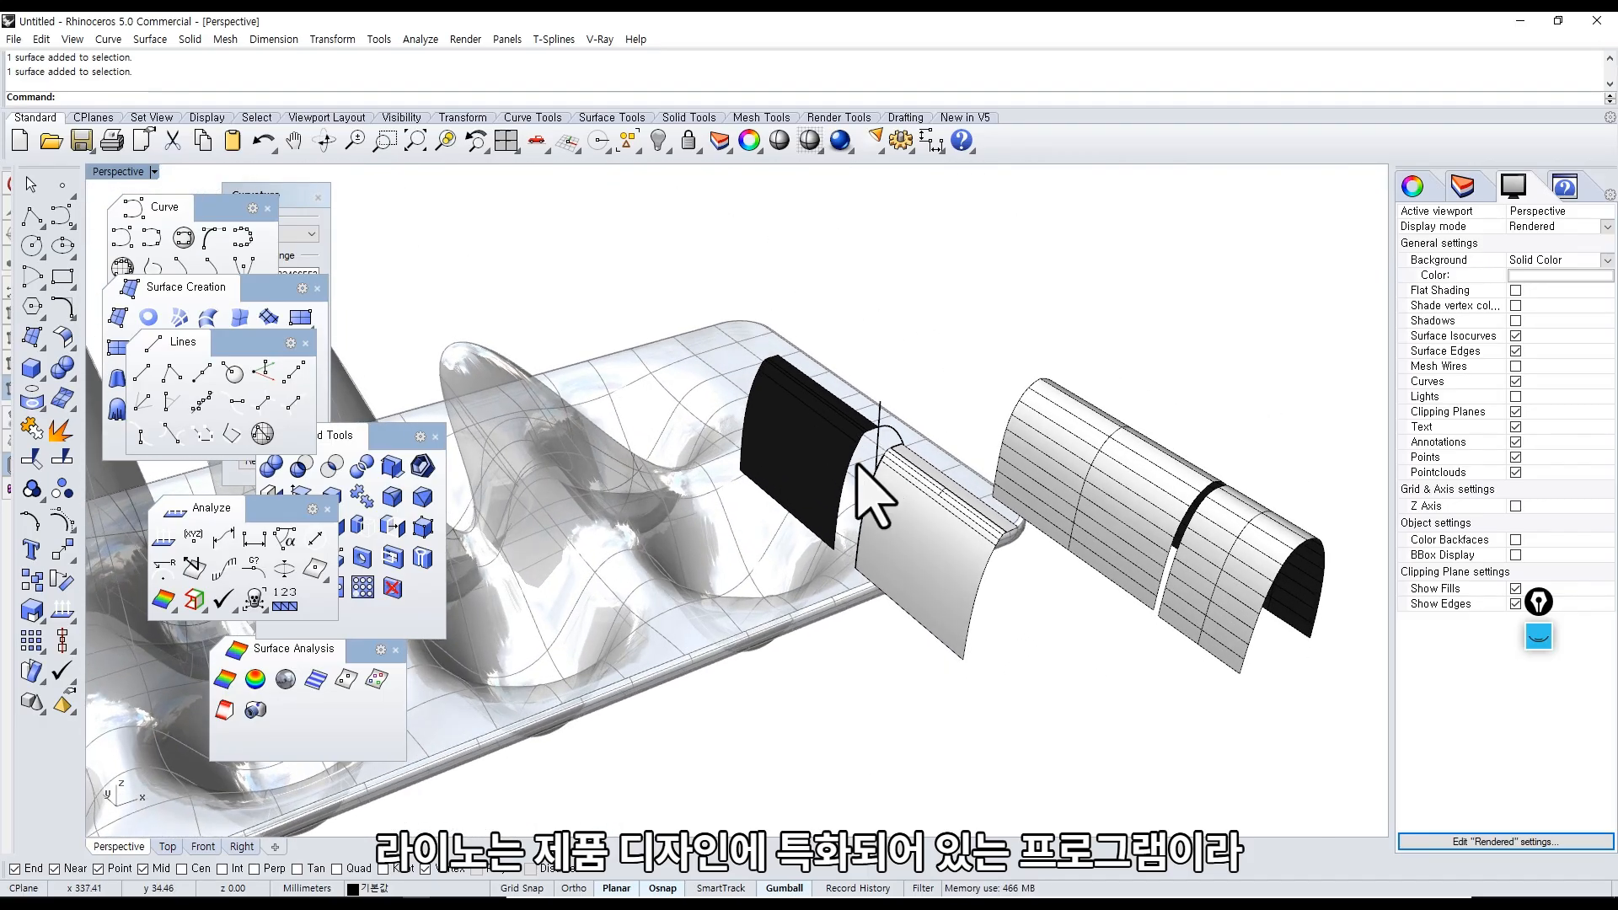
Select the black-shaded extrusion beside the gap, clear the selection and examine the separate extrusions up close.
left_click(807, 455)
left_click(891, 360)
scroll(921, 462, "up", 6)
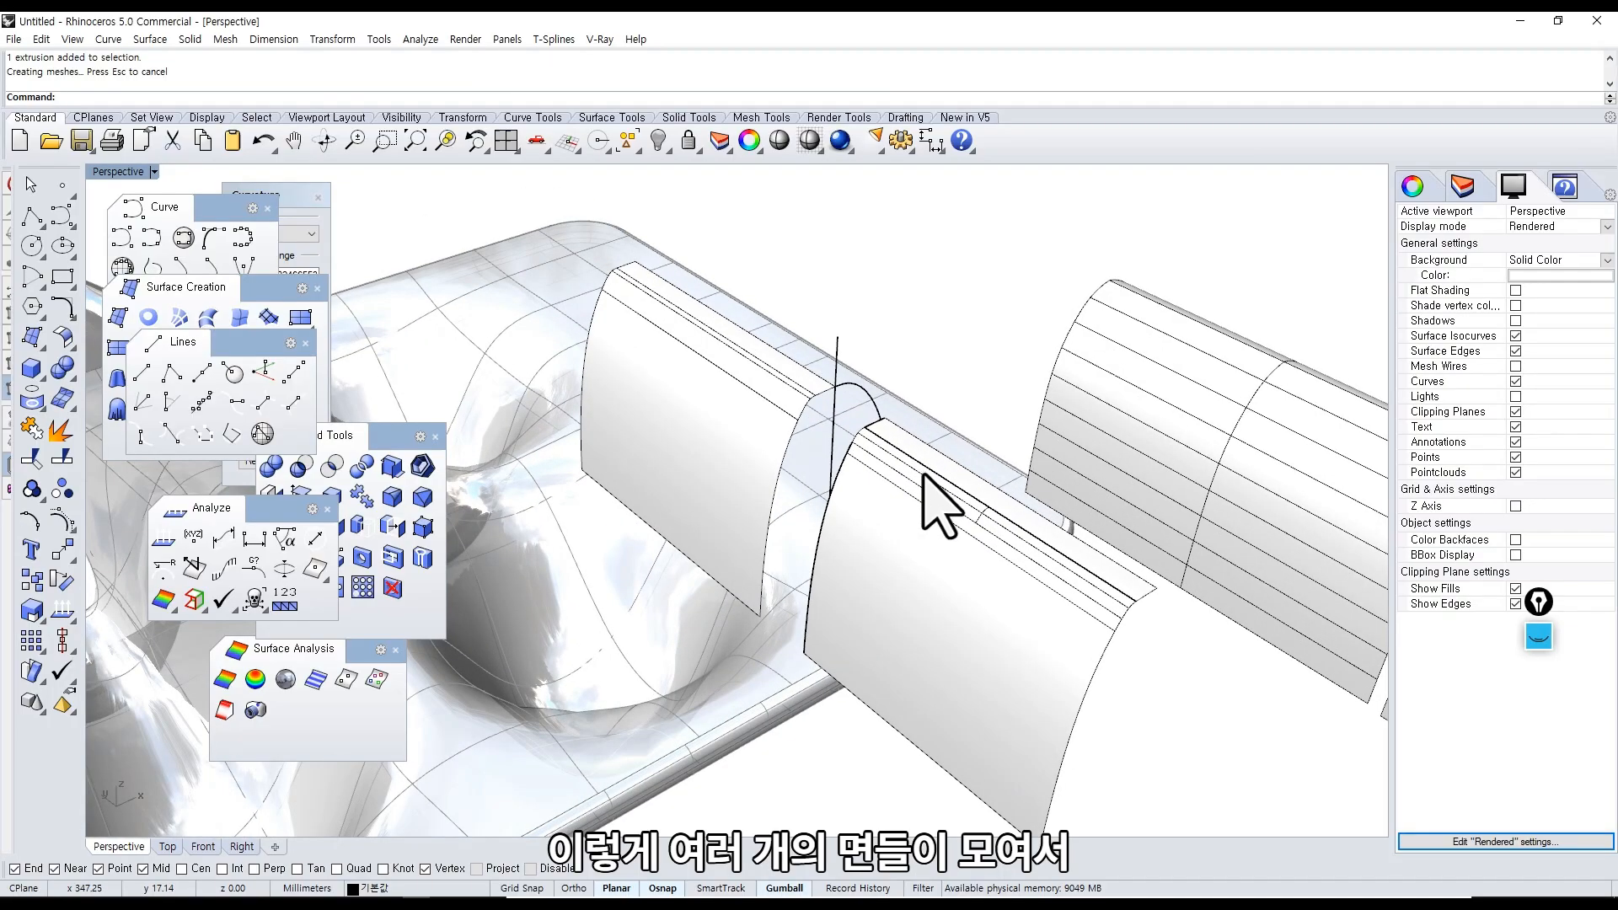
Clear the old pen annotations, sketch adjoining curved patches in red over the extruded surfaces, and hide the annotation overlay.
left_click(1538, 637)
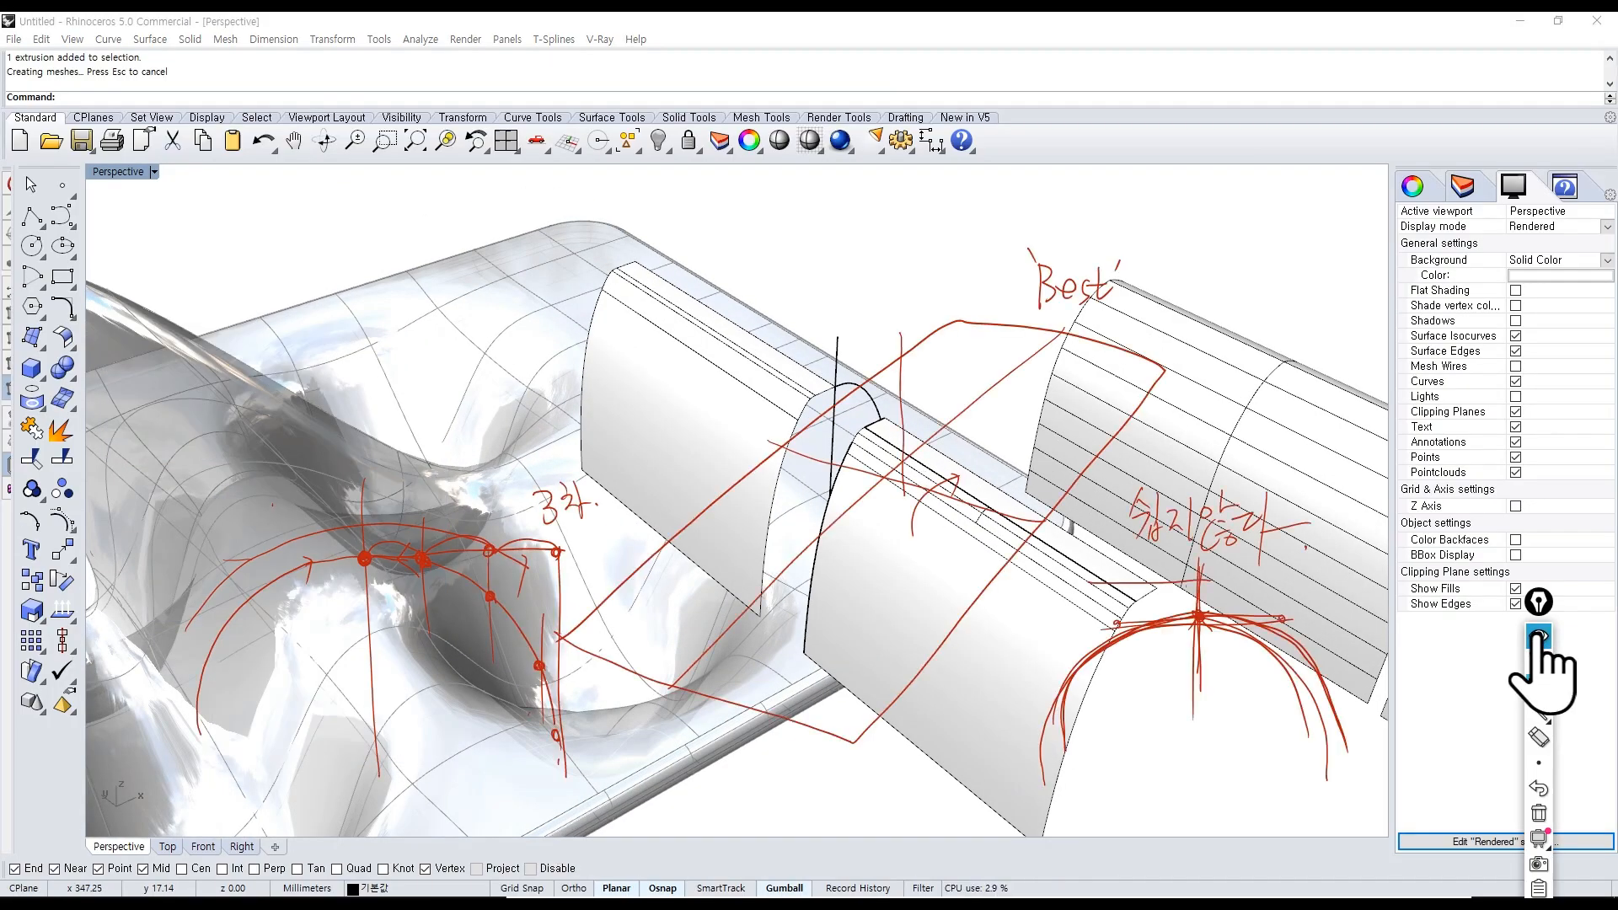
left_click(1538, 812)
left_click_drag(666, 236, 773, 360)
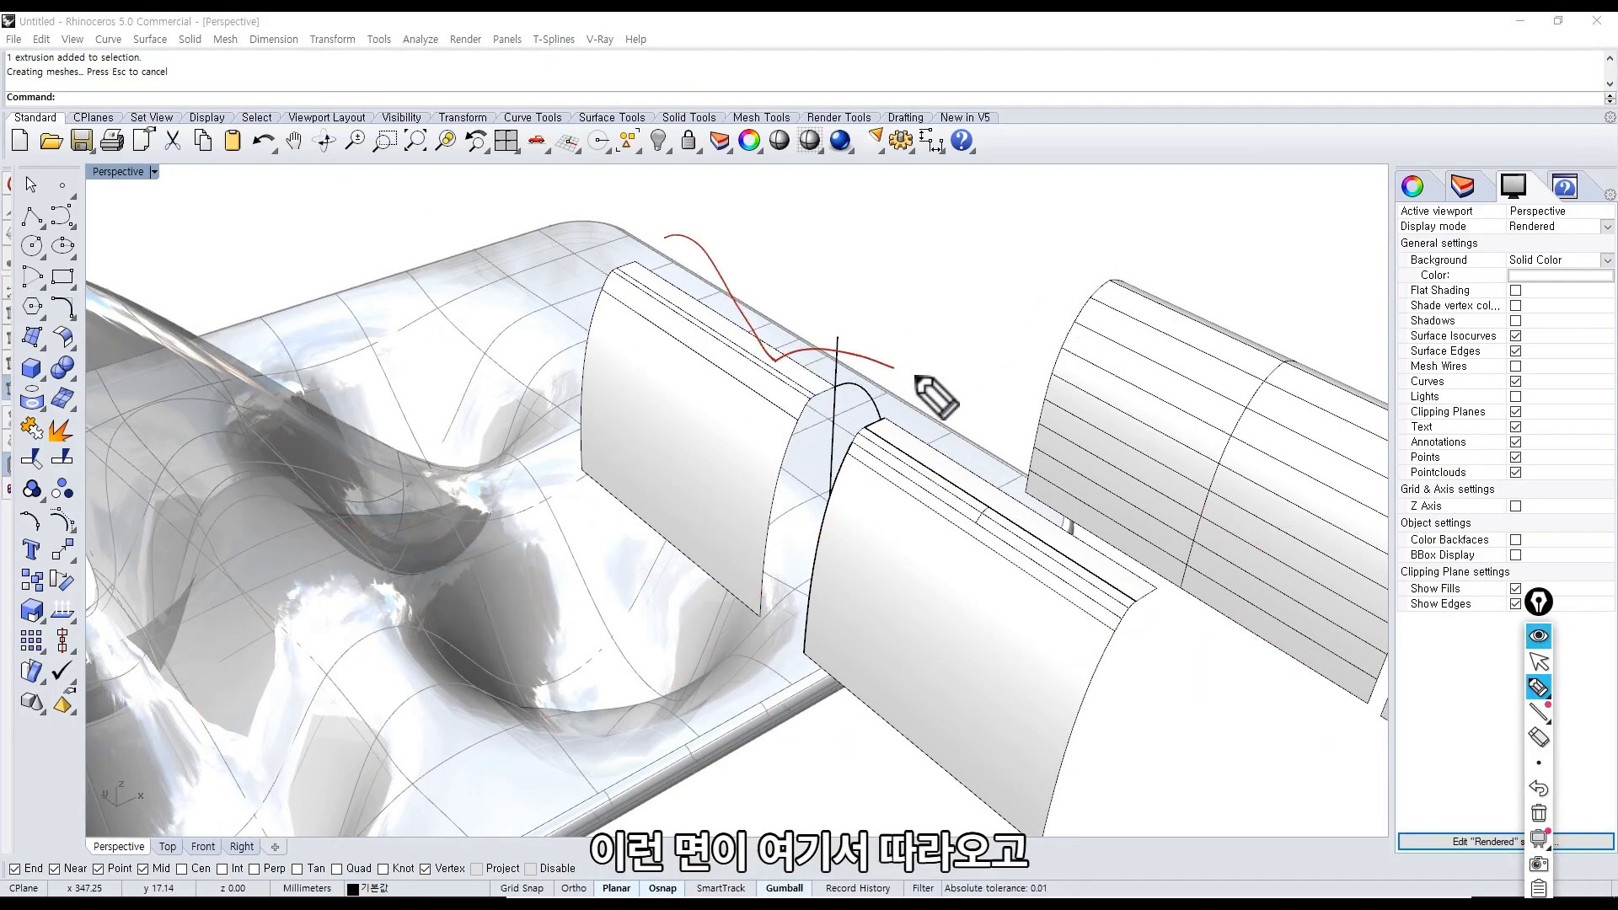
left_click_drag(996, 374, 1006, 383)
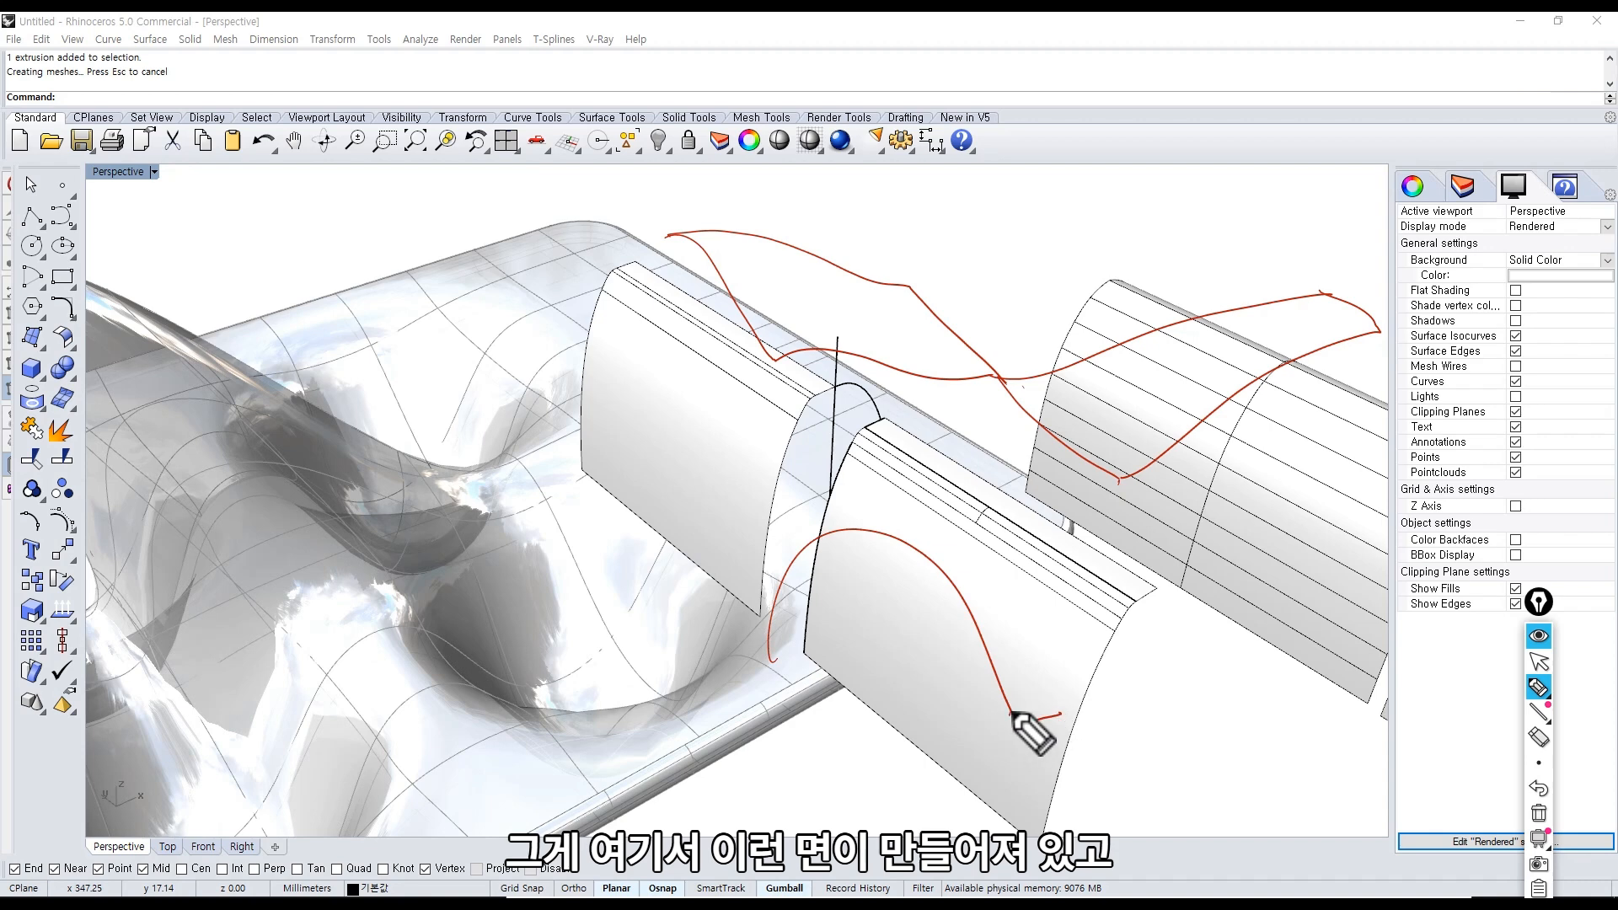
left_click_drag(771, 369, 851, 497)
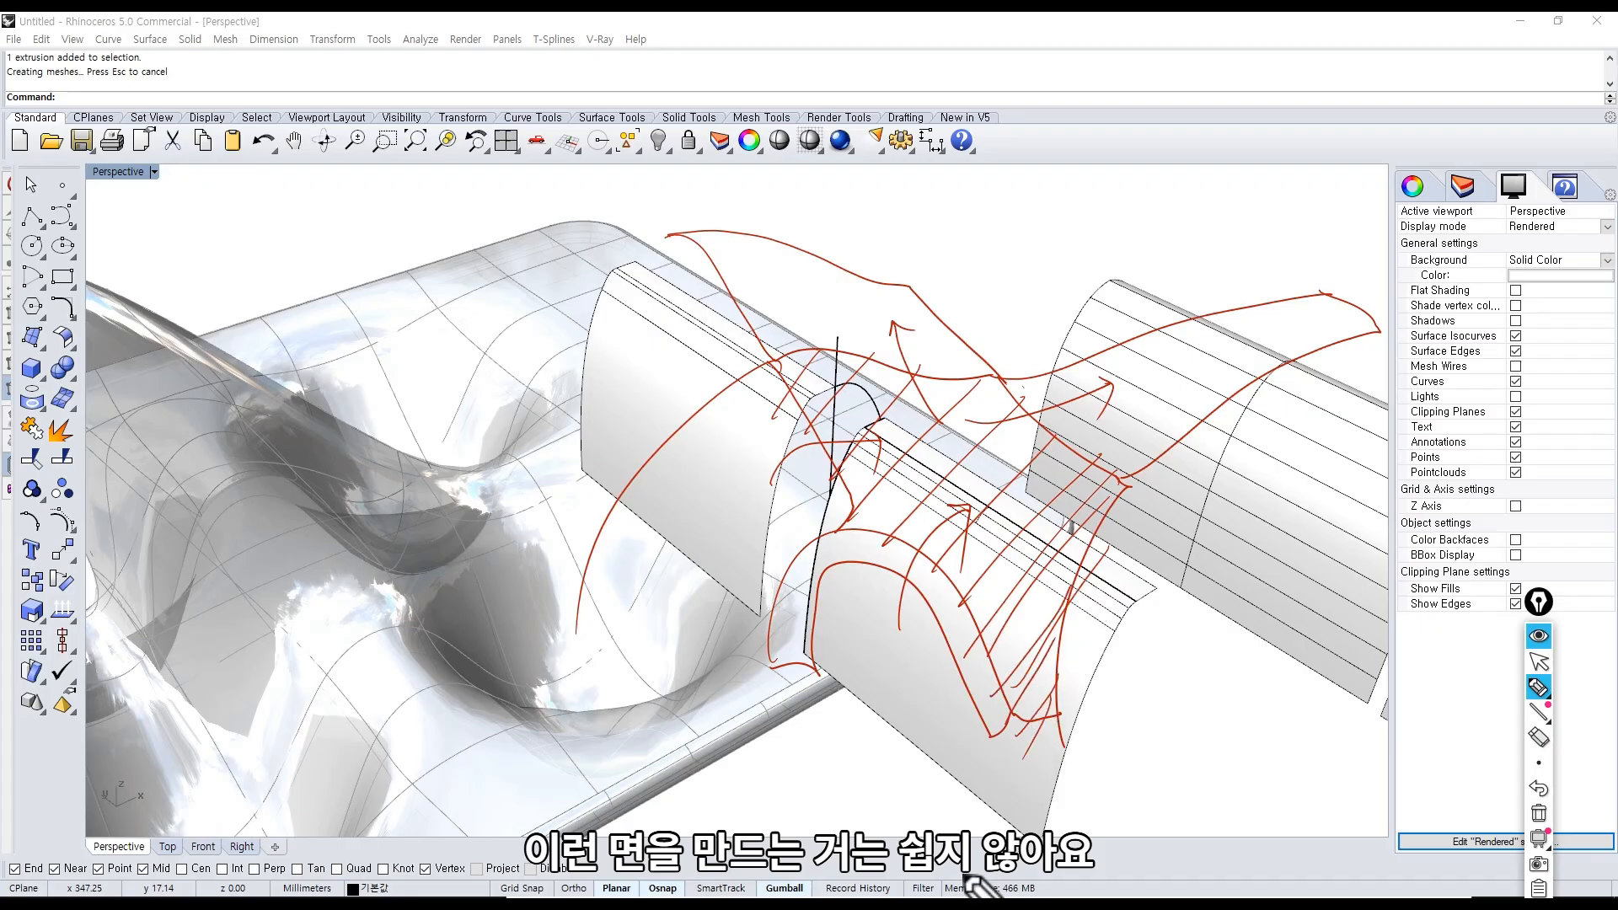
left_click(1544, 638)
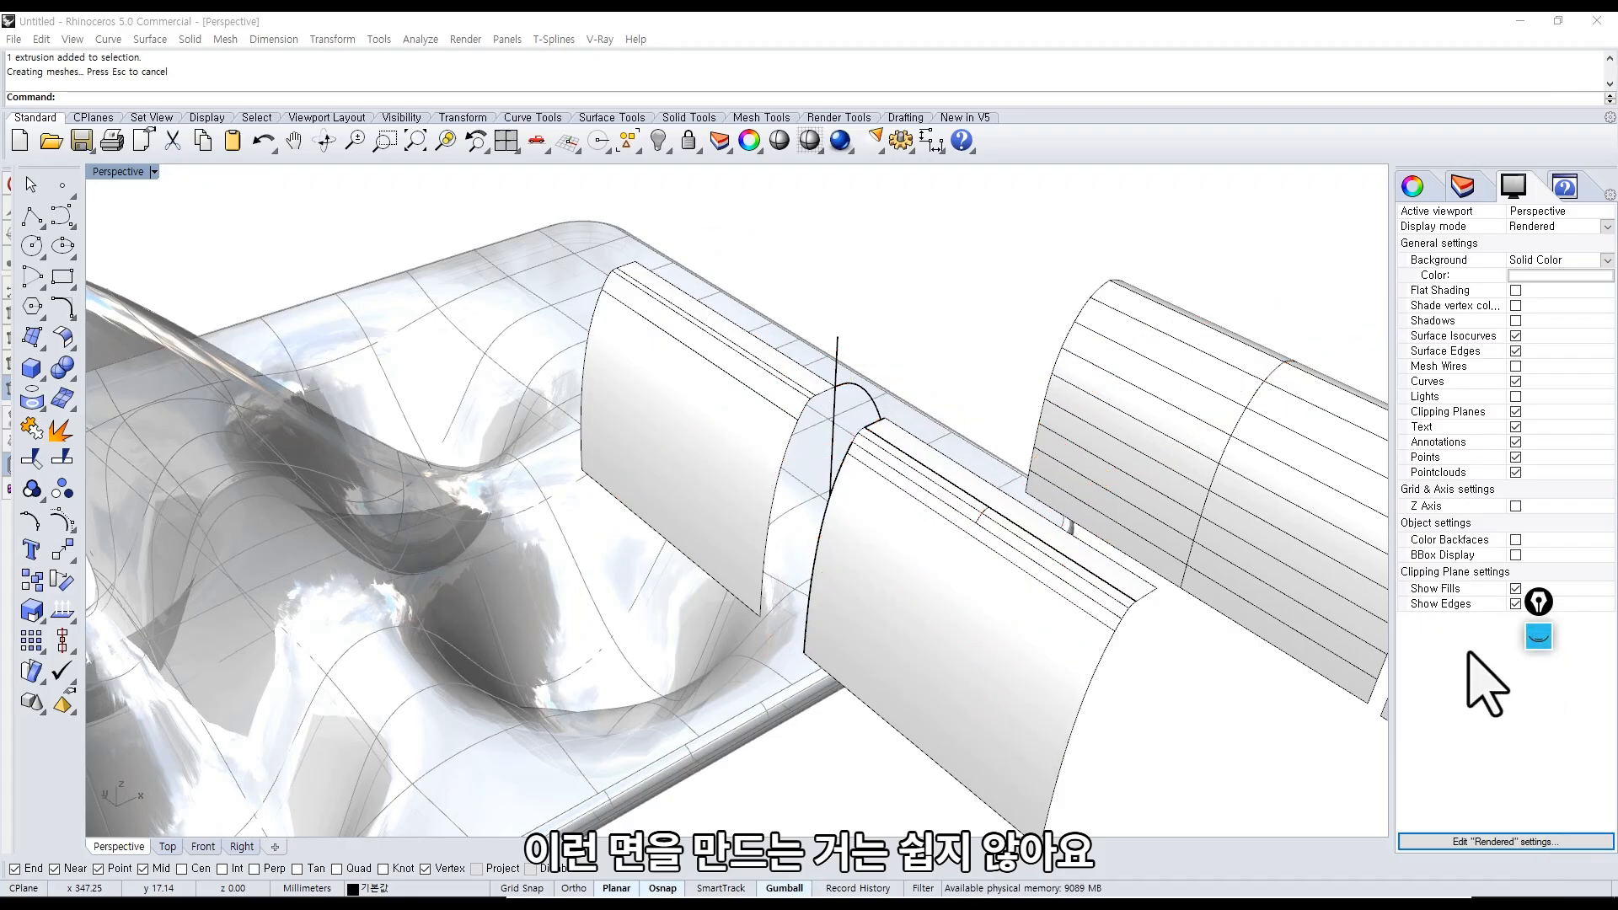
Switch from Rhinoceros to Chrome, open youtube.com in place of the image search, and dismiss the queue tip.
right_click_drag(794, 426, 881, 419)
scroll(827, 451, "down", 2)
scroll(900, 504, "down", 4)
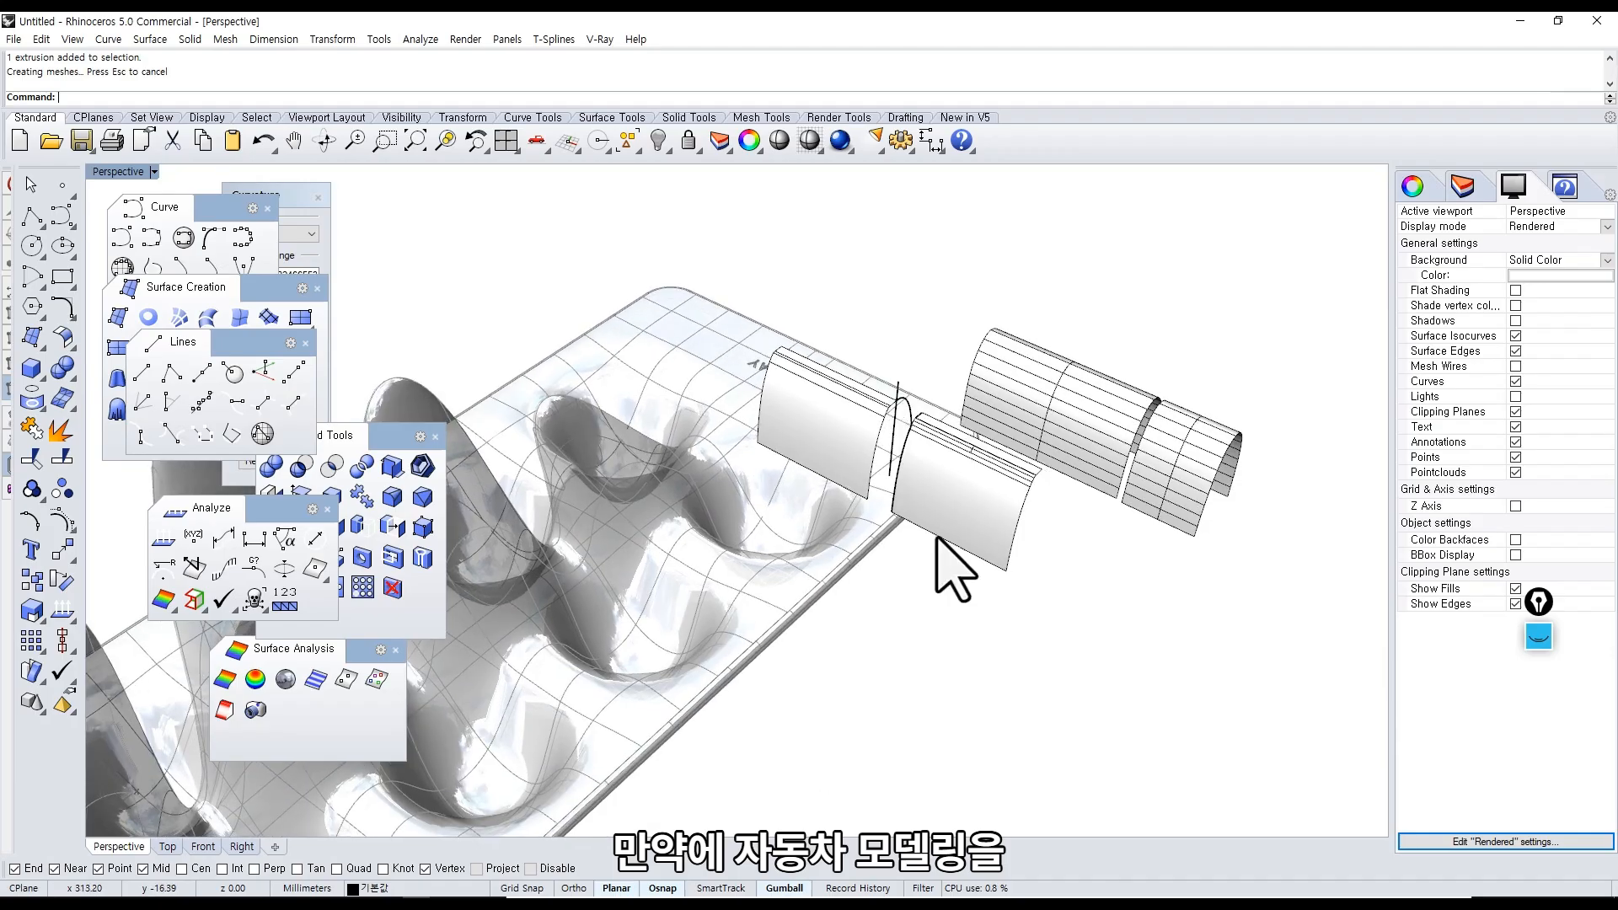
right_click_drag(938, 541, 927, 463)
scroll(927, 462, "up", 4)
key("alt+Tab")
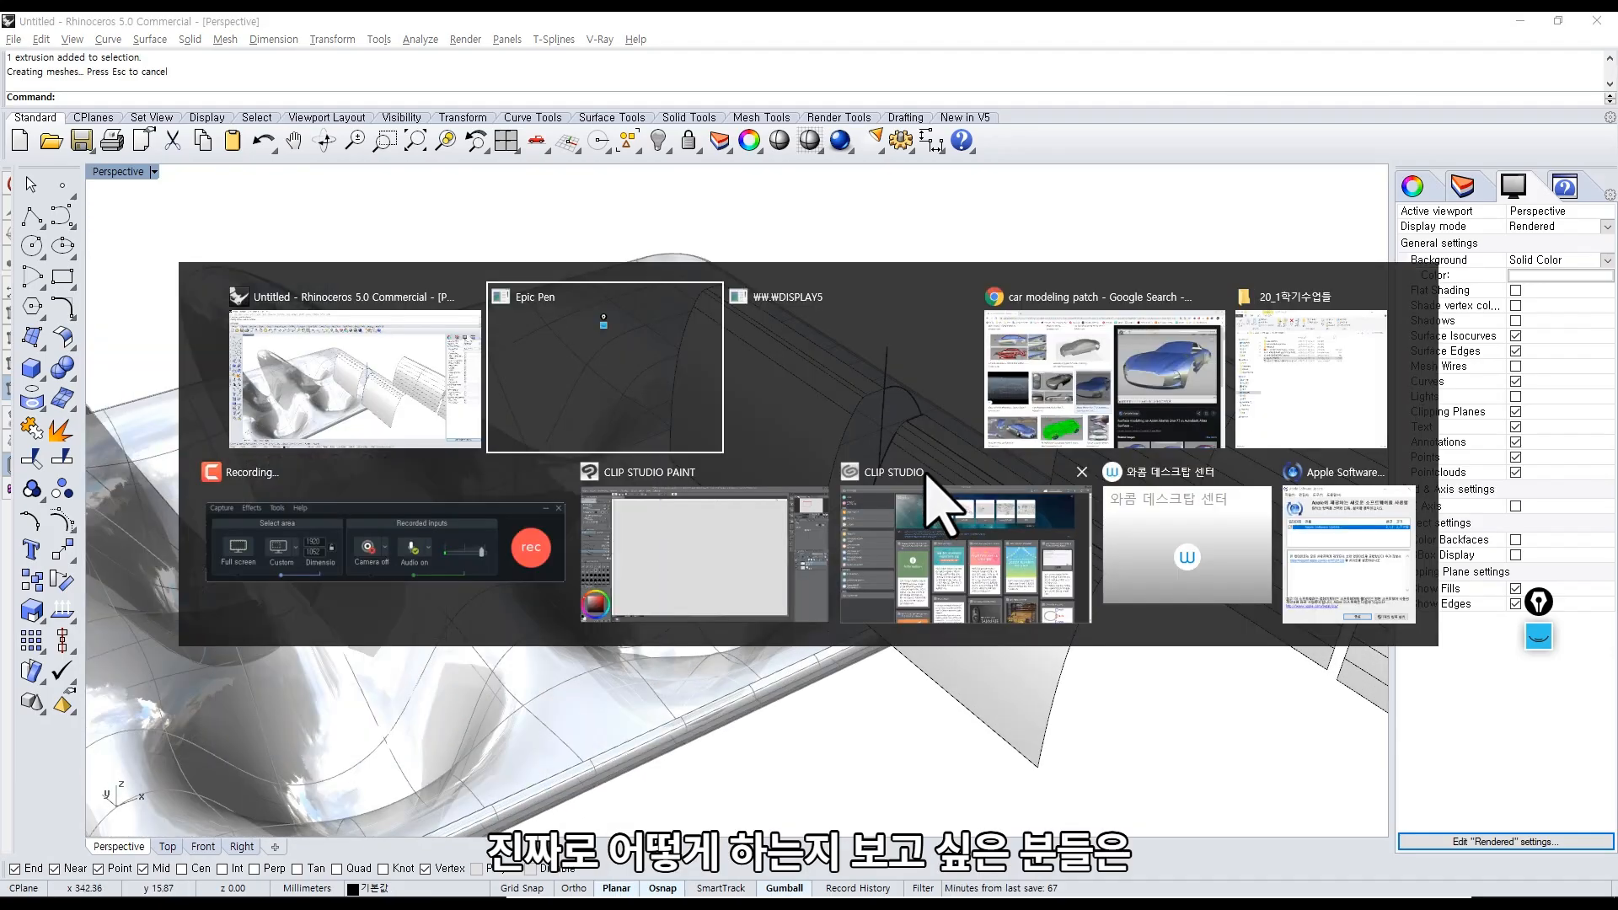
left_click(1059, 415)
scroll(665, 328, "up", 5)
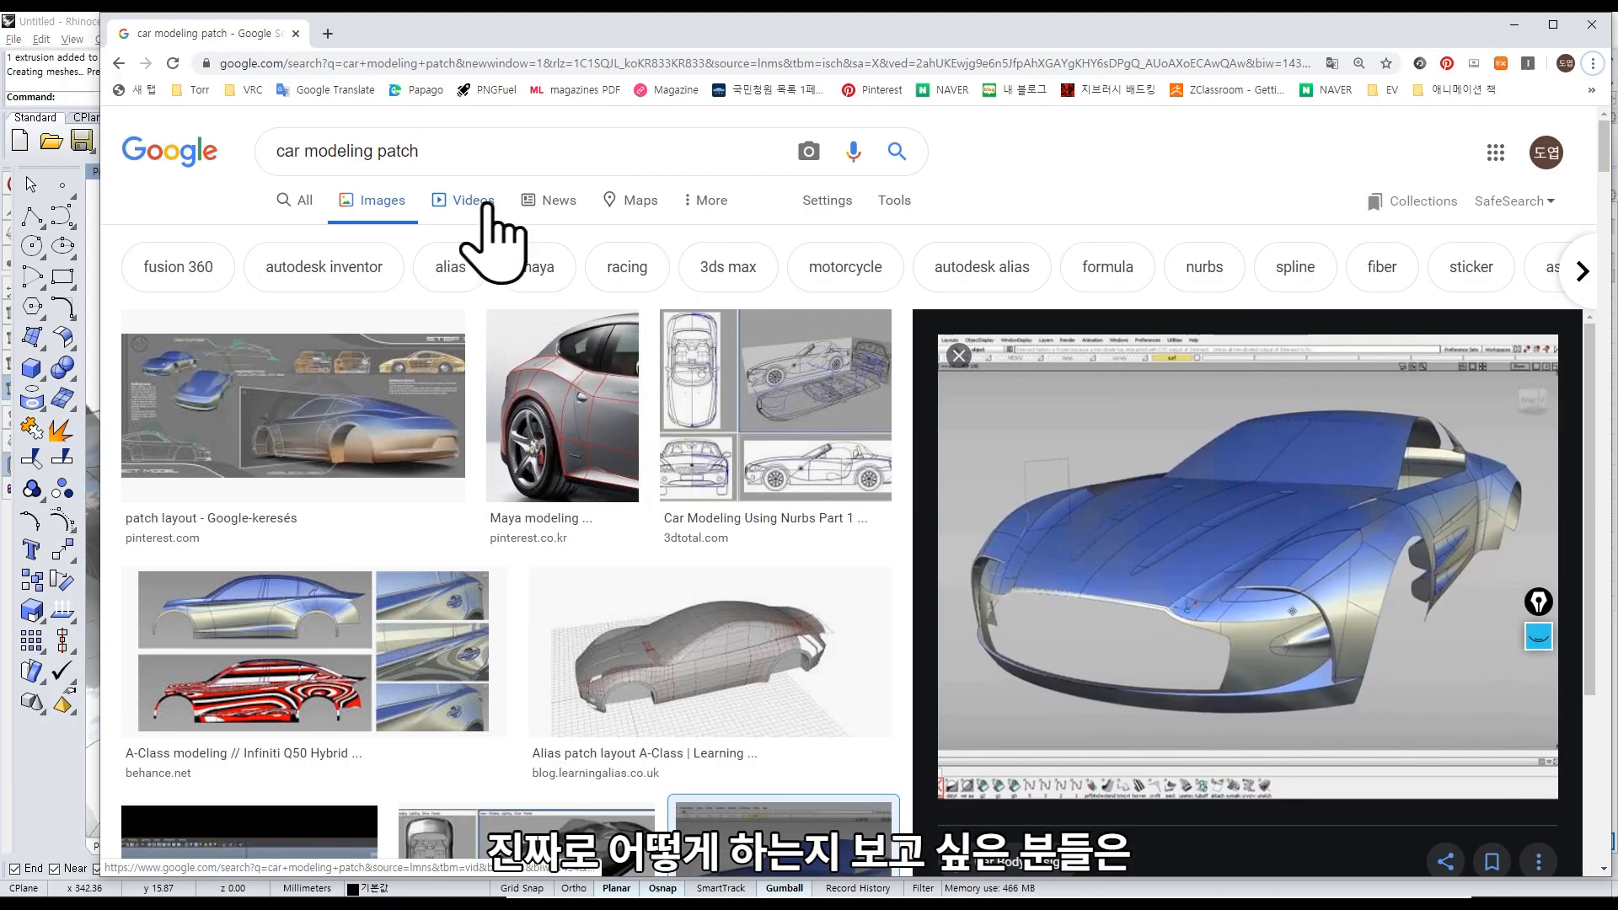
left_click_drag(421, 152, 143, 131)
left_click(250, 66)
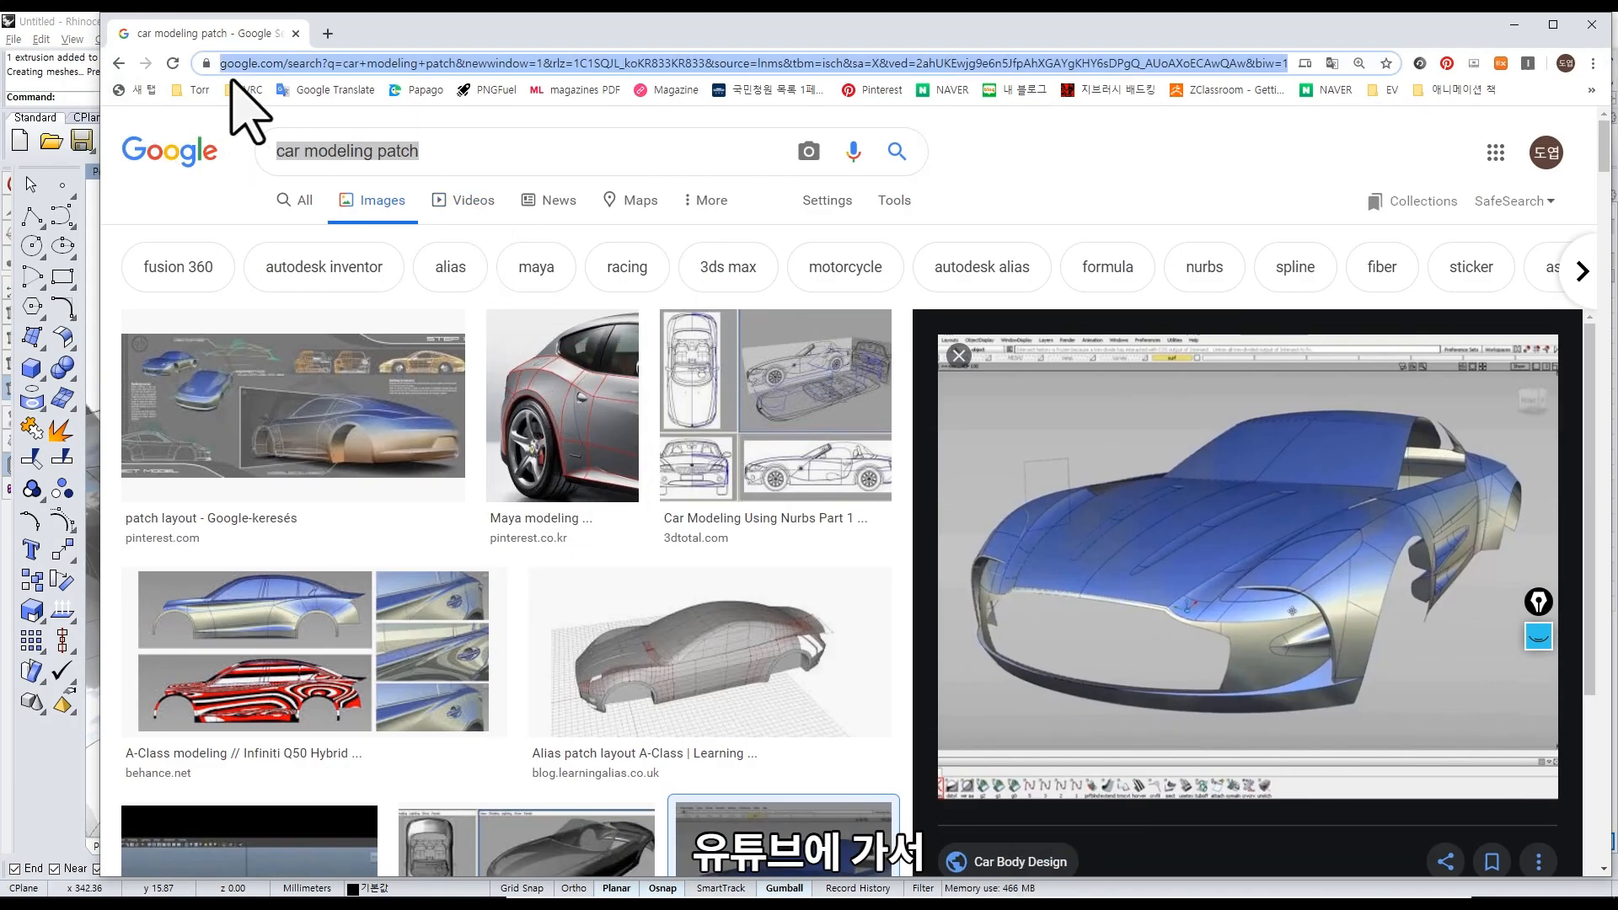
type("youtube.com")
key("Return")
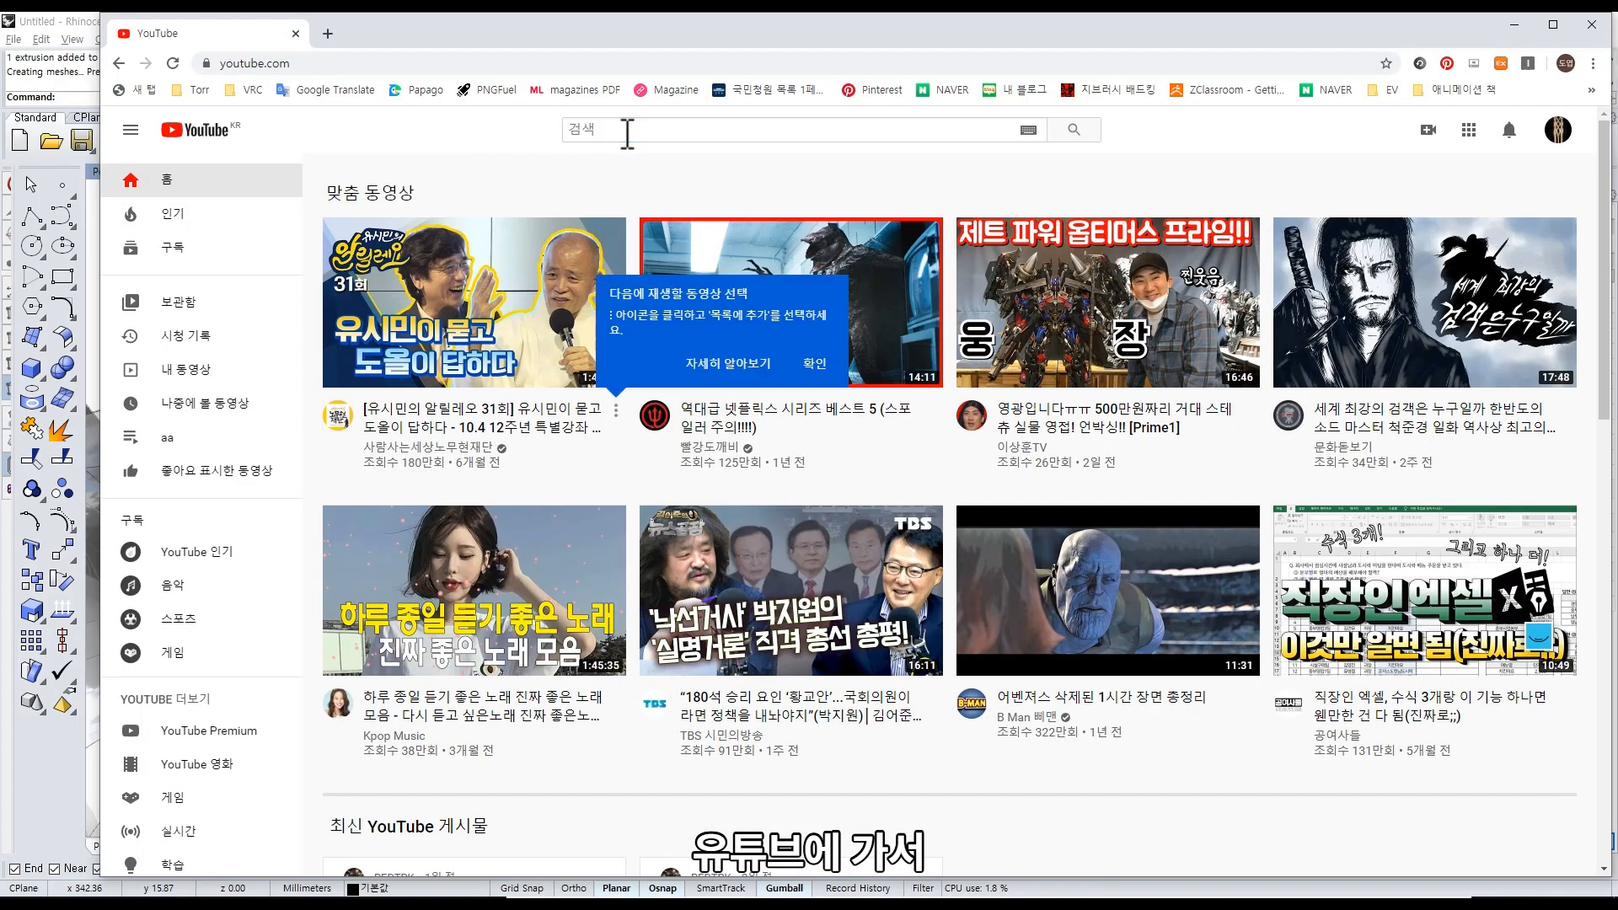
left_click(814, 363)
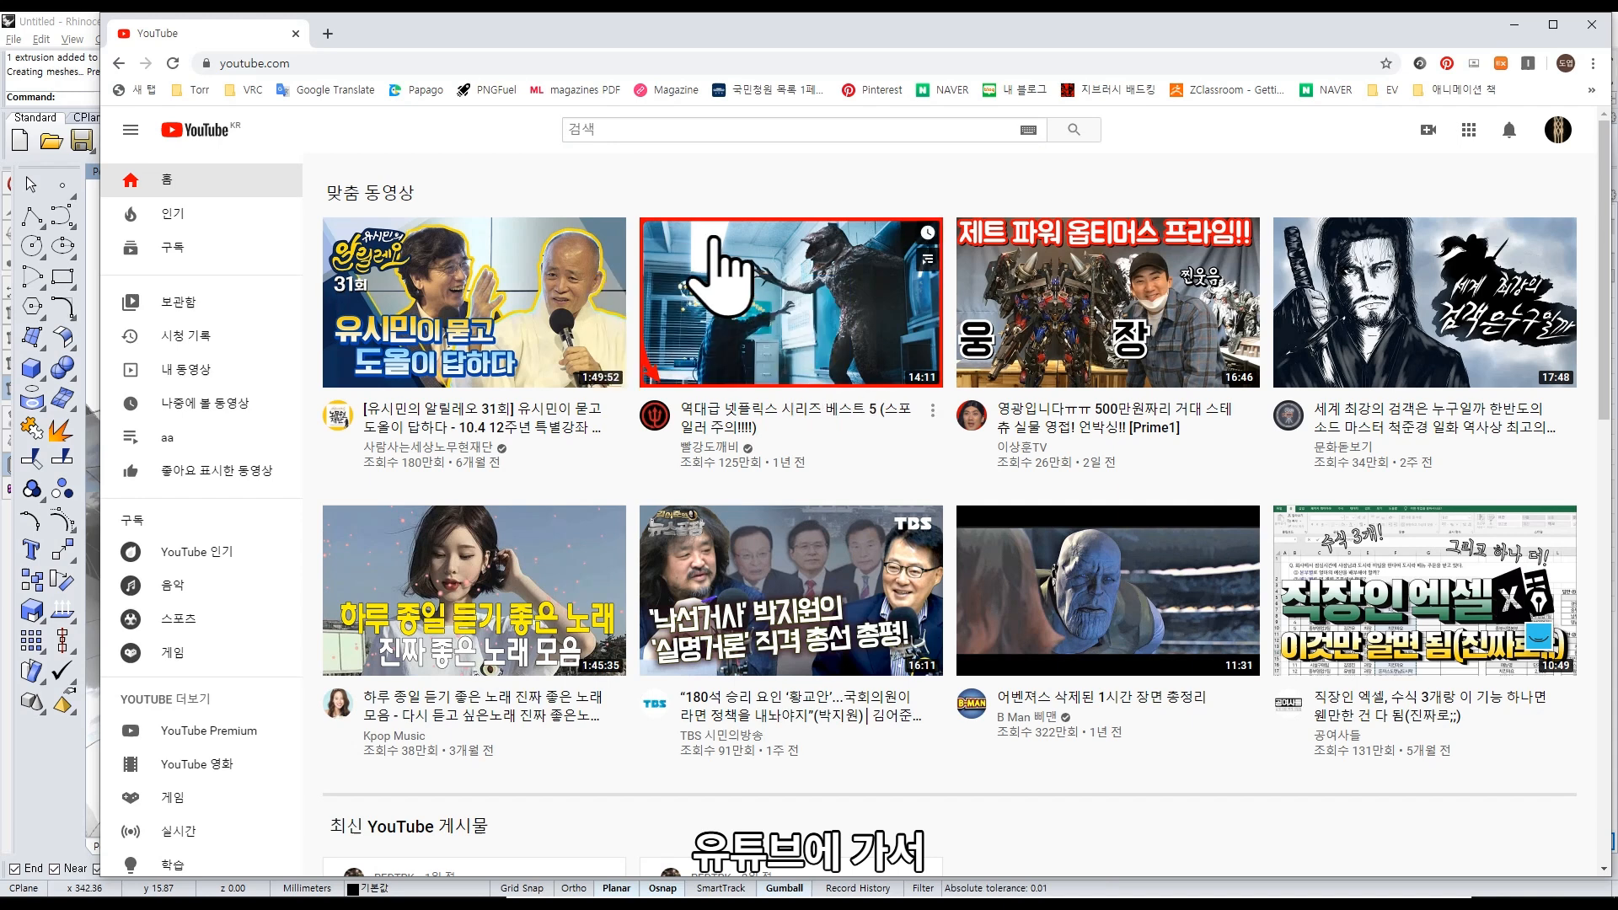
Search YouTube for "alias modeling class A".
left_click(668, 139)
type("alias ")
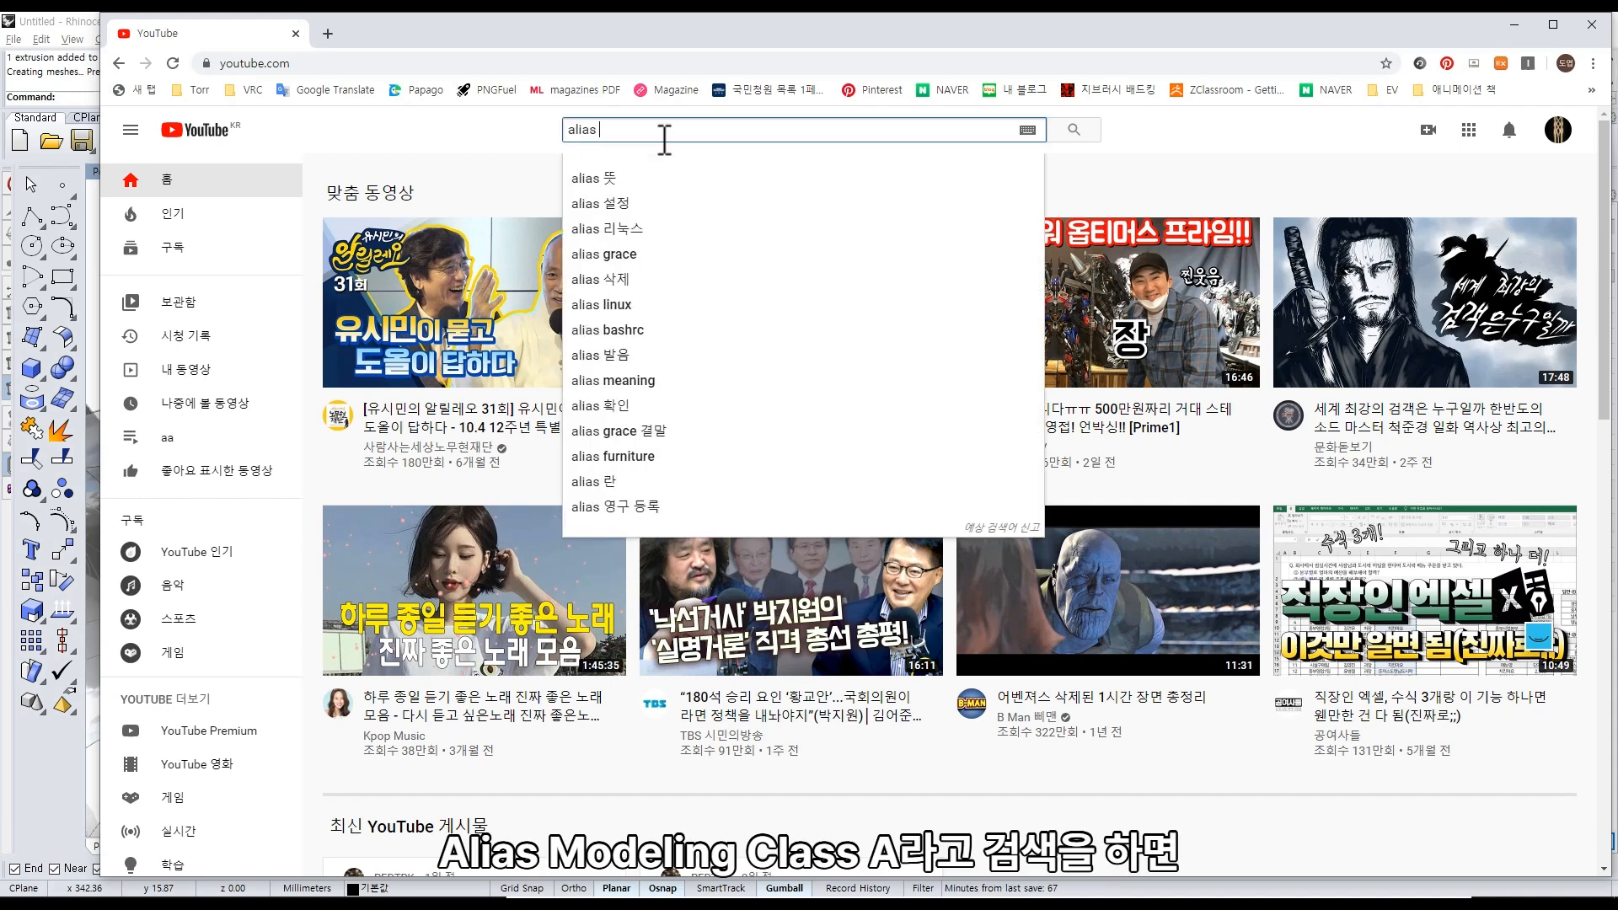
type("modeling")
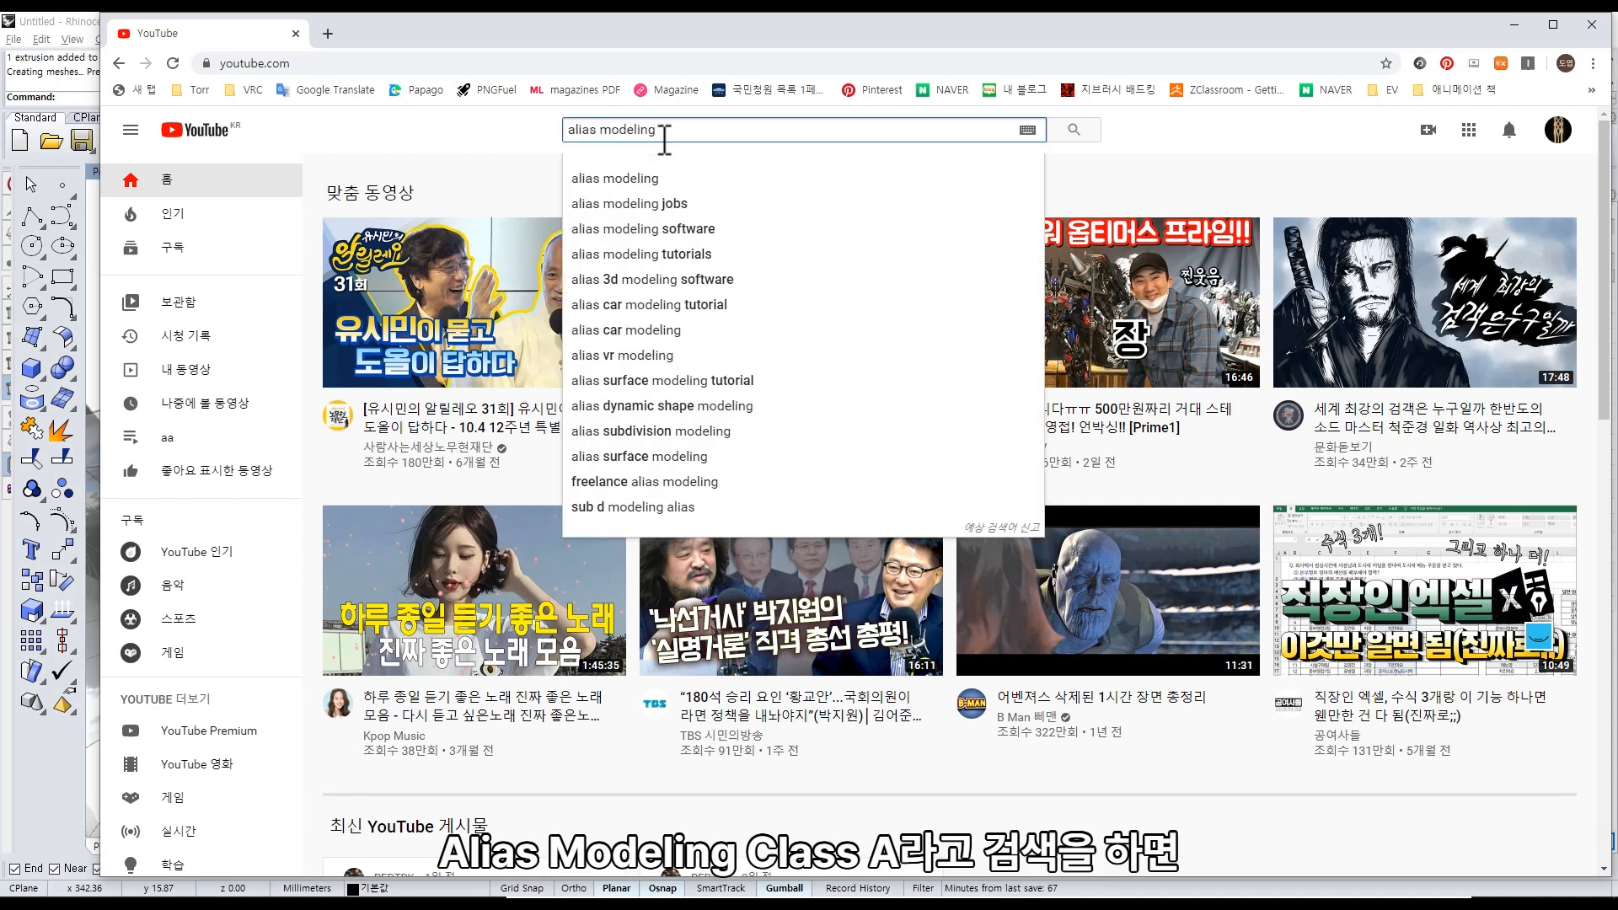
type(" class")
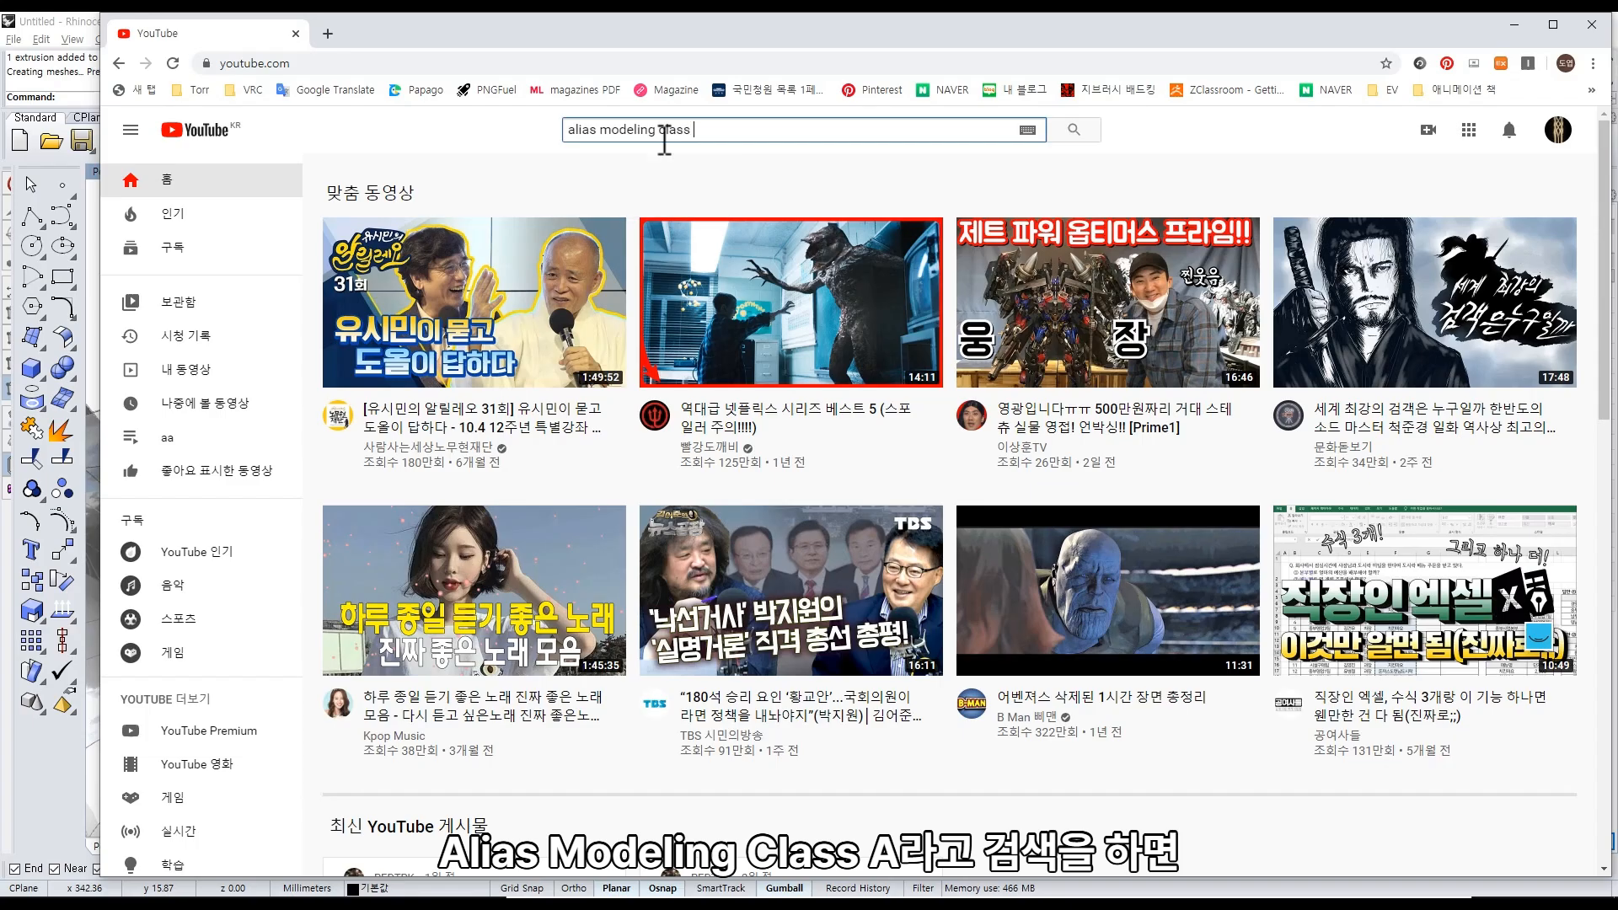
type(" A")
key("Return")
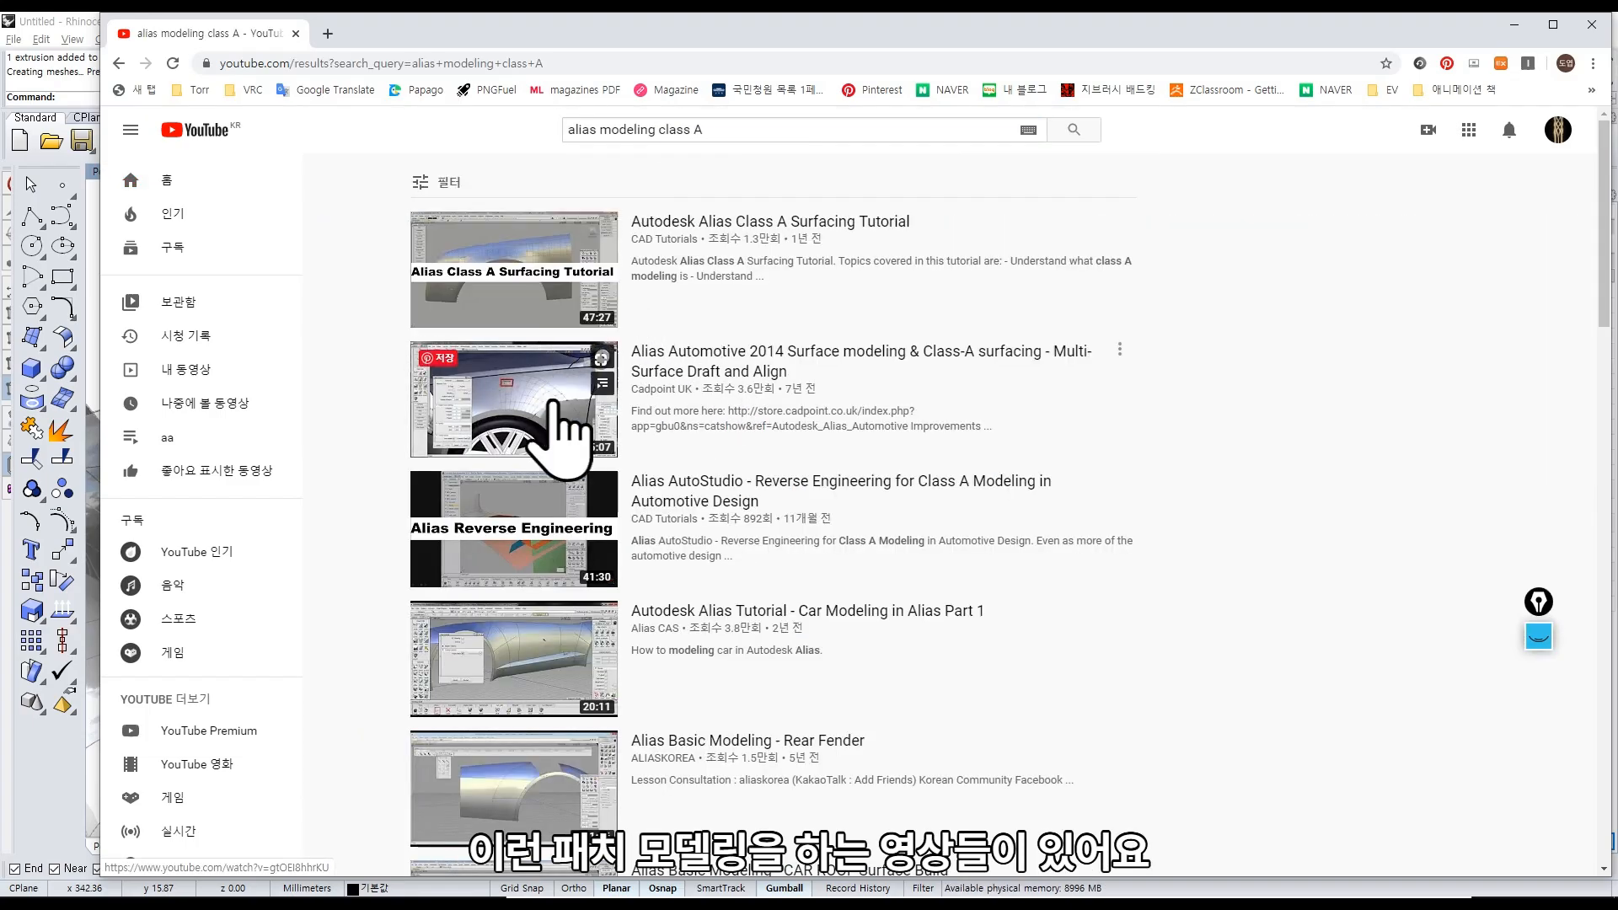
Open the Alias car modeling Part 1 video, skip to Part 2 Easy Roof Modeling, and skim through its surfacing workflow.
left_click(551, 672)
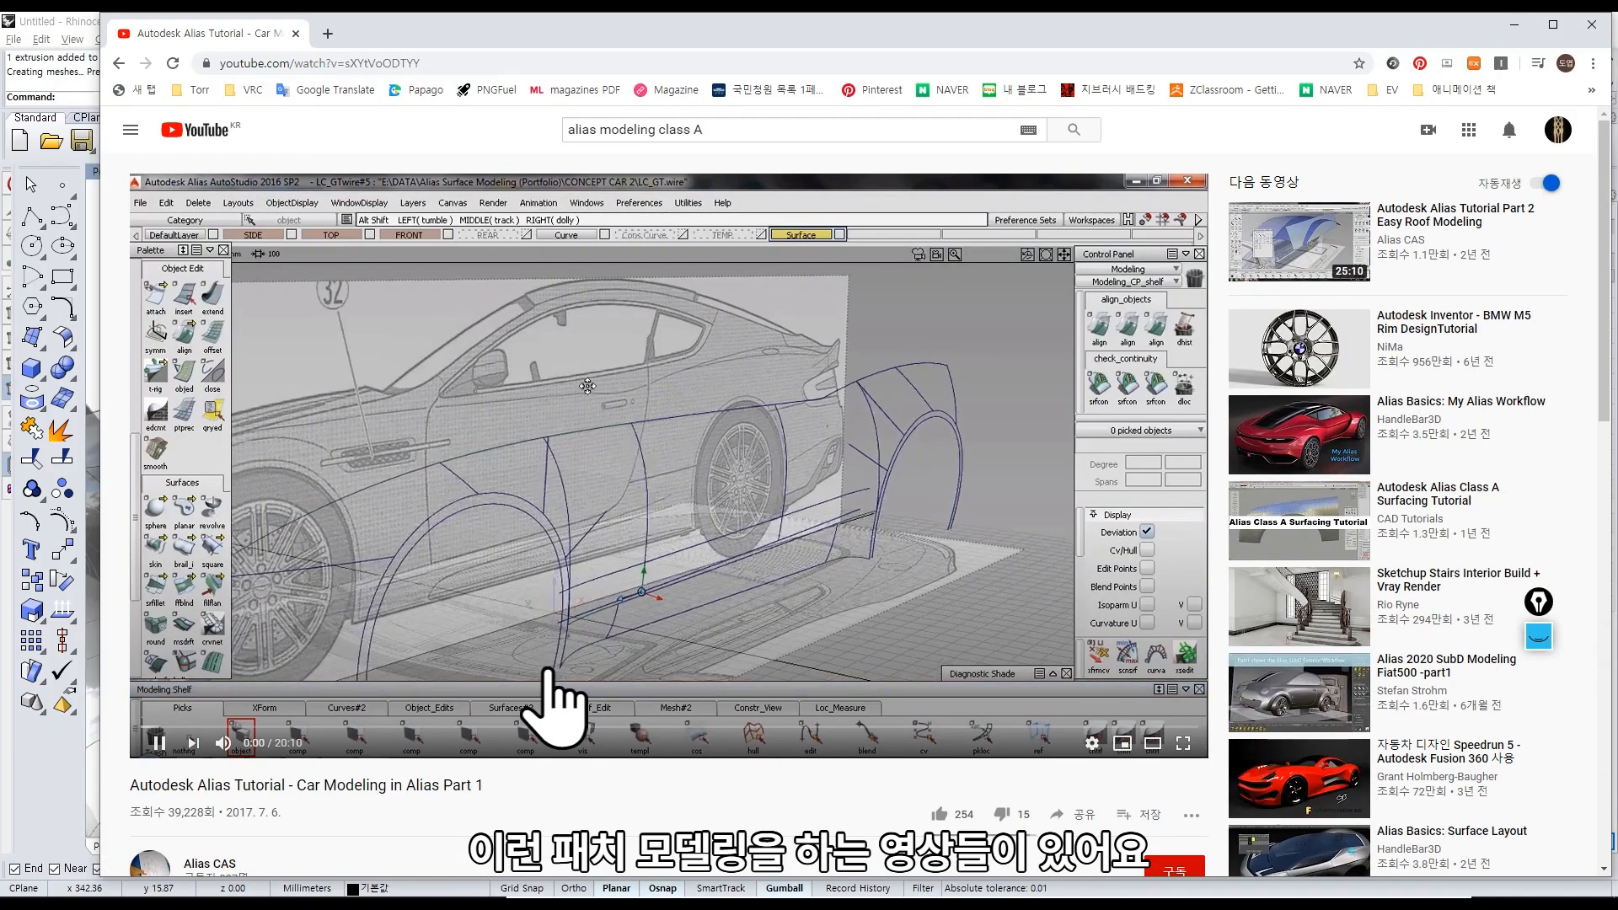
left_click(192, 742)
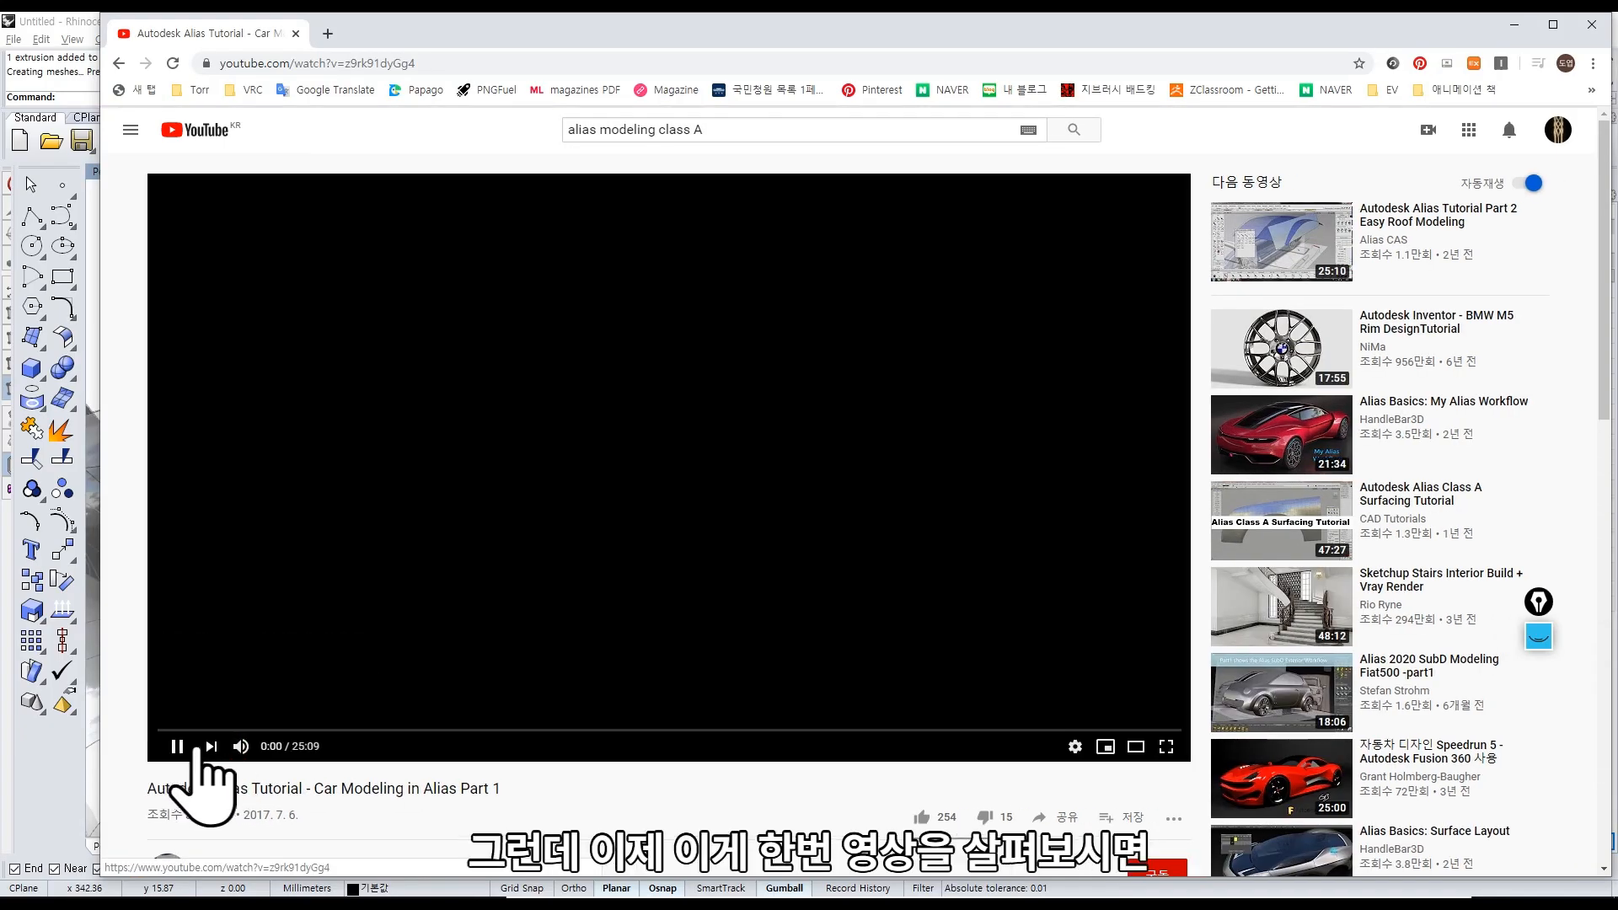
left_click(416, 729)
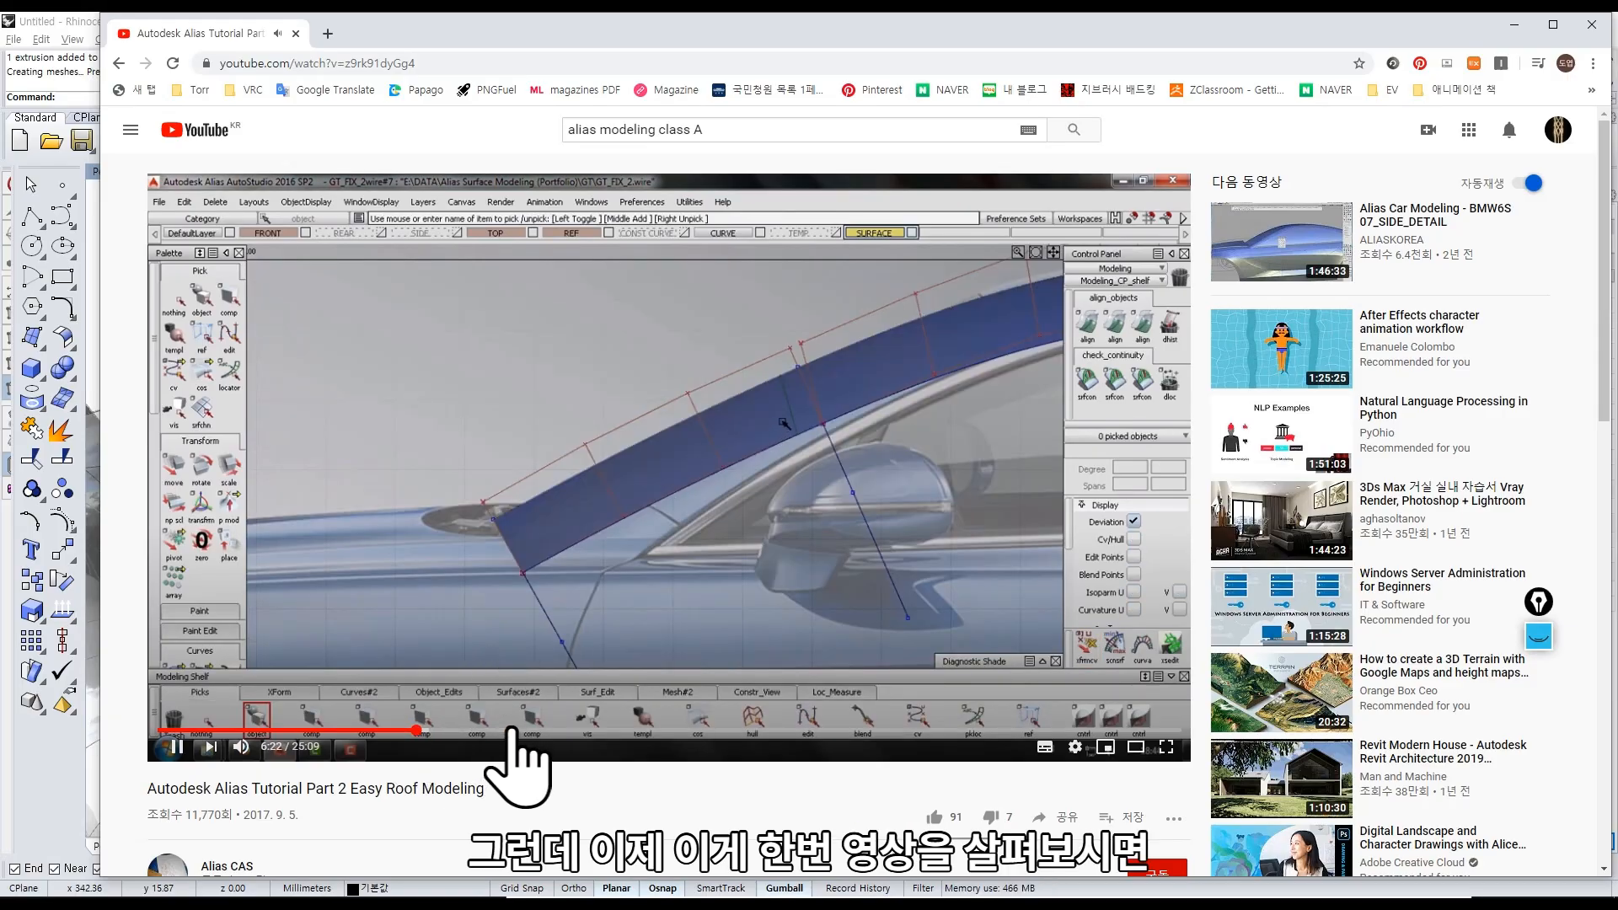
left_click(656, 730)
left_click(909, 729)
left_click(1099, 730)
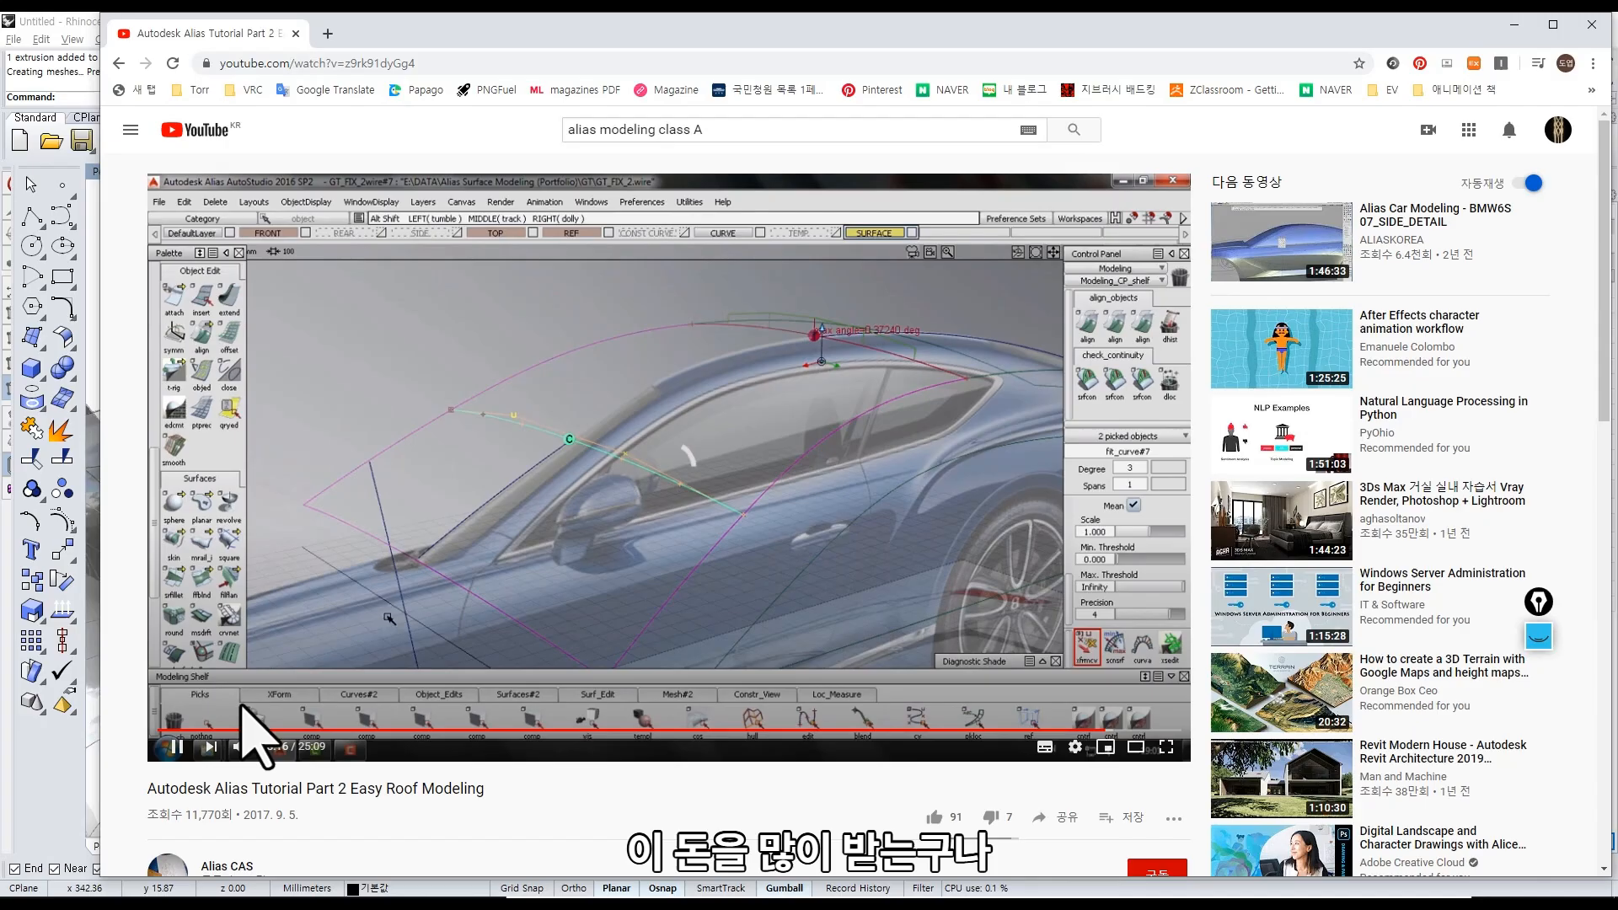
left_click(177, 750)
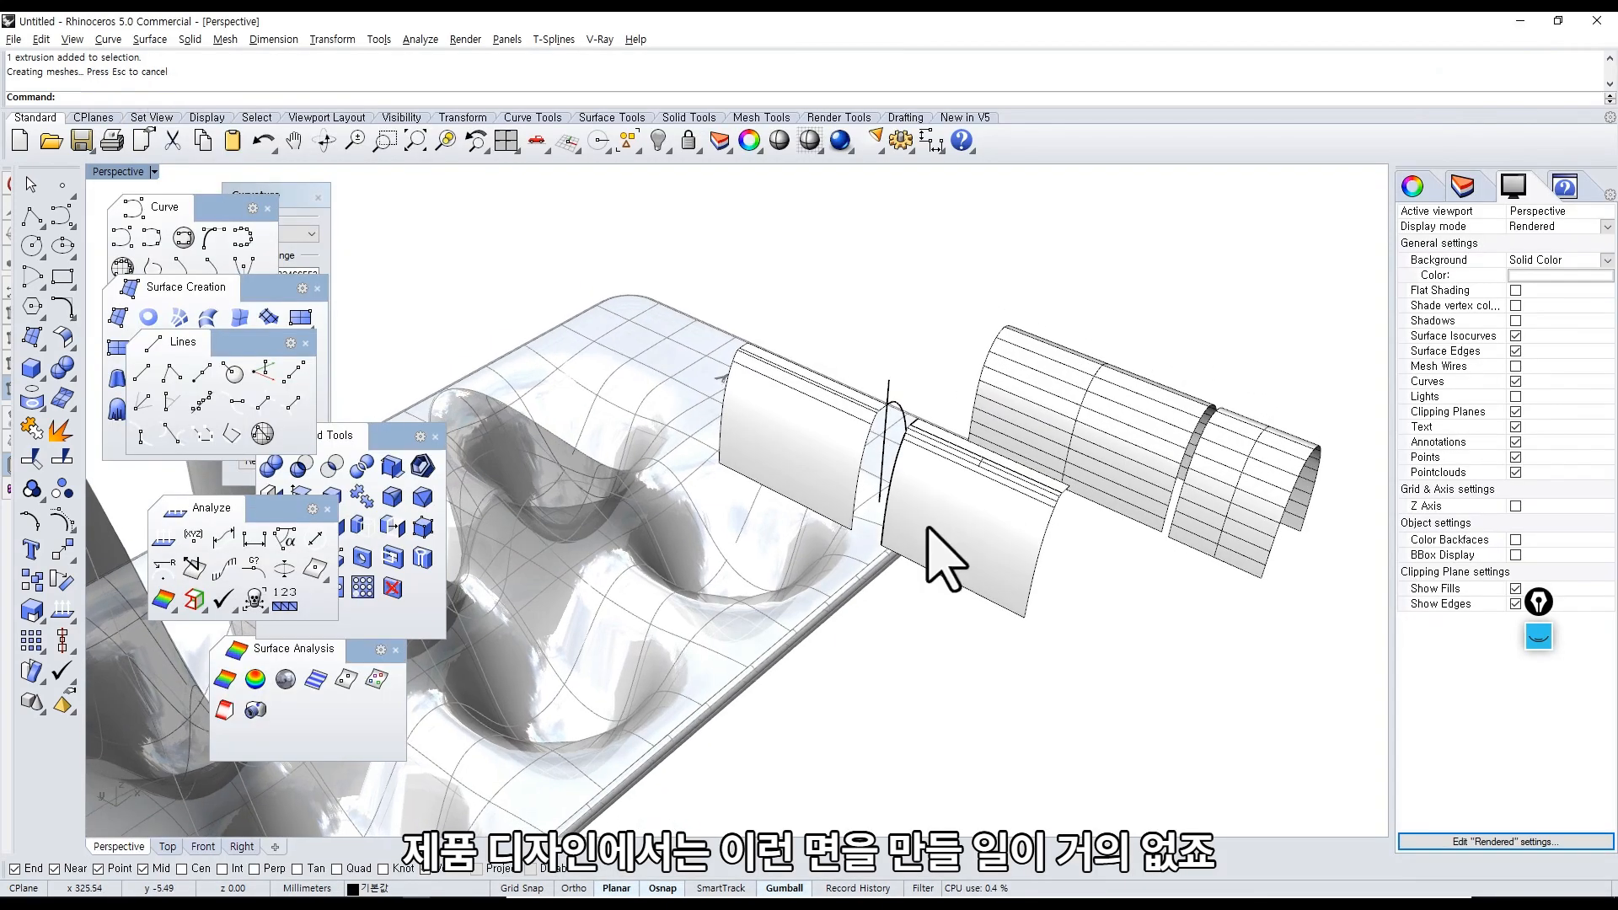
Return to Chrome, search Google Images for "루이지 꼴라니 카메라", and preview the black organic Canon camera.
key("alt+Tab")
left_click(665, 430)
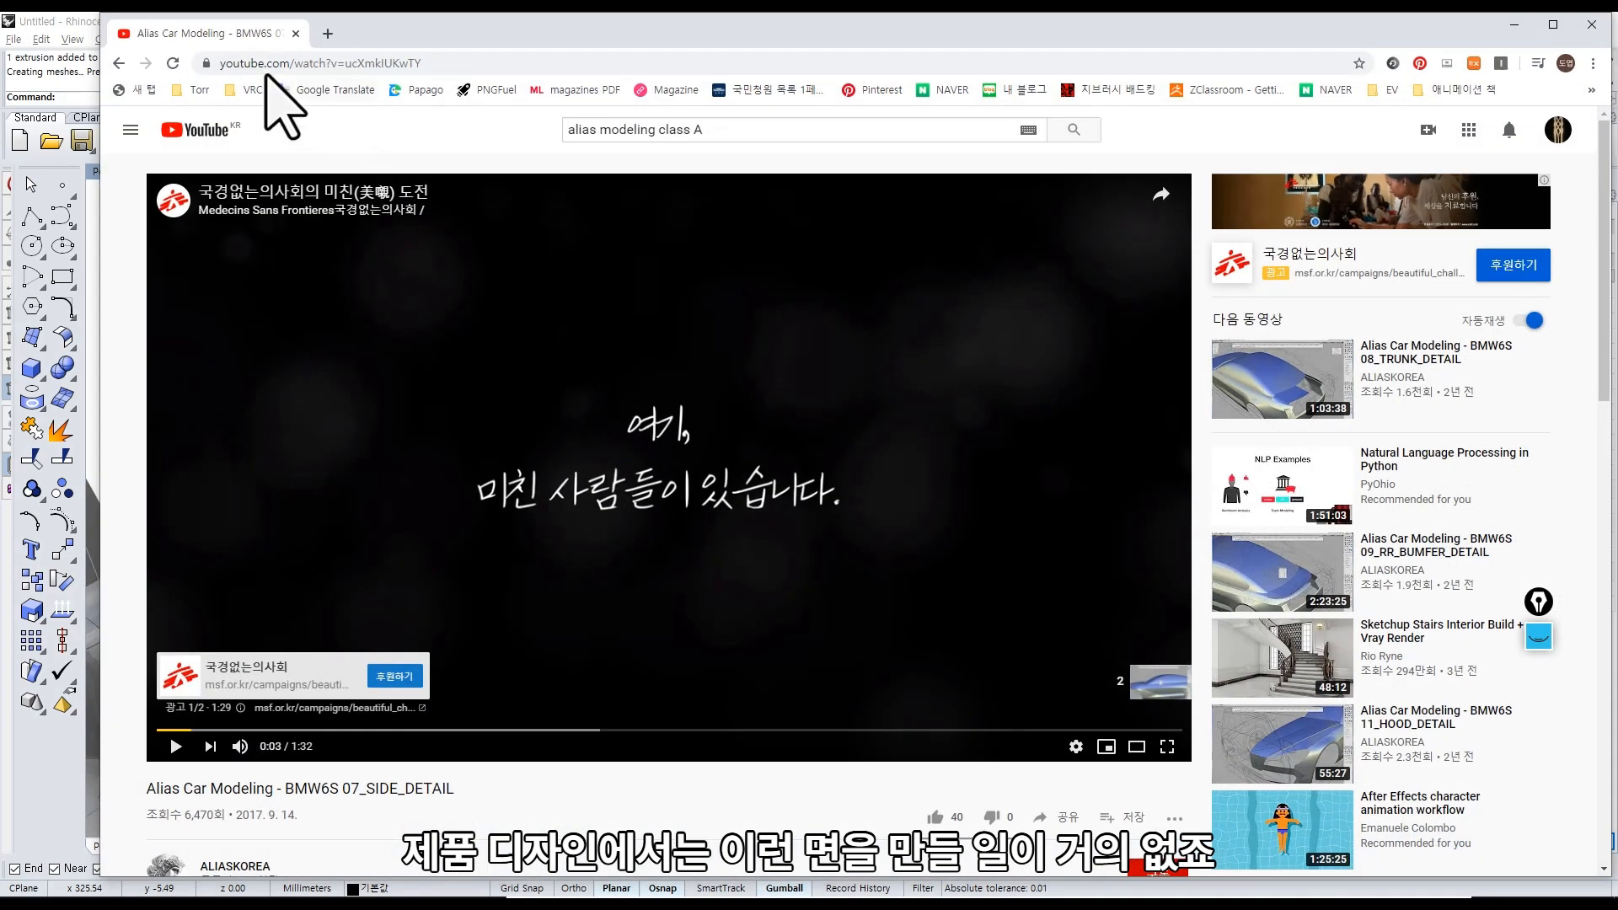
left_click(118, 64)
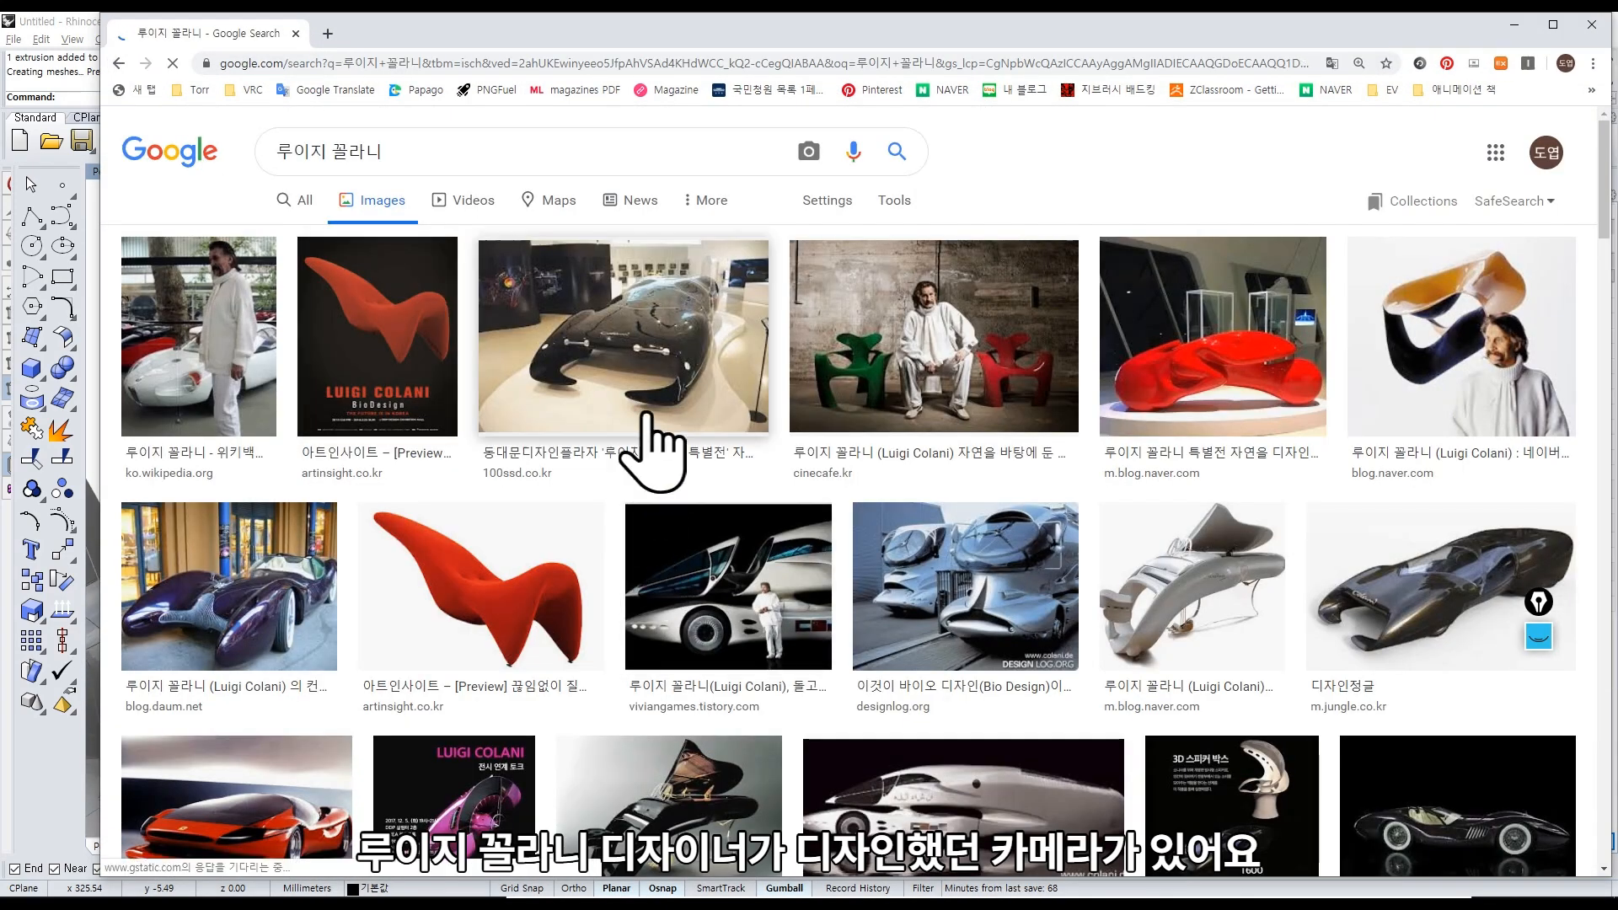
left_click(470, 149)
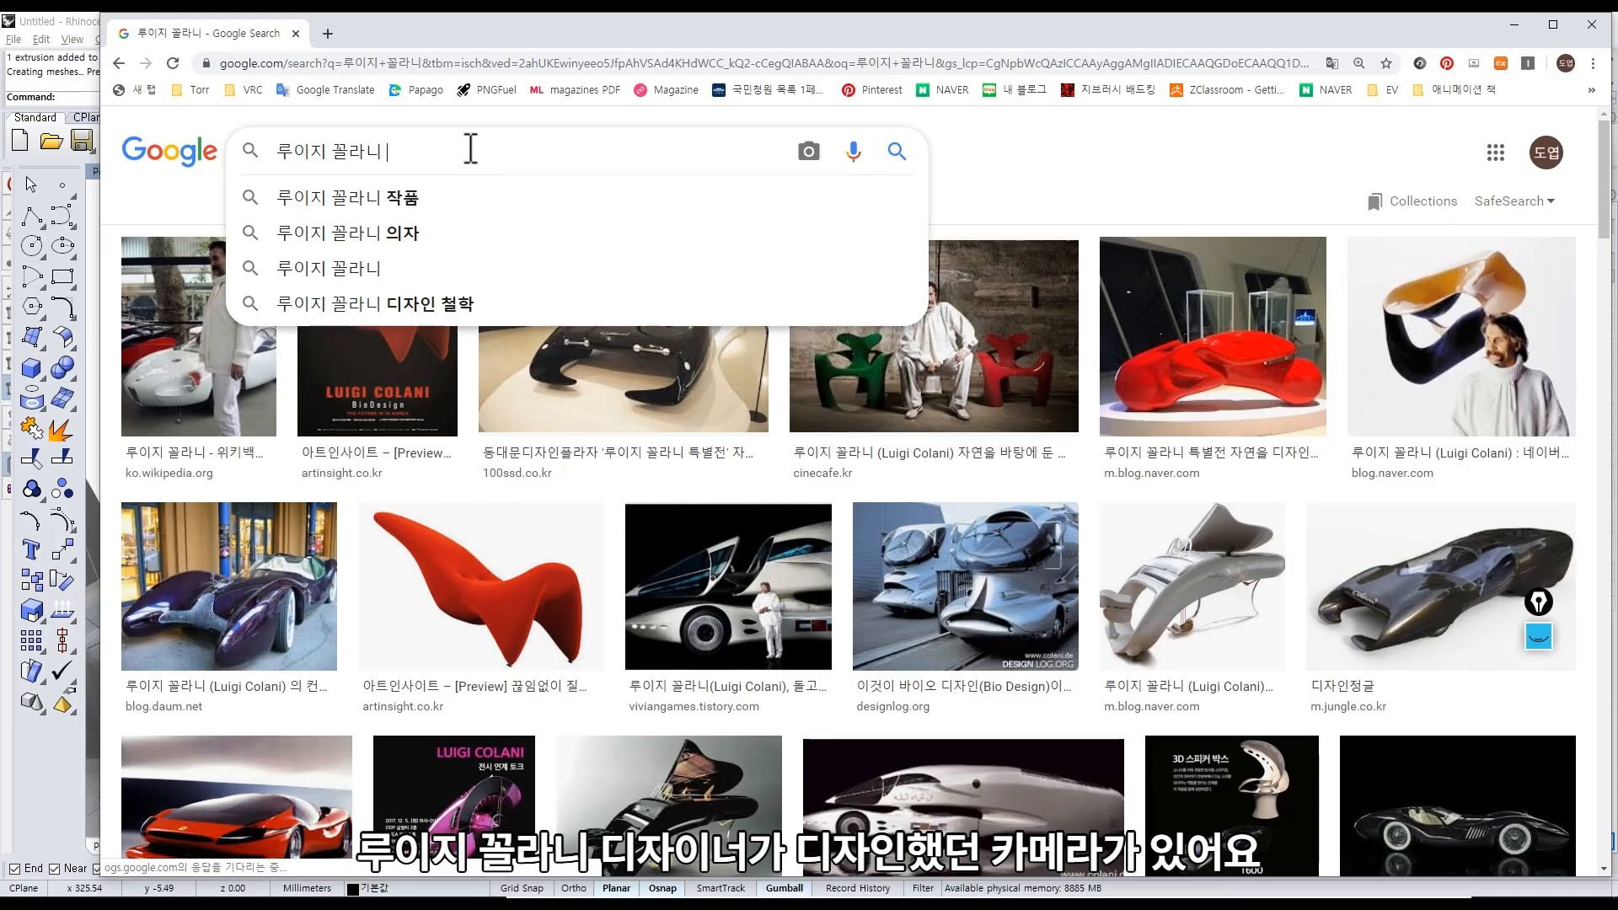
type("카메라")
key("Return")
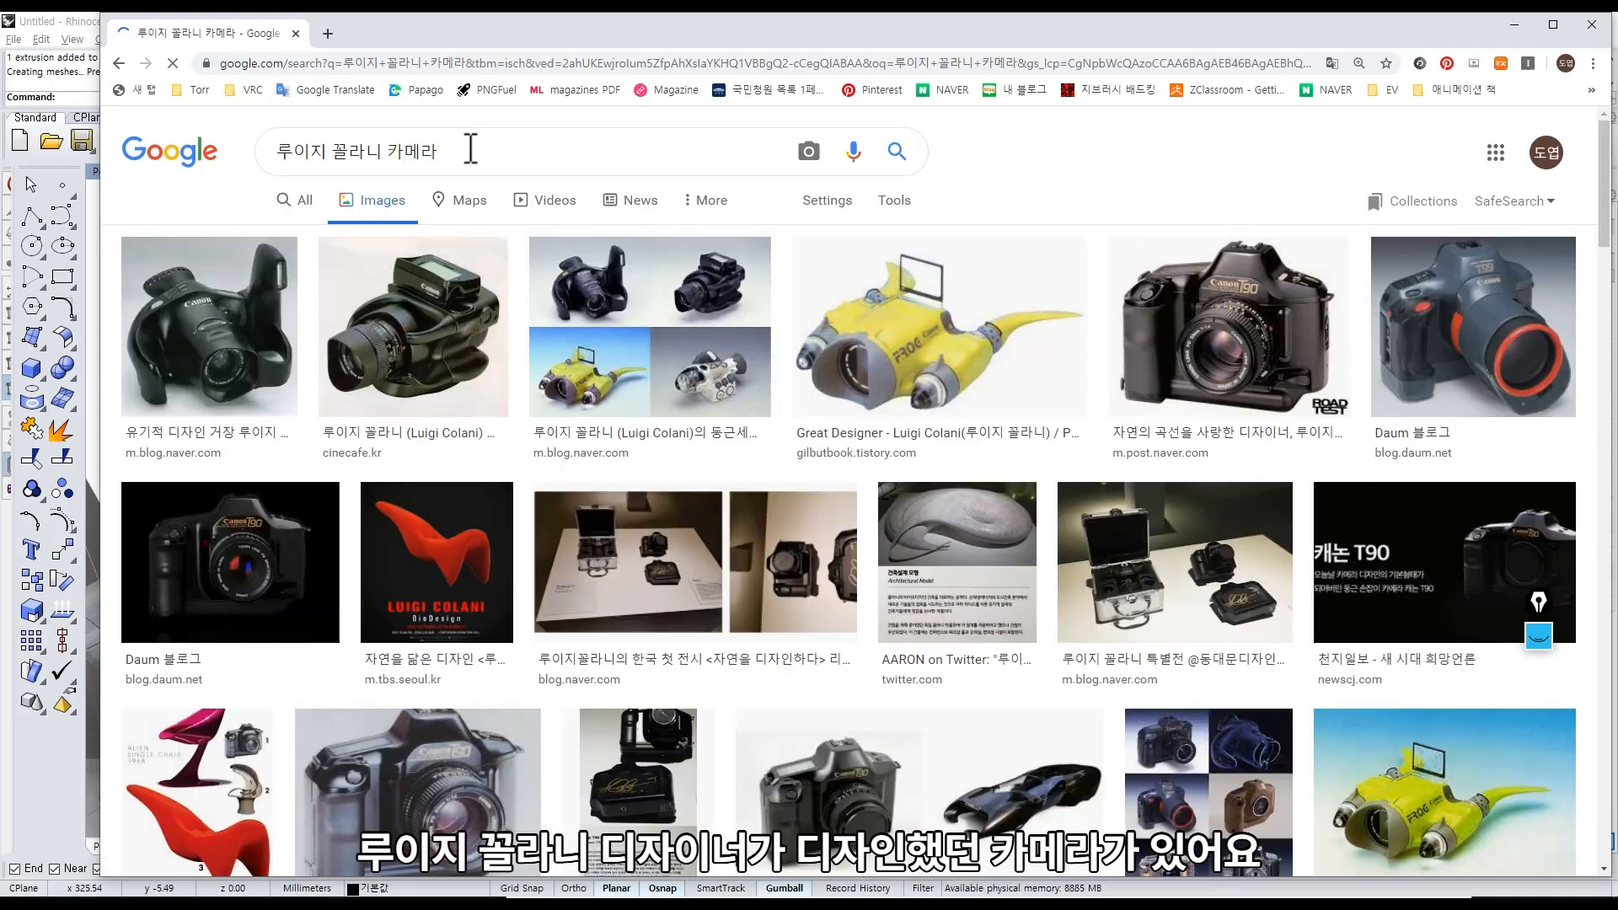
left_click(270, 360)
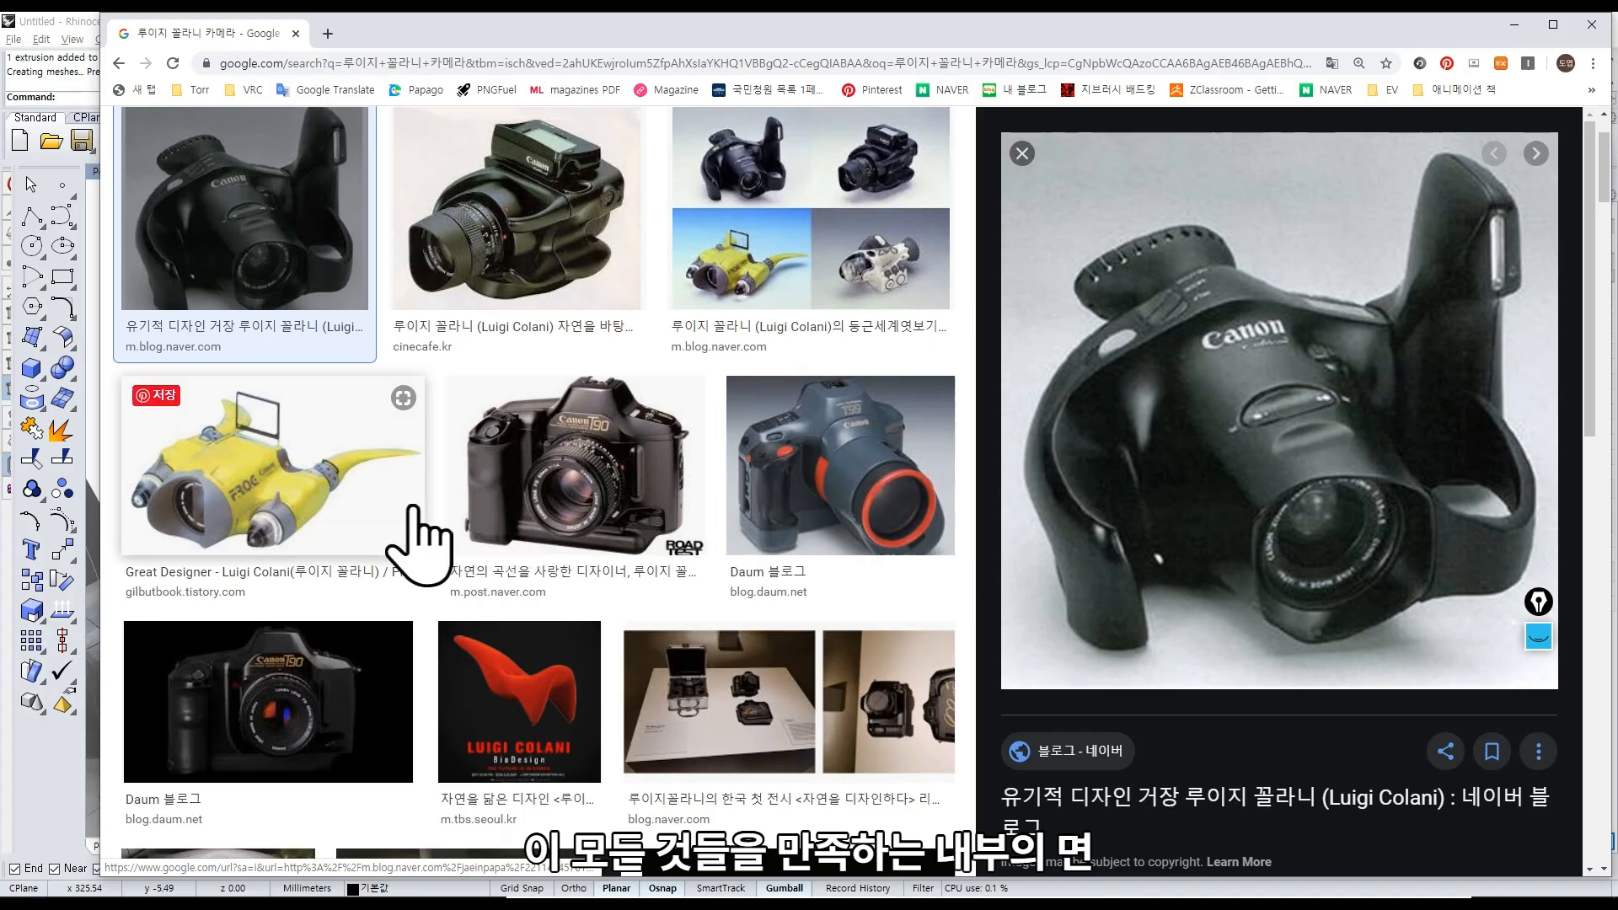
Glance at the Rhinoceros surfaces, return to Chrome, search Google Images for "라이카 카메라", and preview the green Leica Q camera.
left_click(1514, 26)
right_click_drag(816, 433, 695, 570)
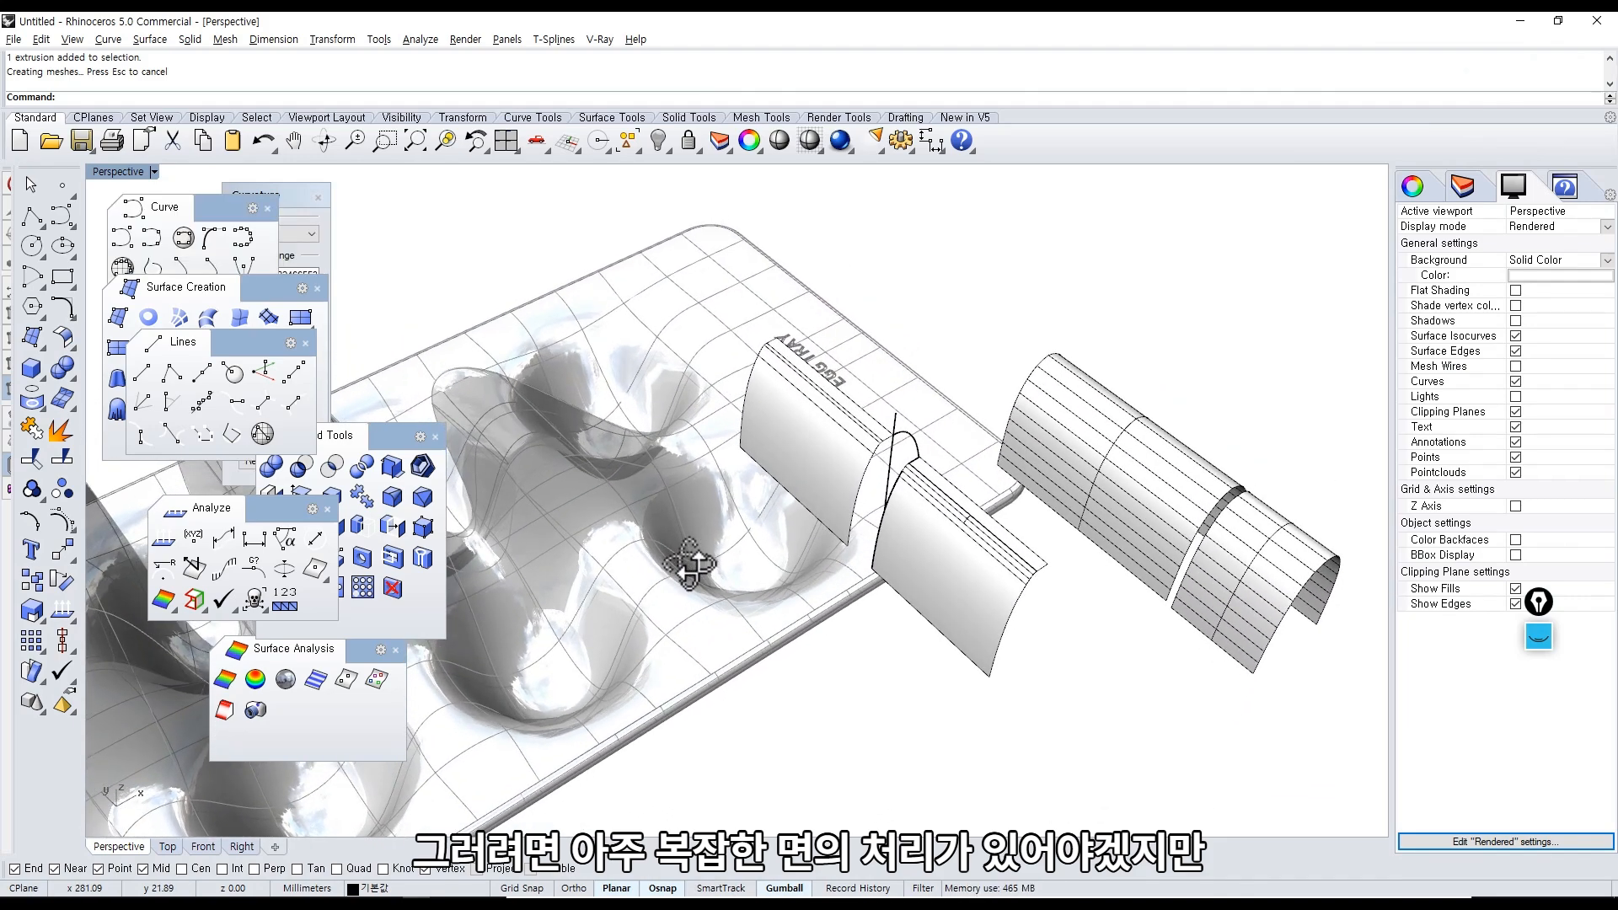
key("alt+Tab")
scroll(961, 438, "up", 2)
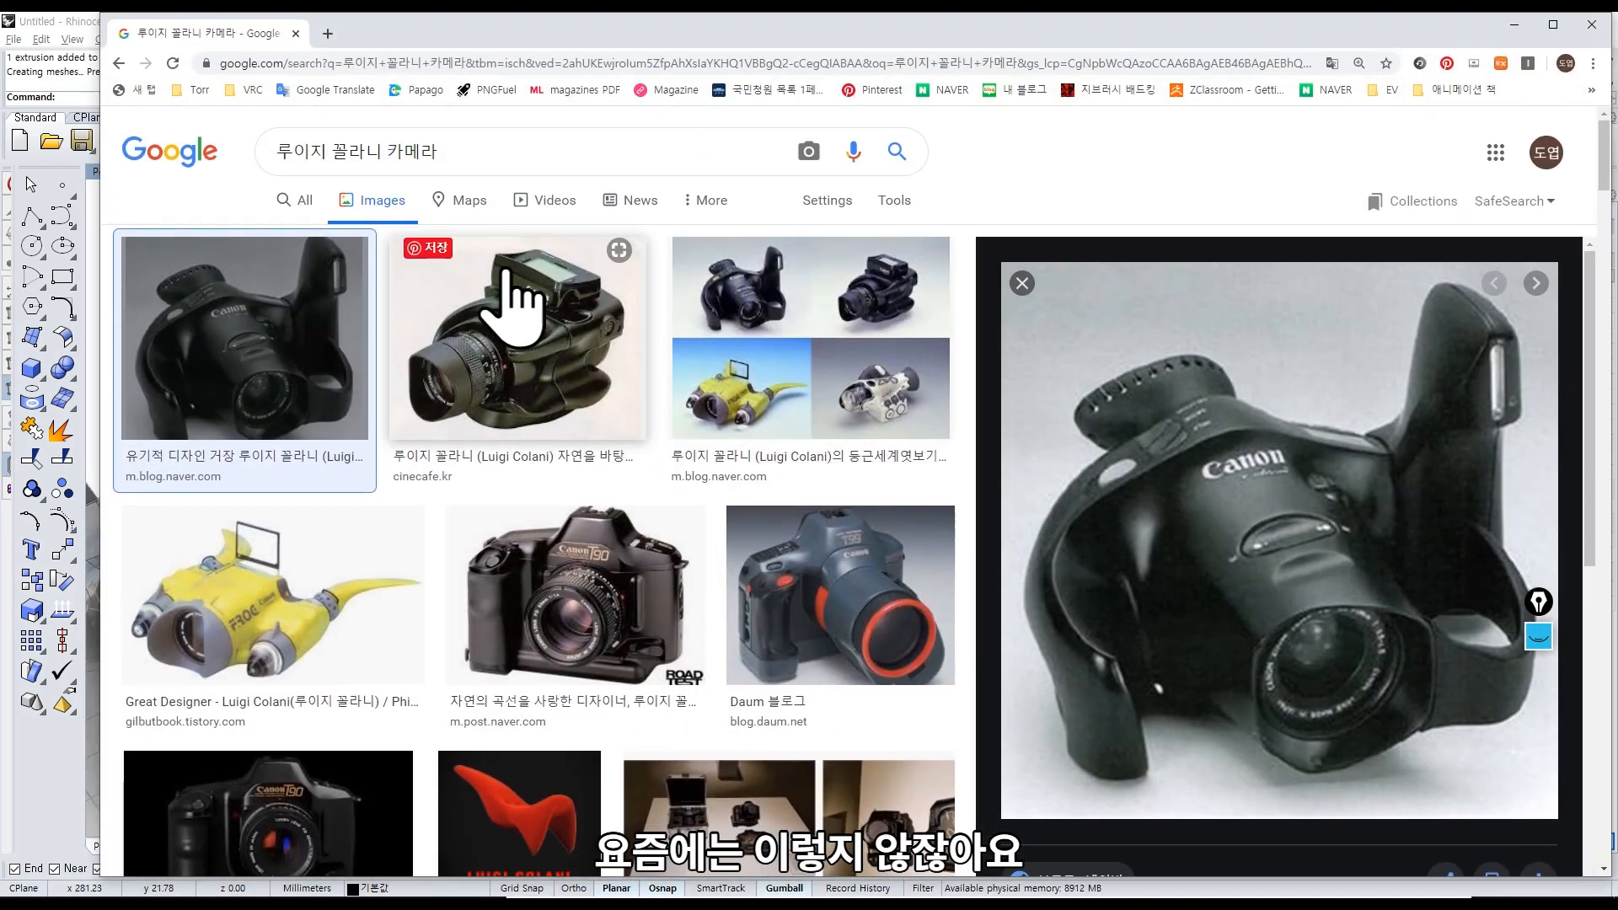
left_click_drag(495, 160, 109, 145)
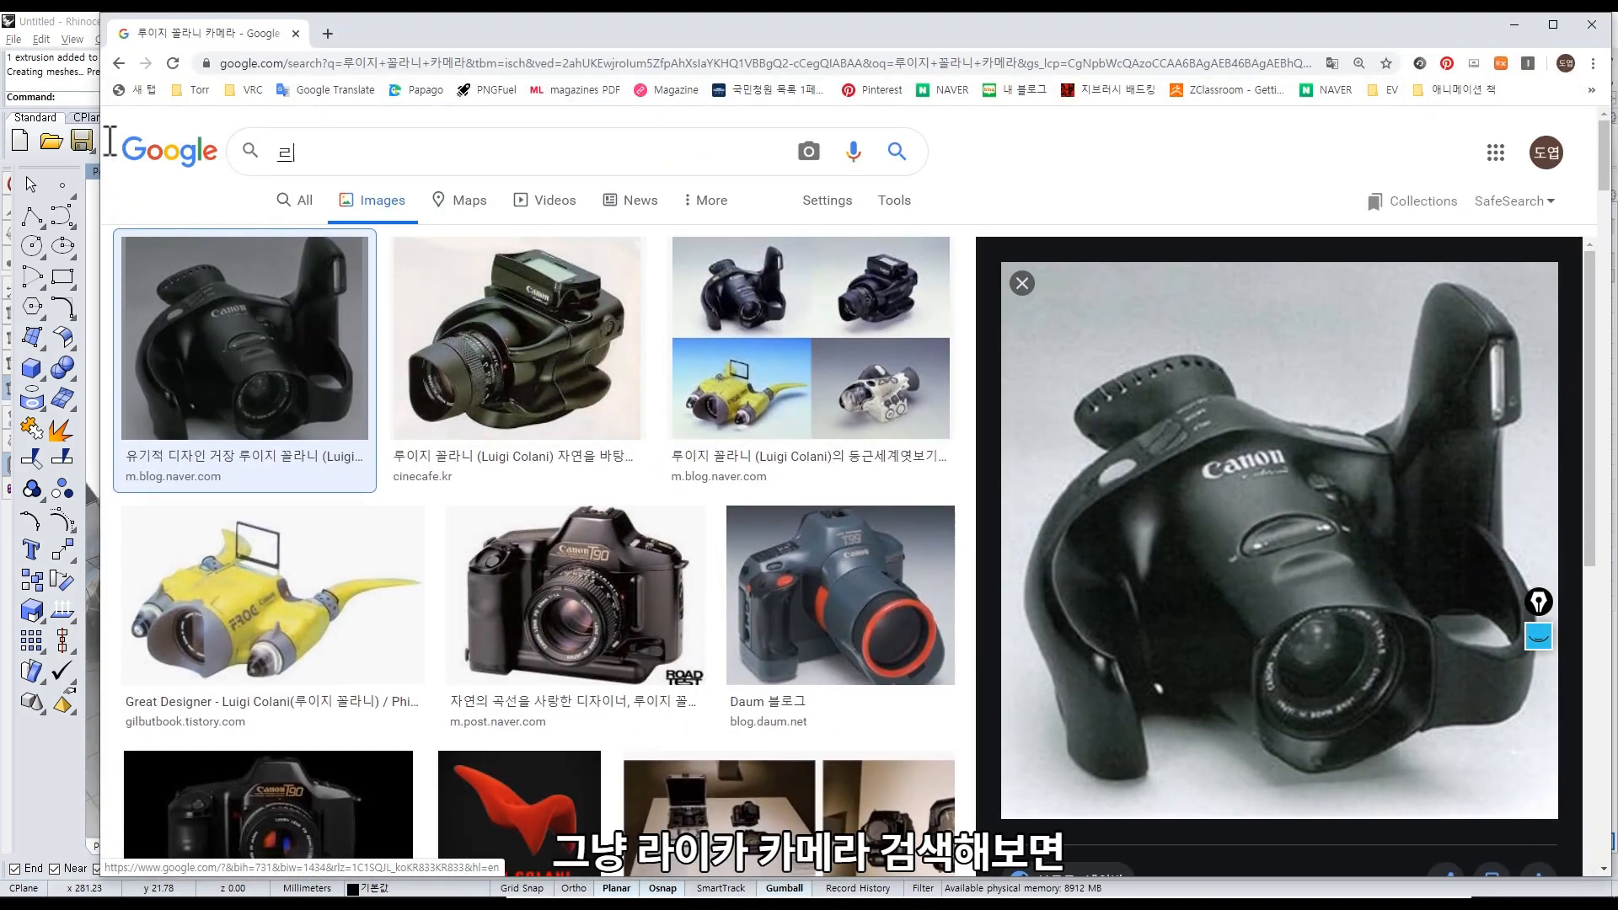
type("라이카 카메라")
key("Return")
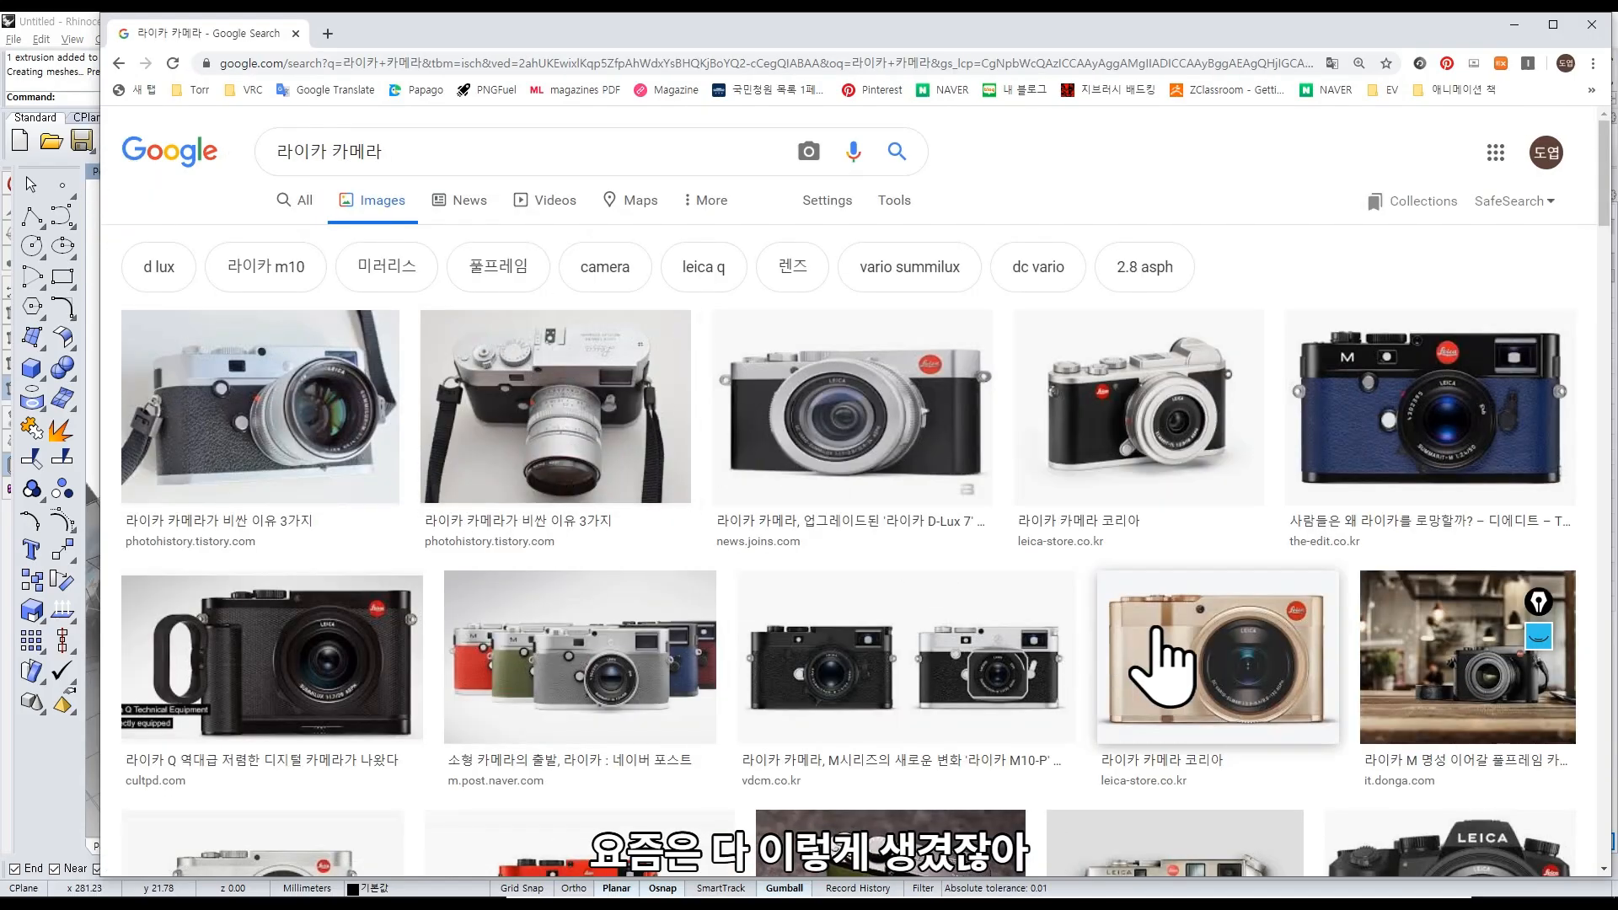
scroll(1155, 667, "down", 2)
left_click(968, 771)
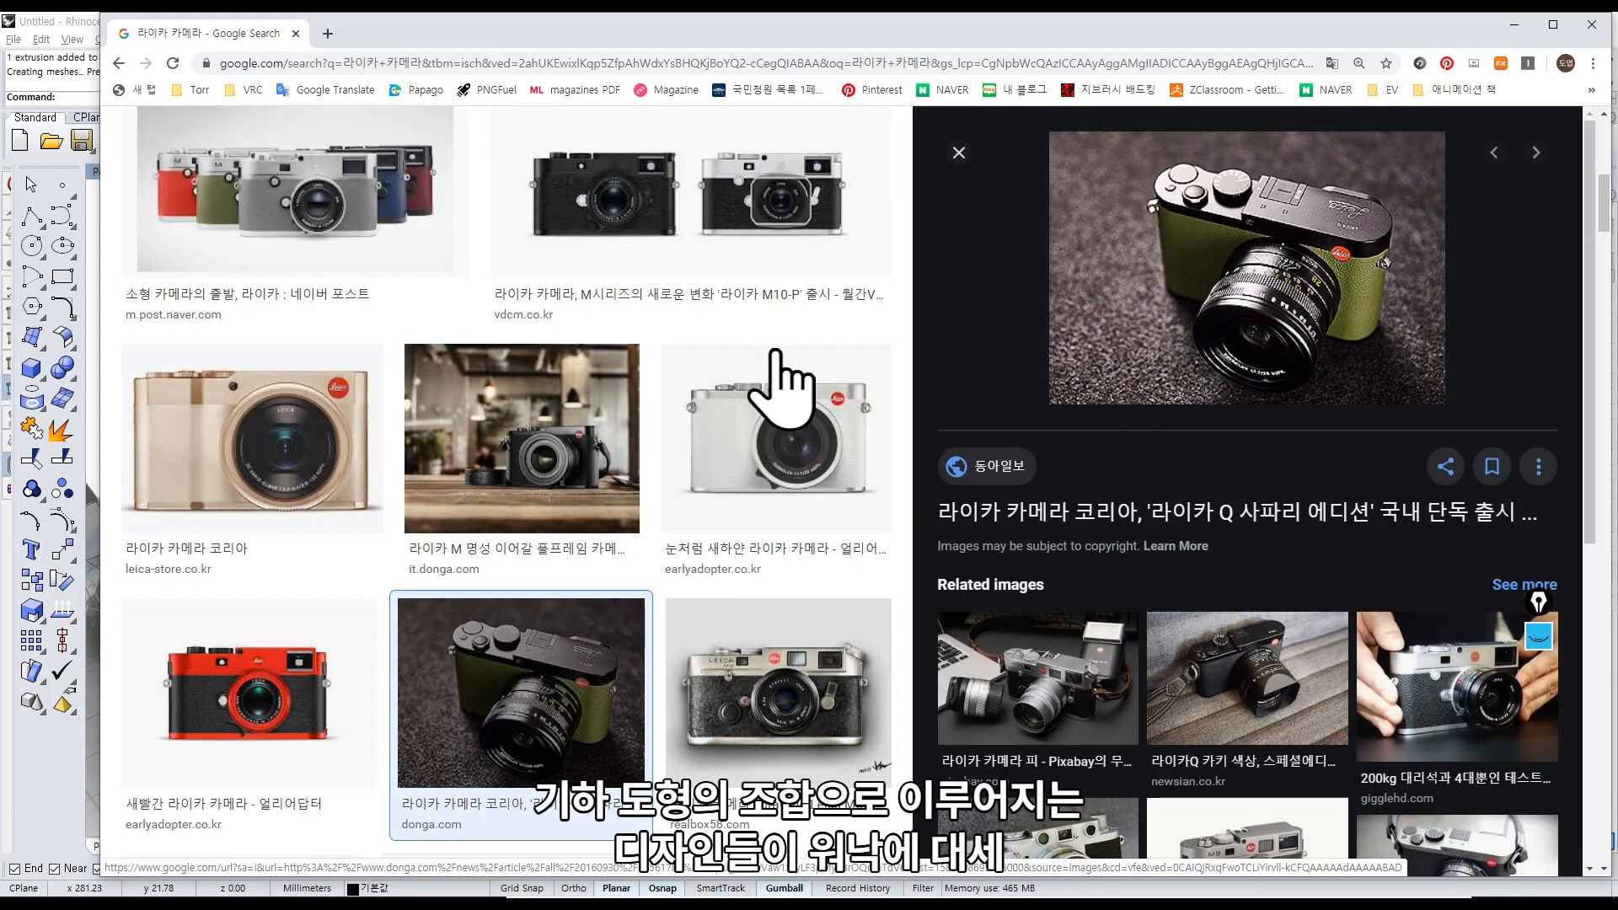
Search Google Images for "맥 프로" and preview the Mac Pro image from 나무위키.
scroll(759, 370, "up", 10)
left_click_drag(384, 152, 109, 160)
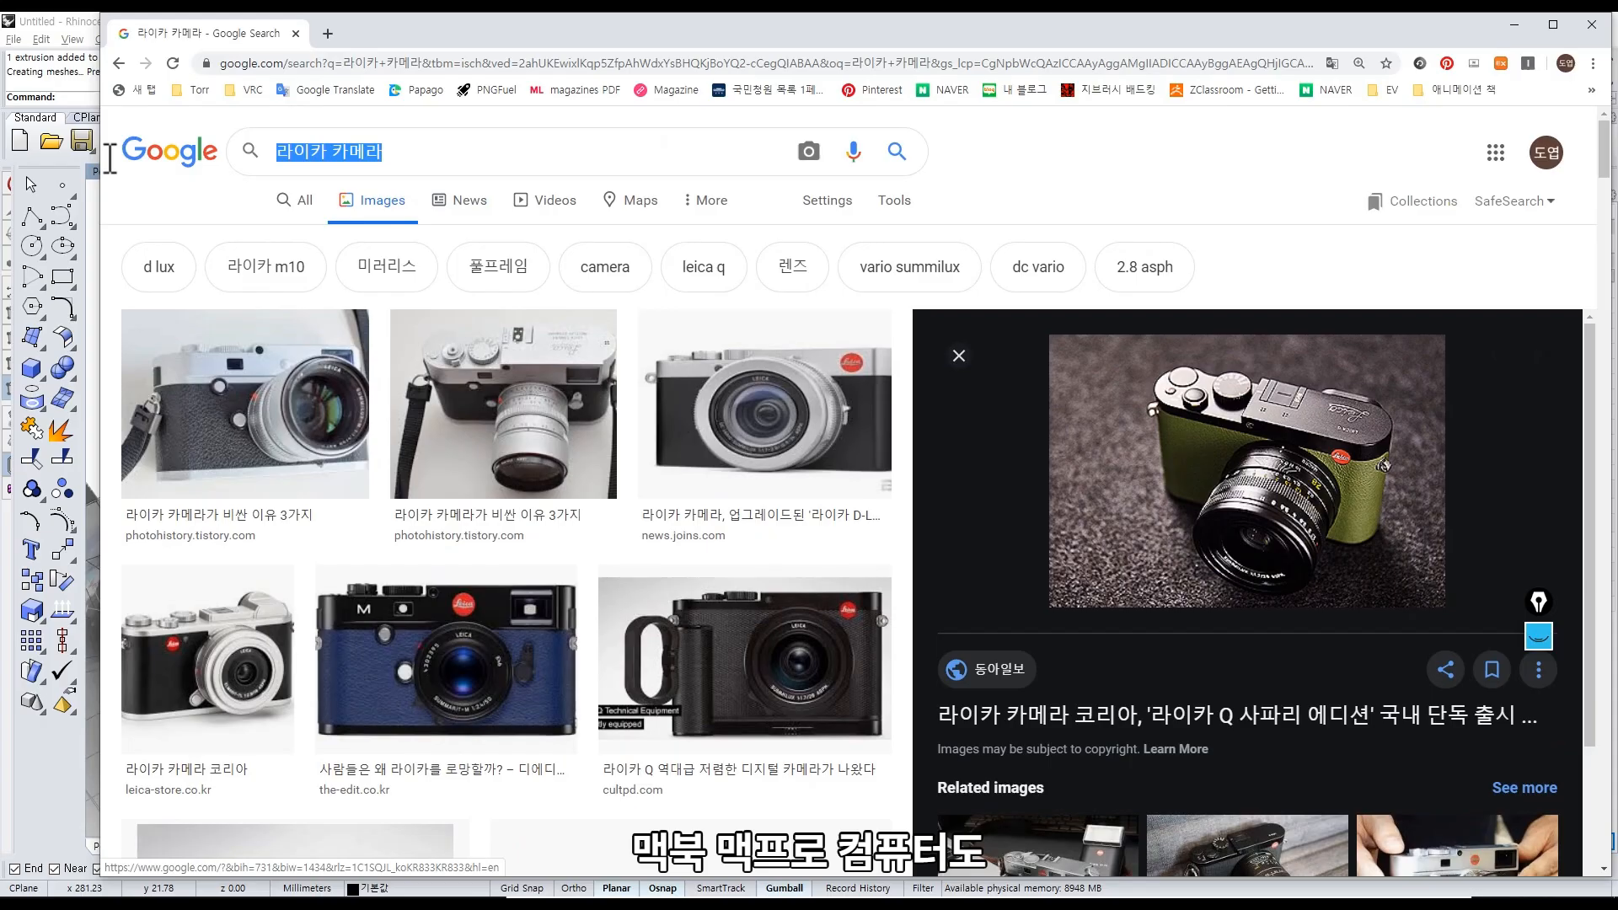
type("맥")
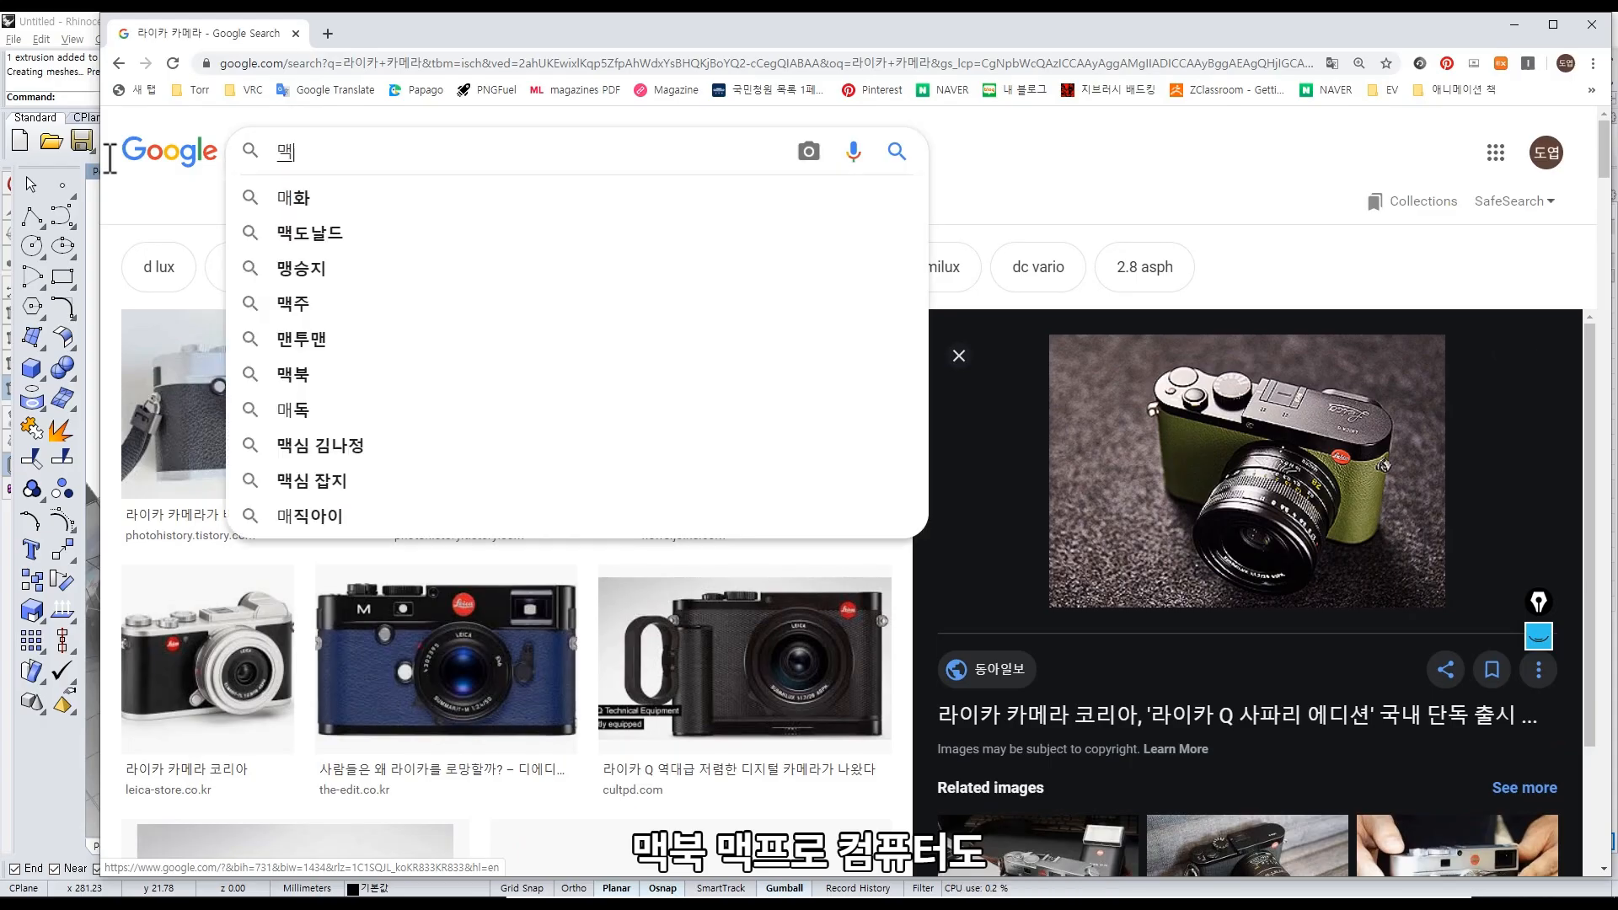
type("북 프")
key("BackSpace")
key("BackSpace")
key("BackSpace")
key("BackSpace")
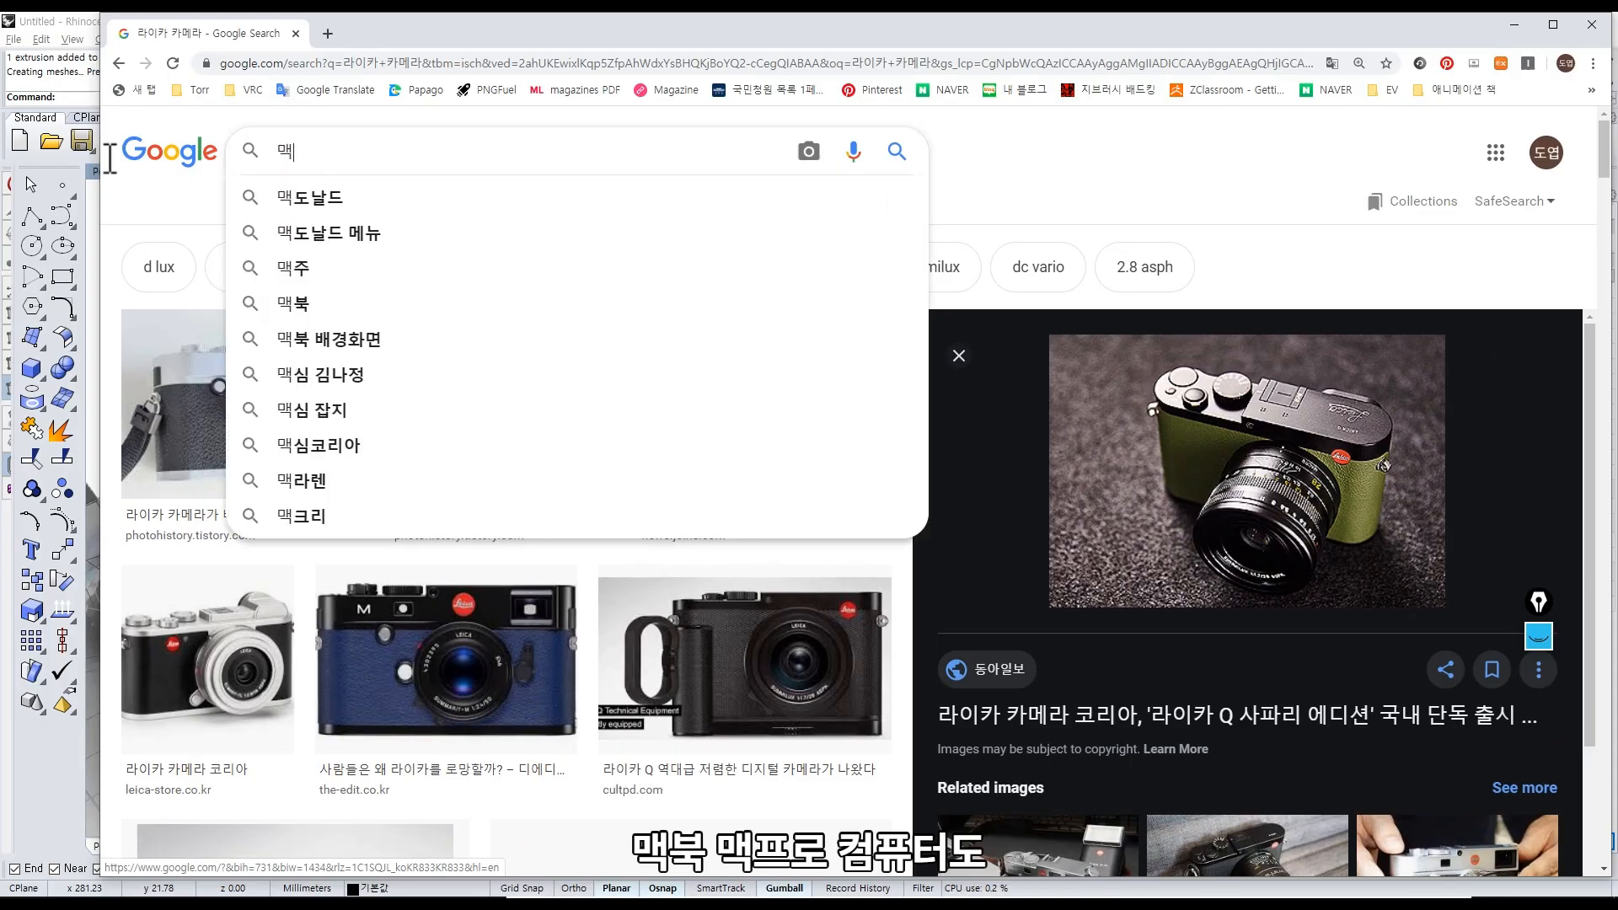
type("프로")
key("Return")
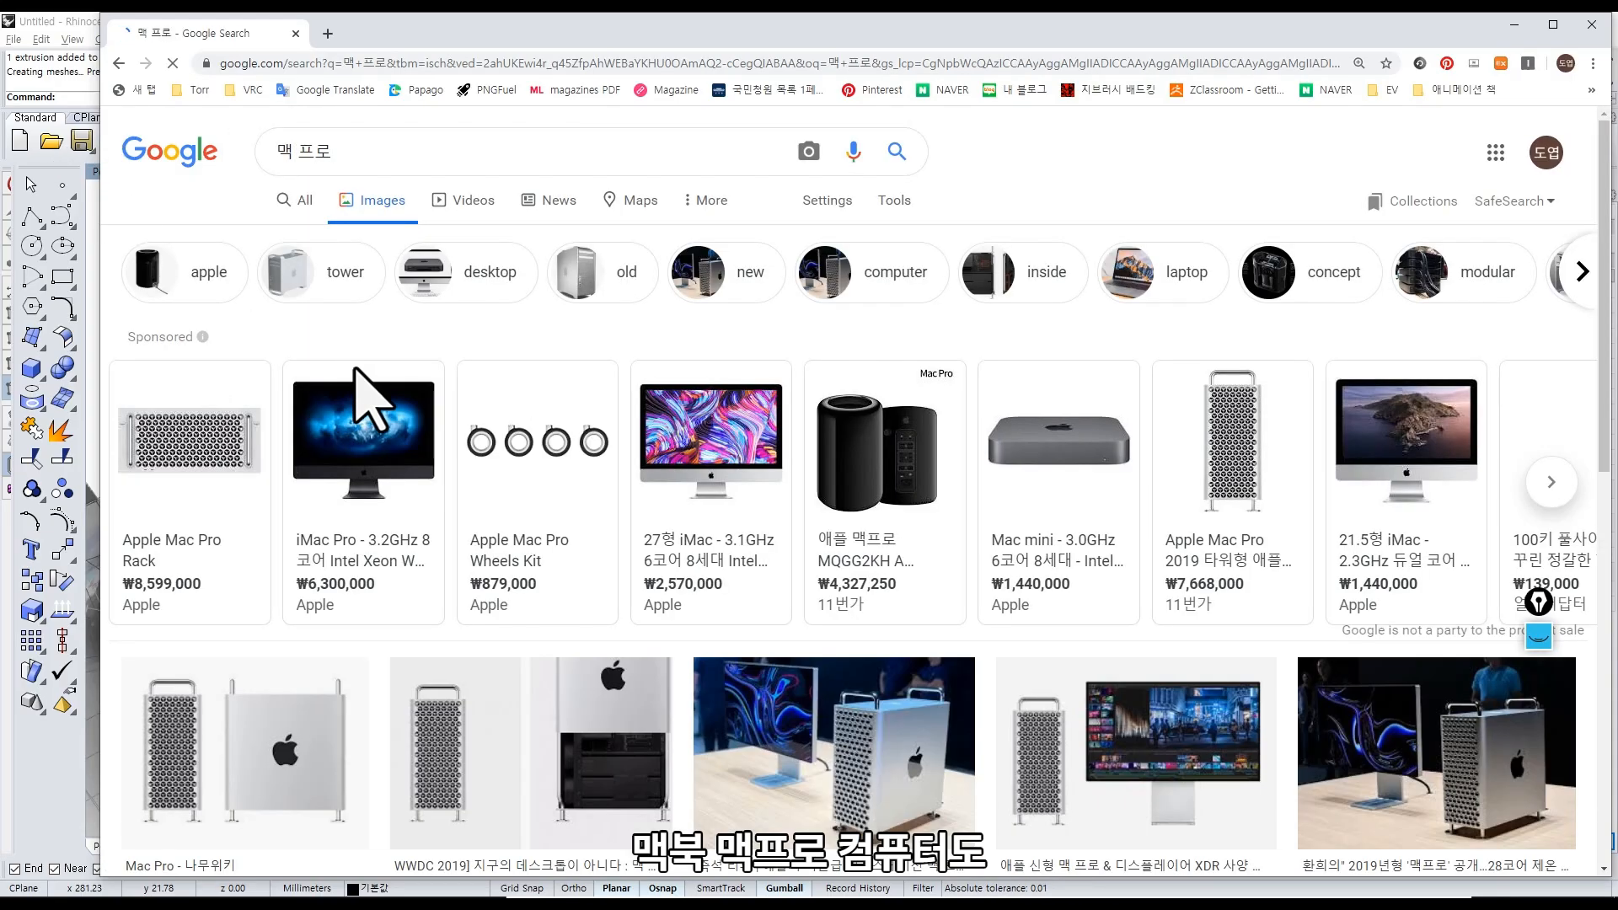
left_click(270, 788)
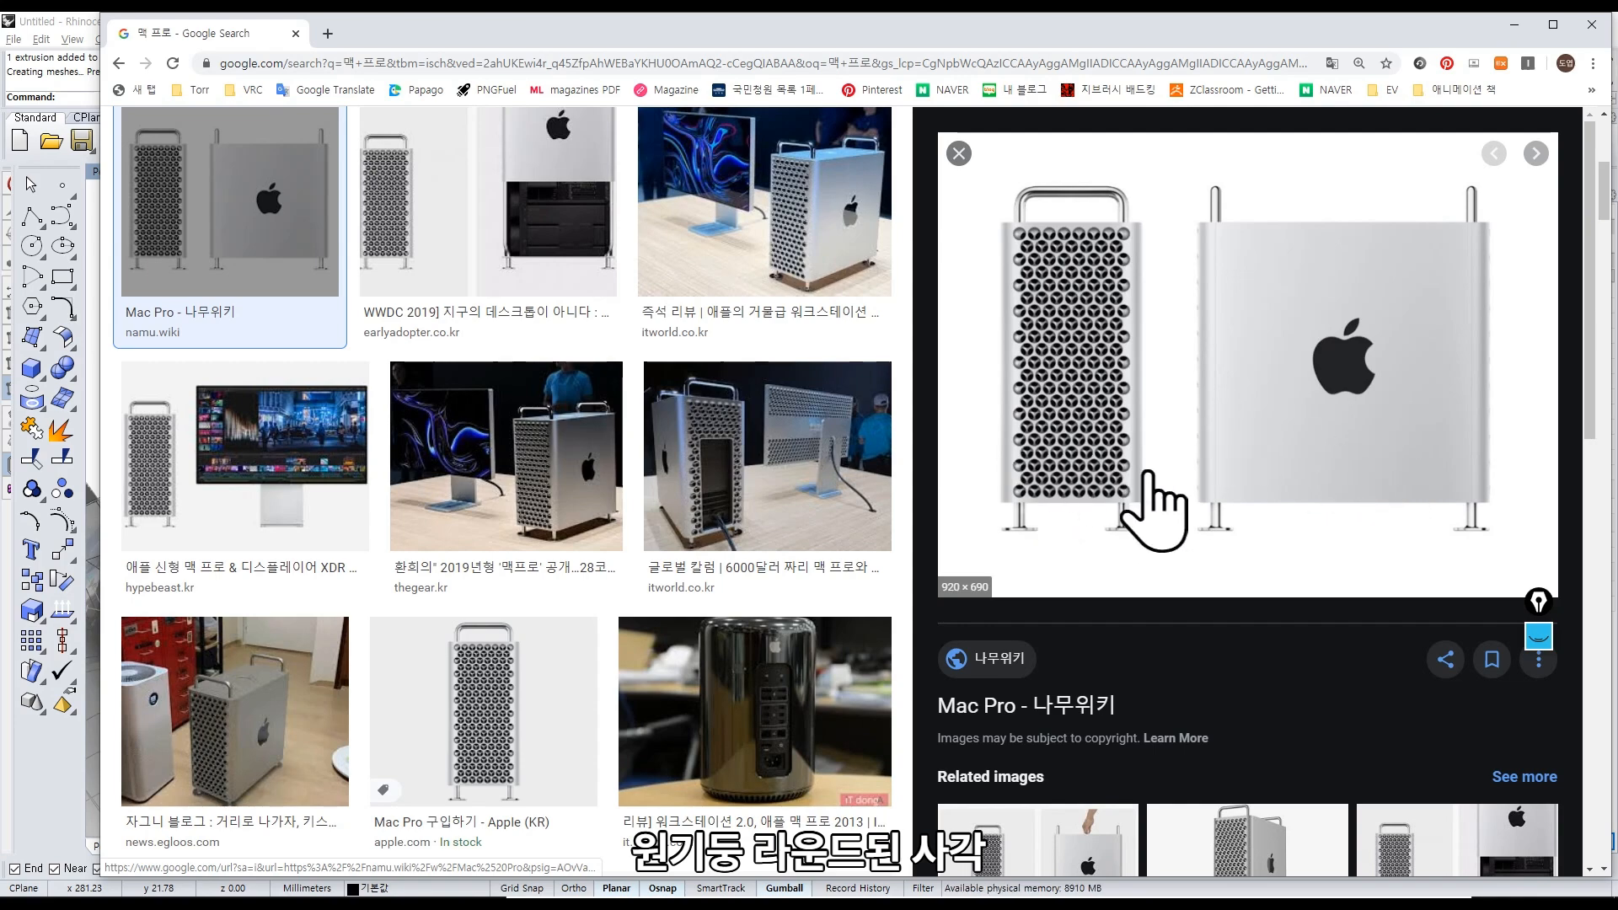
Preview the black cylindrical Mac Pro 2013 image from IT동아 and select the current search query for replacement.
left_click(779, 745)
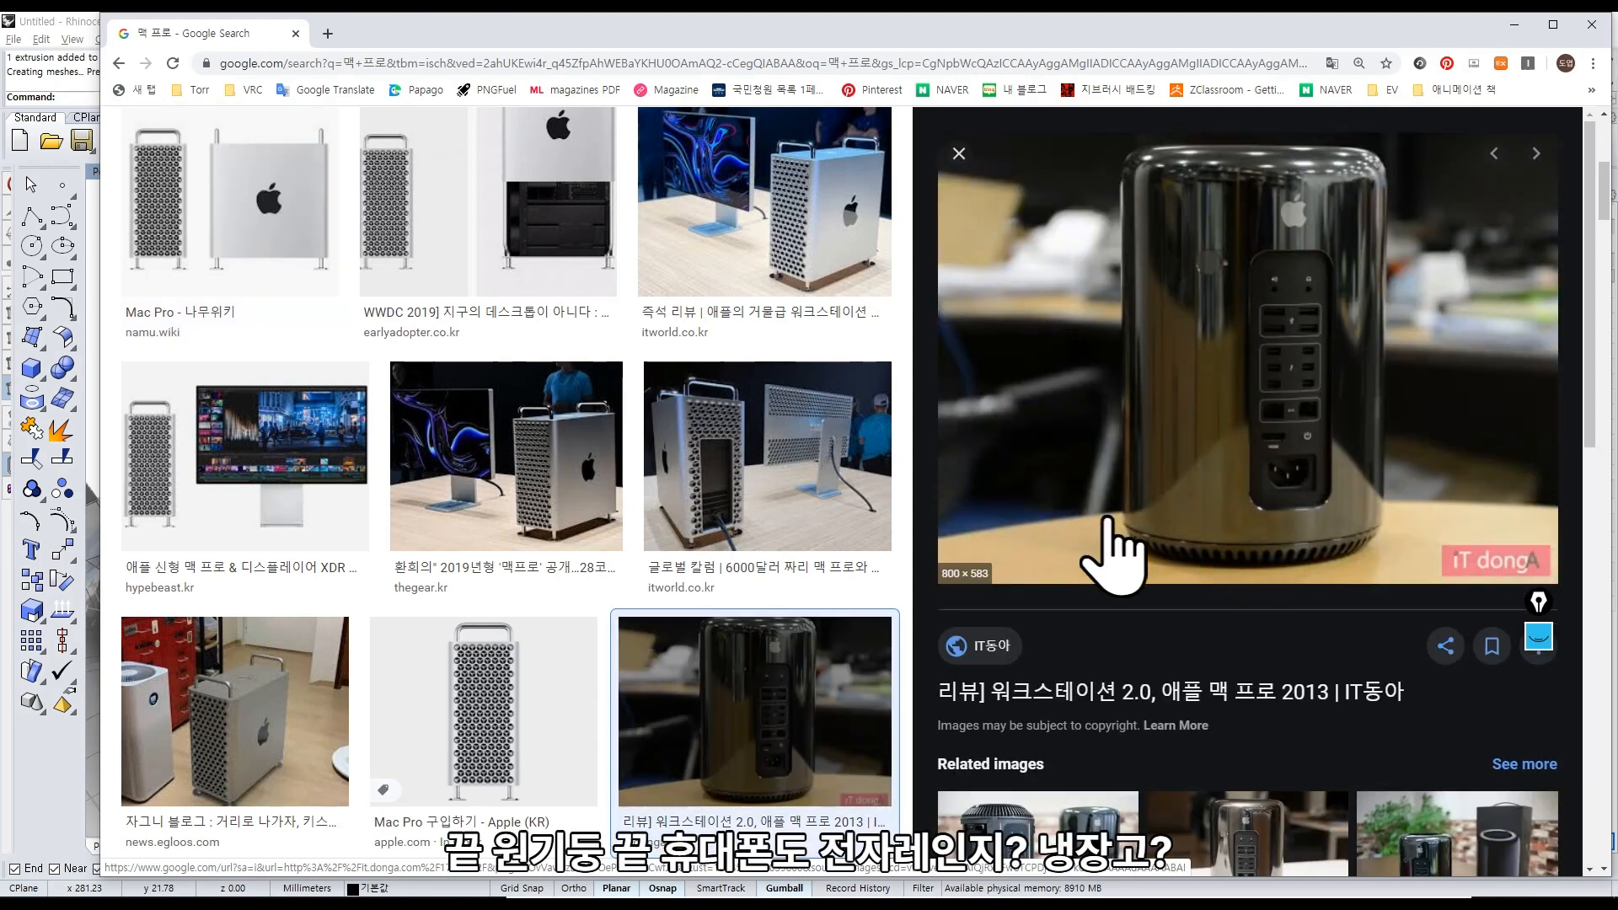
scroll(506, 463, "up", 6)
left_click_drag(407, 155, 202, 164)
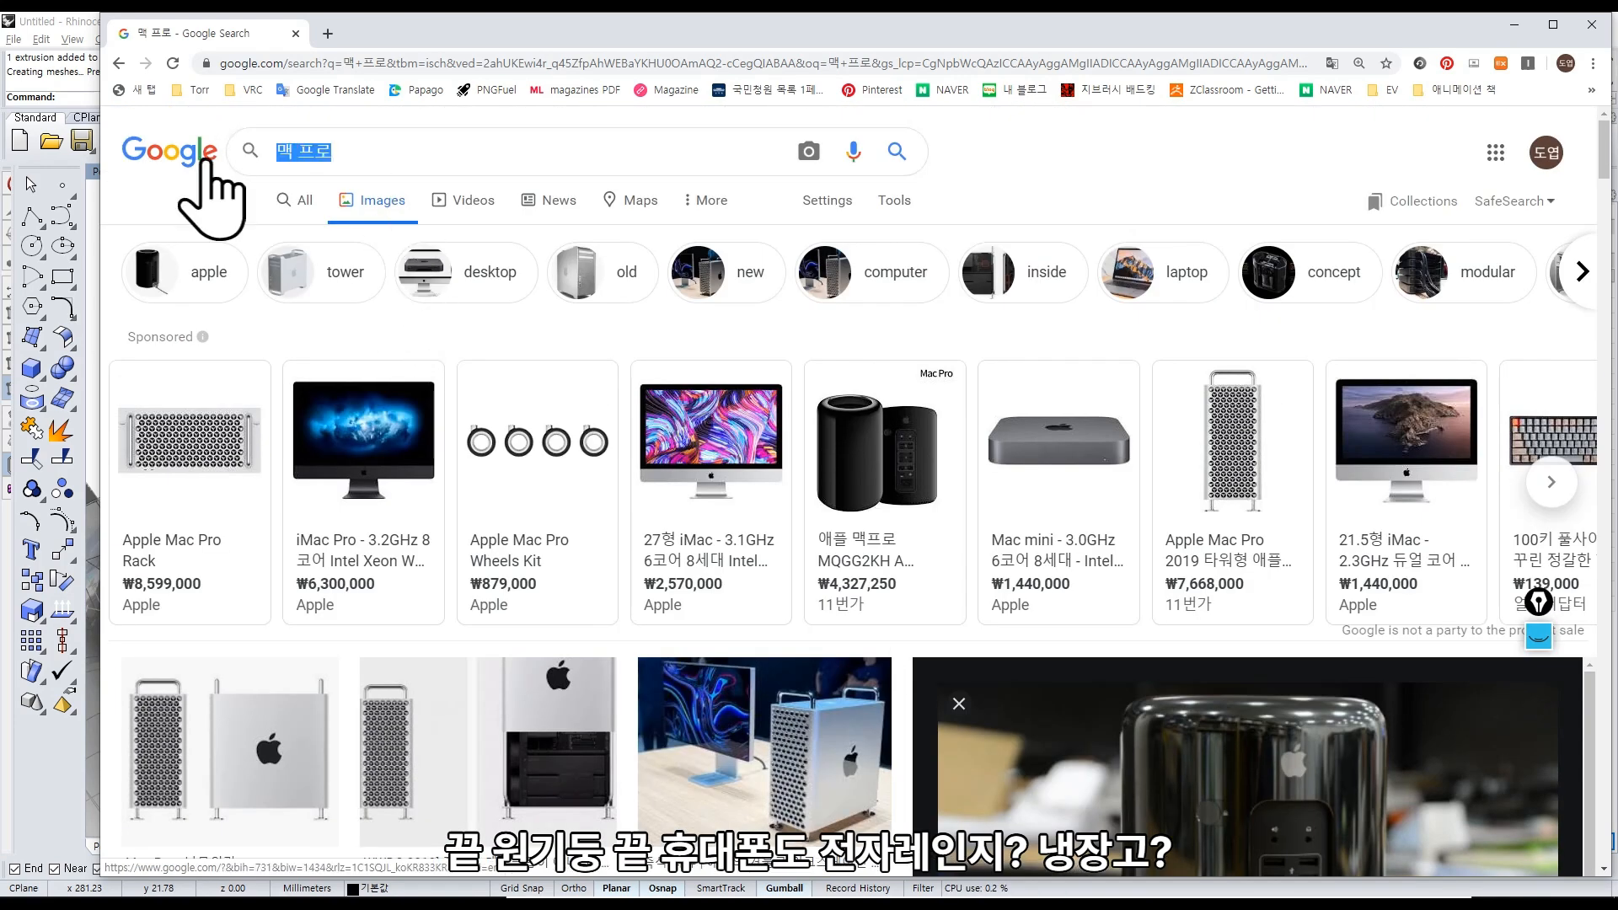
type("ㅎㅠㄷ")
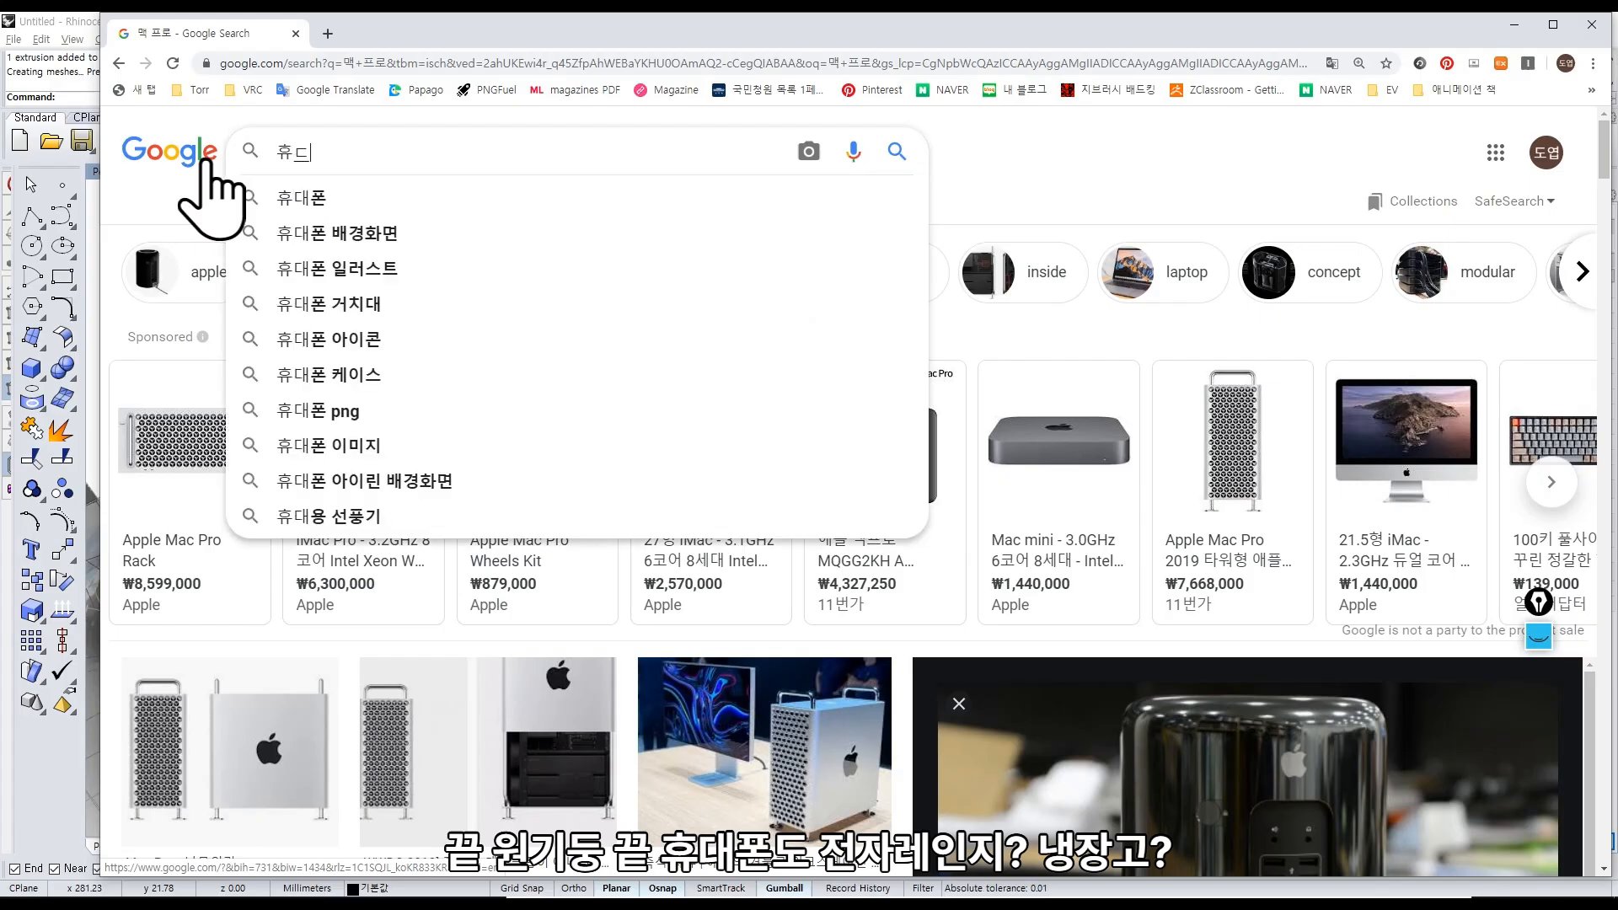
key("BackSpace")
key("BackSpace")
key("BackSpace")
type("전")
key("BackSpace")
key("BackSpace")
key("BackSpace")
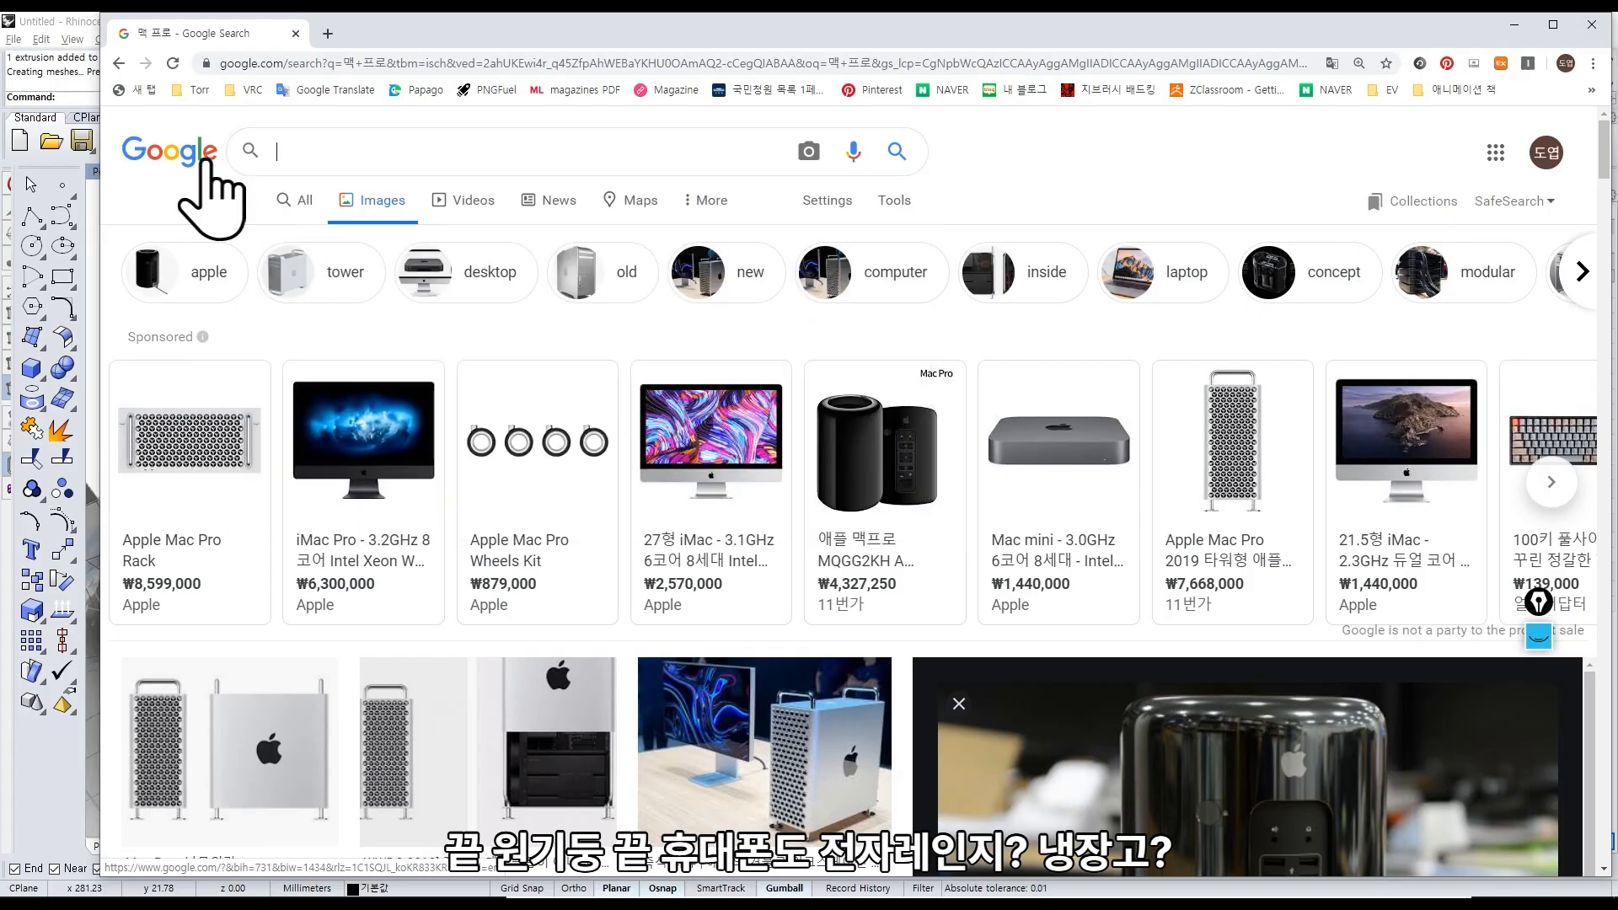
Search Google Images for "냉장고" and preview the open four-door refrigerator and the dark Samsung Global Newsroom refrigerator.
type("냉장고")
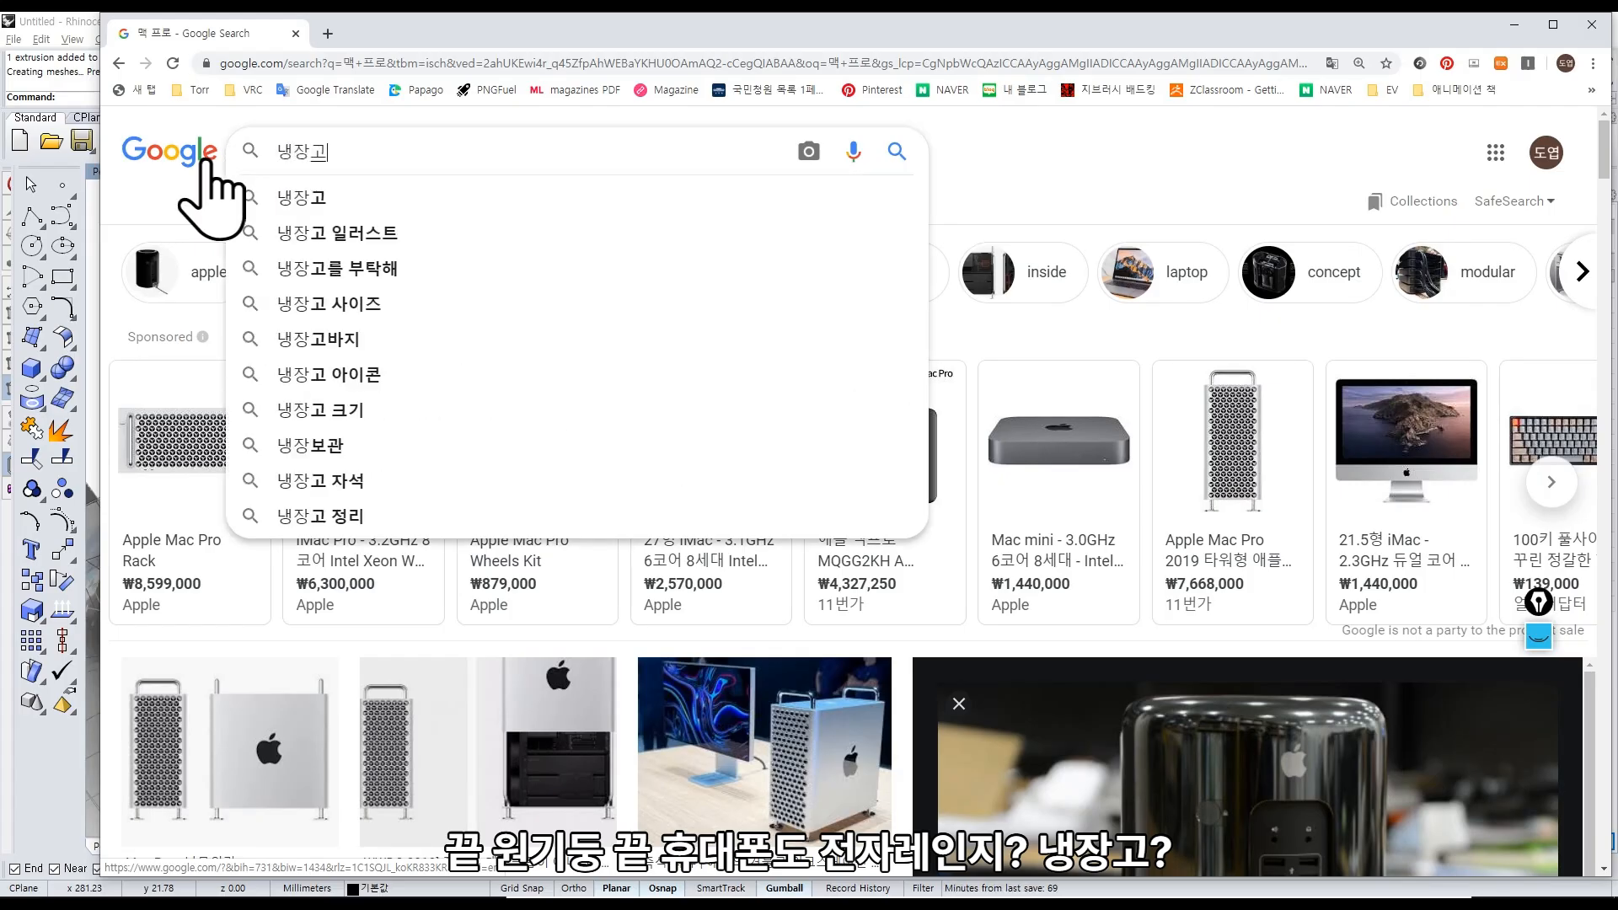
key("Return")
left_click(570, 498)
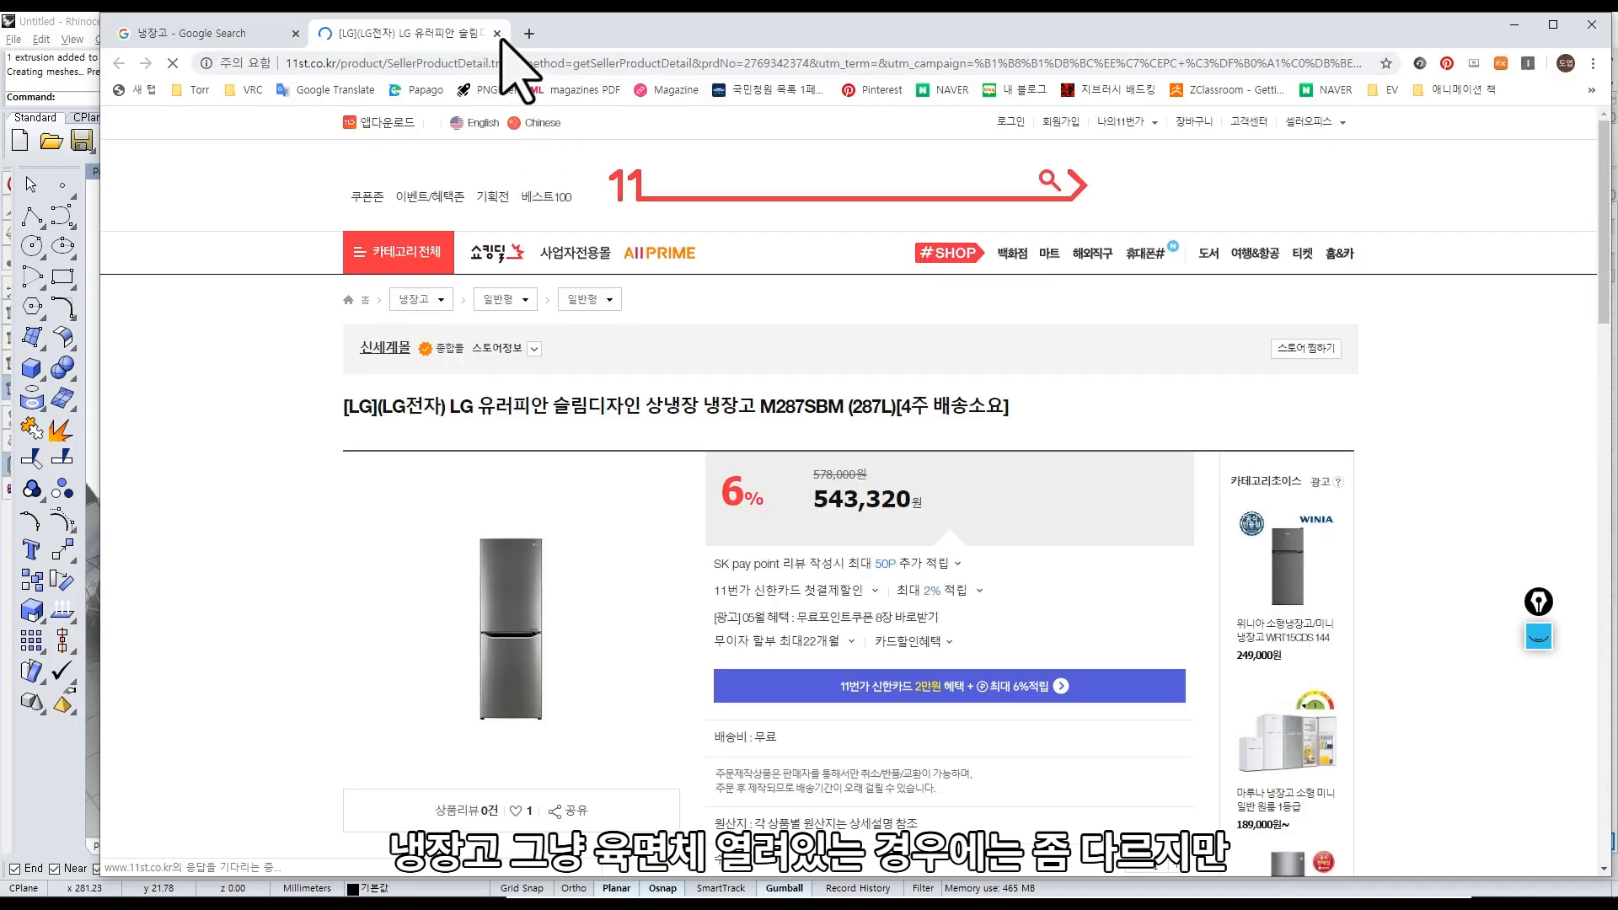
key("ctrl+w")
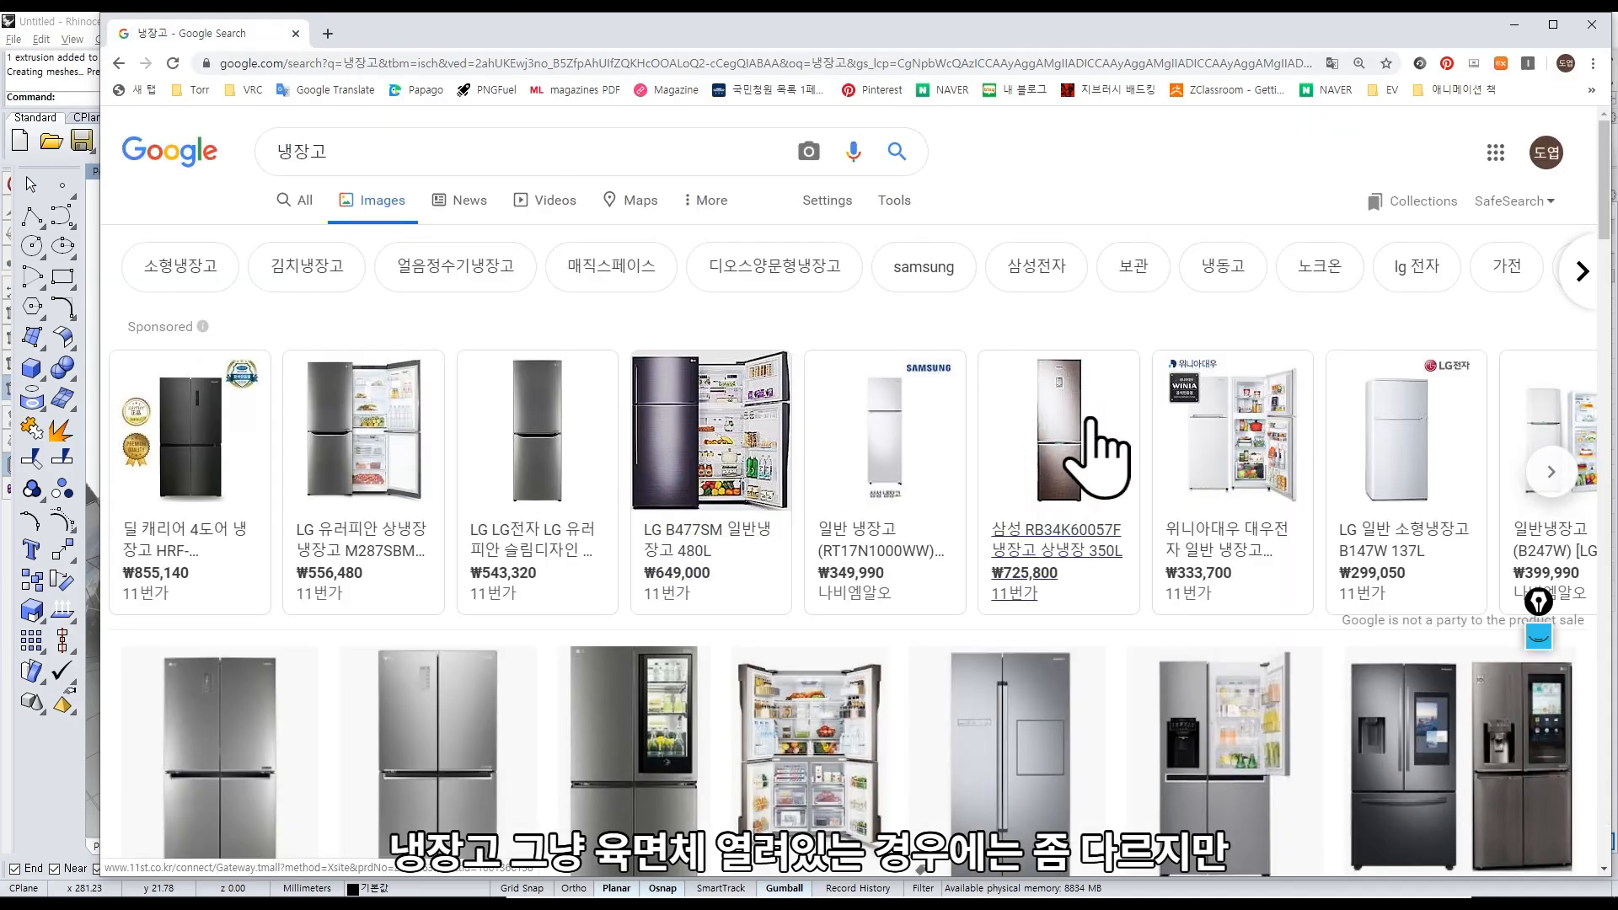
left_click(856, 796)
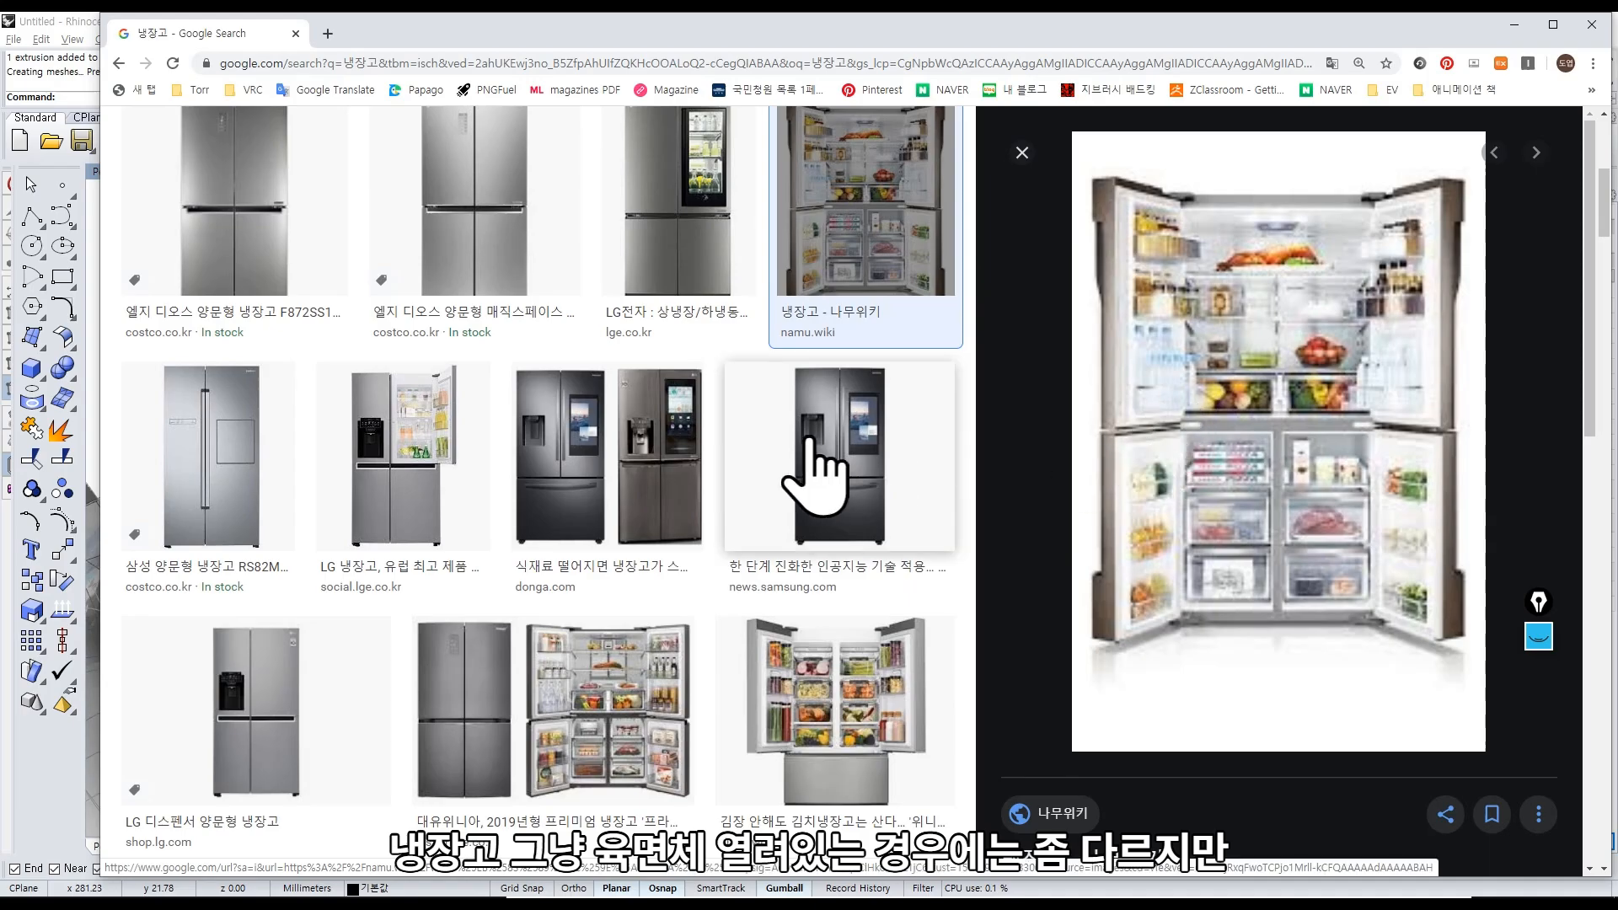
left_click(809, 438)
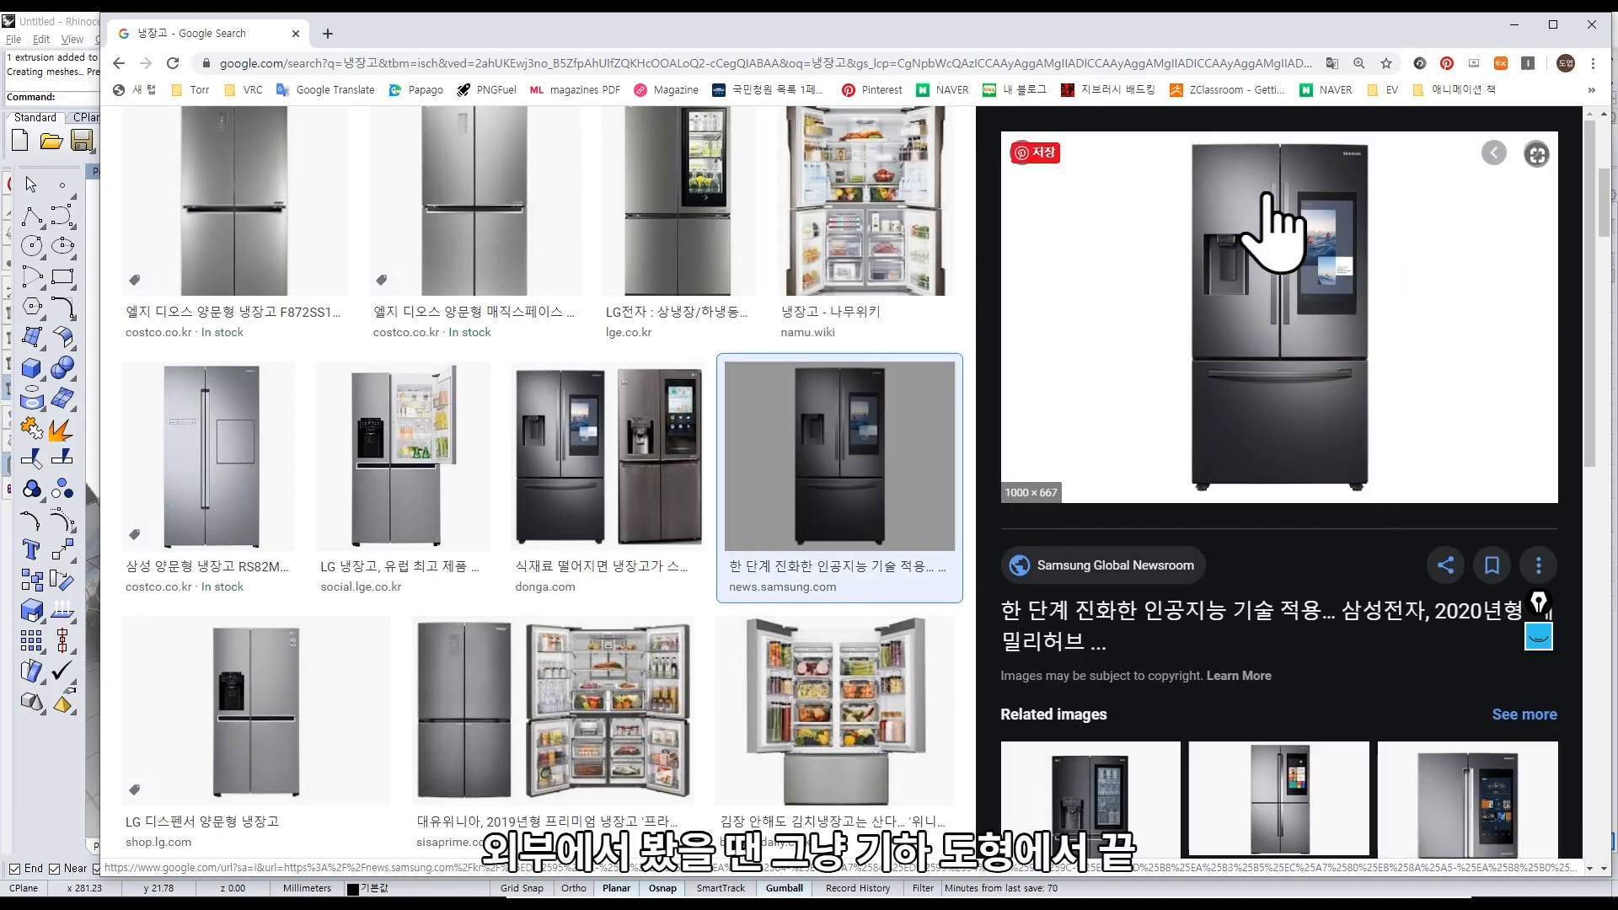
Search Google Images for "가습기" and preview the blue-and-white humidifier and the white 오난 루메나 H3 humidifier.
scroll(396, 387, "up", 5)
scroll(396, 388, "up", 1)
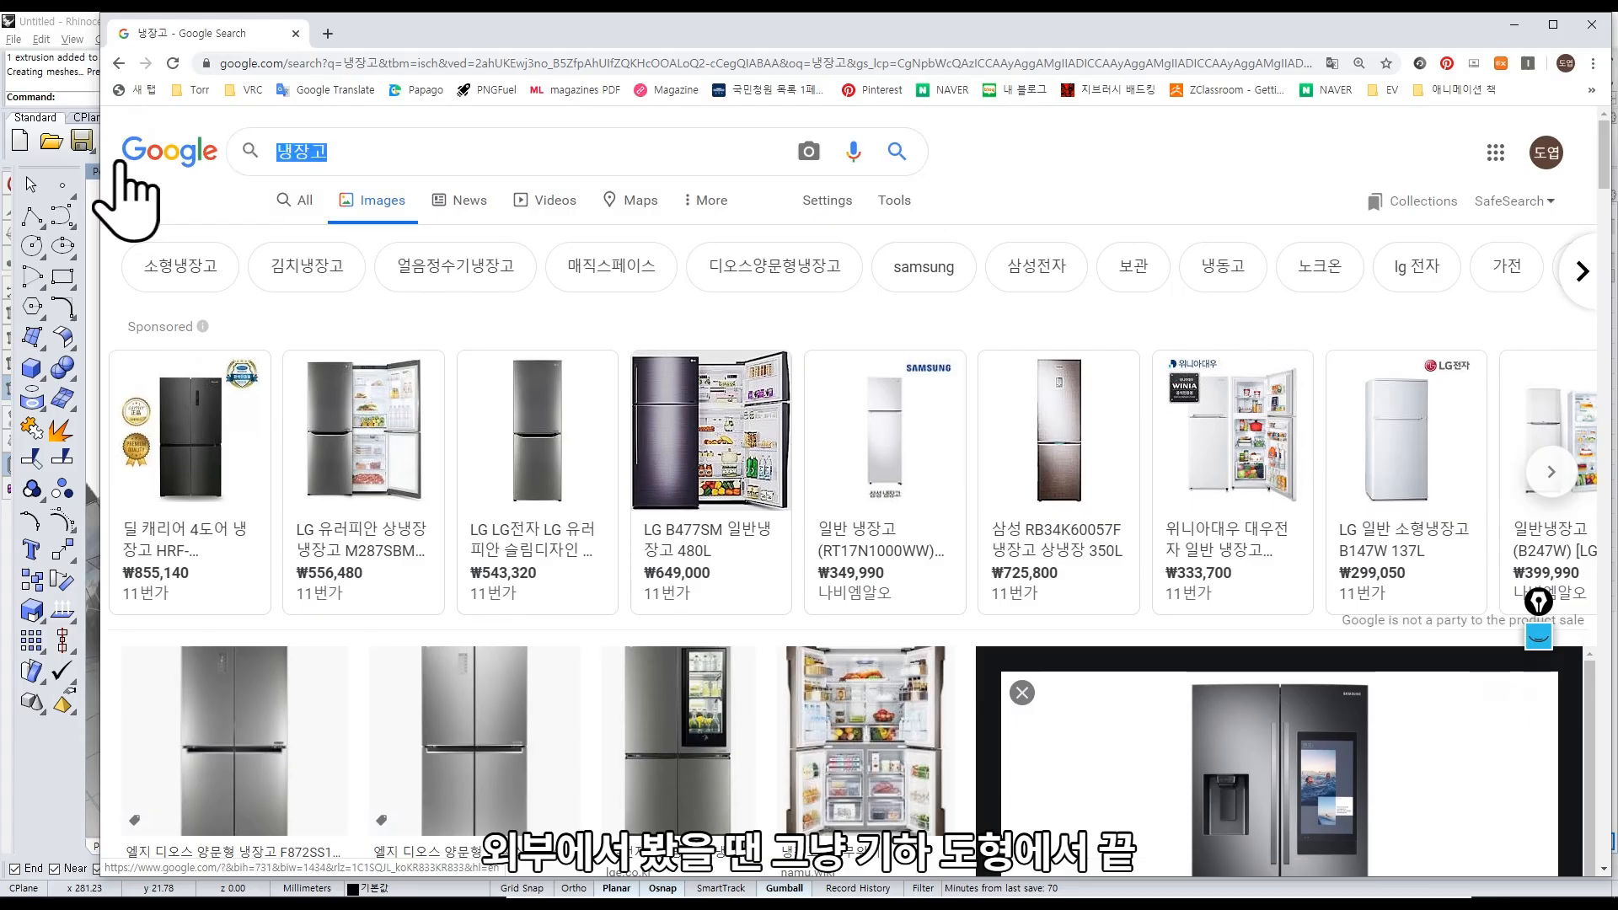
type("가습기")
key("Return")
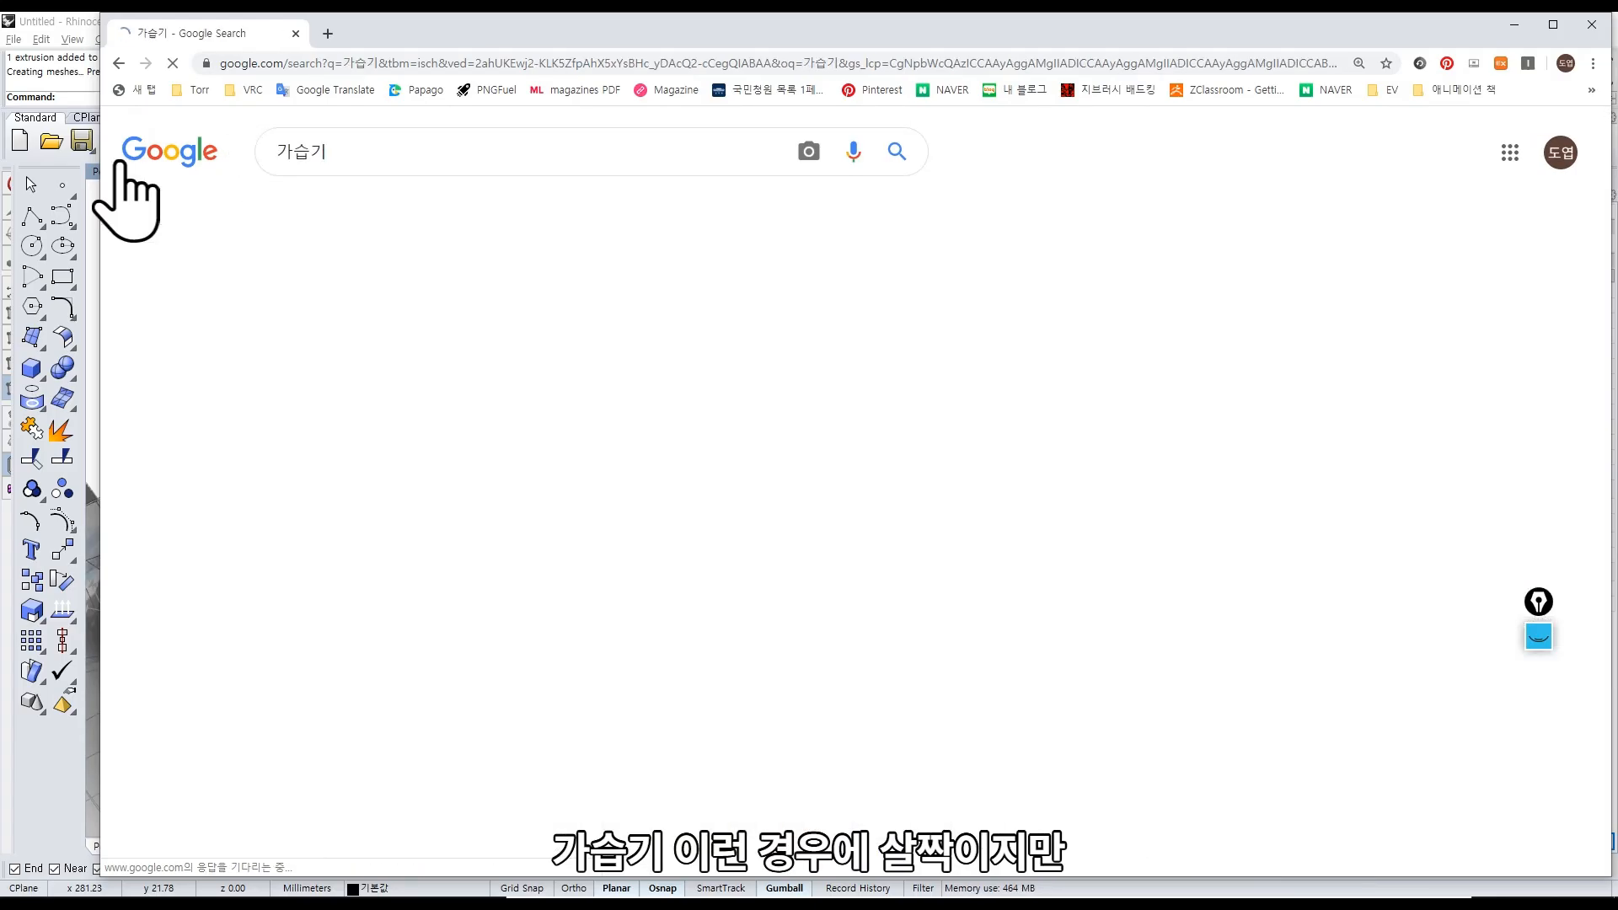
scroll(758, 581, "down", 2)
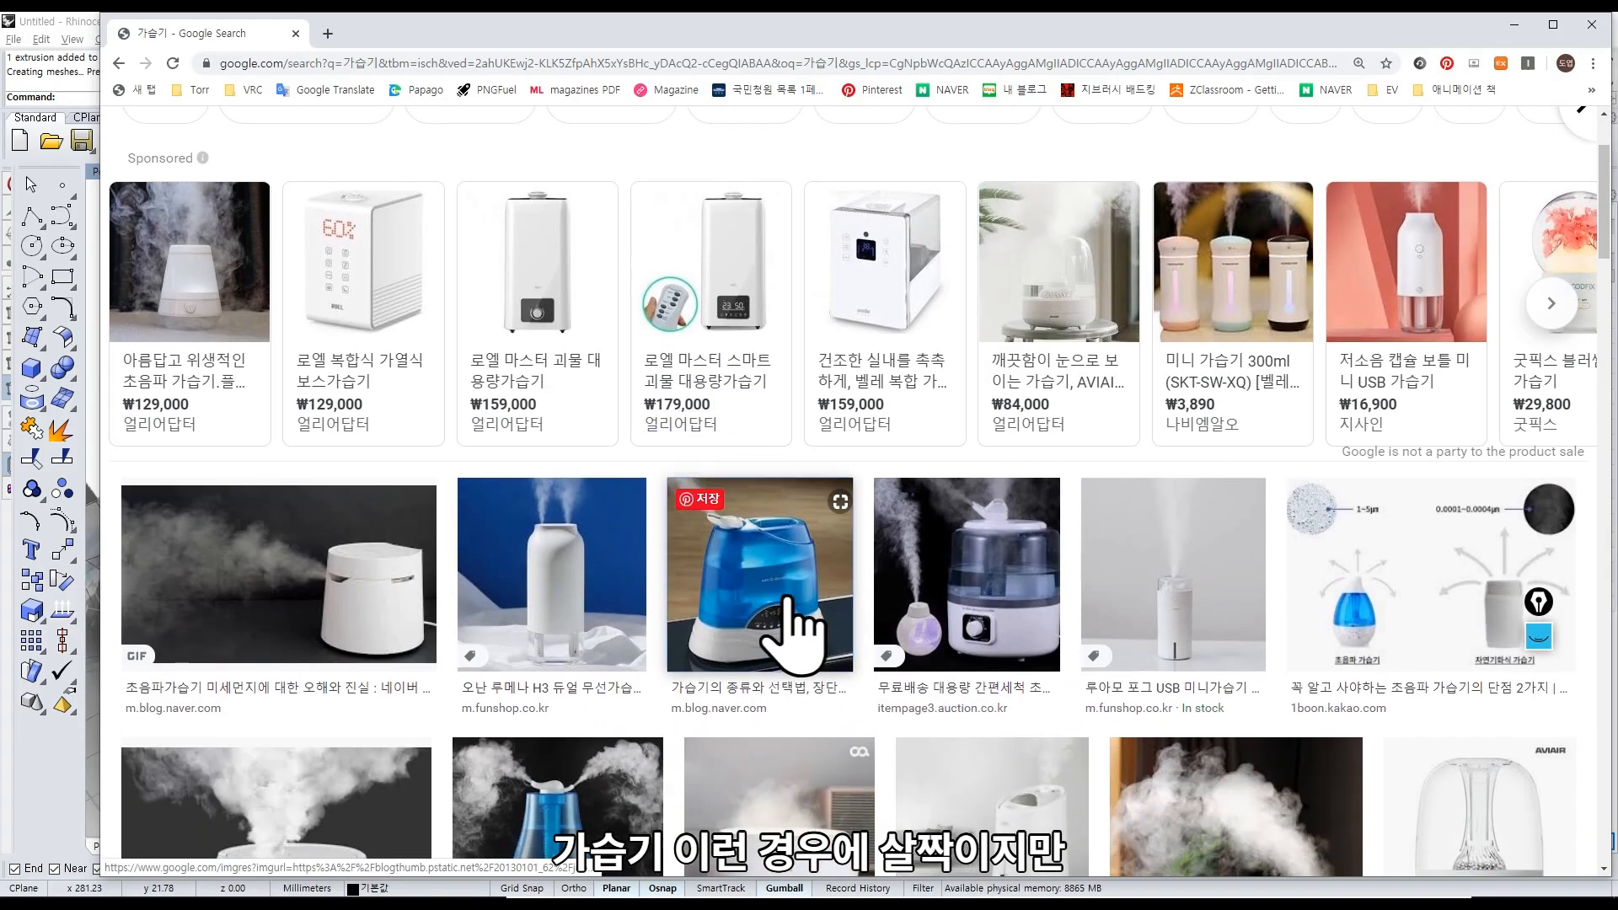
left_click(795, 638)
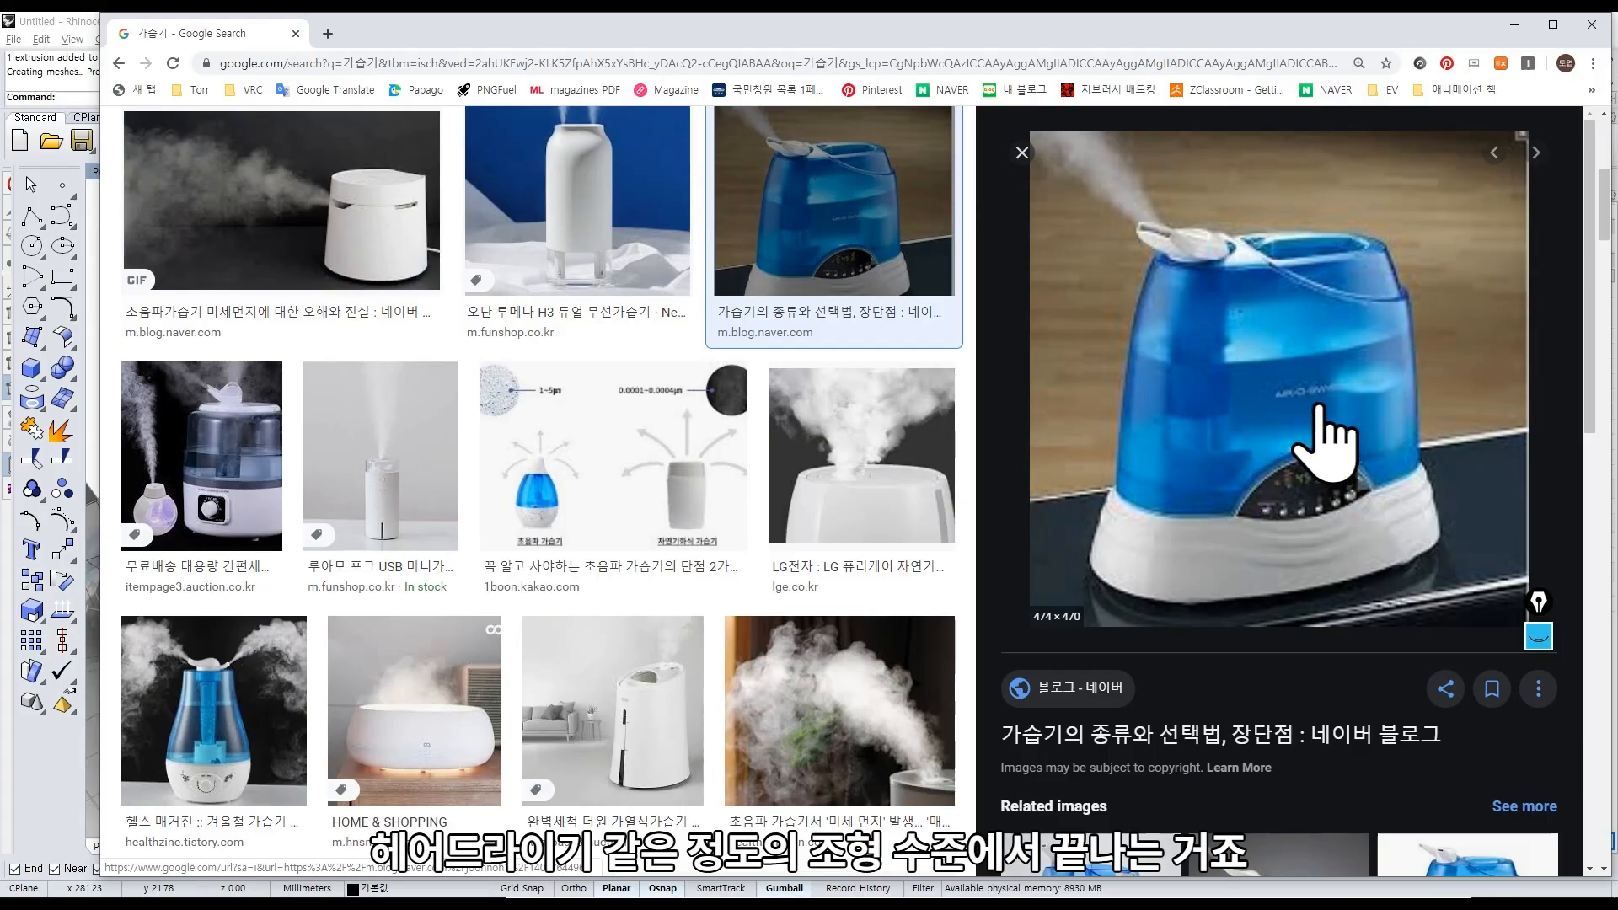
scroll(1331, 426, "up", 2)
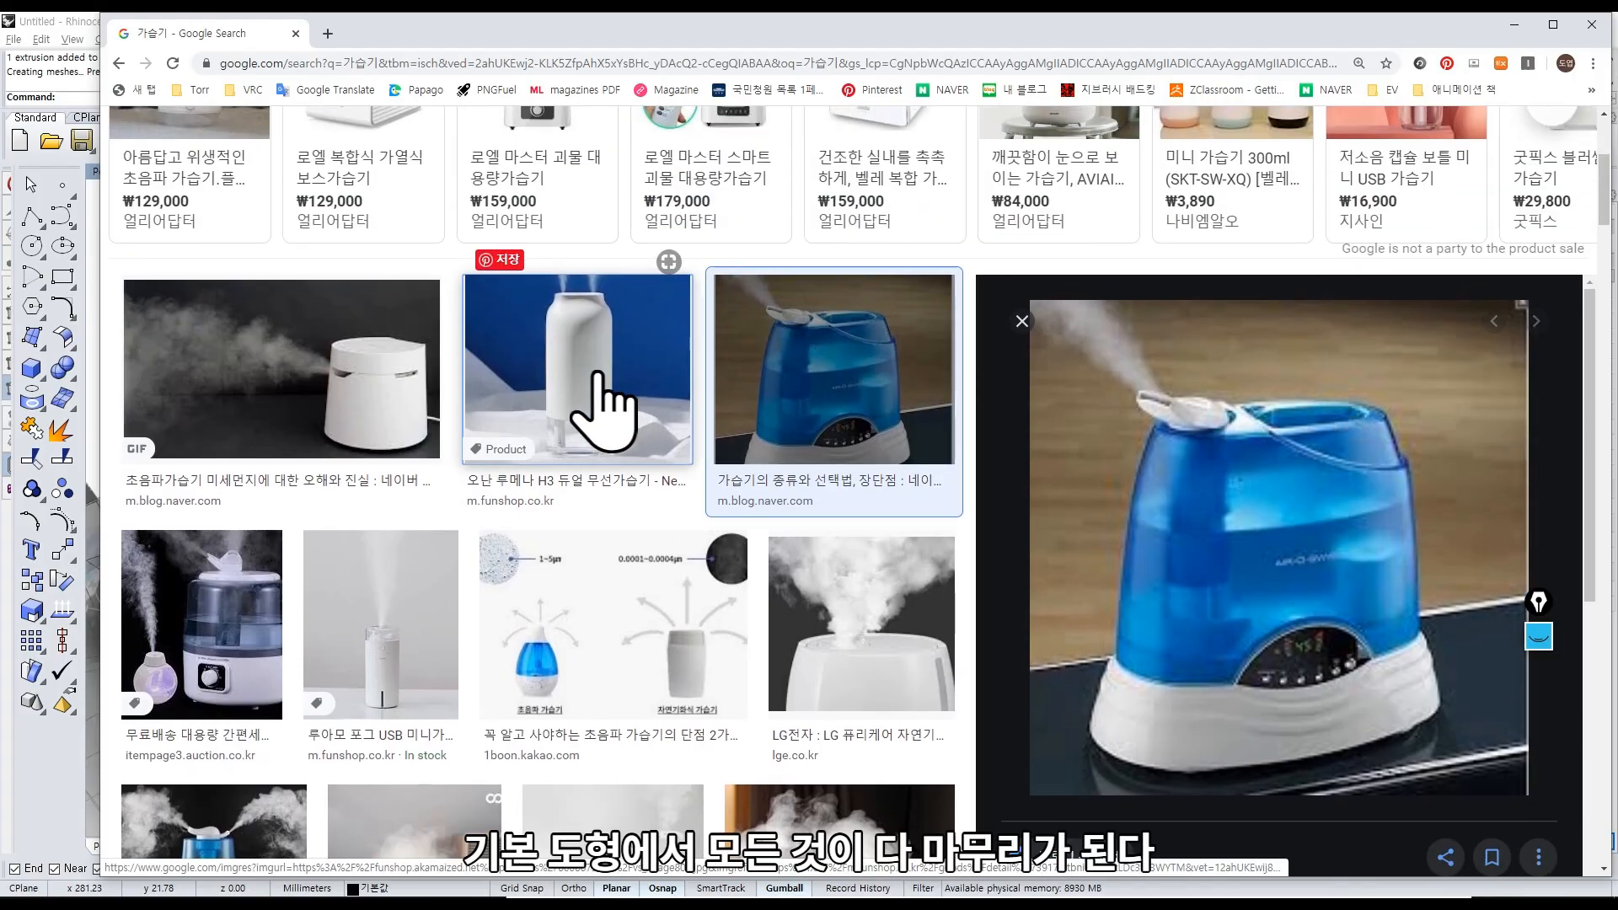
left_click(600, 403)
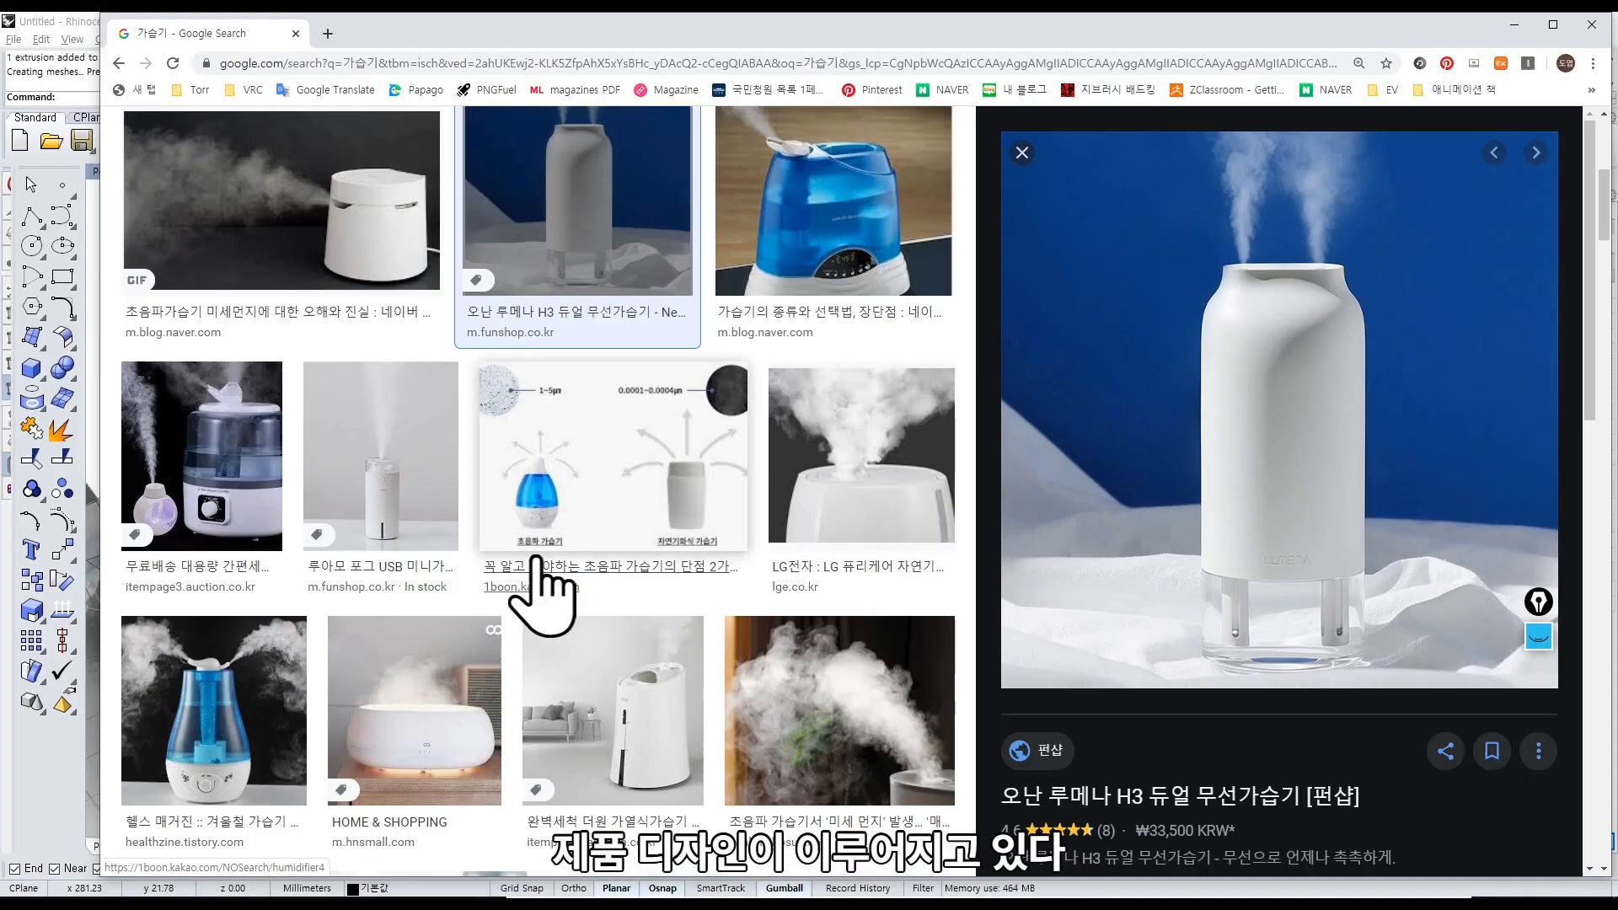
Go back to the "루이지 꼴라니 카메라" image results and preview the four-camera collage and a related black Canon camera.
scroll(539, 573, "up", 6)
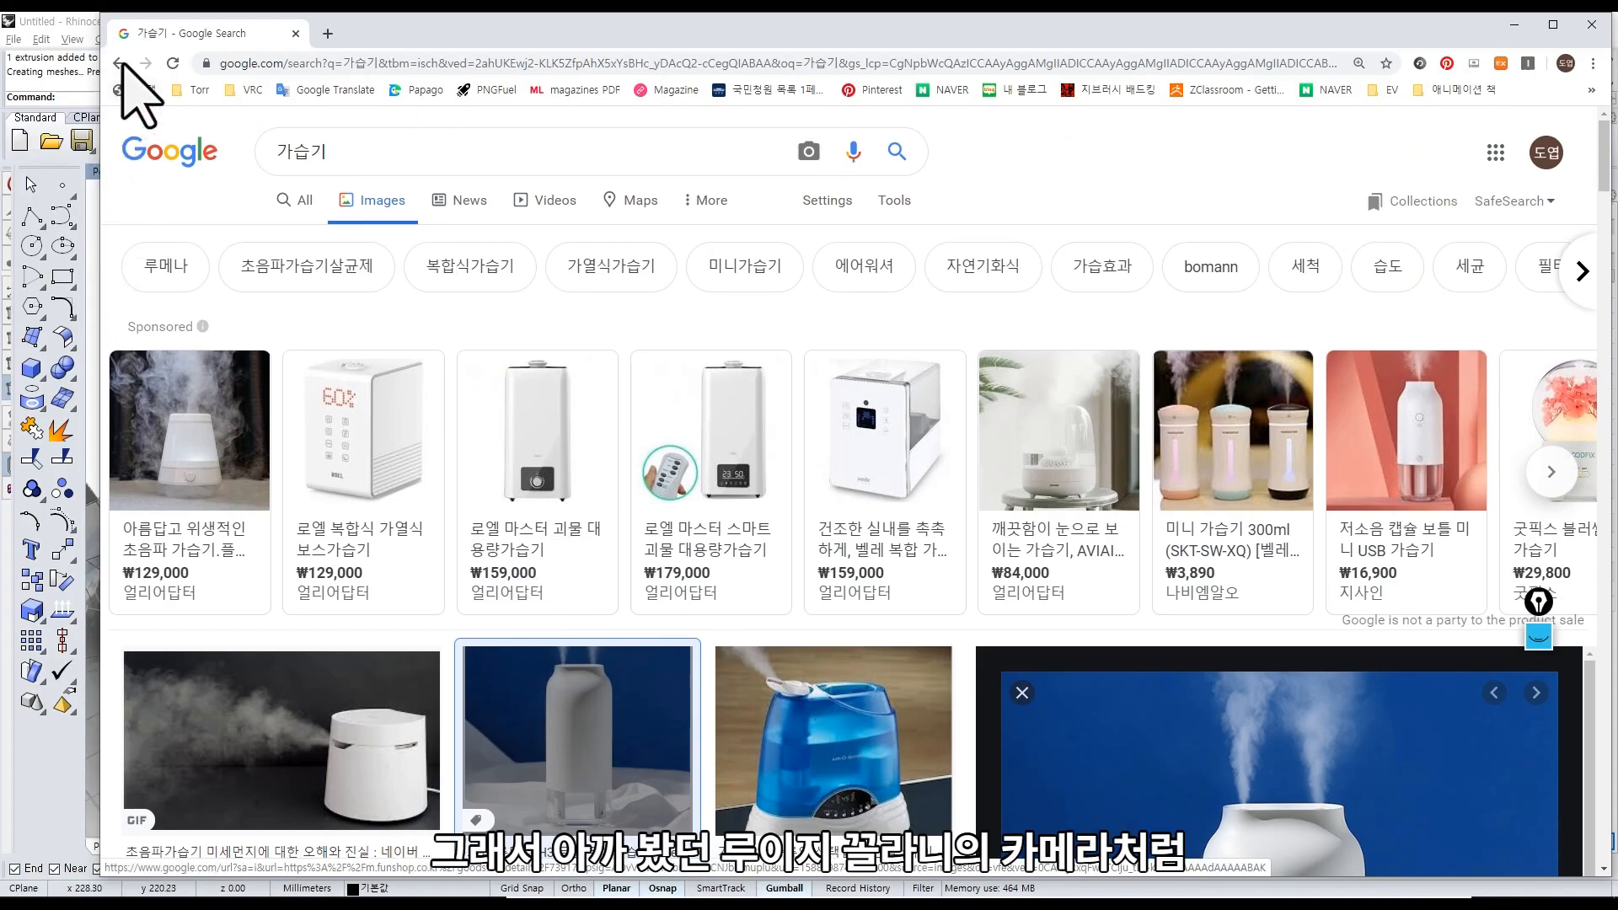
left_click(119, 64)
left_click(118, 64)
left_click(119, 64)
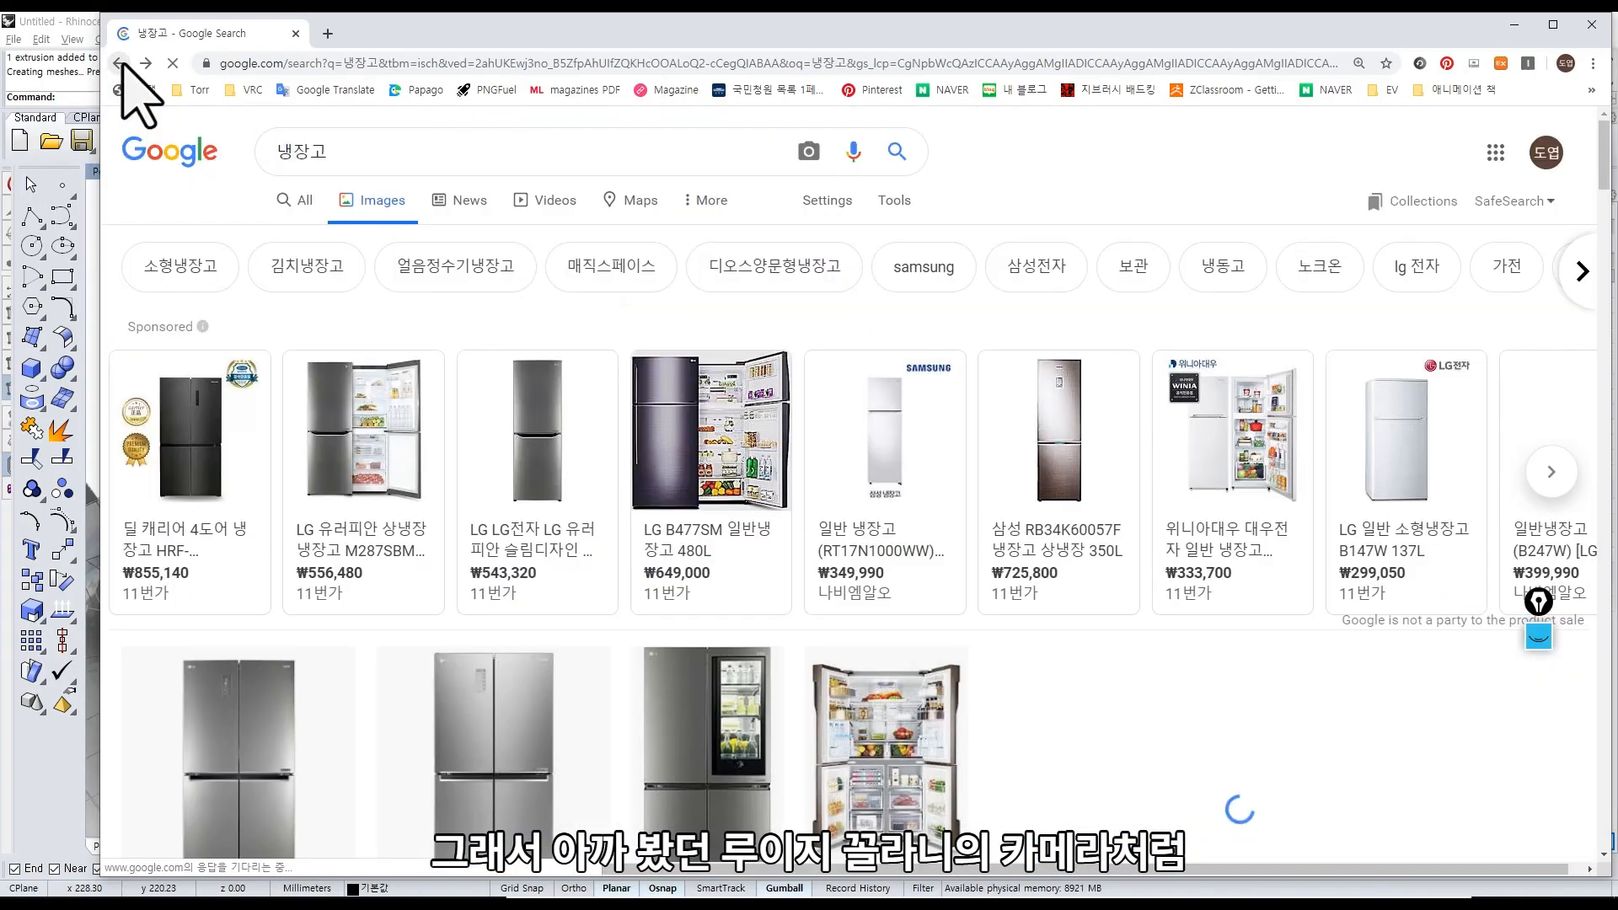
left_click(119, 64)
left_click(118, 64)
left_click(118, 64)
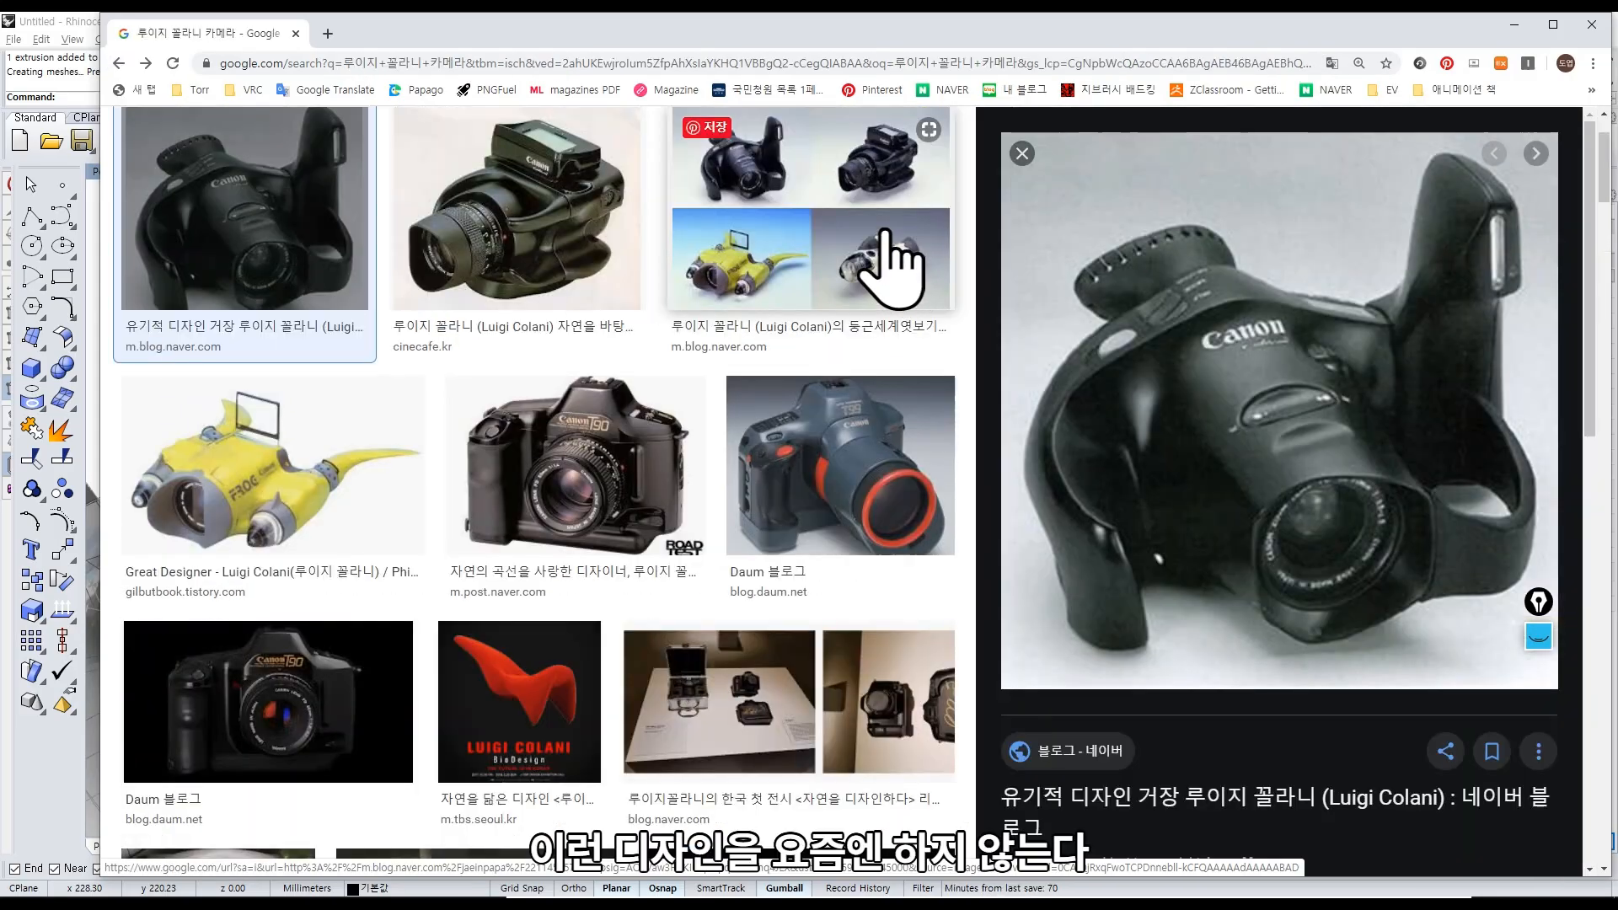
left_click(889, 244)
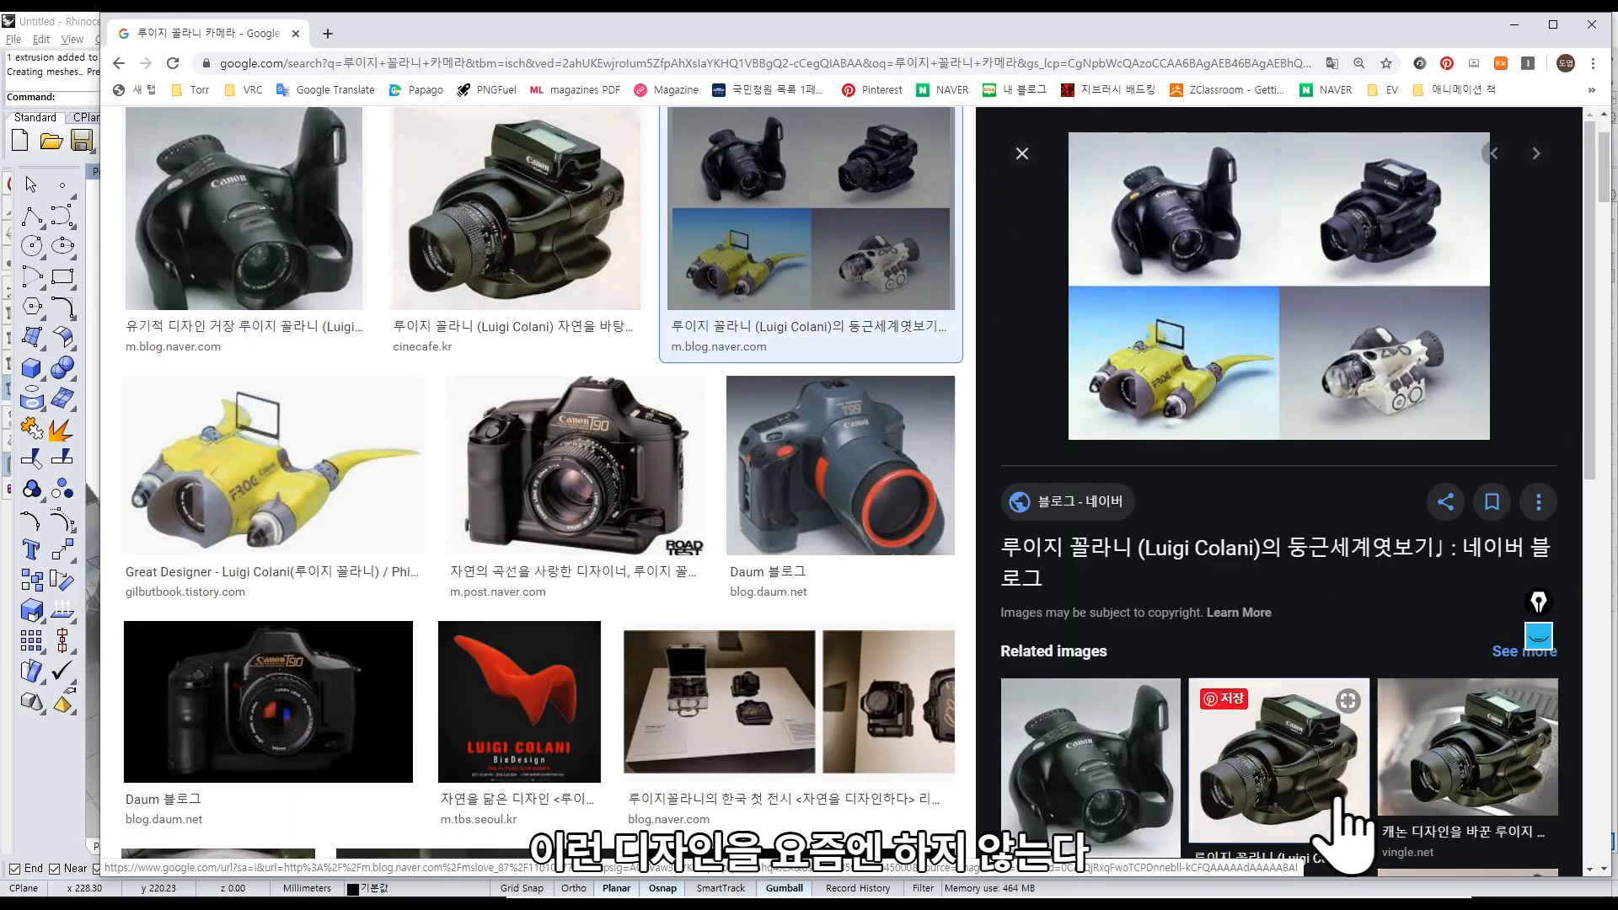
left_click(1335, 801)
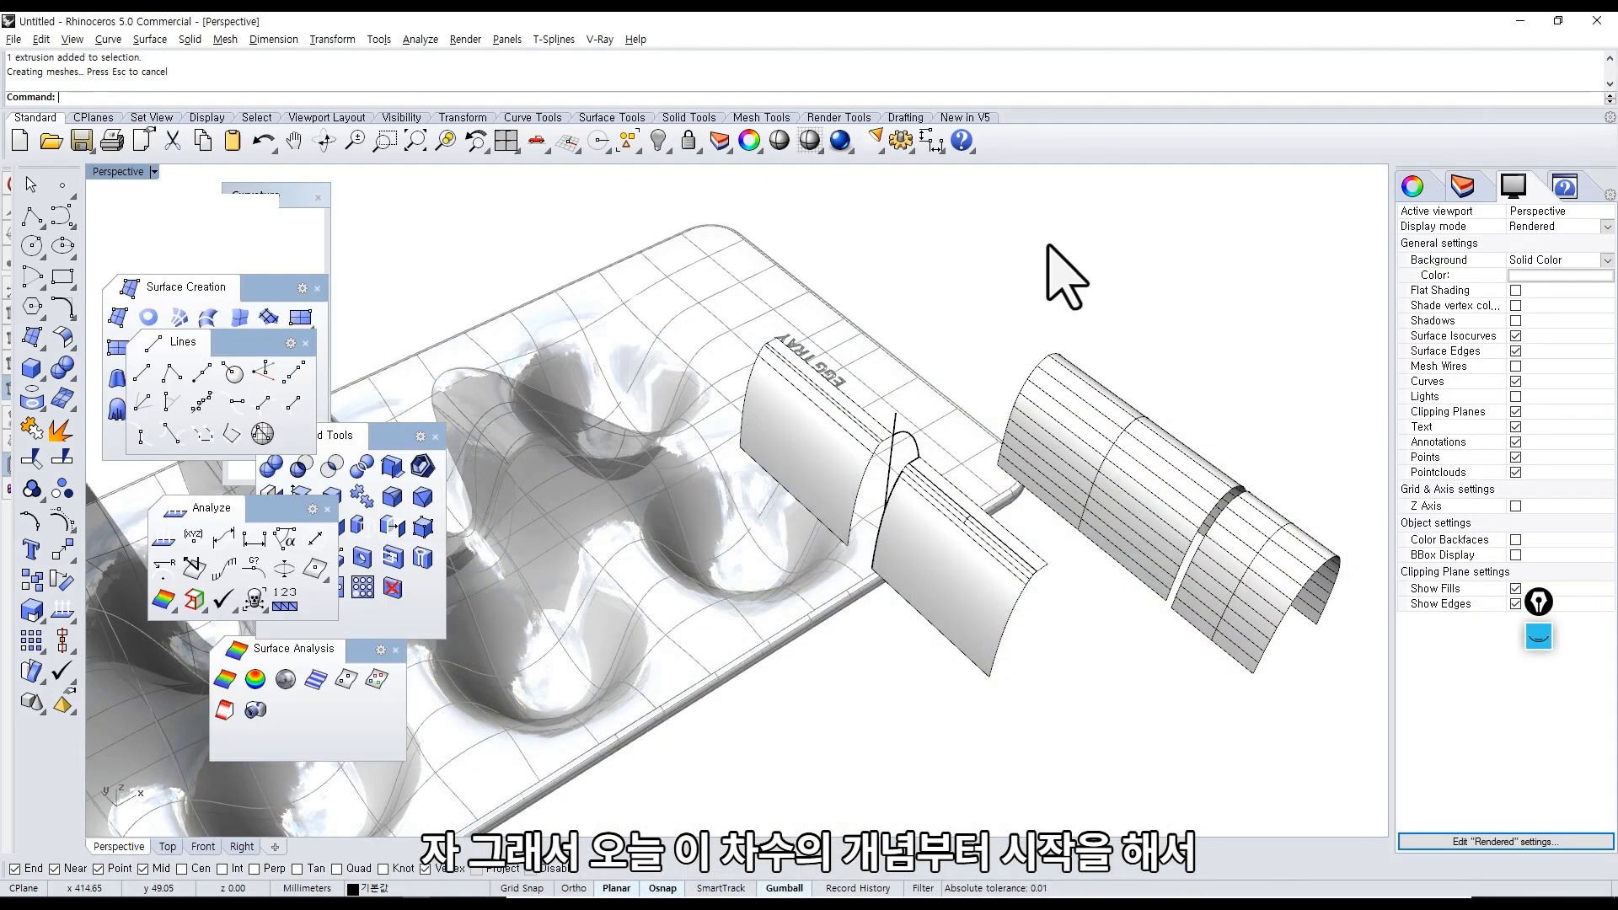
In Rhinoceros, delete the sample curves and surfaces used for the continuity demonstration beside the egg tray.
right_click_drag(1032, 358, 950, 408)
left_click_drag(932, 361, 1203, 655)
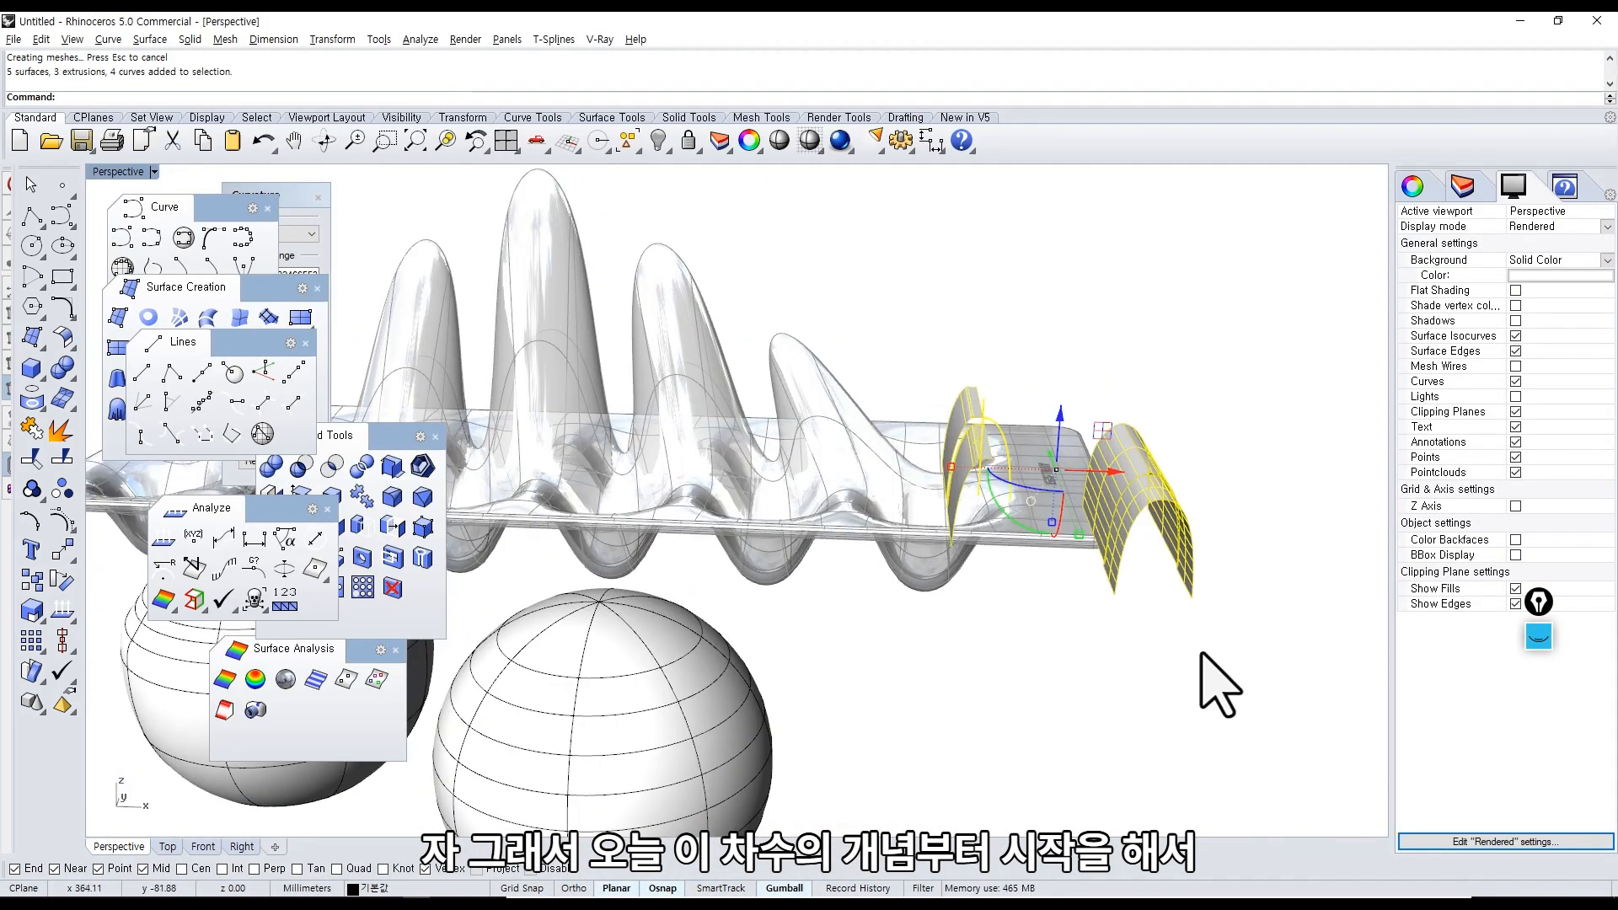
key("Delete")
Select each of the two spheres in turn to compare their isocurves and deformed shapes, and clear the selection.
right_click_drag(1087, 594, 768, 484)
scroll(668, 427, "up", 4)
left_click(669, 451)
left_click(839, 428)
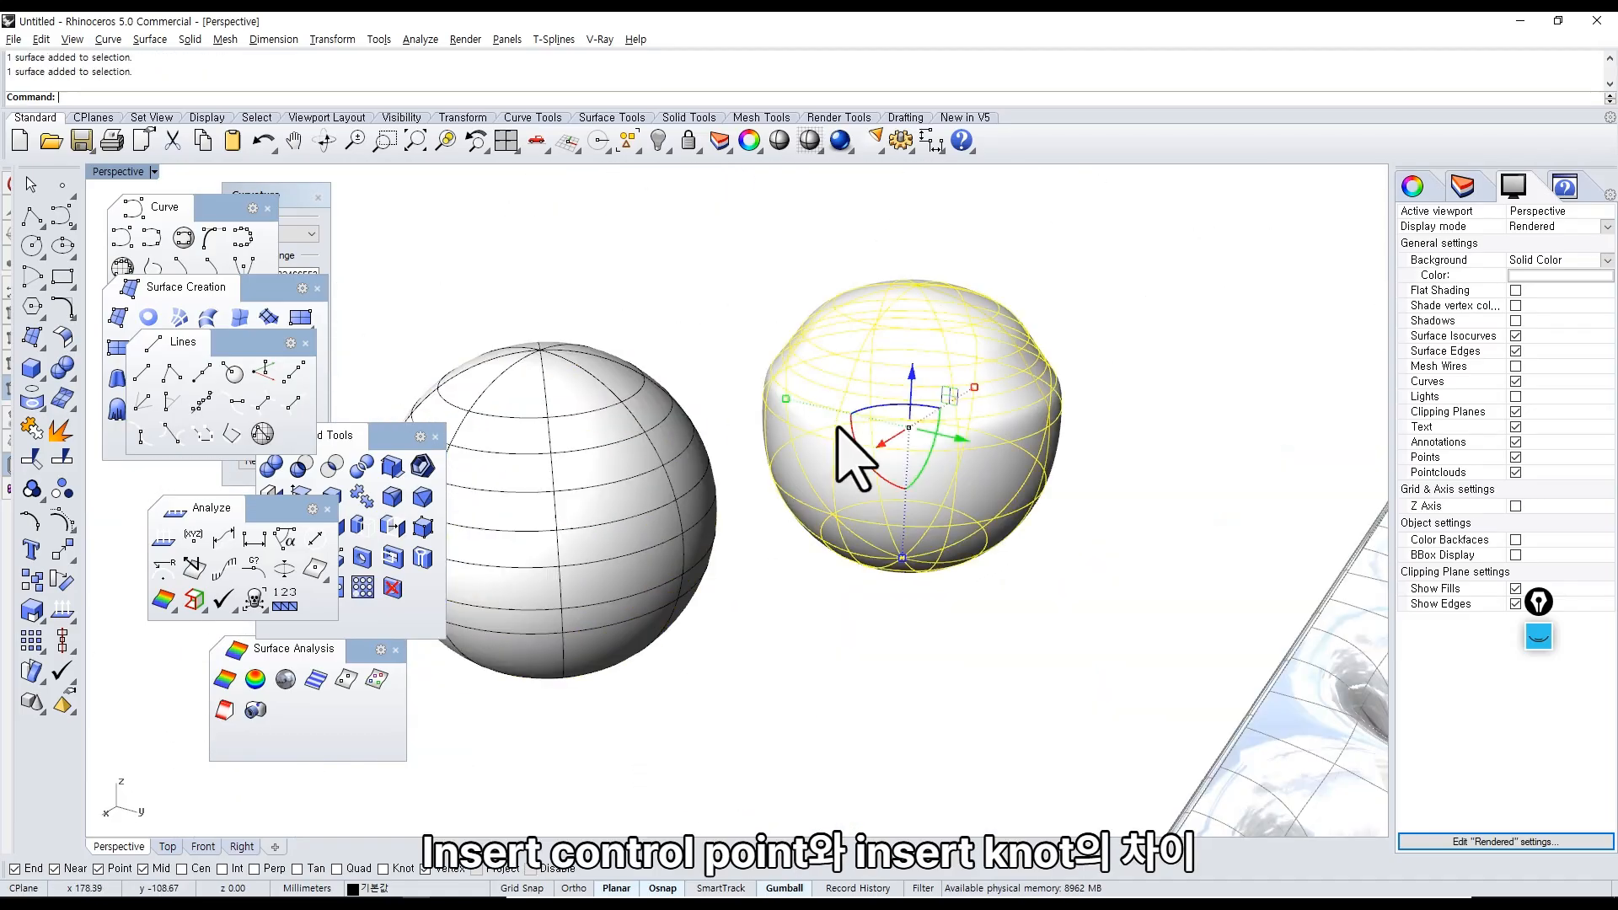
left_click(623, 506)
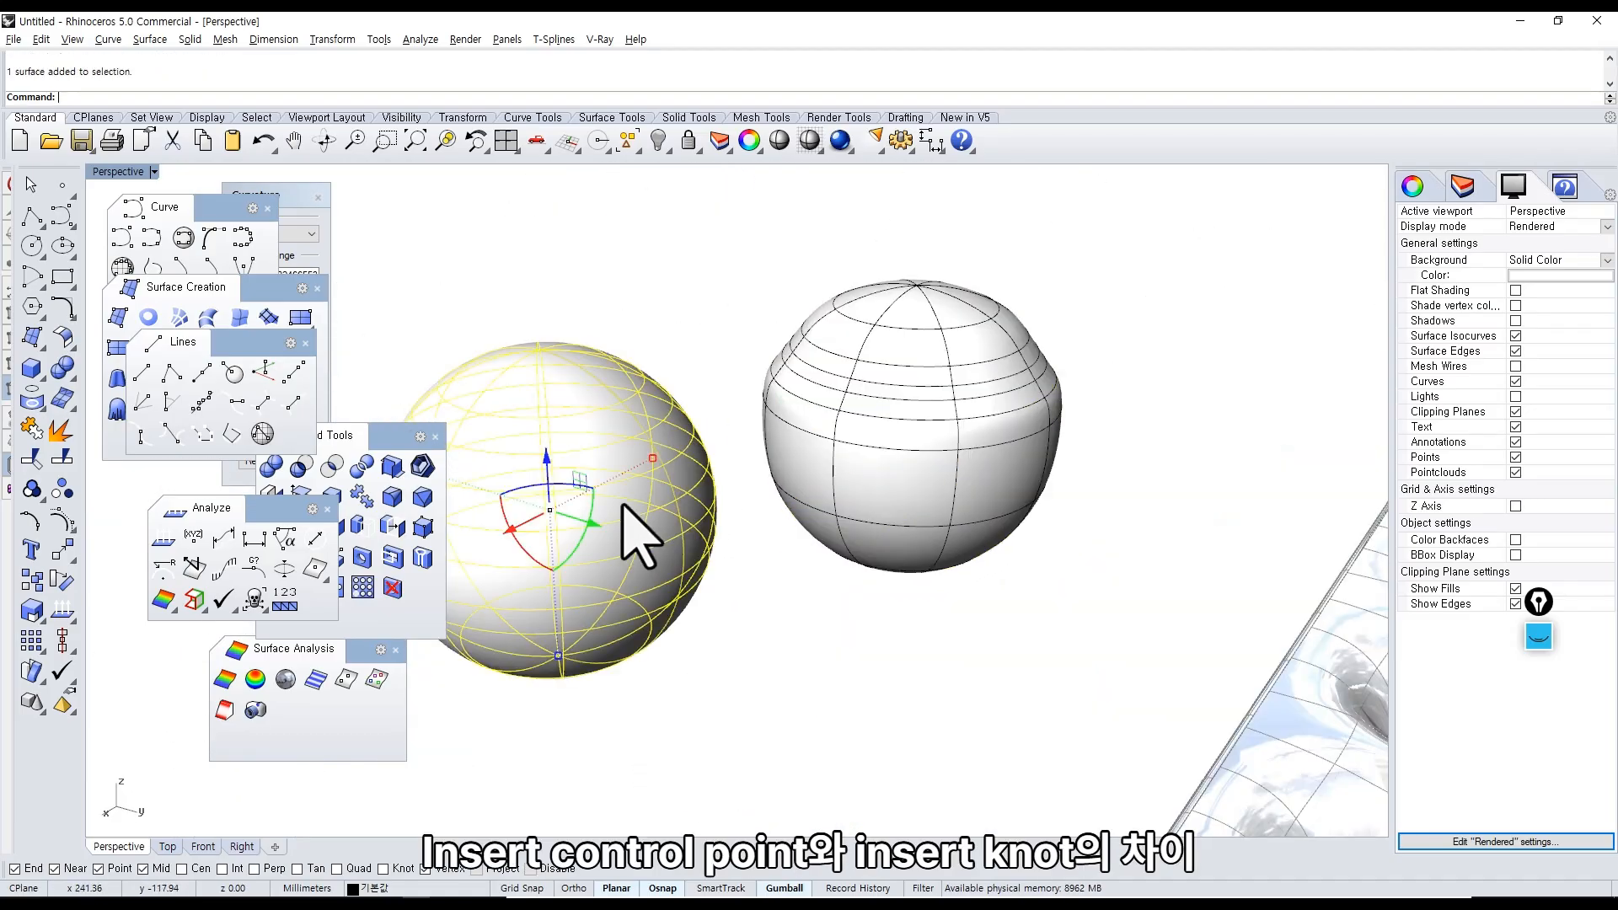
left_click(798, 649)
Examine the egg tray's wells and pulled-up peaks up close and from several angles.
scroll(843, 649, "down", 6)
right_click_drag(943, 607, 886, 632, "shift")
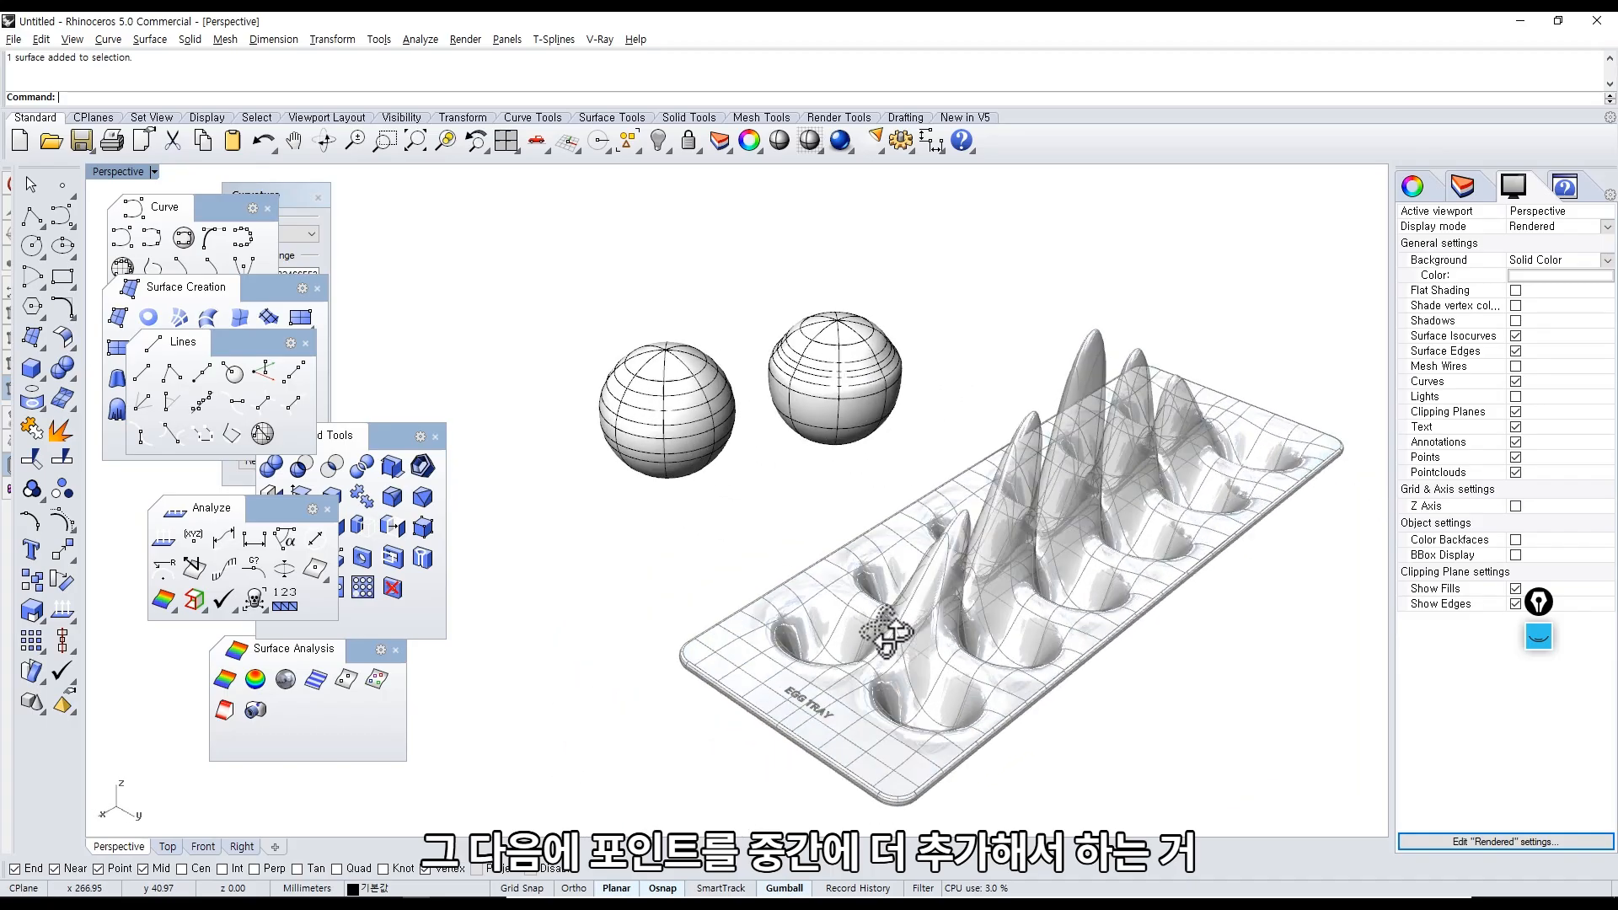
scroll(881, 658, "up", 5)
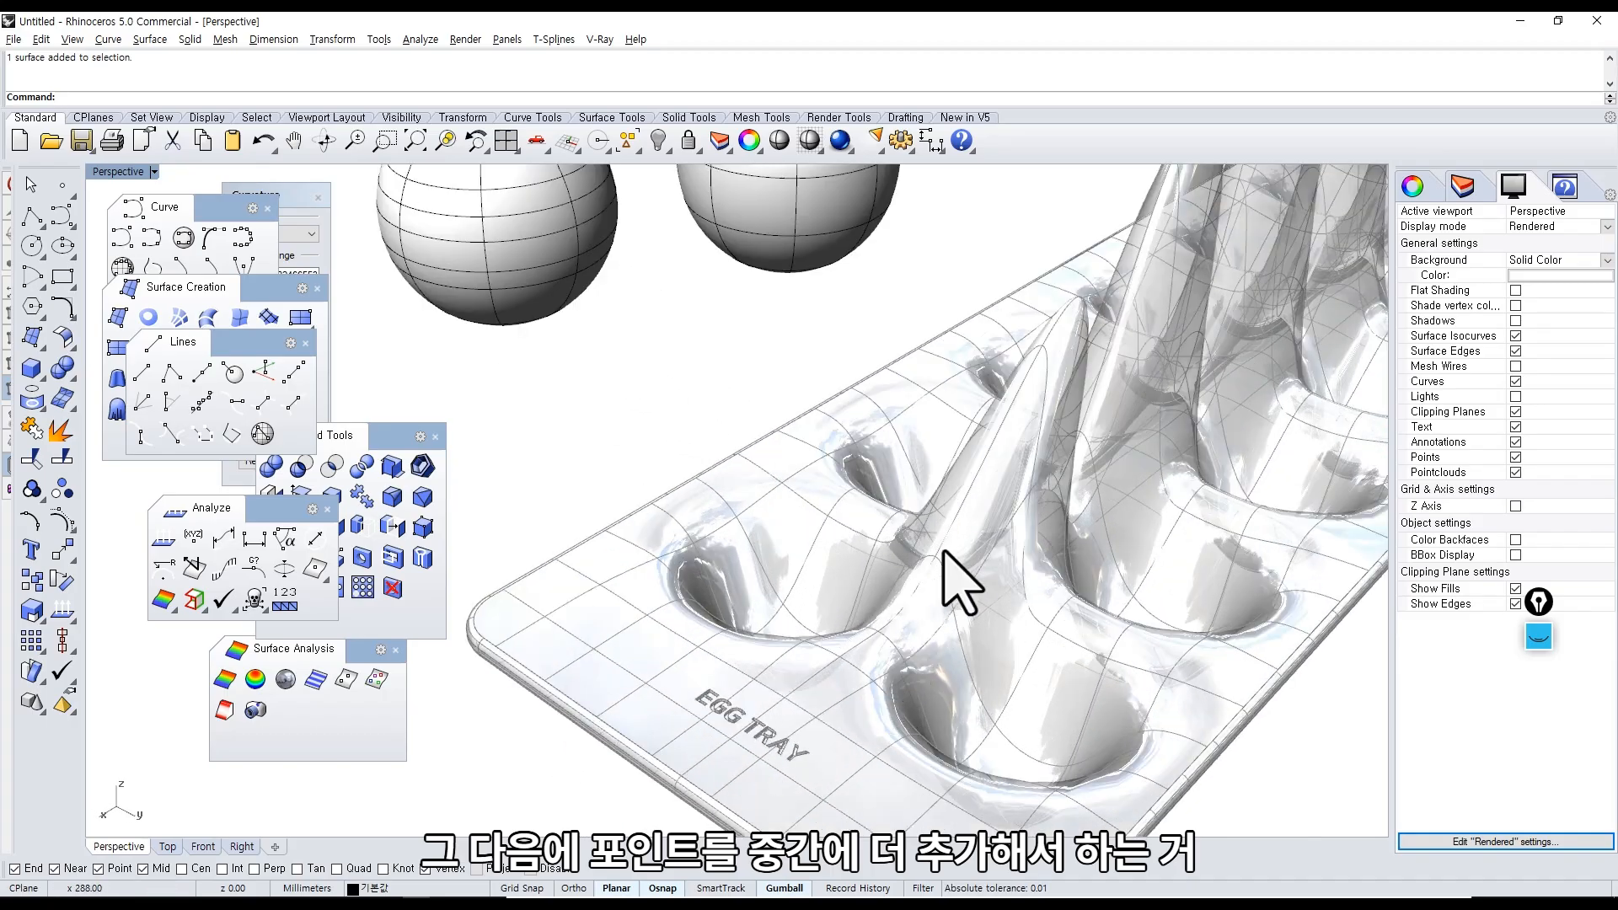
scroll(744, 701, "down", 3)
scroll(787, 606, "up", 1)
scroll(820, 575, "up", 2)
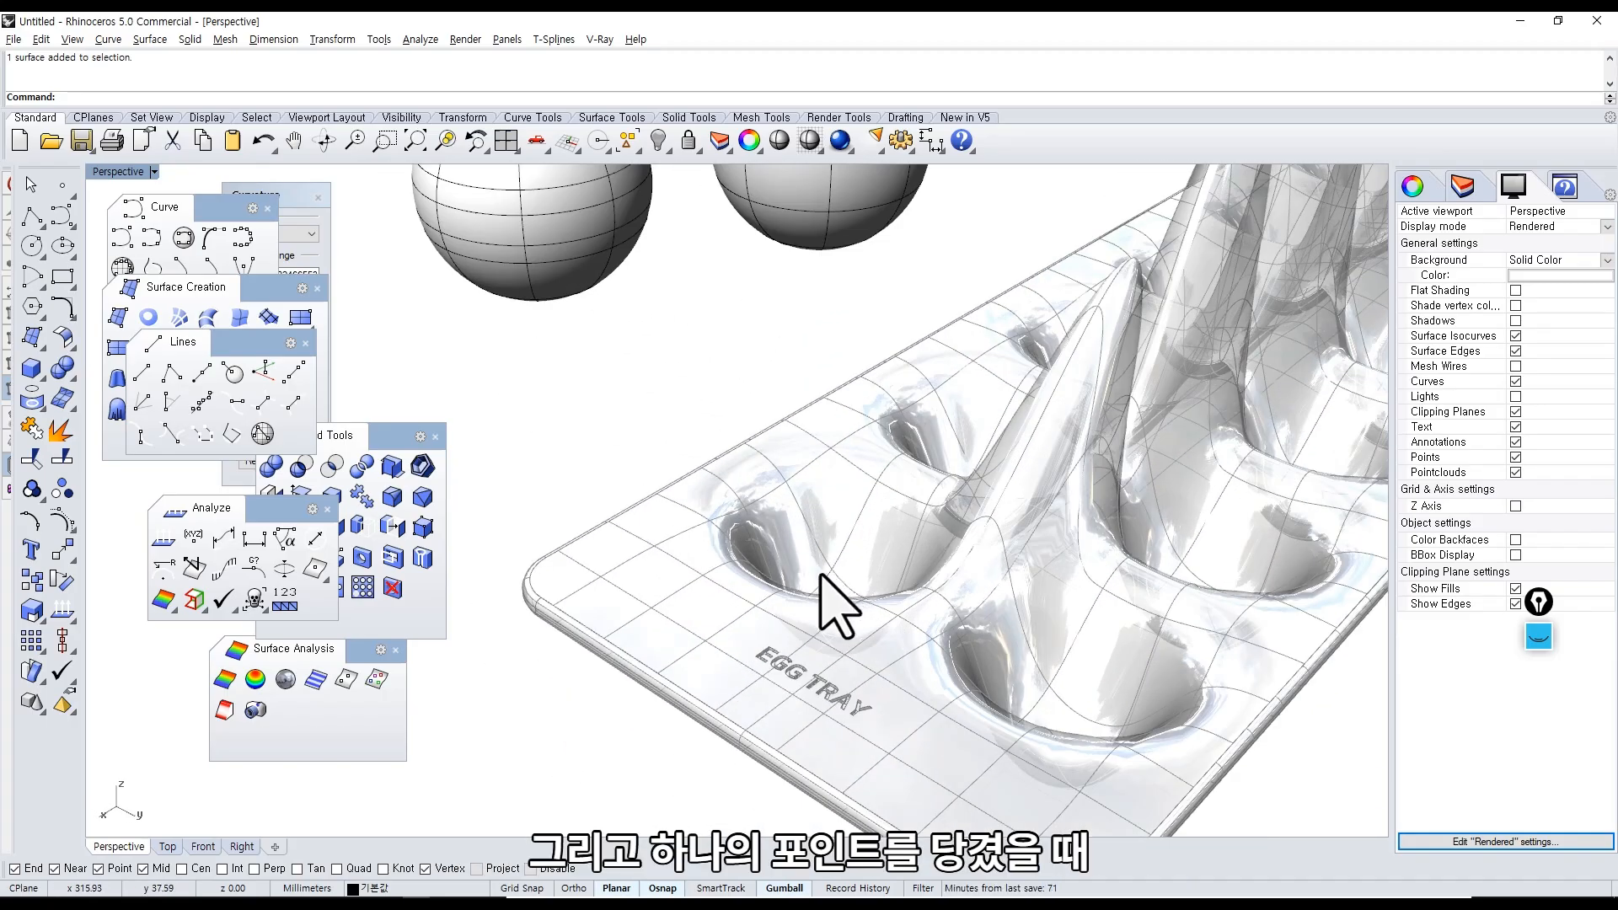
right_click_drag(834, 587, 975, 584)
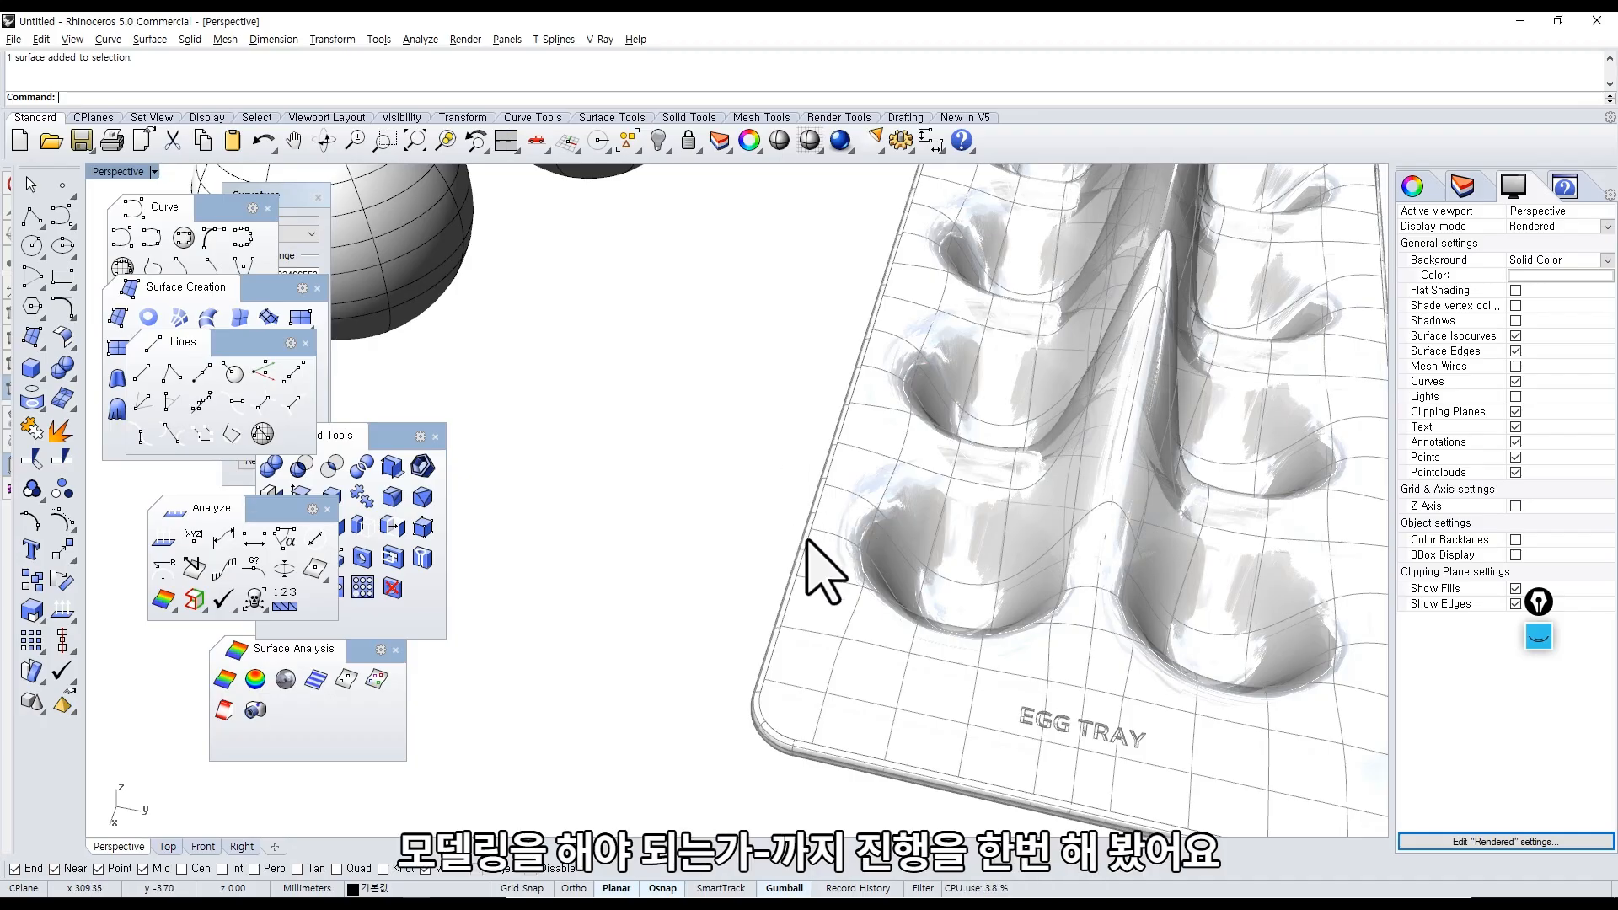
scroll(935, 563, "down", 5)
right_click_drag(950, 570, 865, 569)
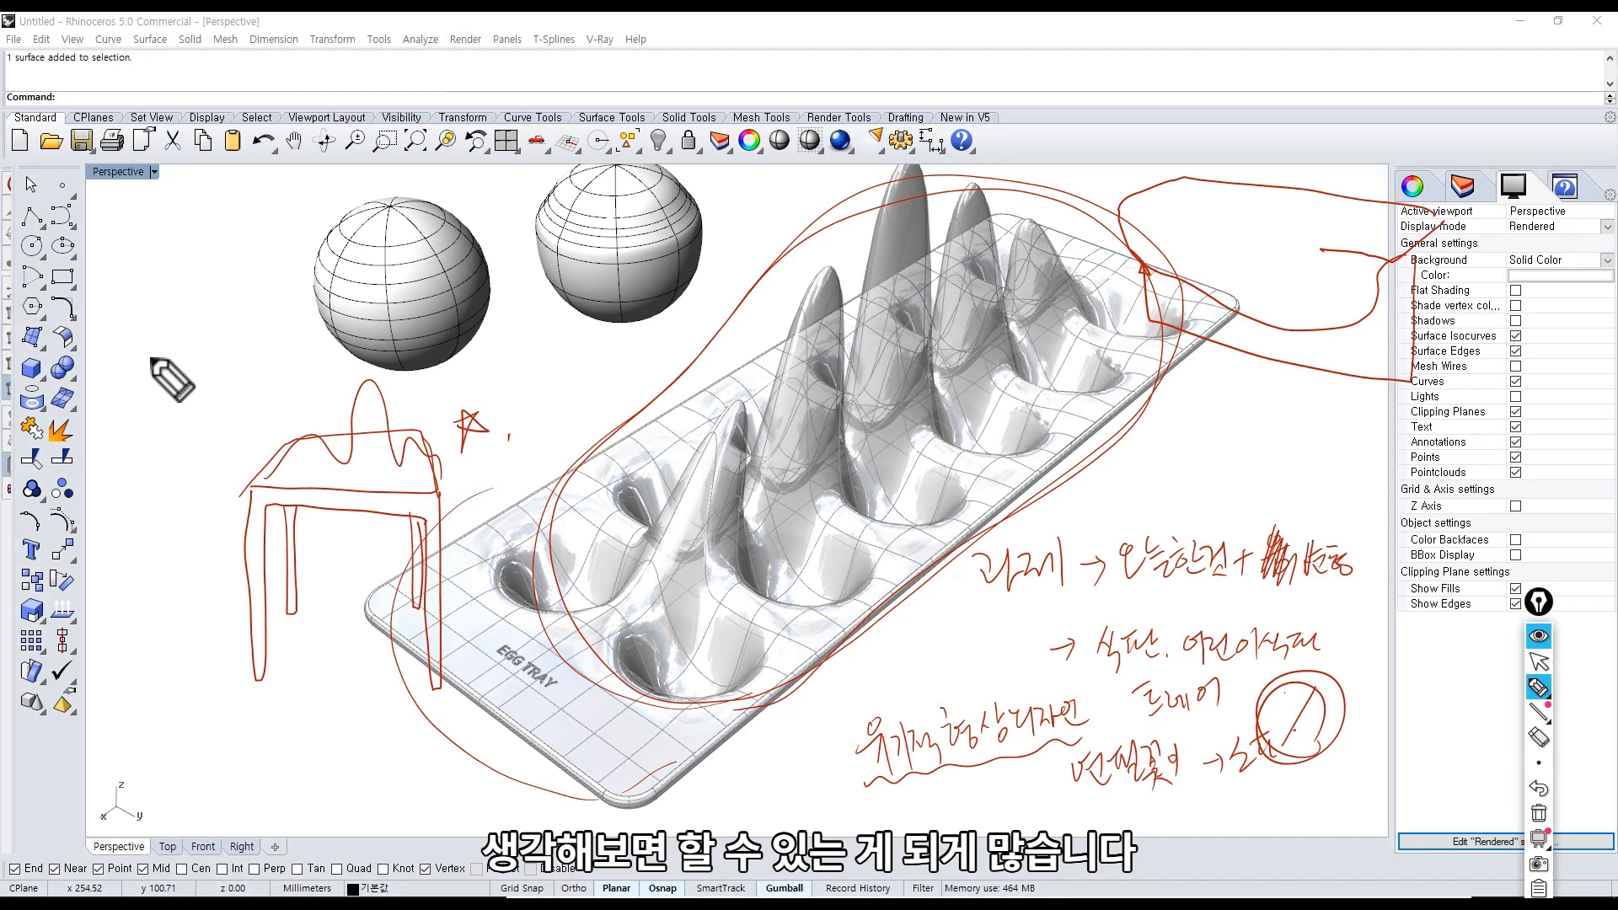
Switch from the annotated egg tray to the "렉슨 투명트레이" results in Chrome and clear the red annotations.
left_click_drag(151, 347, 182, 341)
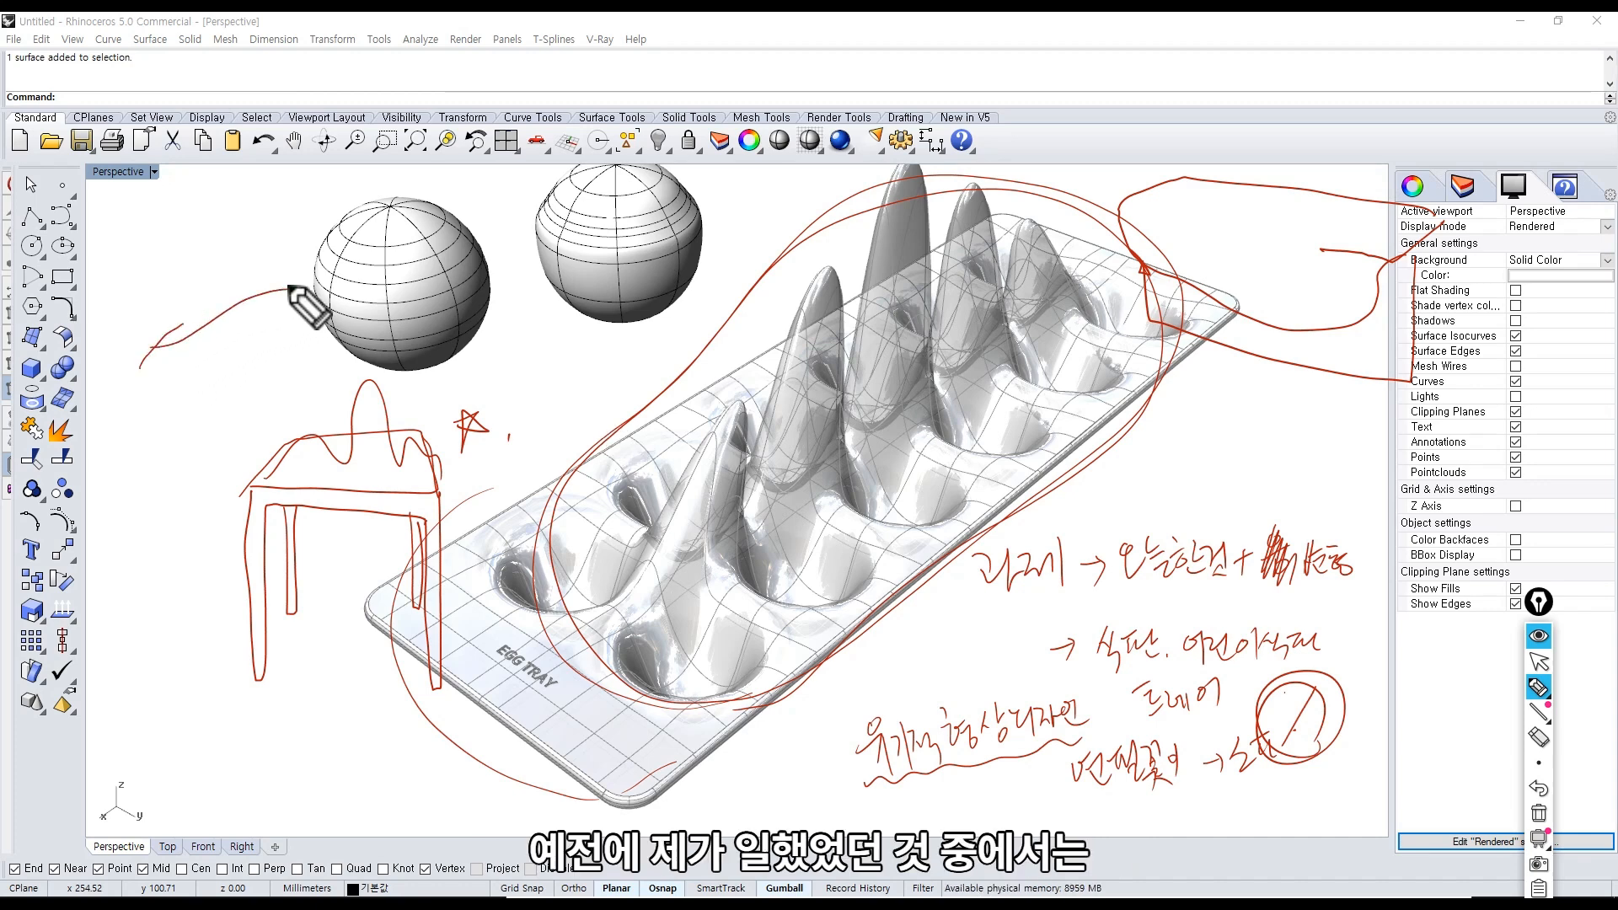
key("alt+Tab")
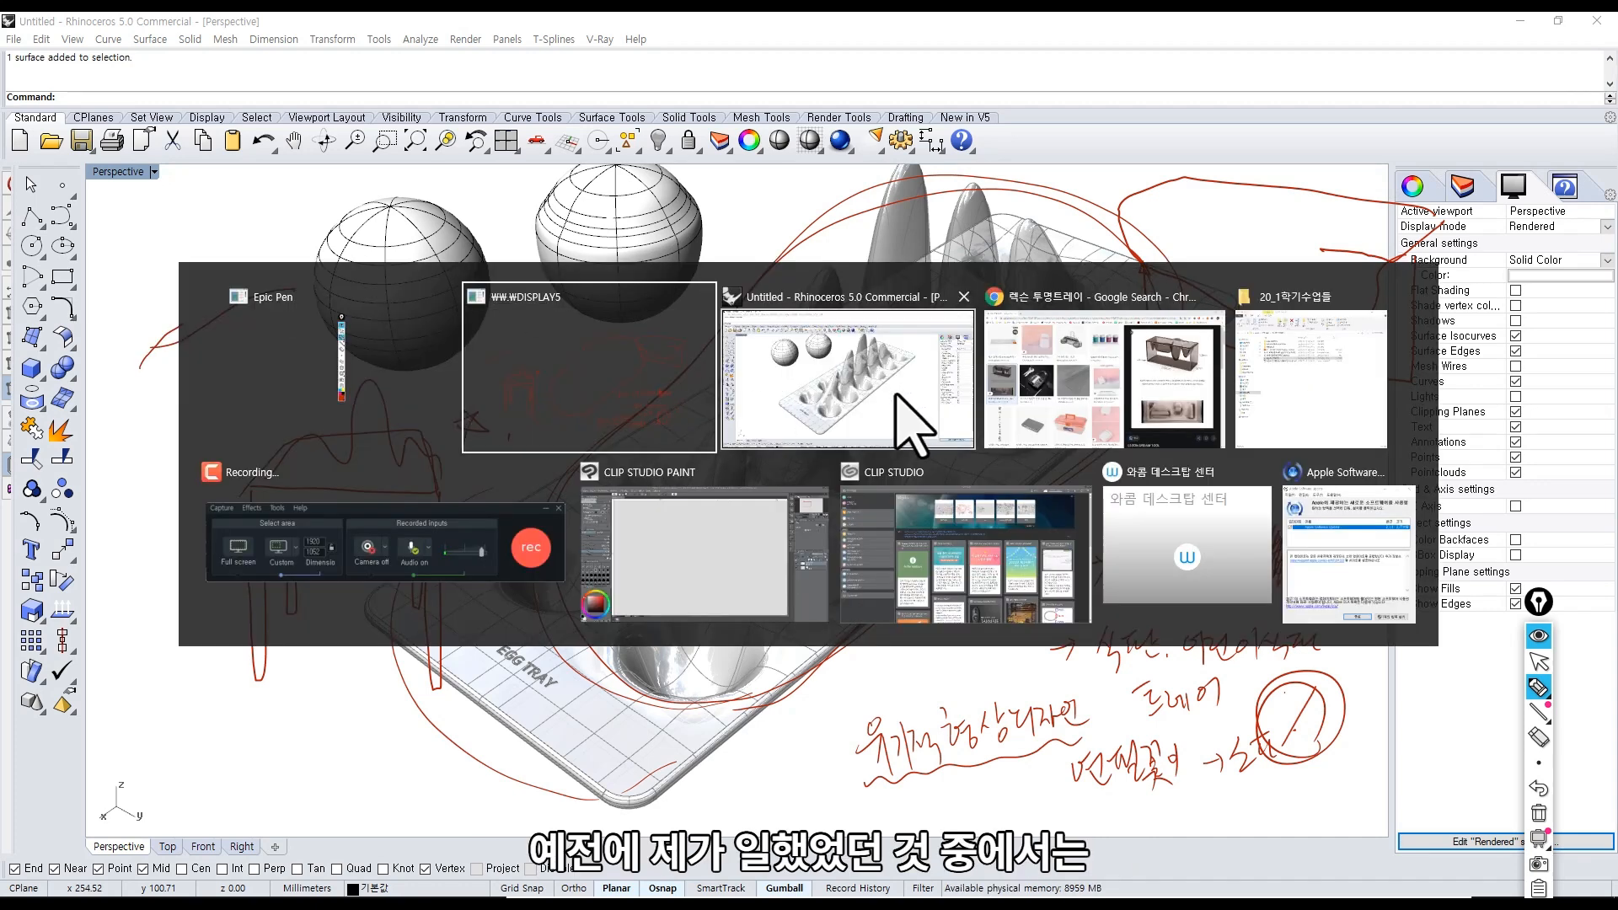
left_click(1048, 415)
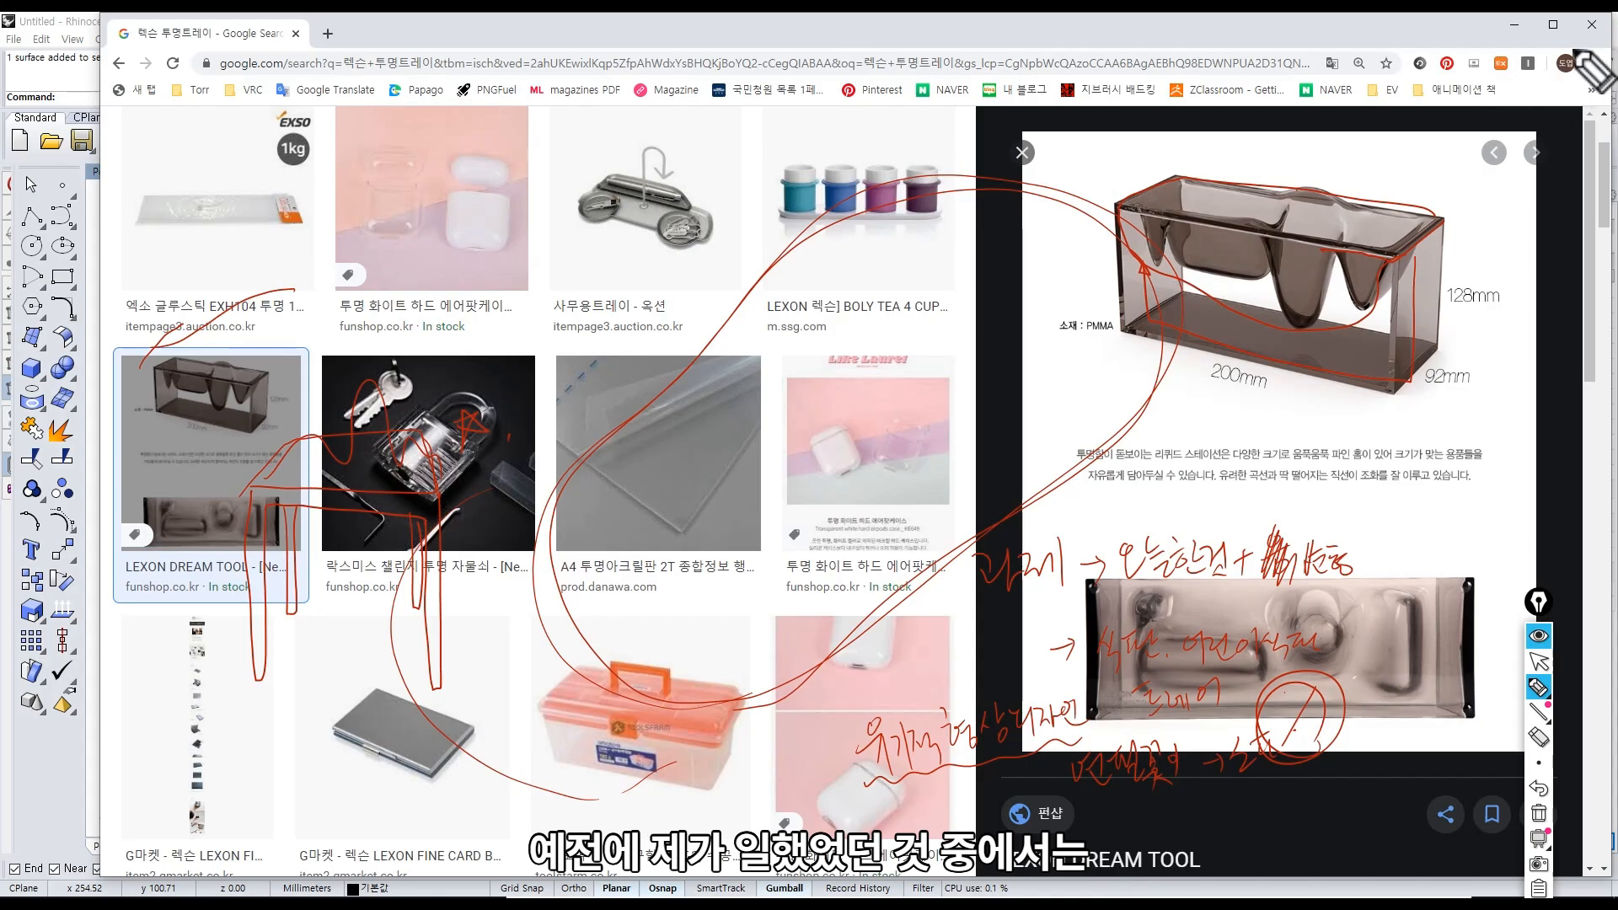
left_click(1538, 659)
Search Google Images for "현대카드 블랙 패키지" and preview the closed and opened versions of the Black Package box.
scroll(505, 421, "up", 3)
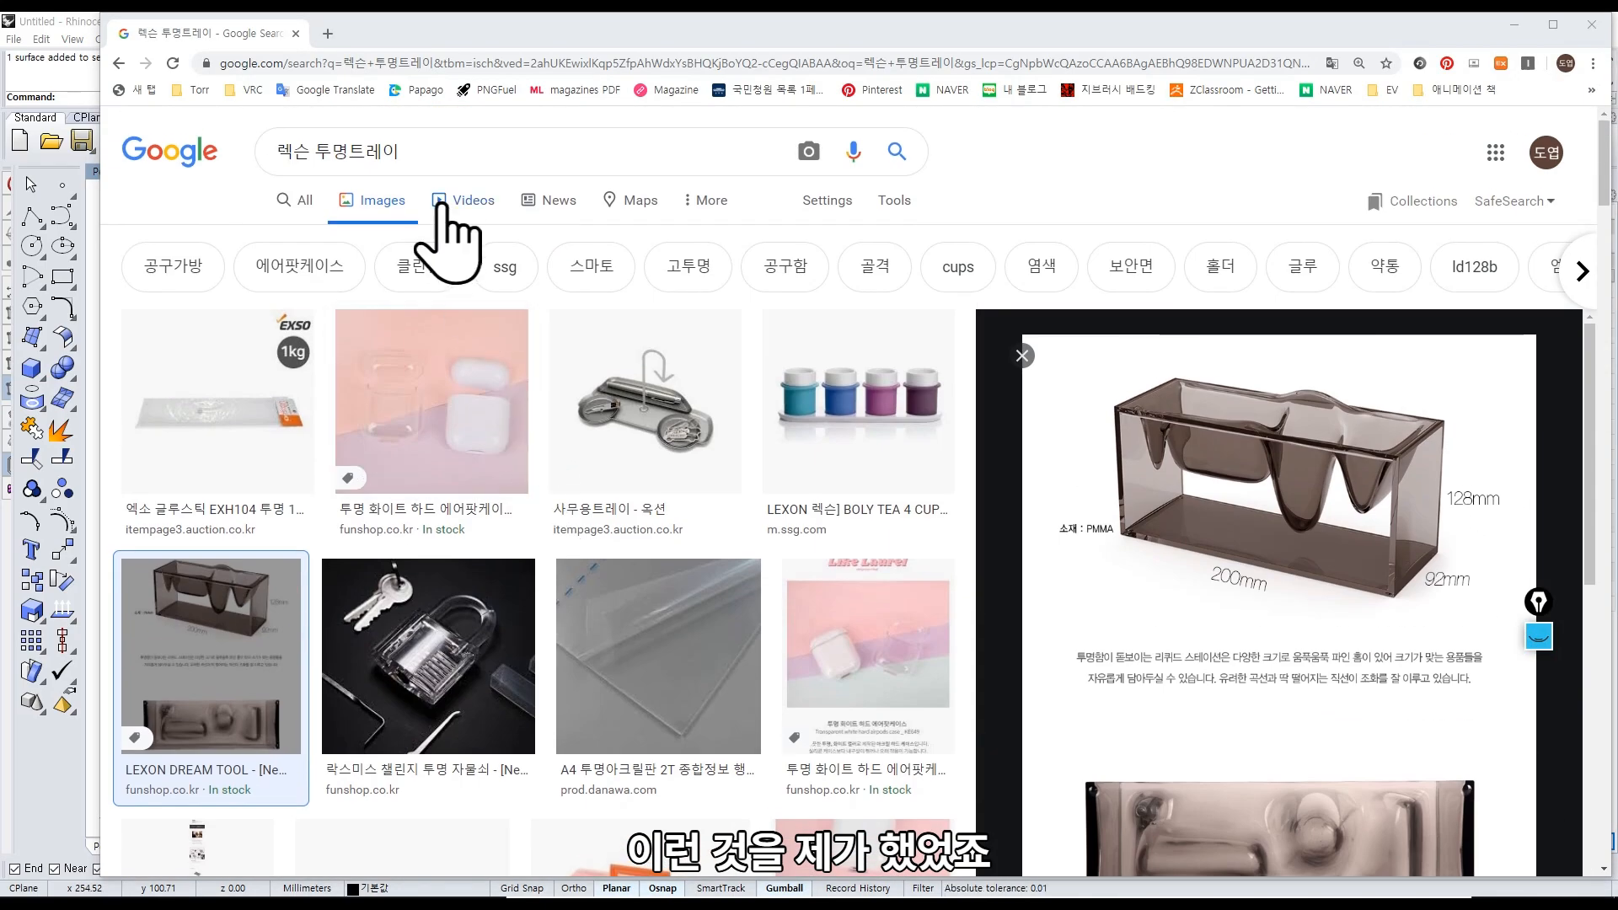
left_click_drag(400, 151, 164, 173)
type("현대카드")
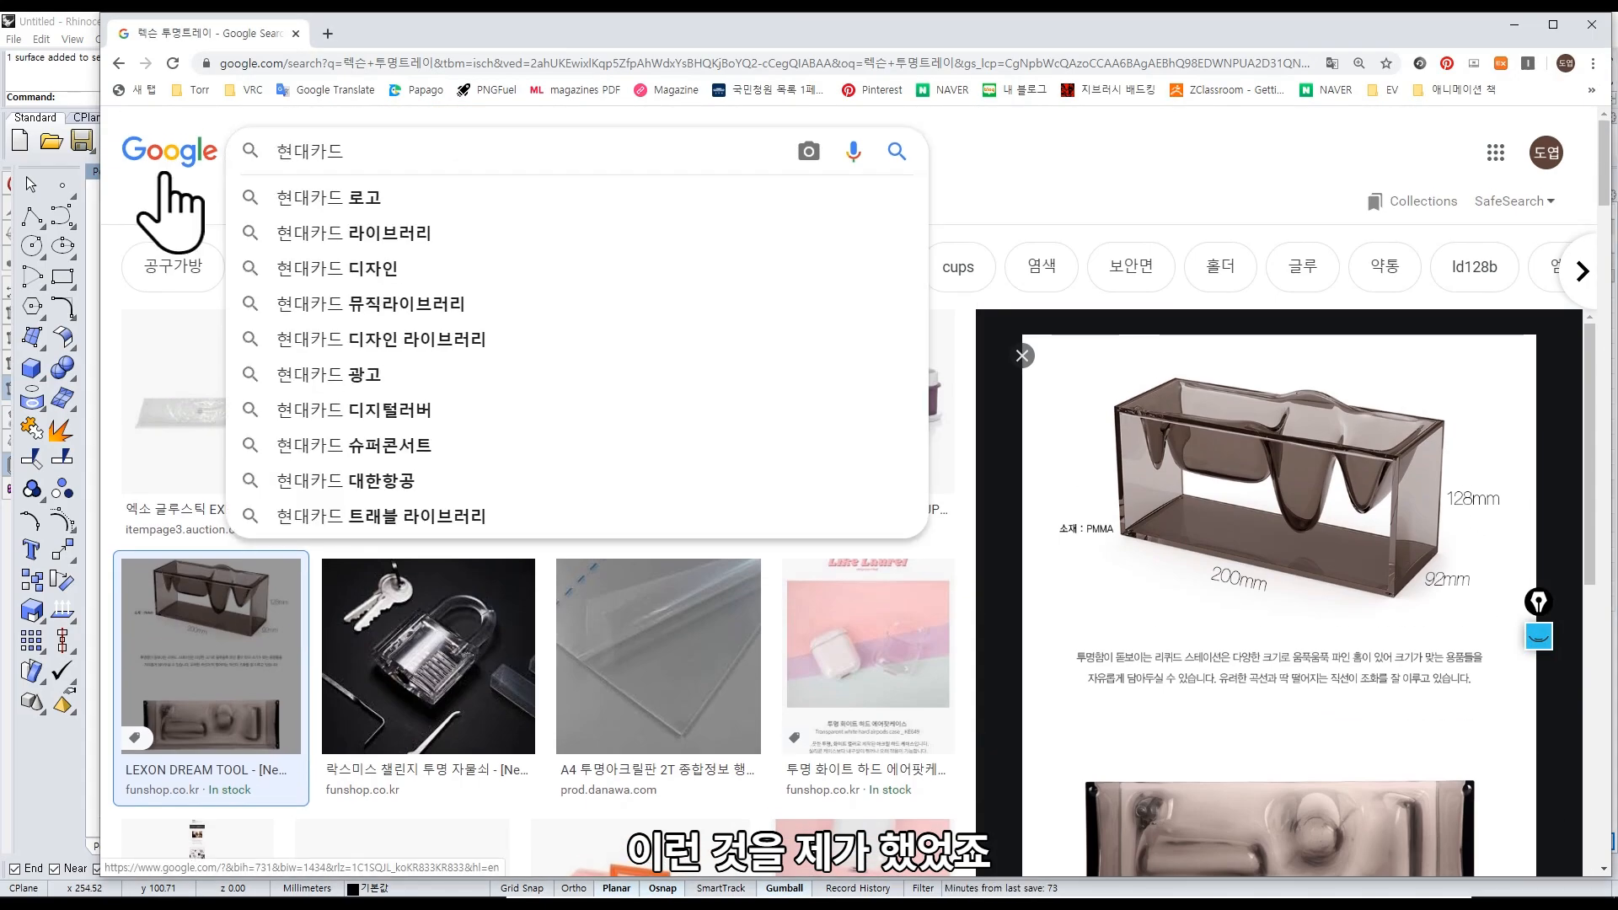
type(" 블랙 패키지")
key("Return")
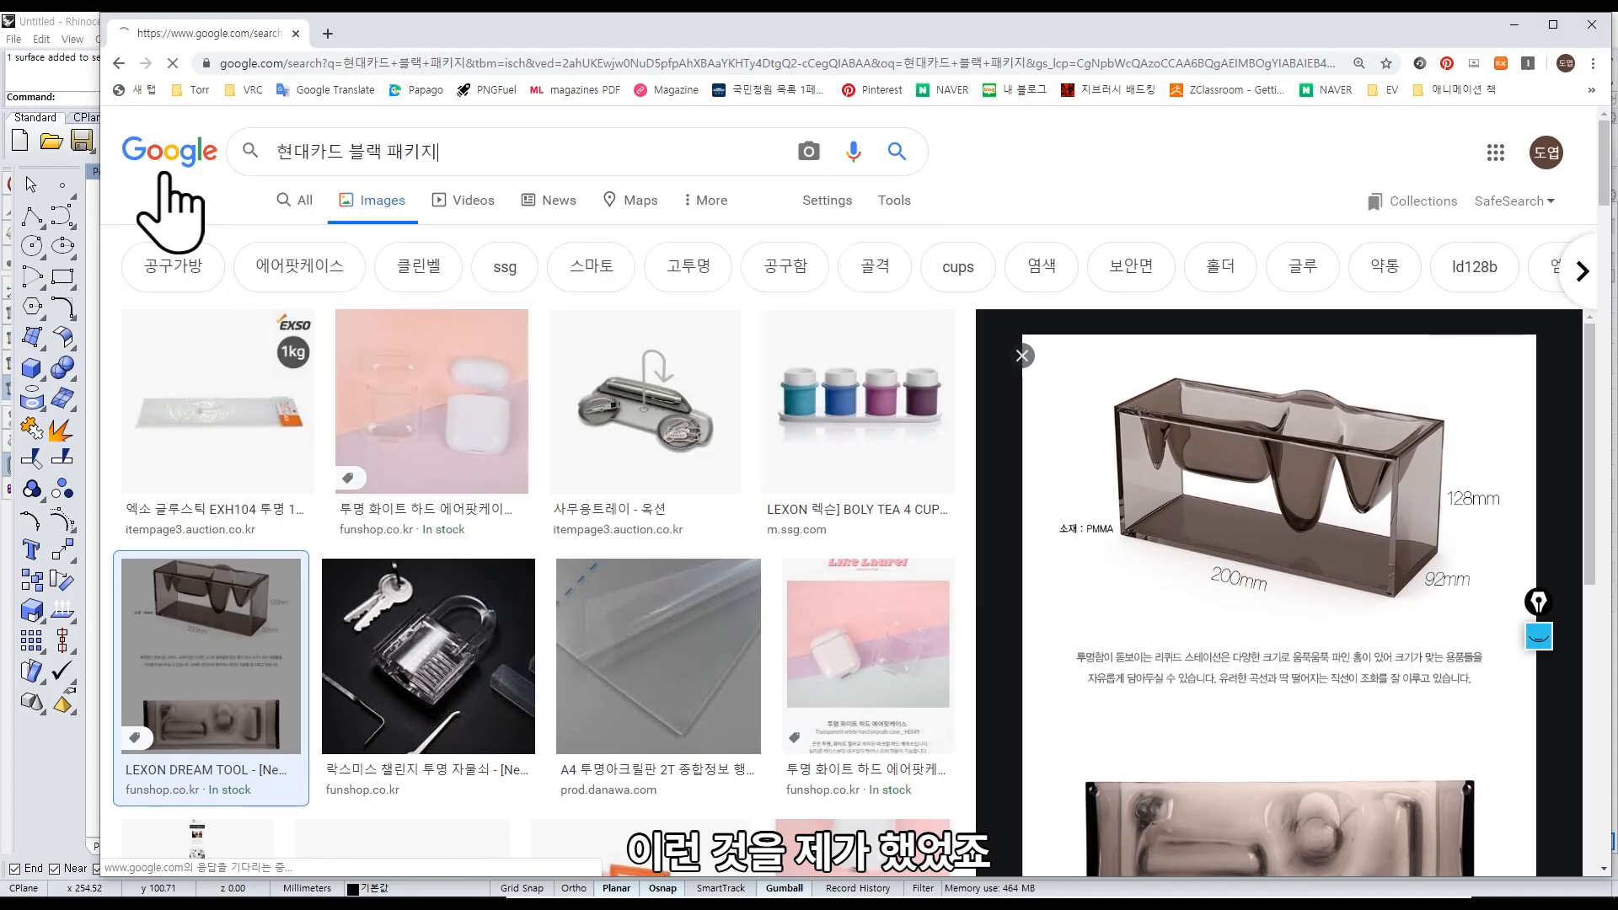
left_click(524, 504)
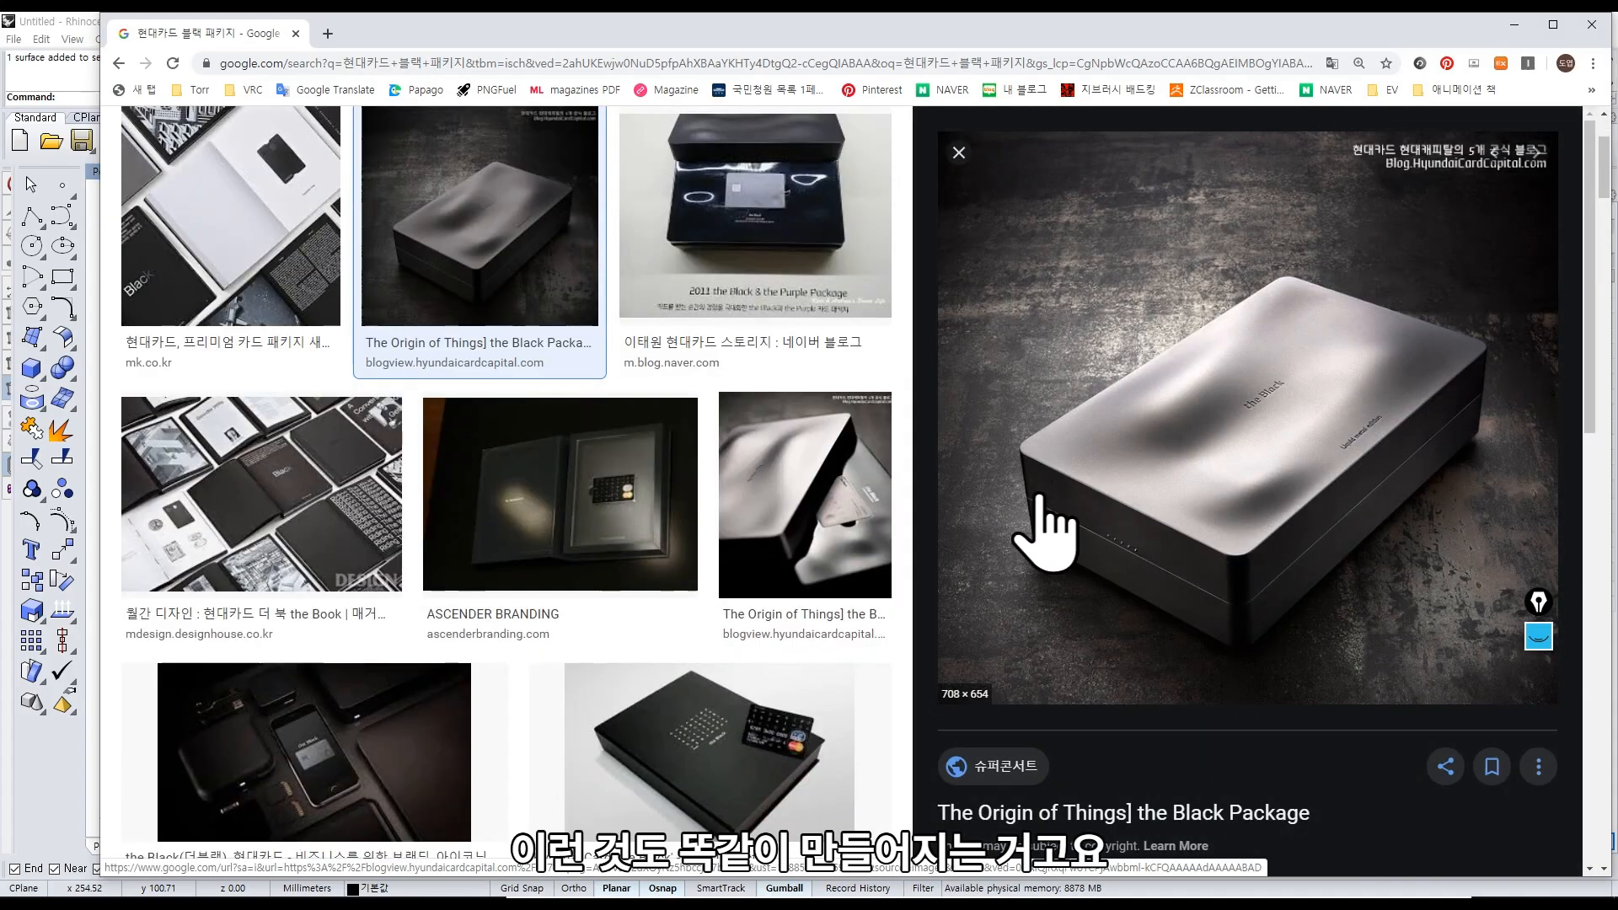
left_click(796, 561)
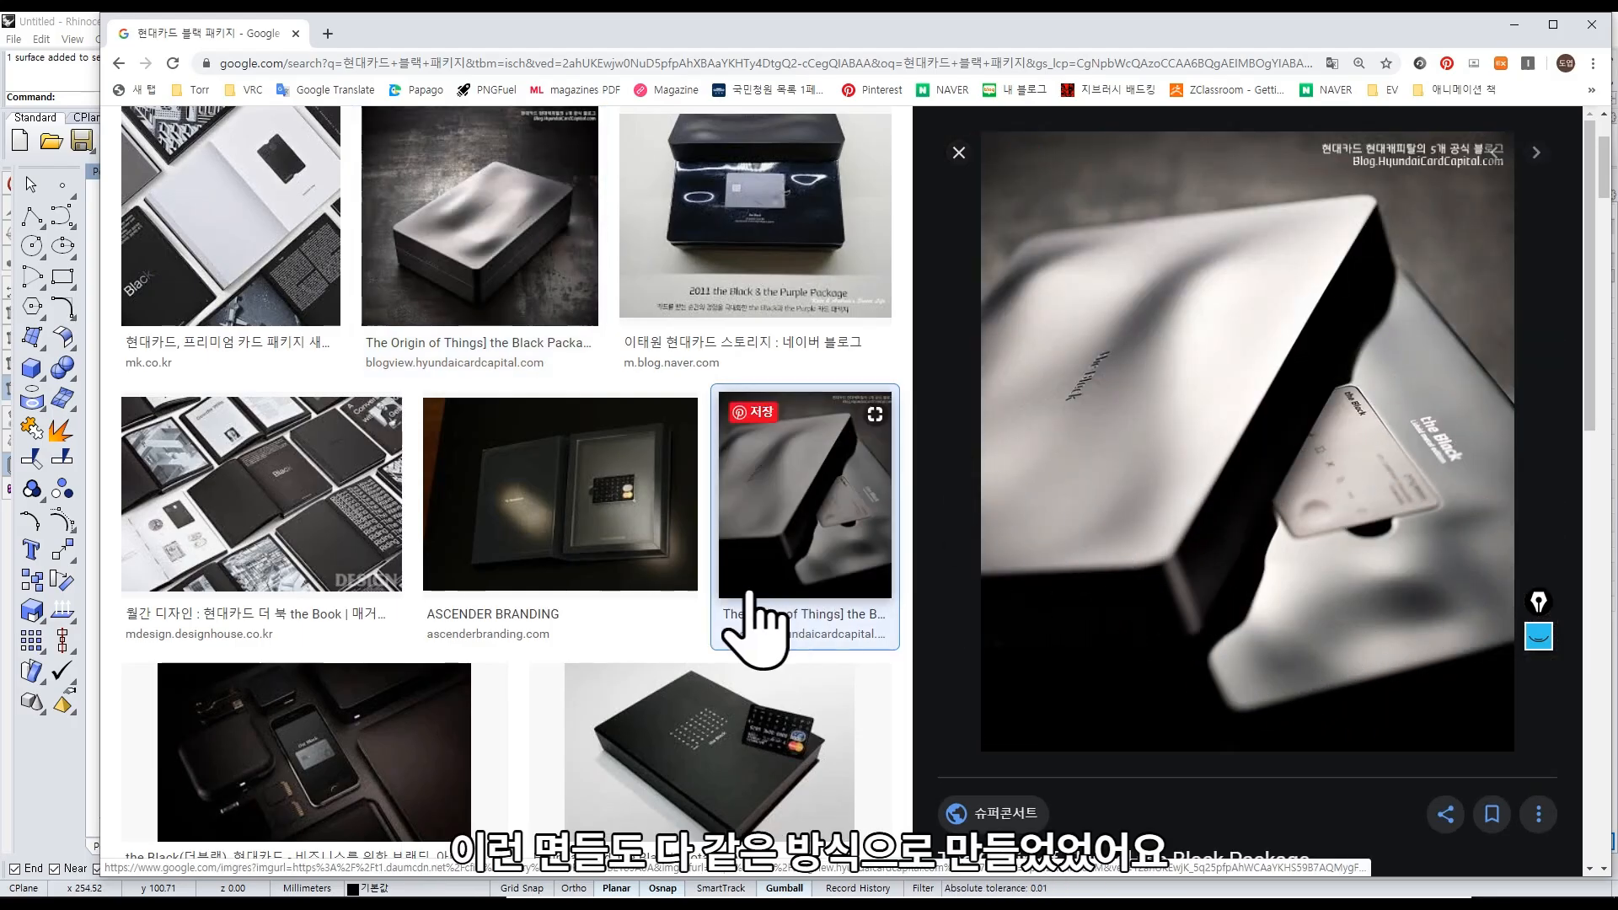
Skim the remaining package results, return to Rhinoceros, and view the egg tray from a slightly different angle.
scroll(750, 615, "down", 5)
scroll(731, 610, "up", 7)
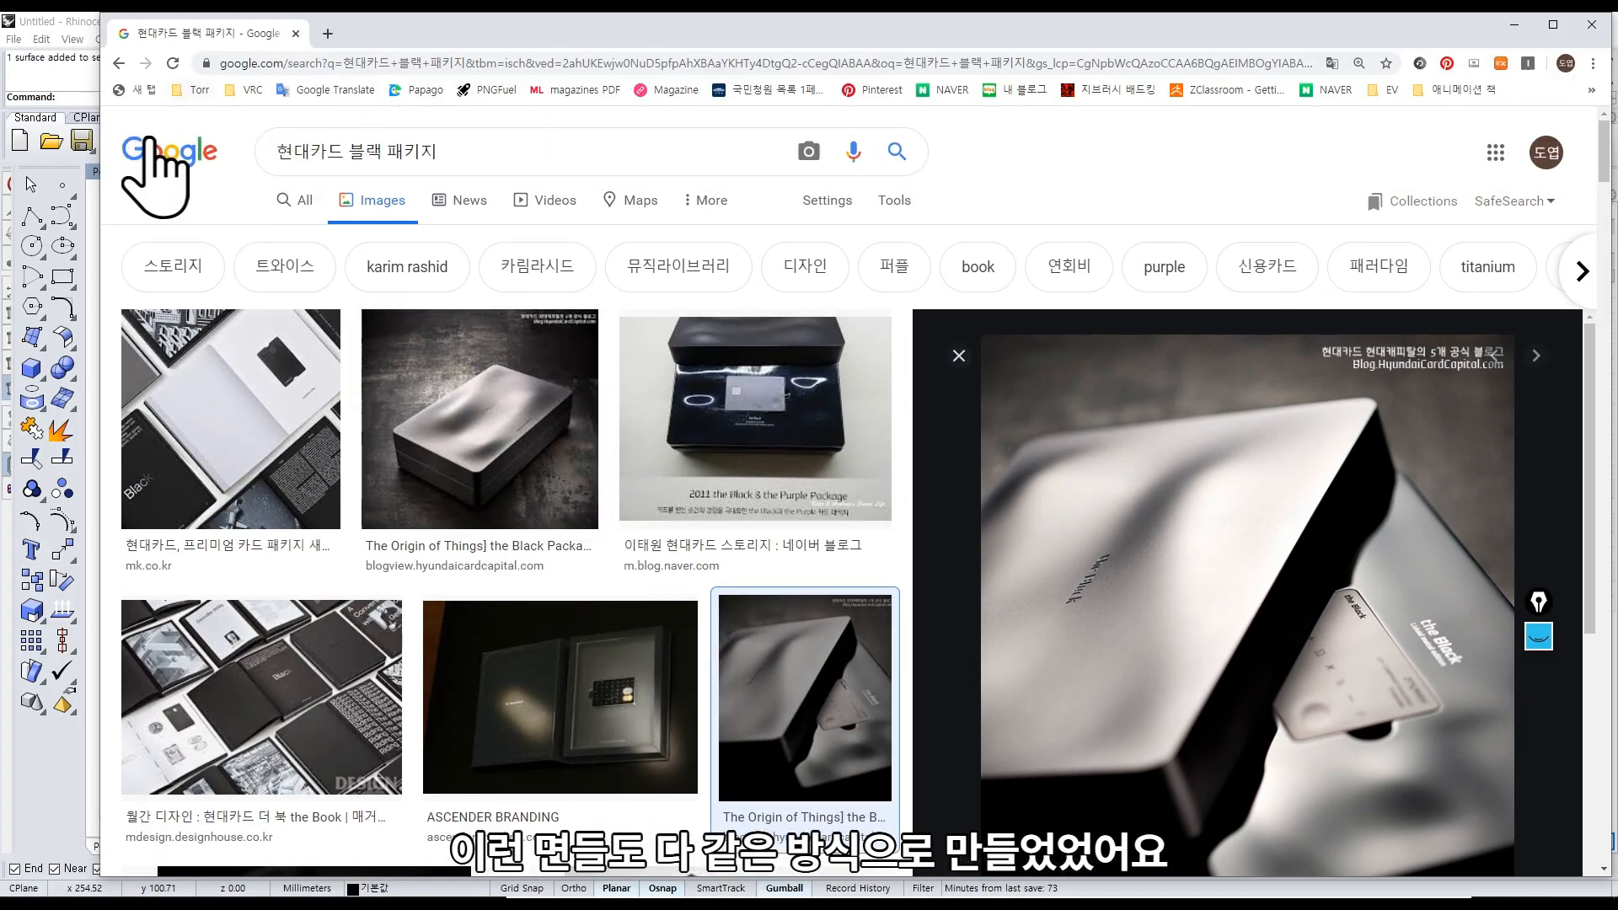
left_click(139, 152)
left_click(65, 54)
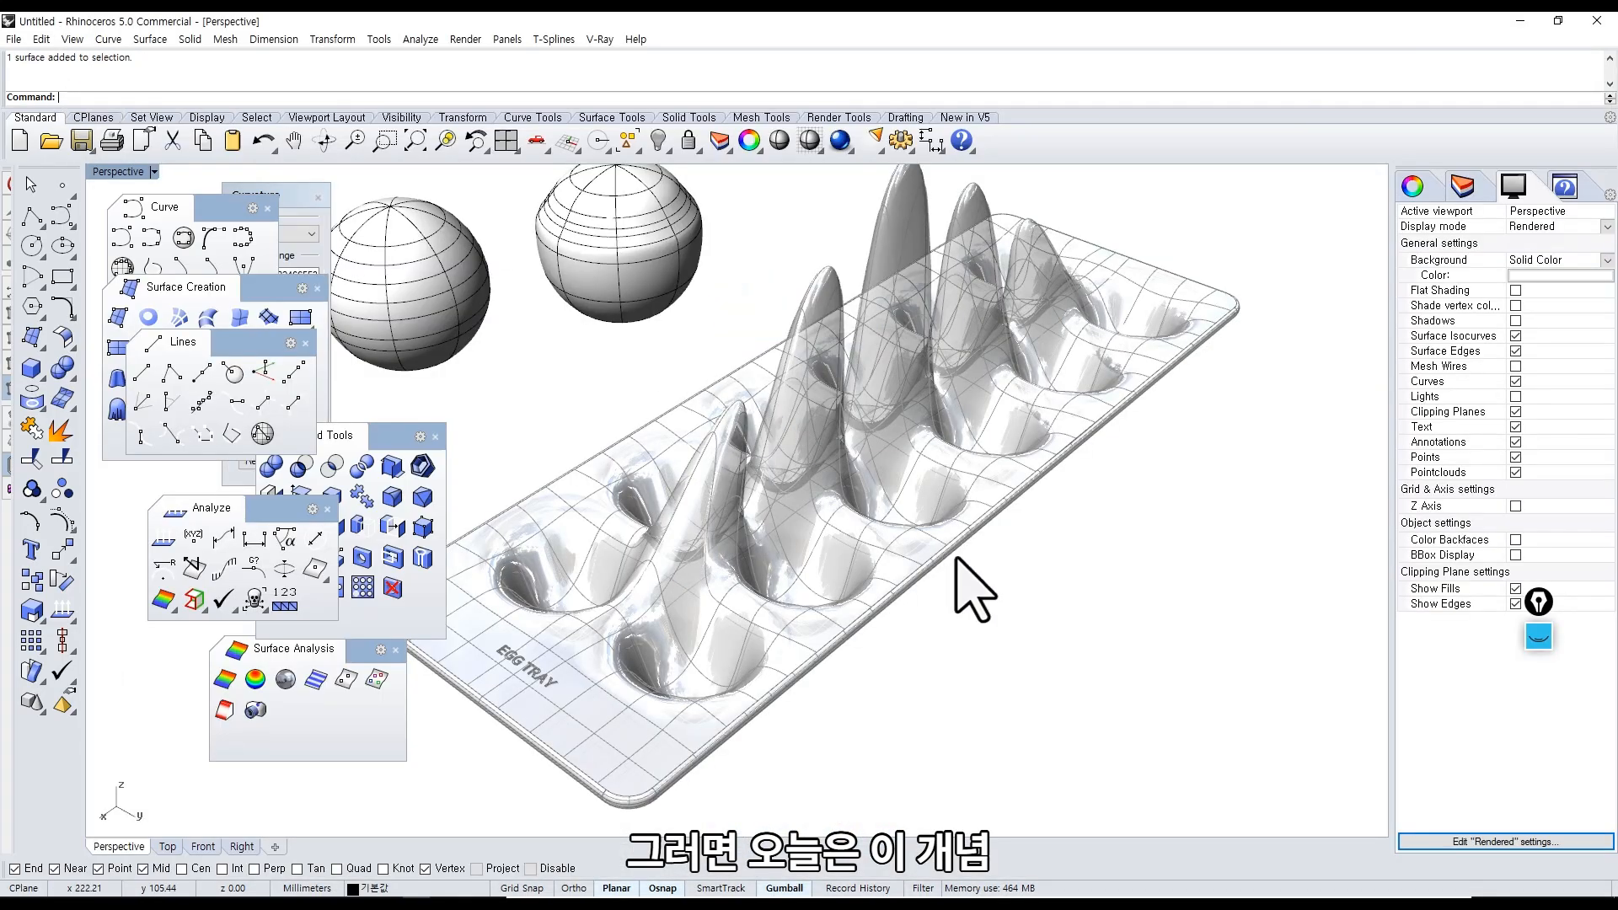
mouse_move(969, 590)
right_mouse_down()
mouse_move(932, 534)
mouse_move(969, 590)
right_mouse_up()
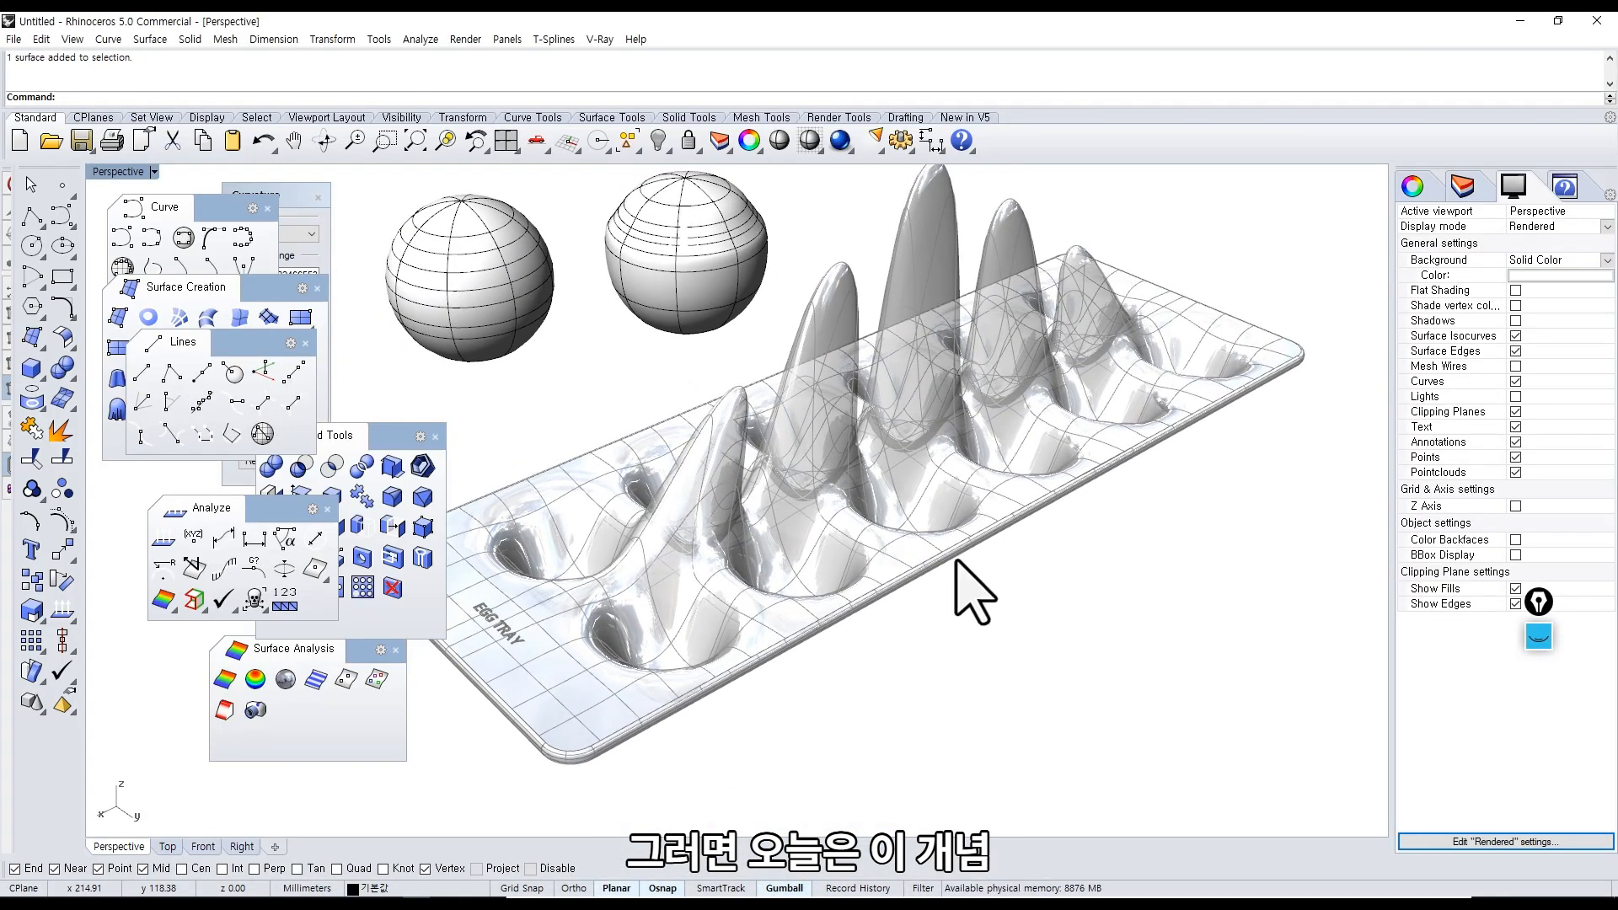